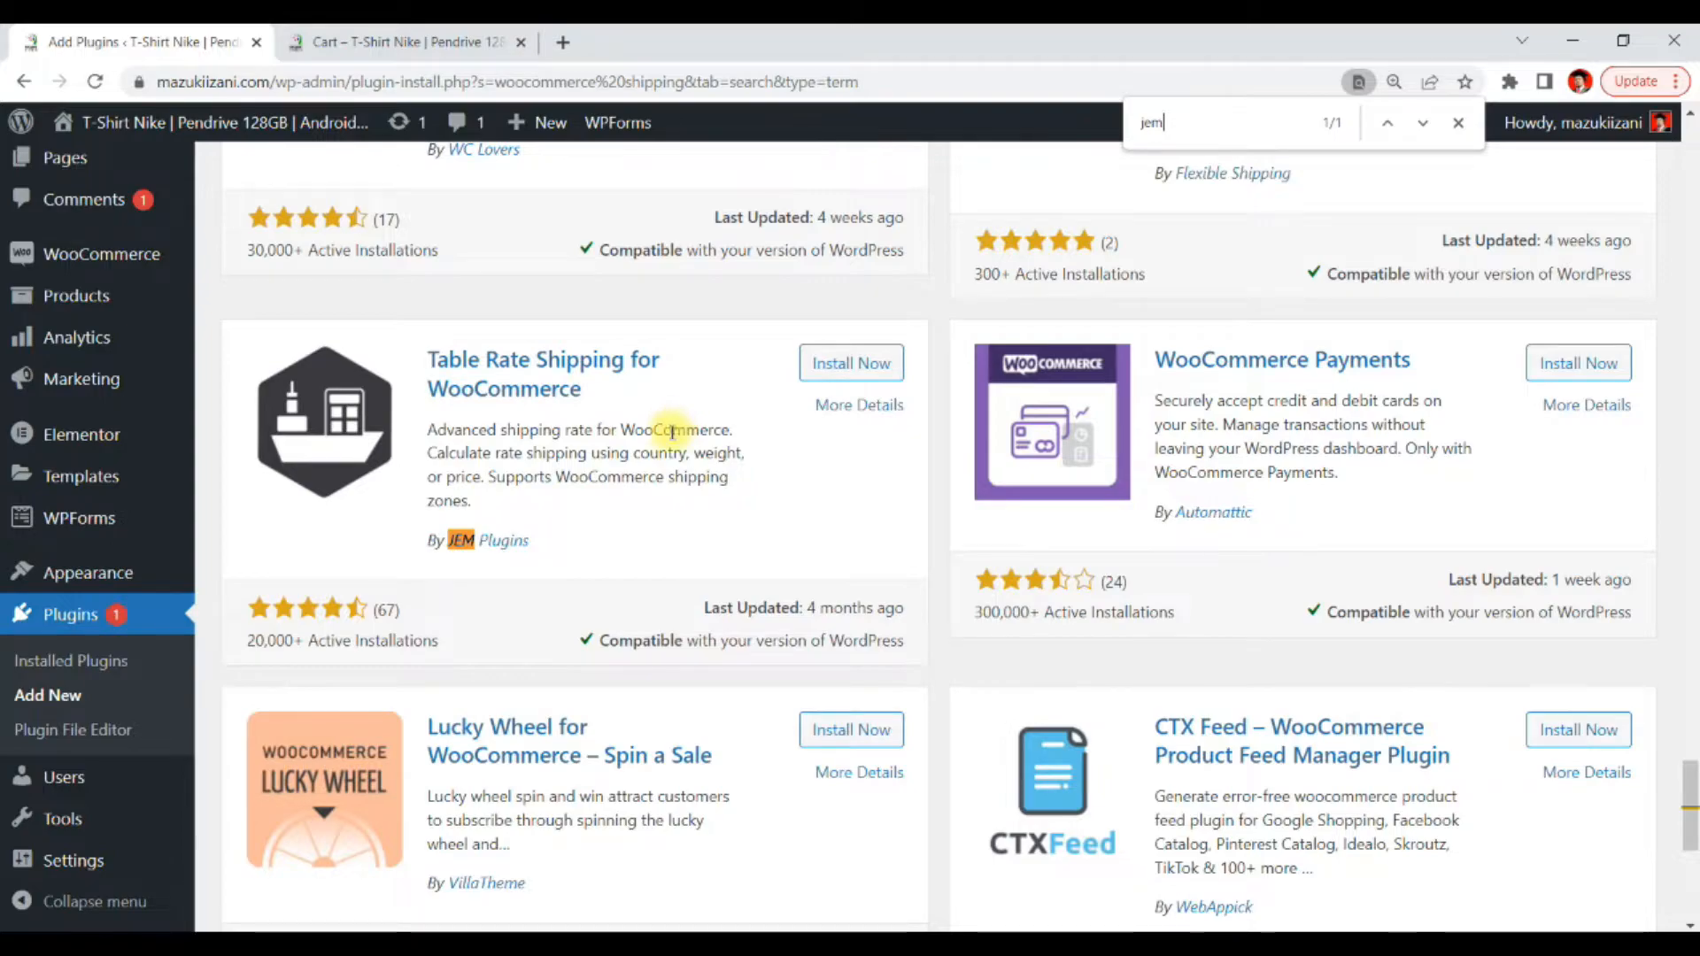
Open the WooCommerce settings and go to the Payments tab
{"action": "mouse_move", "coordinate": [193, 464]}
{"action": "scroll", "coordinate": [194, 464], "scroll_direction": "down", "scroll_amount": 1}
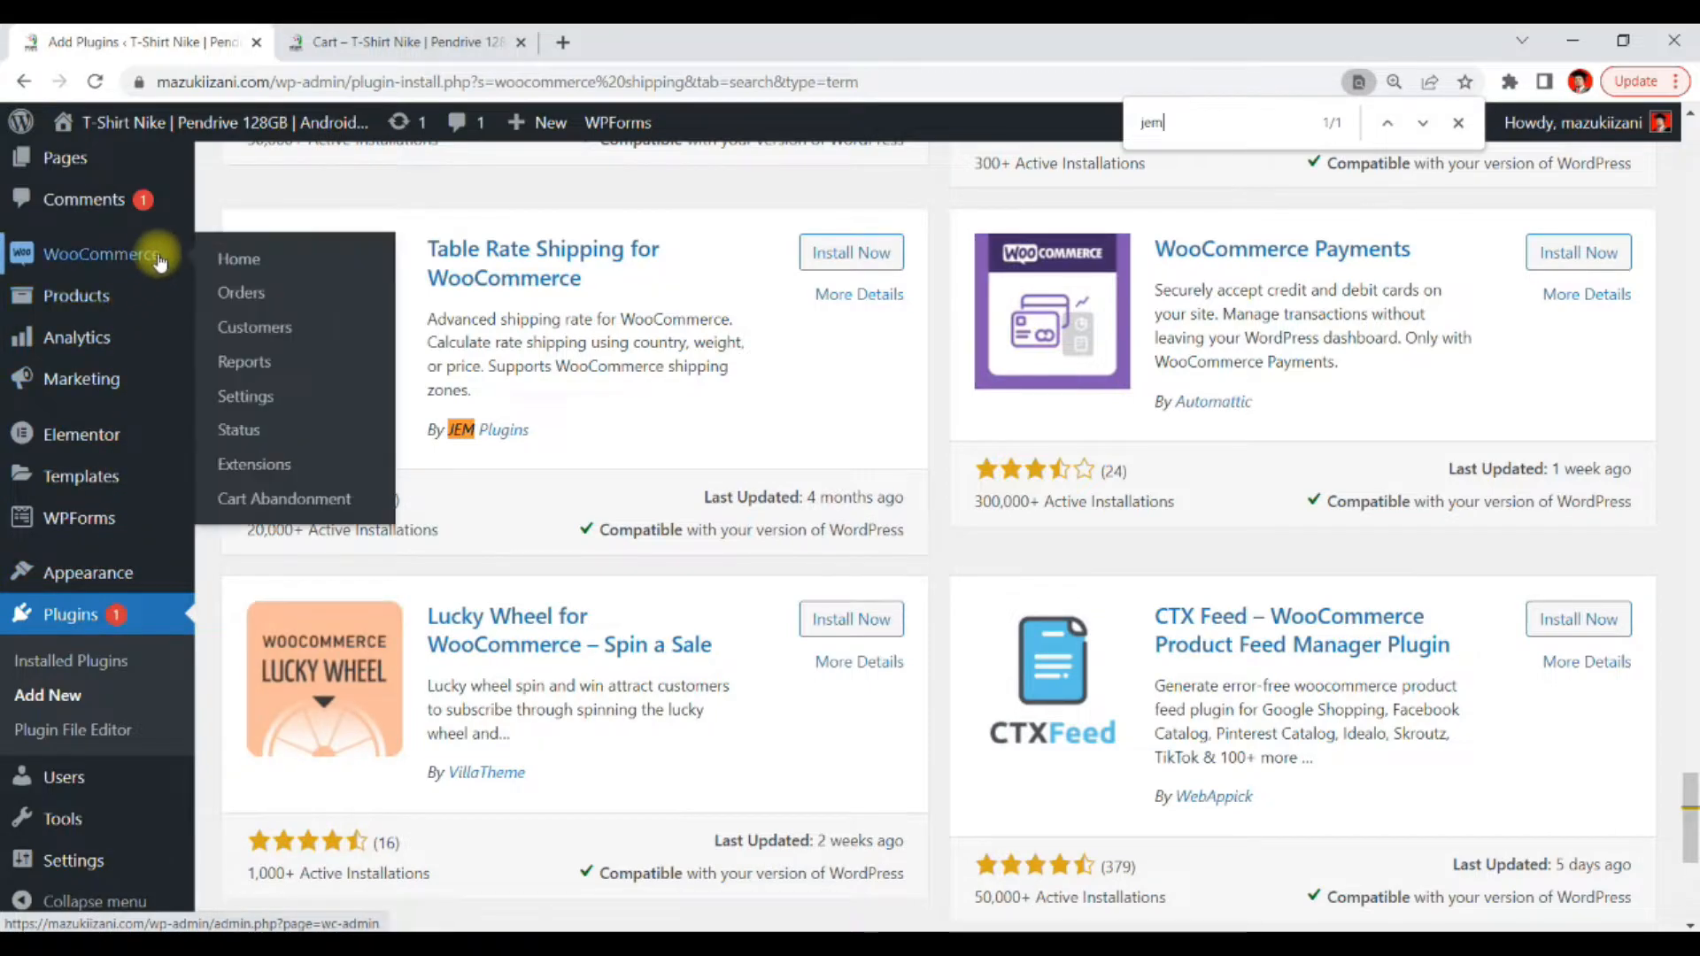
{"action": "mouse_move", "coordinate": [170, 270]}
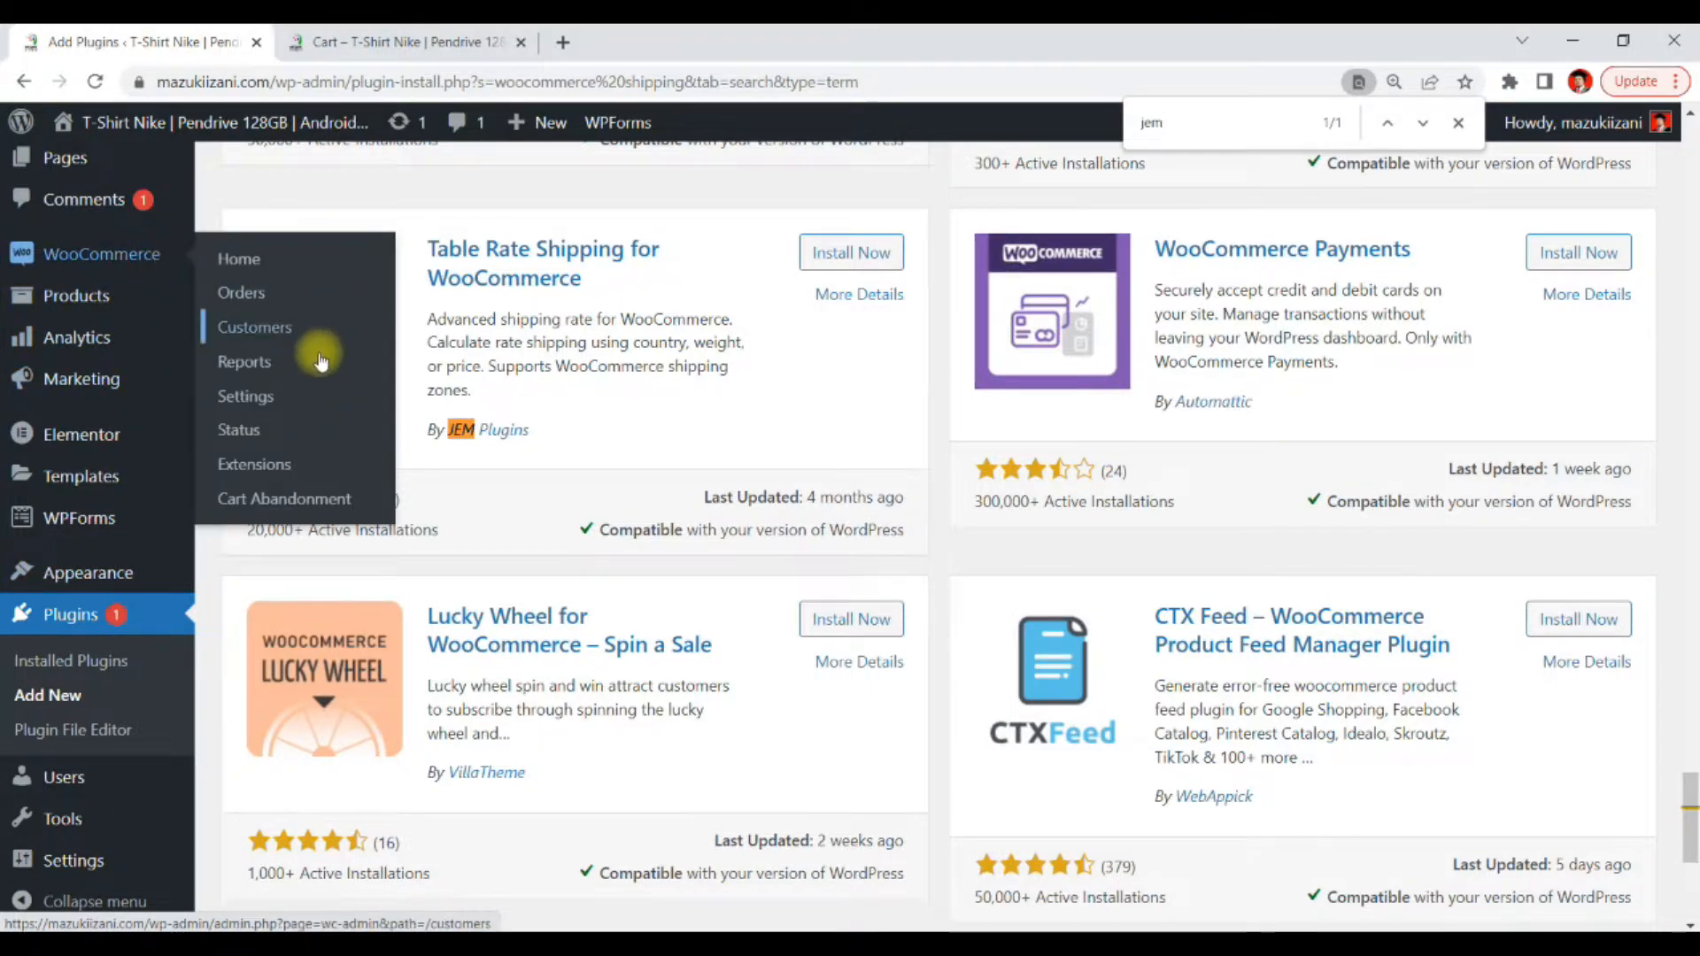
{"action": "left_click", "coordinate": [245, 396]}
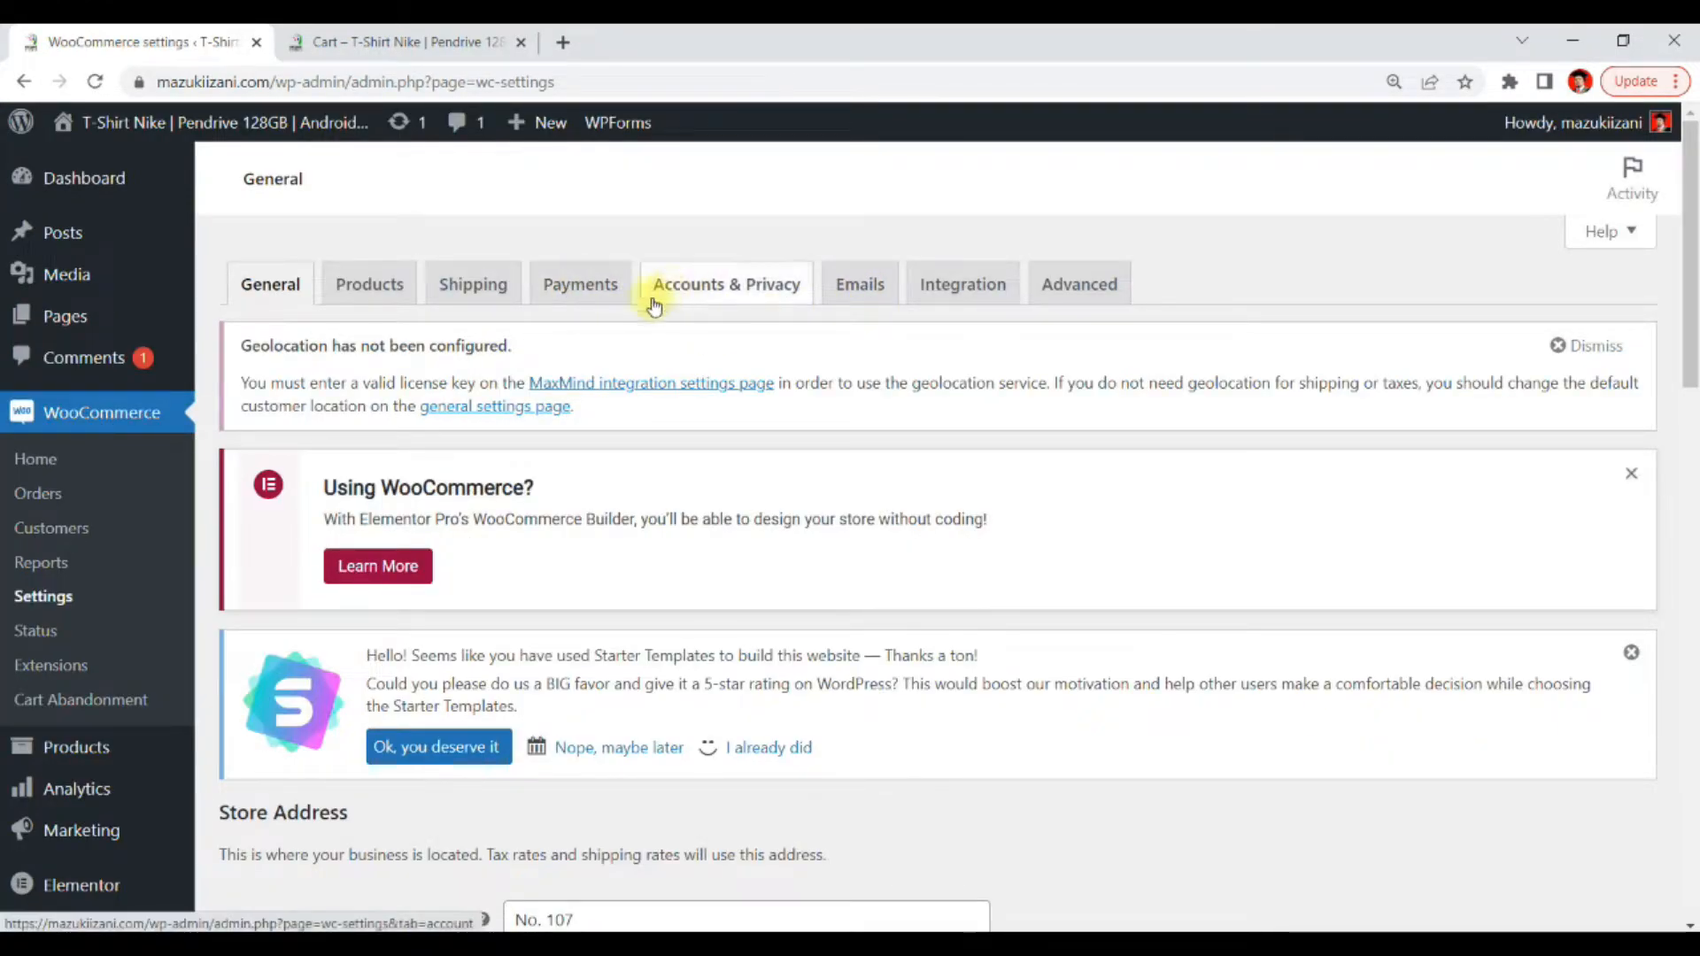
{"action": "left_click", "coordinate": [579, 301]}
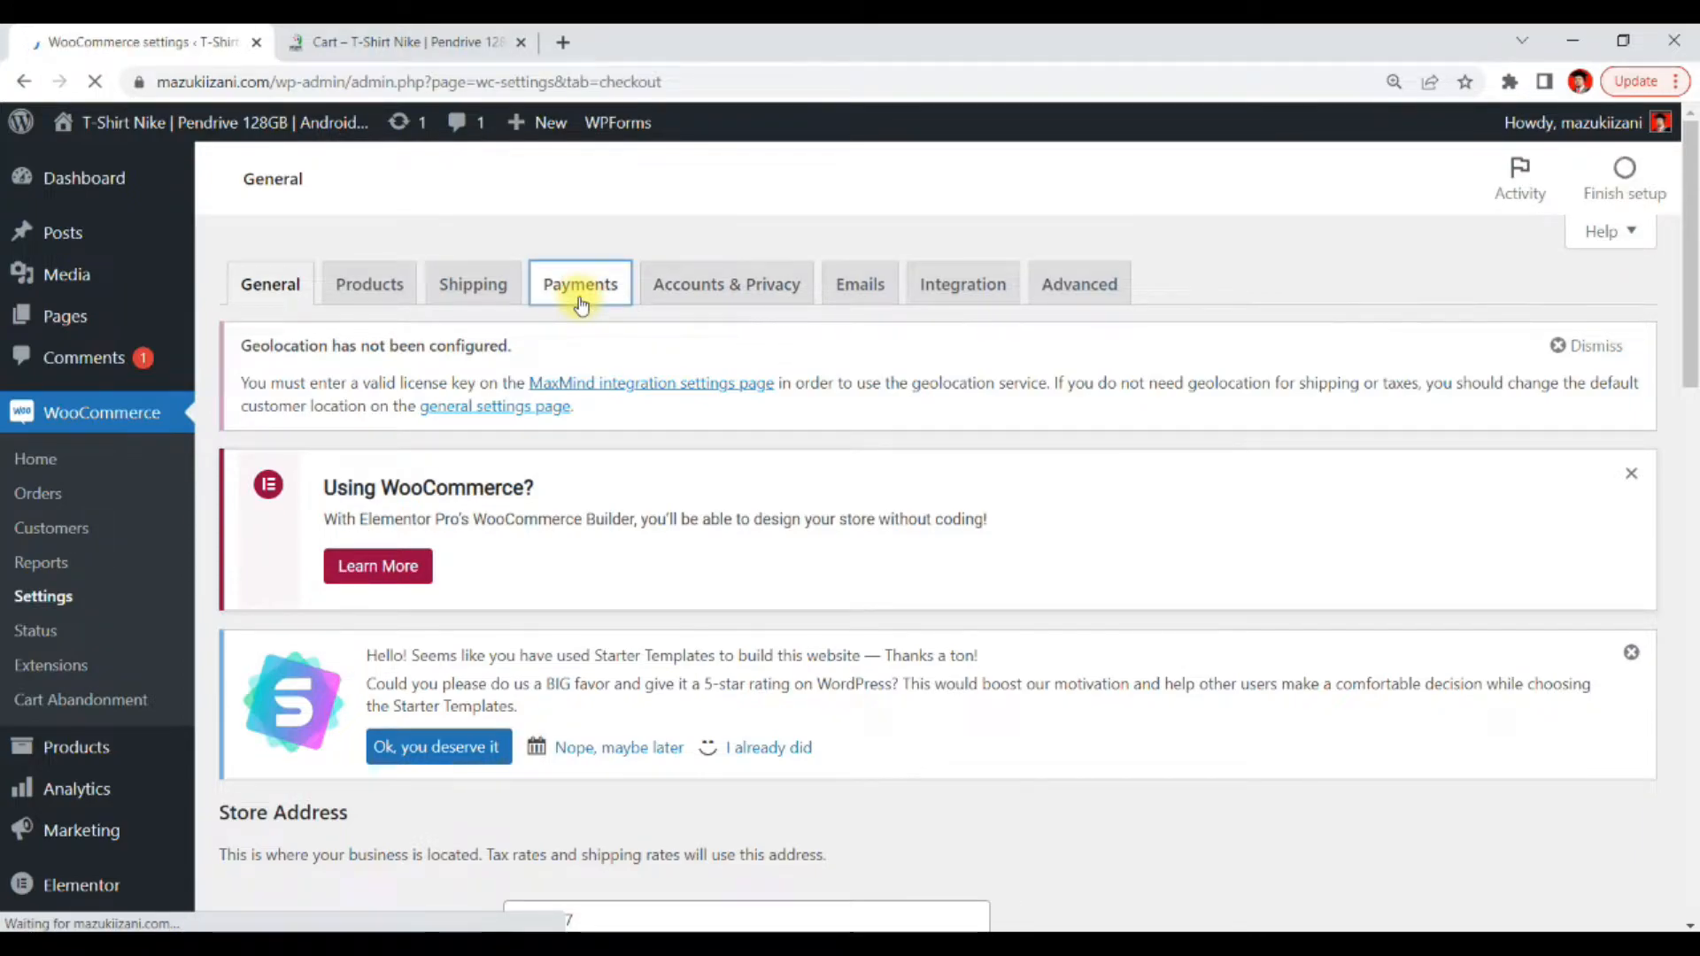
Disable the Cash on delivery payment method
{"action": "scroll", "coordinate": [566, 266], "scroll_direction": "down", "scroll_amount": 5}
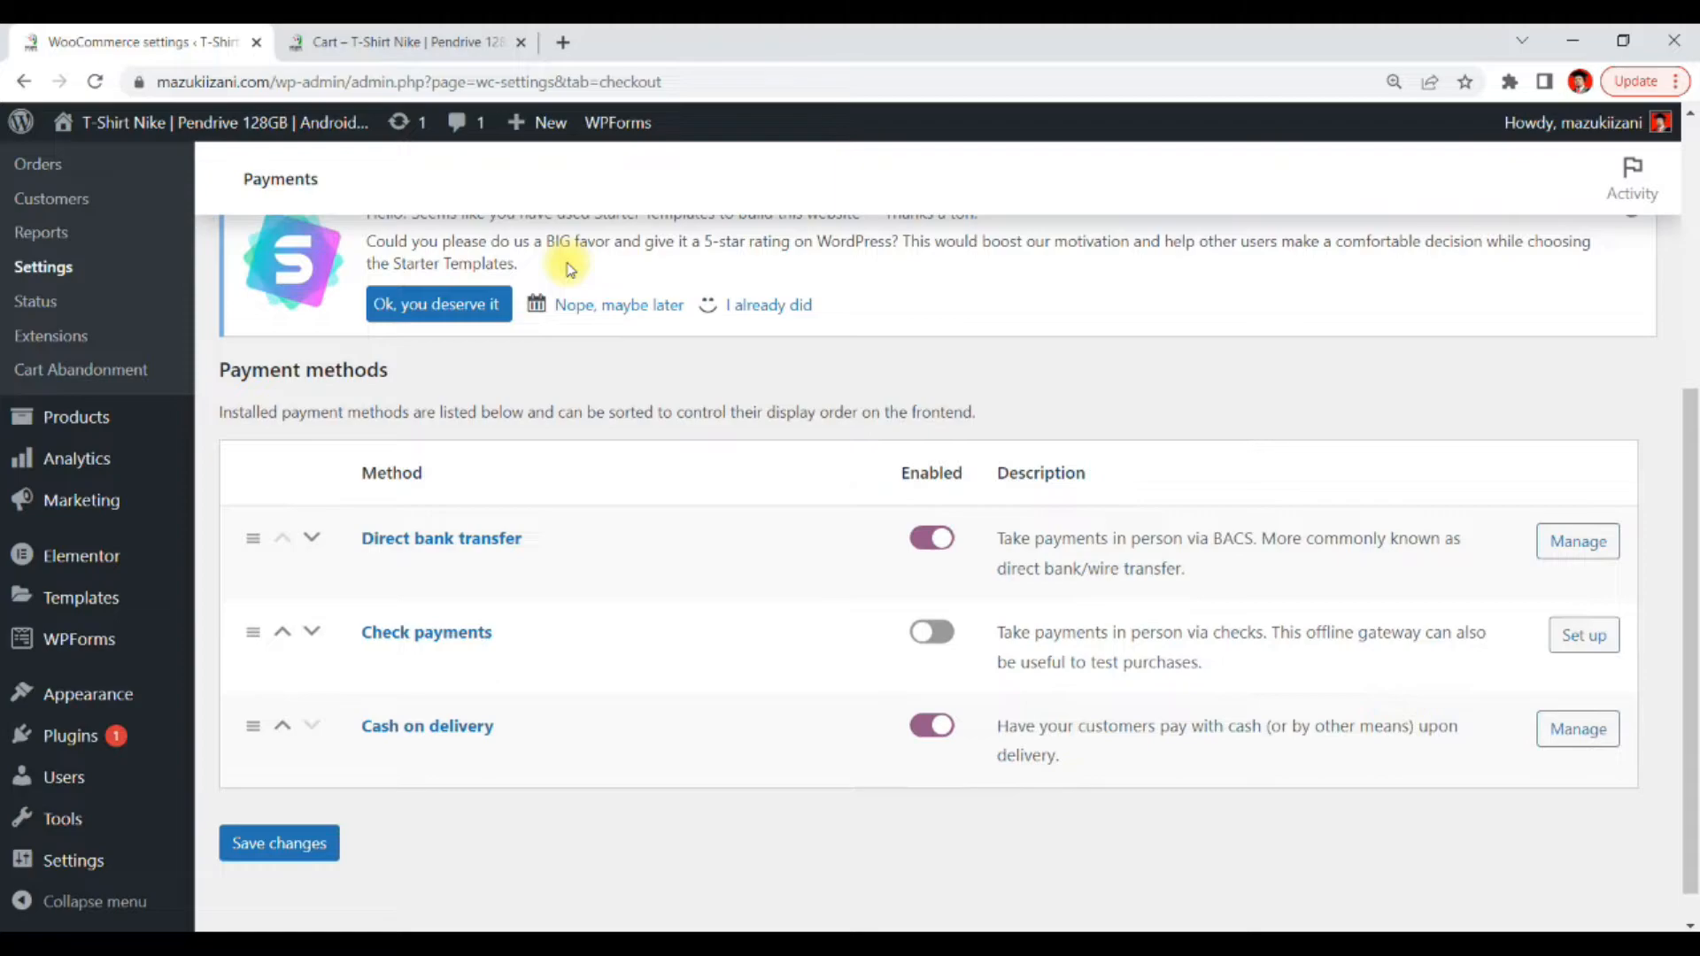
{"action": "scroll", "coordinate": [566, 263], "scroll_direction": "down", "scroll_amount": 1}
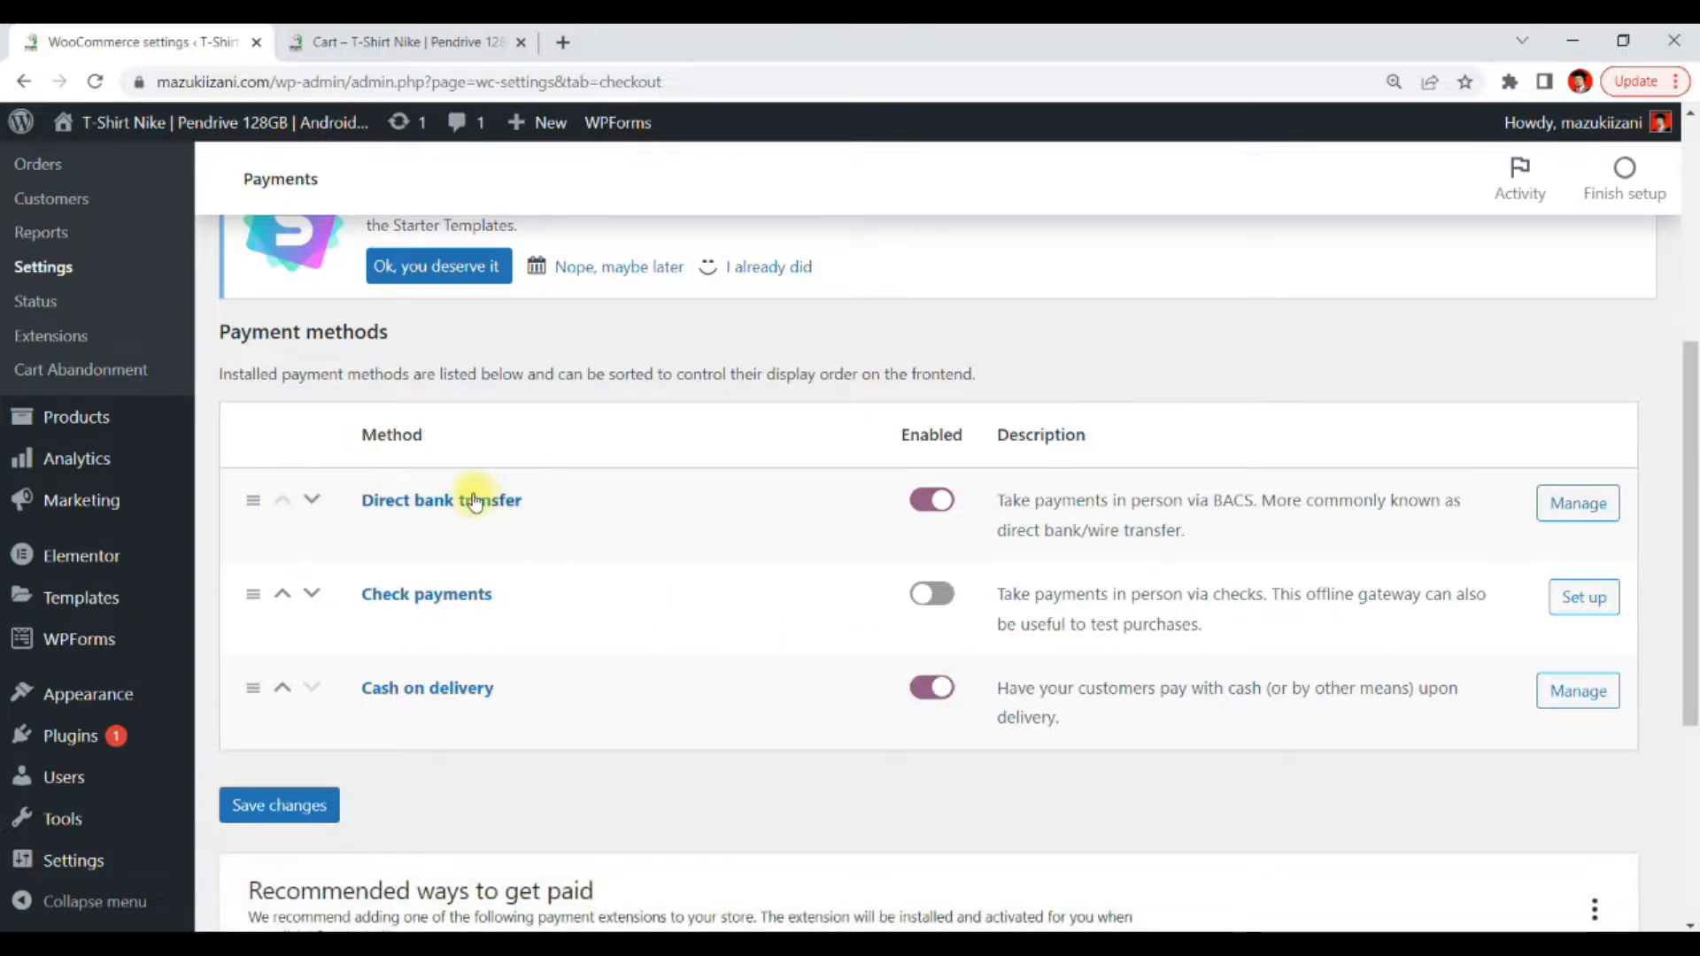
{"action": "left_click", "coordinate": [942, 690]}
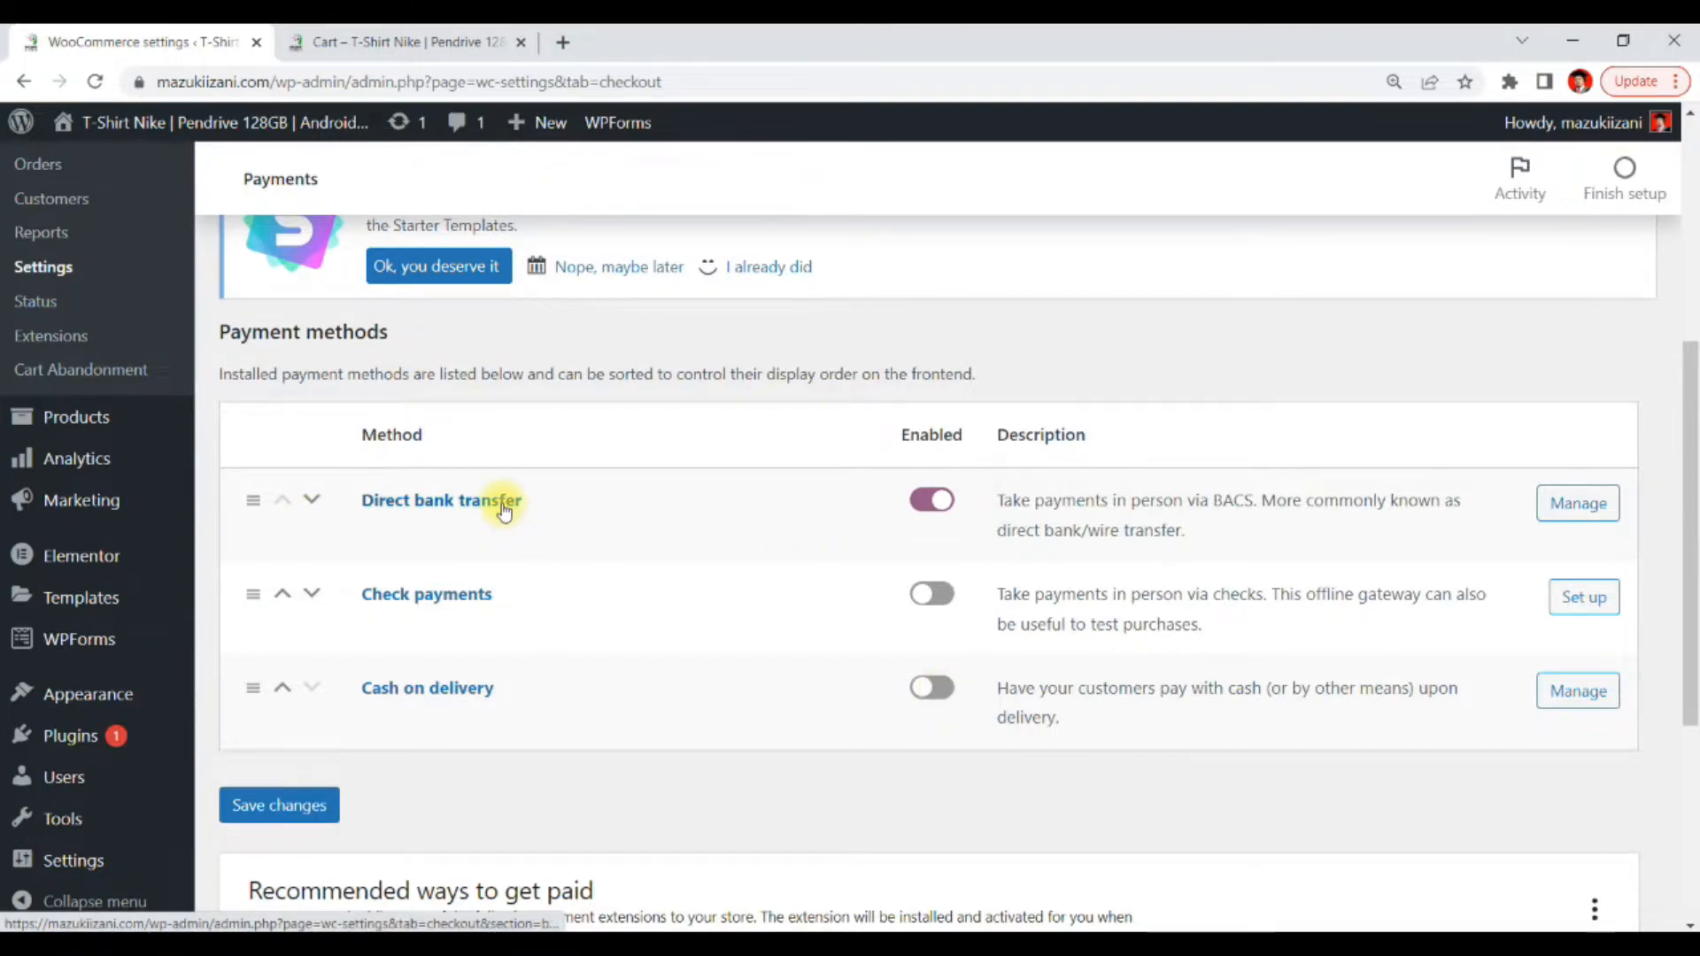
Open the Direct bank transfer settings and review its title and description
{"action": "left_click", "coordinate": [1588, 507]}
{"action": "mouse_move", "coordinate": [4, 629]}
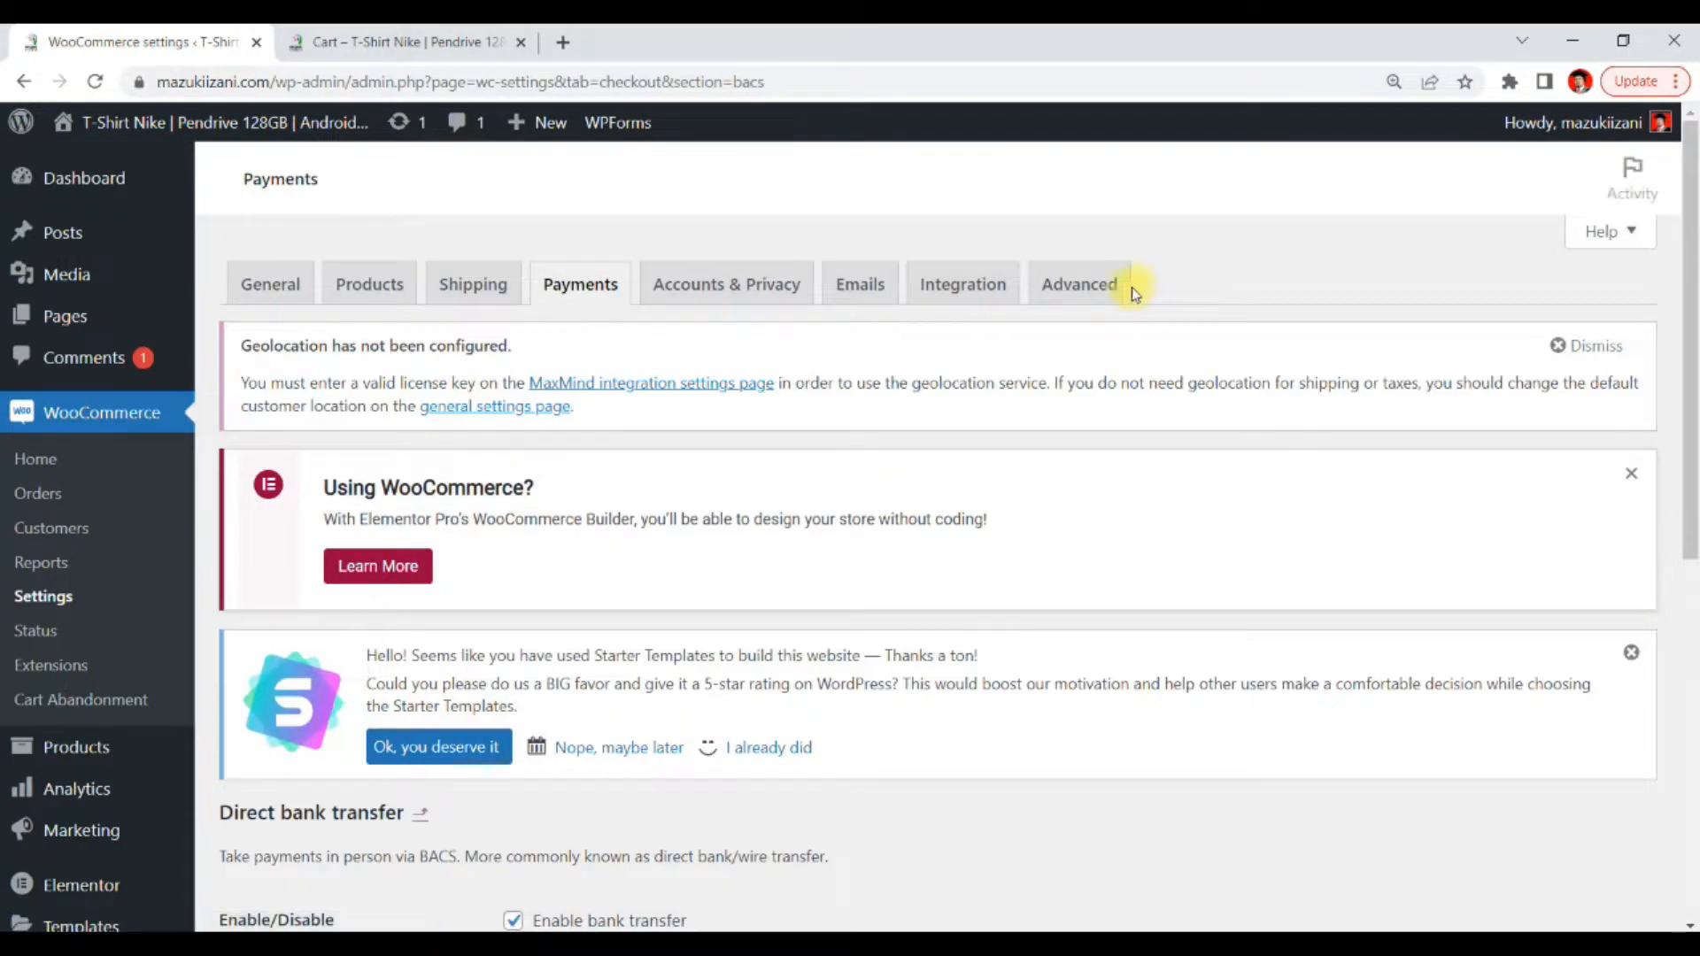
{"action": "scroll", "coordinate": [642, 443], "scroll_direction": "down", "scroll_amount": 2}
{"action": "scroll", "coordinate": [640, 435], "scroll_direction": "down", "scroll_amount": 3}
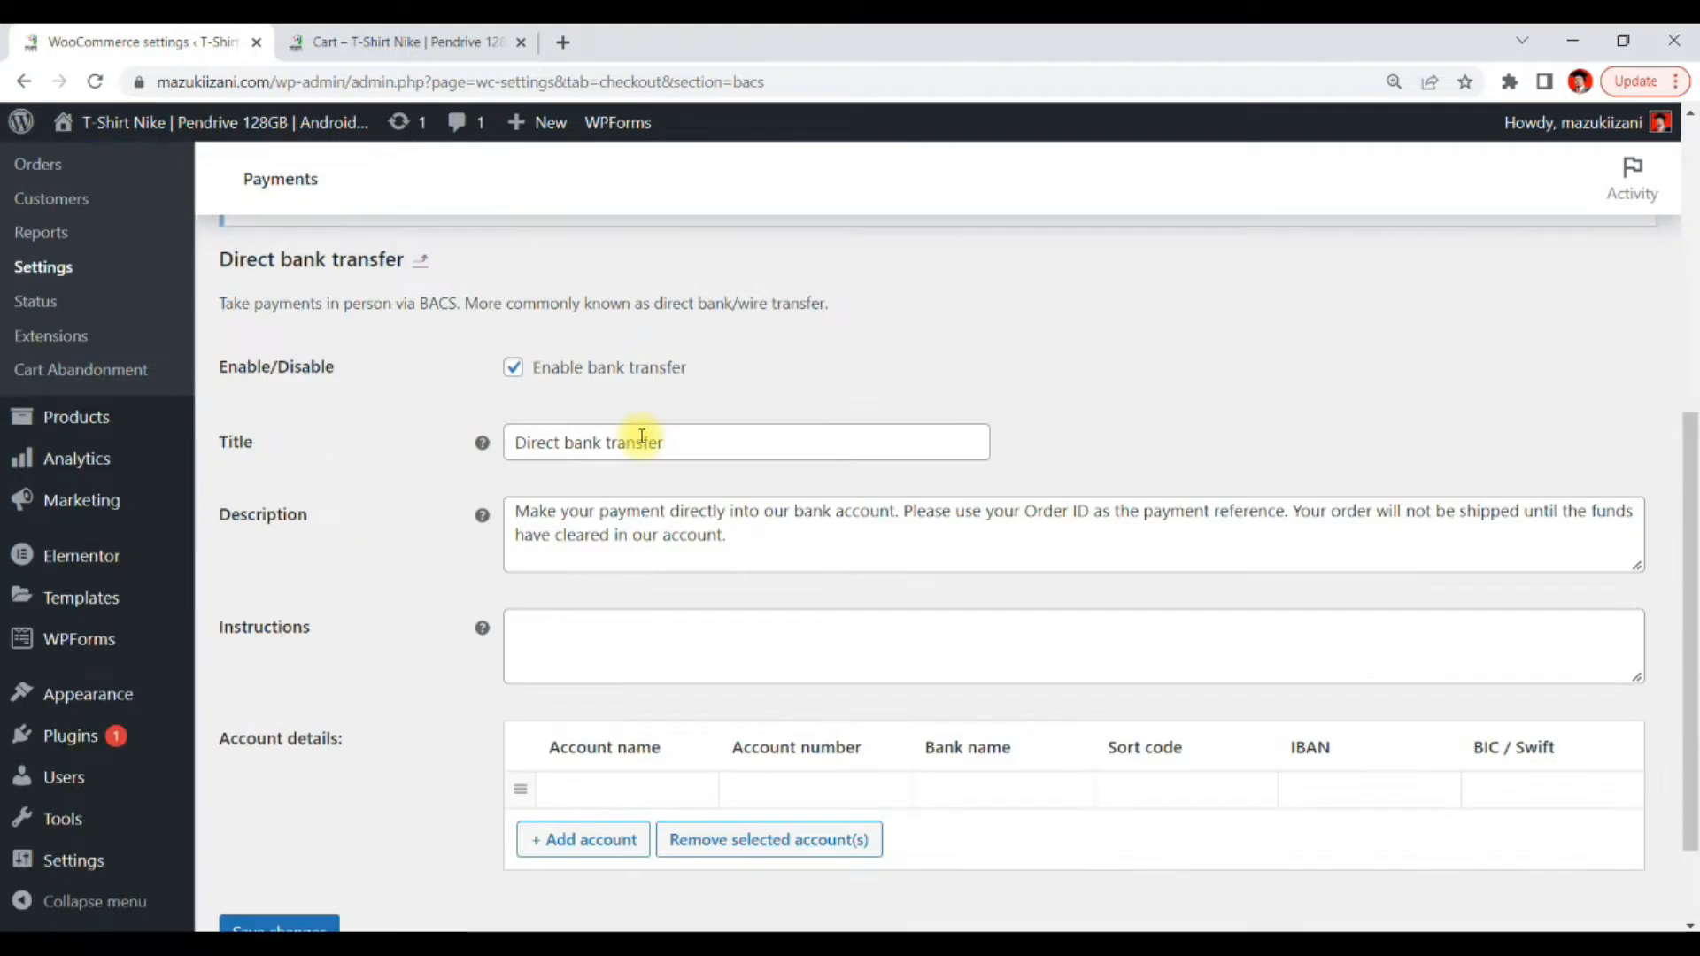
{"action": "scroll", "coordinate": [646, 486], "scroll_direction": "down", "scroll_amount": 1}
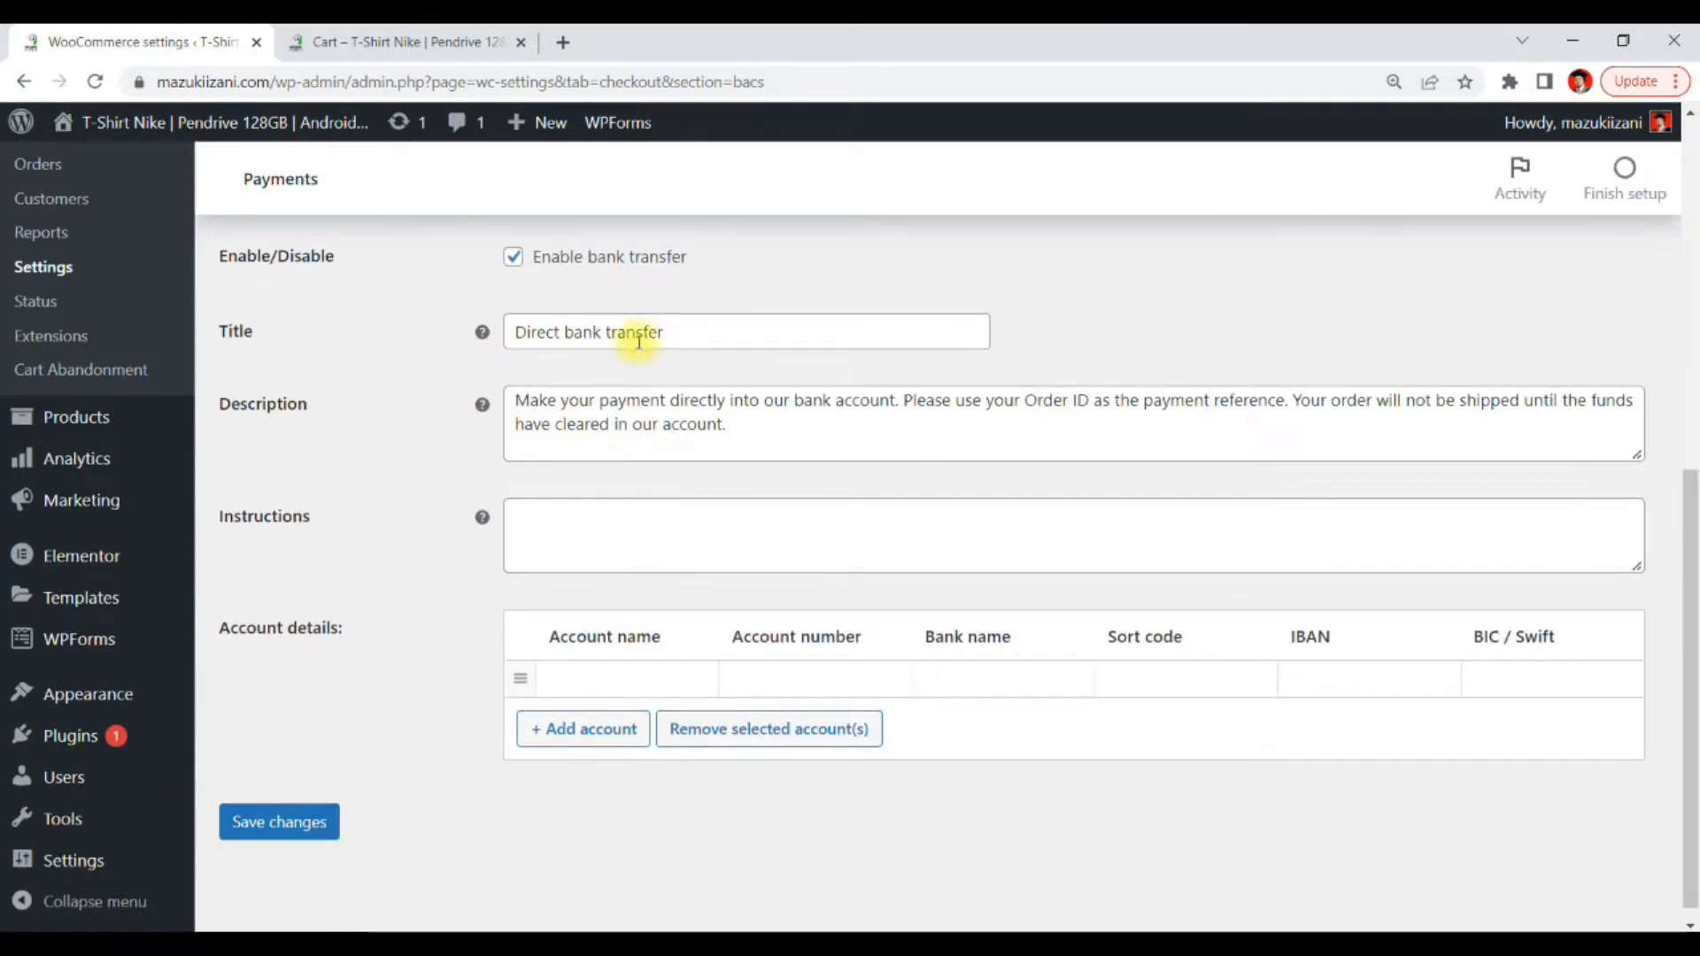
{"action": "left_click_drag", "start_coordinate": [695, 334], "coordinate": [500, 335]}
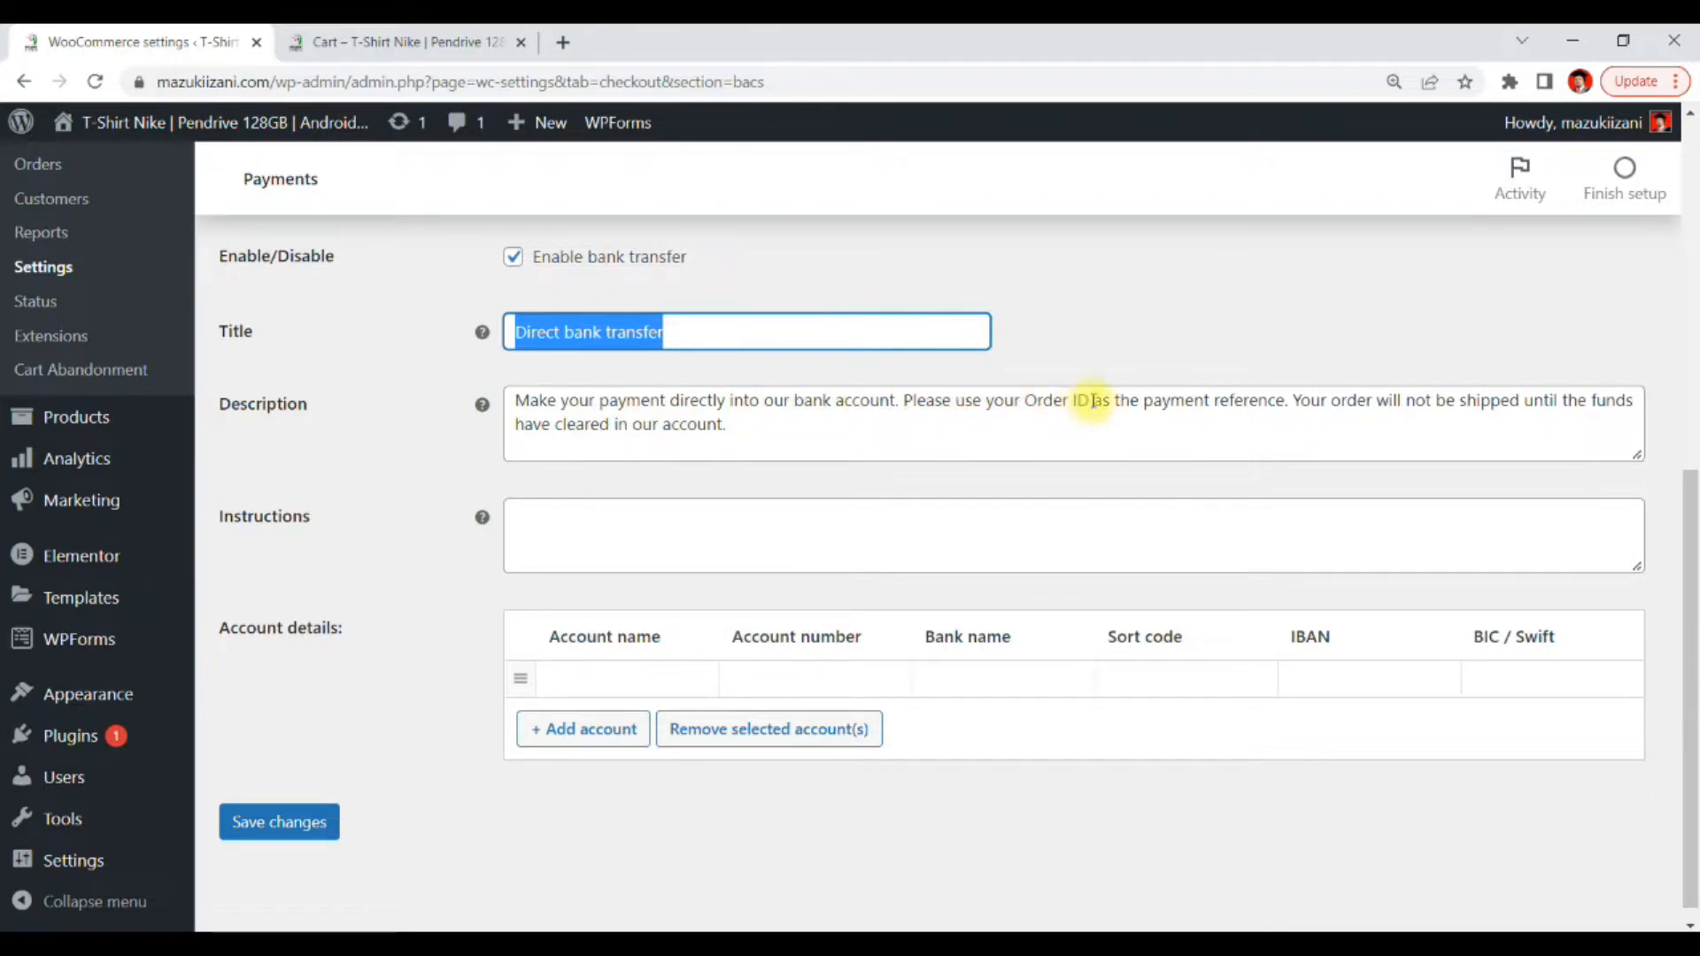
{"action": "left_click_drag", "start_coordinate": [1094, 401], "coordinate": [1025, 401]}
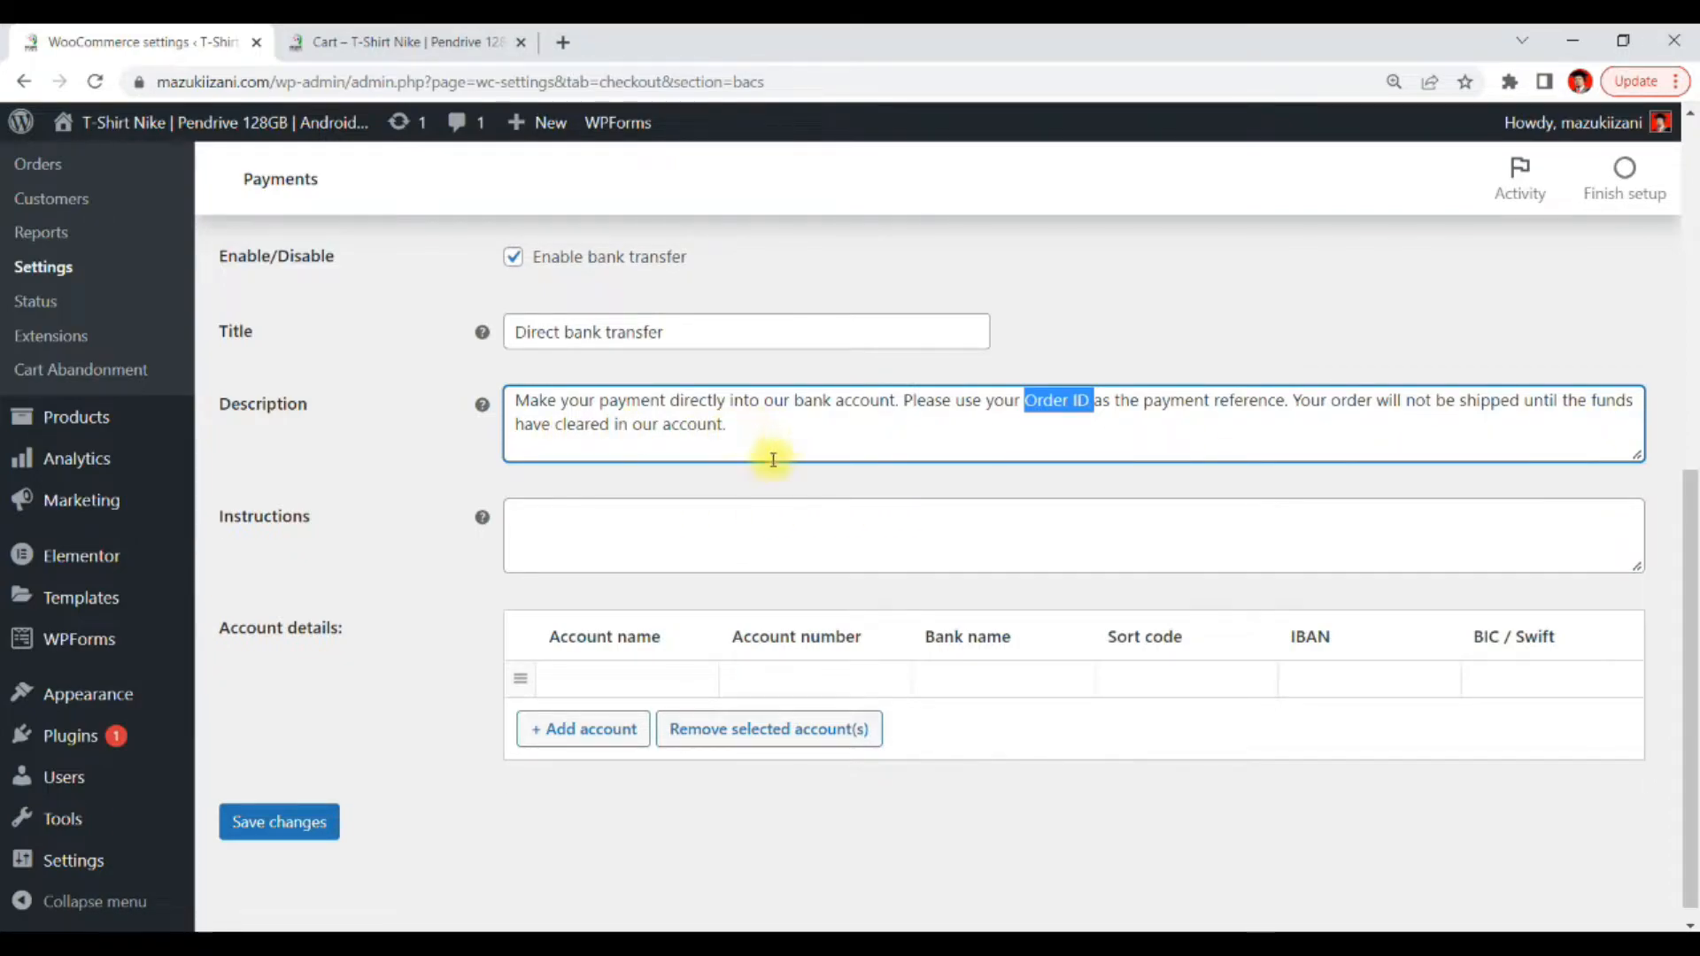
Write the instructions "Sila masukkan bayaran ke akaun tertera:" followed by a Maybank line with the account number
{"action": "left_click", "coordinate": [559, 531]}
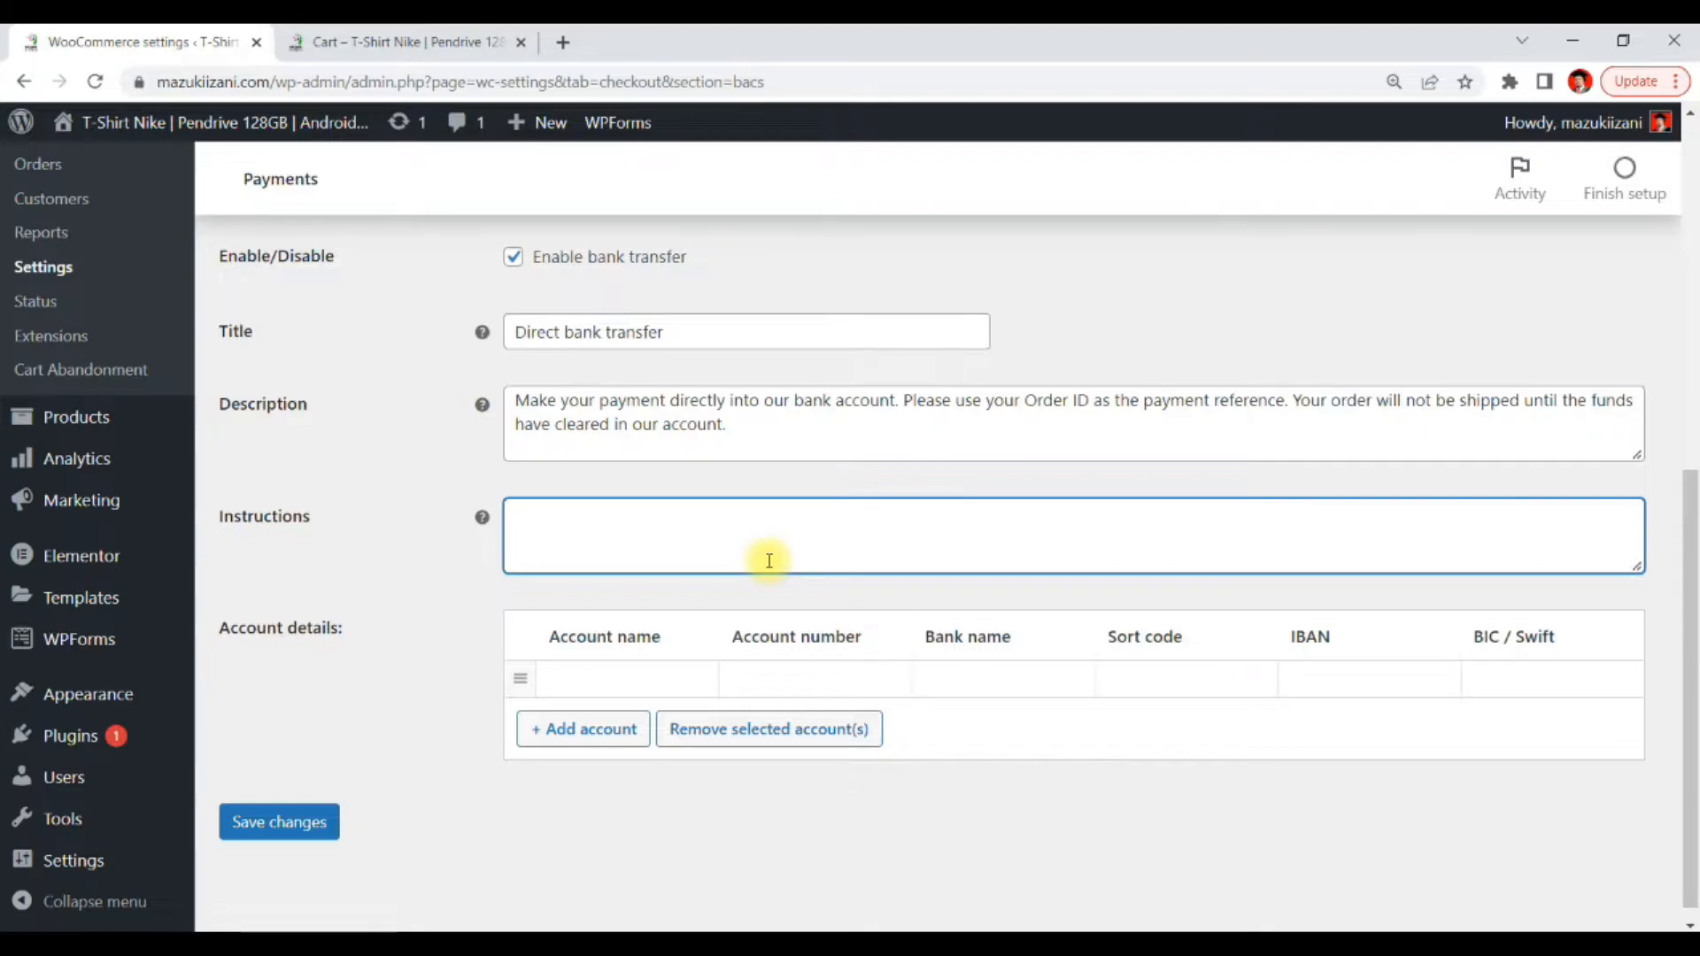
{"action": "type", "text": "Sila ma"}
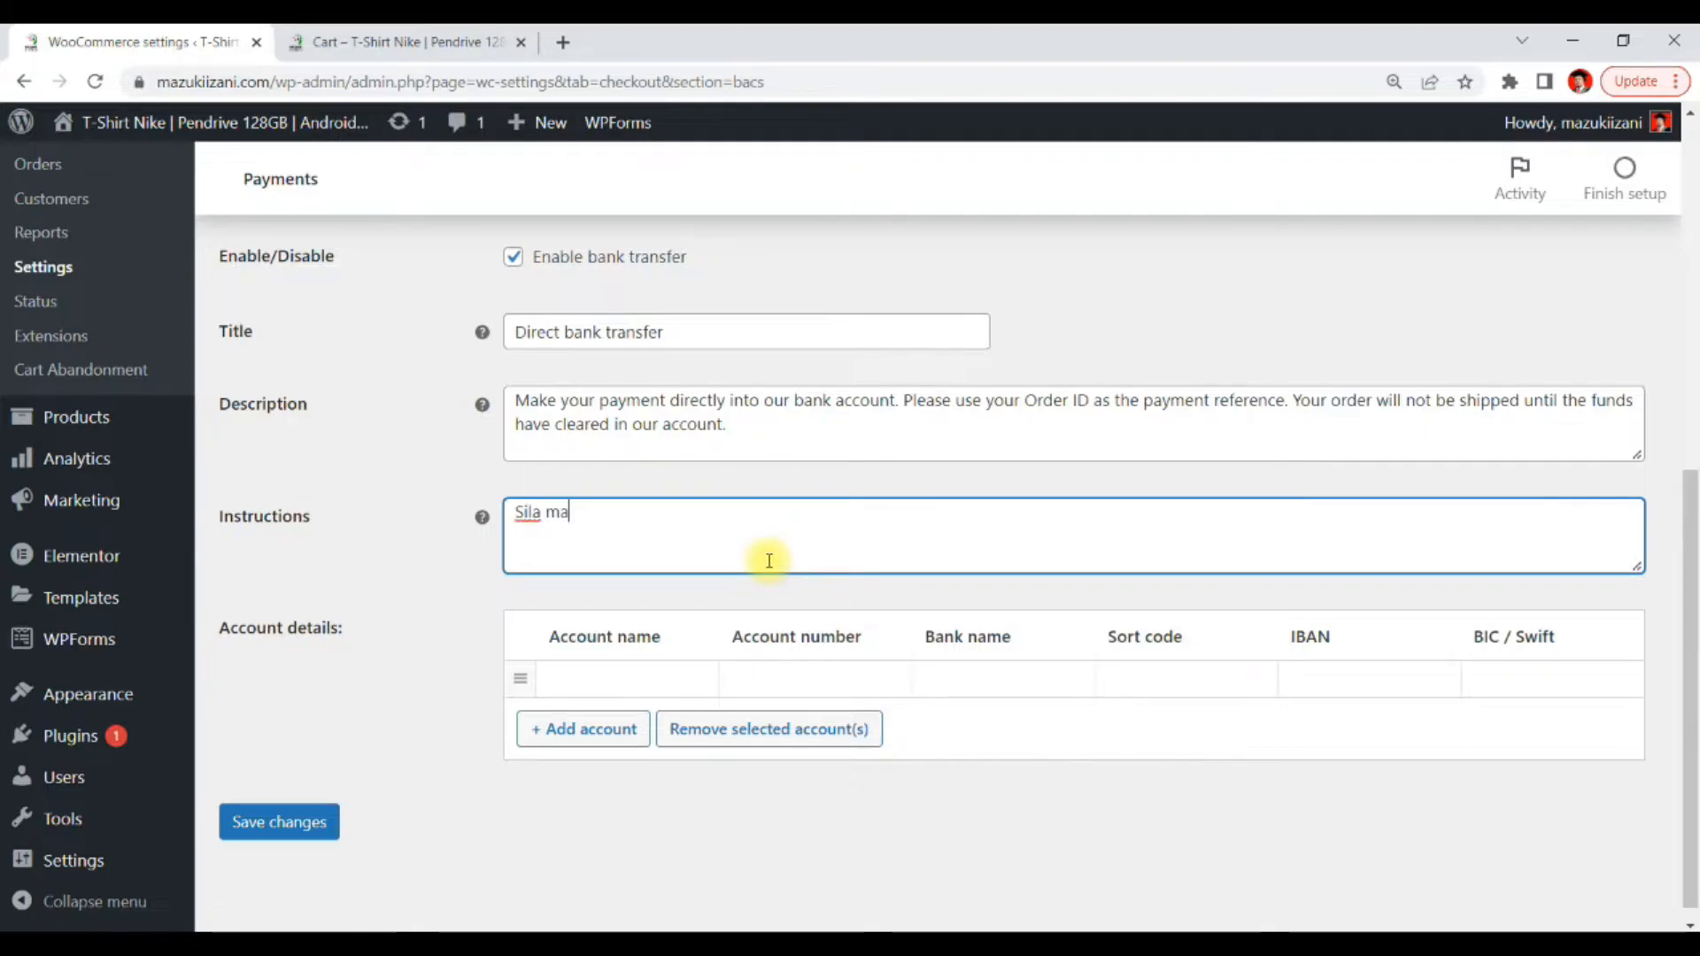
{"action": "type", "text": "sukkan bayaran ke akaun tertera:"}
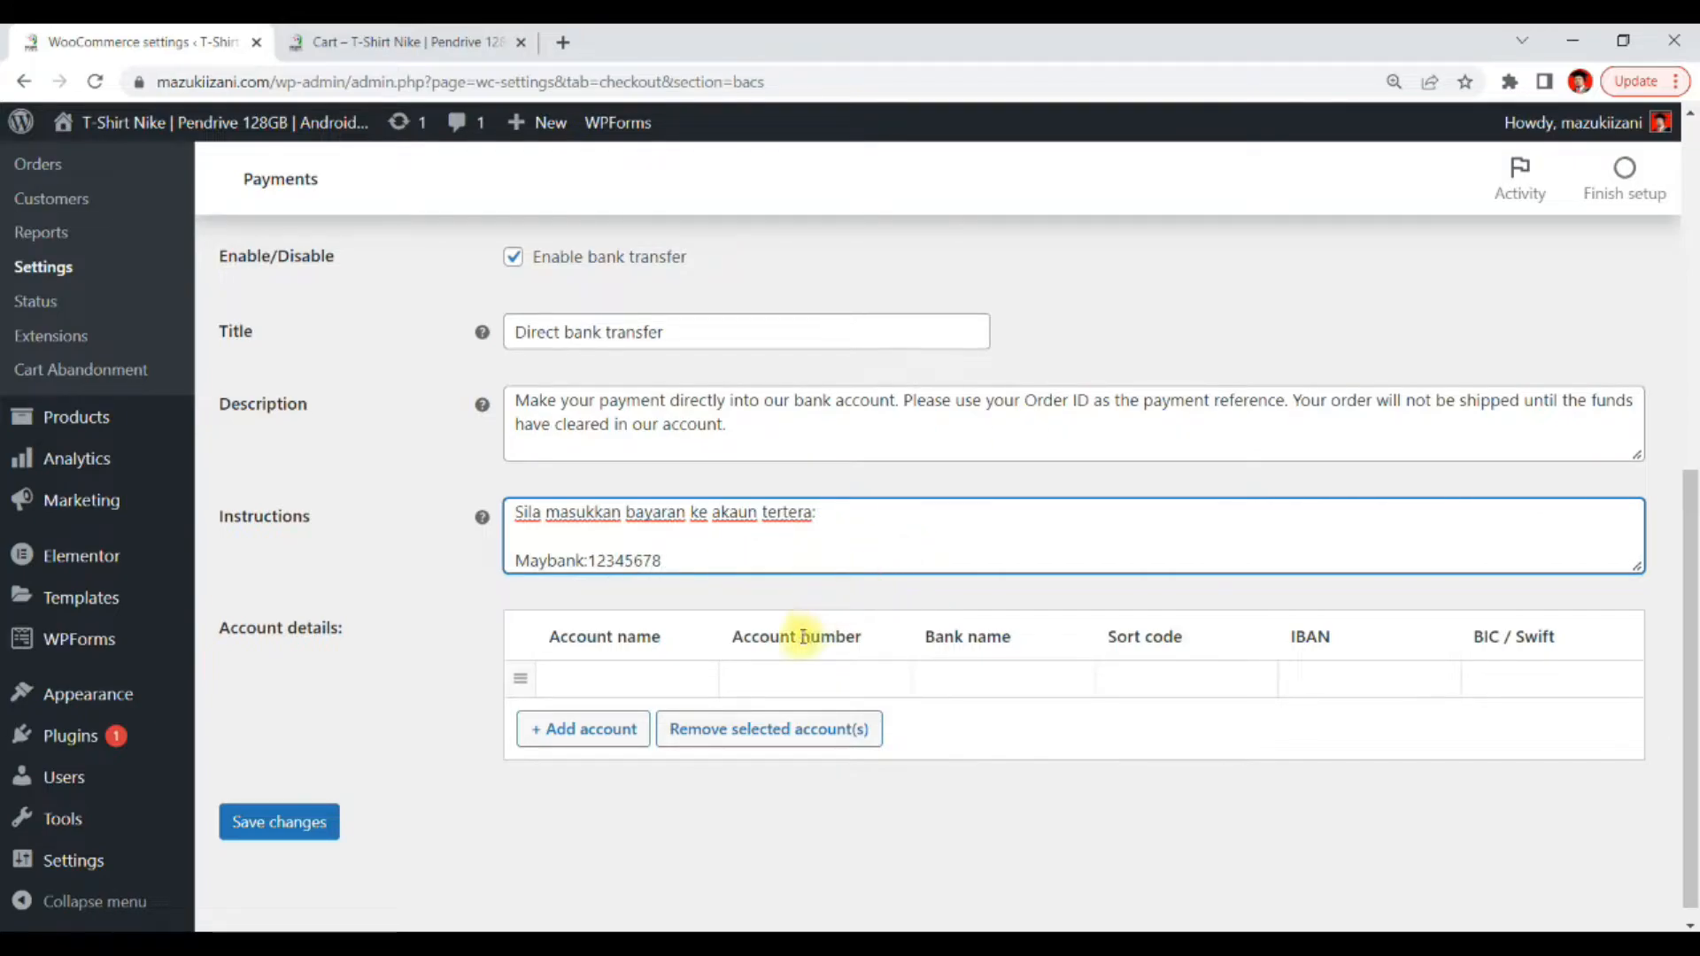
Enter the account holder's full name in the first account row's Account name field
{"action": "left_click", "coordinate": [684, 672]}
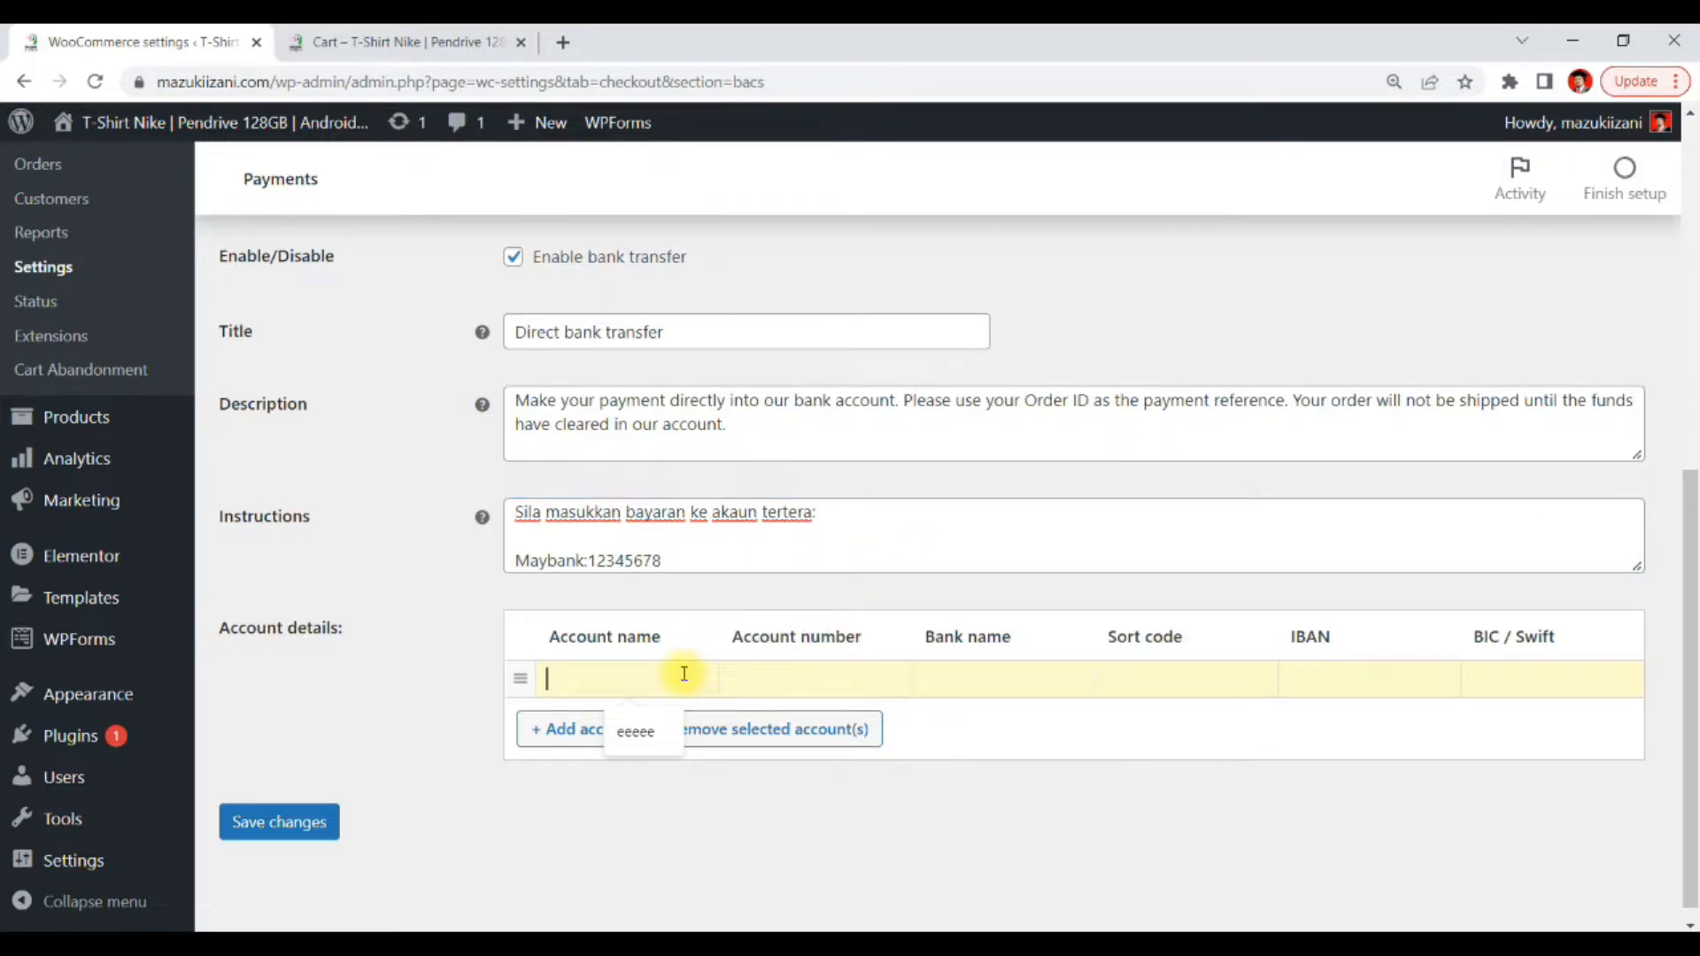
{"action": "type", "text": "may"}
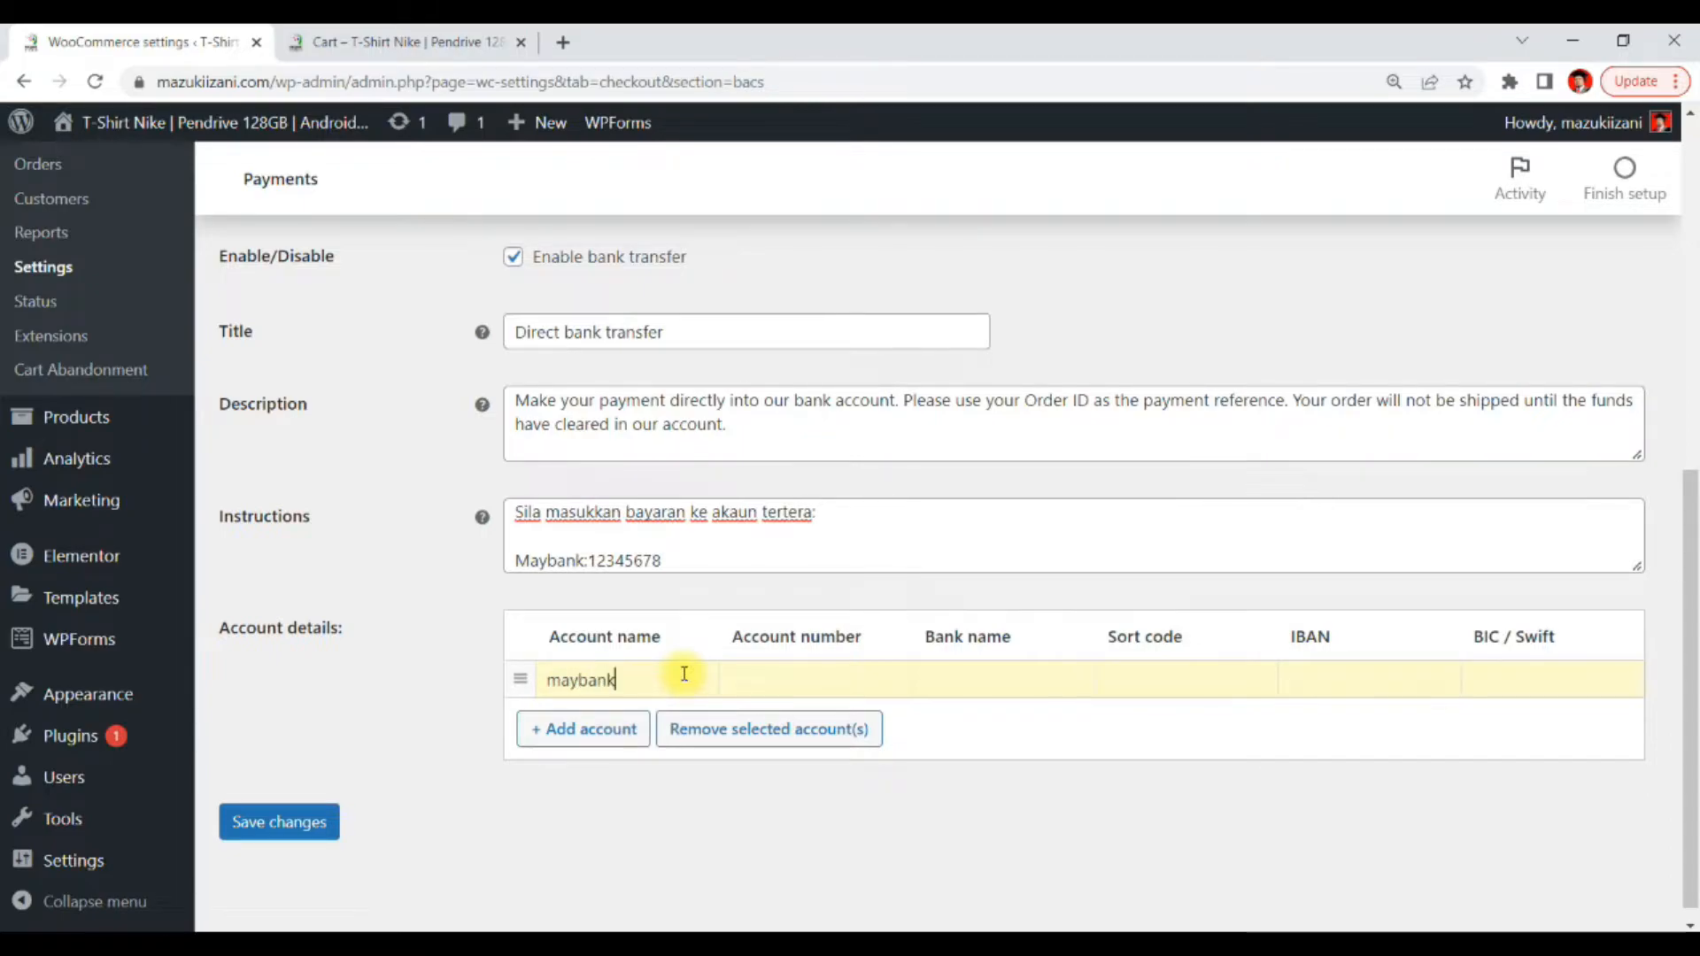
{"action": "type", "text": "bank"}
{"action": "left_click_drag", "start_coordinate": [685, 673], "coordinate": [545, 680]}
{"action": "key", "text": "ctrl+c"}
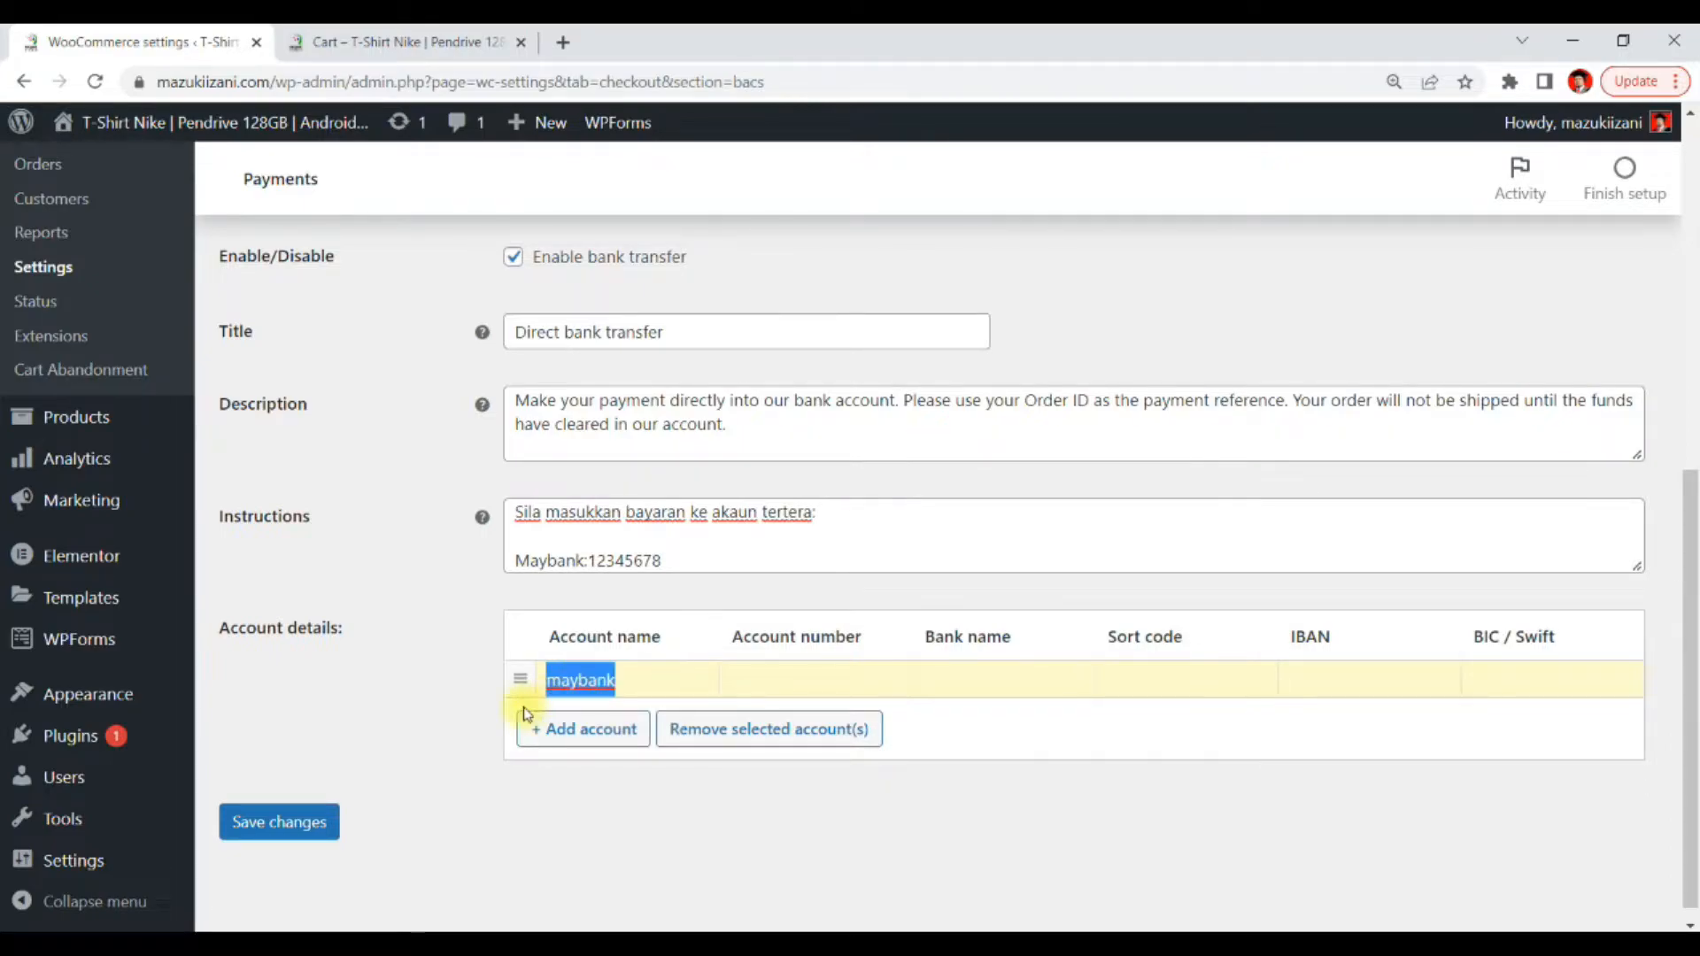
{"action": "key", "text": "BackSpace"}
{"action": "type", "text": "Mazuki Izani"}
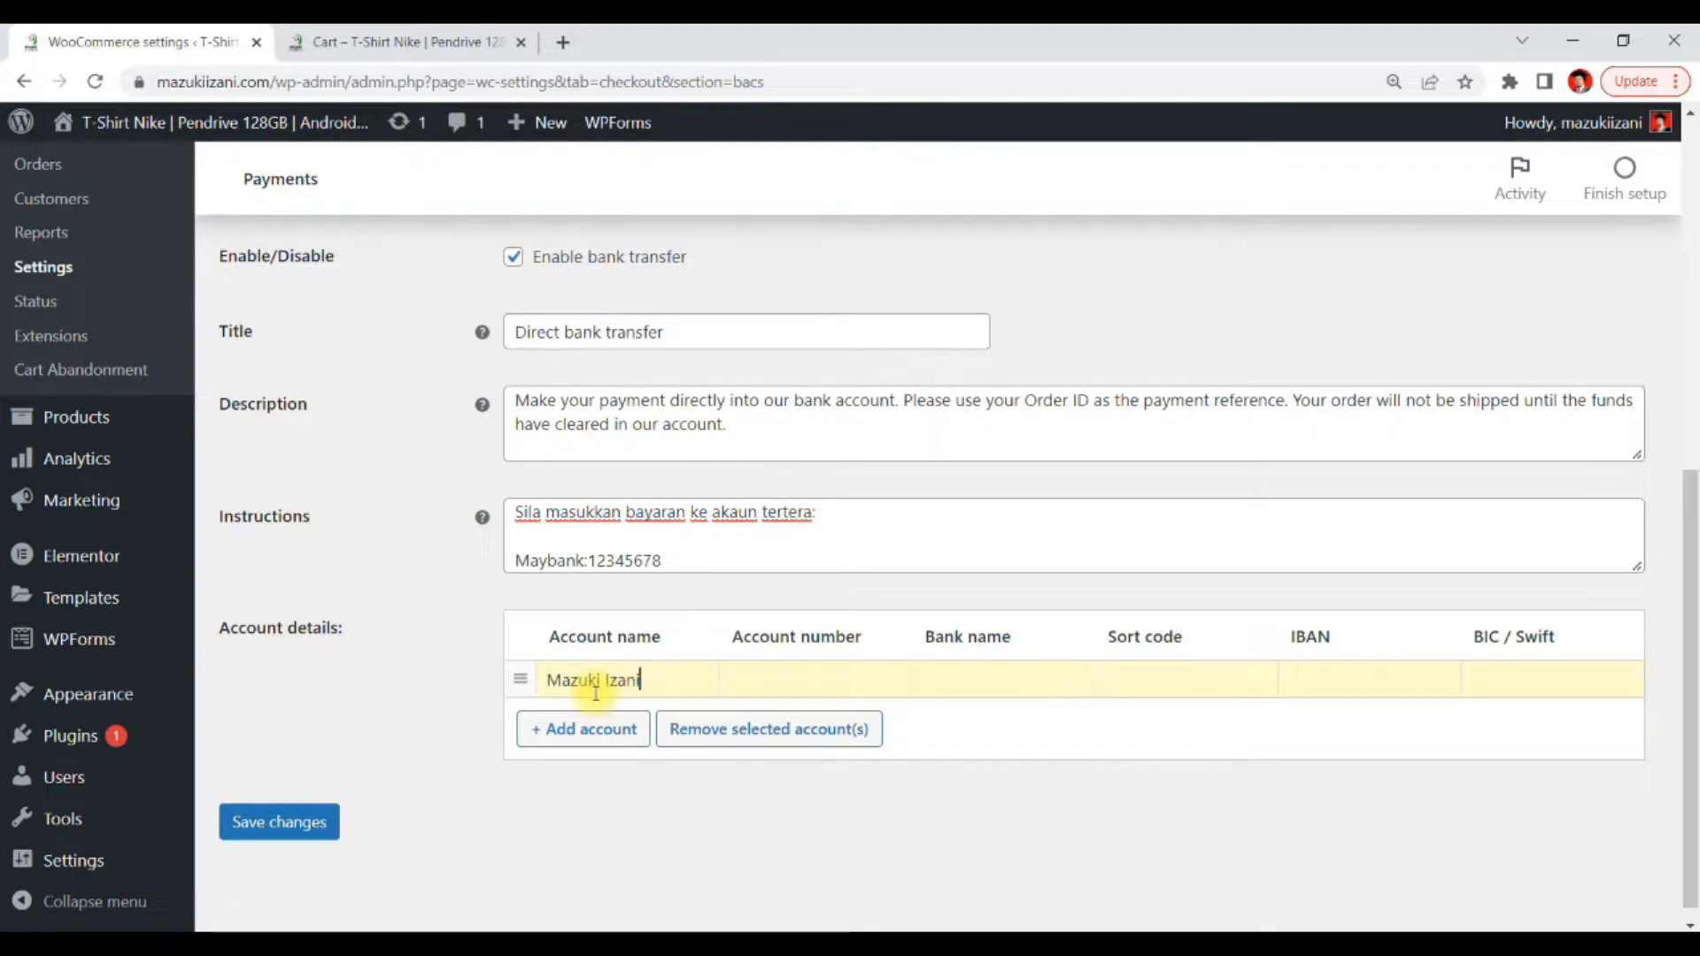
Set the account row's Bank name to maybank and fill in the bank account number
{"action": "left_click", "coordinate": [779, 682]}
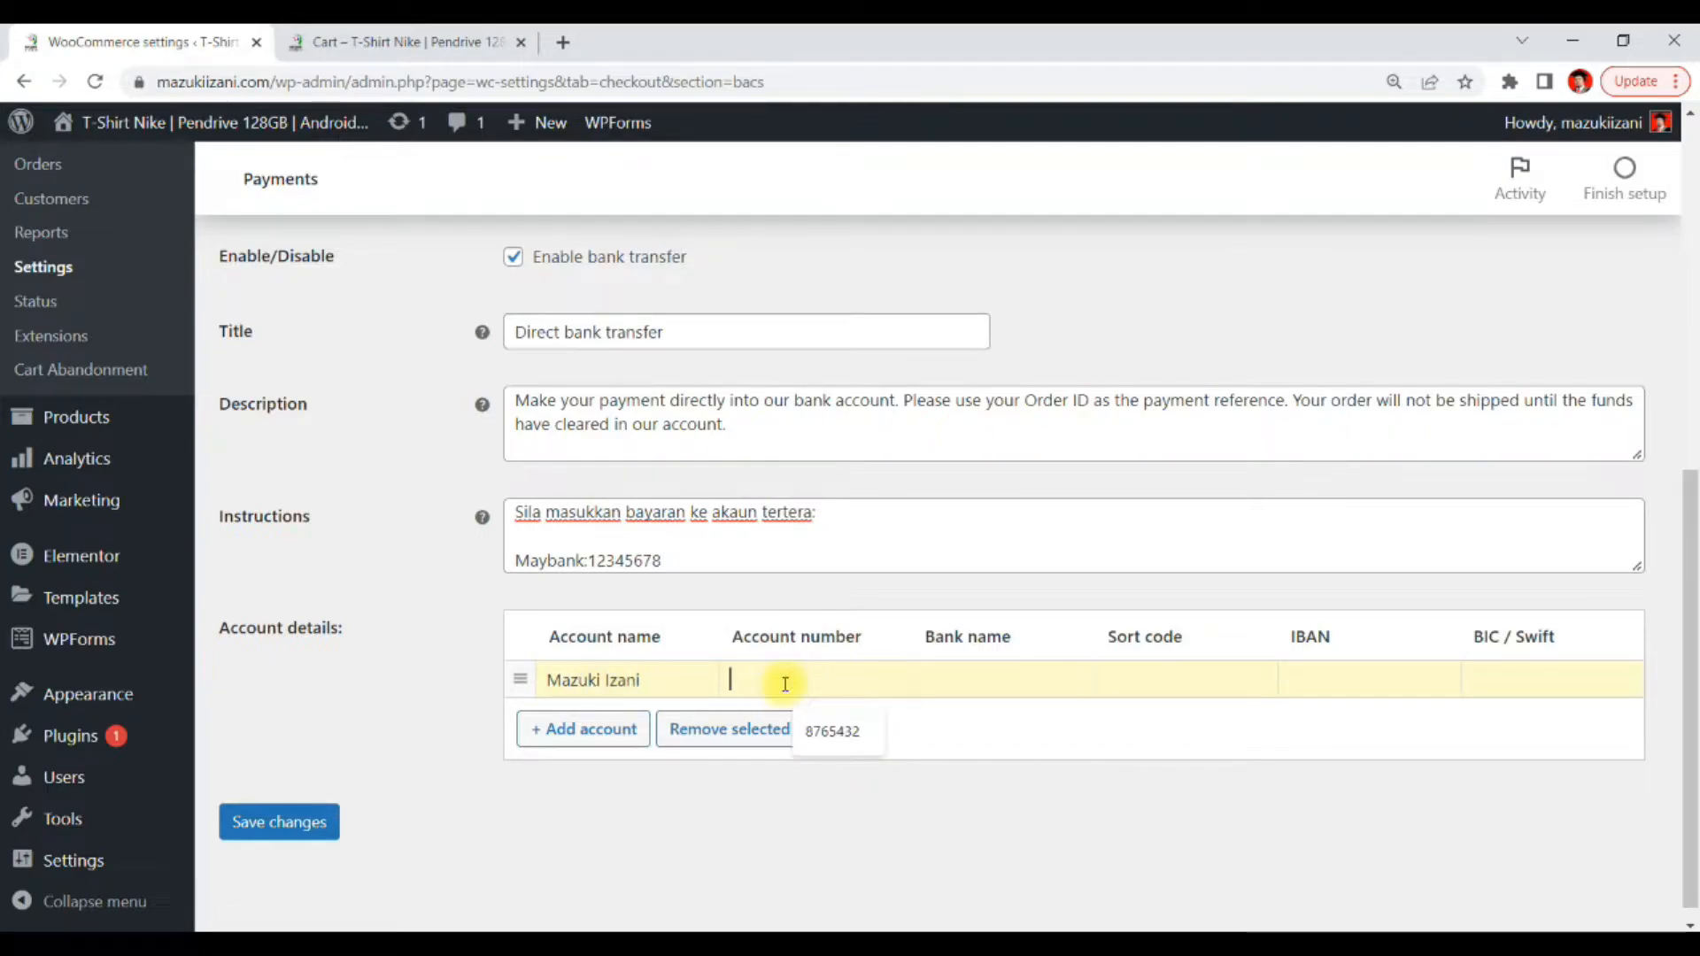
{"action": "key", "text": "ctrl+v"}
{"action": "left_click_drag", "start_coordinate": [836, 686], "coordinate": [346, 686]}
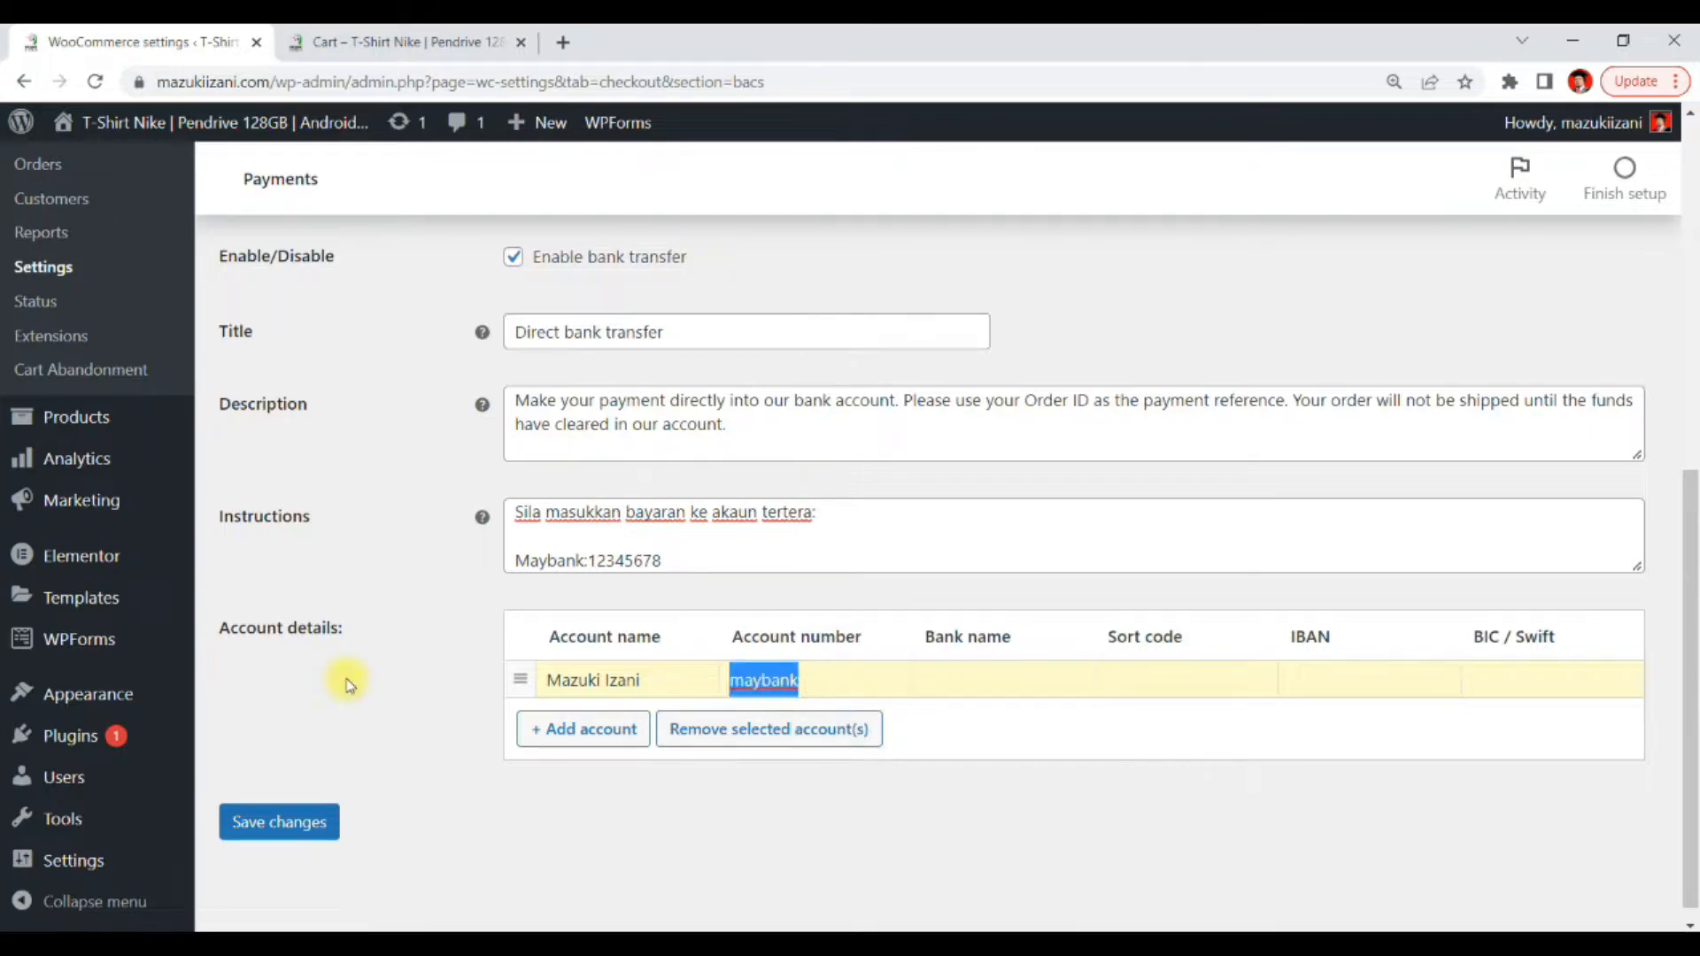
{"action": "key", "text": "ctrl+x"}
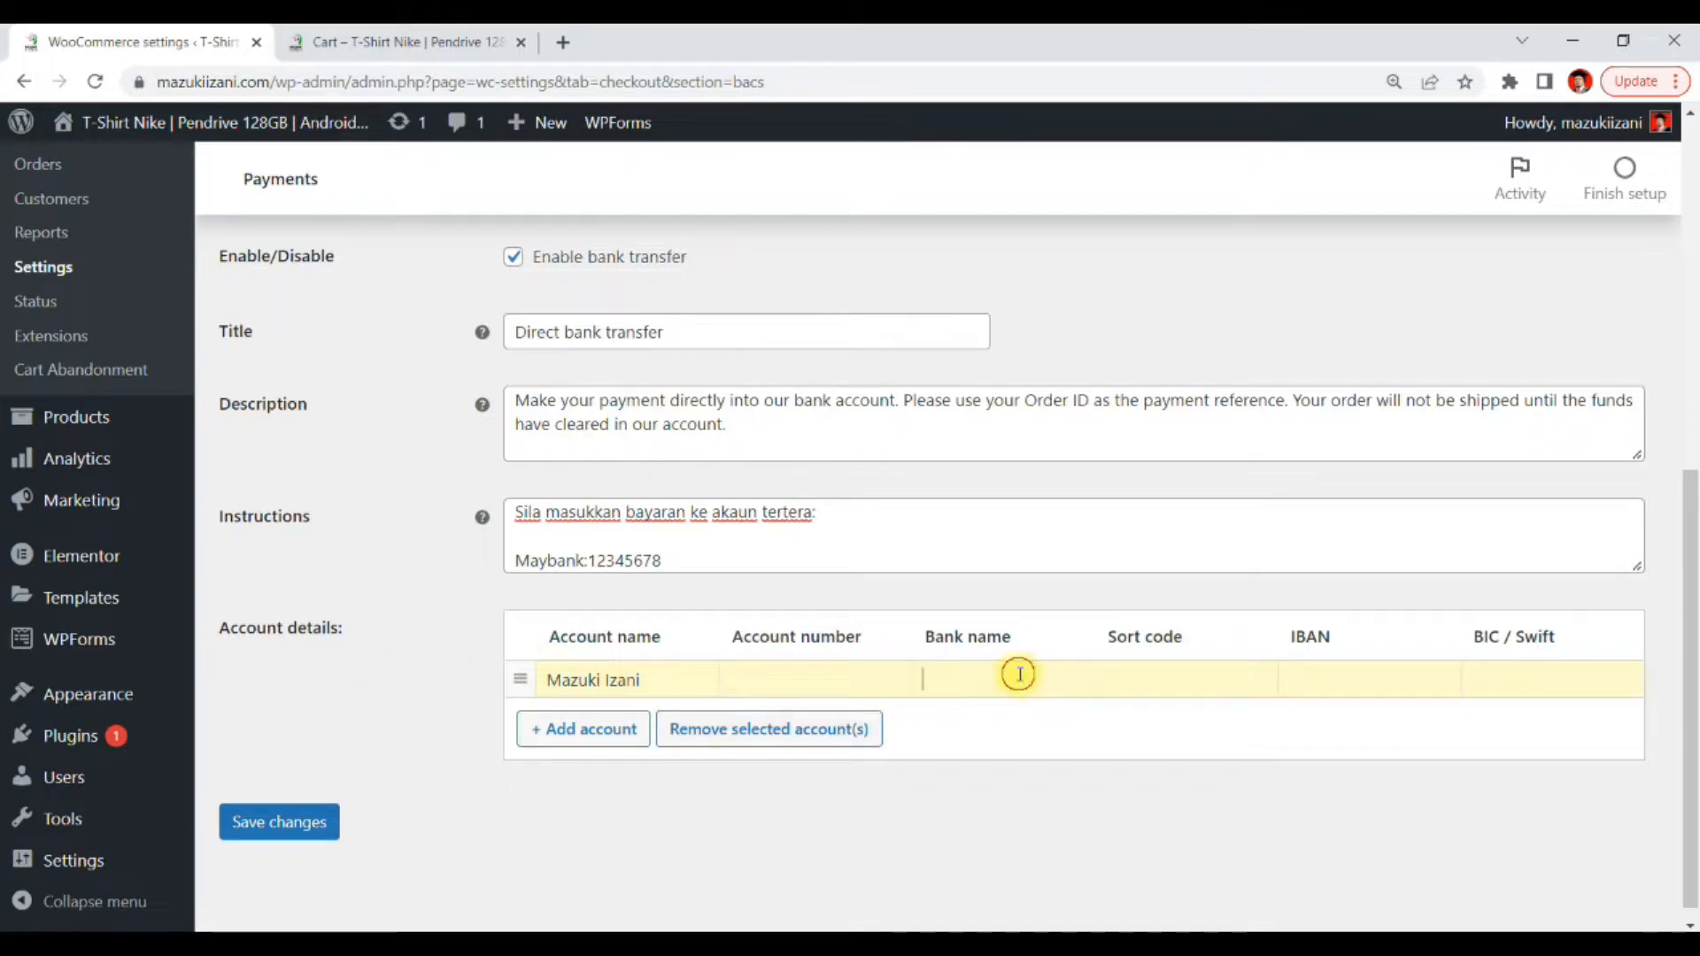
{"action": "left_click", "coordinate": [1013, 679]}
{"action": "key", "text": "ctrl+v"}
{"action": "left_click", "coordinate": [765, 689]}
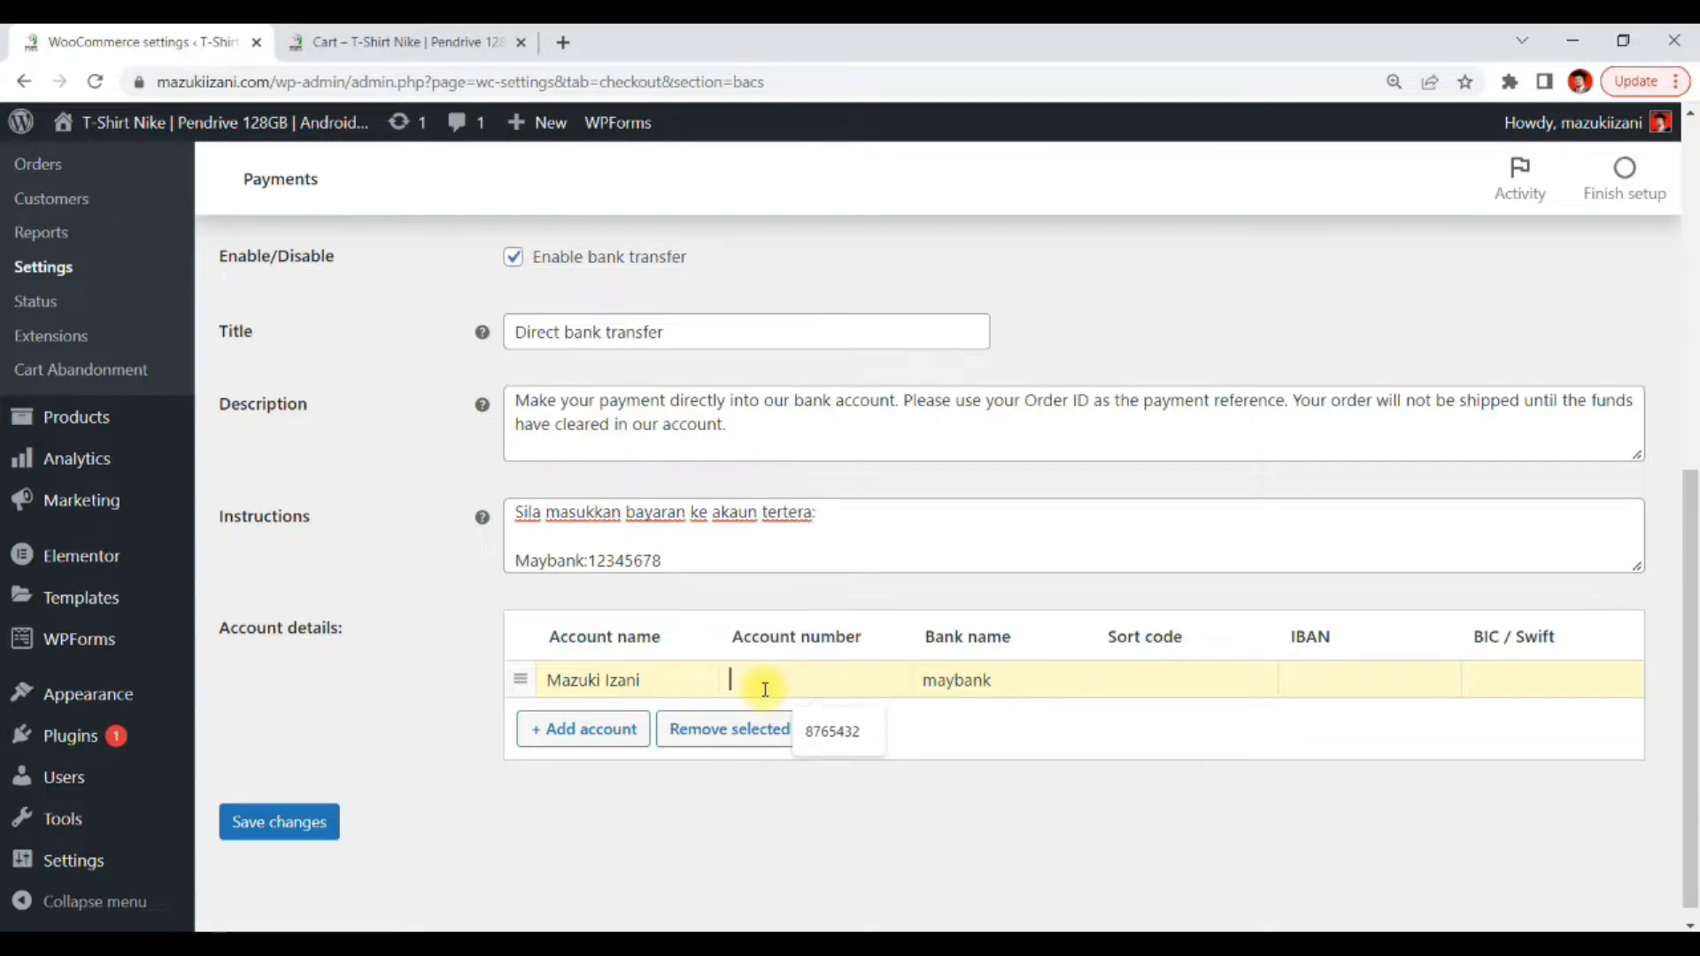
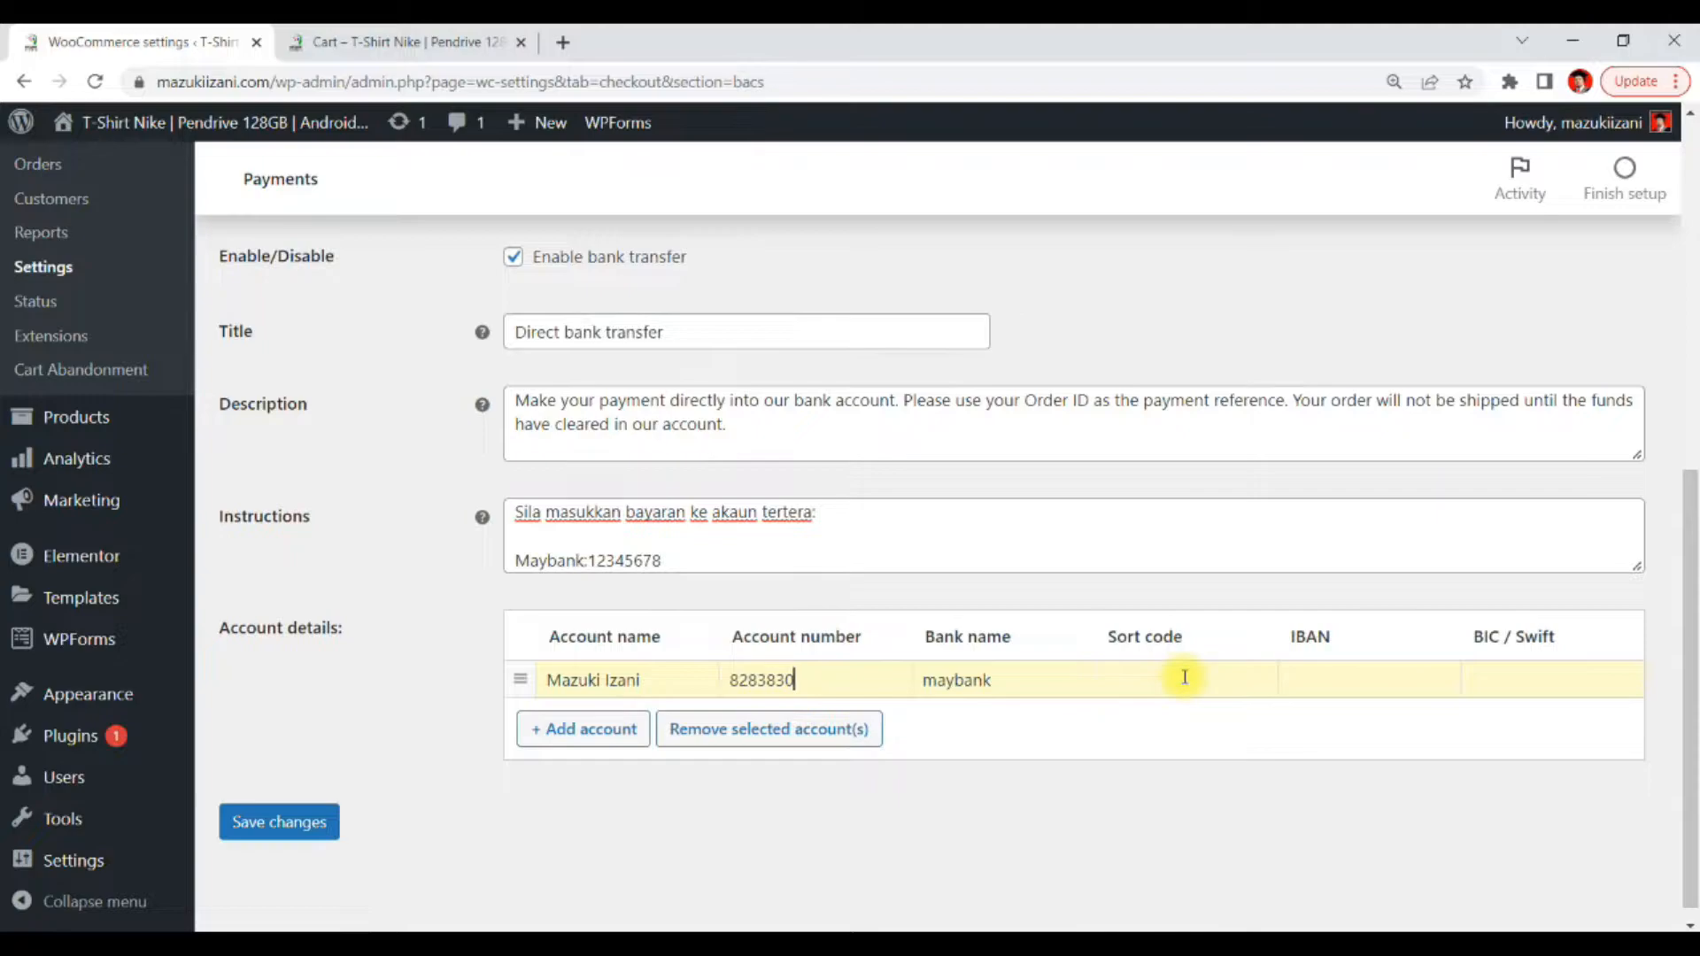
Add another account row and save the bank transfer settings
{"action": "scroll", "coordinate": [929, 675], "scroll_direction": "down", "scroll_amount": 1}
{"action": "left_click", "coordinate": [588, 713]}
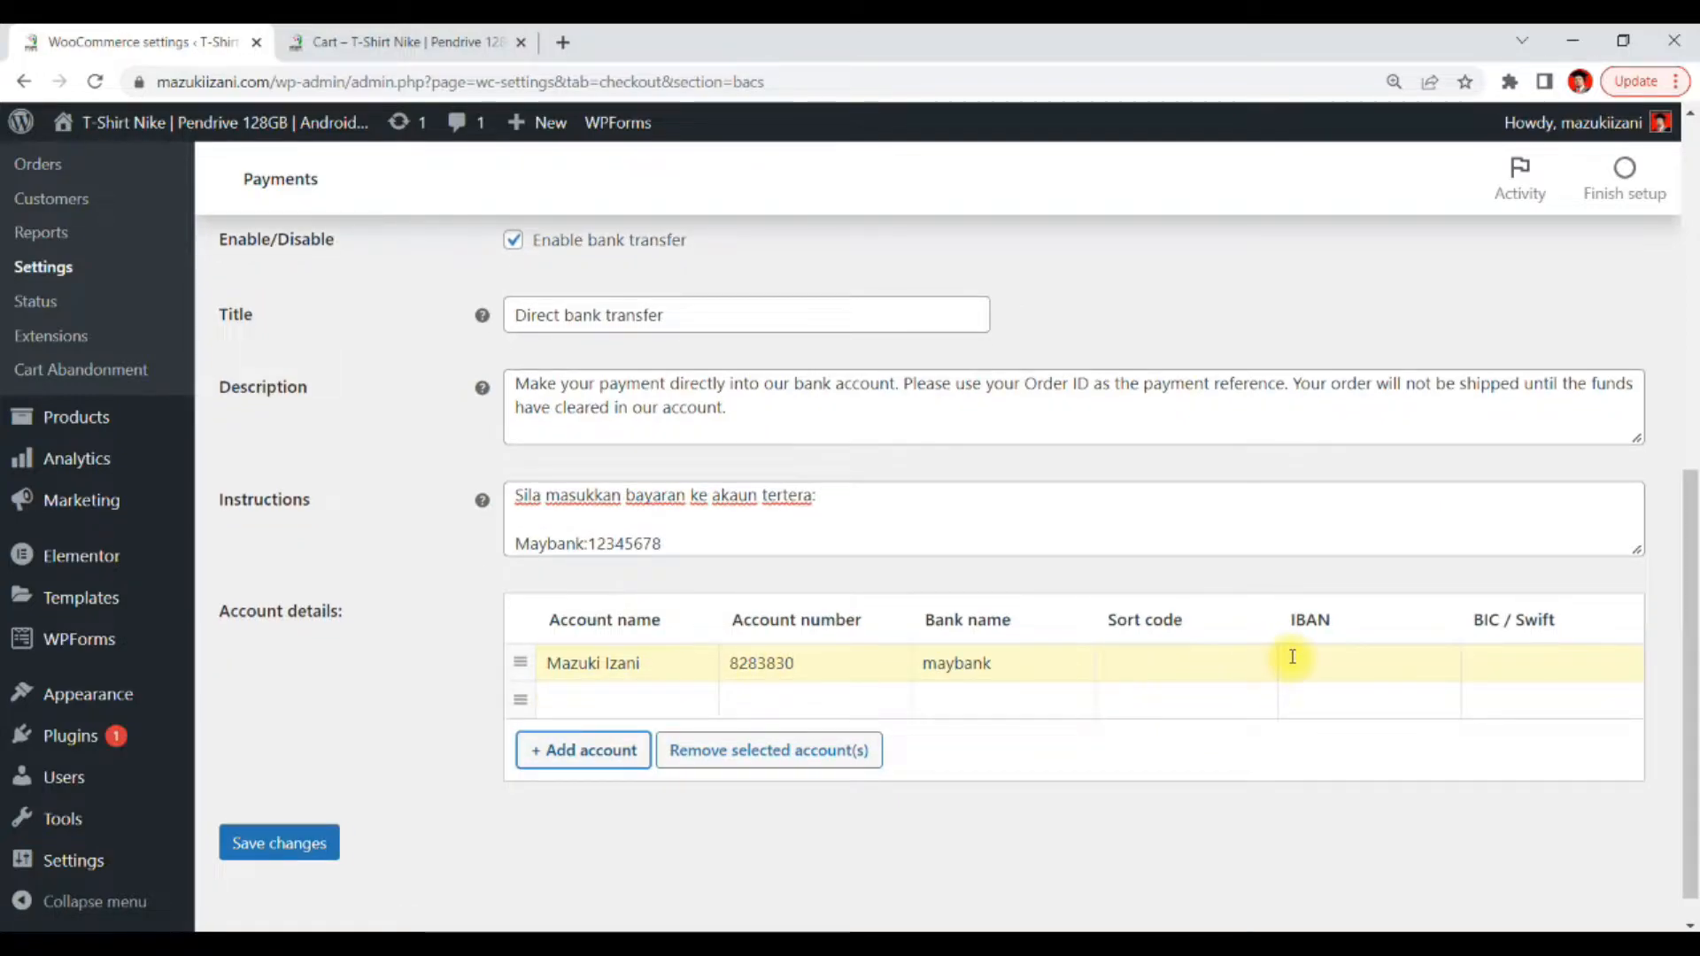
{"action": "scroll", "coordinate": [1293, 656], "scroll_direction": "down", "scroll_amount": 1}
{"action": "left_click", "coordinate": [292, 806]}
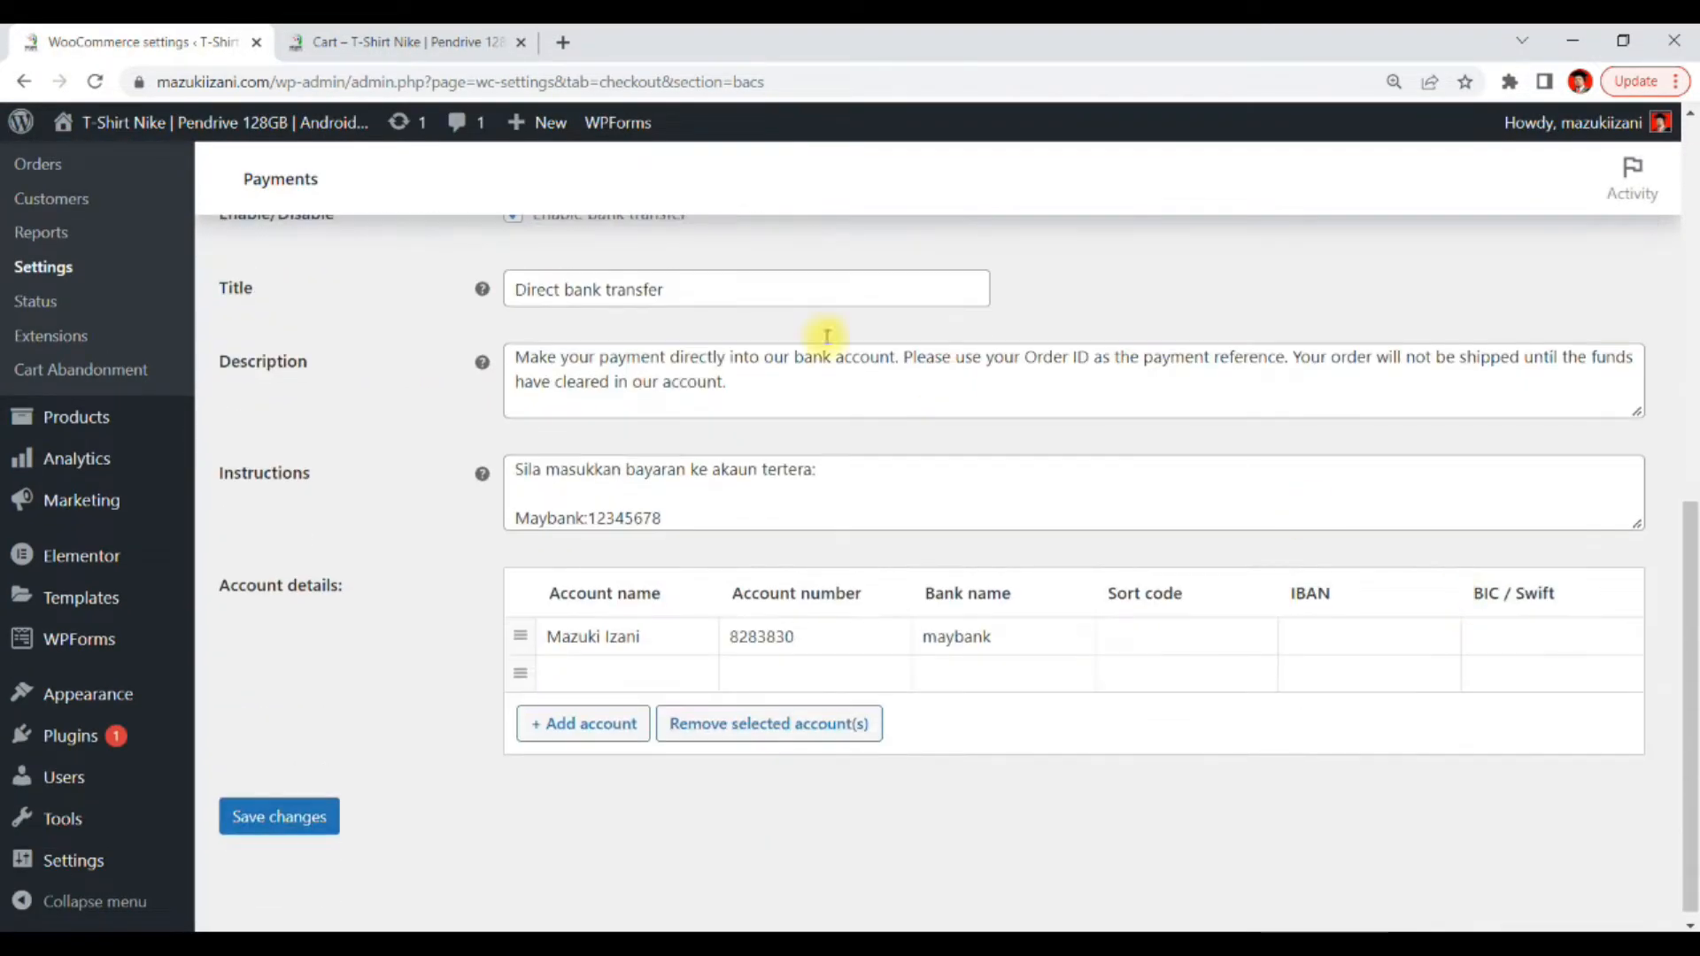
Switch to the store's cart tab and proceed to checkout
{"action": "left_click", "coordinate": [412, 41]}
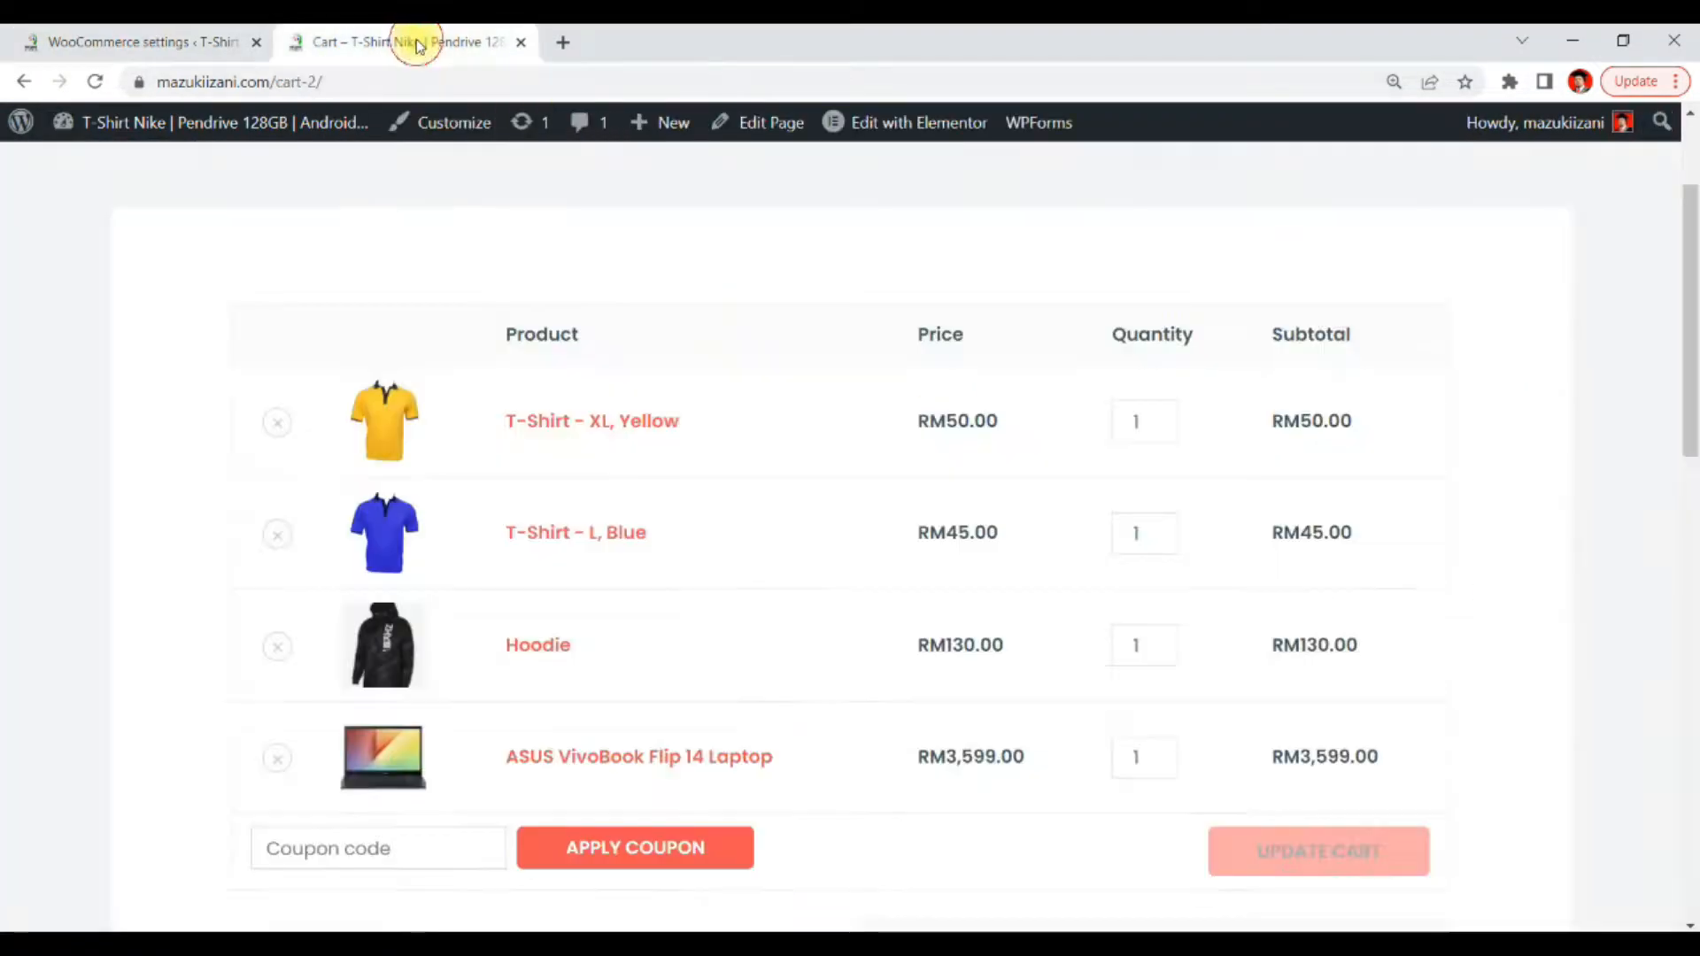
{"action": "scroll", "coordinate": [1374, 439], "scroll_direction": "down", "scroll_amount": 5}
{"action": "scroll", "coordinate": [1373, 444], "scroll_direction": "down", "scroll_amount": 3}
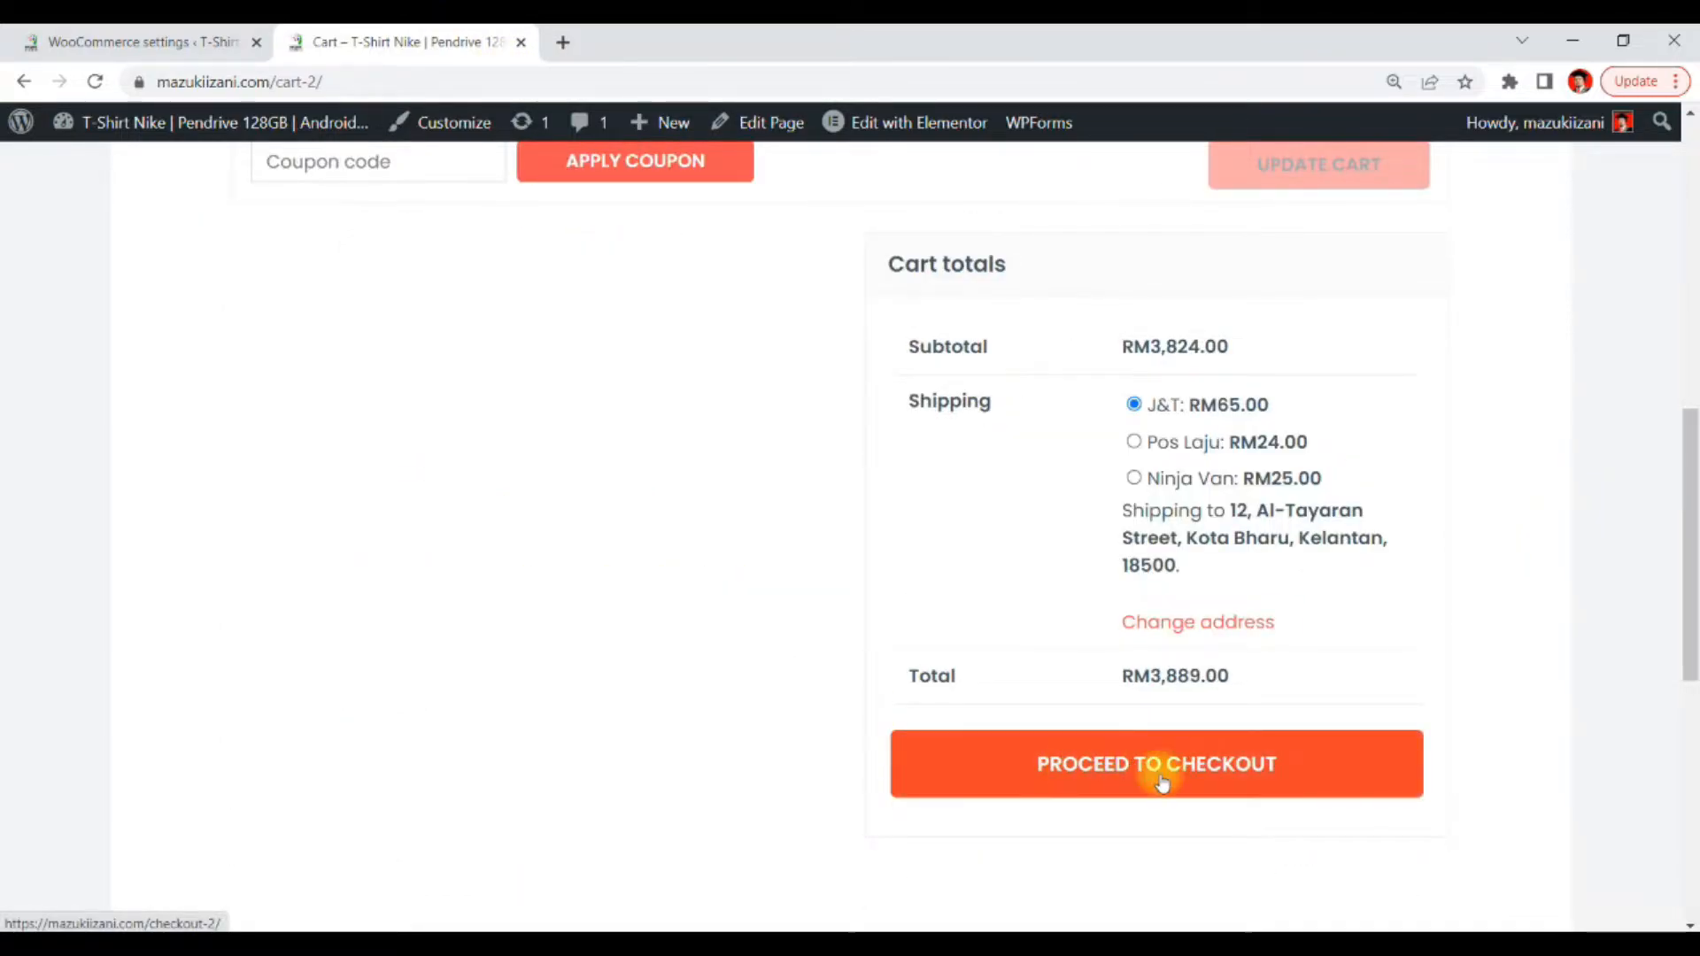
{"action": "left_click", "coordinate": [1189, 773]}
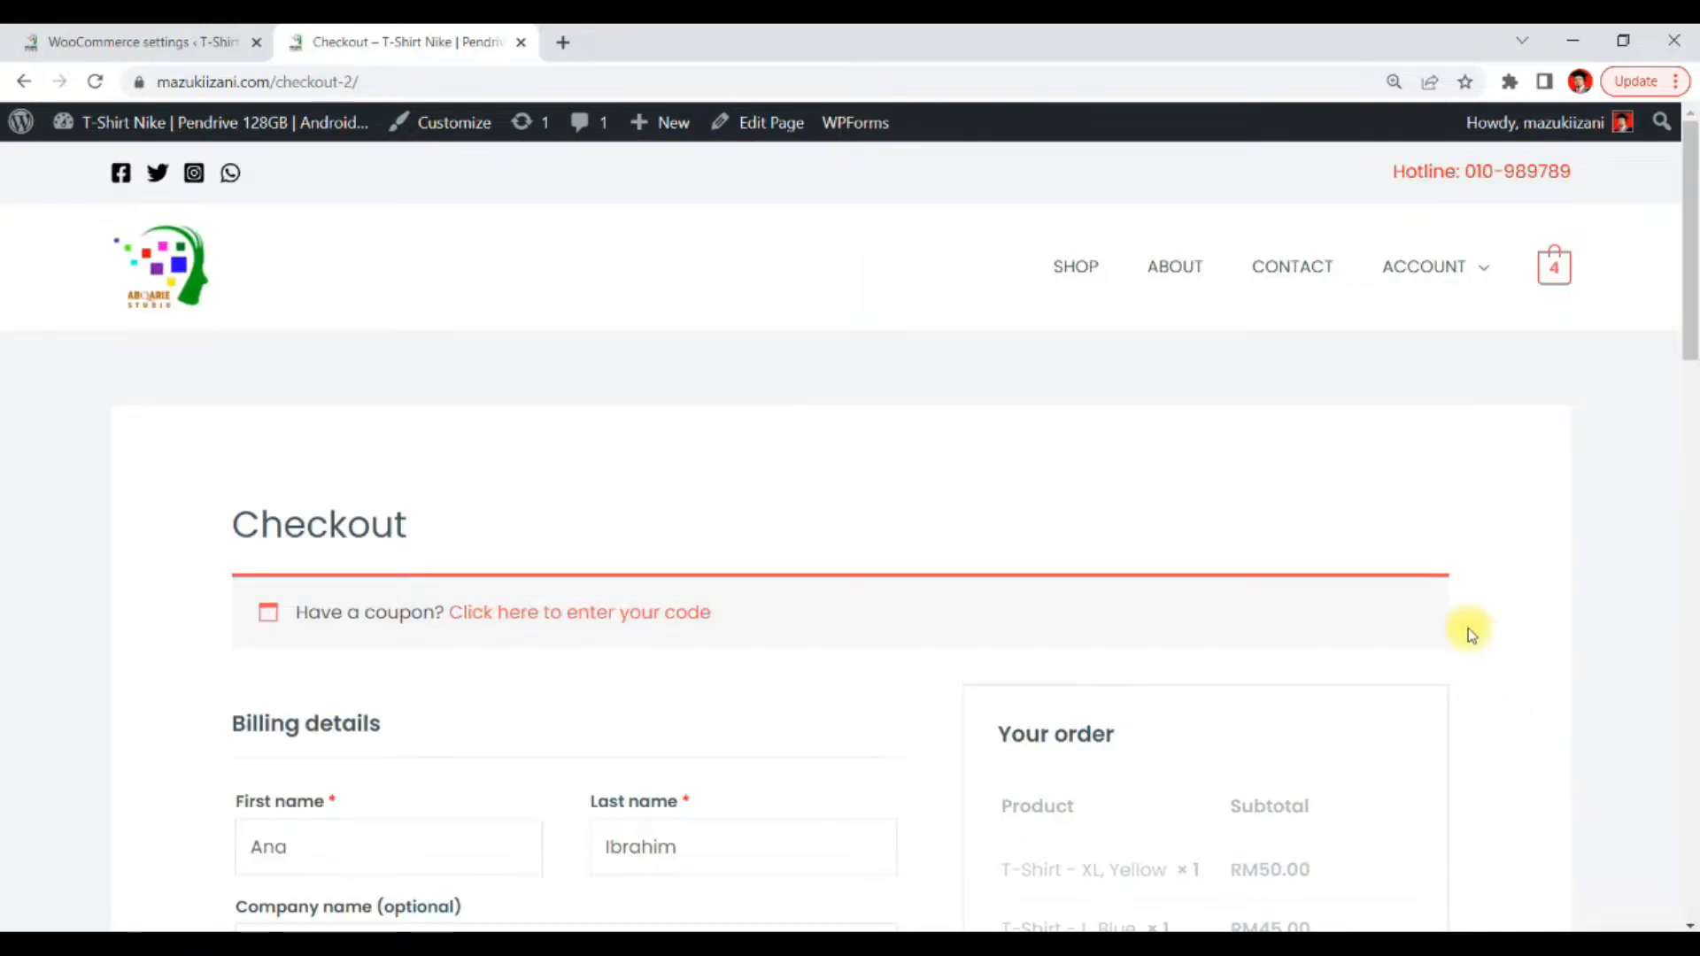
Examine the checkout page's billing details and order summary
{"action": "scroll", "coordinate": [1467, 560], "scroll_direction": "down", "scroll_amount": 3}
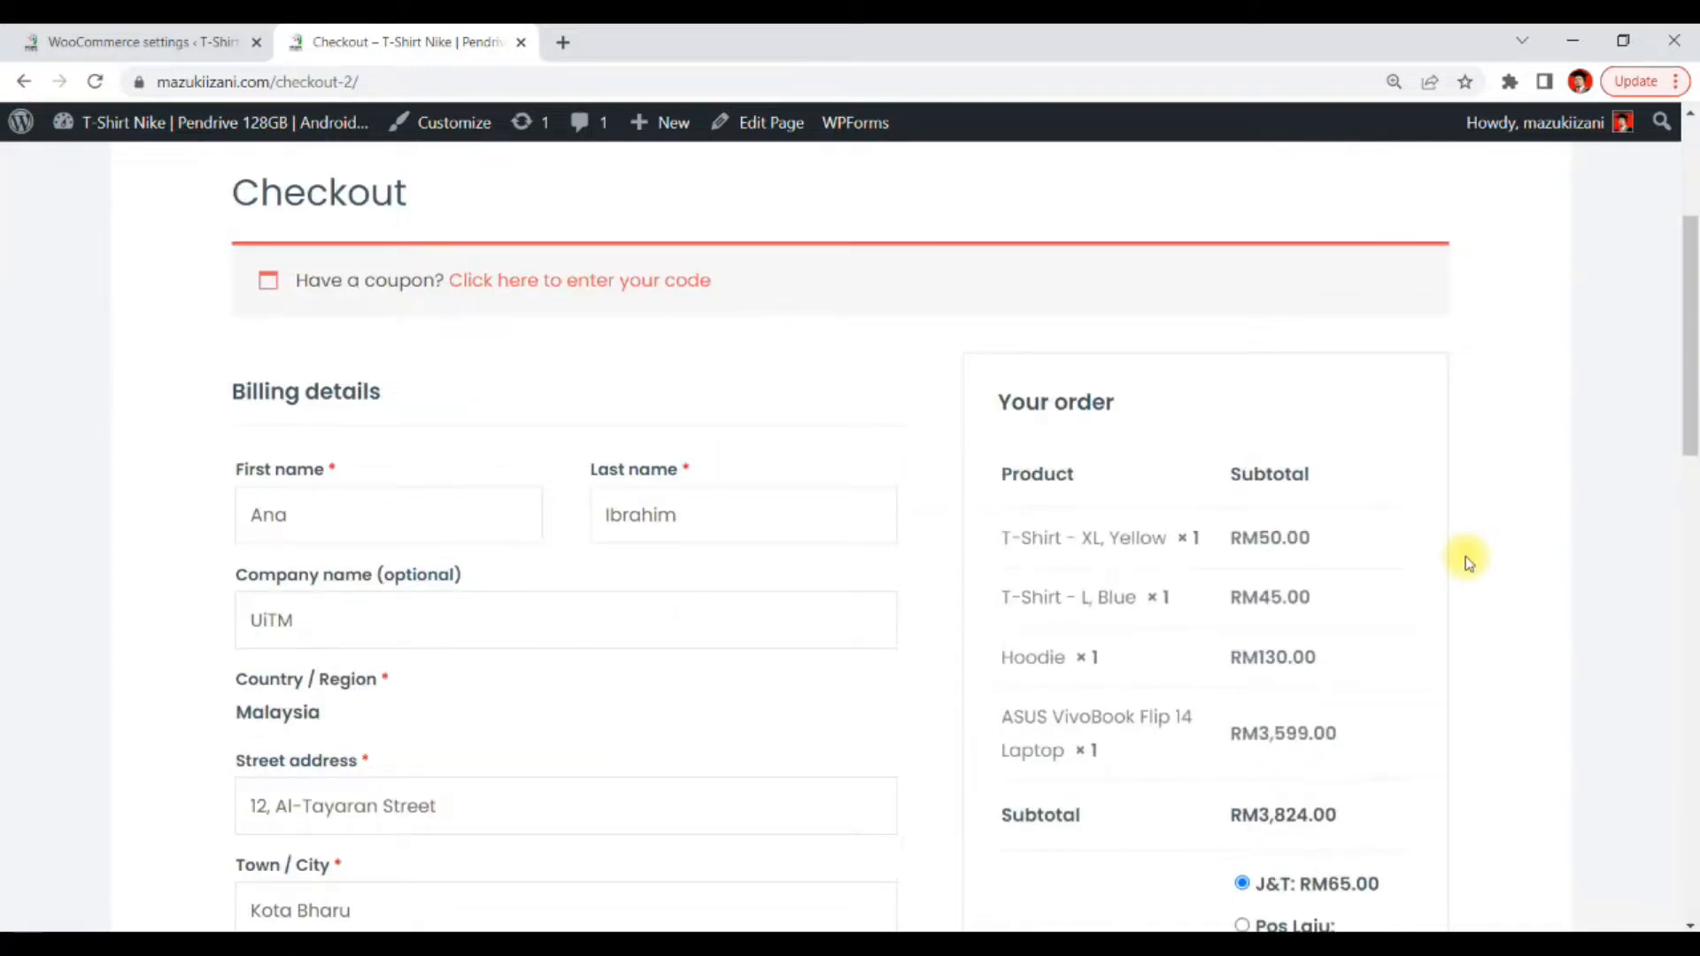
{"action": "scroll", "coordinate": [1467, 559], "scroll_direction": "up", "scroll_amount": 2}
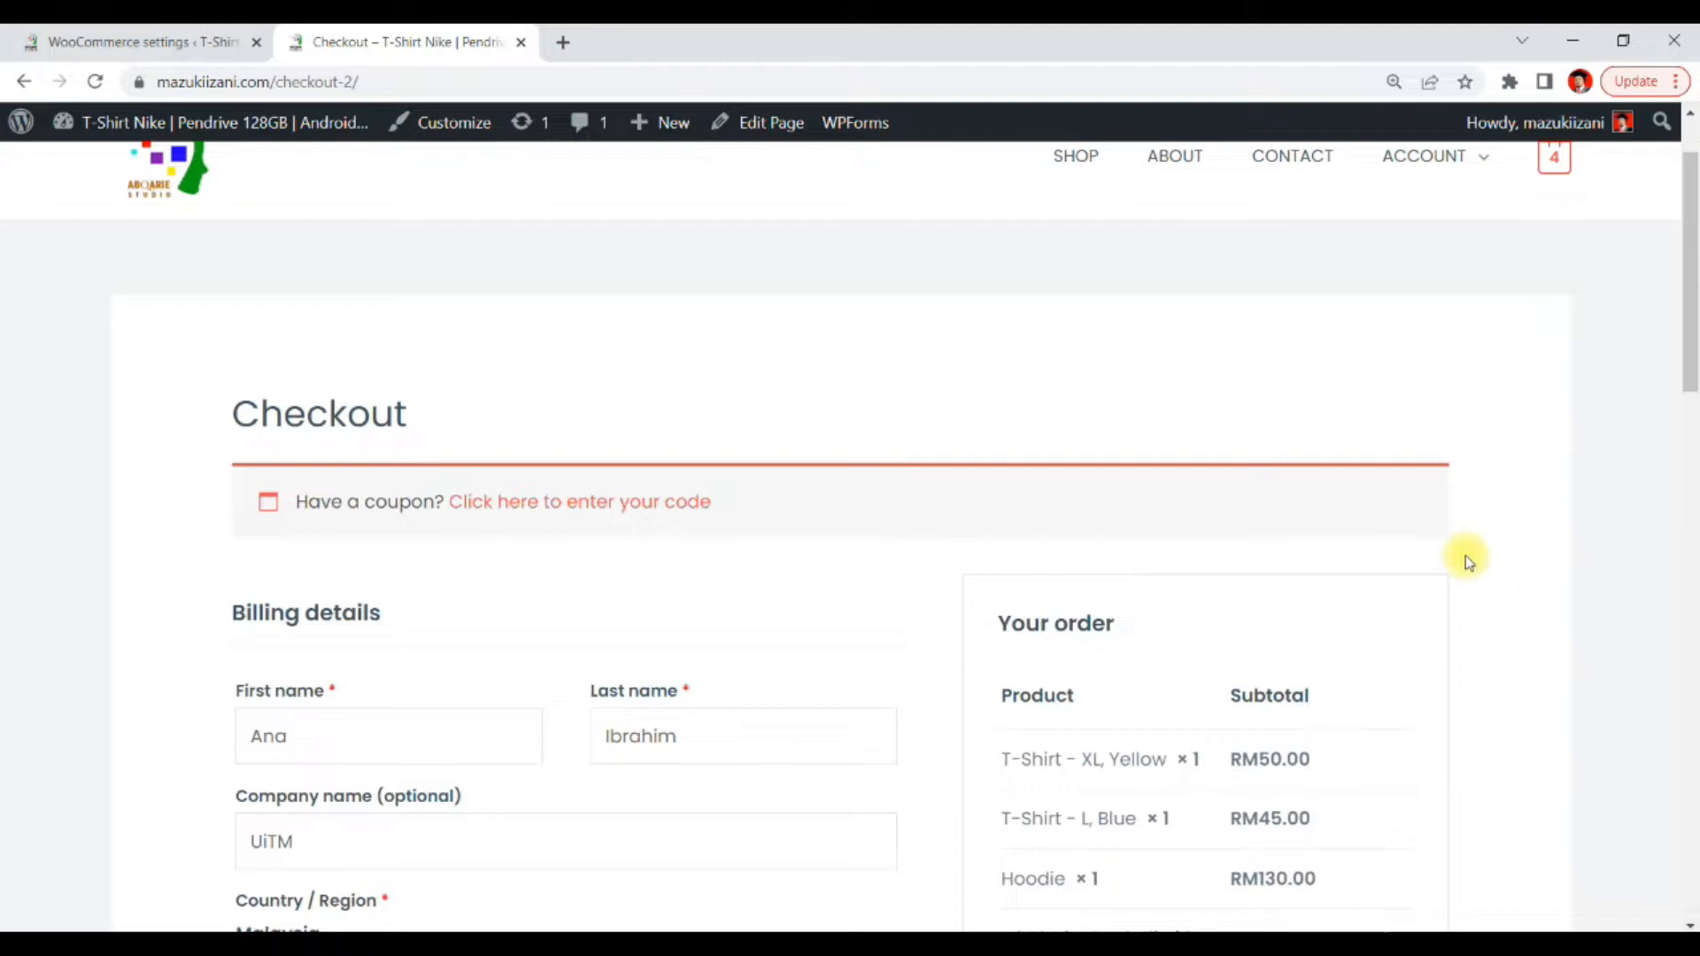
{"action": "scroll", "coordinate": [1467, 560], "scroll_direction": "down", "scroll_amount": 2}
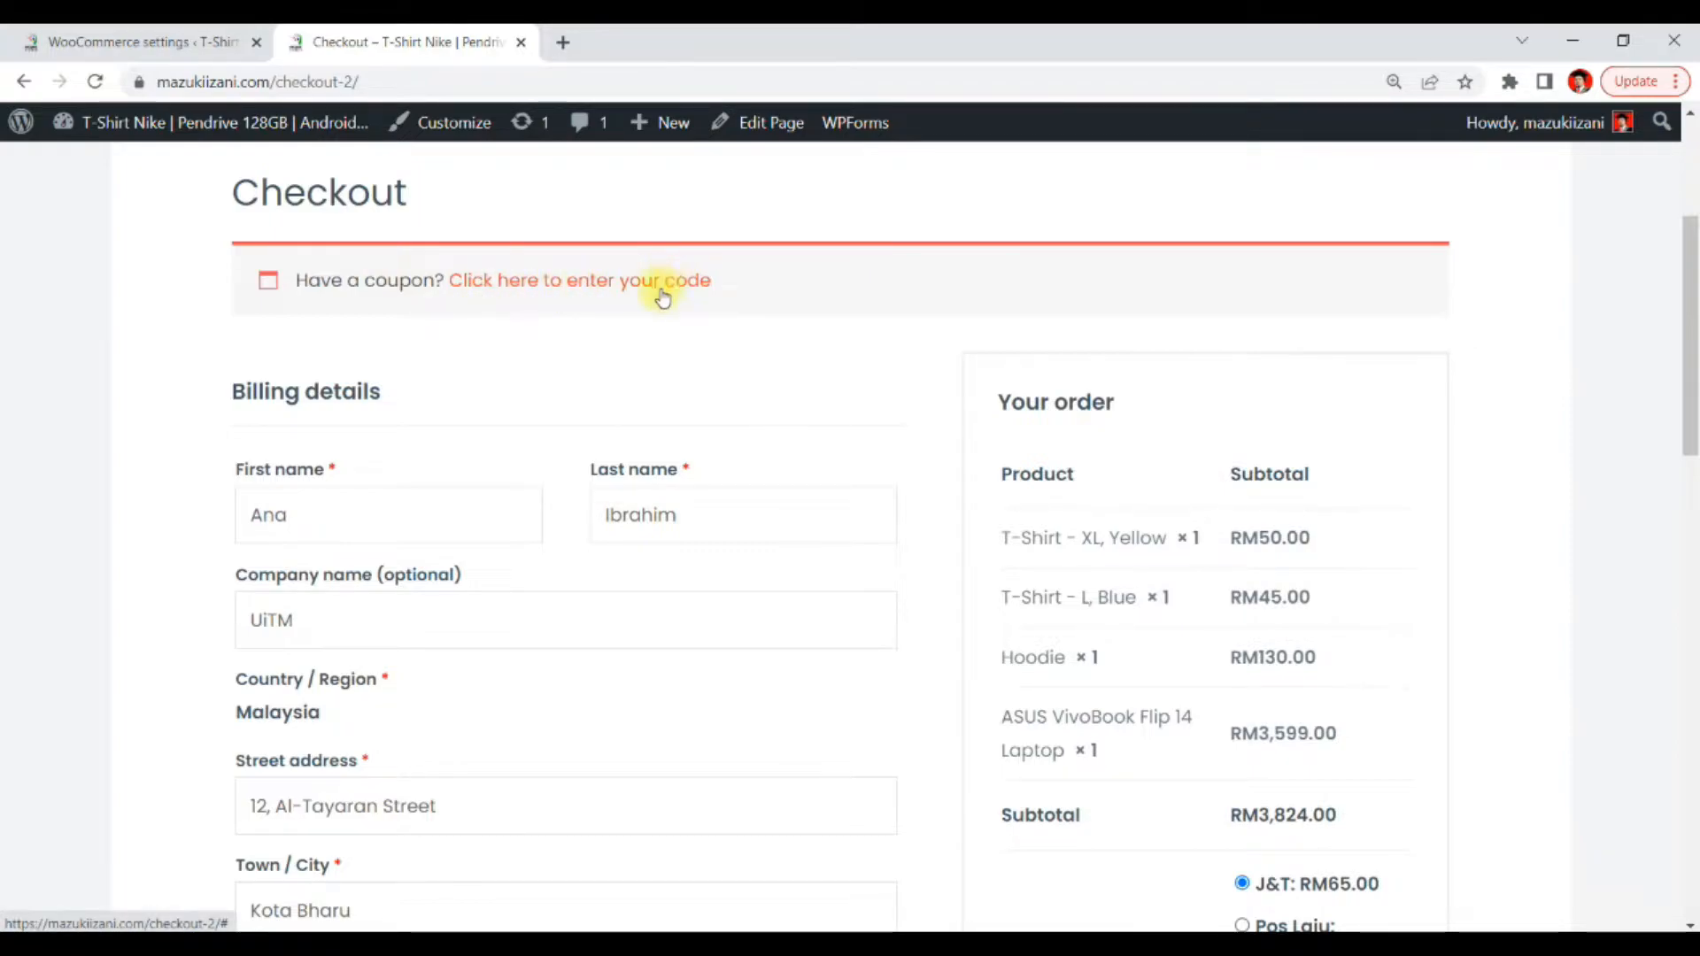
{"action": "scroll", "coordinate": [1358, 535], "scroll_direction": "down", "scroll_amount": 1}
{"action": "scroll", "coordinate": [661, 421], "scroll_direction": "up", "scroll_amount": 1}
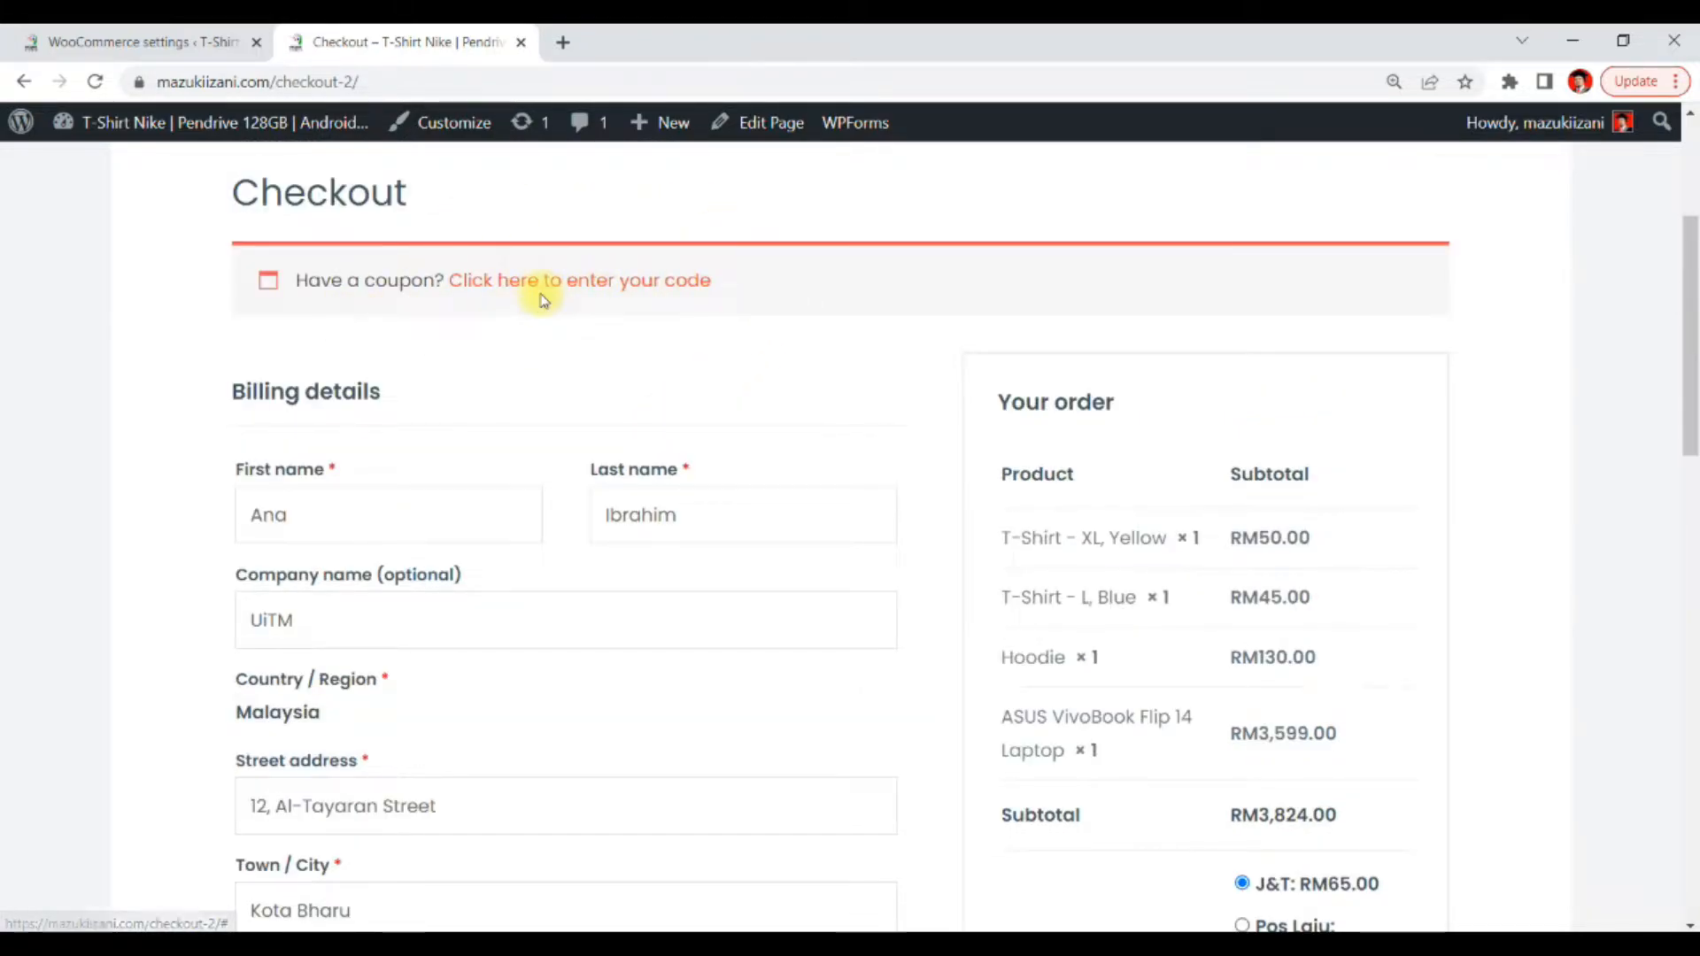
{"action": "scroll", "coordinate": [664, 310], "scroll_direction": "down", "scroll_amount": 1}
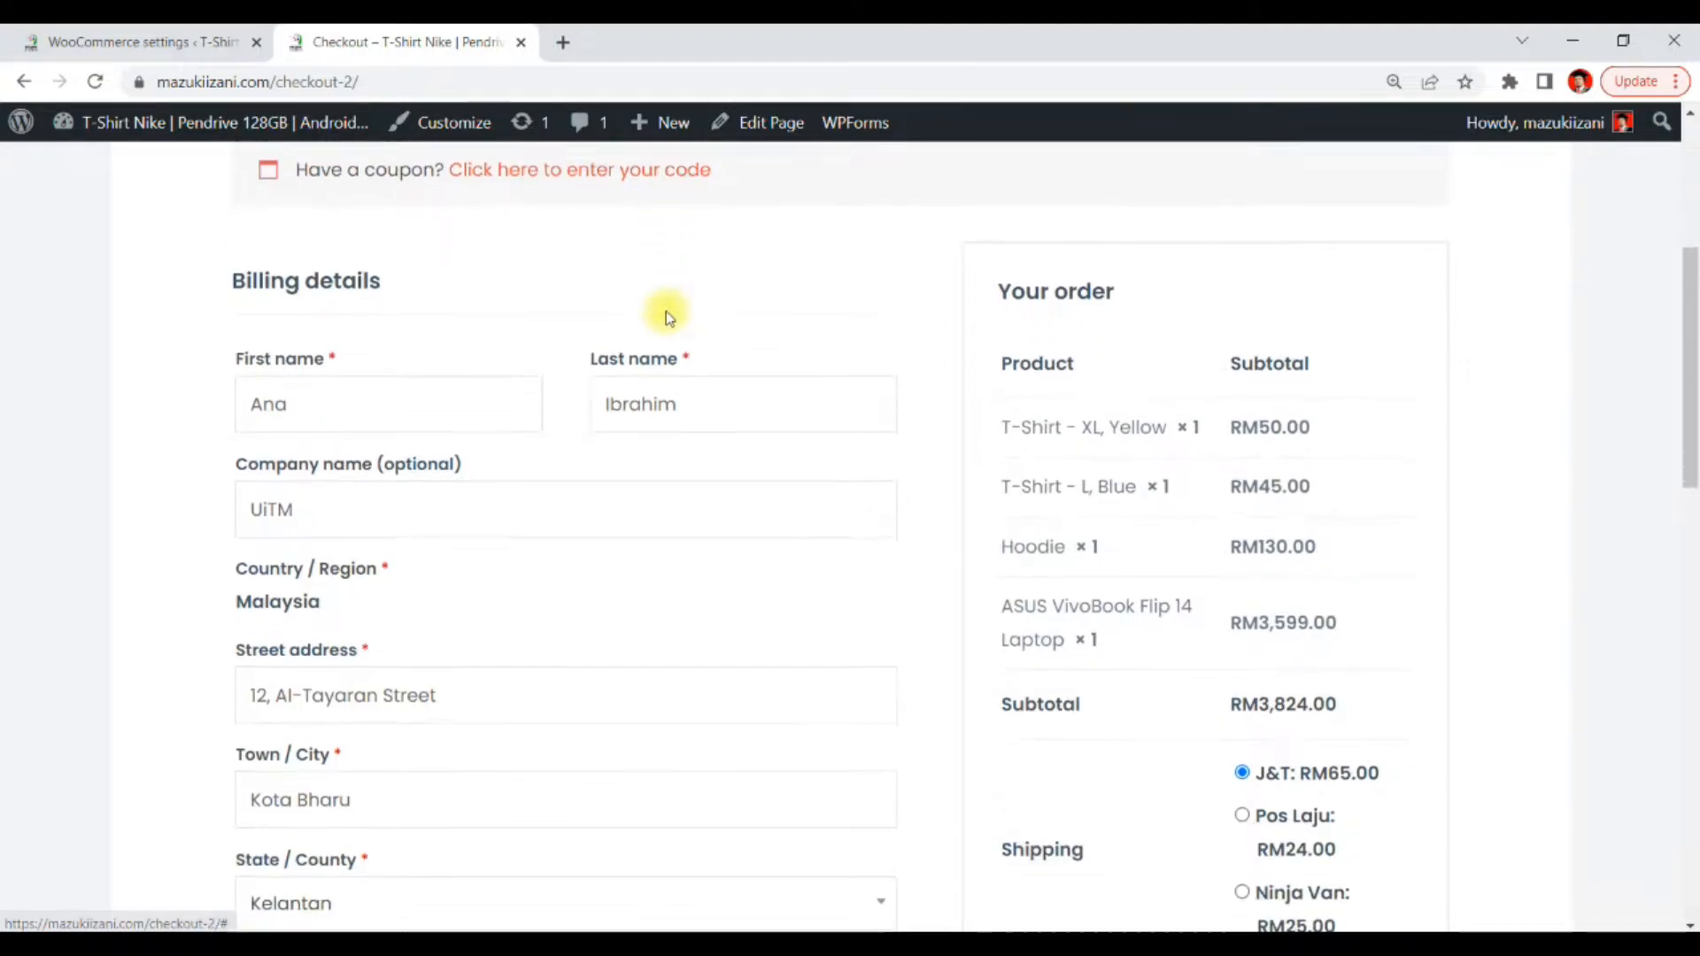
{"action": "scroll", "coordinate": [668, 323], "scroll_direction": "down", "scroll_amount": 2}
{"action": "scroll", "coordinate": [531, 332], "scroll_direction": "down", "scroll_amount": 1}
{"action": "scroll", "coordinate": [478, 319], "scroll_direction": "up", "scroll_amount": 3}
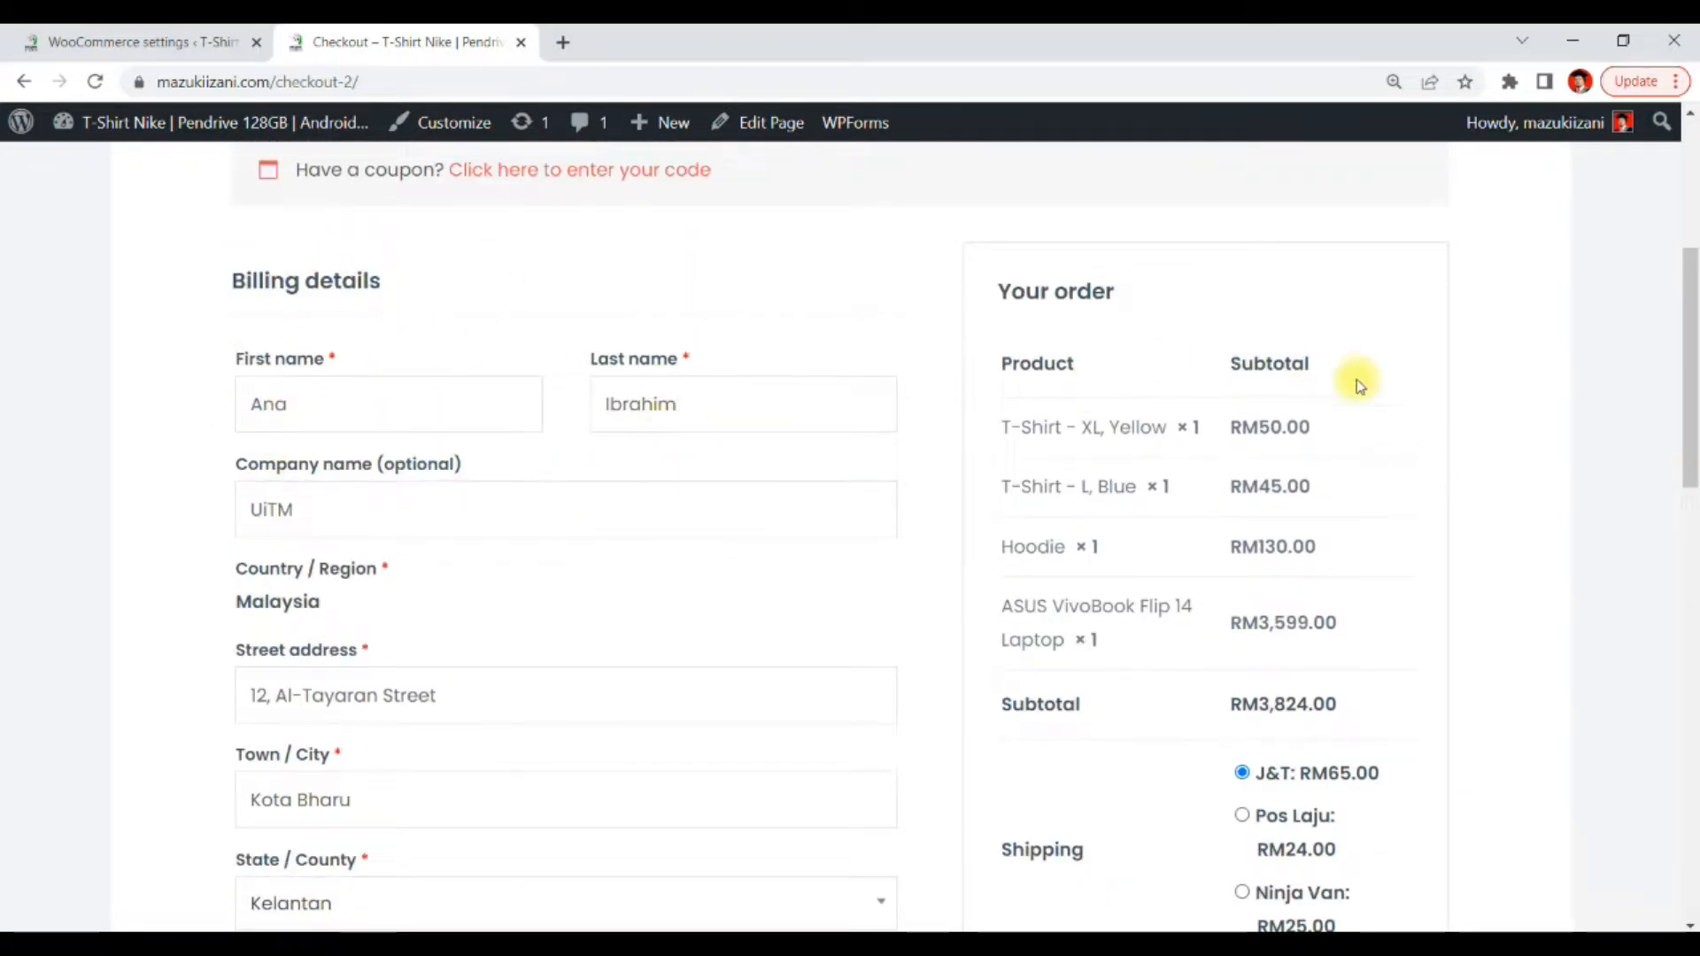
Accept the website terms and conditions and place the order using direct bank transfer
{"action": "scroll", "coordinate": [1347, 391], "scroll_direction": "down", "scroll_amount": 2}
{"action": "scroll", "coordinate": [1333, 375], "scroll_direction": "up", "scroll_amount": 1}
{"action": "scroll", "coordinate": [1465, 384], "scroll_direction": "down", "scroll_amount": 3}
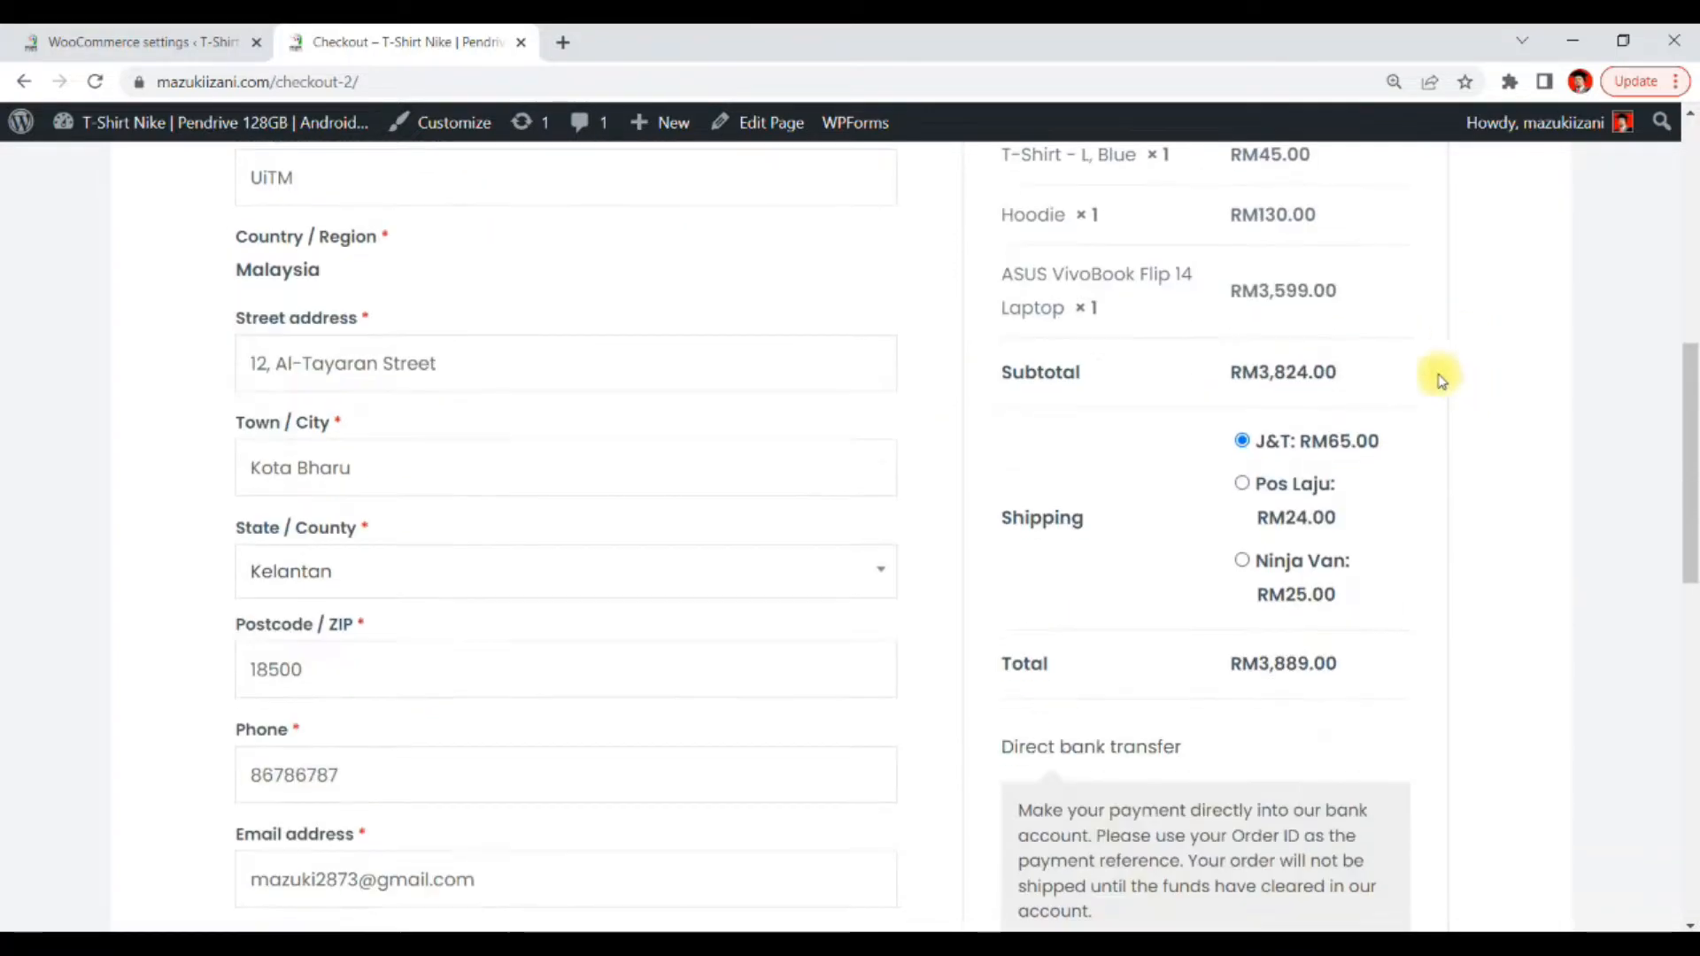
{"action": "scroll", "coordinate": [1376, 406], "scroll_direction": "down", "scroll_amount": 3}
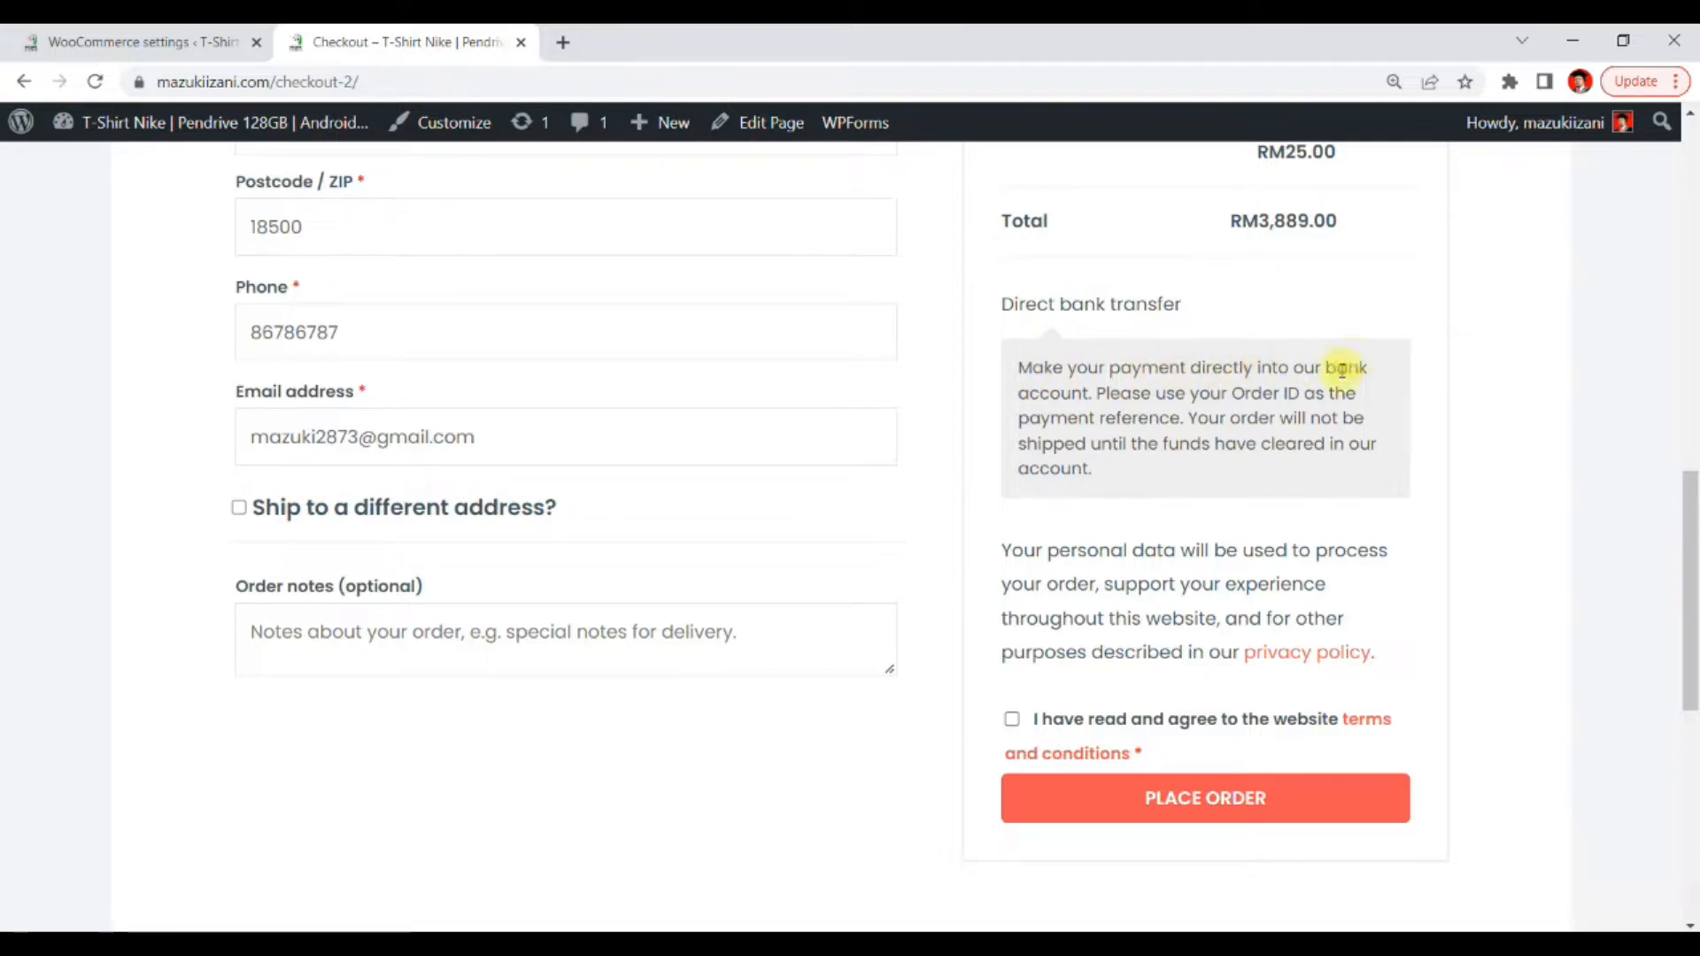
{"action": "scroll", "coordinate": [1268, 436], "scroll_direction": "down", "scroll_amount": 2}
{"action": "scroll", "coordinate": [1268, 435], "scroll_direction": "down", "scroll_amount": 1}
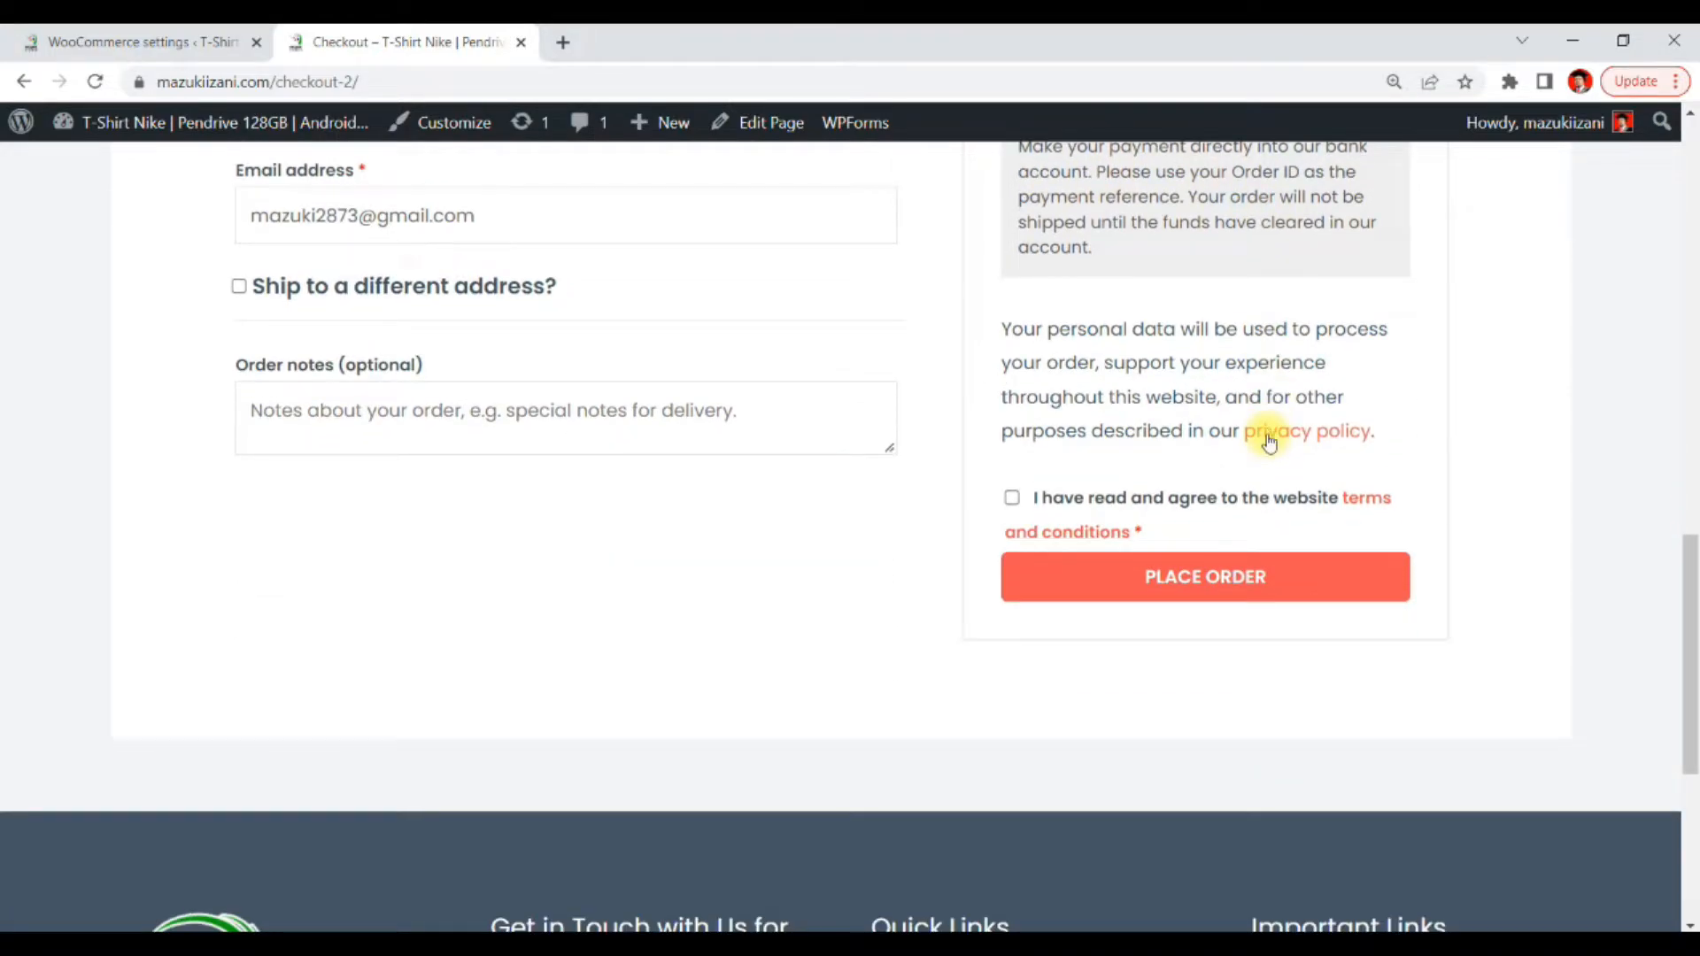
{"action": "left_click", "coordinate": [1010, 503]}
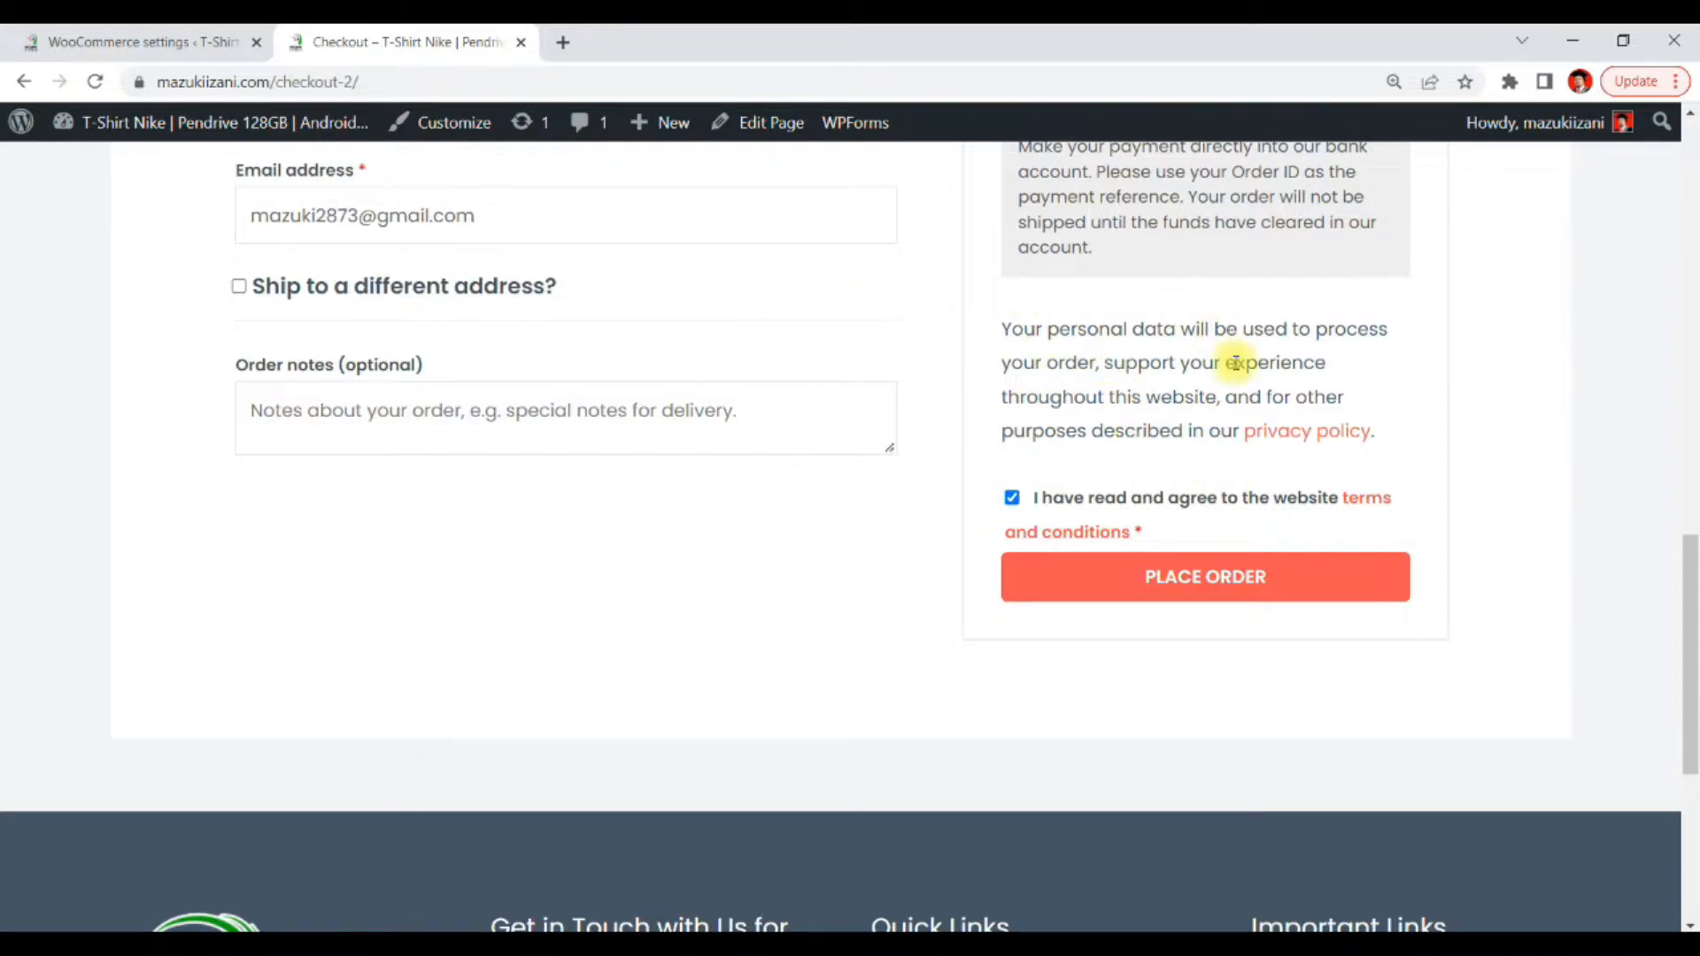
{"action": "left_click", "coordinate": [1260, 577]}
Examine the order confirmation page's order number, payment instructions, bank details, order details and addresses
{"action": "scroll", "coordinate": [1576, 592], "scroll_direction": "down", "scroll_amount": 3}
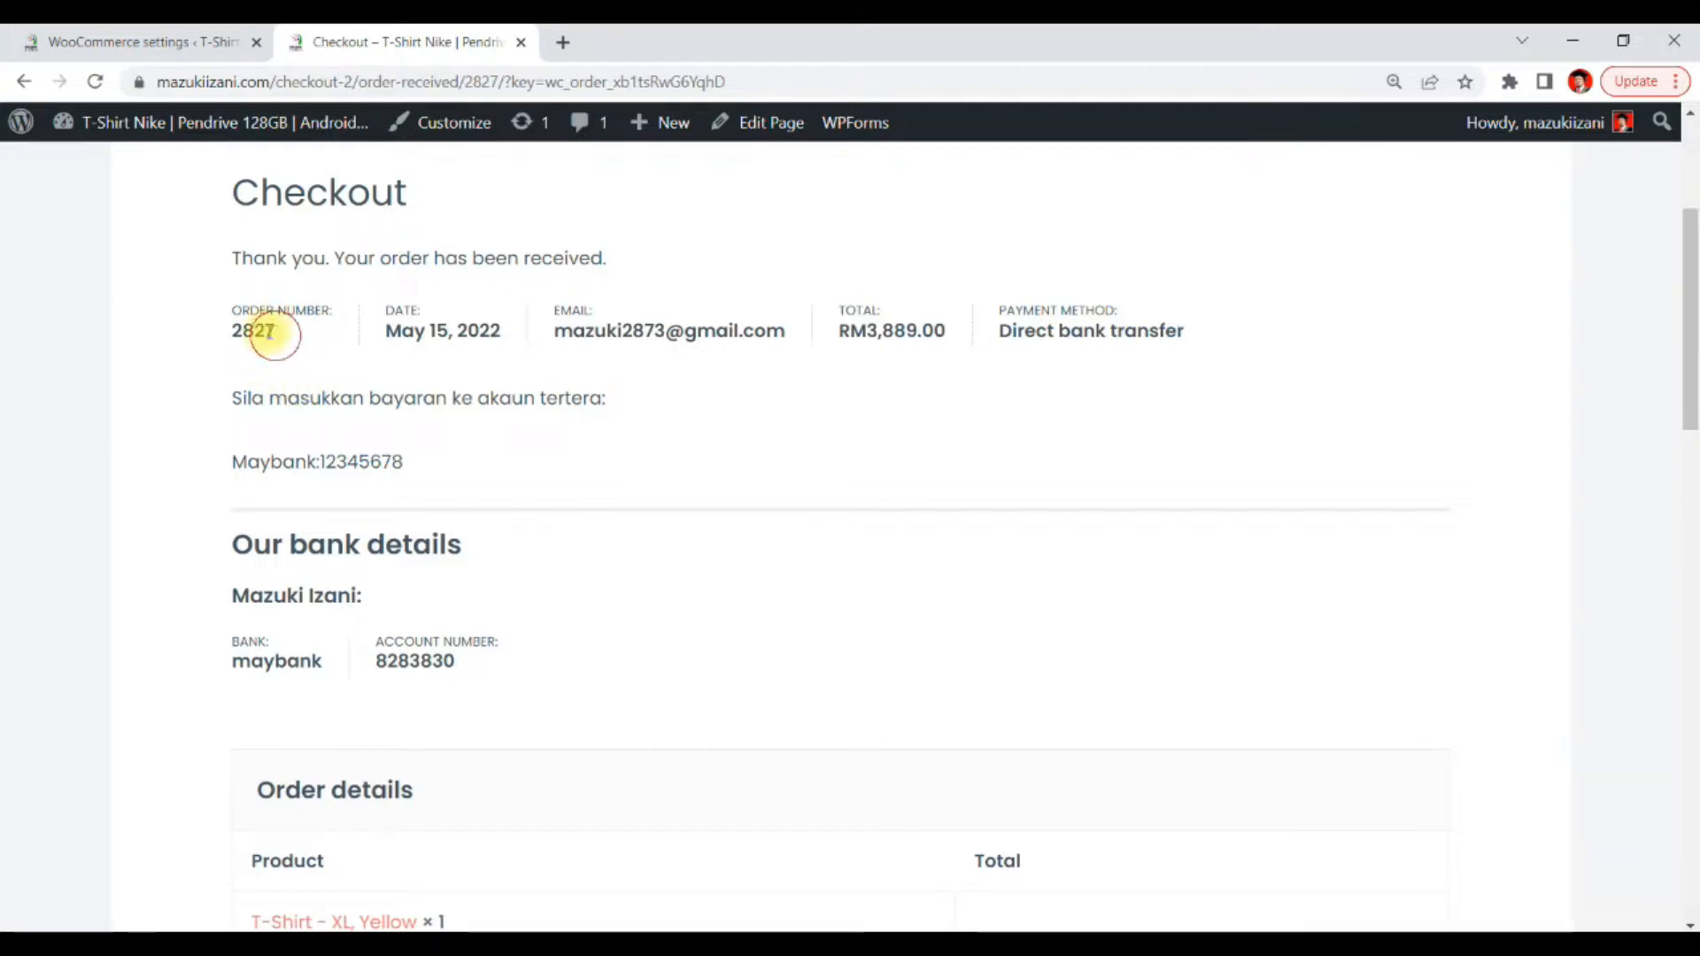
{"action": "left_click_drag", "start_coordinate": [275, 334], "coordinate": [232, 332]}
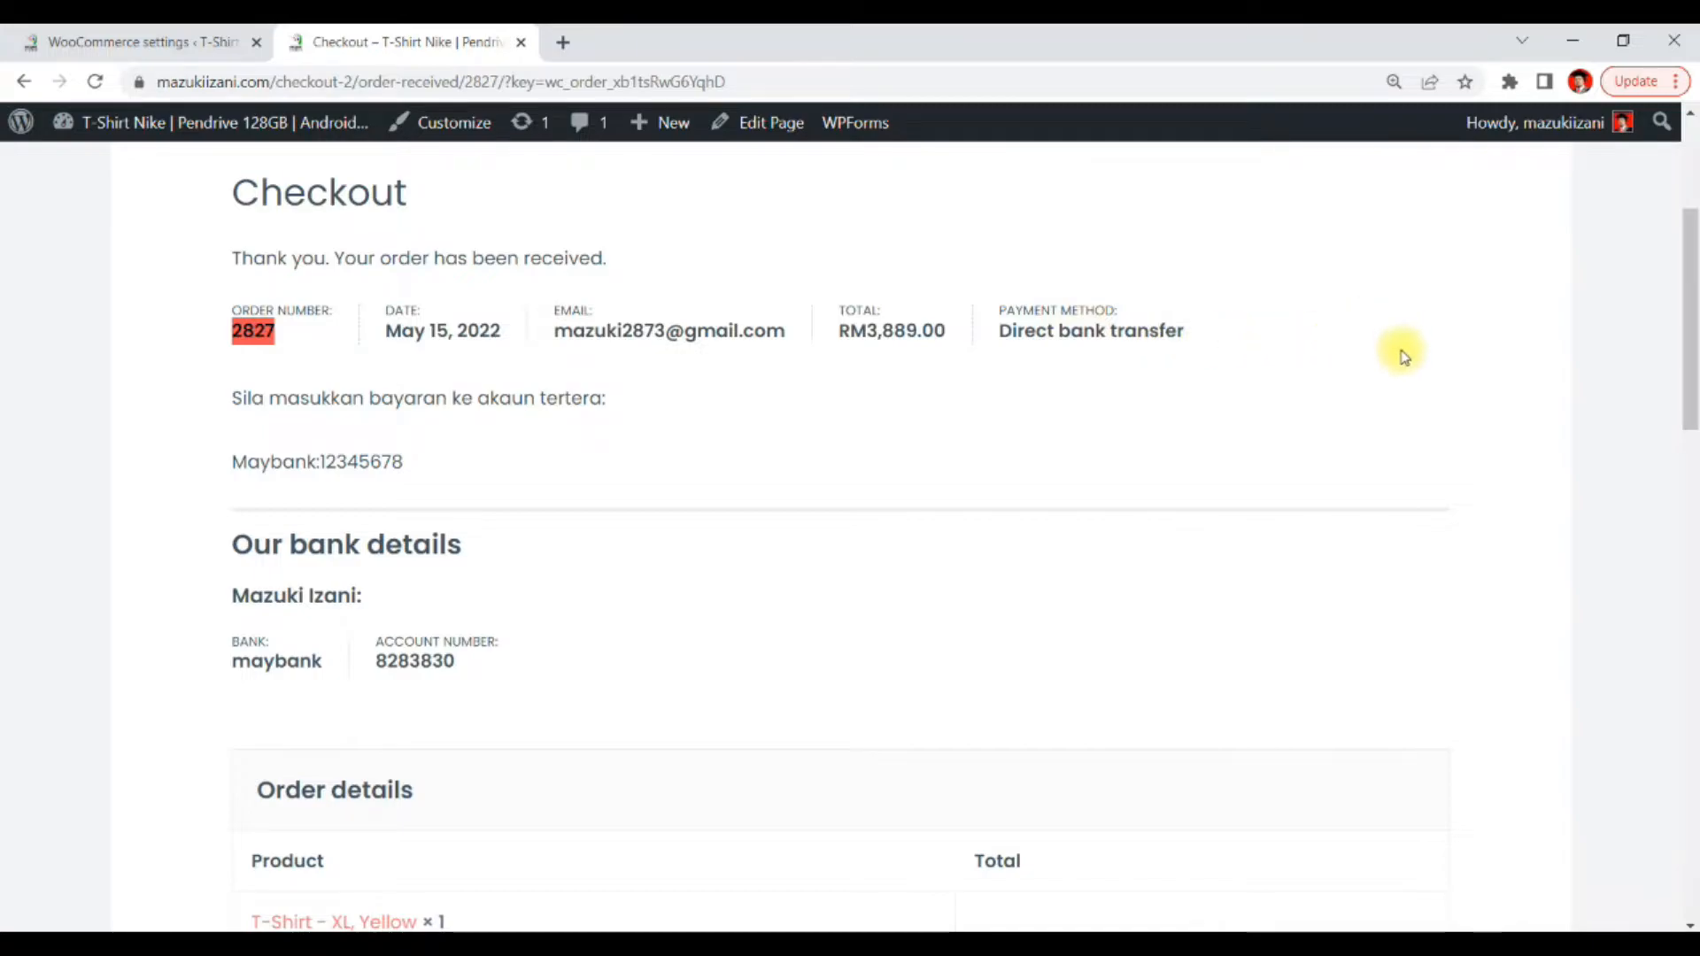
{"action": "scroll", "coordinate": [1404, 354], "scroll_direction": "down", "scroll_amount": 4}
{"action": "scroll", "coordinate": [398, 375], "scroll_direction": "up", "scroll_amount": 4}
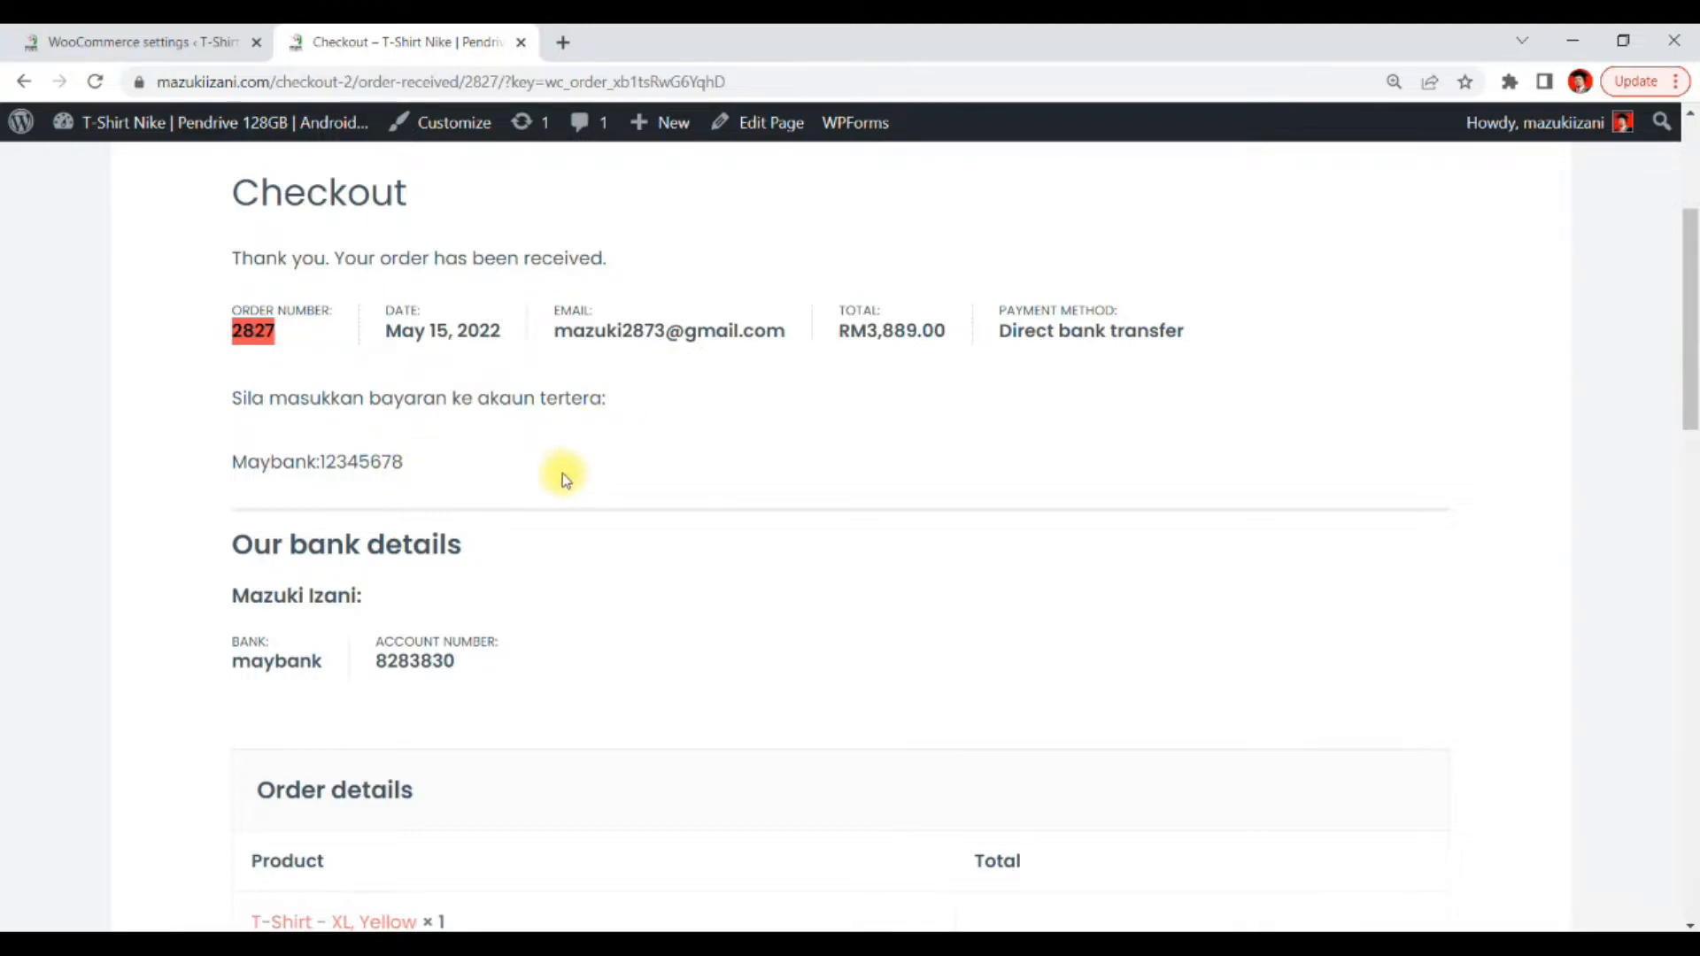
{"action": "scroll", "coordinate": [567, 460], "scroll_direction": "down", "scroll_amount": 4}
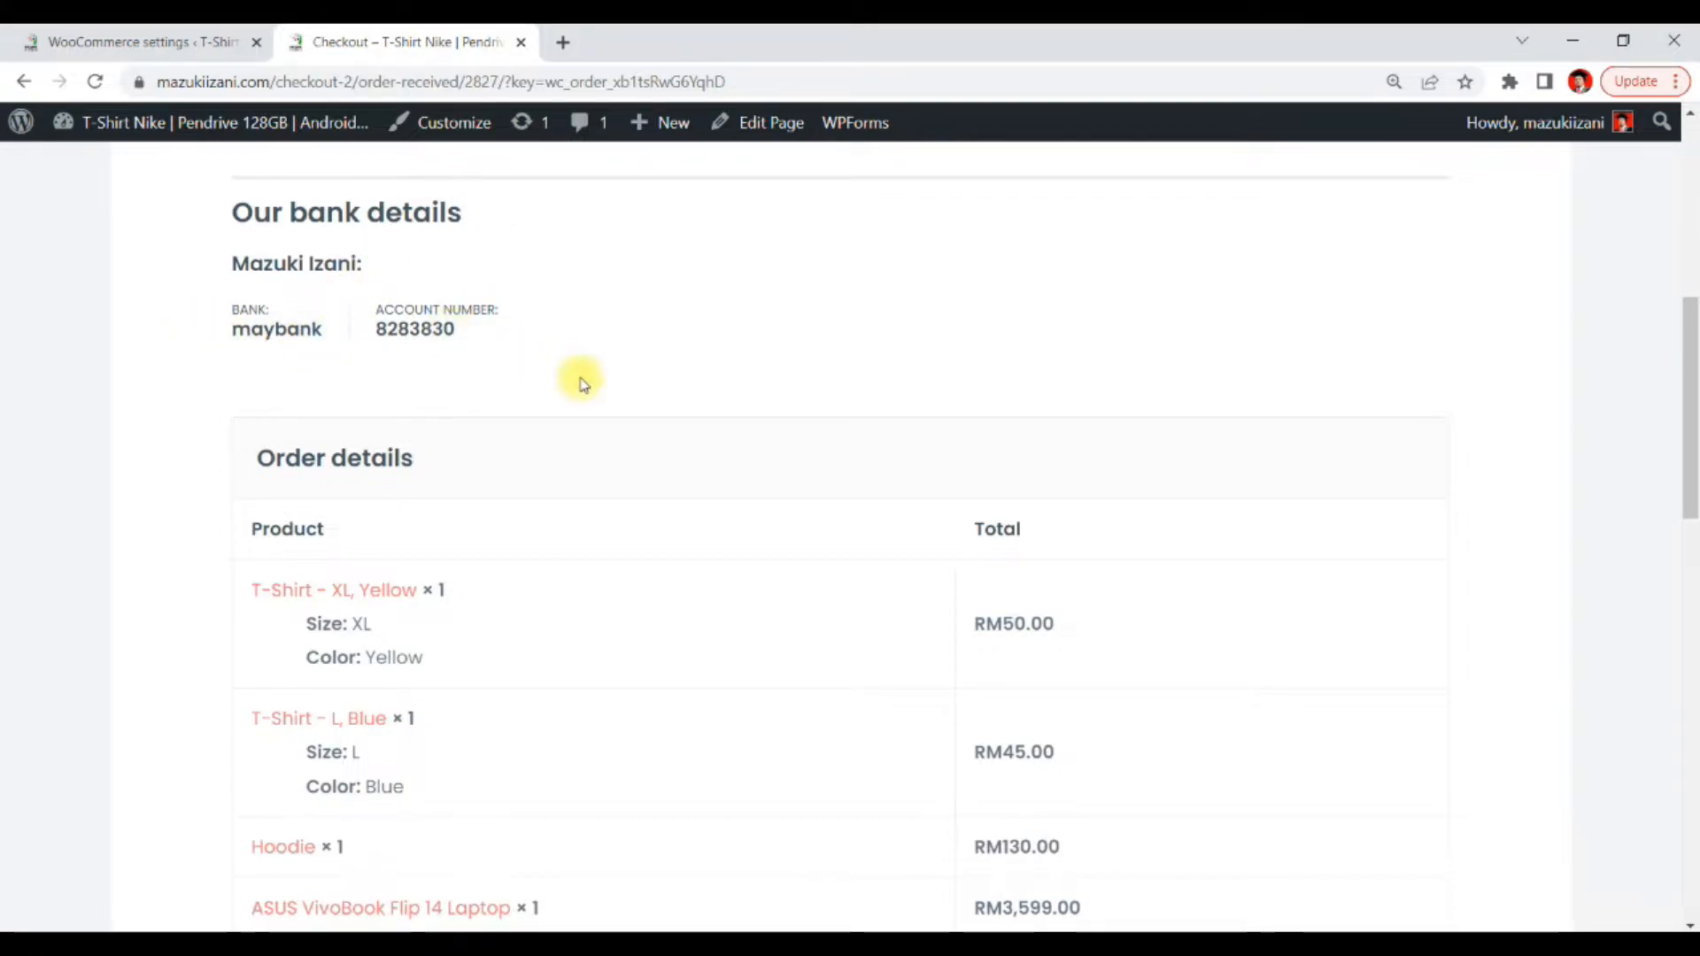
{"action": "scroll", "coordinate": [835, 387], "scroll_direction": "down", "scroll_amount": 11}
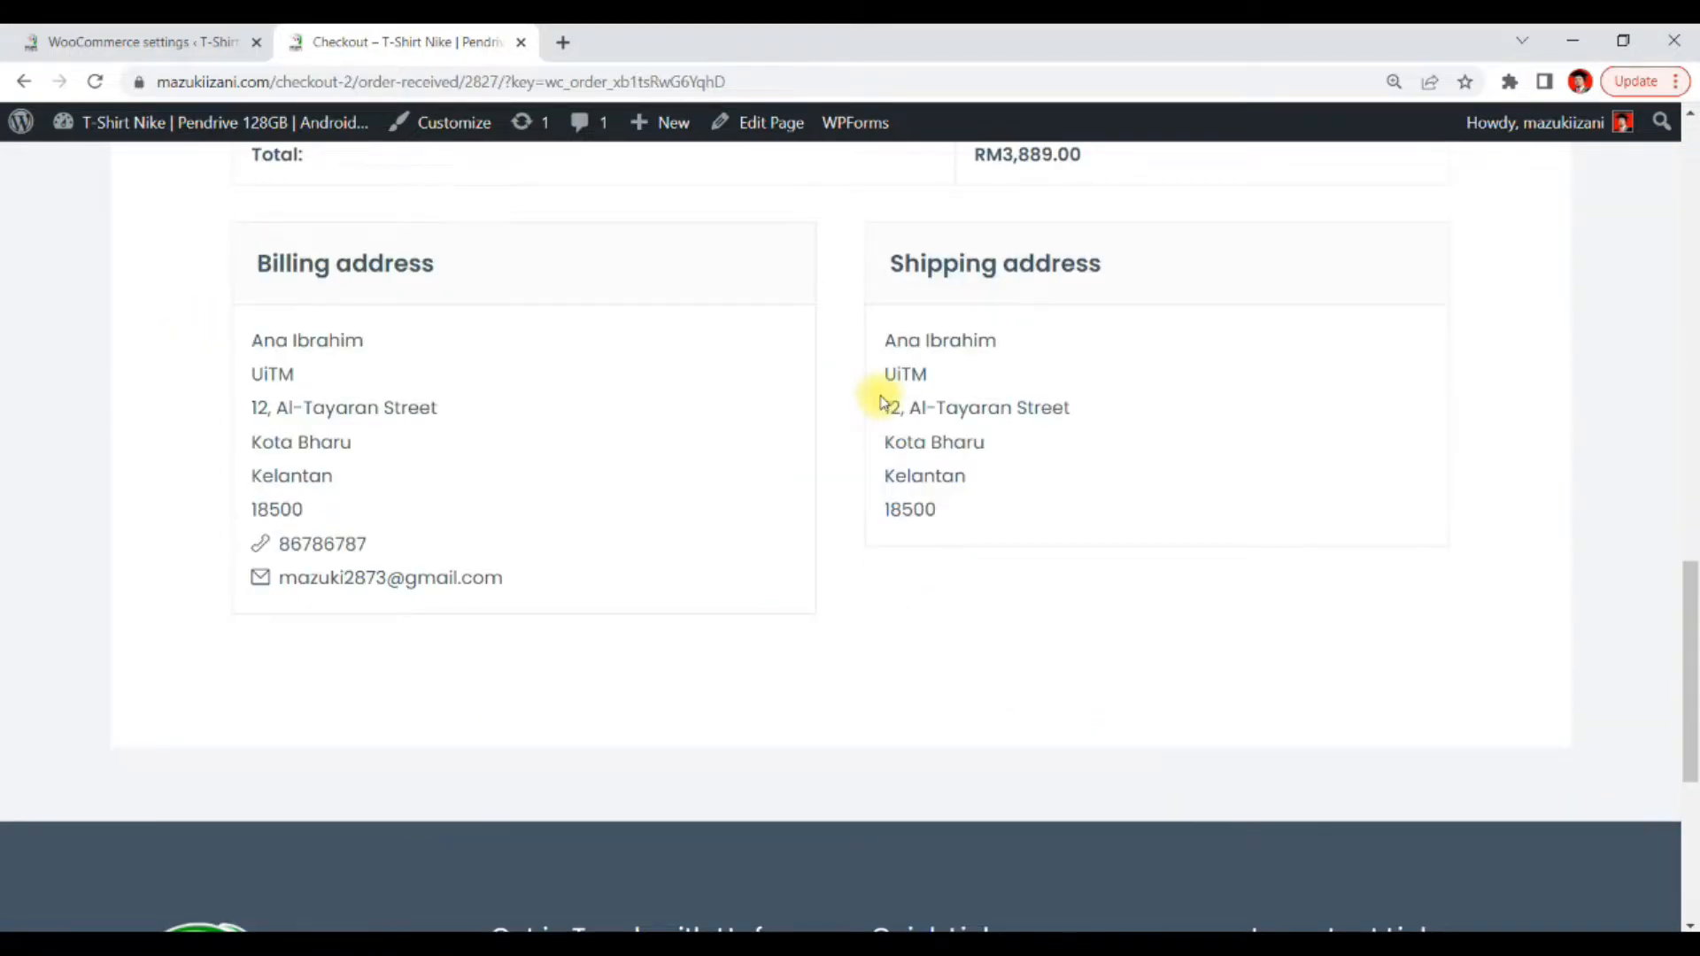
{"action": "scroll", "coordinate": [885, 398], "scroll_direction": "up", "scroll_amount": 6}
{"action": "scroll", "coordinate": [921, 391], "scroll_direction": "down", "scroll_amount": 12}
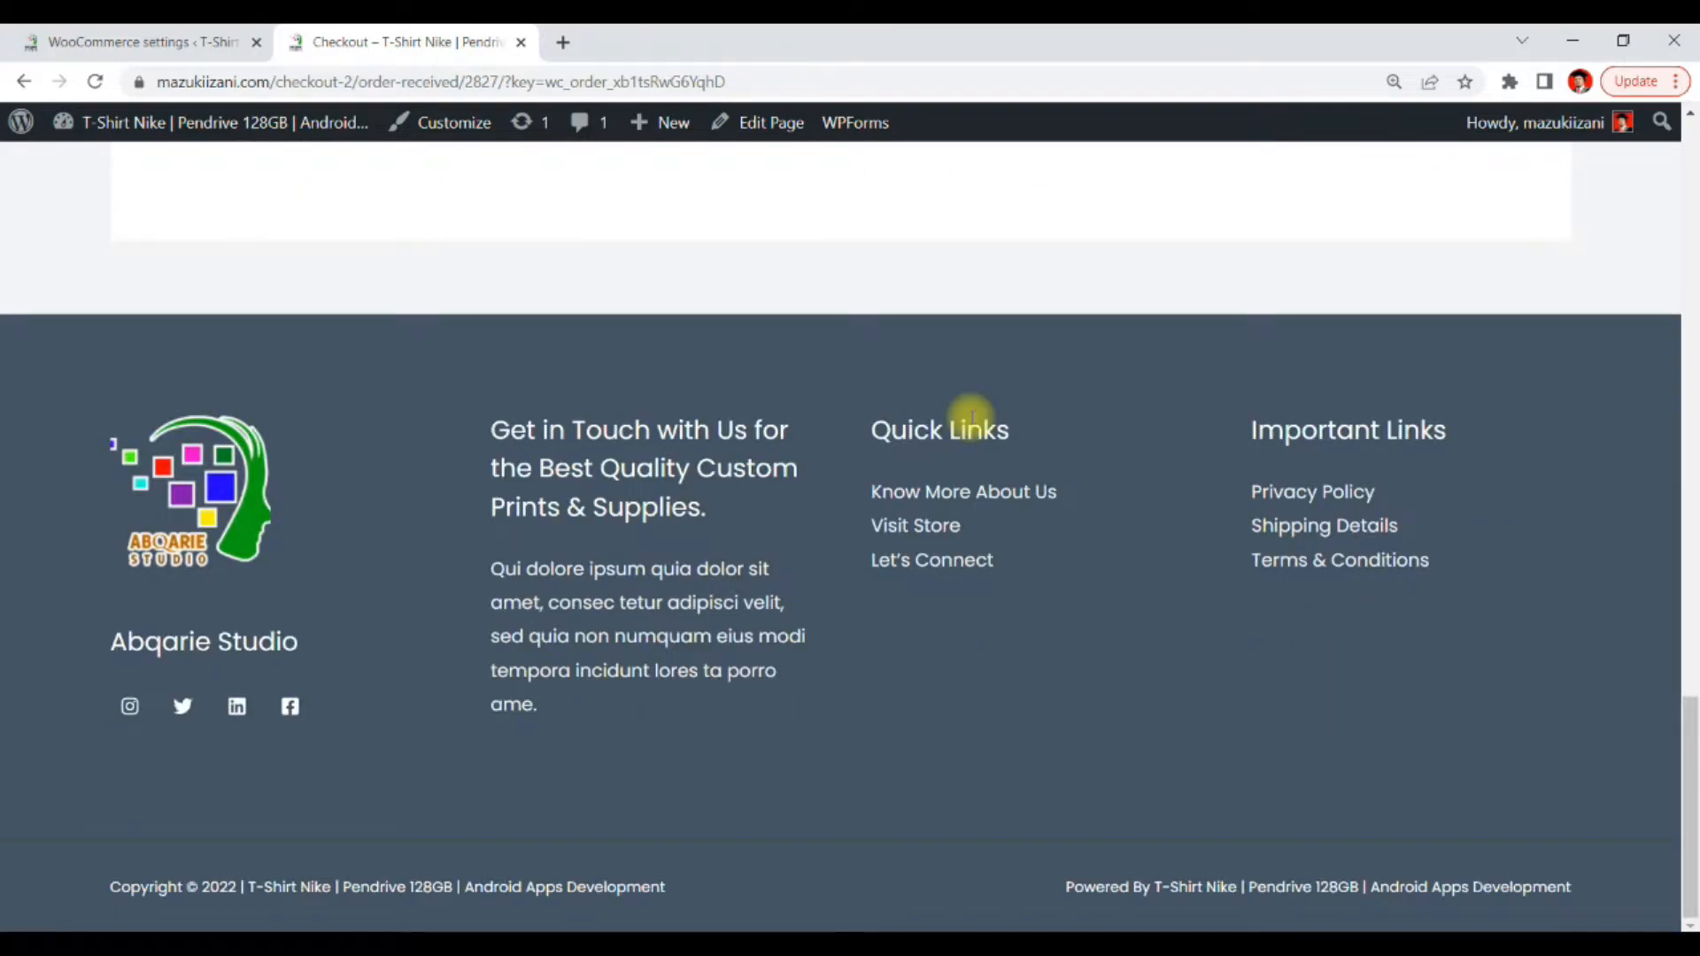
{"action": "scroll", "coordinate": [972, 417], "scroll_direction": "up", "scroll_amount": 18}
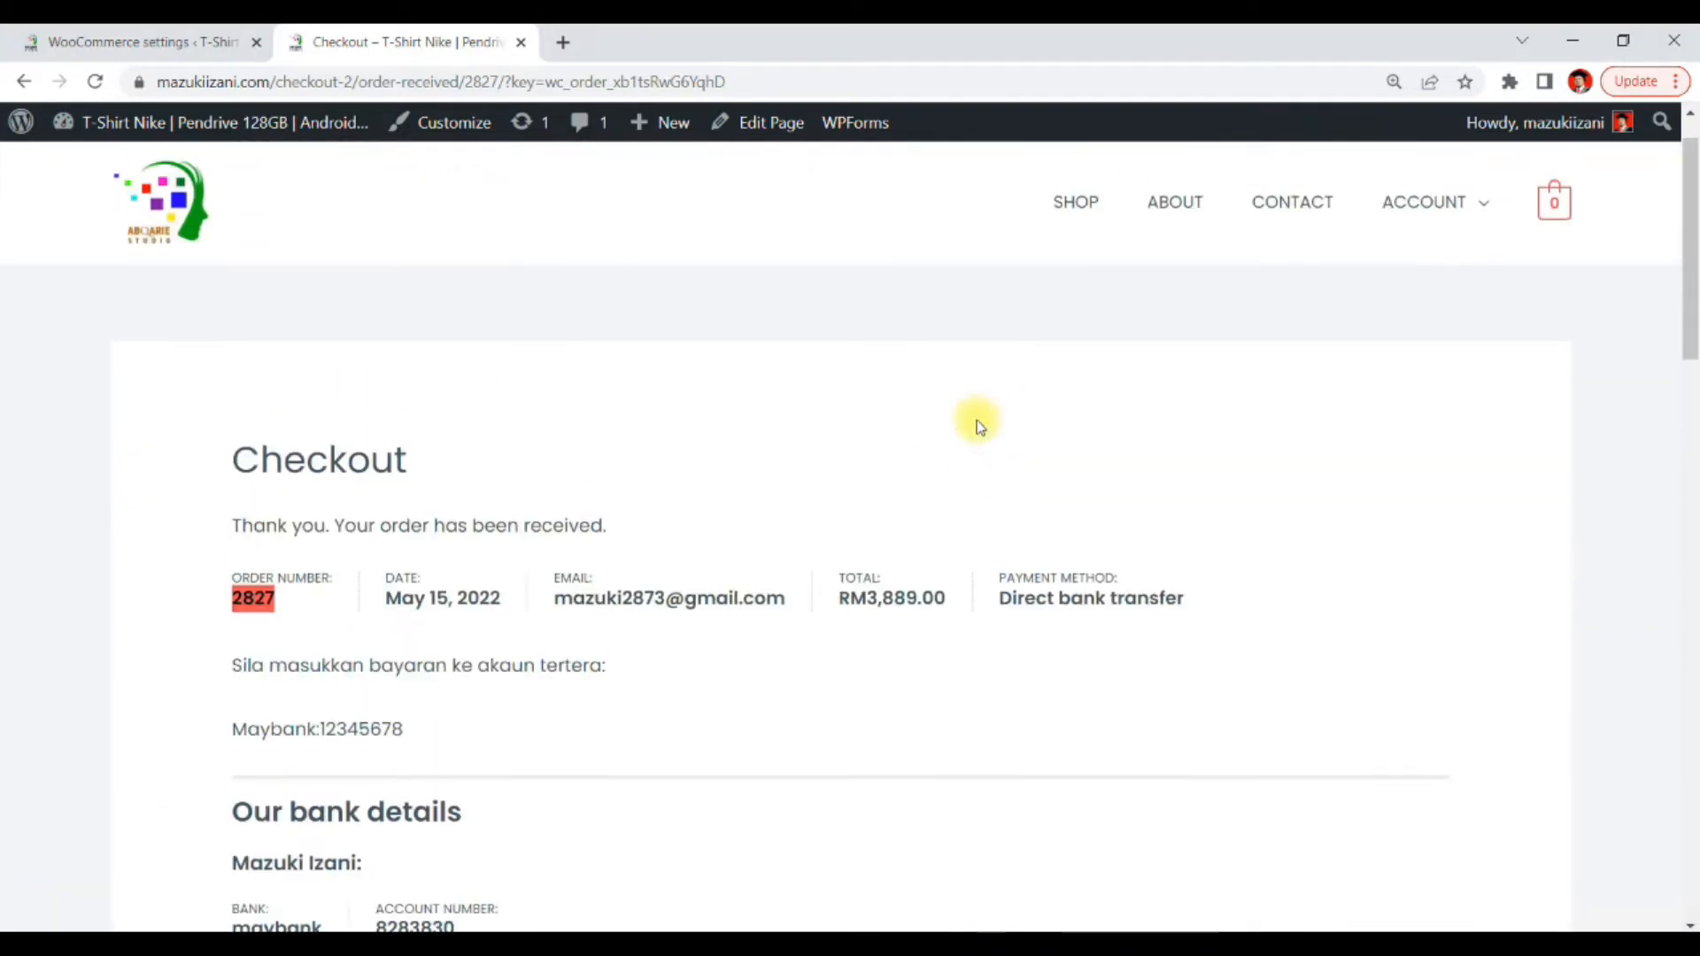
{"action": "scroll", "coordinate": [975, 419], "scroll_direction": "up", "scroll_amount": 1}
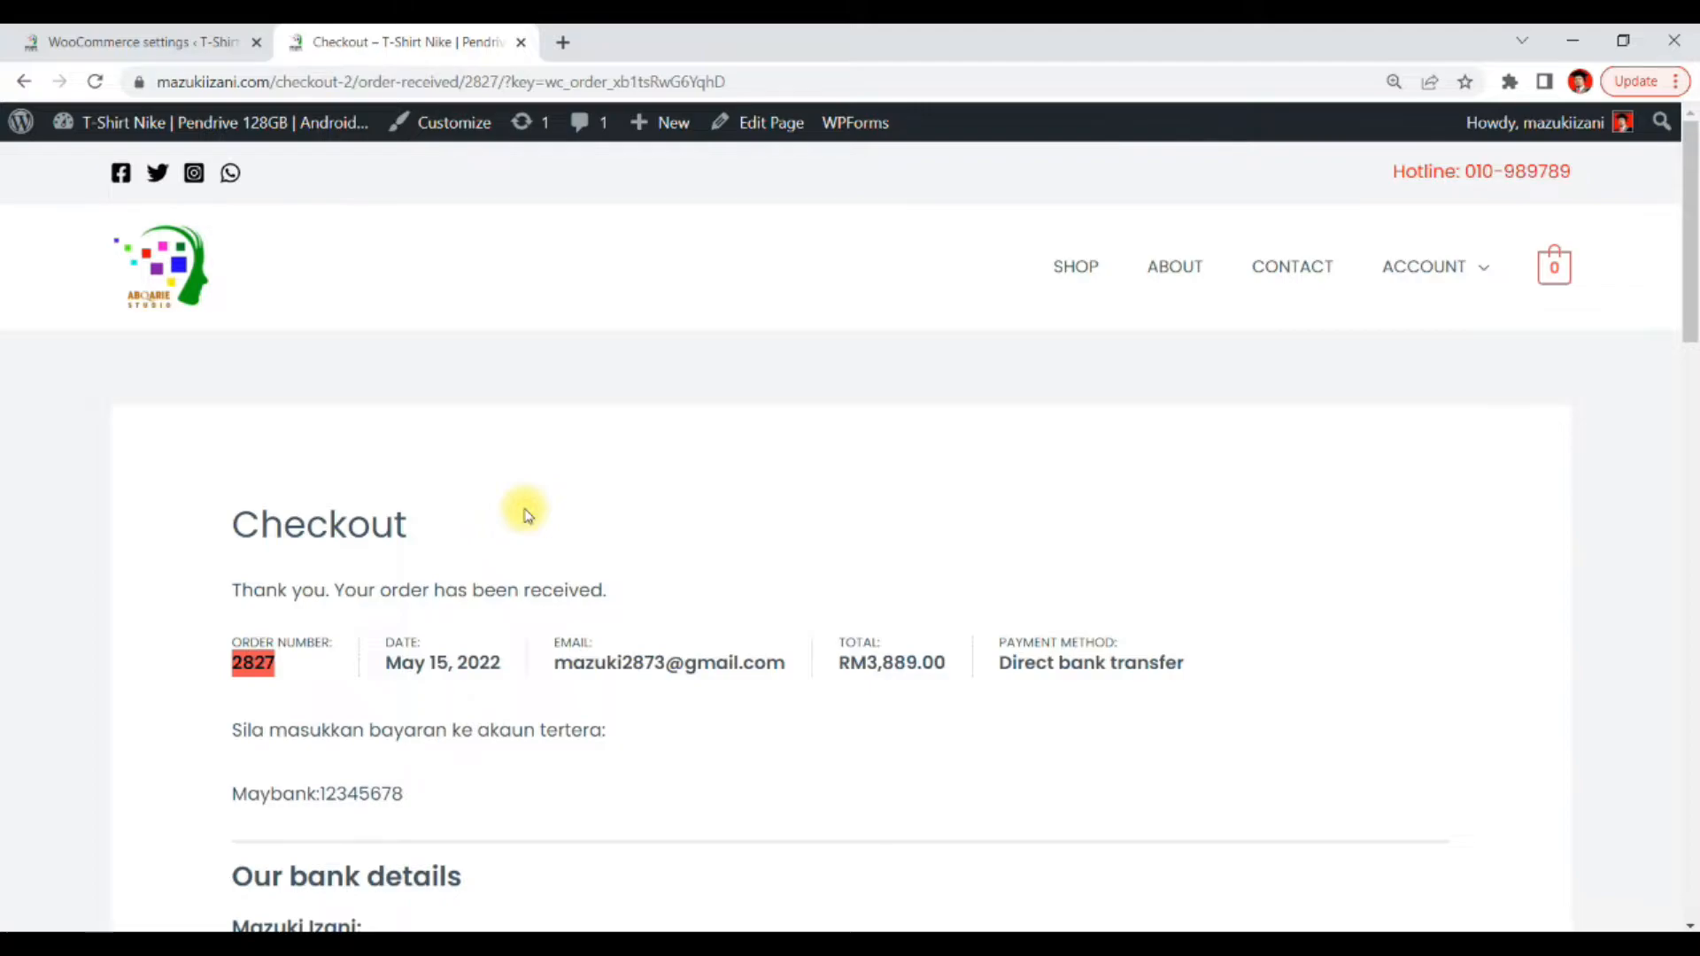
{"action": "scroll", "coordinate": [463, 421], "scroll_direction": "down", "scroll_amount": 6}
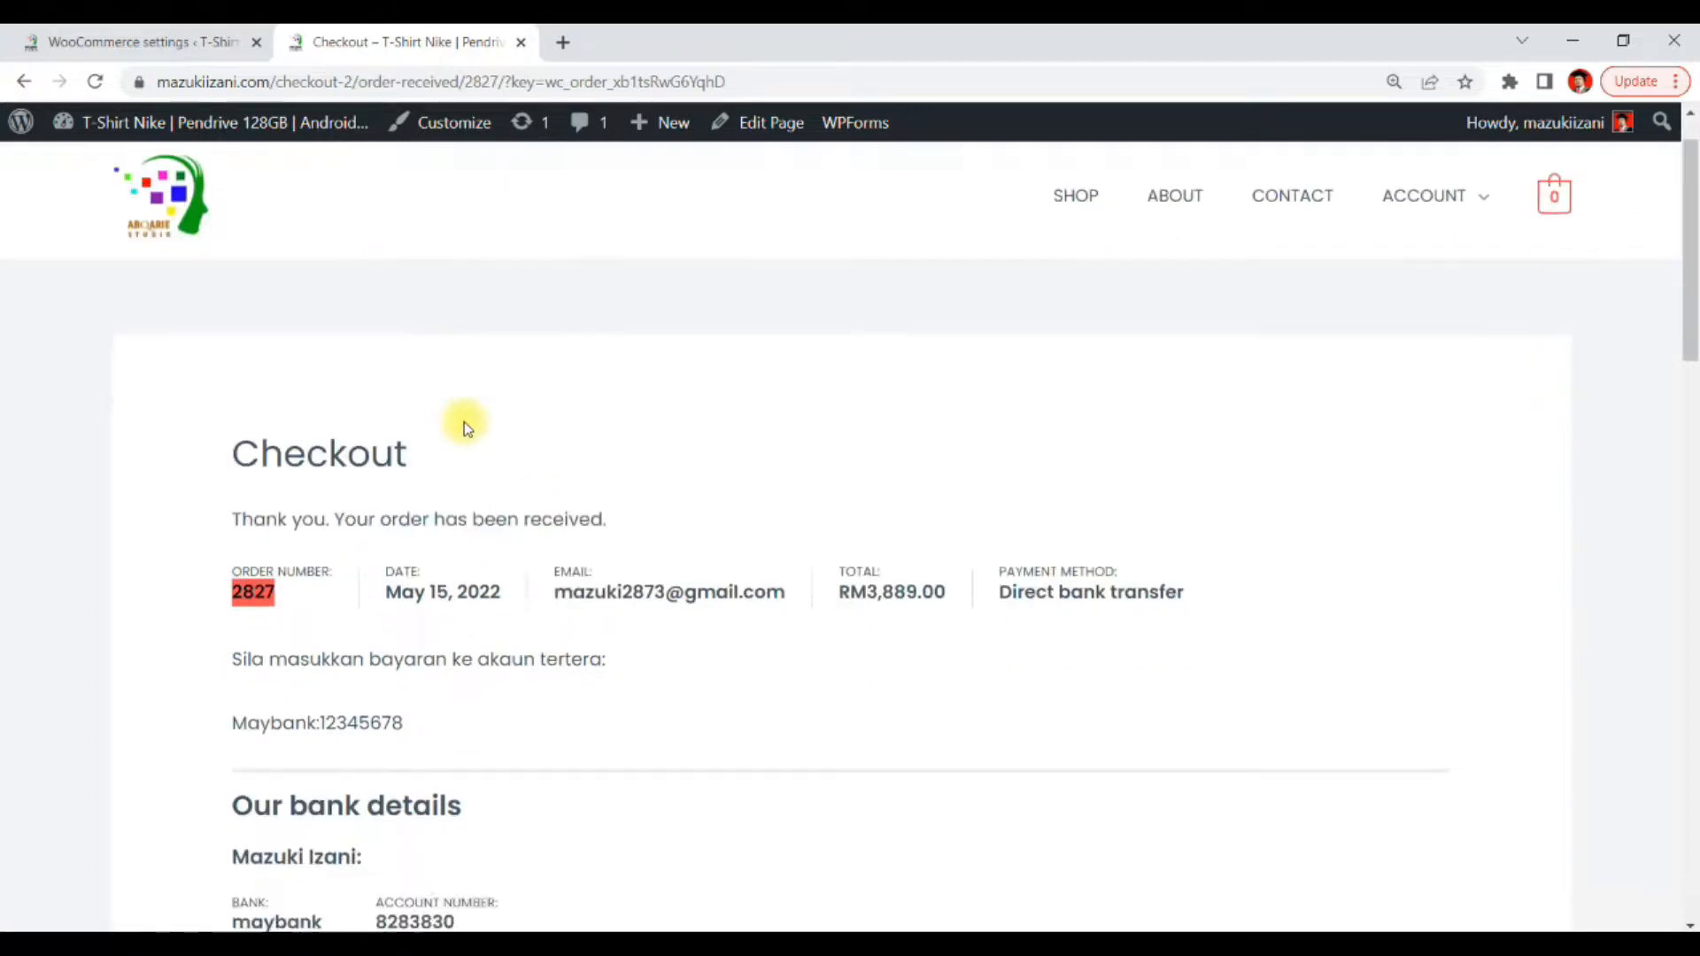
{"action": "scroll", "coordinate": [858, 380], "scroll_direction": "up", "scroll_amount": 3}
{"action": "scroll", "coordinate": [850, 399], "scroll_direction": "up", "scroll_amount": 2}
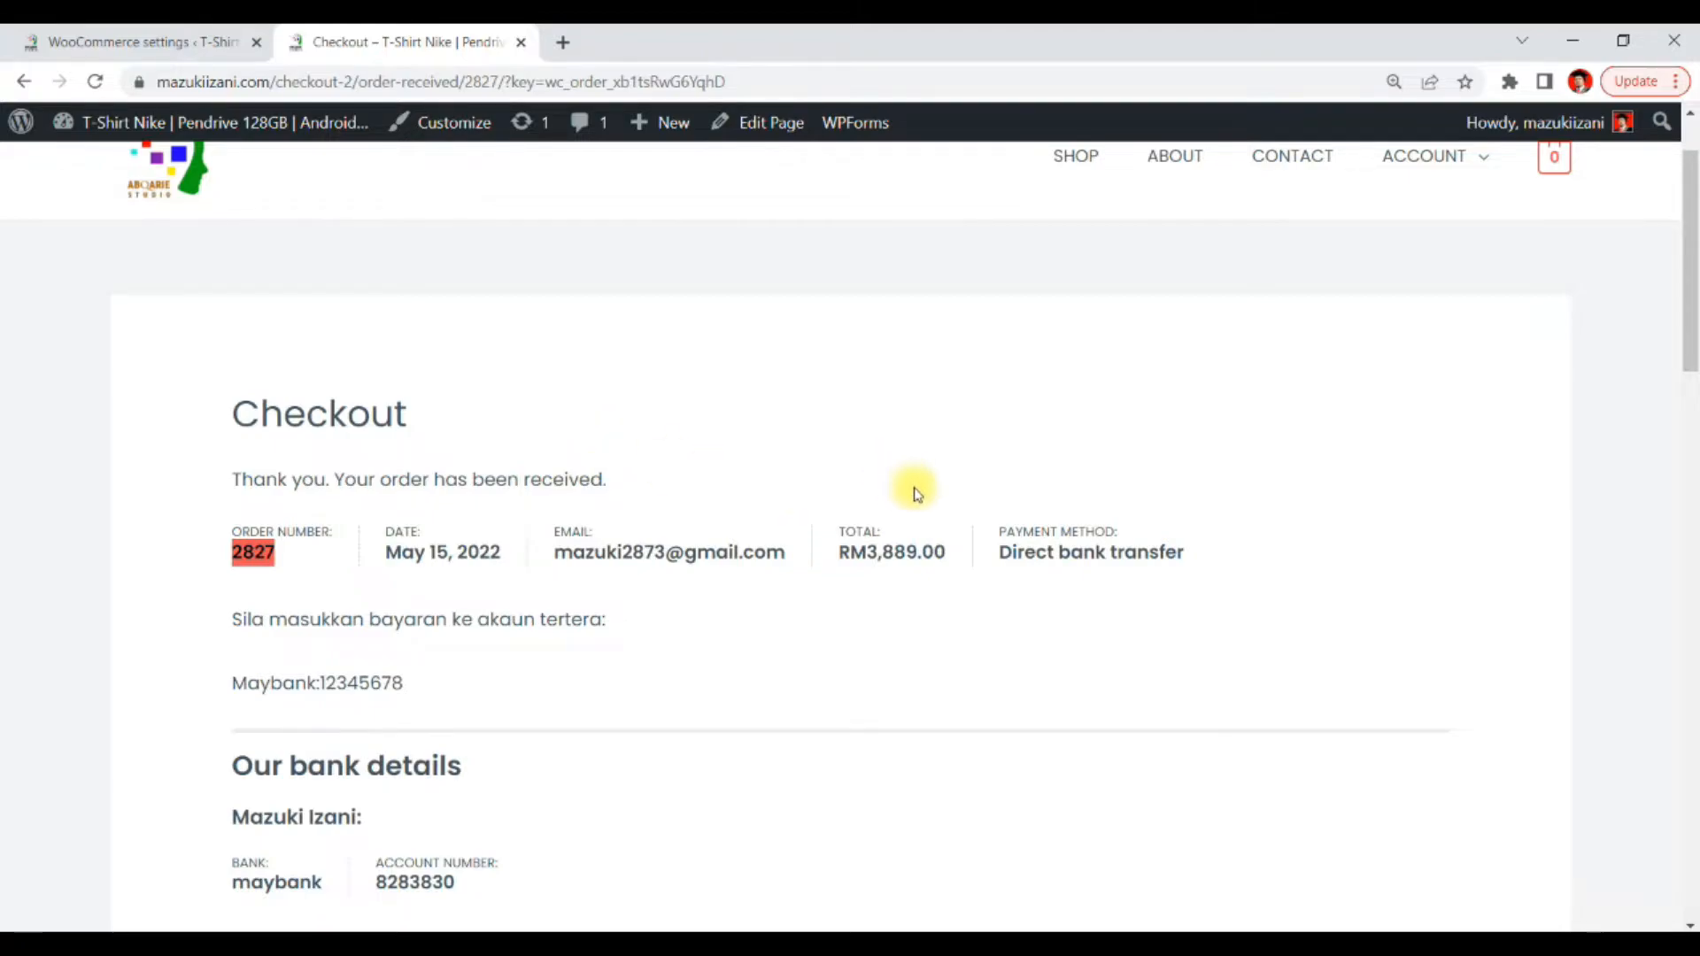
{"action": "scroll", "coordinate": [911, 491], "scroll_direction": "down", "scroll_amount": 6}
{"action": "scroll", "coordinate": [912, 498], "scroll_direction": "up", "scroll_amount": 5}
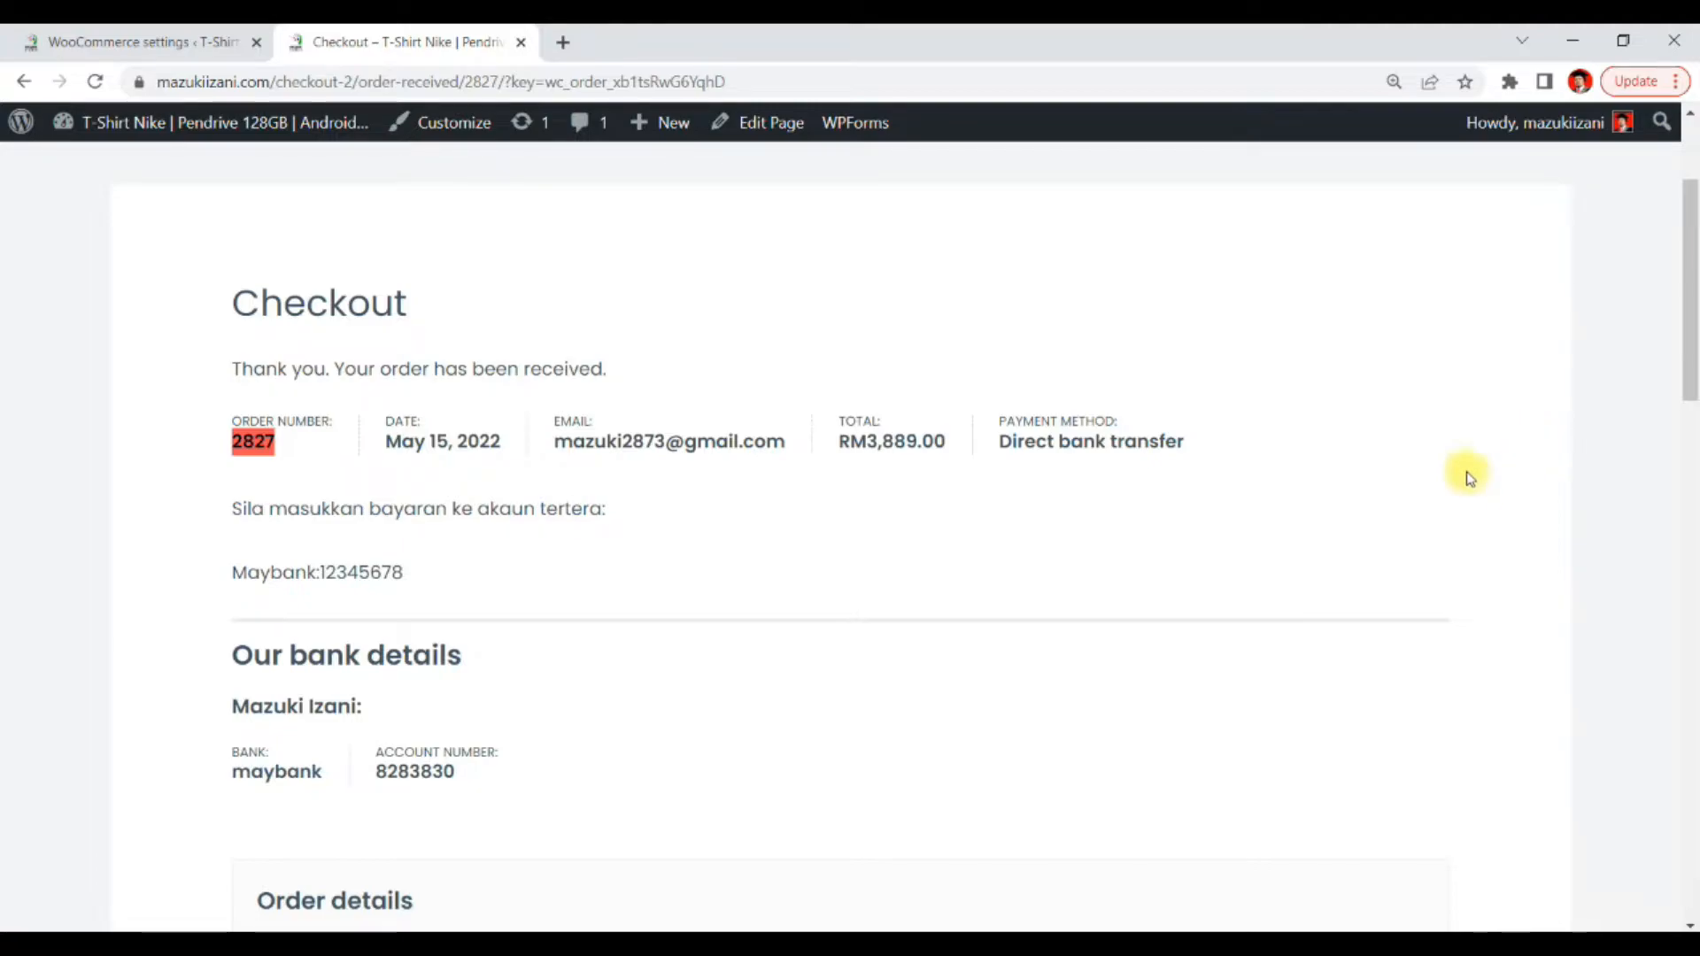
Return to the admin tab and open the Contact Form in the WPForms builder
{"action": "left_click", "coordinate": [120, 44]}
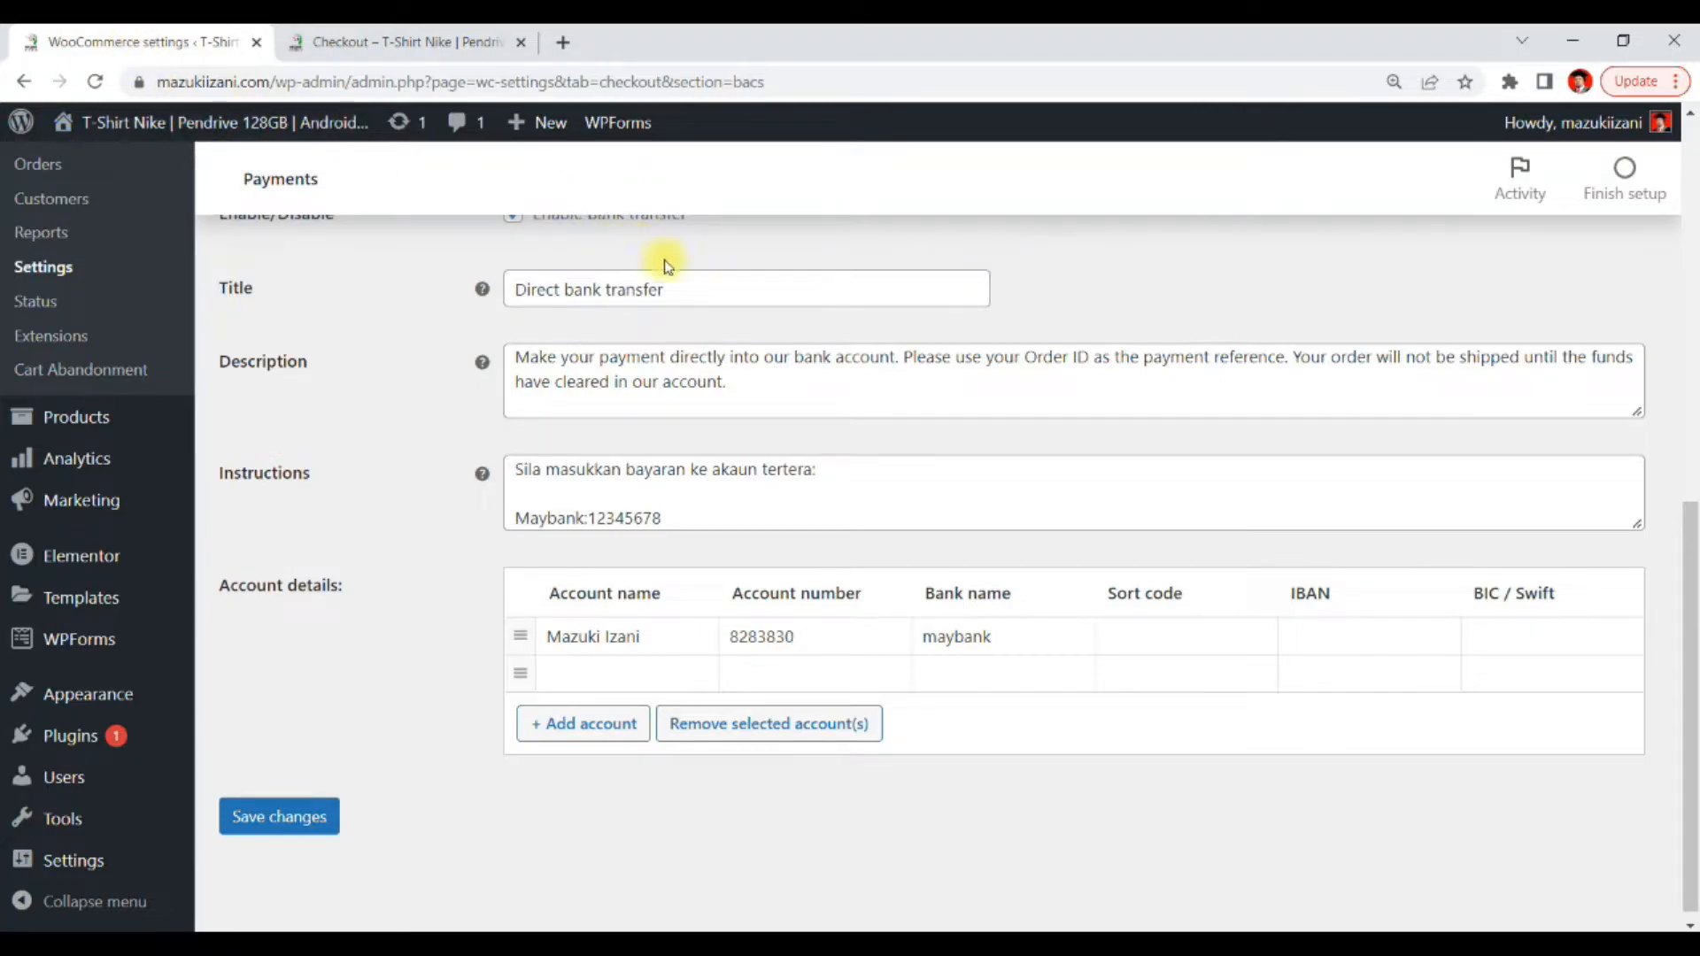
{"action": "scroll", "coordinate": [1192, 436], "scroll_direction": "up", "scroll_amount": 3}
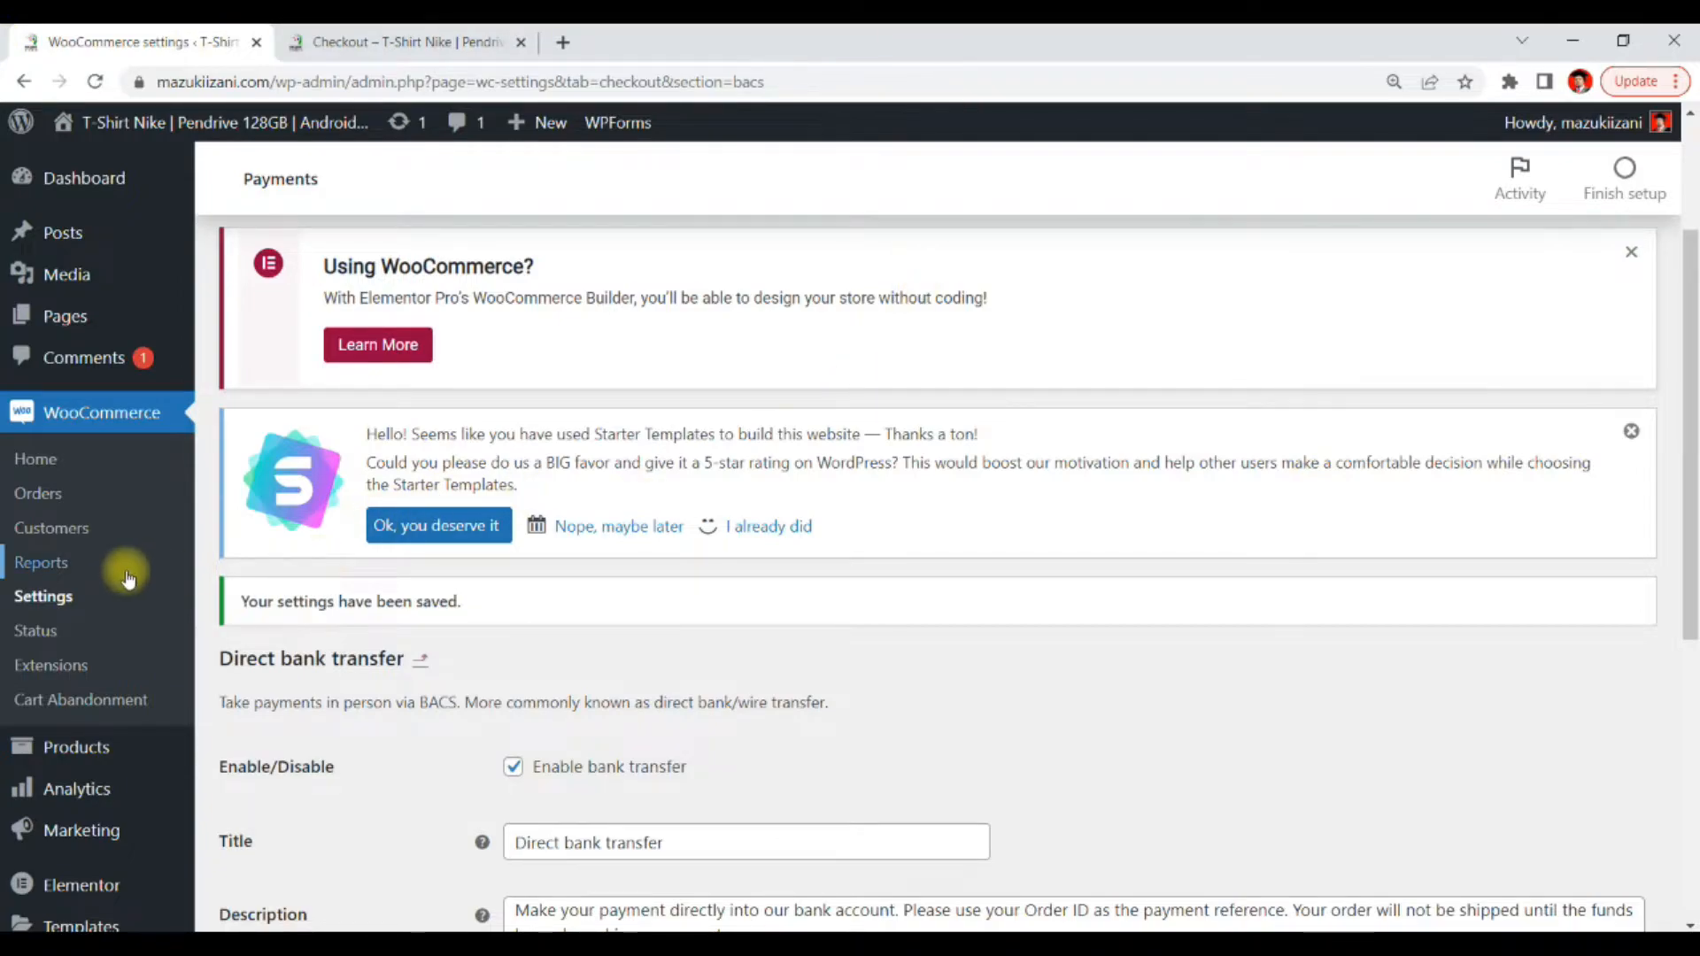
{"action": "scroll", "coordinate": [120, 592], "scroll_direction": "down", "scroll_amount": 3}
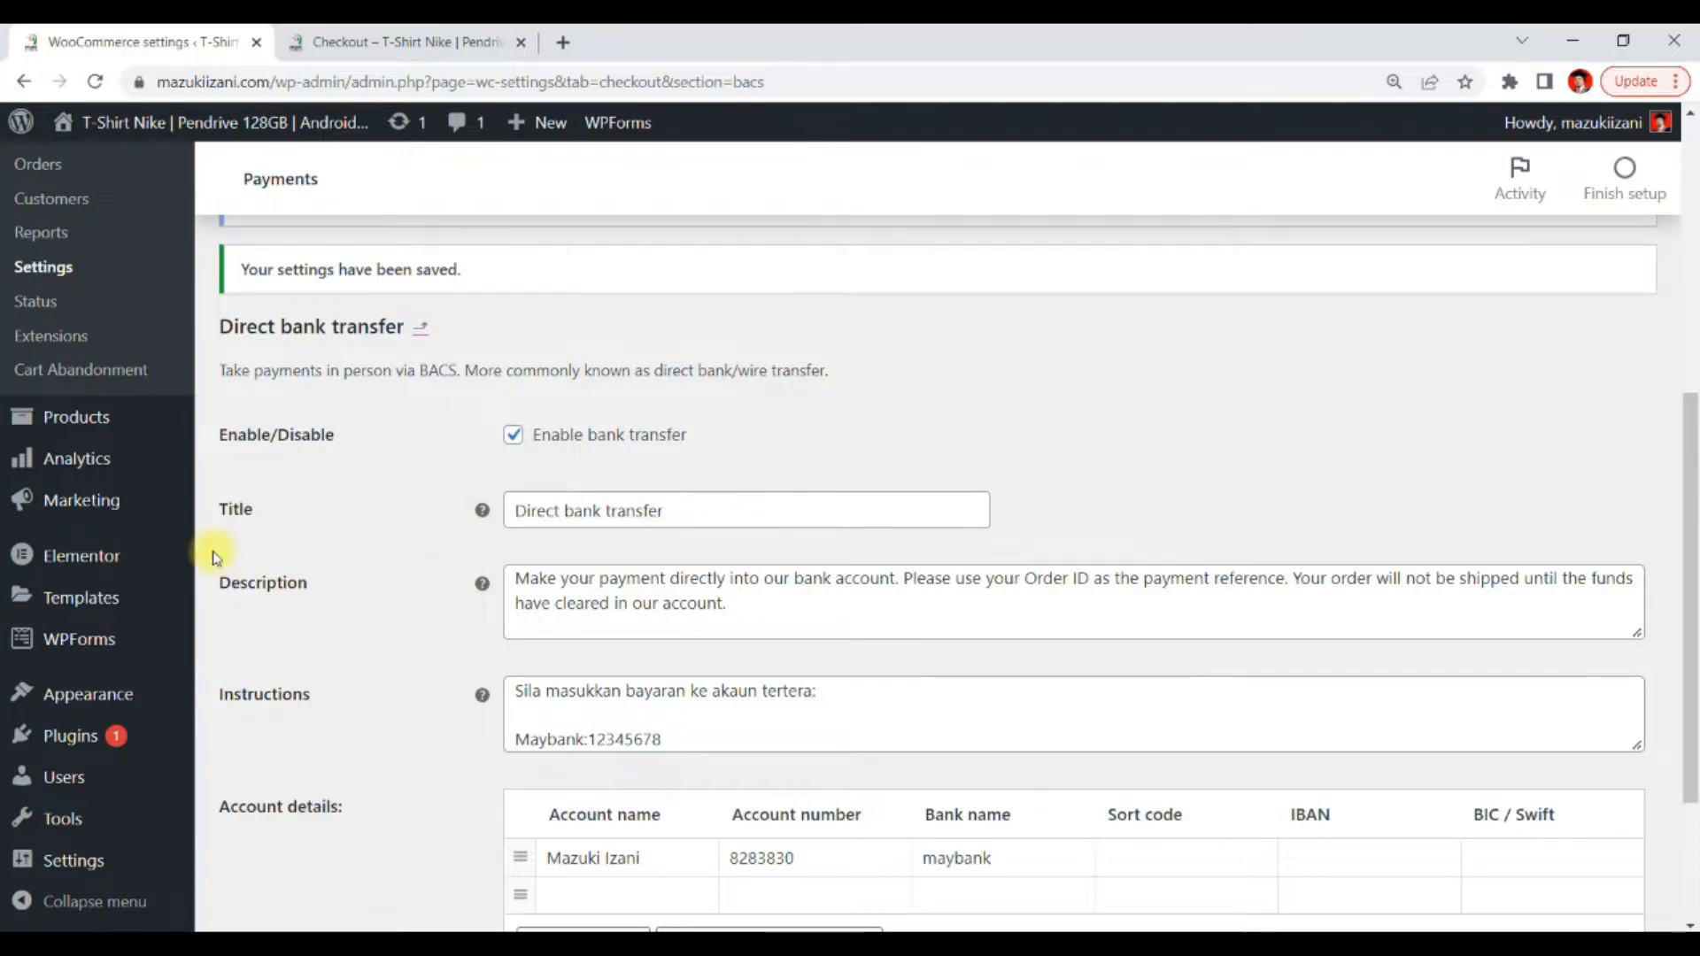
{"action": "scroll", "coordinate": [213, 620], "scroll_direction": "down", "scroll_amount": 3}
{"action": "mouse_move", "coordinate": [95, 663]}
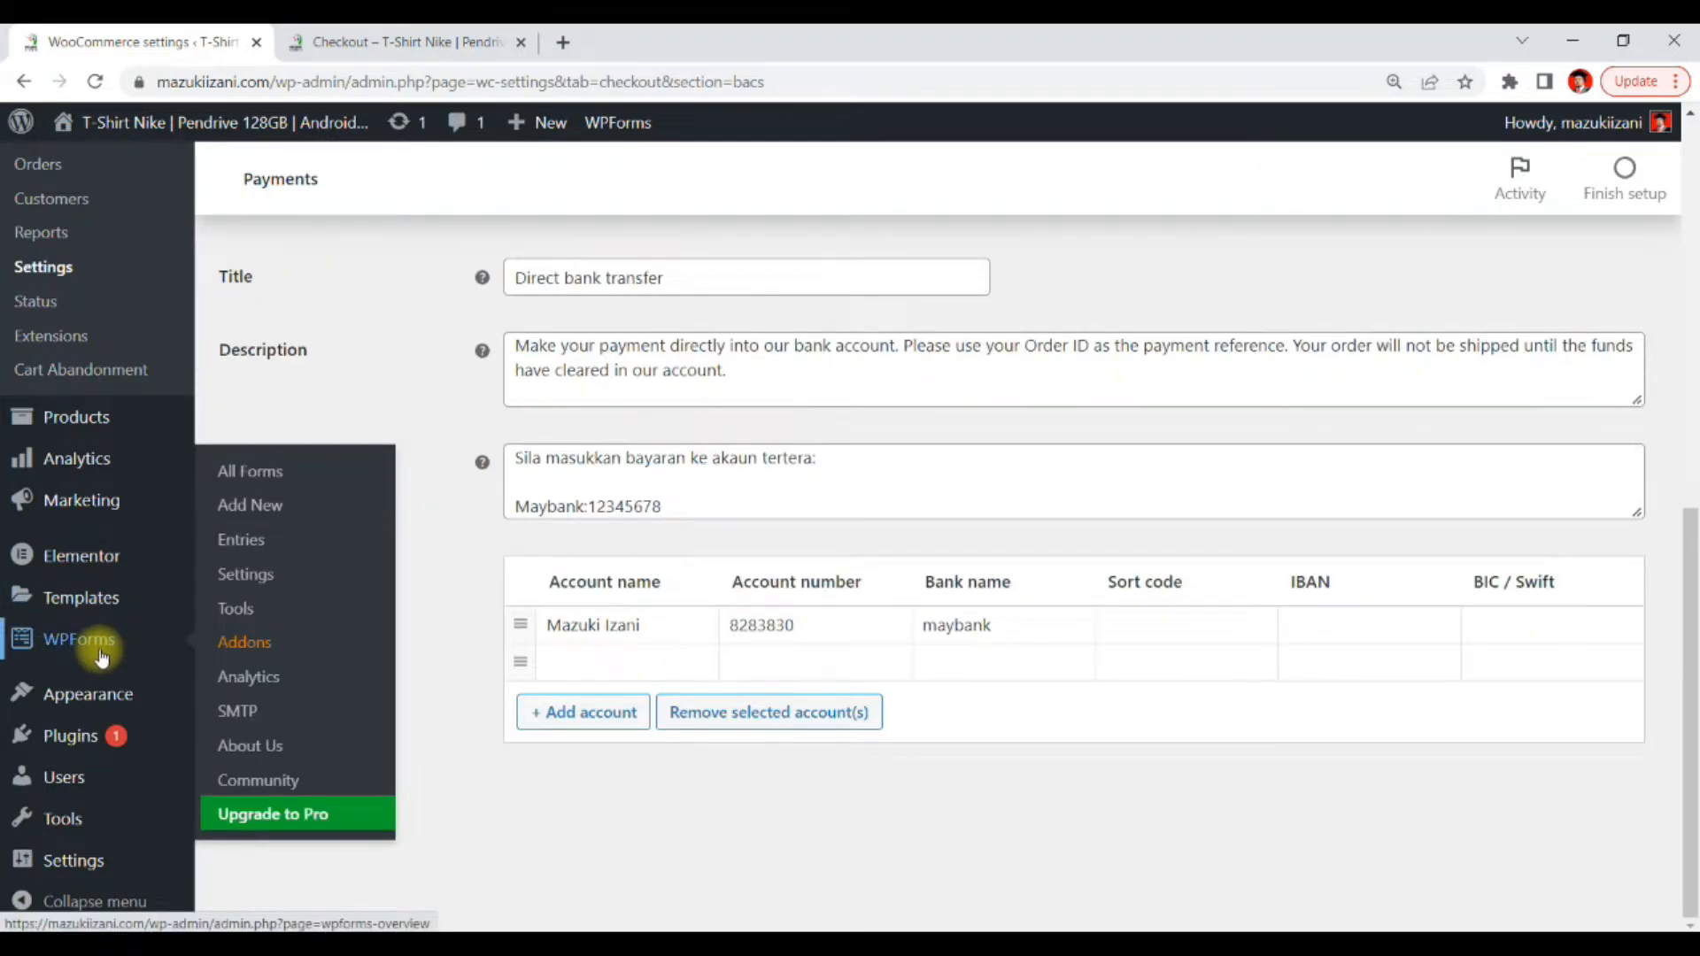
{"action": "left_click", "coordinate": [272, 471]}
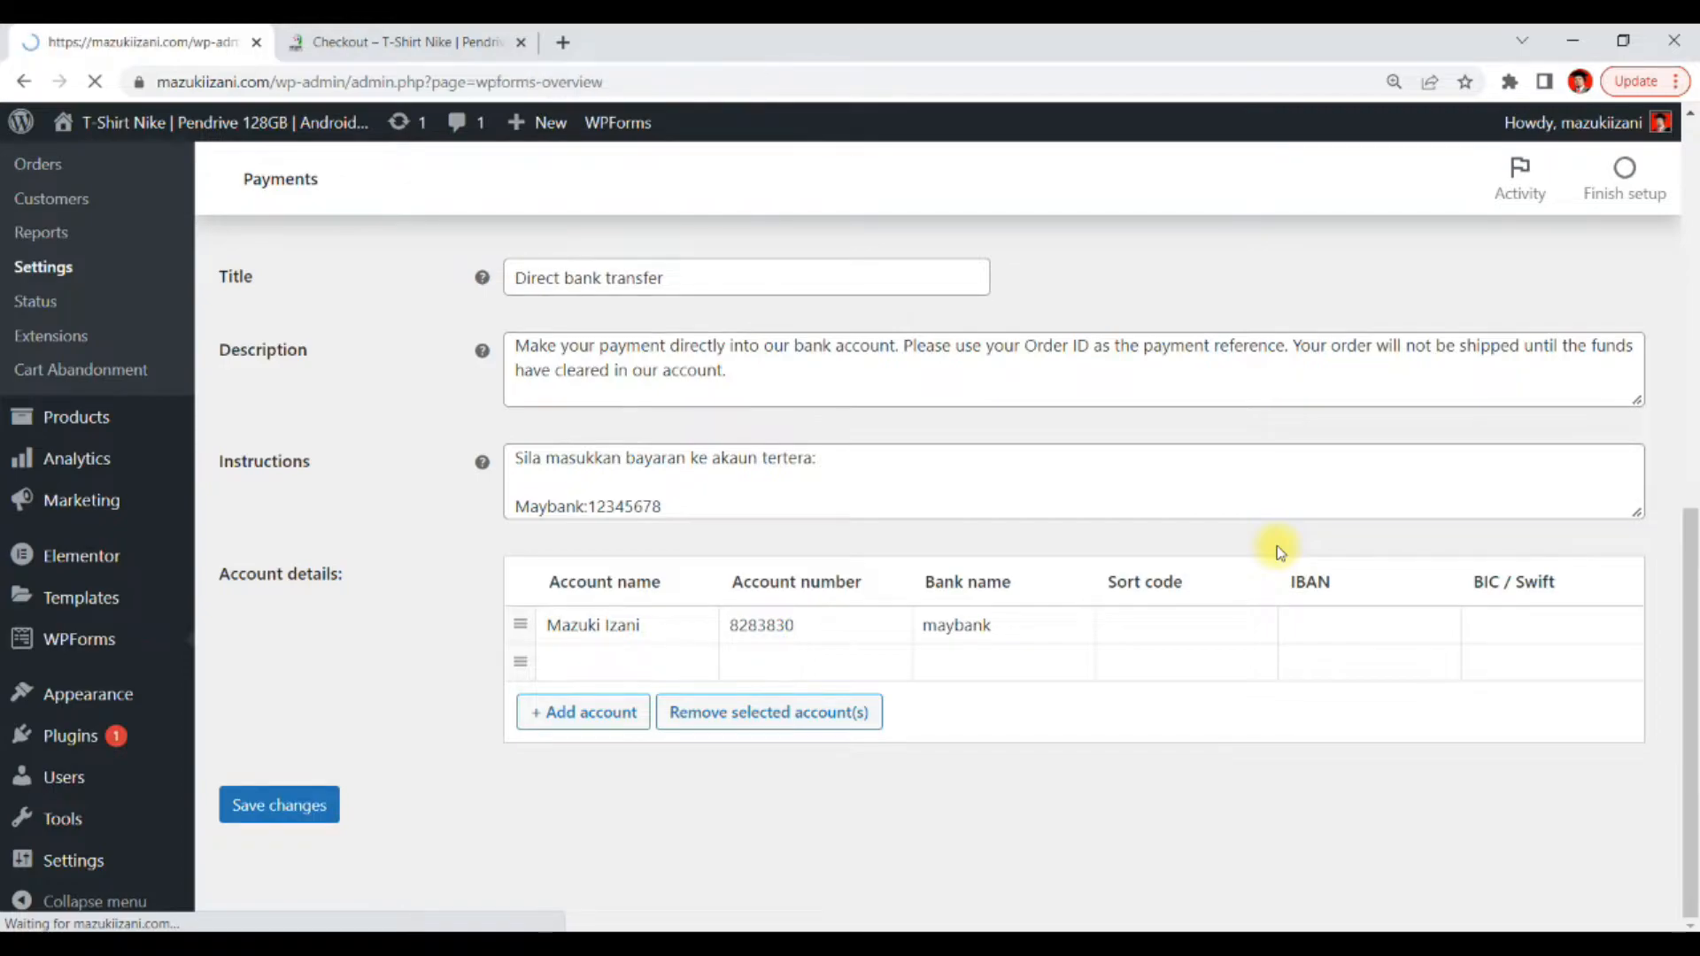
{"action": "scroll", "coordinate": [1277, 546], "scroll_direction": "down", "scroll_amount": 3}
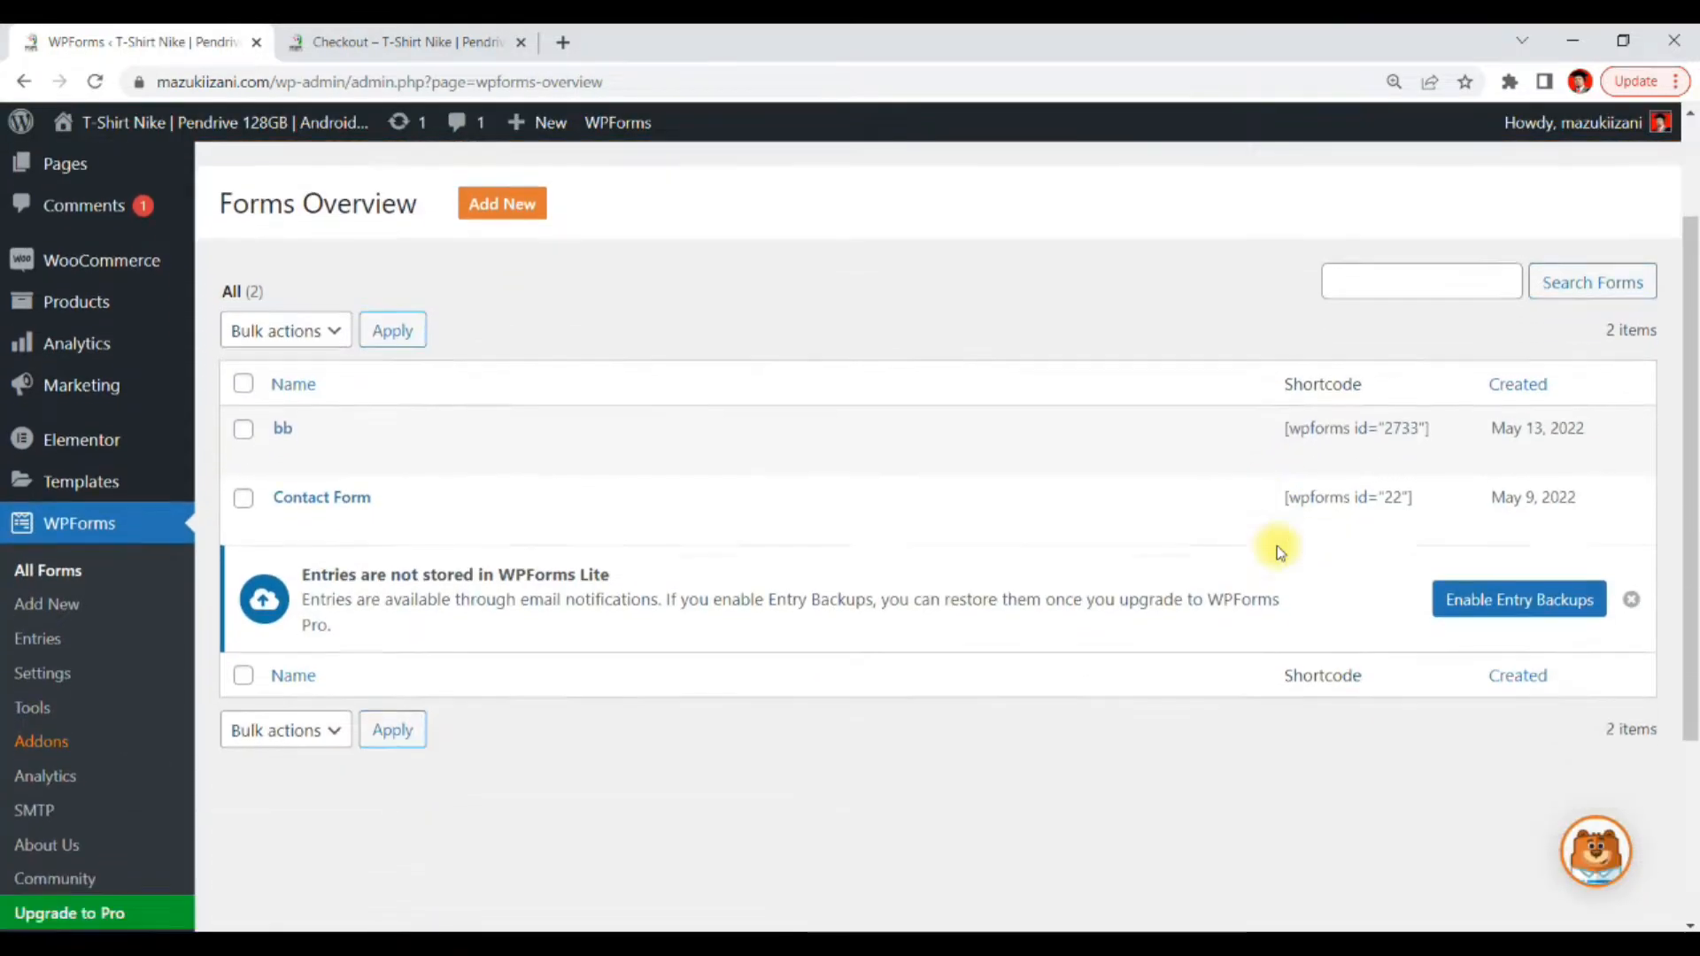
{"action": "mouse_move", "coordinate": [320, 437]}
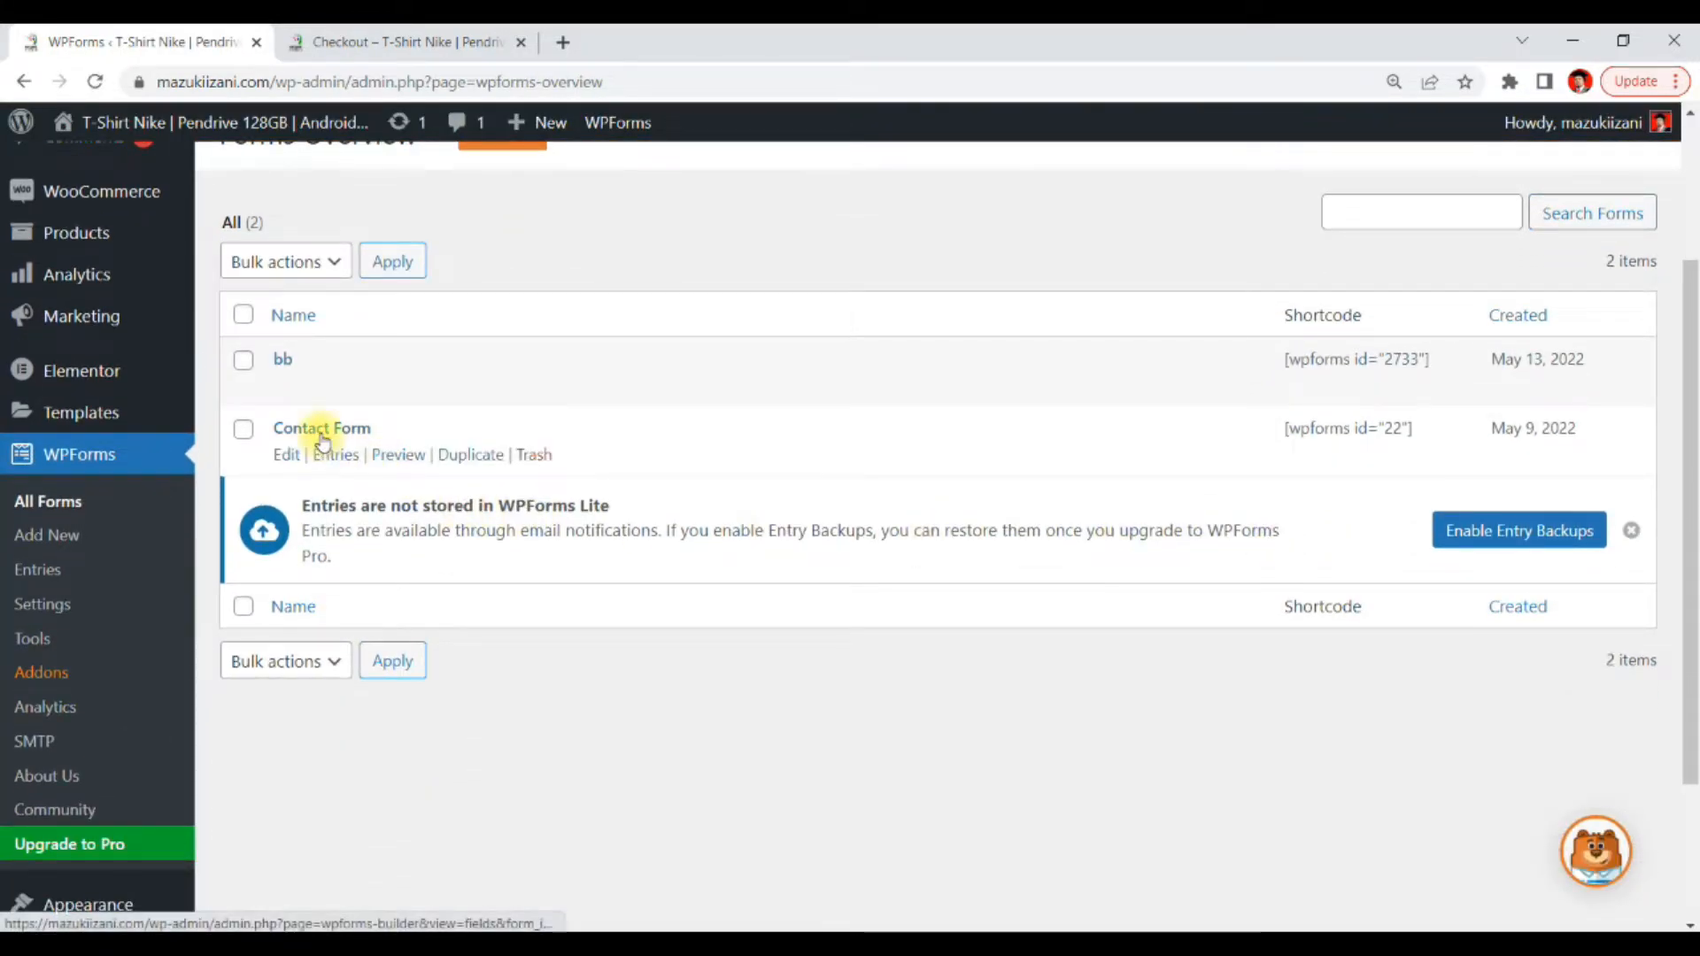
{"action": "left_click", "coordinate": [314, 432]}
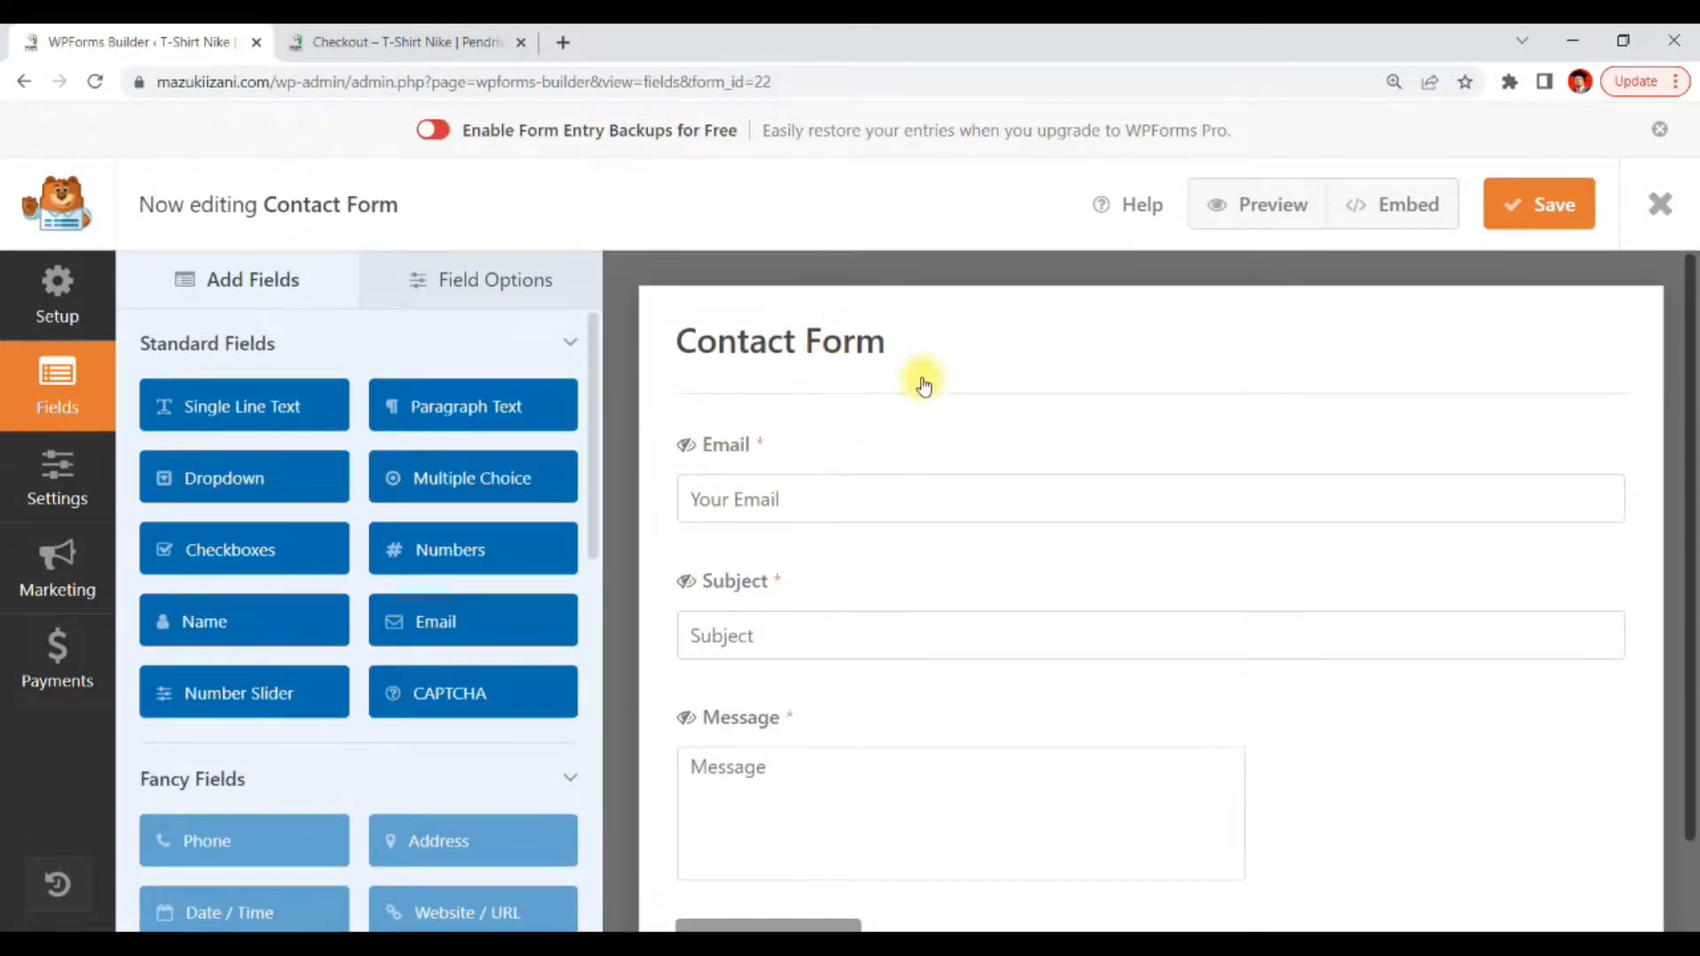
Inspect the Message field's options, then go back to the list of fields available to add
{"action": "scroll", "coordinate": [925, 385], "scroll_direction": "down", "scroll_amount": 1}
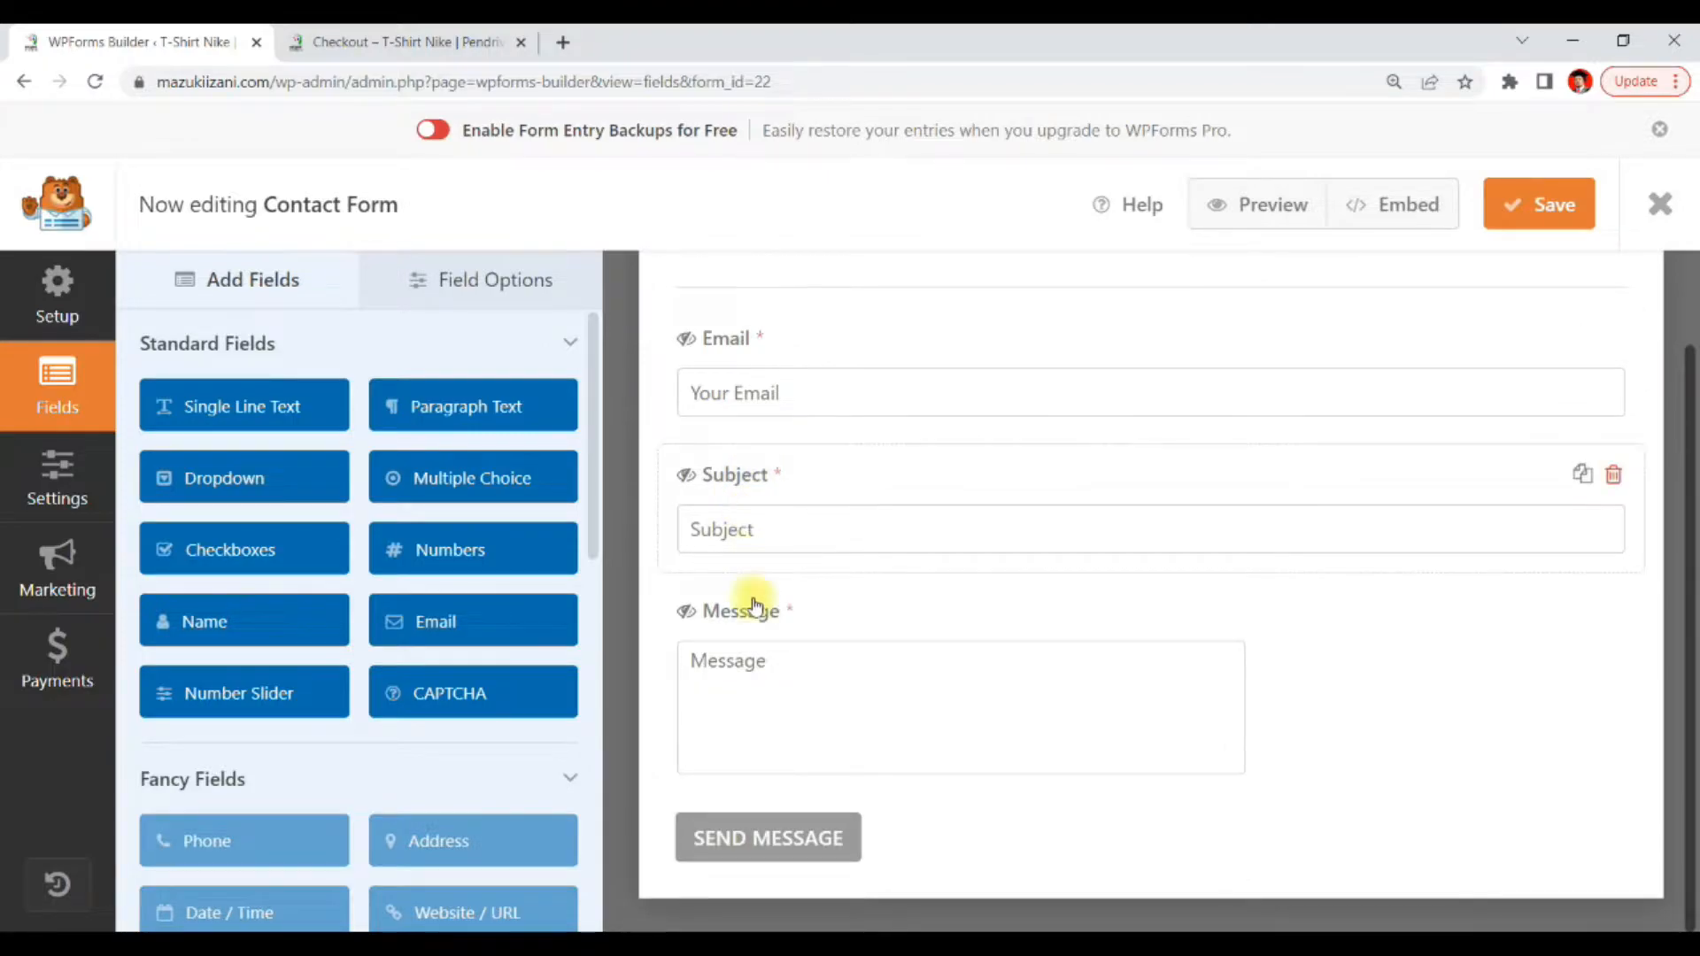
{"action": "left_click", "coordinate": [767, 684]}
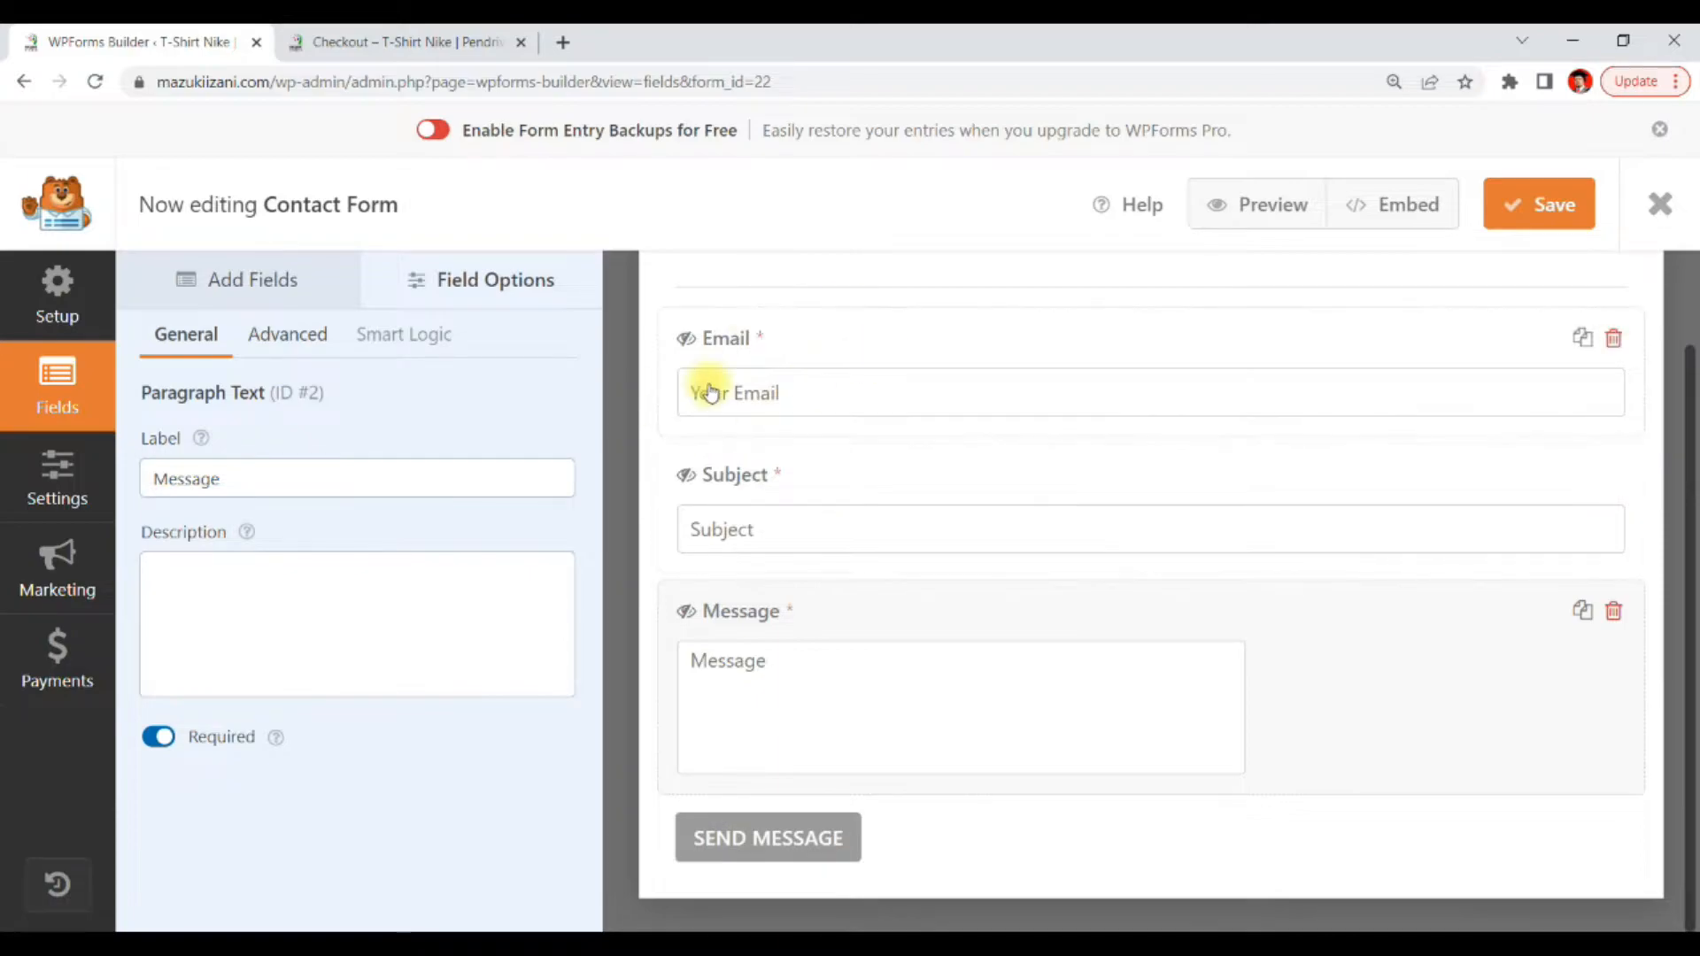
{"action": "scroll", "coordinate": [1133, 495], "scroll_direction": "up", "scroll_amount": 1}
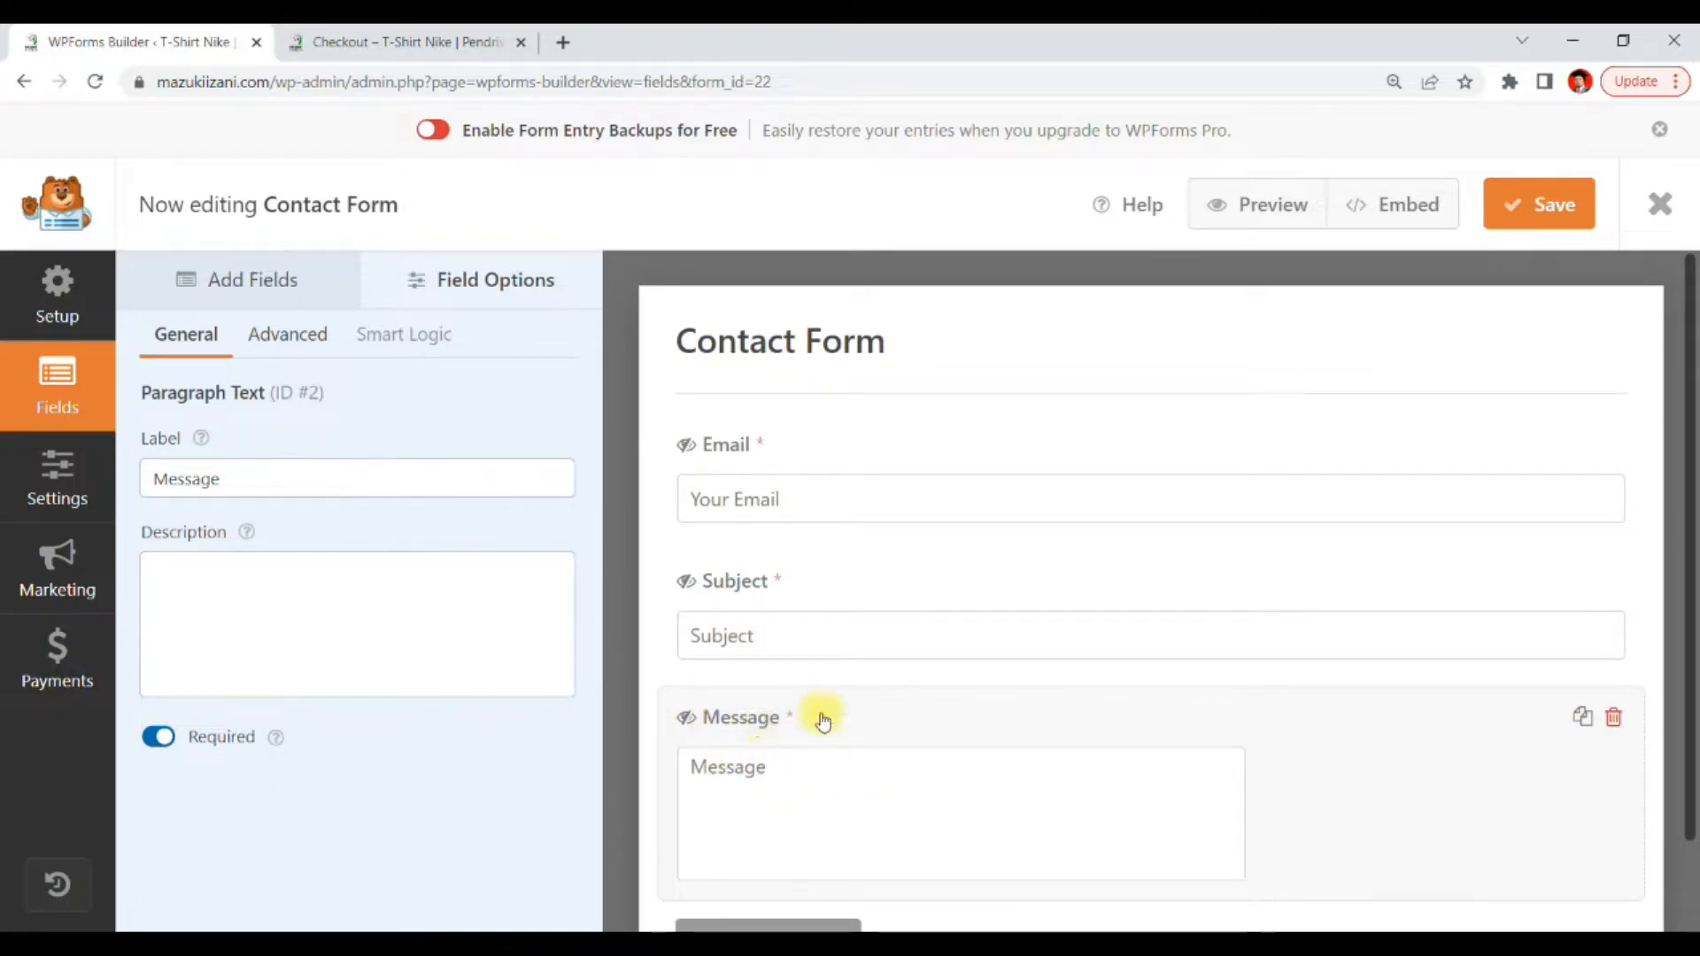
{"action": "scroll", "coordinate": [1275, 647], "scroll_direction": "down", "scroll_amount": 1}
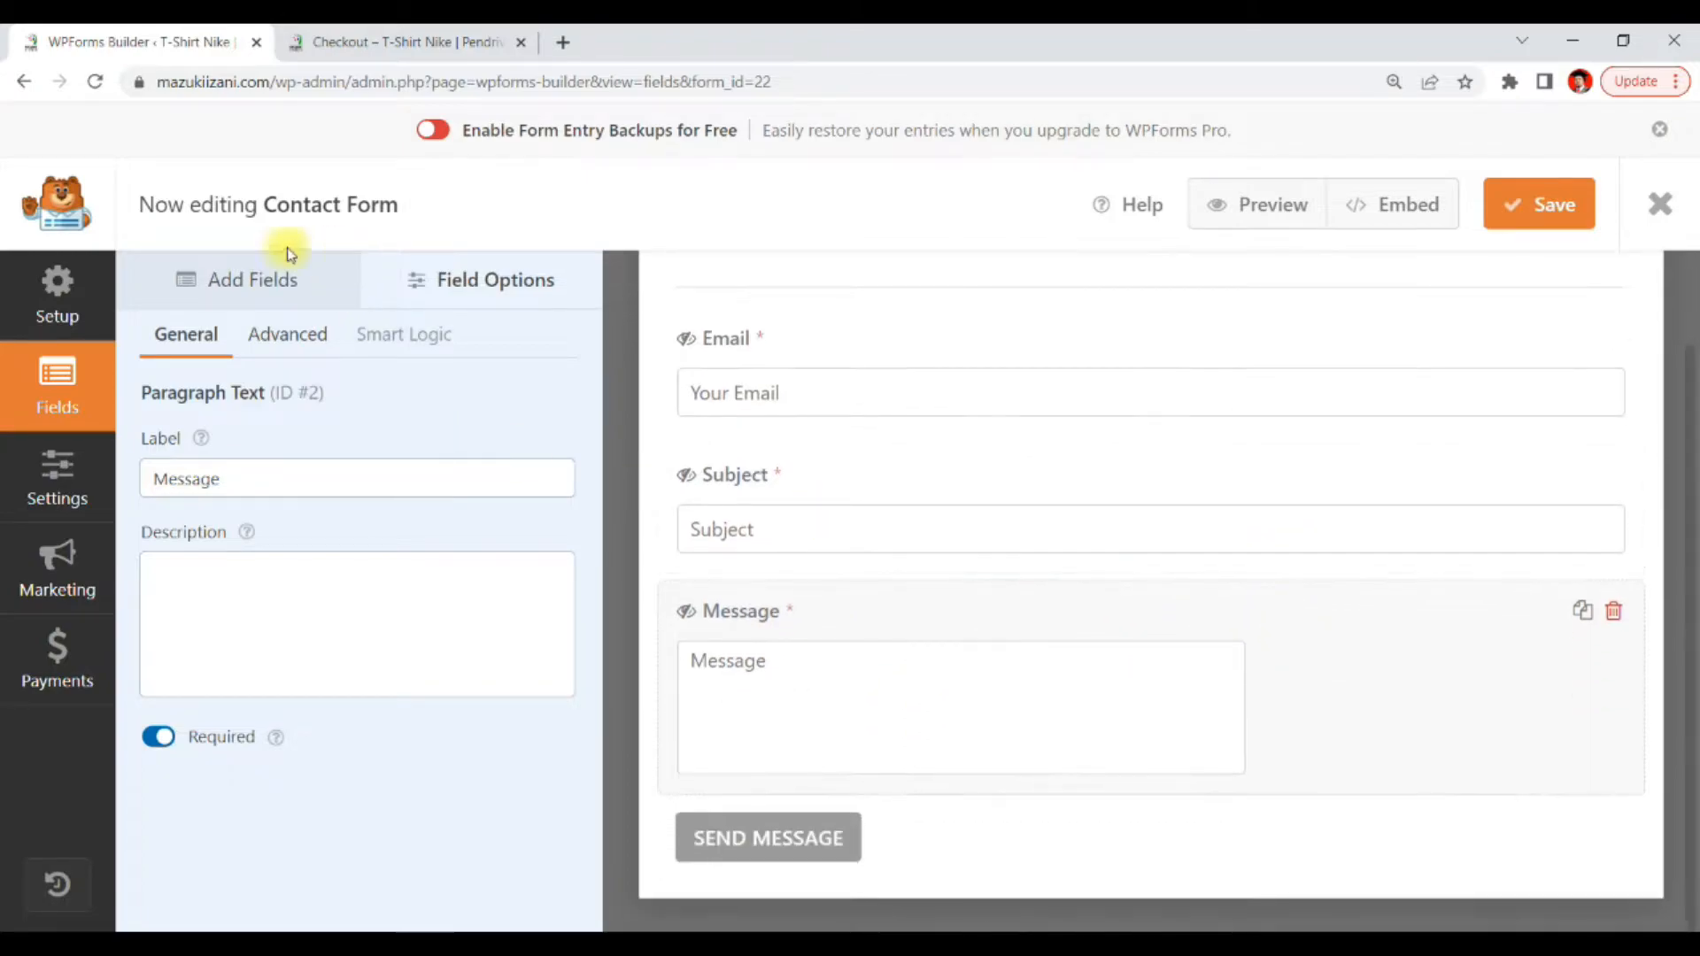
{"action": "left_click", "coordinate": [240, 270]}
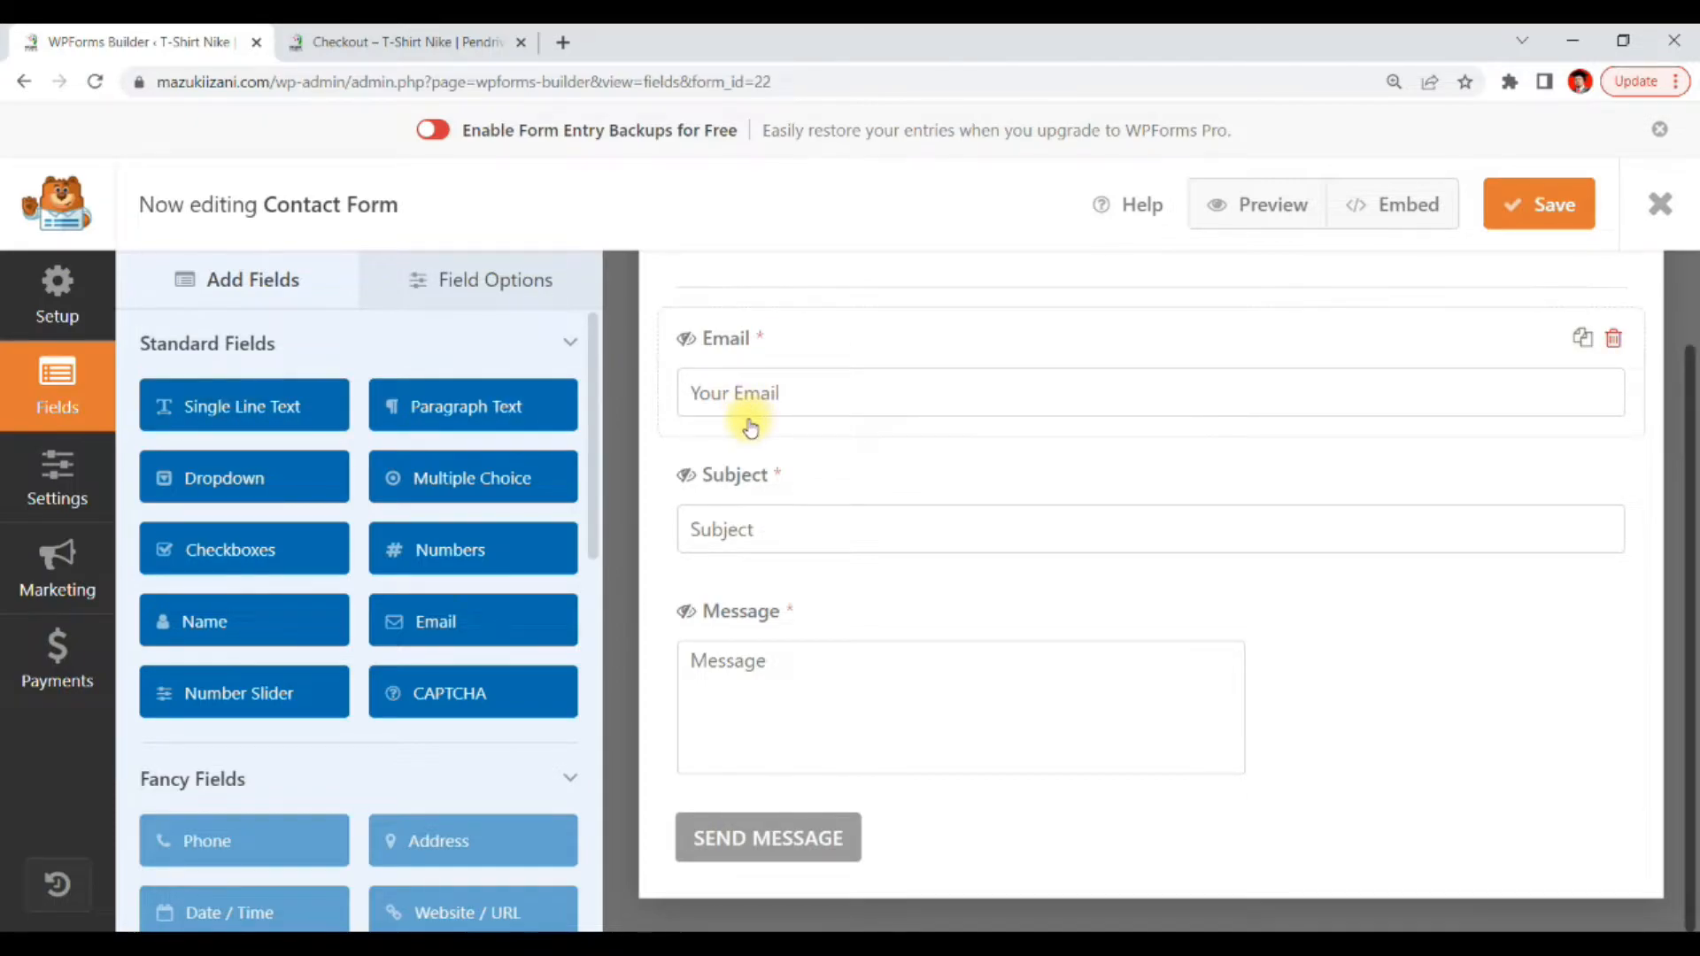
{"action": "mouse_move", "coordinate": [1060, 359]}
{"action": "left_mouse_down"}
{"action": "mouse_move", "coordinate": [835, 322]}
{"action": "mouse_move", "coordinate": [671, 378]}
{"action": "mouse_move", "coordinate": [930, 447]}
{"action": "mouse_move", "coordinate": [1310, 424]}
{"action": "mouse_move", "coordinate": [1119, 368]}
{"action": "left_mouse_up"}
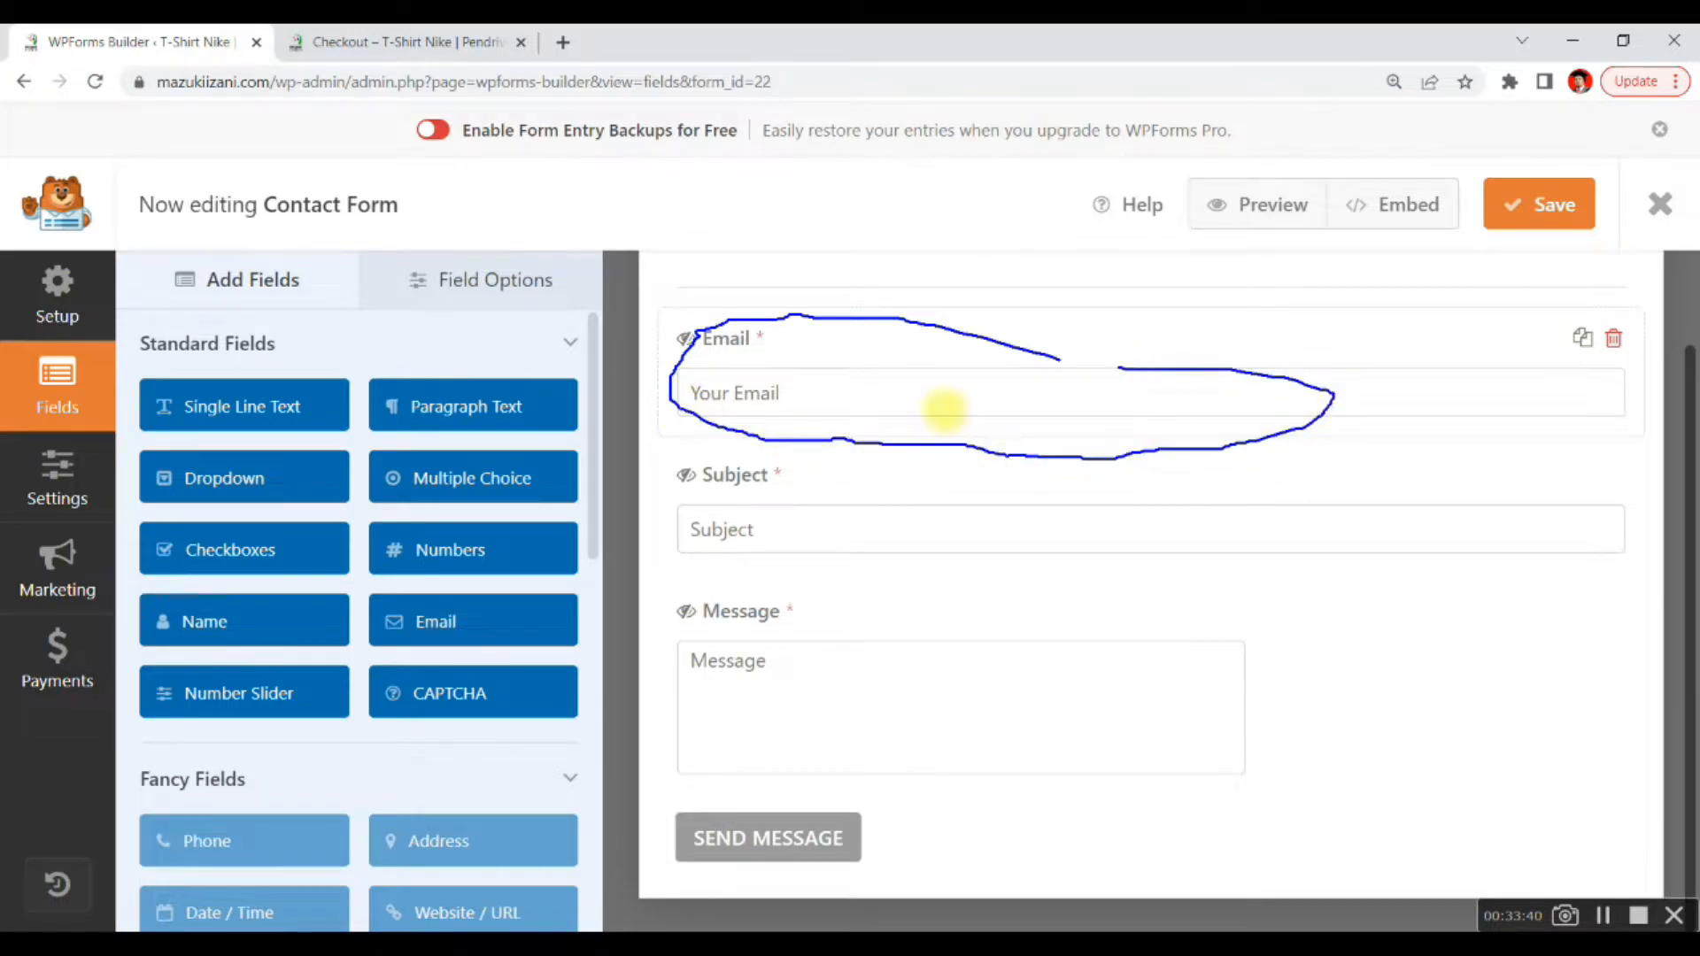
{"action": "mouse_move", "coordinate": [241, 387]}
{"action": "left_mouse_down"}
{"action": "mouse_move", "coordinate": [265, 415]}
{"action": "mouse_move", "coordinate": [345, 330]}
{"action": "left_mouse_up"}
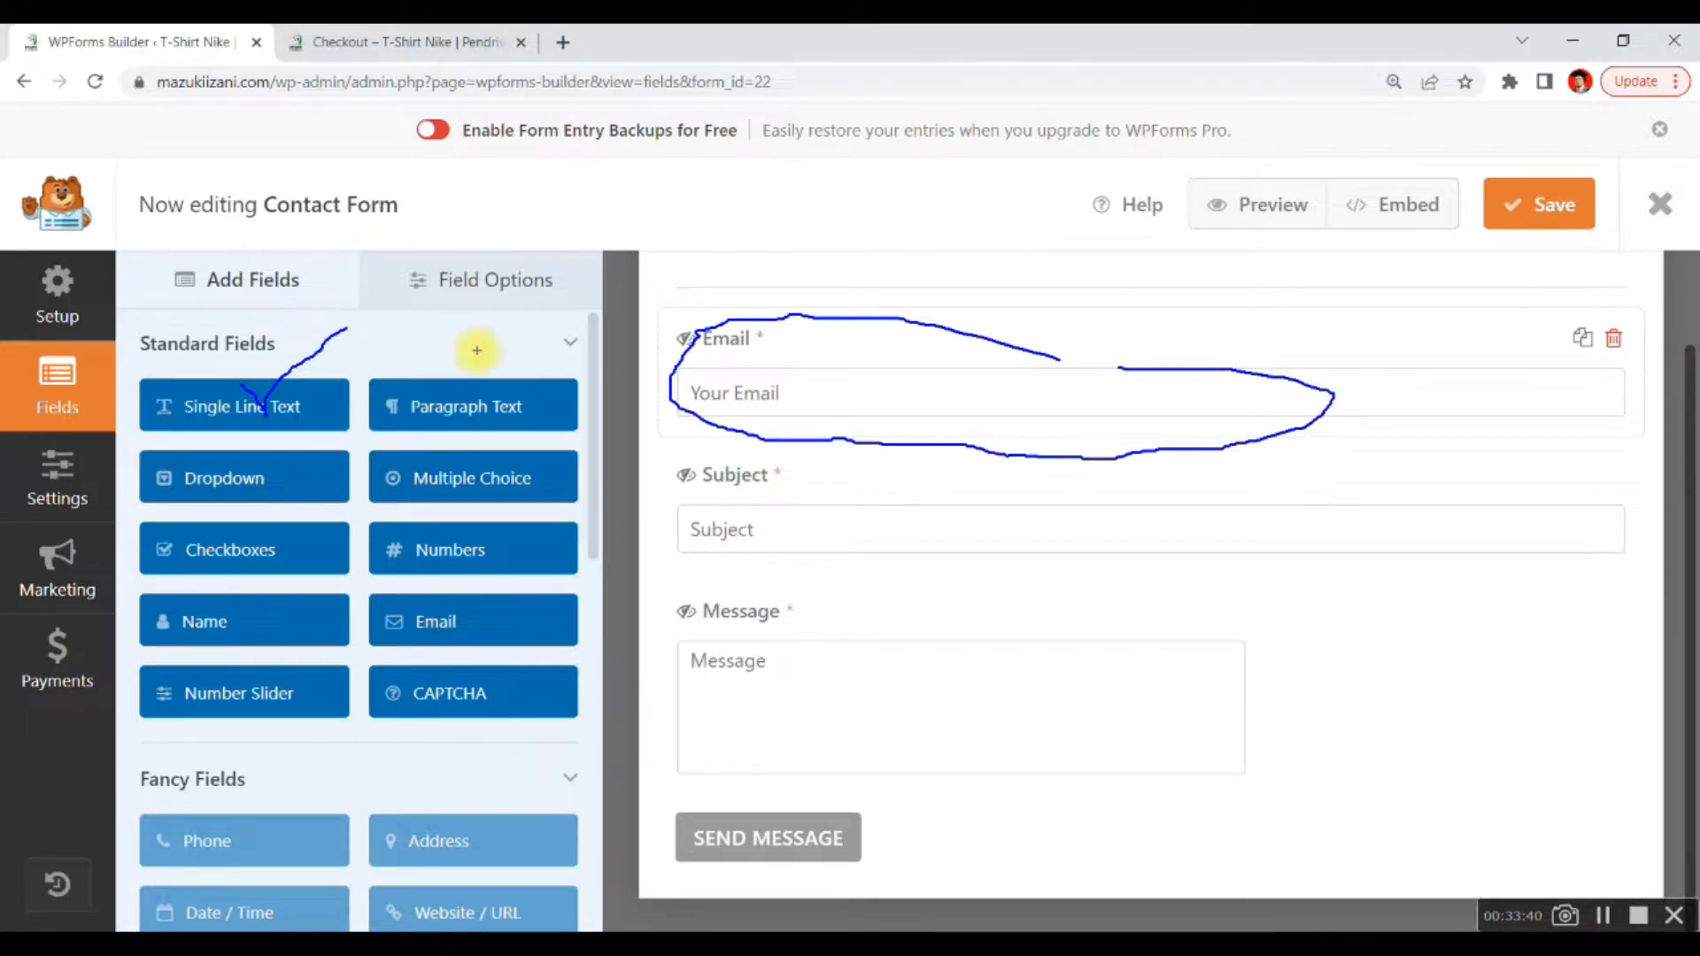
{"action": "mouse_move", "coordinate": [1286, 698]}
{"action": "left_mouse_down"}
{"action": "mouse_move", "coordinate": [920, 591]}
{"action": "mouse_move", "coordinate": [664, 720]}
{"action": "mouse_move", "coordinate": [1157, 789]}
{"action": "mouse_move", "coordinate": [1208, 751]}
{"action": "left_mouse_up"}
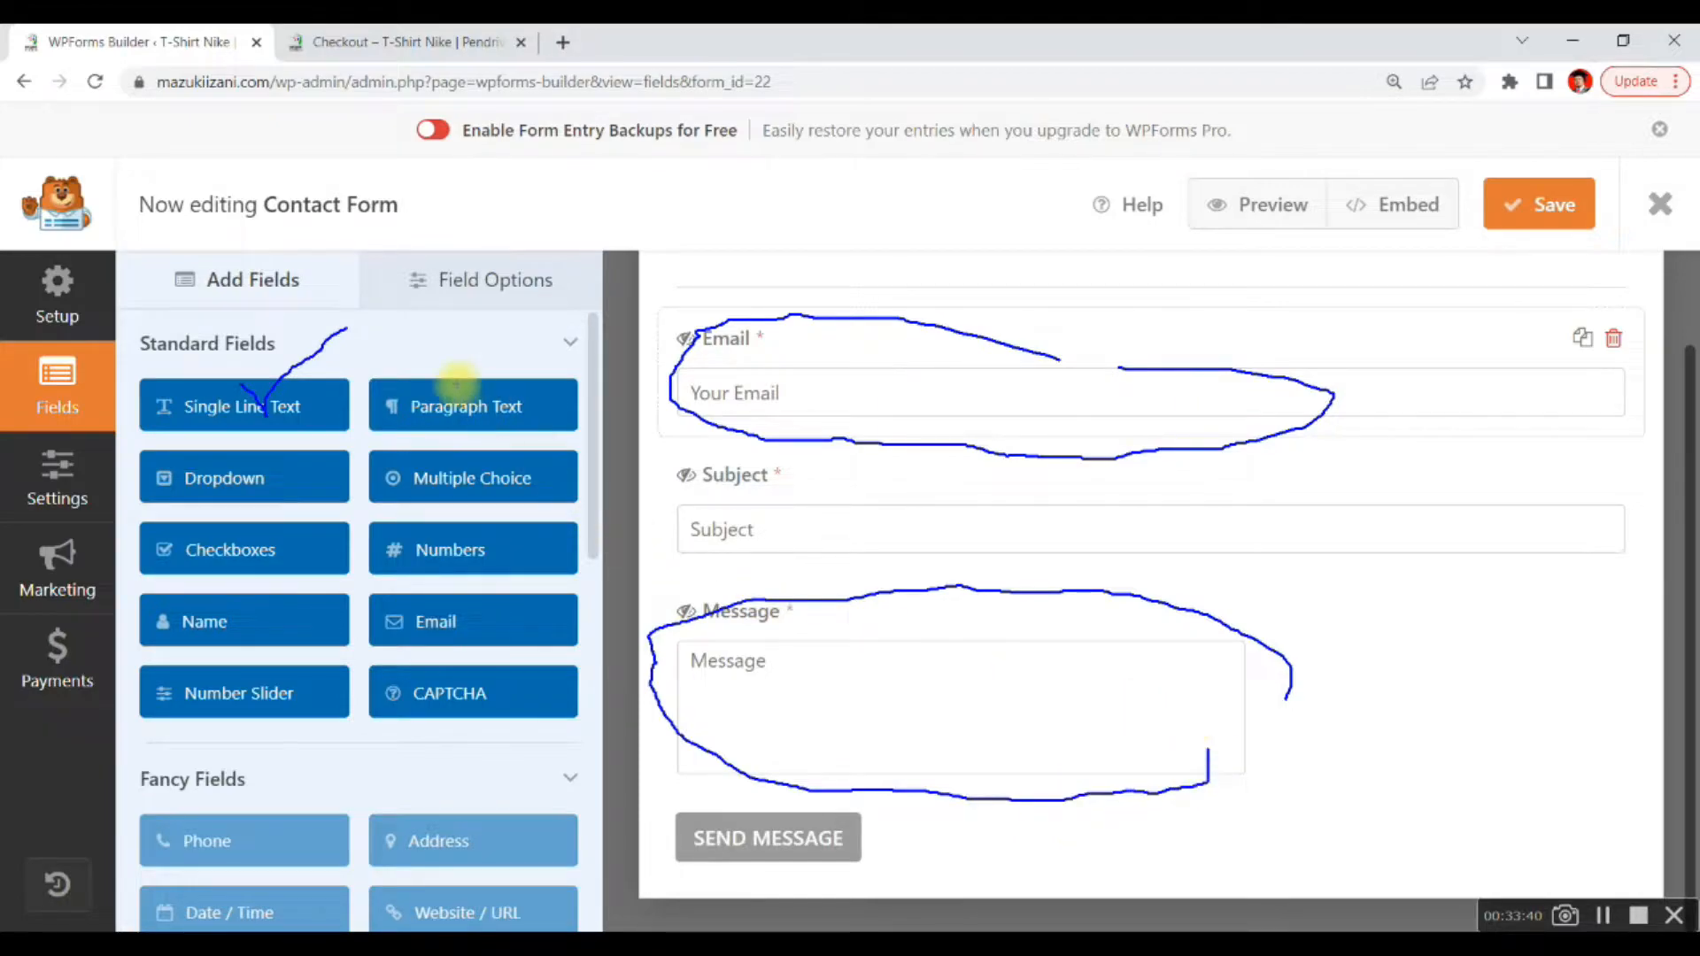
{"action": "mouse_move", "coordinate": [451, 367]}
{"action": "left_mouse_down"}
{"action": "mouse_move", "coordinate": [474, 431]}
{"action": "mouse_move", "coordinate": [546, 358]}
{"action": "left_mouse_up"}
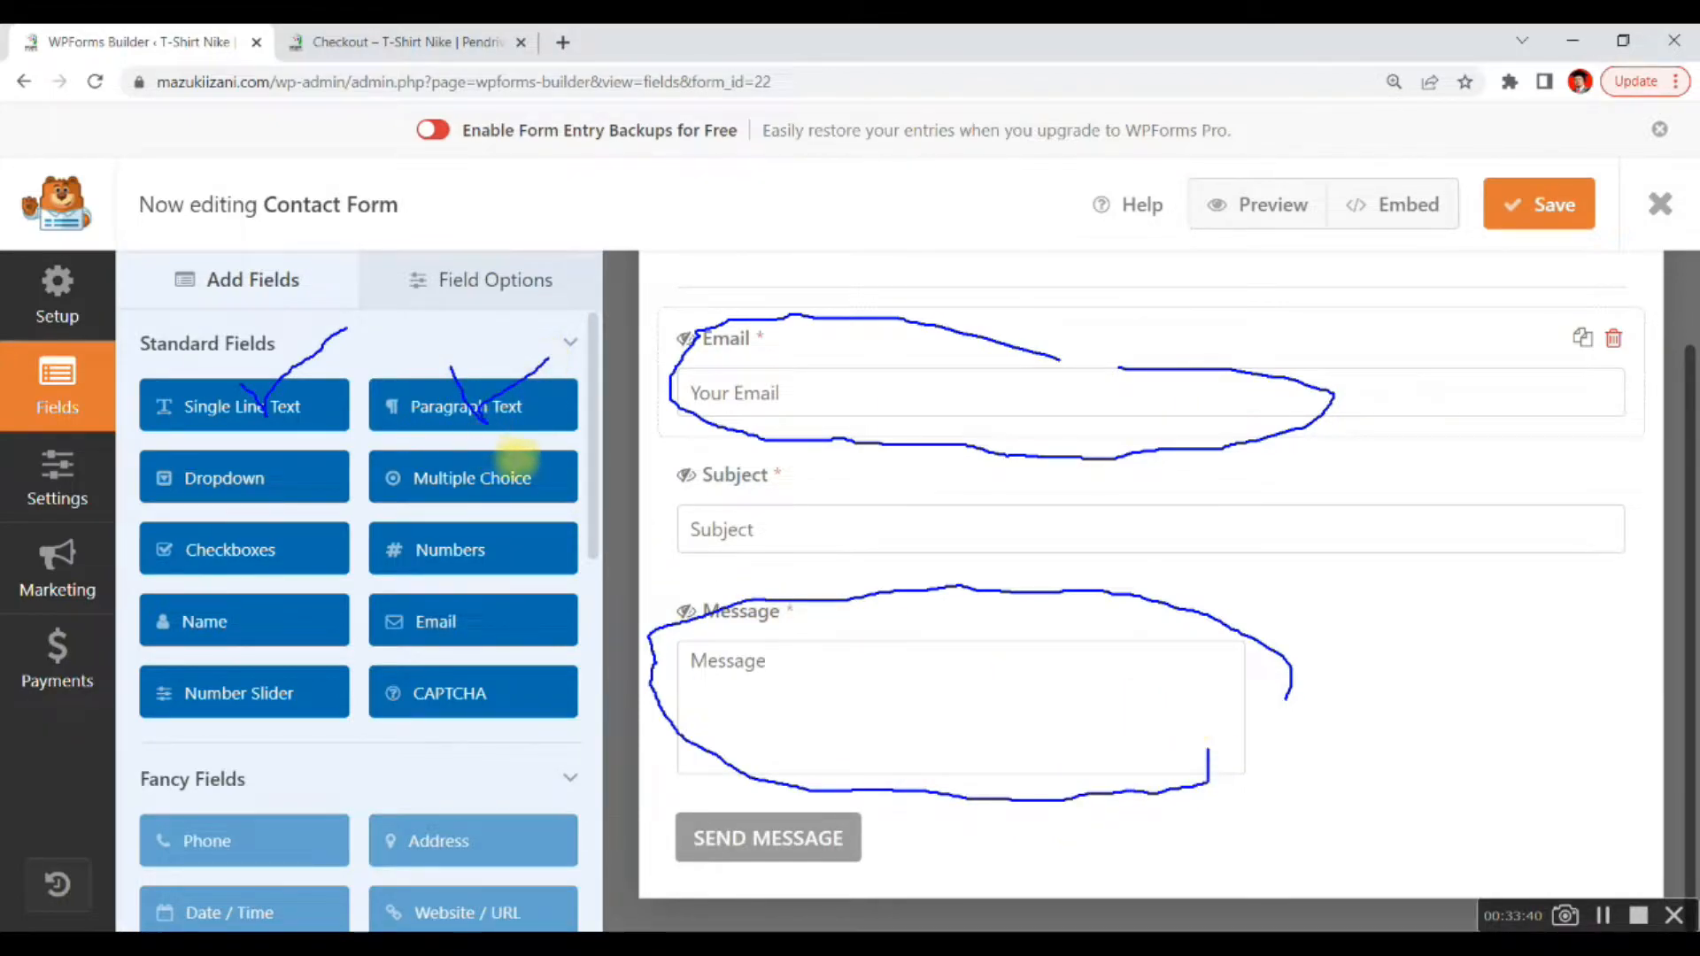
{"action": "mouse_move", "coordinate": [583, 471]}
{"action": "left_mouse_down"}
{"action": "mouse_move", "coordinate": [529, 514]}
{"action": "mouse_move", "coordinate": [590, 520]}
{"action": "left_mouse_up"}
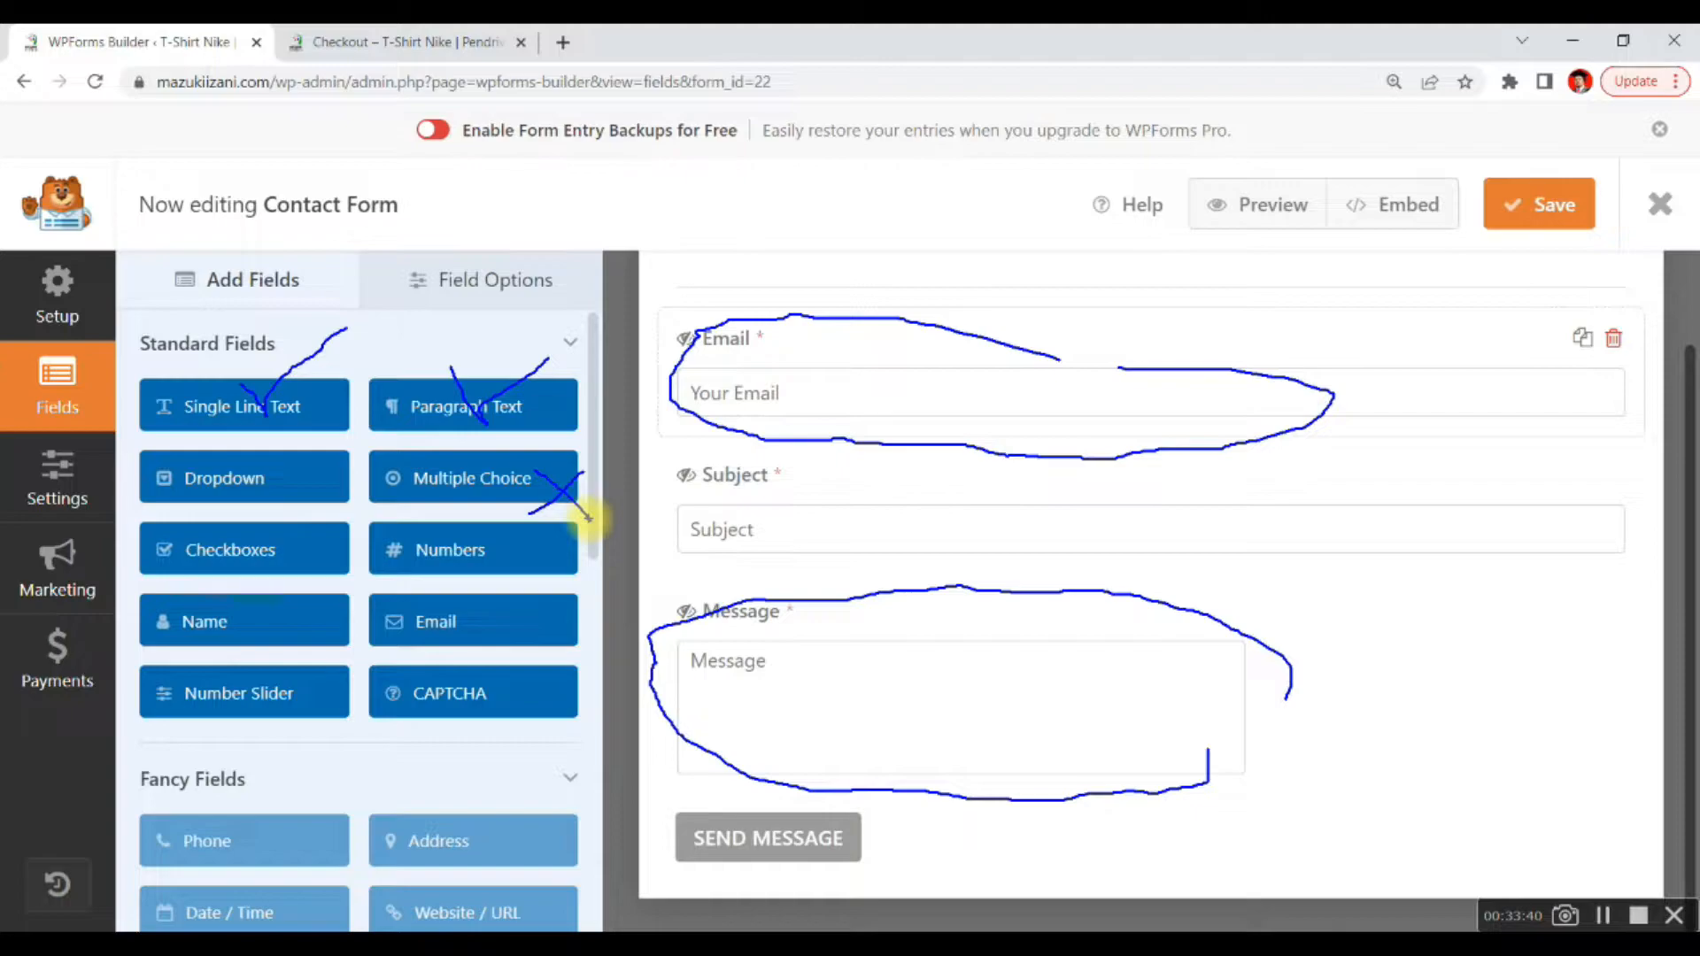
{"action": "left_click_drag", "start_coordinate": [259, 539], "coordinate": [296, 558]}
{"action": "mouse_move", "coordinate": [309, 467]}
{"action": "left_mouse_down"}
{"action": "mouse_move", "coordinate": [276, 503]}
{"action": "mouse_move", "coordinate": [347, 522]}
{"action": "left_mouse_up"}
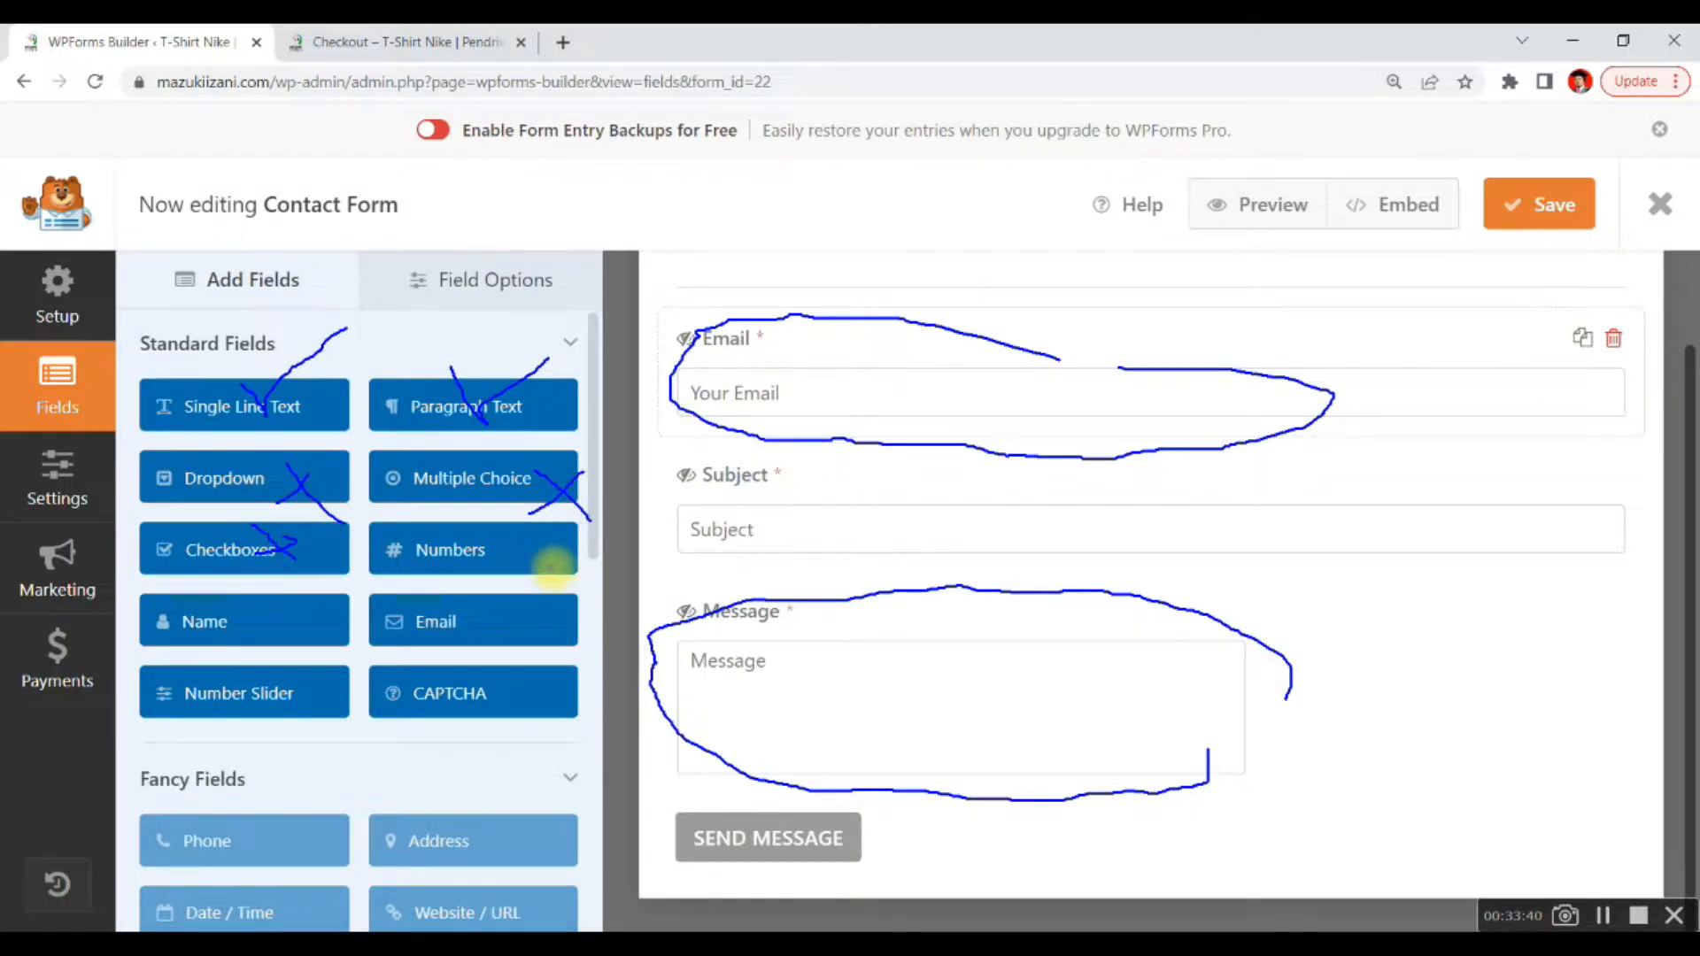
{"action": "left_click_drag", "start_coordinate": [1518, 285], "coordinate": [1491, 416]}
{"action": "left_click_drag", "start_coordinate": [1451, 356], "coordinate": [1490, 416]}
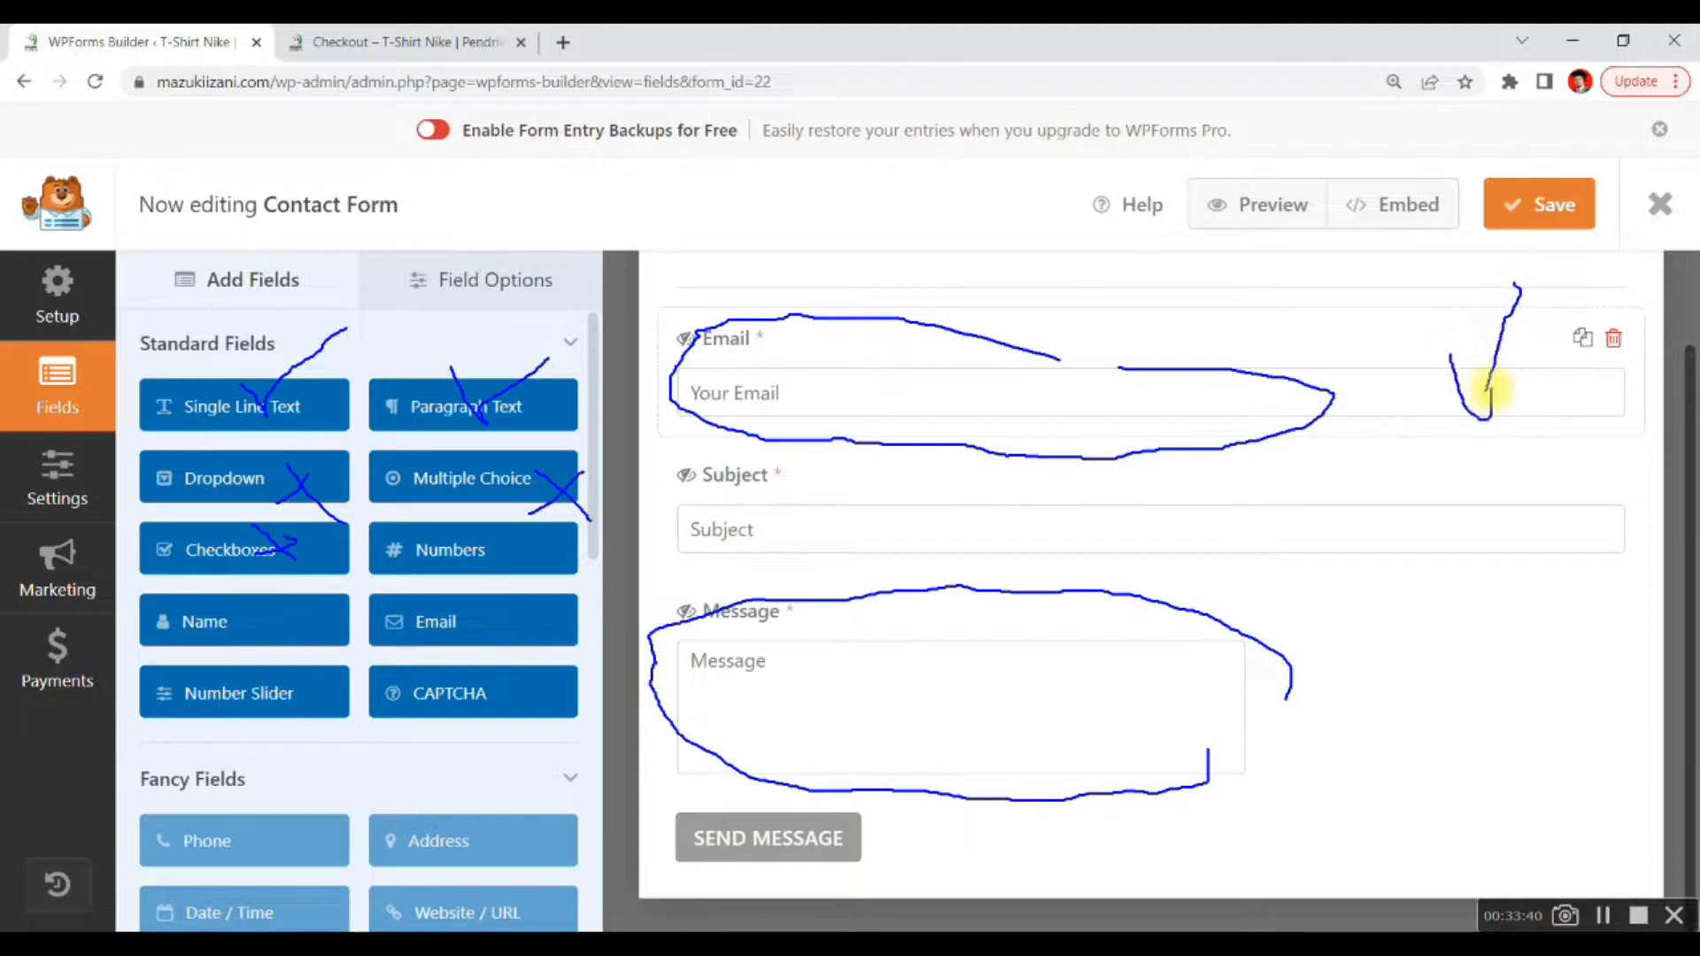
{"action": "left_click_drag", "start_coordinate": [1414, 481], "coordinate": [1452, 464]}
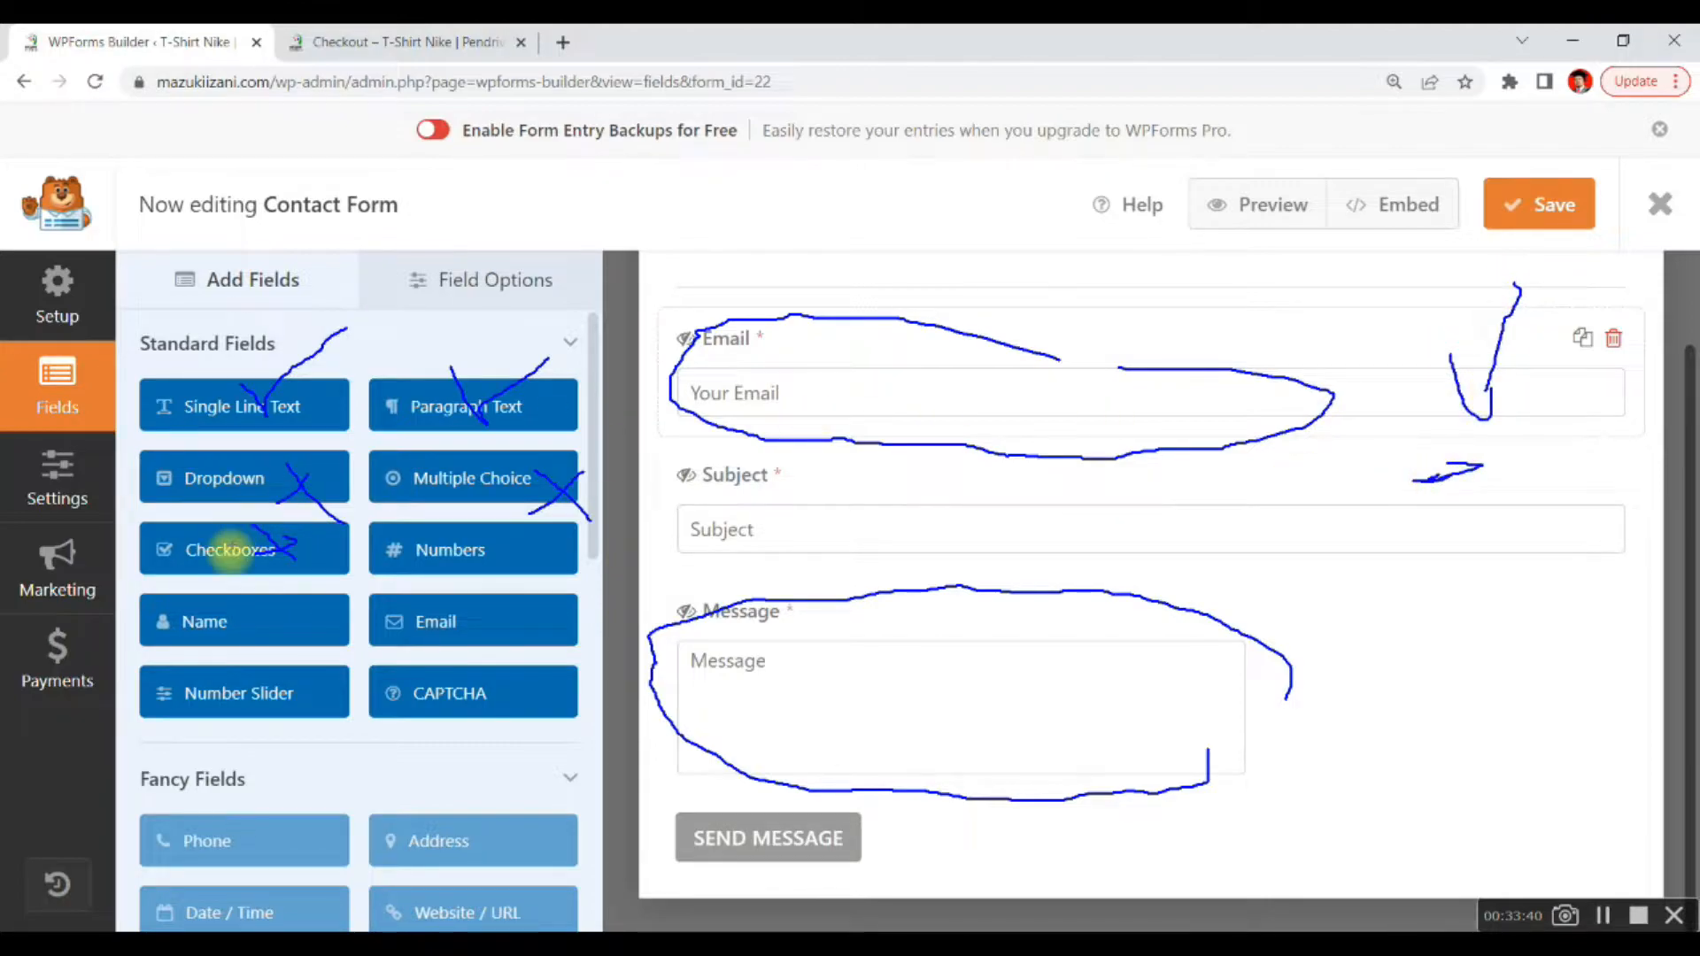
{"action": "mouse_move", "coordinate": [260, 641]}
{"action": "left_mouse_down"}
{"action": "mouse_move", "coordinate": [296, 626]}
{"action": "mouse_move", "coordinate": [310, 662]}
{"action": "left_mouse_up"}
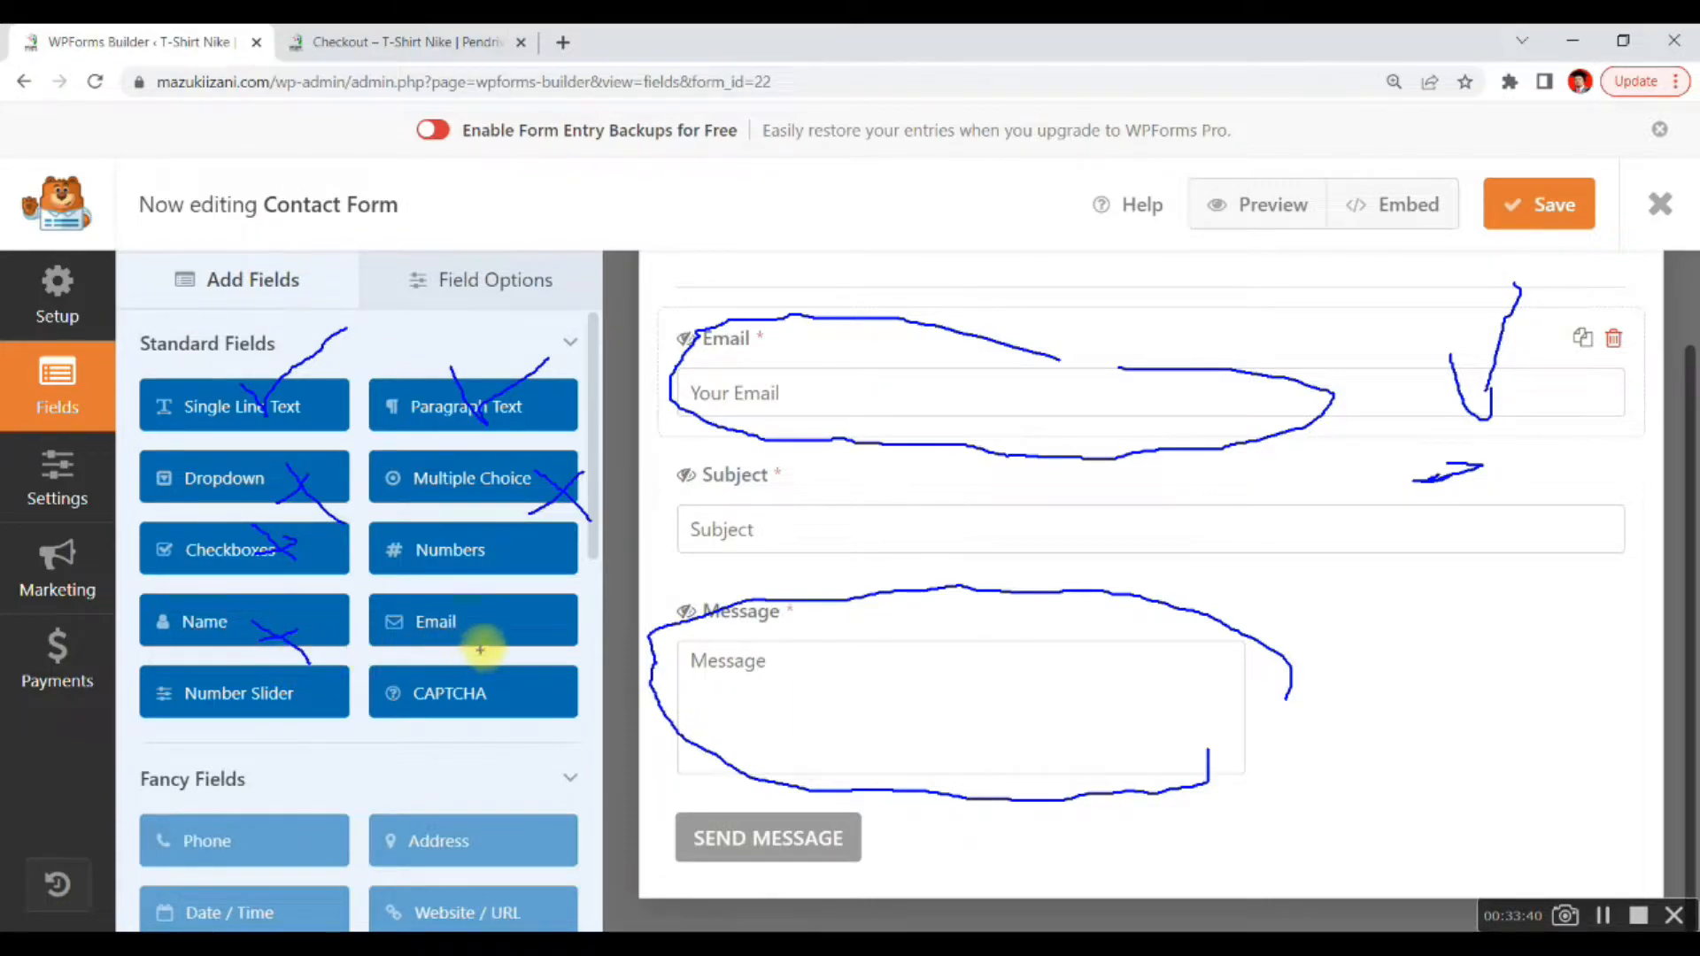
{"action": "left_click_drag", "start_coordinate": [516, 617], "coordinate": [649, 591]}
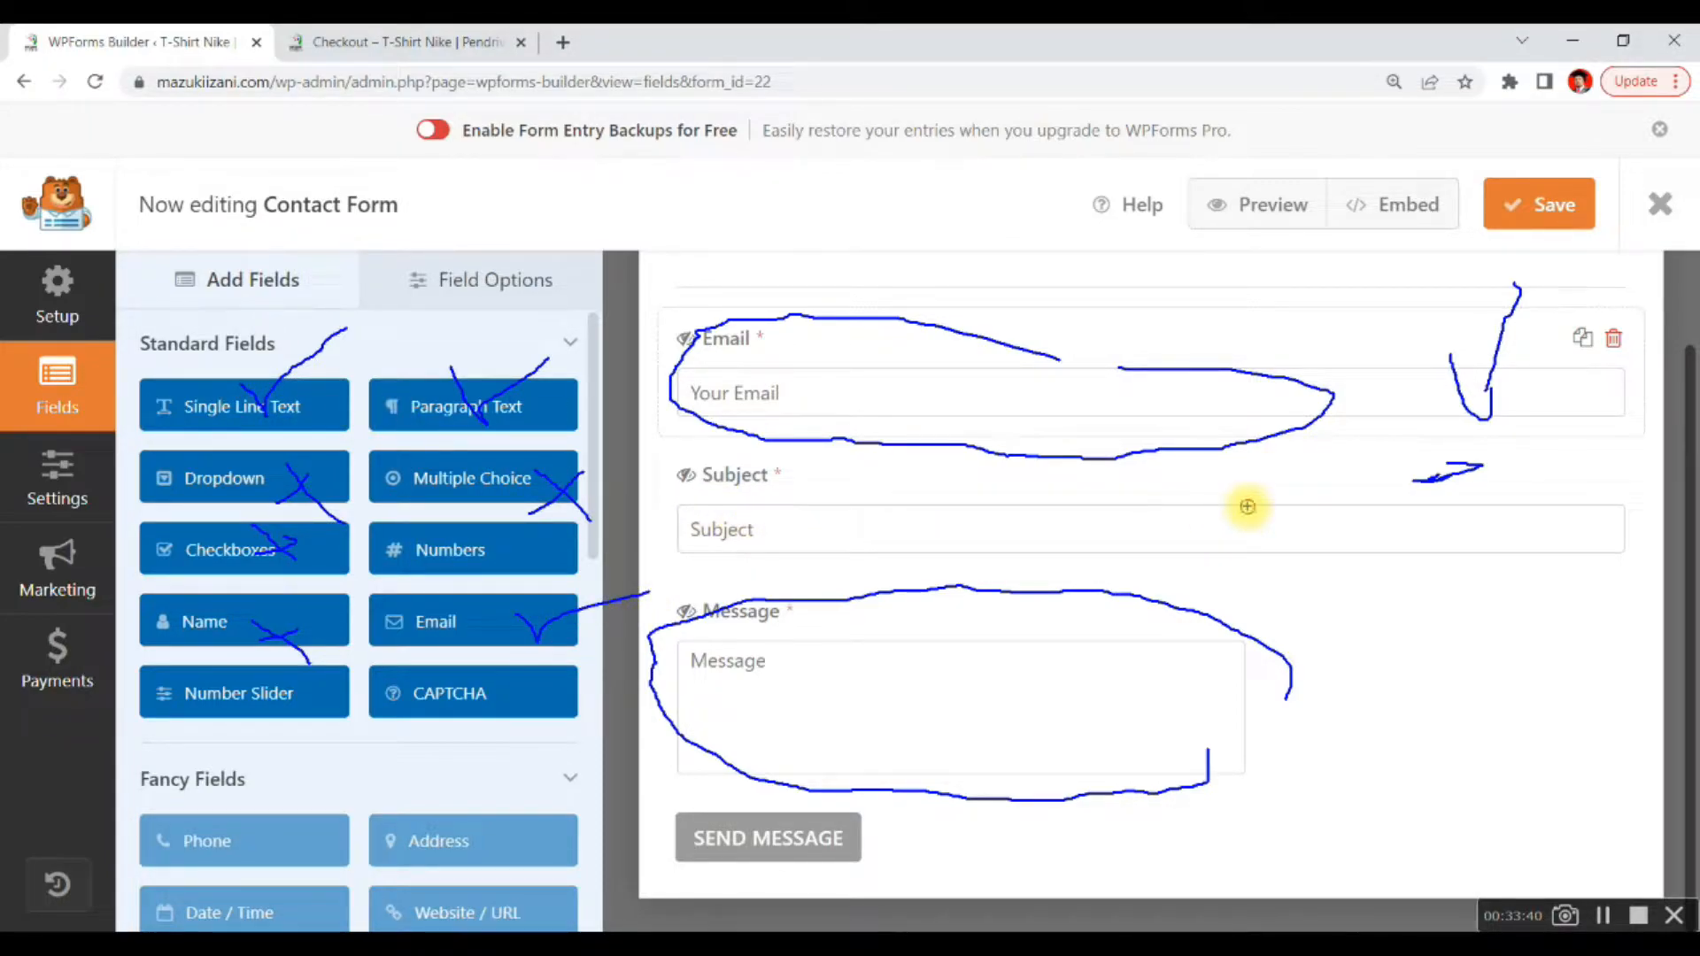
{"action": "mouse_move", "coordinate": [1247, 506]}
{"action": "left_mouse_down"}
{"action": "mouse_move", "coordinate": [668, 496]}
{"action": "mouse_move", "coordinate": [1295, 529]}
{"action": "mouse_move", "coordinate": [779, 580]}
{"action": "mouse_move", "coordinate": [662, 514]}
{"action": "left_mouse_up"}
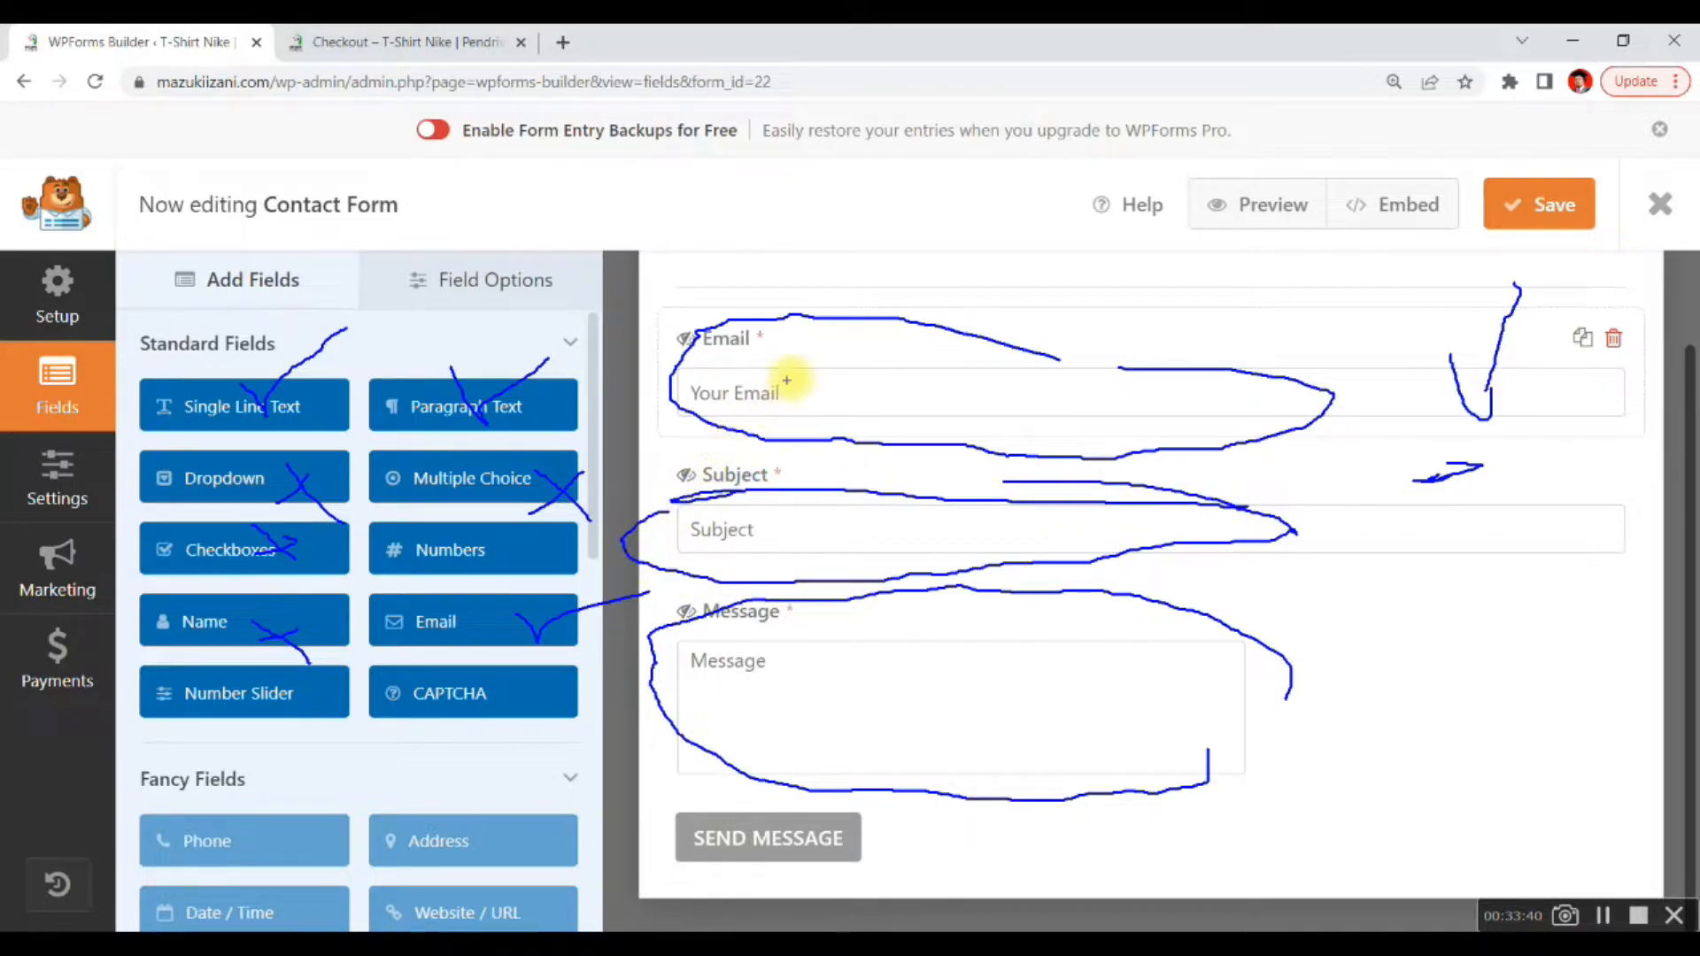
{"action": "mouse_move", "coordinate": [527, 602]}
{"action": "left_mouse_down"}
{"action": "mouse_move", "coordinate": [438, 575]}
{"action": "mouse_move", "coordinate": [425, 645]}
{"action": "mouse_move", "coordinate": [496, 602]}
{"action": "left_mouse_up"}
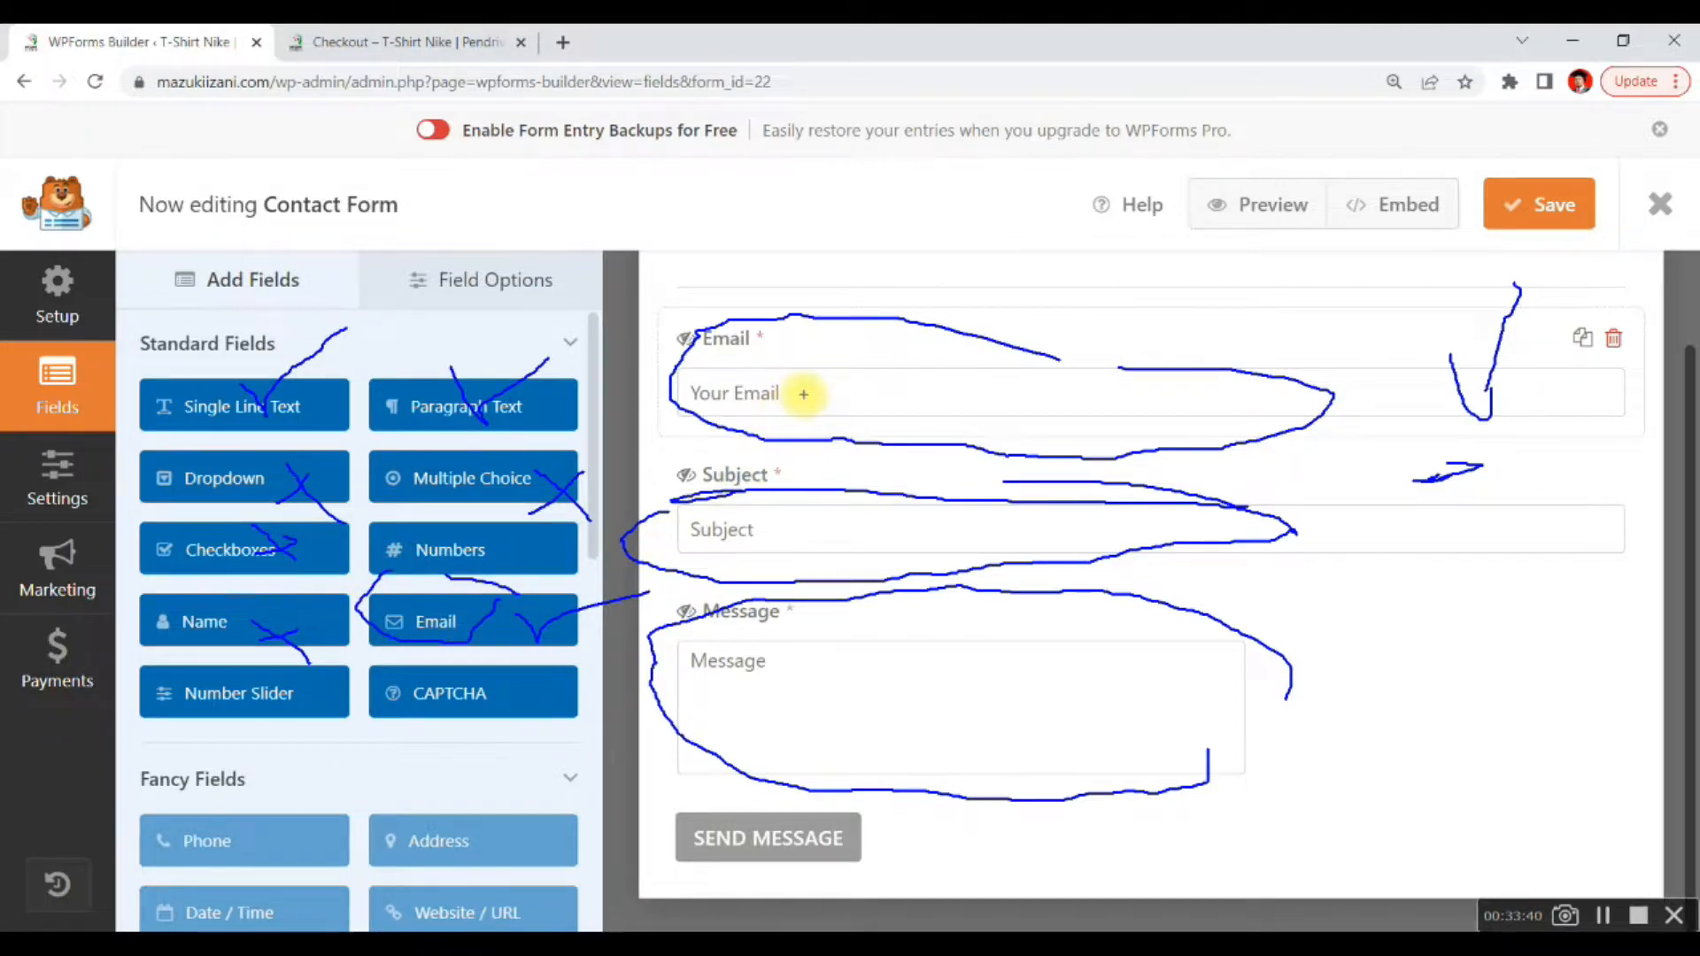
{"action": "mouse_move", "coordinate": [759, 372]}
{"action": "left_mouse_down"}
{"action": "mouse_move", "coordinate": [675, 390]}
{"action": "mouse_move", "coordinate": [829, 411]}
{"action": "mouse_move", "coordinate": [749, 372]}
{"action": "left_mouse_up"}
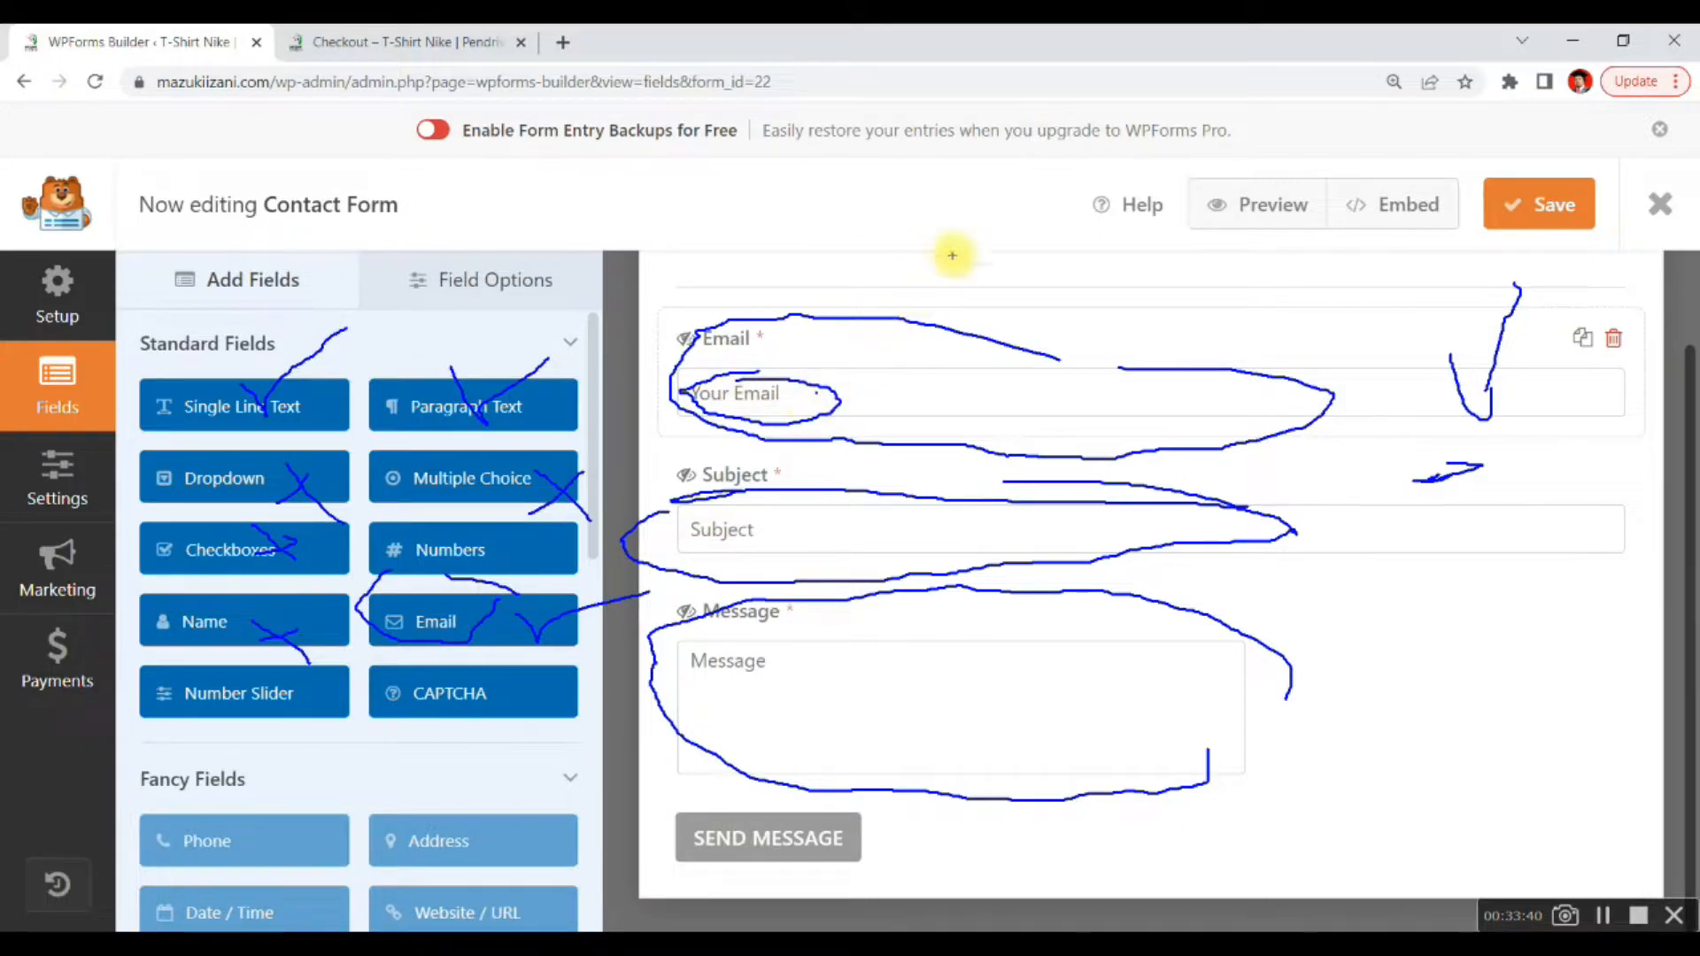
{"action": "mouse_move", "coordinate": [948, 258]}
{"action": "left_mouse_down"}
{"action": "mouse_move", "coordinate": [936, 236]}
{"action": "mouse_move", "coordinate": [956, 216]}
{"action": "mouse_move", "coordinate": [925, 252]}
{"action": "mouse_move", "coordinate": [938, 279]}
{"action": "left_mouse_up"}
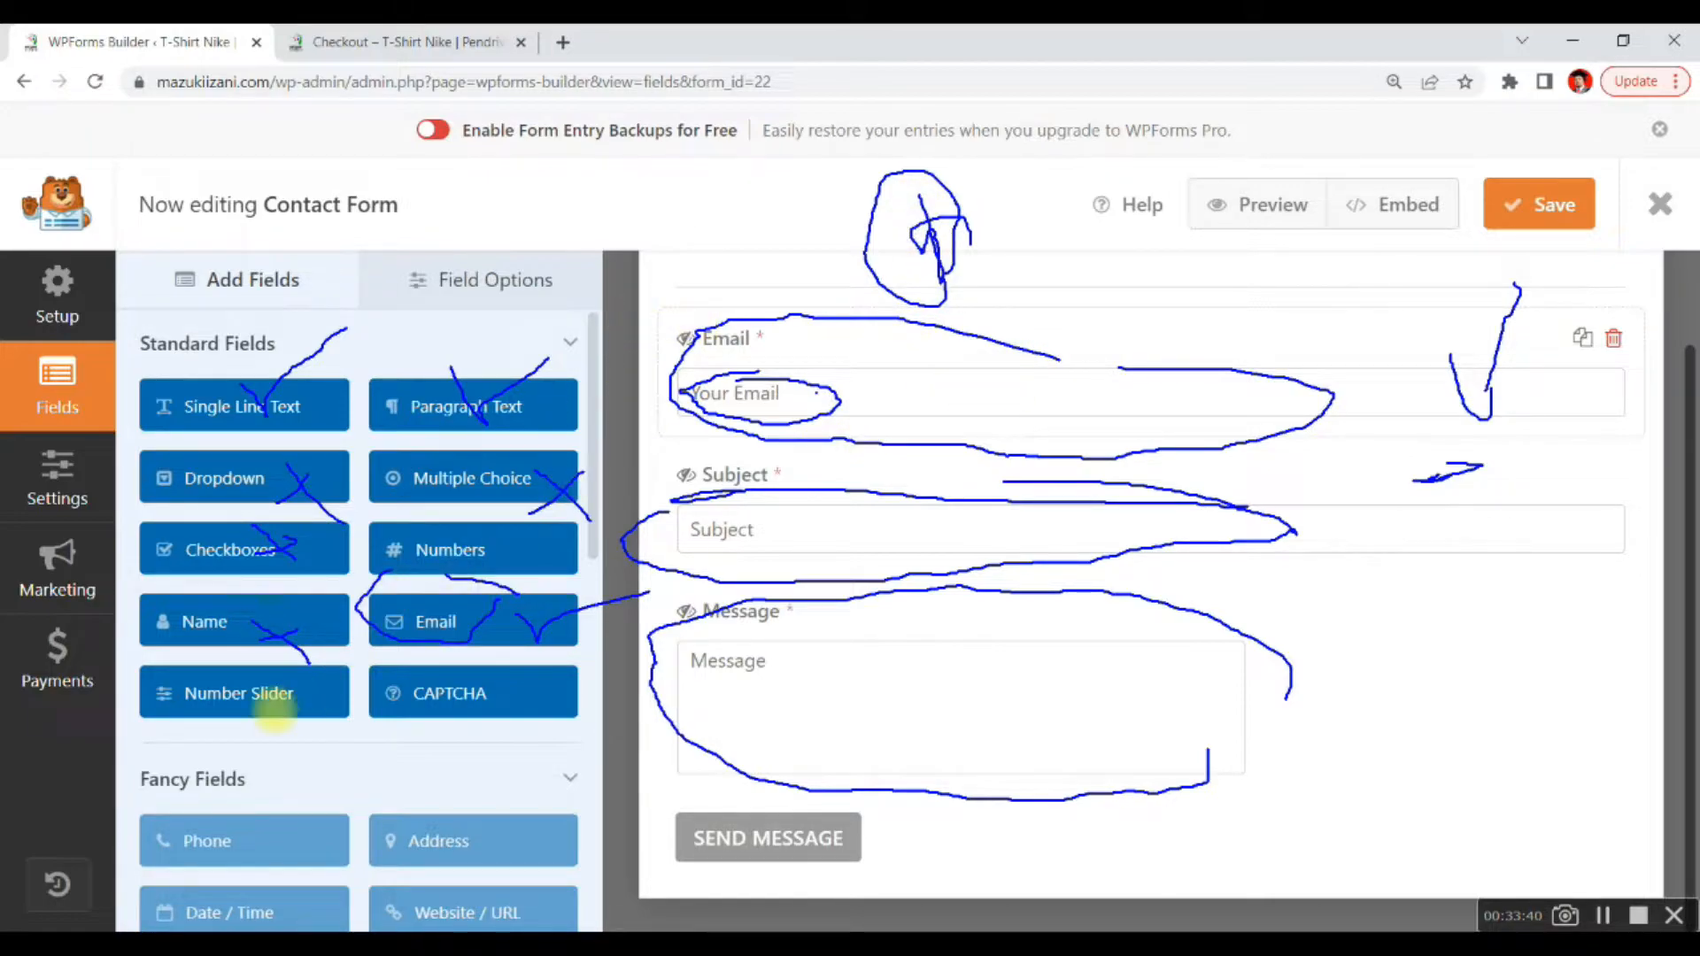
{"action": "mouse_move", "coordinate": [303, 696]}
{"action": "left_mouse_down"}
{"action": "mouse_move", "coordinate": [239, 752]}
{"action": "mouse_move", "coordinate": [319, 767]}
{"action": "left_mouse_up"}
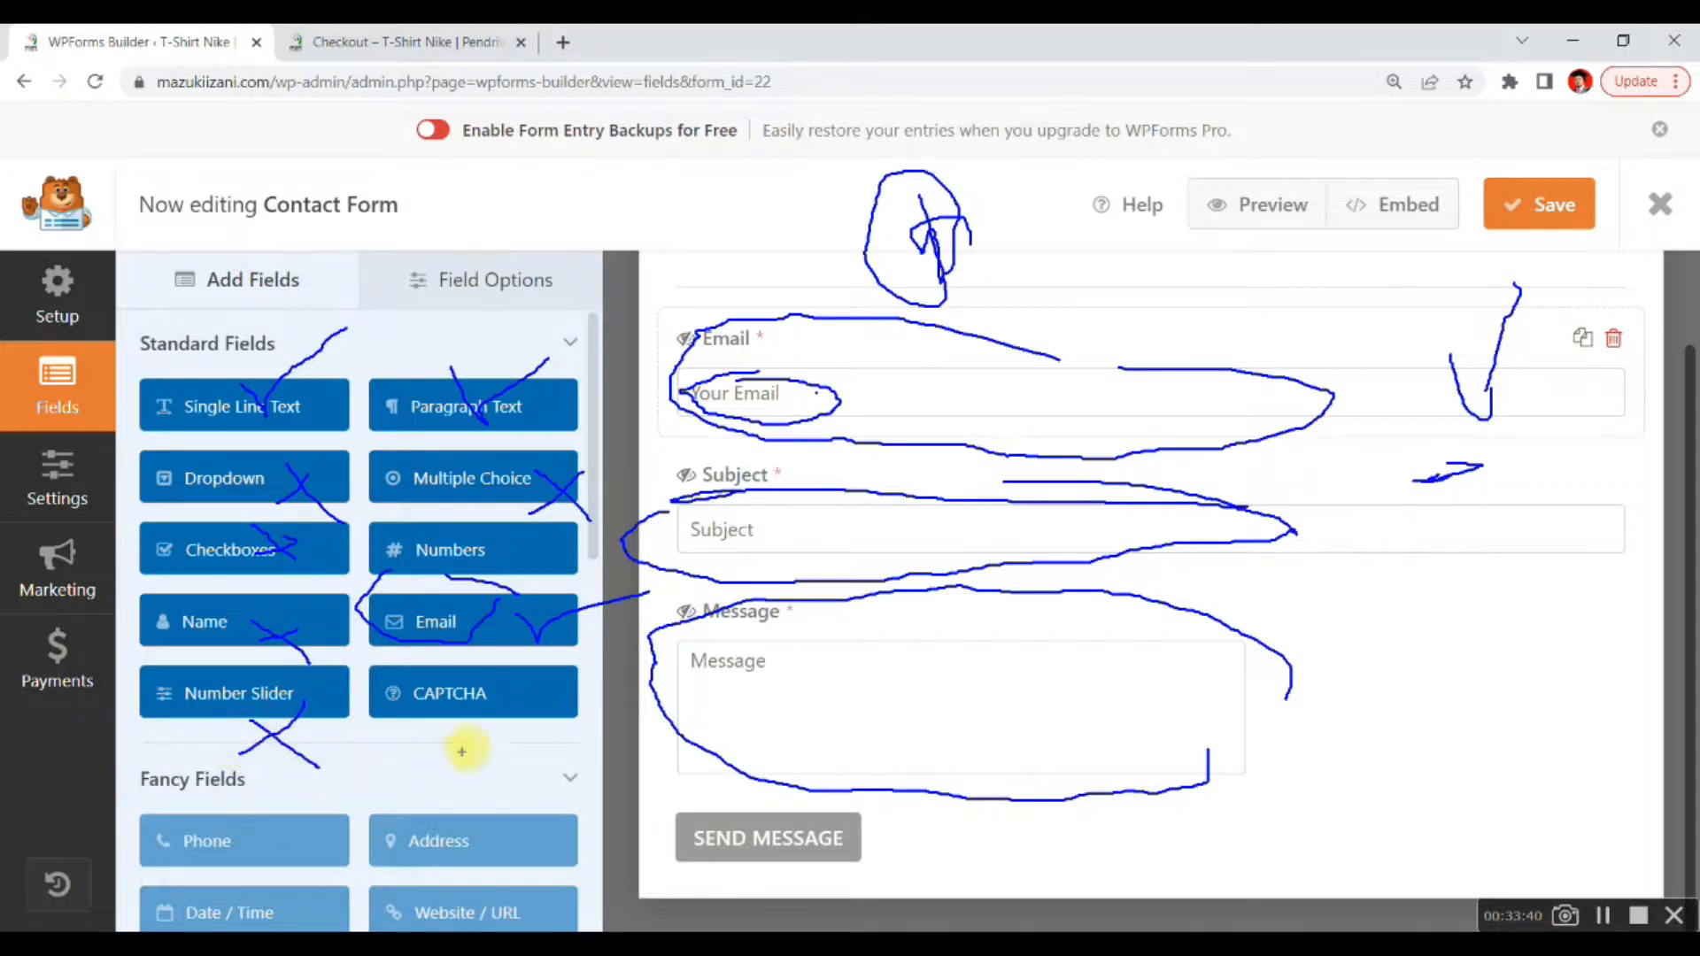
{"action": "left_click_drag", "start_coordinate": [548, 697], "coordinate": [478, 733]}
{"action": "left_click_drag", "start_coordinate": [486, 689], "coordinate": [570, 747]}
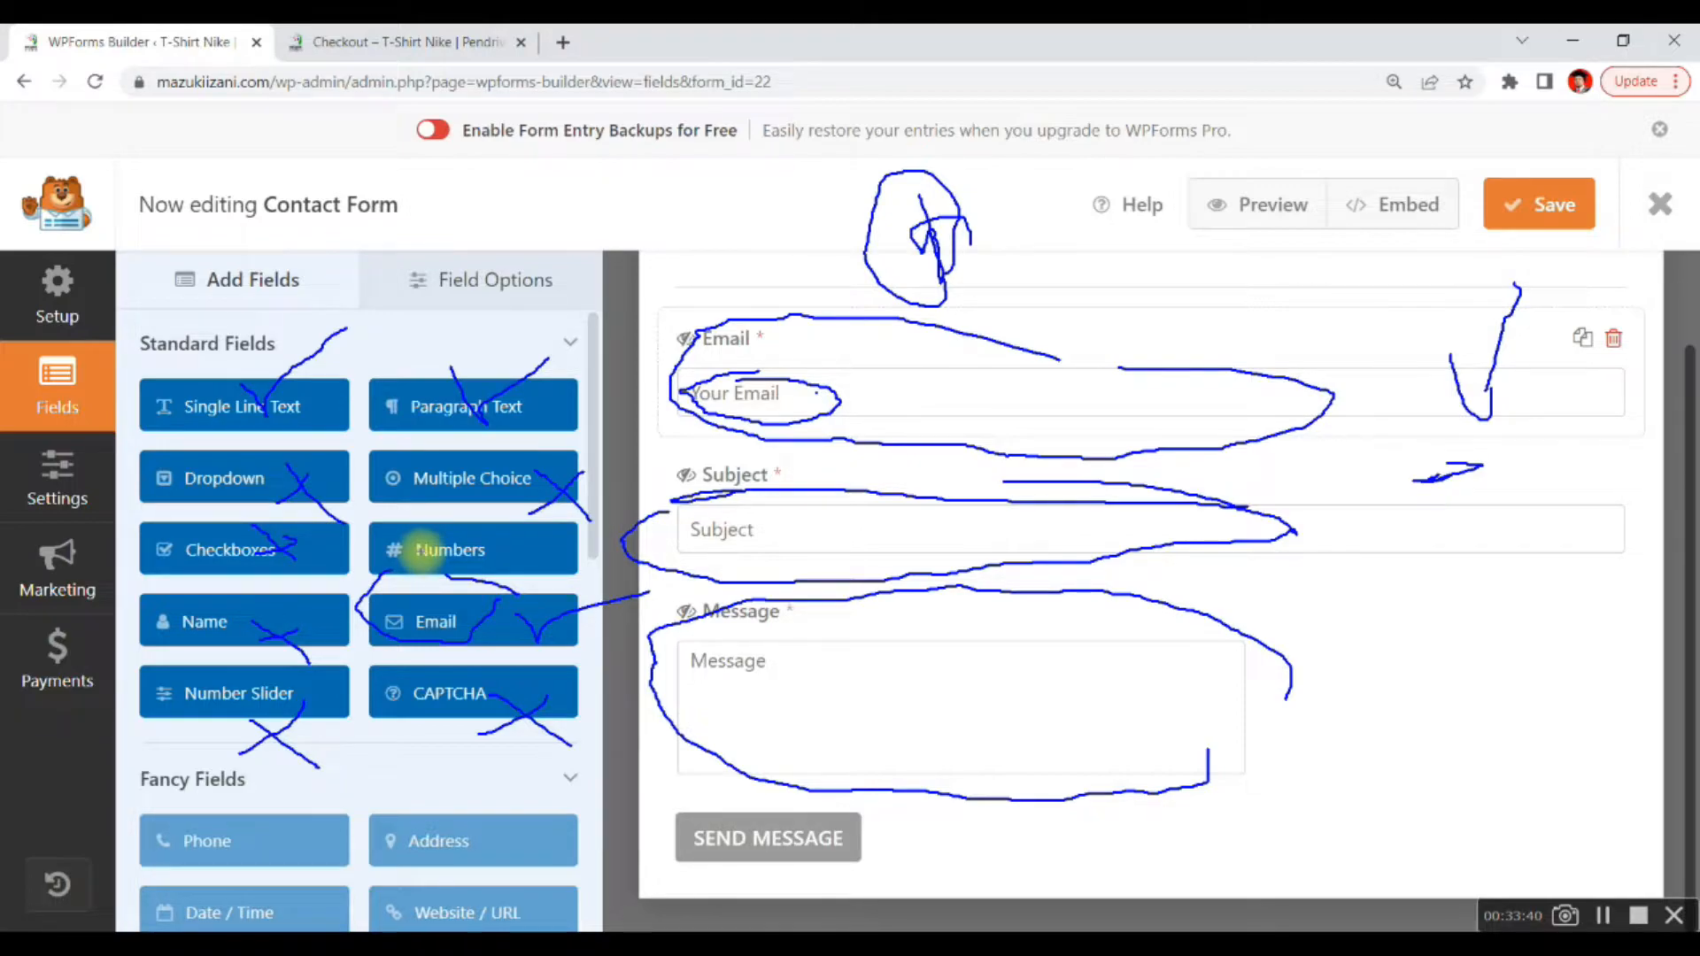
{"action": "left_click", "coordinate": [855, 457]}
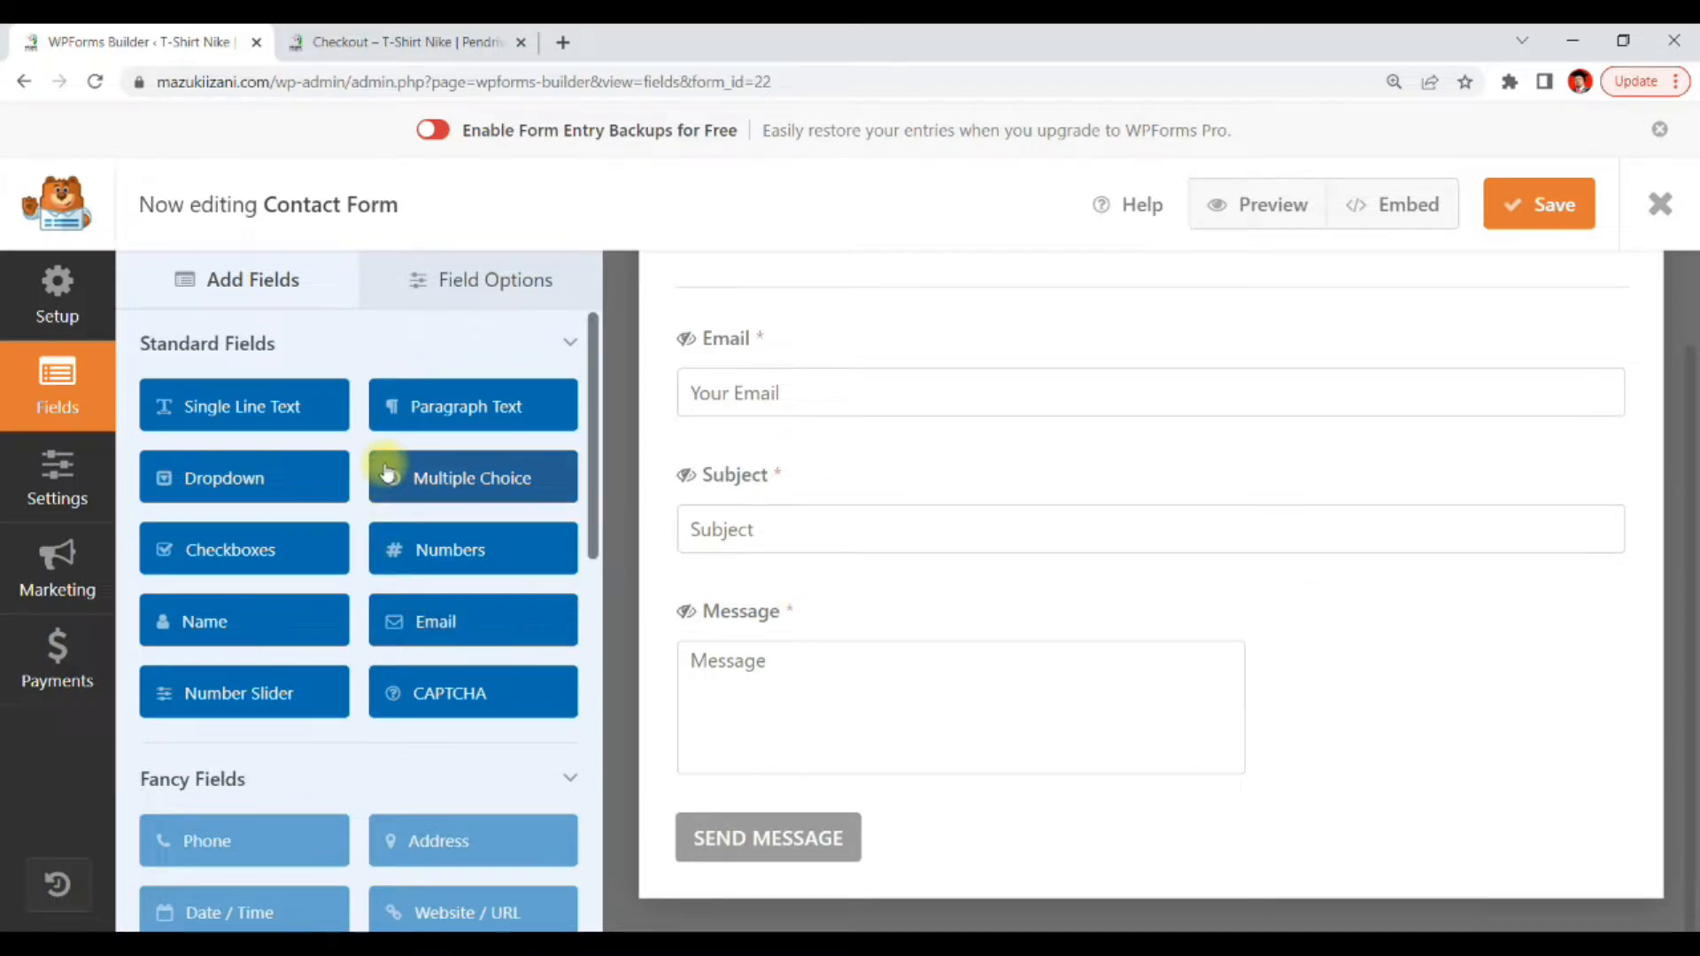
Add a Paragraph Text field to the contact form between the Subject and Message fields
{"action": "scroll", "coordinate": [387, 473], "scroll_direction": "down", "scroll_amount": 3}
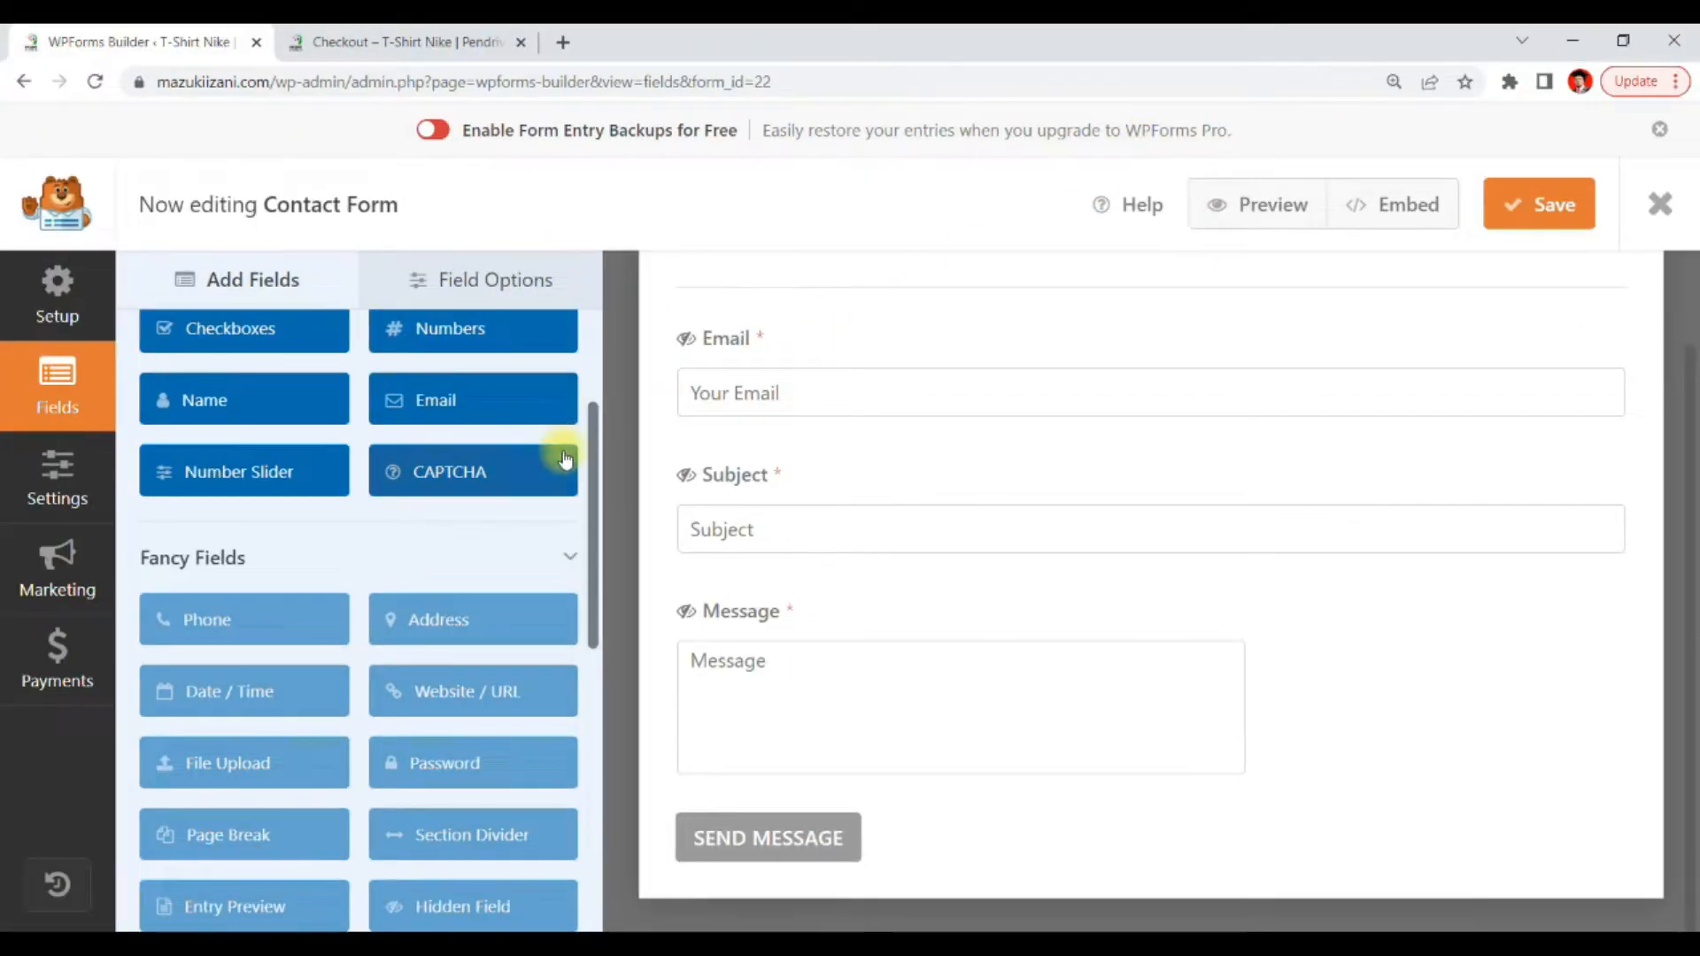
{"action": "scroll", "coordinate": [579, 488], "scroll_direction": "up", "scroll_amount": 3}
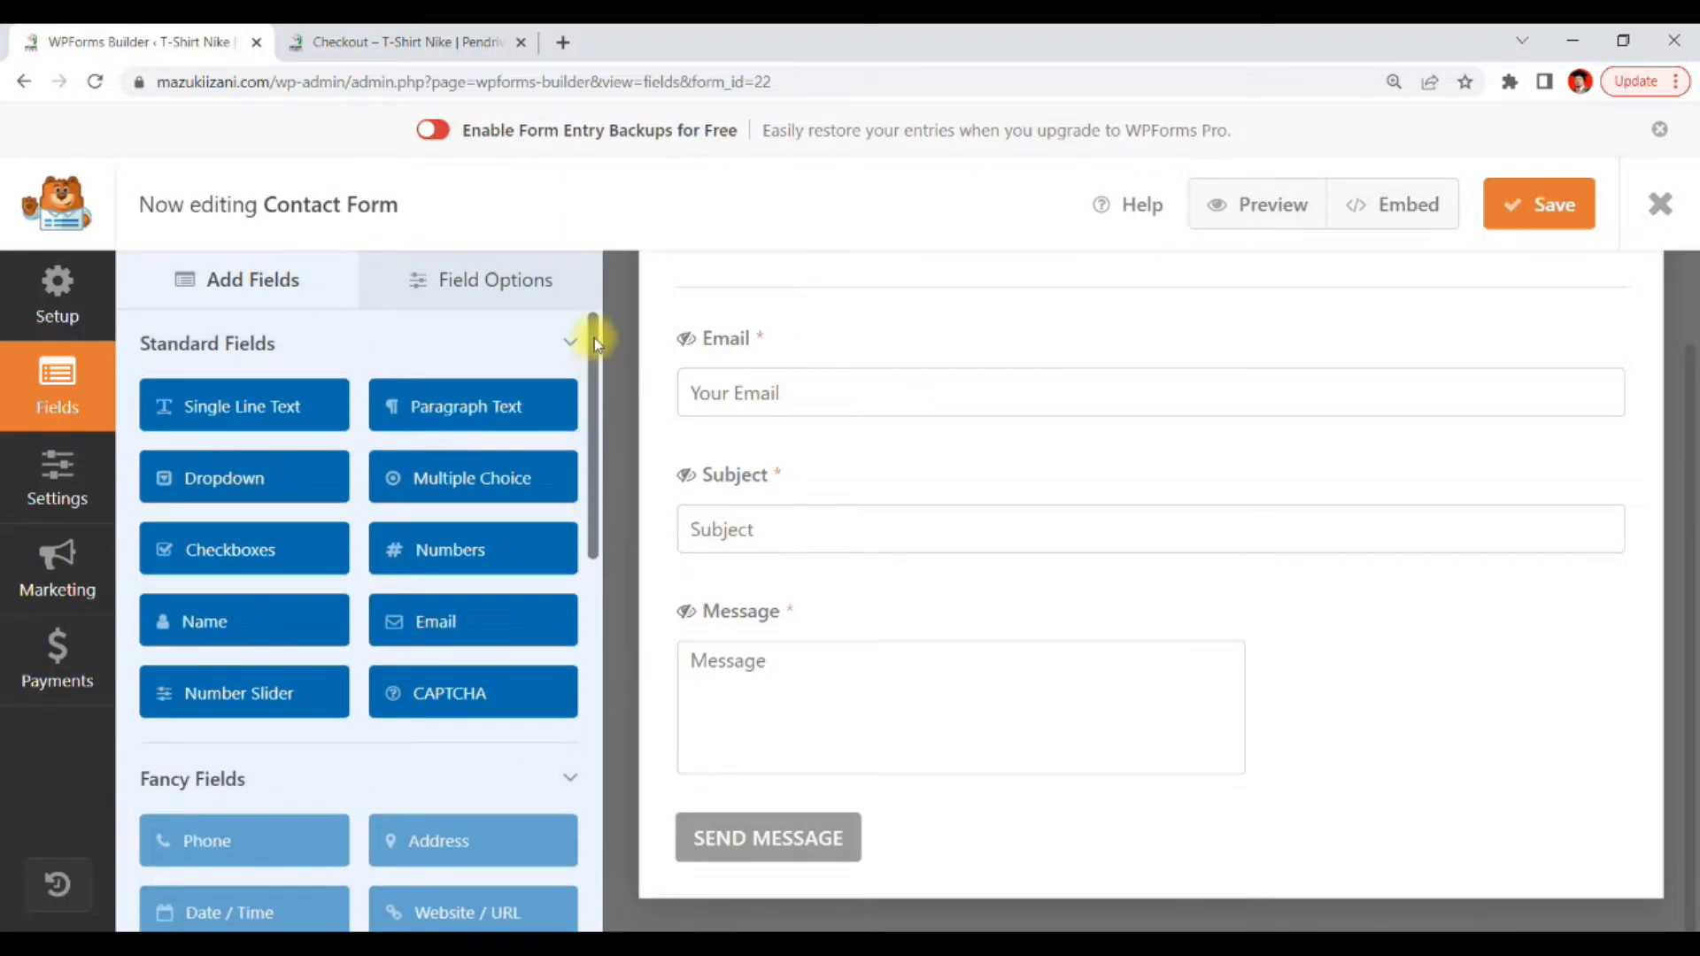
{"action": "scroll", "coordinate": [322, 579], "scroll_direction": "down", "scroll_amount": 4}
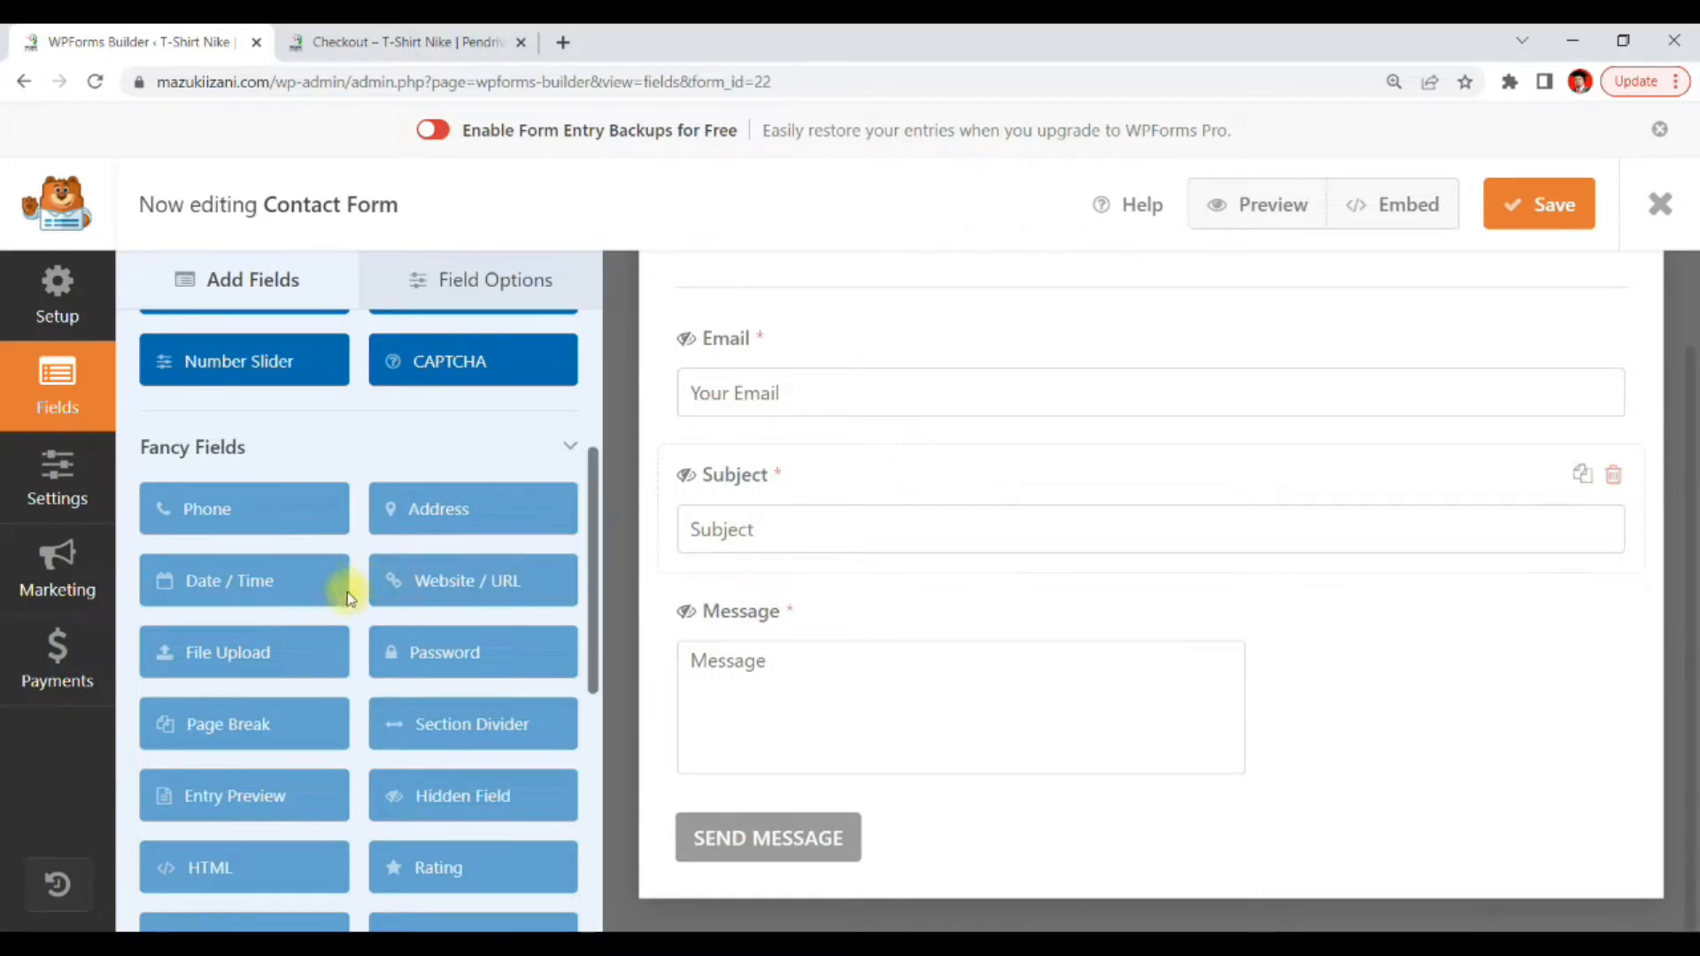
{"action": "scroll", "coordinate": [253, 613], "scroll_direction": "up", "scroll_amount": 1}
{"action": "scroll", "coordinate": [255, 613], "scroll_direction": "up", "scroll_amount": 3}
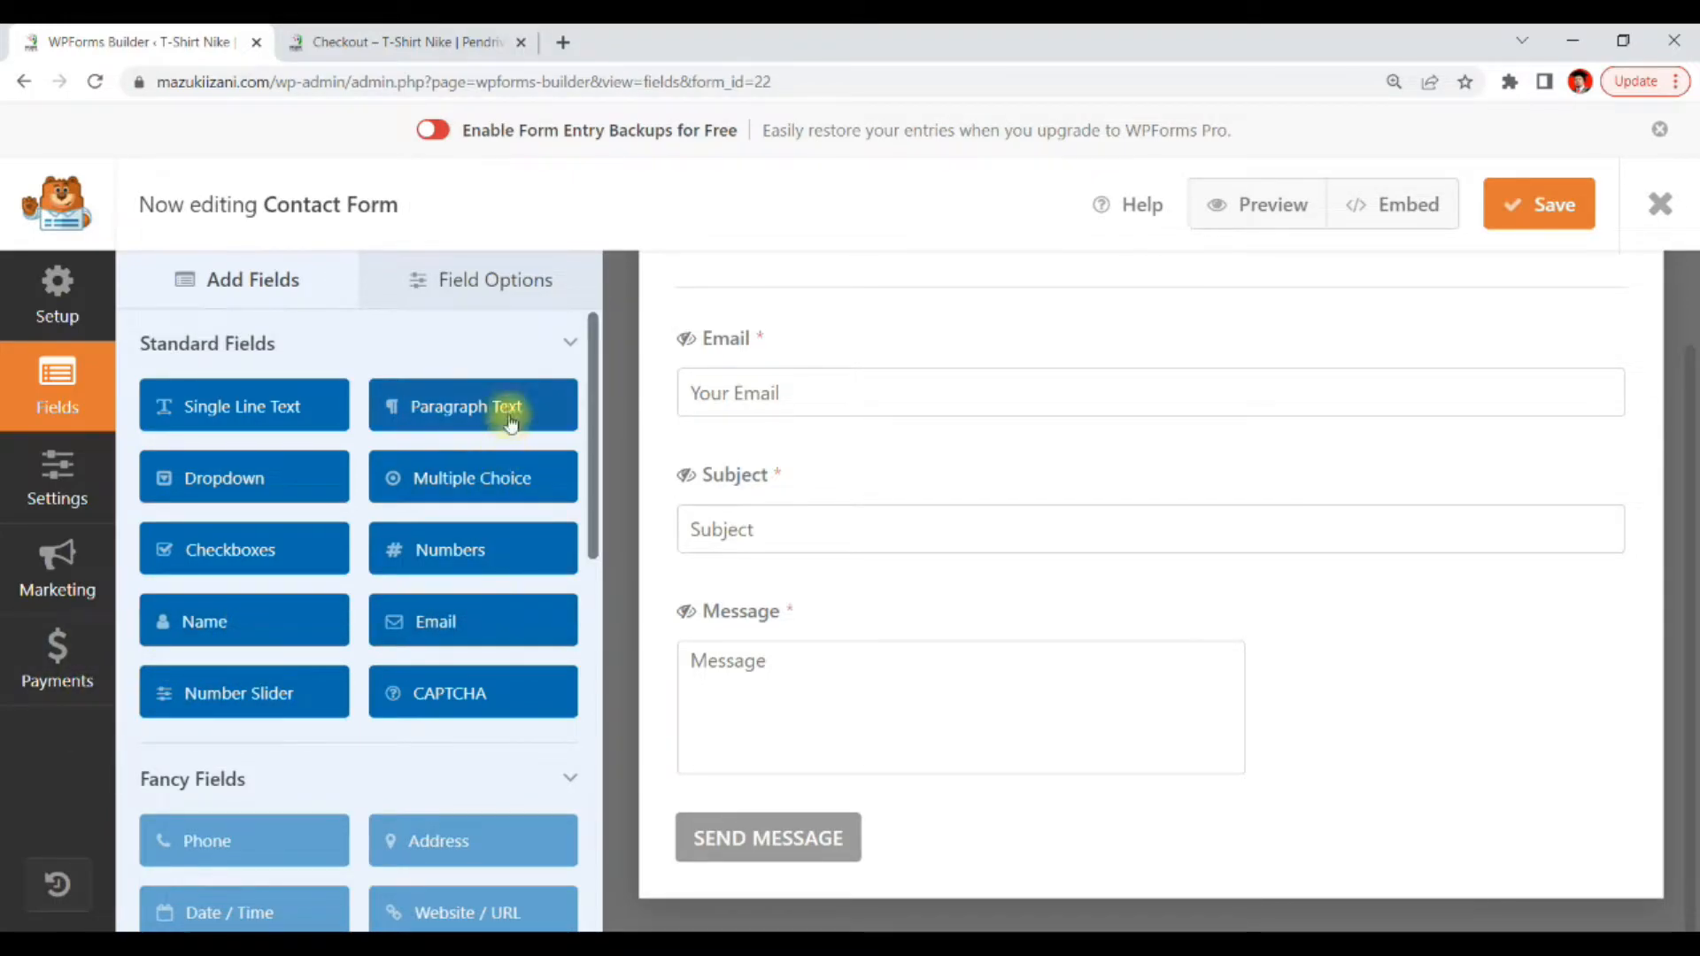
{"action": "left_click_drag", "start_coordinate": [409, 403], "coordinate": [732, 588]}
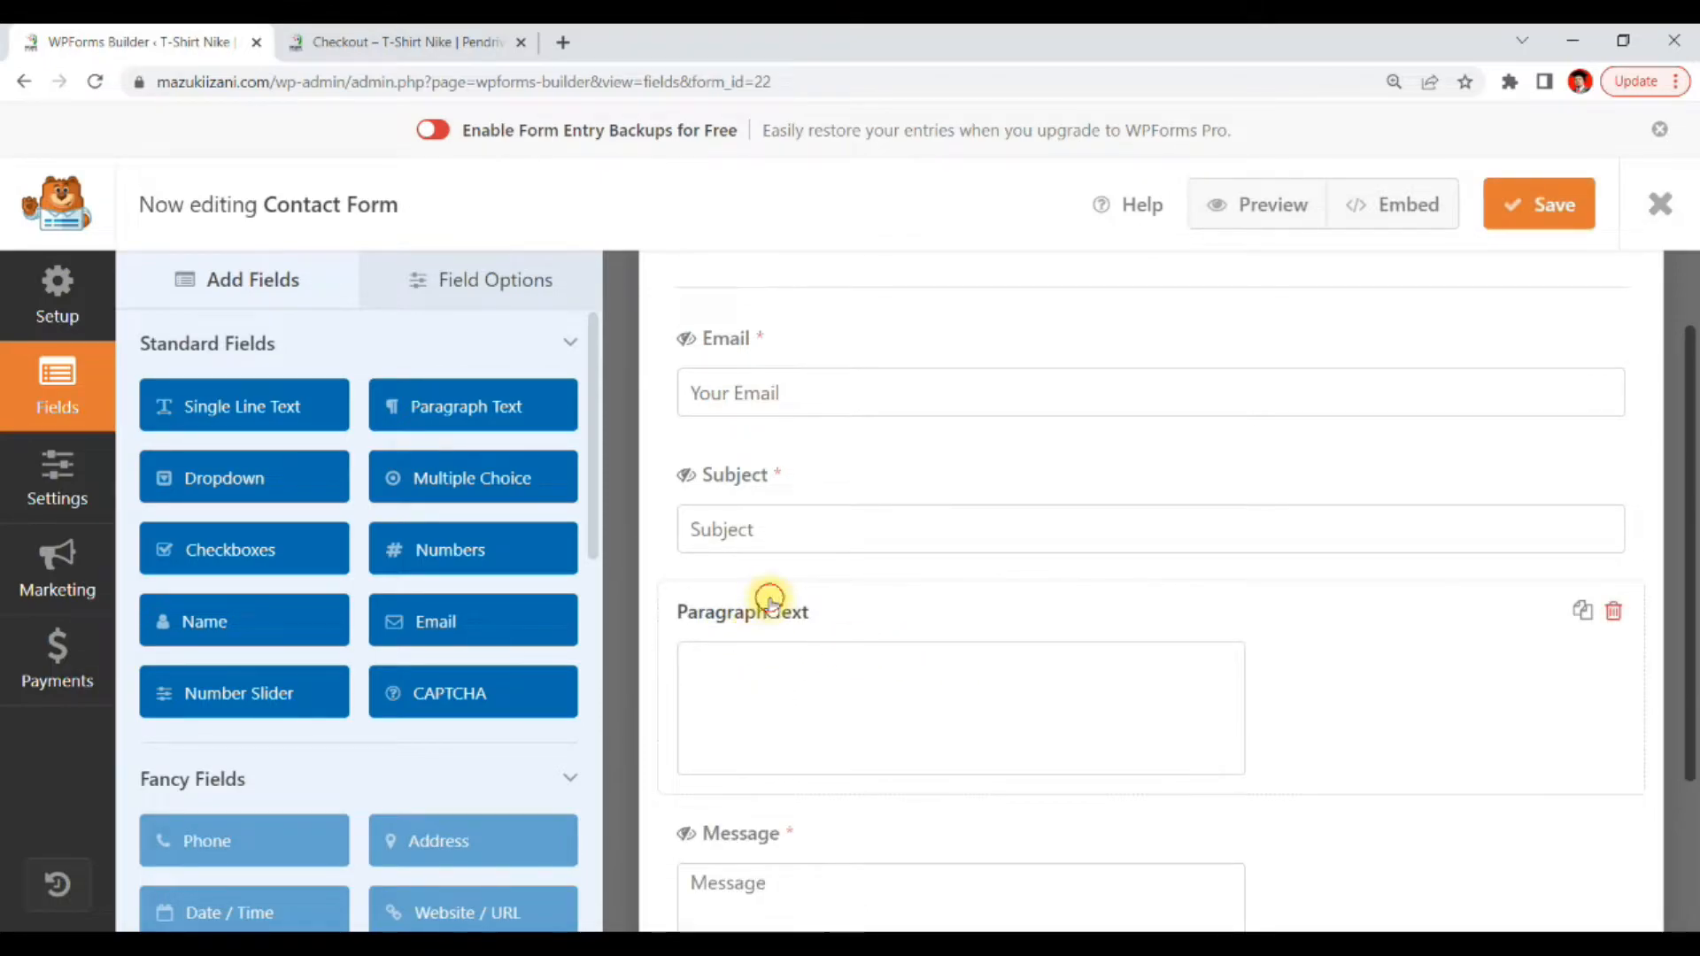
Open the new Paragraph Text field's label settings, then leave the form builder without saving the changes
{"action": "left_click", "coordinate": [770, 600]}
{"action": "triple_click", "coordinate": [327, 482]}
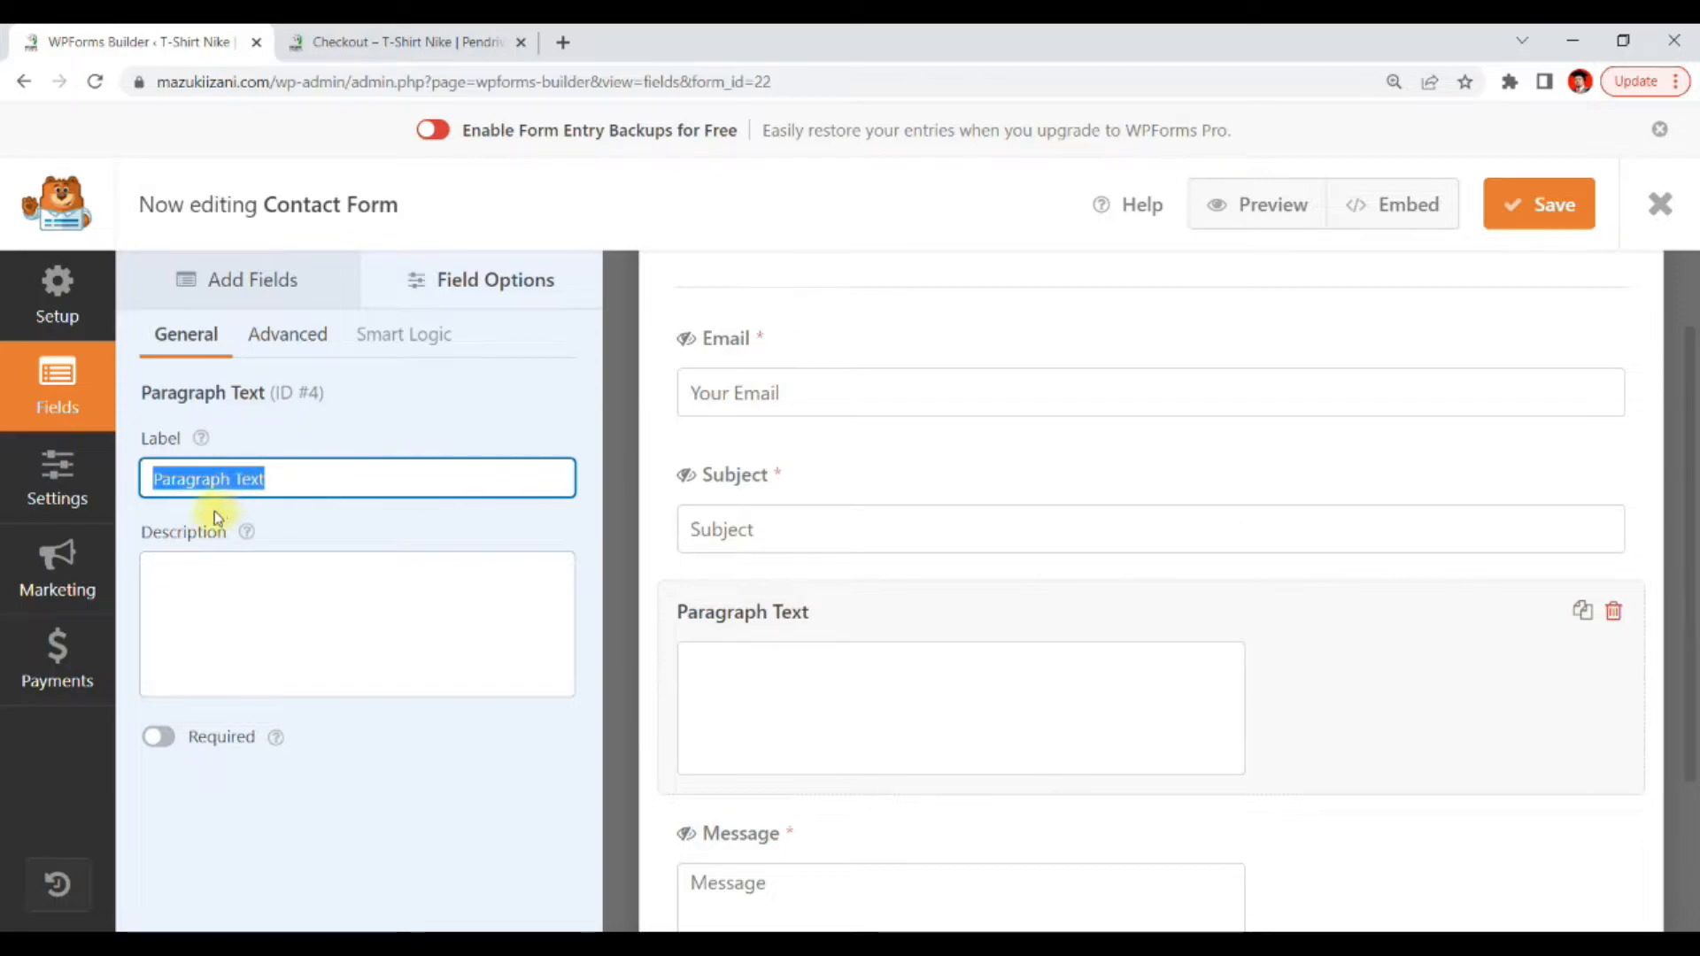
{"action": "left_click", "coordinate": [225, 279]}
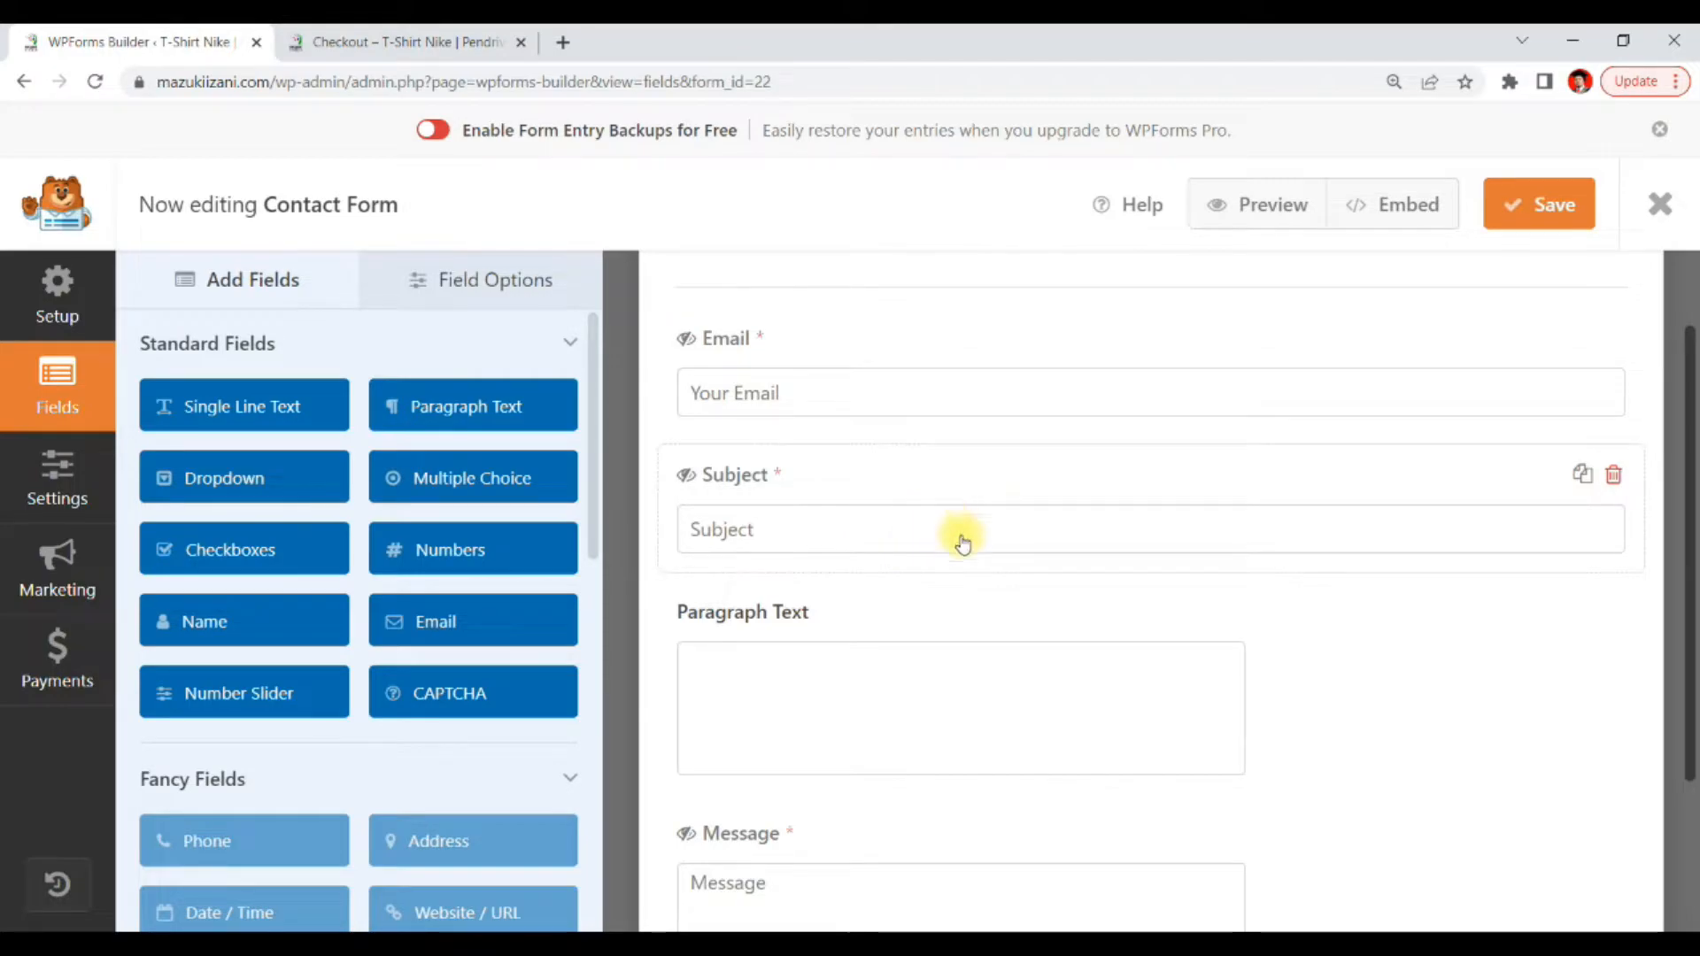
{"action": "left_click", "coordinate": [21, 85]}
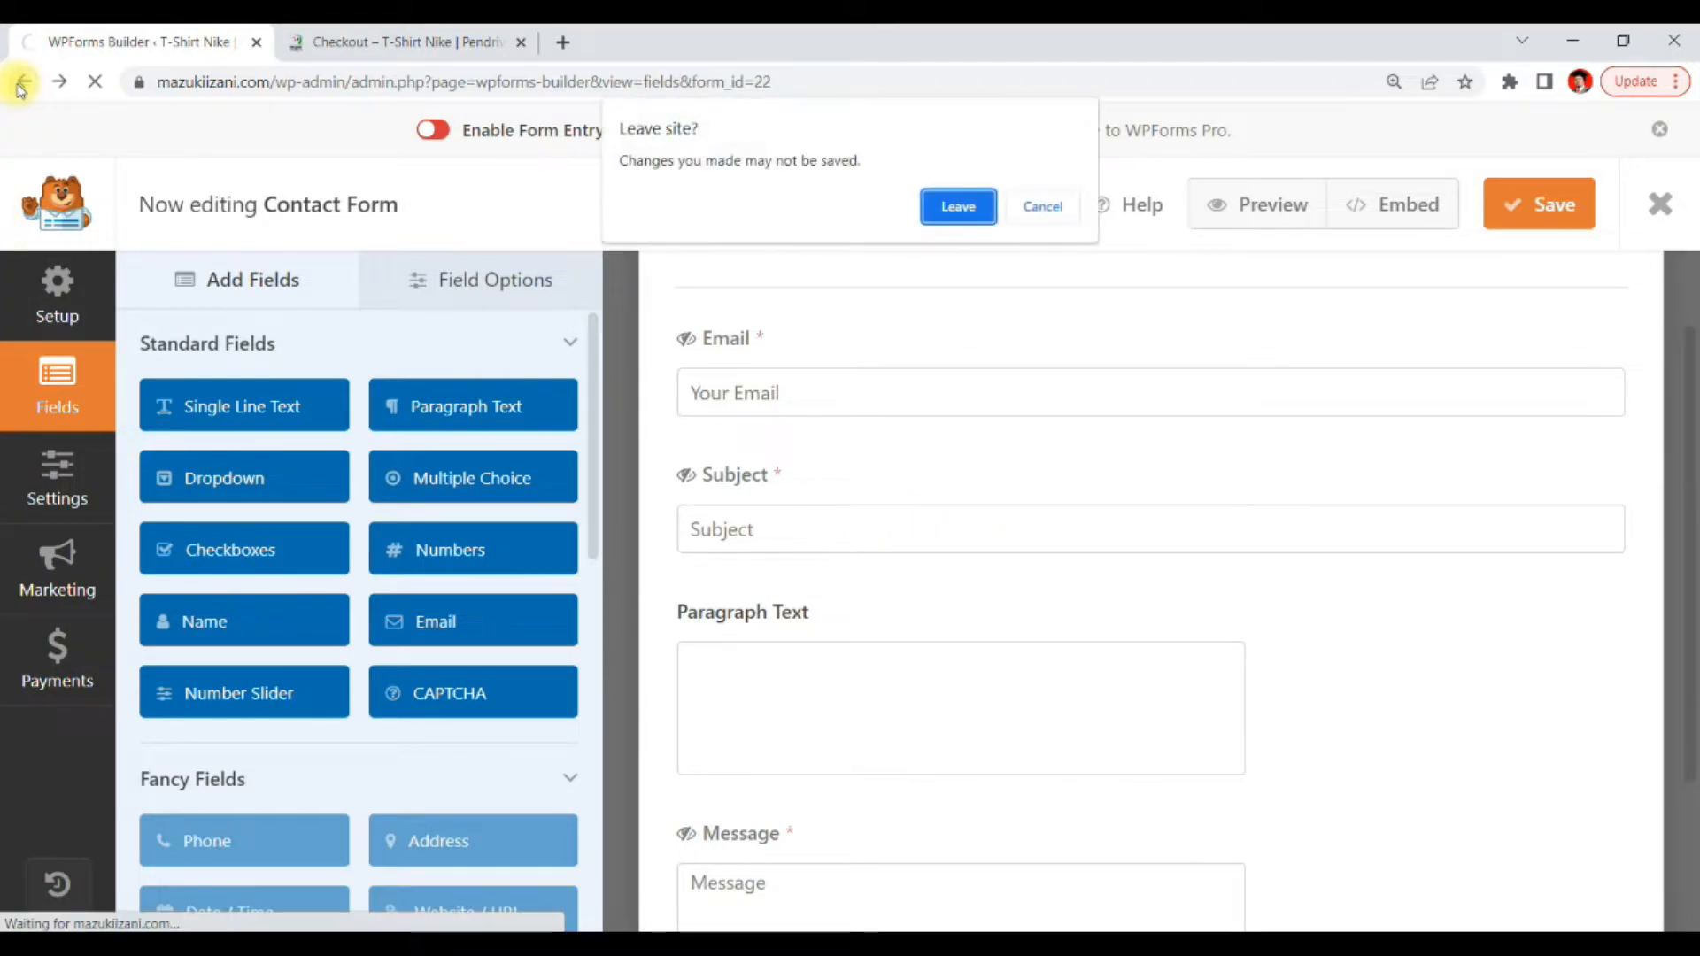
{"action": "left_click", "coordinate": [963, 211]}
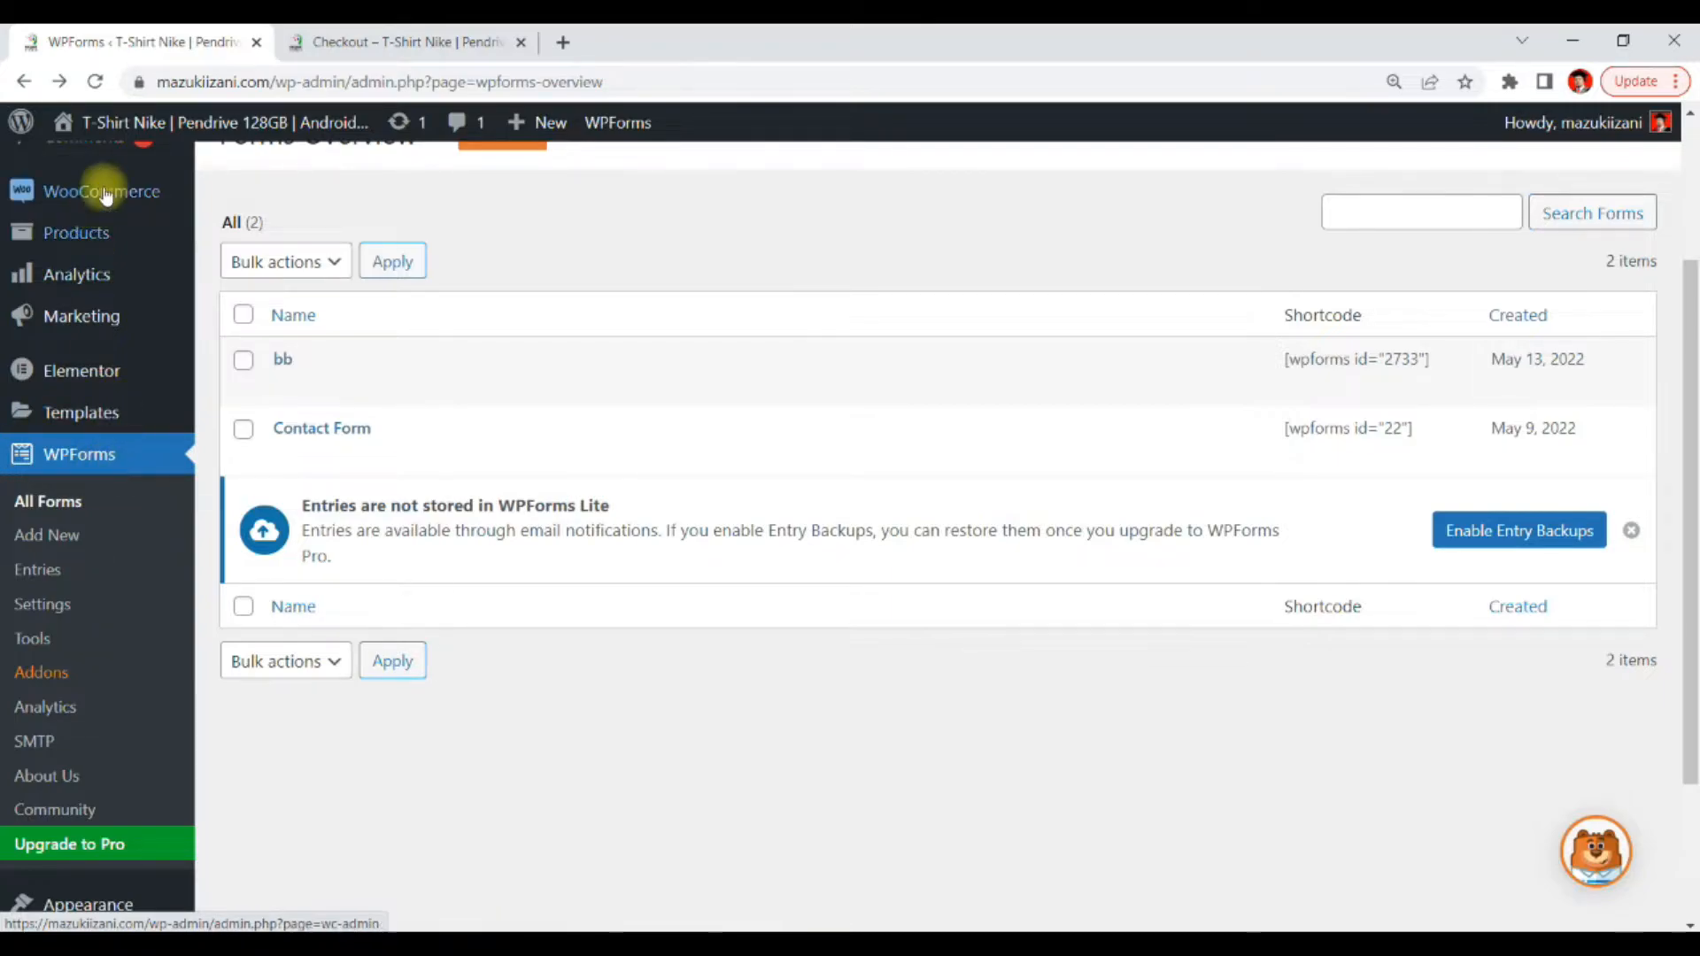
Open the page for adding new WordPress plugins
{"action": "mouse_move", "coordinate": [147, 203]}
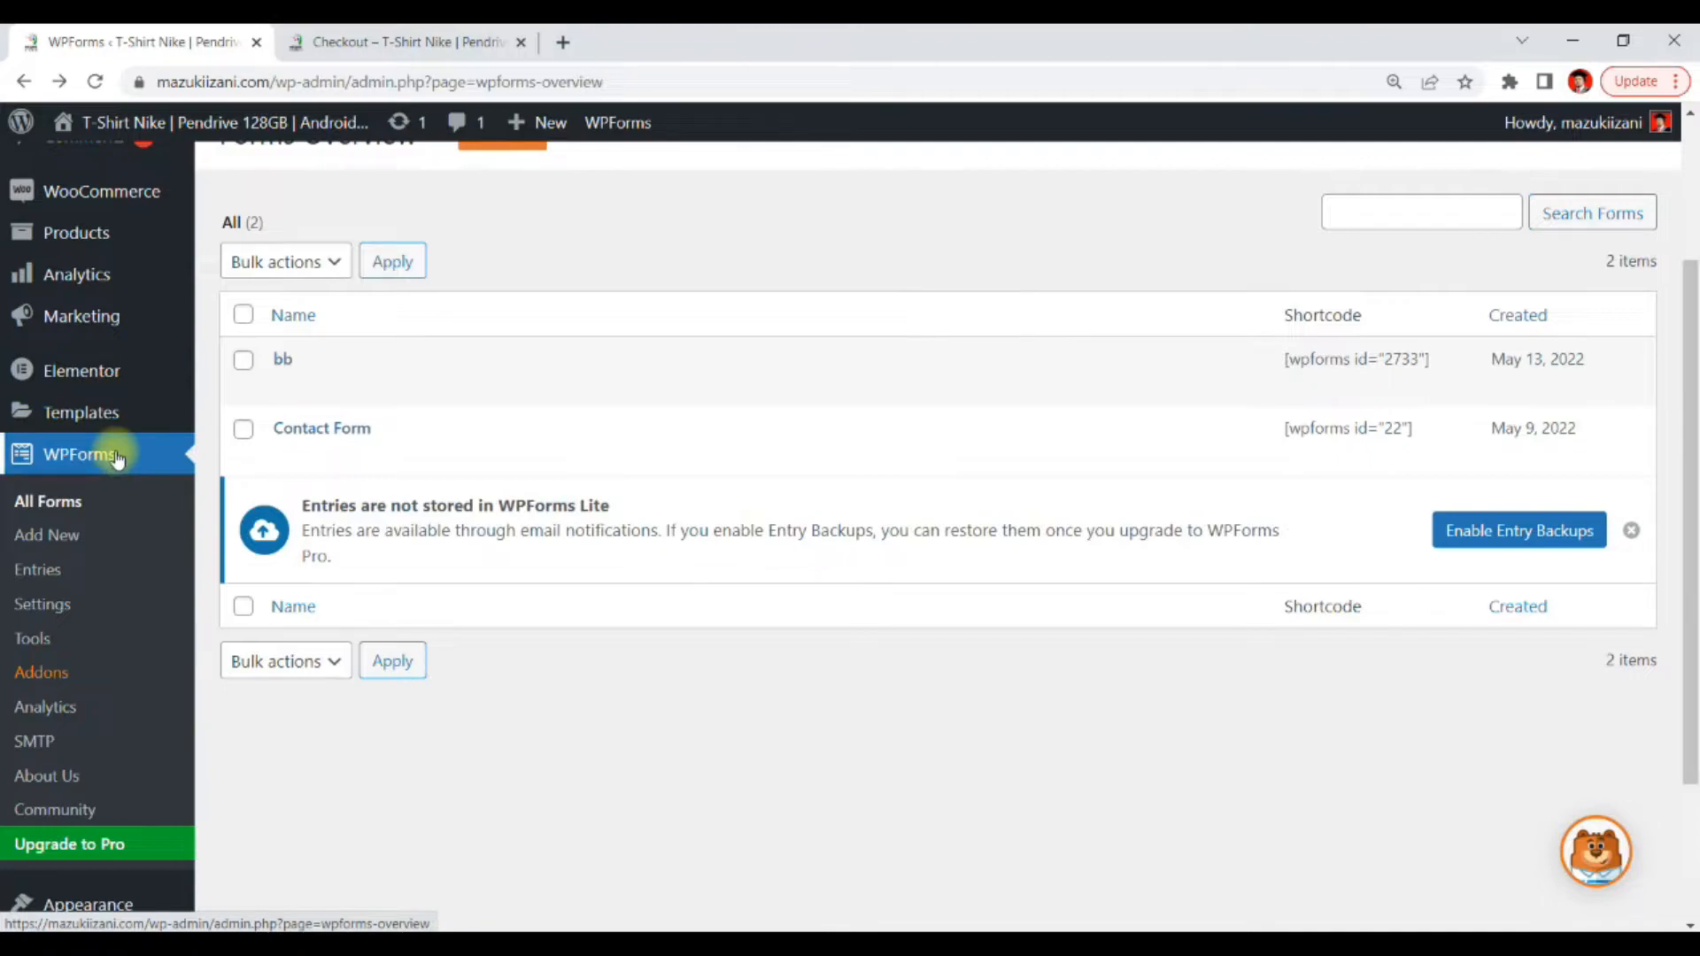
{"action": "scroll", "coordinate": [265, 649], "scroll_direction": "up", "scroll_amount": 3}
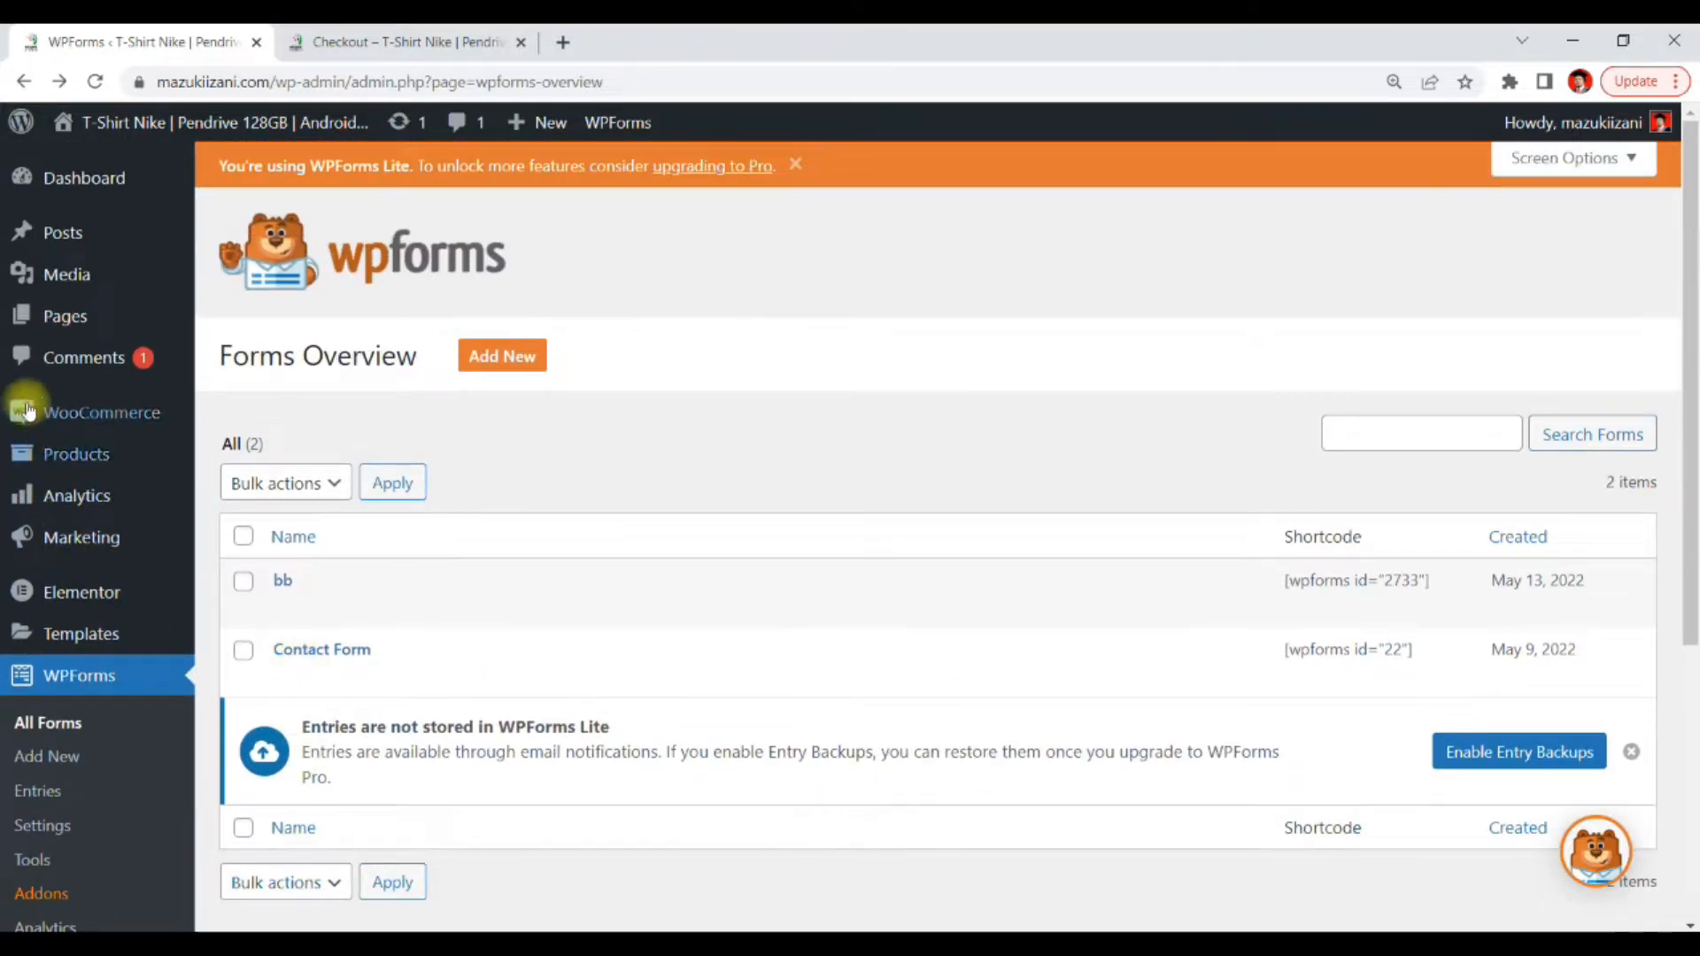
{"action": "scroll", "coordinate": [80, 496], "scroll_direction": "down", "scroll_amount": 3}
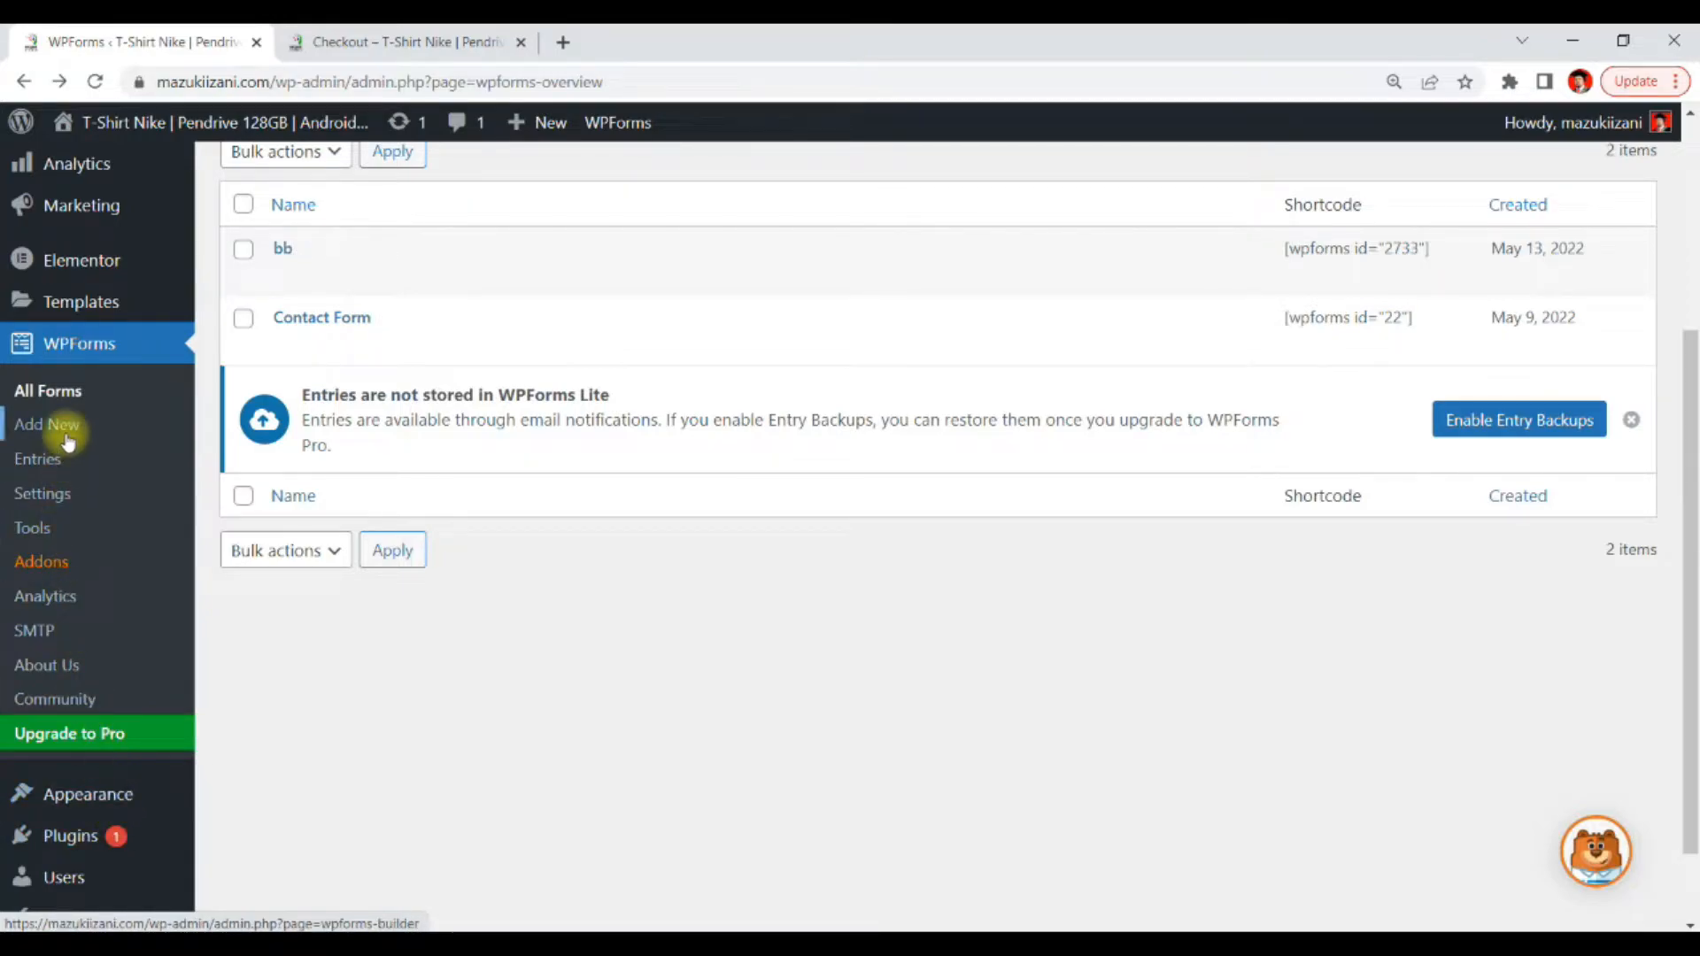
{"action": "scroll", "coordinate": [107, 677], "scroll_direction": "down", "scroll_amount": 1}
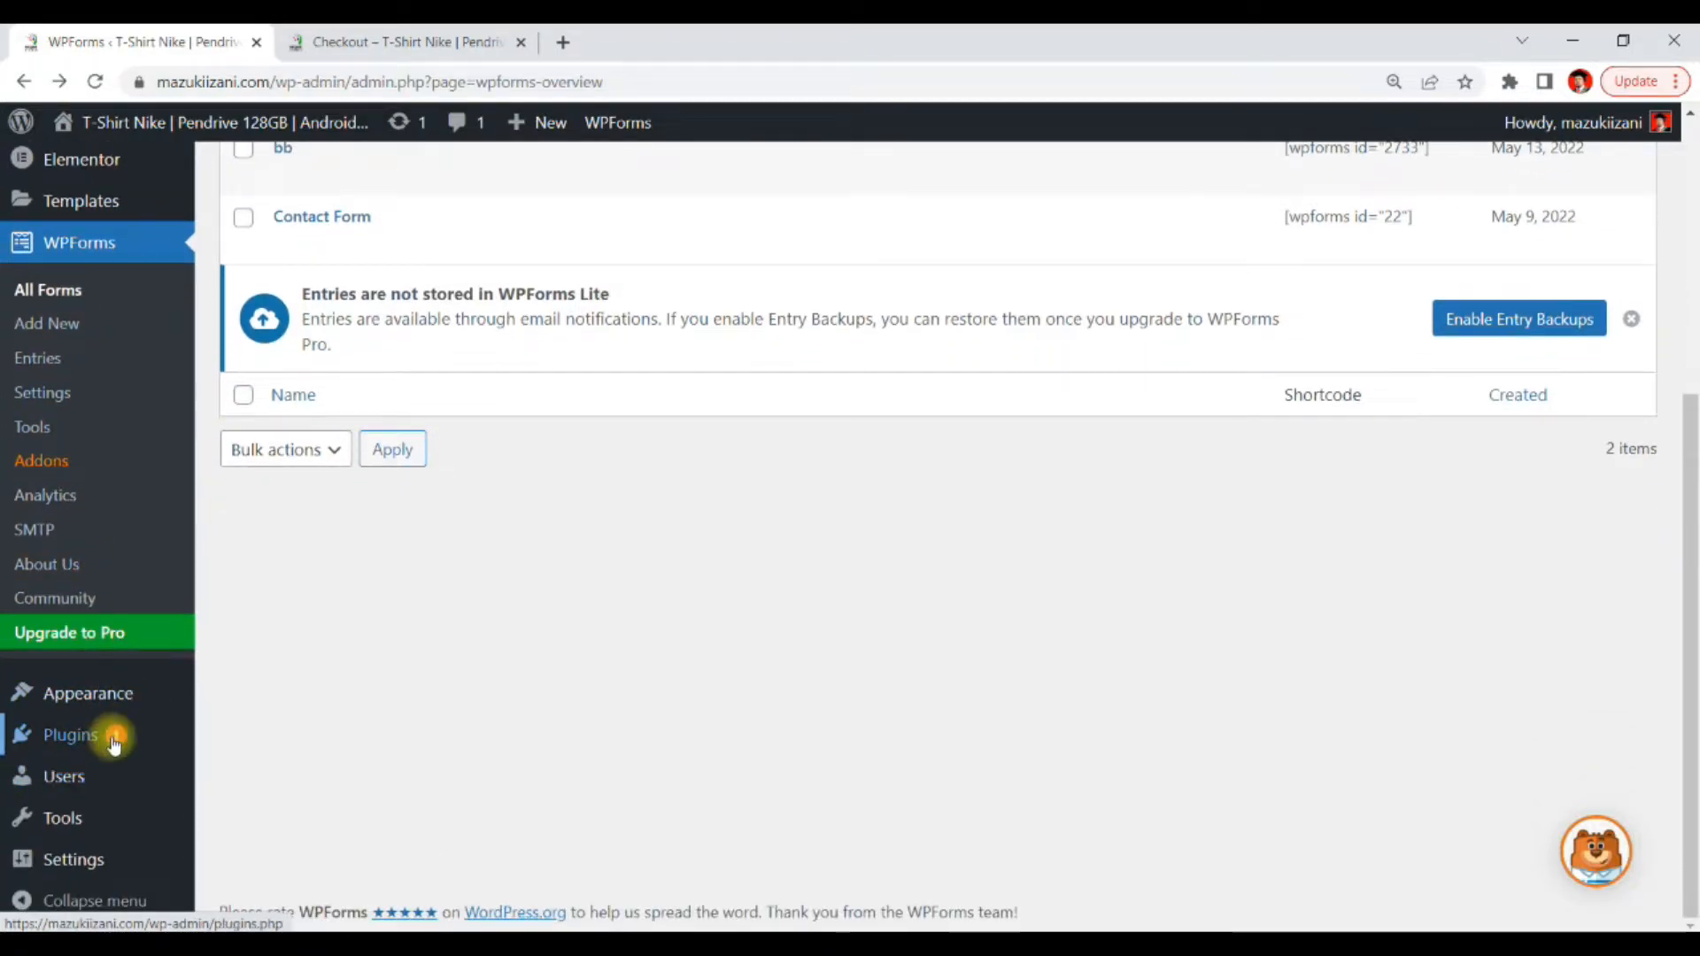
{"action": "mouse_move", "coordinate": [98, 742]}
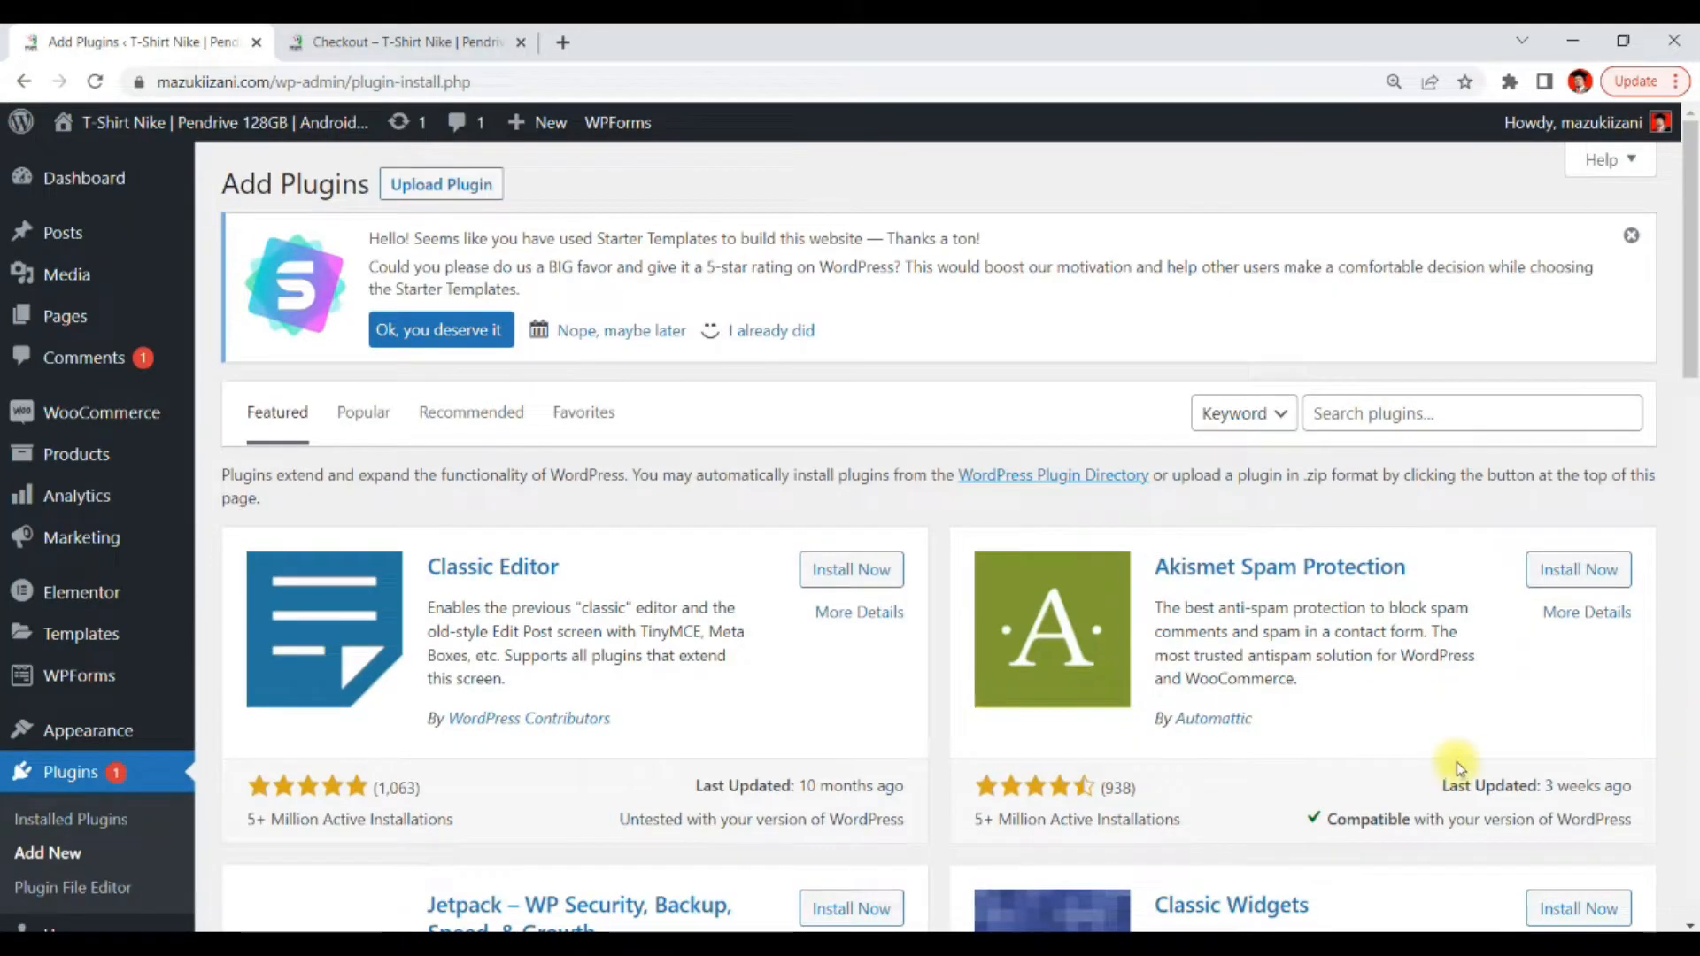
Search the plugin directory for contact form 7, then install and activate the Contact Form 7 plugin
{"action": "left_click", "coordinate": [1415, 412]}
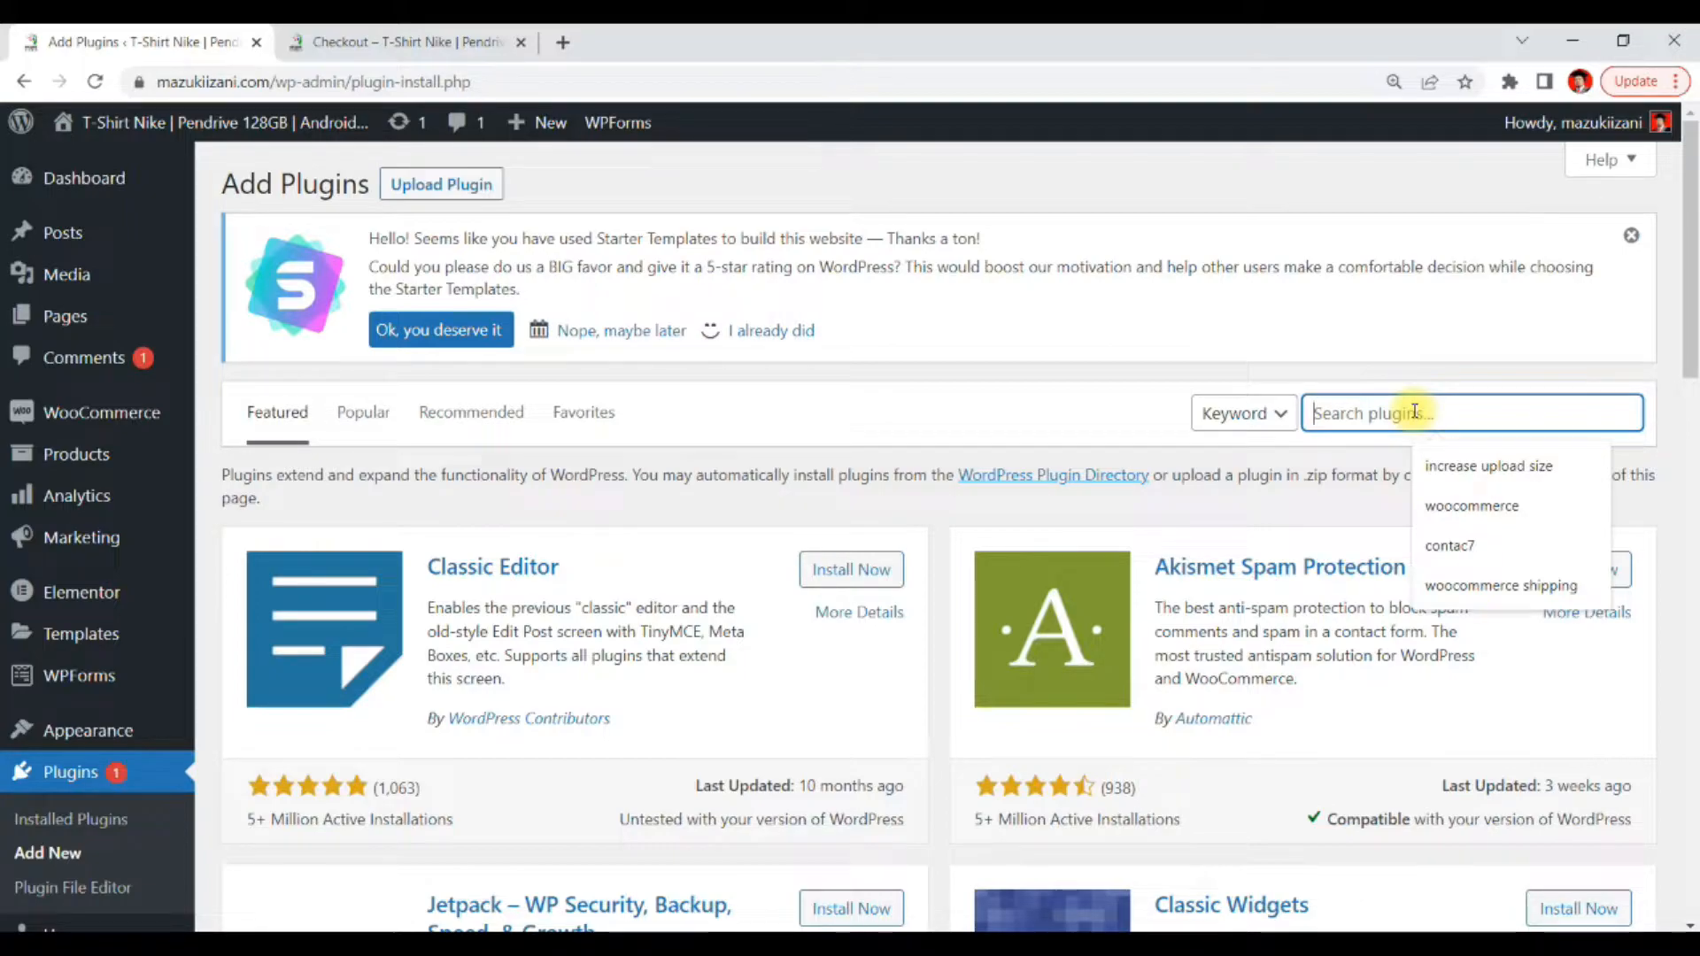
{"action": "type", "text": "co"}
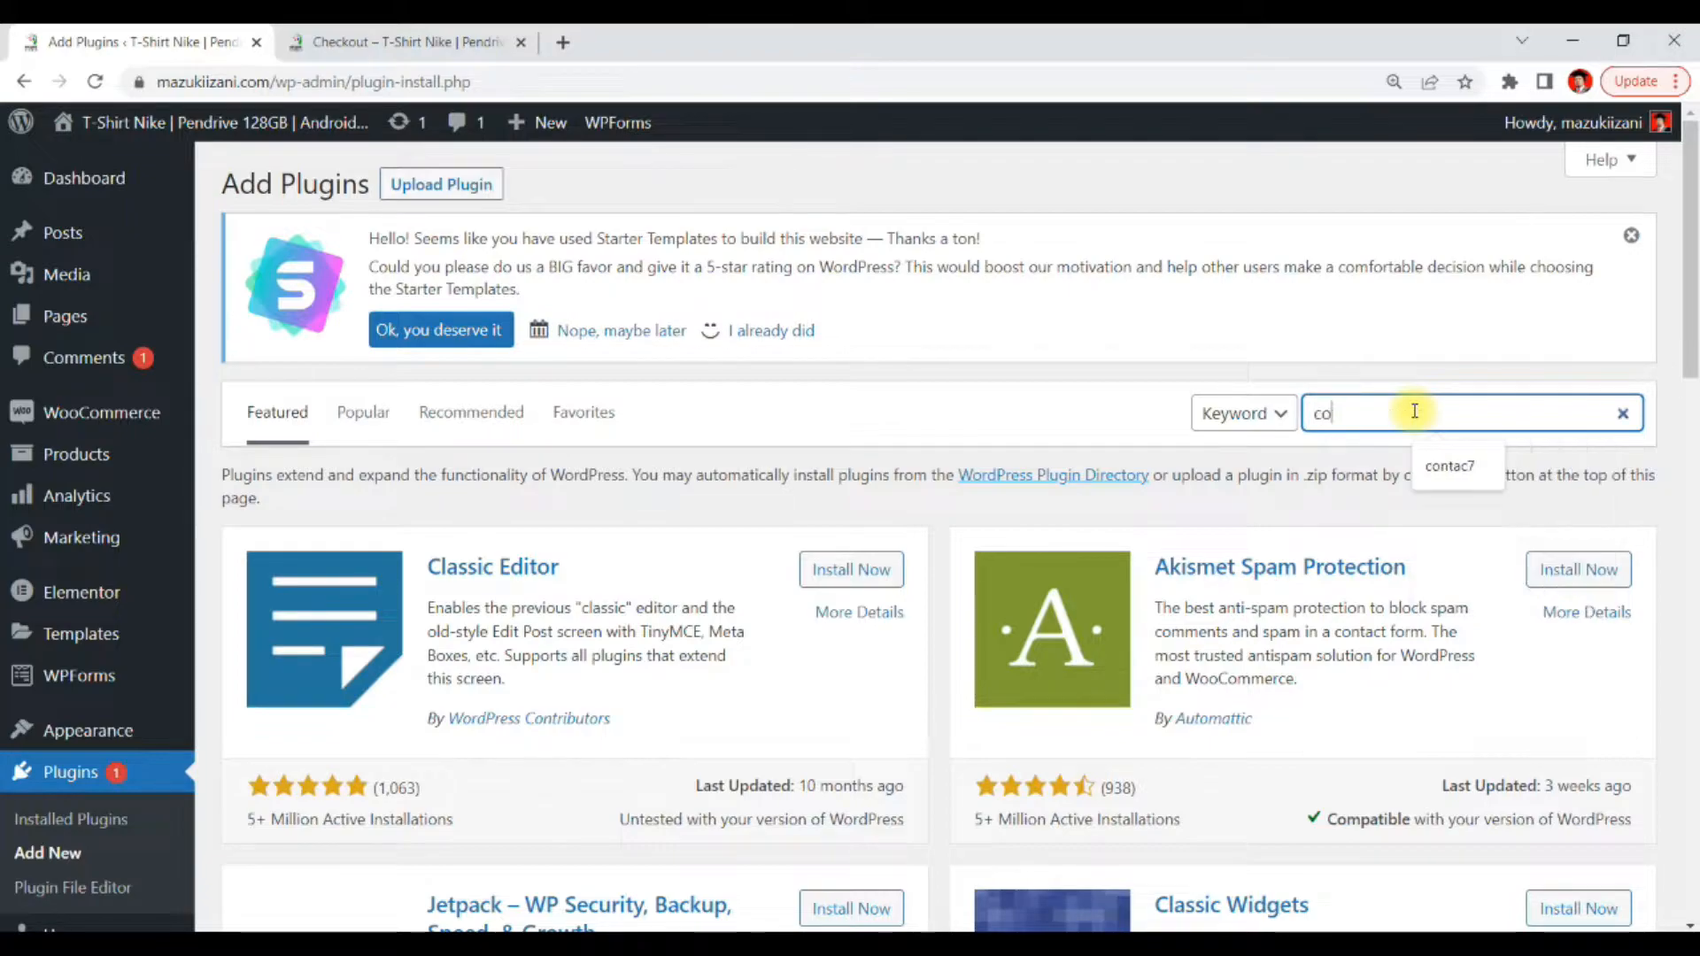
{"action": "type", "text": "ntact form 7"}
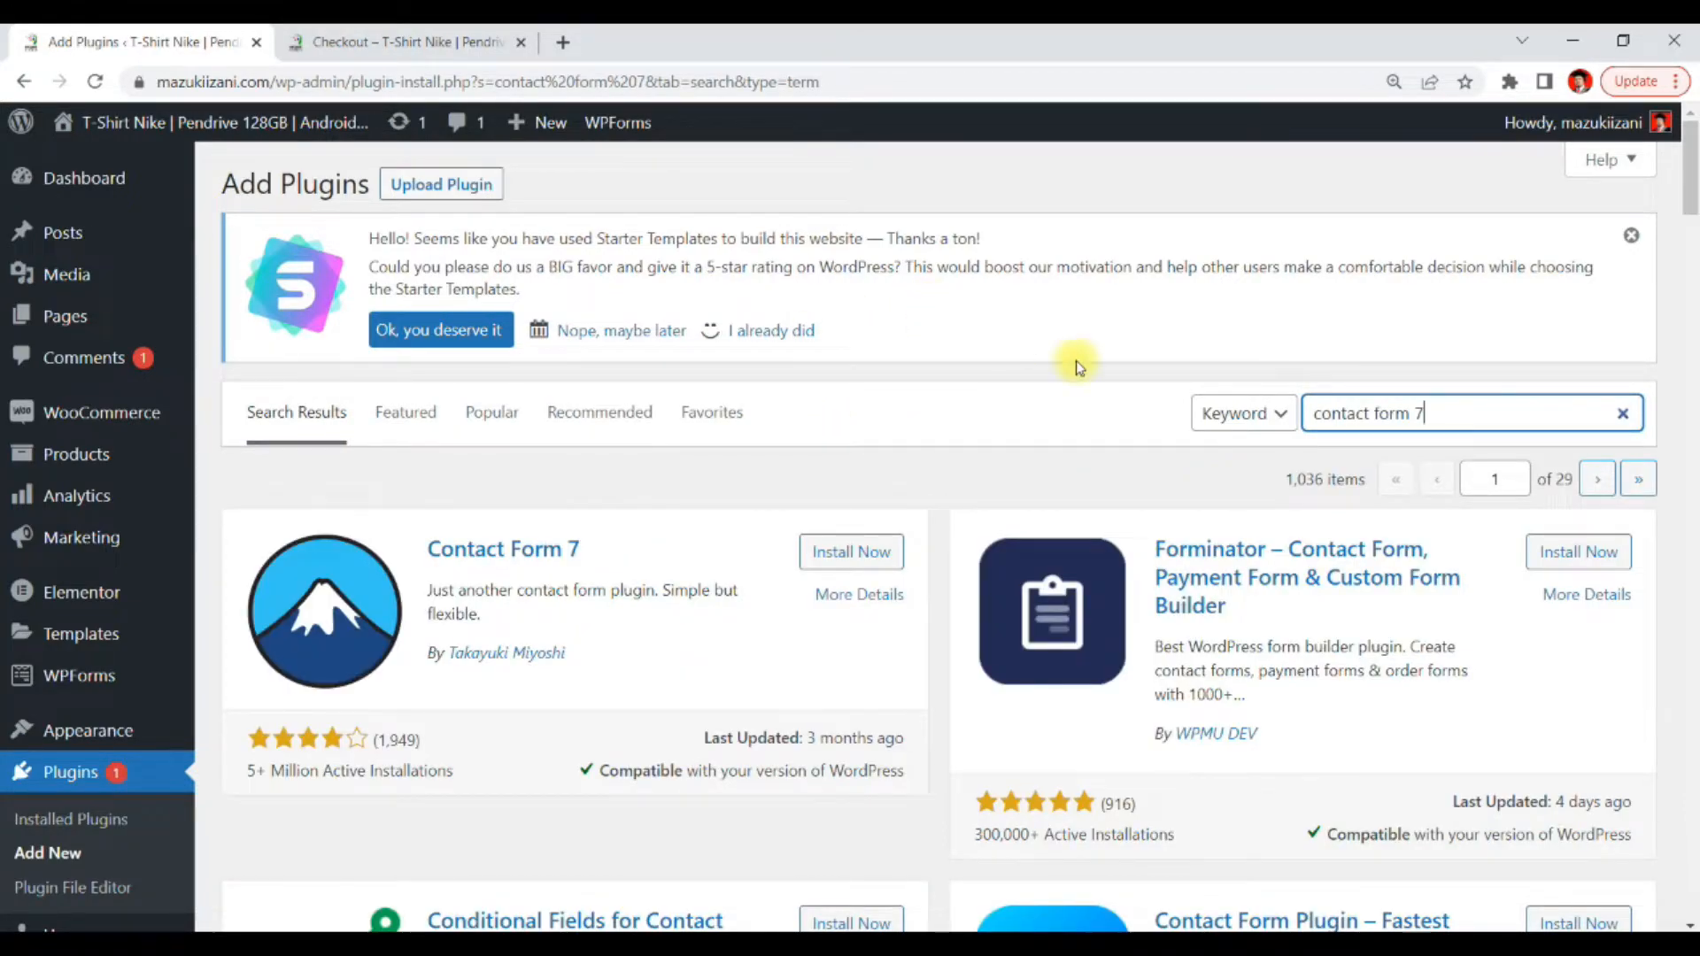
{"action": "left_click", "coordinate": [844, 554]}
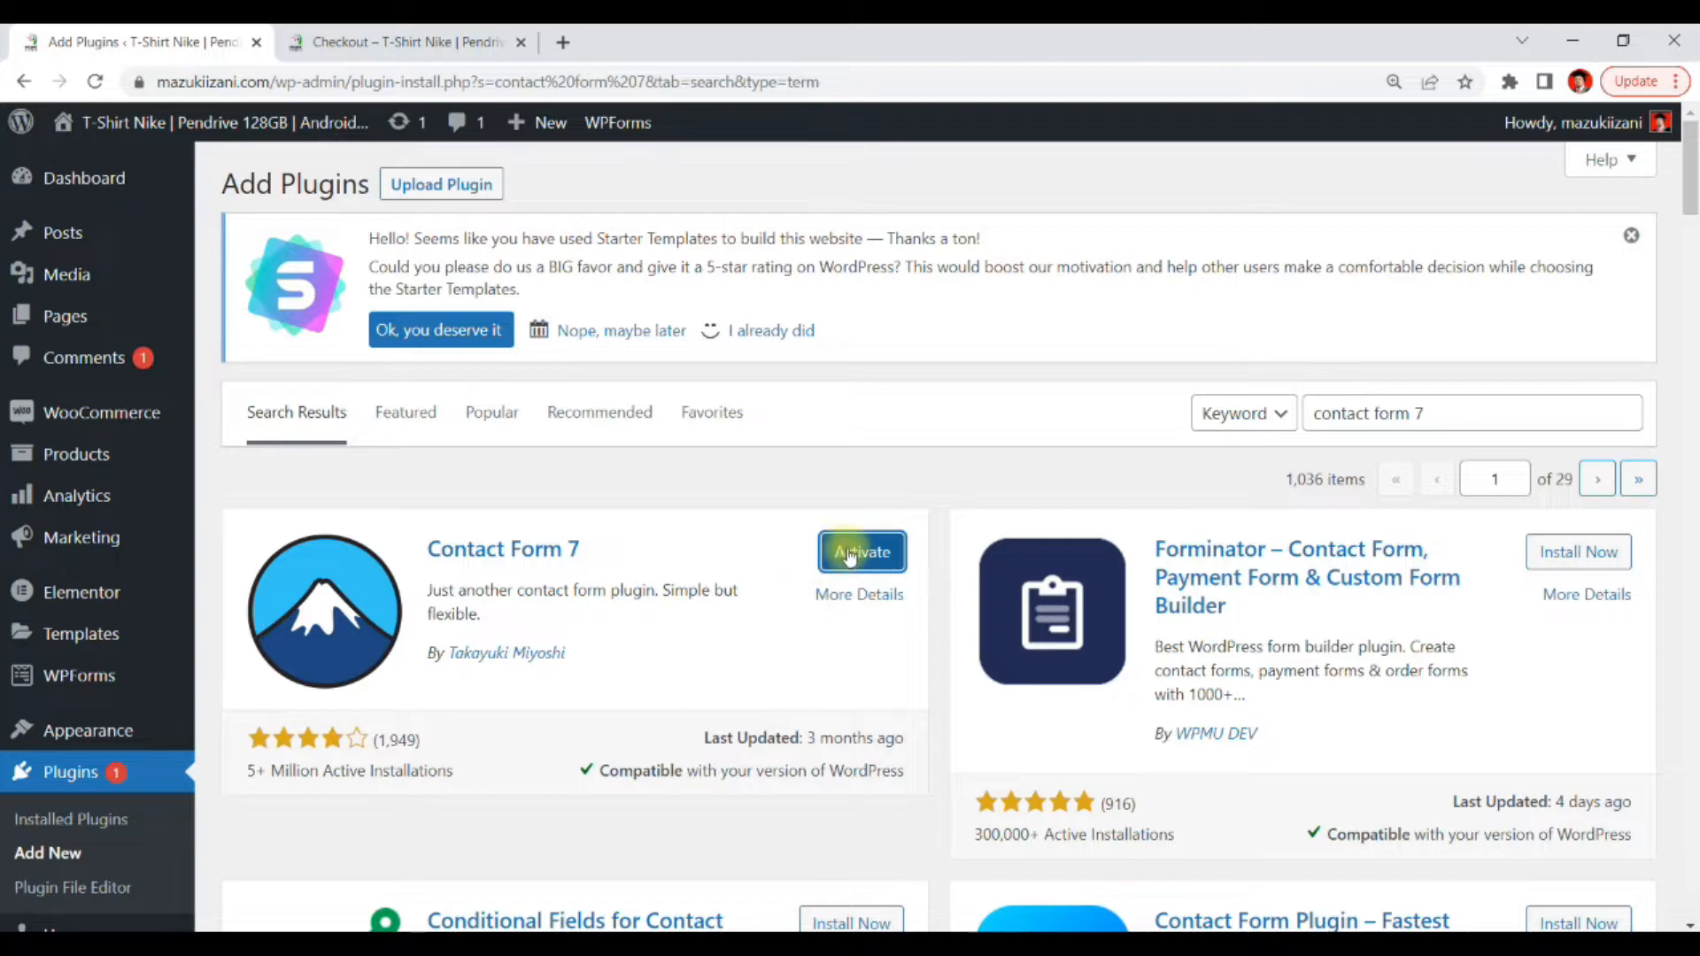
{"action": "left_click", "coordinate": [847, 556]}
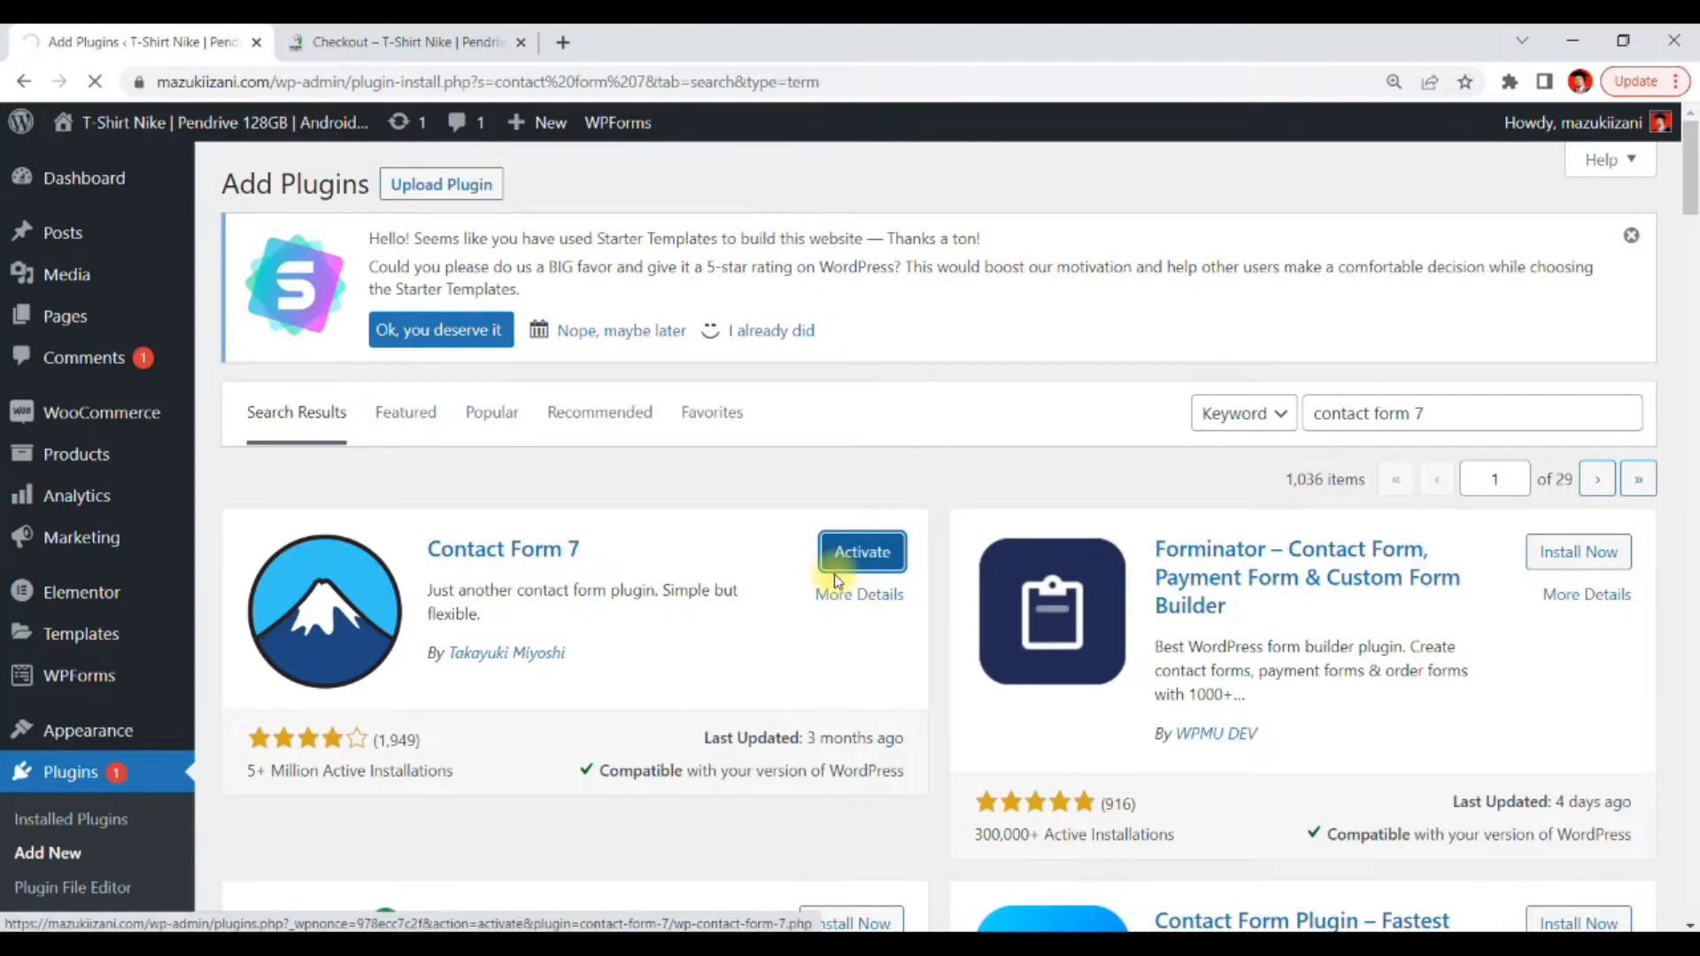
Open the Contact Form 7 list of contact forms from the admin menu
{"action": "scroll", "coordinate": [815, 626], "scroll_direction": "down", "scroll_amount": 5}
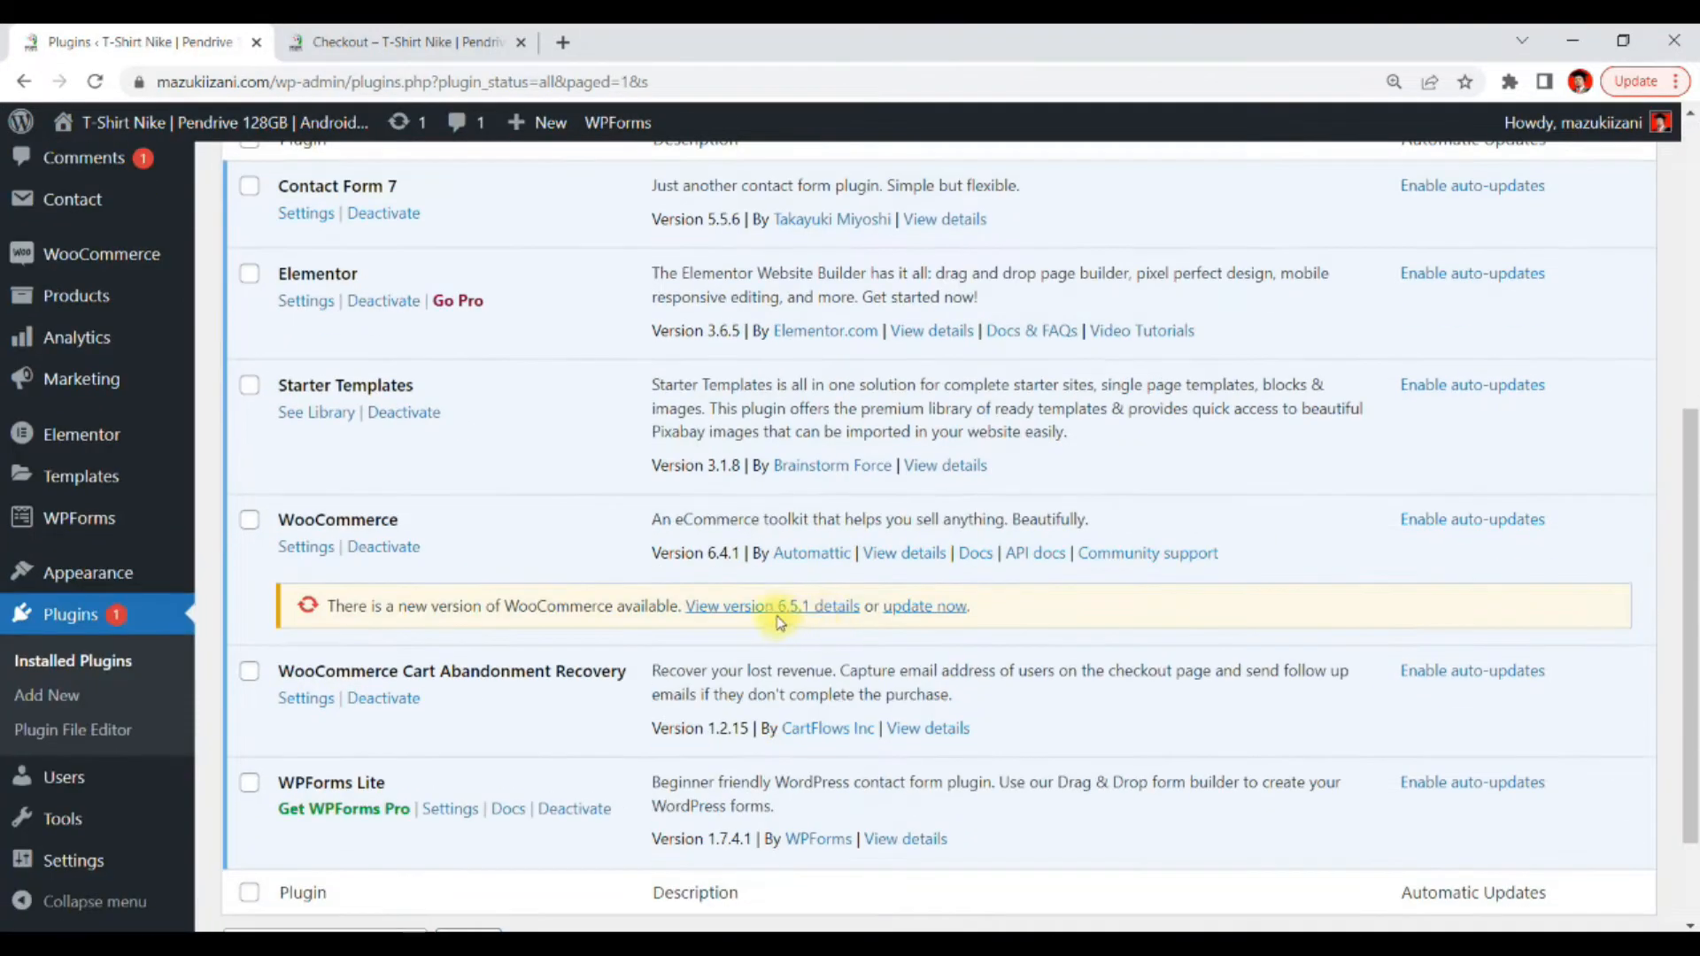
{"action": "scroll", "coordinate": [779, 623], "scroll_direction": "up", "scroll_amount": 3}
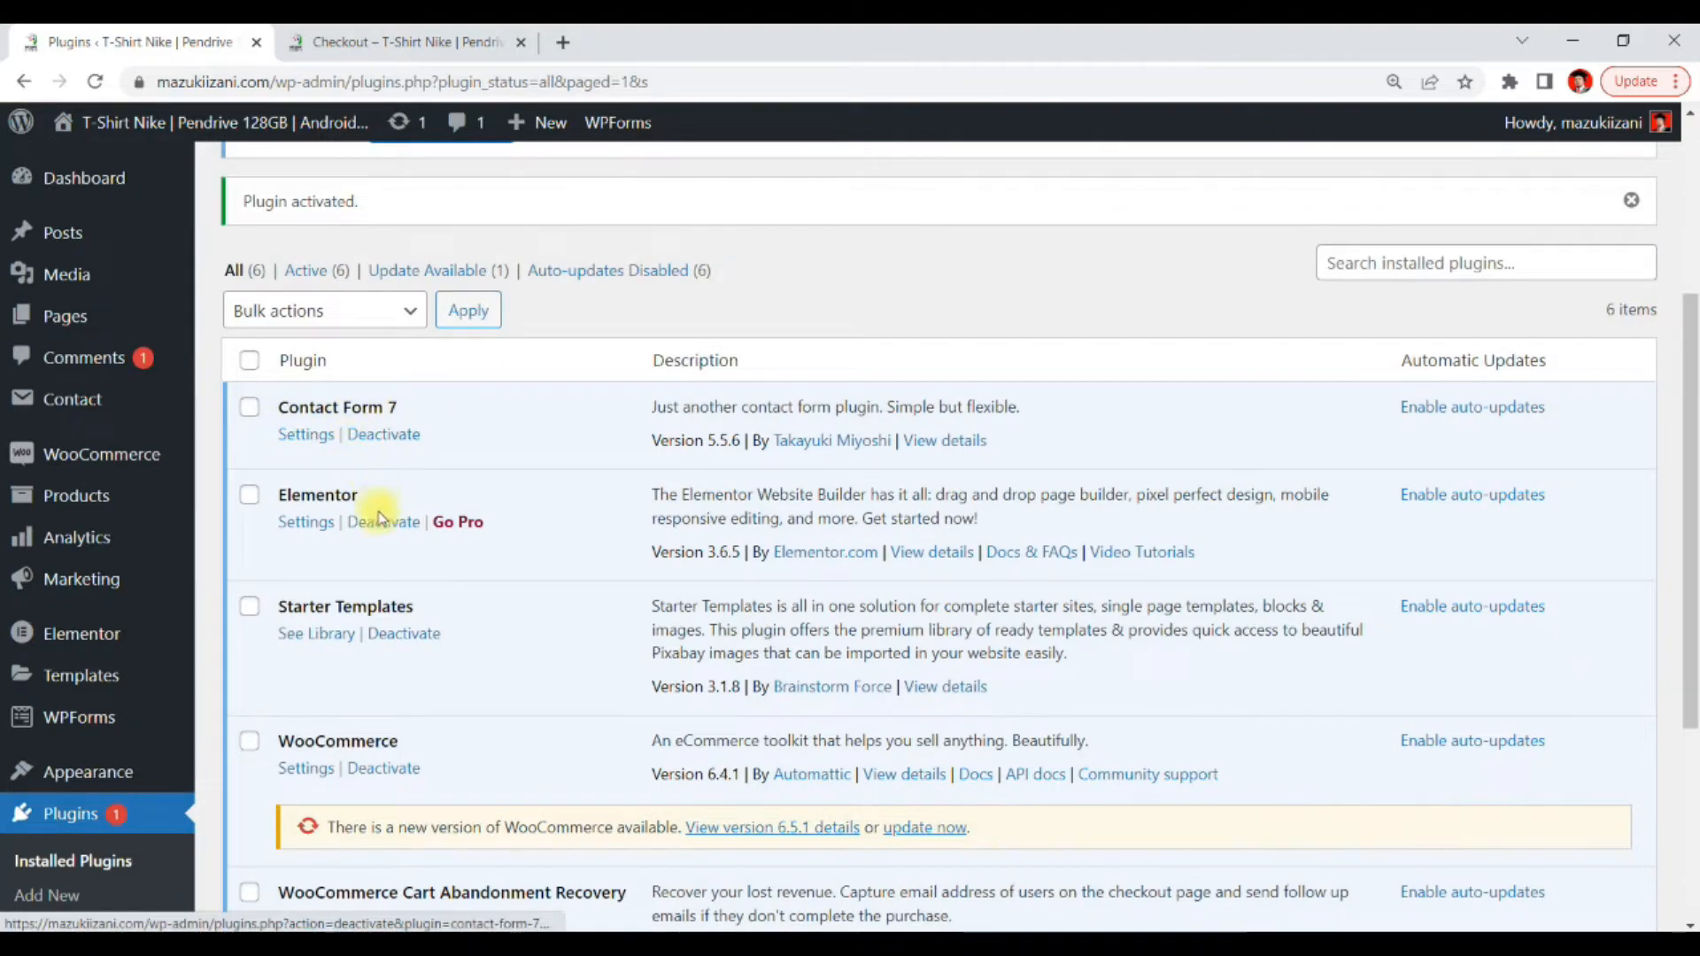
{"action": "scroll", "coordinate": [699, 558], "scroll_direction": "up", "scroll_amount": 3}
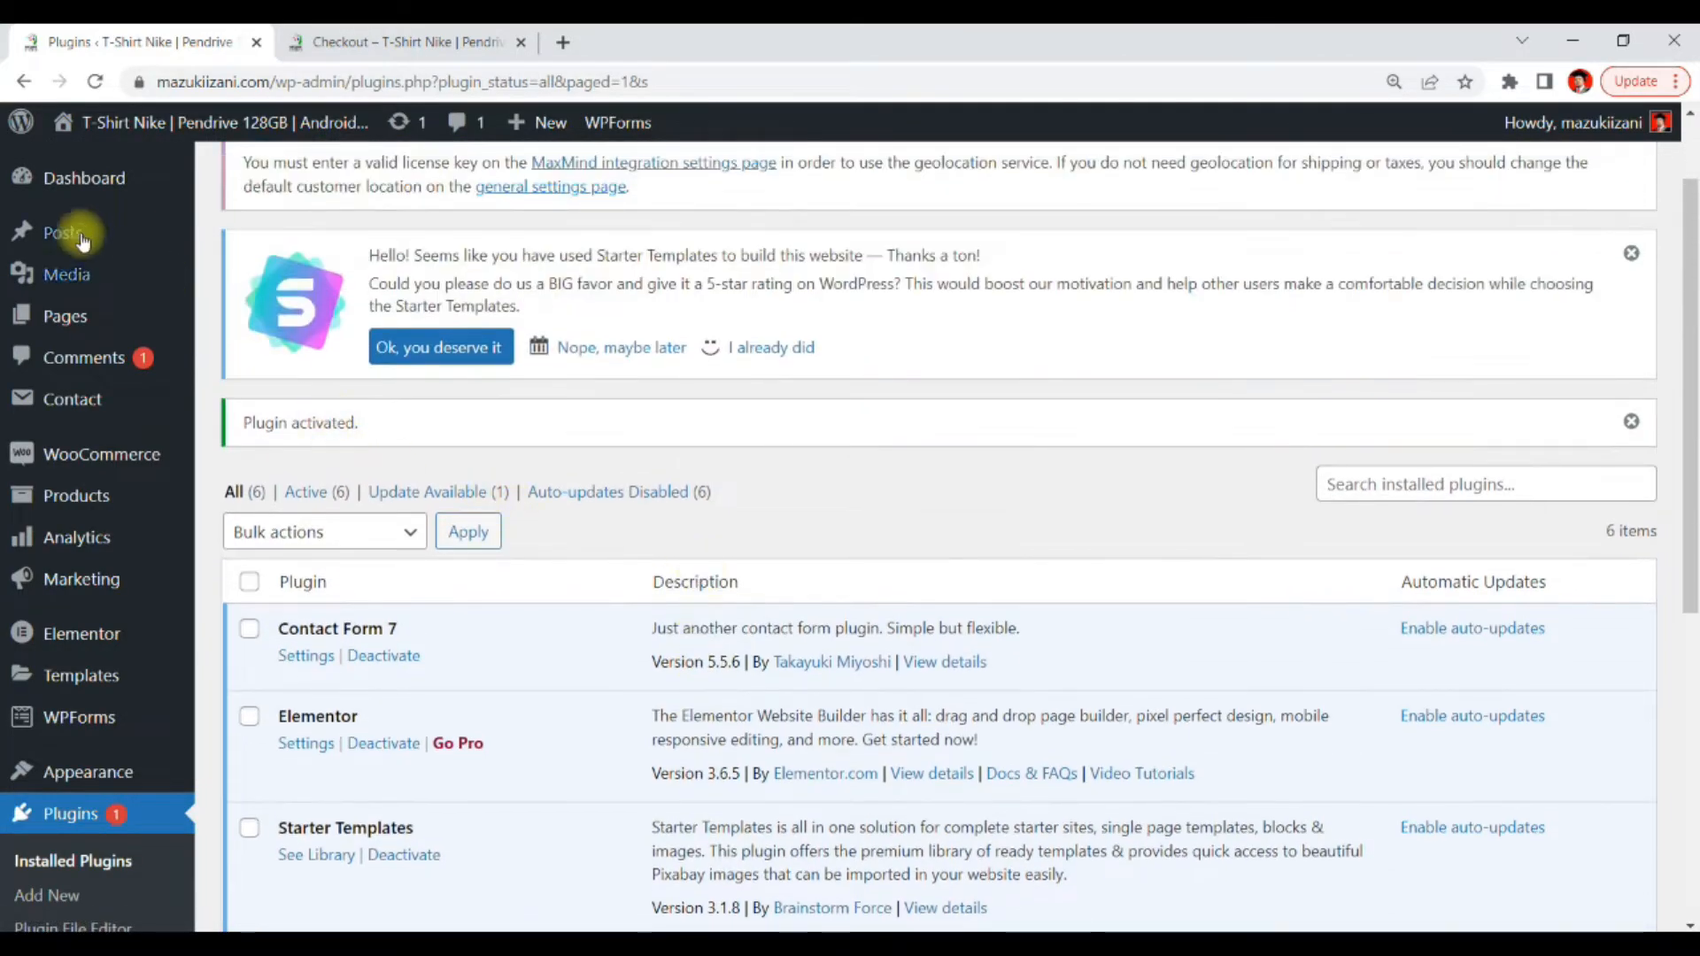
{"action": "scroll", "coordinate": [82, 241], "scroll_direction": "up", "scroll_amount": 2}
{"action": "mouse_move", "coordinate": [106, 409]}
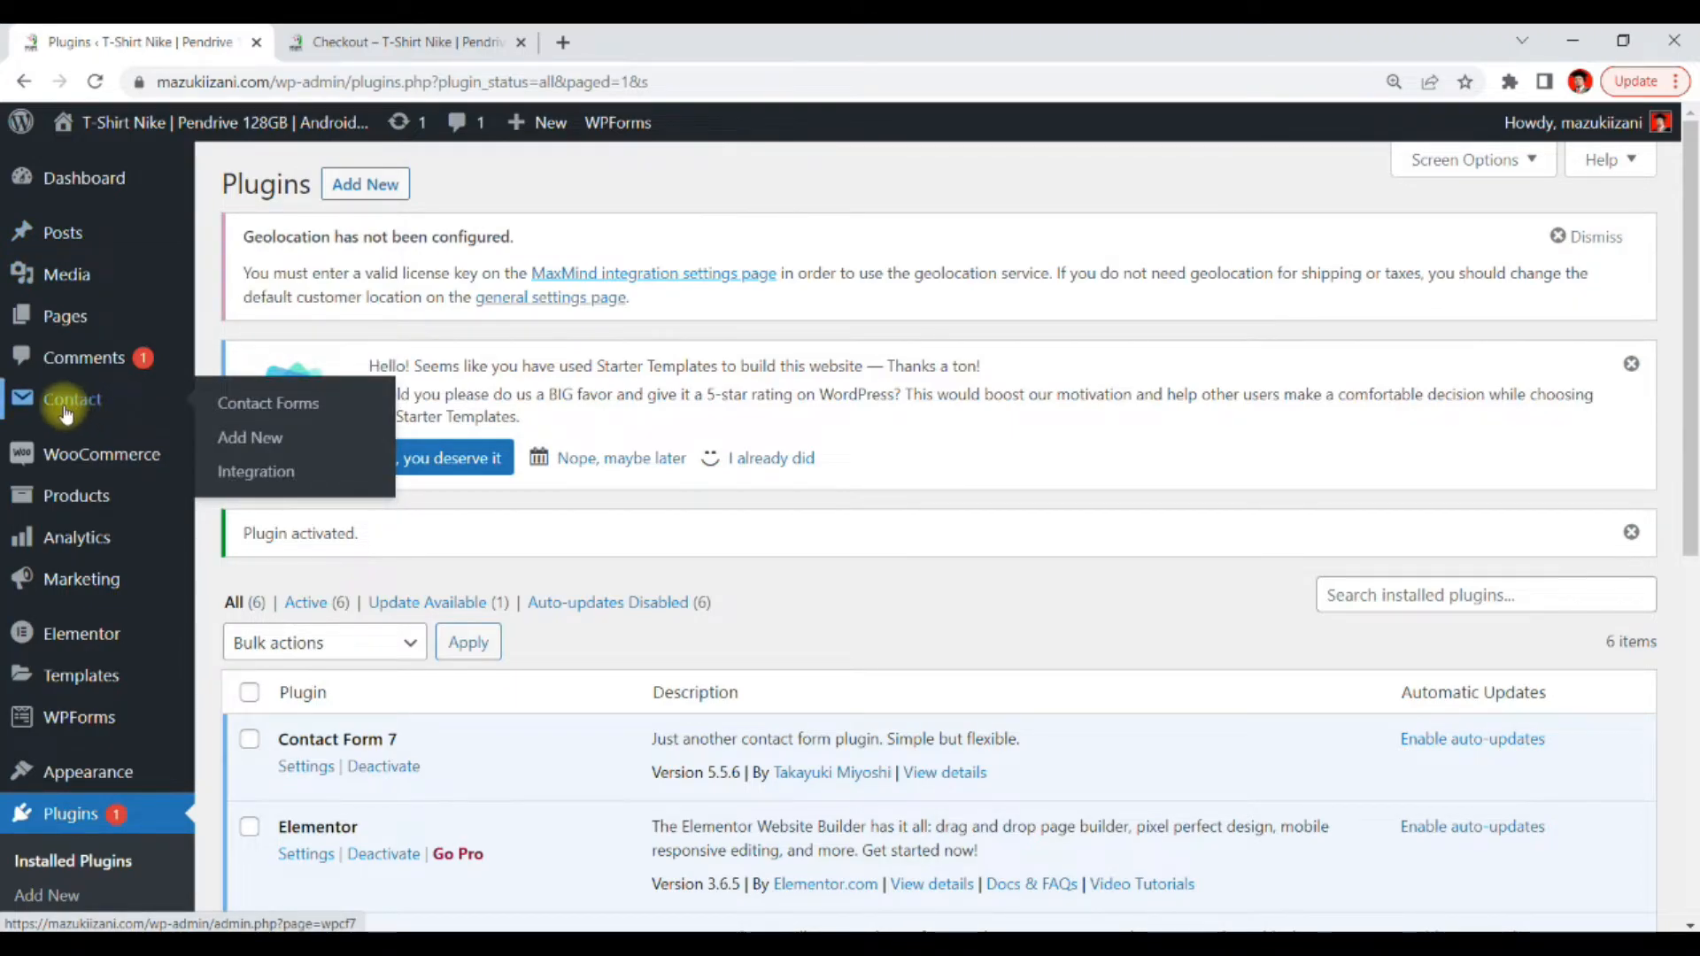
{"action": "left_click", "coordinate": [265, 404]}
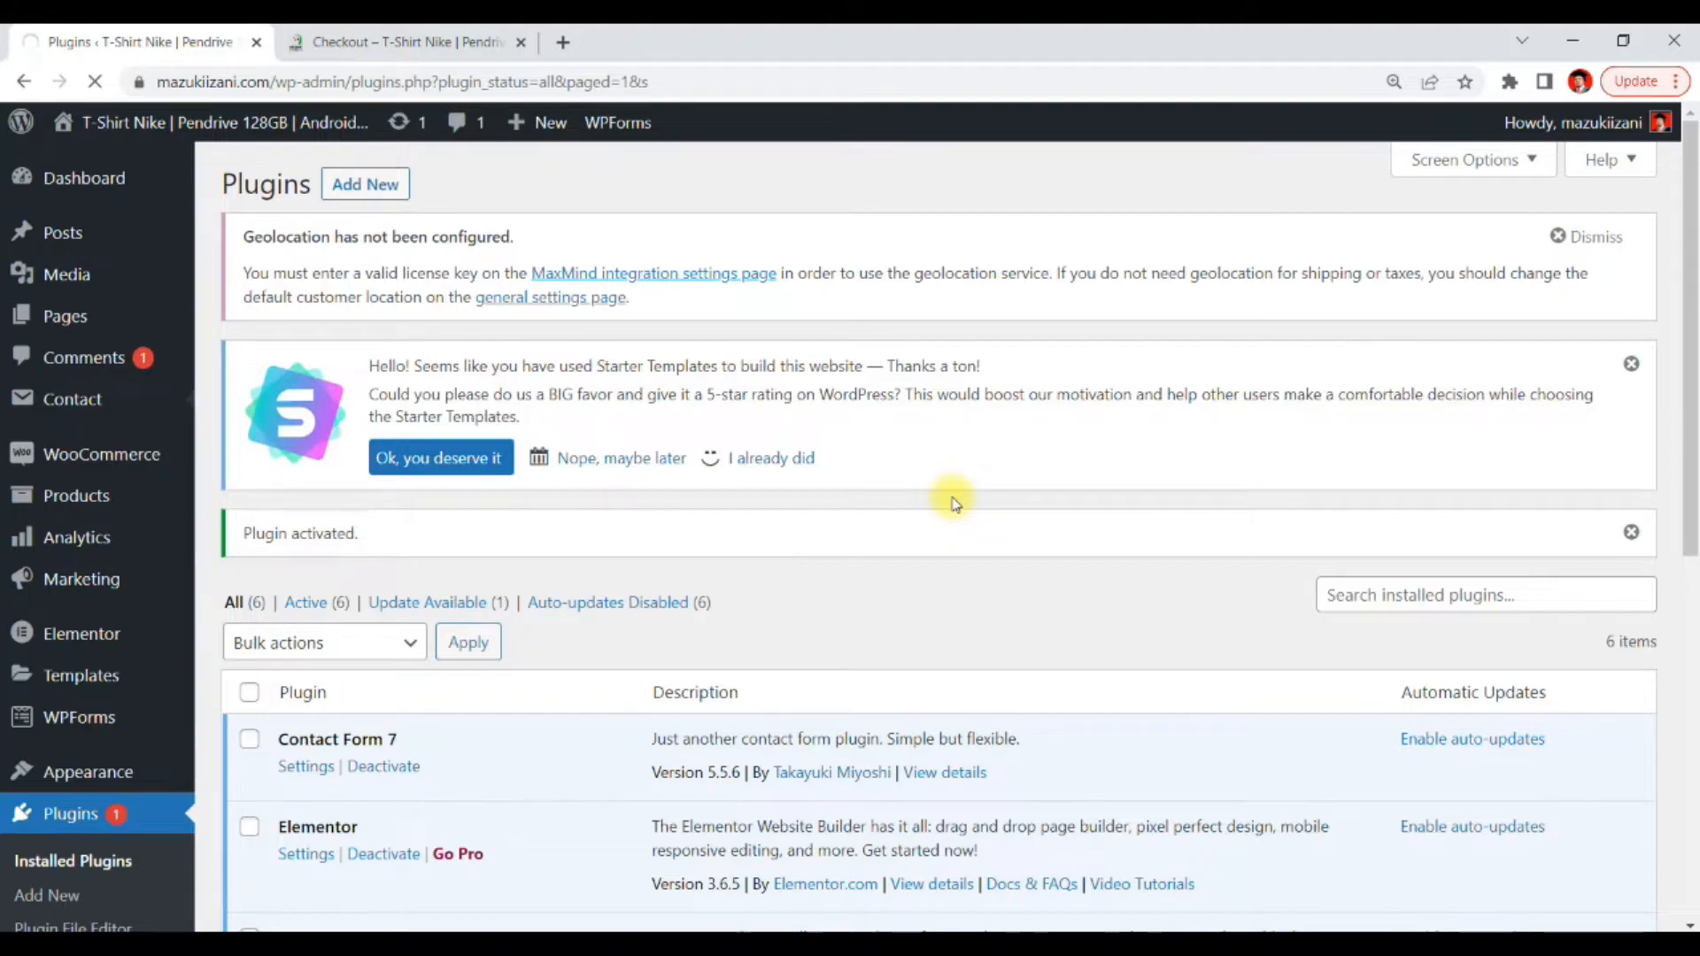
{"action": "scroll", "coordinate": [955, 503], "scroll_direction": "down", "scroll_amount": 4}
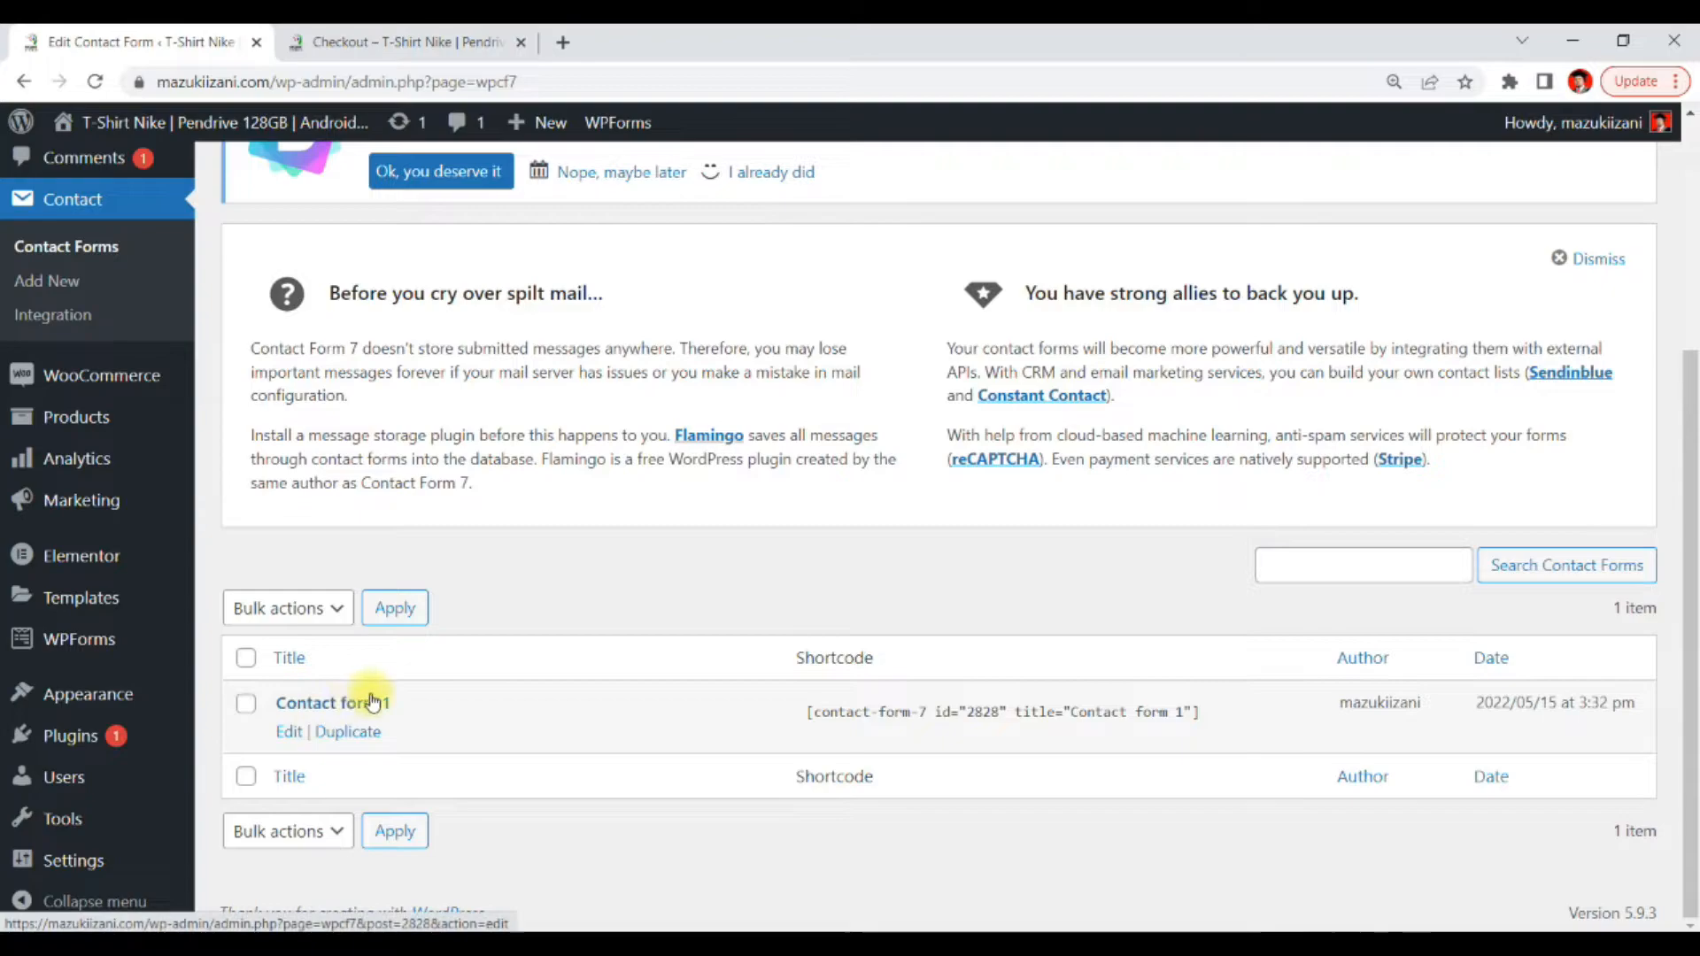
Open Contact form 1 for editing and browse its Form, Mail, Messages and Additional Settings tabs
{"action": "left_click", "coordinate": [311, 708]}
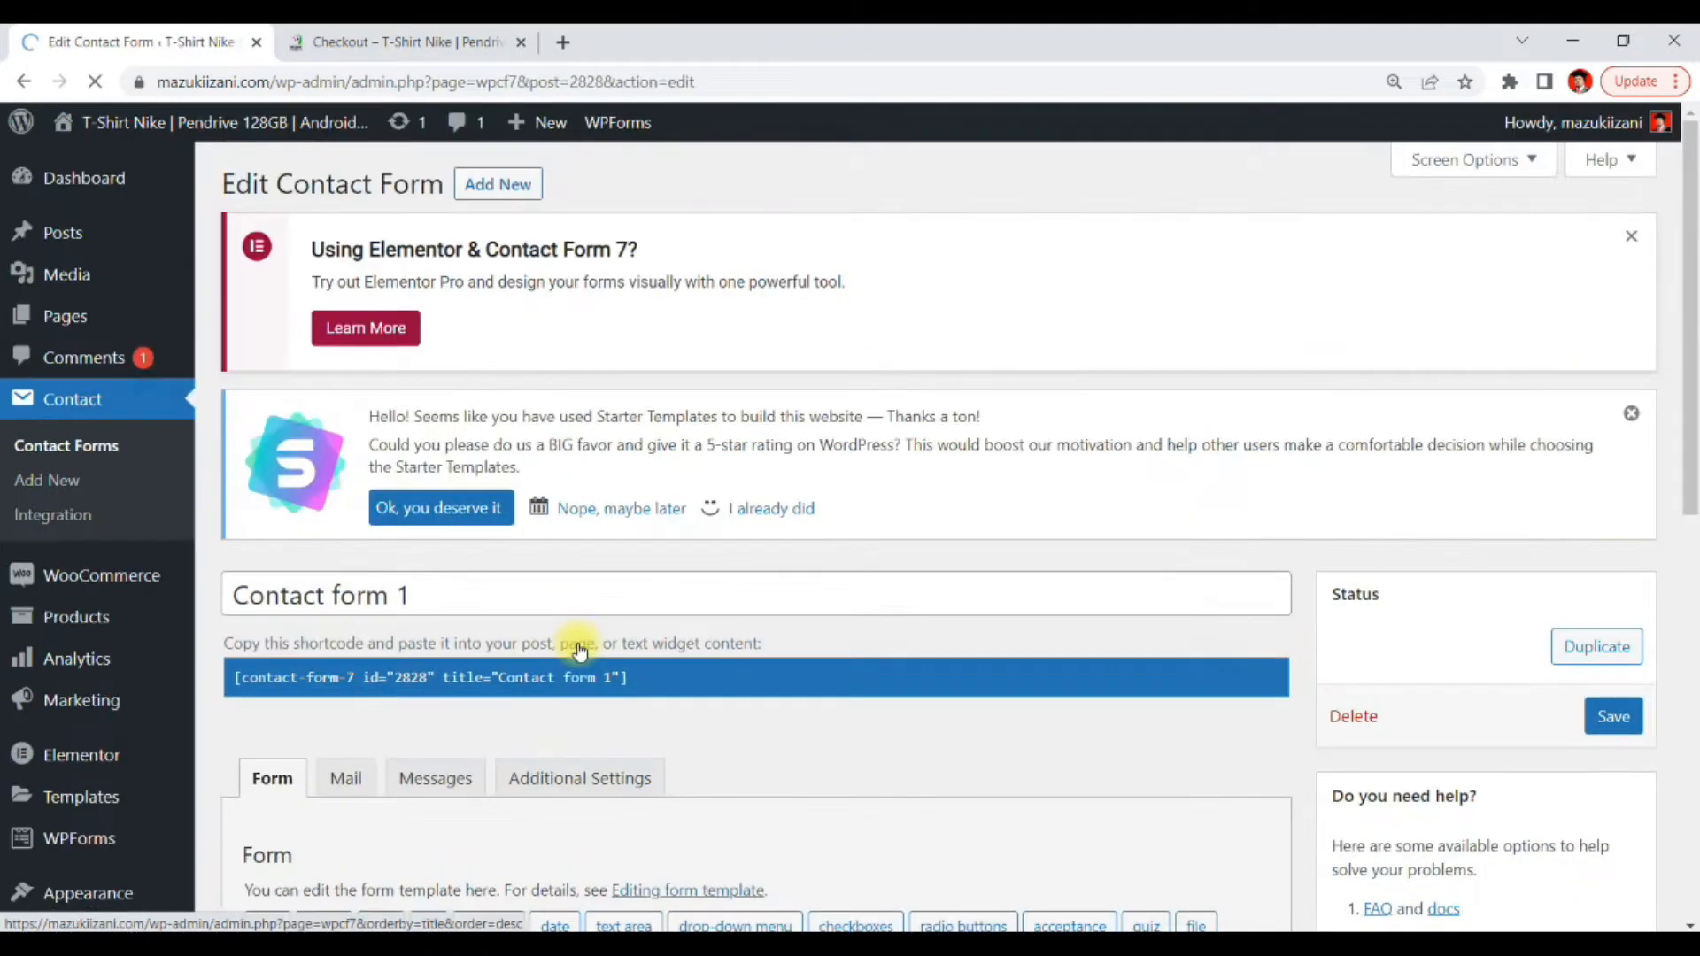
{"action": "scroll", "coordinate": [577, 645], "scroll_direction": "down", "scroll_amount": 3}
{"action": "scroll", "coordinate": [577, 617], "scroll_direction": "down", "scroll_amount": 5}
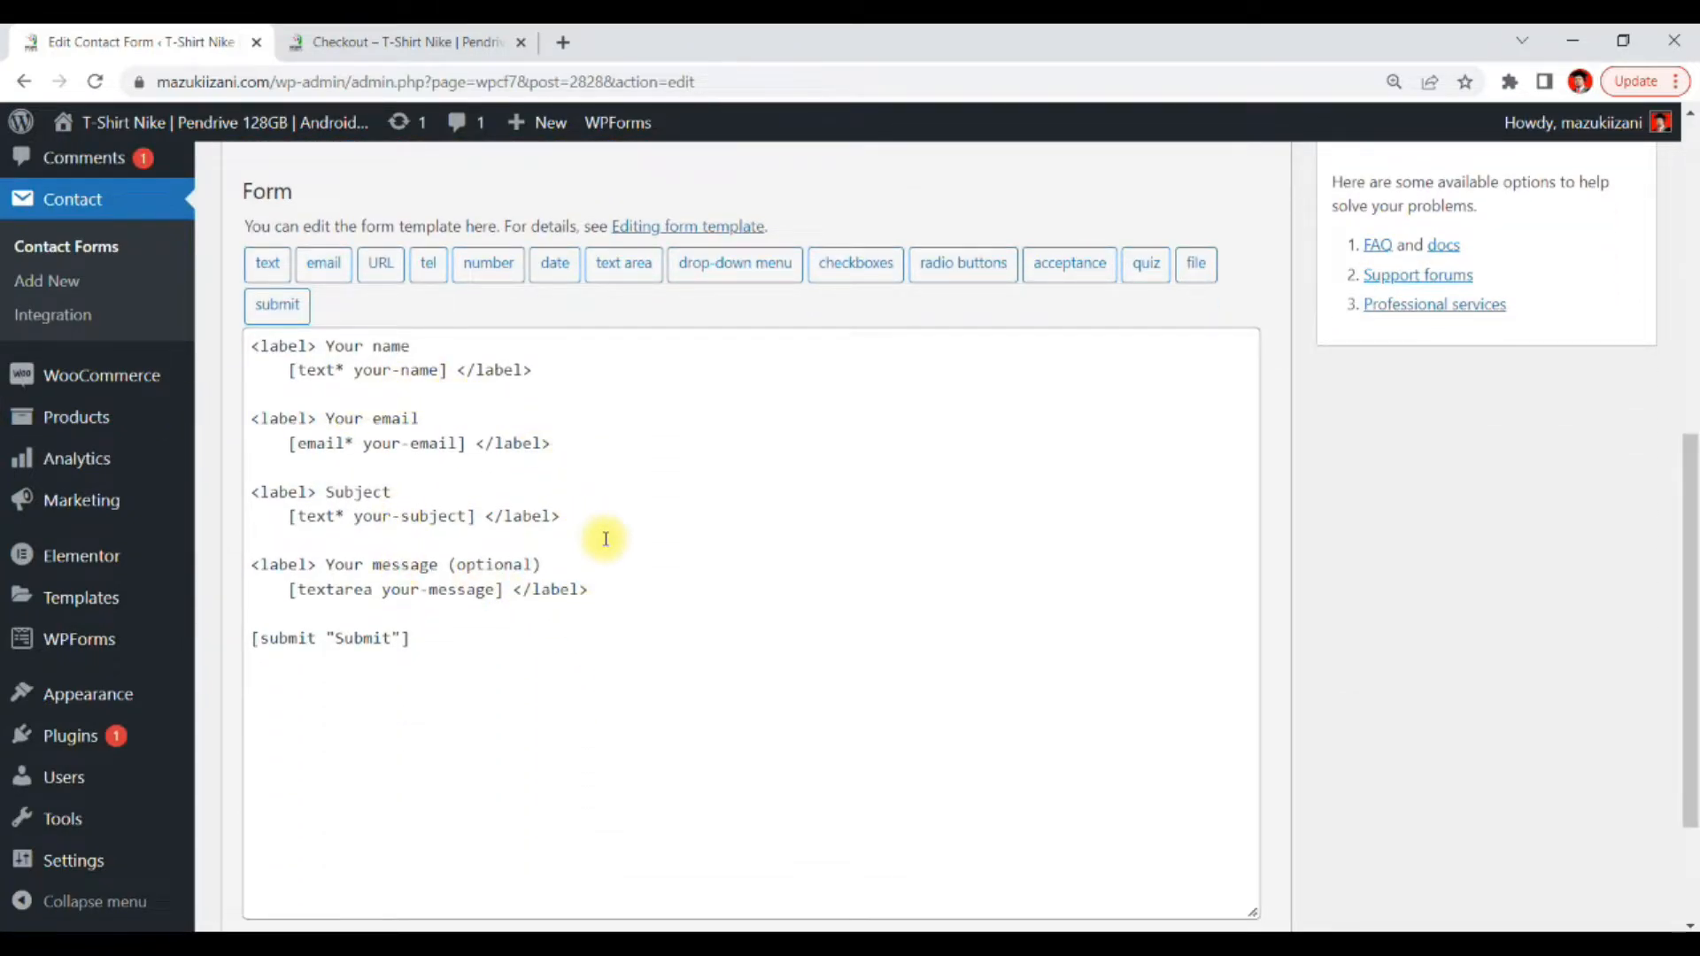
{"action": "scroll", "coordinate": [606, 538], "scroll_direction": "up", "scroll_amount": 3}
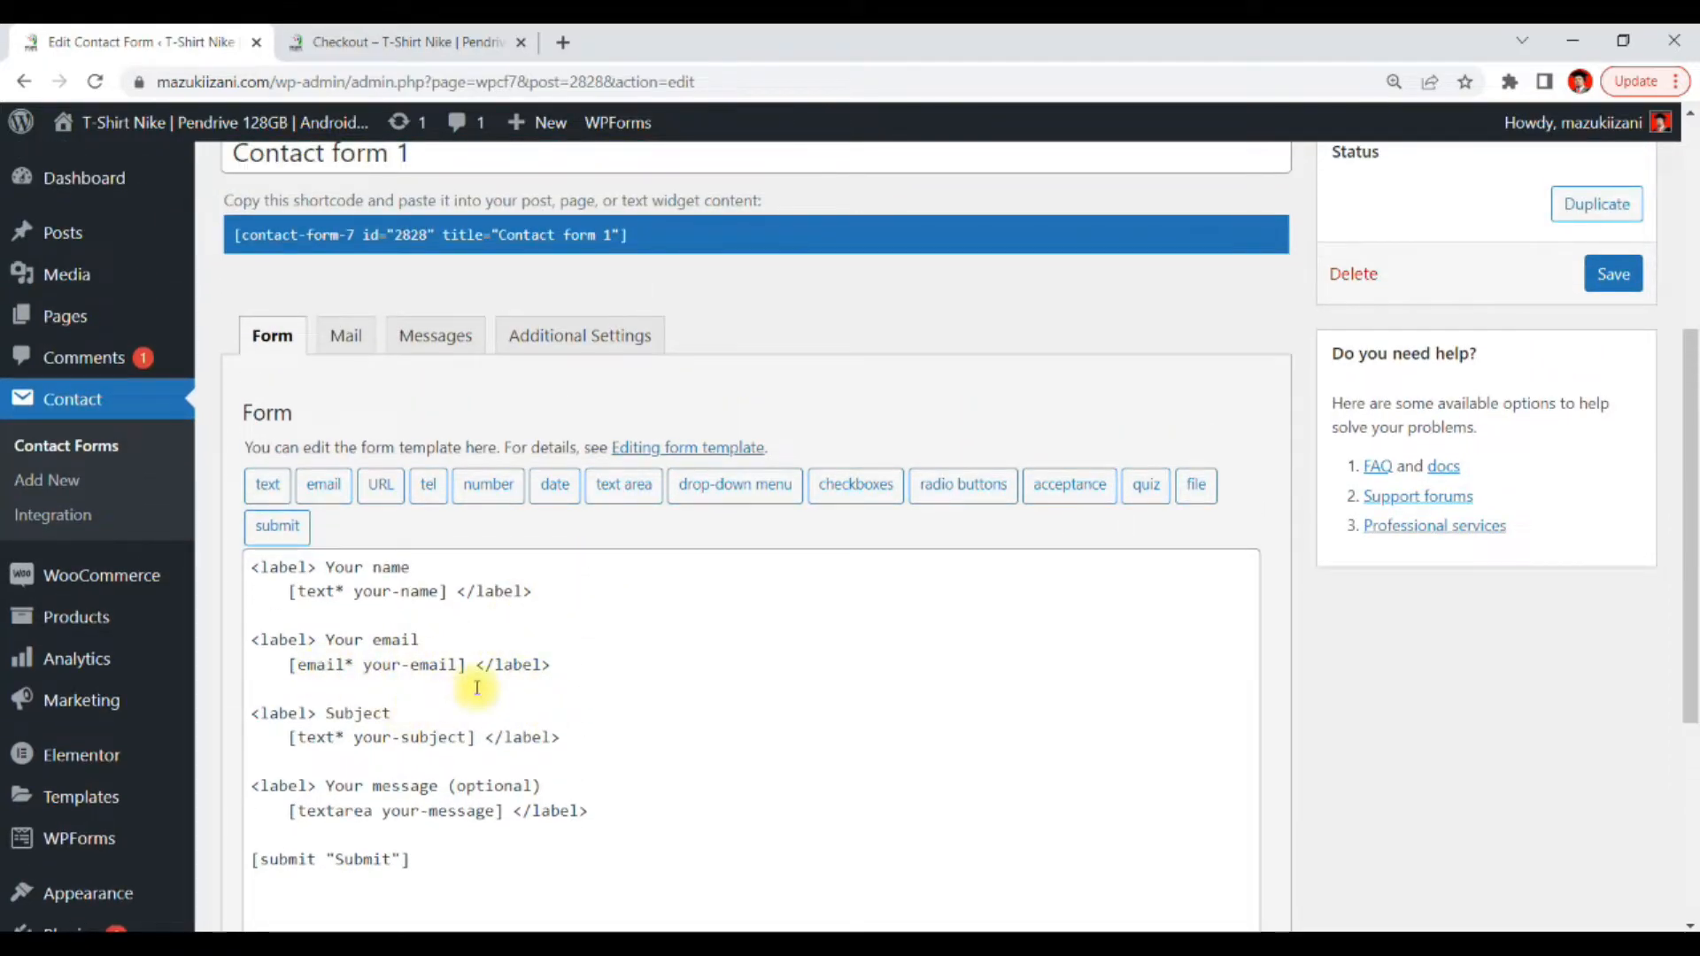
{"action": "left_click", "coordinate": [335, 340]}
{"action": "left_click", "coordinate": [412, 335]}
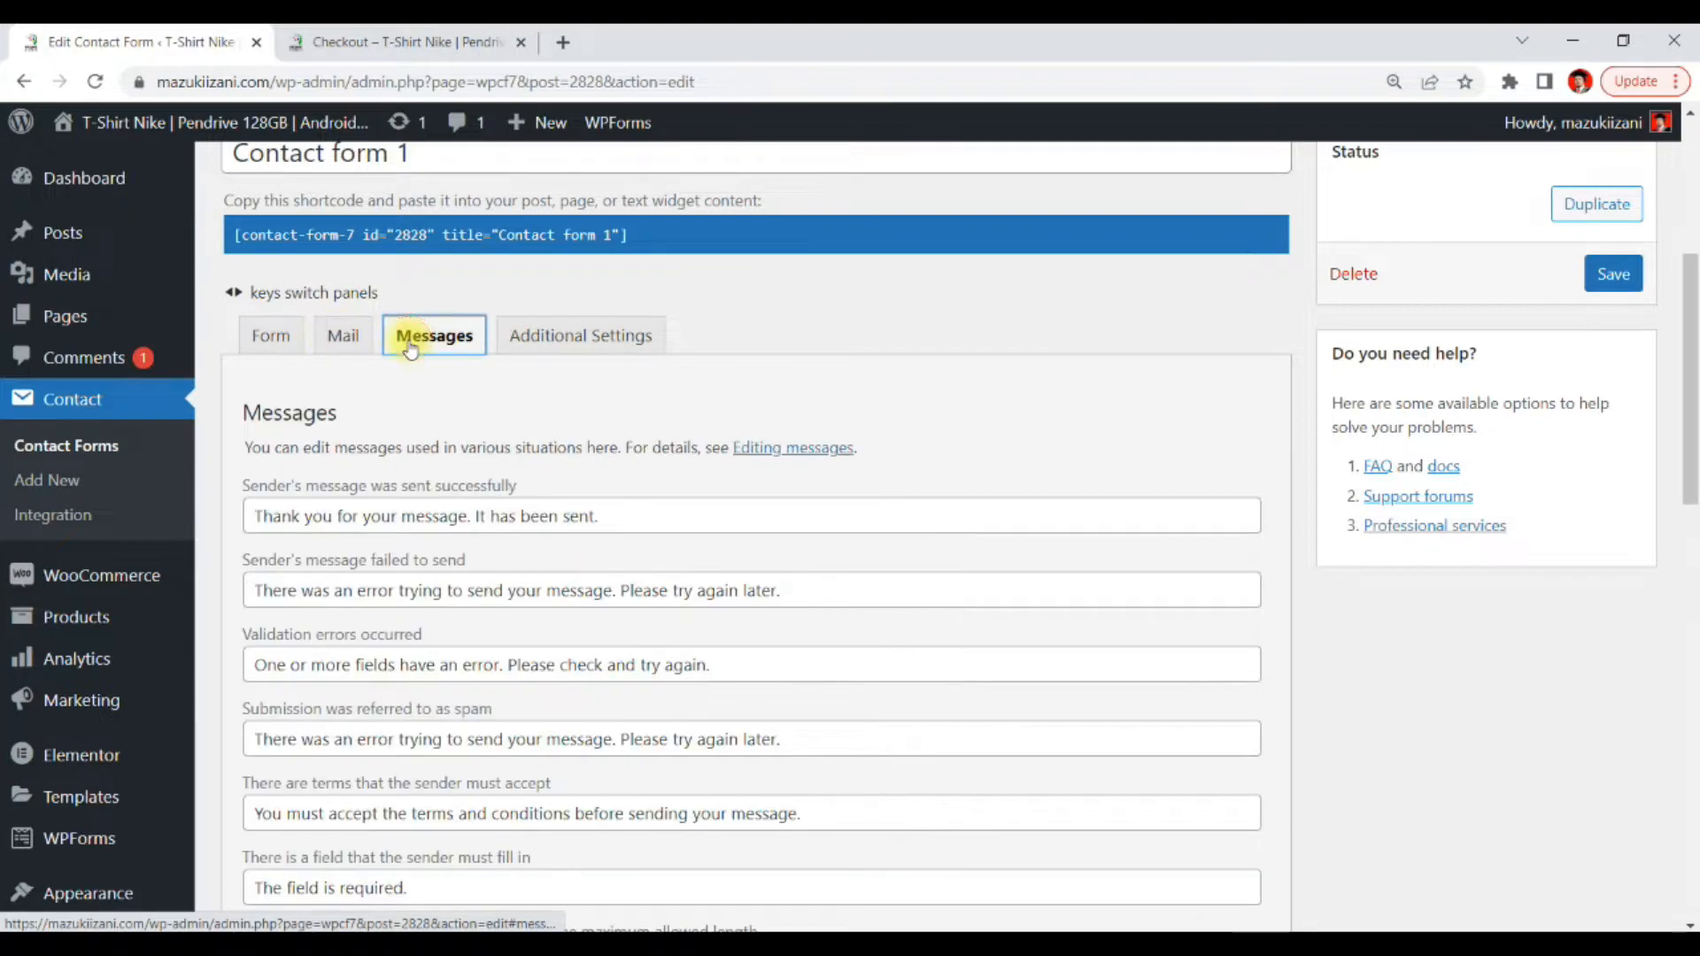
{"action": "left_click", "coordinate": [543, 334]}
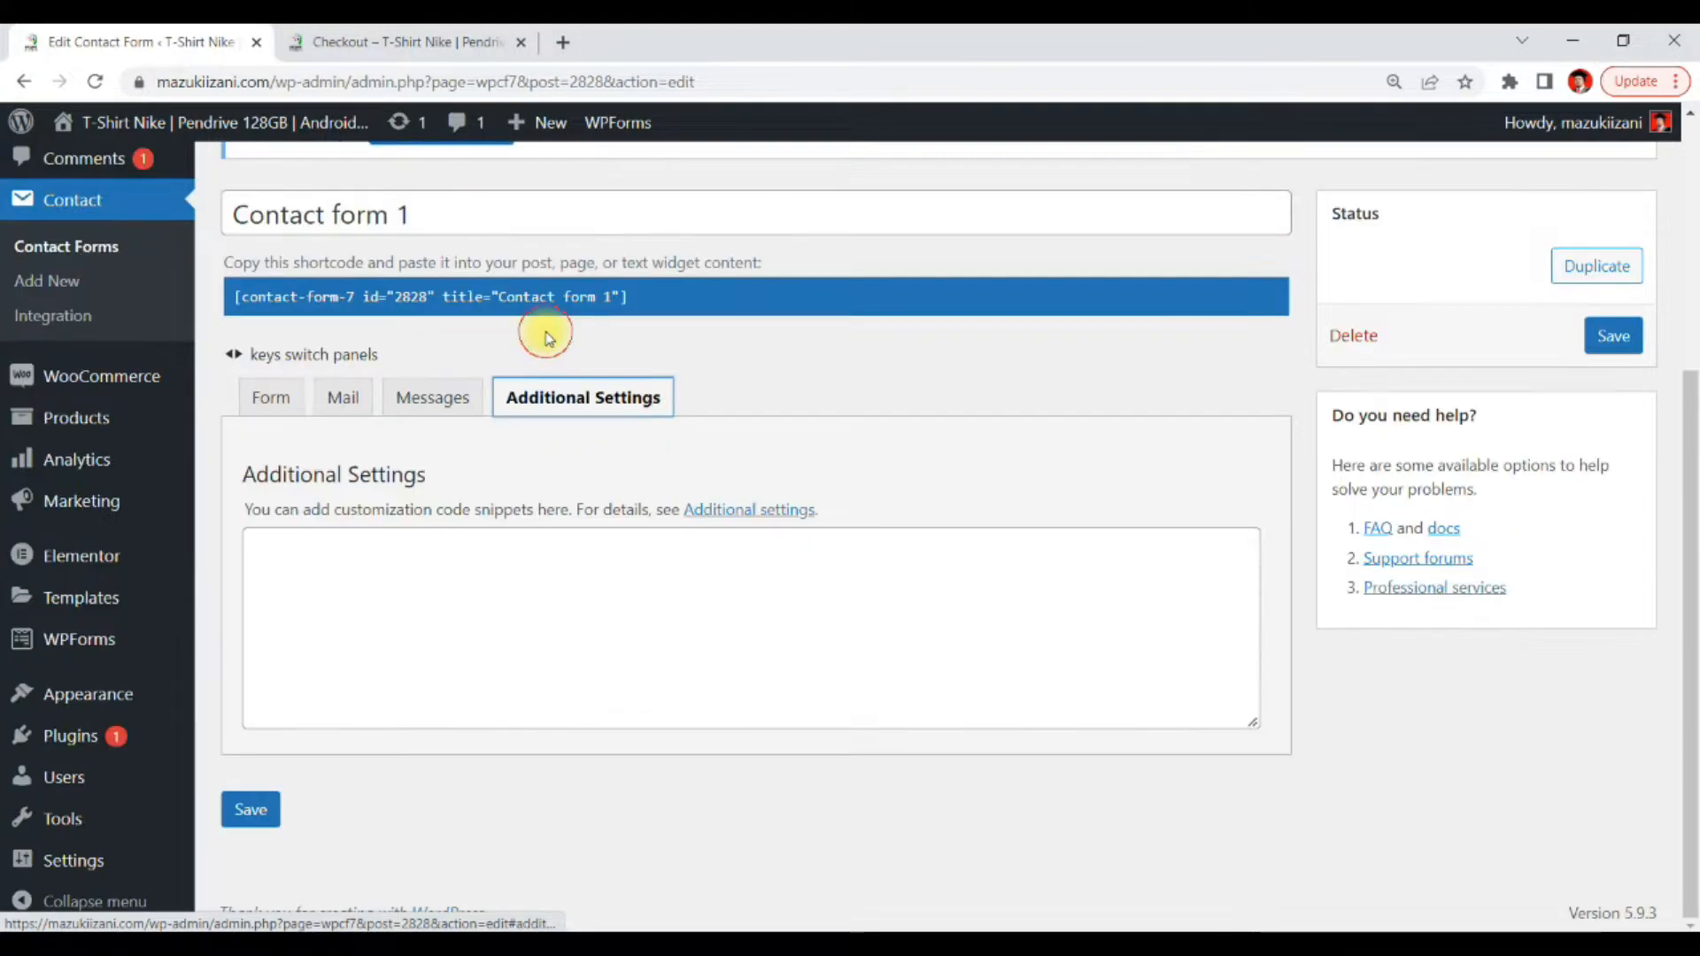
{"action": "left_click", "coordinate": [267, 396]}
{"action": "scroll", "coordinate": [715, 578], "scroll_direction": "down", "scroll_amount": 3}
{"action": "scroll", "coordinate": [417, 566], "scroll_direction": "down", "scroll_amount": 3}
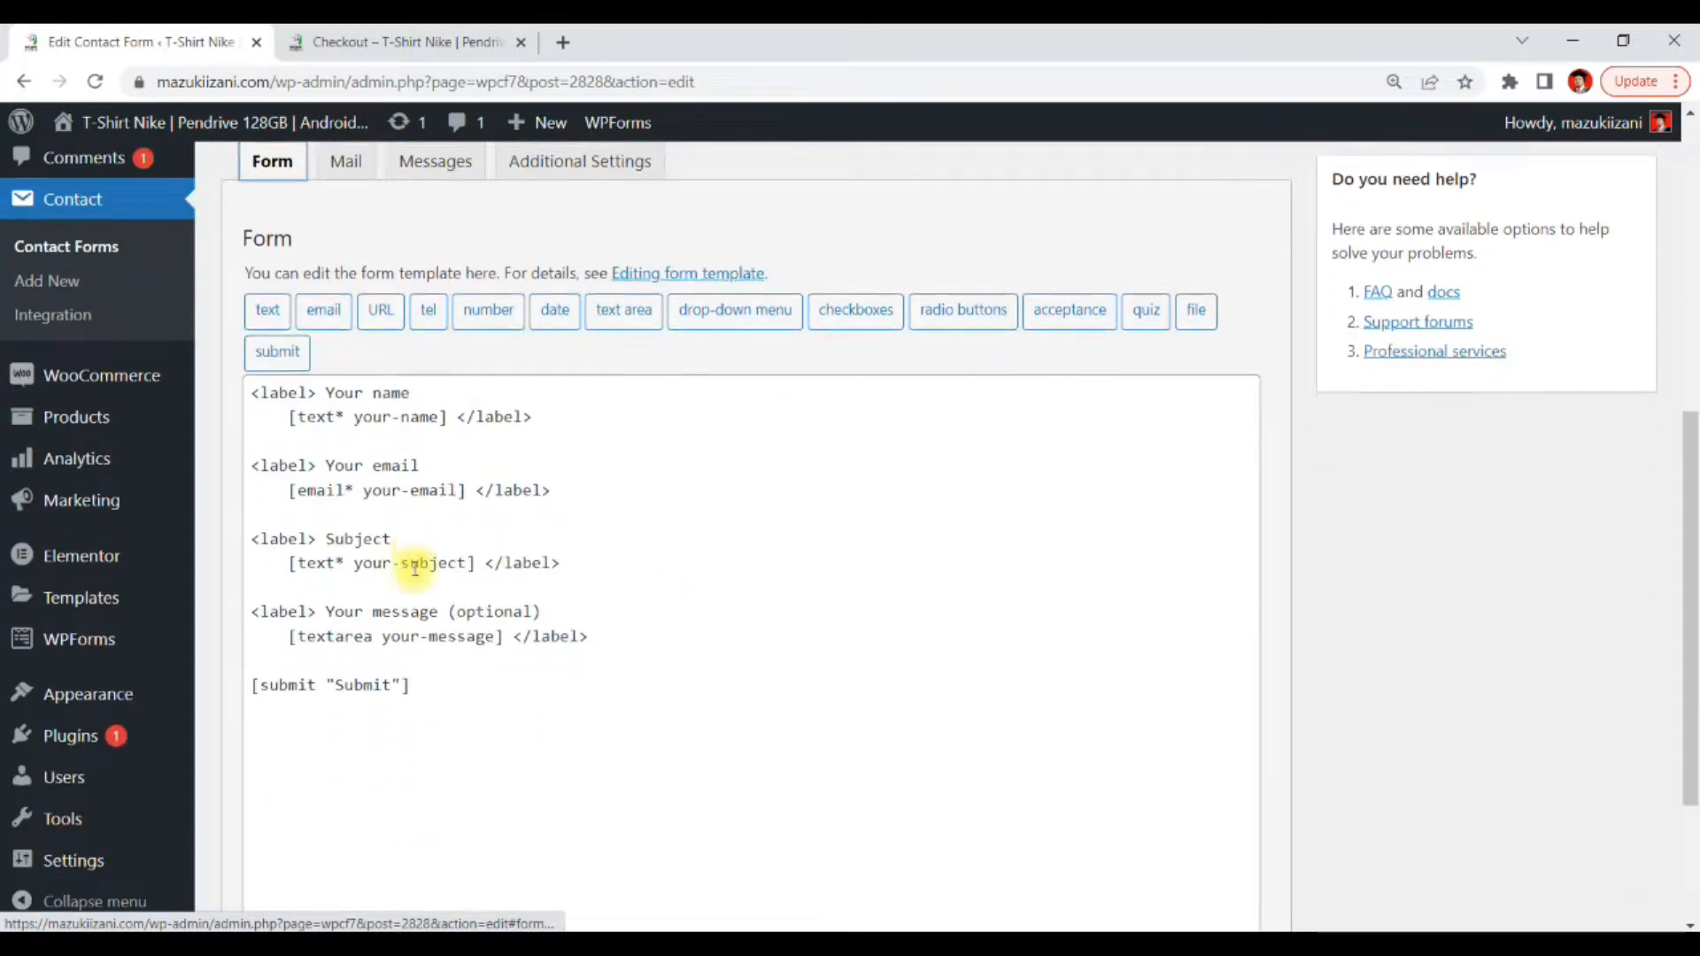
{"action": "scroll", "coordinate": [429, 535], "scroll_direction": "up", "scroll_amount": 3}
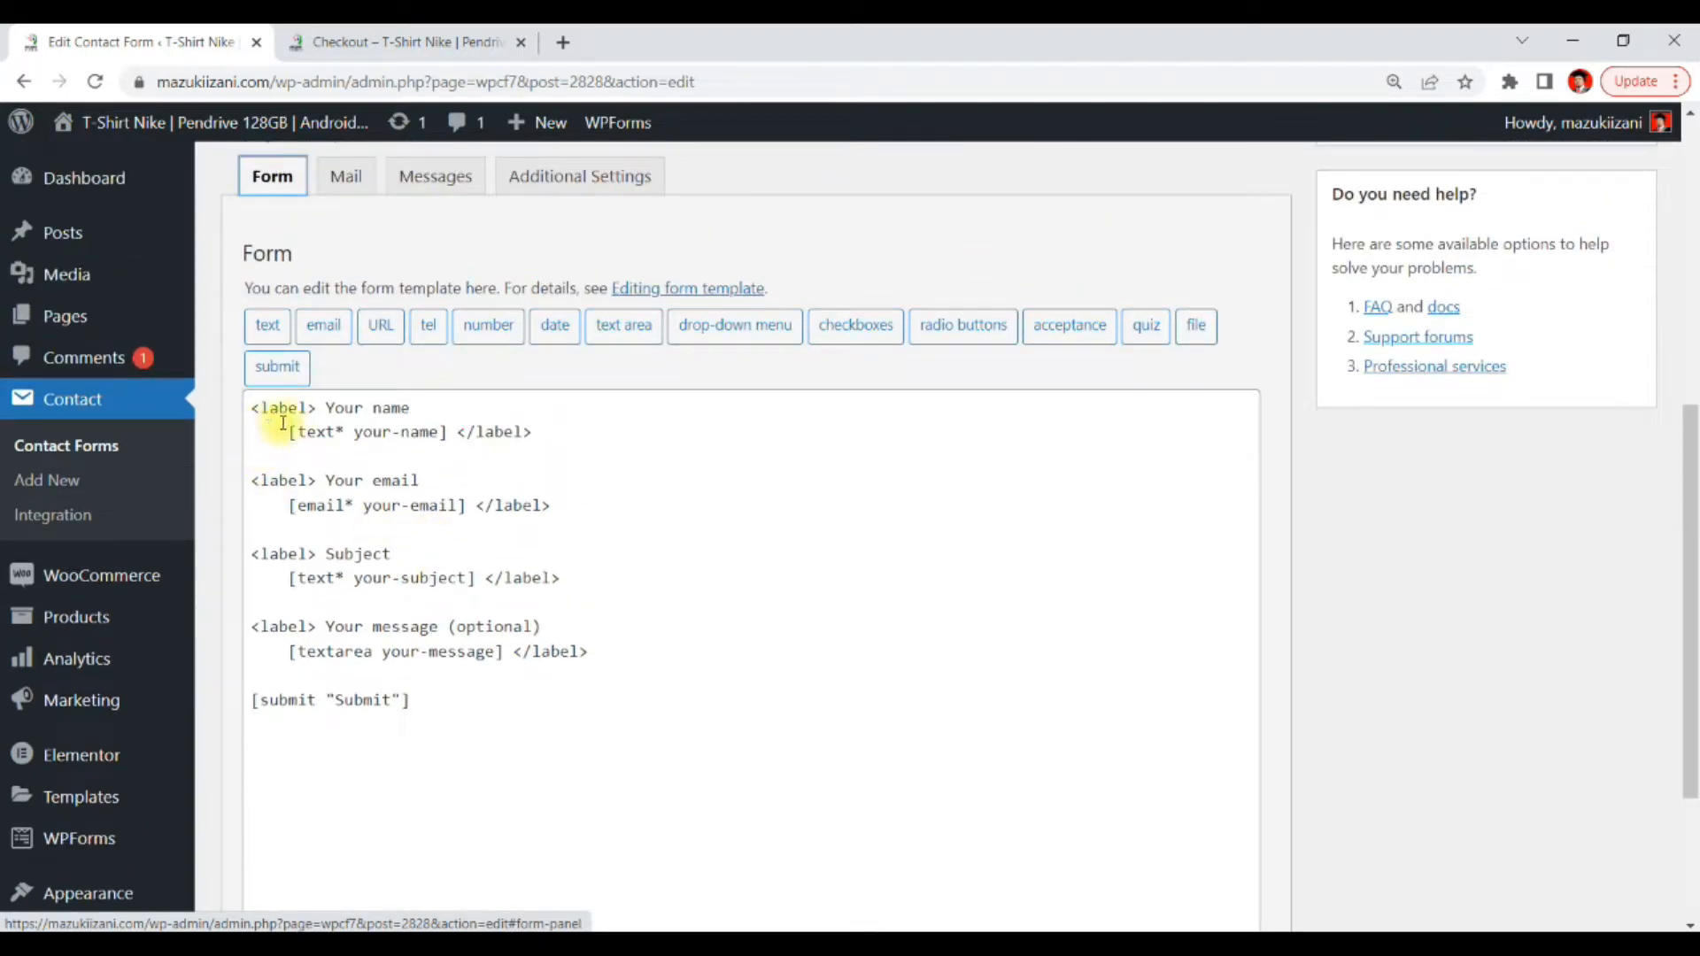
Examine the labels and field tags in the form template
{"action": "left_click_drag", "start_coordinate": [324, 407], "coordinate": [426, 407]}
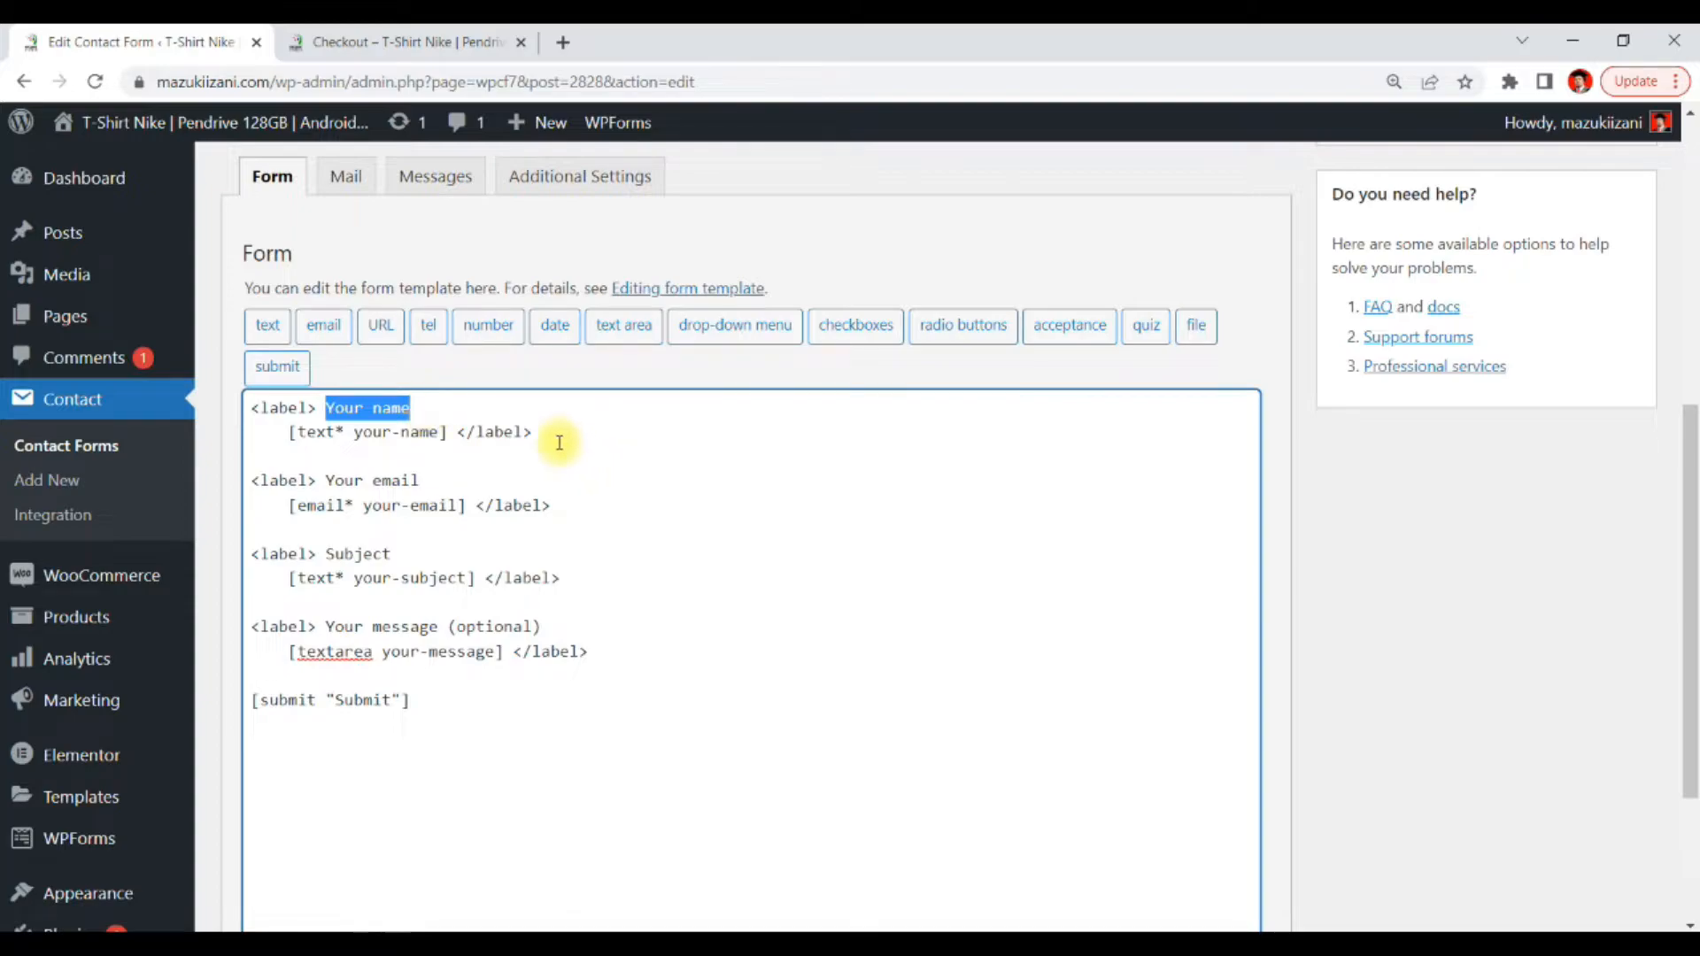
{"action": "left_click", "coordinate": [384, 430]}
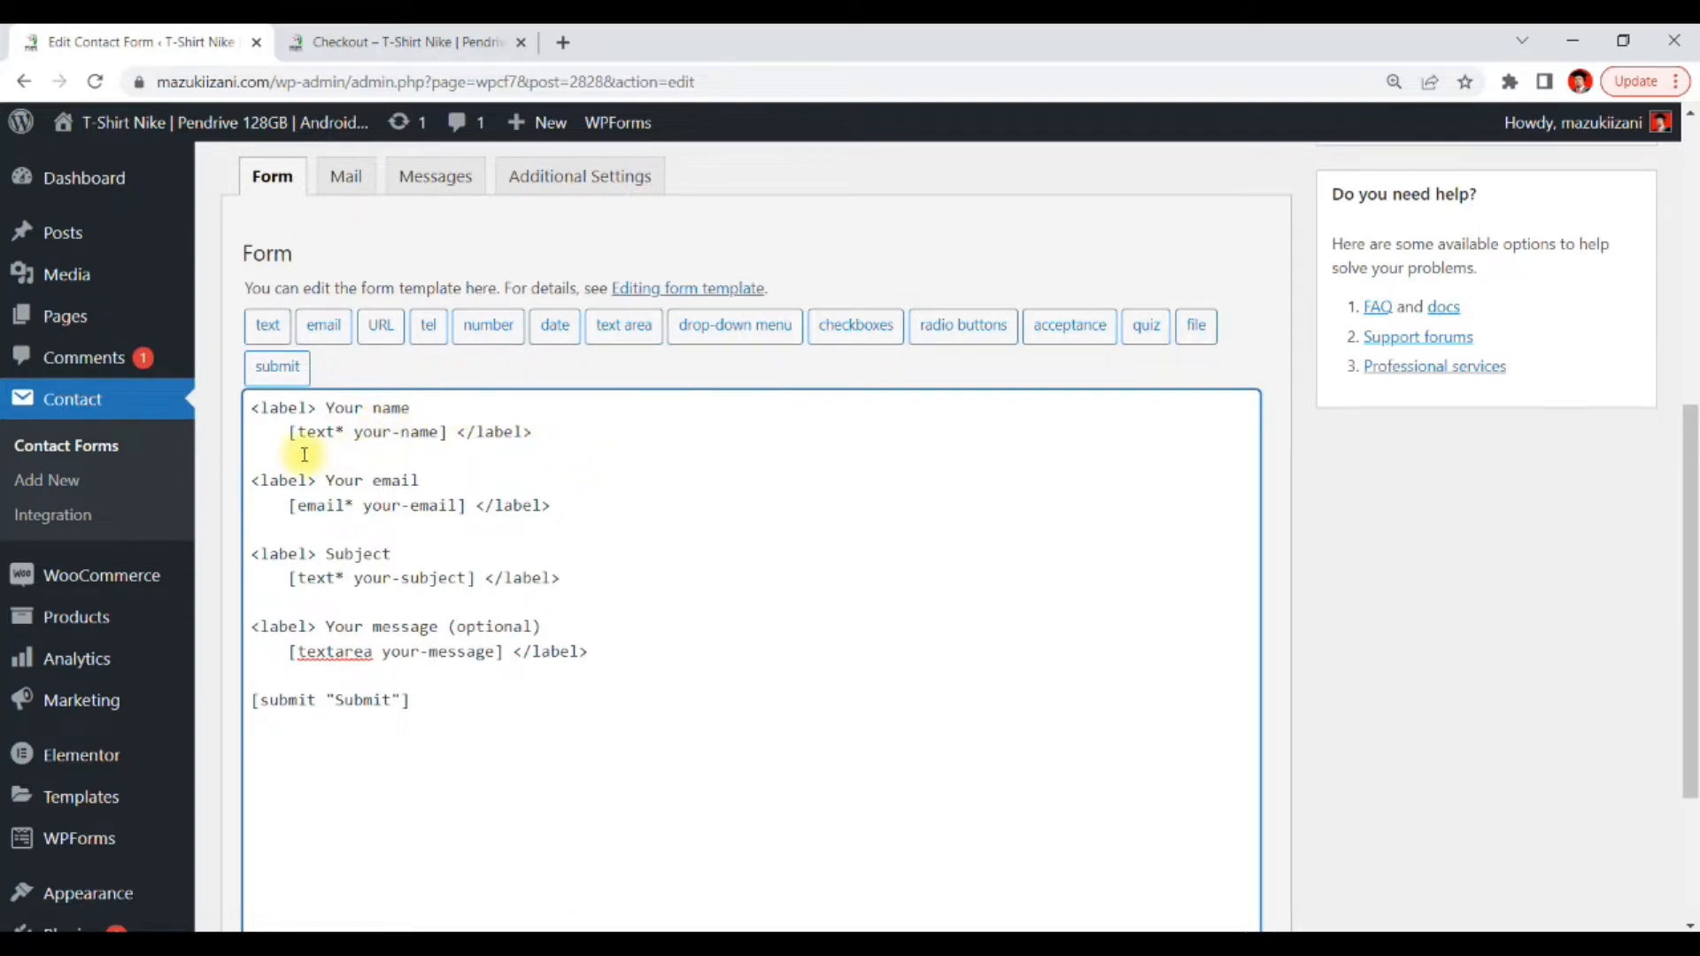
{"action": "left_click_drag", "start_coordinate": [292, 432], "coordinate": [432, 433]}
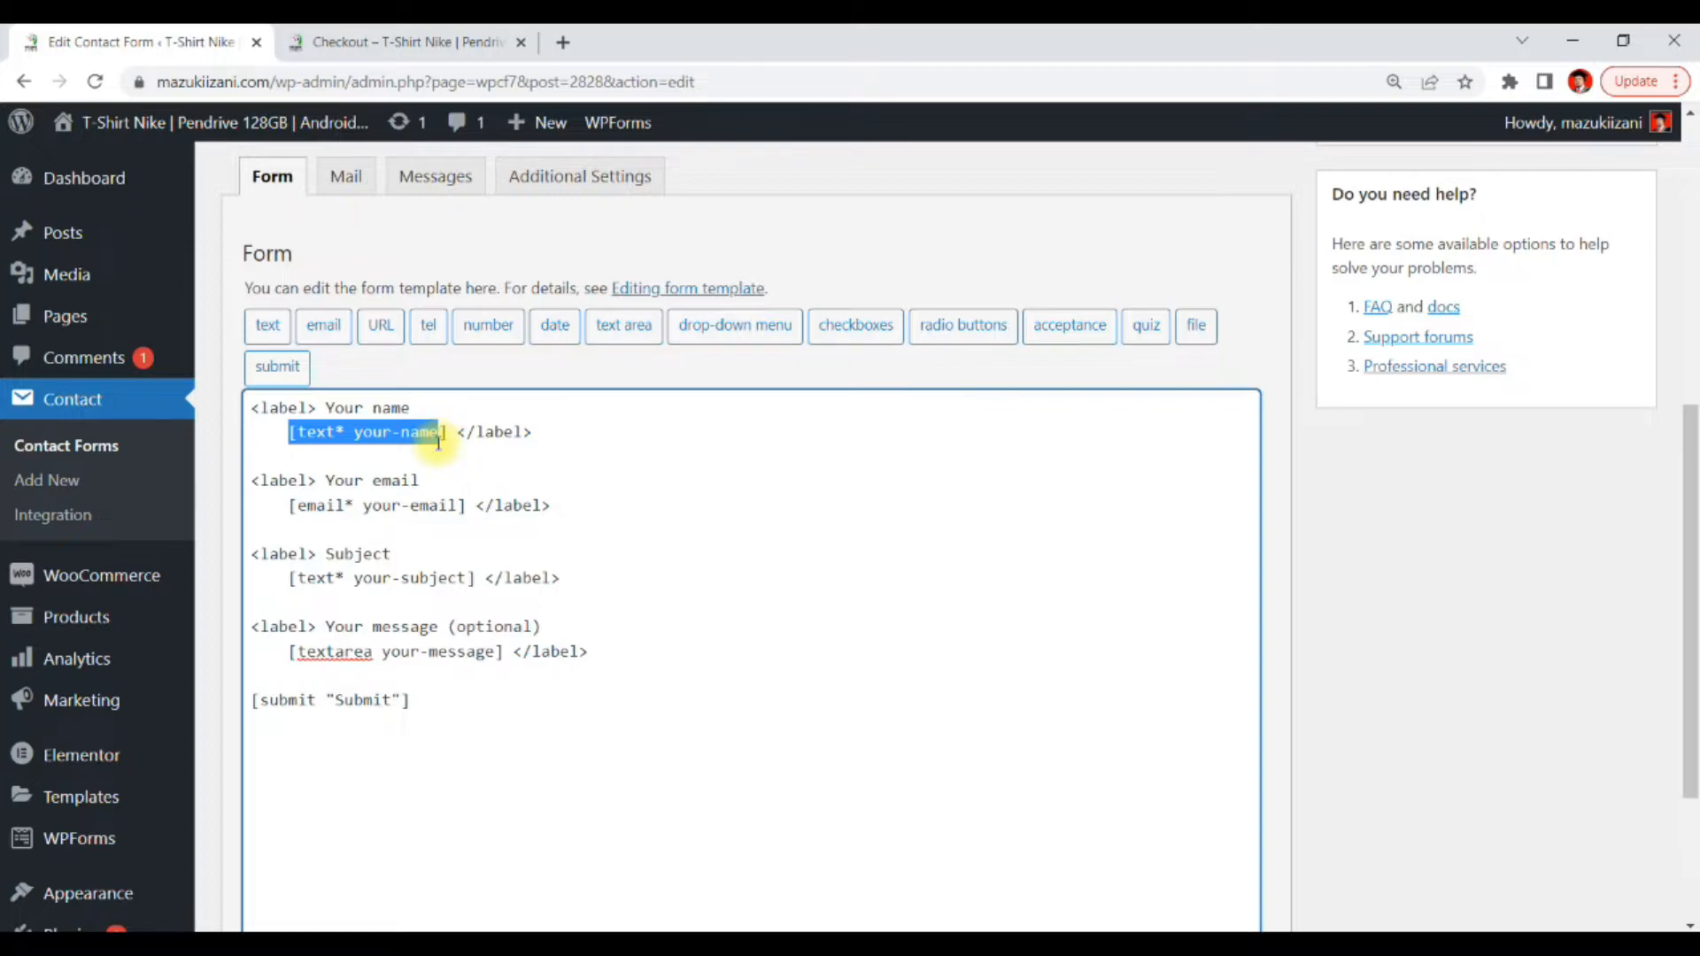
{"action": "left_click", "coordinate": [438, 434]}
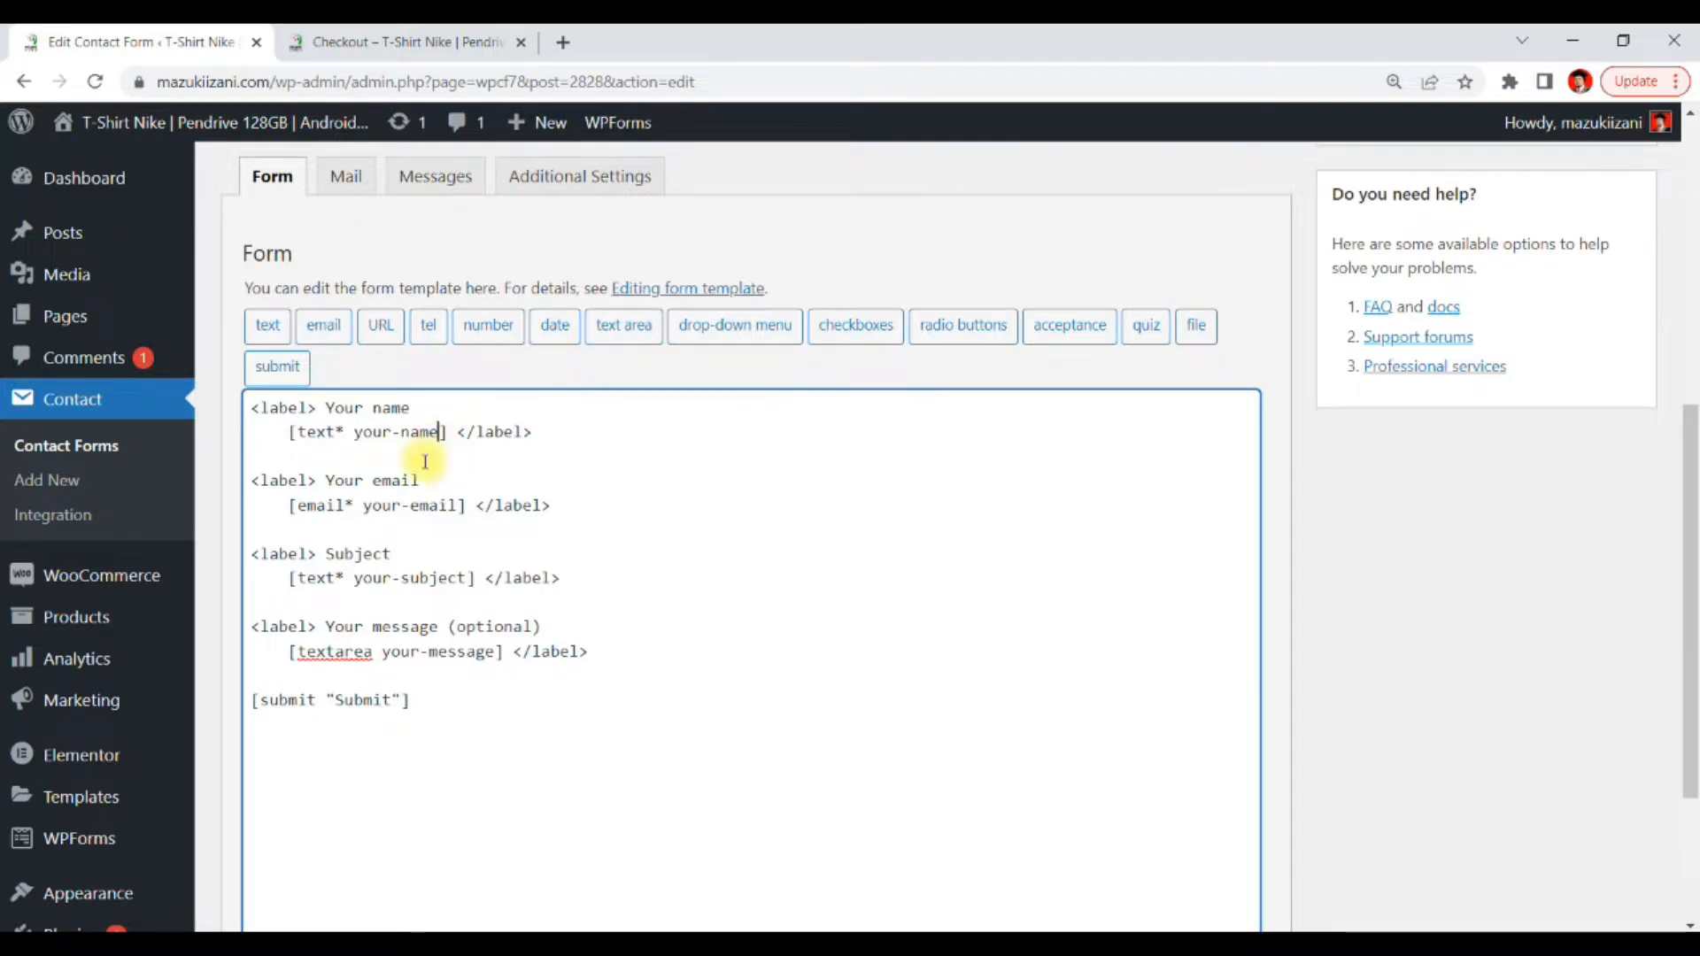
{"action": "left_click_drag", "start_coordinate": [325, 480], "coordinate": [429, 480]}
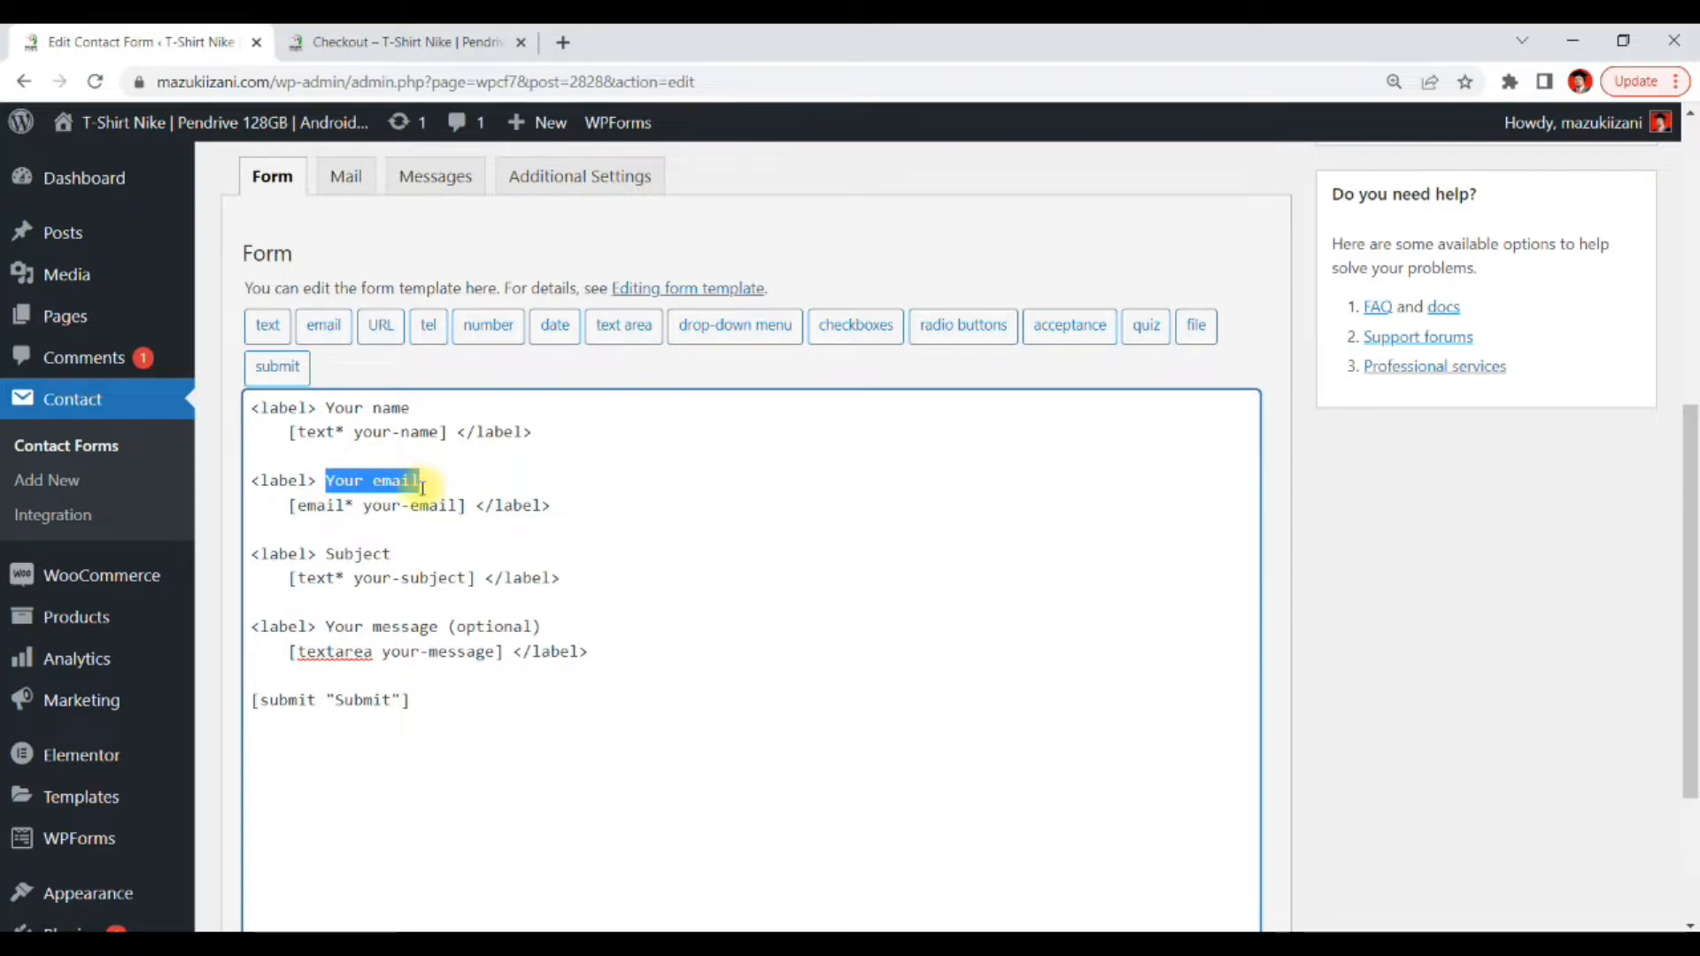
{"action": "left_click_drag", "start_coordinate": [324, 554], "coordinate": [386, 549]}
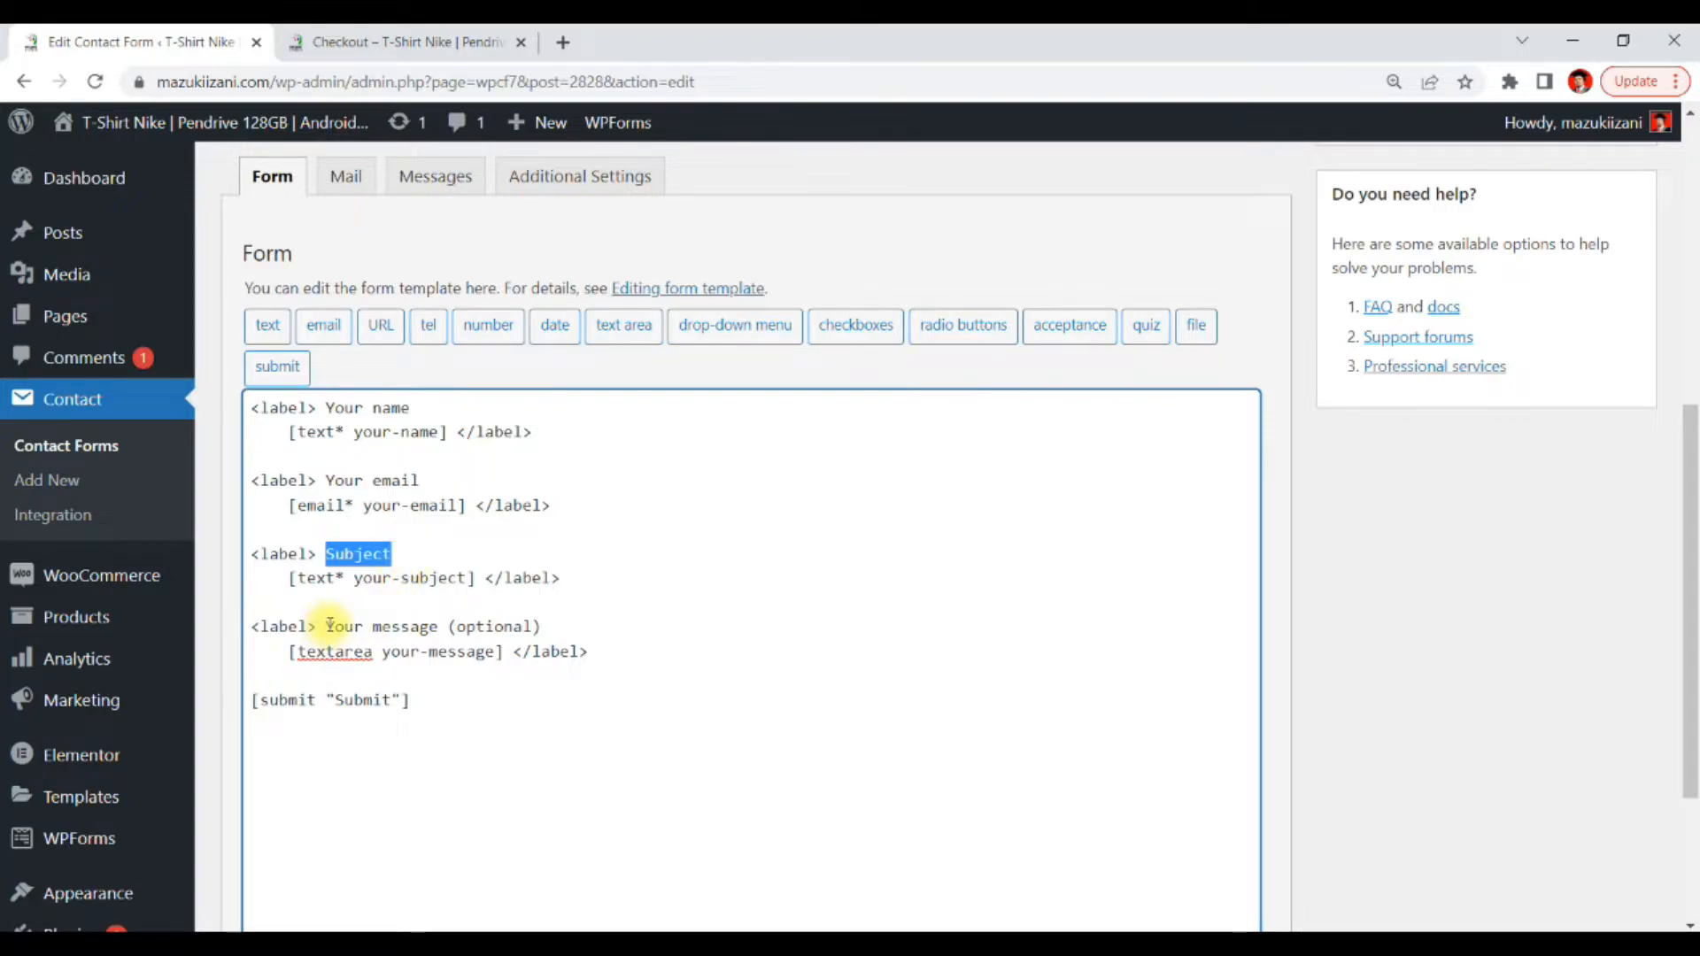
{"action": "left_click_drag", "start_coordinate": [326, 625], "coordinate": [440, 625]}
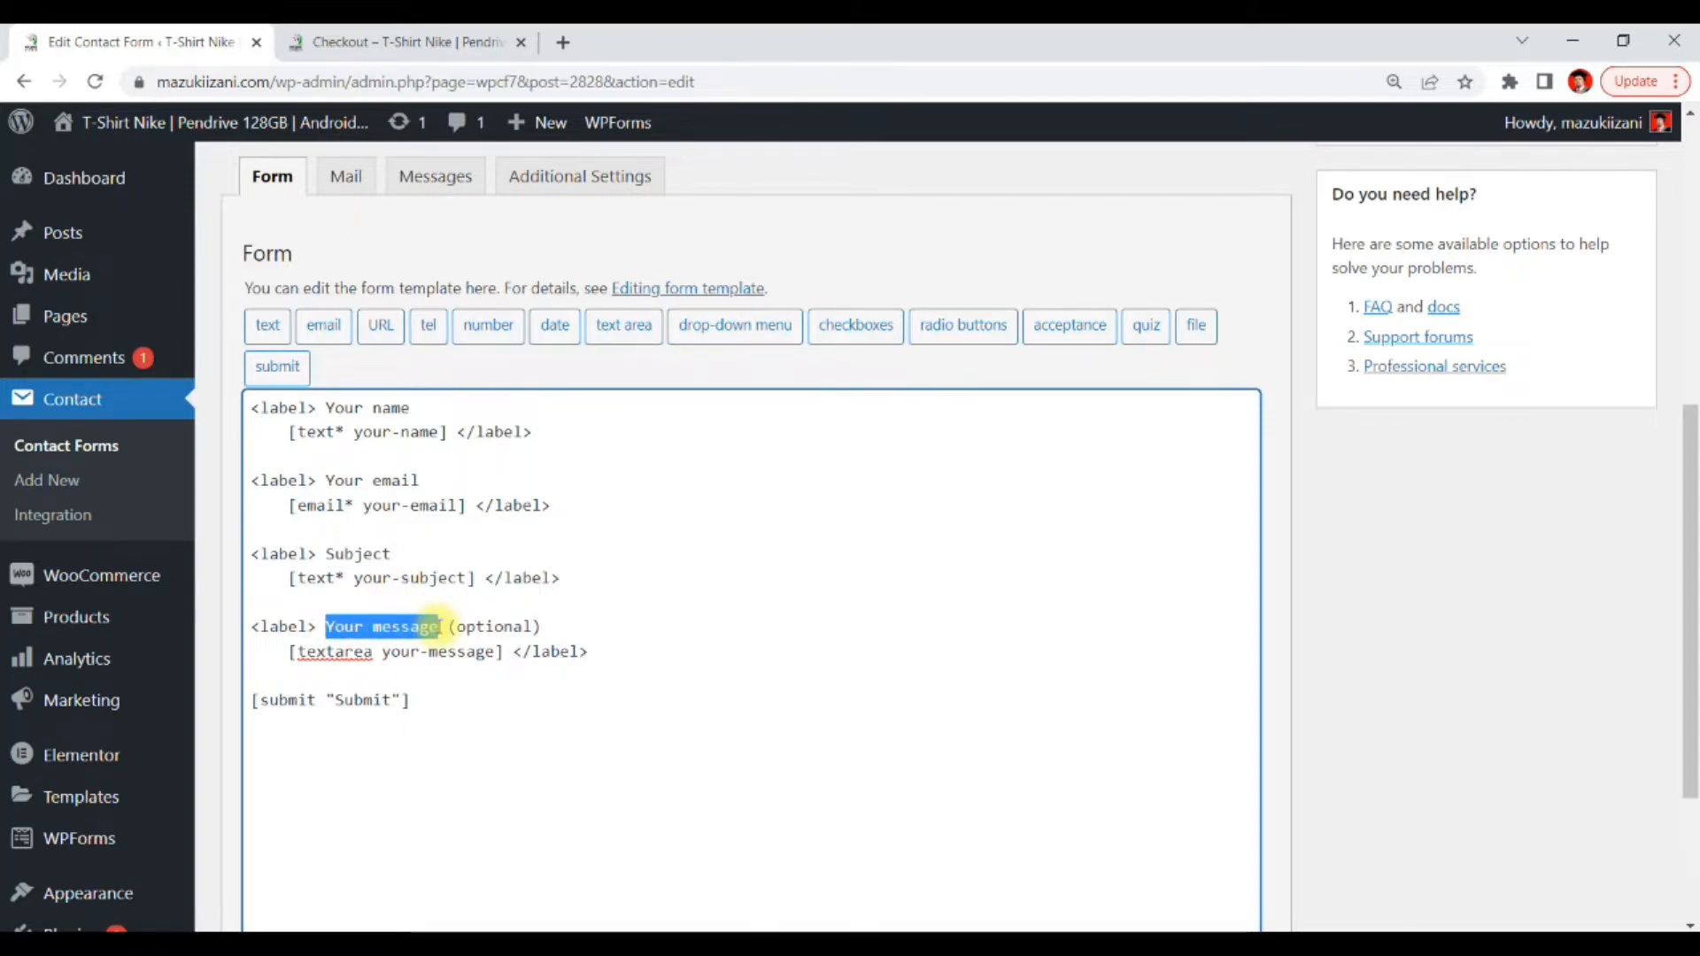
{"action": "left_click_drag", "start_coordinate": [409, 699], "coordinate": [244, 711]}
{"action": "left_click", "coordinate": [418, 694]}
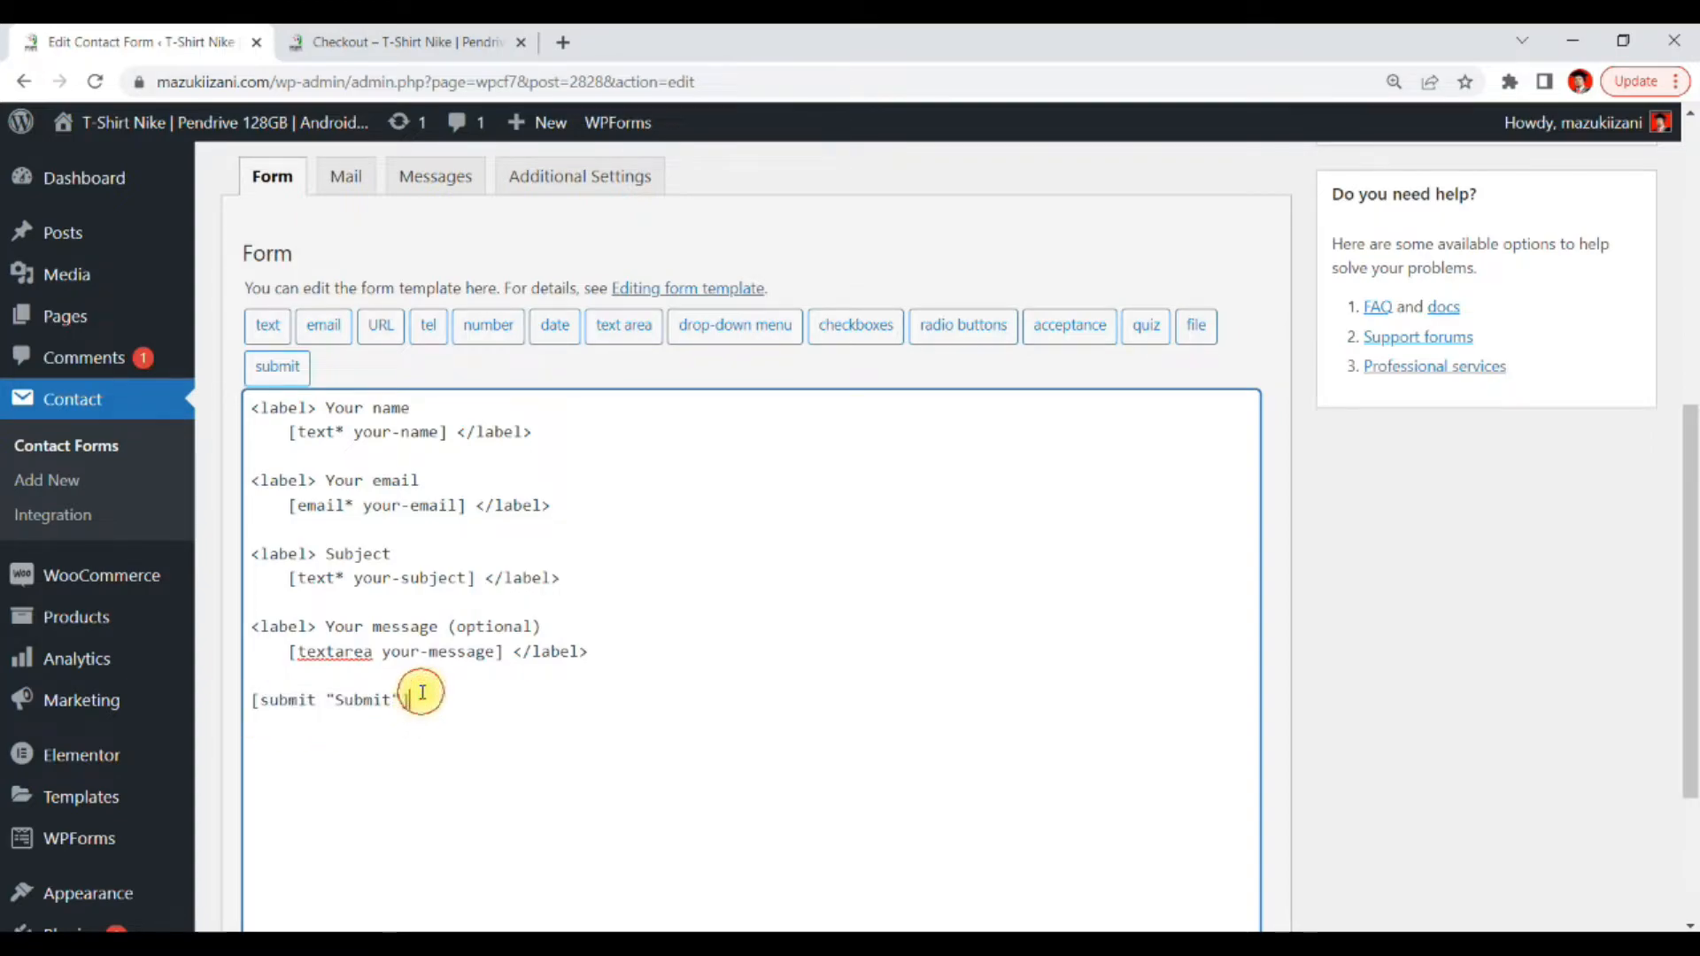
{"action": "left_click_drag", "start_coordinate": [422, 692], "coordinate": [202, 404]}
{"action": "left_click", "coordinate": [409, 505]}
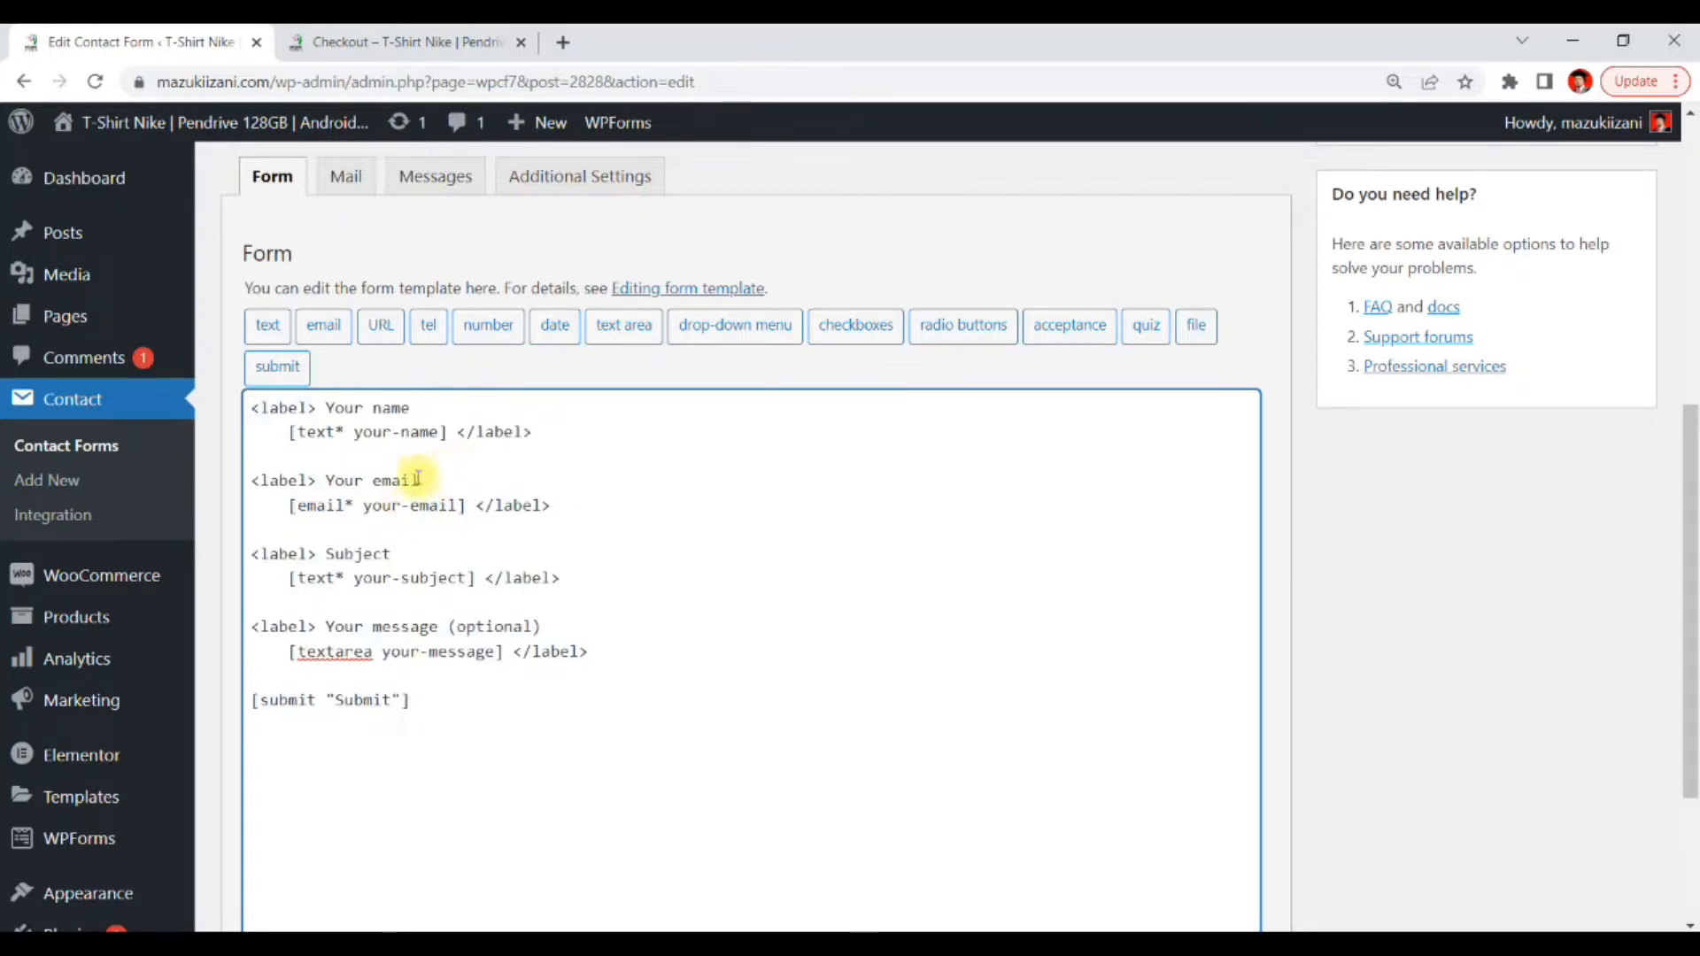
{"action": "left_click", "coordinate": [631, 457]}
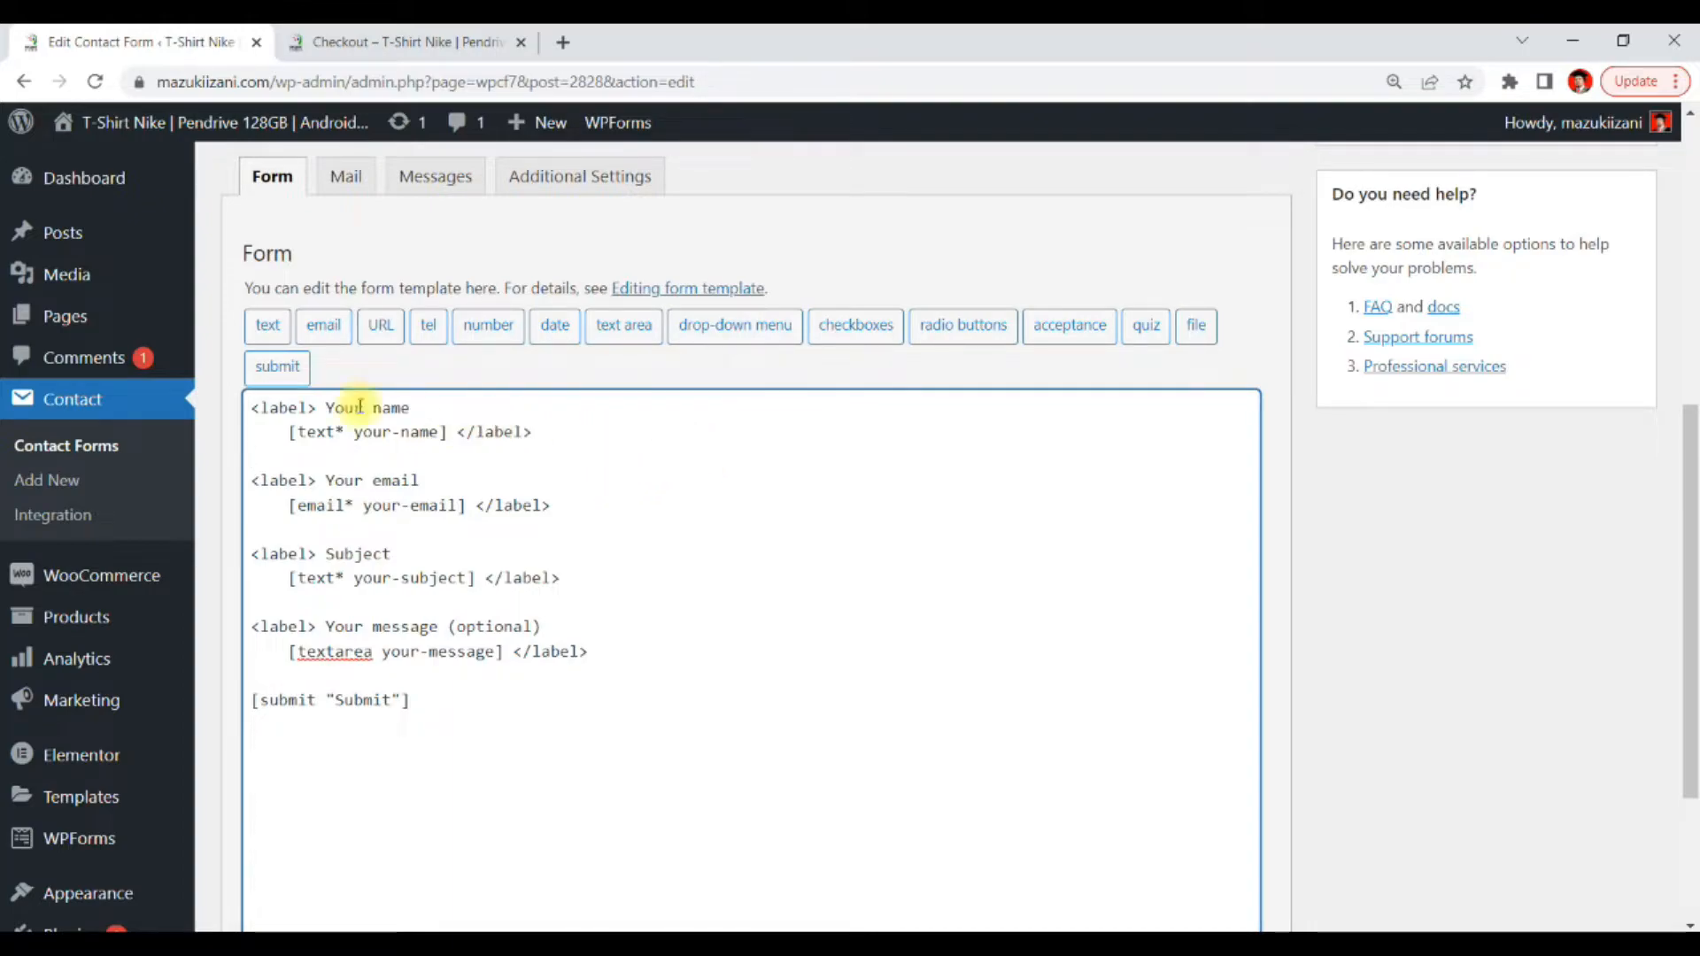
Rename the name field's label to Nama Anda
{"action": "left_click_drag", "start_coordinate": [326, 407], "coordinate": [409, 408]}
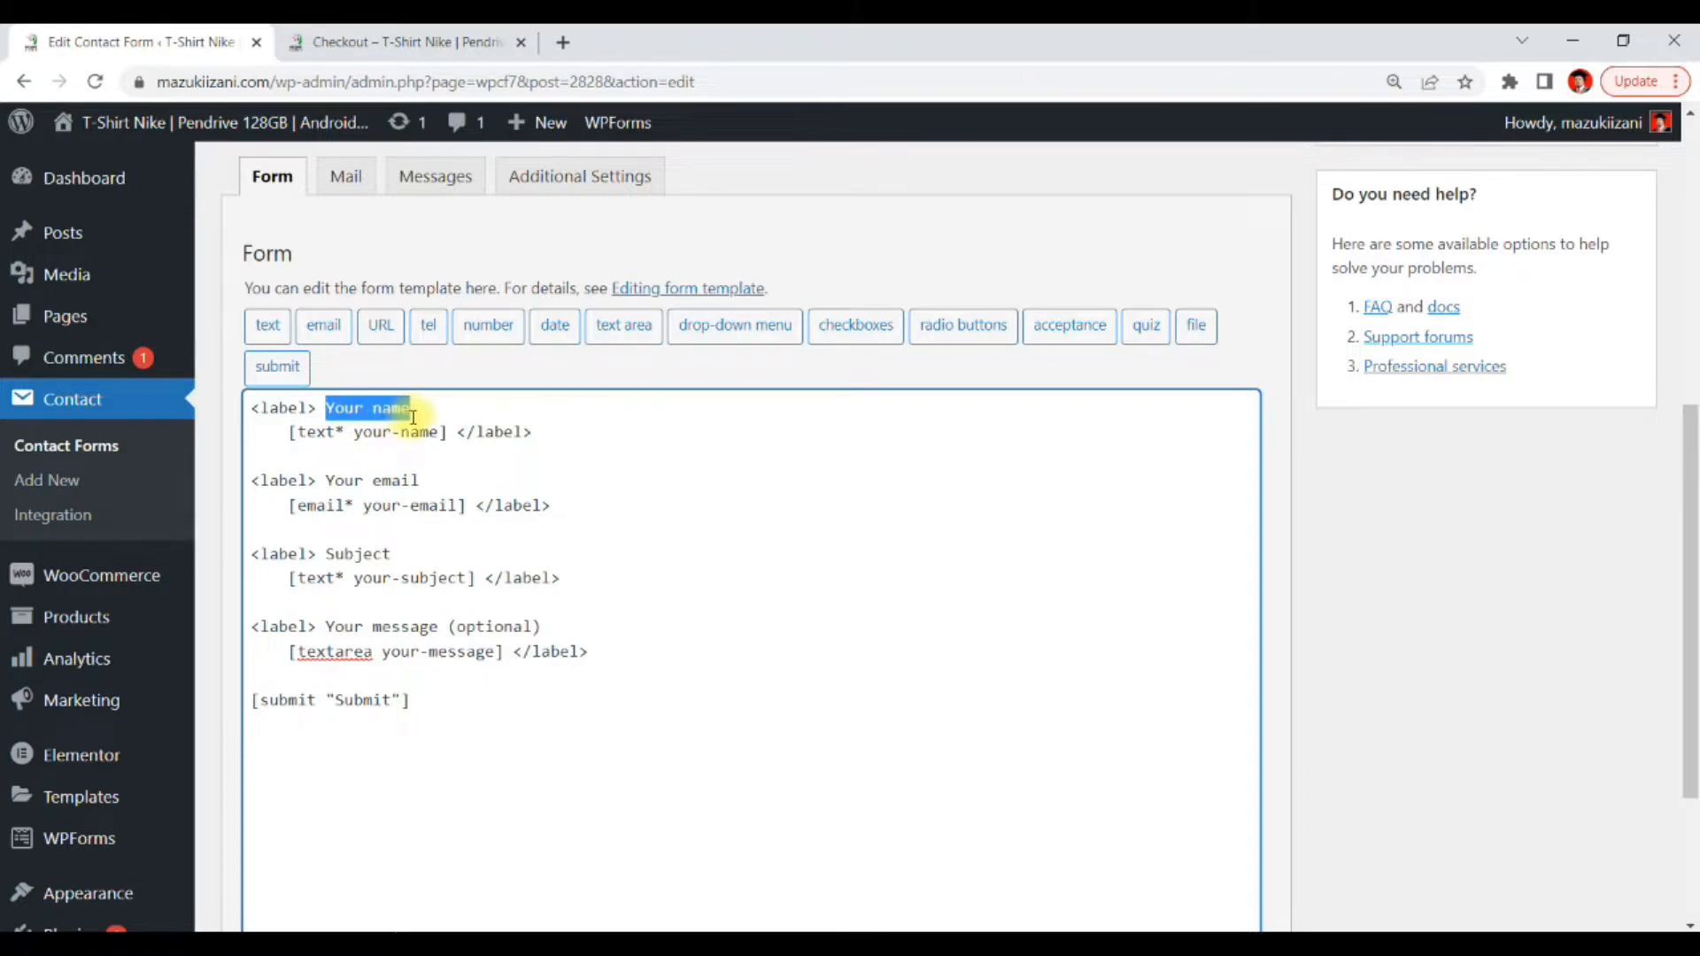
{"action": "type", "text": "N"}
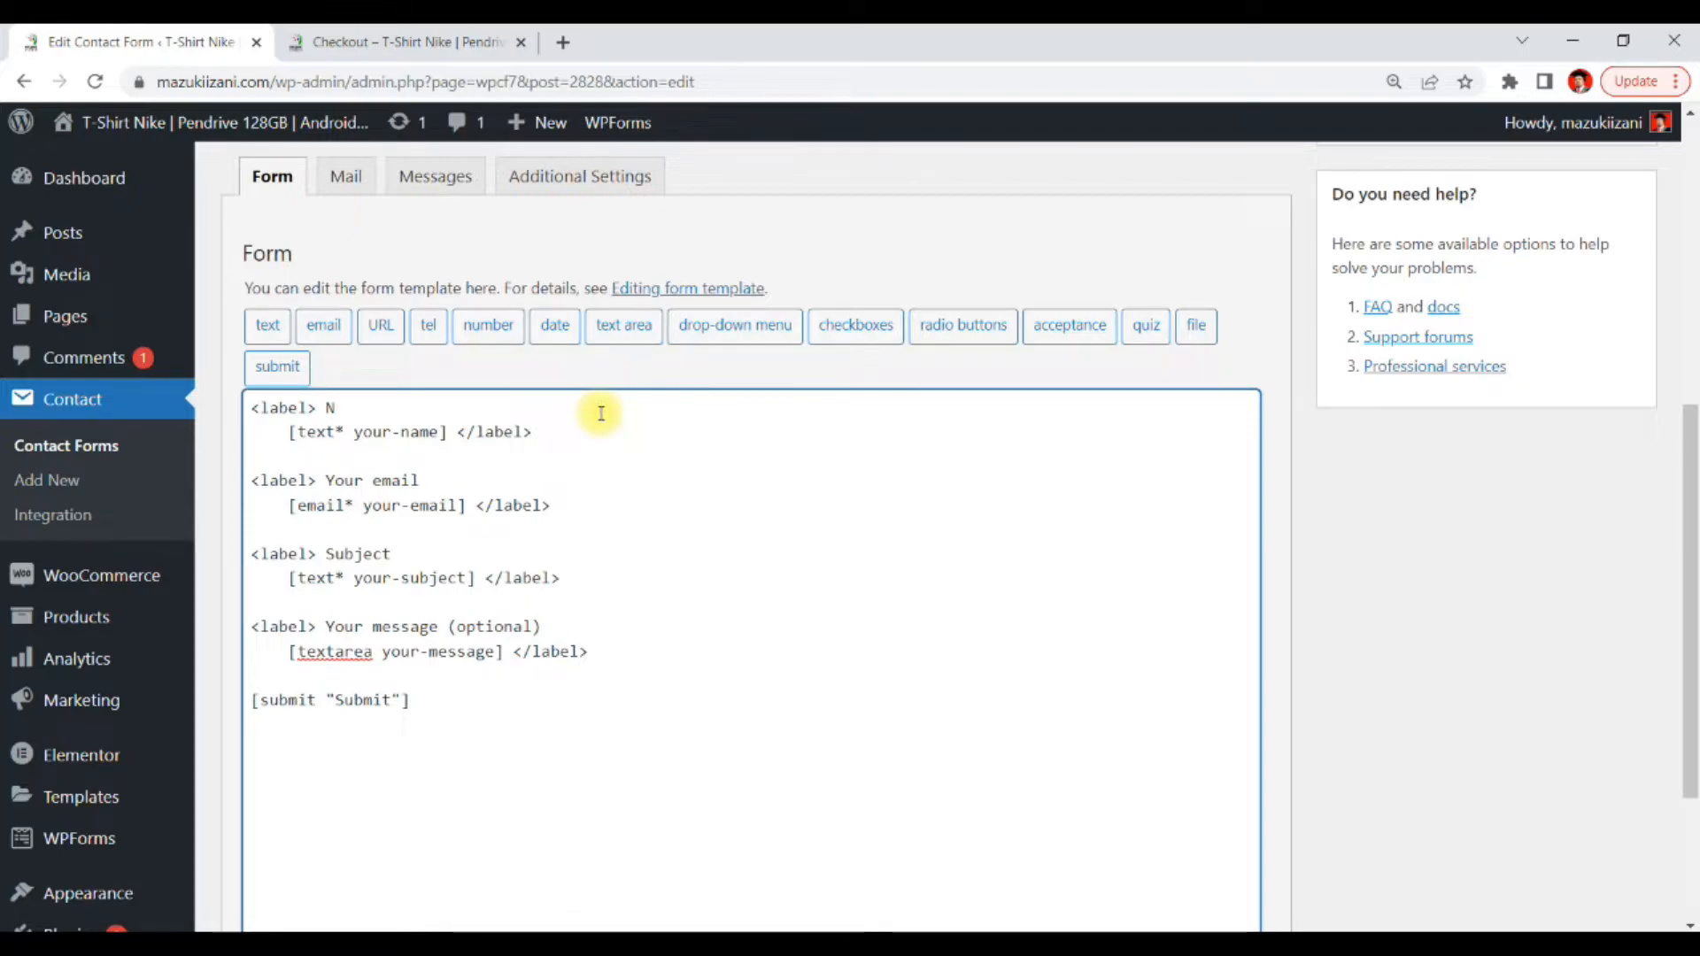
{"action": "type", "text": "Ama ama Anda"}
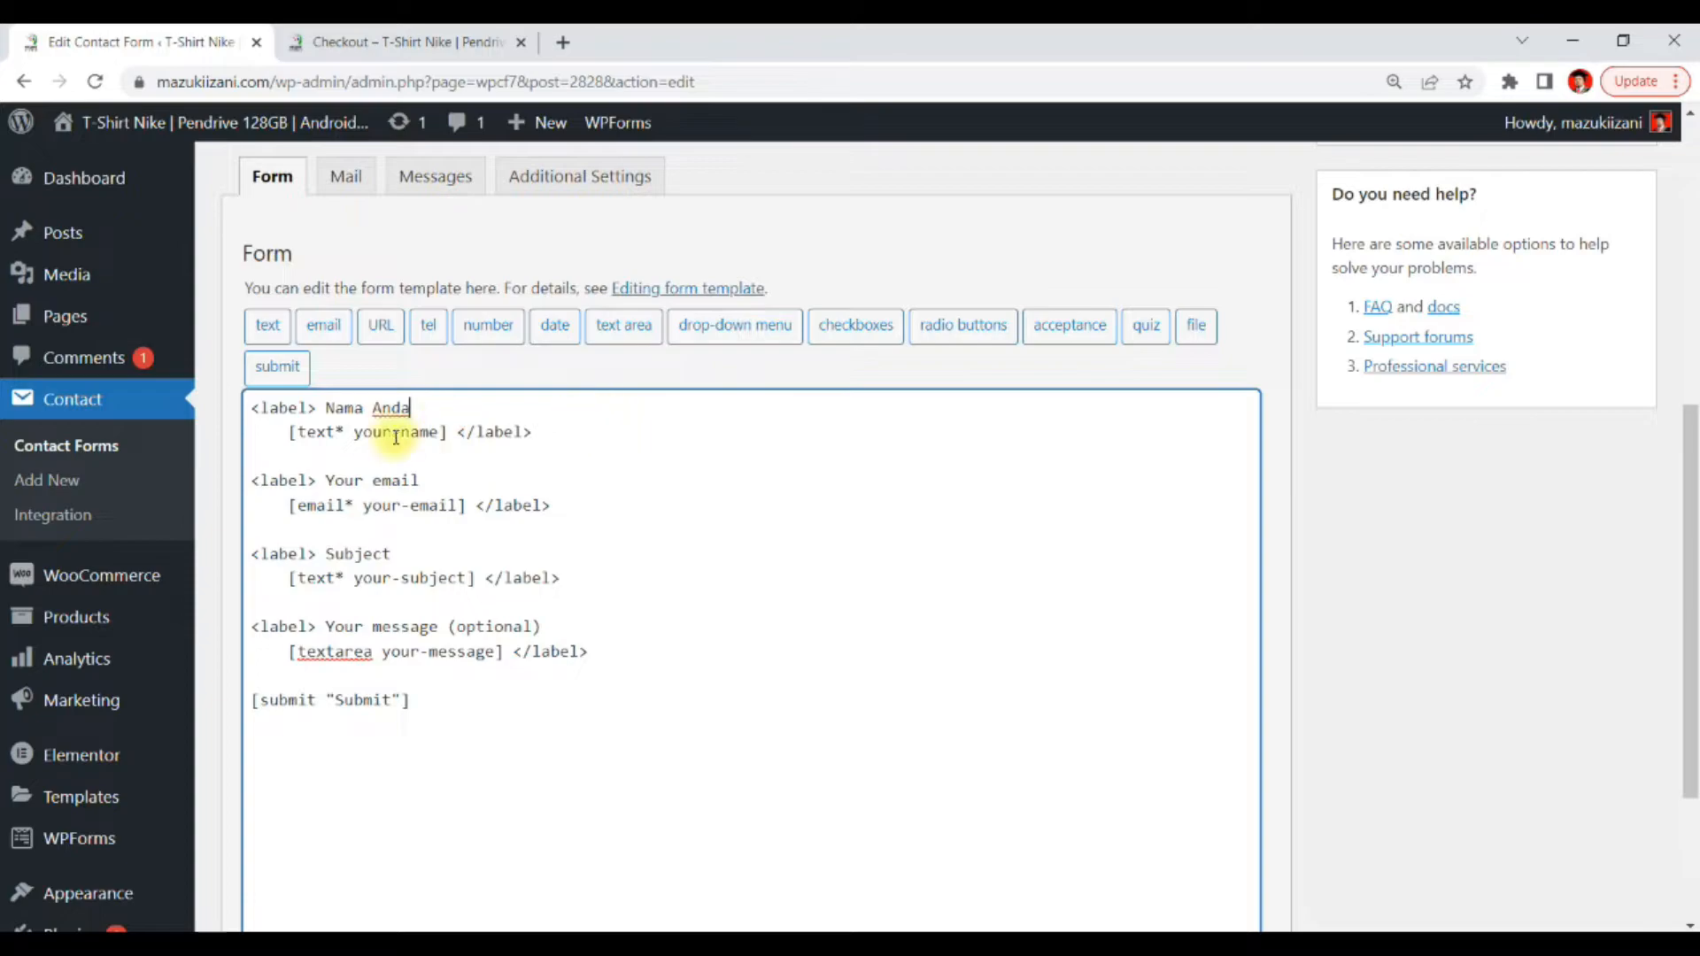
Rename the email field's label to E-mail Anda
{"action": "left_click_drag", "start_coordinate": [392, 432], "coordinate": [428, 440]}
{"action": "left_click", "coordinate": [460, 478]}
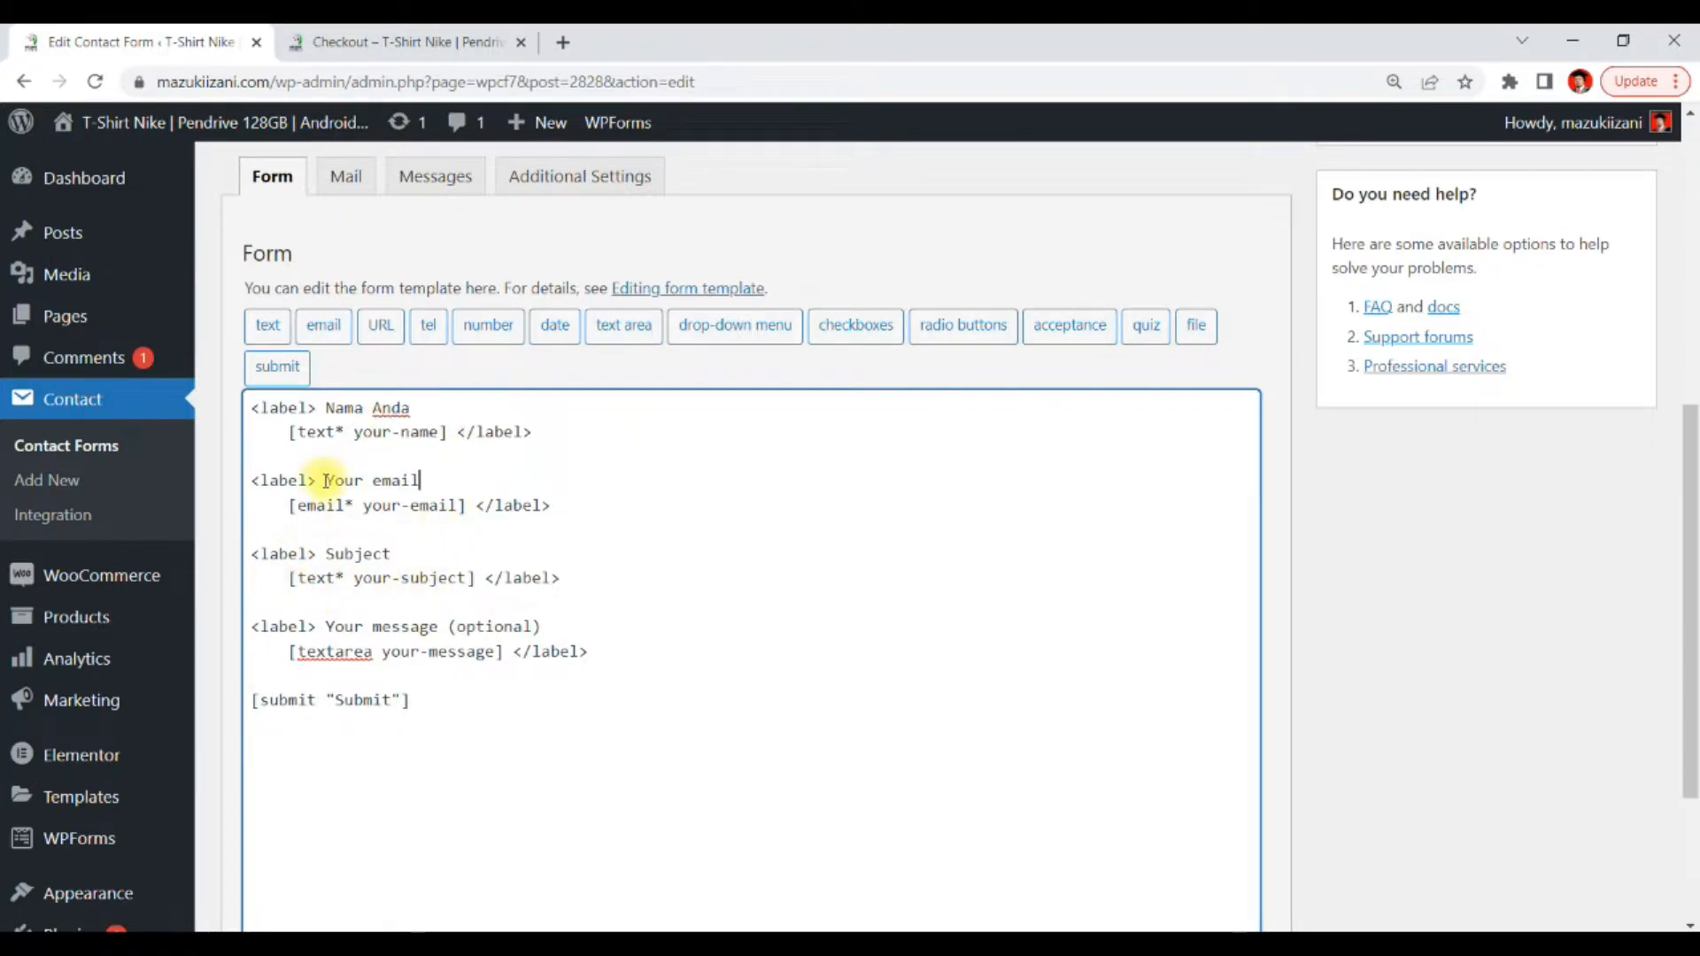
{"action": "left_click_drag", "start_coordinate": [326, 481], "coordinate": [370, 479]}
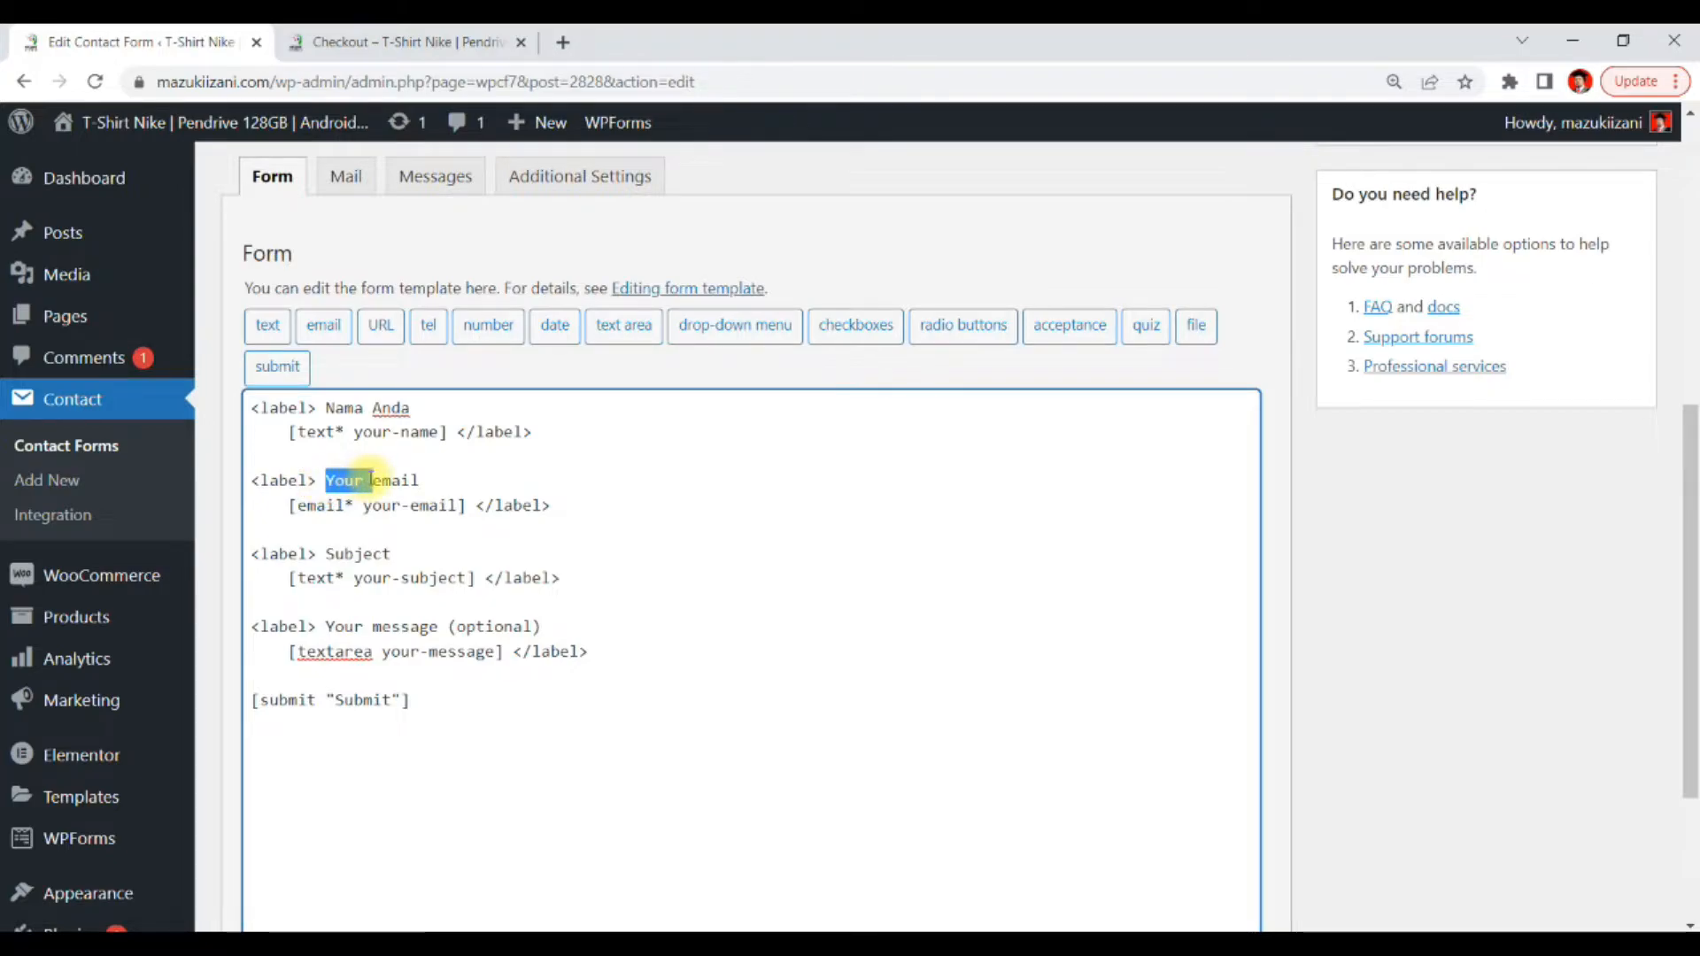
{"action": "type", "text": "E-mail"}
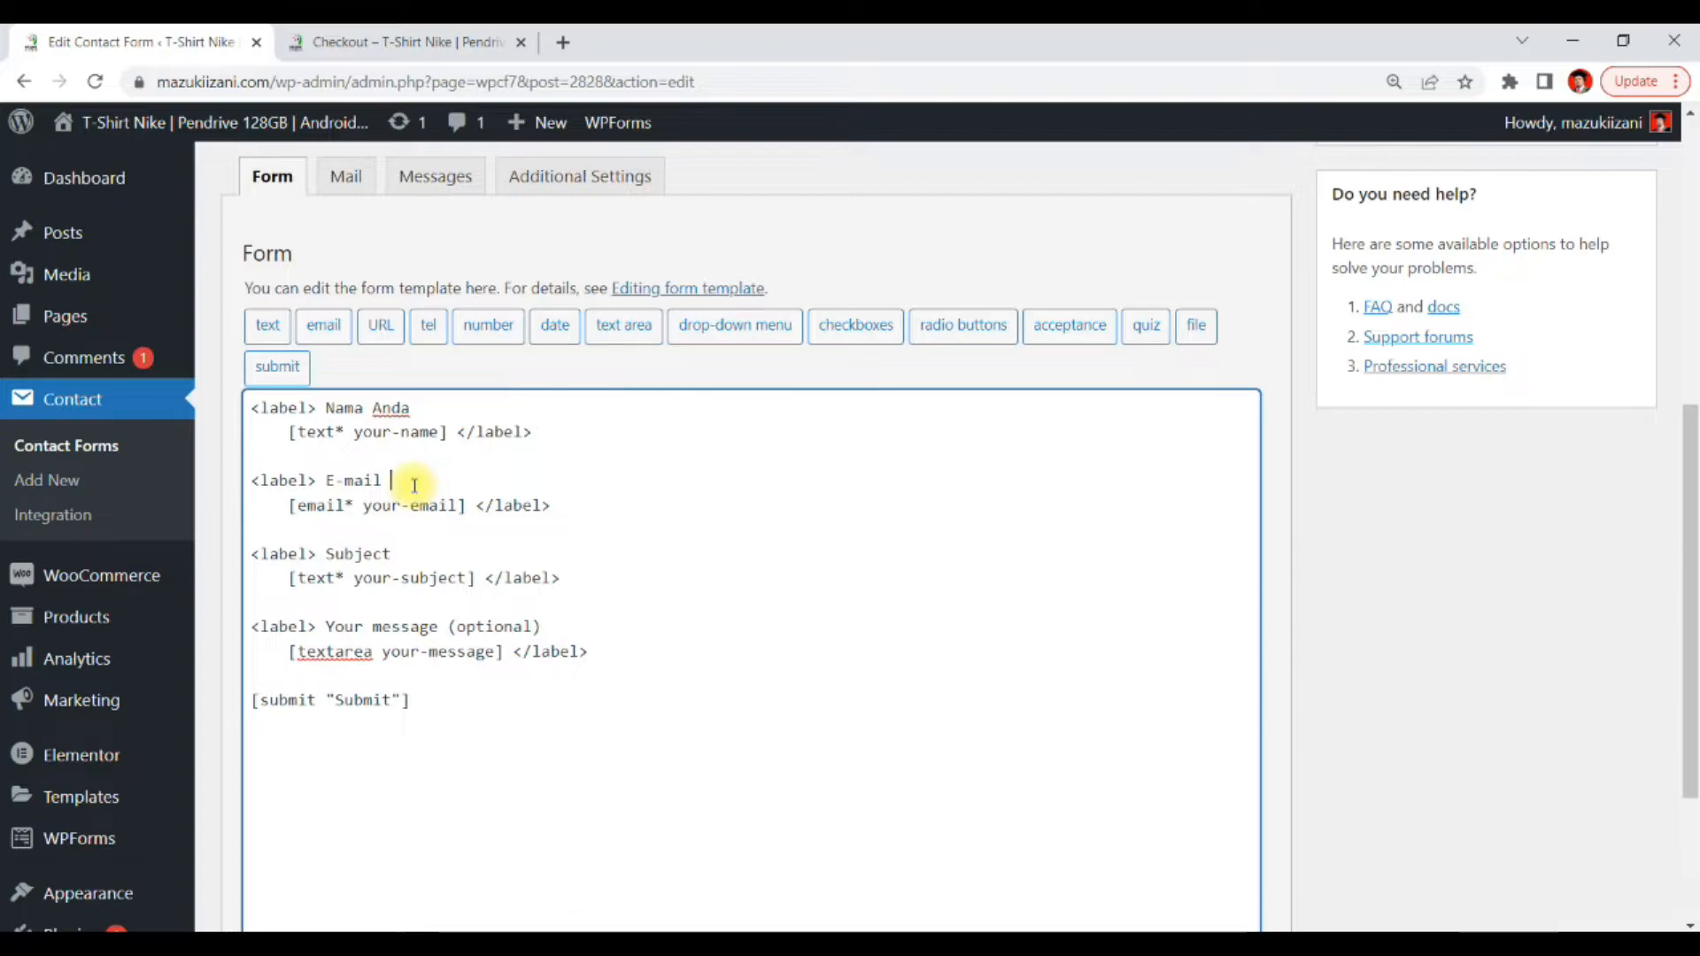
{"action": "type", "text": " Anda"}
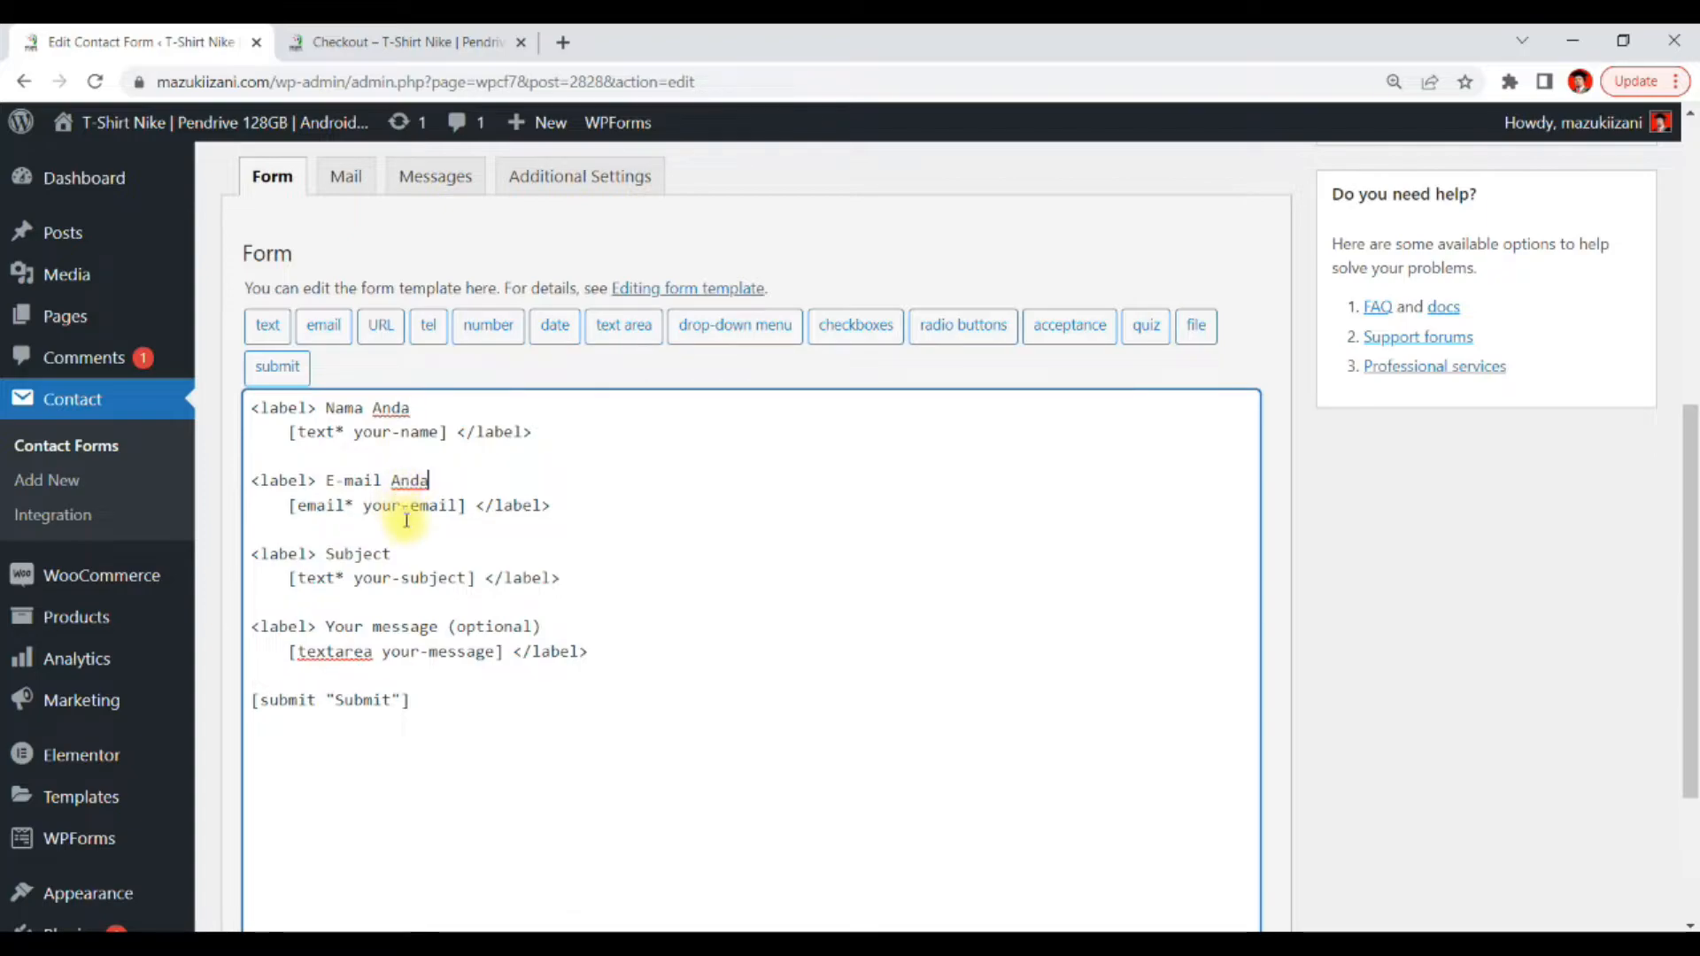
Delete the Subject label and its text field from the form template
{"action": "left_click_drag", "start_coordinate": [586, 586], "coordinate": [322, 523]}
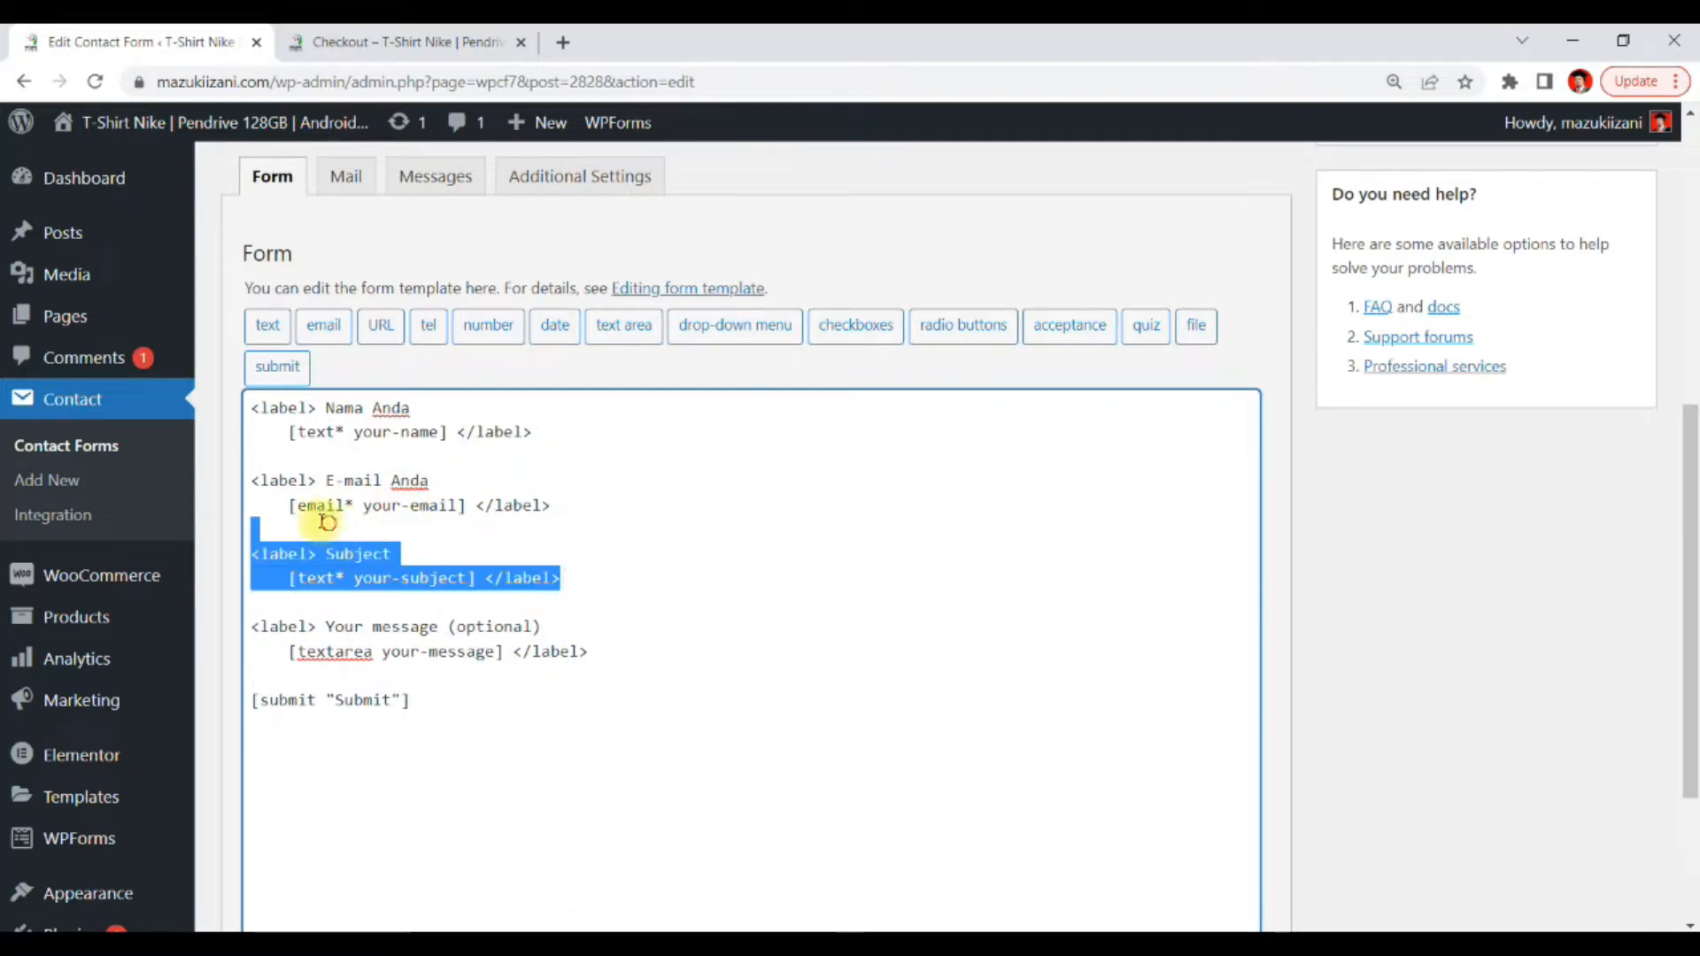
{"action": "key", "text": "BackSpace"}
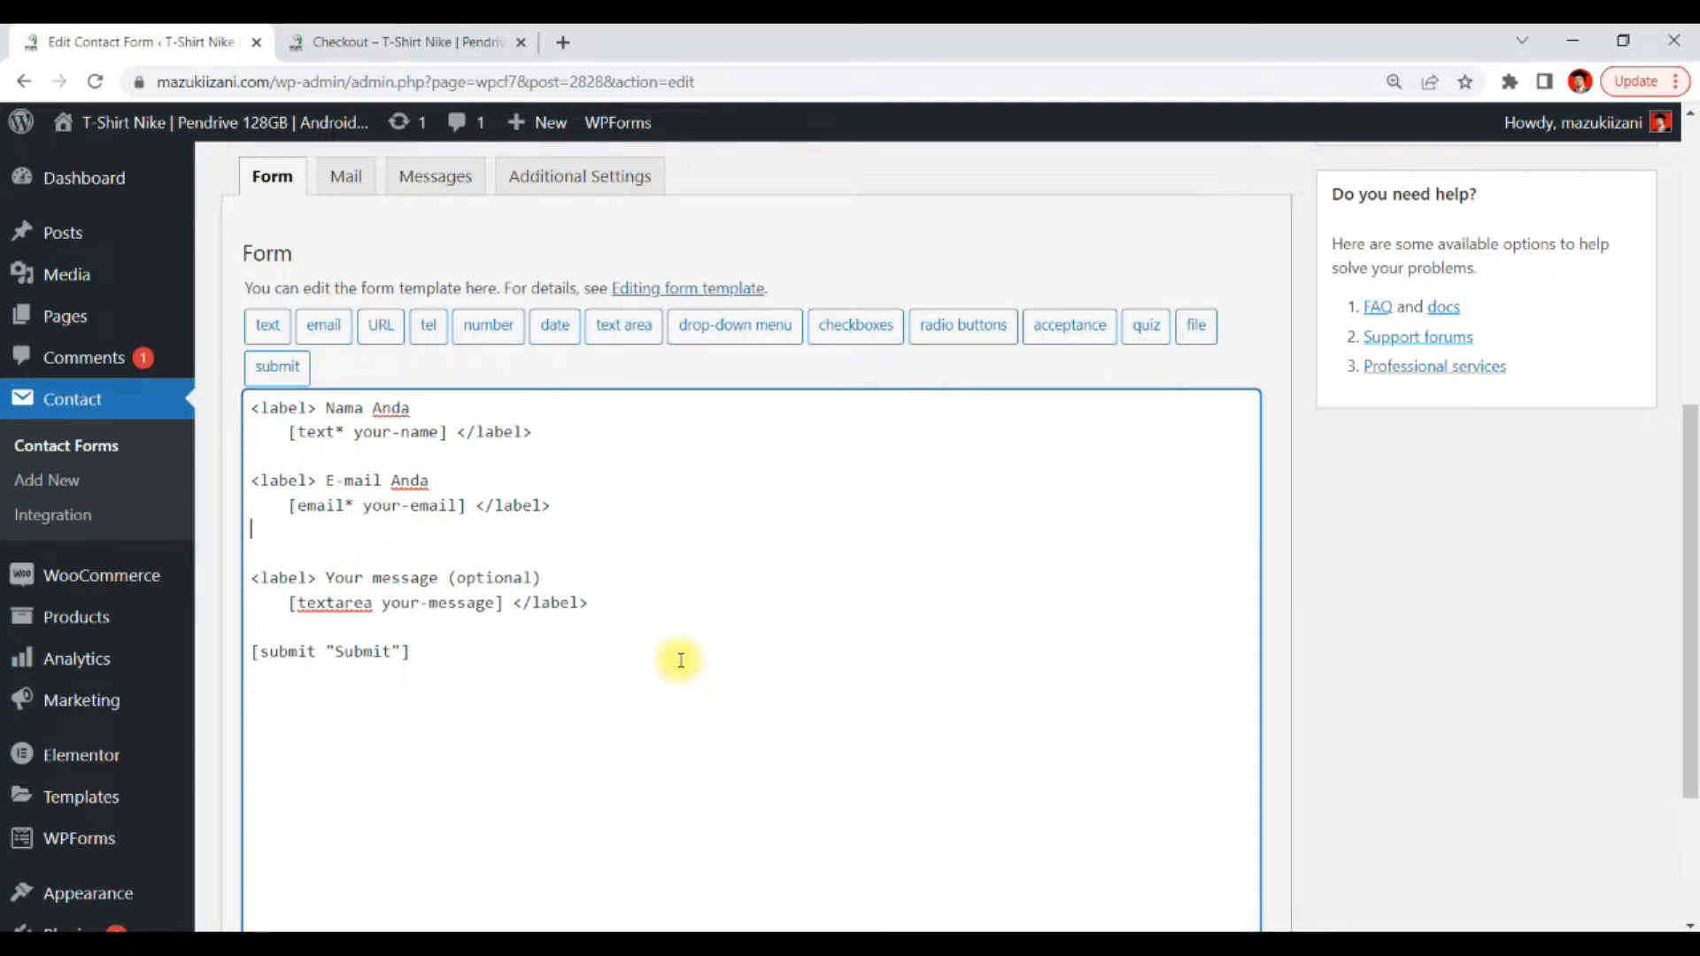
{"action": "key", "text": "Delete"}
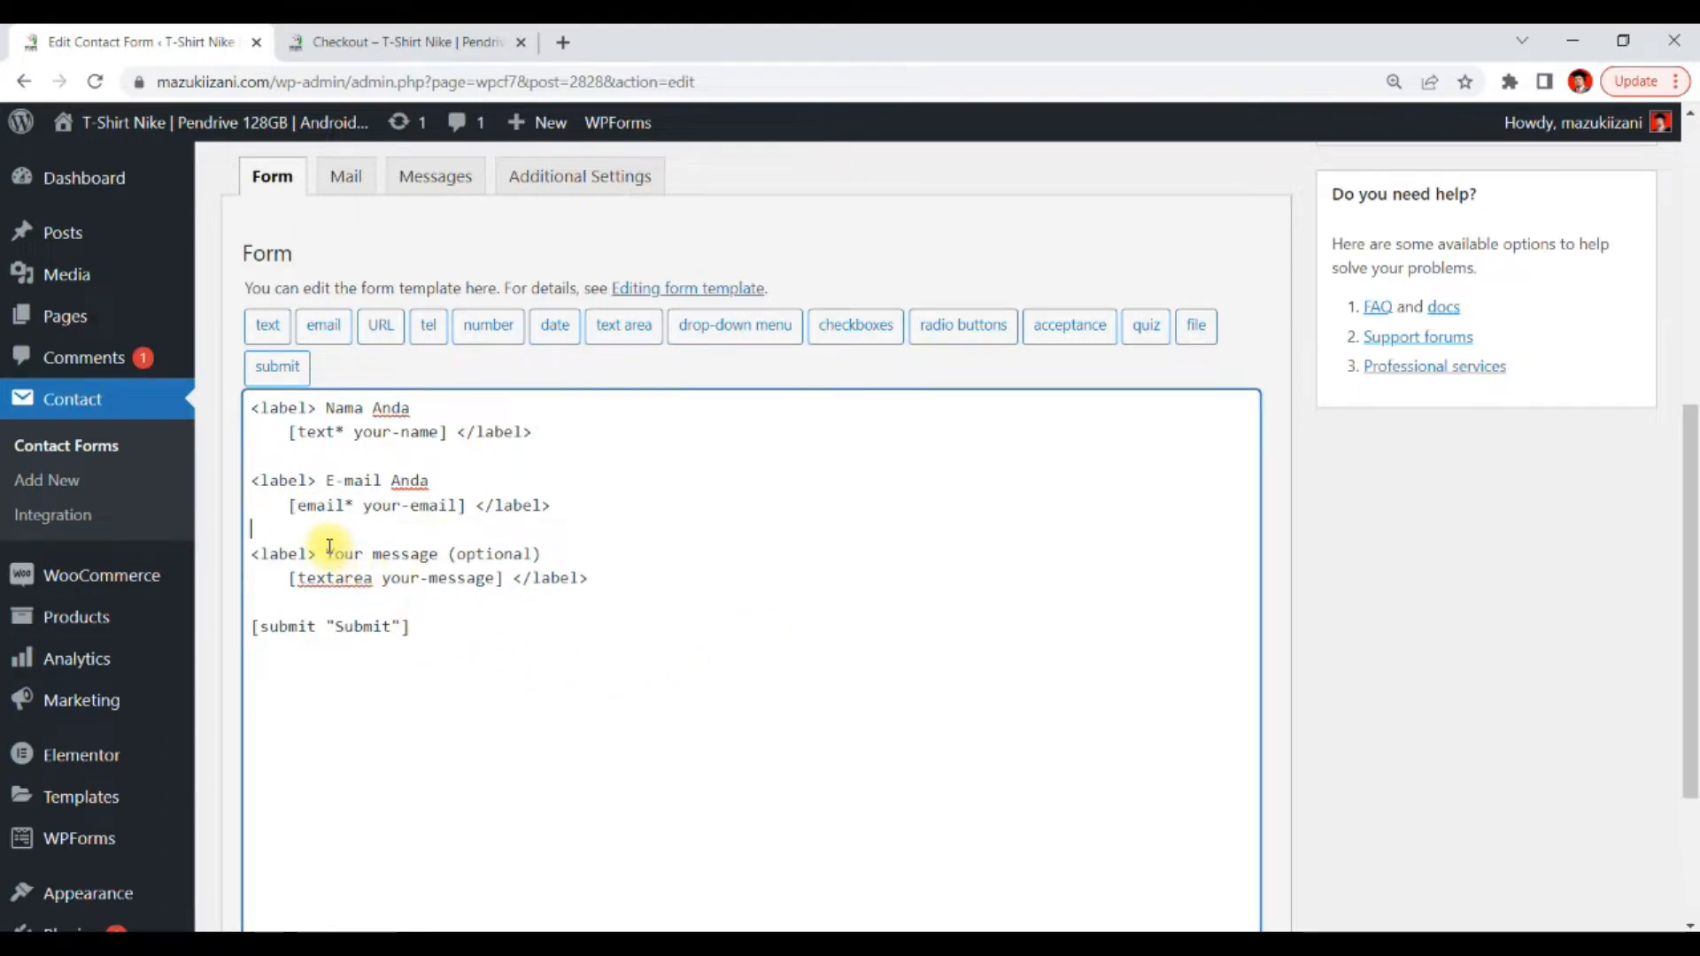
Rename the message field's label to Maklumat Transfer Online
{"action": "left_click_drag", "start_coordinate": [332, 553], "coordinate": [437, 557]}
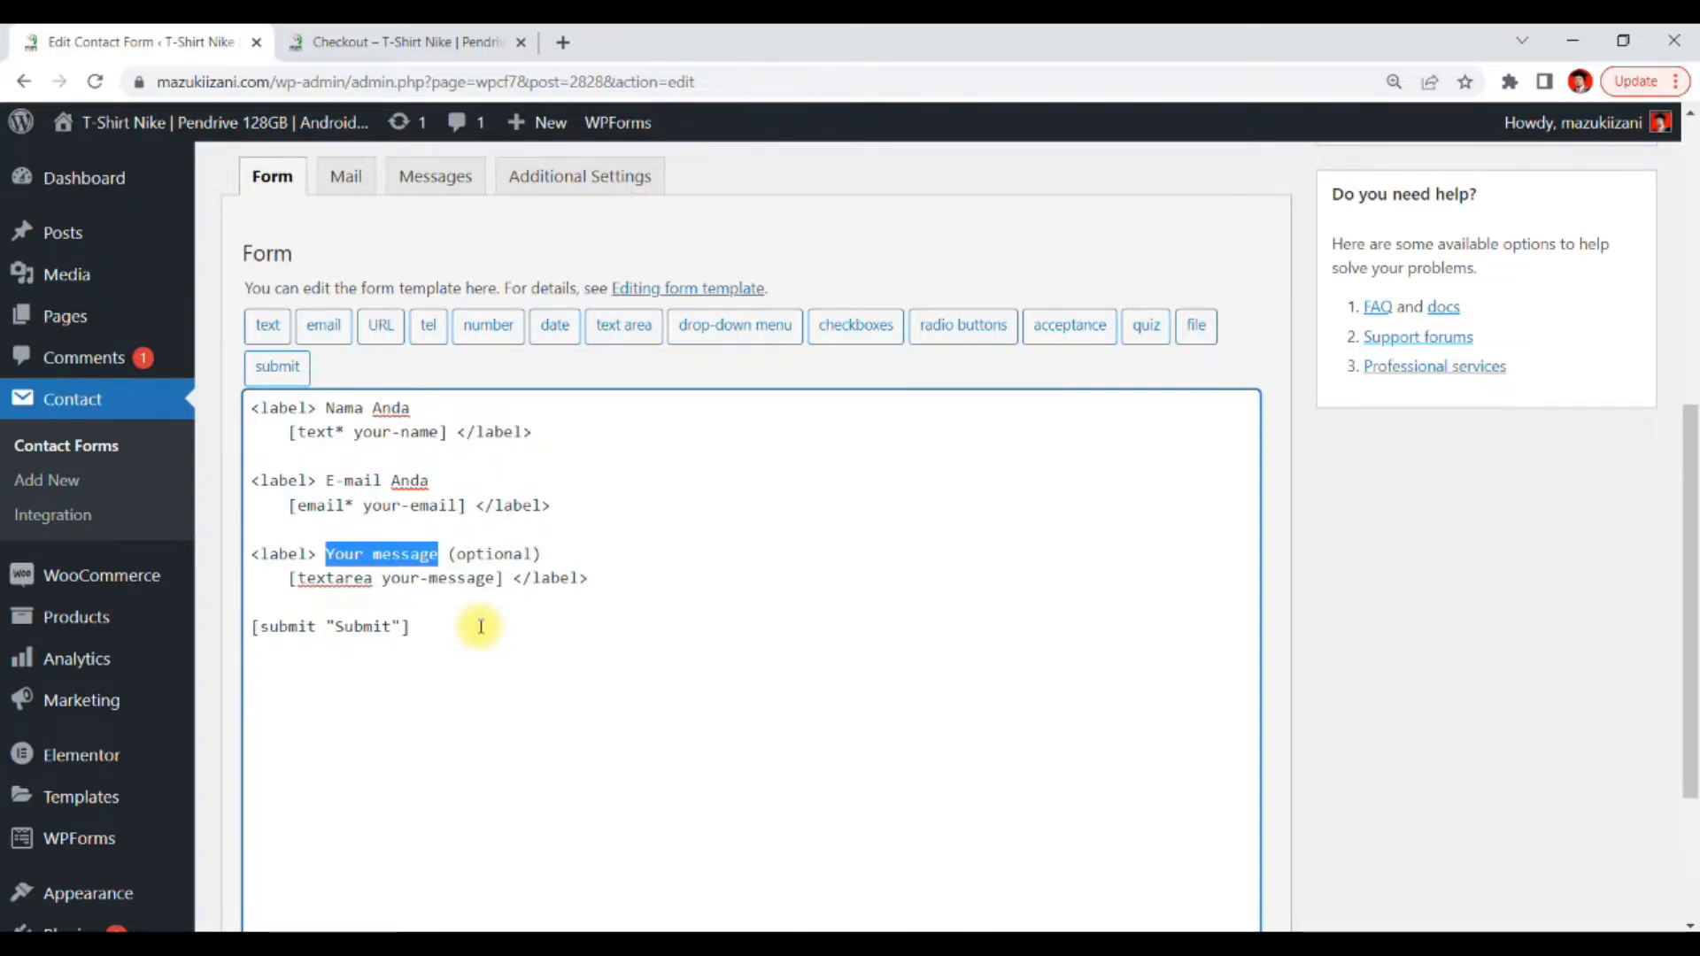
{"action": "type", "text": "Mak"}
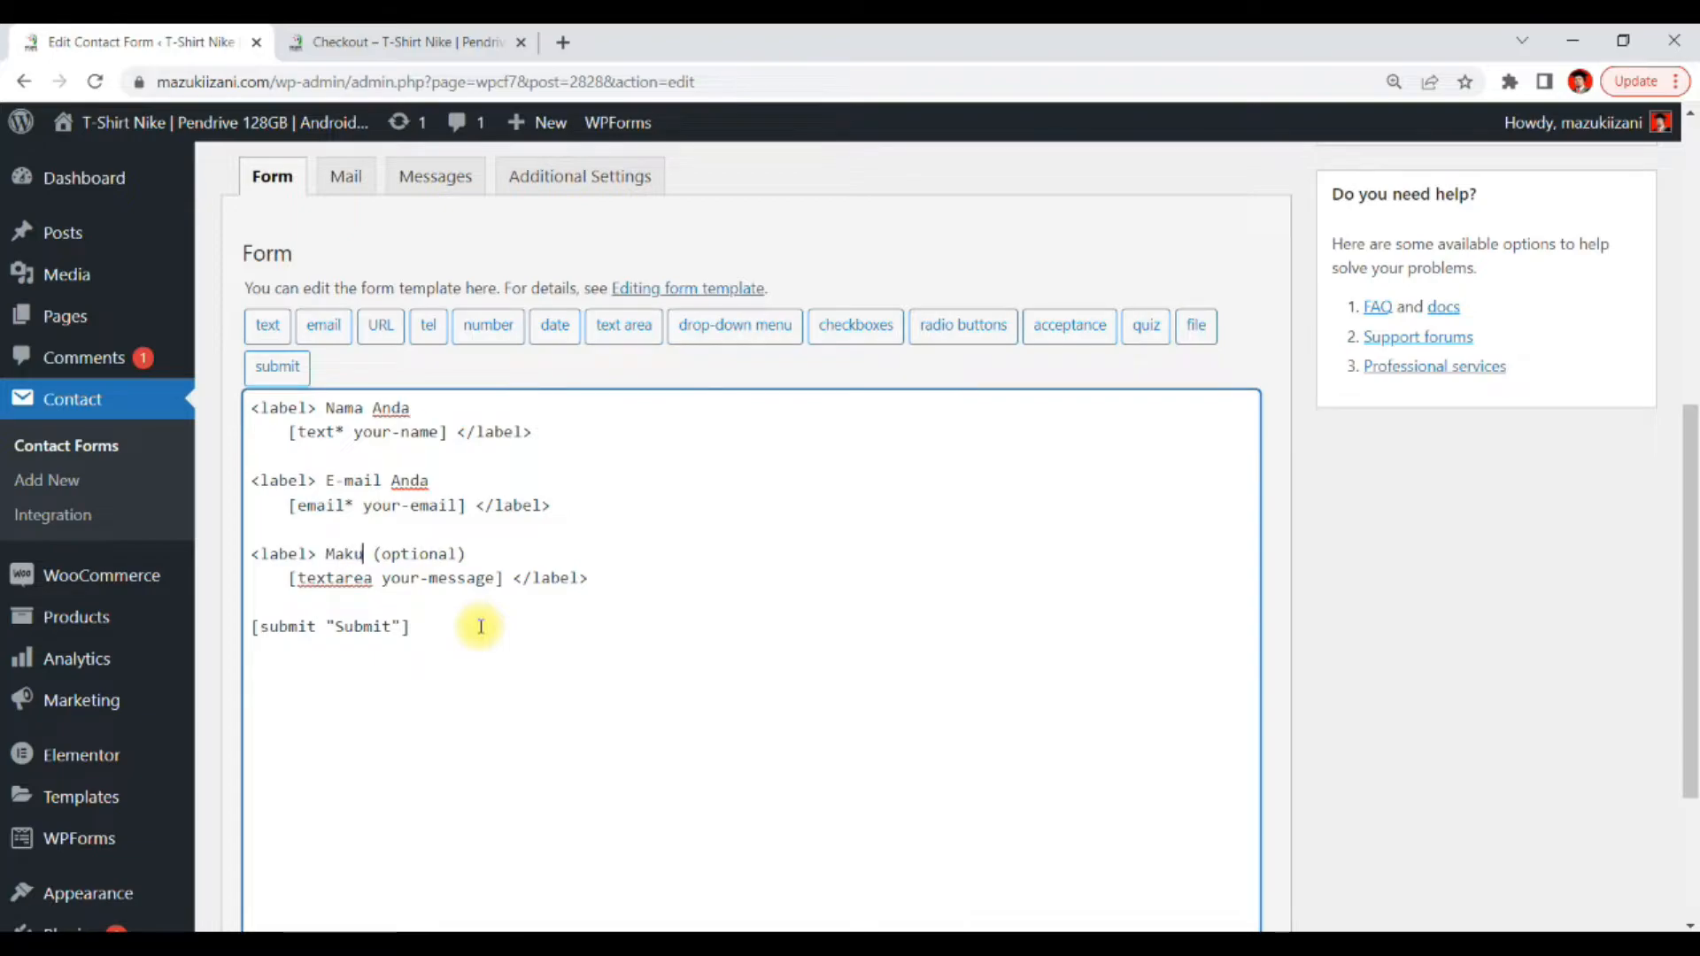
{"action": "type", "text": "lumat"}
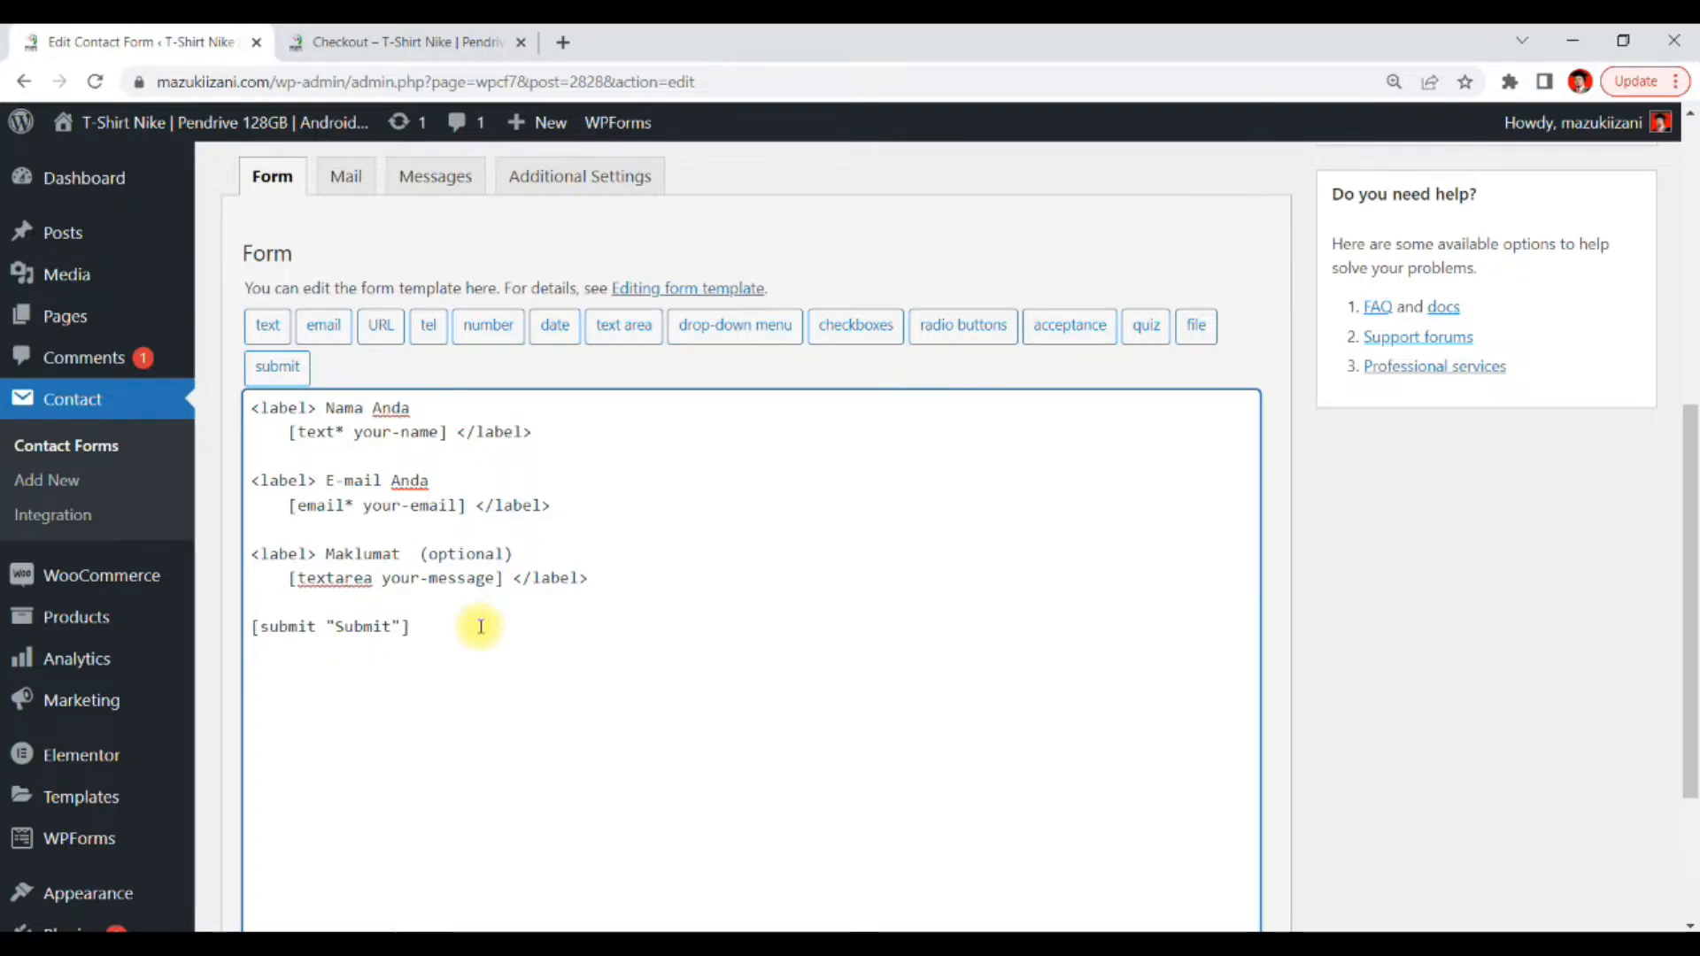
{"action": "type", "text": "Tra"}
{"action": "type", "text": "nsfe"}
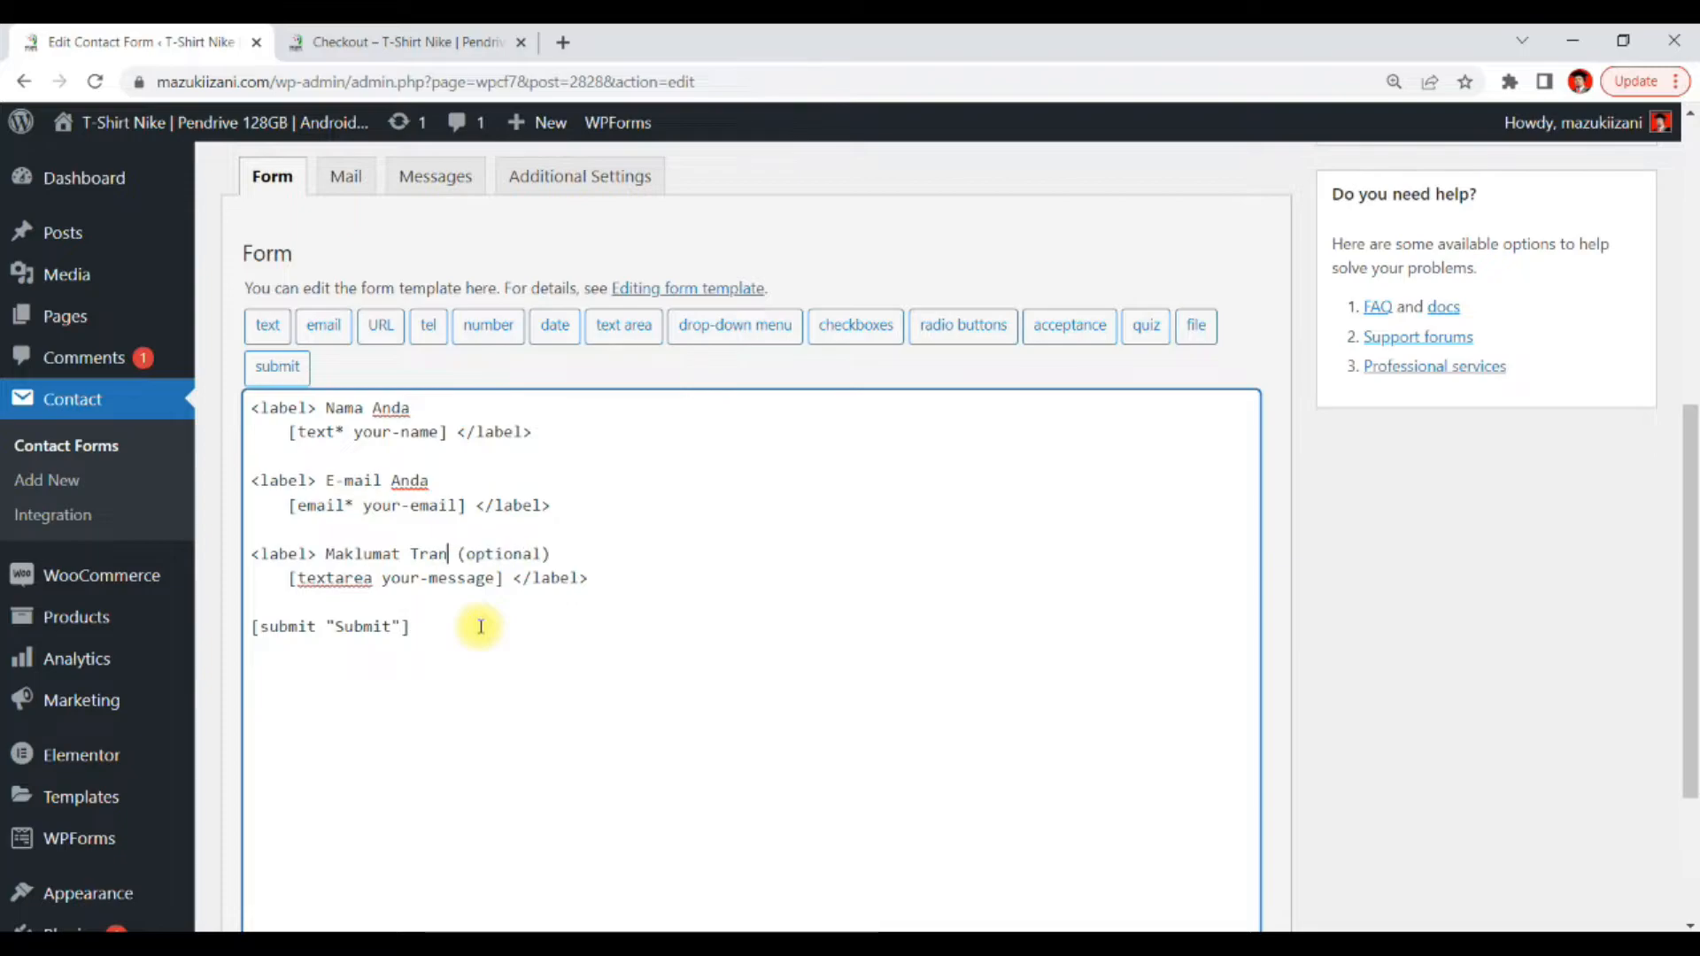
{"action": "type", "text": "r Online"}
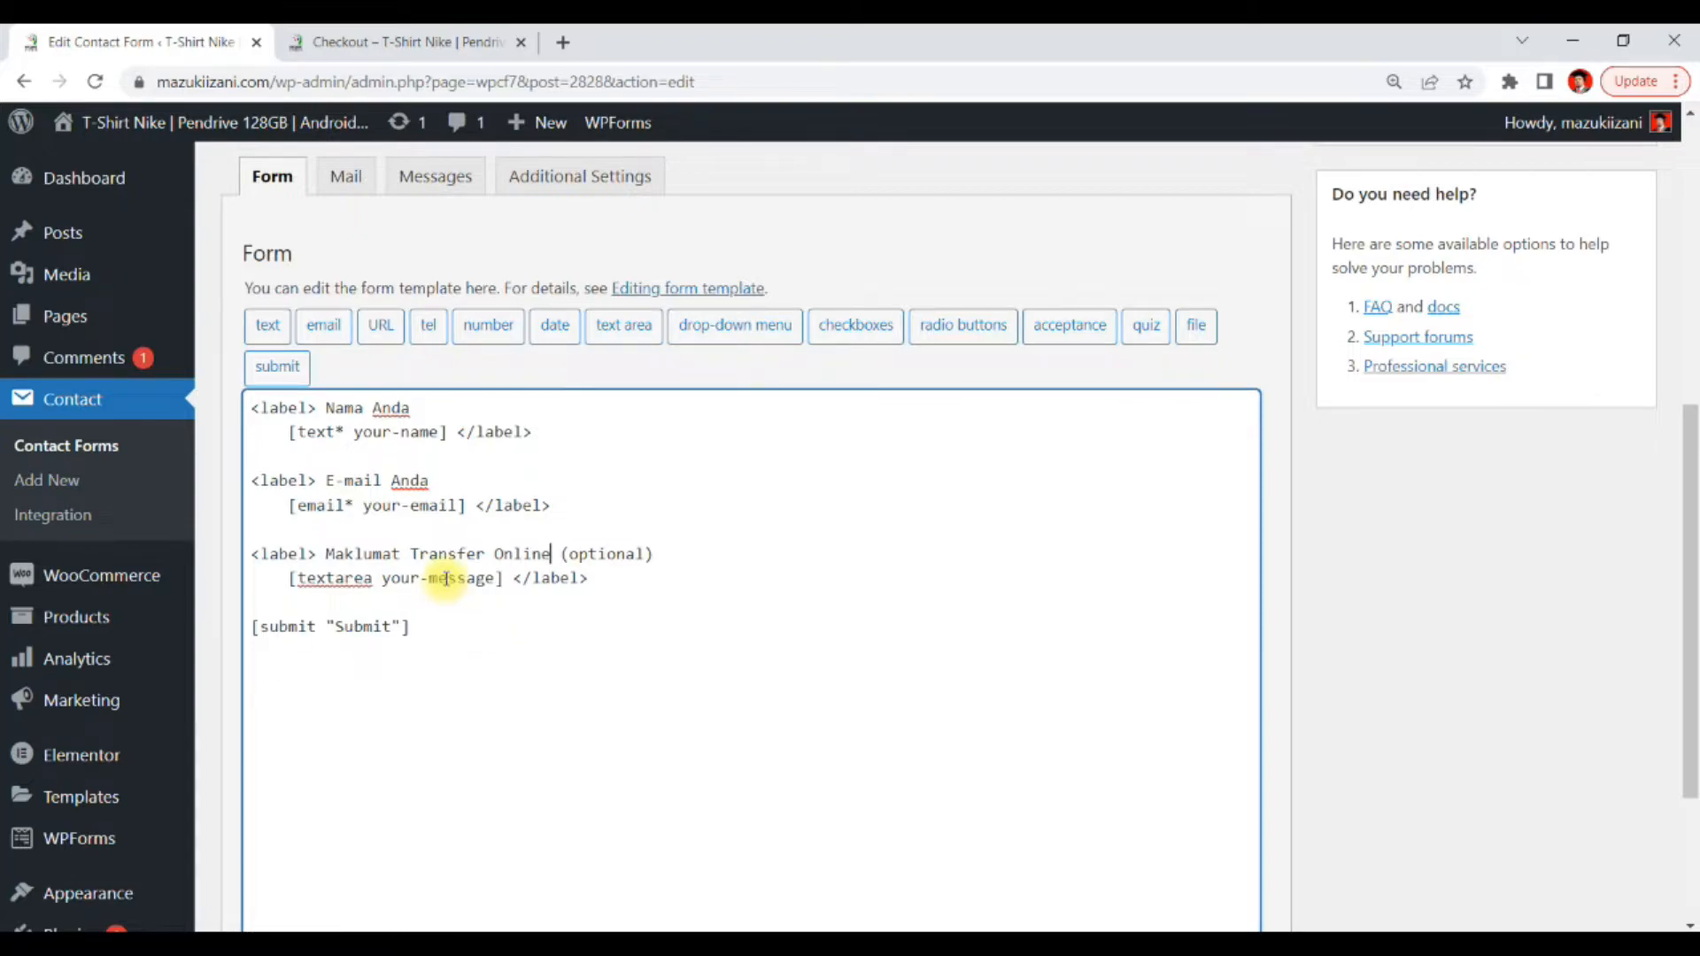
Add blank lines above the submit tag and start a file upload field named upload
{"action": "left_click", "coordinate": [649, 577]}
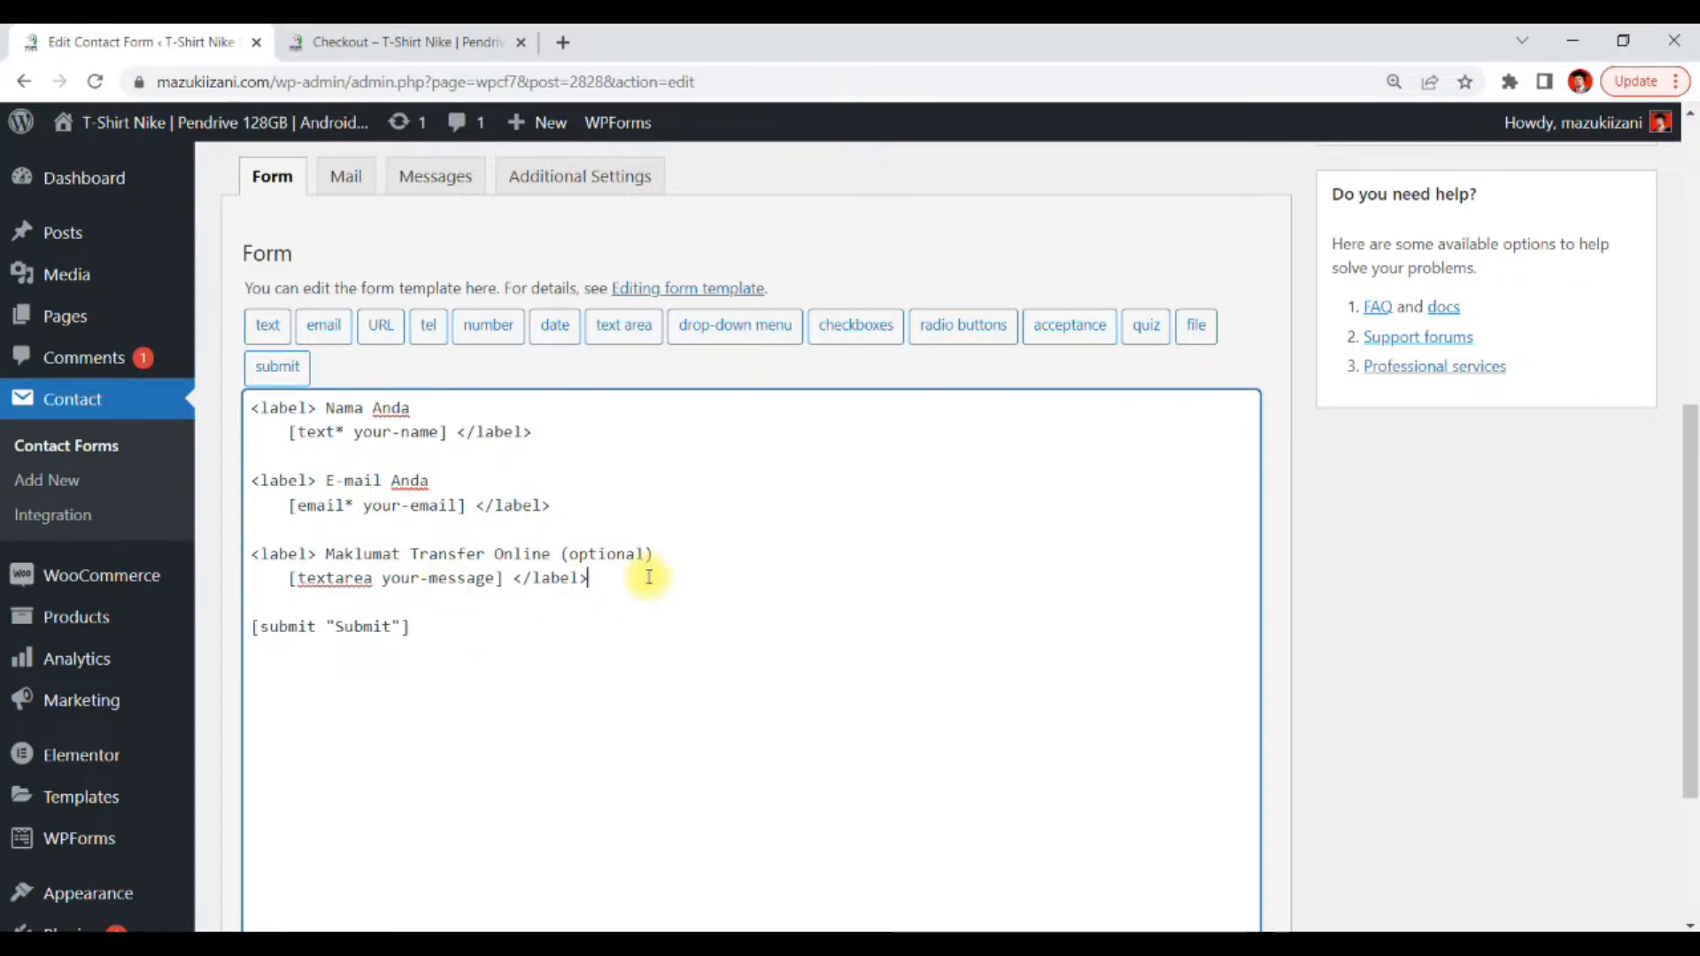
{"action": "key", "text": "Return"}
{"action": "key", "text": "Return"}
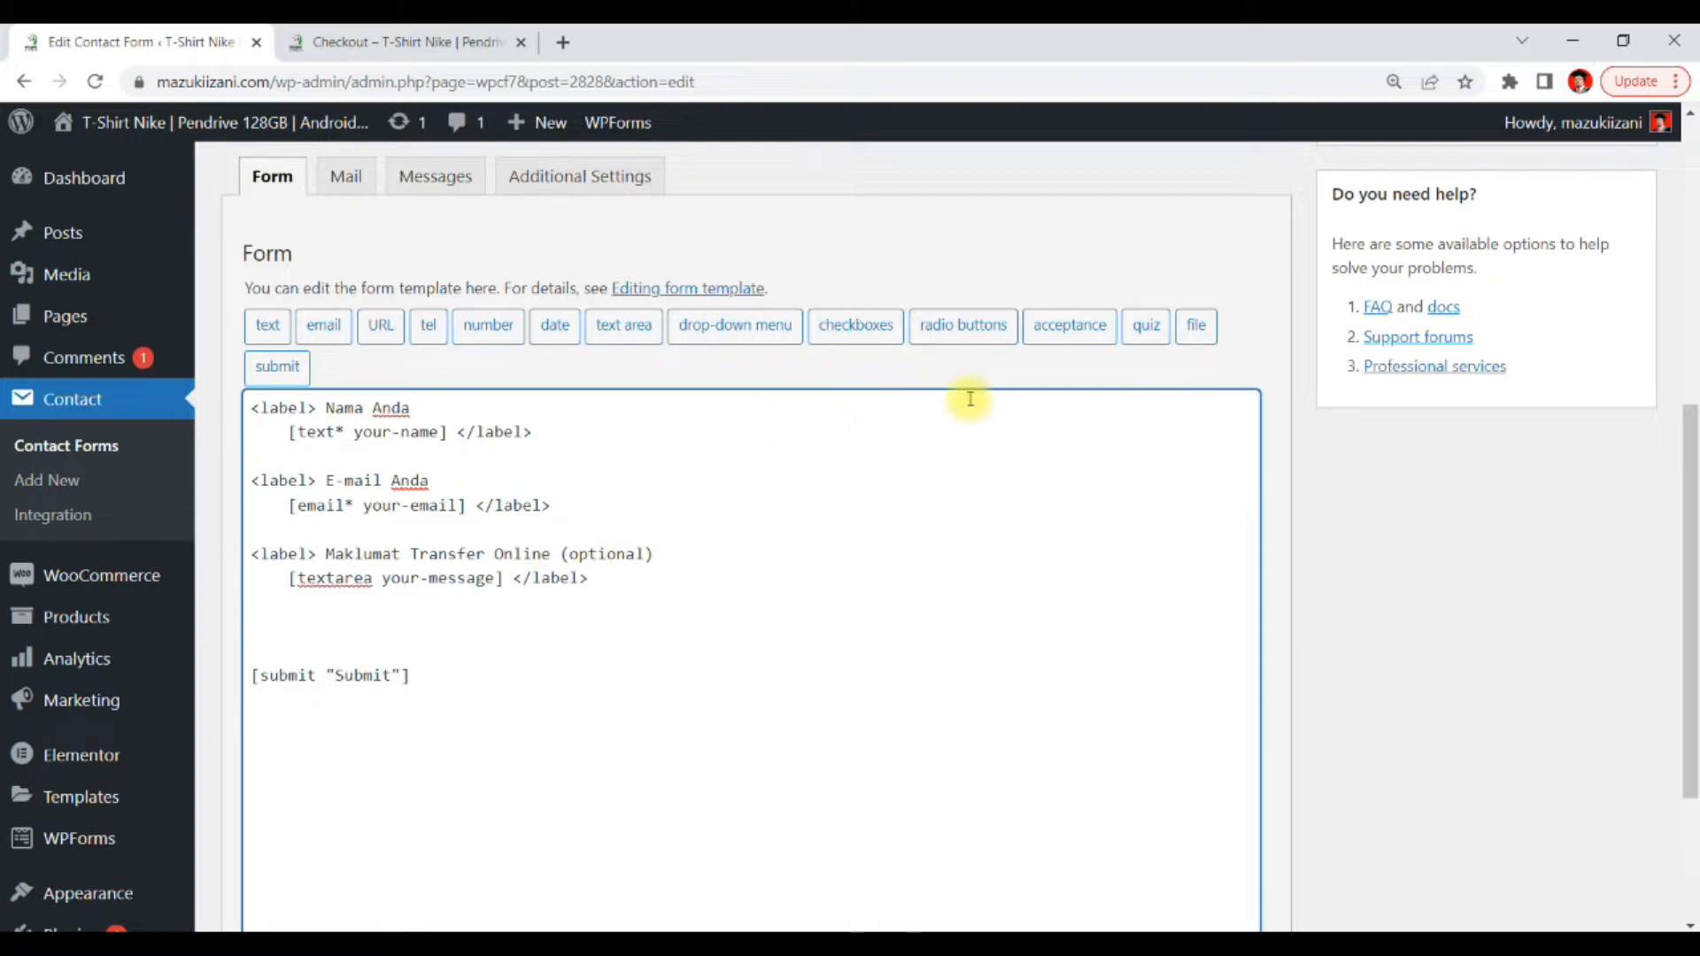
{"action": "left_click", "coordinate": [1199, 327]}
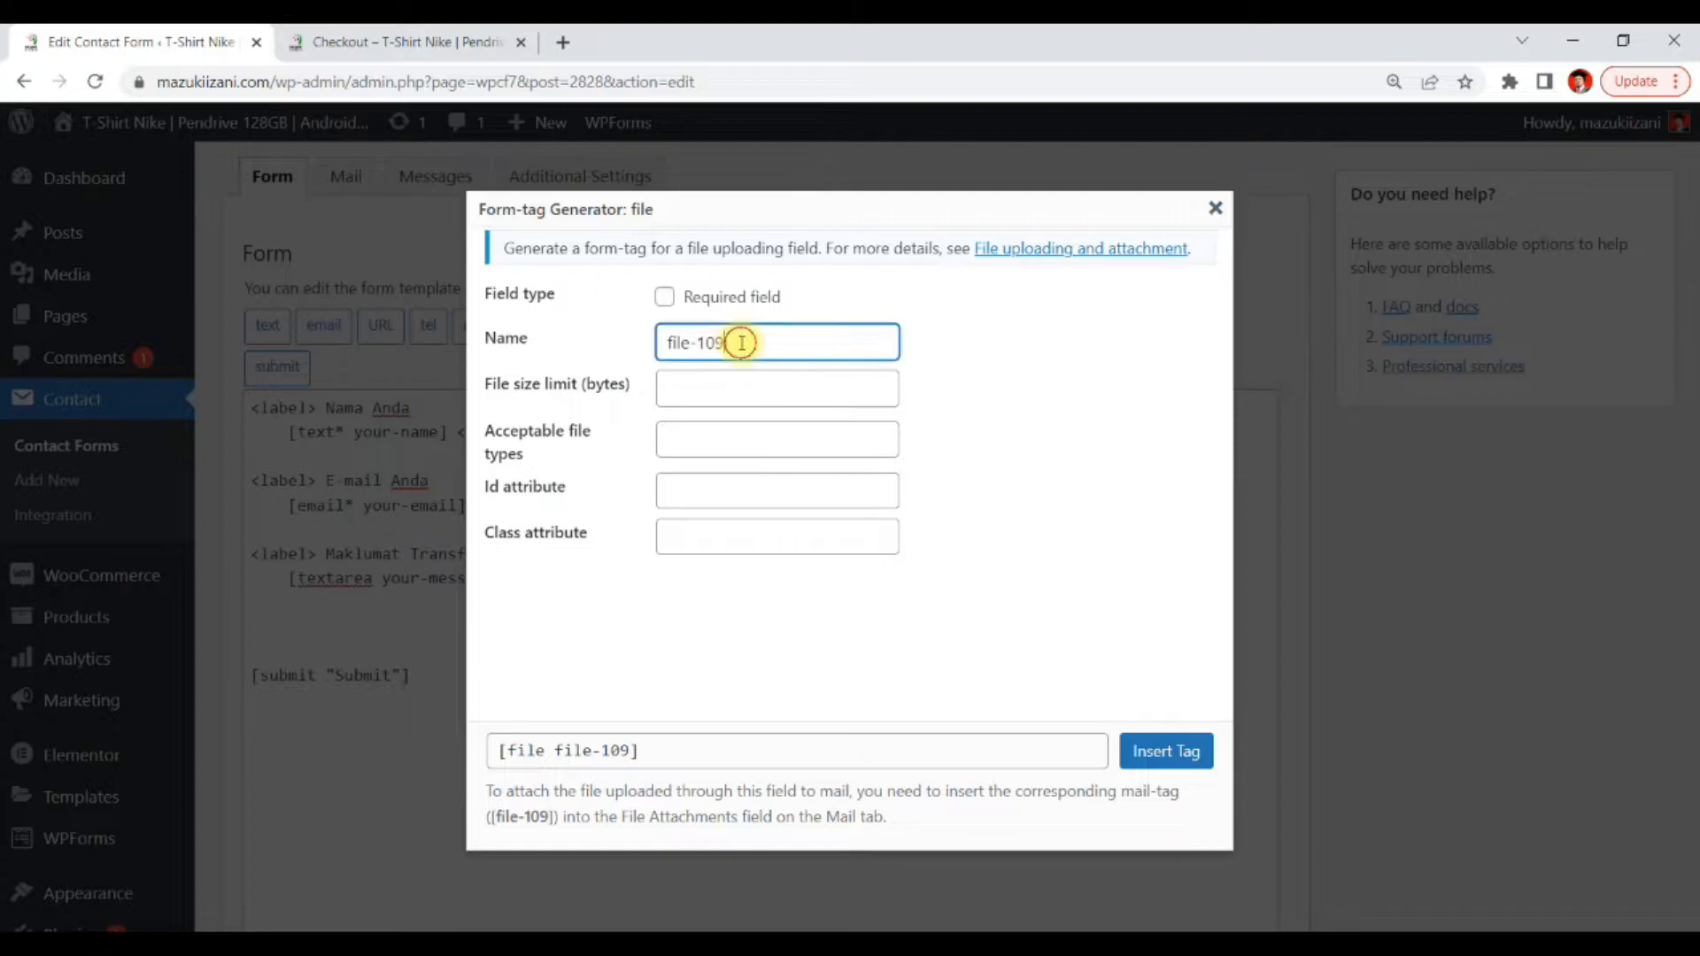
{"action": "left_click_drag", "start_coordinate": [740, 342], "coordinate": [572, 347]}
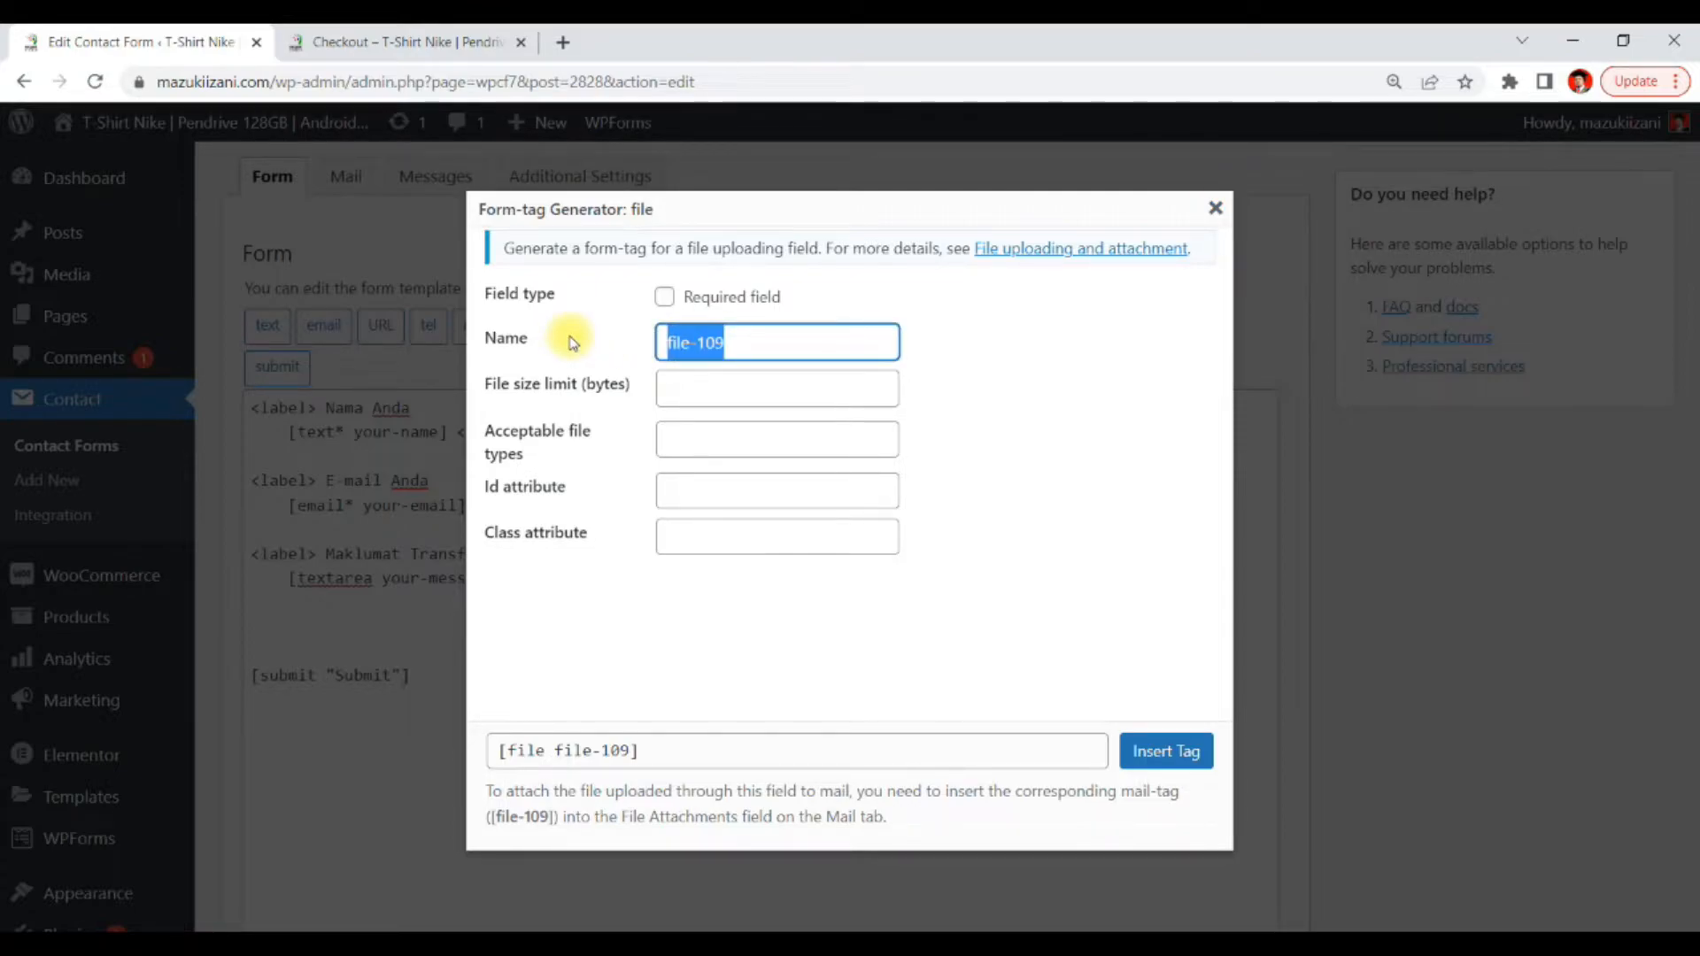
{"action": "type", "text": "upload"}
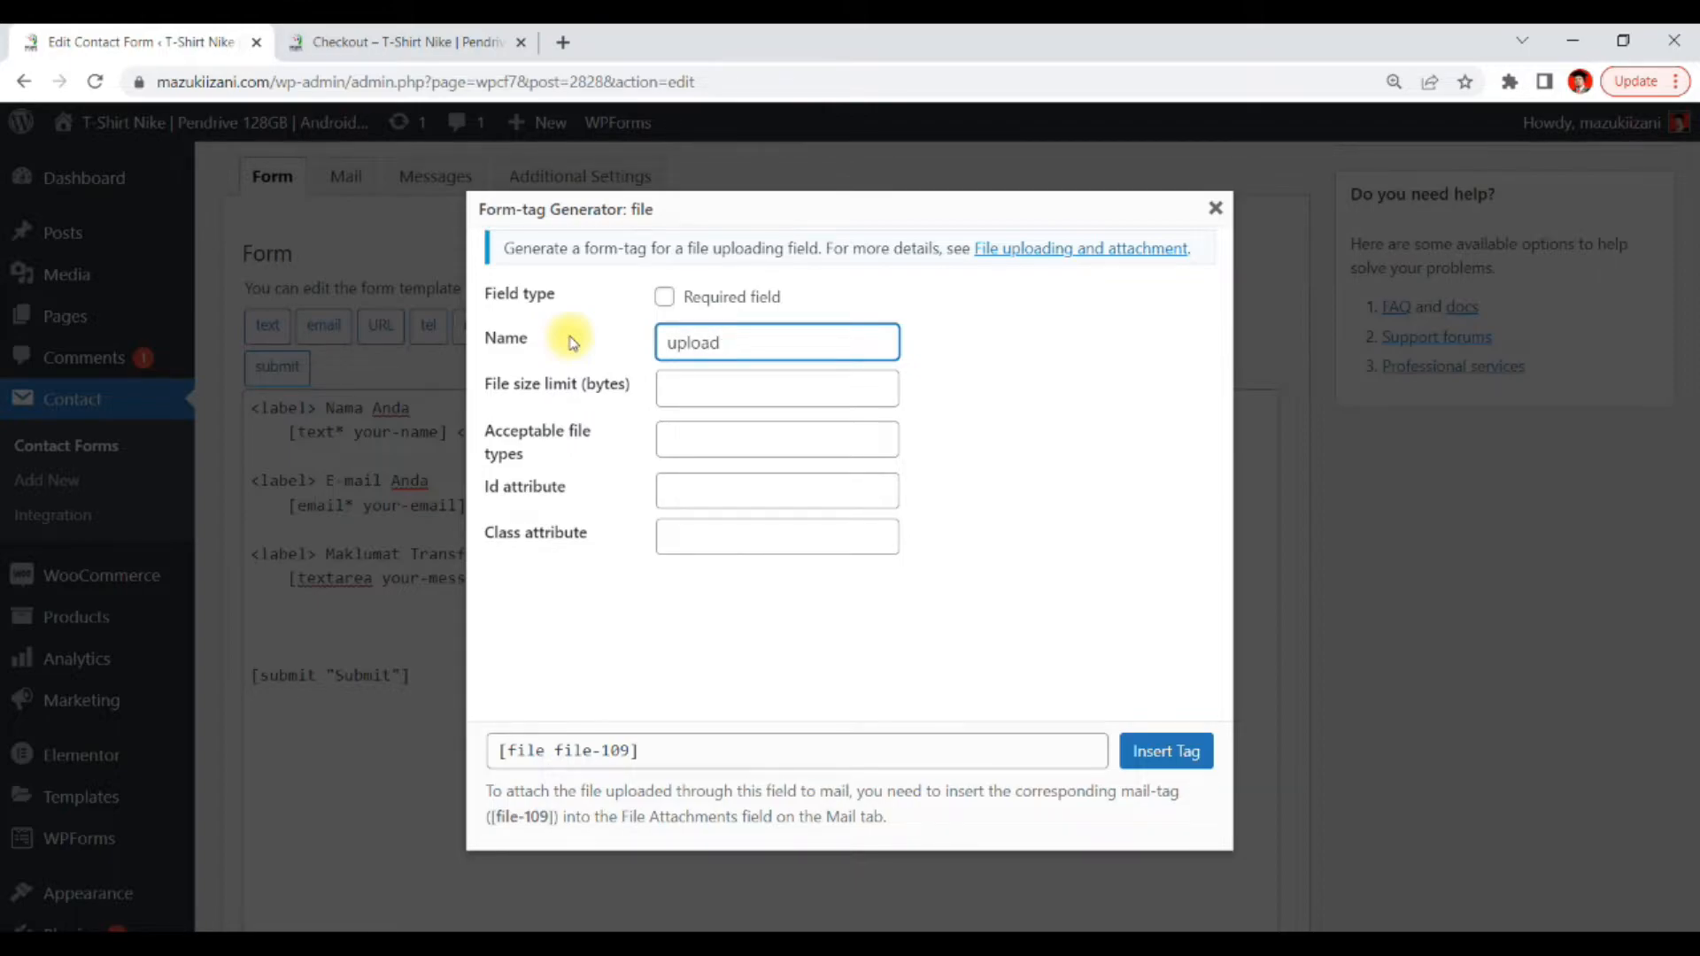
{"action": "left_click", "coordinate": [681, 392]}
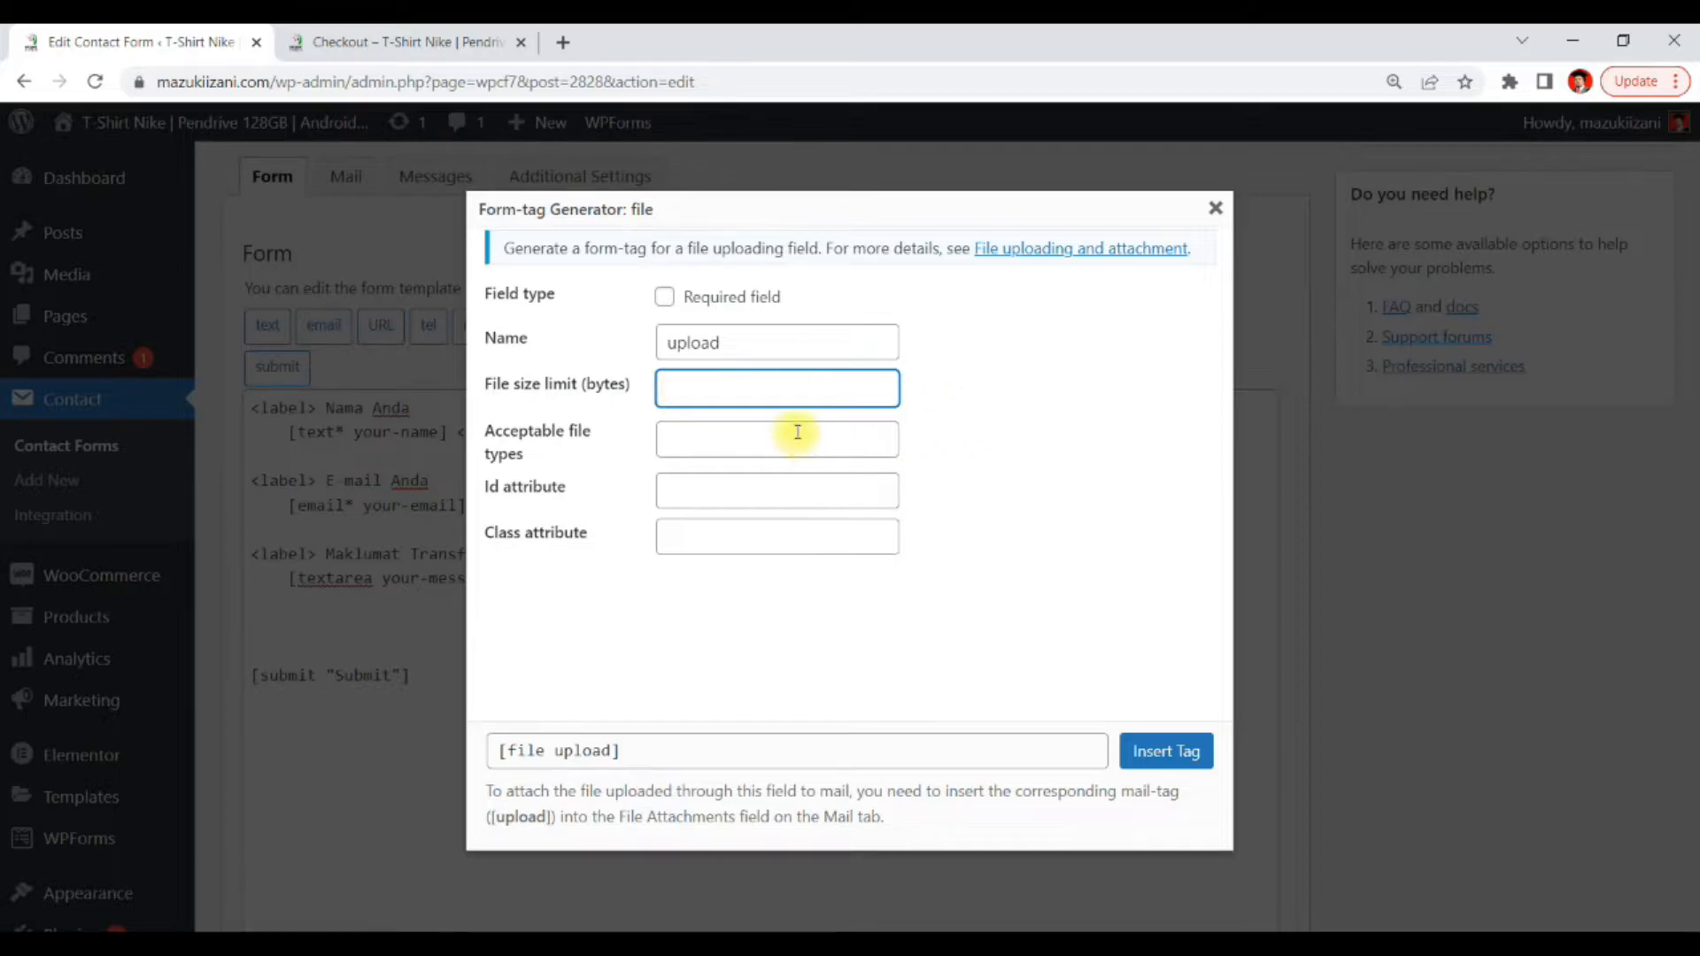
Set the upload field's acceptable file types to jpg,pdf,png,jpeg and insert the tag into the form
{"action": "left_click", "coordinate": [757, 438]}
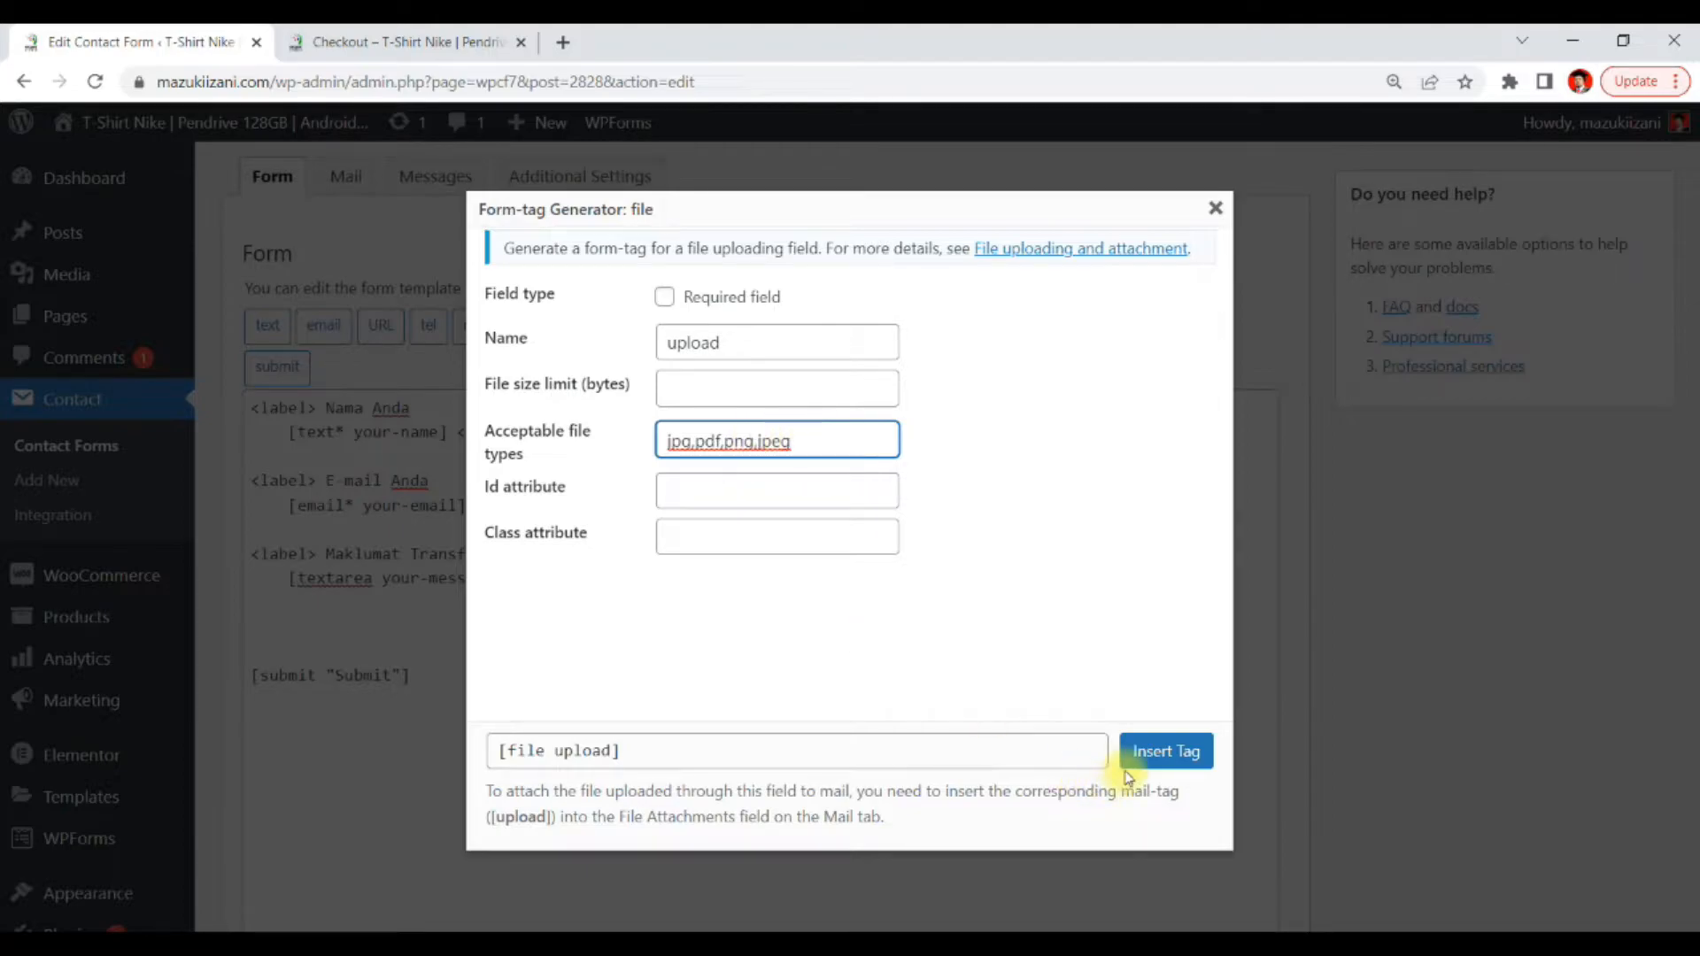
{"action": "left_click", "coordinate": [626, 754]}
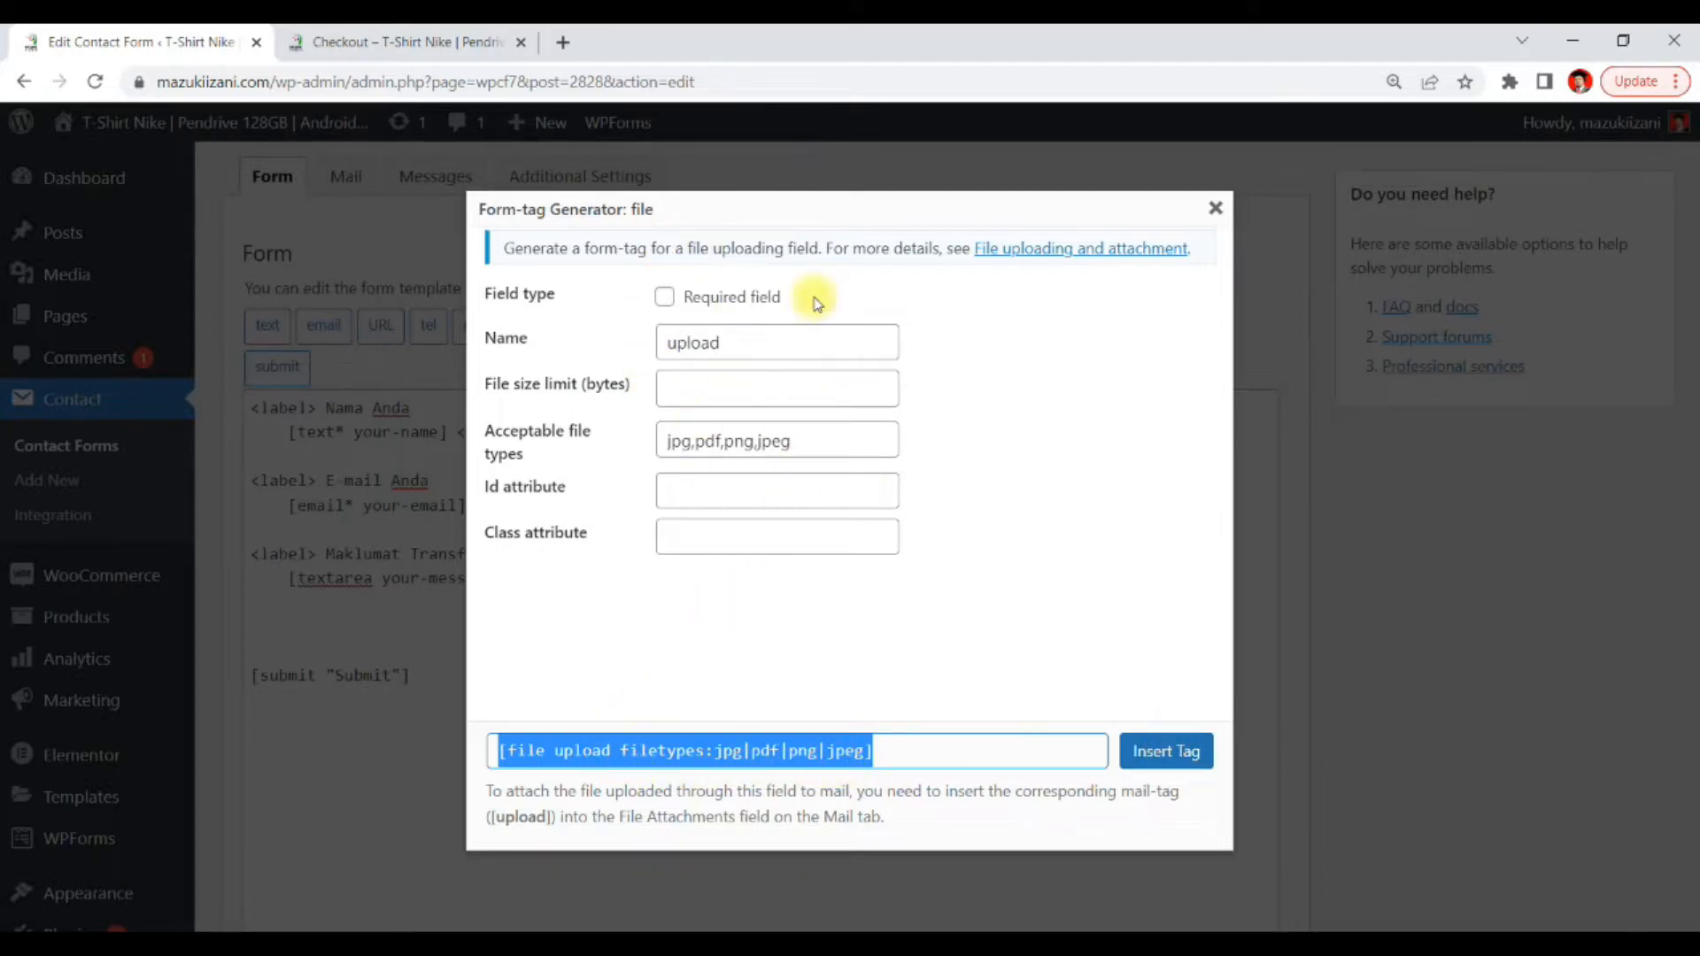
{"action": "left_click", "coordinate": [563, 754]}
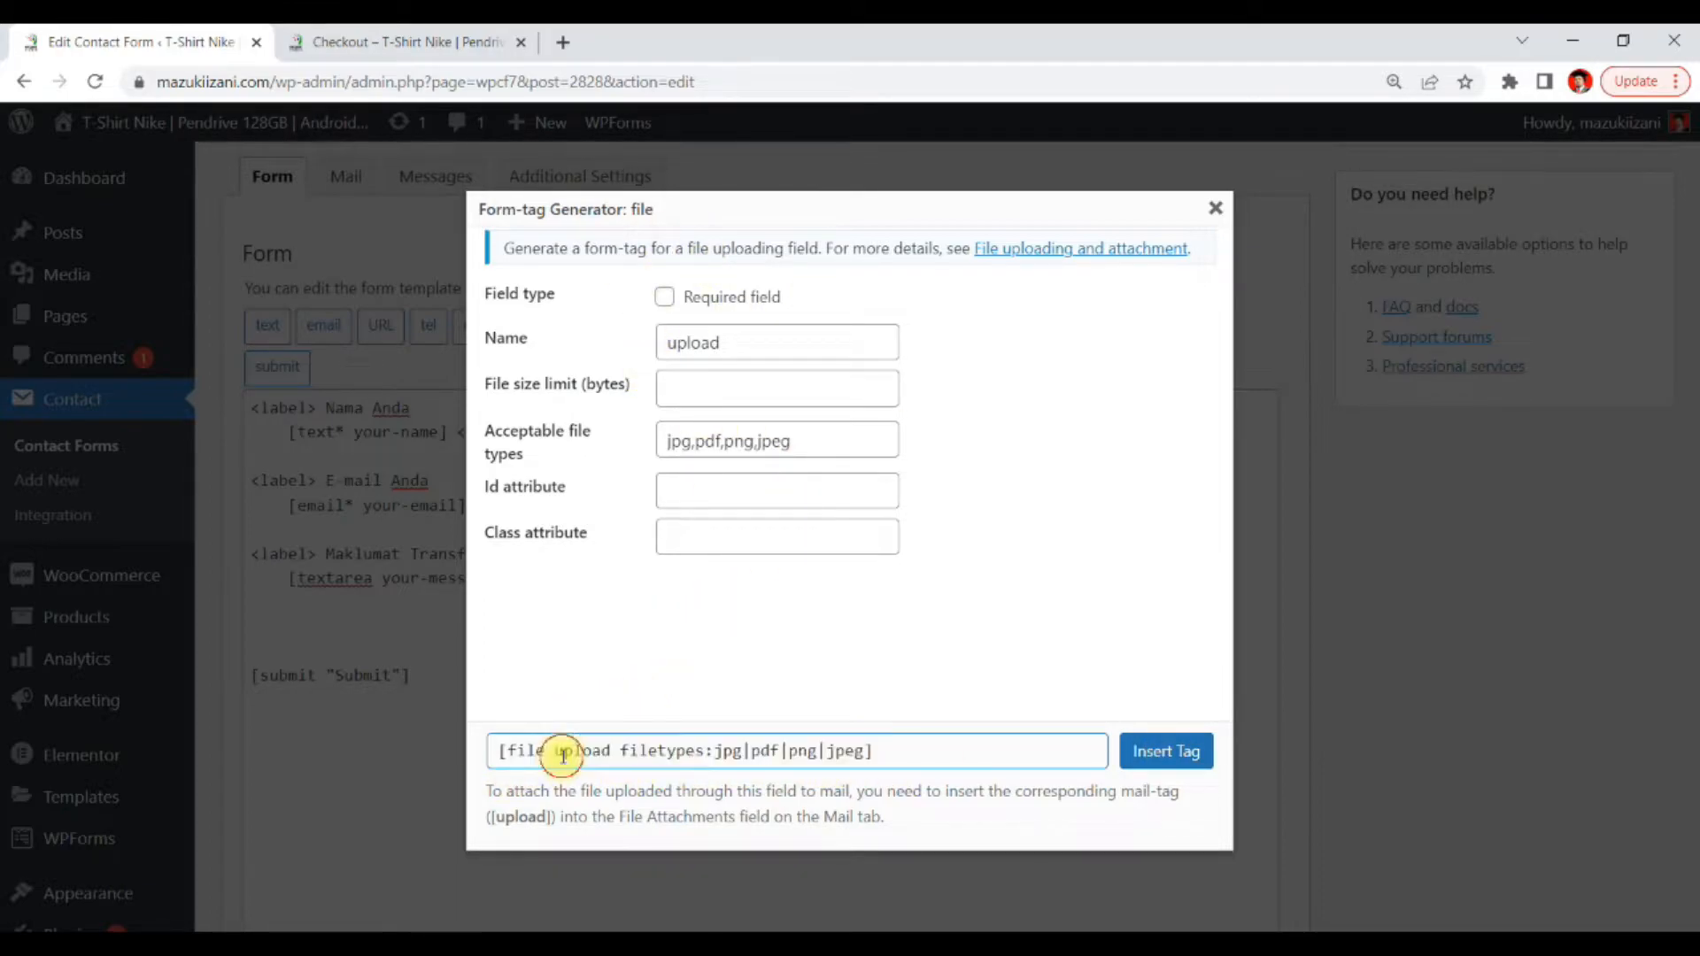
{"action": "left_click_drag", "start_coordinate": [706, 753], "coordinate": [471, 767]}
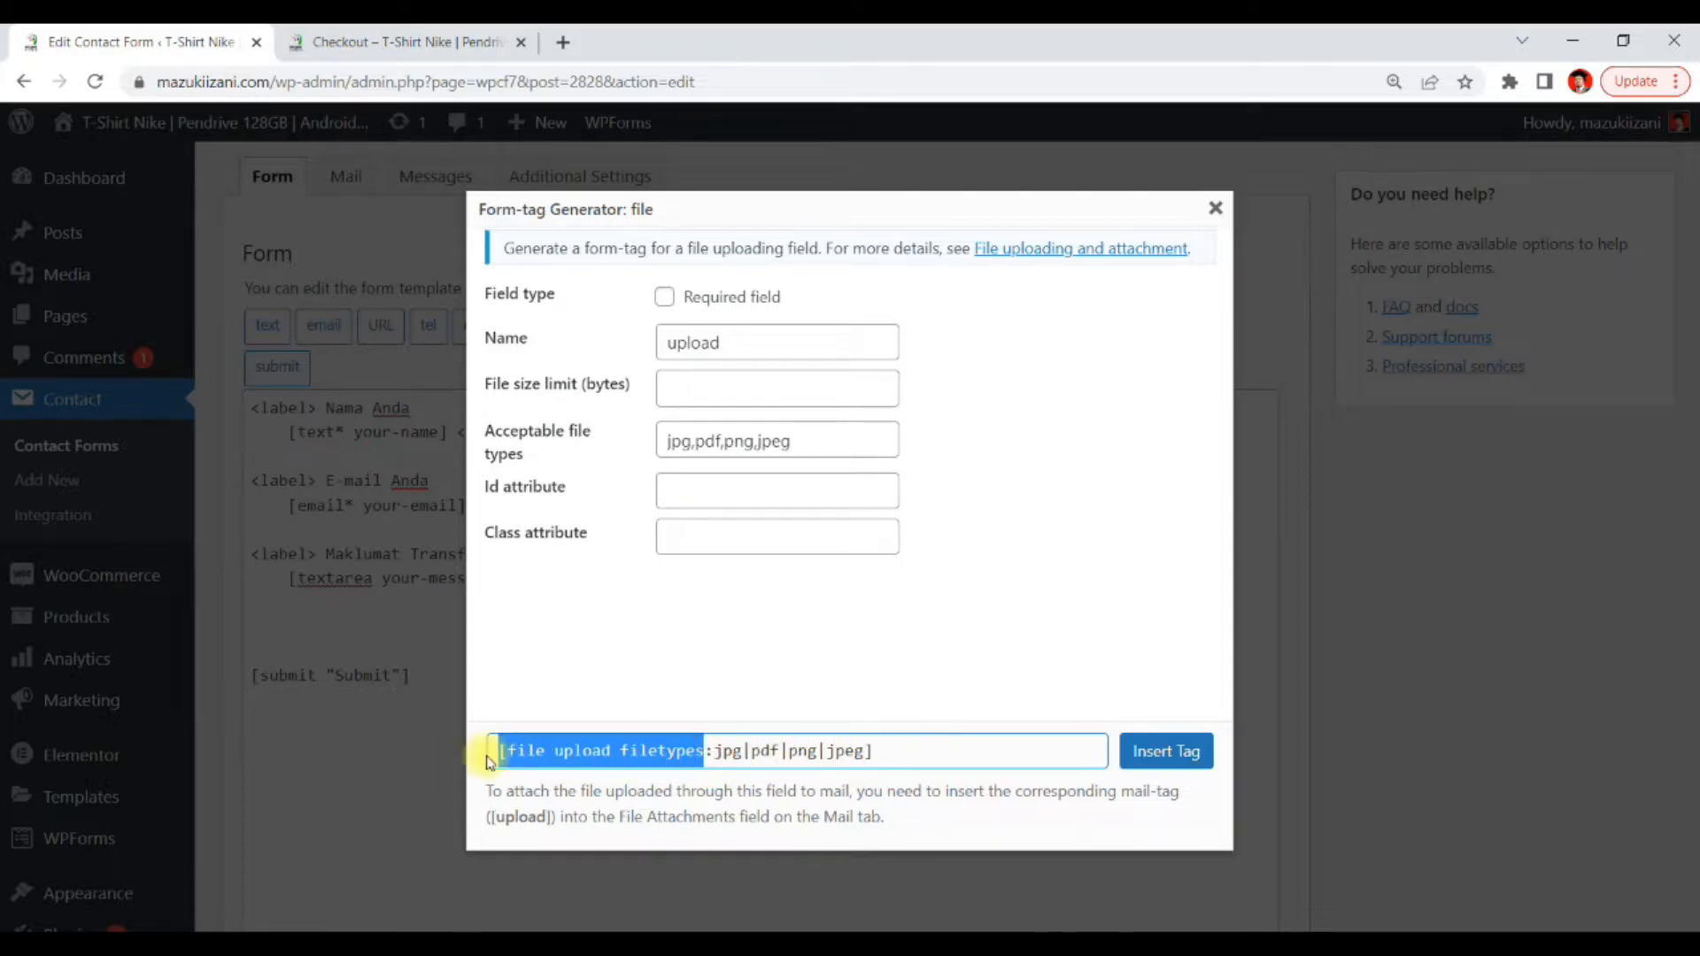
{"action": "left_click", "coordinate": [922, 751]}
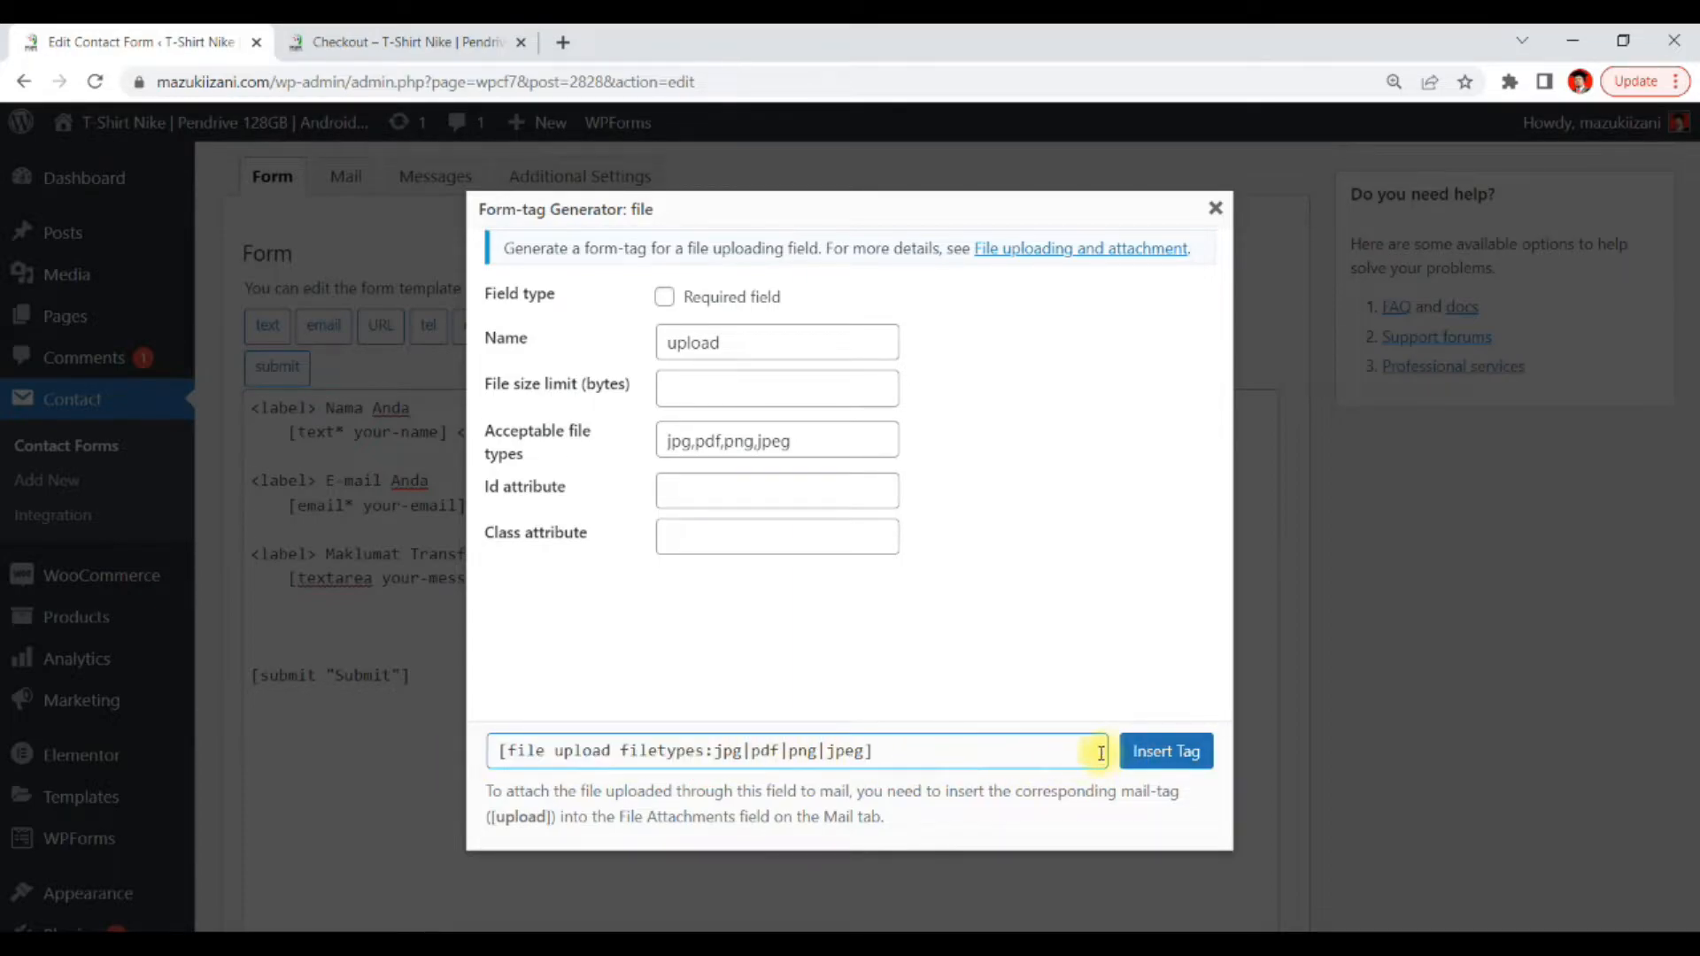
{"action": "left_click", "coordinate": [1156, 753]}
Save the contact form
{"action": "scroll", "coordinate": [764, 593], "scroll_direction": "down", "scroll_amount": 2}
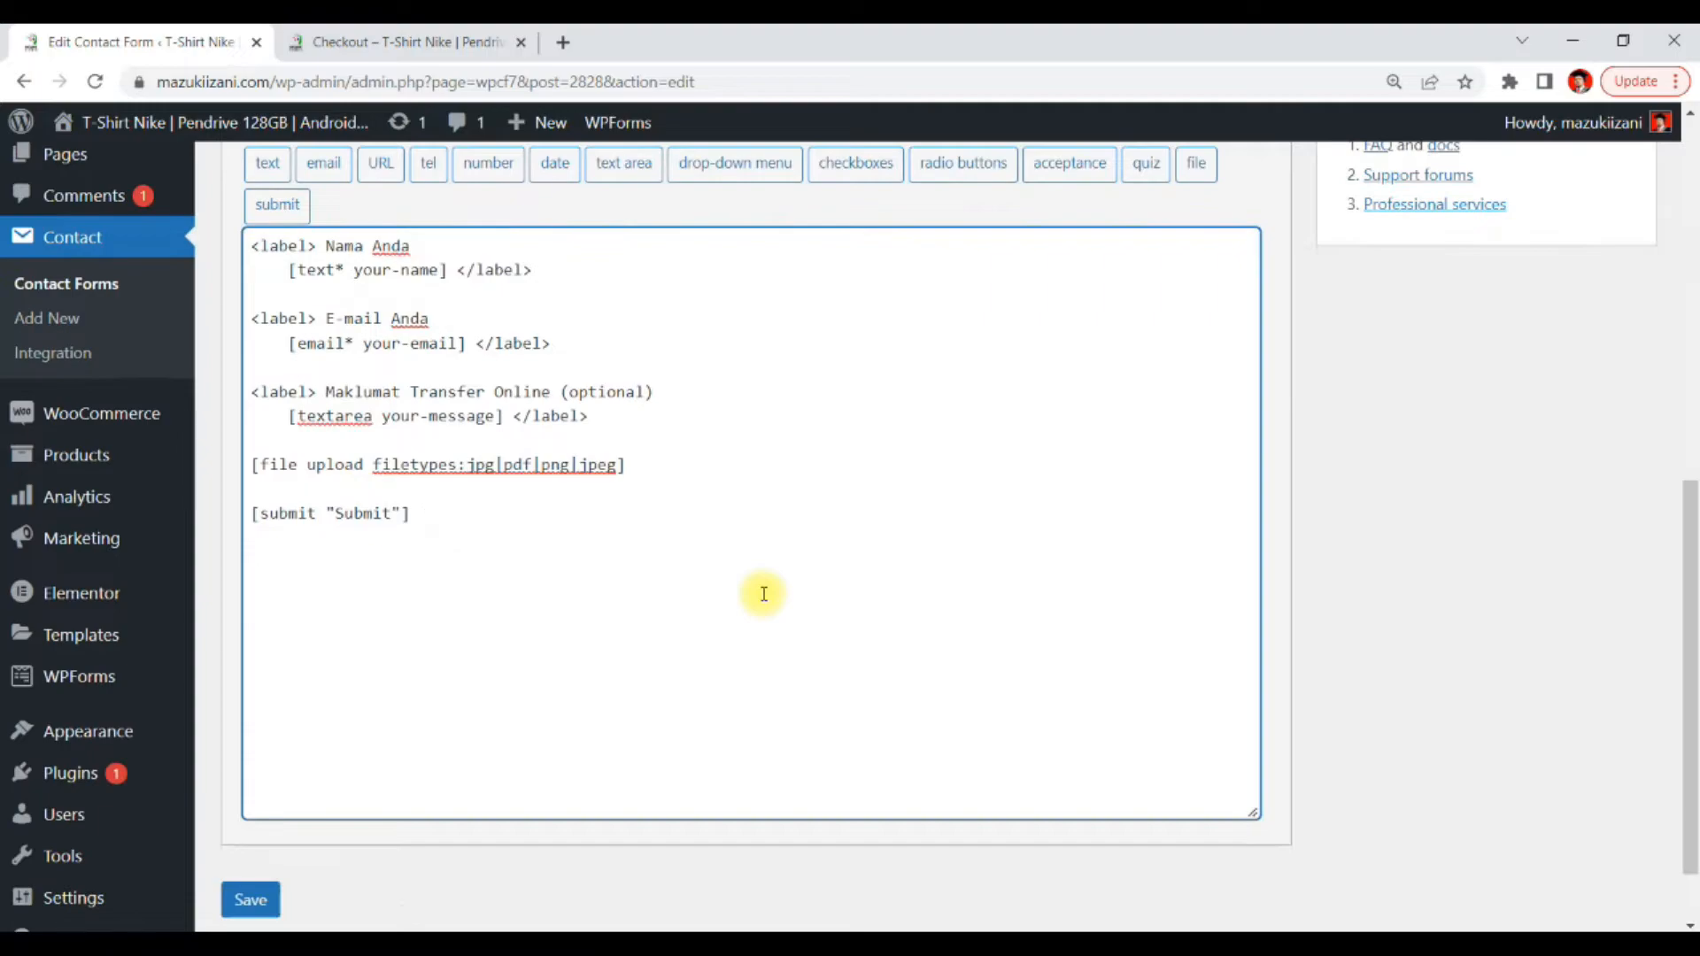
{"action": "scroll", "coordinate": [764, 594], "scroll_direction": "down", "scroll_amount": 1}
{"action": "scroll", "coordinate": [757, 600], "scroll_direction": "up", "scroll_amount": 3}
{"action": "scroll", "coordinate": [758, 600], "scroll_direction": "down", "scroll_amount": 4}
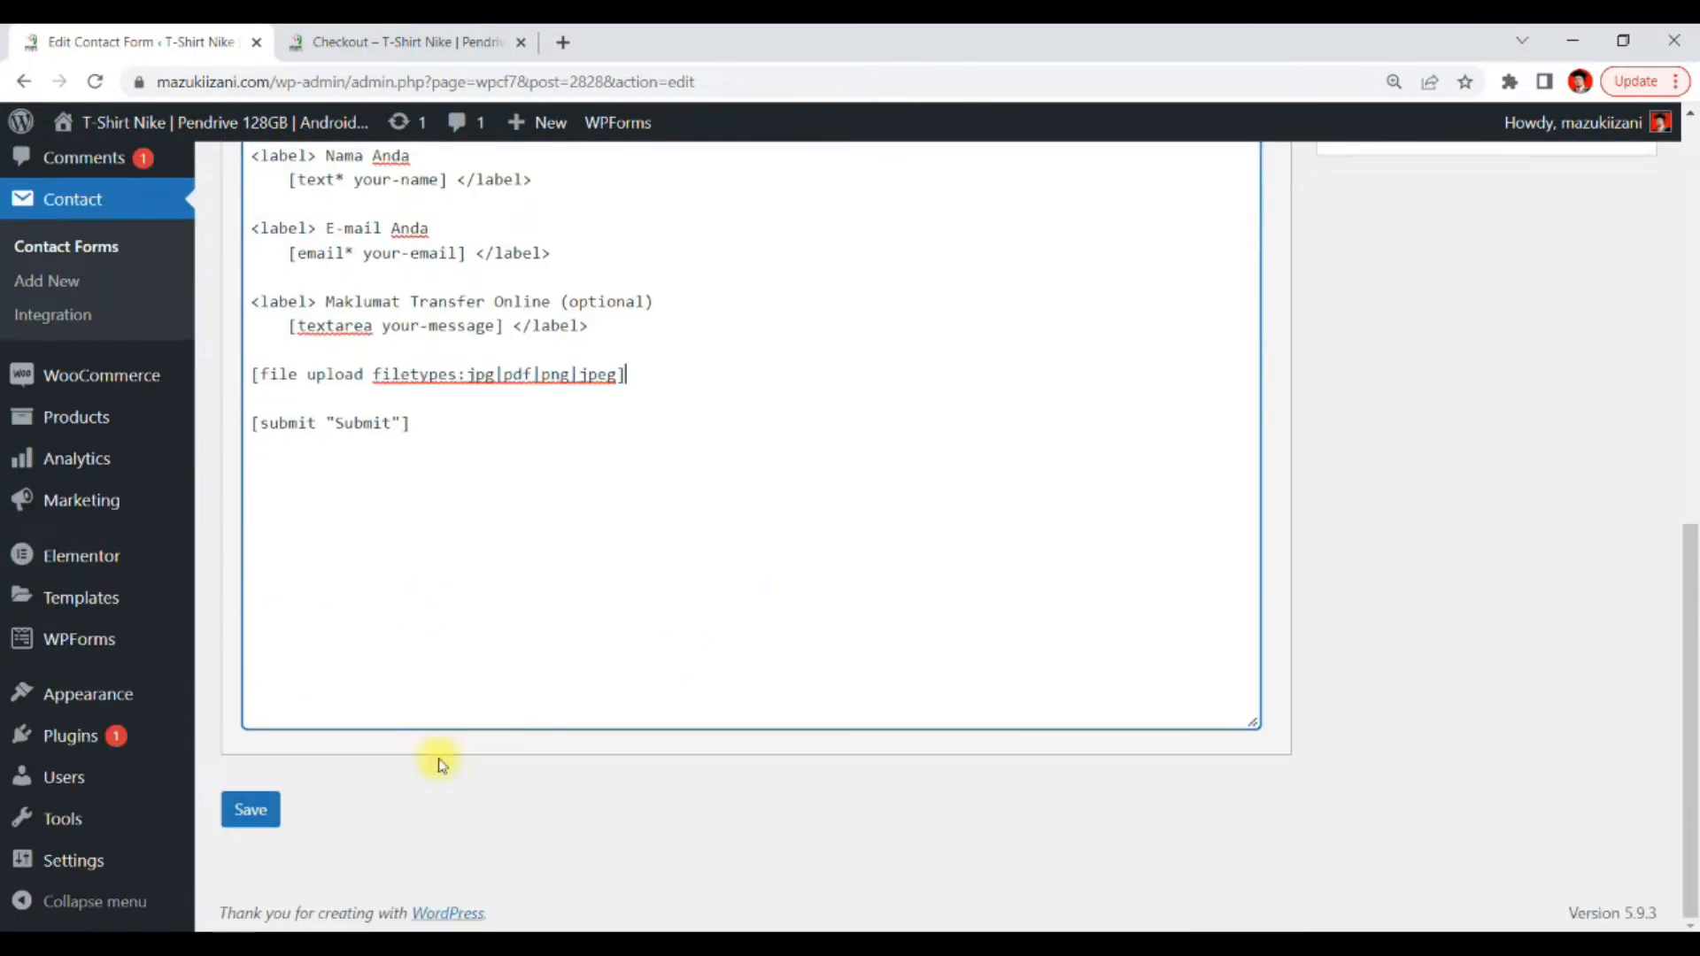
{"action": "left_click", "coordinate": [252, 810]}
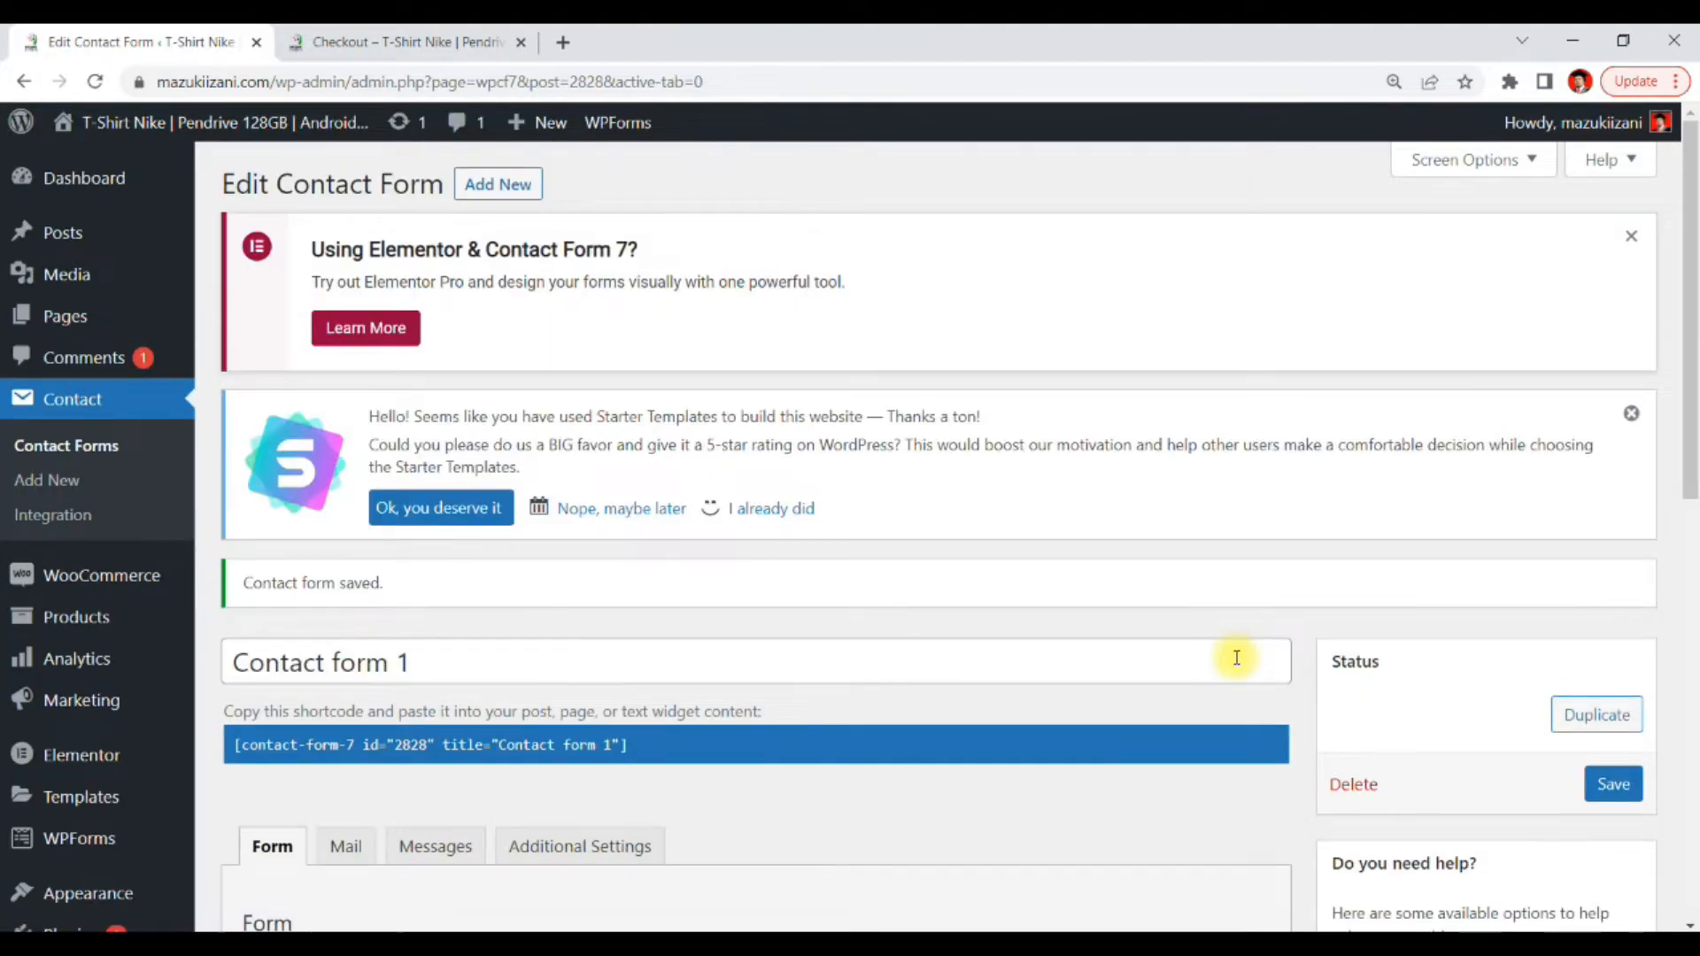
{"action": "scroll", "coordinate": [1233, 652], "scroll_direction": "down", "scroll_amount": 5}
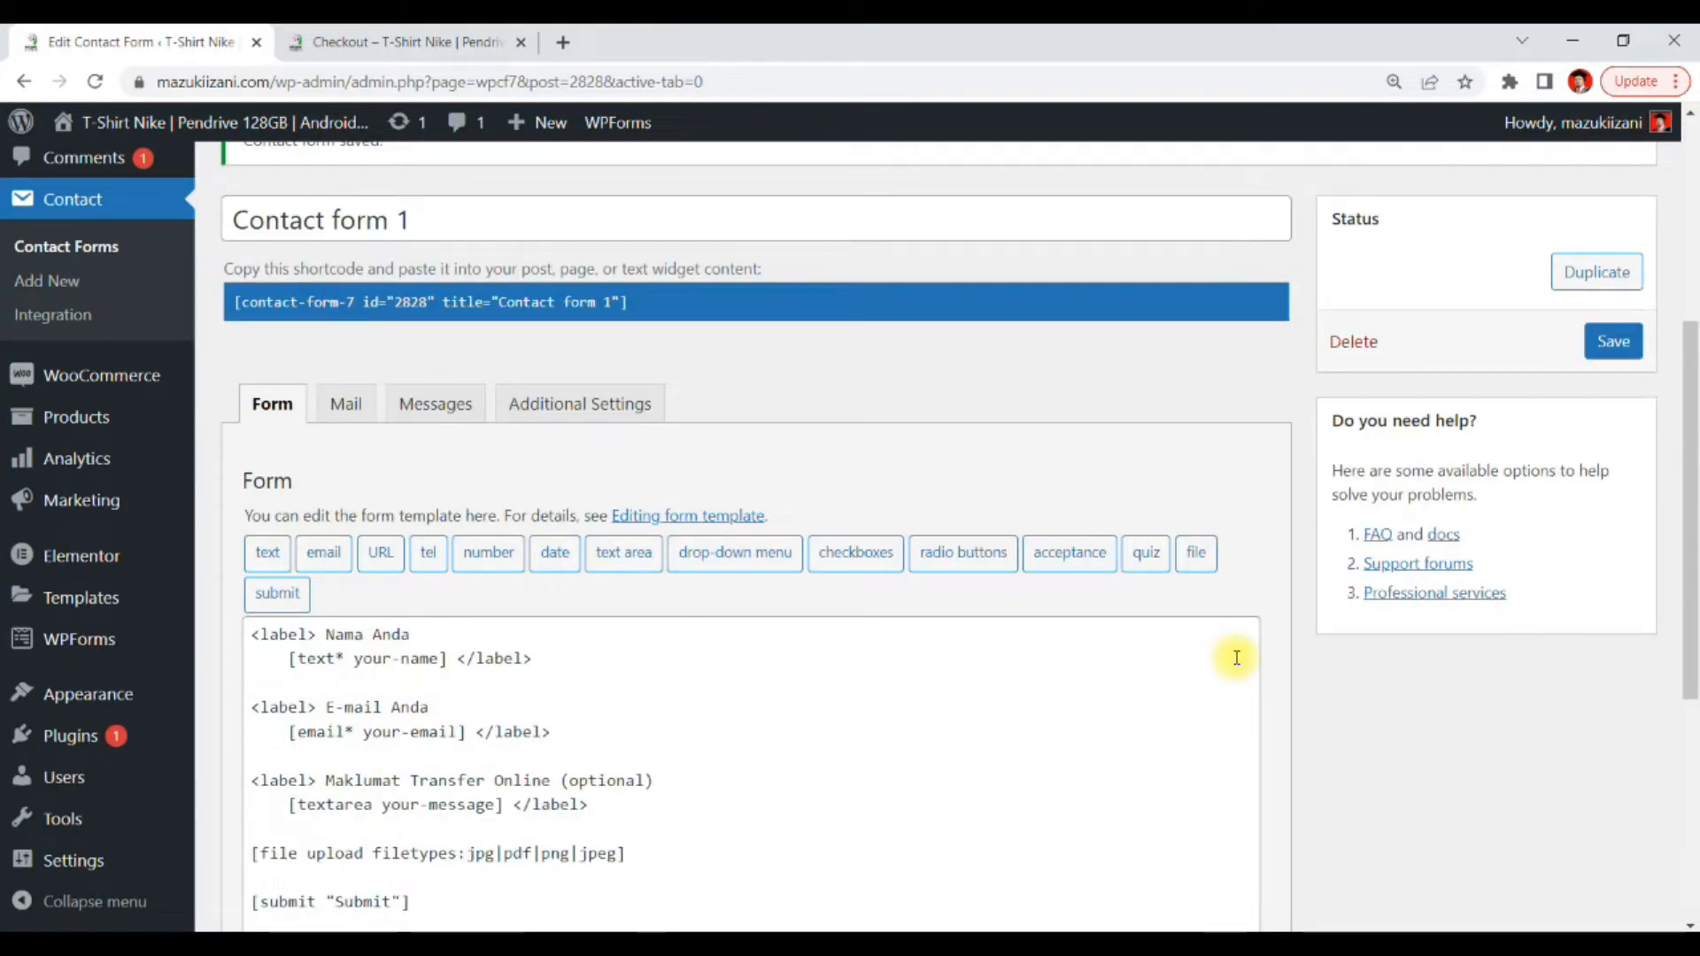
{"action": "scroll", "coordinate": [1240, 656], "scroll_direction": "up", "scroll_amount": 5}
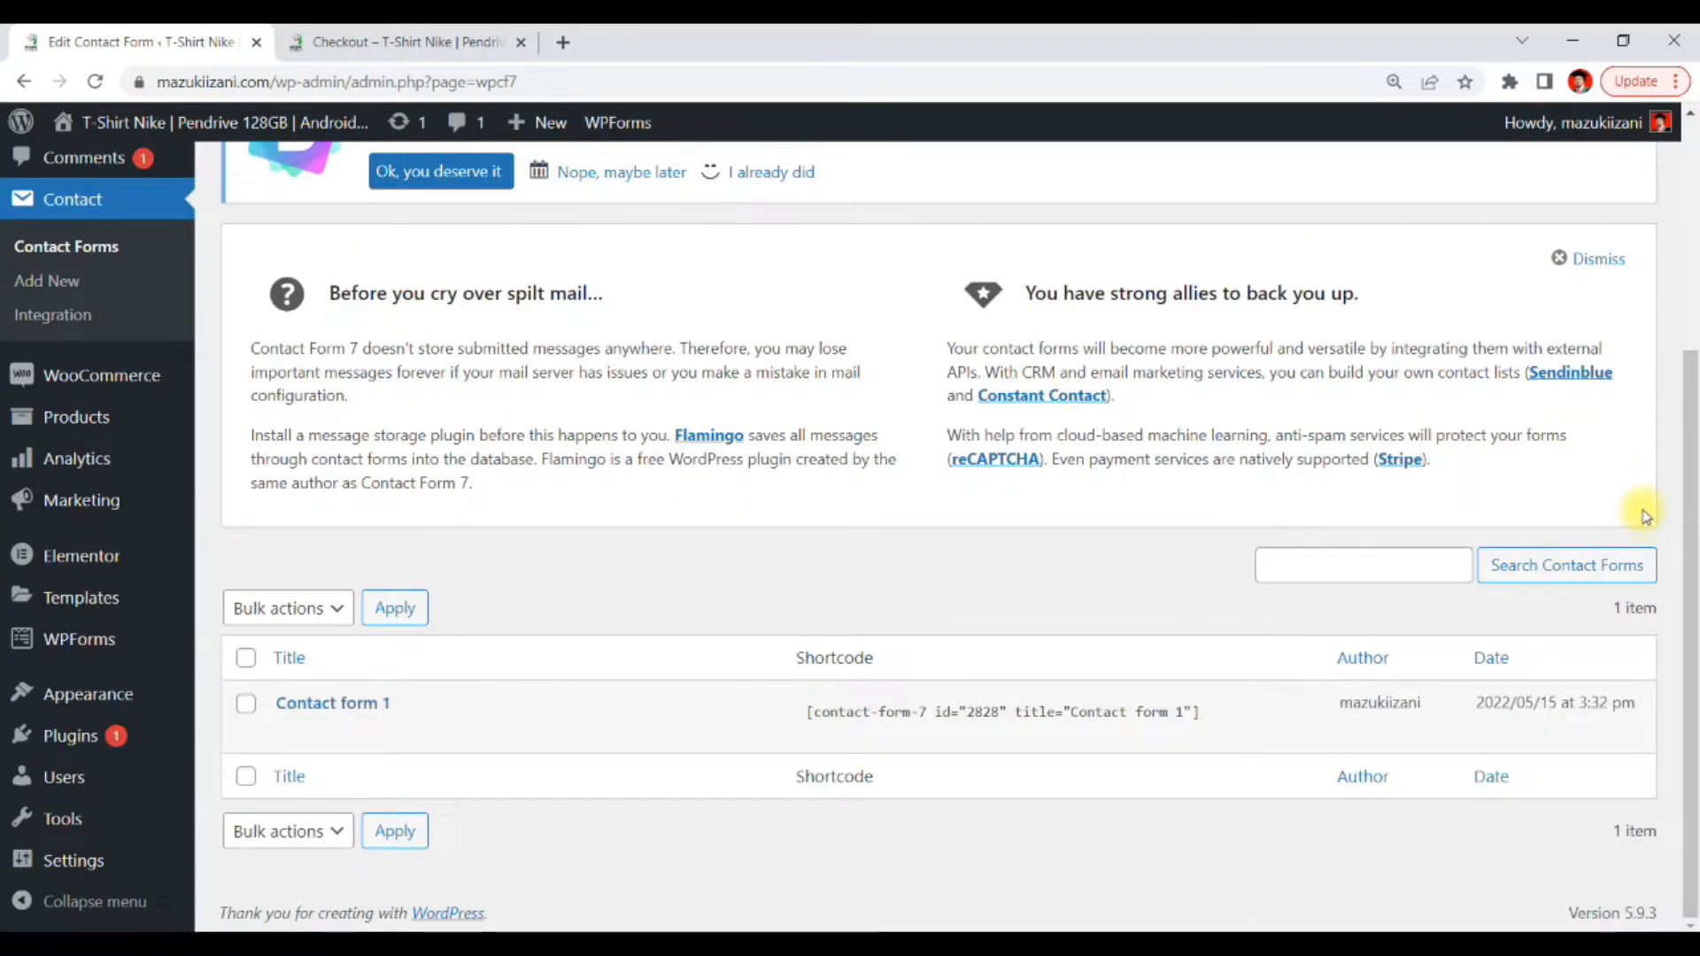
{"action": "mouse_move", "coordinate": [397, 740]}
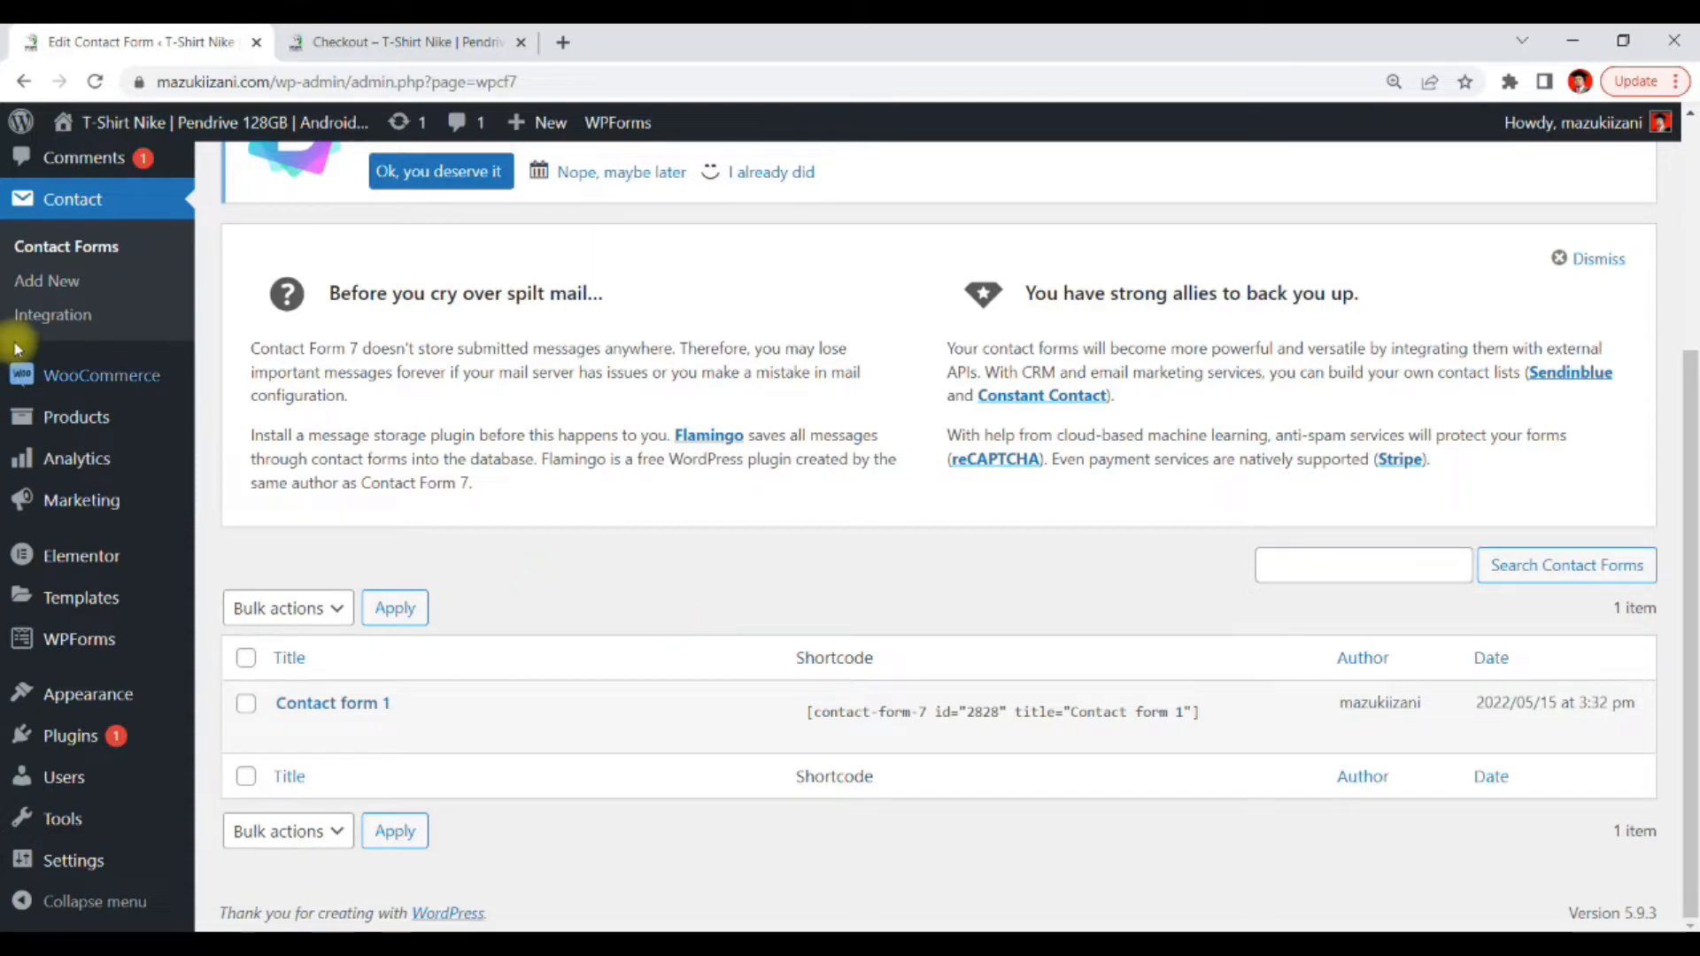
Create a new page titled Bukti Pembayaran
{"action": "scroll", "coordinate": [74, 335], "scroll_direction": "up", "scroll_amount": 2}
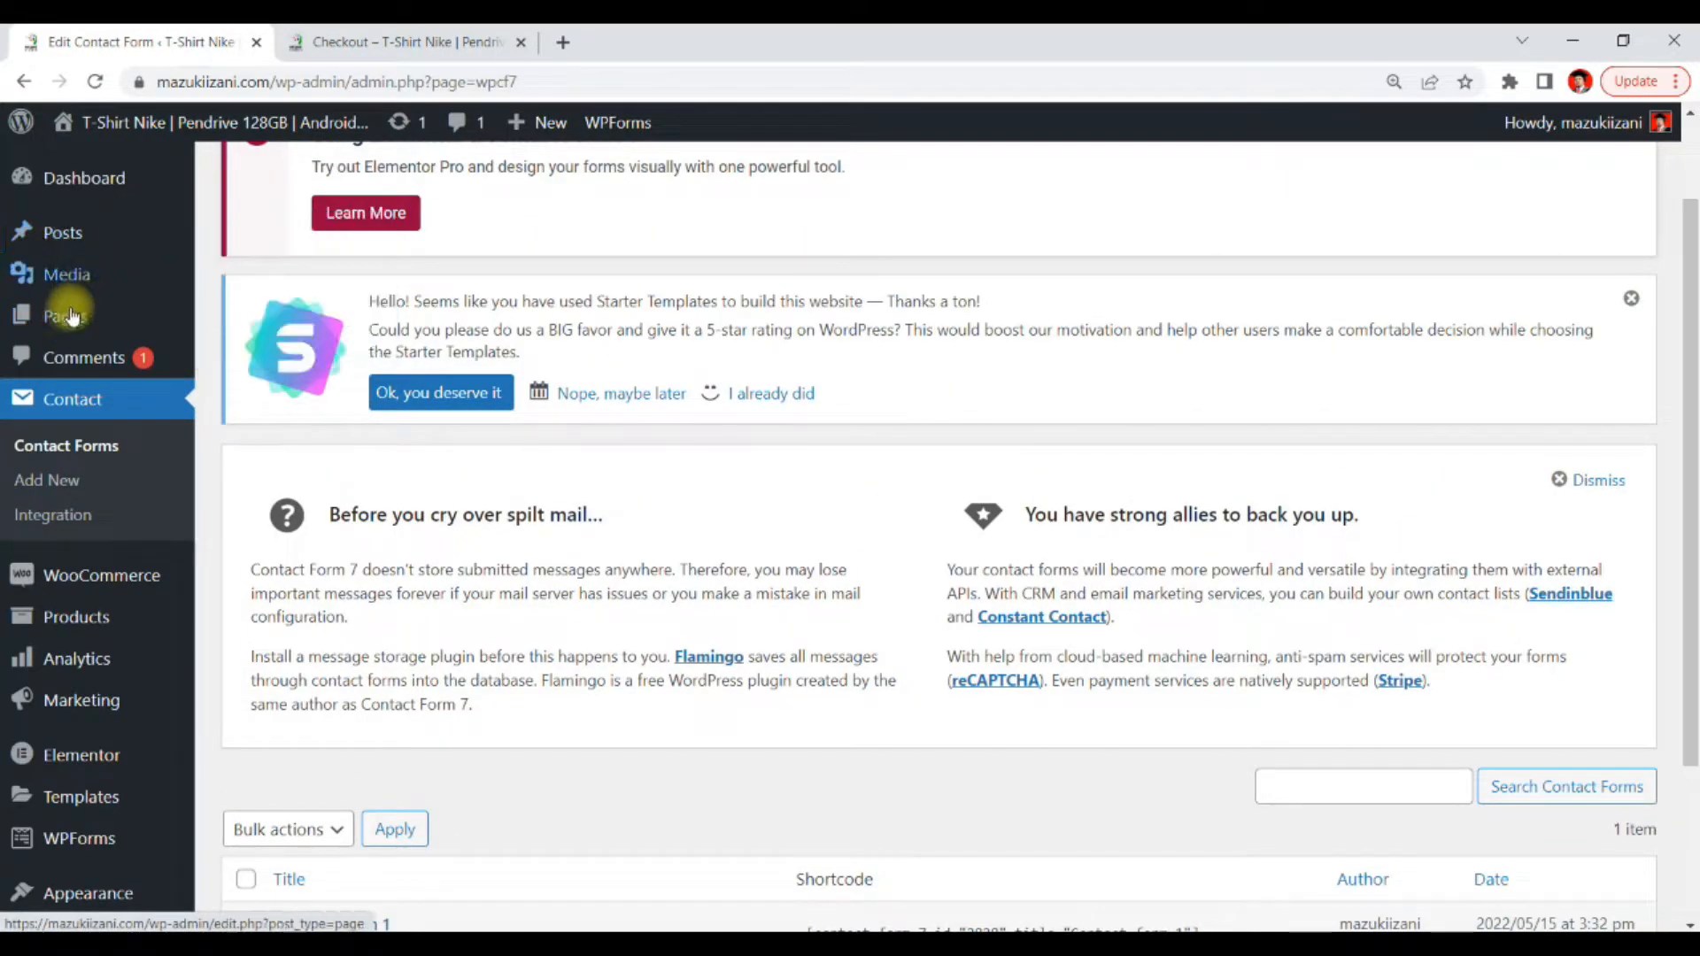
{"action": "mouse_move", "coordinate": [64, 326]}
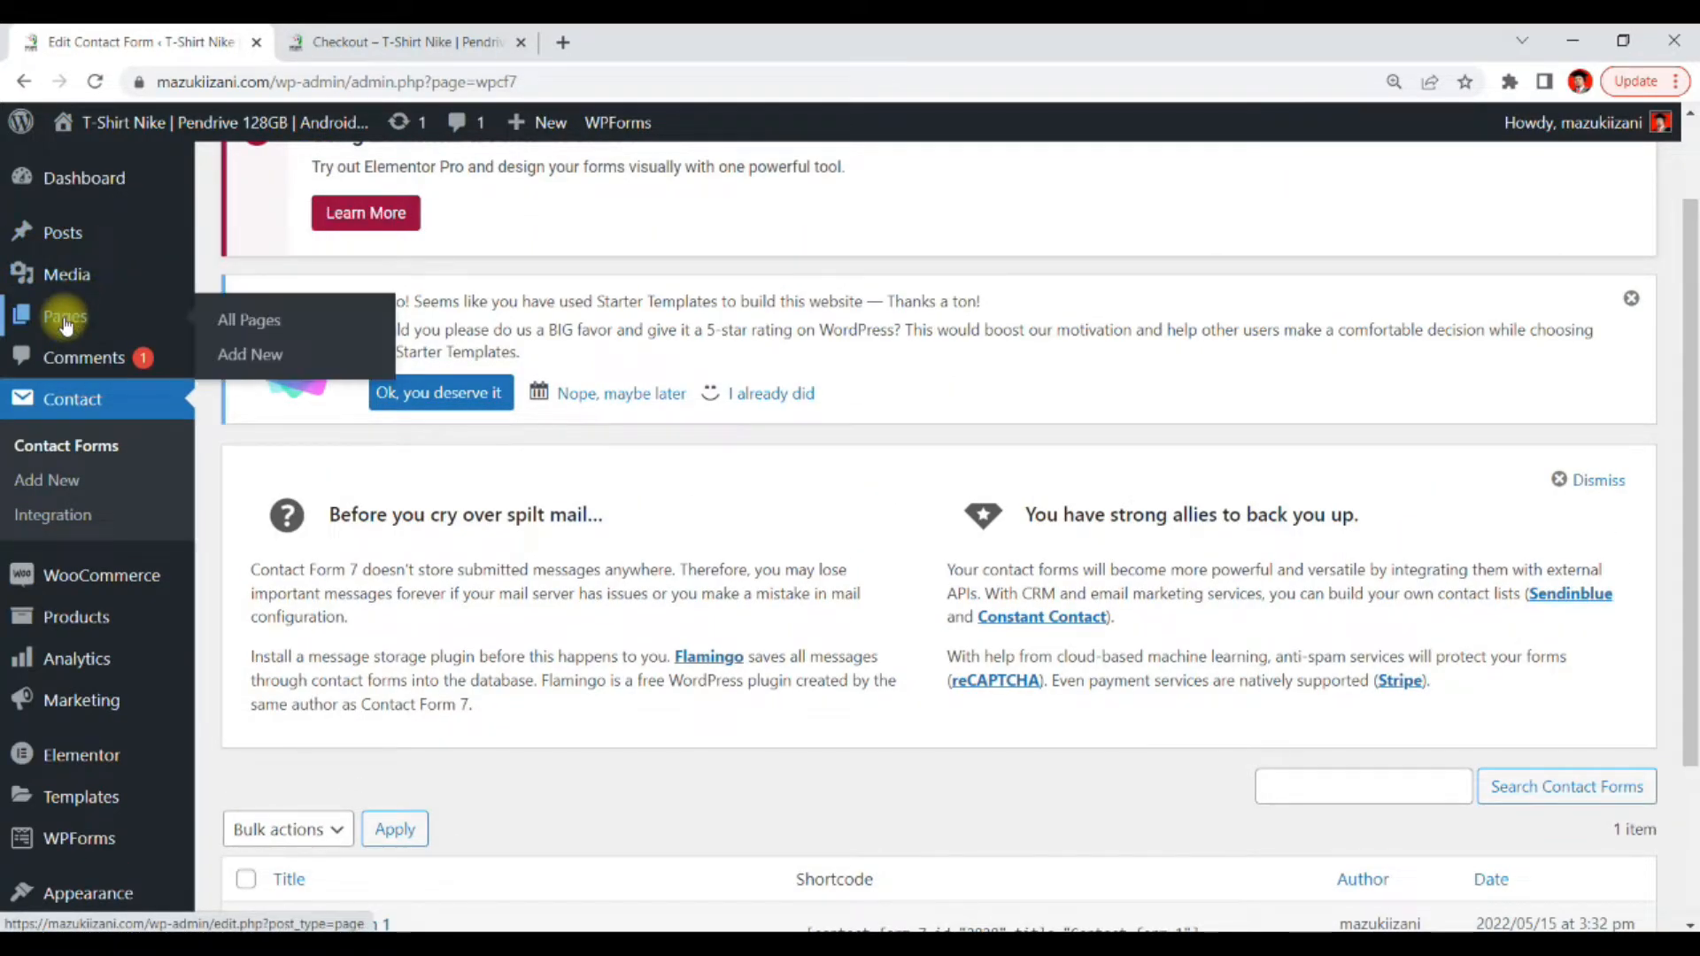
{"action": "left_click", "coordinate": [233, 359]}
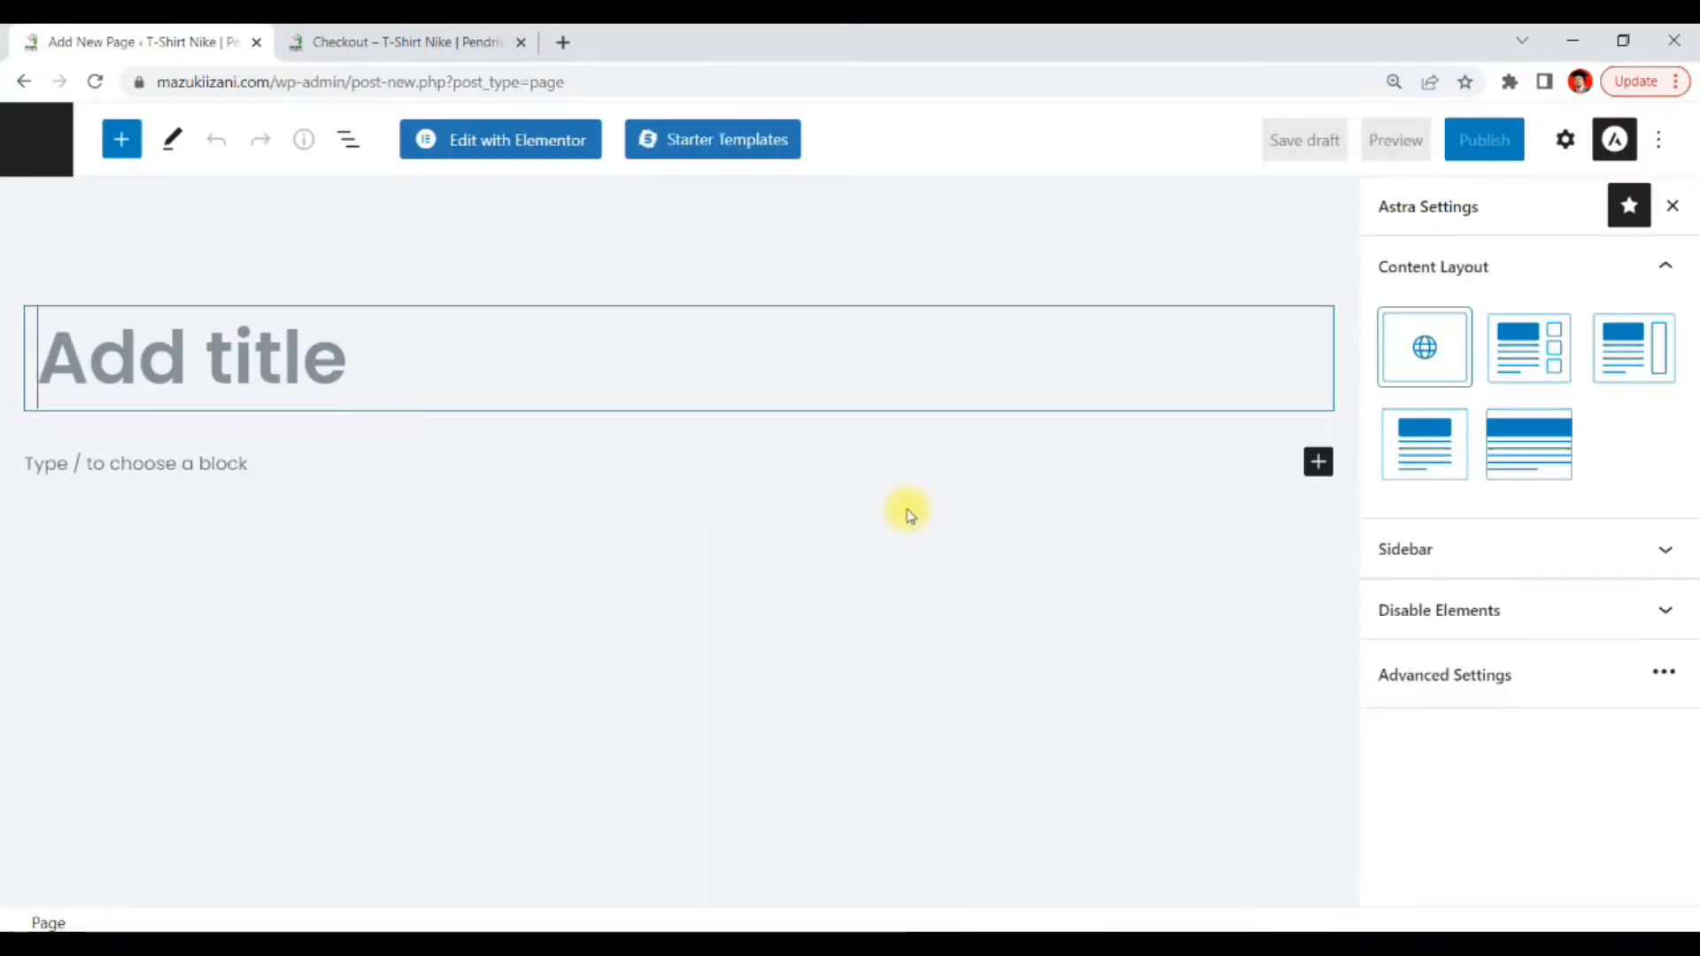
{"action": "left_click", "coordinate": [469, 338]}
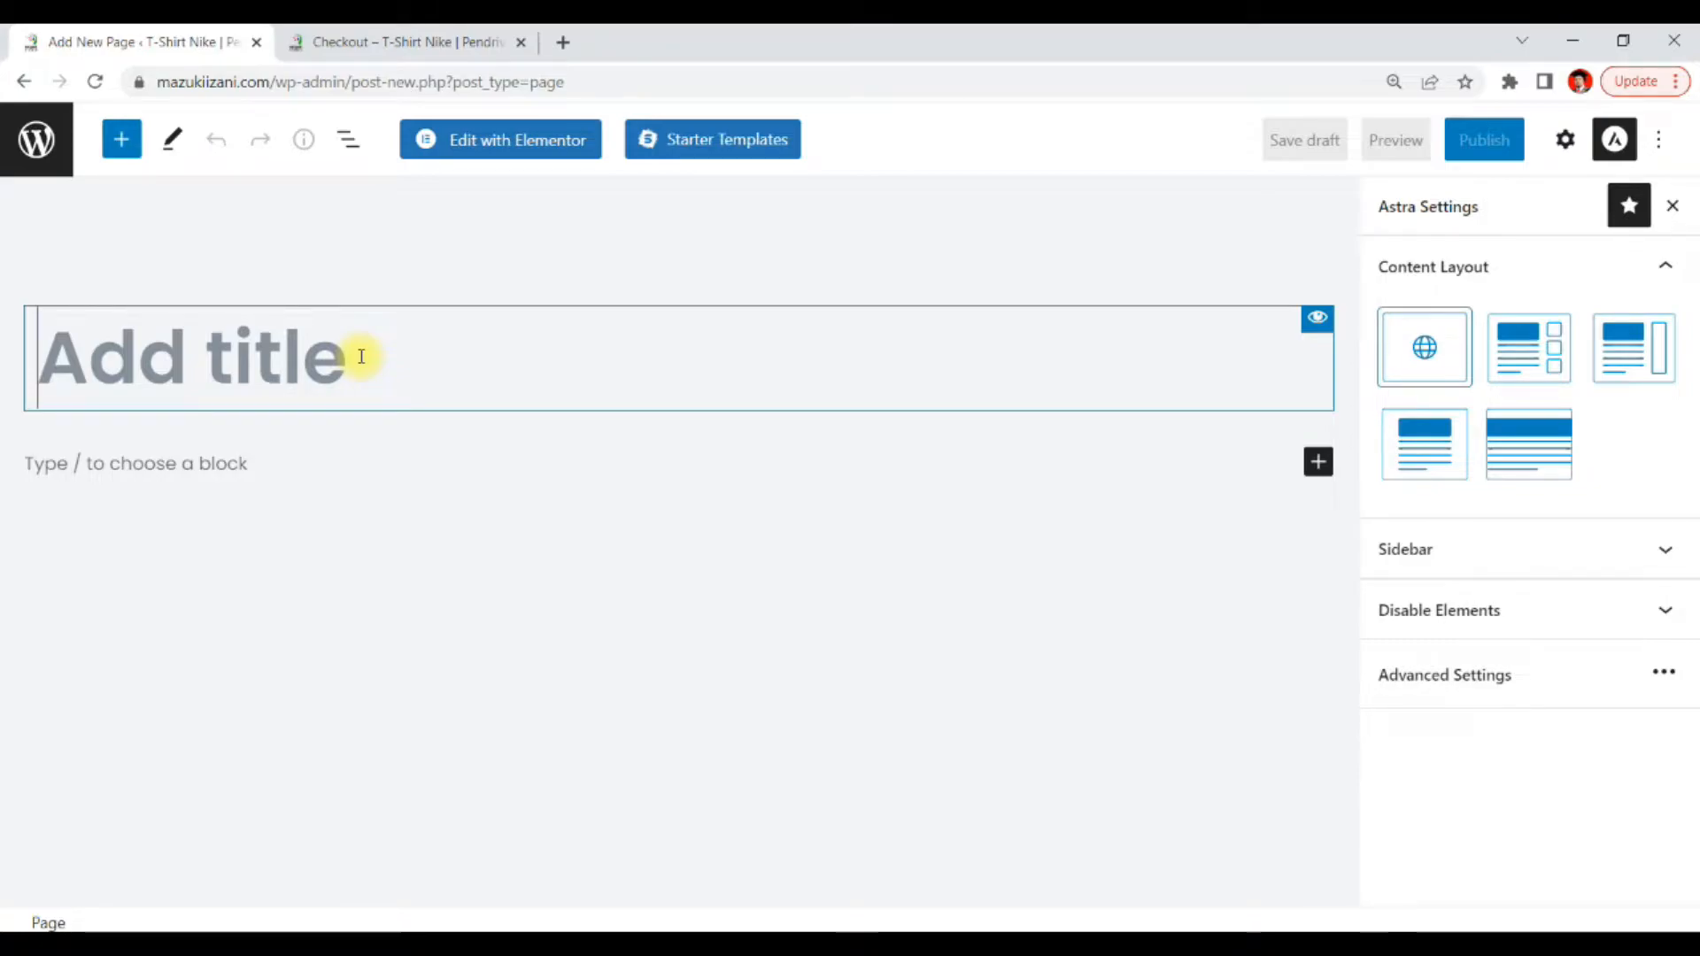
{"action": "type", "text": "Bukti"}
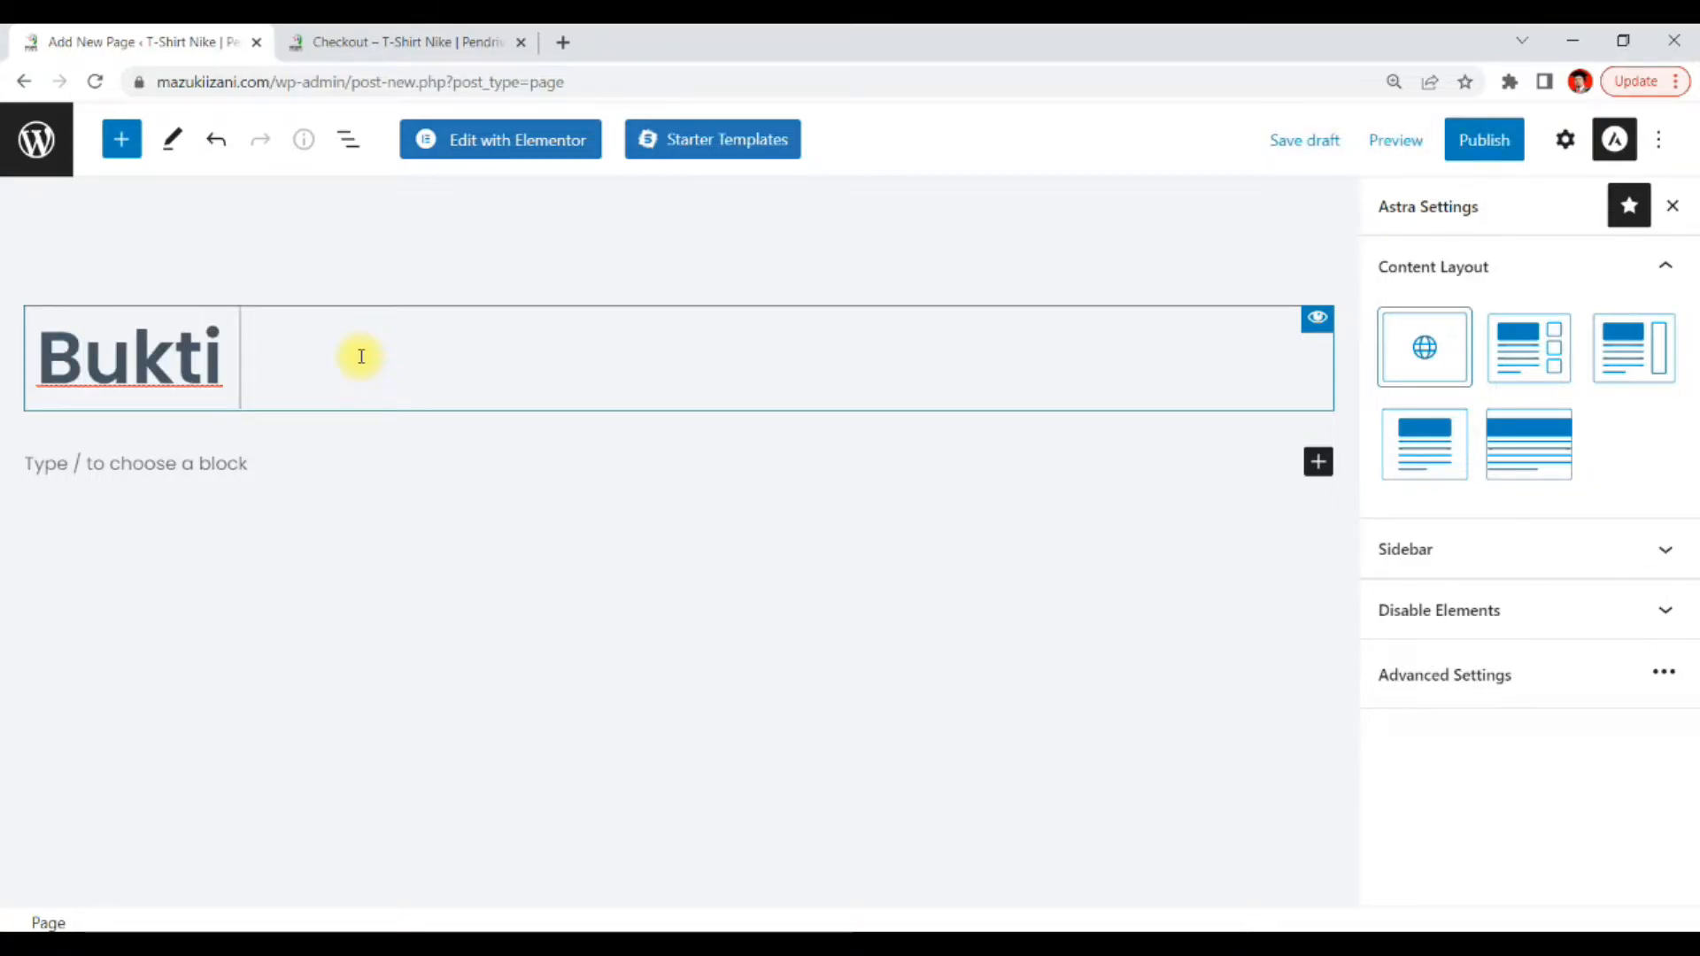
{"action": "type", "text": " Pembaya"}
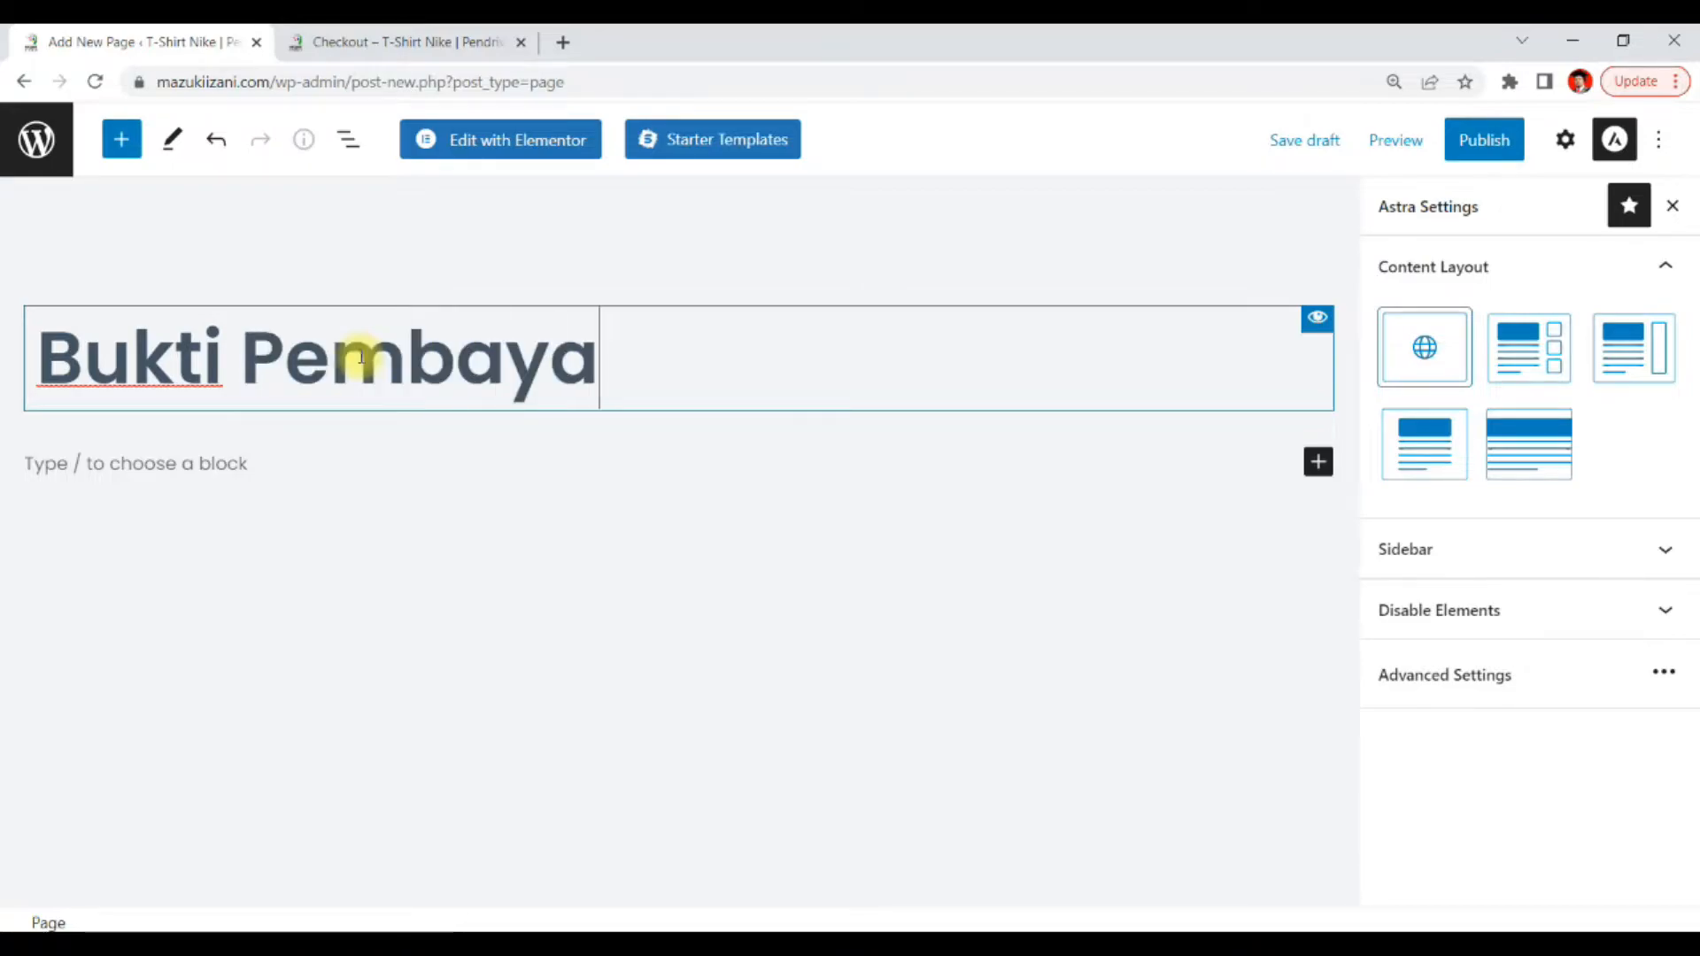
{"action": "type", "text": "ran"}
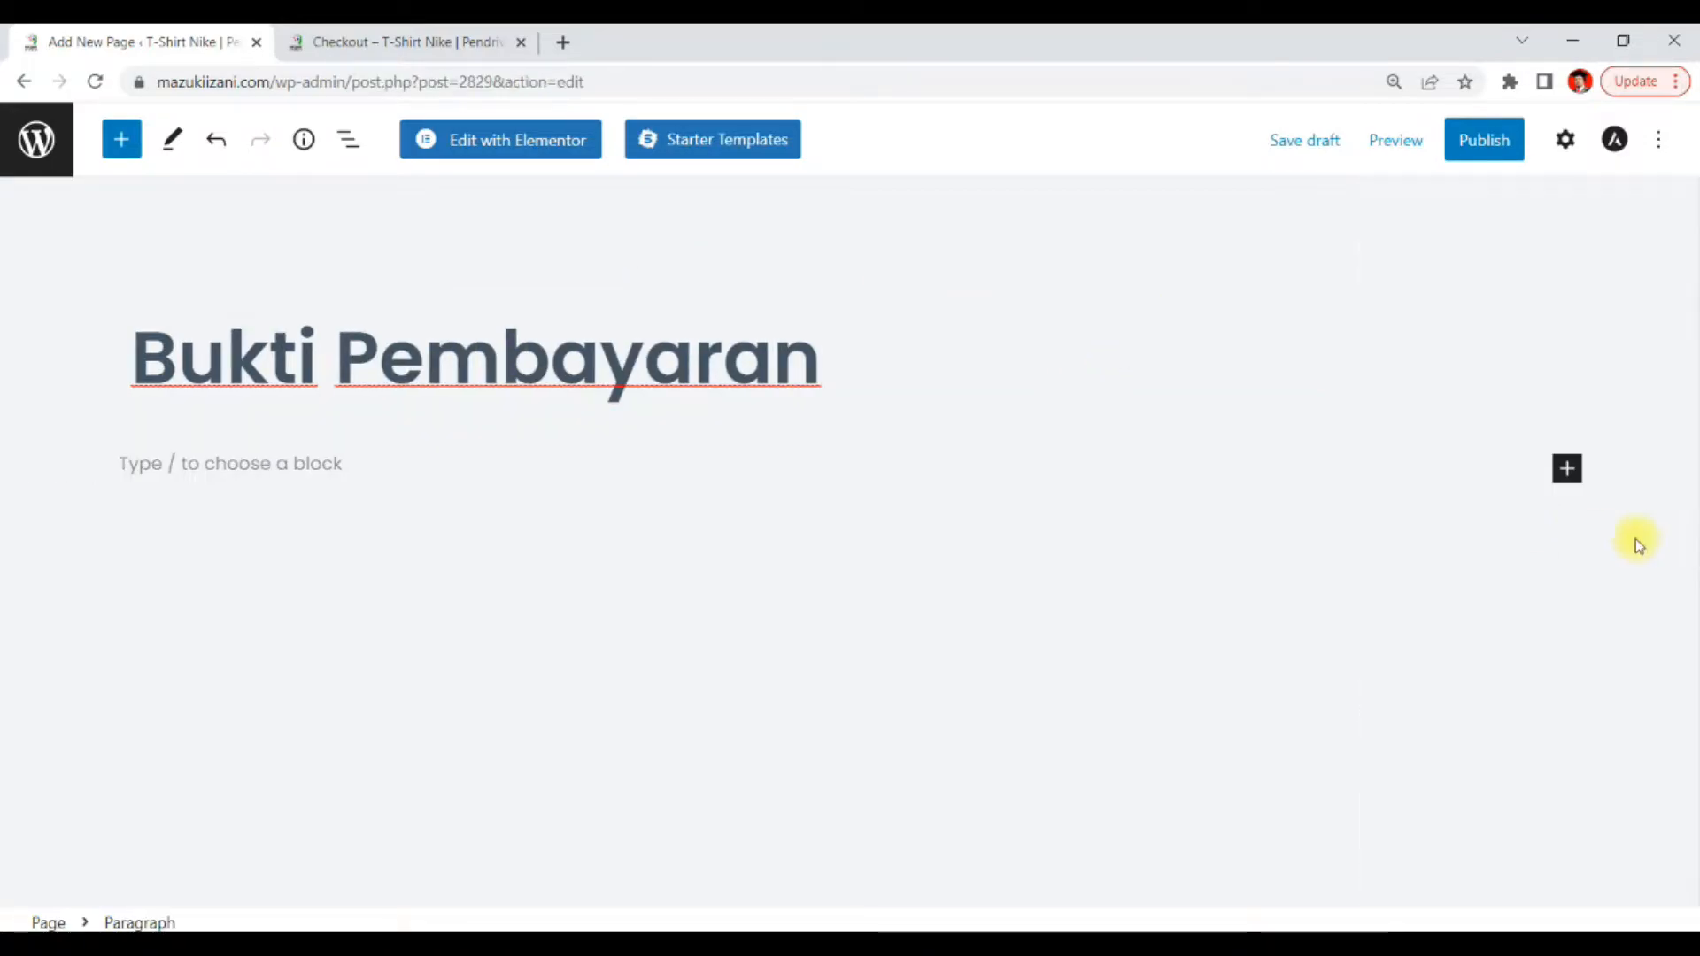
Search the block library for form and add Contact Form 7 blocks to the page
{"action": "left_click", "coordinate": [1573, 477]}
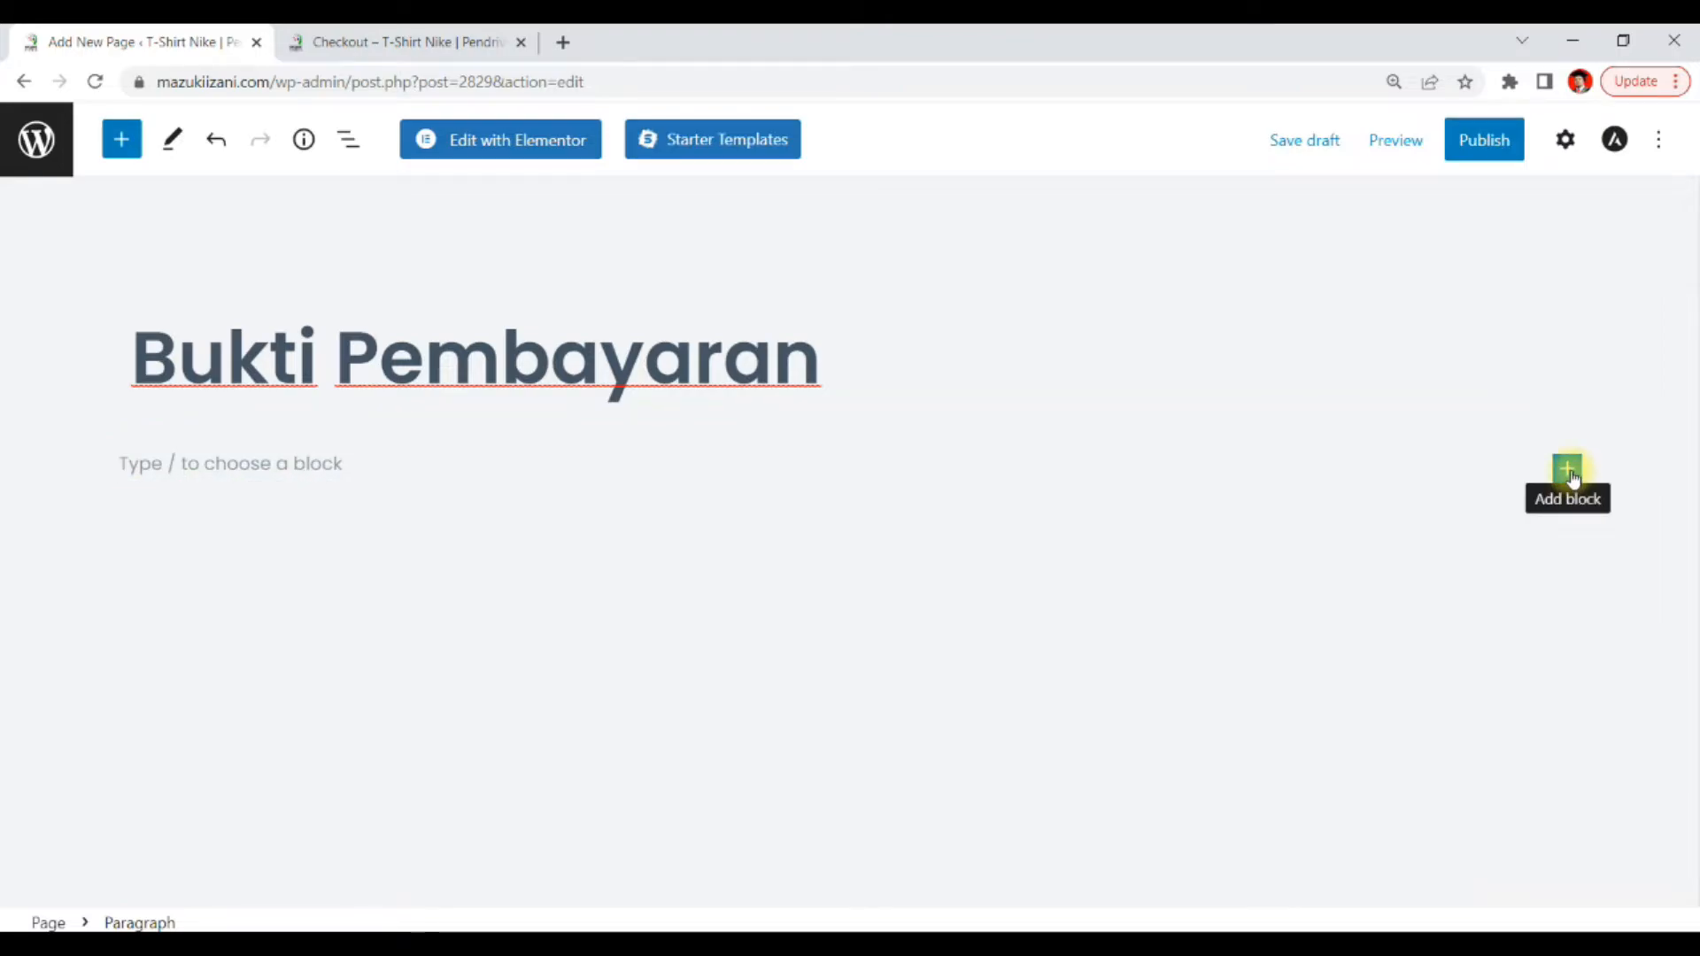
{"action": "left_click", "coordinate": [1572, 478]}
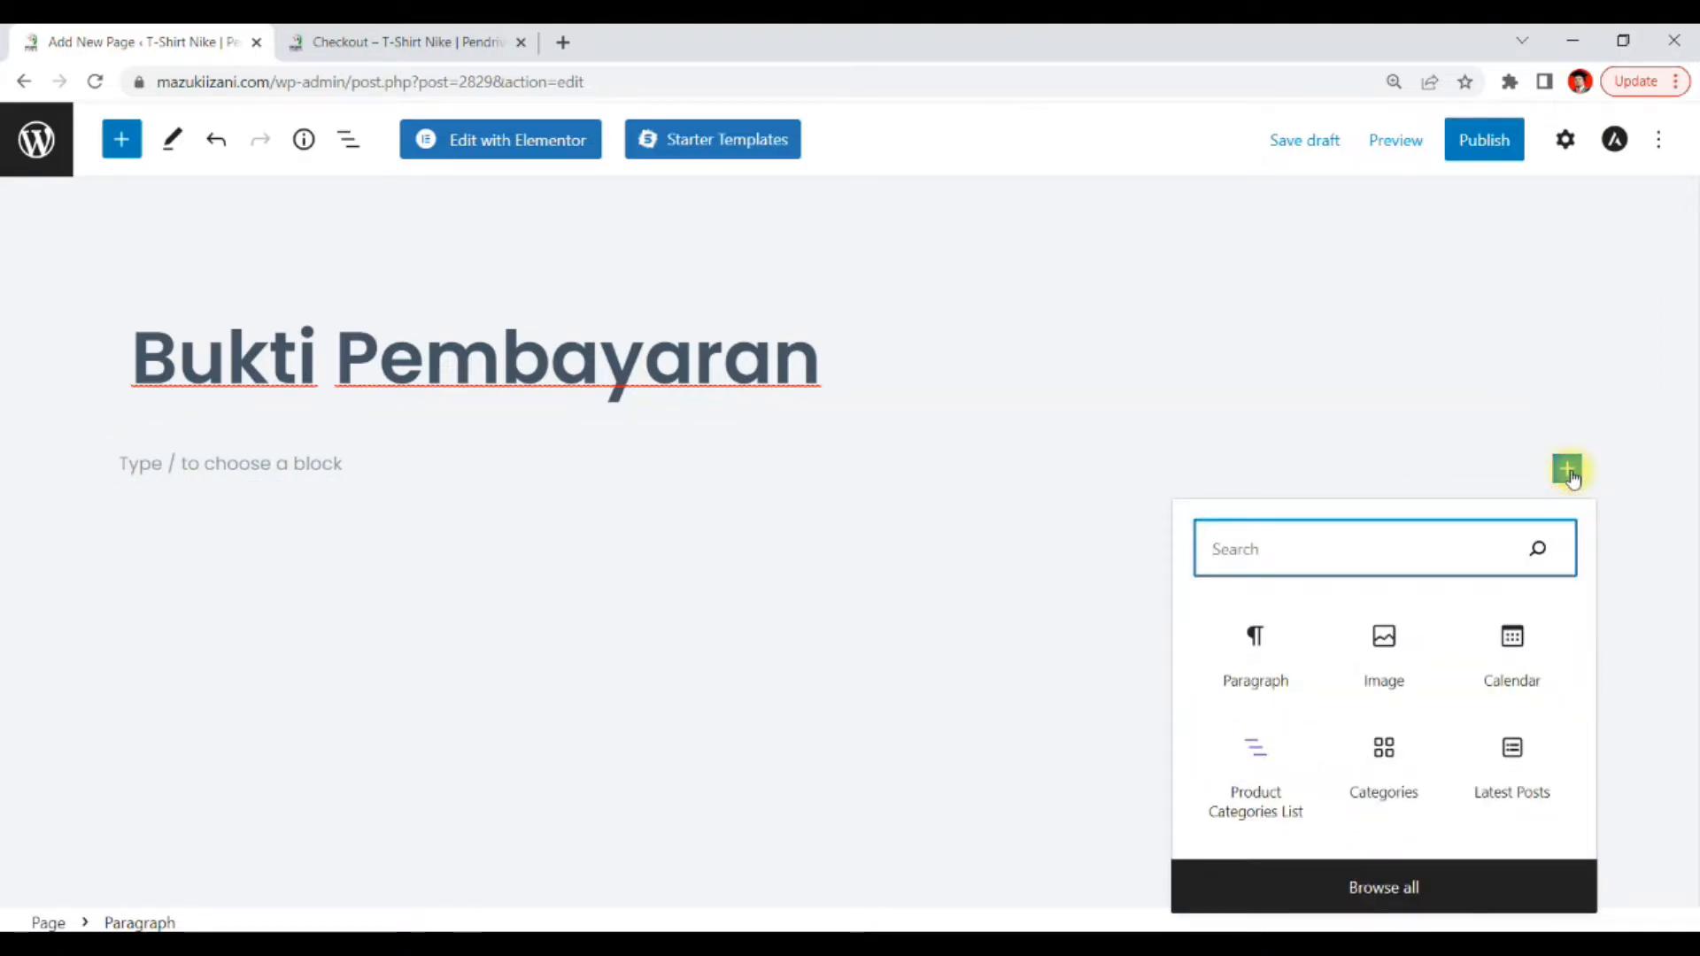
{"action": "left_click", "coordinate": [1431, 875]}
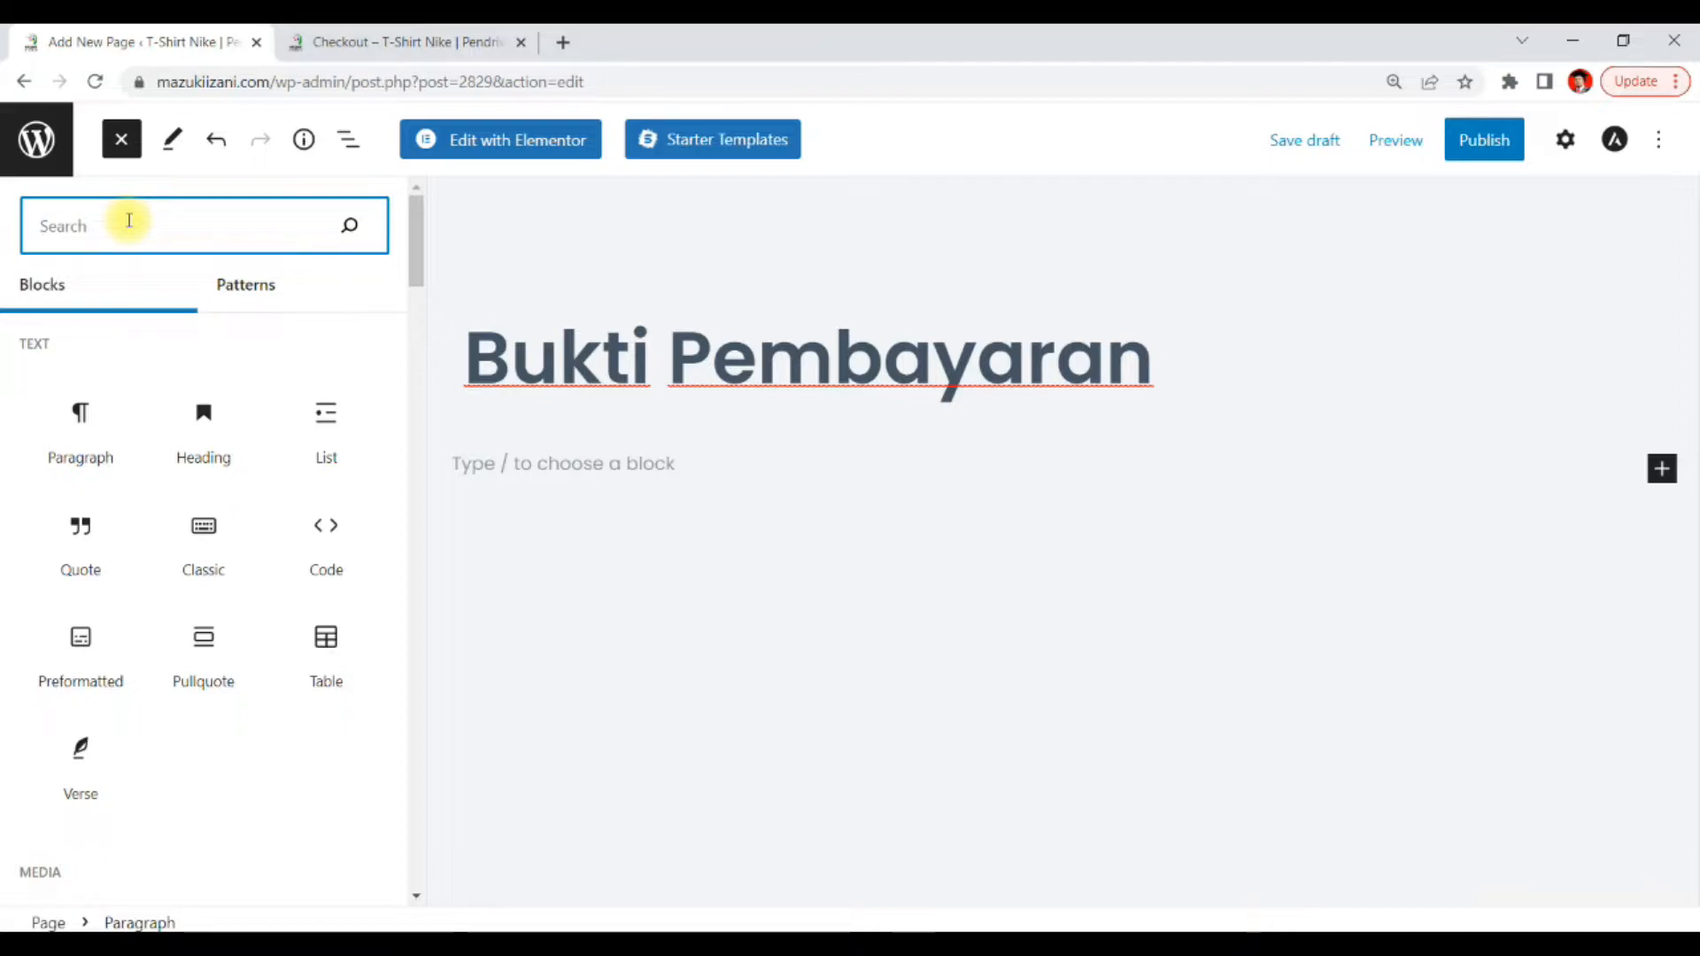
{"action": "type", "text": "fo"}
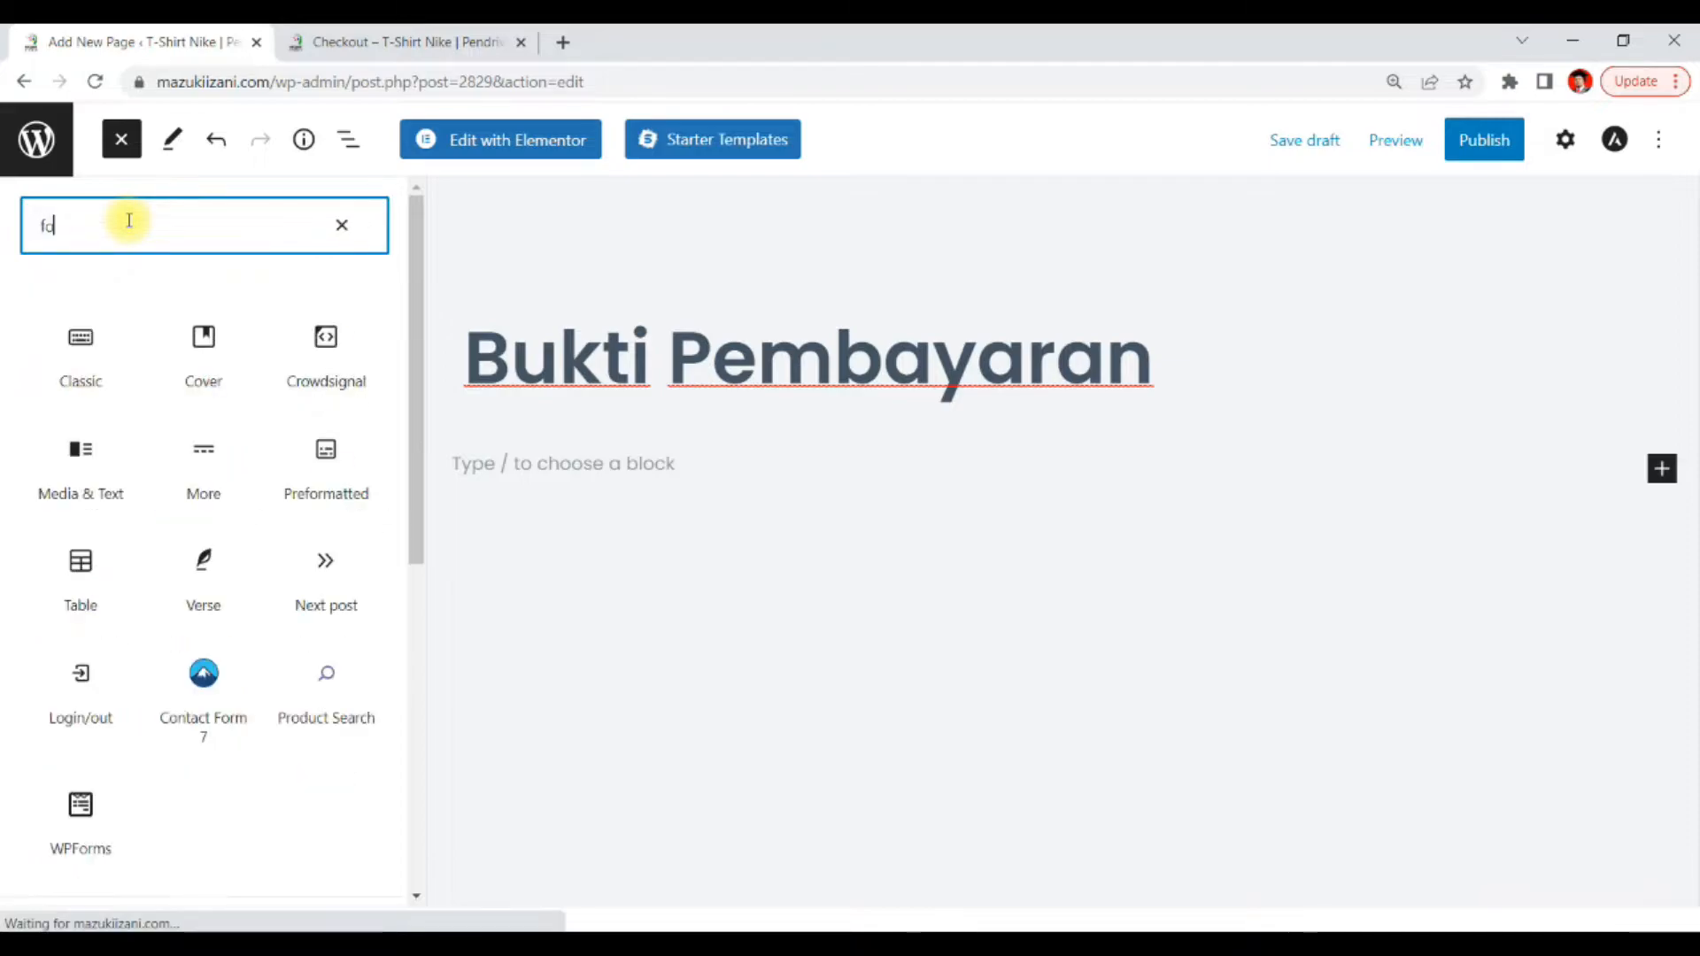
{"action": "type", "text": "rm"}
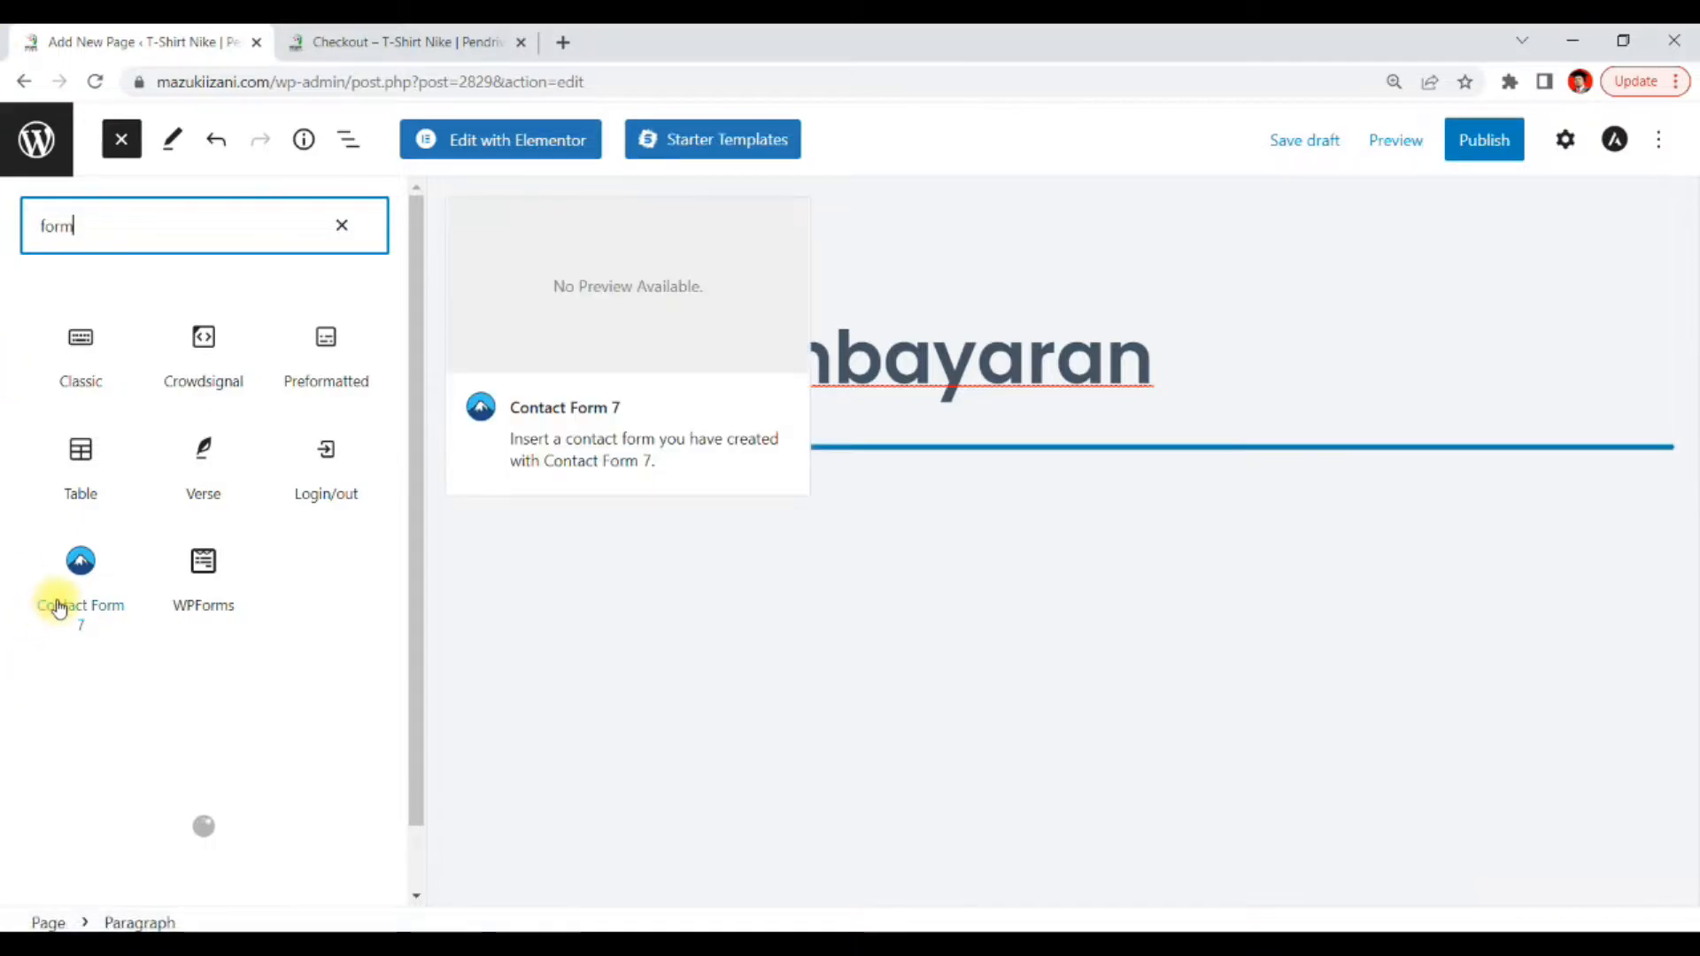
{"action": "left_click", "coordinate": [54, 611]}
{"action": "left_click", "coordinate": [62, 609]}
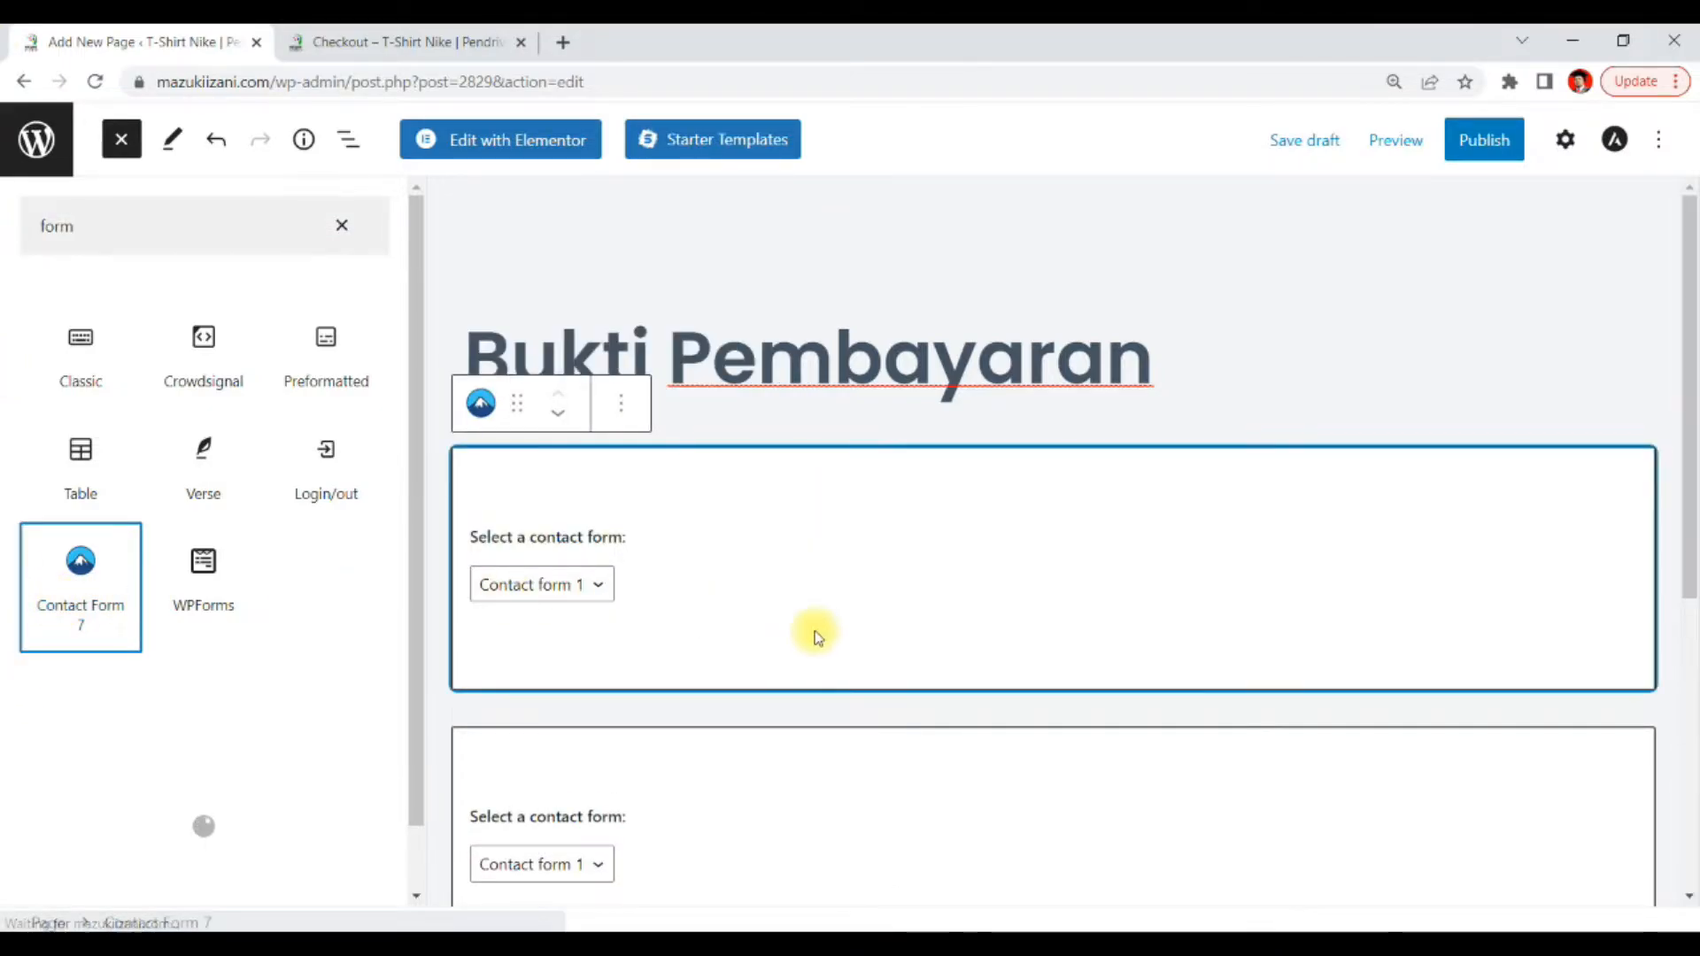
Choose Contact form 1 in the first Contact Form 7 block
{"action": "left_click", "coordinate": [599, 586]}
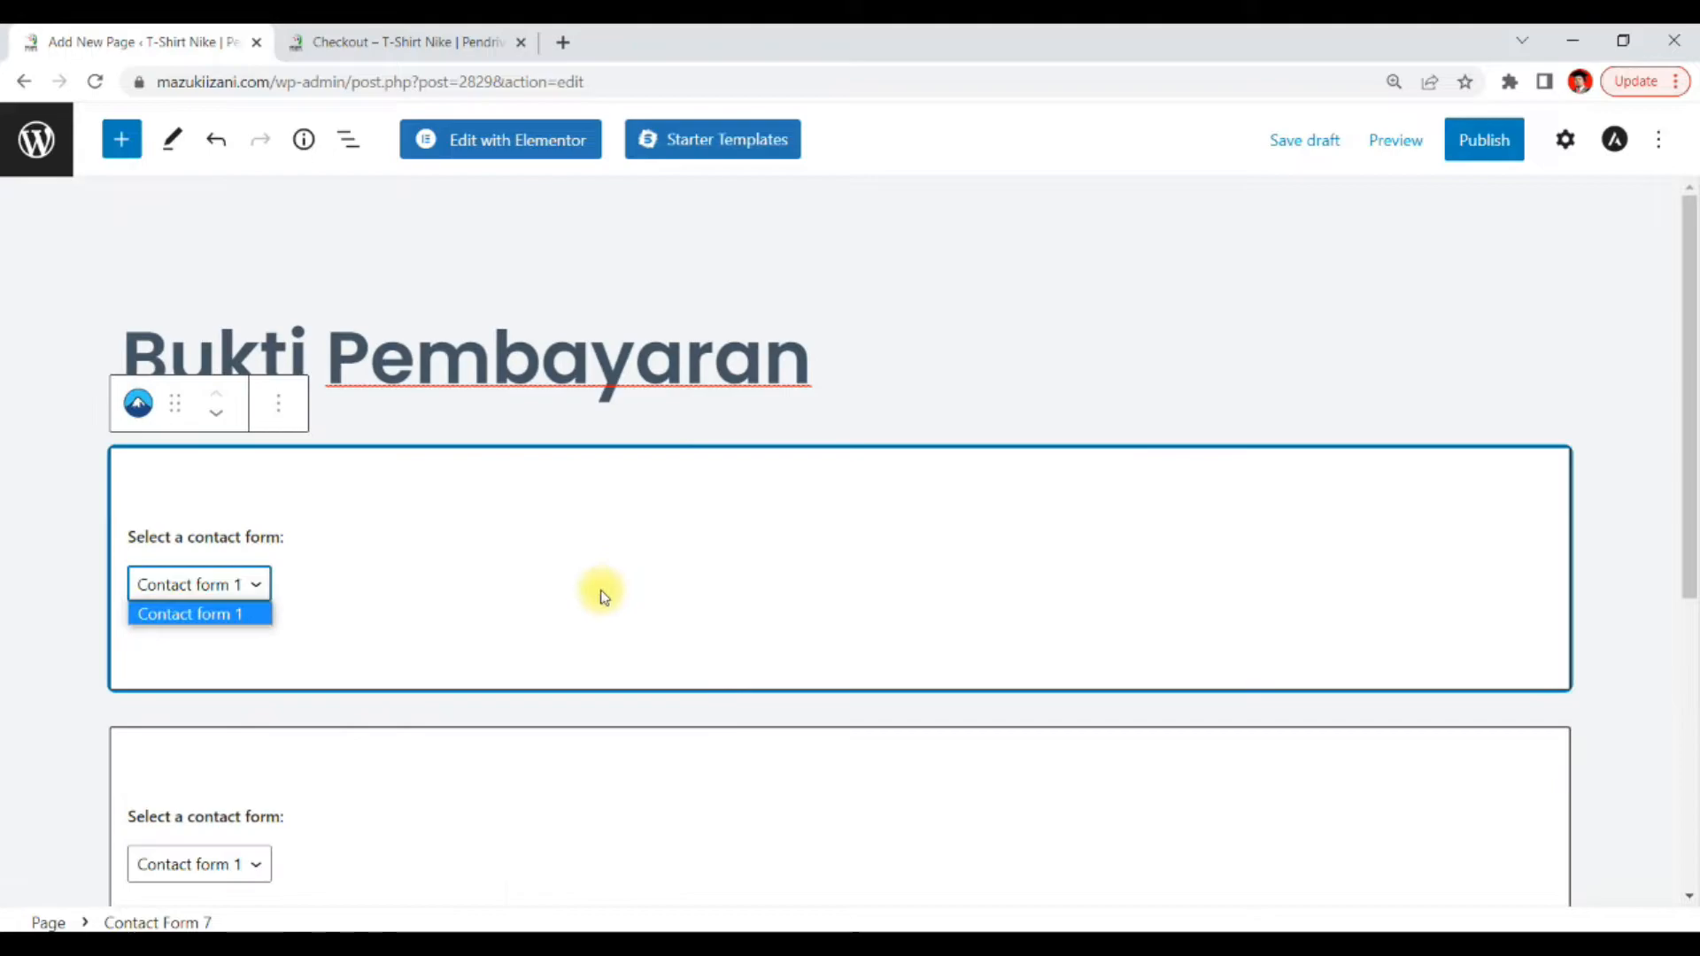
{"action": "left_click", "coordinate": [212, 616]}
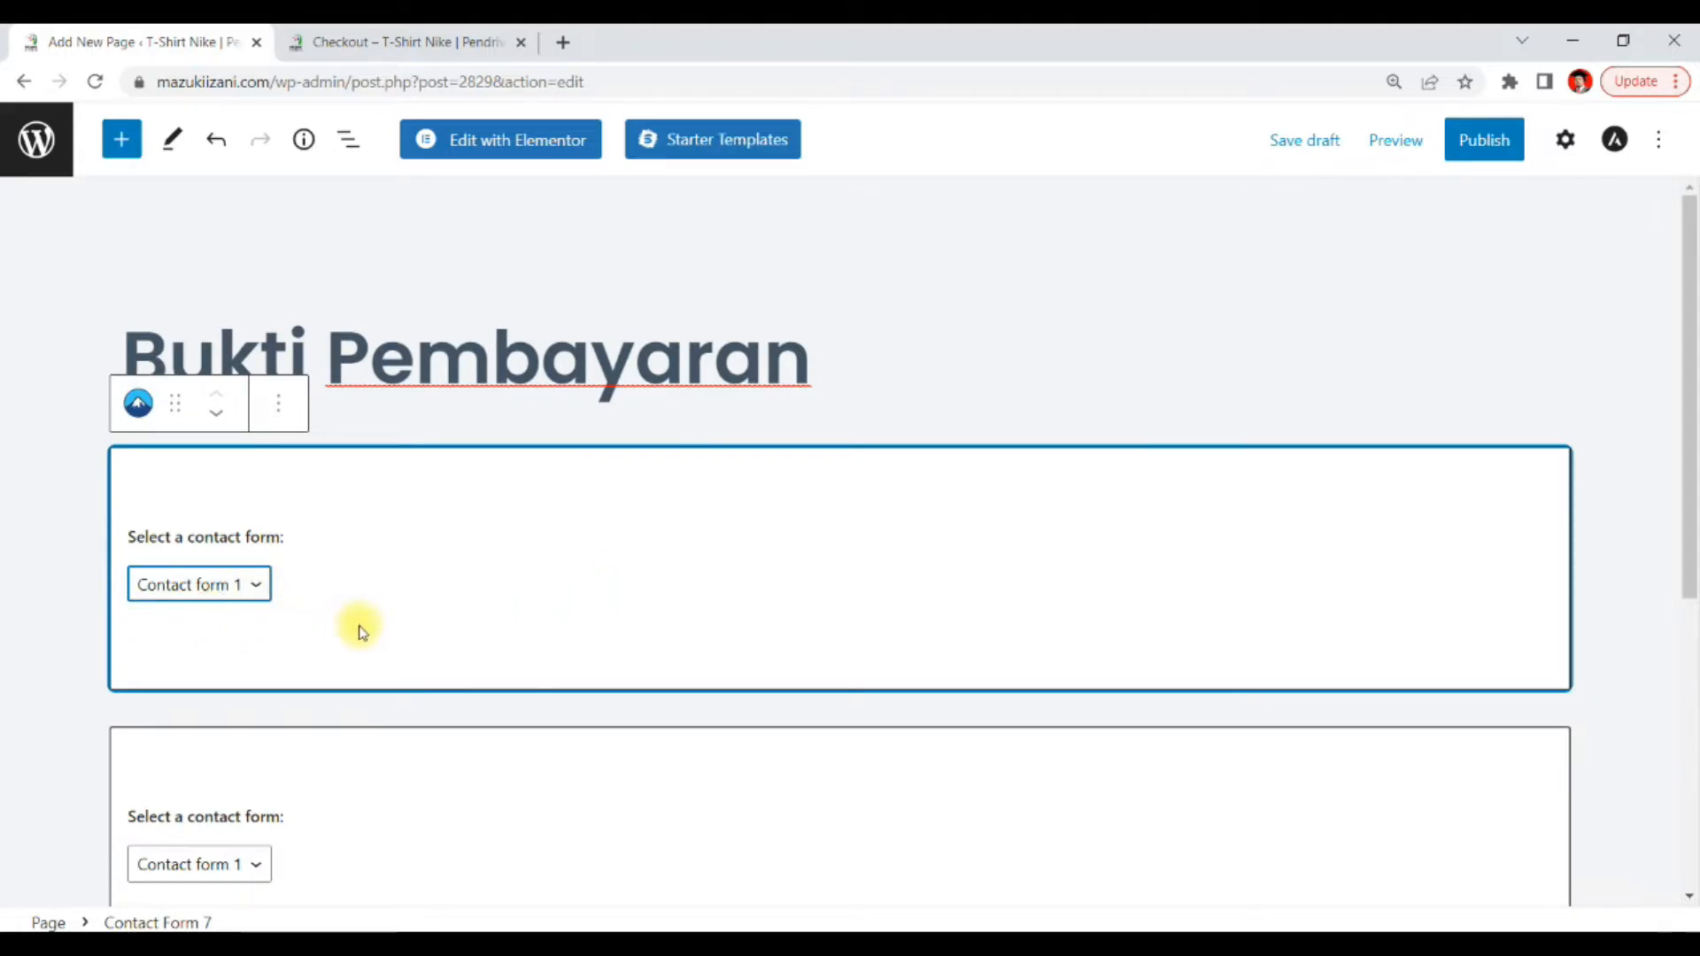
{"action": "scroll", "coordinate": [505, 608], "scroll_direction": "down", "scroll_amount": 3}
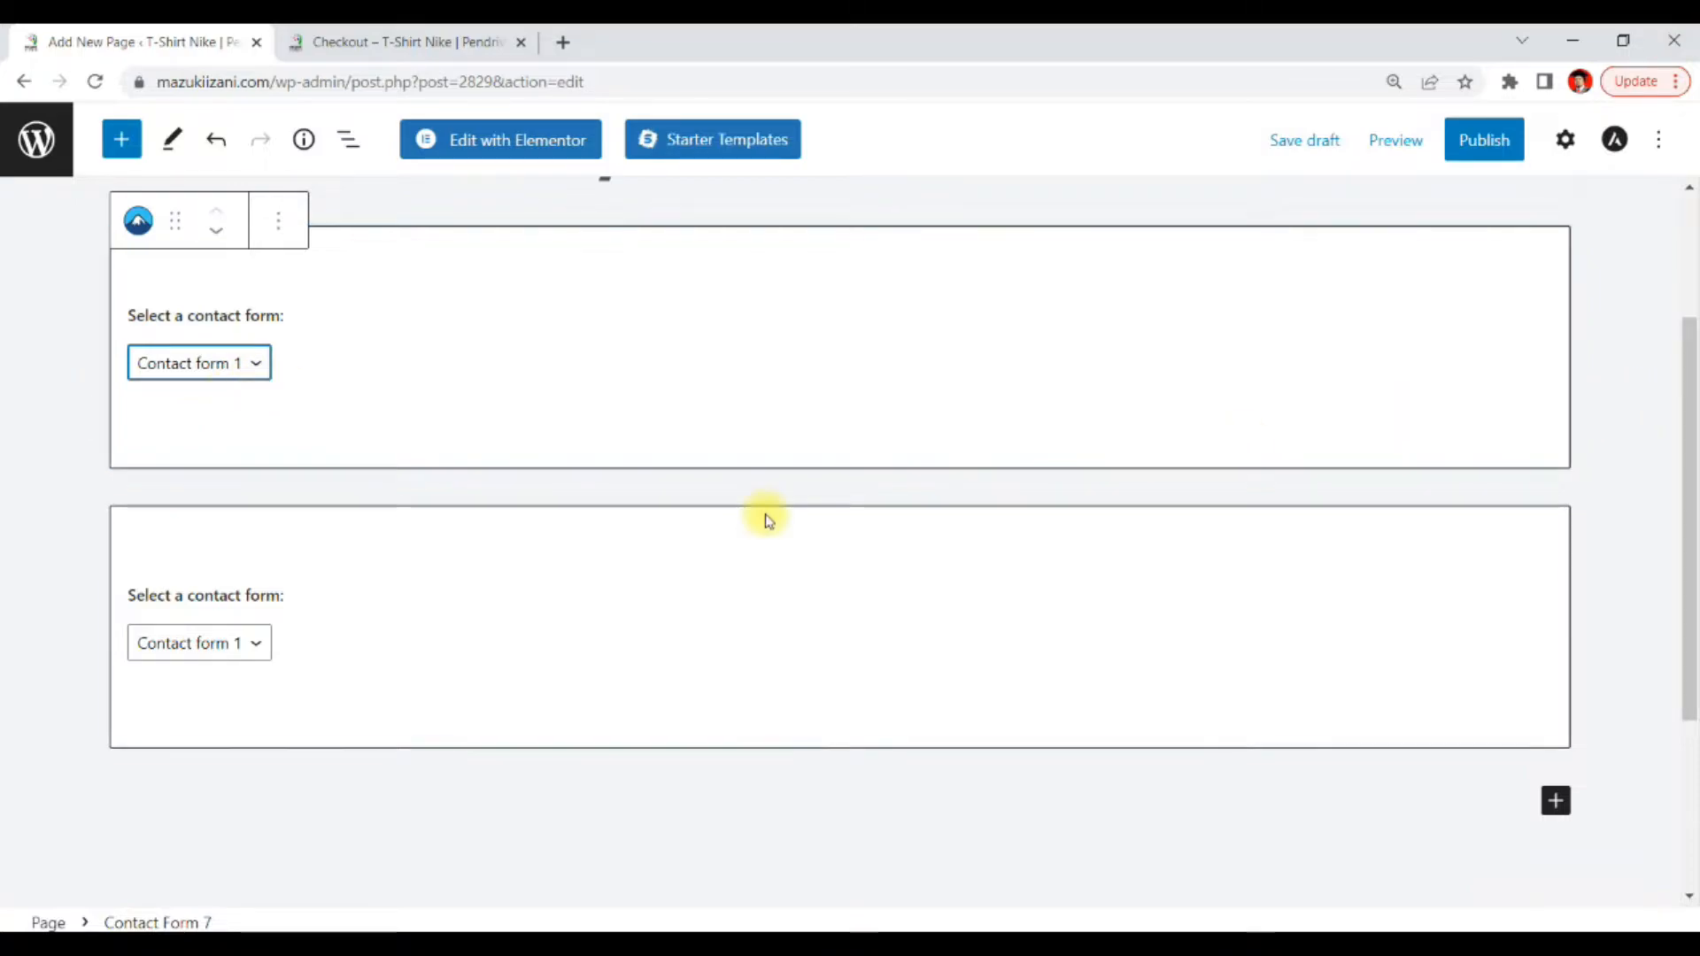
{"action": "scroll", "coordinate": [425, 434], "scroll_direction": "up", "scroll_amount": 3}
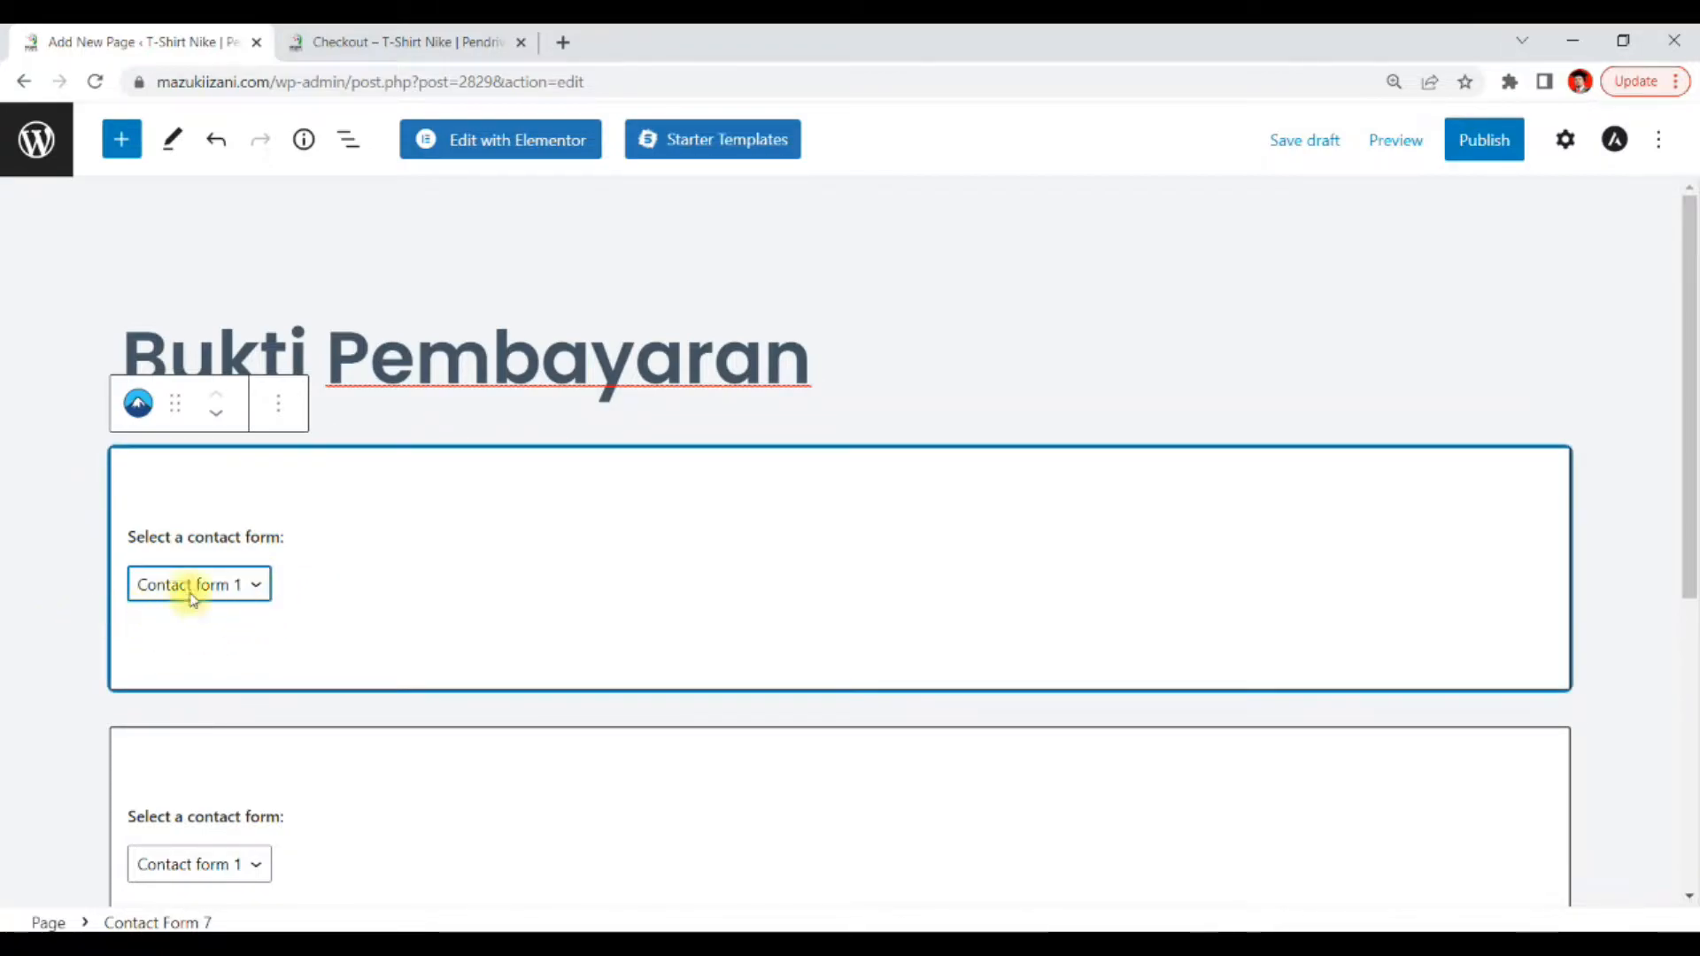
{"action": "scroll", "coordinate": [1178, 646], "scroll_direction": "down", "scroll_amount": 2}
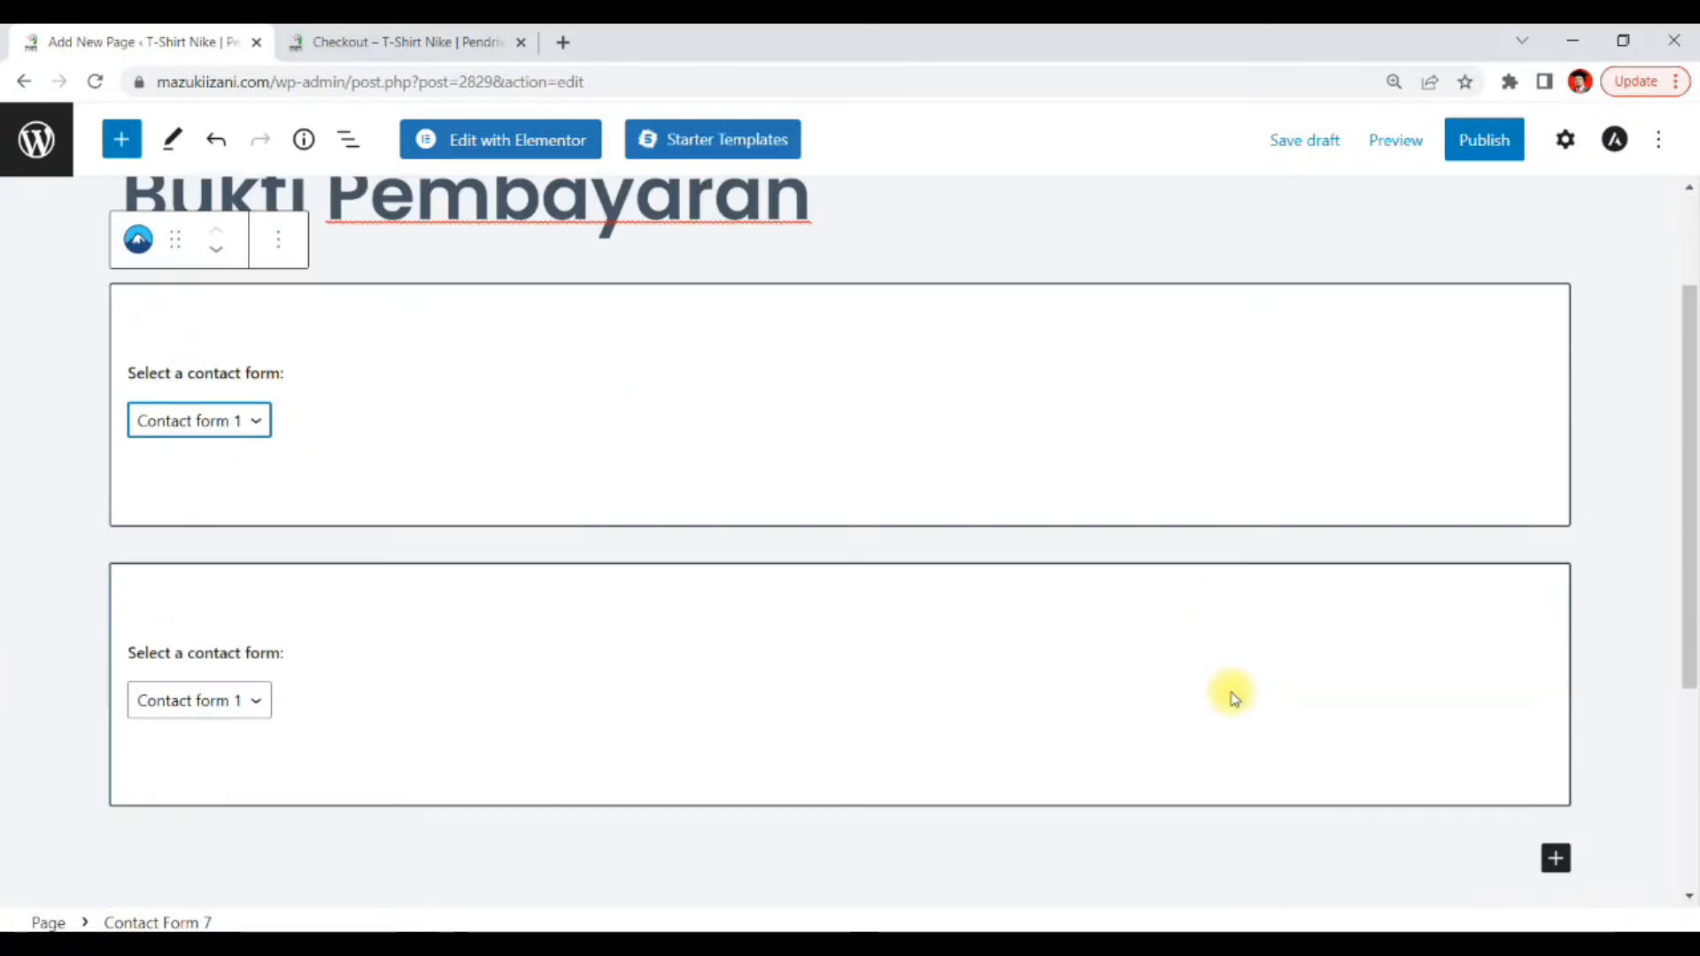
Remove the duplicate second Contact Form 7 block from the page
{"action": "left_click", "coordinate": [1039, 668]}
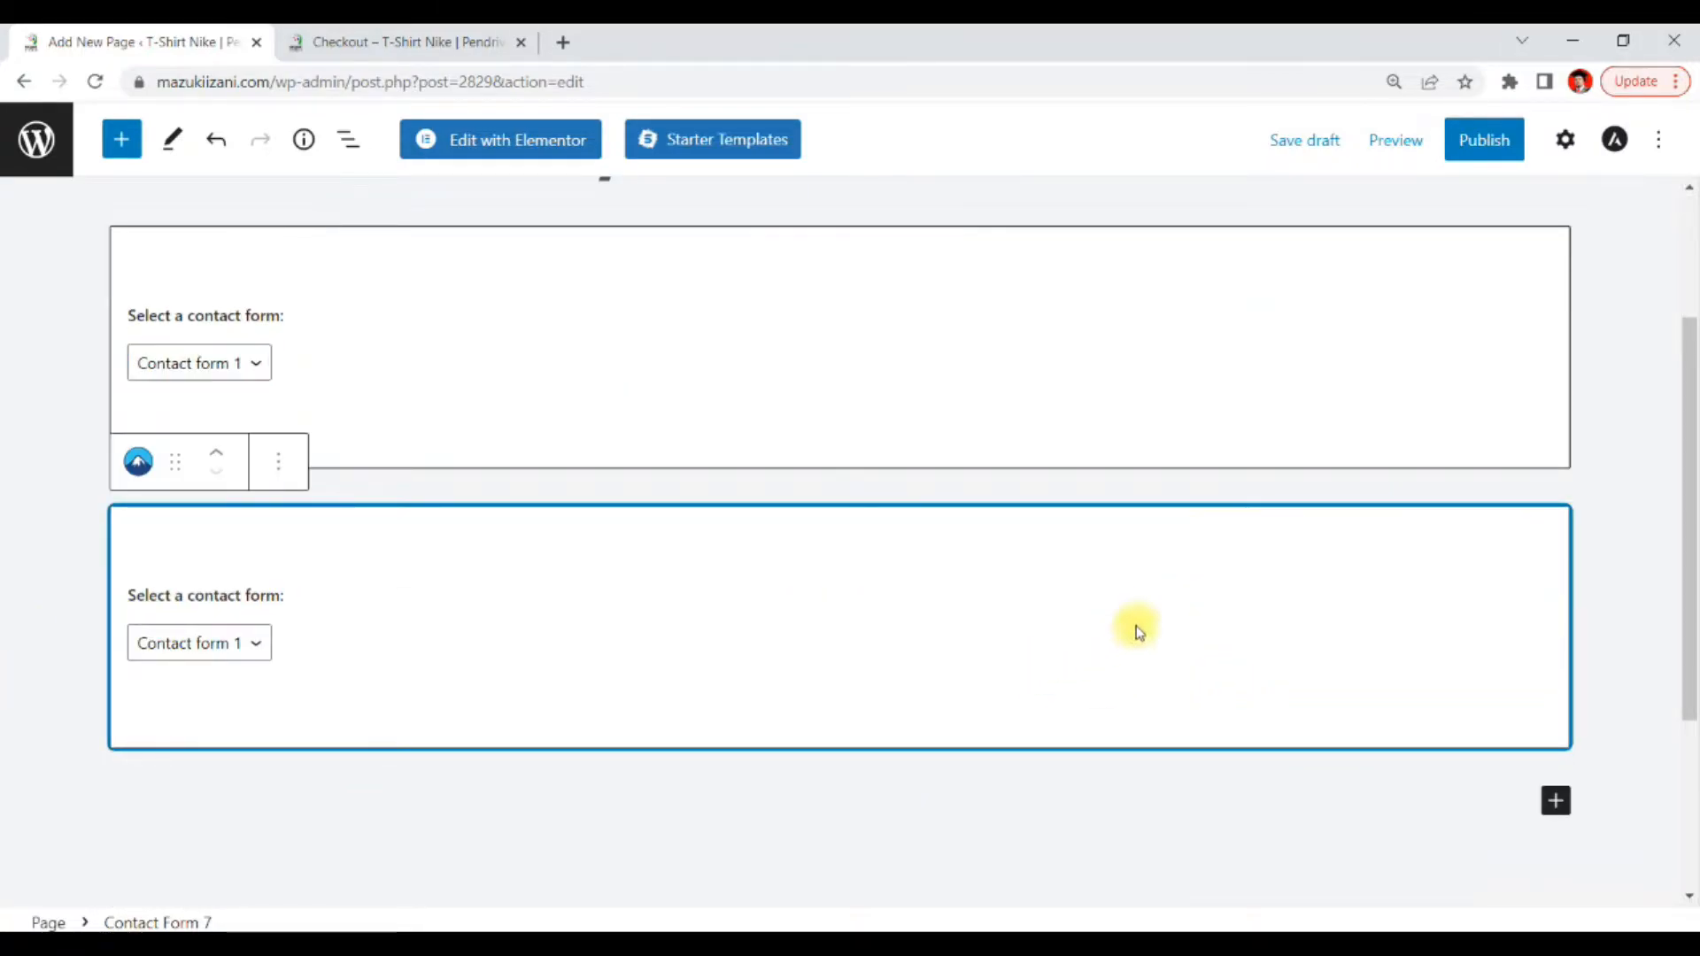
{"action": "left_click", "coordinate": [279, 477]}
{"action": "scroll", "coordinate": [425, 801], "scroll_direction": "down", "scroll_amount": 1}
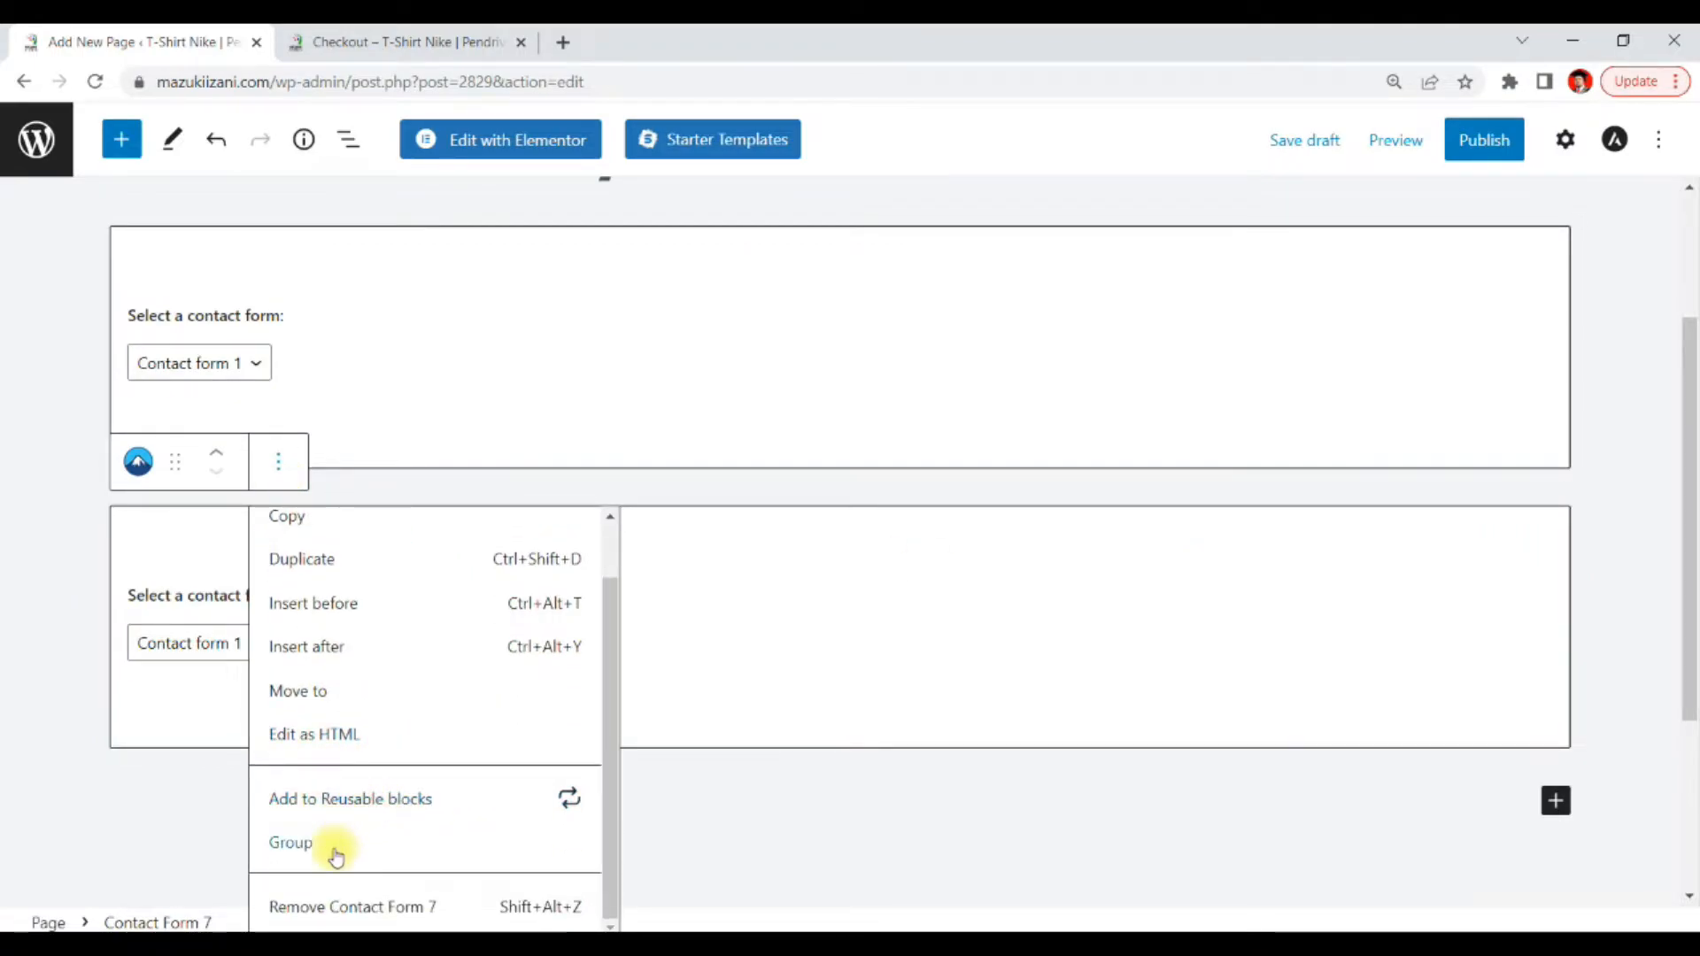
{"action": "left_click", "coordinate": [341, 907]}
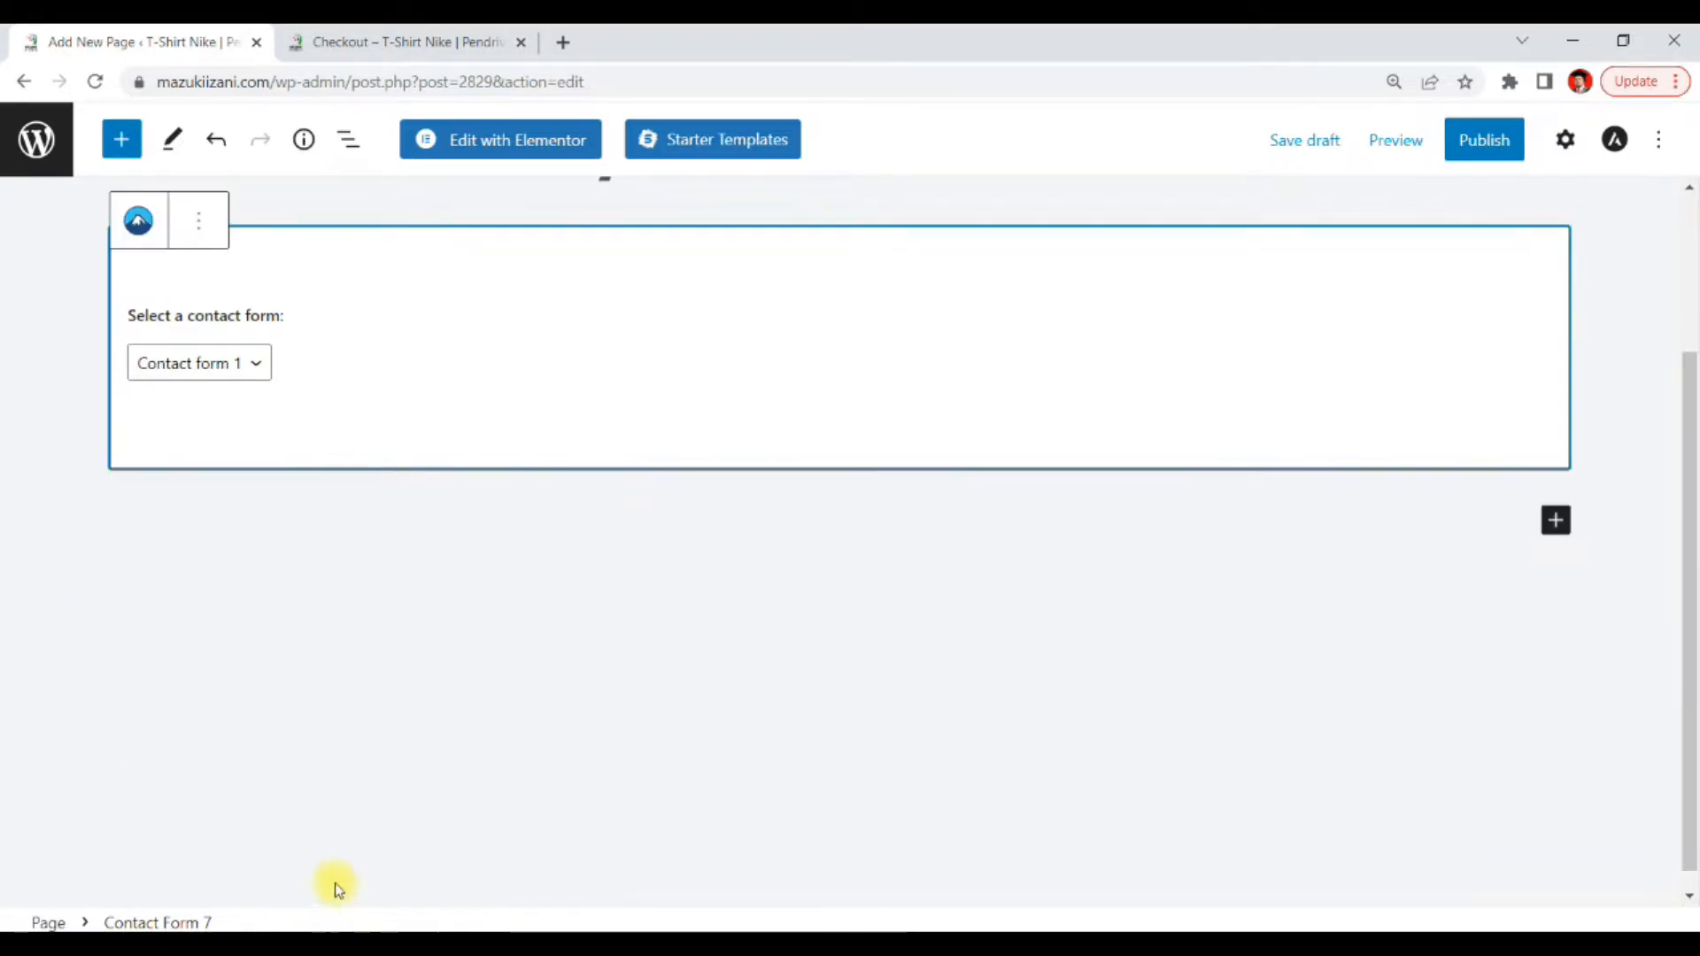
Preview the page in a new tab, review the form fields, and close the preview tab
{"action": "scroll", "coordinate": [23, 496], "scroll_direction": "up", "scroll_amount": 3}
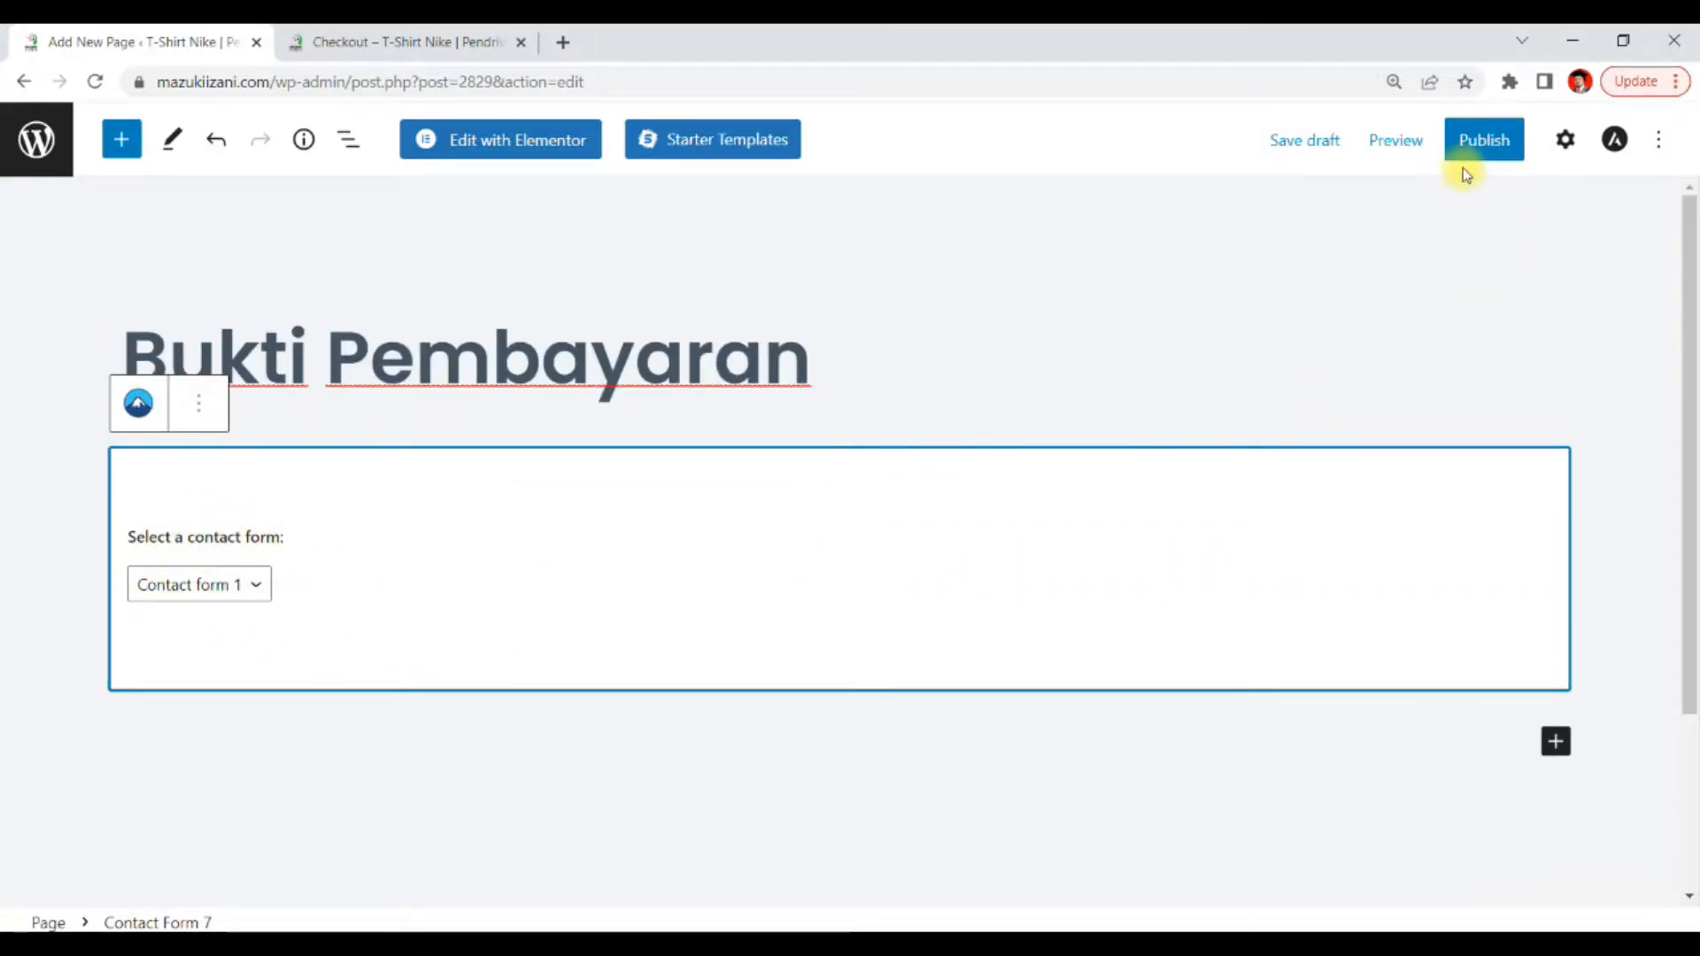
{"action": "left_click", "coordinate": [1392, 141]}
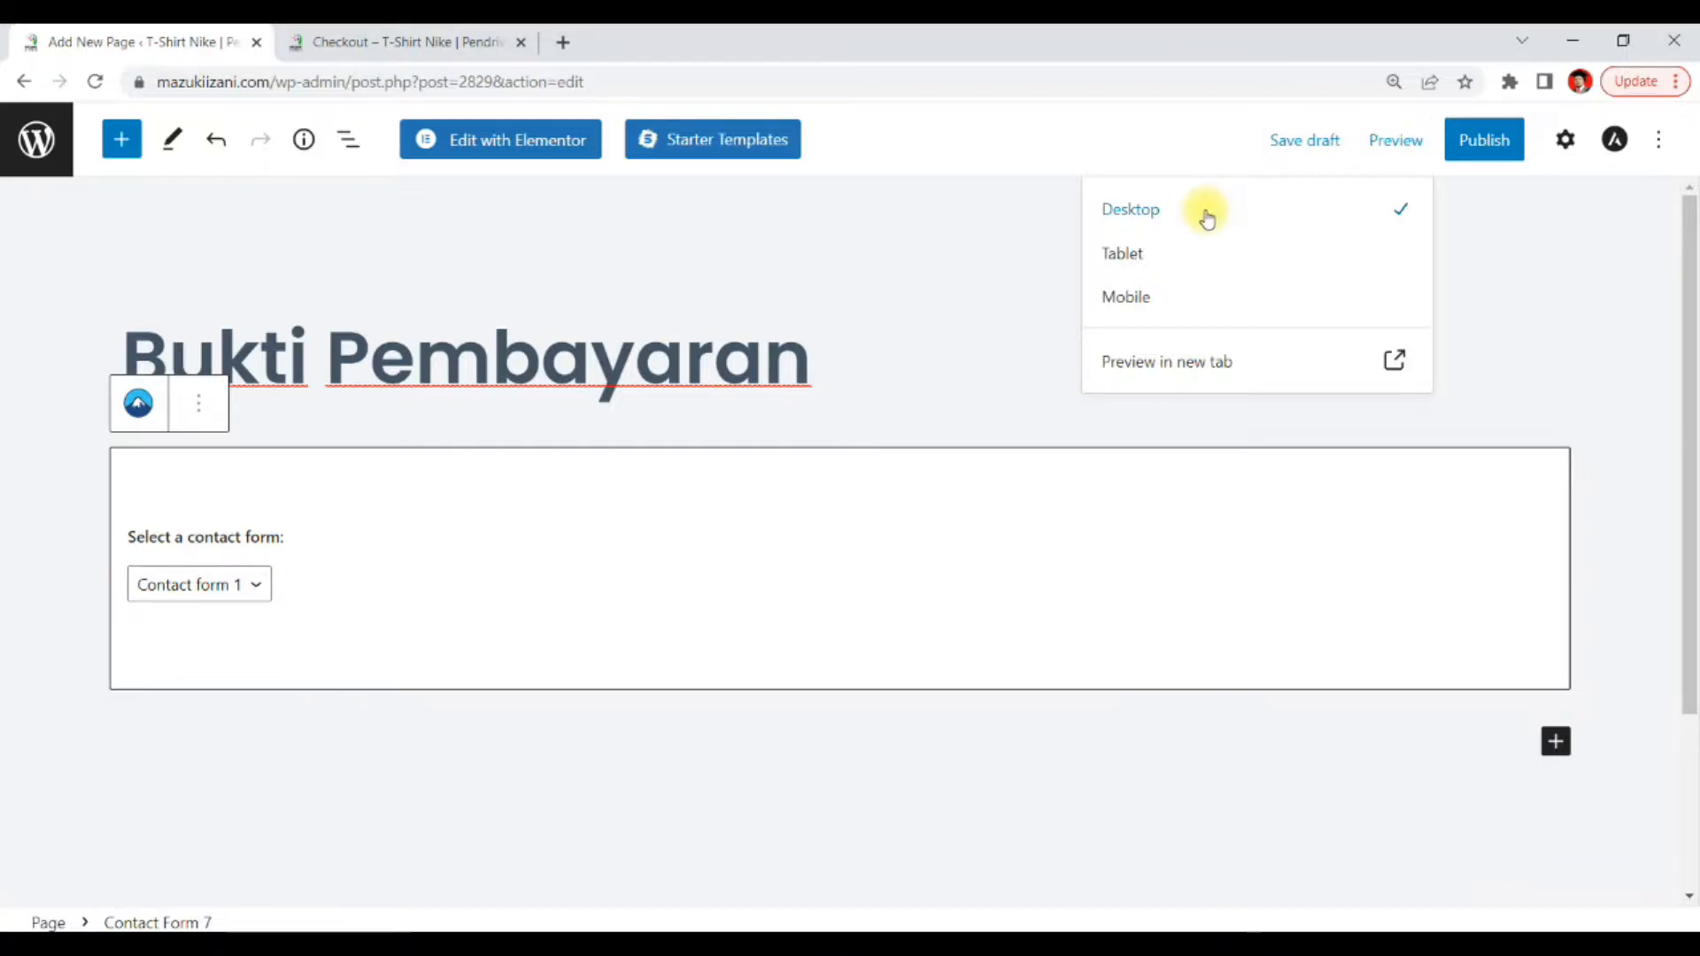
{"action": "left_click", "coordinate": [1170, 365]}
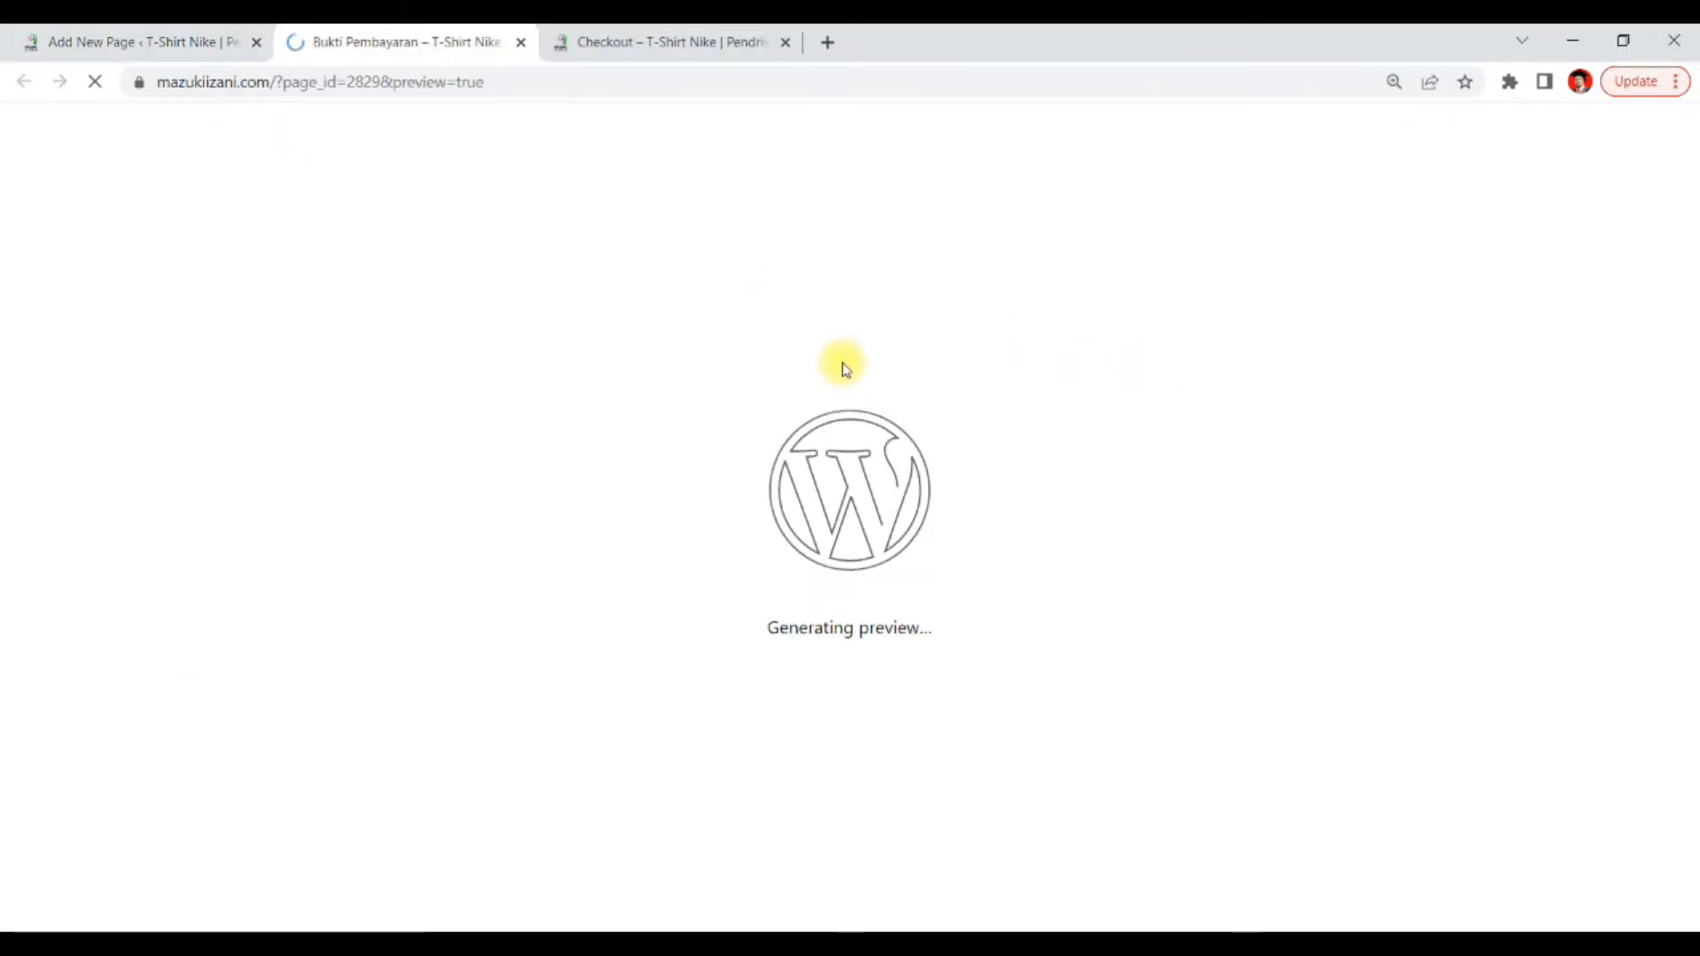
{"action": "scroll", "coordinate": [842, 364], "scroll_direction": "down", "scroll_amount": 2}
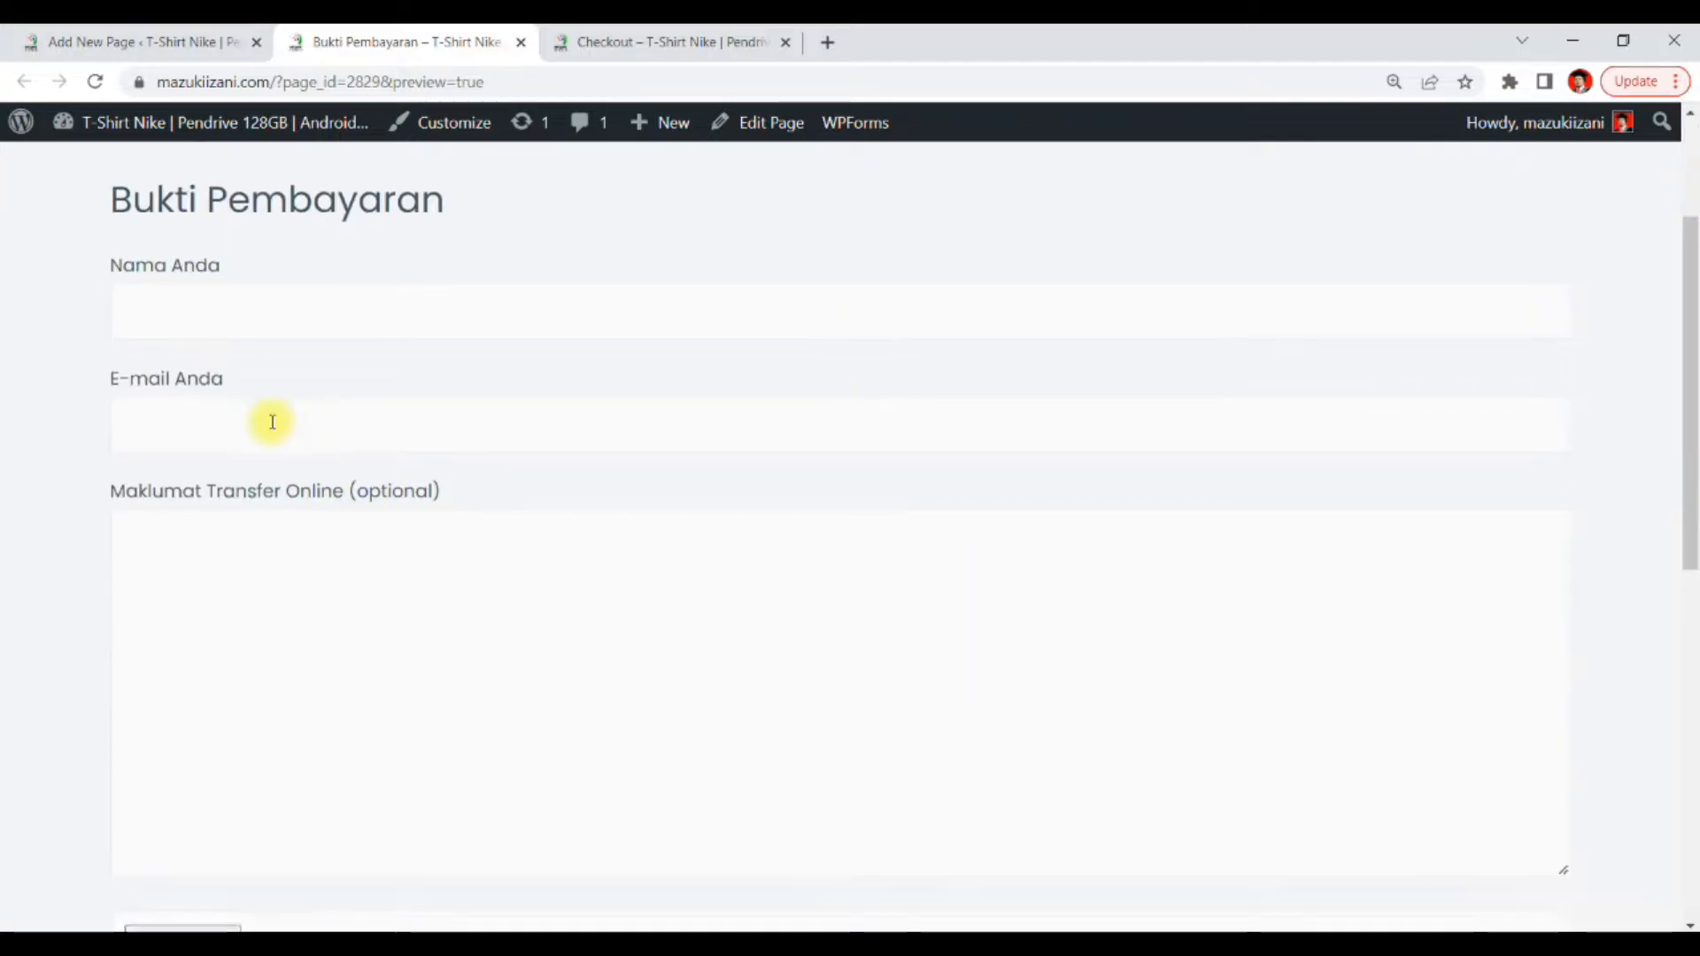
{"action": "scroll", "coordinate": [269, 425], "scroll_direction": "down", "scroll_amount": 5}
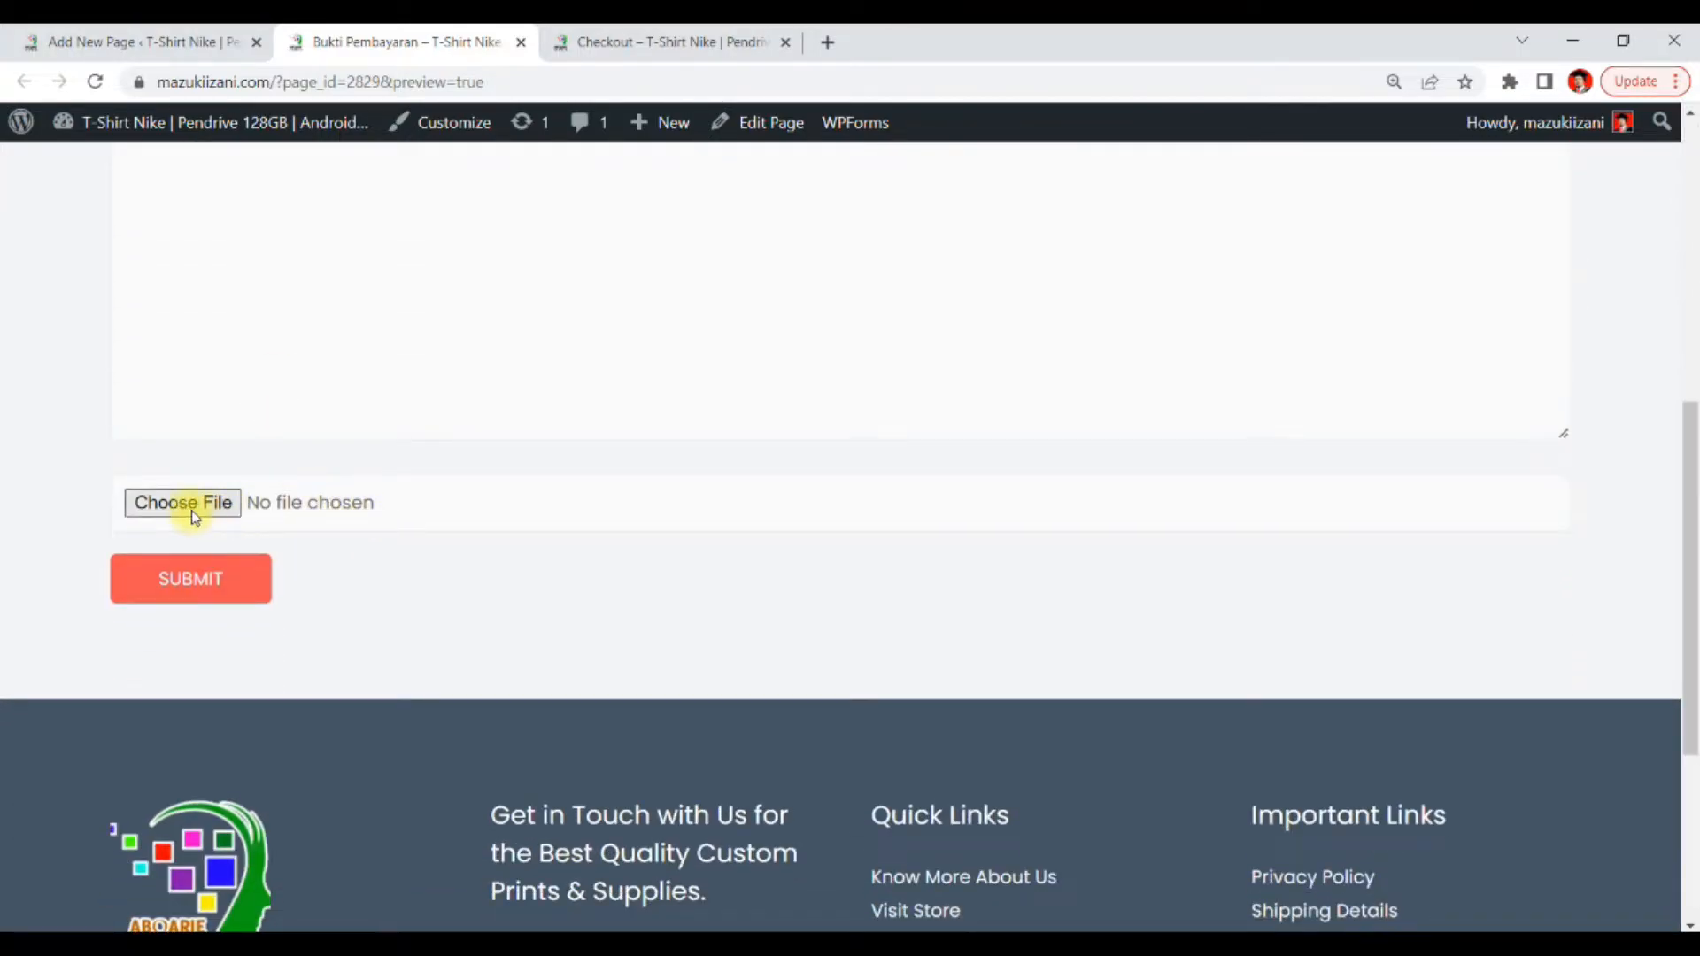
{"action": "scroll", "coordinate": [177, 620], "scroll_direction": "up", "scroll_amount": 4}
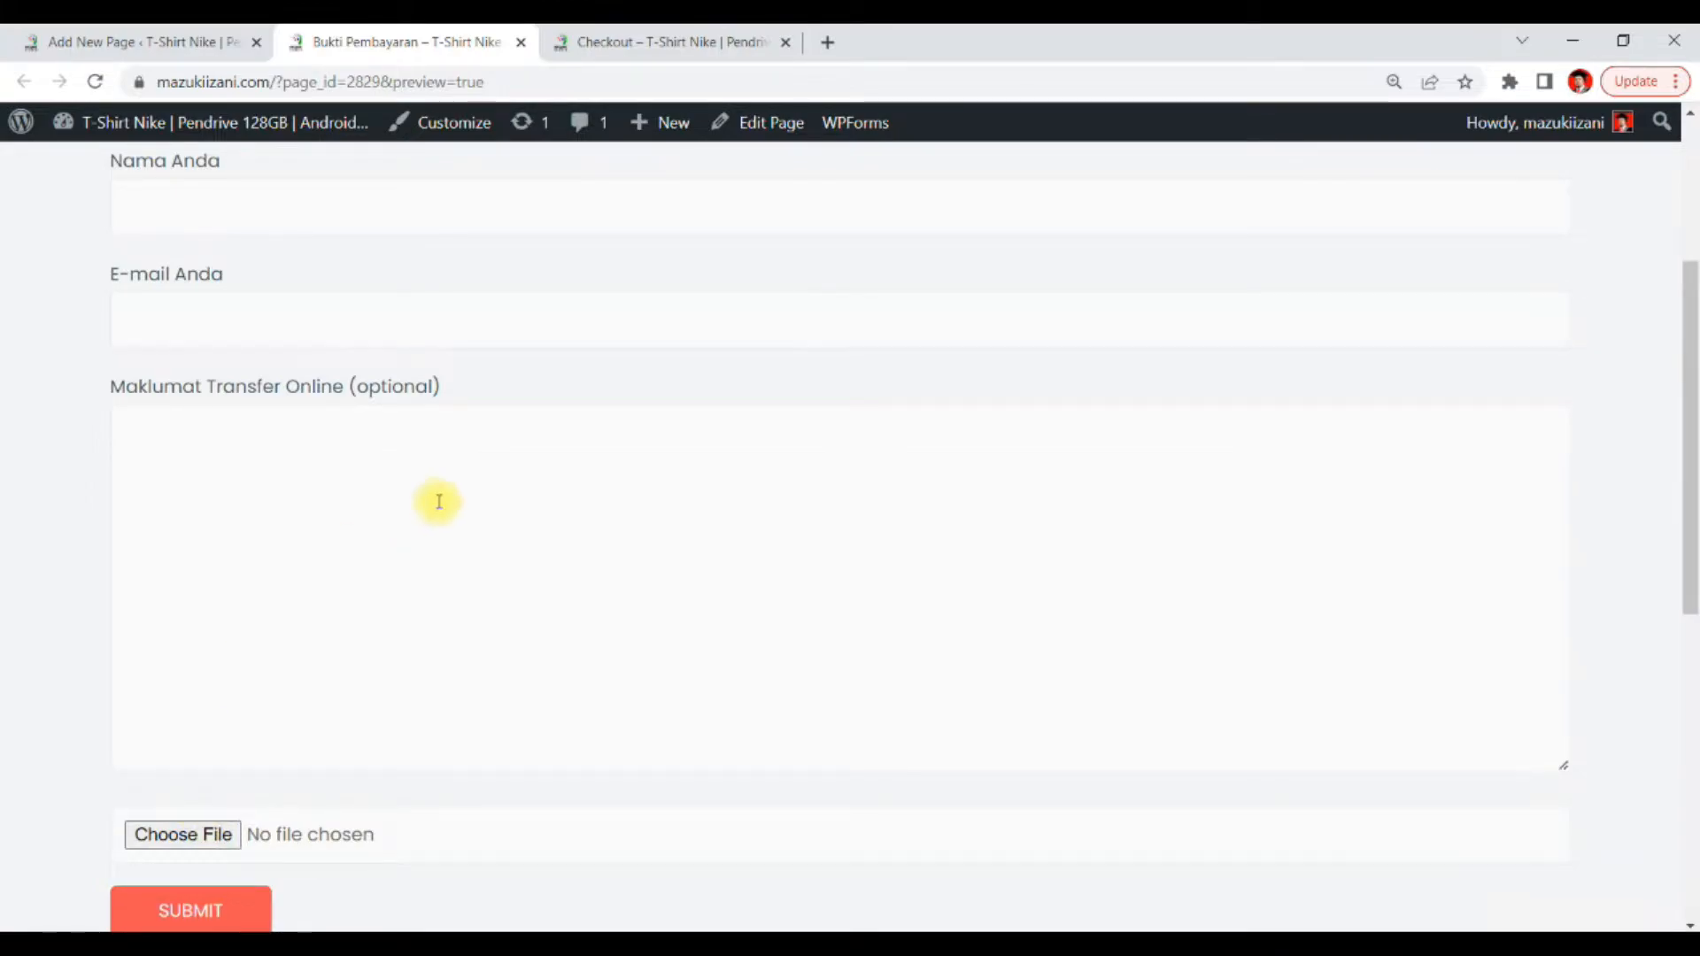
{"action": "scroll", "coordinate": [353, 546], "scroll_direction": "up", "scroll_amount": 4}
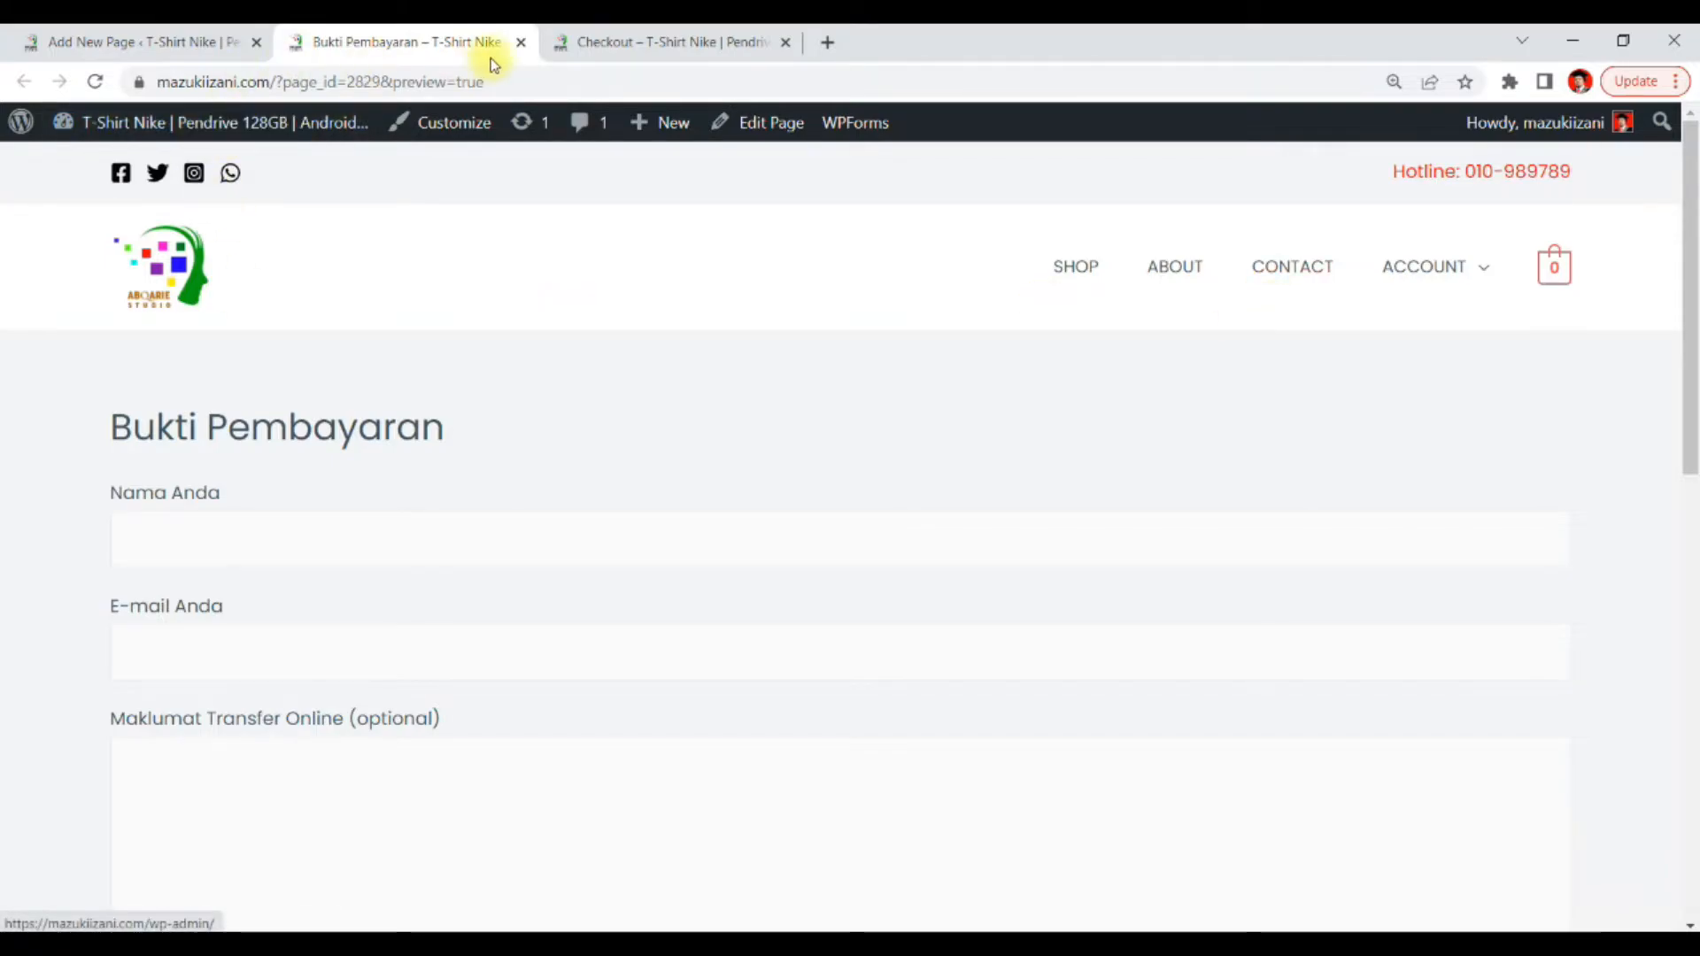
{"action": "left_click", "coordinate": [521, 43]}
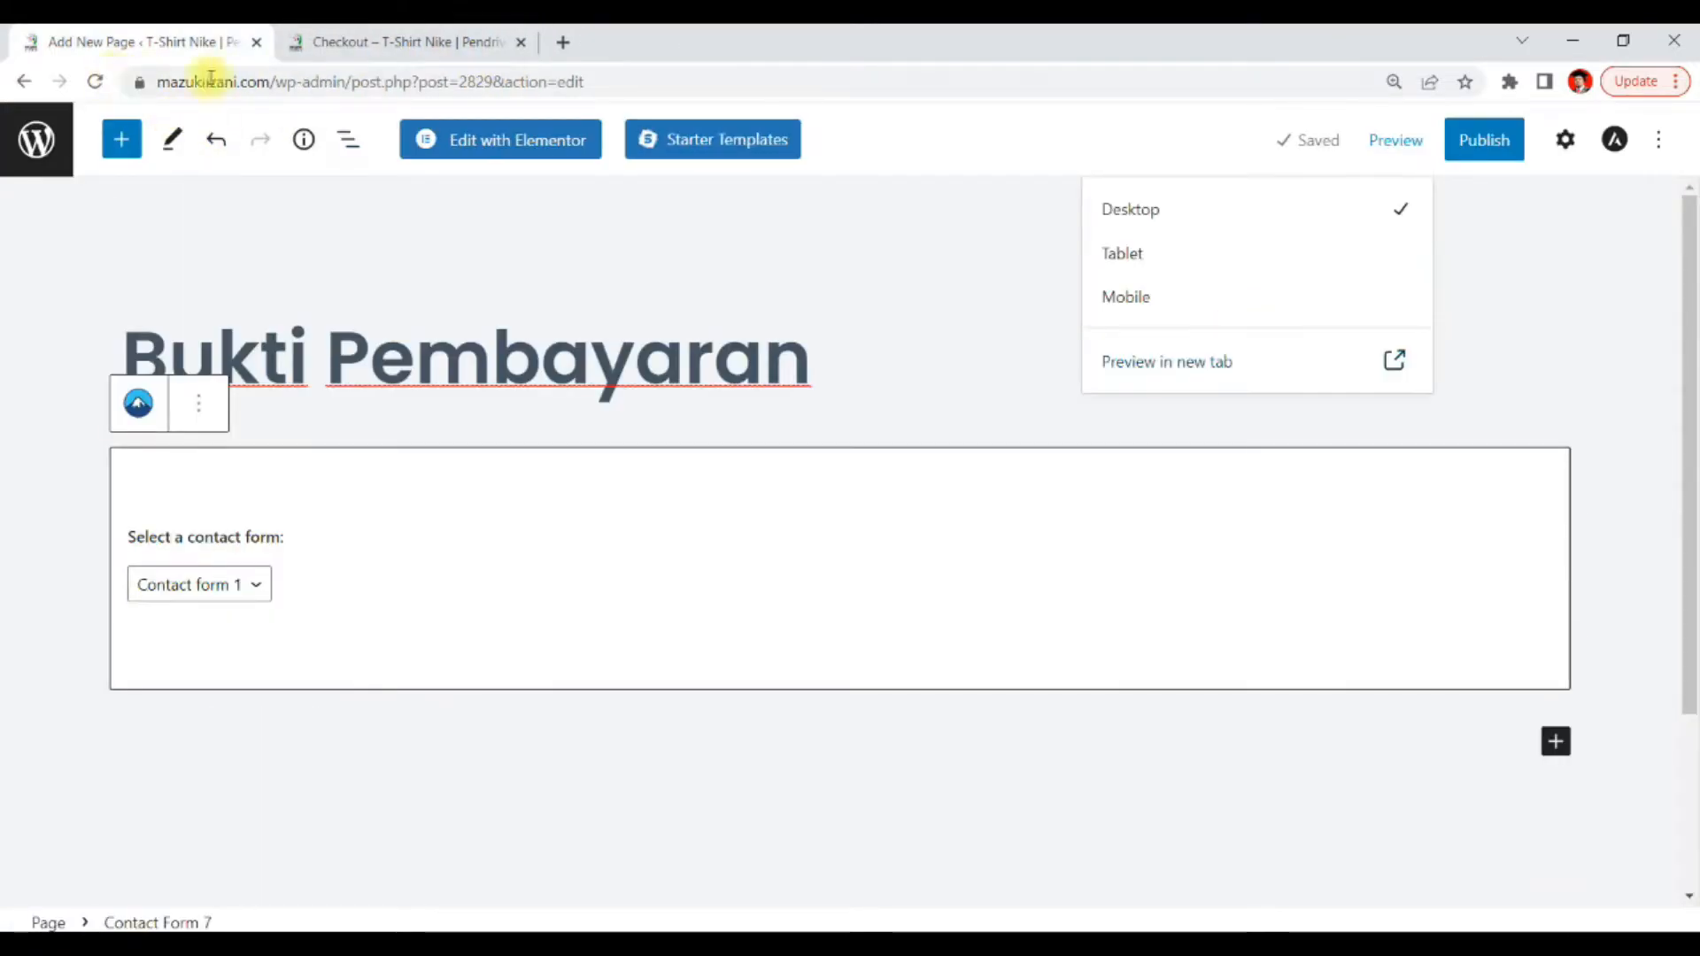
Publish the Bukti Pembayaran page
{"action": "left_click", "coordinate": [957, 267]}
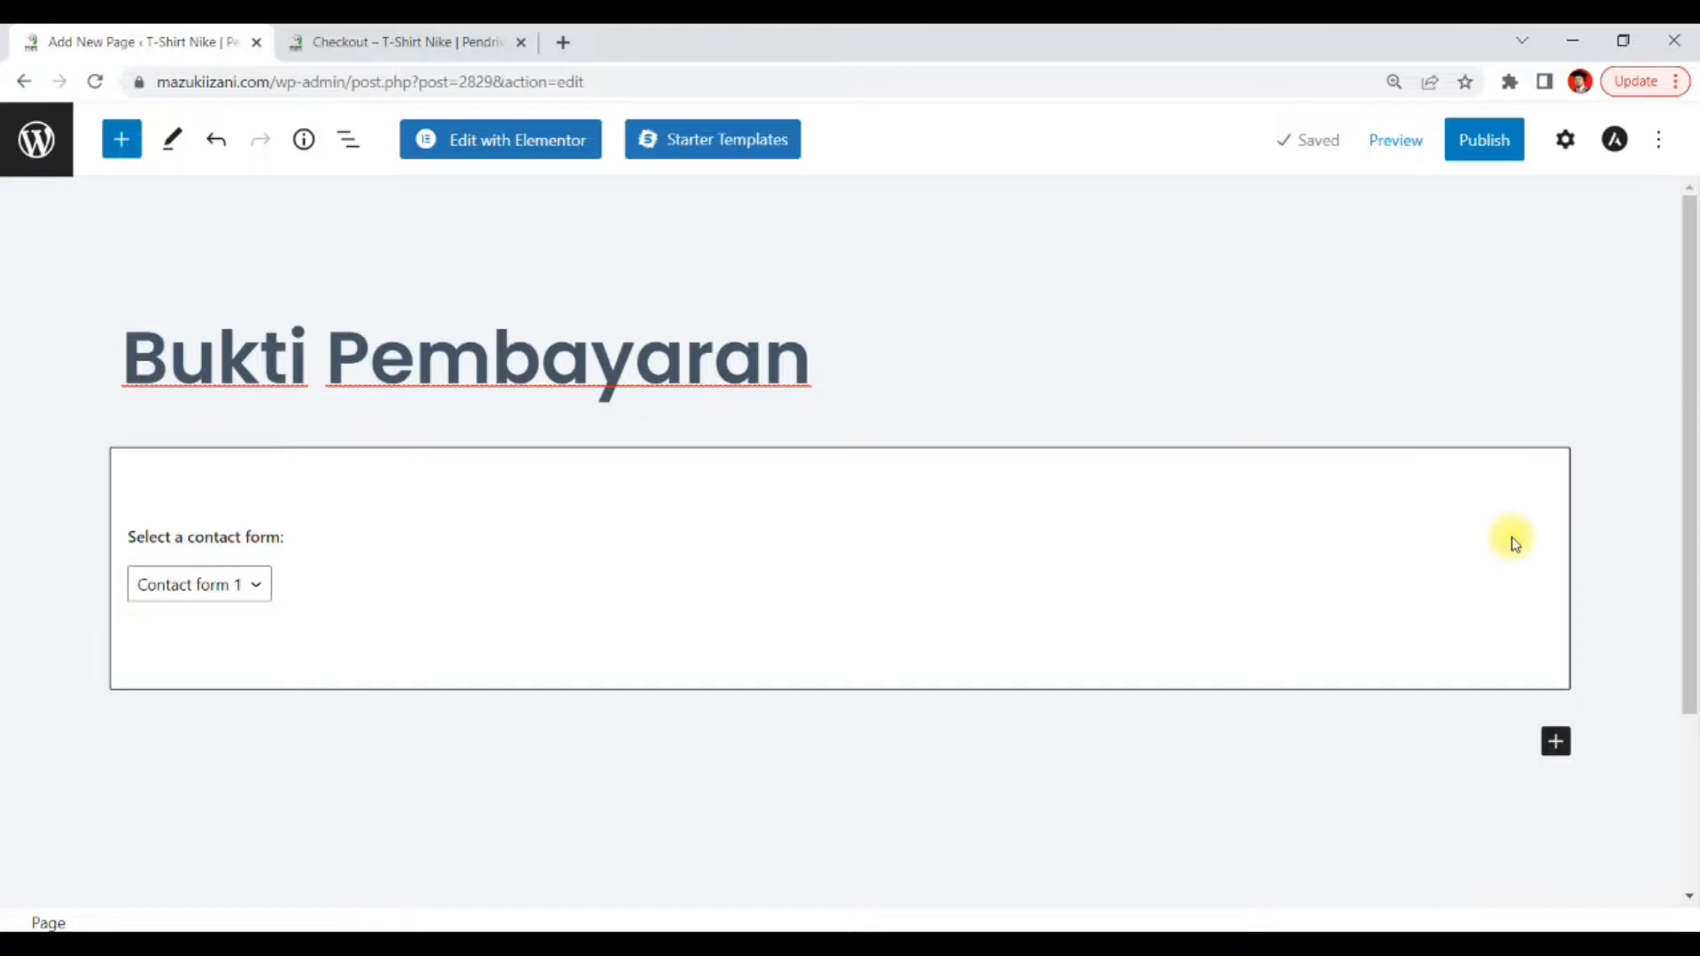
{"action": "left_click", "coordinate": [1477, 140]}
{"action": "left_click", "coordinate": [1448, 141]}
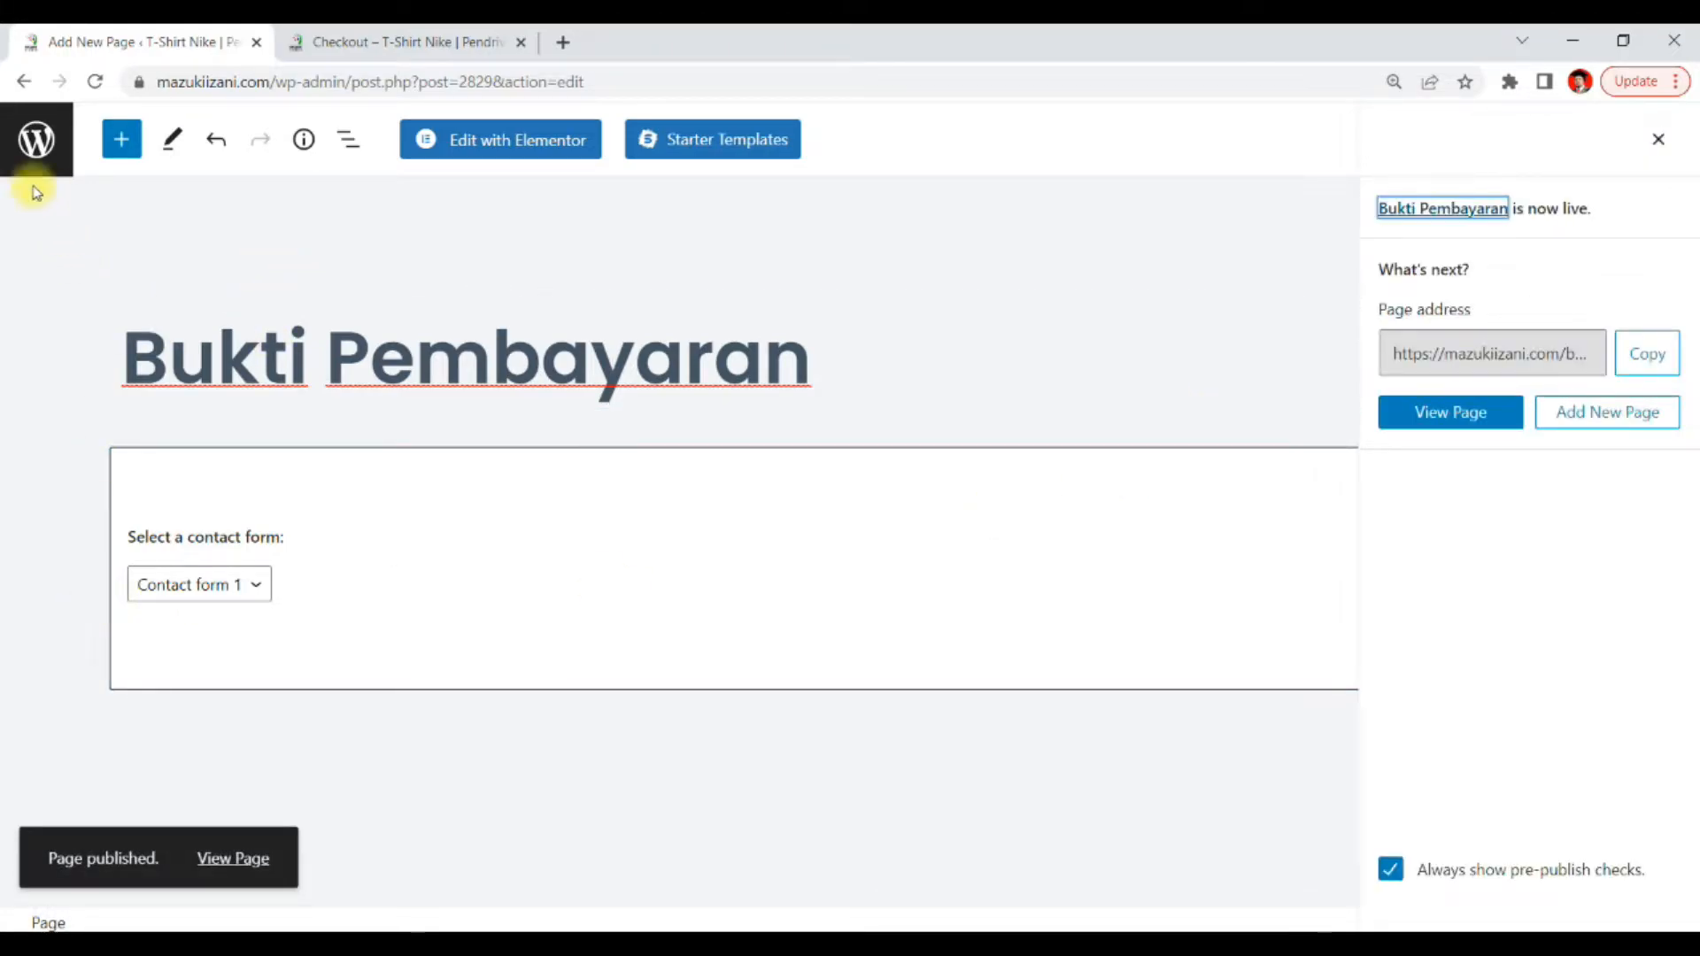
Open the site's home page in a new tab from the order-received checkout page
{"action": "left_click", "coordinate": [36, 137]}
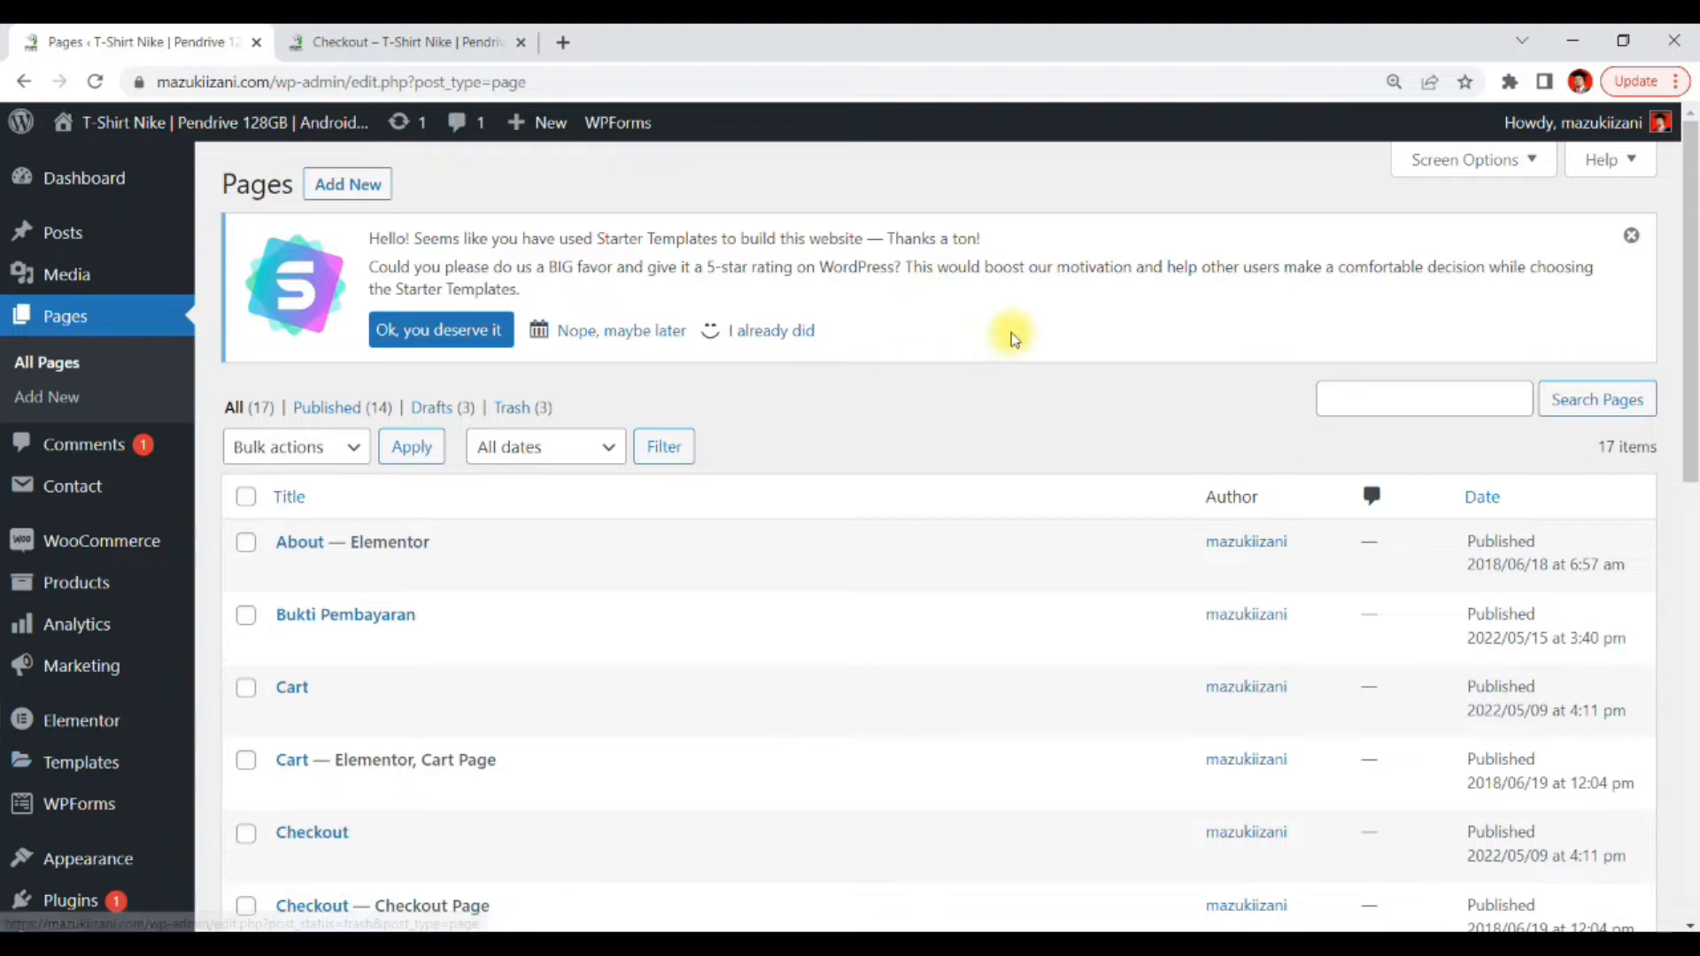
{"action": "scroll", "coordinate": [1012, 339], "scroll_direction": "down", "scroll_amount": 3}
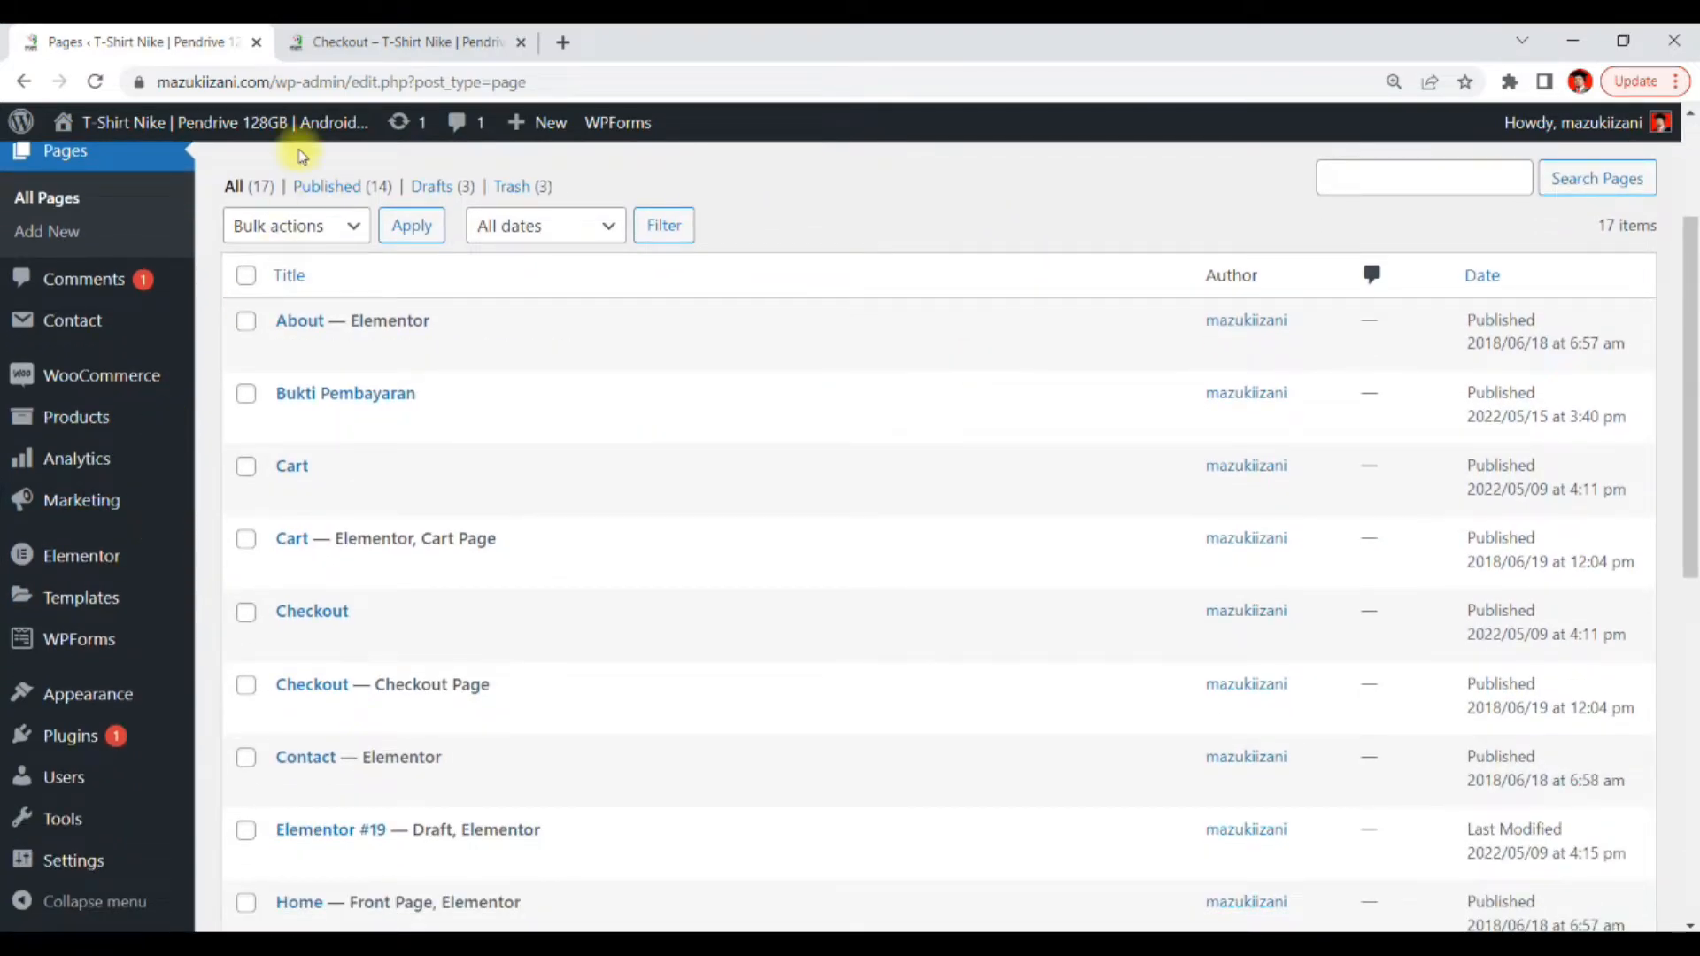
{"action": "left_click", "coordinate": [360, 44]}
{"action": "scroll", "coordinate": [819, 304], "scroll_direction": "up", "scroll_amount": 3}
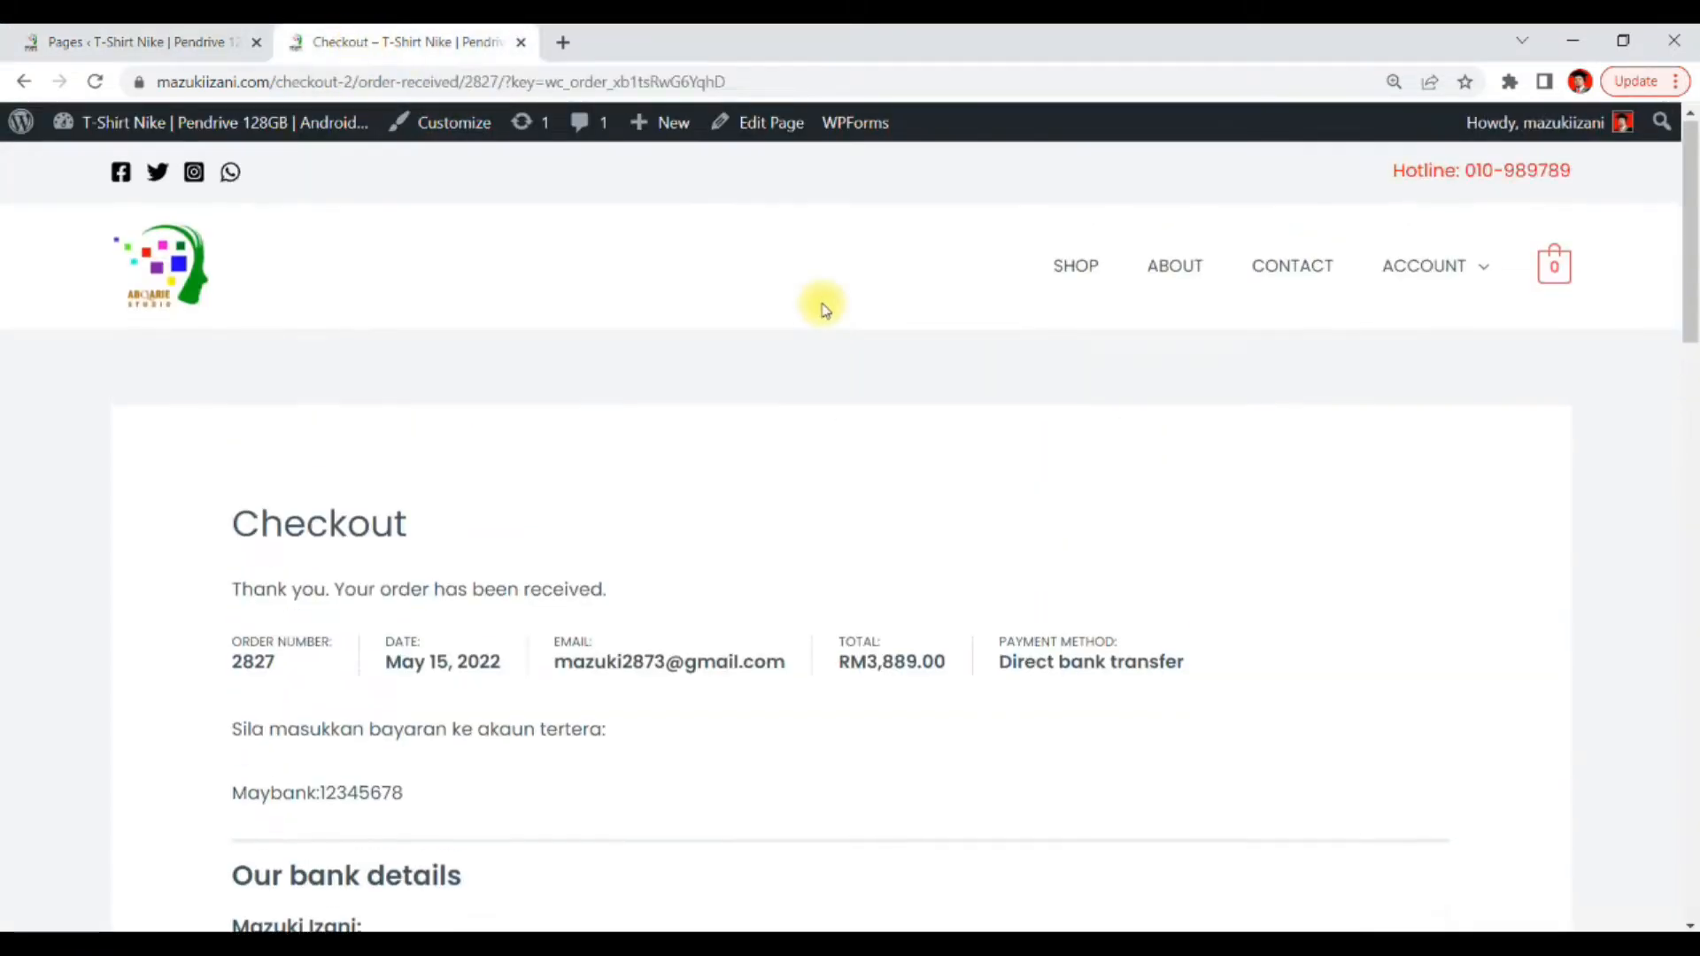
{"action": "right_click", "coordinate": [168, 292]}
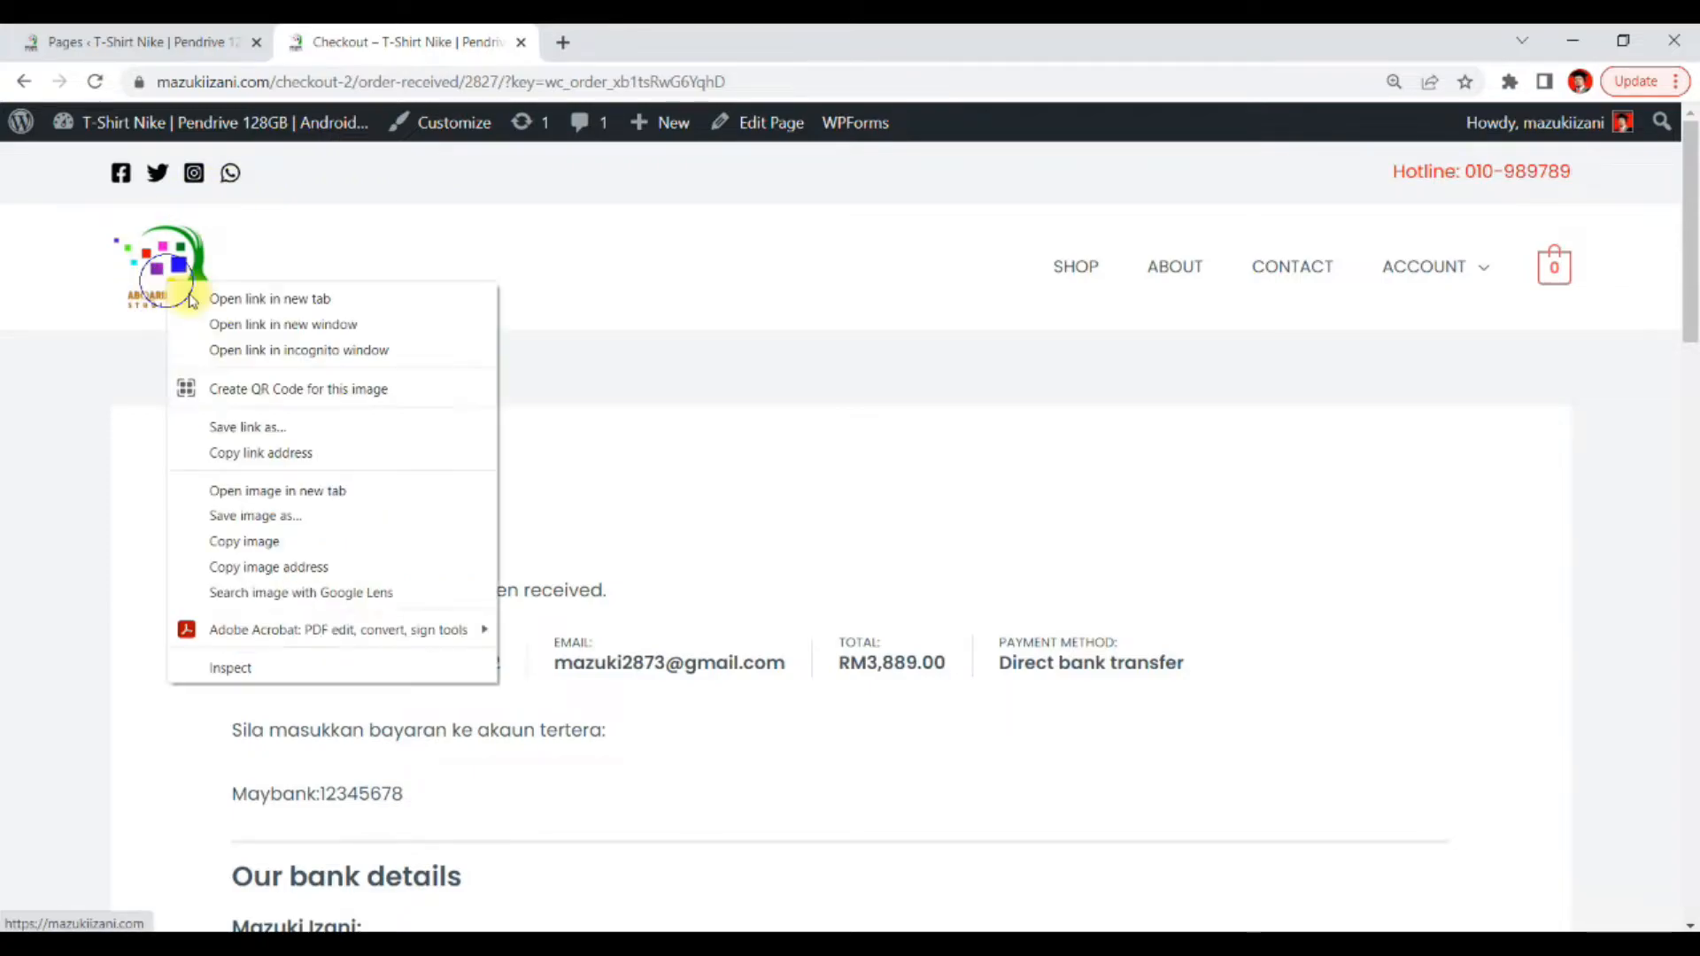
{"action": "left_click", "coordinate": [262, 296]}
{"action": "left_click", "coordinate": [651, 42]}
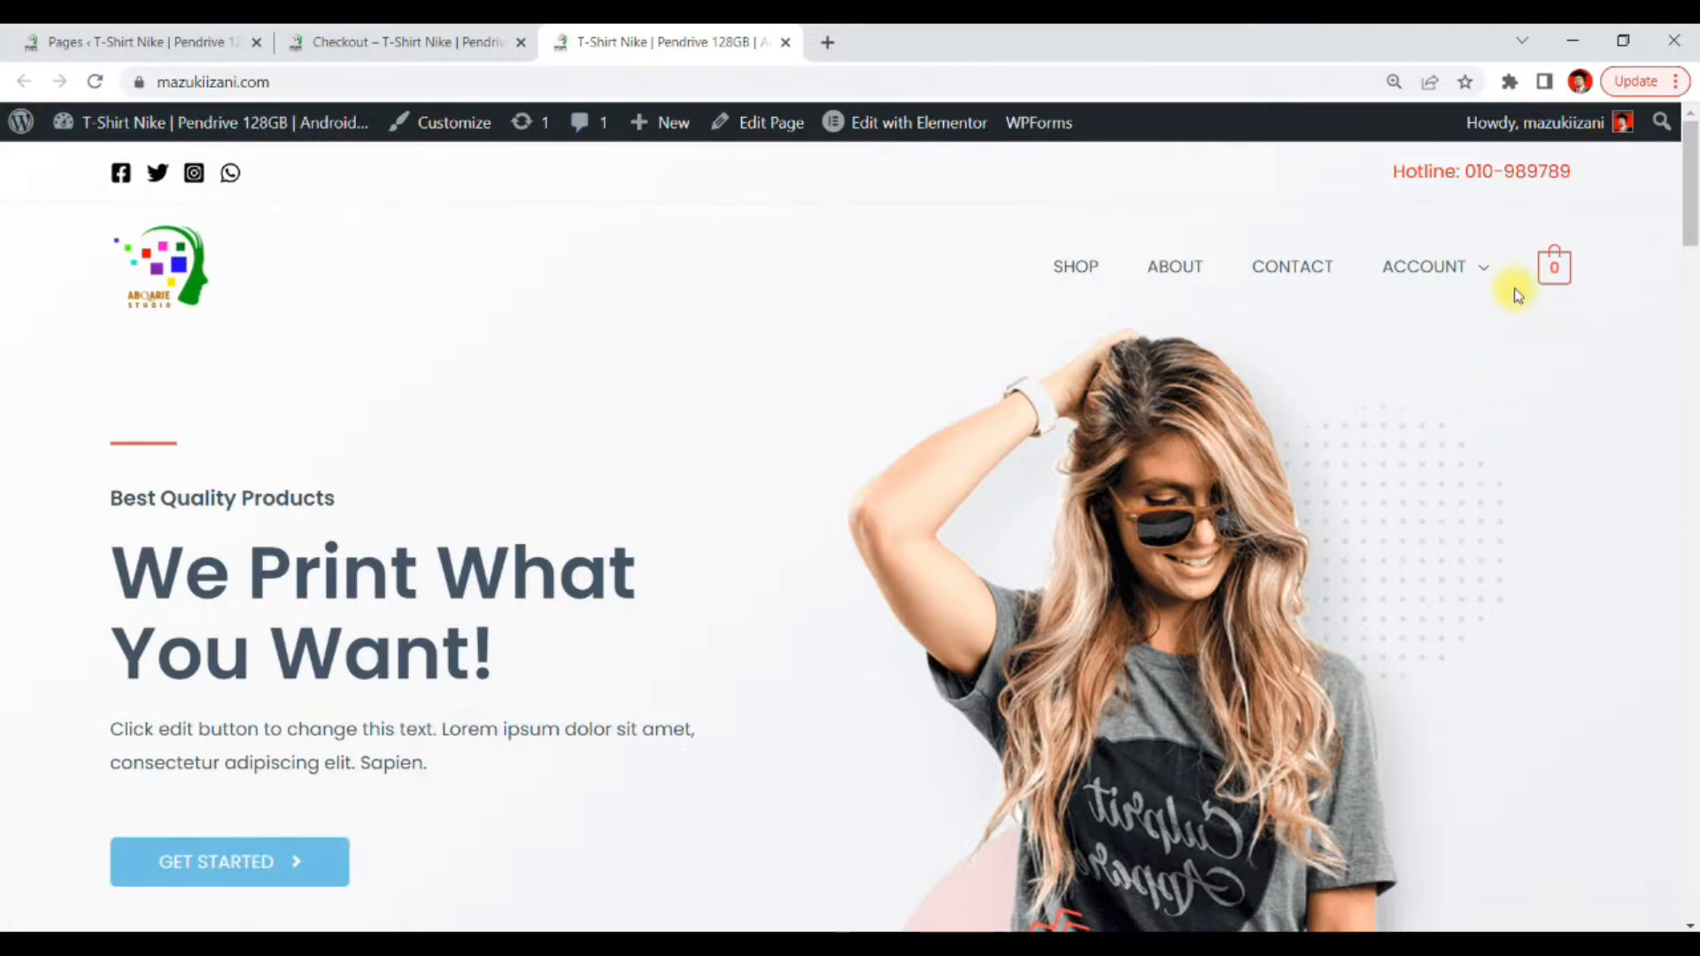
Open the menu editor and add the Bukti Pembayaran page to the Main Menu
{"action": "mouse_move", "coordinate": [1484, 275]}
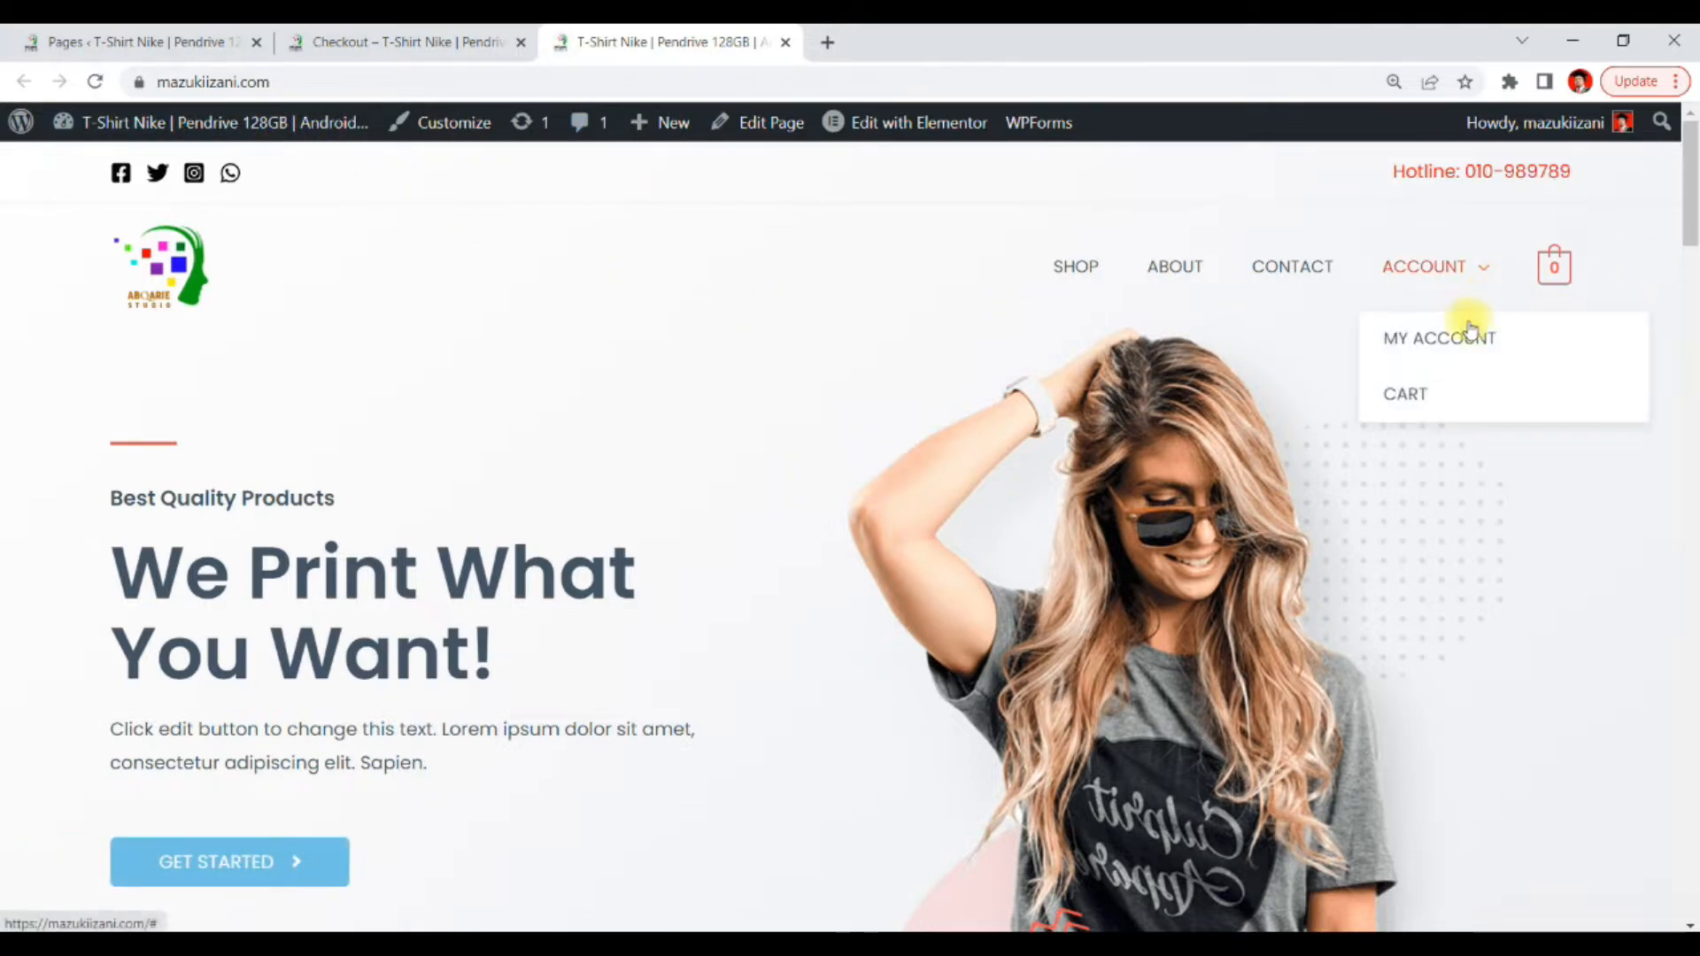
{"action": "left_click", "coordinate": [137, 41]}
{"action": "mouse_move", "coordinate": [39, 731]}
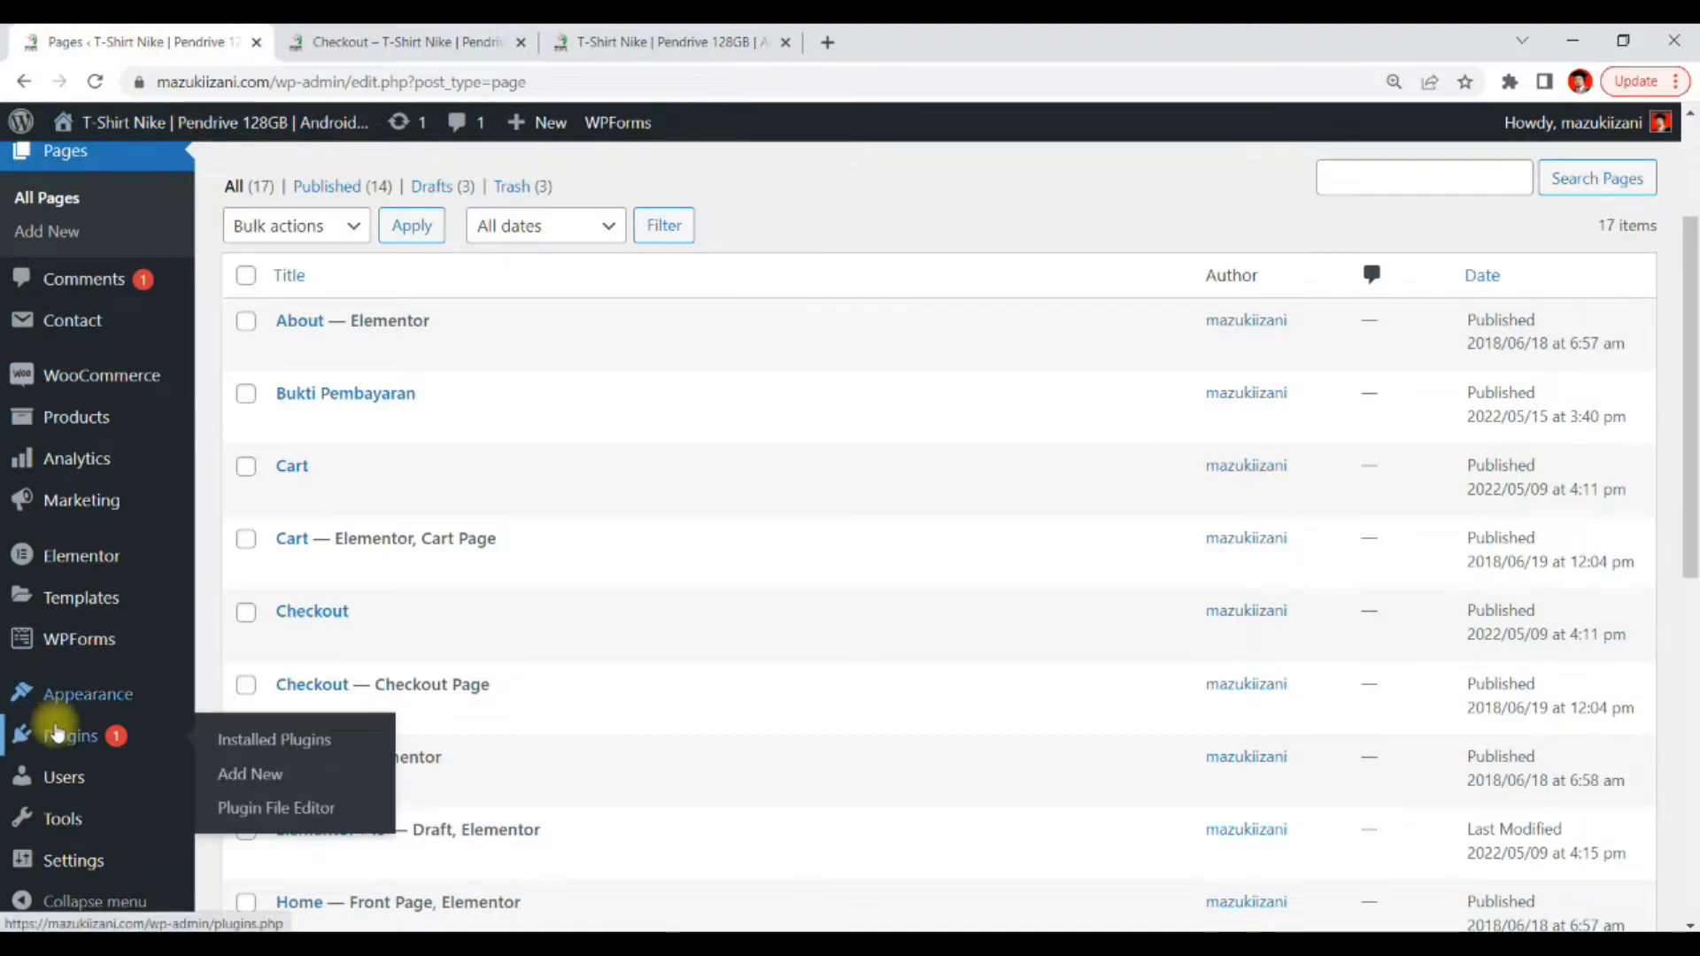
{"action": "mouse_move", "coordinate": [131, 701]}
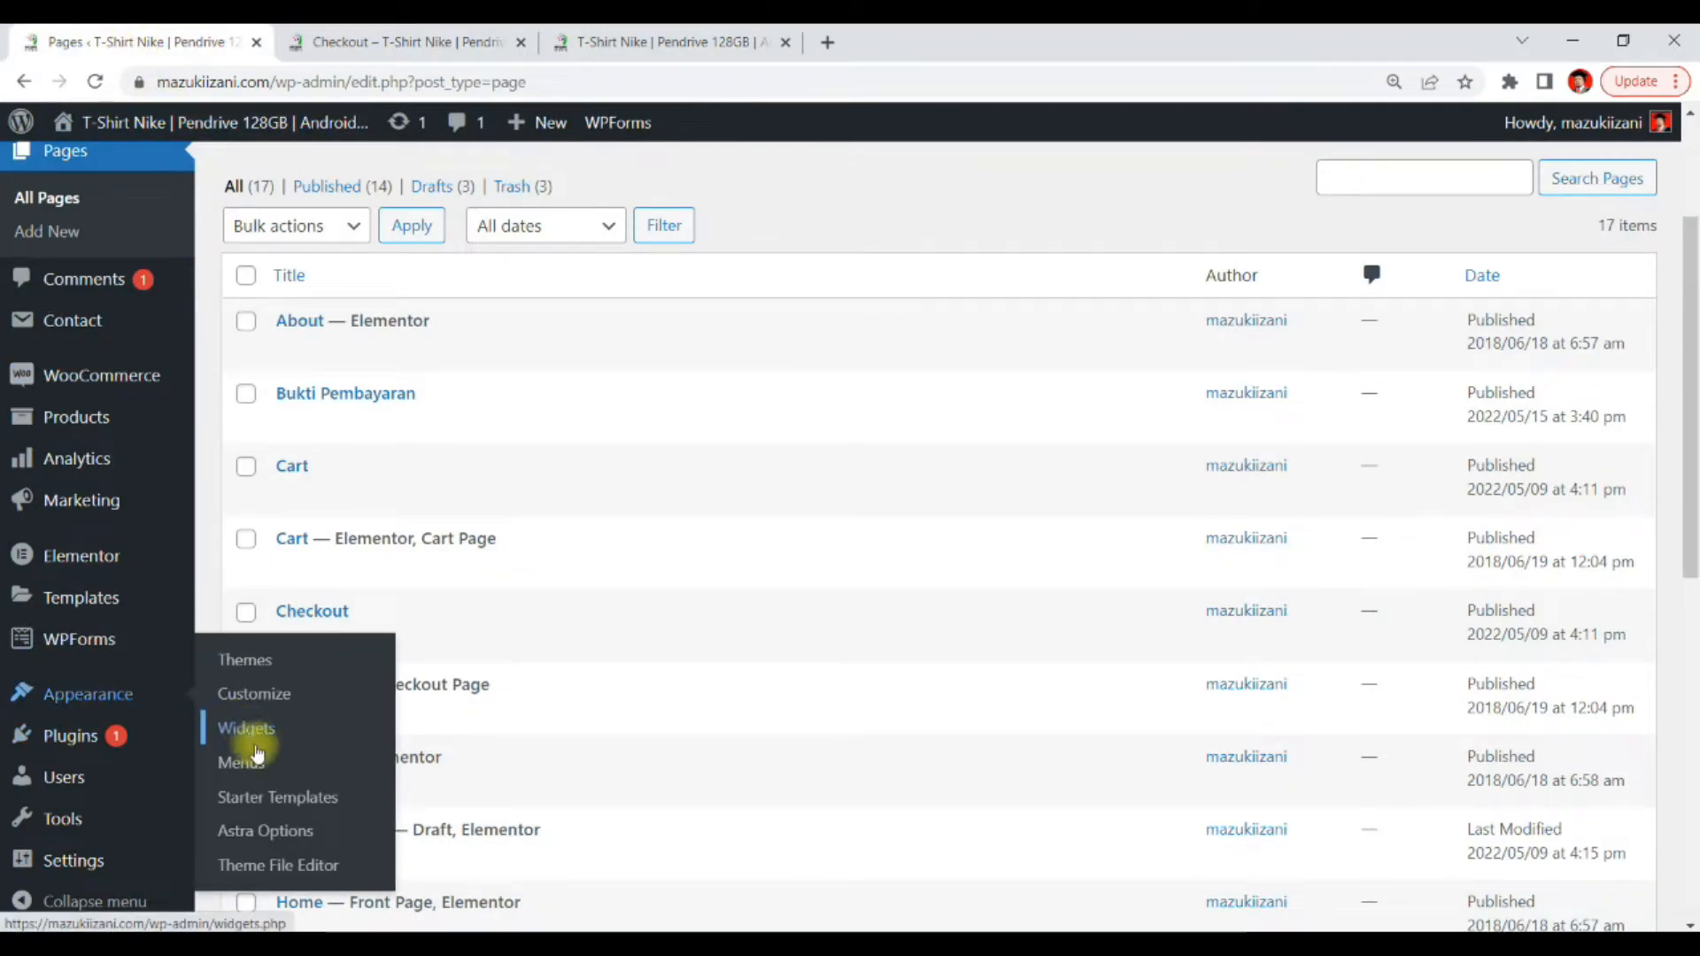
{"action": "left_click", "coordinate": [244, 762]}
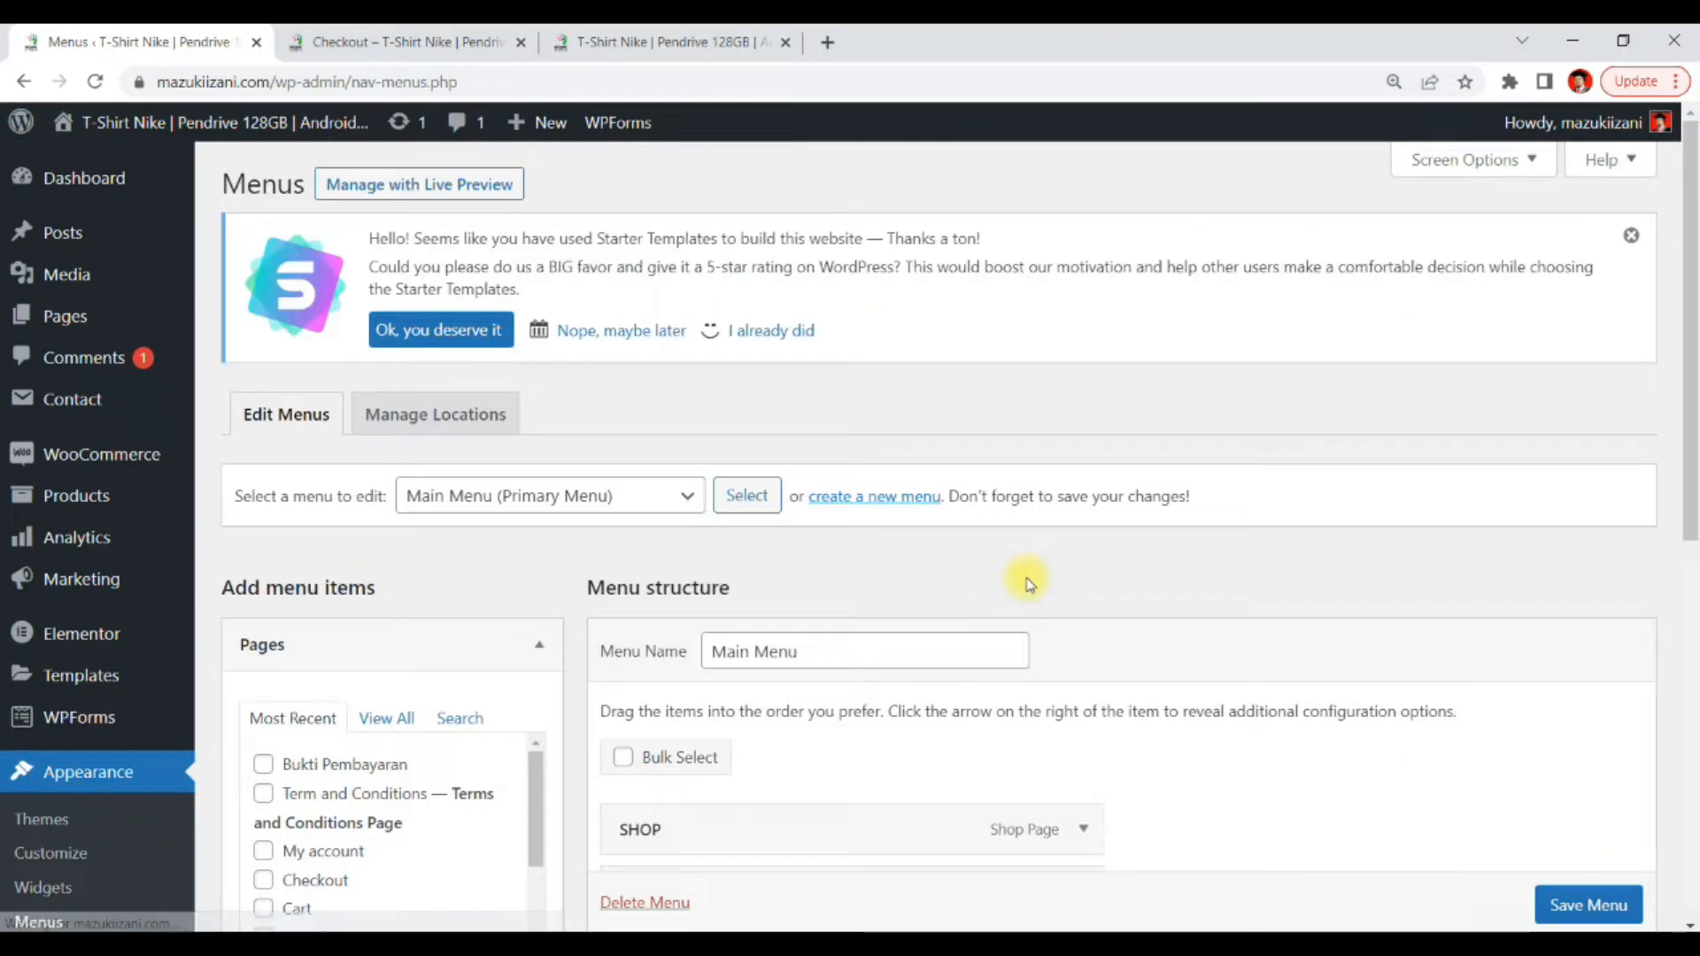
{"action": "scroll", "coordinate": [1229, 479], "scroll_direction": "down", "scroll_amount": 5}
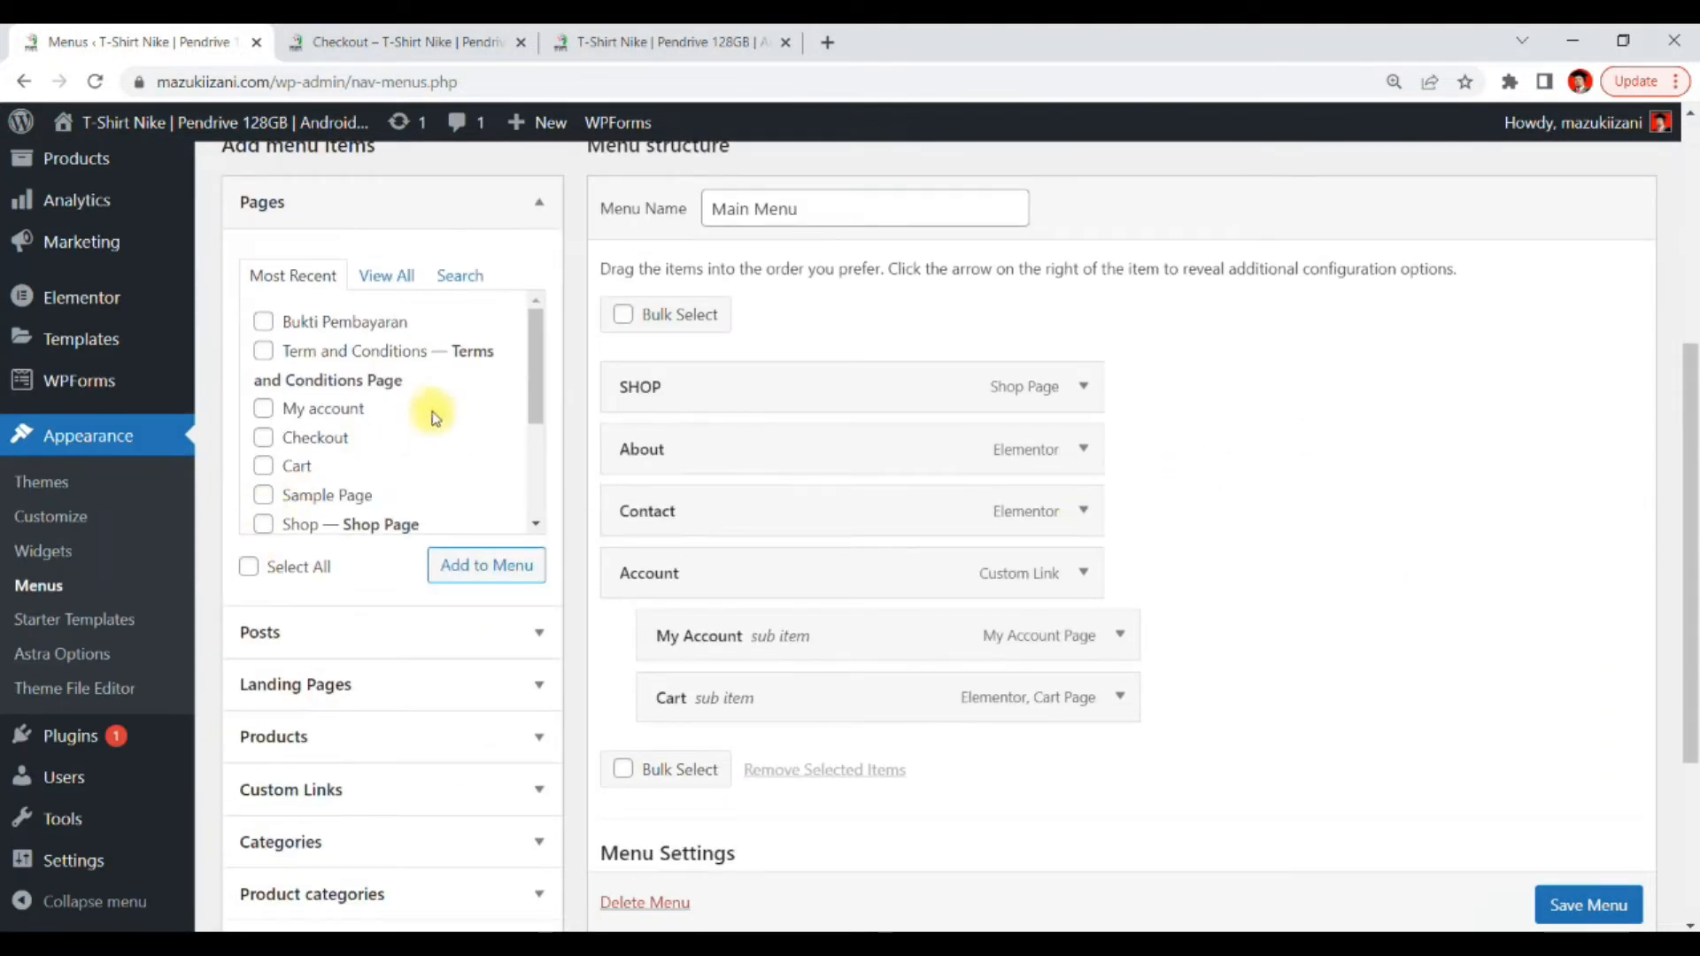
{"action": "scroll", "coordinate": [461, 365], "scroll_direction": "down", "scroll_amount": 3}
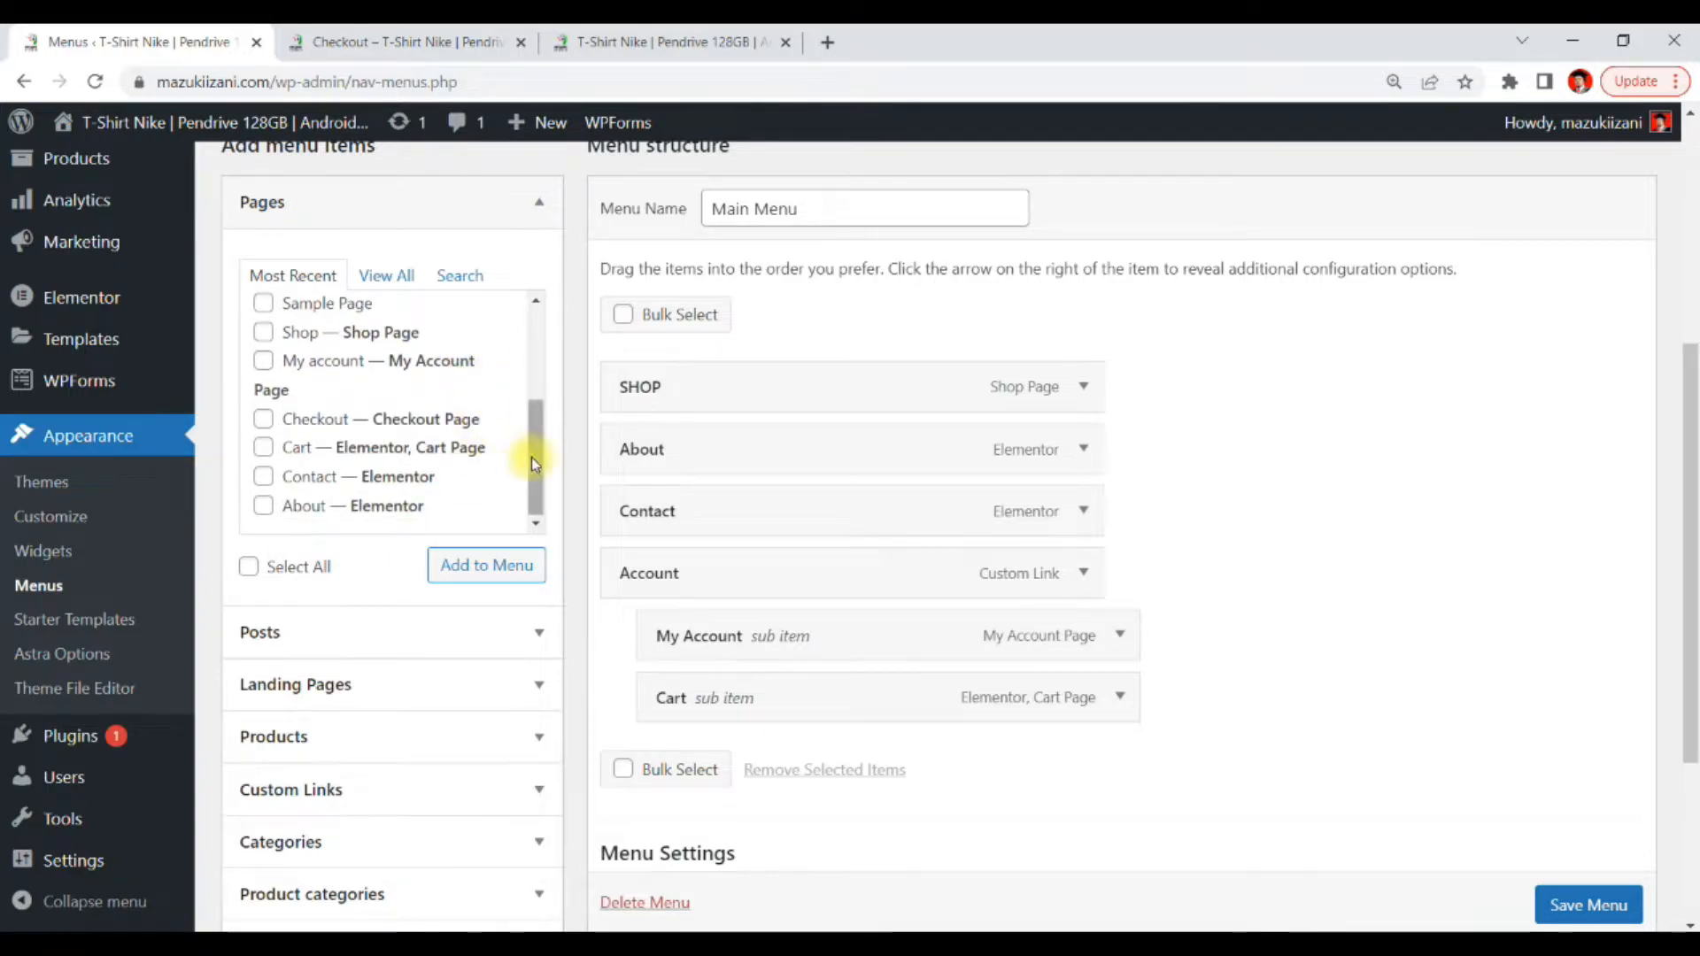
{"action": "left_click_drag", "start_coordinate": [534, 448], "coordinate": [556, 345]}
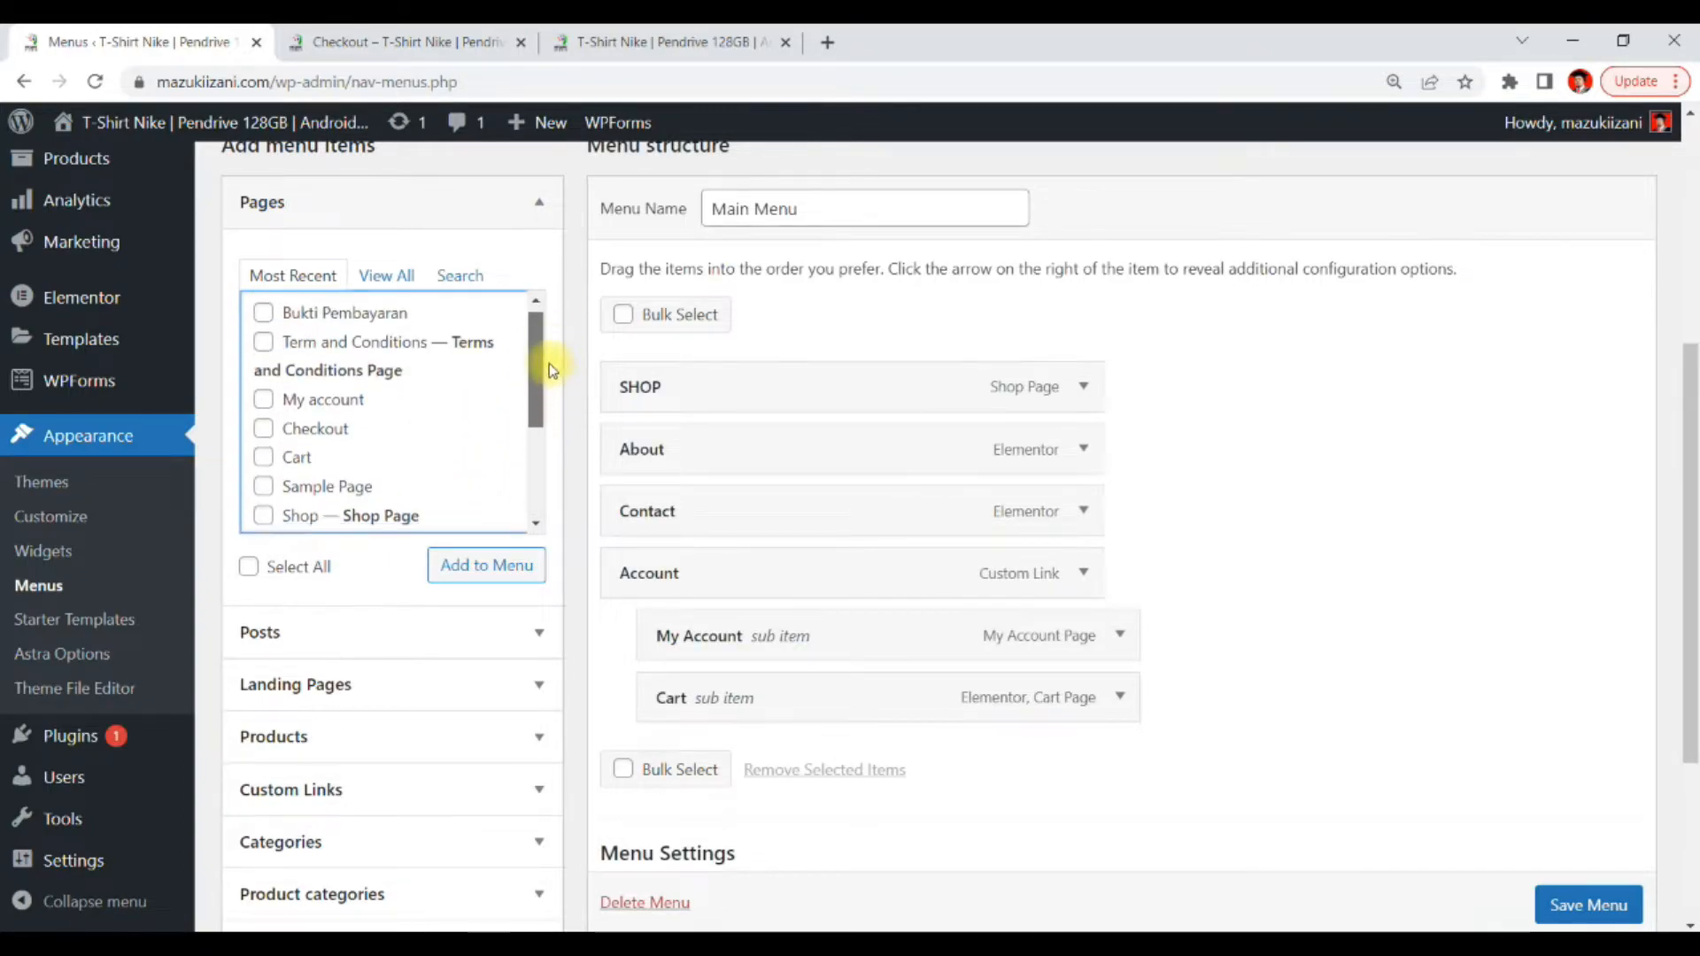
{"action": "left_click", "coordinate": [264, 324]}
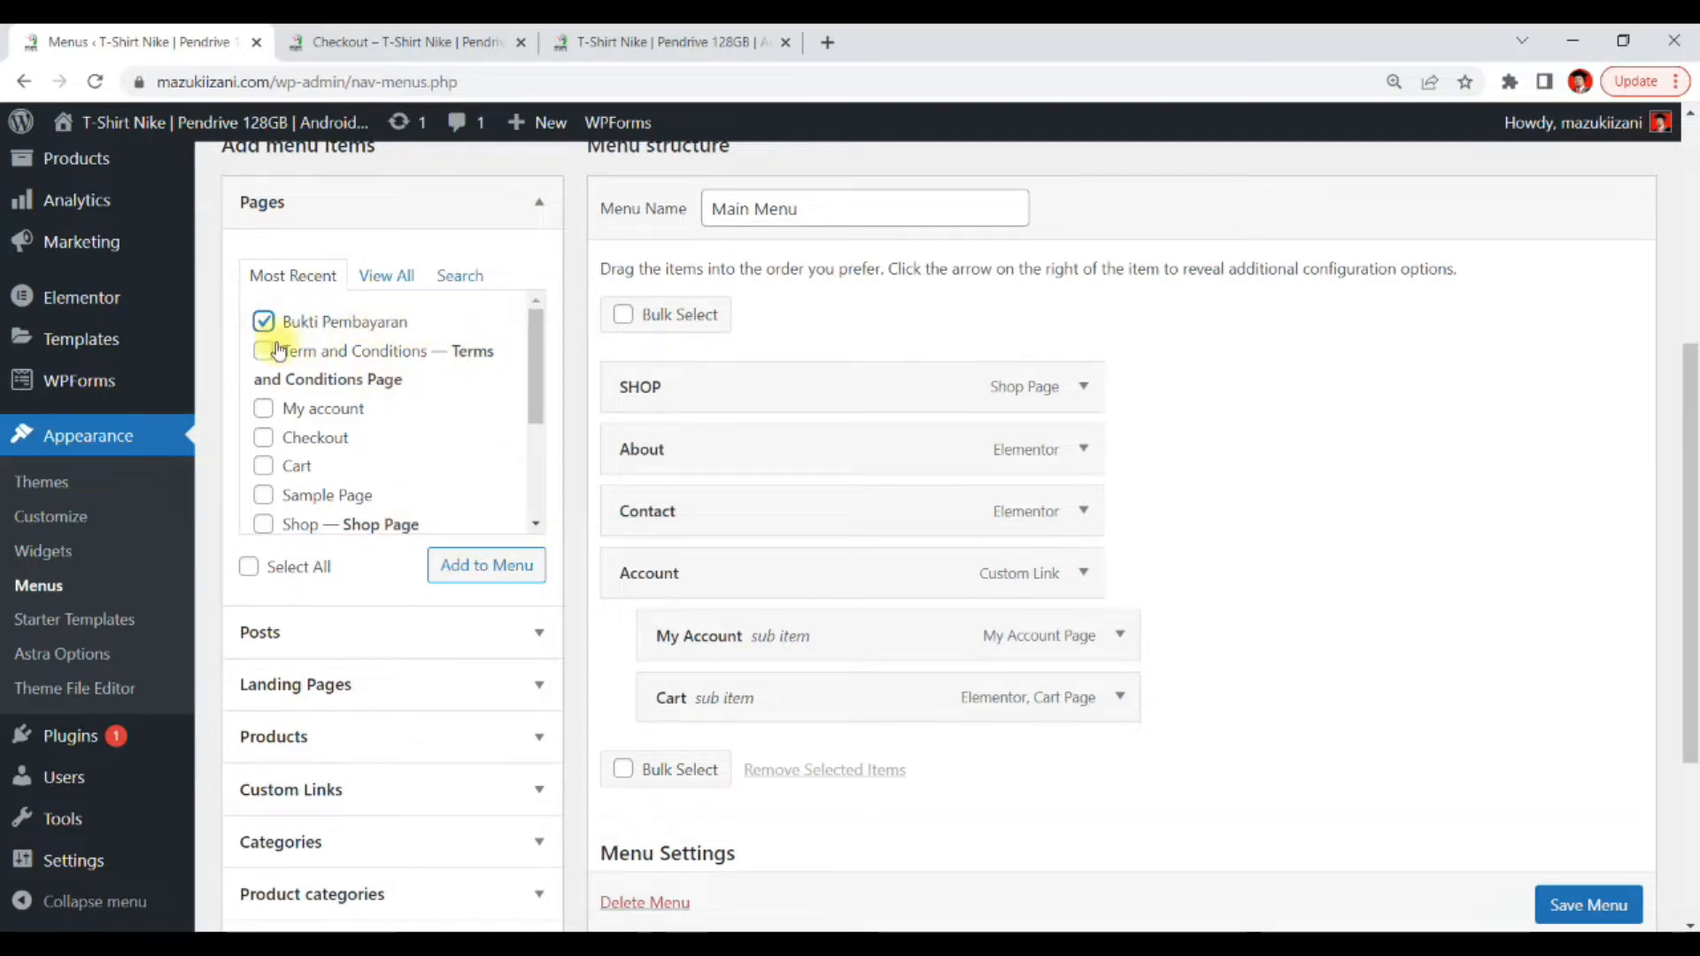
{"action": "left_click", "coordinate": [499, 568]}
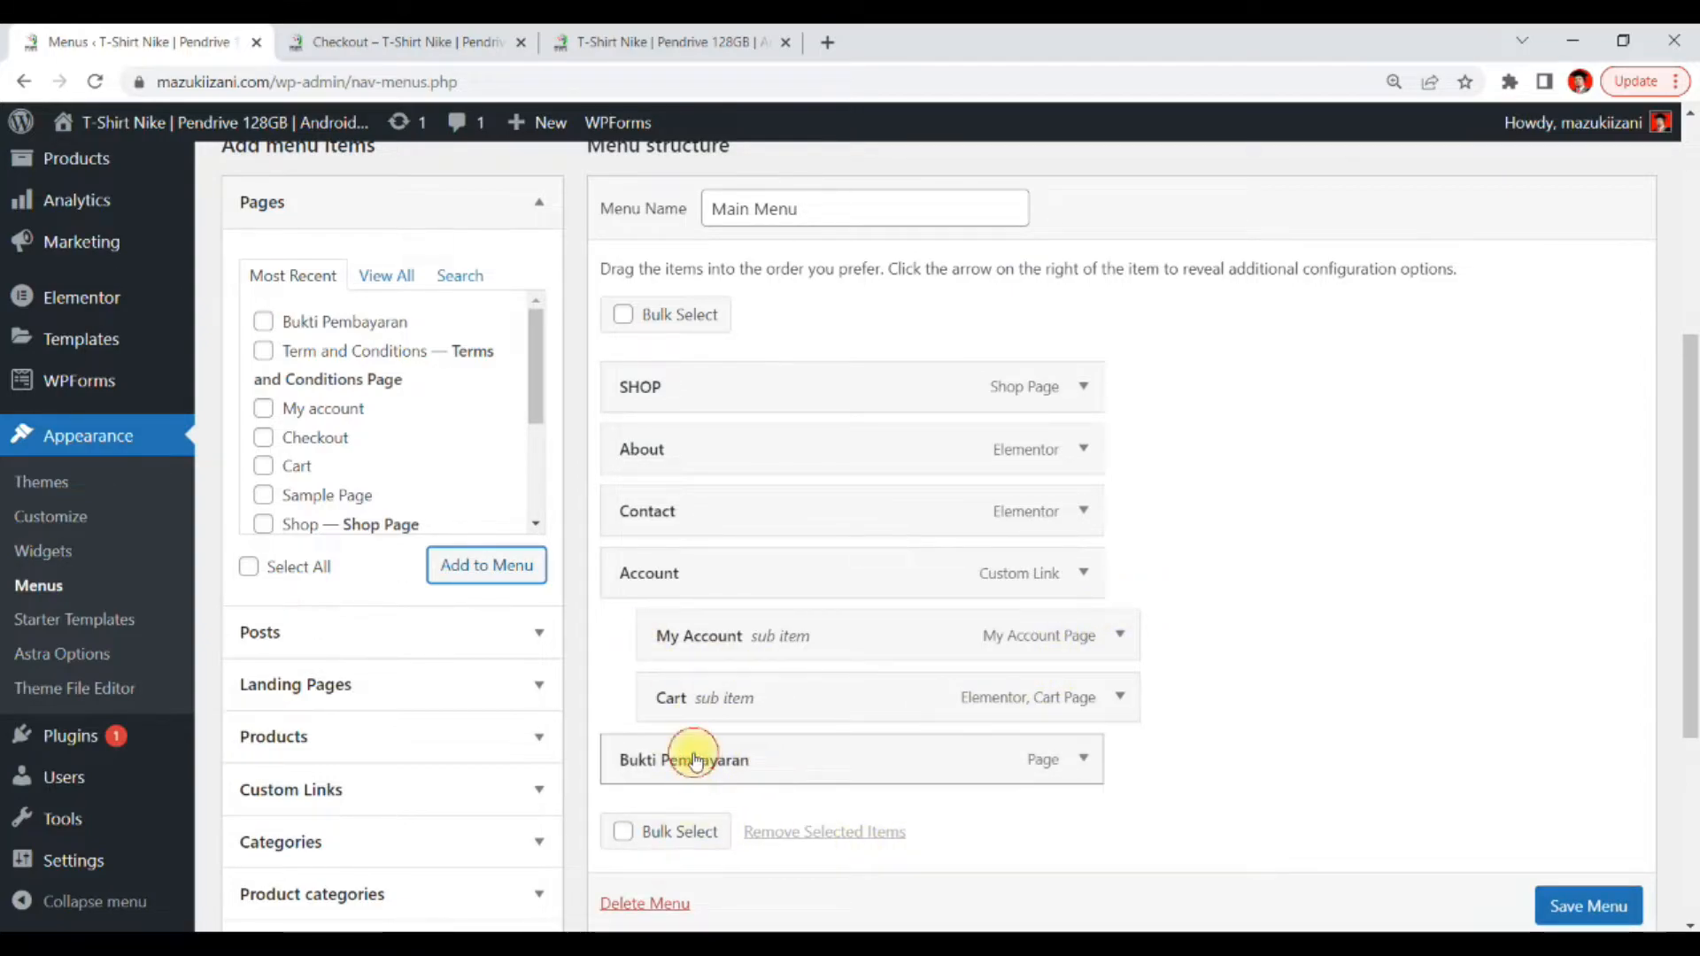
Nest Bukti Pembayaran as a sub item under Contact and save the menu
{"action": "left_click_drag", "start_coordinate": [695, 759], "coordinate": [862, 574]}
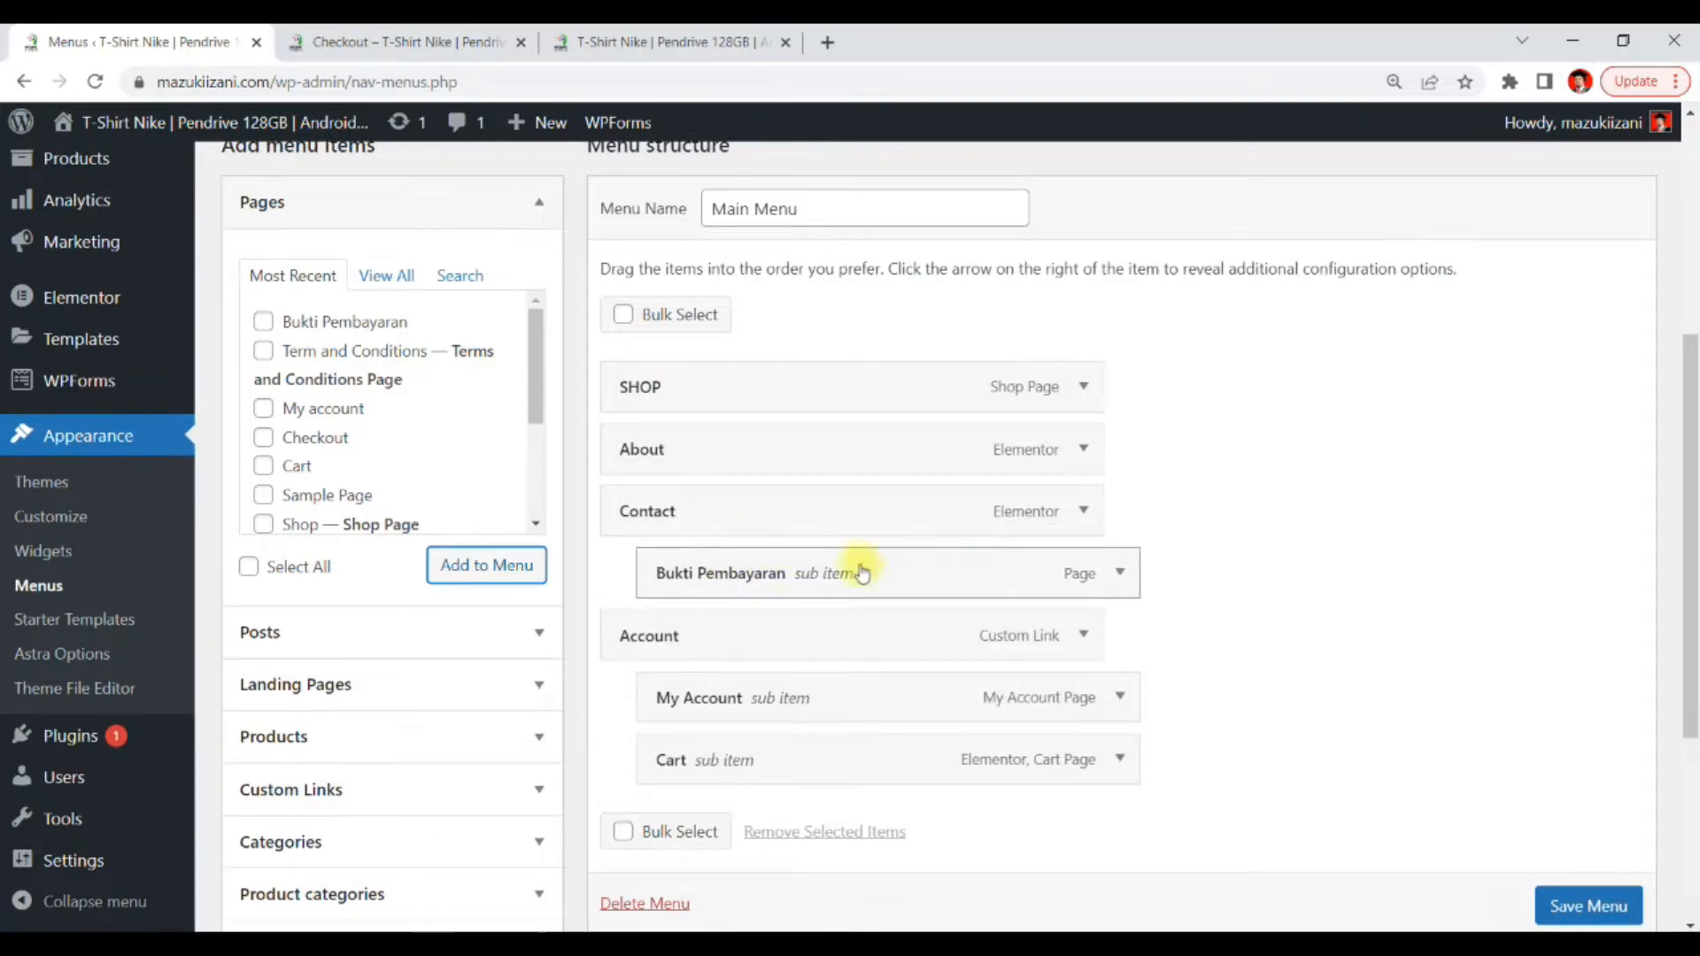
{"action": "scroll", "coordinate": [1291, 482], "scroll_direction": "down", "scroll_amount": 4}
{"action": "left_click", "coordinate": [1575, 808]}
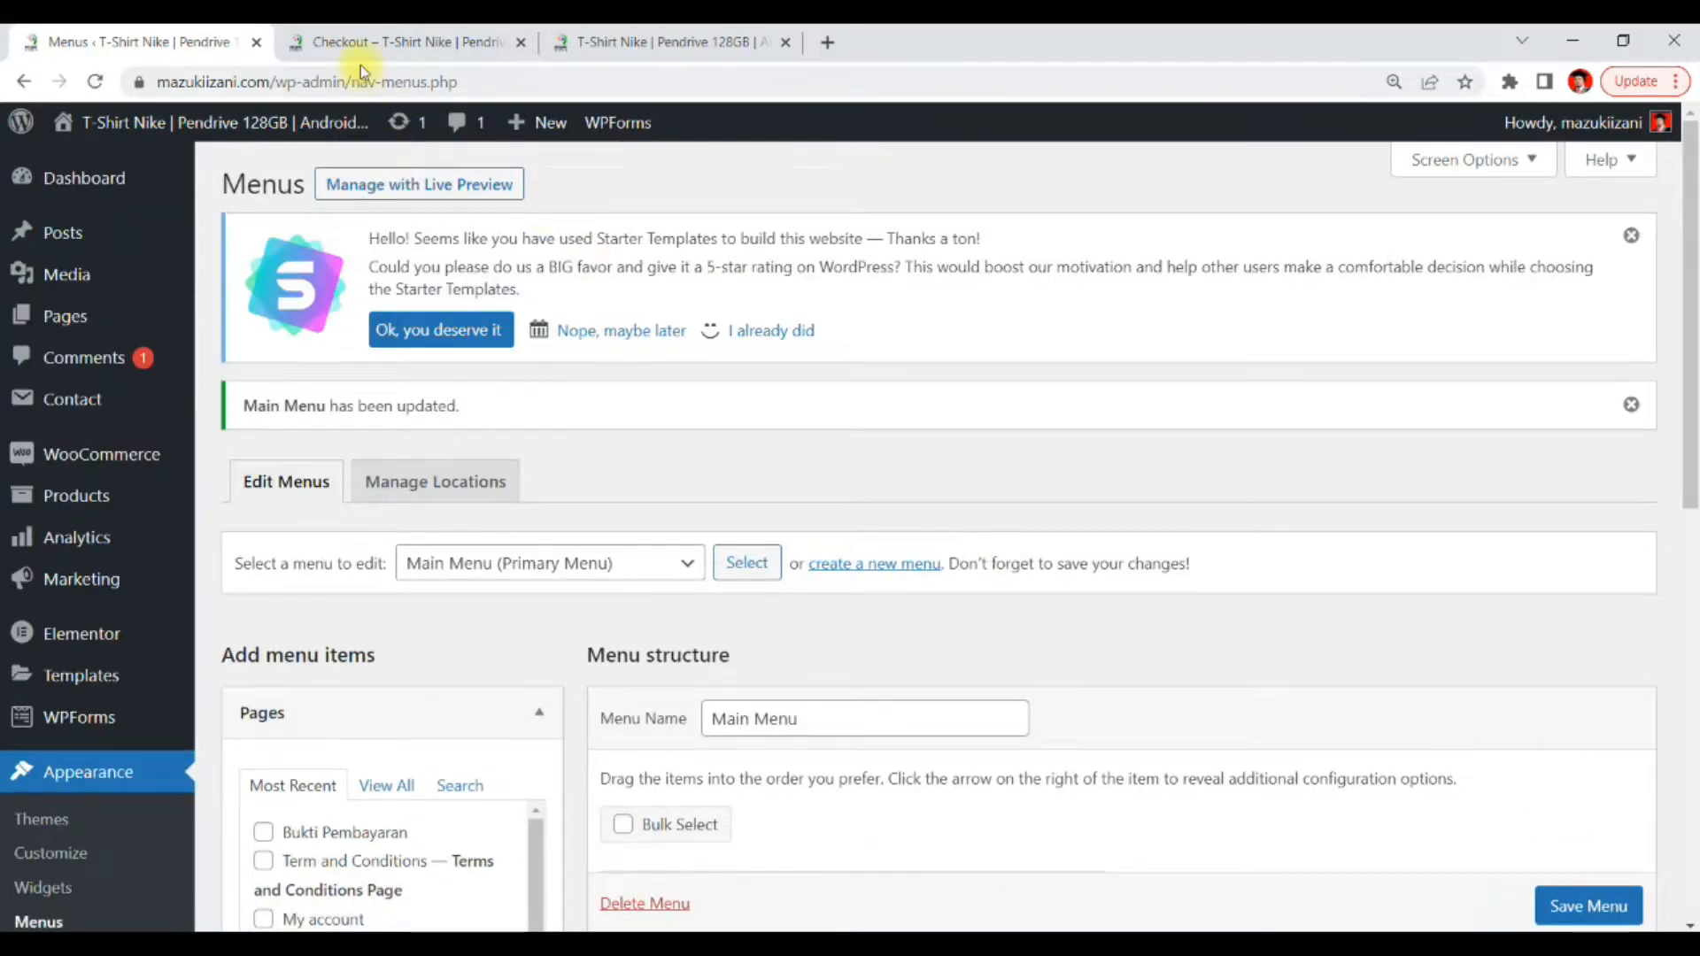
Reload the live site and open the Bukti Pembayaran page from the Contact menu
{"action": "left_click", "coordinate": [380, 45]}
{"action": "left_click", "coordinate": [617, 42]}
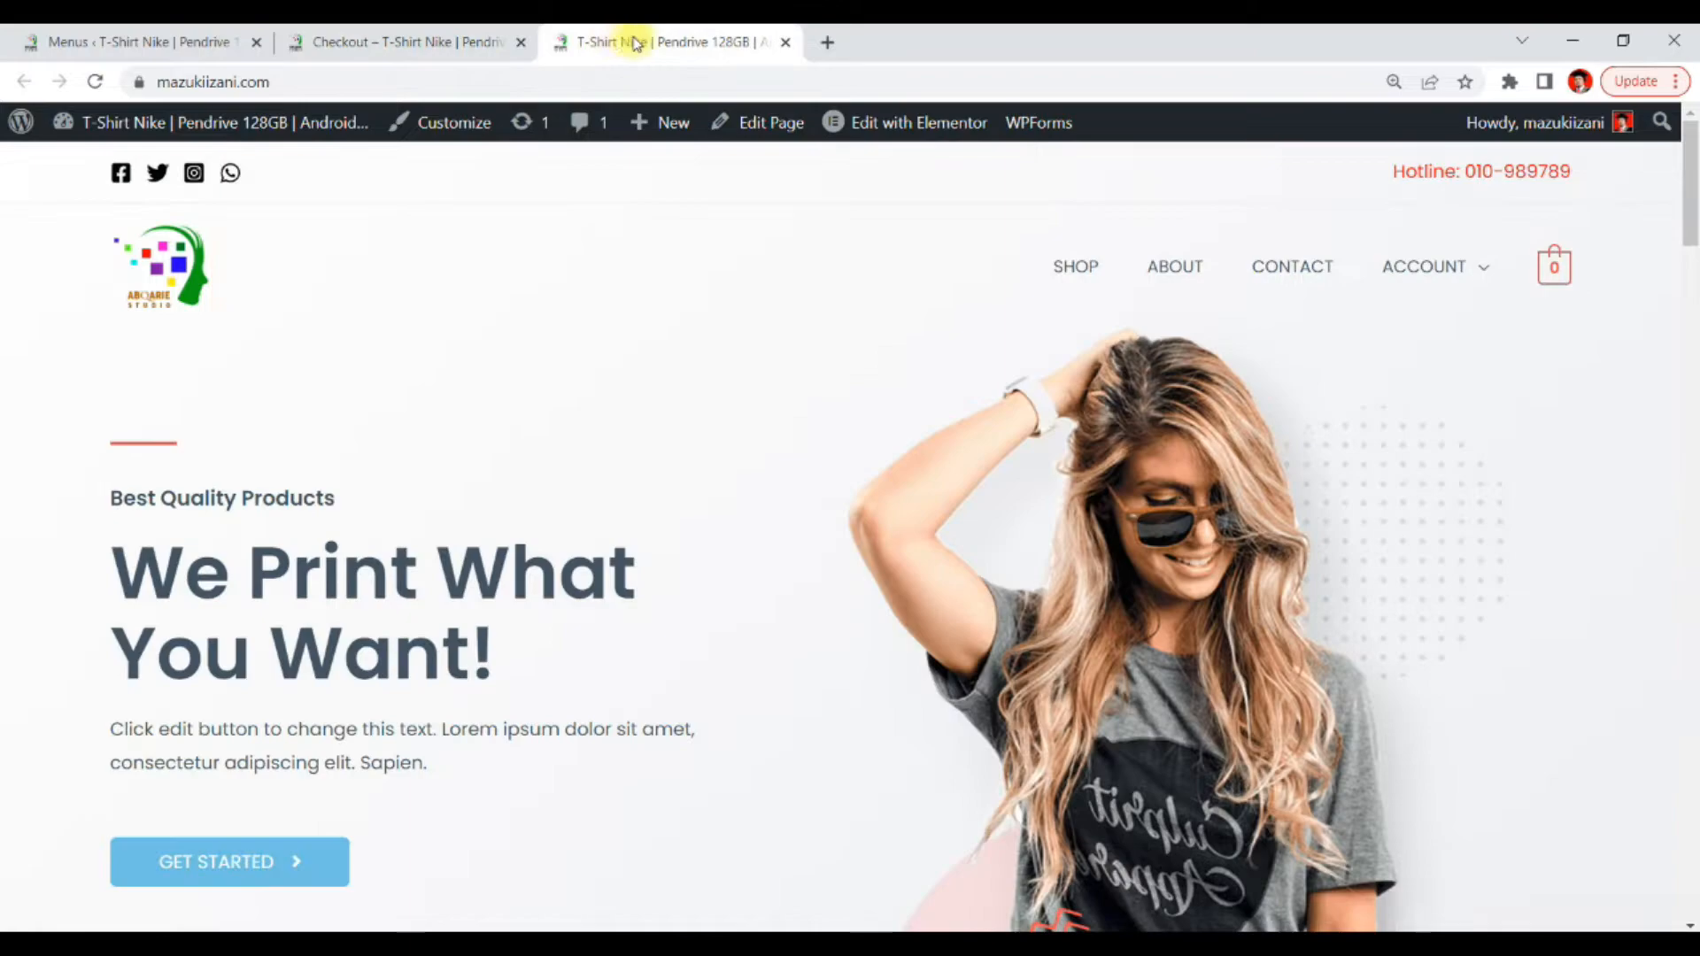
{"action": "left_click", "coordinate": [110, 81]}
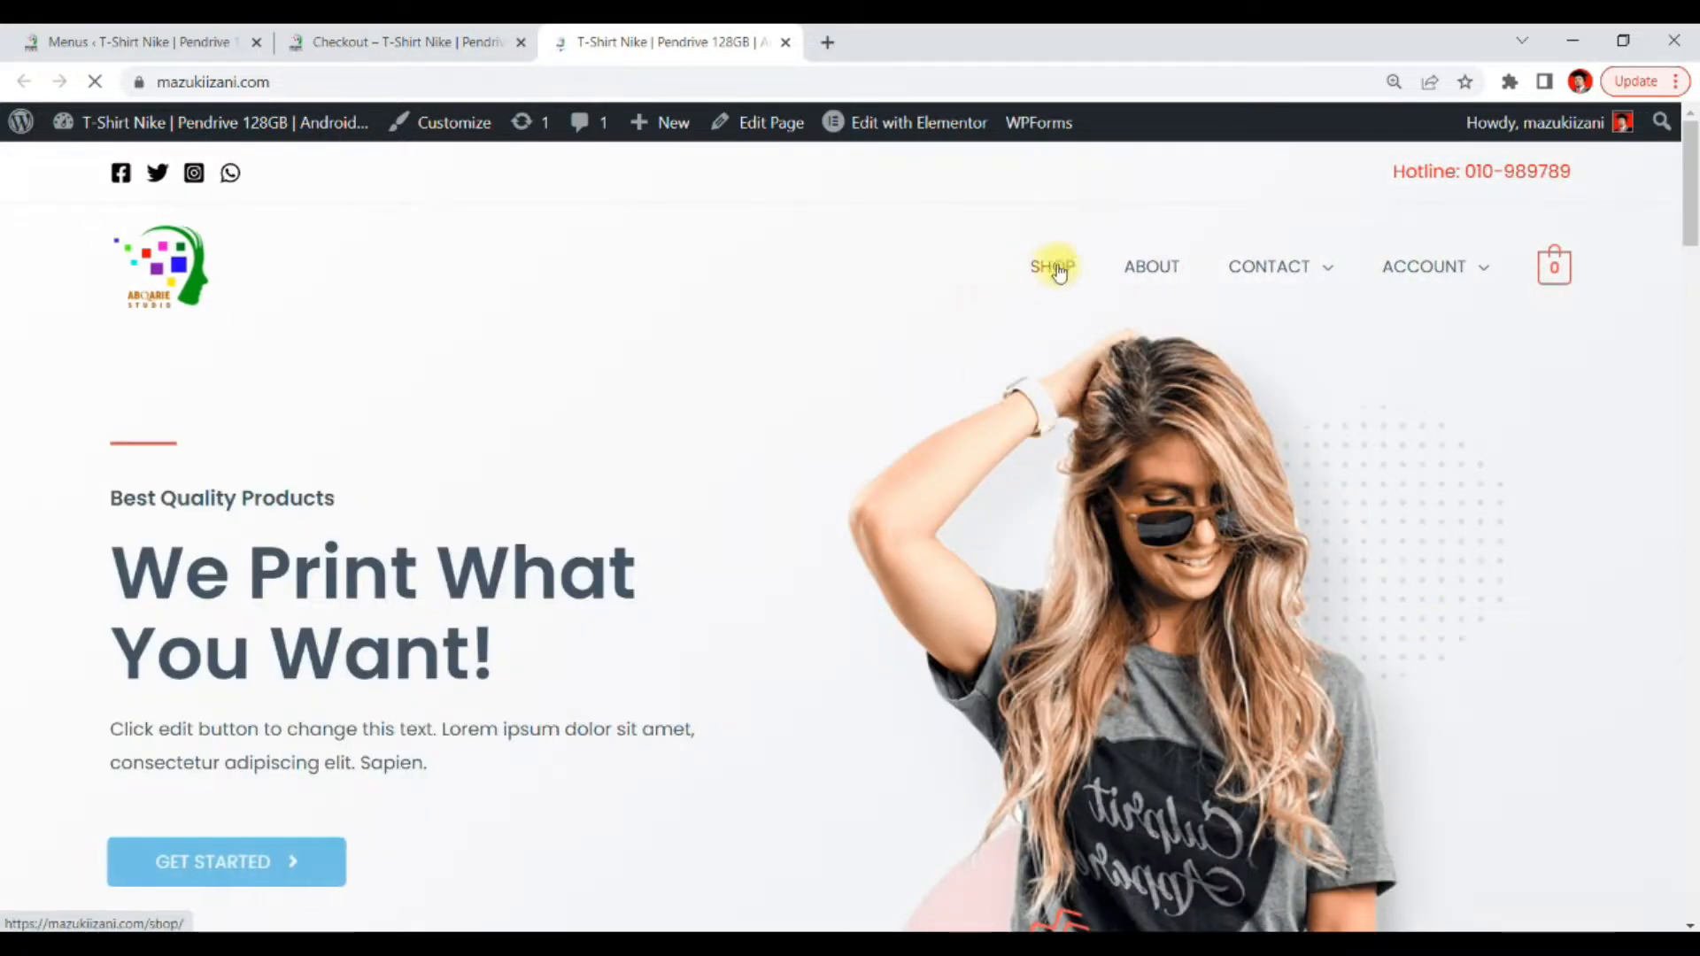
{"action": "mouse_move", "coordinate": [1310, 284]}
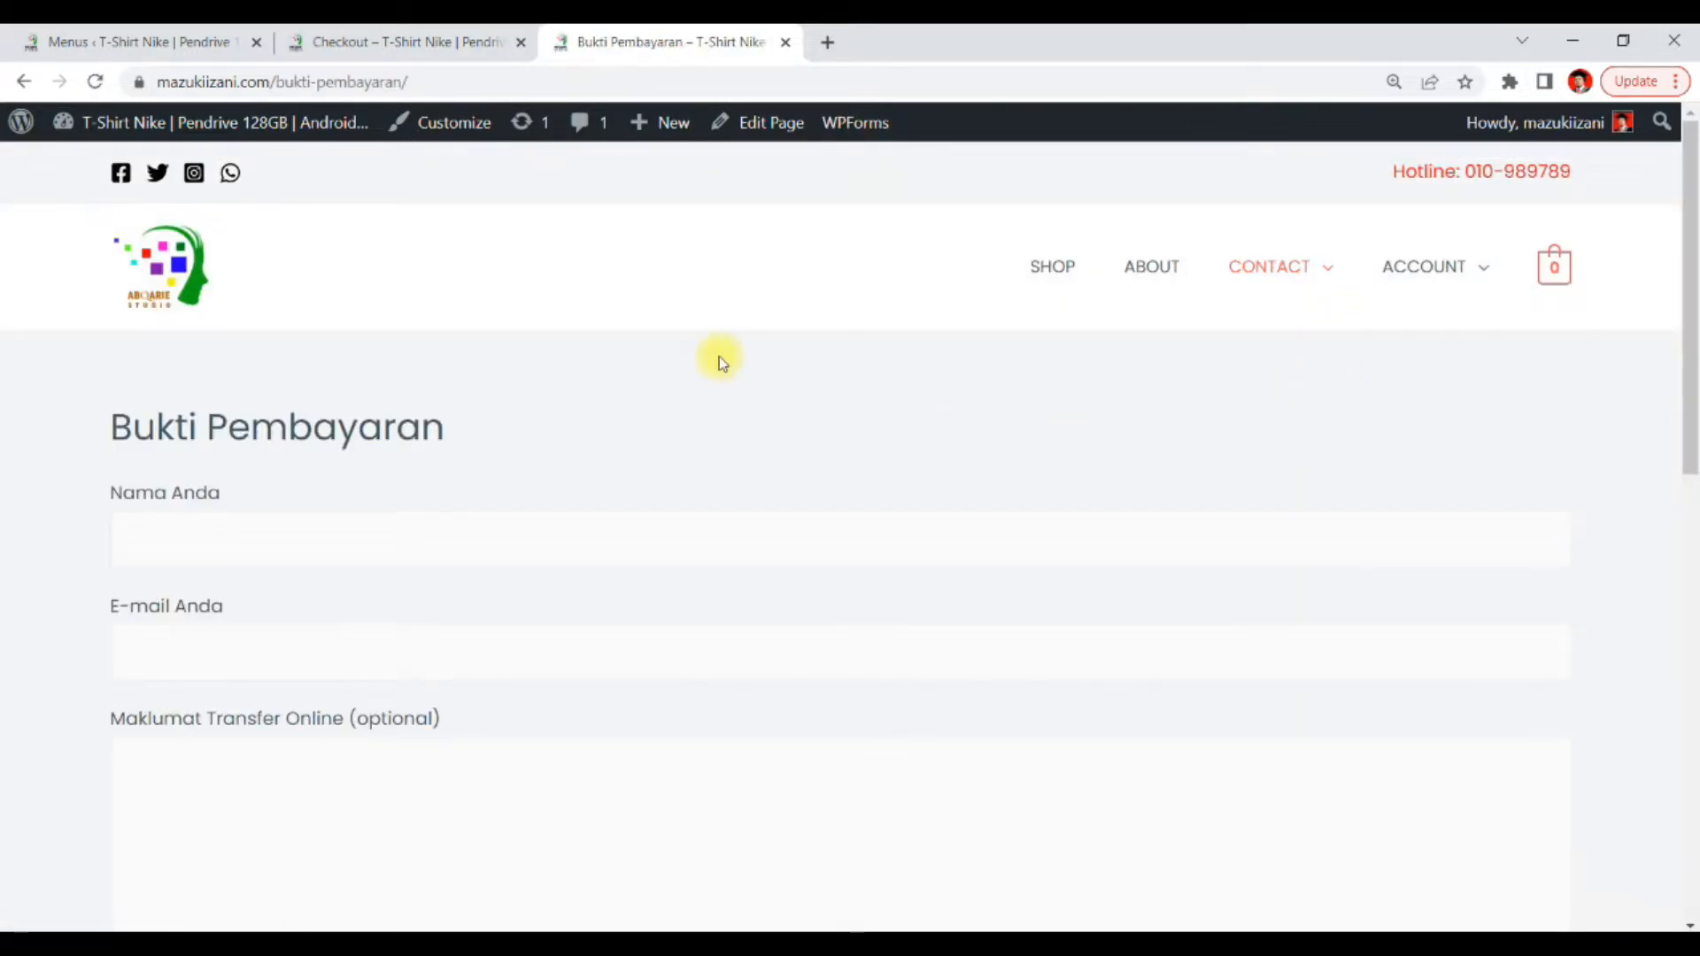
{"action": "scroll", "coordinate": [719, 356], "scroll_direction": "down", "scroll_amount": 4}
{"action": "scroll", "coordinate": [273, 338], "scroll_direction": "up", "scroll_amount": 3}
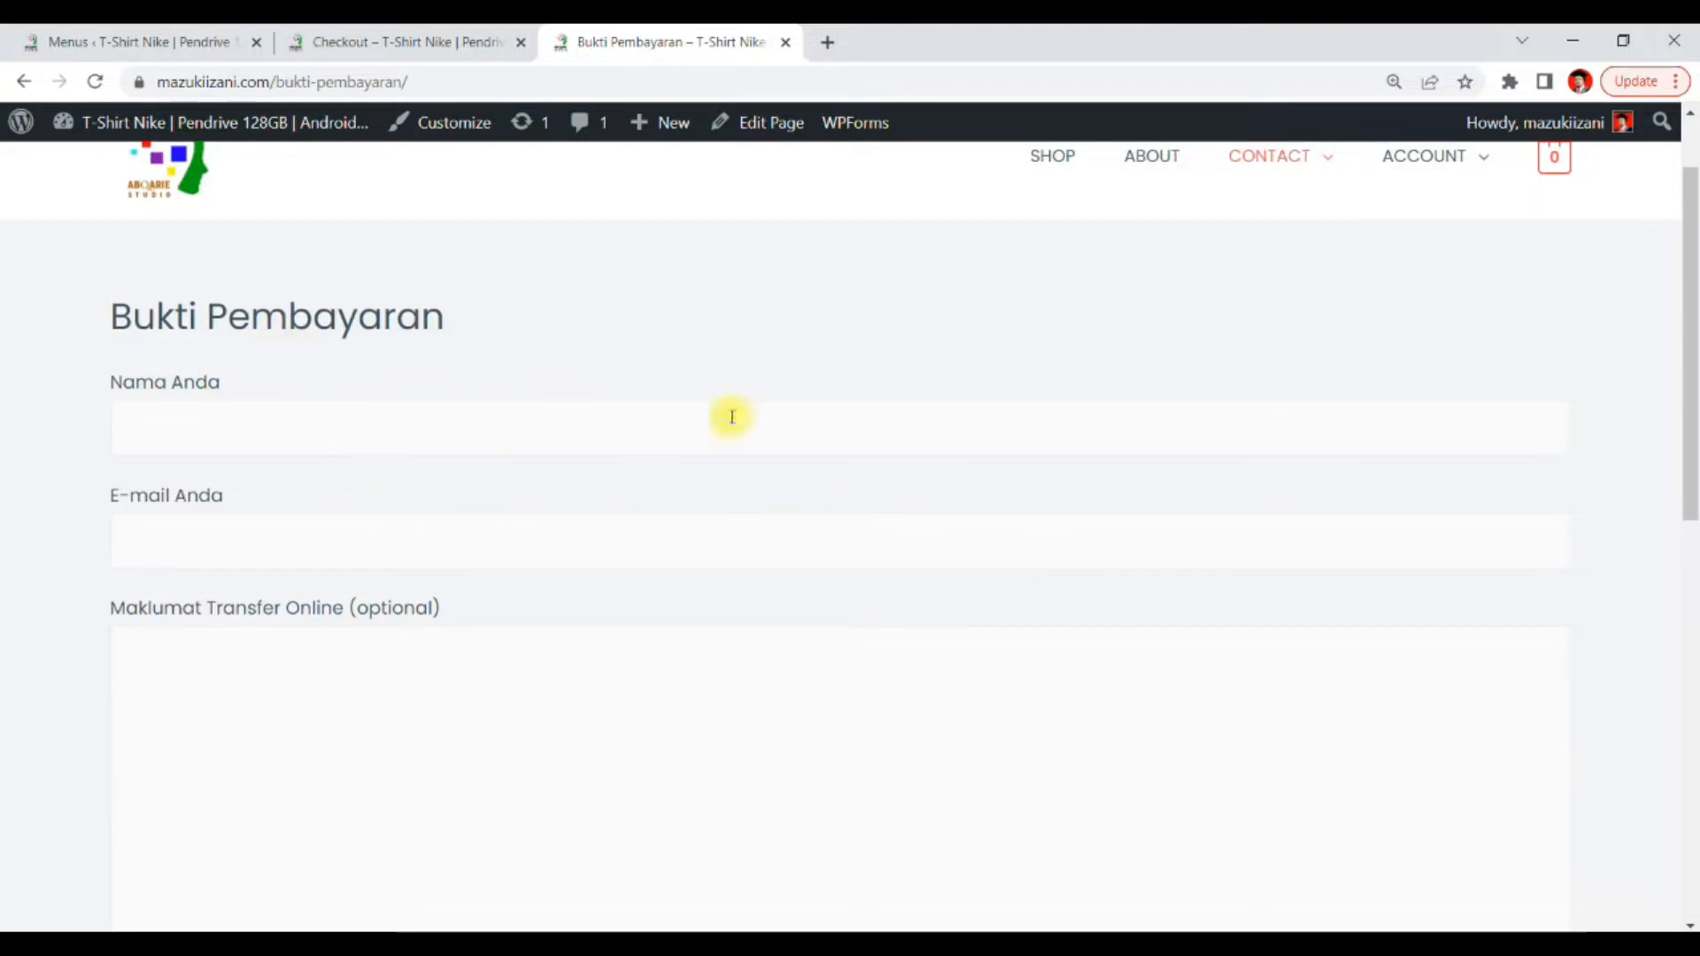
Fill in the sender's name and e-mail address on the Bukti Pembayaran form
{"action": "left_click", "coordinate": [510, 409]}
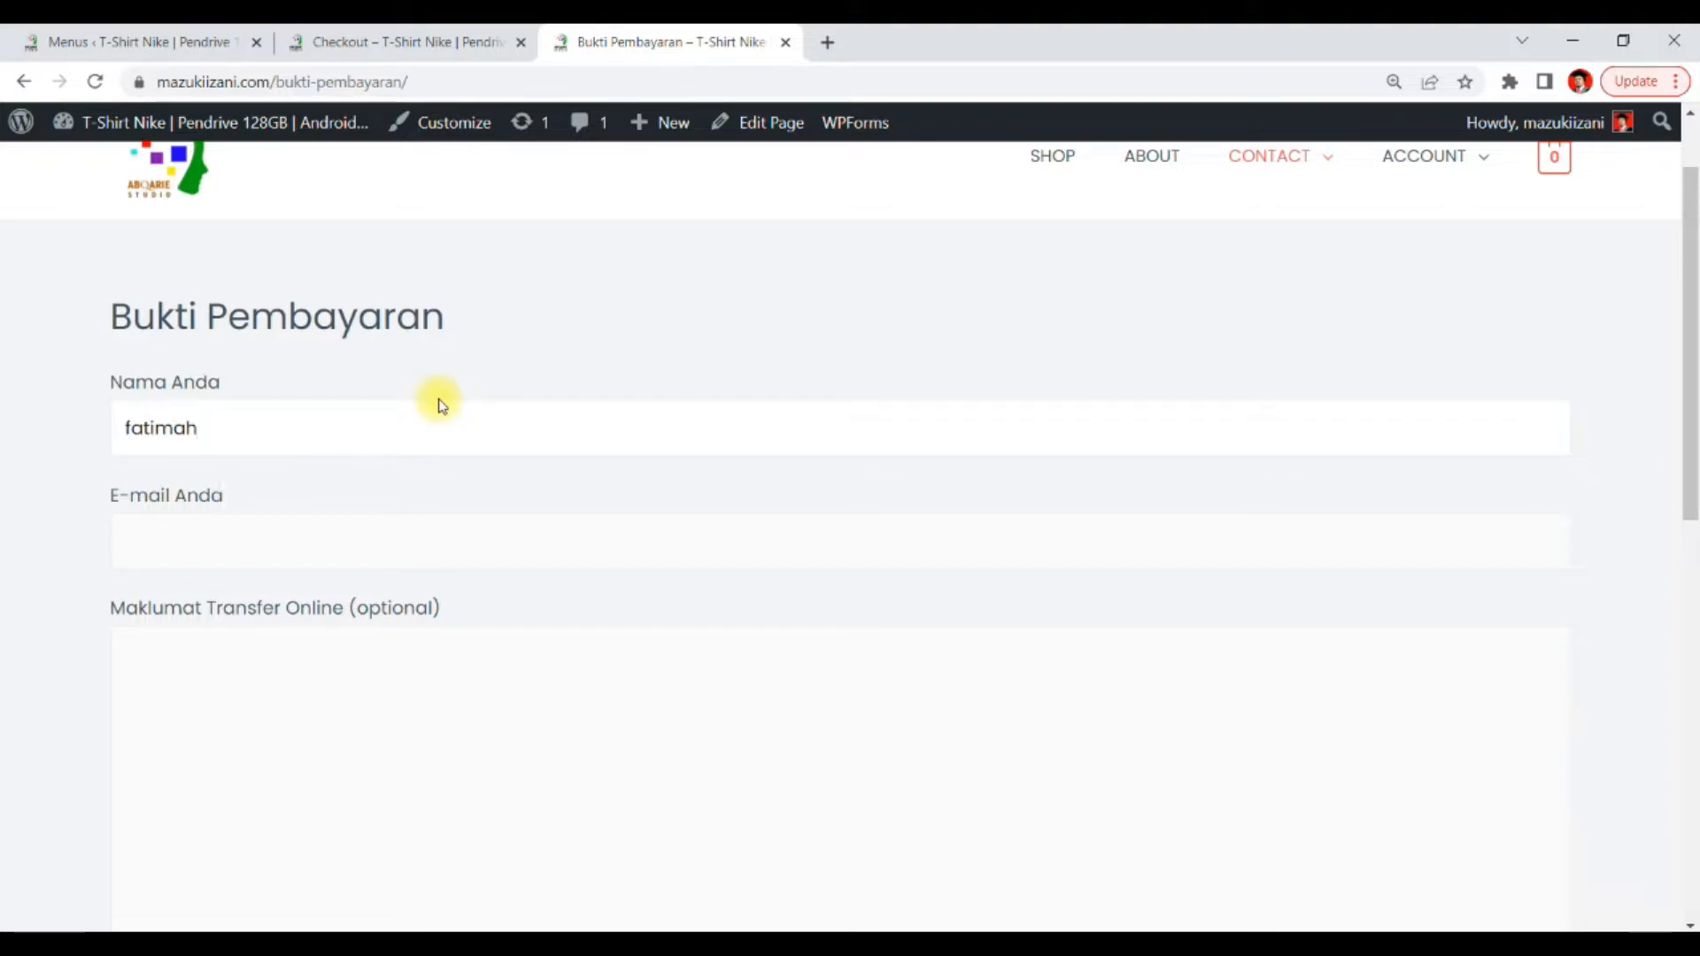
{"action": "left_click", "coordinate": [329, 539]}
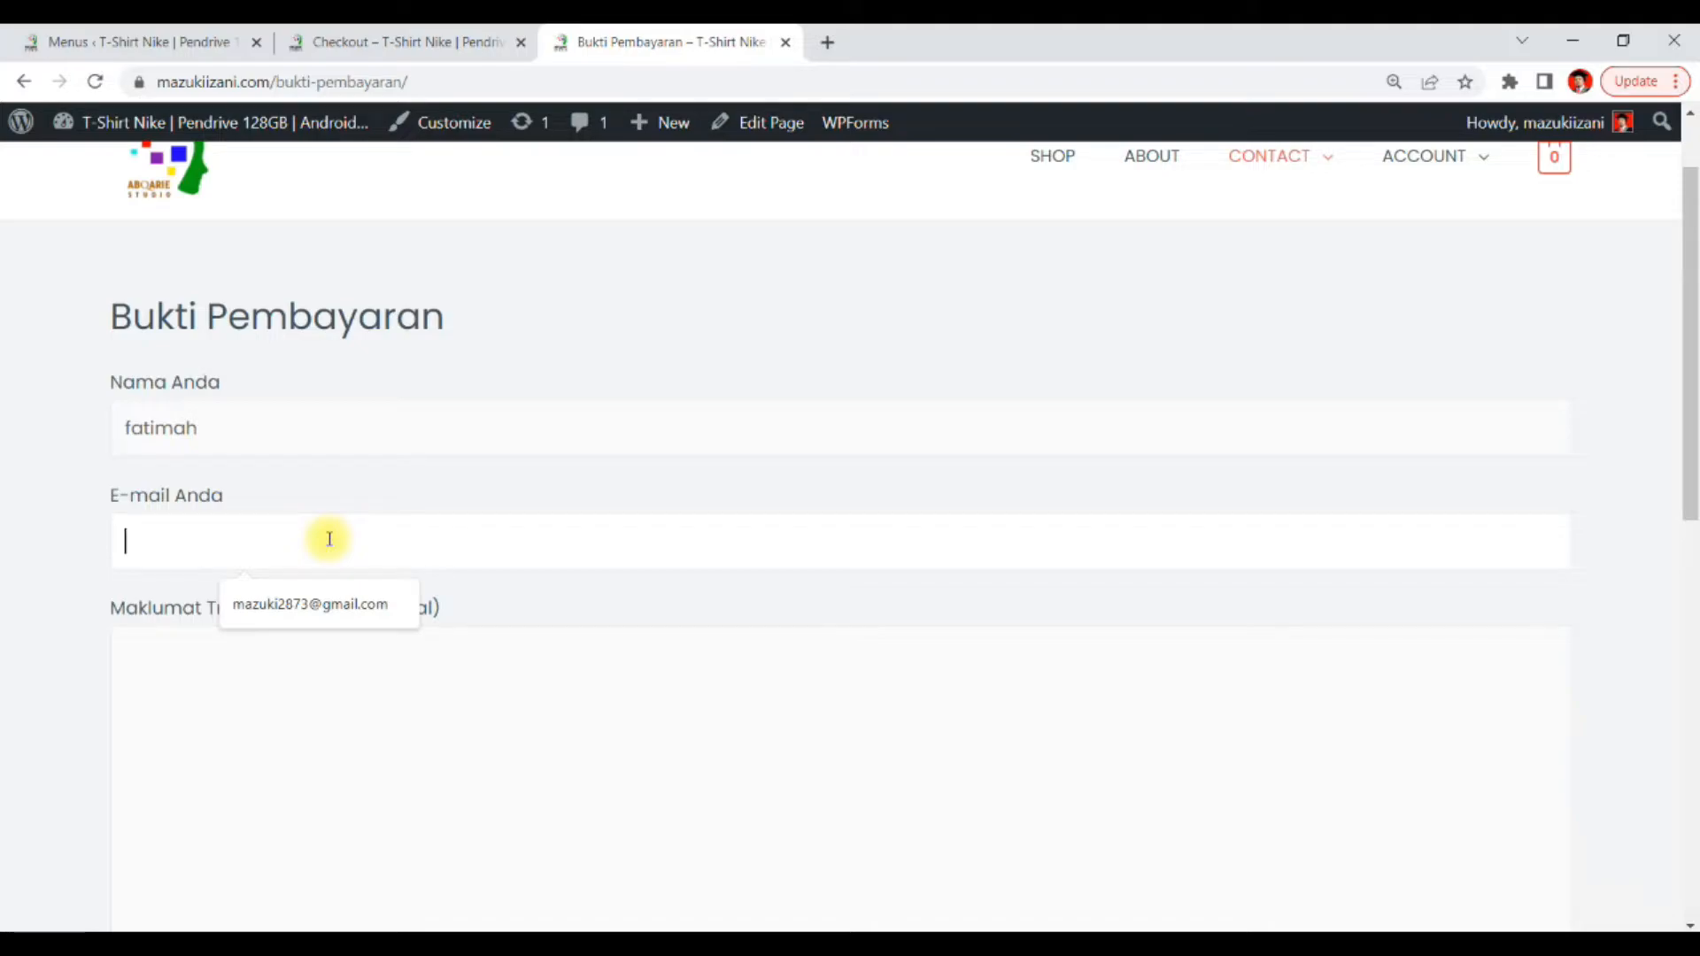
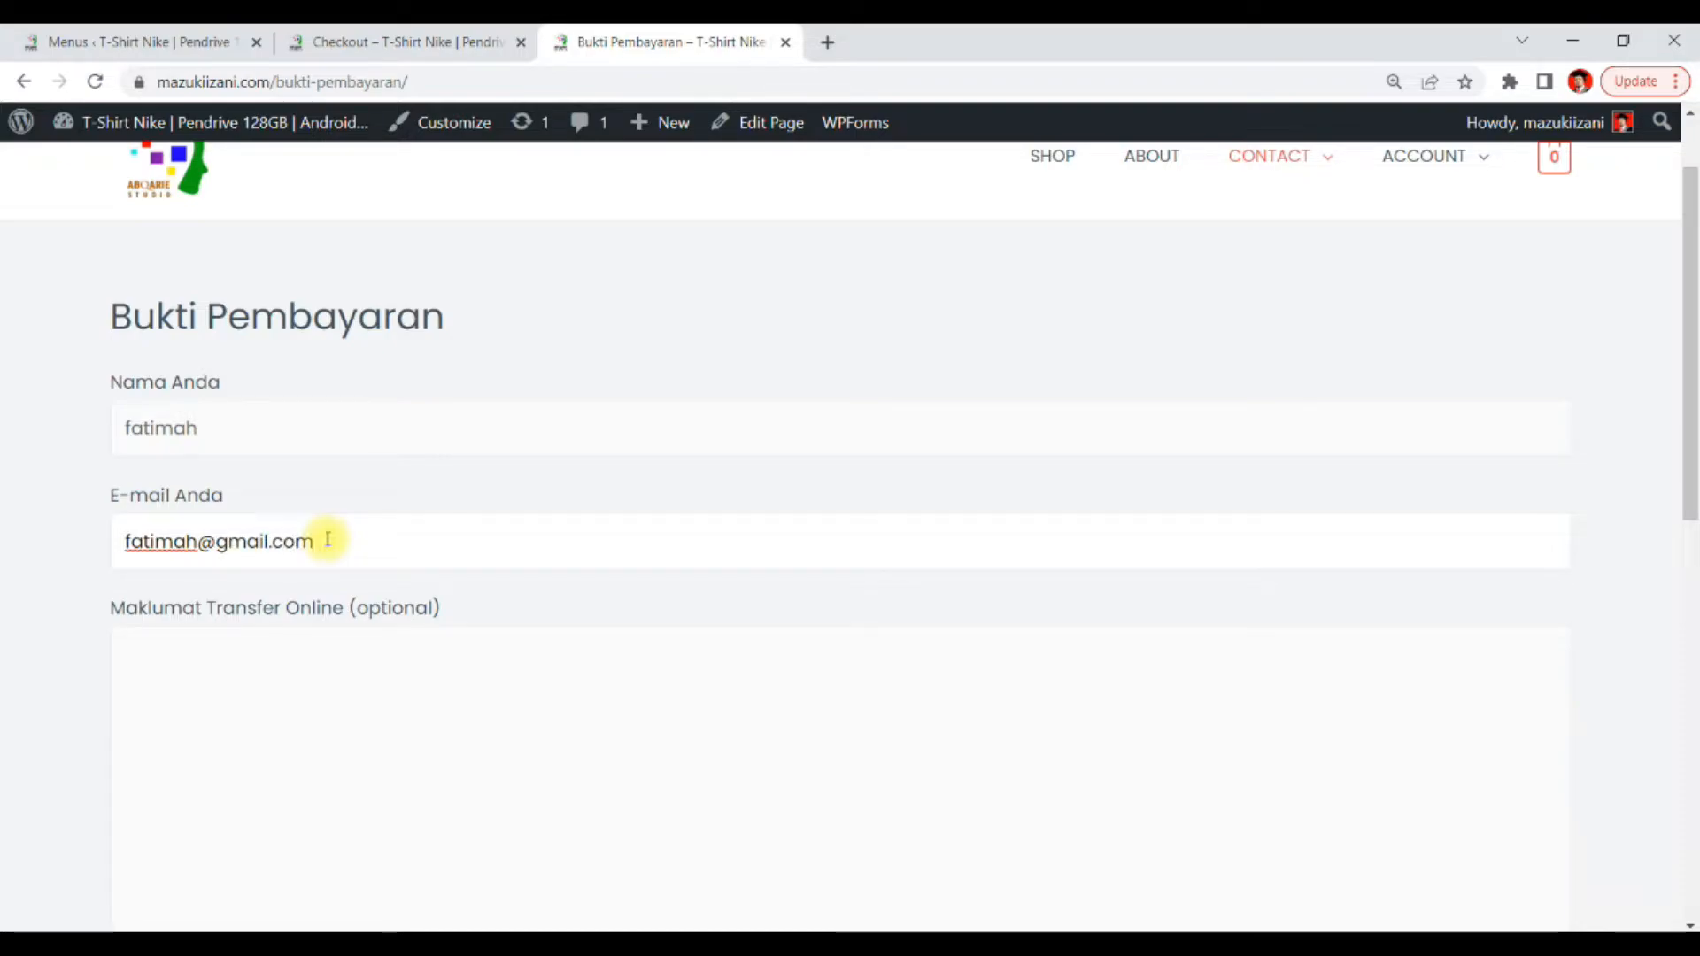
Attach RESIT BAYARAN.pdf as the transfer proof file and submit the form
{"action": "left_click", "coordinate": [304, 698]}
{"action": "scroll", "coordinate": [333, 713], "scroll_direction": "down", "scroll_amount": 2}
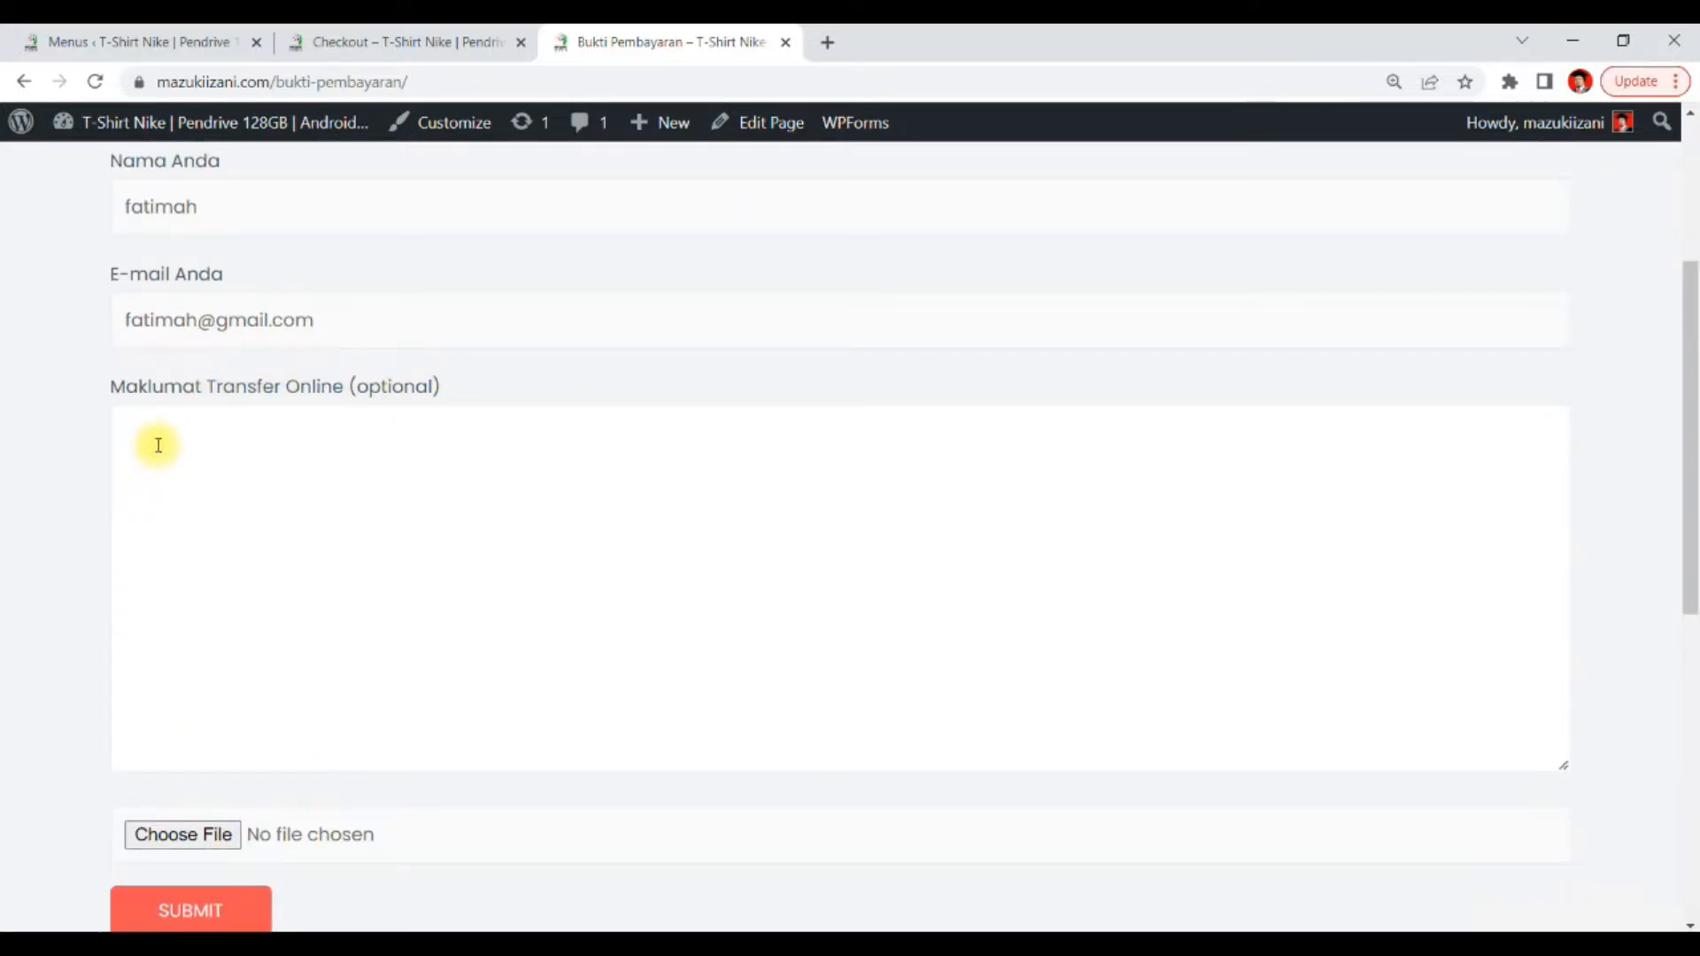
{"action": "scroll", "coordinate": [509, 480], "scroll_direction": "down", "scroll_amount": 2}
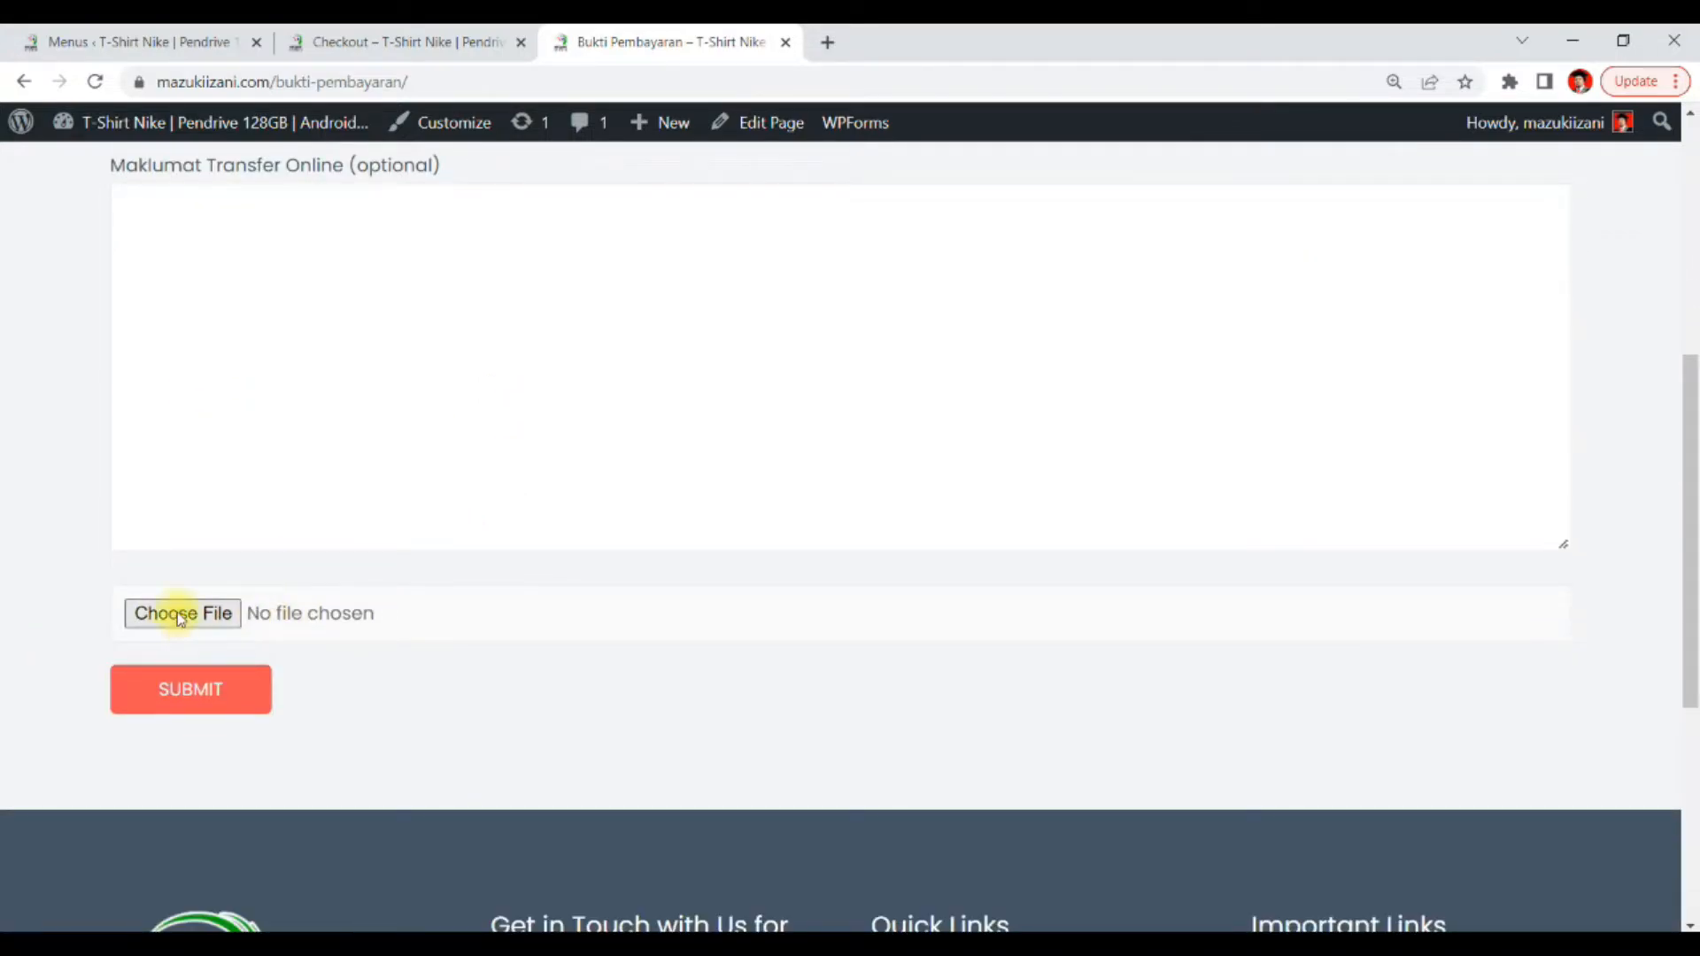
{"action": "left_click", "coordinate": [180, 615]}
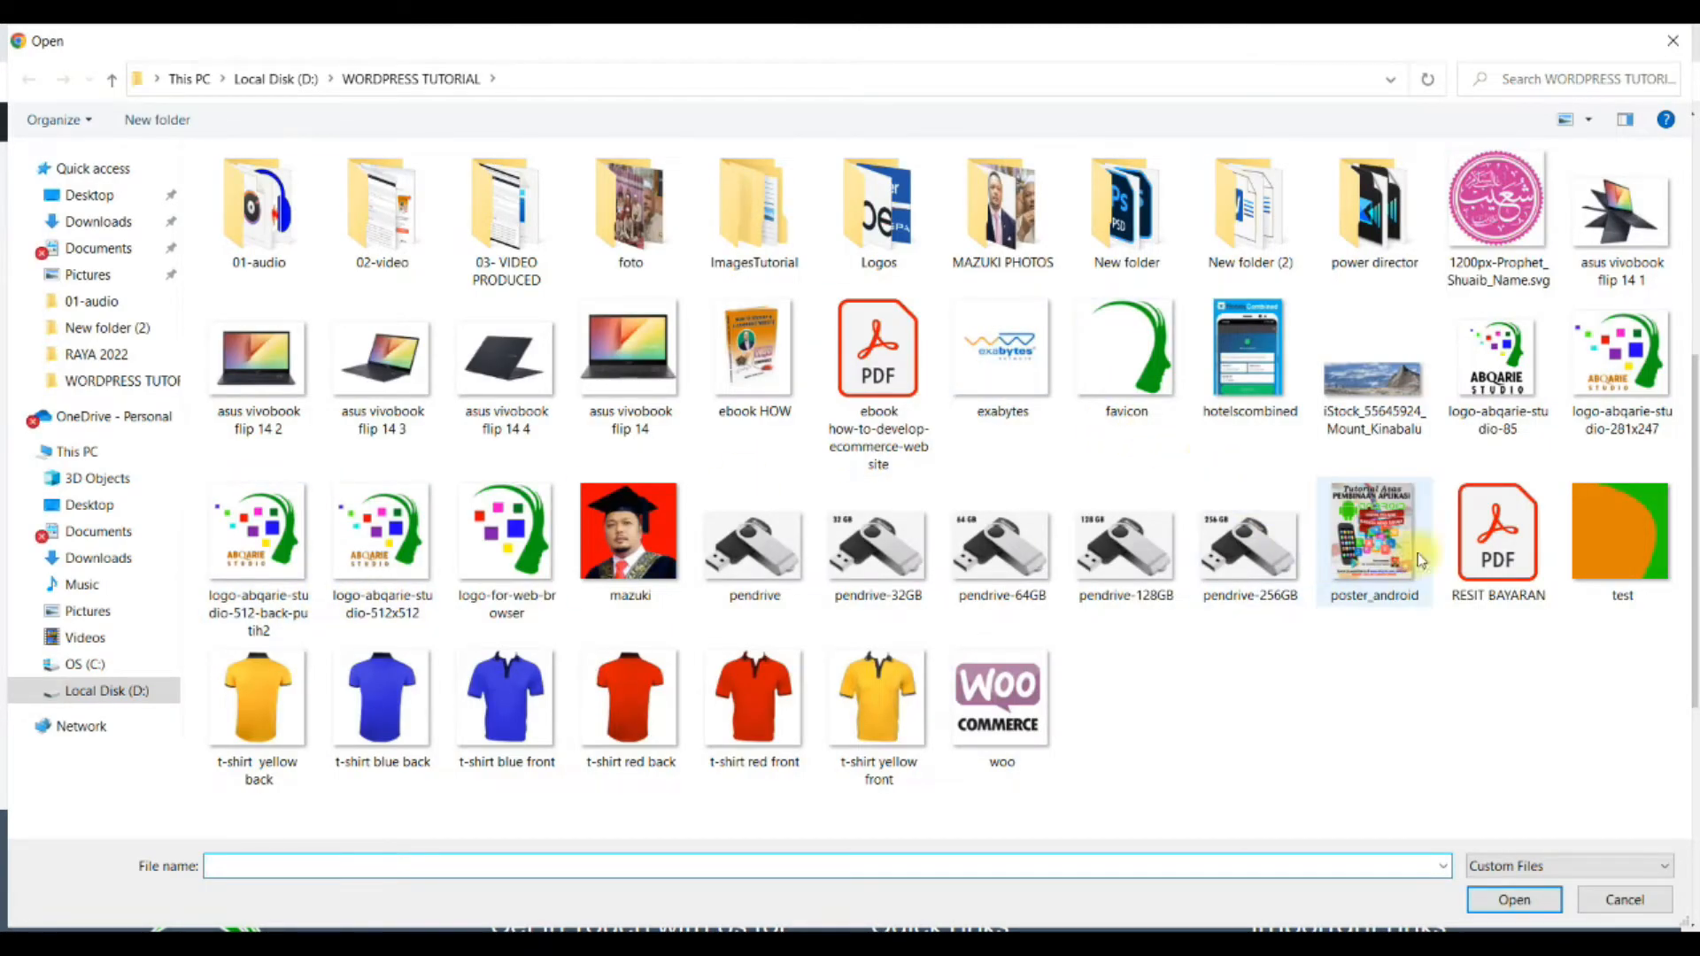
{"action": "double_click", "coordinate": [1521, 553]}
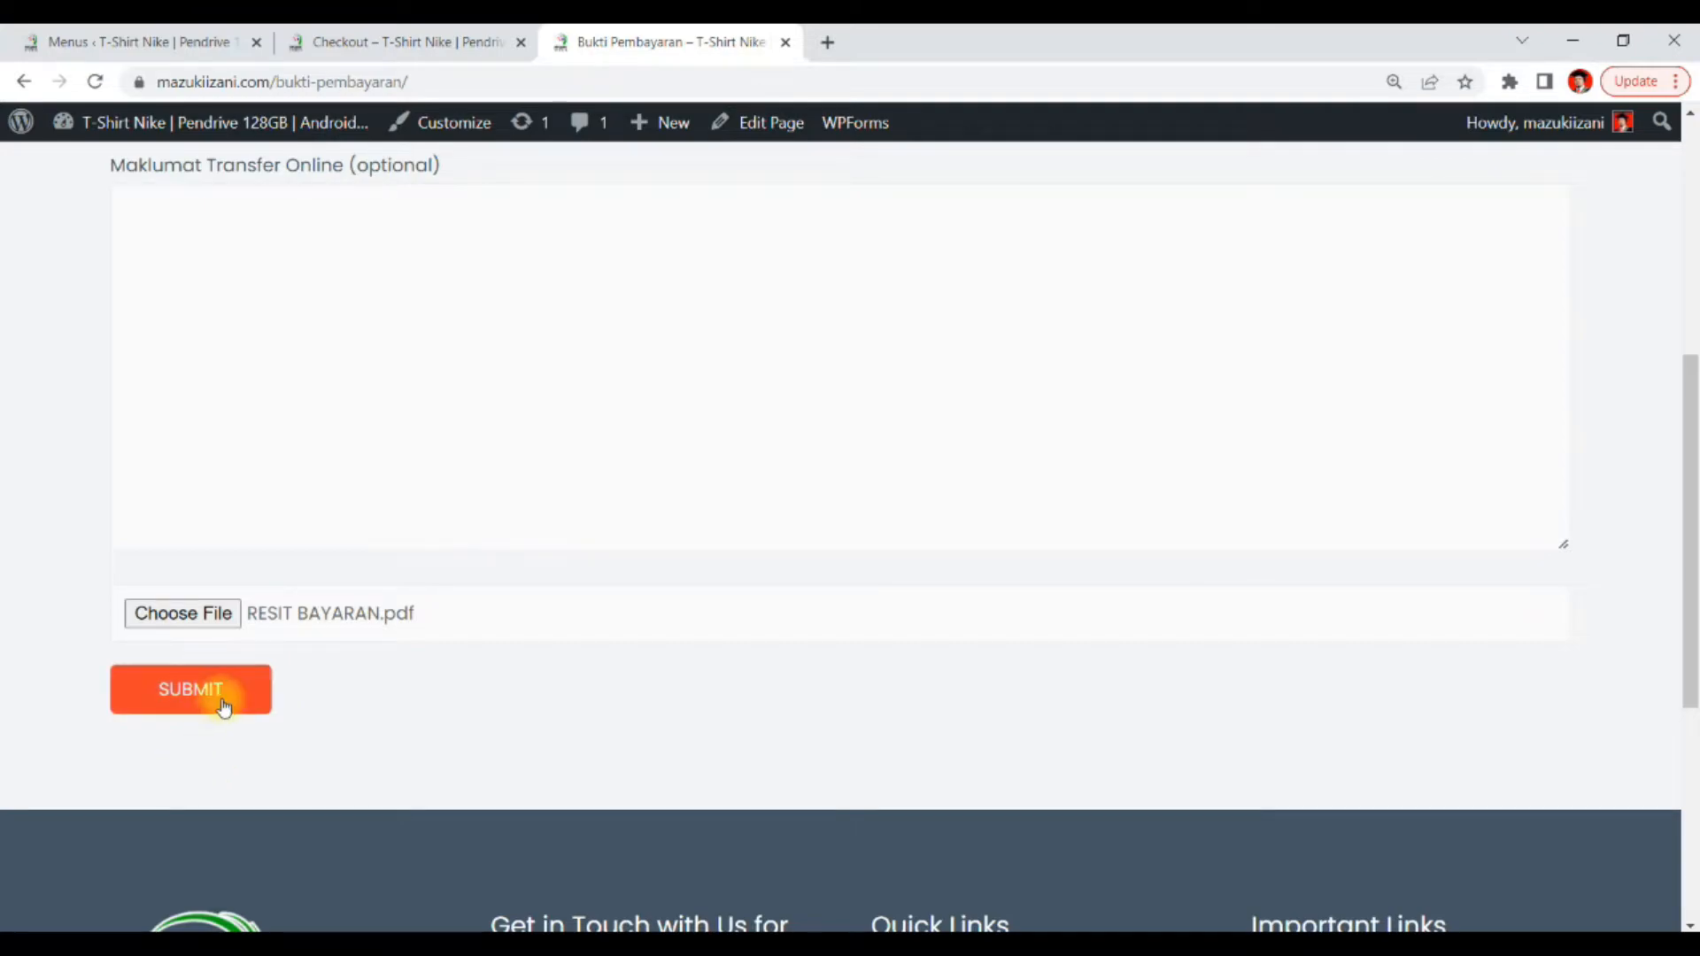
{"action": "left_click", "coordinate": [223, 700]}
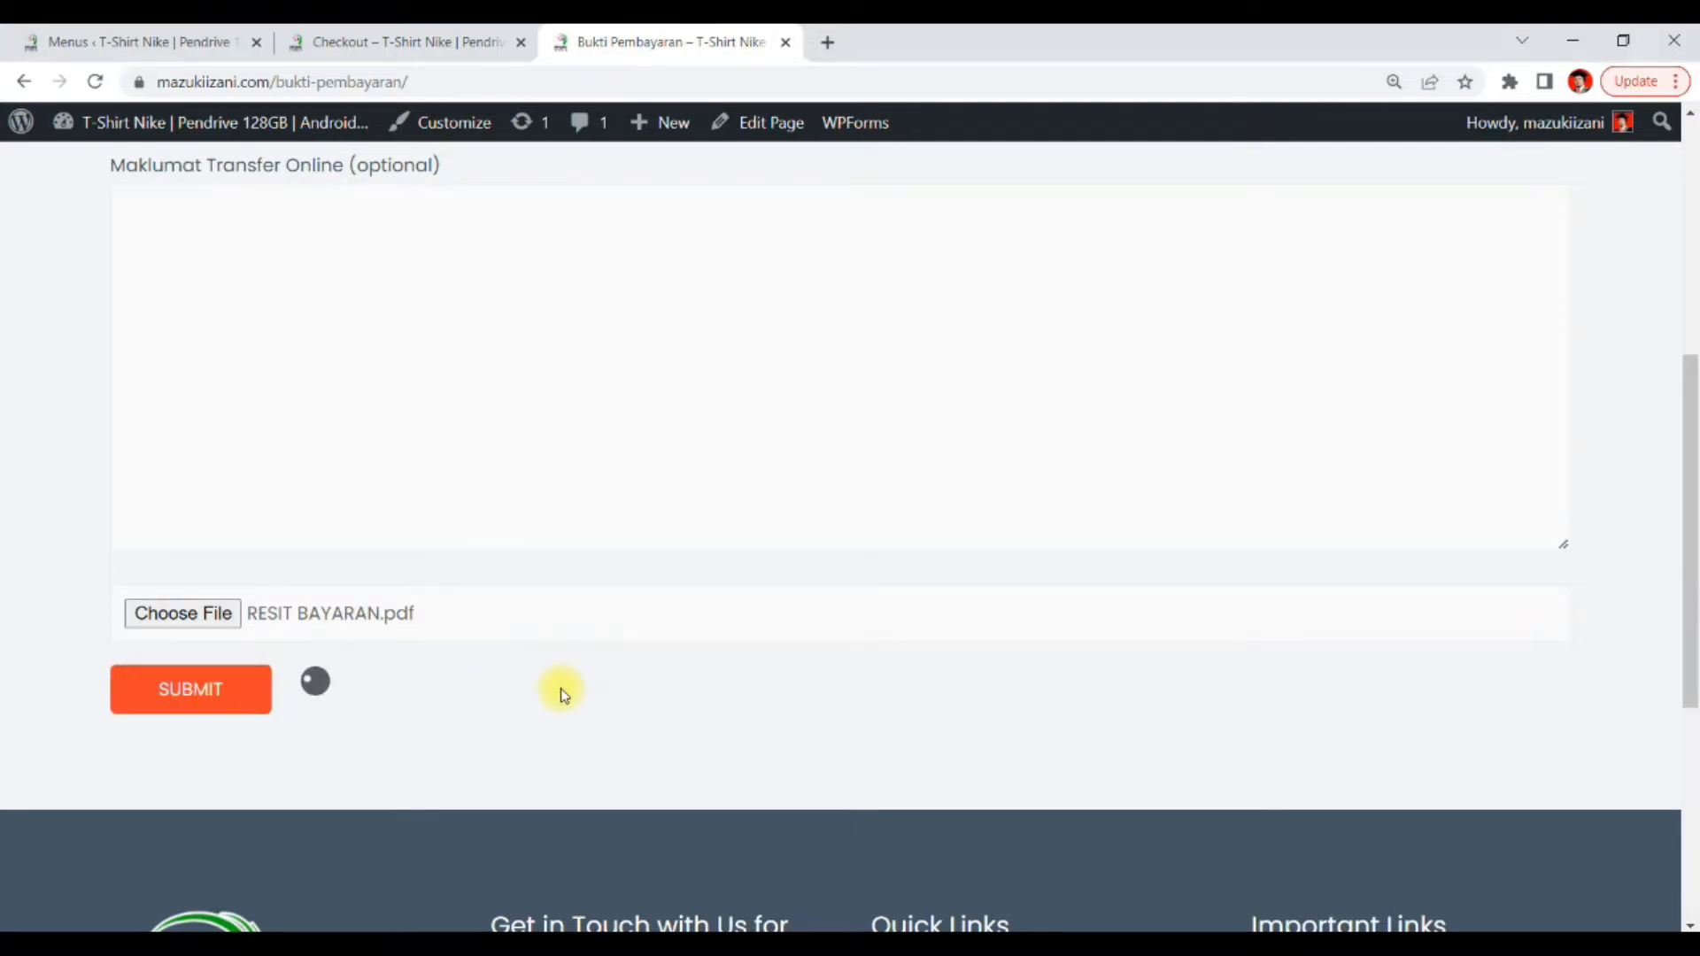
Switch to the Gmail inbox in the other browser, reload it, leave the page and open the new contact-form e-mail
{"action": "scroll", "coordinate": [580, 664], "scroll_direction": "up", "scroll_amount": 4}
{"action": "scroll", "coordinate": [581, 664], "scroll_direction": "down", "scroll_amount": 6}
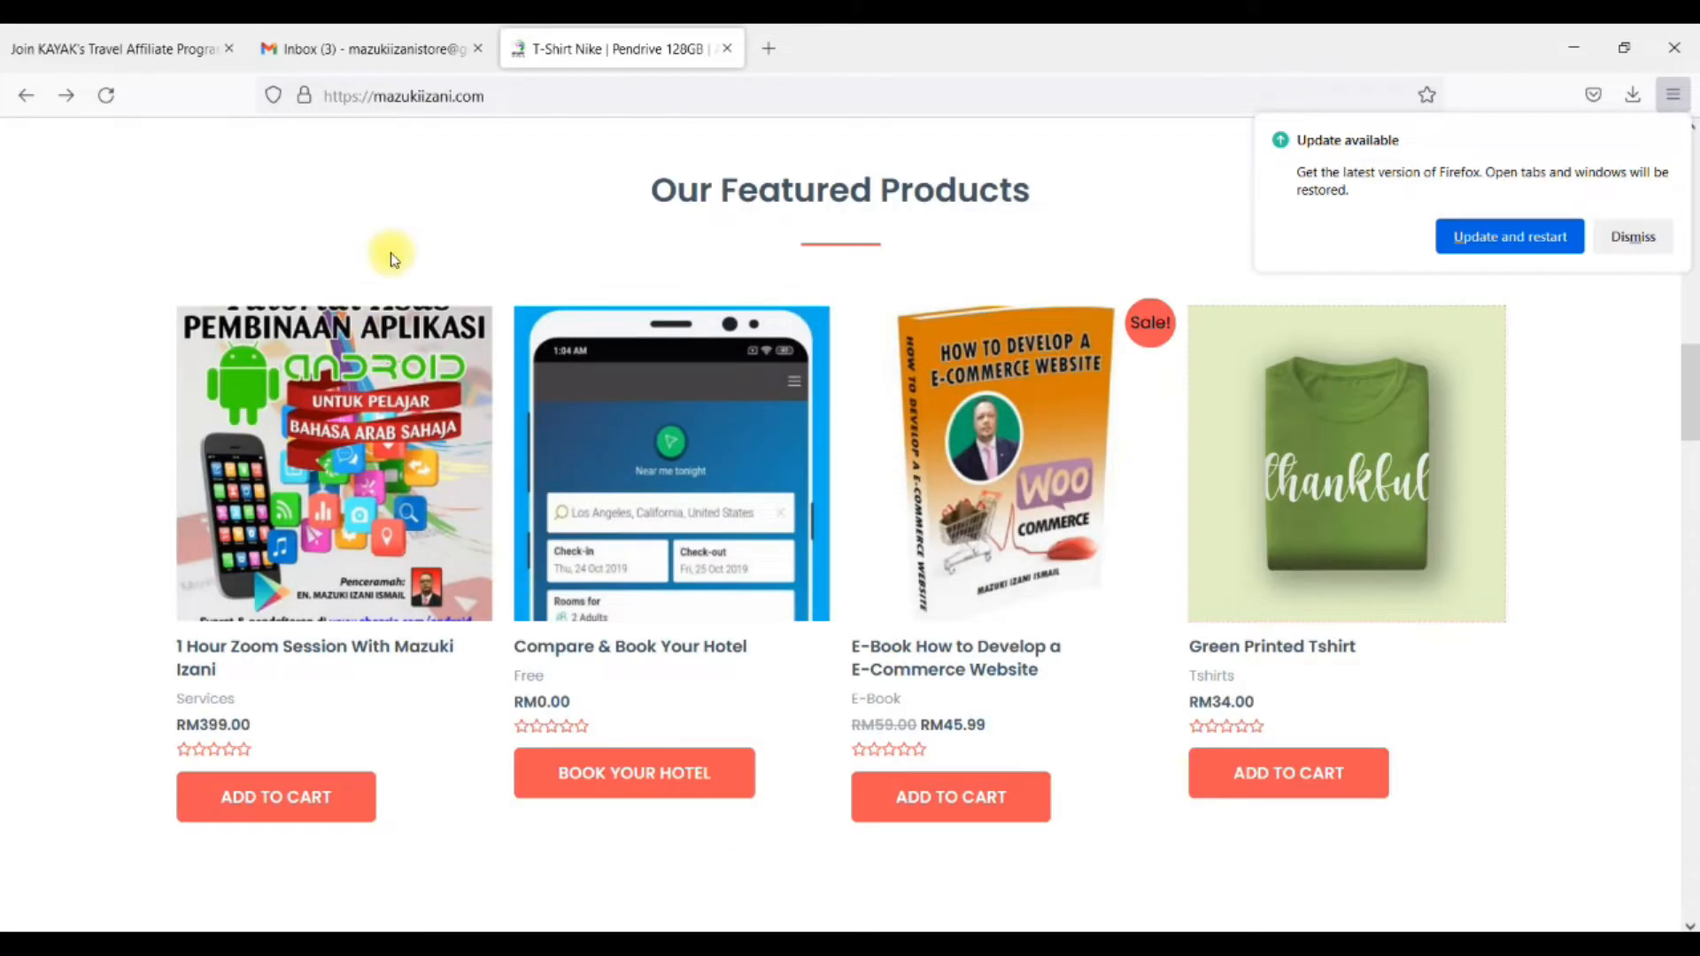
{"action": "left_click", "coordinate": [310, 56]}
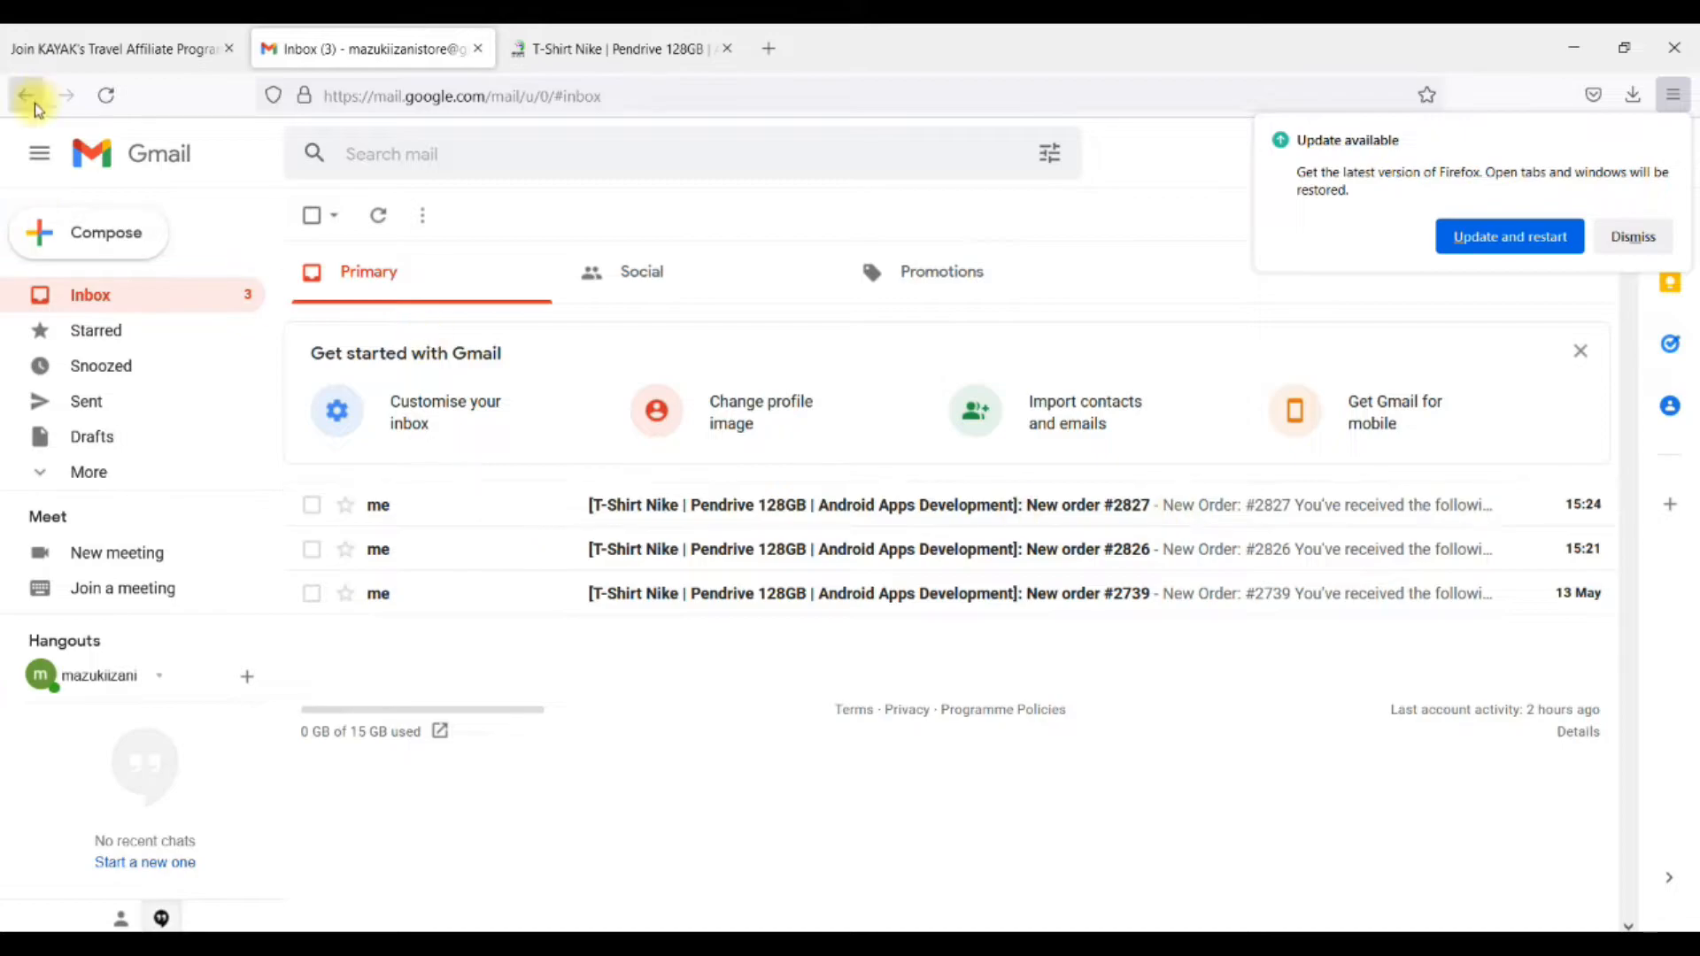
{"action": "left_click", "coordinate": [106, 95]}
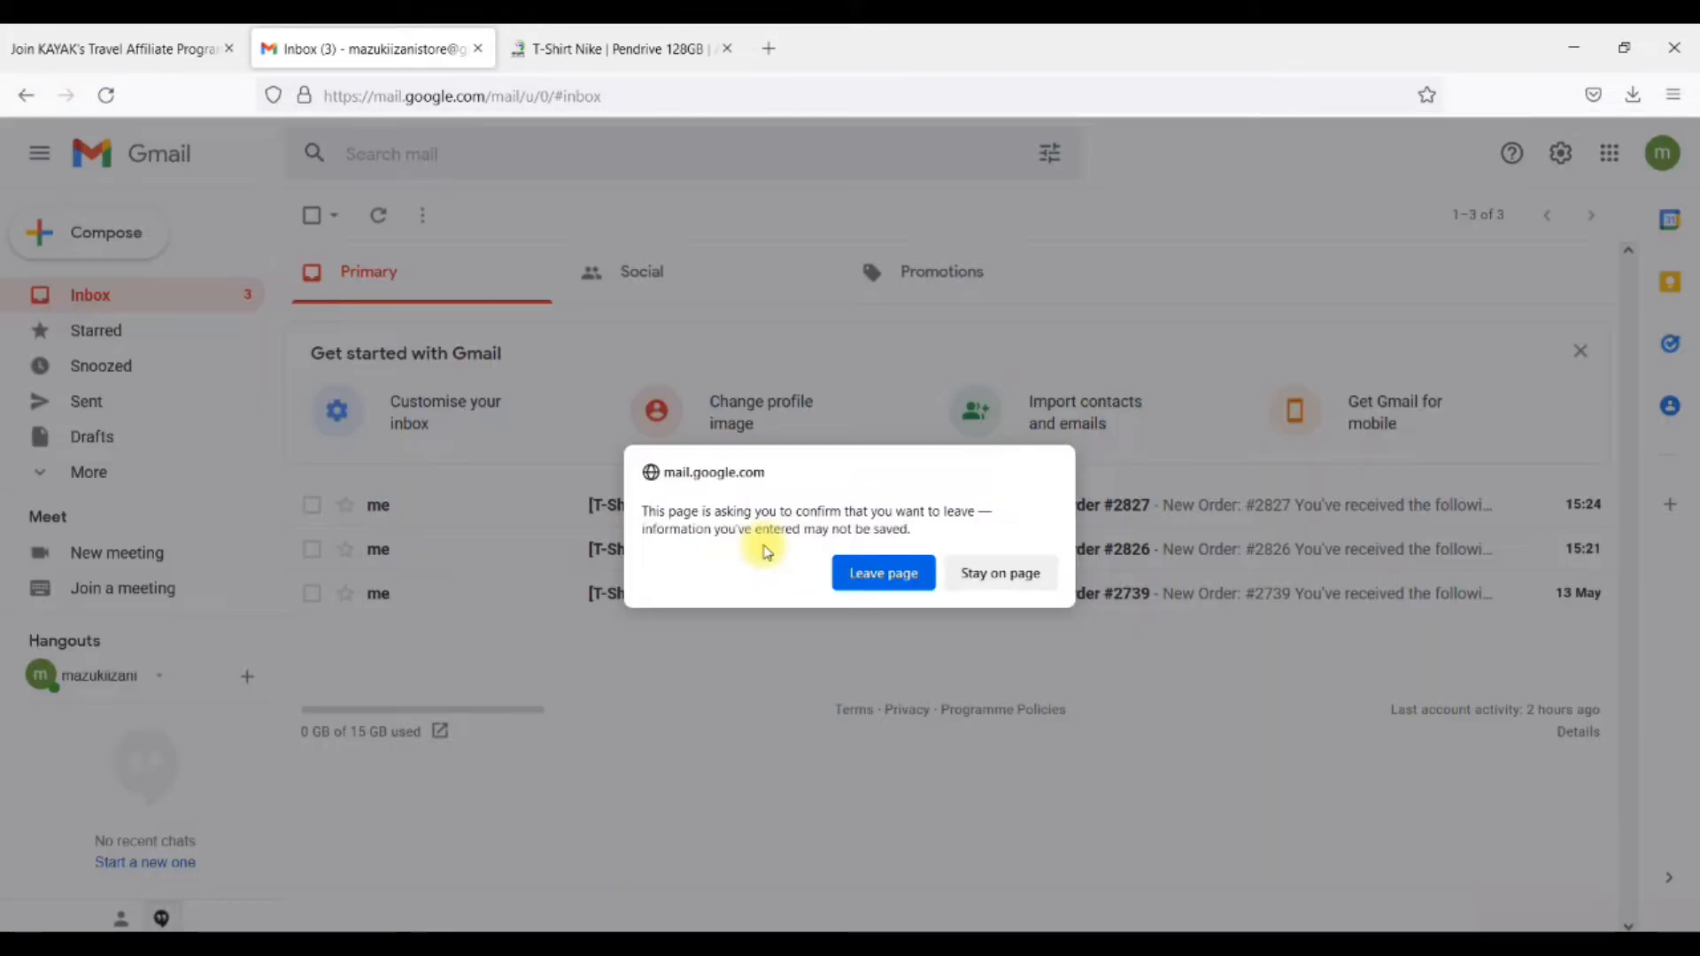
{"action": "left_click", "coordinate": [872, 573]}
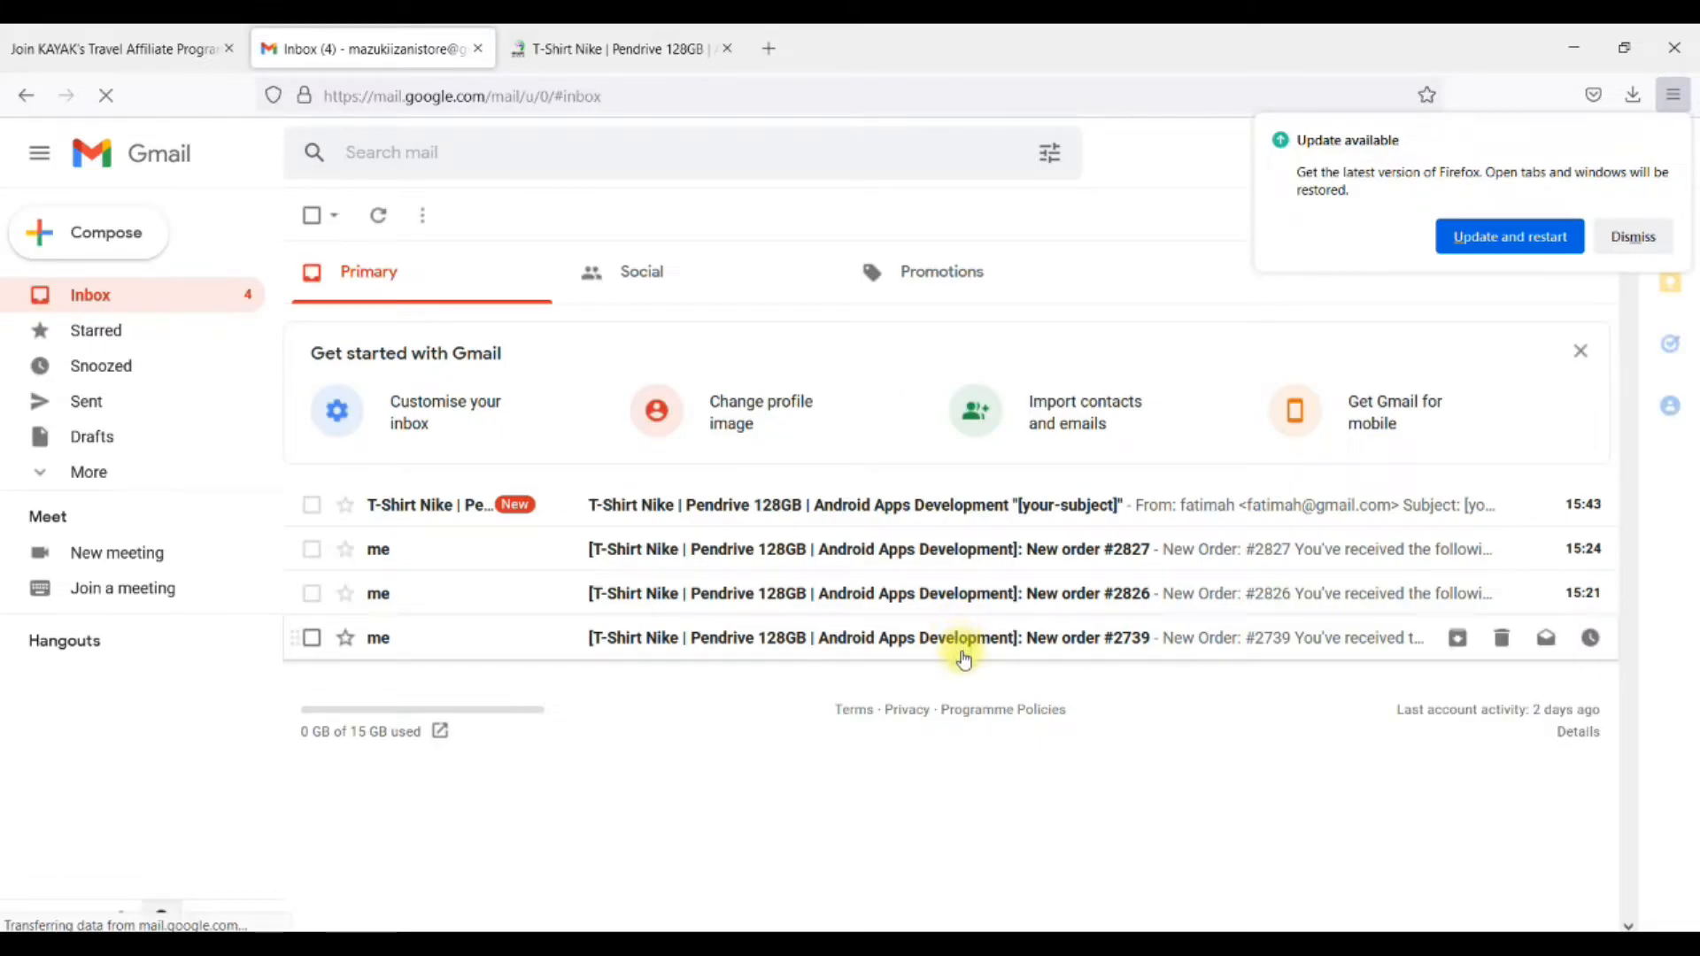
{"action": "left_click", "coordinate": [1067, 510]}
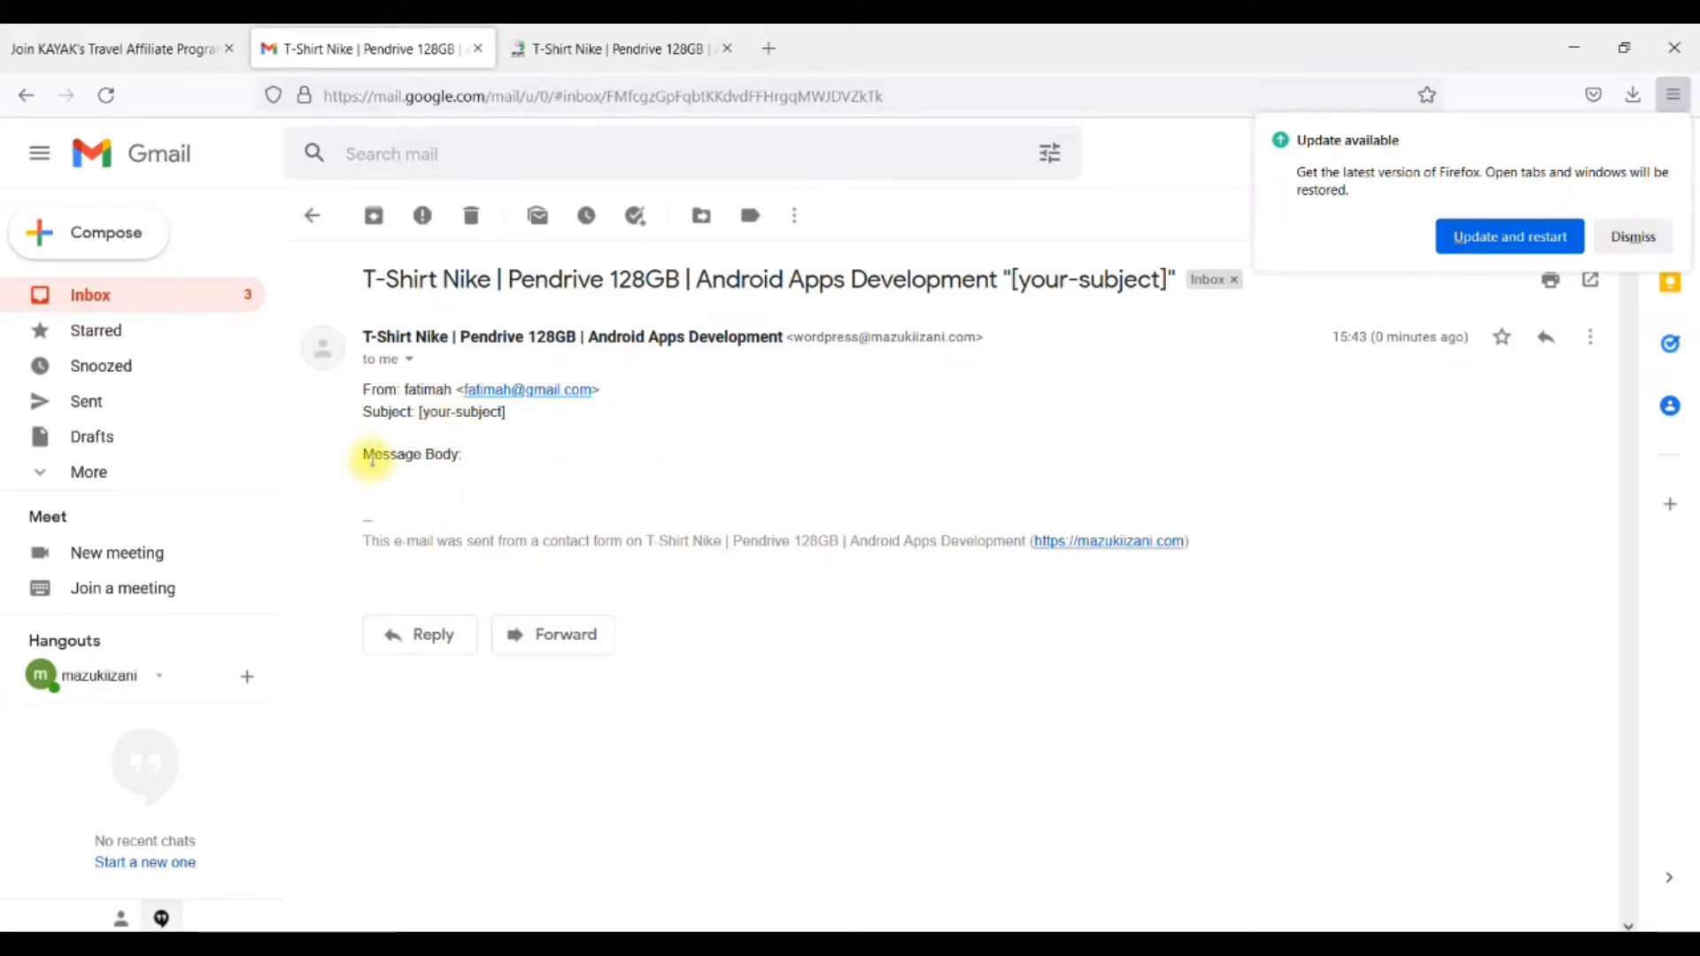
Examine the received e-mail's message body, then minimize the Firefox window
{"action": "mouse_move", "coordinate": [362, 454]}
{"action": "left_mouse_down"}
{"action": "mouse_move", "coordinate": [500, 456]}
{"action": "mouse_move", "coordinate": [354, 468]}
{"action": "mouse_move", "coordinate": [371, 463]}
{"action": "left_mouse_up"}
{"action": "left_click", "coordinate": [497, 471]}
{"action": "left_click", "coordinate": [602, 485]}
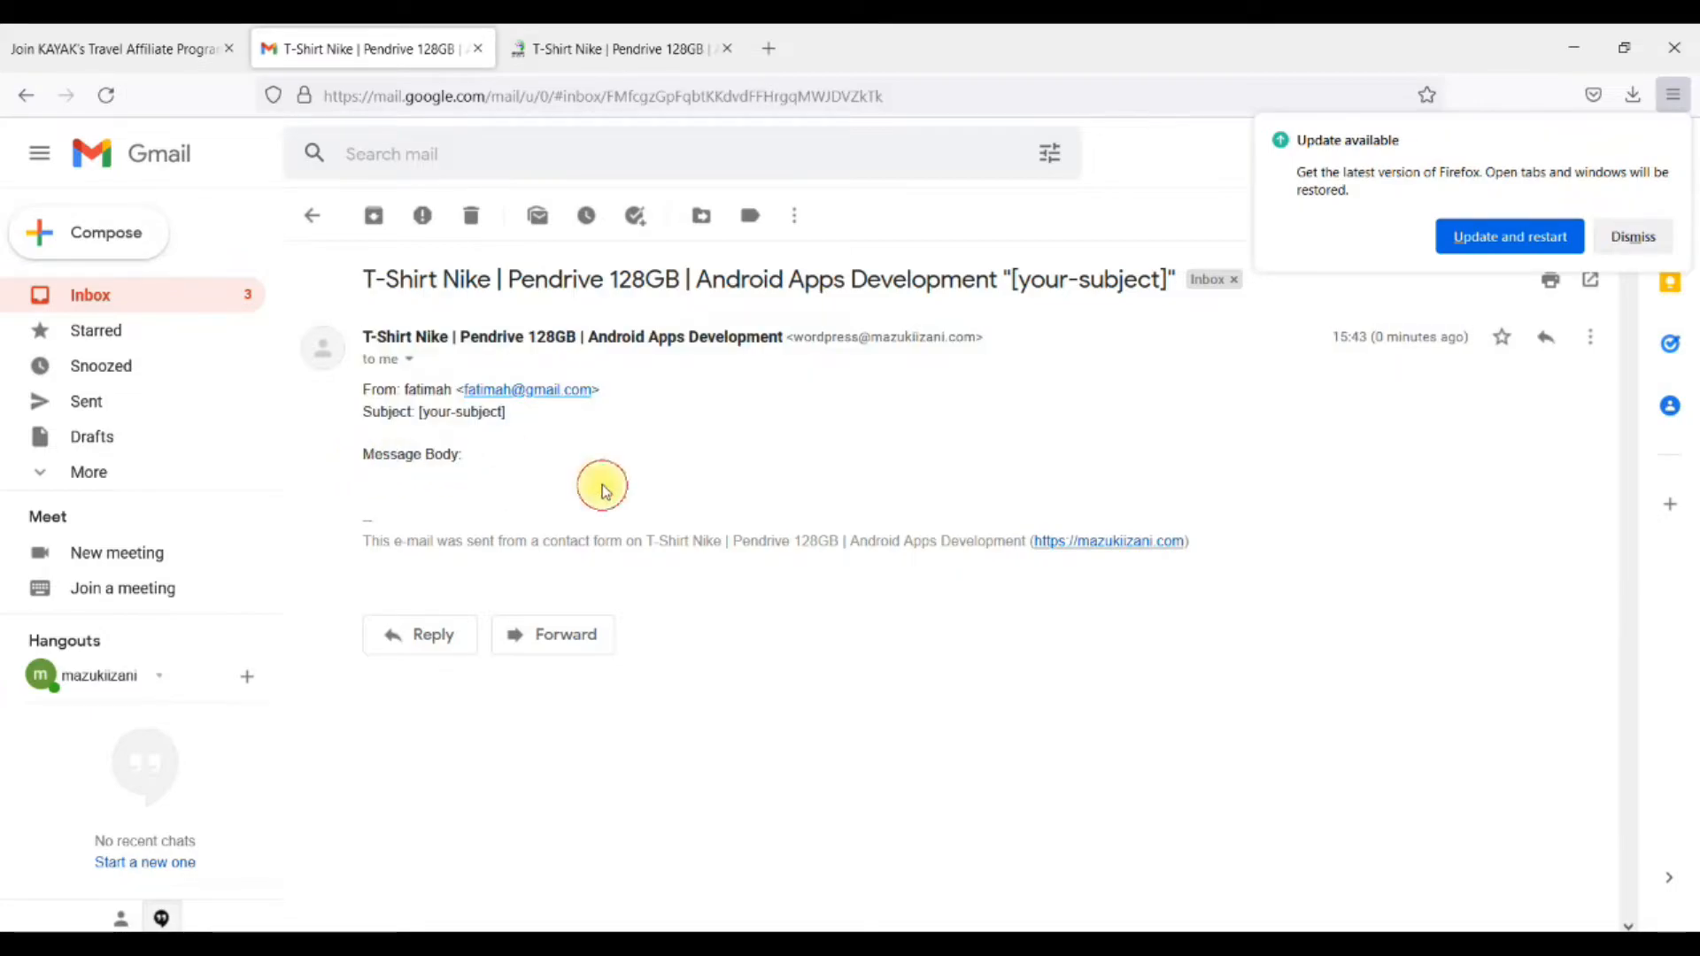
{"action": "left_click", "coordinate": [1574, 48]}
Return to the WordPress admin and open Contact form 1 for editing from the Contact Forms list
{"action": "left_click", "coordinate": [337, 41]}
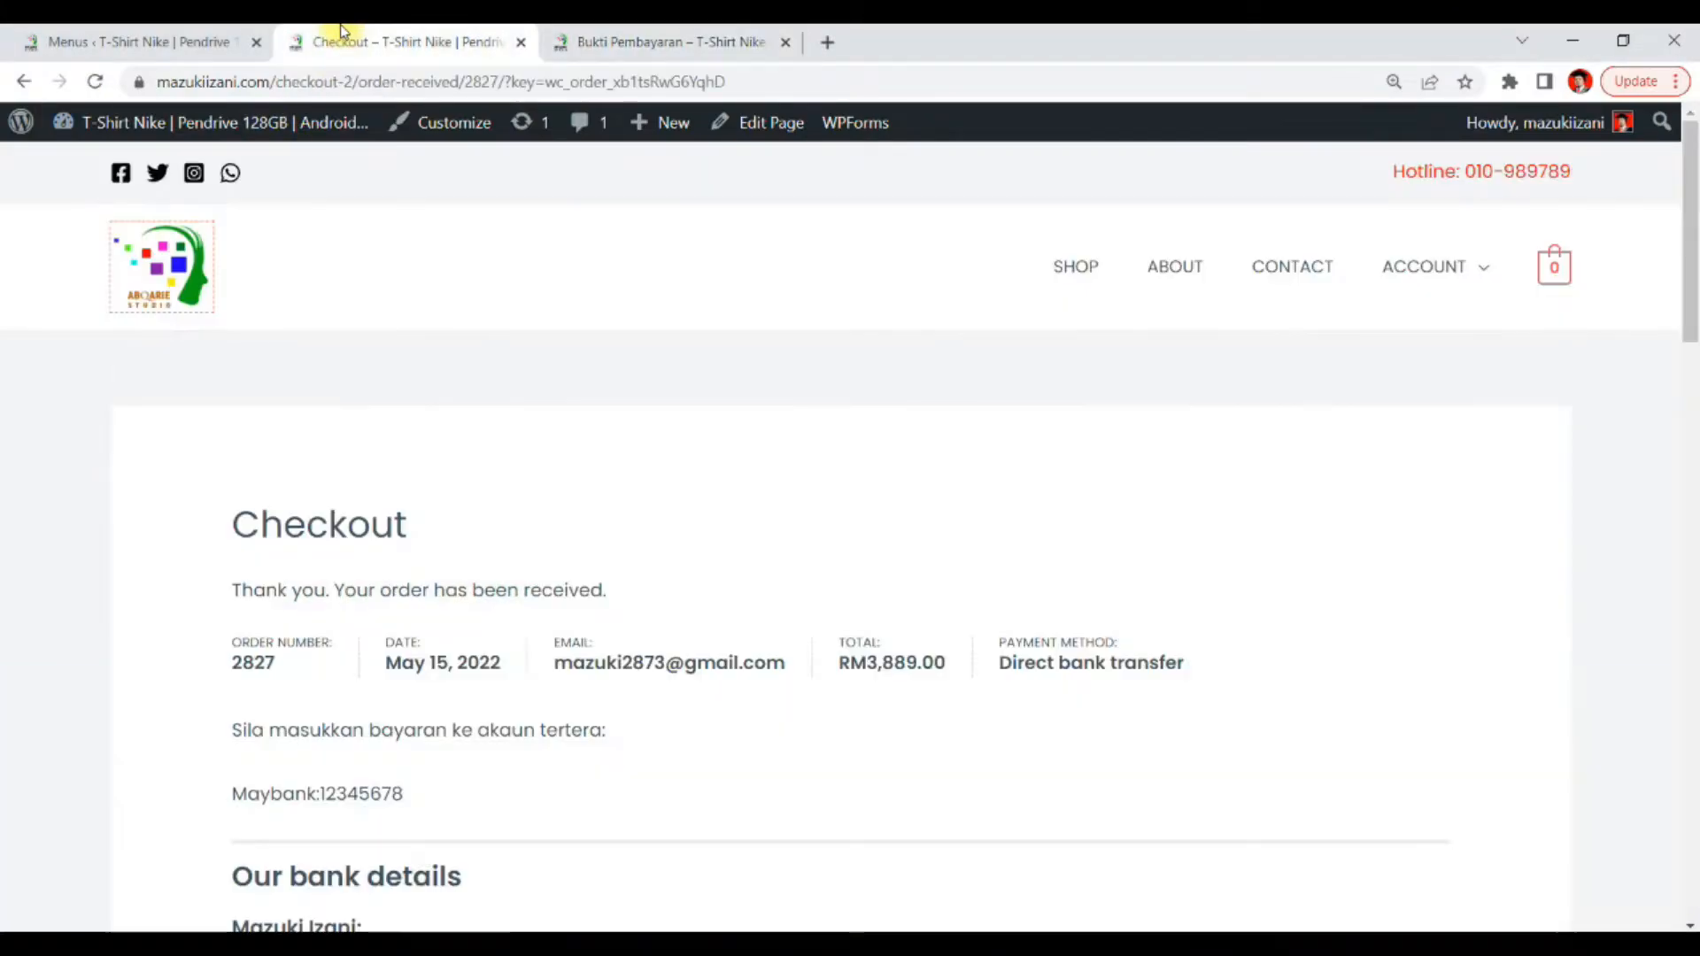
{"action": "left_click", "coordinate": [160, 45]}
{"action": "scroll", "coordinate": [1151, 549], "scroll_direction": "down", "scroll_amount": 5}
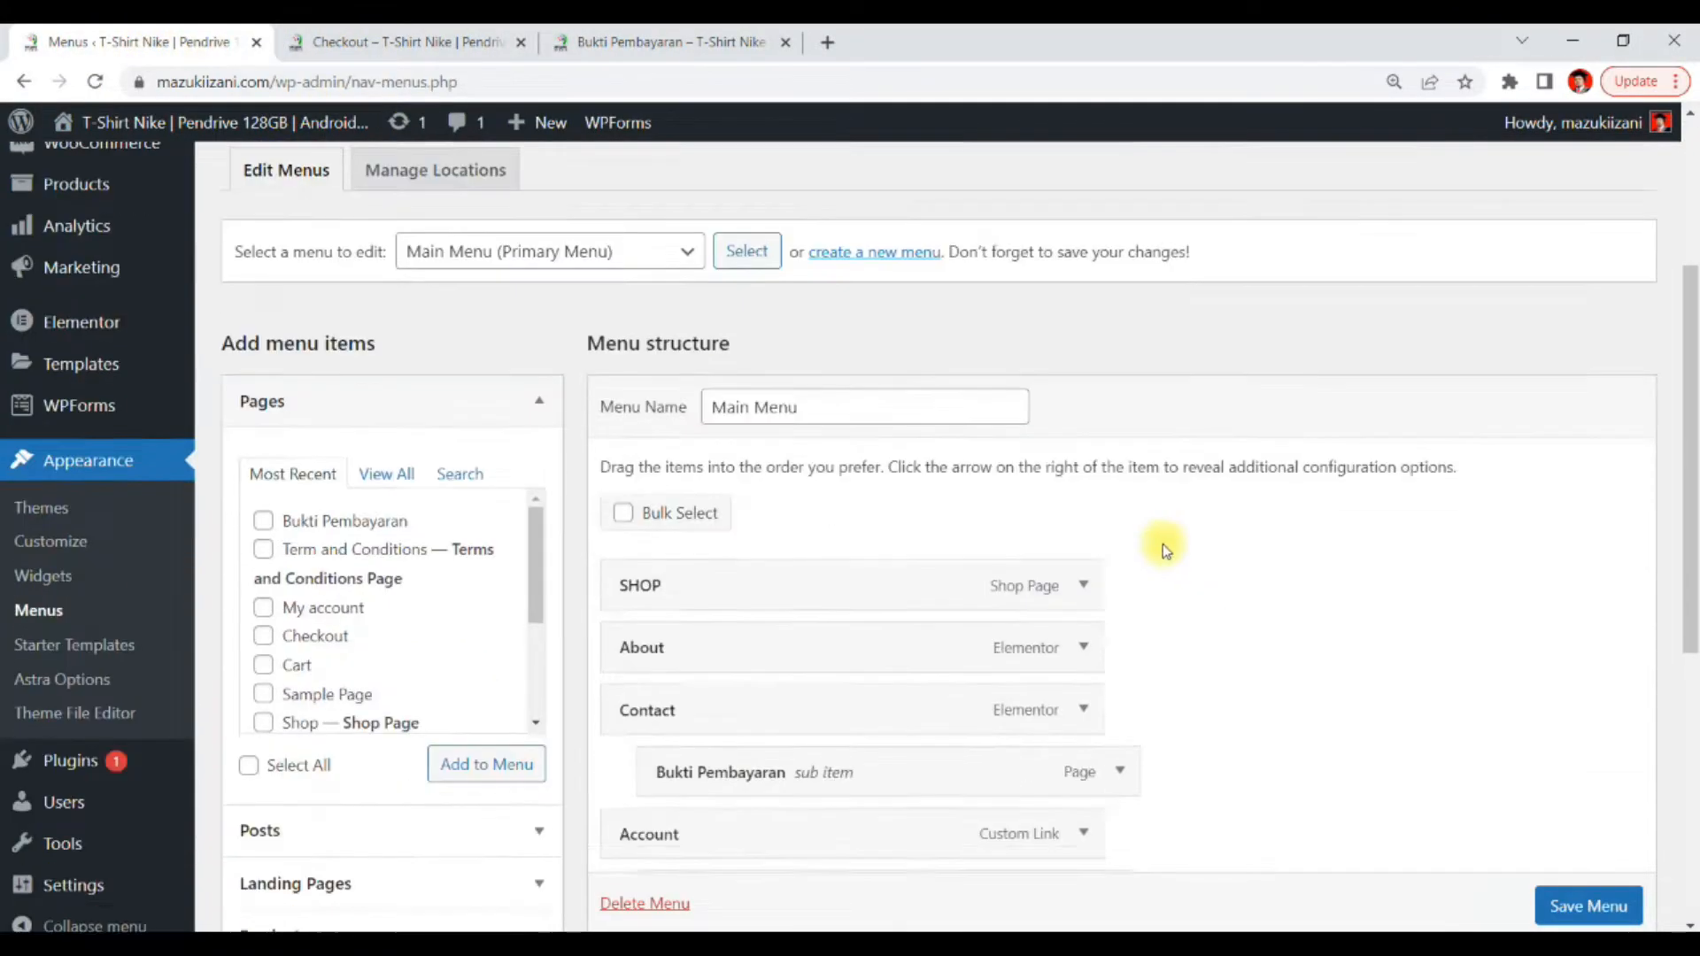
{"action": "scroll", "coordinate": [177, 447], "scroll_direction": "up", "scroll_amount": 2}
{"action": "mouse_move", "coordinate": [168, 280]}
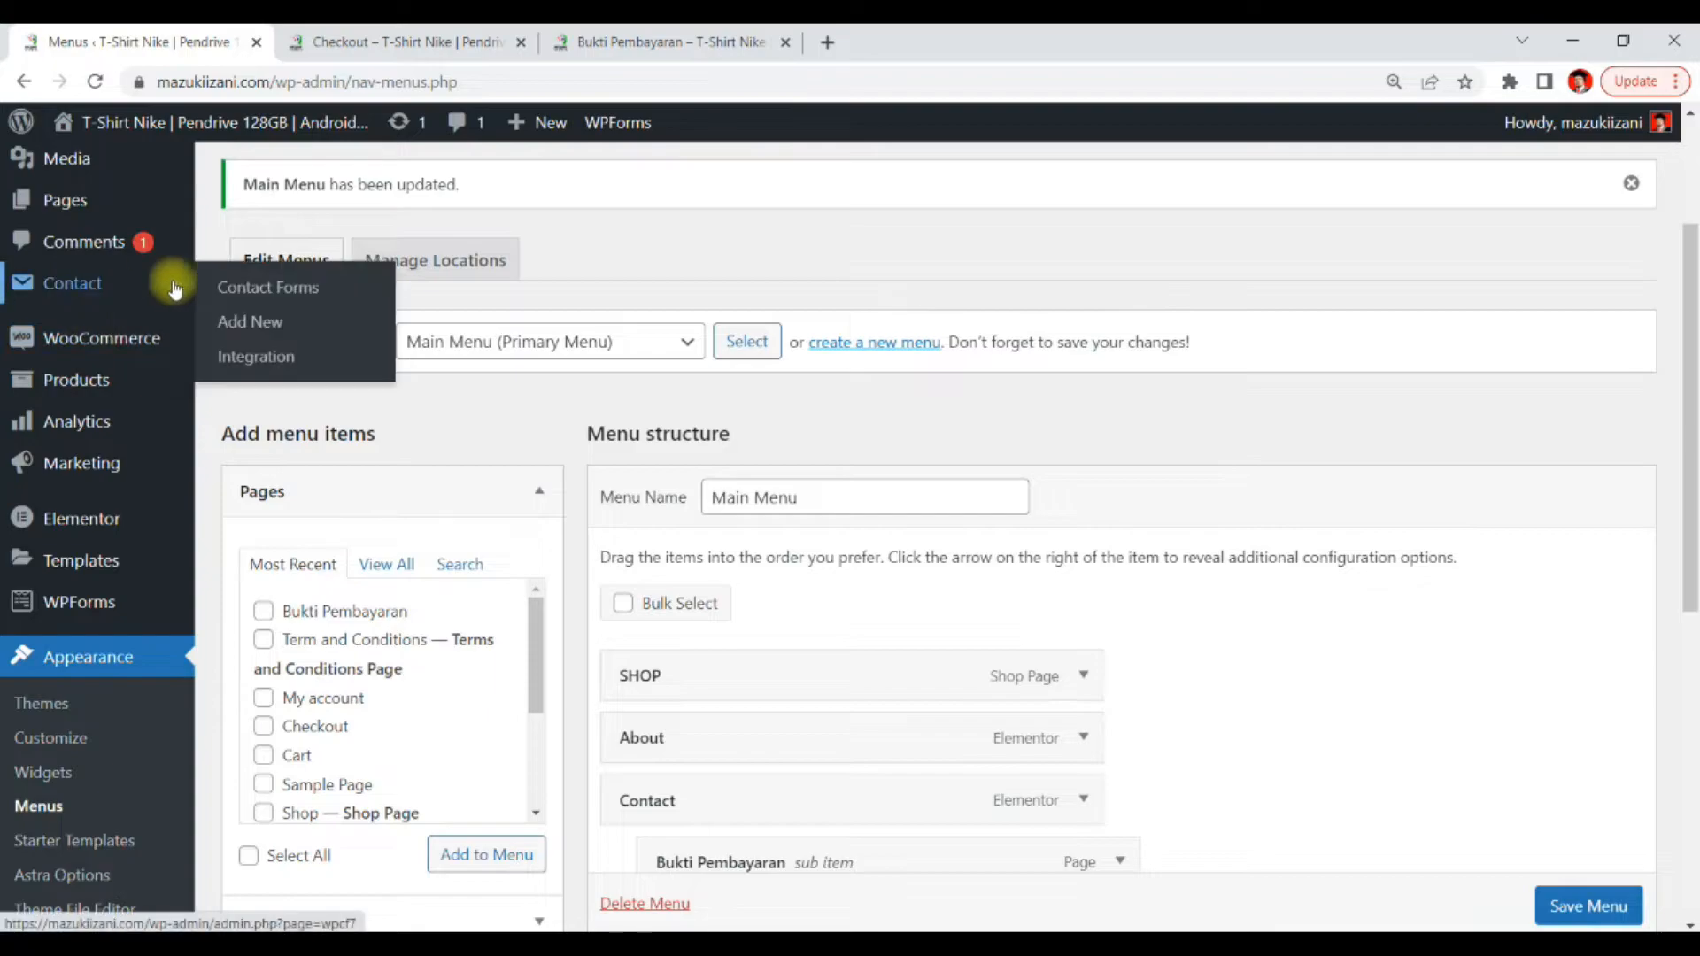
{"action": "left_click", "coordinate": [265, 295]}
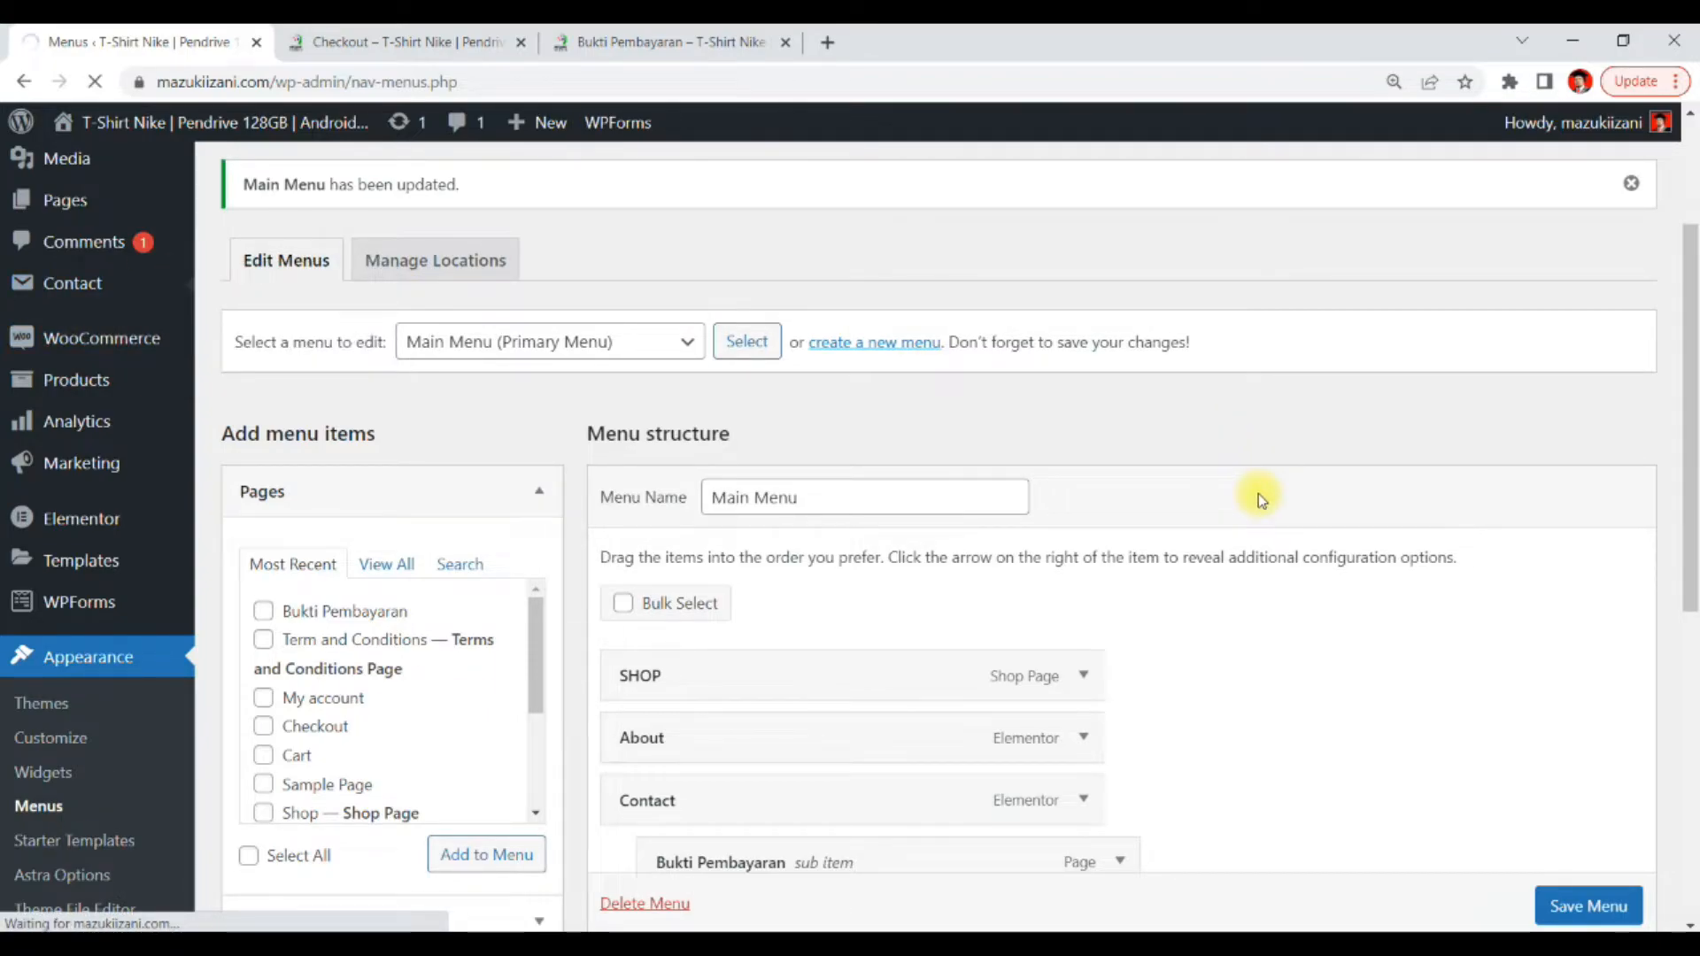
{"action": "scroll", "coordinate": [1257, 492], "scroll_direction": "down", "scroll_amount": 5}
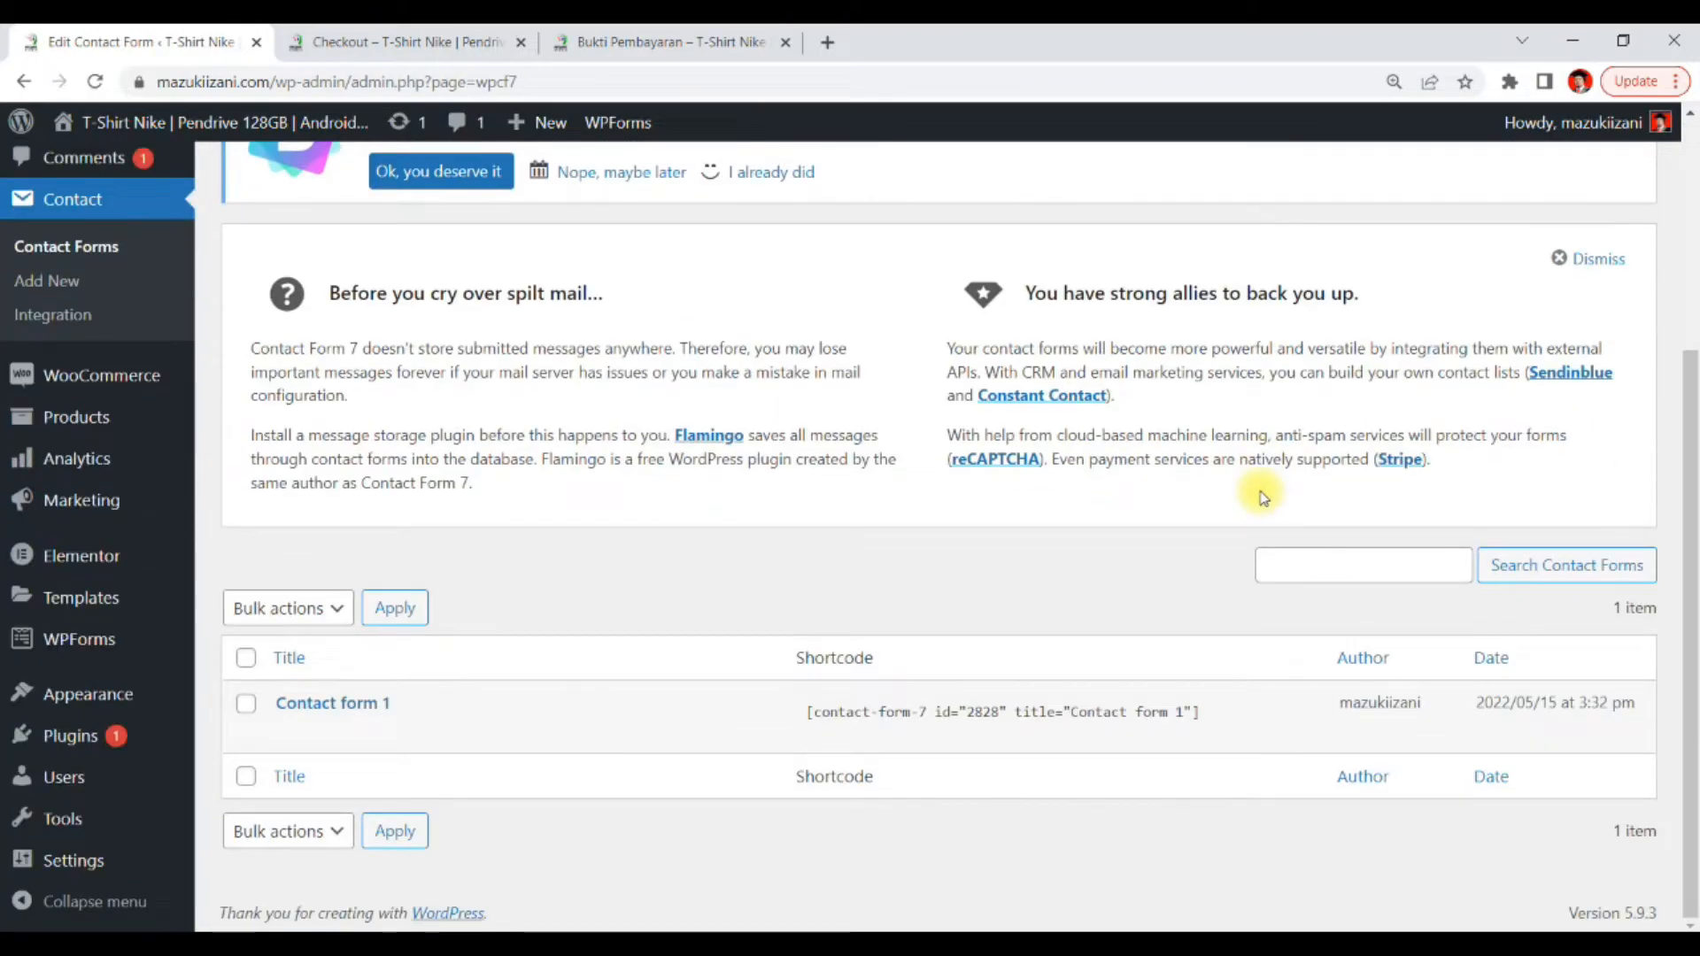
{"action": "left_click", "coordinate": [351, 703]}
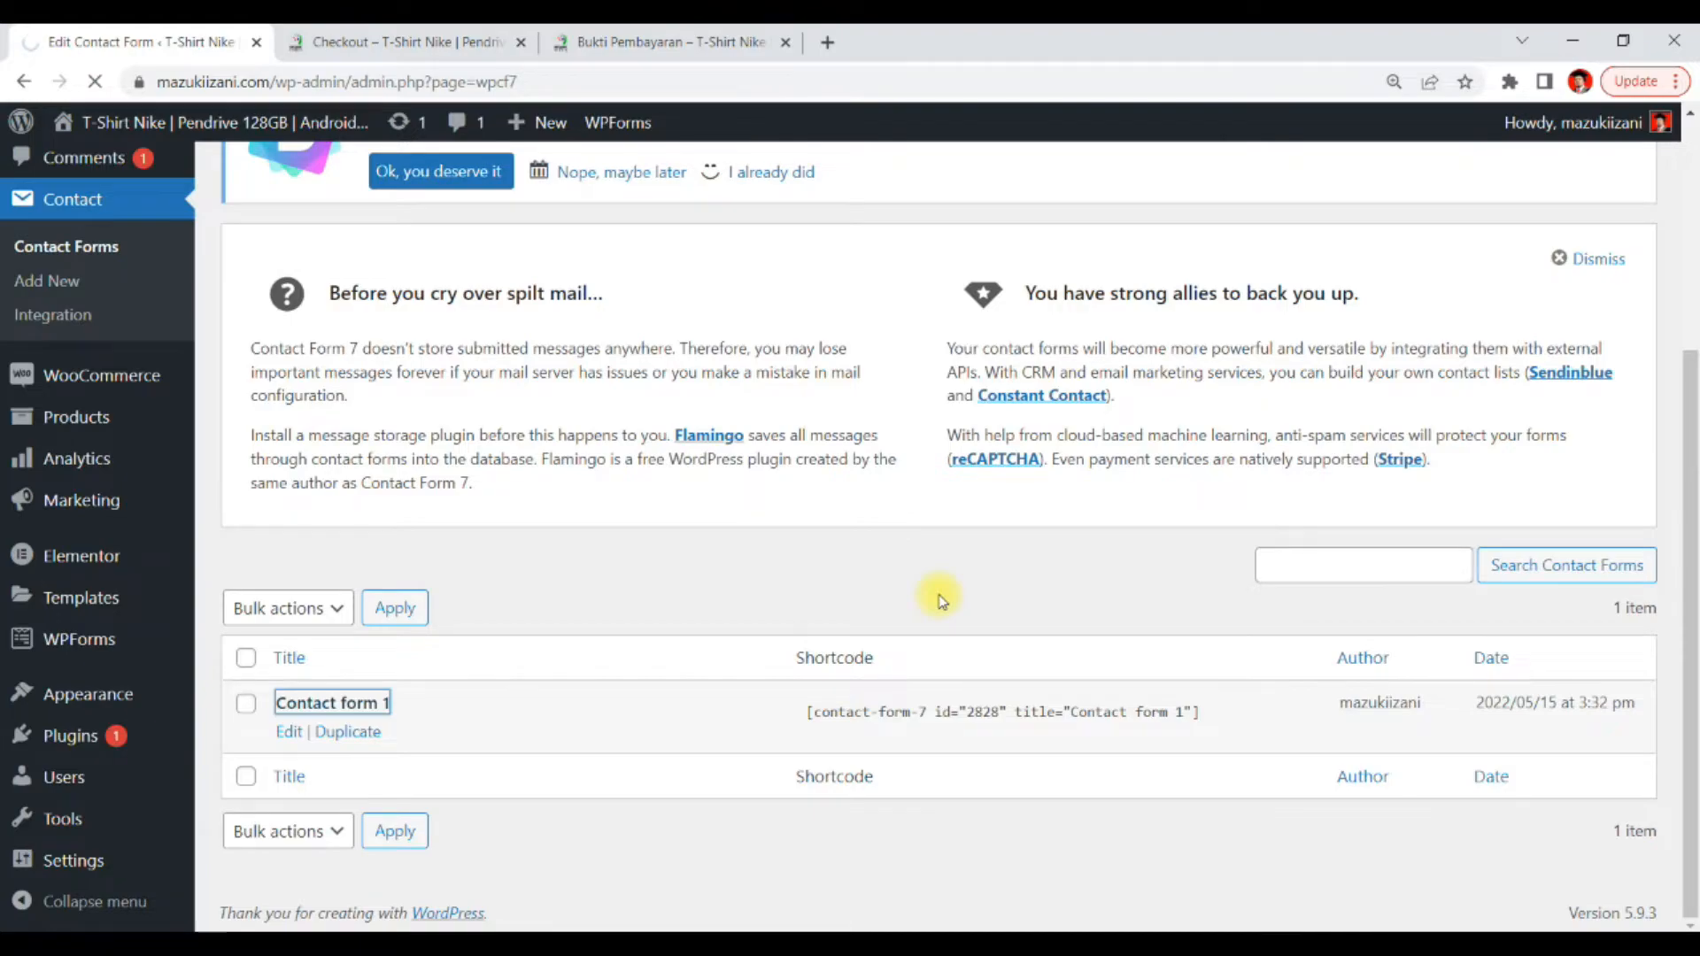
{"action": "scroll", "coordinate": [940, 593], "scroll_direction": "down", "scroll_amount": 7}
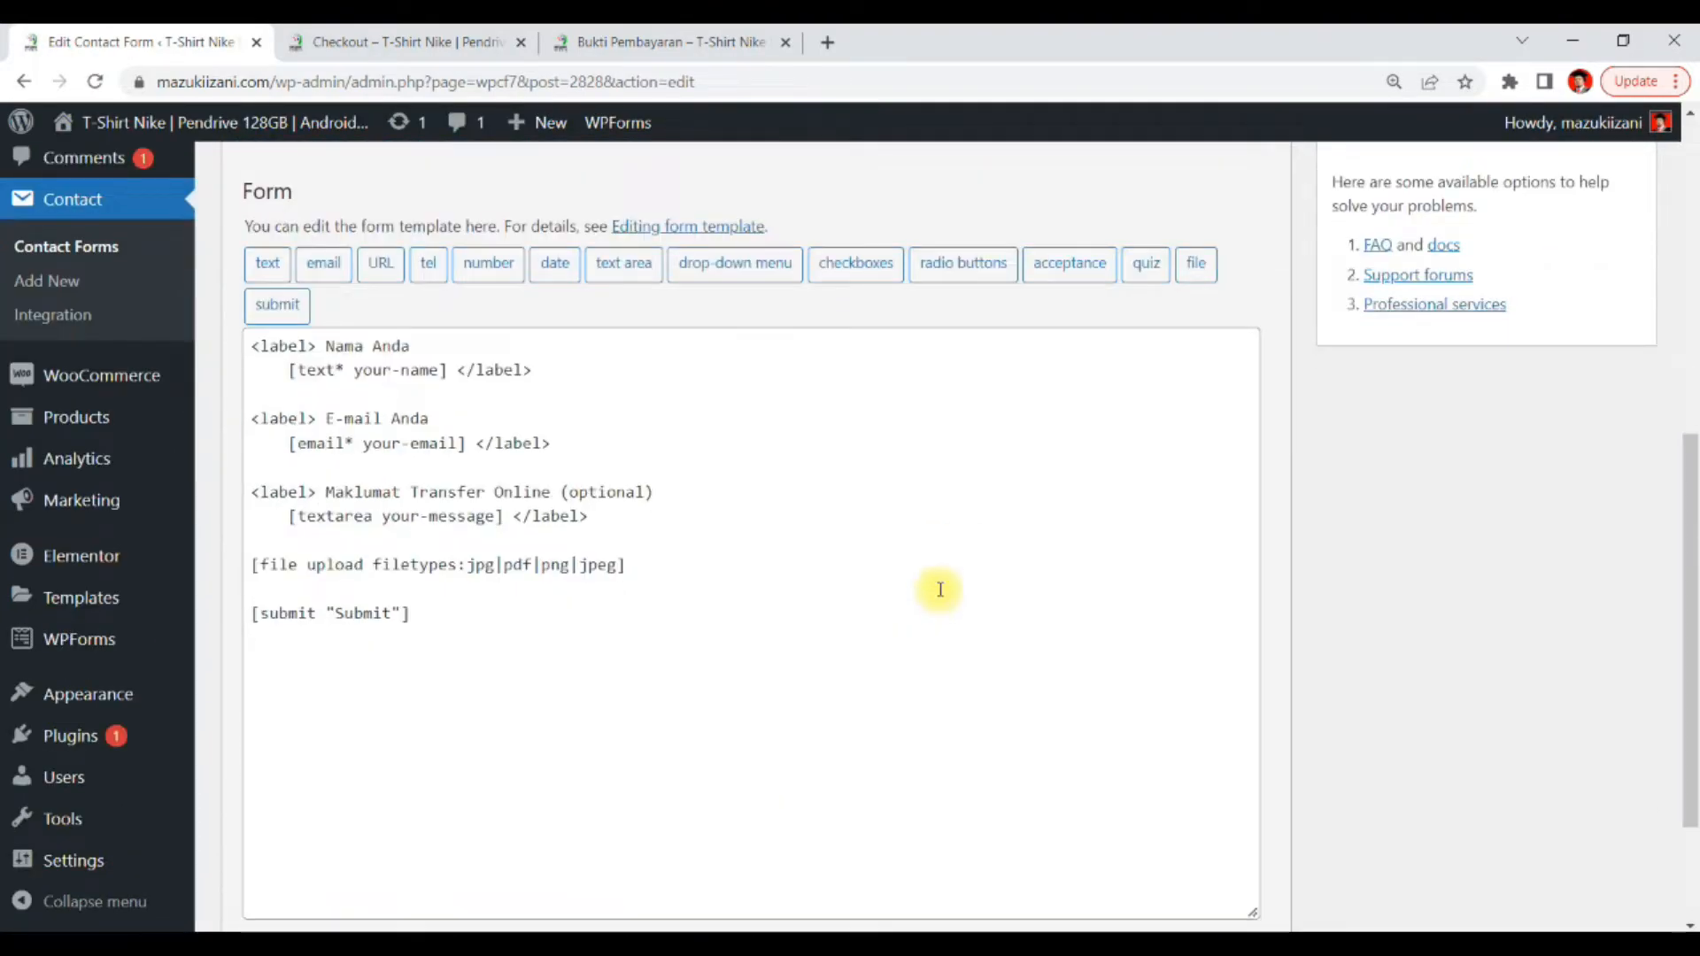
{"action": "scroll", "coordinate": [940, 589], "scroll_direction": "up", "scroll_amount": 2}
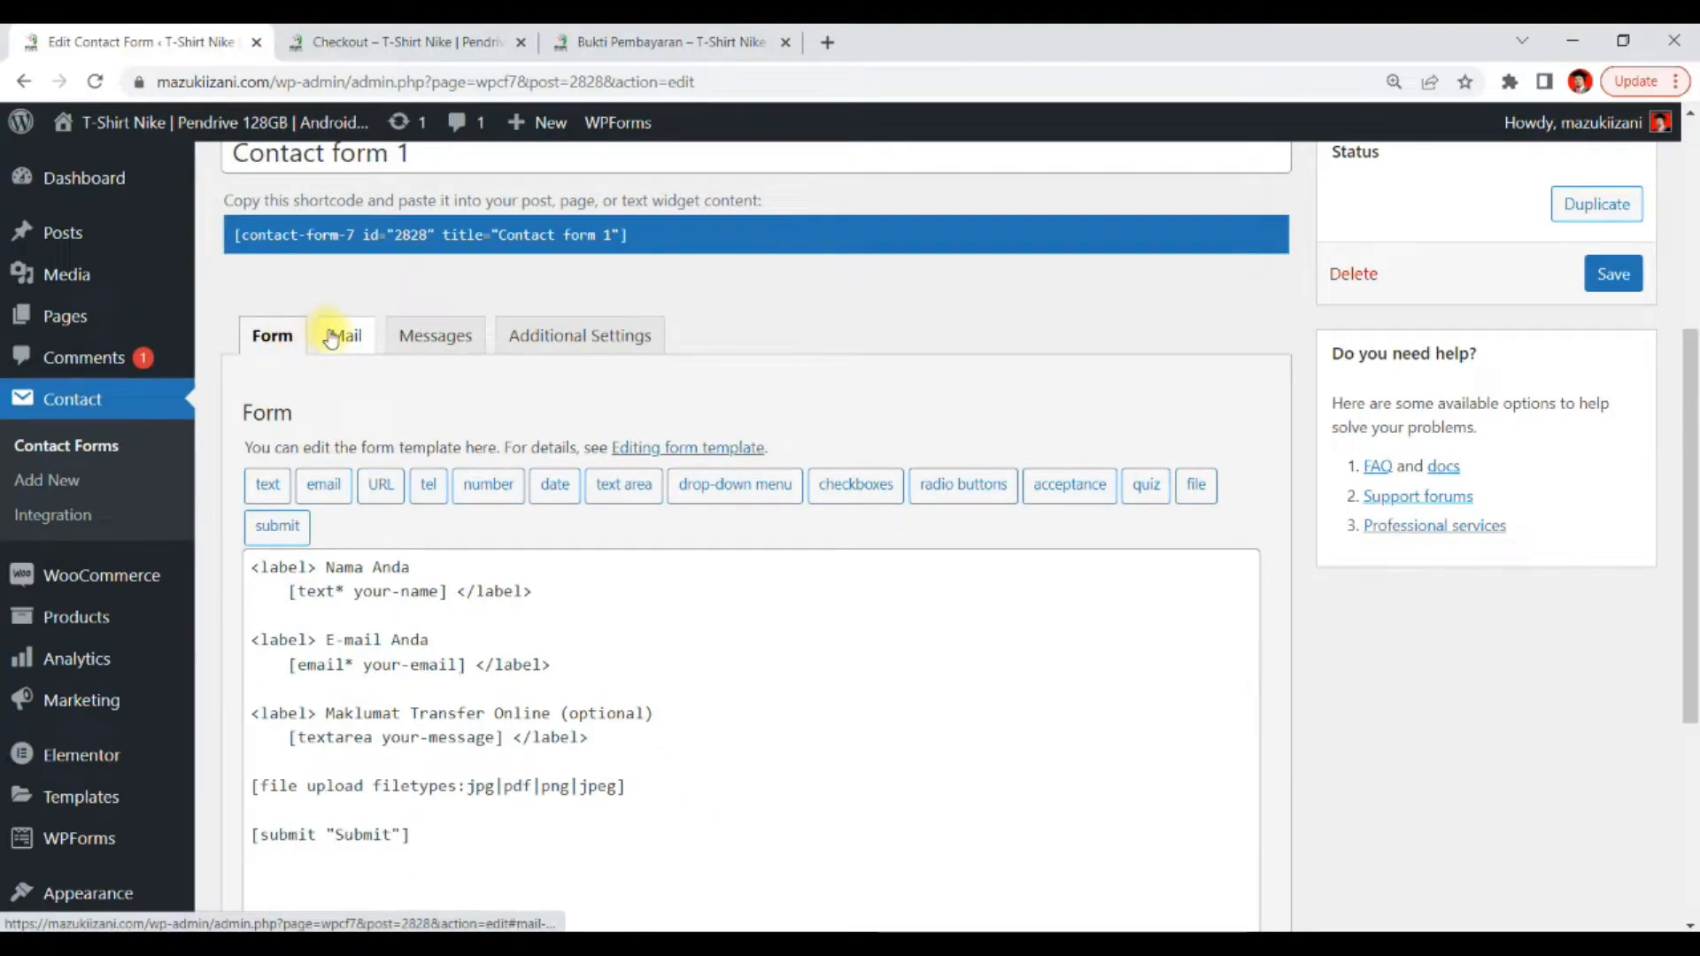
Examine the contact form's Mail, Messages and Additional Settings tabs, reviewing the mail template fields
{"action": "left_click", "coordinate": [494, 322]}
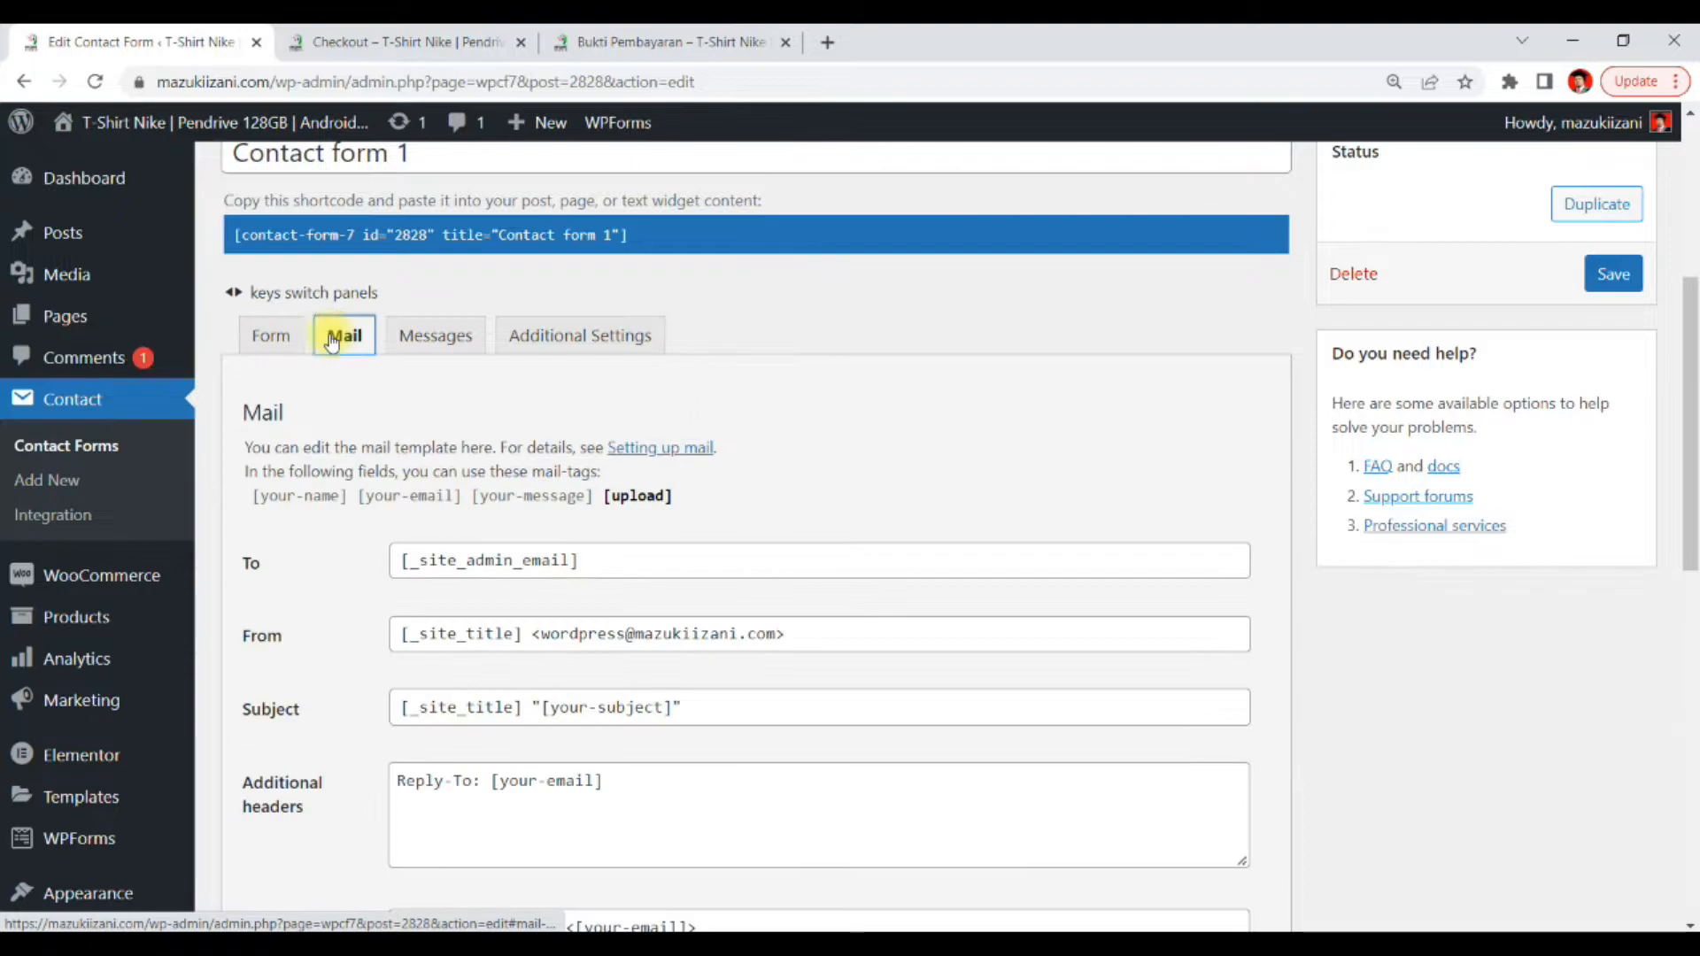
{"action": "scroll", "coordinate": [863, 560], "scroll_direction": "down", "scroll_amount": 4}
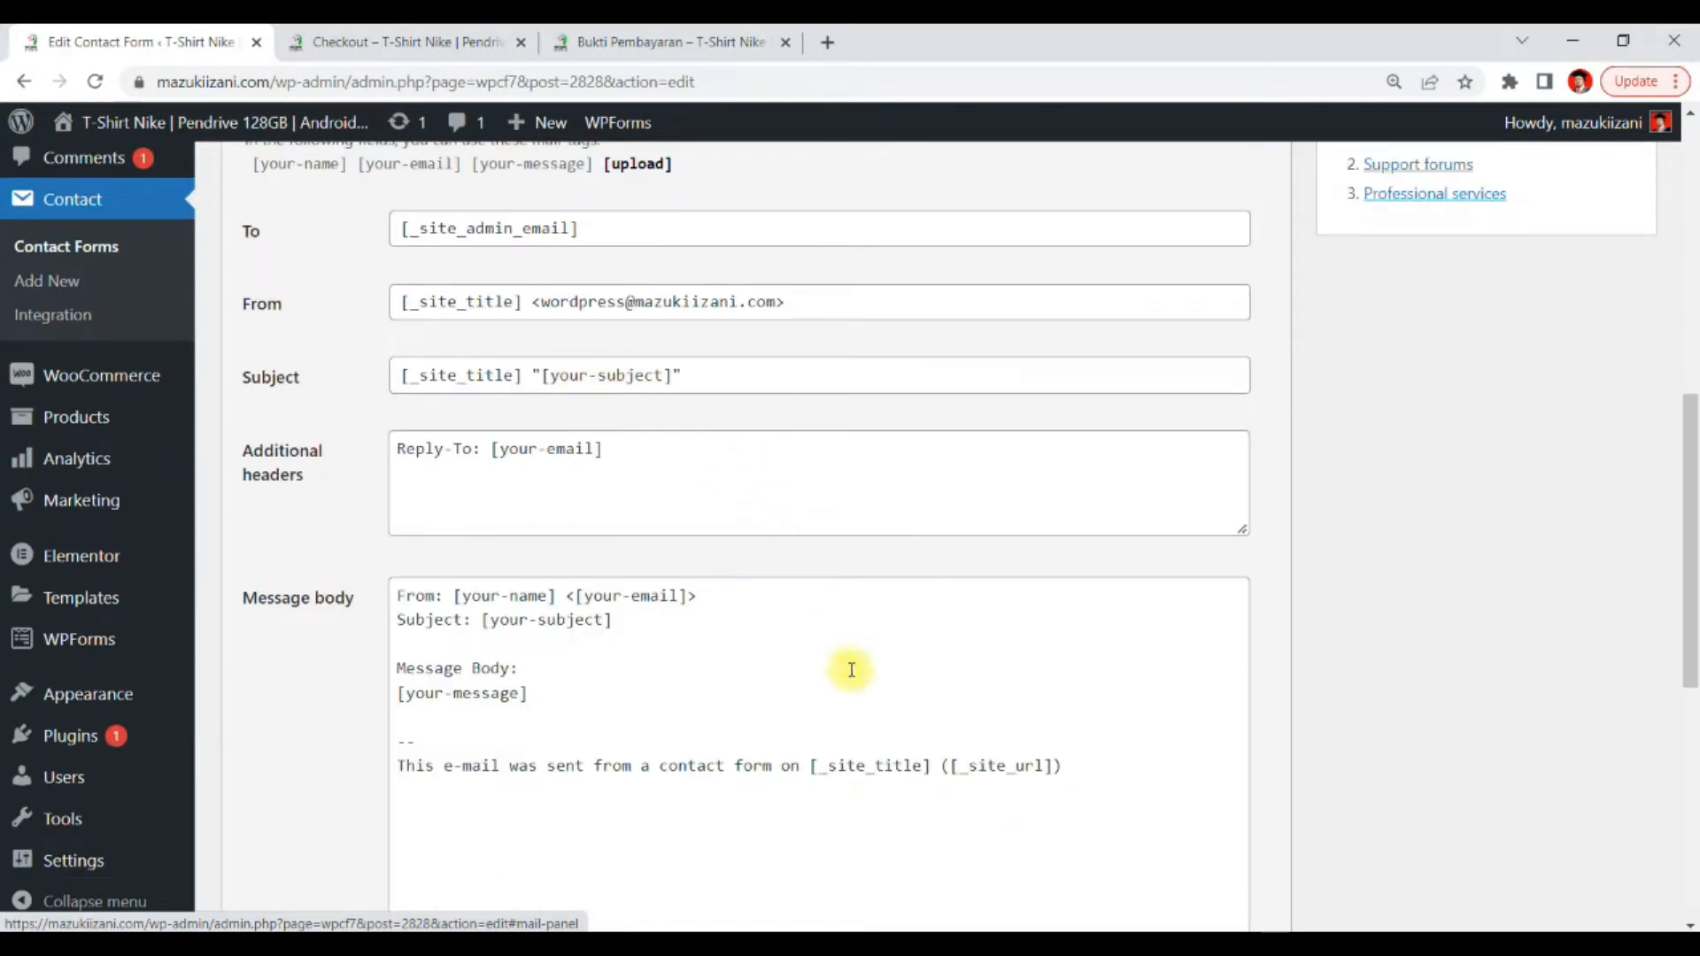
{"action": "scroll", "coordinate": [562, 717], "scroll_direction": "down", "scroll_amount": 3}
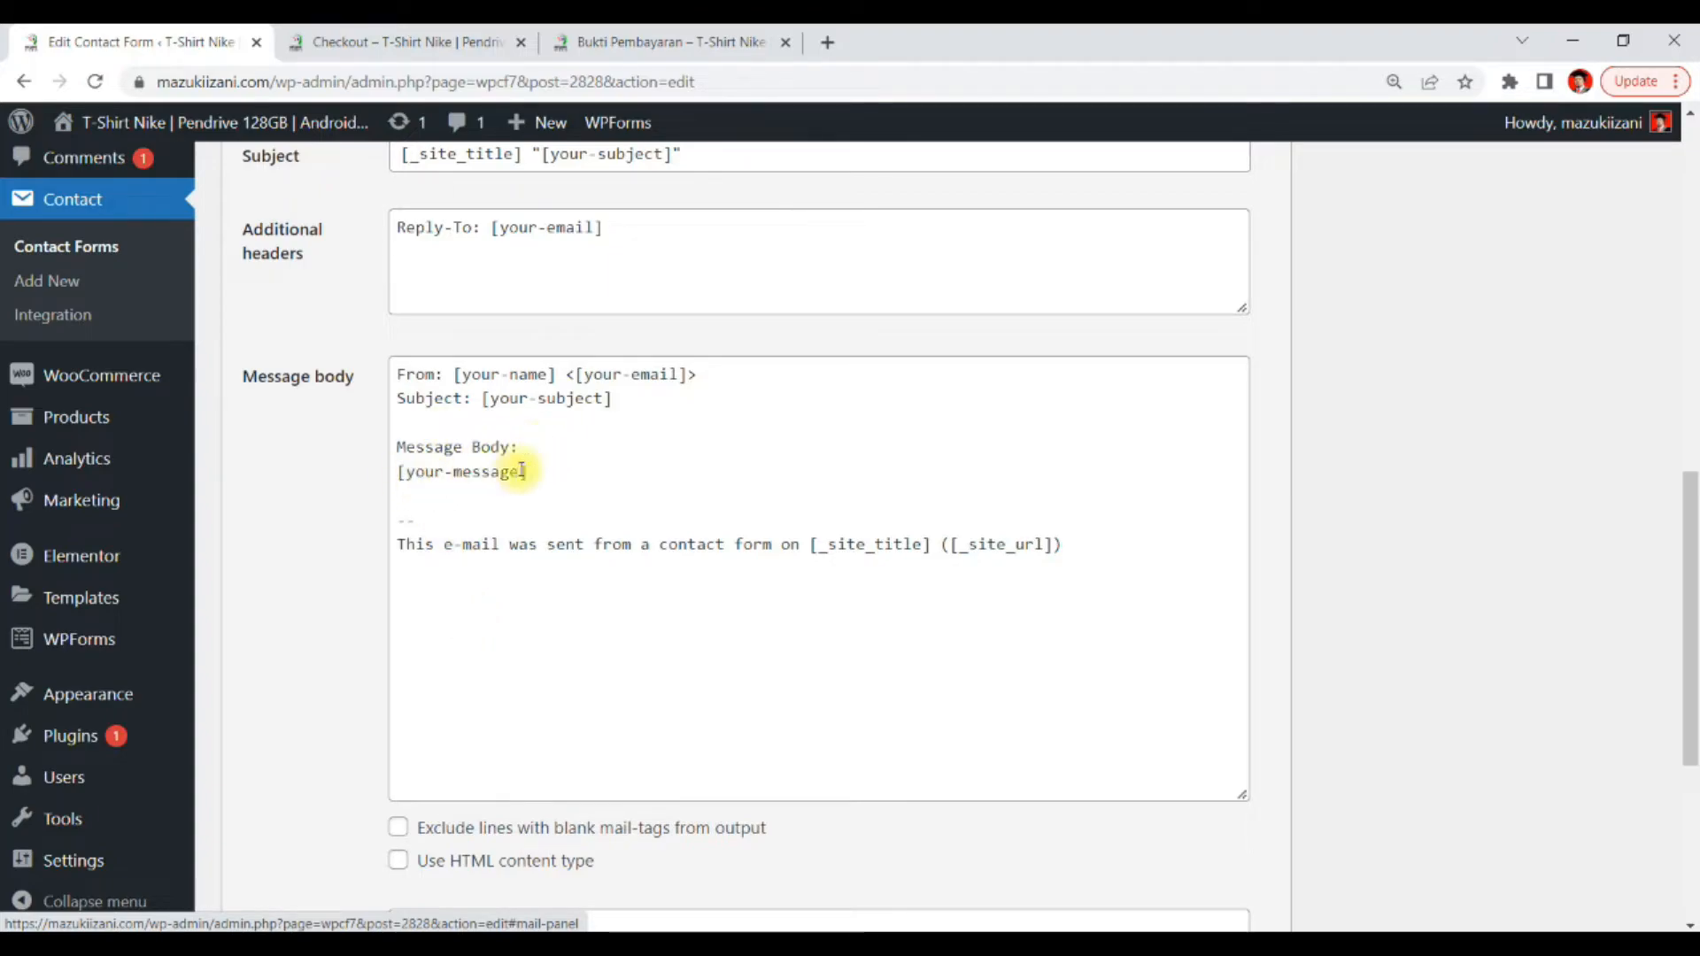
{"action": "scroll", "coordinate": [743, 545], "scroll_direction": "down", "scroll_amount": 5}
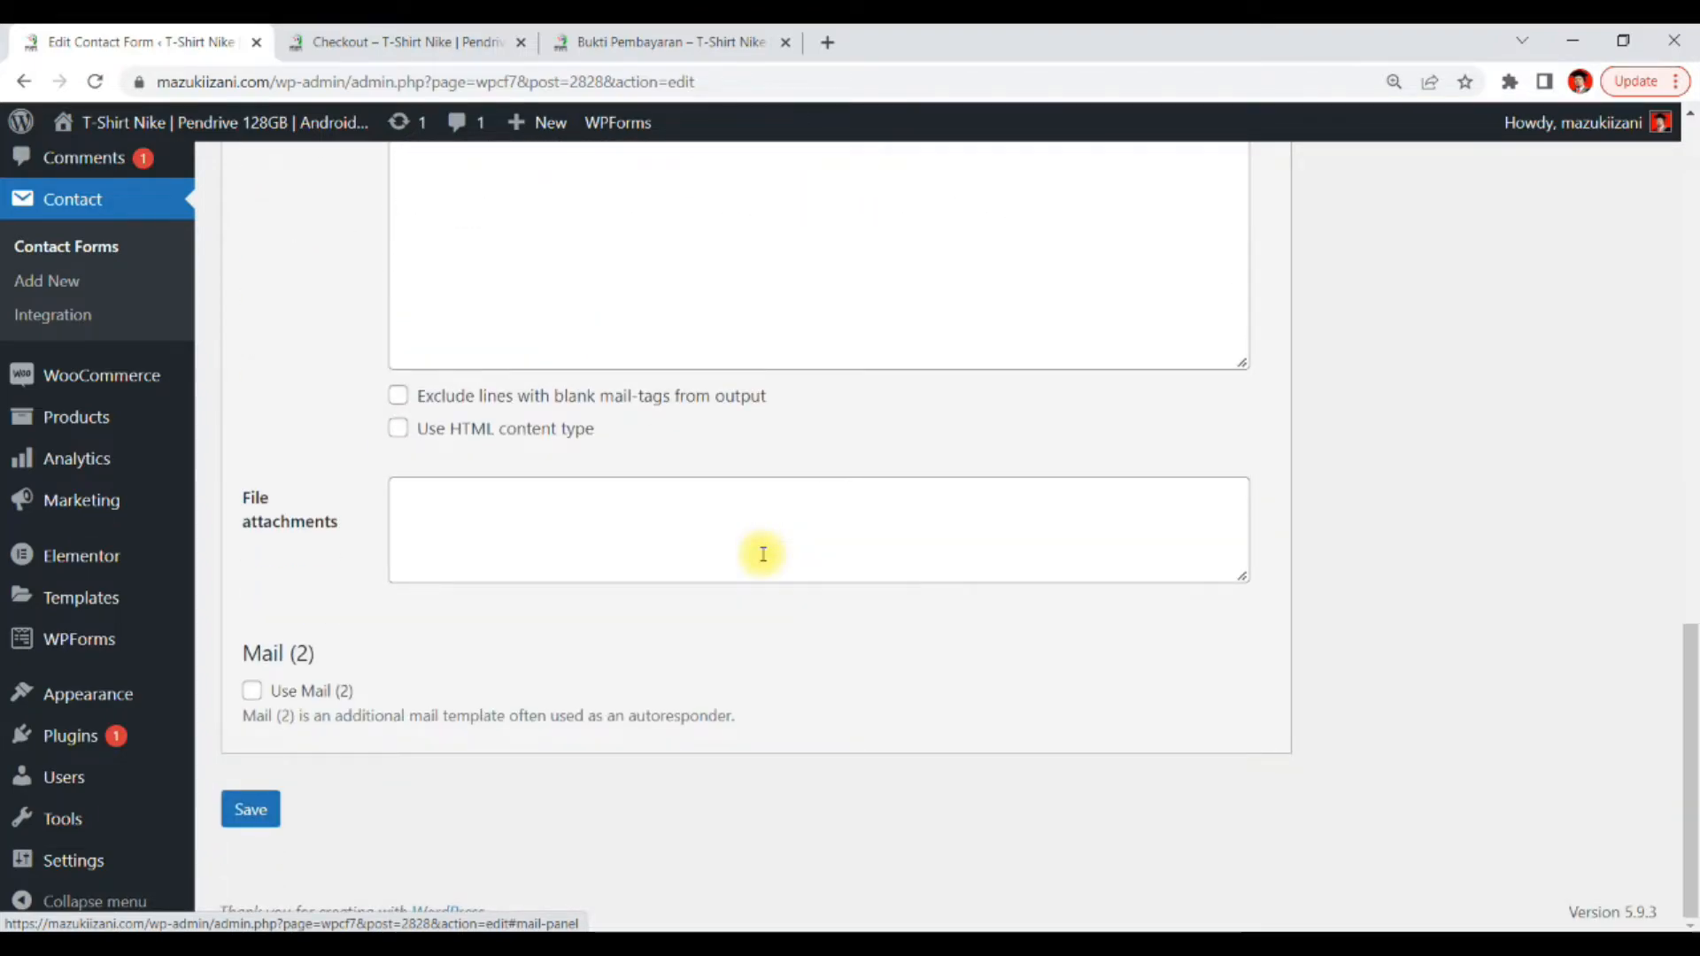
{"action": "scroll", "coordinate": [767, 553], "scroll_direction": "up", "scroll_amount": 7}
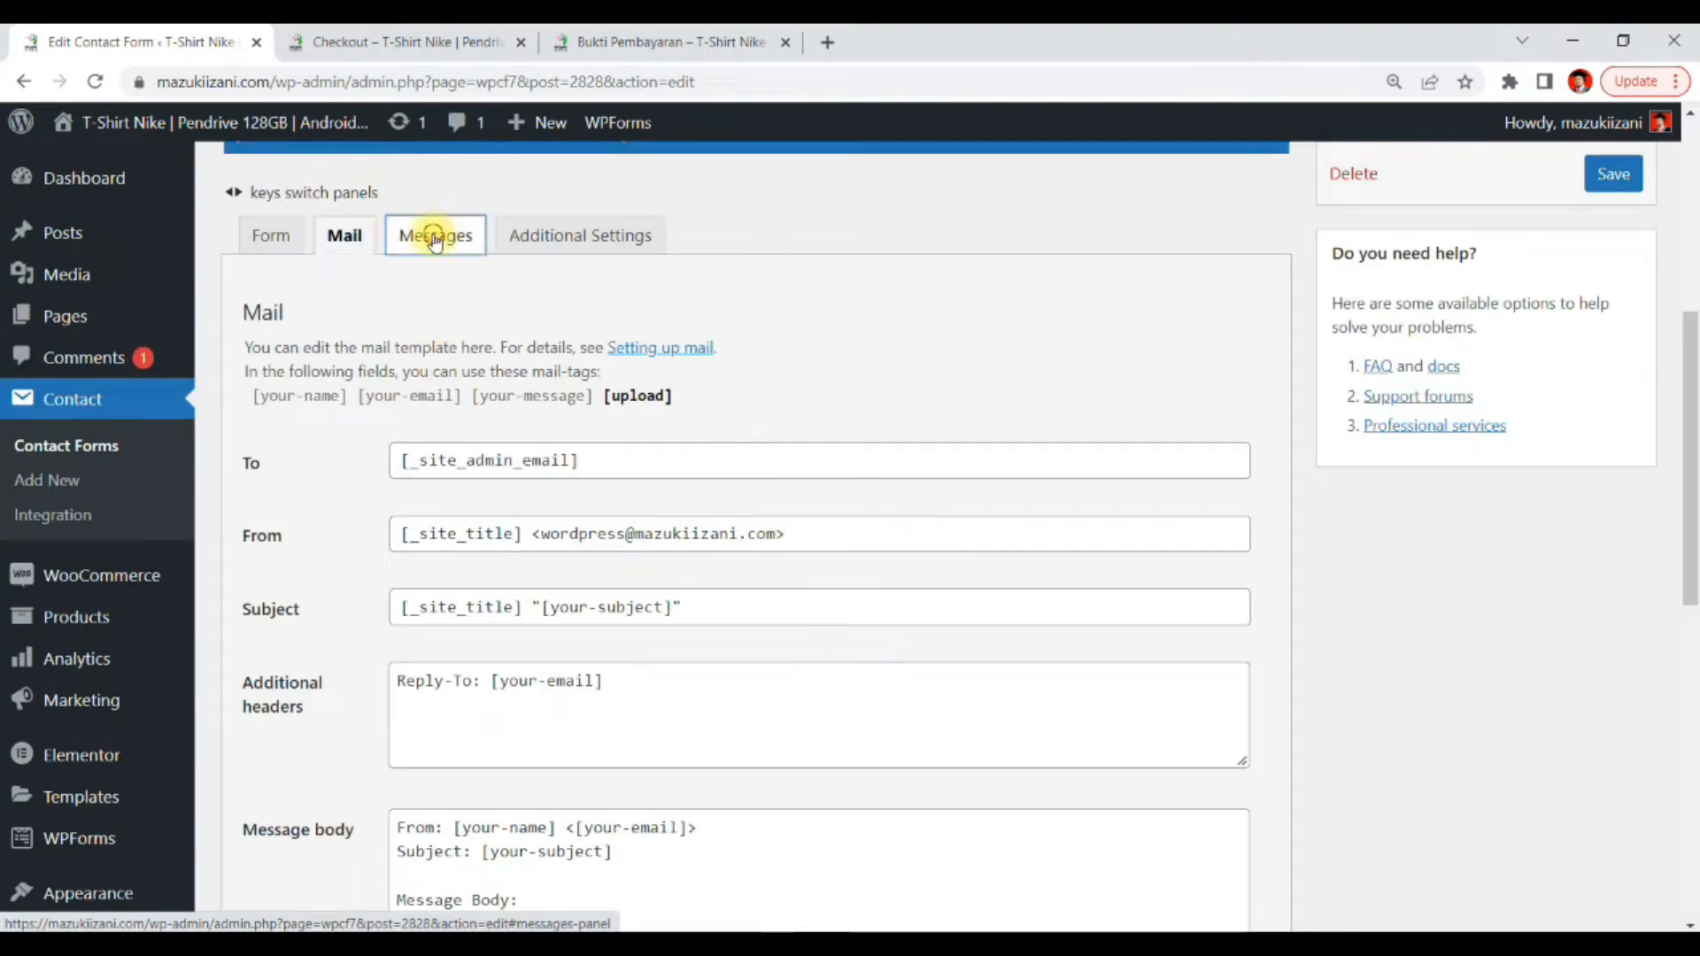
{"action": "left_click", "coordinate": [434, 239]}
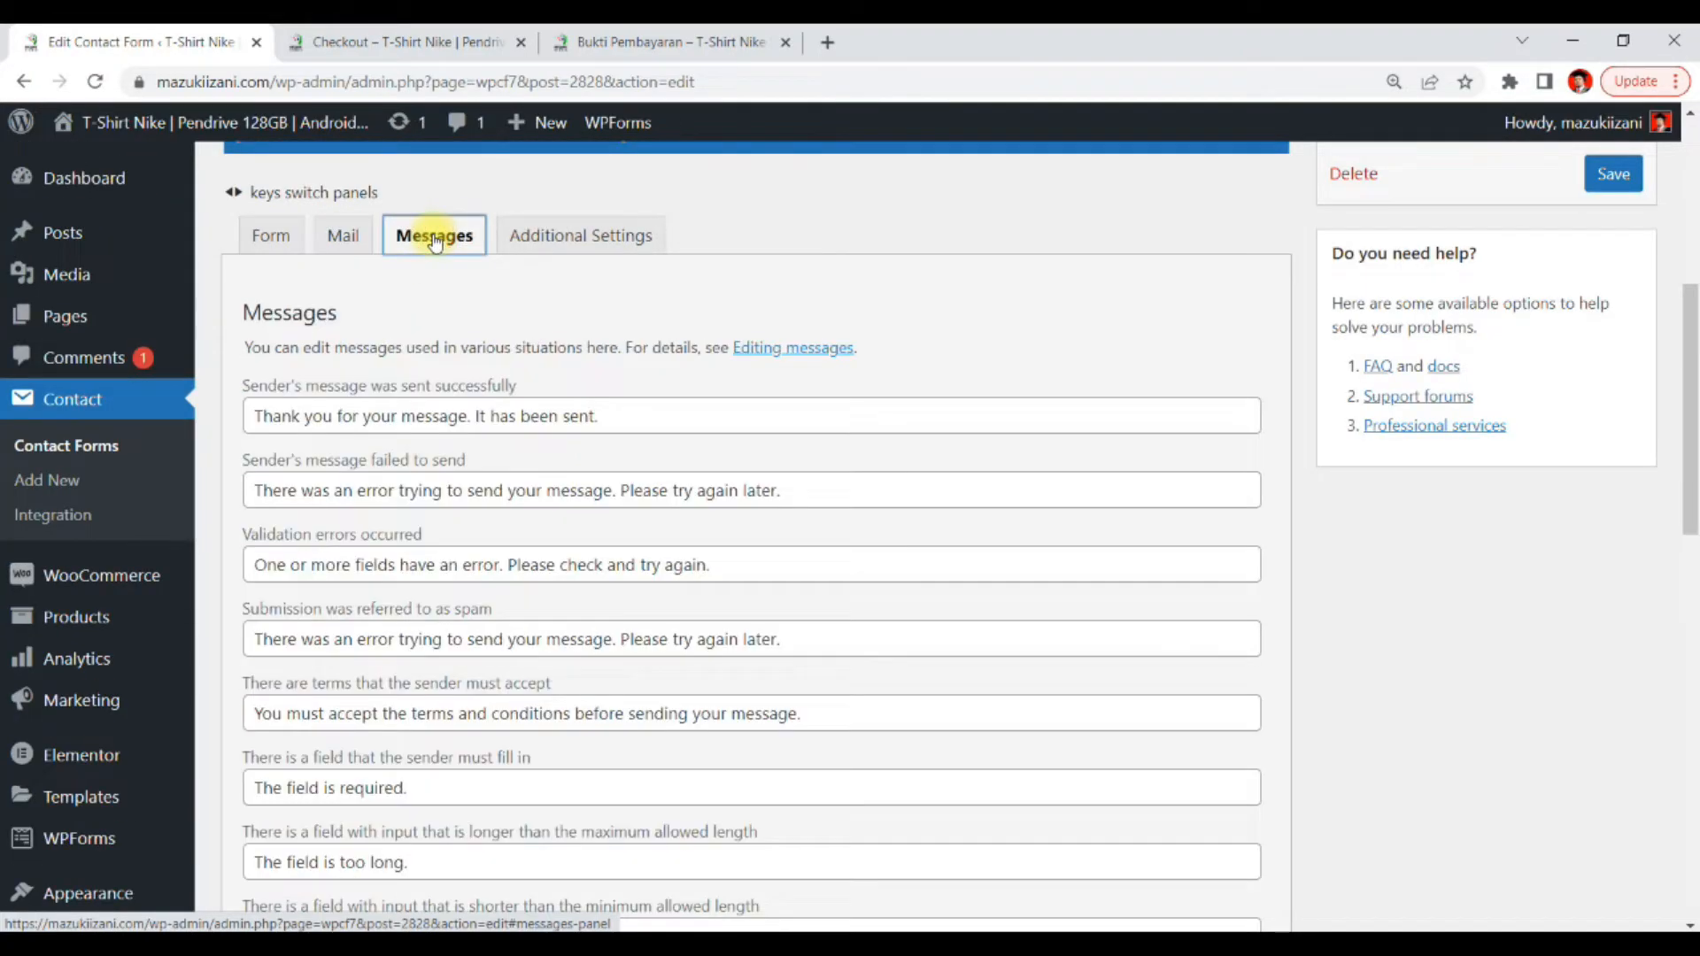
{"action": "left_click", "coordinate": [567, 236]}
{"action": "left_click", "coordinate": [345, 400]}
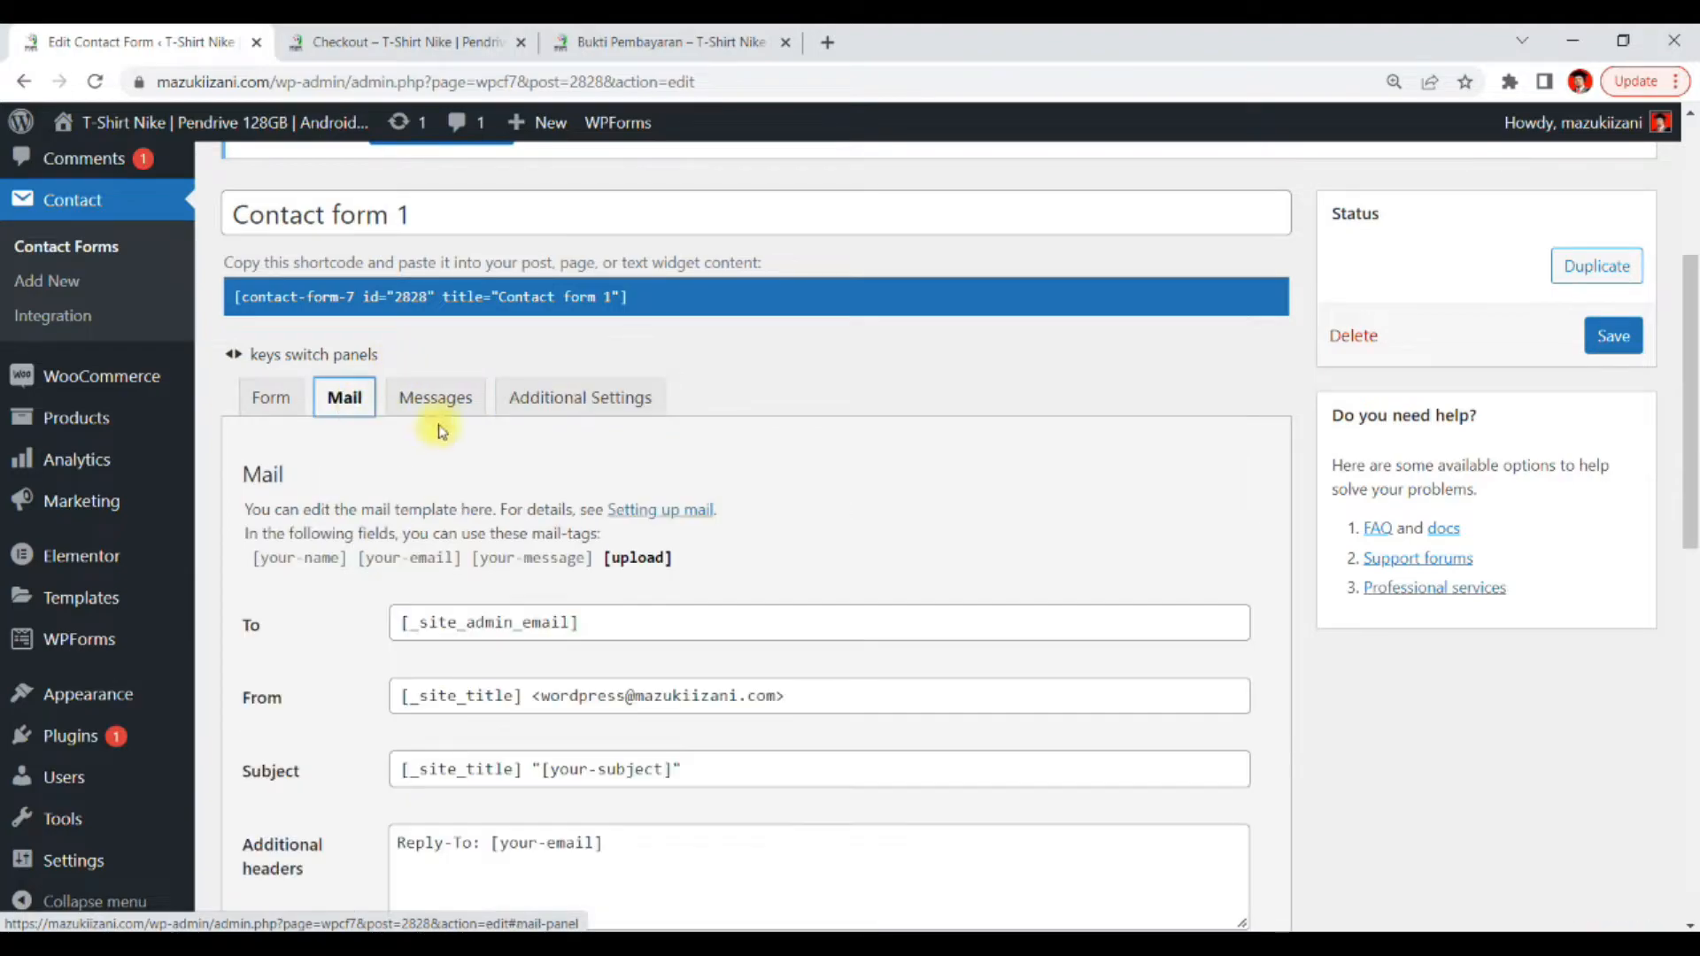
{"action": "scroll", "coordinate": [1018, 521], "scroll_direction": "down", "scroll_amount": 5}
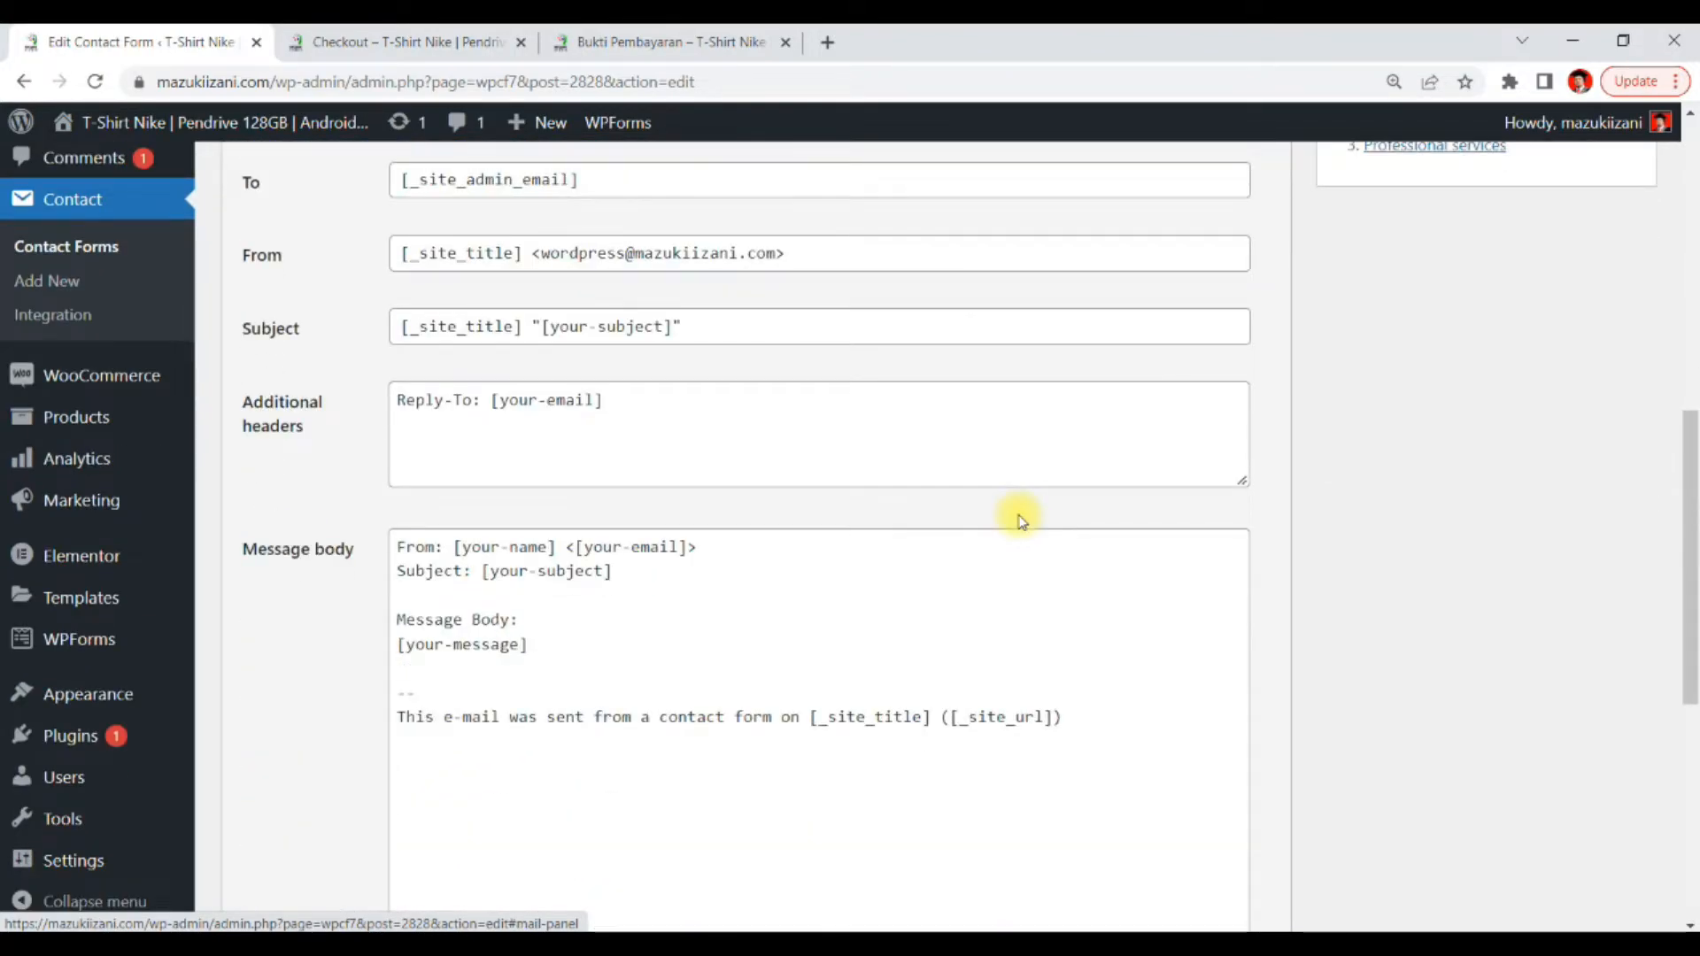
{"action": "scroll", "coordinate": [1018, 521], "scroll_direction": "down", "scroll_amount": 4}
{"action": "scroll", "coordinate": [1018, 520], "scroll_direction": "up", "scroll_amount": 6}
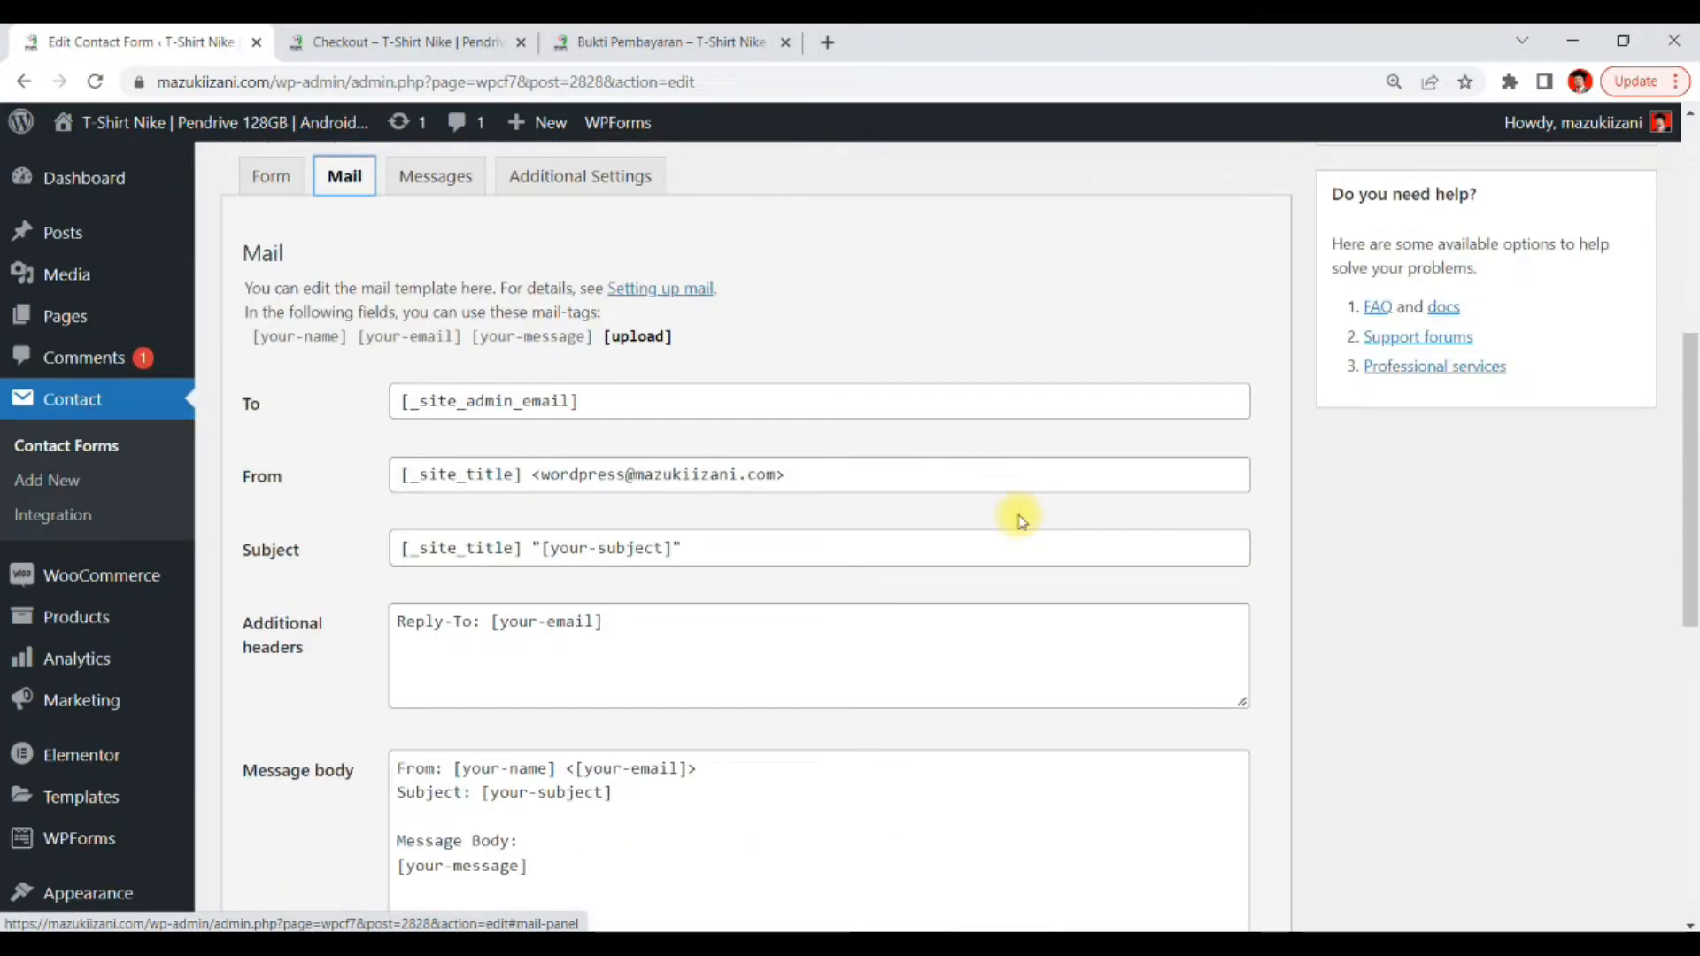
{"action": "scroll", "coordinate": [1023, 521], "scroll_direction": "up", "scroll_amount": 3}
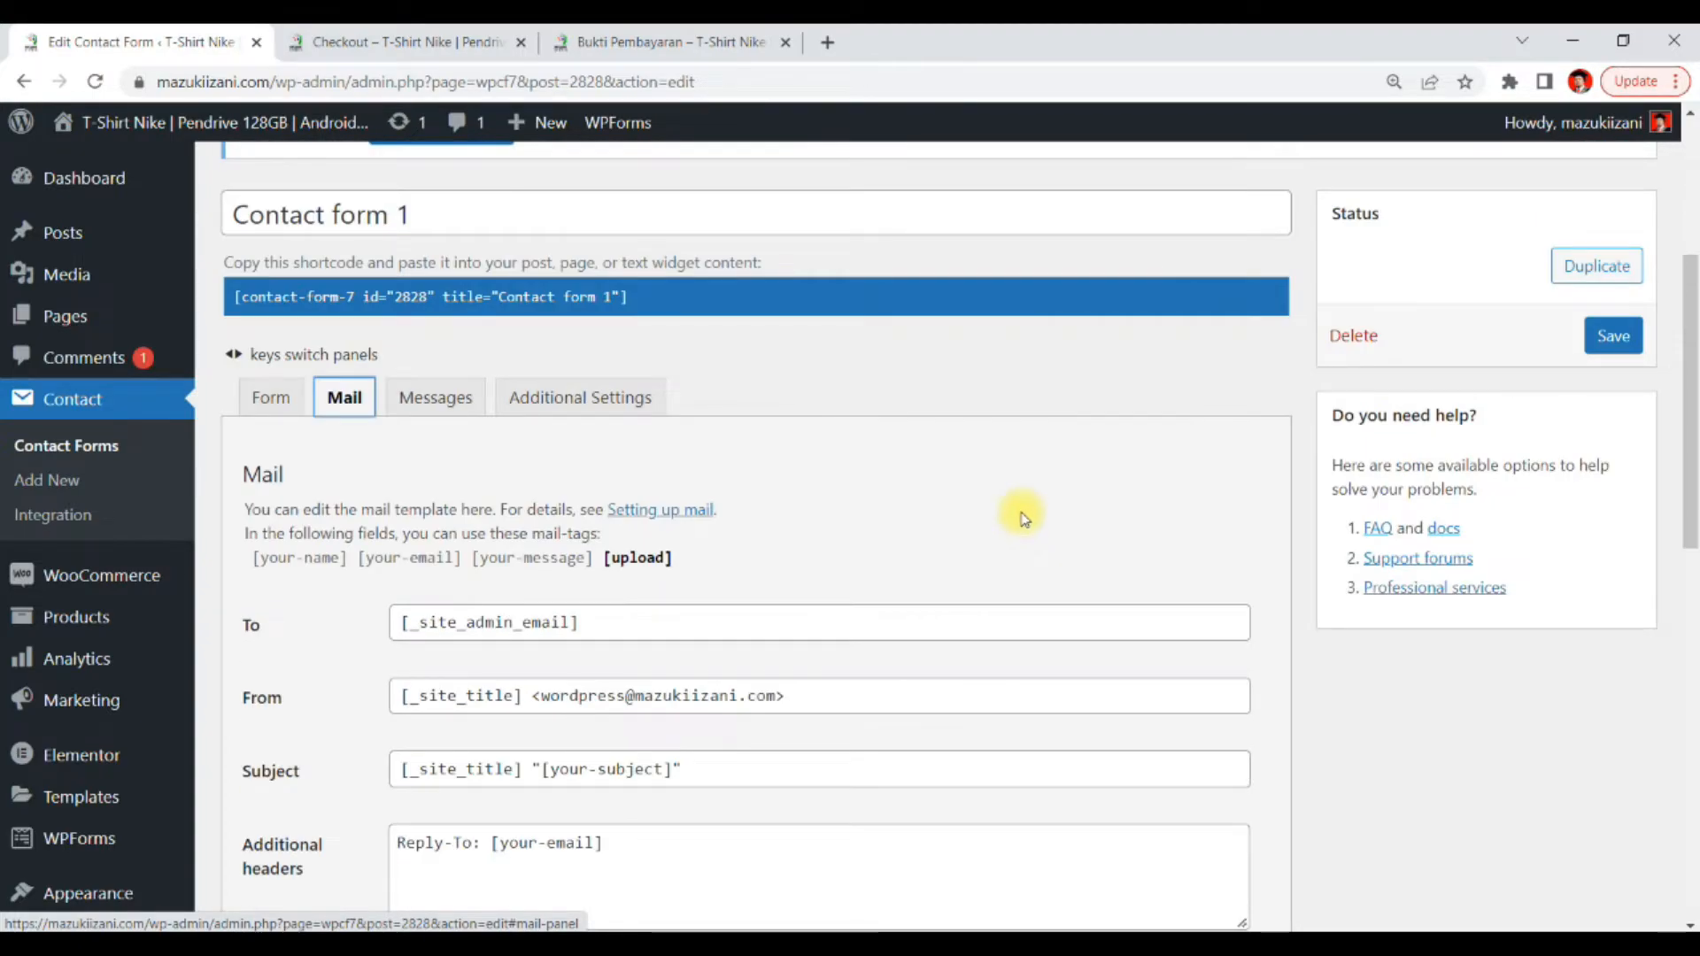
{"action": "scroll", "coordinate": [1023, 518], "scroll_direction": "down", "scroll_amount": 6}
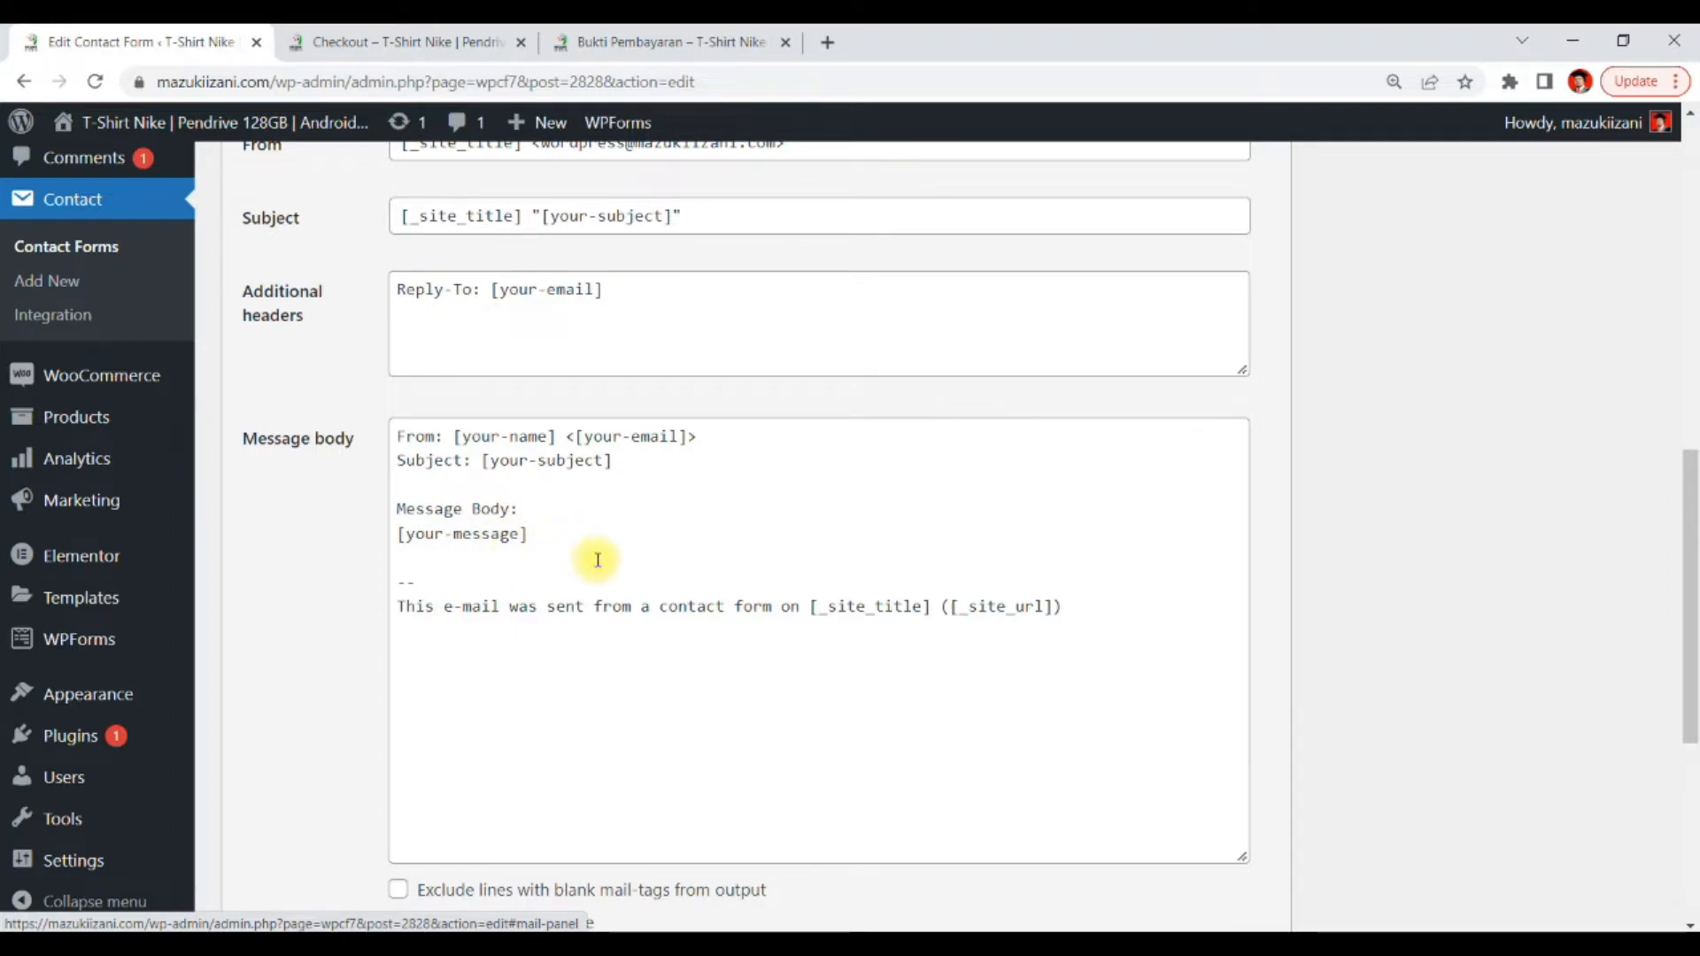
{"action": "scroll", "coordinate": [596, 555], "scroll_direction": "up", "scroll_amount": 6}
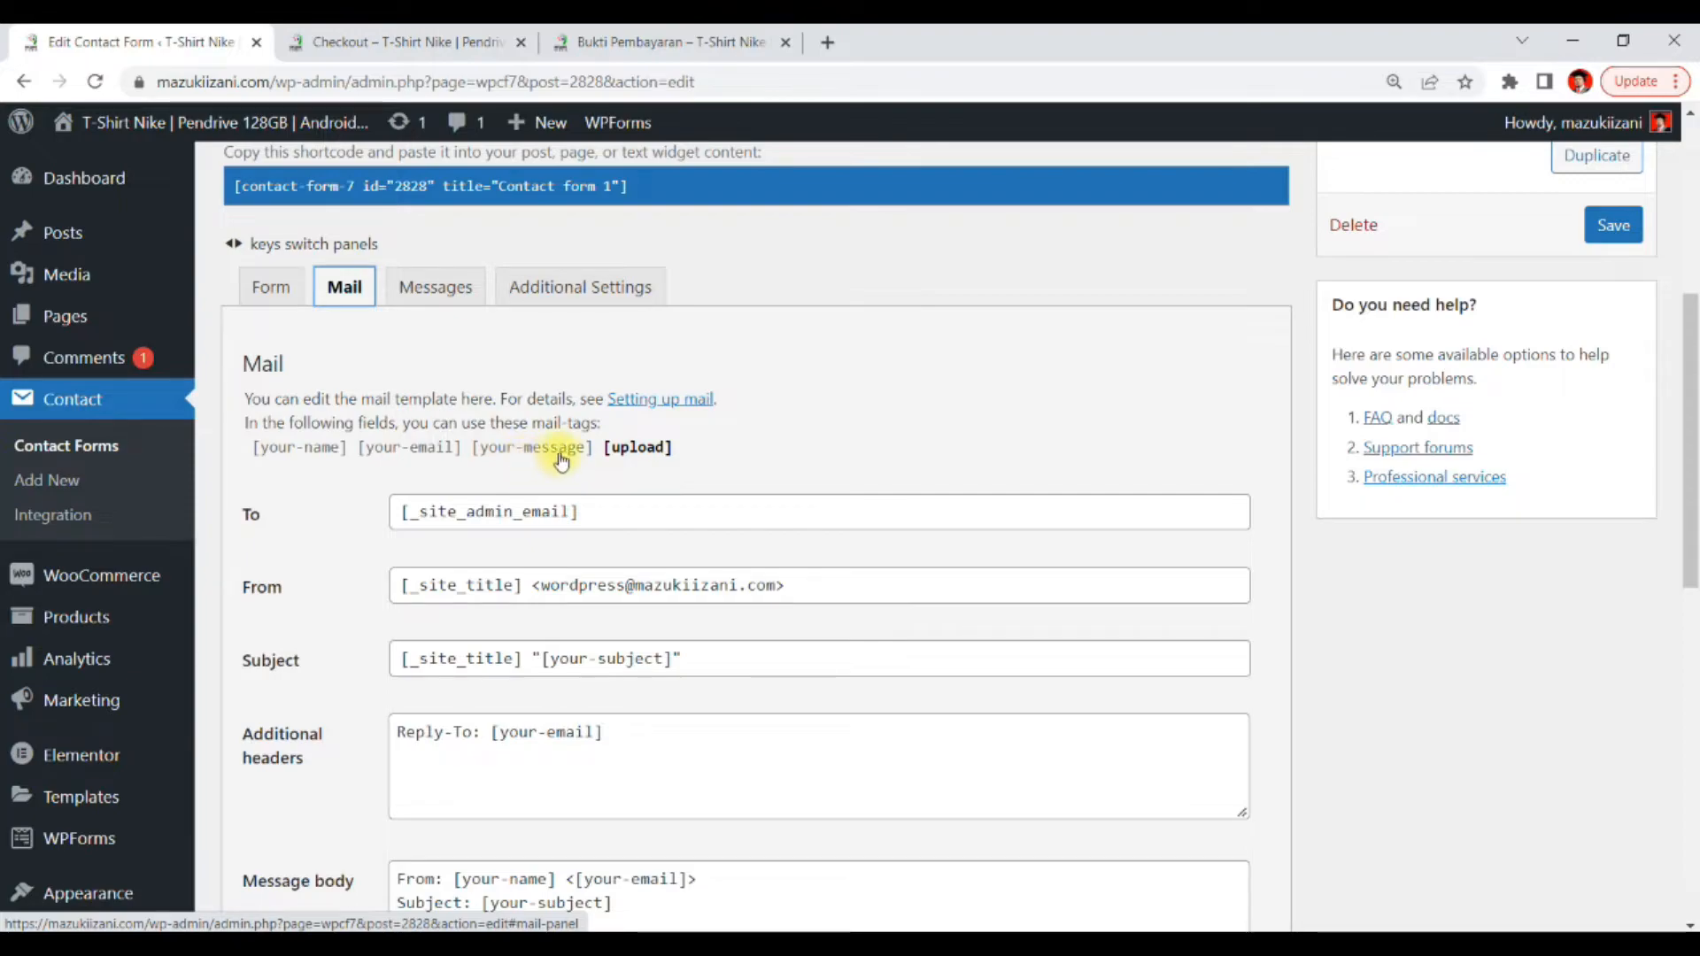
Review the contact form template on its Form tab, then switch to the Bukti Pembayaran page tab
{"action": "left_click", "coordinate": [270, 289]}
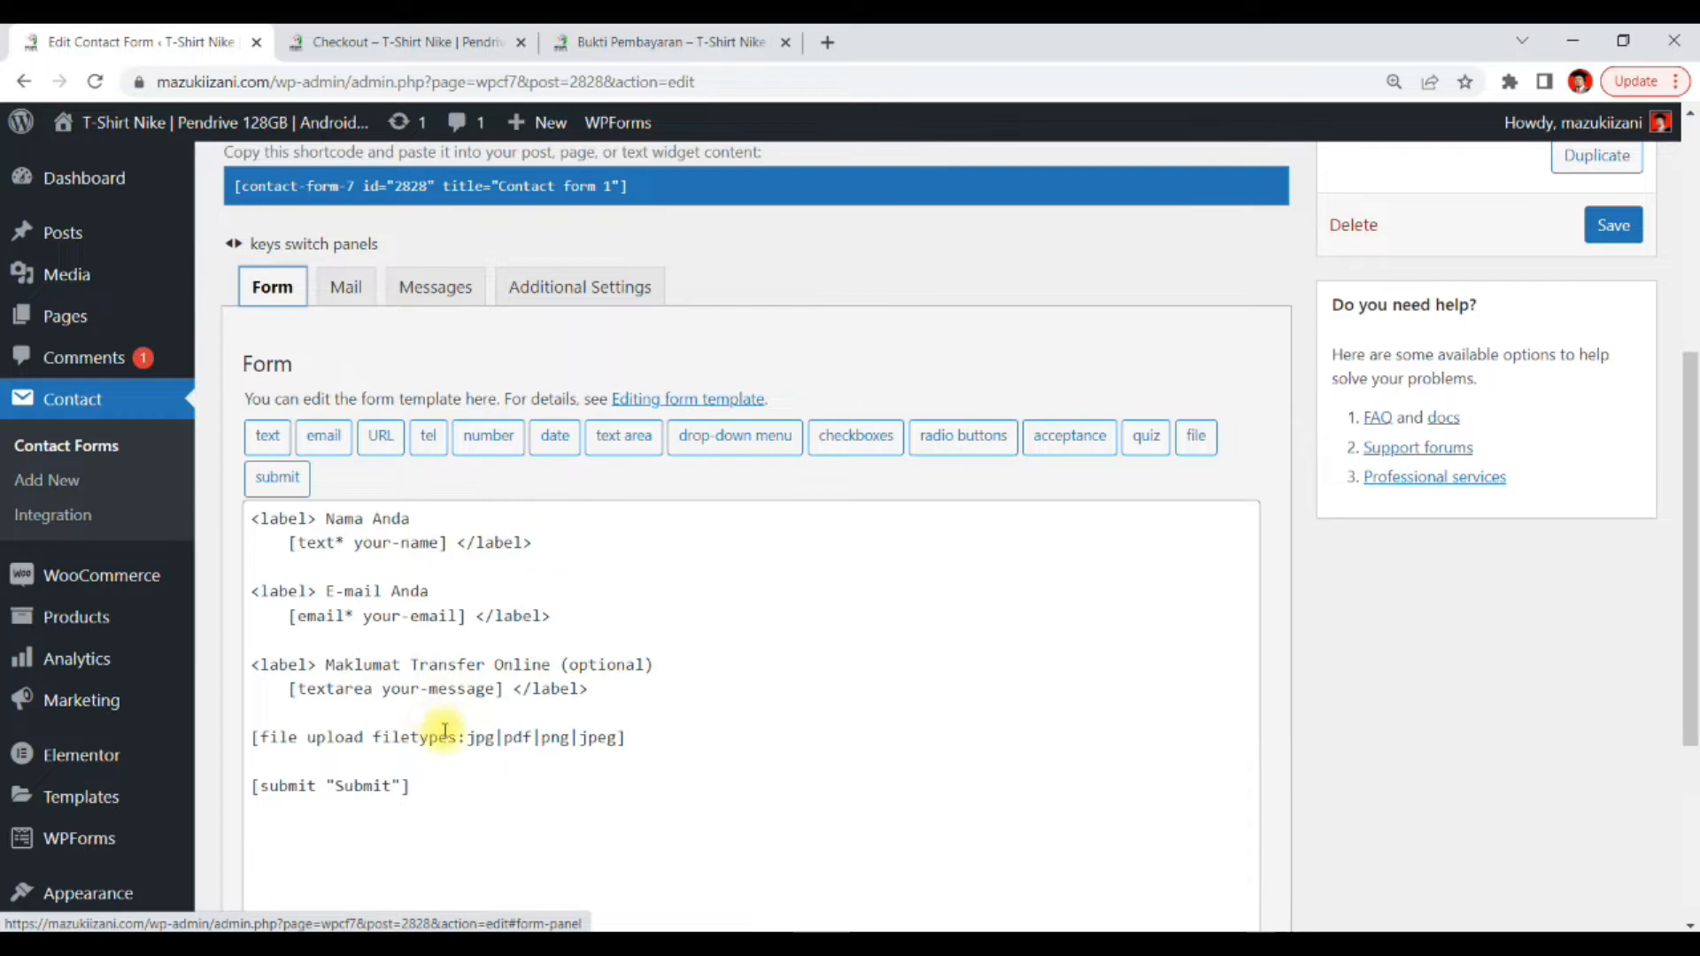
{"action": "left_click", "coordinate": [400, 689]}
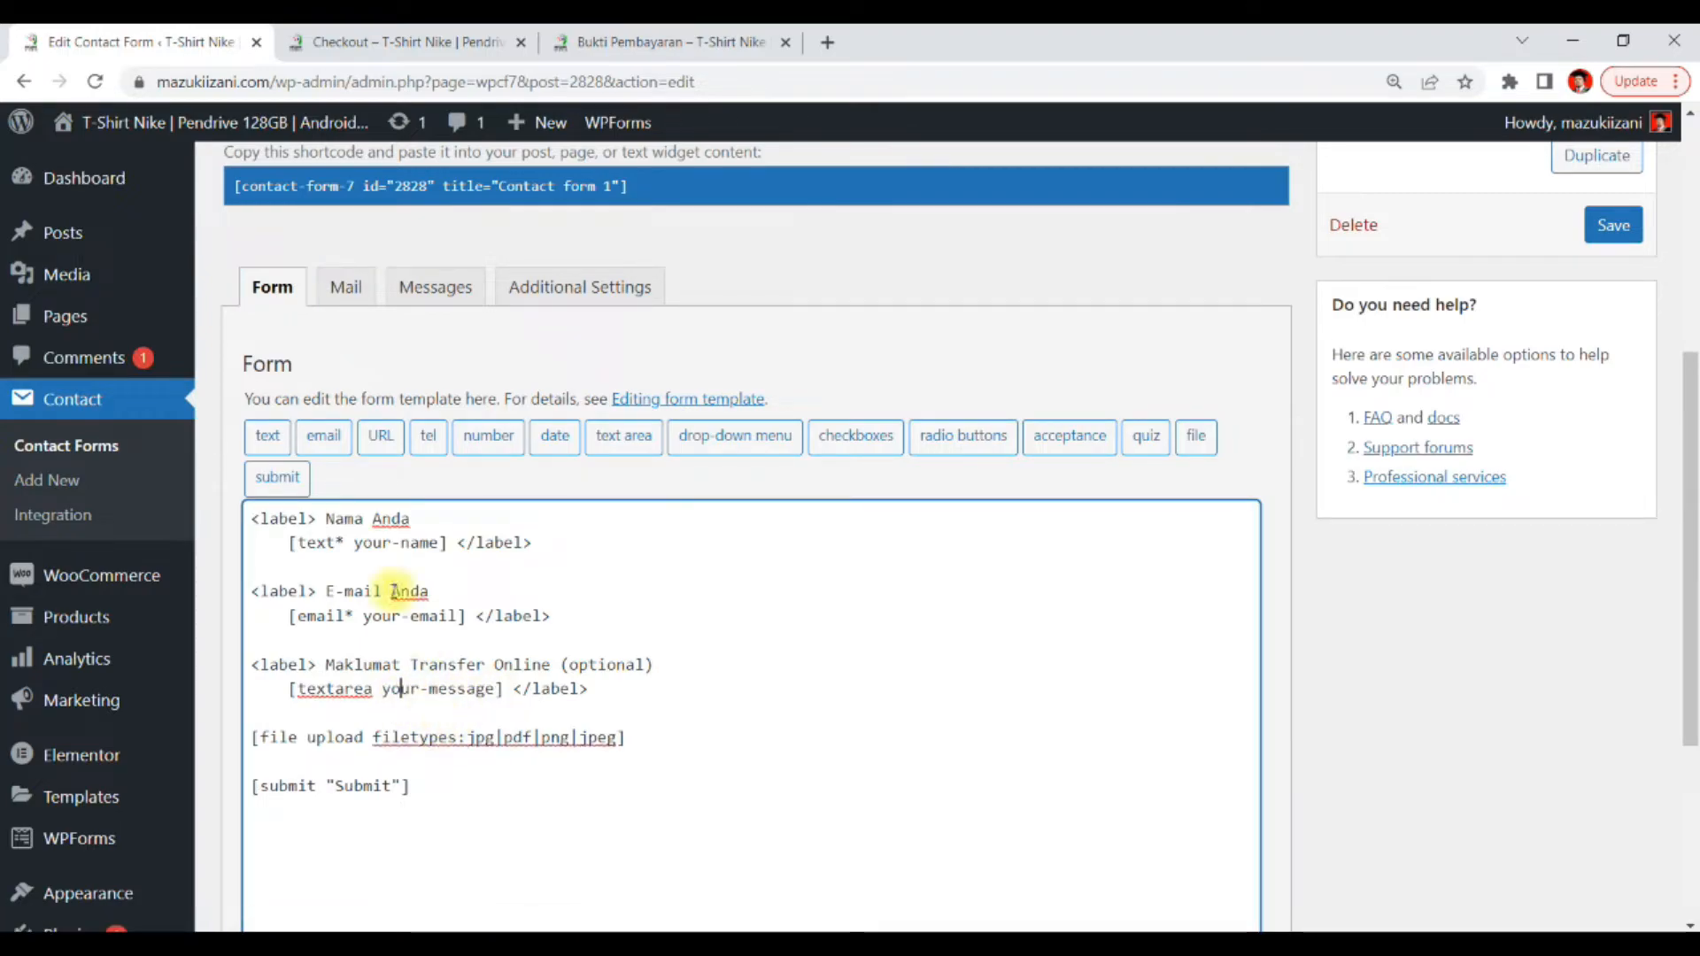
{"action": "left_click", "coordinate": [336, 40]}
{"action": "left_click", "coordinate": [165, 50]}
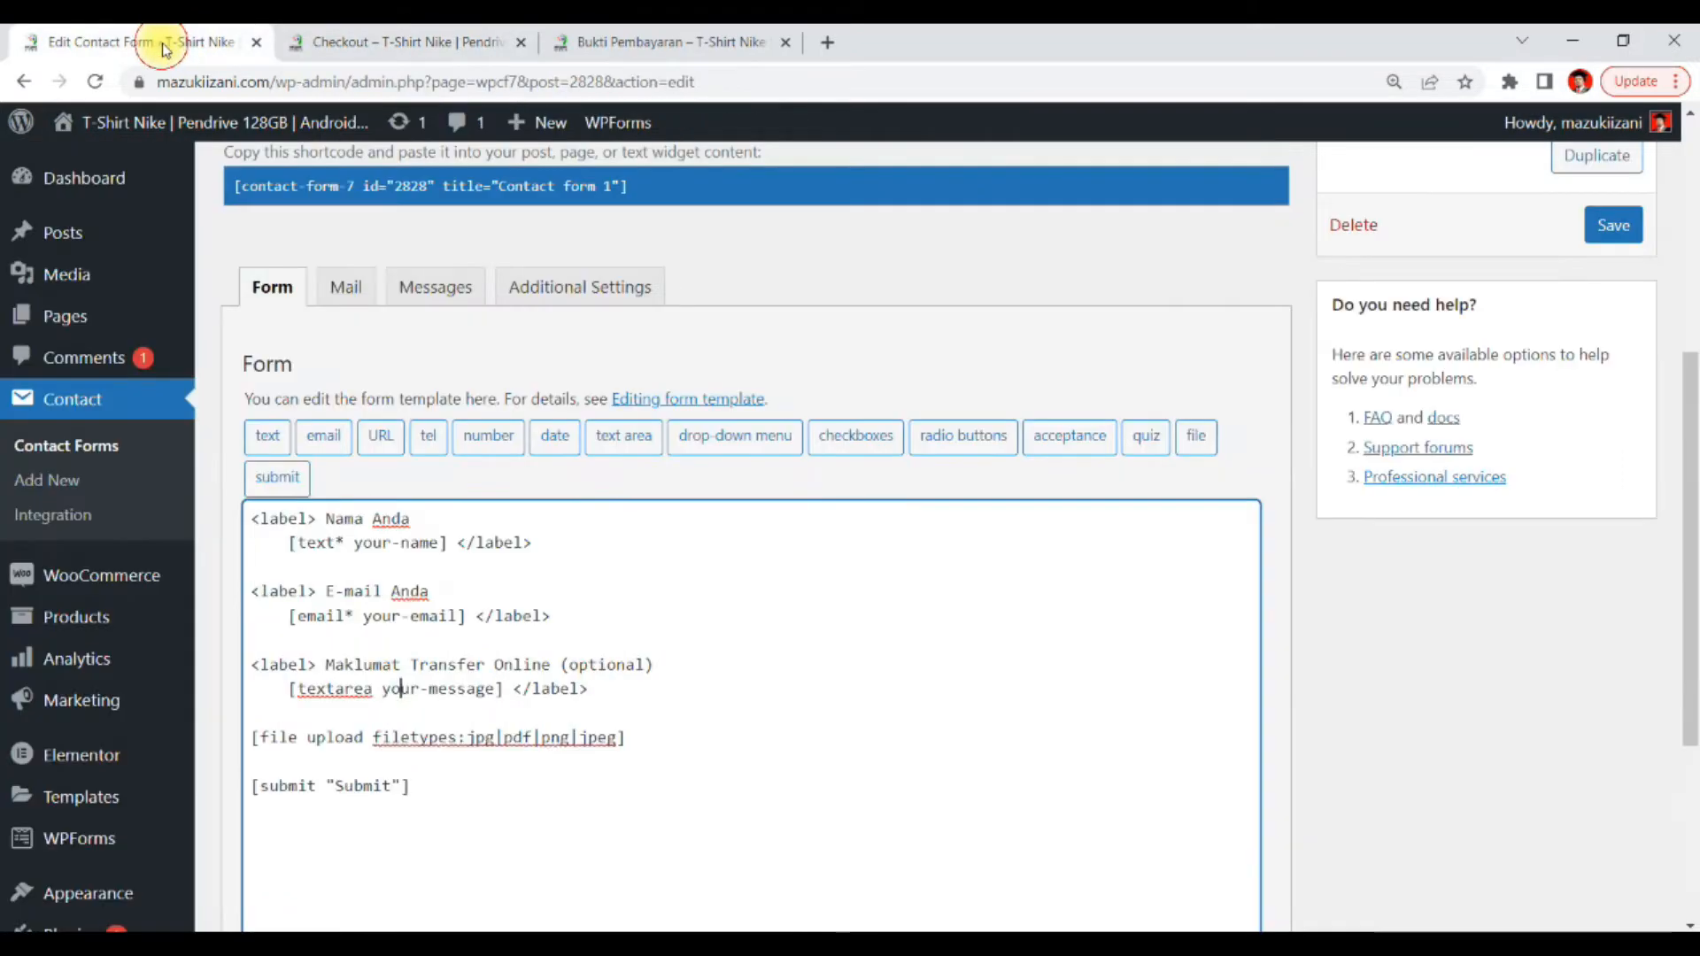
{"action": "left_click", "coordinate": [634, 38]}
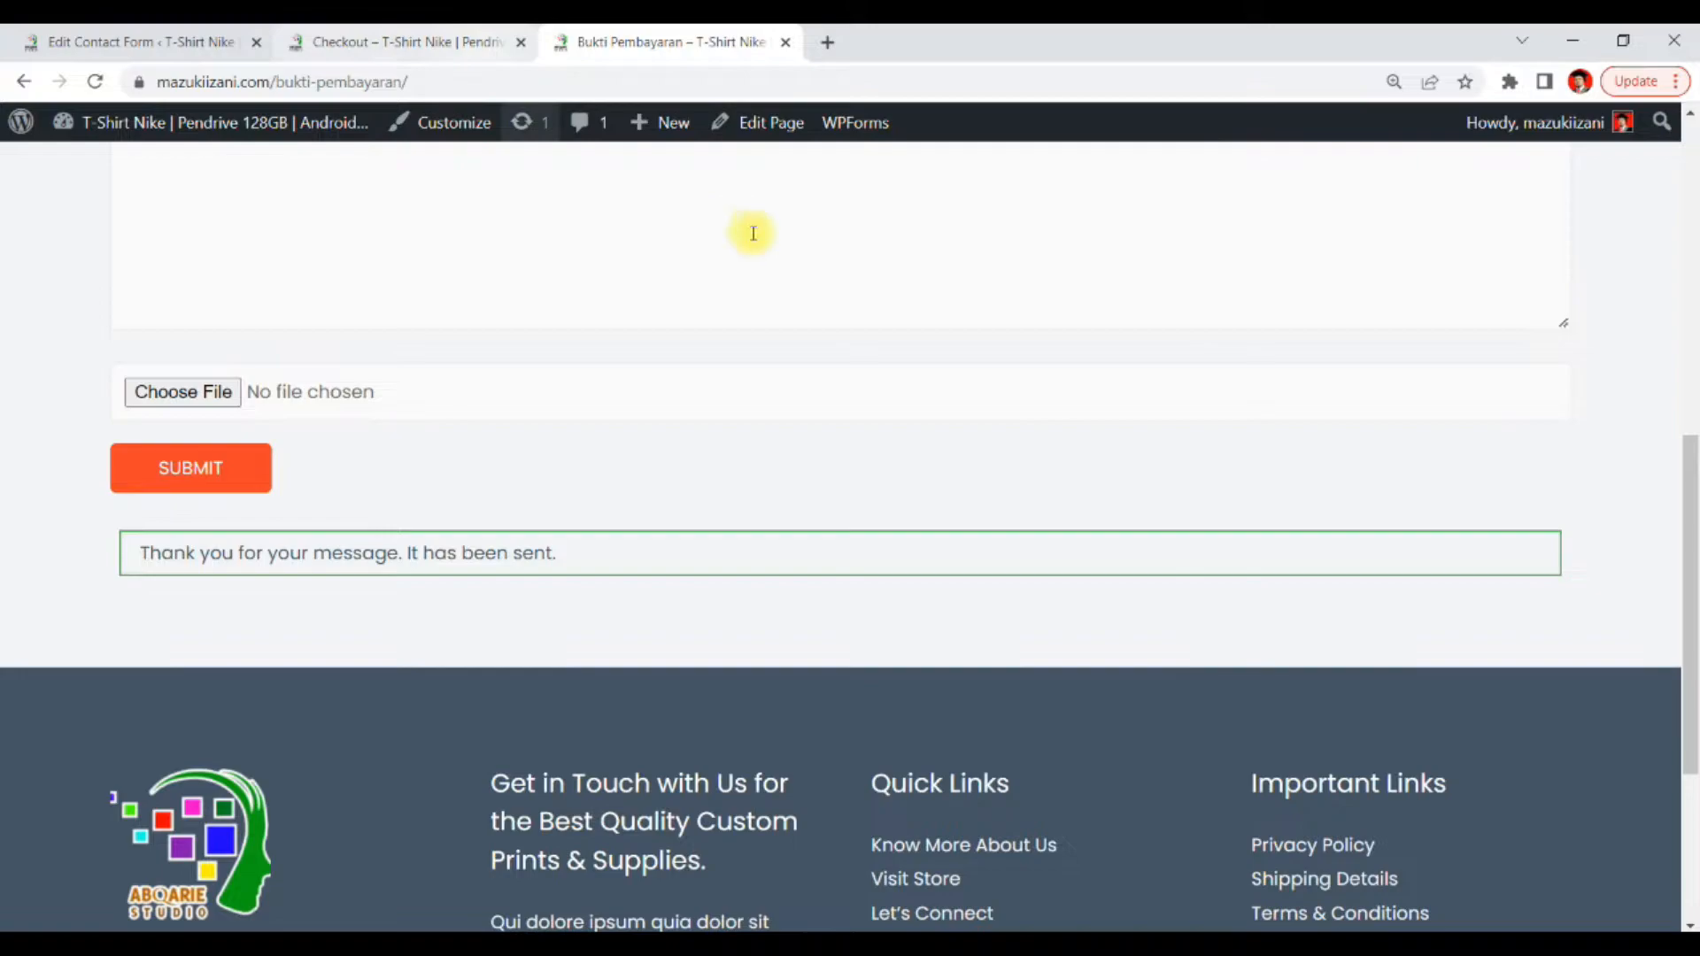
Fill in the sender's name and e-mail address fields on the Bukti Pembayaran form
{"action": "scroll", "coordinate": [797, 310], "scroll_direction": "up", "scroll_amount": 6}
{"action": "left_click", "coordinate": [294, 309]}
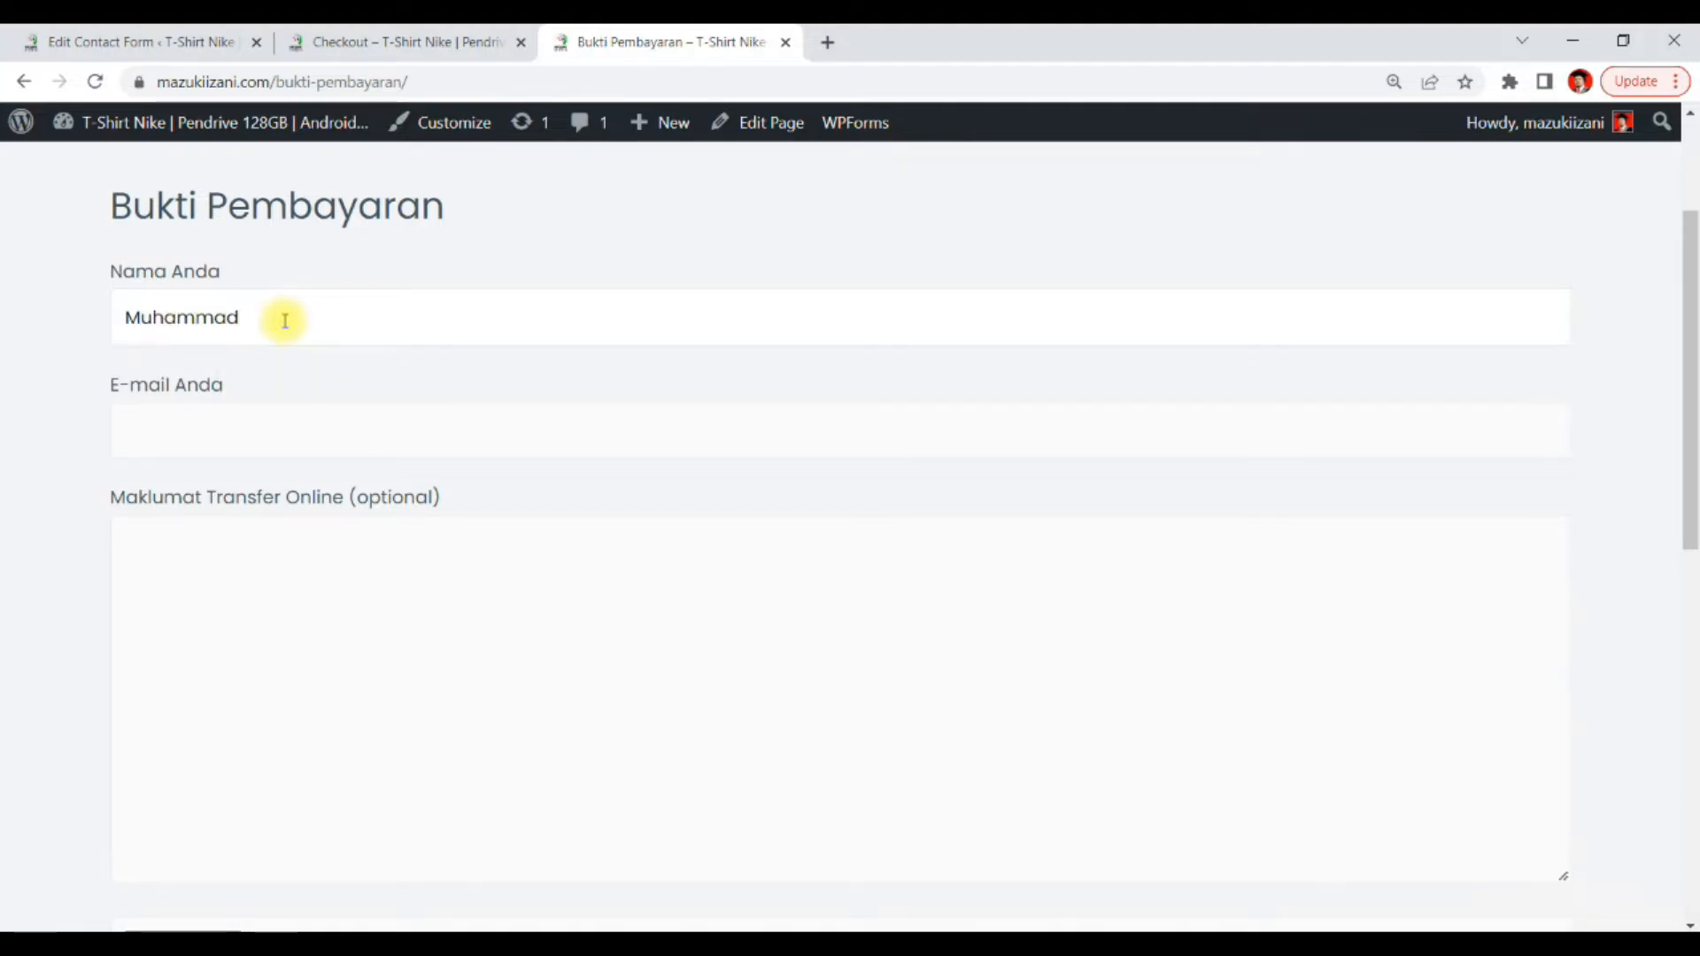
{"action": "left_click", "coordinate": [166, 422]}
{"action": "left_click_drag", "start_coordinate": [282, 332], "coordinate": [71, 368]}
{"action": "key", "text": "ctrl+c"}
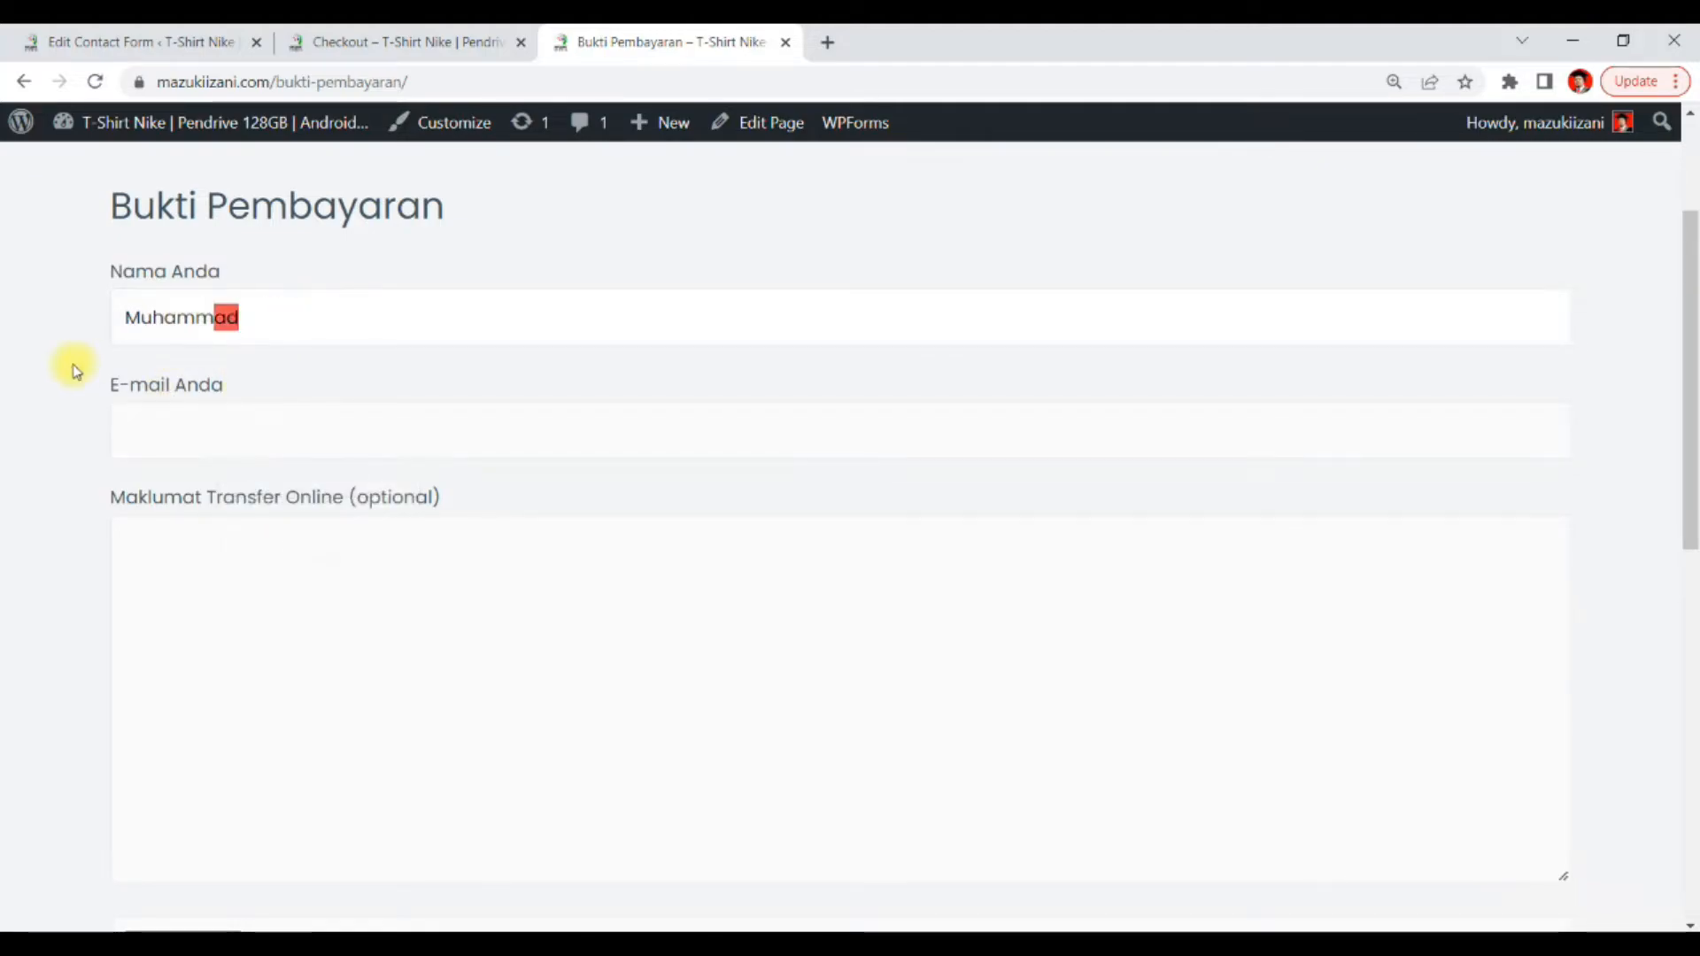
{"action": "left_click", "coordinate": [198, 440]}
{"action": "key", "text": "ctrl+v"}
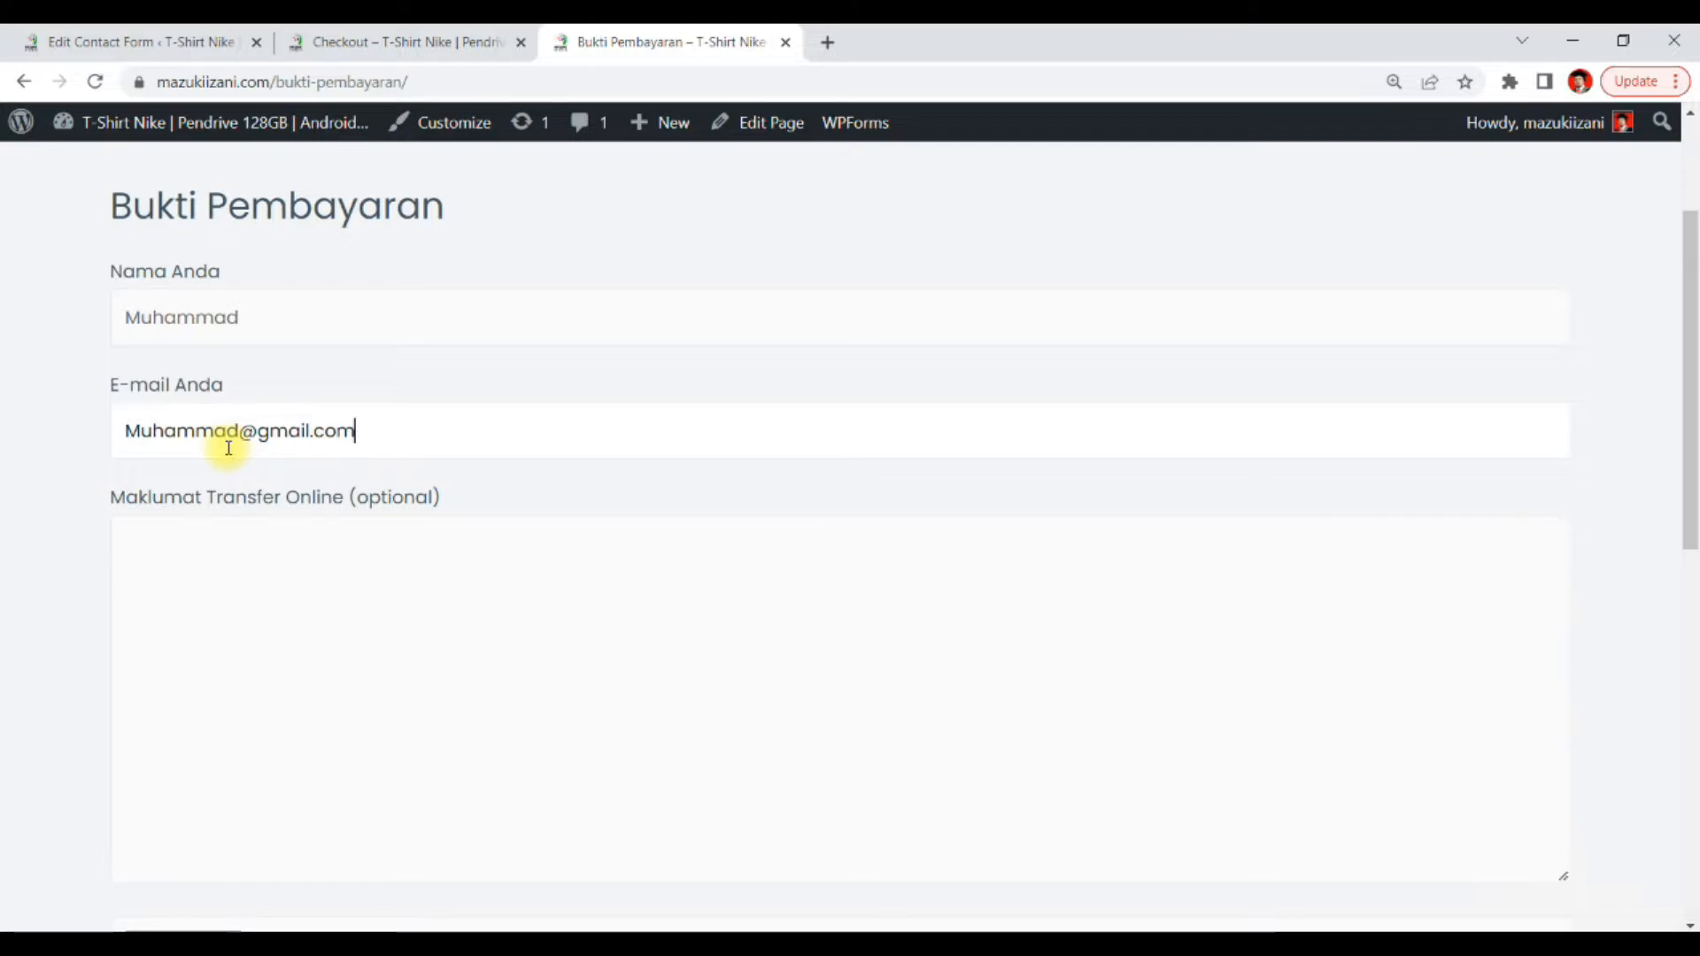
Enter the transfer details, the MAYBANK reference and amount jumlah: RM3900, in the Maklumat Transfer Online field
{"action": "left_click", "coordinate": [272, 629]}
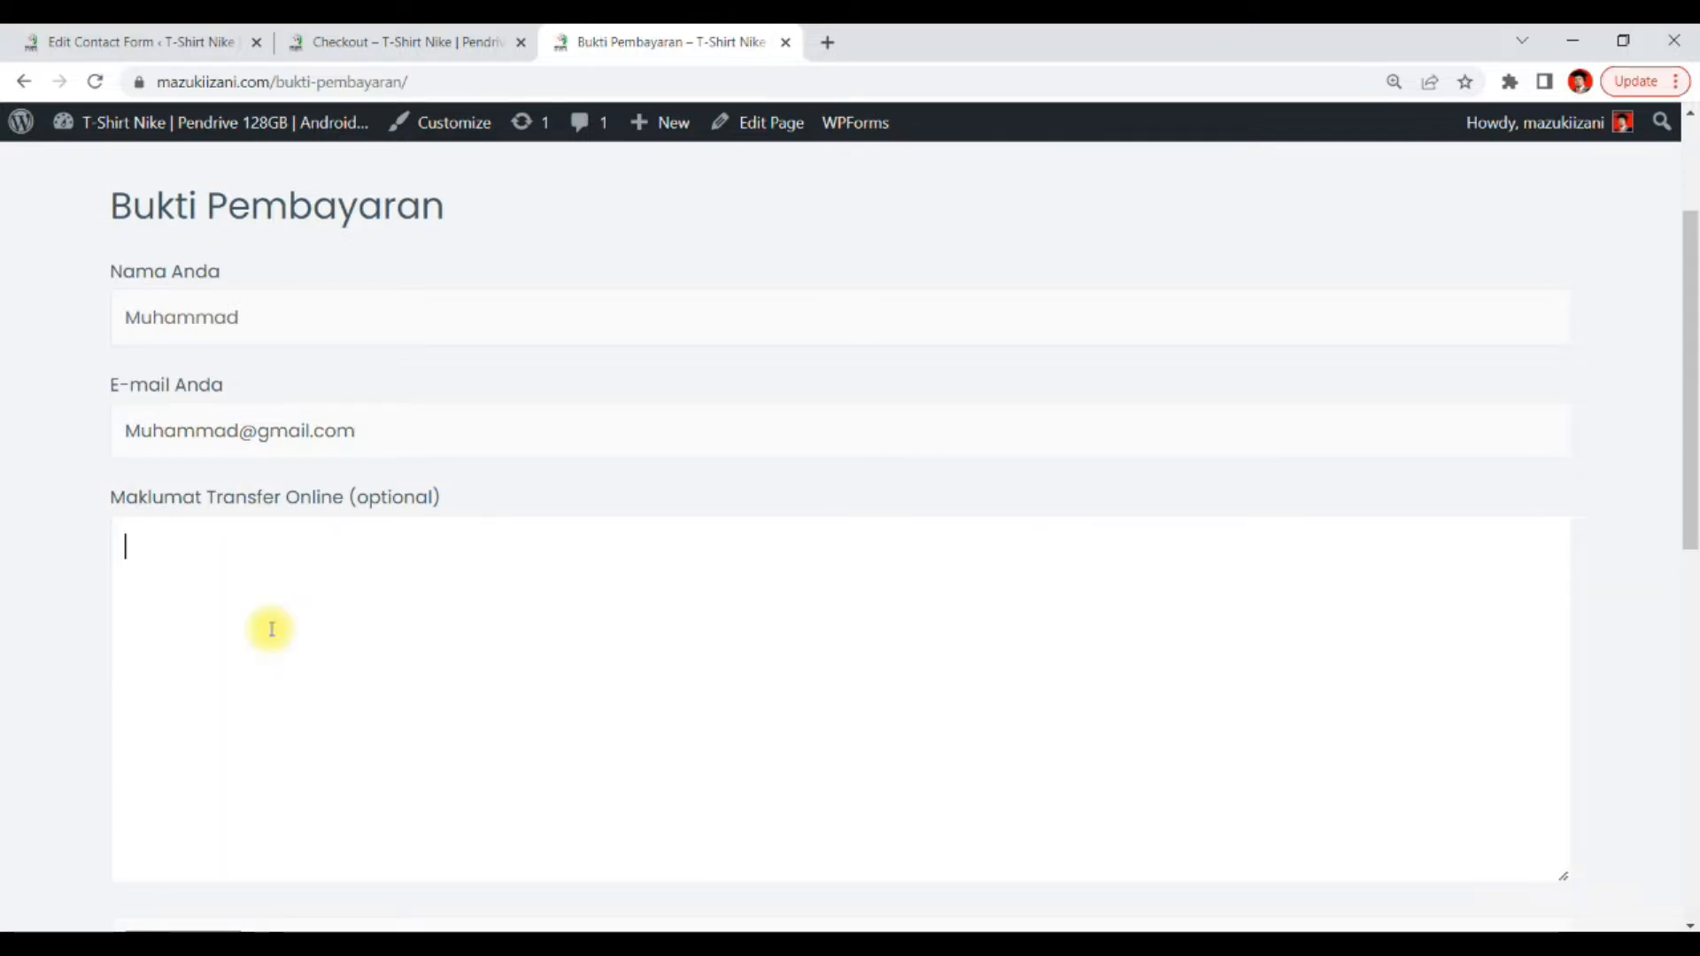
{"action": "type", "text": "MAYBANK: 123546 "}
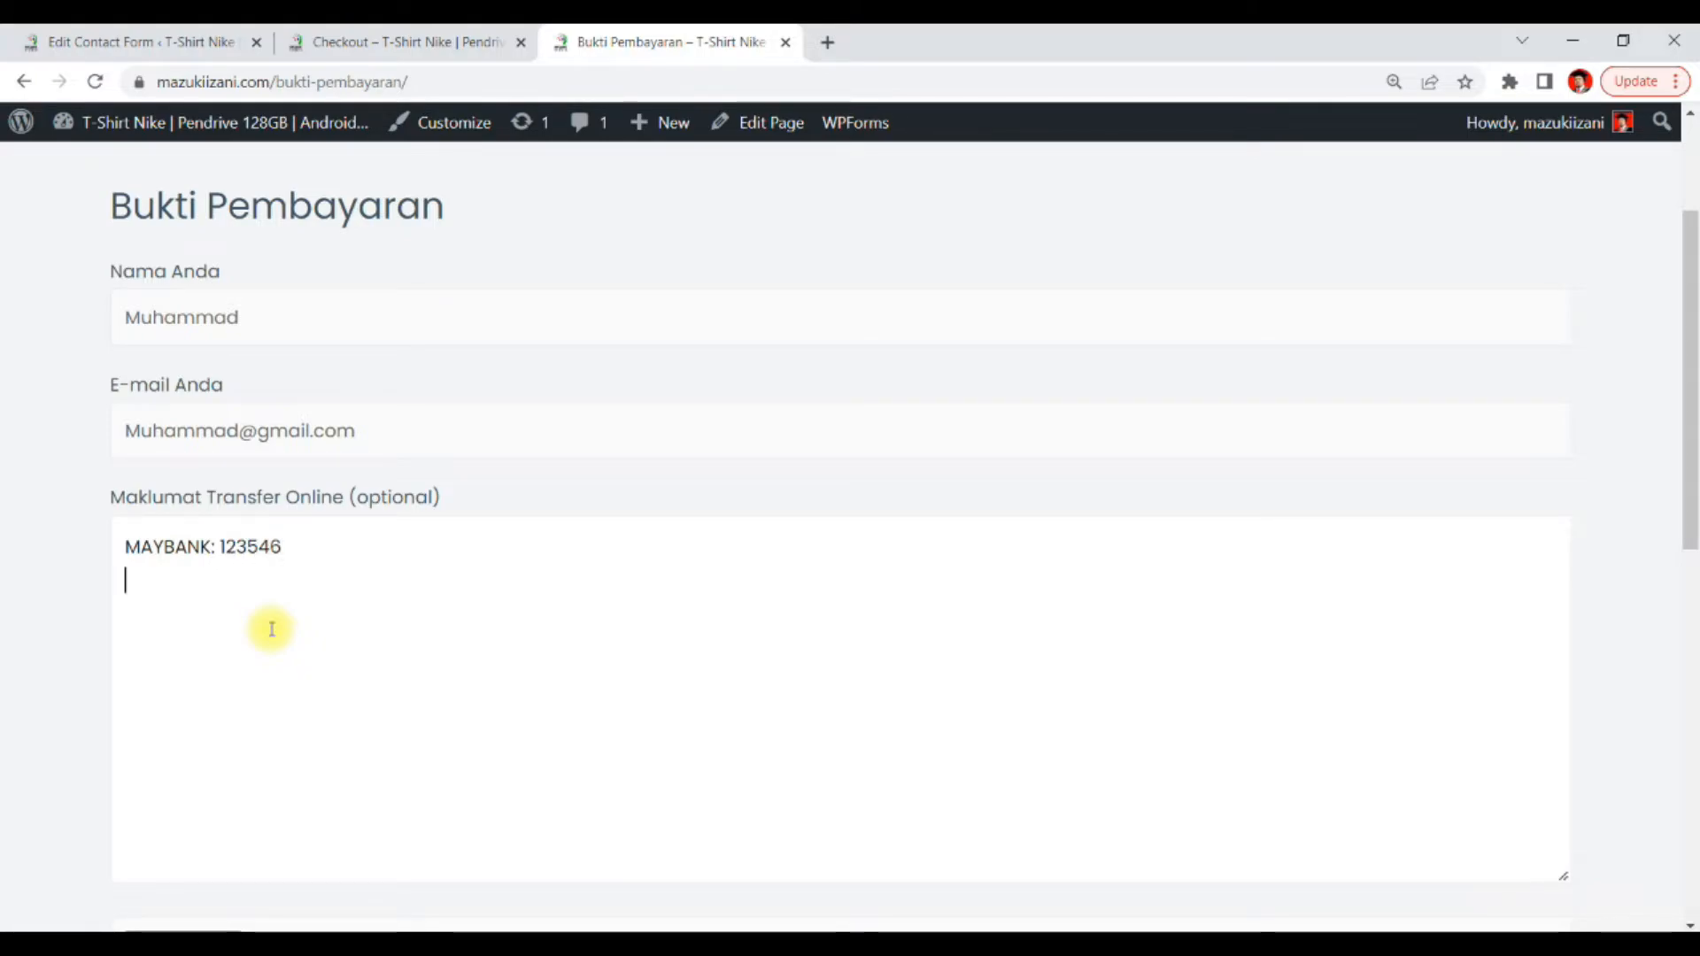
{"action": "type", "text": "jumlah: RM3900"}
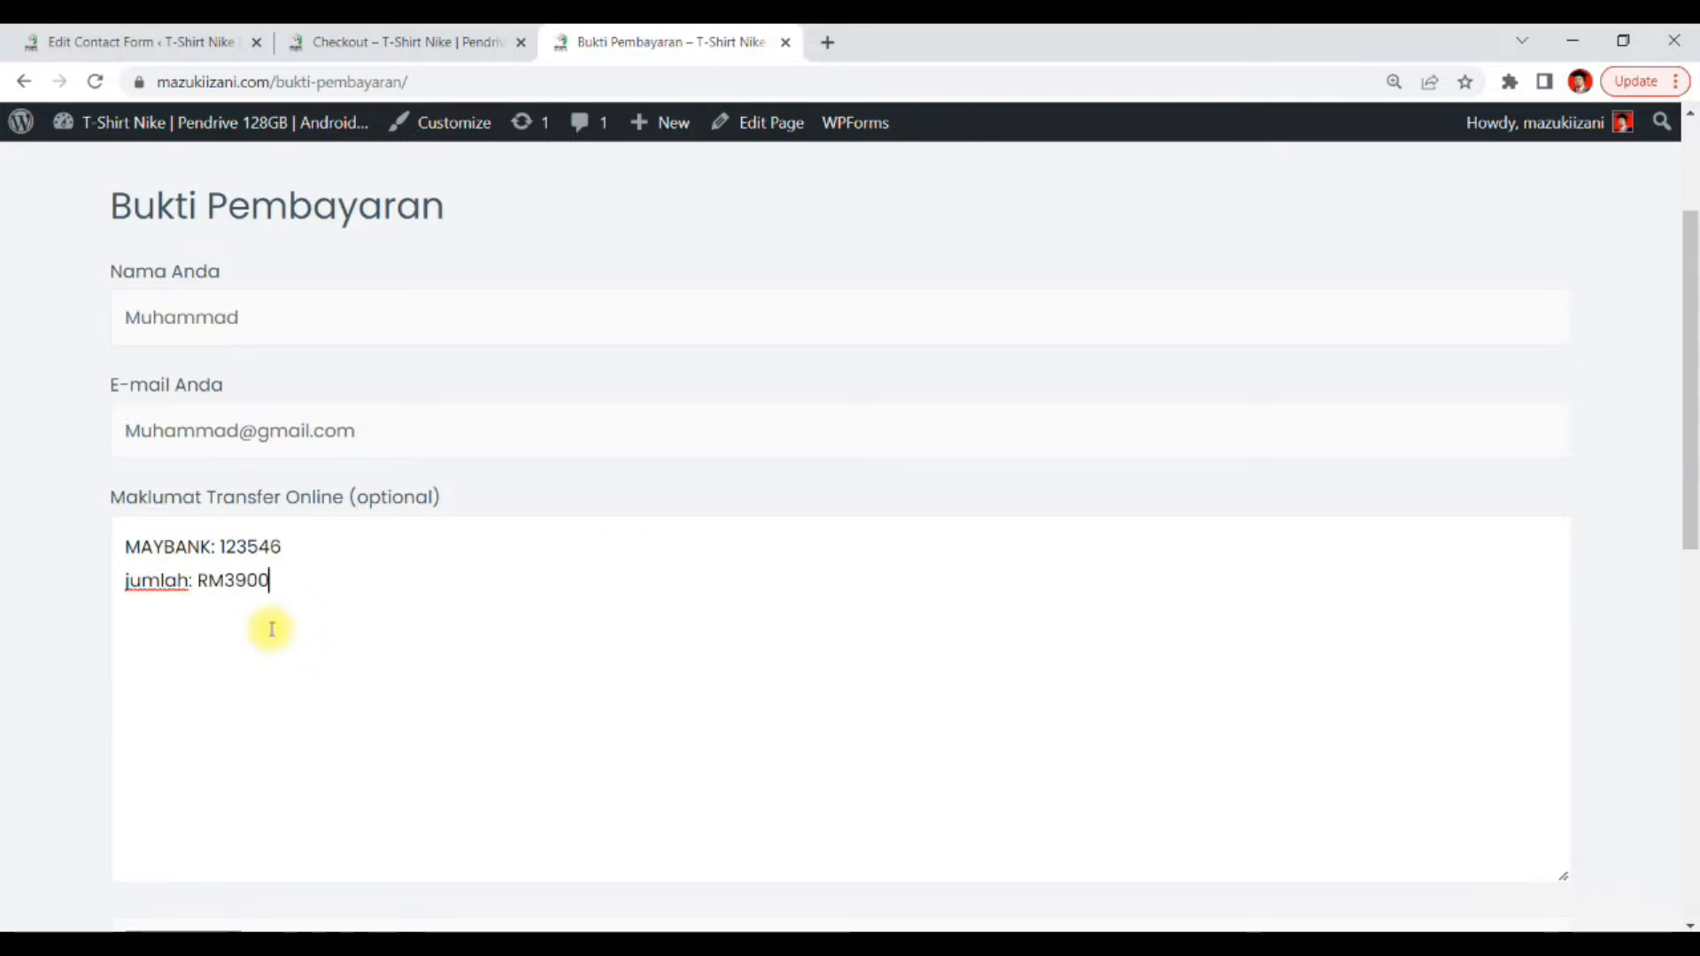
{"action": "scroll", "coordinate": [274, 626], "scroll_direction": "down", "scroll_amount": 8}
{"action": "scroll", "coordinate": [280, 469], "scroll_direction": "up", "scroll_amount": 3}
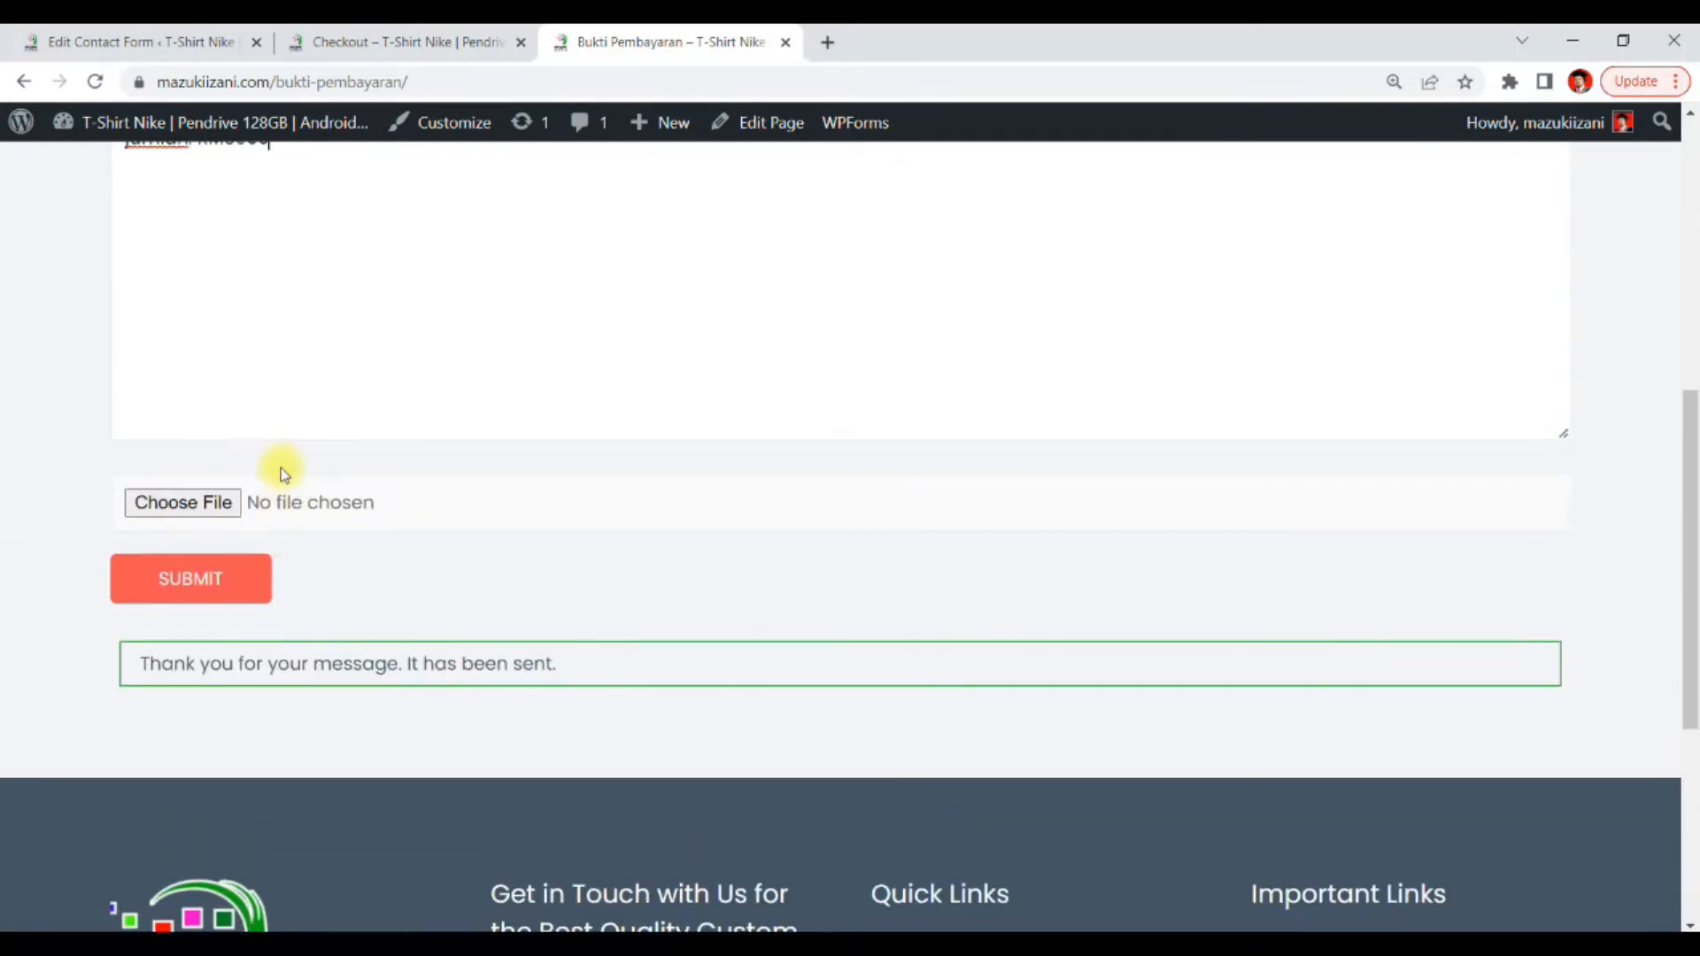
Attach the file RESIT BAYARAN.pdf as the transfer proof and submit the form
{"action": "left_click", "coordinate": [221, 502]}
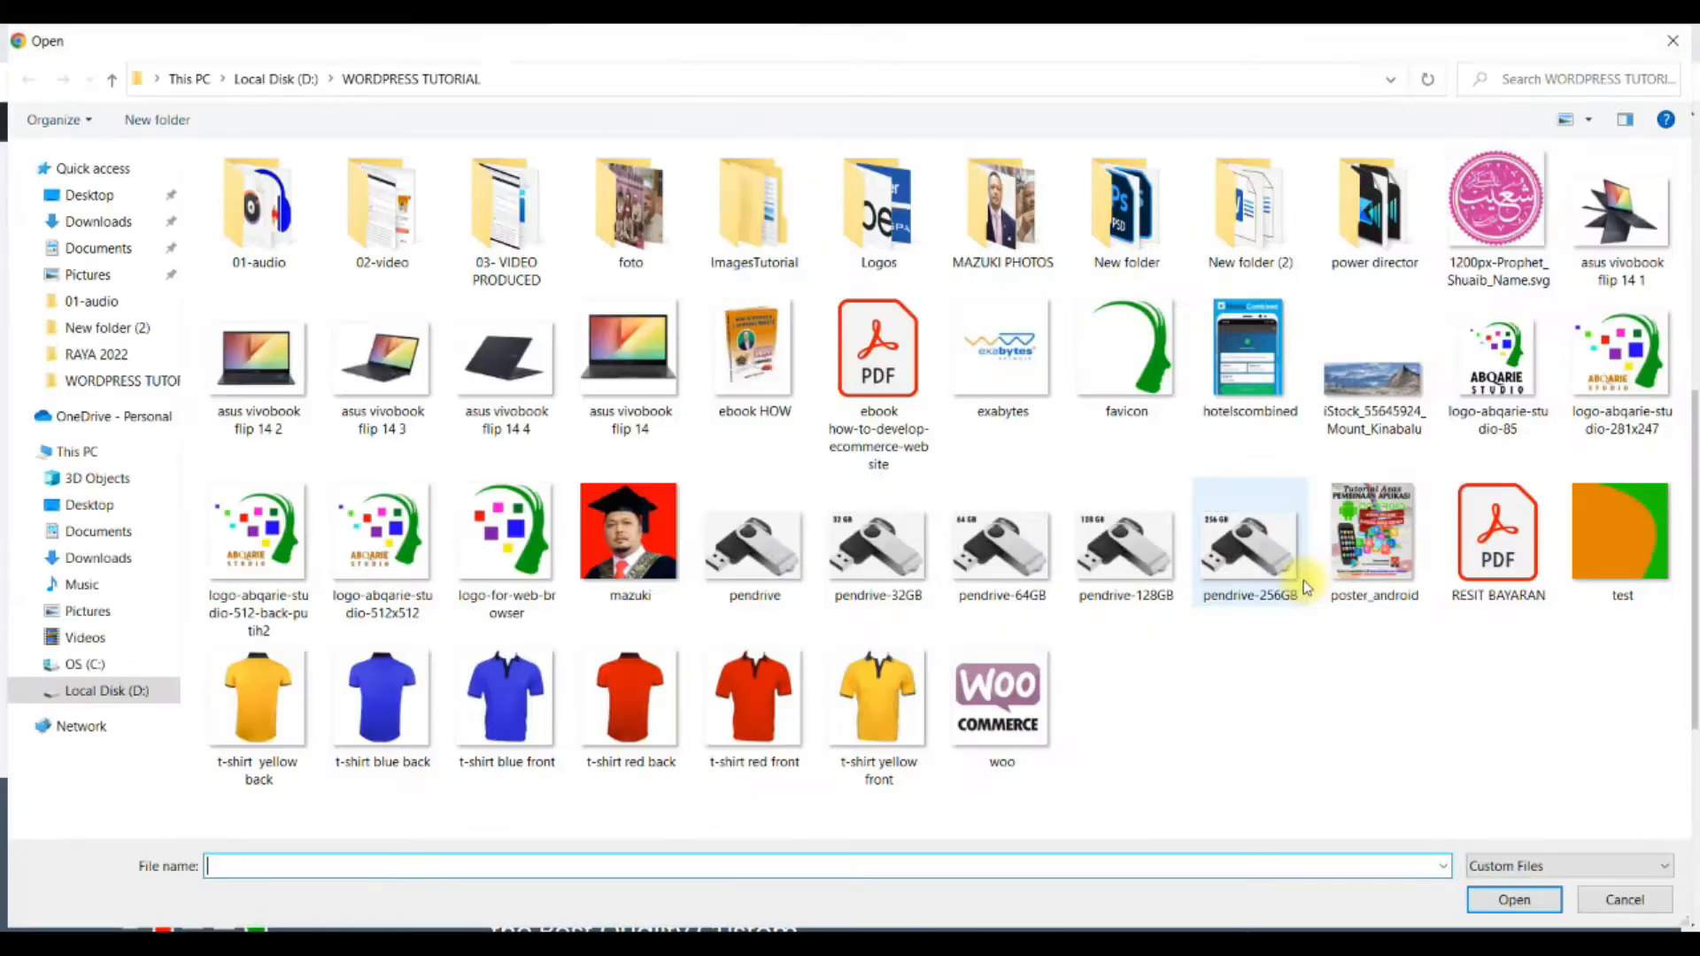
{"action": "double_click", "coordinate": [1516, 556]}
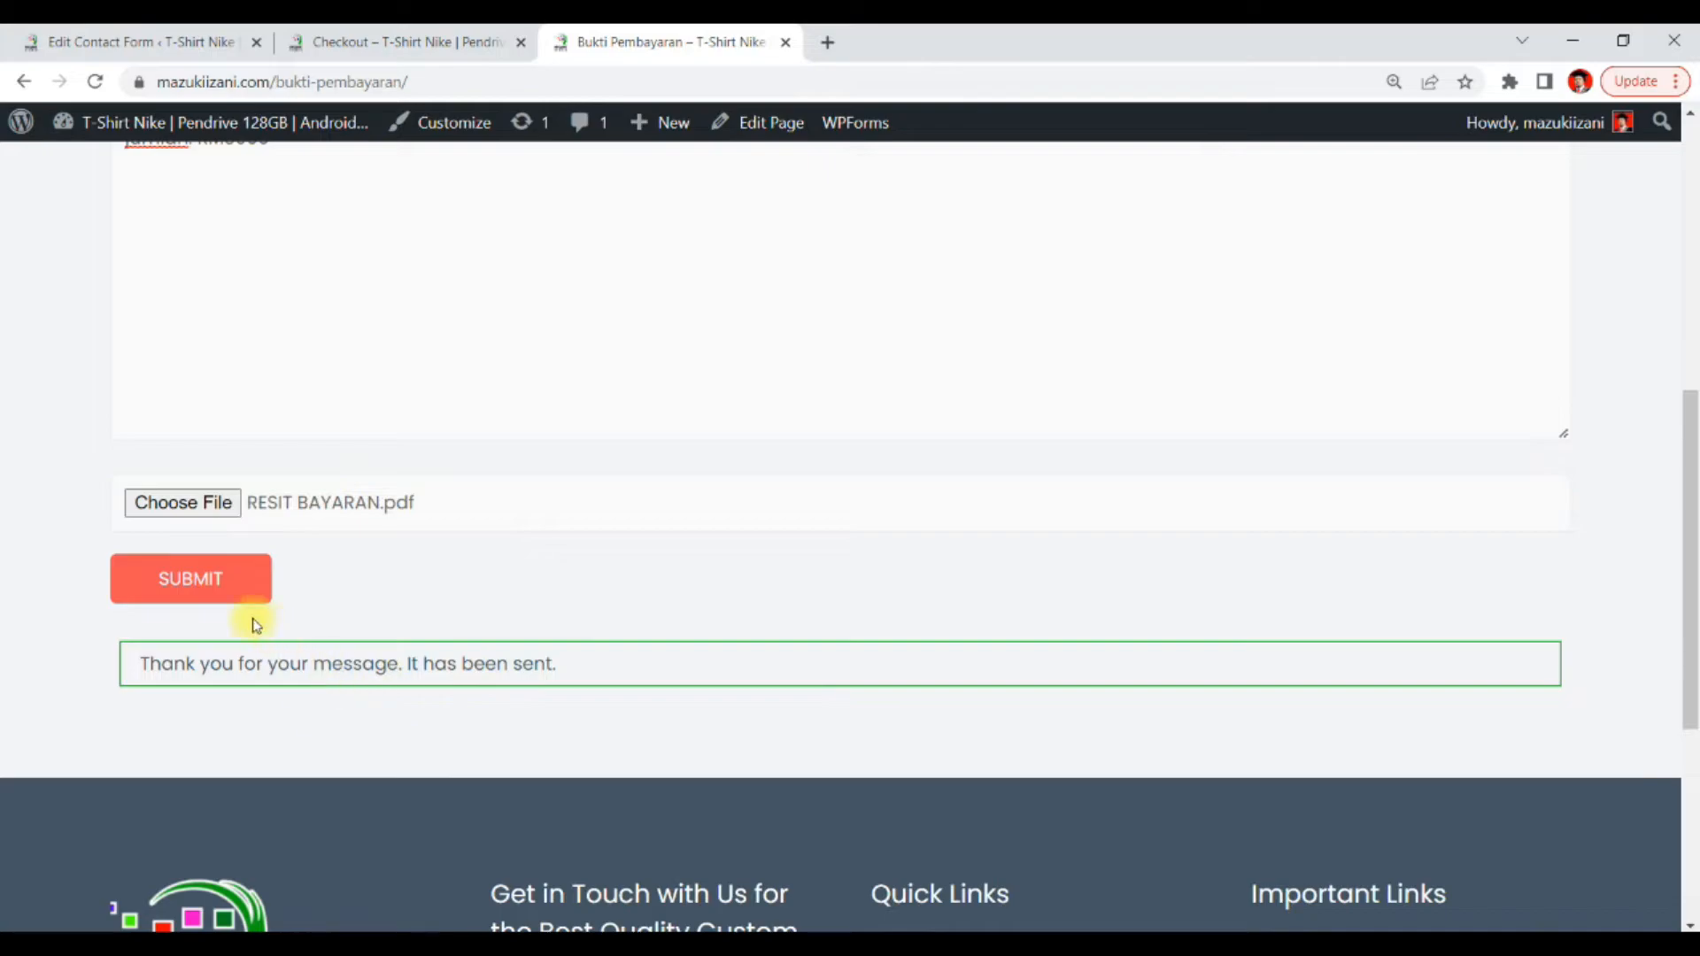
{"action": "left_click", "coordinate": [251, 599]}
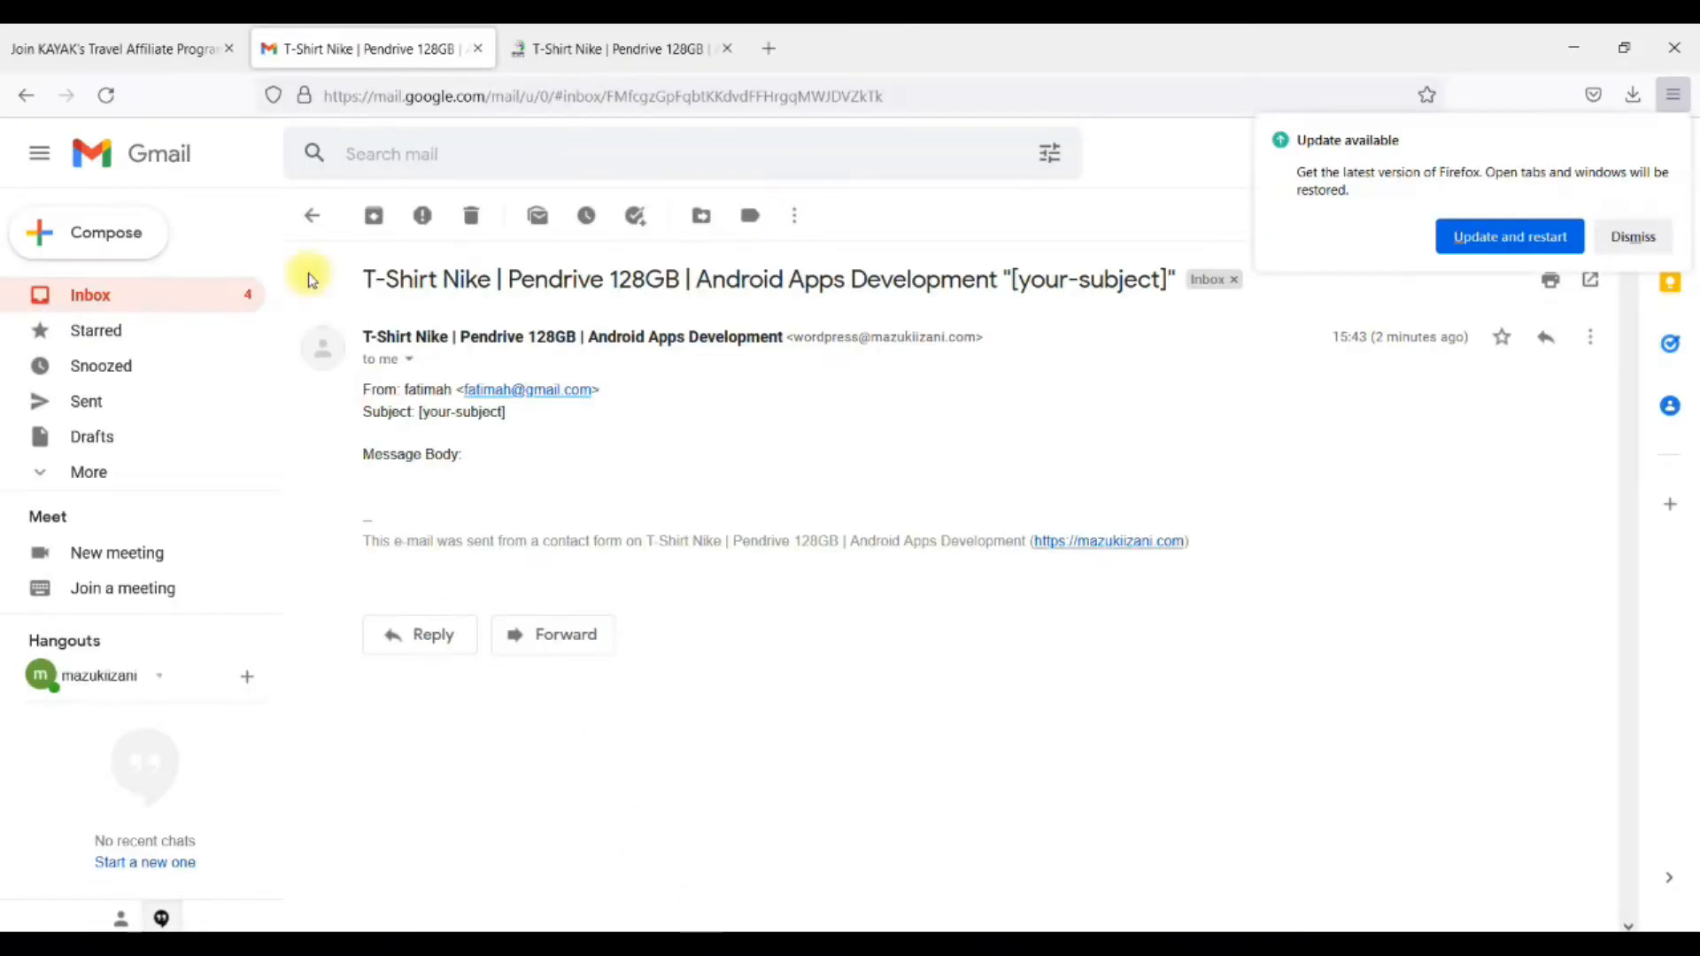
Open the newest contact-form e-mail from the Gmail inbox and examine its message body
{"action": "left_click", "coordinate": [68, 296]}
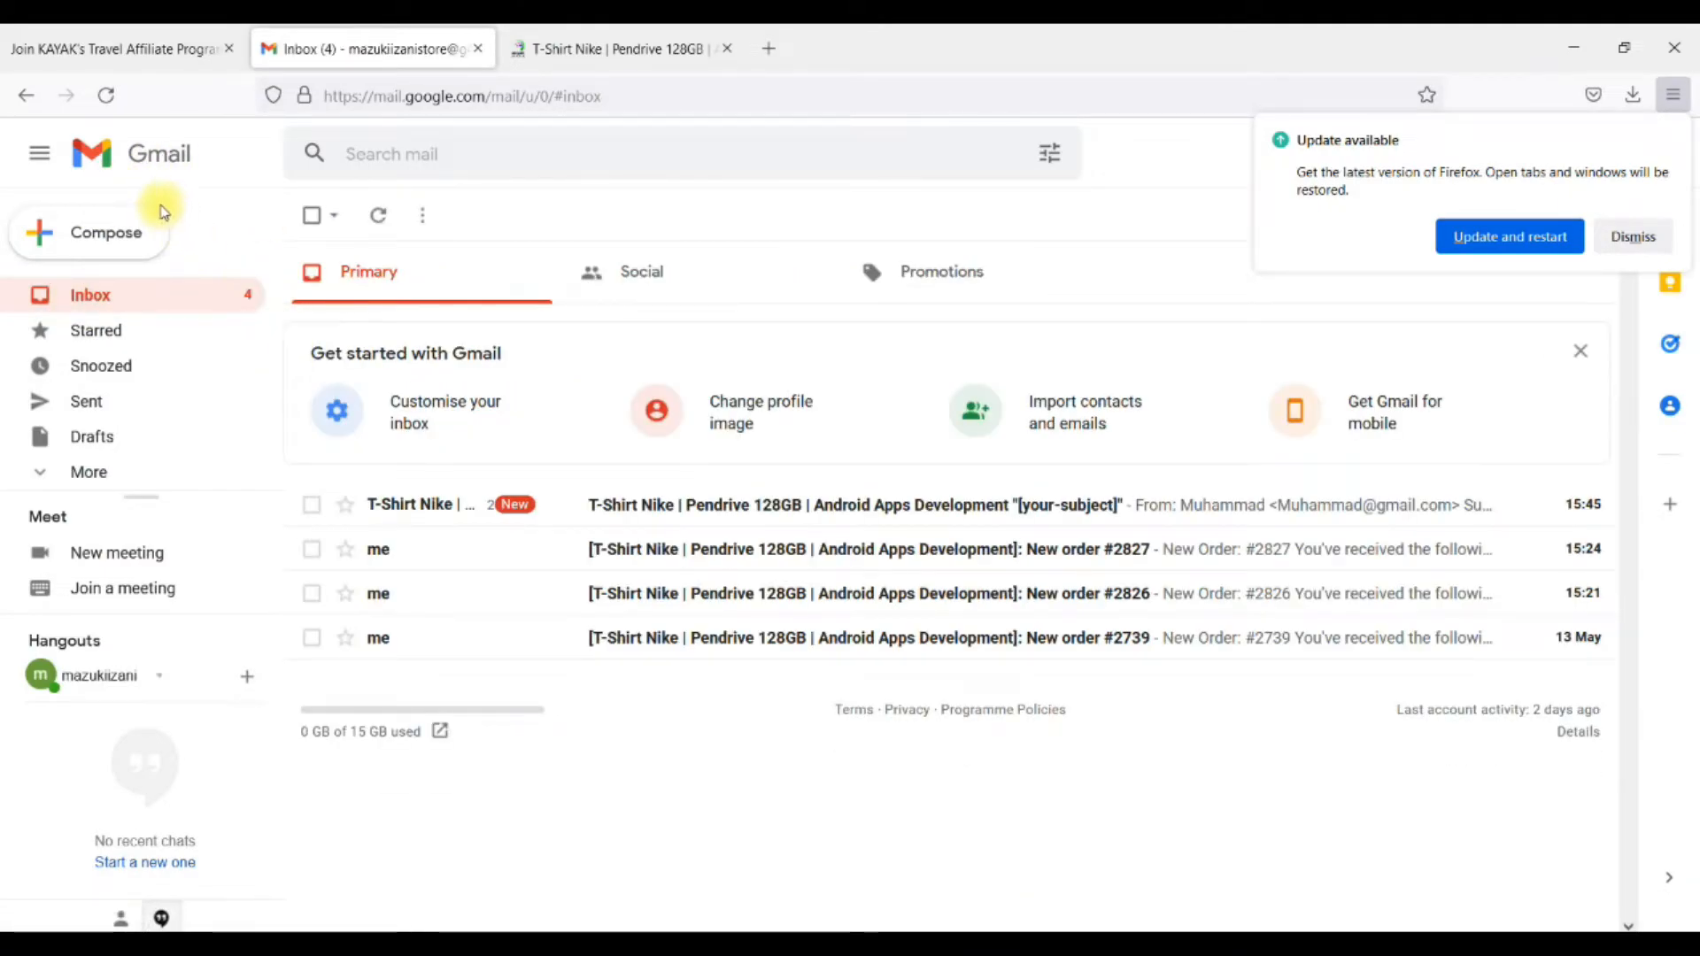
{"action": "left_click", "coordinate": [1230, 512]}
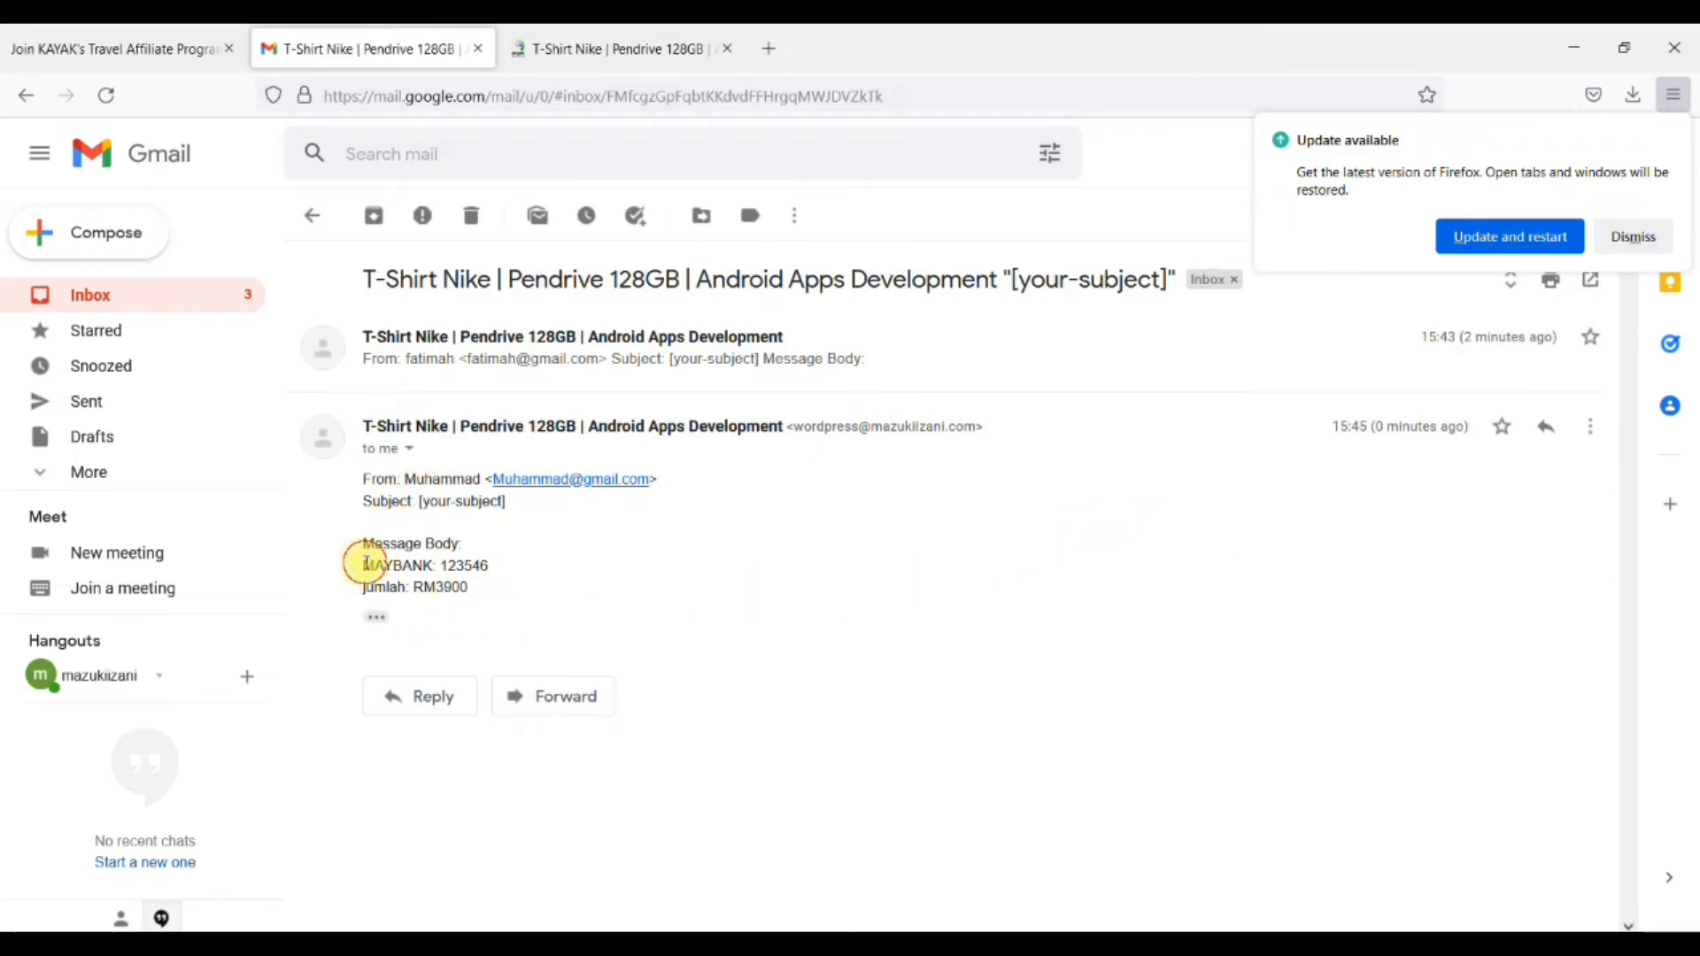
{"action": "mouse_move", "coordinate": [364, 561]}
{"action": "left_mouse_down"}
{"action": "mouse_move", "coordinate": [475, 570]}
{"action": "mouse_move", "coordinate": [363, 588]}
{"action": "mouse_move", "coordinate": [378, 567]}
{"action": "mouse_move", "coordinate": [361, 566]}
{"action": "left_mouse_up"}
{"action": "left_click", "coordinate": [489, 592]}
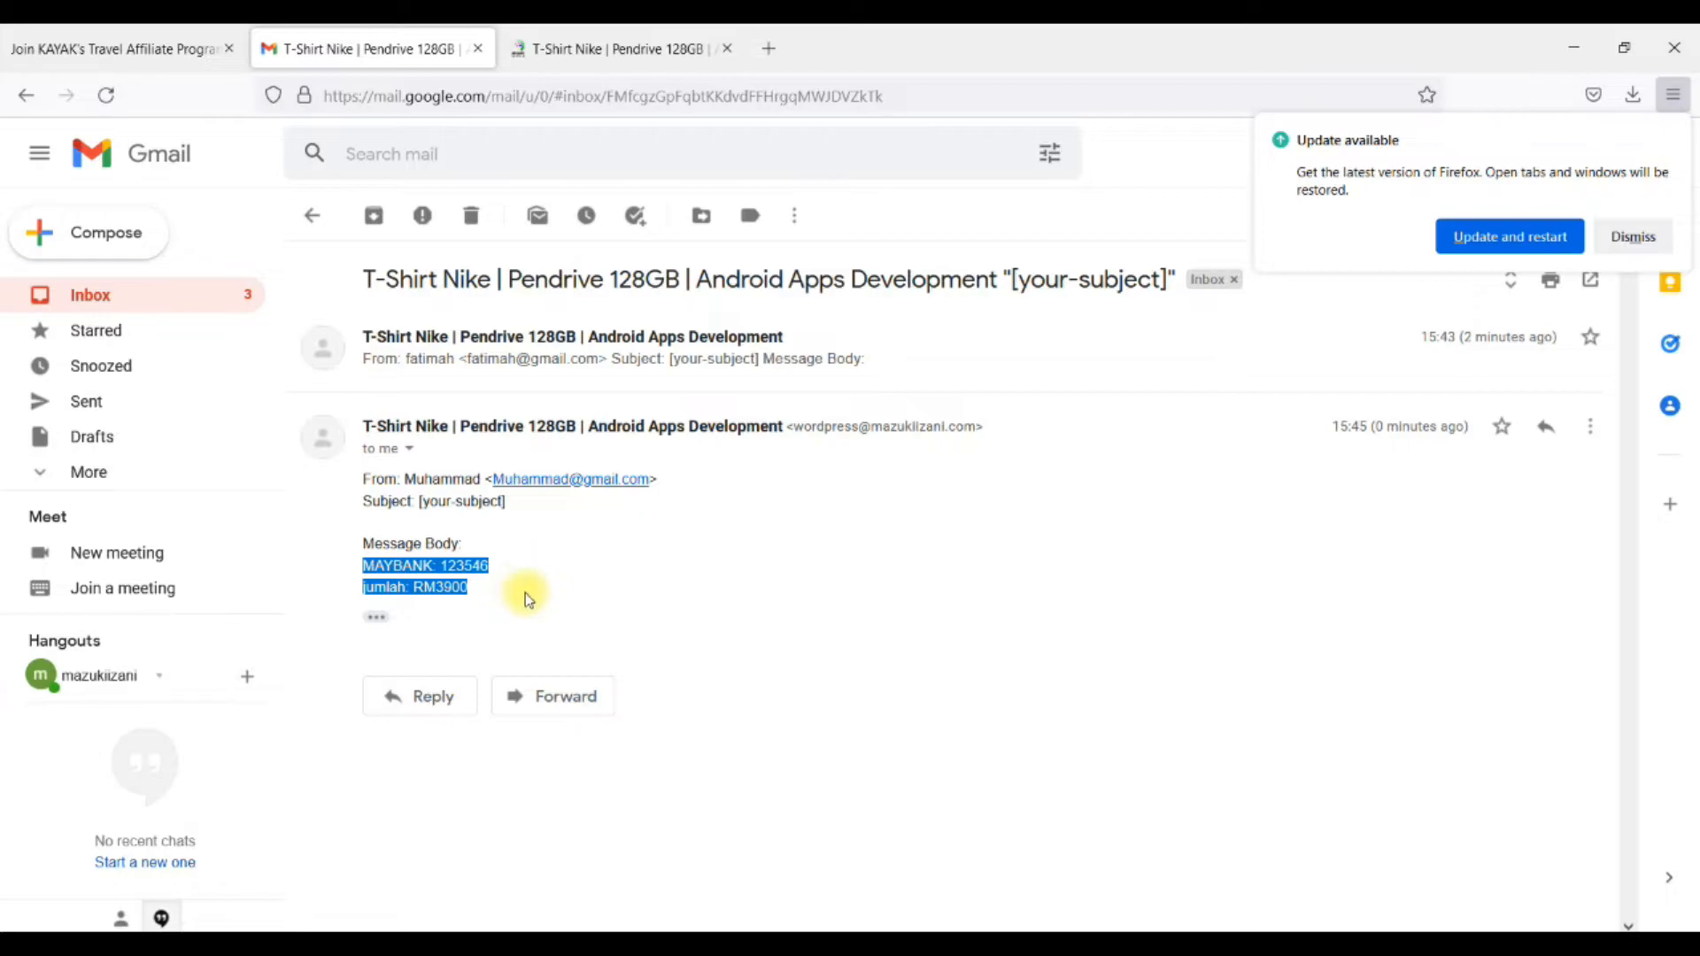
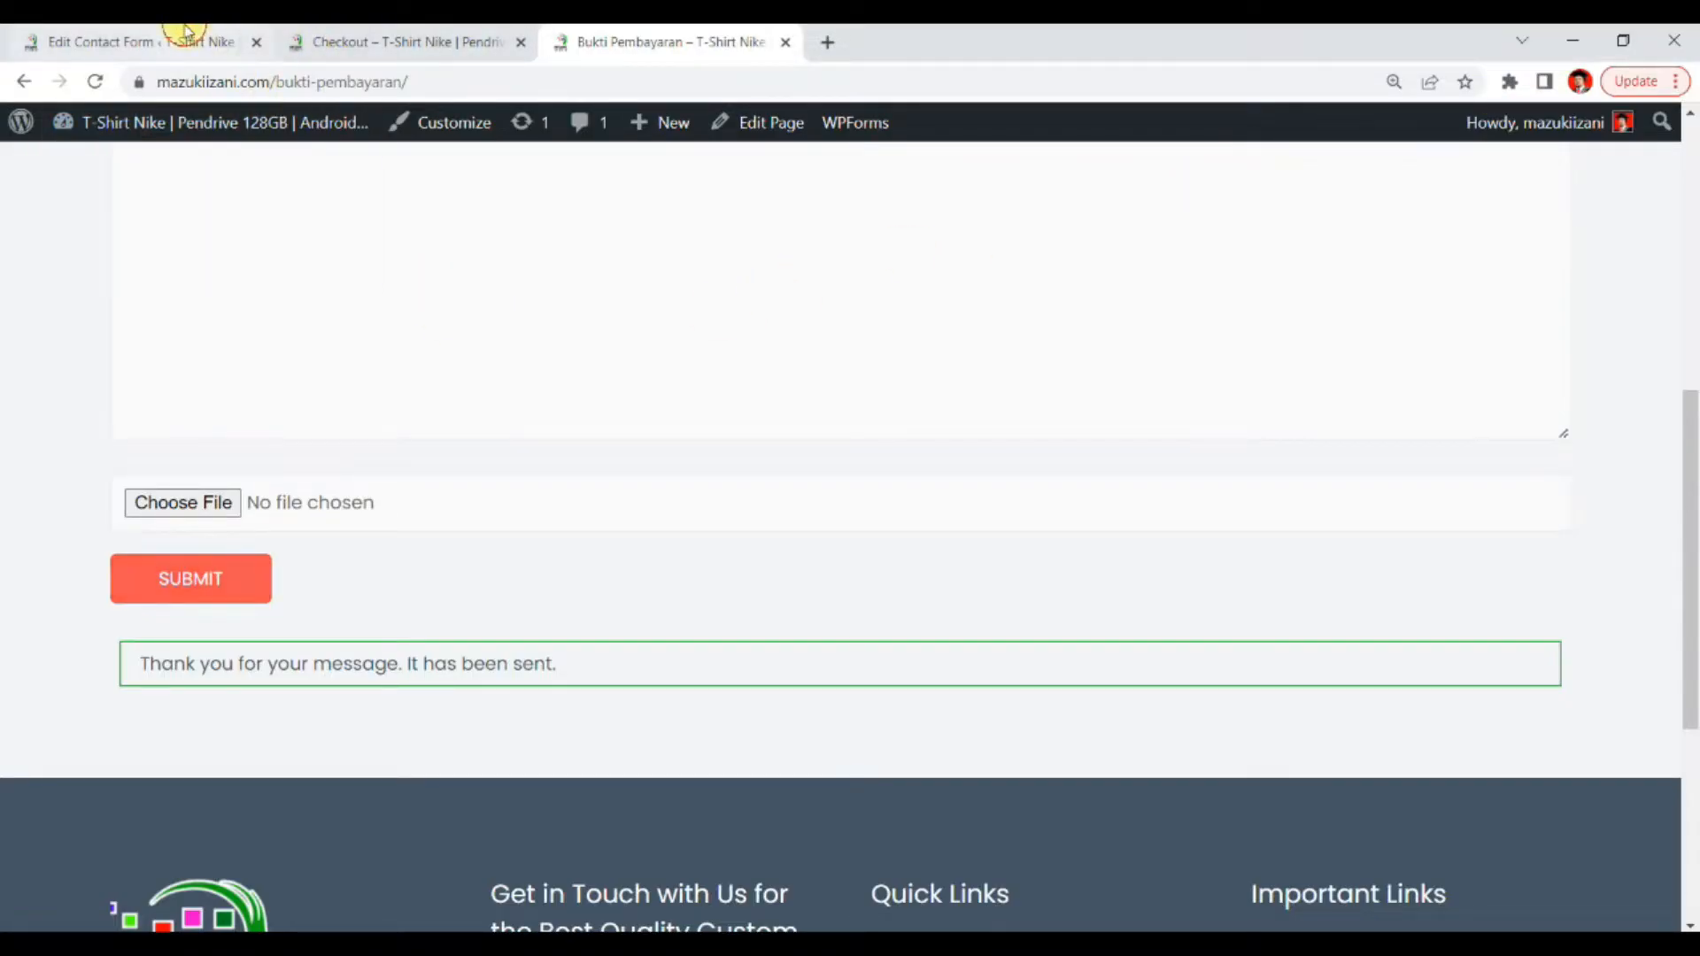
In the contact form's mail template, replace the "Message Body:" heading with "Maklumat Pembayaran"
{"action": "left_click", "coordinate": [184, 31]}
{"action": "left_click", "coordinate": [356, 283]}
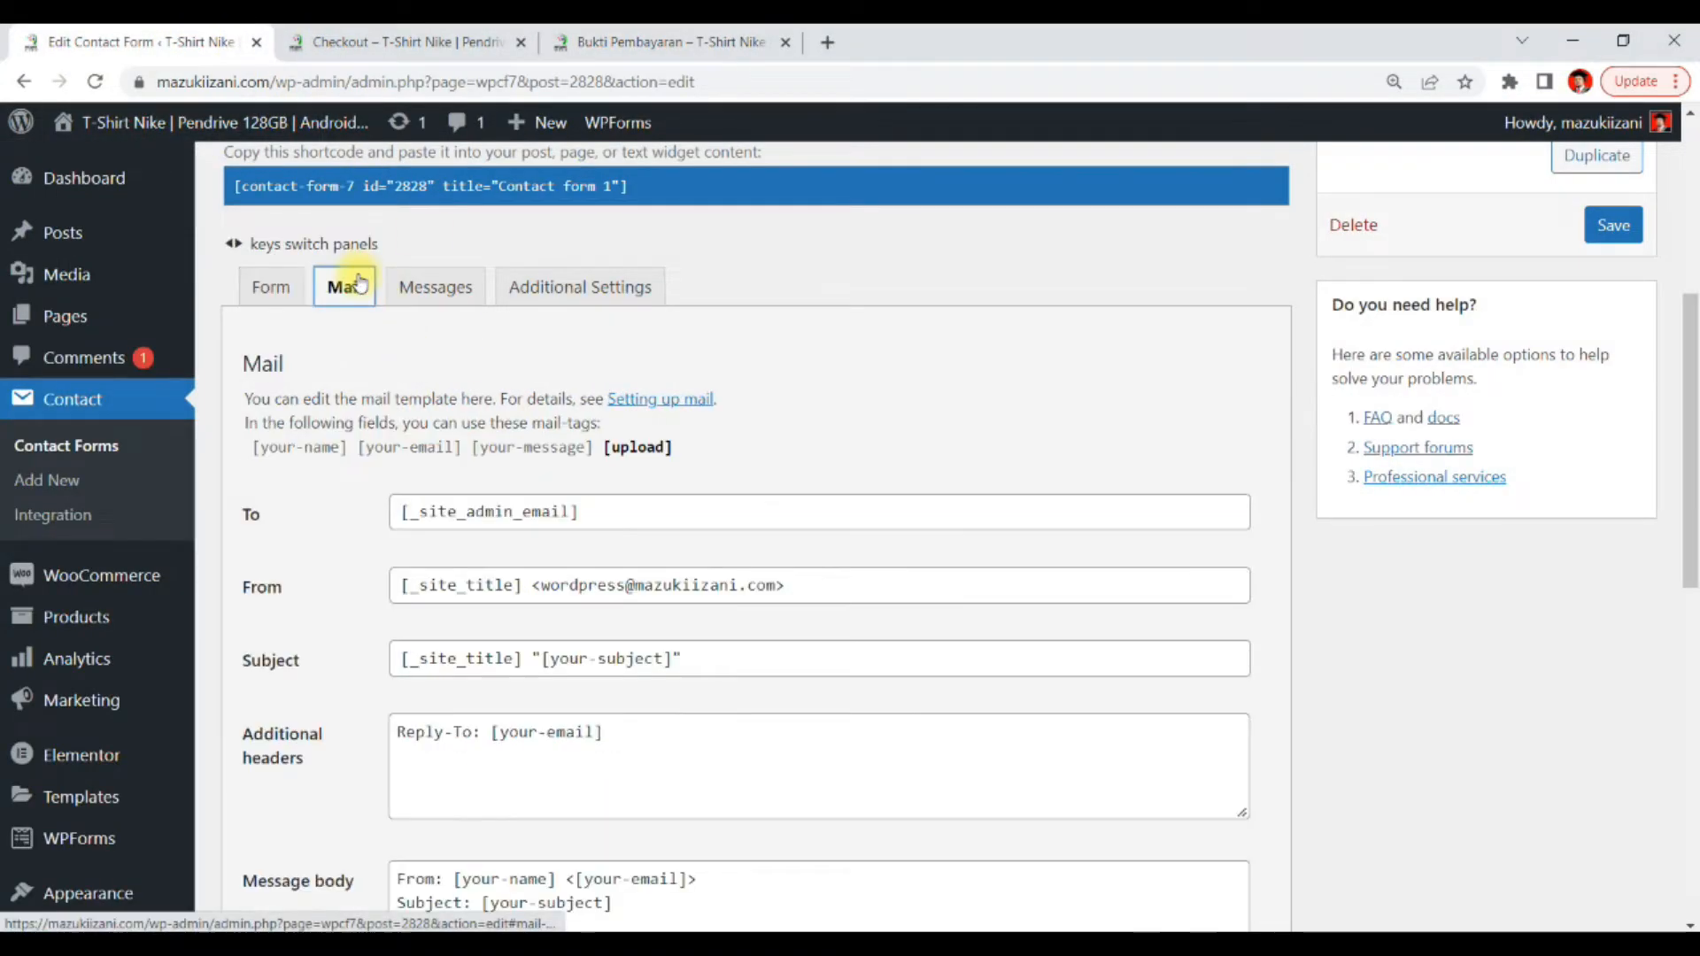
{"action": "scroll", "coordinate": [568, 589], "scroll_direction": "down", "scroll_amount": 4}
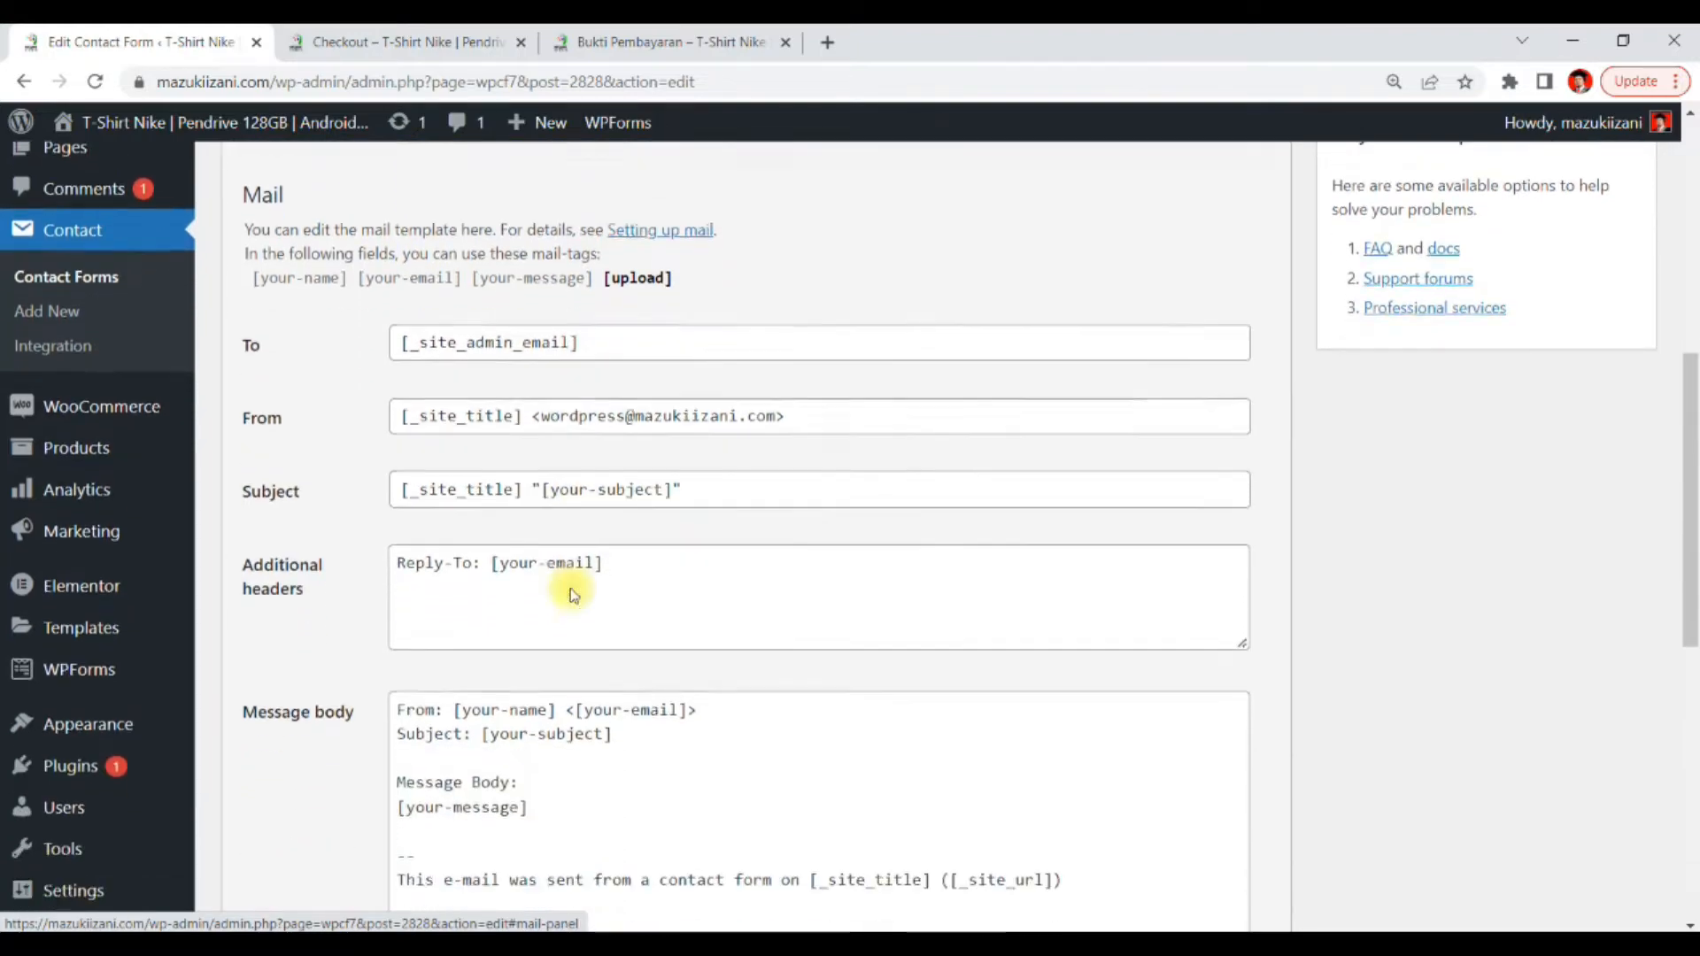
{"action": "left_click_drag", "start_coordinate": [524, 620], "coordinate": [395, 629]}
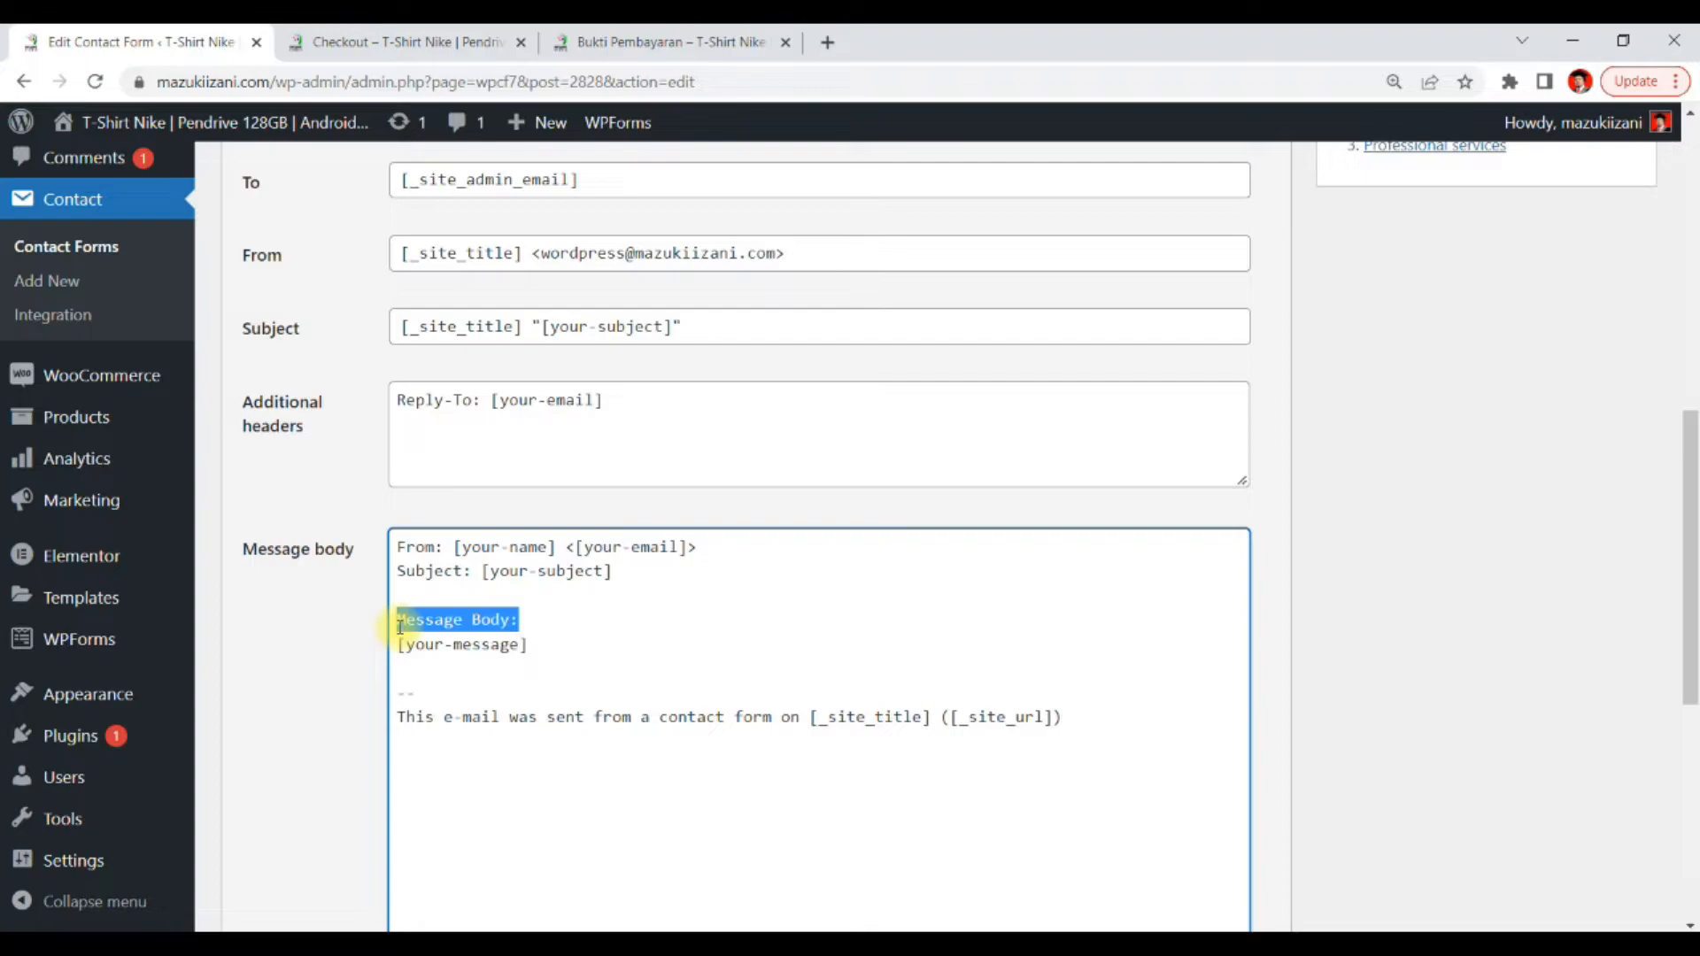
{"action": "type", "text": "Maklumat P"}
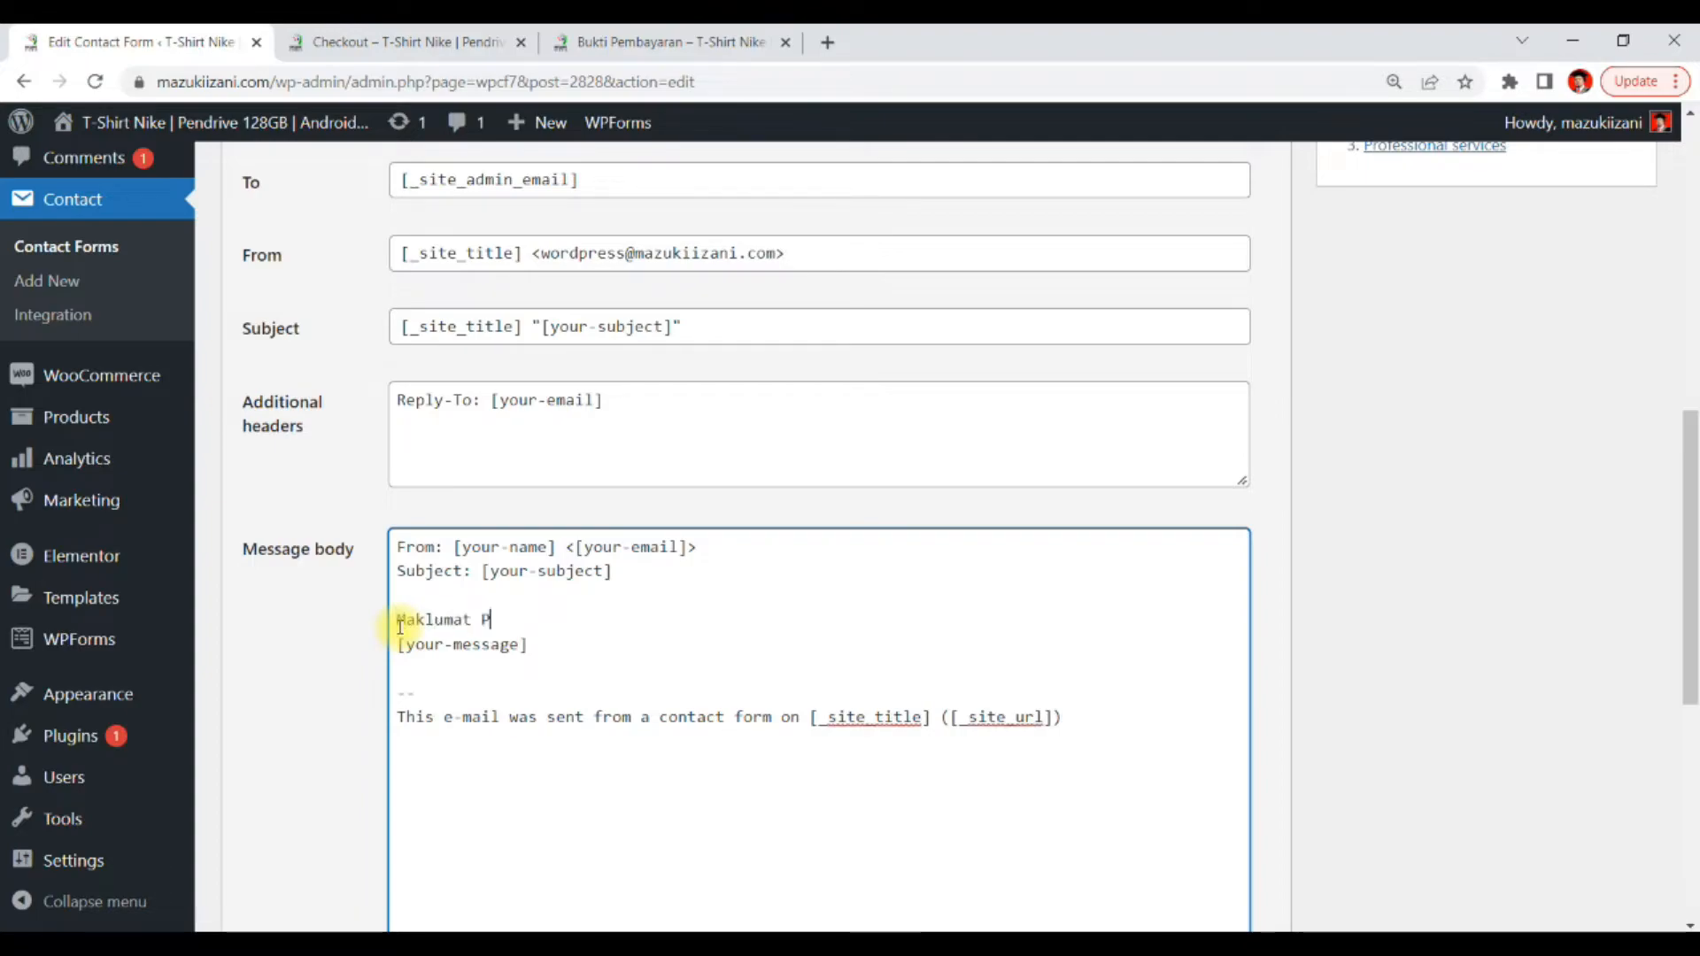
{"action": "type", "text": "embayaran"}
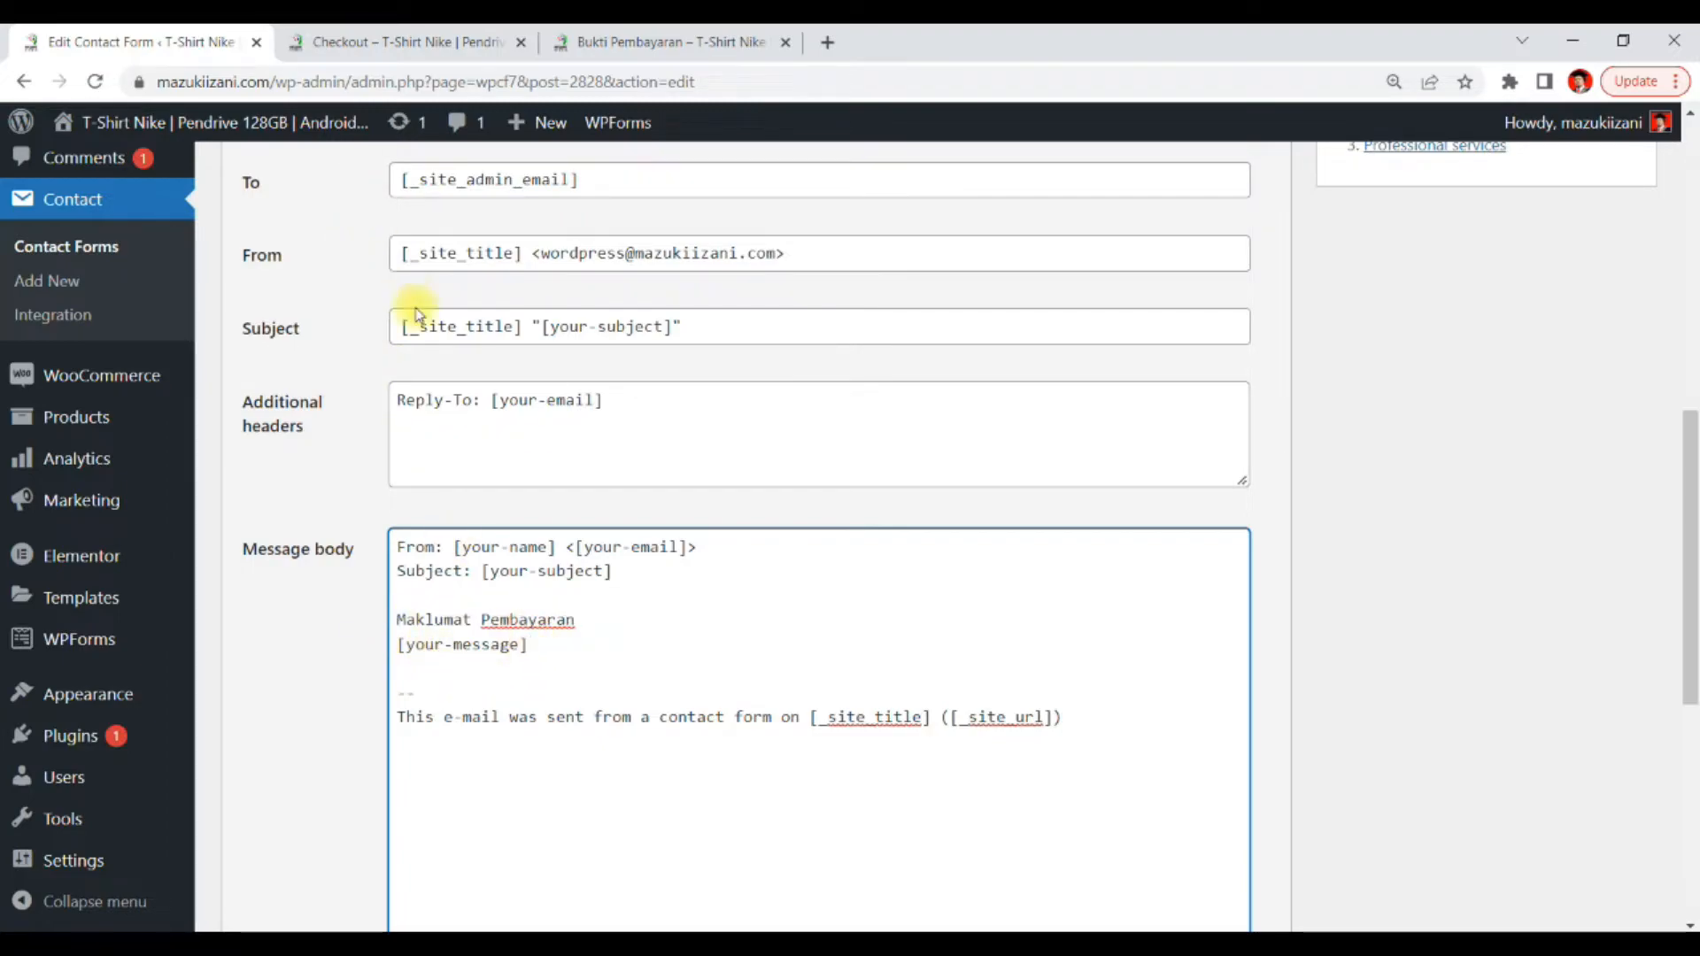
Check the form's message tag and add a new line after [your-message] in the mail message body
{"action": "scroll", "coordinate": [405, 323], "scroll_direction": "up", "scroll_amount": 3}
{"action": "left_click", "coordinate": [271, 177]}
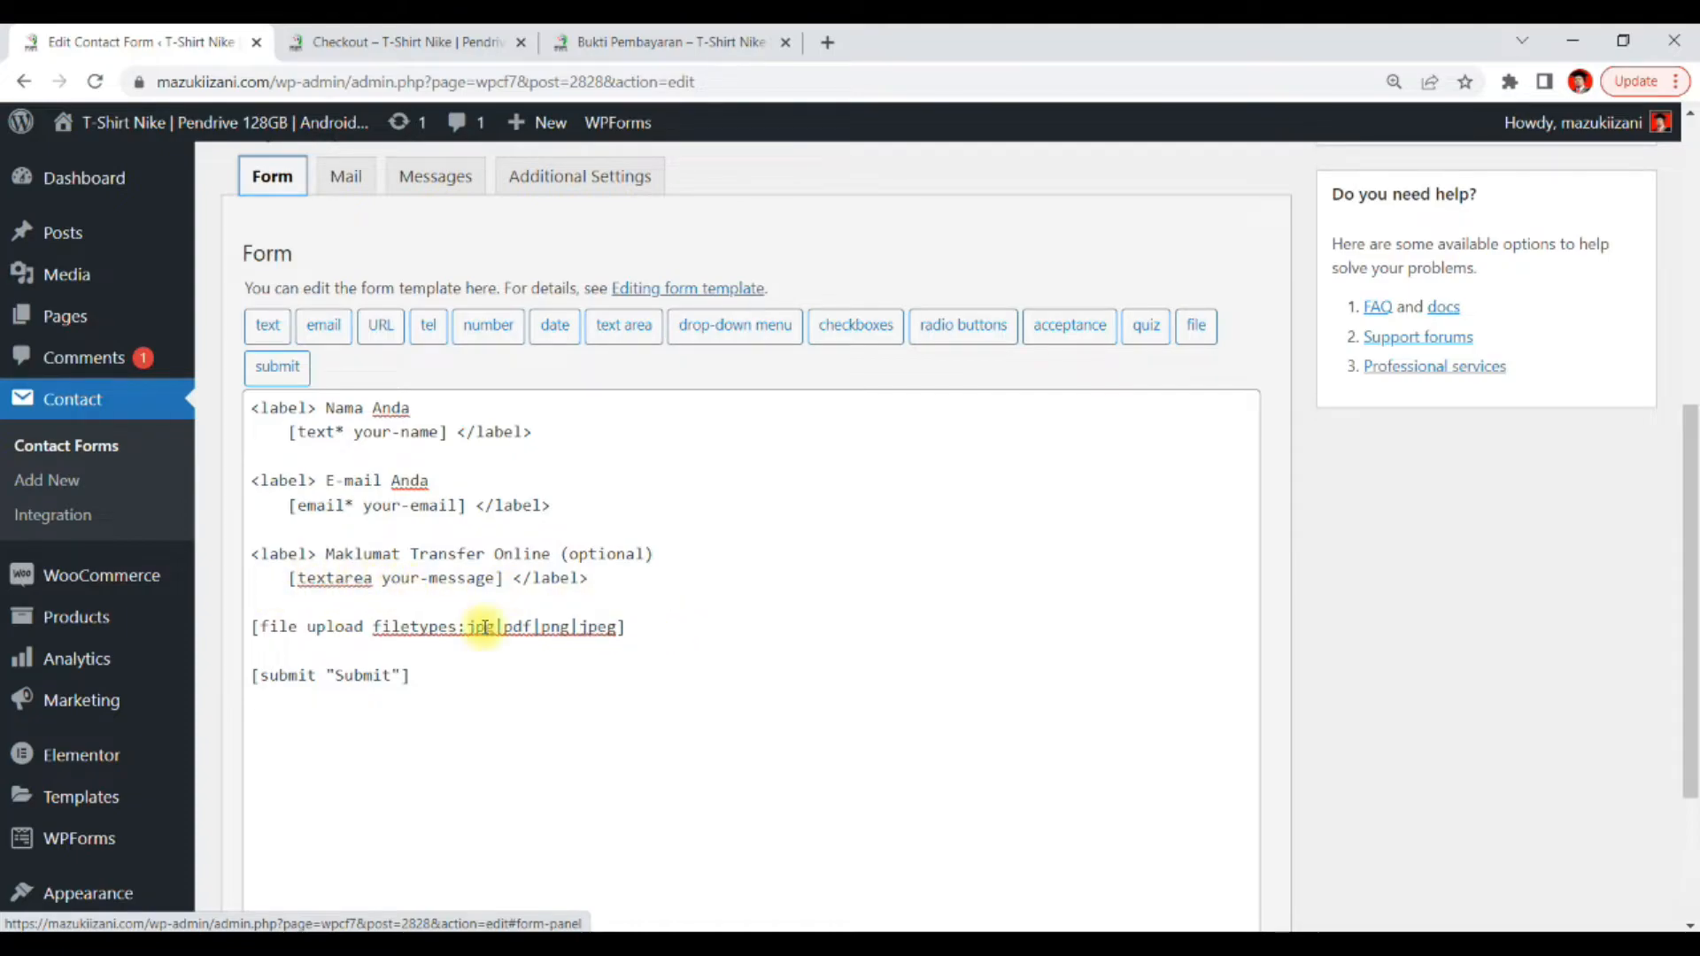
{"action": "left_click_drag", "start_coordinate": [503, 578], "coordinate": [380, 578]}
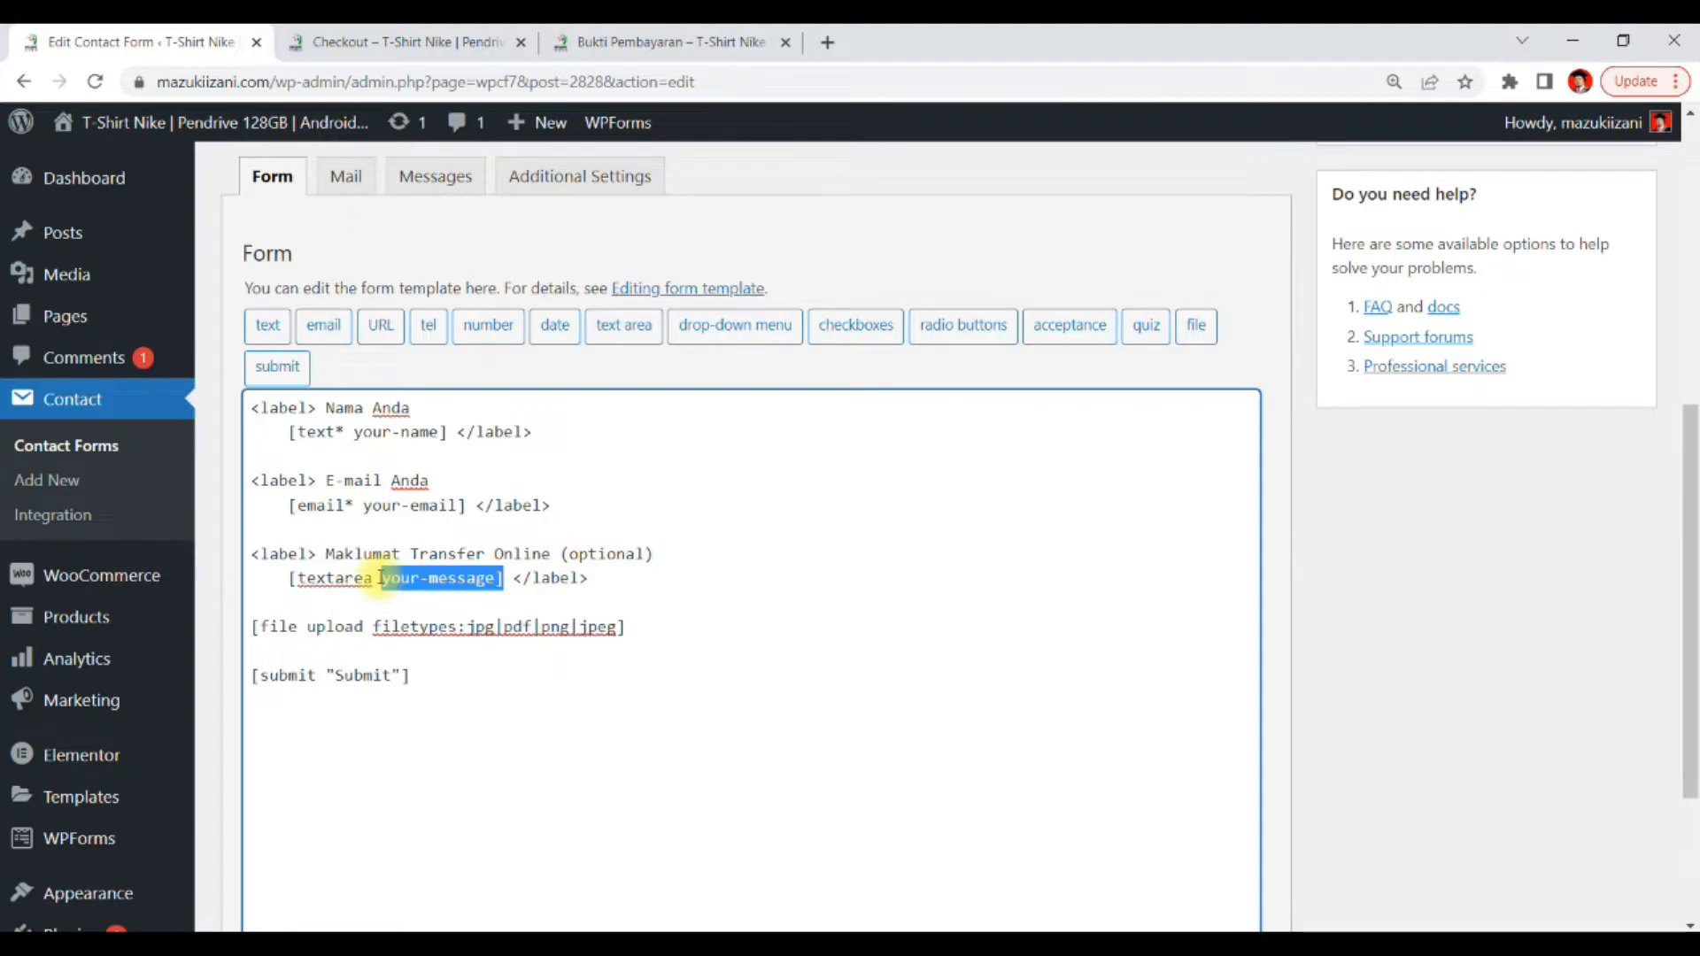
{"action": "left_click", "coordinate": [335, 184]}
{"action": "scroll", "coordinate": [495, 717], "scroll_direction": "down", "scroll_amount": 3}
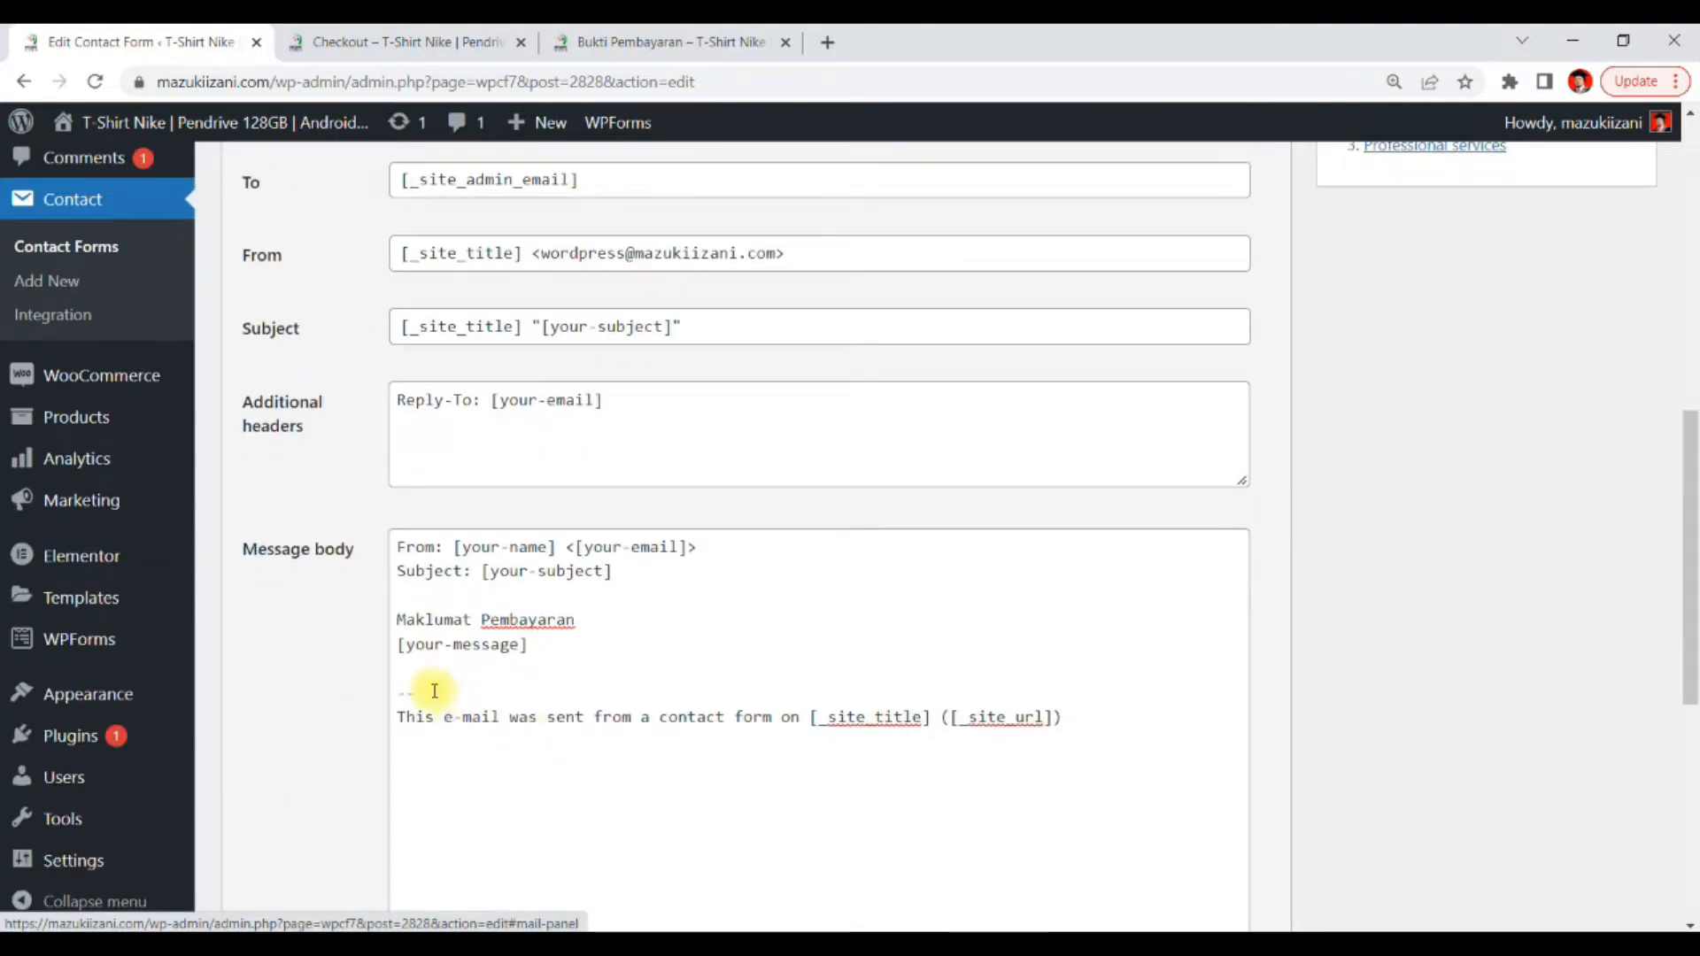
{"action": "left_click", "coordinate": [398, 644]}
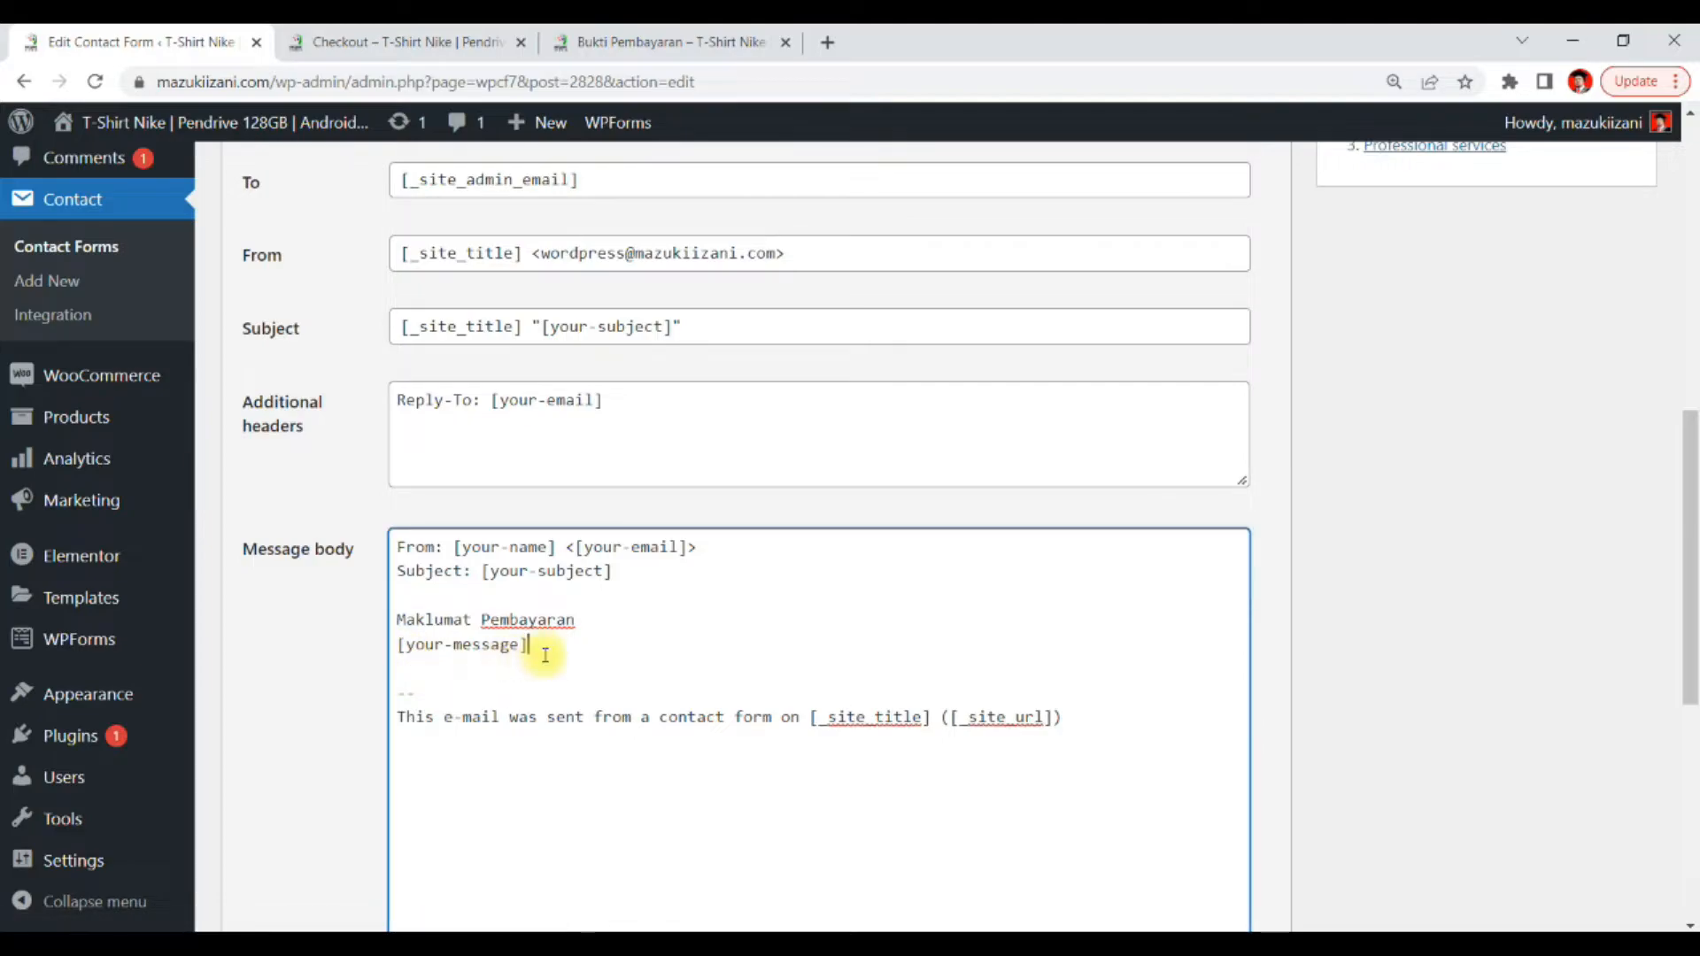
{"action": "key", "text": "Return"}
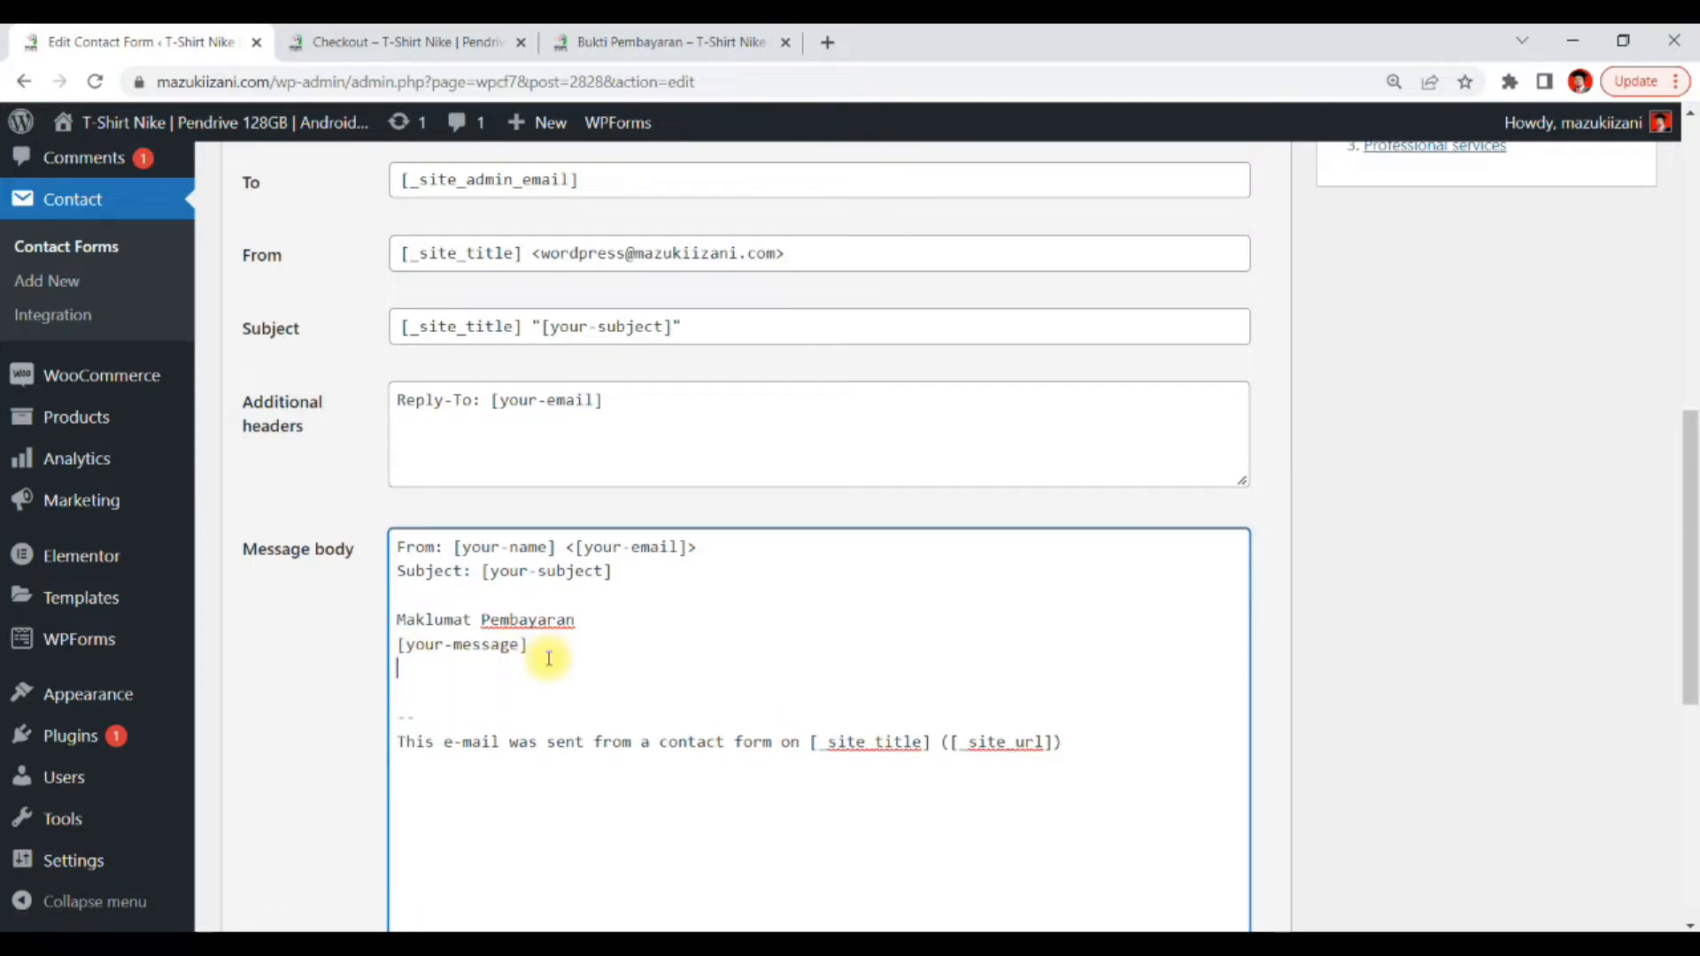
{"action": "scroll", "coordinate": [327, 436], "scroll_direction": "up", "scroll_amount": 3}
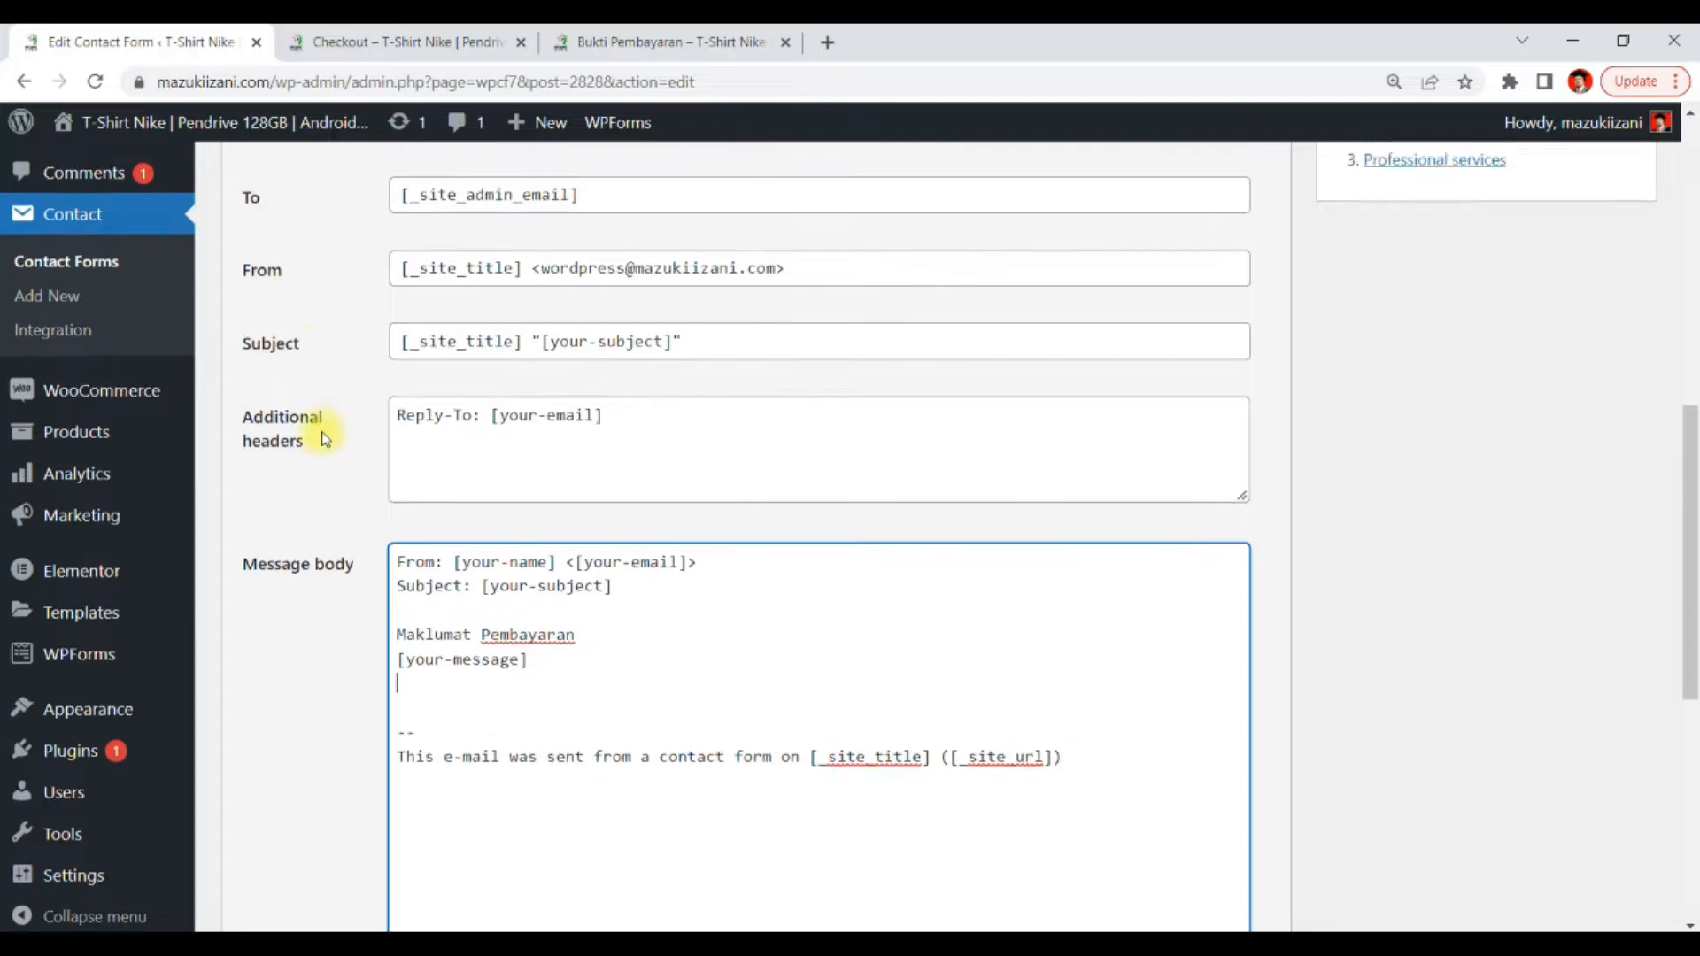
Copy the [your-name] mail tag and paste it on its own line below the Maklumat Pembayaran heading
{"action": "left_click", "coordinate": [269, 176]}
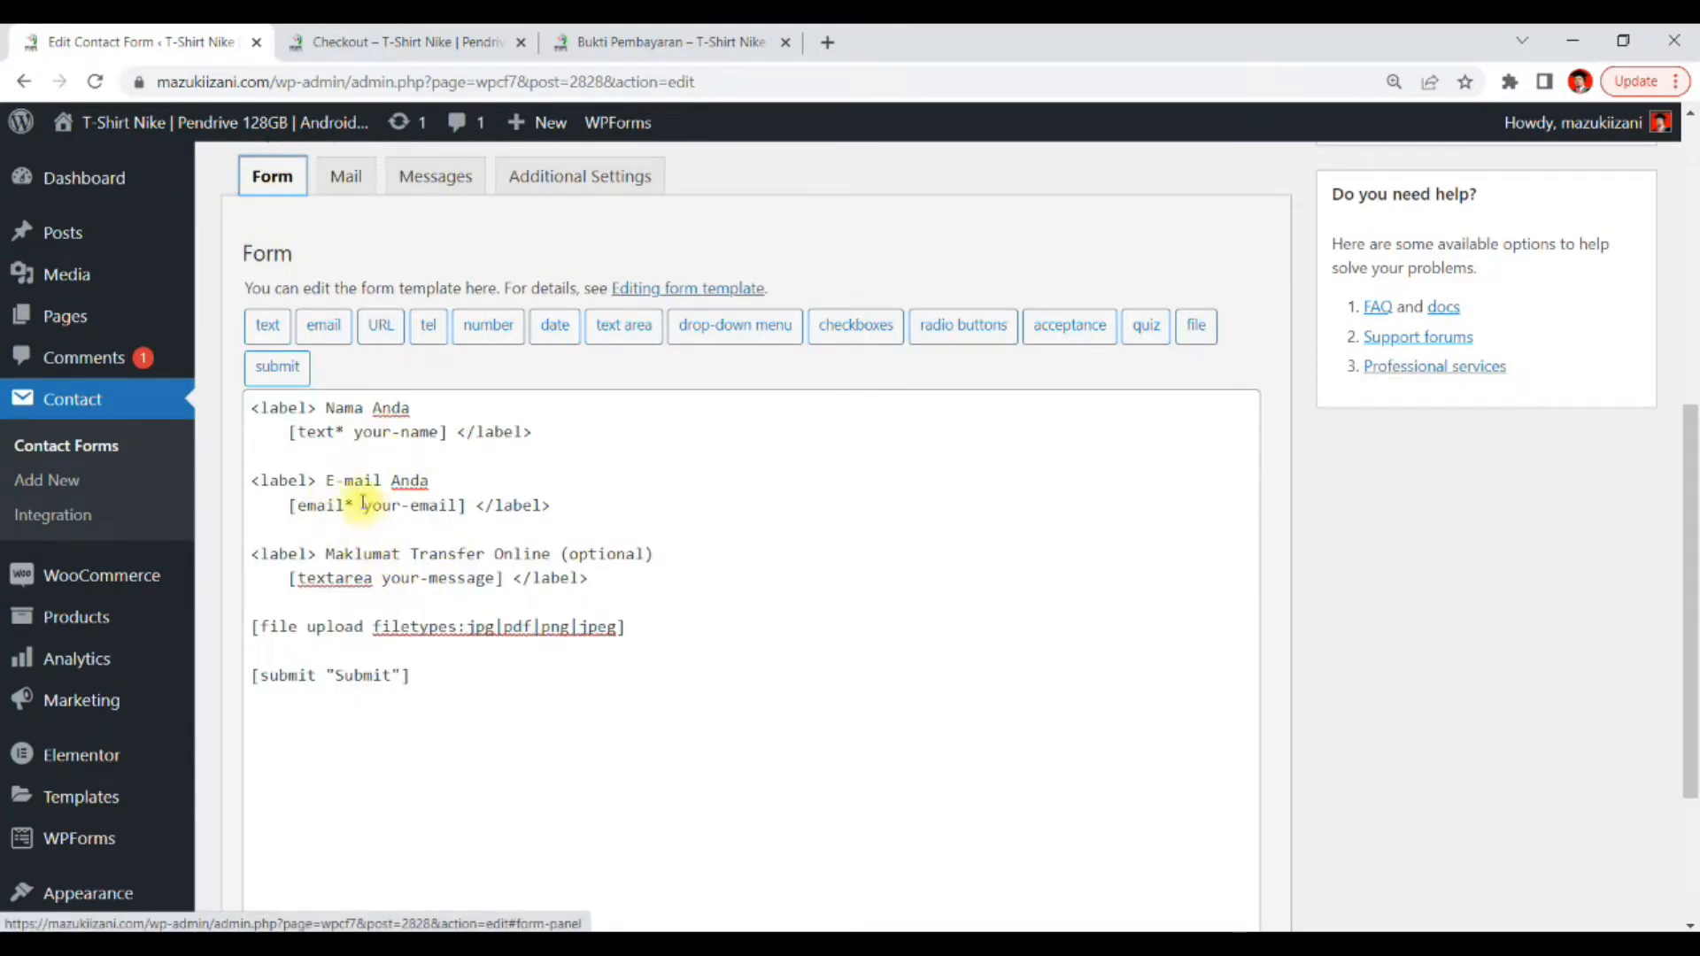
{"action": "left_click_drag", "start_coordinate": [354, 431], "coordinate": [409, 432]}
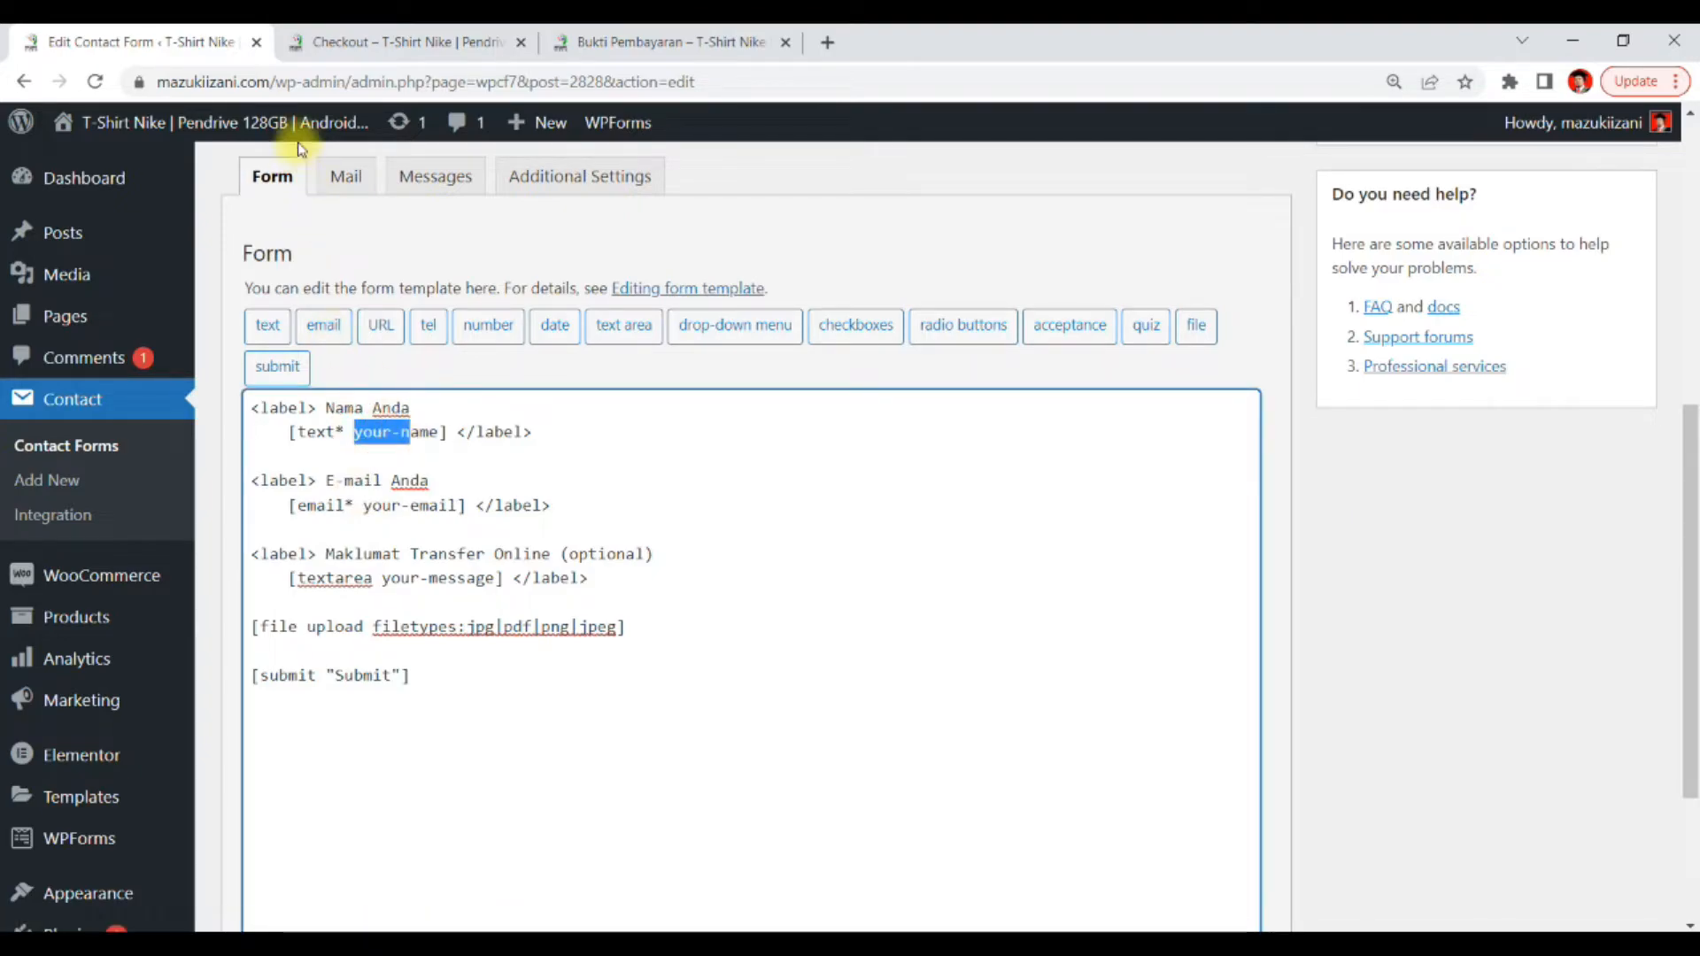
{"action": "left_click_drag", "start_coordinate": [280, 431], "coordinate": [453, 434]}
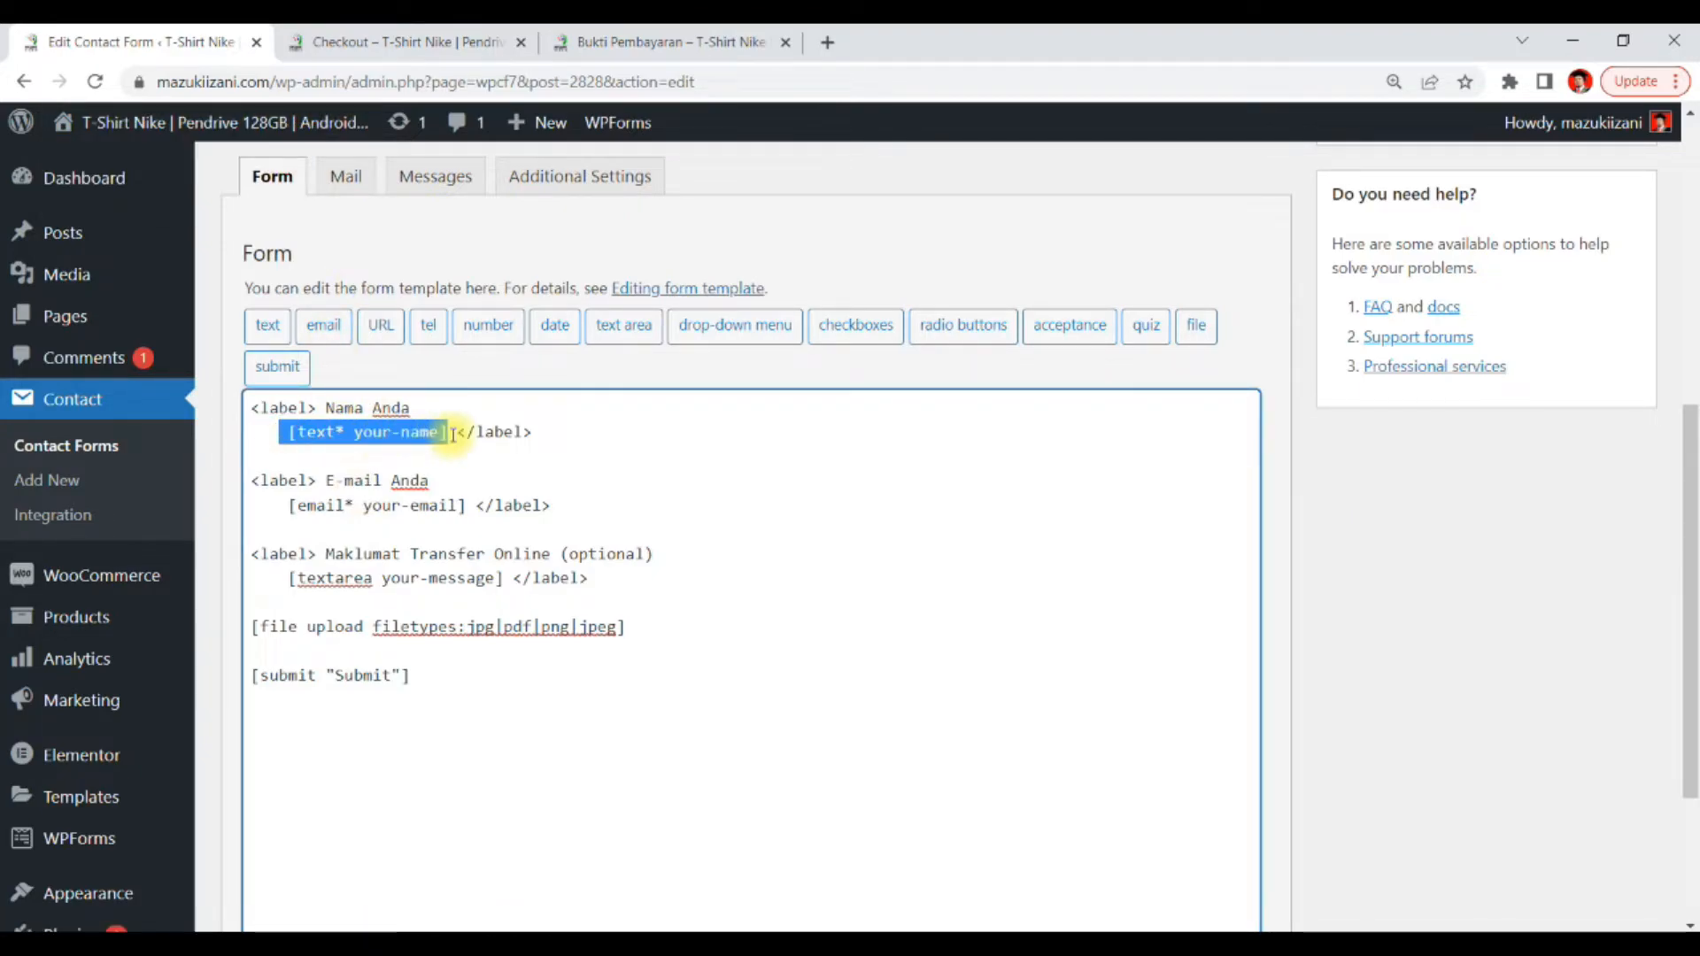
{"action": "left_click", "coordinate": [341, 176]}
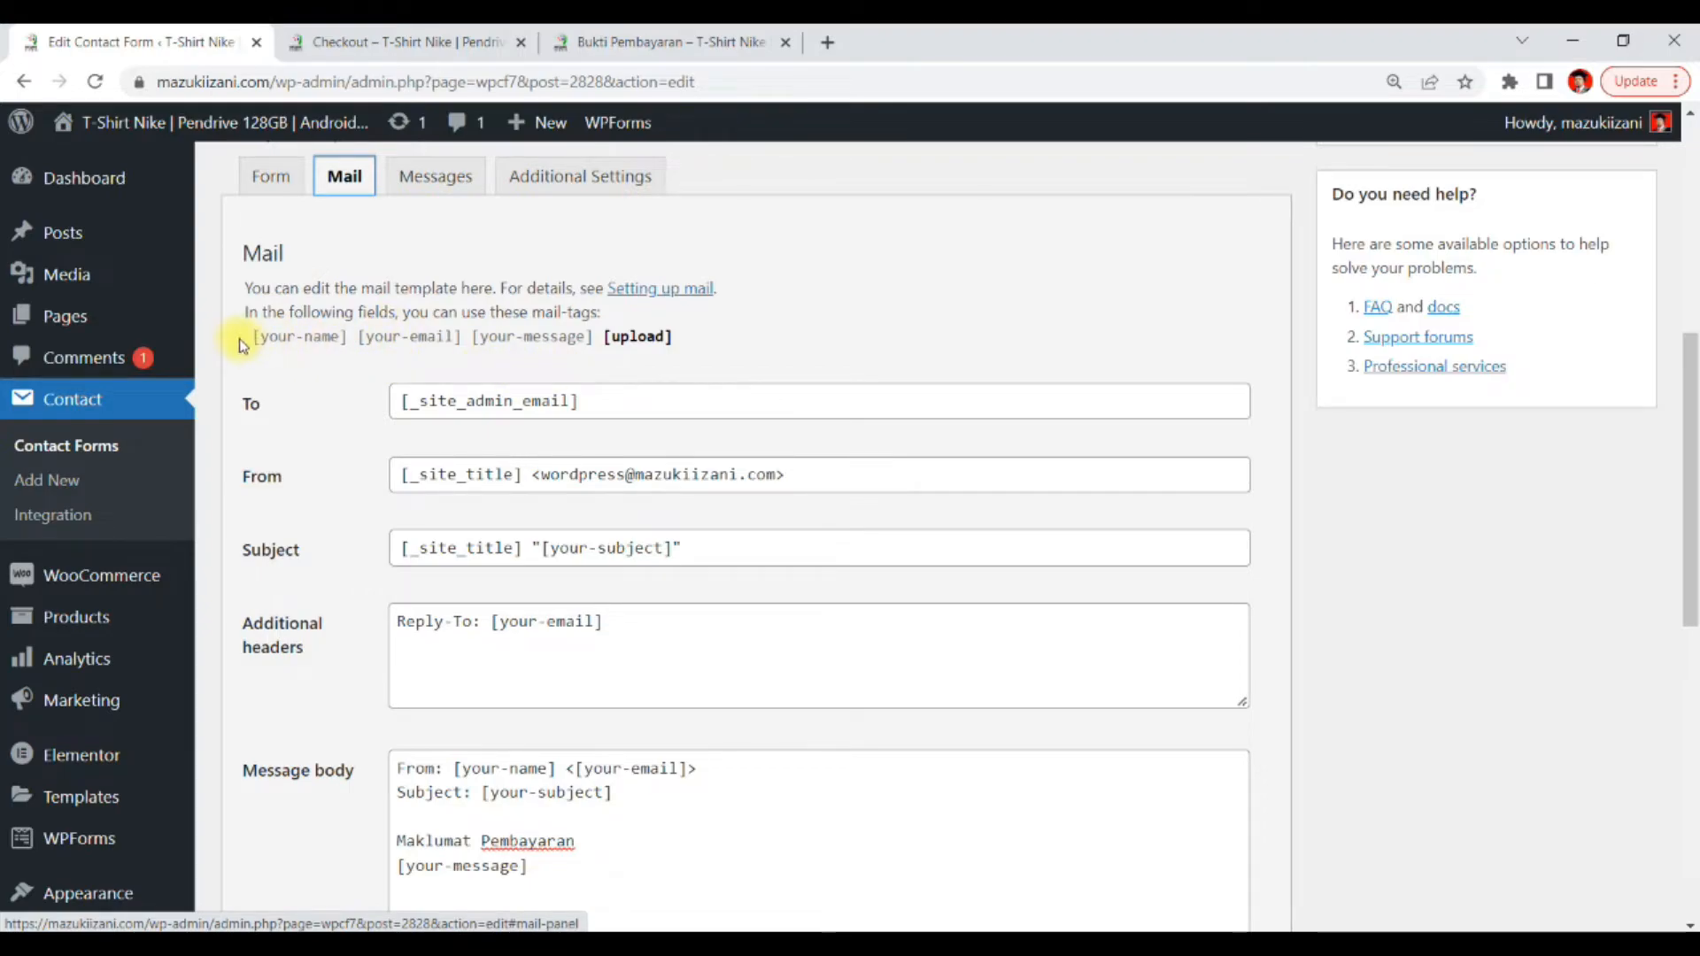
{"action": "left_click_drag", "start_coordinate": [242, 345], "coordinate": [346, 352]}
{"action": "key", "text": "ctrl+c"}
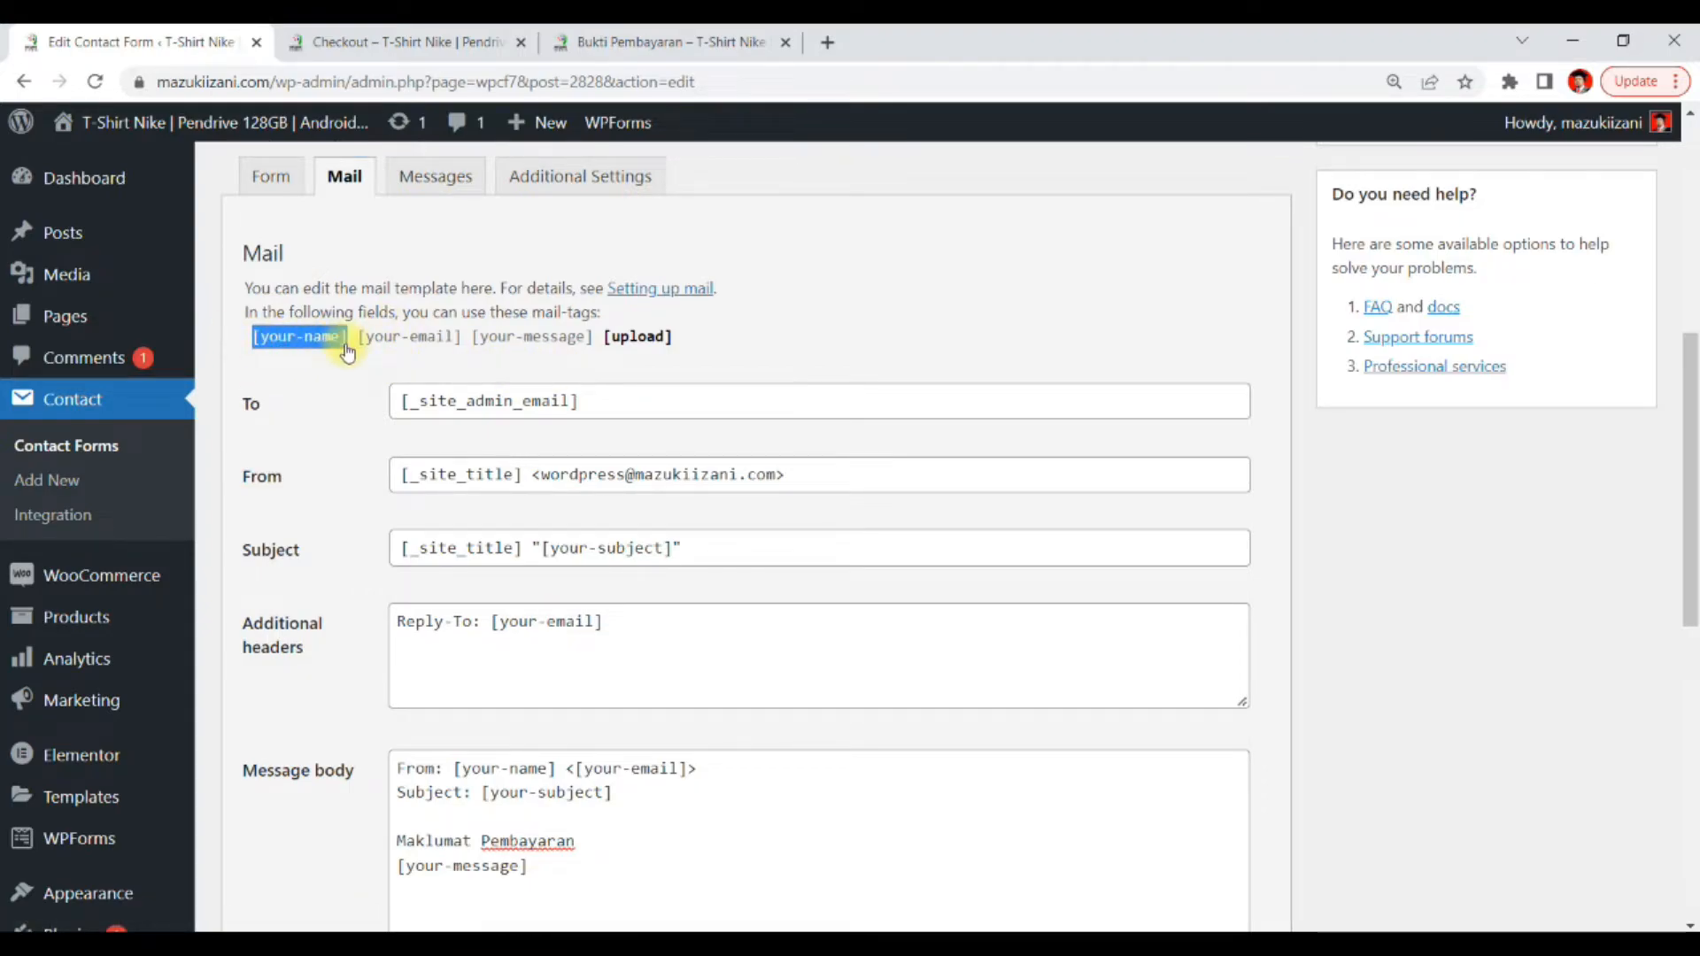
{"action": "scroll", "coordinate": [518, 618], "scroll_direction": "down", "scroll_amount": 3}
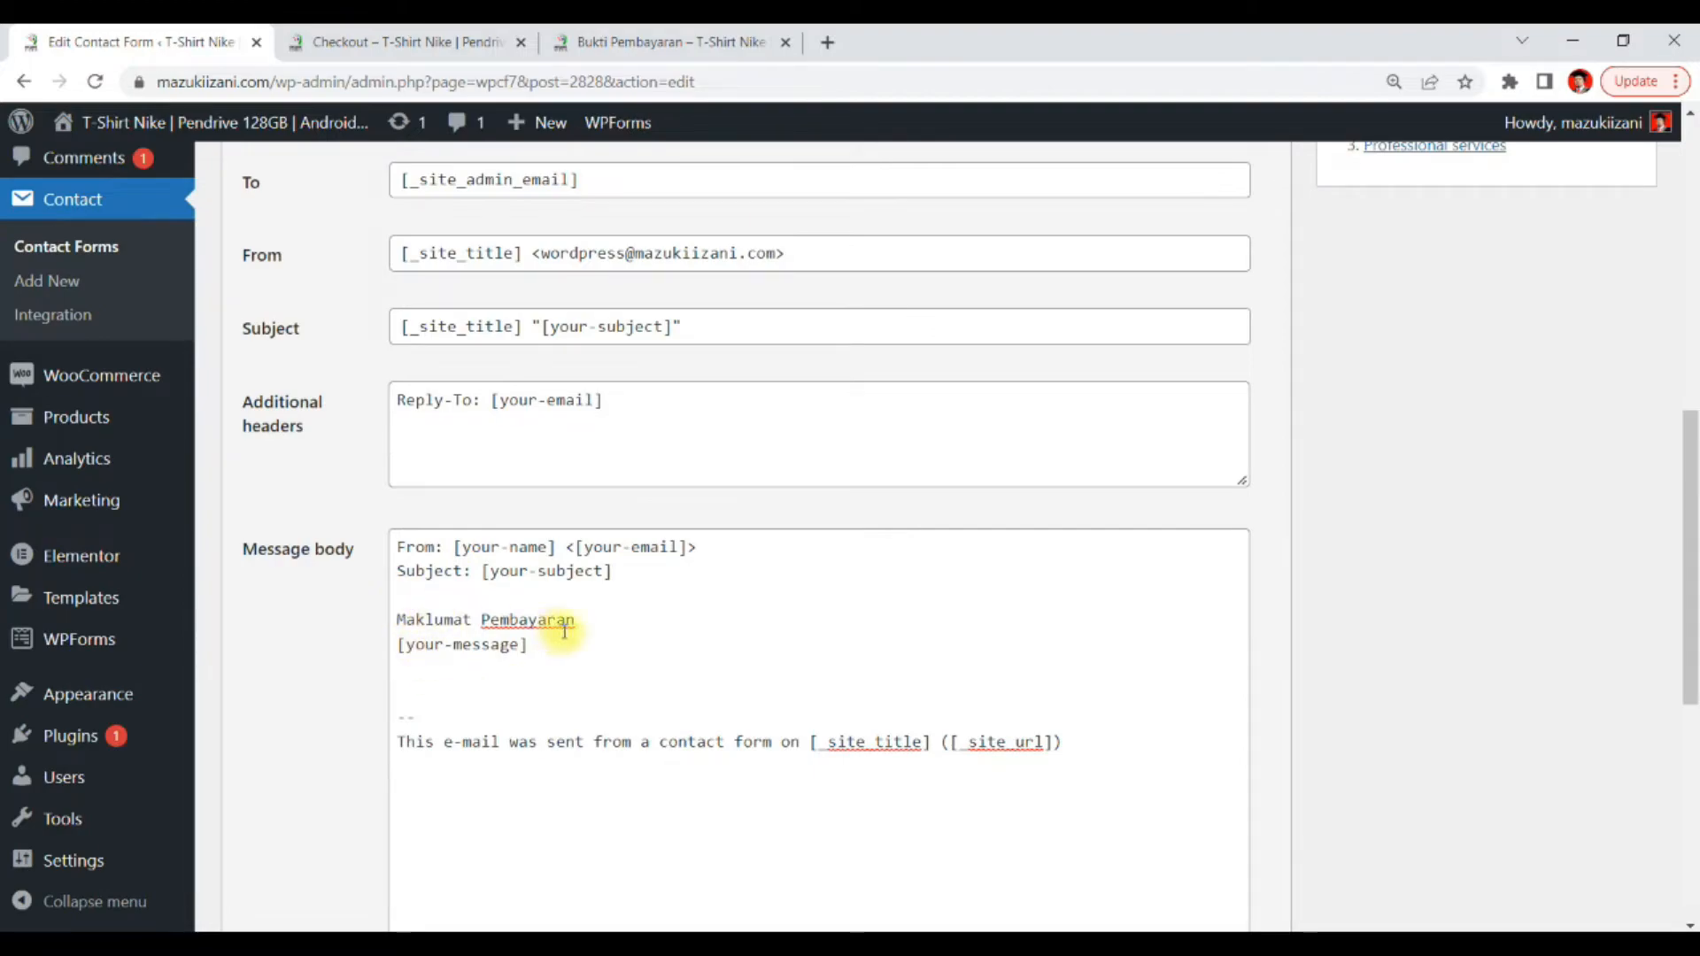
{"action": "left_click", "coordinate": [602, 619]}
{"action": "key", "text": "Return"}
{"action": "key", "text": "Return"}
{"action": "key", "text": "ctrl+v"}
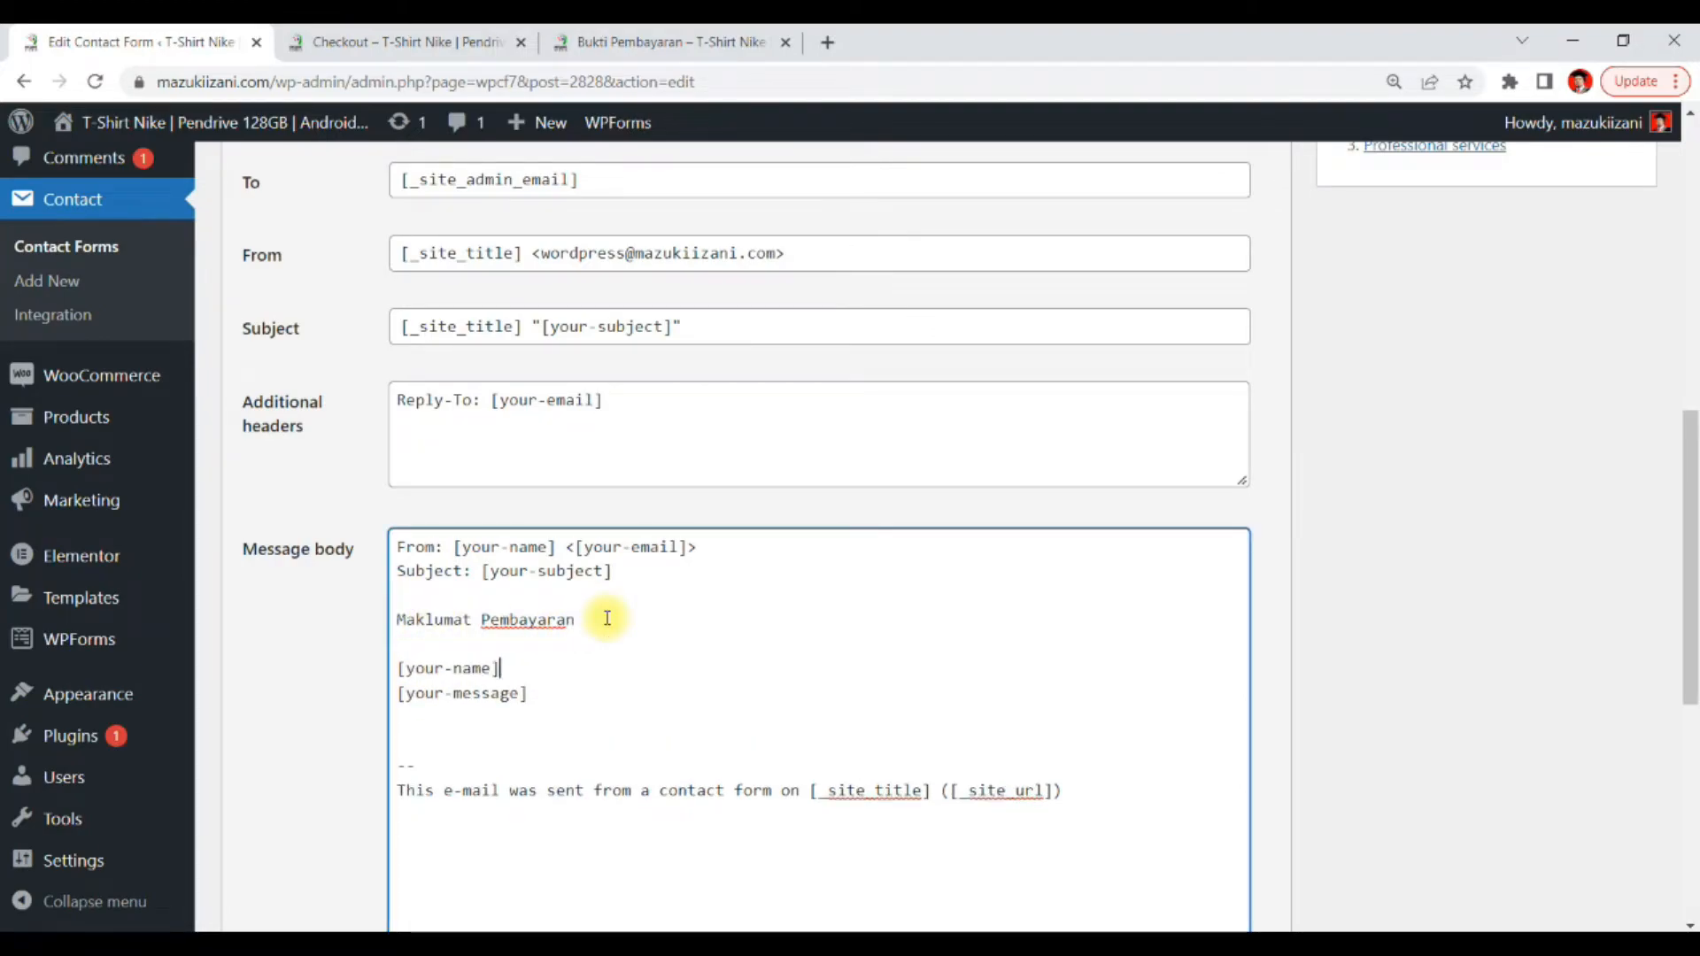
{"action": "scroll", "coordinate": [550, 613], "scroll_direction": "up", "scroll_amount": 3}
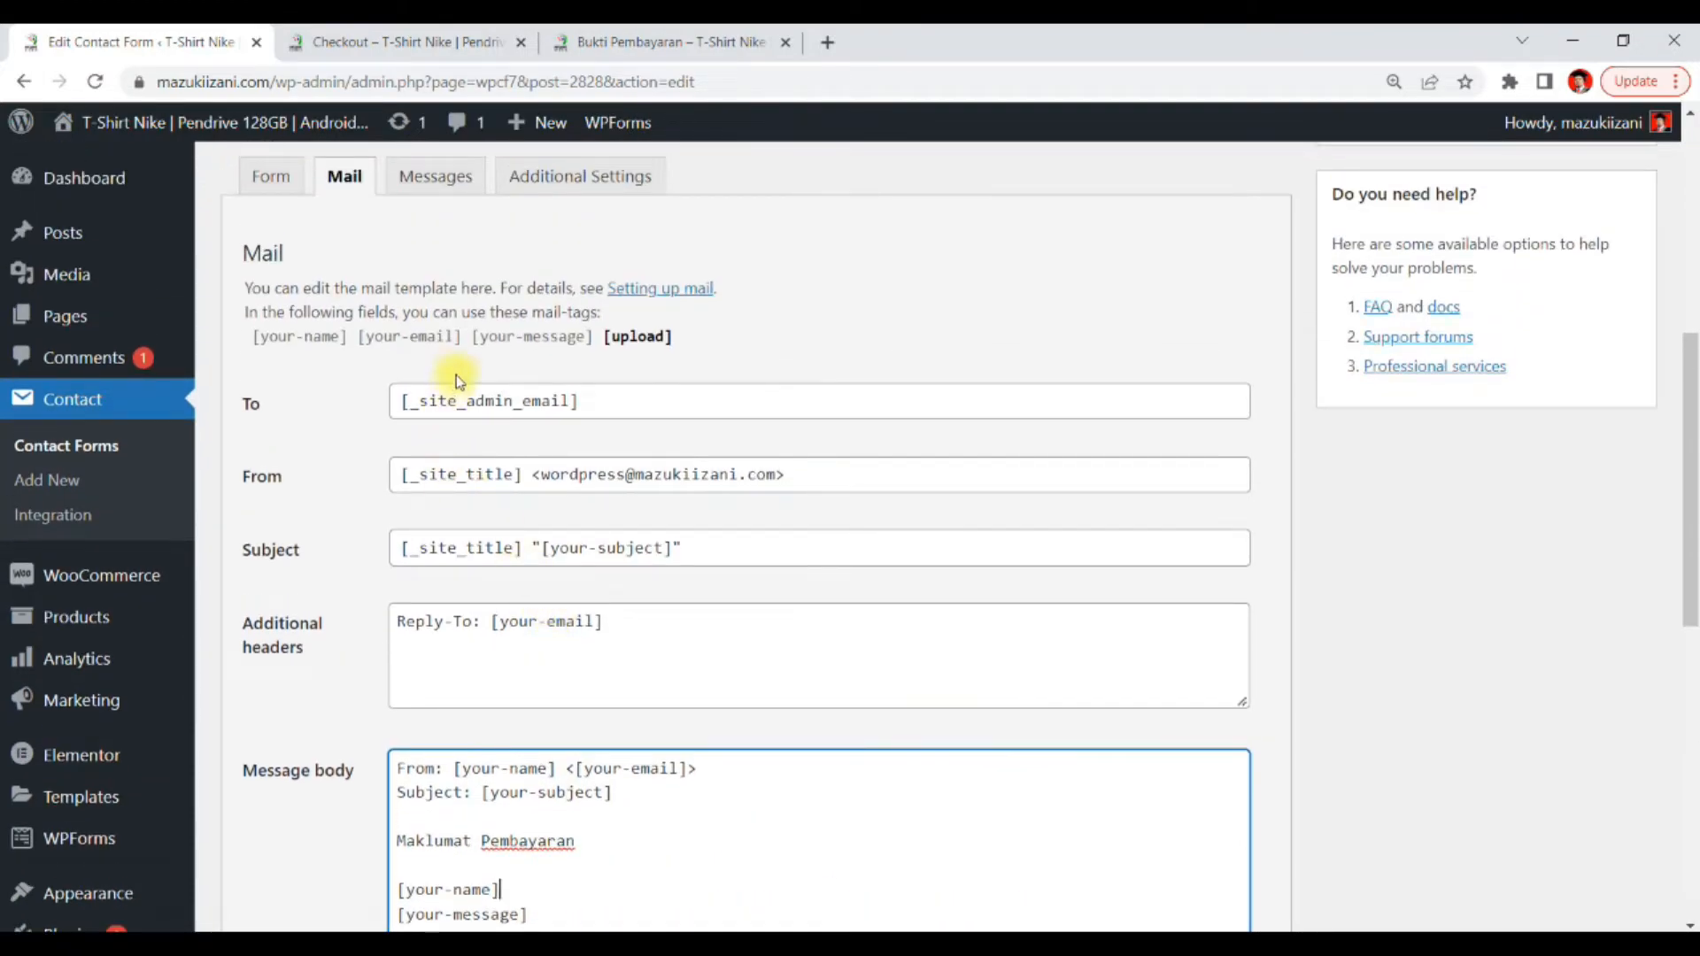
Copy the [your-email] mail tag and paste it on the line after [your-message]
{"action": "left_click_drag", "start_coordinate": [451, 336], "coordinate": [354, 343]}
{"action": "key", "text": "ctrl+c"}
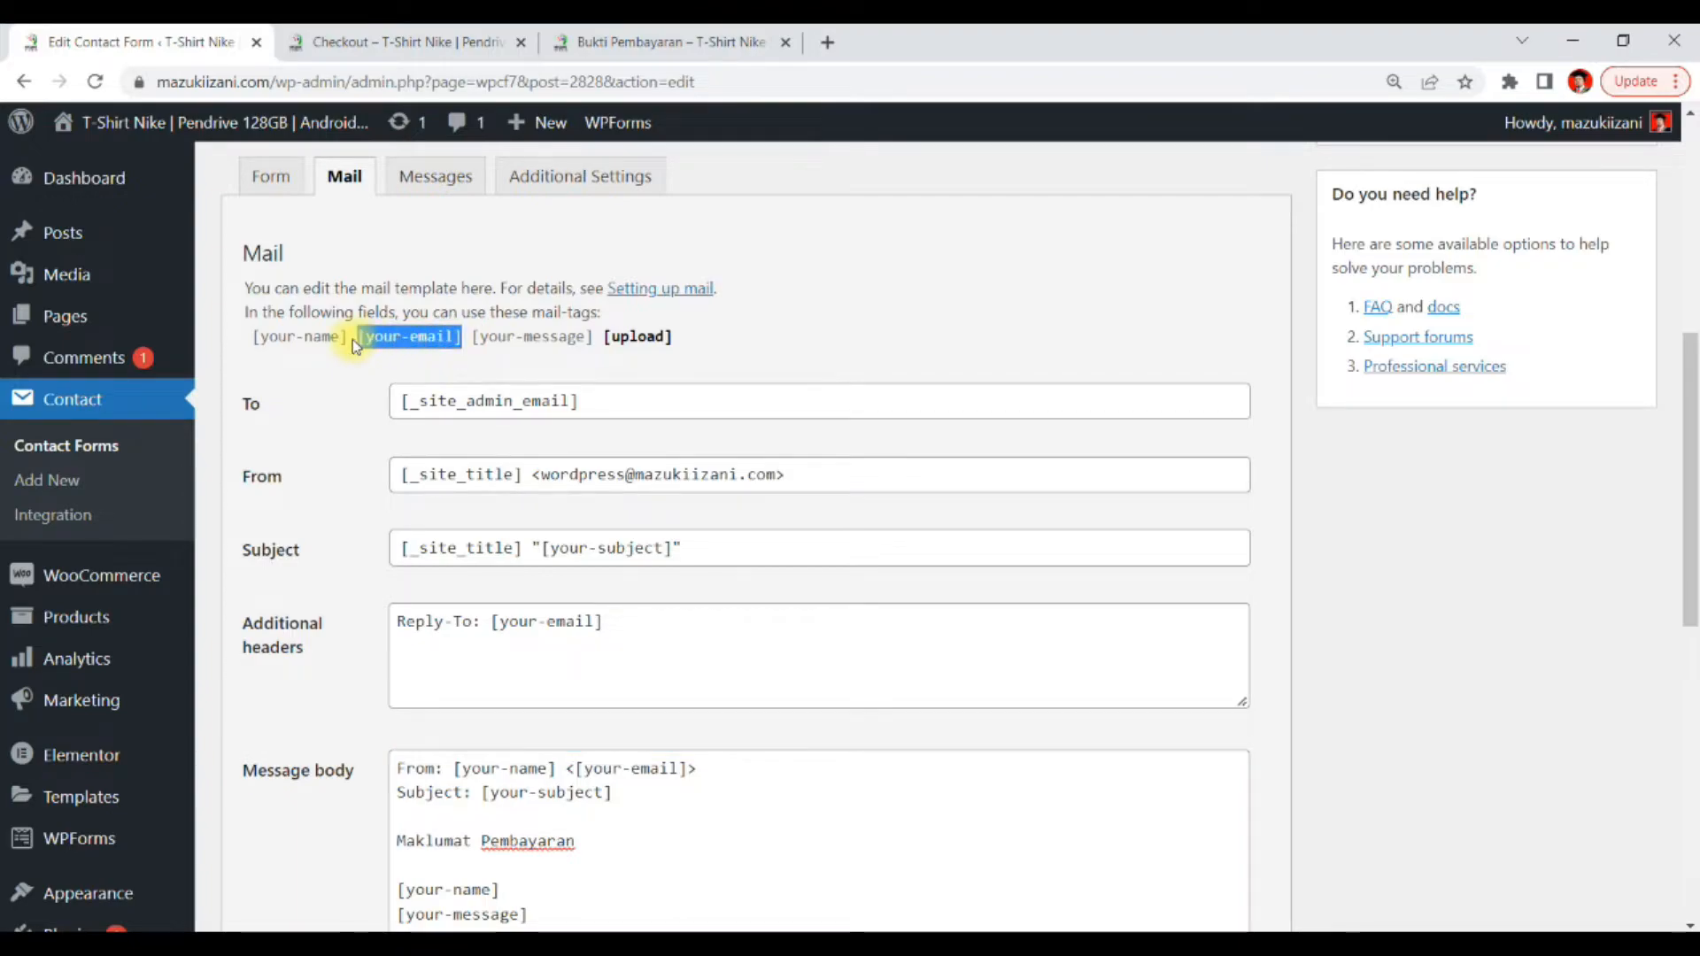
{"action": "scroll", "coordinate": [416, 408], "scroll_direction": "down", "scroll_amount": 6}
{"action": "left_click", "coordinate": [548, 371]}
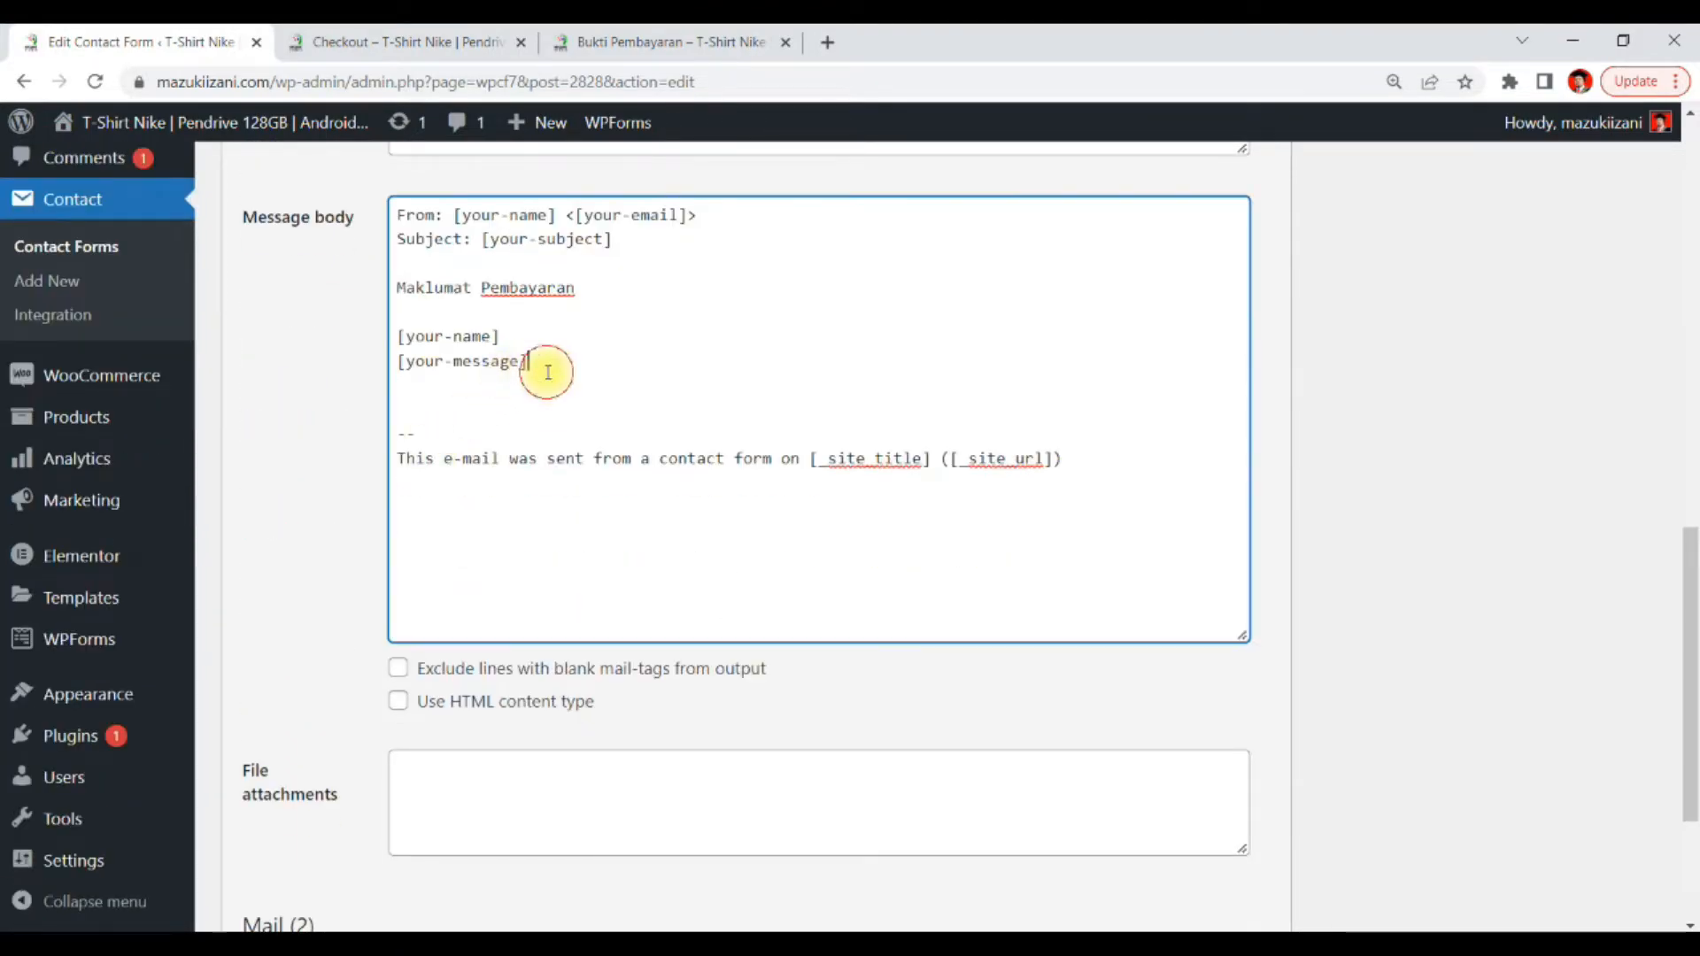
{"action": "left_click", "coordinate": [529, 396]}
{"action": "key", "text": "ctrl+v"}
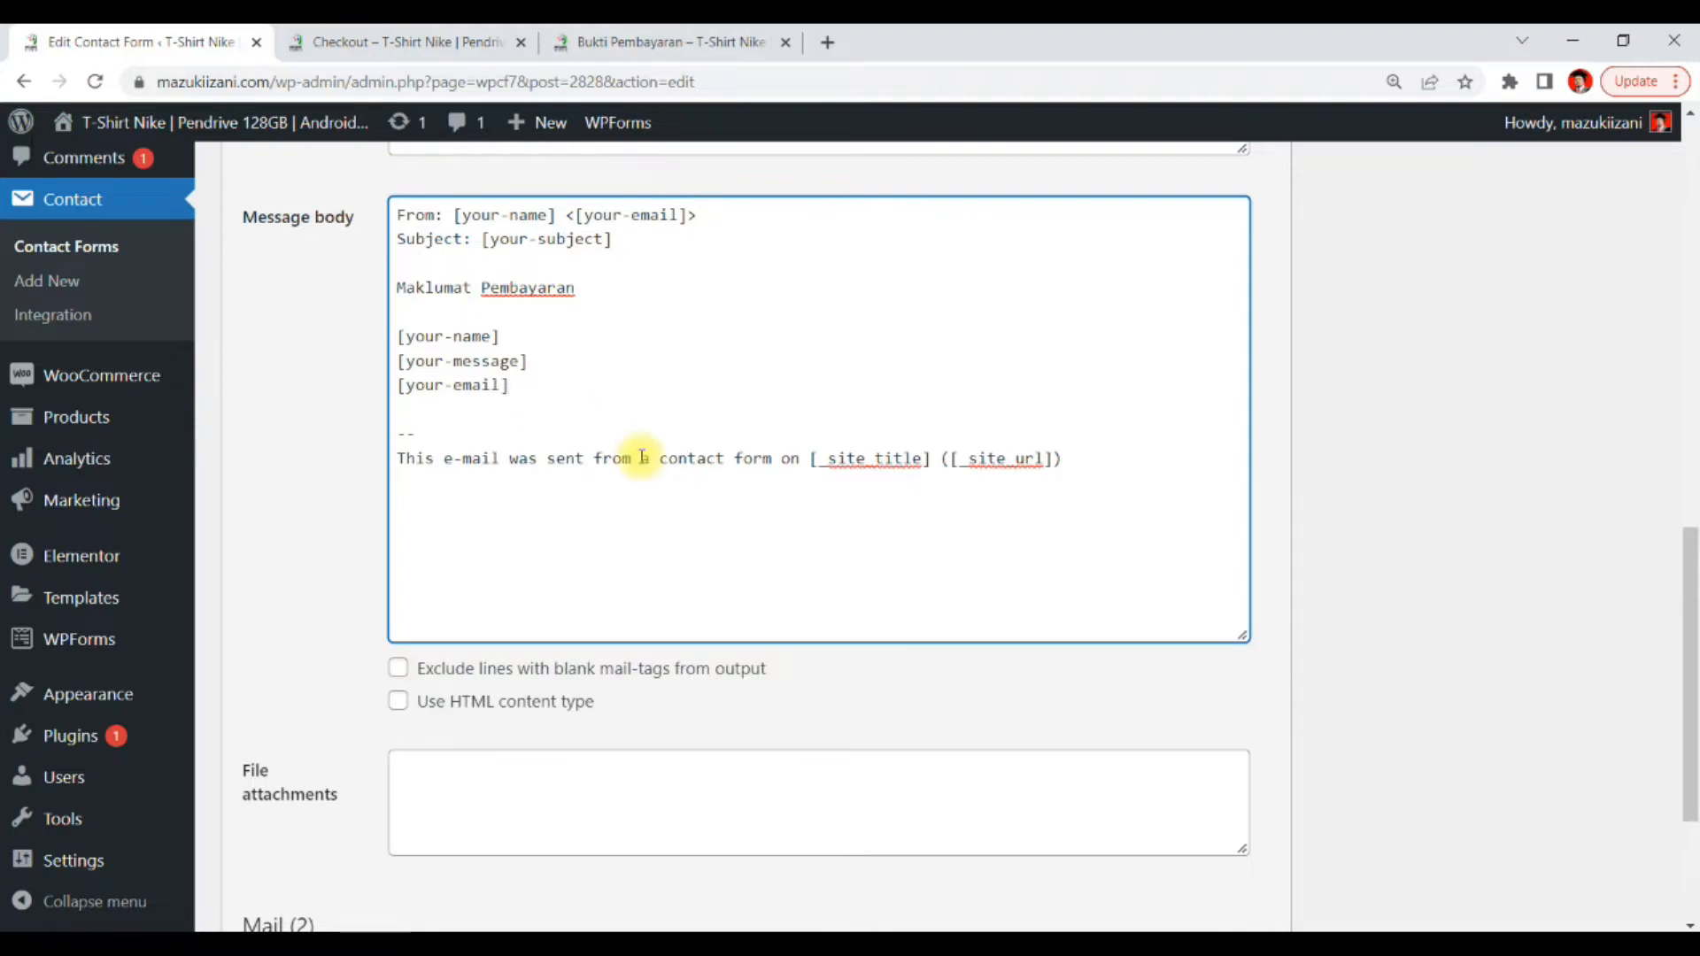
{"action": "scroll", "coordinate": [700, 434], "scroll_direction": "up", "scroll_amount": 5}
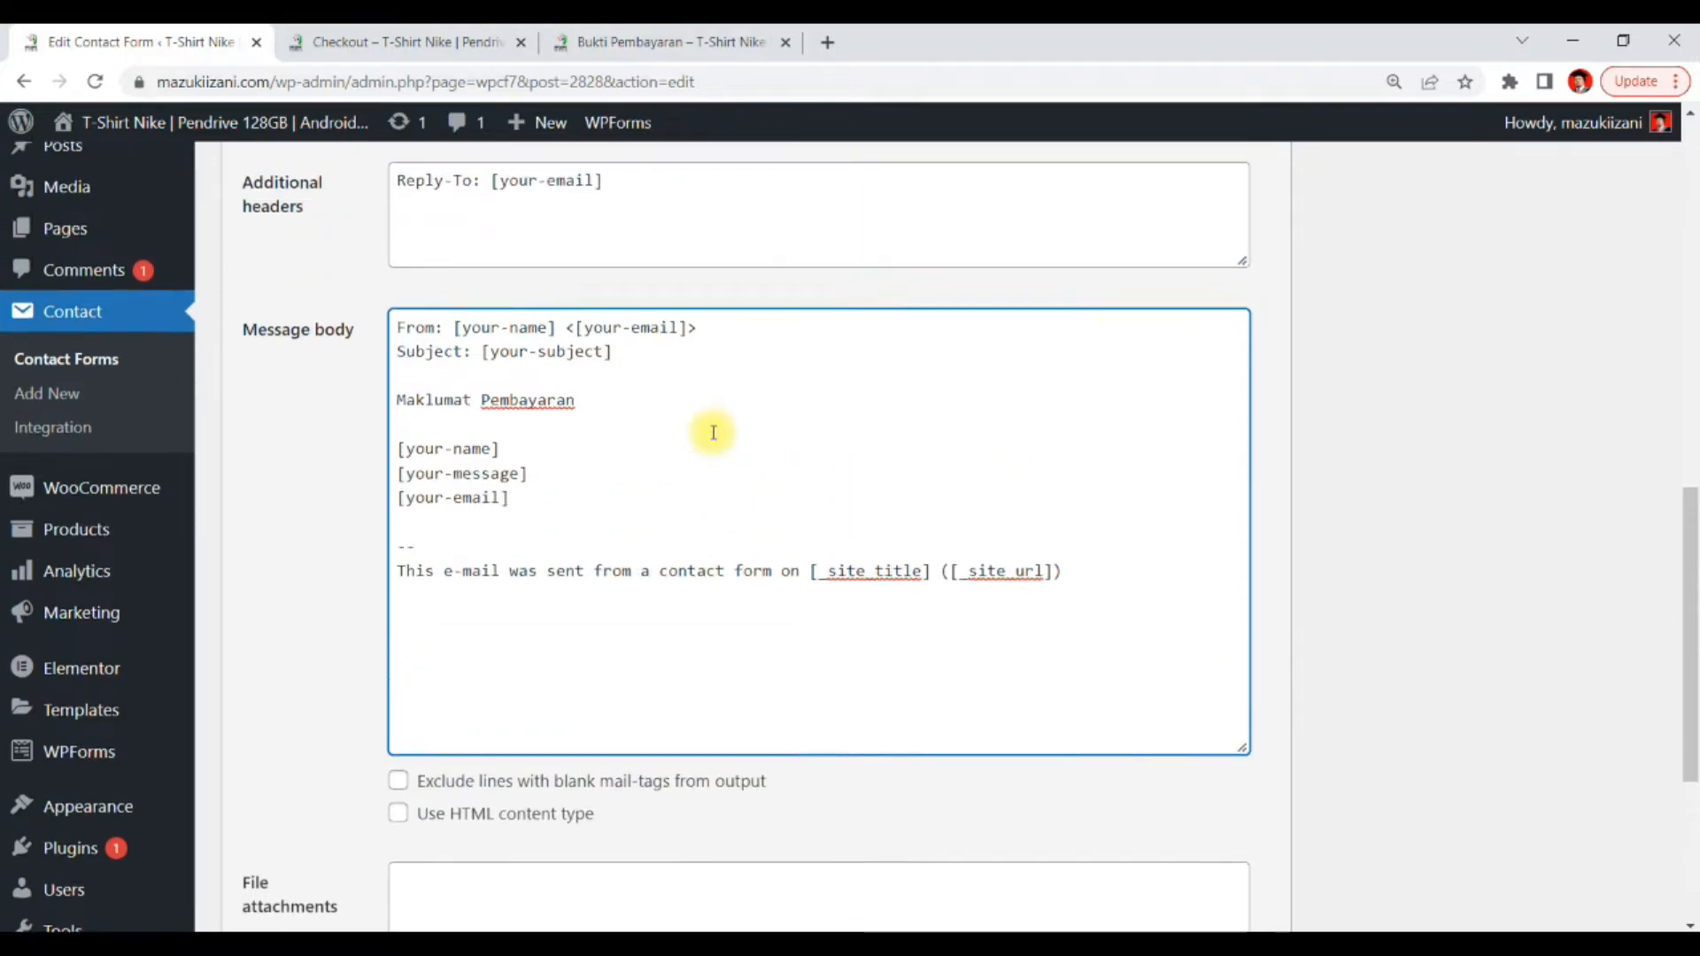
Copy the [upload] mail tag into the File attachments field and save the contact form
{"action": "left_click_drag", "start_coordinate": [689, 225], "coordinate": [602, 232]}
{"action": "key", "text": "ctrl+c"}
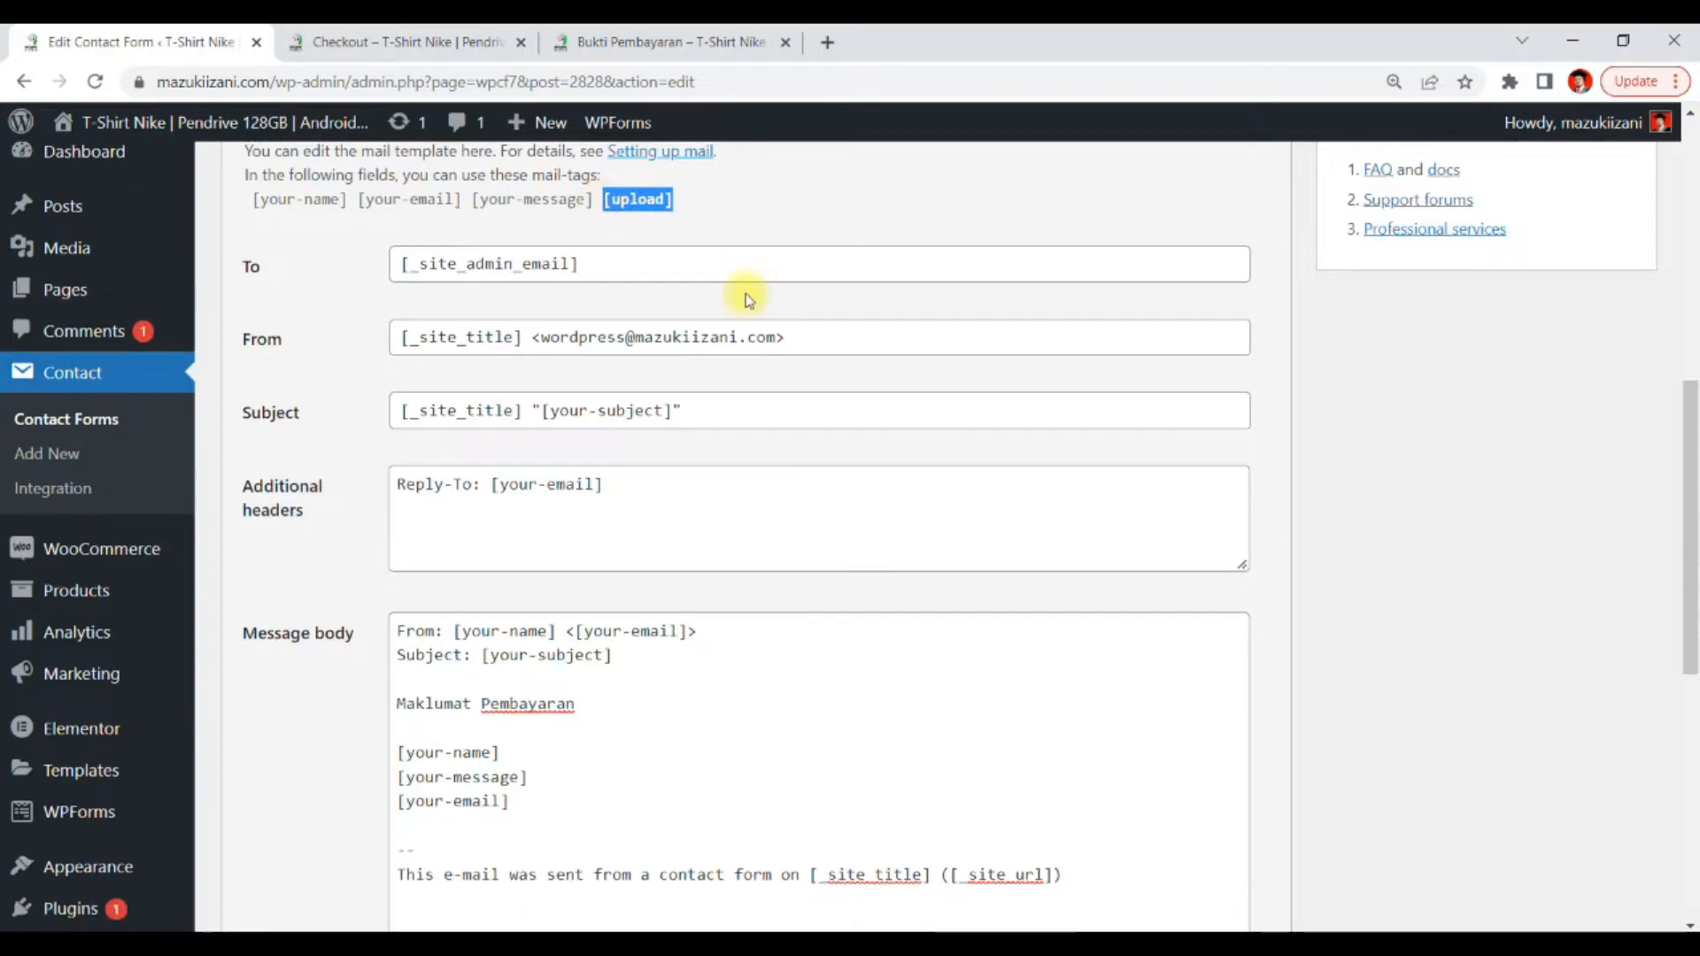
{"action": "scroll", "coordinate": [747, 301], "scroll_direction": "down", "scroll_amount": 8}
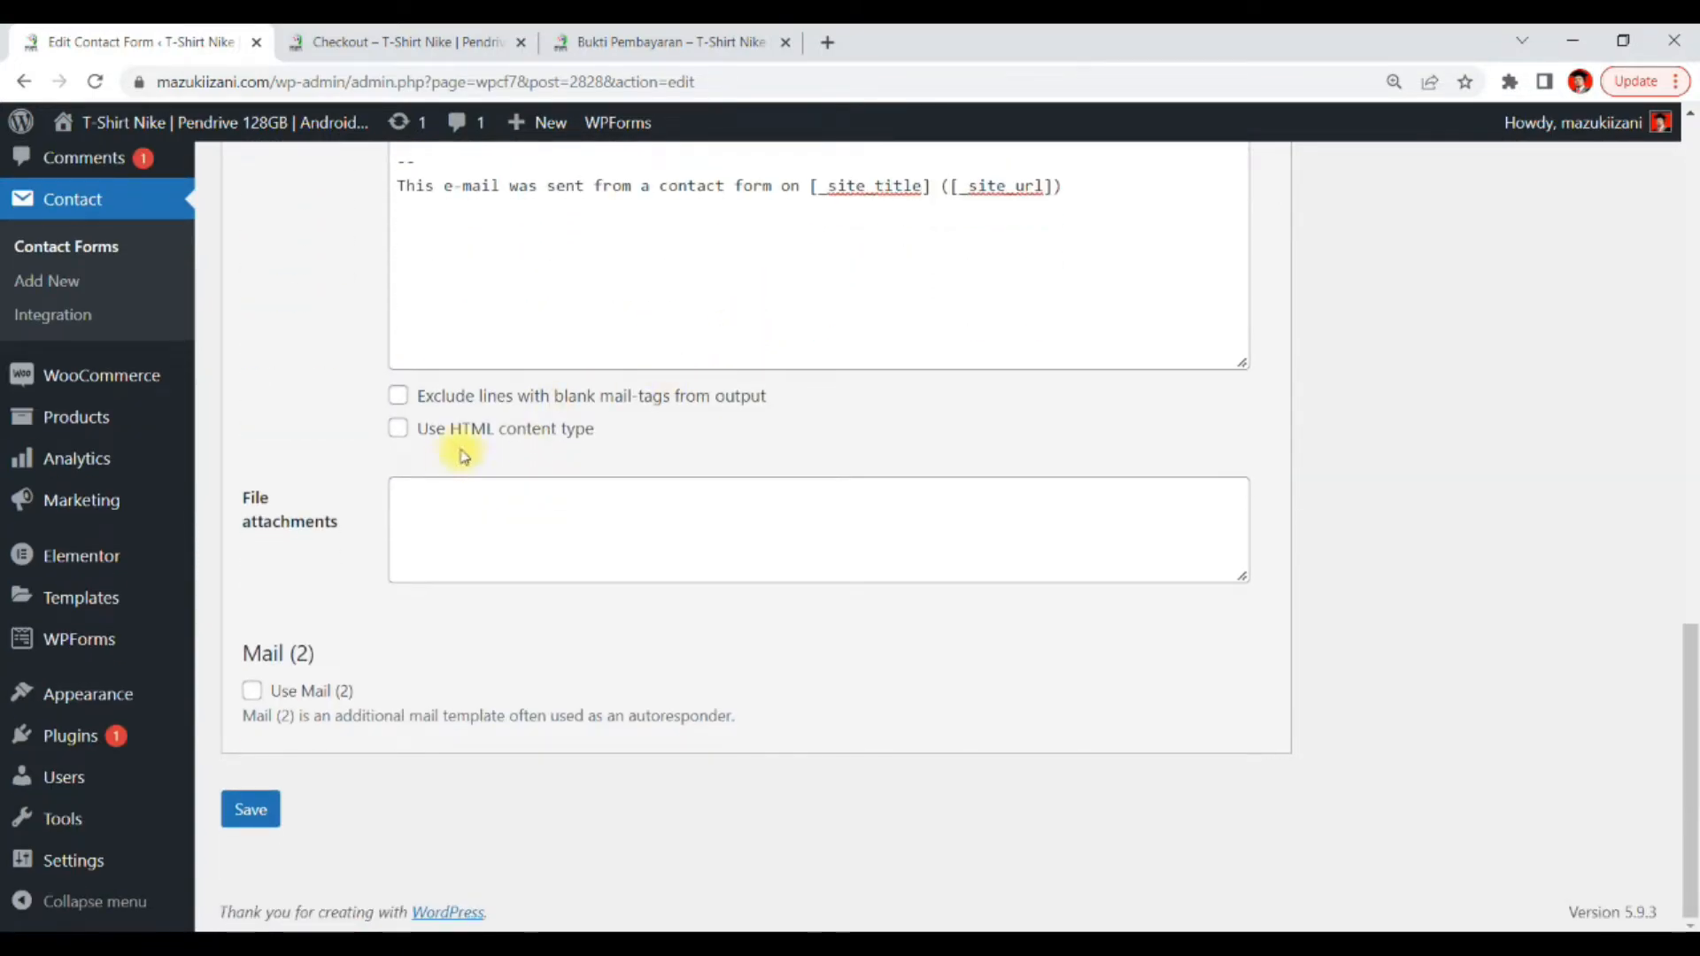
{"action": "left_click", "coordinate": [434, 497]}
{"action": "key", "text": "ctrl+v"}
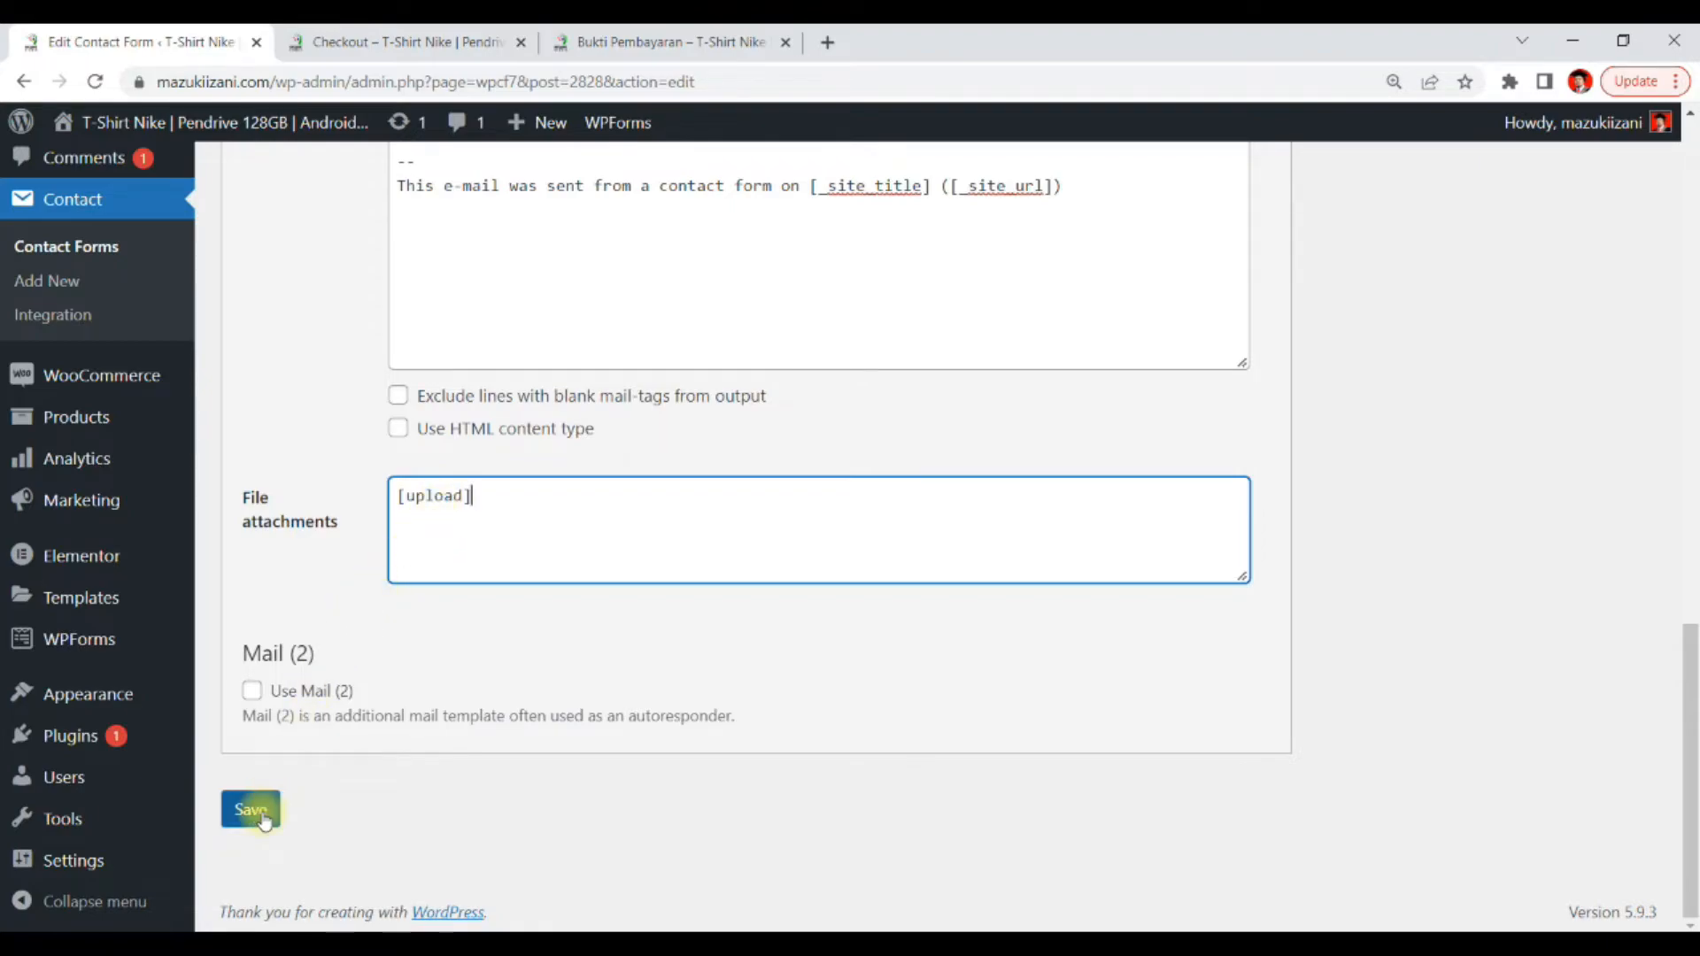
{"action": "left_click", "coordinate": [256, 810]}
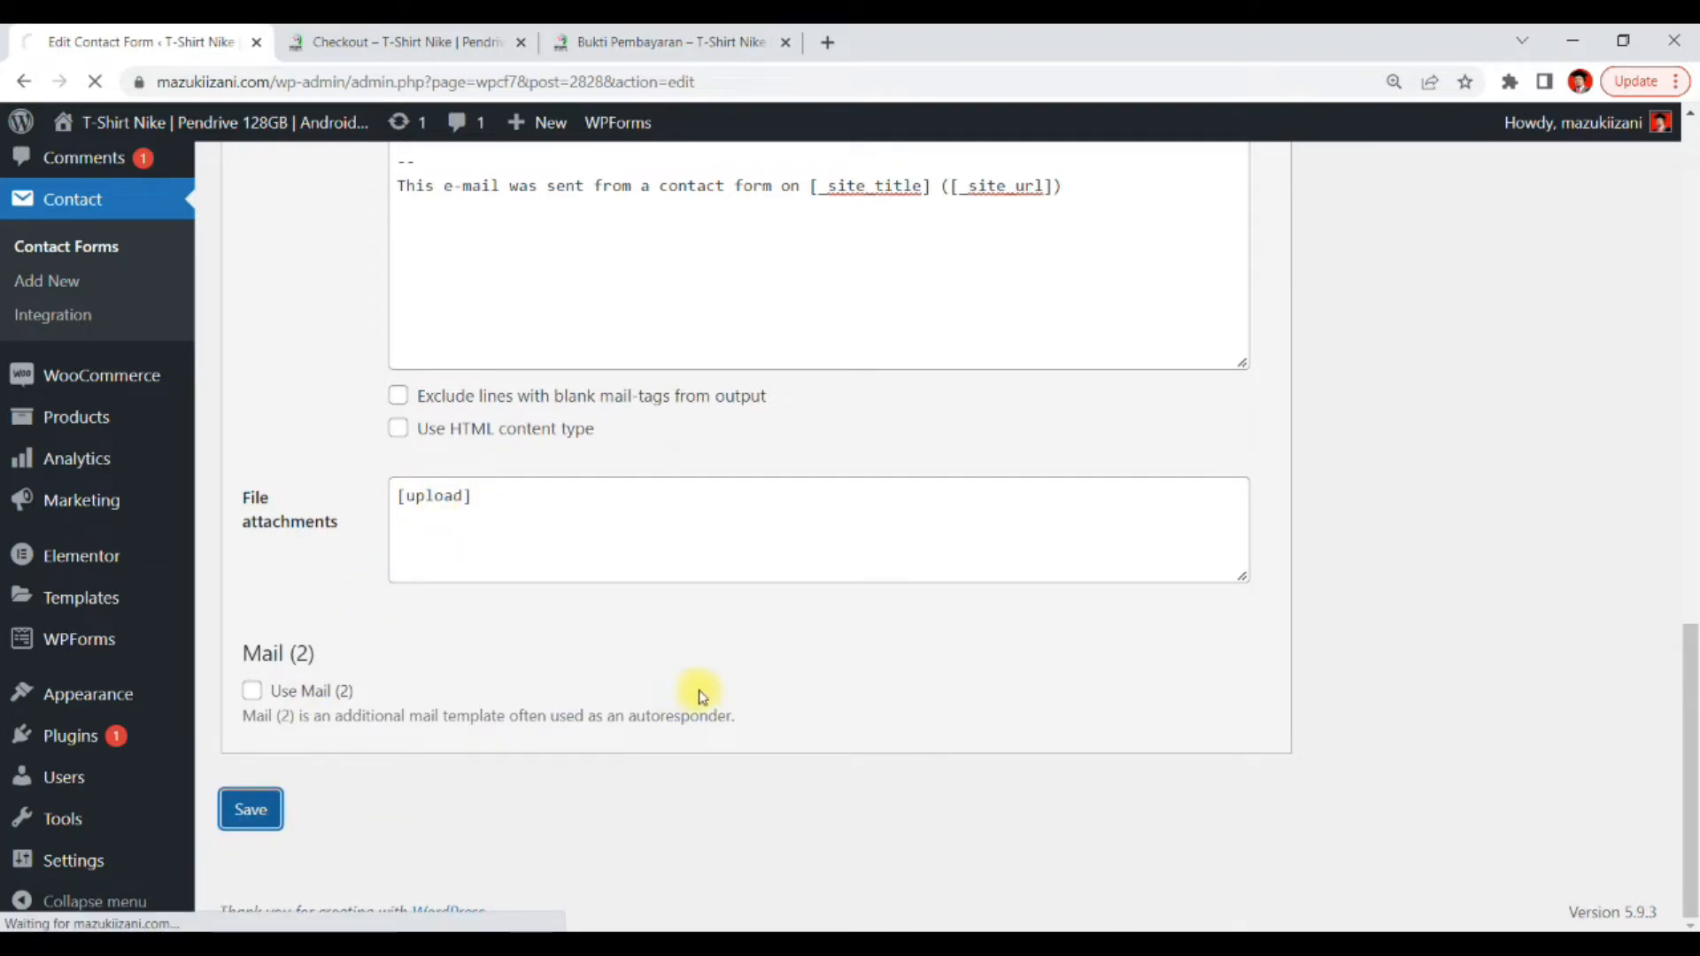
{"action": "scroll", "coordinate": [700, 694], "scroll_direction": "up", "scroll_amount": 3}
{"action": "scroll", "coordinate": [700, 693], "scroll_direction": "up", "scroll_amount": 2}
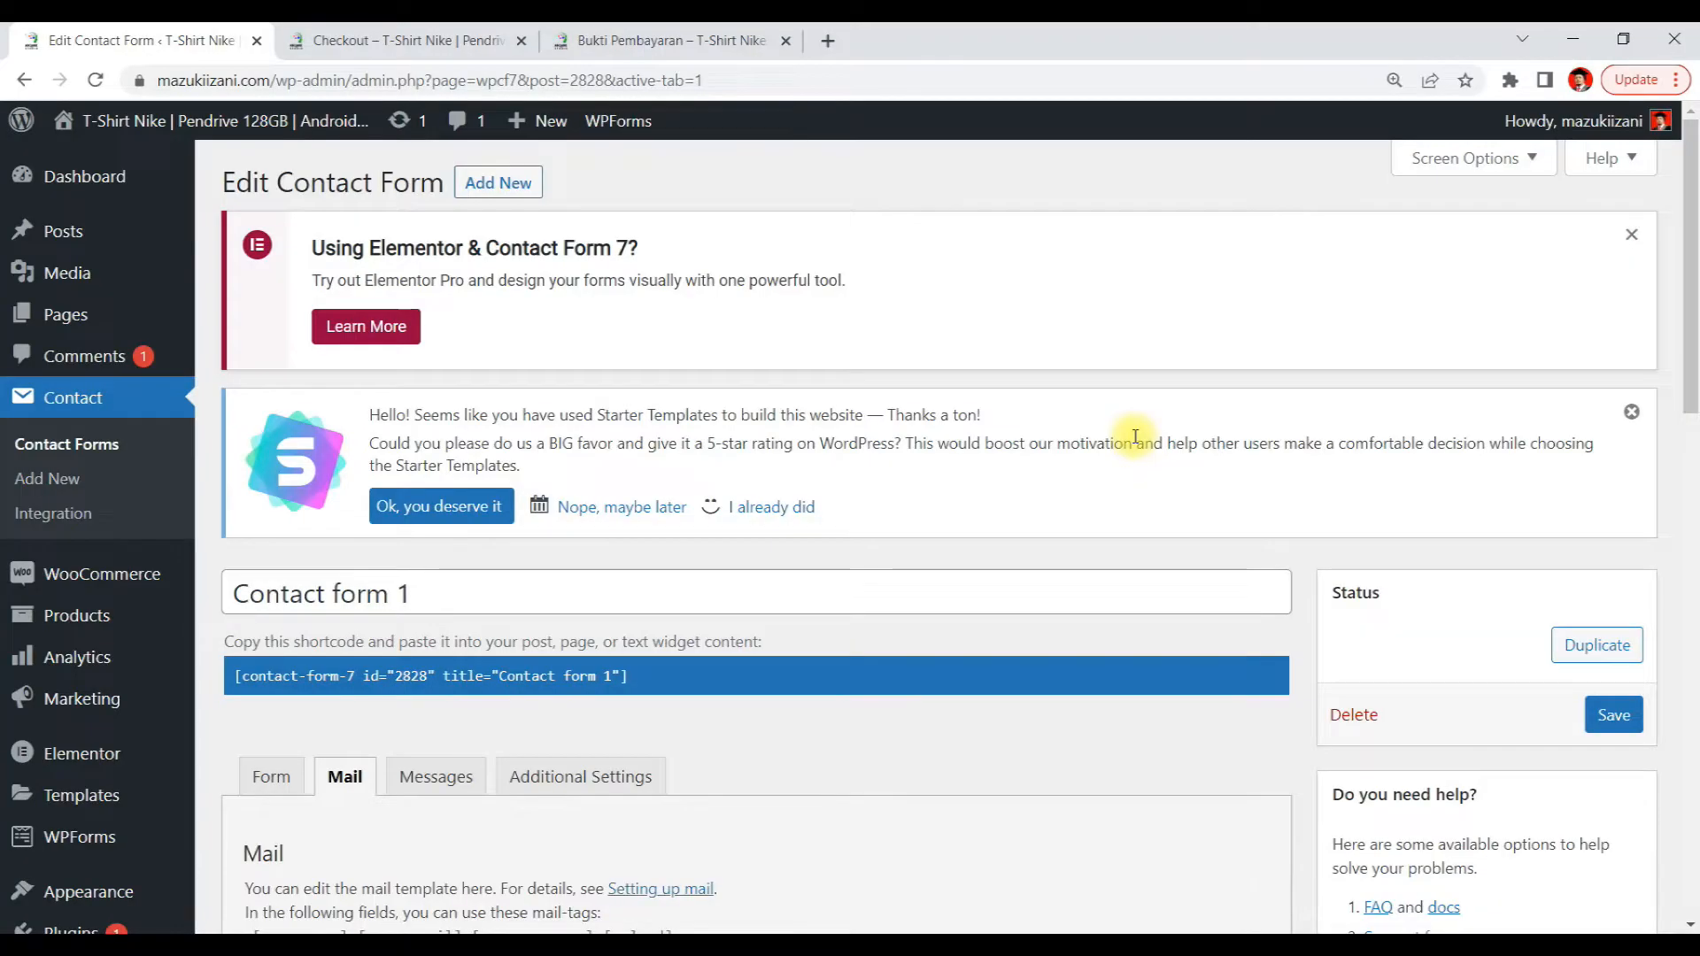
{"action": "scroll", "coordinate": [1135, 436], "scroll_direction": "down", "scroll_amount": 4}
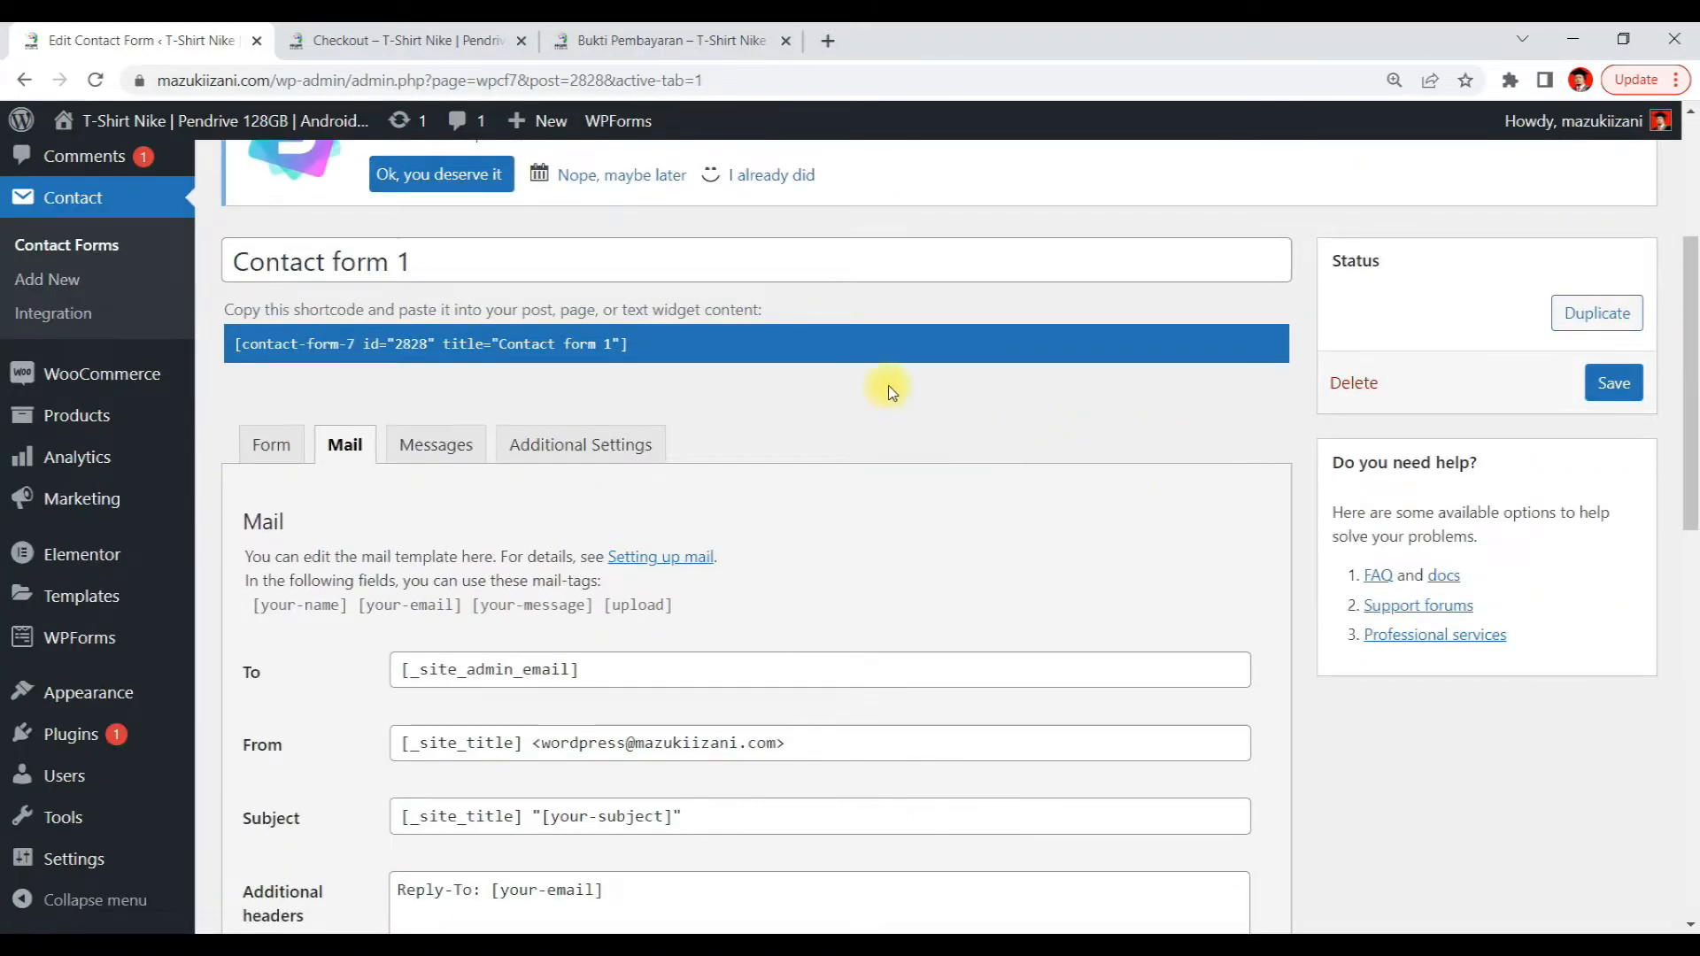
Switch to the Bukti Pembayaran page and fill in the sender's name, e-mail and transfer details
{"action": "left_click", "coordinate": [684, 55]}
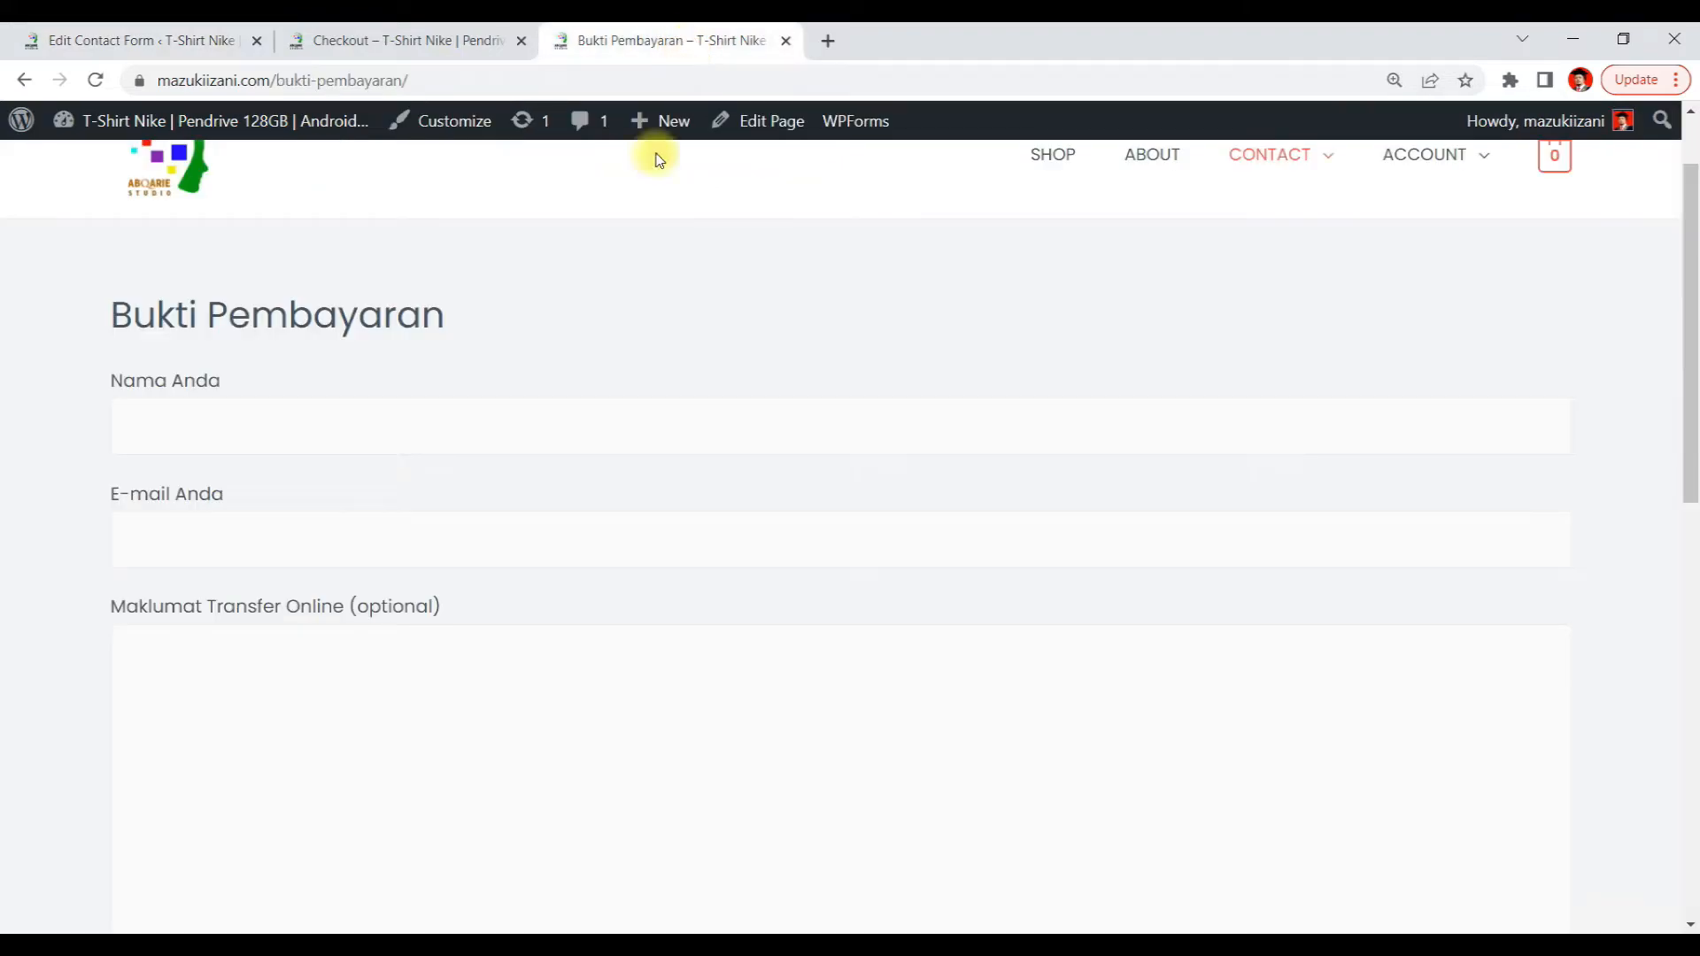
{"action": "left_click", "coordinate": [202, 432]}
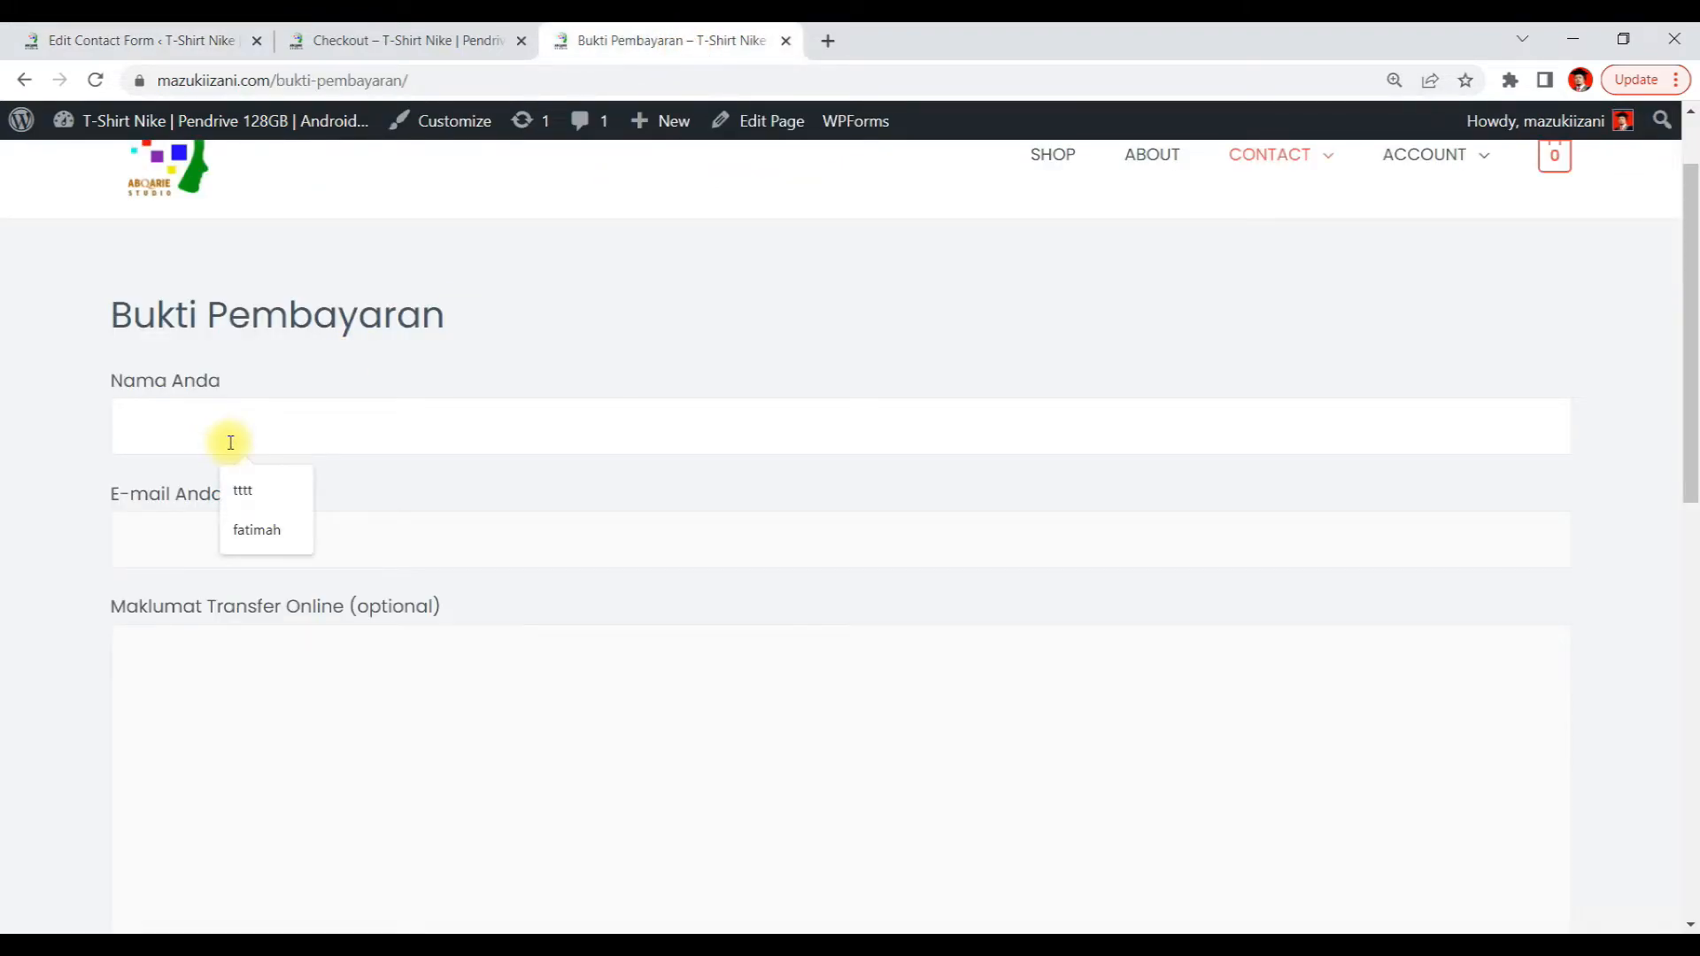
{"action": "type", "text": "Khalid"}
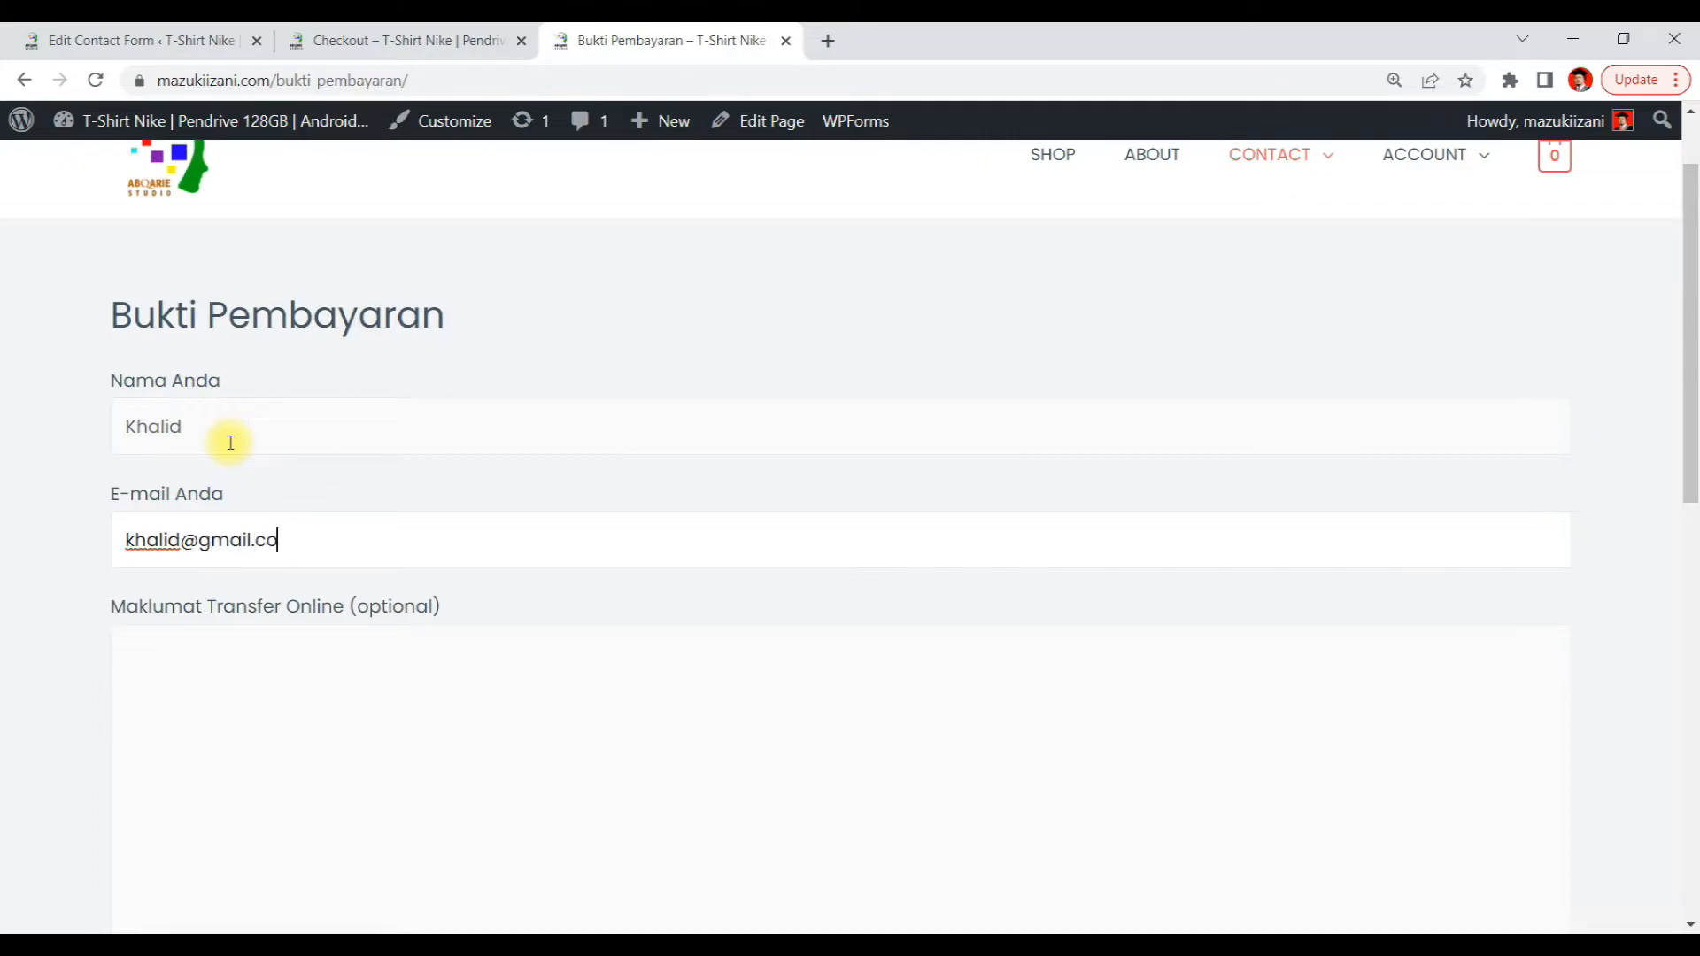
{"action": "key", "text": "Tab"}
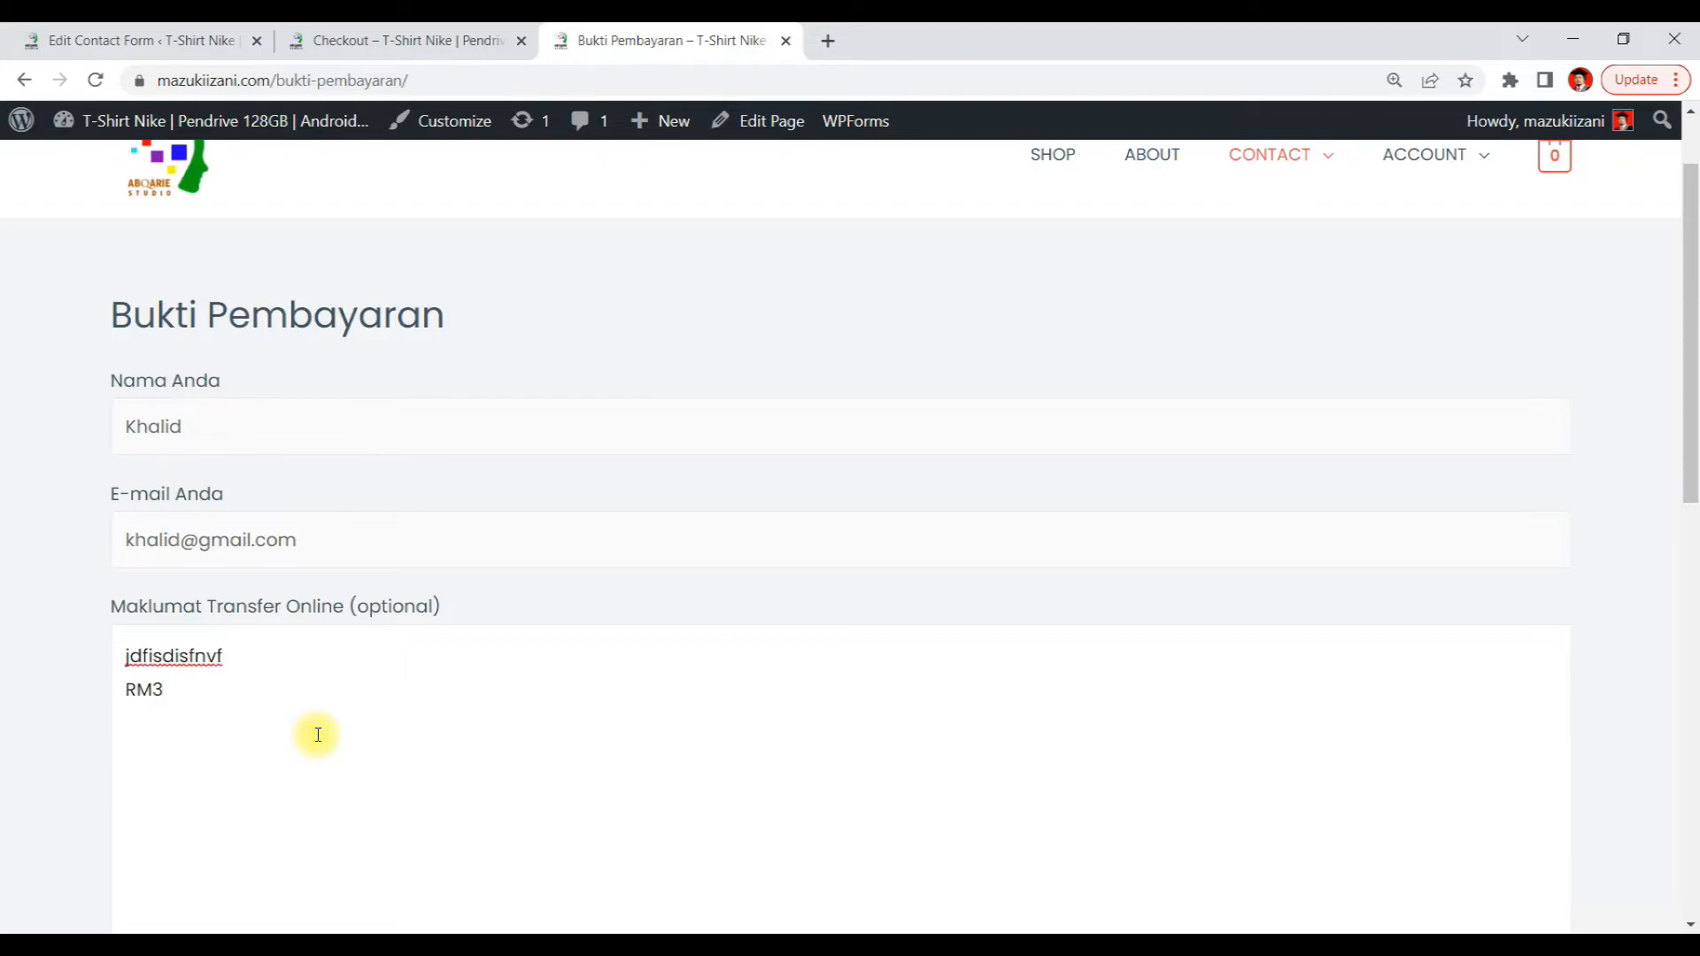
Attach RESIT BAYARAN.pdf to the Bukti Pembayaran form's file field and submit the form
{"action": "scroll", "coordinate": [328, 737], "scroll_direction": "down", "scroll_amount": 7}
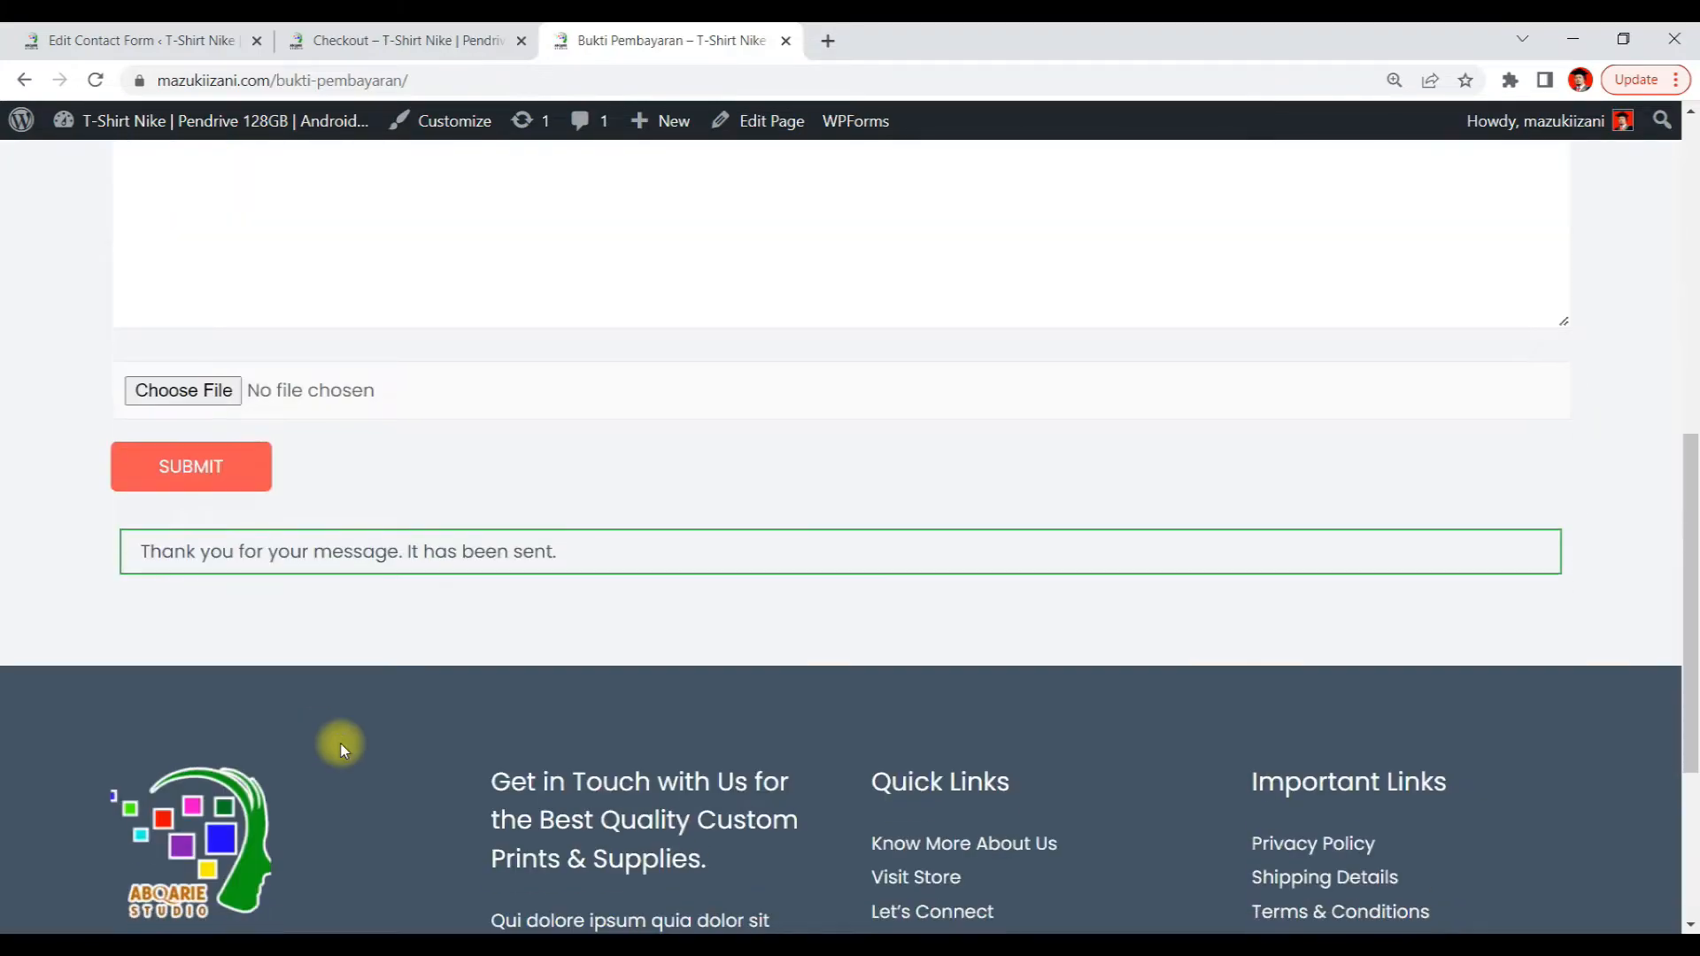
{"action": "scroll", "coordinate": [310, 428], "scroll_direction": "up", "scroll_amount": 2}
{"action": "left_click", "coordinate": [181, 612]}
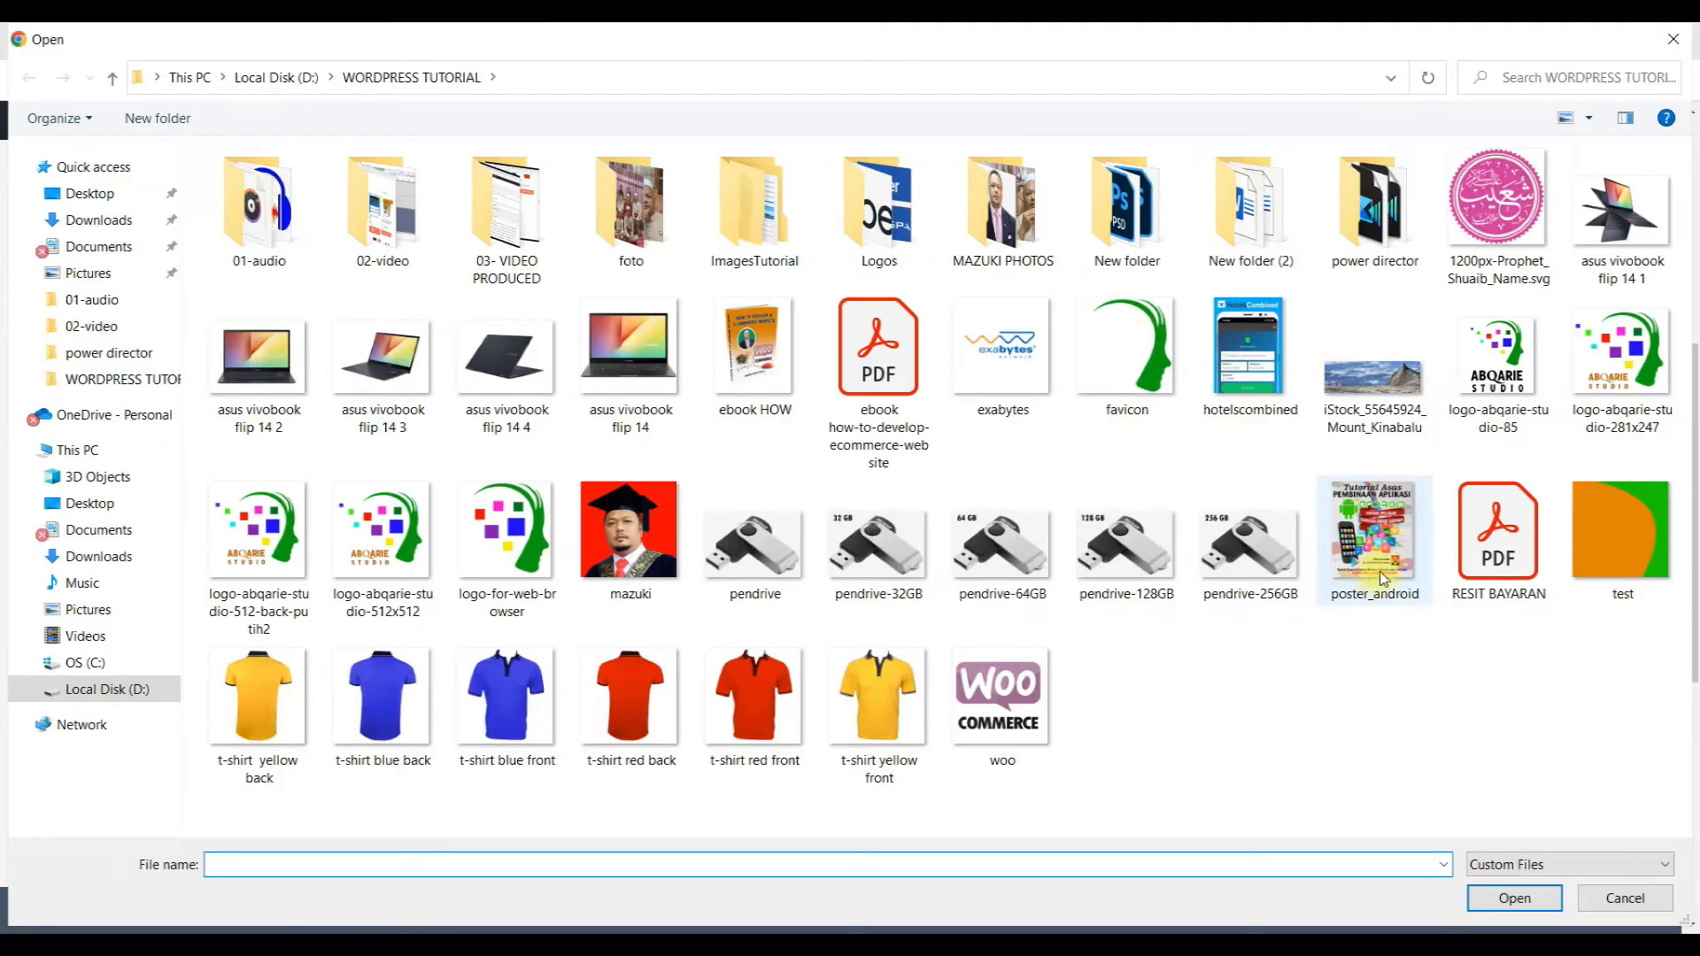
{"action": "double_click", "coordinate": [1496, 527]}
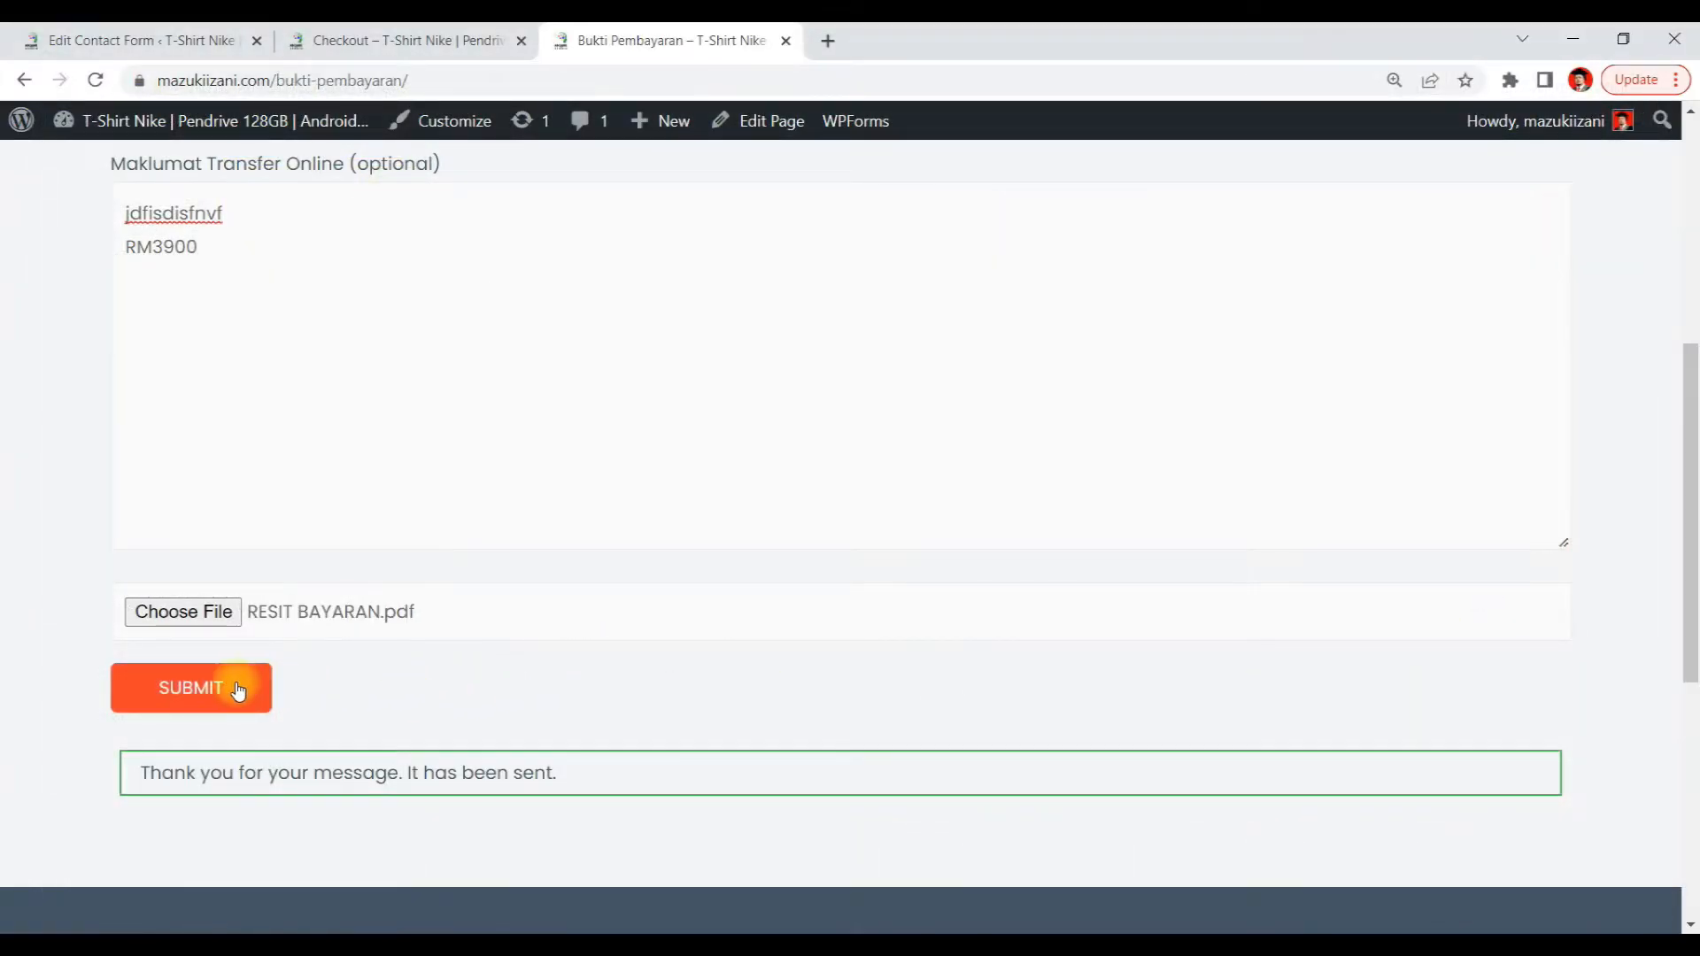
{"action": "left_click", "coordinate": [235, 687]}
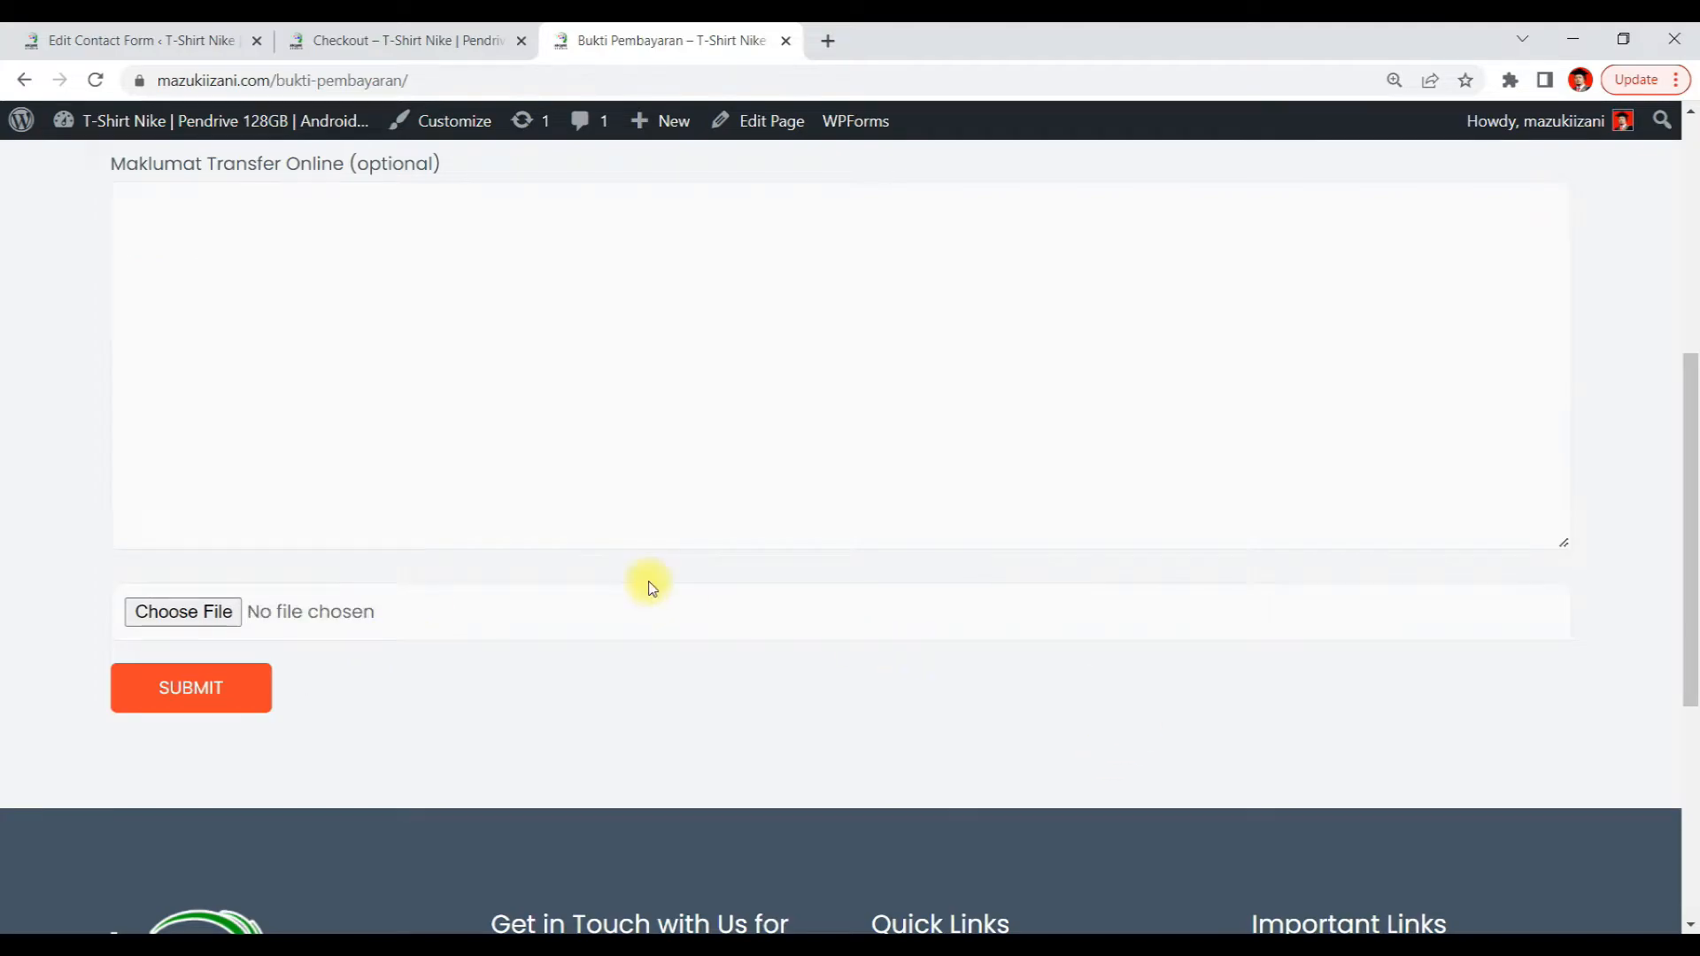
Refresh the Gmail inbox and open the newly received form submission e-mail
{"action": "scroll", "coordinate": [648, 584], "scroll_direction": "up", "scroll_amount": 5}
{"action": "scroll", "coordinate": [648, 584], "scroll_direction": "down", "scroll_amount": 7}
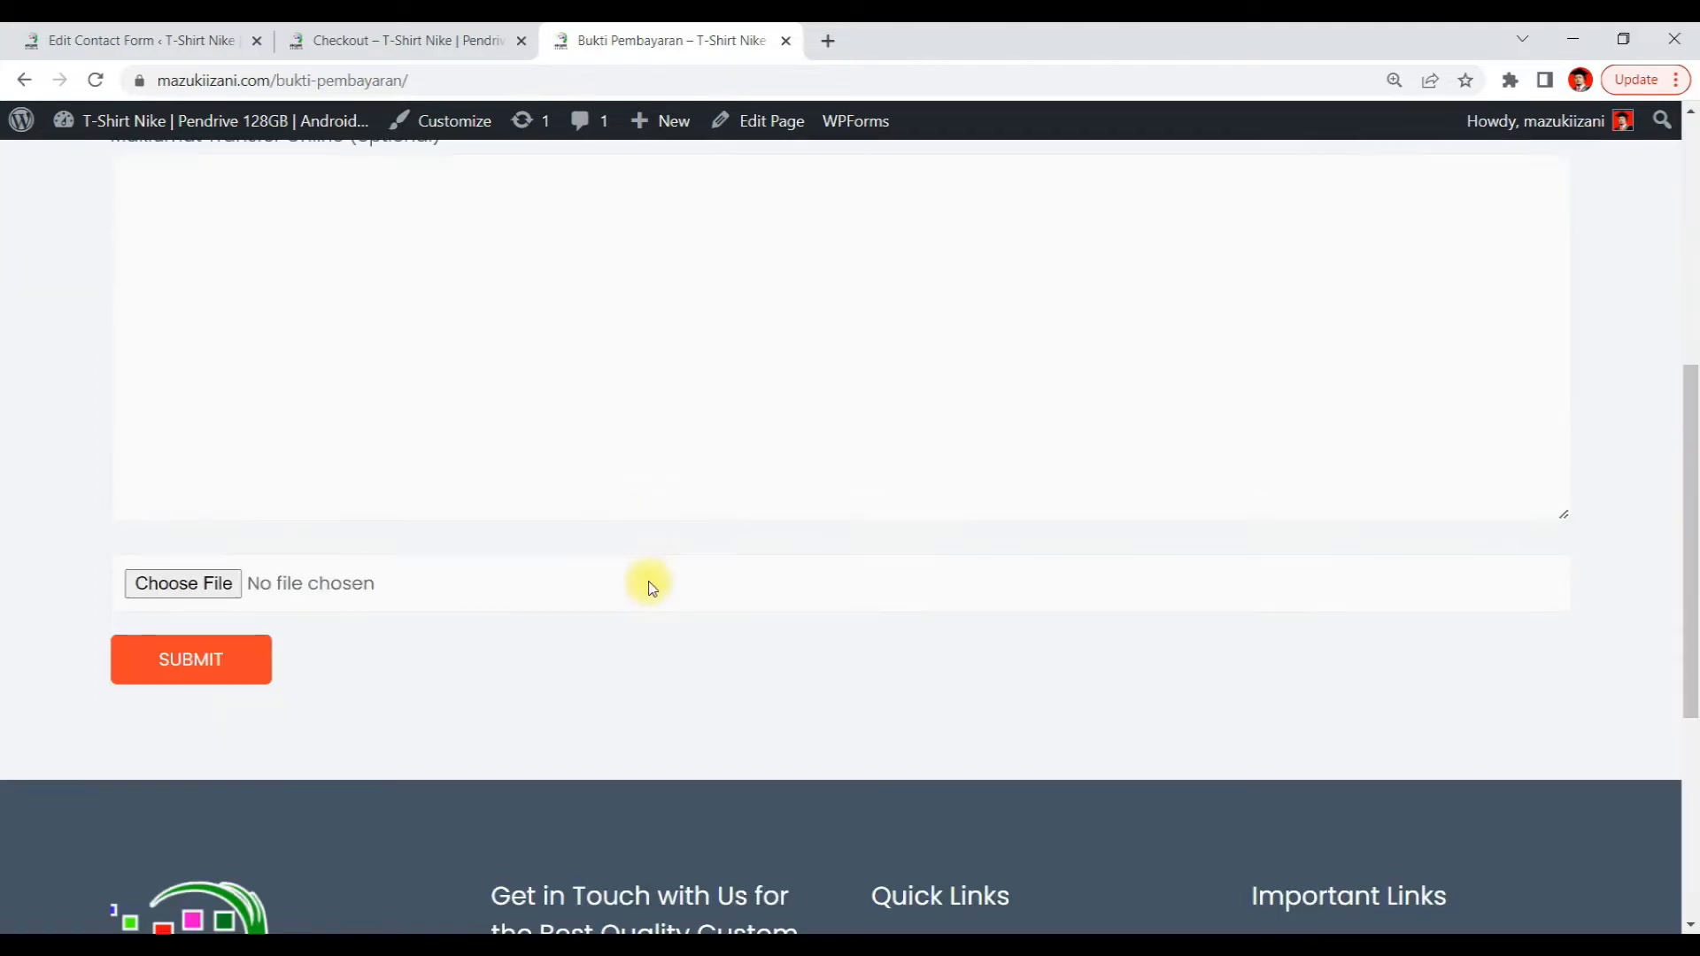
{"action": "left_click", "coordinate": [160, 487]}
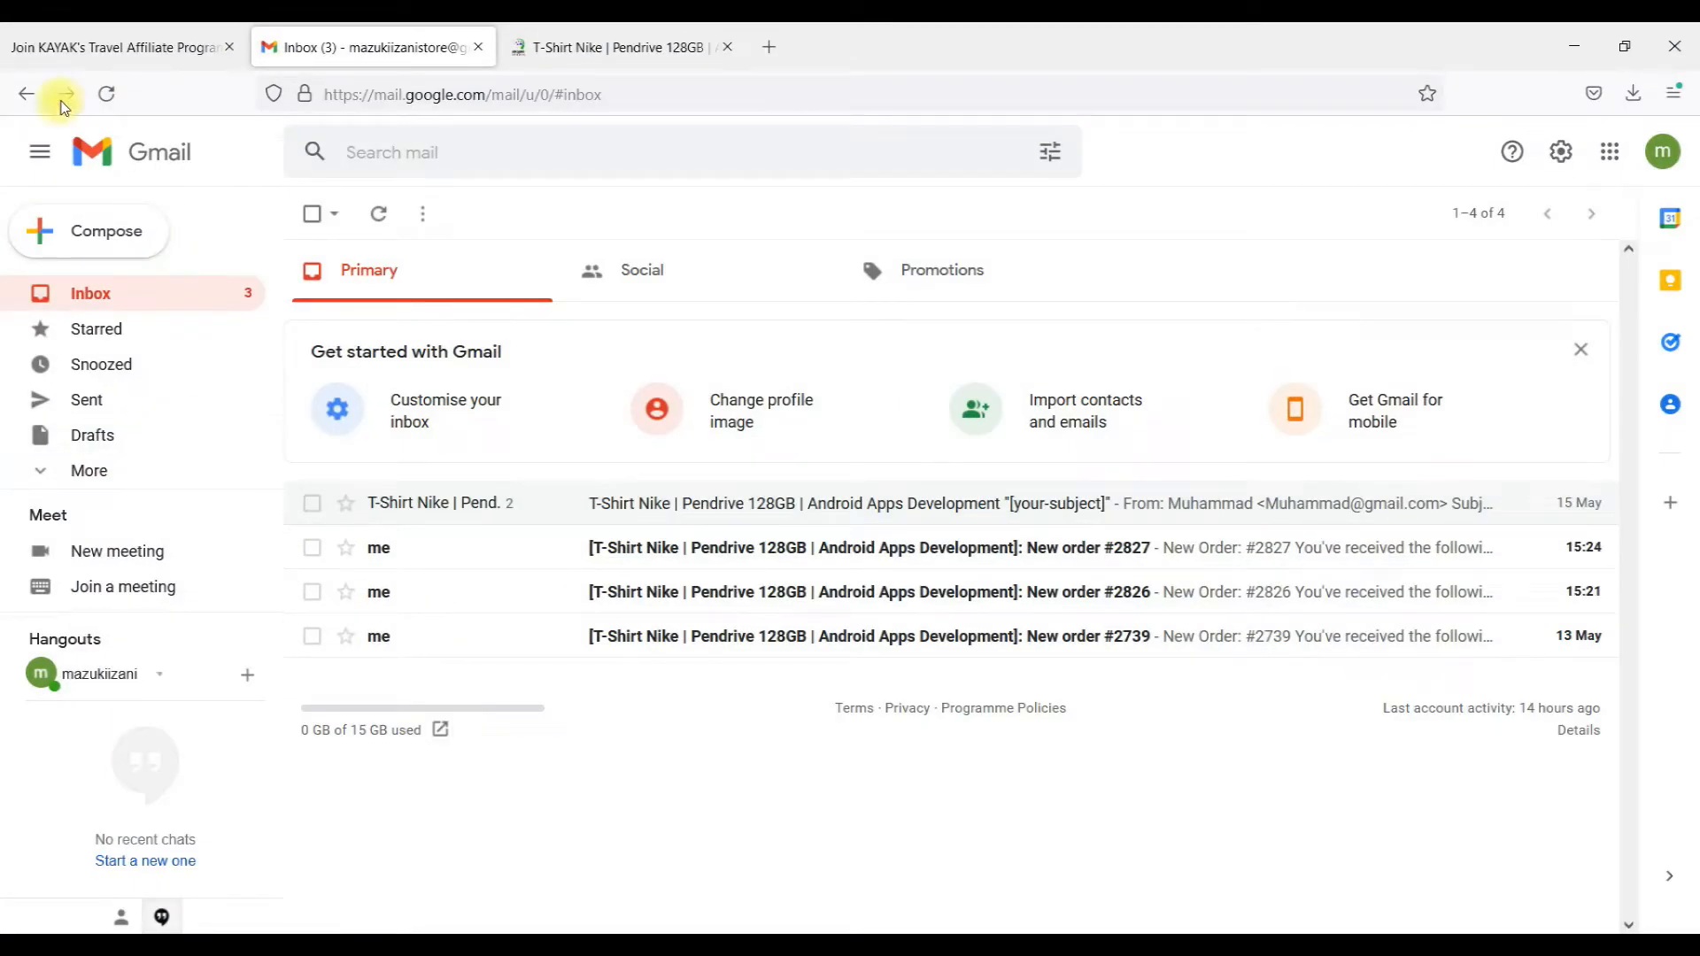
{"action": "left_click", "coordinate": [105, 95]}
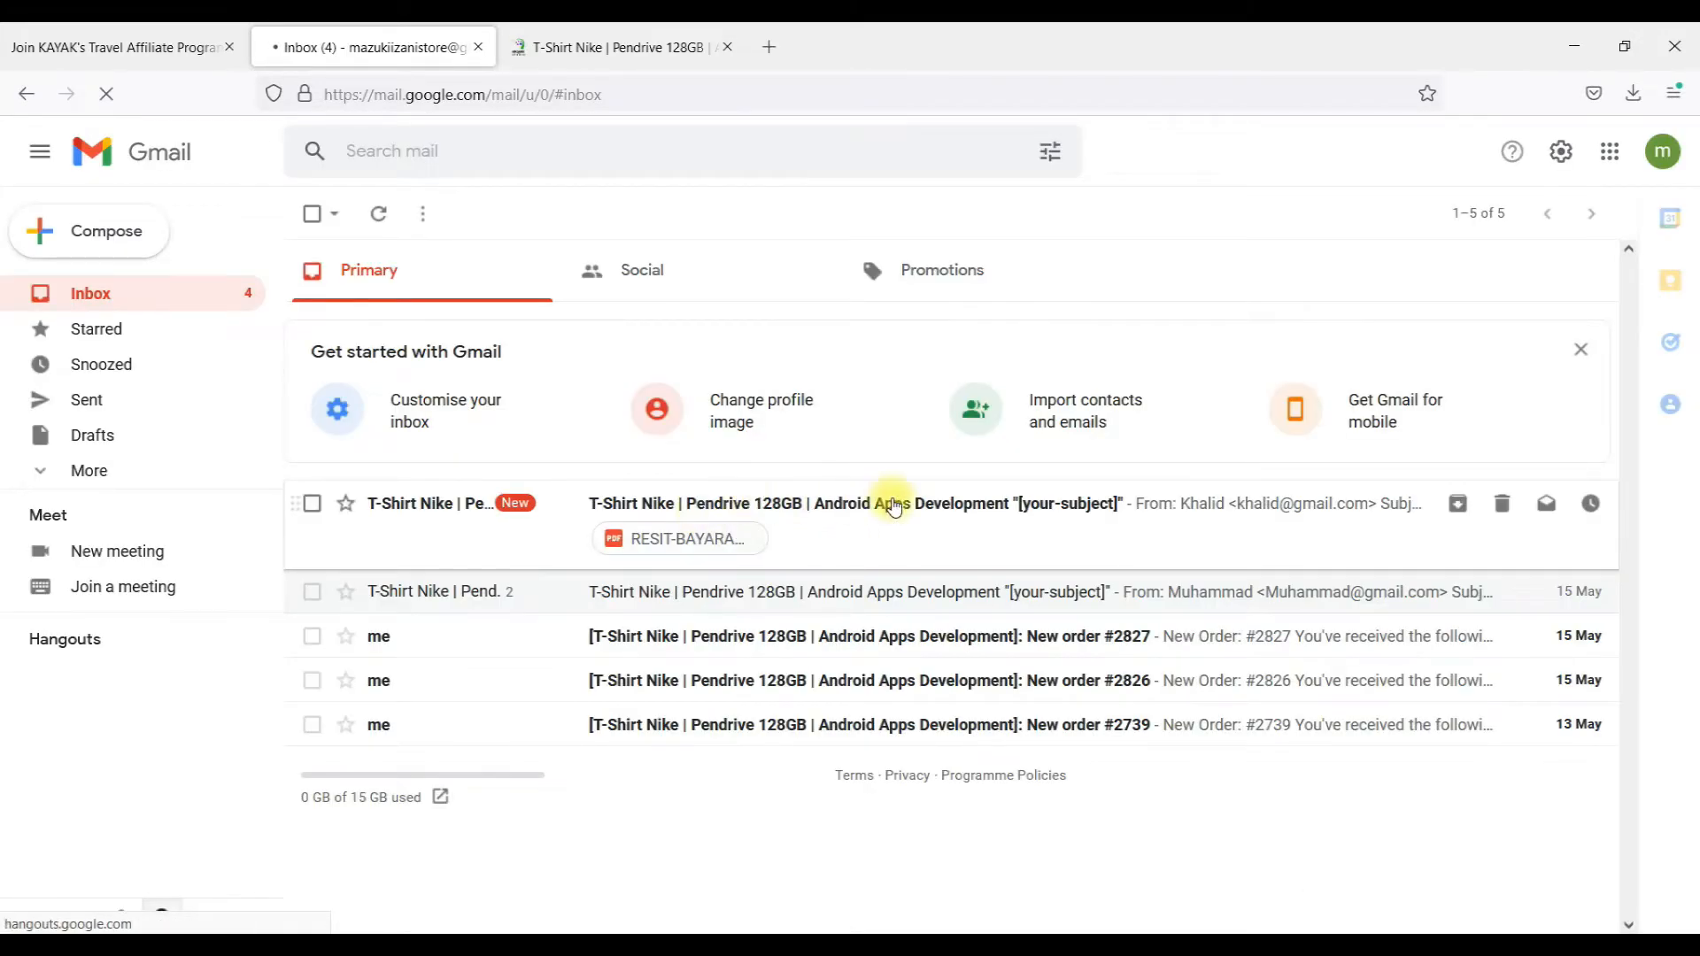
{"action": "left_click", "coordinate": [1334, 506]}
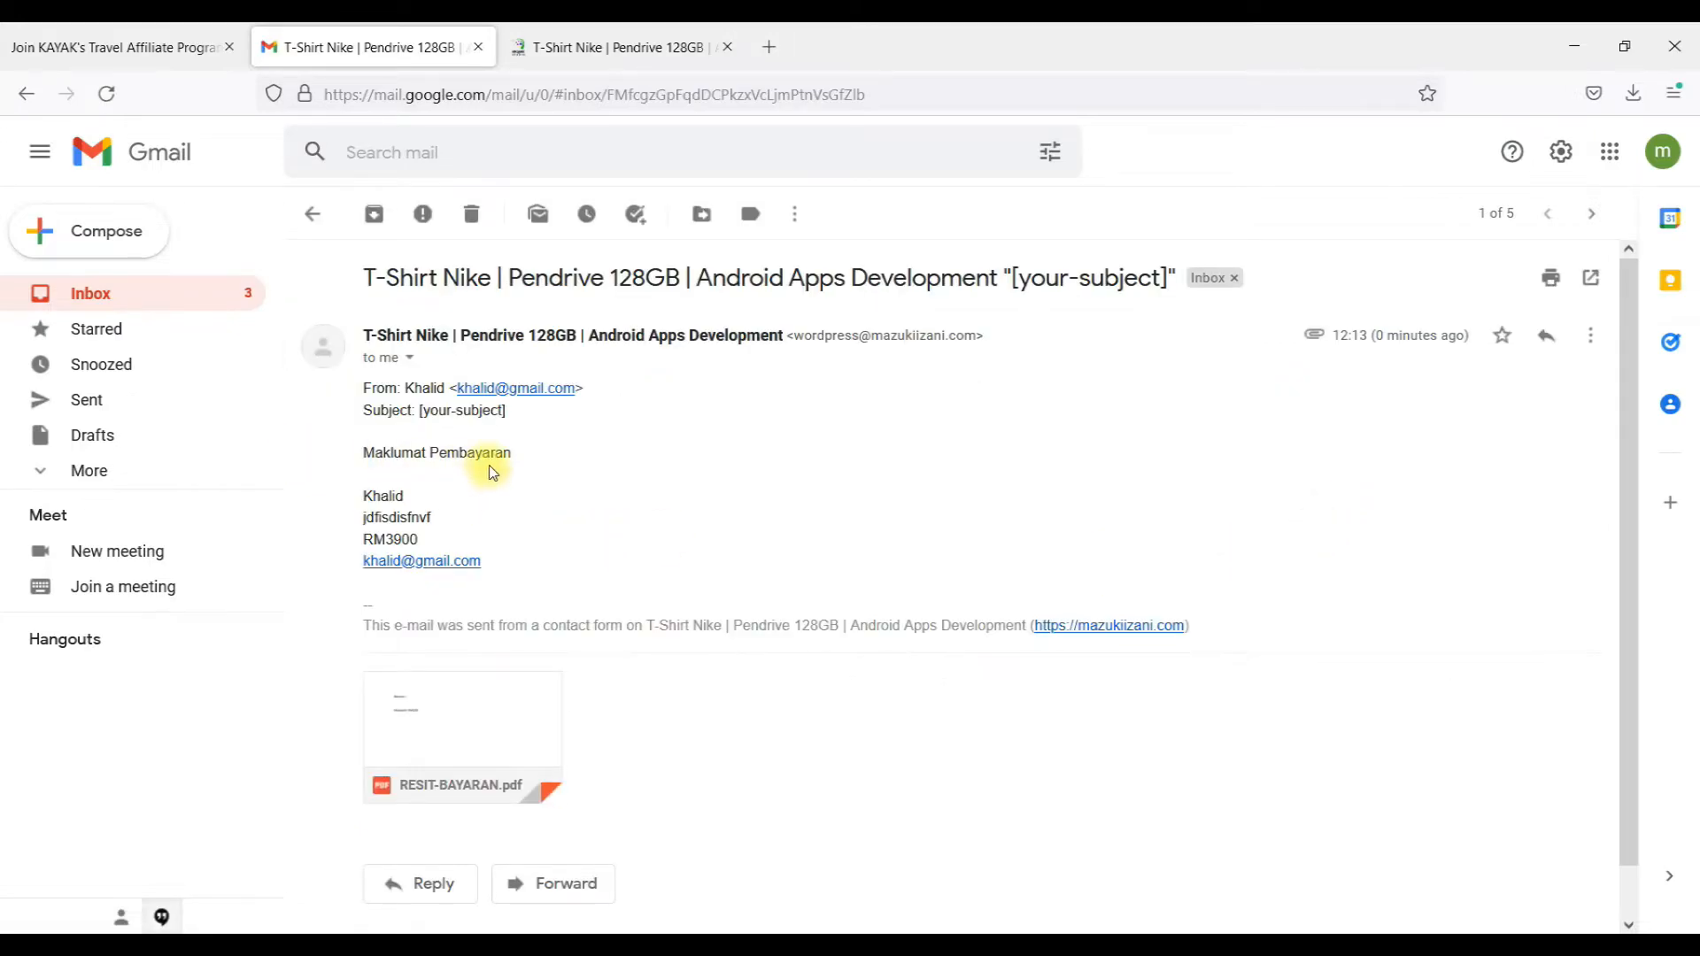
Preview the attached RESIT-BAYARAN.pdf, inspect the e-mail's subject line, and return to the inbox
{"action": "scroll", "coordinate": [651, 534], "scroll_direction": "down", "scroll_amount": 1}
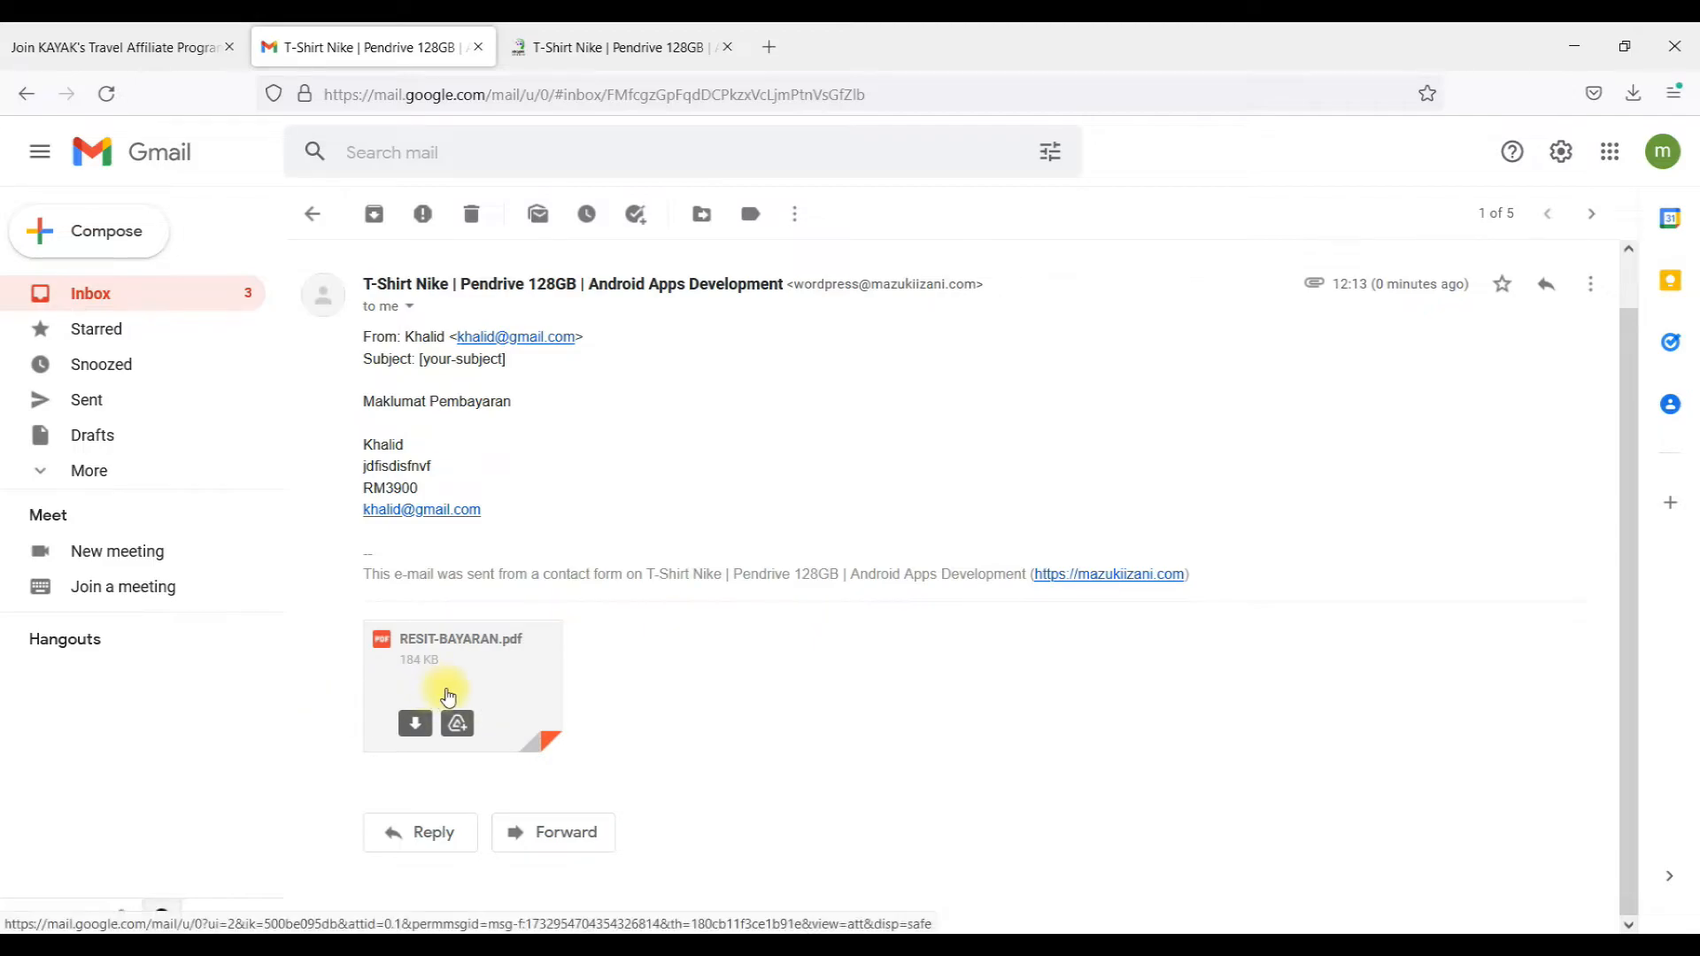
{"action": "left_click", "coordinate": [441, 655]}
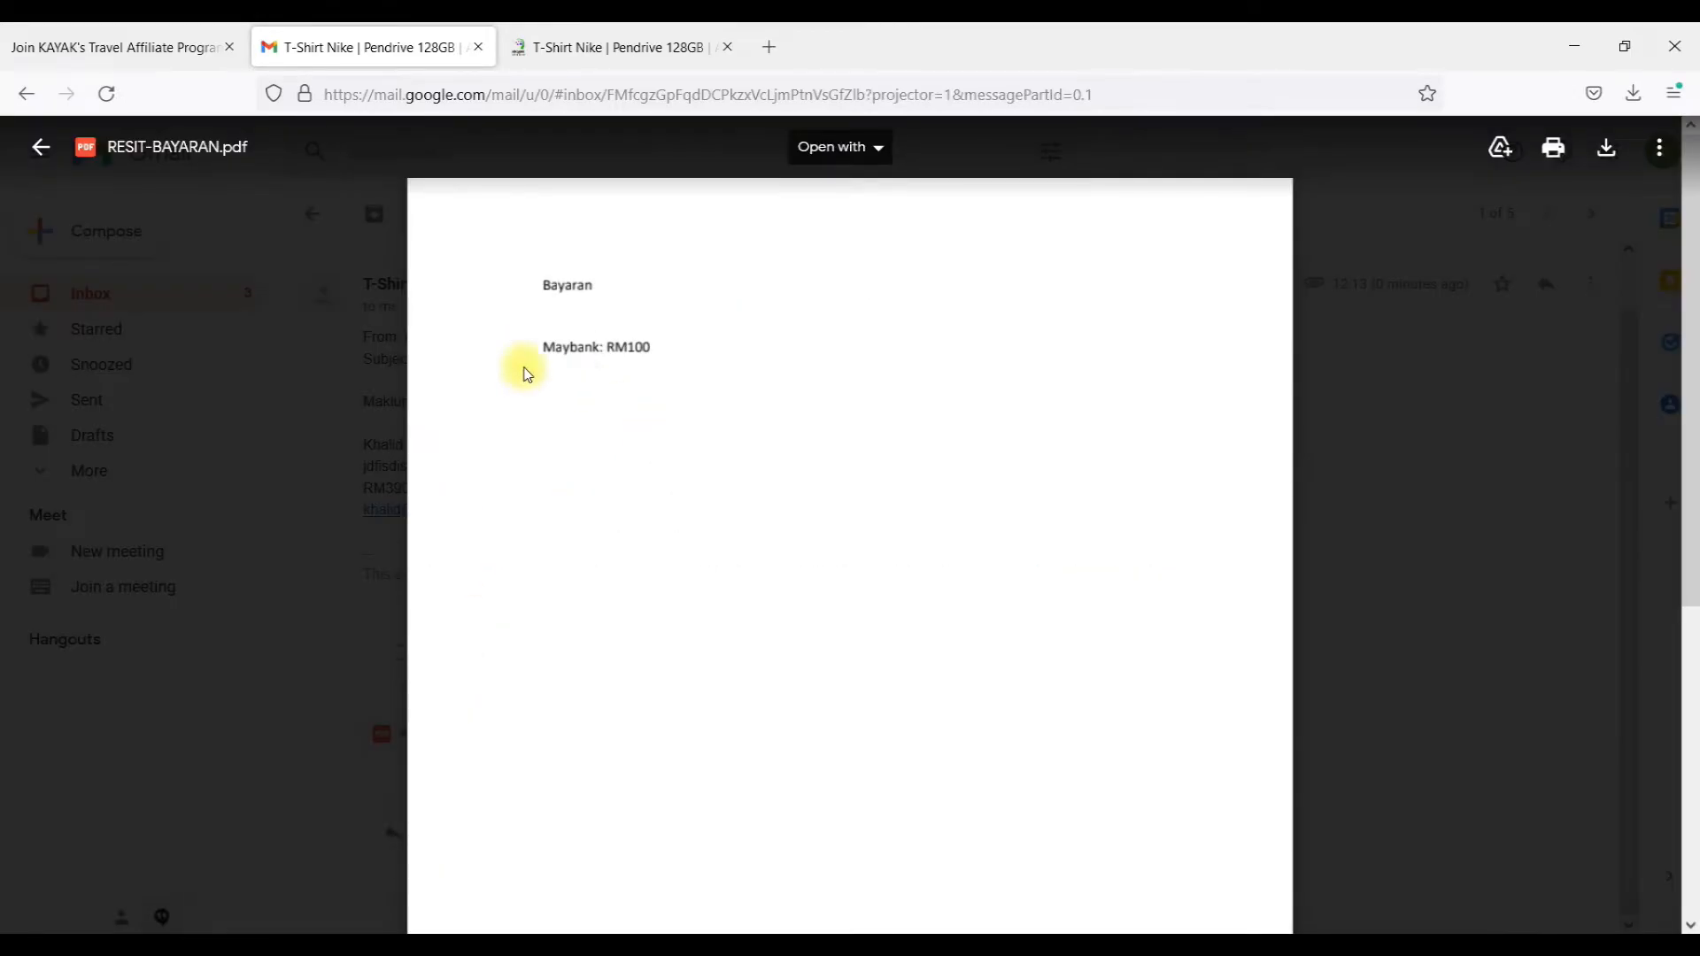
{"action": "left_click", "coordinate": [1385, 410]}
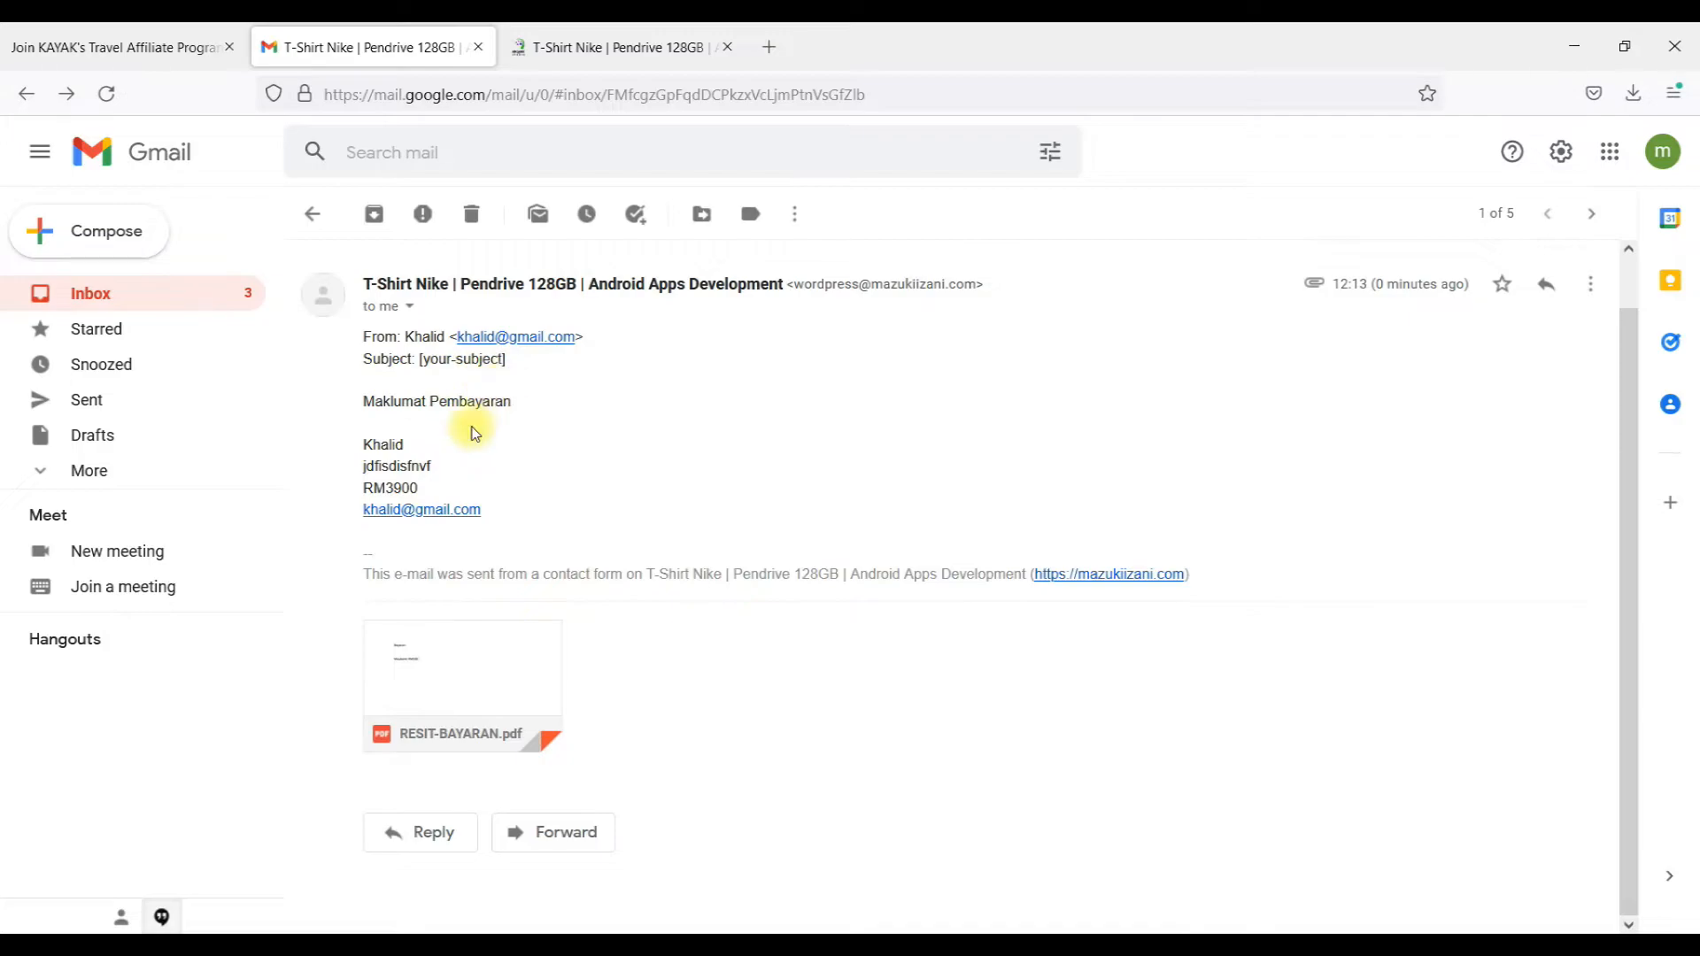
{"action": "left_click_drag", "start_coordinate": [420, 359], "coordinate": [506, 359]}
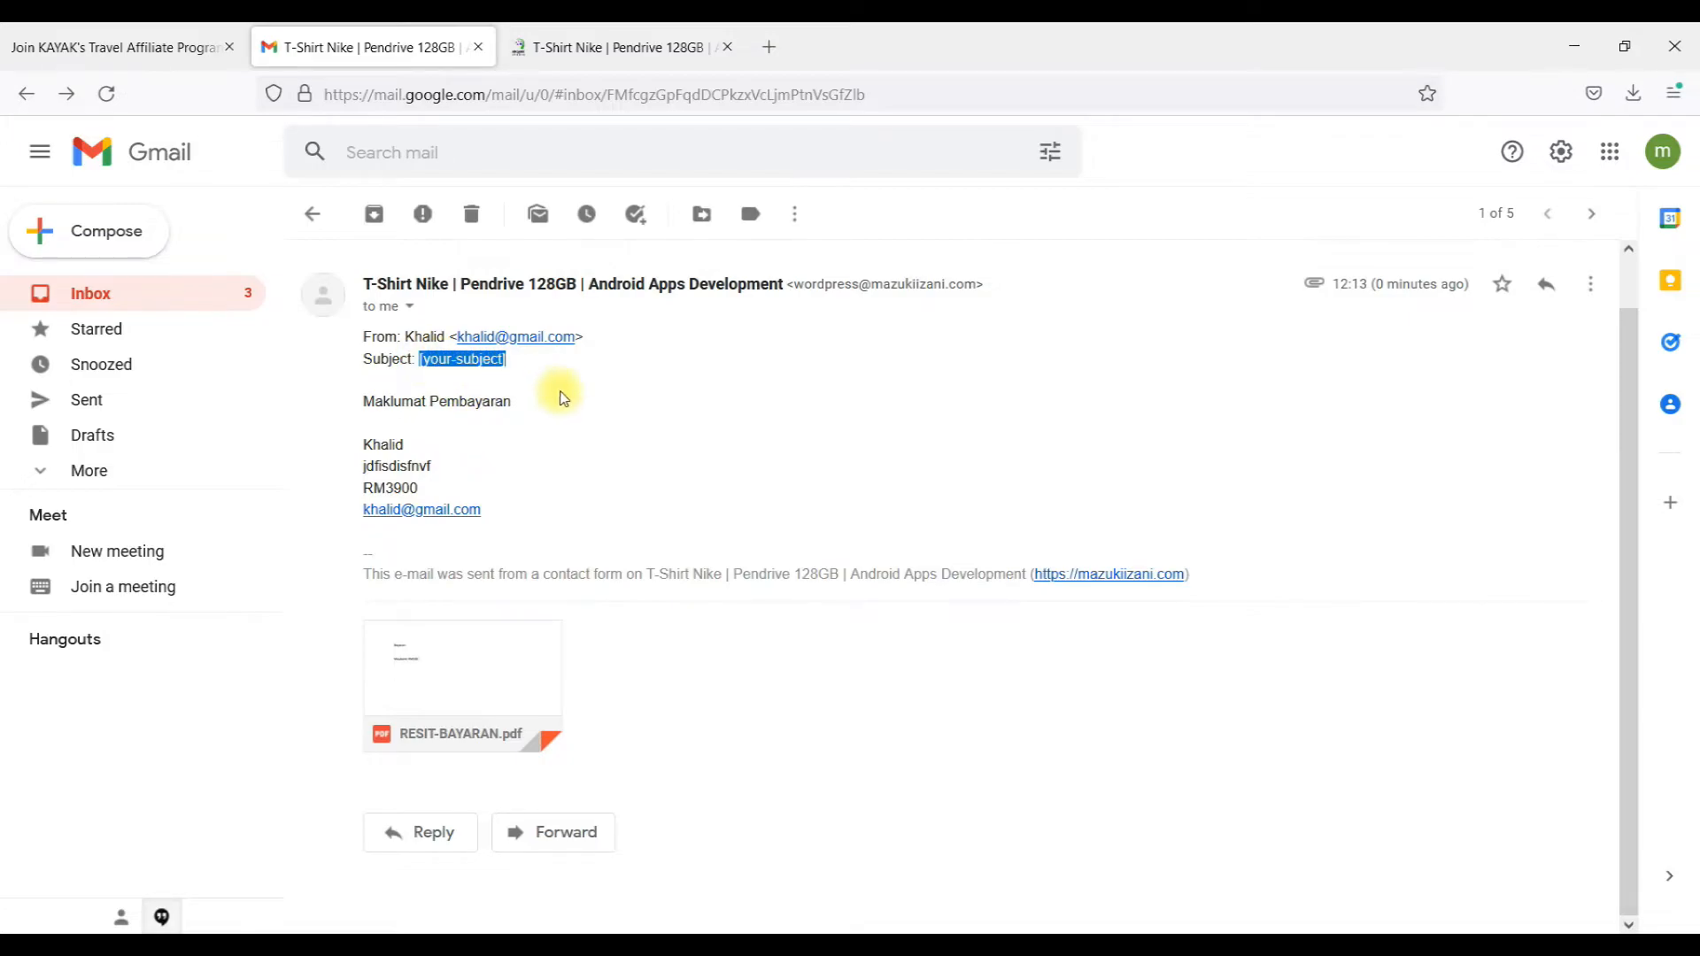
{"action": "left_click", "coordinate": [320, 230]}
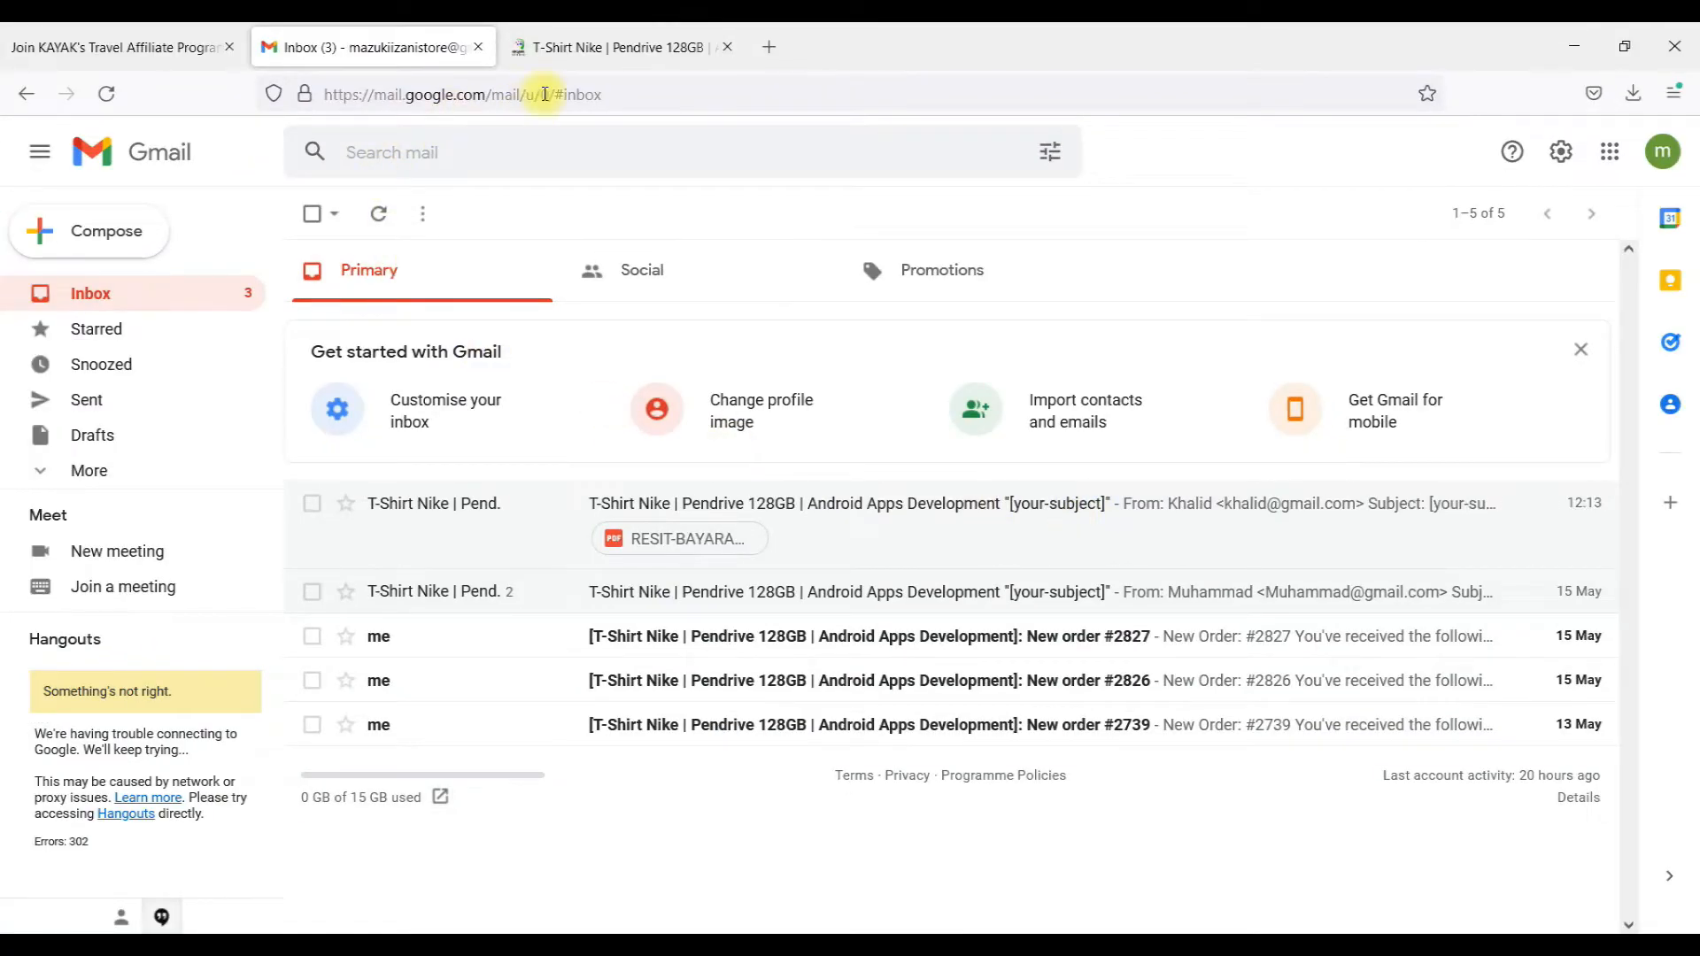
Return to the contact form editor and examine the [your-subject] tag in the Mail subject
{"action": "left_click", "coordinate": [139, 55]}
{"action": "left_click", "coordinate": [390, 46]}
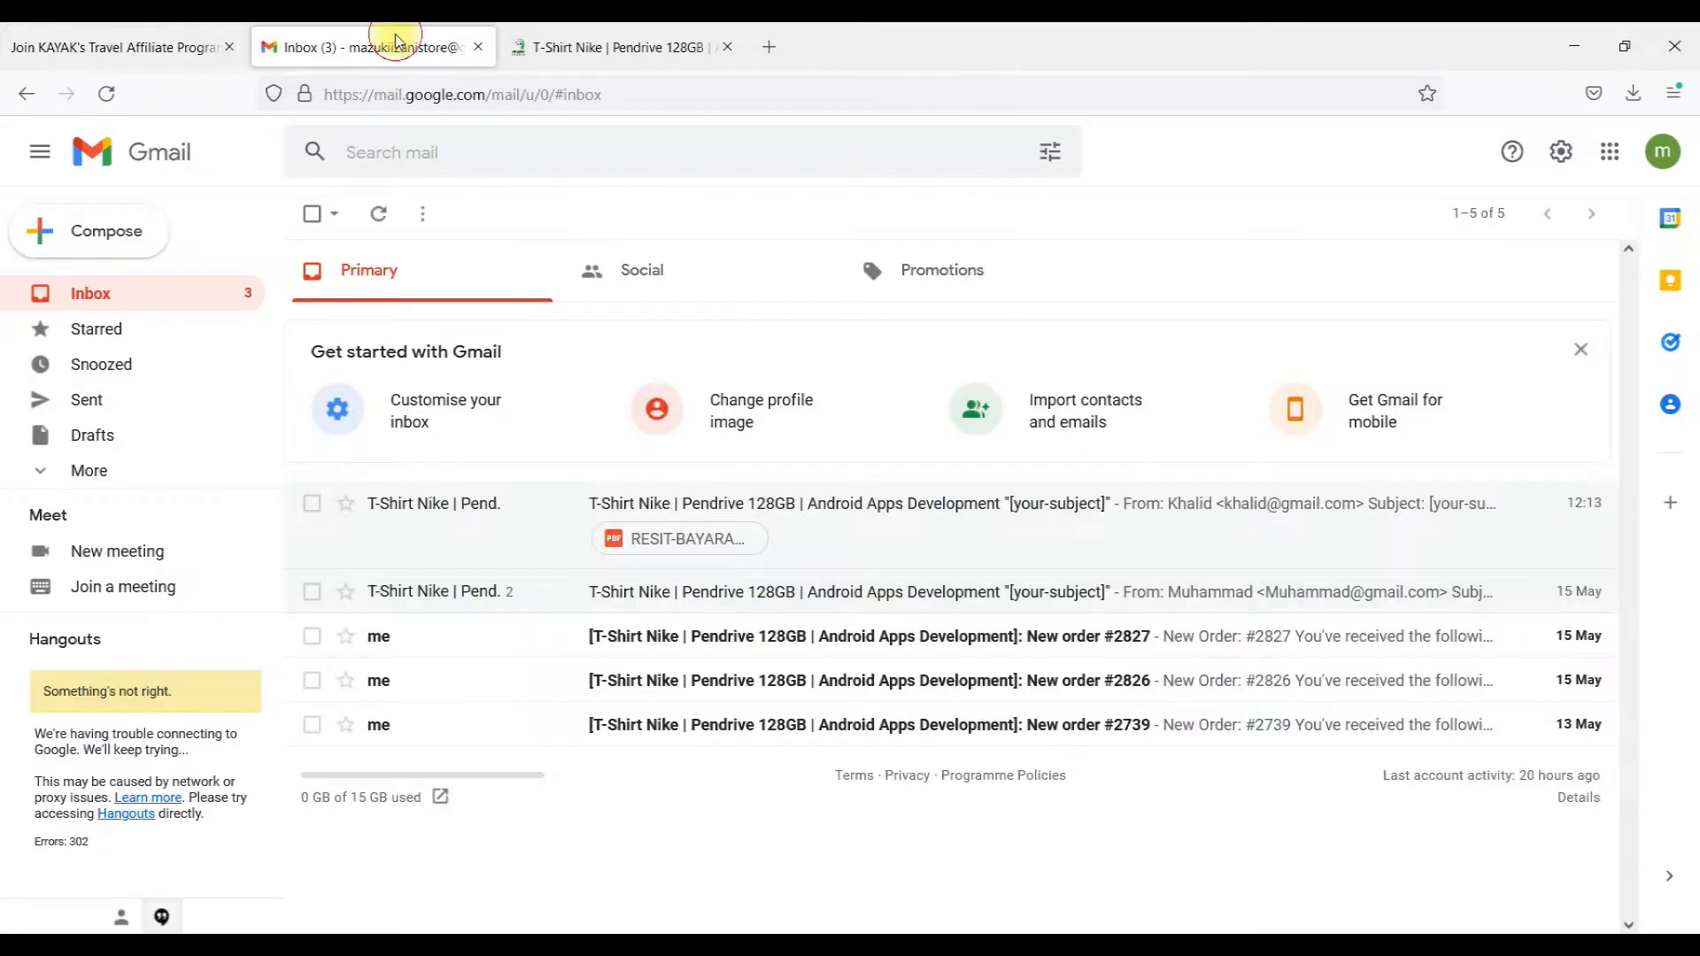
{"action": "left_click", "coordinate": [1574, 46]}
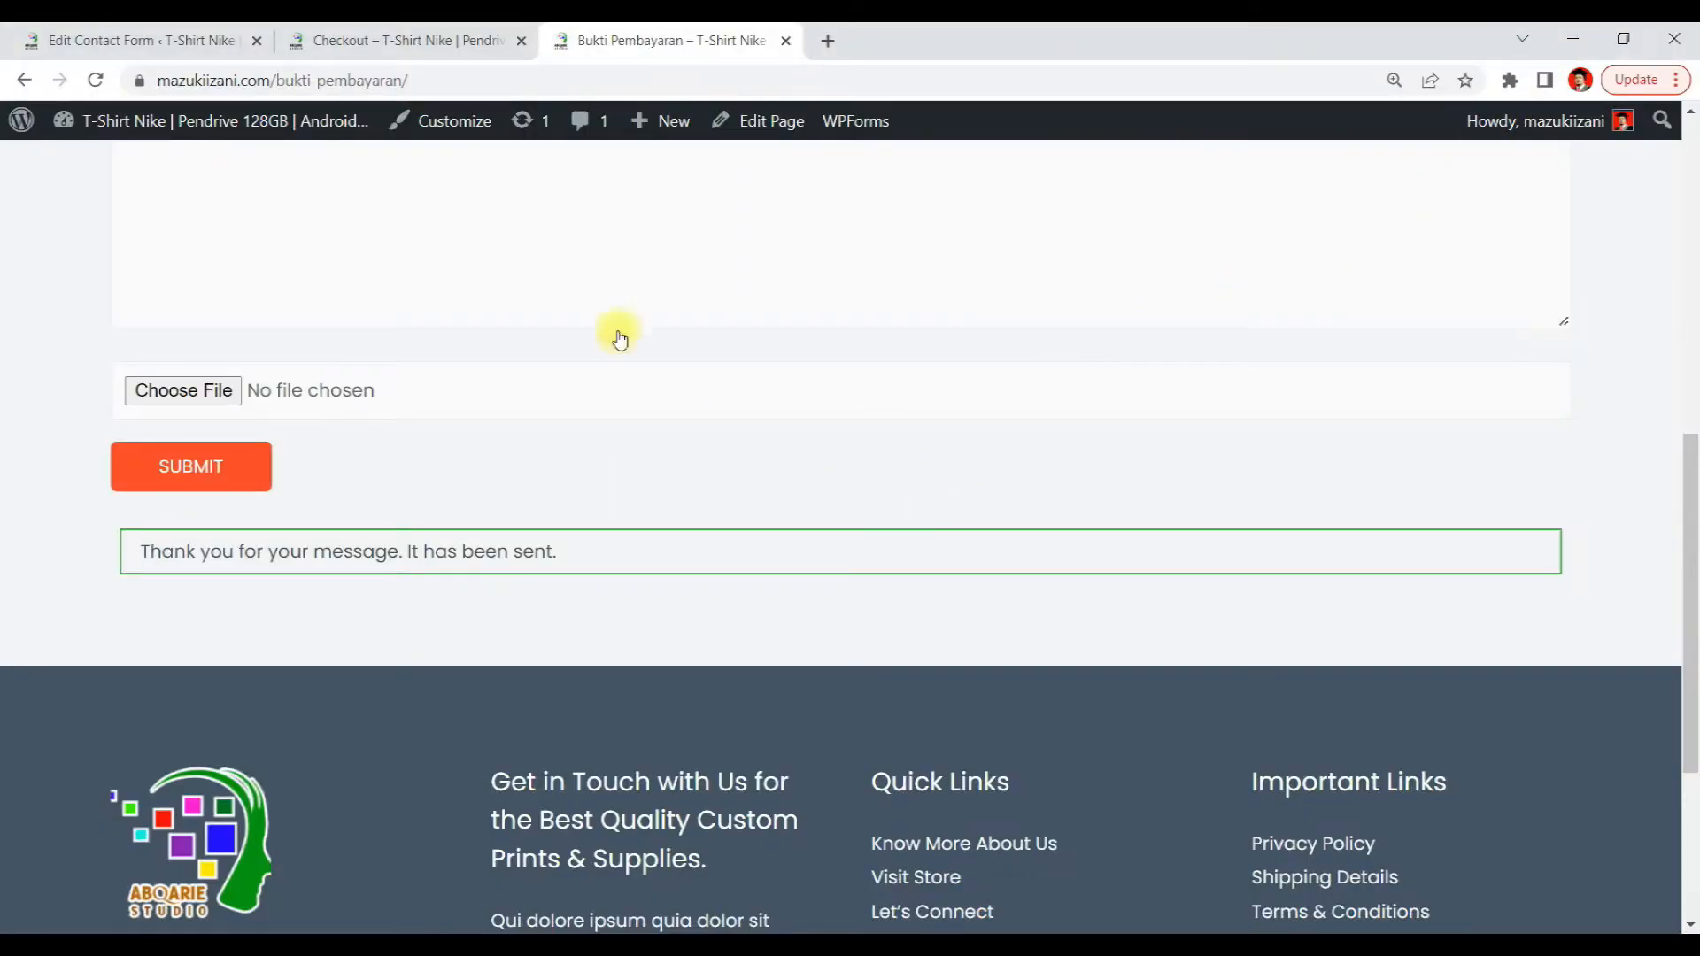
{"action": "left_click", "coordinate": [375, 53]}
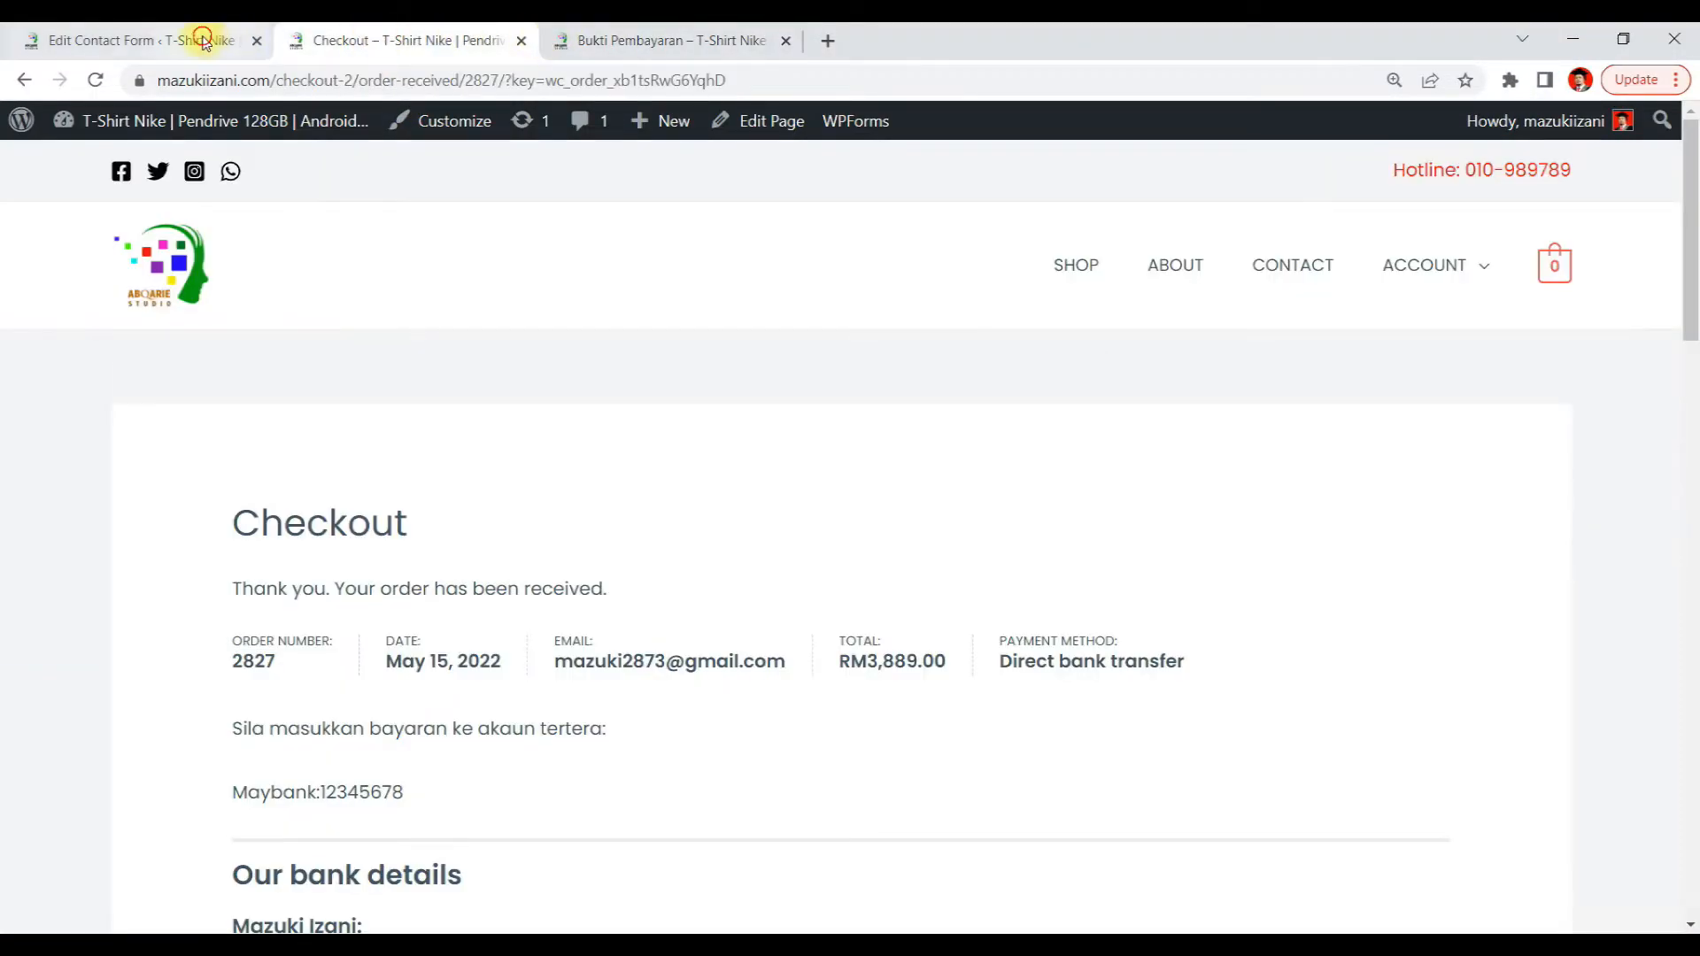
{"action": "left_click", "coordinate": [171, 41]}
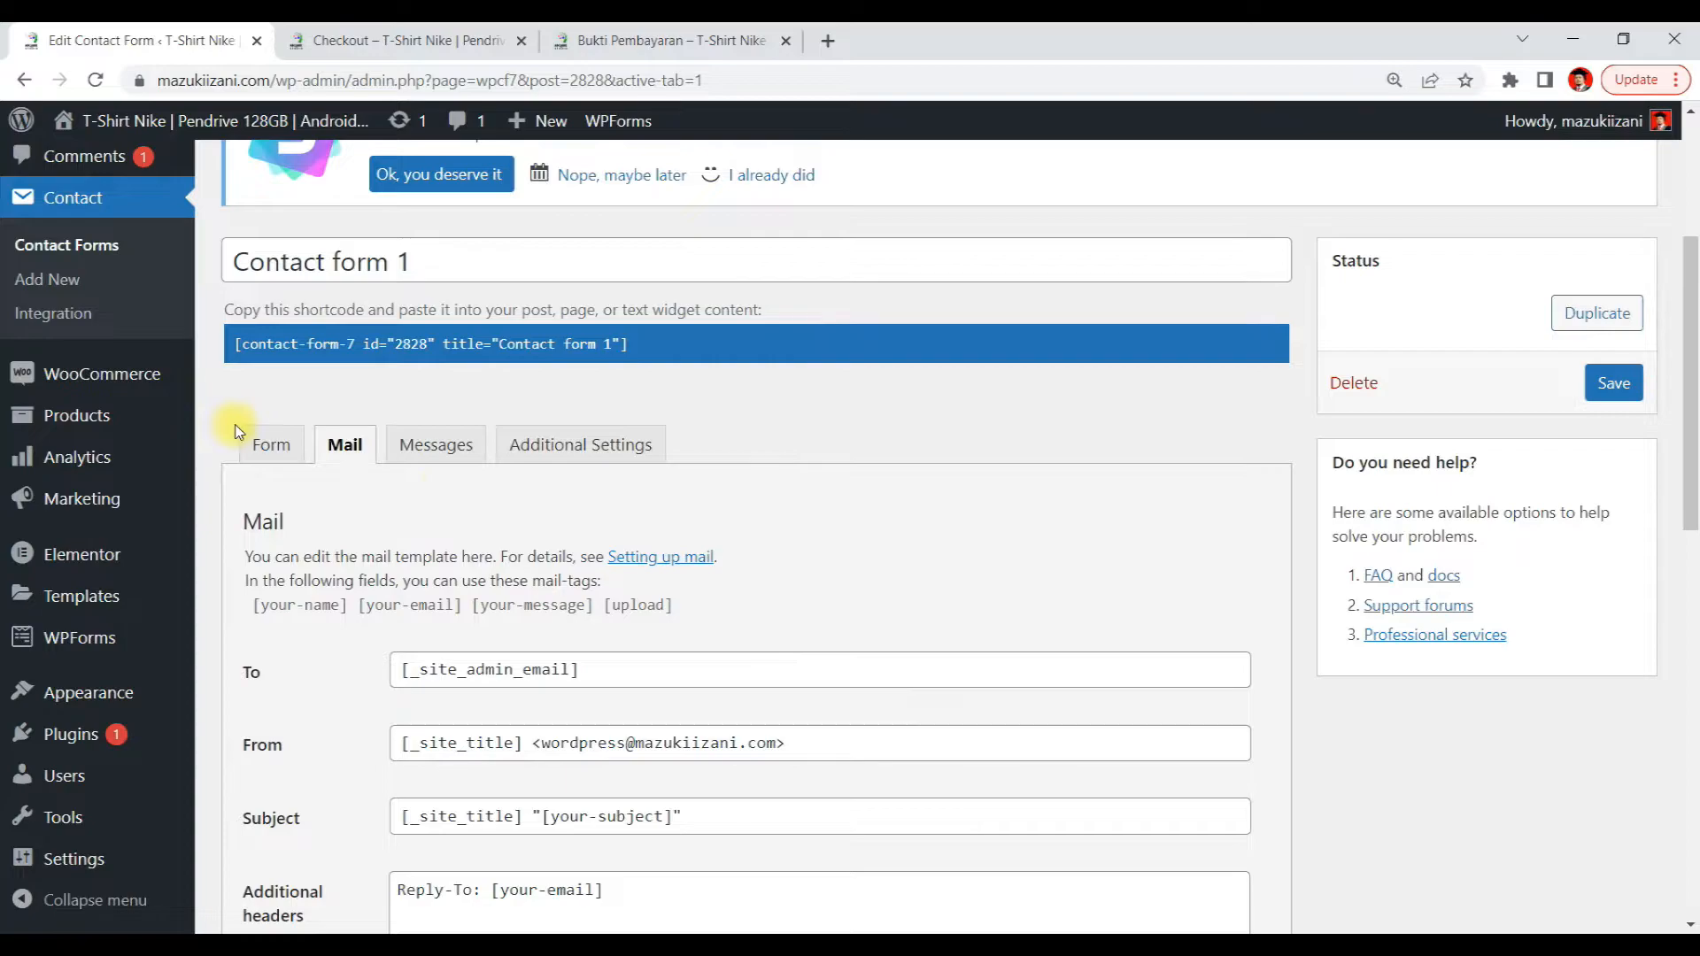
{"action": "left_click", "coordinate": [273, 445]}
{"action": "scroll", "coordinate": [690, 532], "scroll_direction": "down", "scroll_amount": 2}
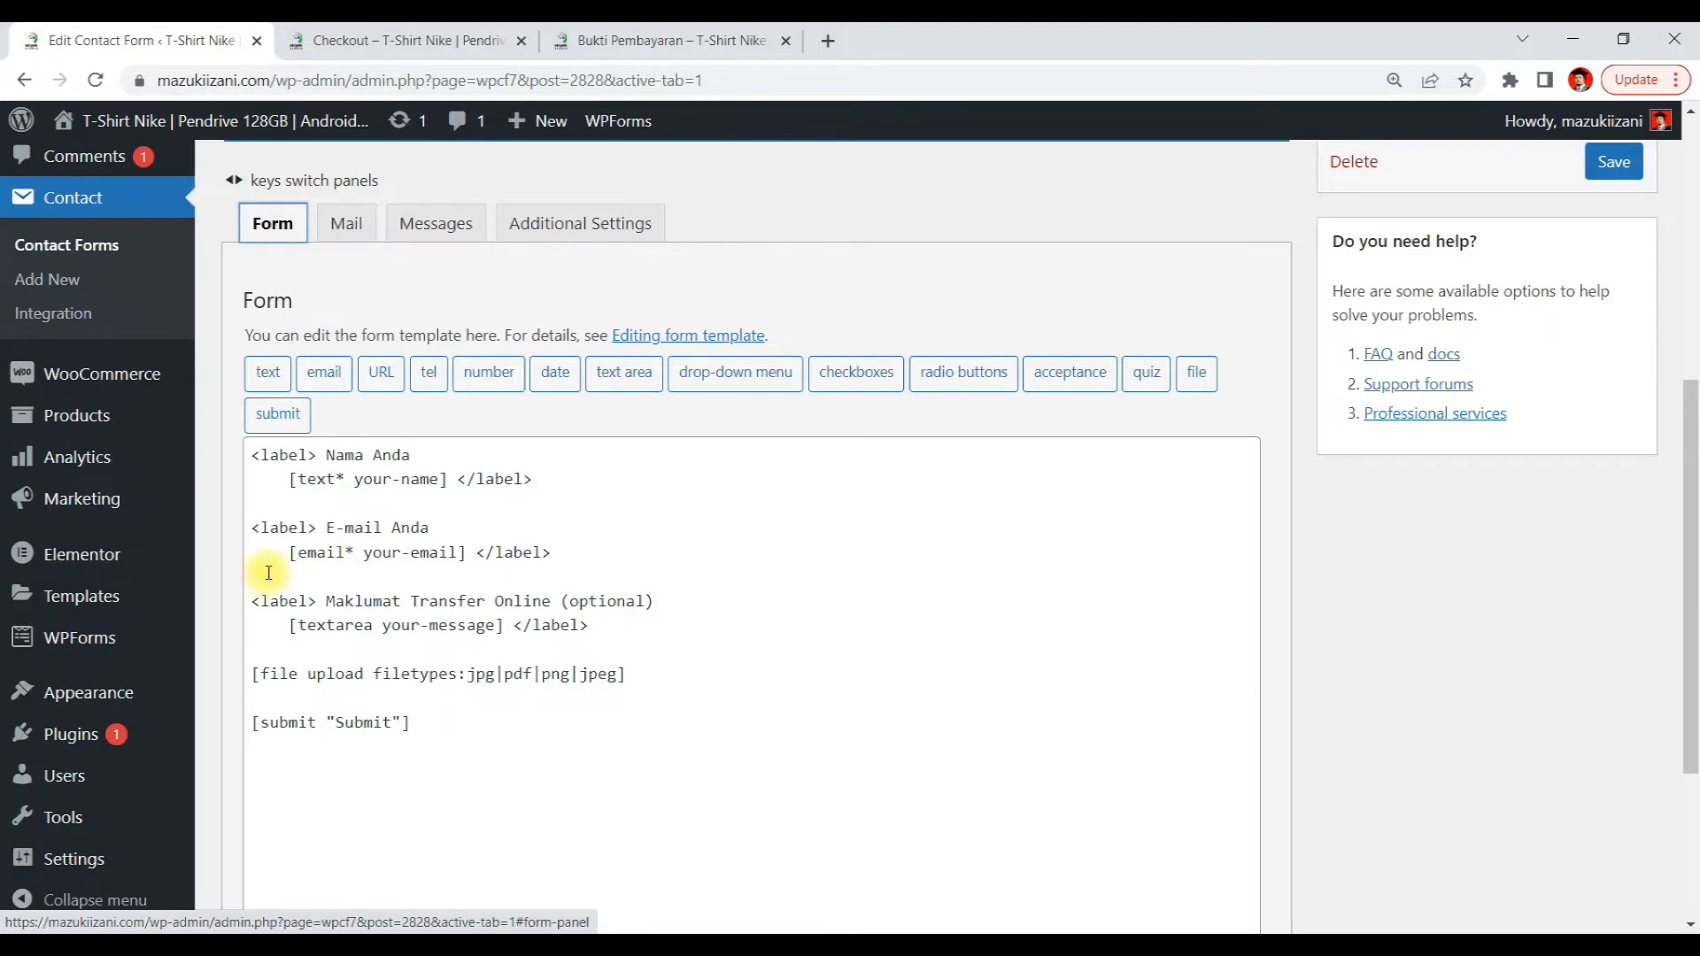
{"action": "left_click", "coordinate": [349, 227]}
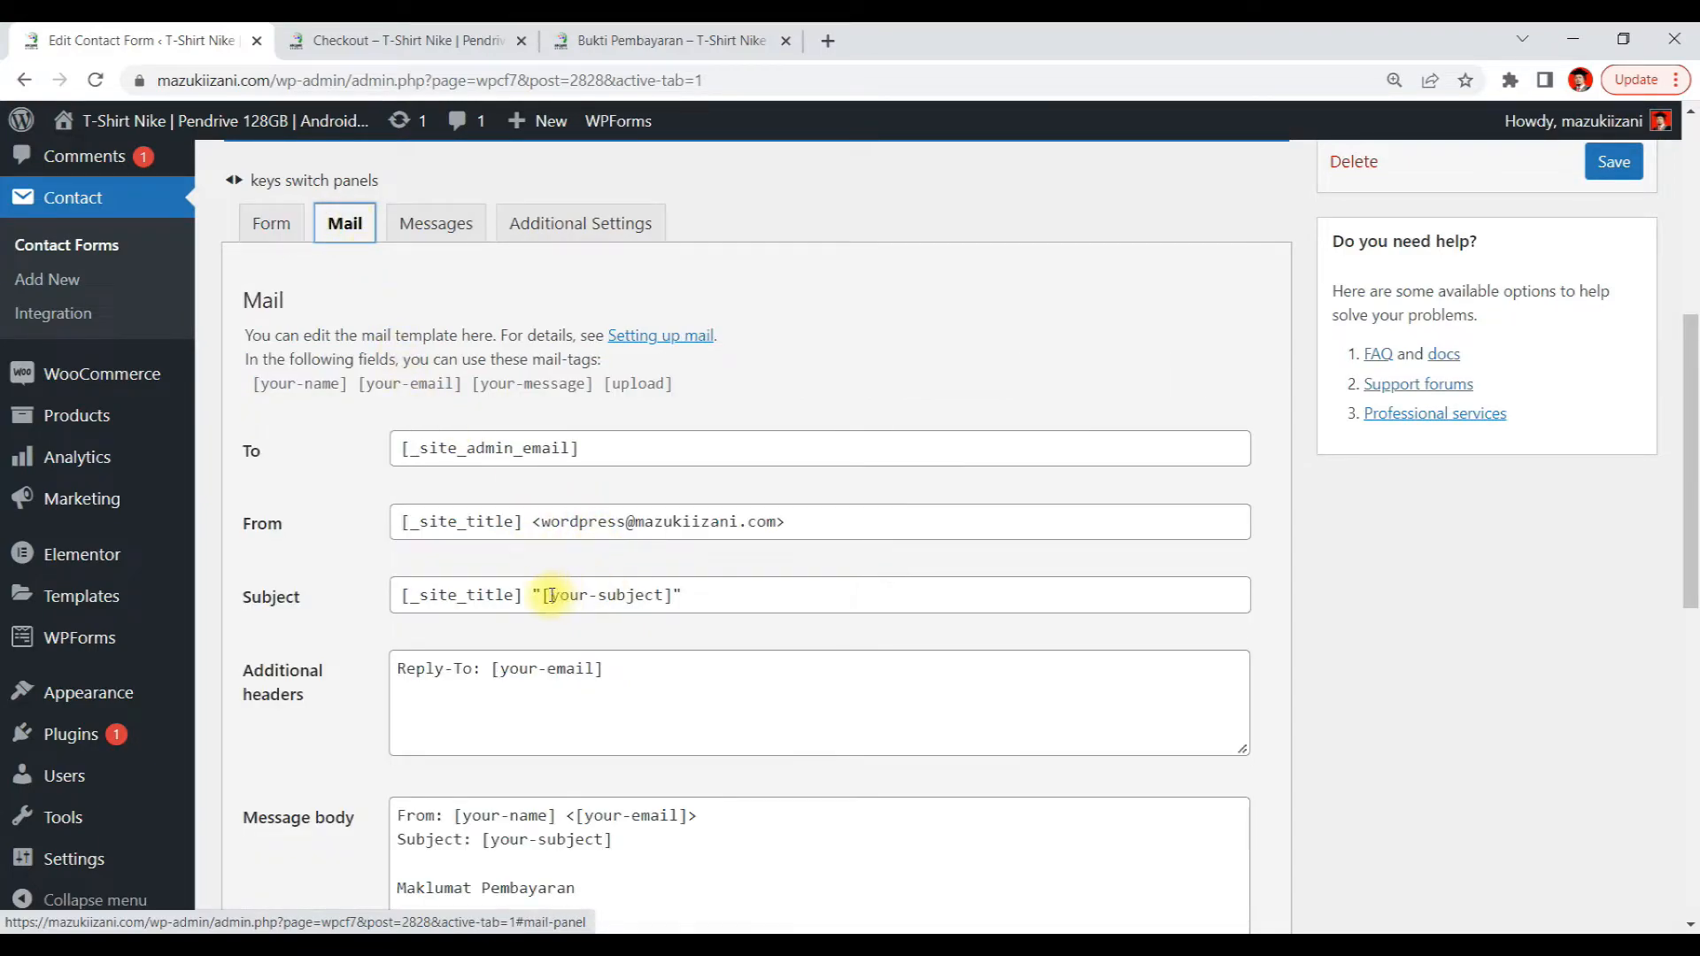
{"action": "left_click_drag", "start_coordinate": [544, 595], "coordinate": [680, 604]}
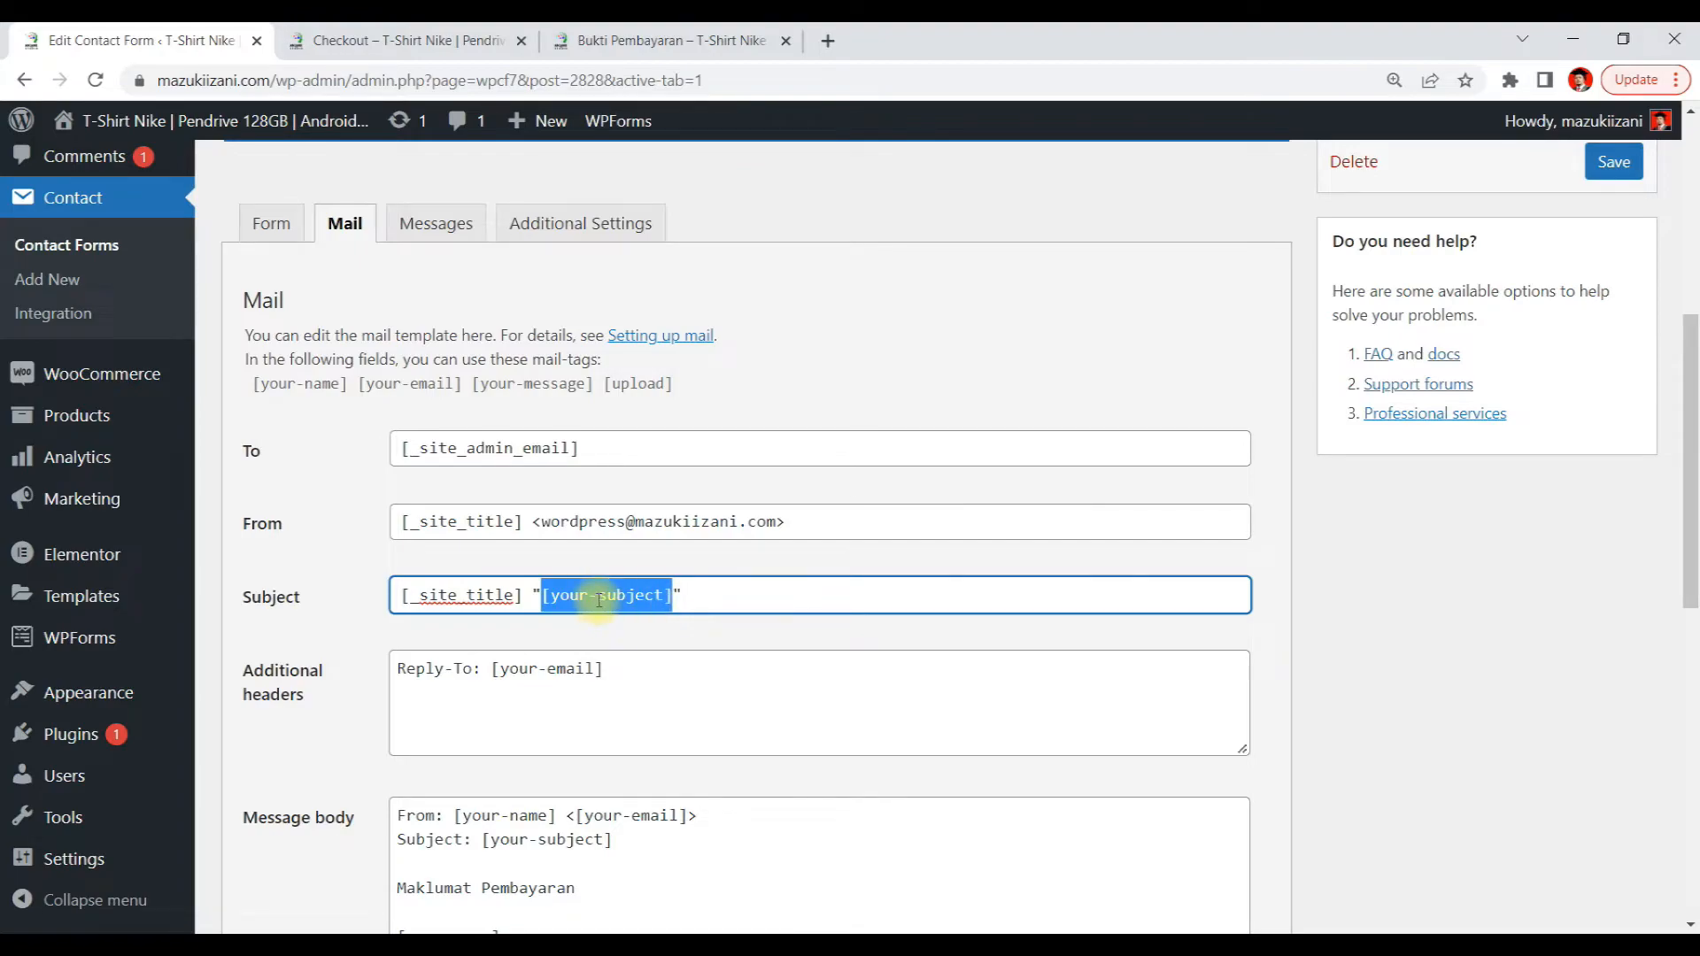
{"action": "left_click", "coordinate": [268, 217]}
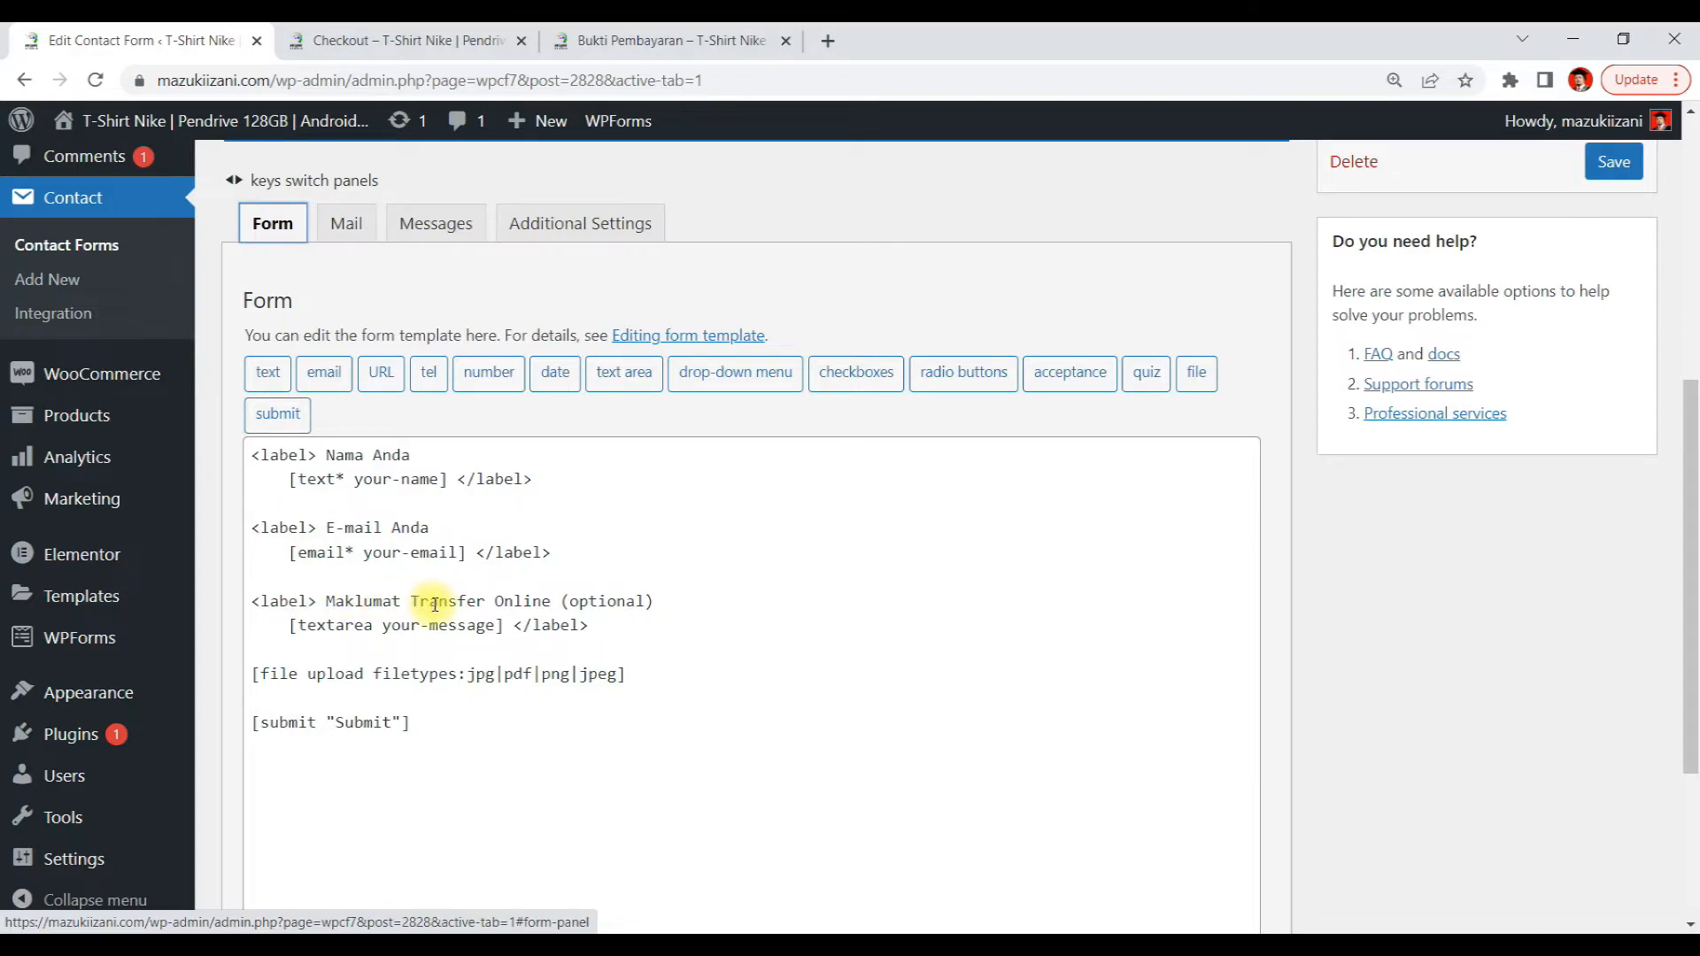
Insert a required text field named NomborPesanan on a new line below the e-mail field in the form template
{"action": "left_click", "coordinate": [589, 555]}
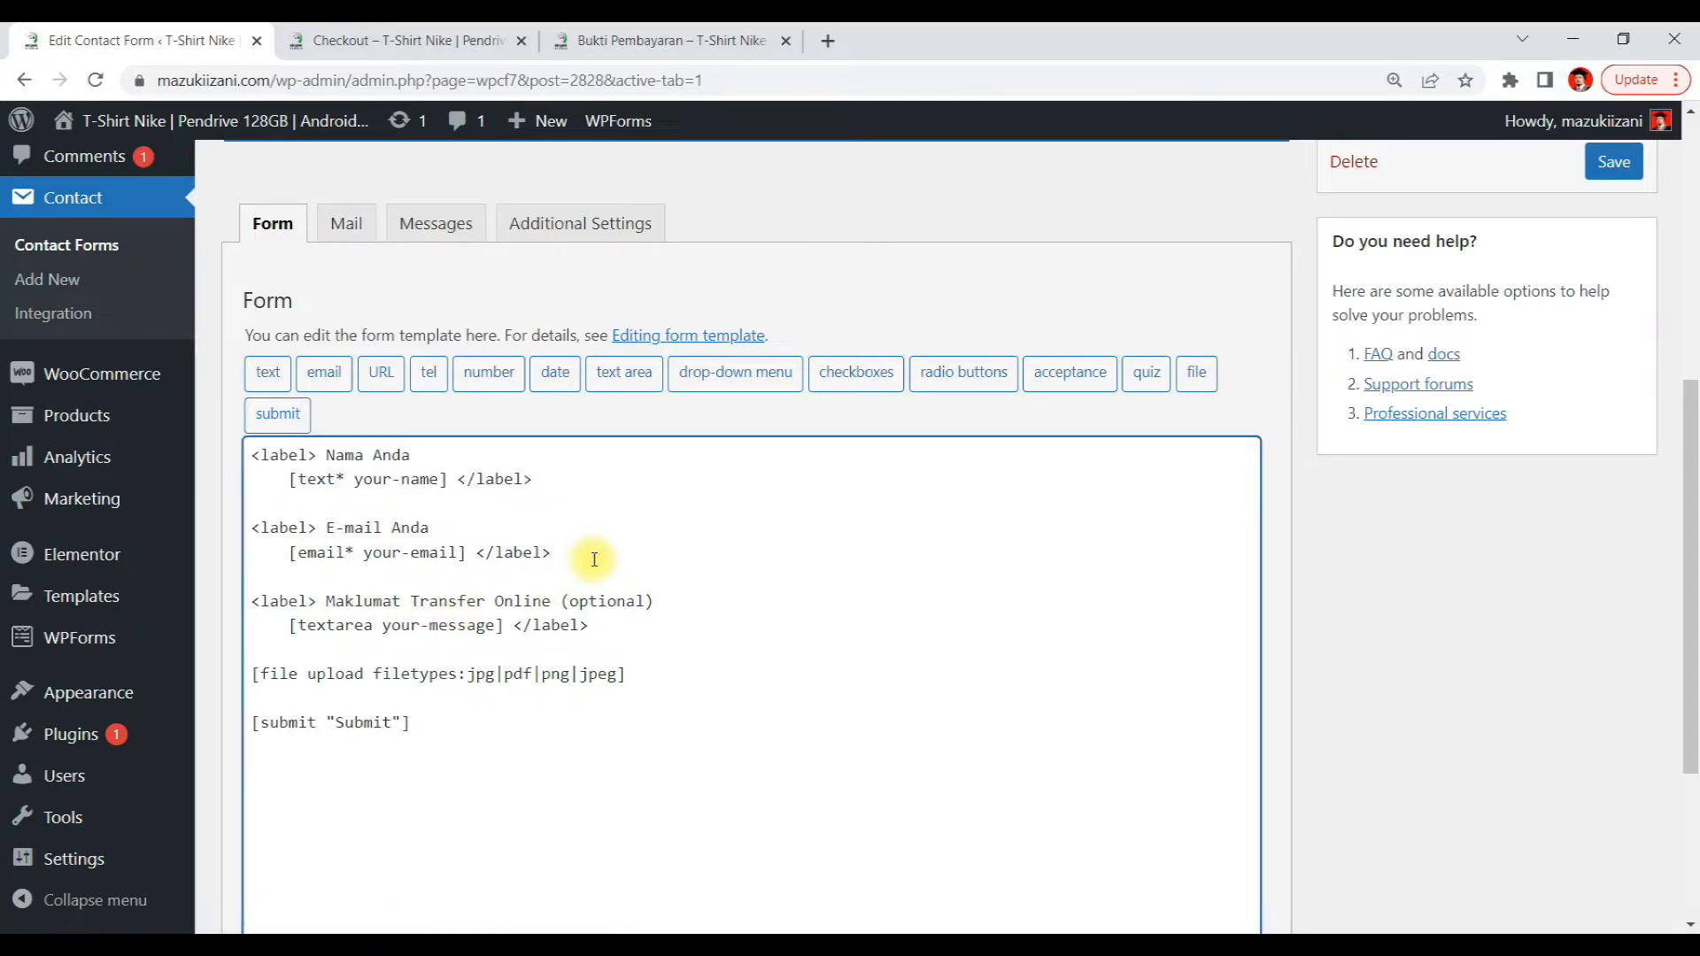
{"action": "key", "text": "Return"}
{"action": "left_click", "coordinate": [590, 557]}
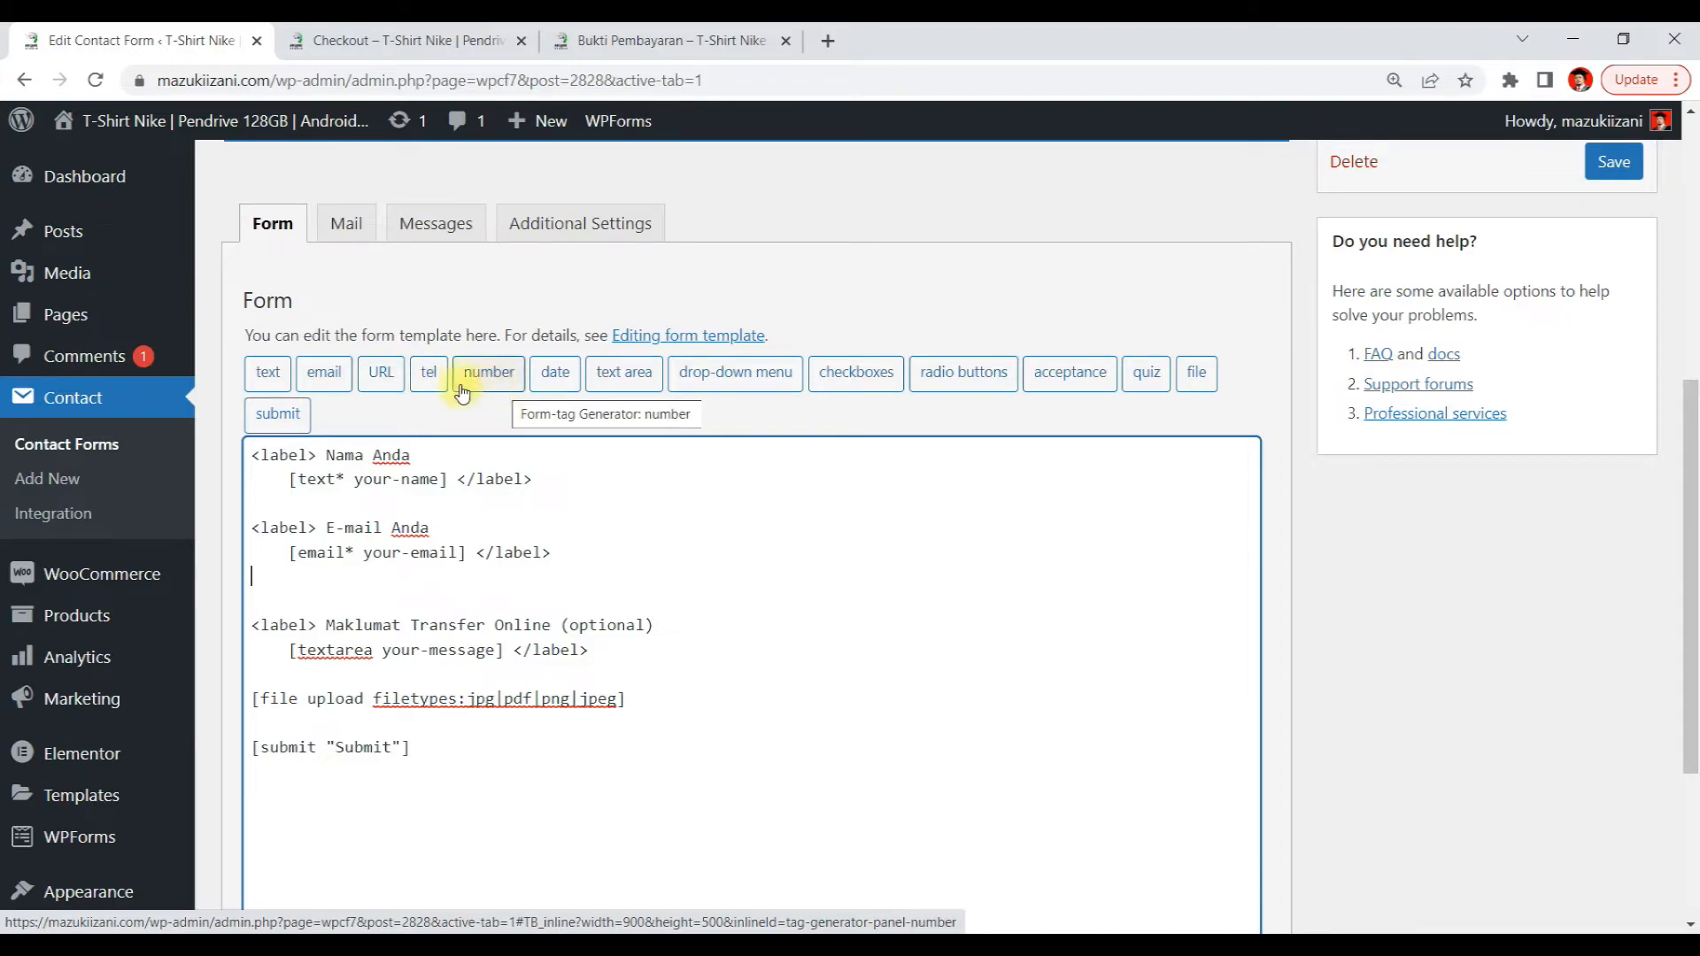
{"action": "left_click", "coordinate": [264, 377]}
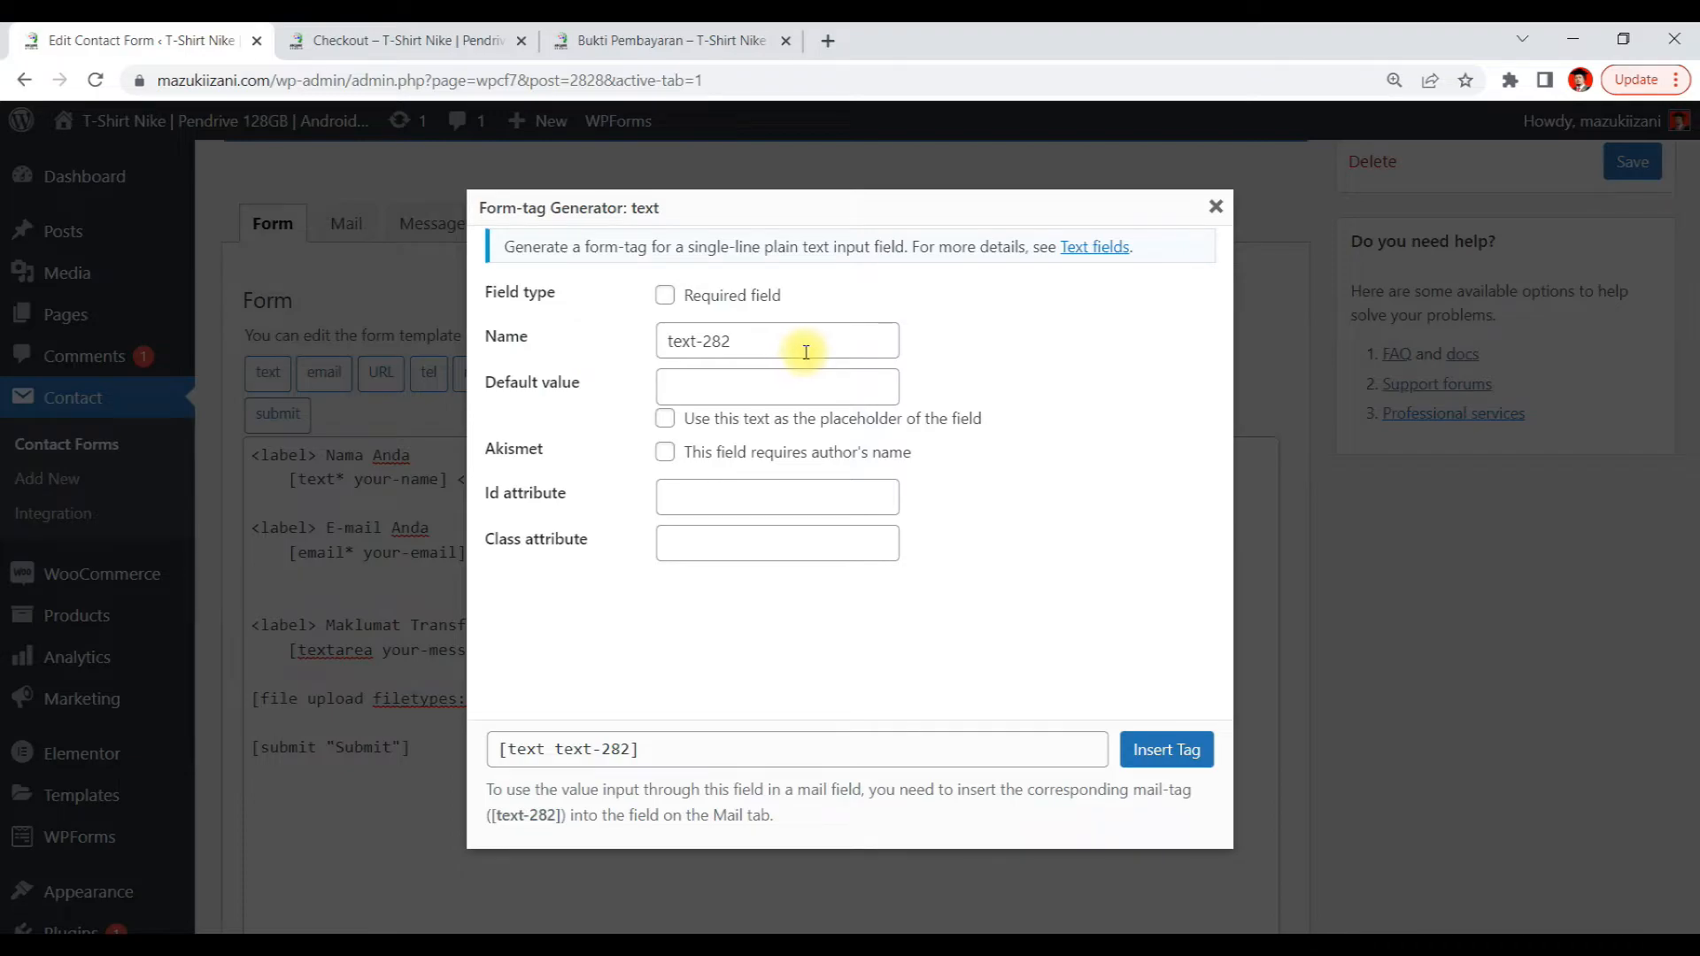
{"action": "left_click_drag", "start_coordinate": [806, 351], "coordinate": [607, 341]}
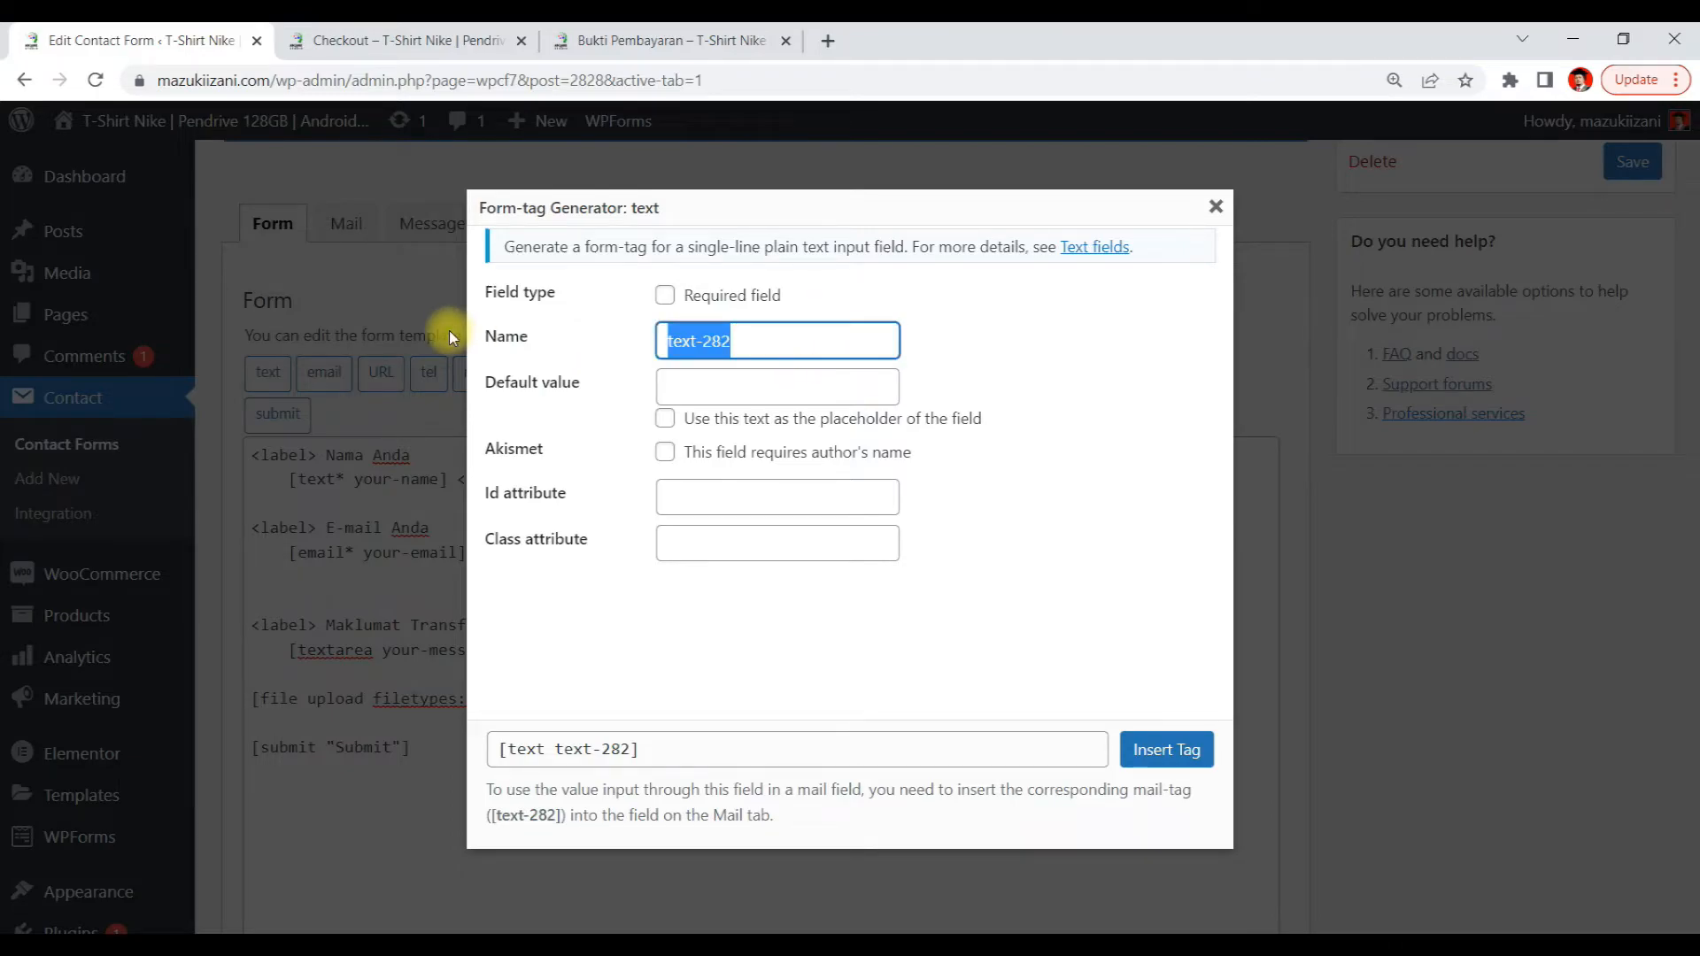
{"action": "type", "text": "Nombo"}
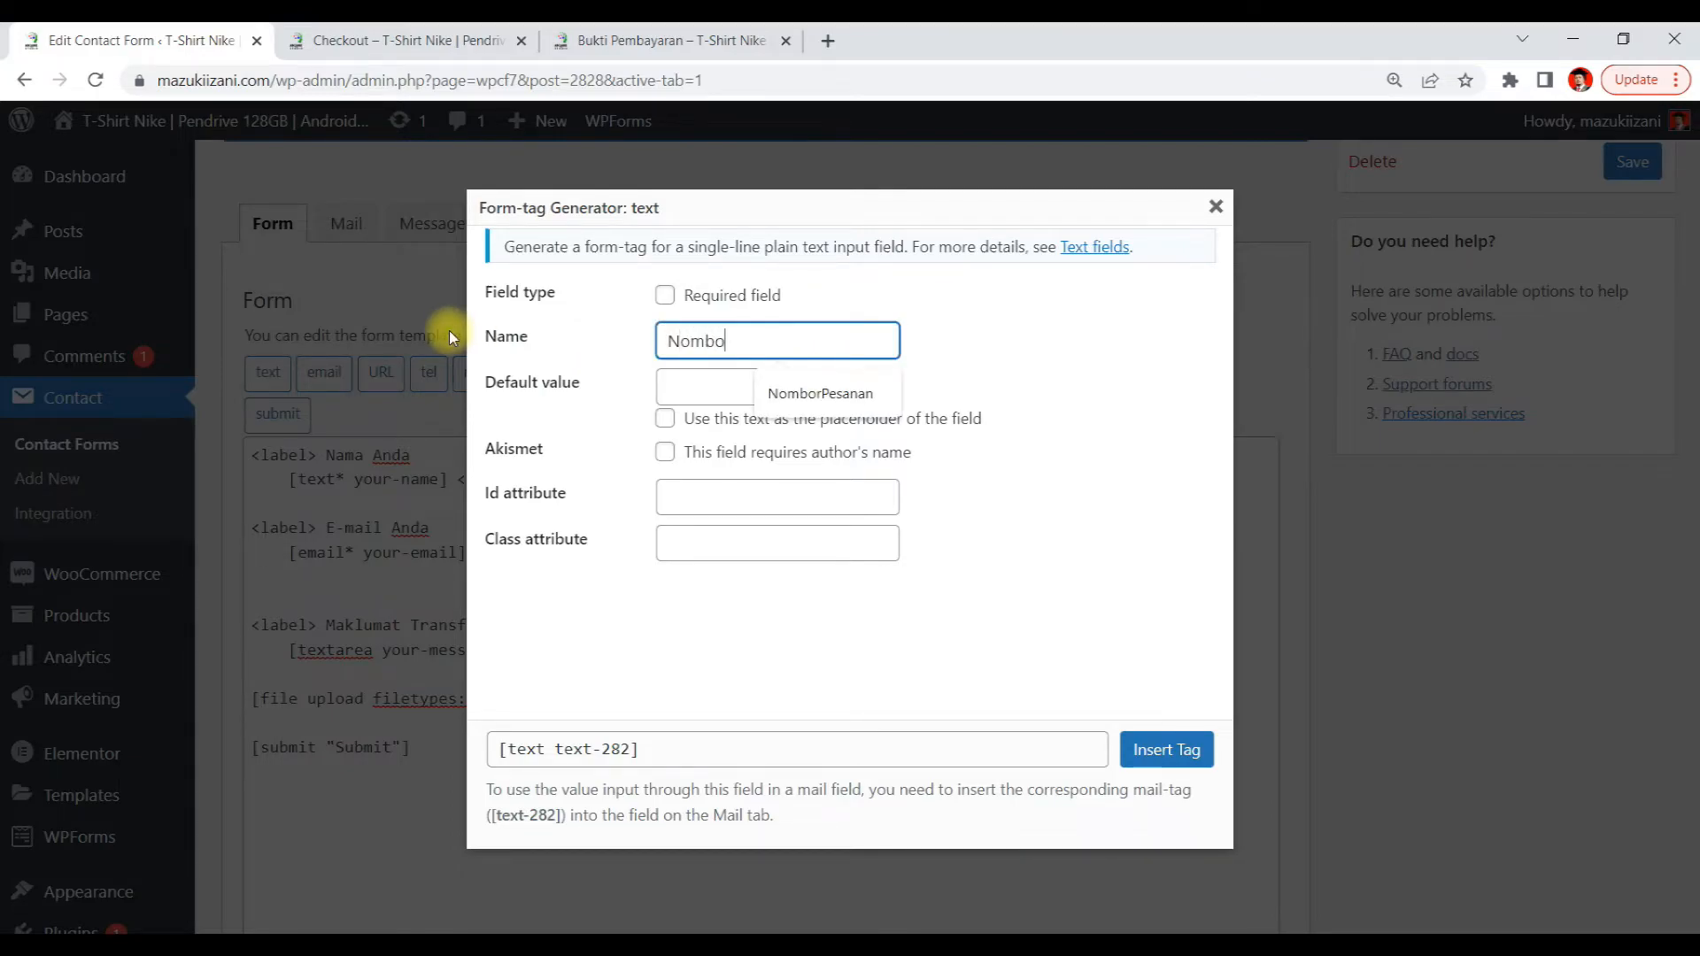
{"action": "type", "text": "r Pesanan"}
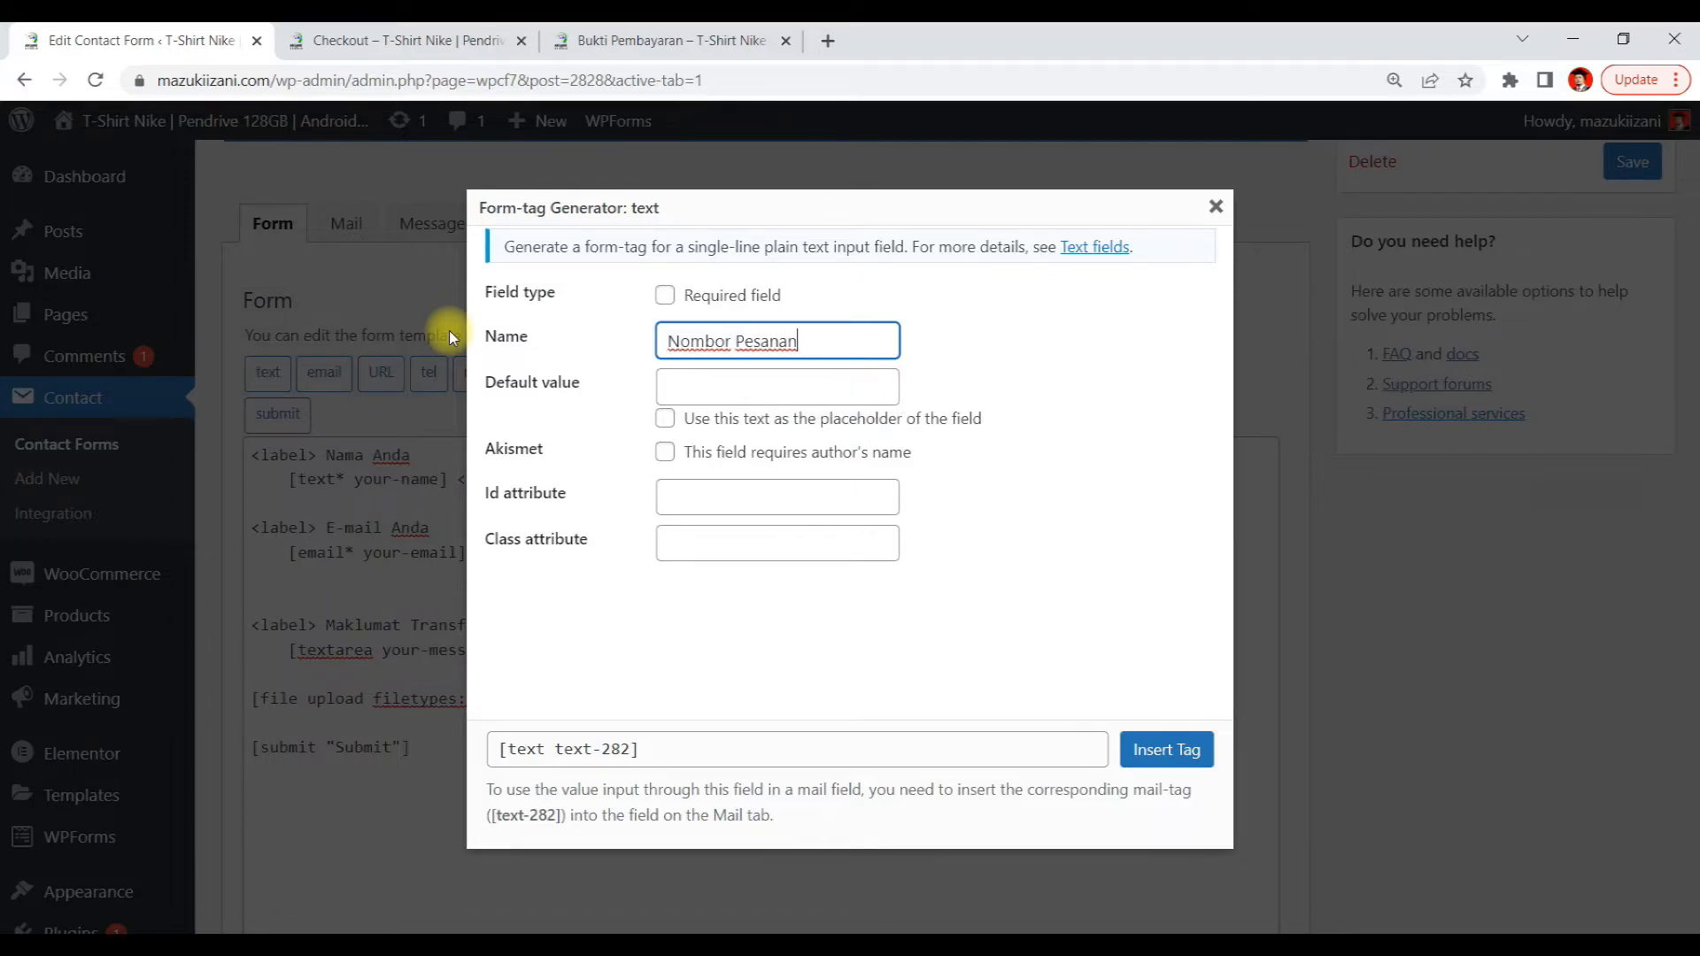
{"action": "left_click", "coordinate": [665, 295]}
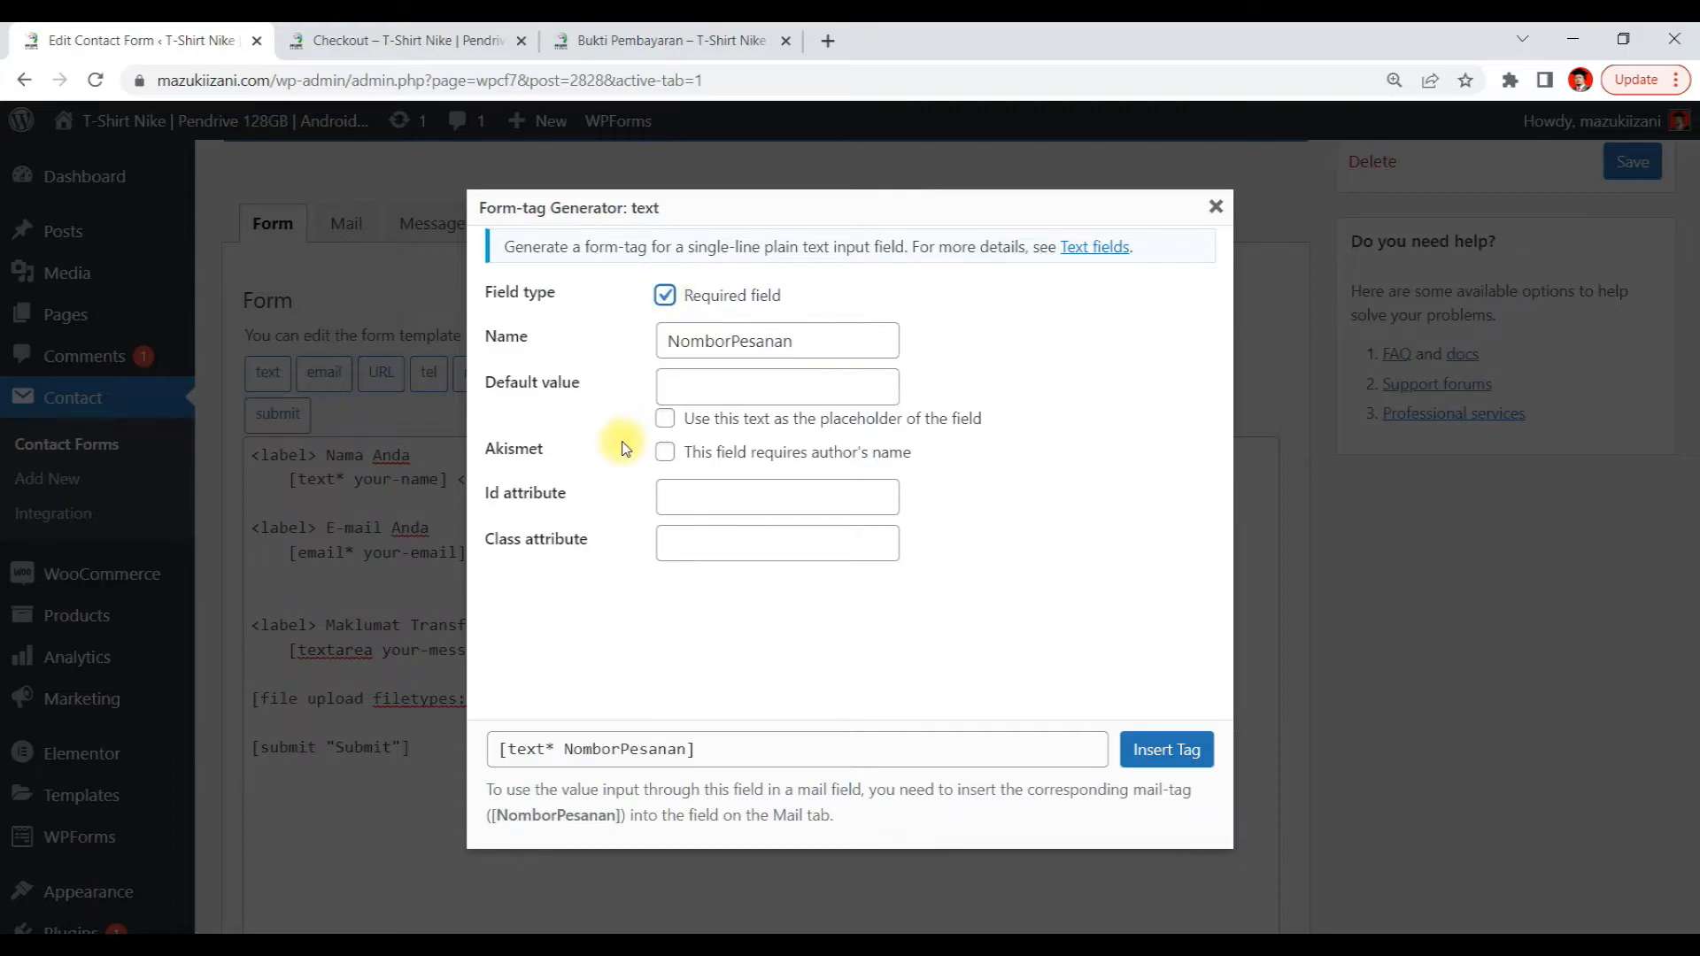
{"action": "left_click", "coordinate": [543, 752]}
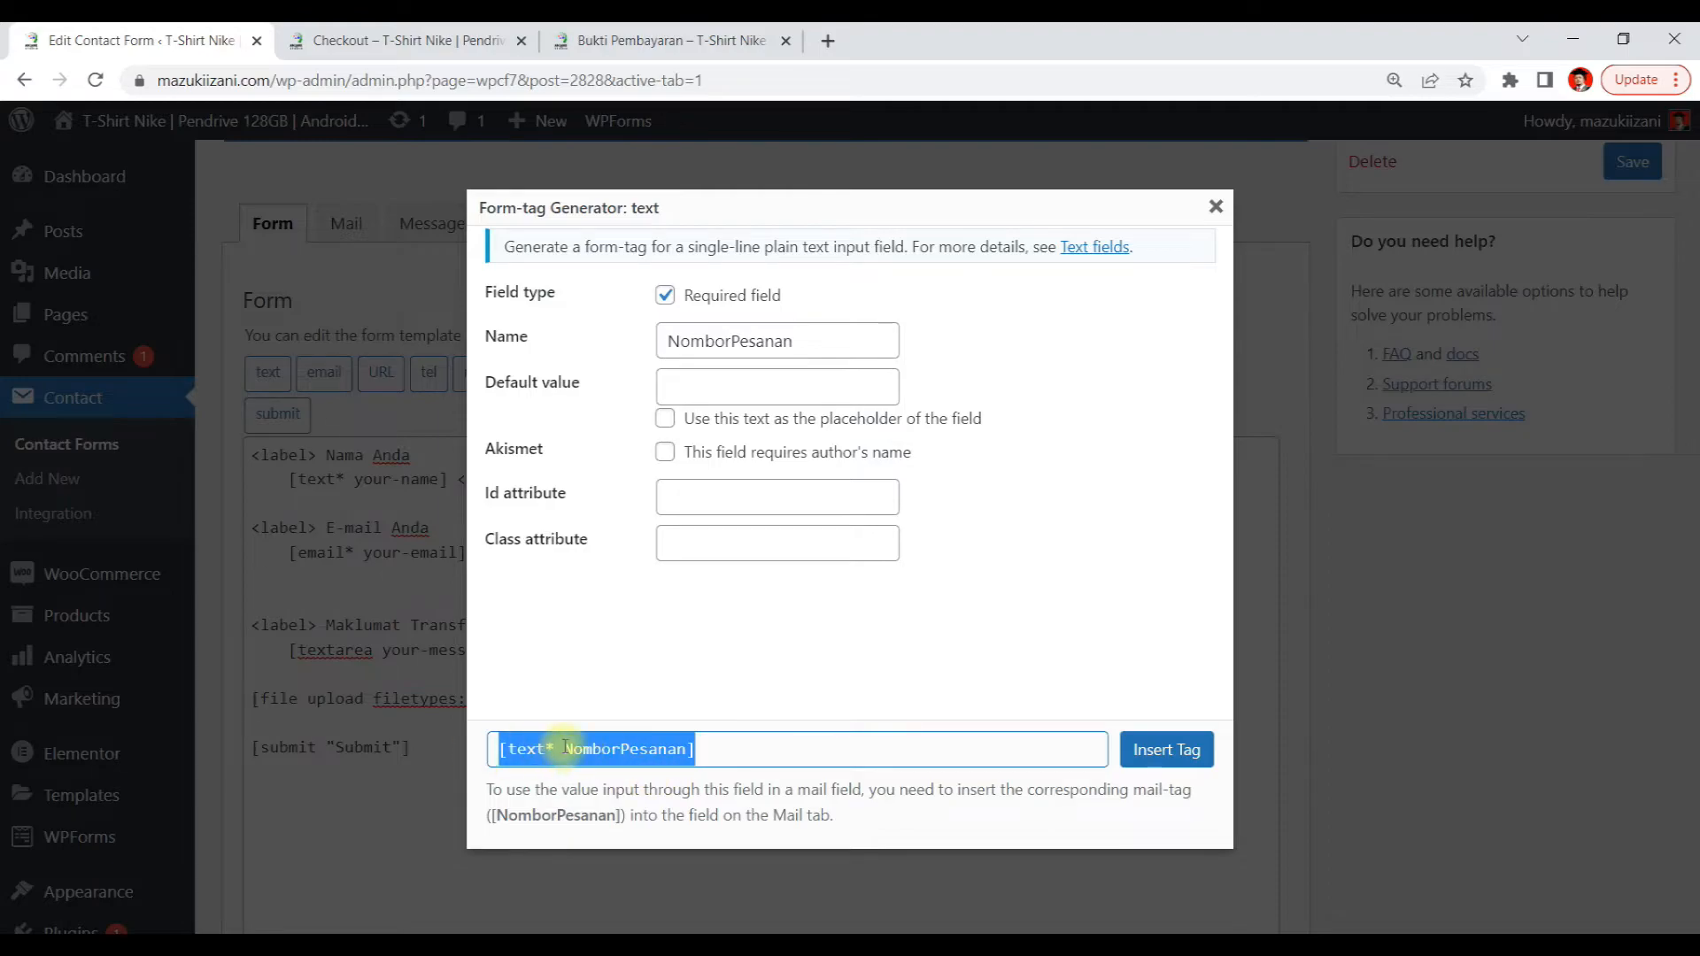
{"action": "left_click", "coordinate": [564, 748]}
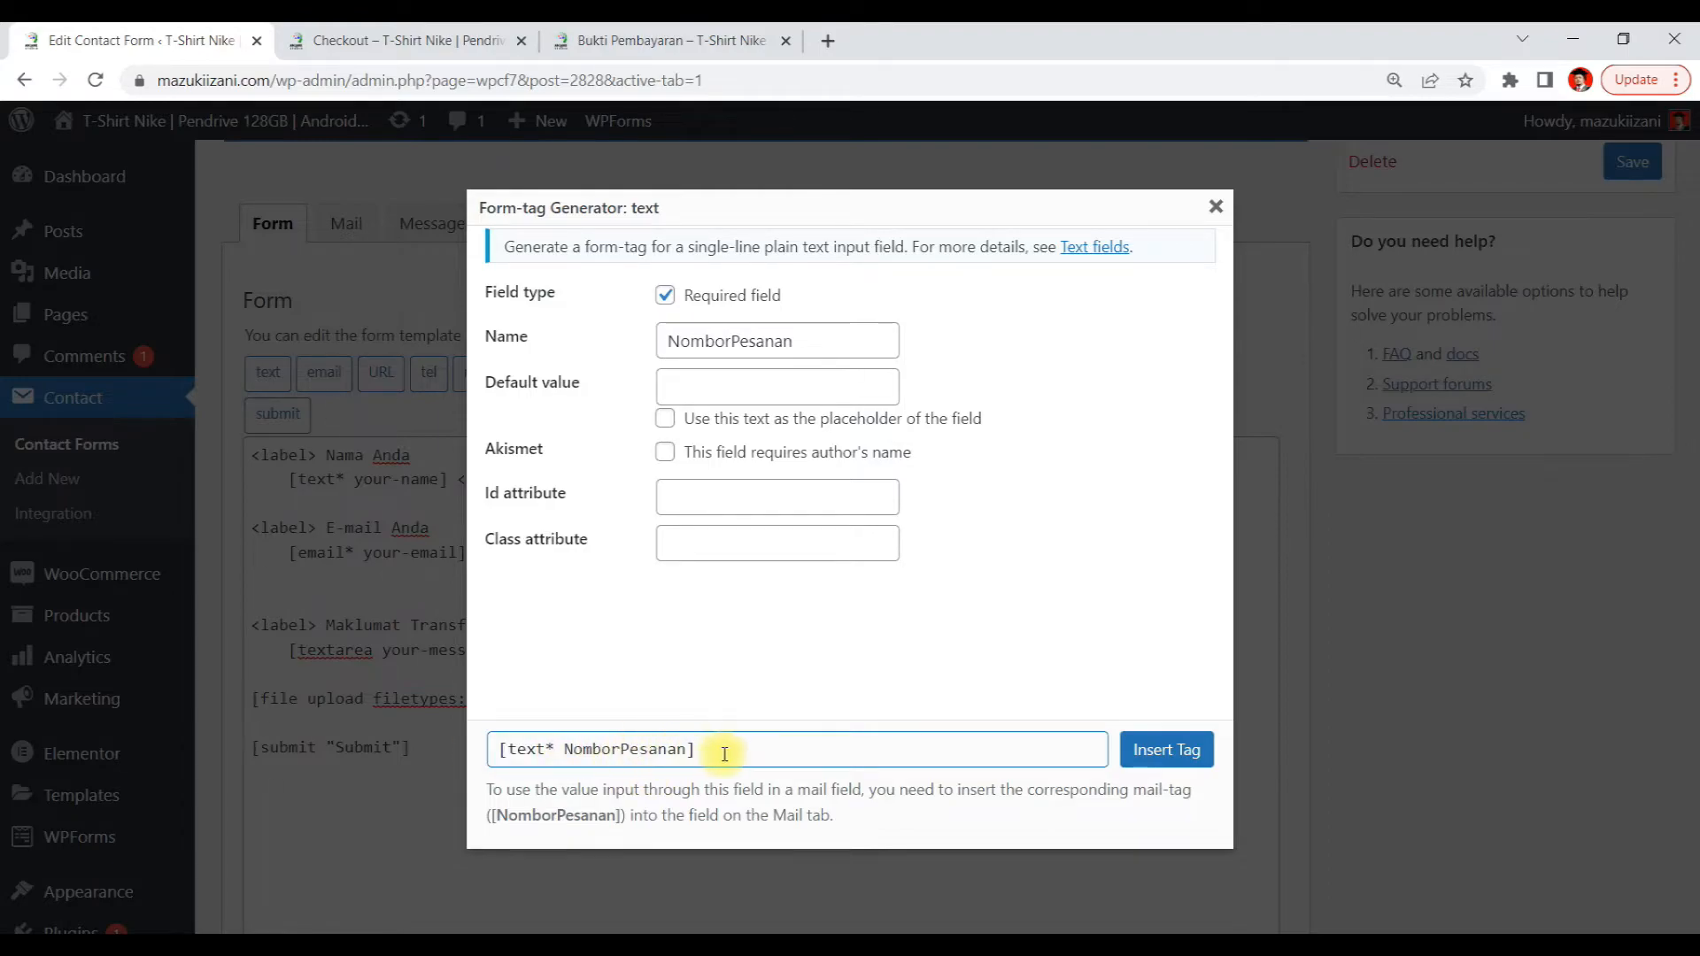
{"action": "left_click_drag", "start_coordinate": [724, 749], "coordinate": [398, 758]}
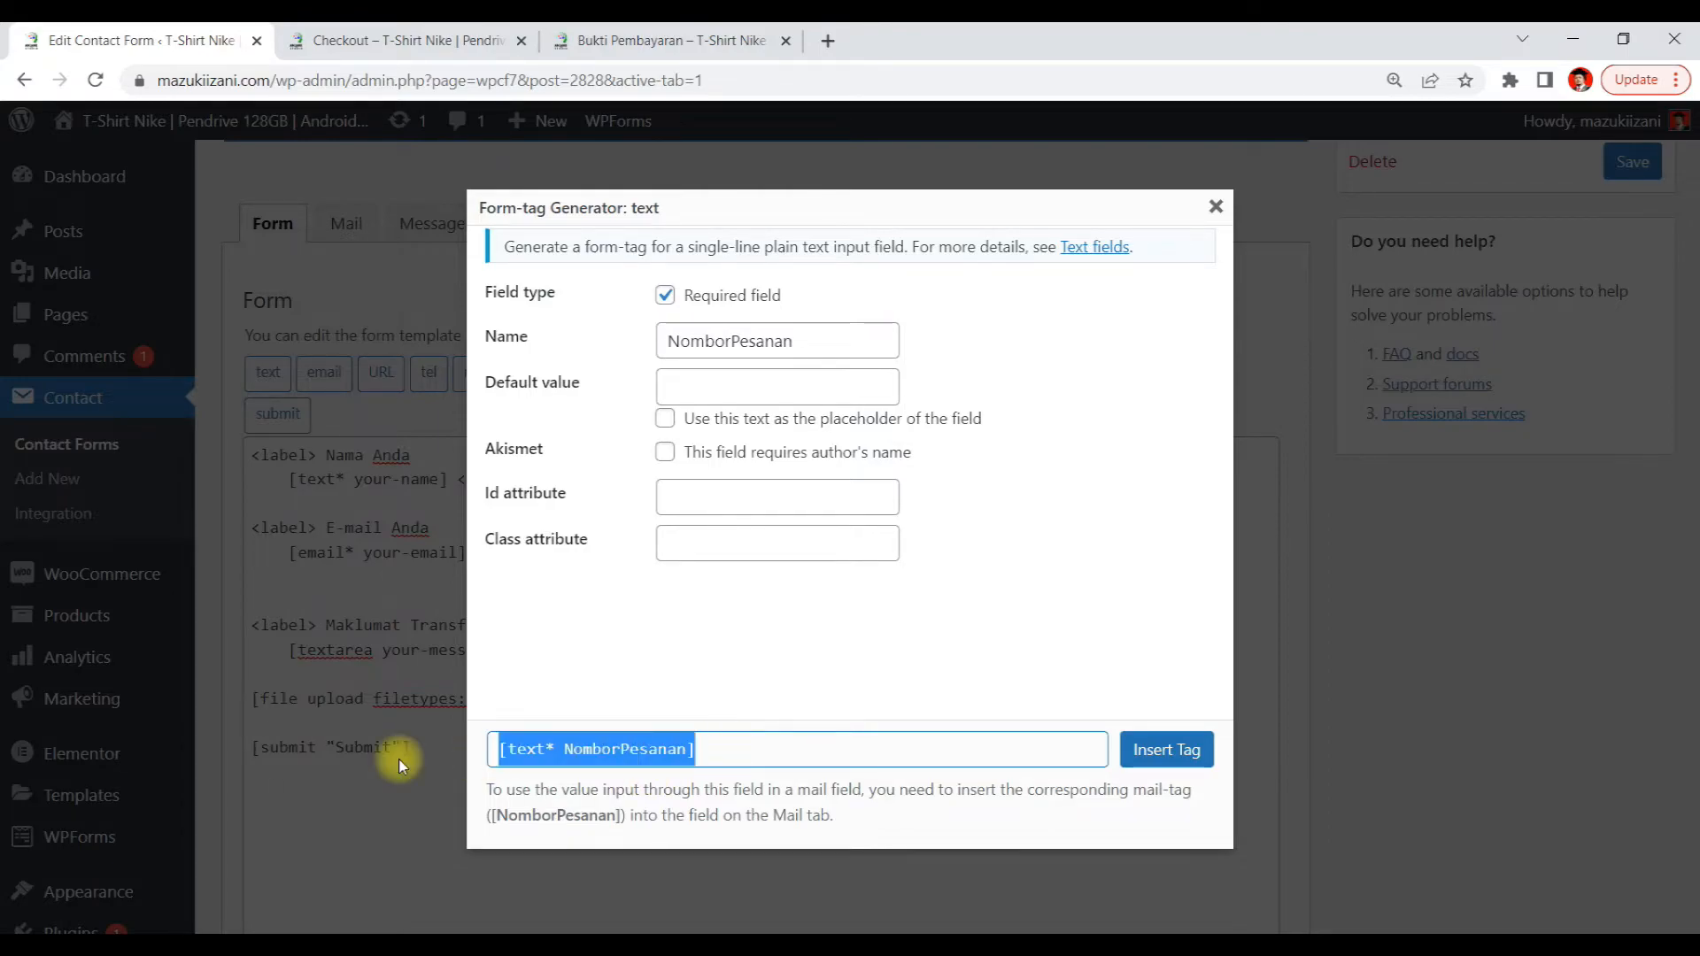
{"action": "left_click", "coordinate": [615, 770]}
{"action": "left_click", "coordinate": [772, 757]}
{"action": "left_click", "coordinate": [1167, 753]}
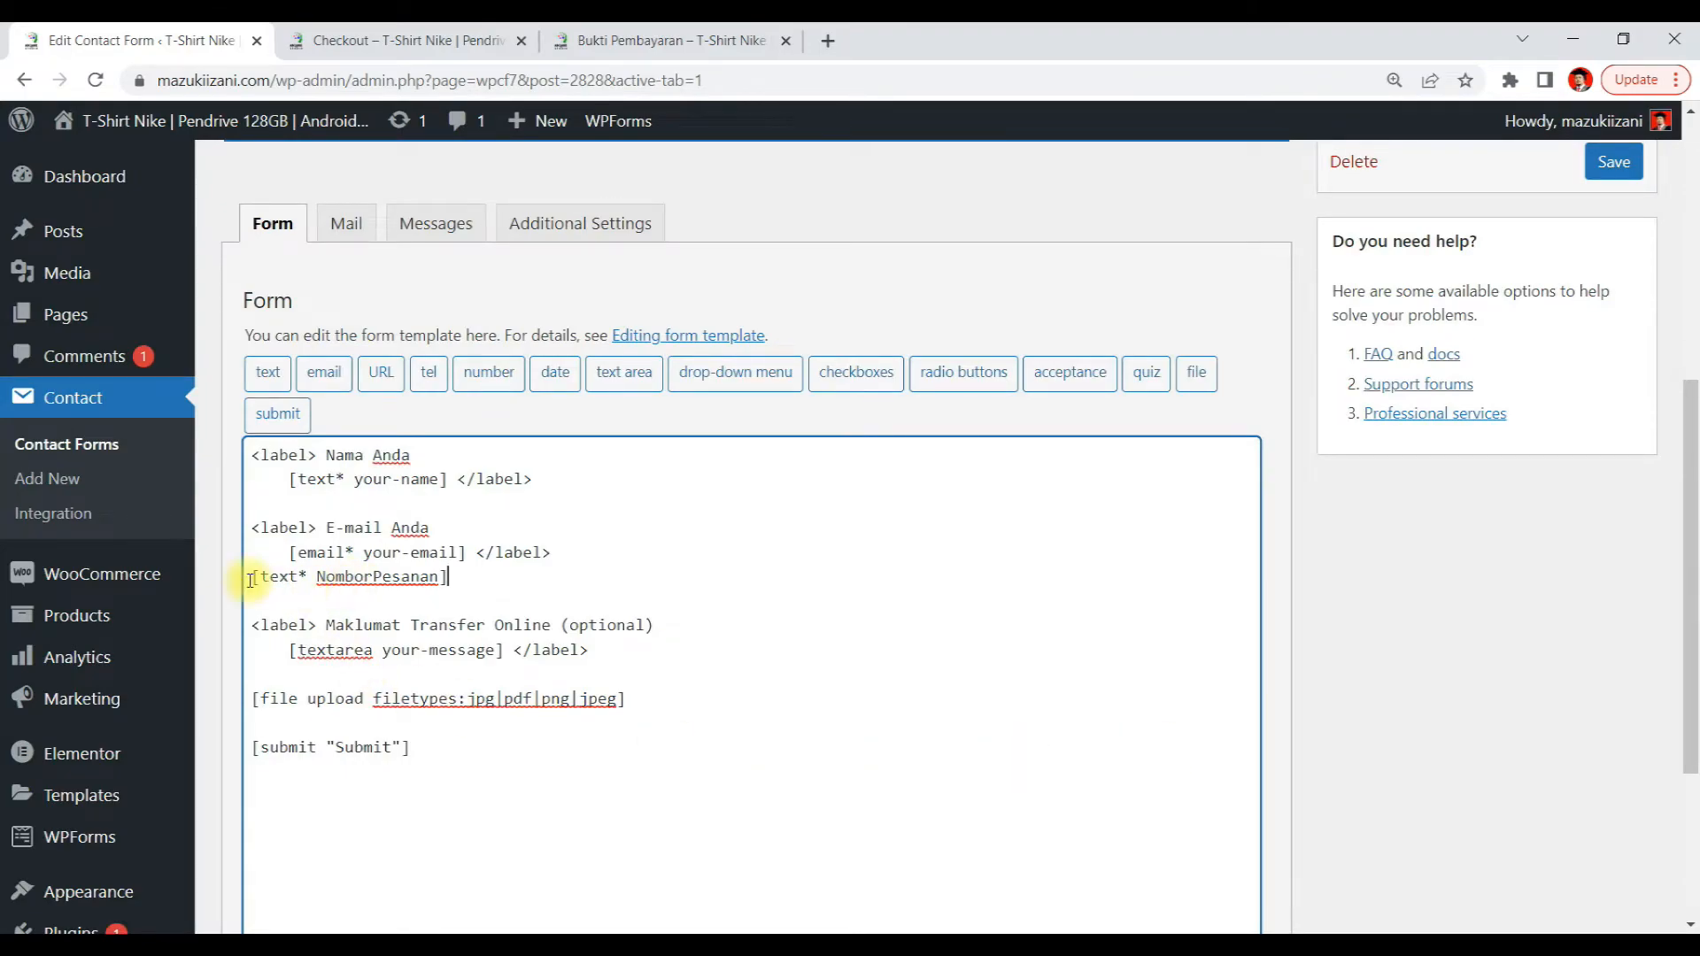
{"action": "left_click_drag", "start_coordinate": [260, 573], "coordinate": [478, 572]}
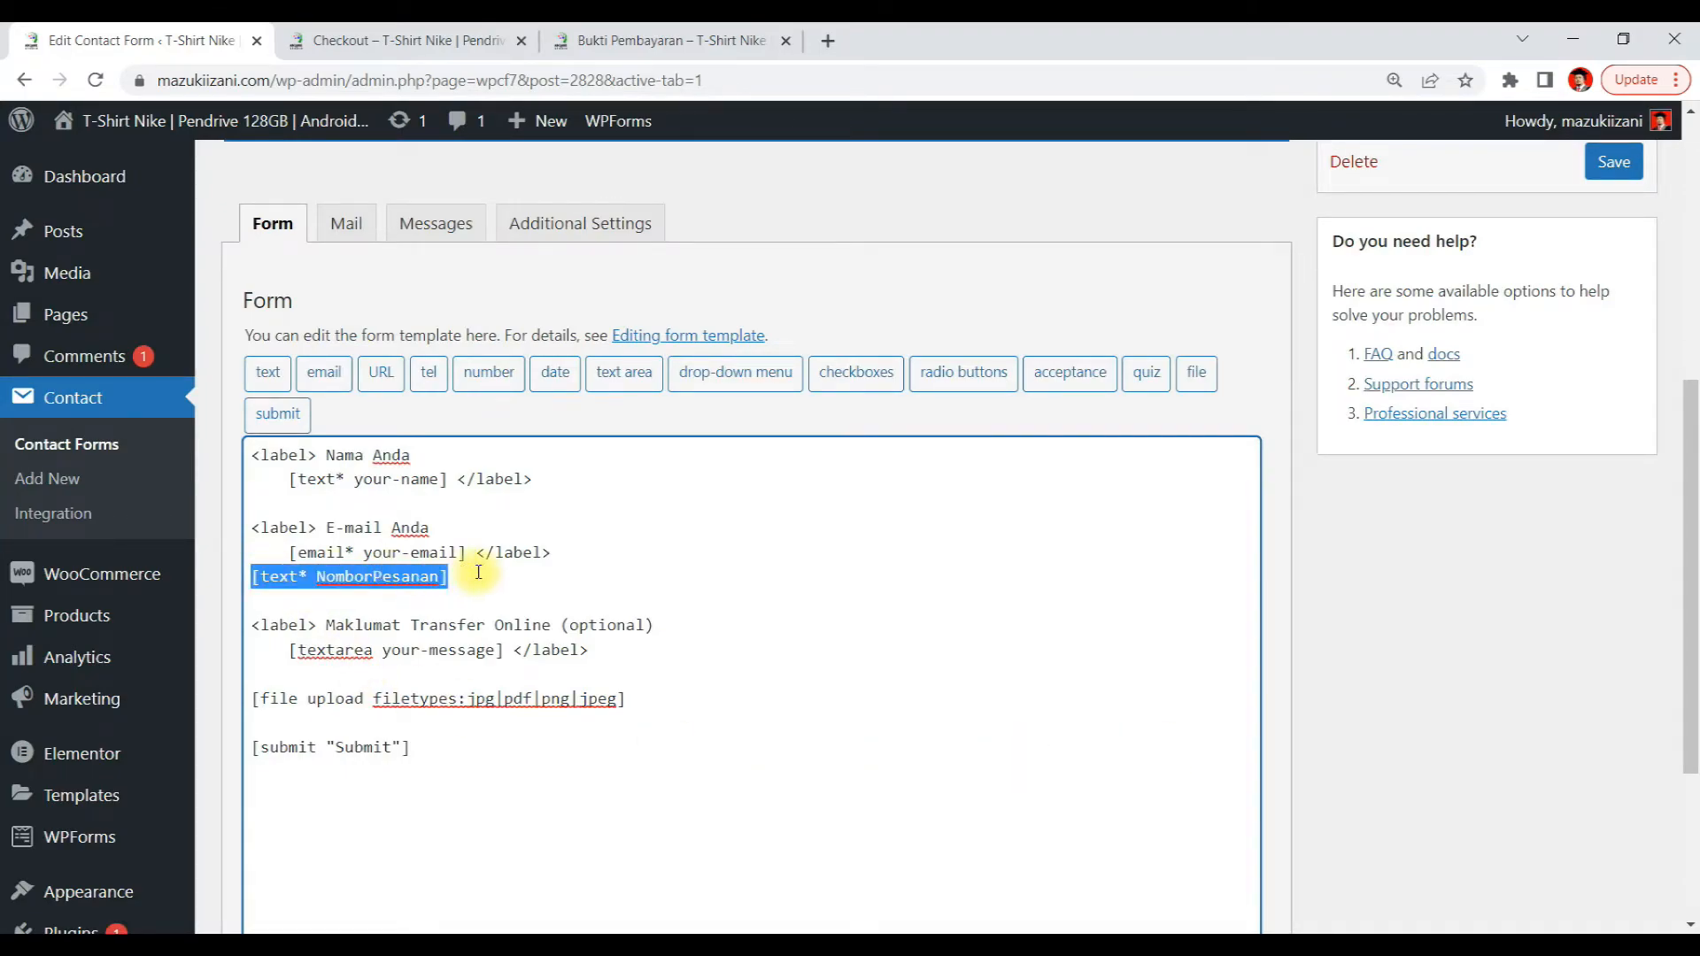
{"action": "left_click", "coordinate": [472, 575]}
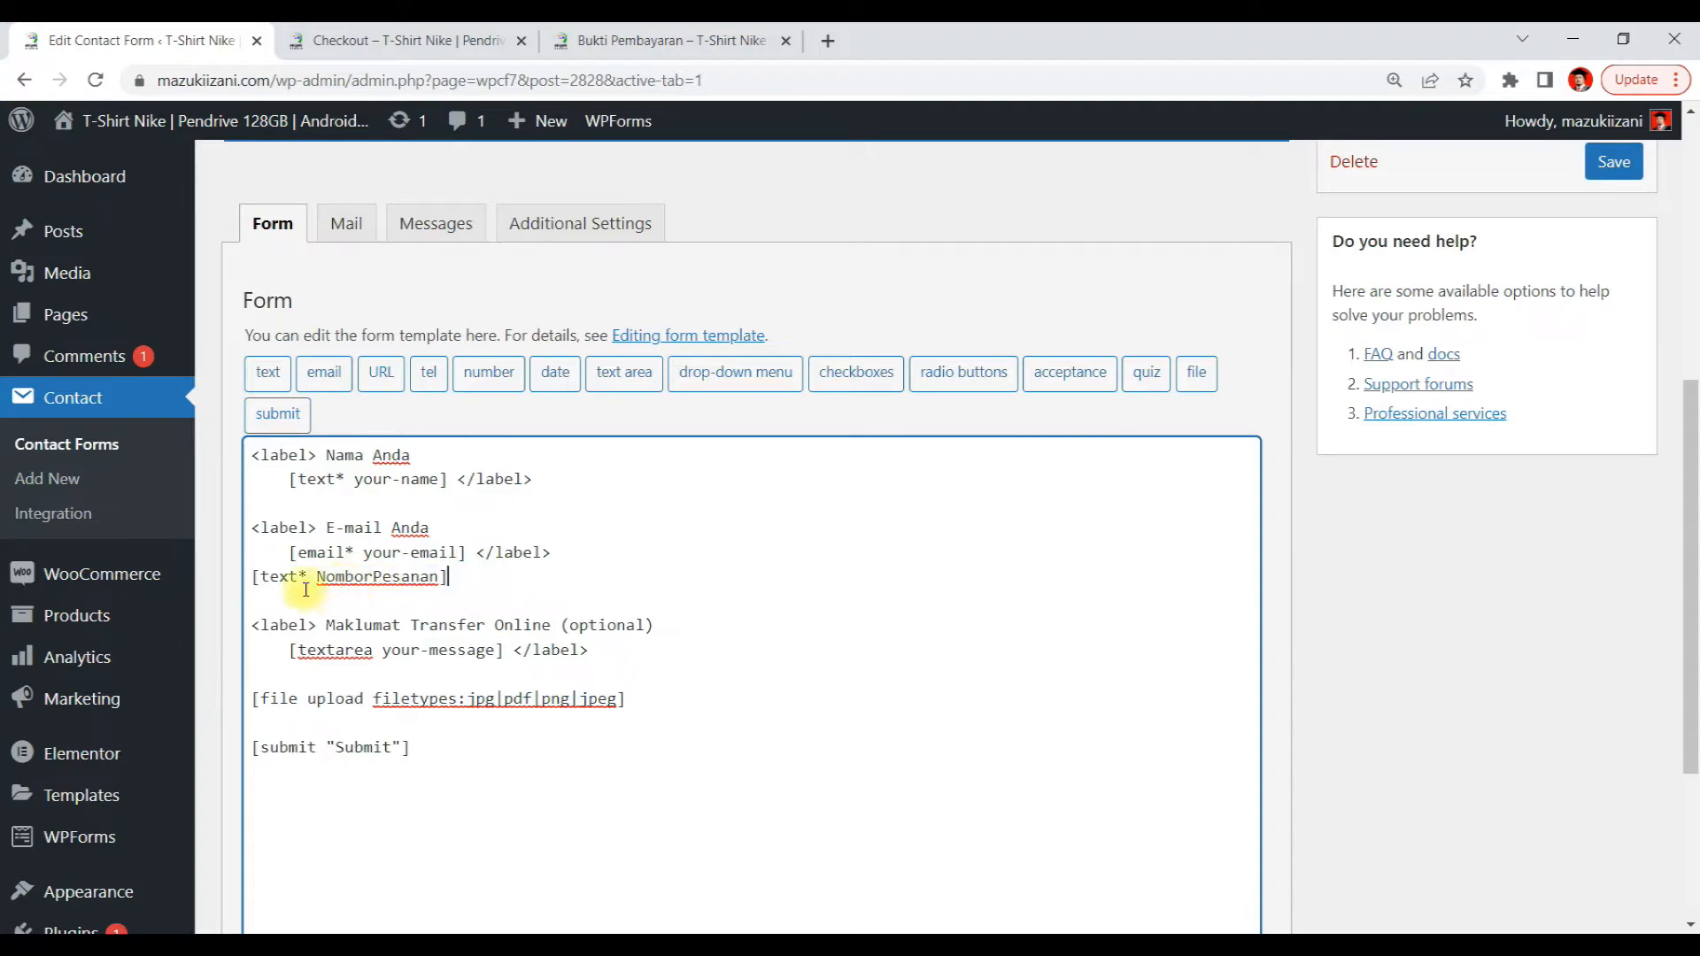
Add blank lines above and below the NomborPesanan field in the form template
{"action": "left_click", "coordinate": [249, 577]}
{"action": "key", "text": "Return"}
{"action": "key", "text": "Return"}
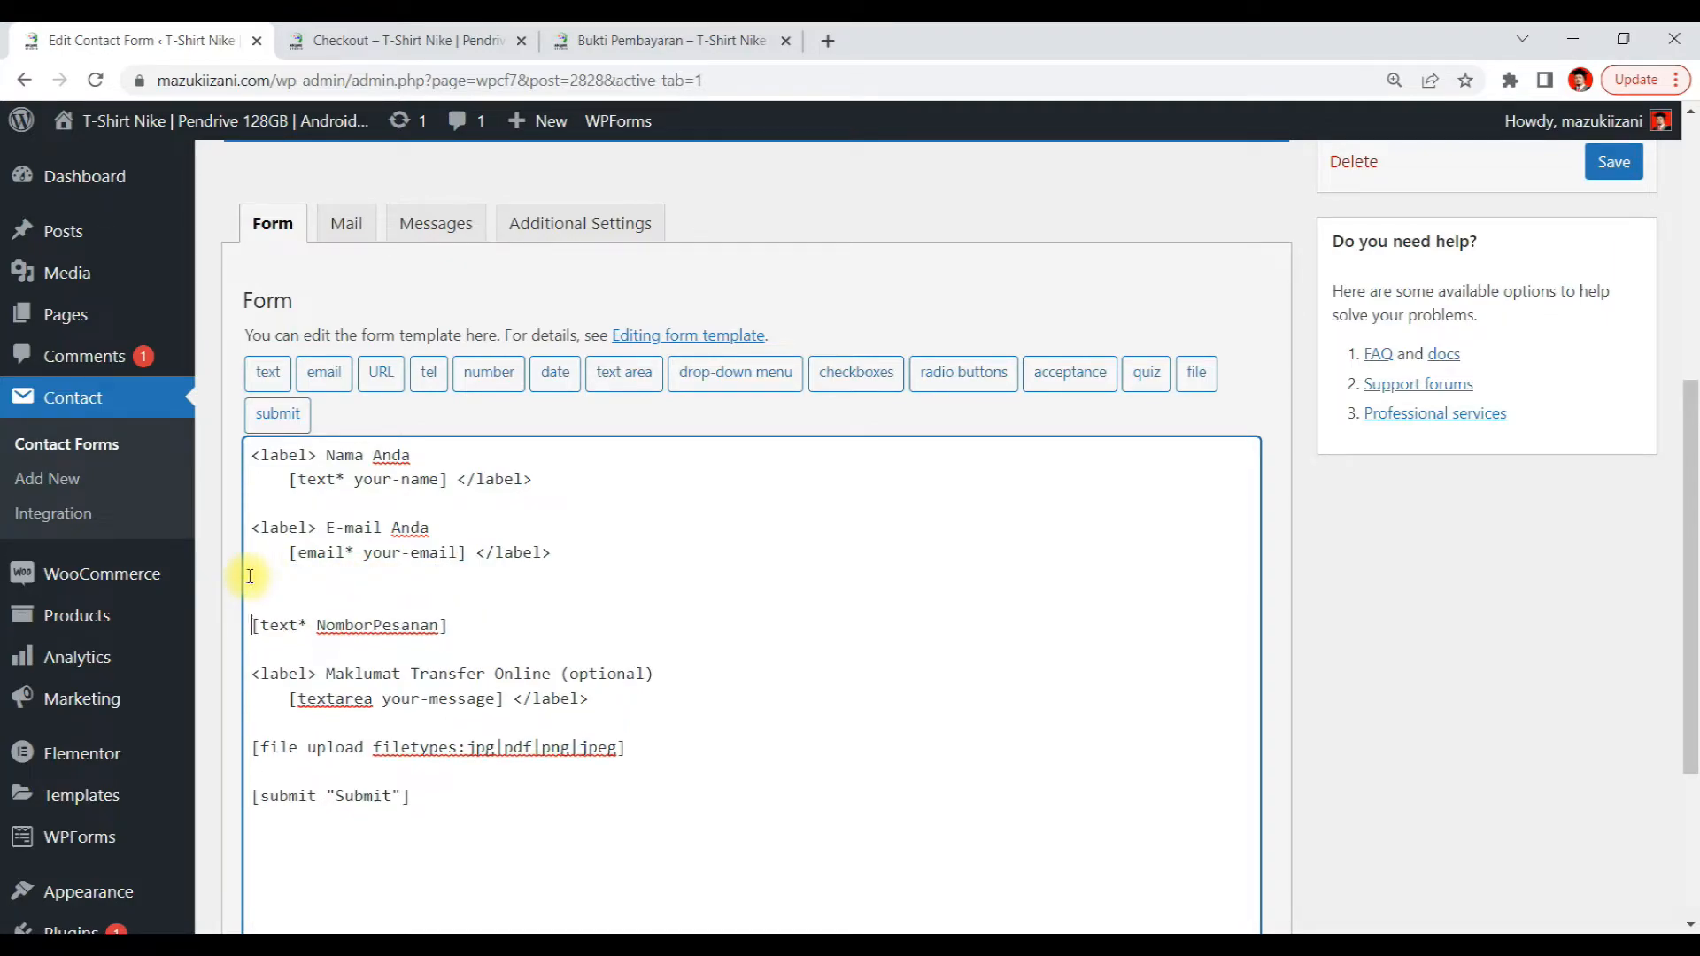
{"action": "left_click", "coordinate": [466, 636]}
{"action": "key", "text": "Return"}
{"action": "key", "text": "Return"}
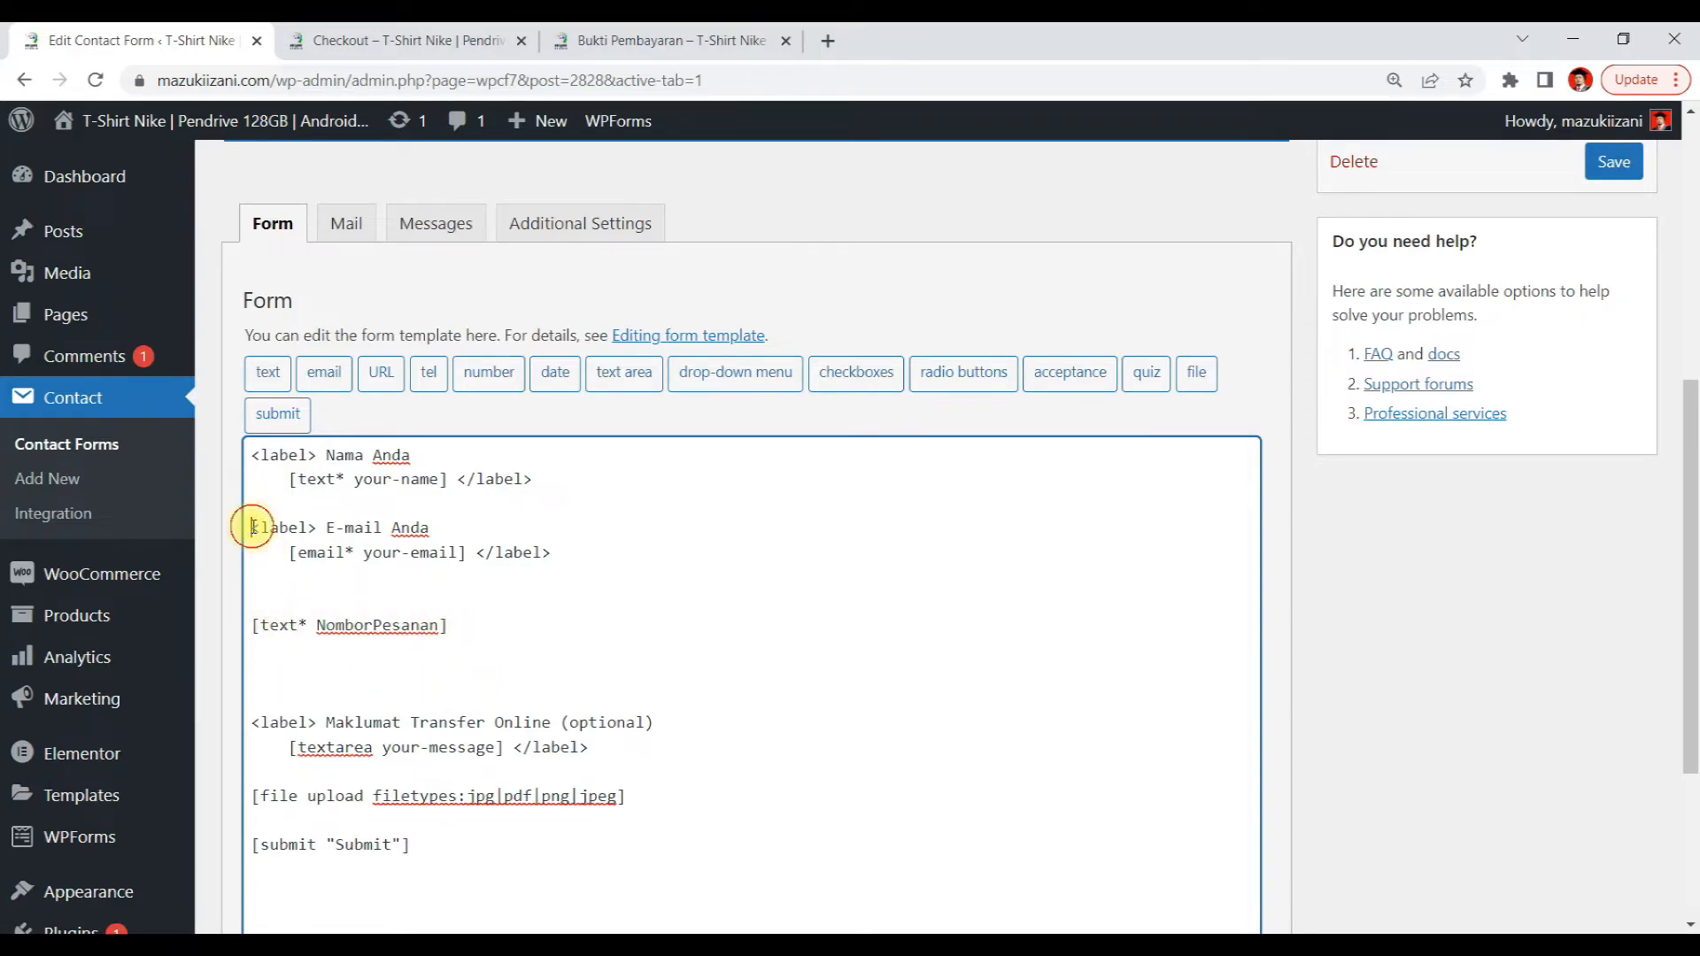
Compare the form template's field markup with the field labels on the published Bukti Pembayaran page
{"action": "left_click_drag", "start_coordinate": [252, 527], "coordinate": [586, 556]}
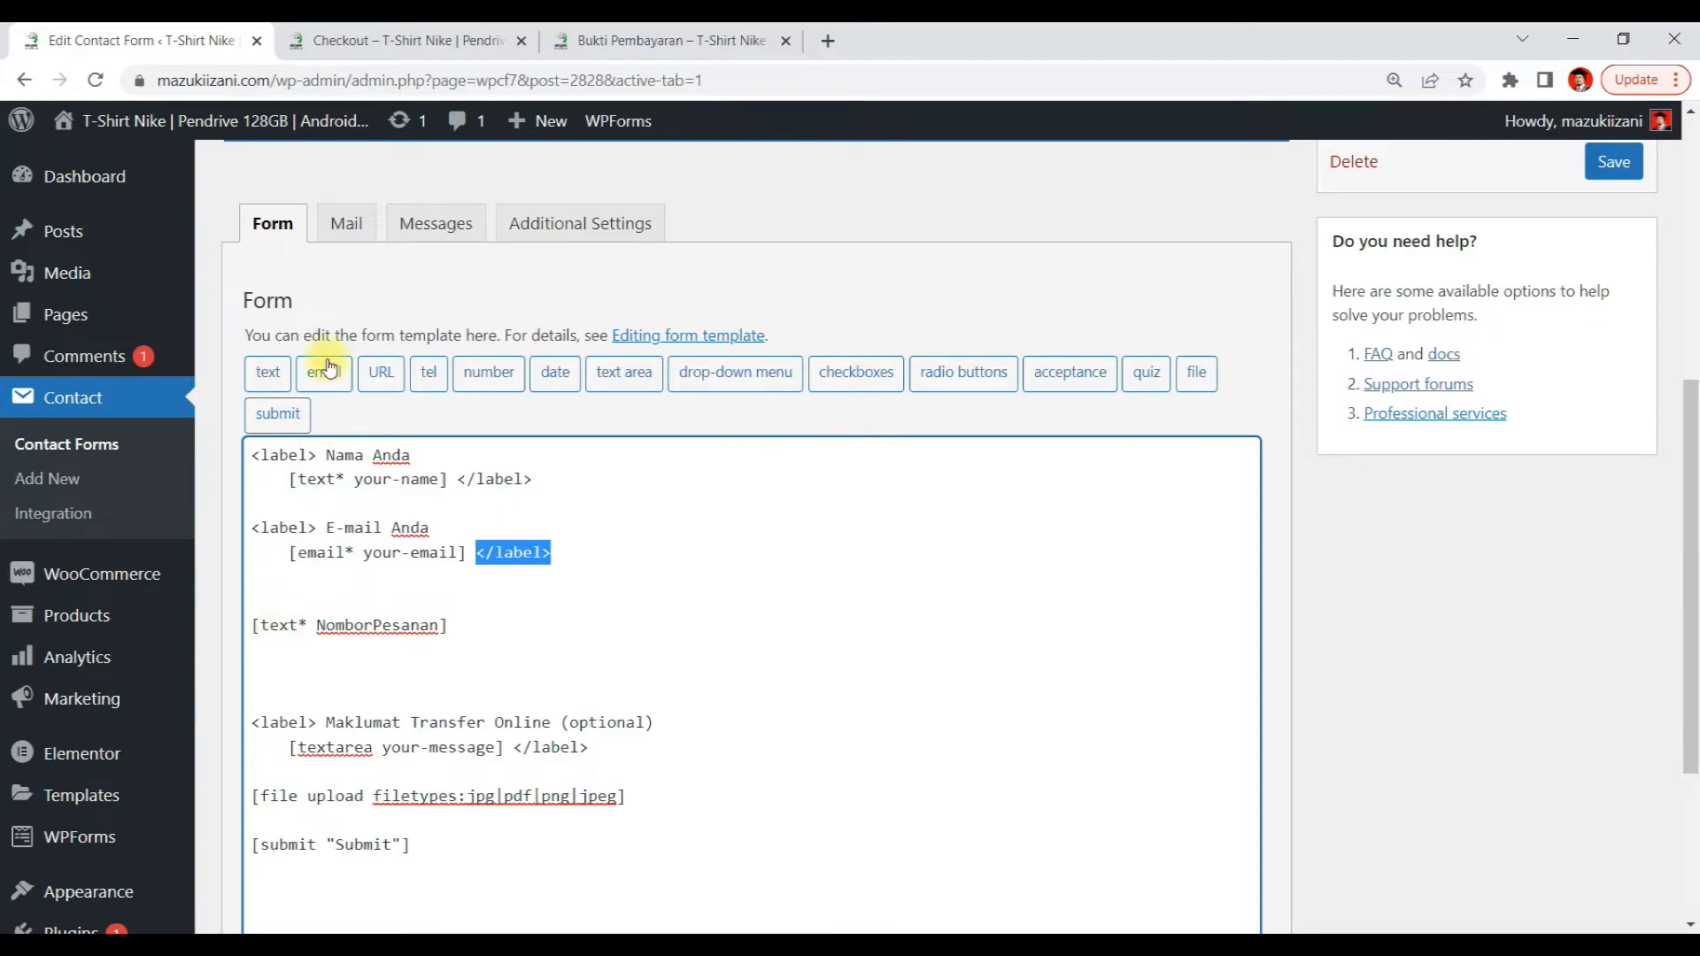
{"action": "left_click", "coordinate": [611, 41]}
{"action": "scroll", "coordinate": [476, 322], "scroll_direction": "up", "scroll_amount": 5}
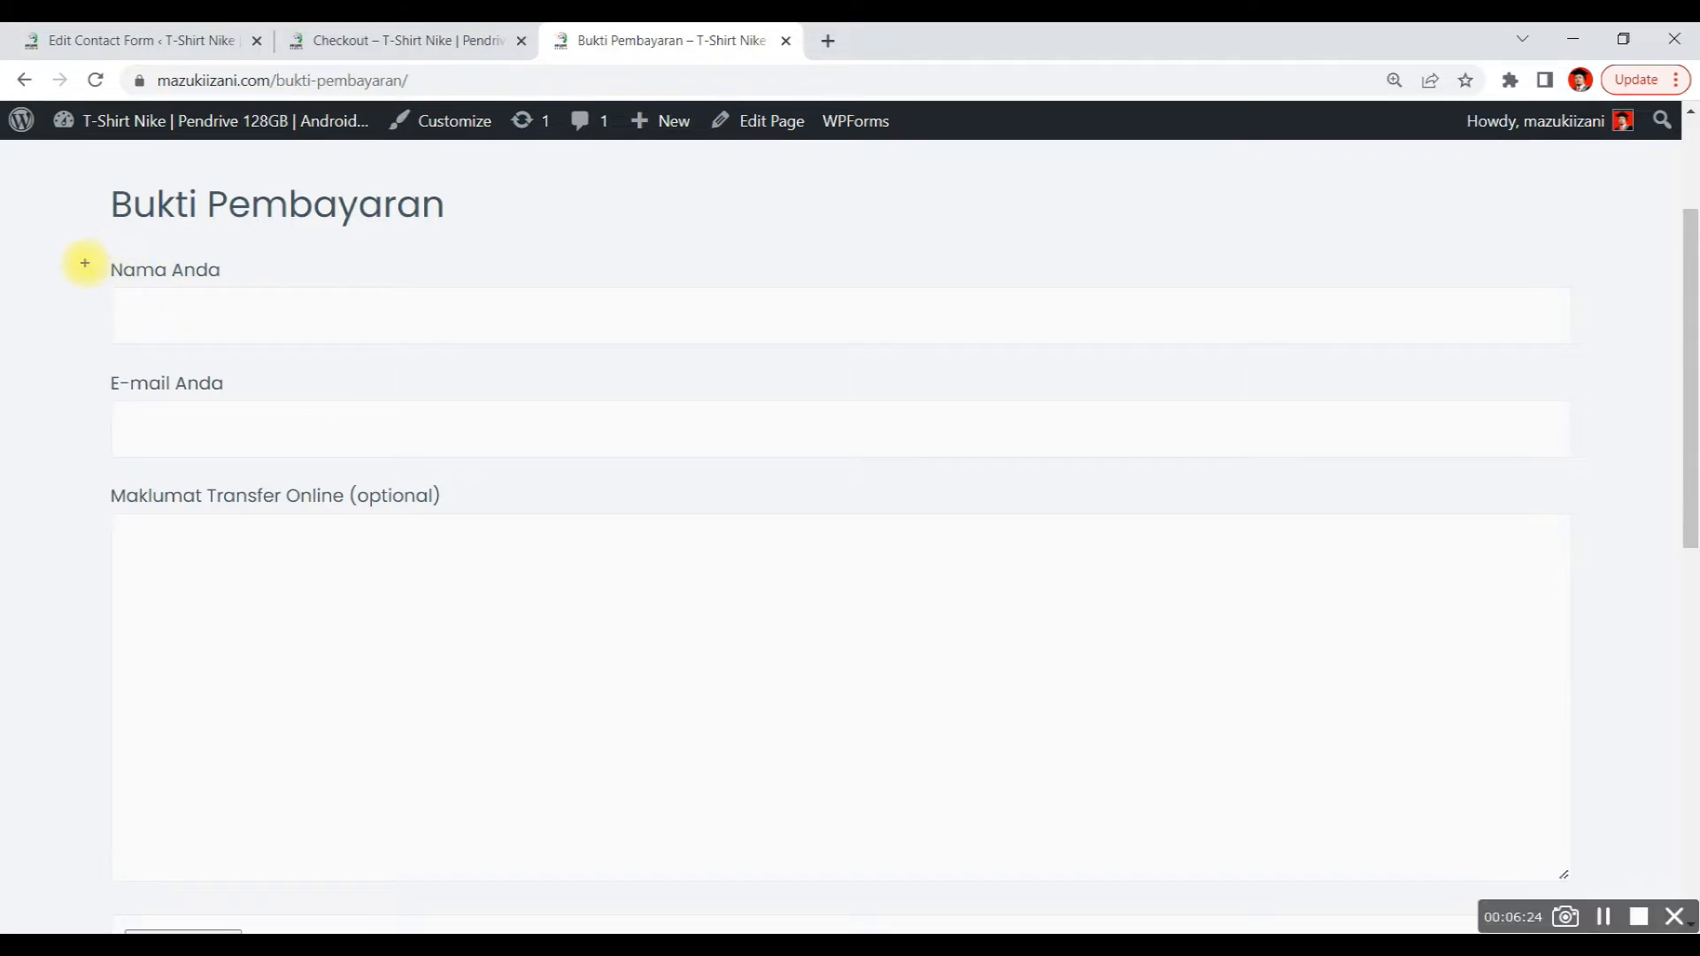
{"action": "mouse_move", "coordinate": [83, 262]}
{"action": "left_mouse_down"}
{"action": "mouse_move", "coordinate": [198, 236]}
{"action": "mouse_move", "coordinate": [125, 296]}
{"action": "mouse_move", "coordinate": [76, 256]}
{"action": "left_mouse_up"}
{"action": "mouse_move", "coordinate": [252, 361]}
{"action": "left_mouse_down"}
{"action": "mouse_move", "coordinate": [91, 353]}
{"action": "mouse_move", "coordinate": [221, 383]}
{"action": "left_mouse_up"}
{"action": "mouse_move", "coordinate": [424, 468]}
{"action": "left_mouse_down"}
{"action": "mouse_move", "coordinate": [470, 493]}
{"action": "mouse_move", "coordinate": [125, 531]}
{"action": "mouse_move", "coordinate": [435, 496]}
{"action": "left_mouse_up"}
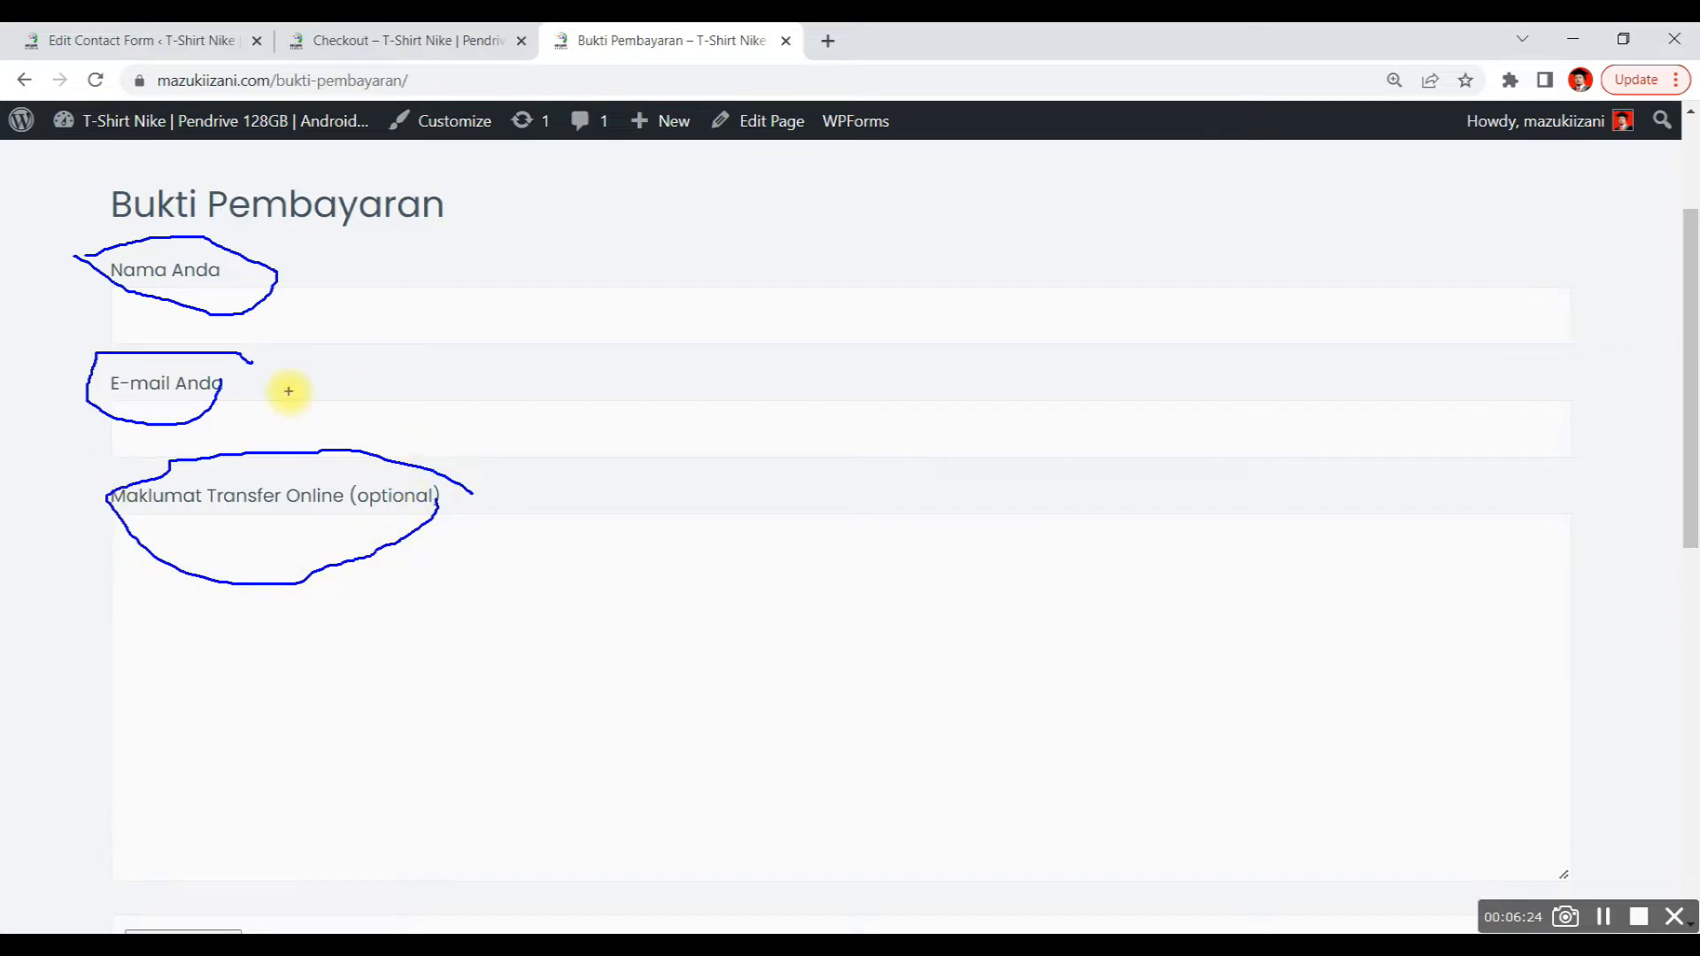
{"action": "left_click", "coordinate": [379, 40]}
{"action": "left_click", "coordinate": [133, 40]}
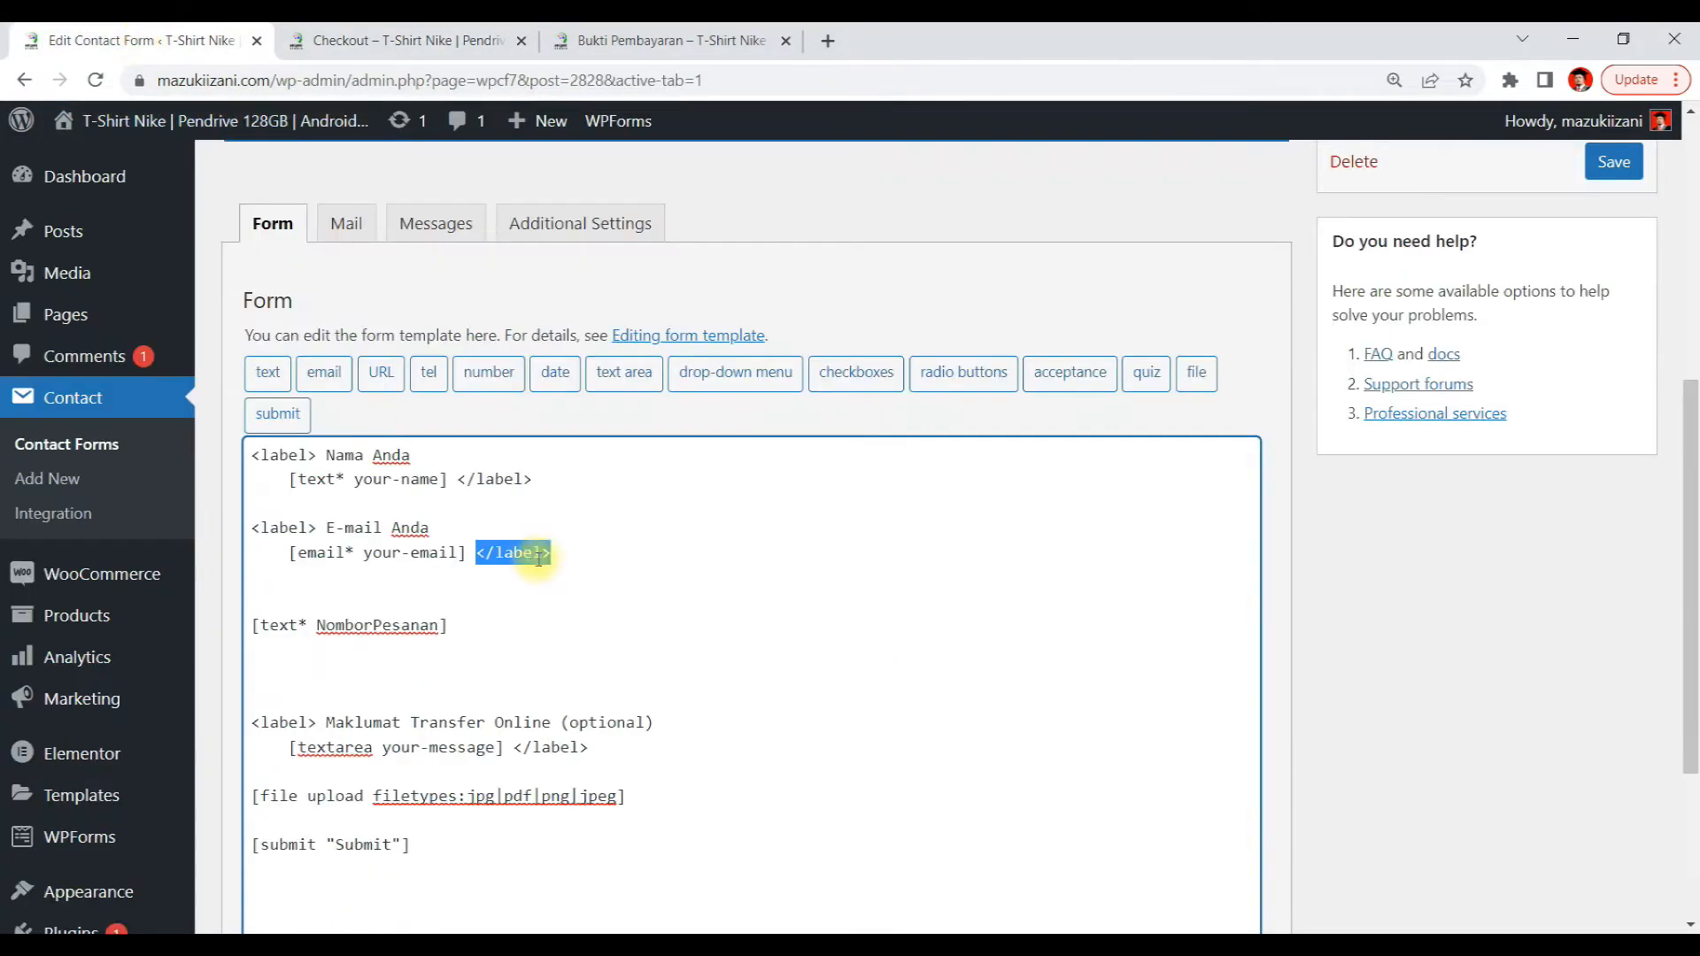
{"action": "left_click", "coordinate": [363, 625]}
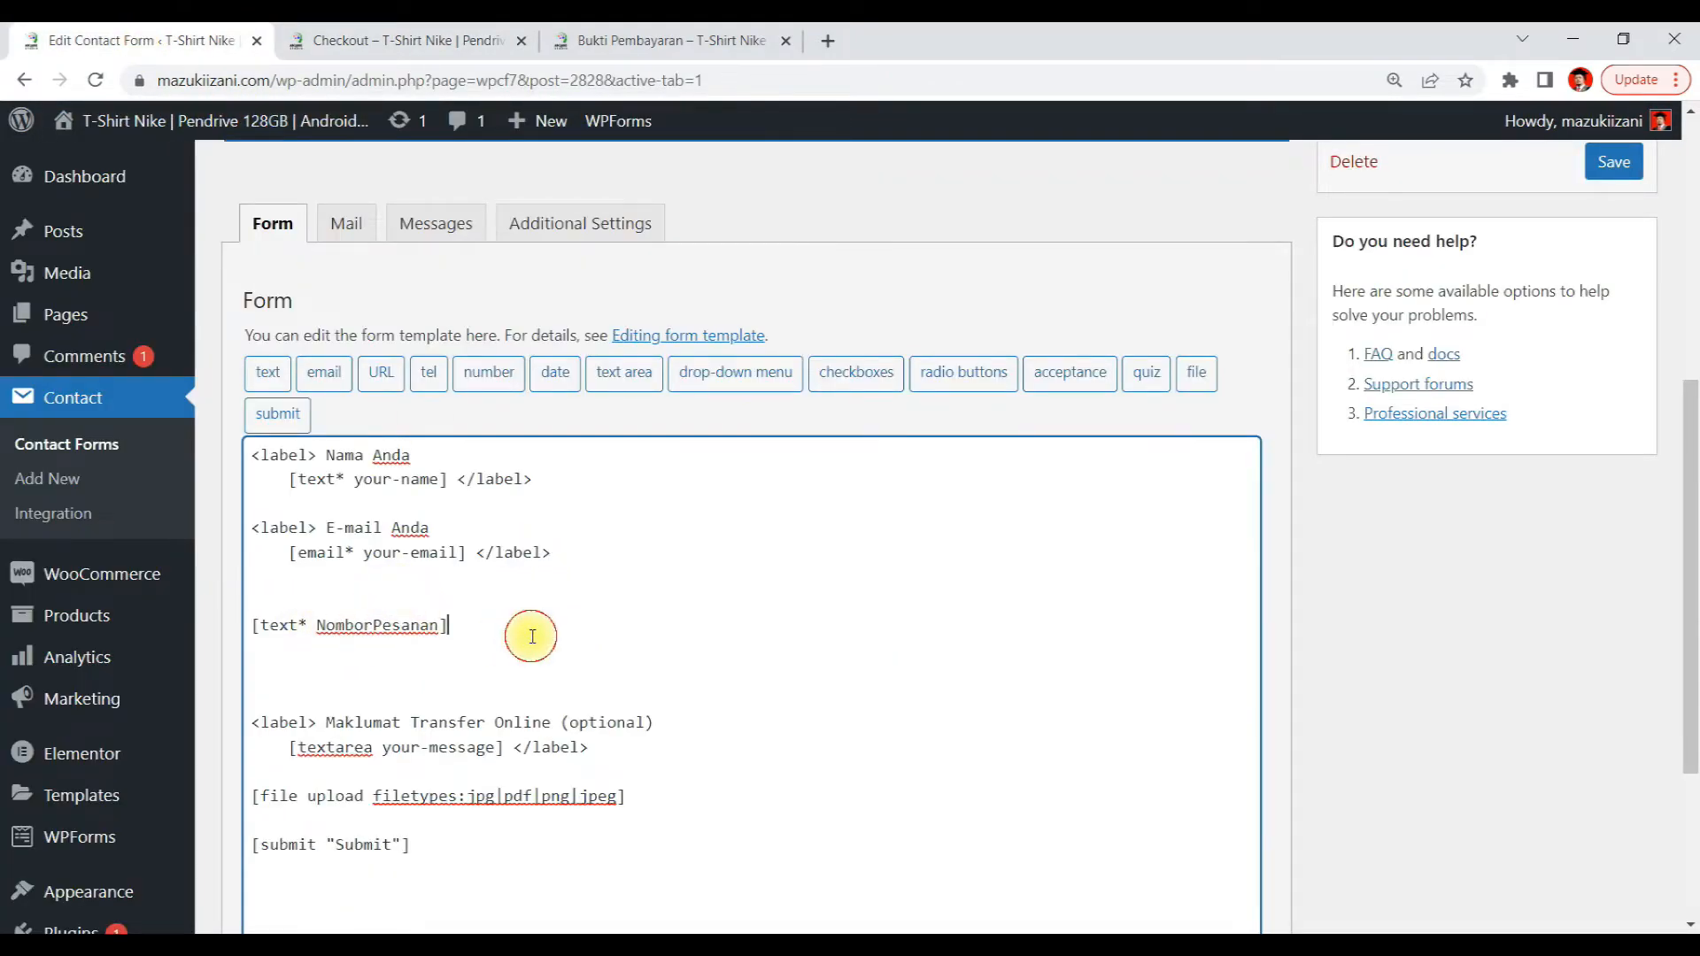
{"action": "left_click_drag", "start_coordinate": [532, 634], "coordinate": [216, 639]}
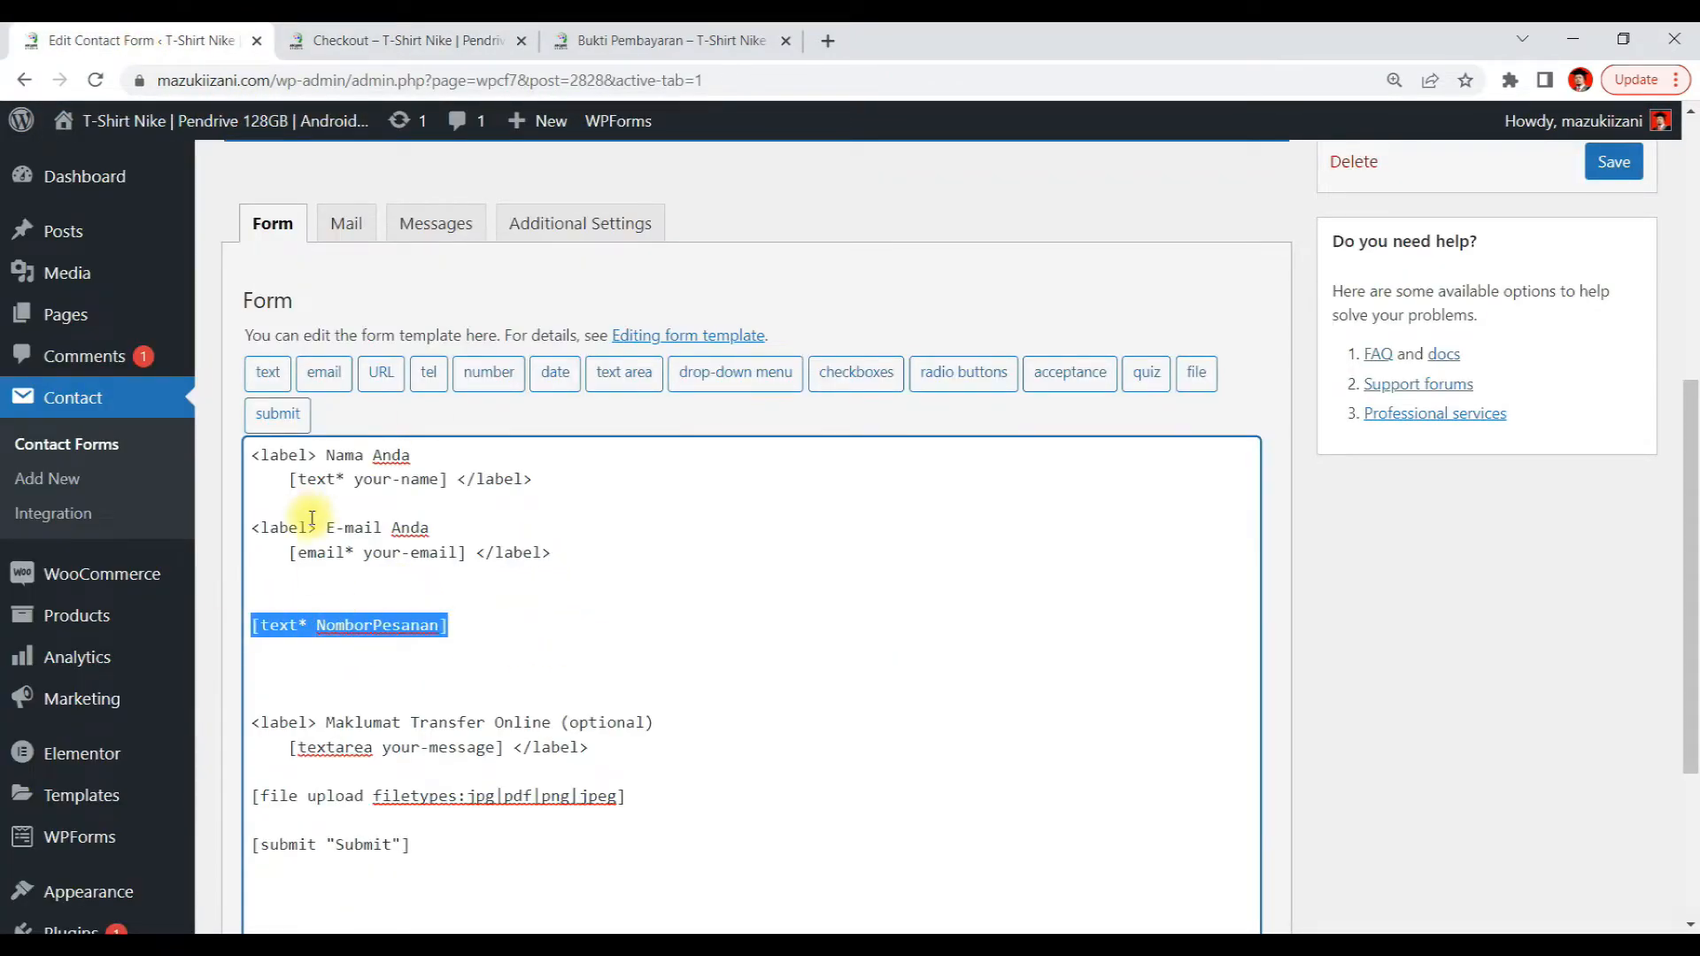
{"action": "left_click", "coordinate": [435, 36]}
{"action": "left_click", "coordinate": [587, 39]}
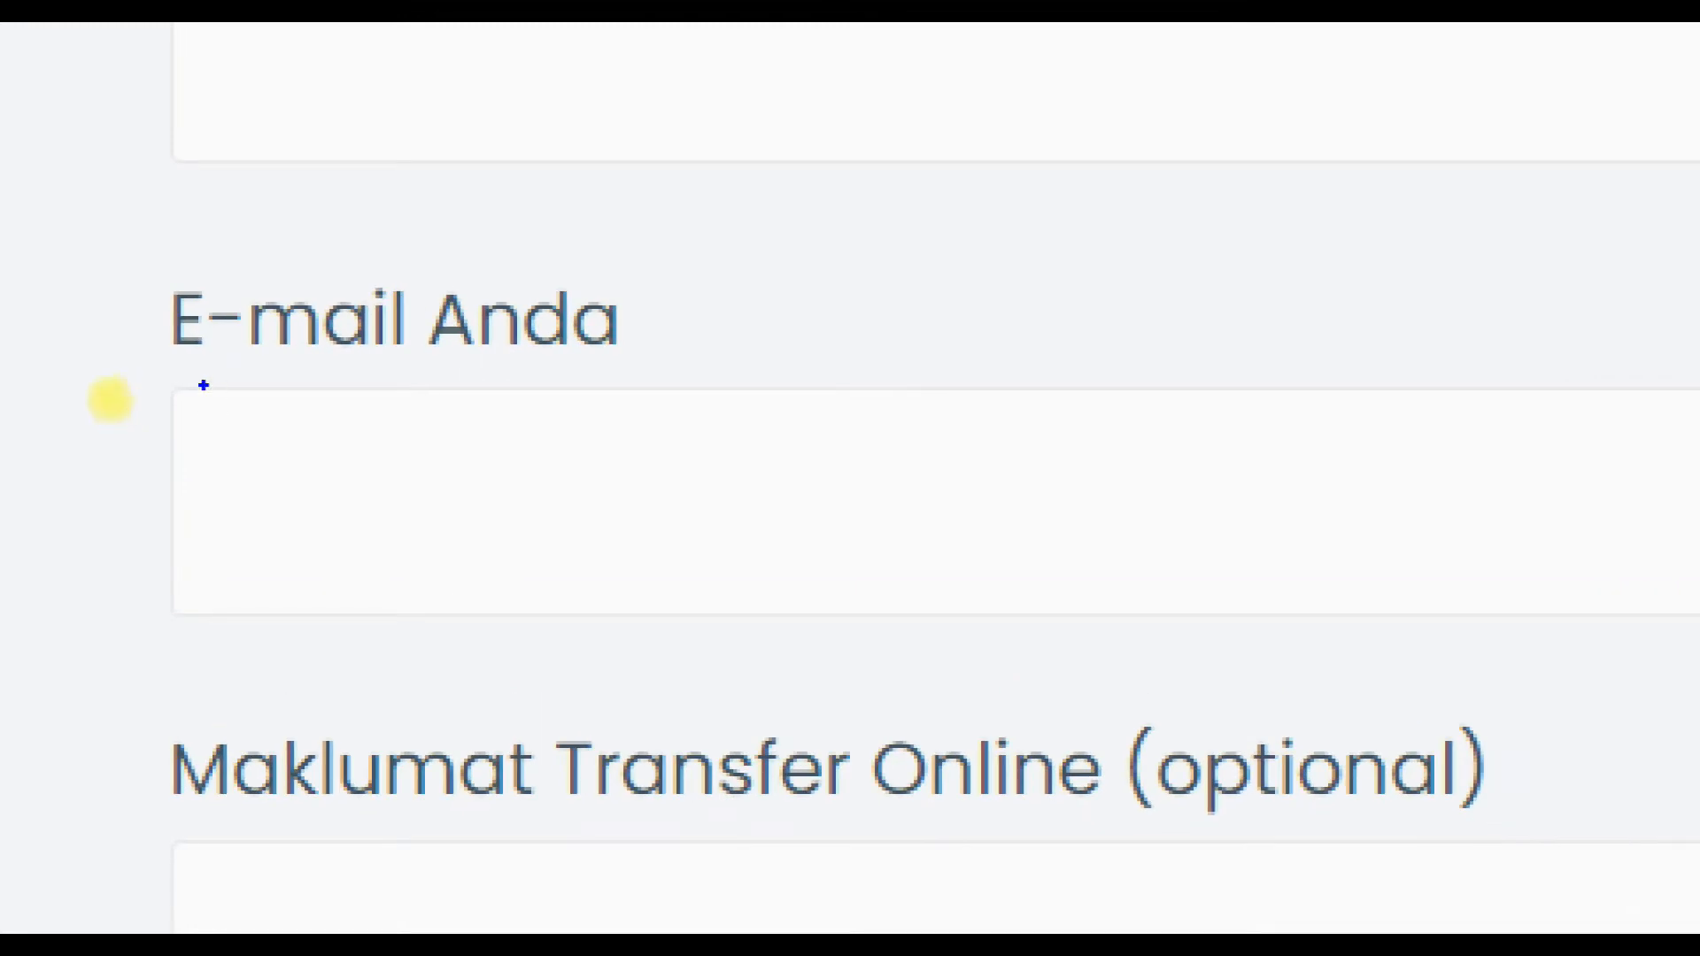
{"action": "mouse_move", "coordinate": [71, 370]}
{"action": "left_mouse_down"}
{"action": "mouse_move", "coordinate": [994, 398]}
{"action": "mouse_move", "coordinate": [1692, 486]}
{"action": "mouse_move", "coordinate": [520, 732]}
{"action": "mouse_move", "coordinate": [21, 458]}
{"action": "mouse_move", "coordinate": [19, 395]}
{"action": "left_mouse_up"}
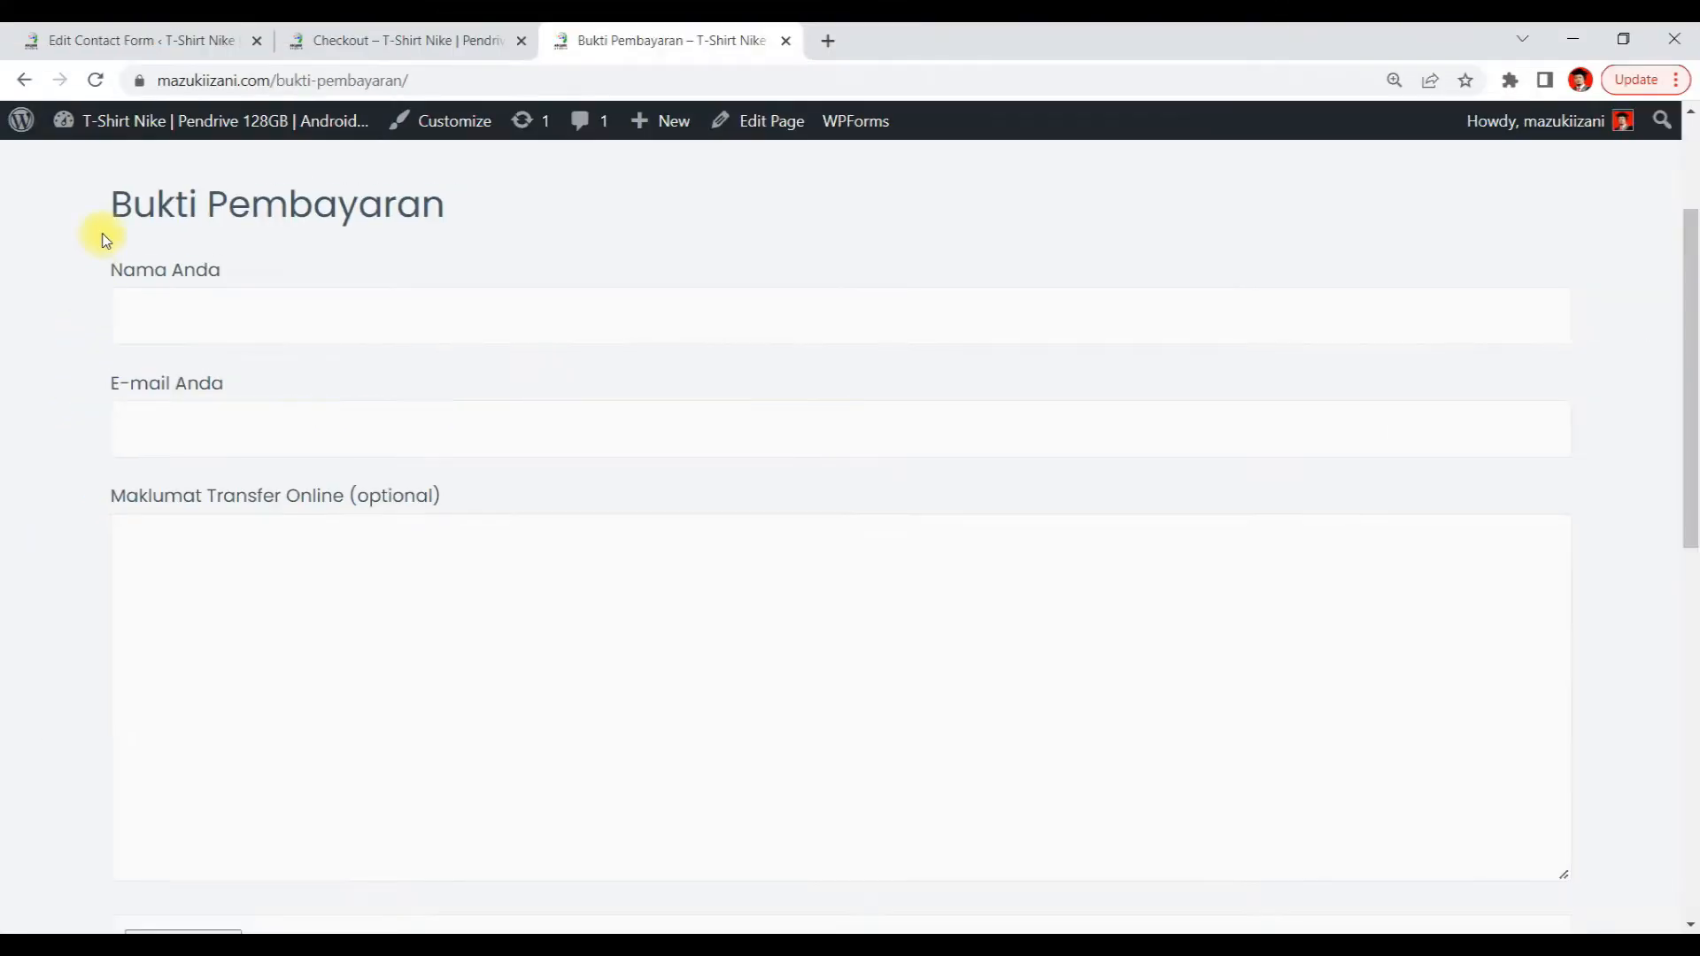
{"action": "left_click", "coordinate": [129, 36]}
Copy the opening label tag from the e-mail field and create a <label> </label> pair above the NomborPesanan field
{"action": "left_click", "coordinate": [400, 599]}
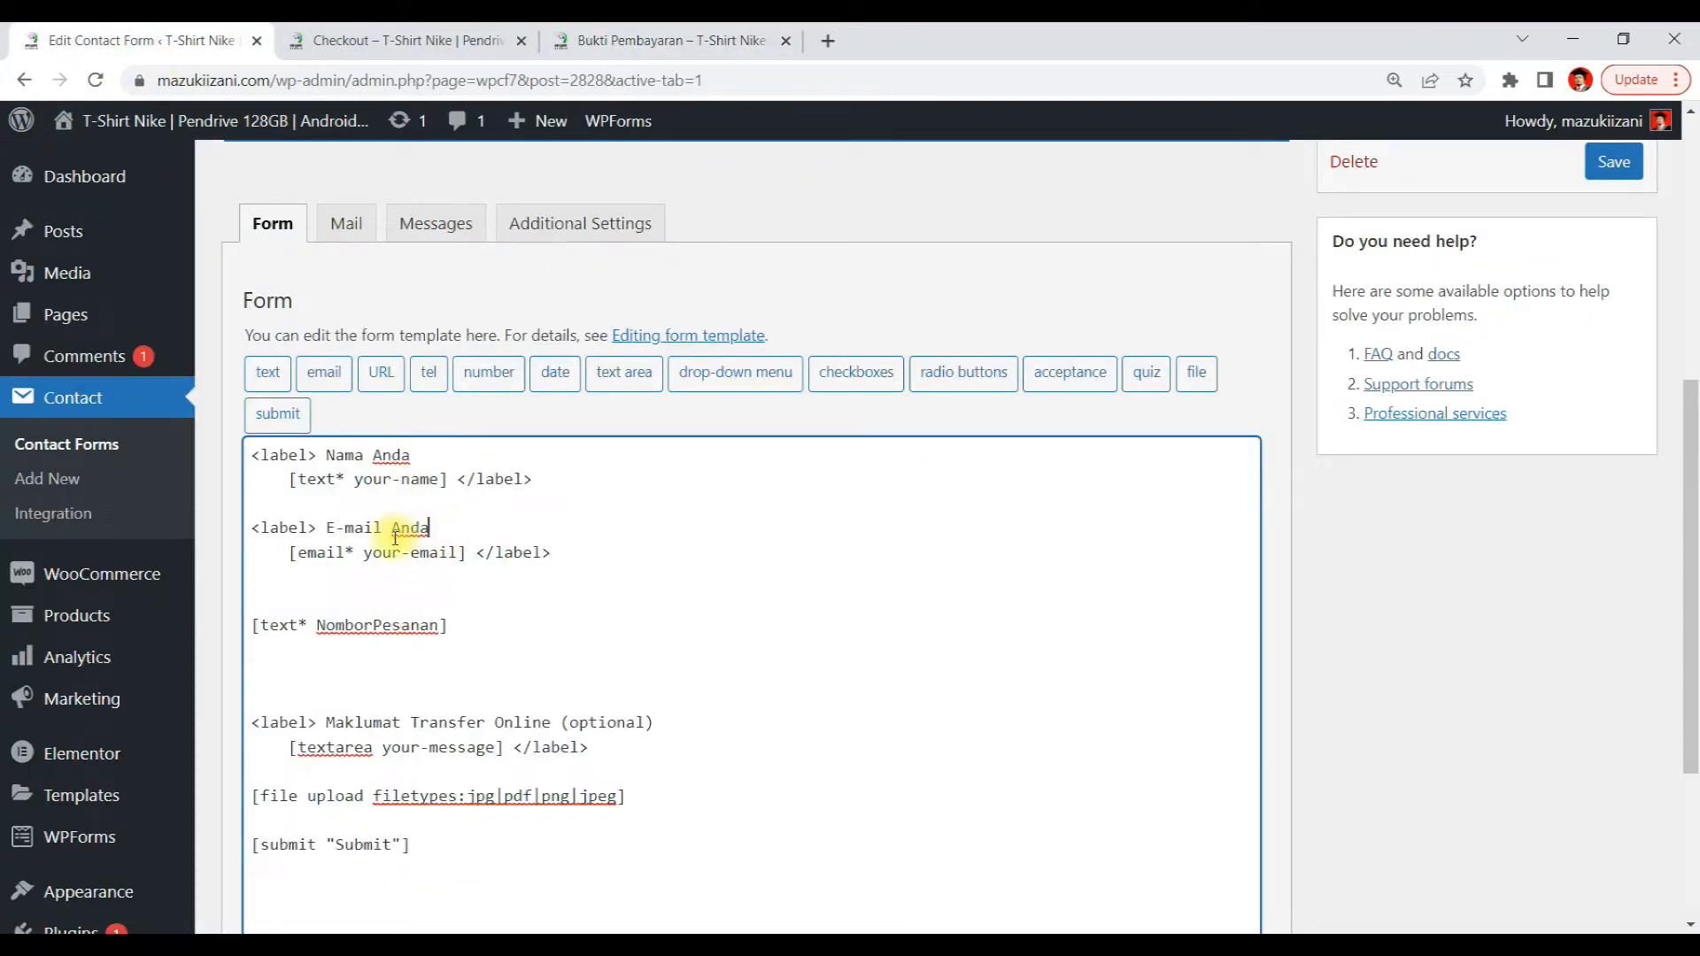
{"action": "left_click_drag", "start_coordinate": [326, 528], "coordinate": [256, 529]}
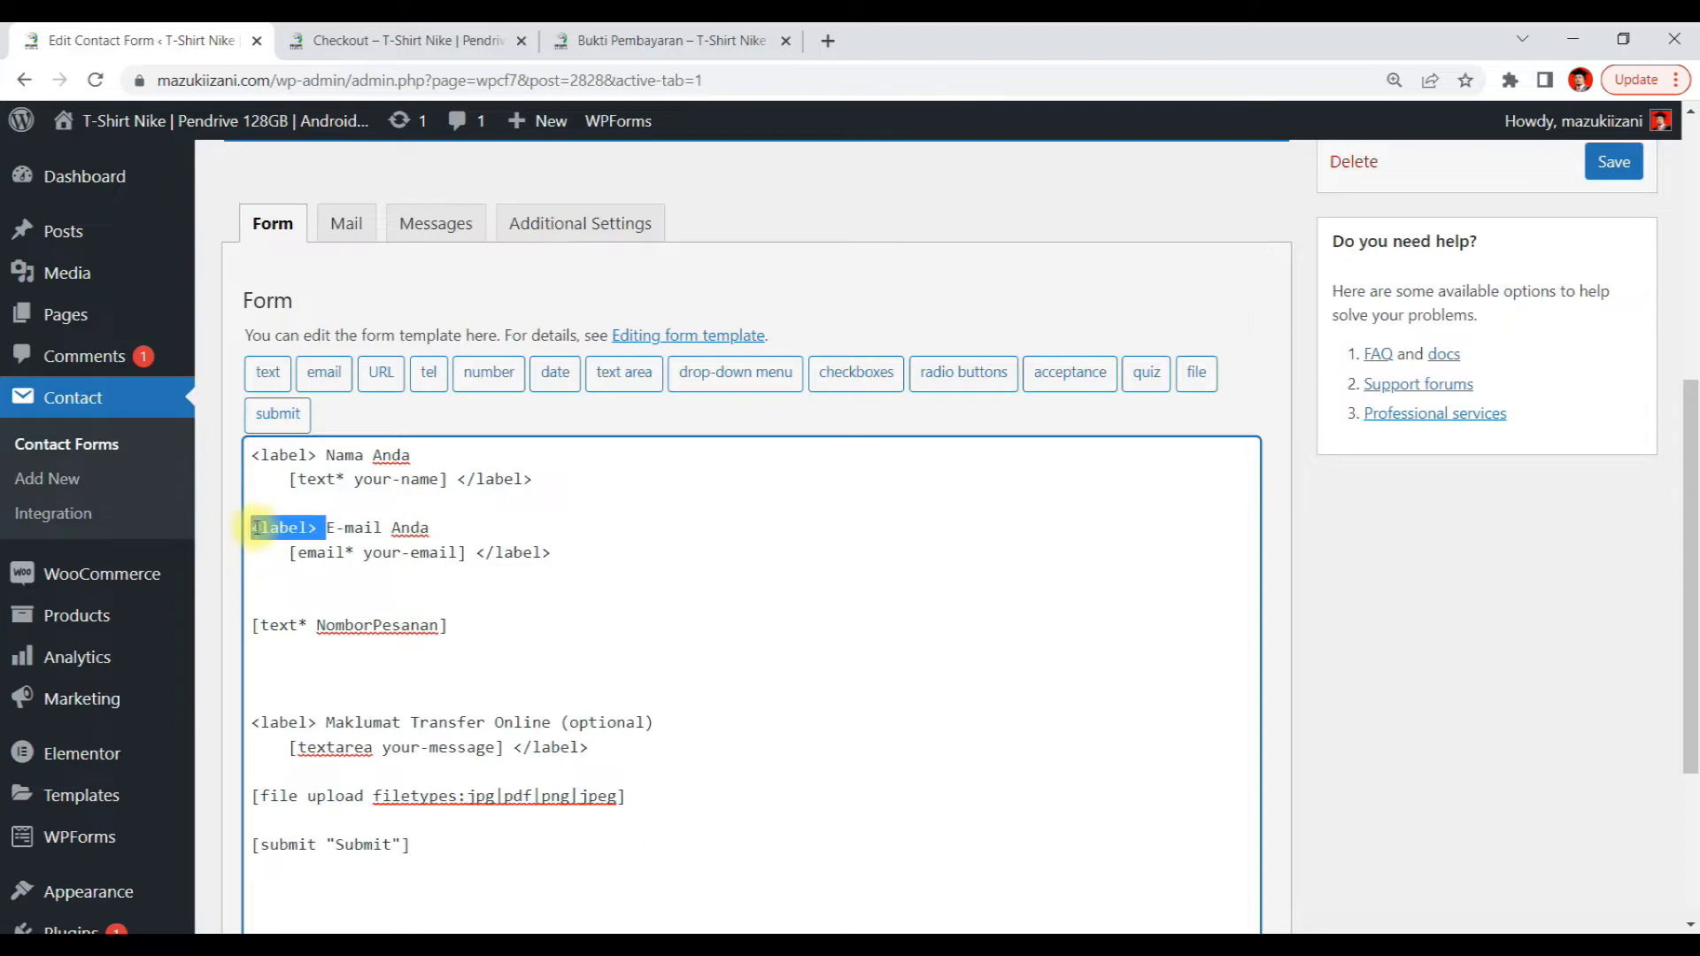
{"action": "key", "text": "ctrl+c"}
{"action": "left_click", "coordinate": [254, 599]}
{"action": "key", "text": "ctrl+v"}
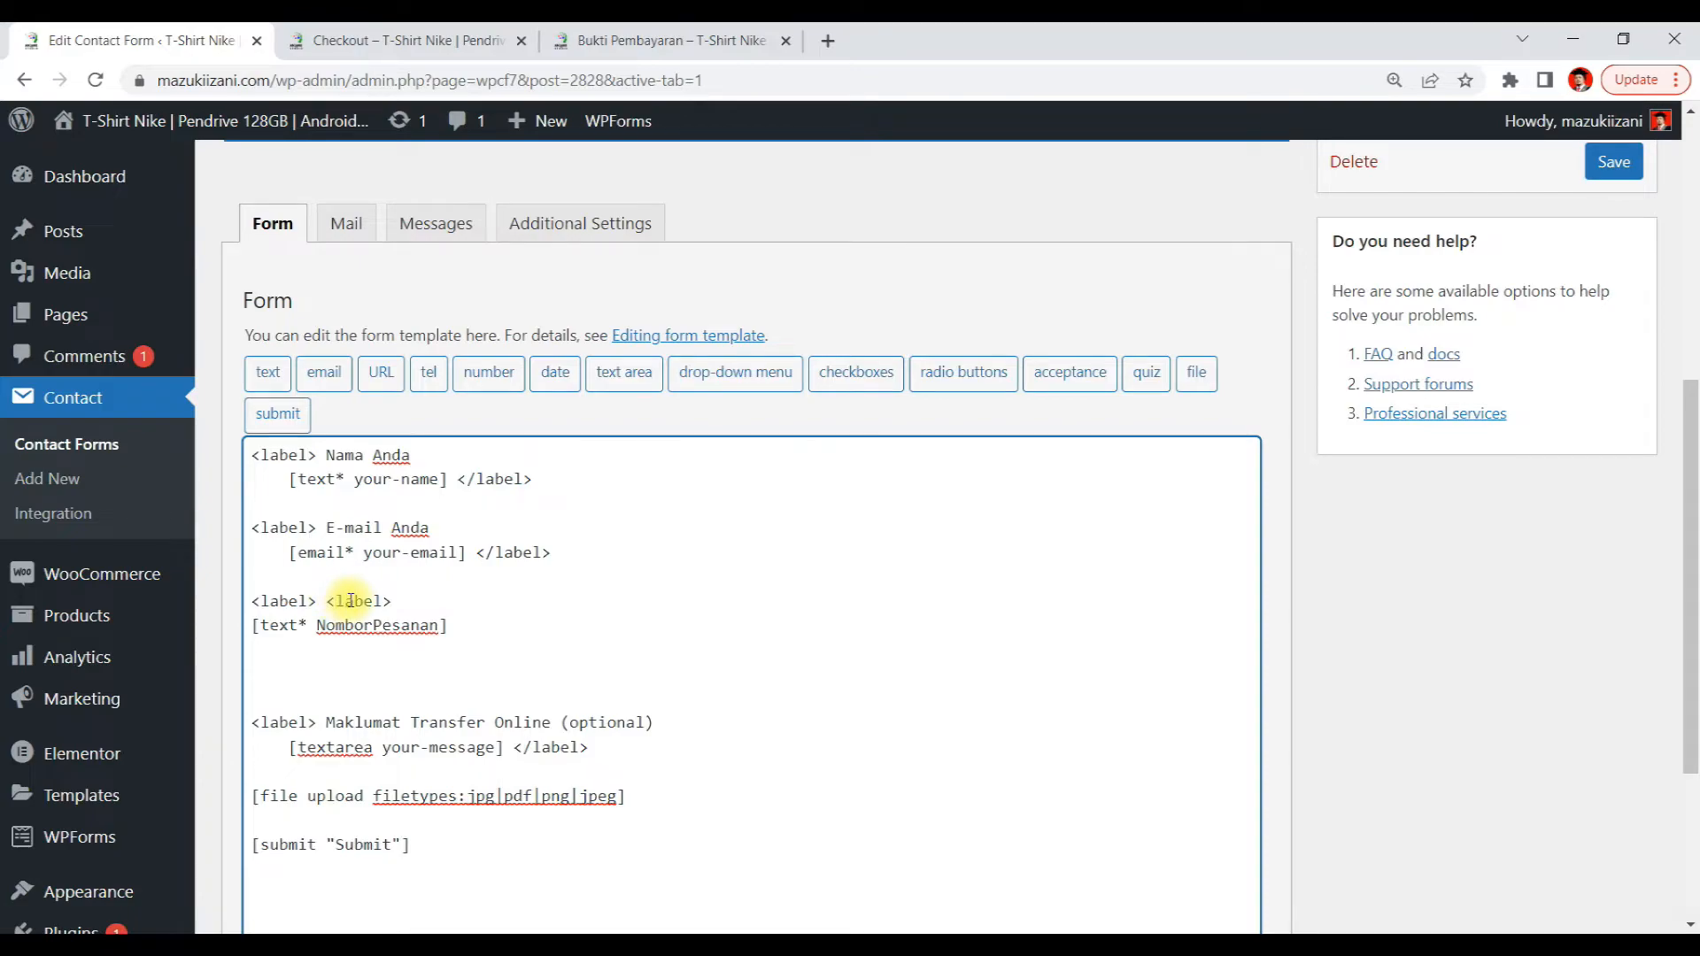
{"action": "type", "text": "/"}
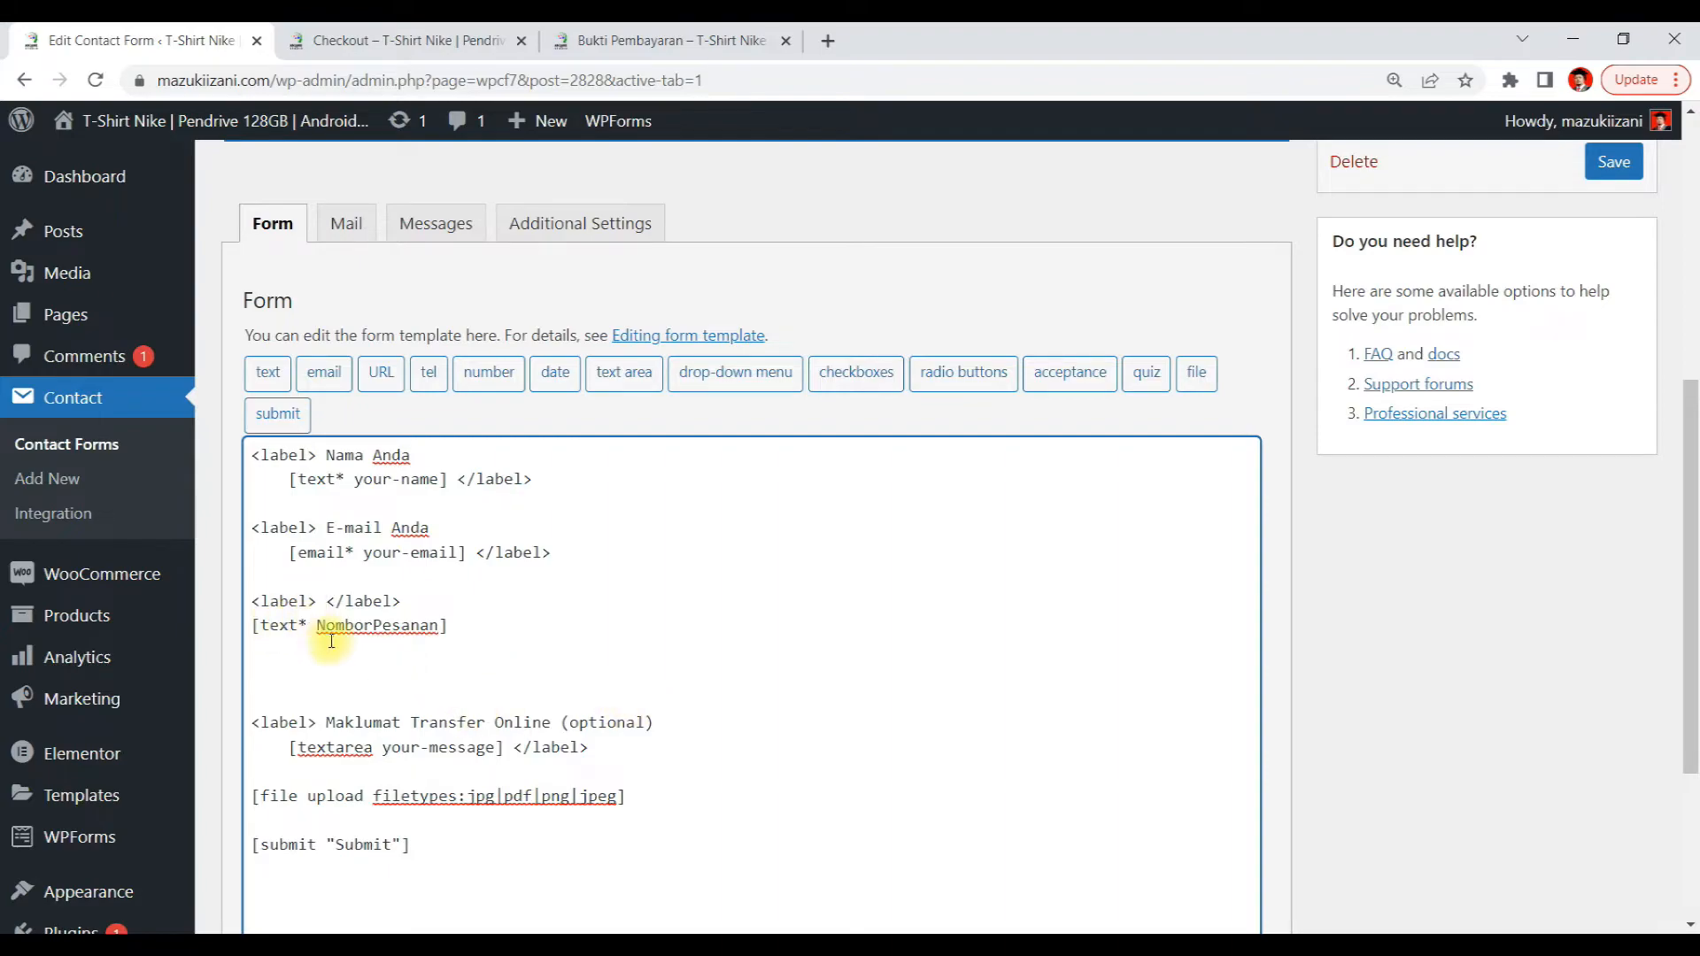
Fill the new label with the text Nombor Pesanan (Order Number), using the copied field name
{"action": "left_click_drag", "start_coordinate": [313, 632], "coordinate": [435, 636]}
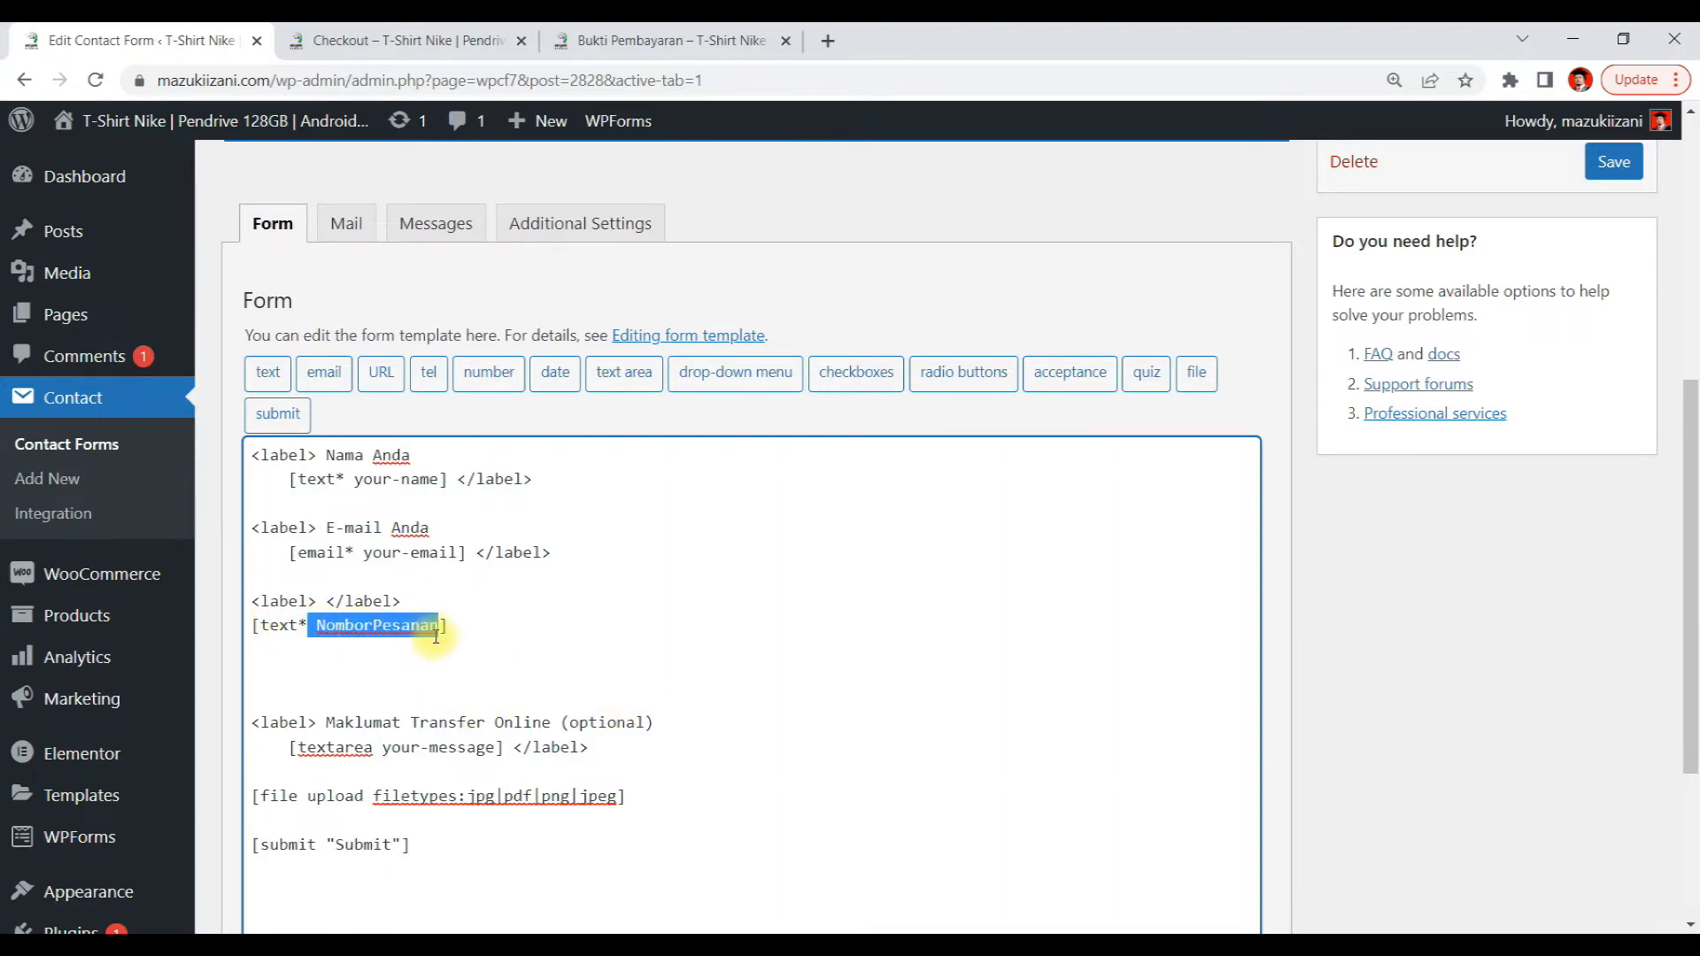
{"action": "key", "text": "ctrl+c"}
{"action": "left_click", "coordinate": [329, 601]}
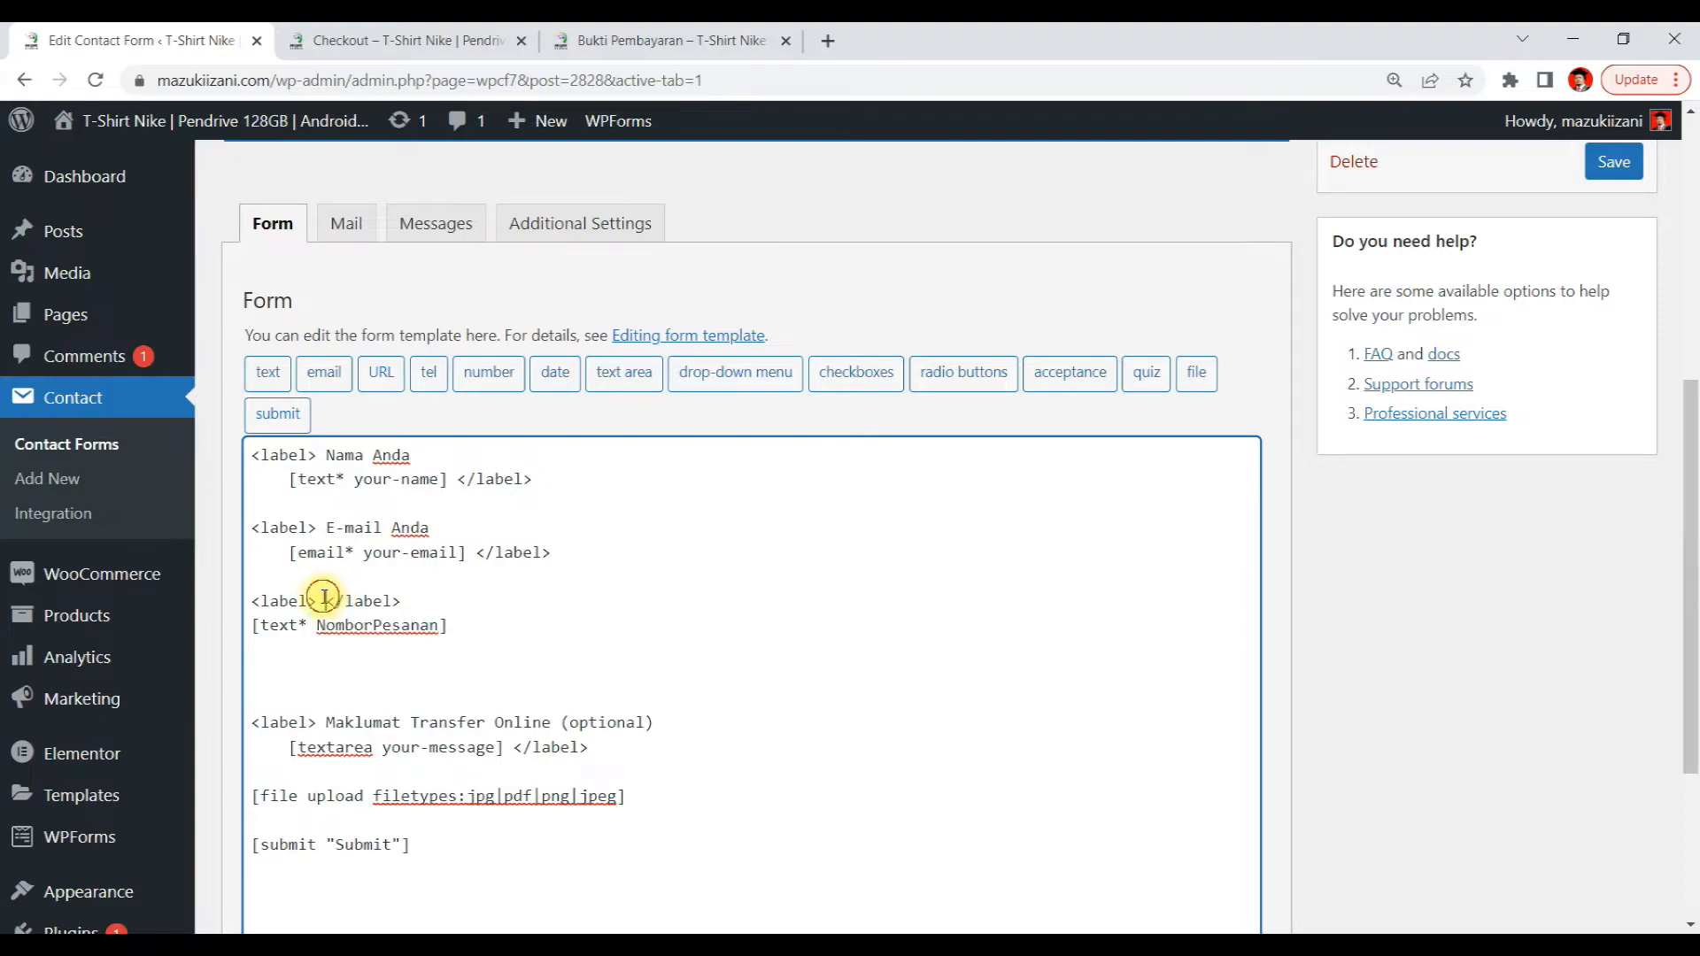
{"action": "key", "text": "ctrl+v"}
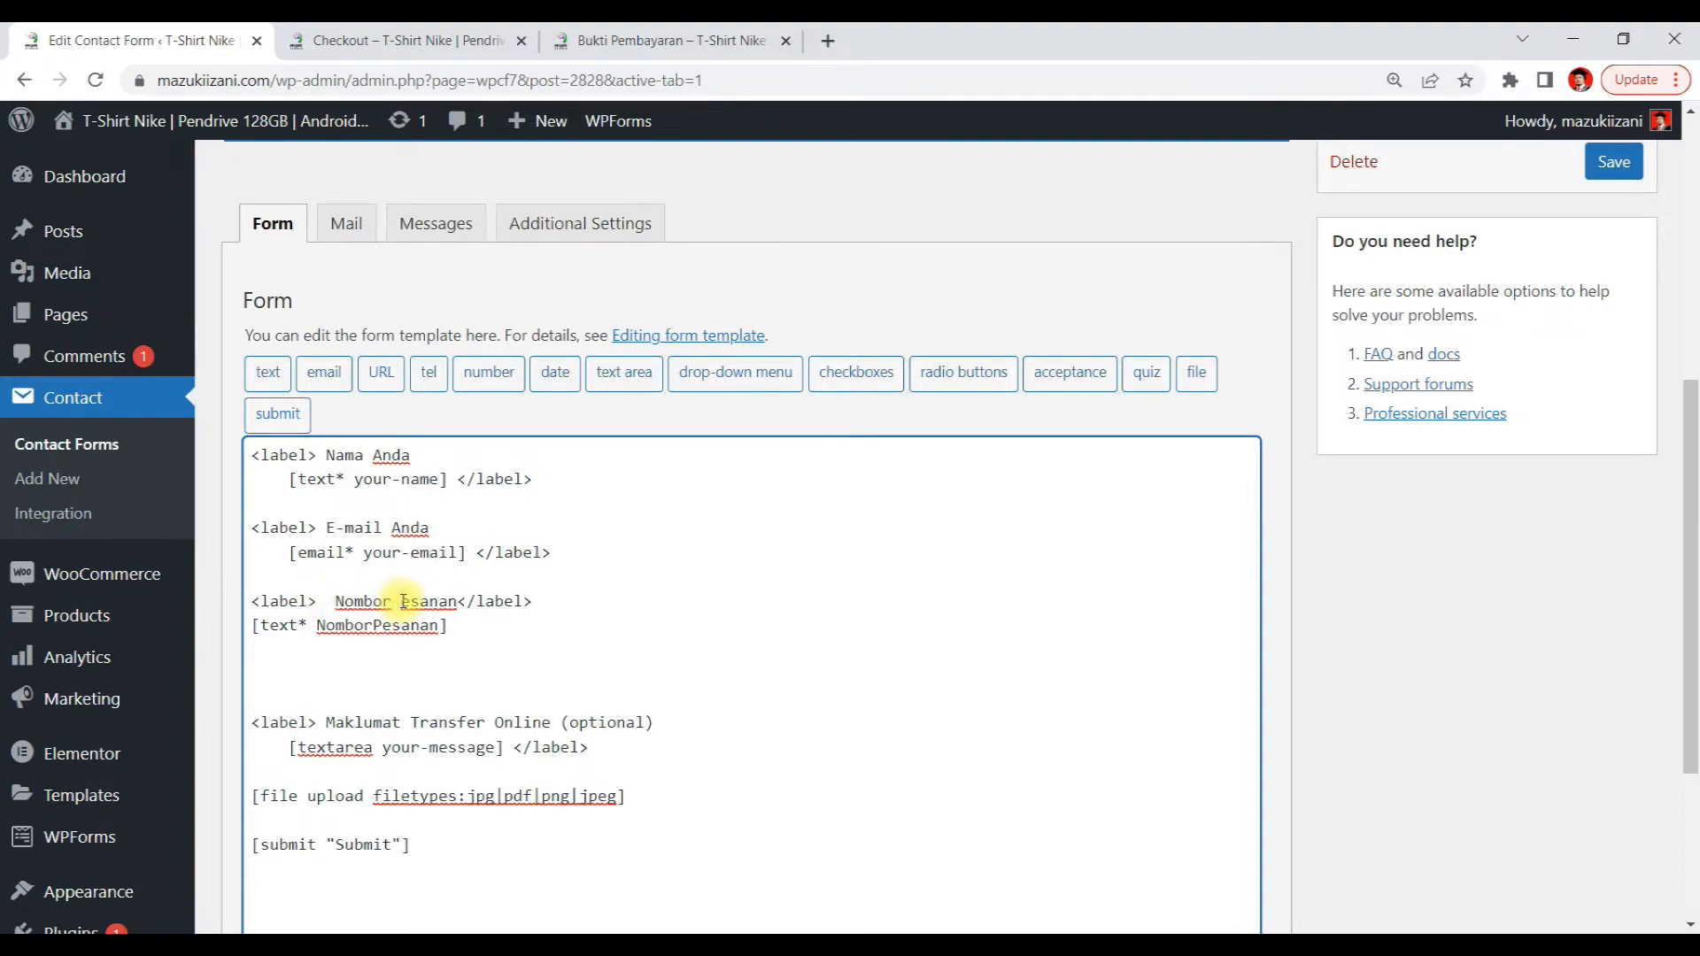
{"action": "type", "text": "P"}
{"action": "type", "text": "()"}
{"action": "type", "text": "O"}
{"action": "type", "text": "rder "}
{"action": "type", "text": "Number"}
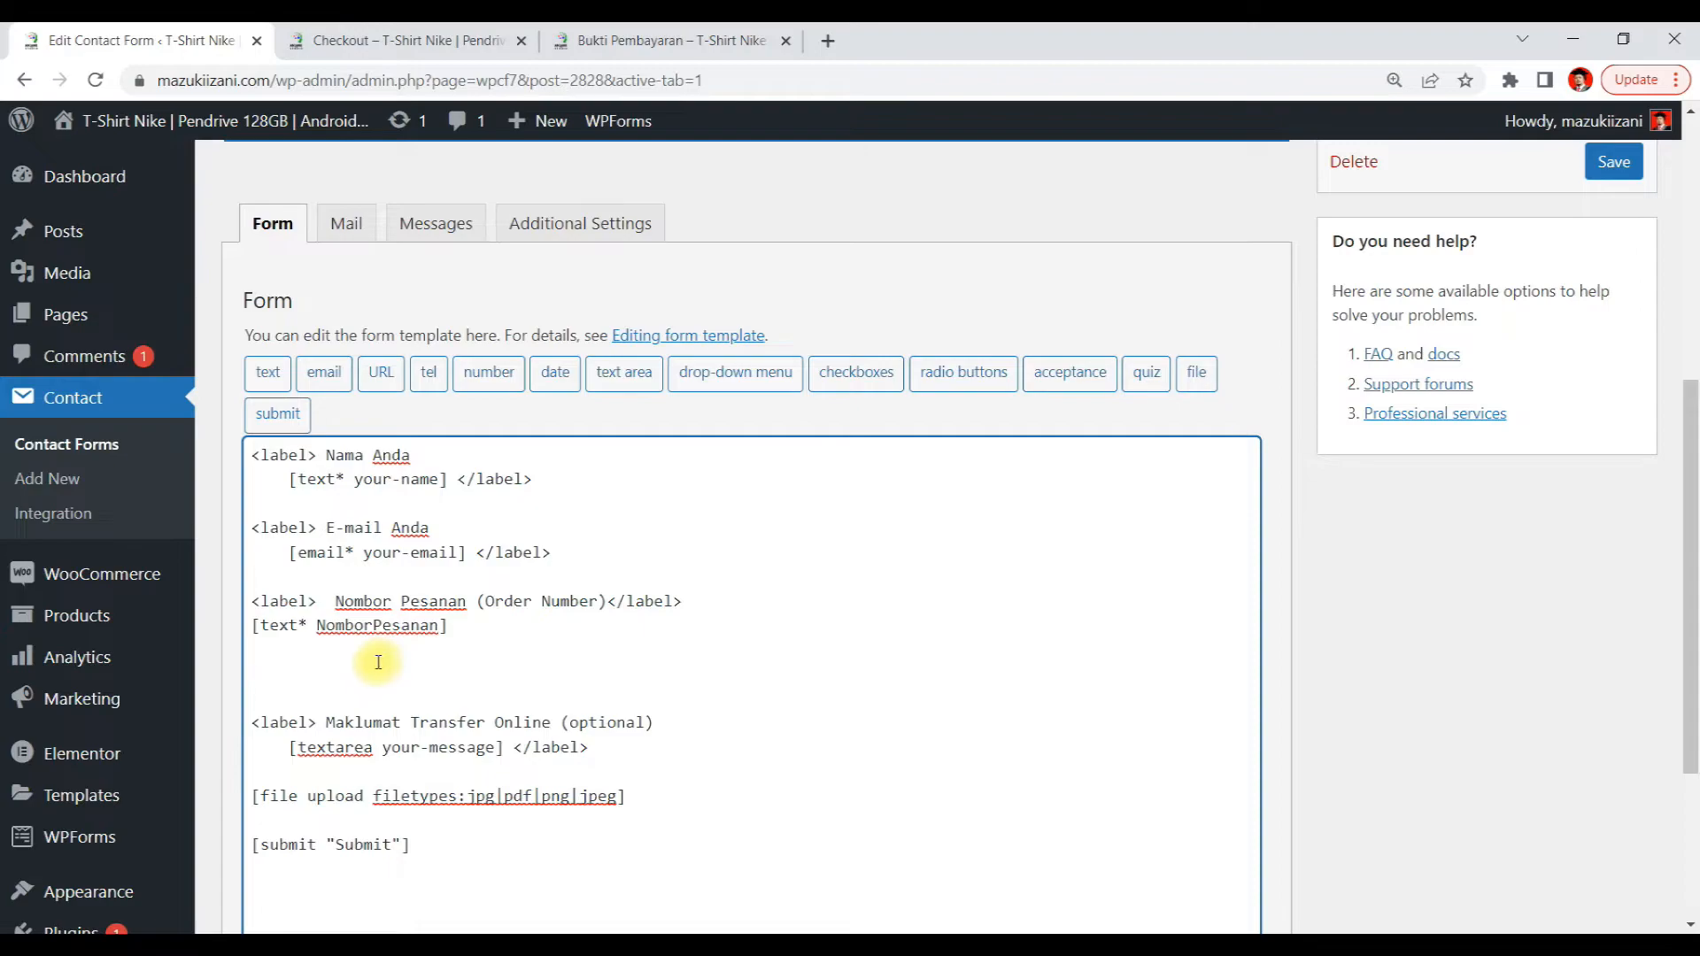
Remove the extra blank lines around the order number field and save the contact form
{"action": "key", "text": "BackSpace"}
{"action": "key", "text": "BackSpace"}
{"action": "left_click", "coordinate": [380, 580]}
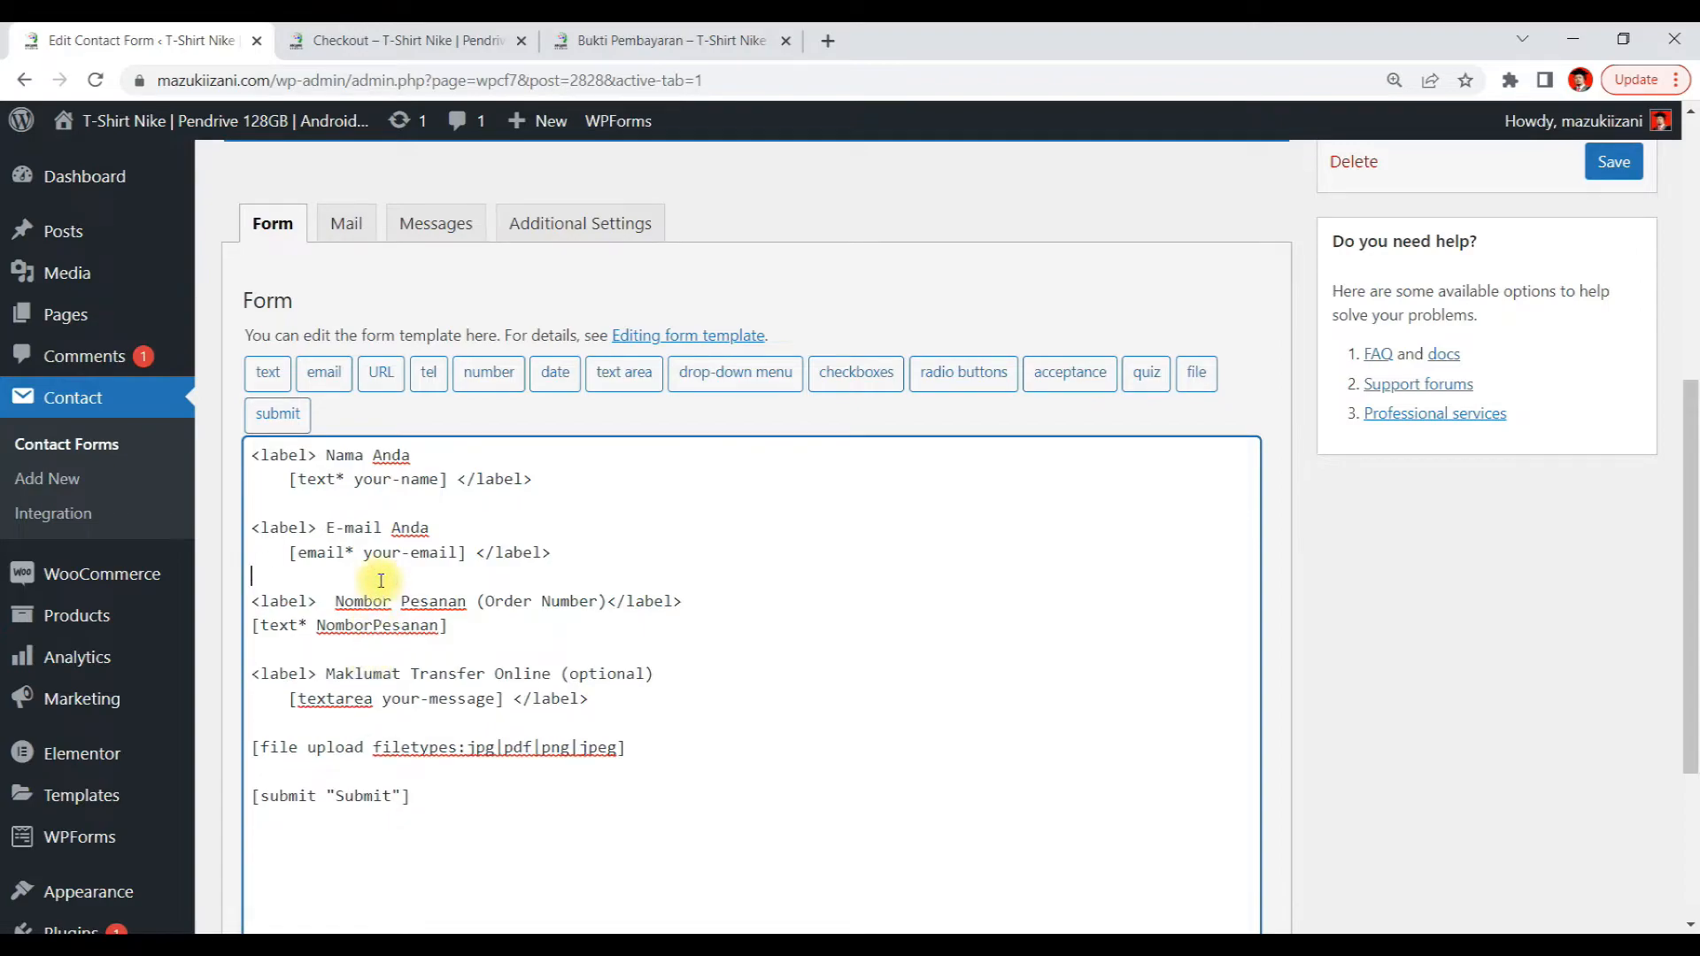
{"action": "scroll", "coordinate": [588, 599], "scroll_direction": "down", "scroll_amount": 3}
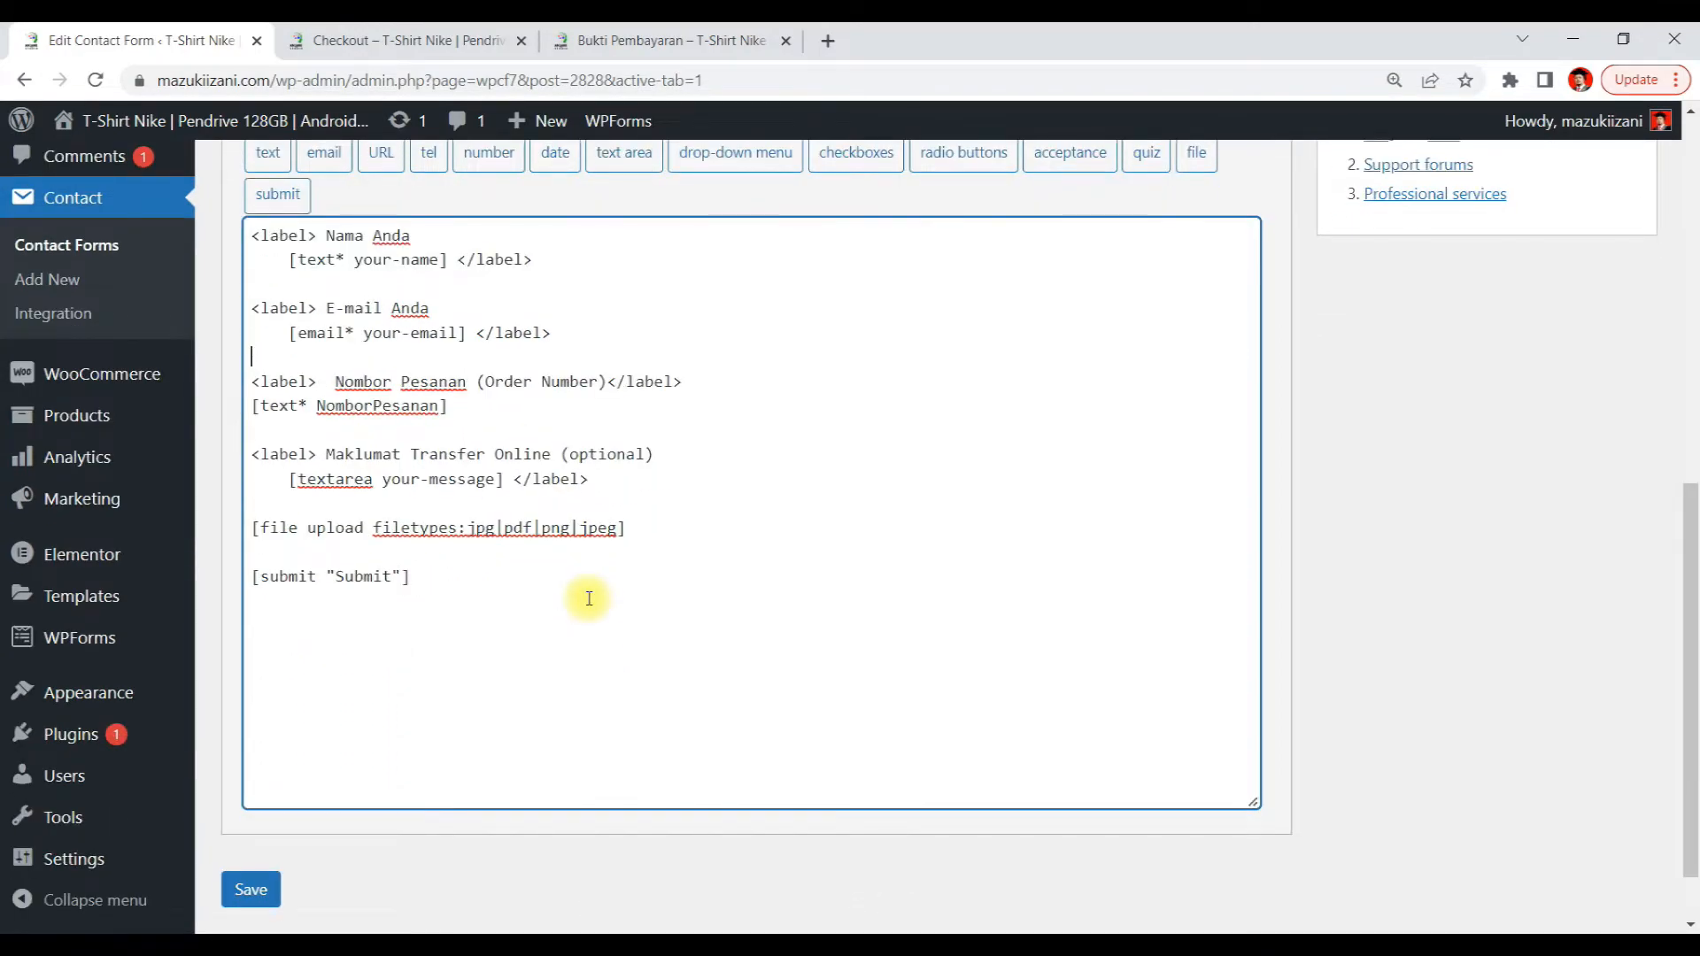
{"action": "scroll", "coordinate": [589, 599], "scroll_direction": "up", "scroll_amount": 3}
{"action": "scroll", "coordinate": [695, 593], "scroll_direction": "up", "scroll_amount": 2}
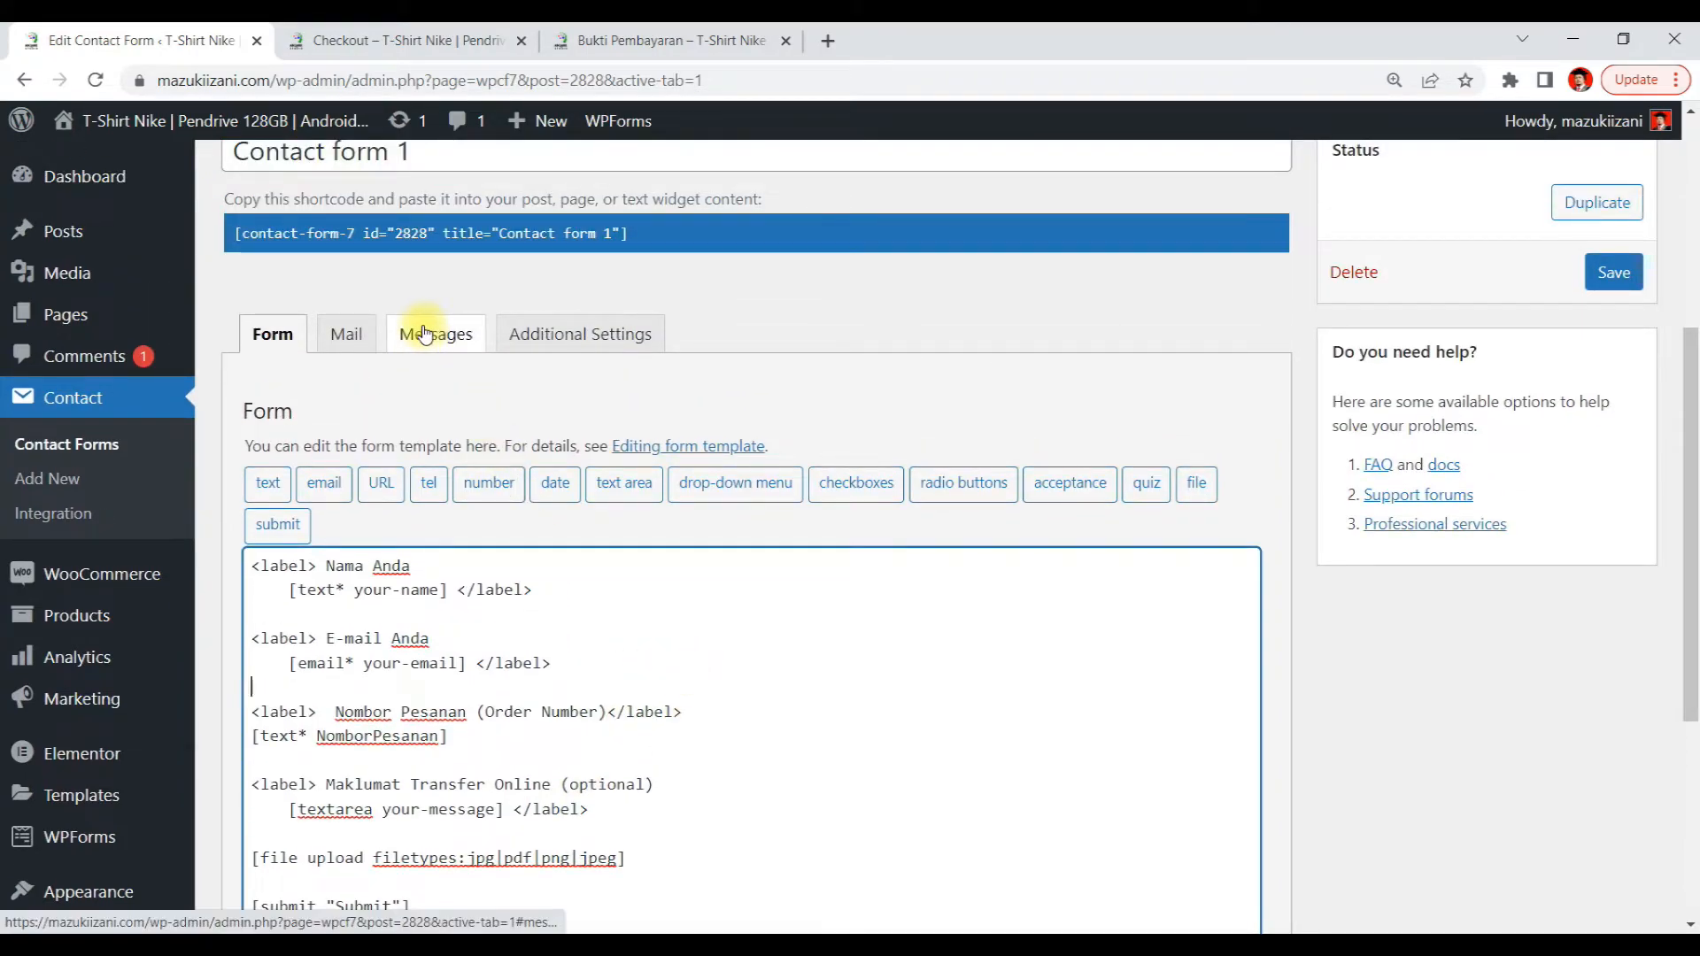
{"action": "left_click", "coordinate": [344, 334]}
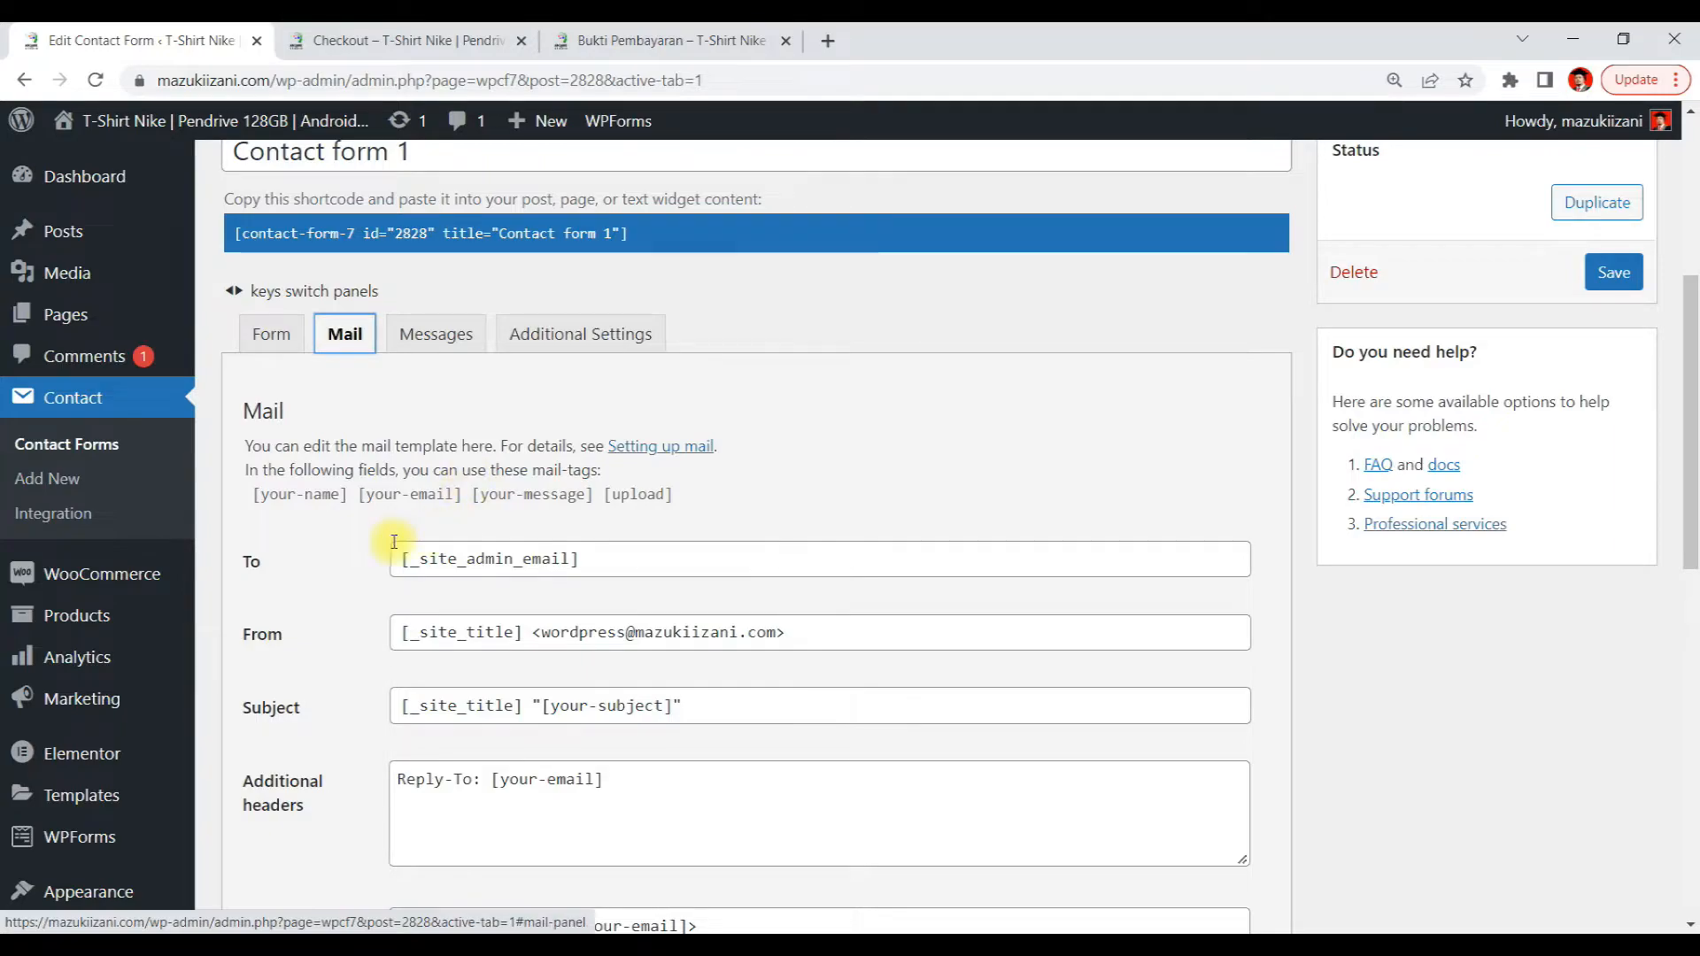
{"action": "left_click", "coordinate": [253, 355]}
{"action": "scroll", "coordinate": [717, 500], "scroll_direction": "down", "scroll_amount": 3}
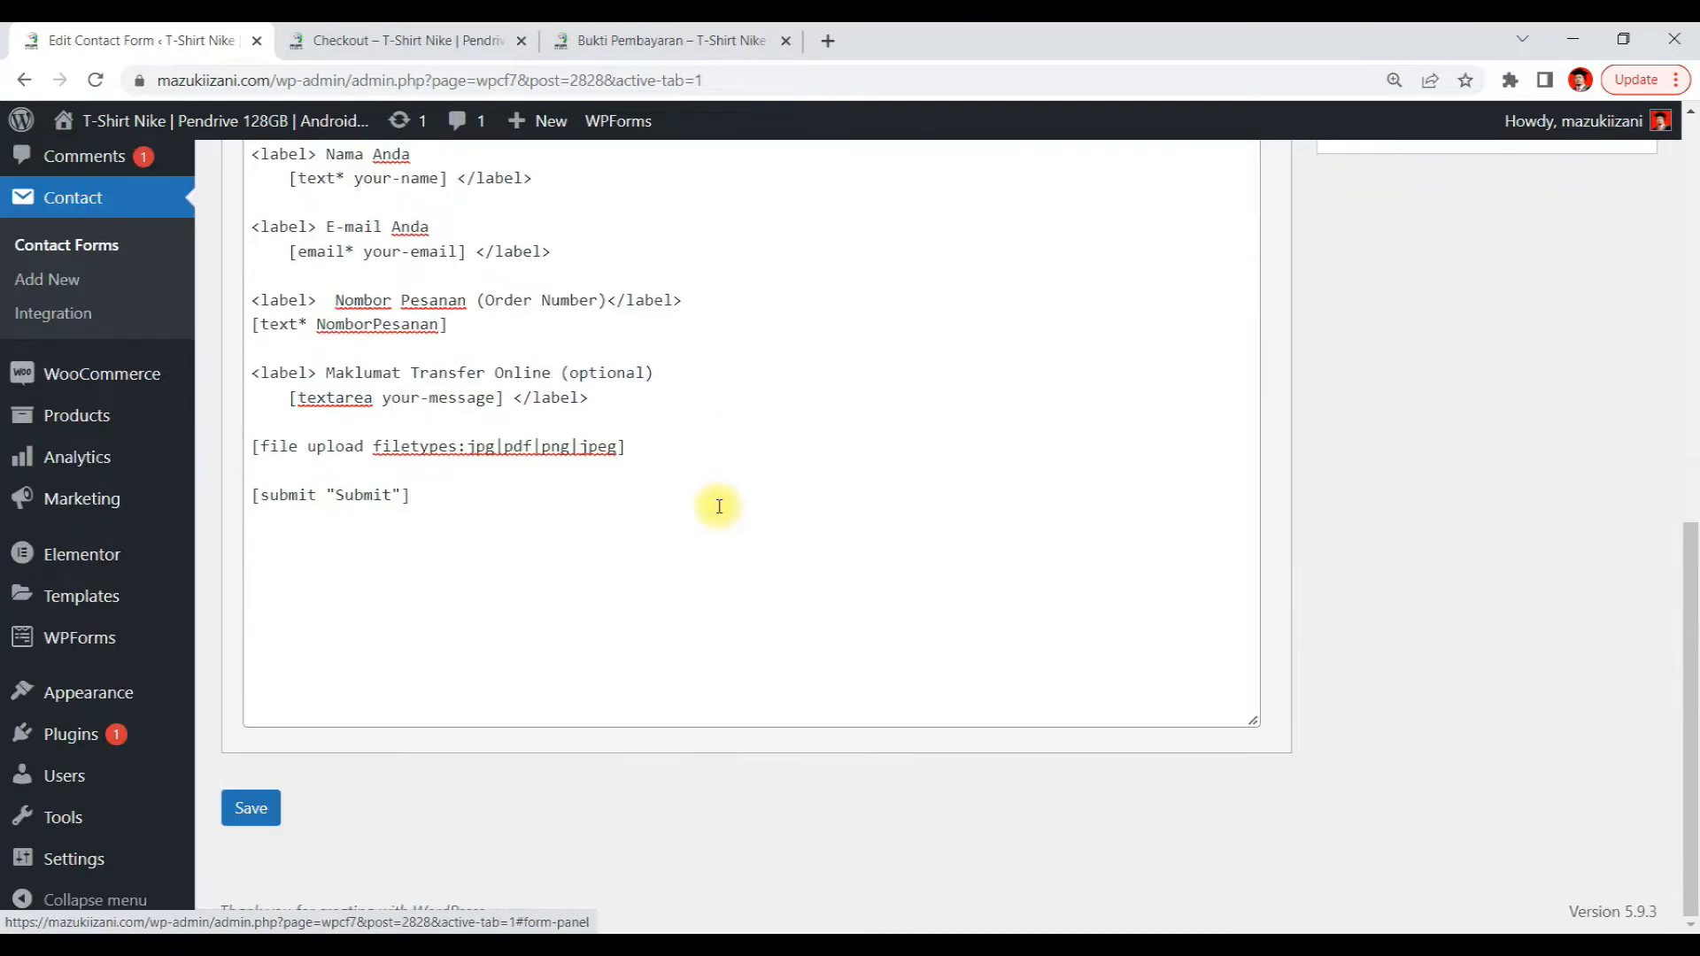
{"action": "left_click", "coordinate": [257, 815]}
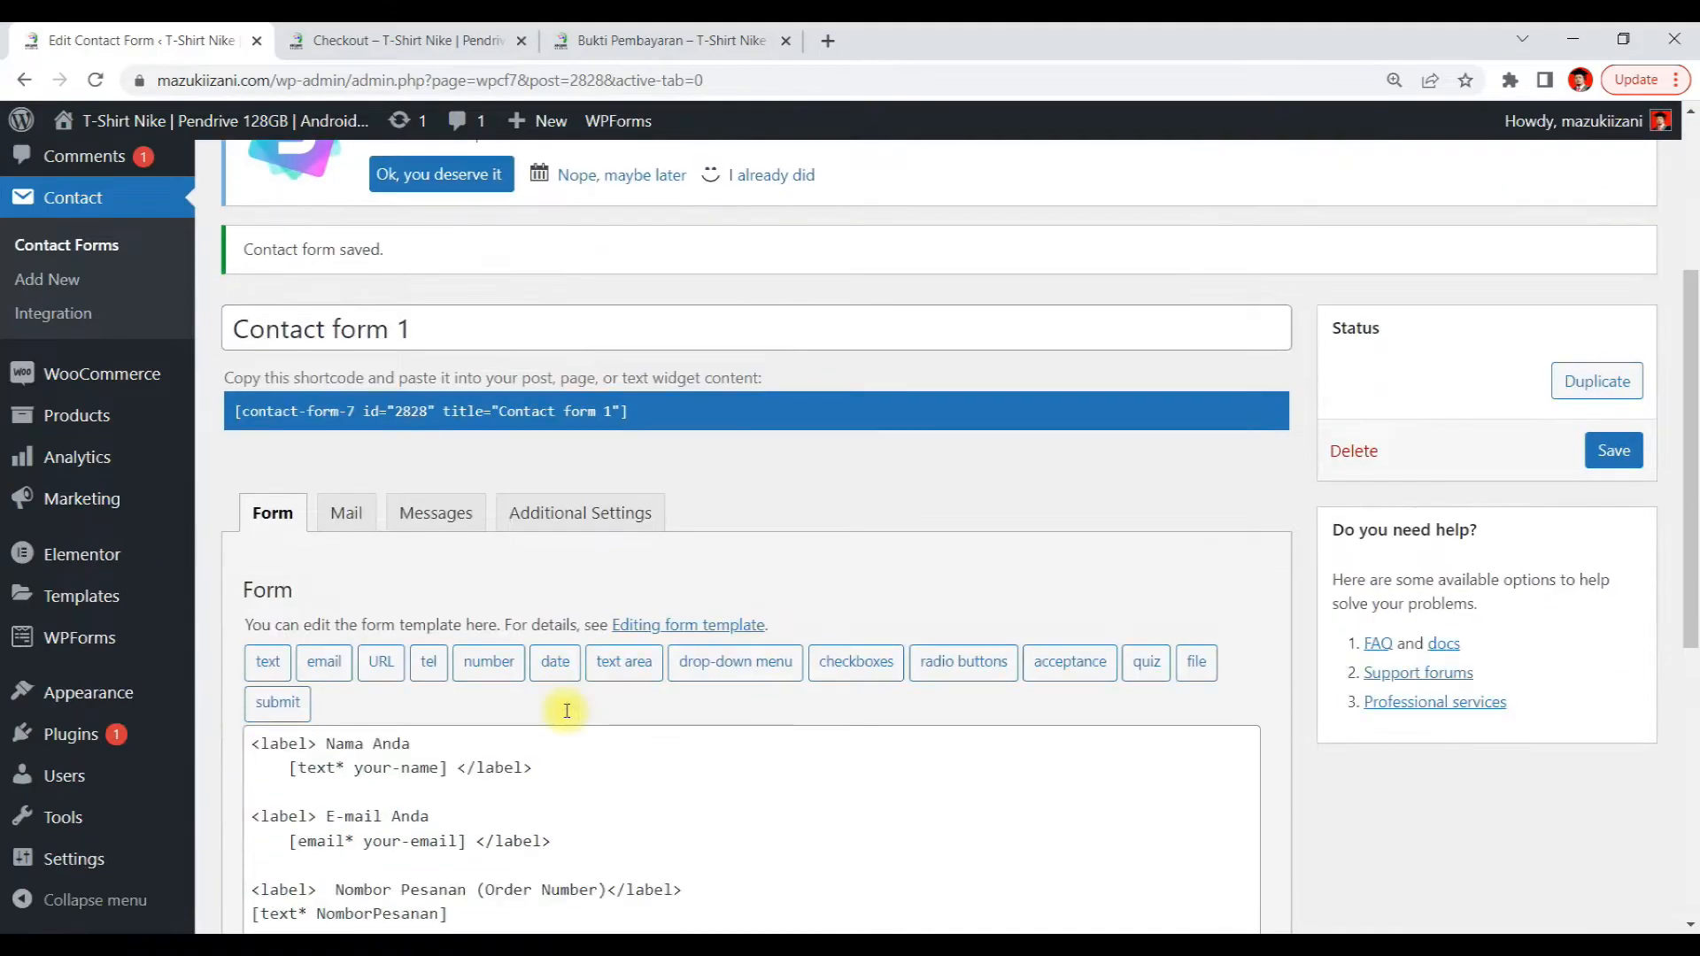
Open the Mail settings and copy the [NomborPesanan] mail-tag
{"action": "scroll", "coordinate": [567, 711], "scroll_direction": "down", "scroll_amount": 3}
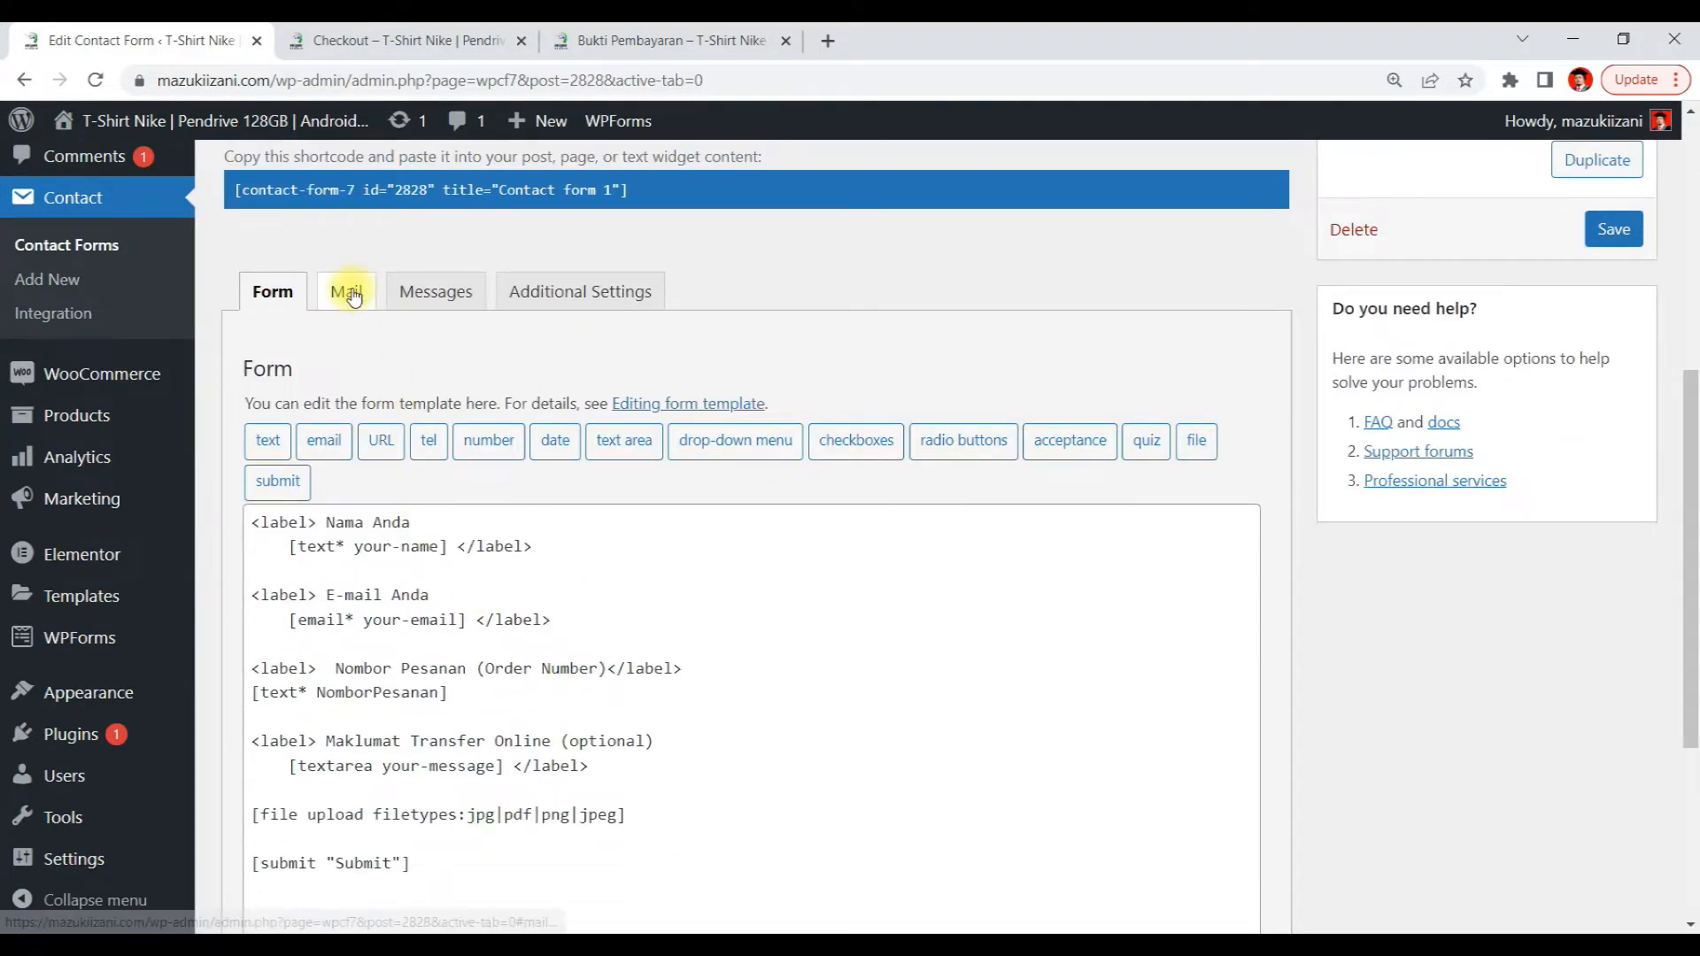
{"action": "left_click", "coordinate": [353, 297]}
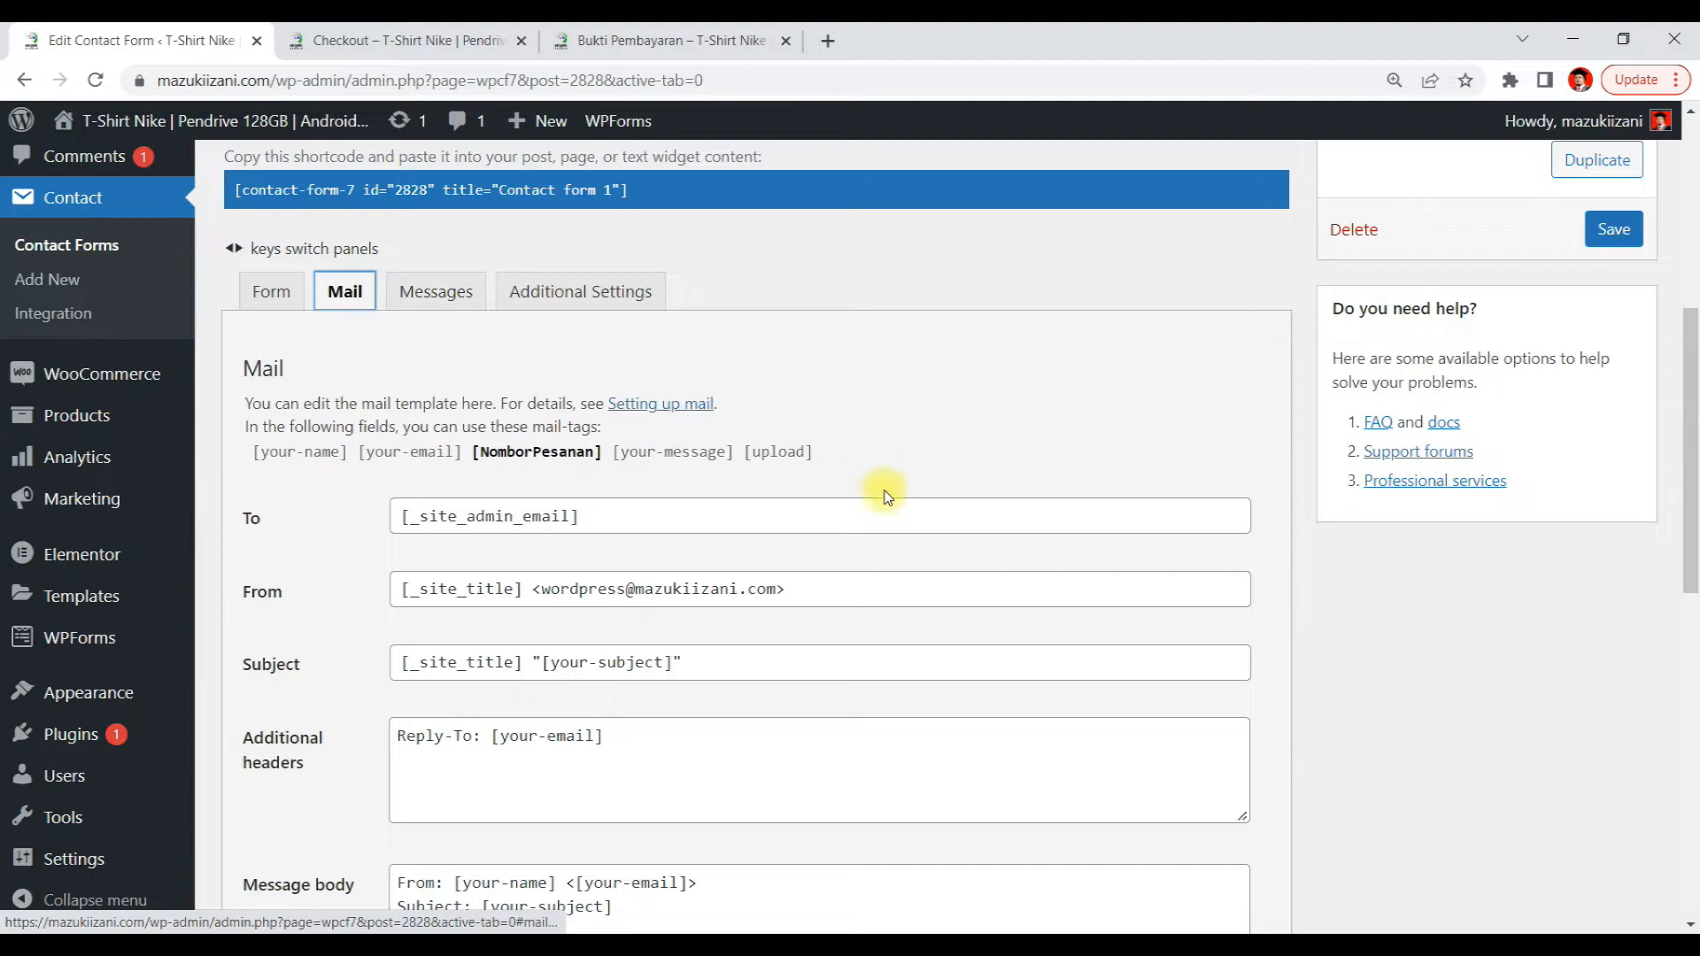
{"action": "scroll", "coordinate": [880, 492], "scroll_direction": "down", "scroll_amount": 3}
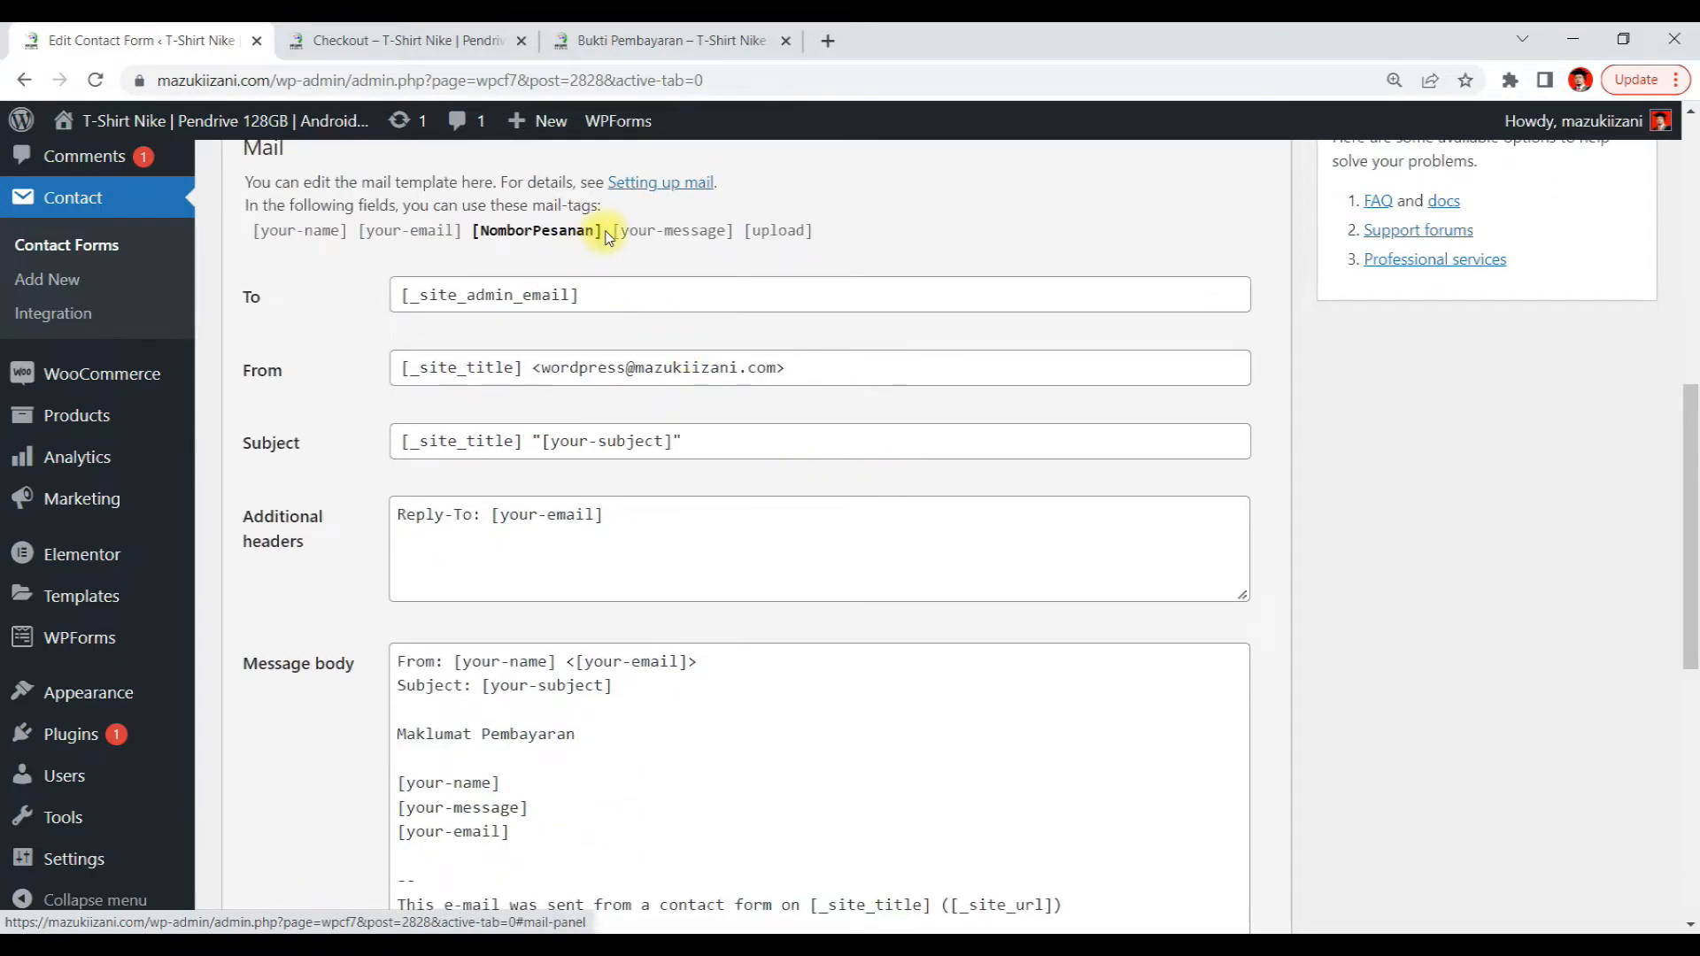
{"action": "left_click_drag", "start_coordinate": [595, 233], "coordinate": [477, 238]}
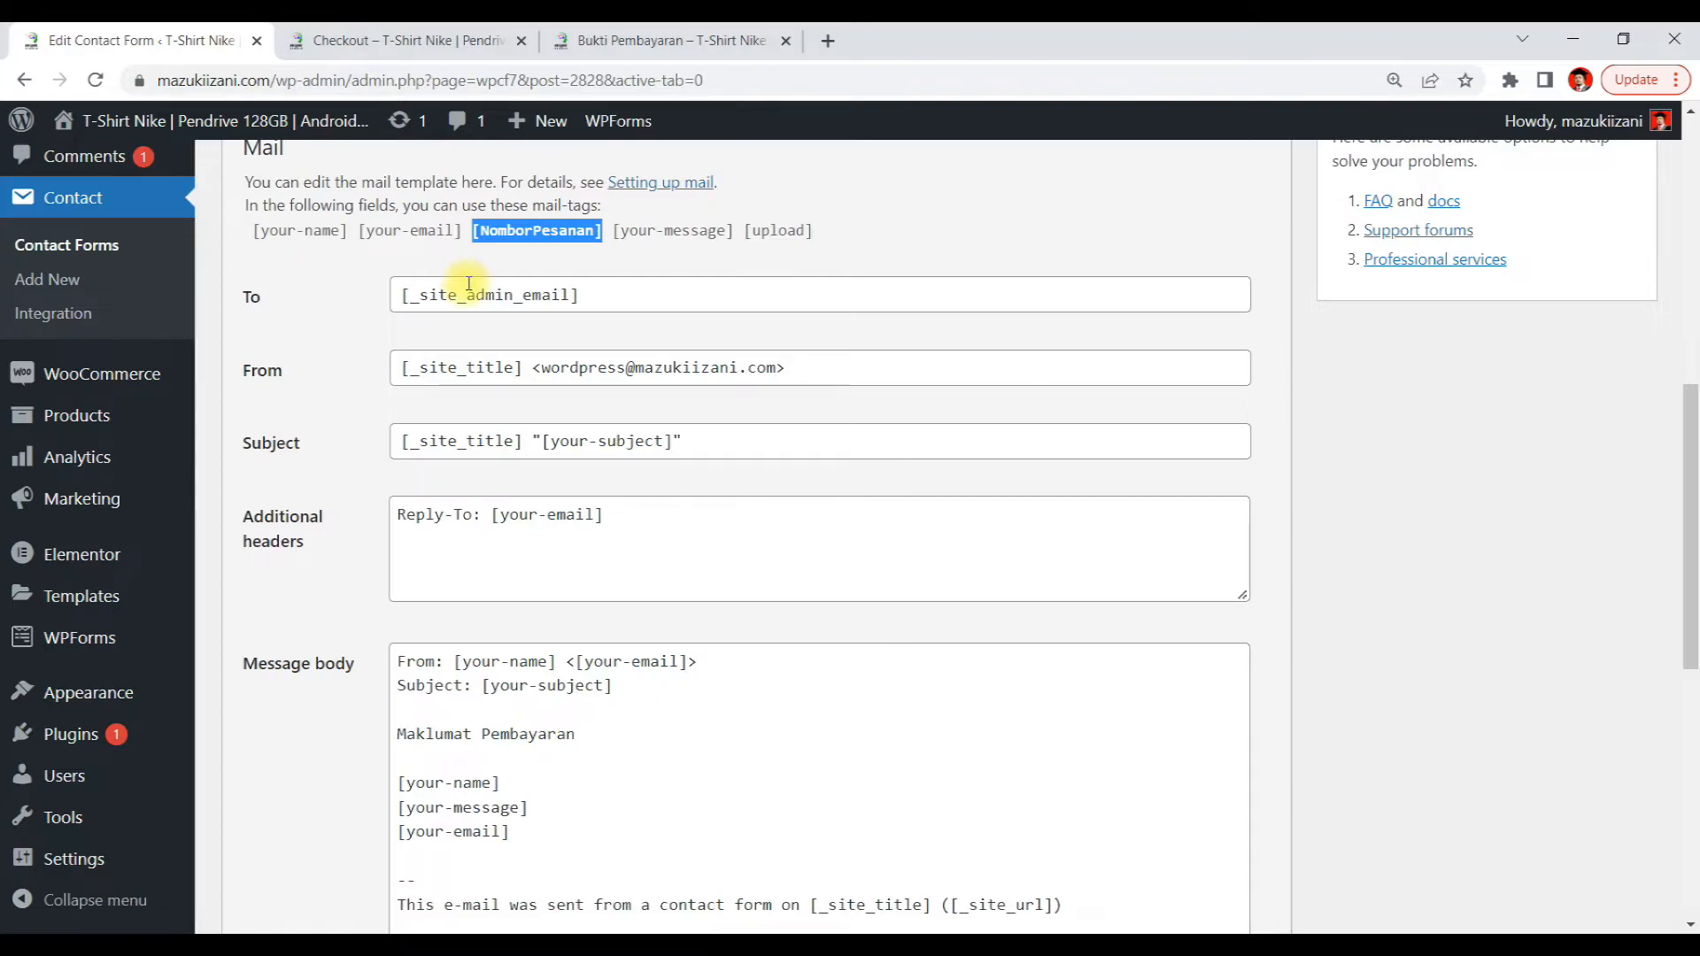
{"action": "right_click", "coordinate": [503, 233]}
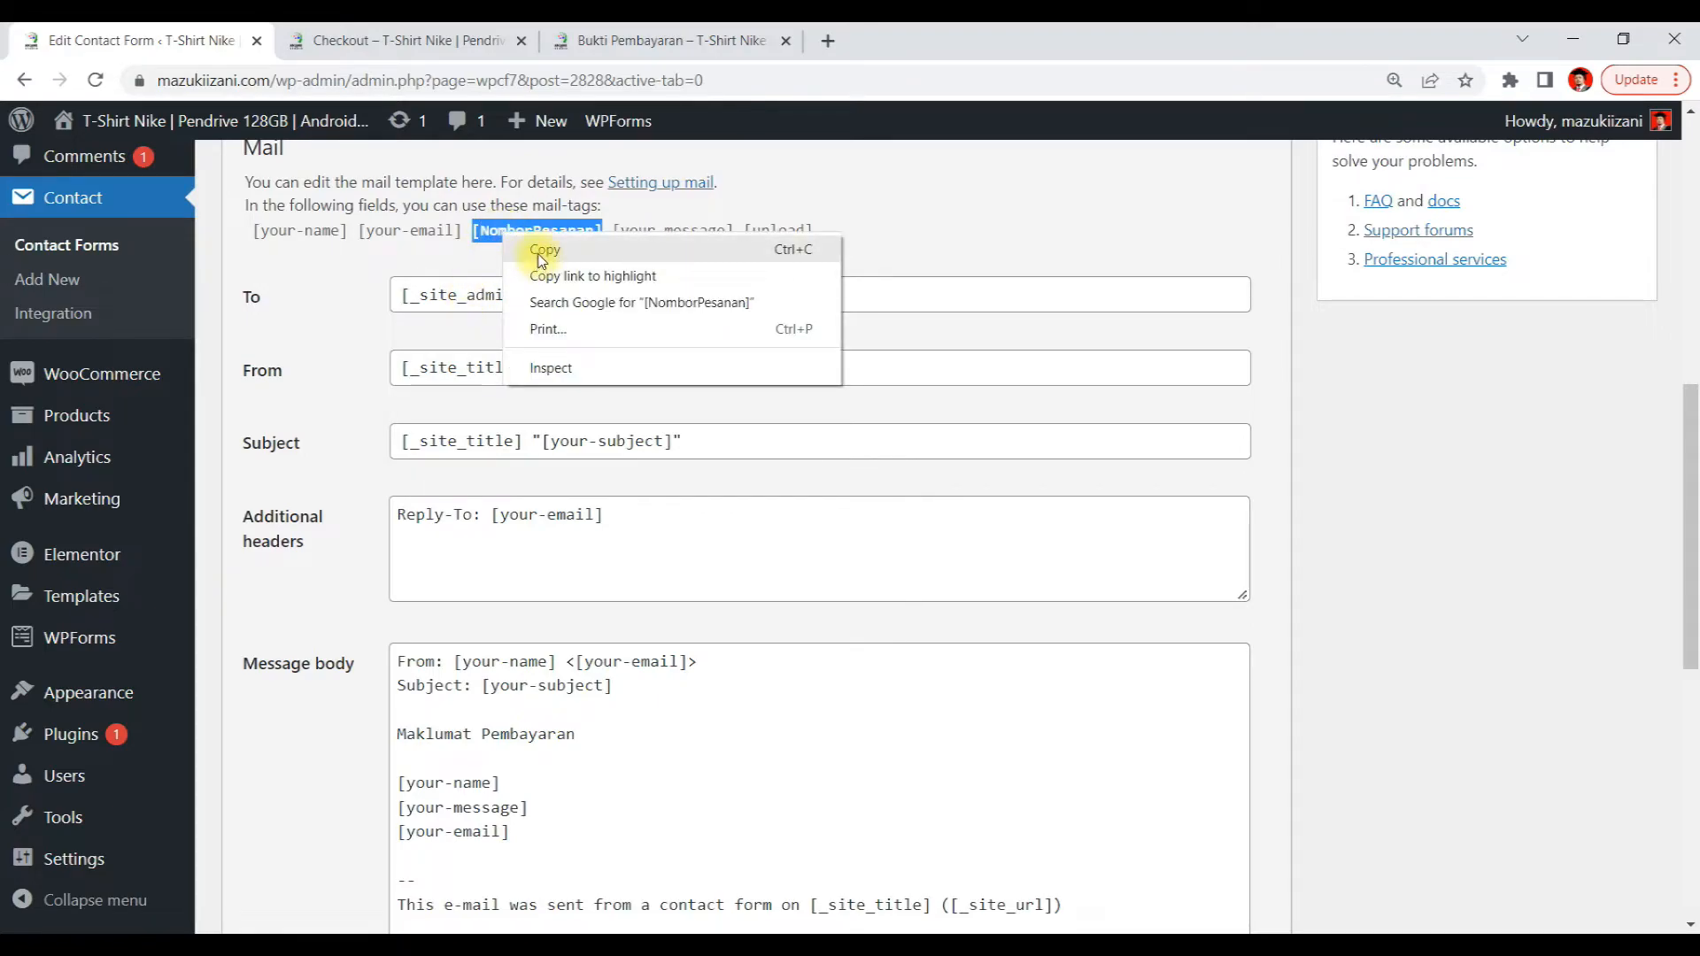
{"action": "left_click", "coordinate": [541, 251]}
Insert the [NomborPesanan] mail-tag on a new line after [your-message] in the mail message body
{"action": "scroll", "coordinate": [589, 739], "scroll_direction": "down", "scroll_amount": 3}
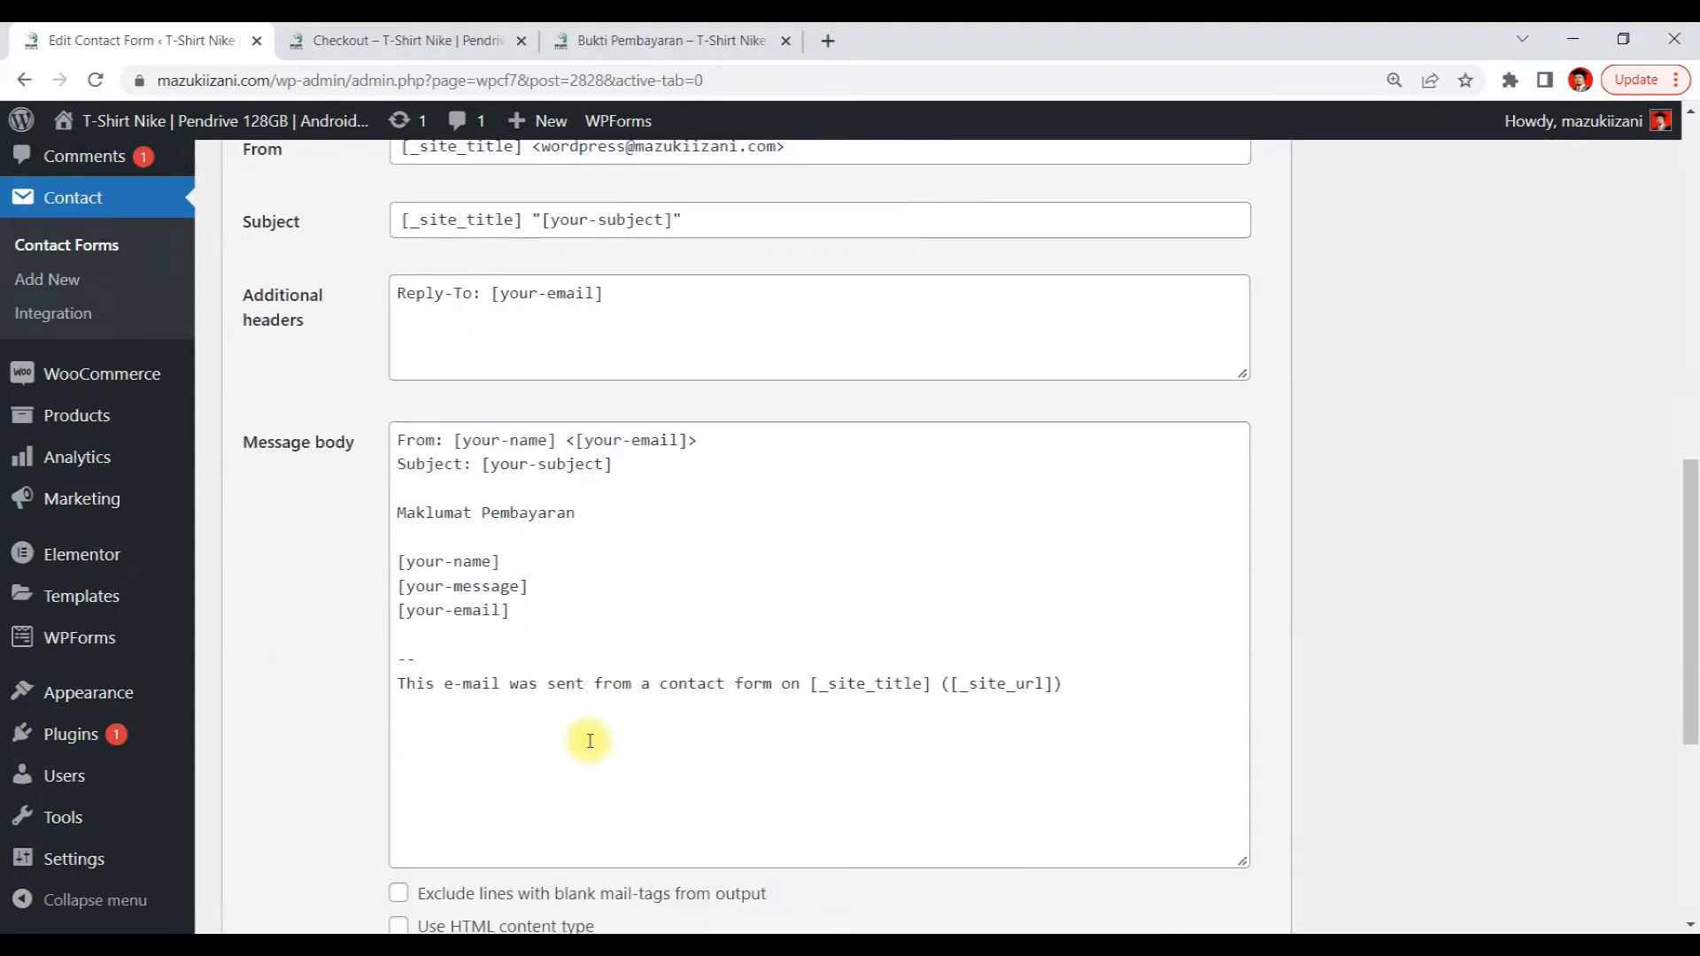
{"action": "left_click", "coordinate": [517, 563]}
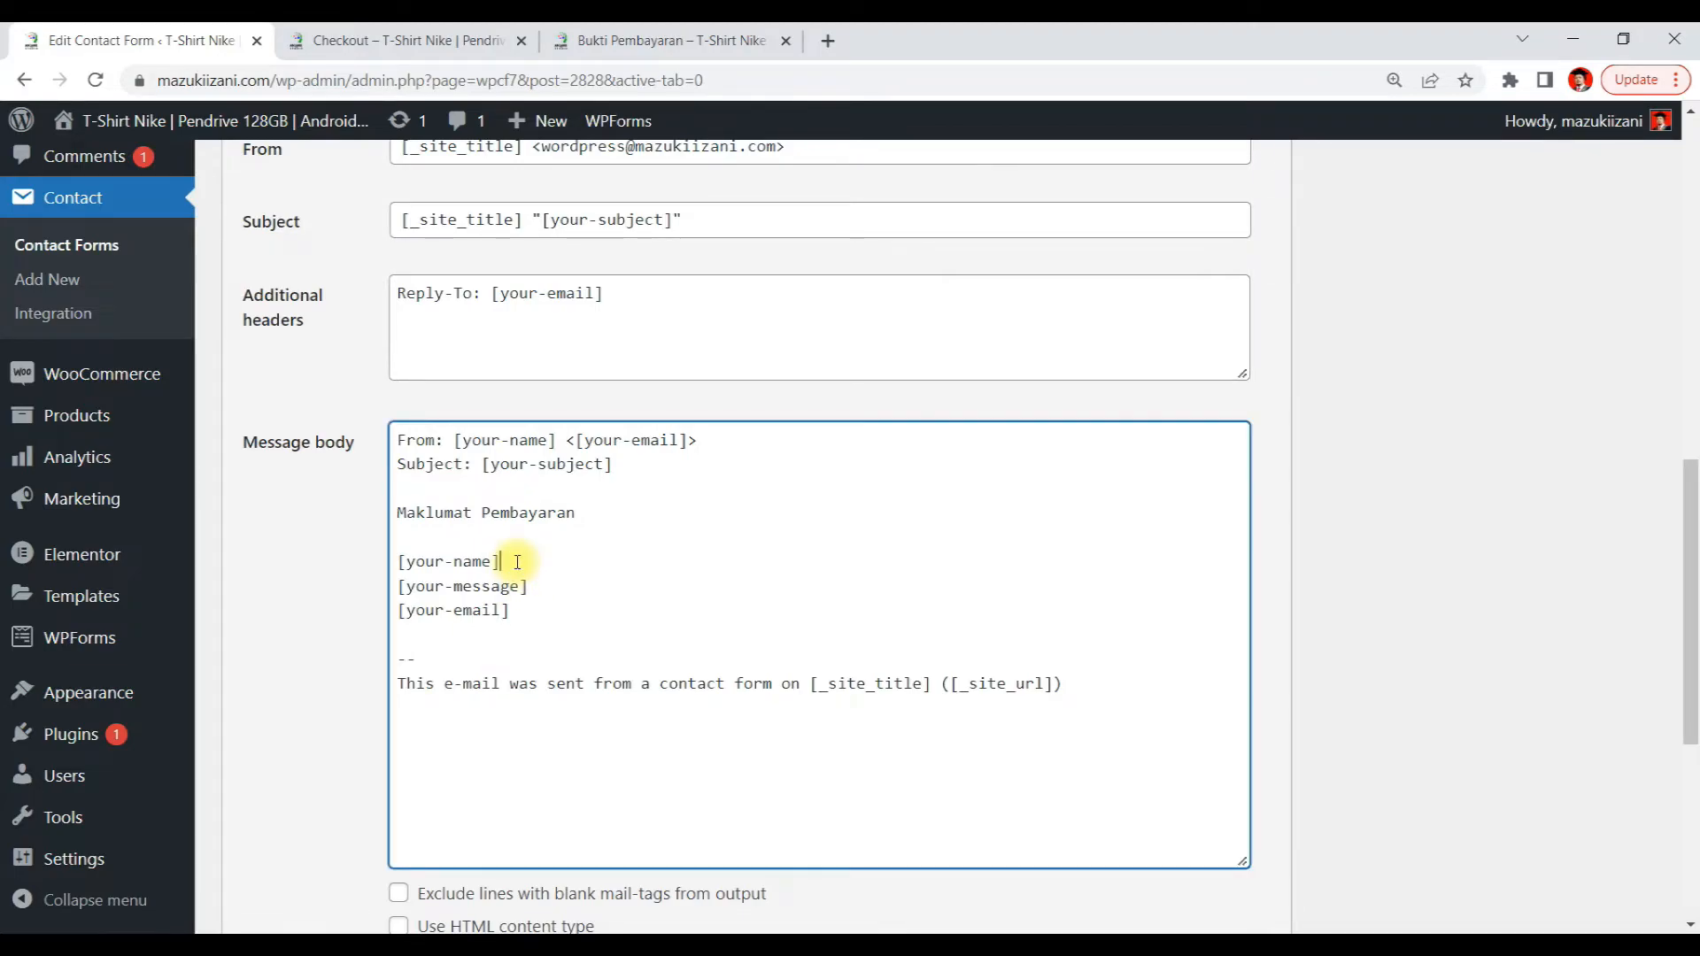
{"action": "left_click", "coordinate": [543, 584]}
{"action": "scroll", "coordinate": [620, 571], "scroll_direction": "up", "scroll_amount": 5}
{"action": "left_click", "coordinate": [271, 291]}
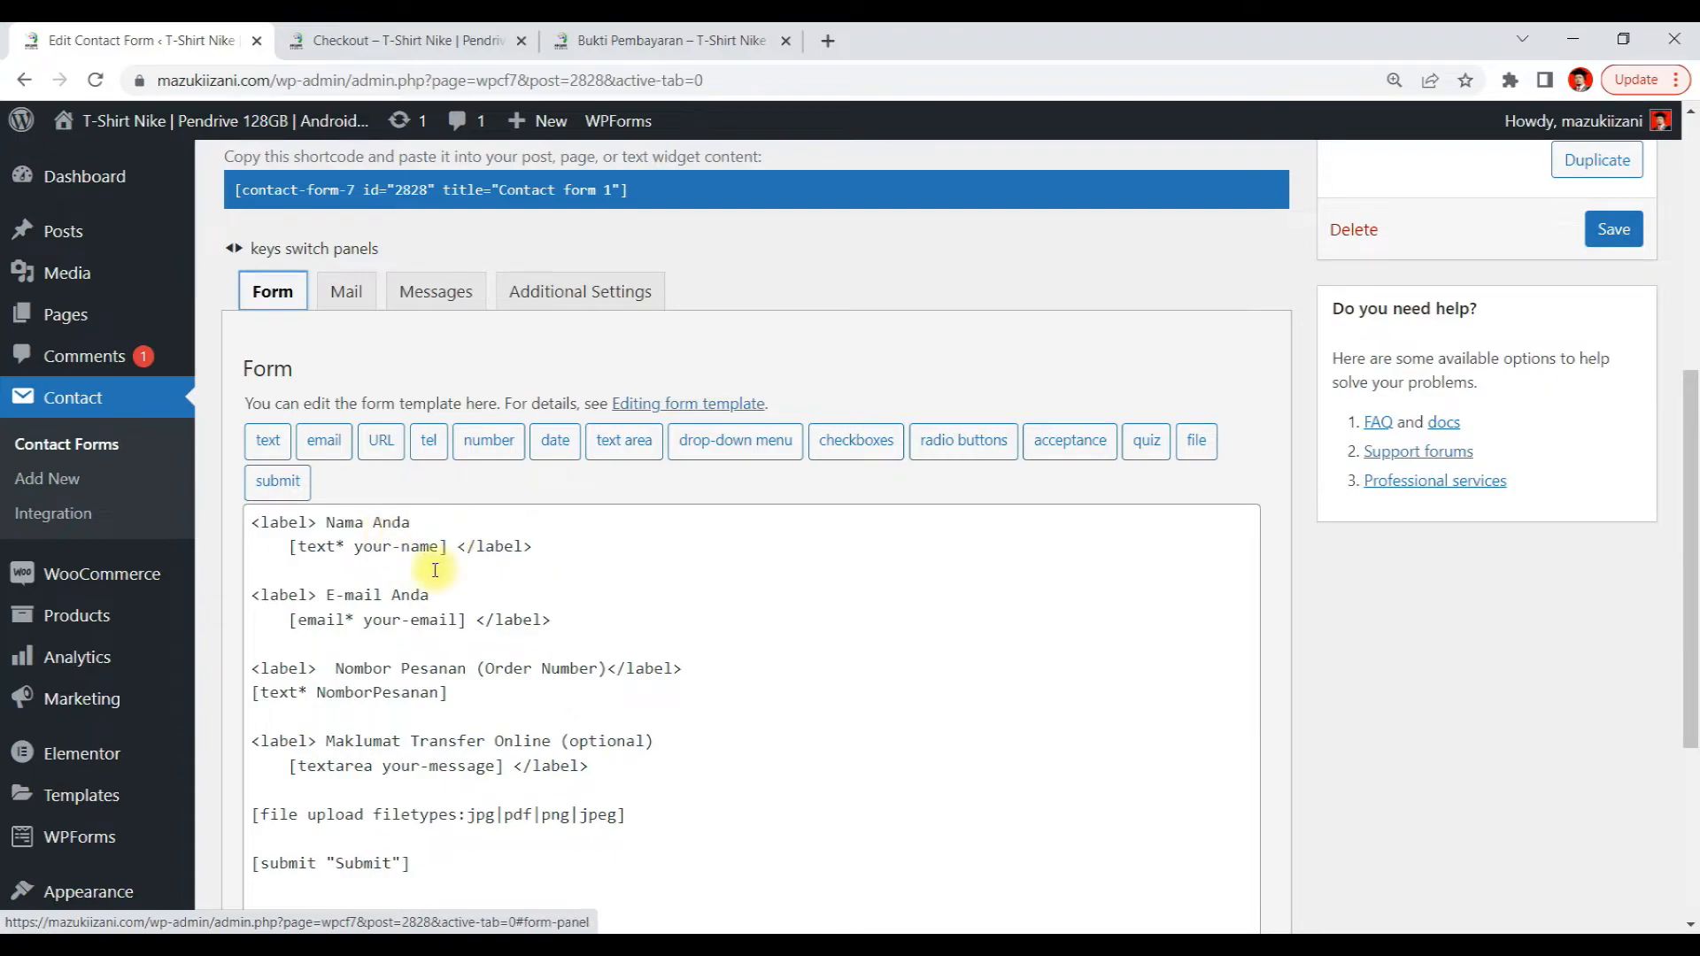
{"action": "left_click", "coordinate": [337, 292]}
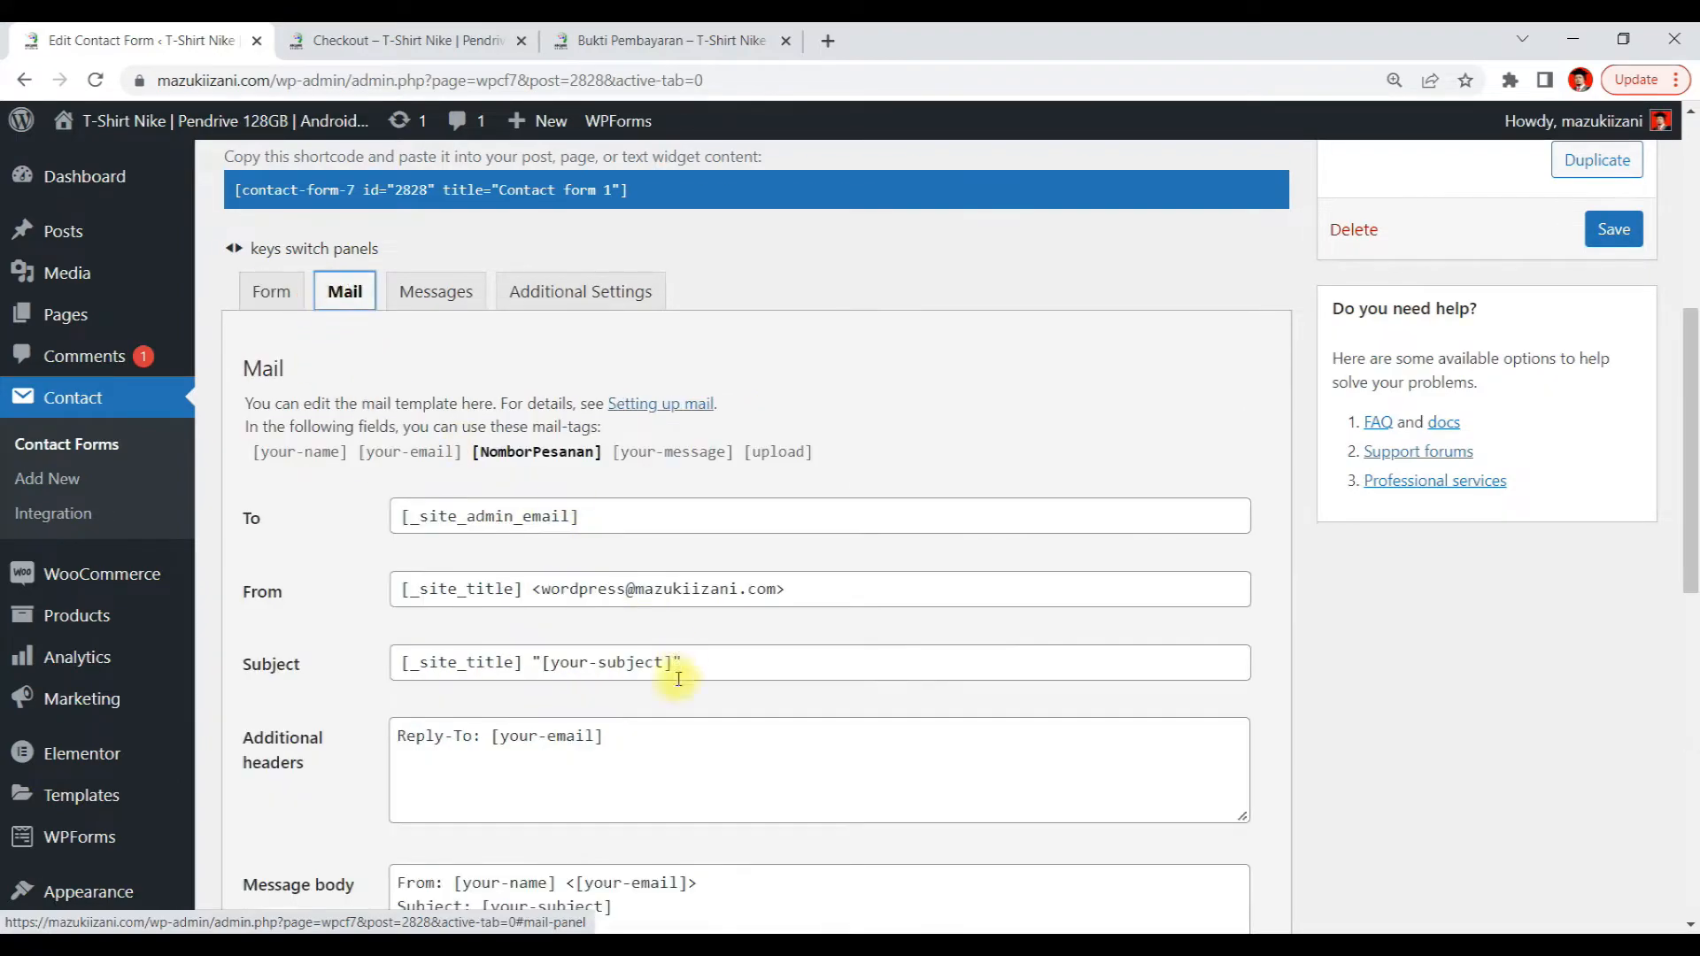
{"action": "scroll", "coordinate": [664, 712], "scroll_direction": "down", "scroll_amount": 3}
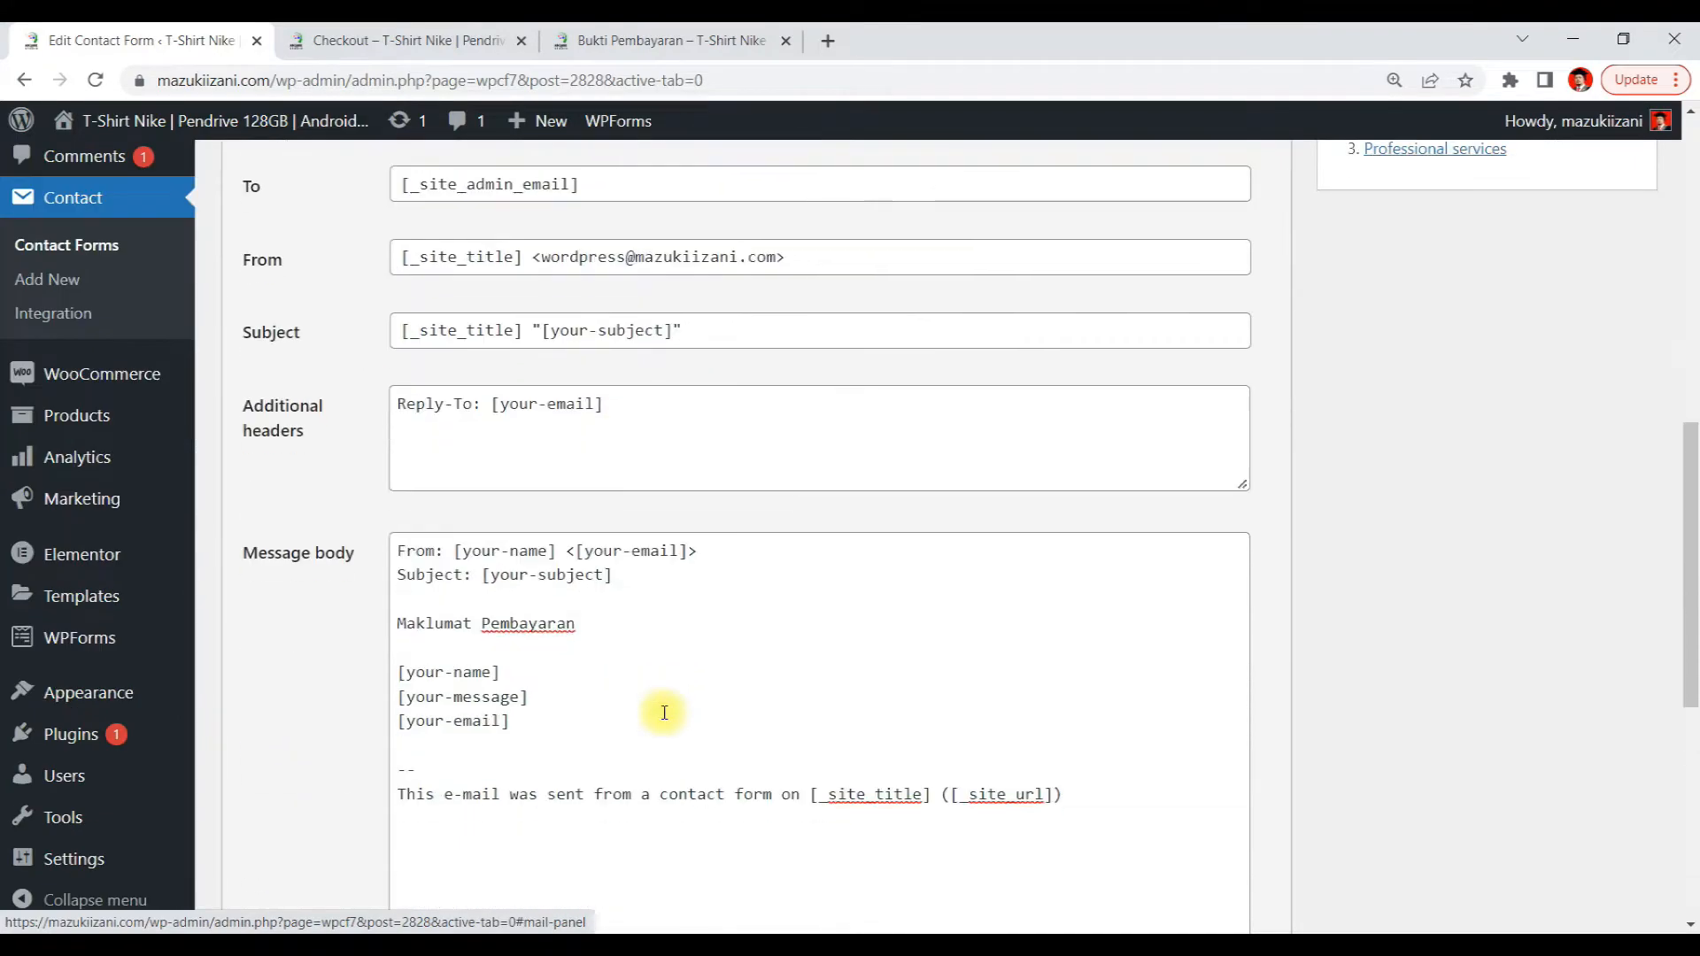
{"action": "left_click", "coordinate": [545, 697]}
{"action": "key", "text": "Return"}
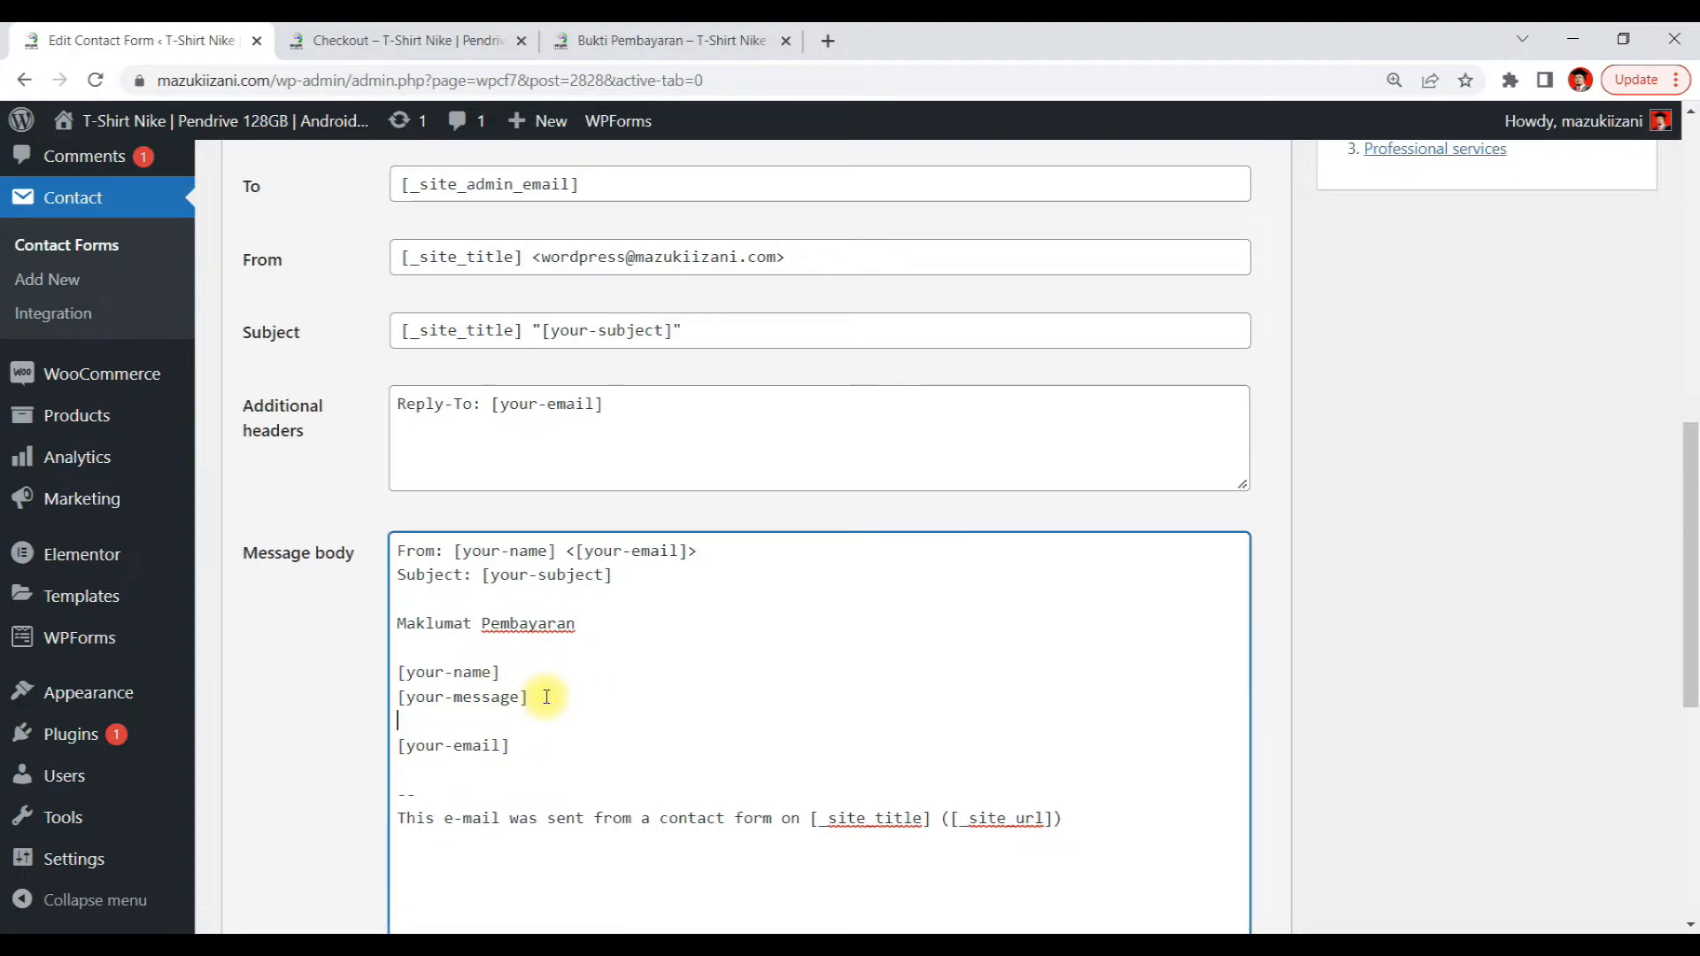
{"action": "key", "text": "ctrl+v"}
Move the [your-email] line in the message body up to sit directly below [your-name]
{"action": "left_click_drag", "start_coordinate": [532, 757], "coordinate": [408, 751]}
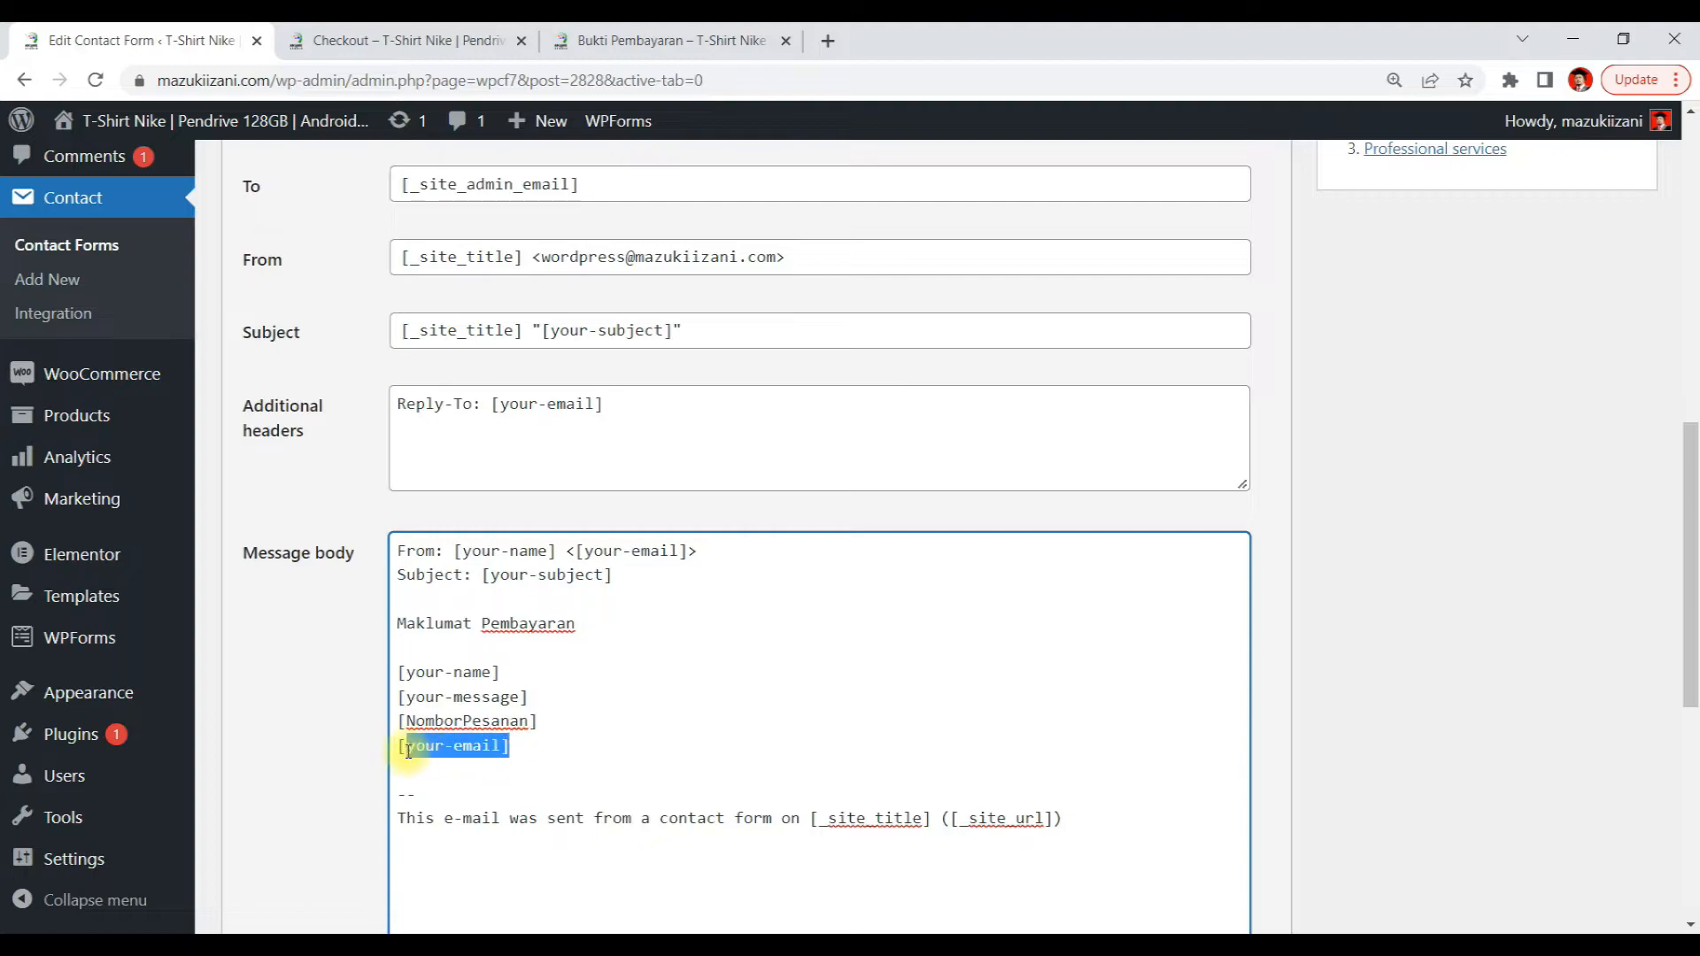
{"action": "key", "text": "ctrl+x"}
{"action": "left_click", "coordinate": [512, 678]}
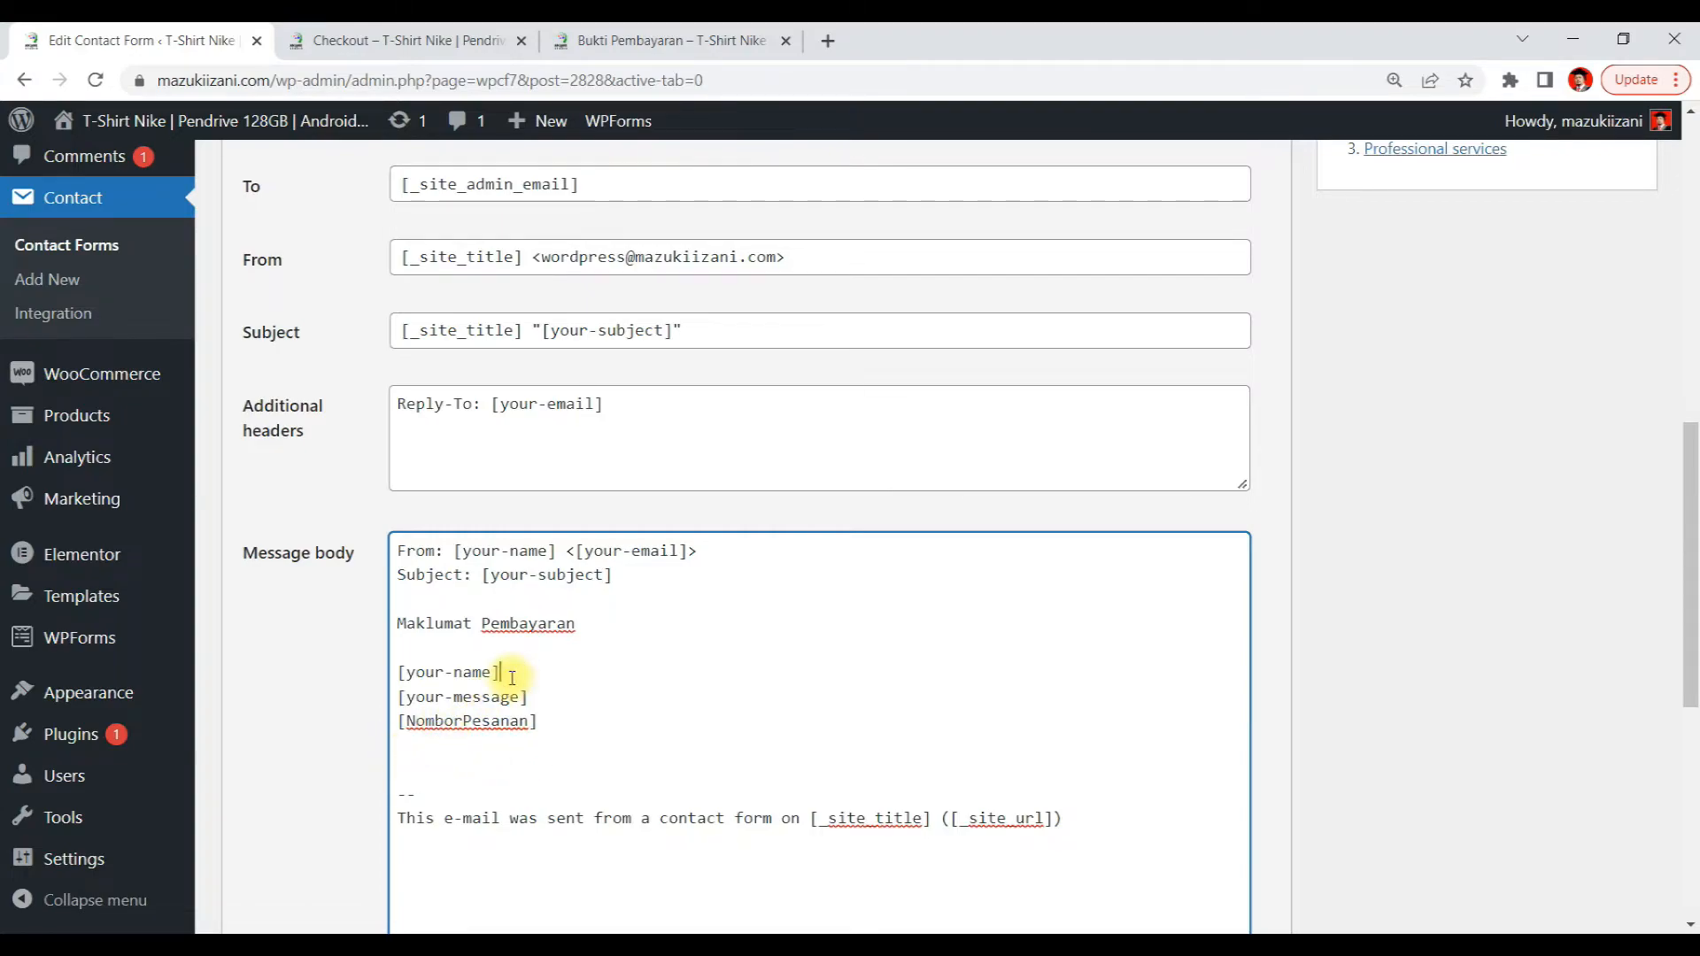
{"action": "key", "text": "Return"}
{"action": "key", "text": "ctrl+v"}
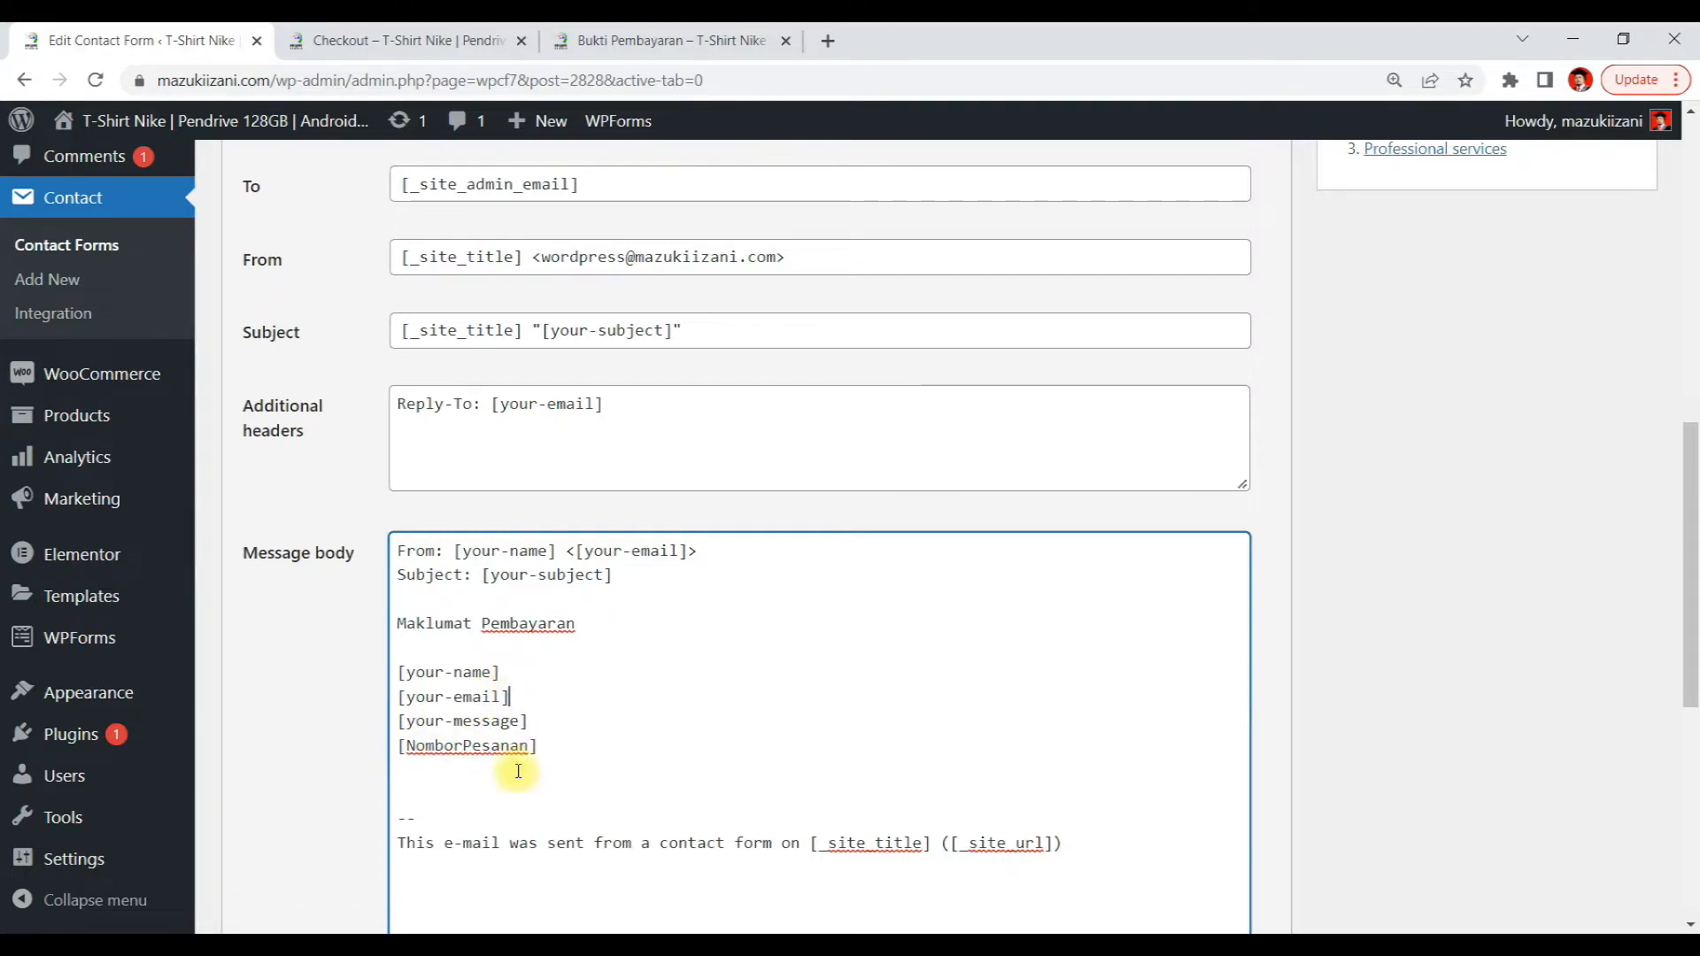
Move the [NomborPesanan] line above [your-message] in the message body and delete a leftover blank line
{"action": "left_click_drag", "start_coordinate": [556, 745], "coordinate": [372, 759]}
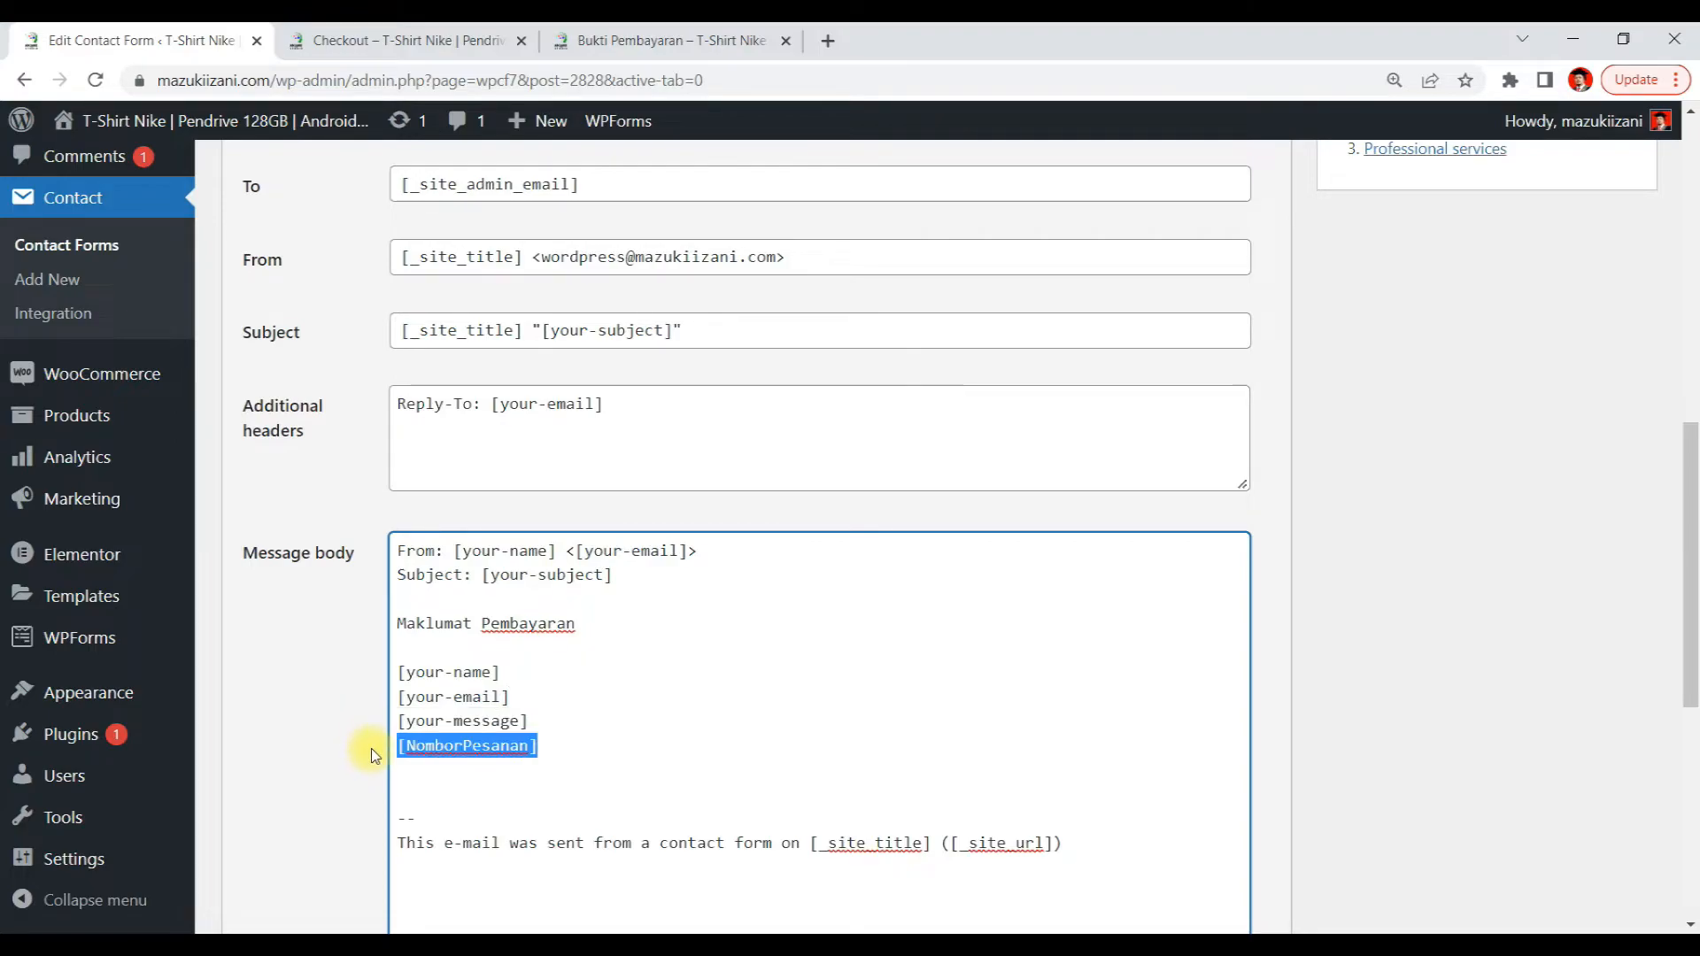
{"action": "key", "text": "ctrl+x"}
{"action": "left_click", "coordinate": [513, 698]}
{"action": "key", "text": "Return"}
{"action": "key", "text": "ctrl+v"}
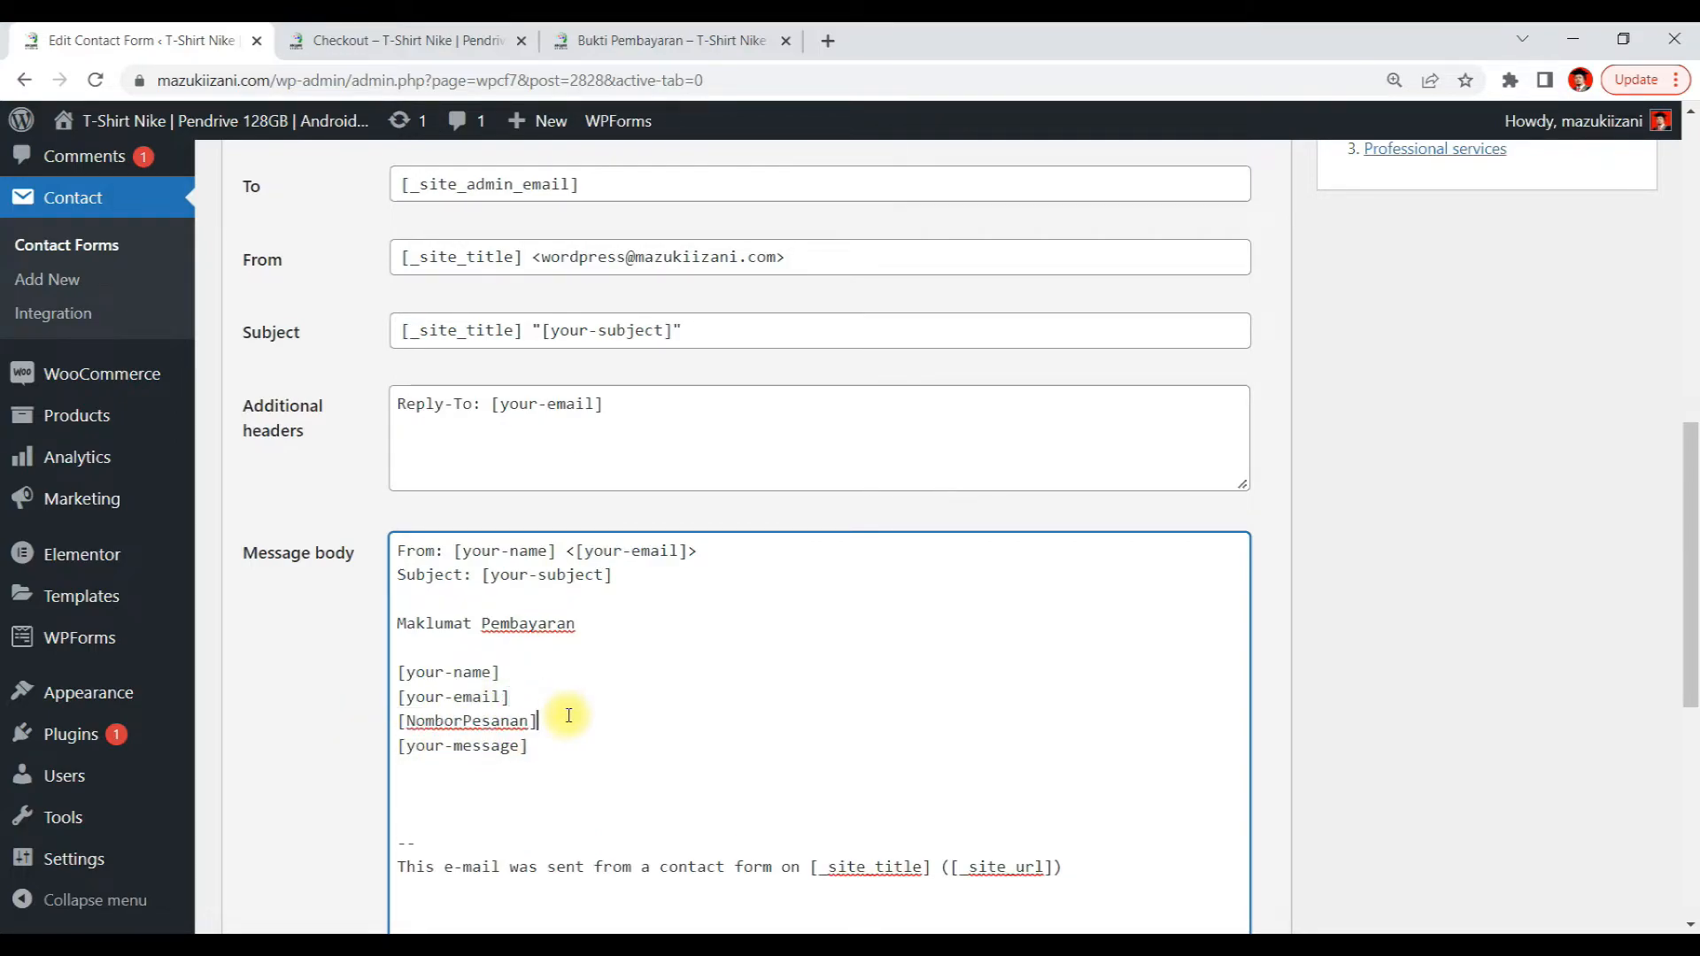
{"action": "scroll", "coordinate": [549, 703], "scroll_direction": "down", "scroll_amount": 1}
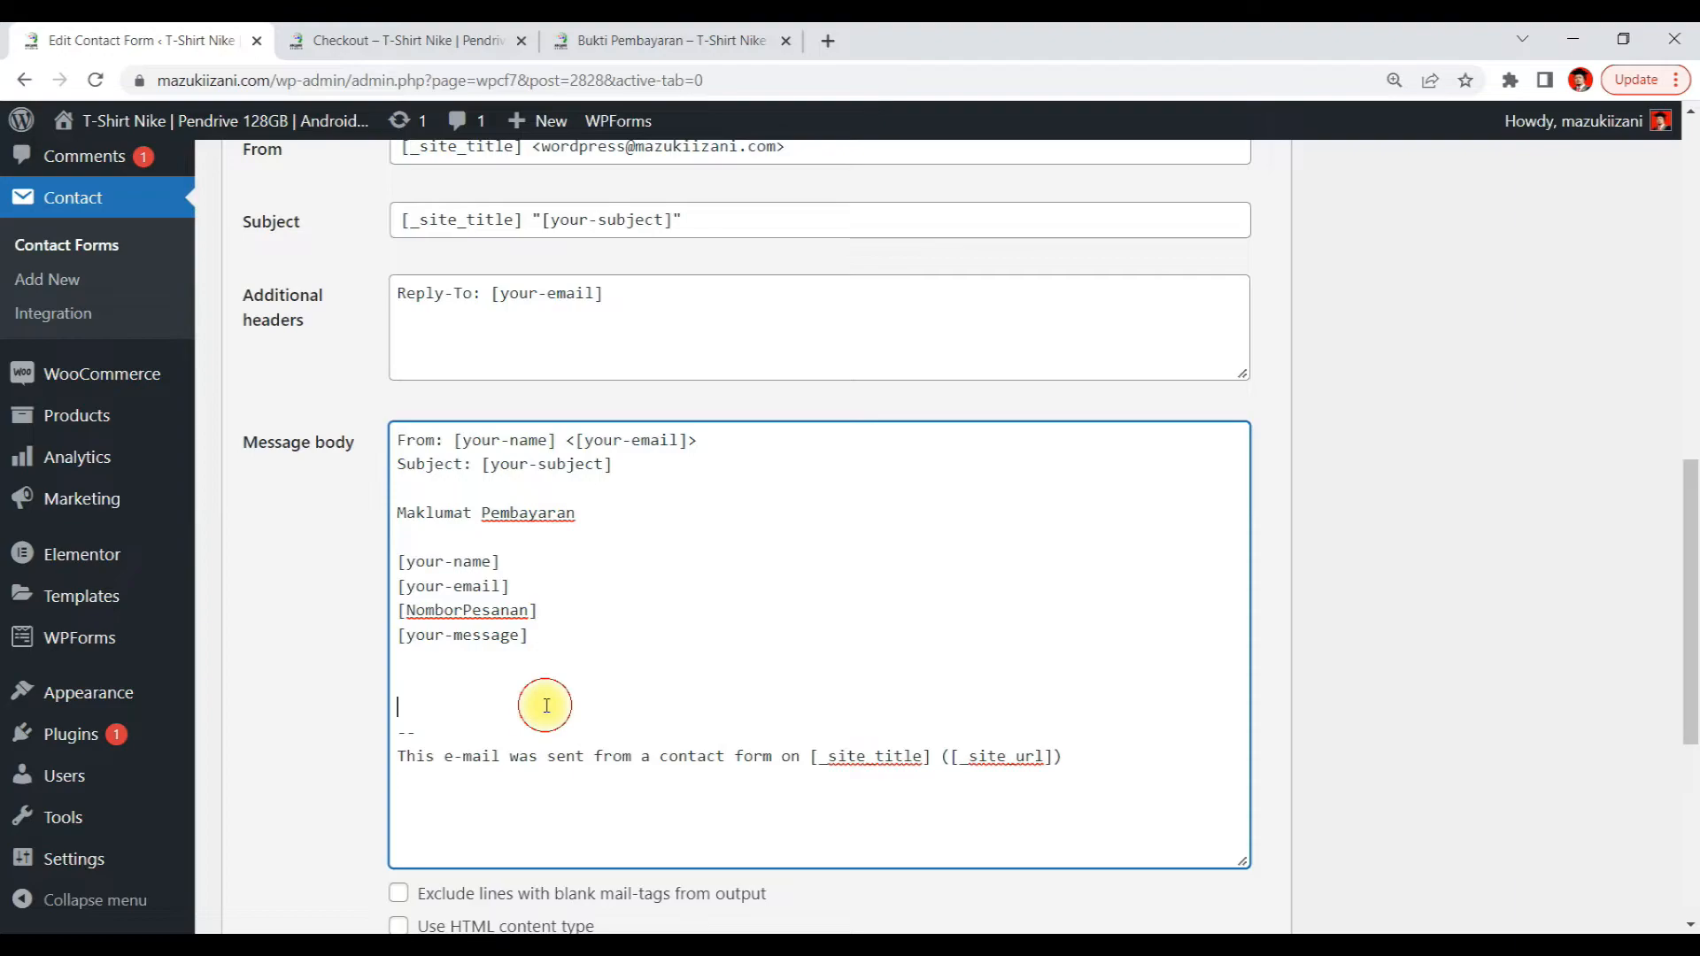
{"action": "key", "text": "Delete"}
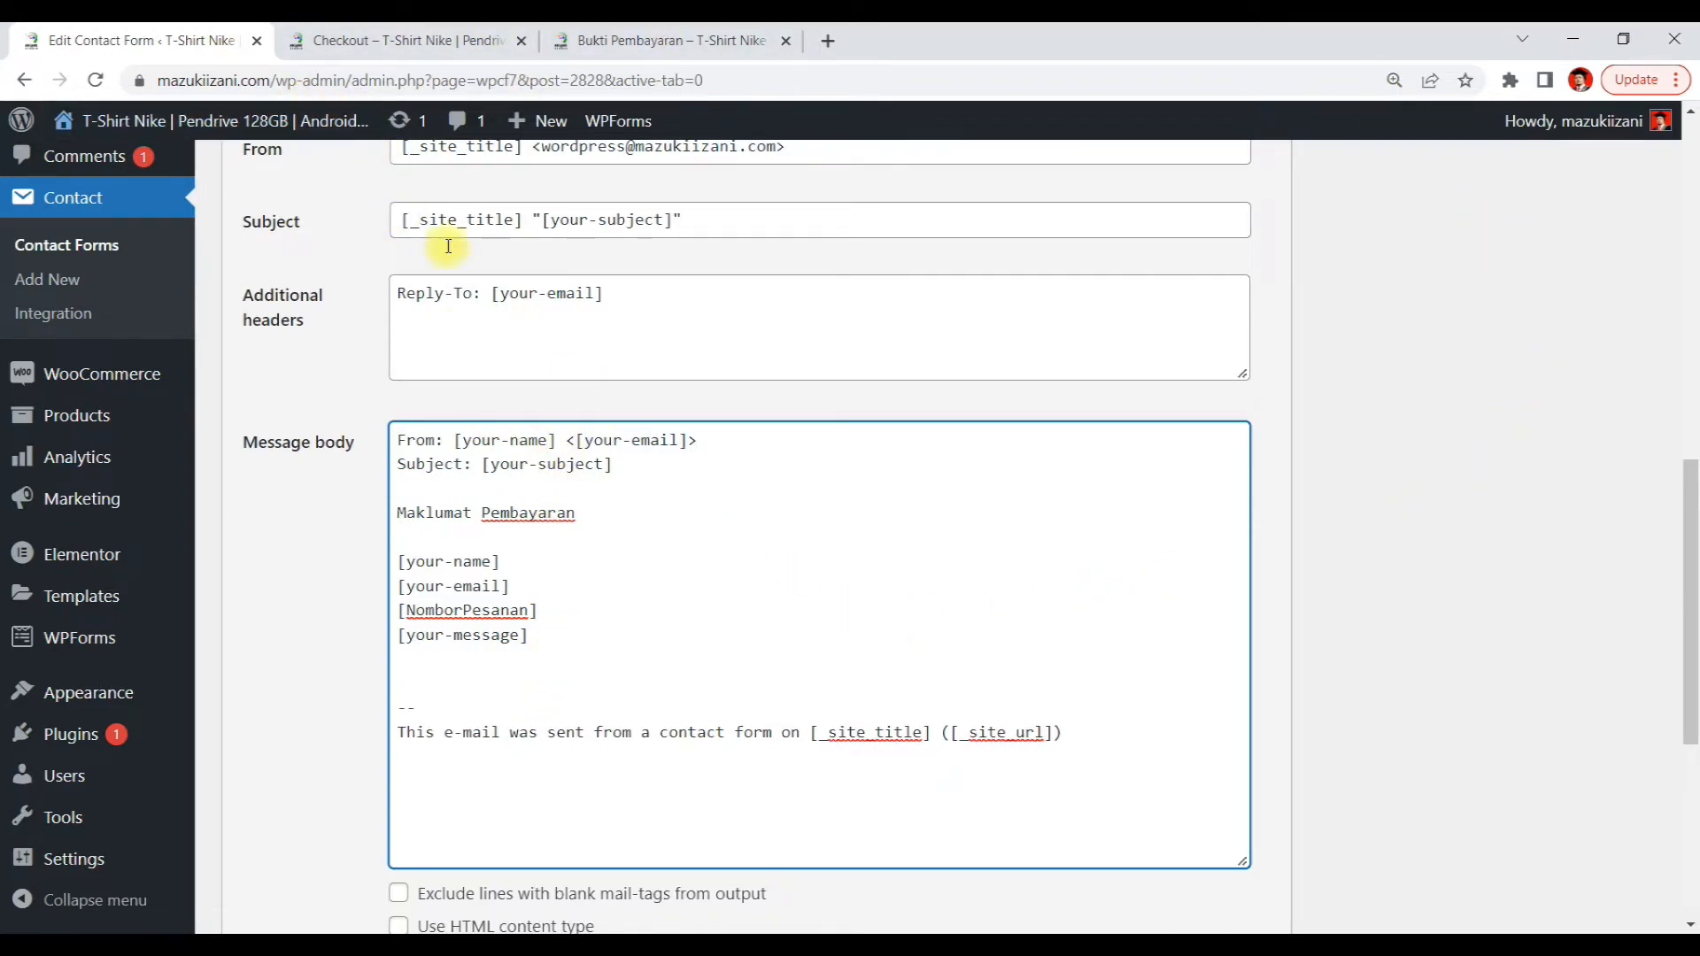
Replace the [your-subject] tag in the mail Subject with the [NomborPesanan] mail-tag
{"action": "scroll", "coordinate": [440, 236], "scroll_direction": "up", "scroll_amount": 3}
{"action": "left_click", "coordinate": [263, 184]}
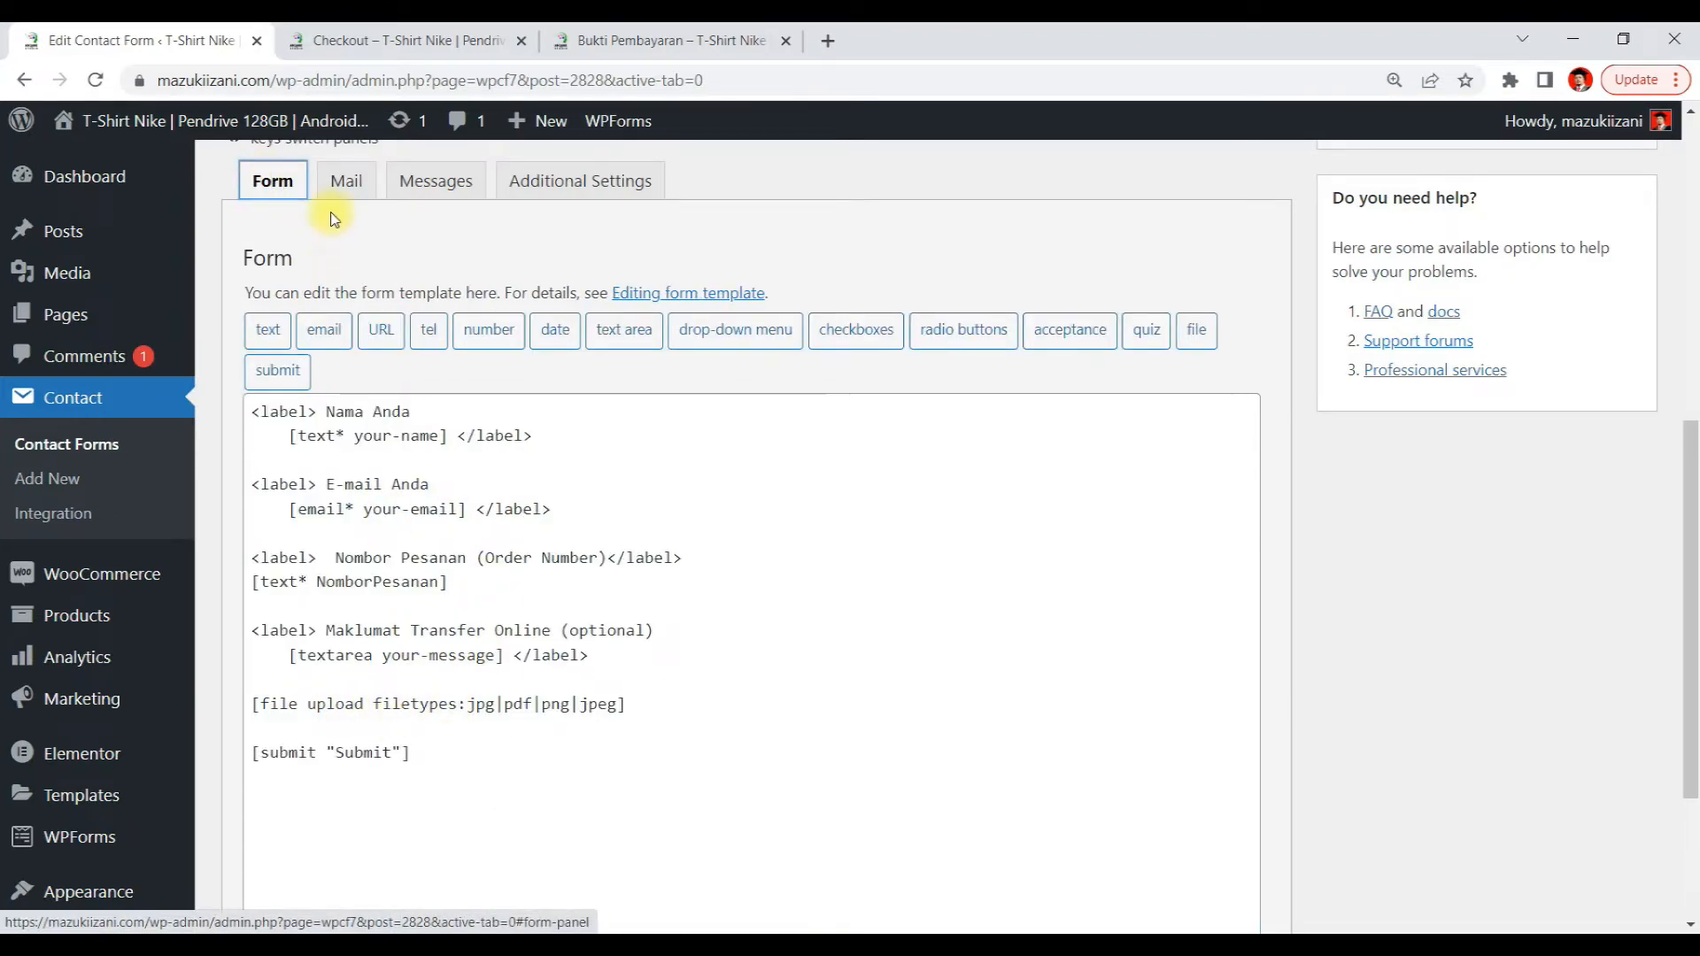
{"action": "left_click", "coordinate": [346, 187]}
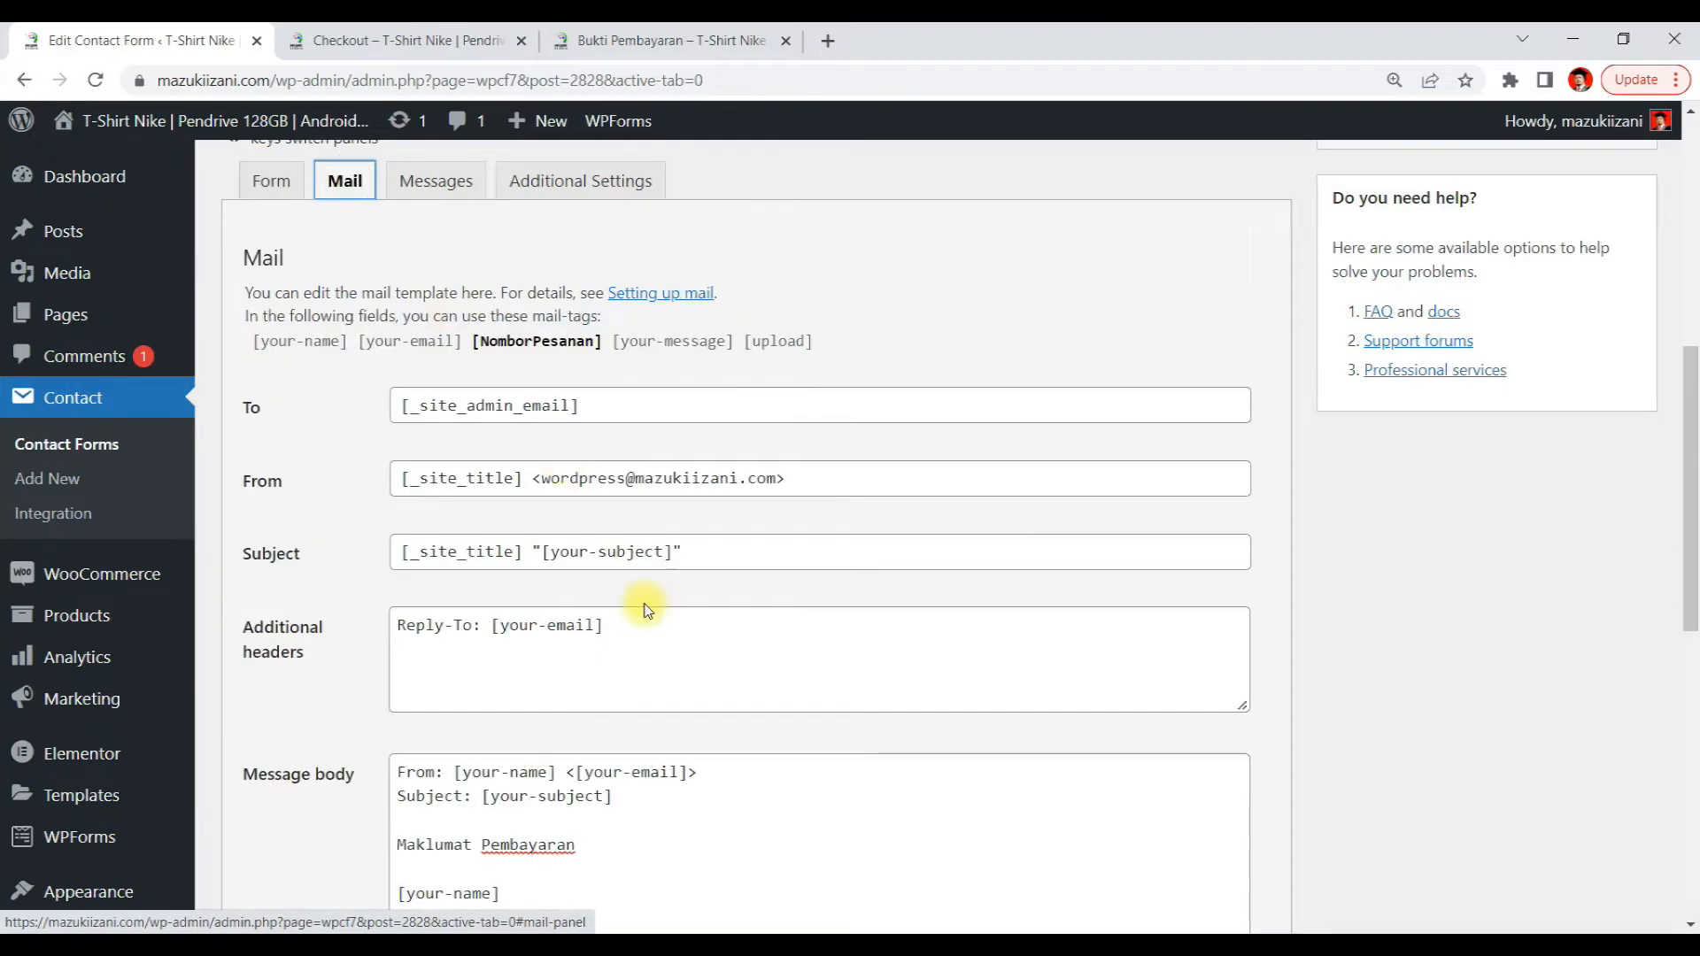
{"action": "scroll", "coordinate": [646, 607], "scroll_direction": "down", "scroll_amount": 8}
{"action": "left_click", "coordinate": [433, 702]}
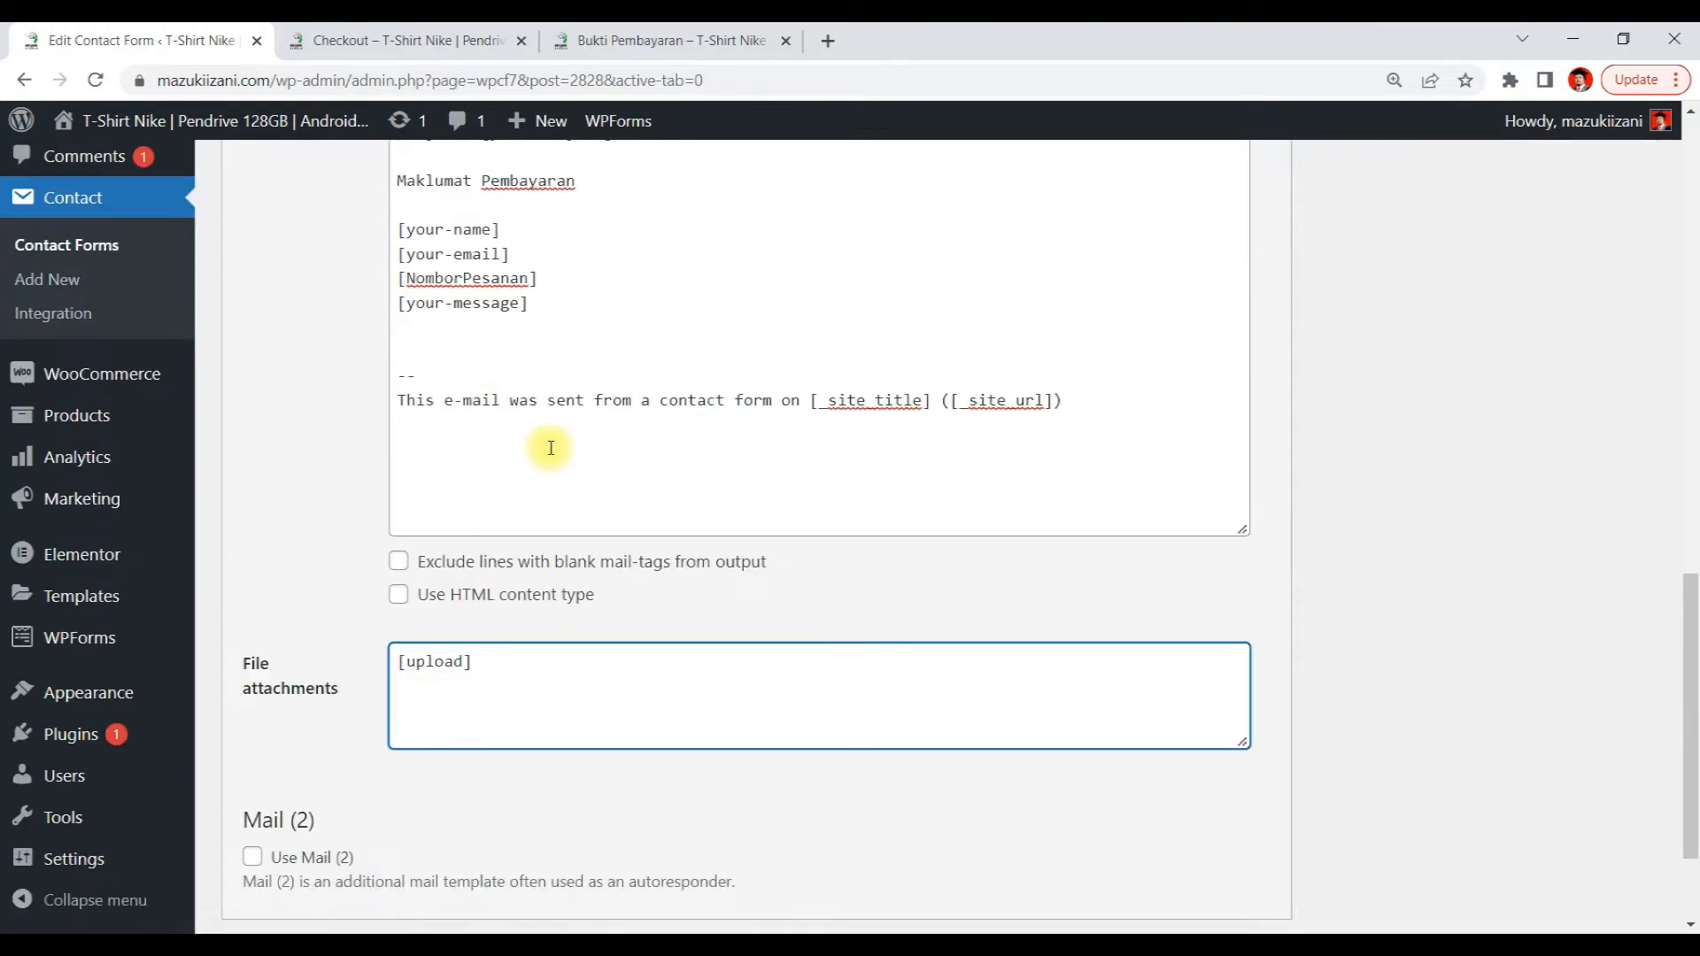
{"action": "scroll", "coordinate": [549, 444], "scroll_direction": "up", "scroll_amount": 5}
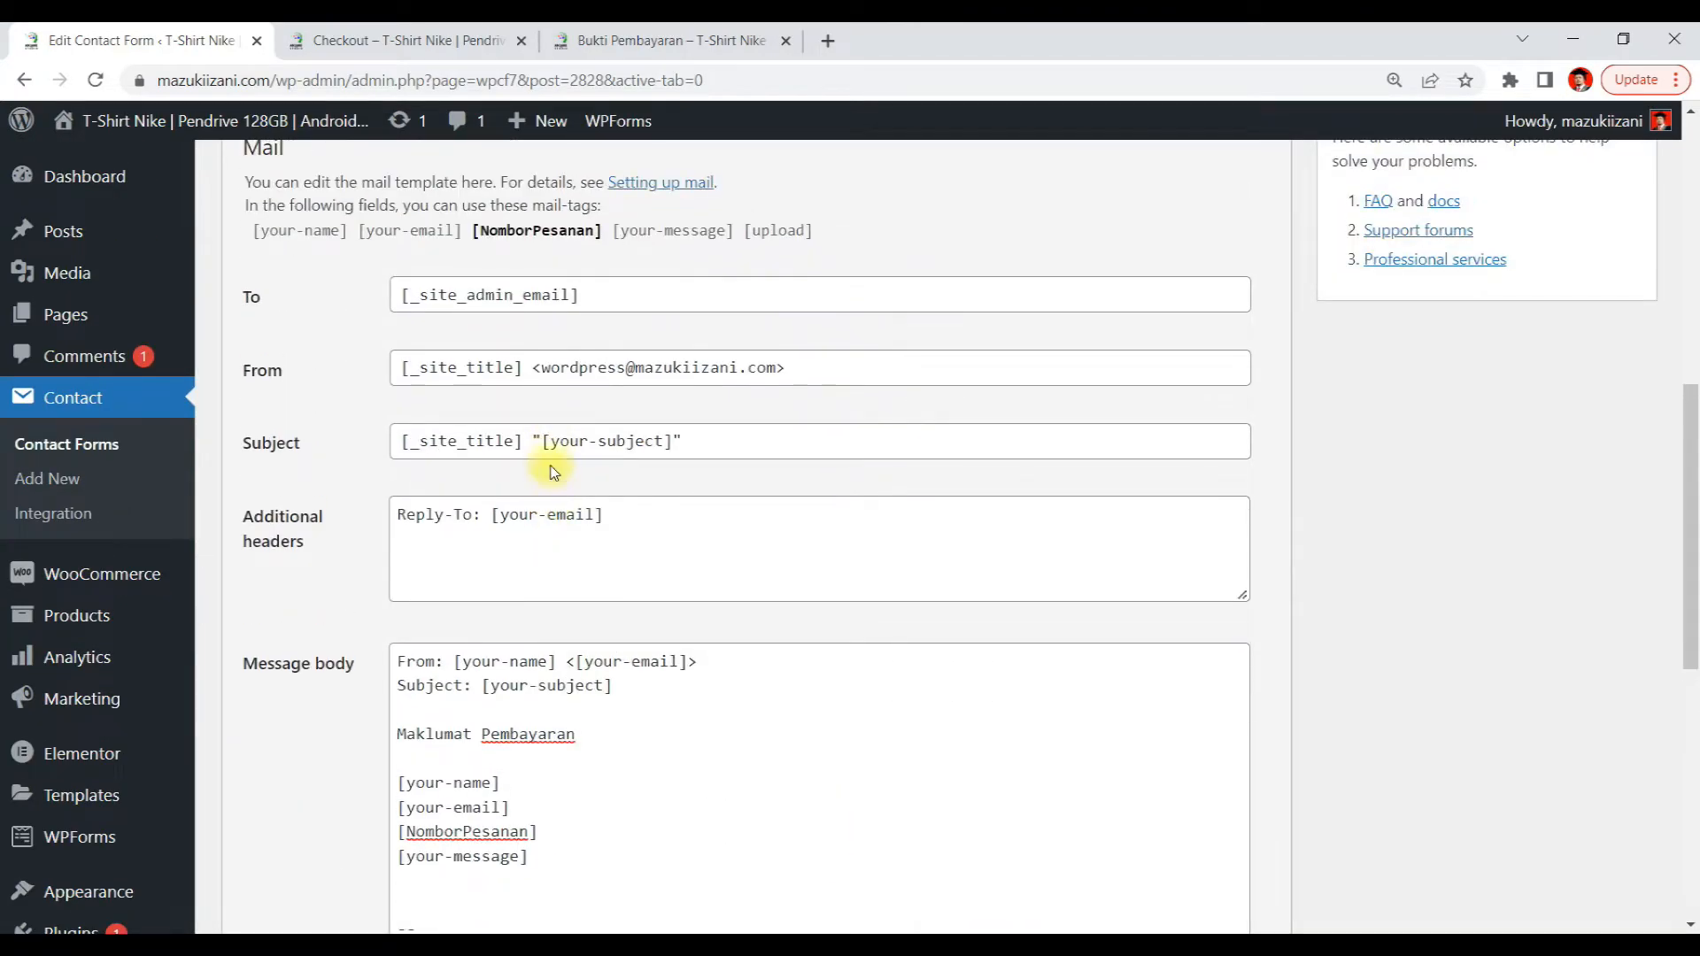
{"action": "left_click_drag", "start_coordinate": [550, 441], "coordinate": [668, 452]}
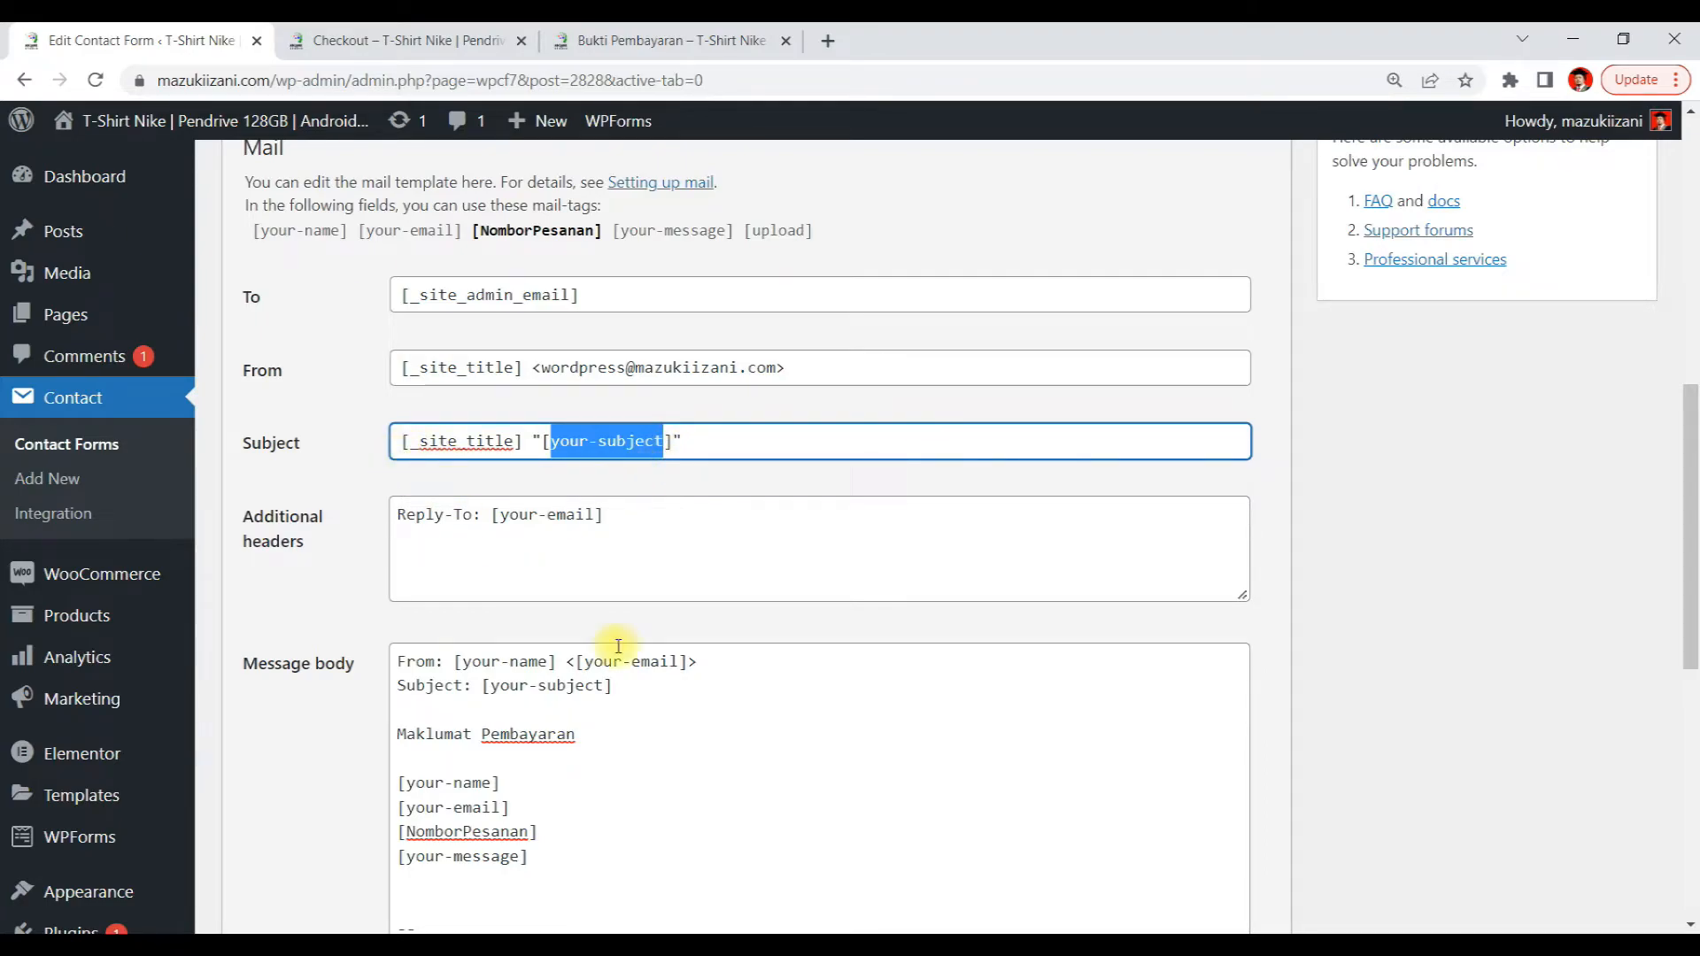
{"action": "scroll", "coordinate": [619, 649], "scroll_direction": "down", "scroll_amount": 2}
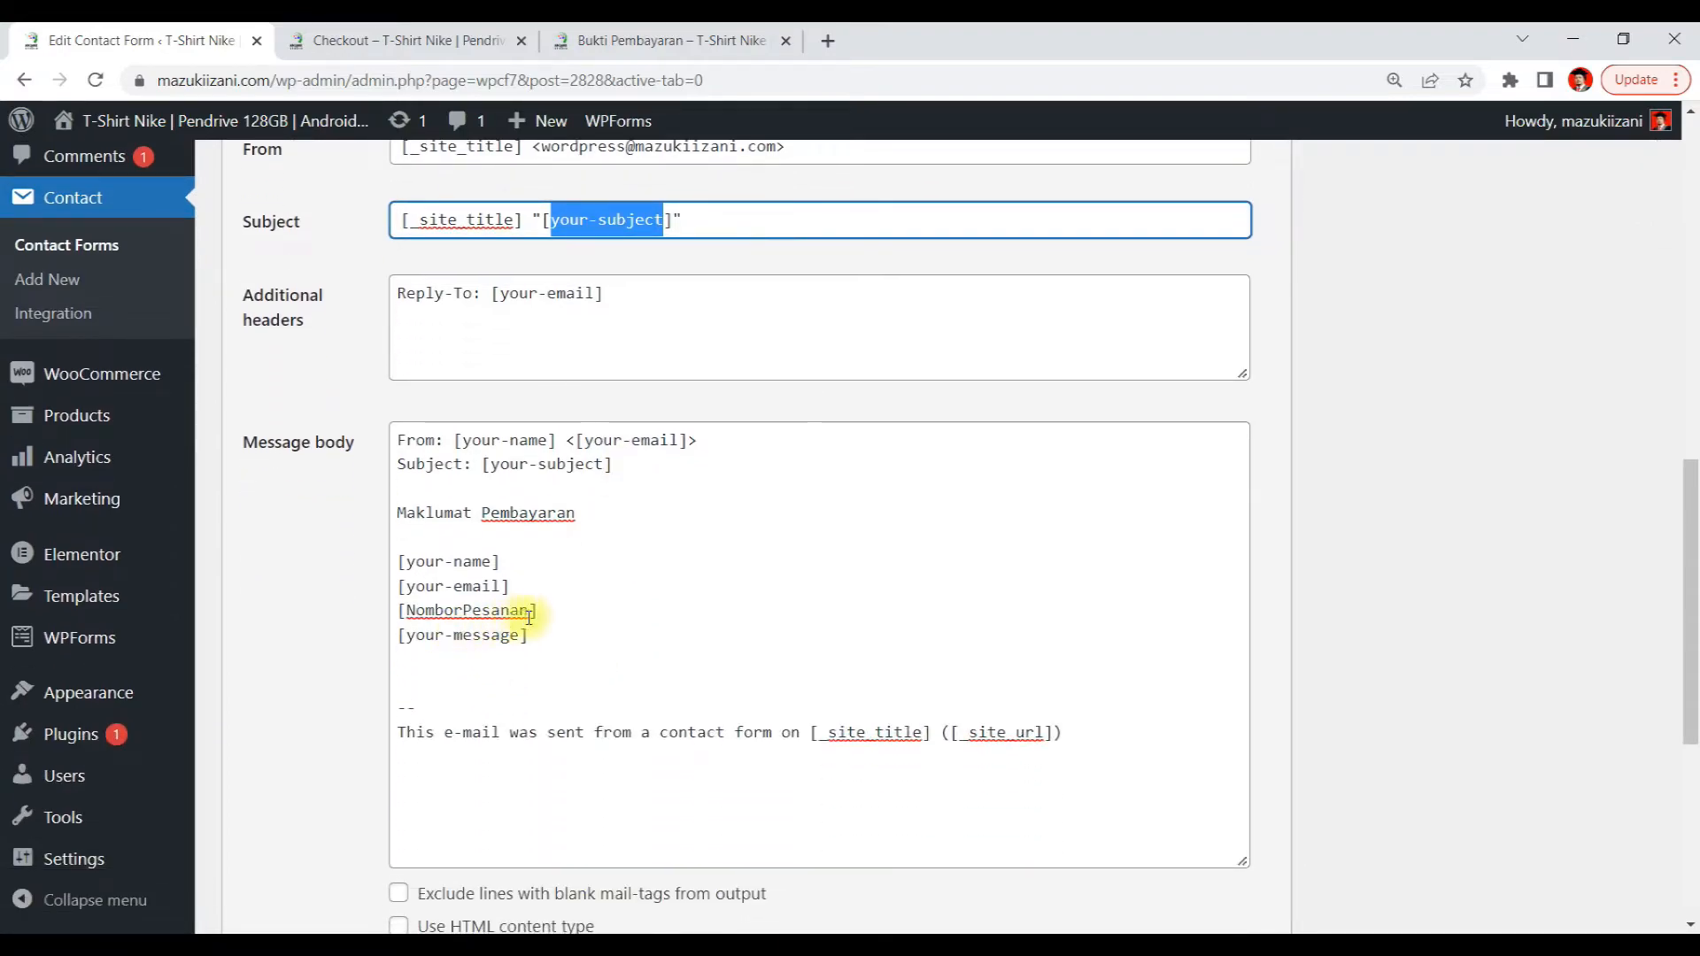
{"action": "left_click_drag", "start_coordinate": [544, 610], "coordinate": [371, 611]}
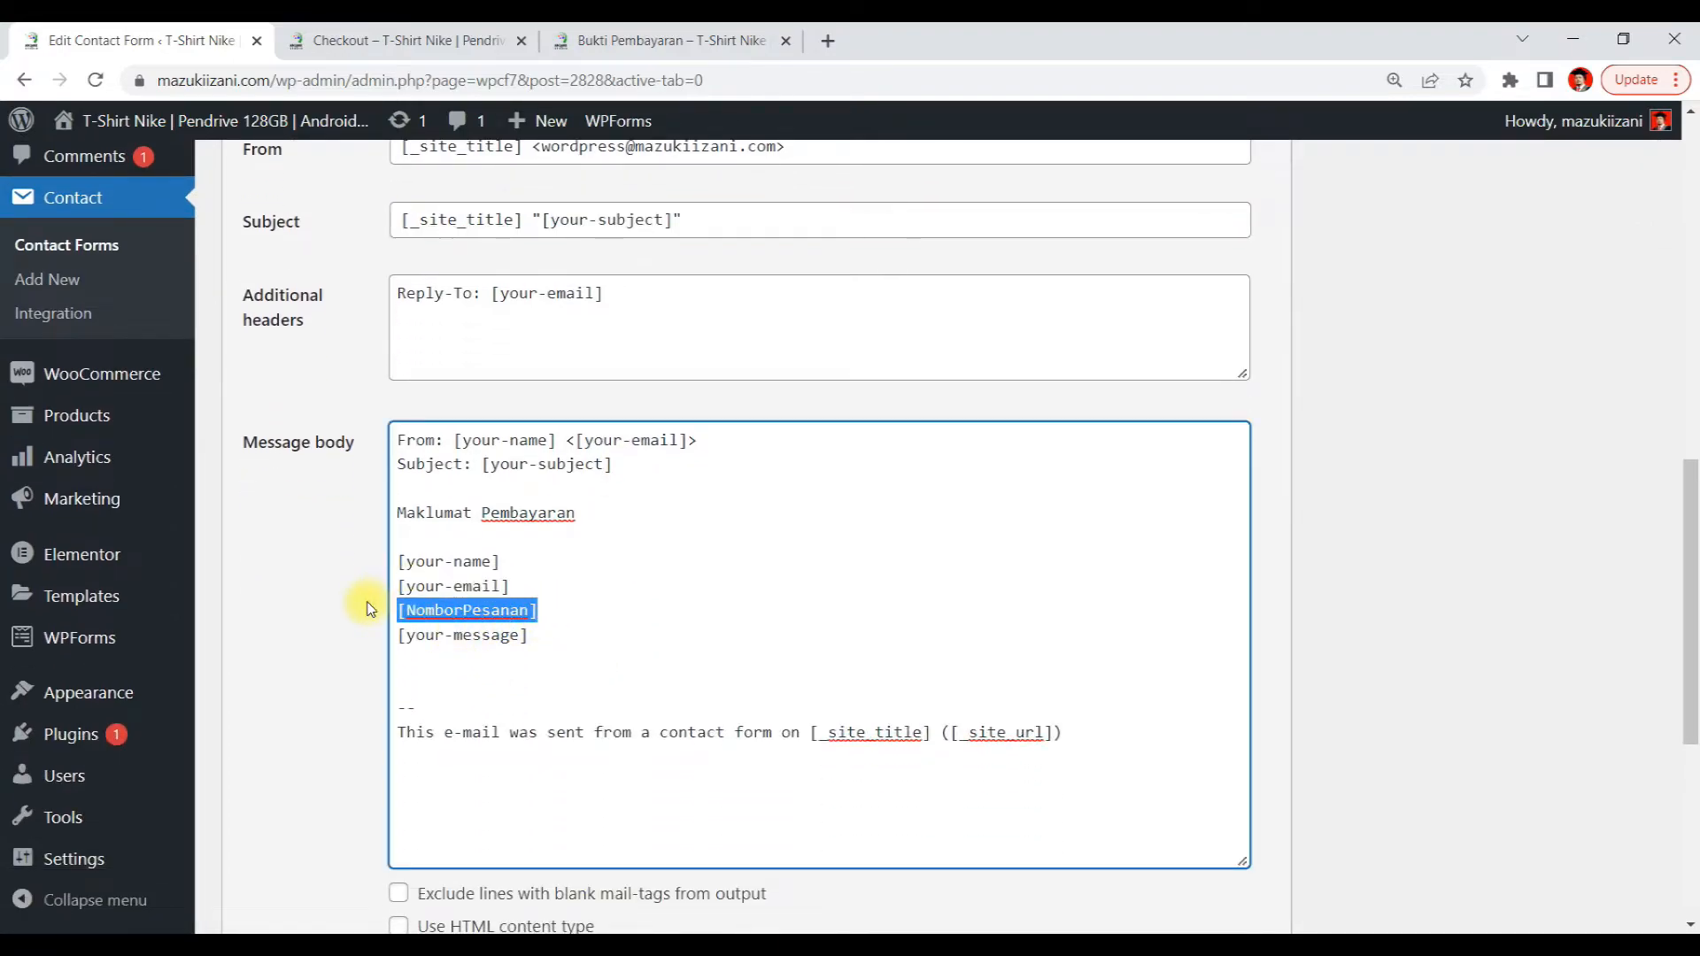
{"action": "scroll", "coordinate": [571, 434], "scroll_direction": "up", "scroll_amount": 3}
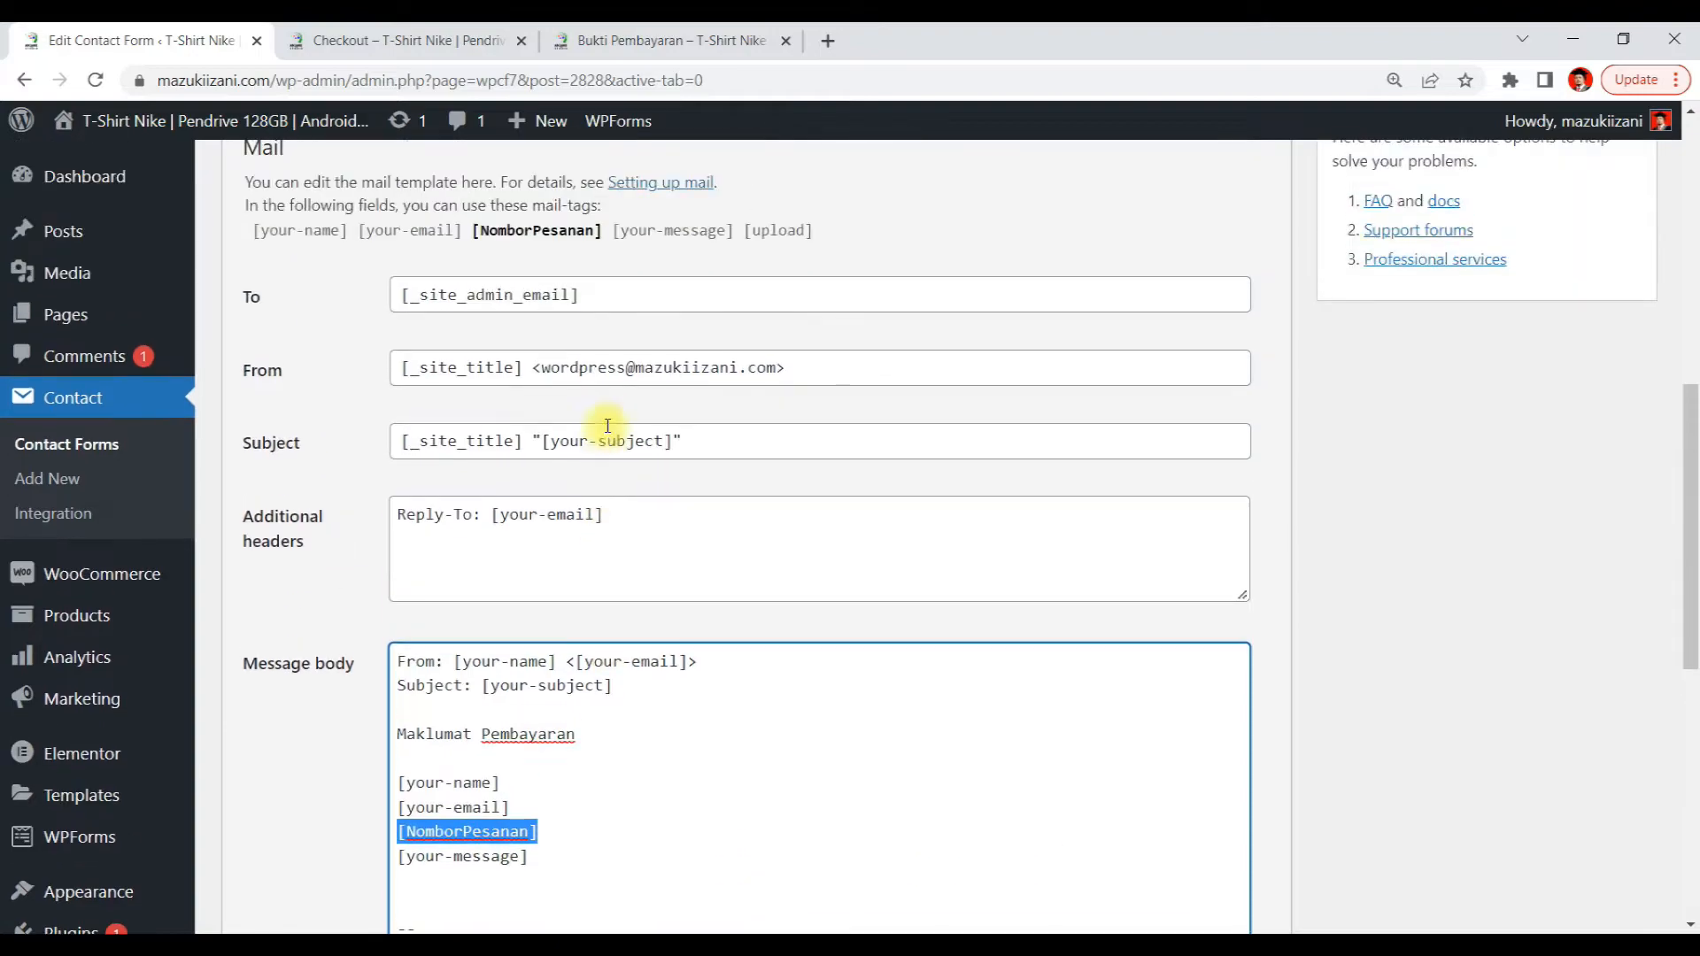
{"action": "left_click", "coordinate": [542, 440]}
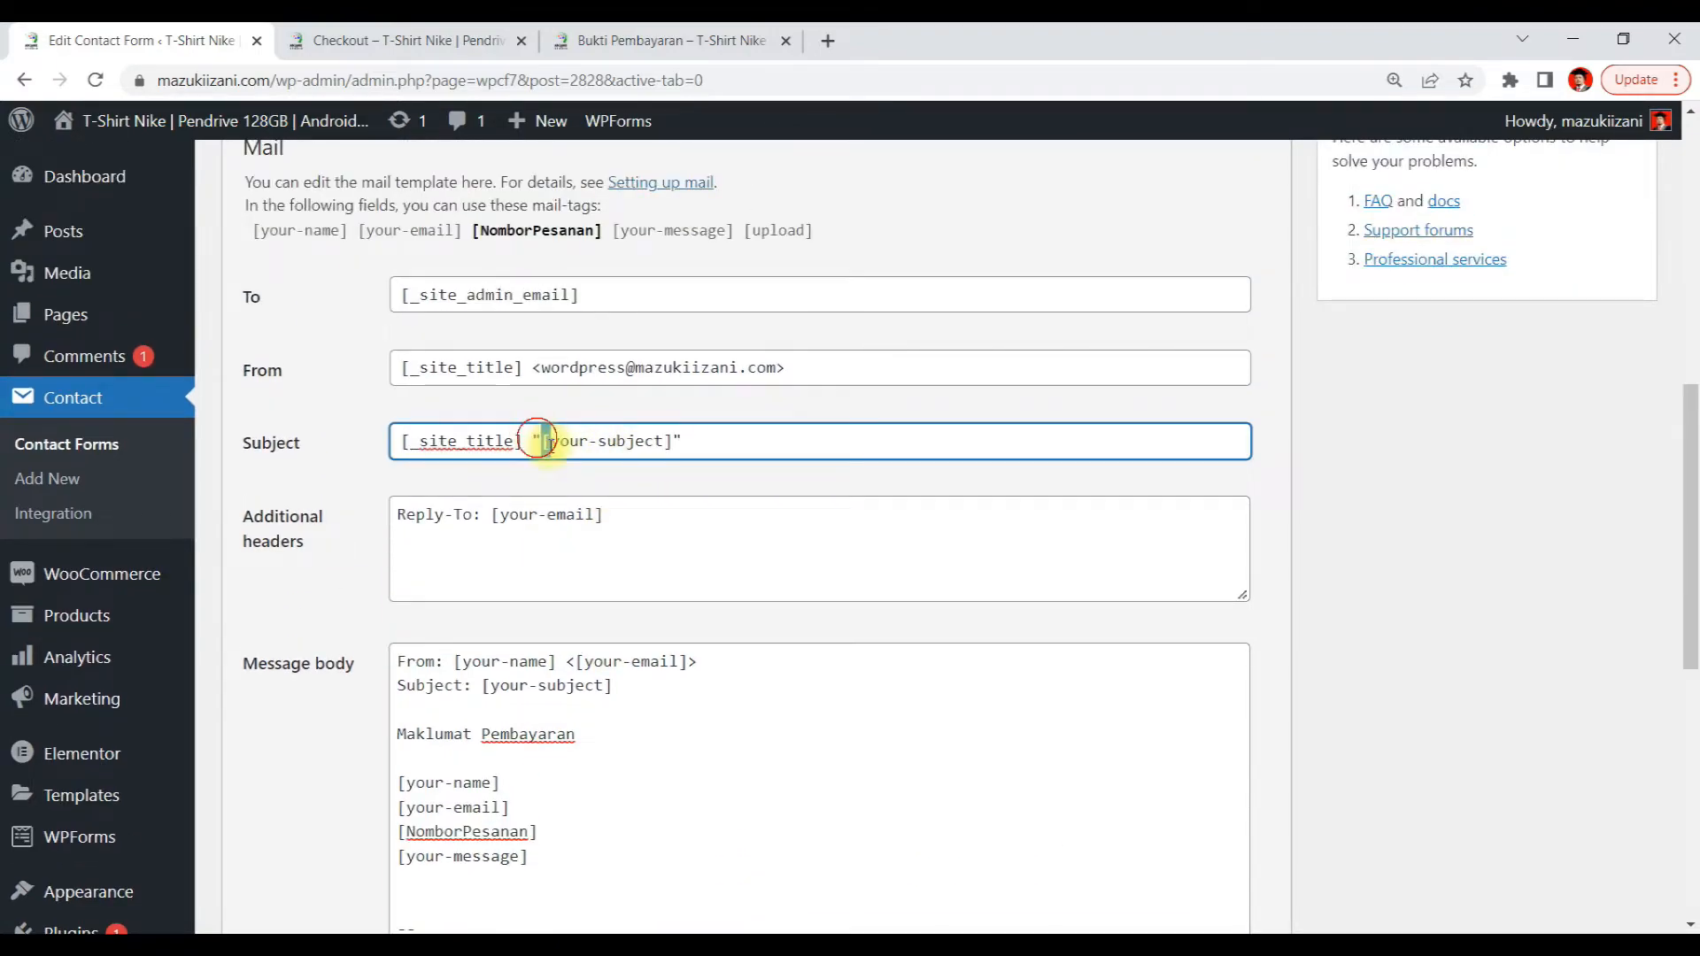
{"action": "left_click_drag", "start_coordinate": [559, 447], "coordinate": [675, 467]}
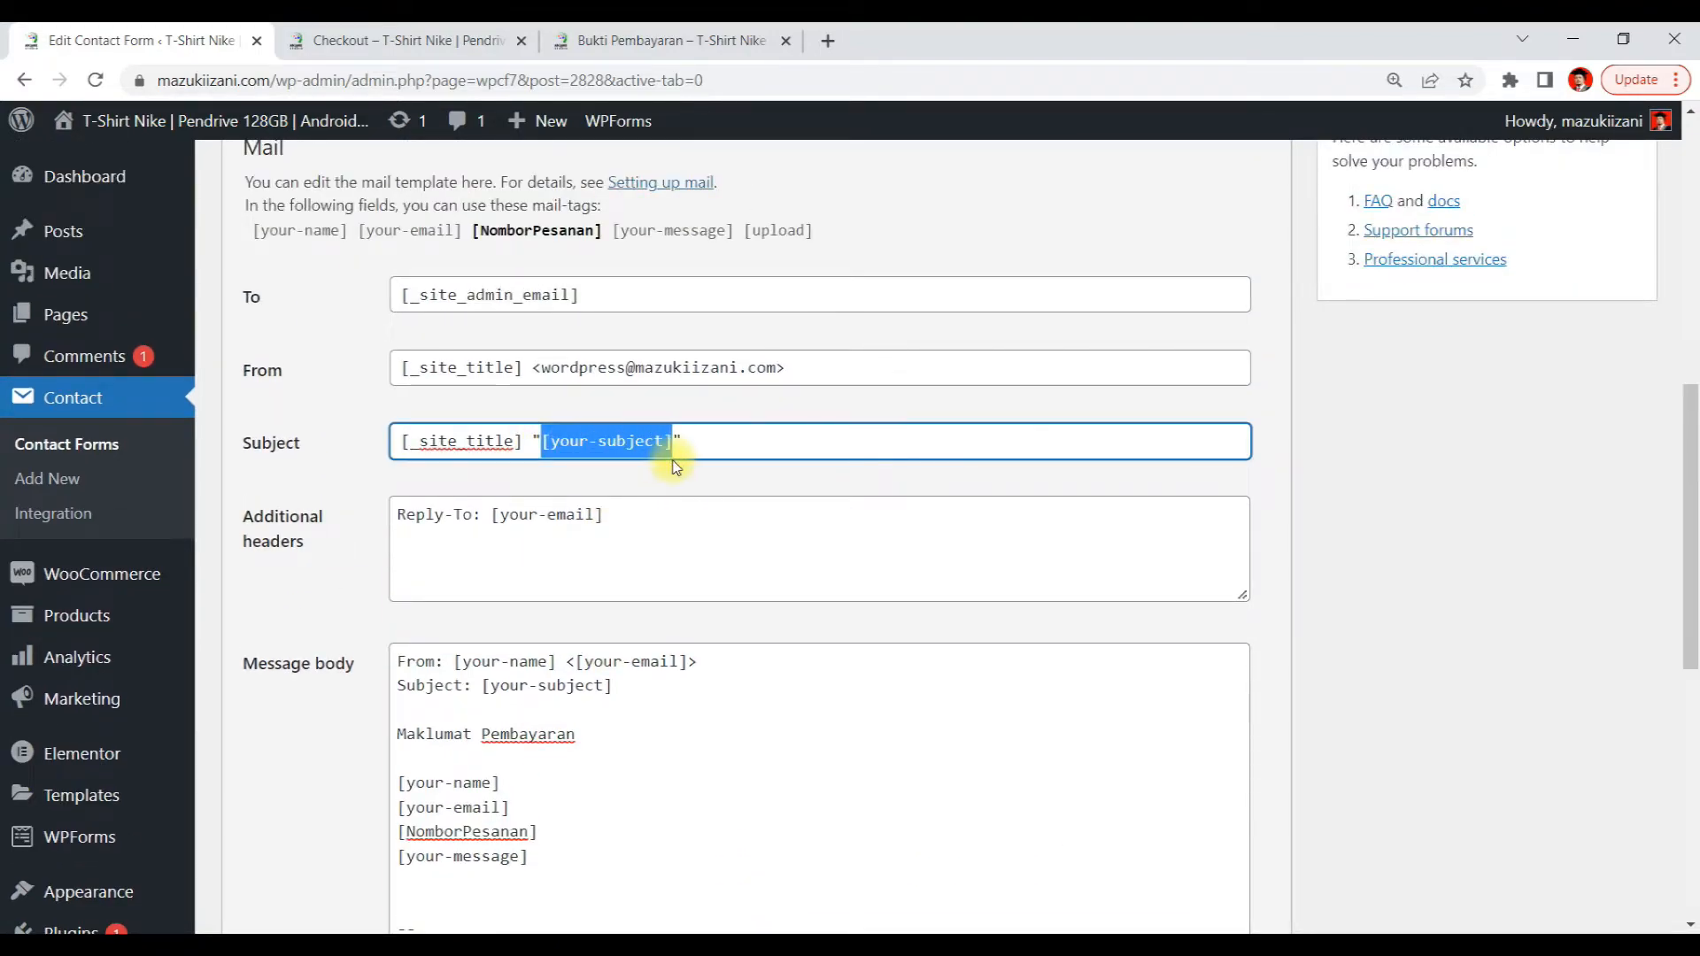
{"action": "key", "text": "ctrl+v"}
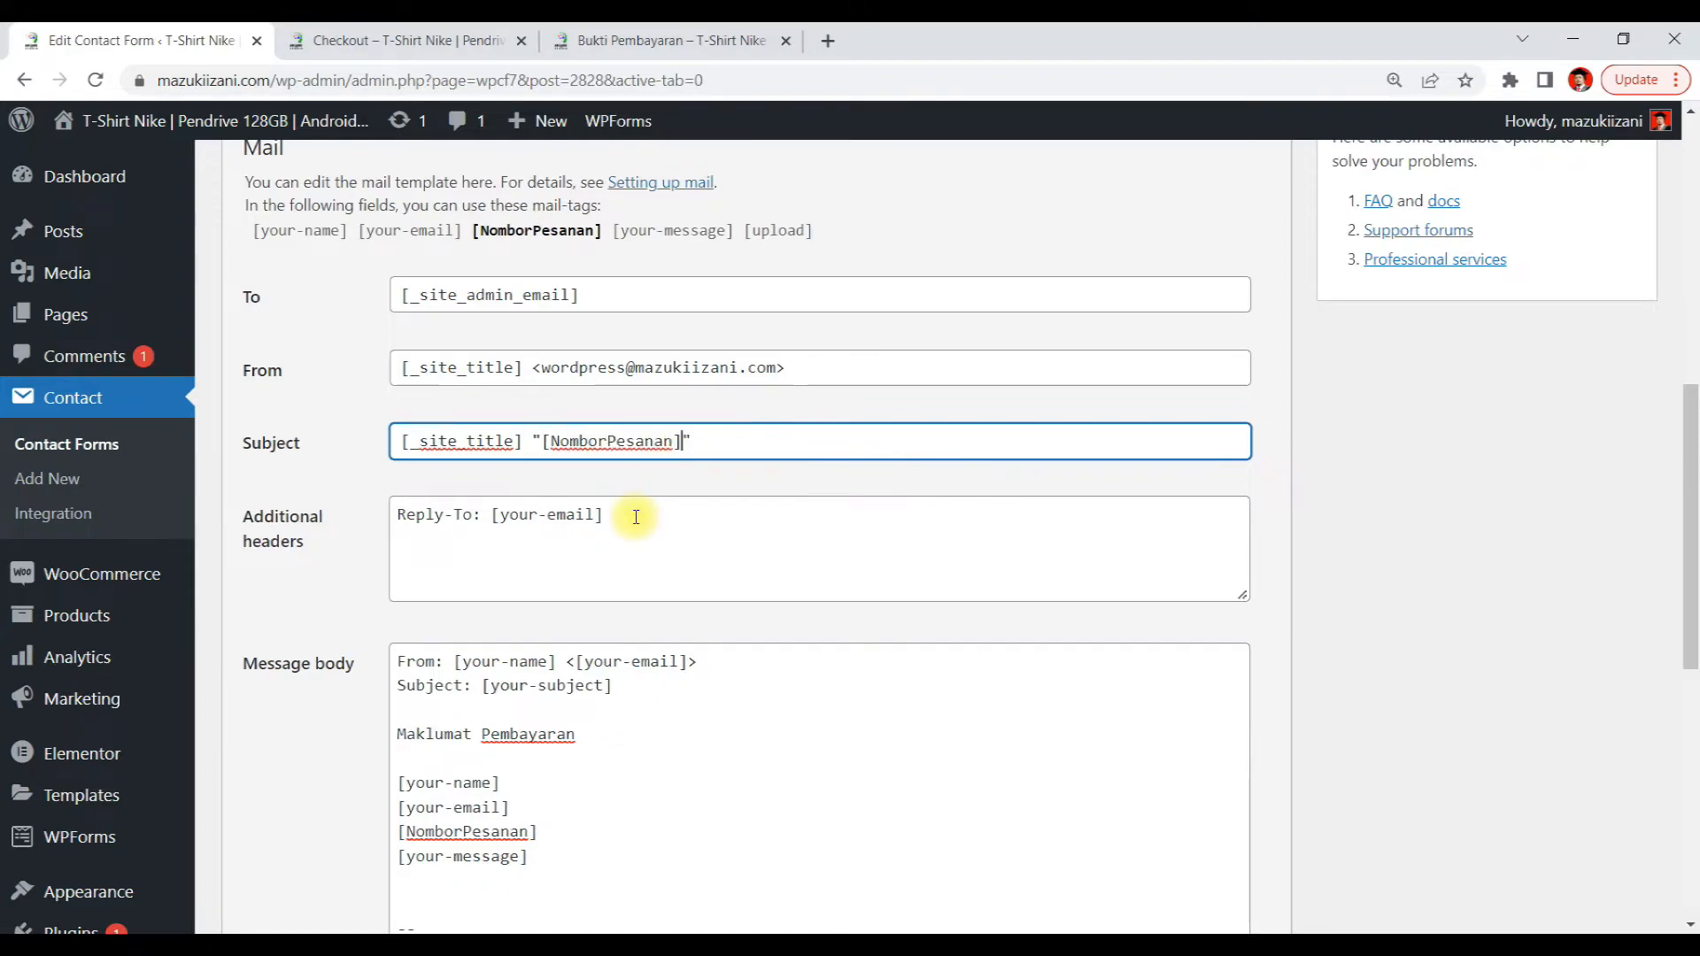
Save the contact form's mail settings
{"action": "scroll", "coordinate": [1434, 453], "scroll_direction": "down", "scroll_amount": 3}
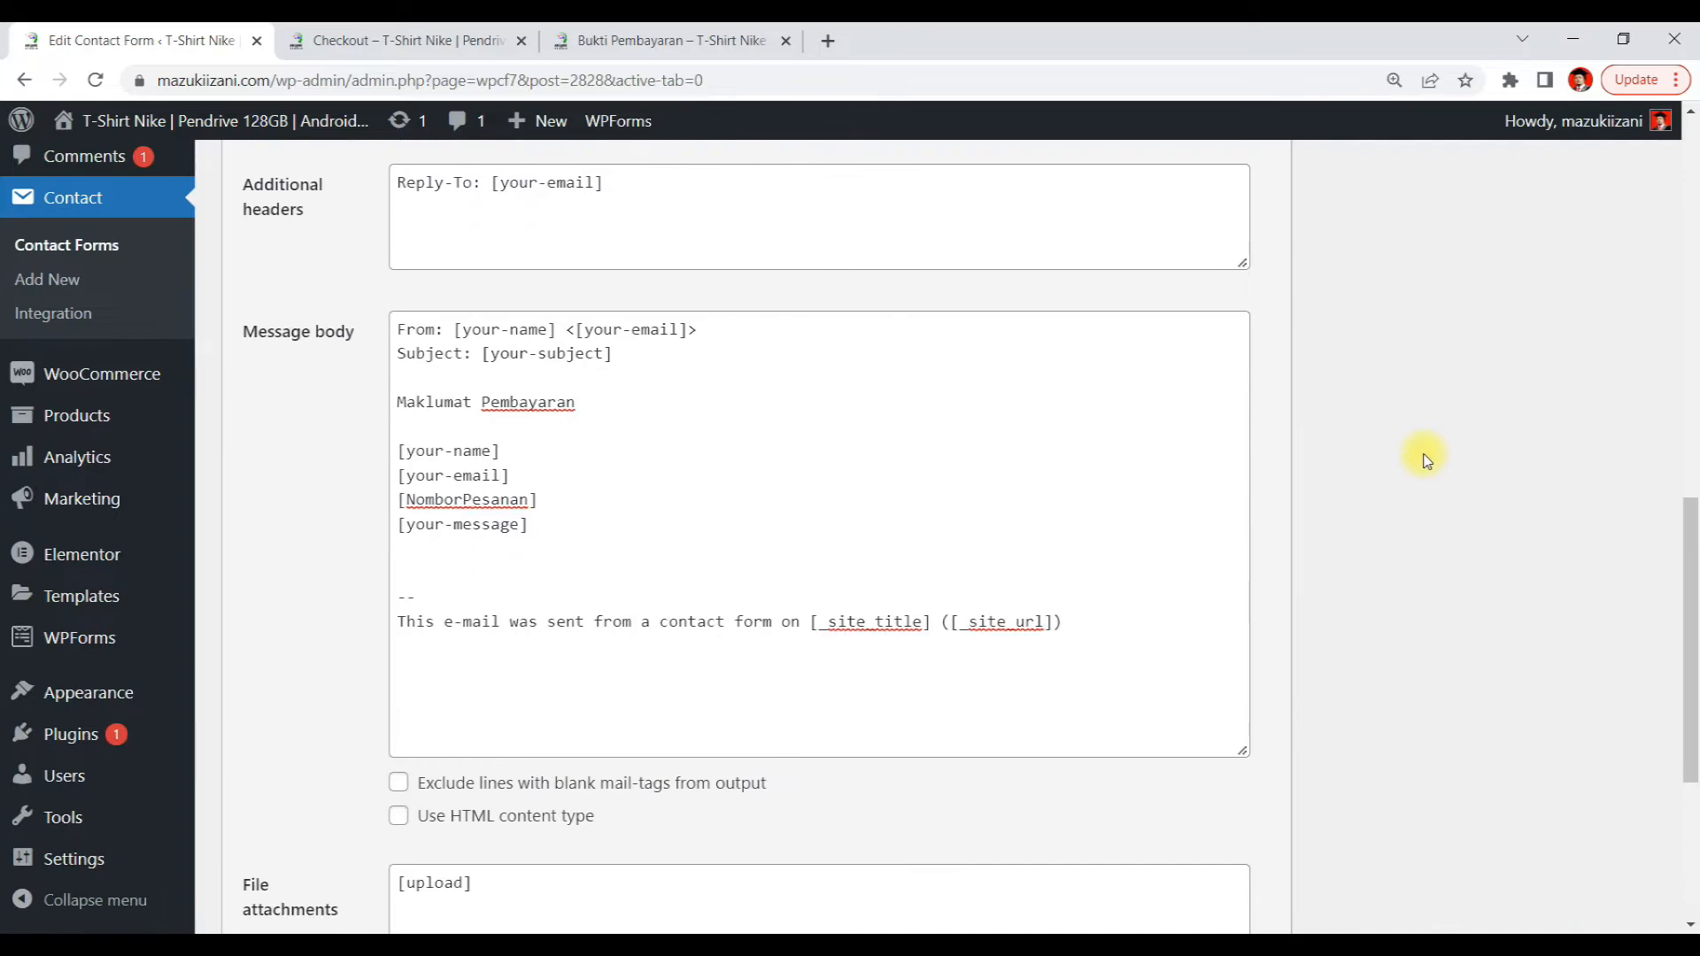
{"action": "scroll", "coordinate": [1157, 505], "scroll_direction": "down", "scroll_amount": 1}
{"action": "scroll", "coordinate": [874, 544], "scroll_direction": "up", "scroll_amount": 8}
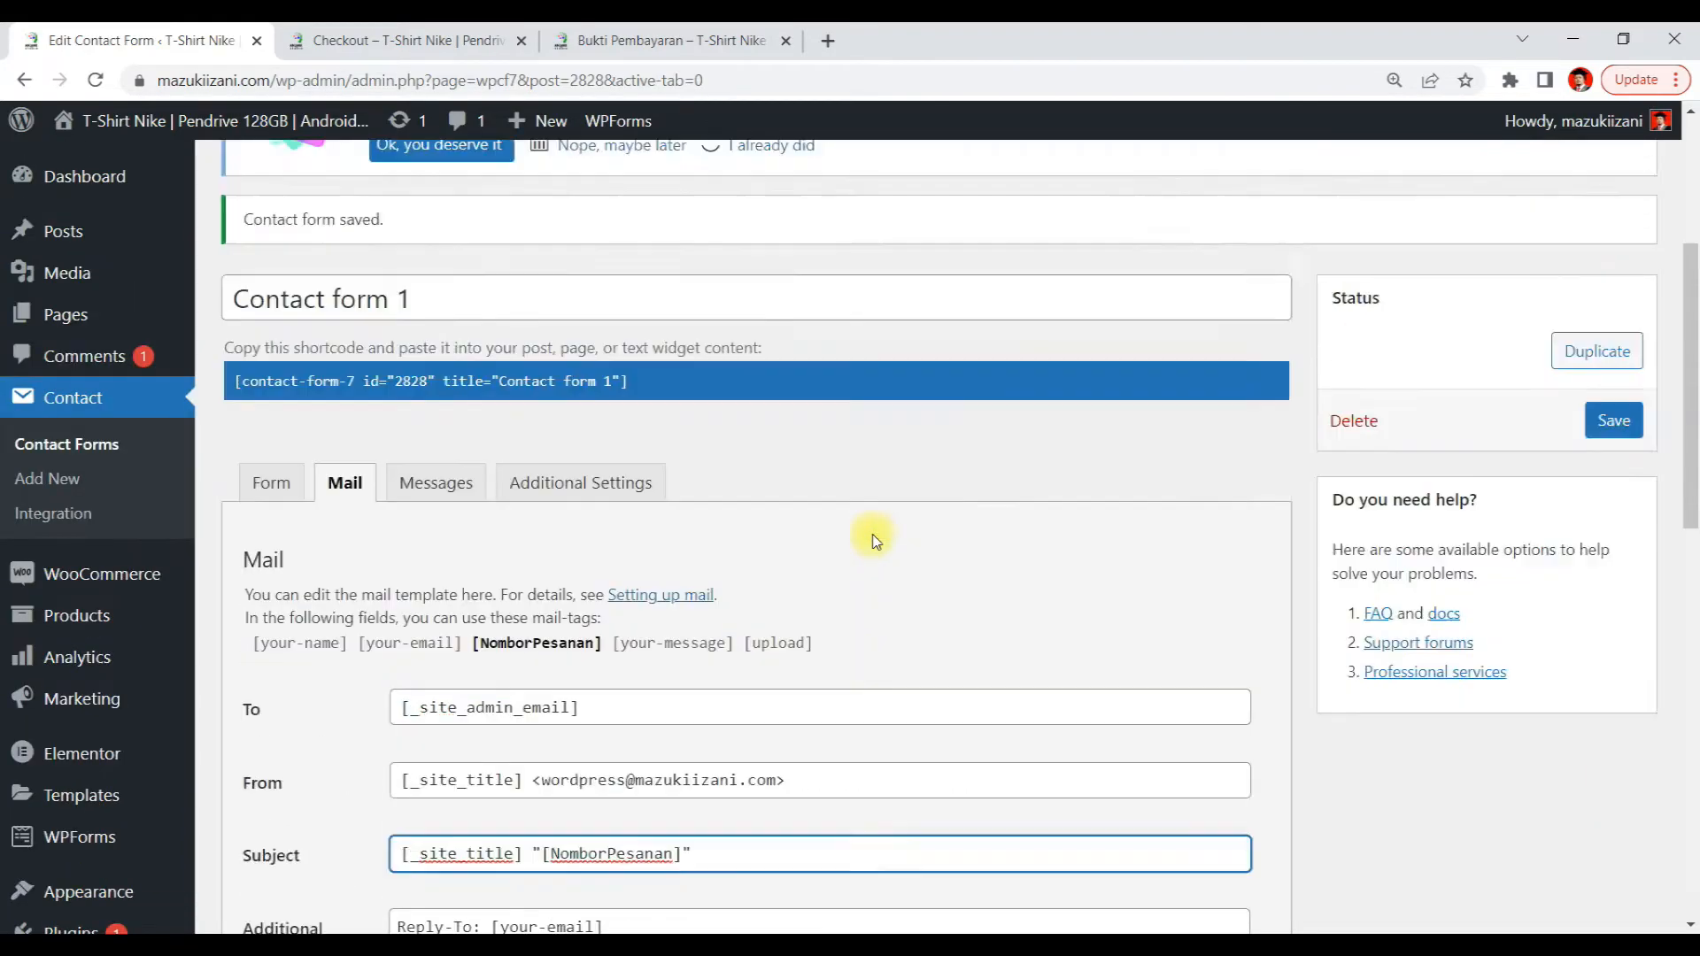
{"action": "scroll", "coordinate": [874, 541], "scroll_direction": "up", "scroll_amount": 3}
{"action": "left_click", "coordinate": [437, 734]}
{"action": "left_click", "coordinate": [348, 732]}
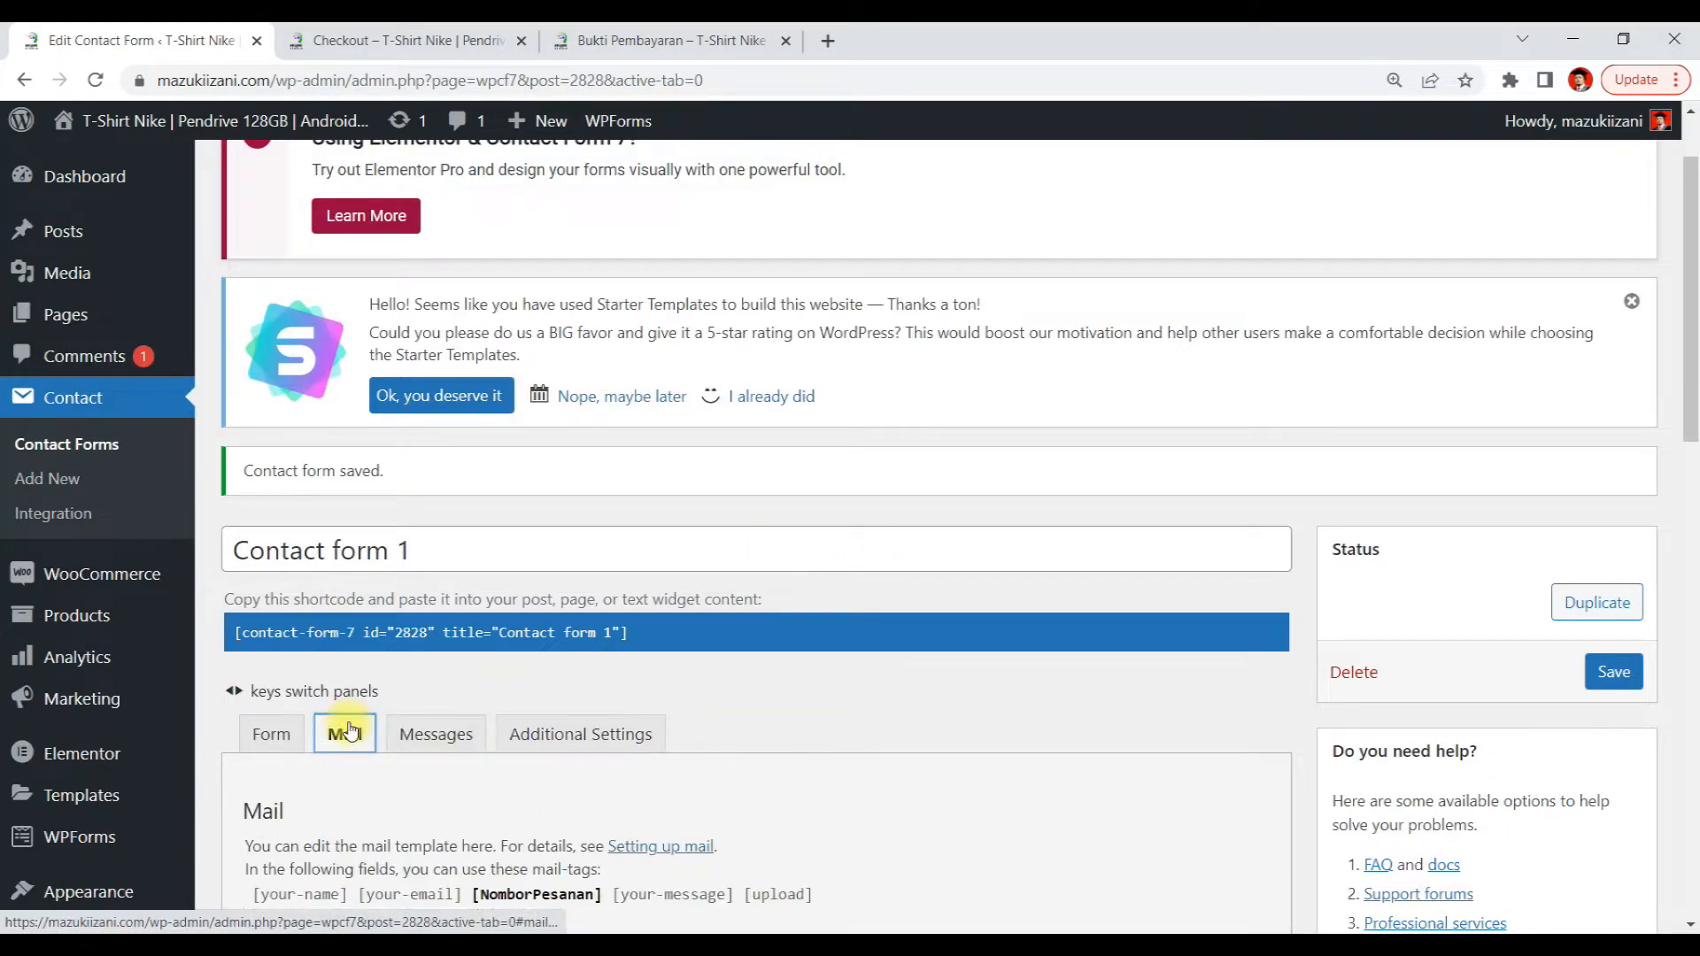
{"action": "scroll", "coordinate": [881, 455], "scroll_direction": "down", "scroll_amount": 10}
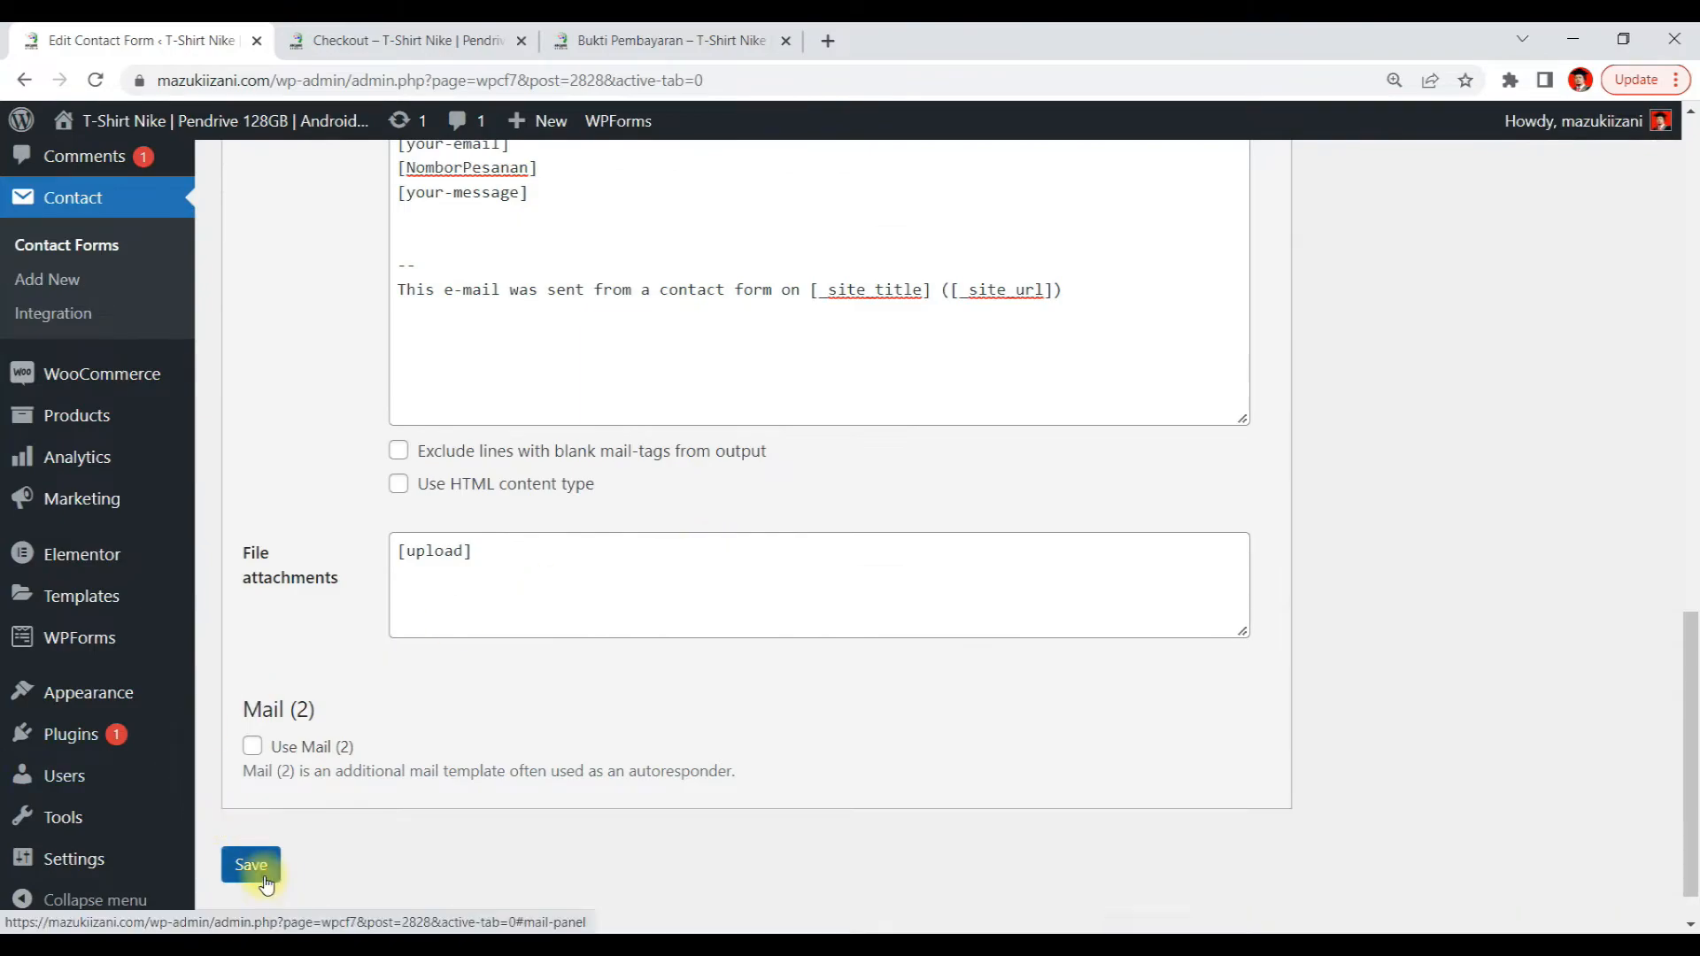
{"action": "left_click", "coordinate": [251, 866]}
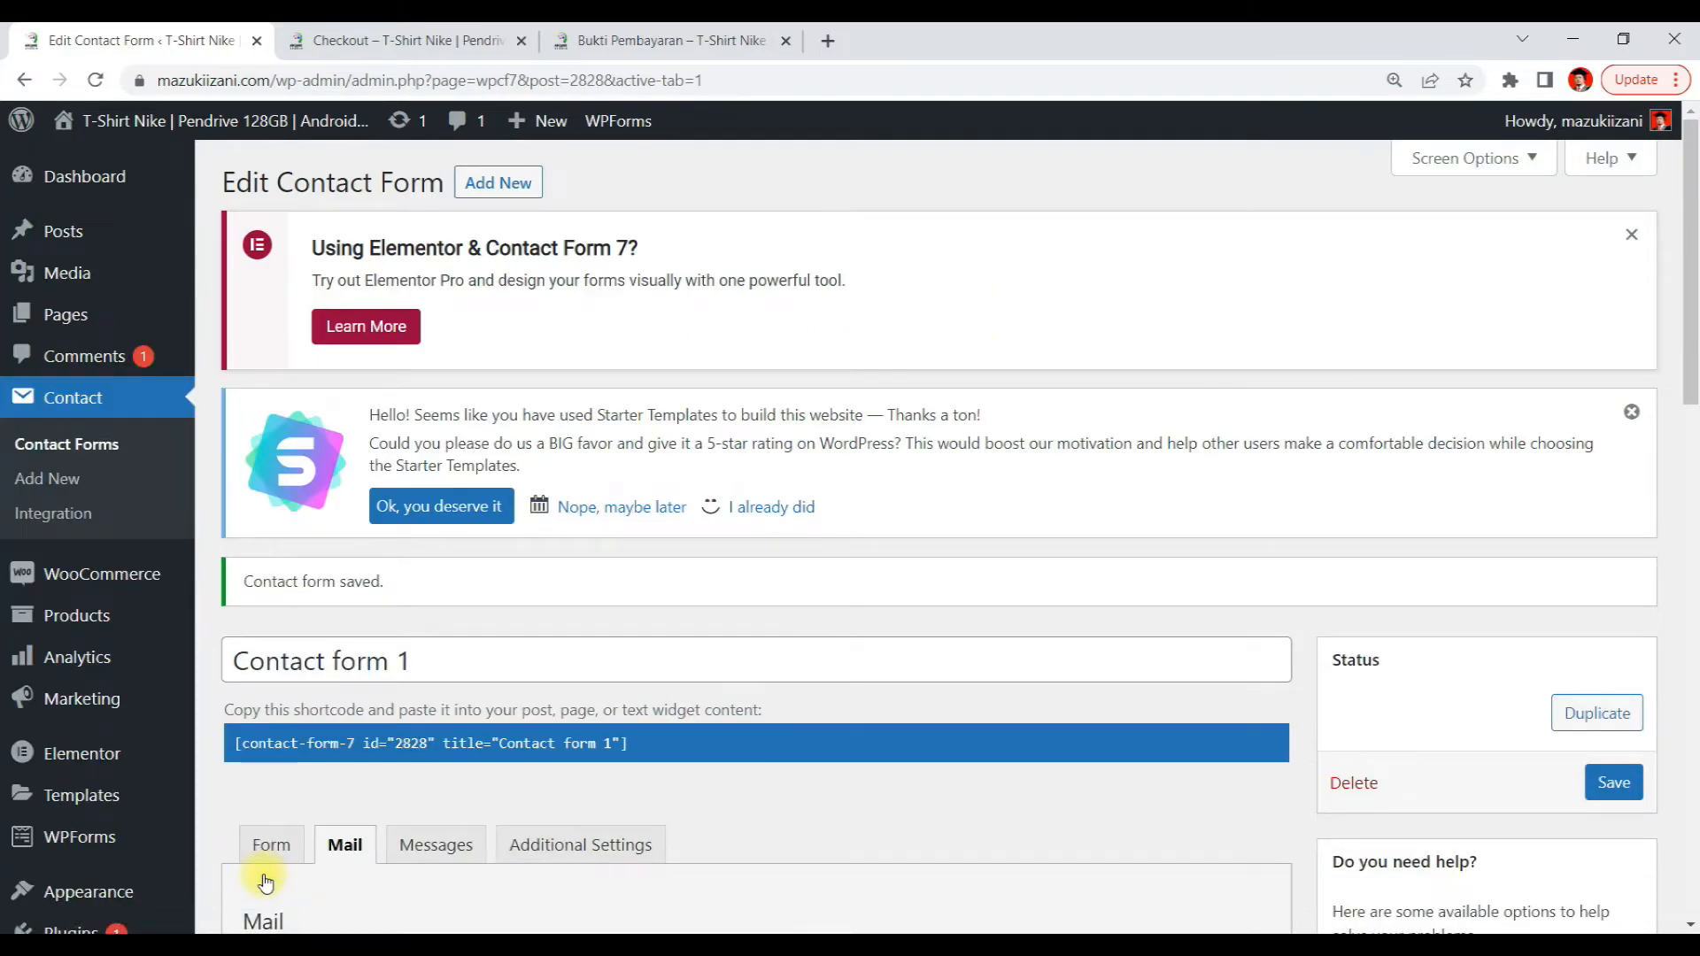
Reload the Bukti Pembayaran page to view the updated form with the order number field
{"action": "left_click", "coordinate": [576, 40]}
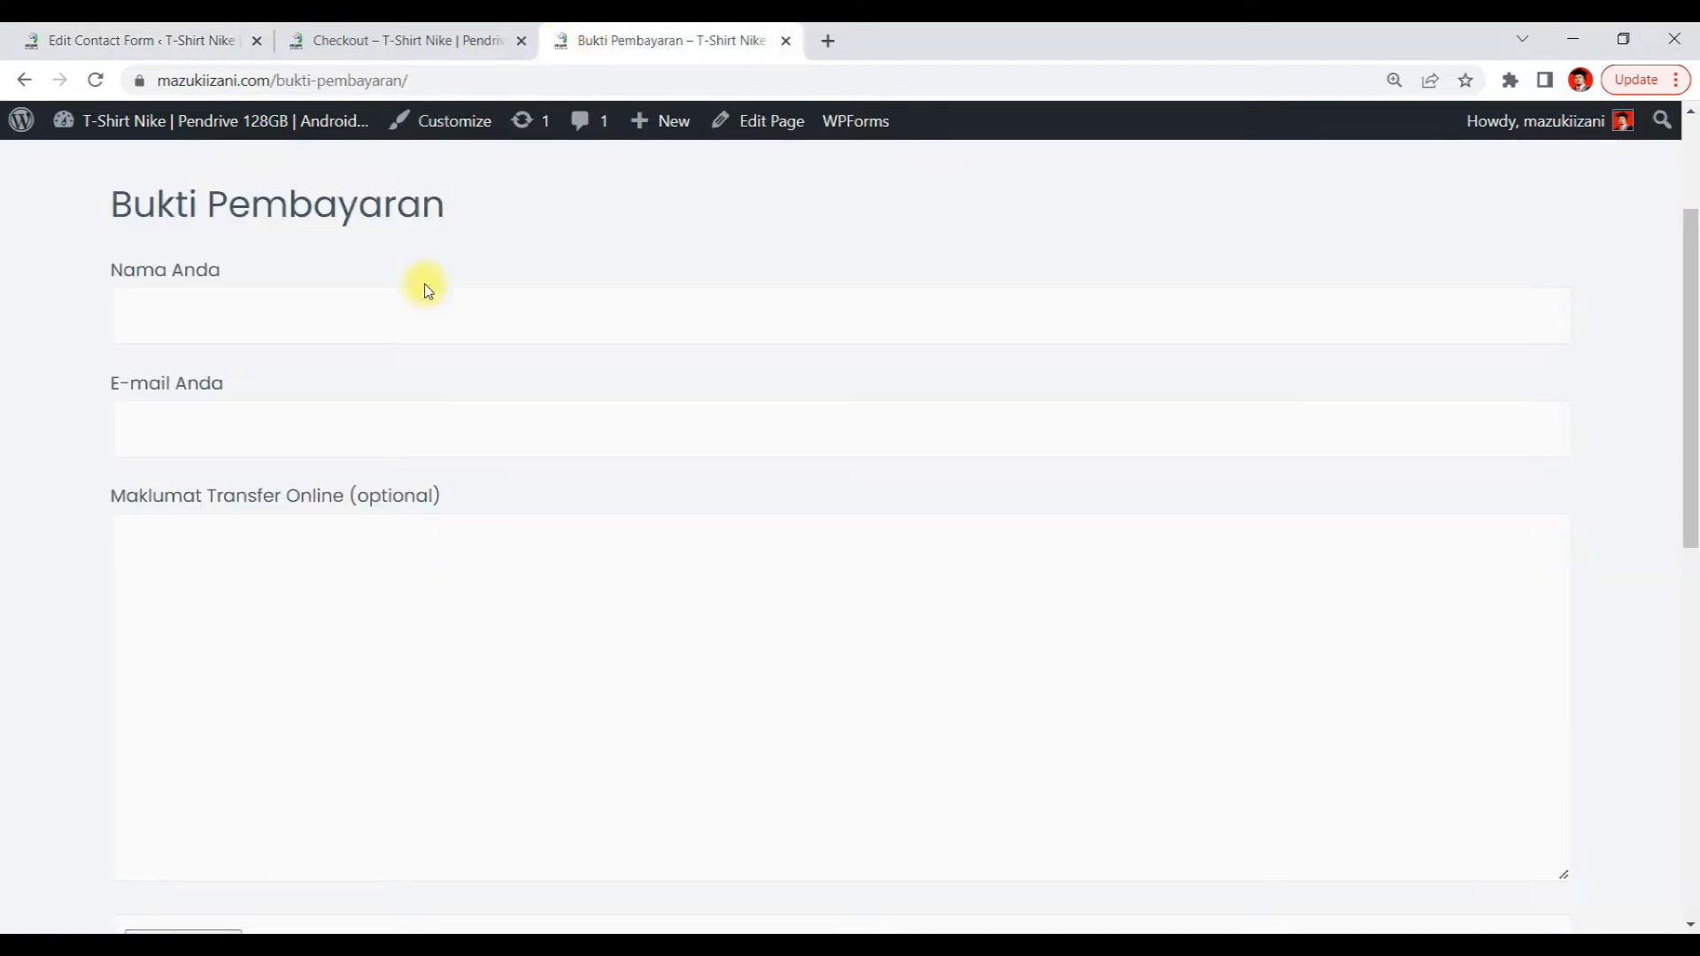
{"action": "scroll", "coordinate": [425, 288], "scroll_direction": "up", "scroll_amount": 3}
{"action": "left_click", "coordinate": [97, 81]}
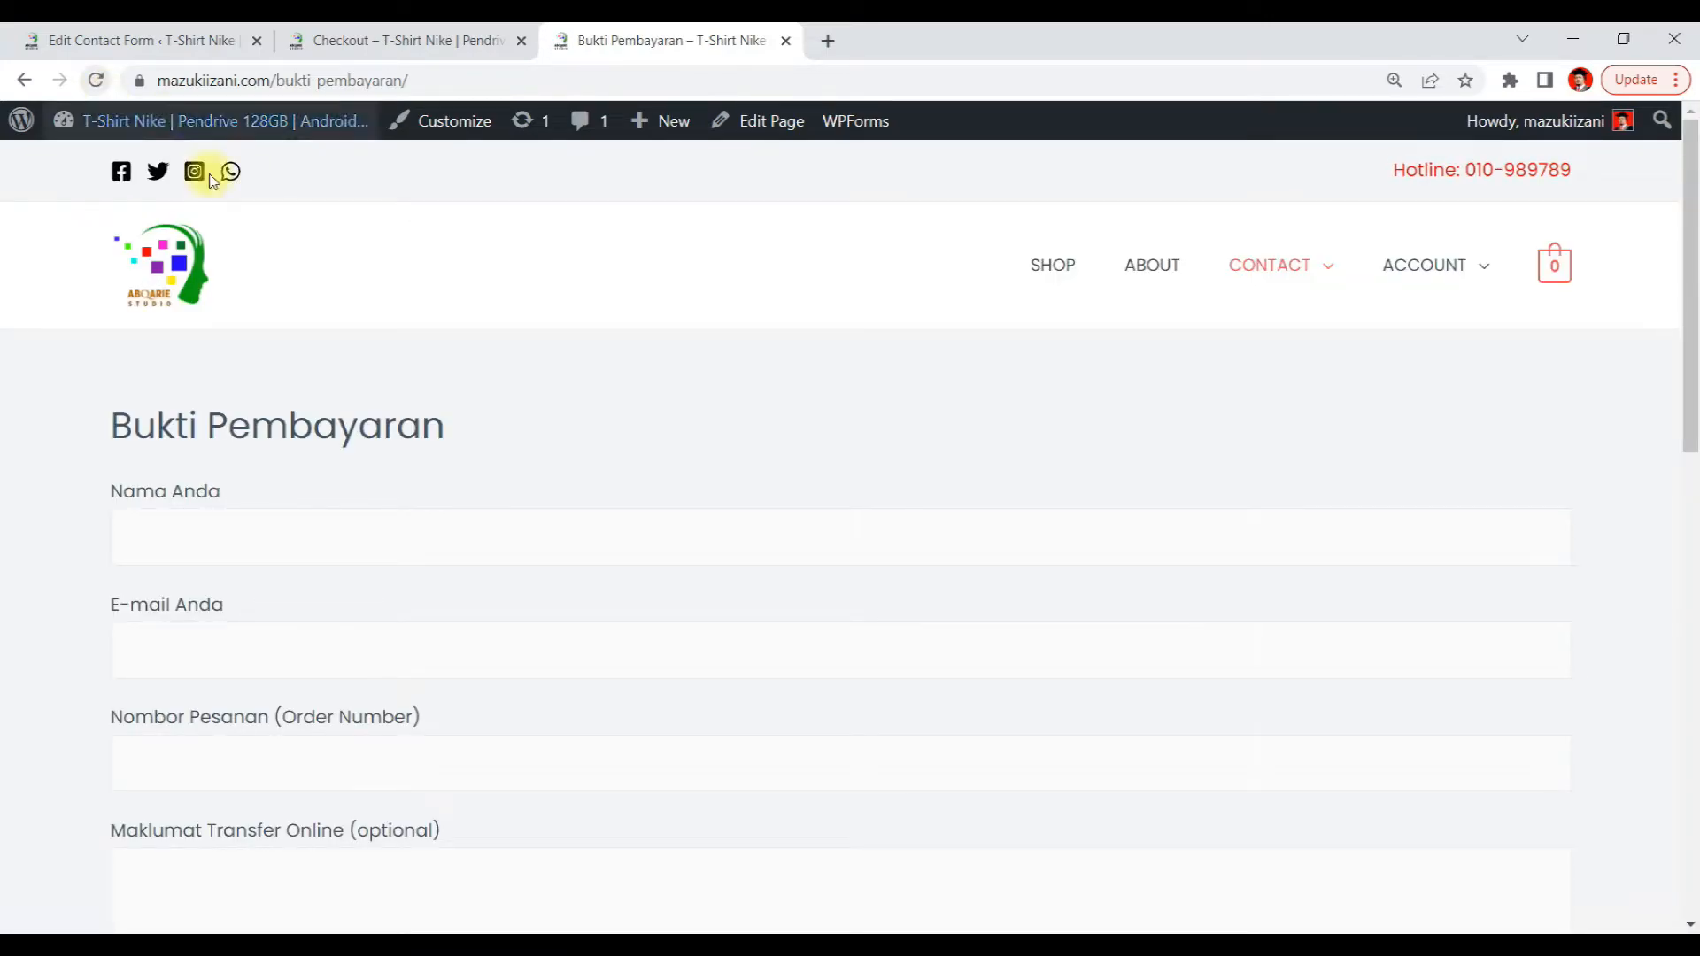
{"action": "scroll", "coordinate": [233, 533], "scroll_direction": "down", "scroll_amount": 2}
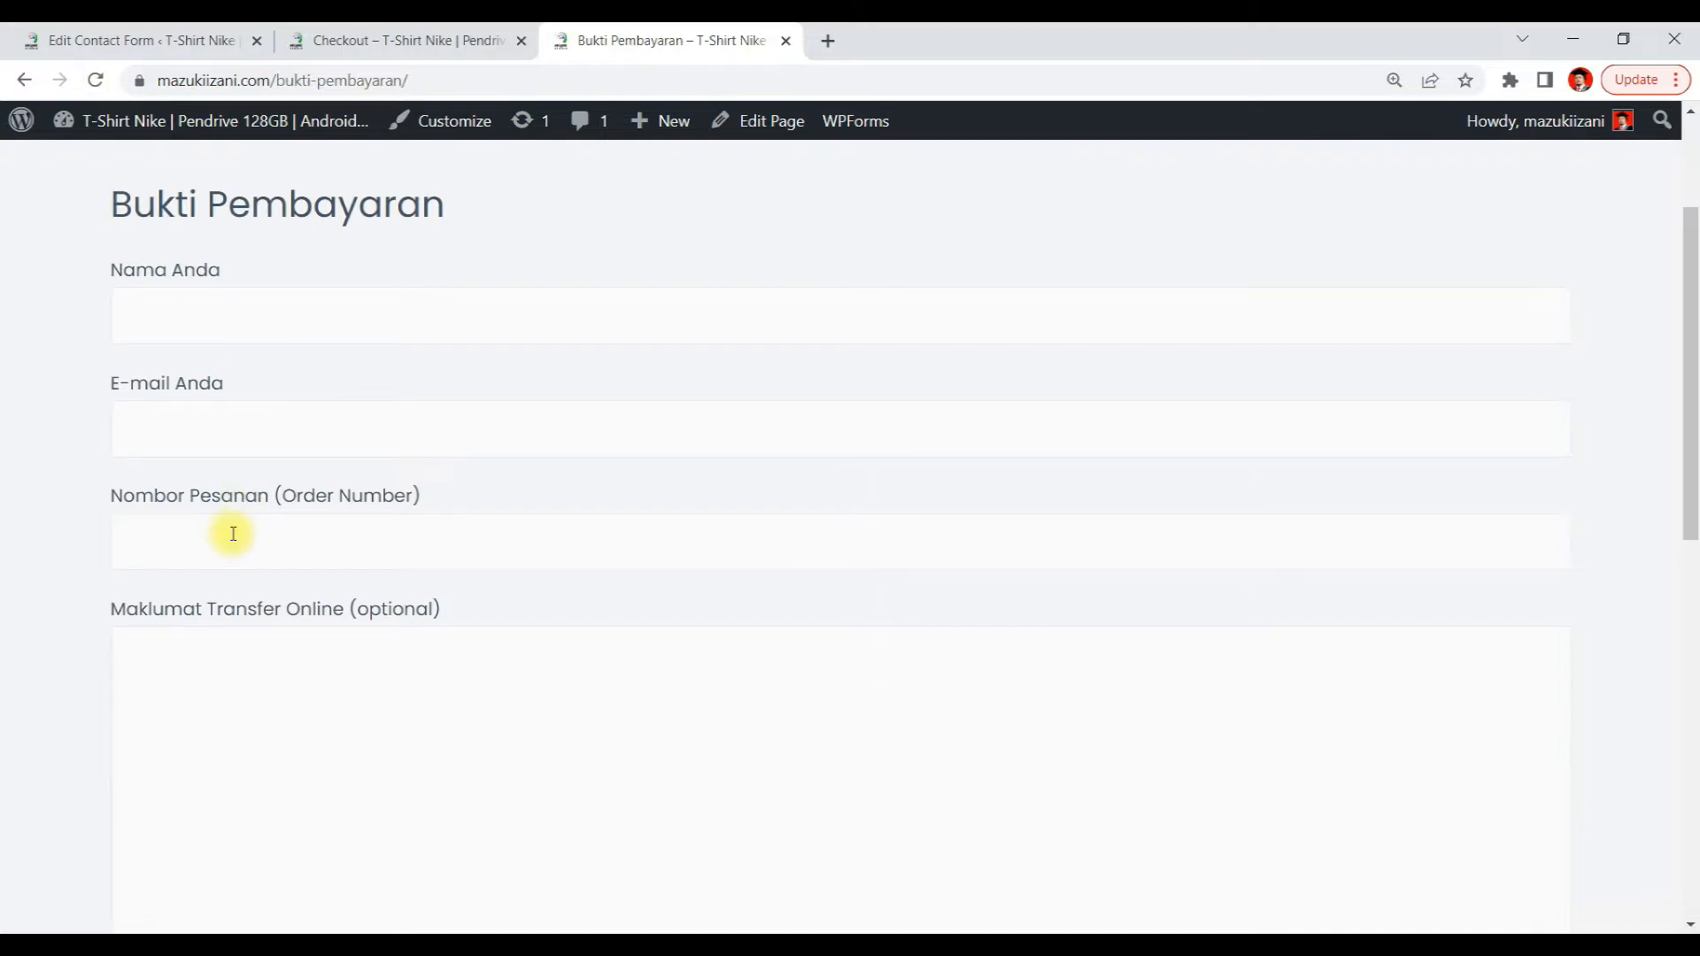
Copy the order number 2827 from the checkout confirmation and paste it into the form's Nombor Pesanan field
{"action": "left_click", "coordinate": [352, 40]}
{"action": "scroll", "coordinate": [511, 575], "scroll_direction": "down", "scroll_amount": 2}
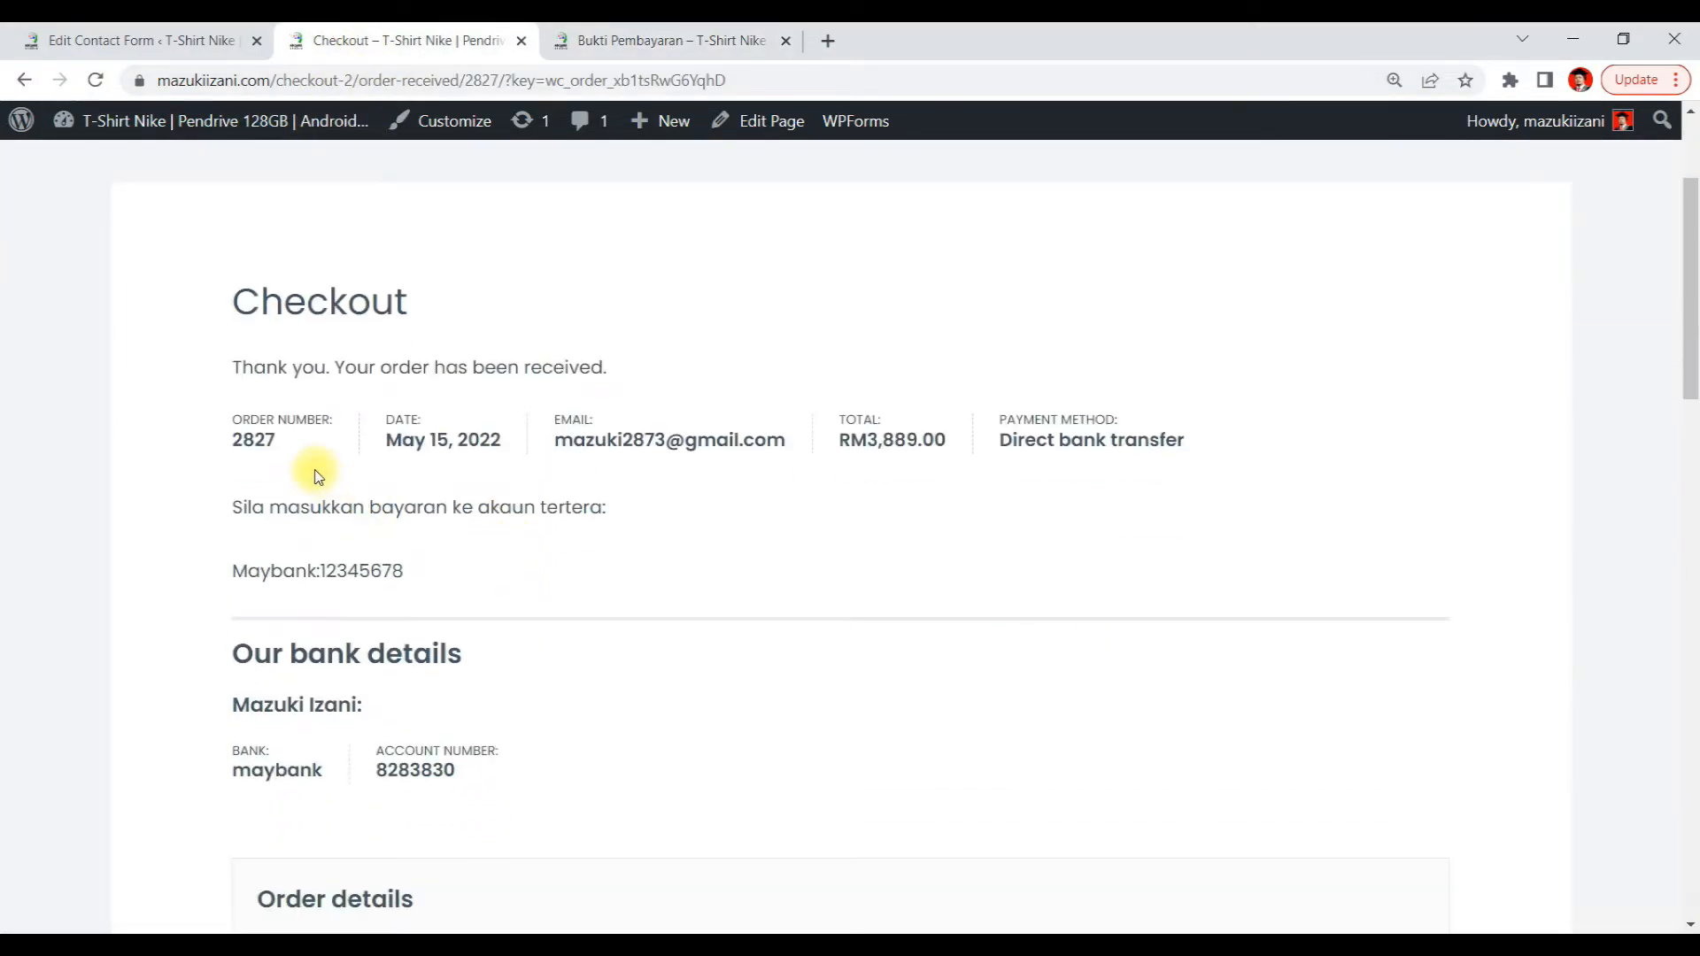
{"action": "left_click_drag", "start_coordinate": [266, 444], "coordinate": [229, 455]}
{"action": "left_click", "coordinate": [610, 40]}
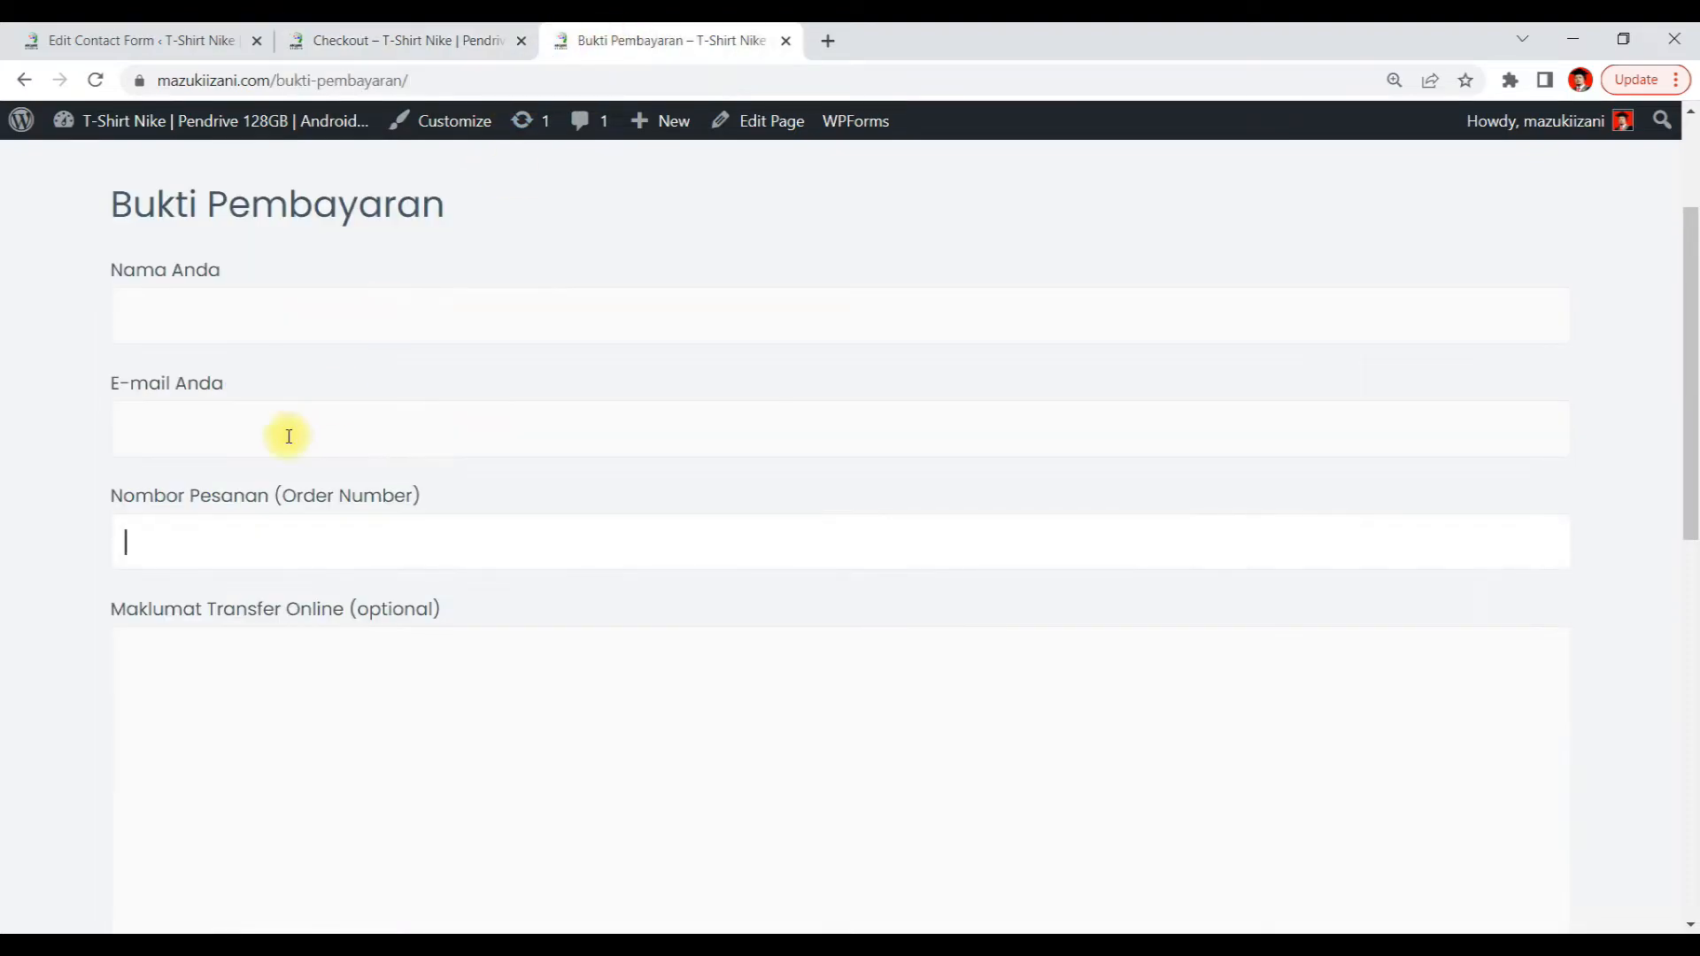
{"action": "left_click", "coordinate": [184, 540]}
{"action": "key", "text": "ctrl+v"}
{"action": "left_click", "coordinate": [202, 316]}
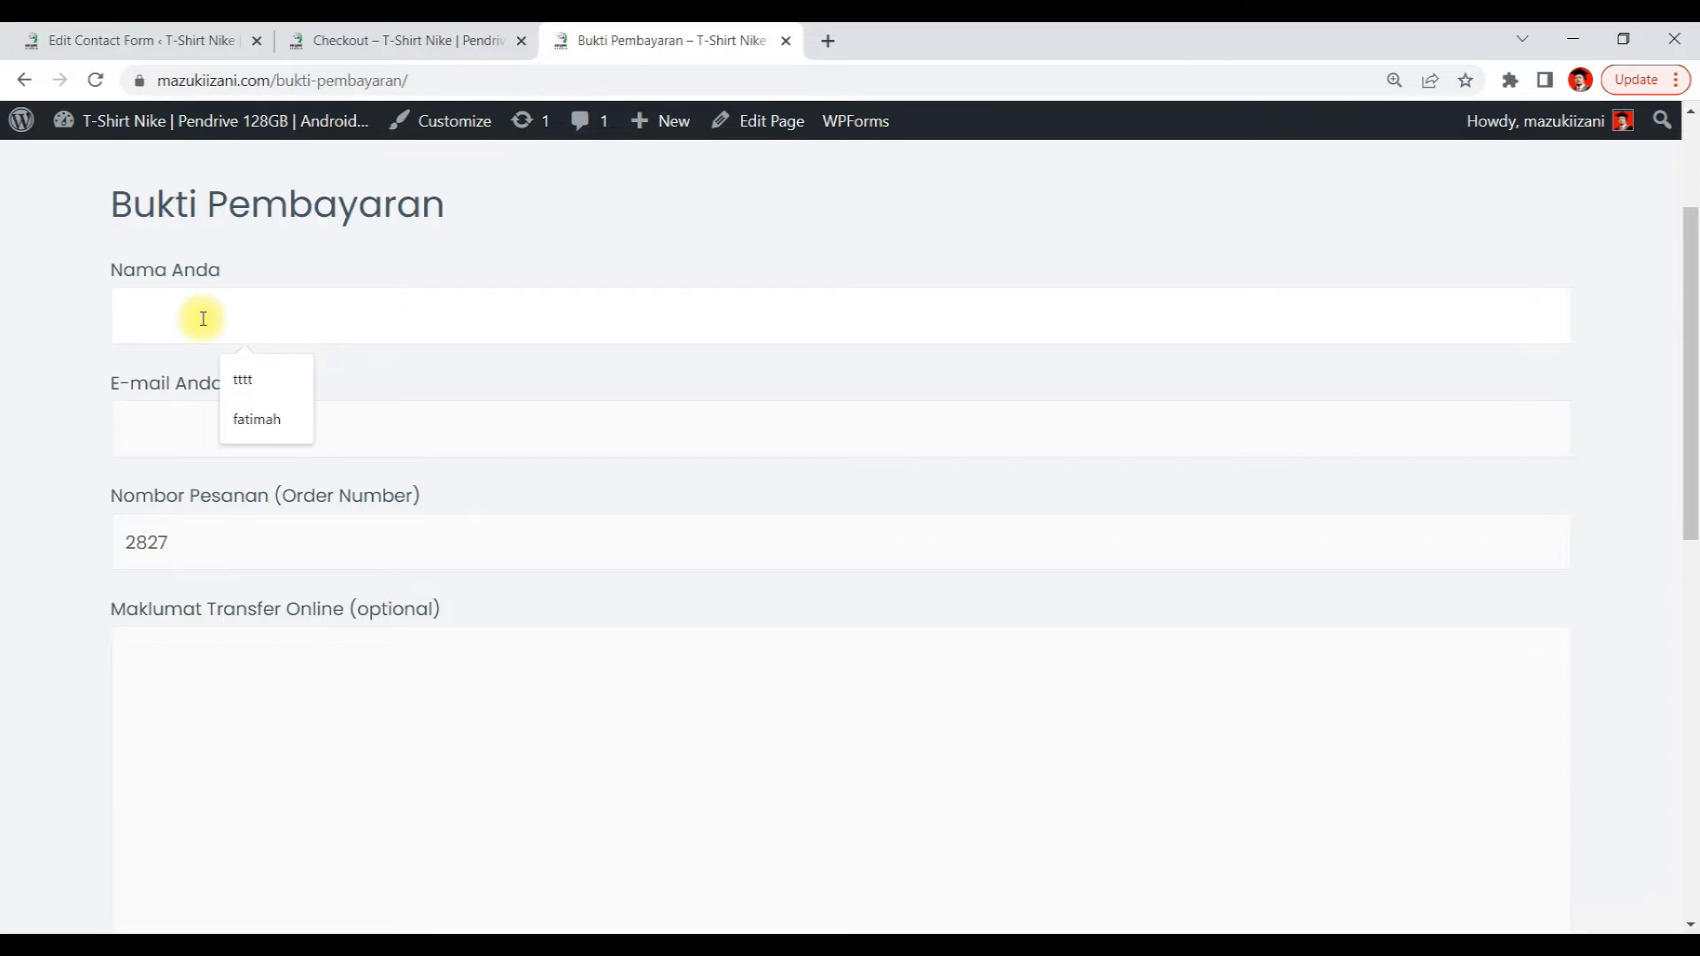
Fill in the buyer's name and e-mail address in the Bukti Pembayaran form
{"action": "type", "text": "Sulaiman"}
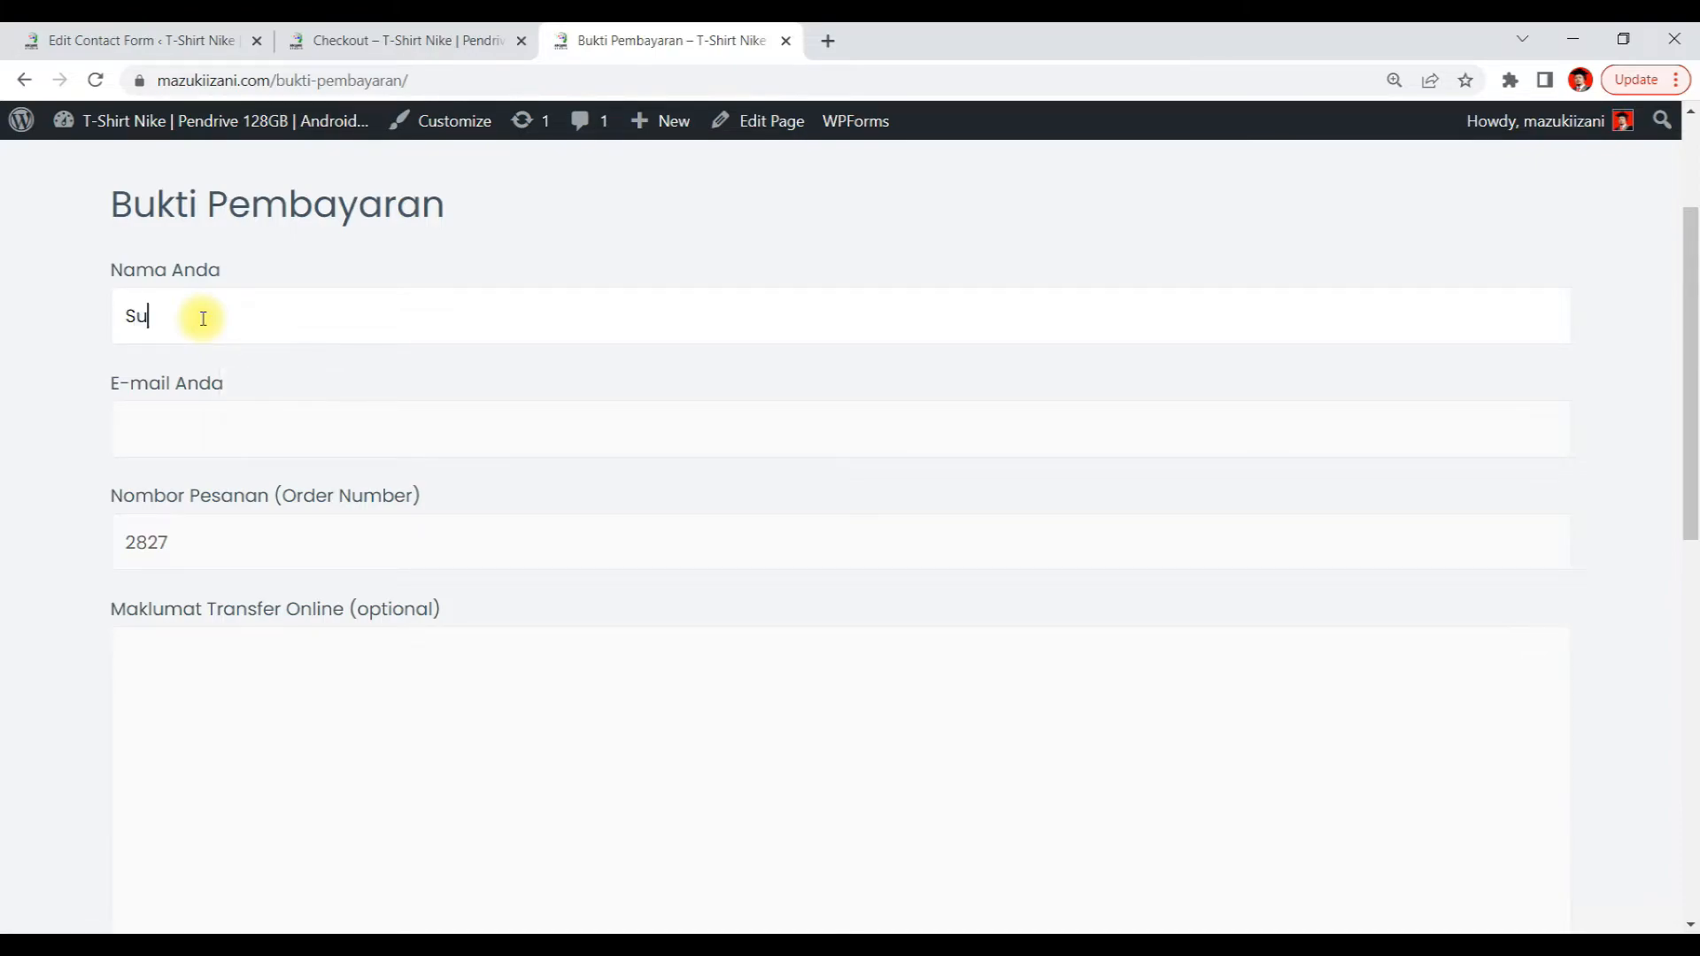
{"action": "left_click", "coordinate": [194, 408]}
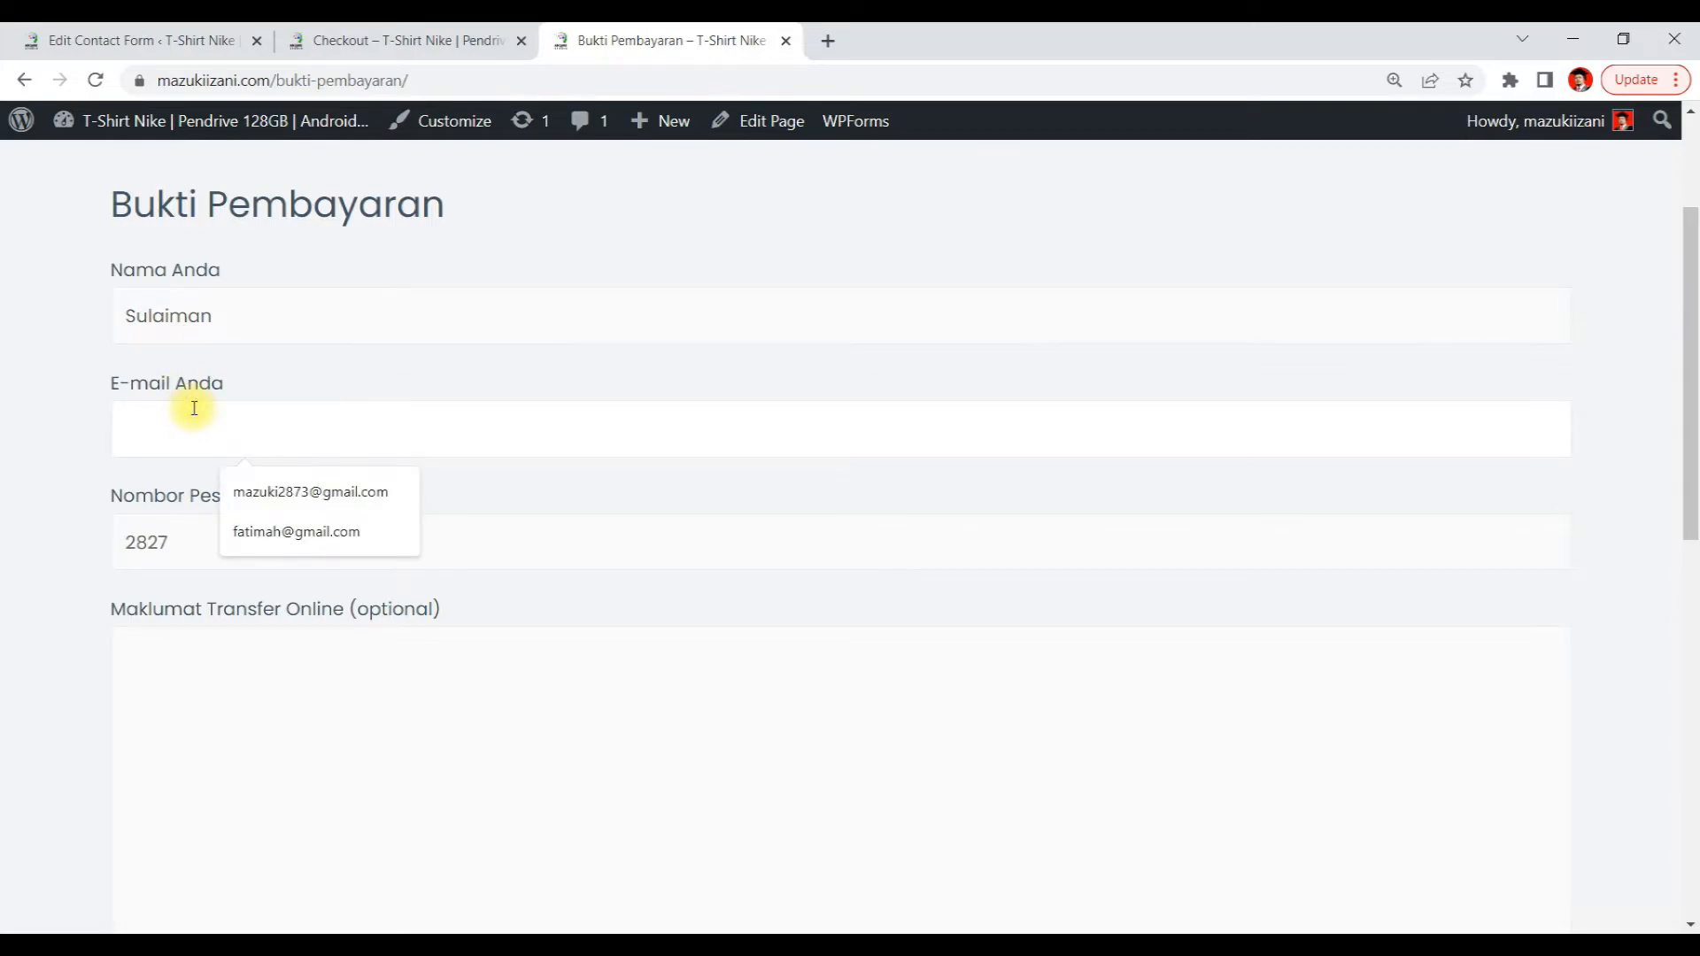
{"action": "left_click_drag", "start_coordinate": [224, 324], "coordinate": [2, 322]}
{"action": "key", "text": "ctrl+c"}
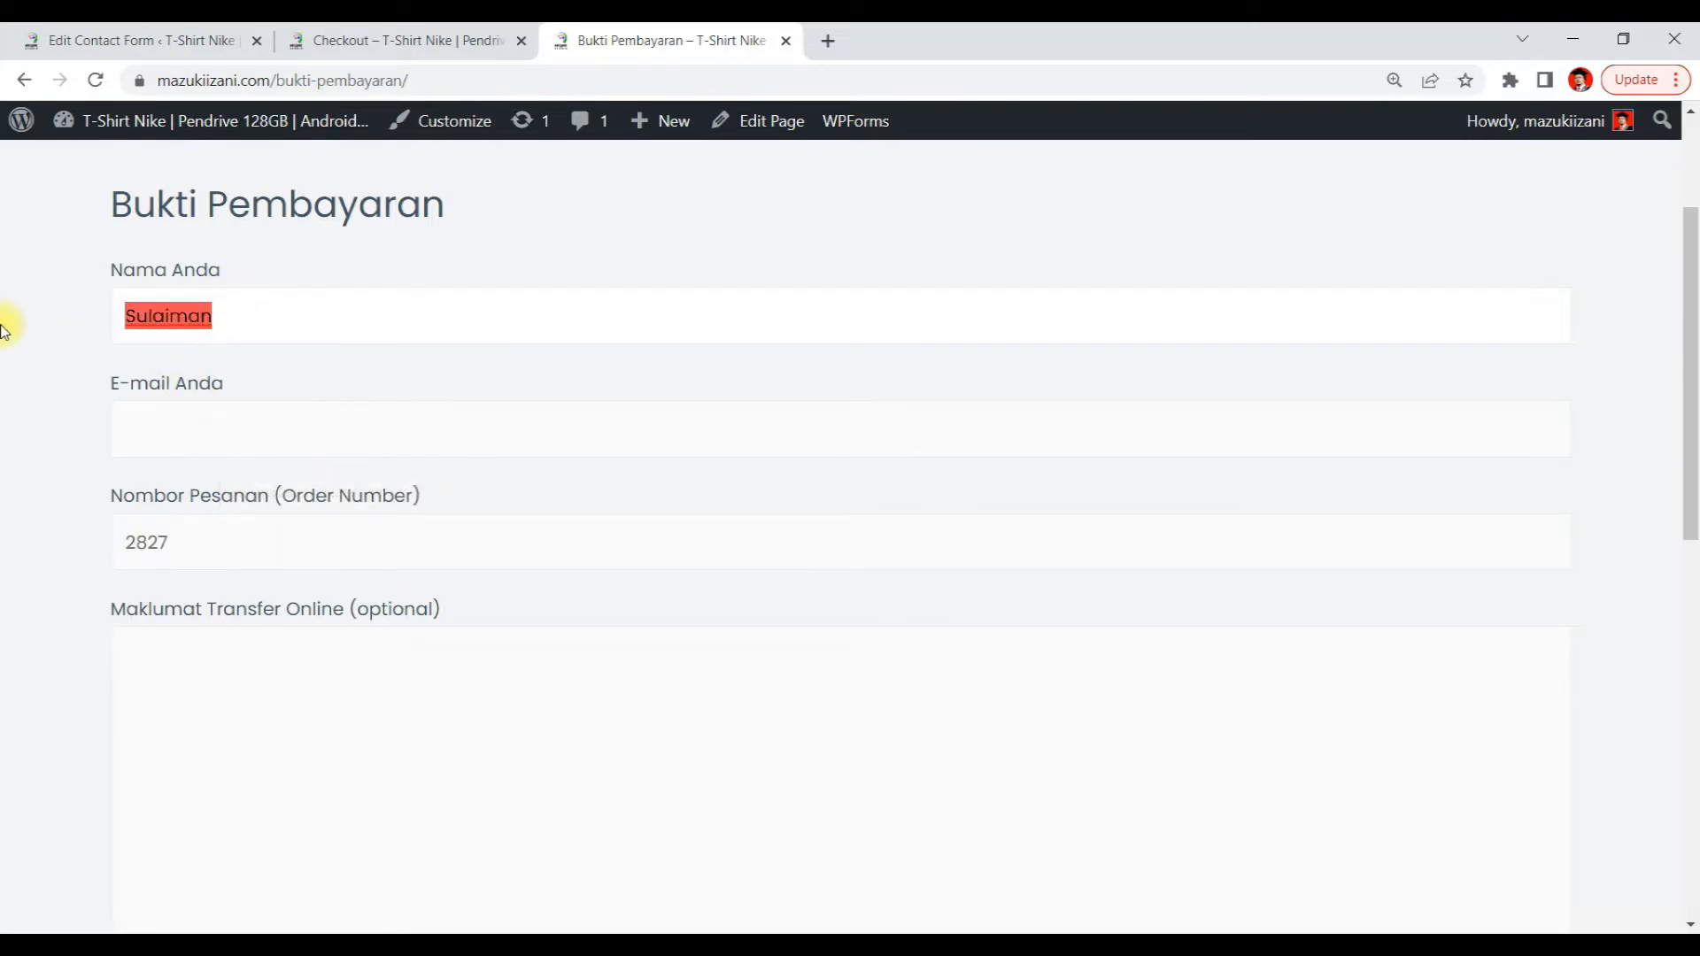
{"action": "left_click", "coordinate": [156, 439]}
{"action": "key", "text": "ctrl+v"}
{"action": "left_click_drag", "start_coordinate": [216, 429], "coordinate": [3, 434]}
{"action": "key", "text": "ctrl+c"}
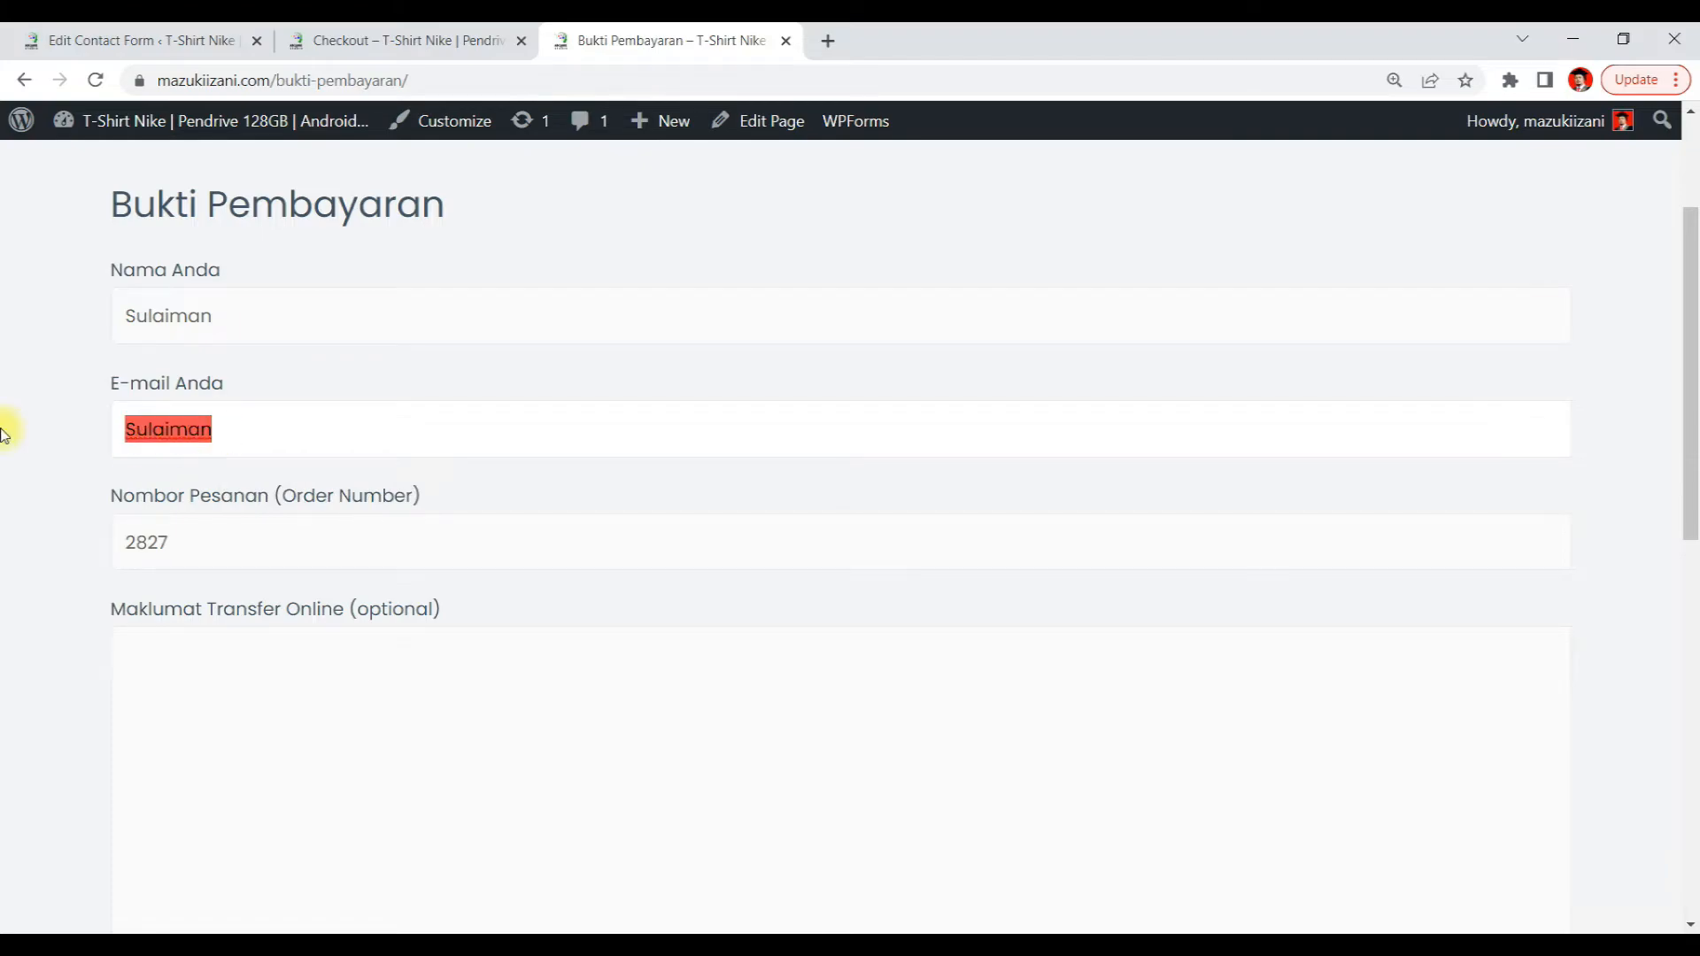
{"action": "key", "text": "BackSpace"}
{"action": "left_click", "coordinate": [263, 433]}
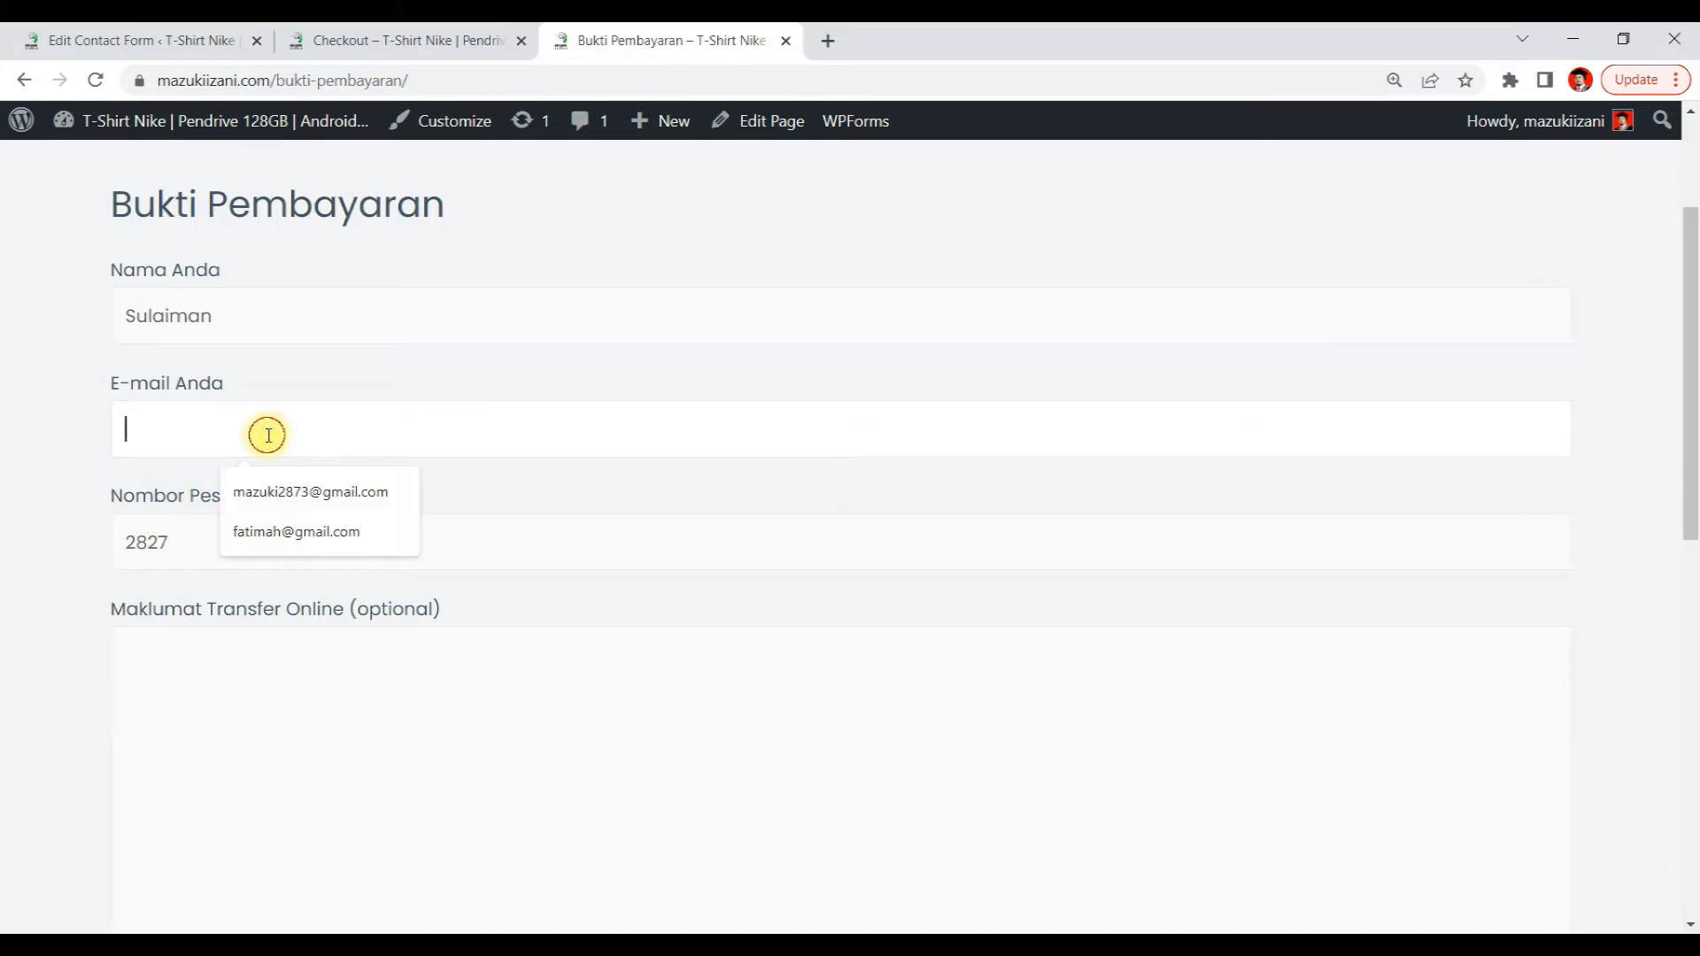
{"action": "left_click", "coordinate": [288, 489]}
{"action": "left_click_drag", "start_coordinate": [232, 431], "coordinate": [82, 434]}
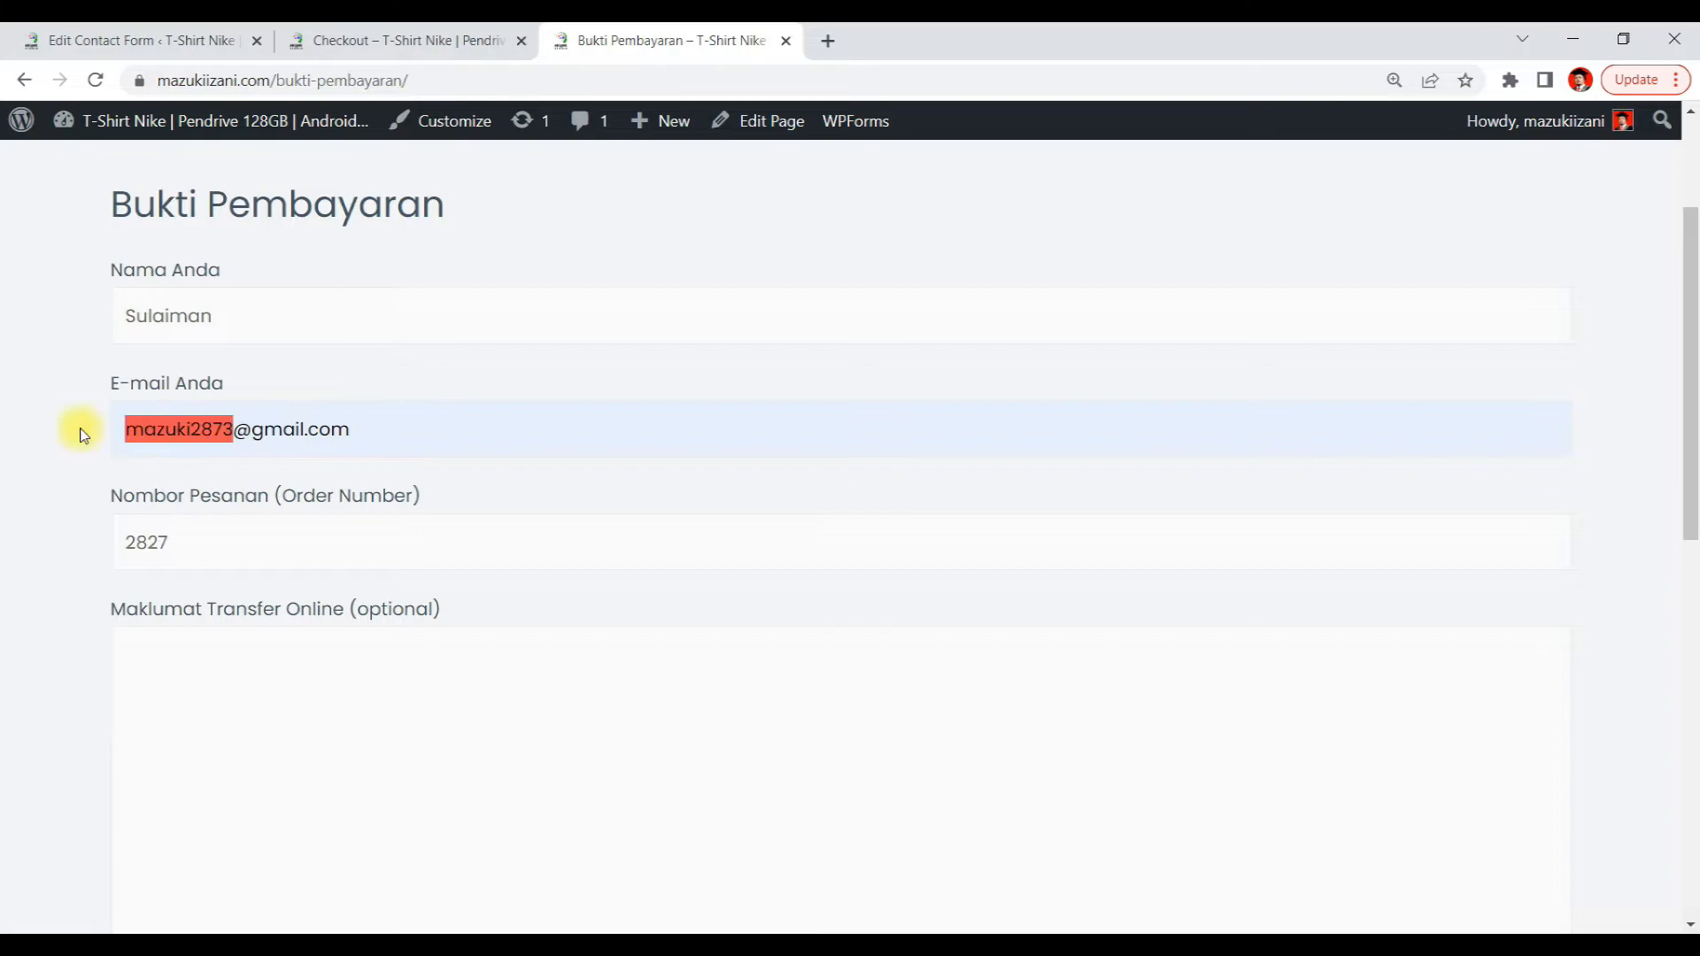
{"action": "key", "text": "ctrl+v"}
{"action": "left_click", "coordinate": [486, 443]}
Enter two lines of sample text in the Maklumat Transfer Online (optional) field
{"action": "scroll", "coordinate": [478, 469], "scroll_direction": "down", "scroll_amount": 2}
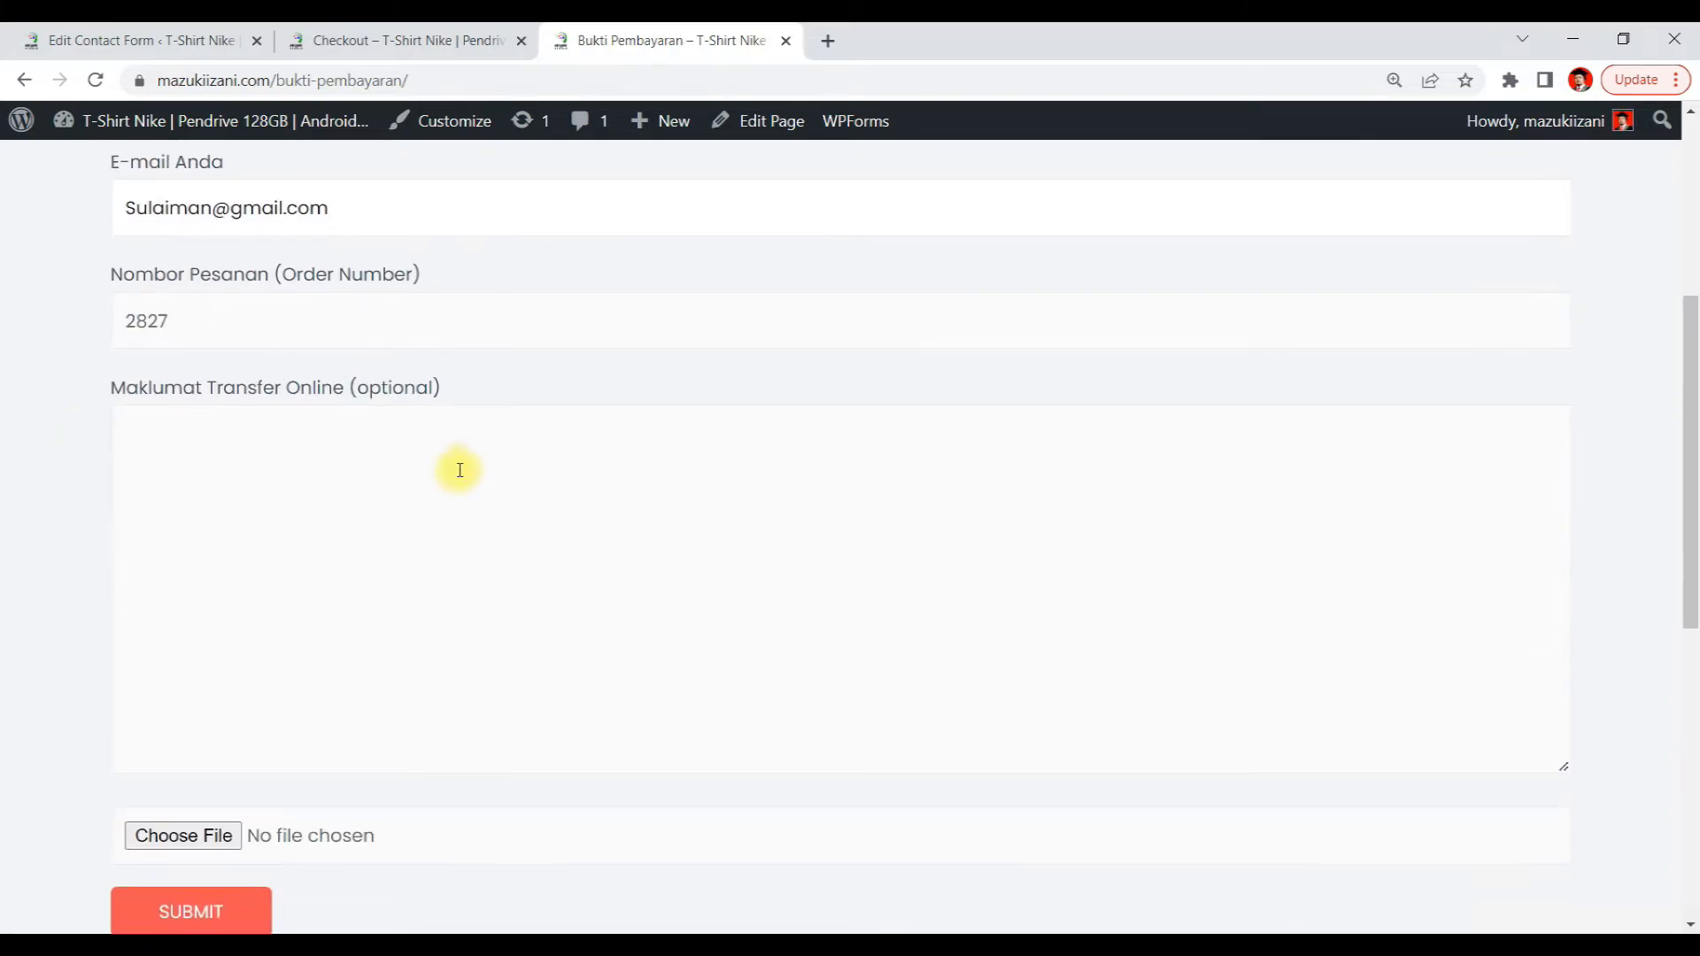
{"action": "left_click", "coordinate": [355, 488]}
{"action": "type", "text": "qwaesrdy"}
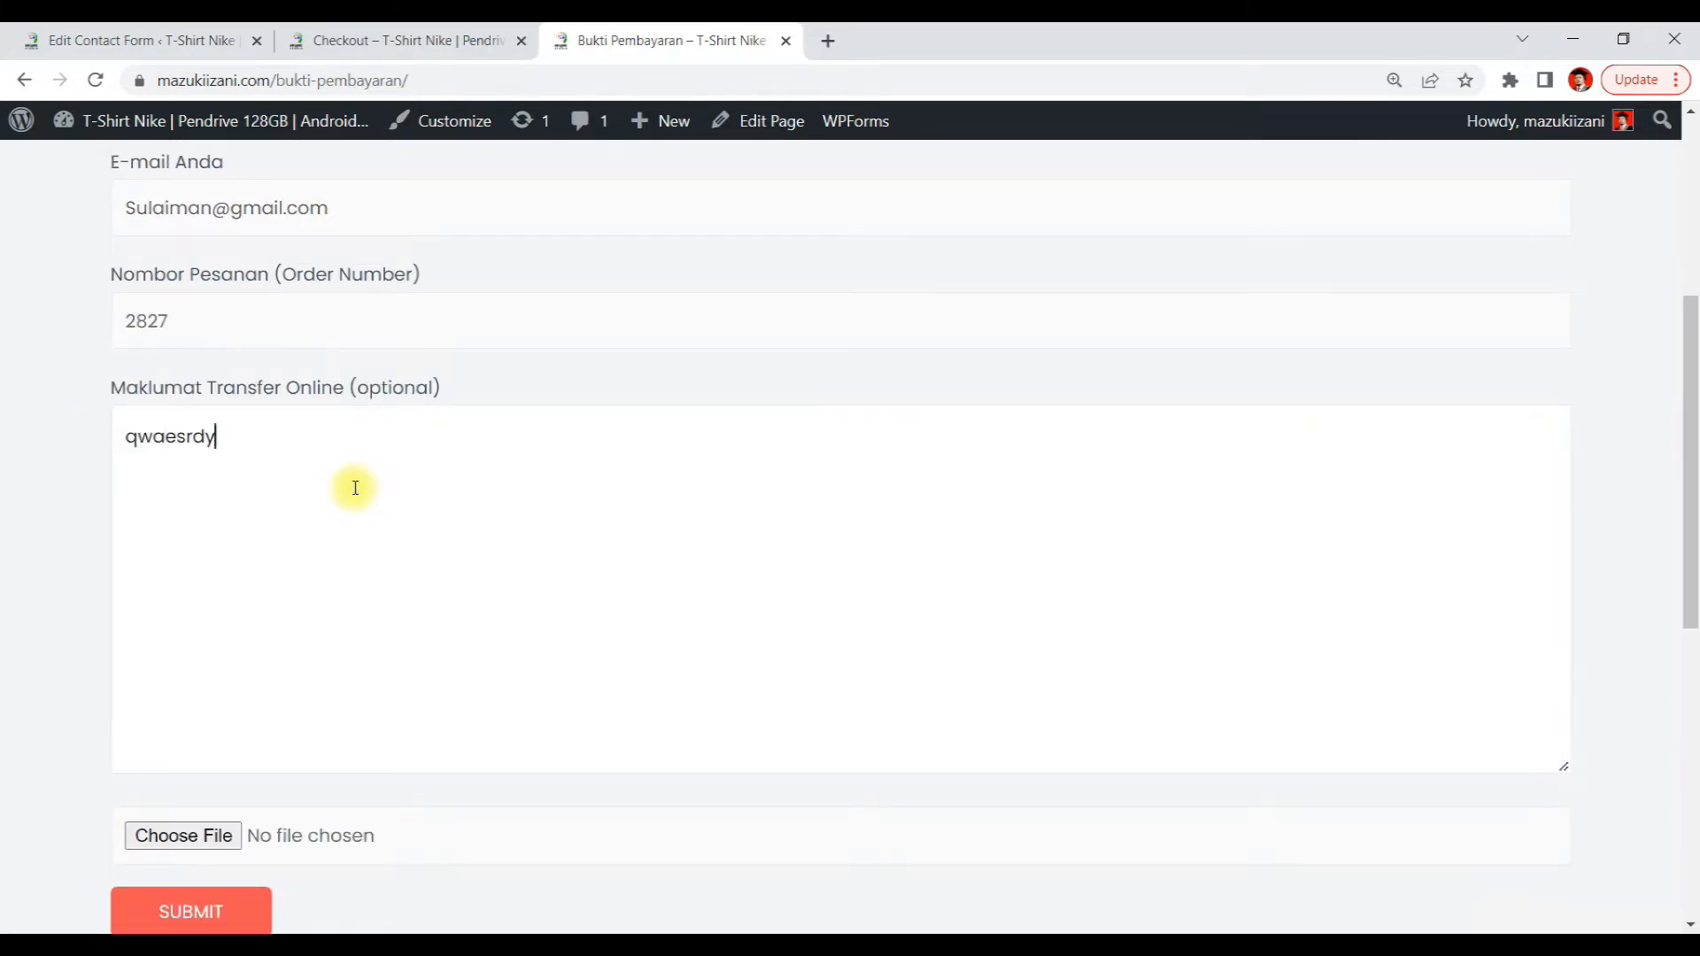
{"action": "type", "text": "tfugyihuoijpo"}
{"action": "key", "text": "Return"}
{"action": "type", "text": "esdfgh"}
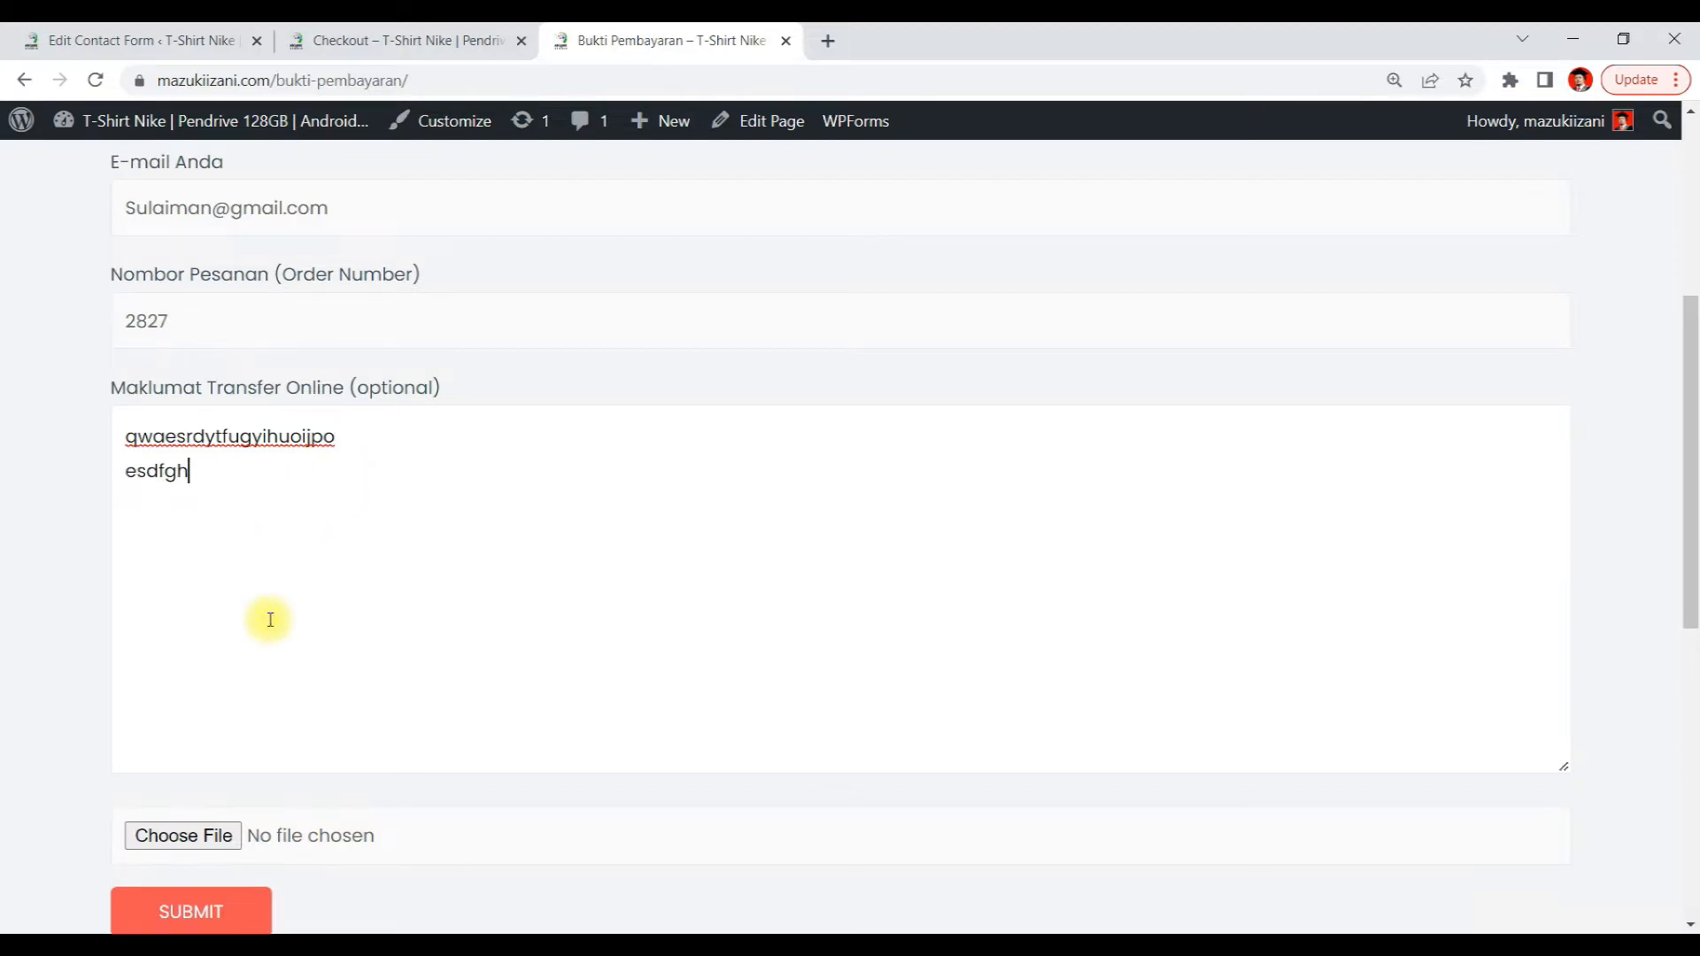
Attach RESIT BAYARAN.pdf to the file upload field and submit the form
{"action": "scroll", "coordinate": [221, 576], "scroll_direction": "down", "scroll_amount": 3}
{"action": "left_click", "coordinate": [155, 504]}
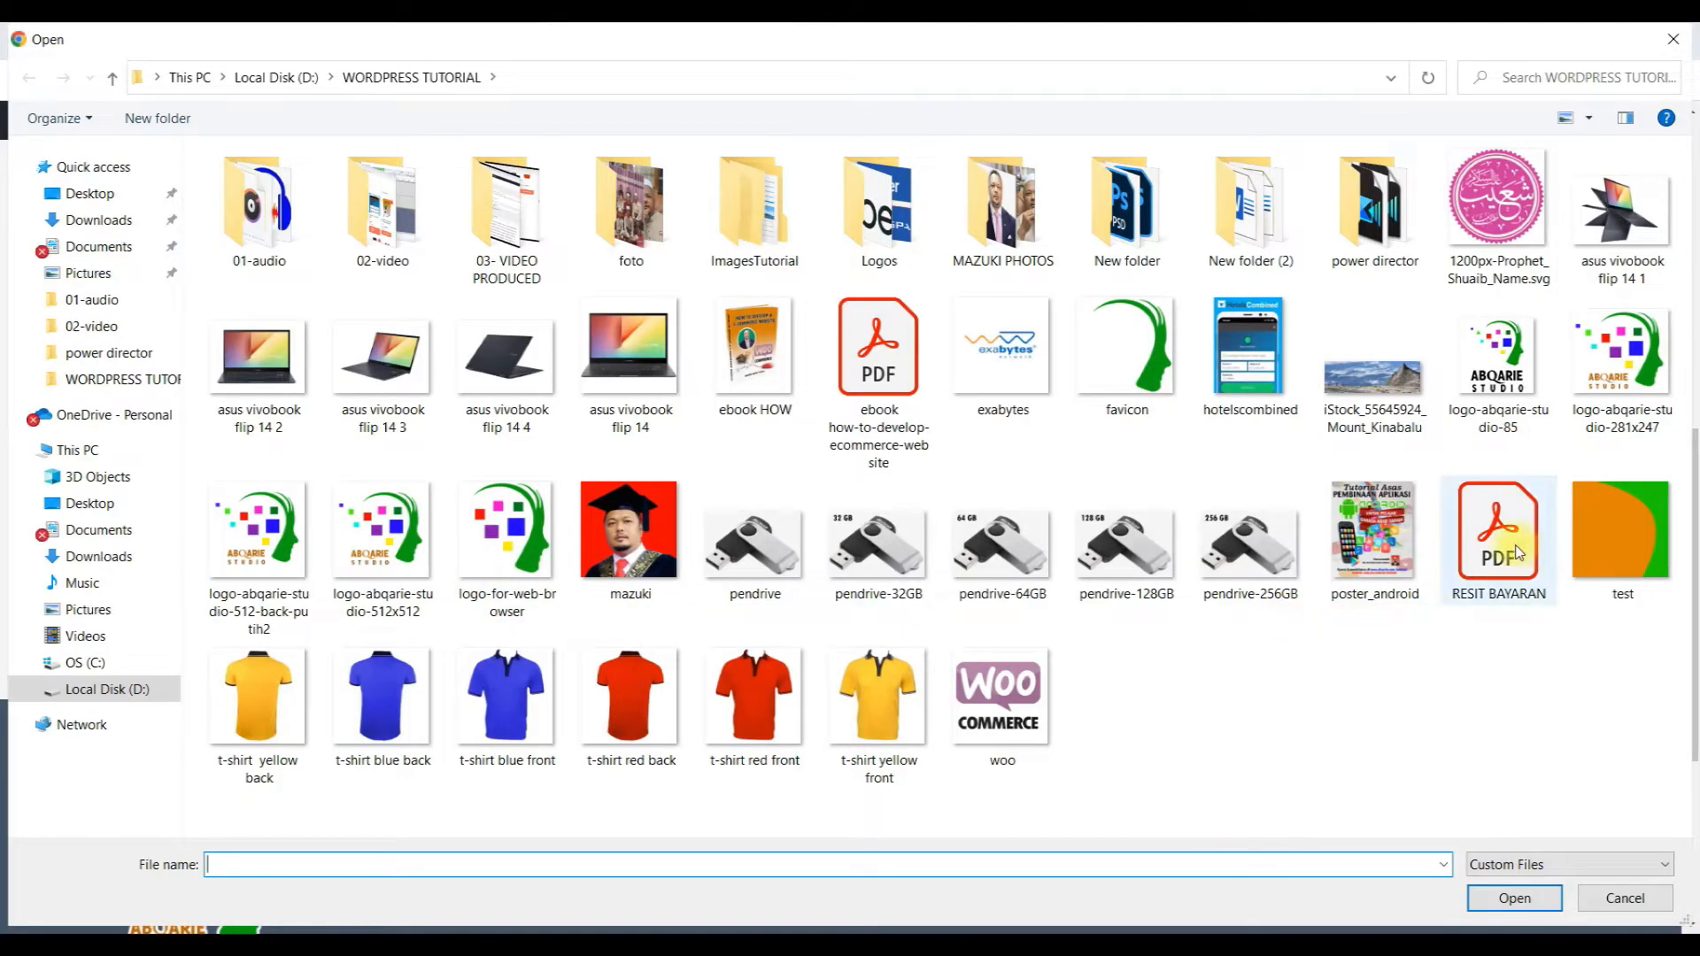
{"action": "double_click", "coordinate": [1519, 553]}
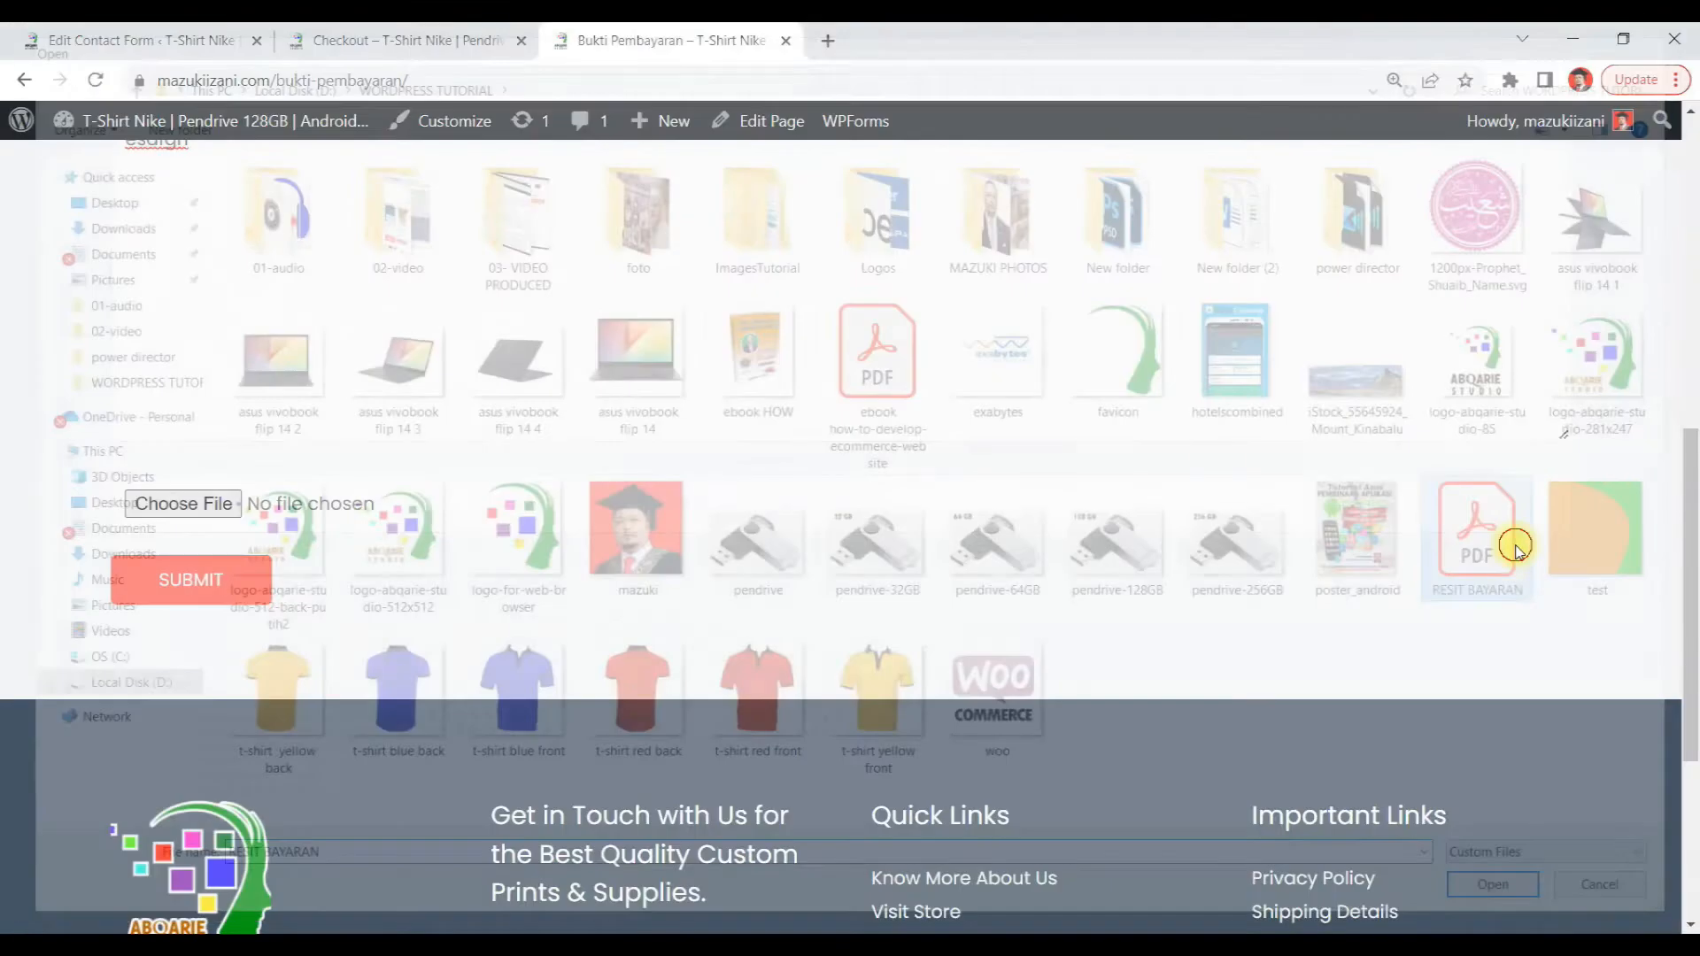
{"action": "left_click", "coordinate": [208, 603]}
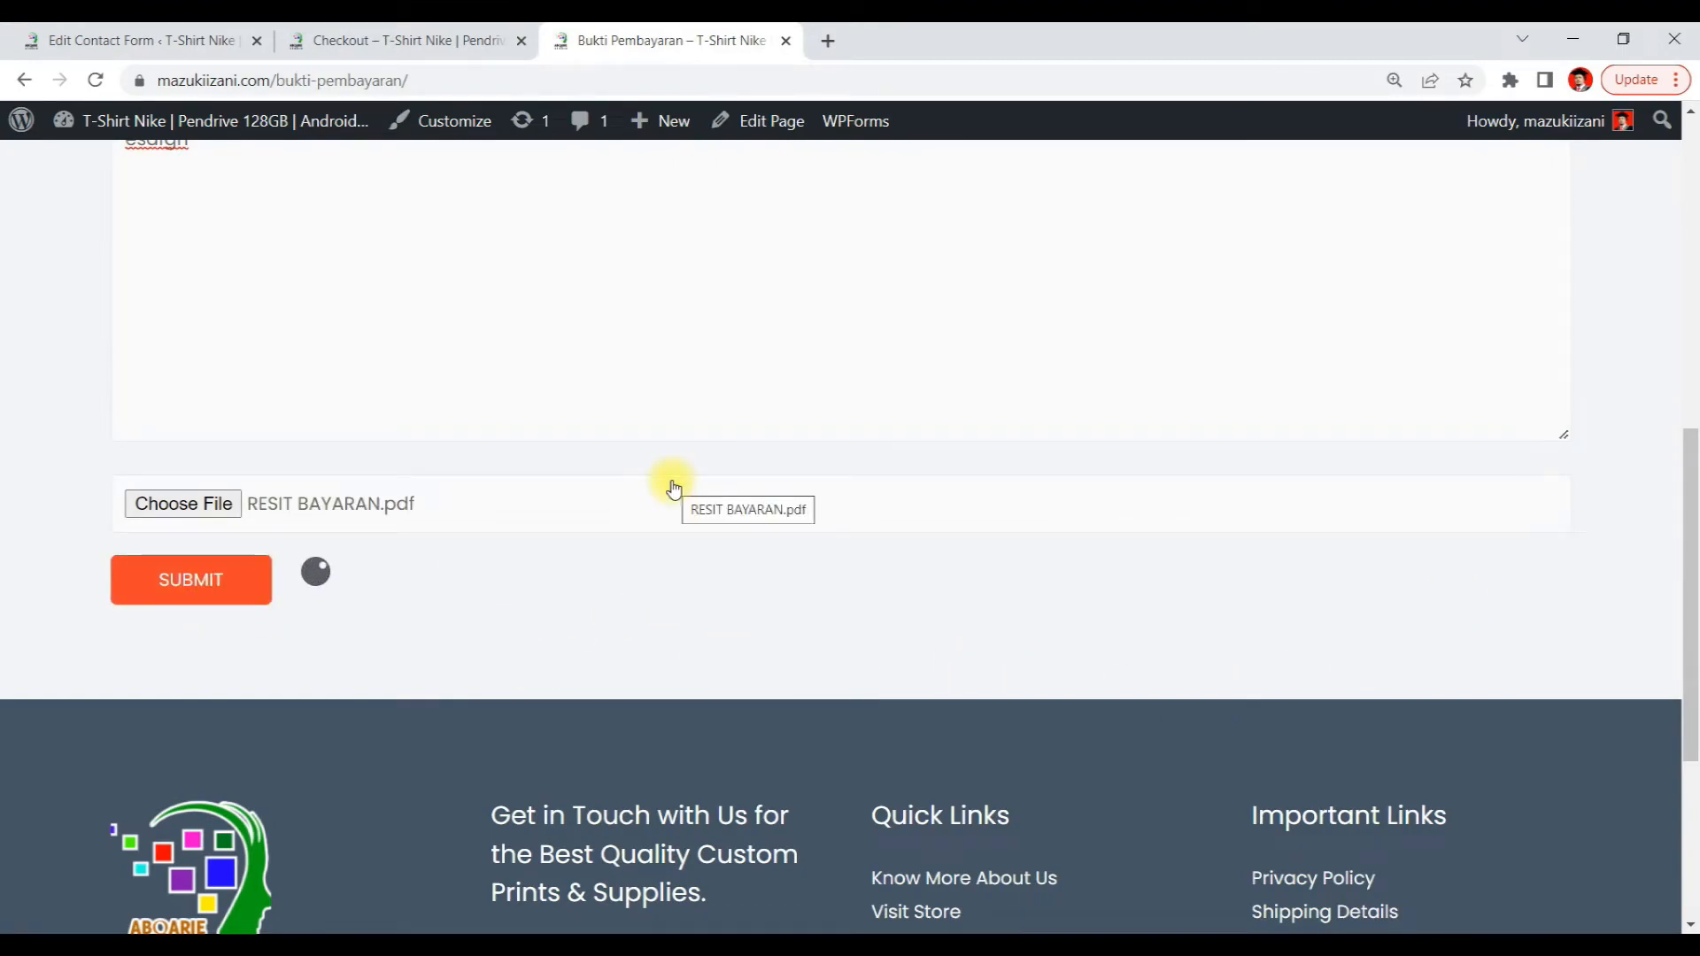
{"action": "scroll", "coordinate": [673, 487], "scroll_direction": "down", "scroll_amount": 1}
{"action": "scroll", "coordinate": [673, 488], "scroll_direction": "up", "scroll_amount": 3}
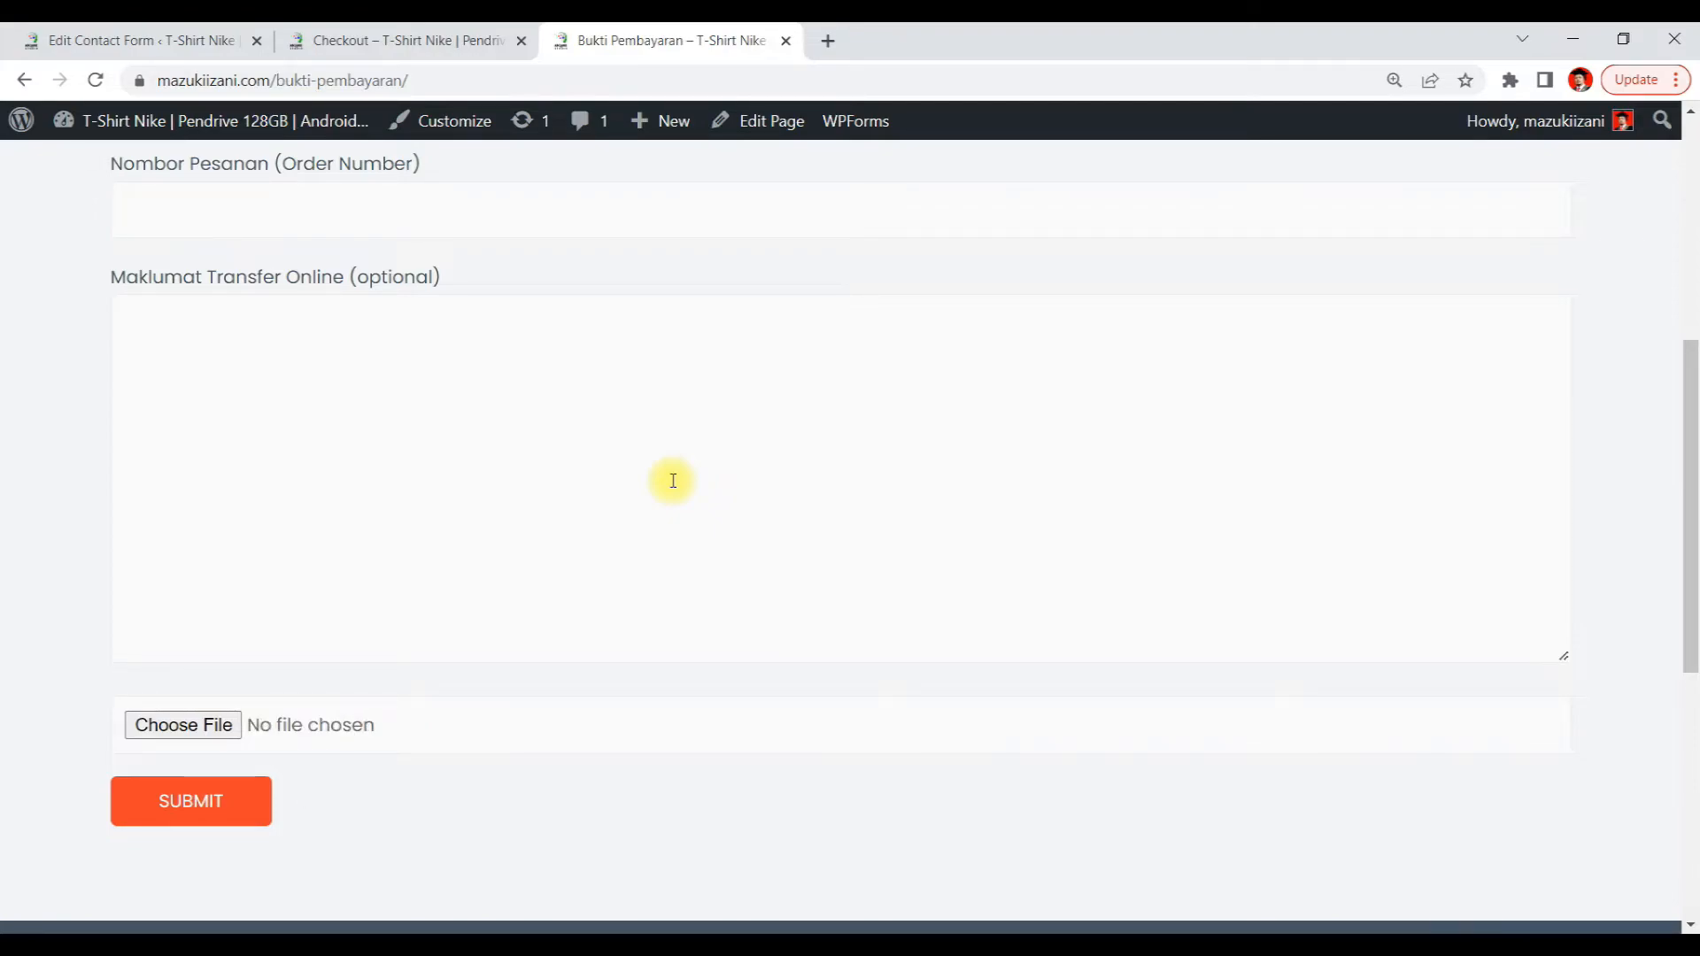
{"action": "scroll", "coordinate": [673, 481], "scroll_direction": "down", "scroll_amount": 1}
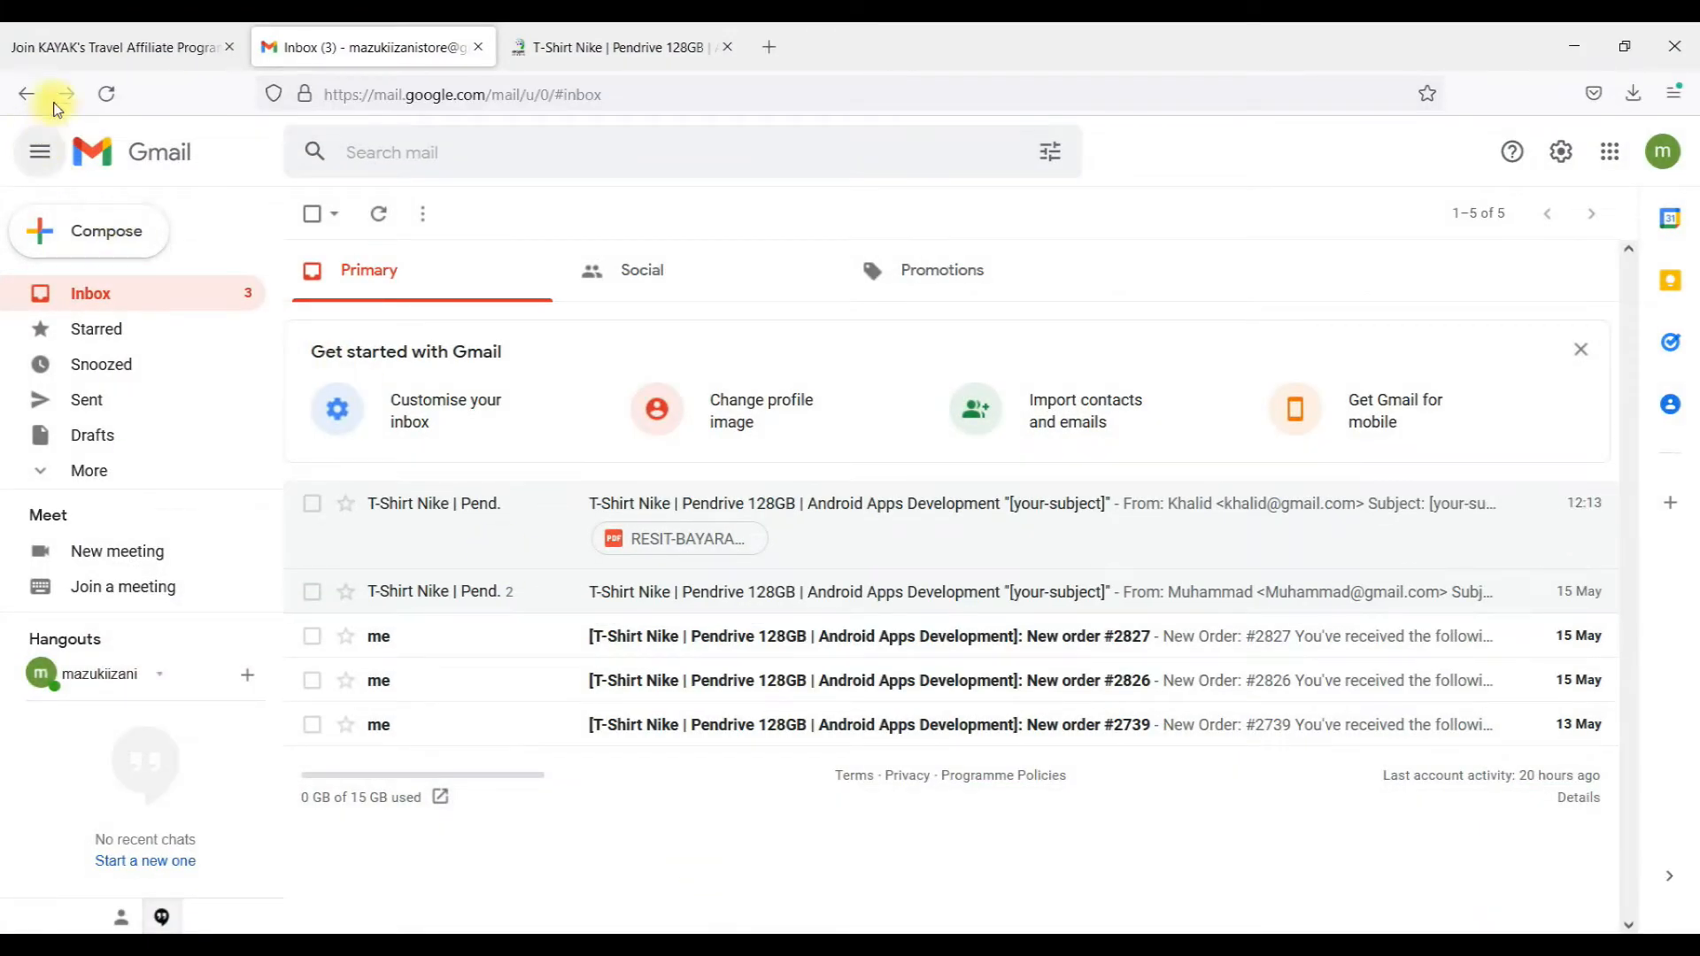
Refresh the Gmail inbox and open the newest contact-form e-mail for order 2827
{"action": "left_click", "coordinate": [105, 95]}
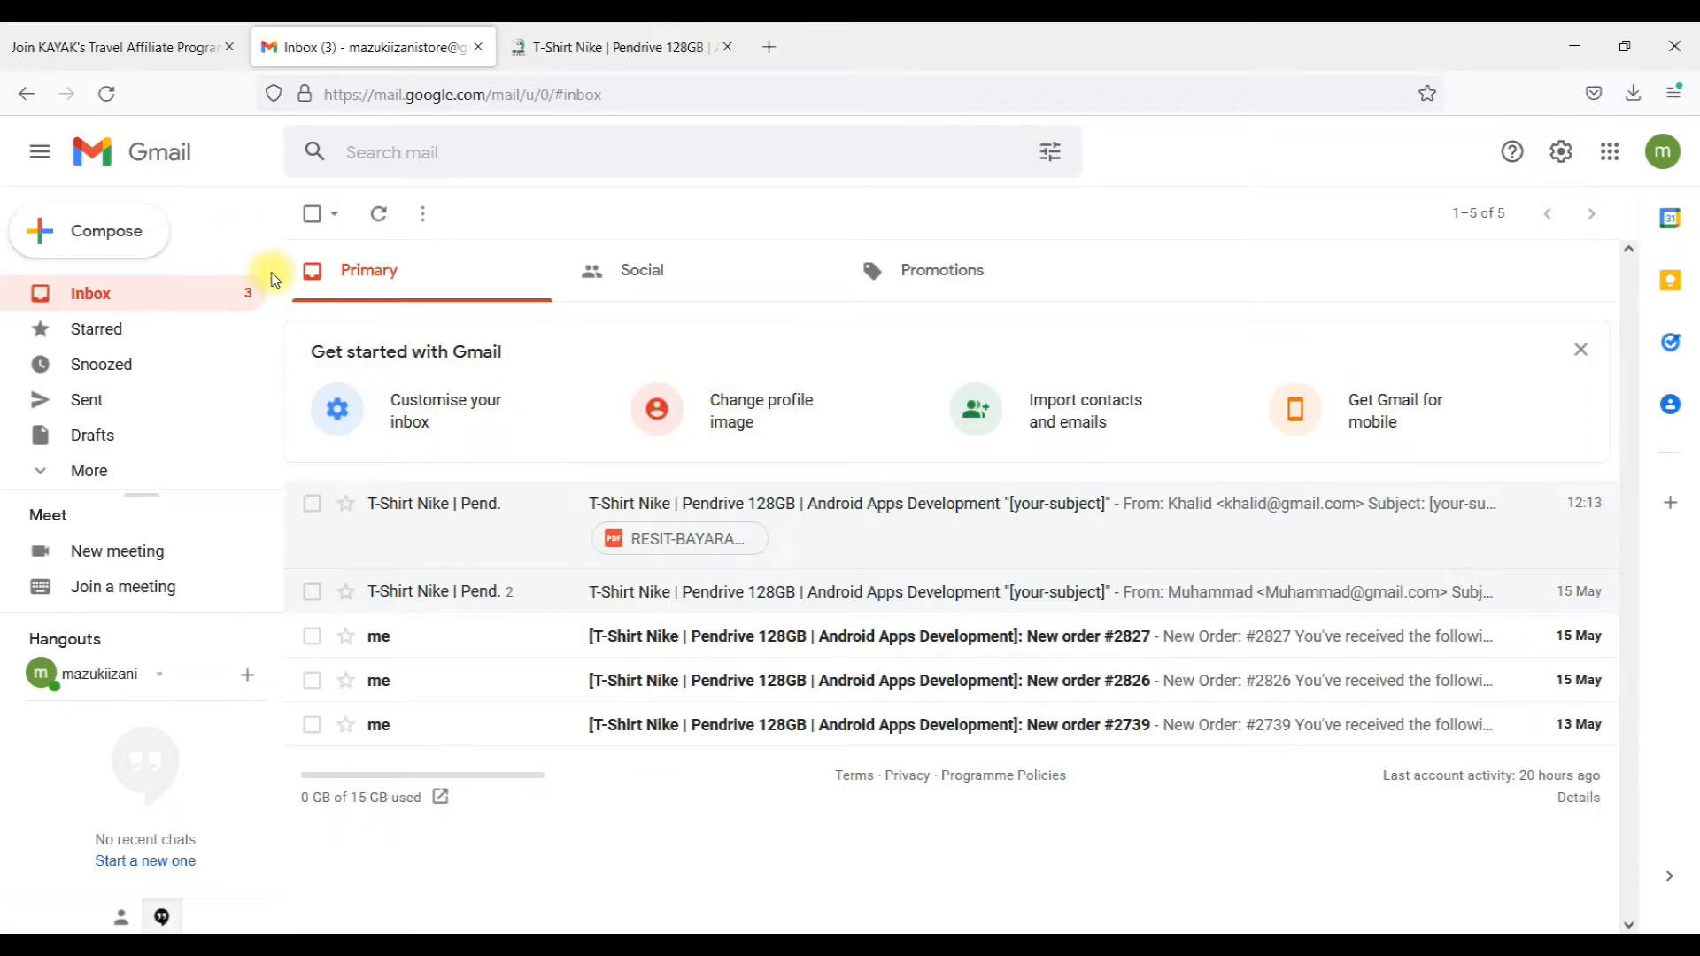
{"action": "left_click", "coordinate": [105, 93]}
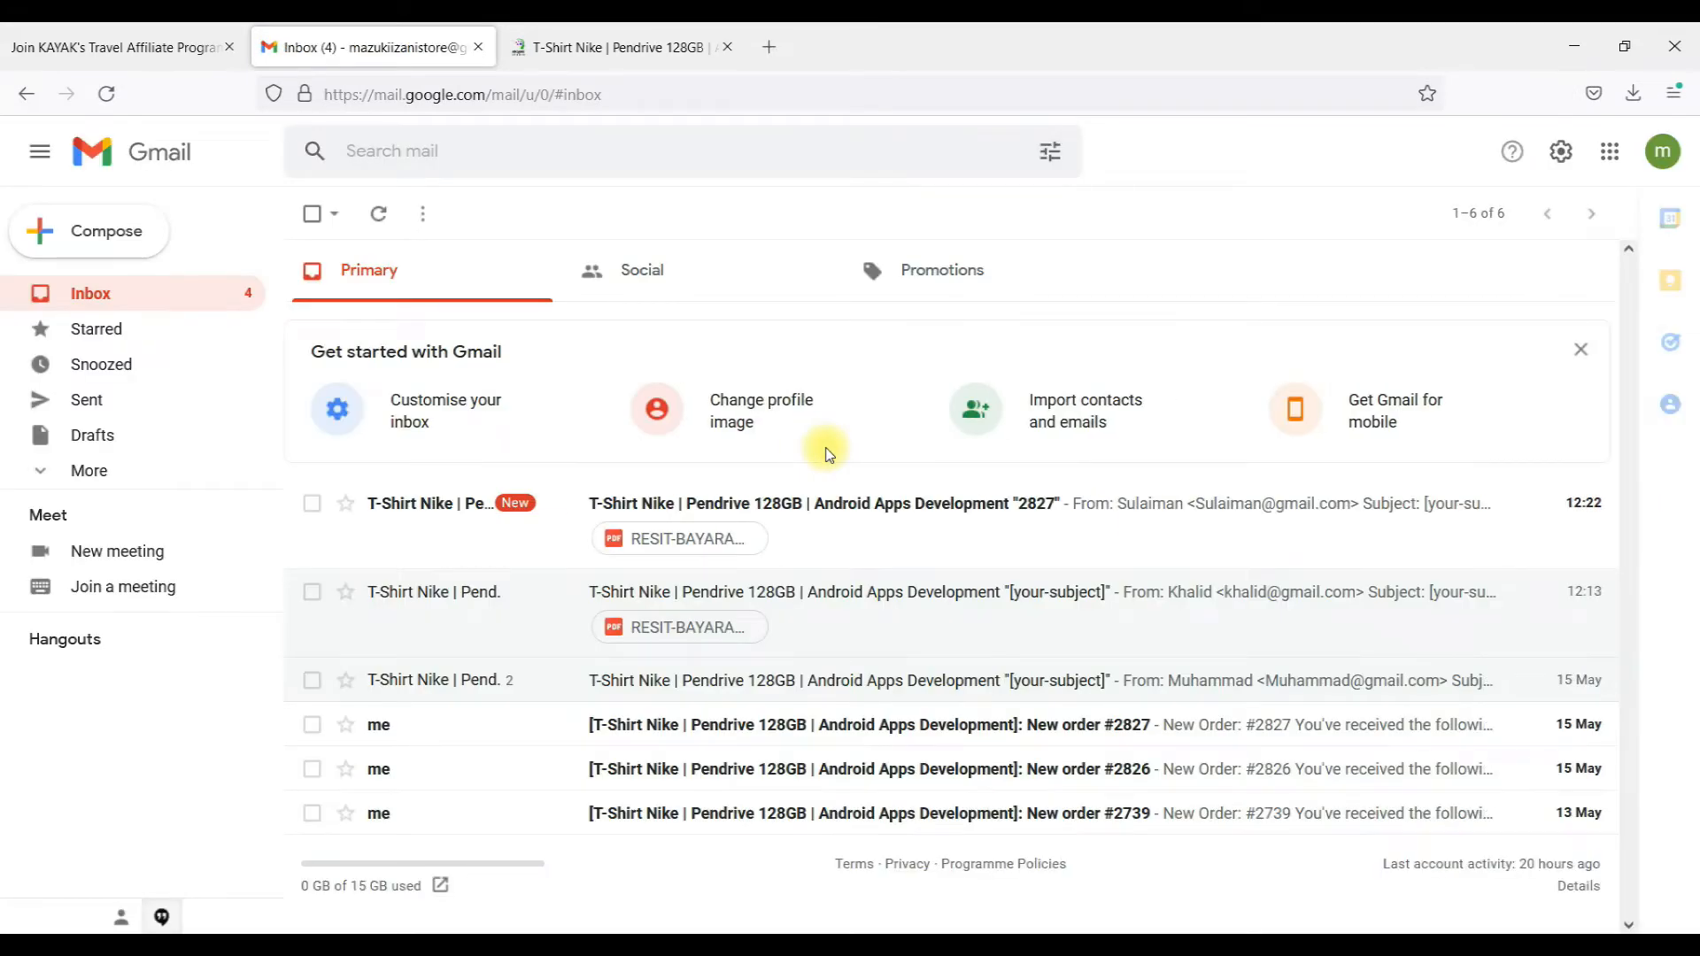
{"action": "left_click", "coordinate": [958, 501]}
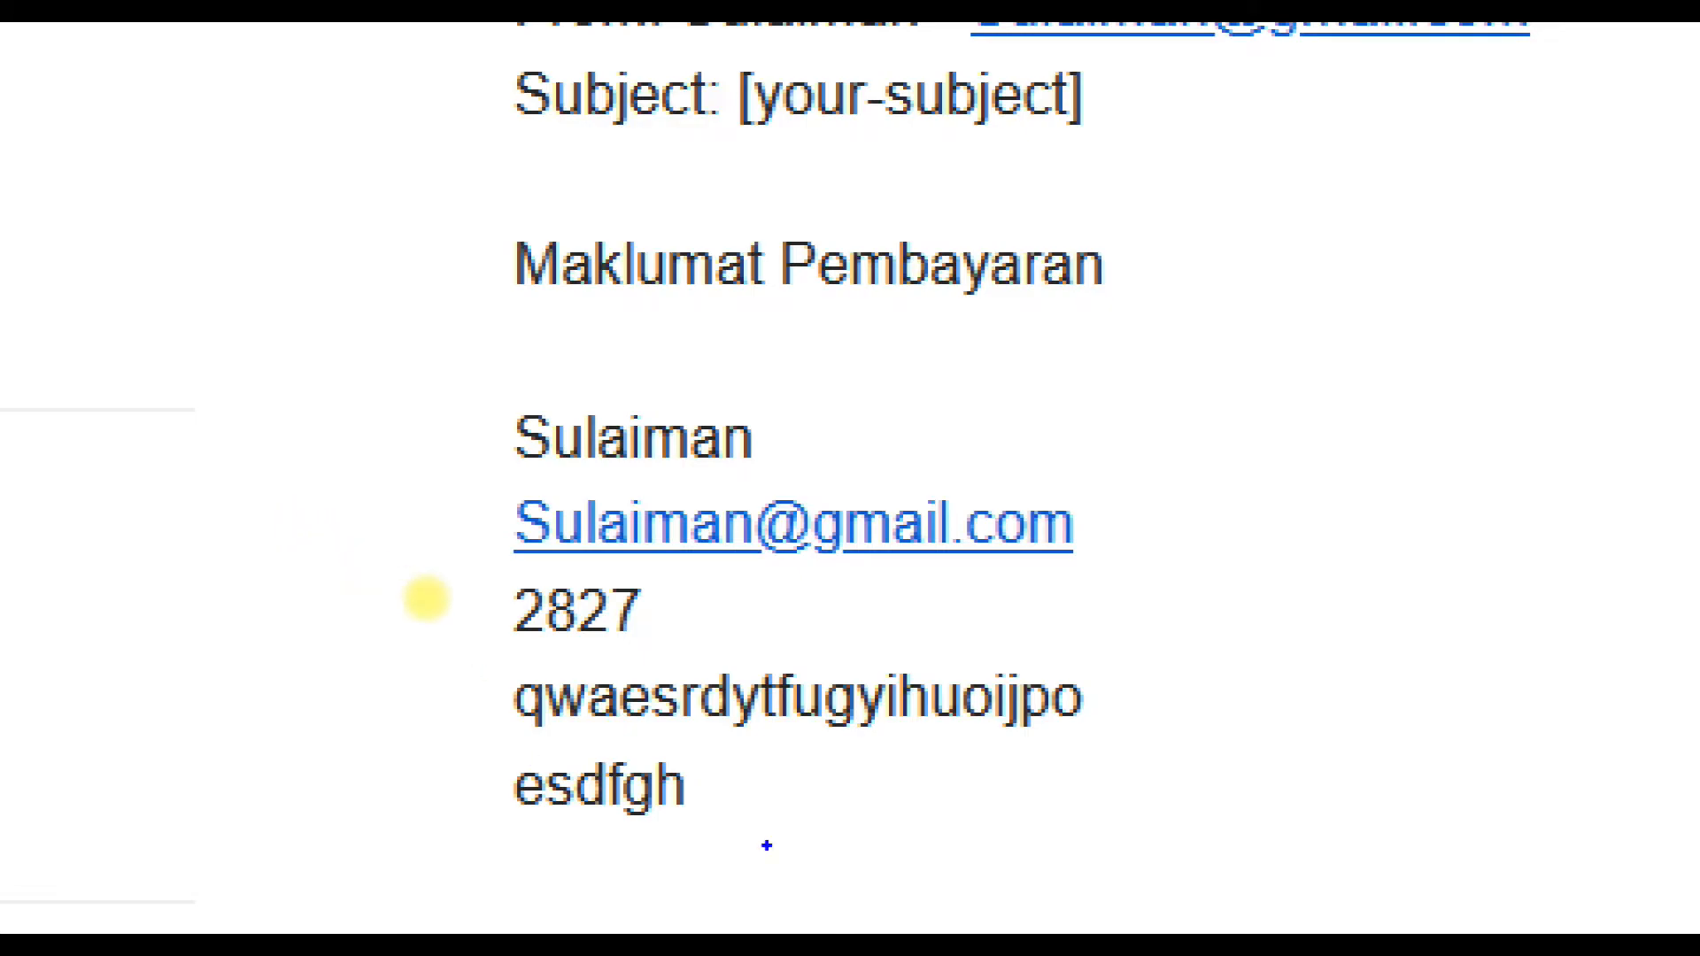
{"action": "mouse_move", "coordinate": [785, 842]}
{"action": "left_mouse_down"}
{"action": "mouse_move", "coordinate": [517, 779]}
{"action": "mouse_move", "coordinate": [462, 452]}
{"action": "mouse_move", "coordinate": [694, 331]}
{"action": "mouse_move", "coordinate": [1136, 476]}
{"action": "mouse_move", "coordinate": [1062, 890]}
{"action": "mouse_move", "coordinate": [916, 917]}
{"action": "left_mouse_up"}
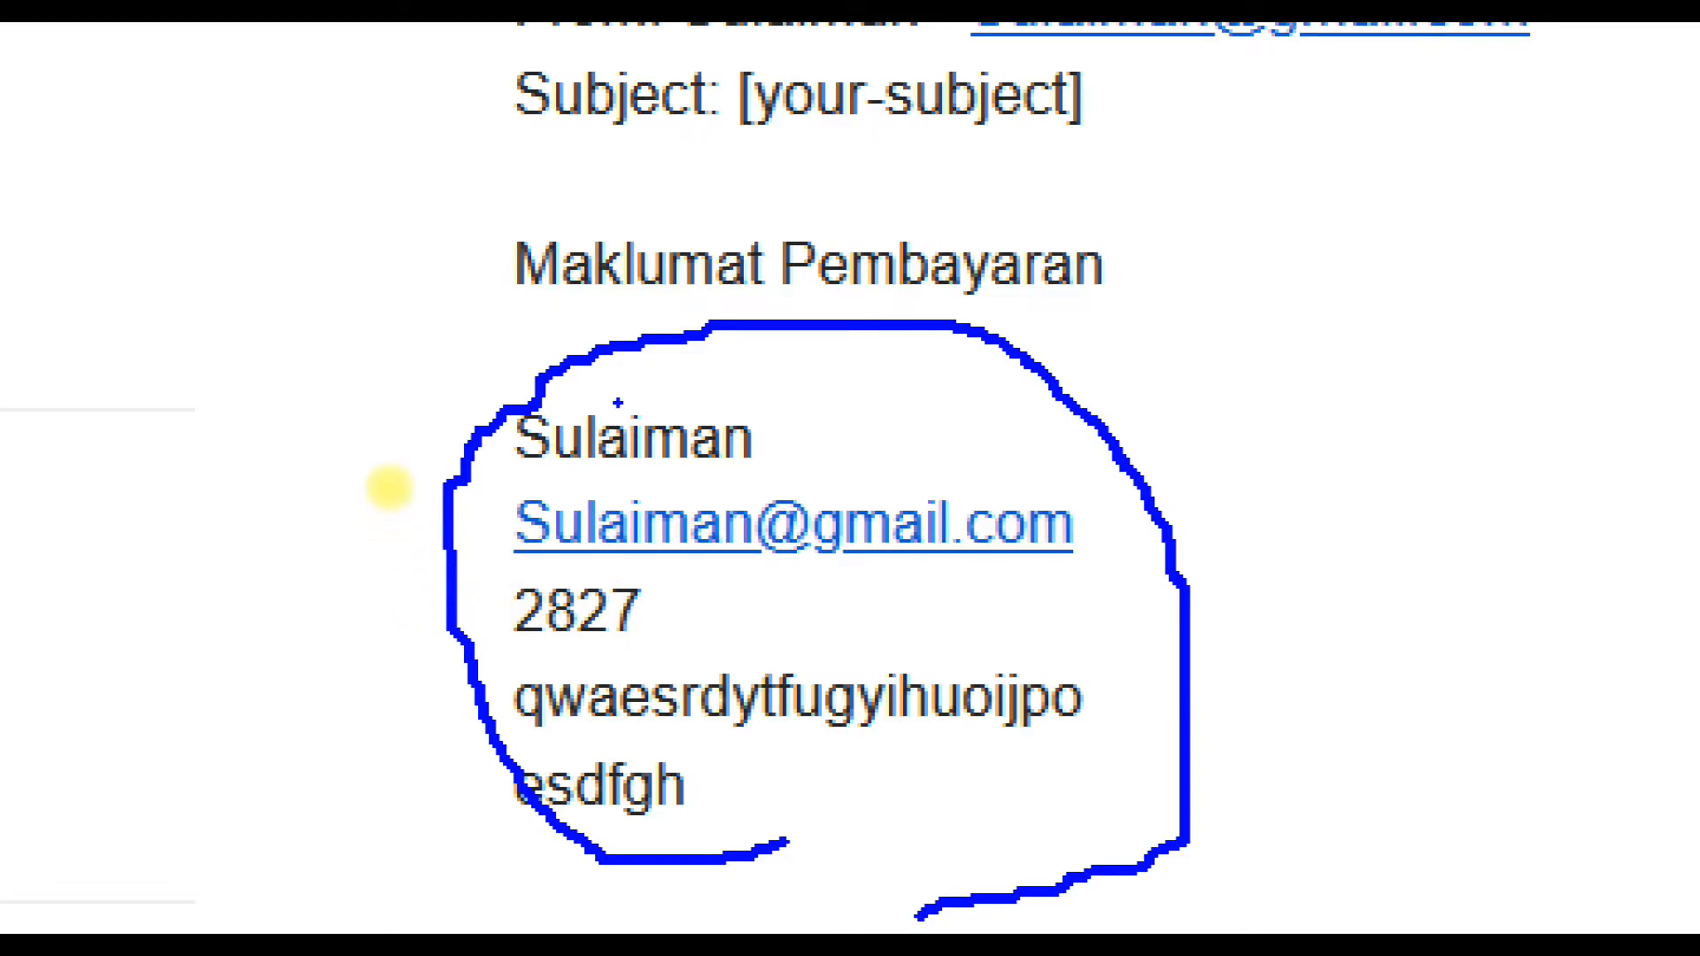
{"action": "left_click_drag", "start_coordinate": [241, 449], "coordinate": [403, 423]}
{"action": "mouse_move", "coordinate": [316, 360]}
{"action": "left_mouse_down"}
{"action": "mouse_move", "coordinate": [486, 414]}
{"action": "mouse_move", "coordinate": [354, 480]}
{"action": "mouse_move", "coordinate": [380, 522]}
{"action": "mouse_move", "coordinate": [487, 522]}
{"action": "mouse_move", "coordinate": [403, 555]}
{"action": "left_mouse_up"}
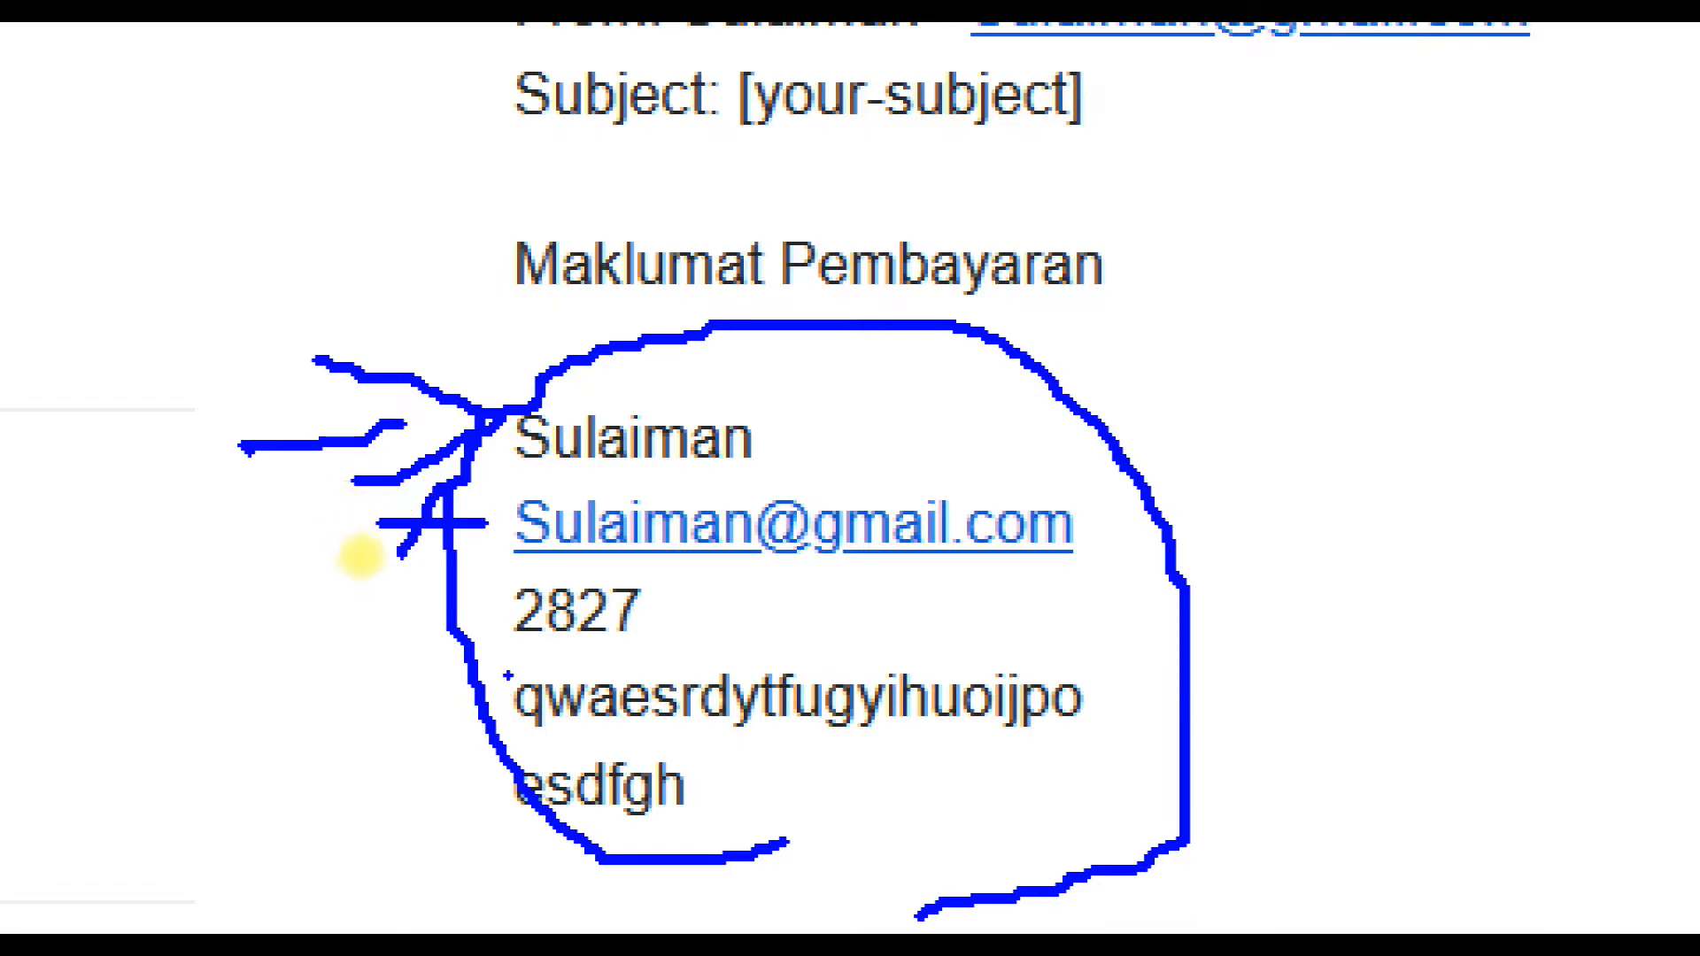
{"action": "mouse_move", "coordinate": [394, 615]}
{"action": "left_mouse_down"}
{"action": "mouse_move", "coordinate": [522, 611]}
{"action": "mouse_move", "coordinate": [456, 647]}
{"action": "left_mouse_up"}
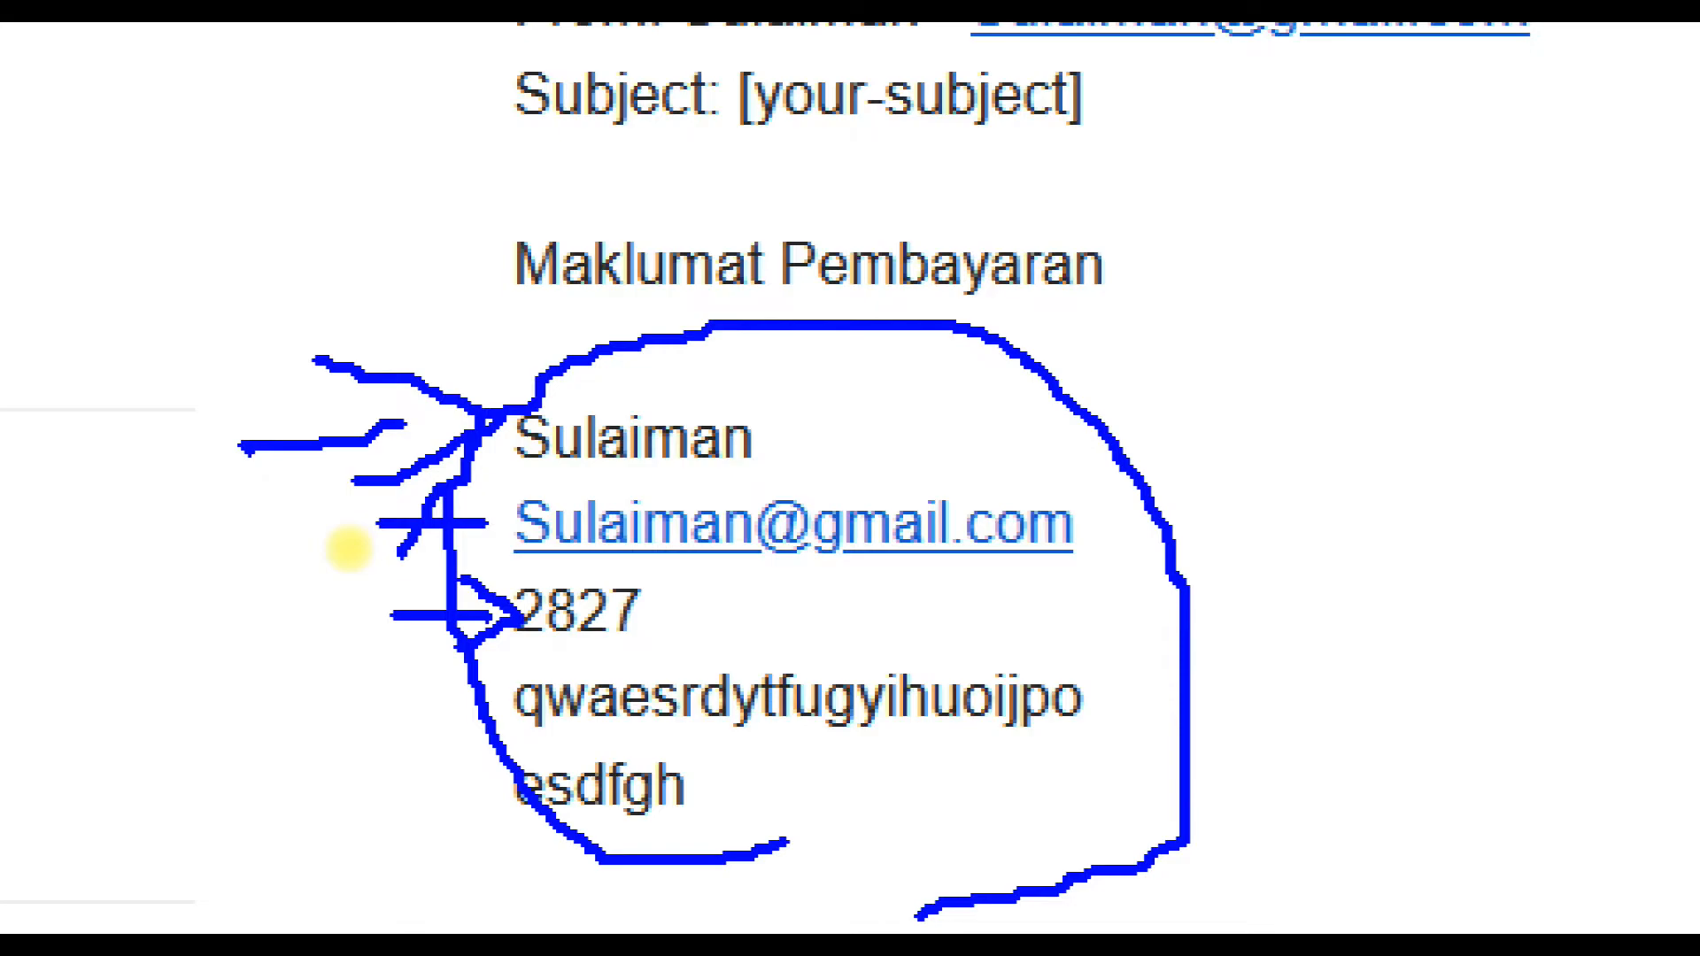
{"action": "key", "text": "Escape"}
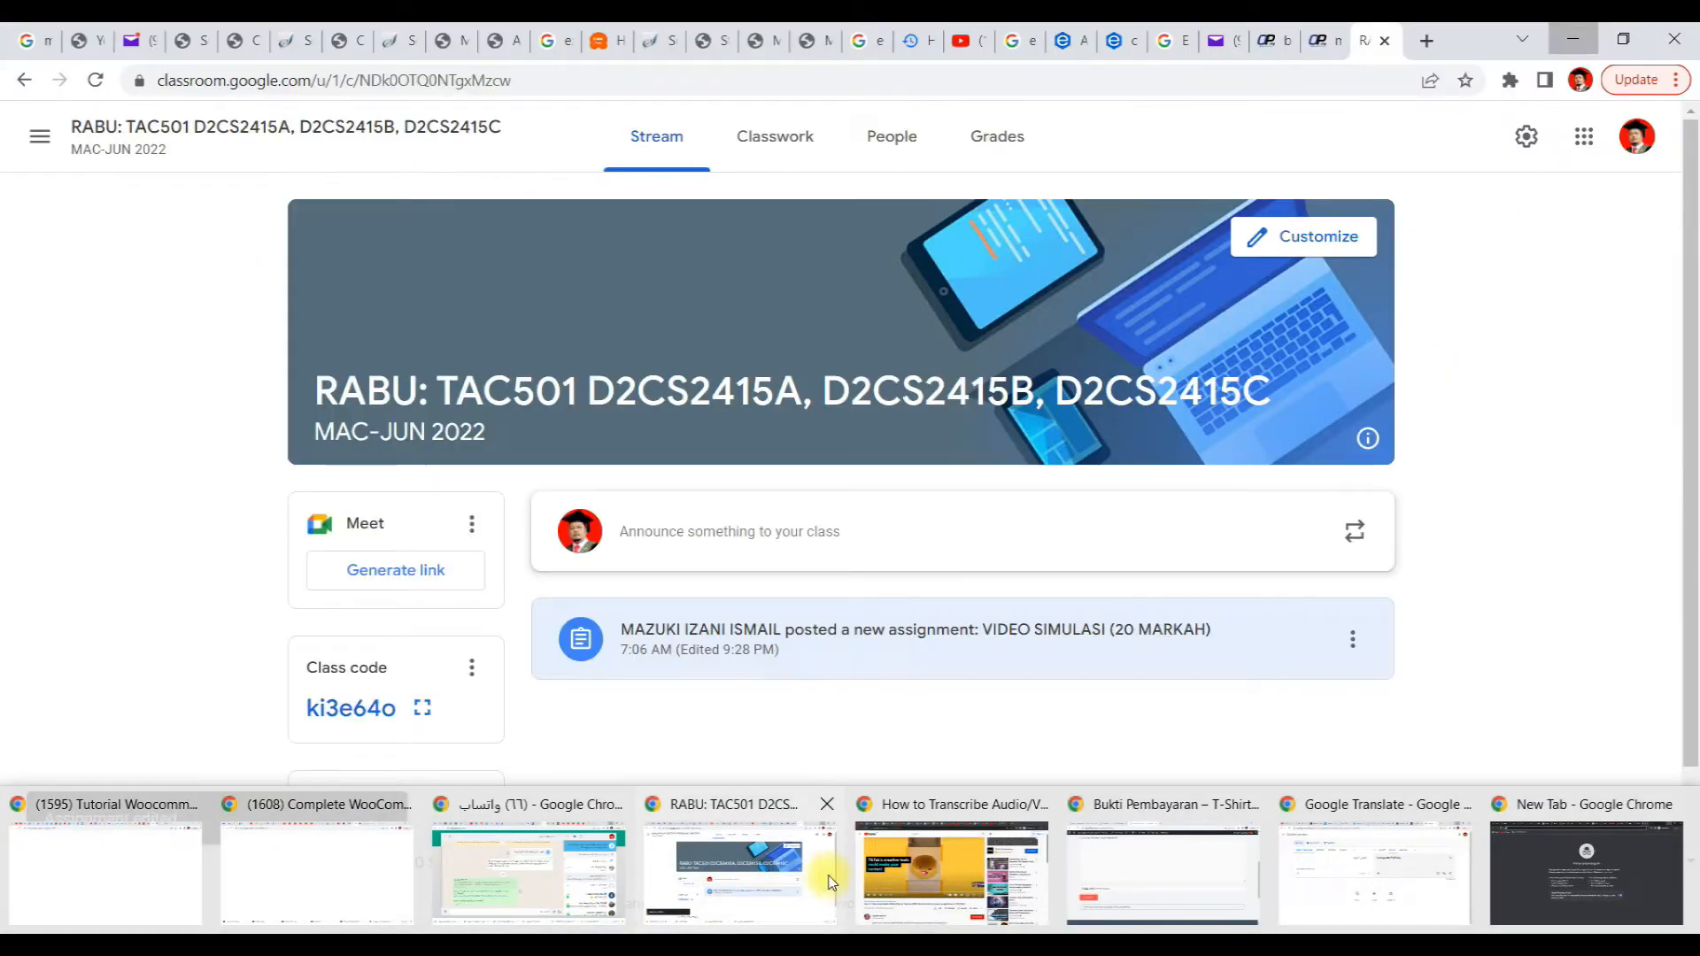
In the contact form's mail message body, label the [your-name] line as 'Nama Pembeli:'
{"action": "mouse_move", "coordinate": [1191, 911]}
{"action": "left_click", "coordinate": [177, 44]}
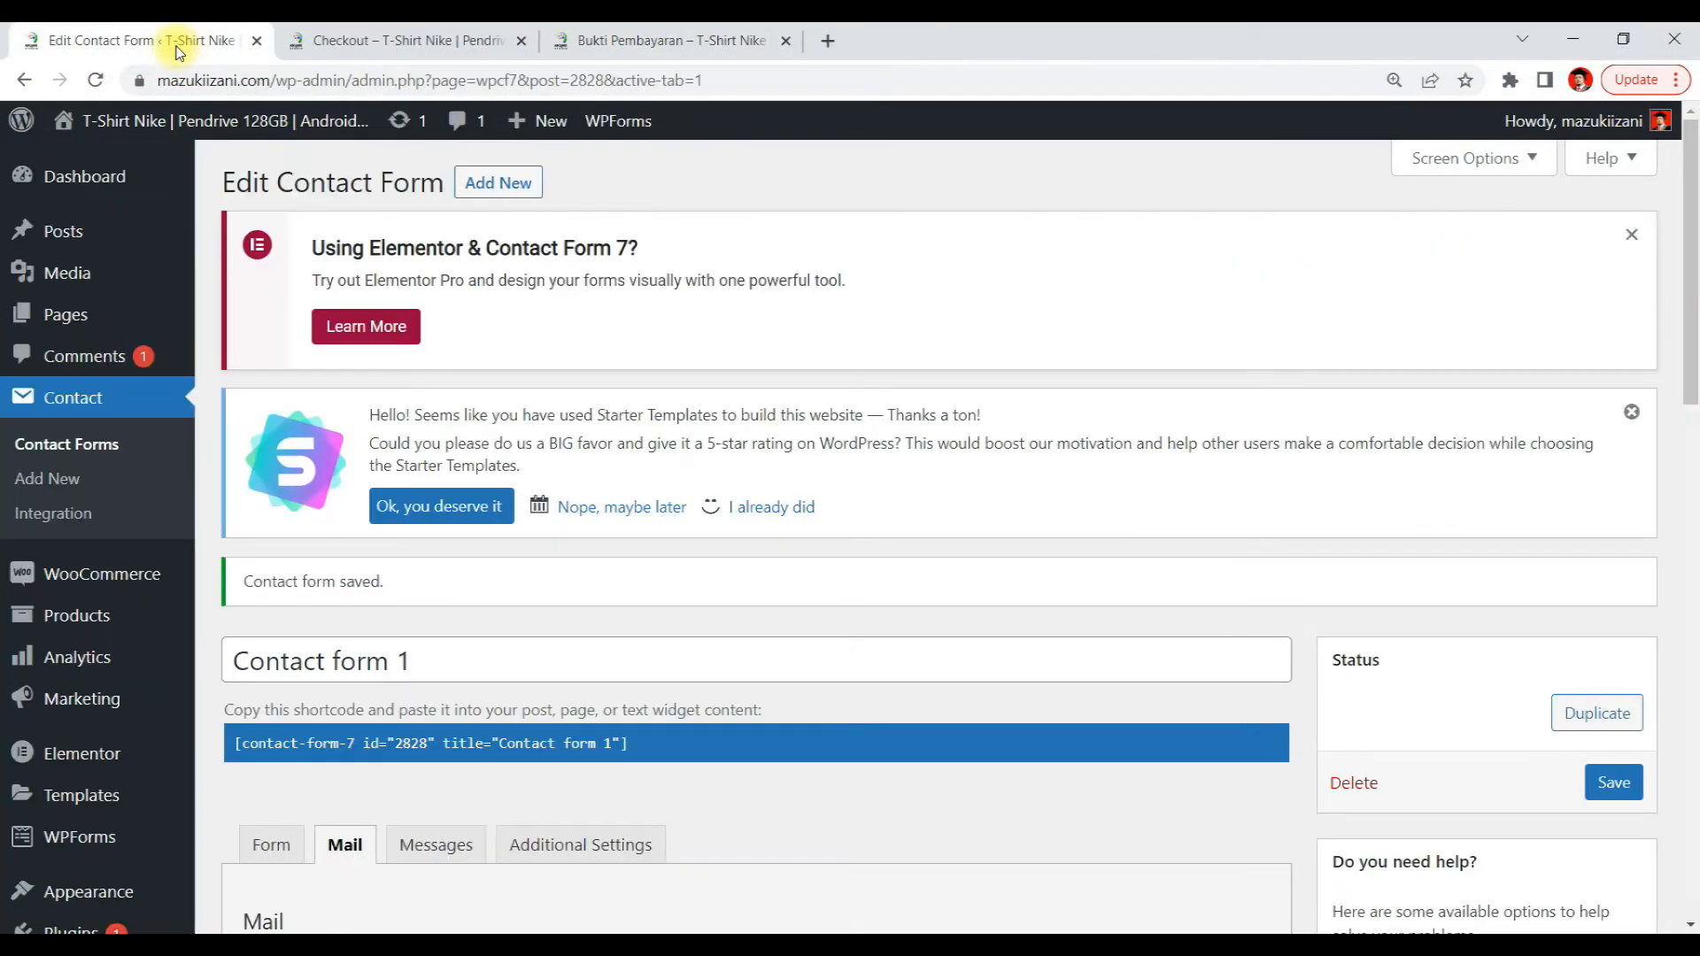
{"action": "scroll", "coordinate": [503, 432], "scroll_direction": "down", "scroll_amount": 1}
{"action": "scroll", "coordinate": [504, 432], "scroll_direction": "down", "scroll_amount": 10}
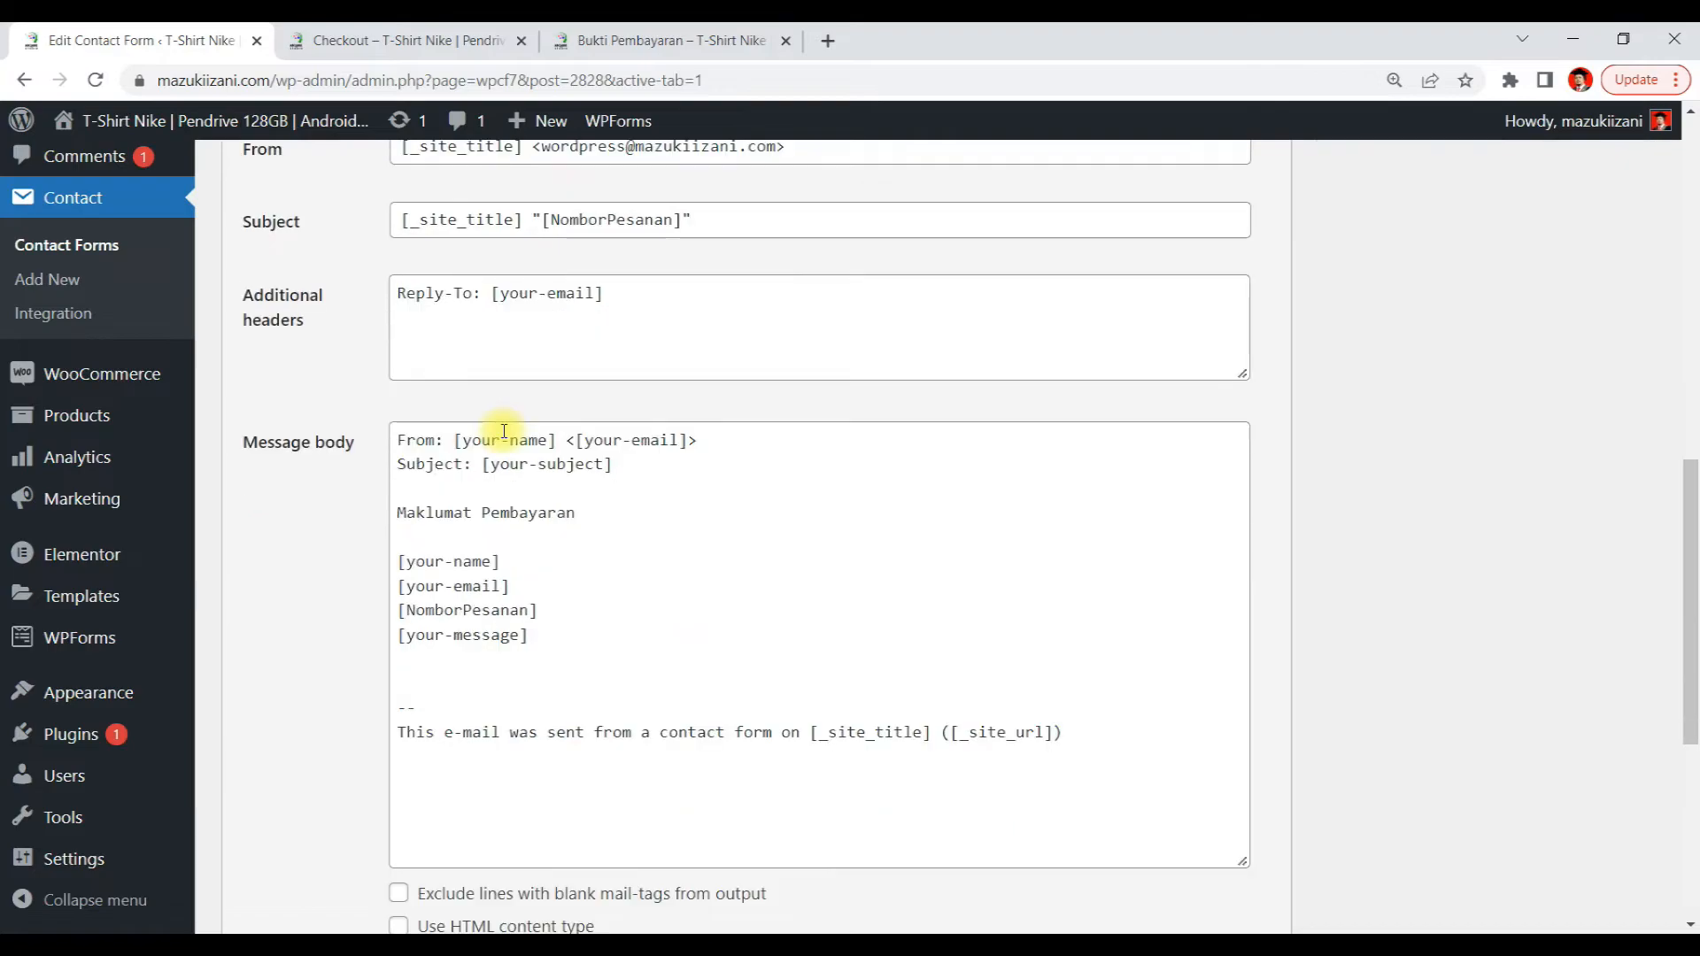
{"action": "left_click", "coordinate": [390, 562]}
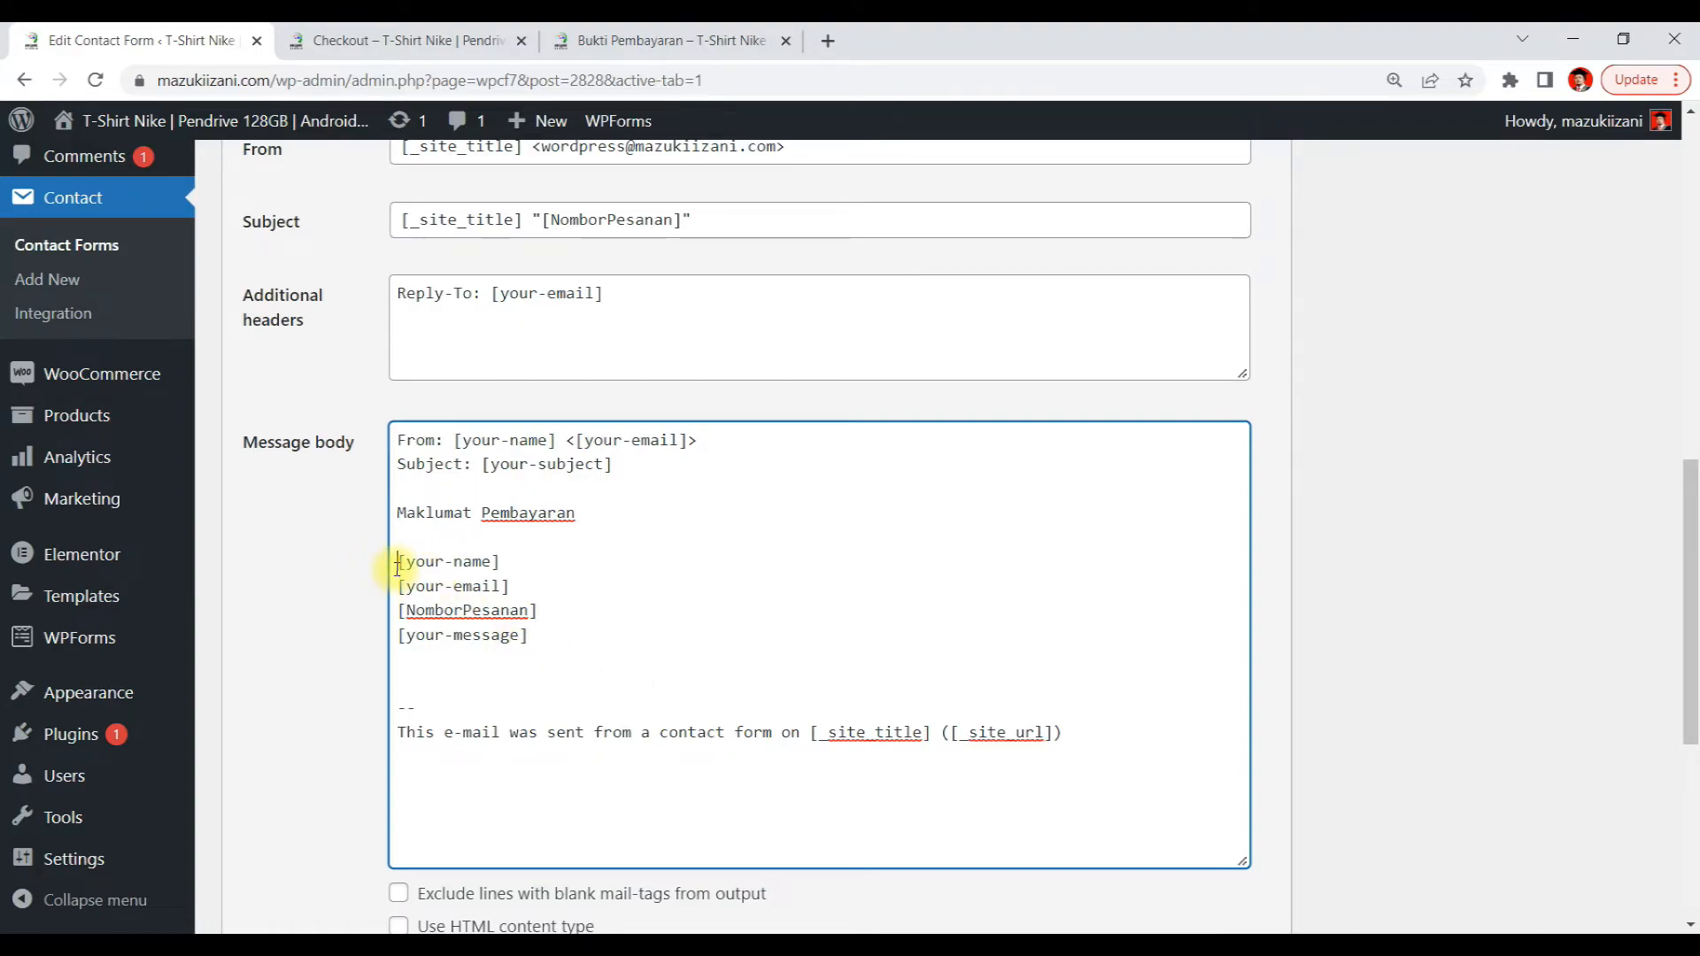
{"action": "type", "text": "Nama "}
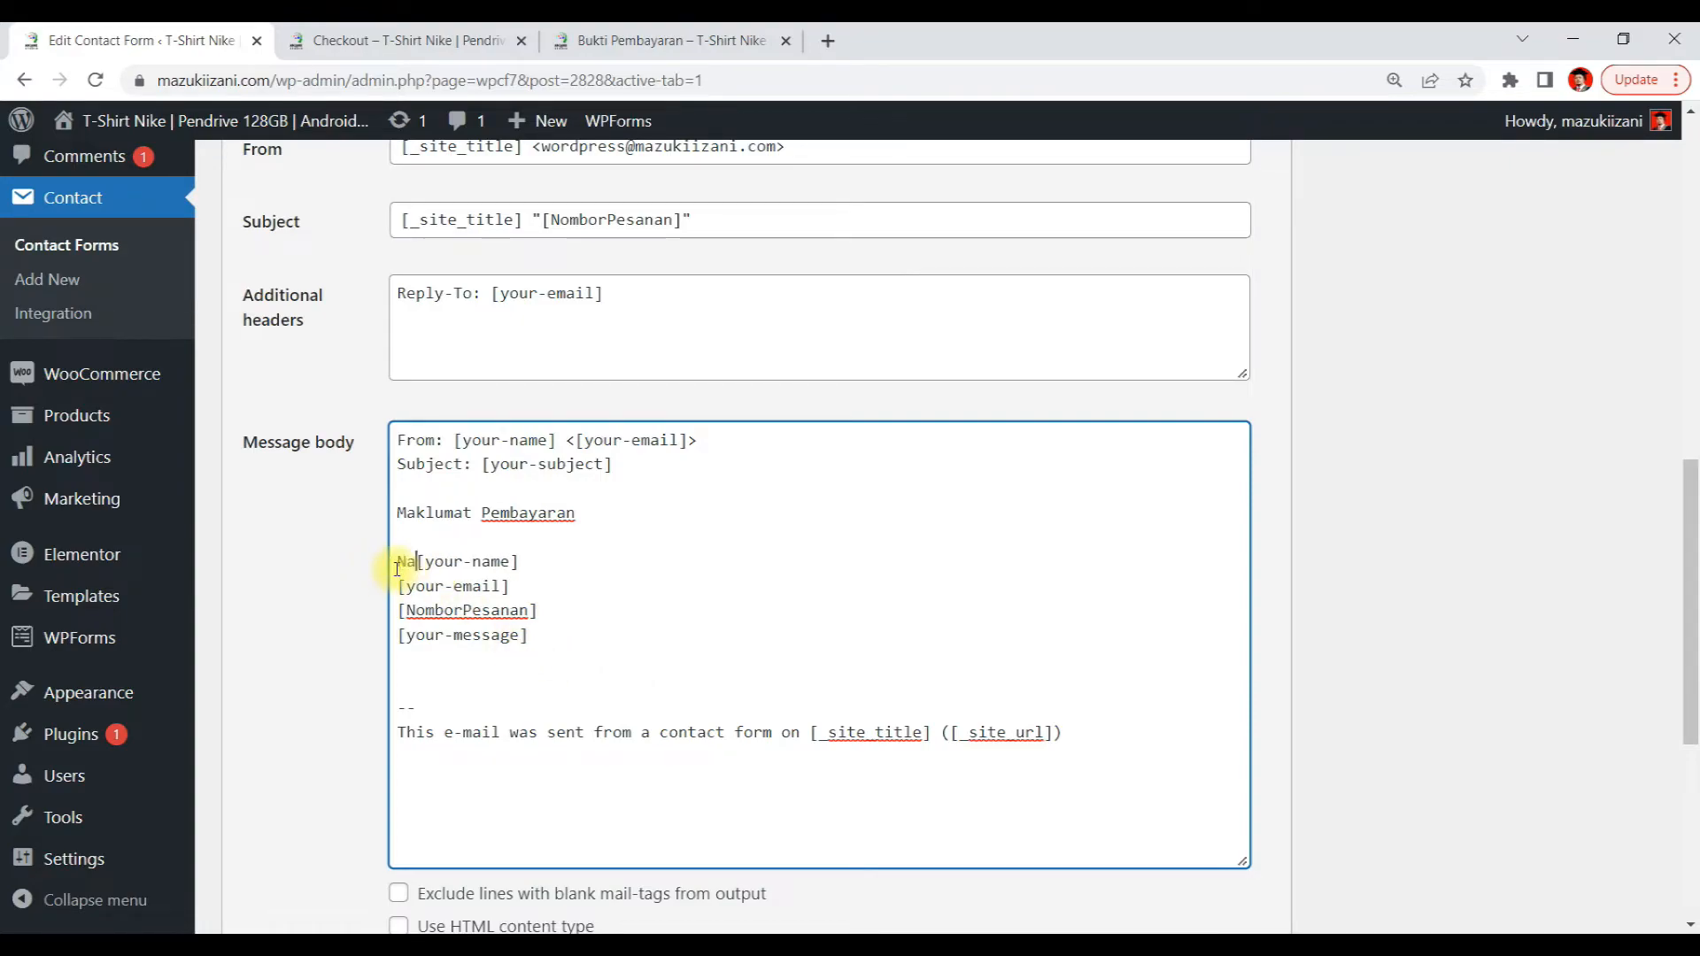
{"action": "type", "text": "Anda:"}
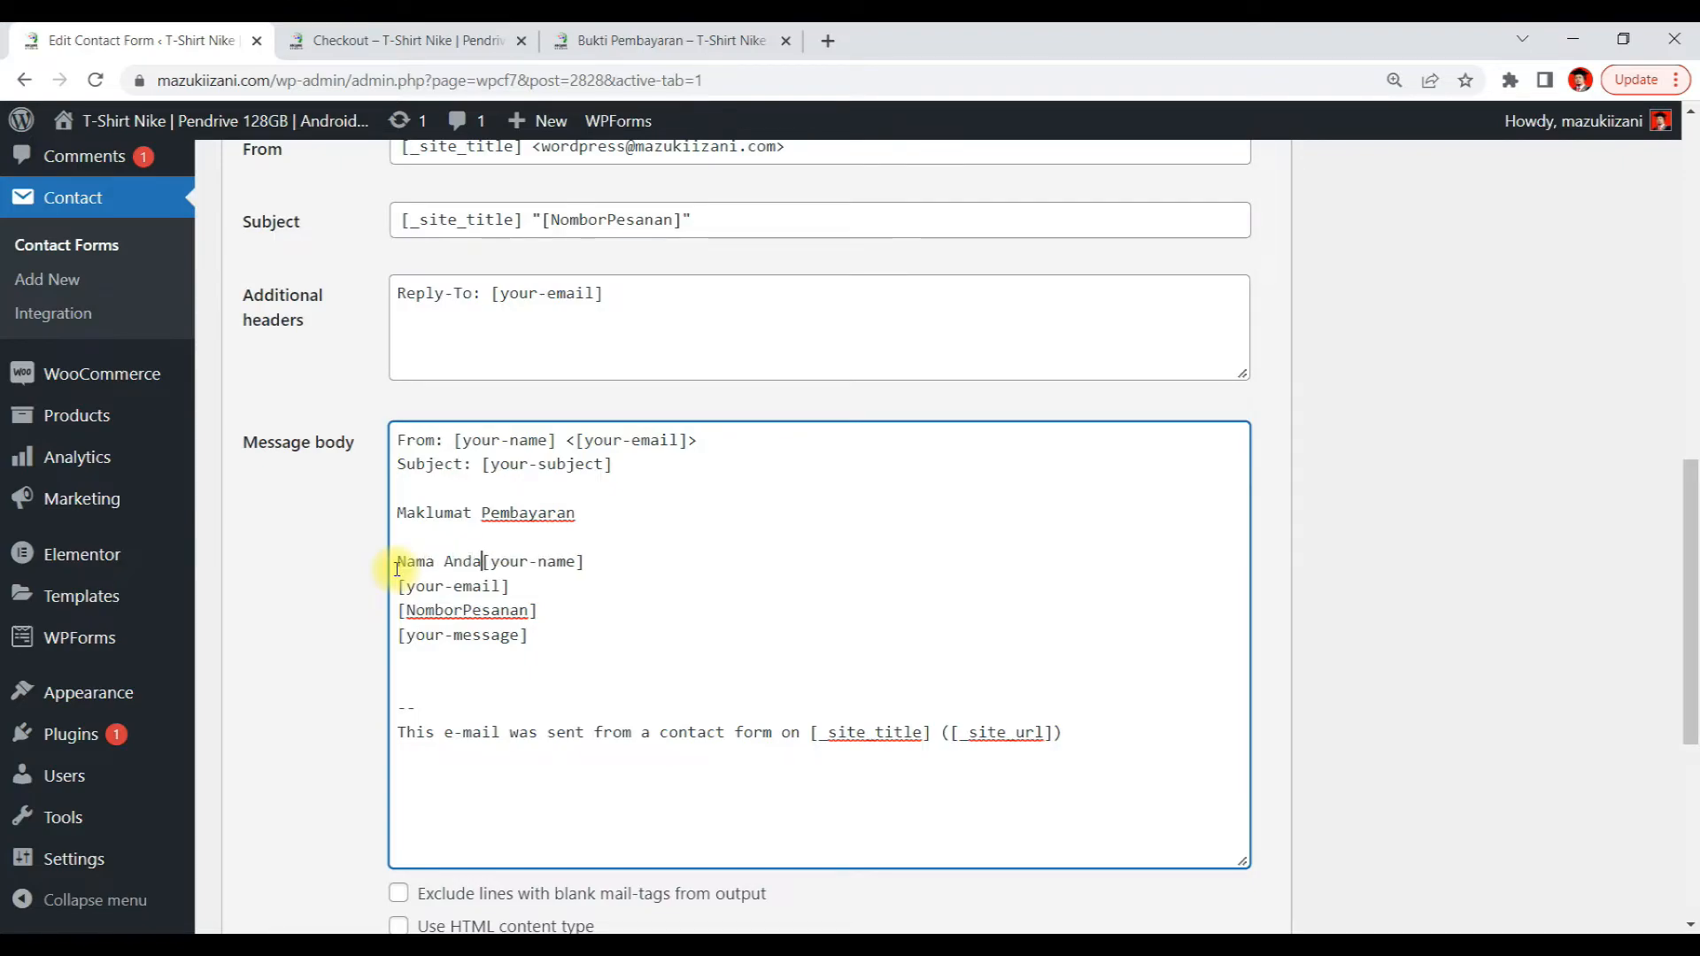
{"action": "key", "text": "BackSpace"}
{"action": "key", "text": "BackSpace"}
{"action": "key", "text": "BackSpace"}
{"action": "key", "text": "BackSpace"}
{"action": "type", "text": "Pembeli:"}
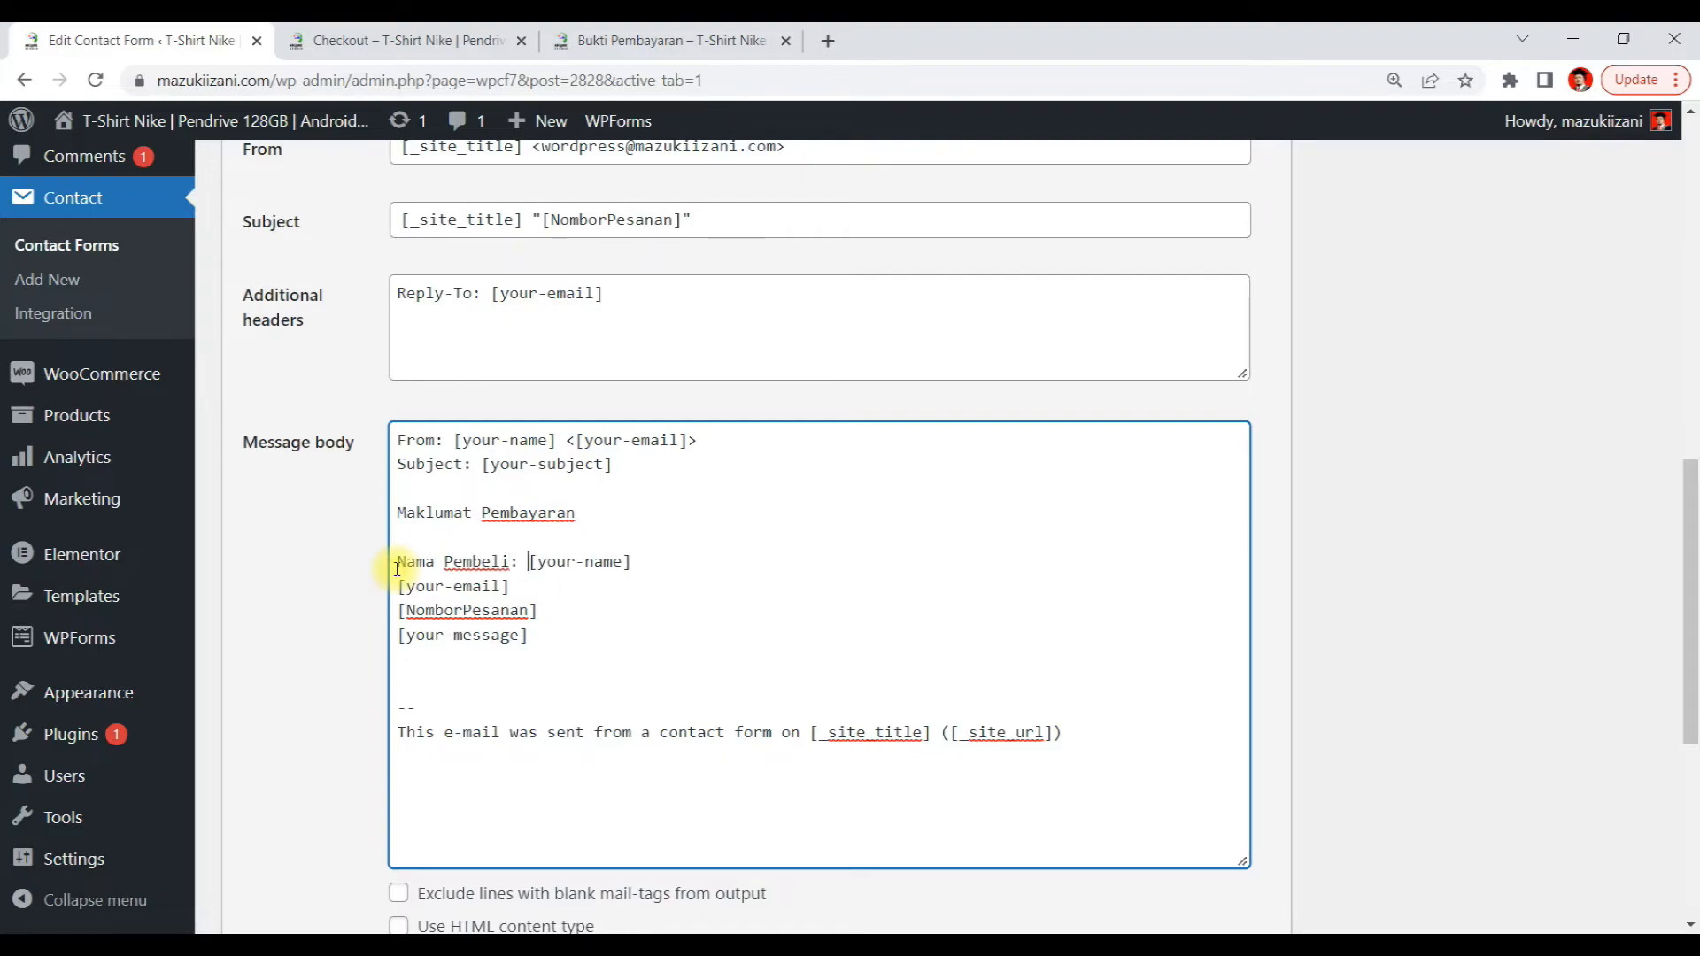
Copy the label to the [your-email] line and change it to 'E-mail Pembeli:'
{"action": "left_click_drag", "start_coordinate": [397, 561], "coordinate": [520, 562]}
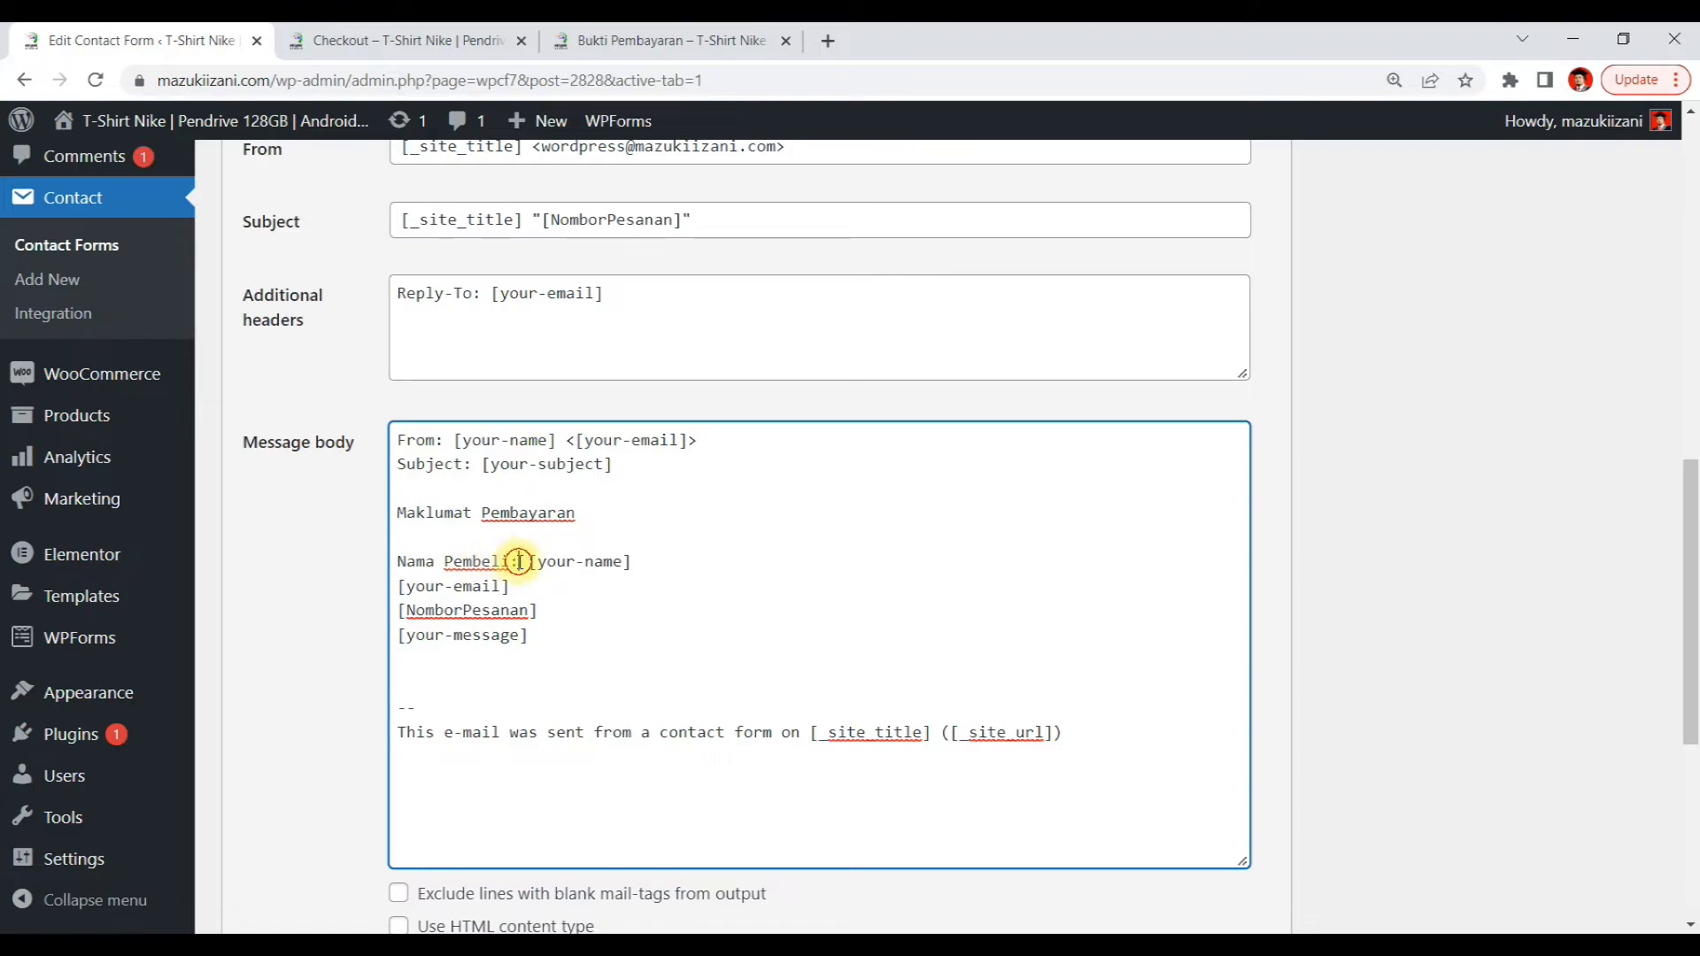
{"action": "left_click", "coordinate": [399, 591]}
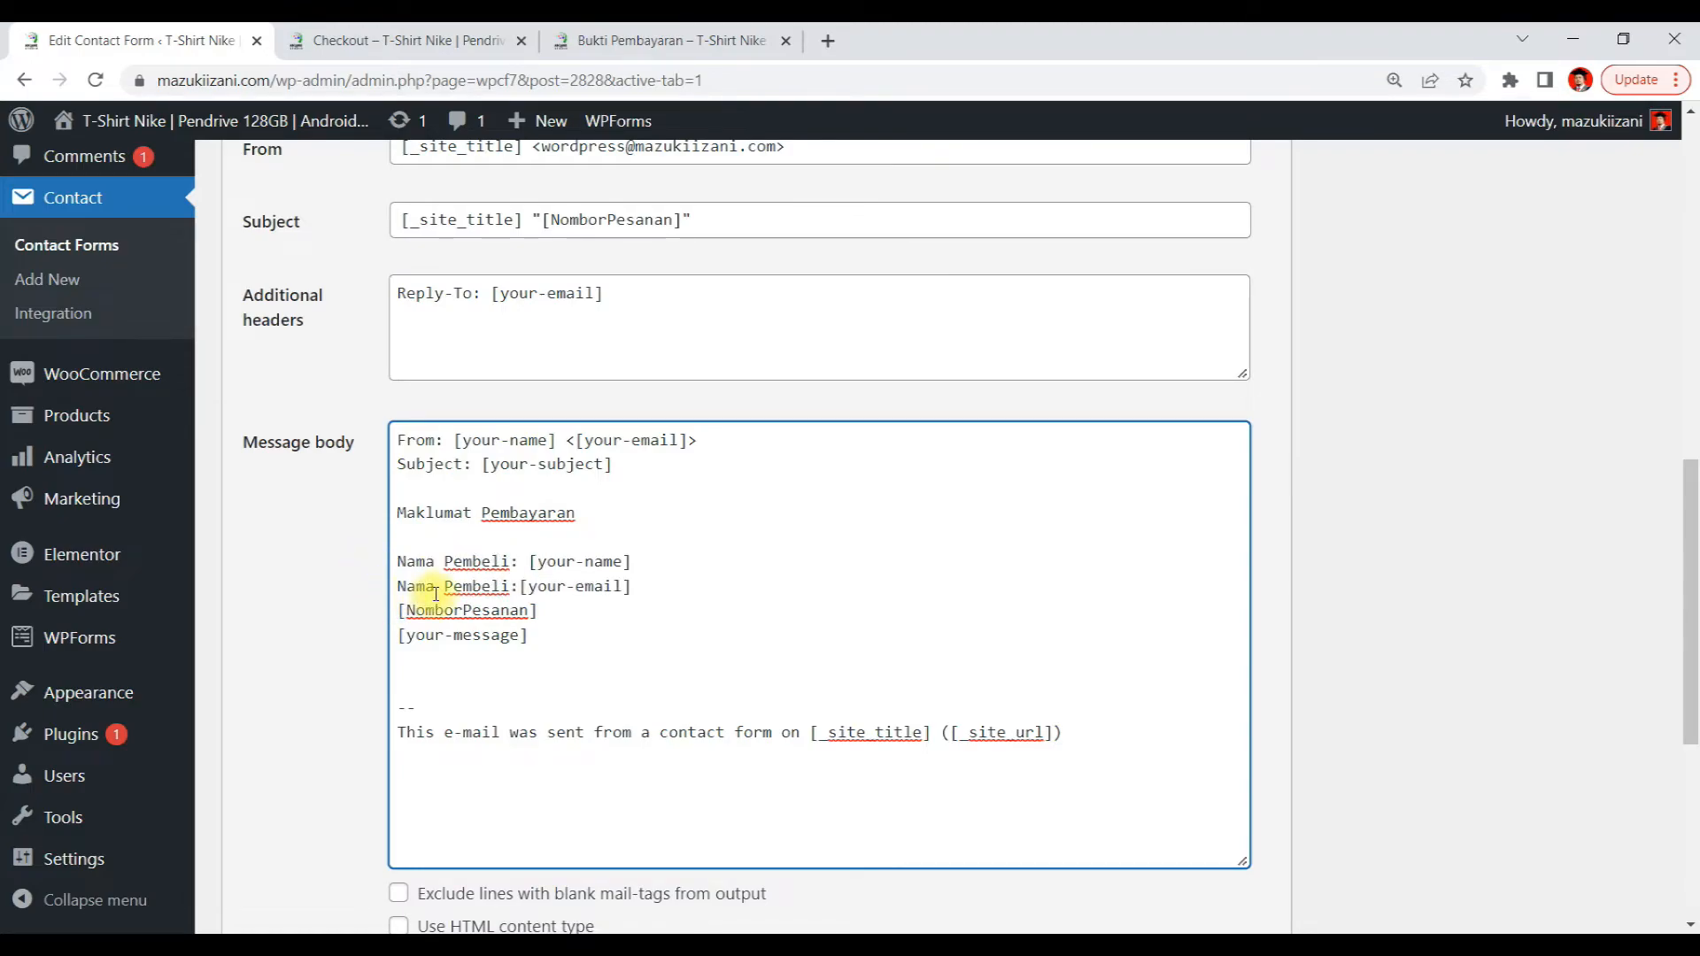
{"action": "left_click_drag", "start_coordinate": [436, 594], "coordinate": [389, 589]}
{"action": "type", "text": "Email-"}
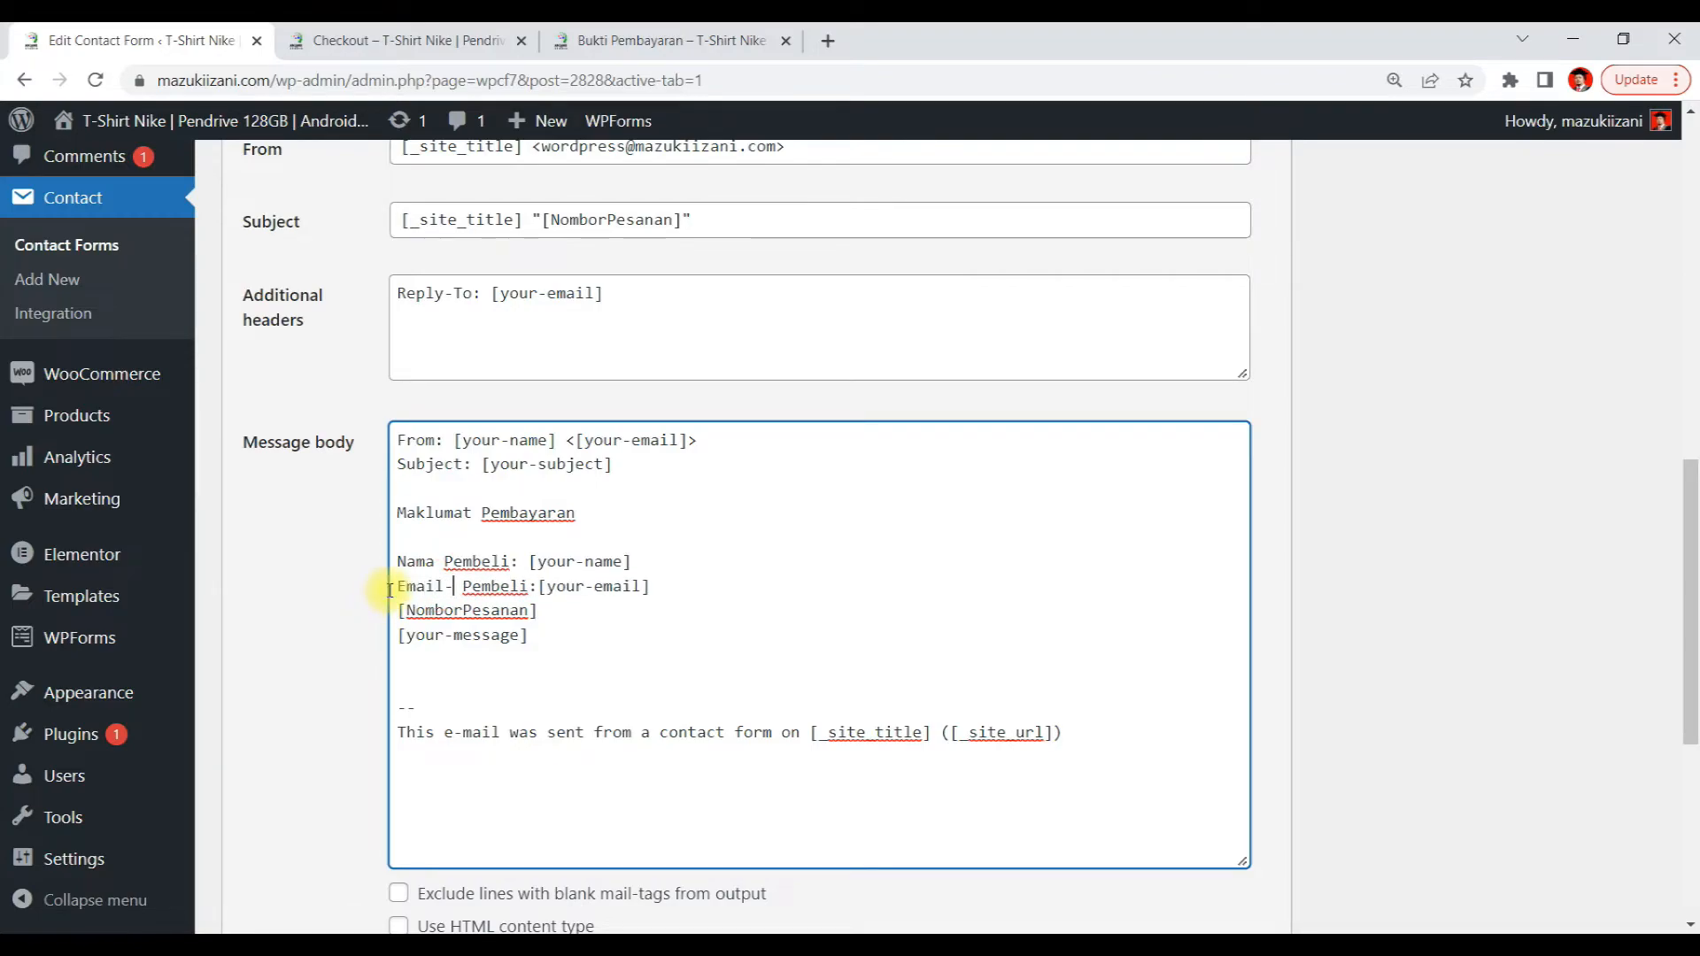
{"action": "key", "text": "BackSpace"}
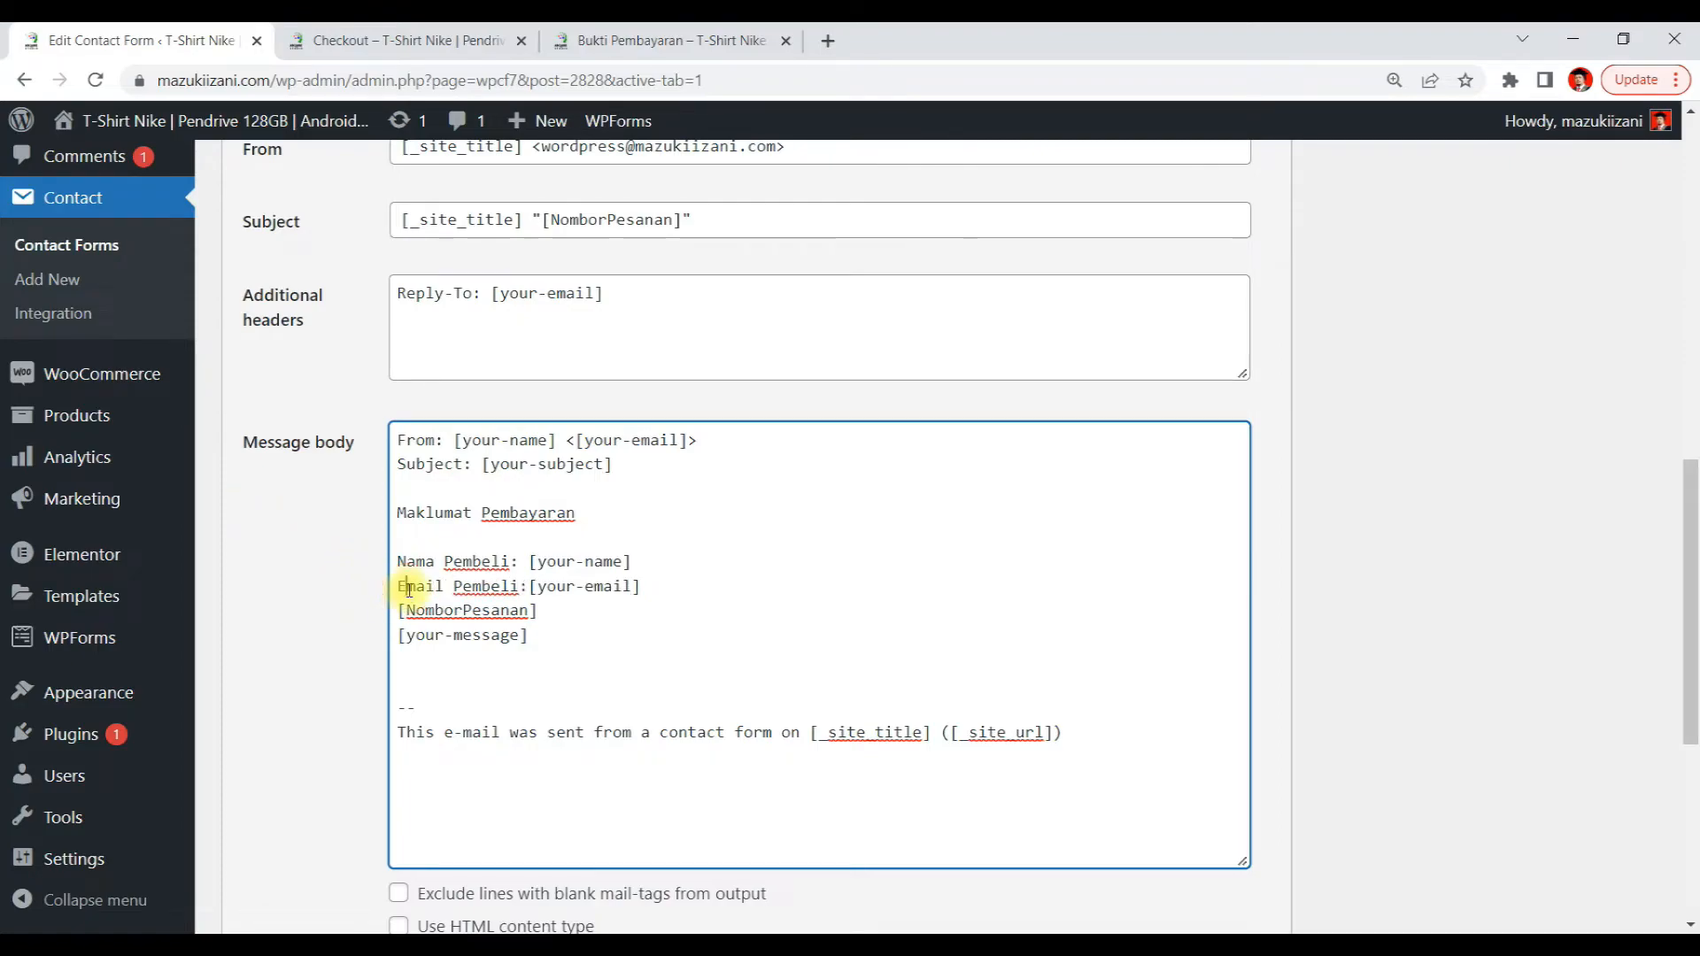
{"action": "left_click", "coordinate": [407, 591]}
{"action": "type", "text": "-"}
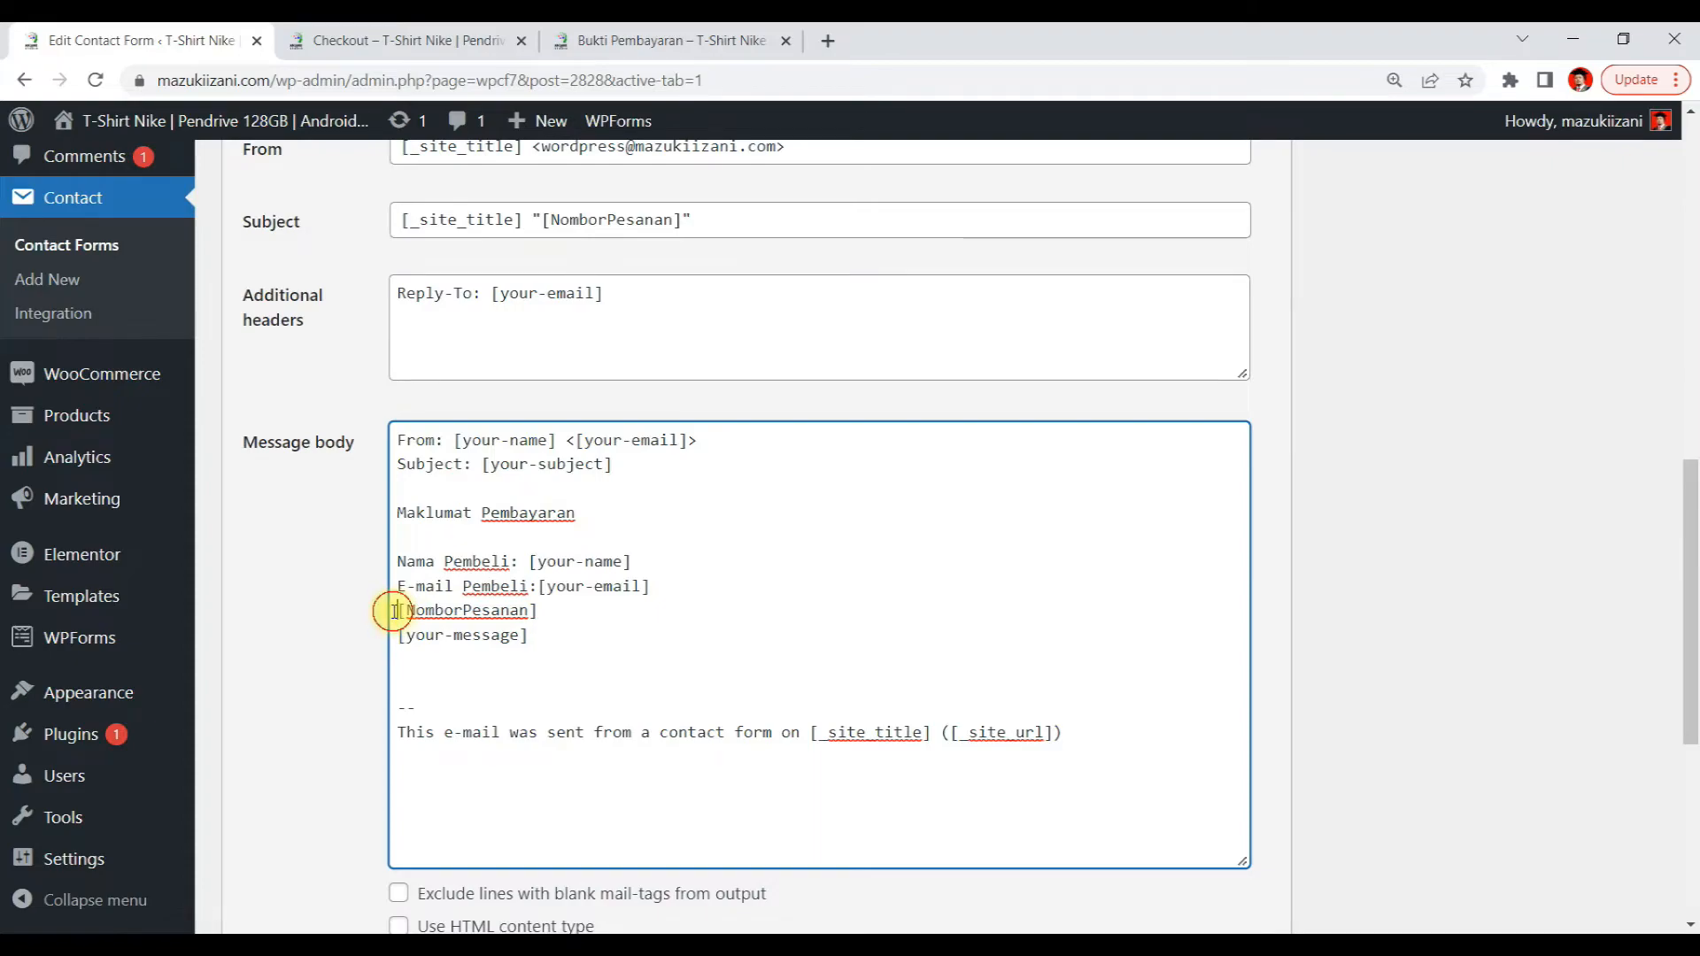
Label the [NomborPesanan] line of the mail message body as 'Nombor Pesanan:'
{"action": "left_click", "coordinate": [395, 611]}
{"action": "type", "text": "Nombor "}
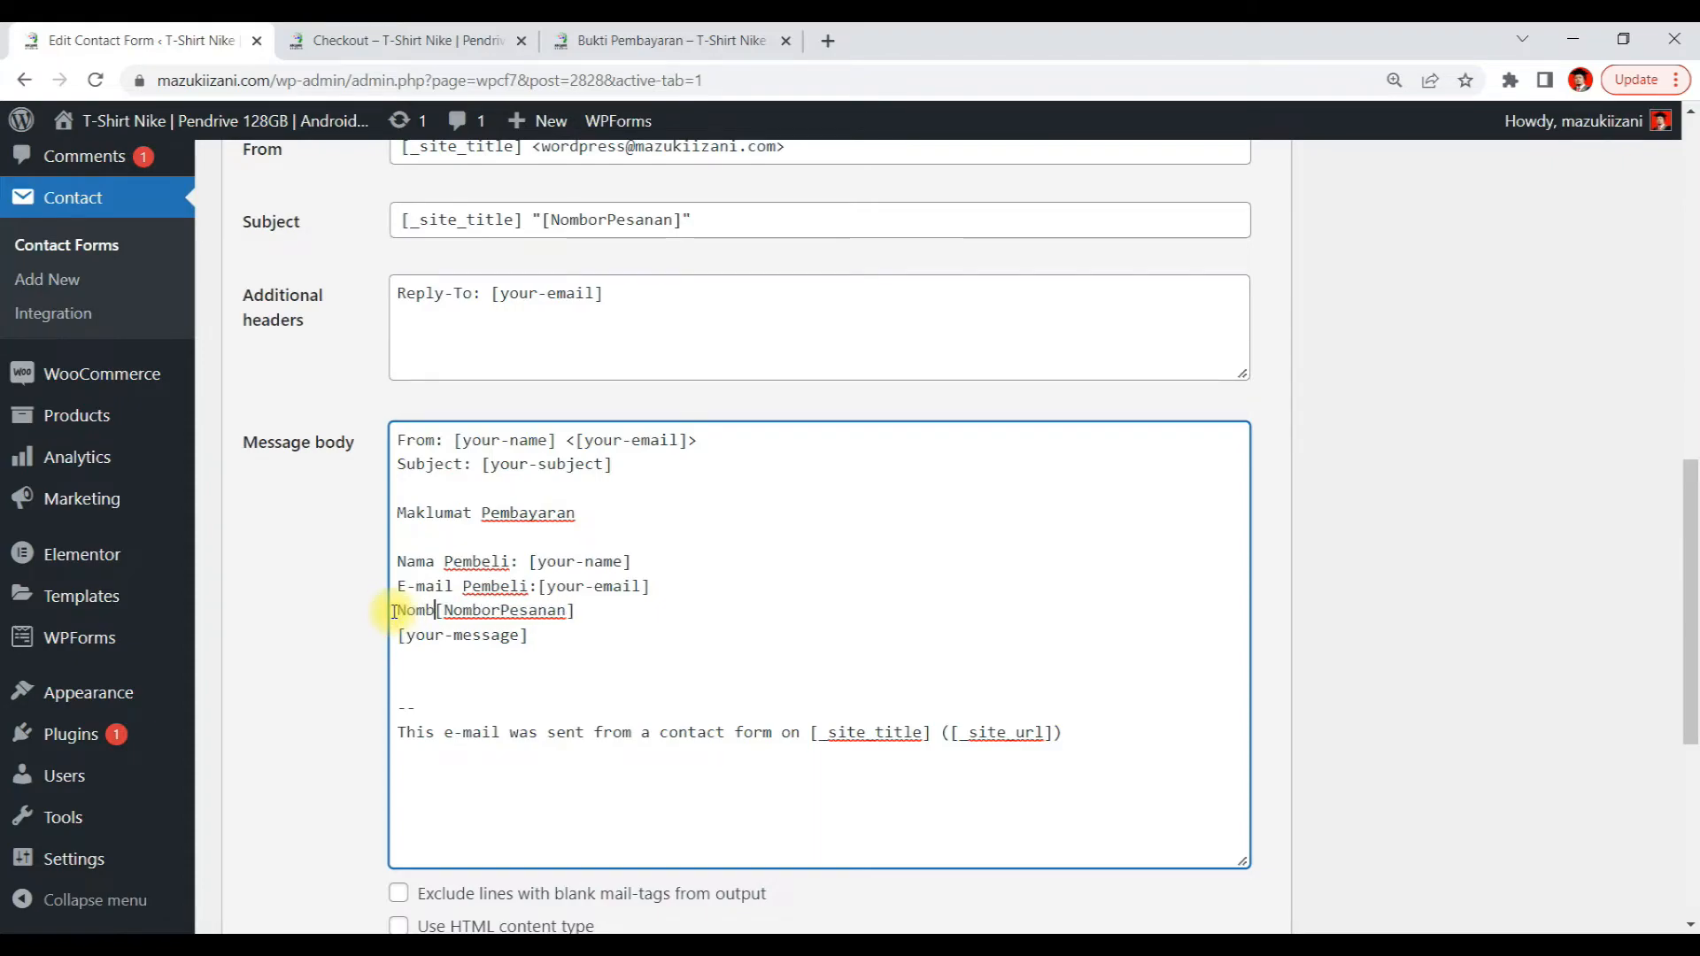
{"action": "type", "text": "Pesan"}
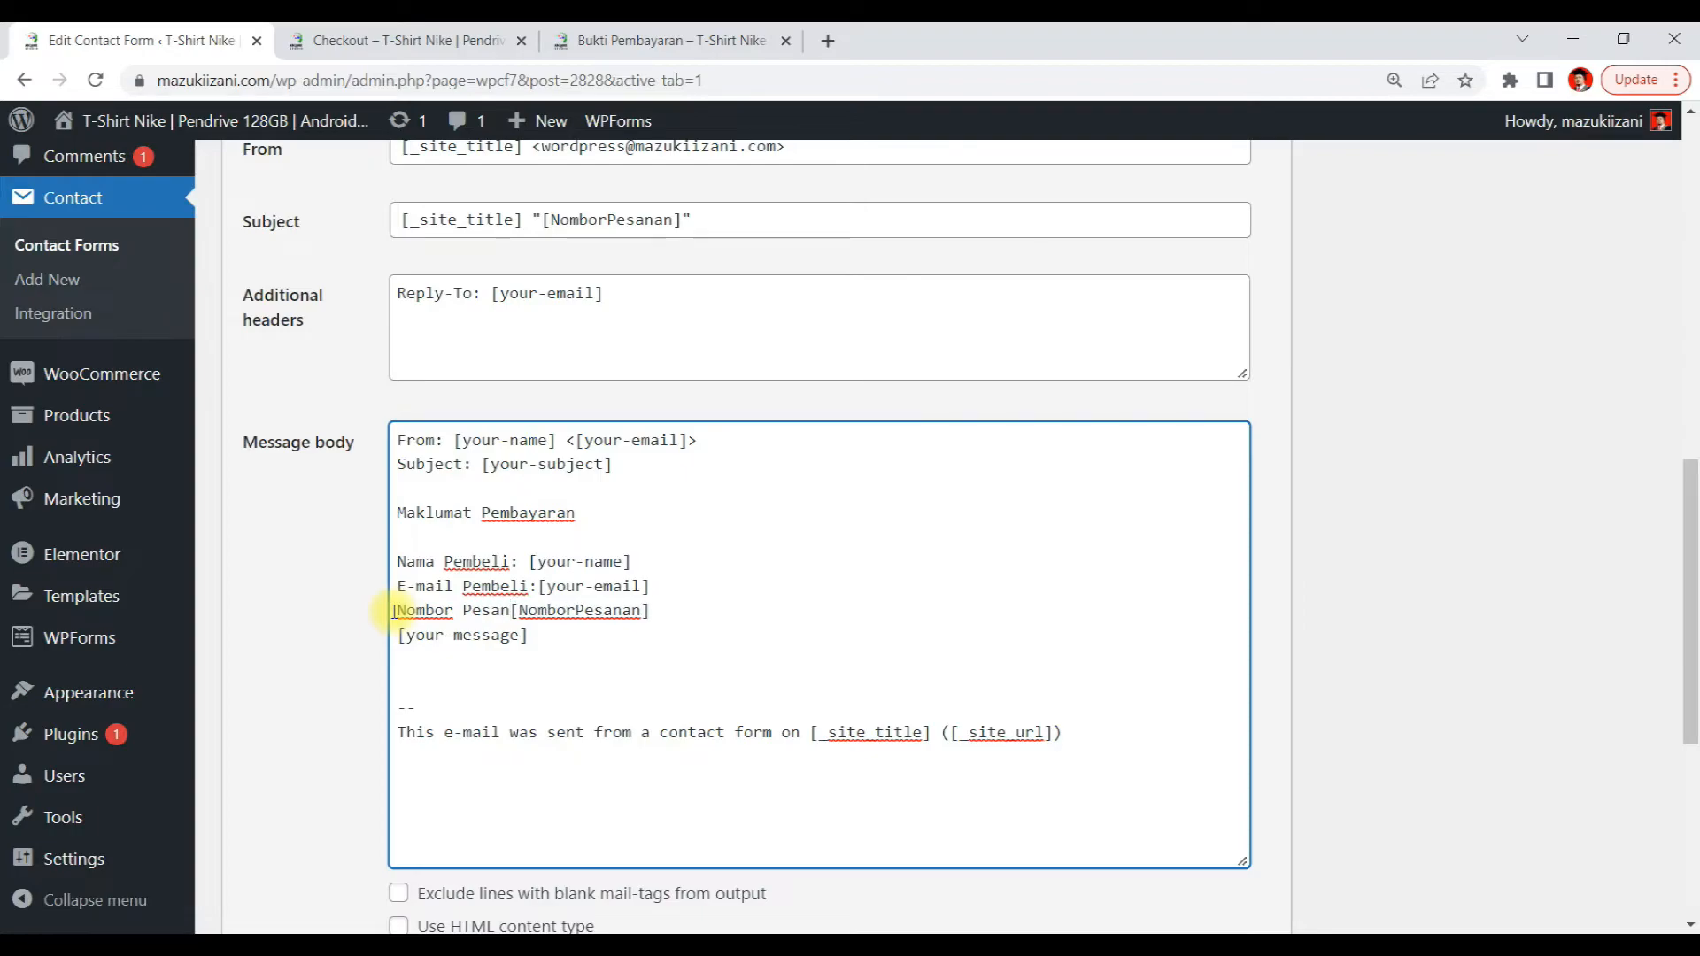
{"action": "type", "text": "an"}
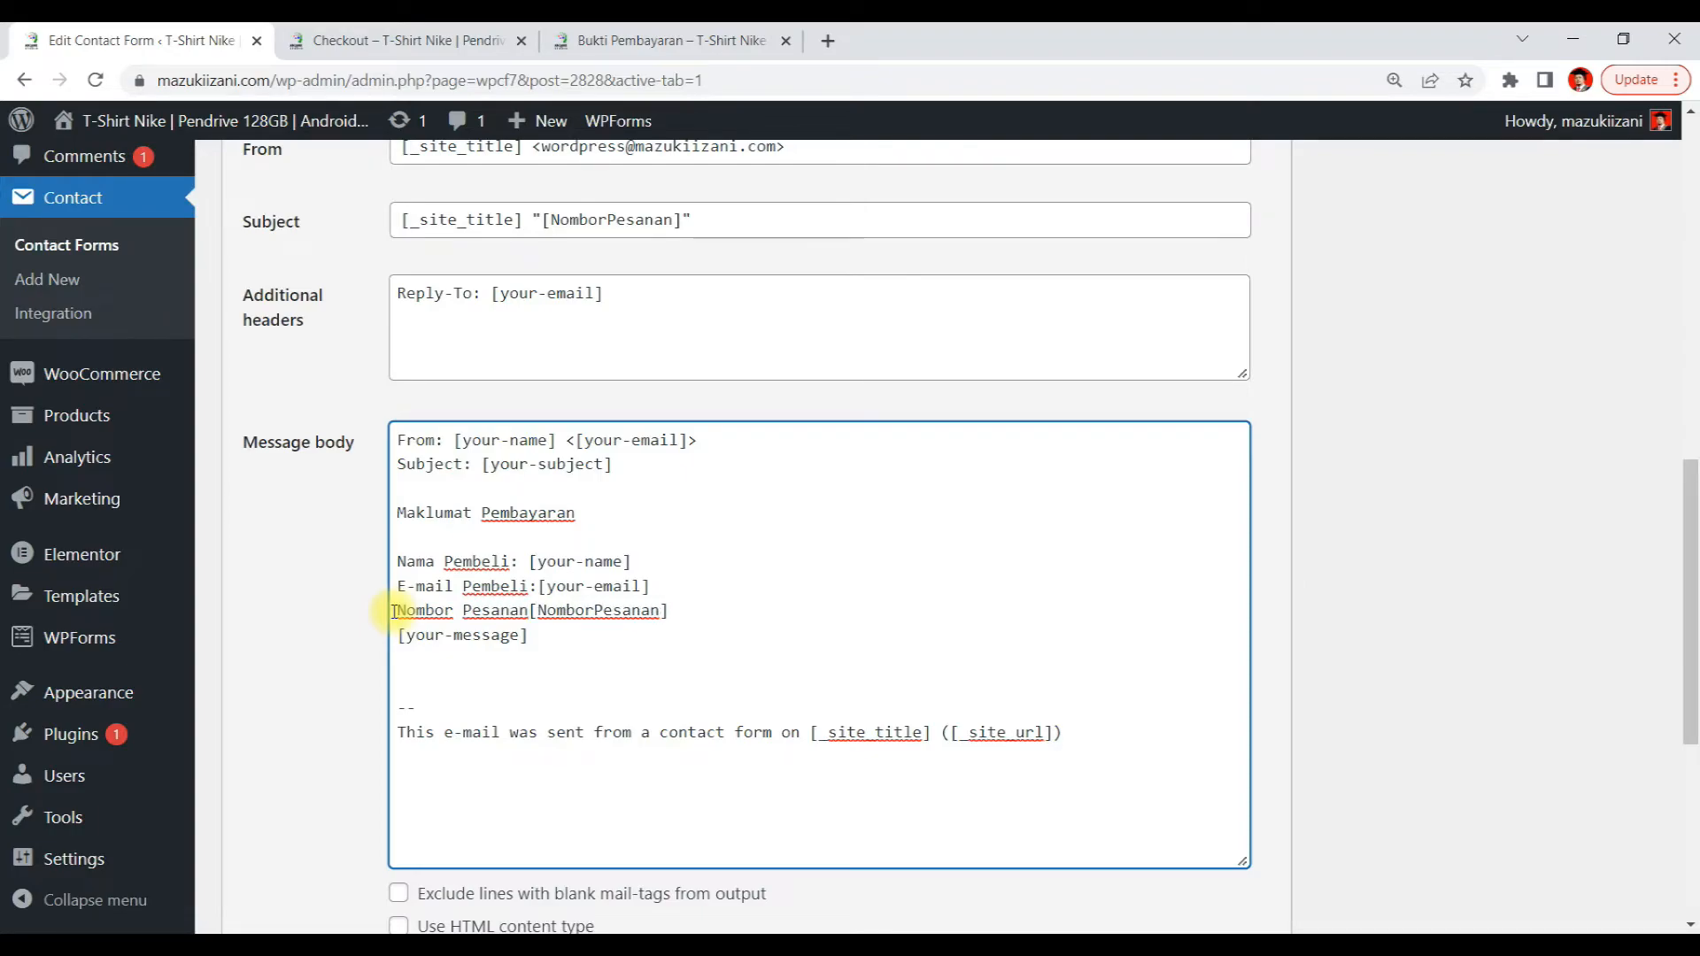
{"action": "type", "text": ":"}
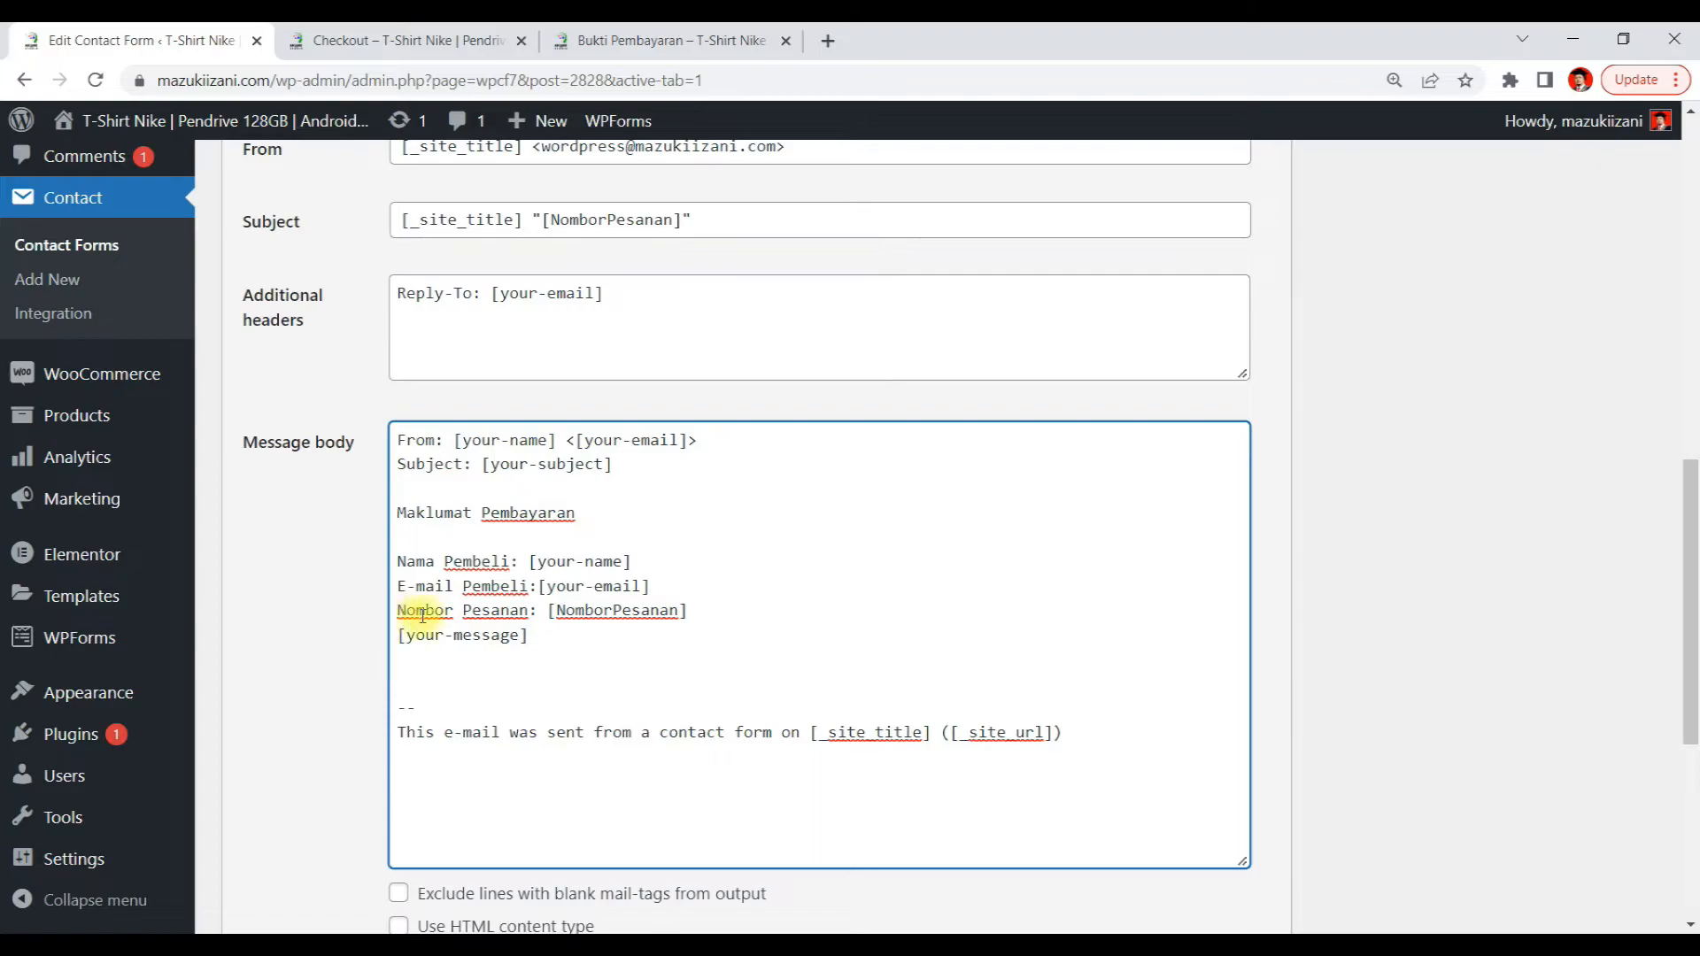
Label the [your-message] line of the mail message body as 'Maklumat Transfer:'
{"action": "left_click", "coordinate": [530, 561]}
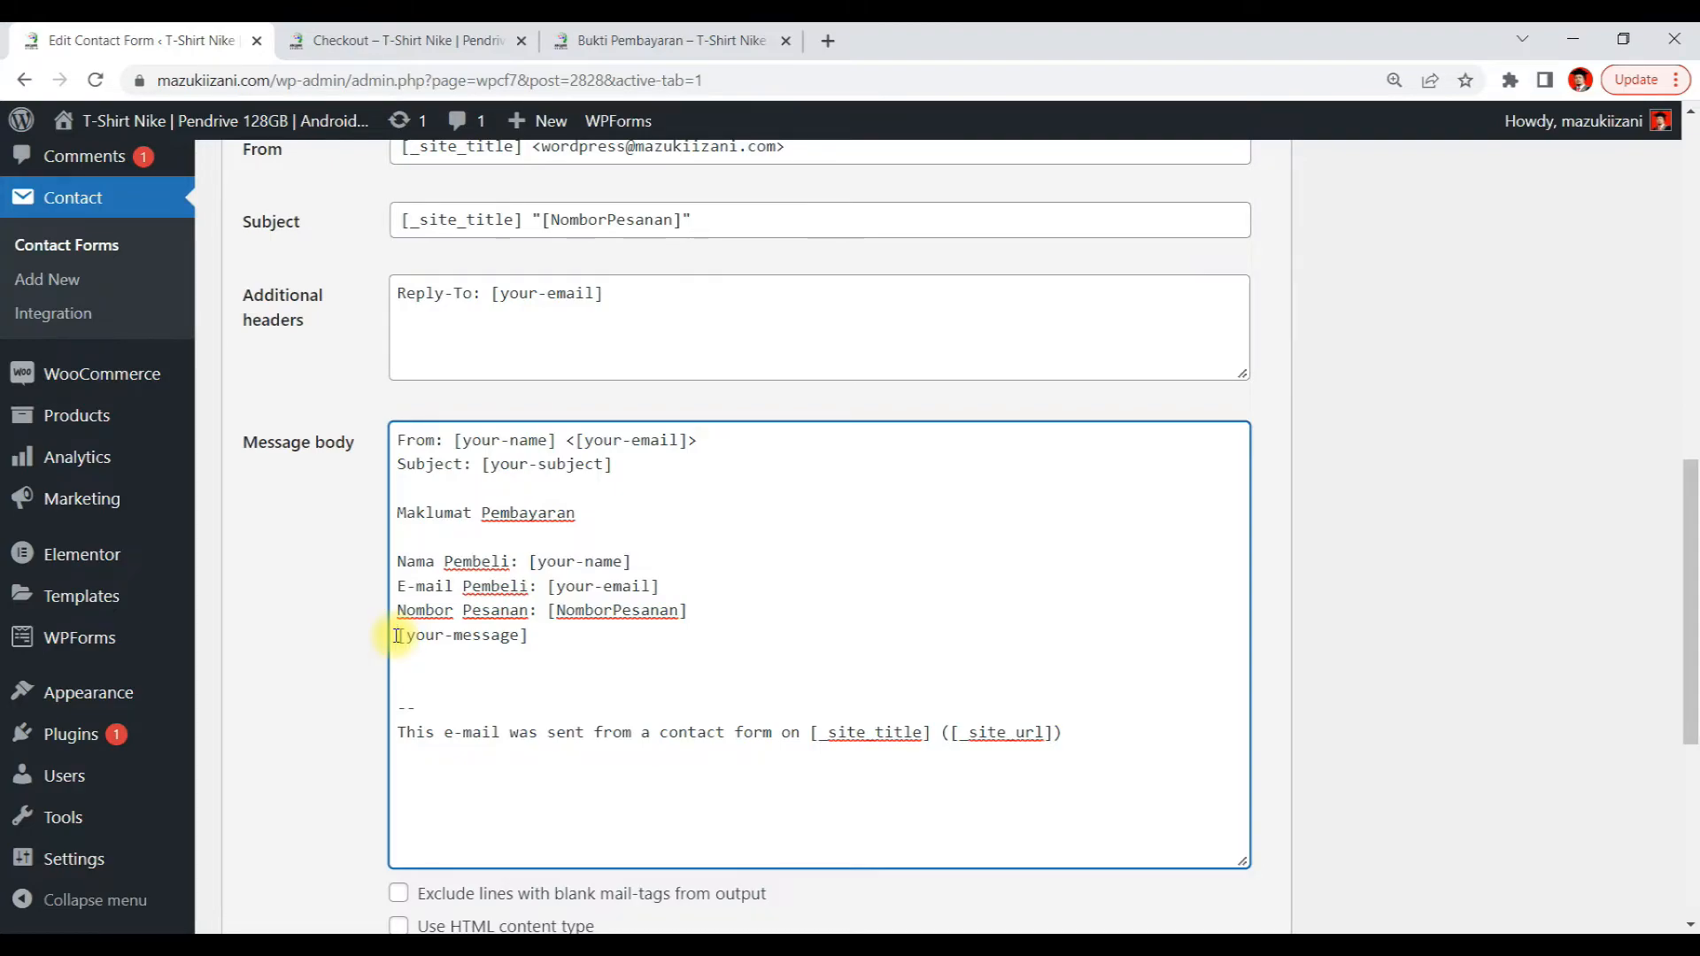
{"action": "type", "text": "Maklumat "}
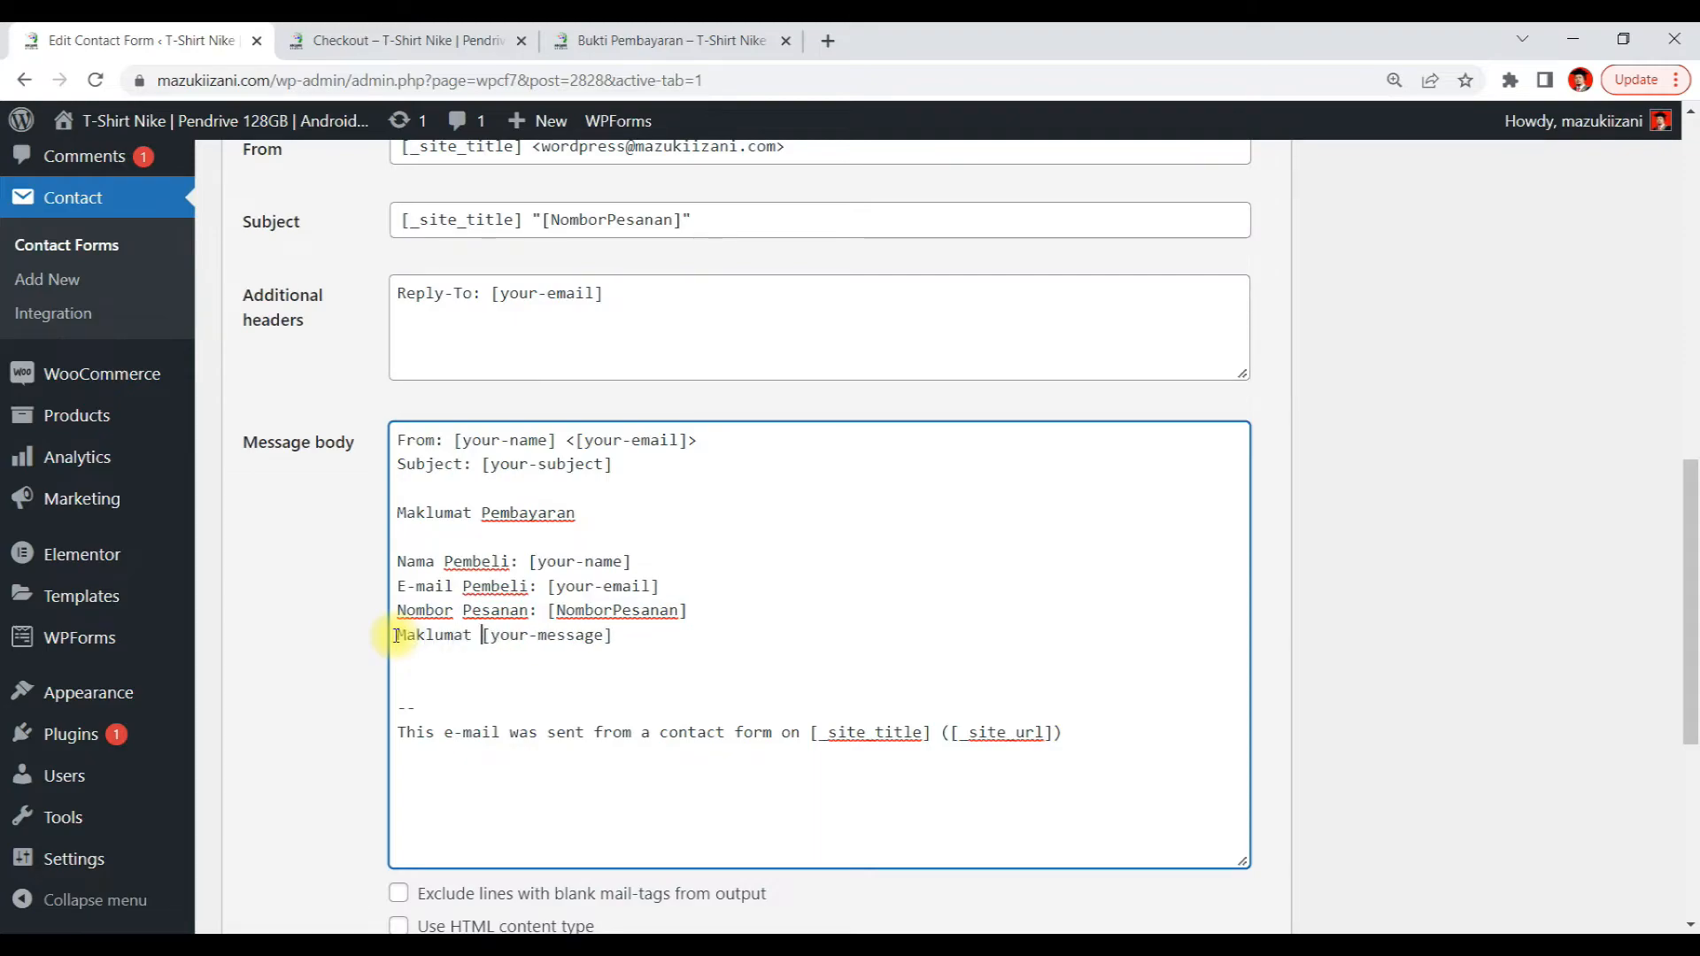
{"action": "type", "text": "Transfer"}
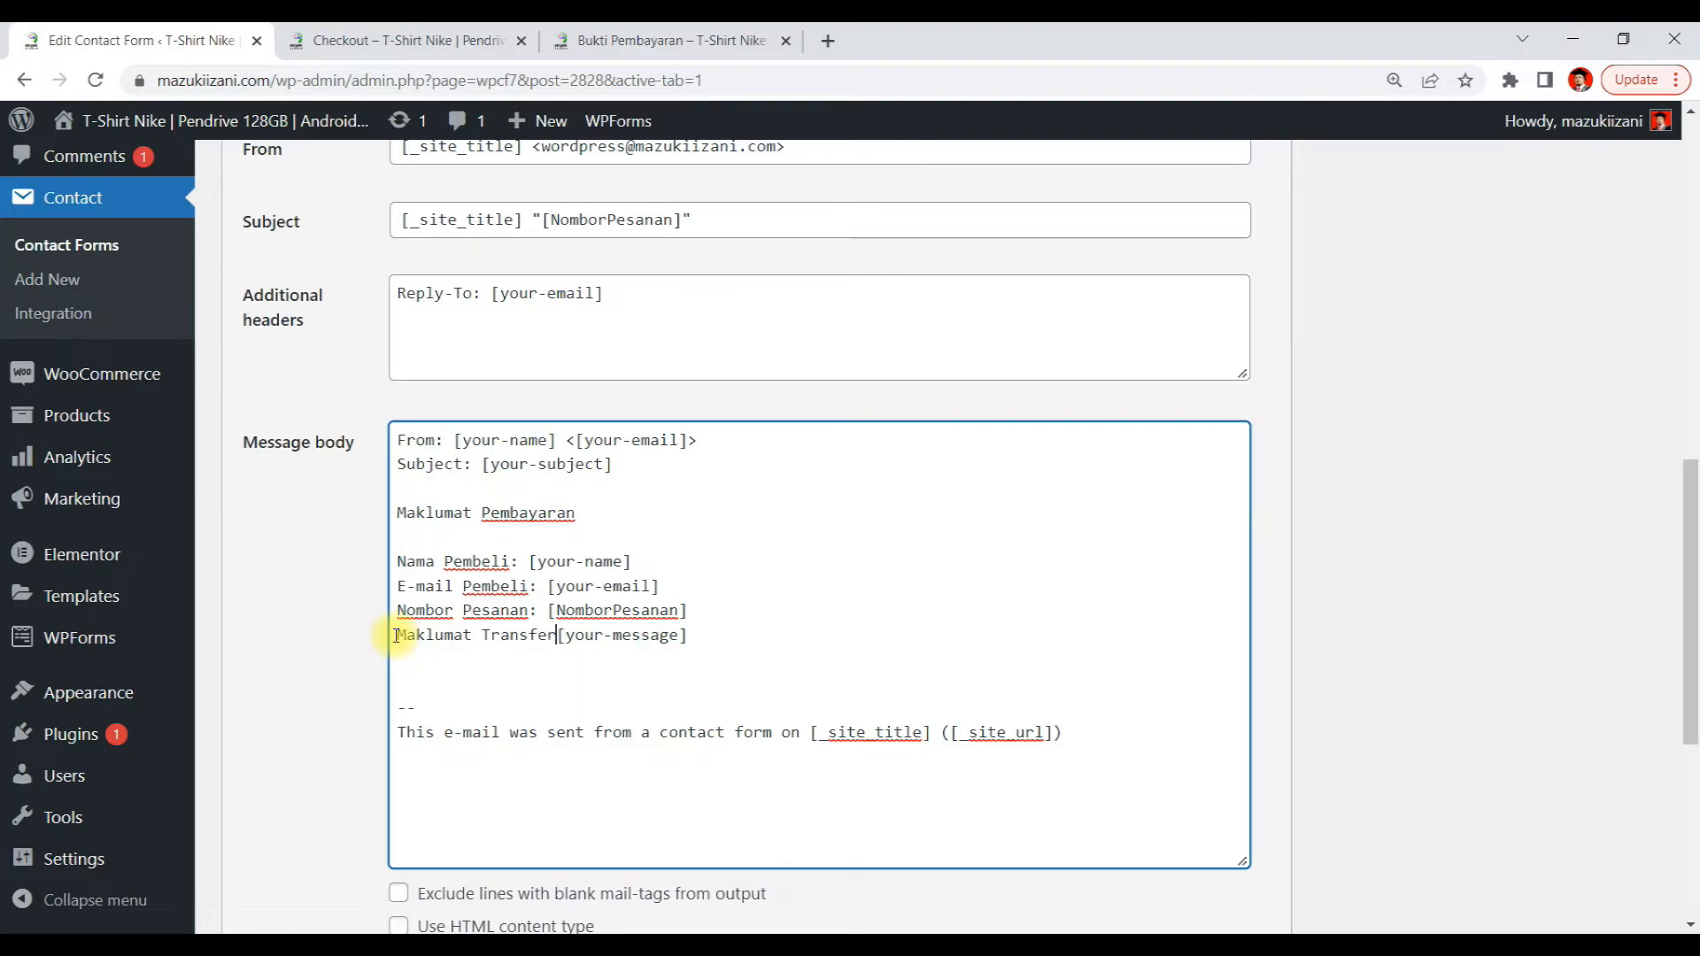
{"action": "type", "text": ":"}
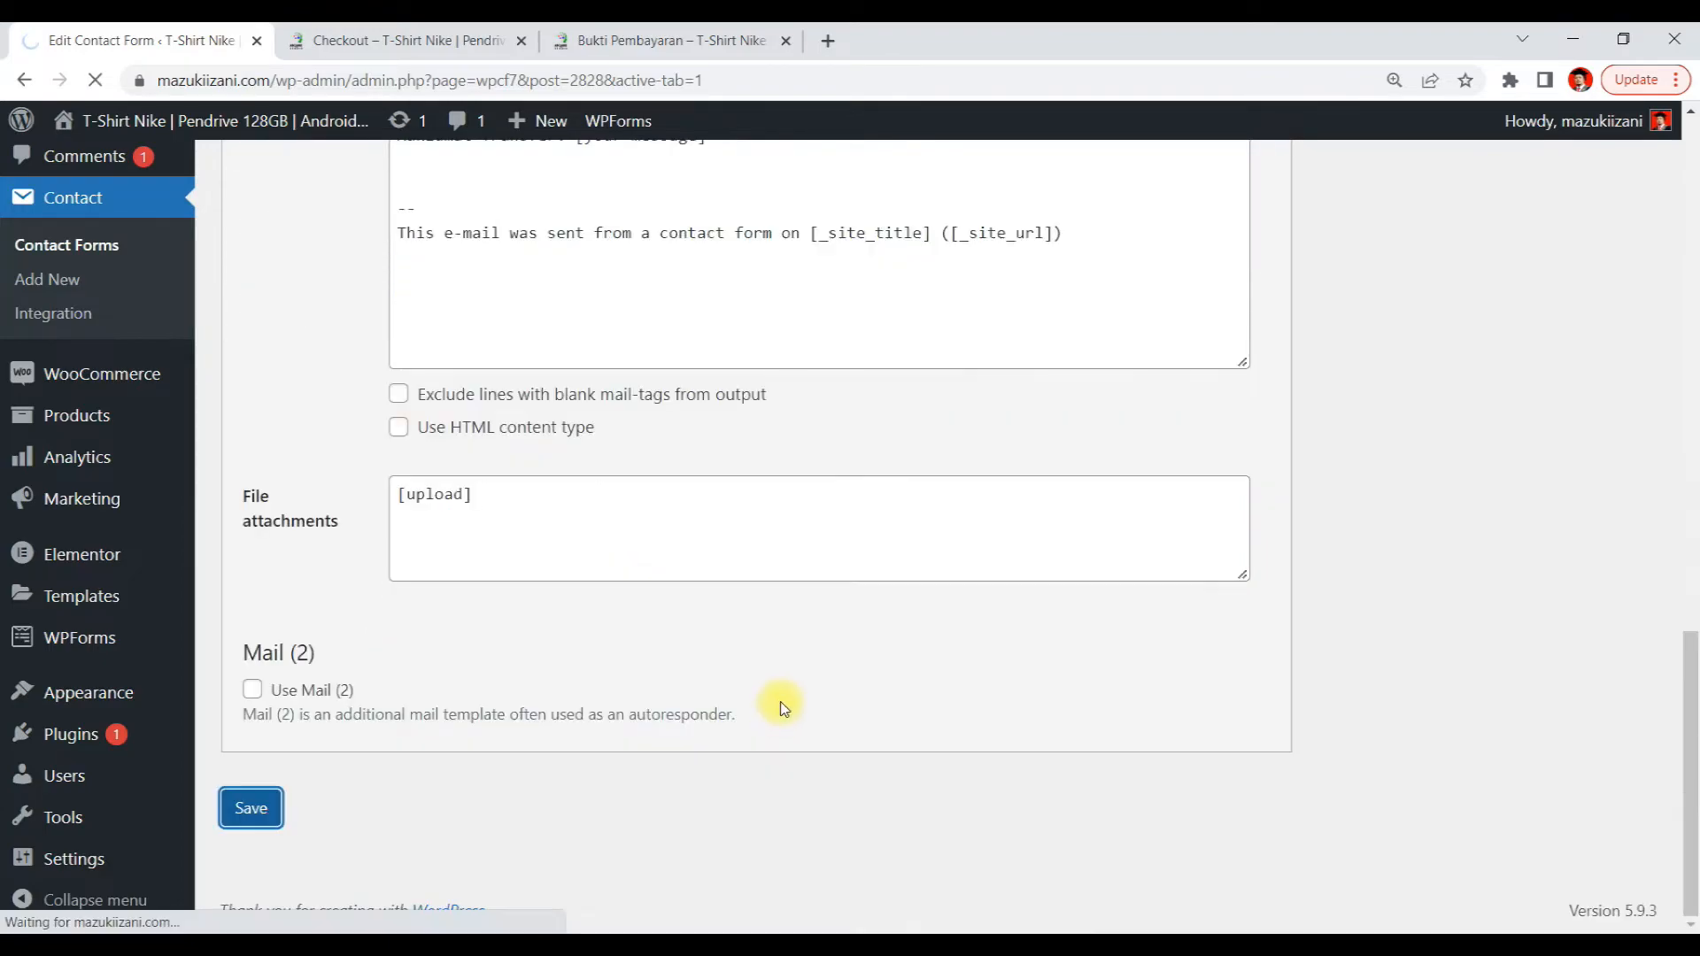
Compare the Bukti Pembayaran page's fields with the contact form's Form and Mail templates
{"action": "scroll", "coordinate": [759, 542], "scroll_direction": "up", "scroll_amount": 15}
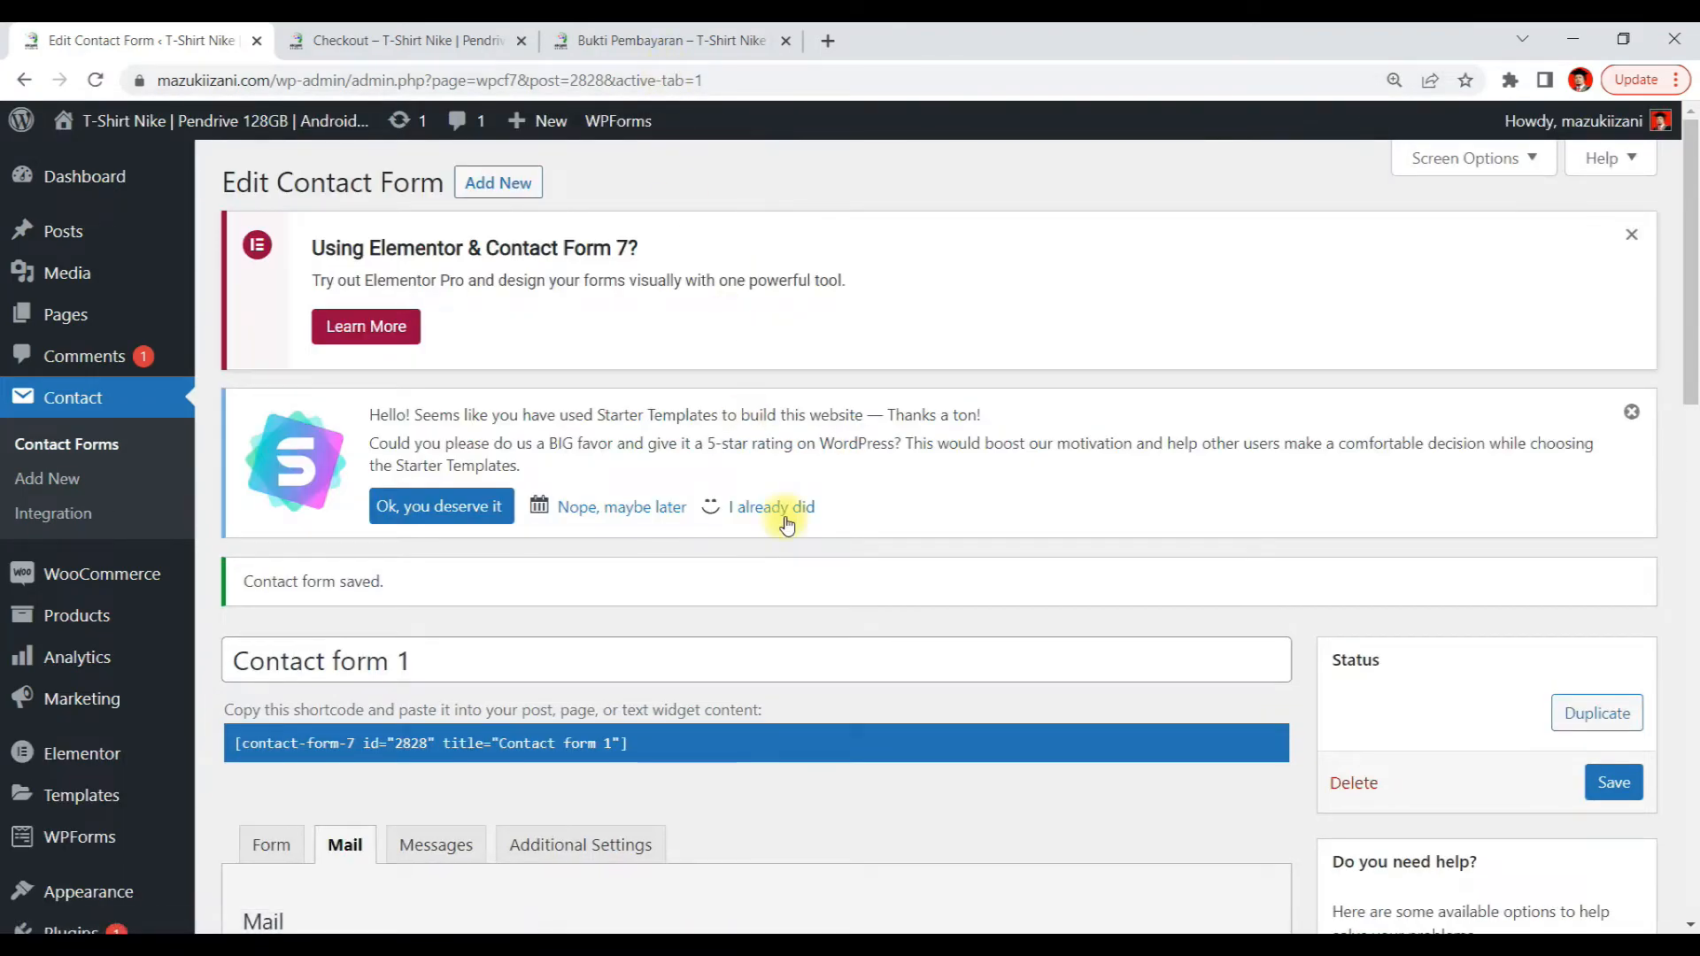
{"action": "scroll", "coordinate": [784, 522], "scroll_direction": "down", "scroll_amount": 9}
{"action": "scroll", "coordinate": [784, 522], "scroll_direction": "down", "scroll_amount": 5}
{"action": "scroll", "coordinate": [753, 372], "scroll_direction": "up", "scroll_amount": 10}
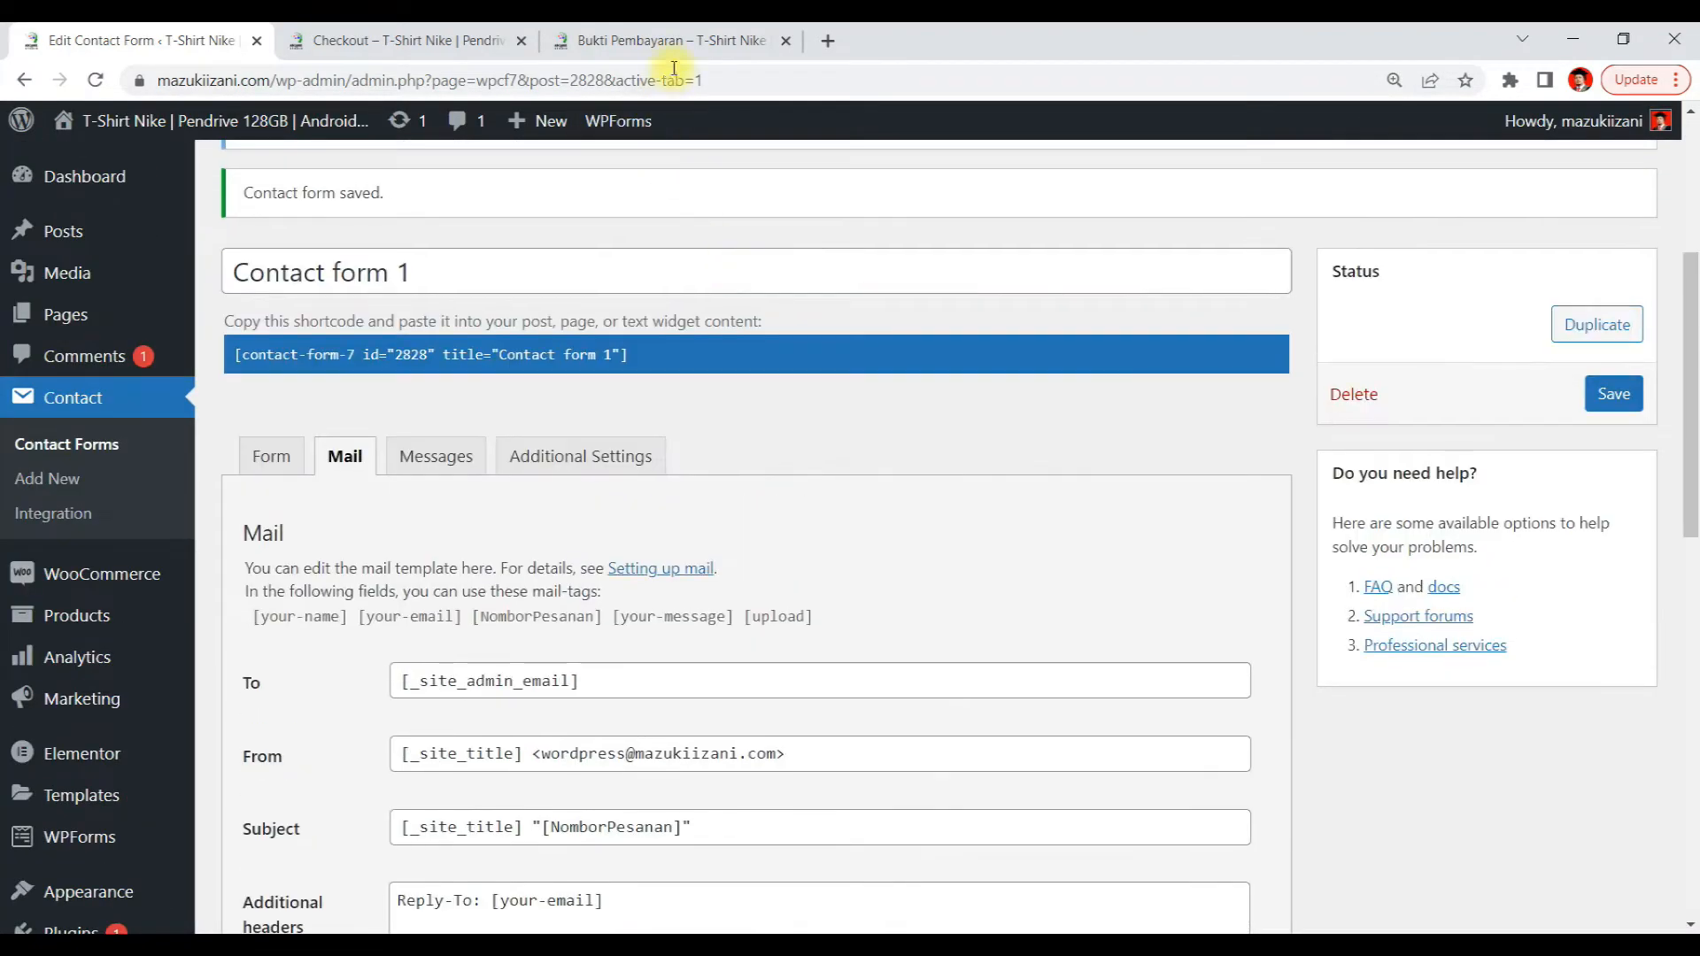
{"action": "left_click", "coordinate": [682, 44]}
{"action": "scroll", "coordinate": [662, 428], "scroll_direction": "down", "scroll_amount": 1}
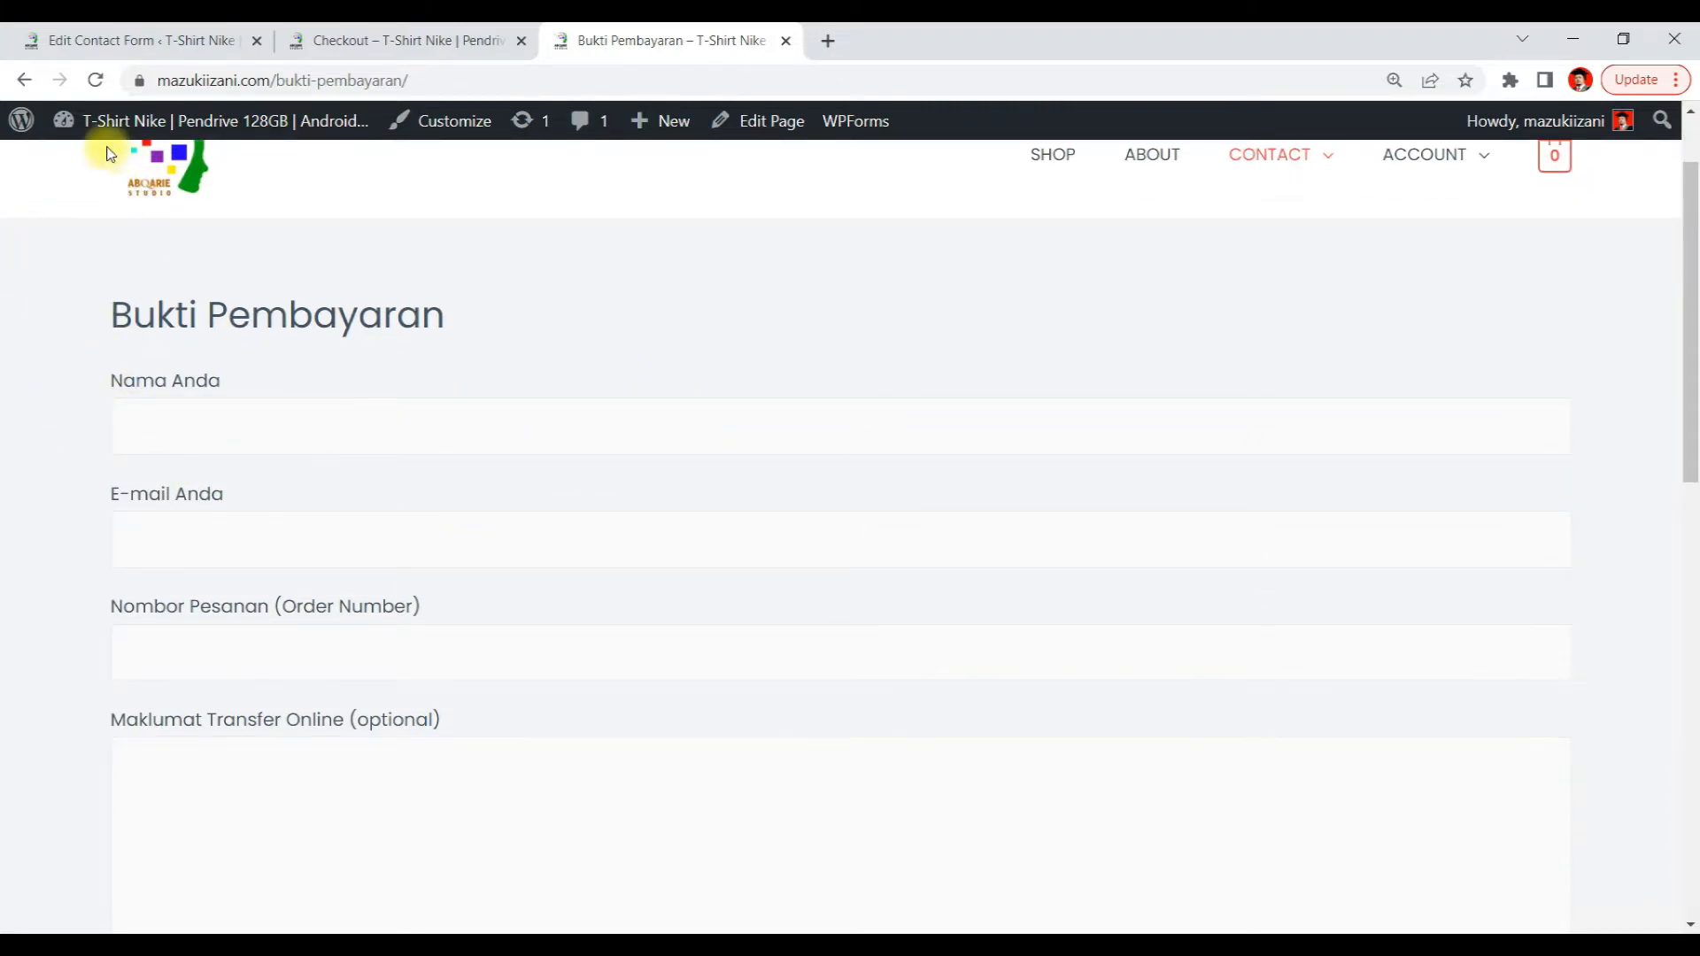
{"action": "scroll", "coordinate": [327, 483], "scroll_direction": "down", "scroll_amount": 2}
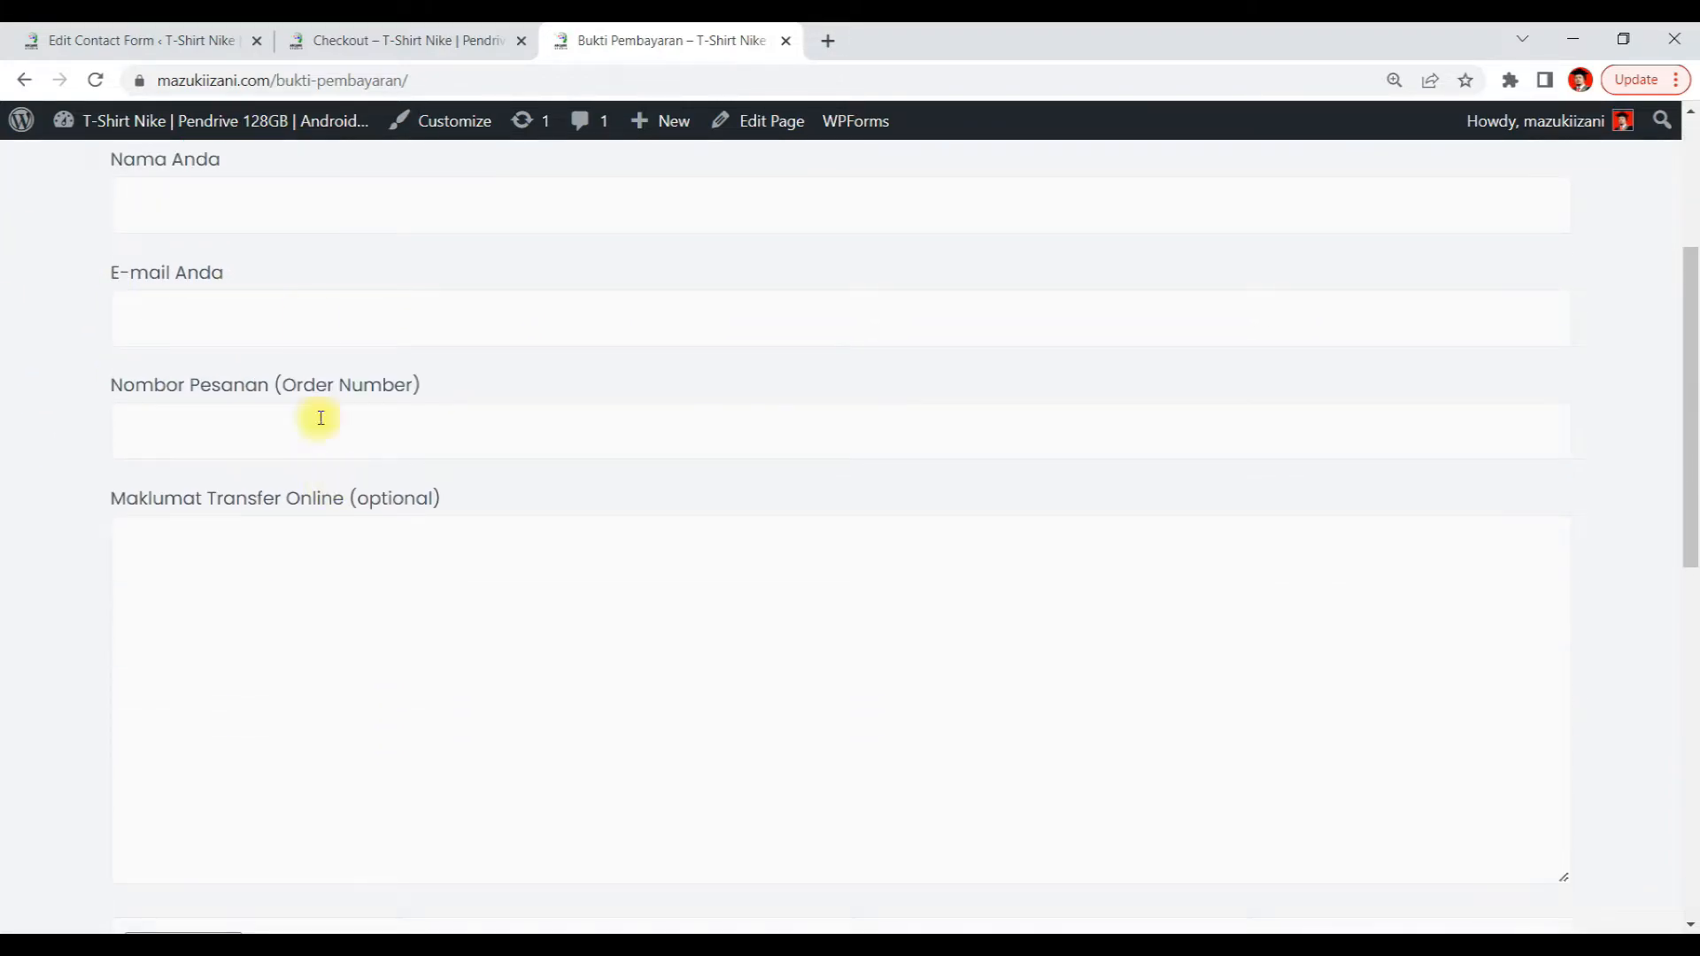
{"action": "left_click", "coordinate": [178, 39]}
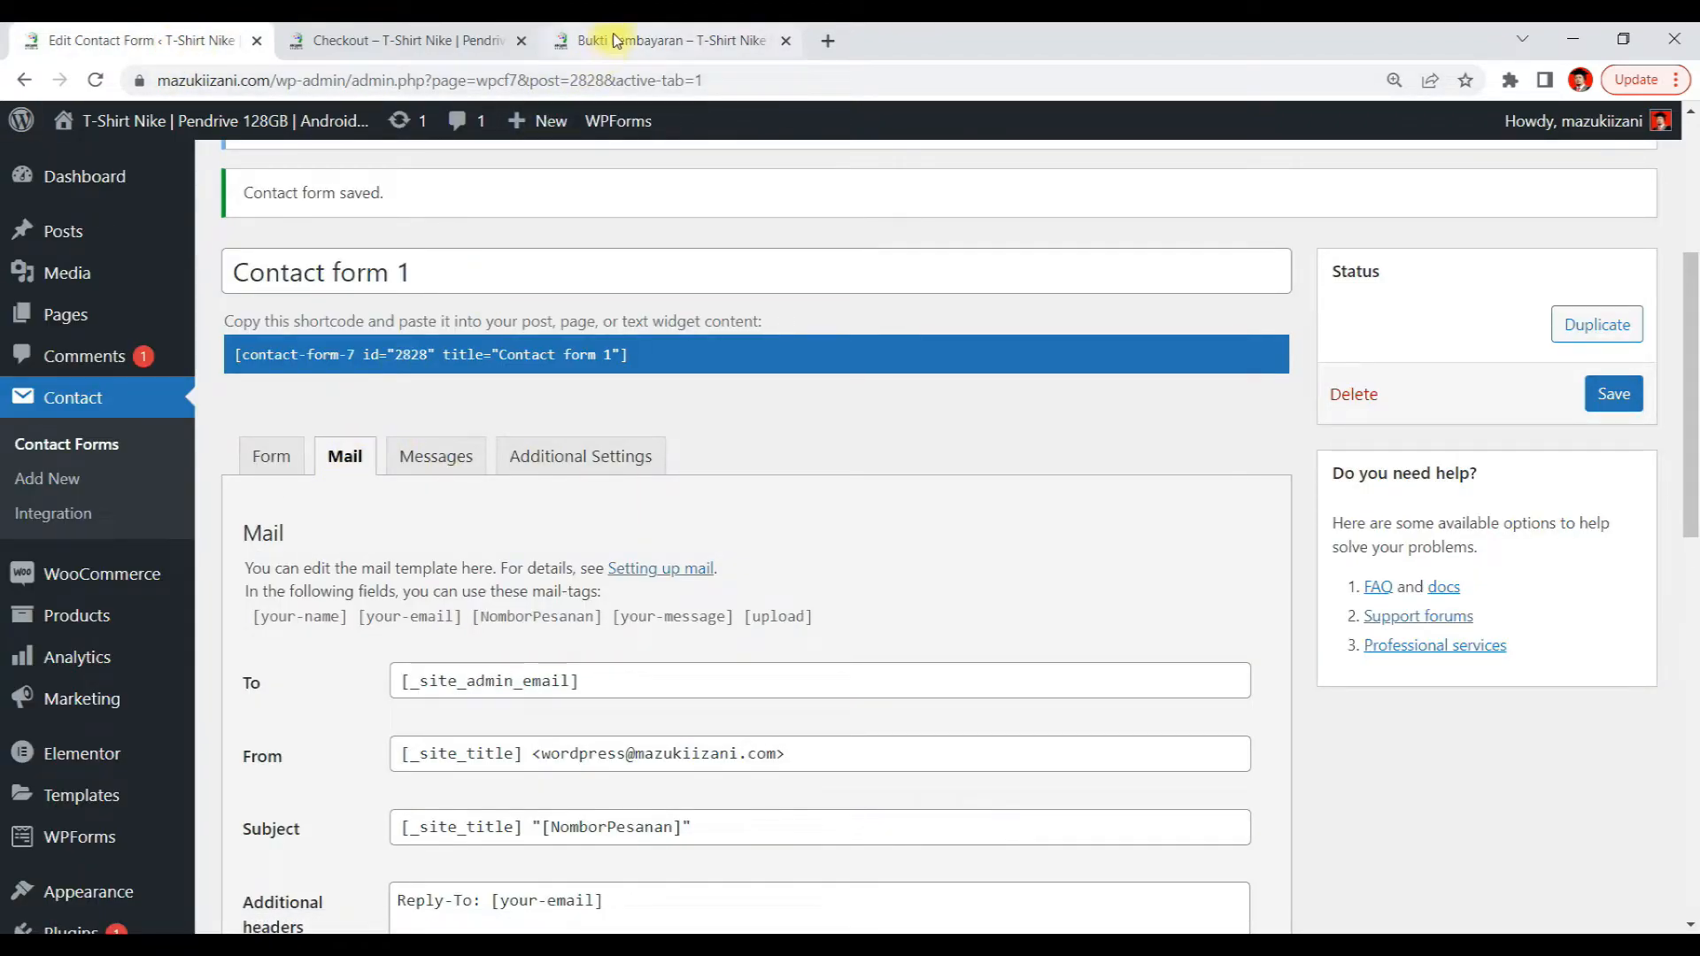
{"action": "left_click", "coordinate": [274, 461]}
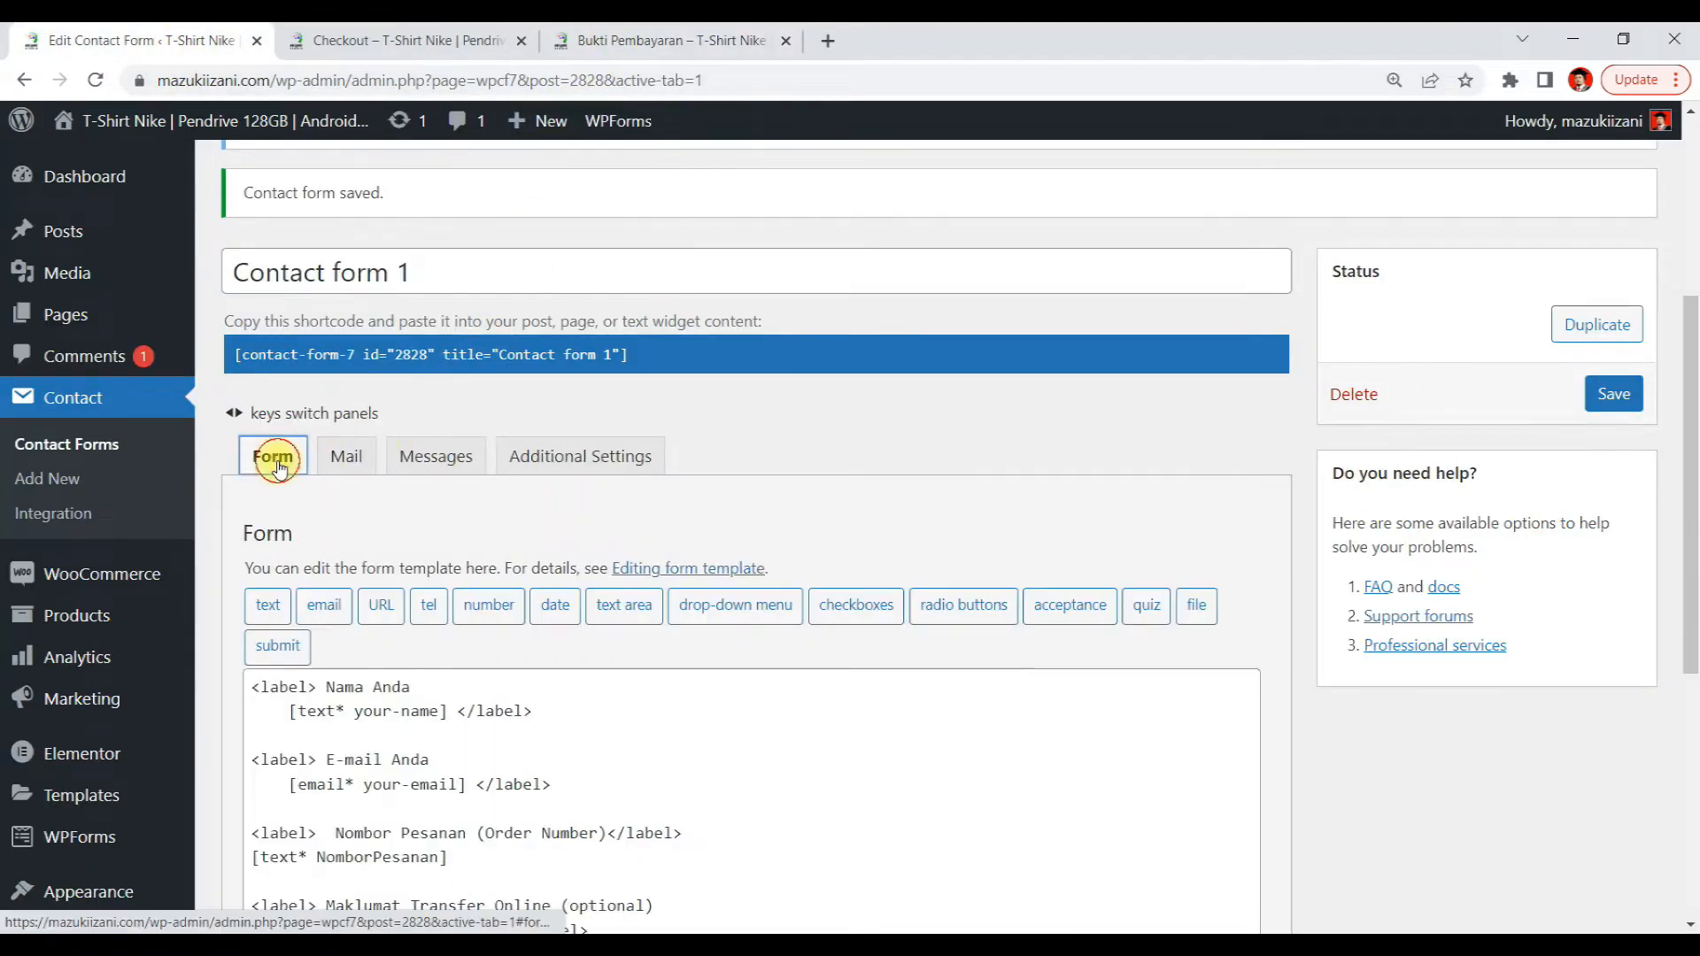
{"action": "left_click", "coordinate": [343, 456]}
{"action": "left_click", "coordinate": [642, 35]}
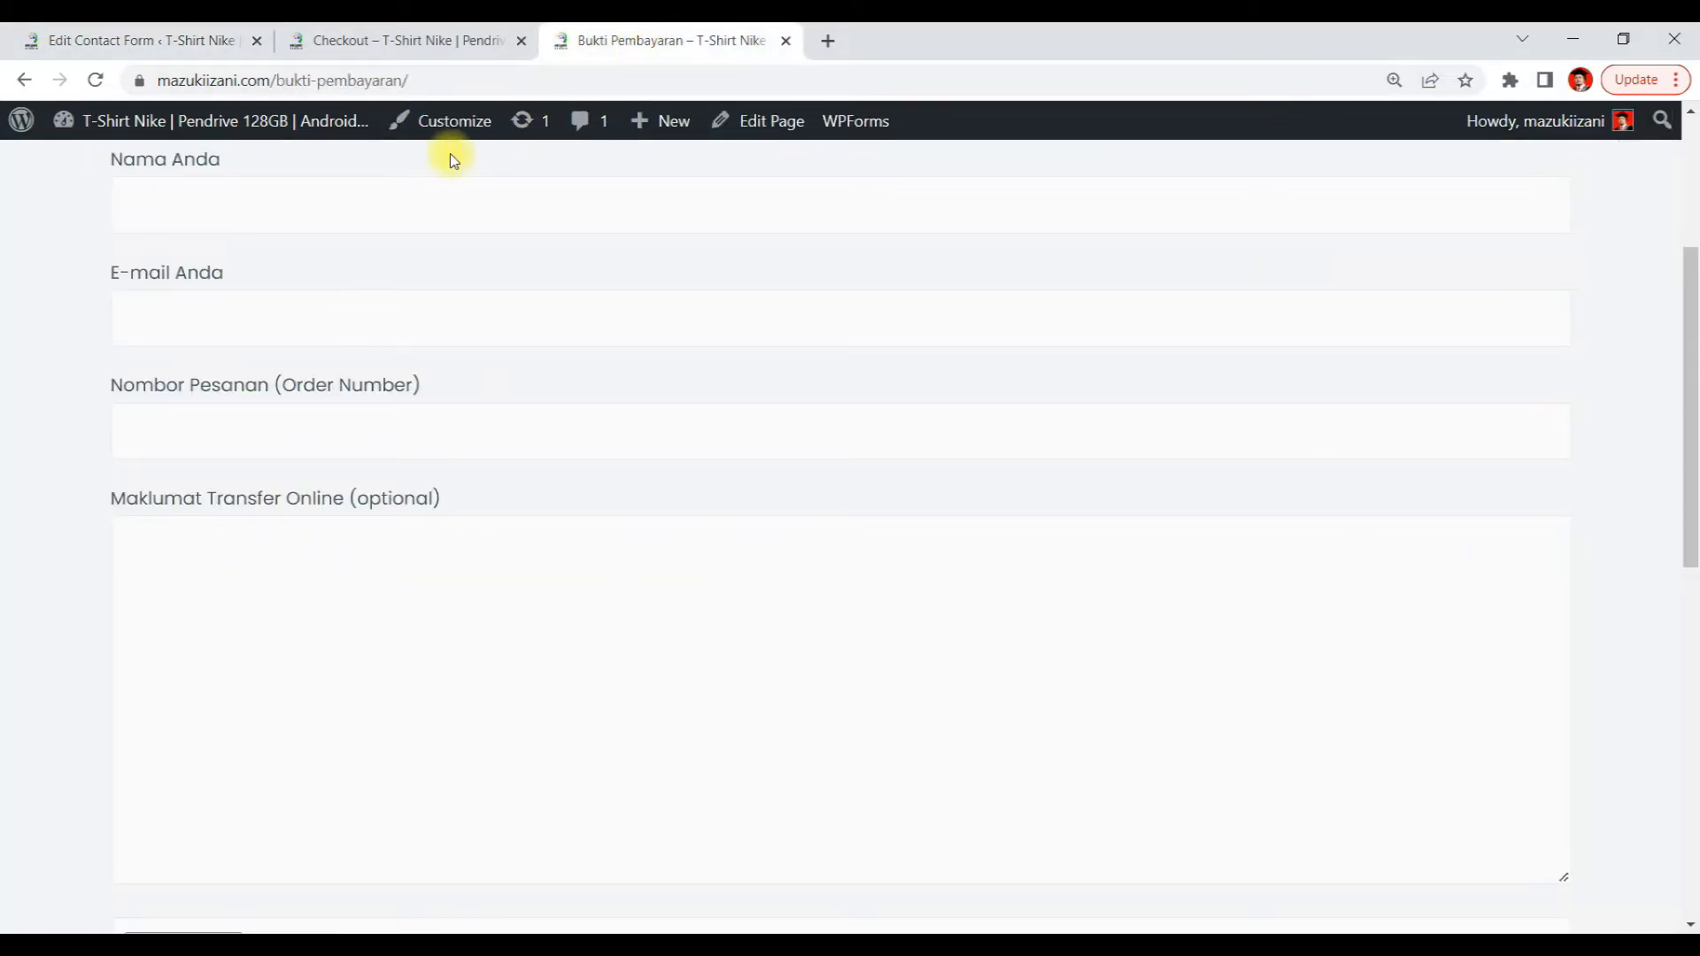
{"action": "scroll", "coordinate": [145, 297], "scroll_direction": "up", "scroll_amount": 3}
Enter the buyer's name in the Nama Anda field and copy it
{"action": "left_click", "coordinate": [215, 433]}
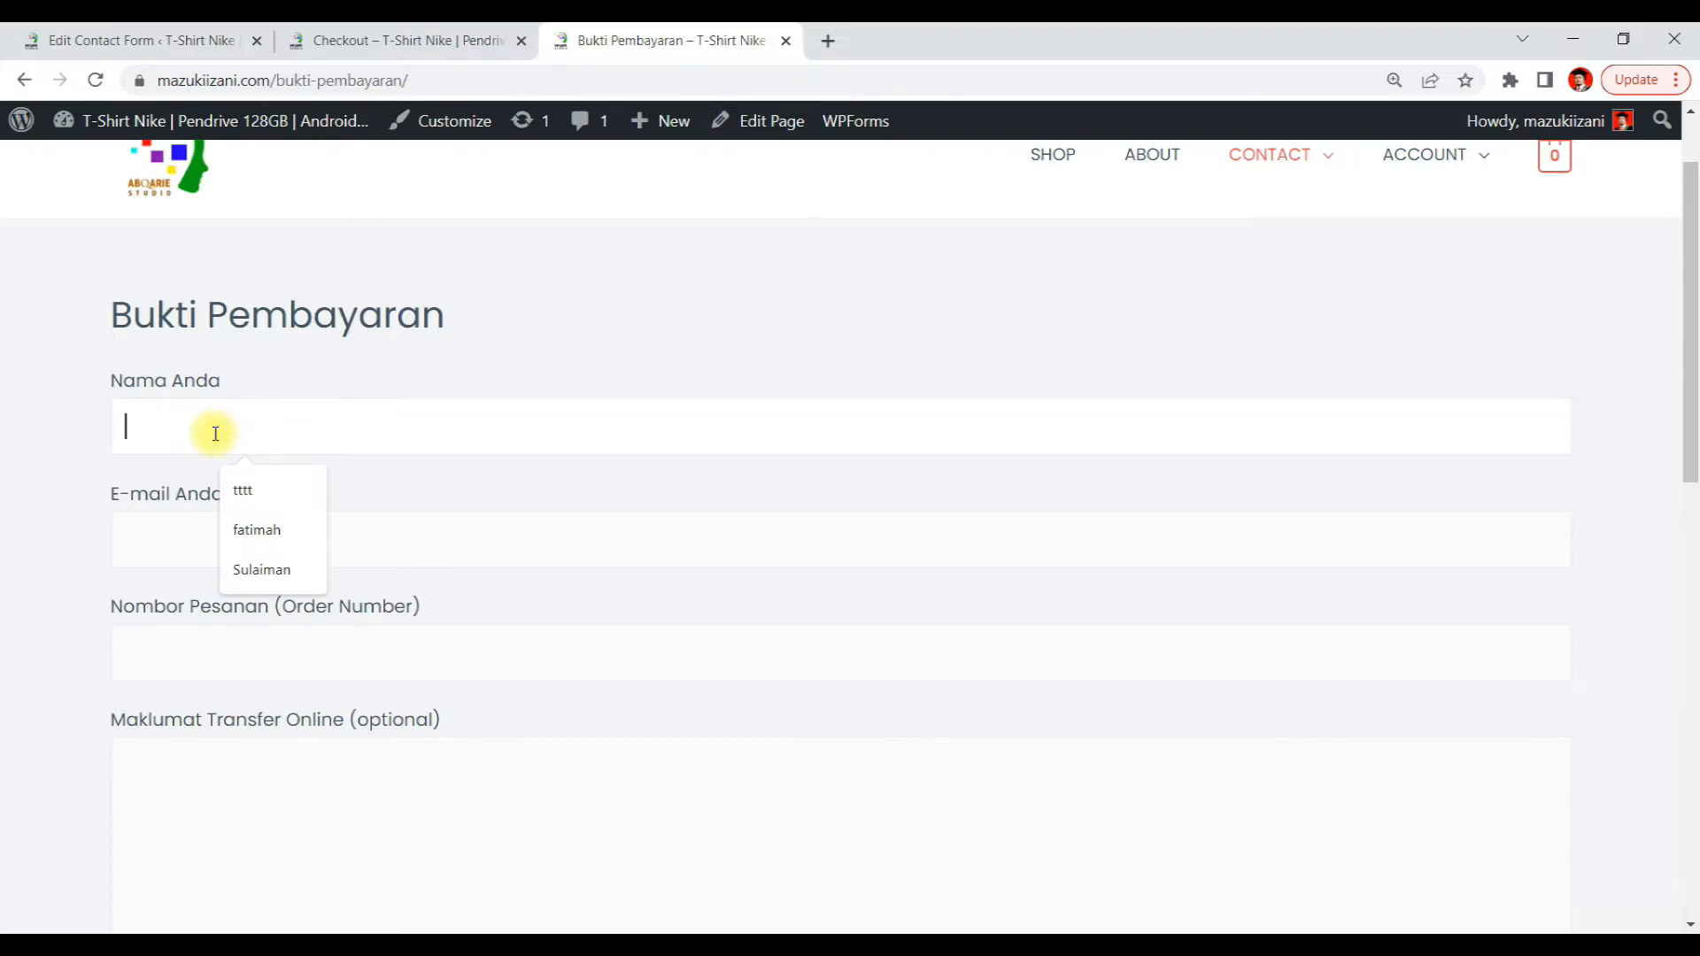
{"action": "type", "text": "Najihah"}
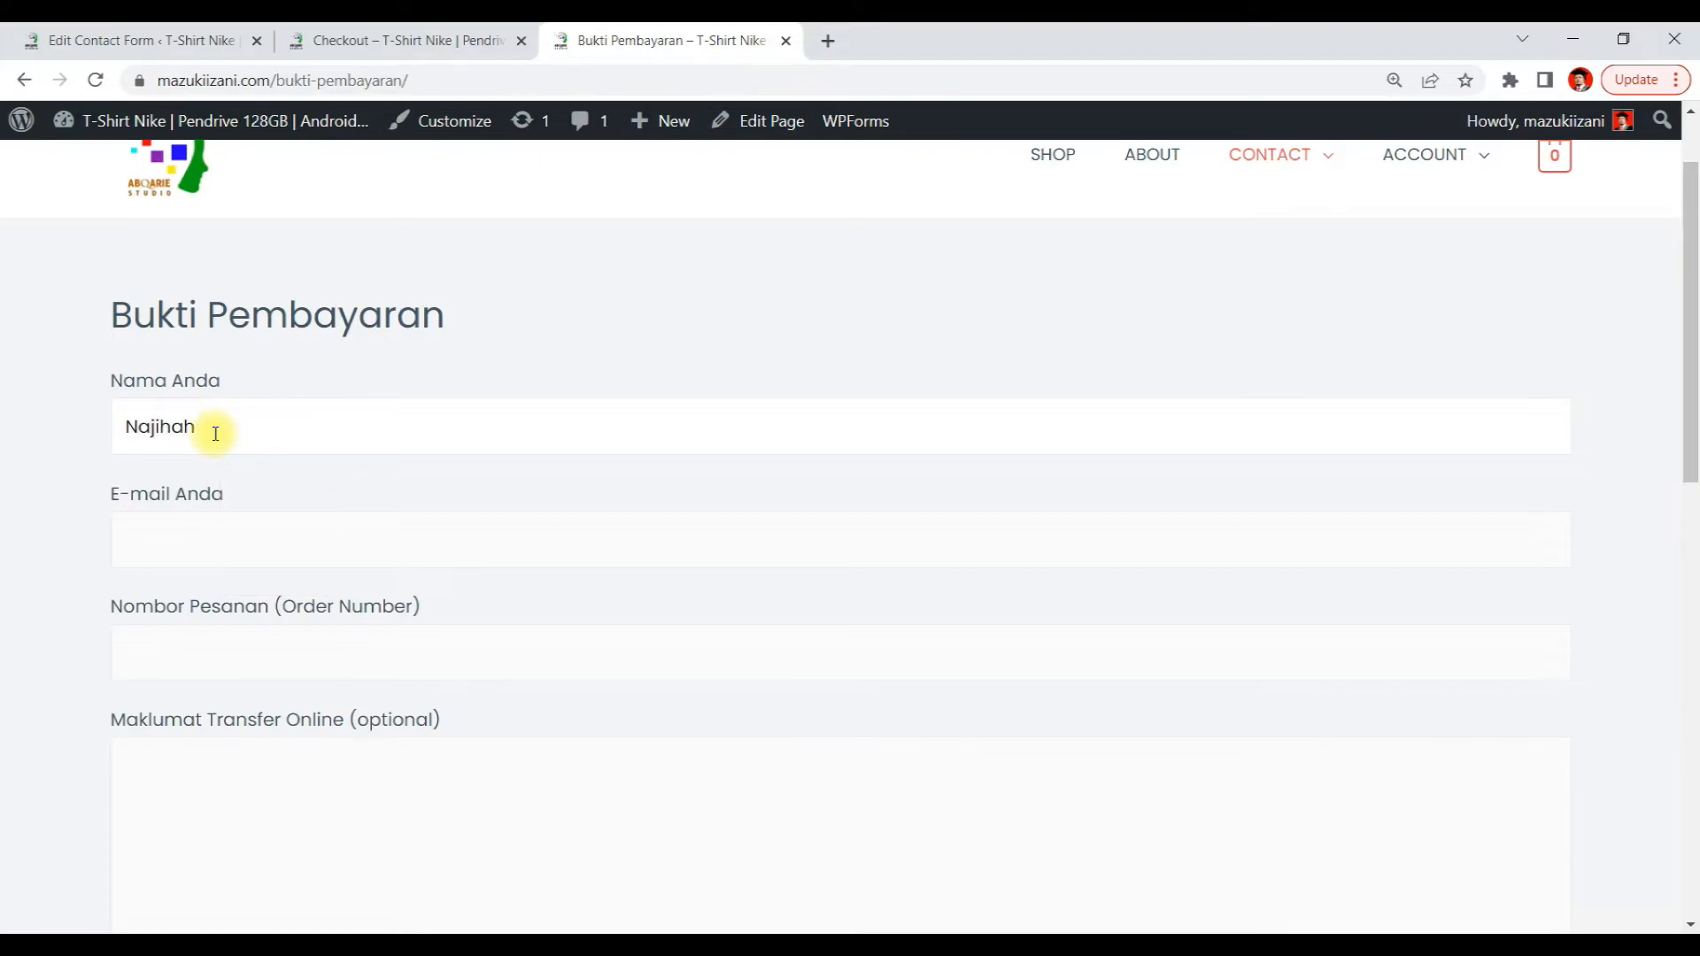
{"action": "left_click_drag", "start_coordinate": [215, 433], "coordinate": [3, 410]}
{"action": "key", "text": "ctrl+c"}
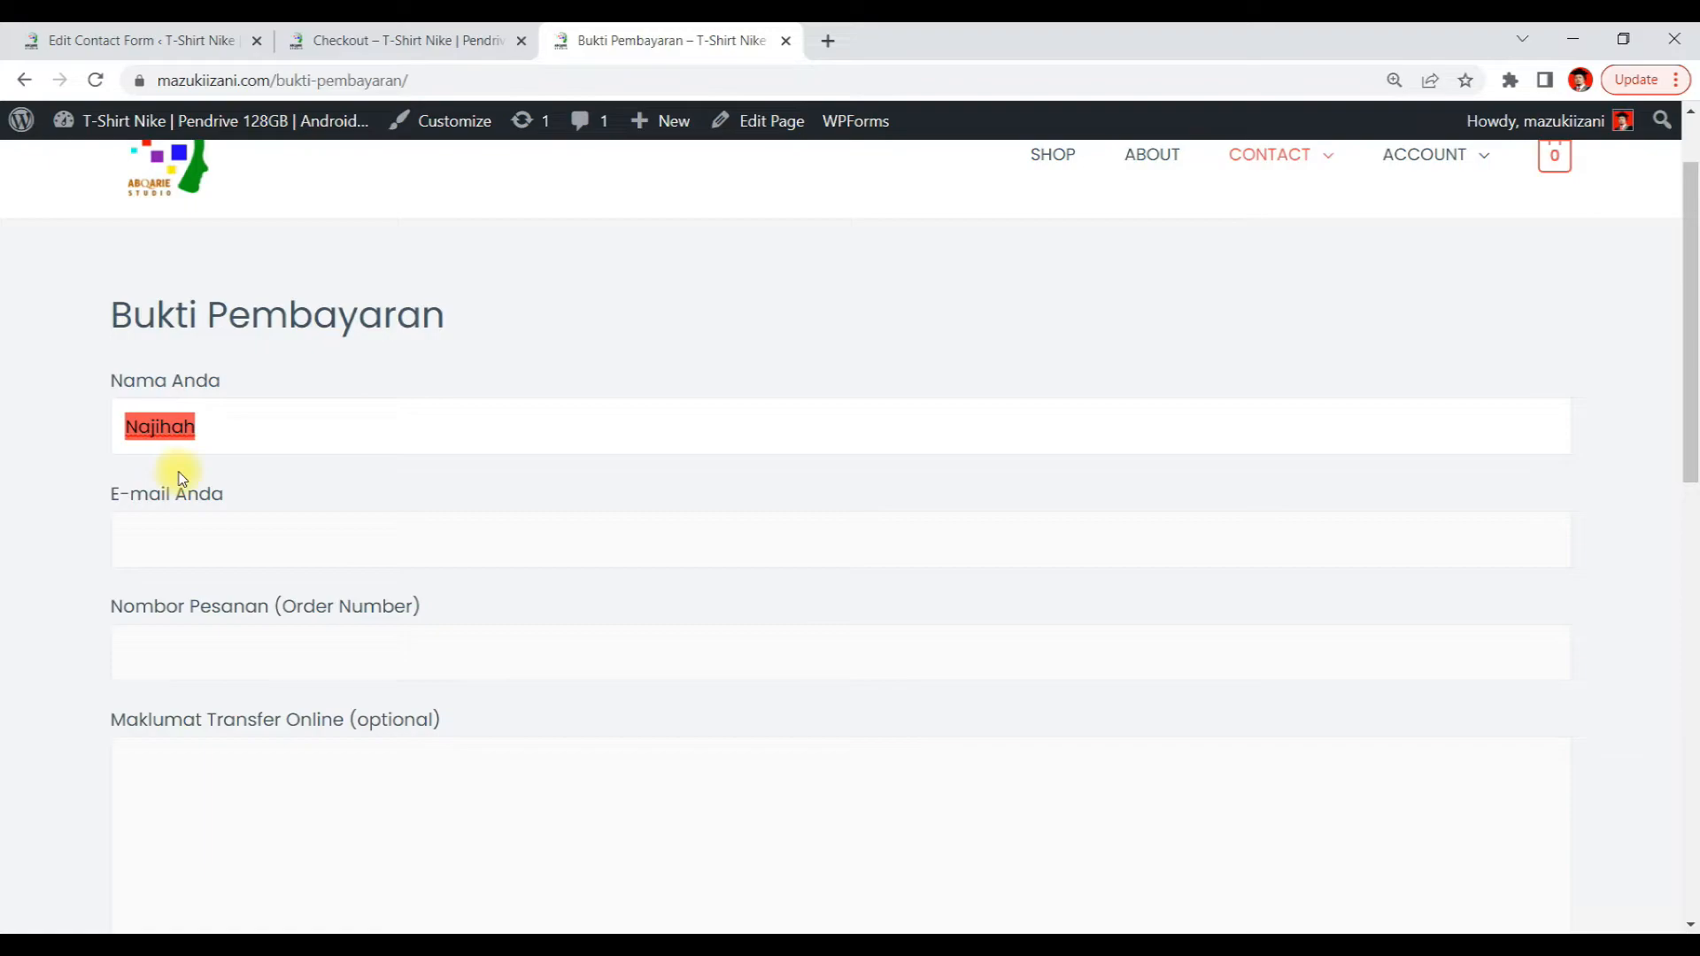
Fill in the E-mail Anda field with the buyer's e-mail address using the copied name
{"action": "left_click", "coordinate": [311, 537]}
{"action": "left_click", "coordinate": [322, 600]}
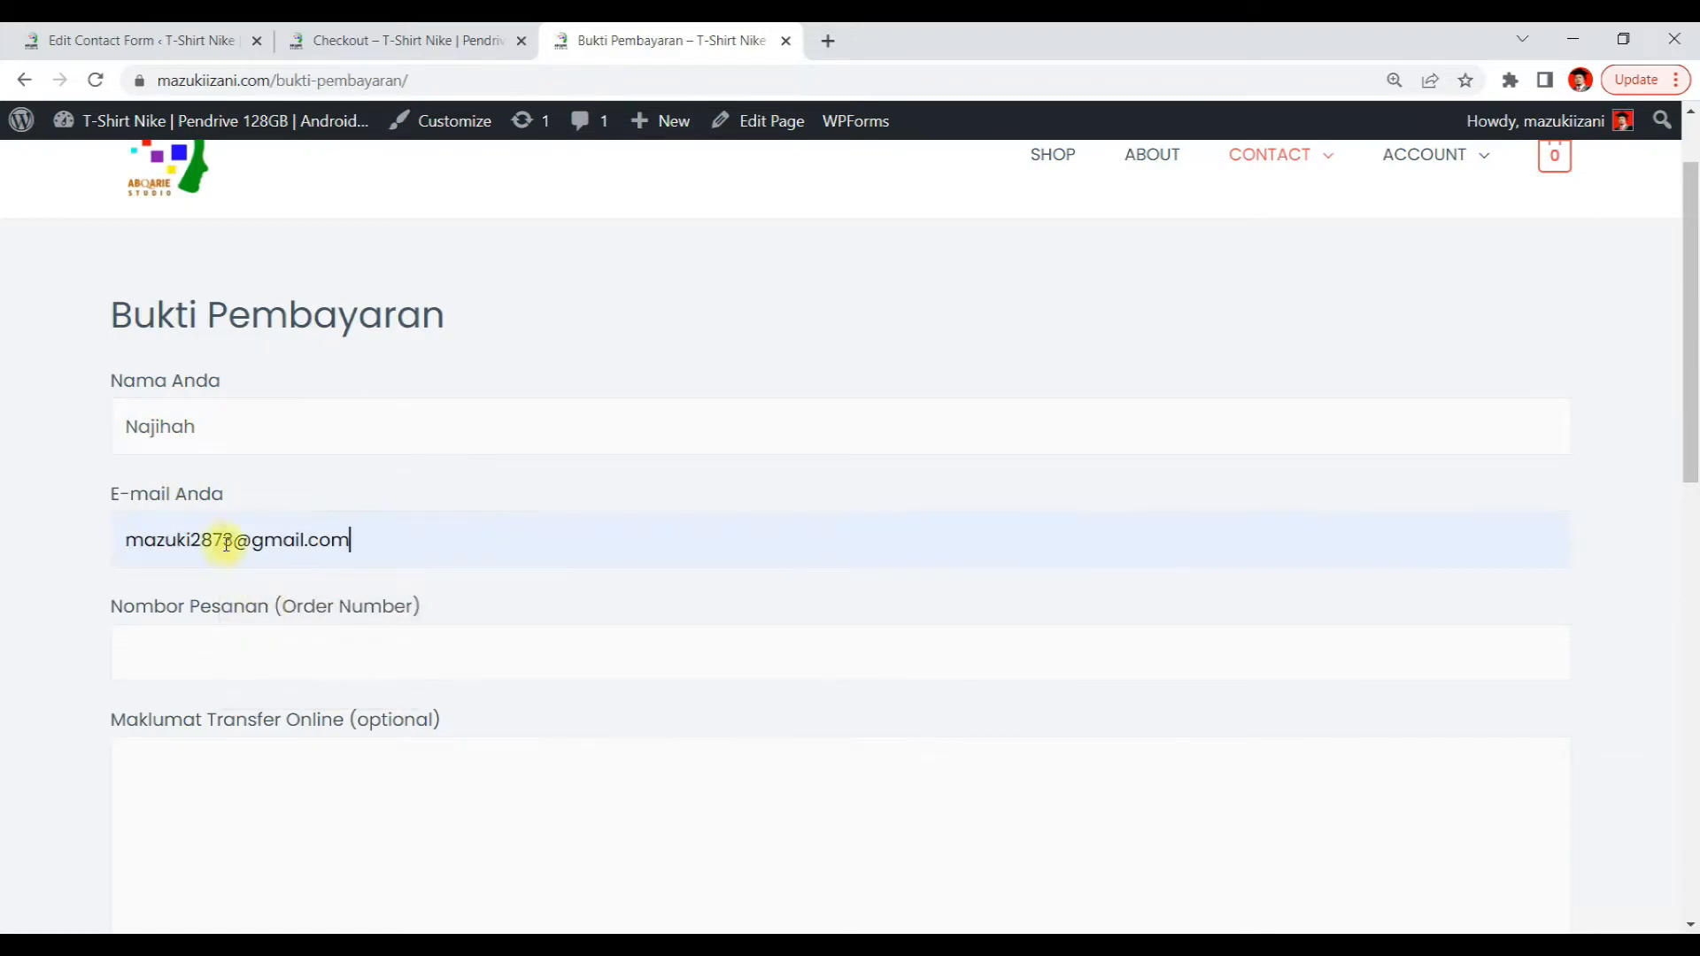
{"action": "left_click_drag", "start_coordinate": [232, 536], "coordinate": [2, 531]}
{"action": "key", "text": "ctrl+v"}
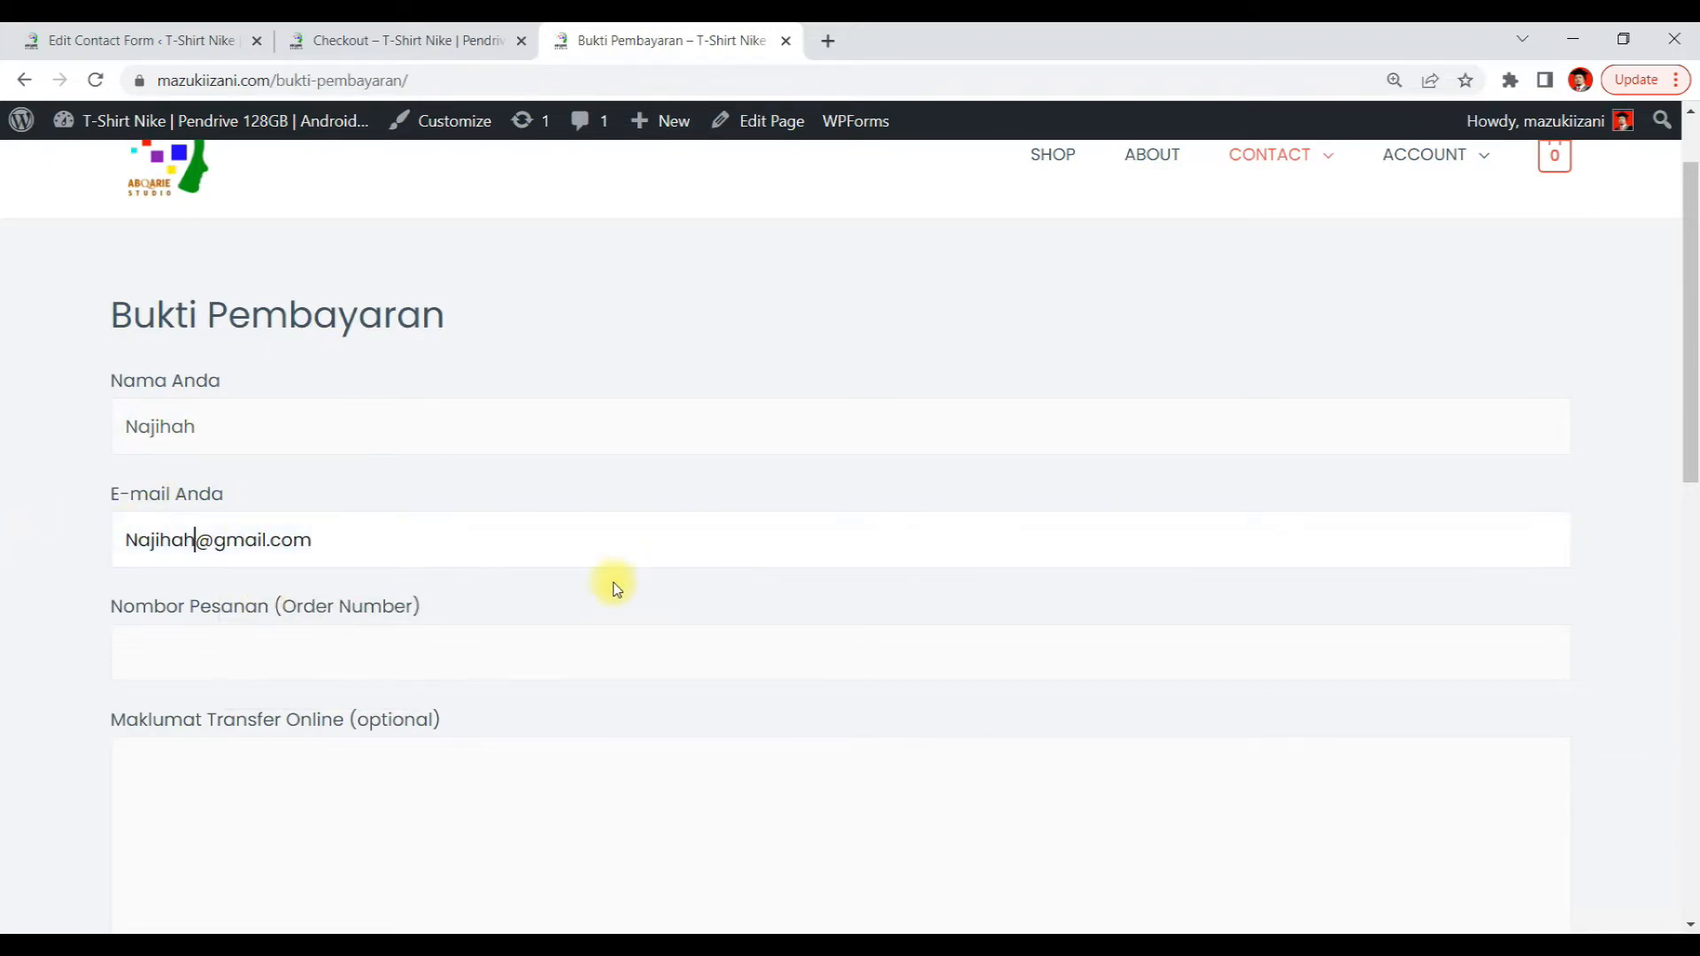
Enter the order number and type sample transfer details in the Maklumat Transfer Online field
{"action": "left_click", "coordinate": [269, 665]}
{"action": "left_click", "coordinate": [254, 714]}
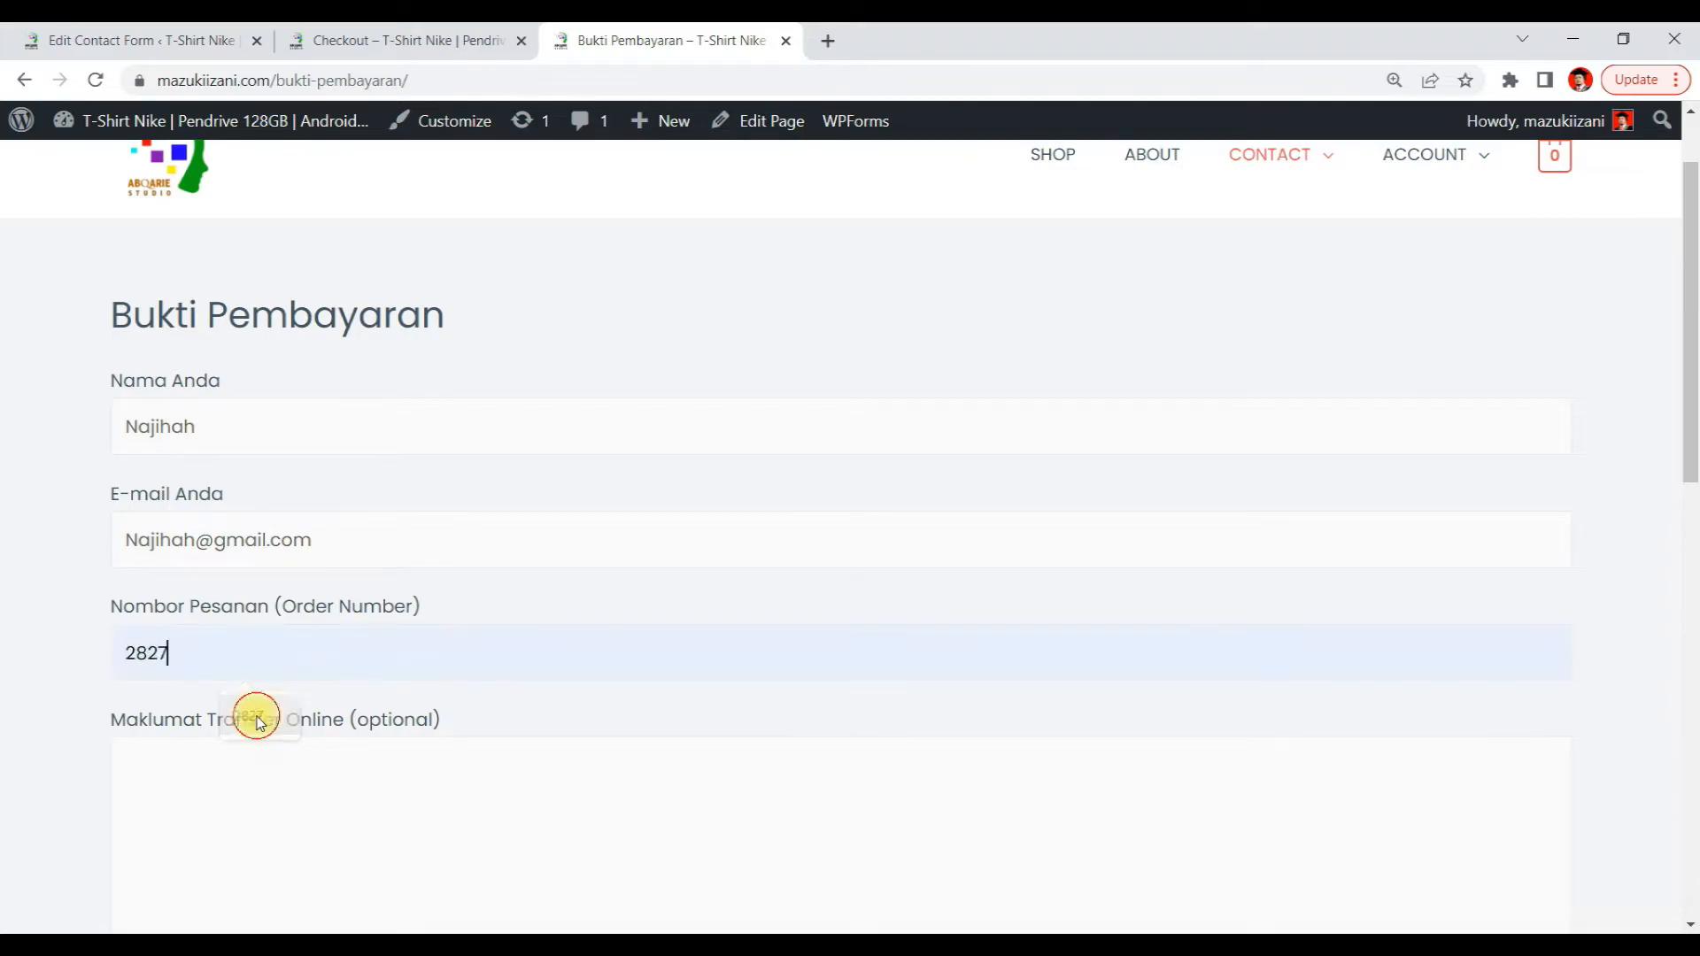
{"action": "scroll", "coordinate": [369, 637], "scroll_direction": "down", "scroll_amount": 4}
{"action": "left_click", "coordinate": [210, 499]}
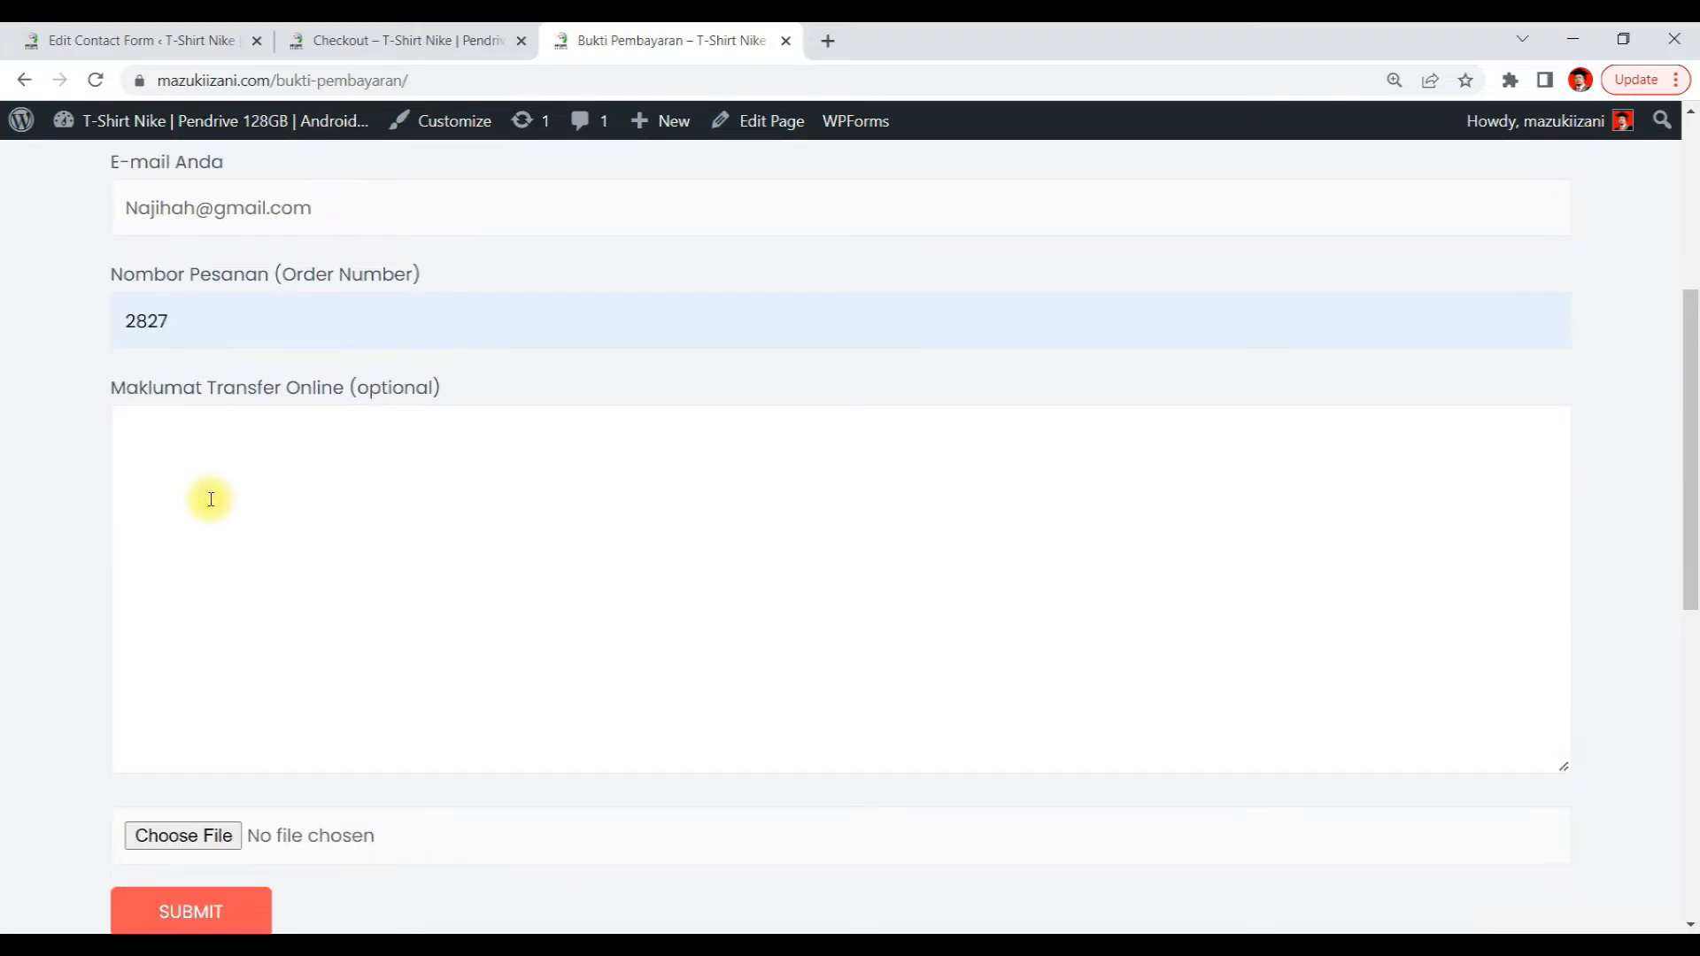
{"action": "type", "text": "waewsrytuyiuoipo[p"}
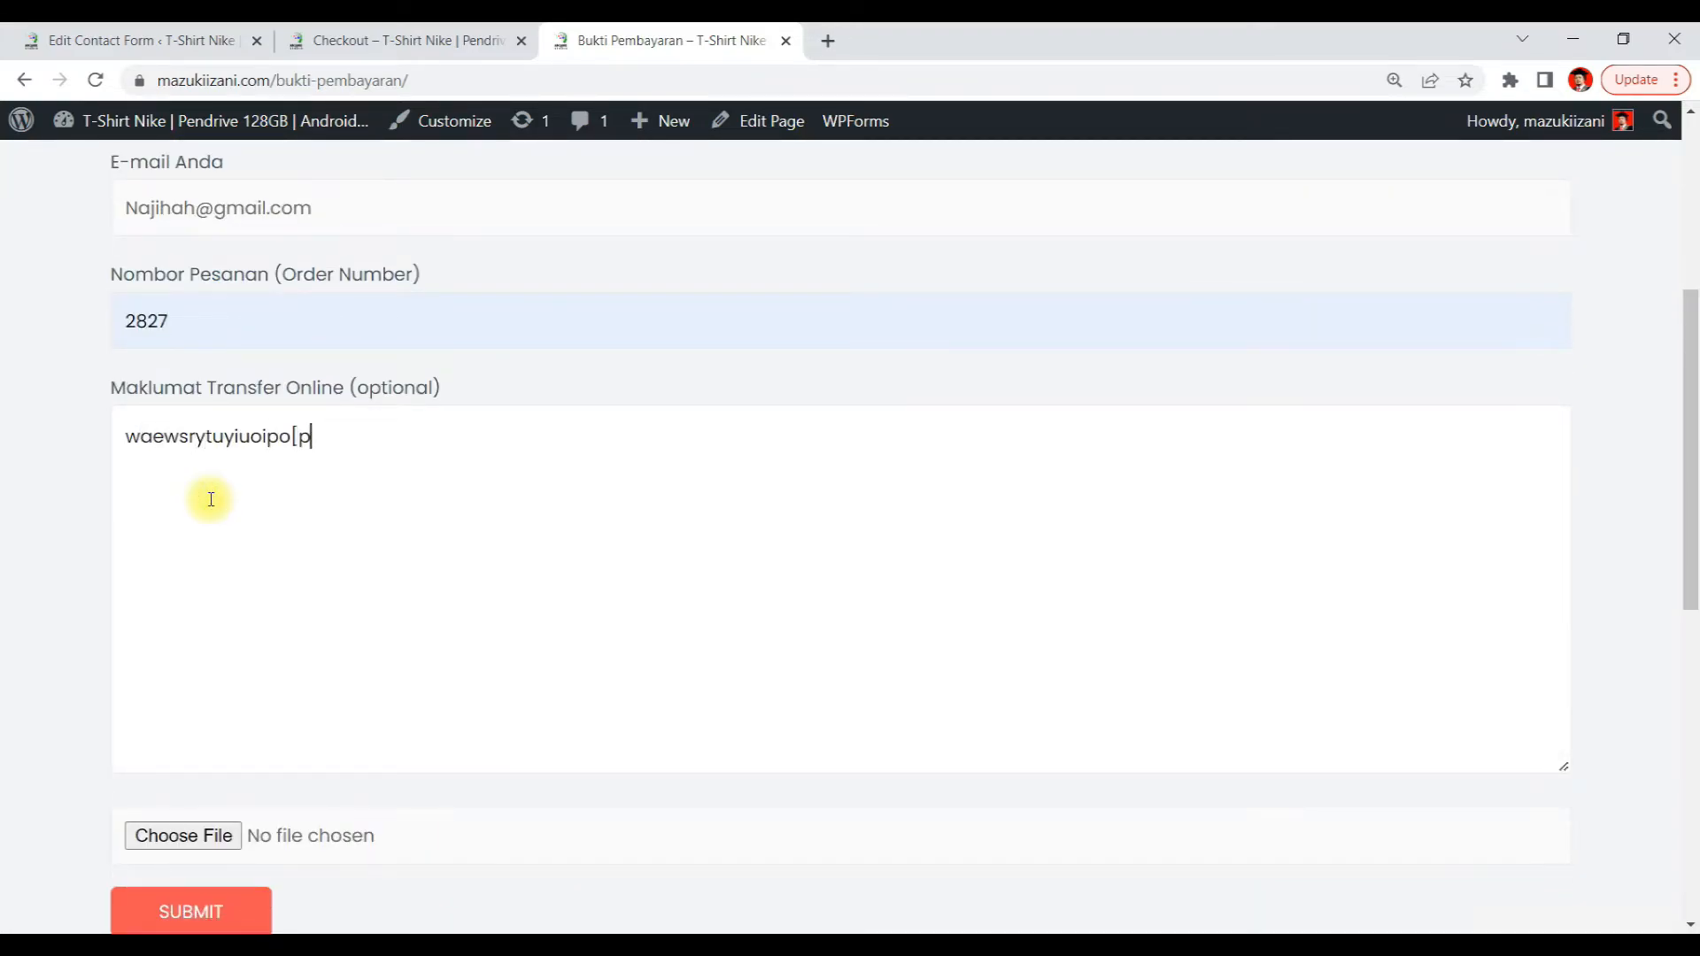
{"action": "key", "text": "Return"}
{"action": "type", "text": "esrdtfguyihuijo "}
{"action": "type", "text": "dfyguhijk"}
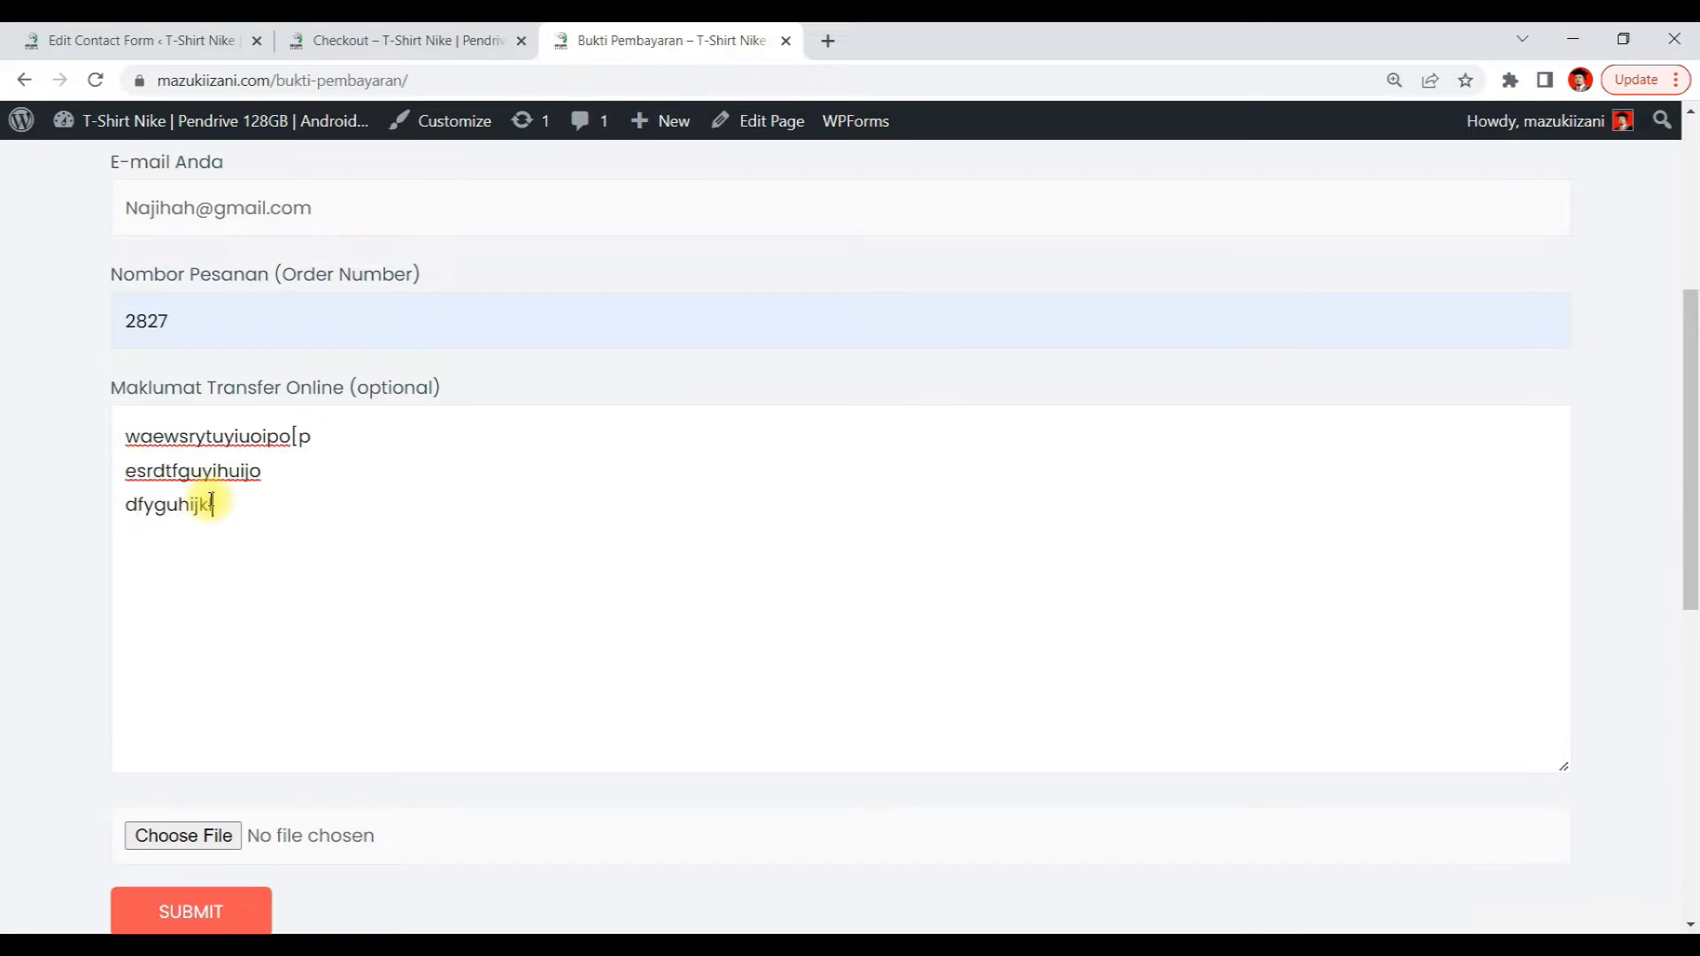
Attach RESIT BAYARAN.pdf to the file upload field and submit the form
{"action": "scroll", "coordinate": [211, 502], "scroll_direction": "down", "scroll_amount": 5}
{"action": "left_click", "coordinate": [187, 287]}
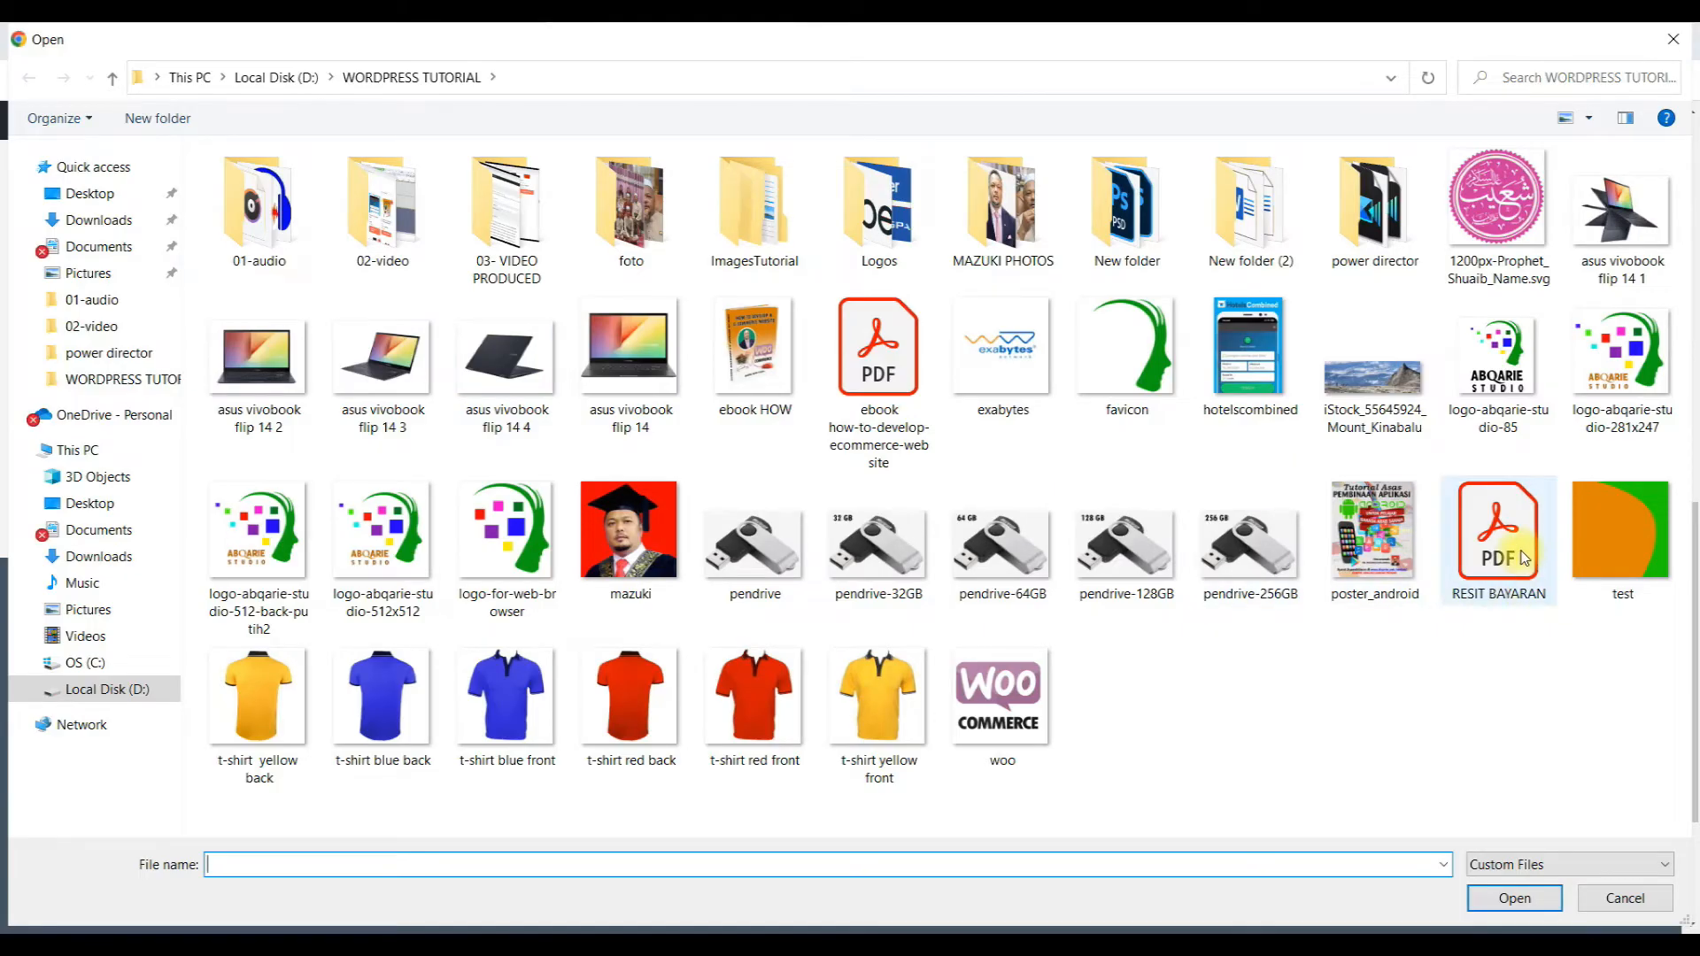
{"action": "double_click", "coordinate": [1521, 551]}
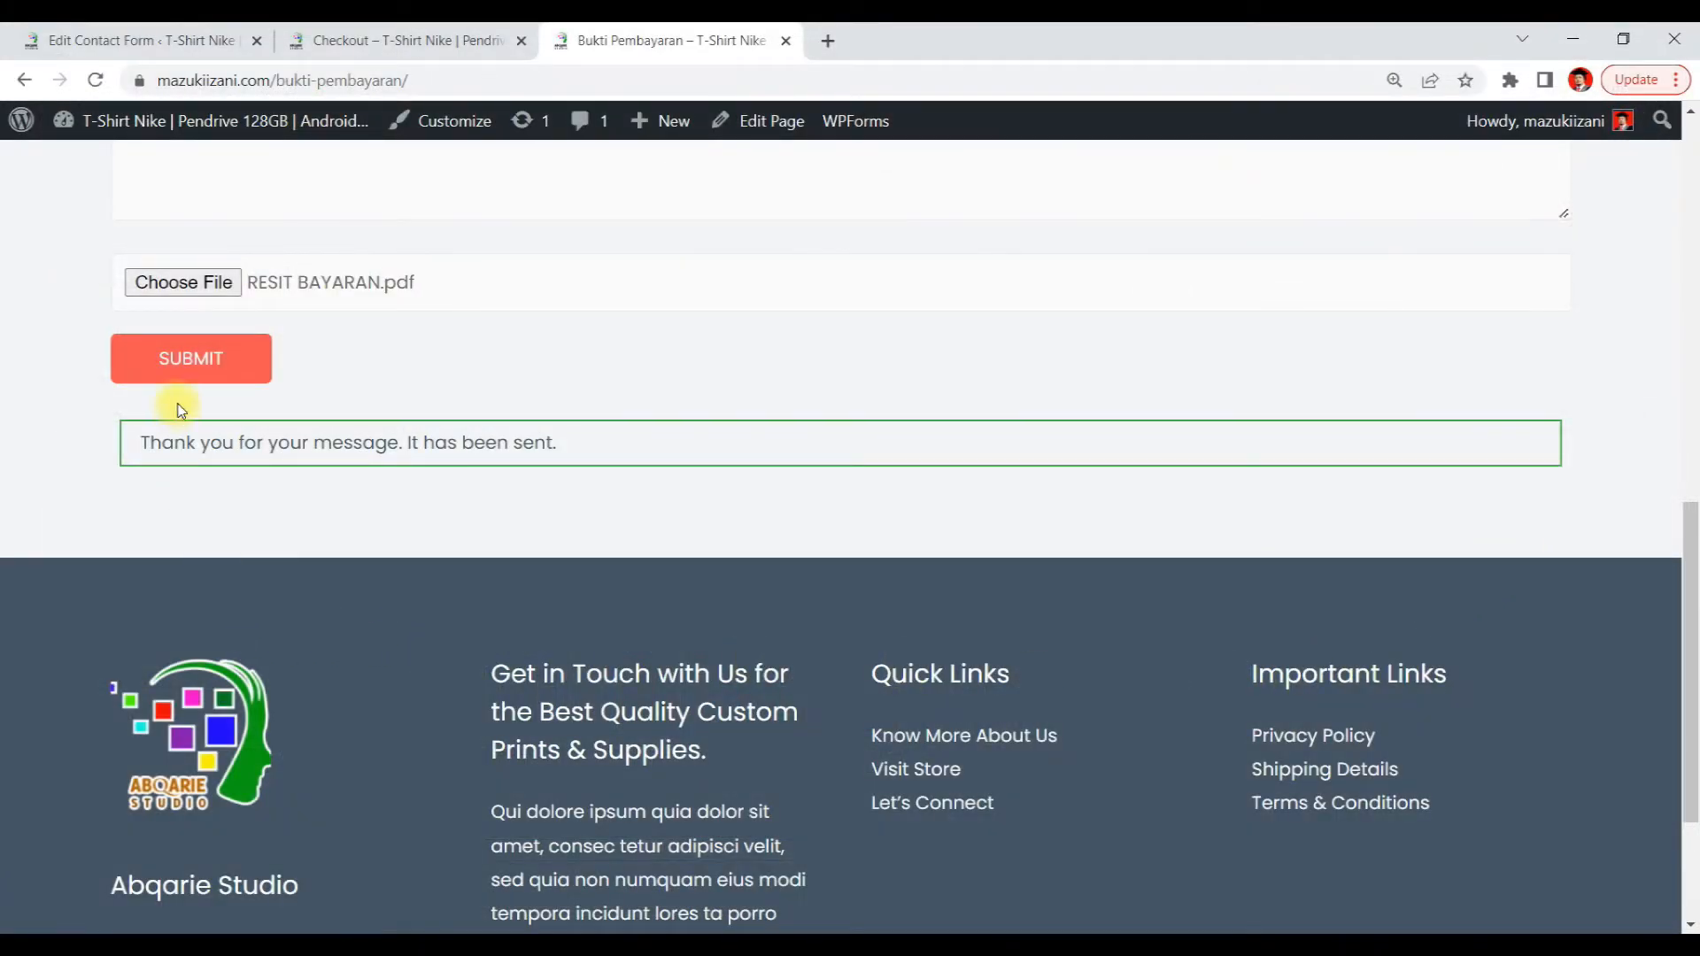
{"action": "left_click", "coordinate": [189, 371]}
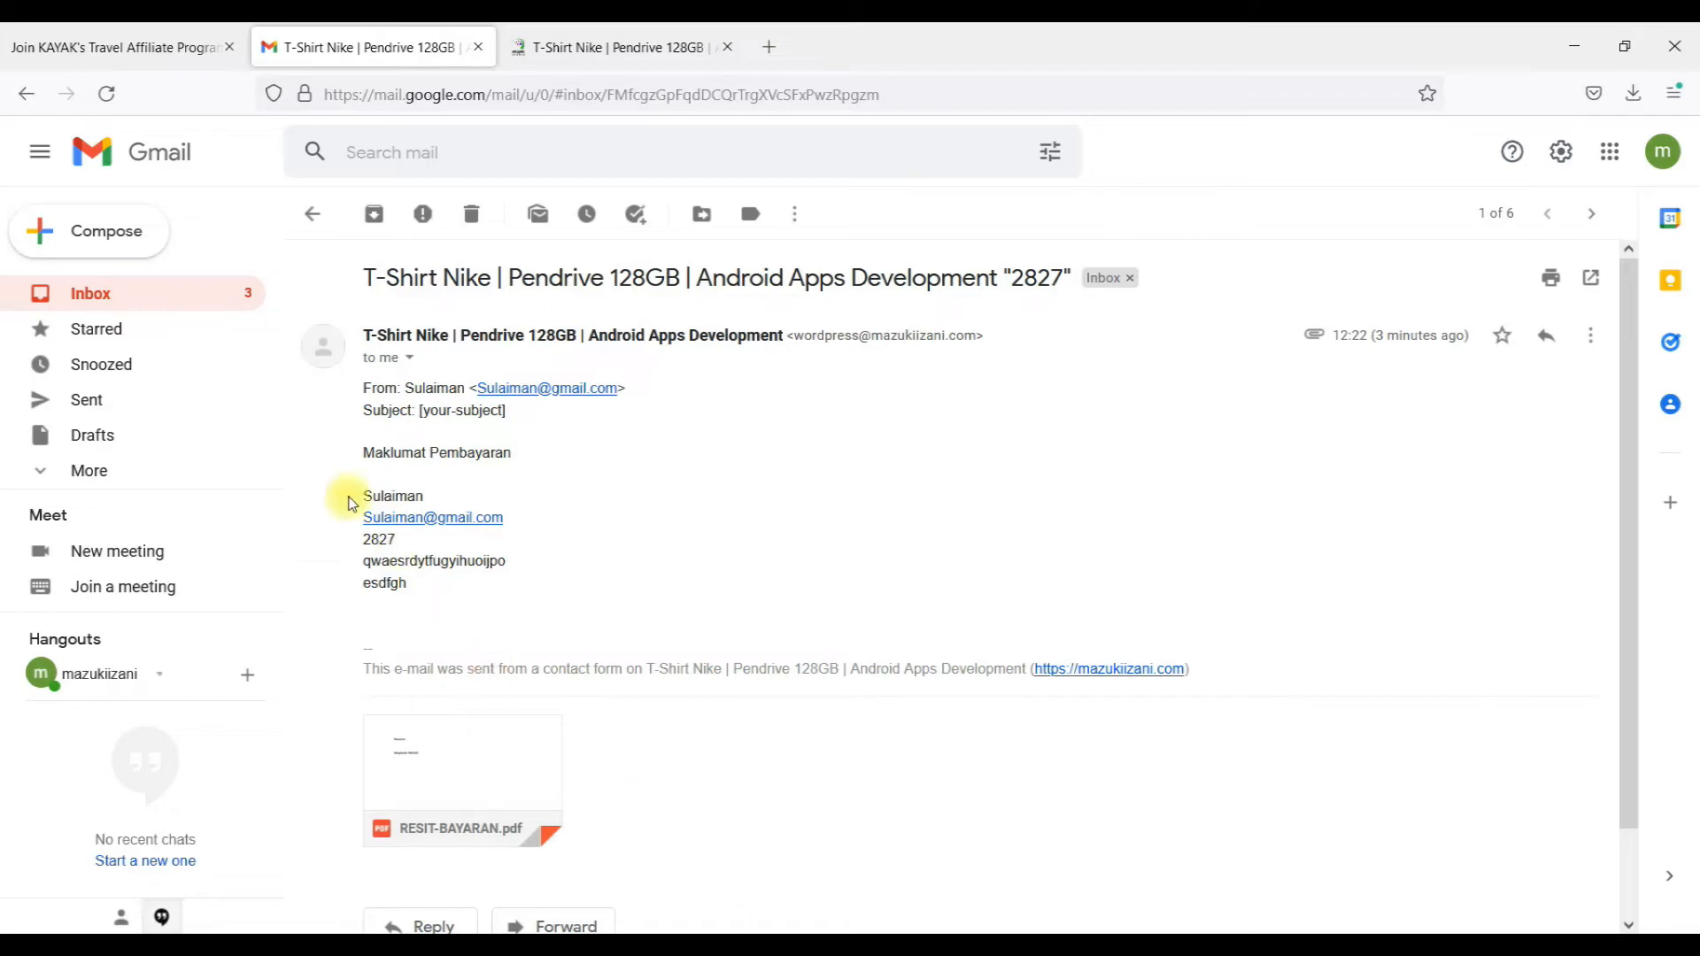
Open the newest contact-form e-mail from the Gmail inbox, then switch back to the Bukti Pembayaran page in Chrome
{"action": "left_click", "coordinate": [90, 297]}
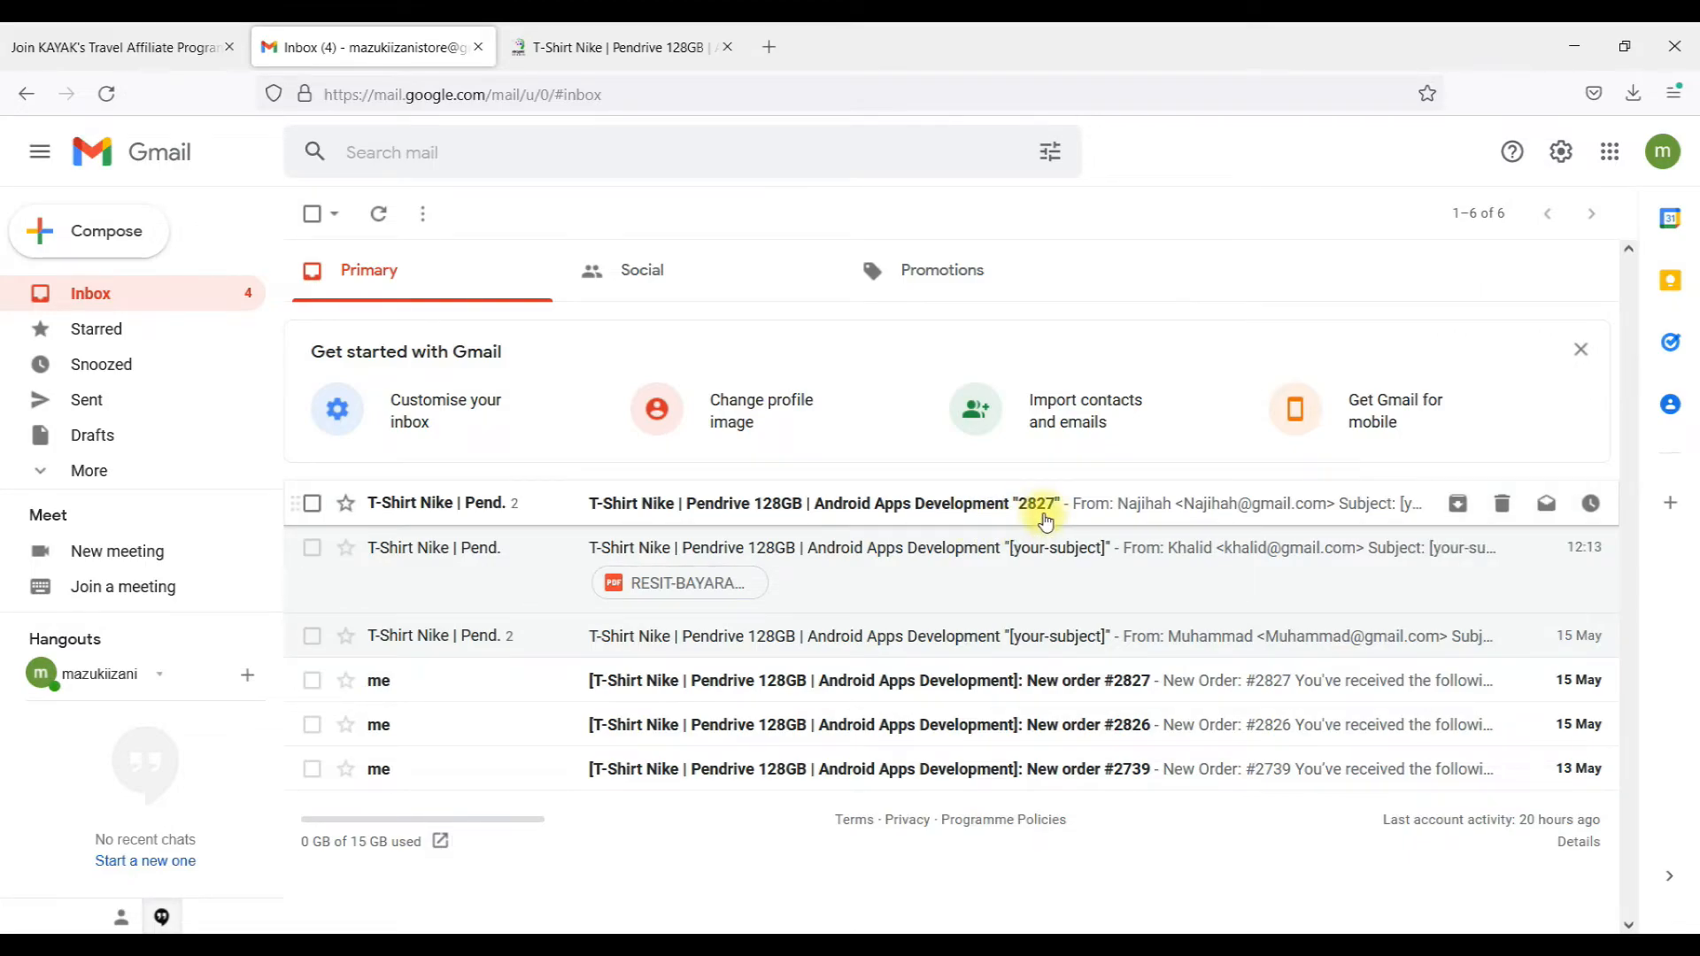
{"action": "left_click", "coordinate": [1137, 506]}
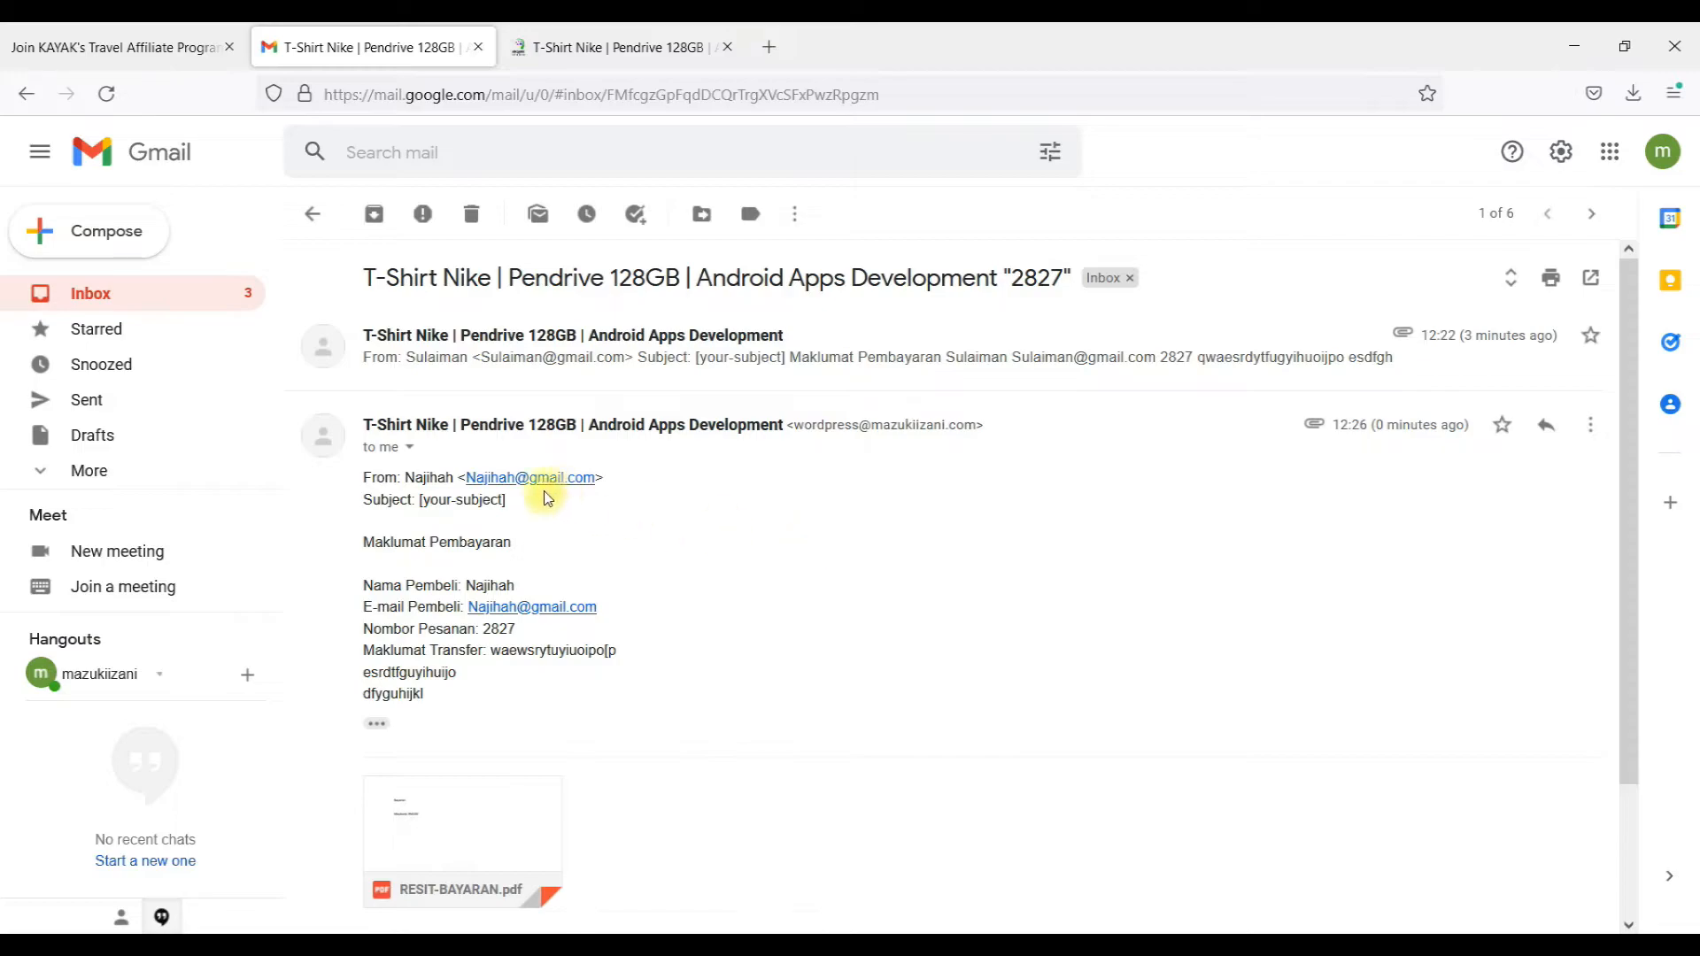
{"action": "mouse_move", "coordinate": [613, 930]}
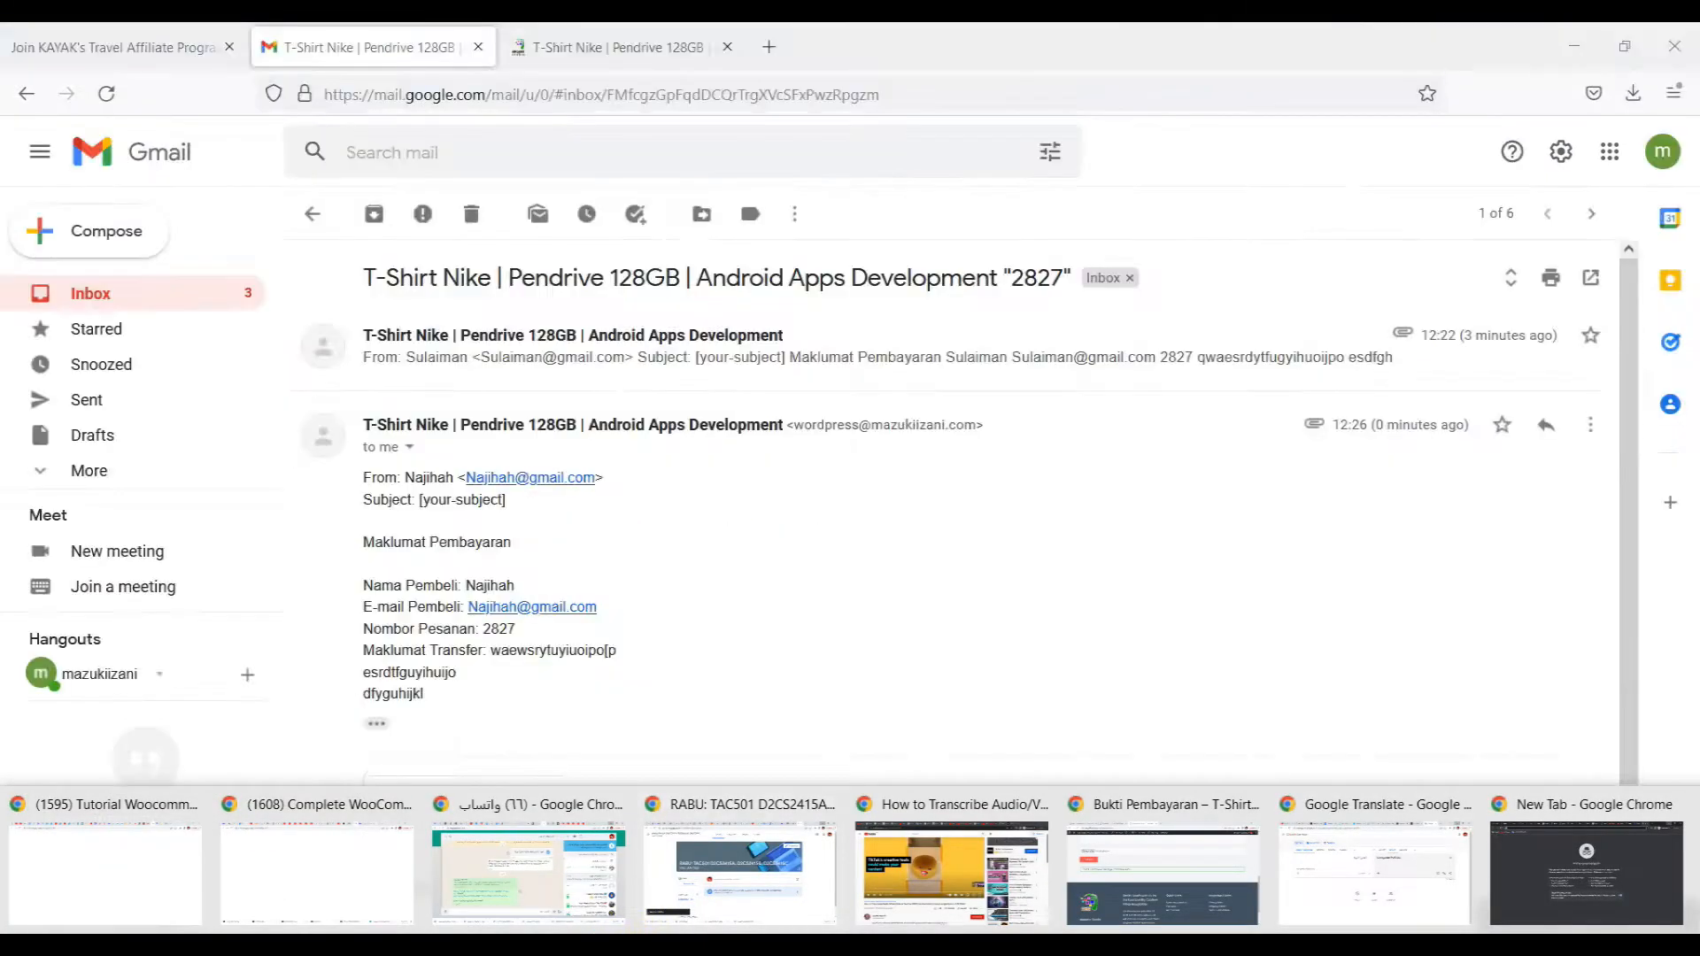
{"action": "left_click", "coordinate": [1163, 872]}
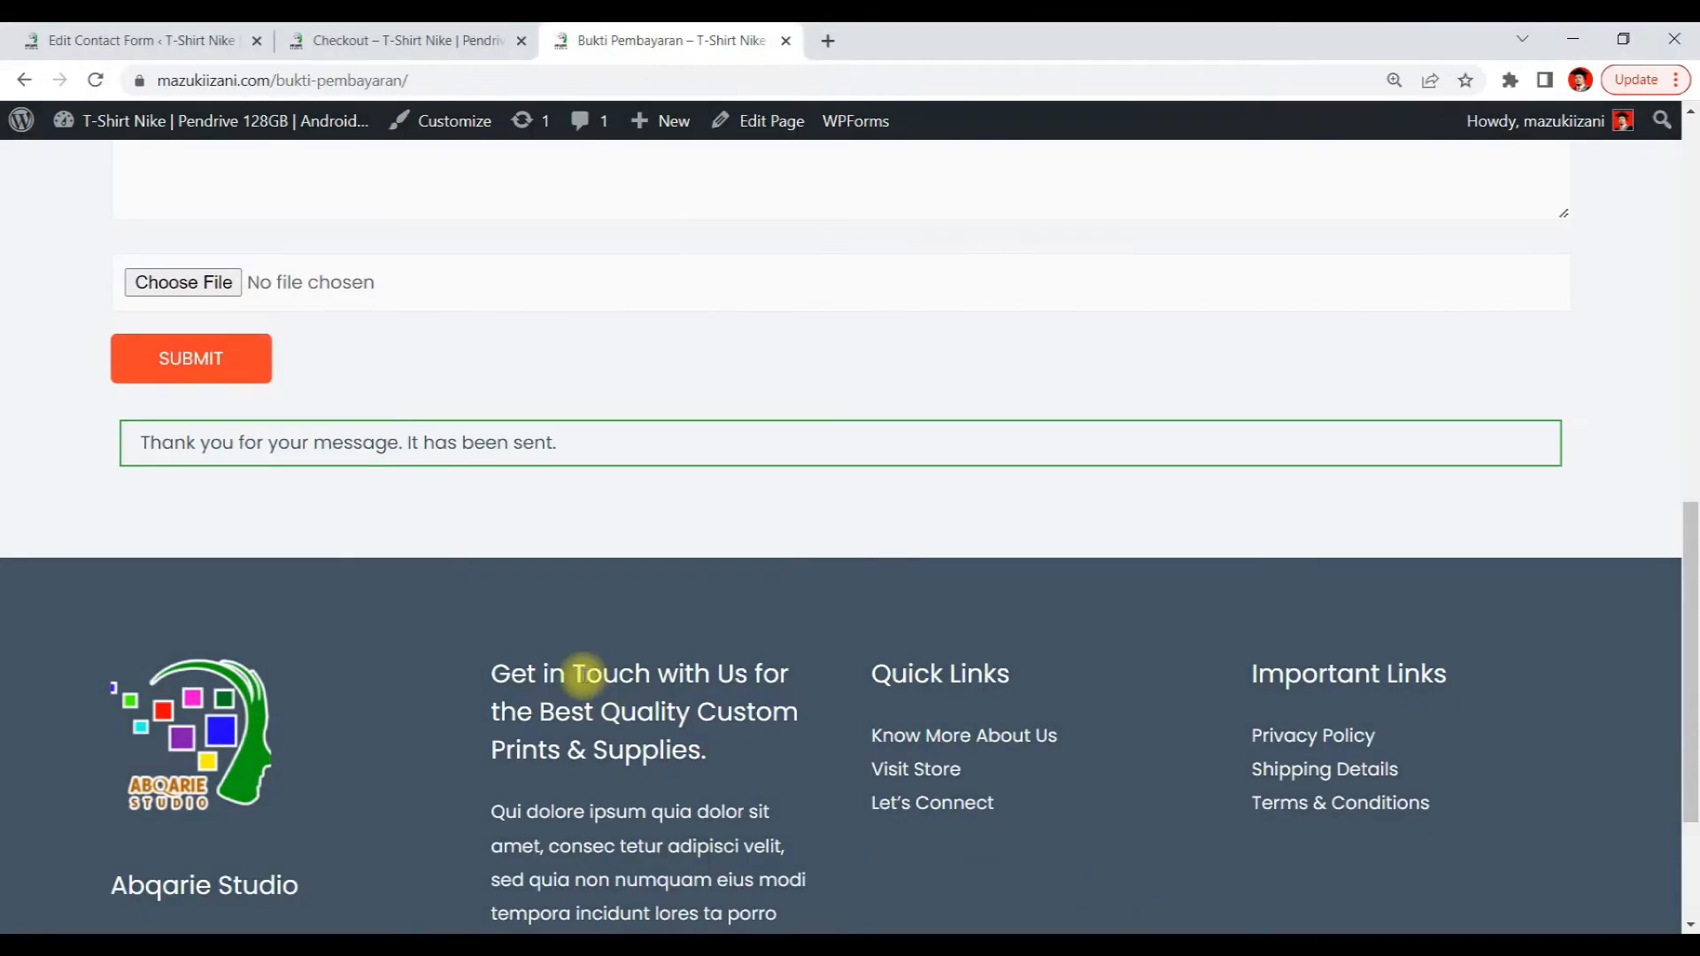
Review the form page, the order-received checkout page and the contact form's mail message body
{"action": "scroll", "coordinate": [549, 455], "scroll_direction": "up", "scroll_amount": 10}
{"action": "scroll", "coordinate": [562, 397], "scroll_direction": "down", "scroll_amount": 4}
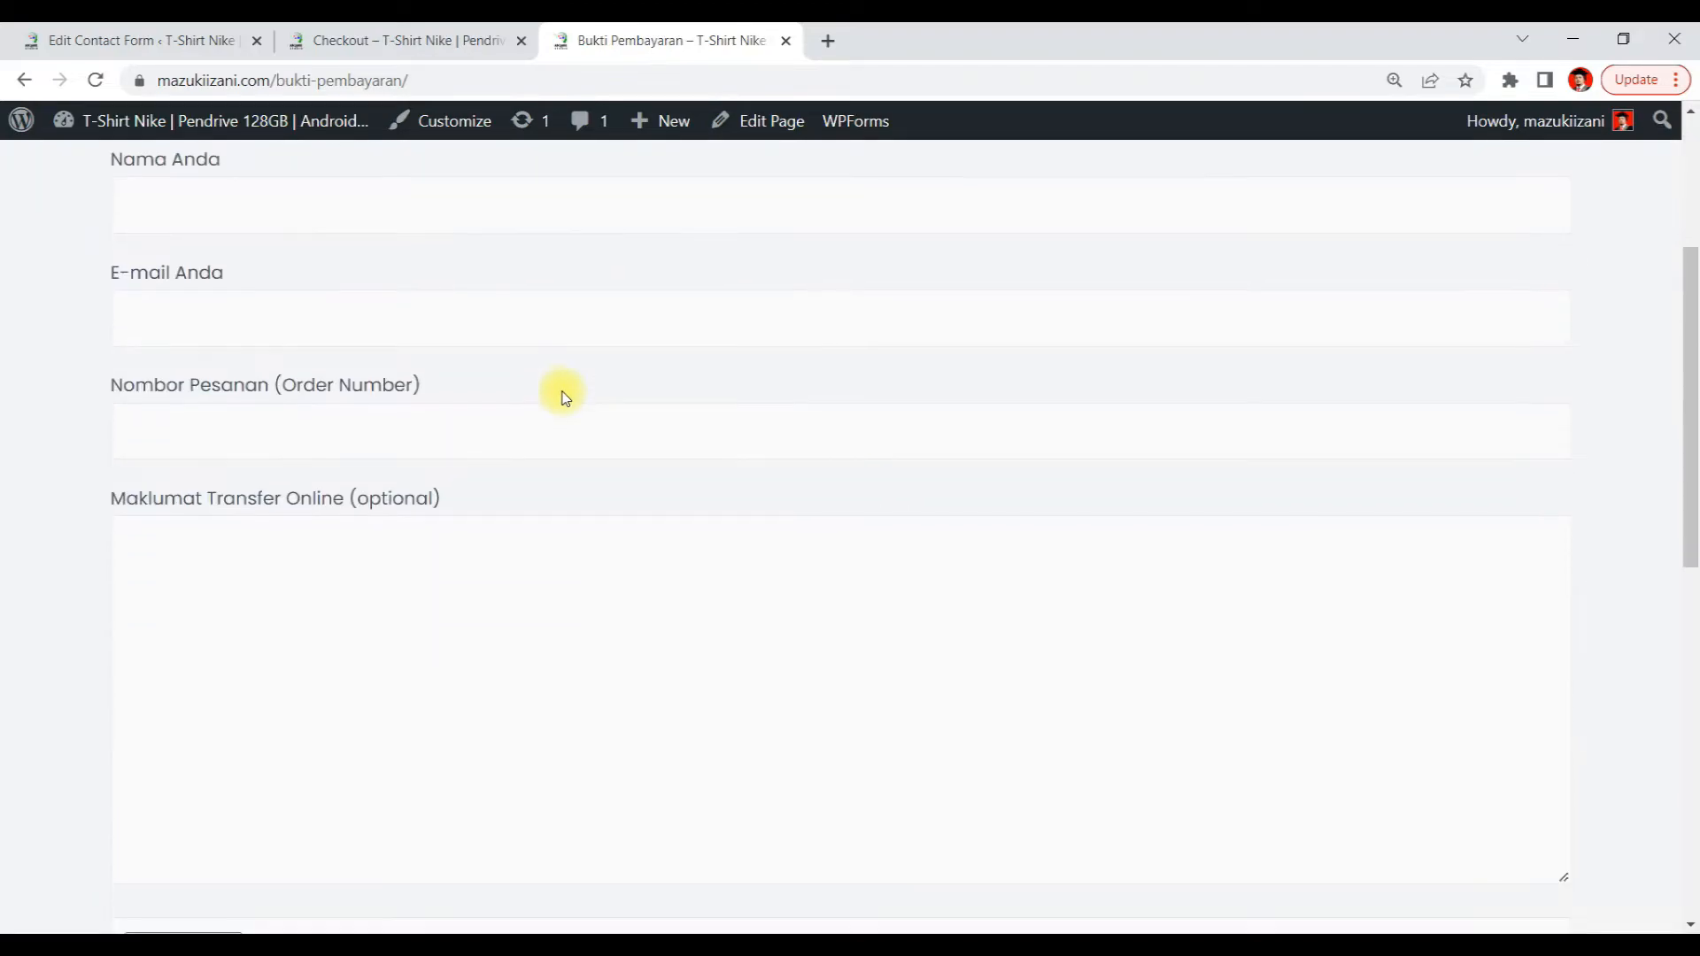
{"action": "scroll", "coordinate": [563, 391], "scroll_direction": "up", "scroll_amount": 4}
{"action": "left_click", "coordinate": [334, 44]}
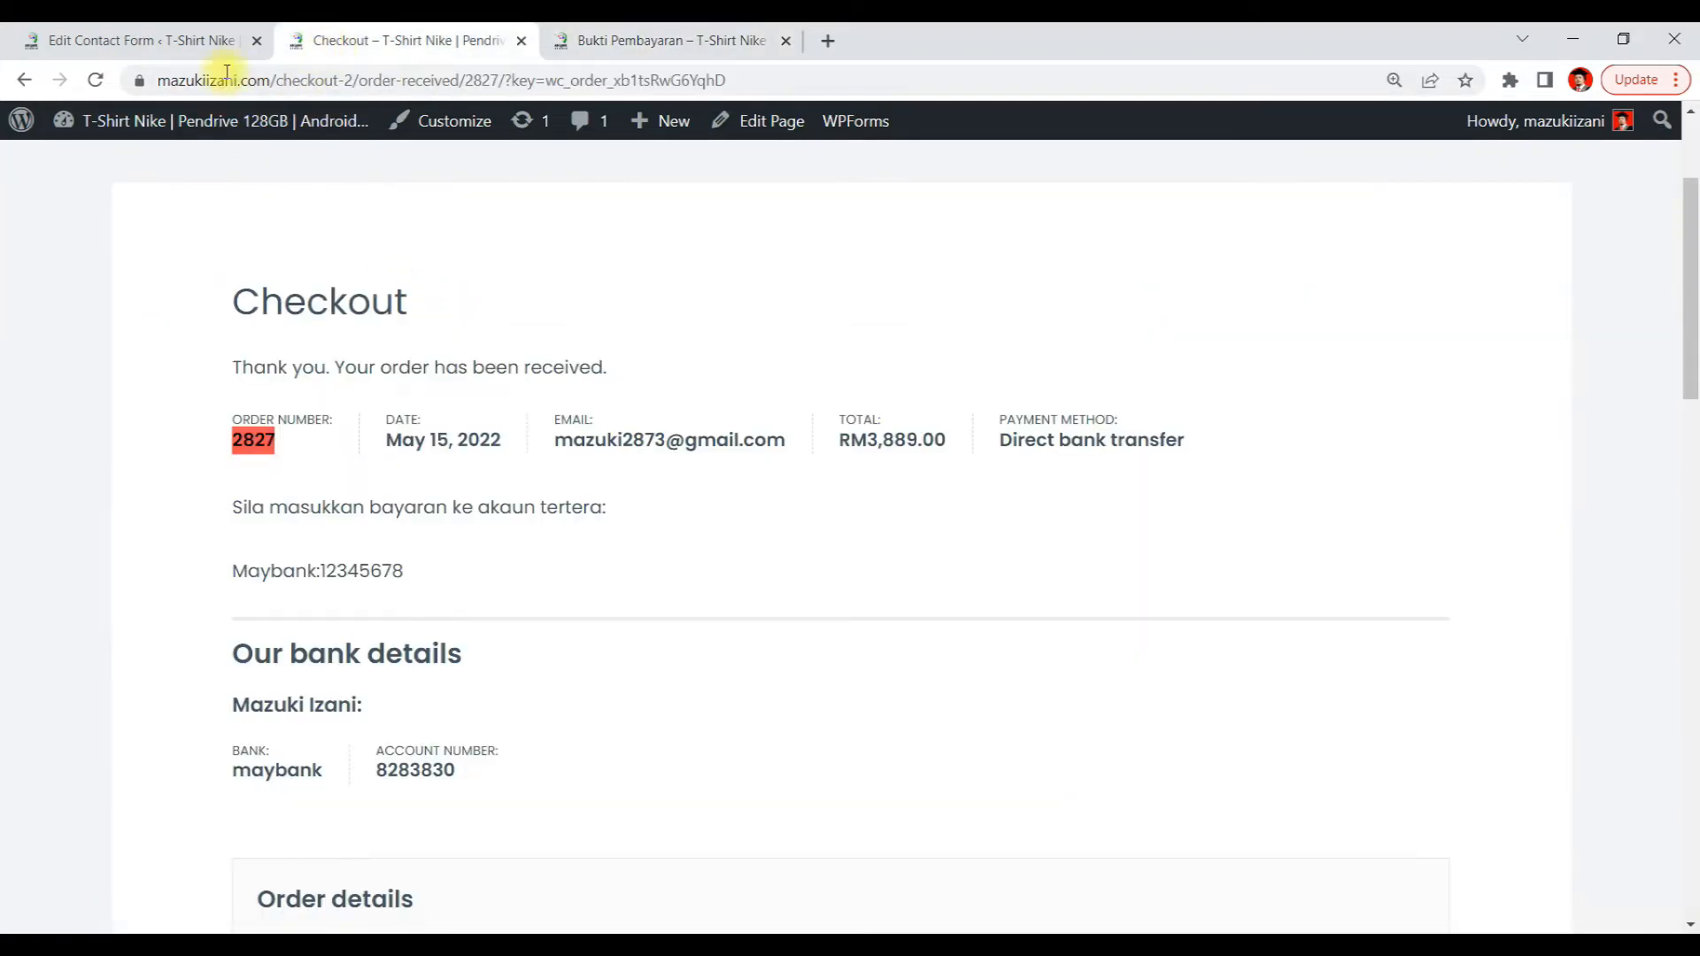
{"action": "left_click", "coordinate": [142, 39]}
{"action": "scroll", "coordinate": [722, 442], "scroll_direction": "down", "scroll_amount": 1}
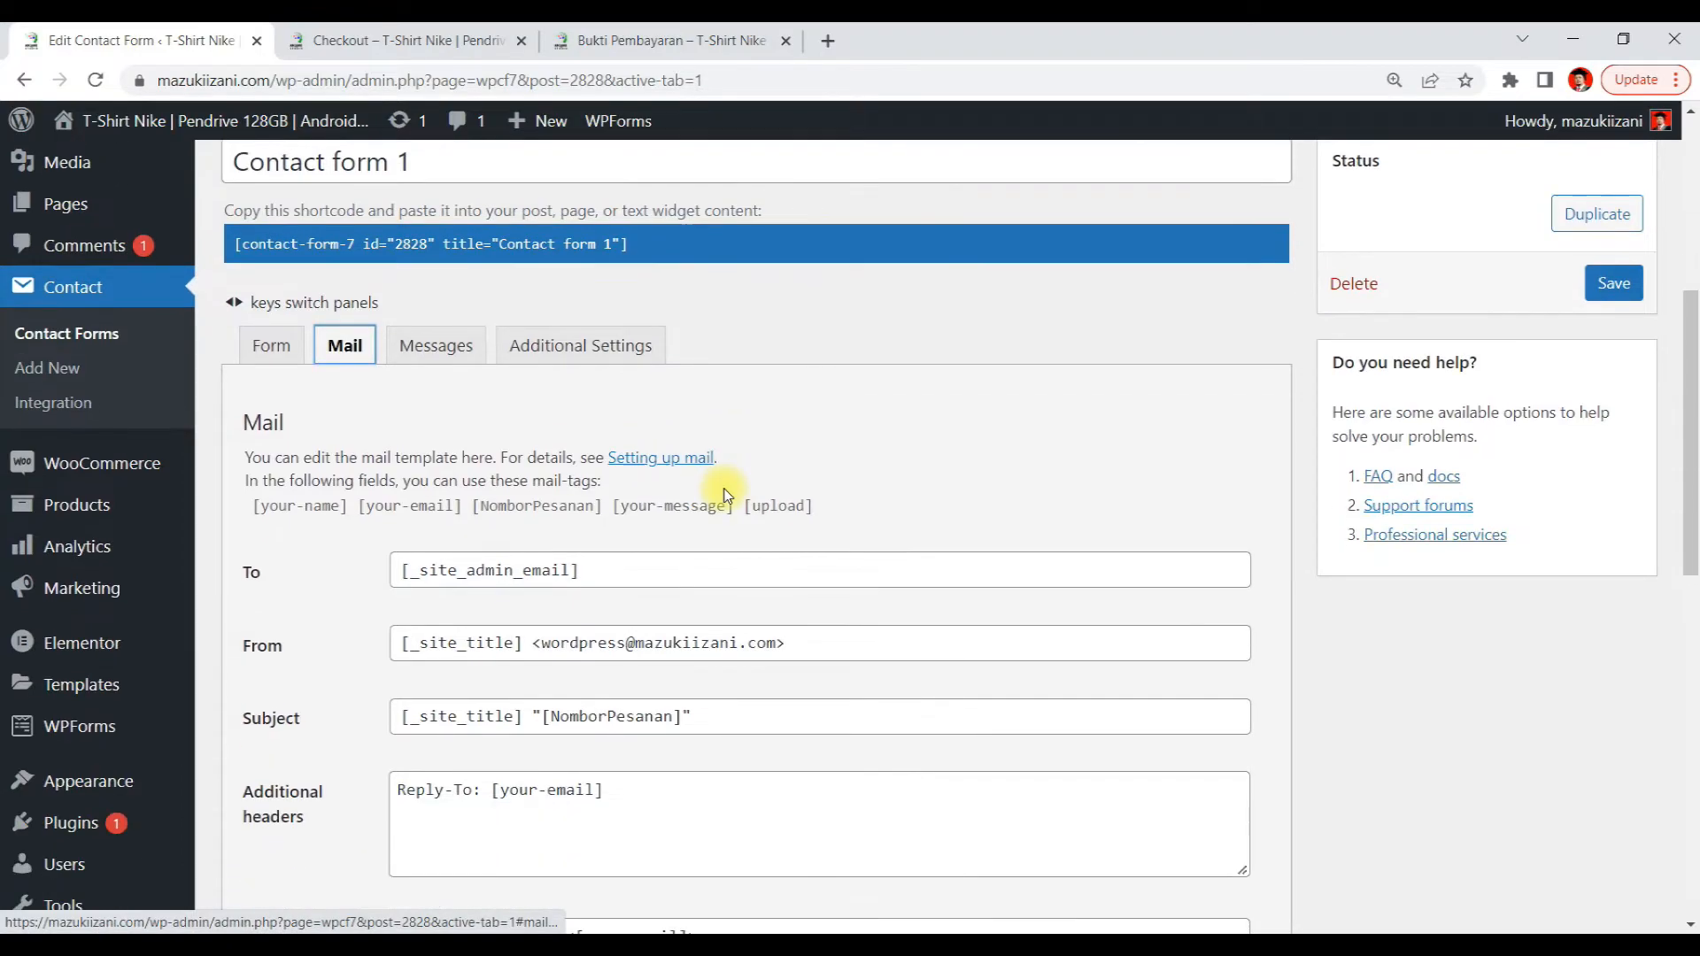
{"action": "scroll", "coordinate": [721, 493], "scroll_direction": "down", "scroll_amount": 1}
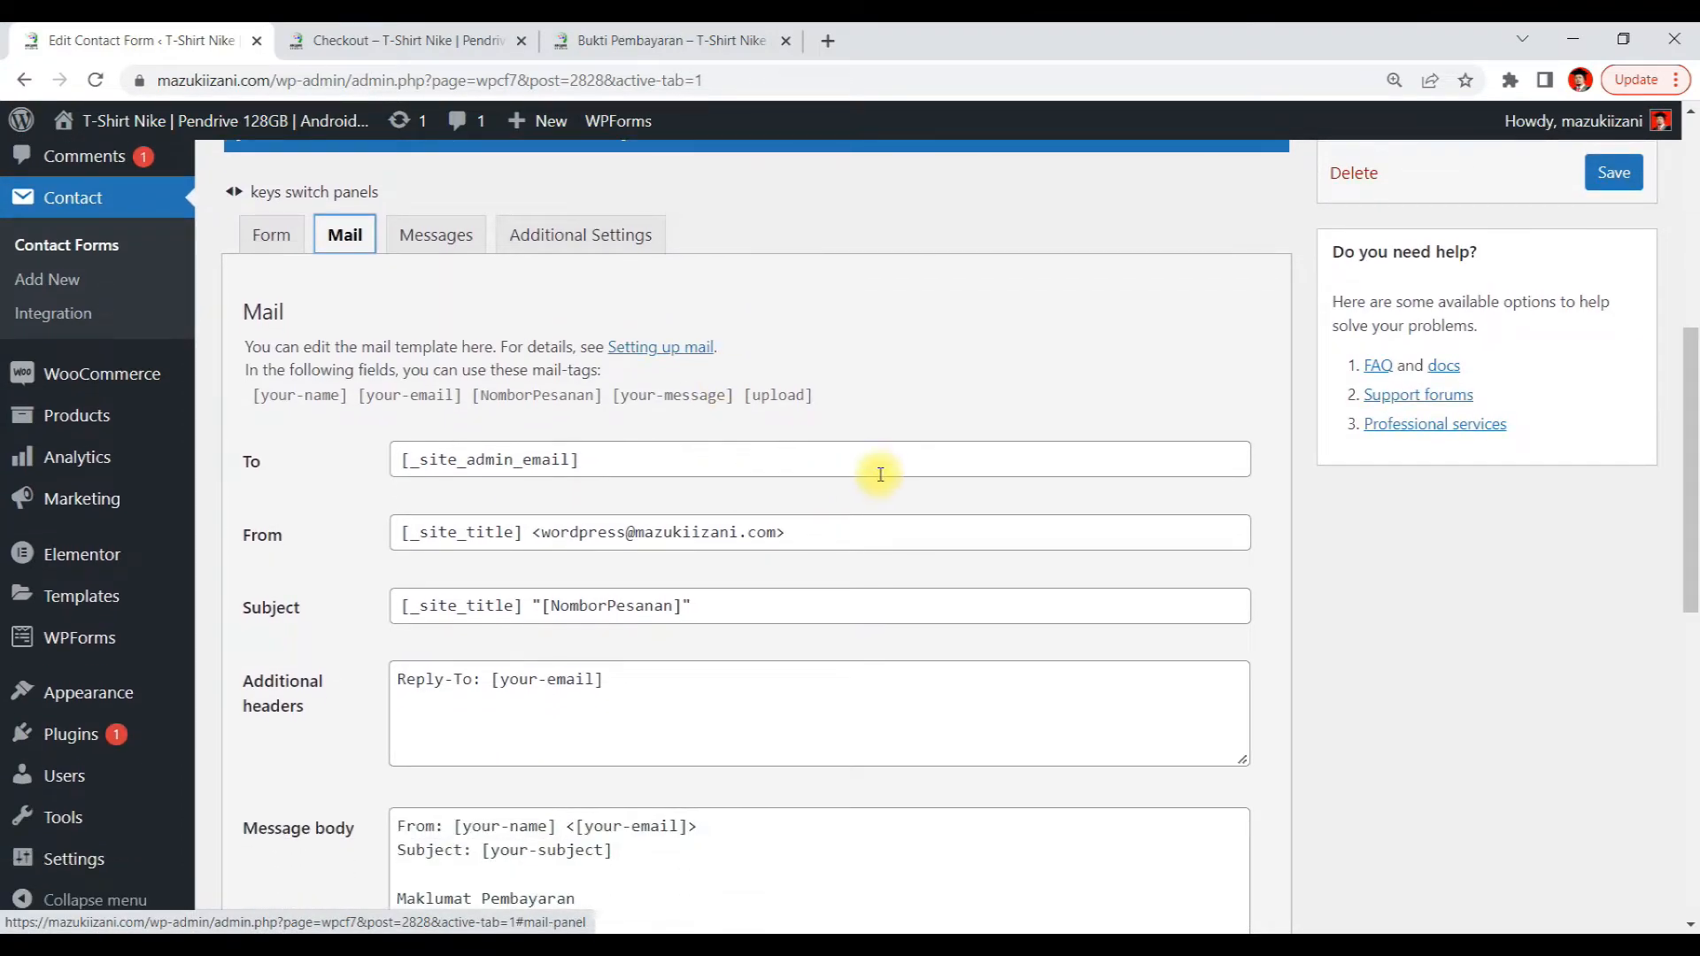
{"action": "scroll", "coordinate": [880, 475], "scroll_direction": "down", "scroll_amount": 1}
{"action": "scroll", "coordinate": [879, 486], "scroll_direction": "down", "scroll_amount": 1}
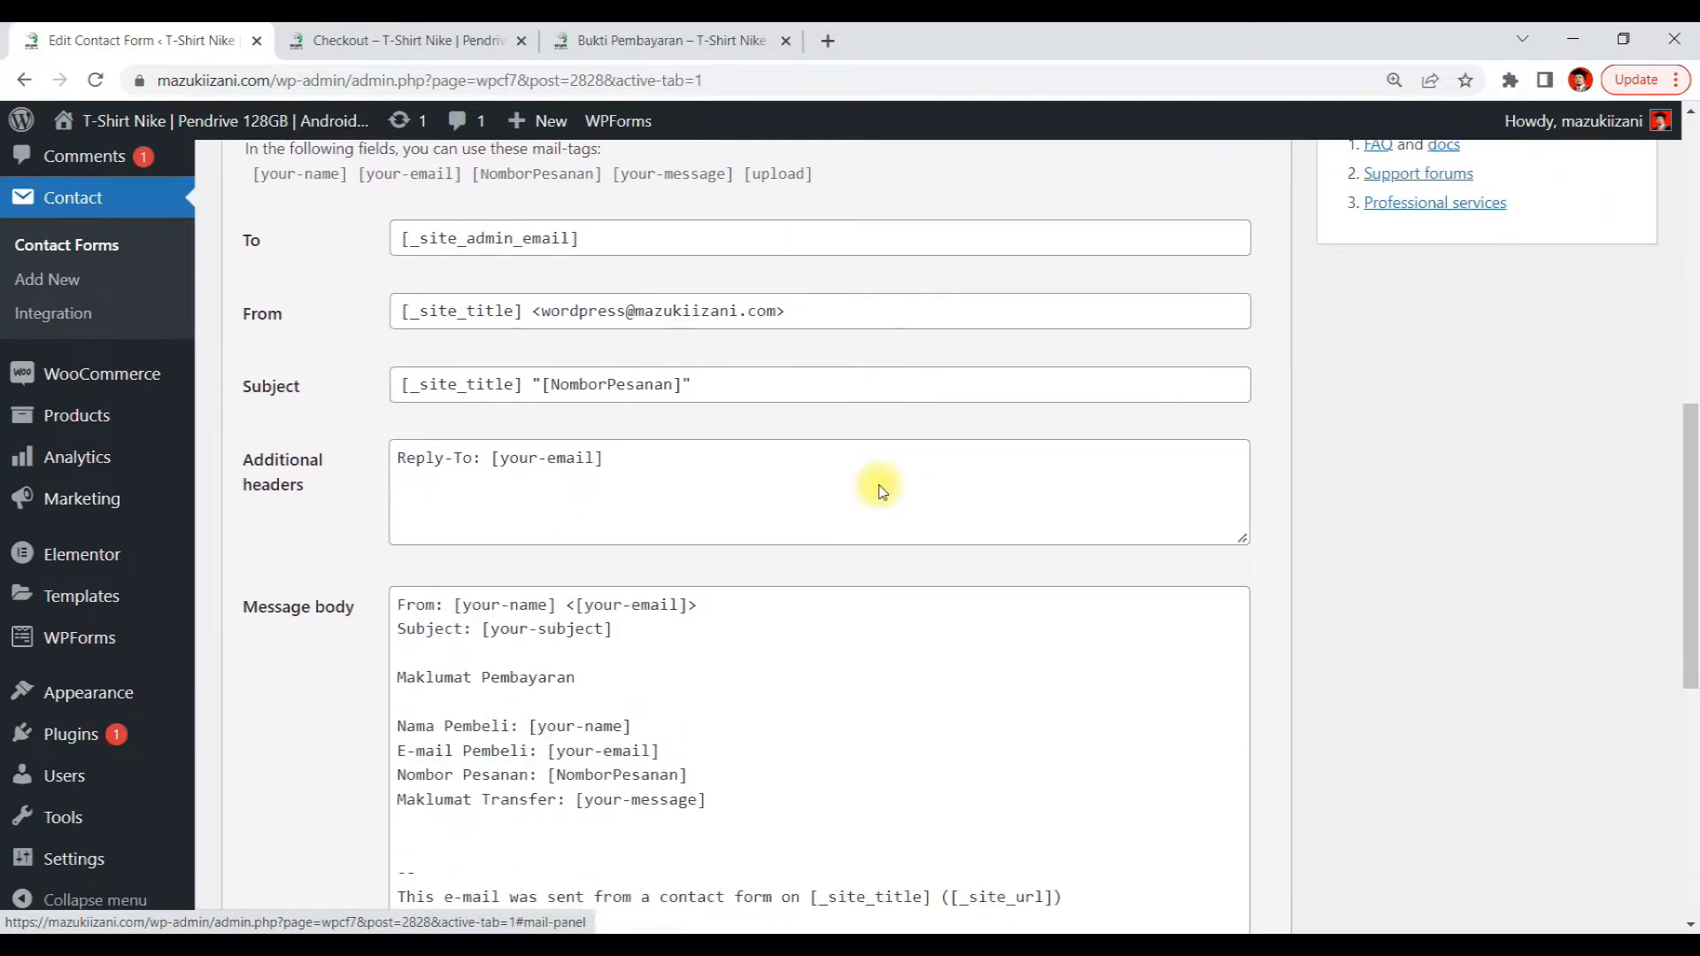
Replace the [your-subject] tag in the message body's Subject line with the [NomborPesanan] mail tag copied from the Subject field
{"action": "scroll", "coordinate": [880, 485], "scroll_direction": "down", "scroll_amount": 2}
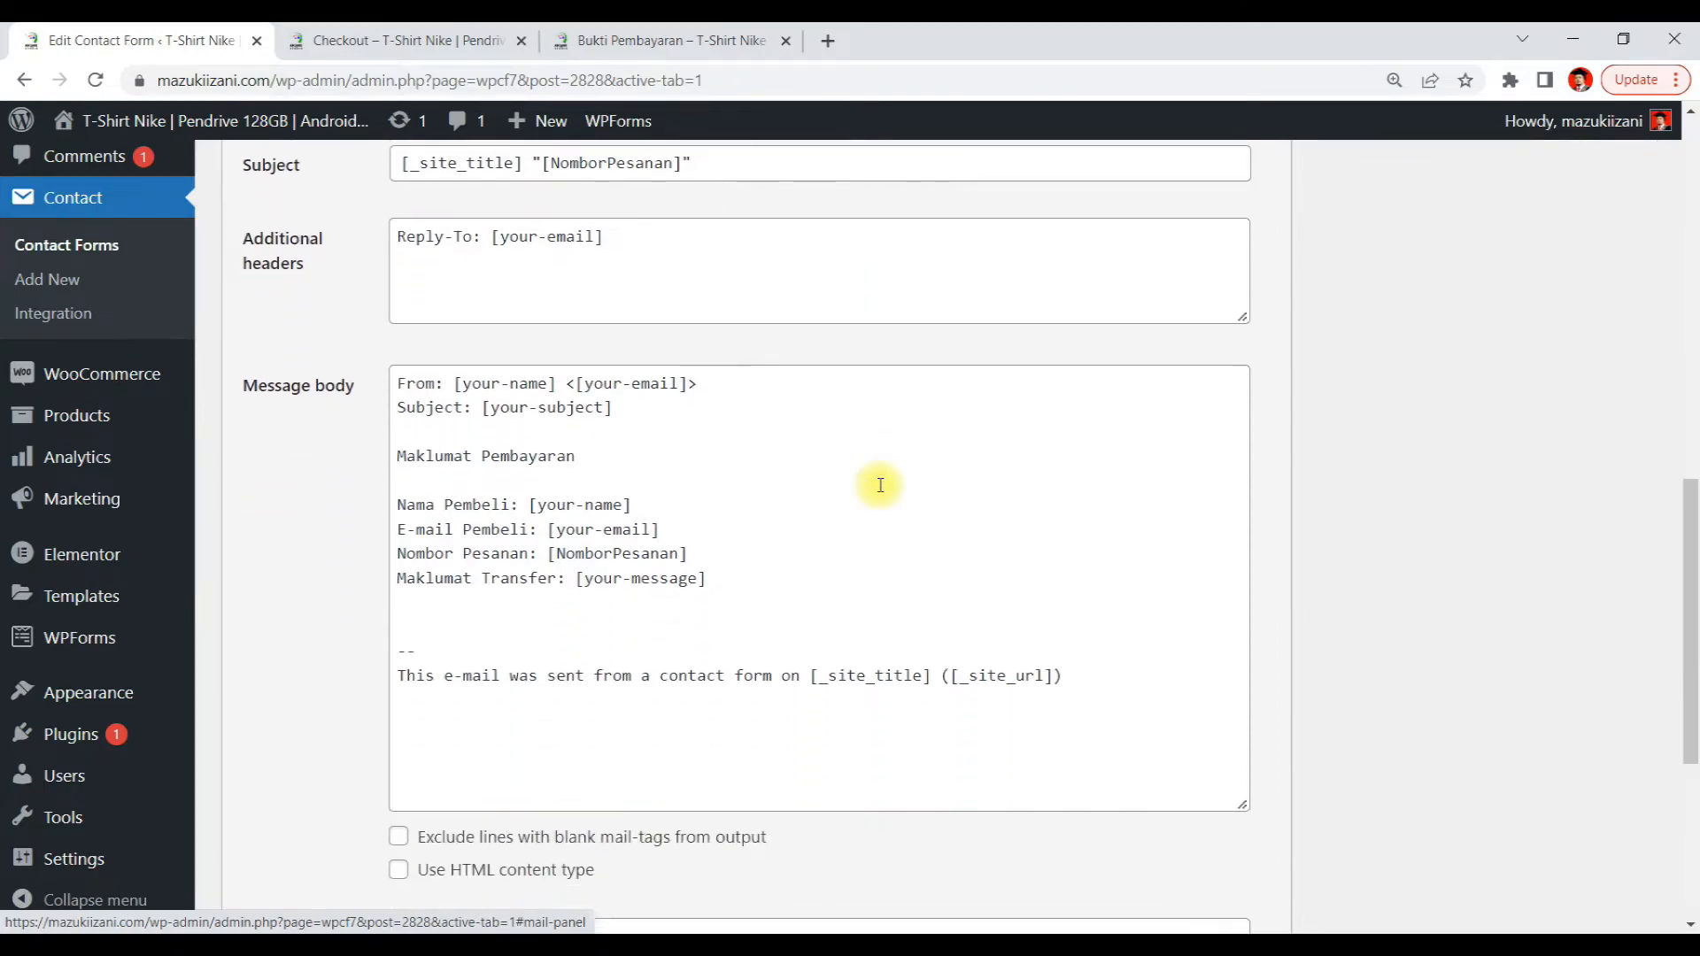
{"action": "left_click", "coordinate": [476, 438]}
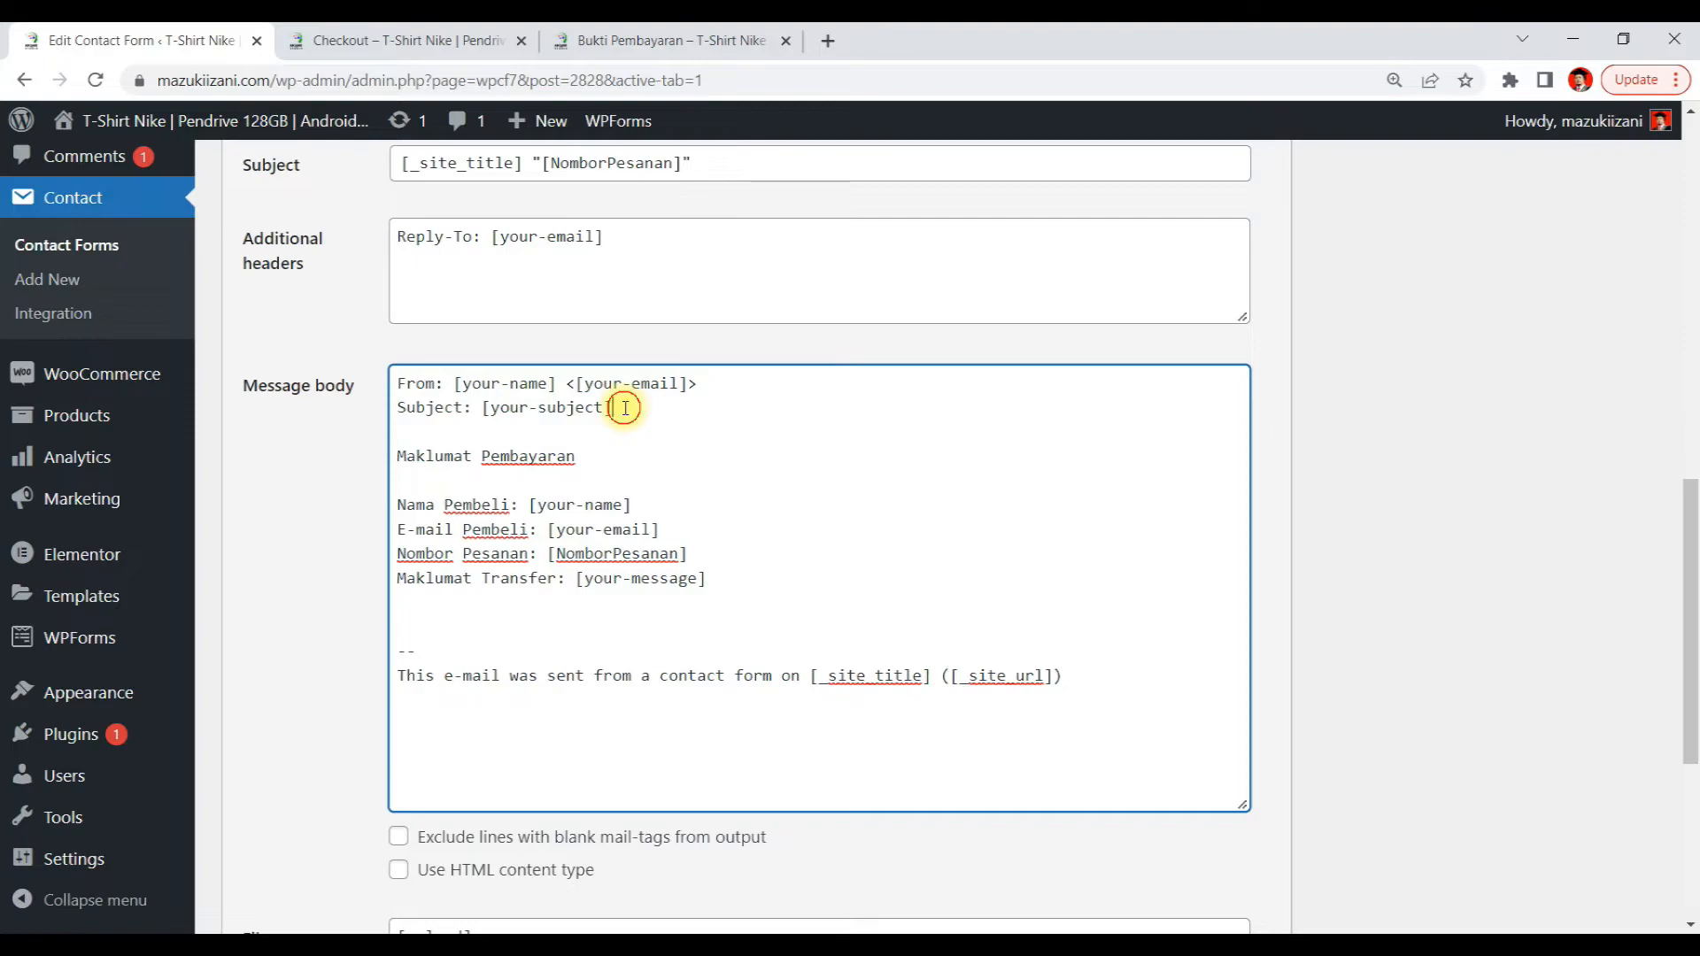
{"action": "left_click_drag", "start_coordinate": [625, 408], "coordinate": [378, 410]}
{"action": "left_click", "coordinate": [375, 412]}
{"action": "left_click", "coordinate": [444, 414]}
{"action": "scroll", "coordinate": [814, 494], "scroll_direction": "up", "scroll_amount": 3}
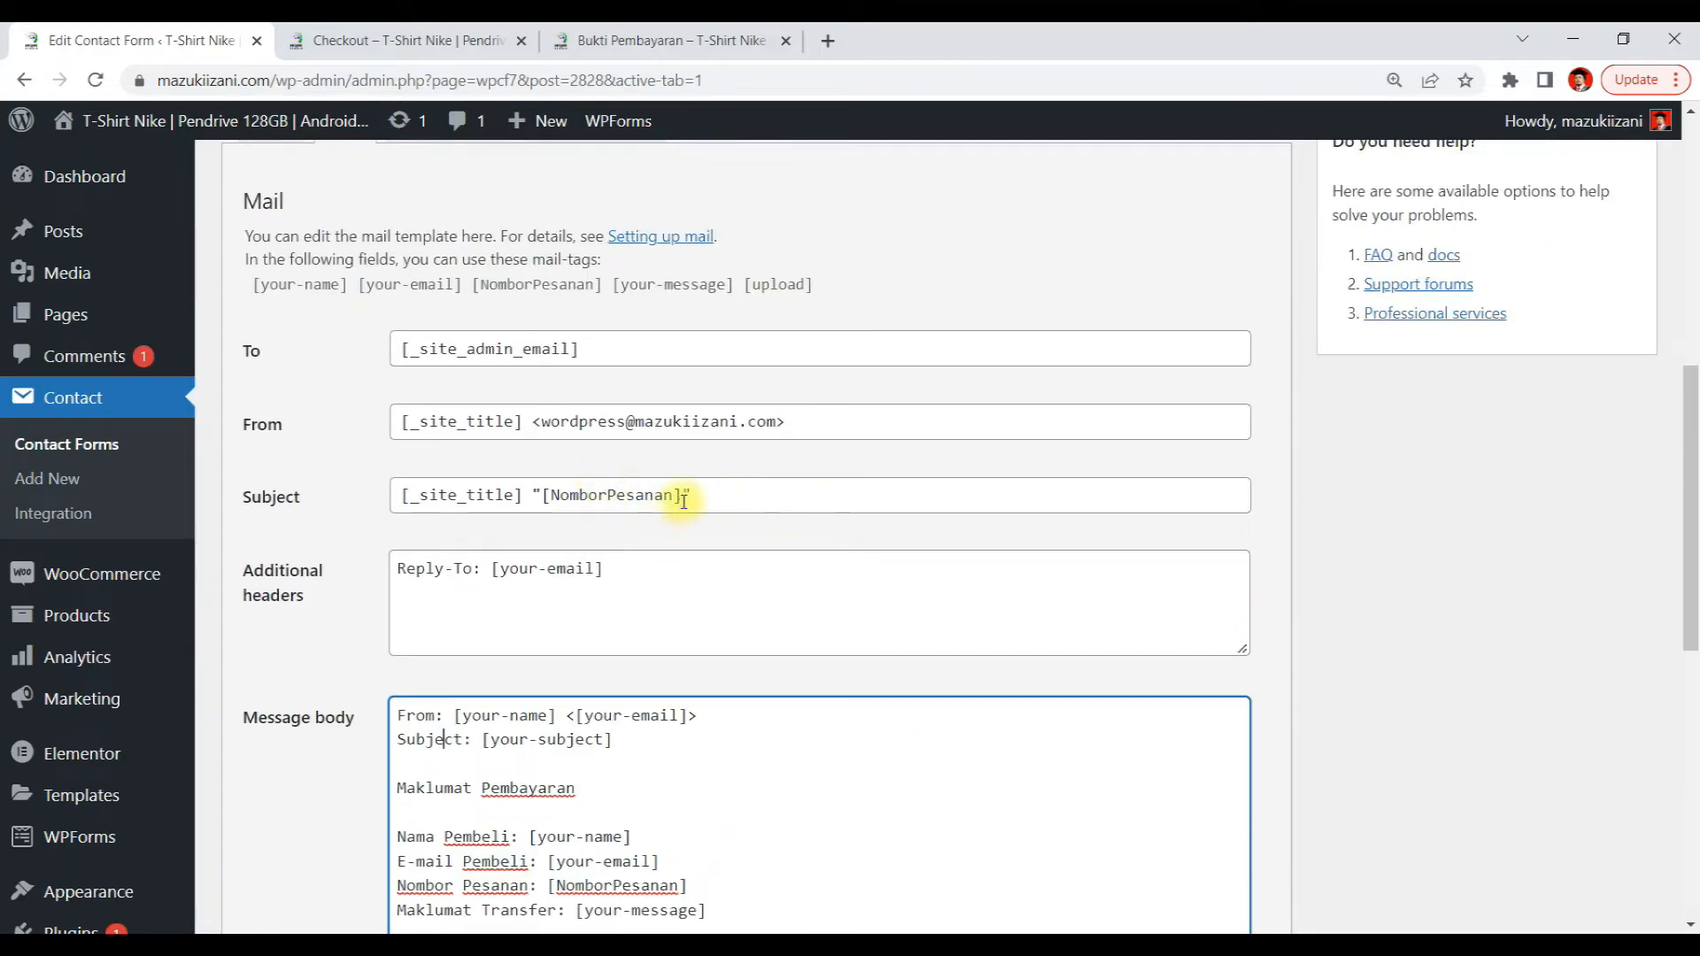
{"action": "left_click_drag", "start_coordinate": [685, 496], "coordinate": [550, 493]}
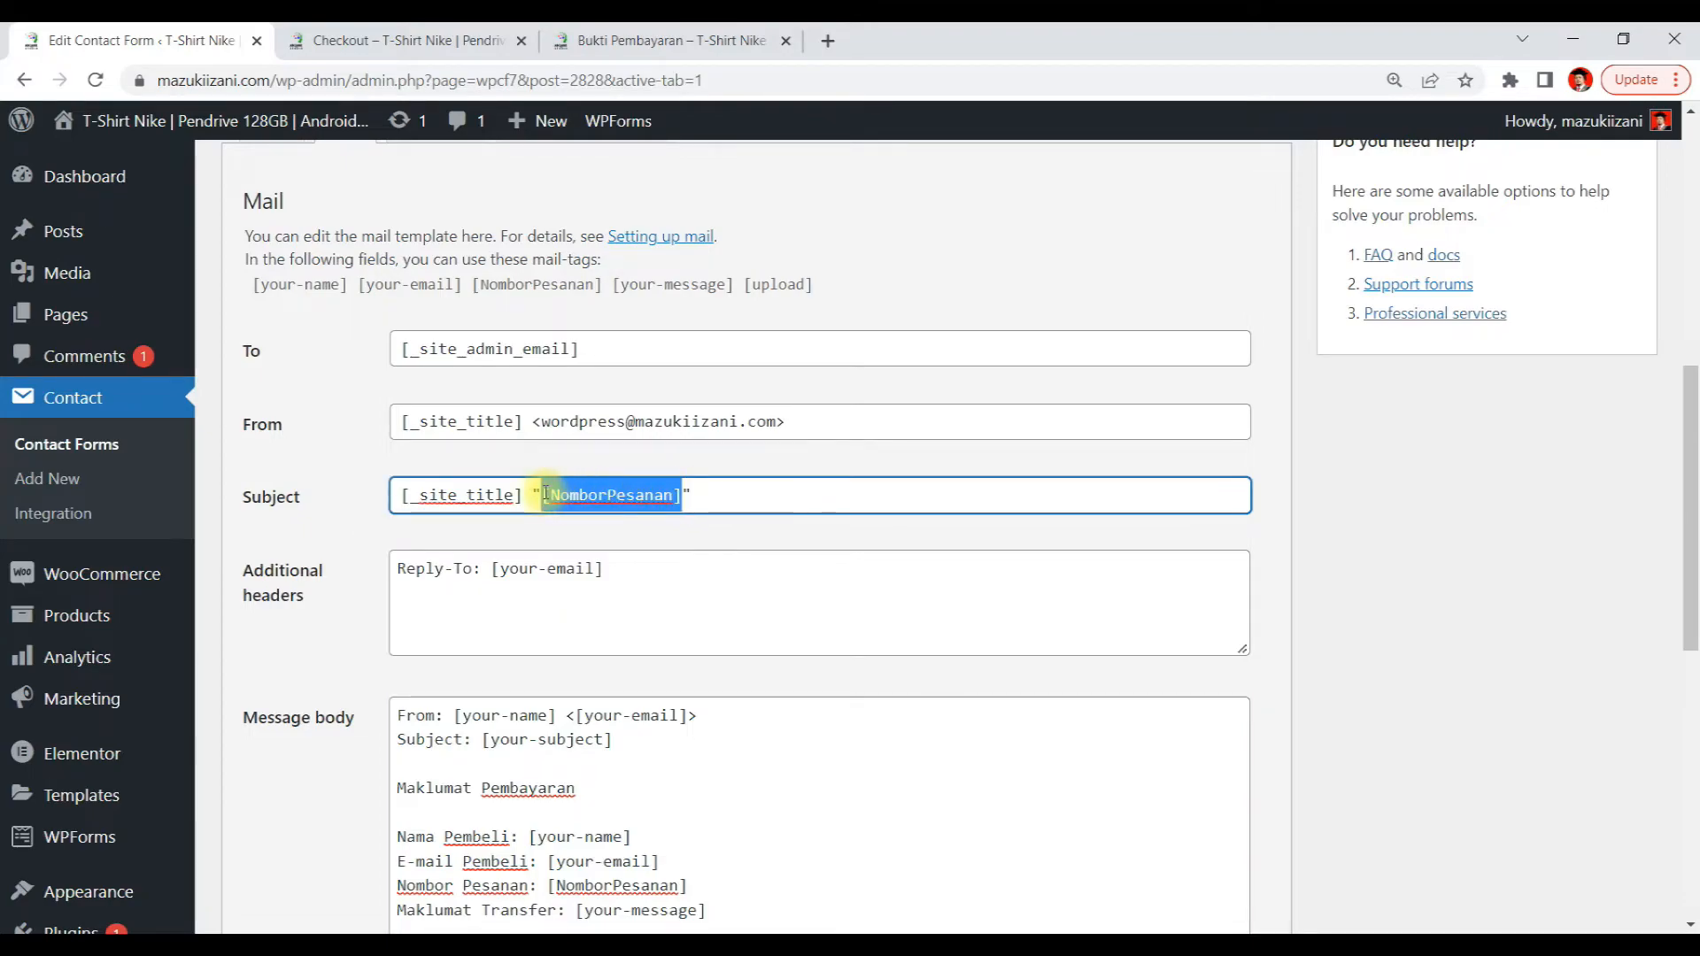
{"action": "scroll", "coordinate": [549, 567], "scroll_direction": "down", "scroll_amount": 3}
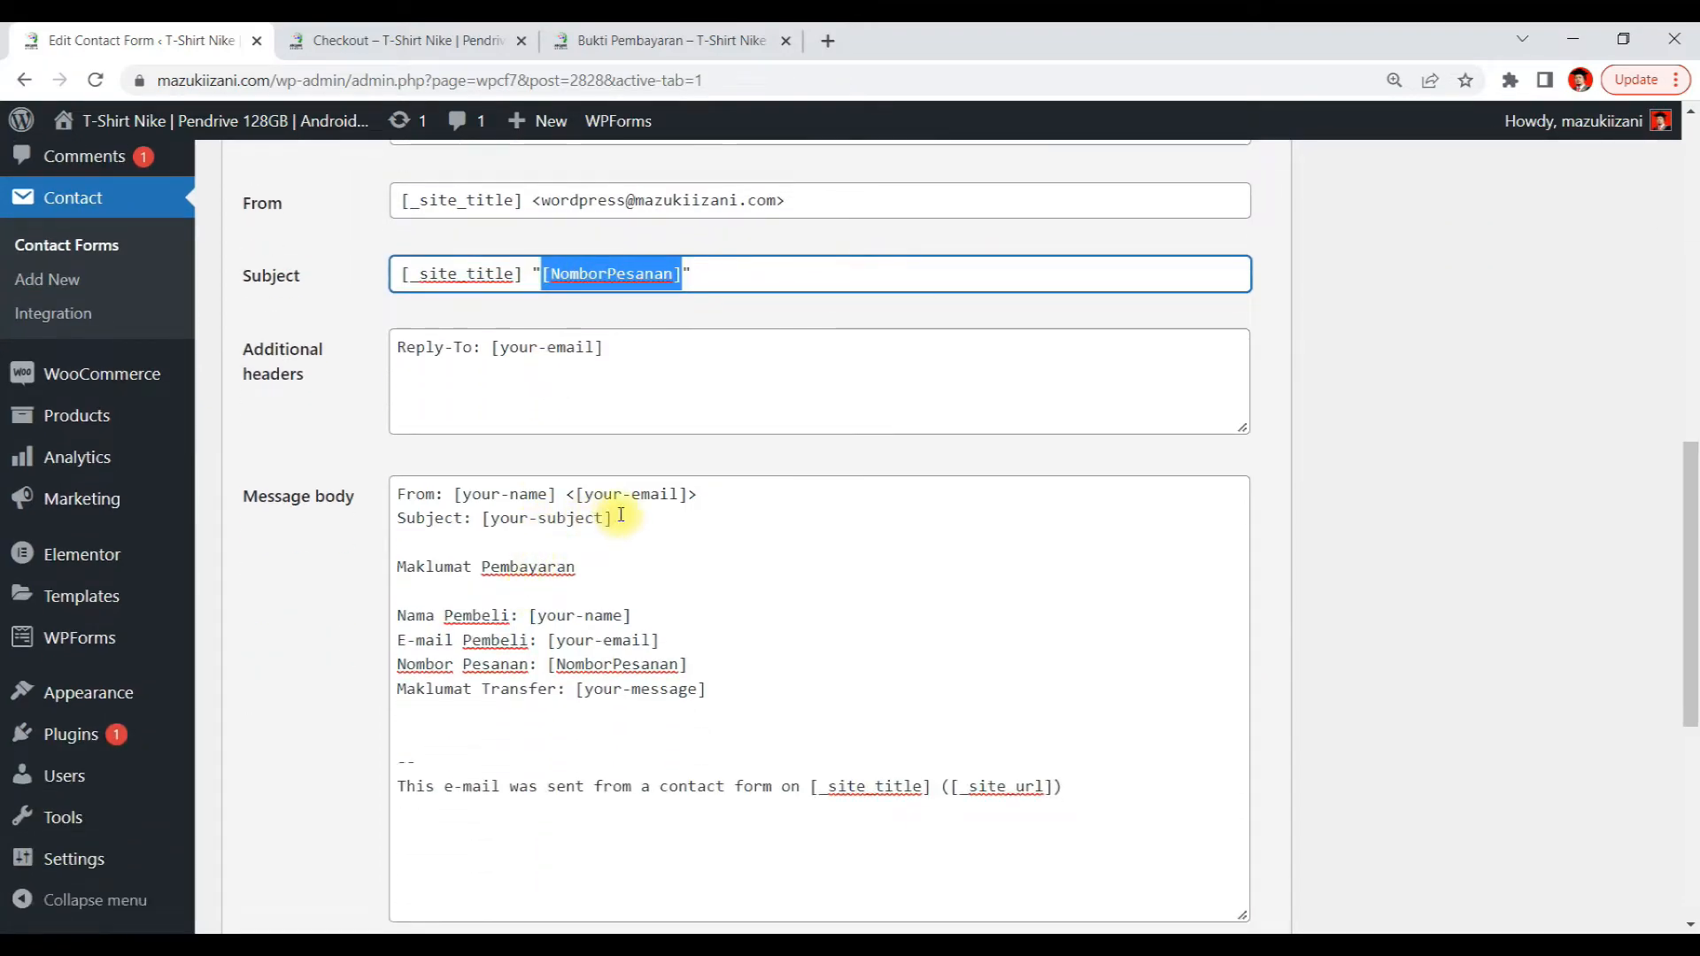
{"action": "left_click_drag", "start_coordinate": [621, 515], "coordinate": [479, 521]}
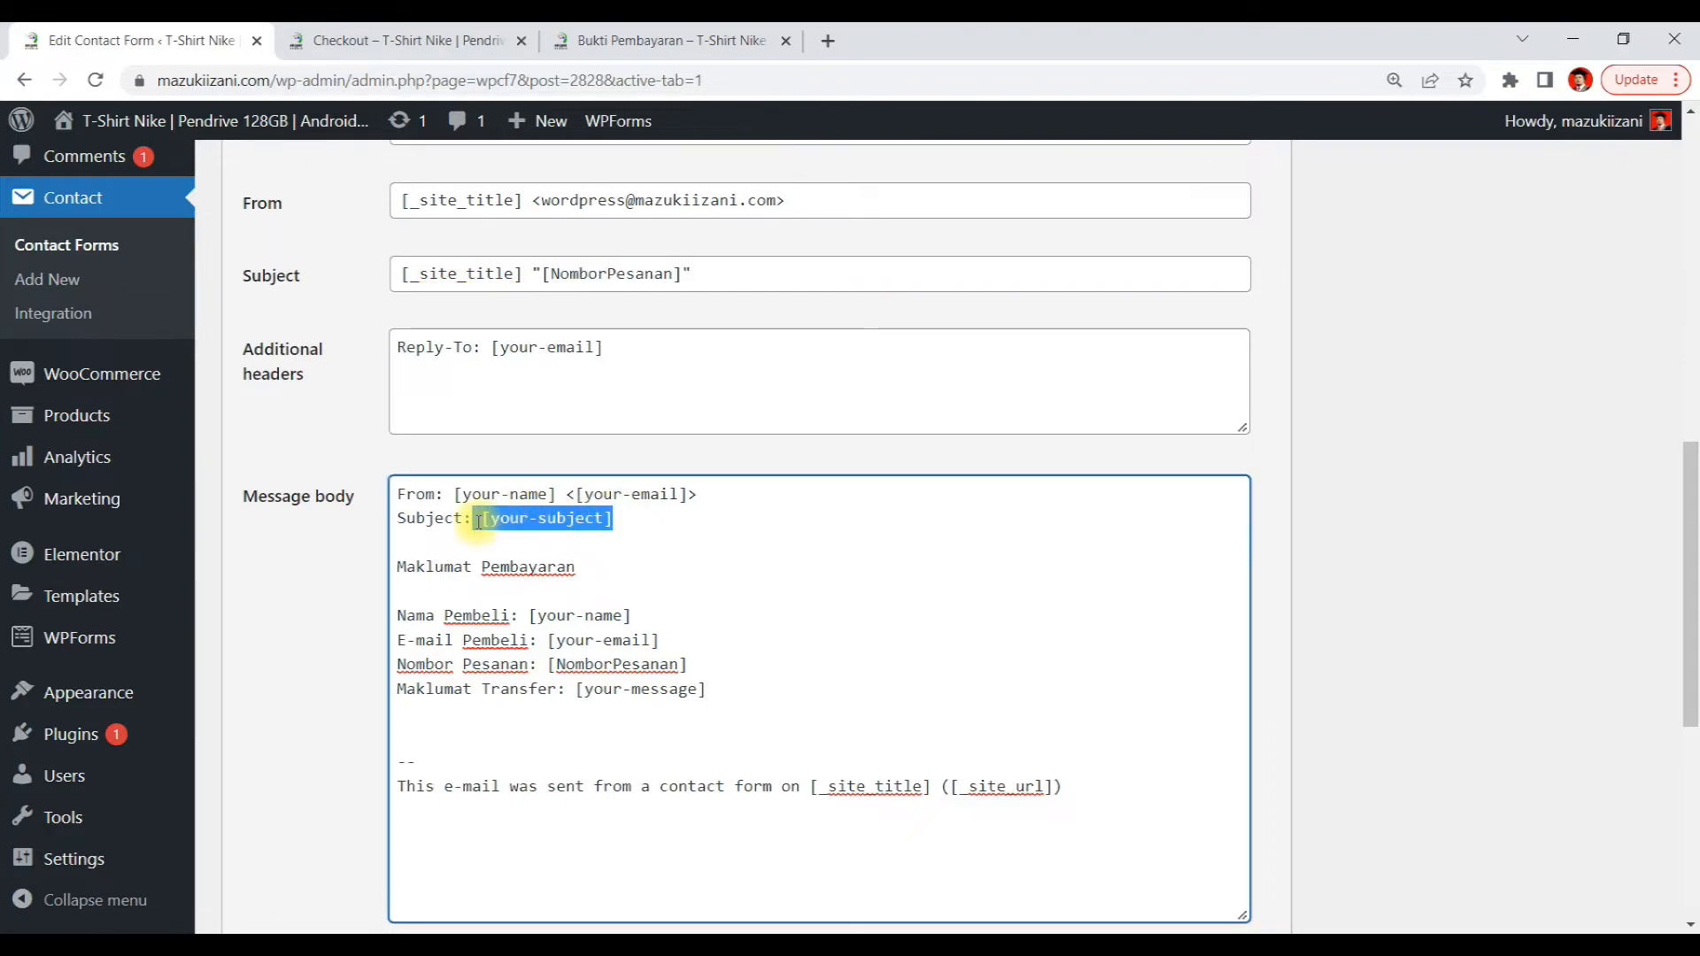
{"action": "type", "text": "[NomborPesanan]"}
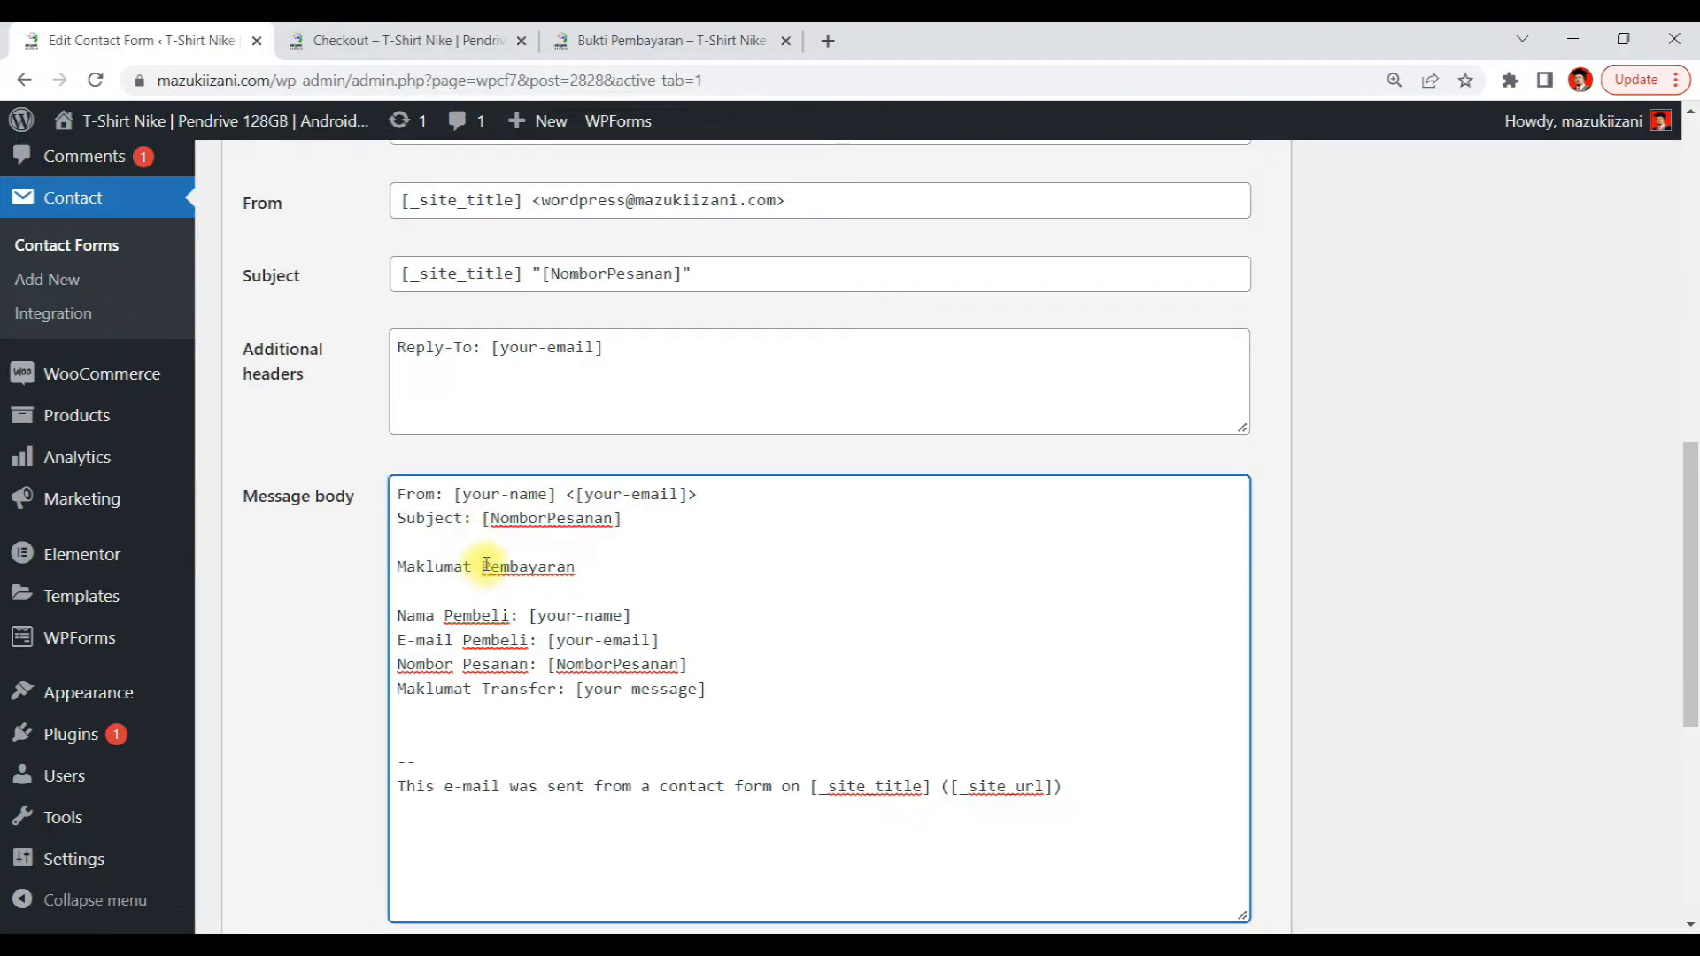
Label the body's Subject line tag with the text Nombor Pesanan: before [NomborPesanan]
{"action": "left_click", "coordinate": [481, 519]}
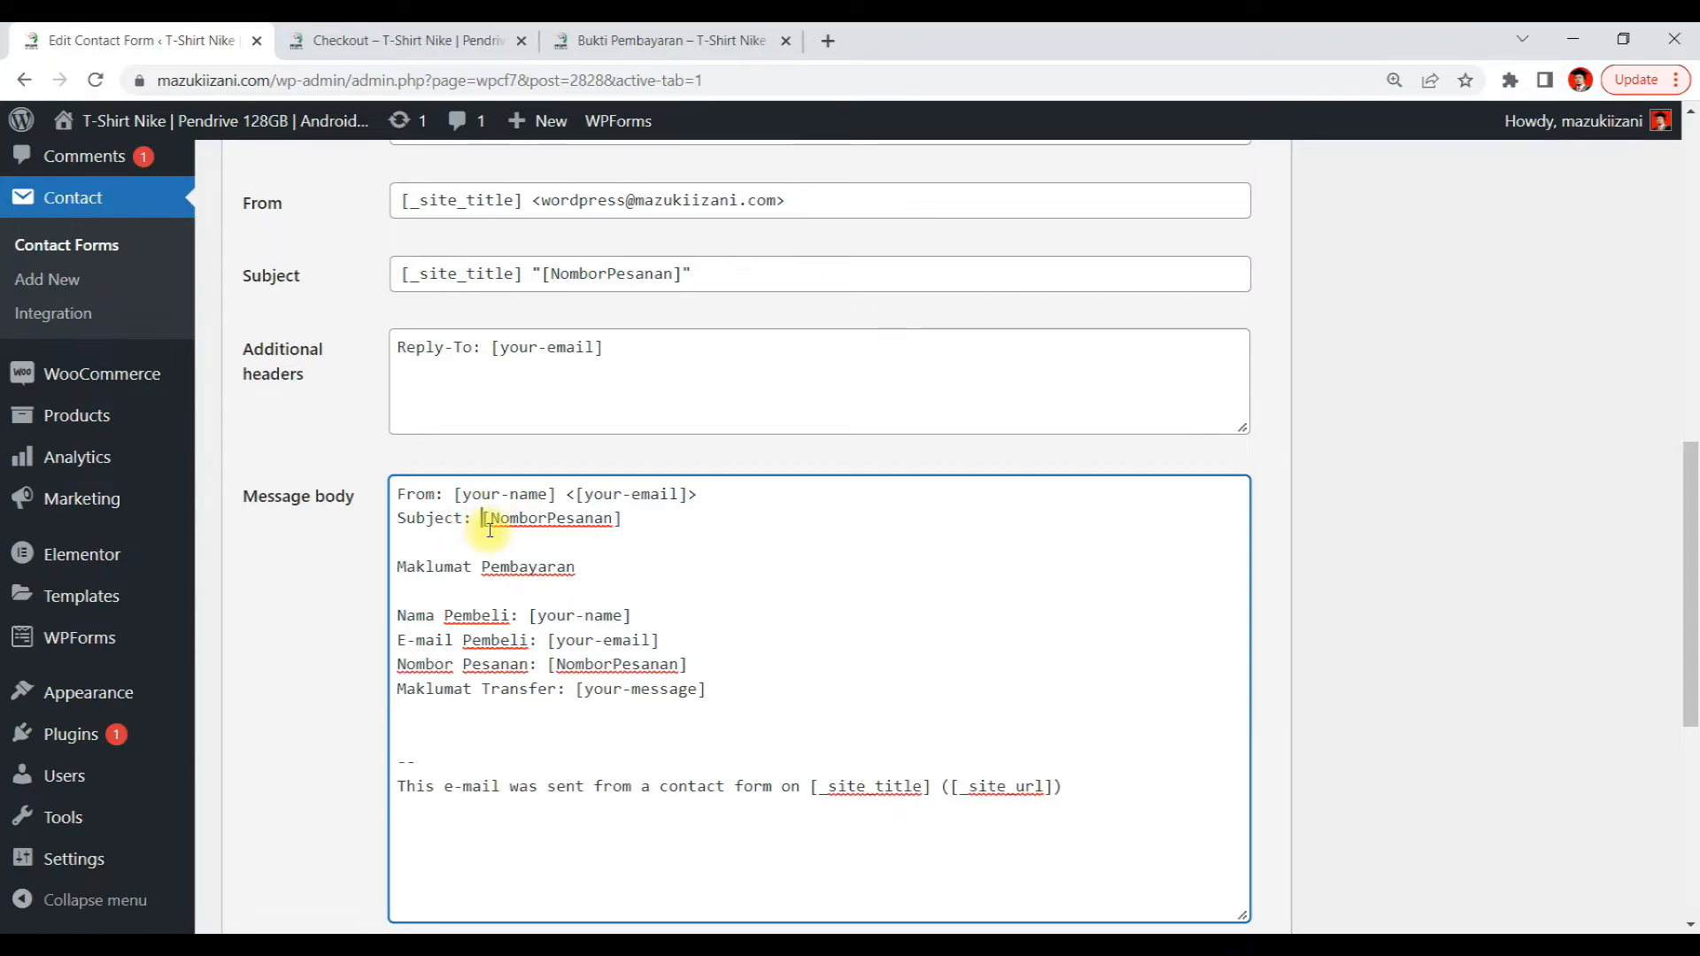
{"action": "type", "text": "Nom"}
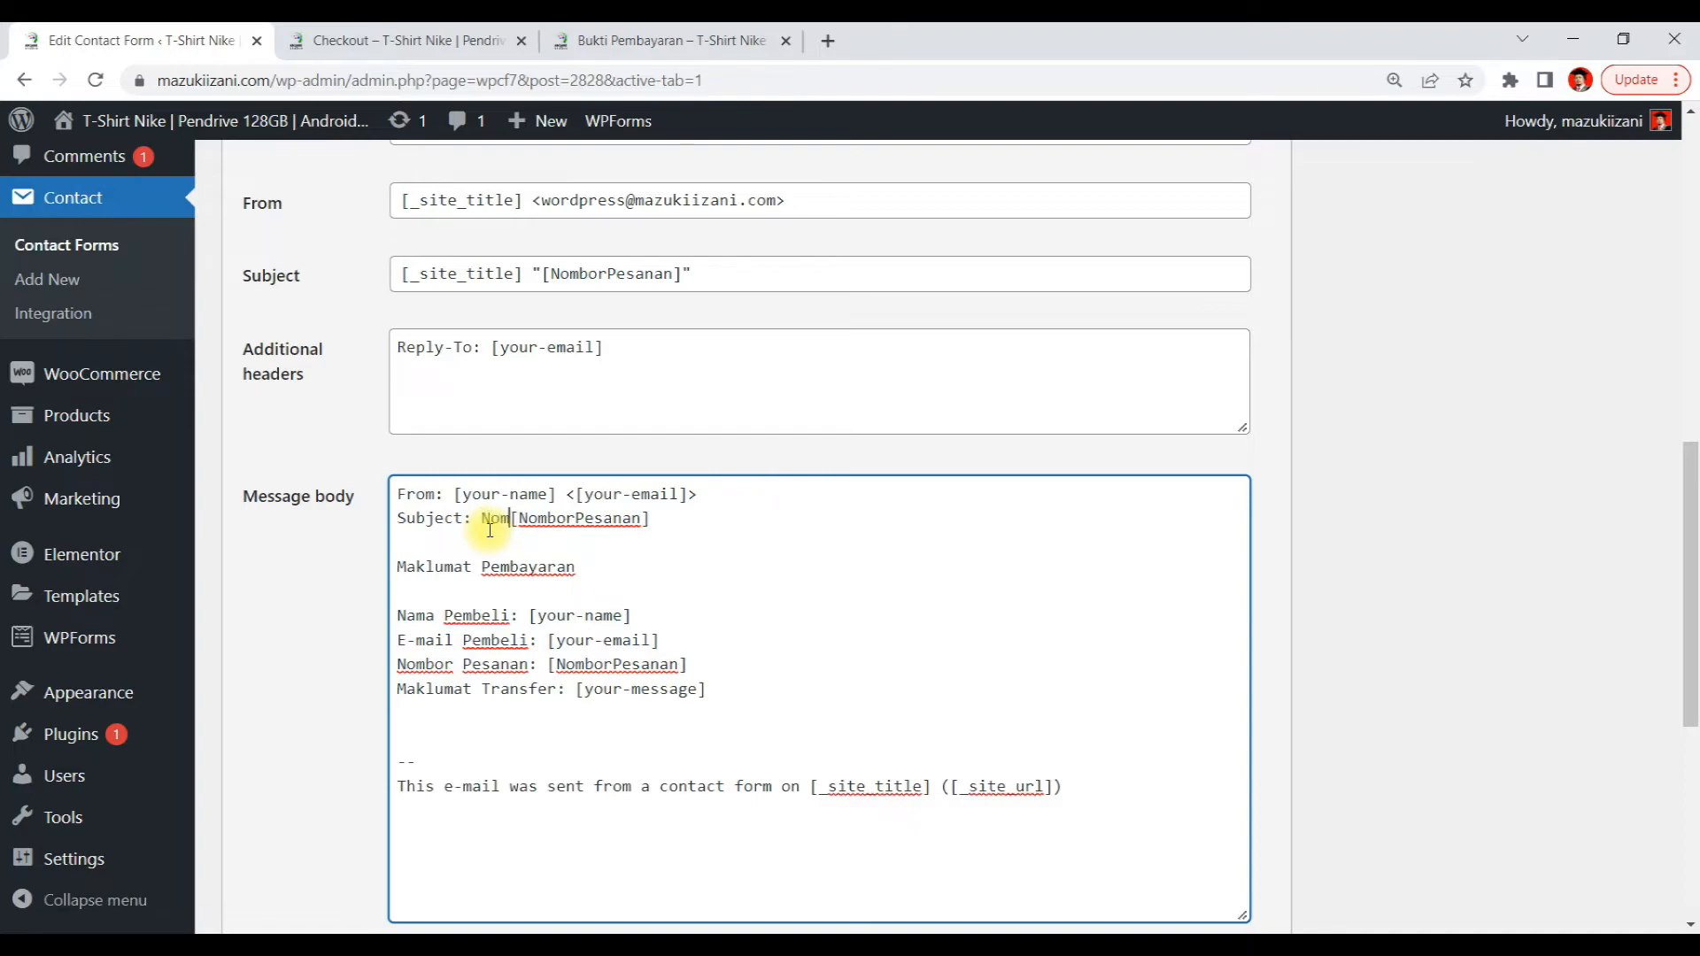
{"action": "type", "text": "bor P"}
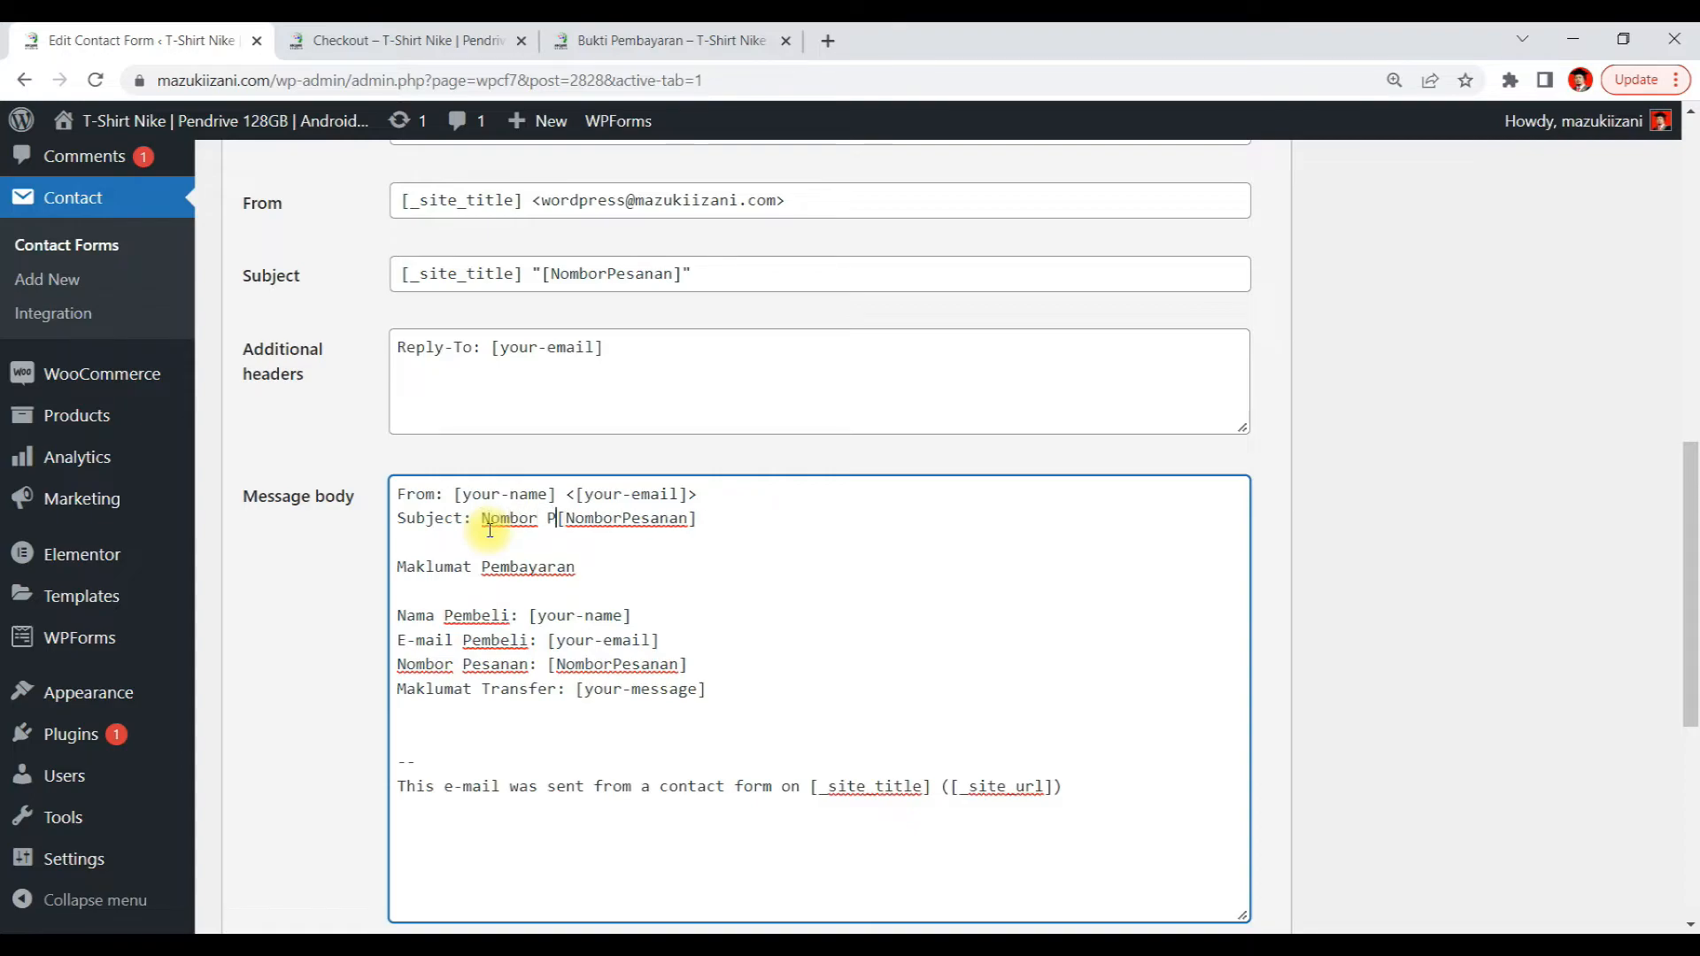
{"action": "type", "text": "esanan"}
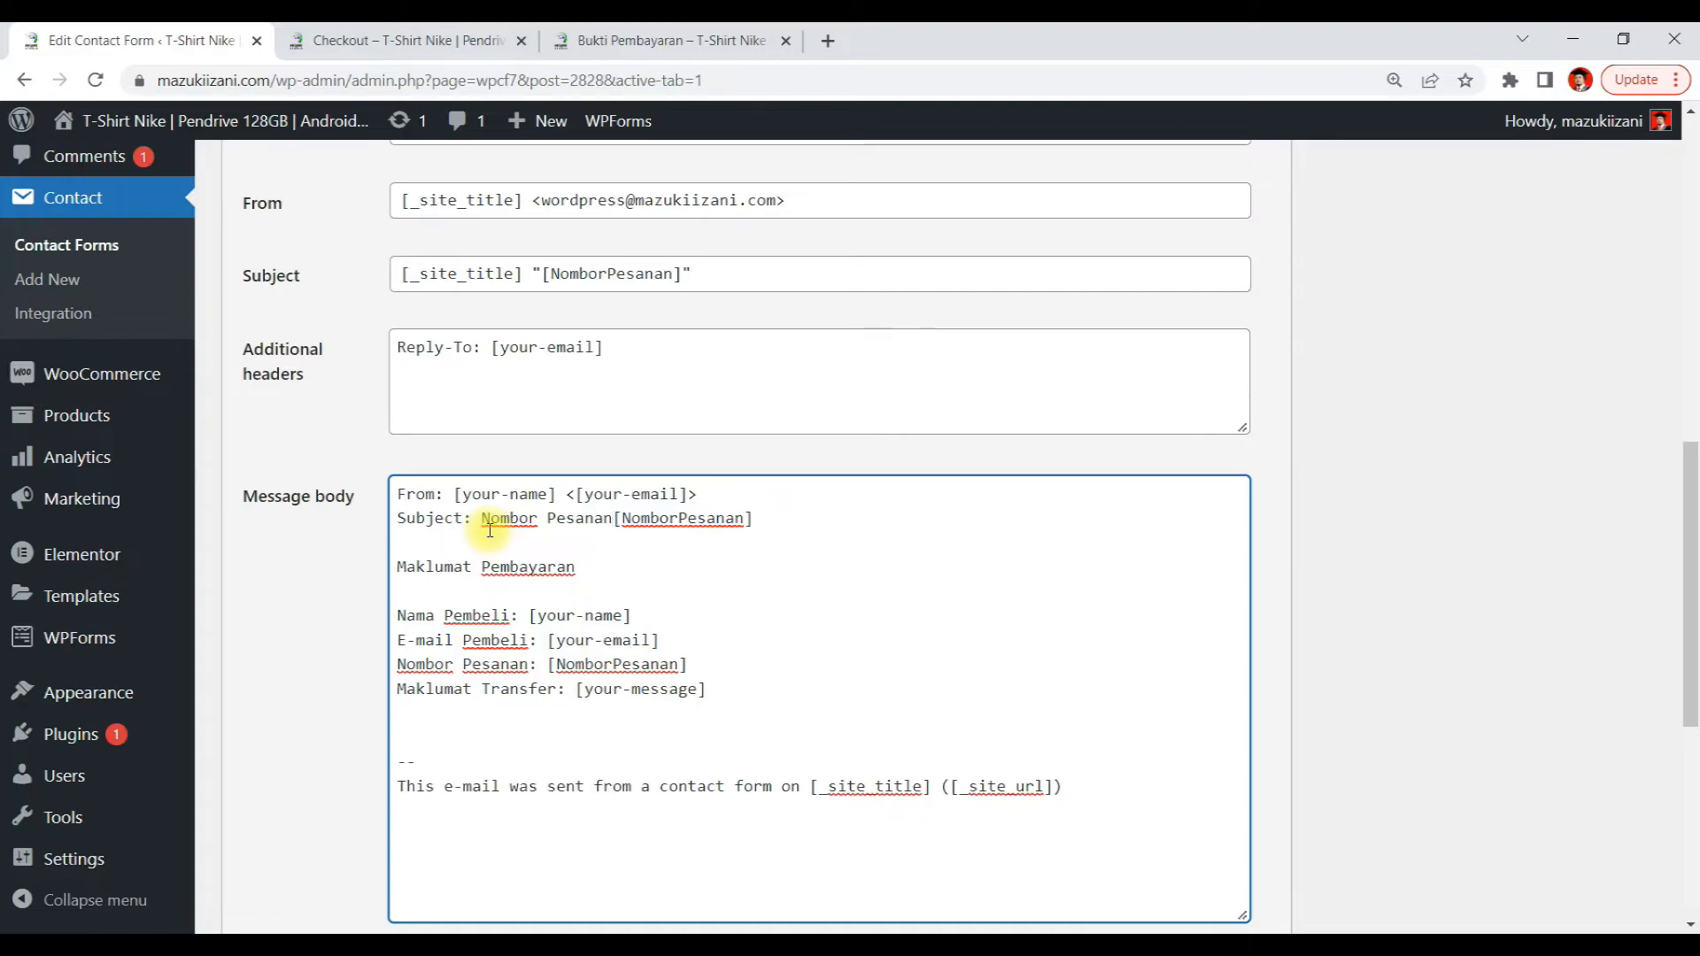
{"action": "type", "text": ":"}
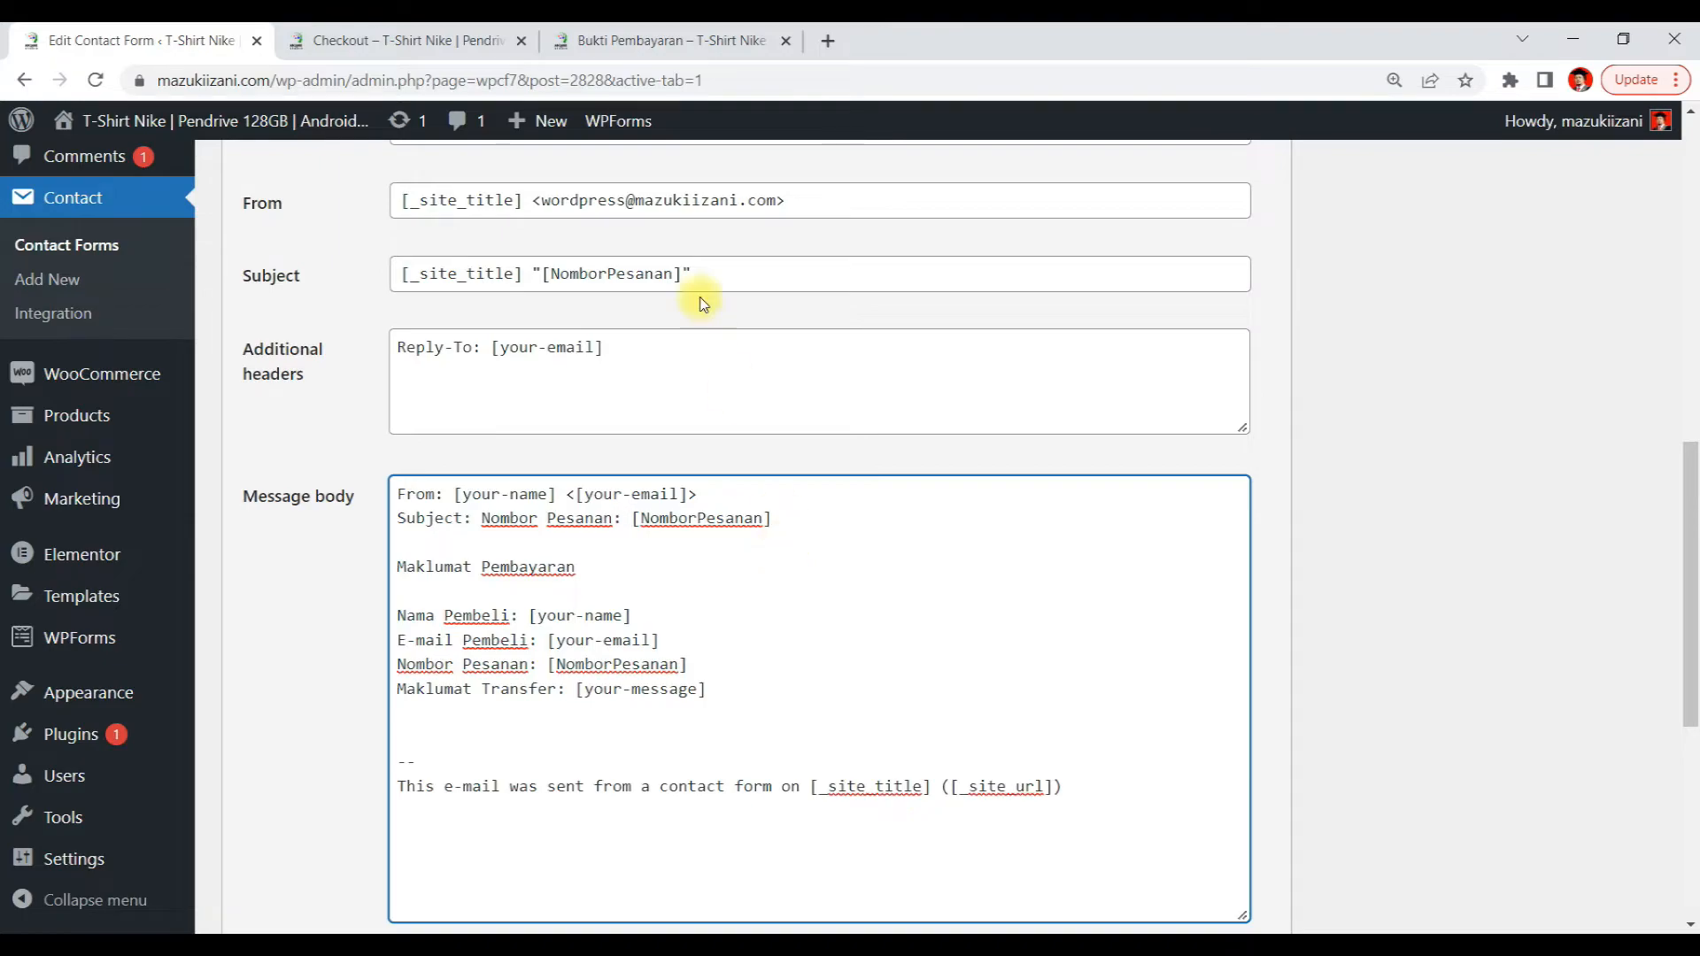
Insert '| Nombor Pesanan:' after [_site_title] in the mail Subject field and save the contact form
{"action": "scroll", "coordinate": [694, 293], "scroll_direction": "up", "scroll_amount": 1}
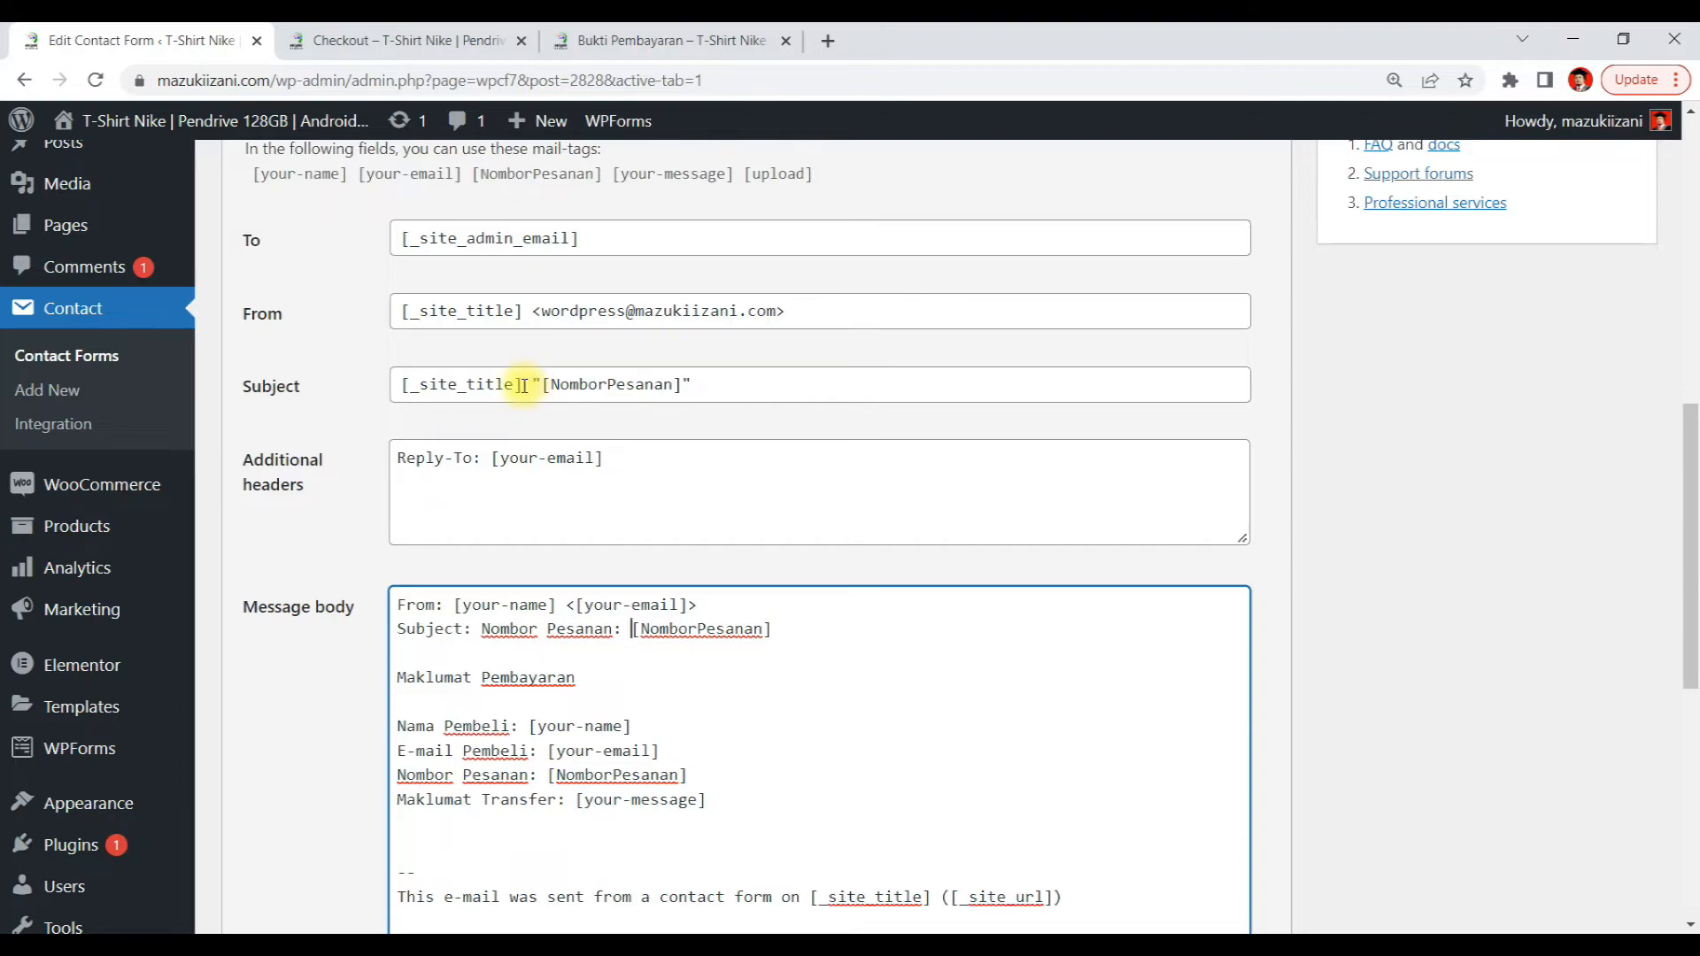
{"action": "left_click_drag", "start_coordinate": [513, 383], "coordinate": [364, 379]}
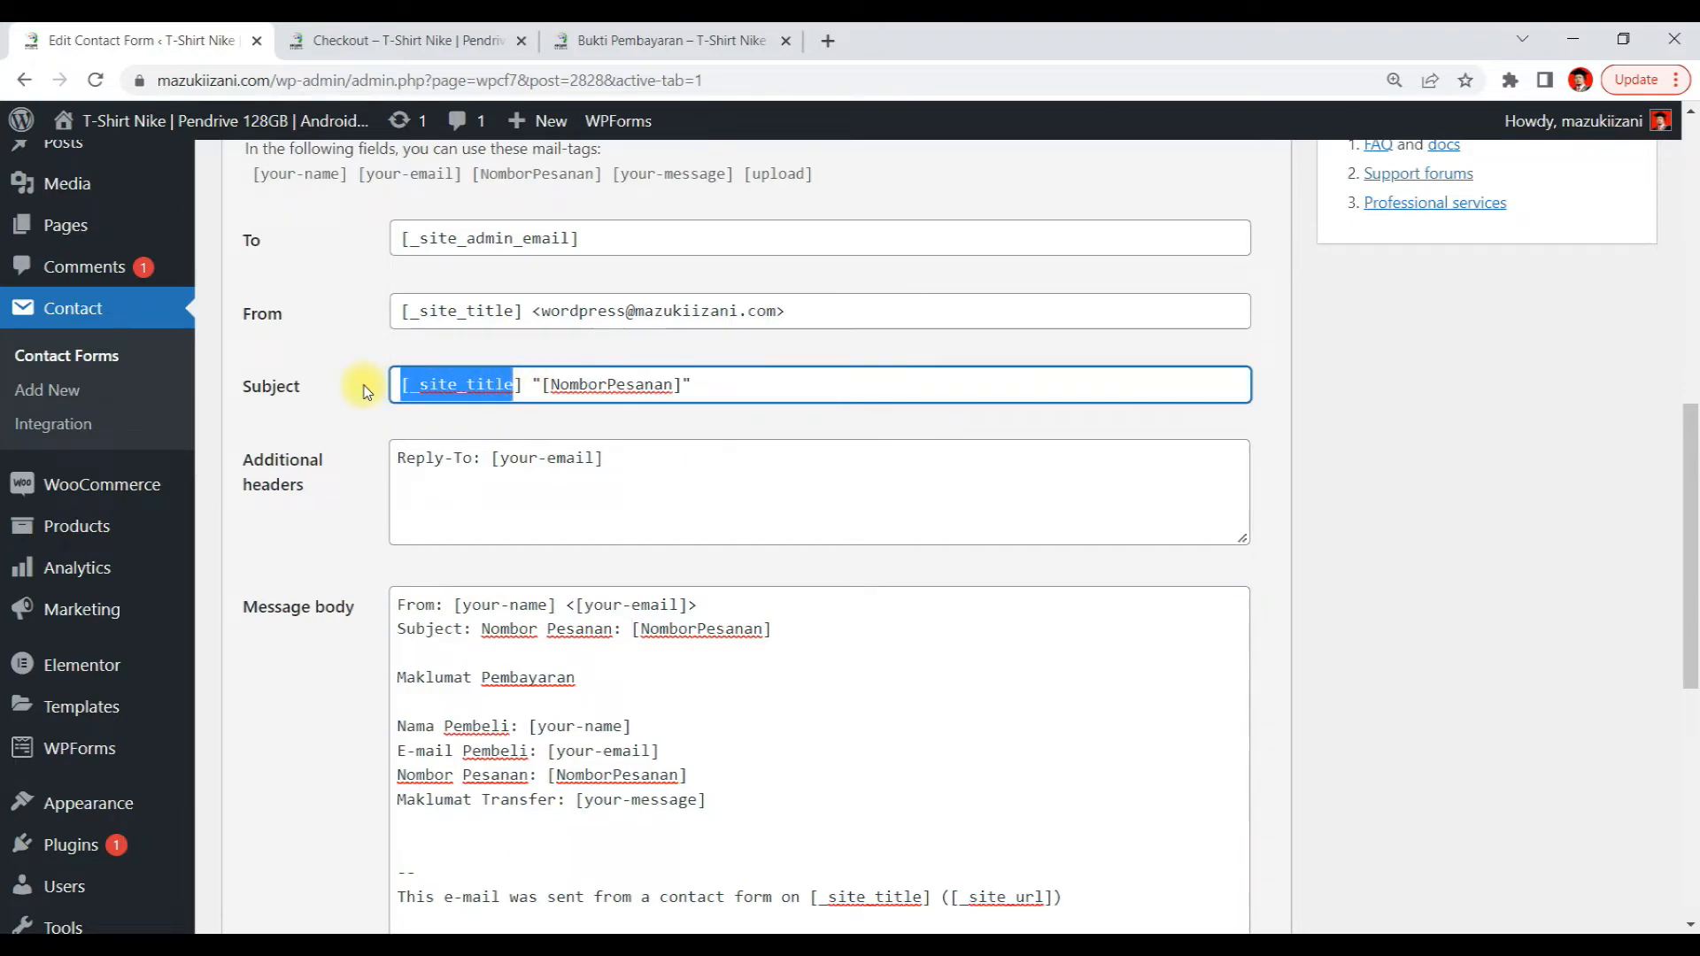
{"action": "left_click", "coordinate": [474, 394]}
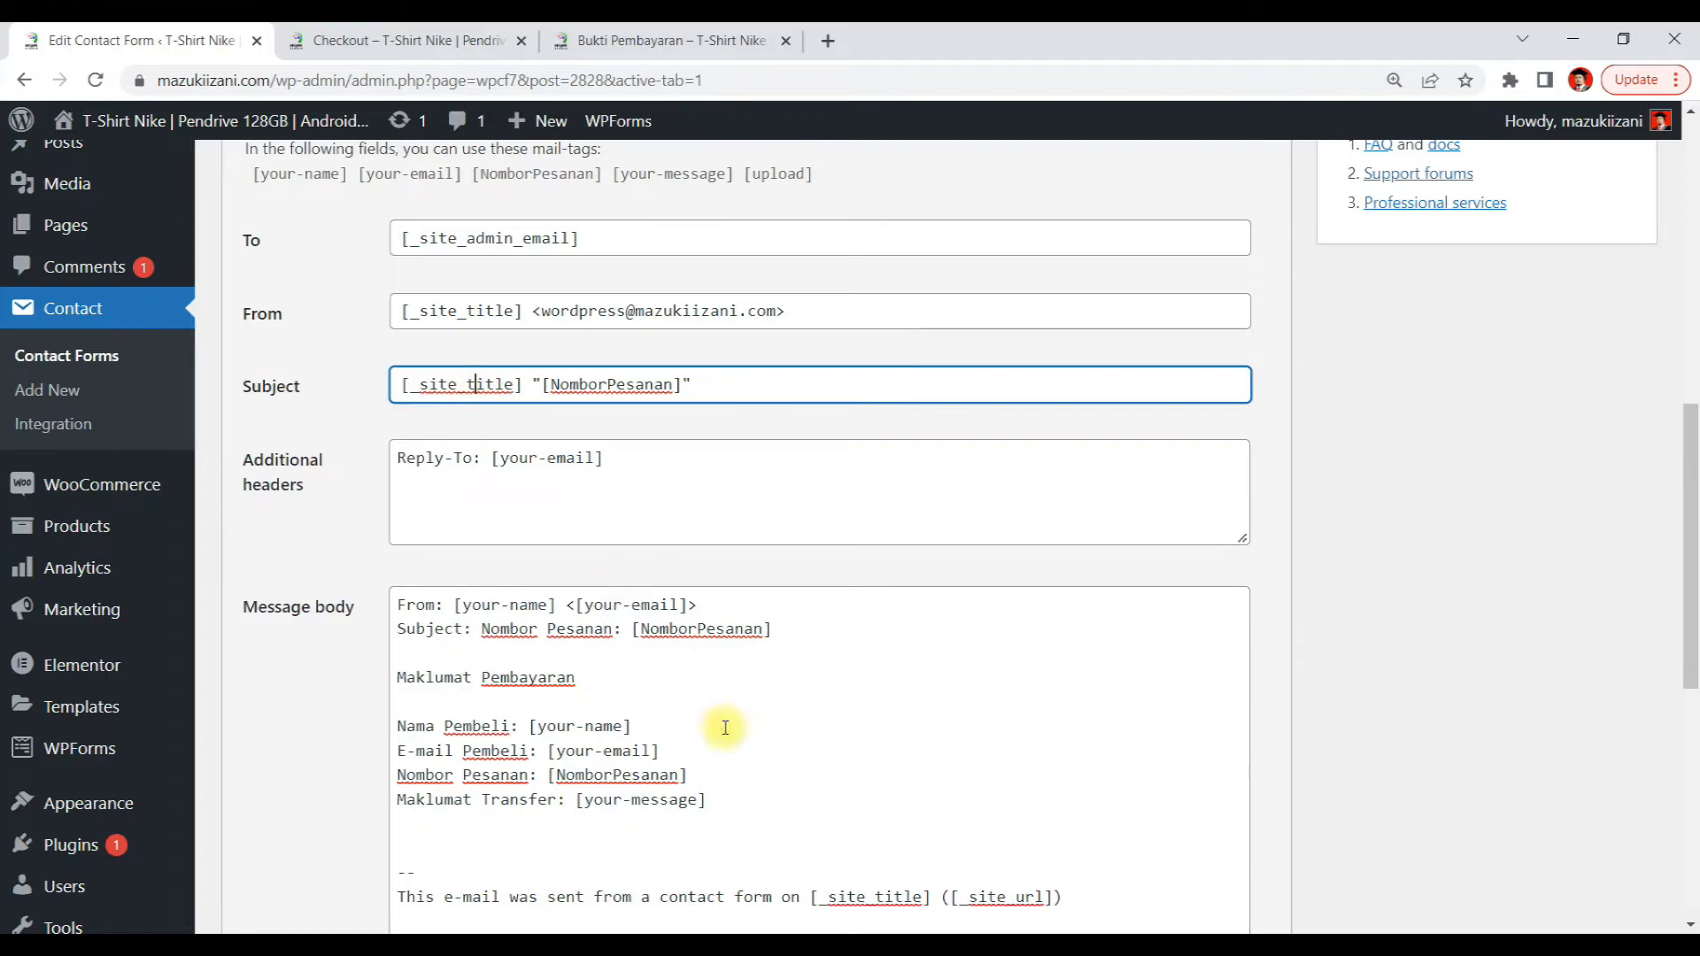
{"action": "left_click", "coordinate": [523, 386]}
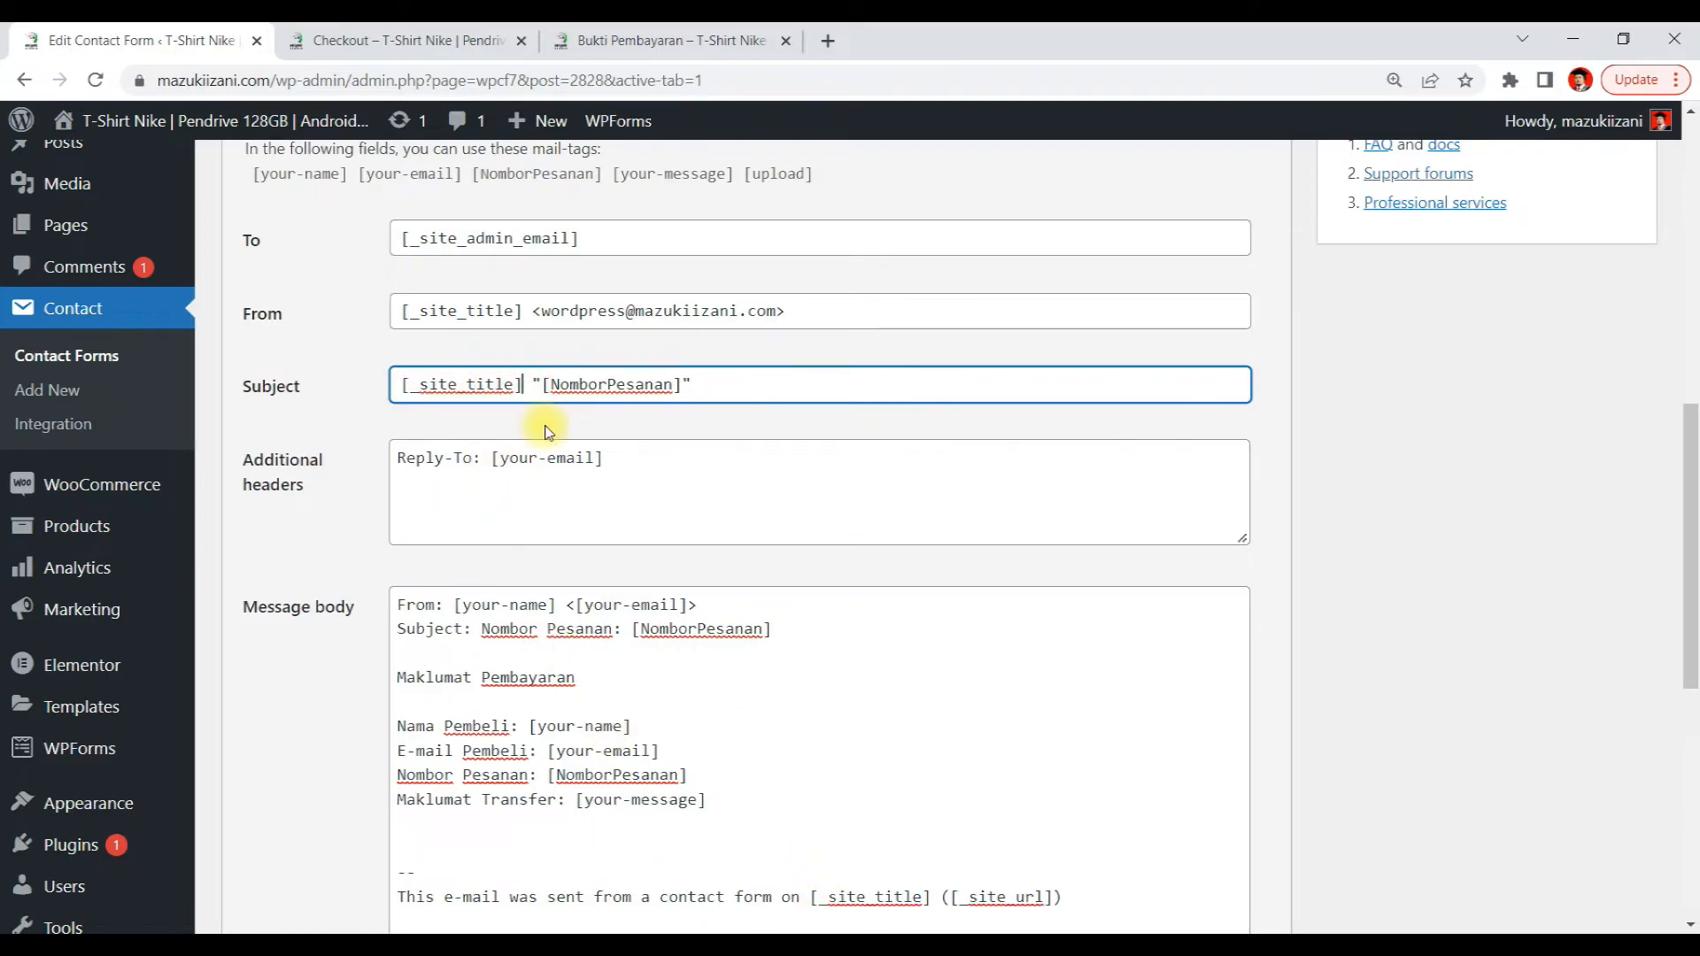
{"action": "type", "text": "|"}
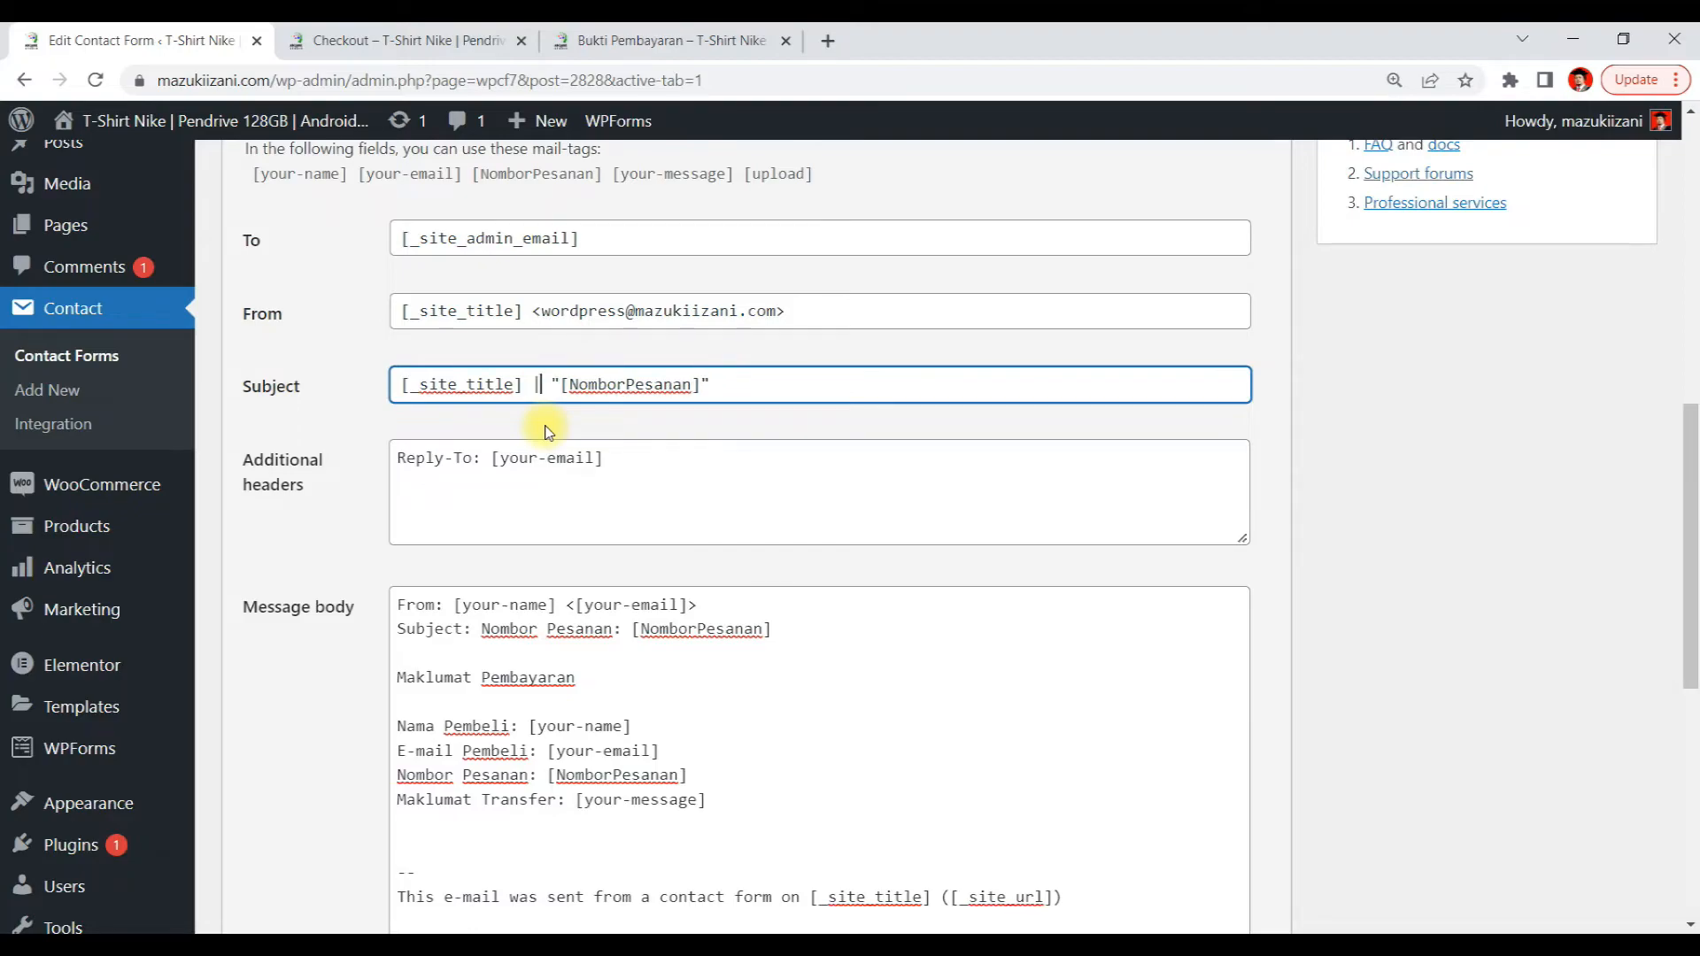
{"action": "type", "text": " Nombo"}
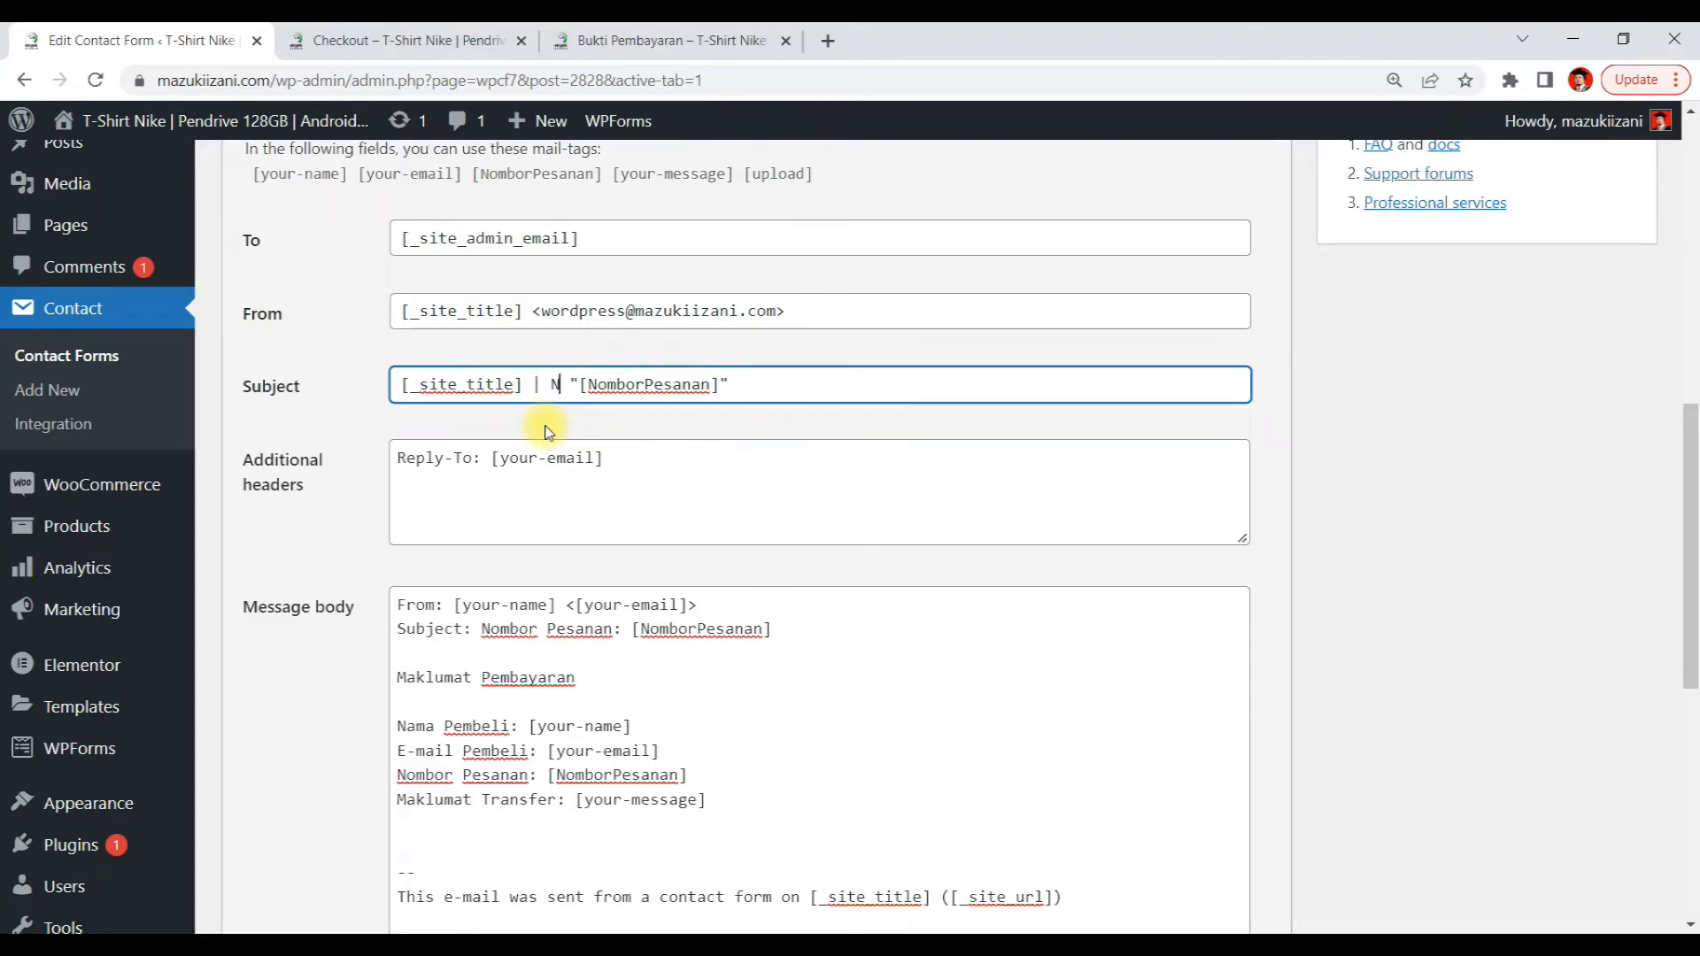
{"action": "type", "text": "r "}
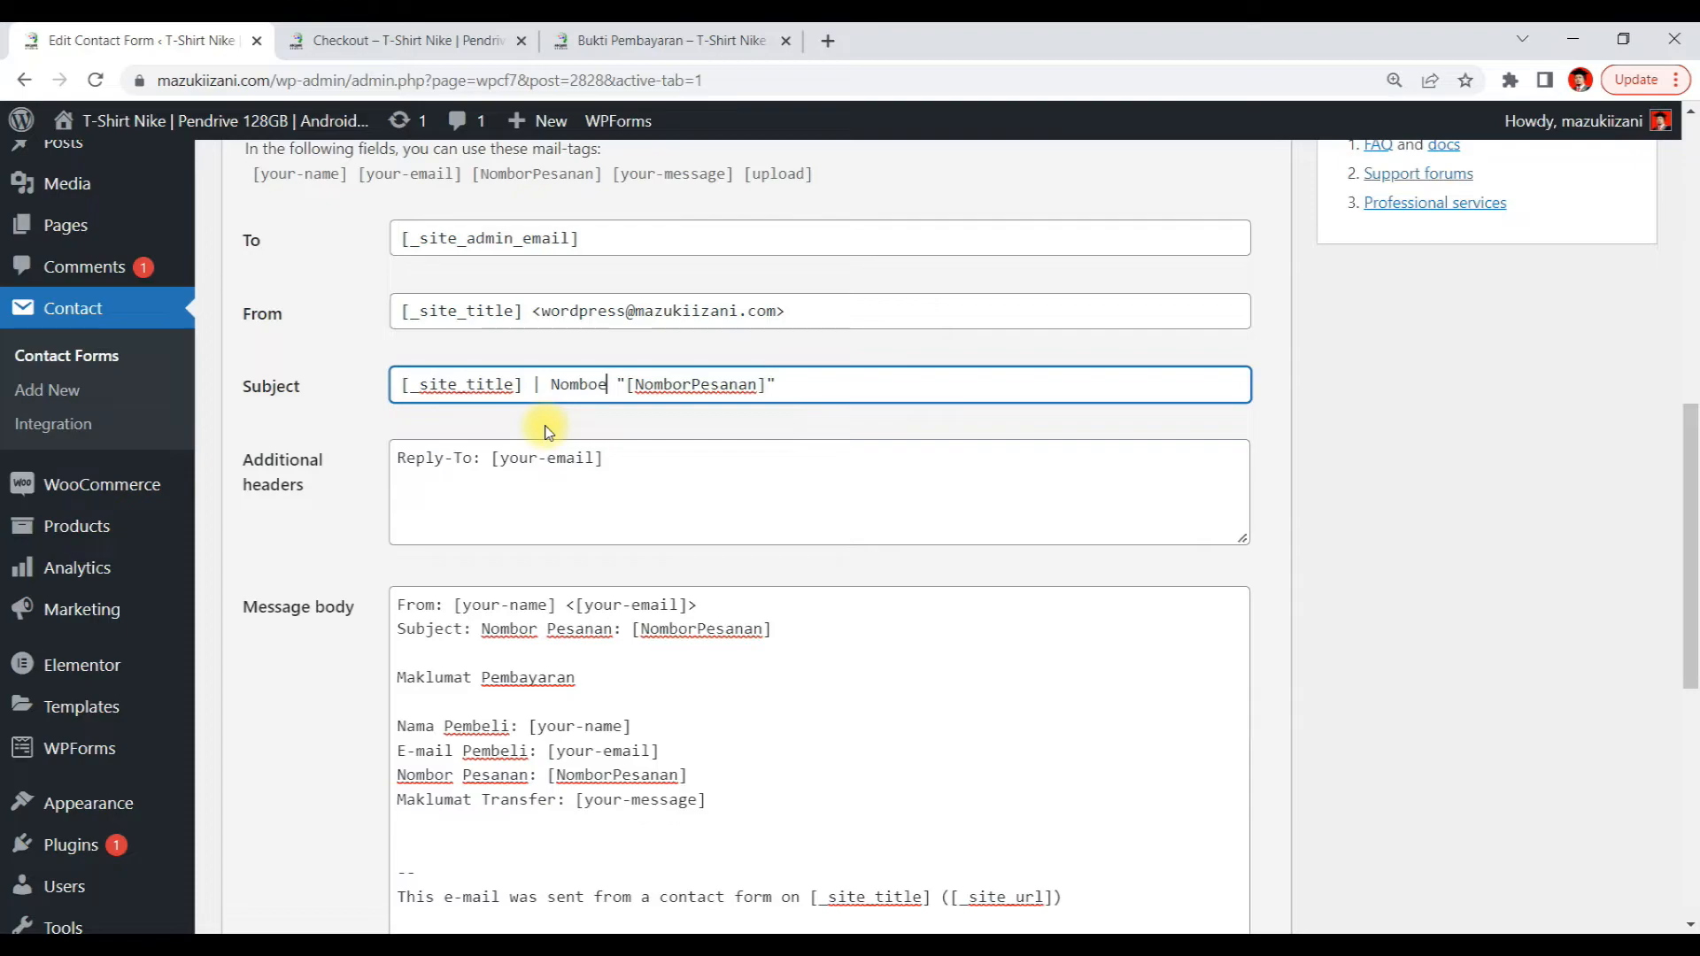
{"action": "type", "text": "Pesanan "}
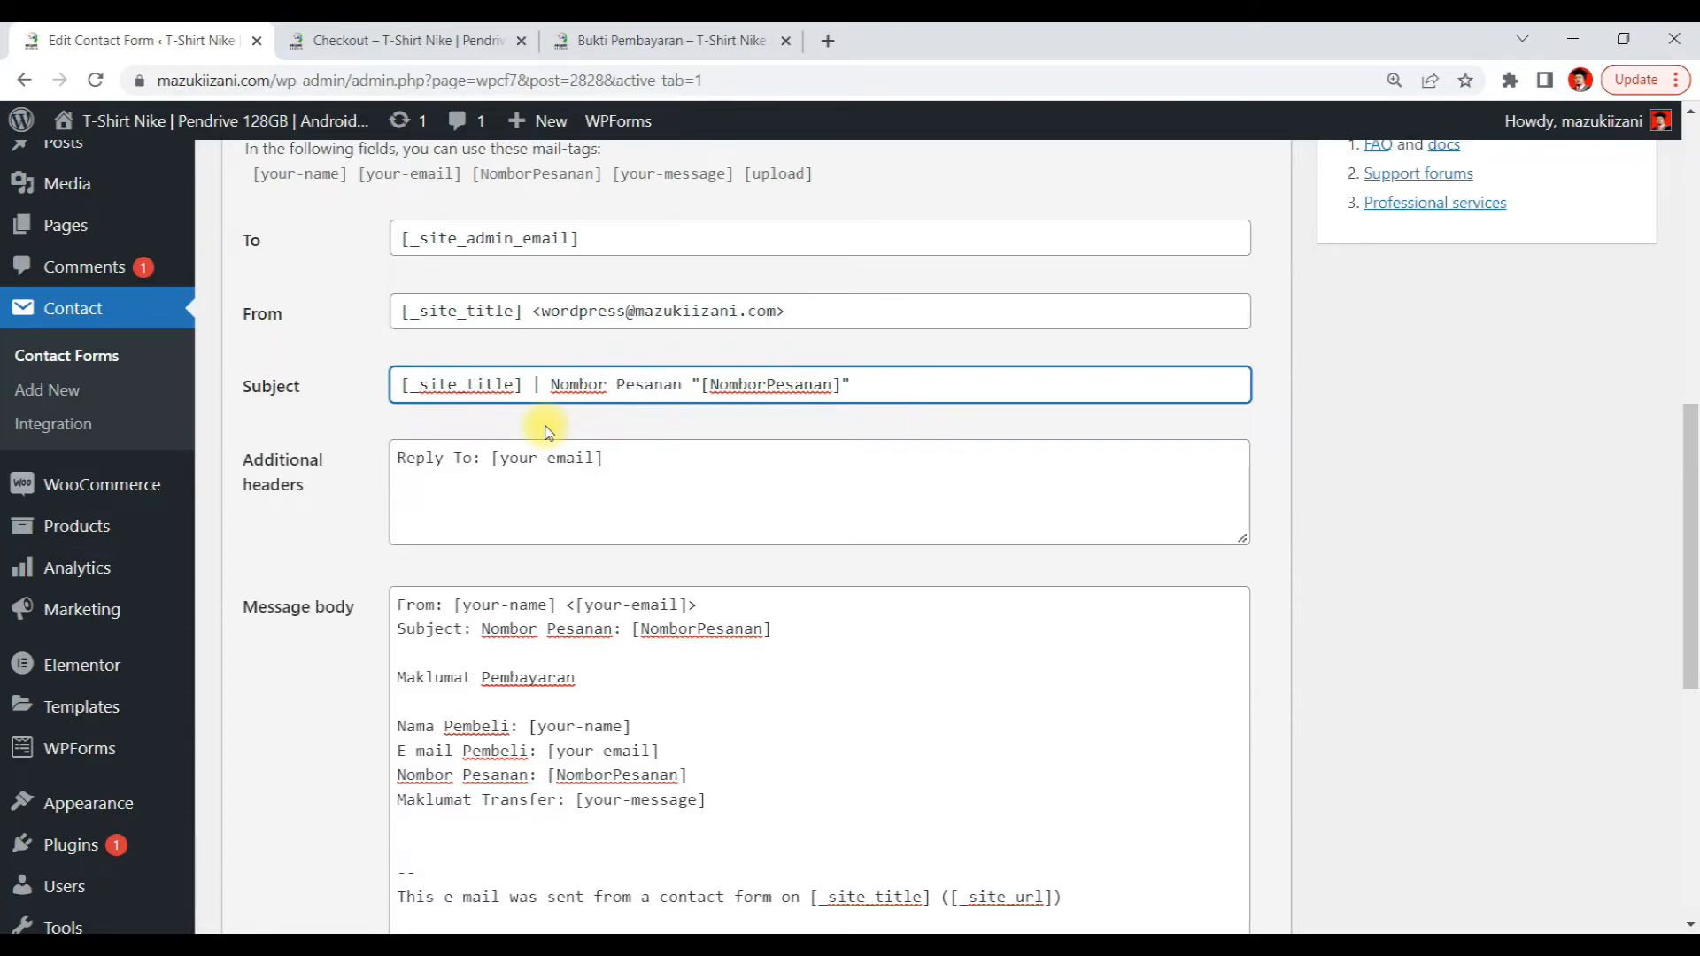
{"action": "type", "text": ":"}
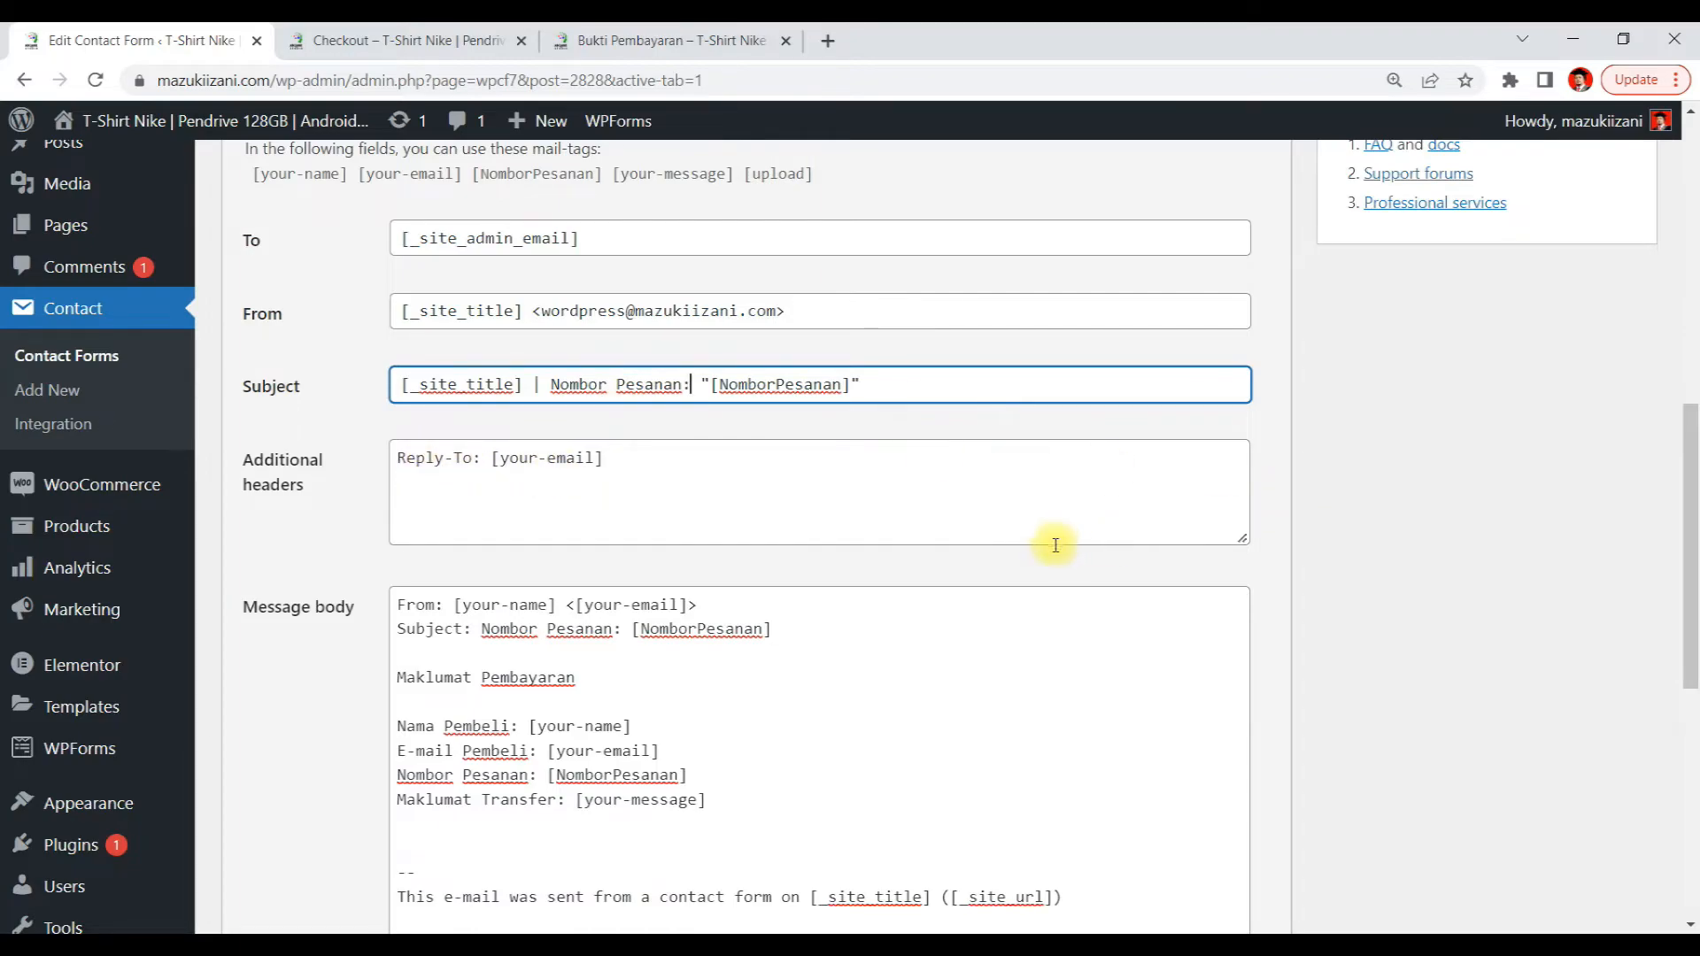
{"action": "scroll", "coordinate": [1124, 555], "scroll_direction": "down", "scroll_amount": 5}
{"action": "scroll", "coordinate": [1123, 559], "scroll_direction": "down", "scroll_amount": 1}
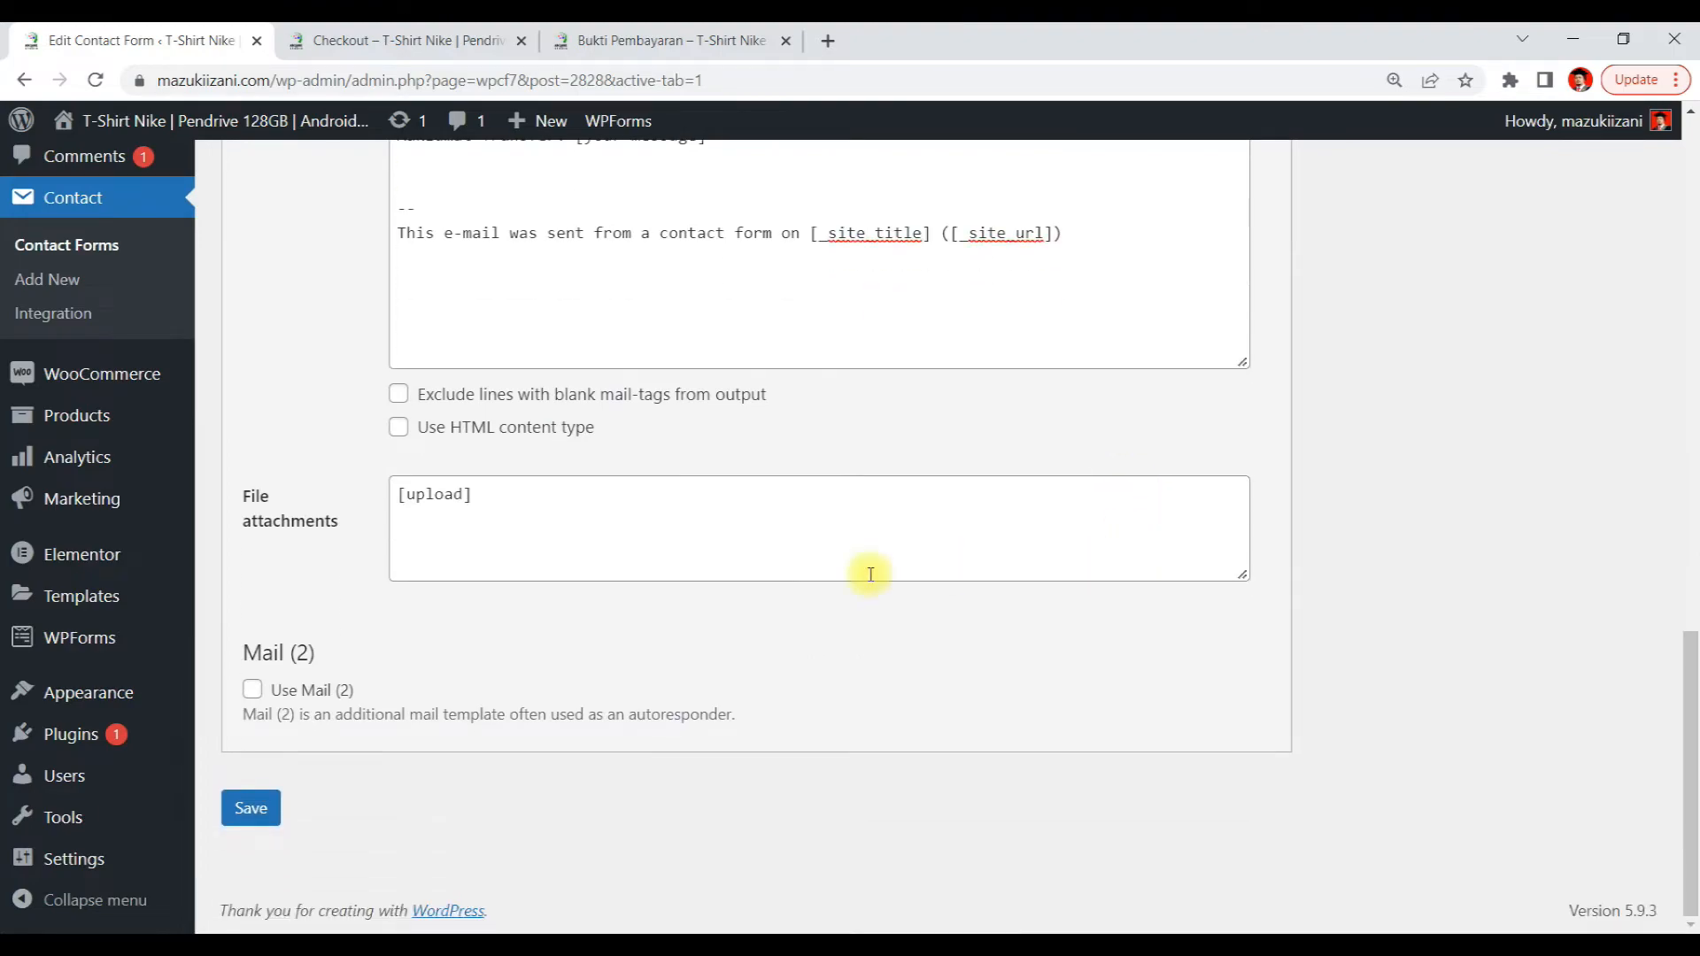
{"action": "left_click", "coordinate": [252, 810]}
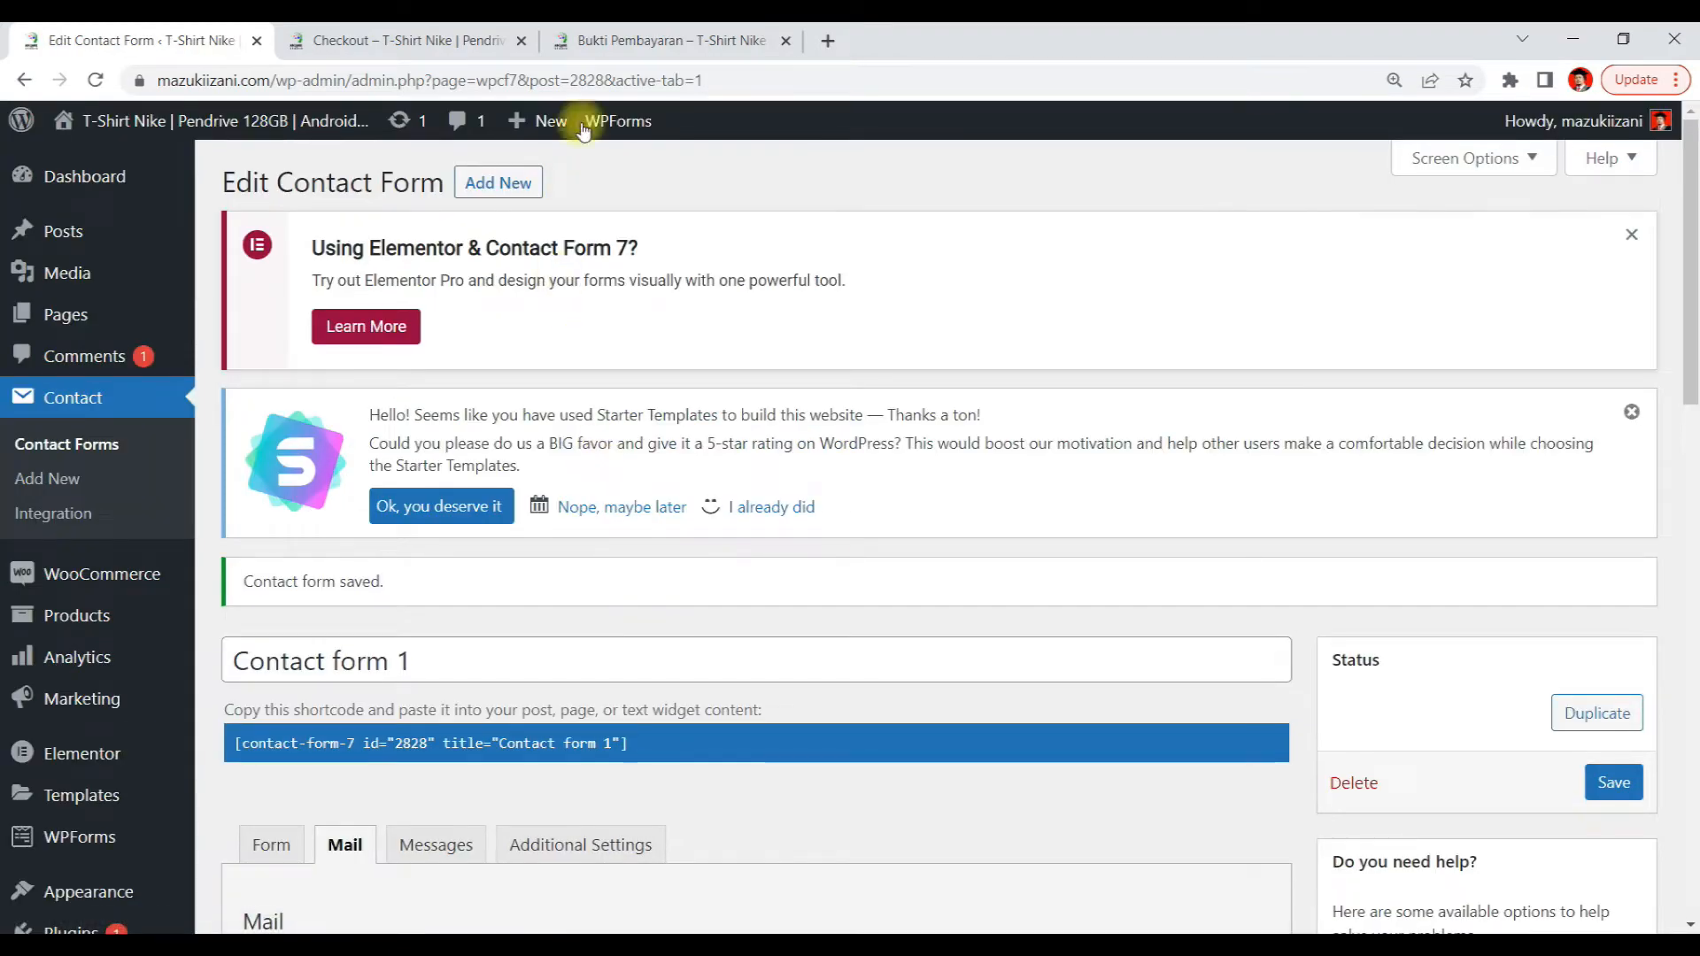
Switch to the Bukti Pembayaran page and fill in a buyer's name and e-mail address
{"action": "left_click", "coordinate": [602, 39]}
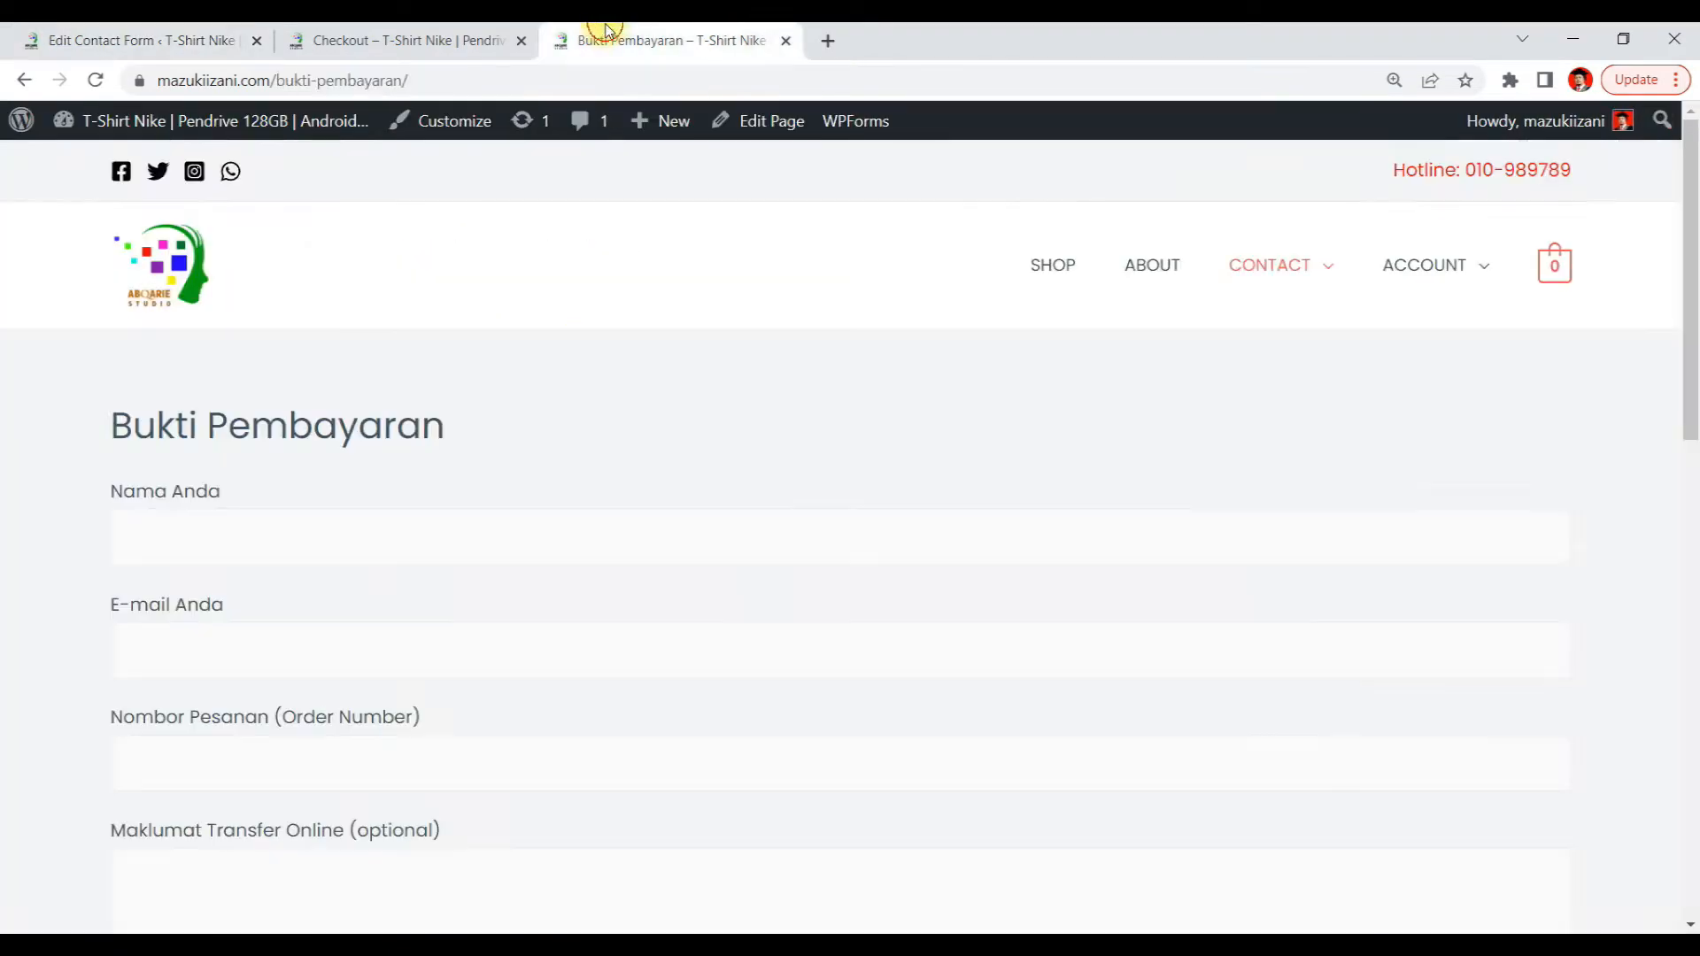
{"action": "left_click", "coordinate": [187, 539]}
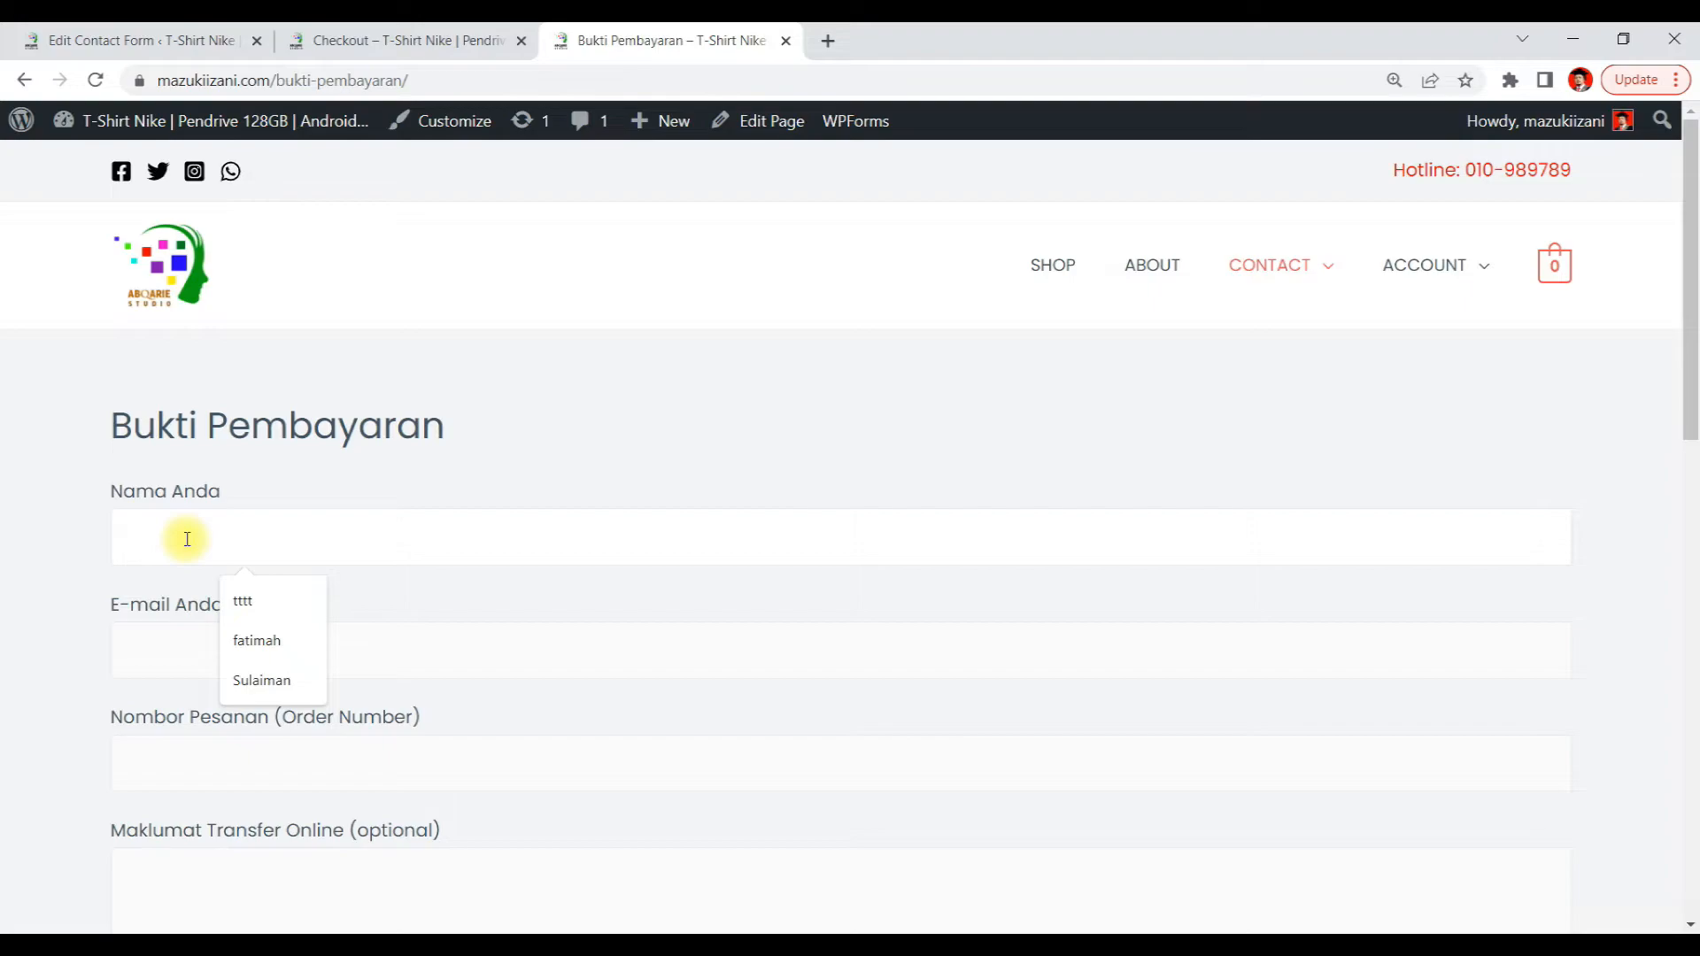
{"action": "type", "text": "Nor"}
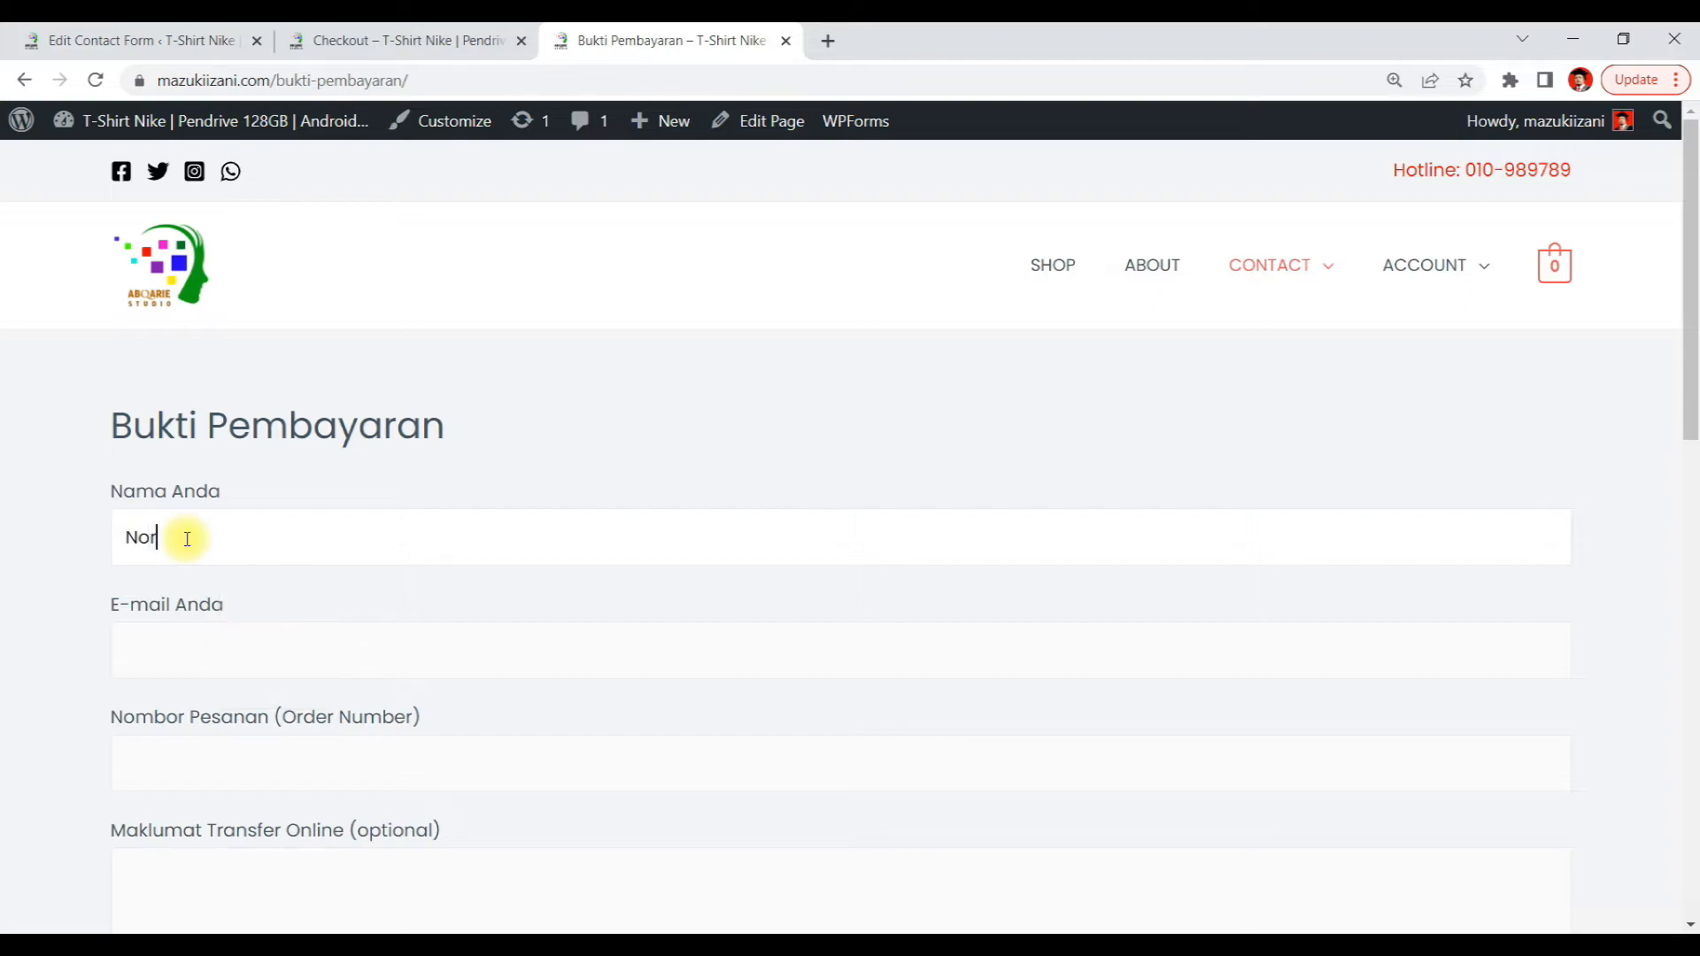
{"action": "type", "text": "din"}
{"action": "left_click_drag", "start_coordinate": [187, 539], "coordinate": [25, 532]}
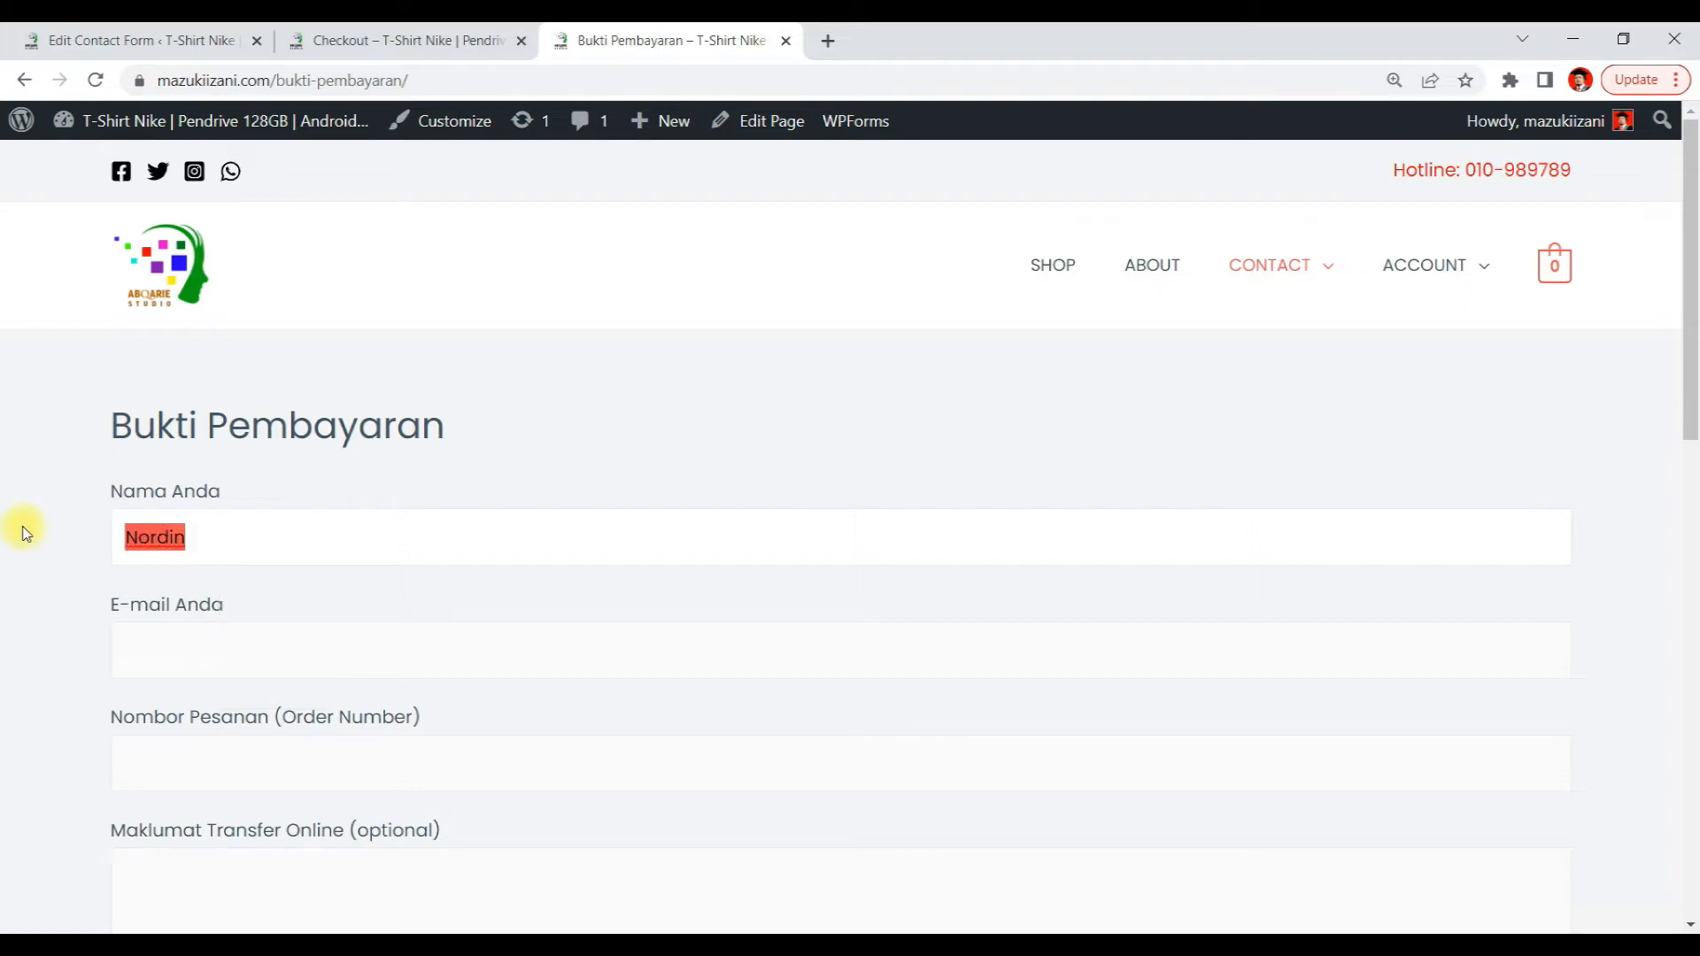
{"action": "left_click", "coordinate": [174, 656]}
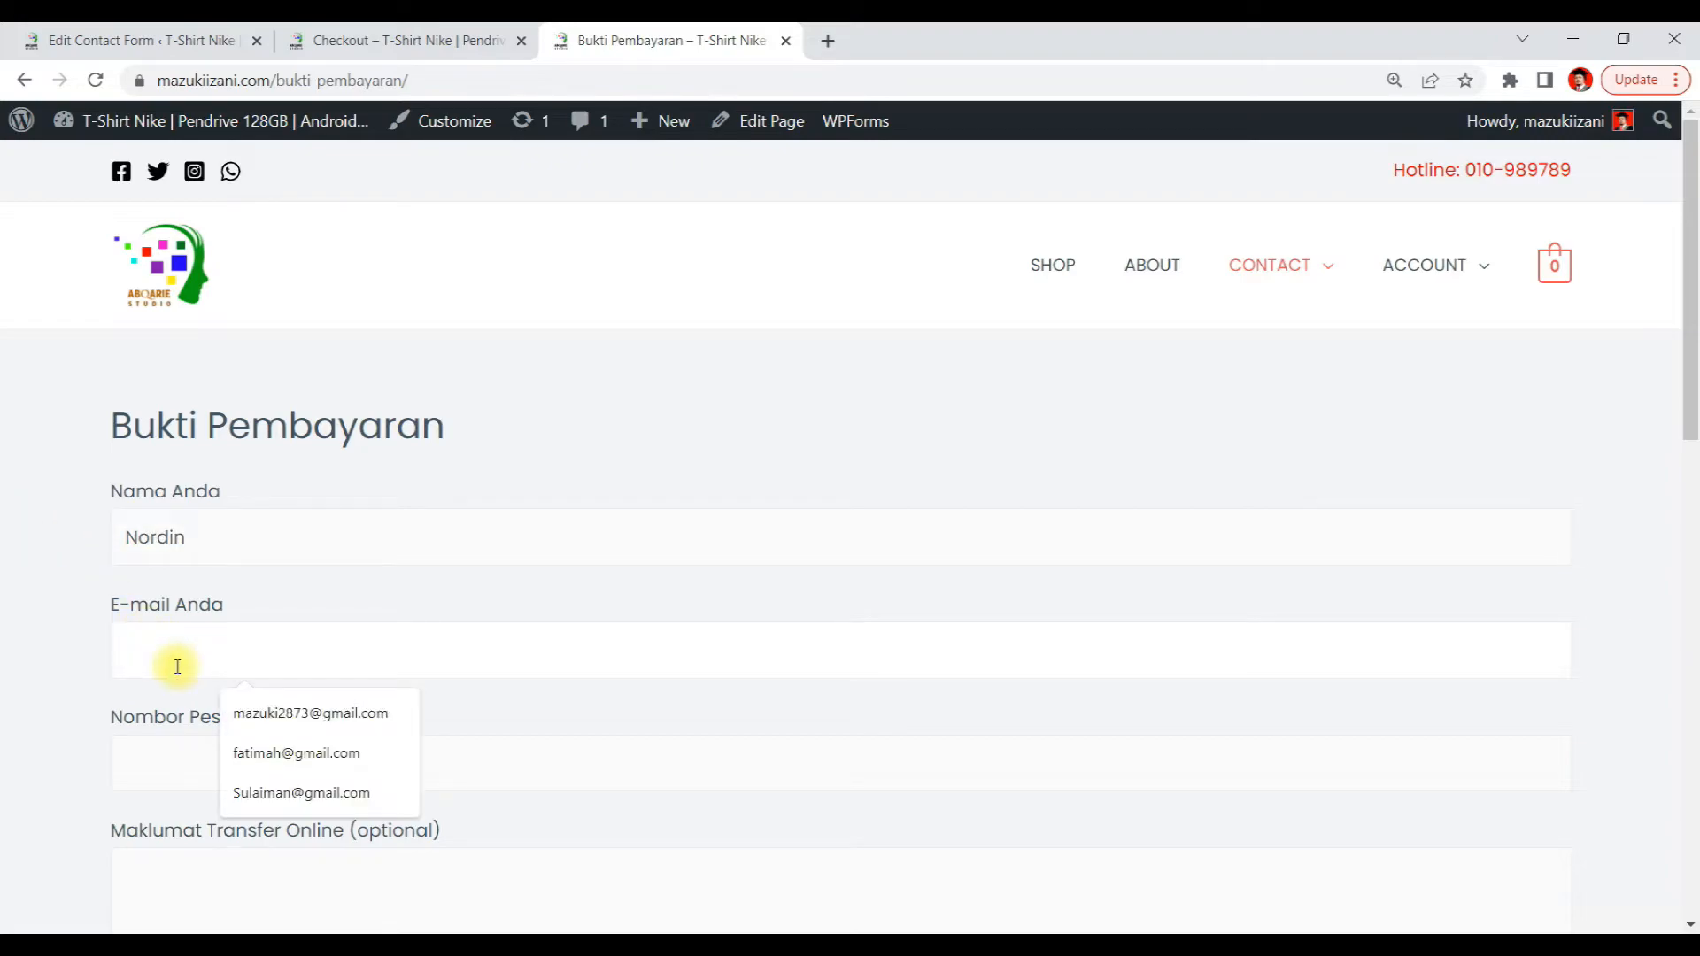
{"action": "left_click", "coordinate": [234, 712]}
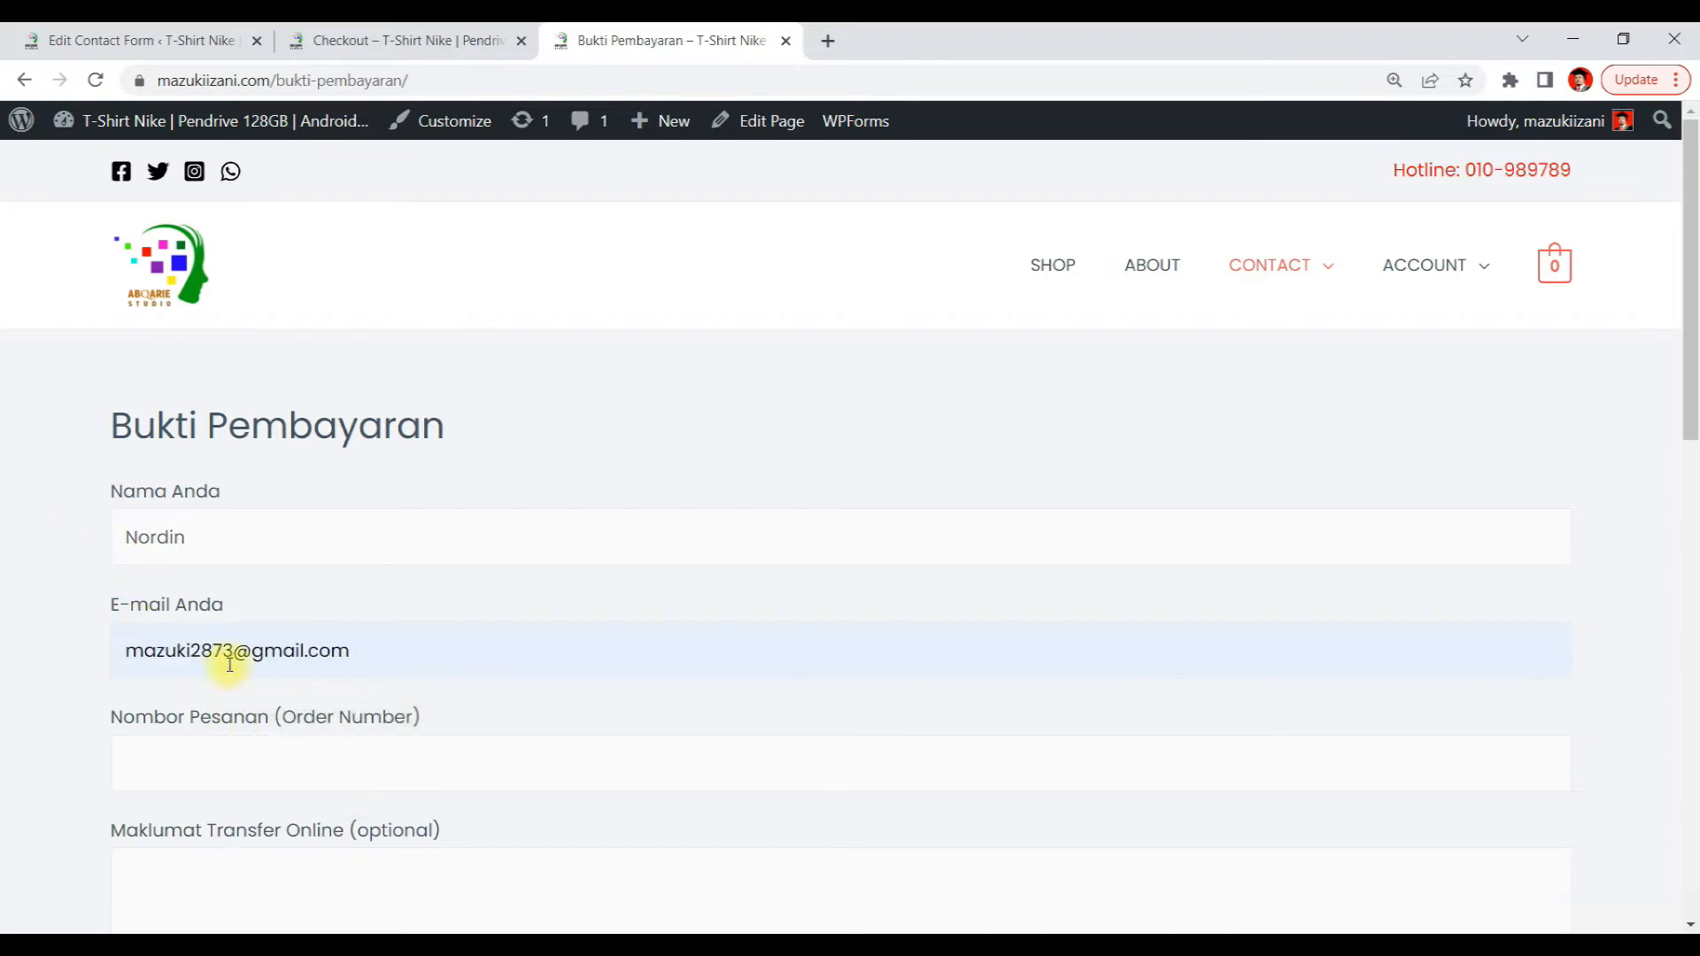
{"action": "left_click_drag", "start_coordinate": [235, 651], "coordinate": [12, 675]}
{"action": "type", "text": "Nordin"}
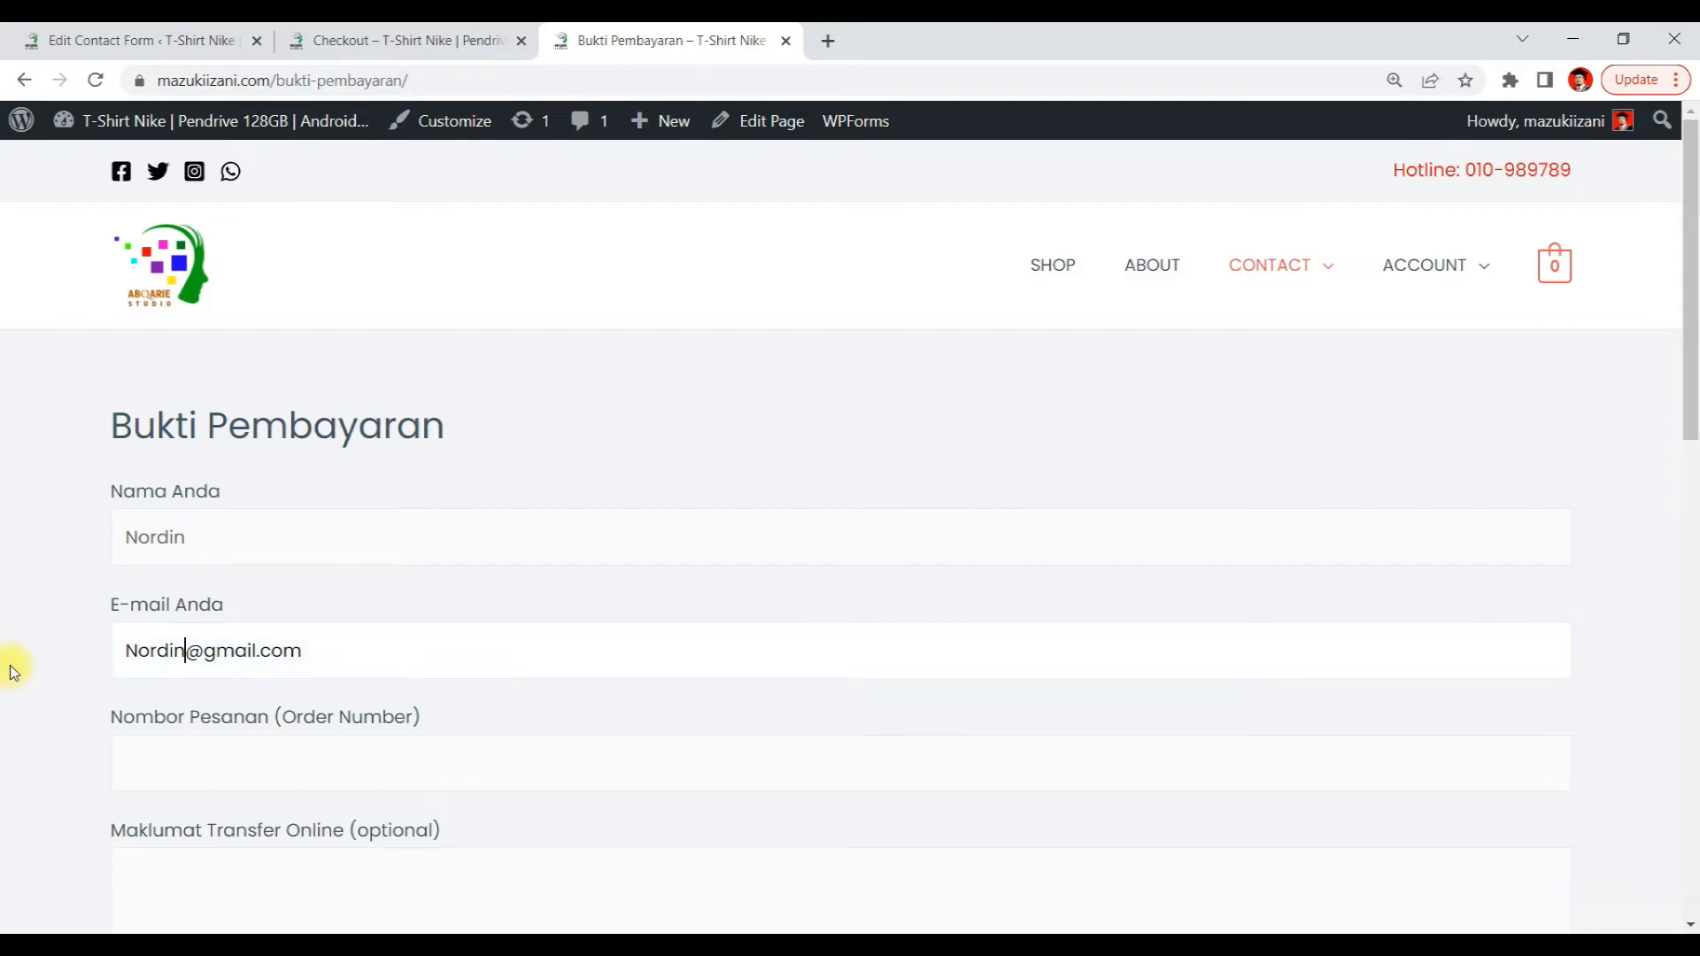
Enter order number 2827 and type two lines of sample transfer details in the Maklumat Transfer Online field
{"action": "scroll", "coordinate": [383, 645], "scroll_direction": "down", "scroll_amount": 3}
{"action": "left_click", "coordinate": [138, 546]}
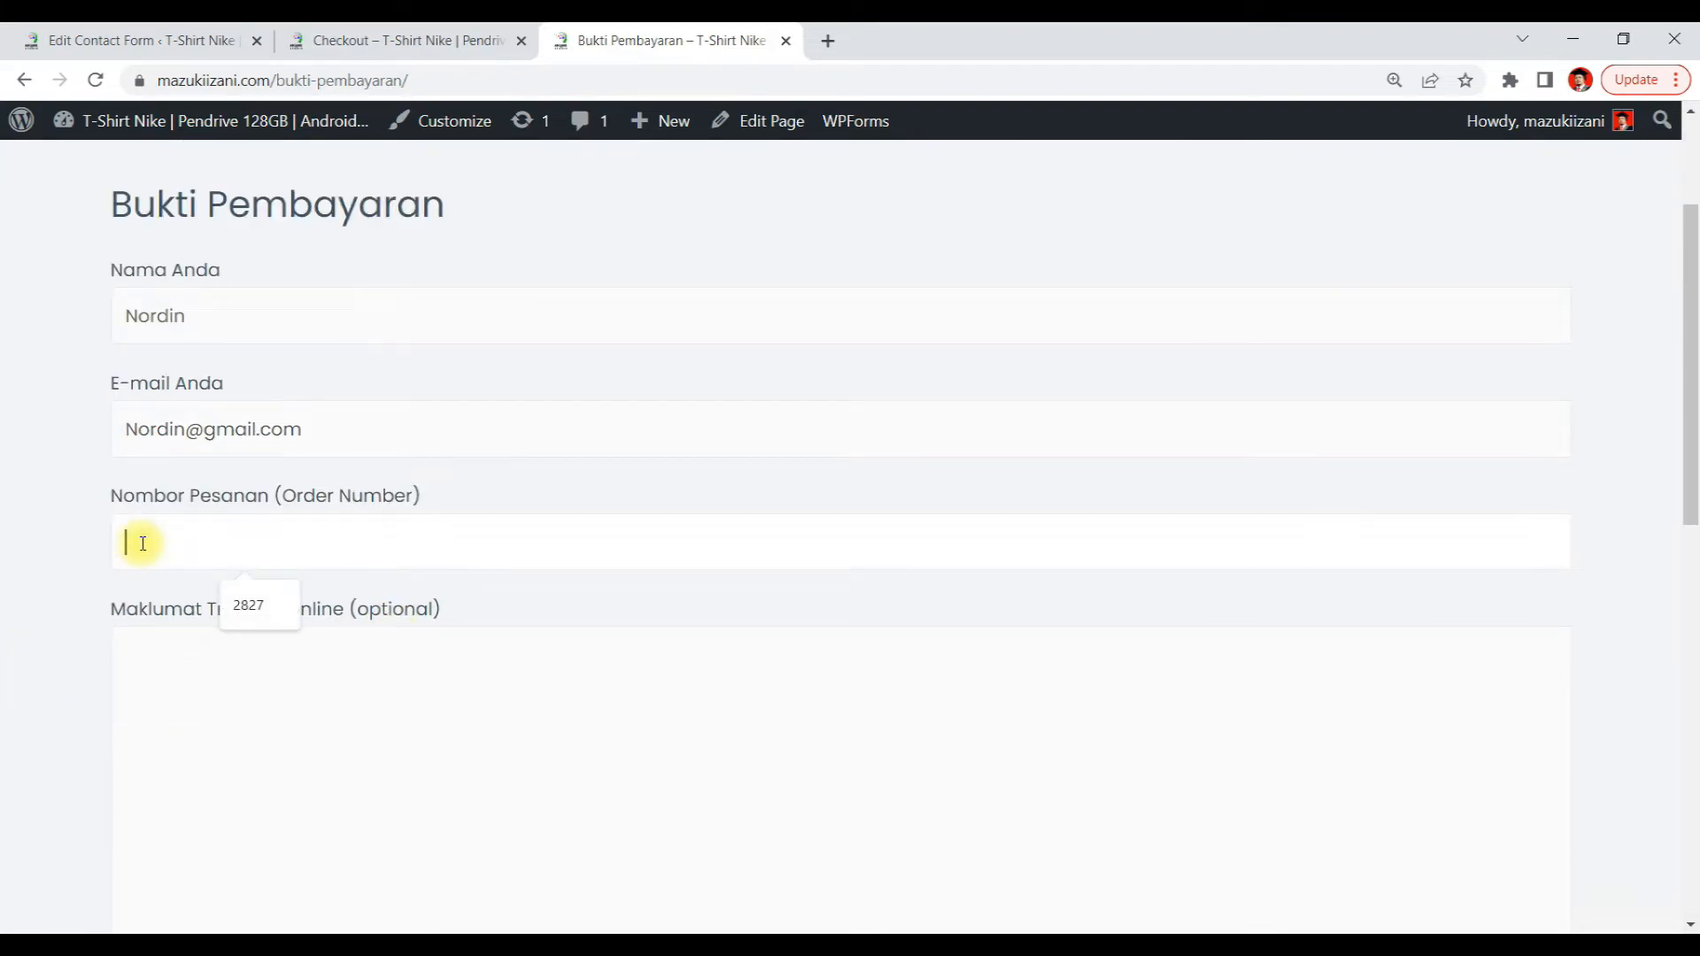
{"action": "left_click", "coordinate": [231, 598]}
{"action": "left_click", "coordinate": [247, 721]}
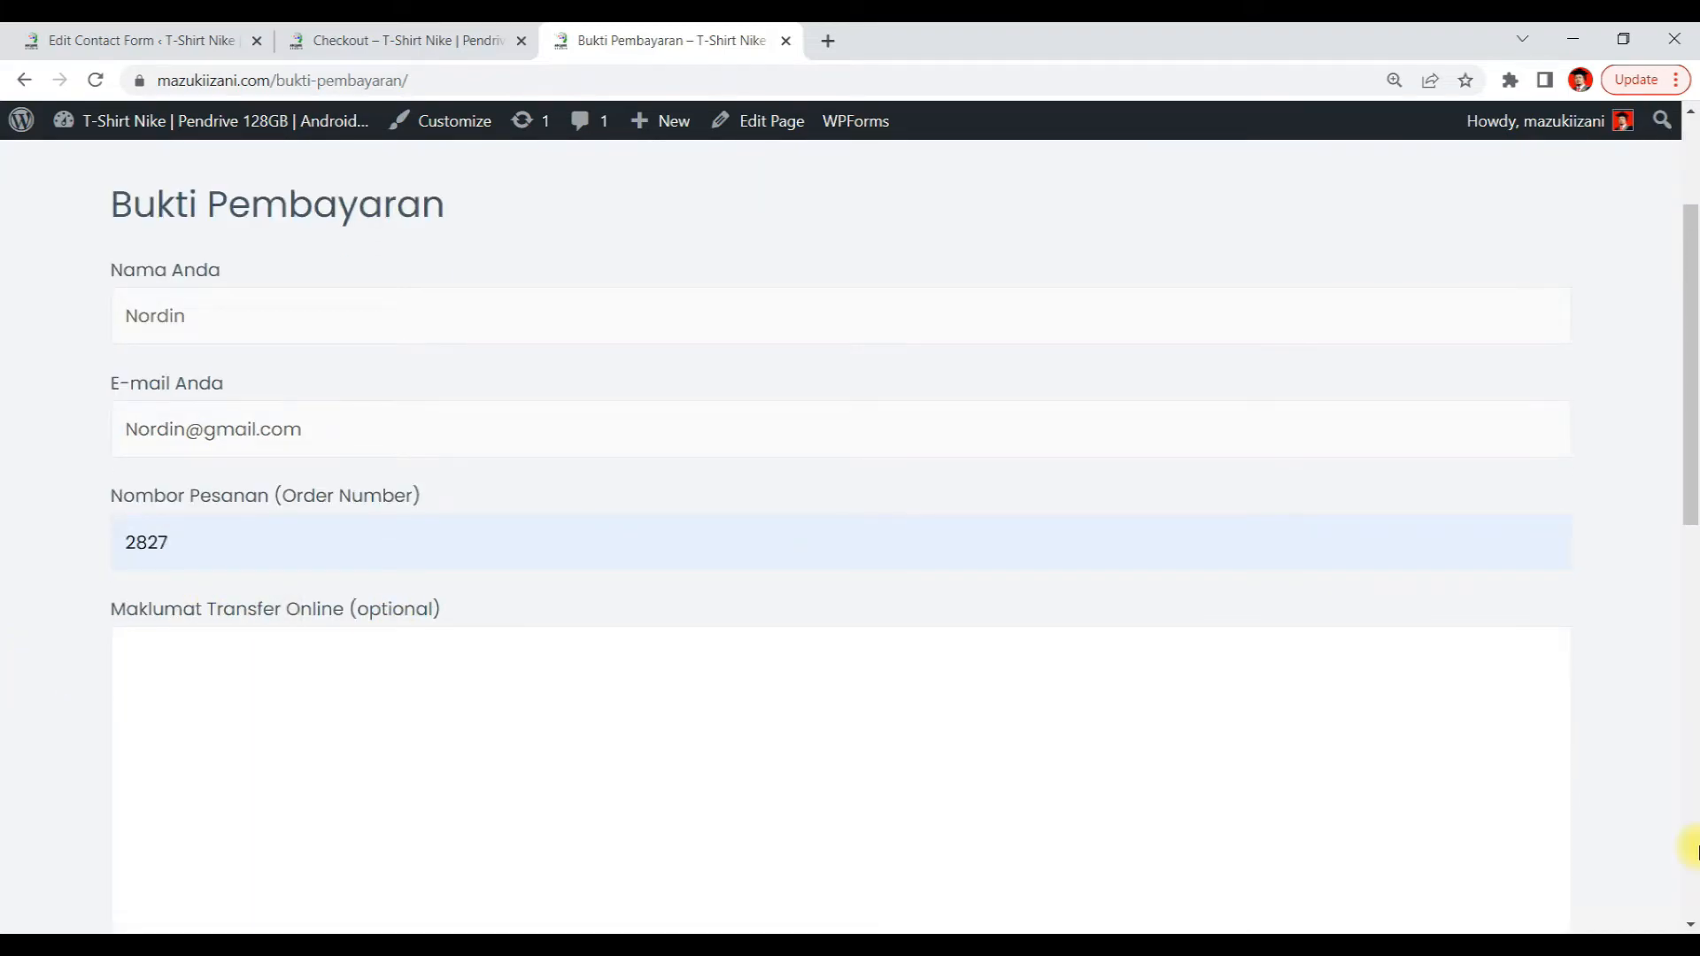
{"action": "type", "text": "esrdtcfgyvbhujikol"}
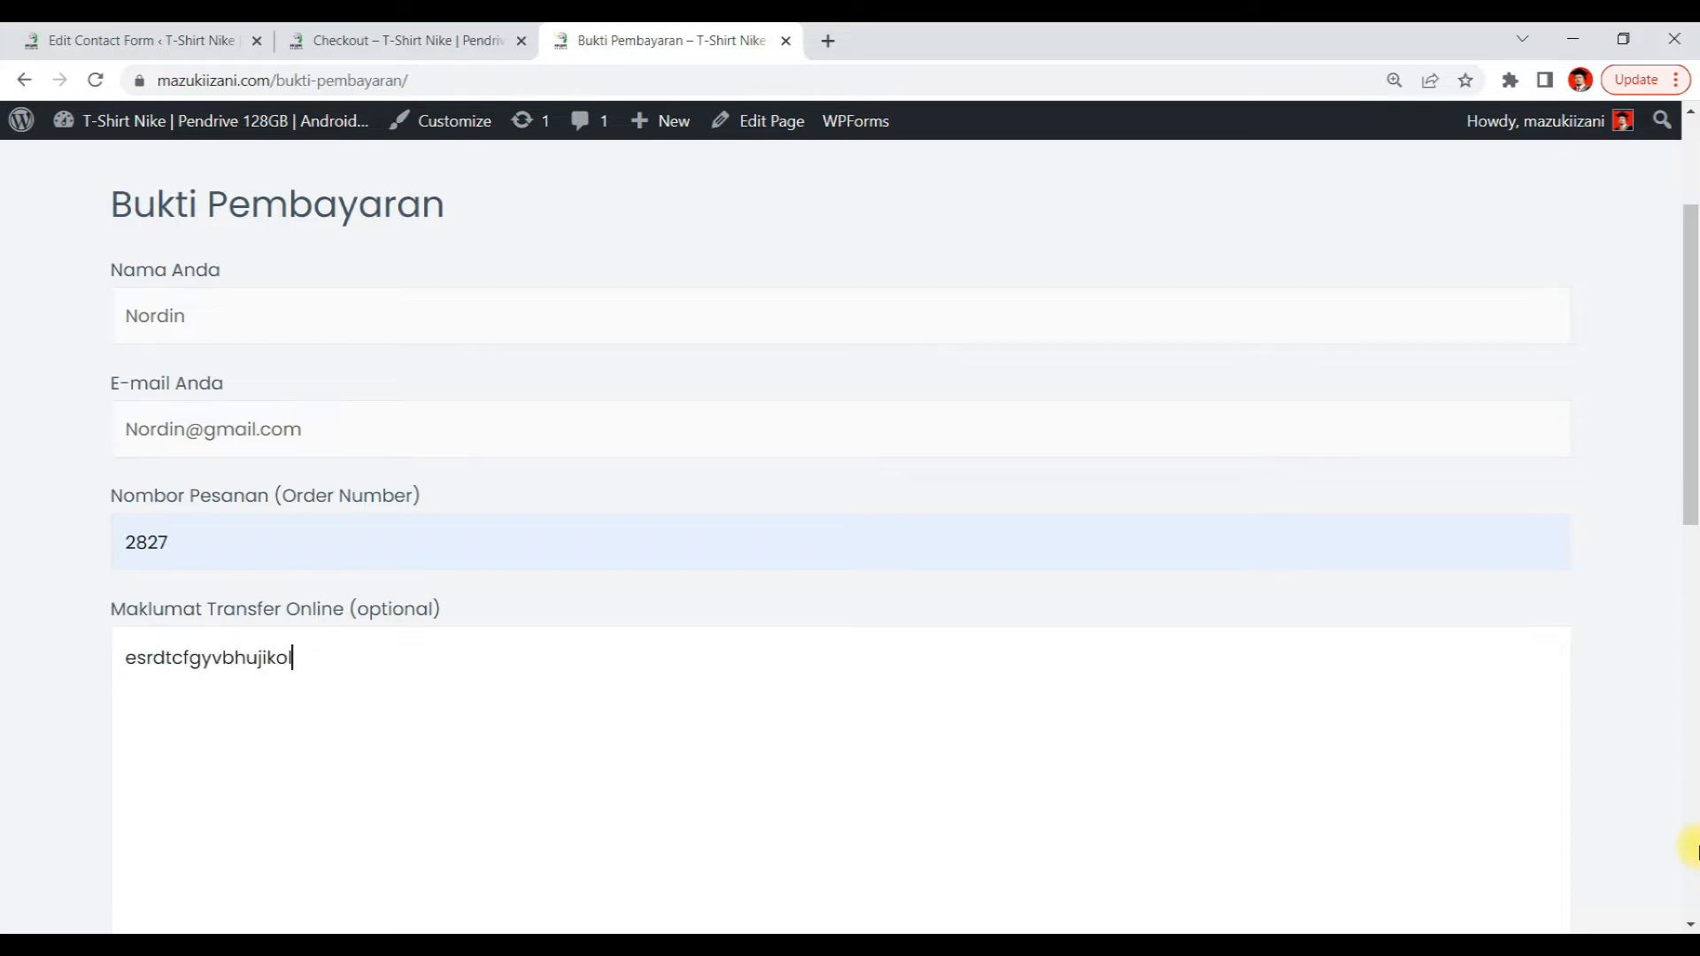
{"action": "key", "text": "Return"}
{"action": "type", "text": "adsfgfbhdfgjkml"}
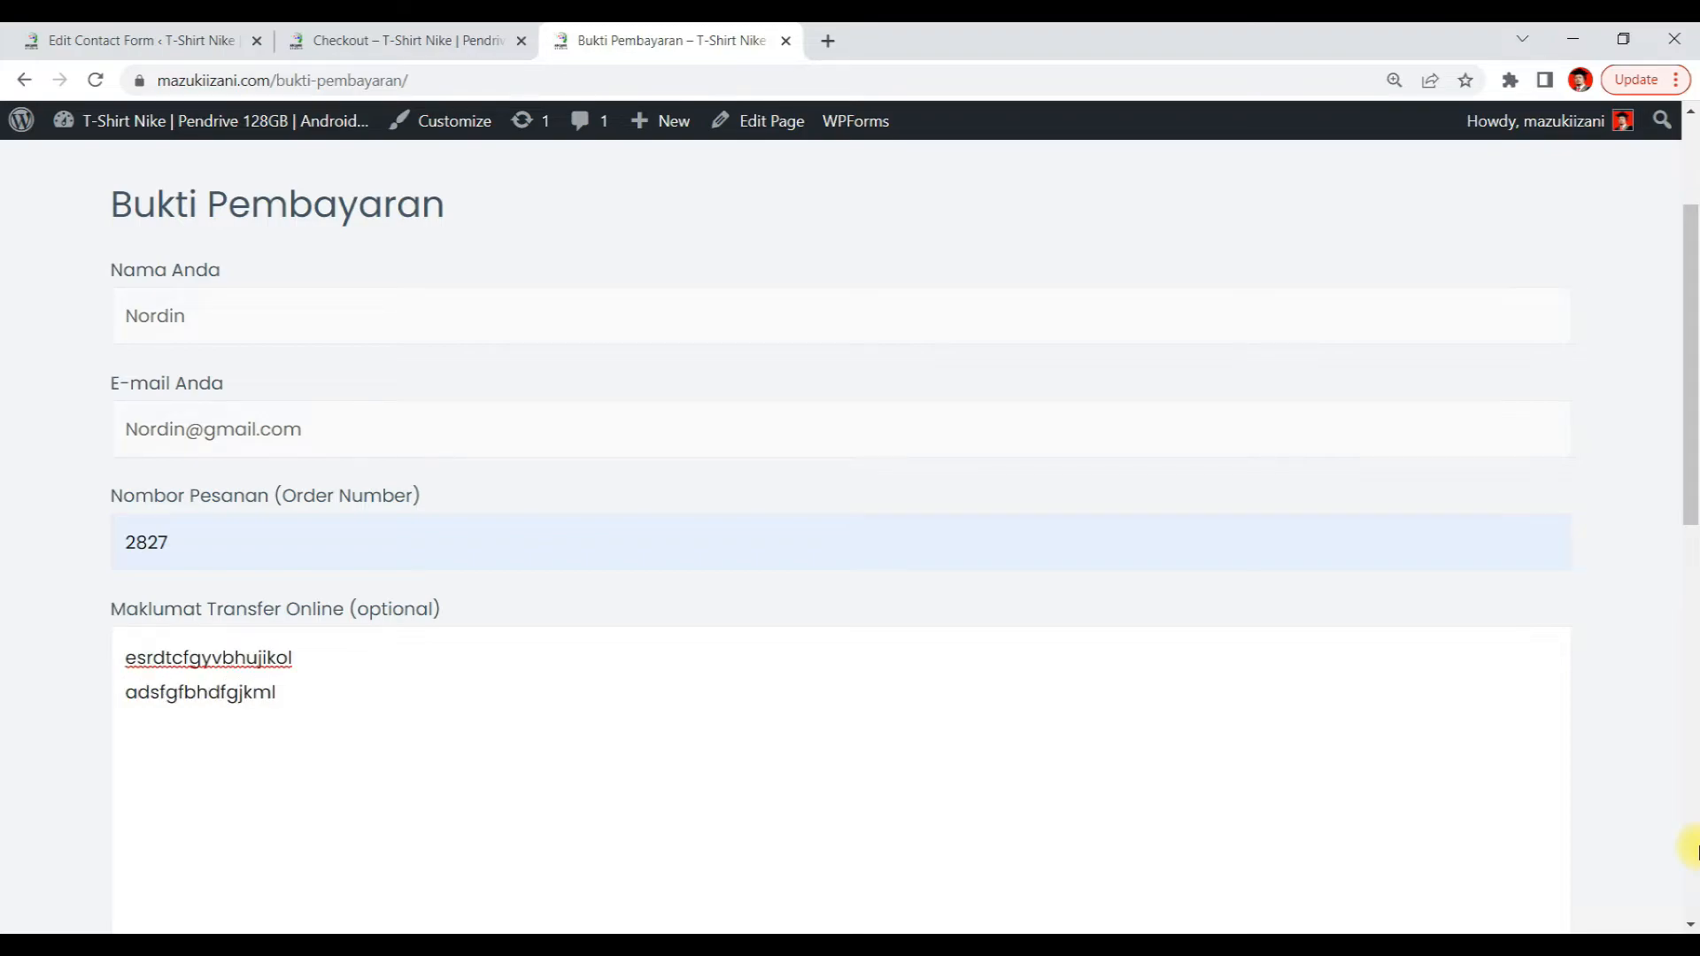
Attach RESIT BAYARAN.pdf, submit the form, and open the Gmail inbox to check the new message
{"action": "scroll", "coordinate": [1691, 850], "scroll_direction": "down", "scroll_amount": 5}
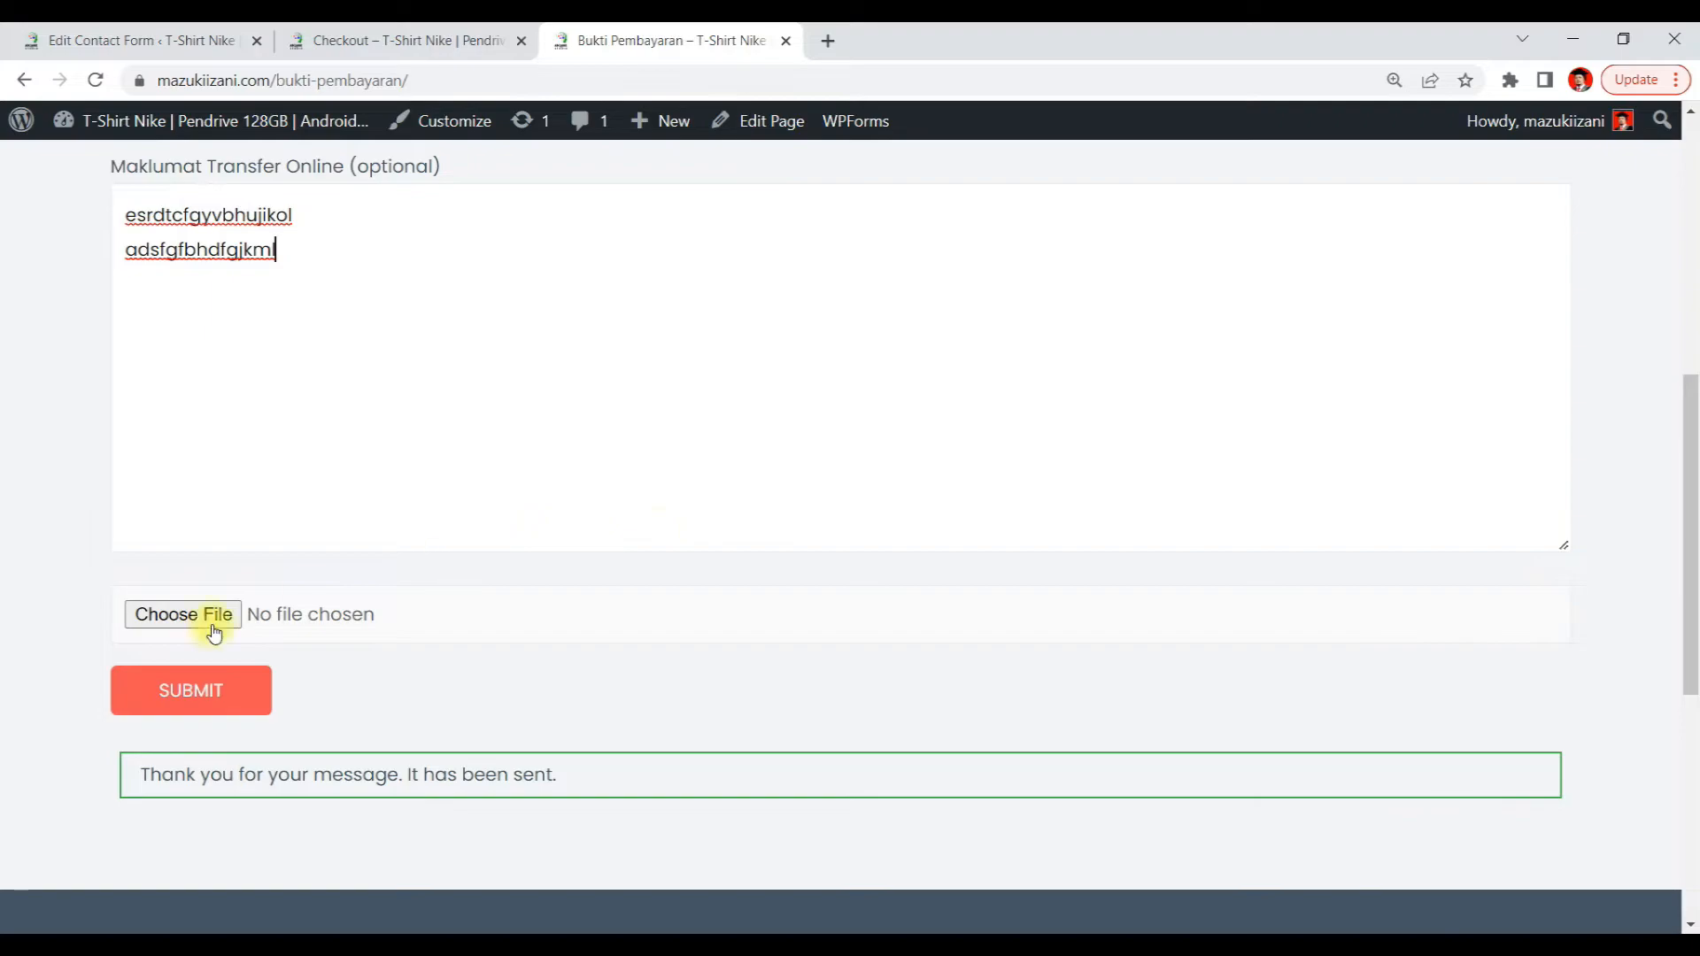
{"action": "left_click", "coordinate": [215, 633]}
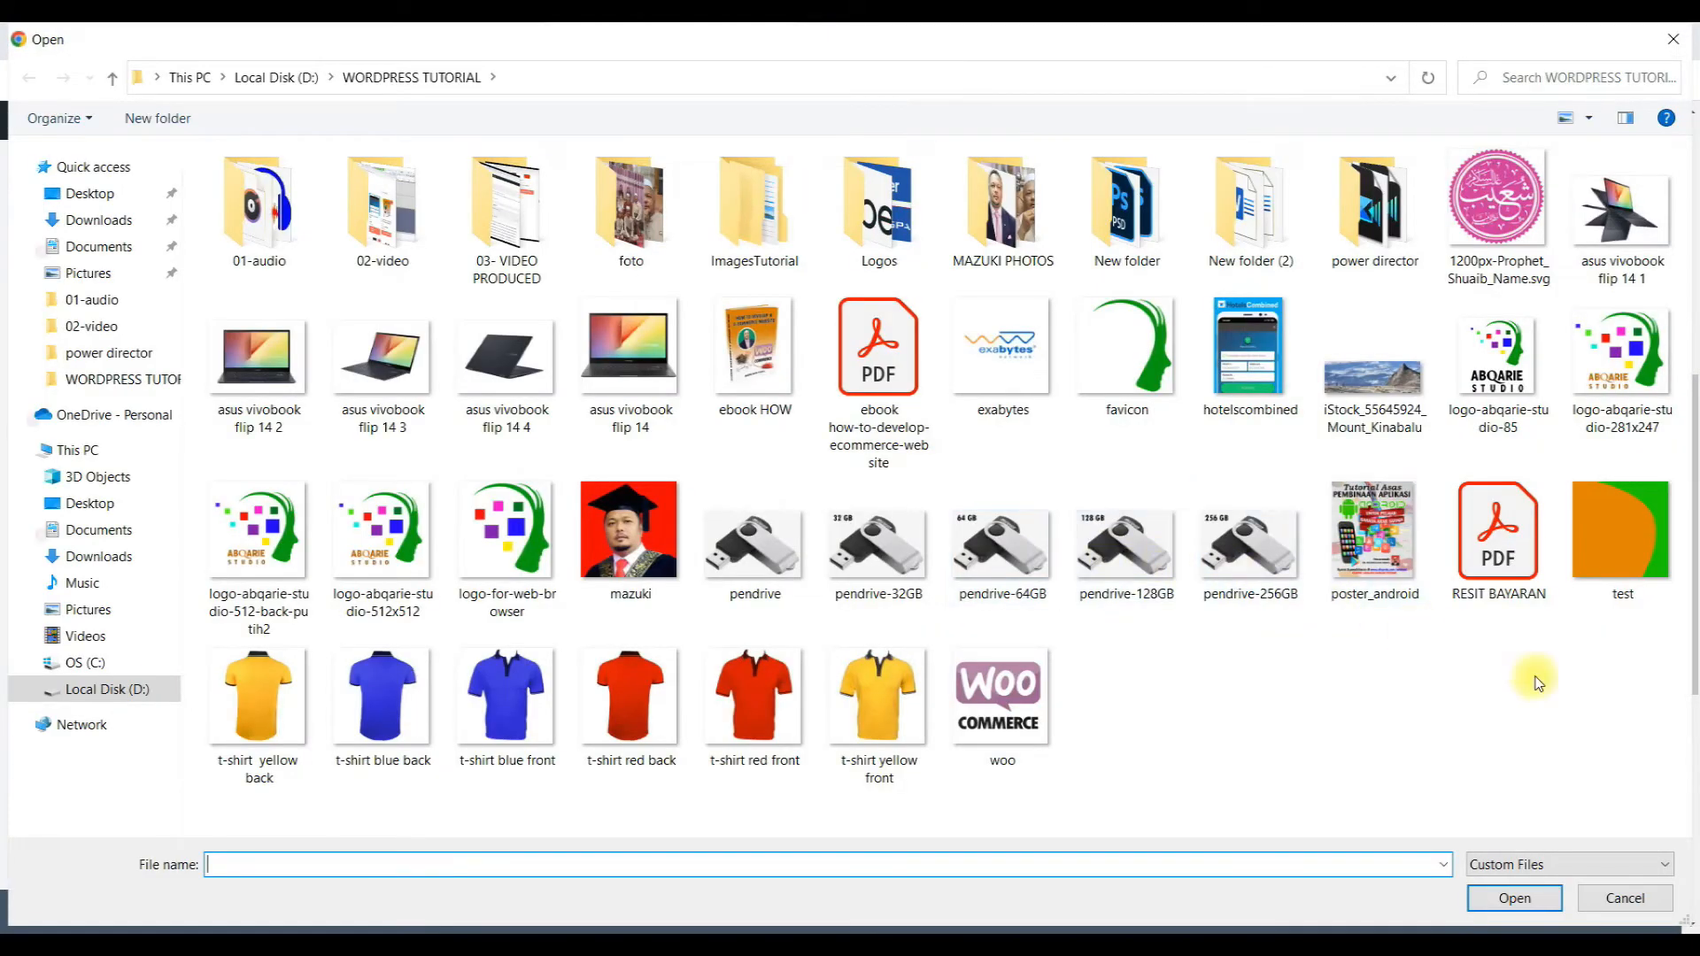
{"action": "double_click", "coordinate": [1498, 535]}
{"action": "left_click", "coordinate": [157, 689]}
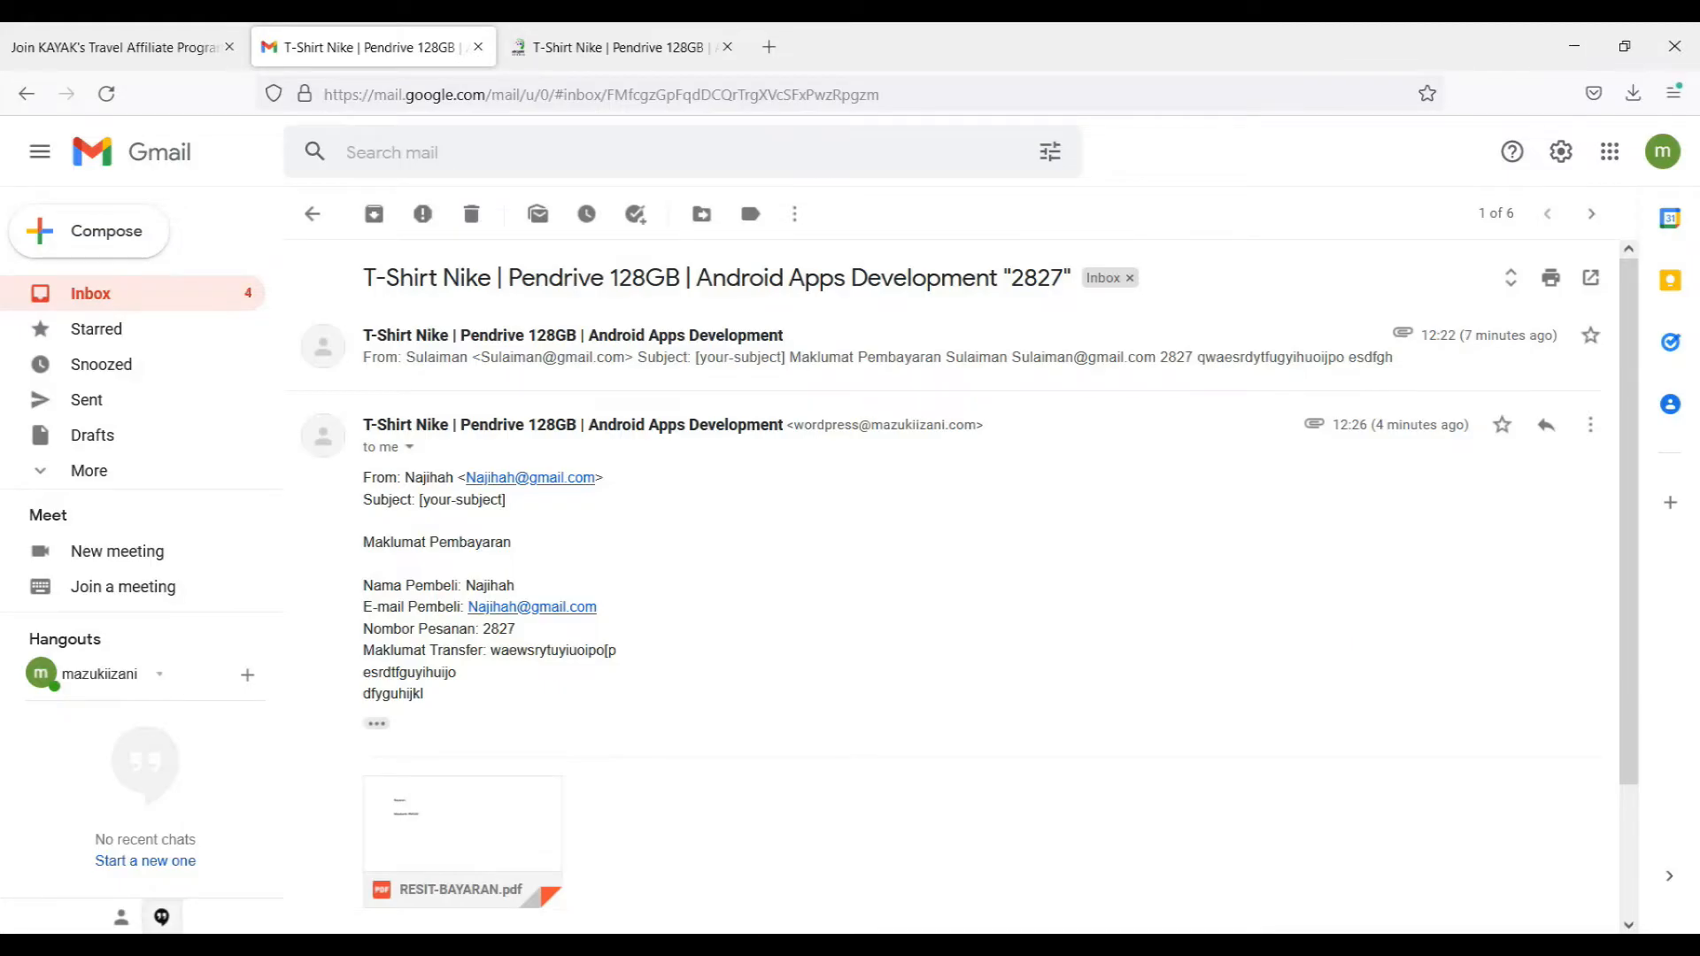
{"action": "left_click", "coordinate": [142, 304]}
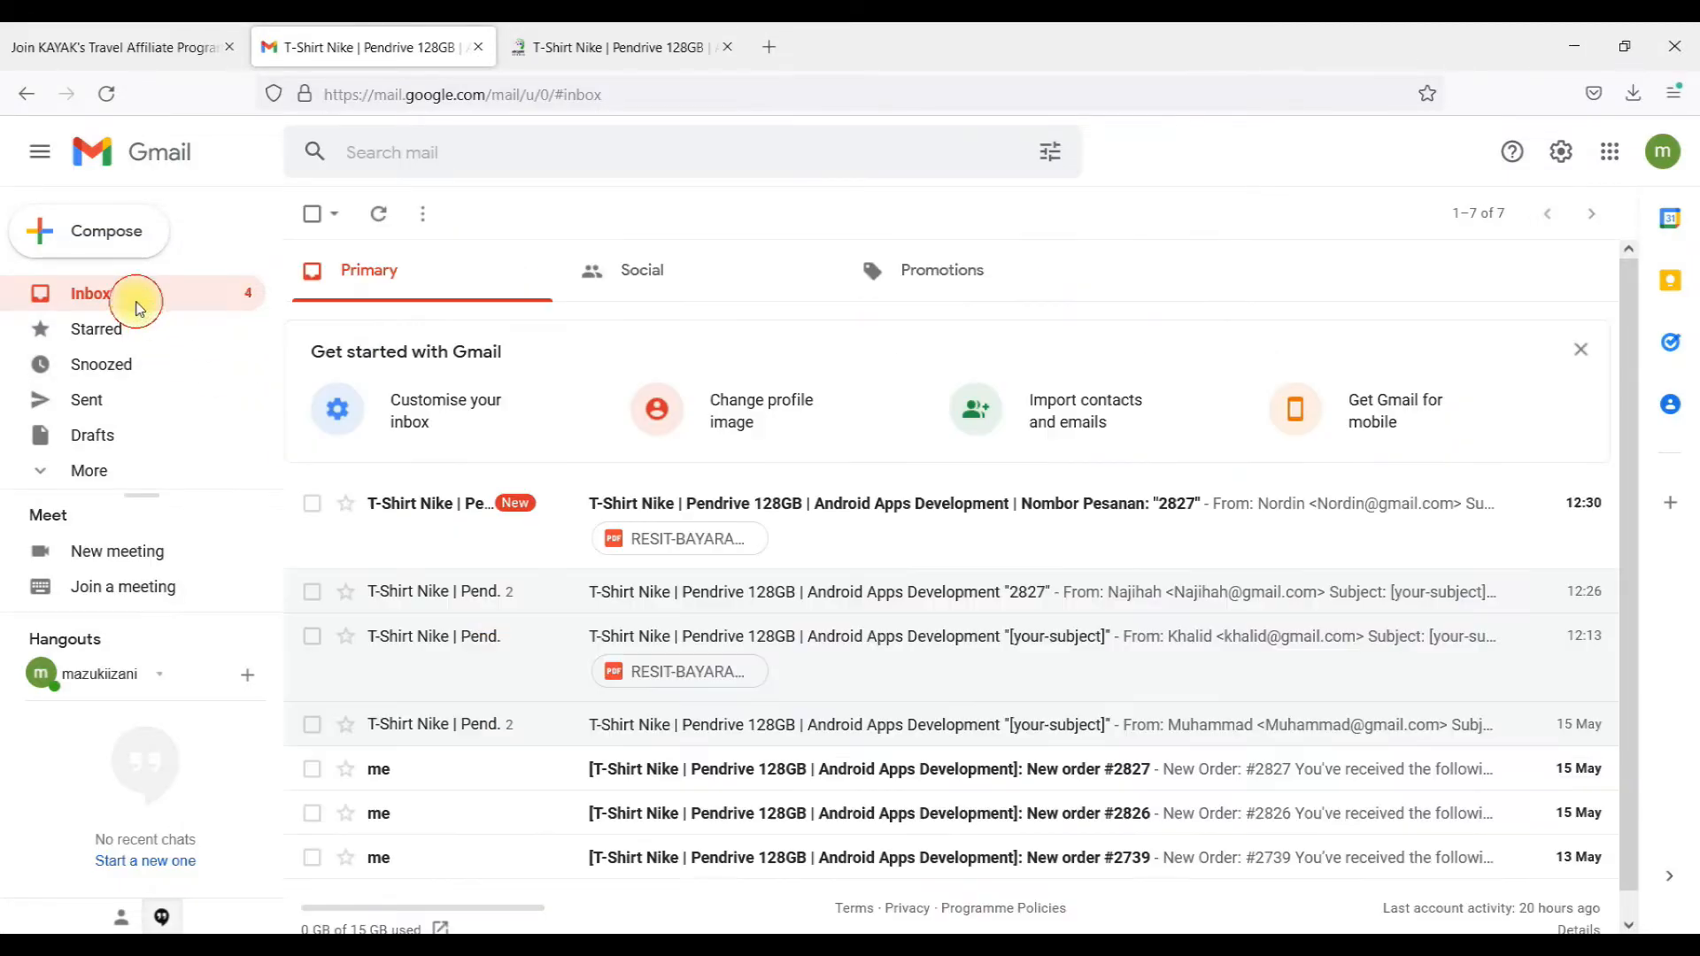
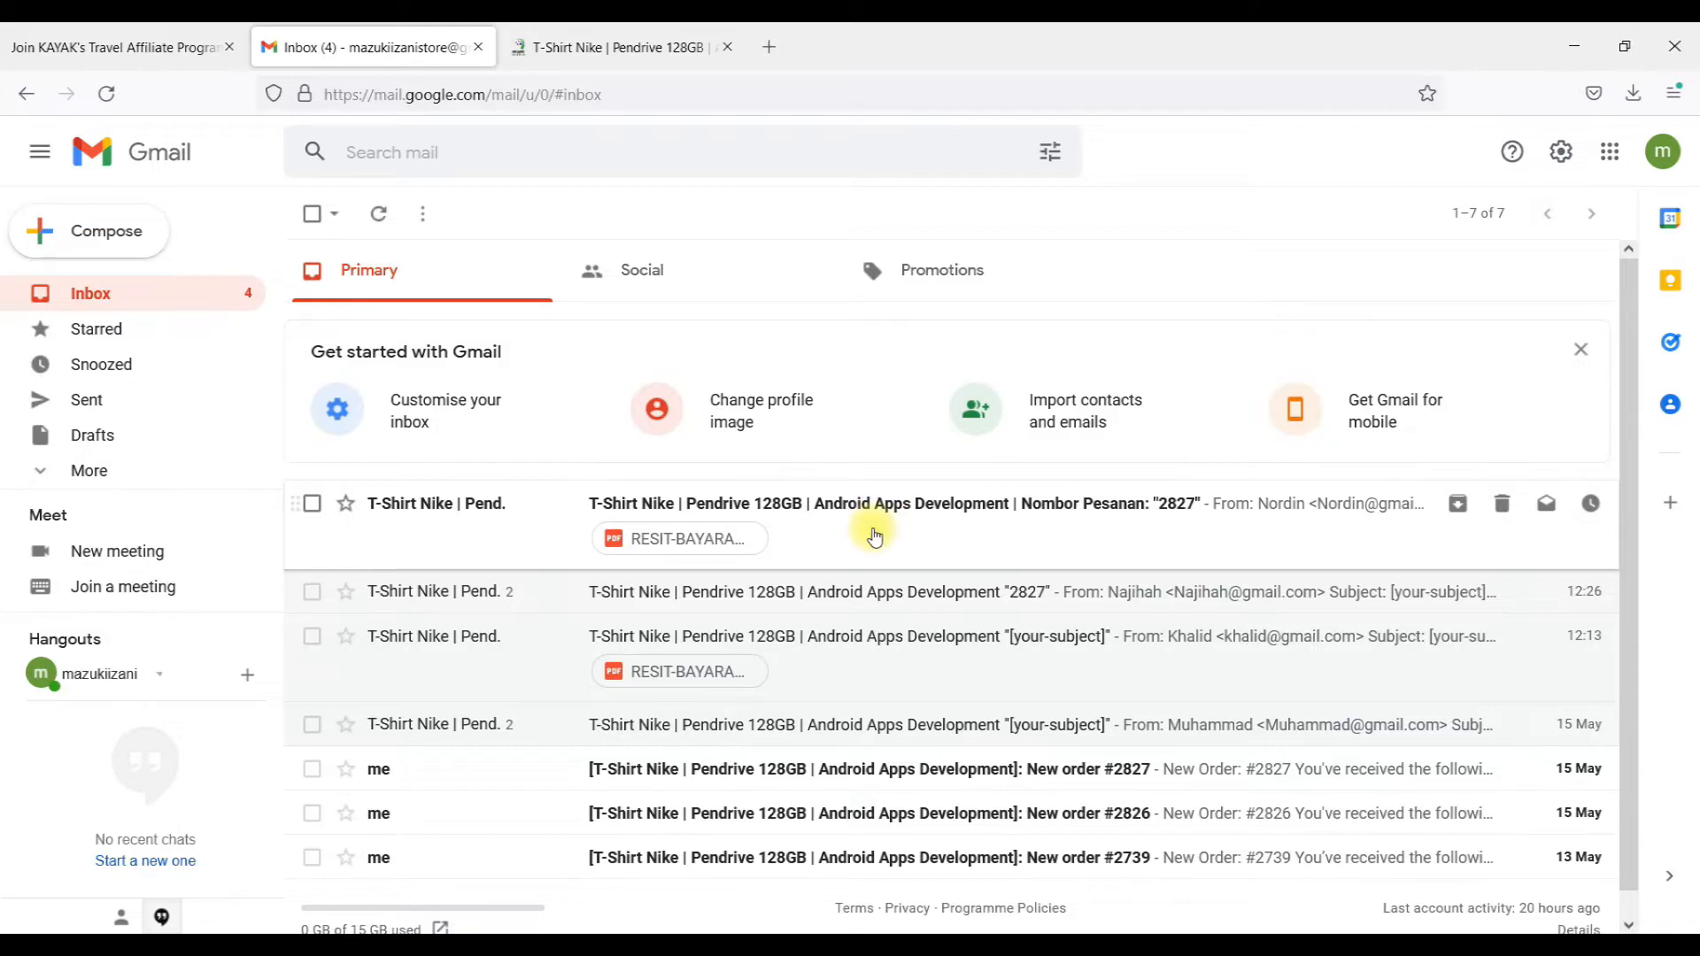
Open the new transfer-proof e-mail and inspect its sender, subject and payment details
{"action": "left_click", "coordinate": [1136, 505]}
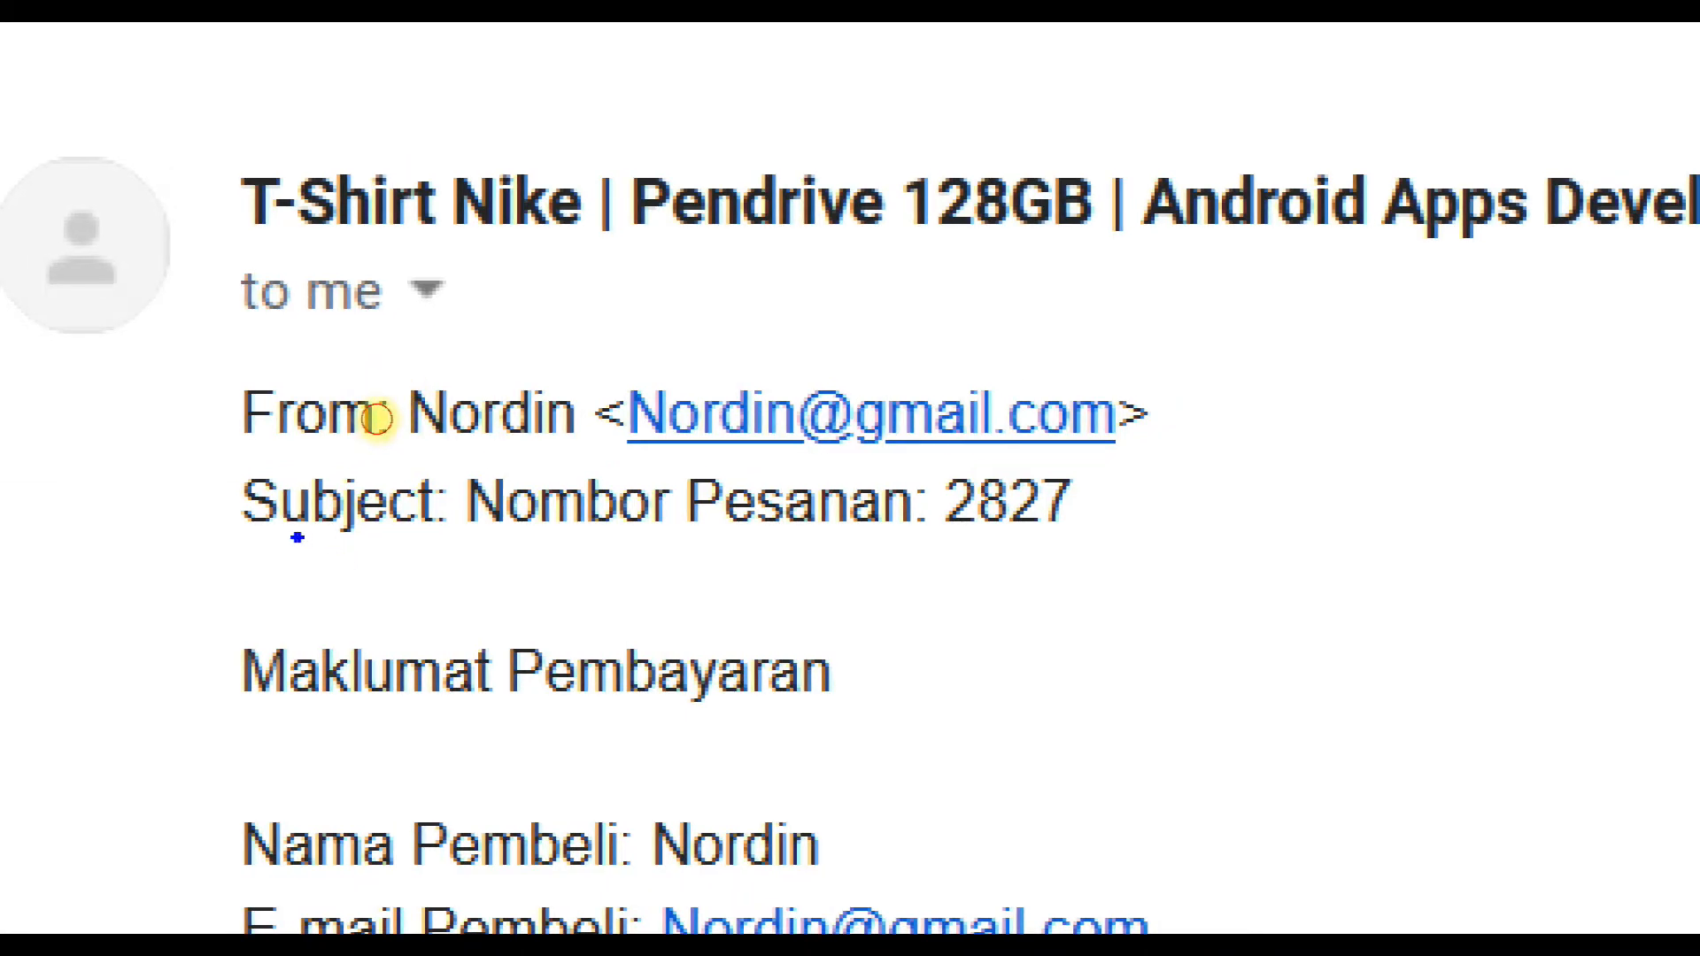
{"action": "left_click_drag", "start_coordinate": [296, 533], "coordinate": [1129, 555]}
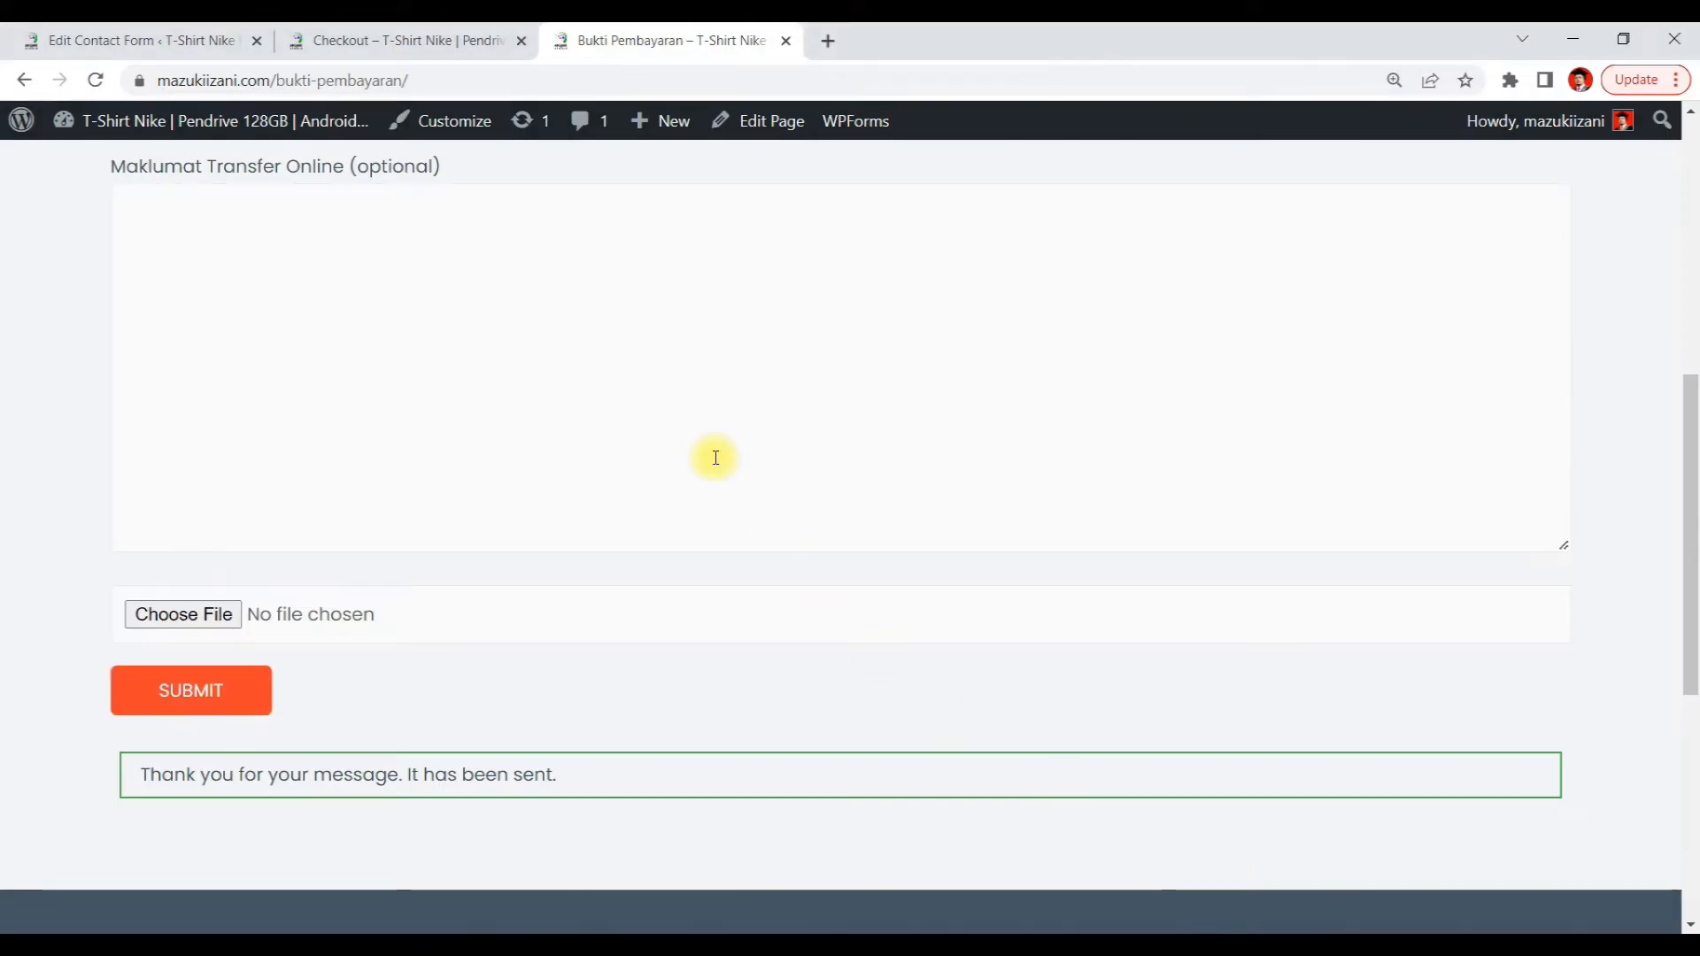
Review the fields and submit area of the Bukti Pembayaran form page
{"action": "scroll", "coordinate": [714, 455], "scroll_direction": "up", "scroll_amount": 5}
{"action": "scroll", "coordinate": [716, 457], "scroll_direction": "up", "scroll_amount": 3}
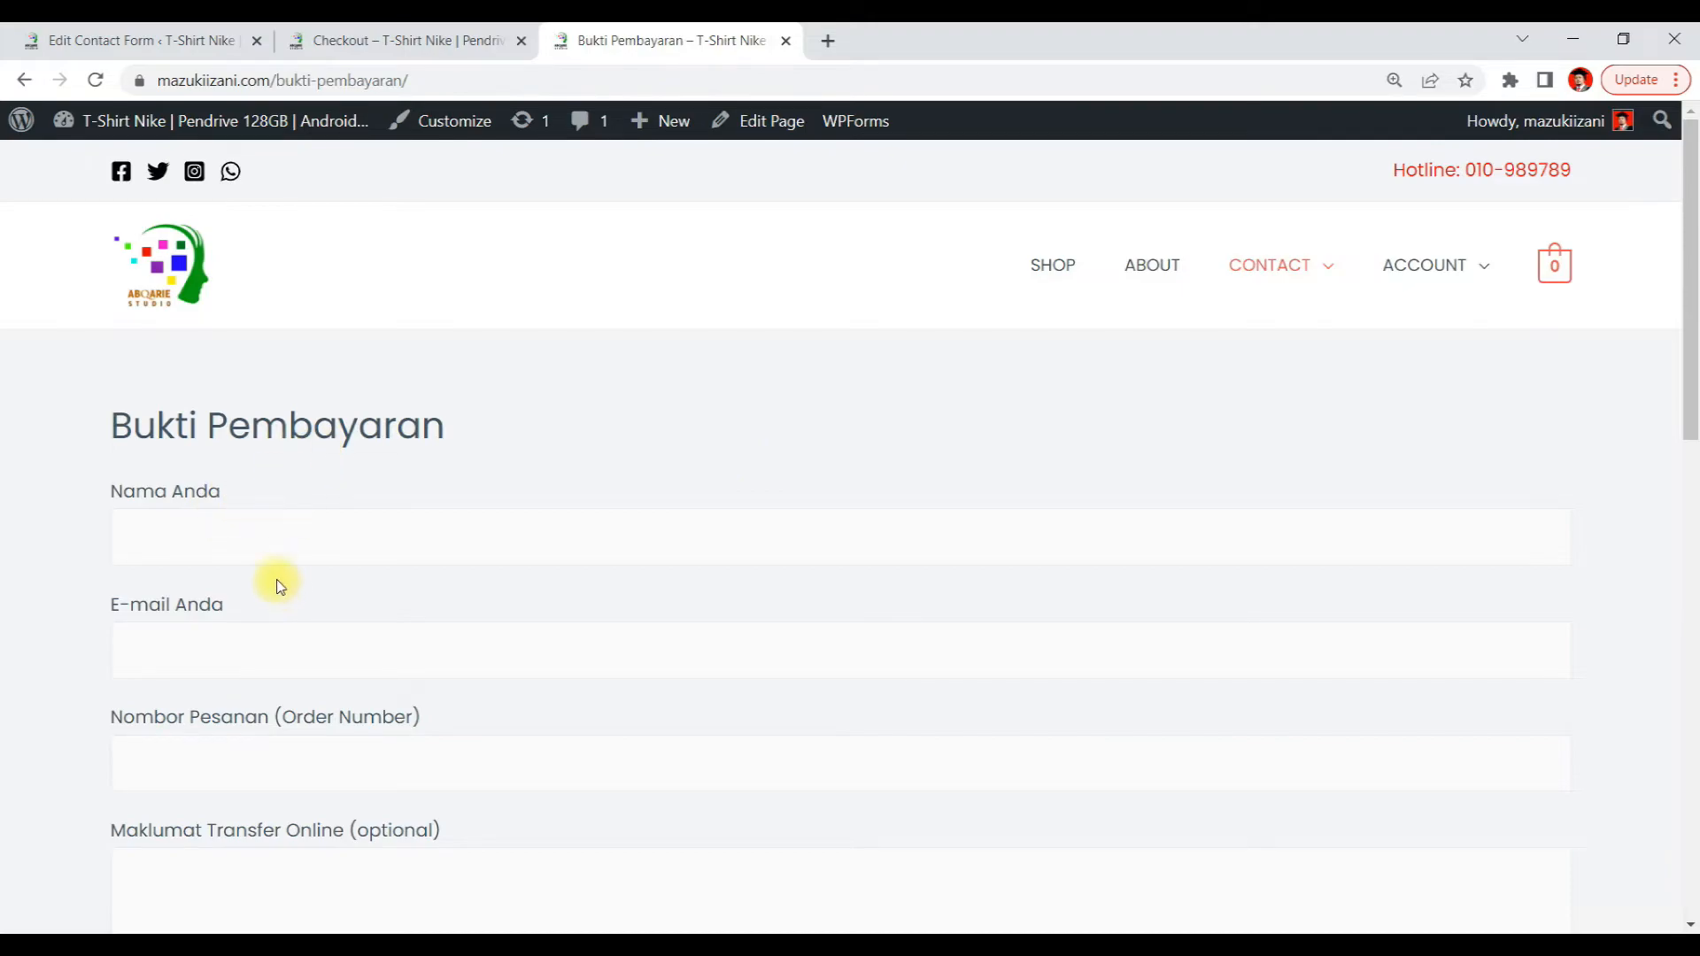
{"action": "left_click", "coordinate": [224, 531]}
{"action": "scroll", "coordinate": [500, 478], "scroll_direction": "down", "scroll_amount": 1}
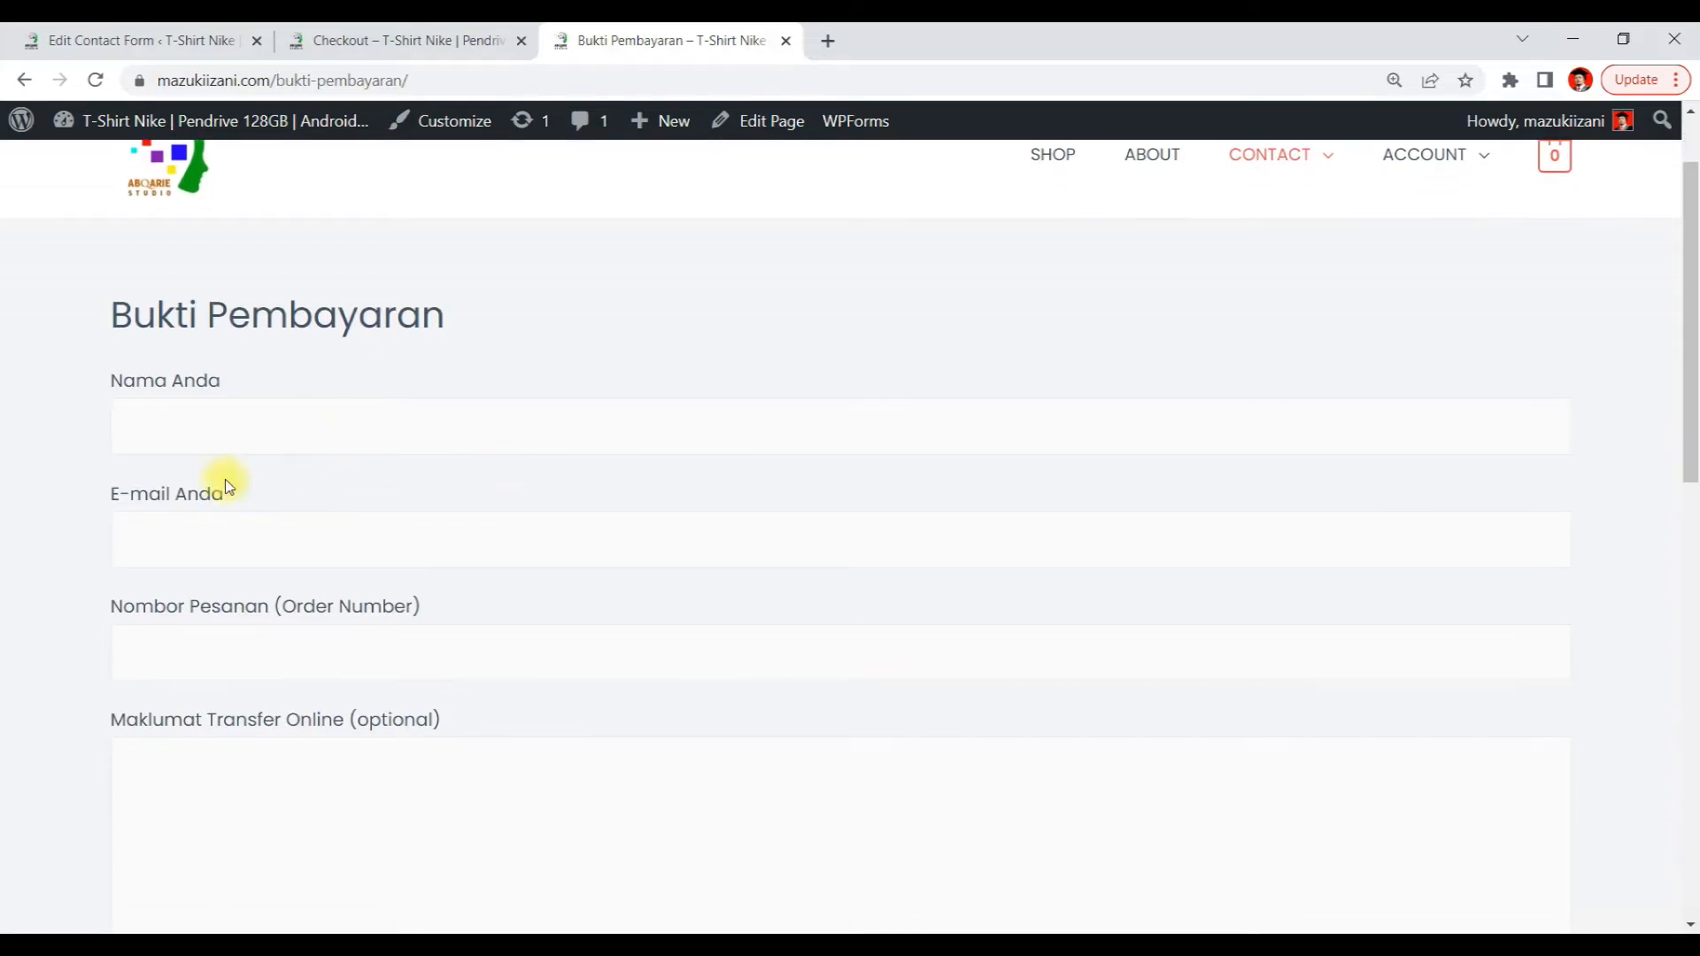
{"action": "left_click", "coordinate": [297, 406]}
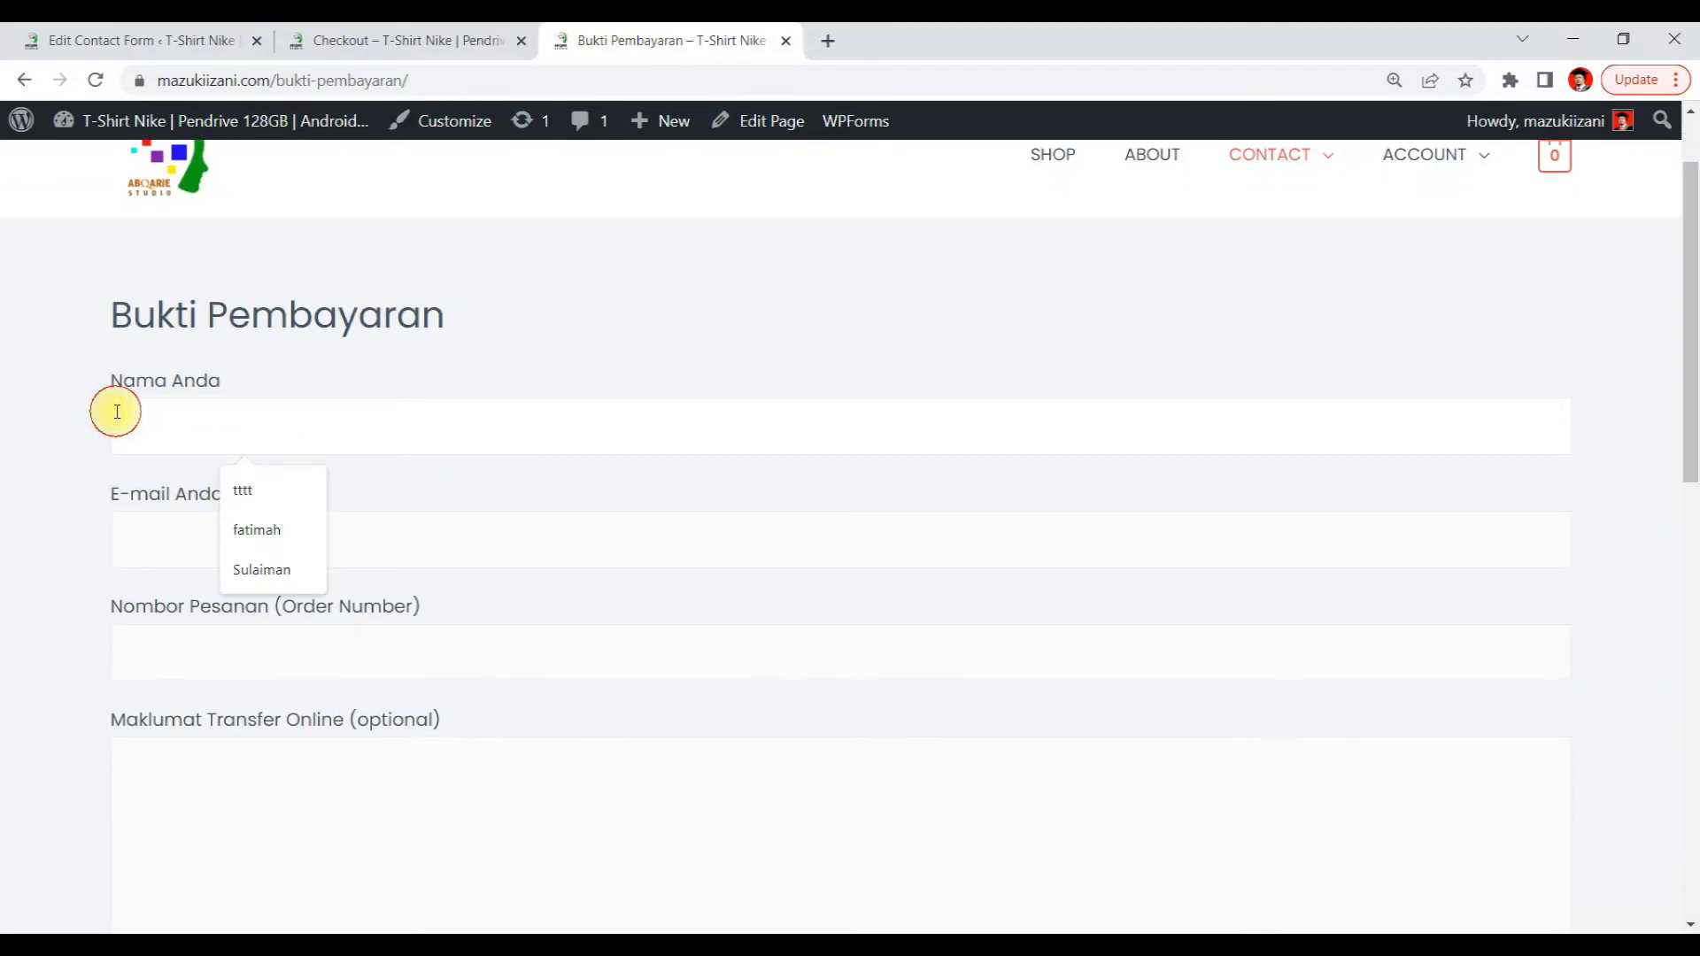
{"action": "left_click", "coordinate": [112, 528]}
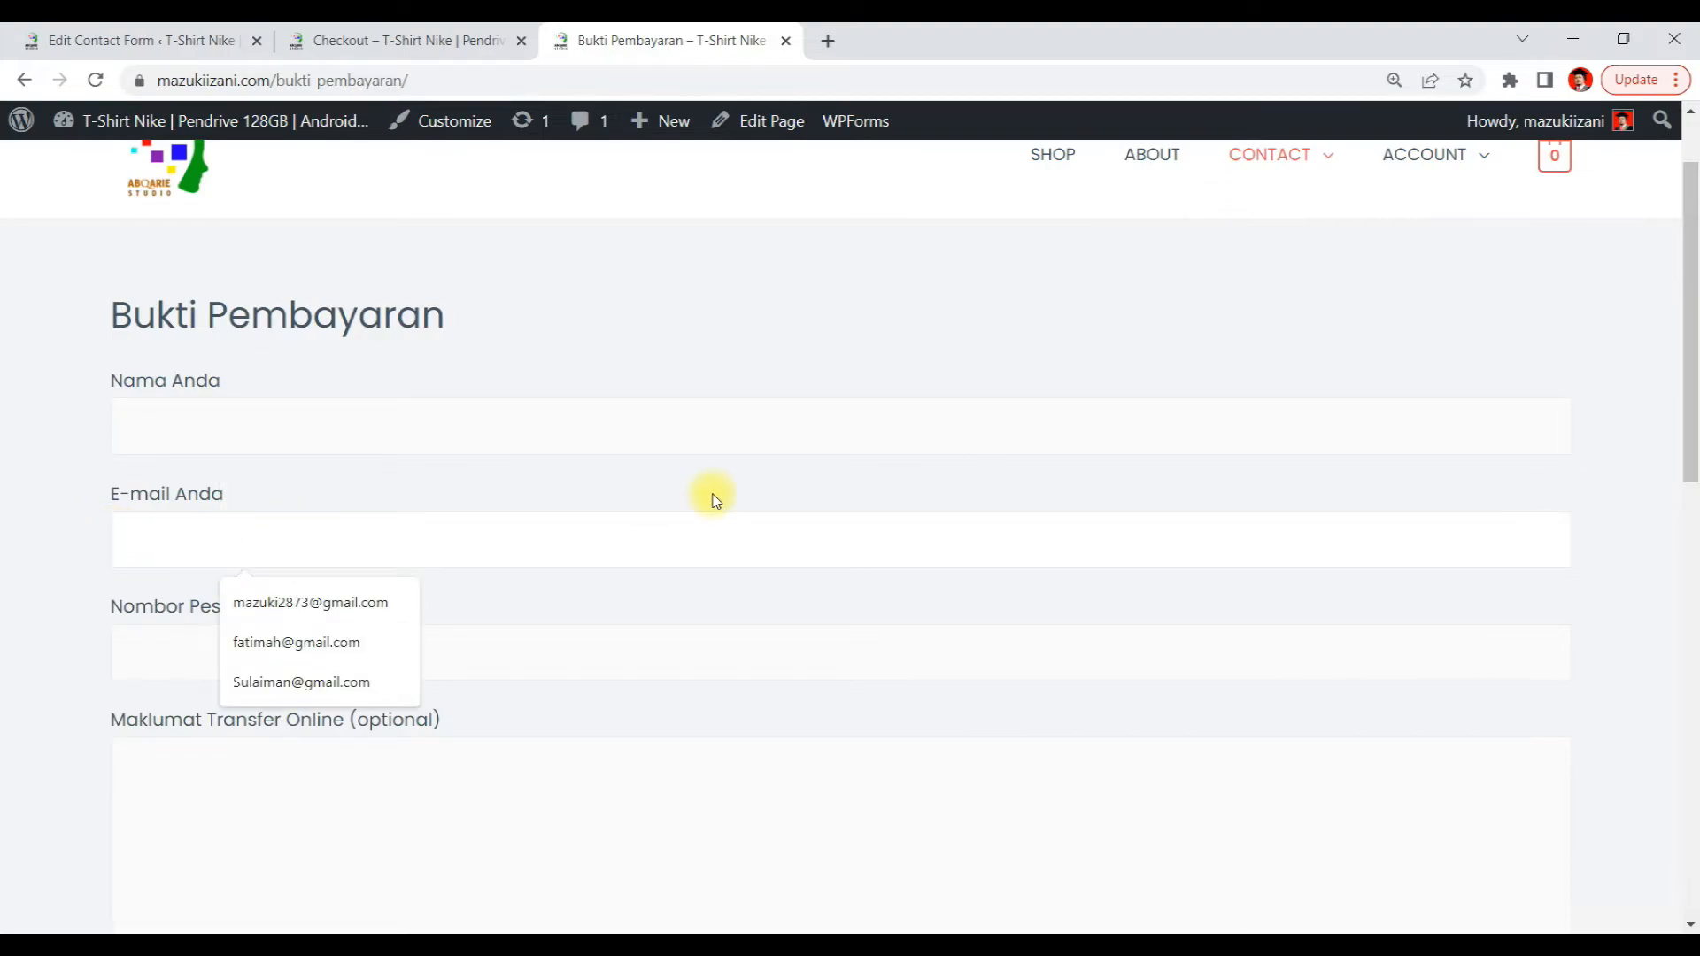
{"action": "left_click", "coordinate": [228, 497]}
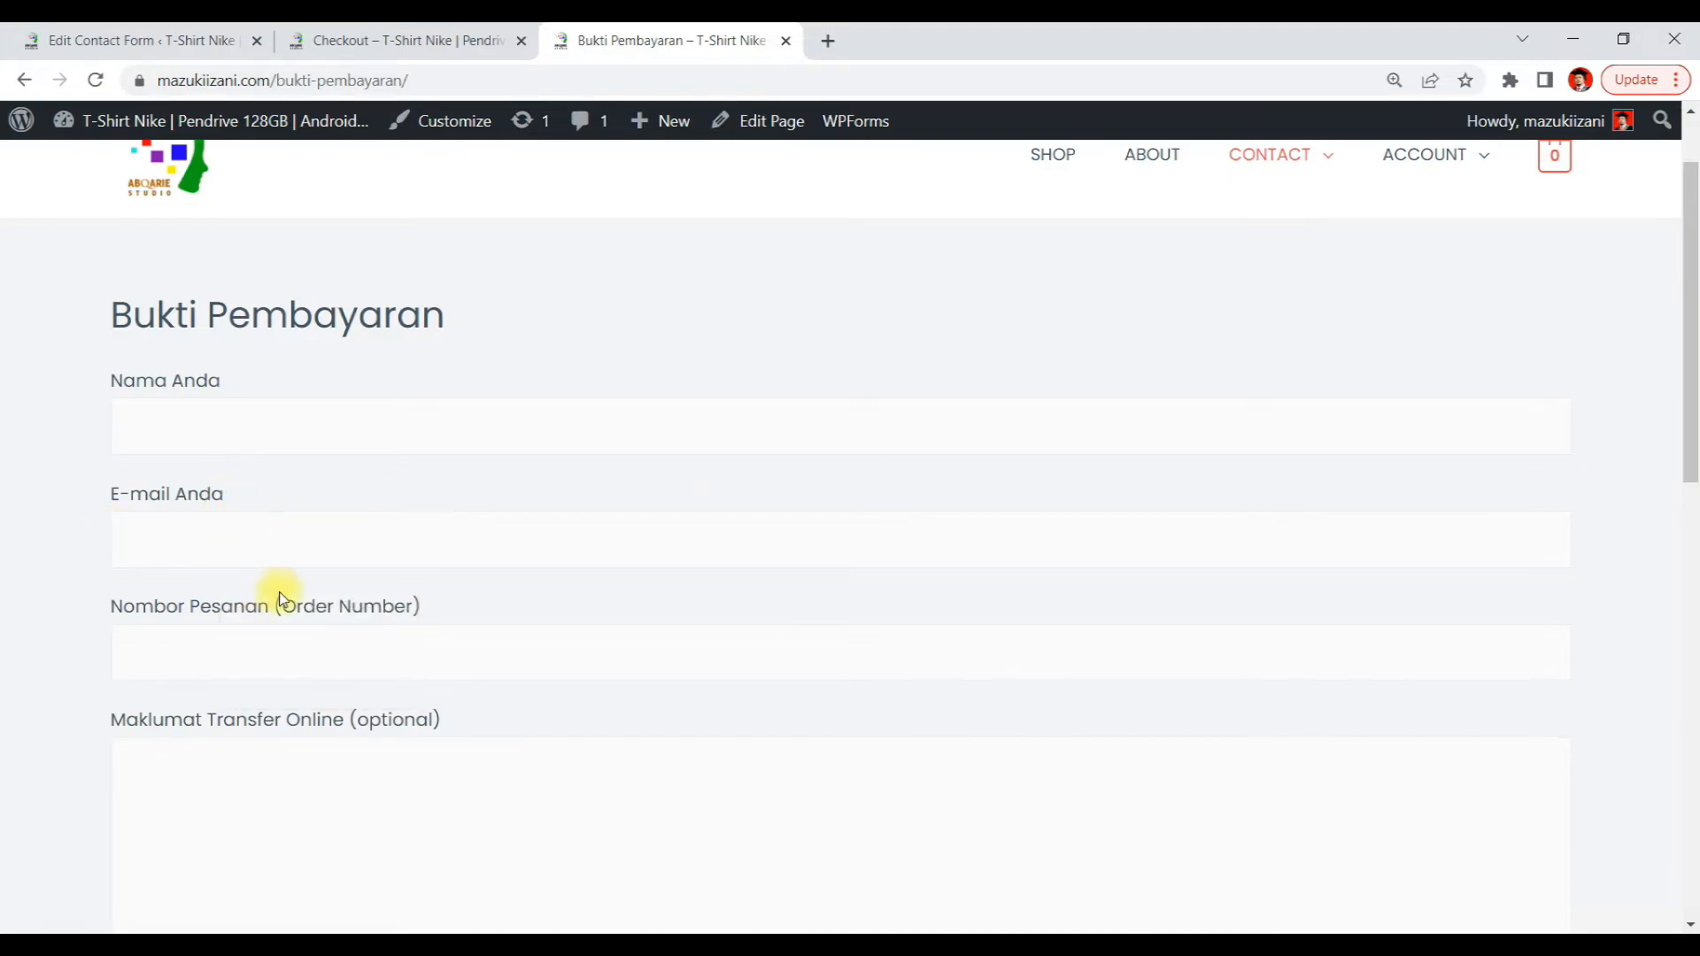
{"action": "scroll", "coordinate": [523, 464], "scroll_direction": "down", "scroll_amount": 3}
{"action": "scroll", "coordinate": [341, 455], "scroll_direction": "down", "scroll_amount": 3}
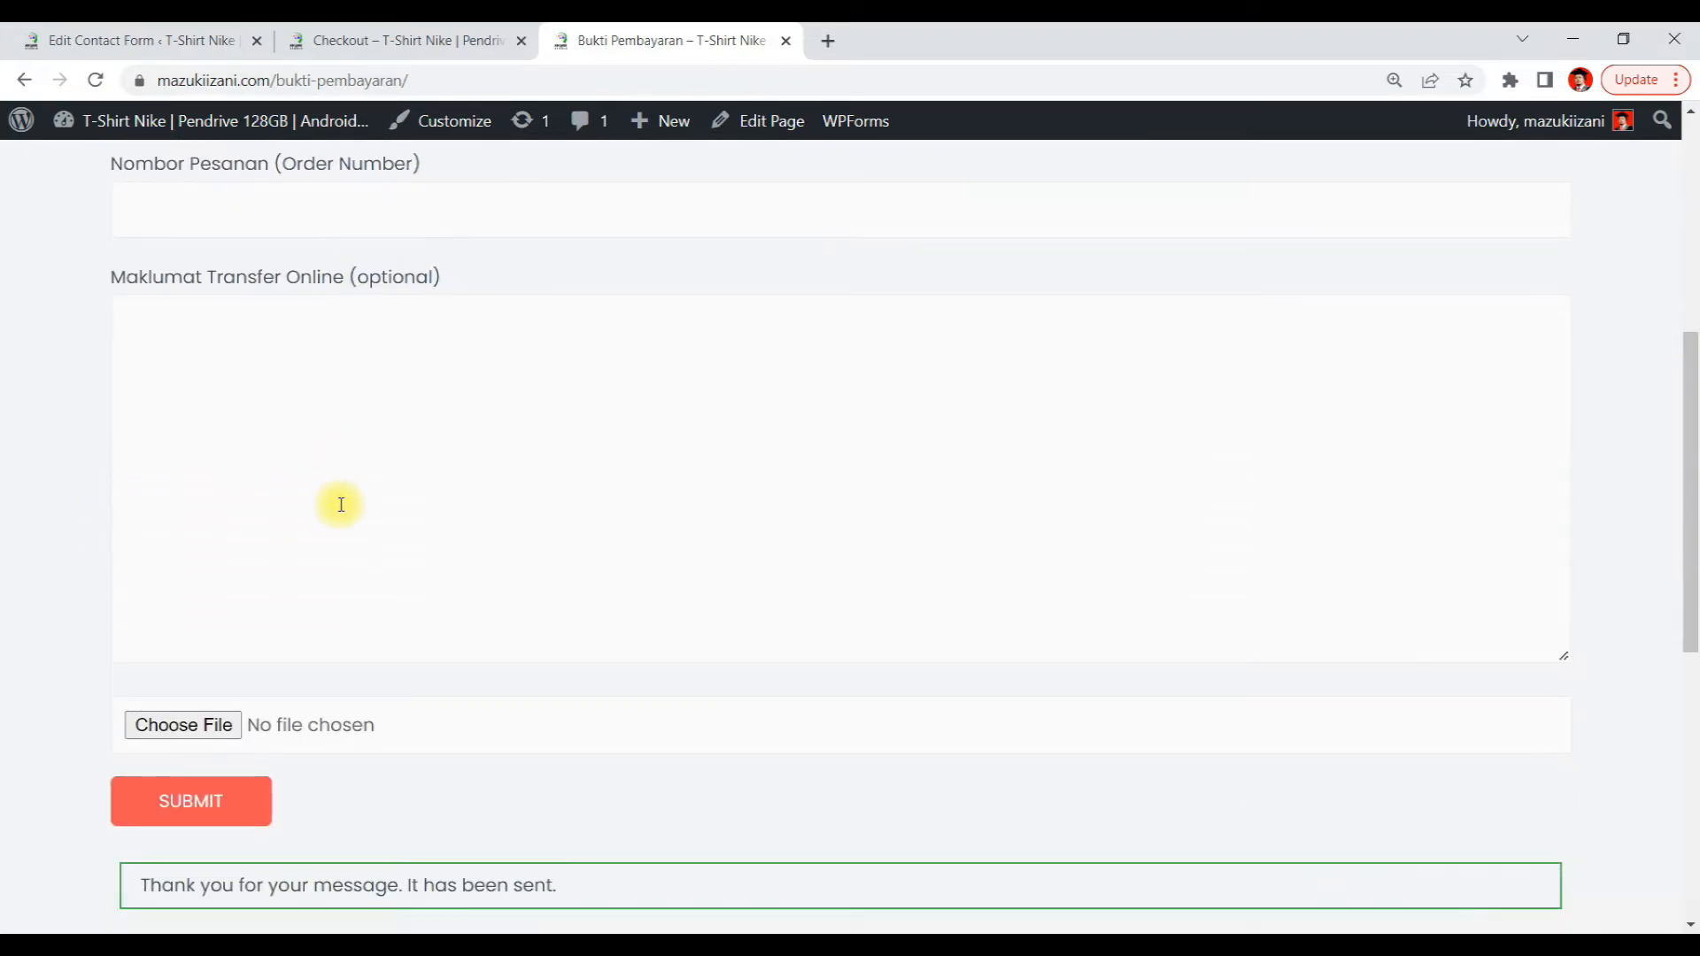
{"action": "scroll", "coordinate": [342, 509], "scroll_direction": "down", "scroll_amount": 3}
{"action": "scroll", "coordinate": [1017, 434], "scroll_direction": "up", "scroll_amount": 9}
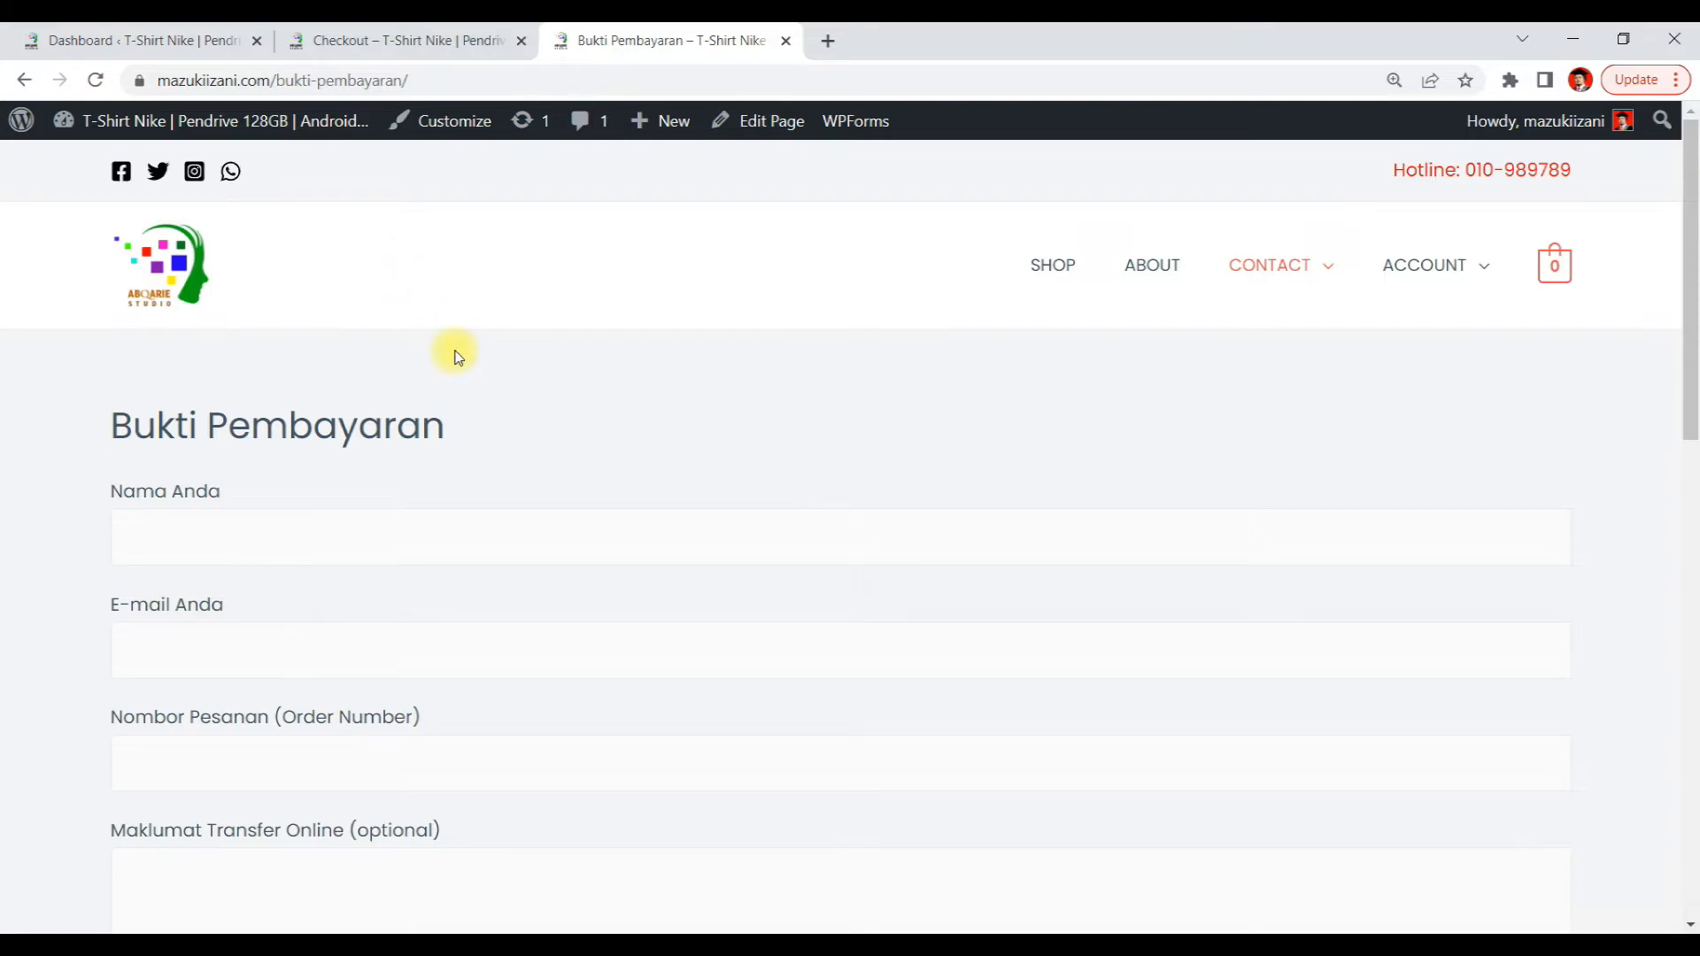
Switch to the WordPress dashboard and open the WooCommerce Payments settings for Direct bank transfer
{"action": "left_click", "coordinate": [314, 81]}
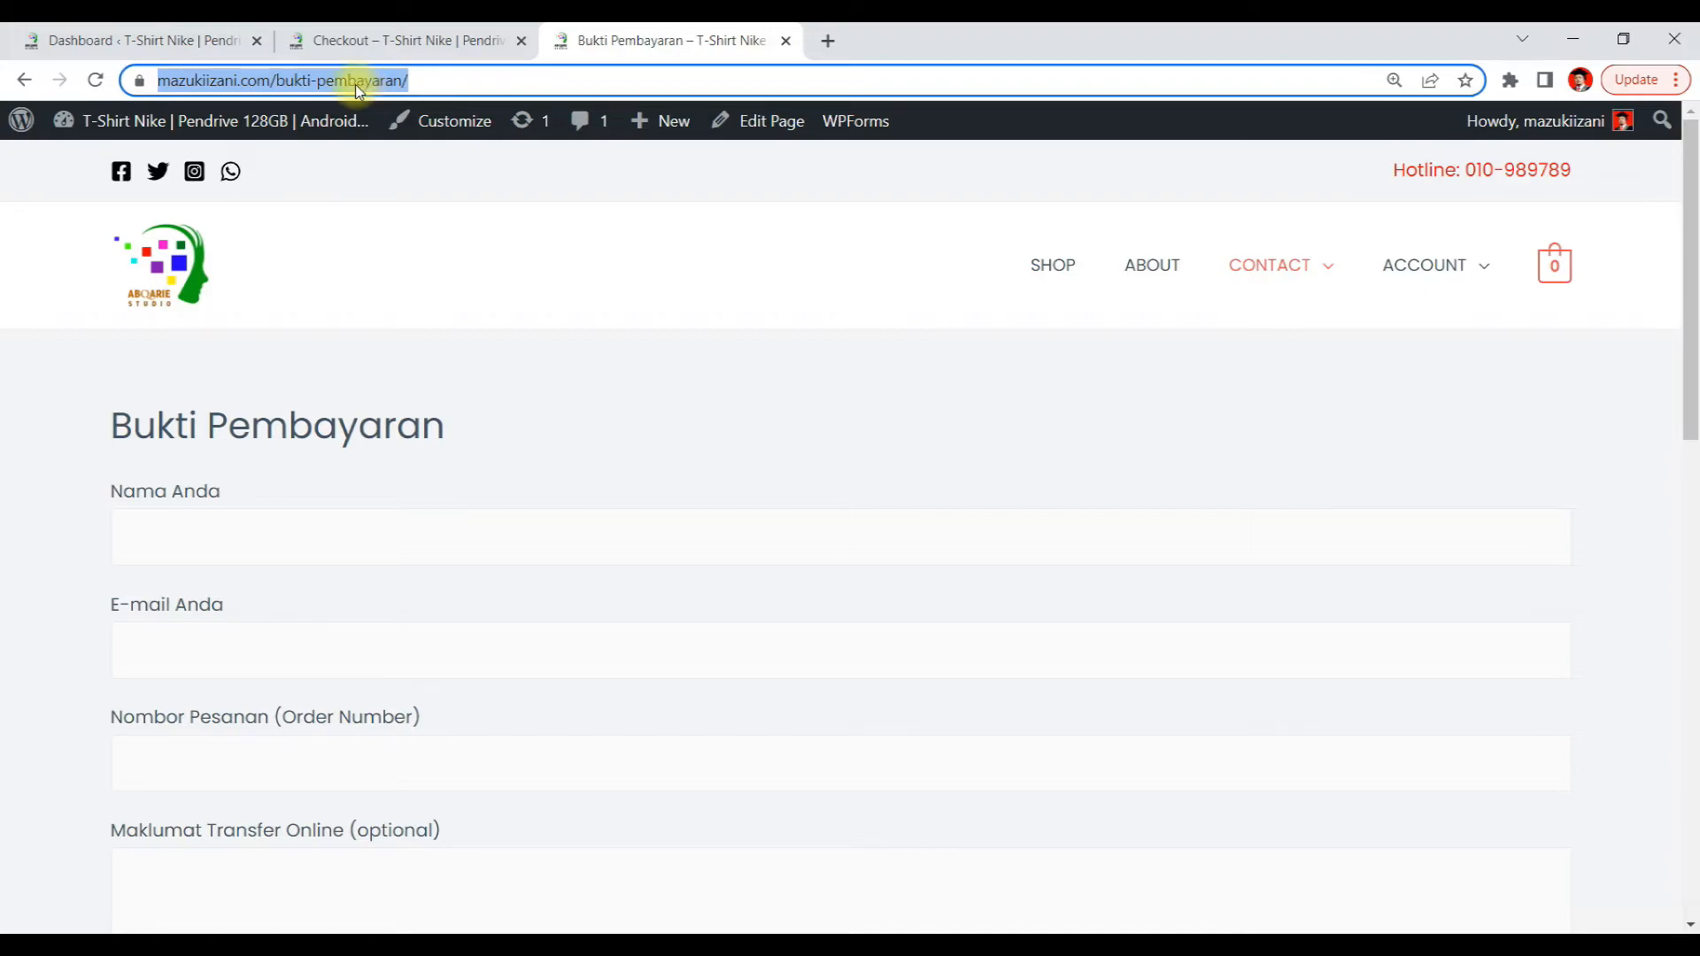
{"action": "left_click", "coordinate": [164, 43]}
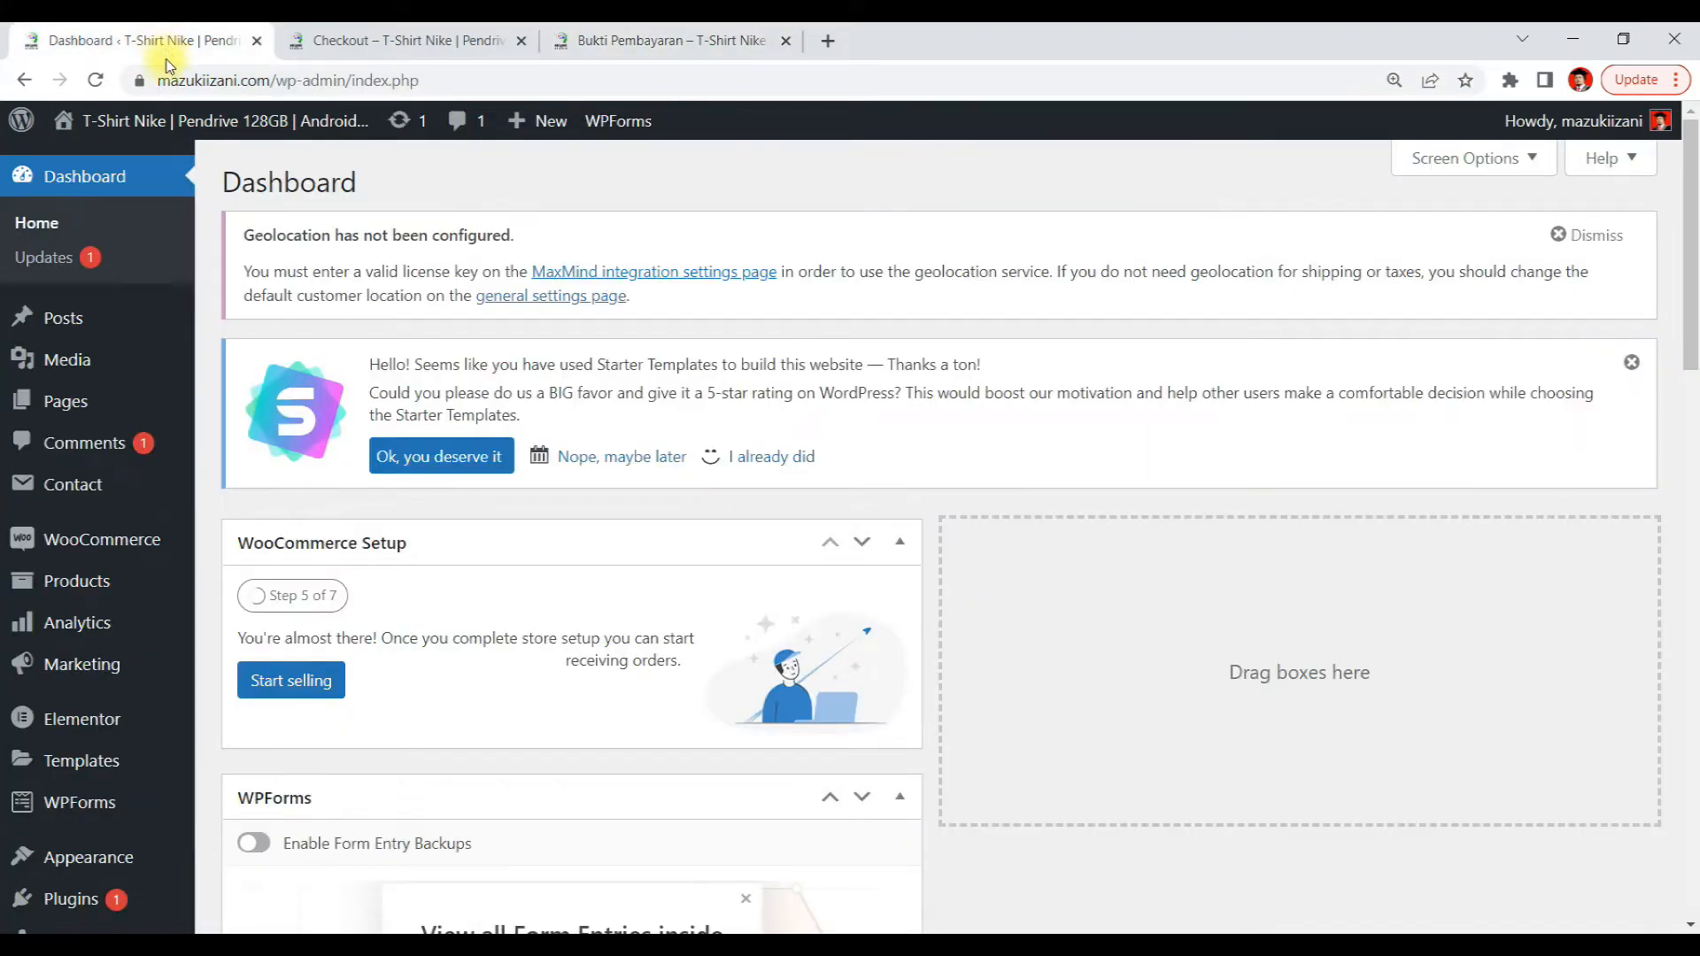
{"action": "scroll", "coordinate": [89, 485], "scroll_direction": "down", "scroll_amount": 2}
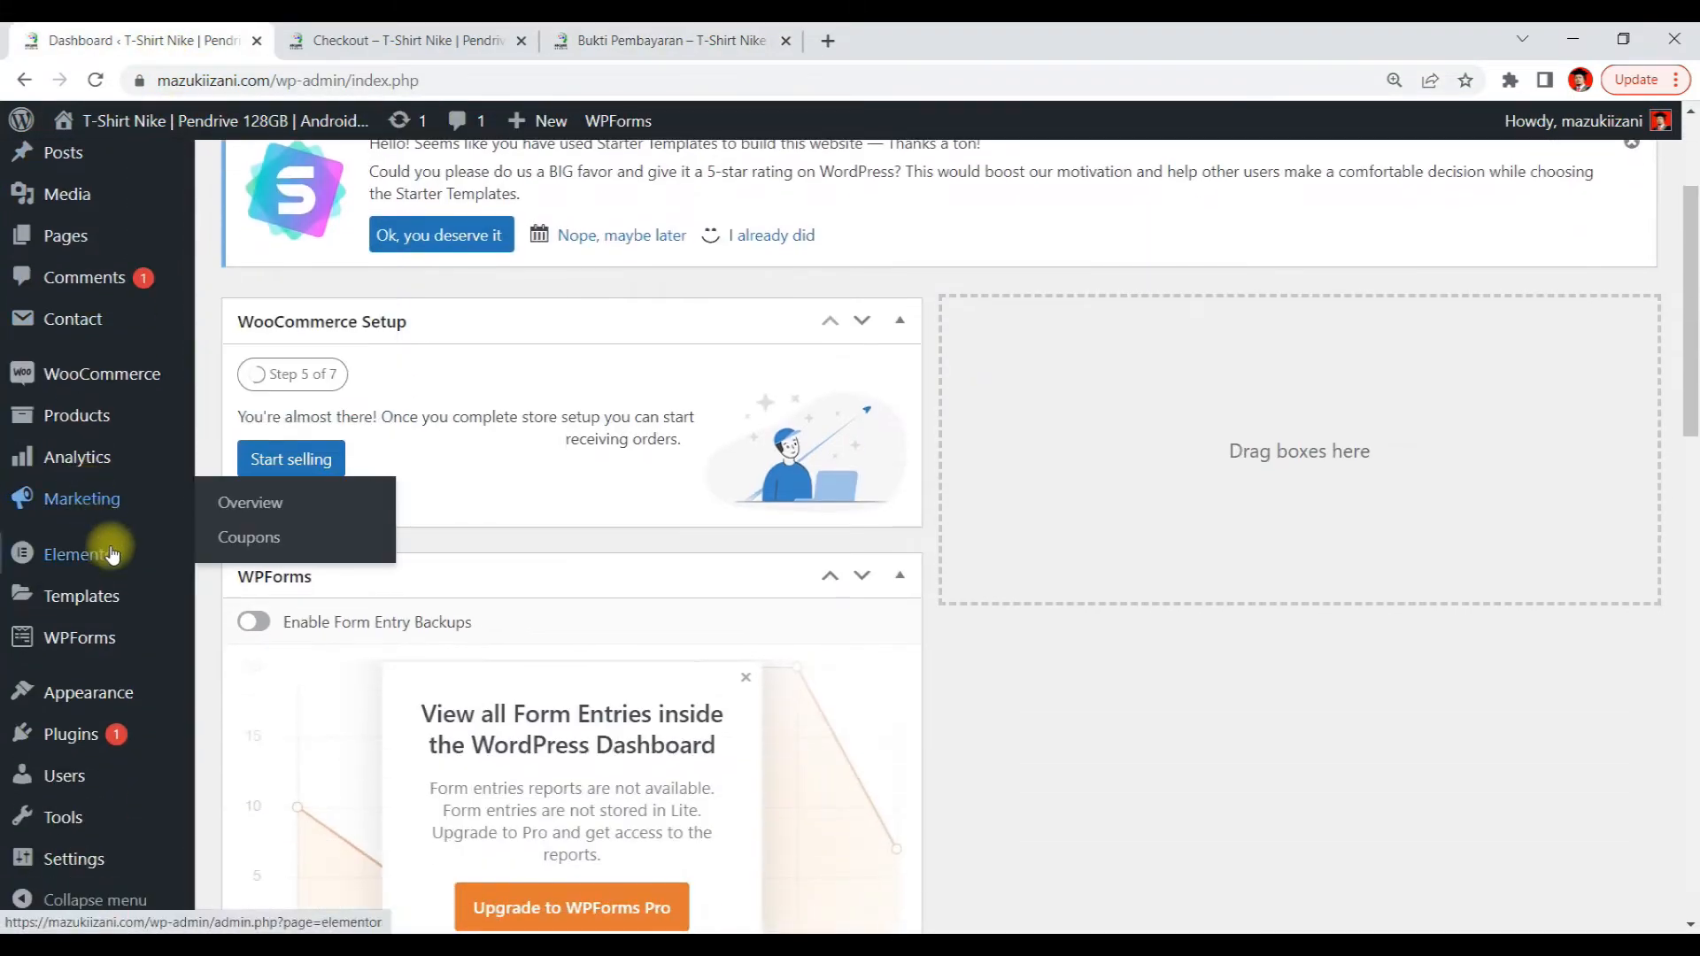
{"action": "scroll", "coordinate": [125, 652], "scroll_direction": "down", "scroll_amount": 3}
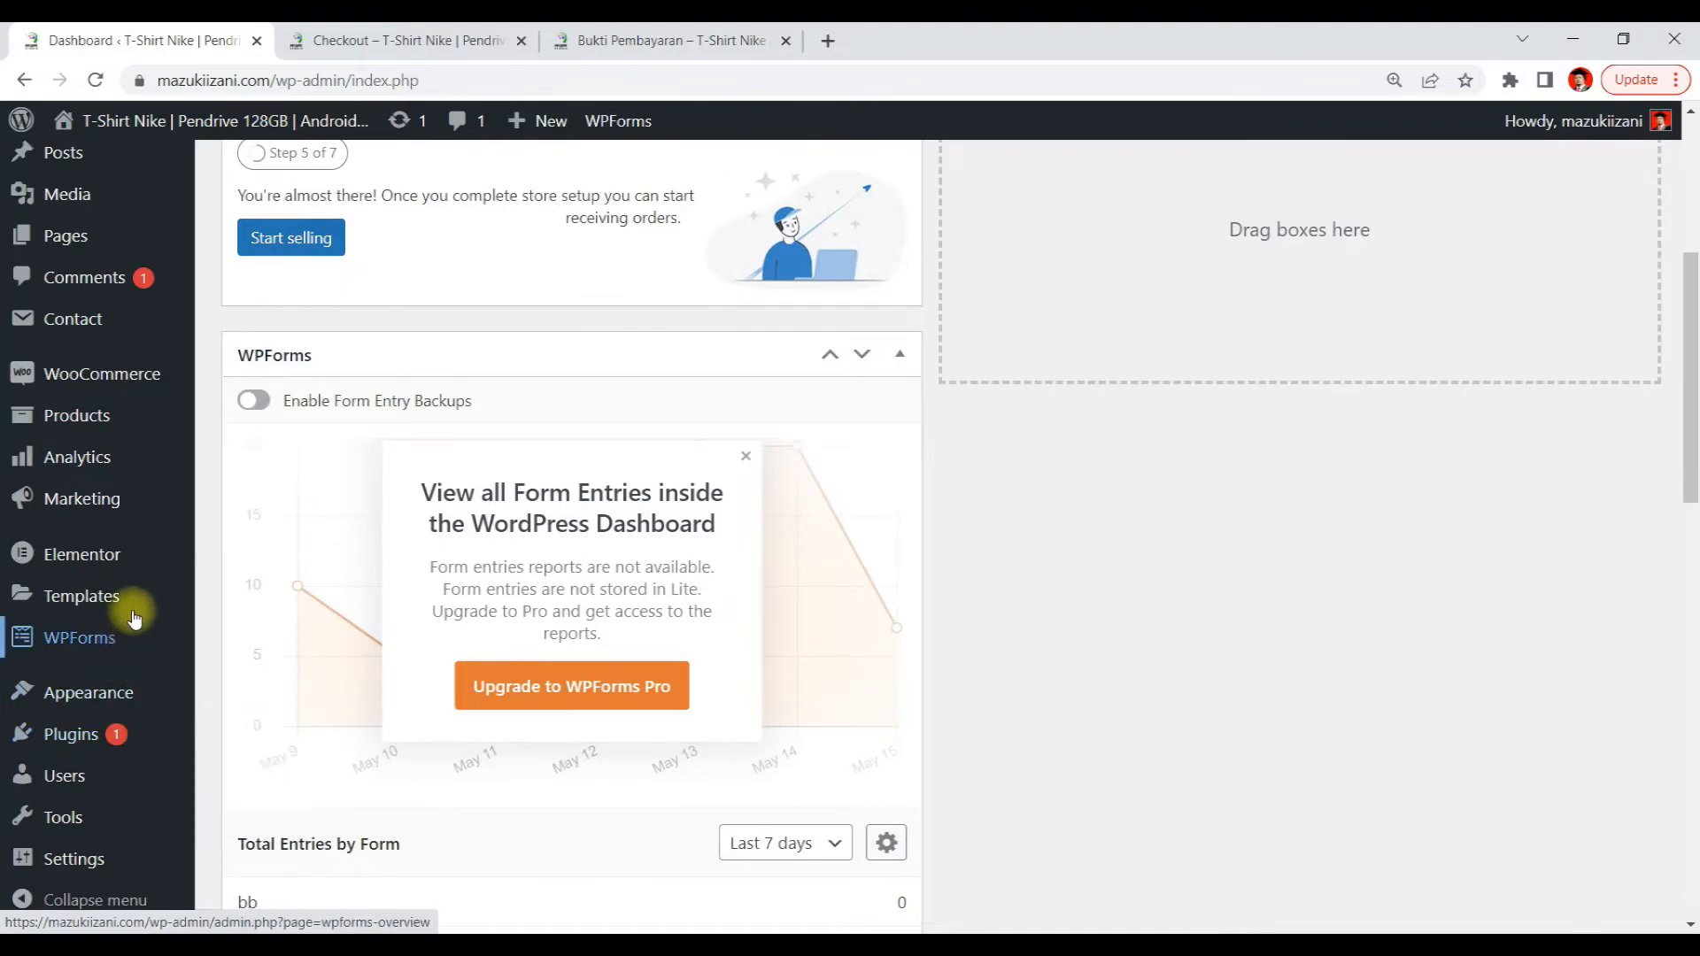
{"action": "mouse_move", "coordinate": [157, 382]}
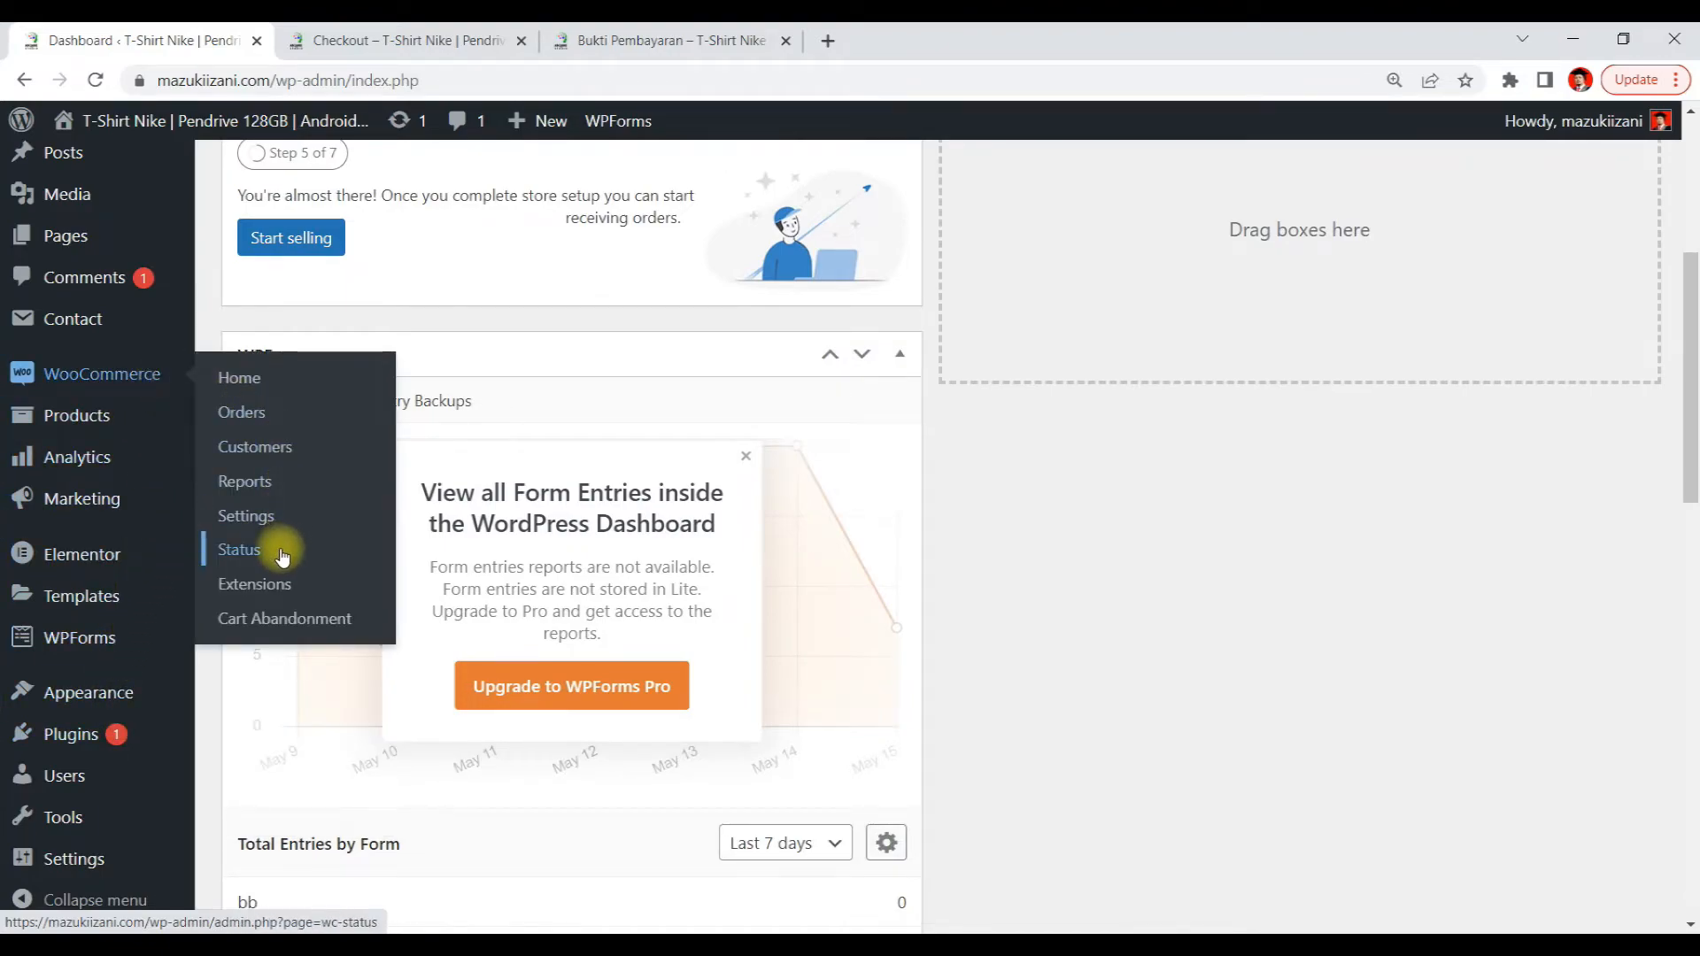
{"action": "left_click", "coordinate": [254, 517]}
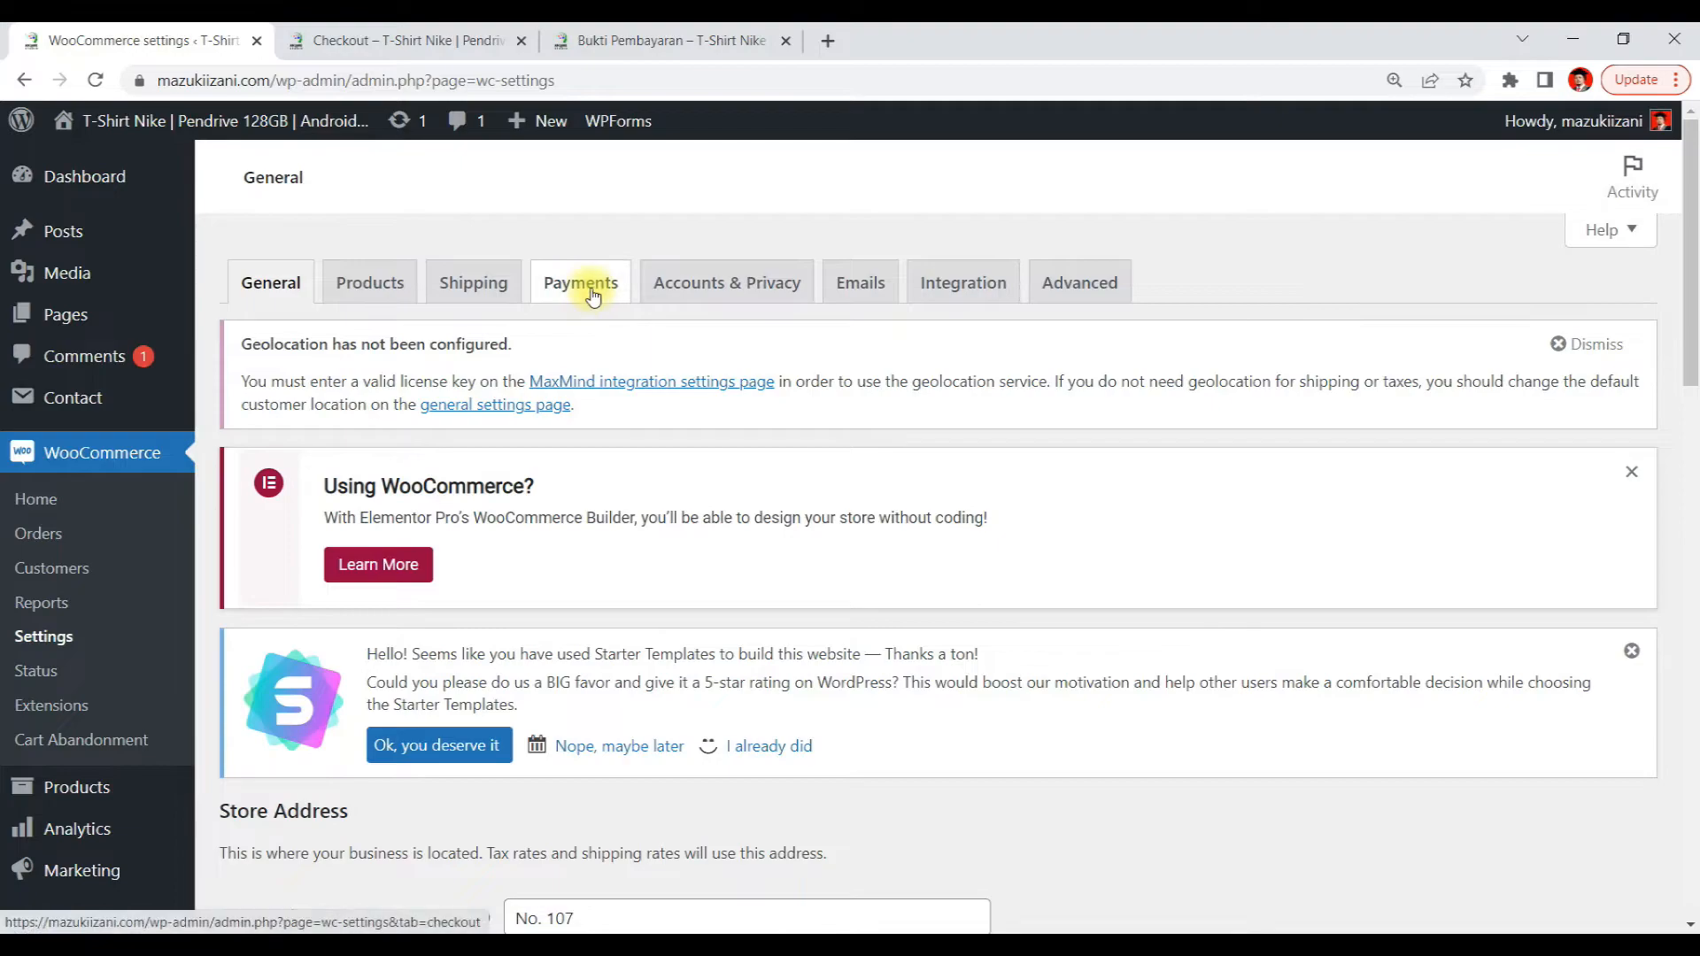
{"action": "left_click", "coordinate": [586, 291]}
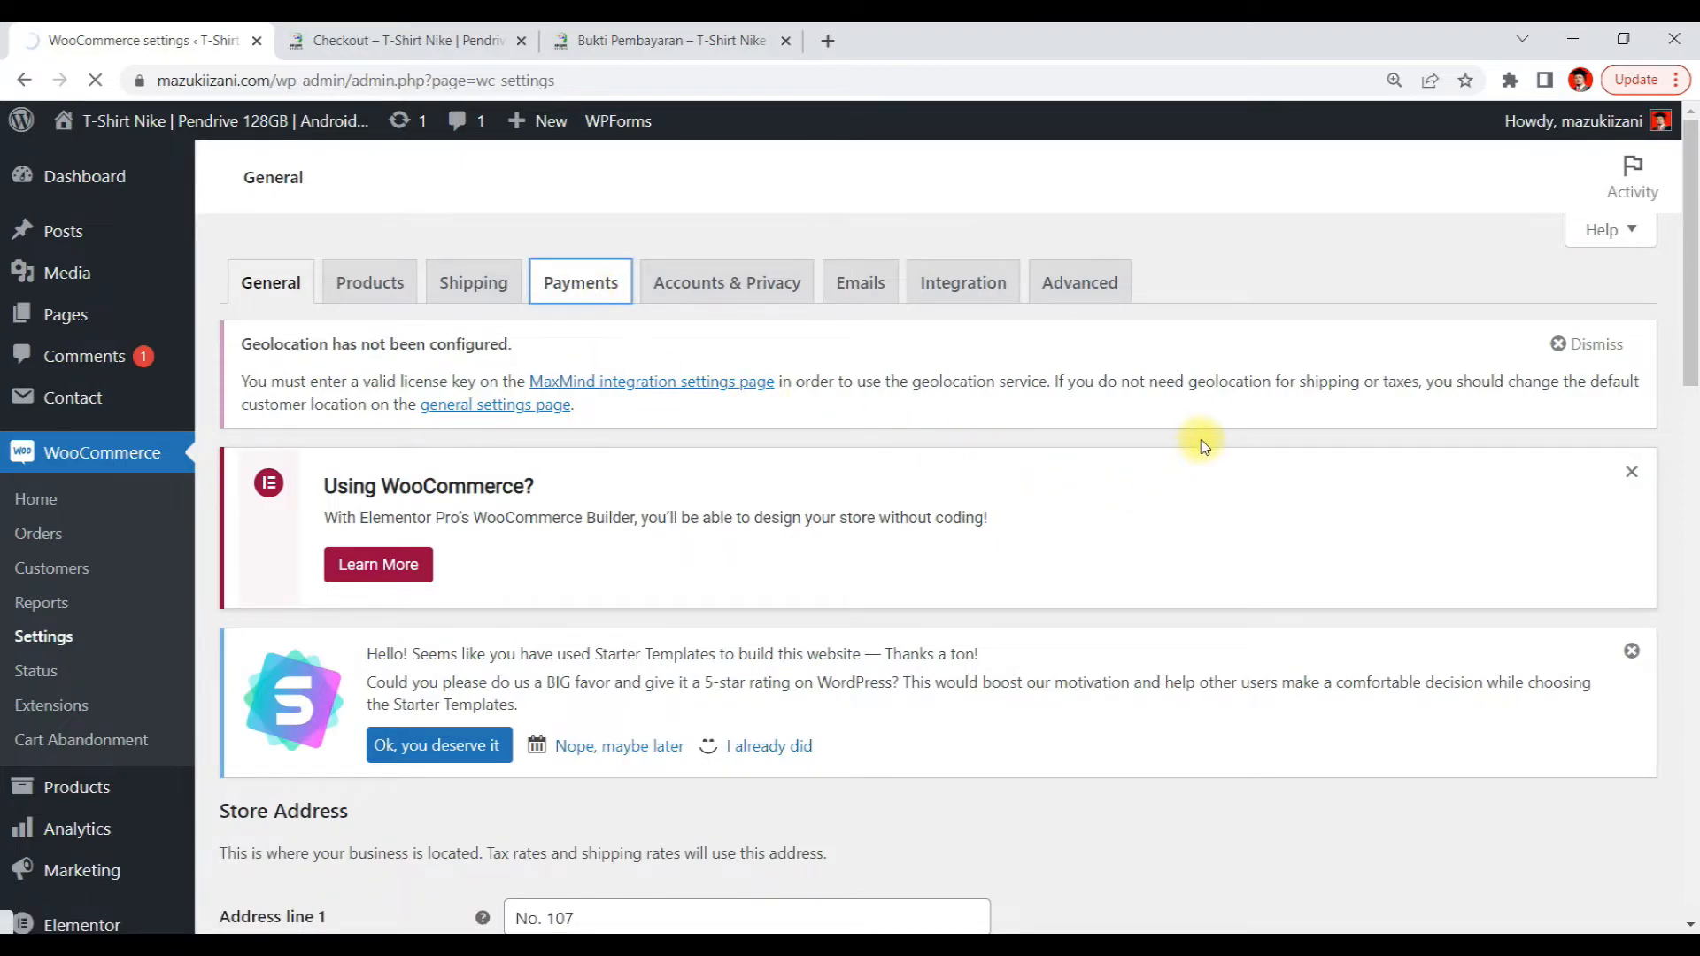
{"action": "scroll", "coordinate": [1205, 457], "scroll_direction": "down", "scroll_amount": 4}
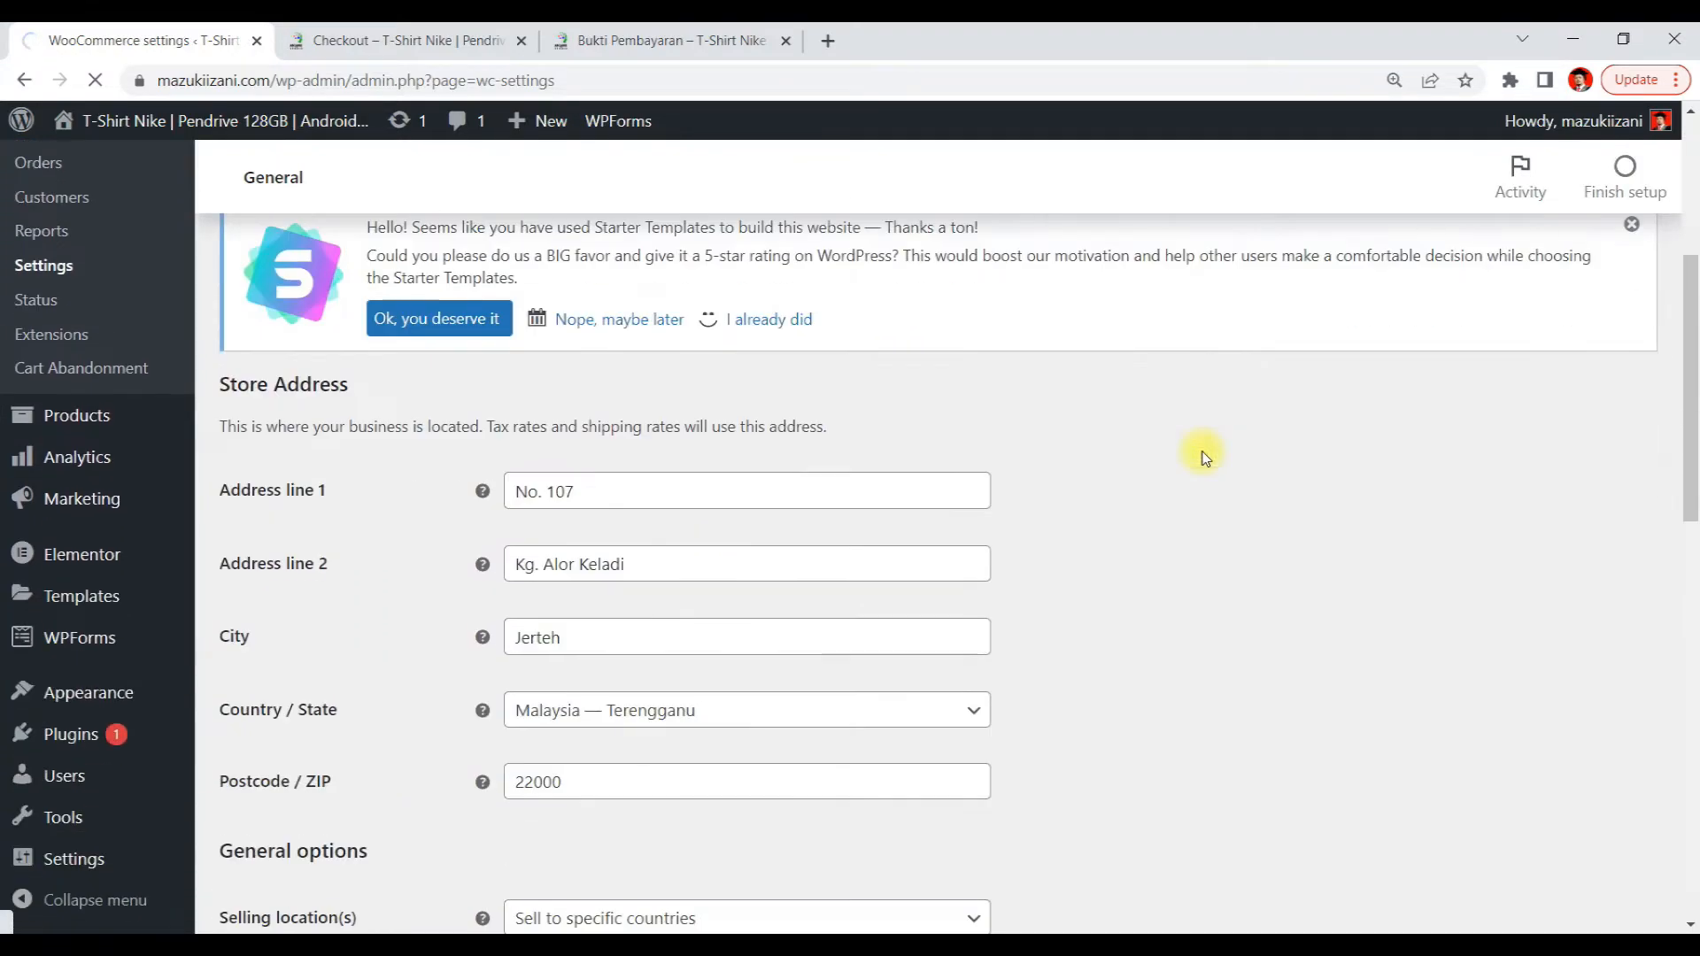
{"action": "scroll", "coordinate": [1204, 457], "scroll_direction": "down", "scroll_amount": 5}
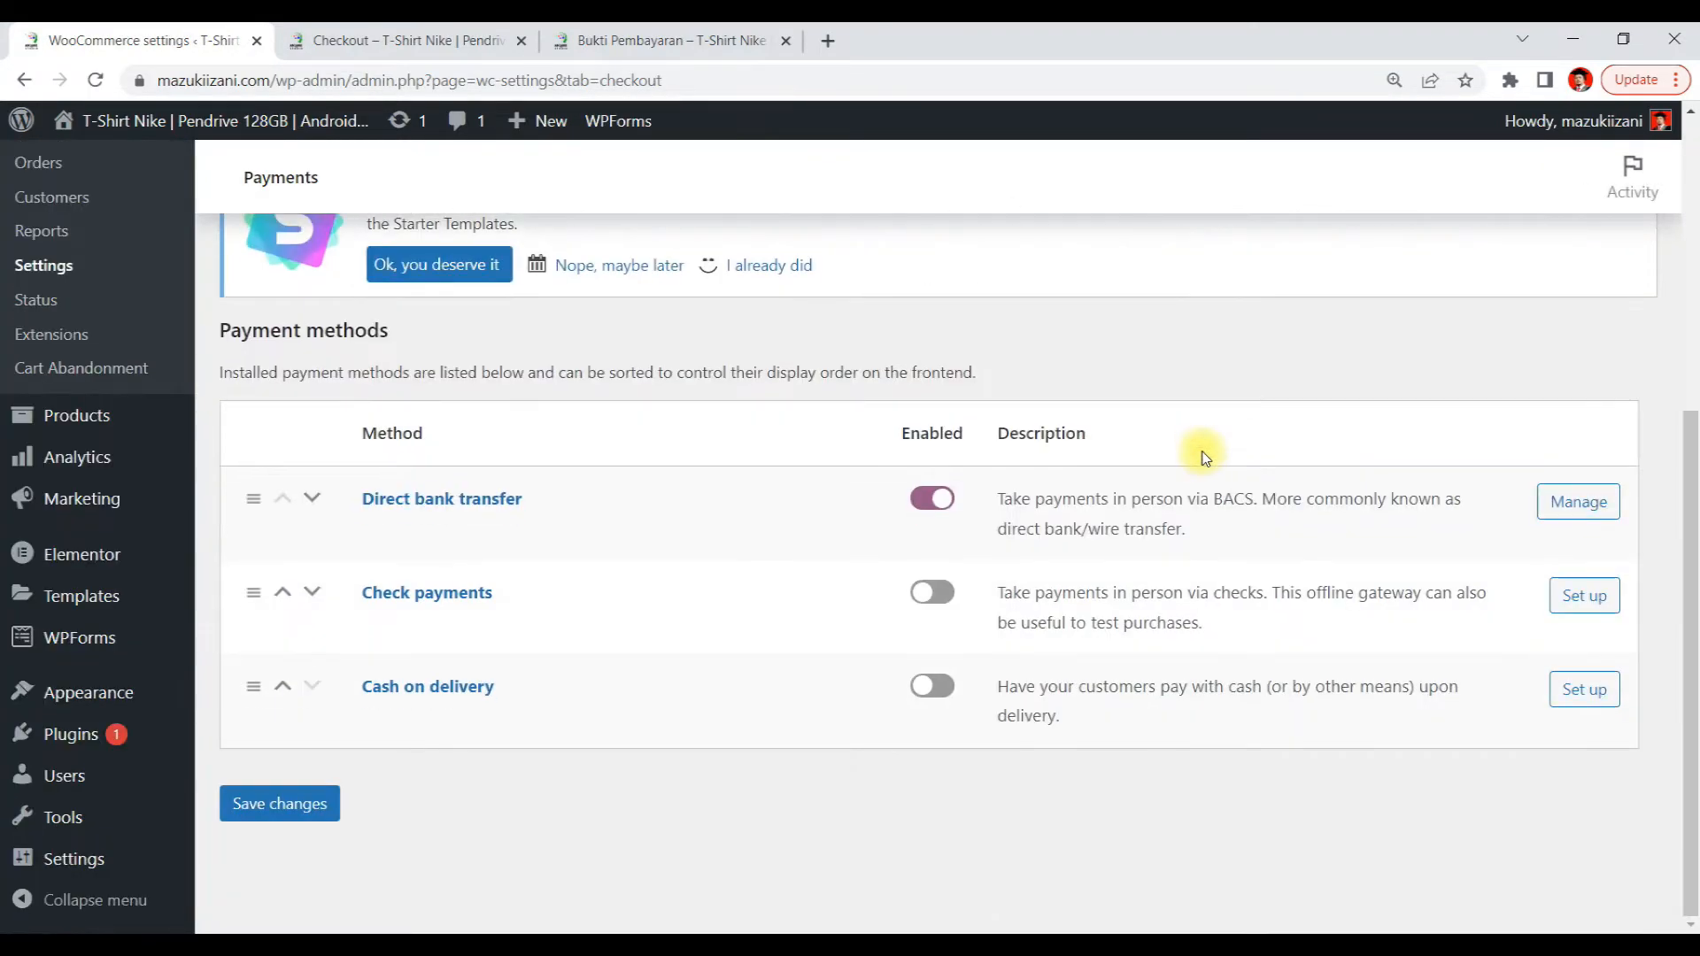
{"action": "left_click", "coordinate": [1593, 505]}
Insert a space after 'Maybank:' in the bank transfer Instructions text
{"action": "scroll", "coordinate": [1406, 443], "scroll_direction": "down", "scroll_amount": 3}
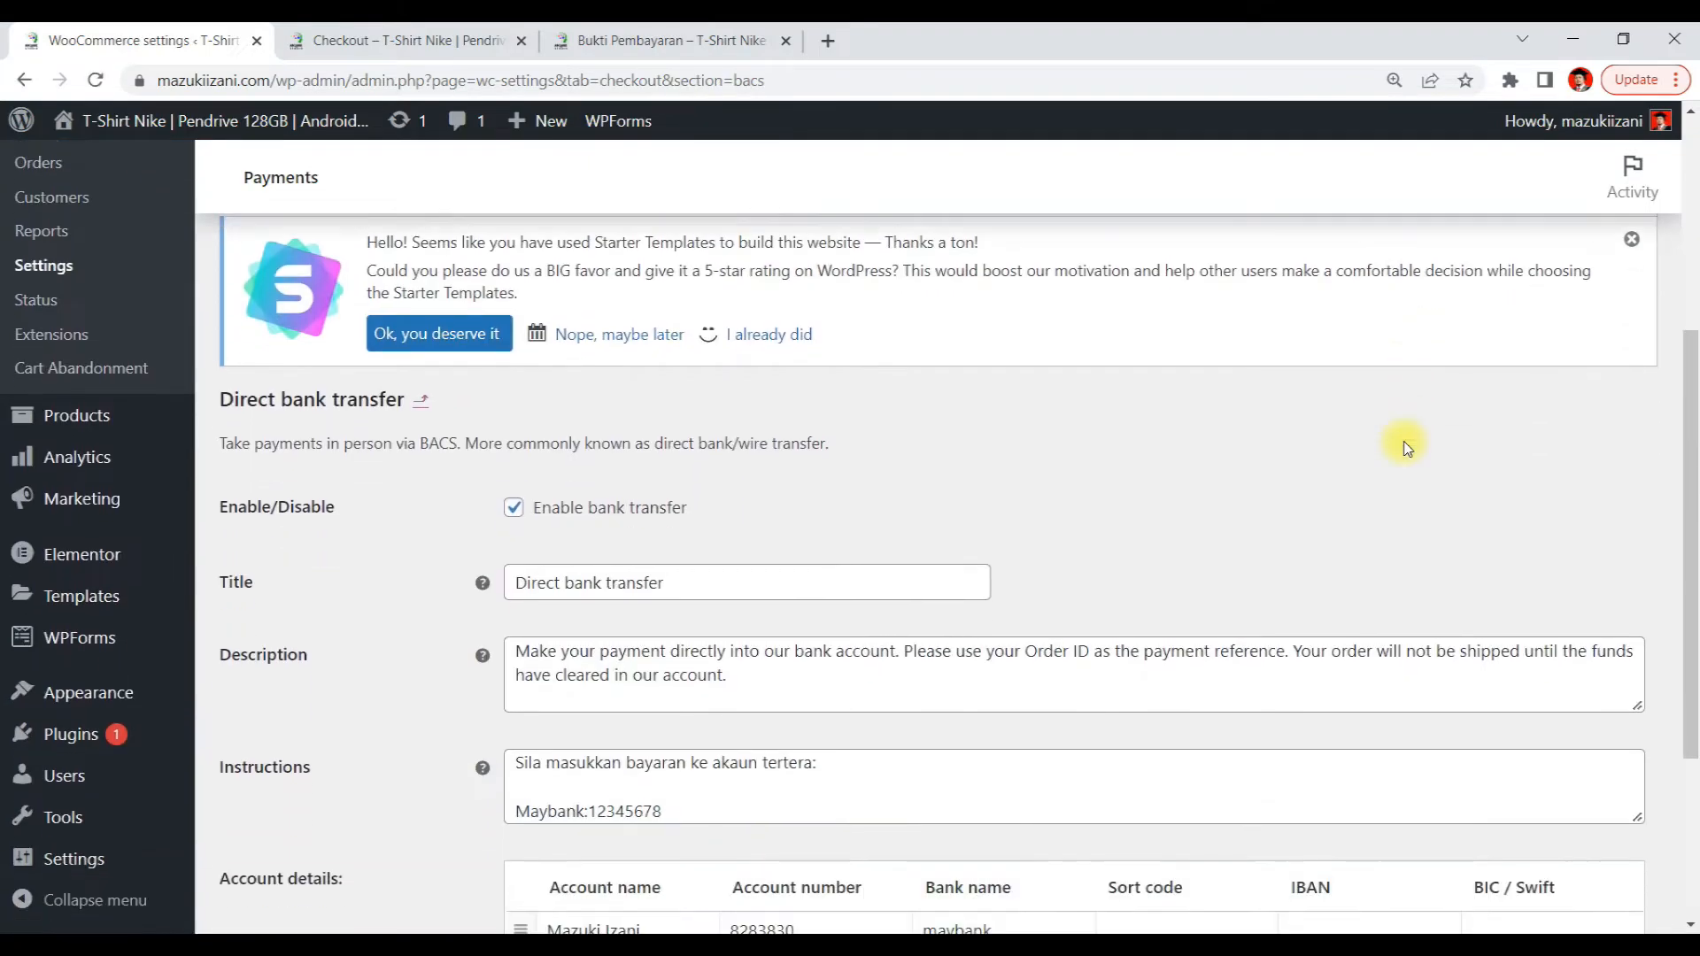
{"action": "scroll", "coordinate": [1406, 442], "scroll_direction": "down", "scroll_amount": 2}
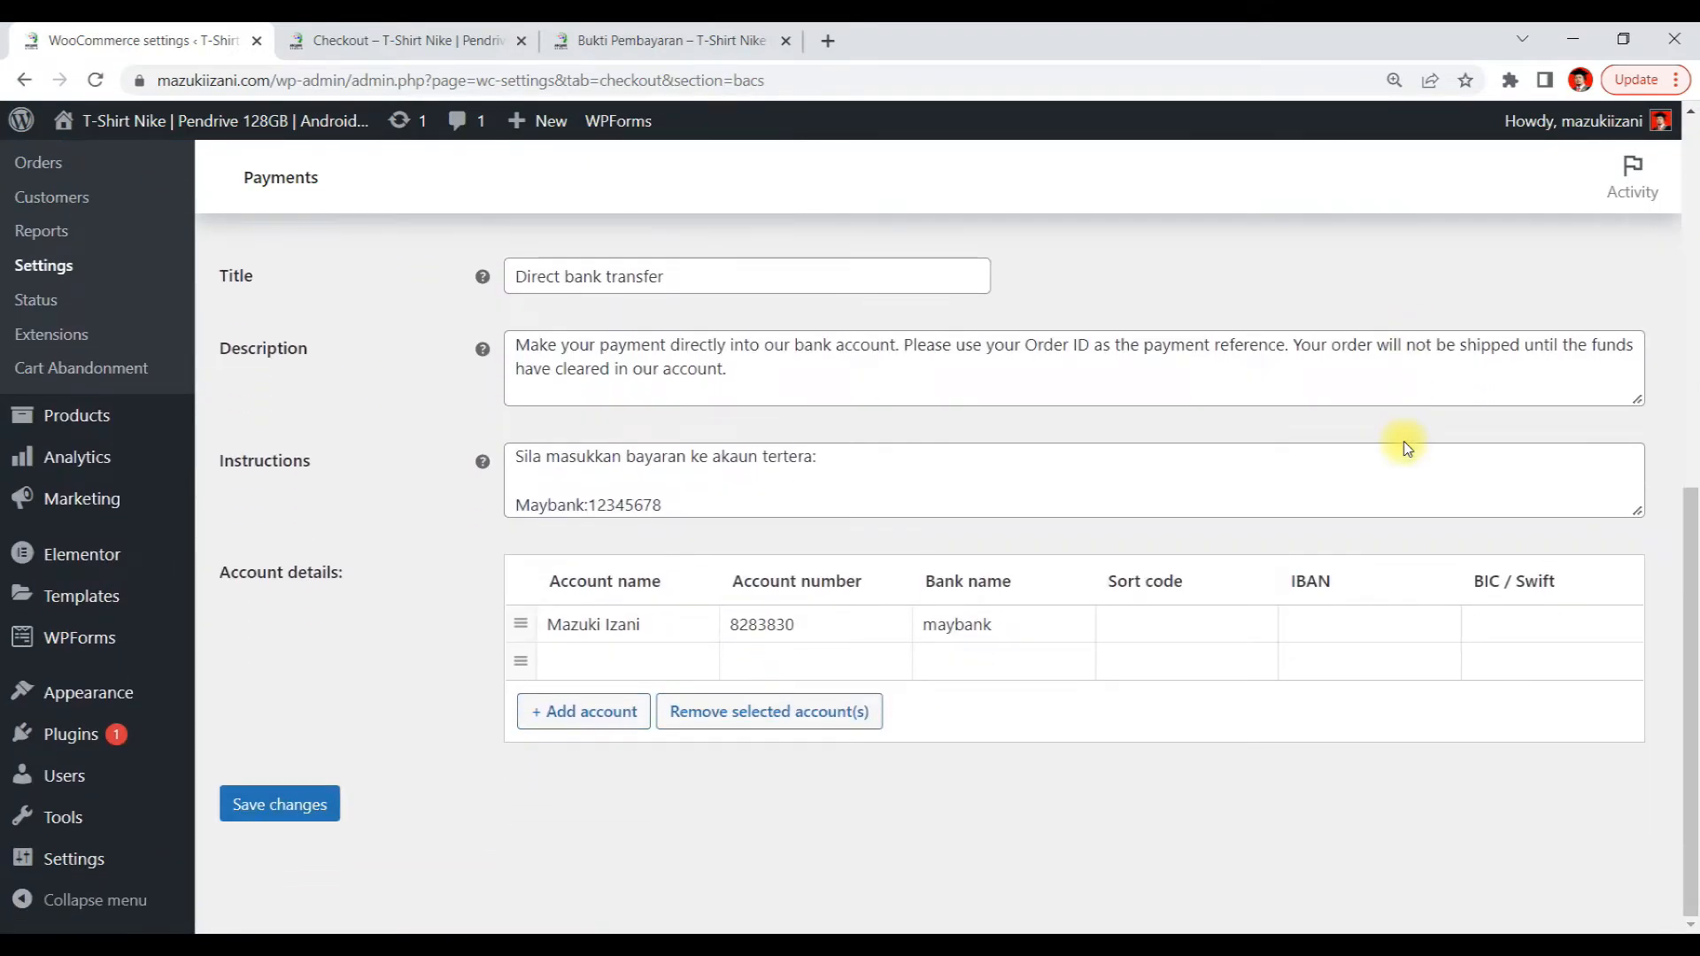
{"action": "left_click", "coordinate": [707, 475]}
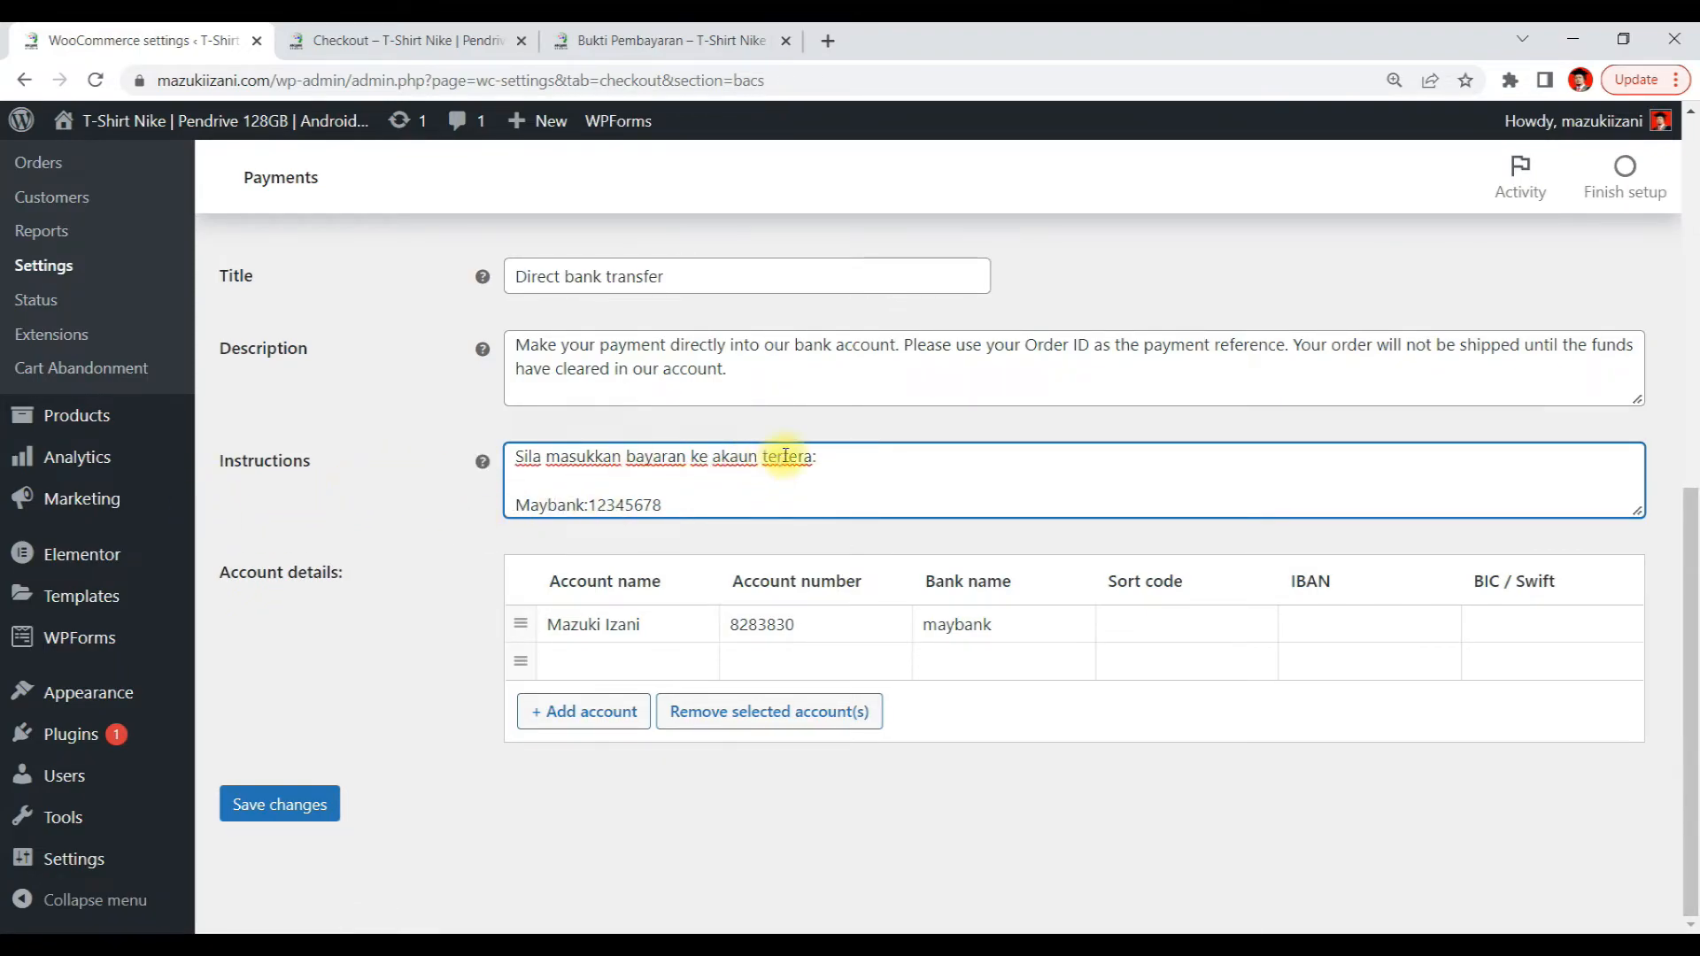
{"action": "left_click", "coordinate": [887, 470]}
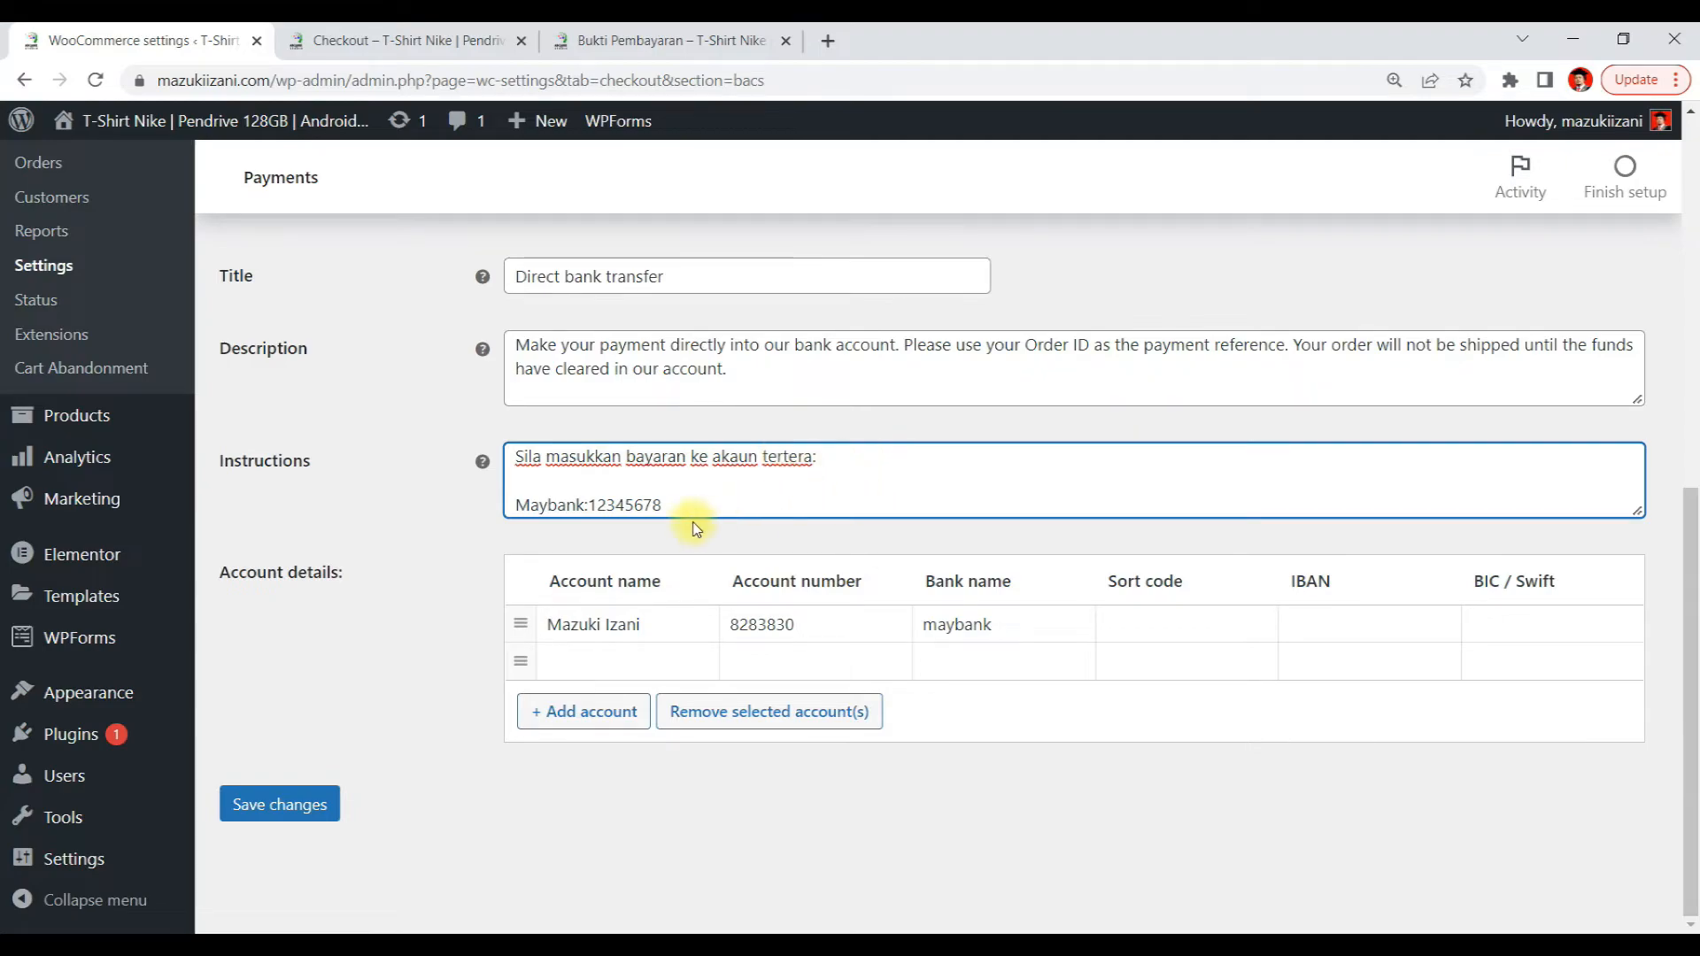
{"action": "left_click", "coordinate": [592, 502]}
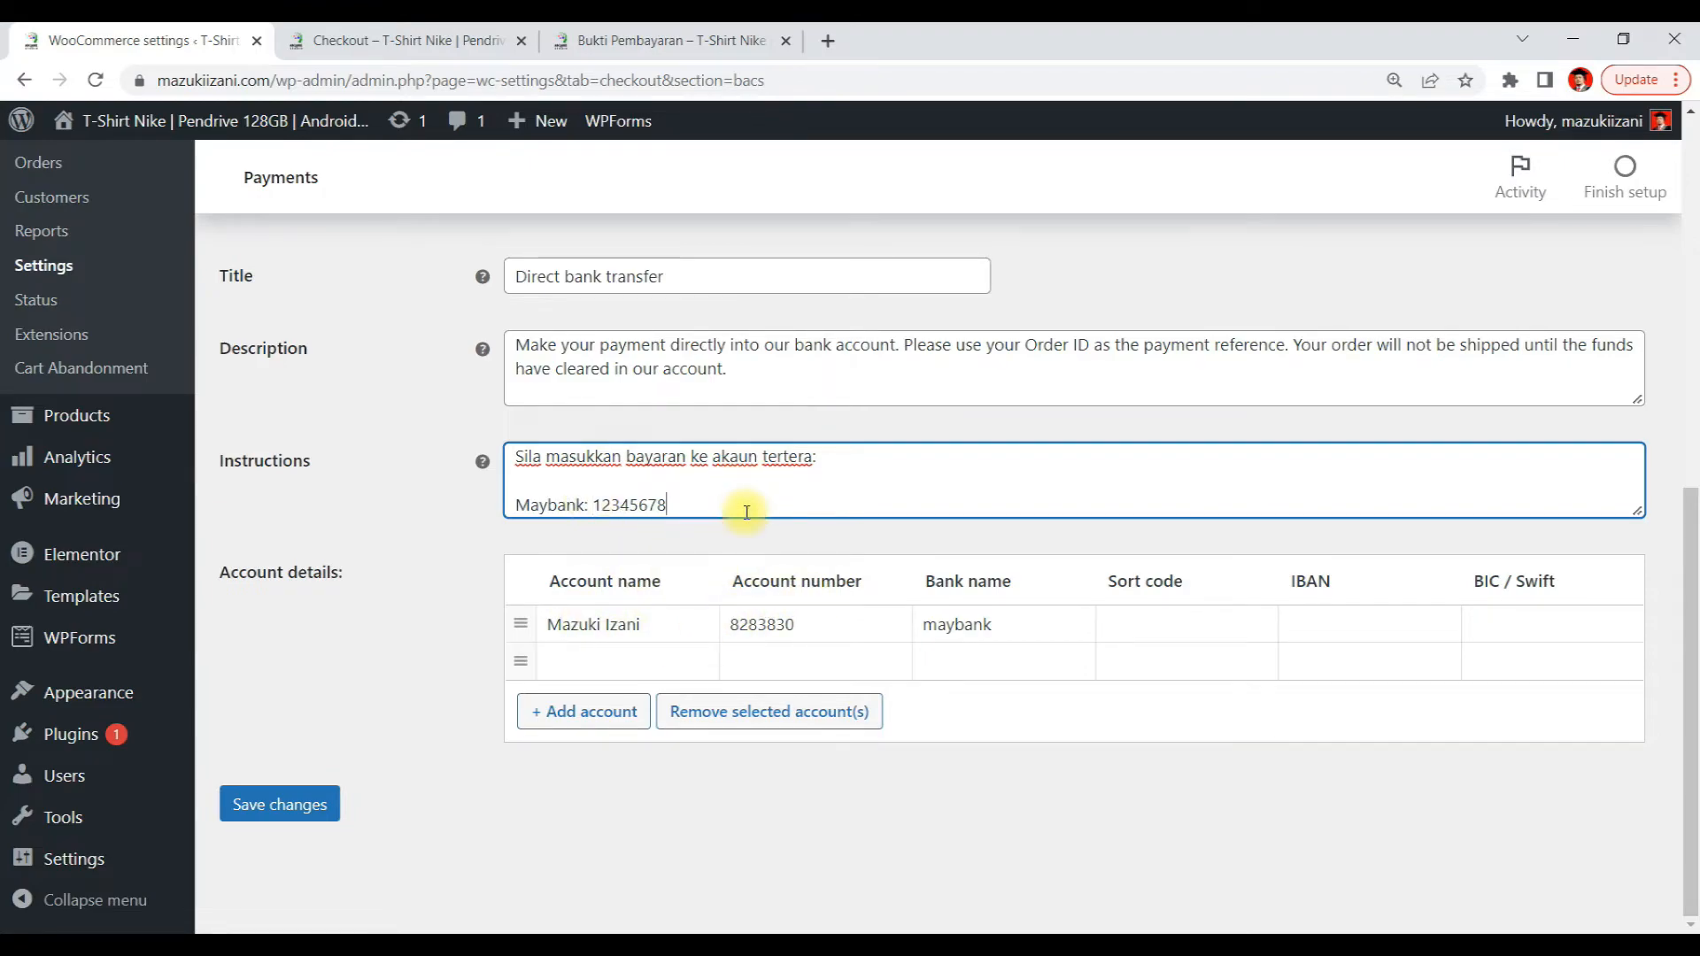
Add a new instruction line 'Nama:' followed by the account holder's full name, enlarging the Instructions box
{"action": "key", "text": "Return"}
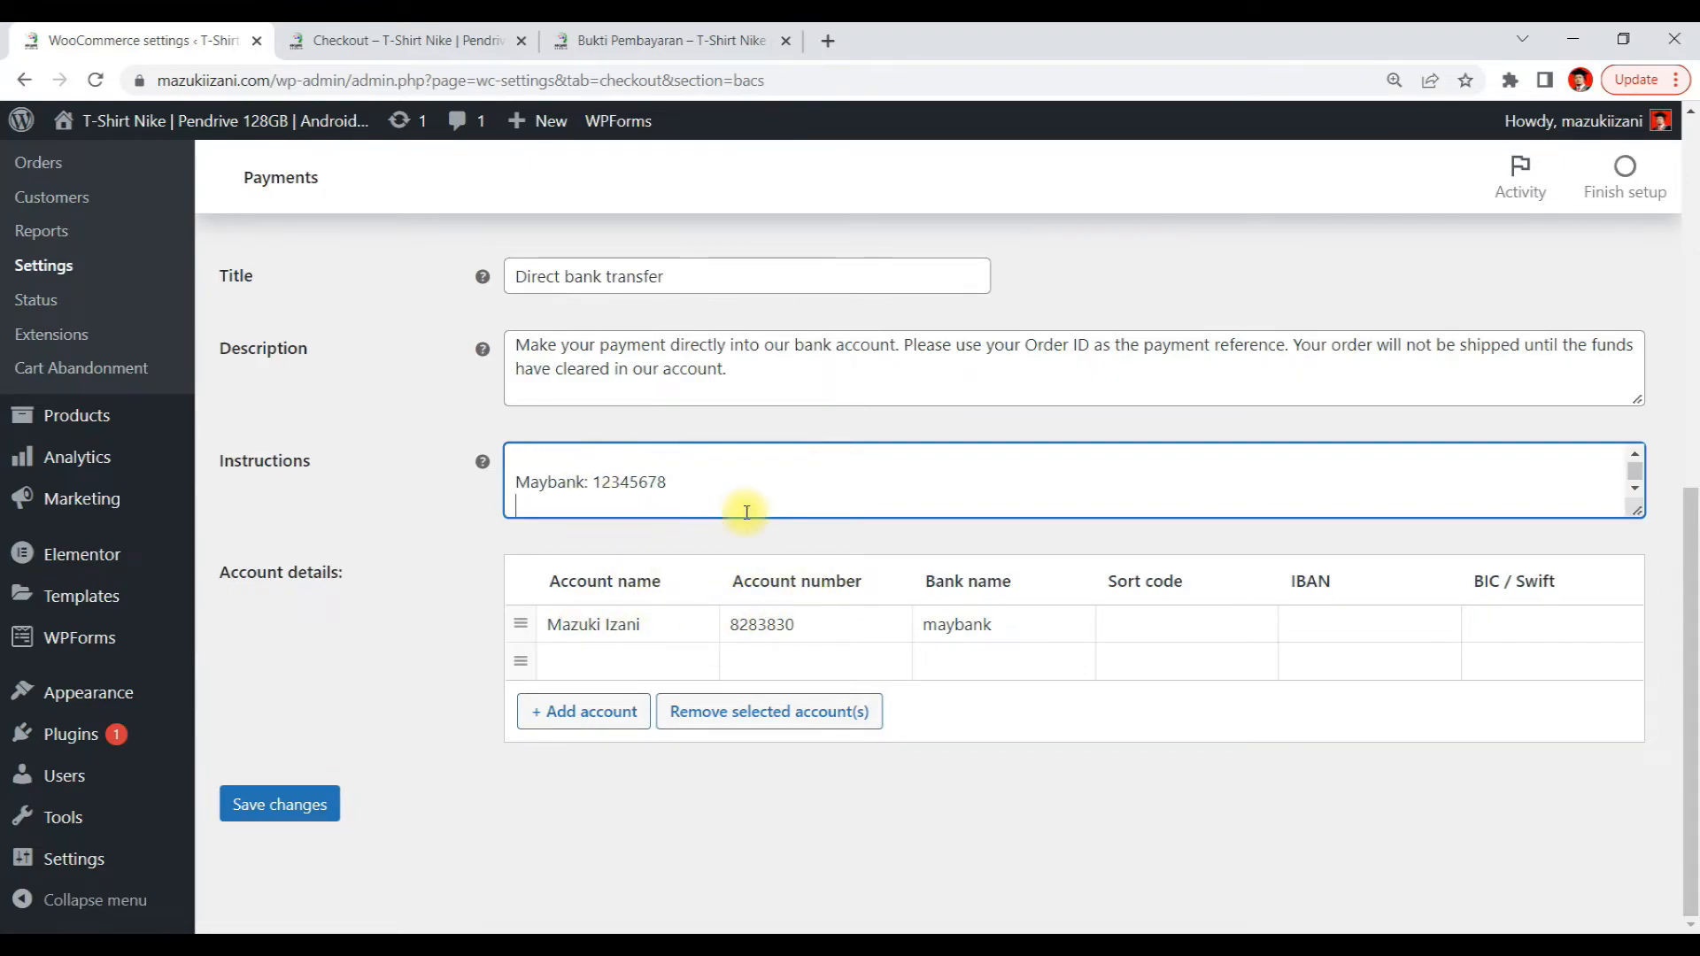
{"action": "type", "text": "N"}
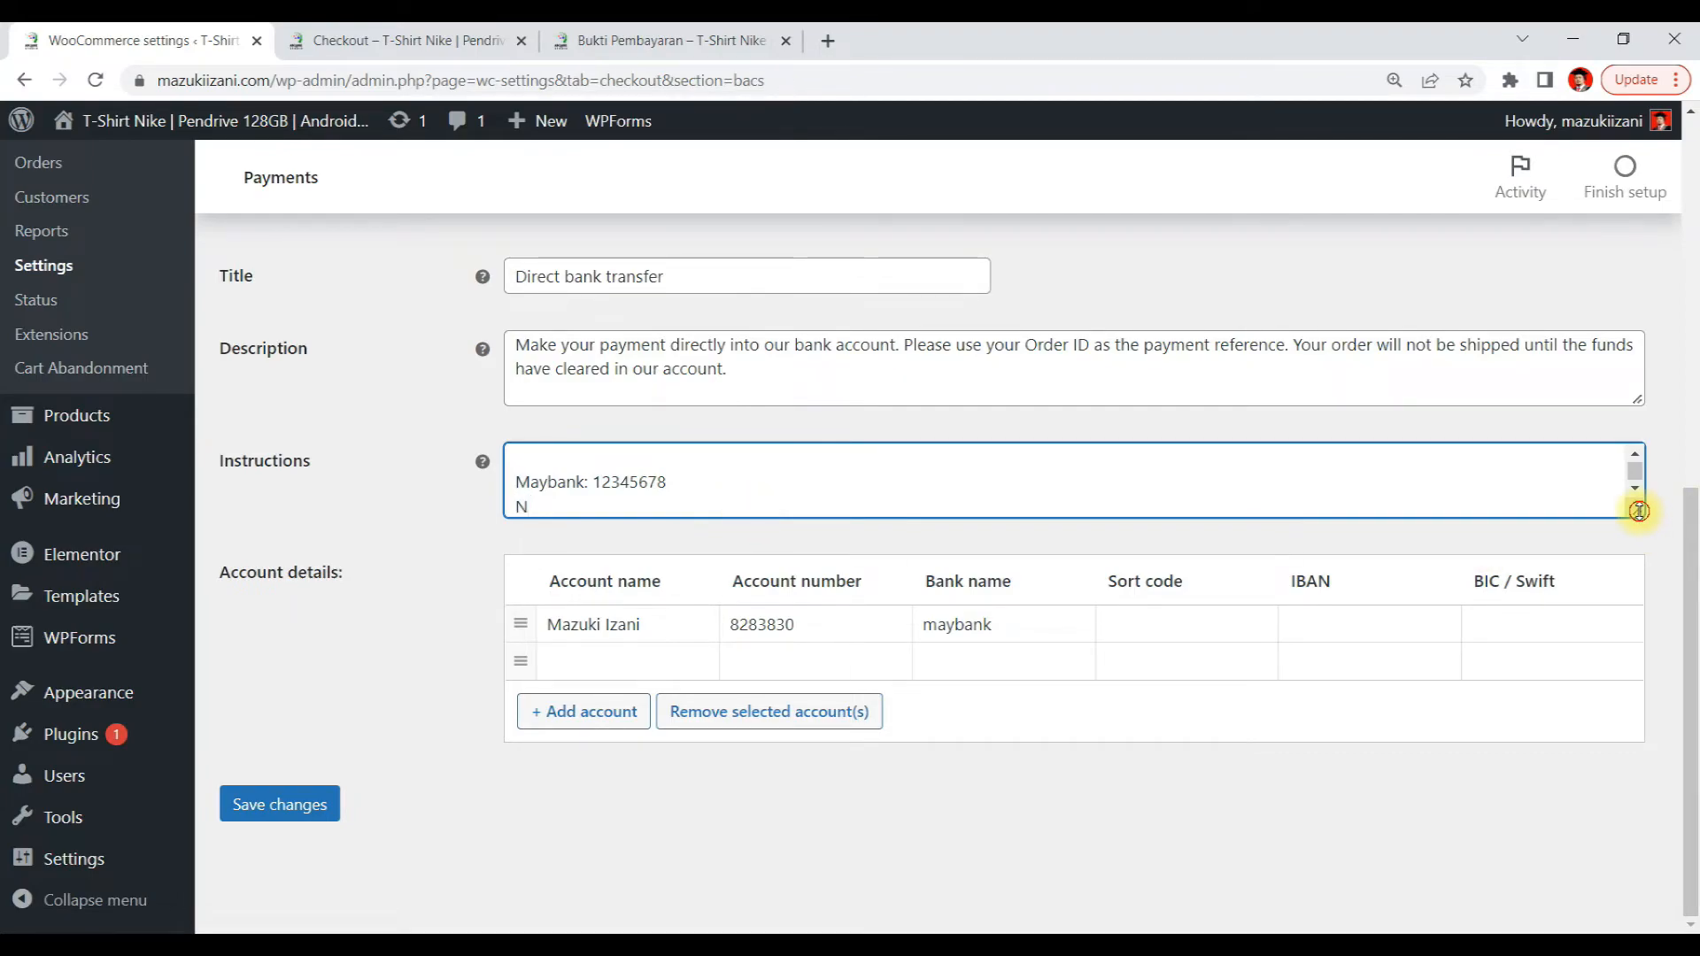
{"action": "left_click_drag", "start_coordinate": [1640, 512], "coordinate": [1640, 795]}
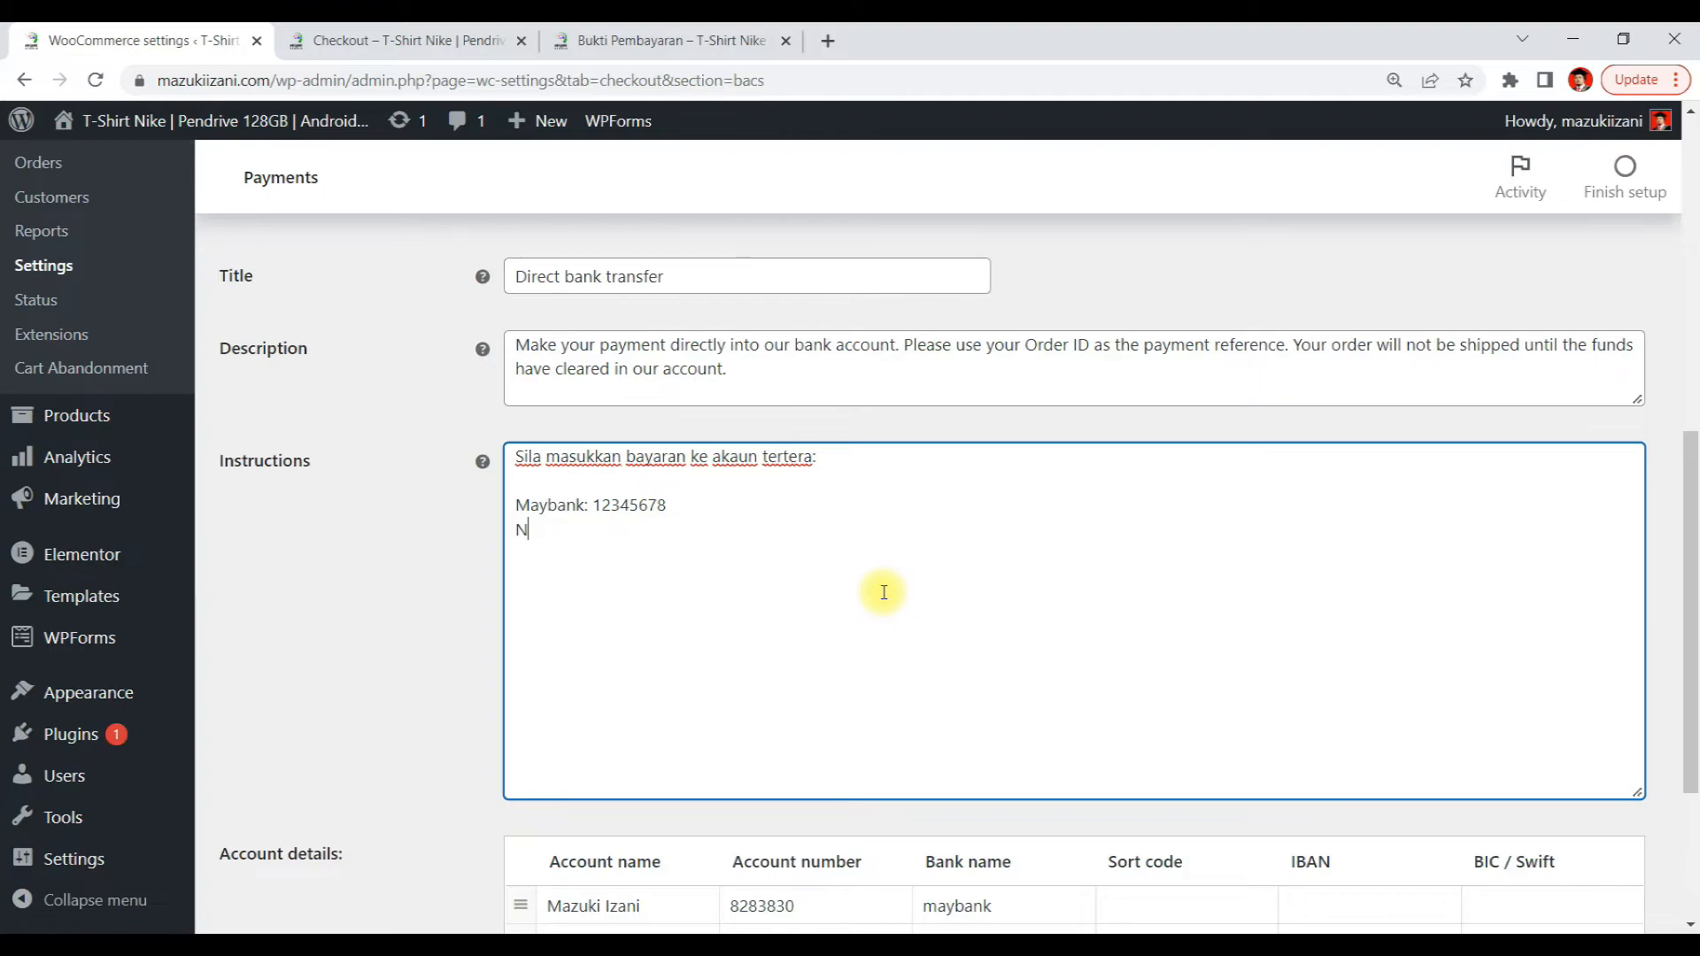
{"action": "type", "text": "nama"}
{"action": "key", "text": "BackSpace"}
{"action": "key", "text": "BackSpace"}
{"action": "key", "text": "BackSpace"}
{"action": "type", "text": "ama: MAZUKI IZANI "}
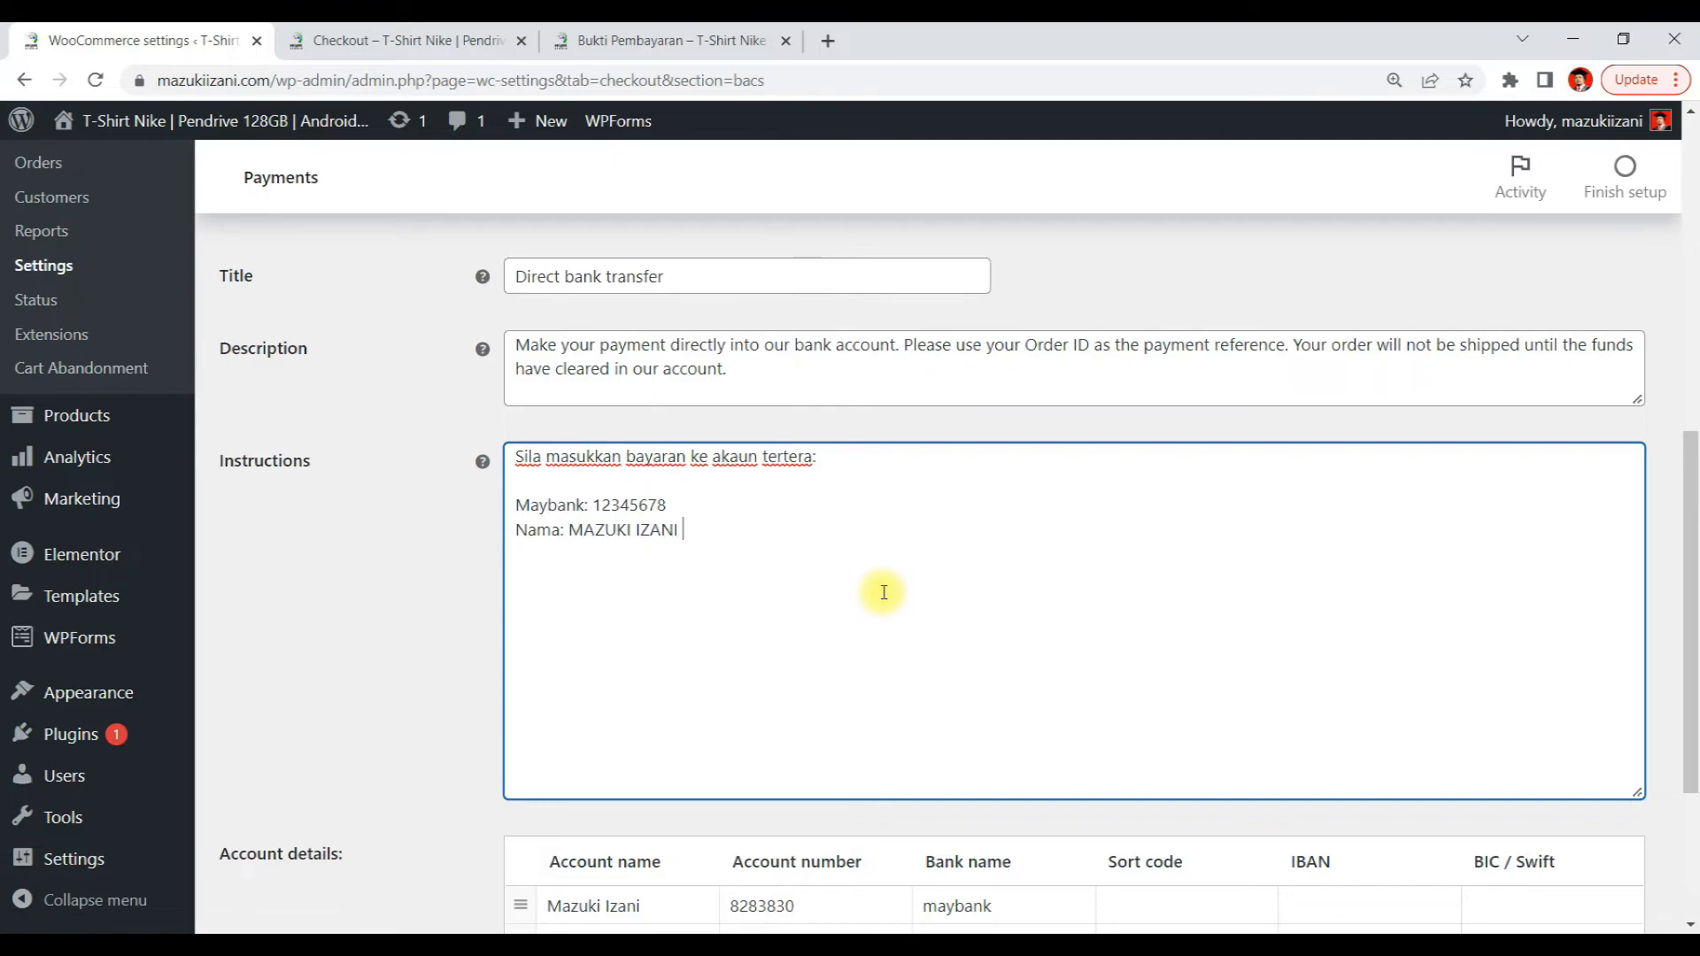
{"action": "type", "text": "BIN ISMAIL"}
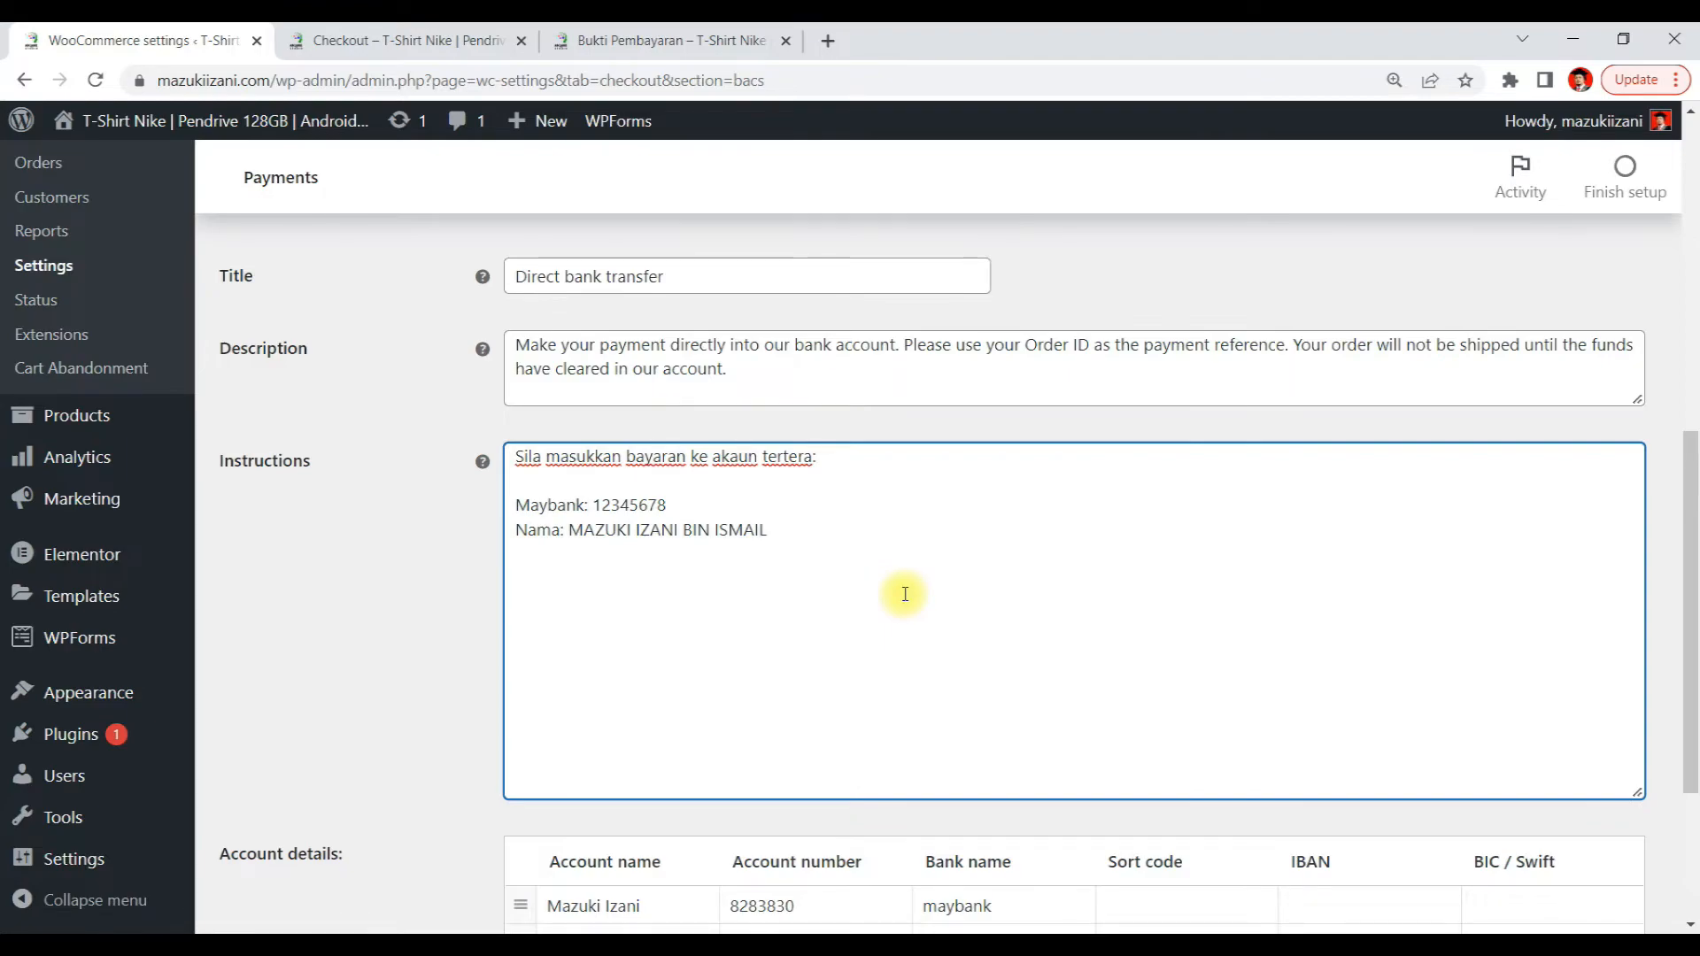
Add a paragraph 'Kemudian, kepilkan resit pembayaran dengan mengisi borang ini:' to the Instructions
{"action": "key", "text": "Return"}
{"action": "type", "text": "Kemudian, att"}
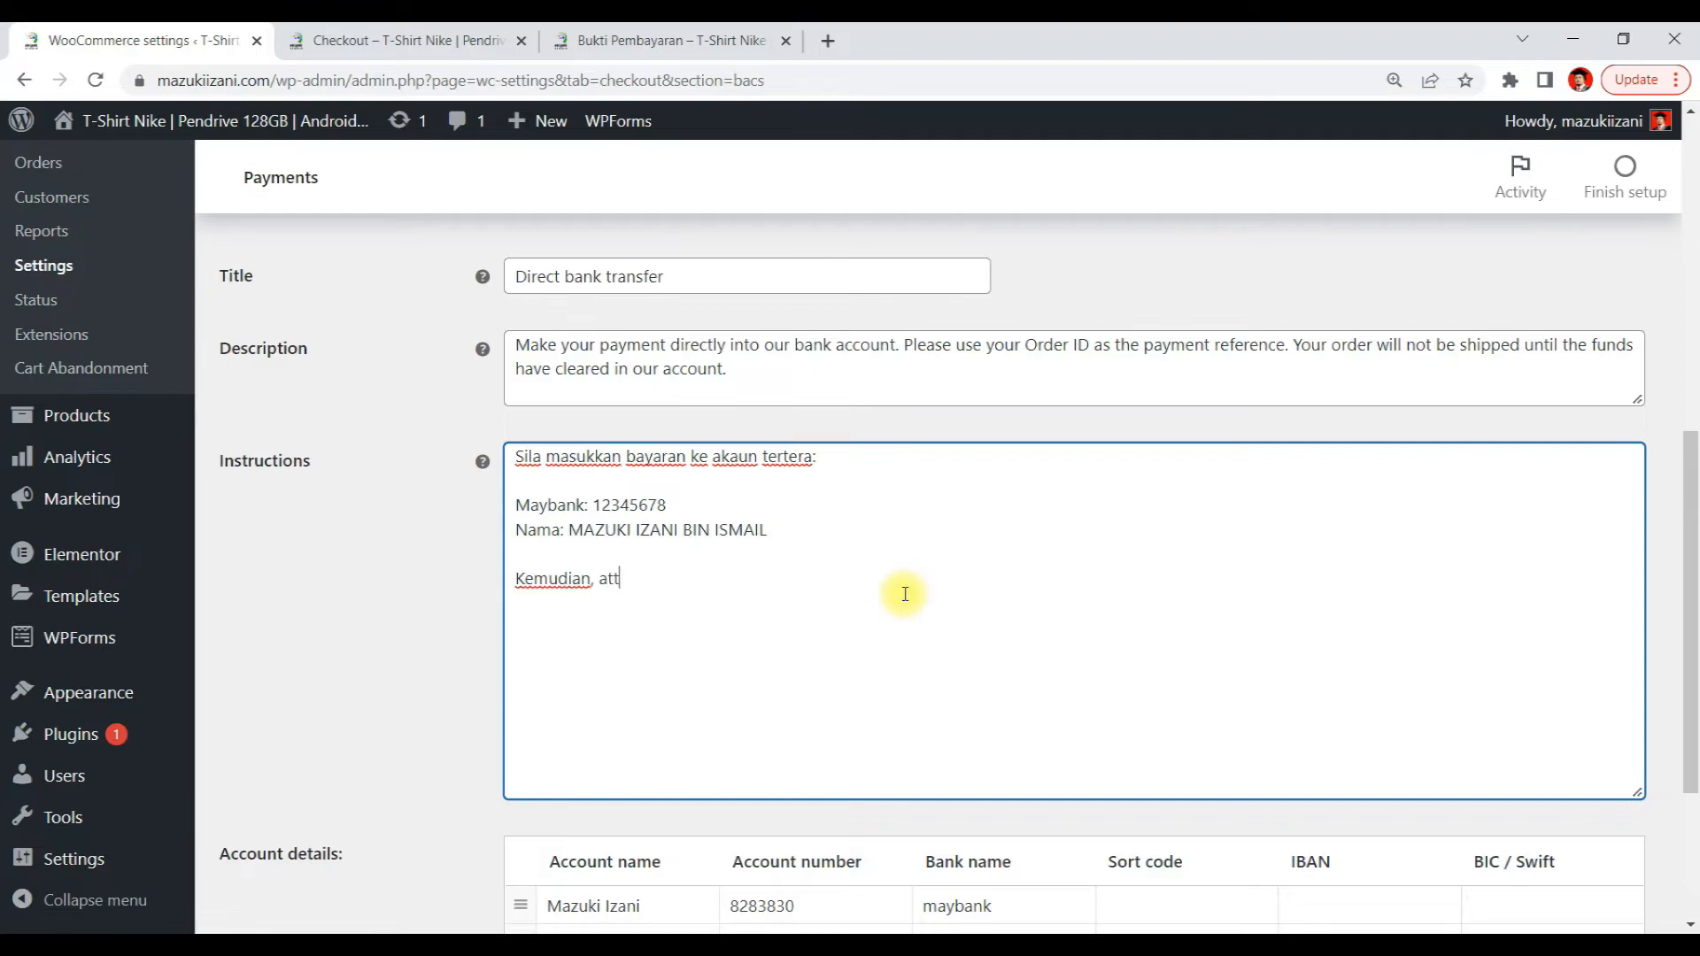
{"action": "type", "text": "achk"}
{"action": "key", "text": "BackSpace"}
{"action": "key", "text": "BackSpace"}
{"action": "key", "text": "BackSpace"}
{"action": "type", "text": "kepilk"}
{"action": "type", "text": "an "}
{"action": "type", "text": "buti"}
{"action": "key", "text": "BackSpace"}
{"action": "key", "text": "BackSpace"}
{"action": "key", "text": "BackSpace"}
{"action": "key", "text": "BackSpace"}
{"action": "key", "text": "BackSpace"}
{"action": "type", "text": "resit pemb"}
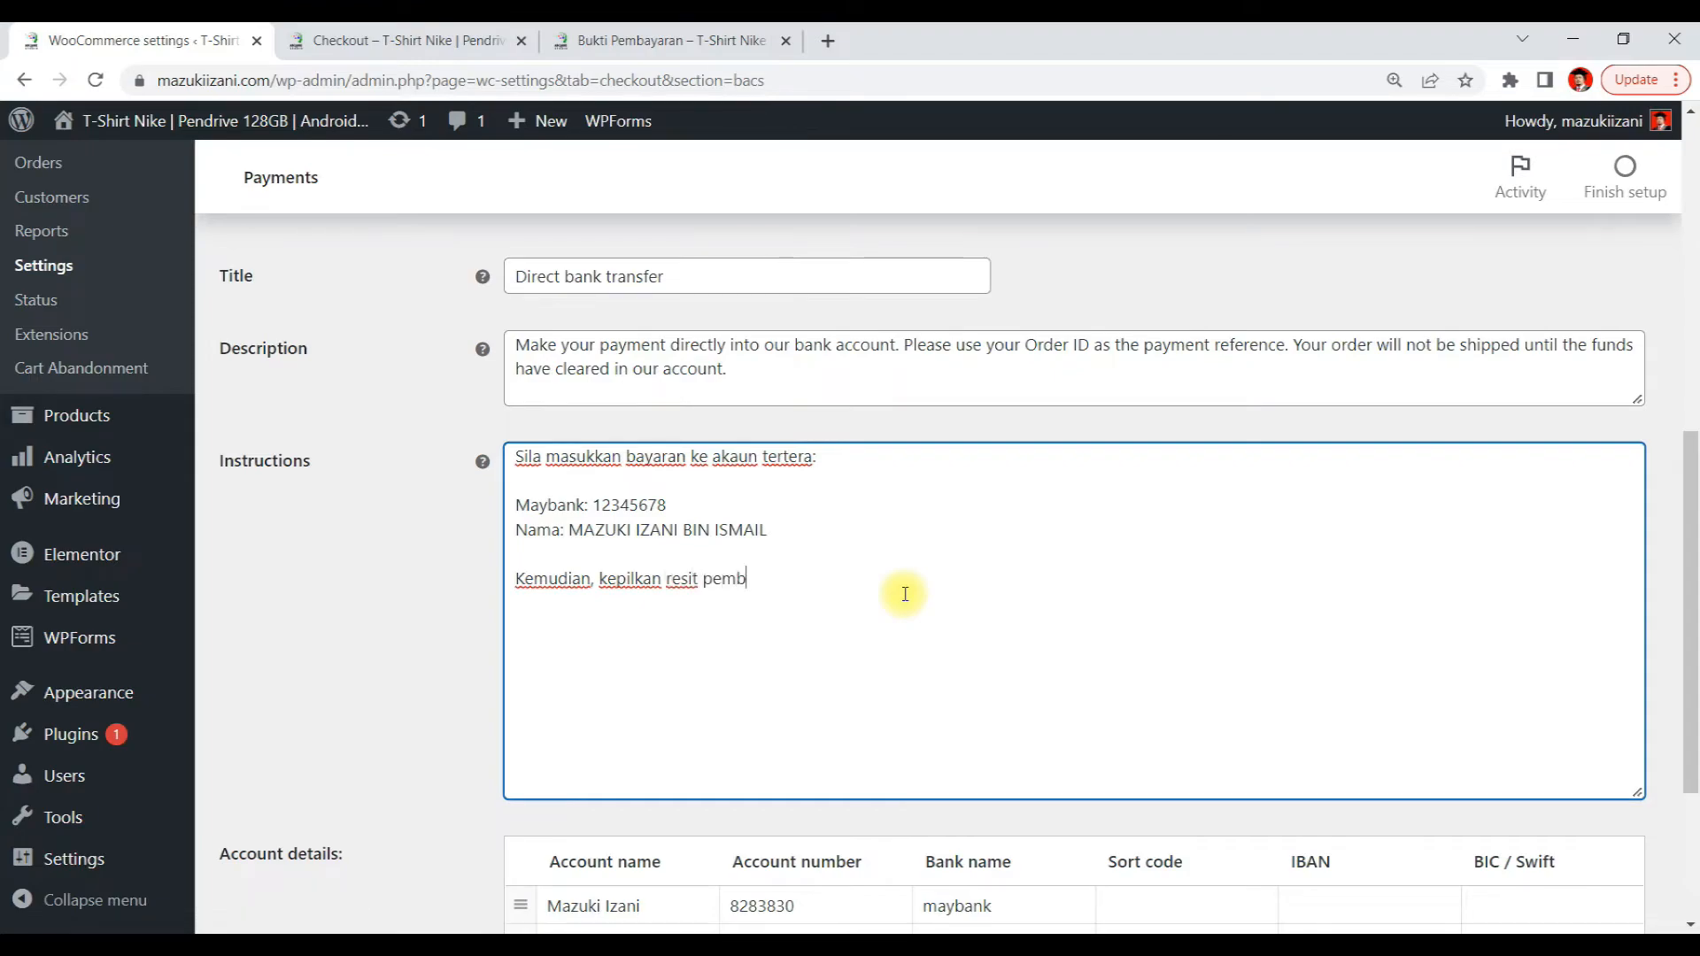
{"action": "type", "text": "ayaran di"}
{"action": "key", "text": "BackSpace"}
{"action": "key", "text": "BackSpace"}
{"action": "type", "text": "dengan"}
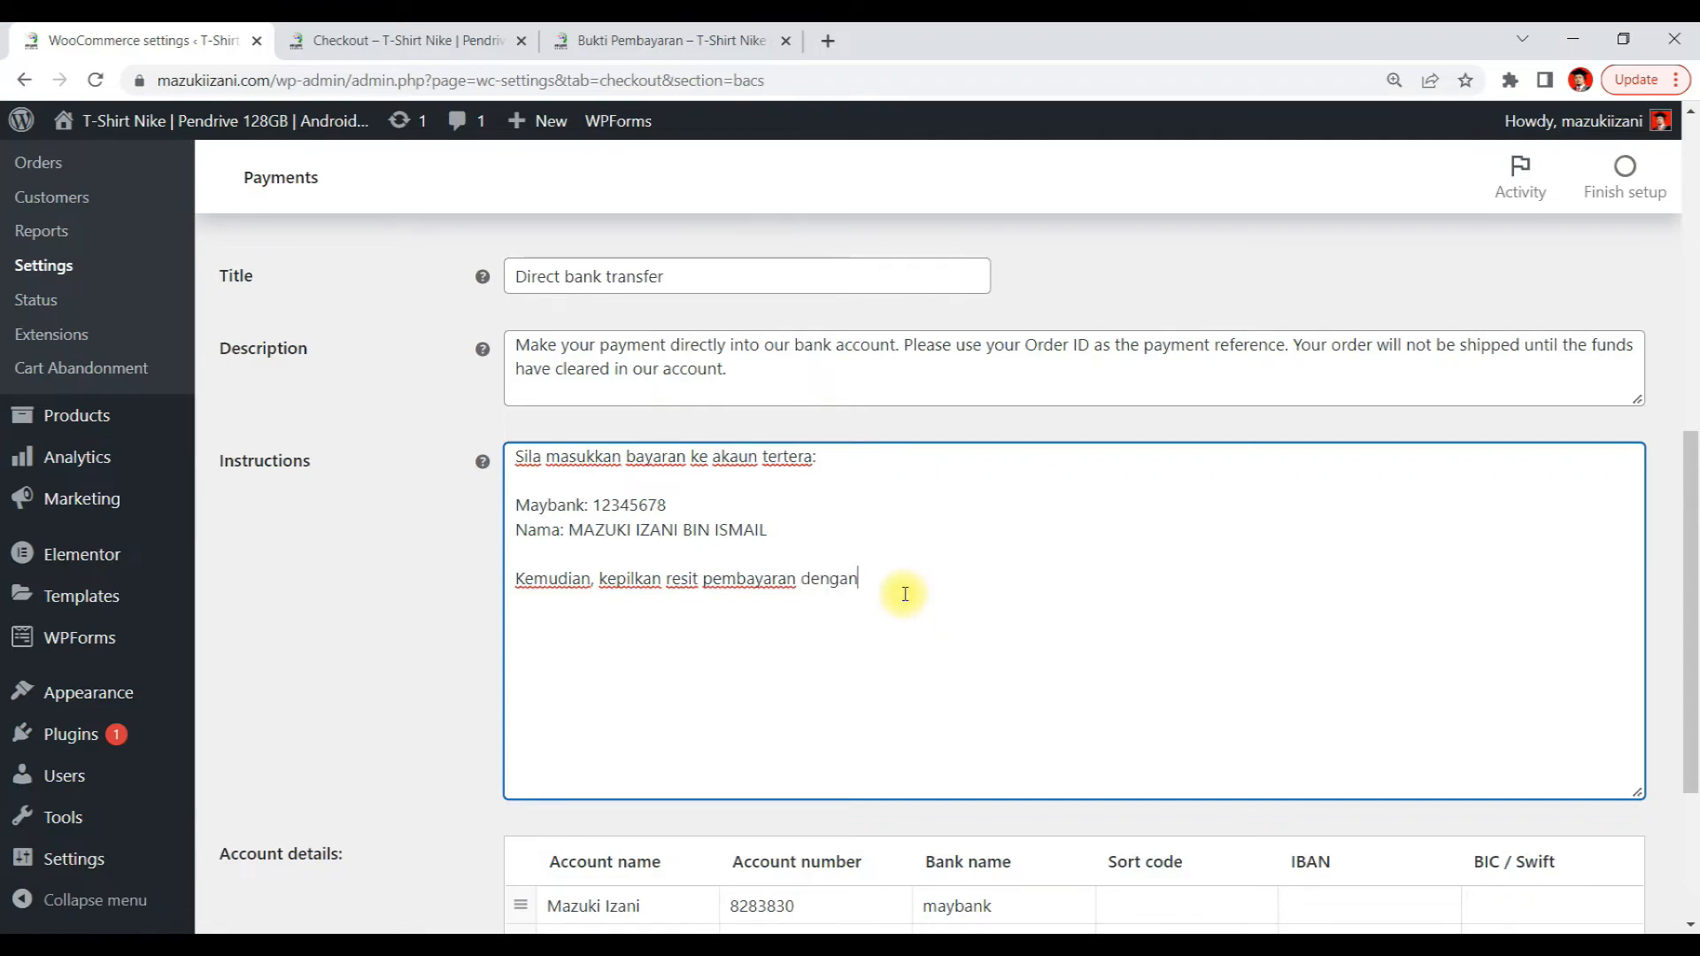
{"action": "type", "text": " mengisi "}
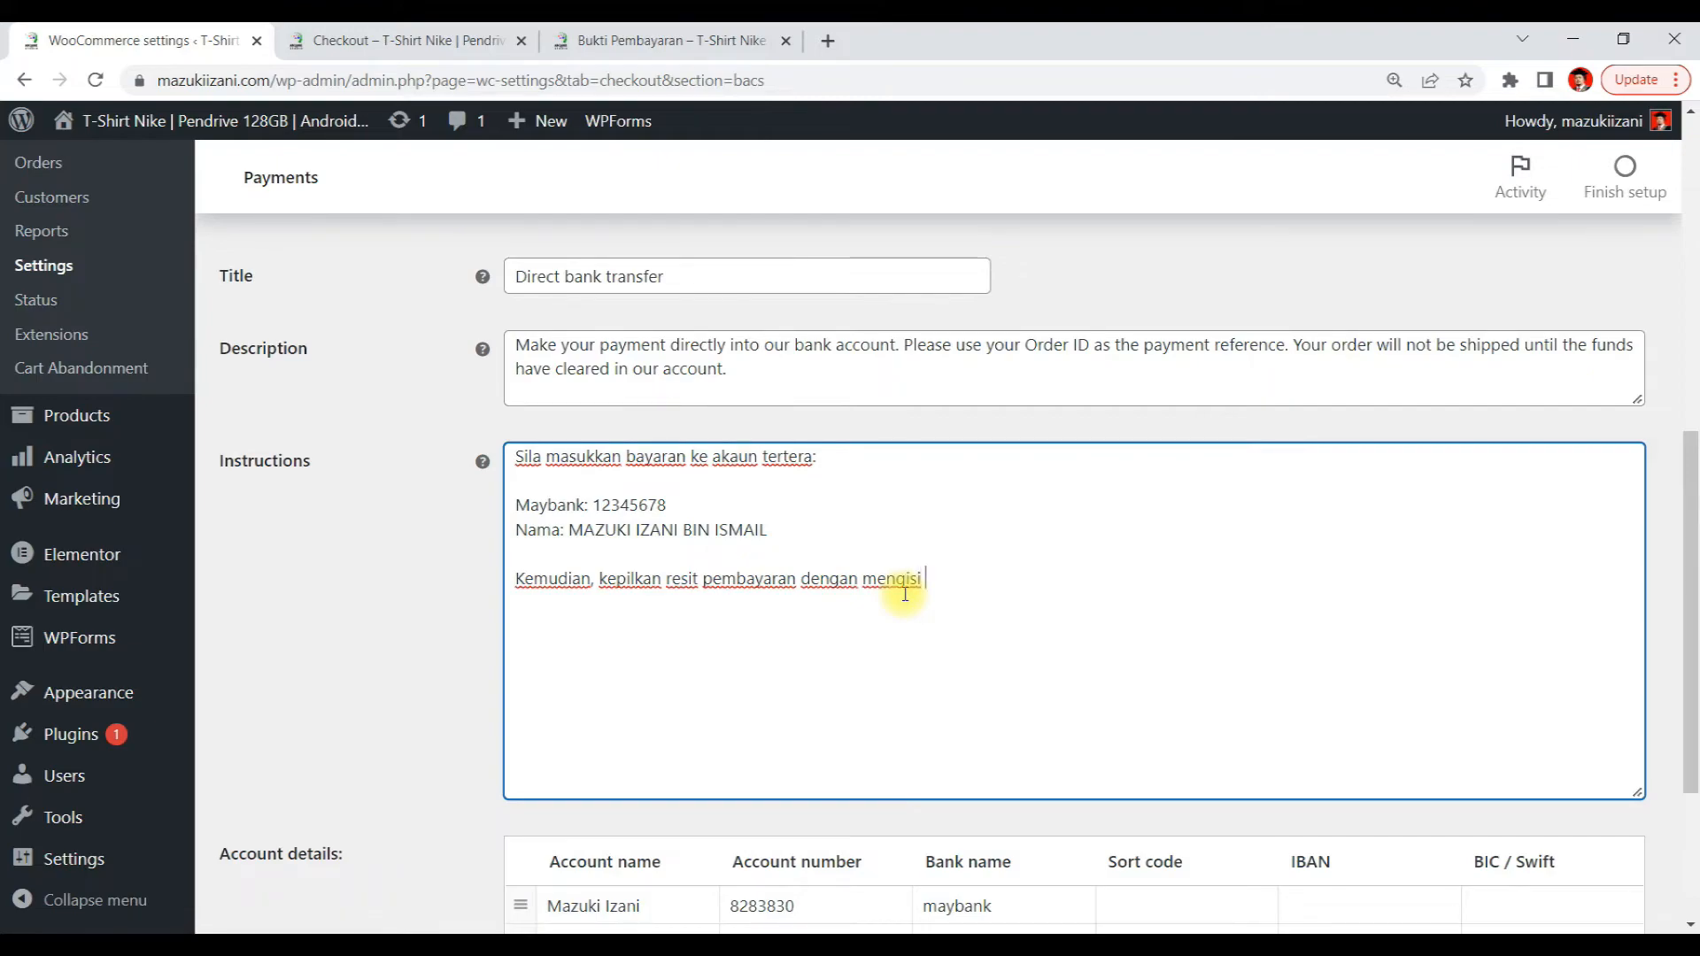
{"action": "type", "text": "borang ini:"}
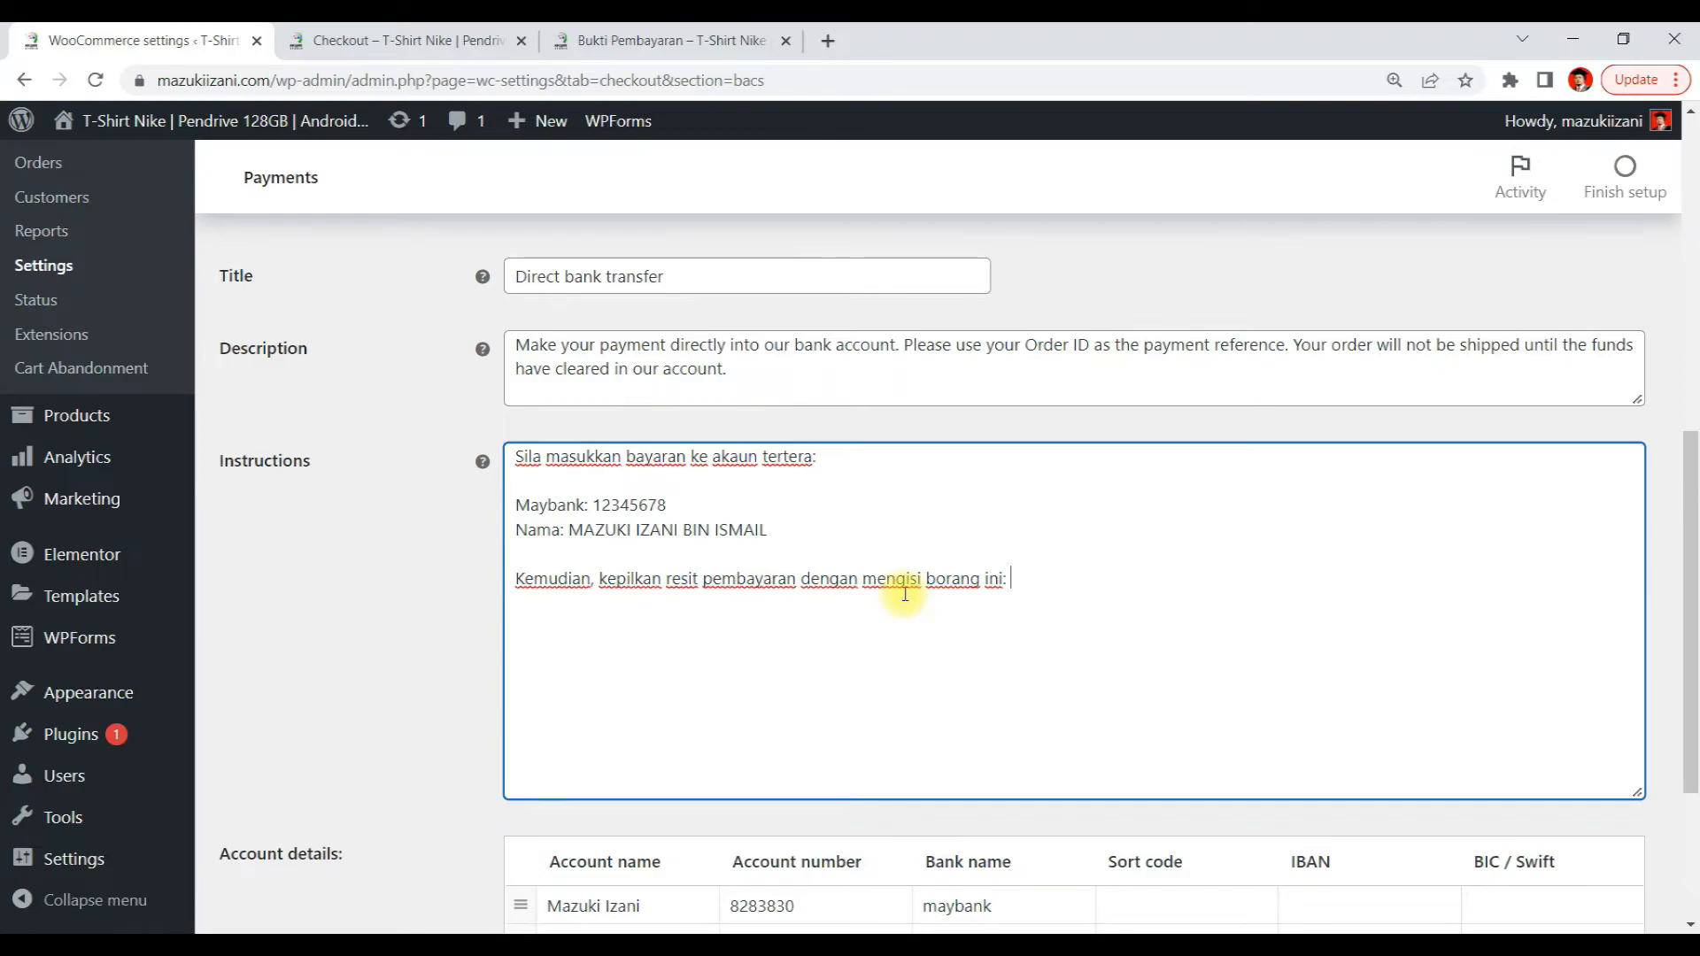
Copy the Bukti Pembayaran form page address and paste it after 'borang ini:' in the bank transfer Instructions
{"action": "type", "text": "Nordin"}
{"action": "key", "text": "BackSpace"}
{"action": "left_click", "coordinate": [611, 40]}
{"action": "left_click", "coordinate": [469, 81]}
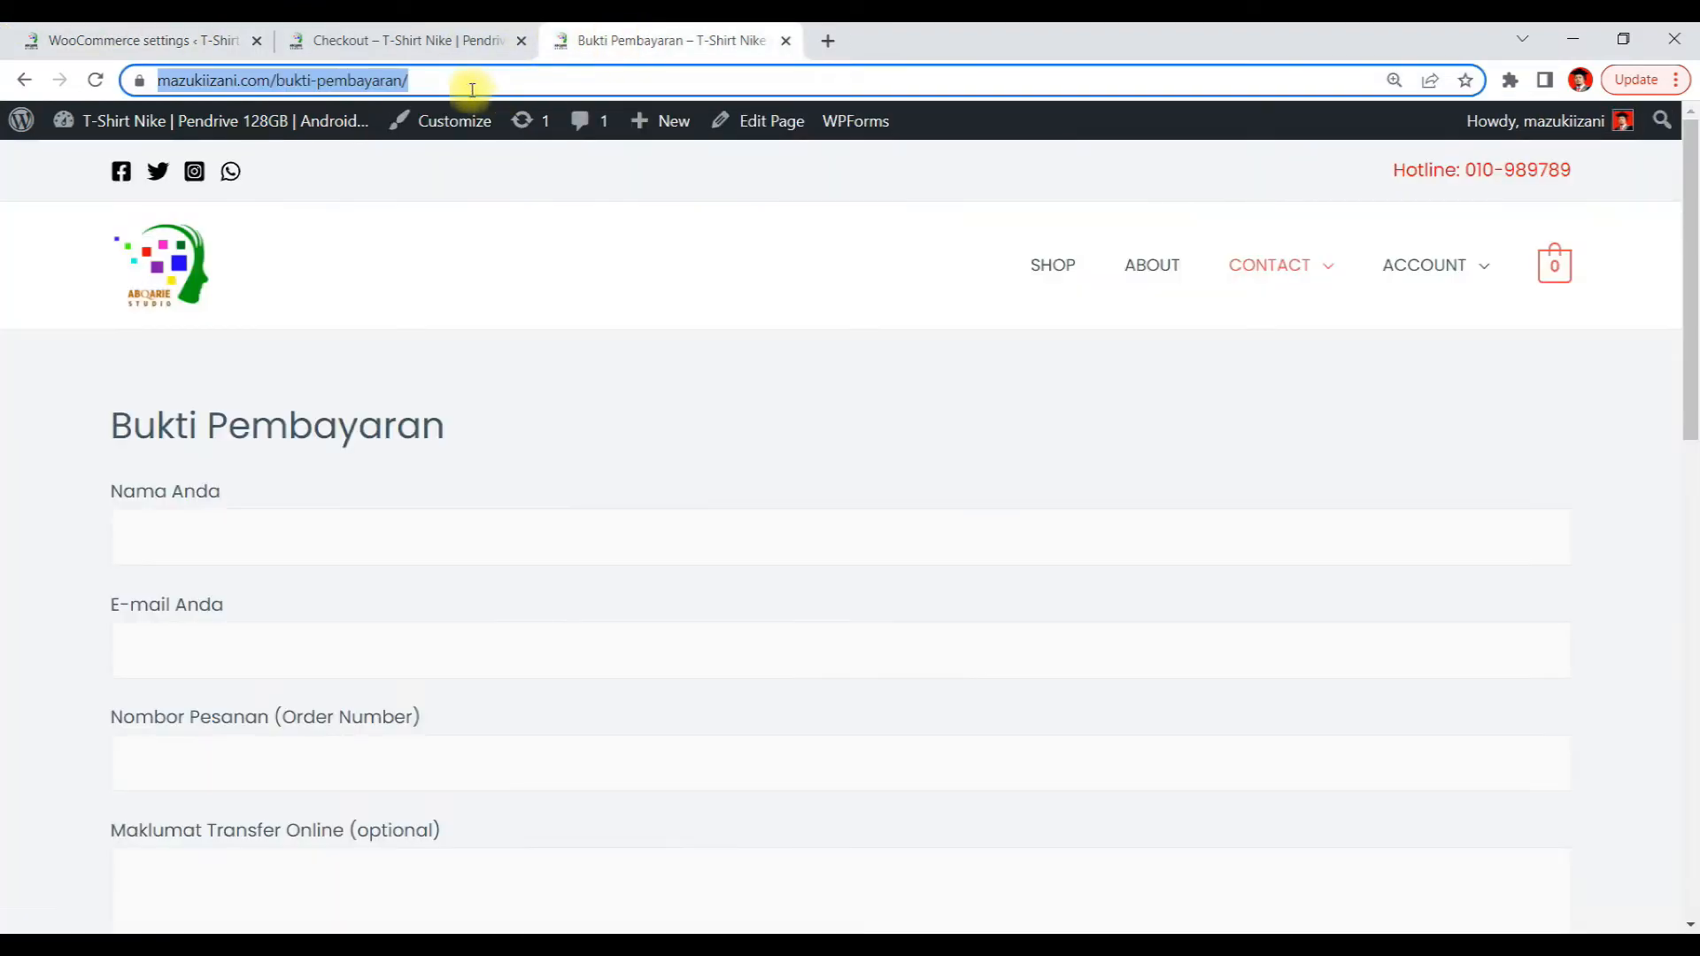
{"action": "right_click", "coordinate": [339, 82]}
{"action": "left_click", "coordinate": [391, 236]}
{"action": "left_click", "coordinate": [160, 40]}
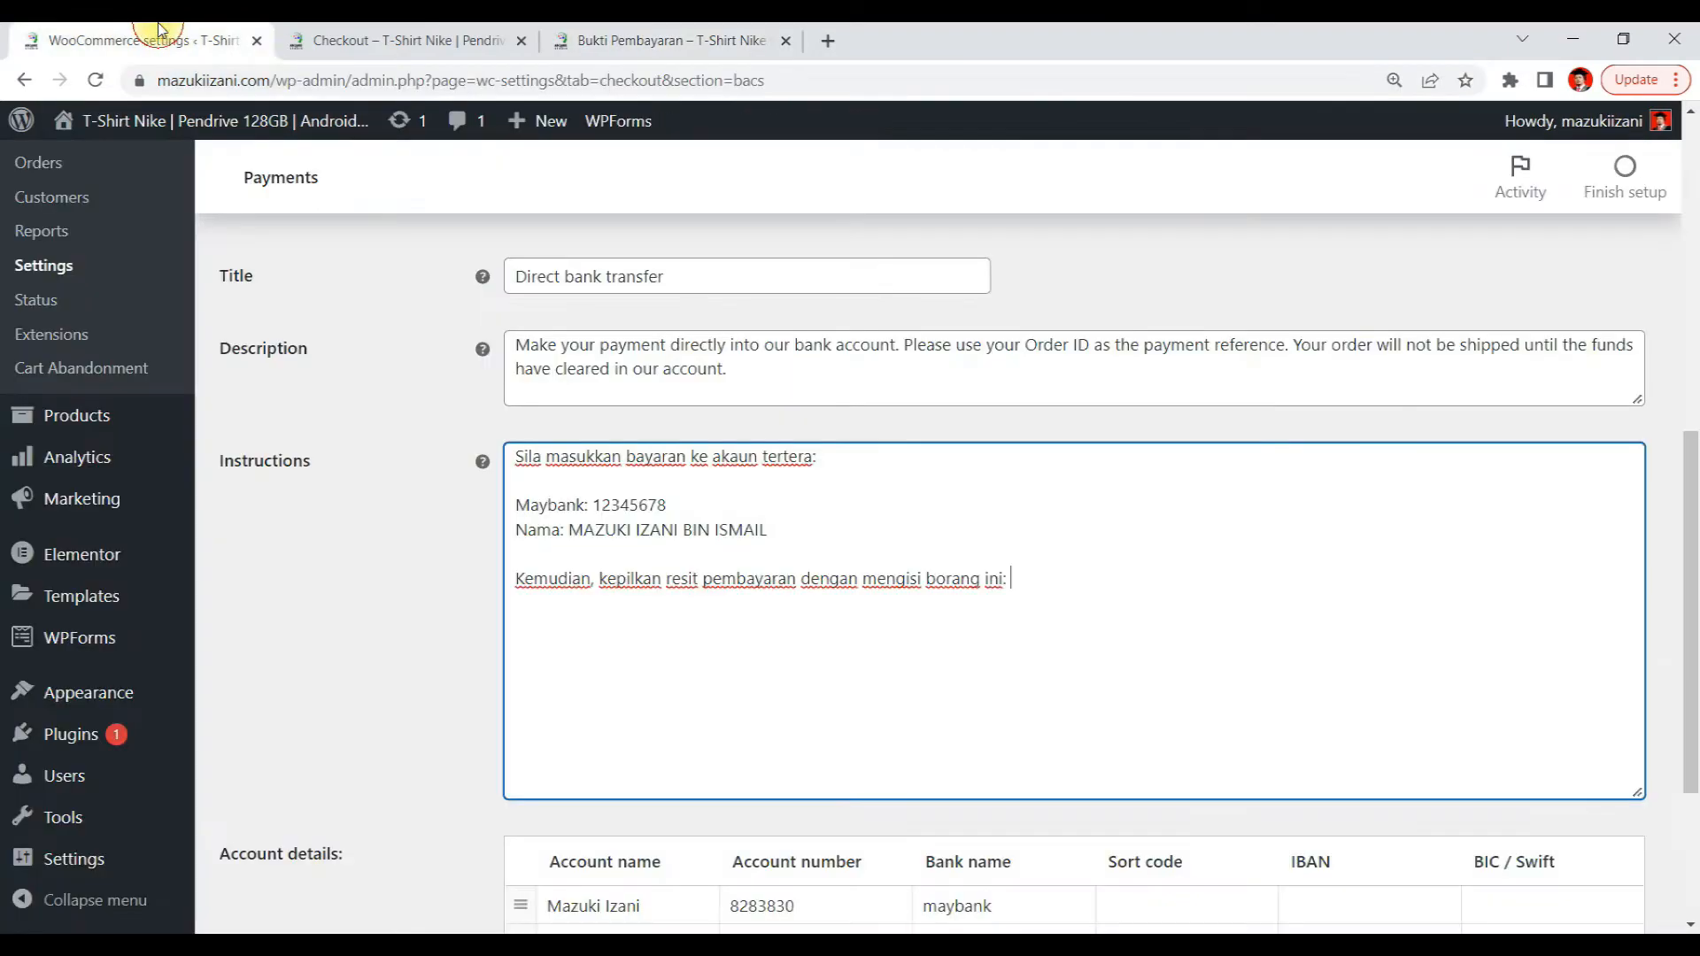
{"action": "key", "text": "ctrl+v"}
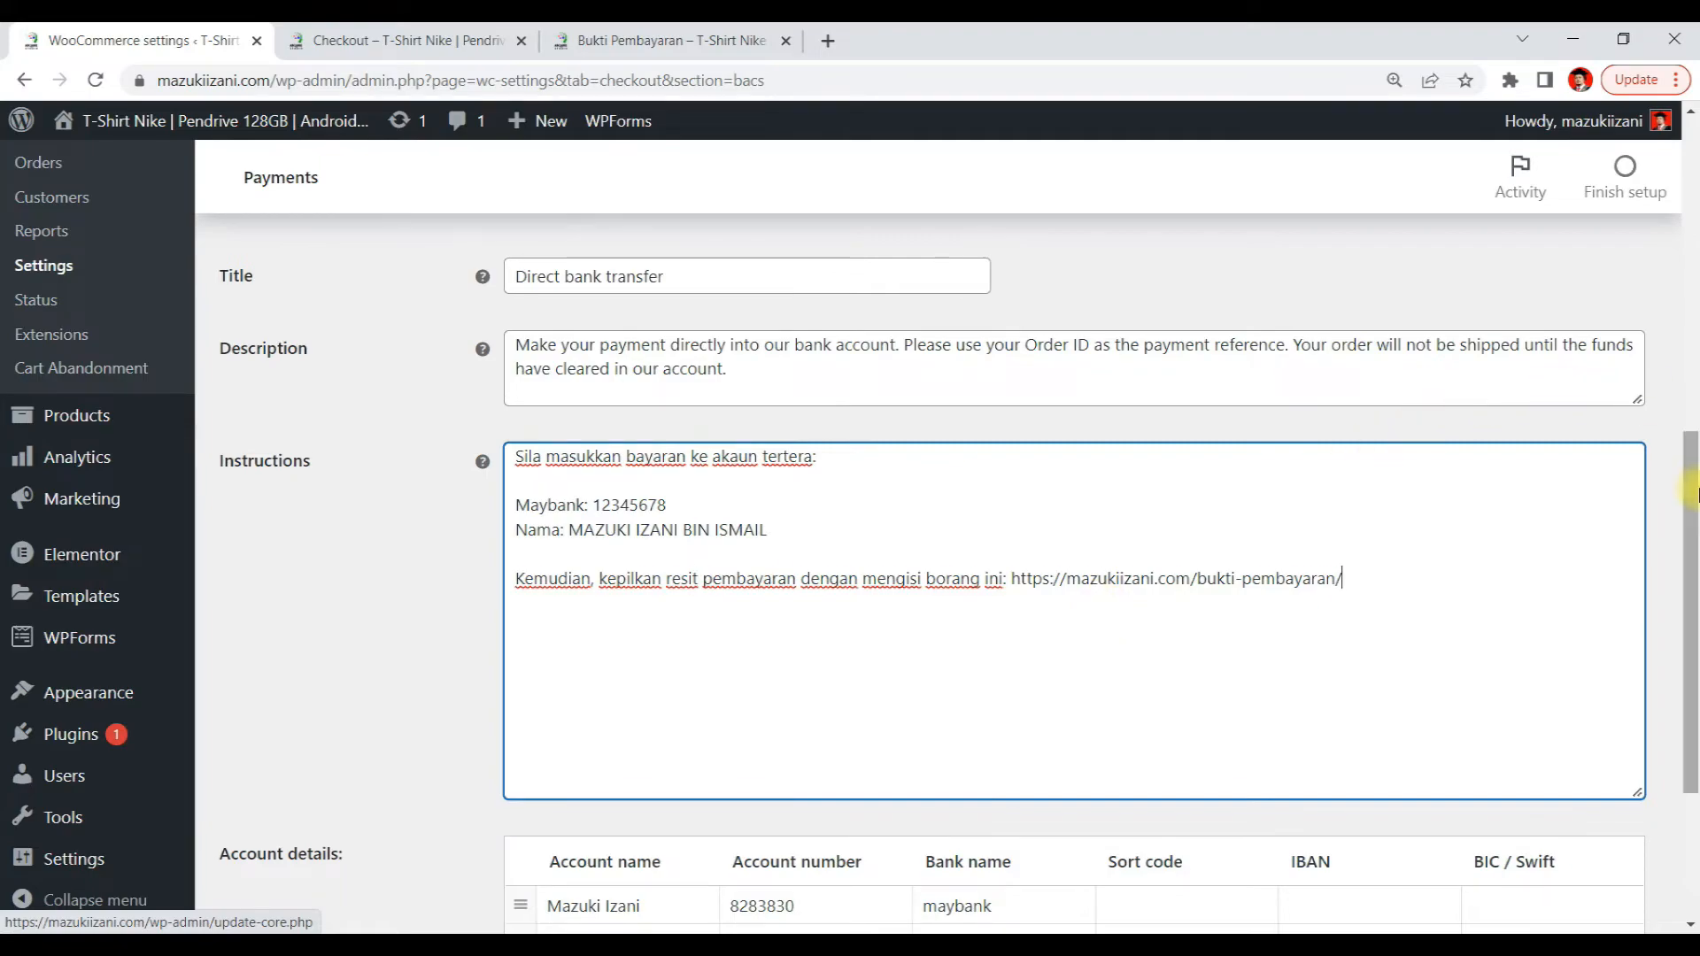
Save the Direct bank transfer settings
{"action": "scroll", "coordinate": [1691, 619], "scroll_direction": "down", "scroll_amount": 3}
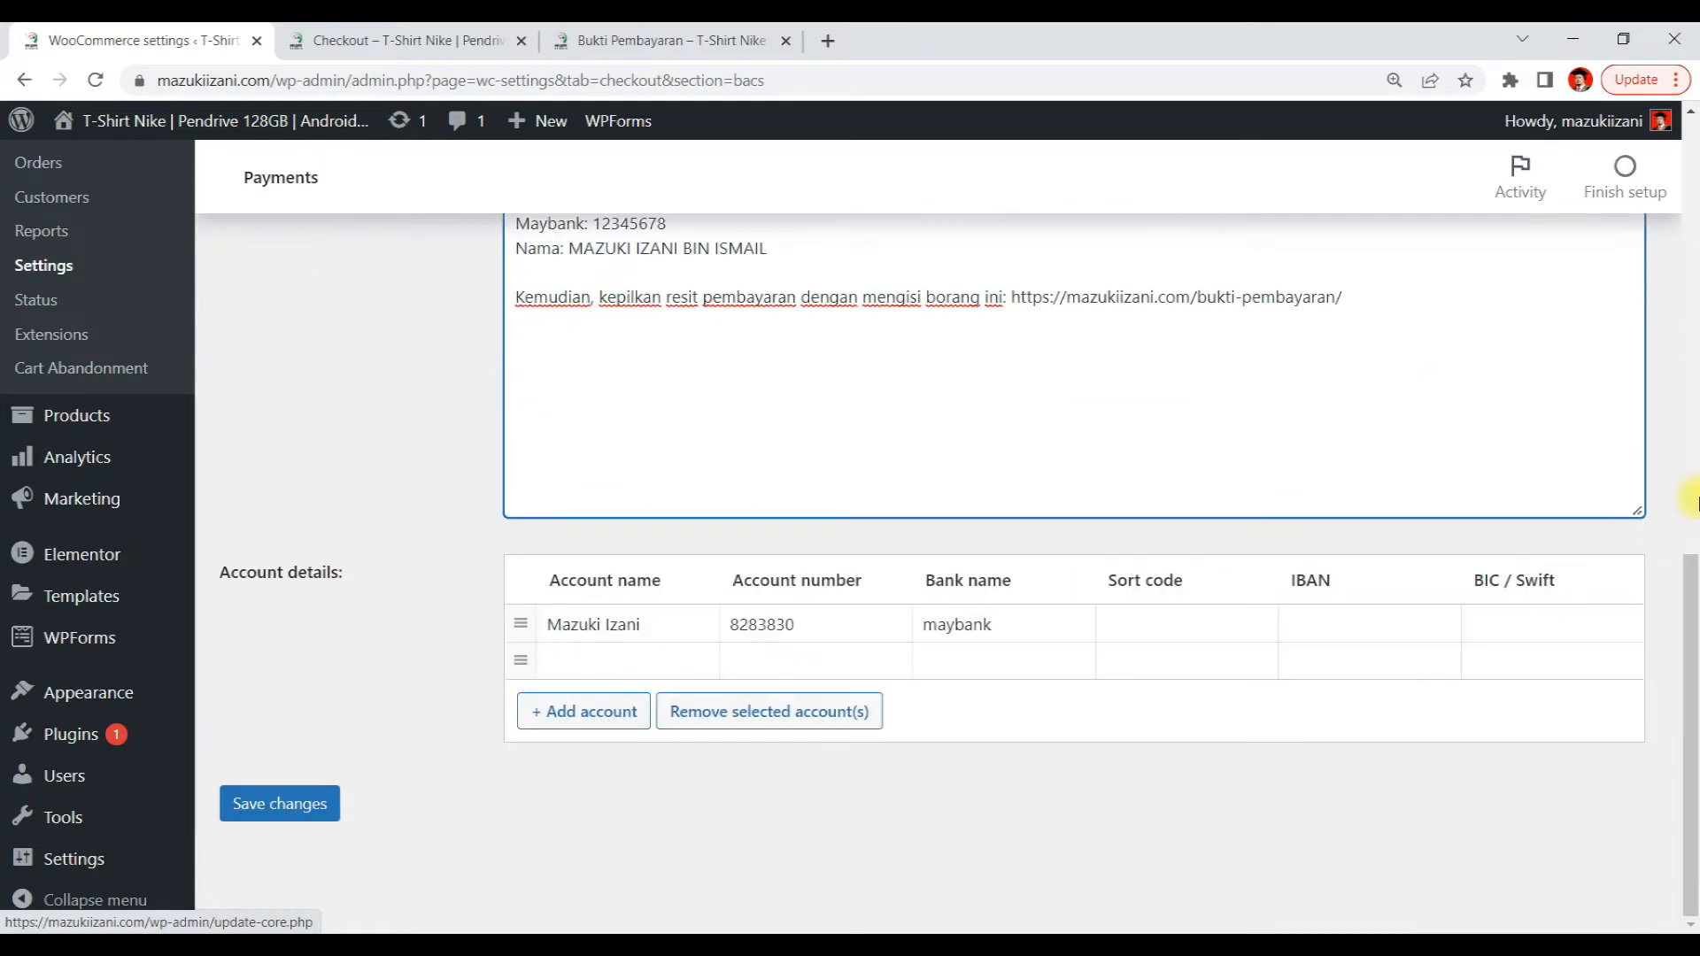
{"action": "left_click", "coordinate": [284, 803]}
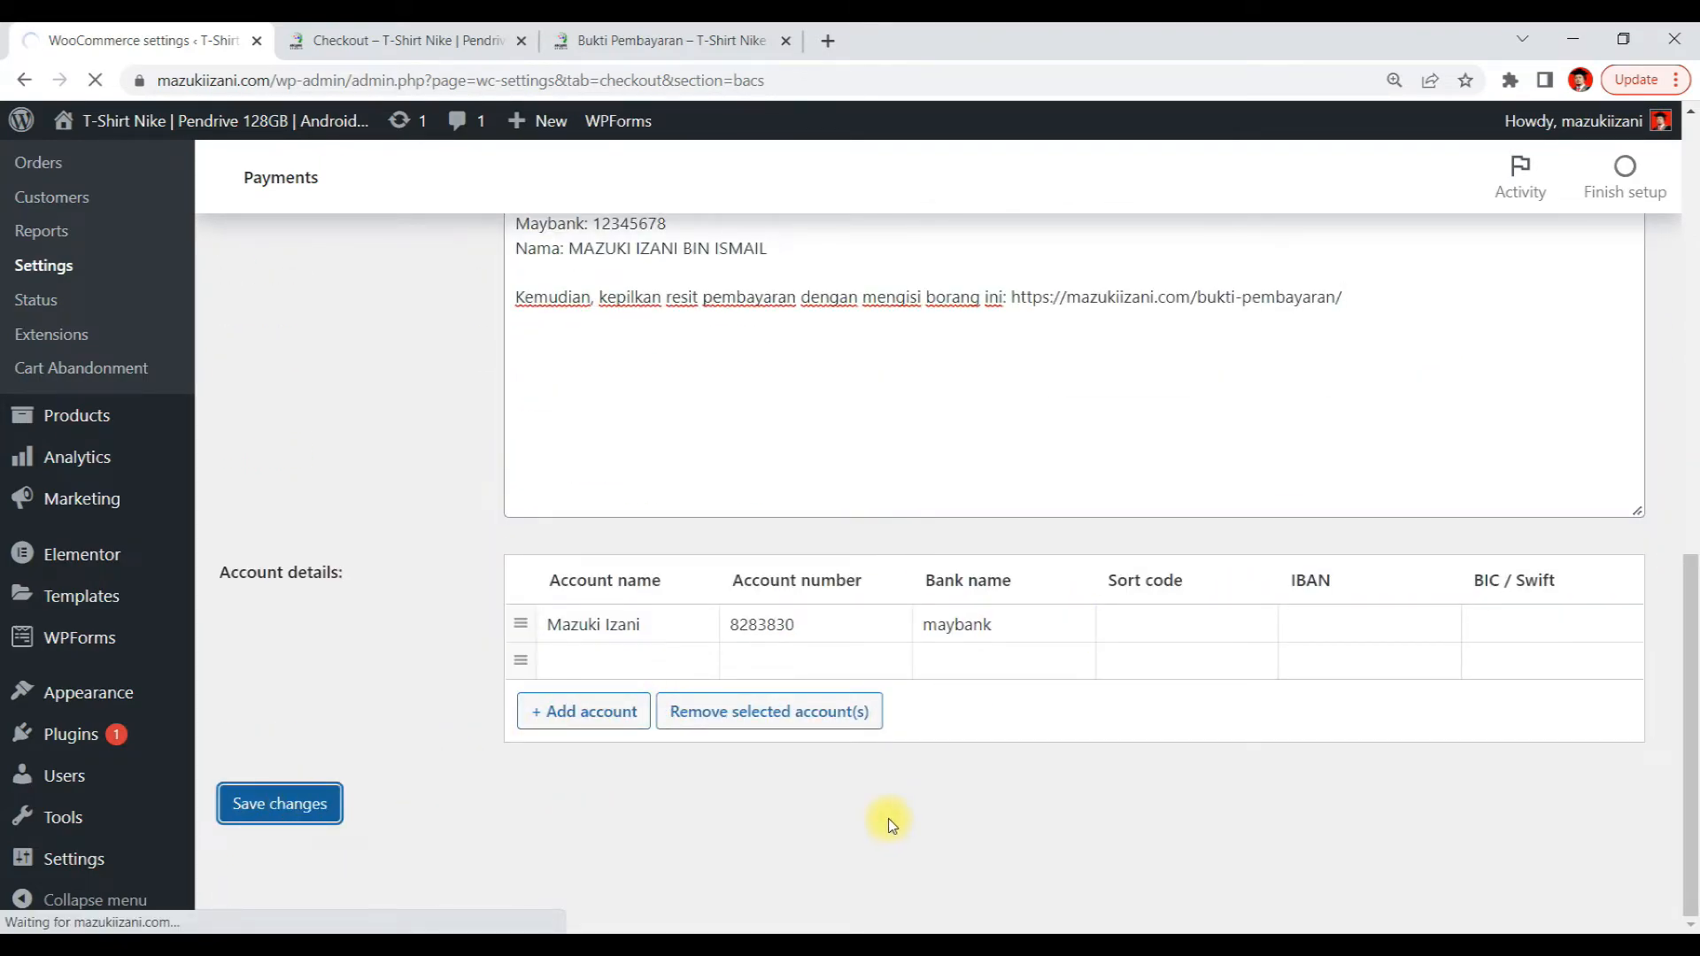
{"action": "scroll", "coordinate": [965, 645], "scroll_direction": "down", "scroll_amount": 7}
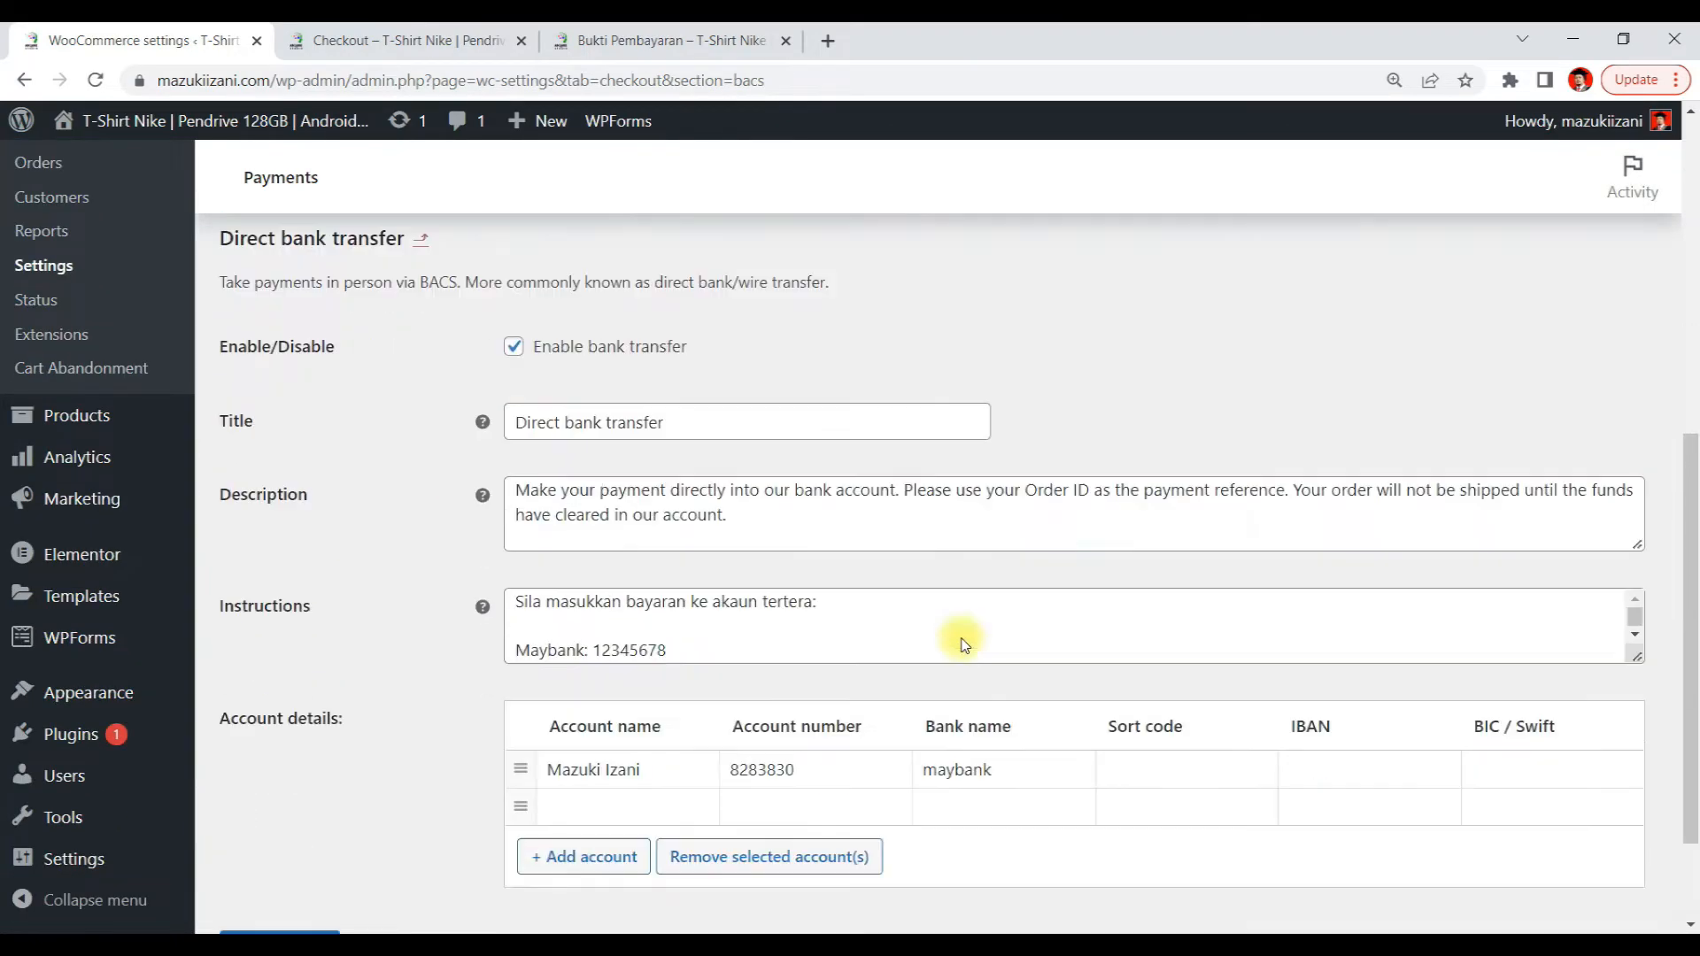
{"action": "scroll", "coordinate": [965, 644], "scroll_direction": "down", "scroll_amount": 2}
{"action": "scroll", "coordinate": [965, 645], "scroll_direction": "up", "scroll_amount": 5}
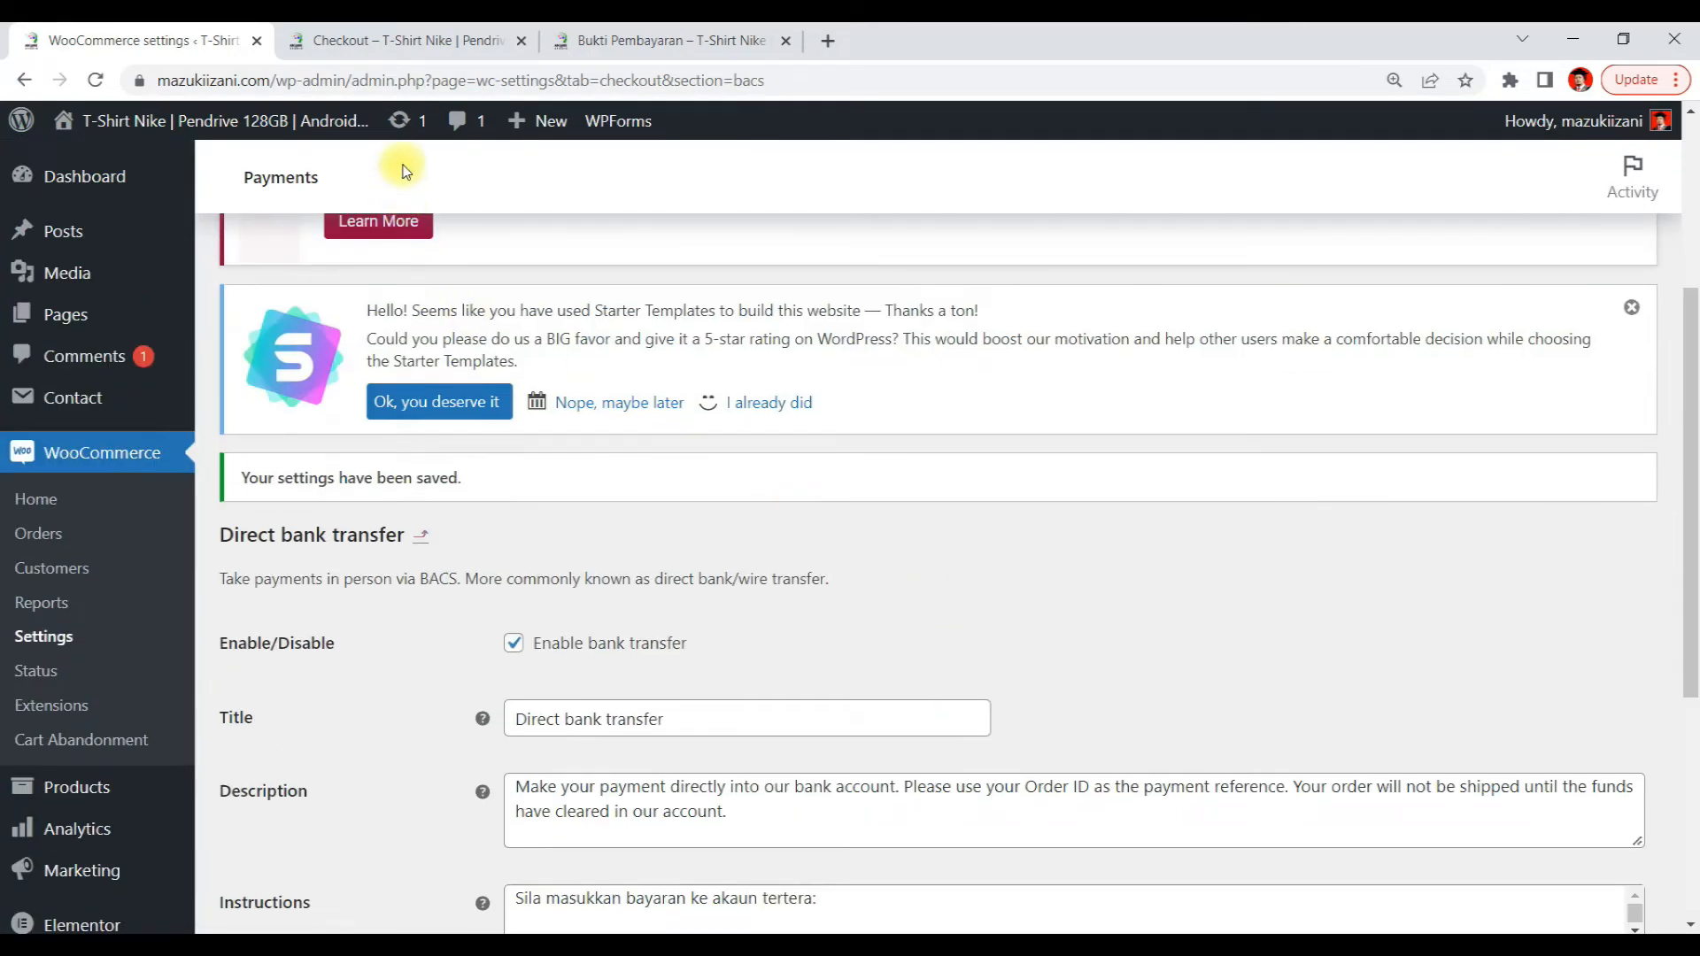
Switch to the storefront tab and browse from the checkout back to the Shop page
{"action": "left_click", "coordinate": [438, 40]}
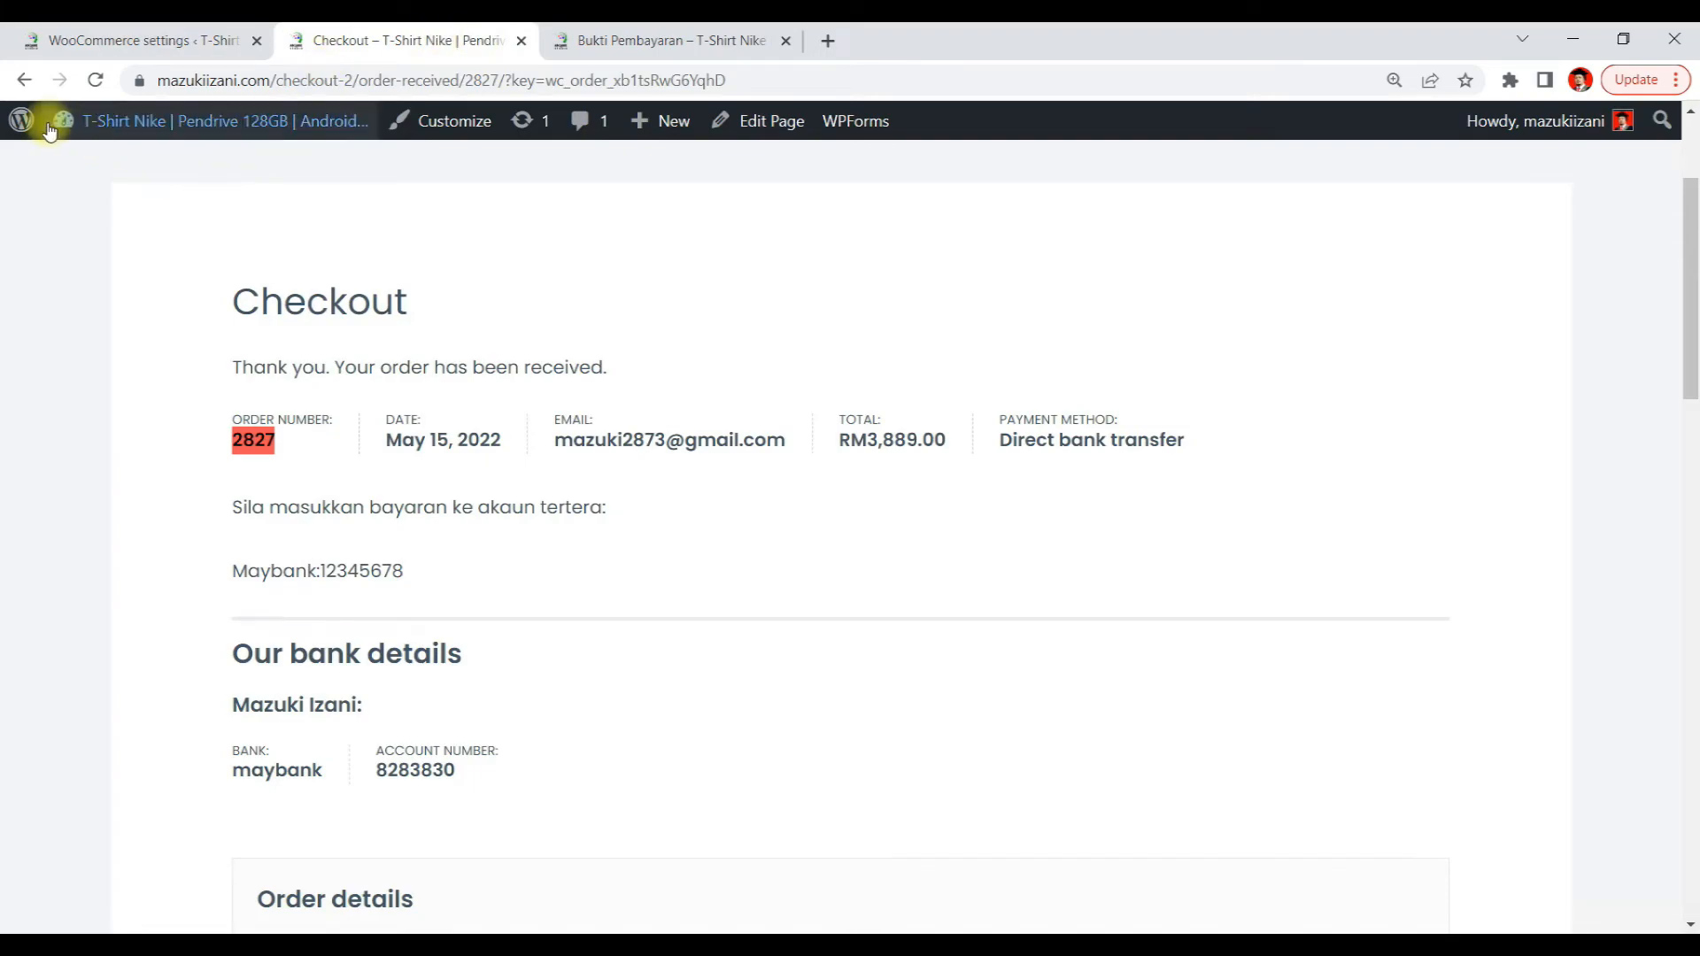
{"action": "left_click", "coordinate": [24, 80]}
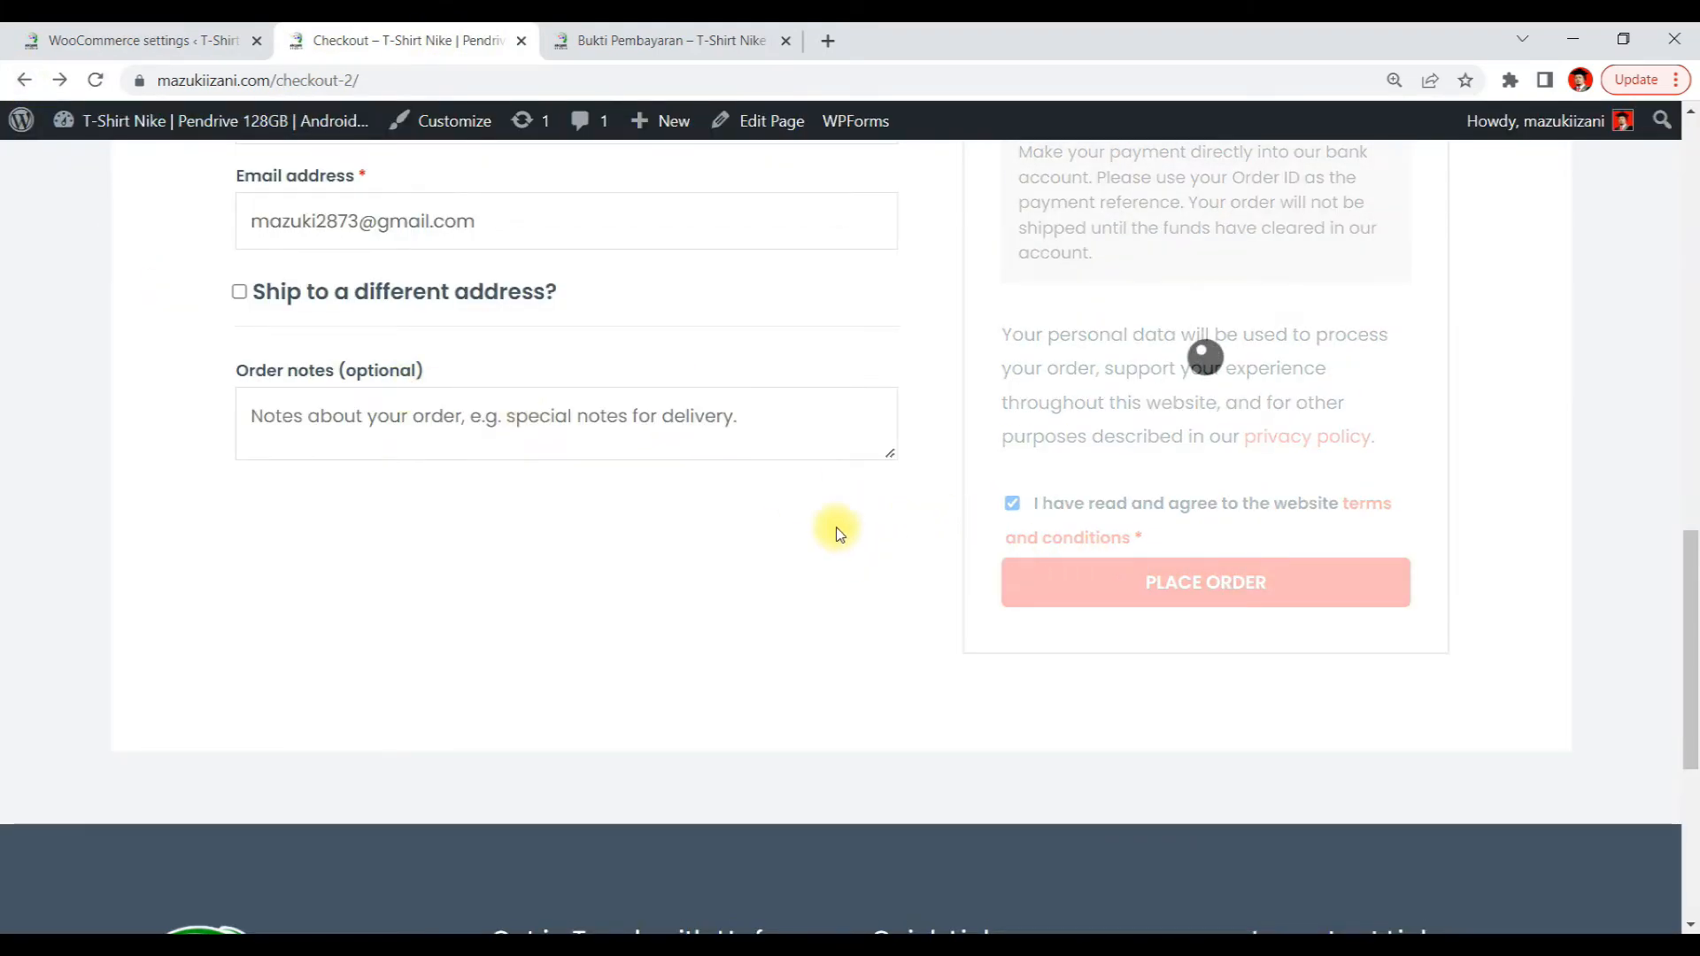
{"action": "scroll", "coordinate": [829, 493], "scroll_direction": "up", "scroll_amount": 5}
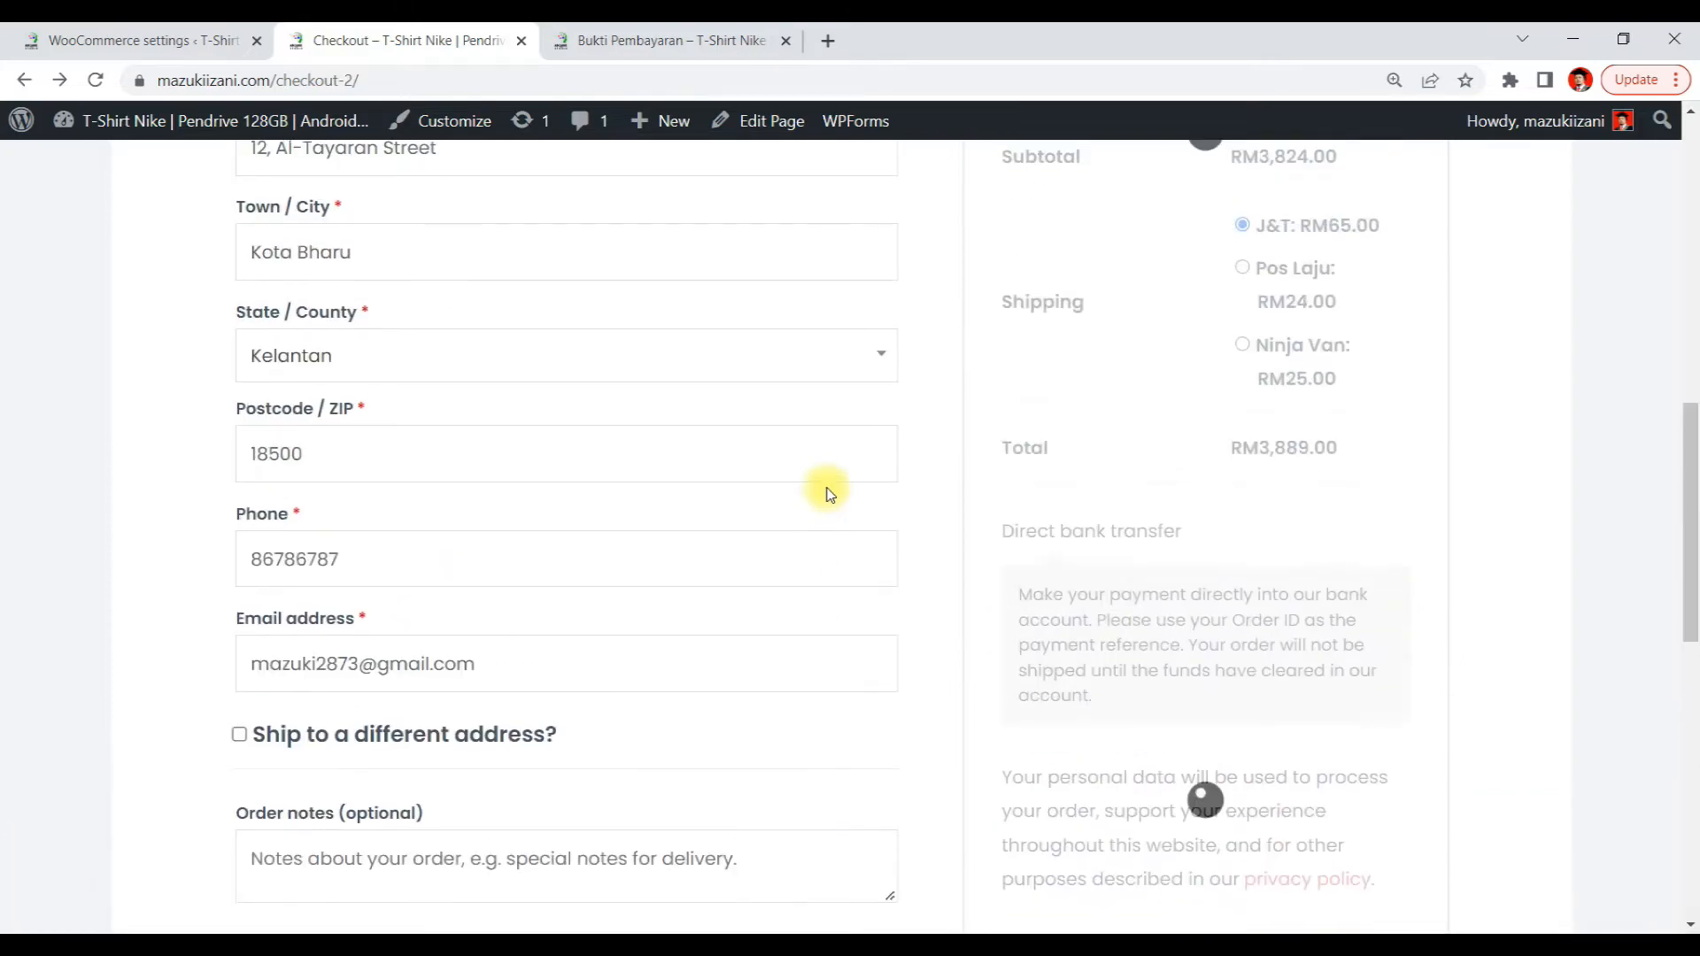
{"action": "scroll", "coordinate": [830, 493], "scroll_direction": "up", "scroll_amount": 3}
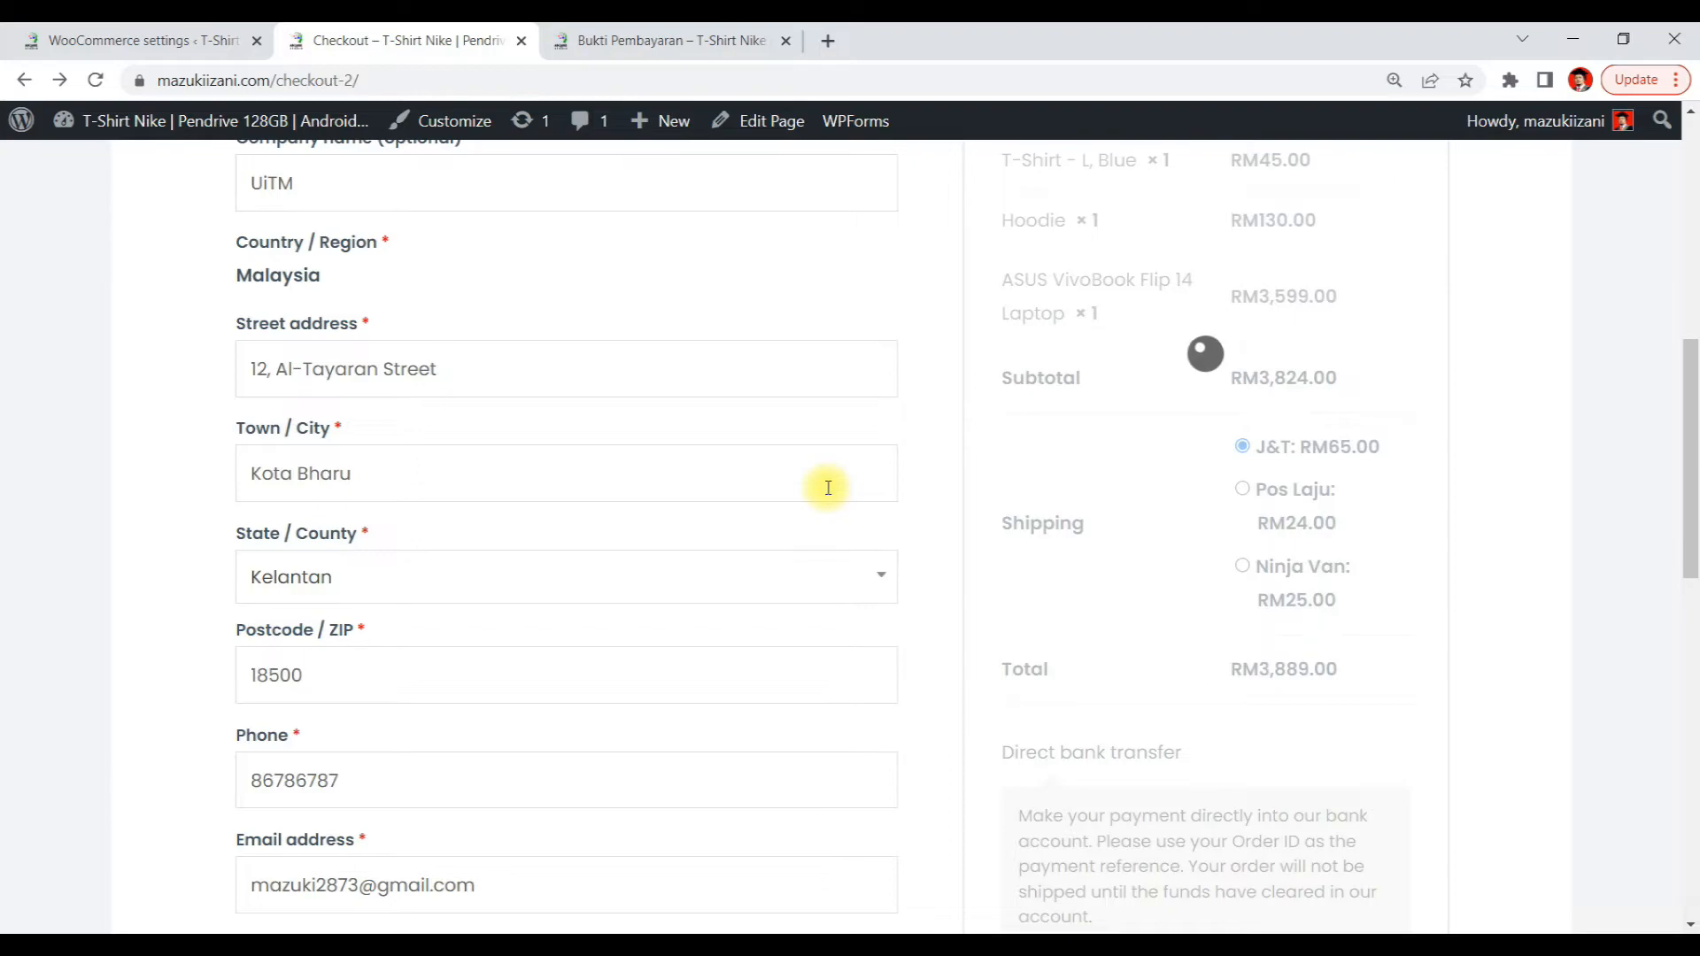
{"action": "scroll", "coordinate": [828, 486], "scroll_direction": "up", "scroll_amount": 5}
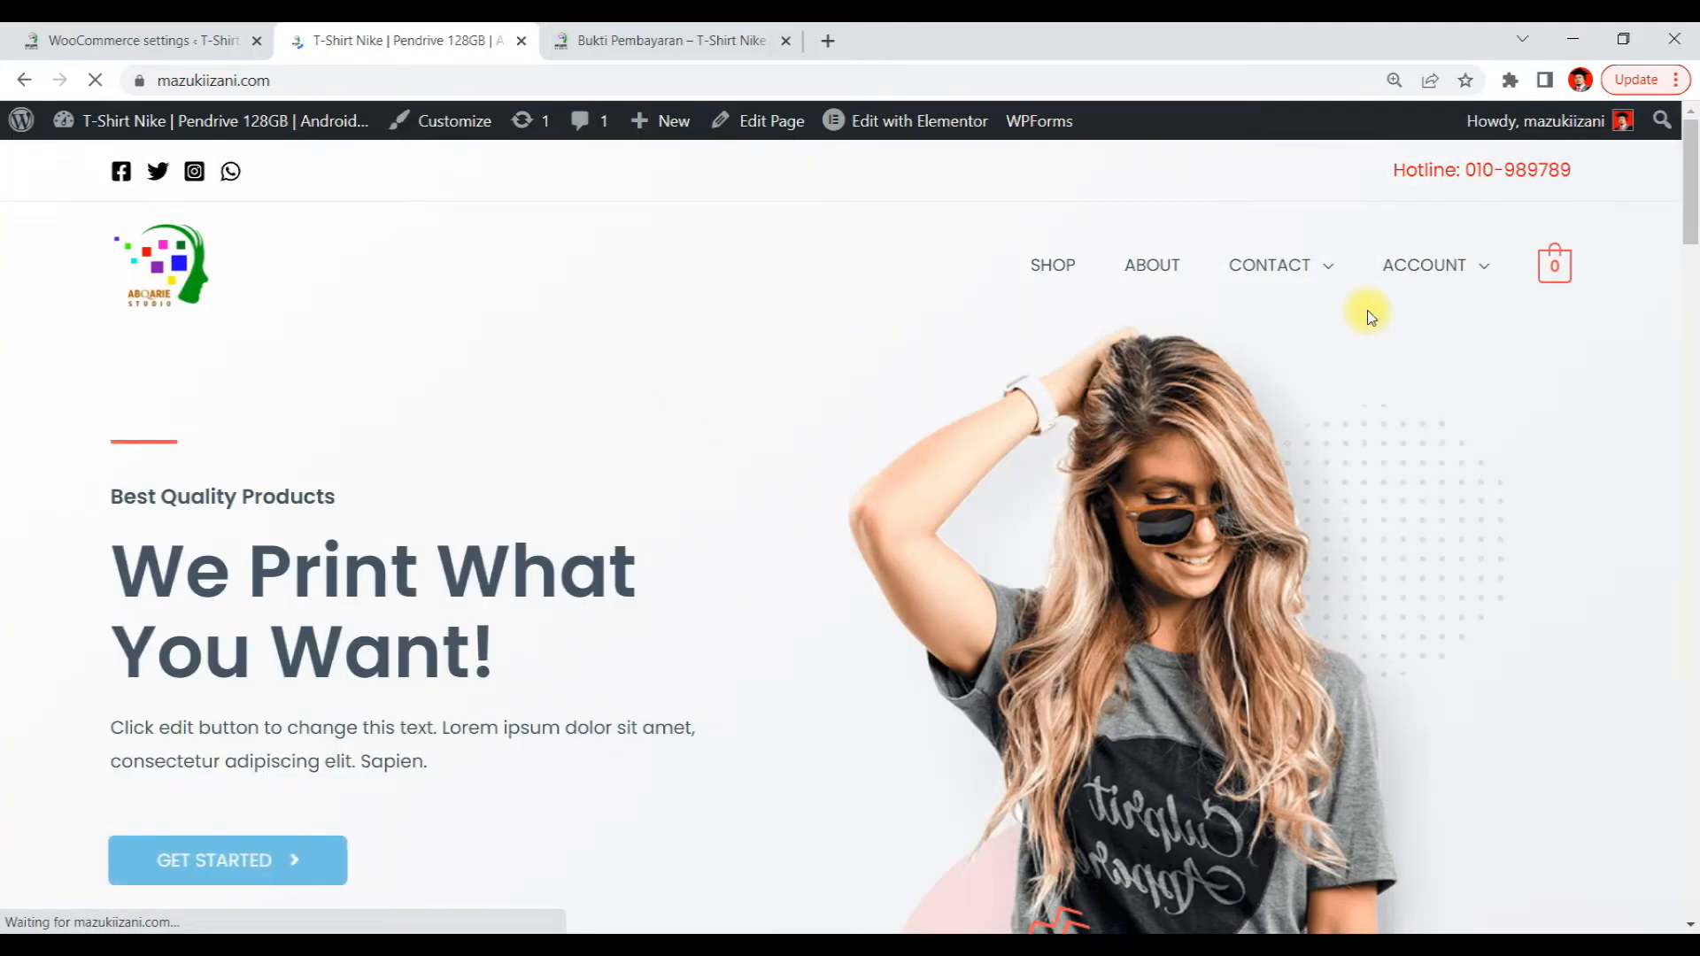
{"action": "mouse_move", "coordinate": [1550, 267]}
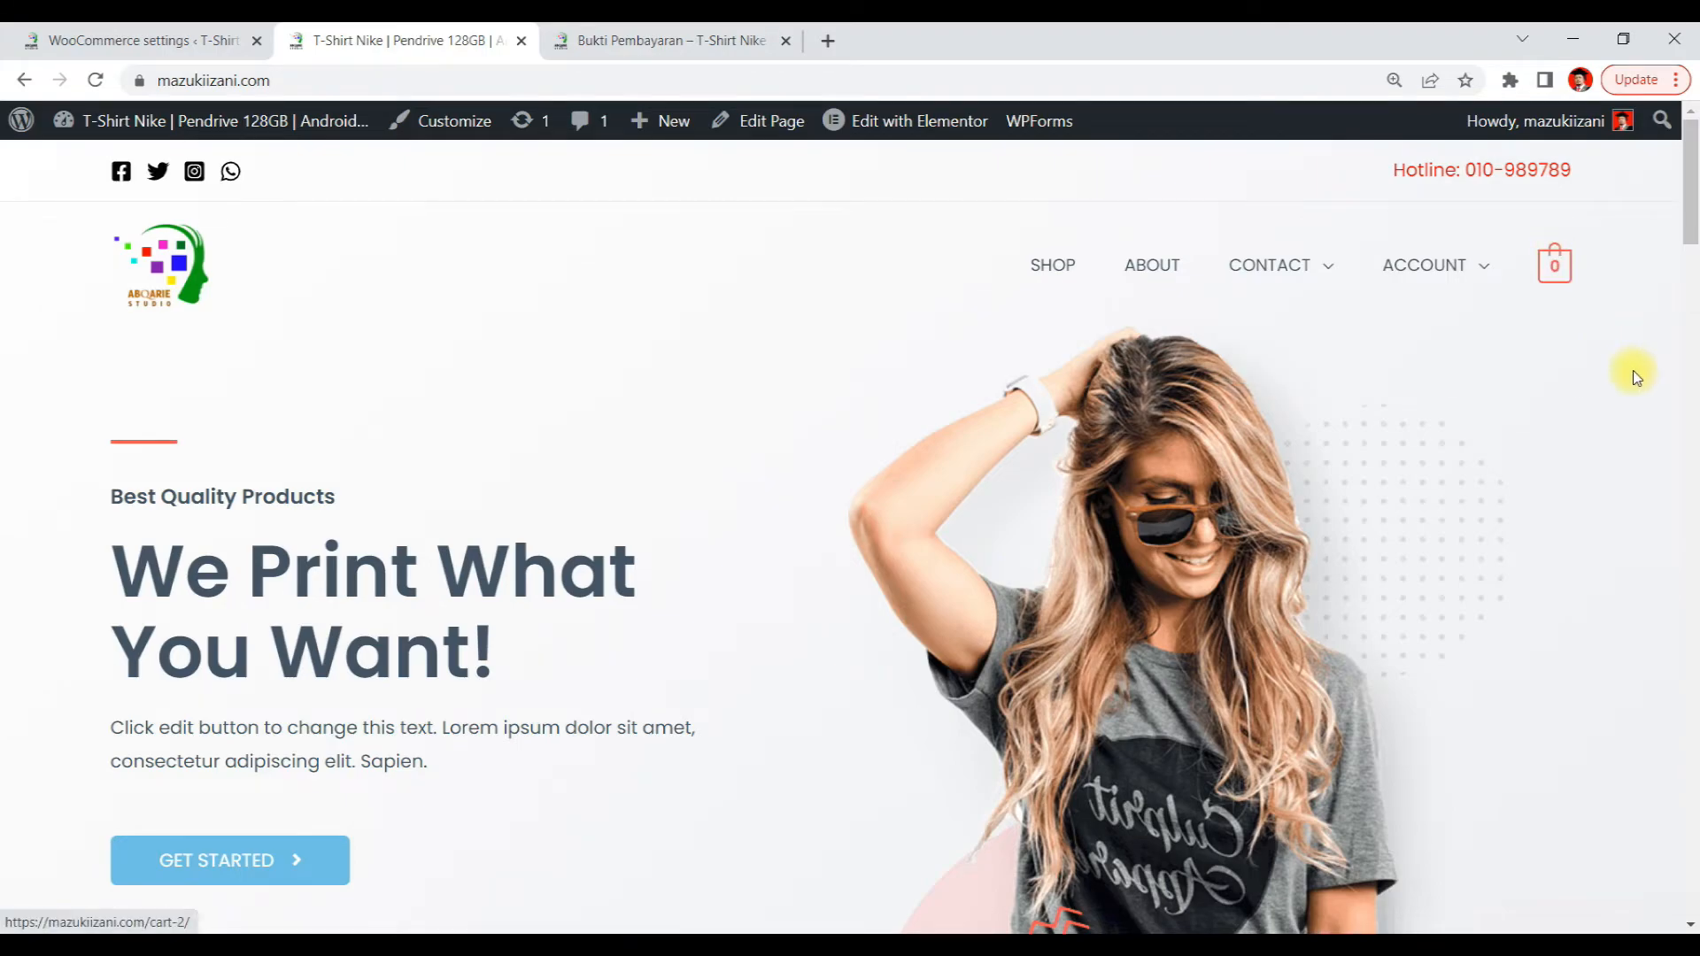
{"action": "scroll", "coordinate": [1634, 376], "scroll_direction": "down", "scroll_amount": 12}
{"action": "scroll", "coordinate": [1632, 372], "scroll_direction": "down", "scroll_amount": 3}
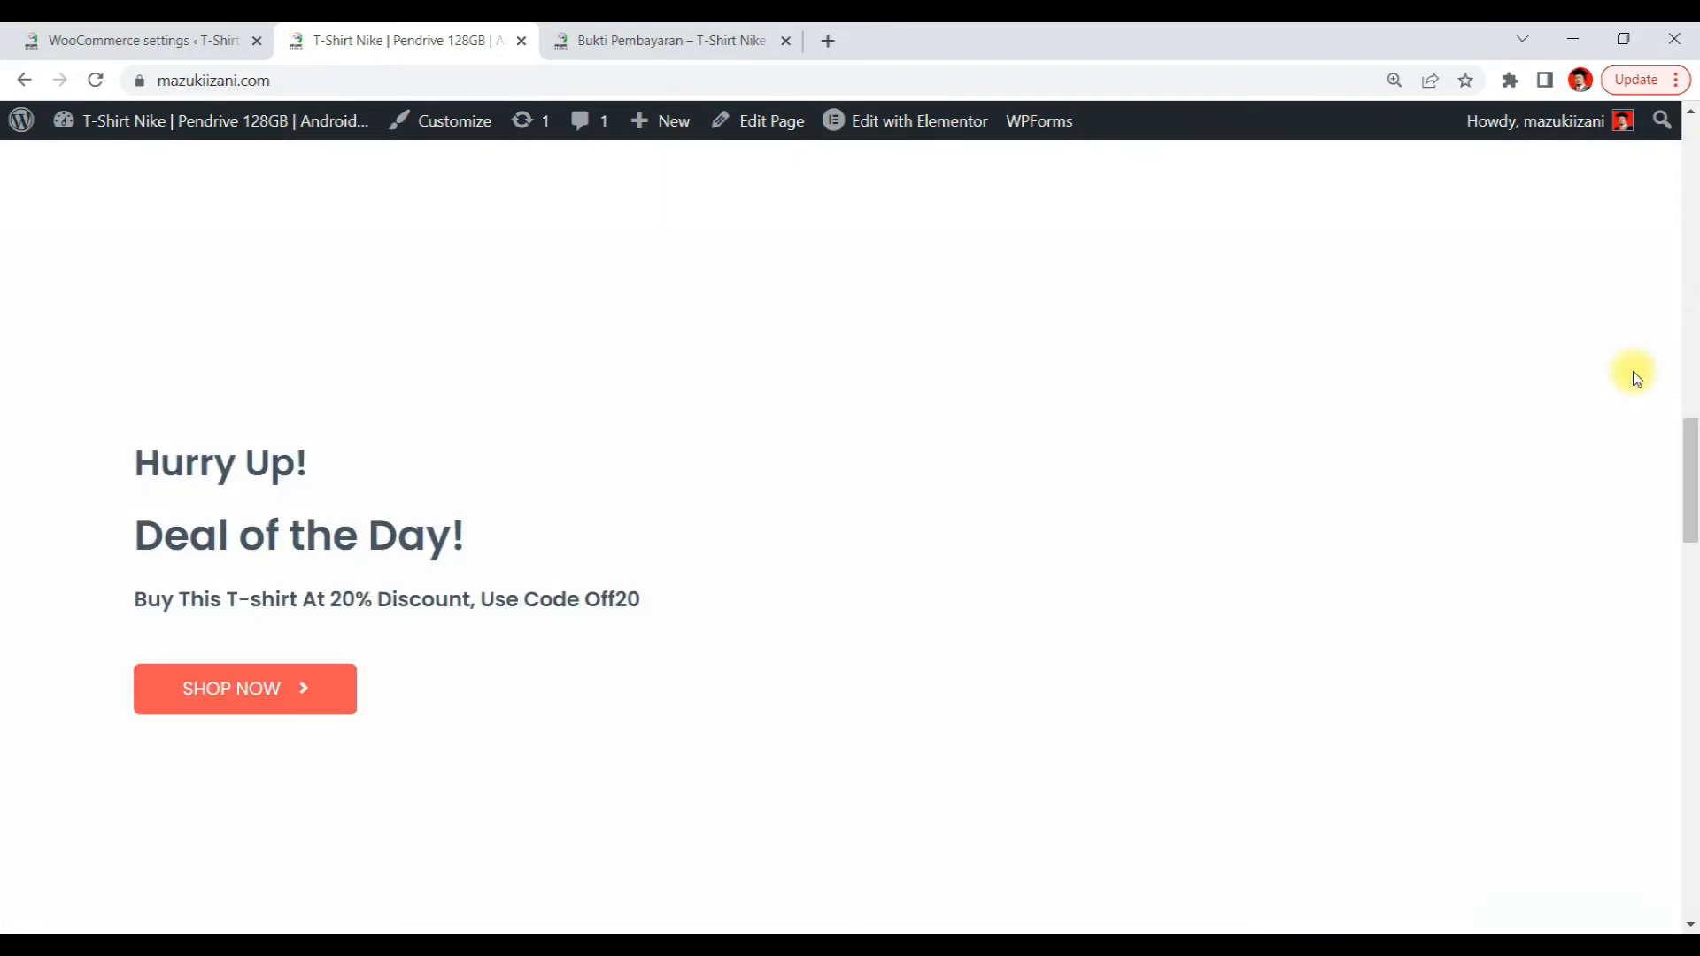
{"action": "scroll", "coordinate": [1612, 353], "scroll_direction": "up", "scroll_amount": 15}
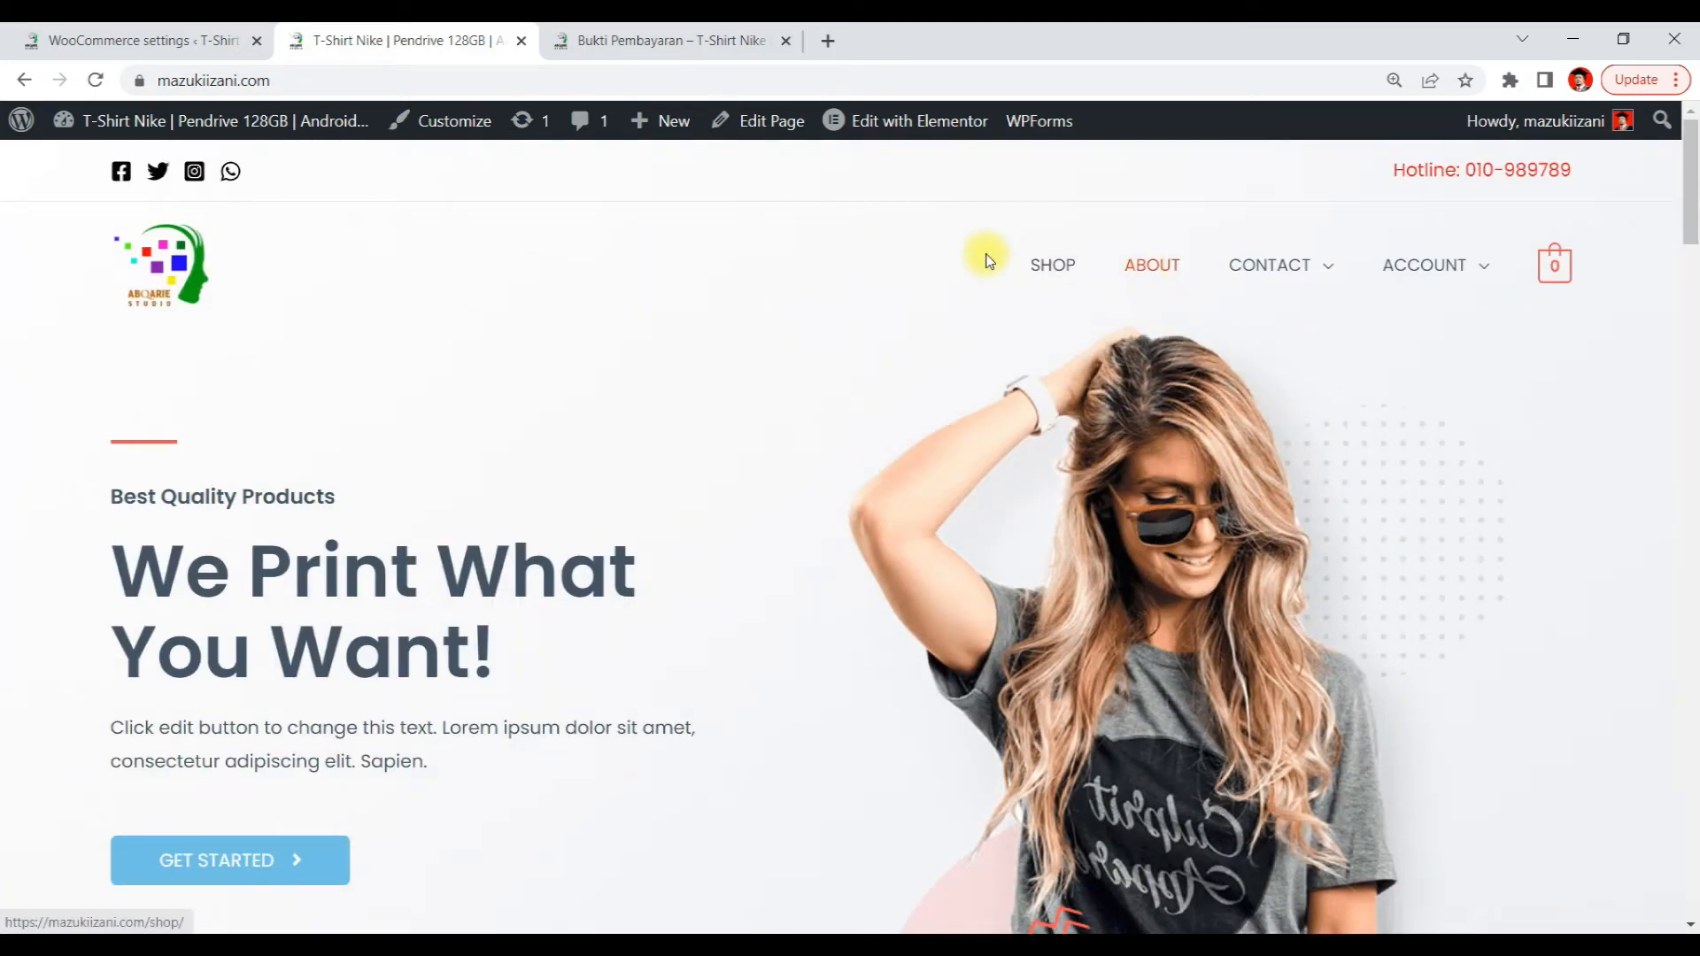
{"action": "left_click", "coordinate": [1036, 264]}
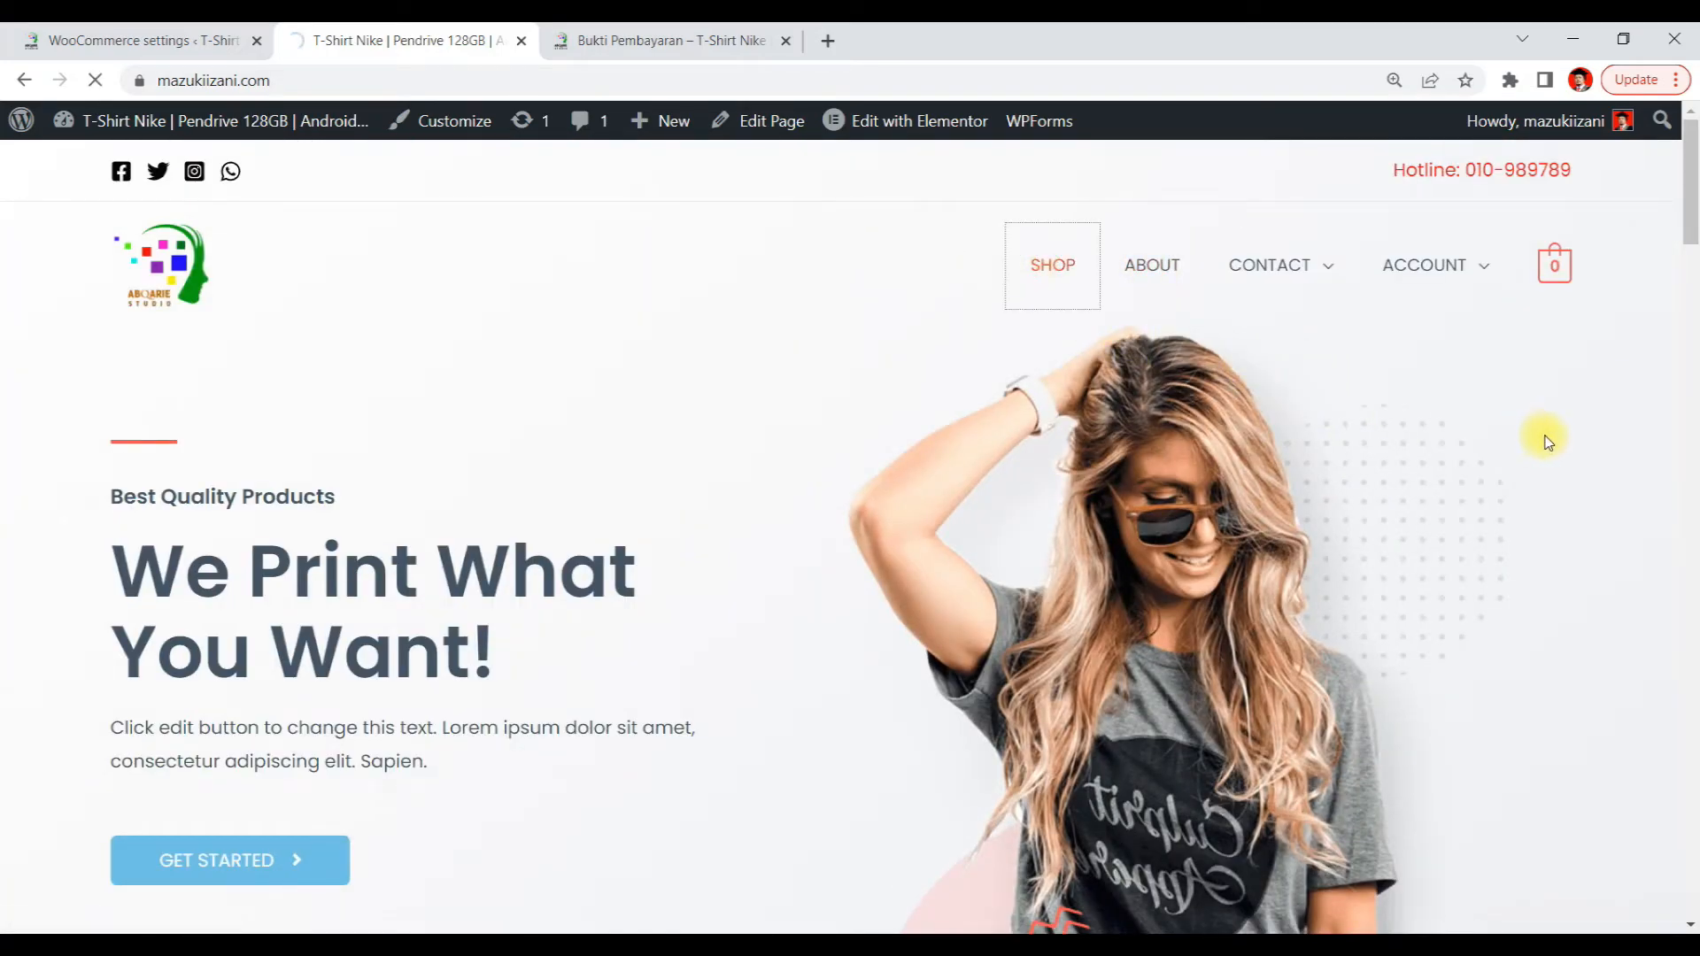
Add the Hoodie and the E-Book How to Develop a E-Commerce Website to the cart and proceed to checkout
{"action": "scroll", "coordinate": [1542, 438], "scroll_direction": "down", "scroll_amount": 5}
{"action": "scroll", "coordinate": [1547, 438], "scroll_direction": "up", "scroll_amount": 2}
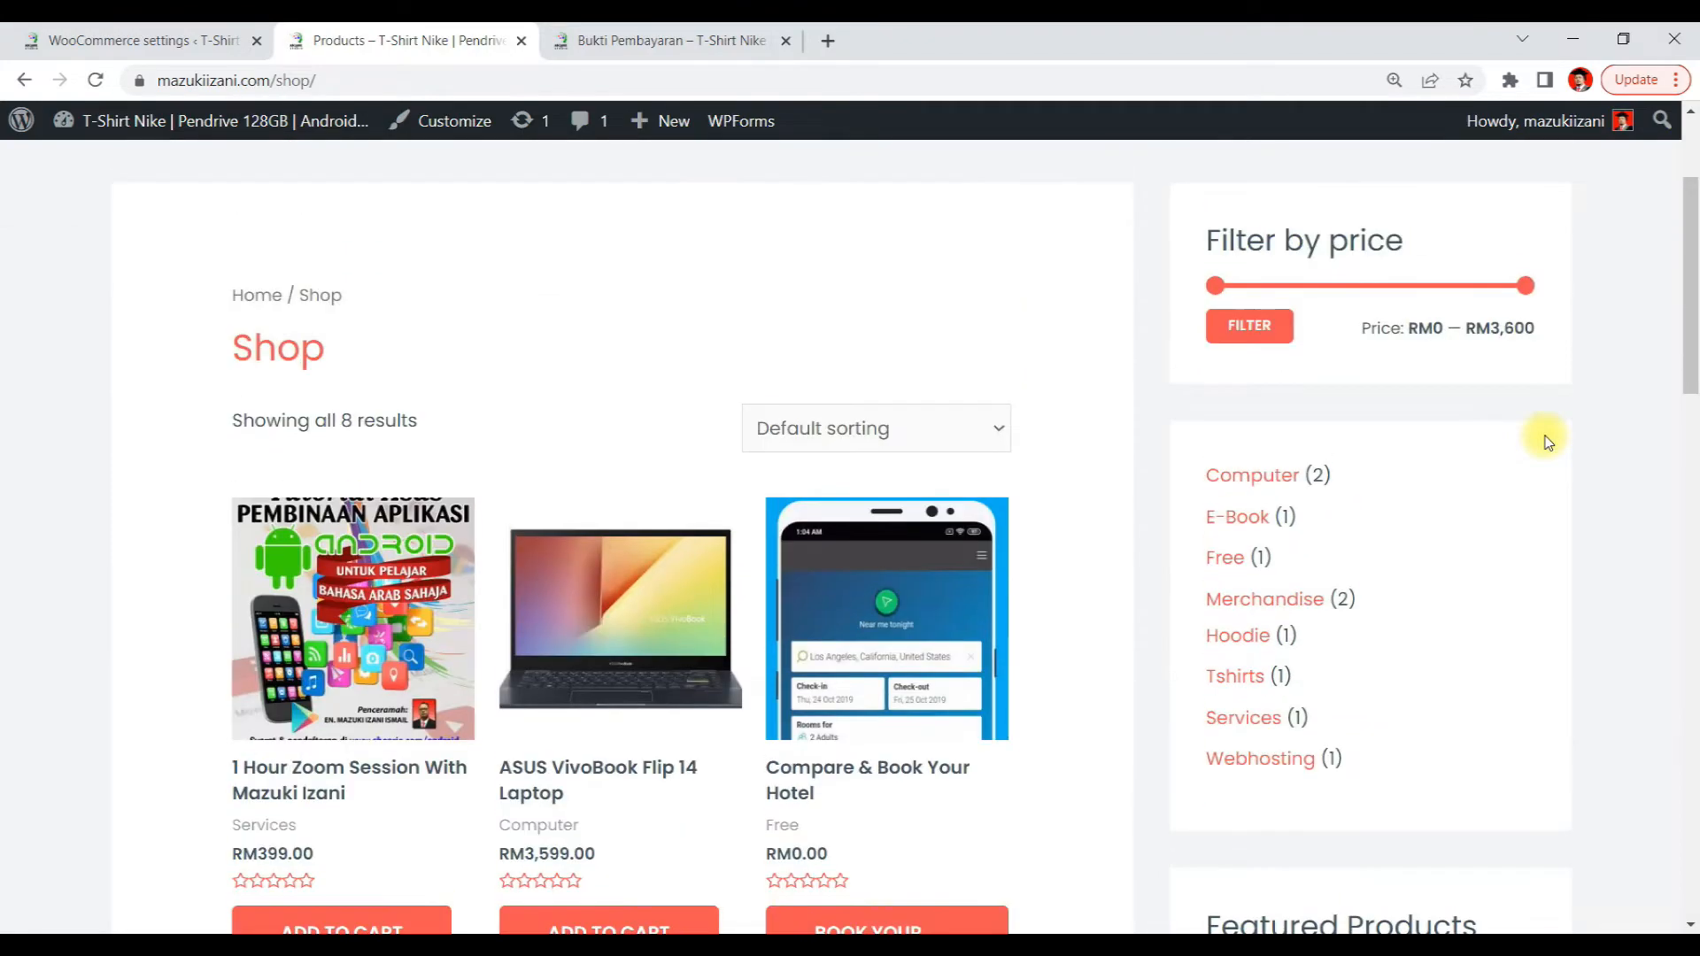
{"action": "scroll", "coordinate": [491, 478], "scroll_direction": "down", "scroll_amount": 6}
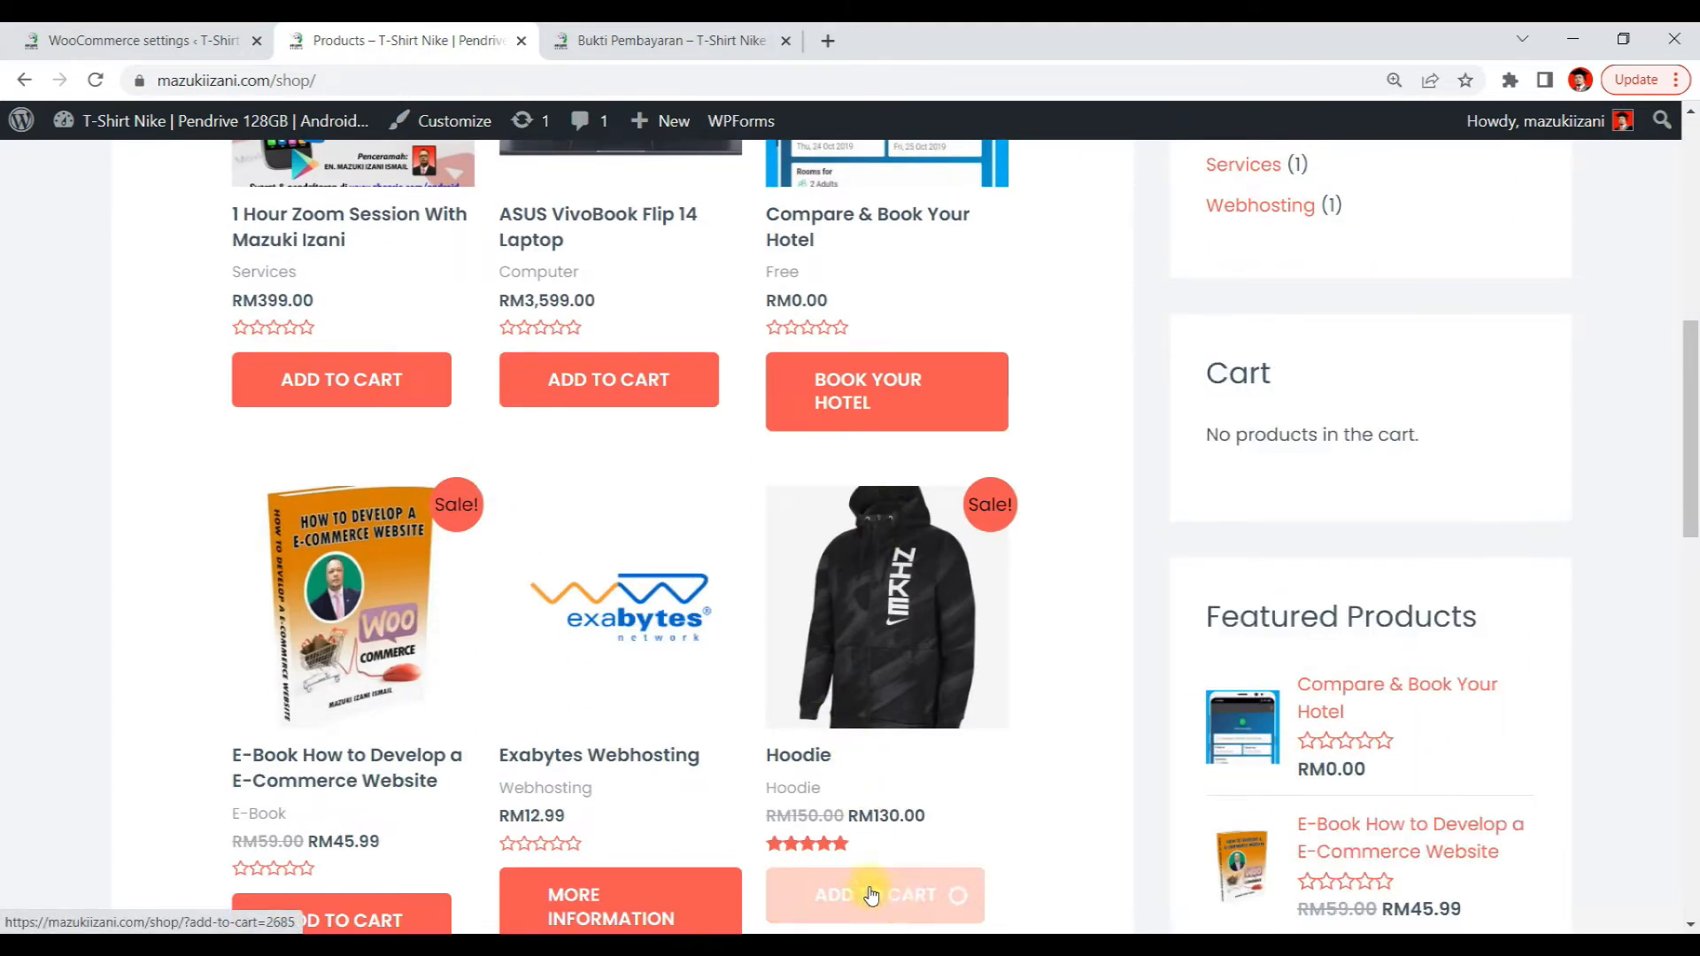
{"action": "scroll", "coordinate": [70, 436], "scroll_direction": "down", "scroll_amount": 5}
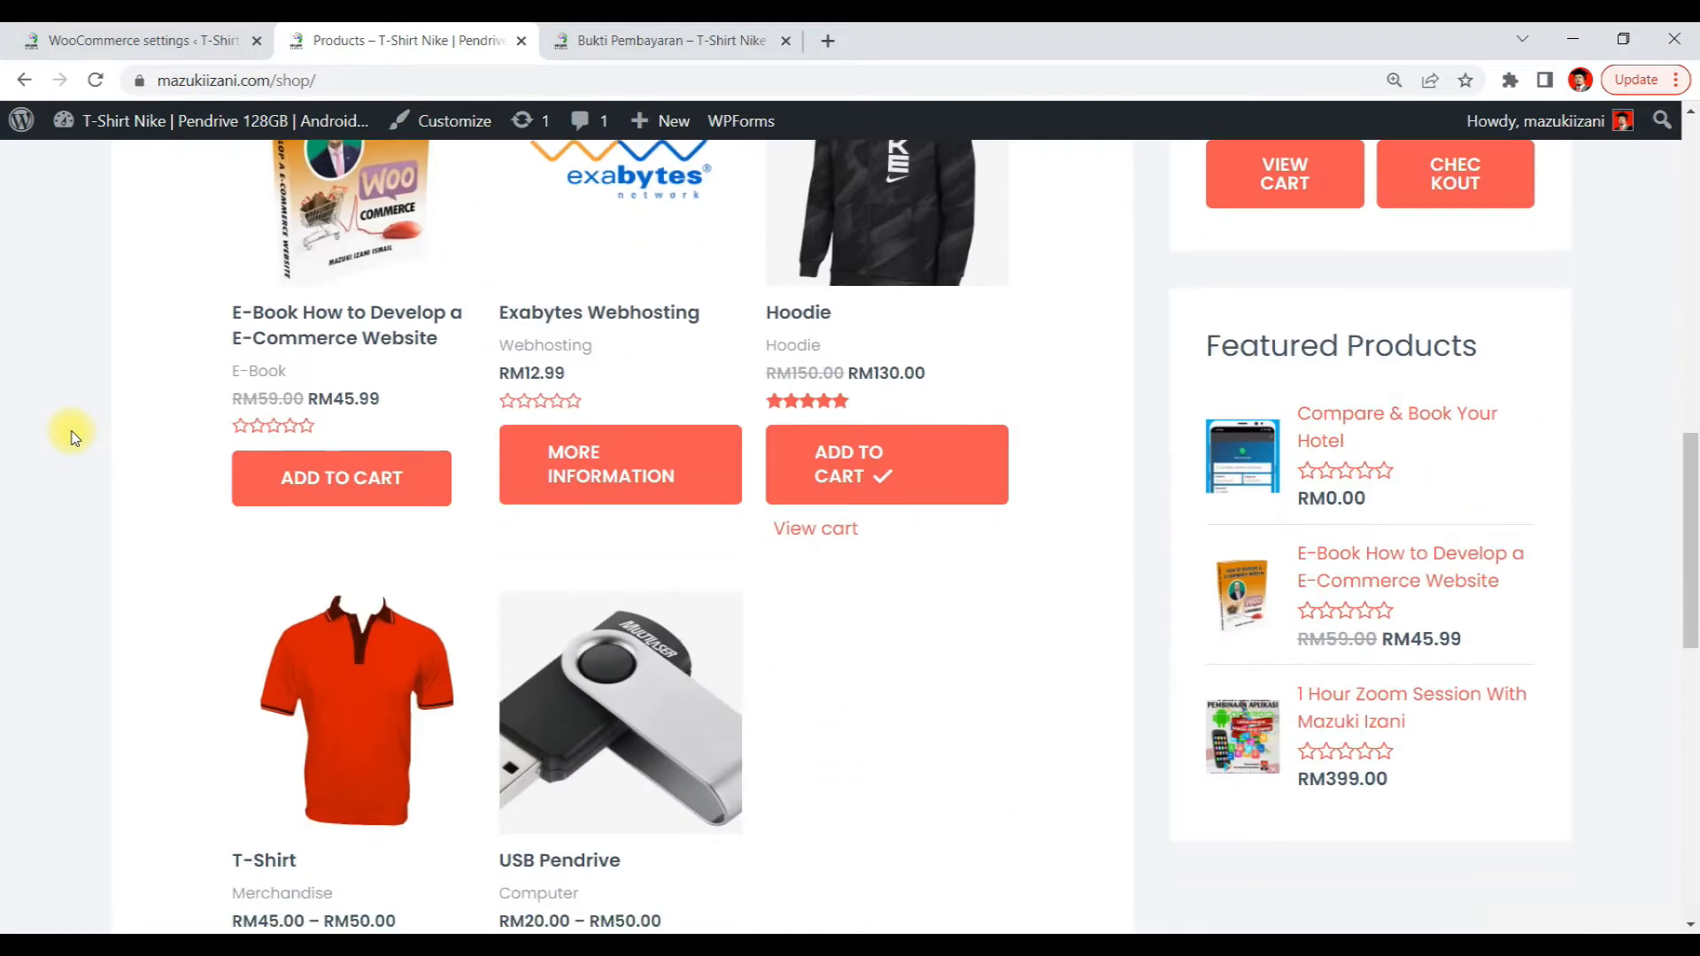
{"action": "left_click", "coordinate": [261, 478]}
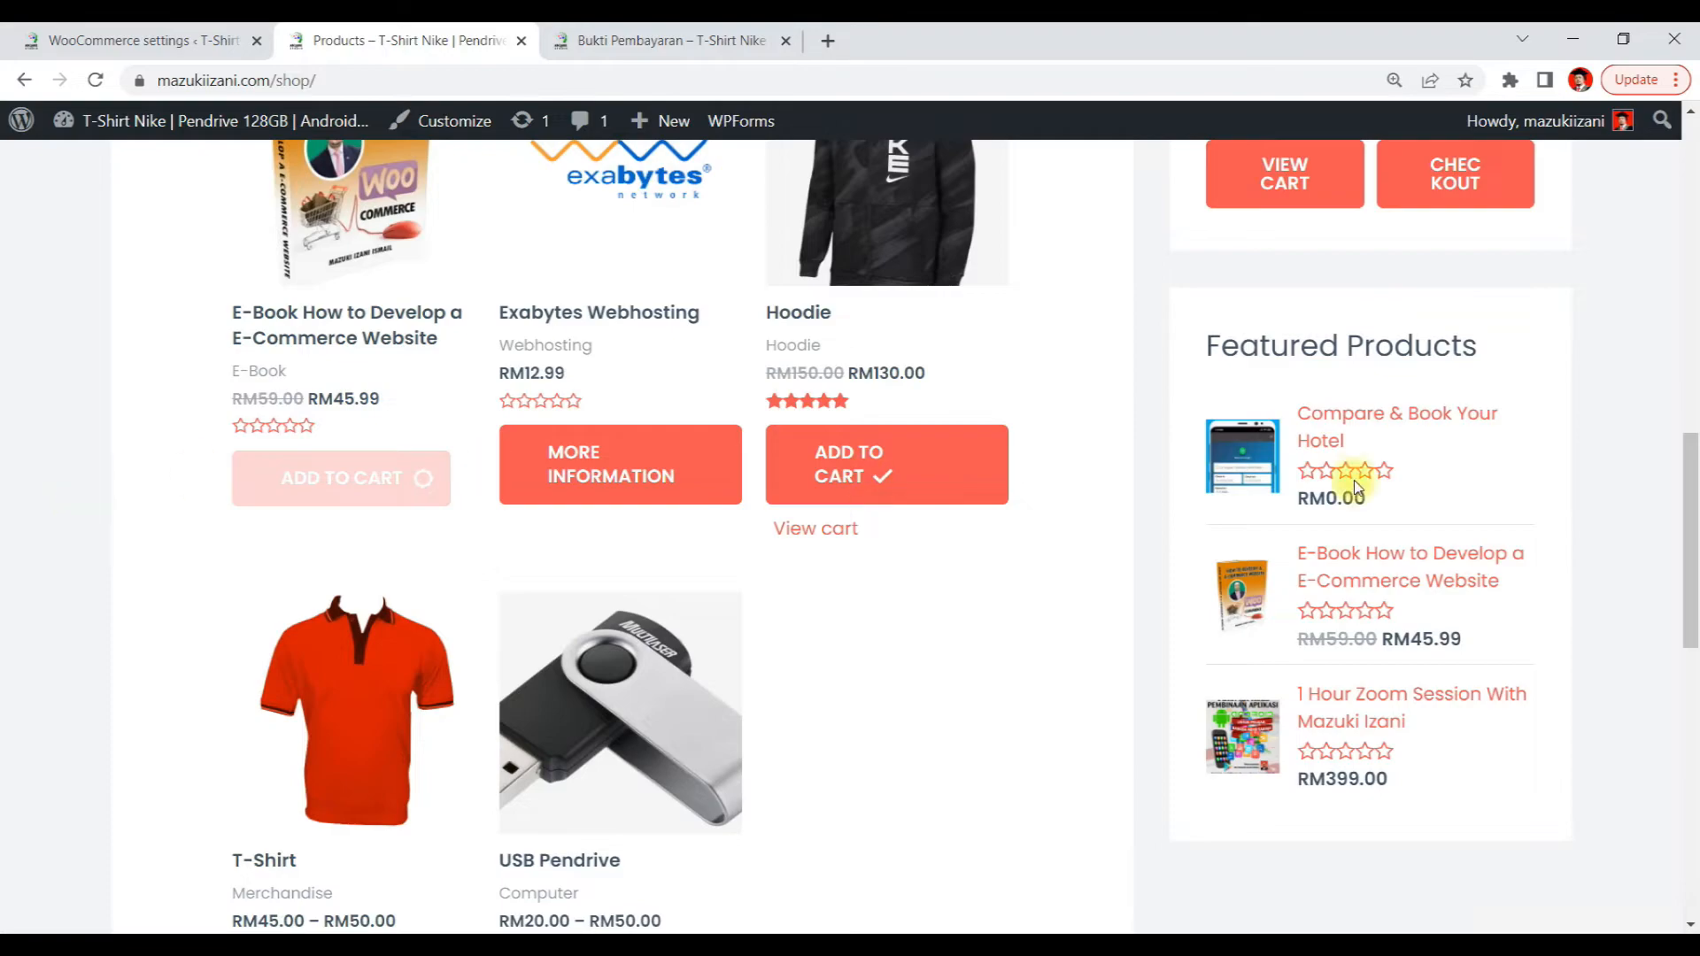
{"action": "scroll", "coordinate": [1643, 361], "scroll_direction": "up", "scroll_amount": 5}
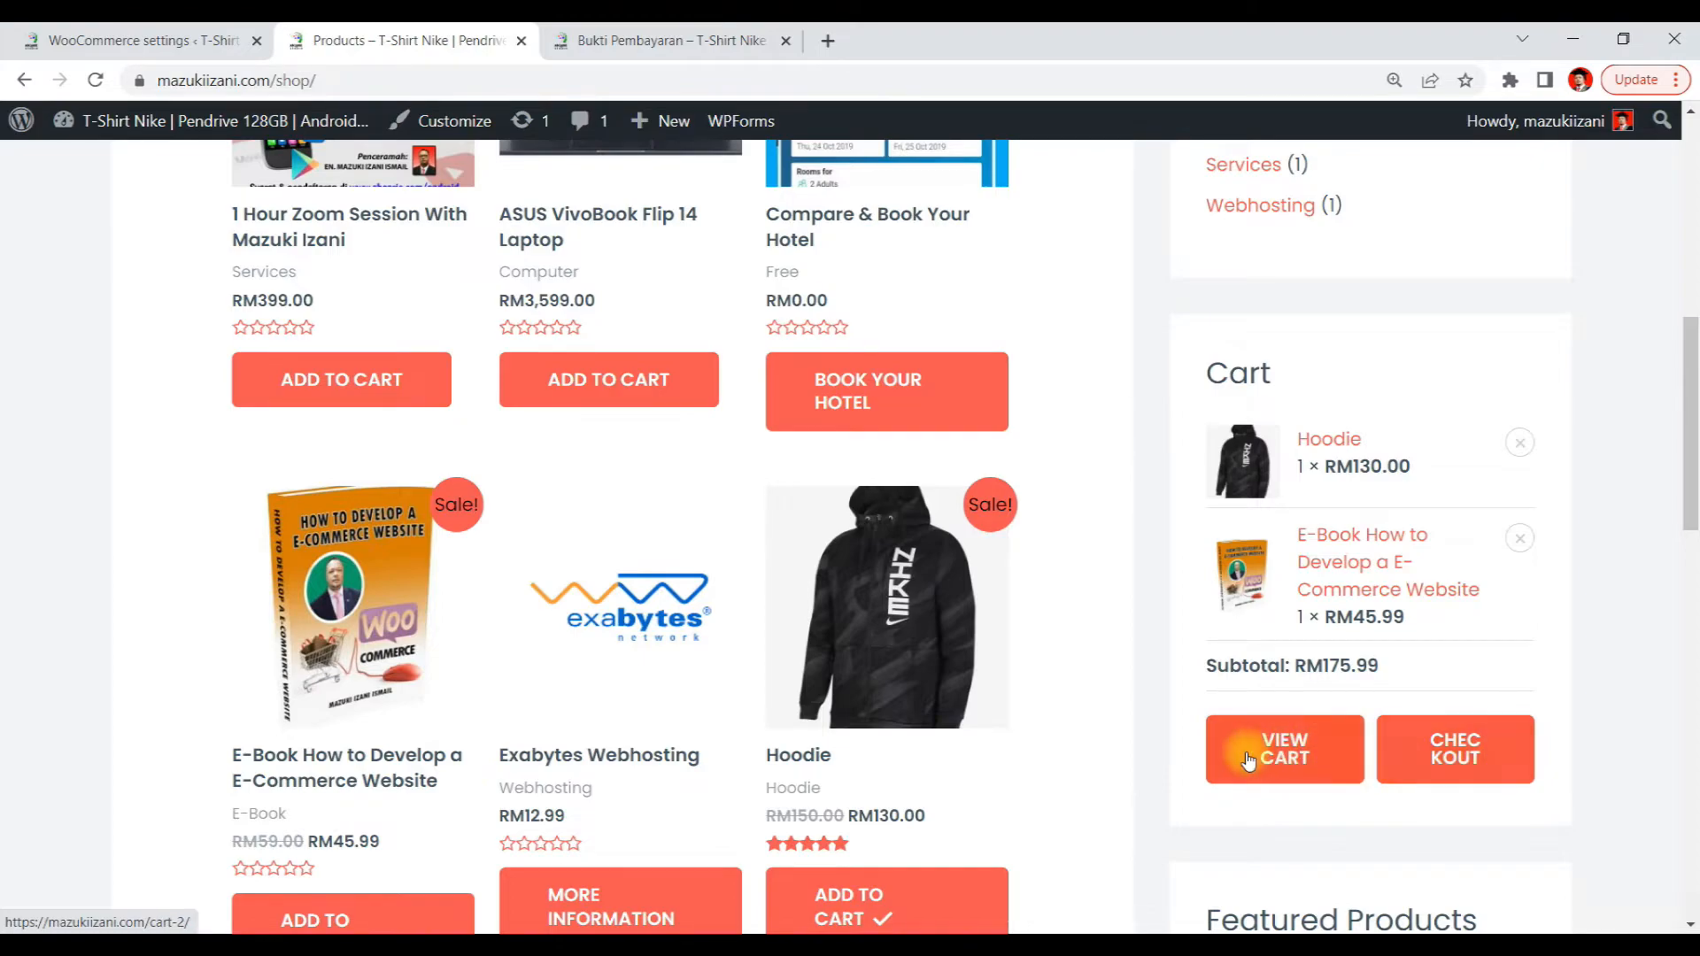
{"action": "left_click", "coordinate": [1418, 753]}
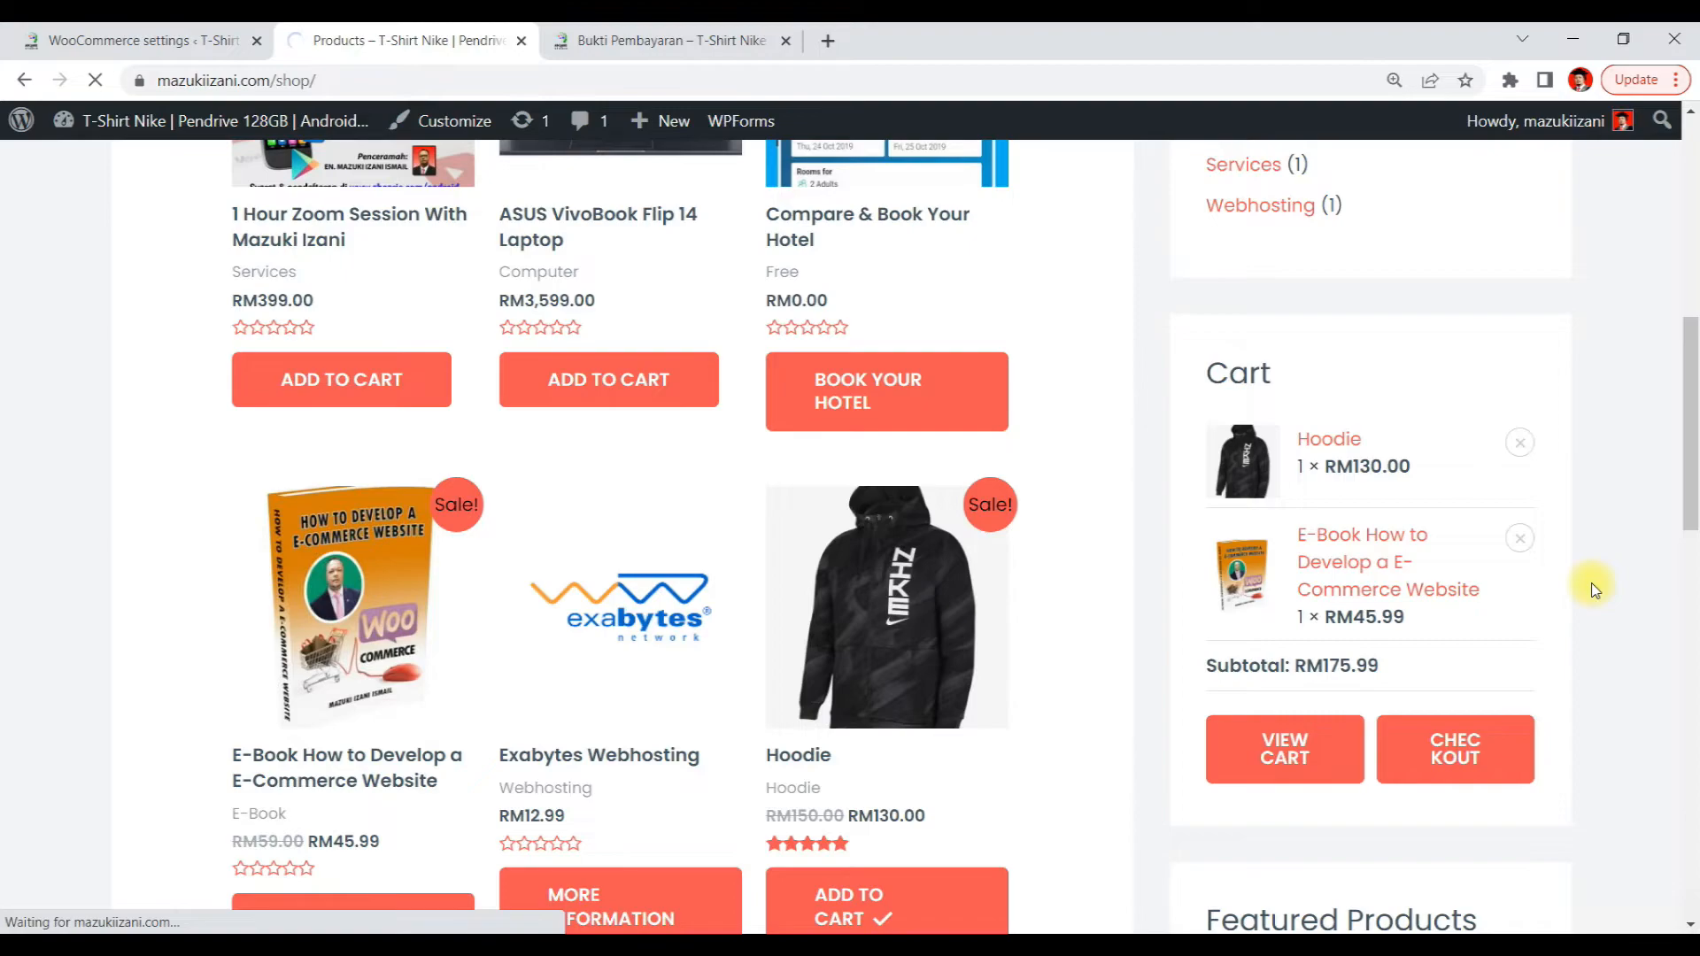
Review the checkout details, accept the terms and conditions, and place the order with Direct bank transfer
{"action": "scroll", "coordinate": [1593, 588], "scroll_direction": "down", "scroll_amount": 5}
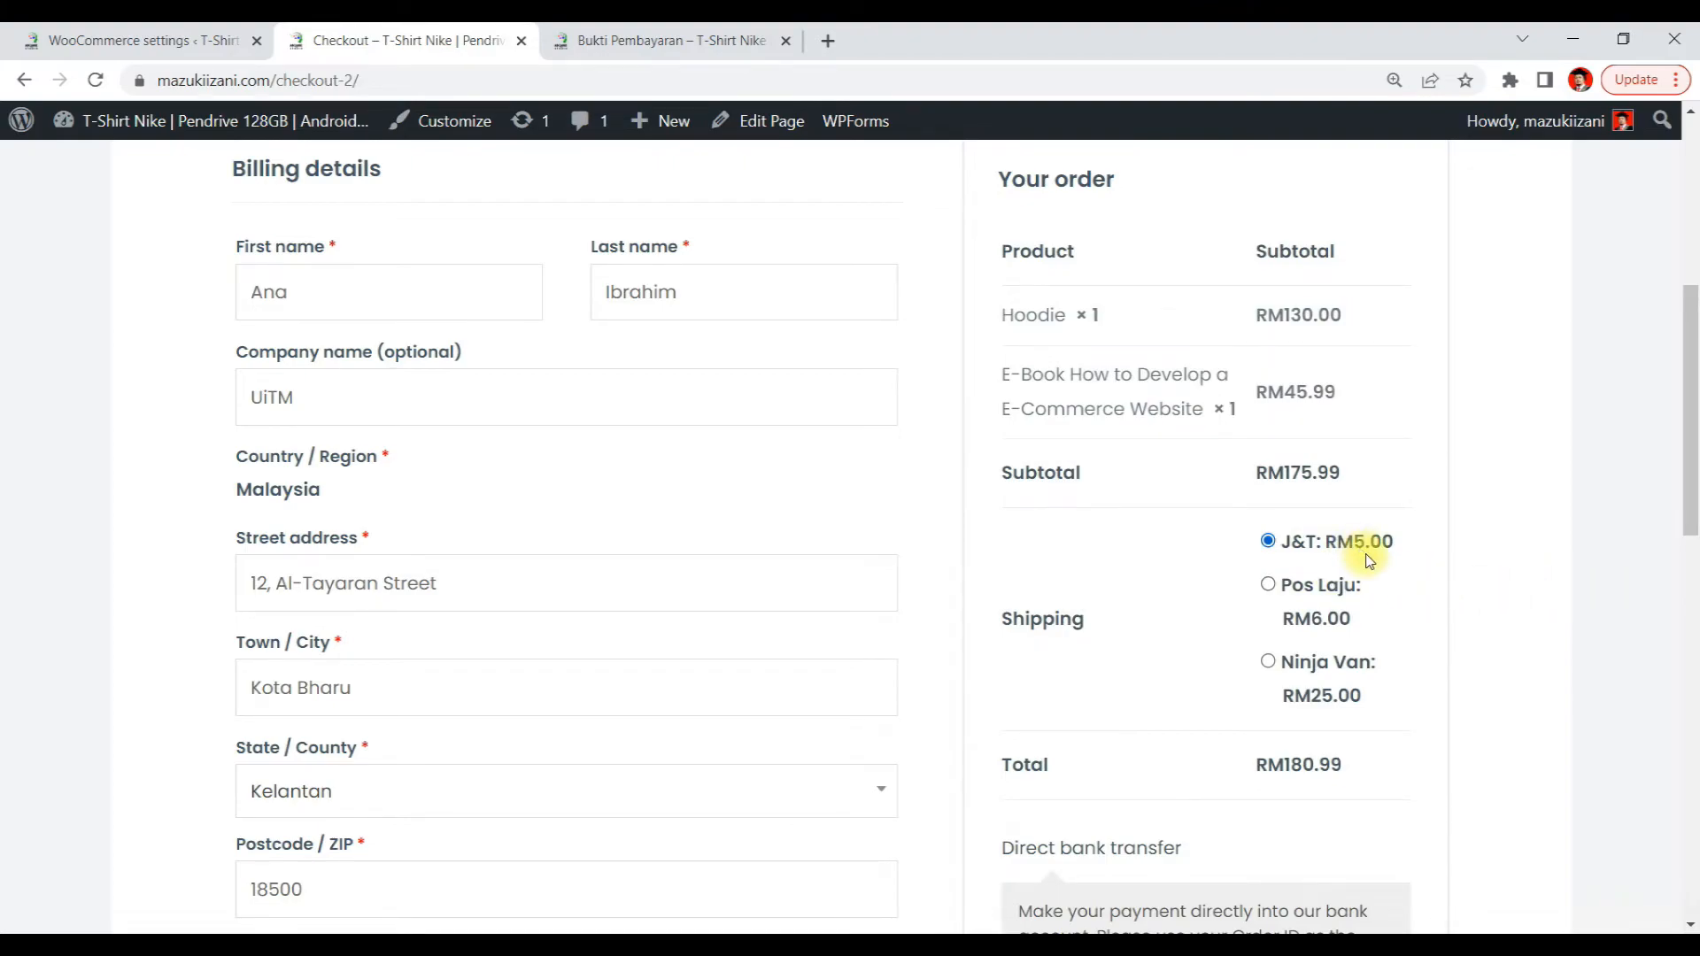
{"action": "scroll", "coordinate": [764, 432], "scroll_direction": "up", "scroll_amount": 6}
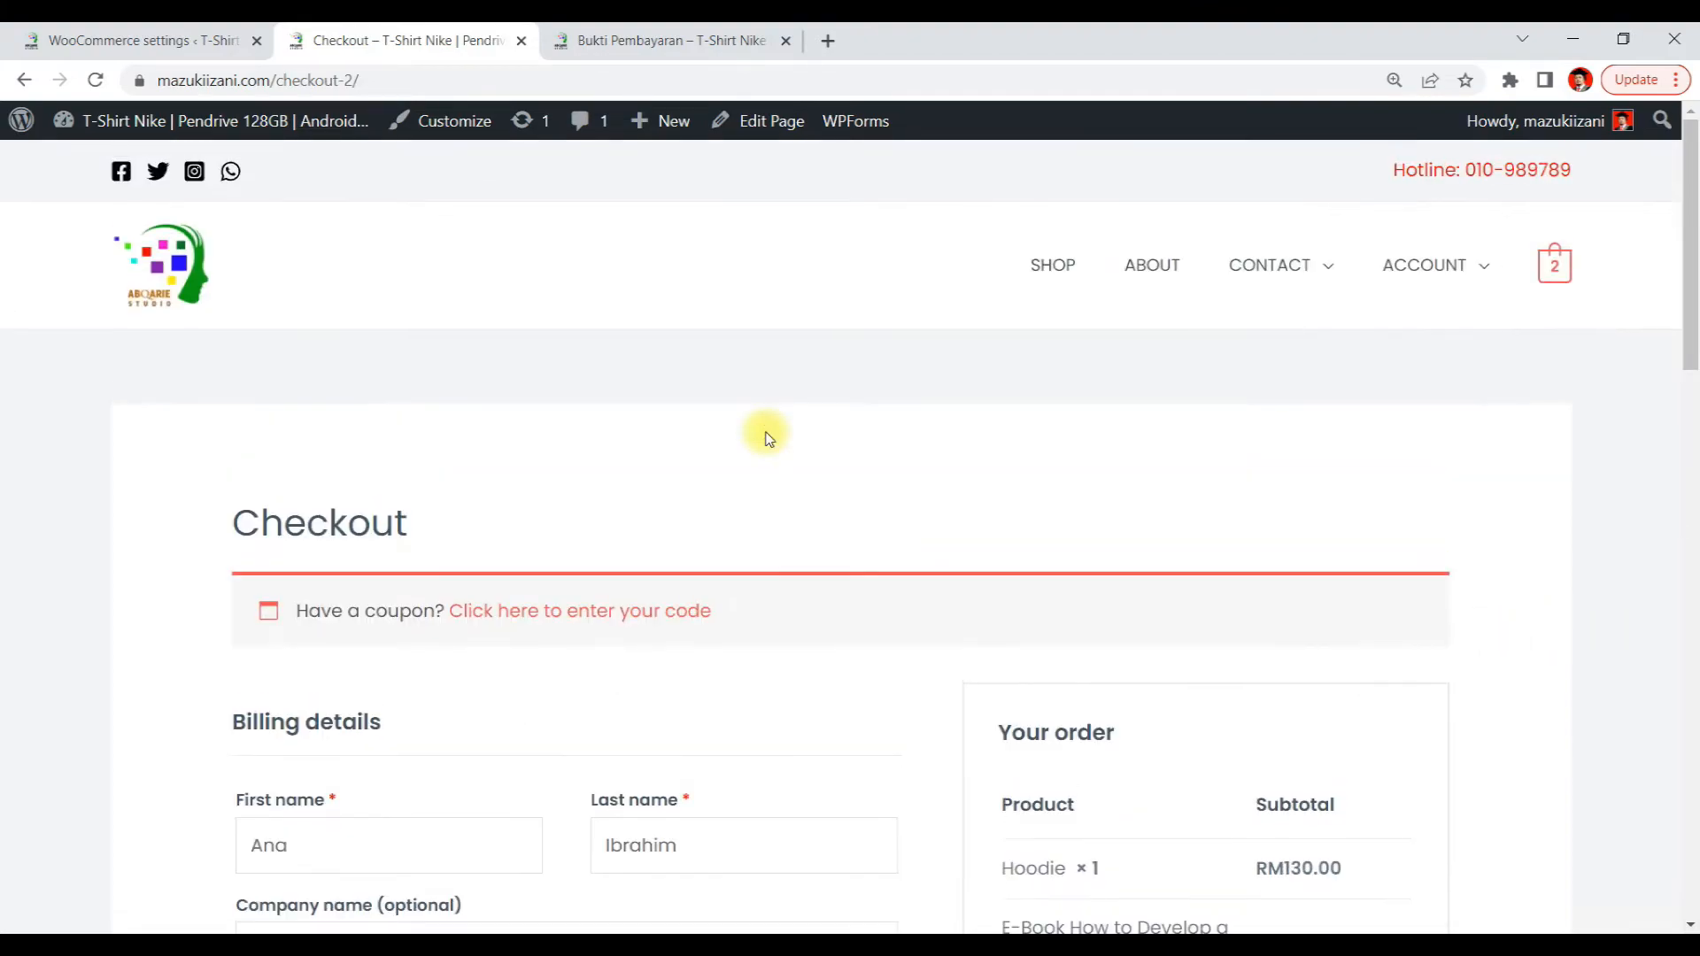
{"action": "scroll", "coordinate": [764, 432], "scroll_direction": "down", "scroll_amount": 15}
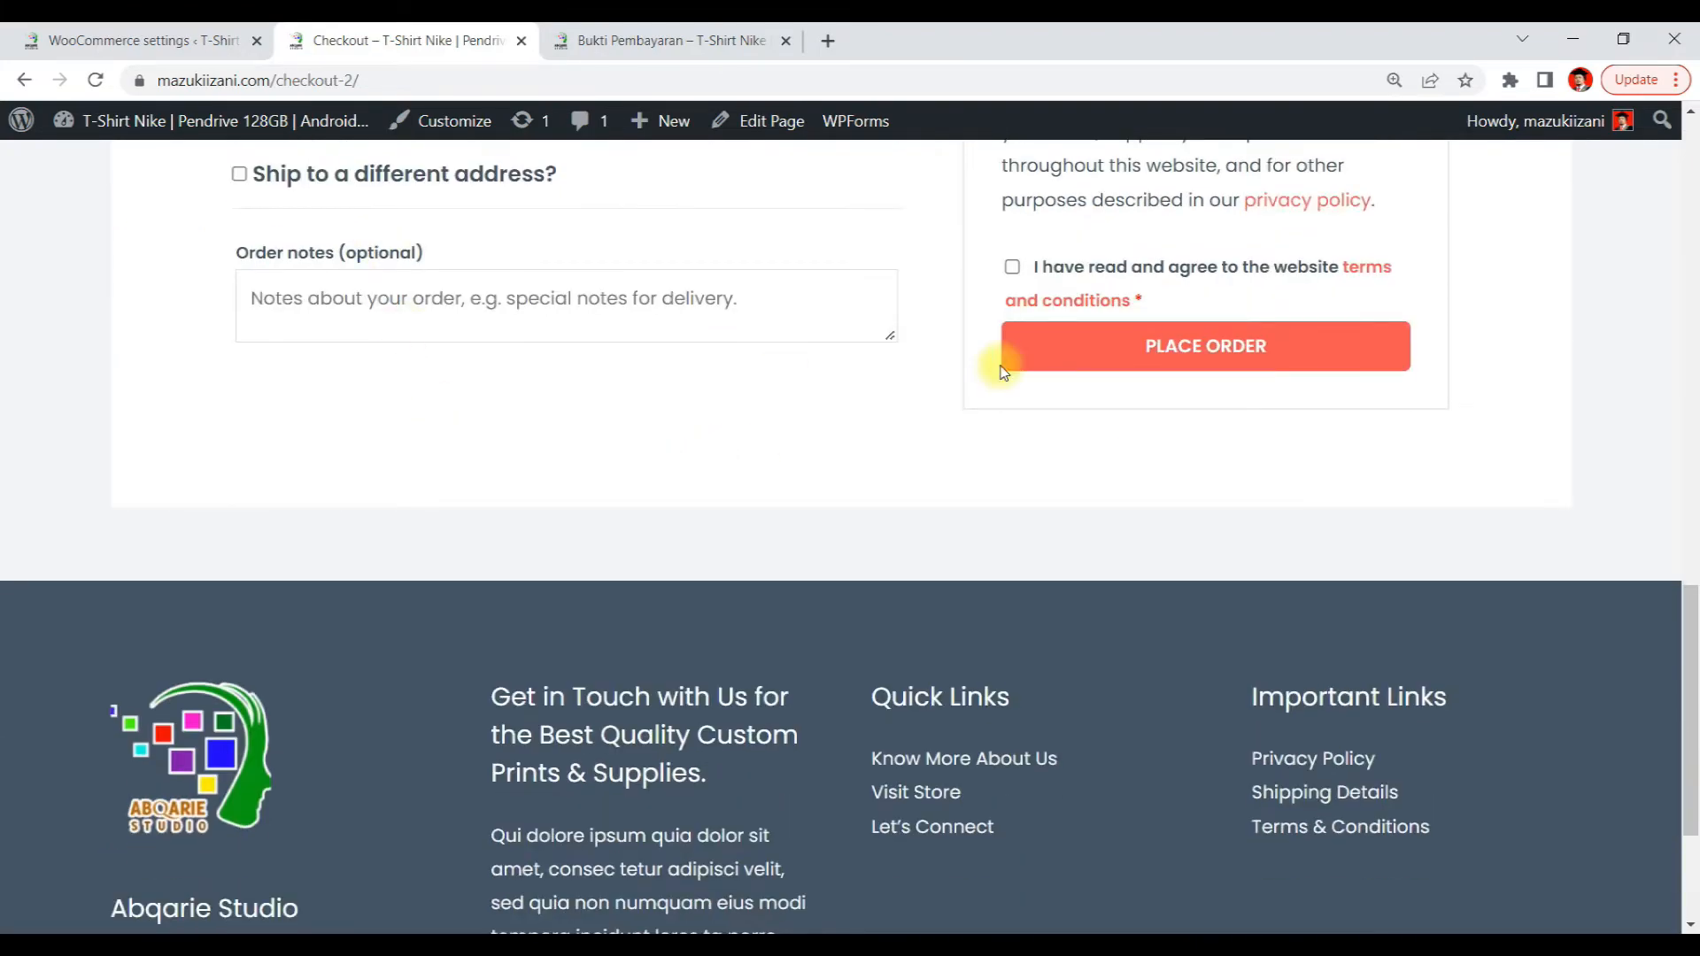
{"action": "scroll", "coordinate": [1003, 372], "scroll_direction": "up", "scroll_amount": 10}
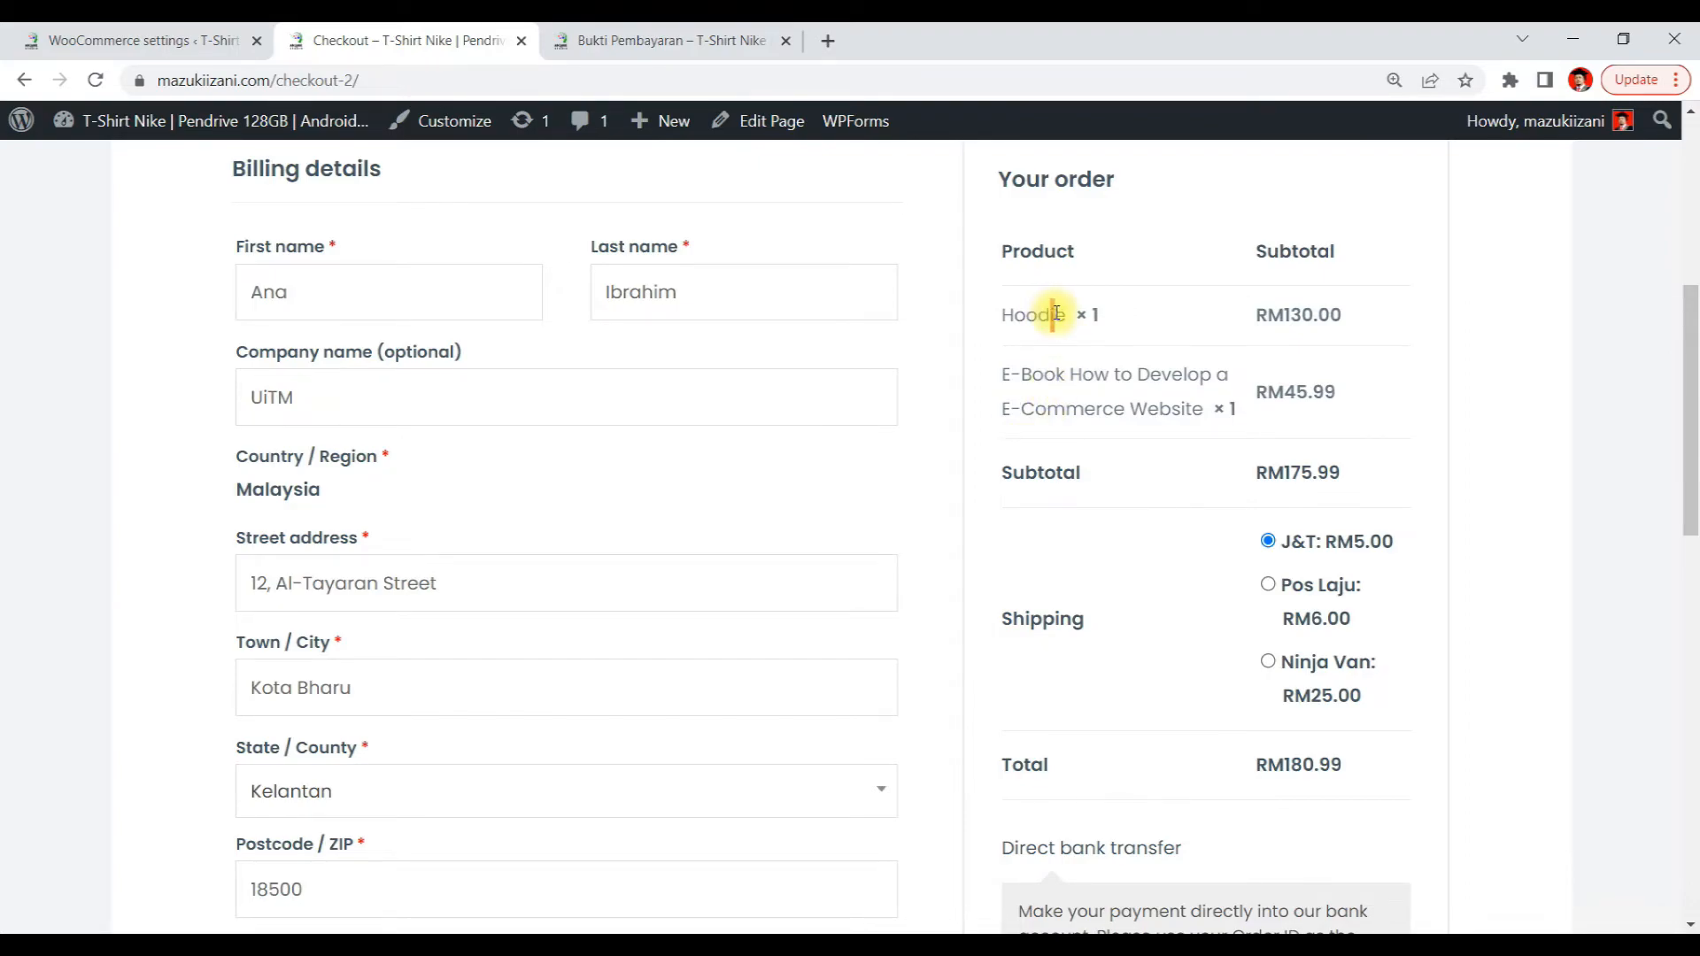
{"action": "scroll", "coordinate": [1397, 469], "scroll_direction": "down", "scroll_amount": 3}
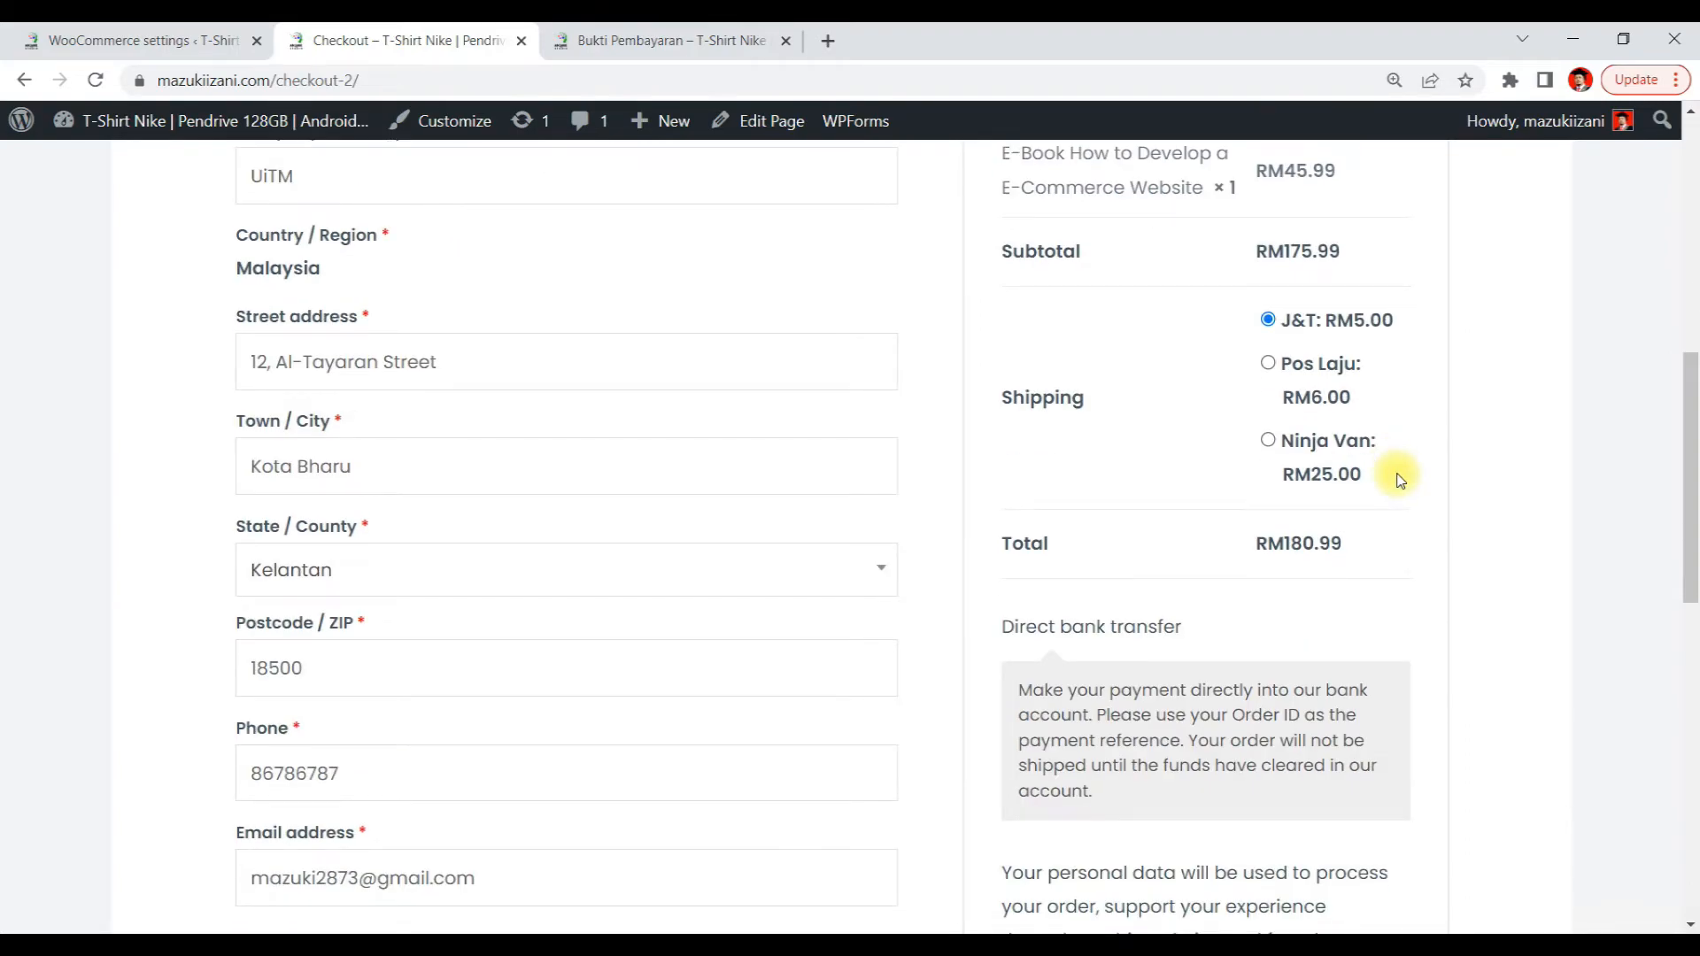
{"action": "scroll", "coordinate": [1398, 477], "scroll_direction": "down", "scroll_amount": 4}
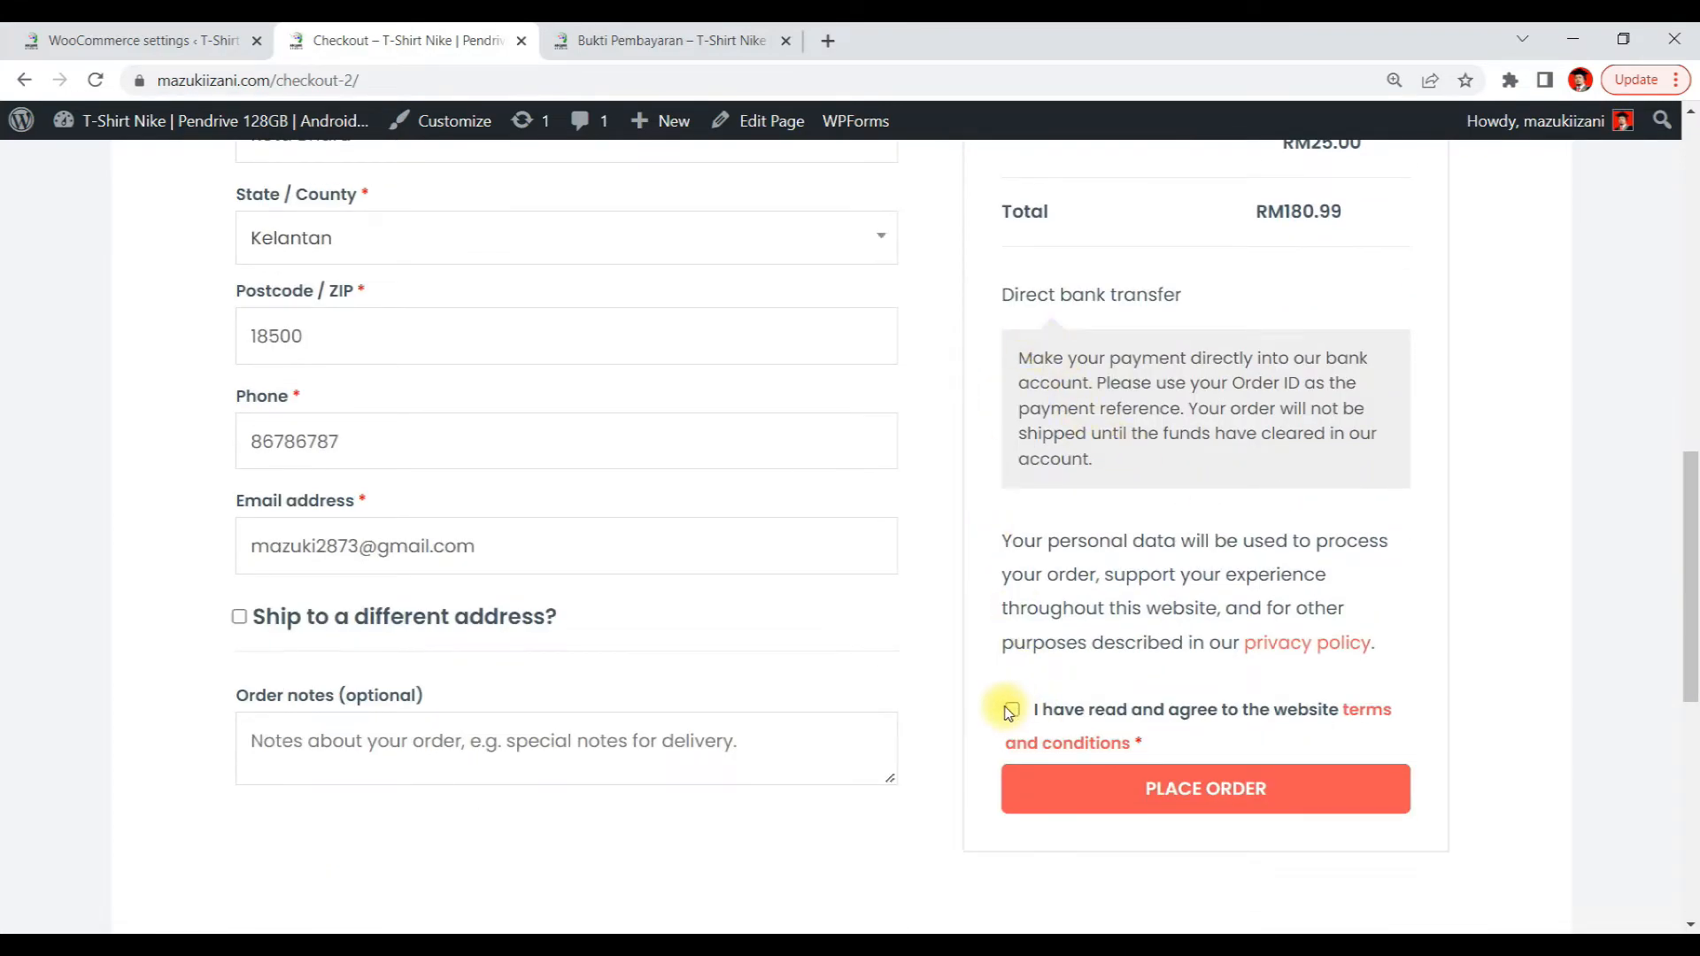
{"action": "left_click", "coordinate": [1266, 791]}
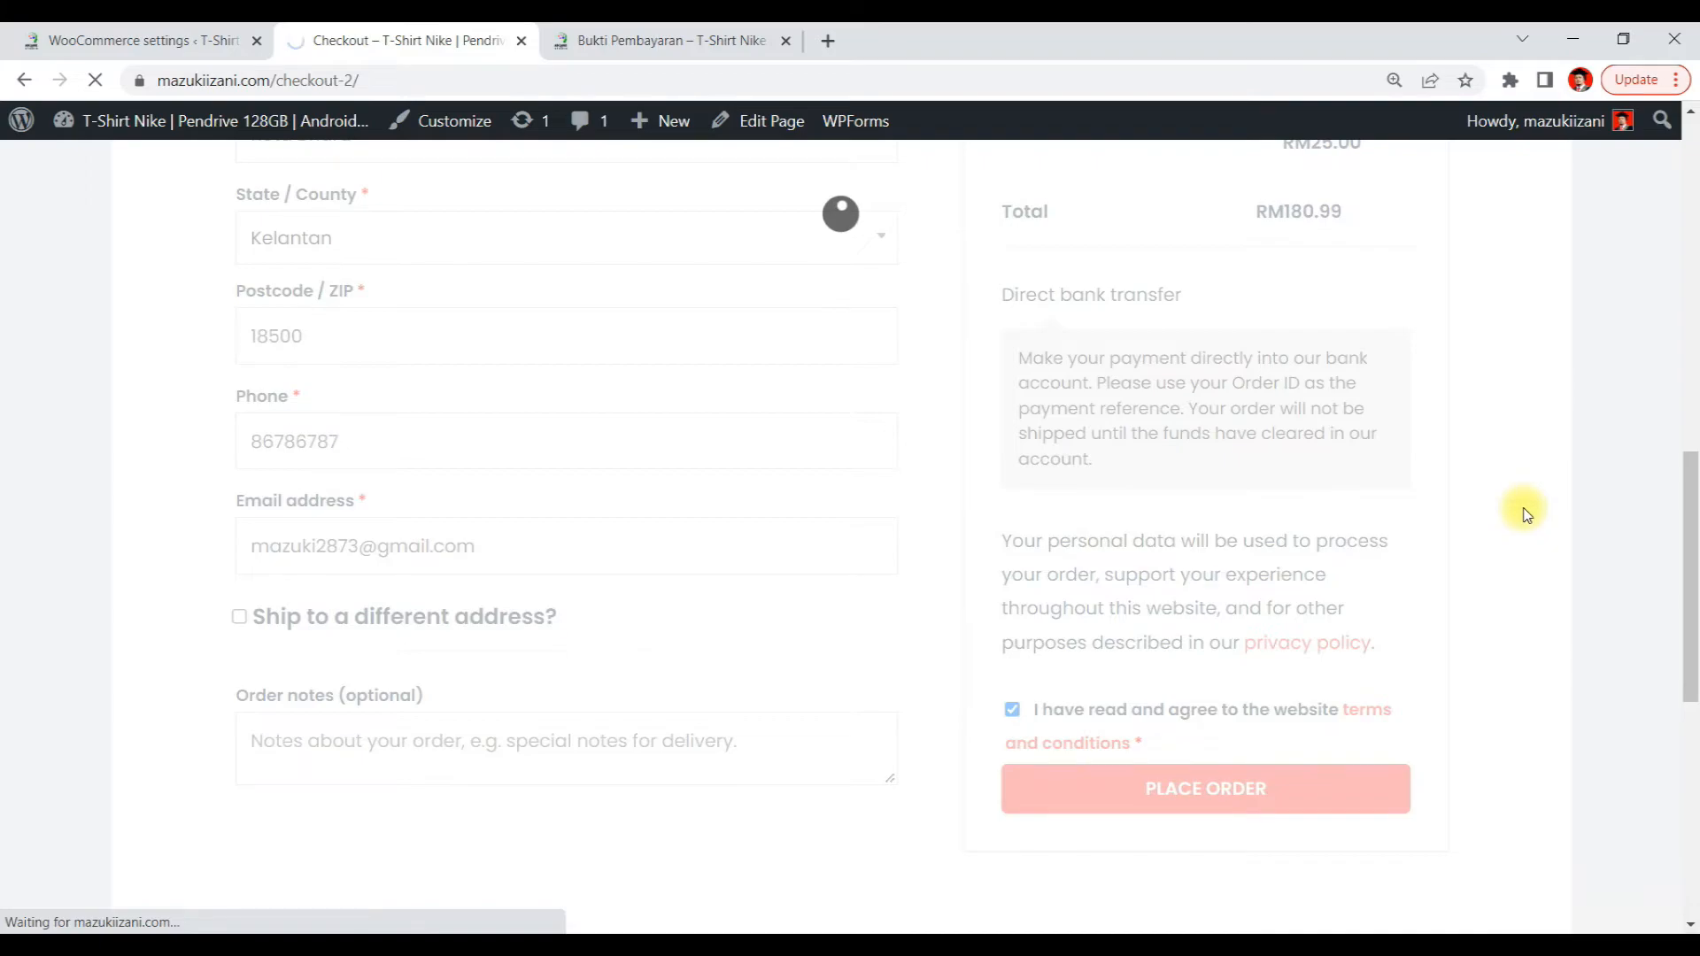
Review the bank transfer instructions shown on the order confirmation page
{"action": "scroll", "coordinate": [1519, 516], "scroll_direction": "down", "scroll_amount": 3}
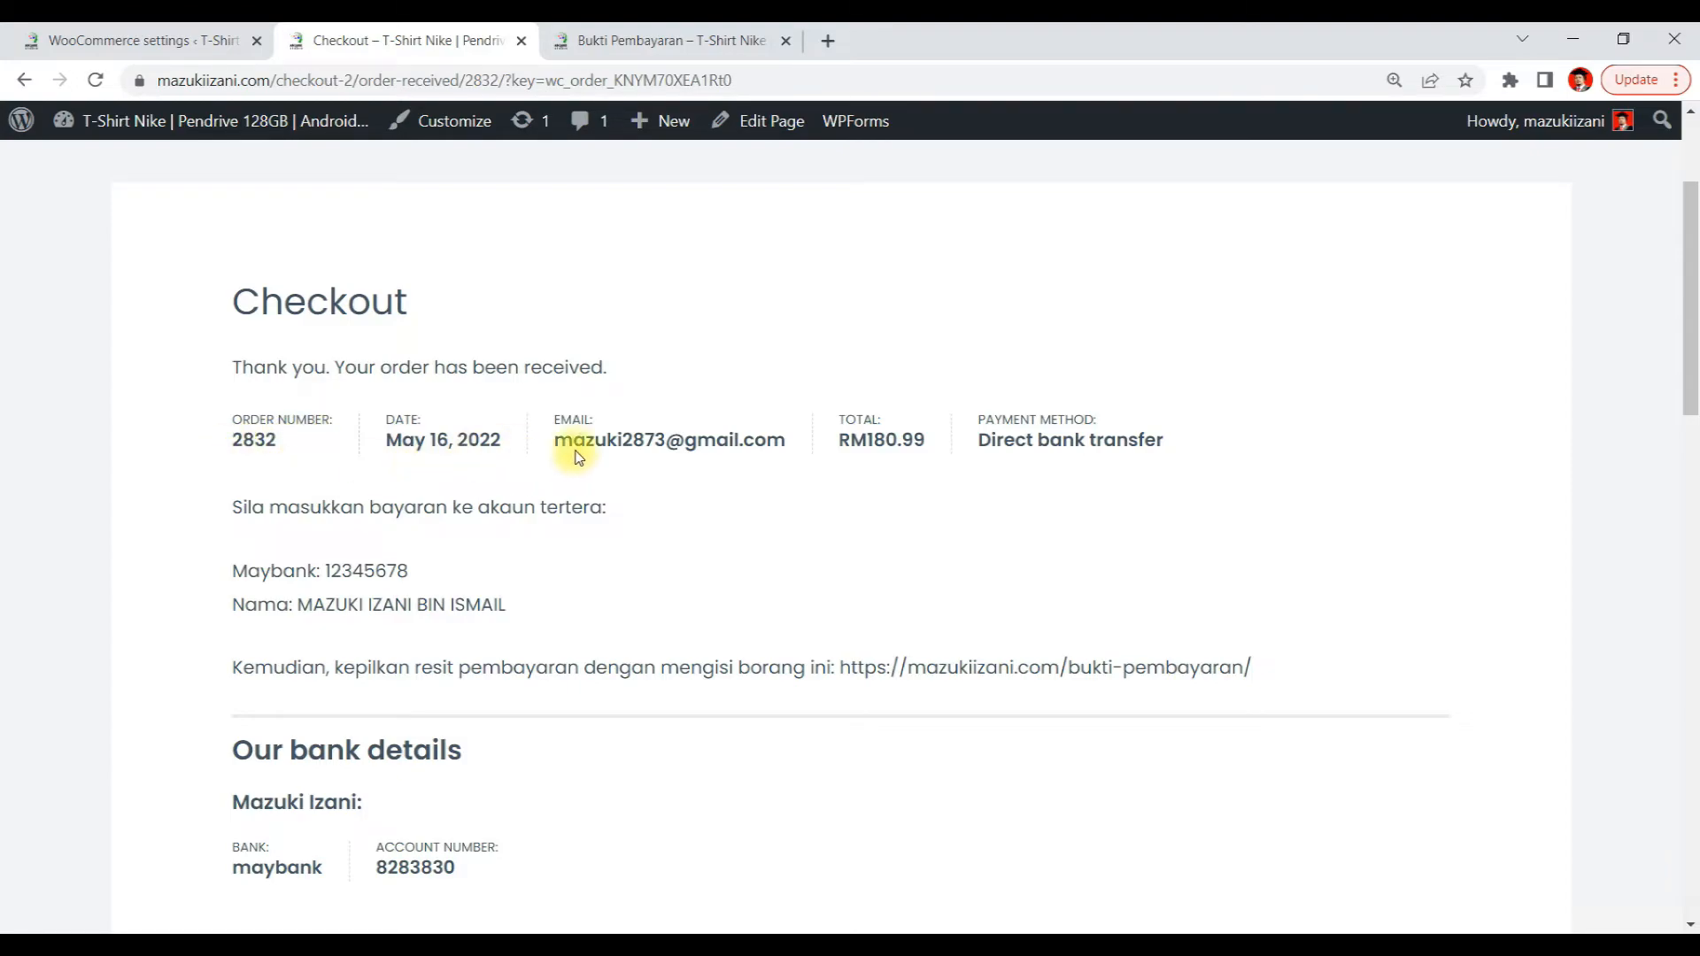
{"action": "scroll", "coordinate": [1116, 475], "scroll_direction": "down", "scroll_amount": 2}
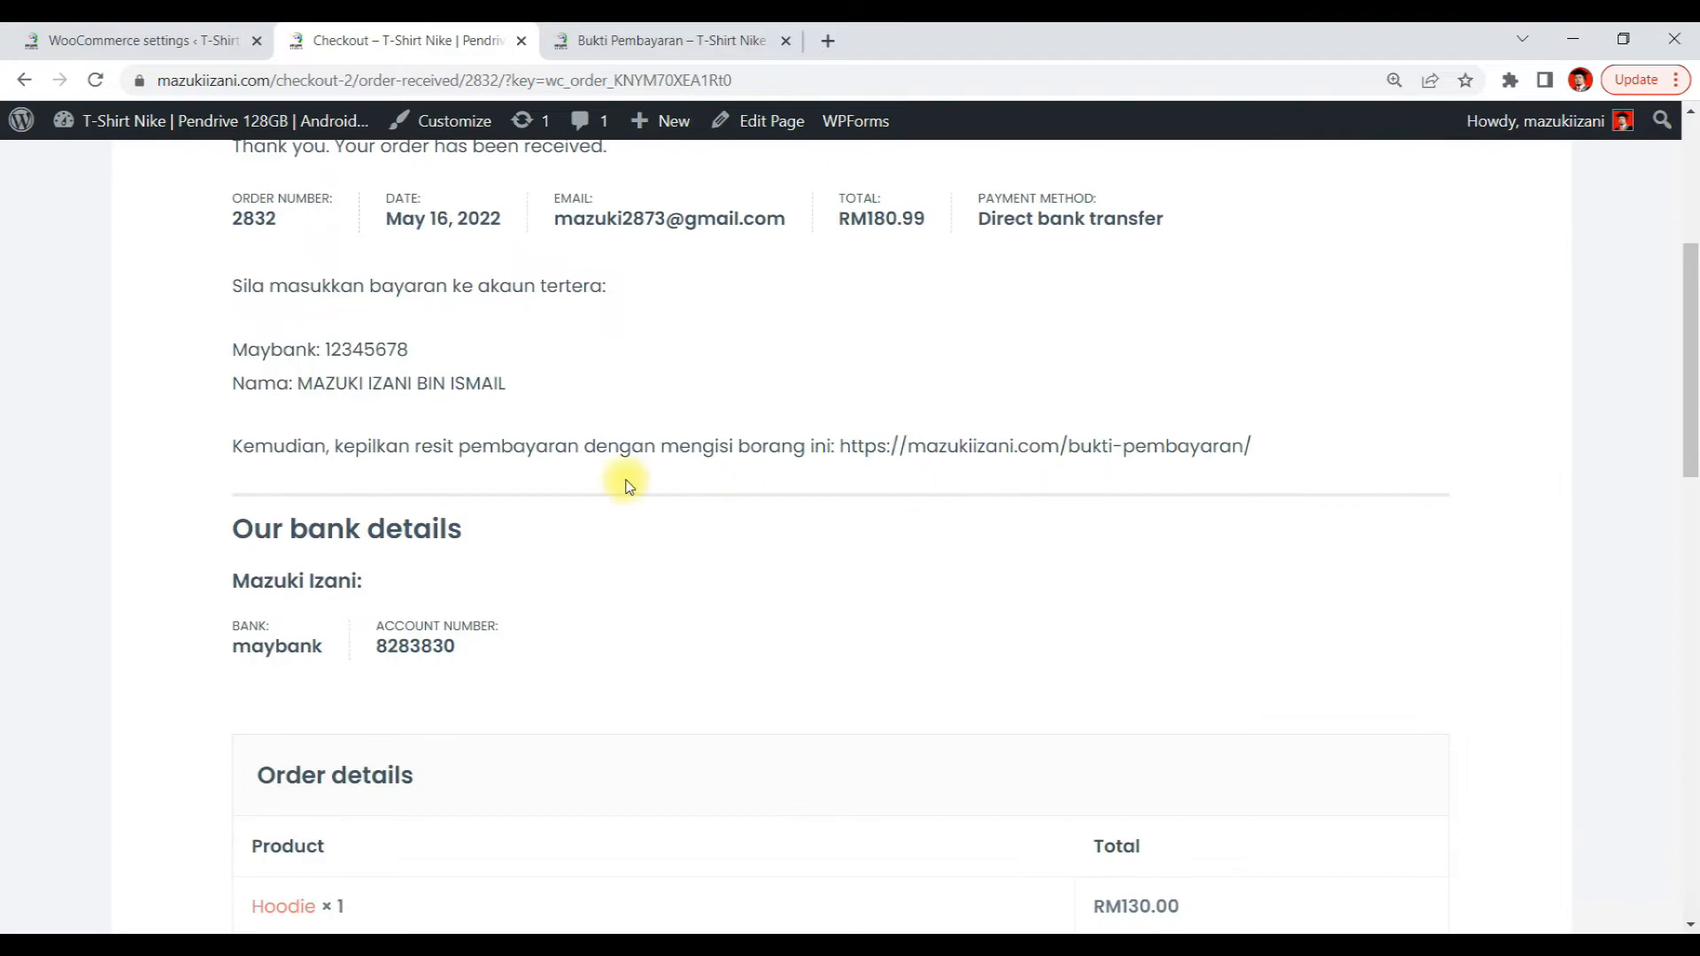
{"action": "left_click_drag", "start_coordinate": [245, 289], "coordinate": [262, 340]}
{"action": "left_click", "coordinate": [247, 284]}
{"action": "left_click_drag", "start_coordinate": [227, 285], "coordinate": [593, 314]}
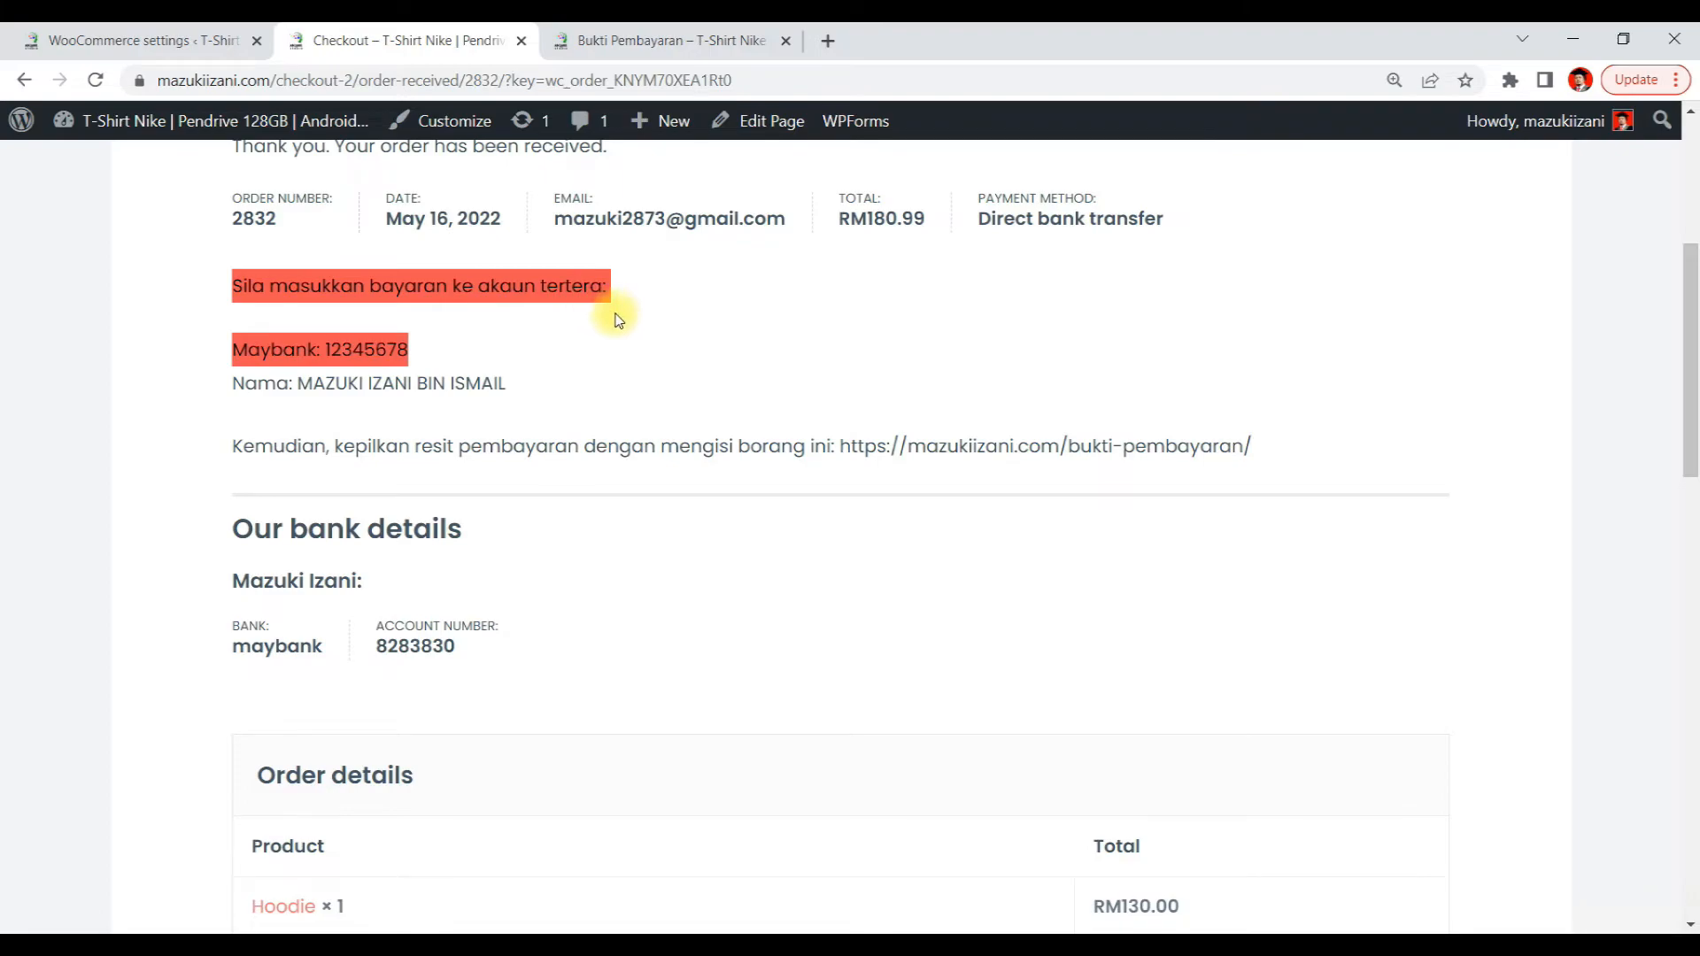
{"action": "left_click", "coordinate": [617, 320]}
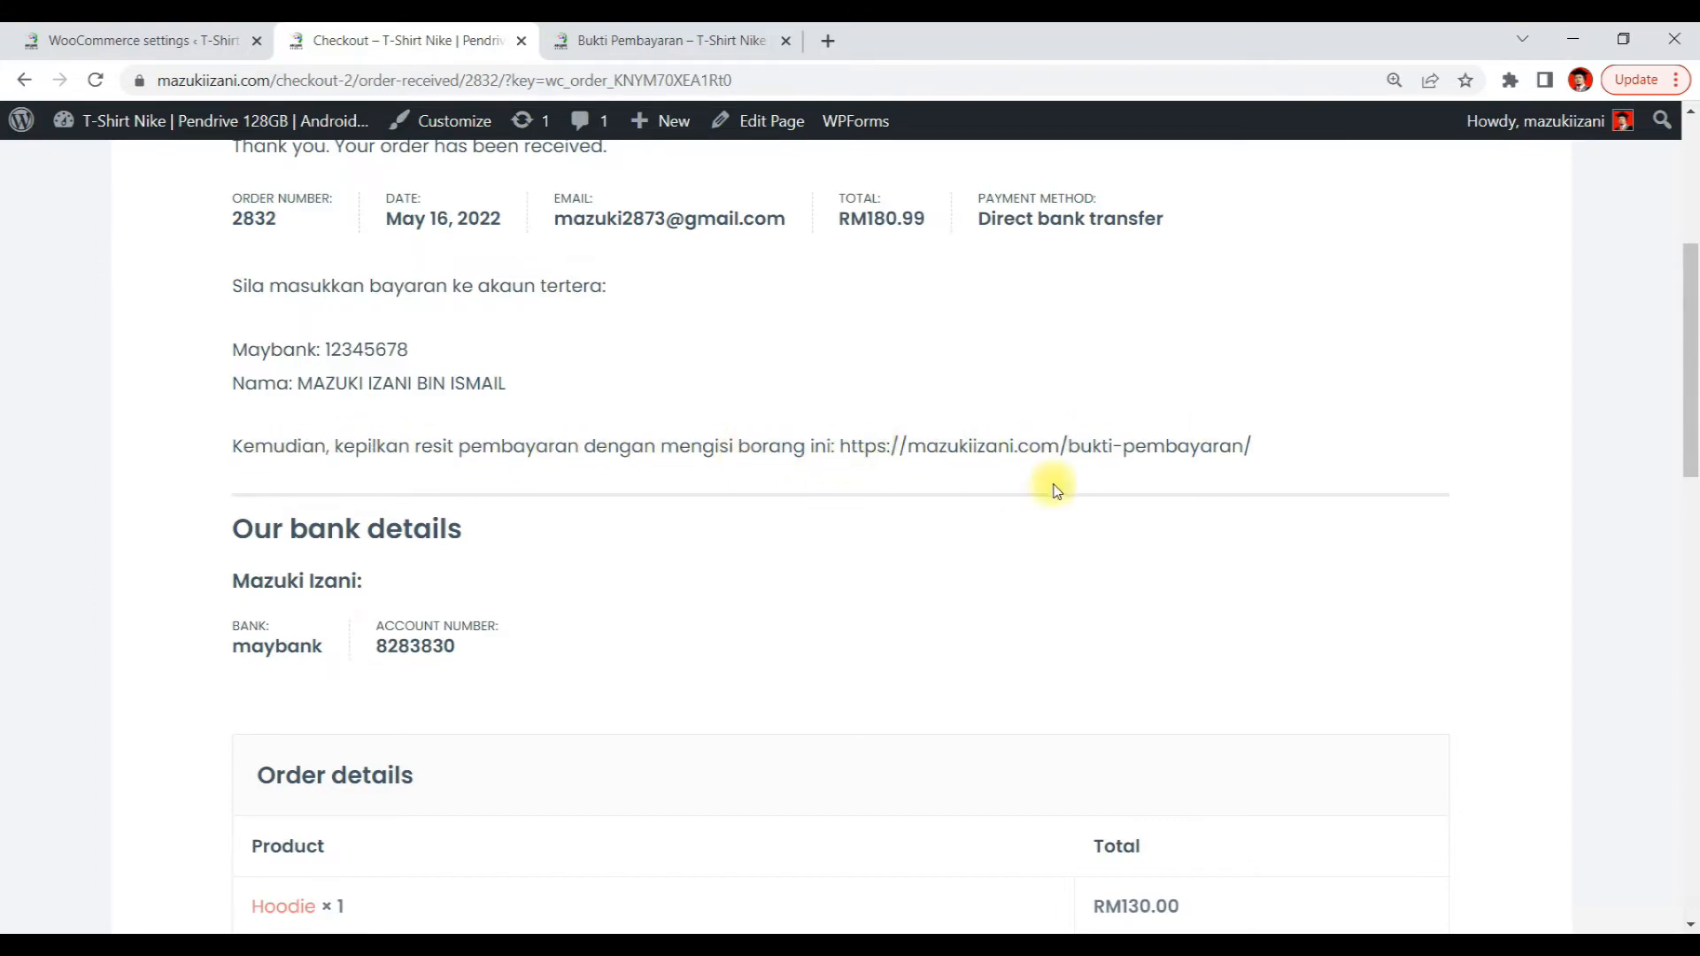
Open the transfer-proof form link from the instructions on the order confirmation page
{"action": "mouse_move", "coordinate": [1251, 446]}
{"action": "left_mouse_down"}
{"action": "mouse_move", "coordinate": [911, 425]}
{"action": "mouse_move", "coordinate": [838, 444]}
{"action": "mouse_move", "coordinate": [888, 470]}
{"action": "mouse_move", "coordinate": [1259, 460]}
{"action": "left_mouse_up"}
{"action": "right_click", "coordinate": [1193, 454]}
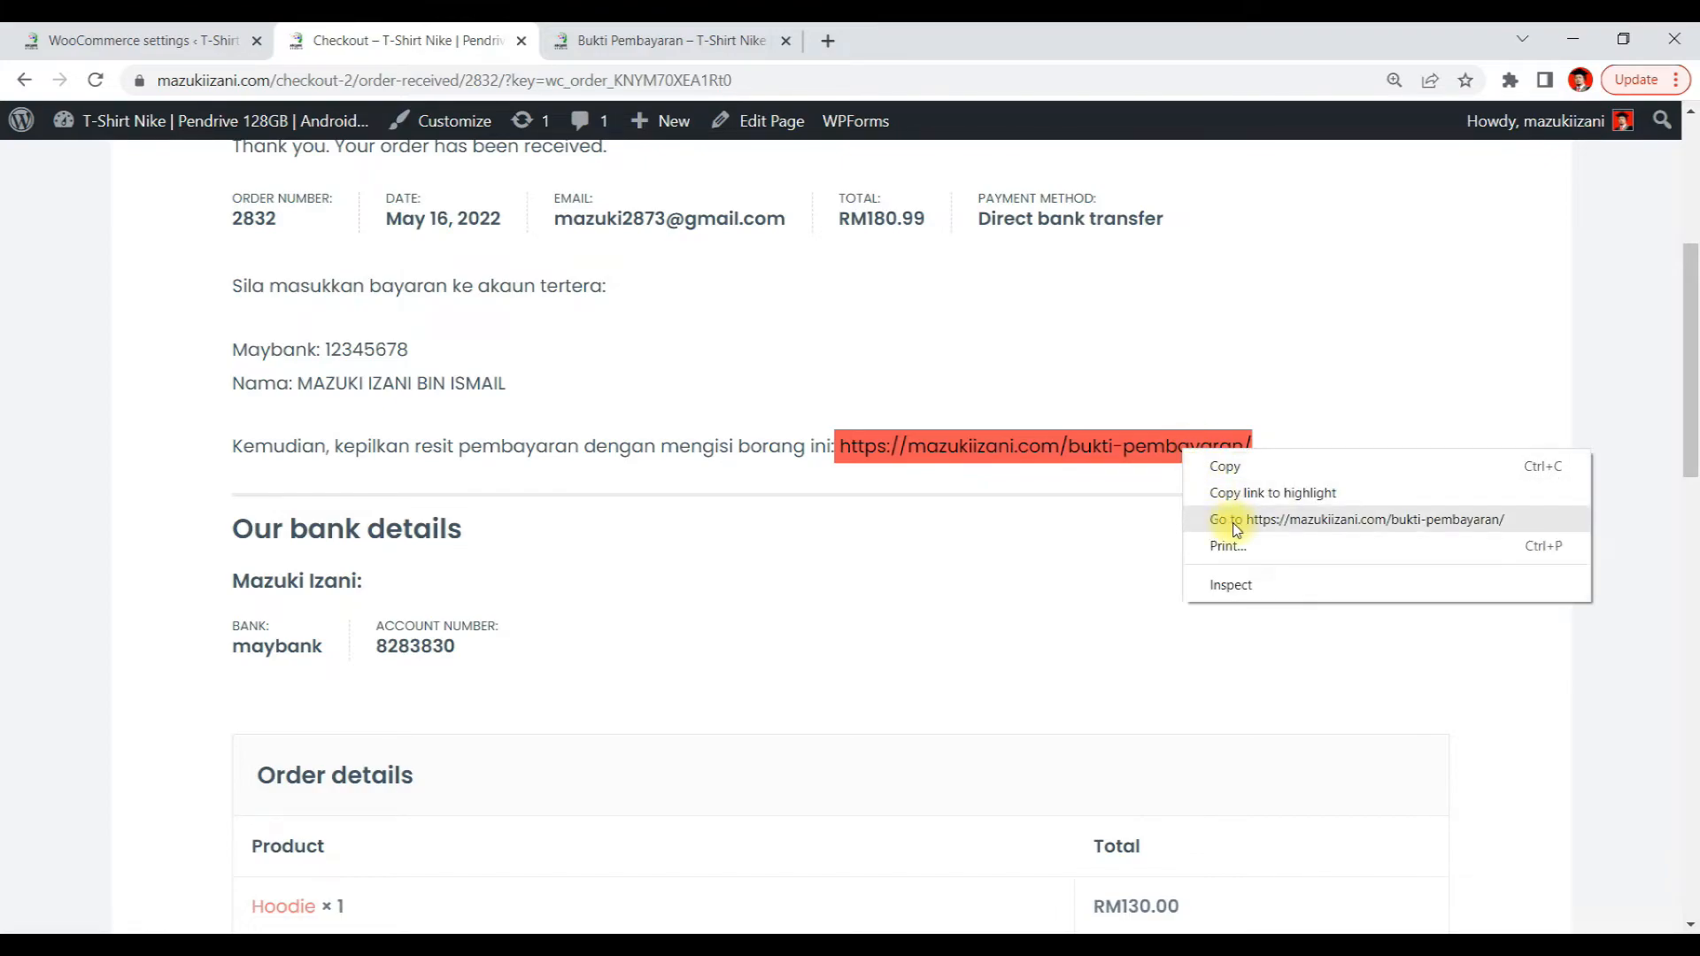
{"action": "left_click", "coordinate": [1183, 379]}
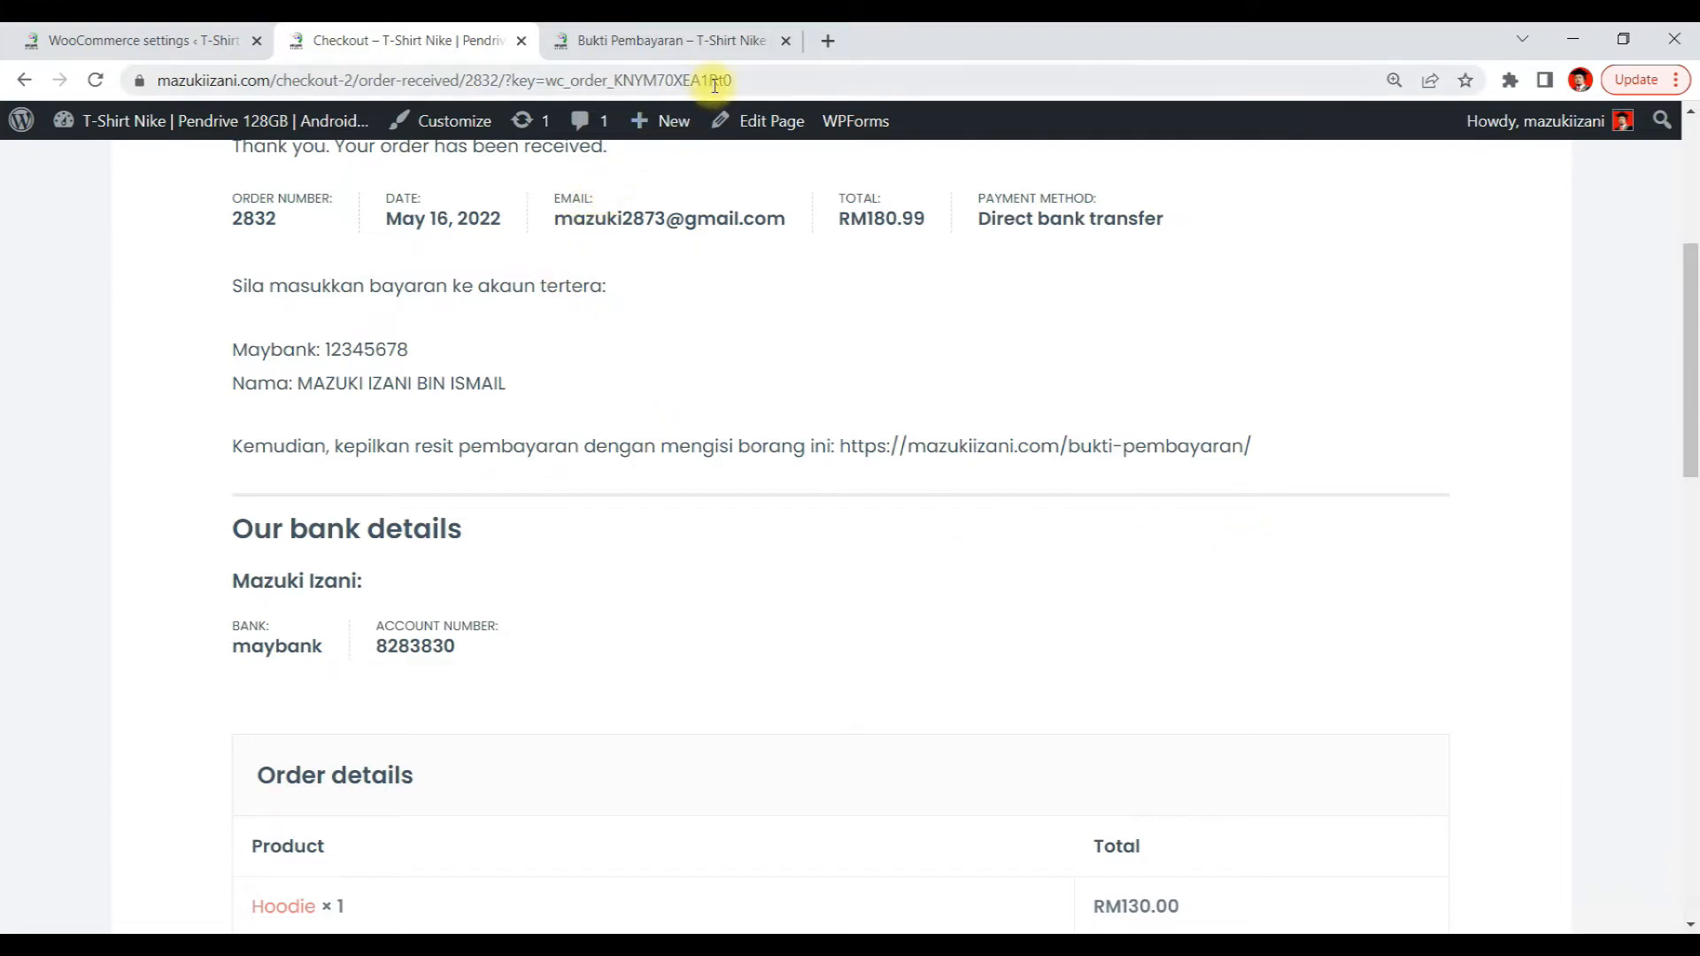
Search Google in a new tab for how to make hyperlink in html
{"action": "left_click", "coordinate": [832, 42]}
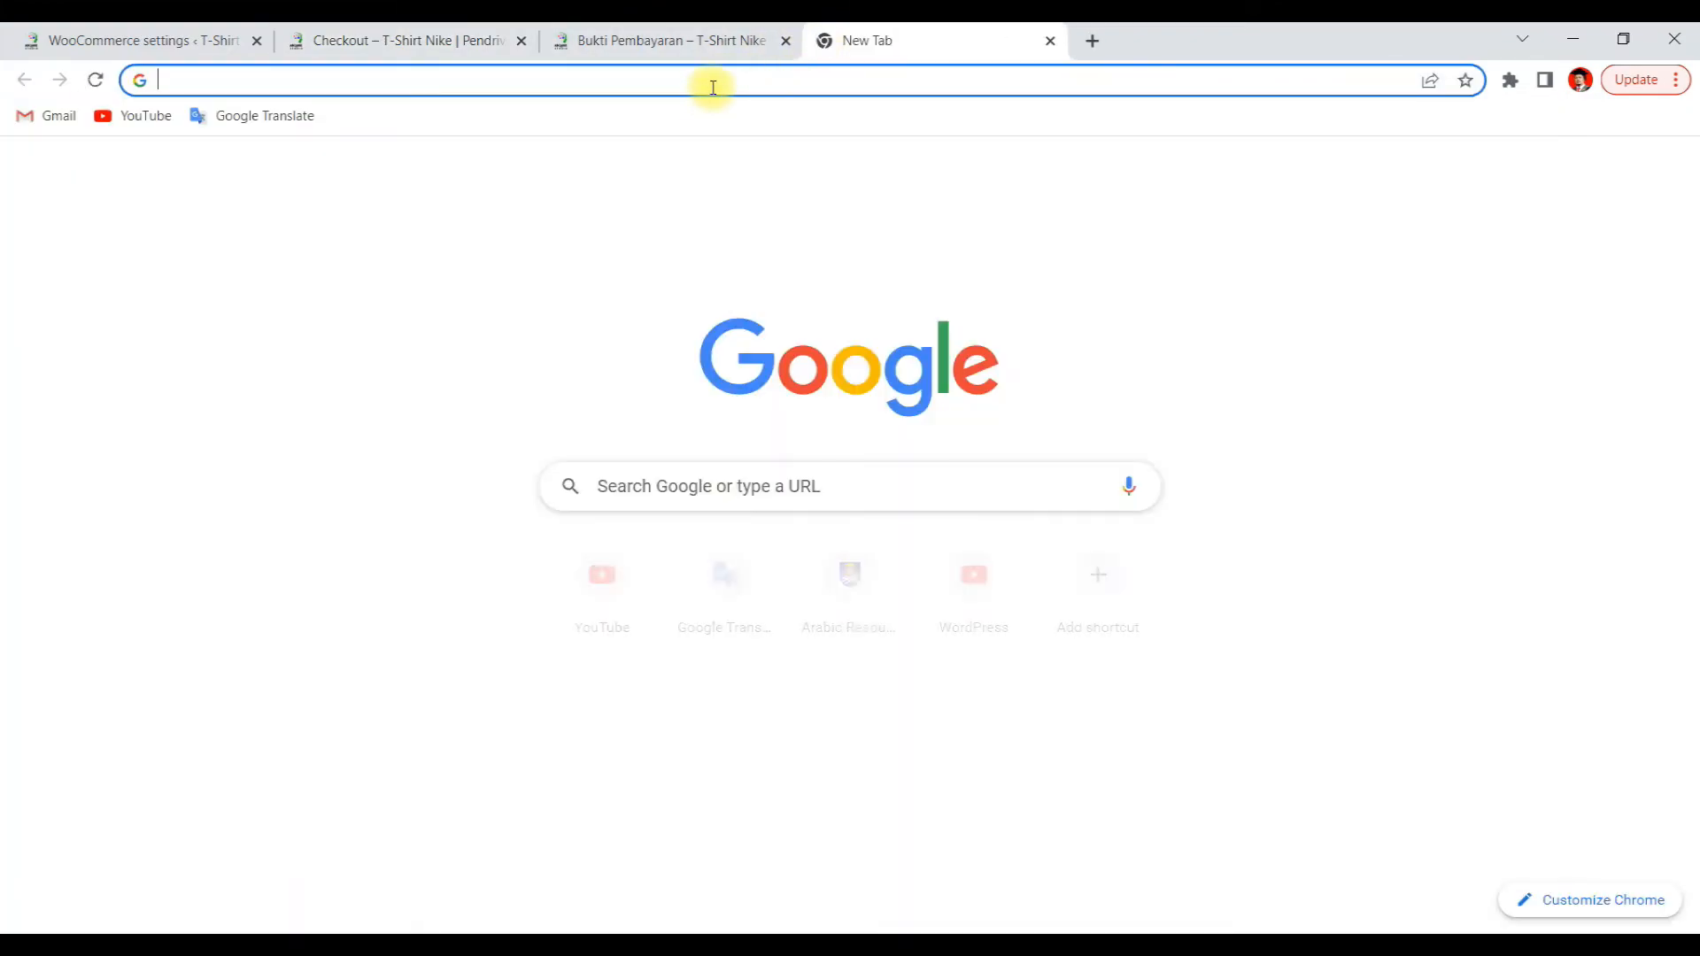
{"action": "left_click", "coordinate": [712, 81]}
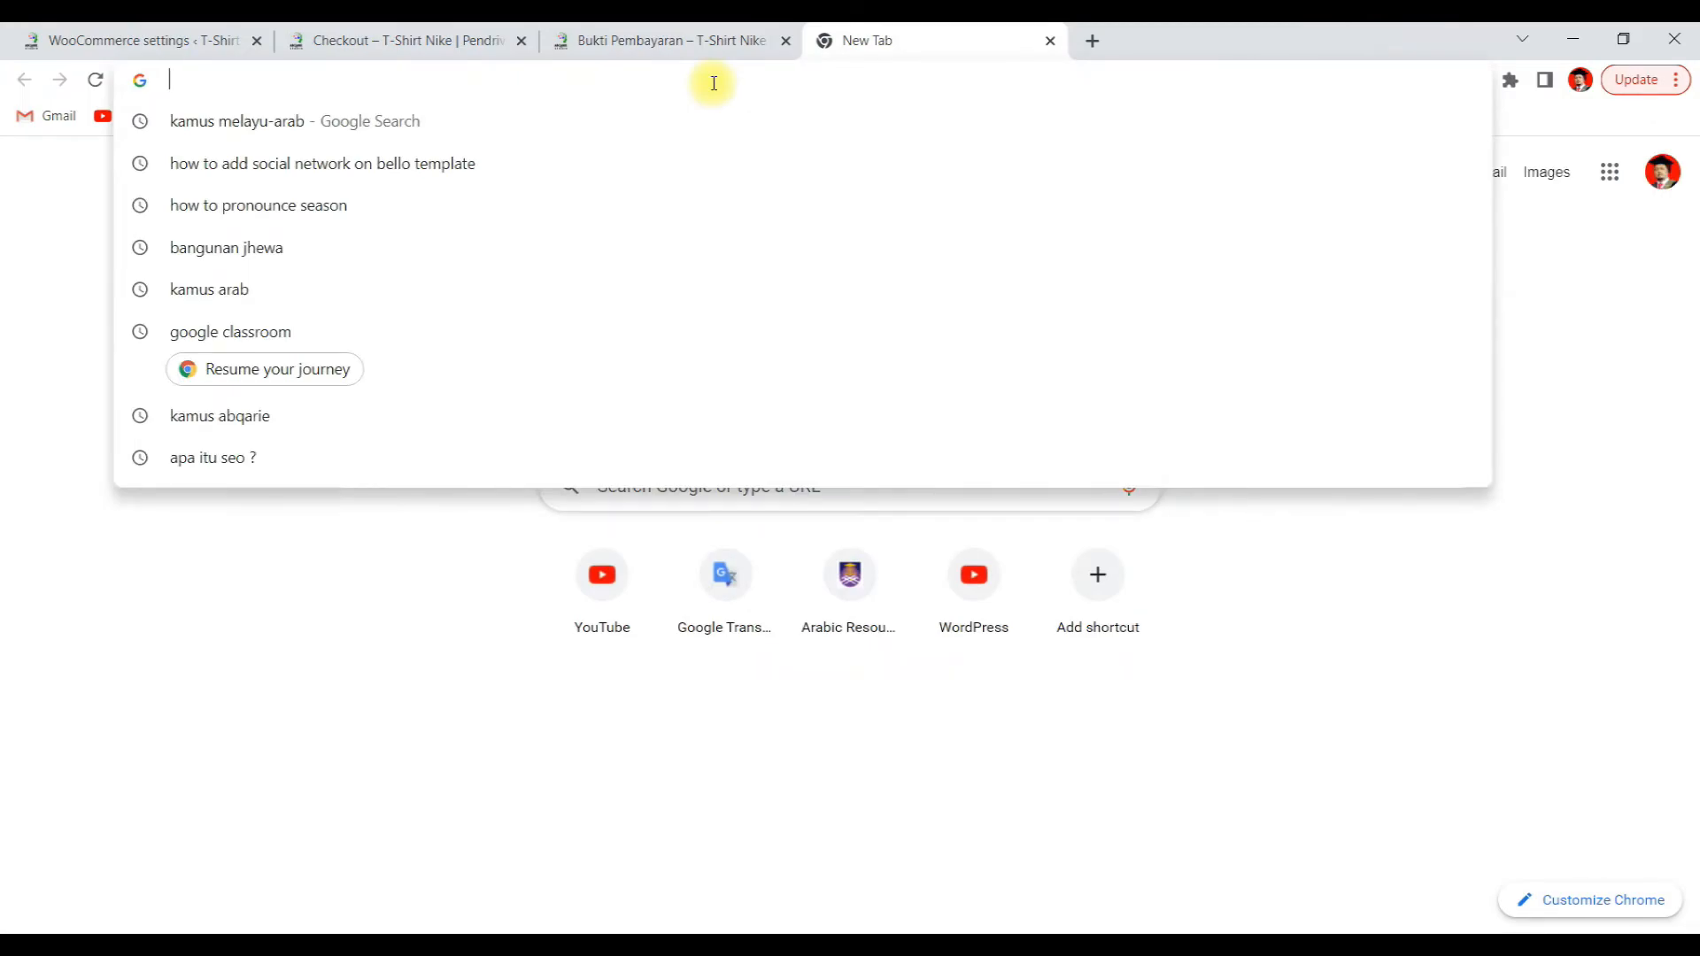
{"action": "type", "text": "how"}
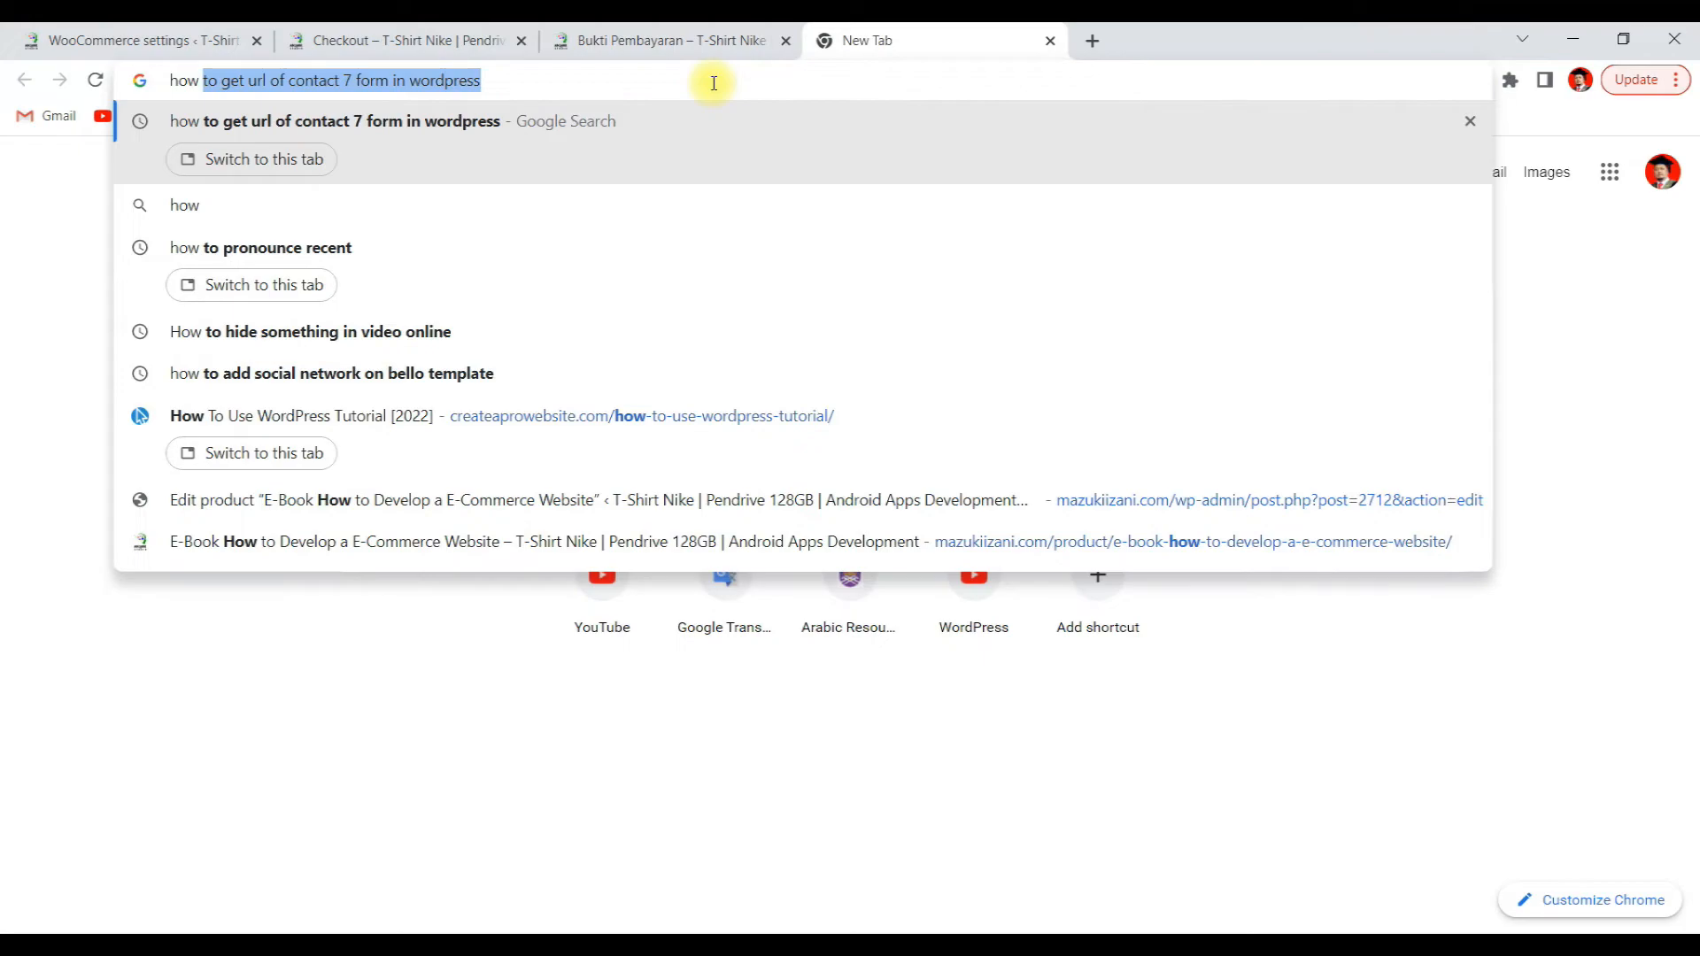
{"action": "type", "text": " to "}
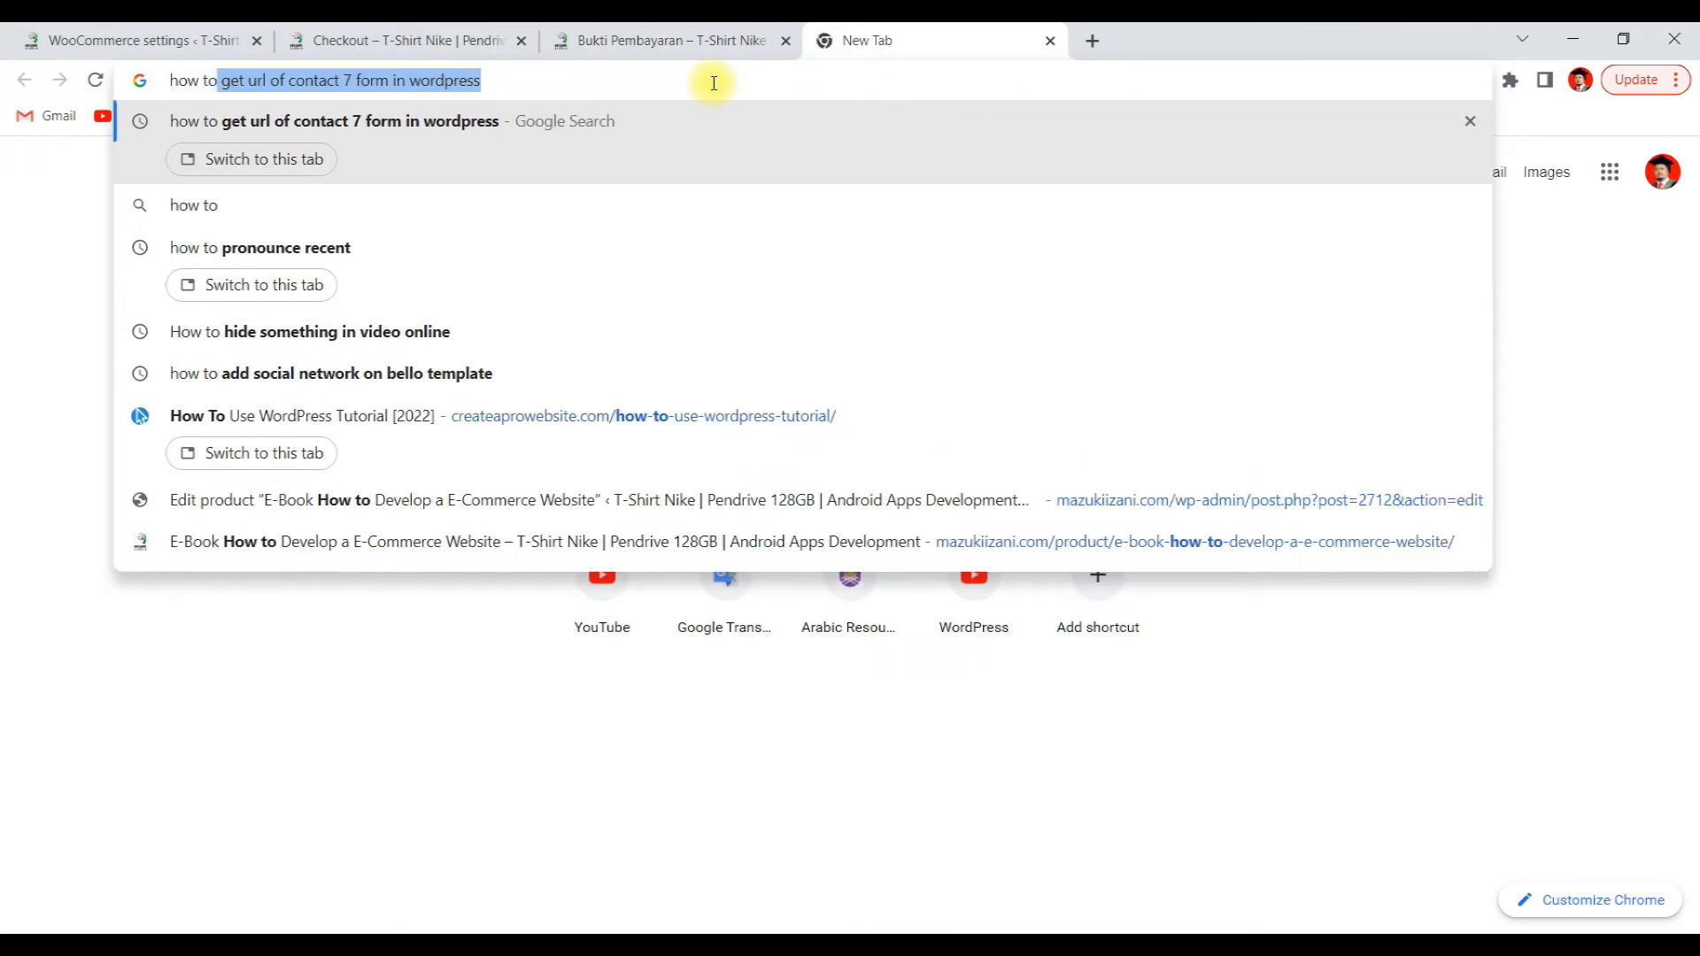
{"action": "type", "text": "make"}
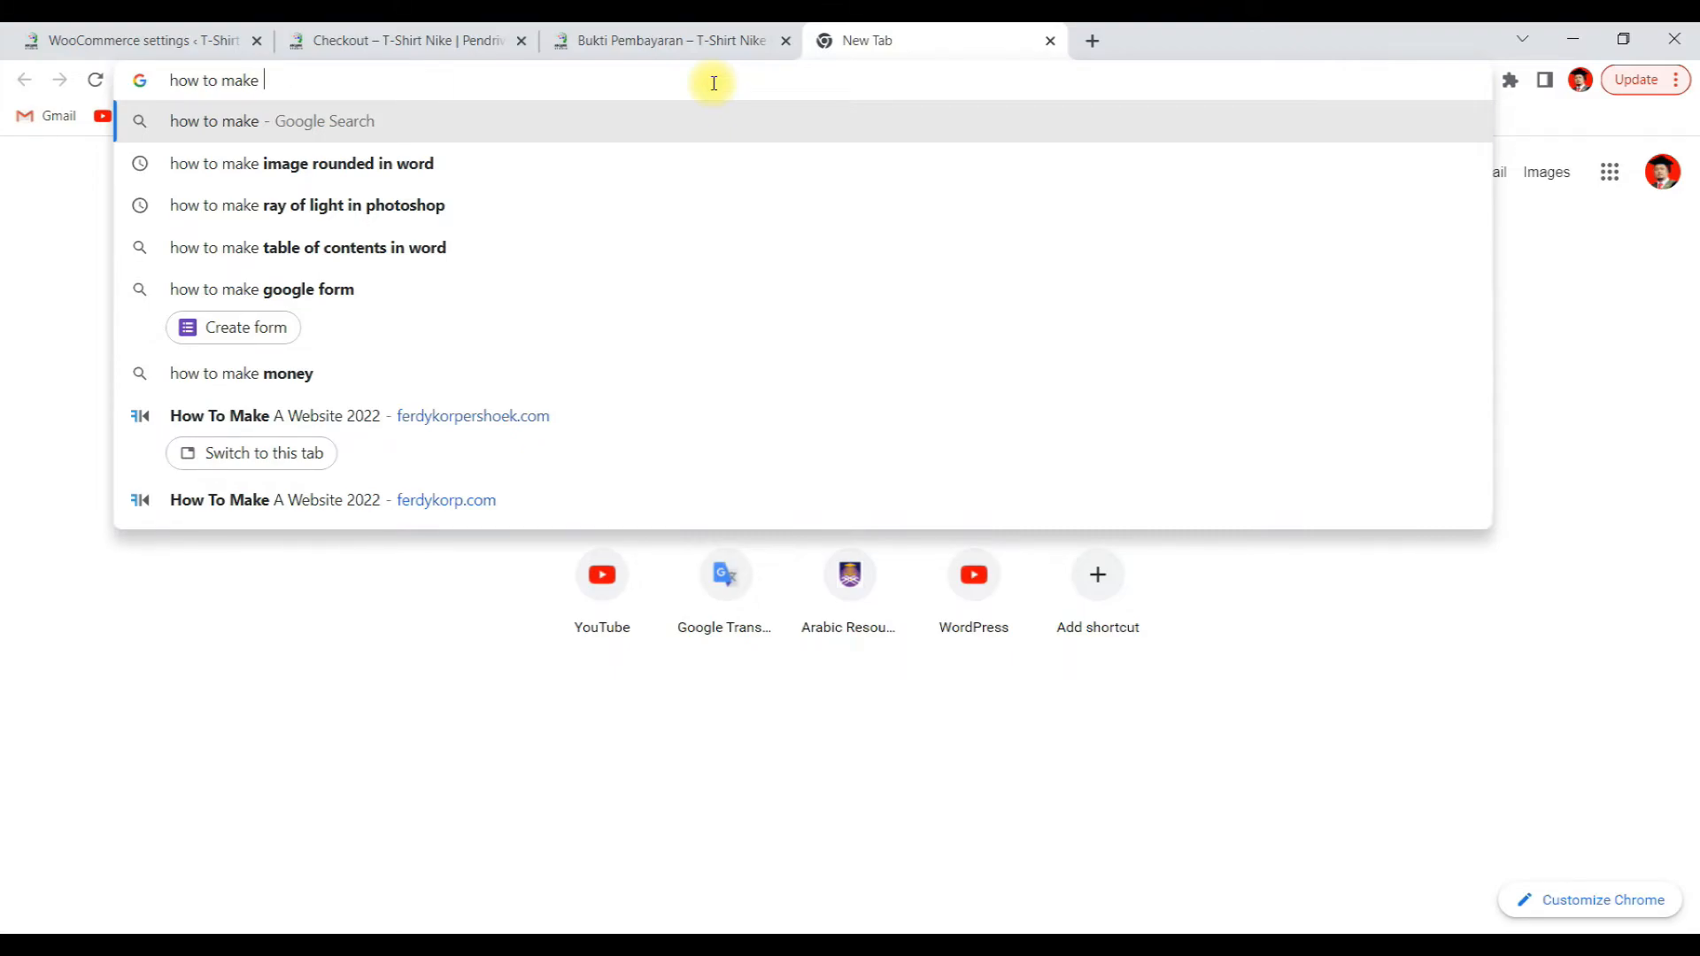
{"action": "type", "text": "i"}
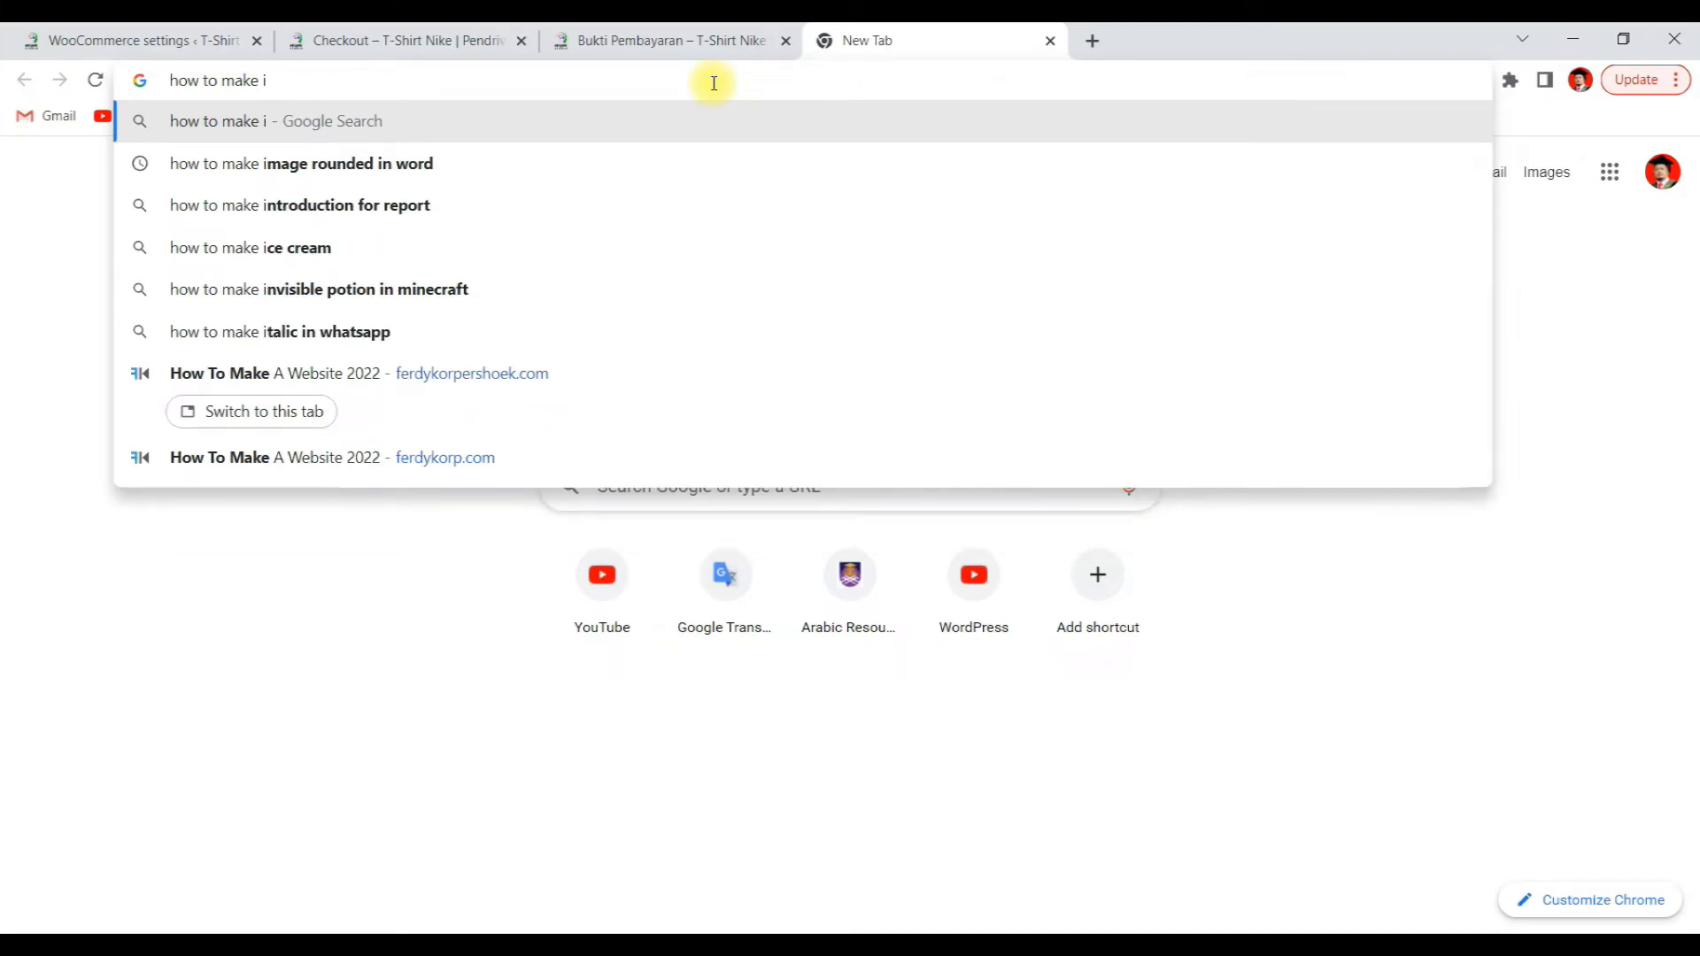
{"action": "key", "text": "BackSpace"}
{"action": "key", "text": "BackSpace"}
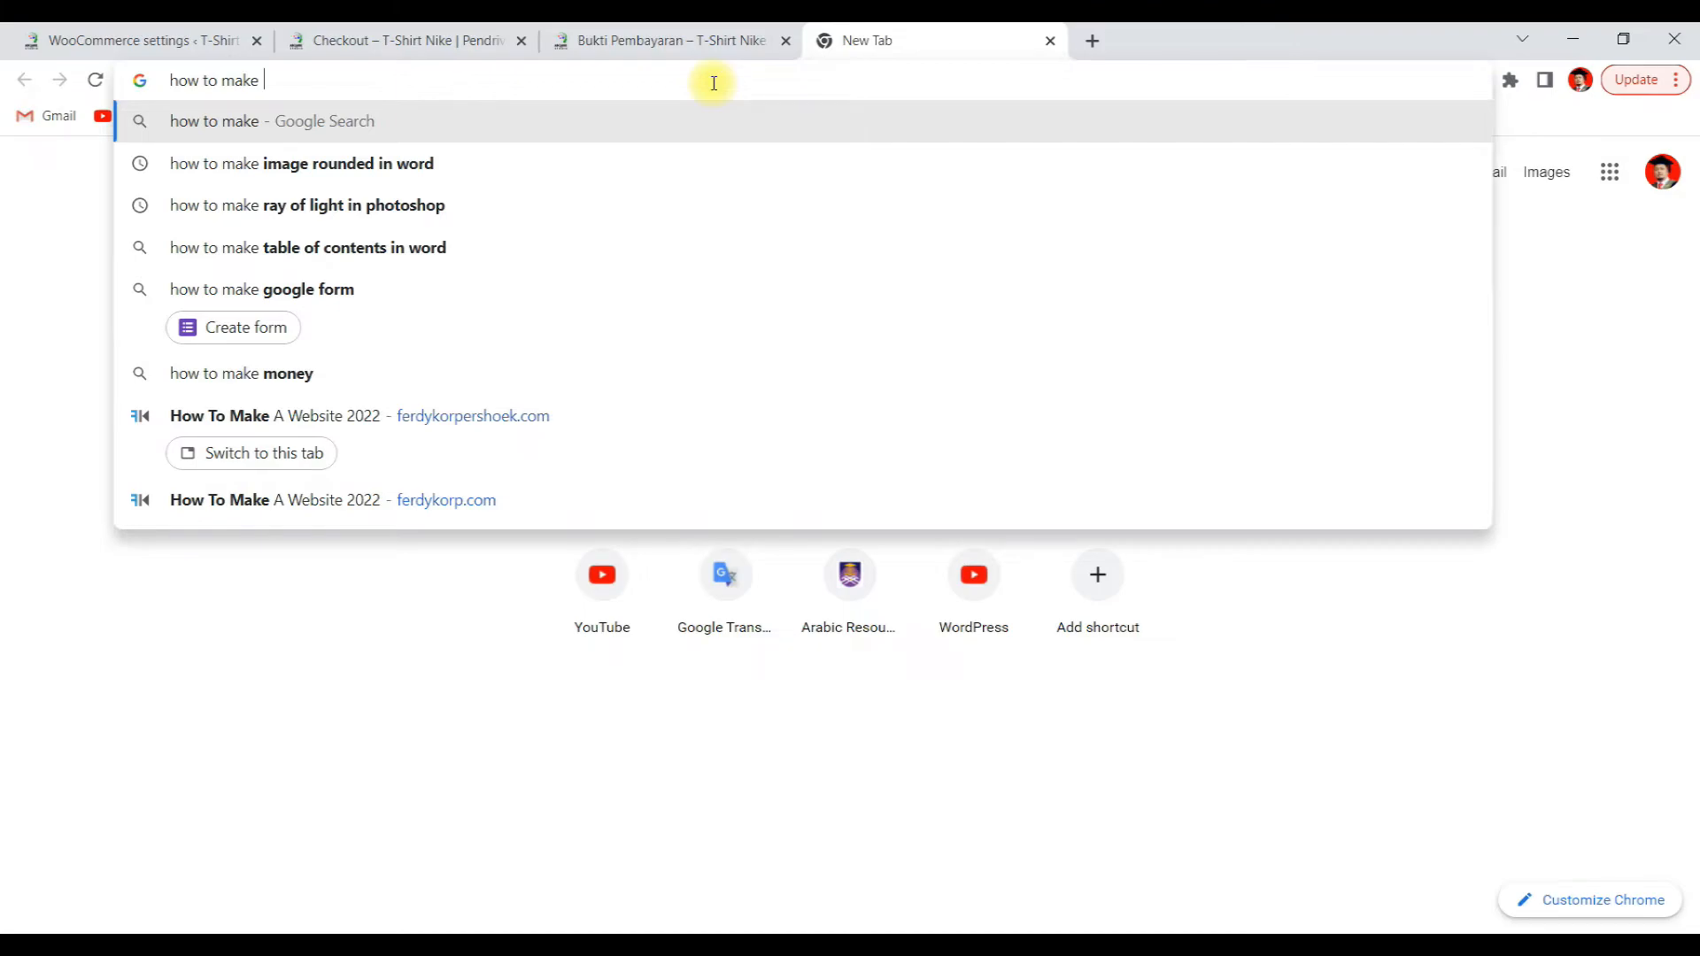
{"action": "type", "text": "h"}
{"action": "type", "text": "yp"}
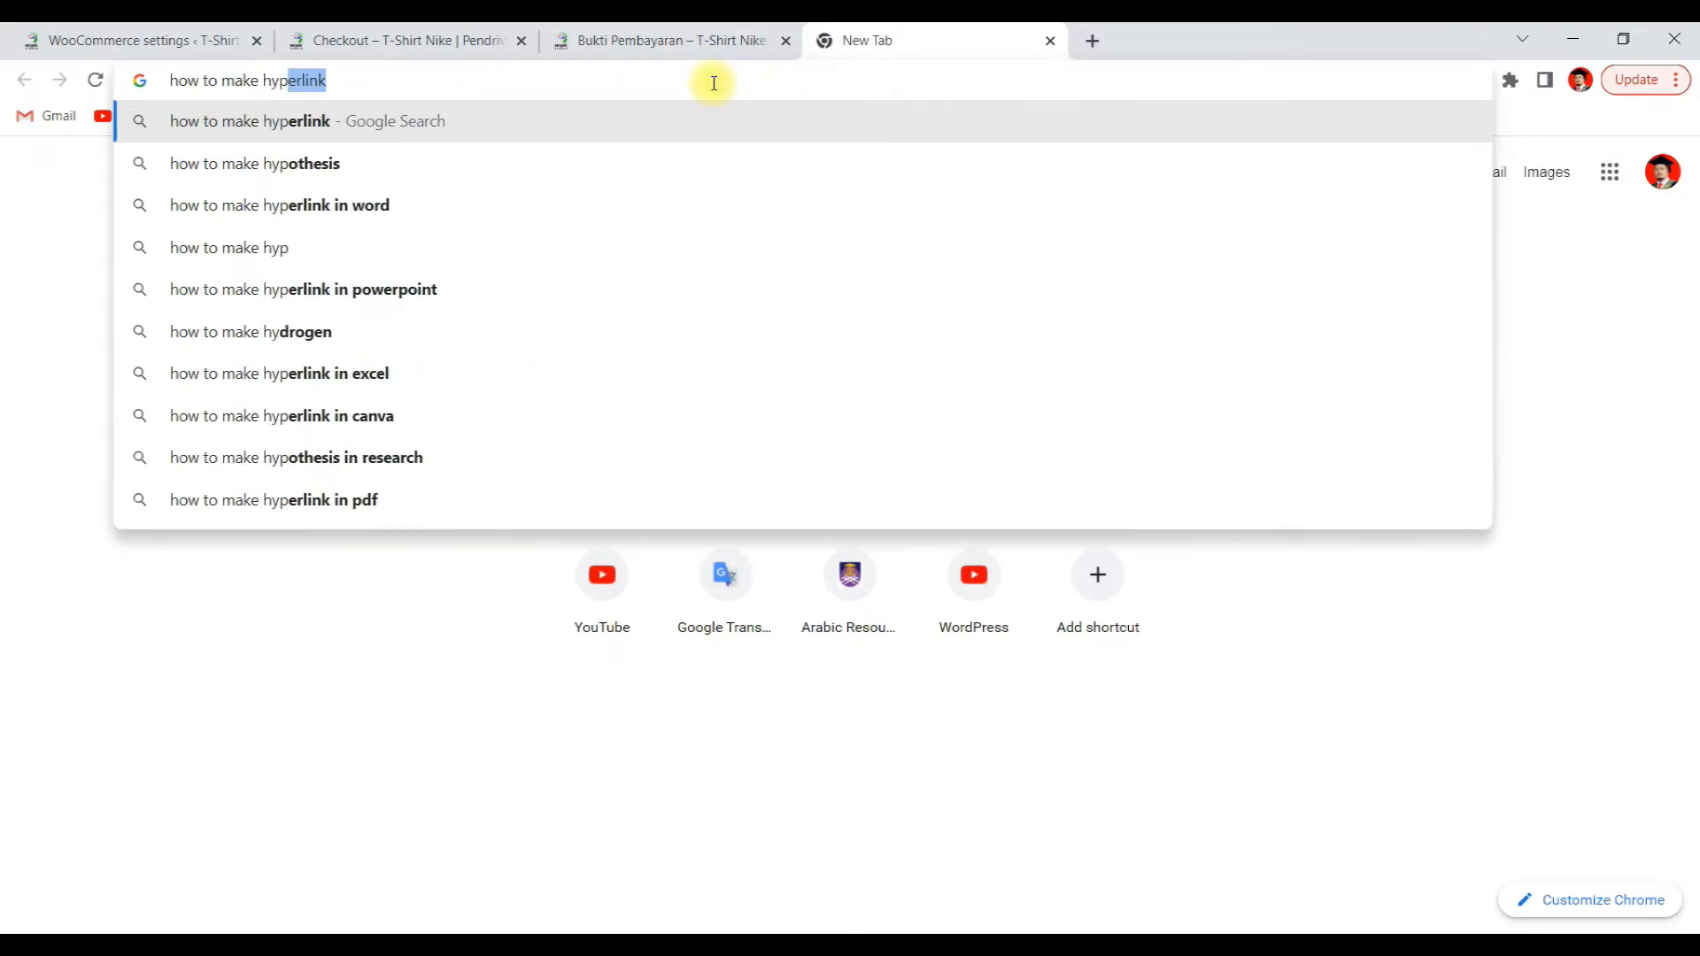
{"action": "type", "text": "erlink "}
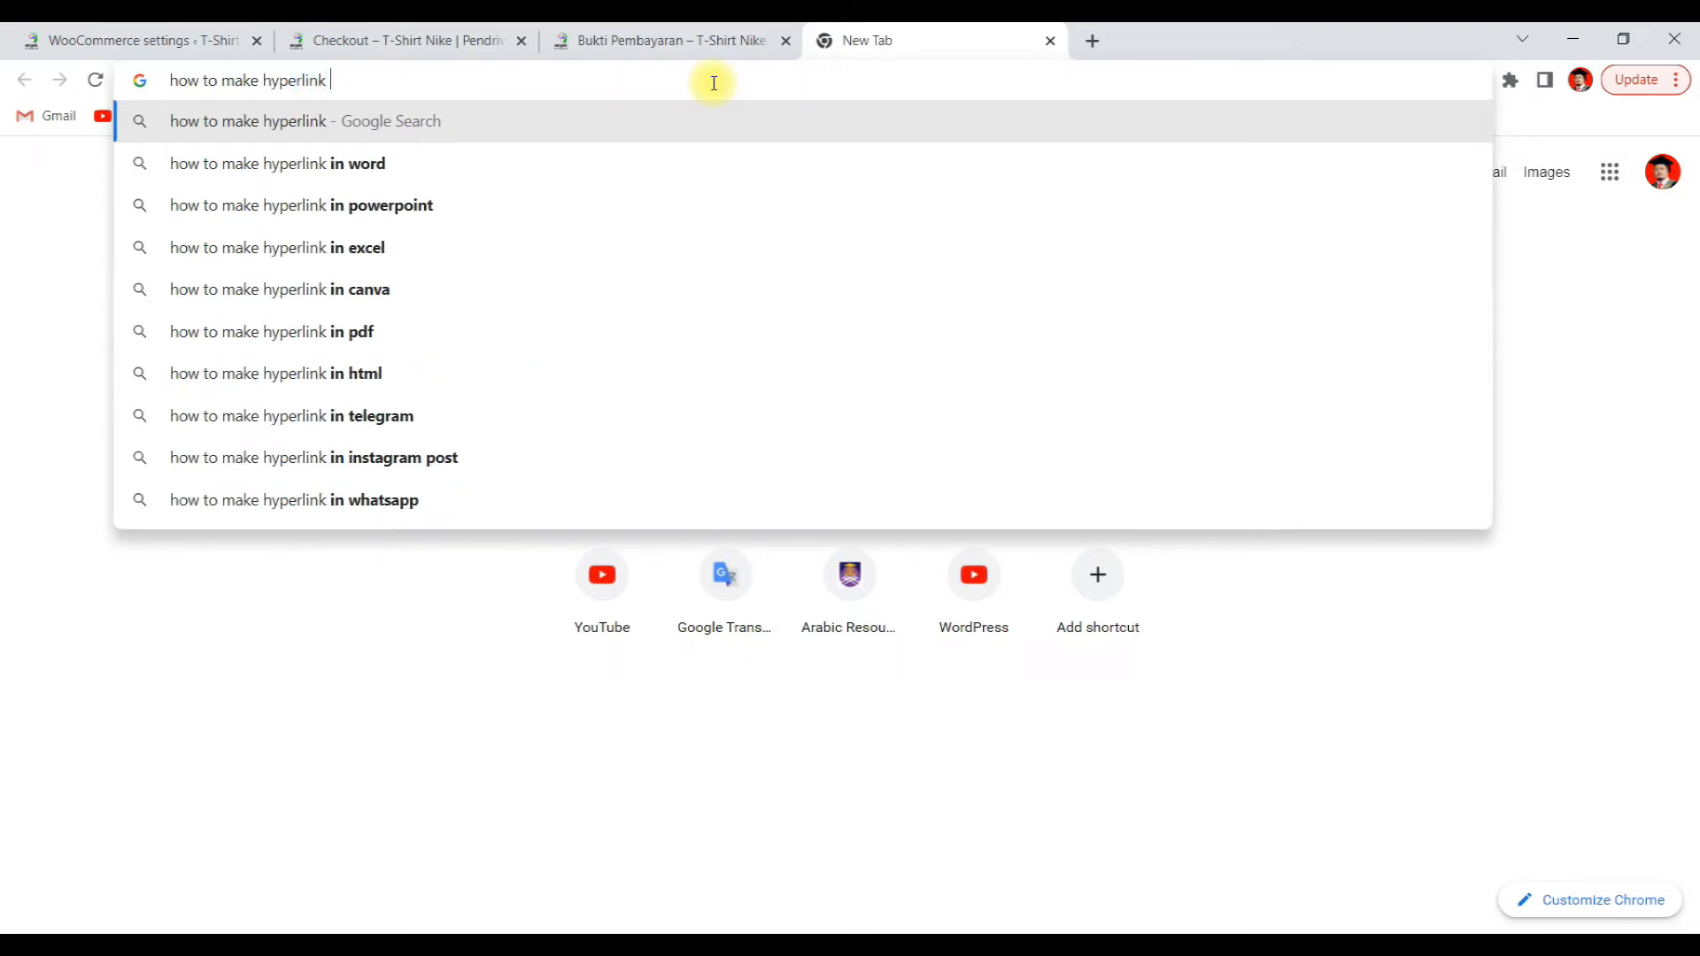
{"action": "type", "text": "in html"}
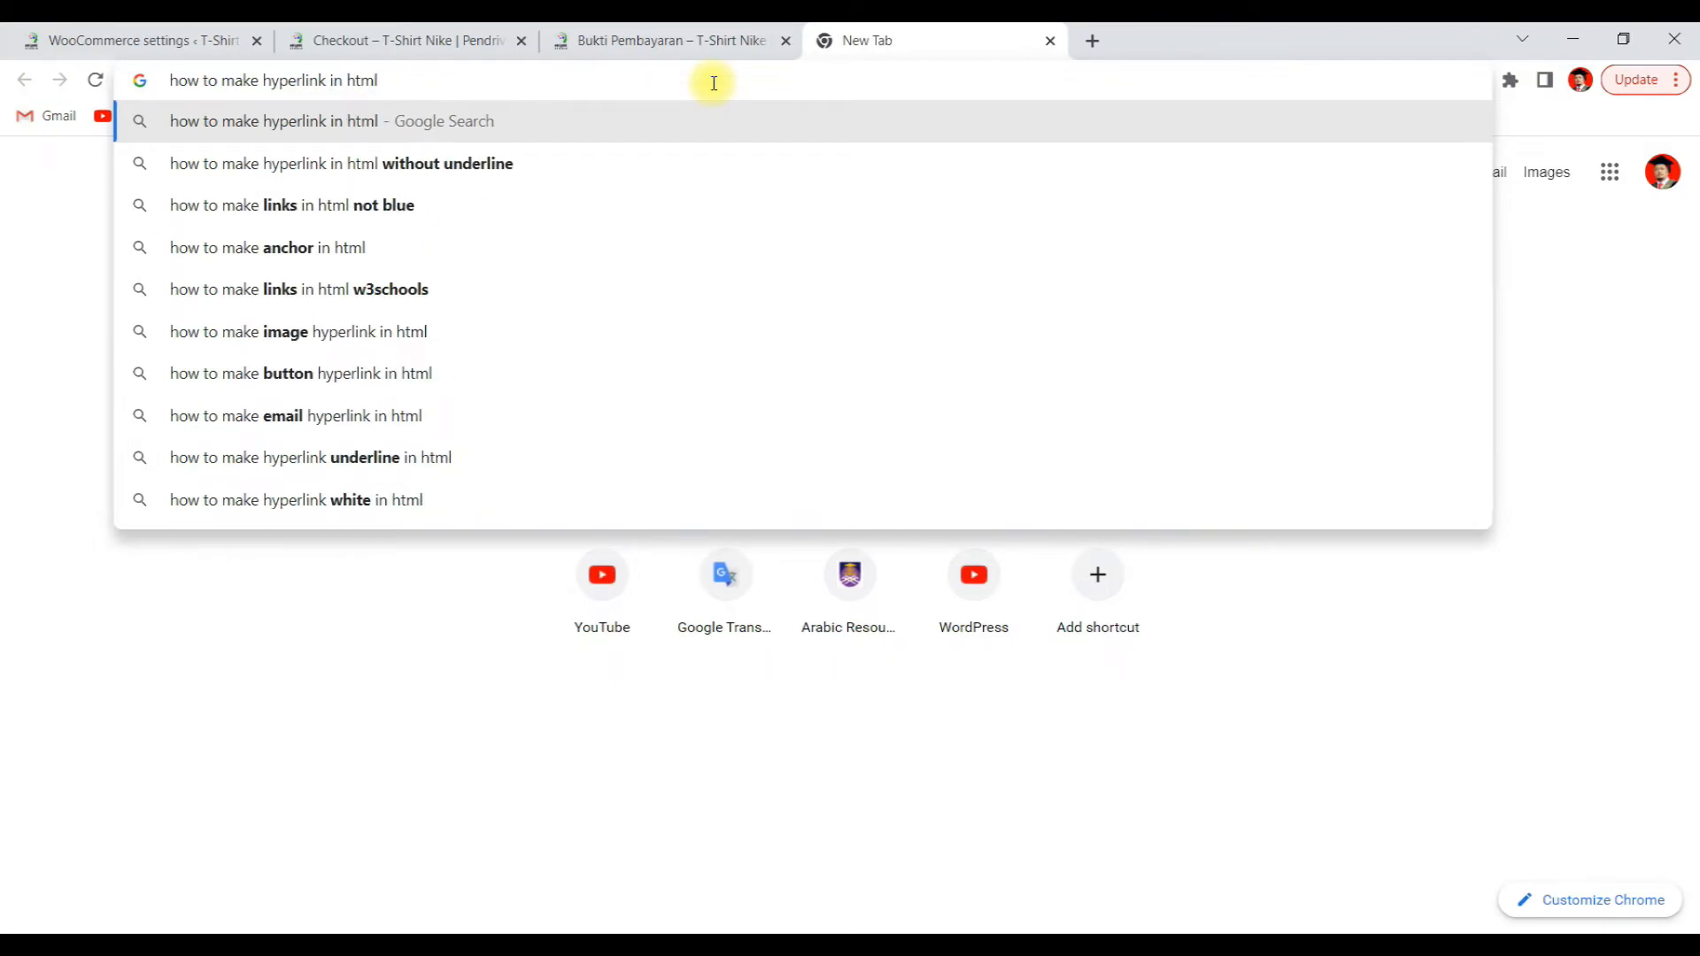
{"action": "key", "text": "Return"}
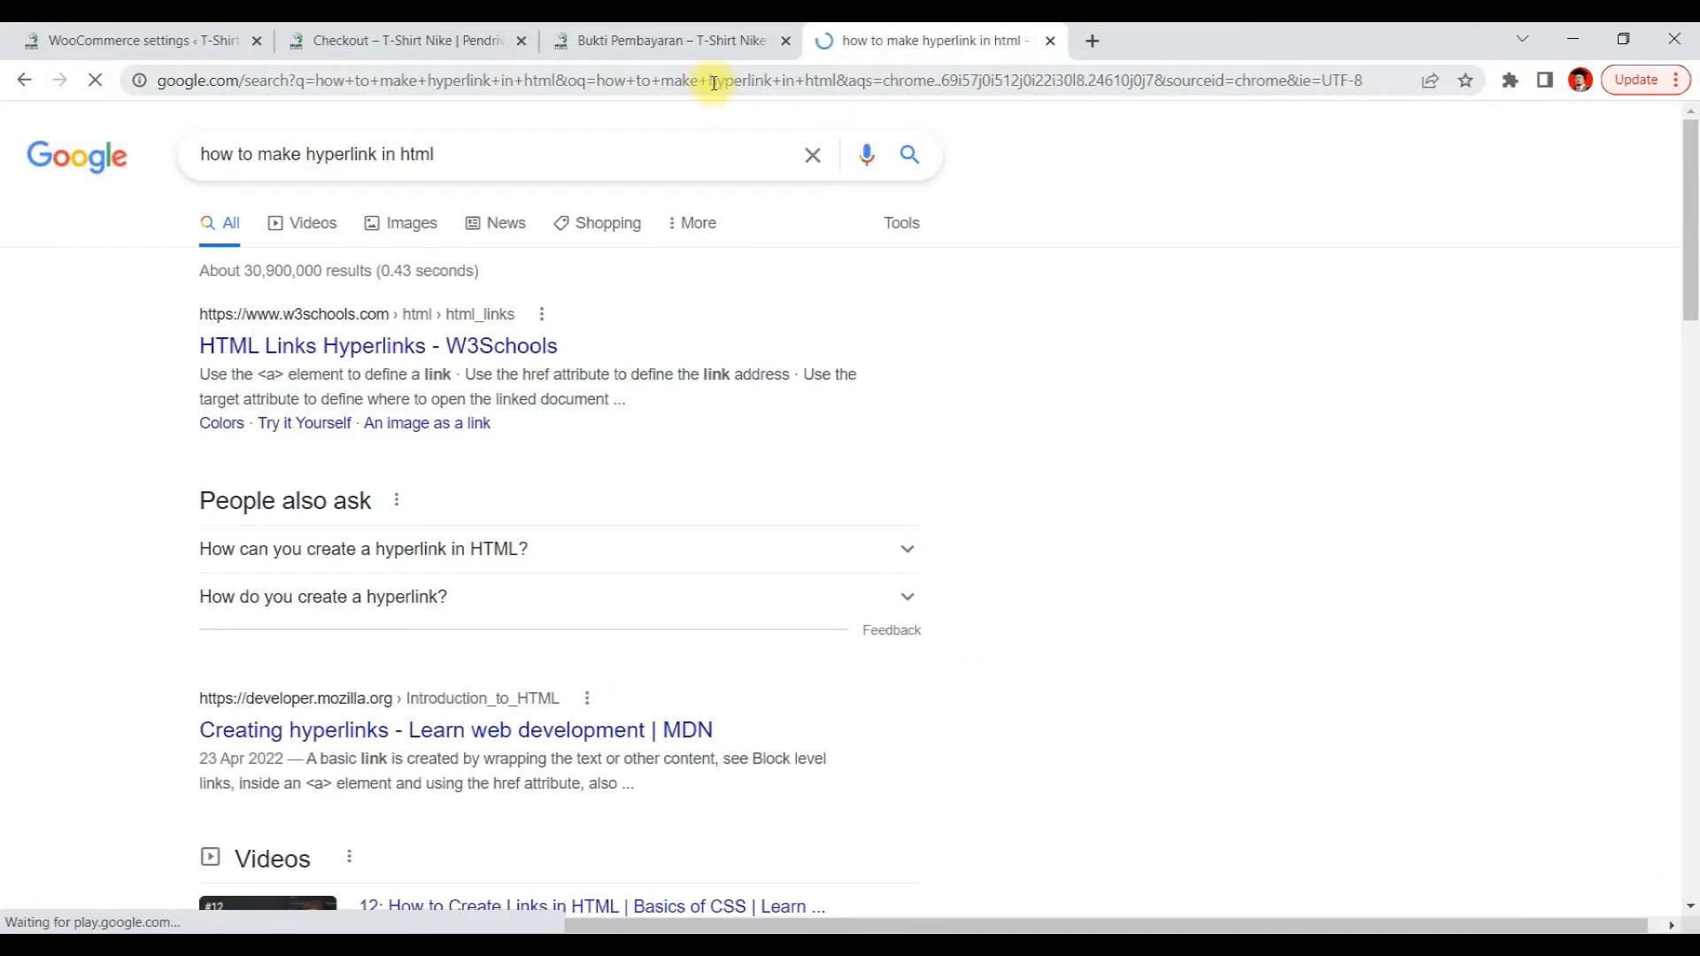
Open the W3Schools HTML Links result and read the hyperlink syntax and example
{"action": "left_click", "coordinate": [395, 343]}
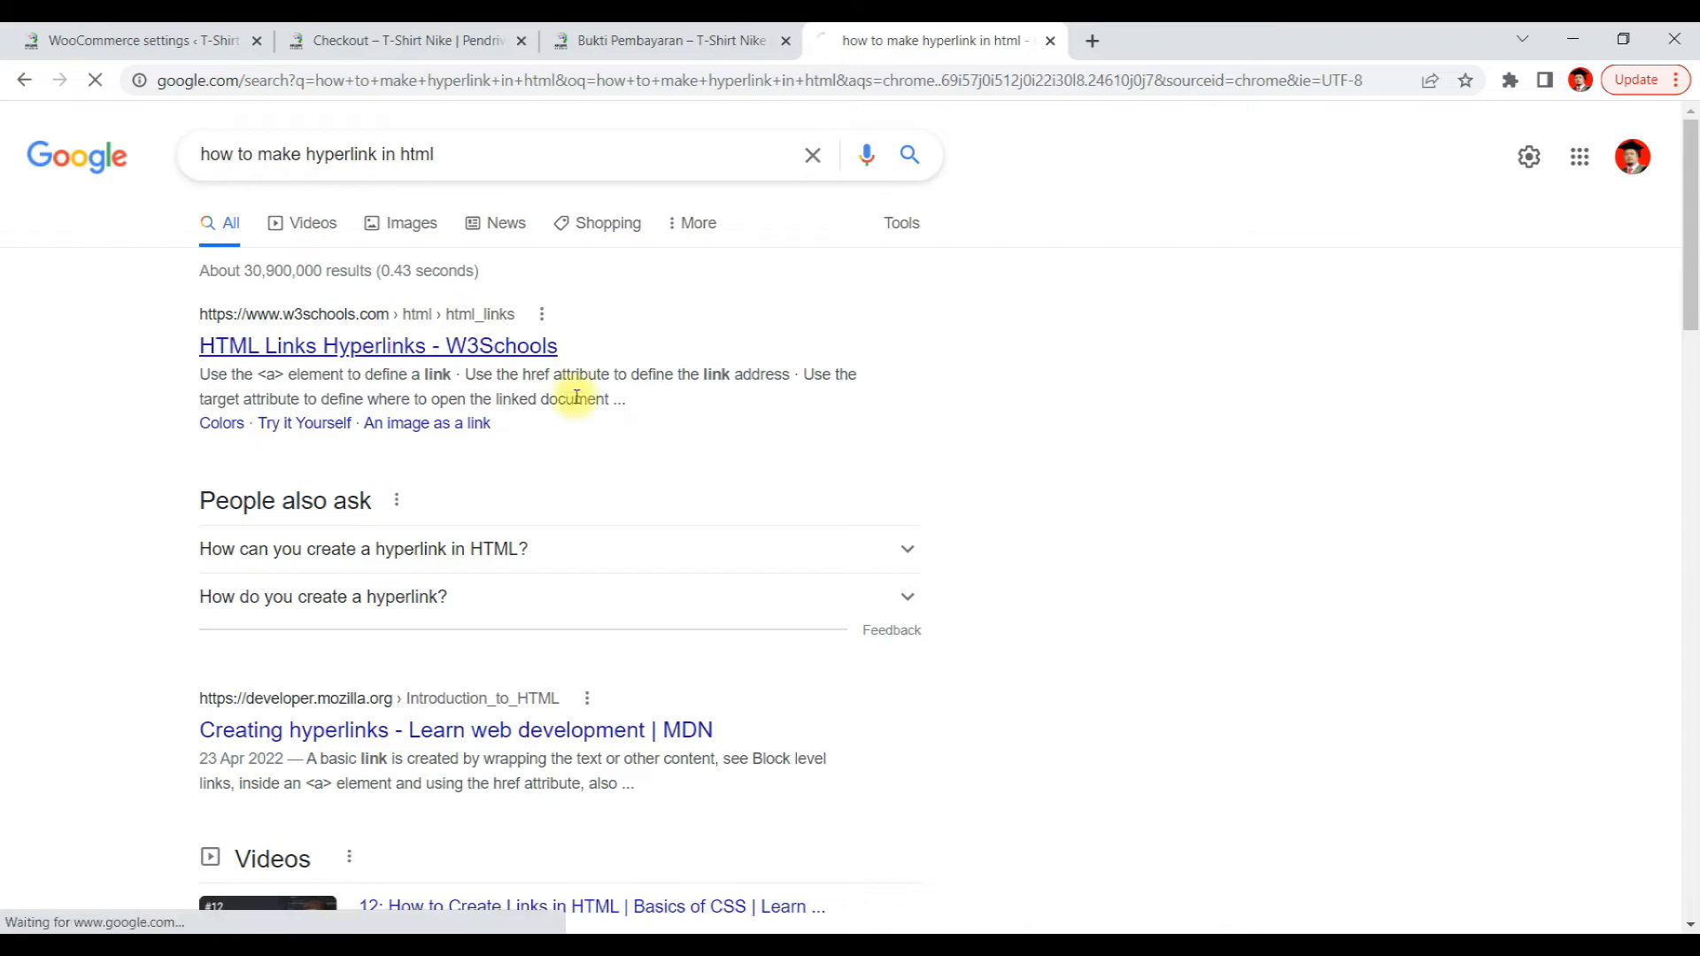
{"action": "scroll", "coordinate": [988, 510], "scroll_direction": "down", "scroll_amount": 8}
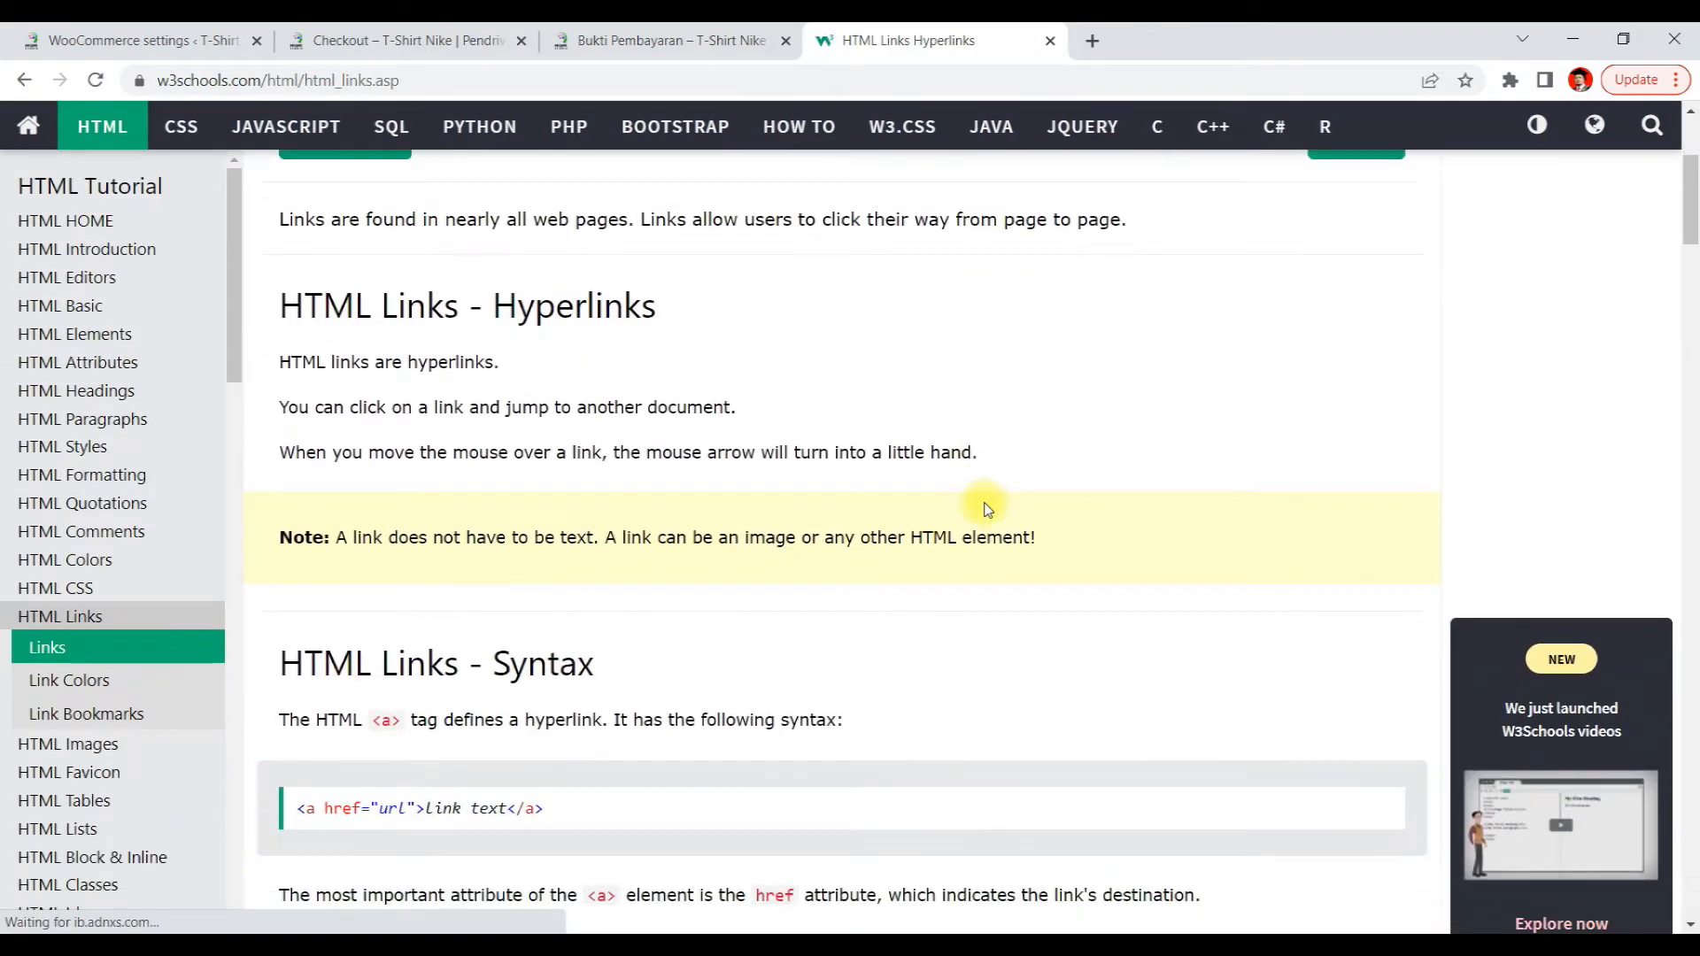
{"action": "scroll", "coordinate": [987, 511], "scroll_direction": "down", "scroll_amount": 1}
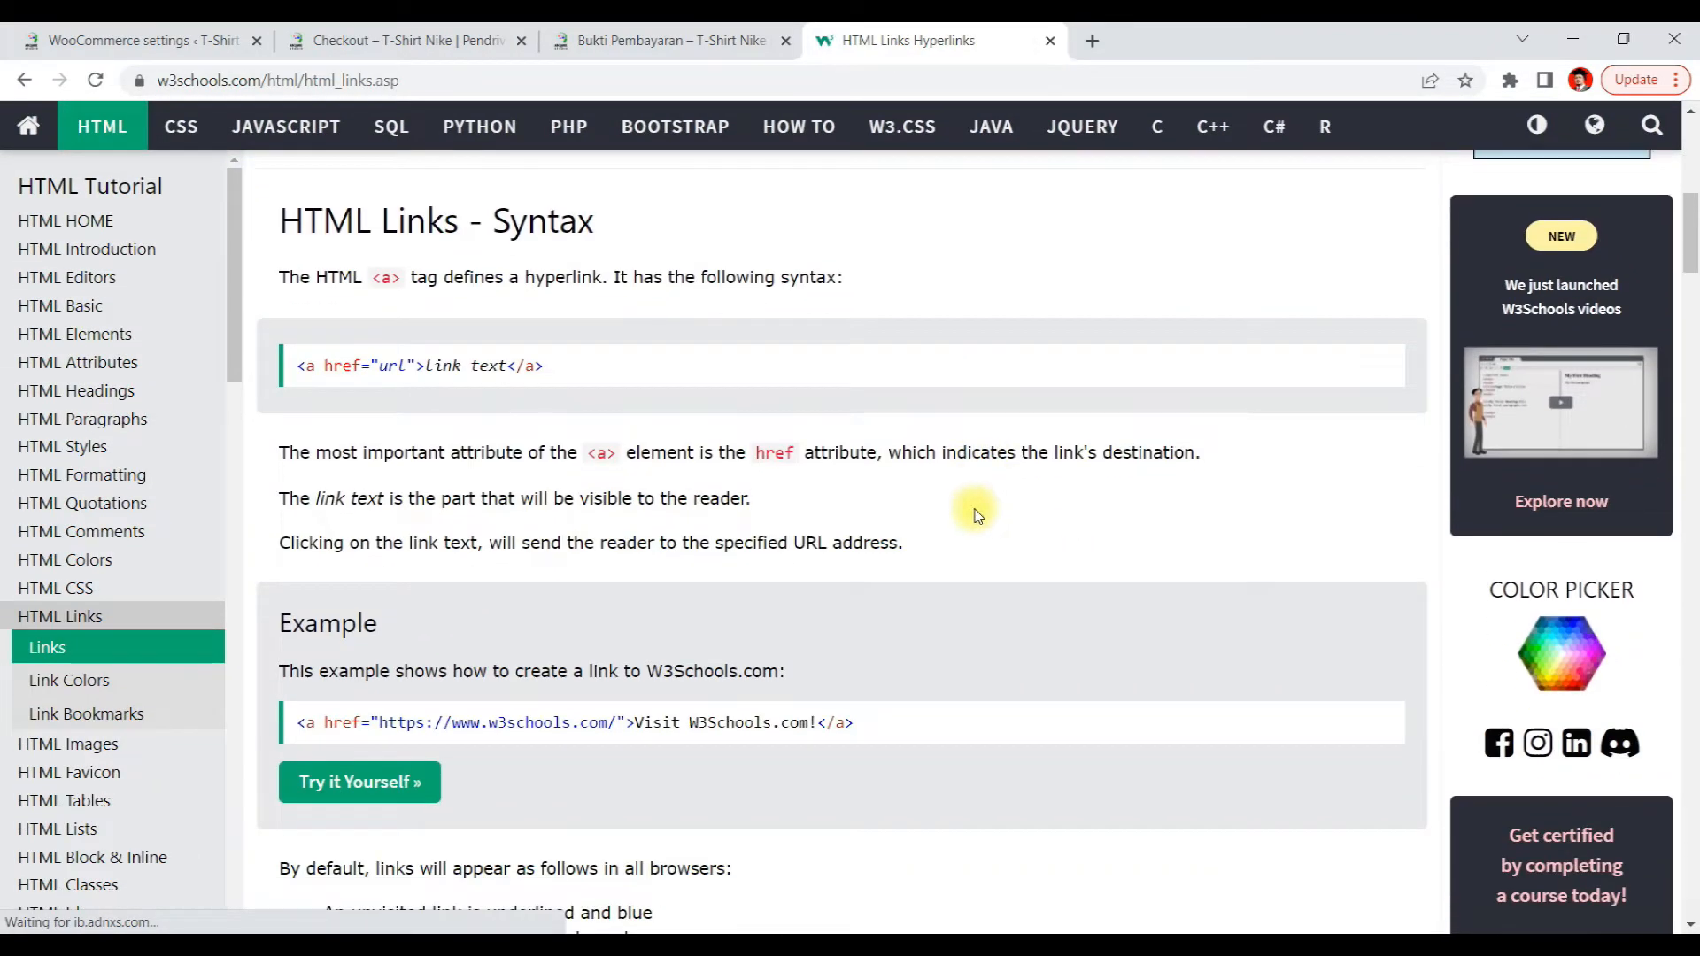
{"action": "scroll", "coordinate": [983, 504], "scroll_direction": "down", "scroll_amount": 1}
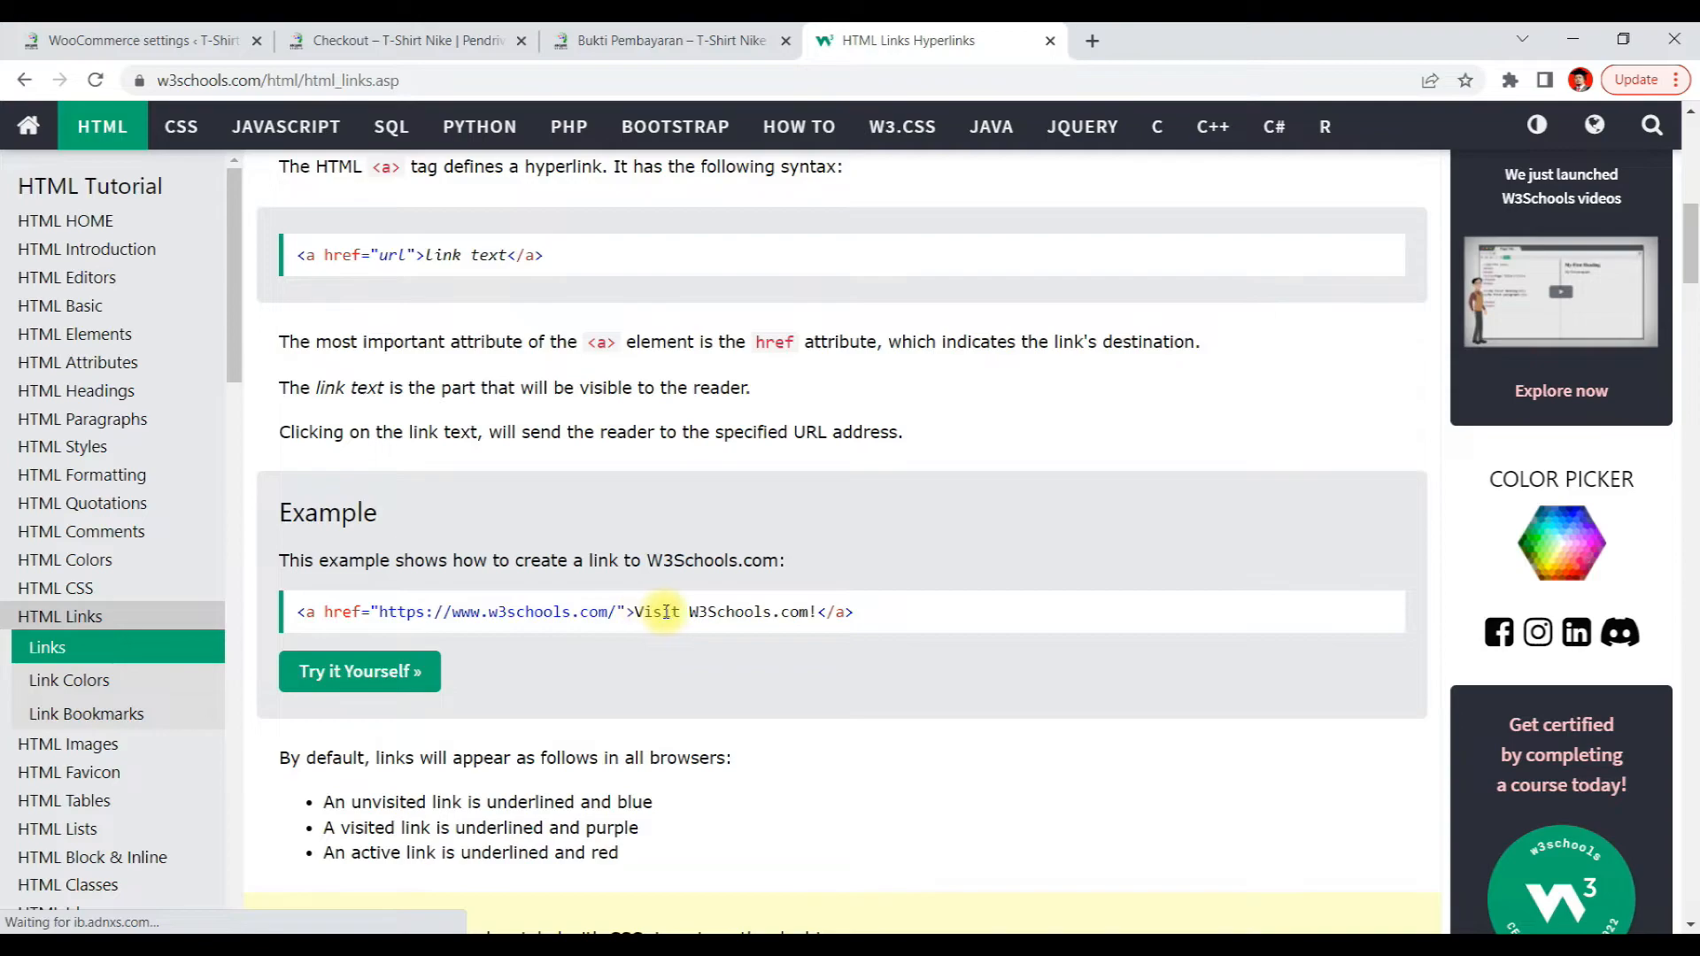
{"action": "scroll", "coordinate": [651, 589], "scroll_direction": "down", "scroll_amount": 3}
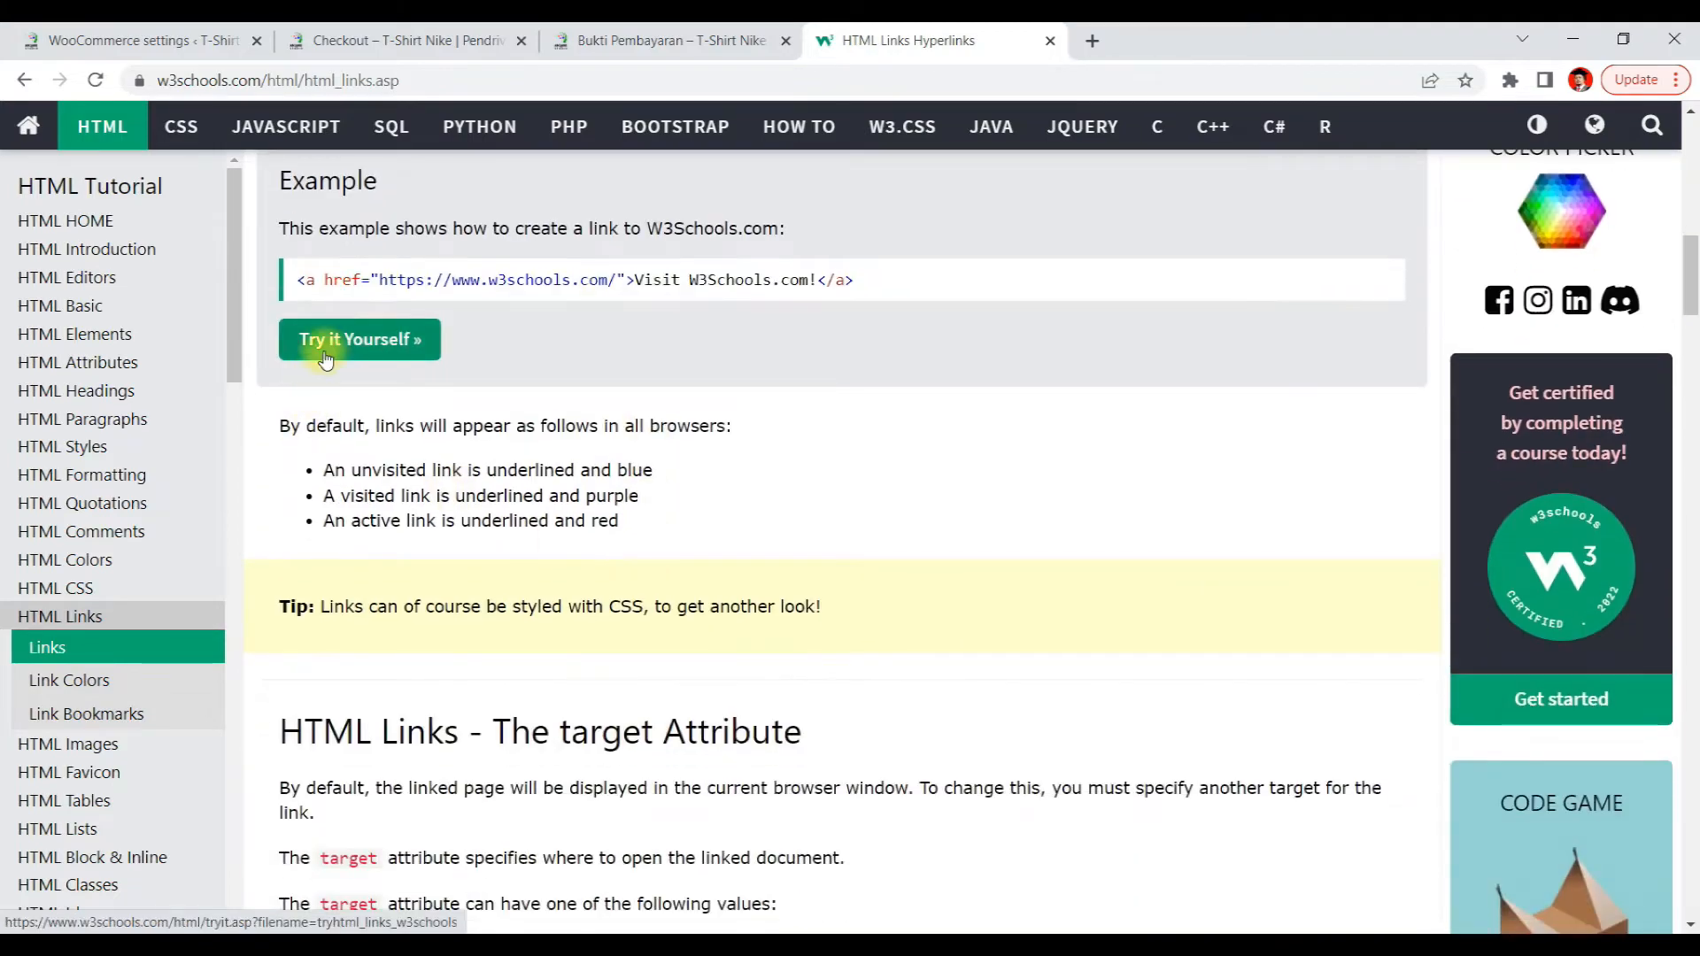
Open the Try it Yourself editor for the link example and test the example link
{"action": "left_click", "coordinate": [326, 354]}
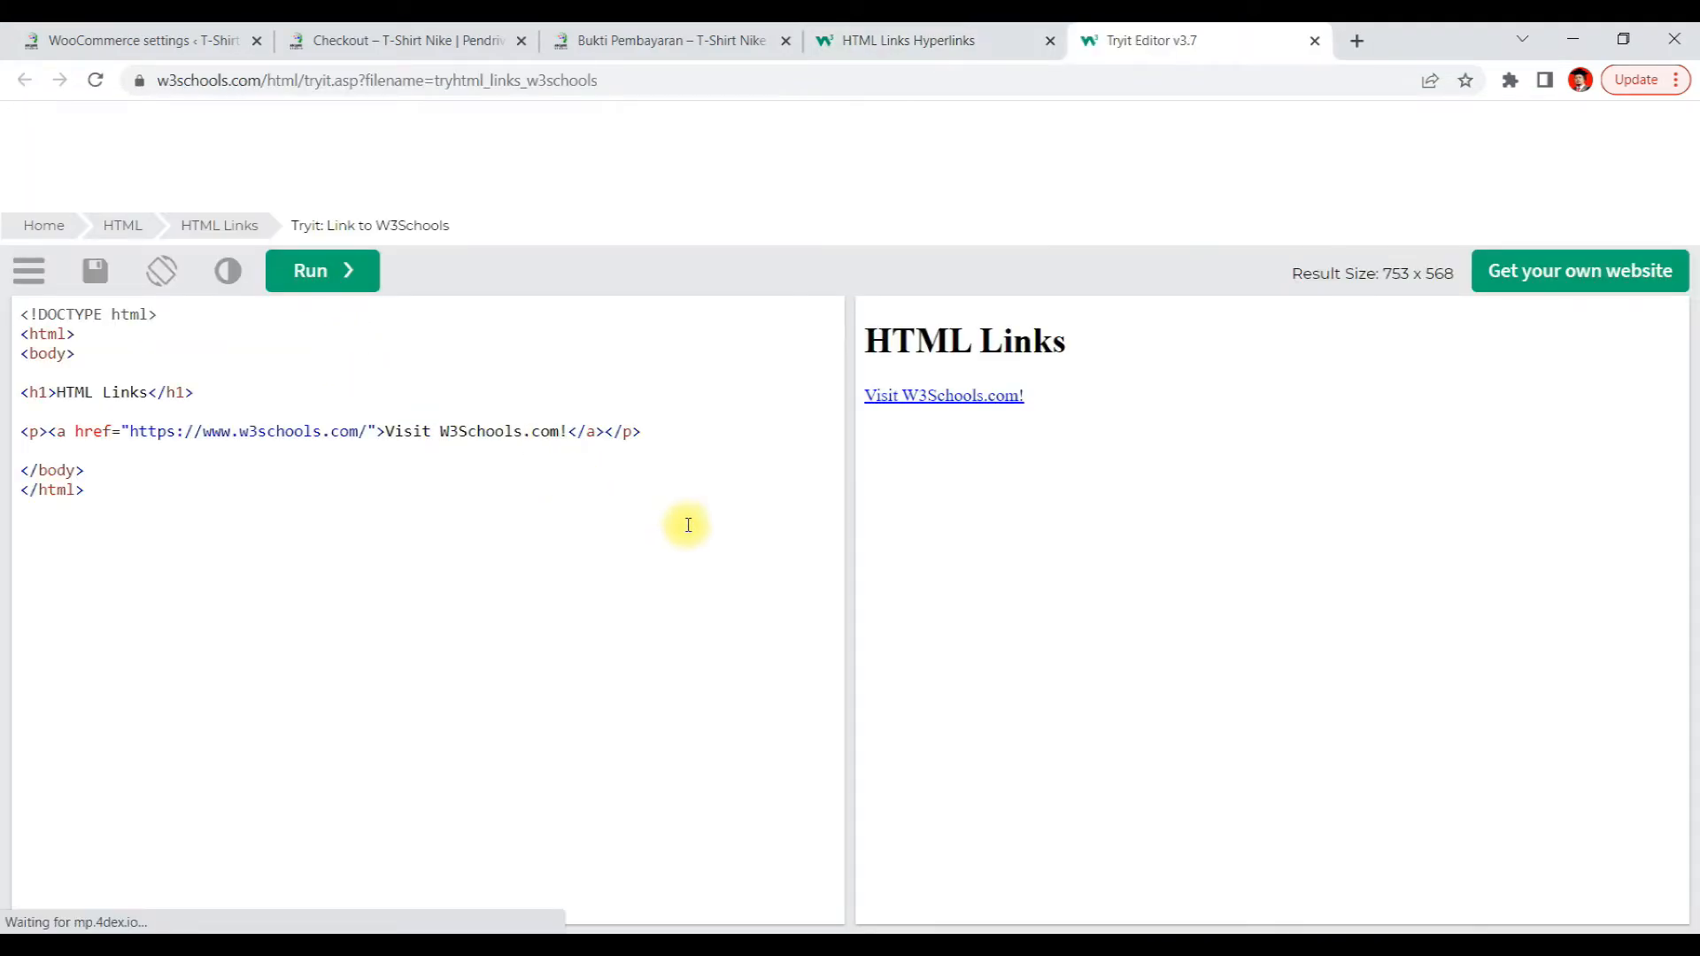
{"action": "left_click", "coordinate": [941, 399]}
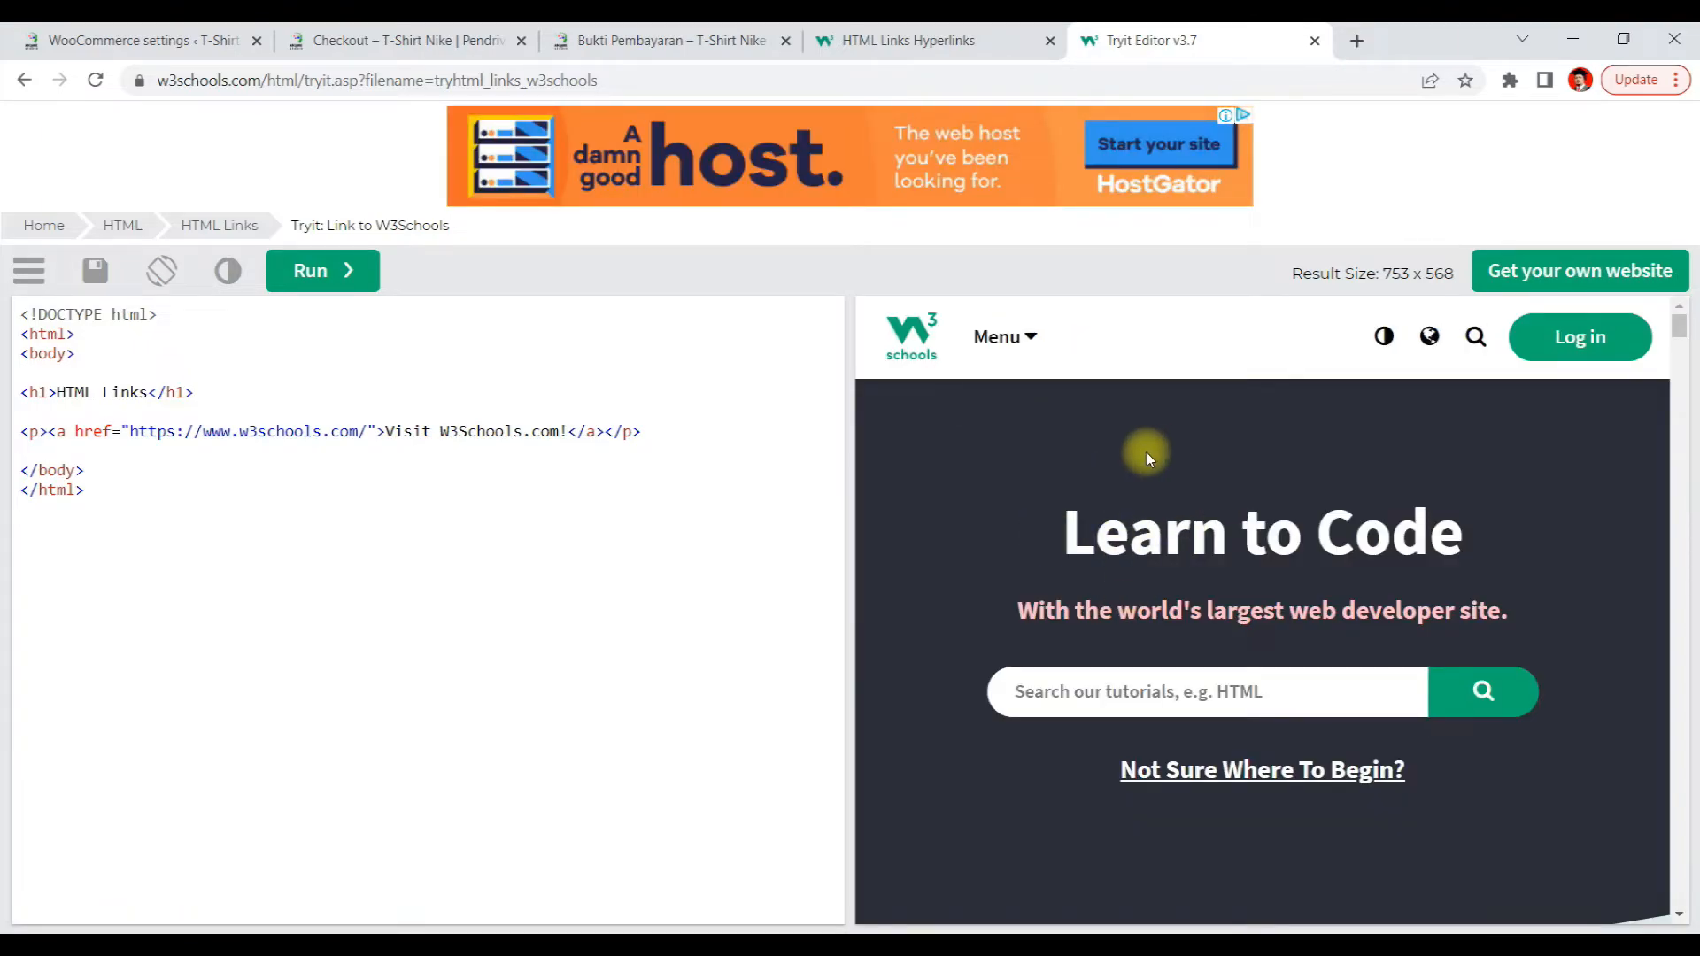
{"action": "left_click", "coordinate": [865, 40]}
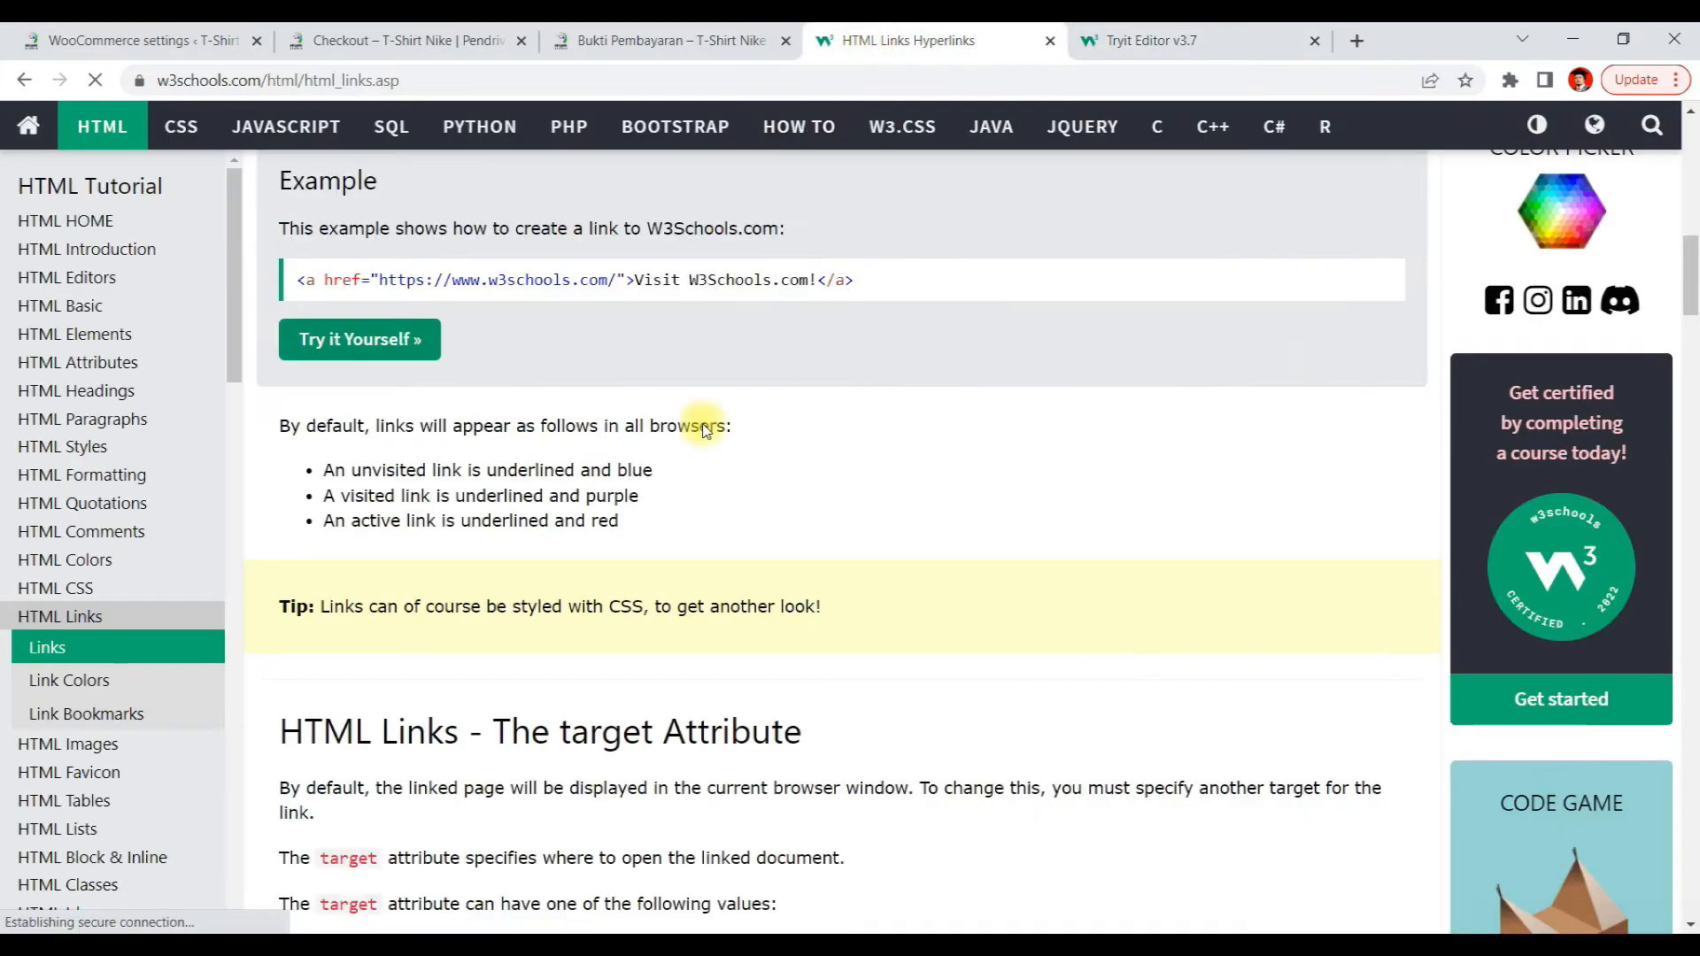
{"action": "left_click", "coordinate": [1098, 39]}
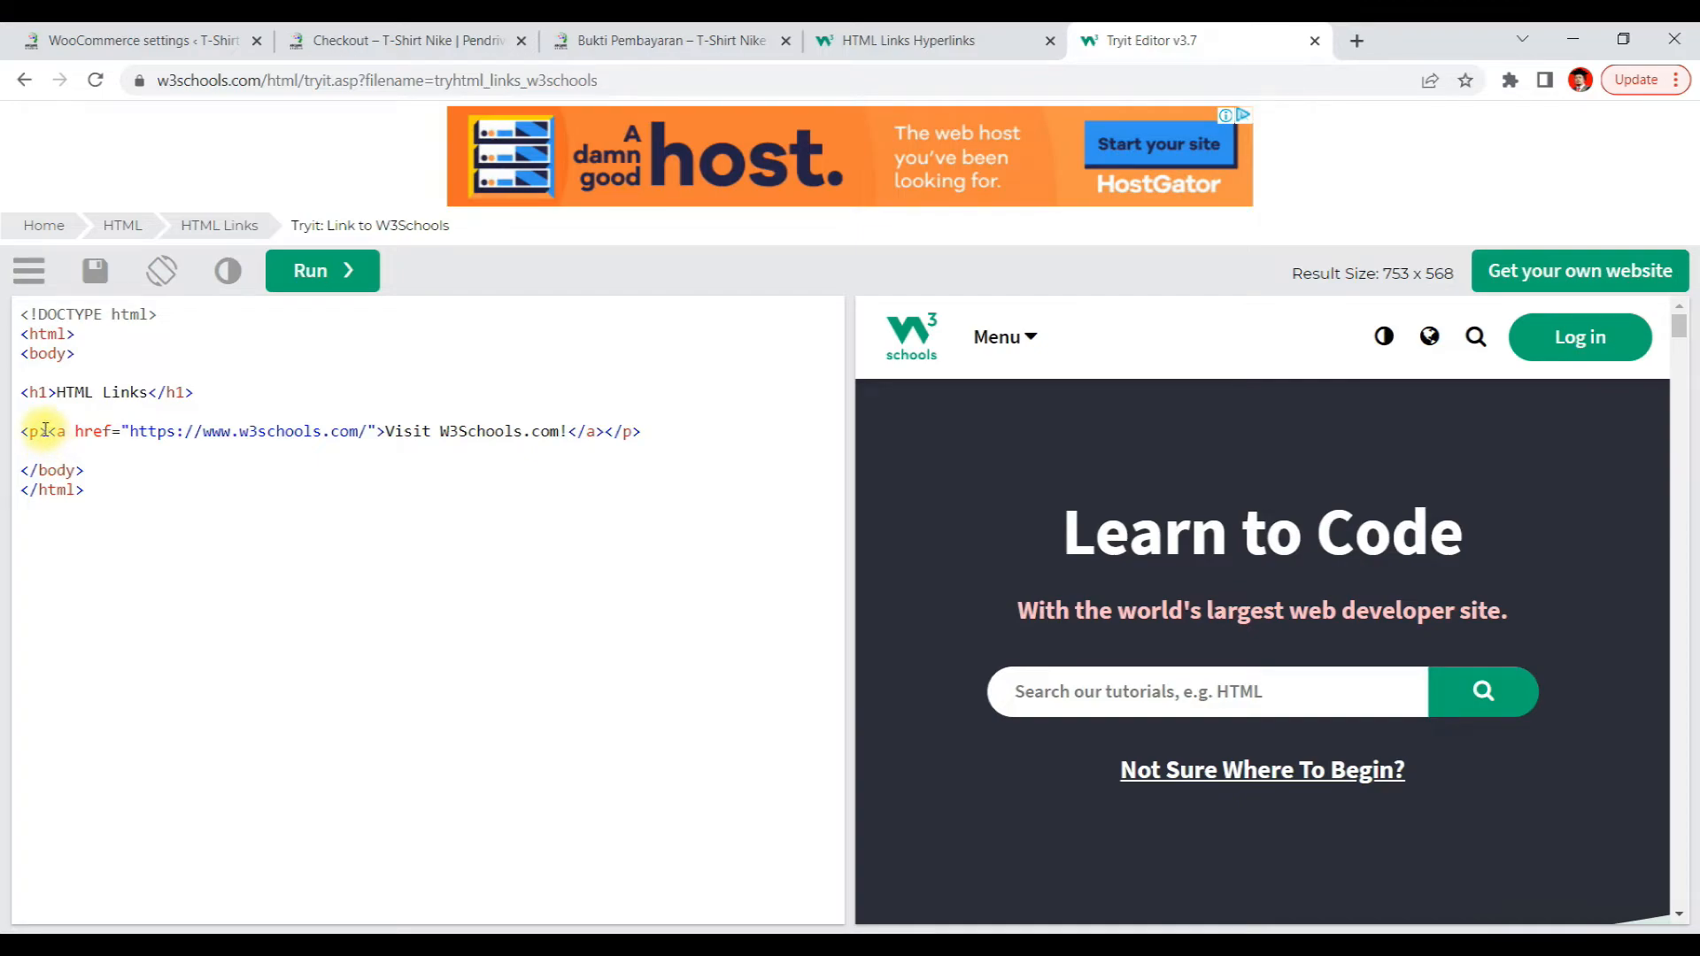
Copy the example anchor tag code from the Tryit editor
{"action": "left_click_drag", "start_coordinate": [48, 431], "coordinate": [603, 429]}
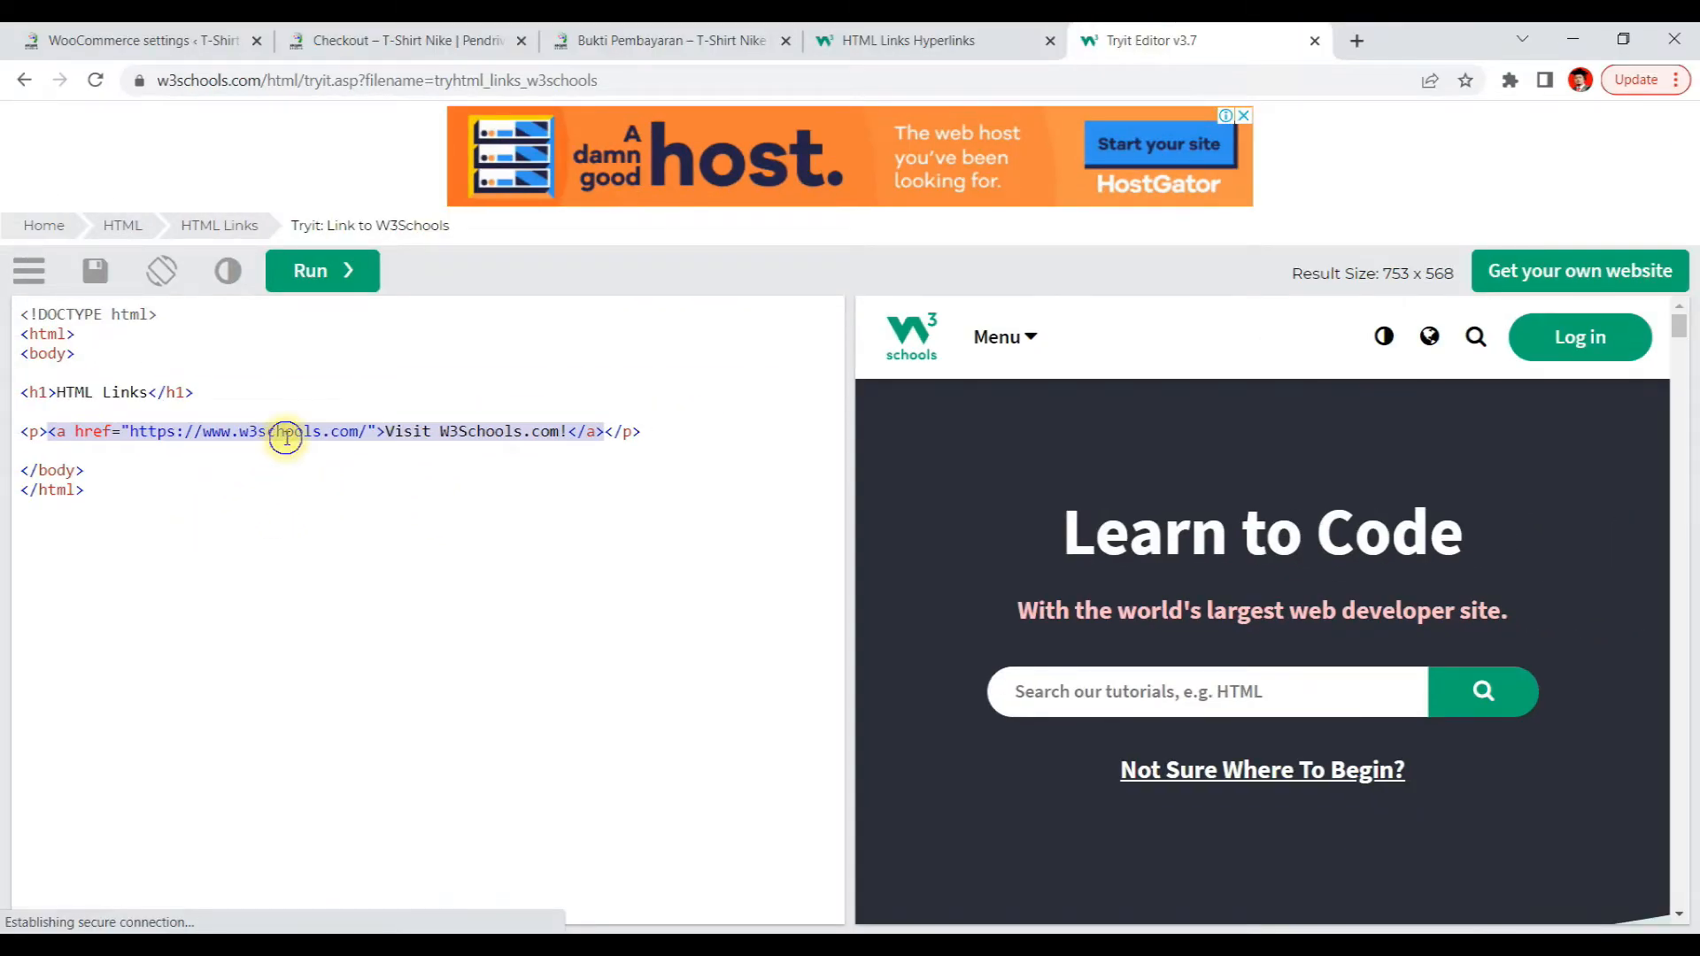
{"action": "right_click", "coordinate": [286, 436]}
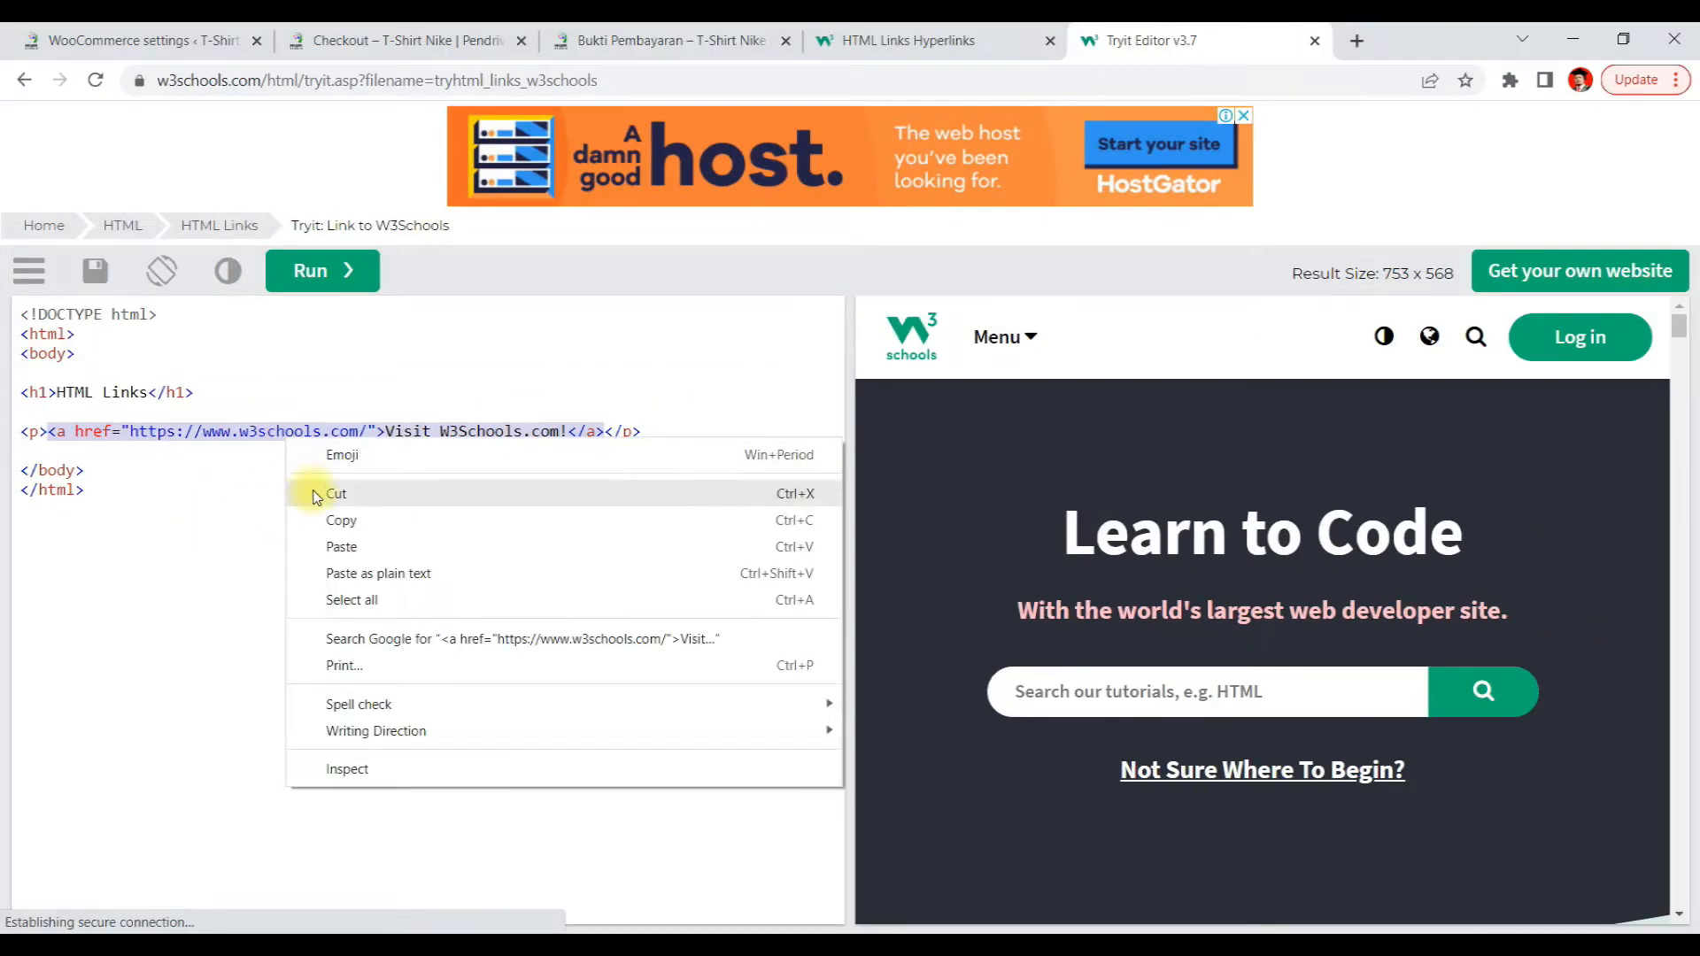
{"action": "left_click", "coordinate": [306, 523]}
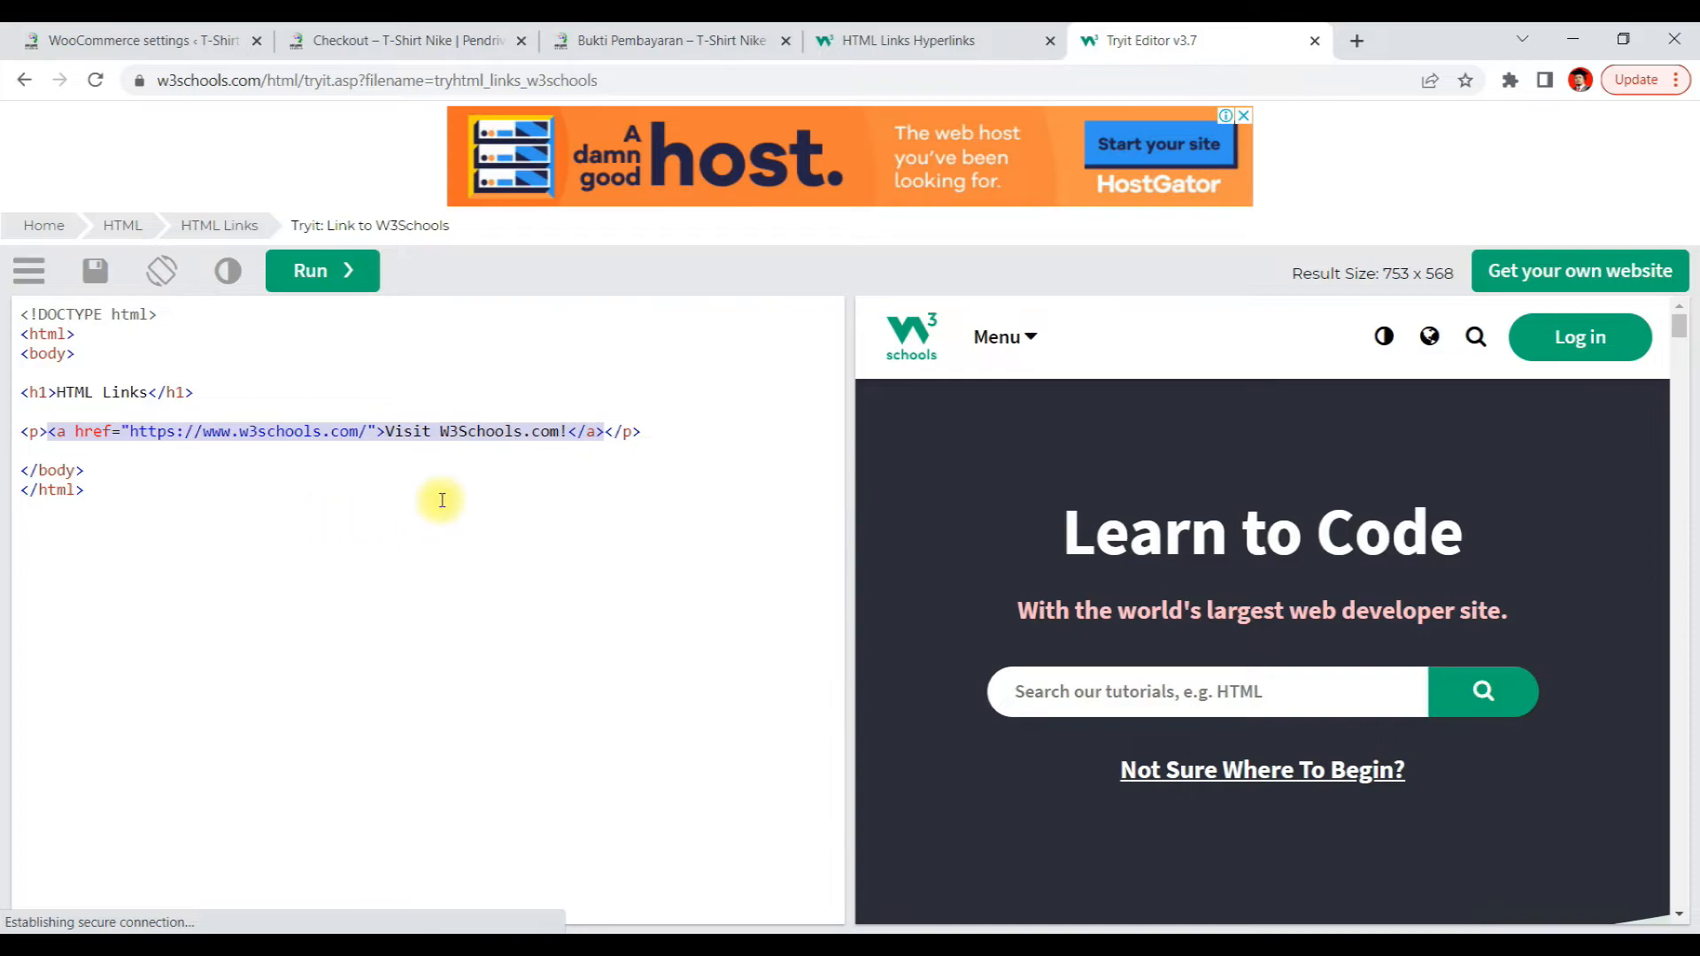
Paste the example anchor tag on a new line in the Direct bank transfer Instructions field
{"action": "left_click", "coordinate": [155, 40]}
{"action": "scroll", "coordinate": [1013, 436], "scroll_direction": "down", "scroll_amount": 5}
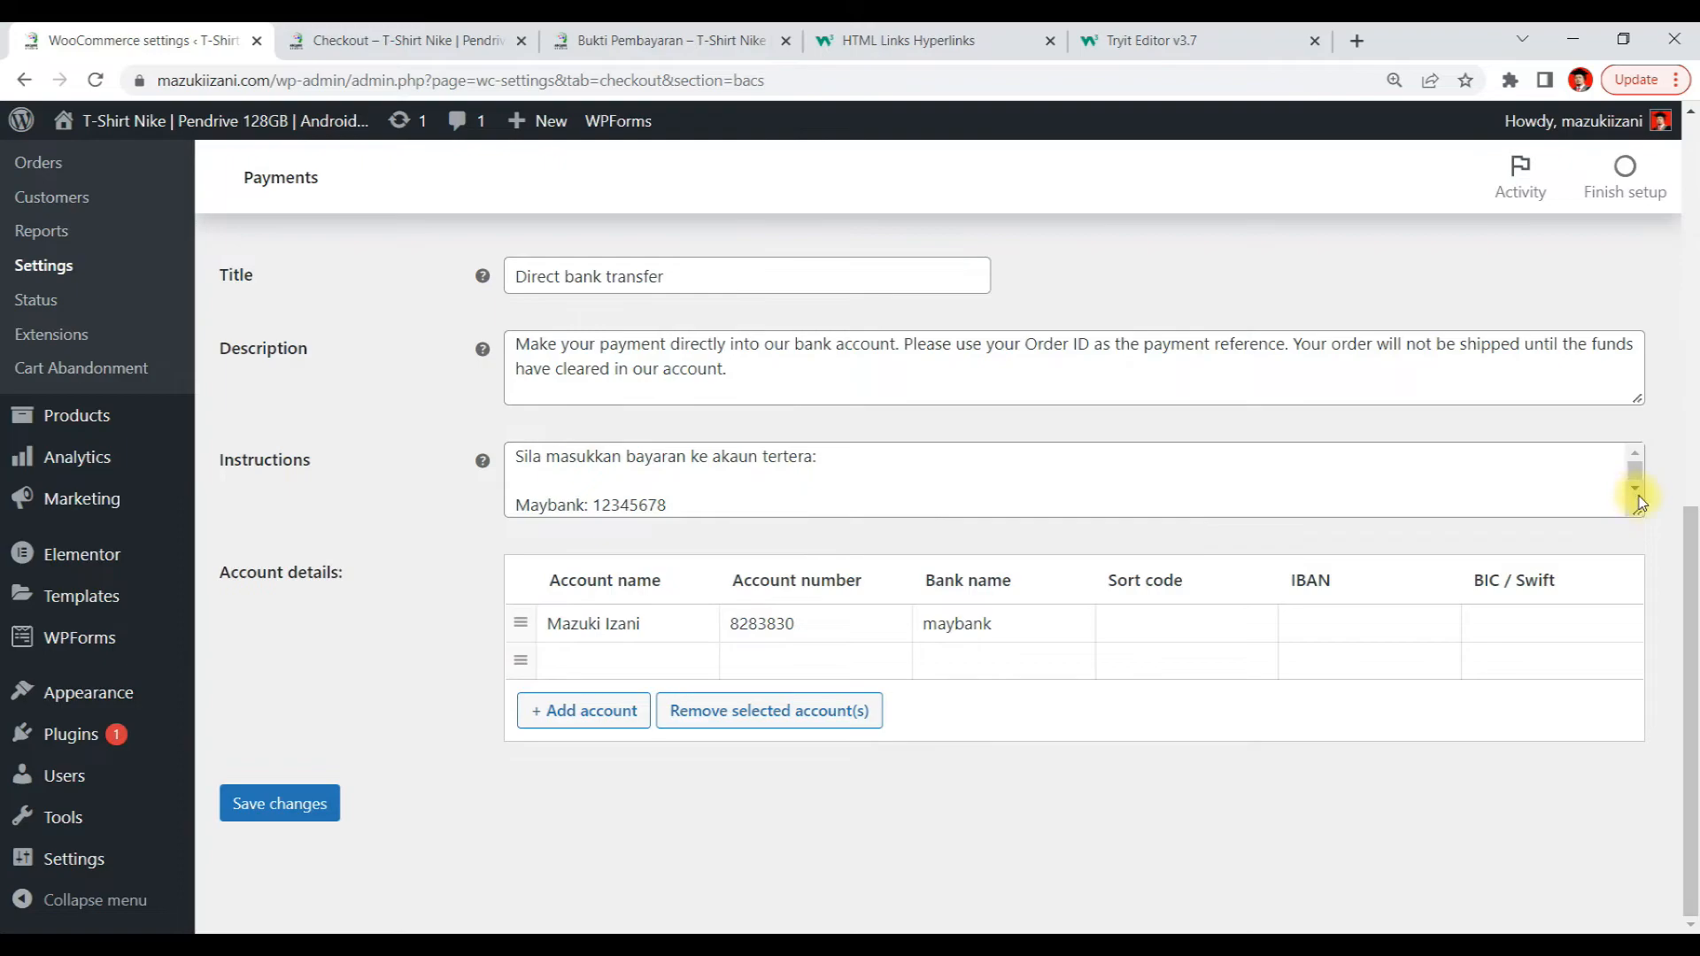
{"action": "left_click_drag", "start_coordinate": [1642, 511], "coordinate": [1491, 740]}
{"action": "left_click", "coordinate": [699, 618]}
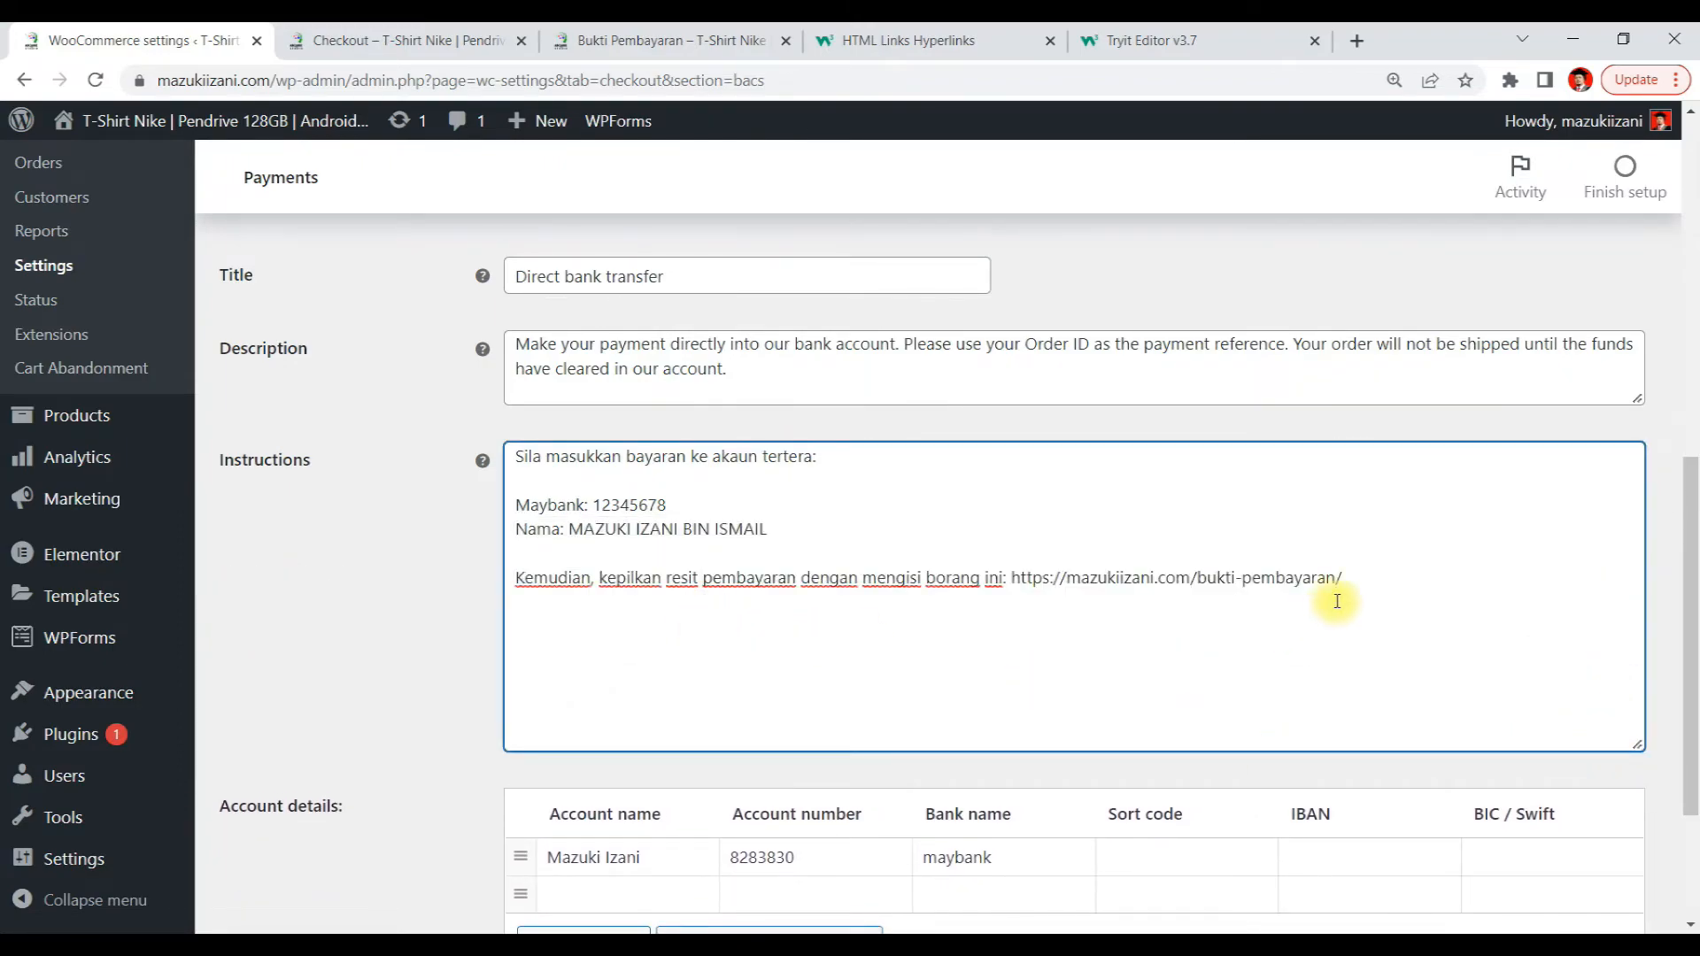
{"action": "left_click", "coordinate": [1375, 584]}
{"action": "key", "text": "ctrl+v"}
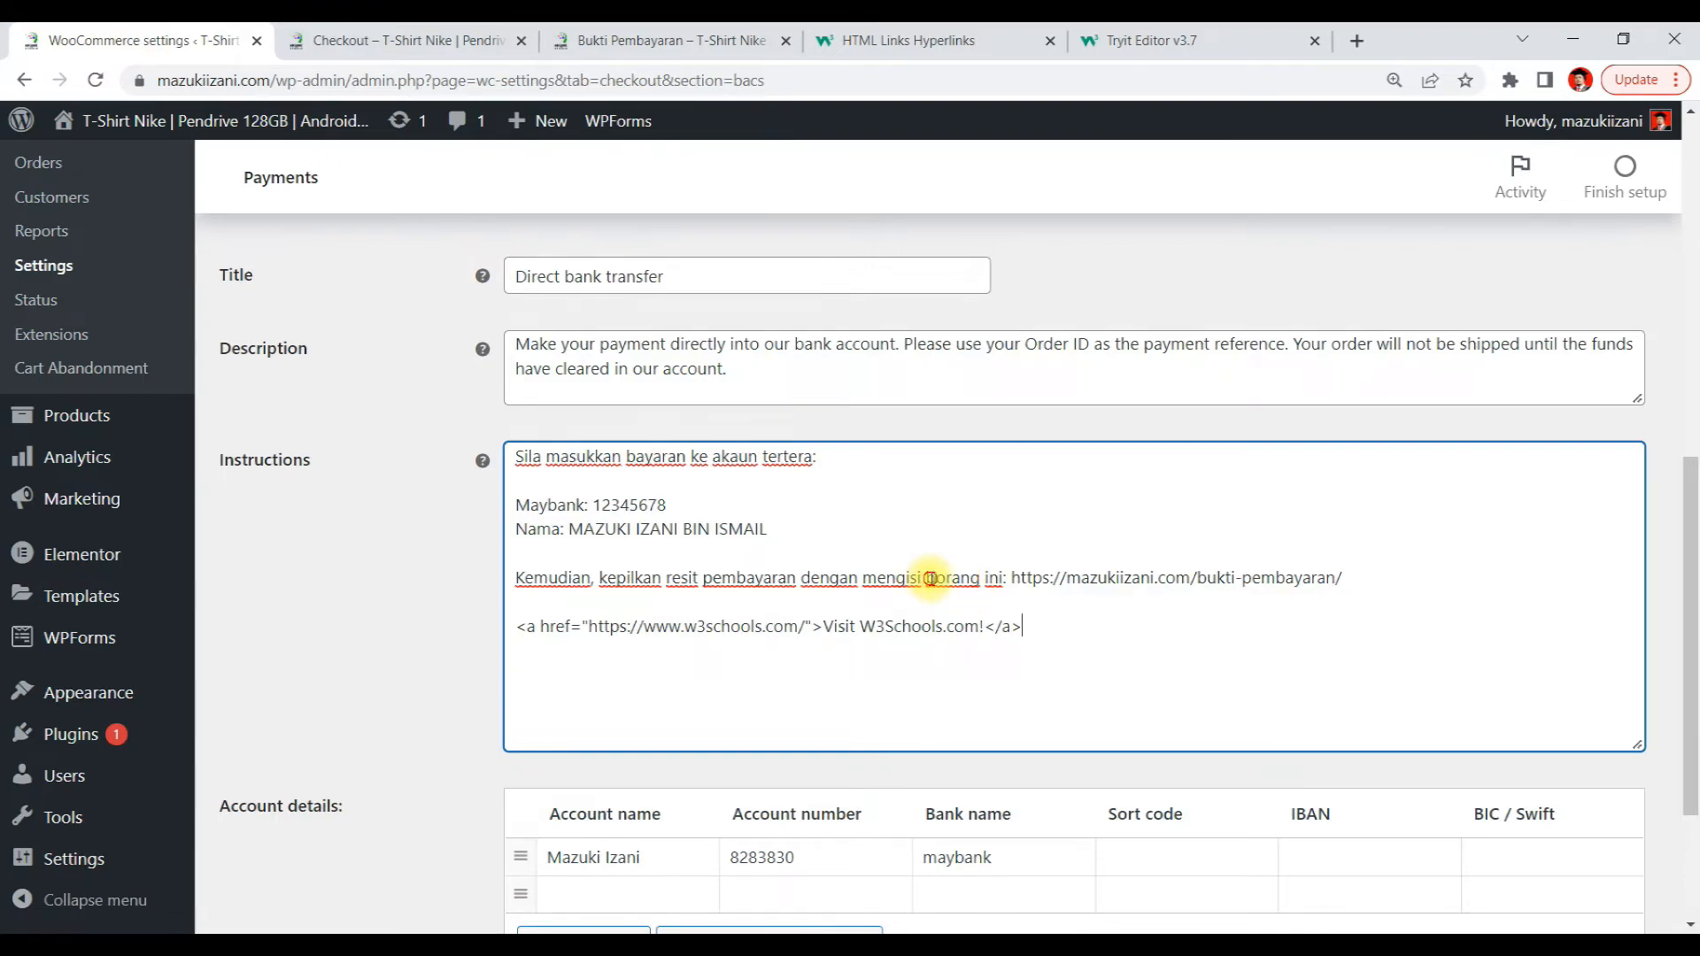
Replace the anchor's link text Visit W3Schools.com! with borang ini
{"action": "left_click_drag", "start_coordinate": [929, 578], "coordinate": [1004, 581]}
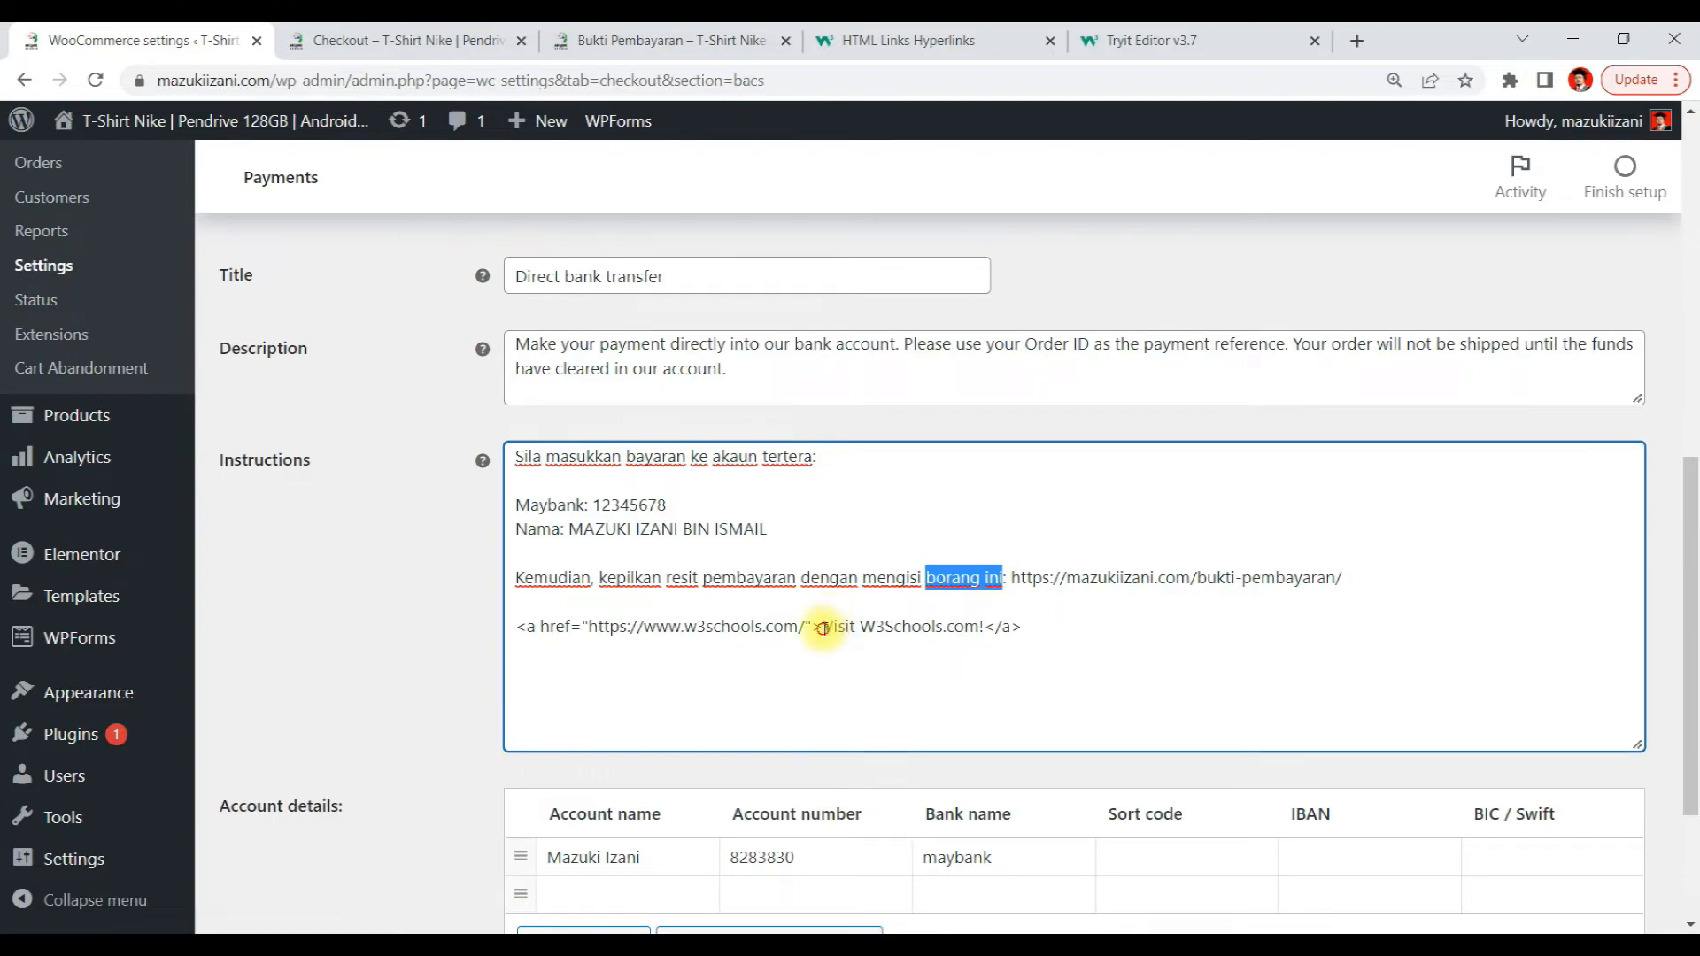
{"action": "left_click_drag", "start_coordinate": [823, 626], "coordinate": [987, 639]}
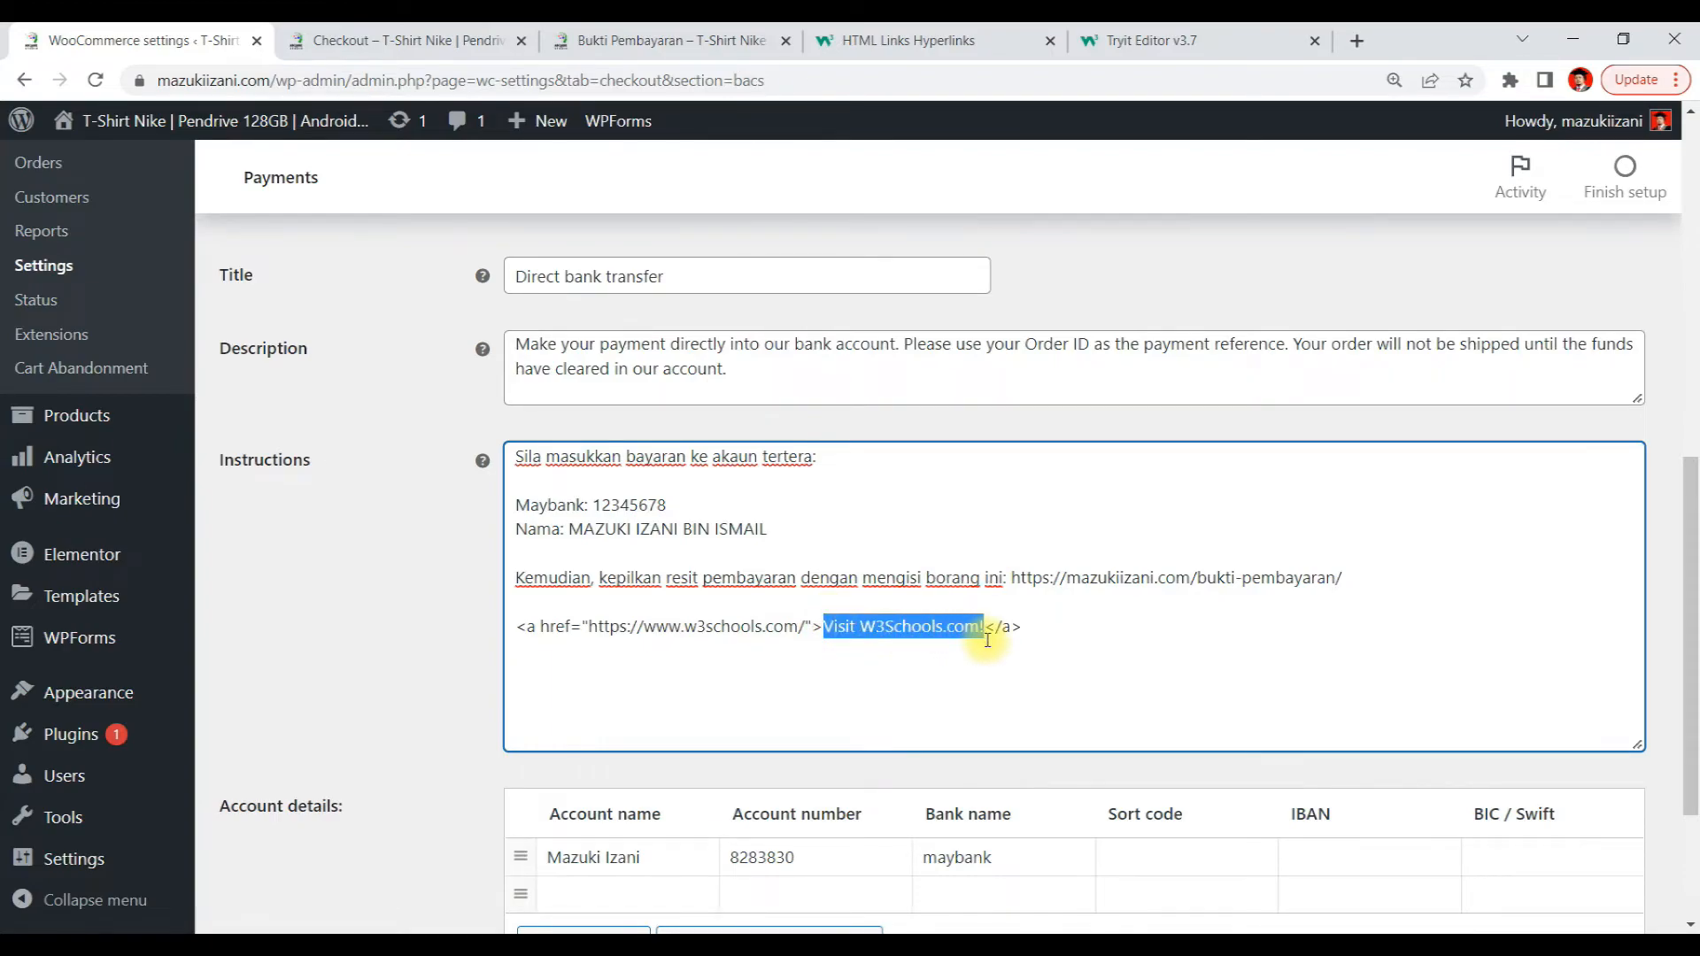
{"action": "key", "text": "ctrl+v"}
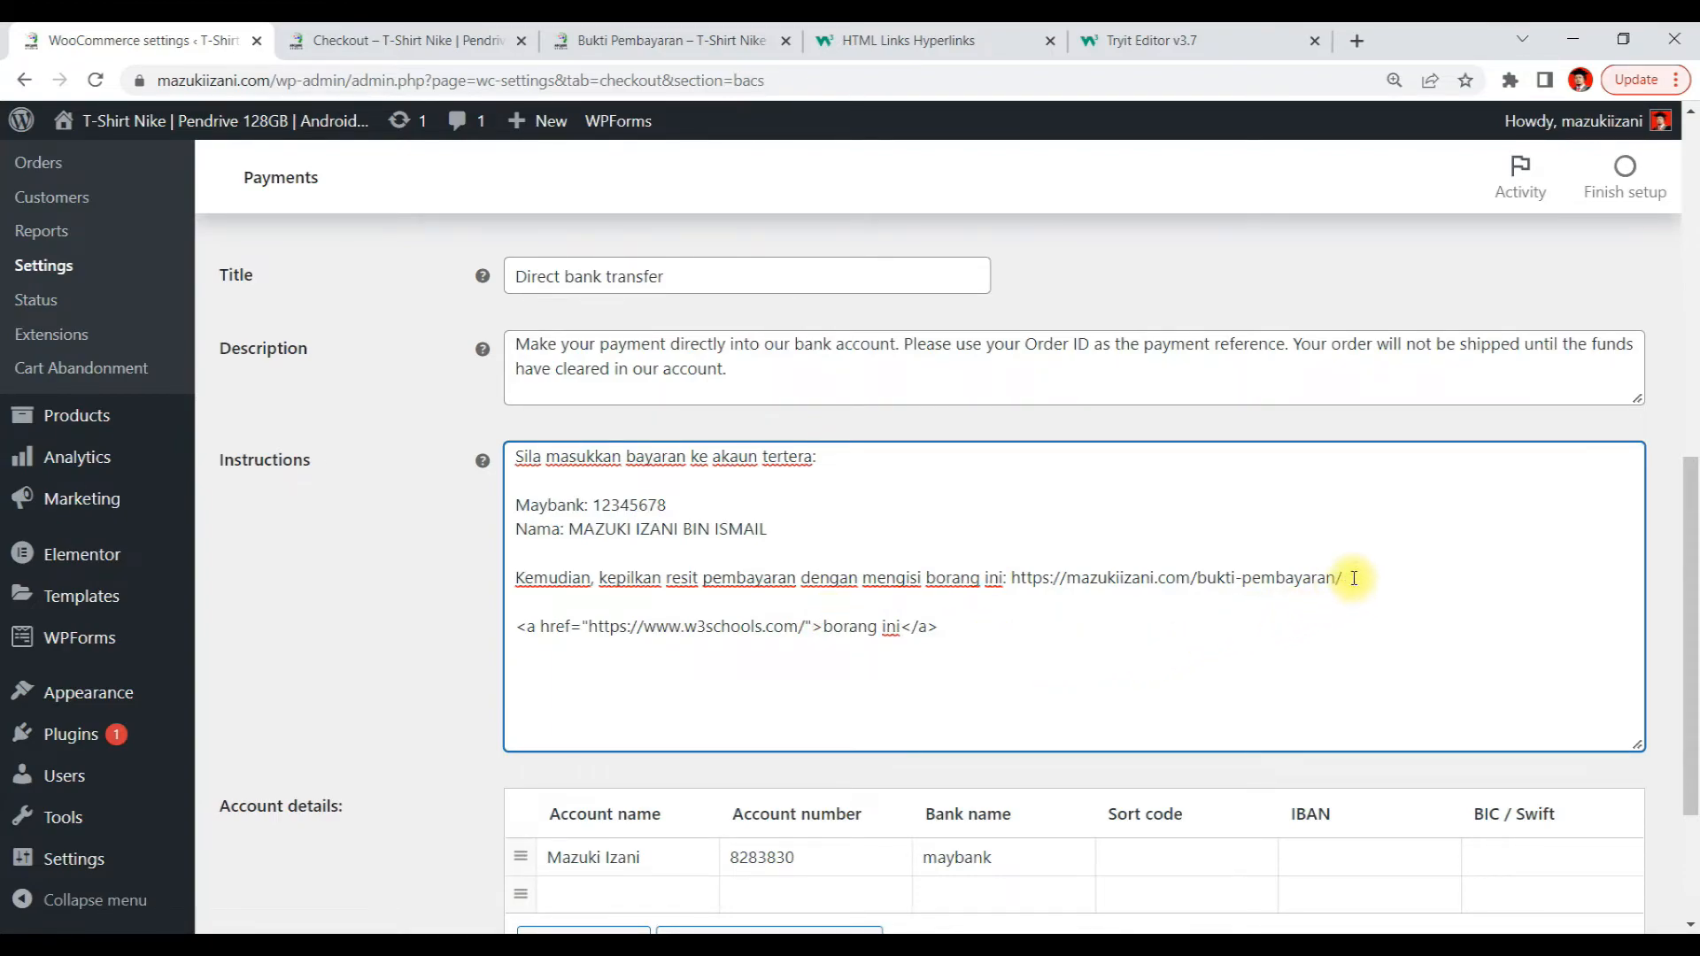
{"action": "mouse_move", "coordinate": [1354, 578]}
{"action": "left_mouse_down"}
{"action": "mouse_move", "coordinate": [1082, 559]}
{"action": "mouse_move", "coordinate": [1016, 577]}
{"action": "mouse_move", "coordinate": [1363, 583]}
{"action": "left_mouse_up"}
{"action": "left_click", "coordinate": [1021, 587]}
{"action": "key", "text": "ctrl+x"}
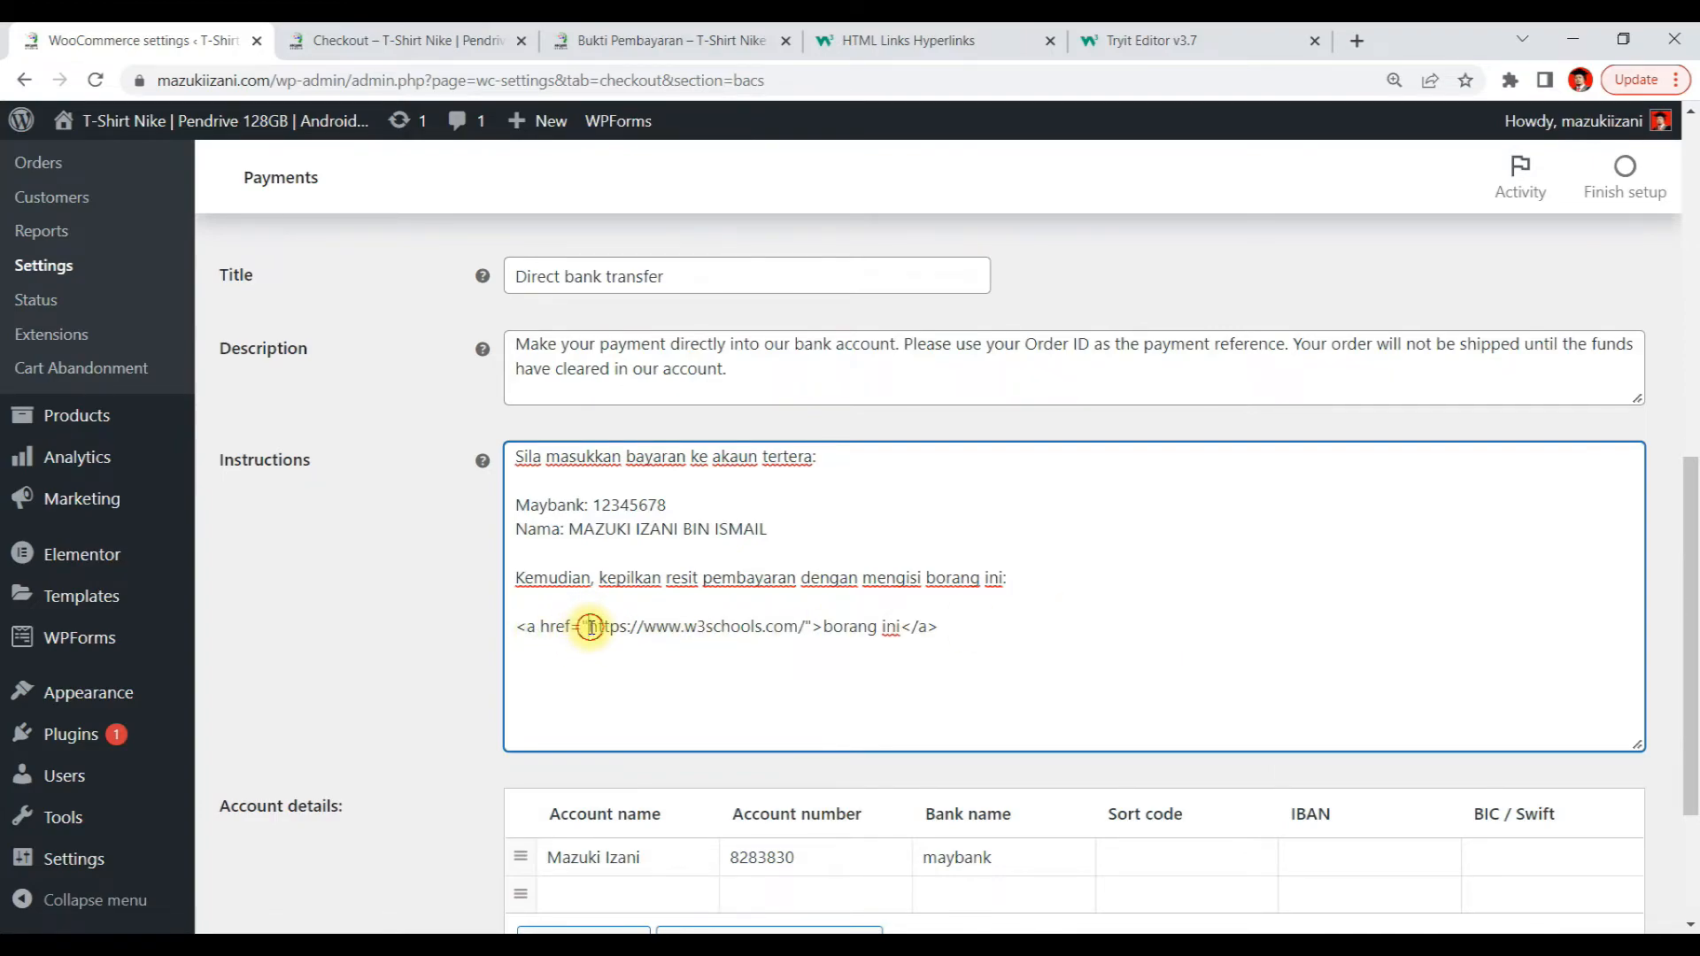
{"action": "left_click_drag", "start_coordinate": [590, 627], "coordinate": [809, 636]}
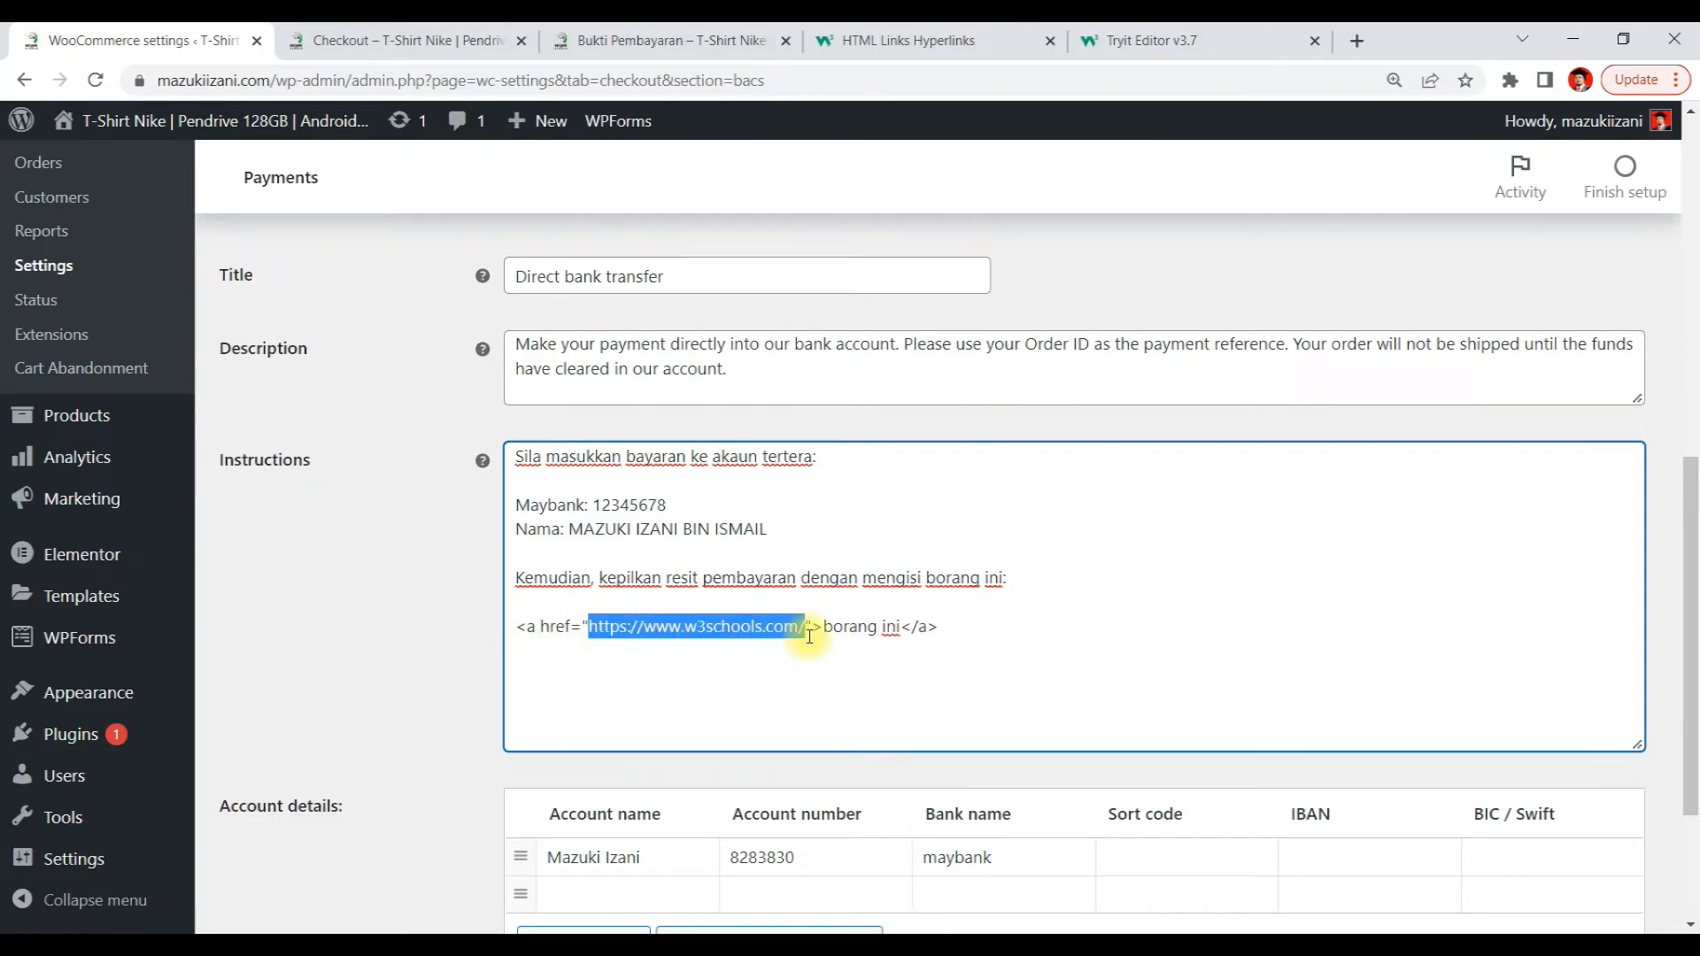
{"action": "key", "text": "ctrl+v"}
Join the anchor tag onto the end of the Kemudian sentence and end its link text with a full stop
{"action": "left_click", "coordinate": [1061, 568]}
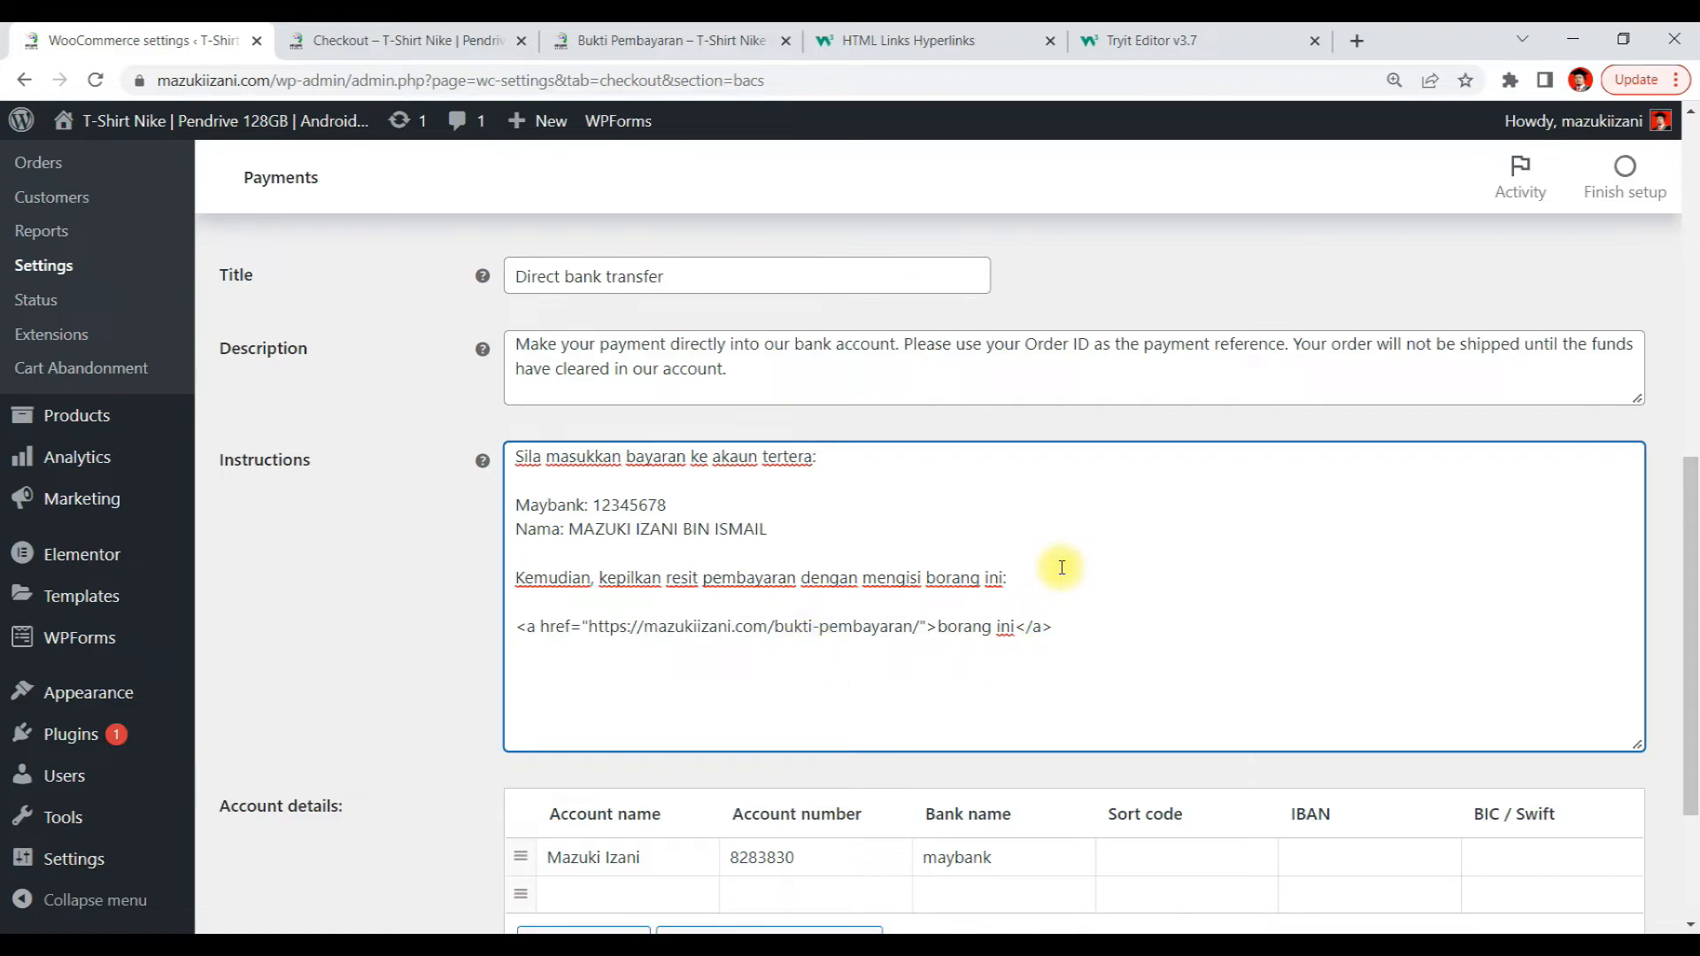
{"action": "key", "text": "Delete"}
{"action": "key", "text": "Delete"}
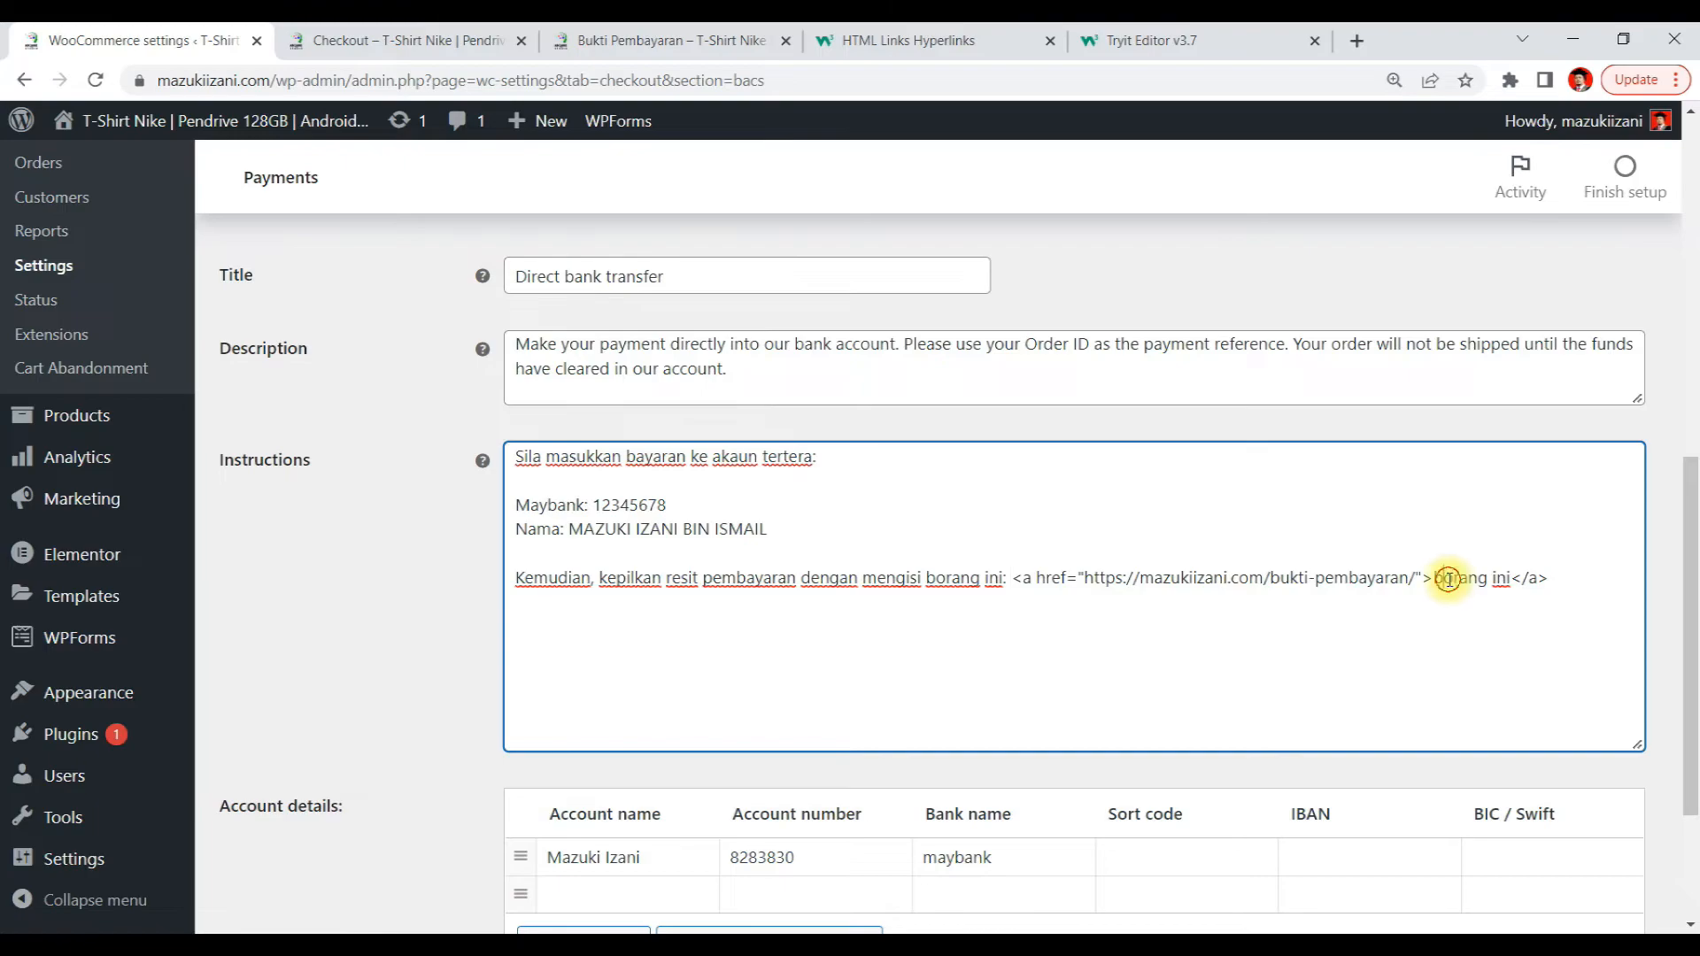
{"action": "left_click_drag", "start_coordinate": [1444, 583], "coordinate": [1509, 585]}
{"action": "left_click", "coordinate": [1512, 594]}
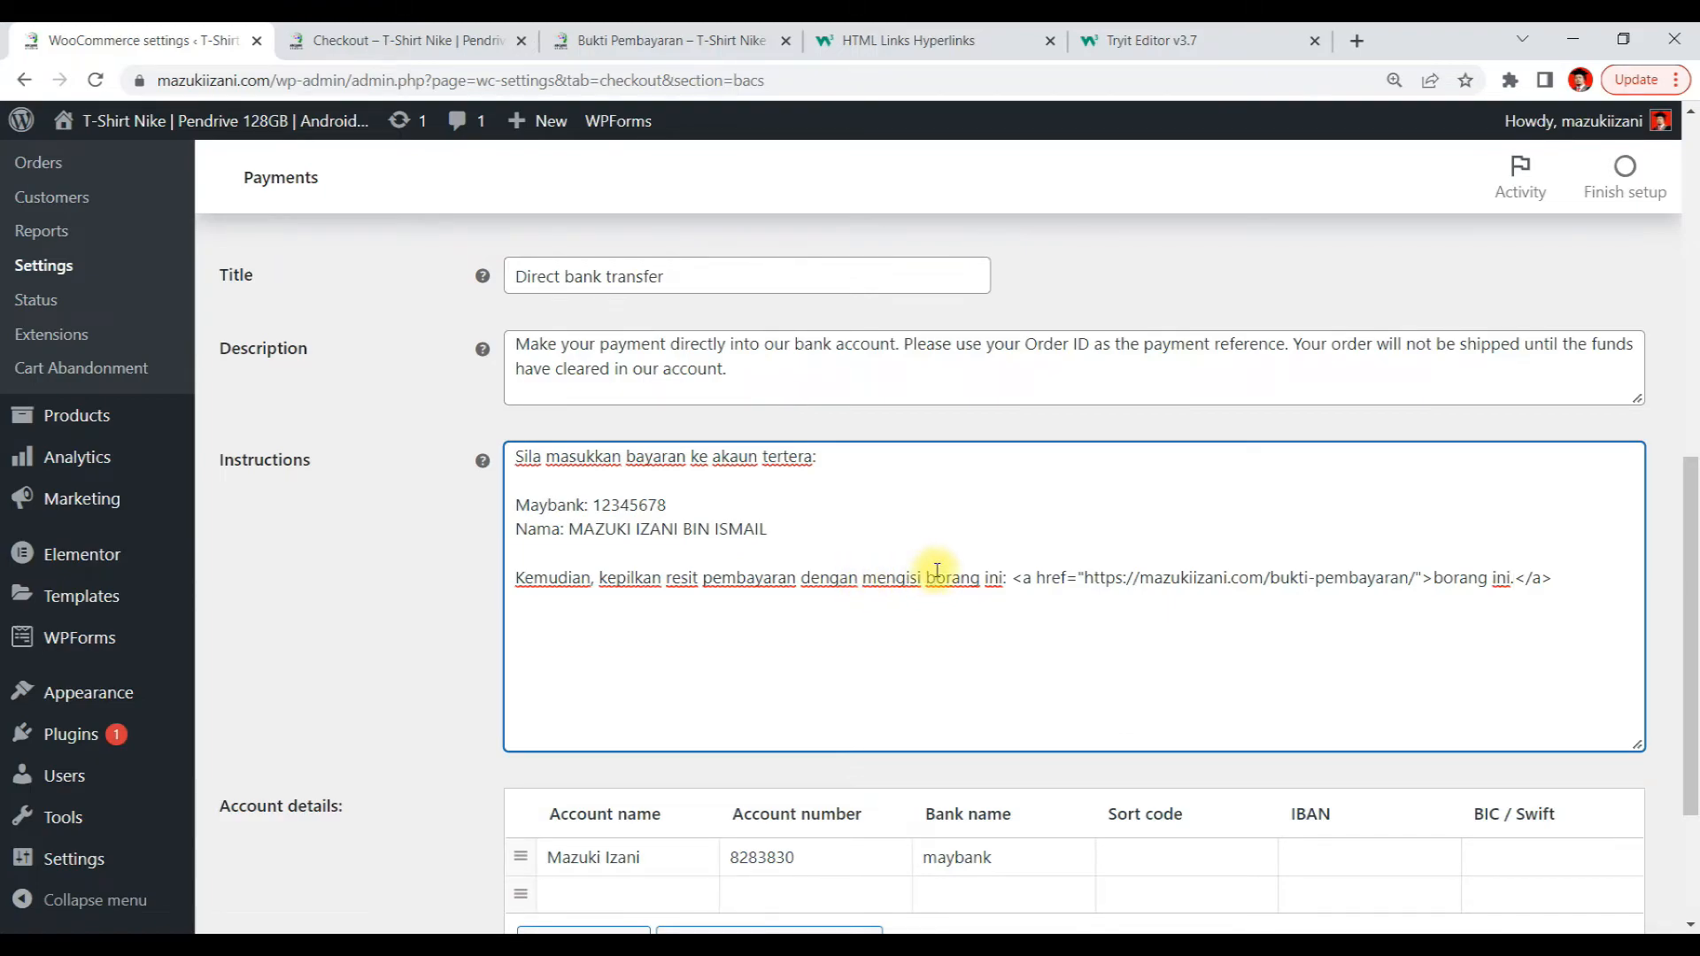
Delete the plain words borang ini: that precede the anchor tag in the Kemudian sentence
{"action": "left_click_drag", "start_coordinate": [928, 578], "coordinate": [994, 579]}
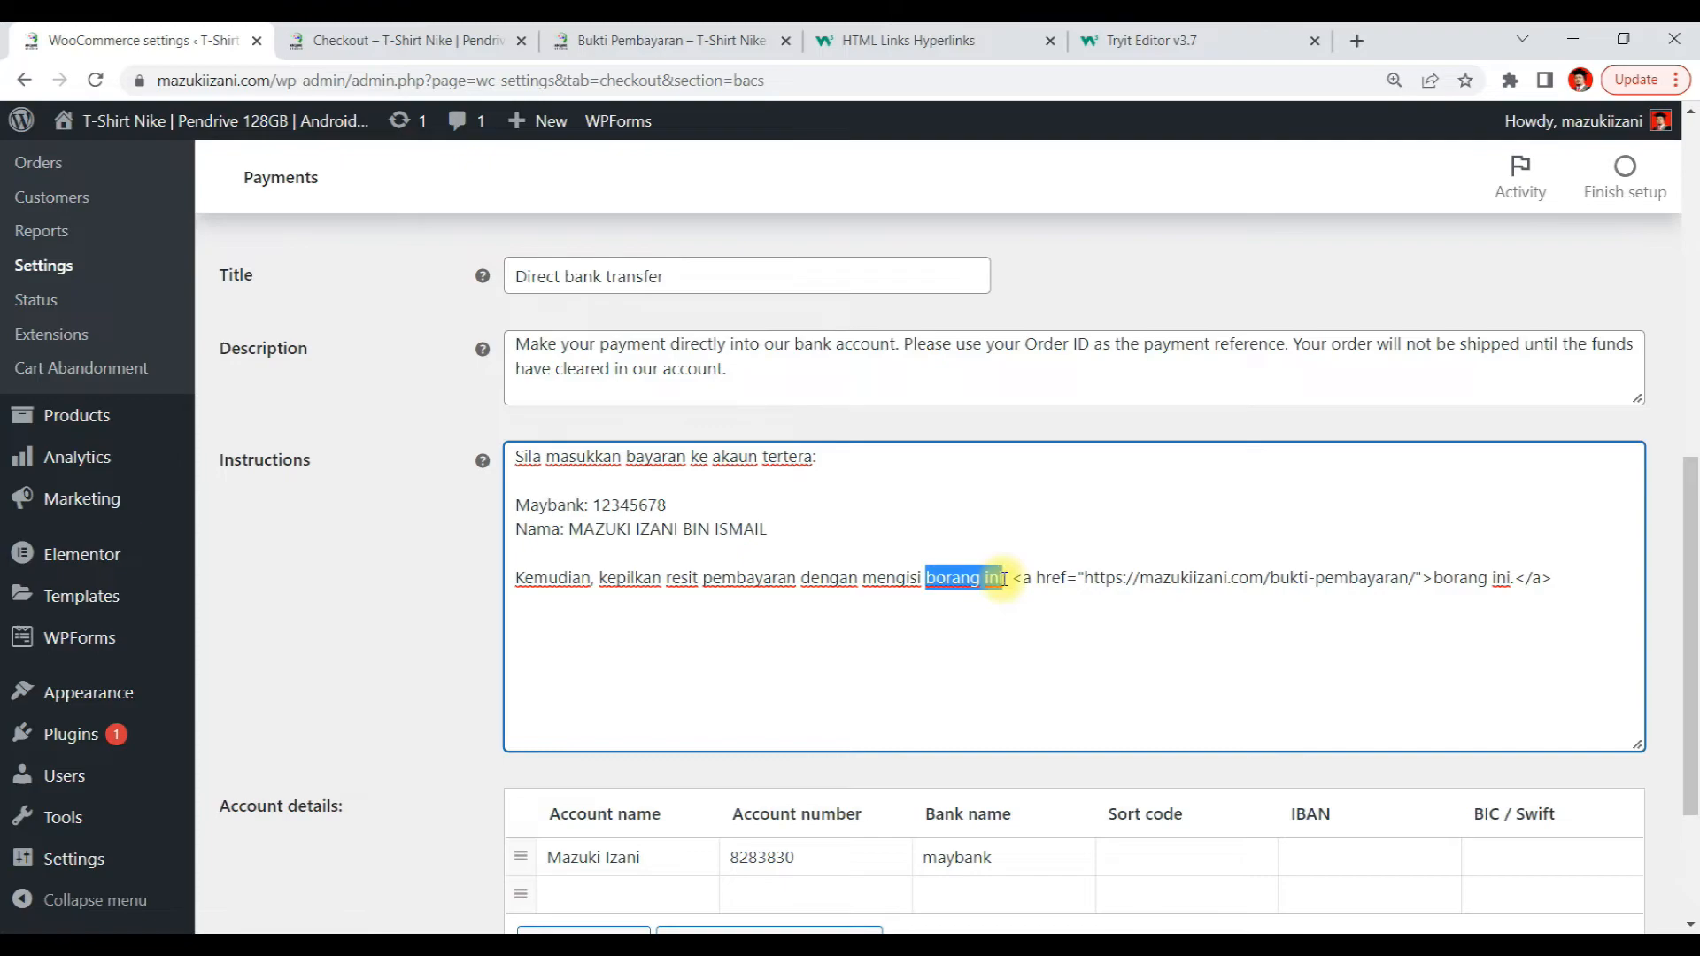
{"action": "key", "text": "BackSpace"}
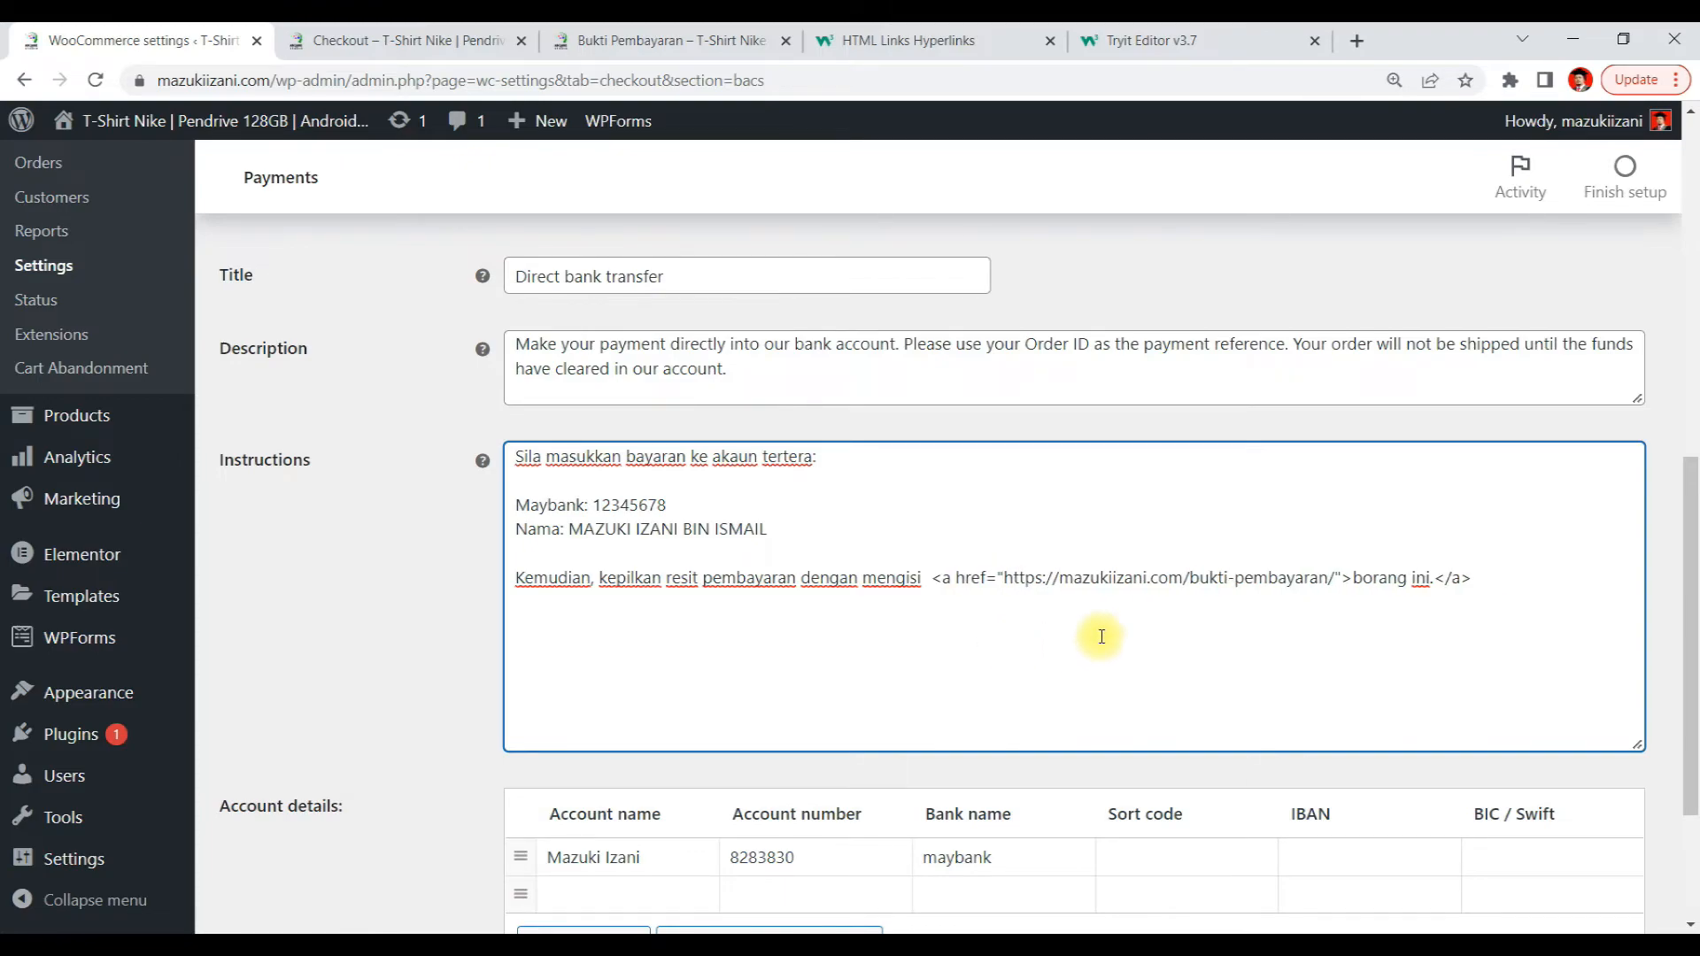
{"action": "key", "text": "BackSpace"}
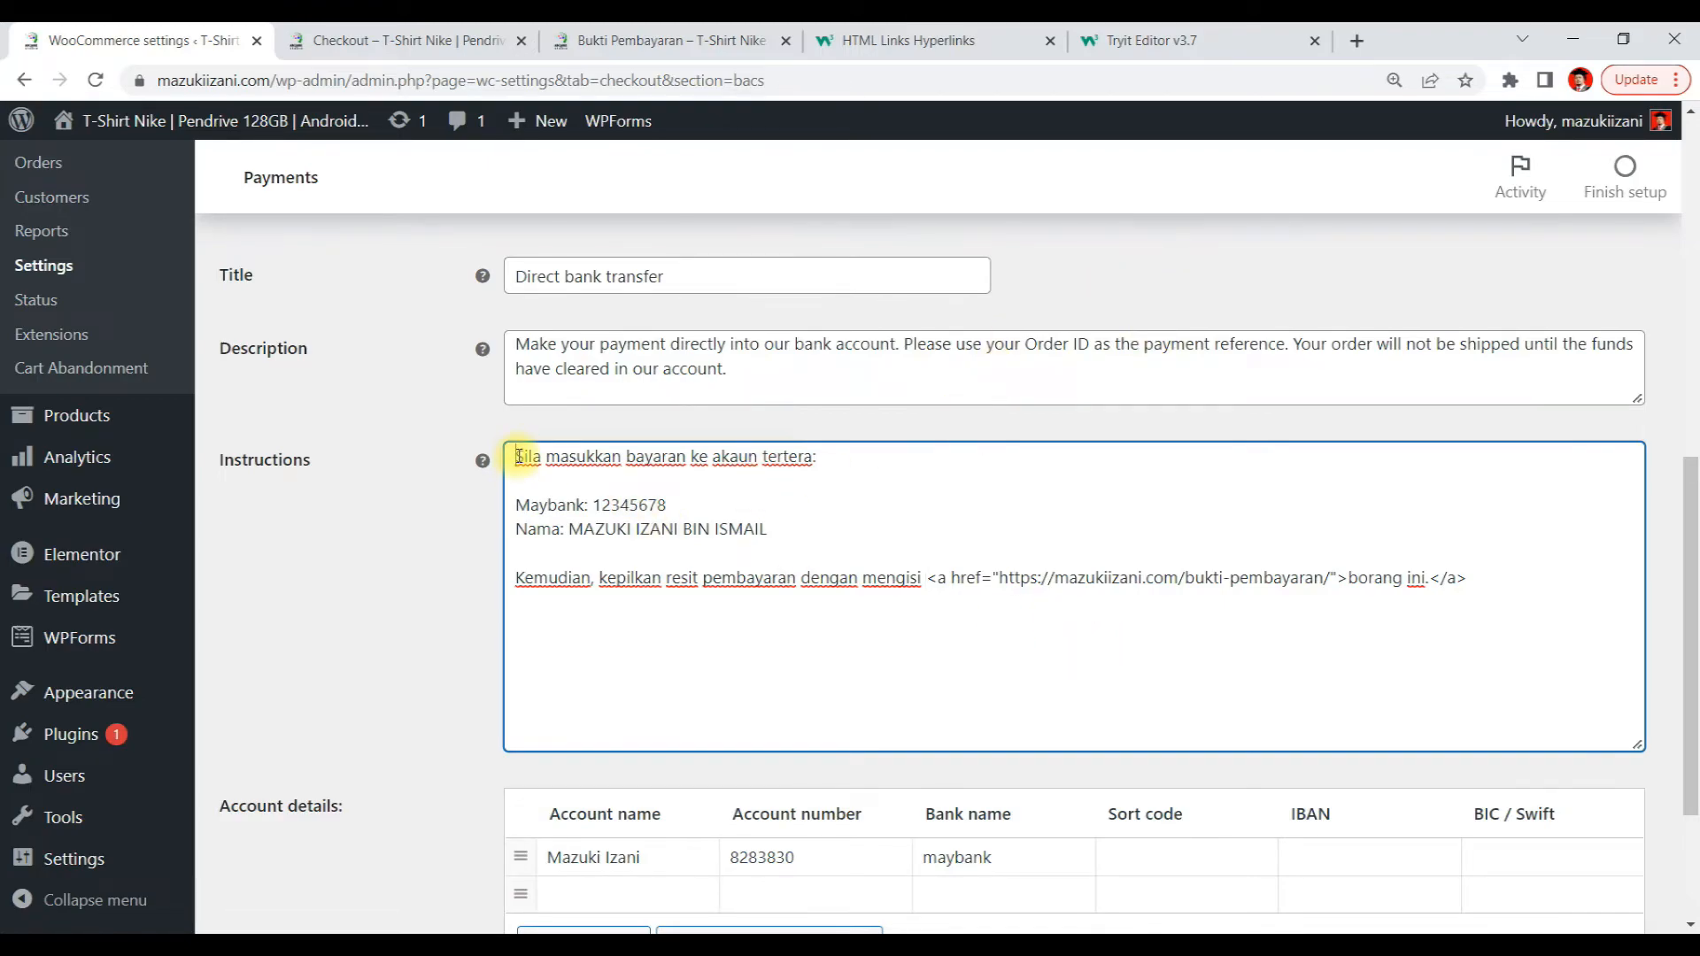
Browse the W3Schools HTML Links and HTML Basic pages, searching the page for bold
{"action": "left_click", "coordinate": [1085, 42]}
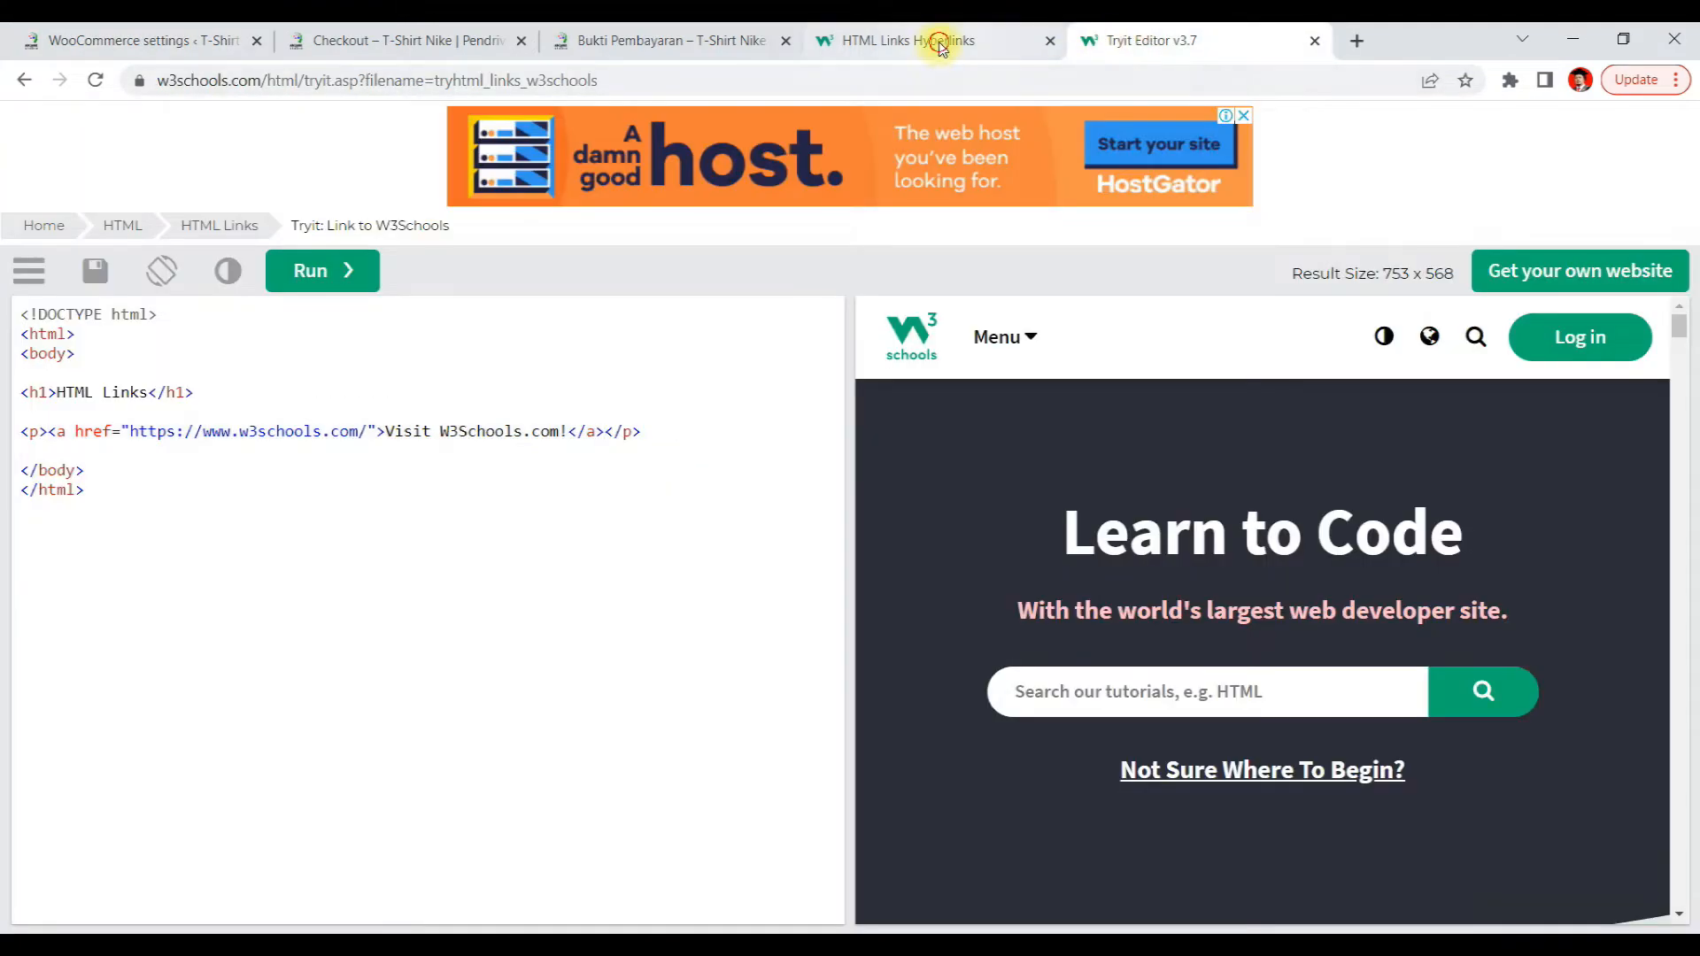
{"action": "left_click", "coordinate": [942, 42]}
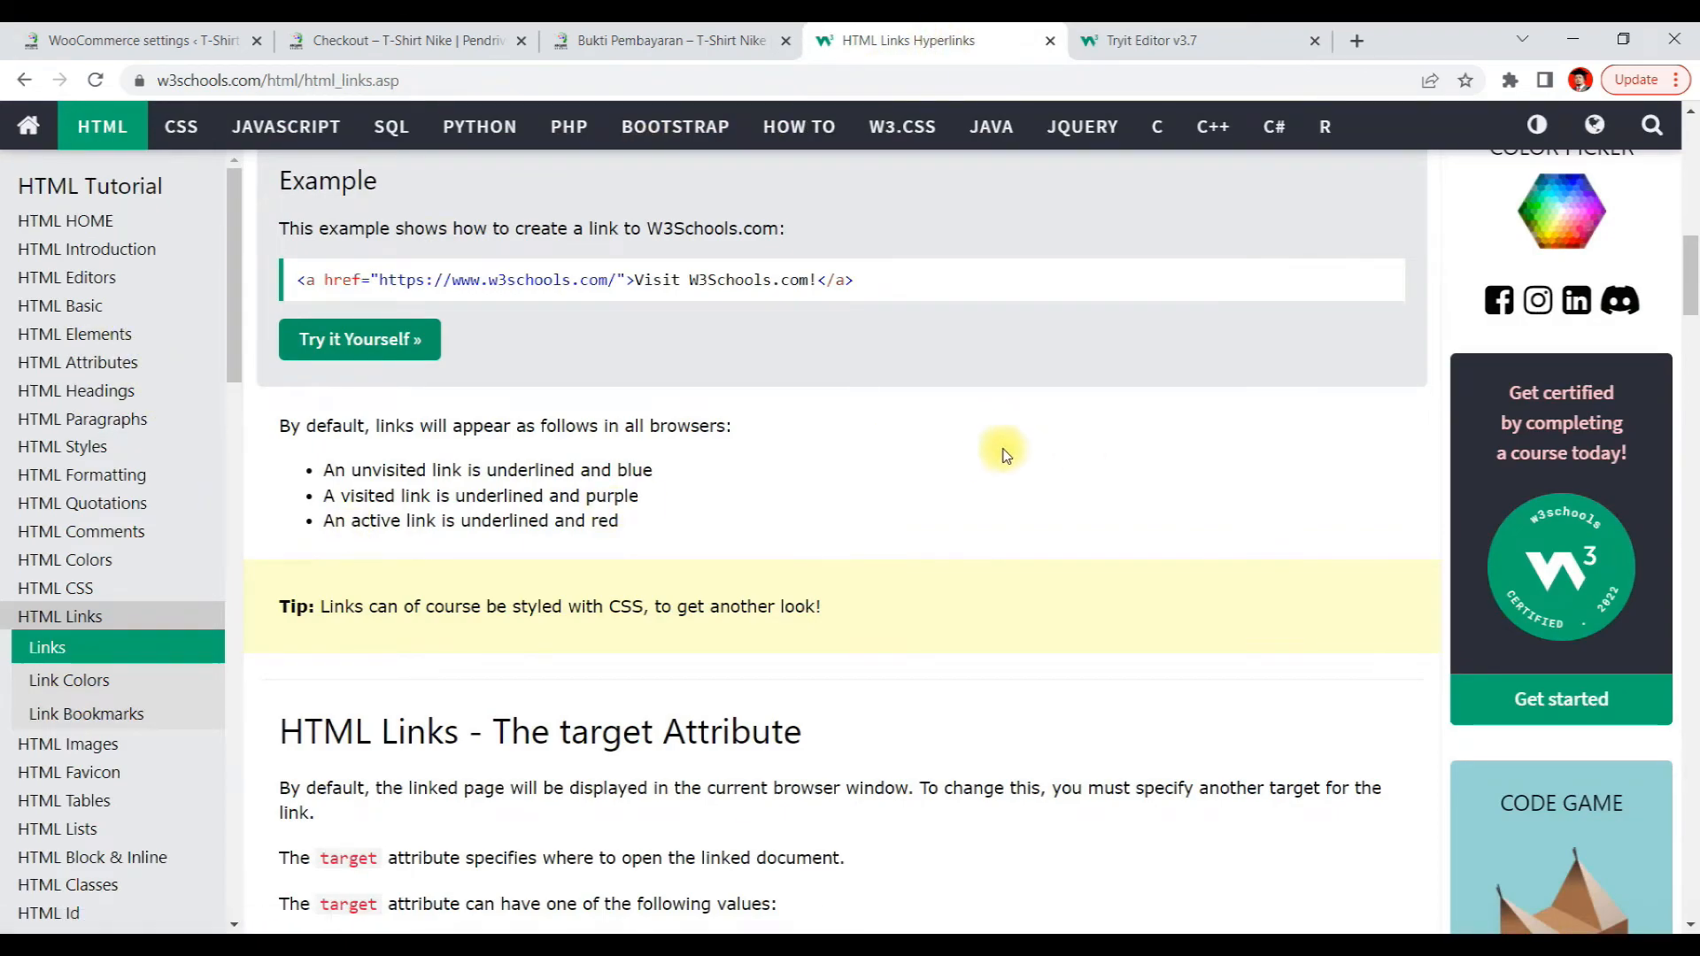
{"action": "scroll", "coordinate": [1001, 434], "scroll_direction": "up", "scroll_amount": 10}
{"action": "scroll", "coordinate": [1001, 435], "scroll_direction": "up", "scroll_amount": 3}
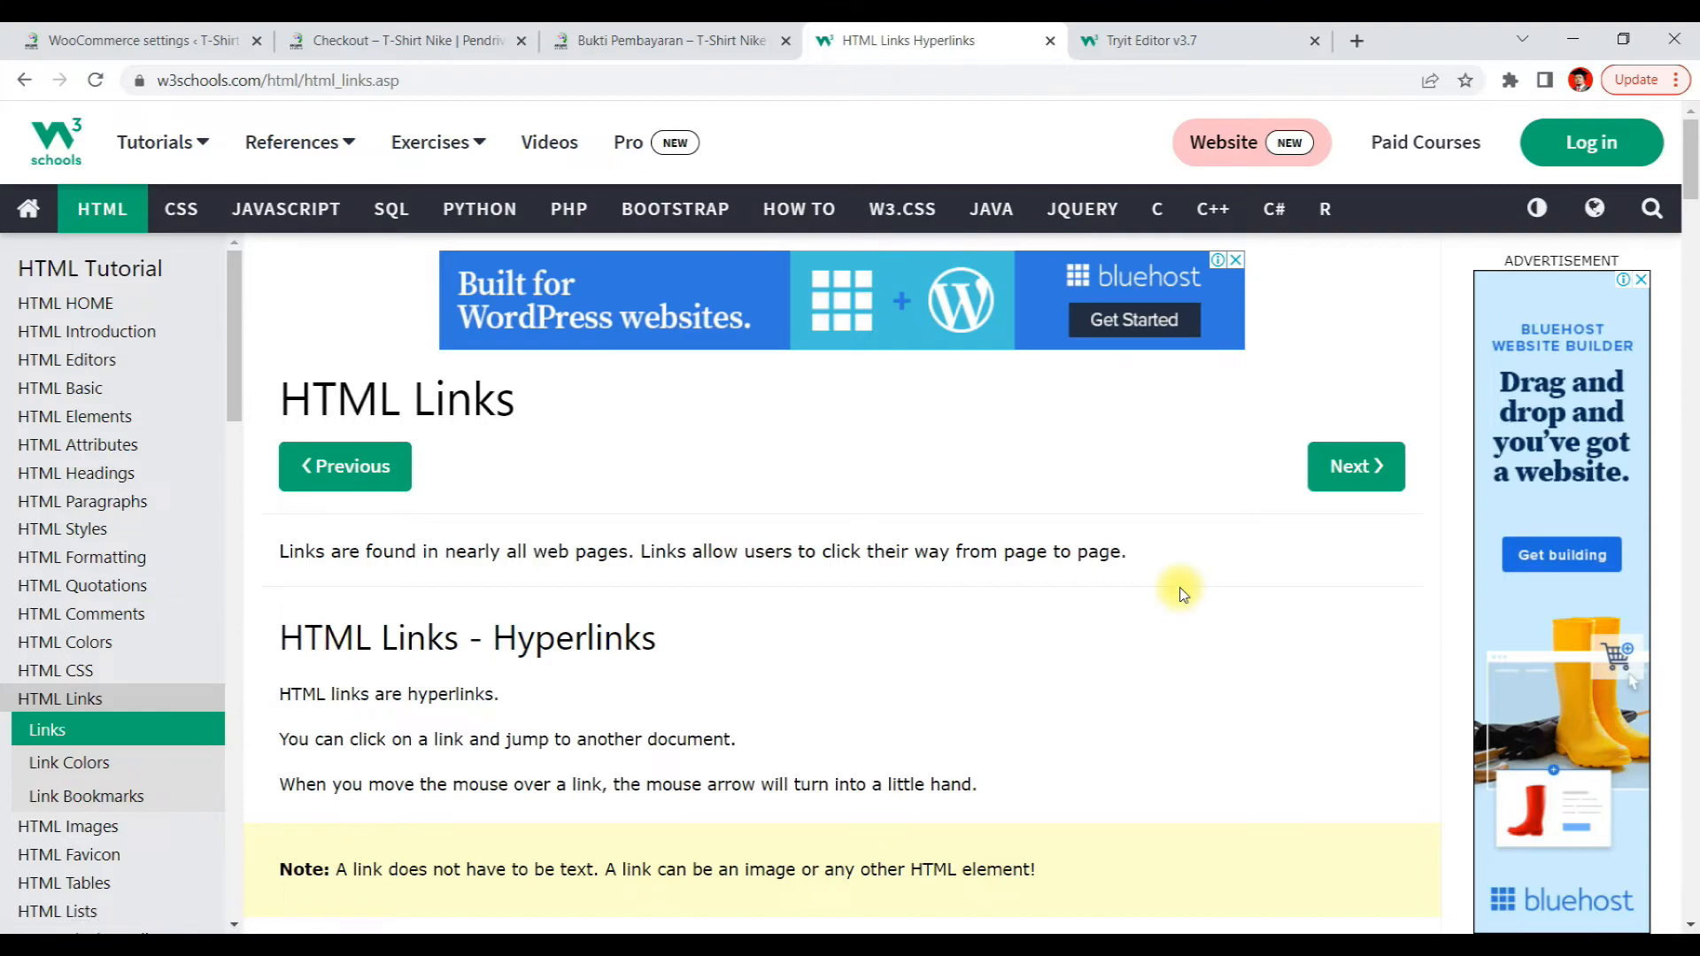
{"action": "scroll", "coordinate": [1182, 593], "scroll_direction": "down", "scroll_amount": 1}
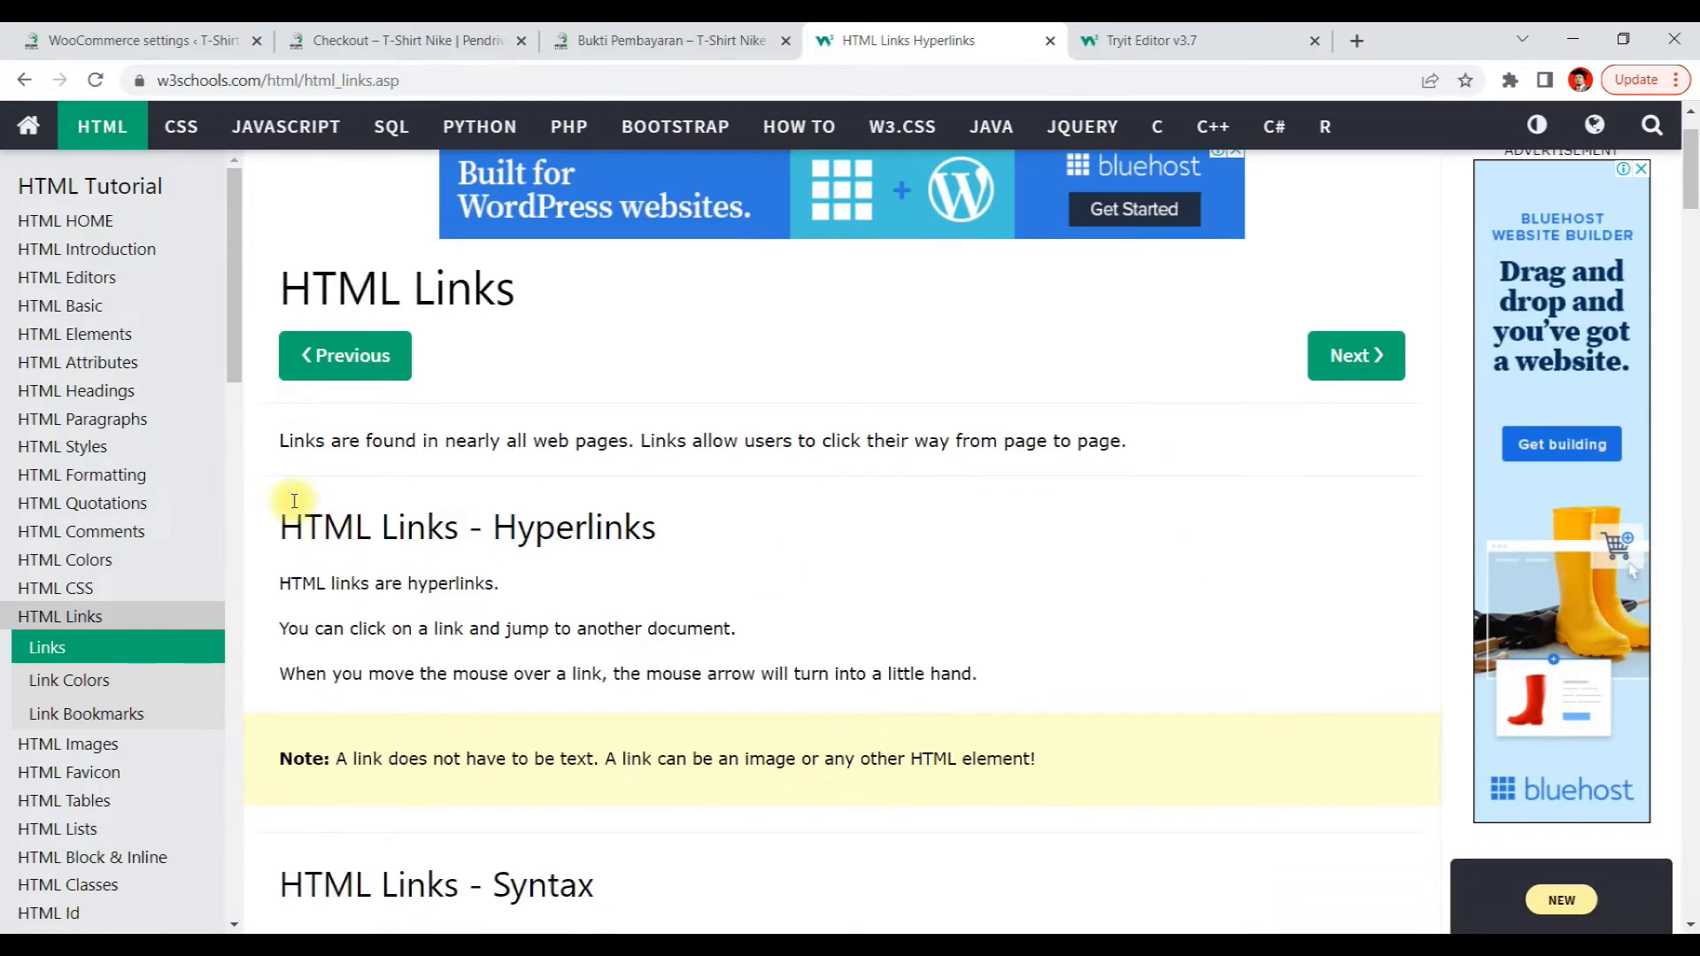
{"action": "left_click", "coordinate": [64, 307]}
{"action": "scroll", "coordinate": [660, 478], "scroll_direction": "down", "scroll_amount": 3}
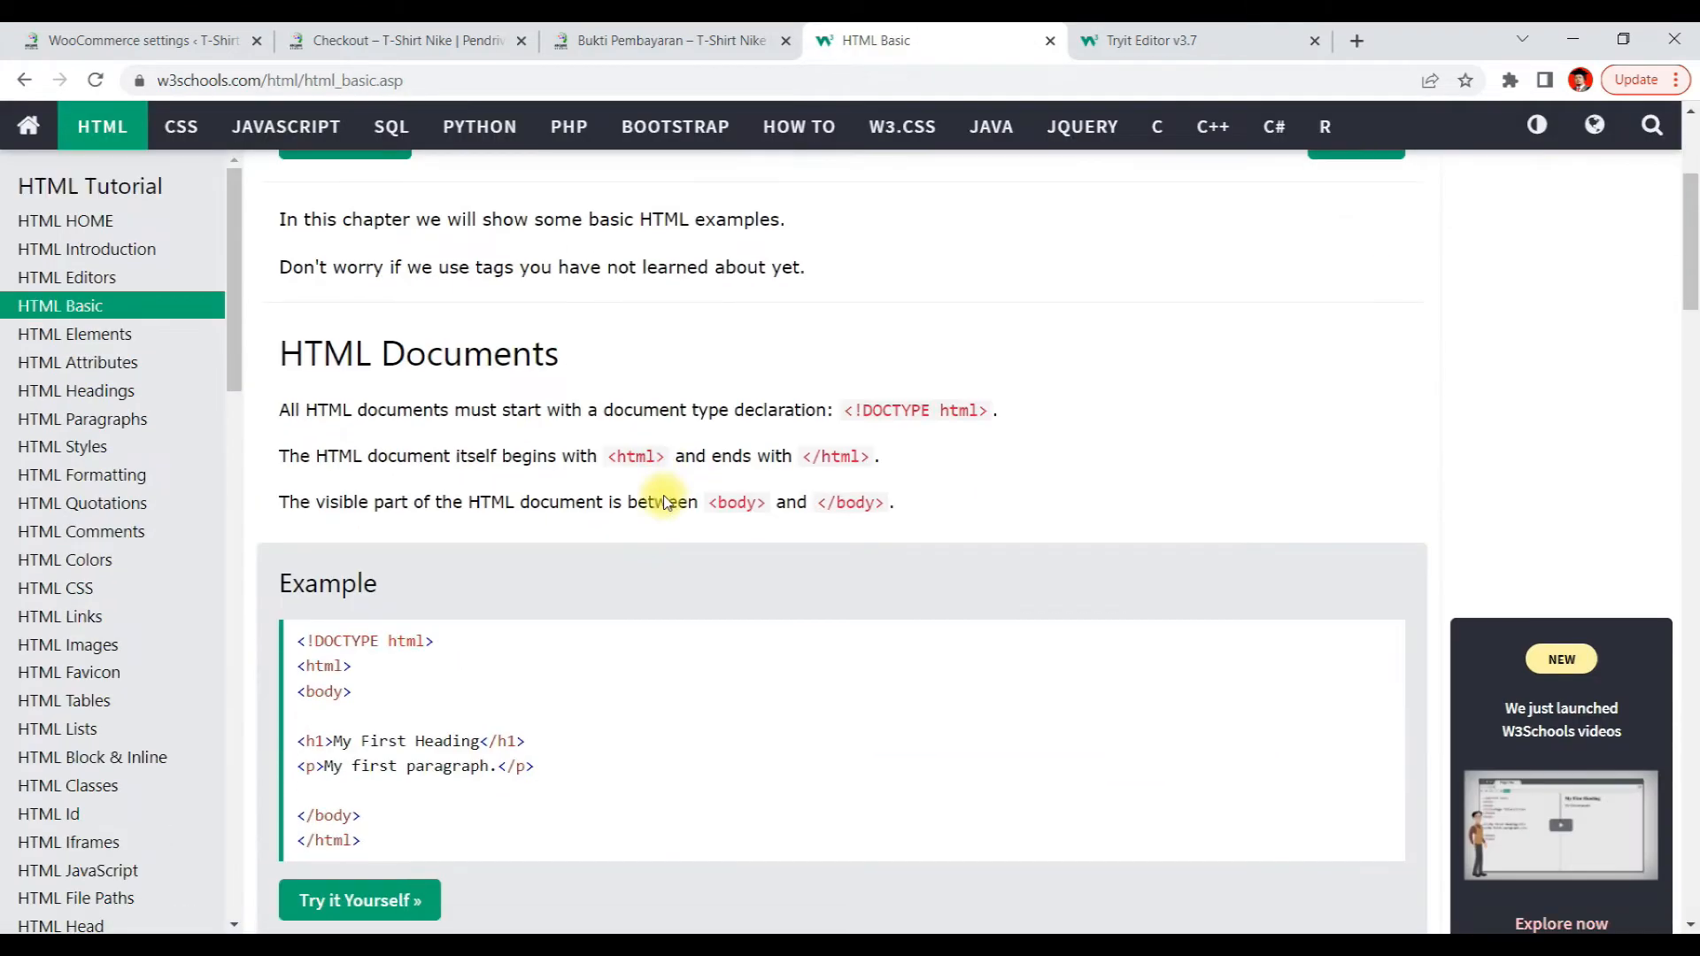
{"action": "scroll", "coordinate": [664, 496], "scroll_direction": "down", "scroll_amount": 6}
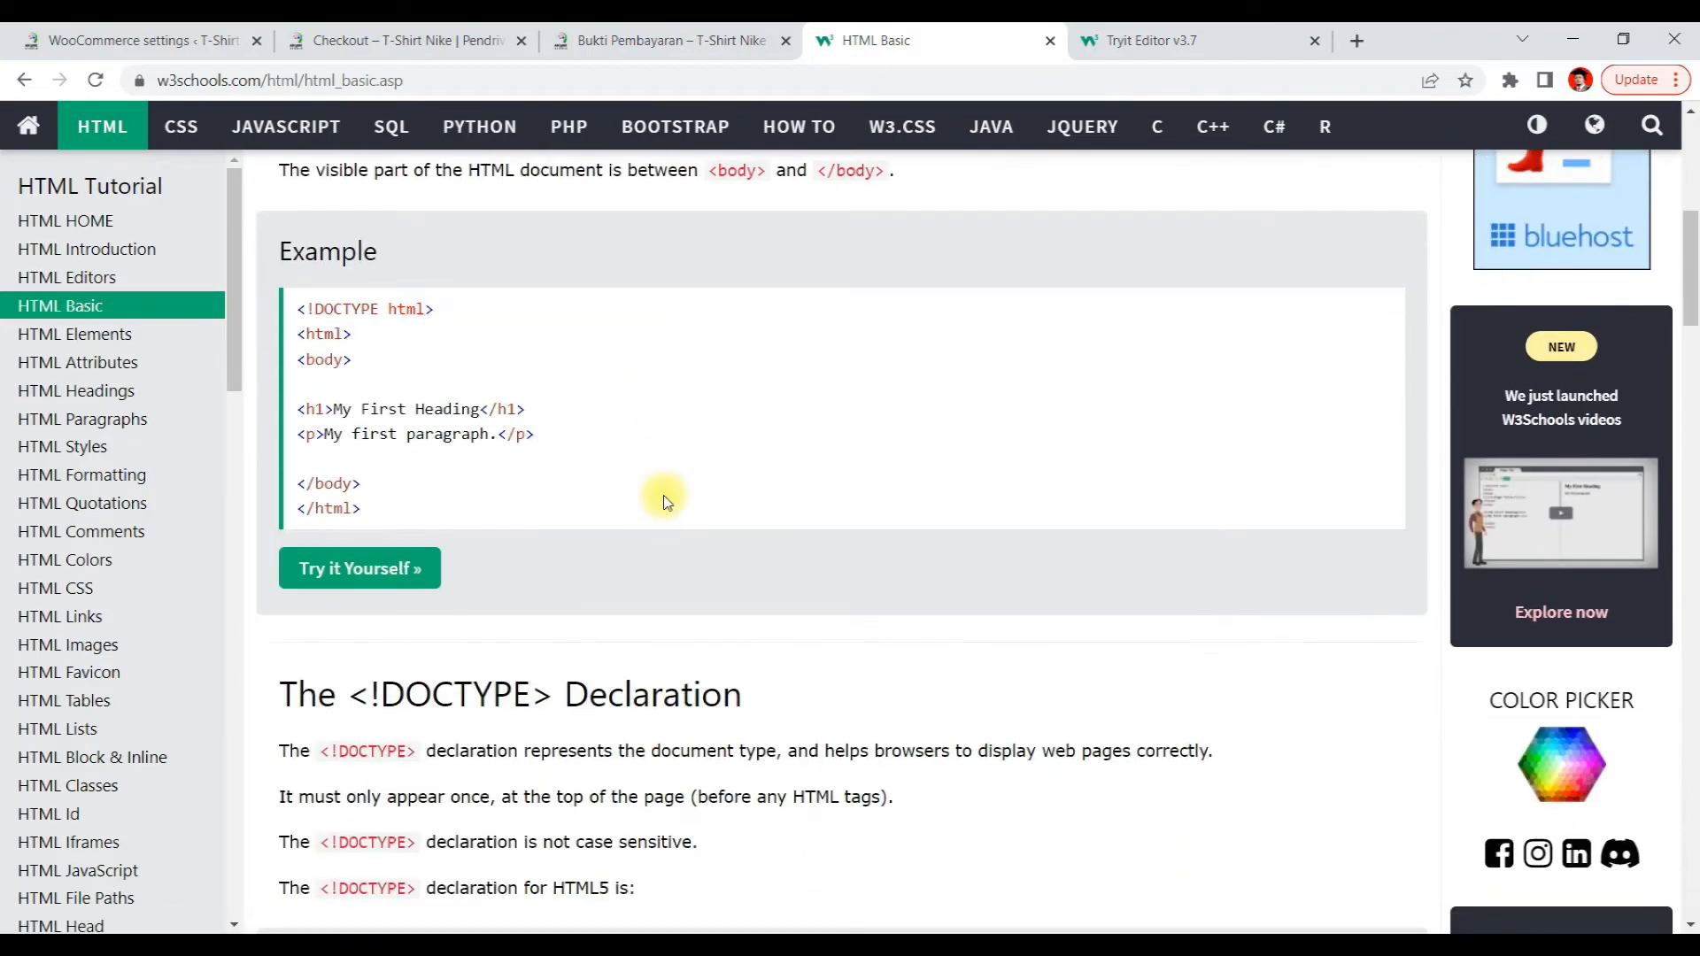
{"action": "scroll", "coordinate": [668, 501], "scroll_direction": "down", "scroll_amount": 12}
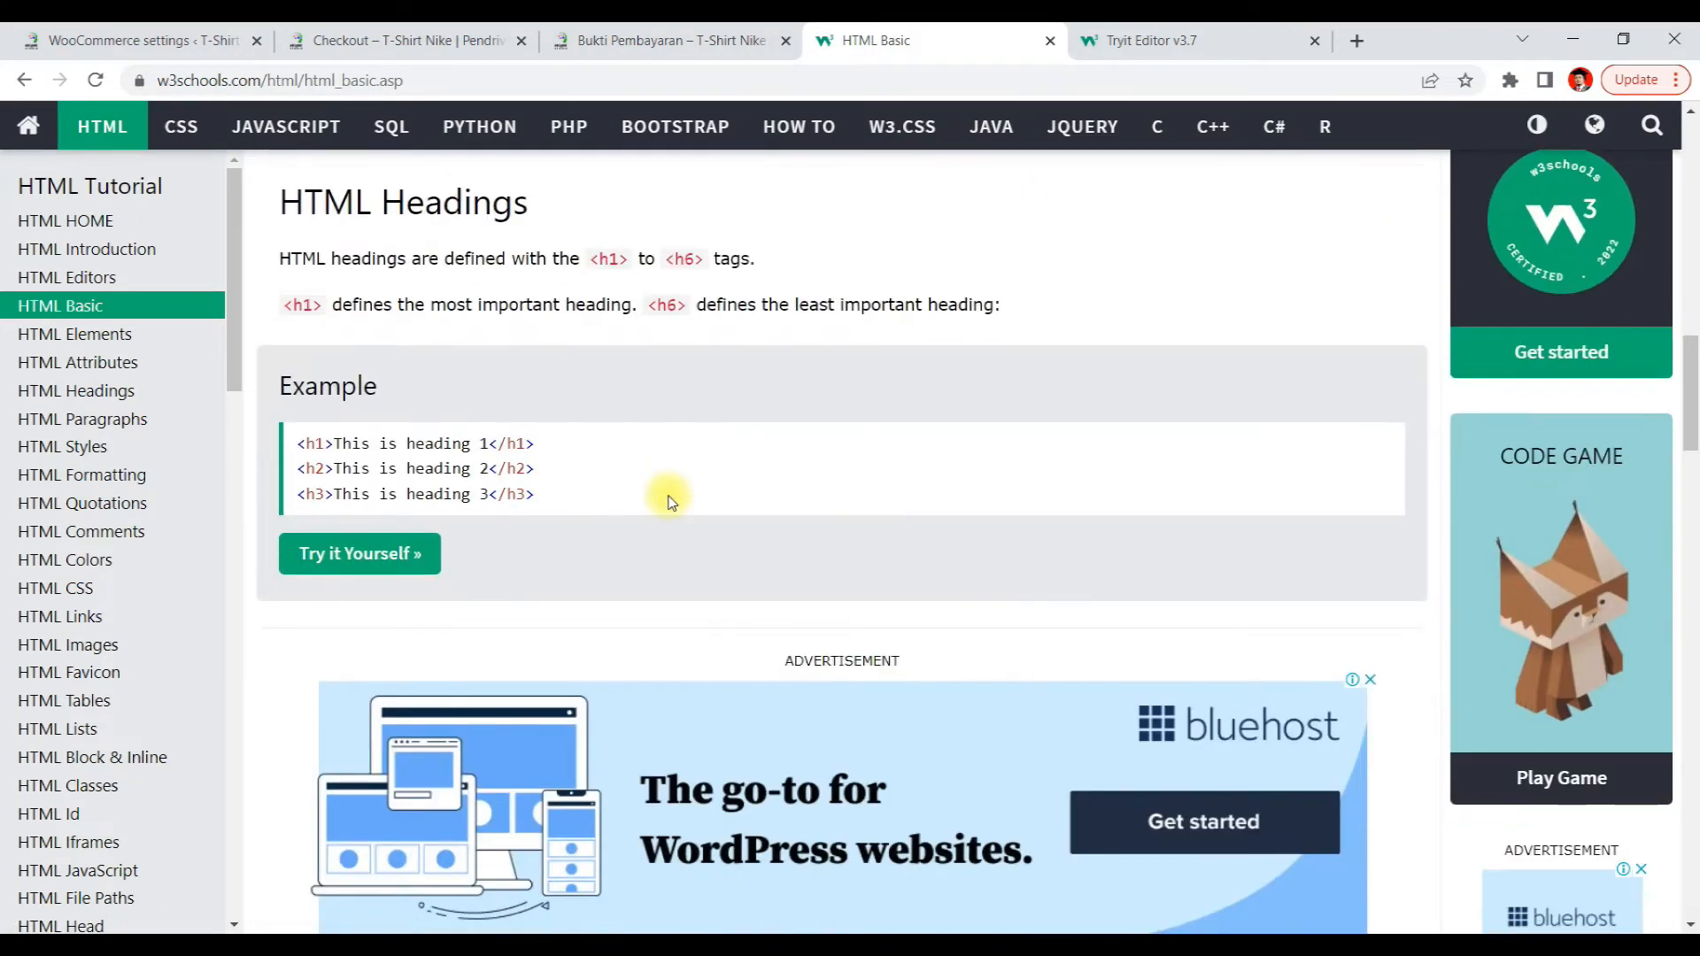
{"action": "scroll", "coordinate": [668, 501], "scroll_direction": "down", "scroll_amount": 7}
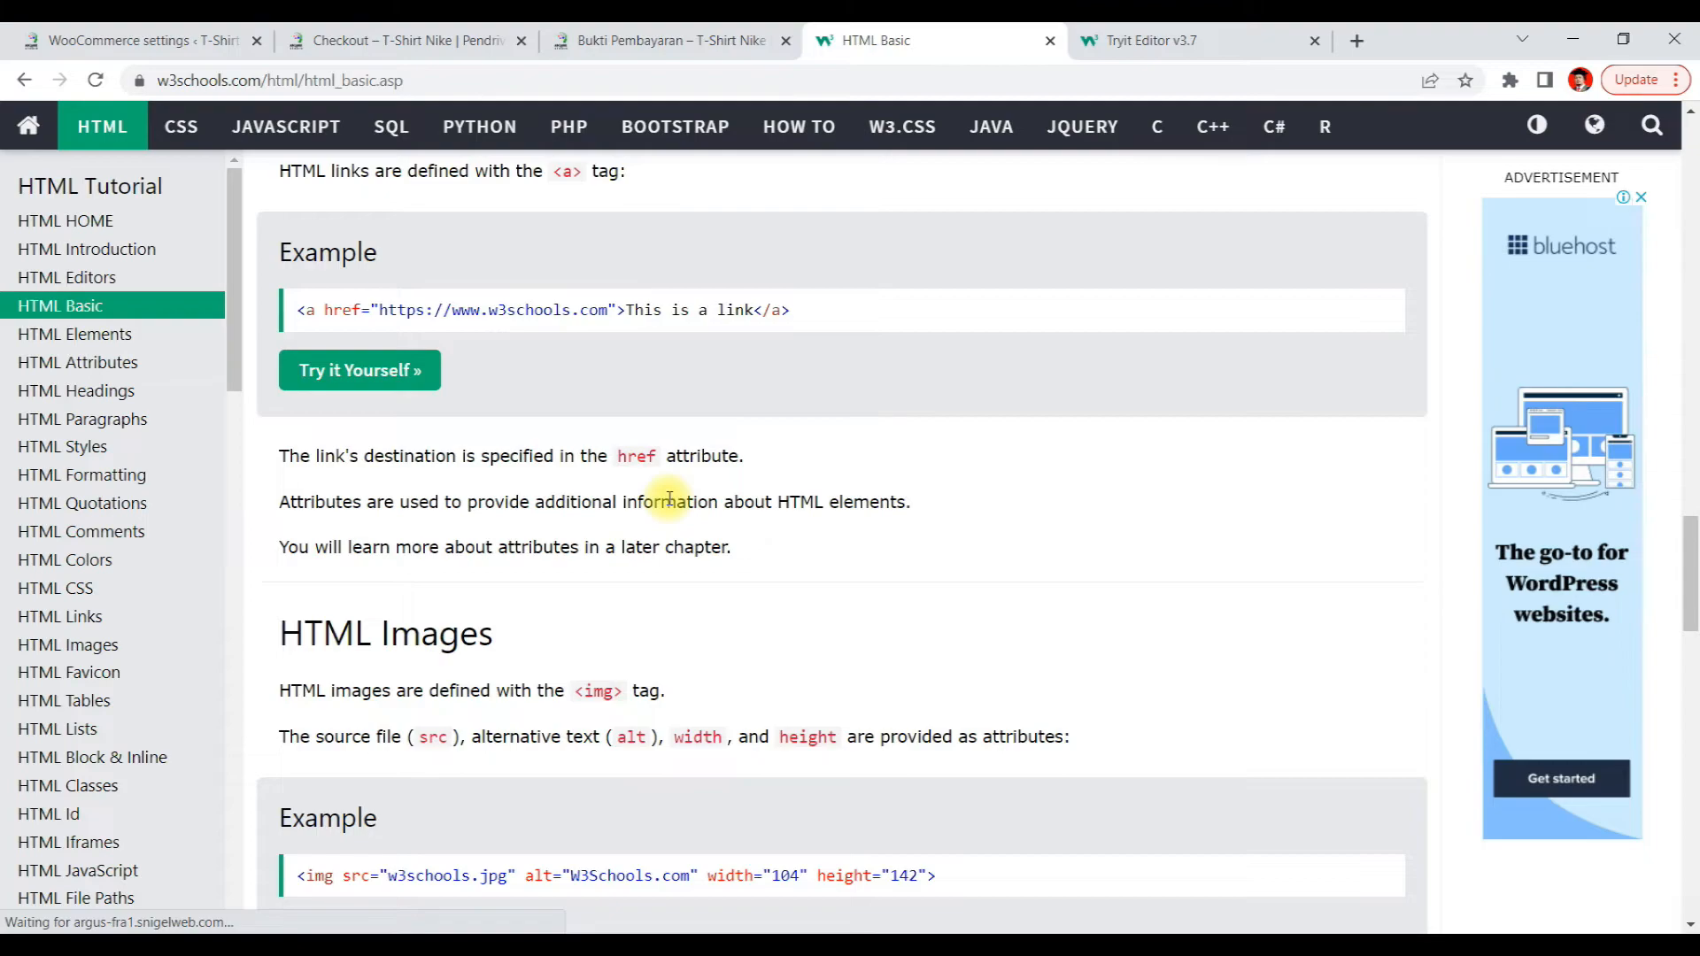
{"action": "key", "text": "ctrl+f"}
{"action": "type", "text": "bold"}
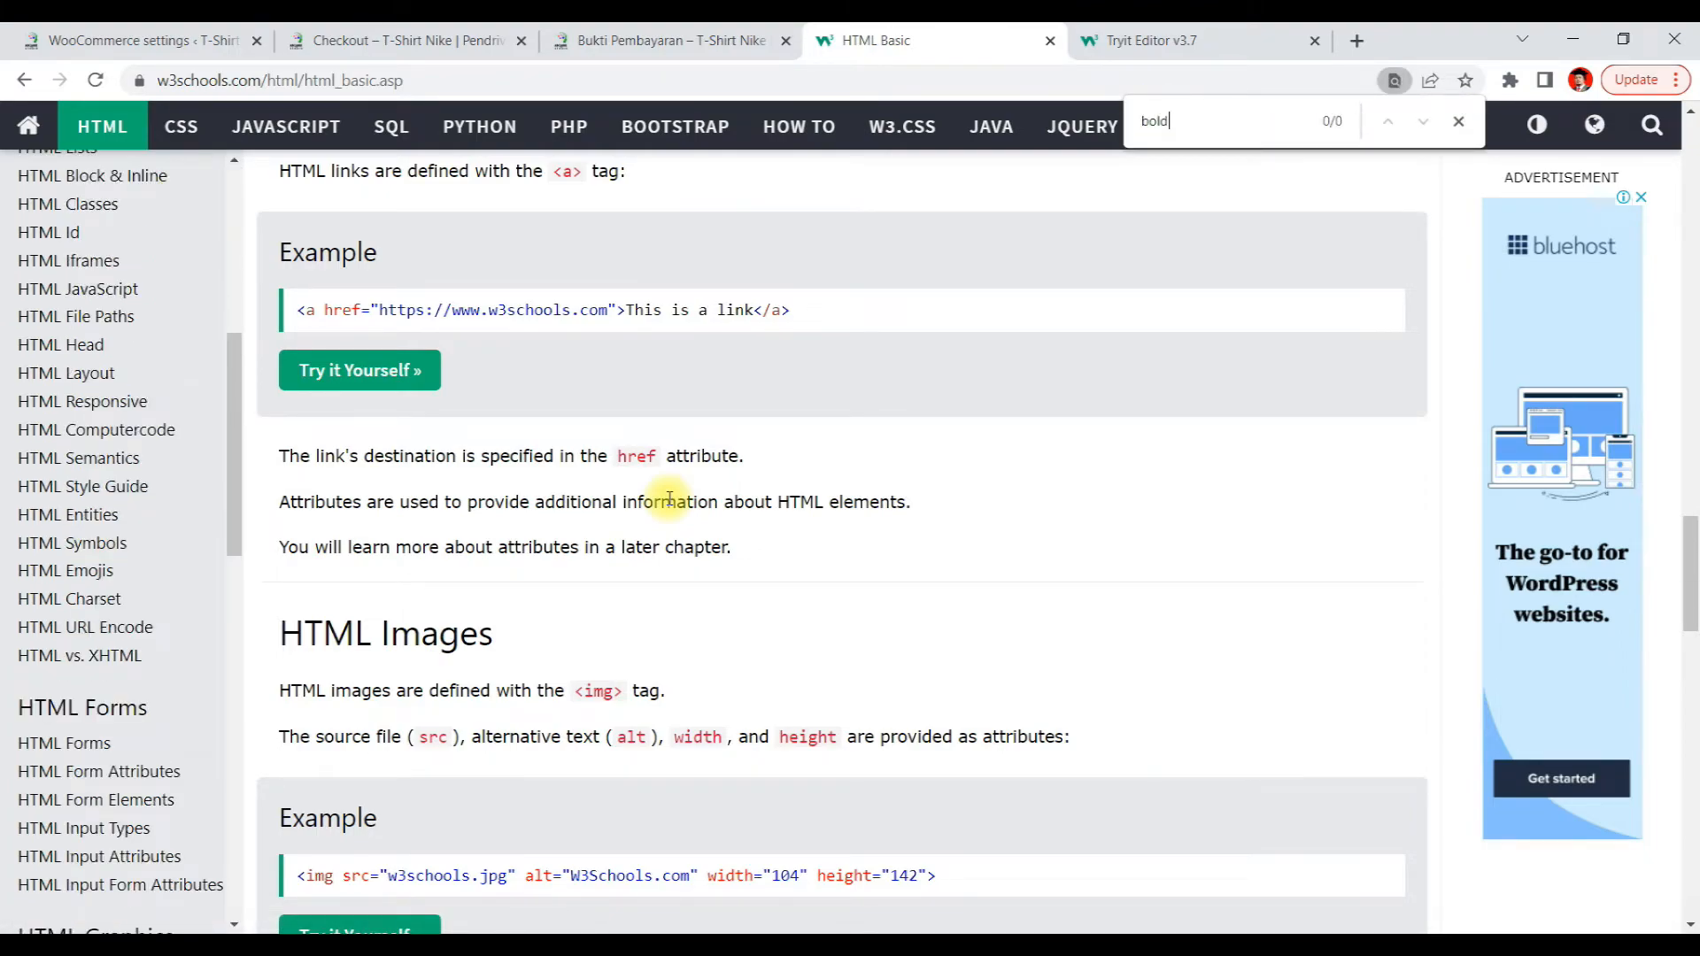
{"action": "scroll", "coordinate": [759, 586], "scroll_direction": "down", "scroll_amount": 10}
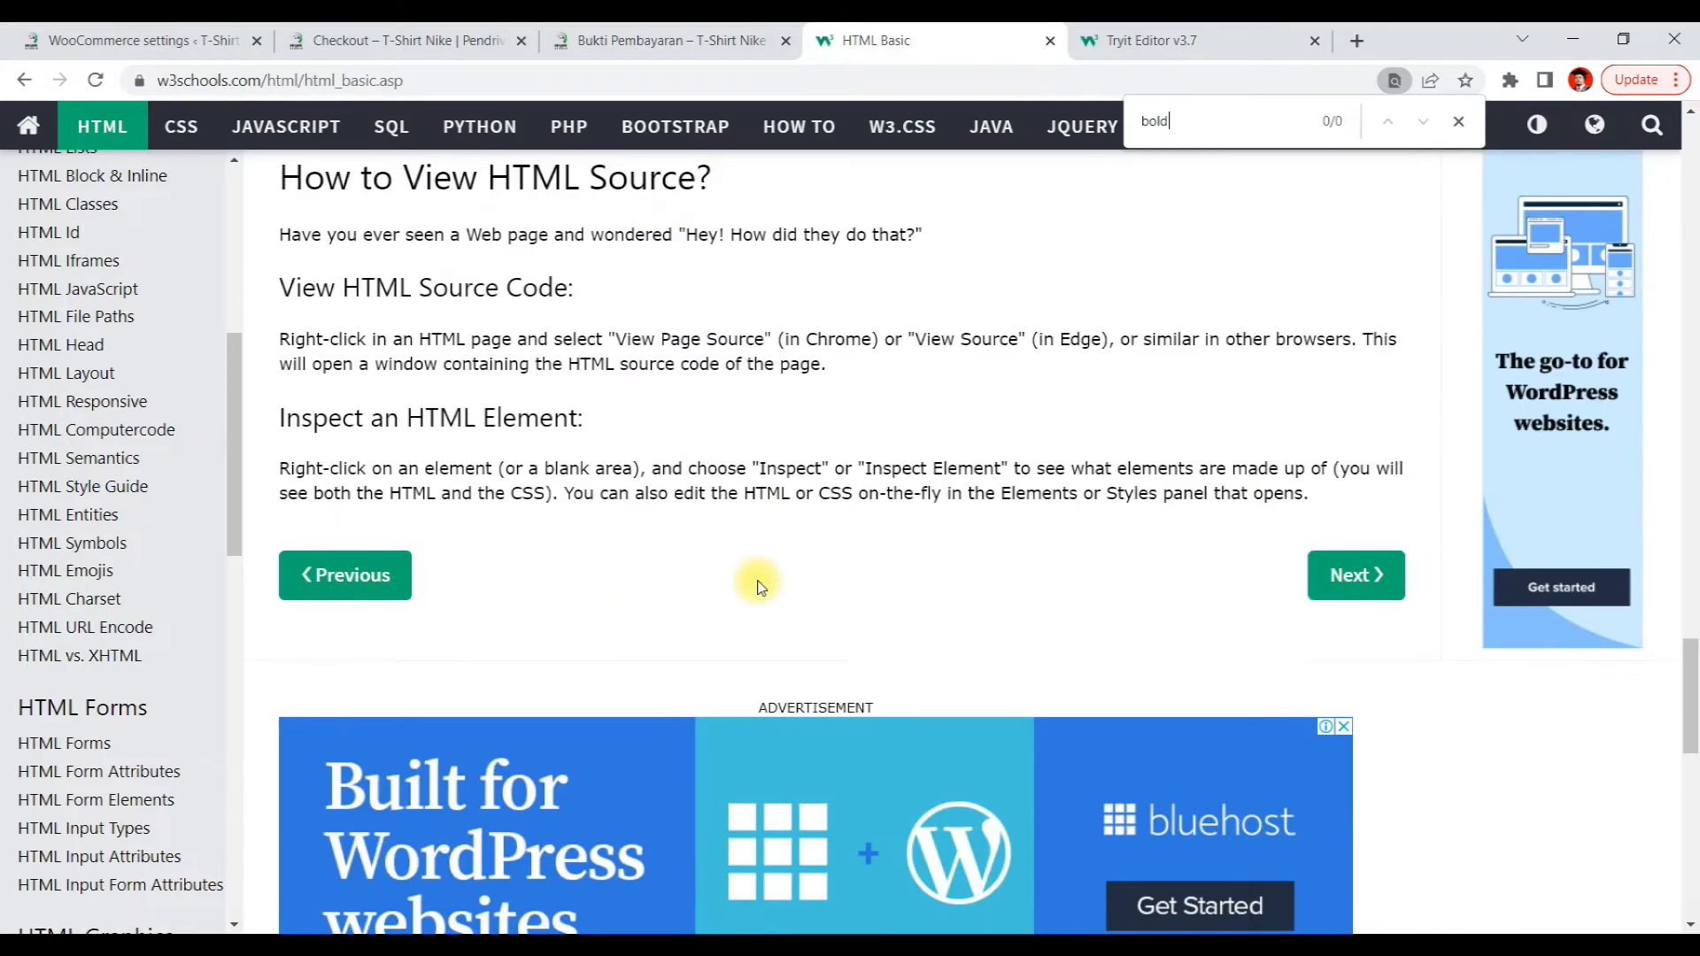
{"action": "scroll", "coordinate": [759, 586], "scroll_direction": "up", "scroll_amount": 8}
{"action": "scroll", "coordinate": [759, 586], "scroll_direction": "up", "scroll_amount": 15}
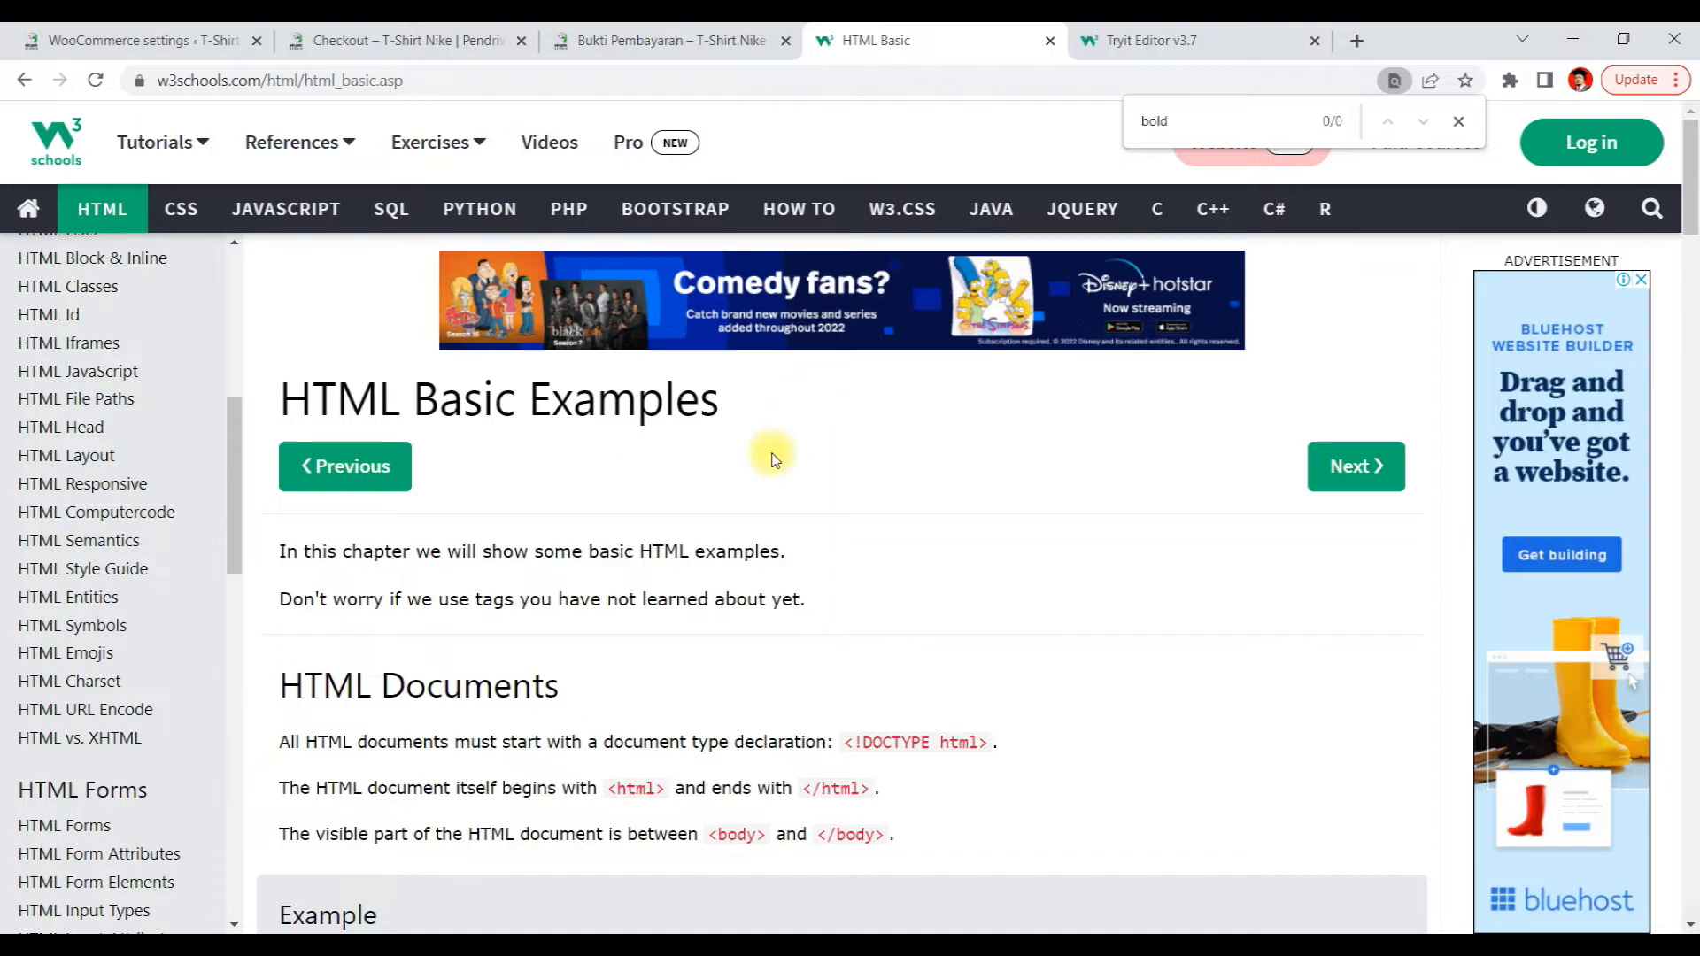
{"action": "scroll", "coordinate": [194, 361], "scroll_direction": "up", "scroll_amount": 5}
{"action": "scroll", "coordinate": [195, 361], "scroll_direction": "up", "scroll_amount": 2}
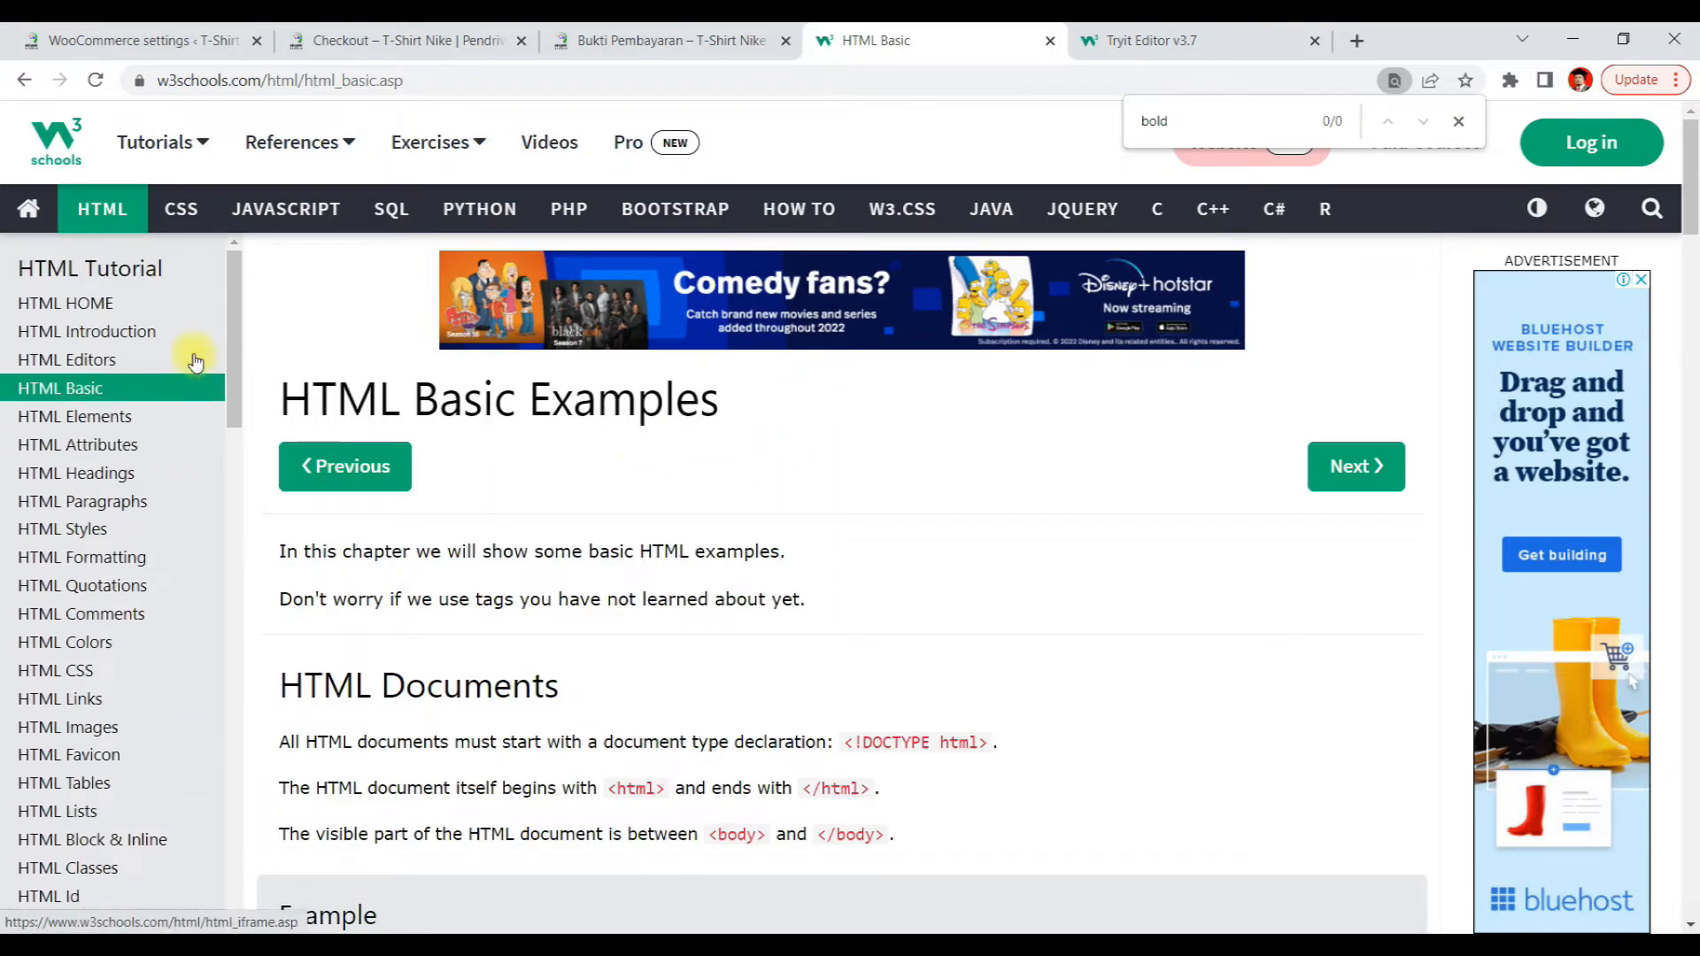
{"action": "scroll", "coordinate": [204, 399], "scroll_direction": "down", "scroll_amount": 13}
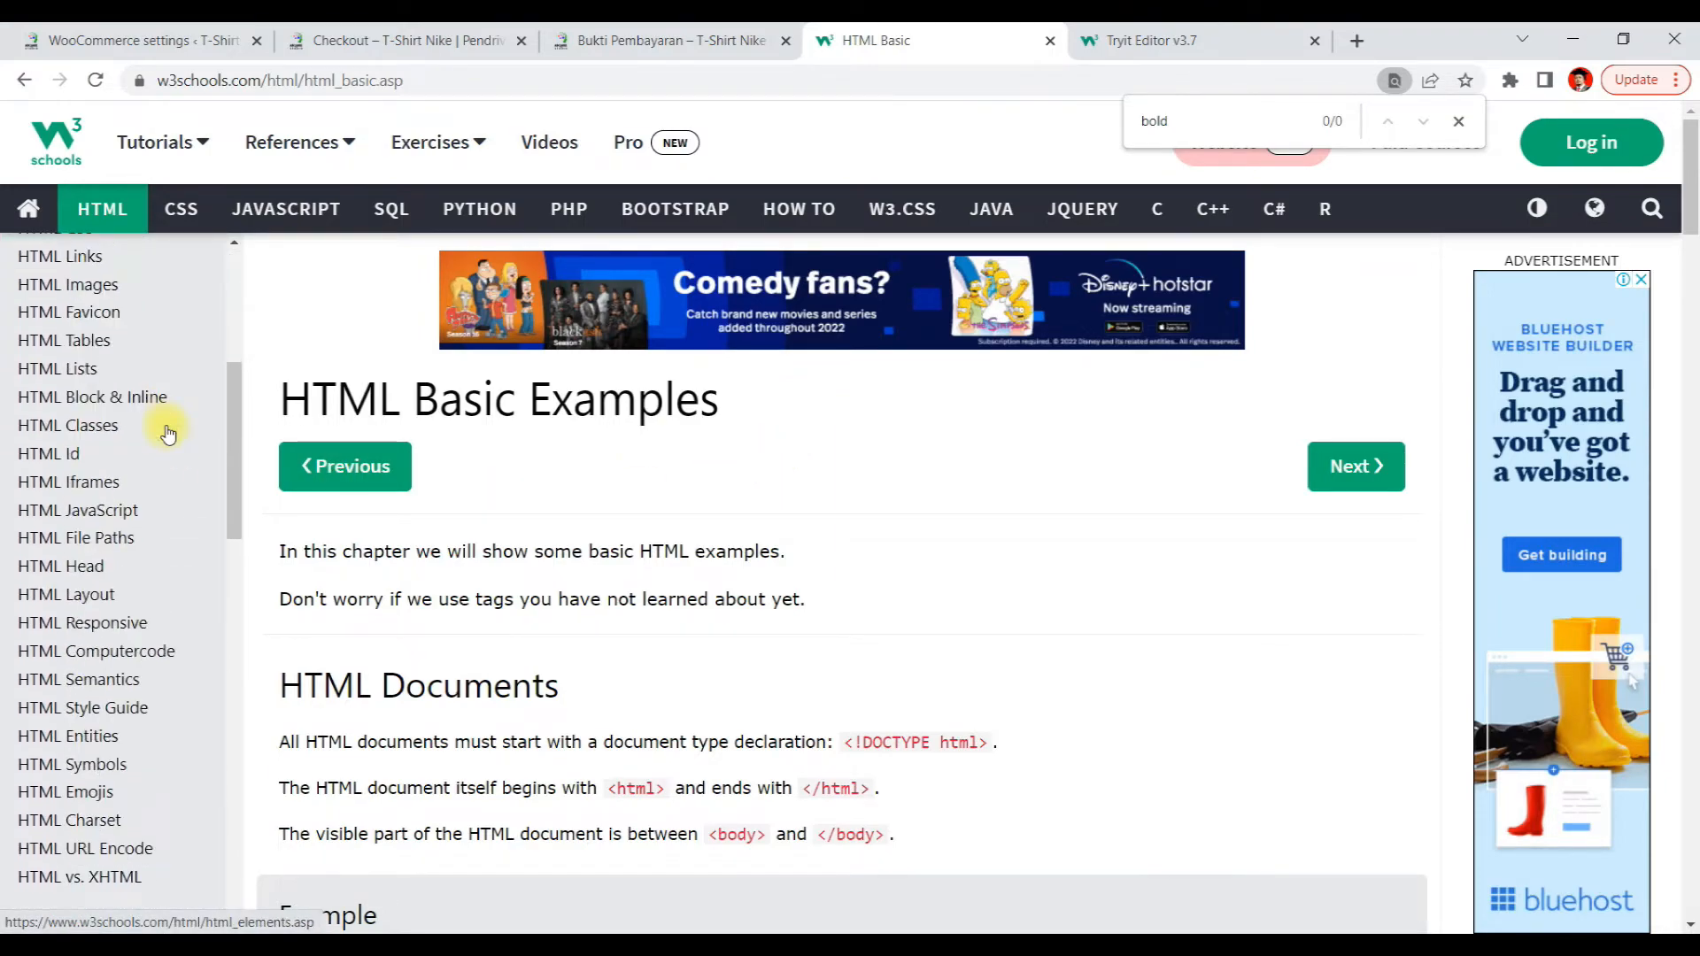
{"action": "scroll", "coordinate": [168, 434], "scroll_direction": "down", "scroll_amount": 6}
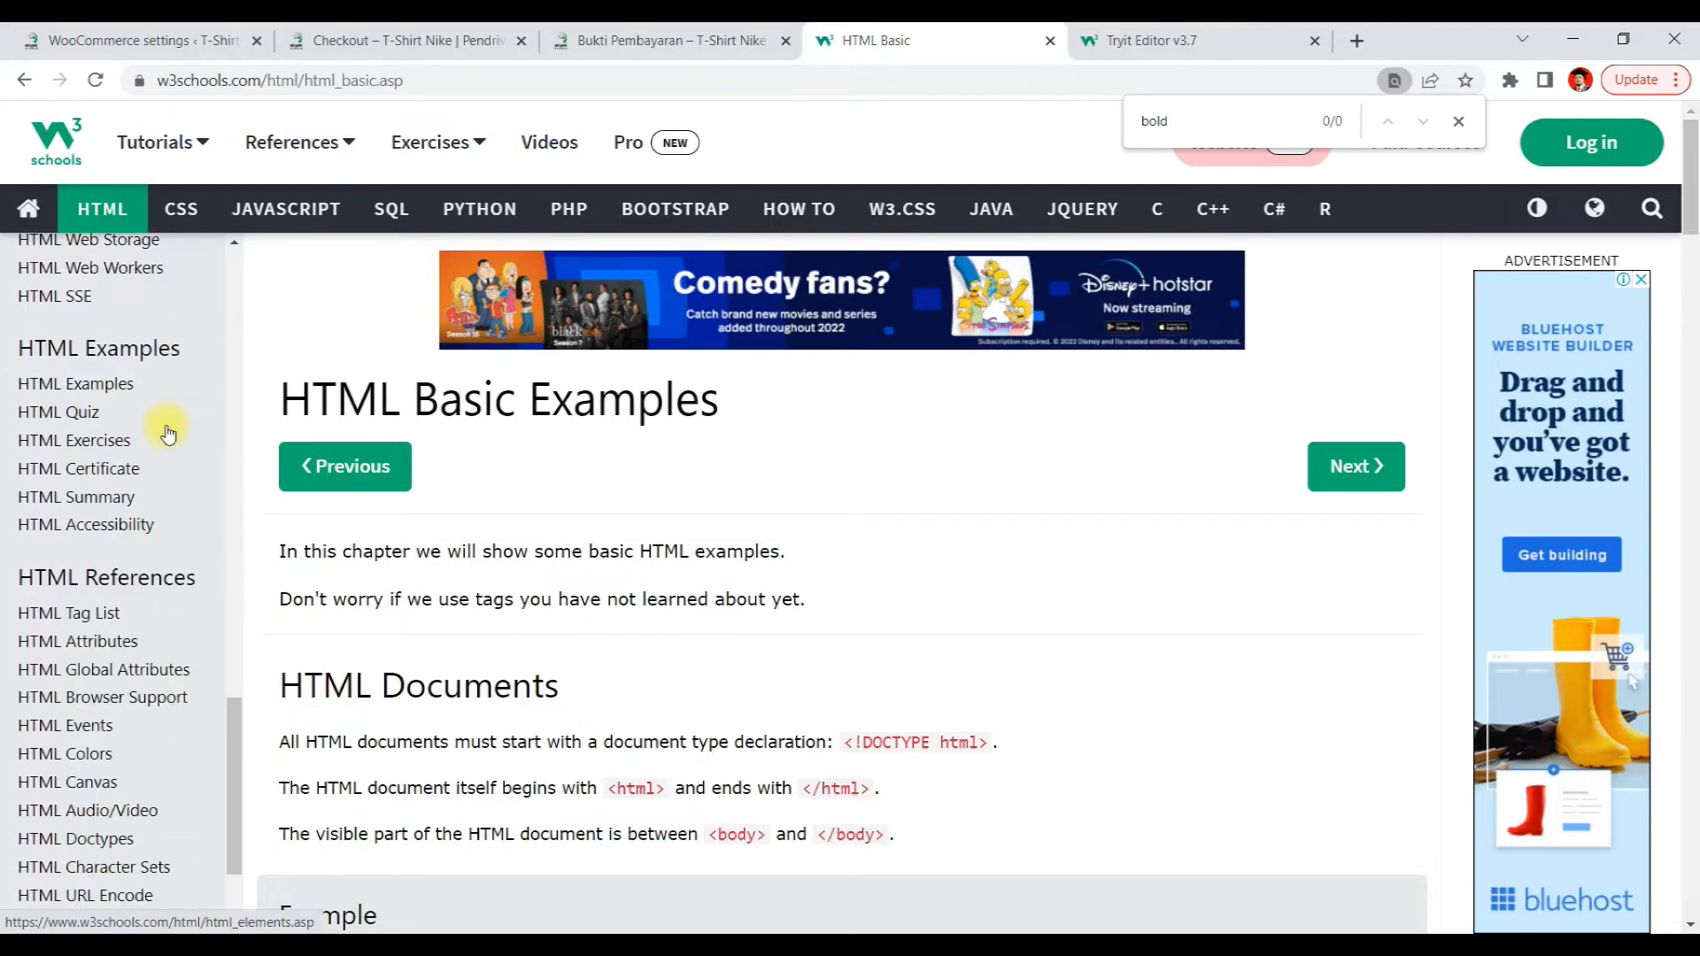
Go back to the Google results and search for how to bold in html
{"action": "left_click", "coordinate": [25, 84]}
{"action": "left_click", "coordinate": [26, 83]}
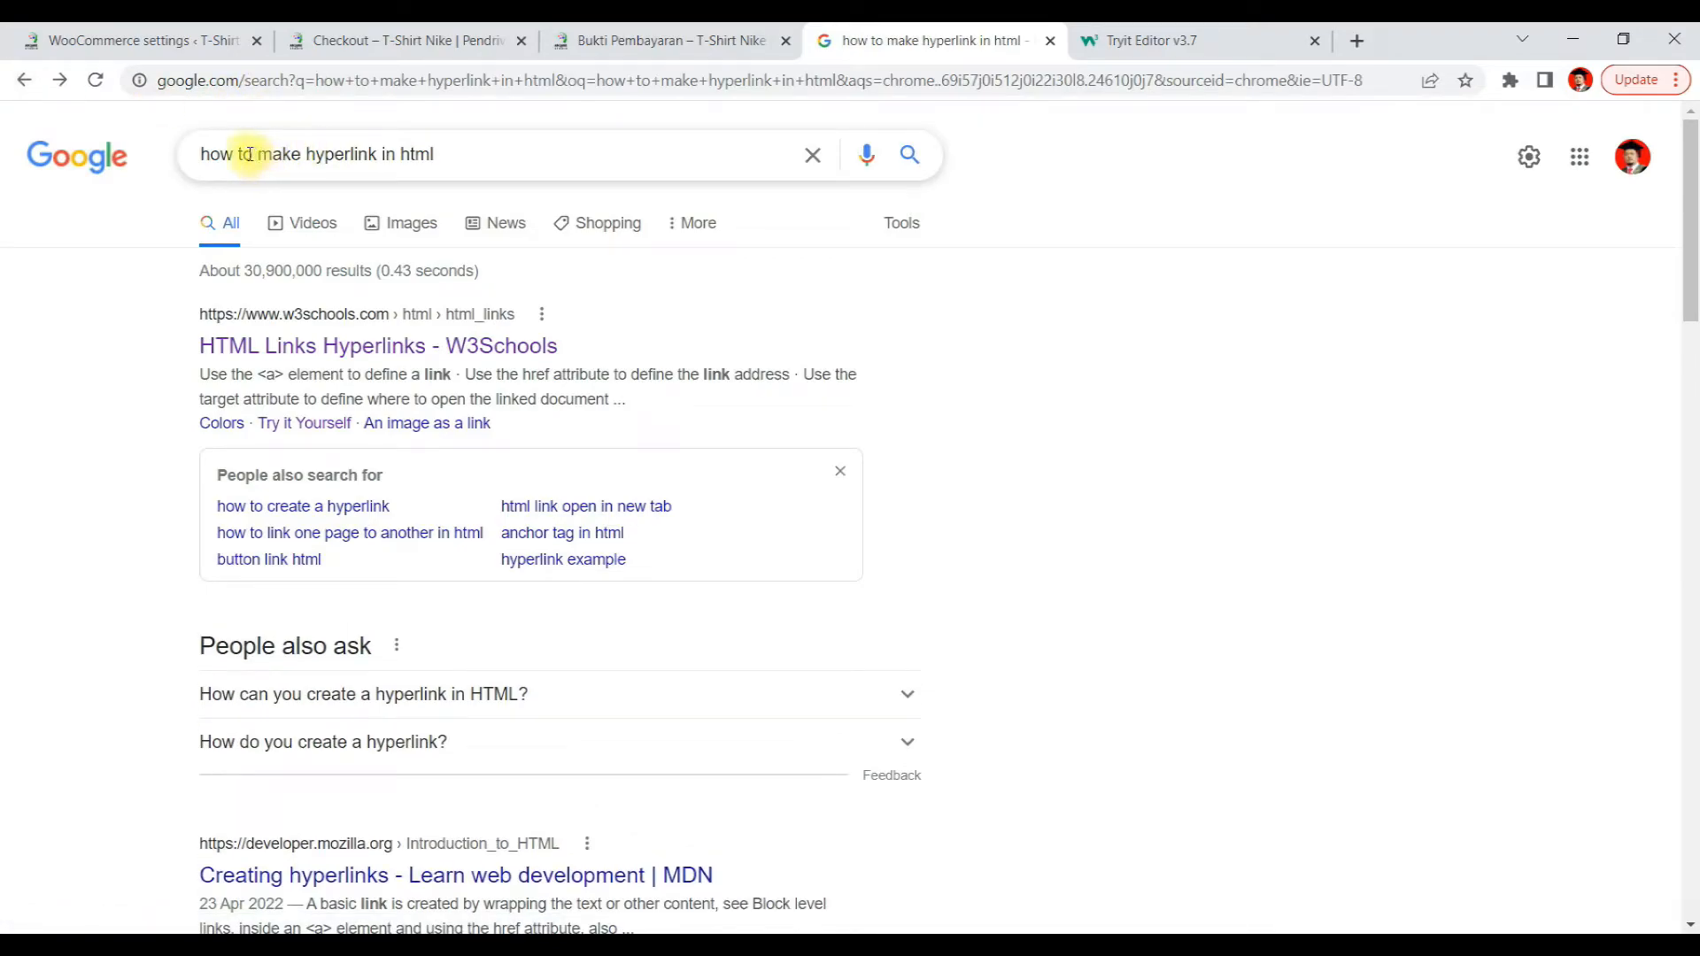
{"action": "left_click_drag", "start_coordinate": [258, 155], "coordinate": [377, 157]}
{"action": "type", "text": "bold"}
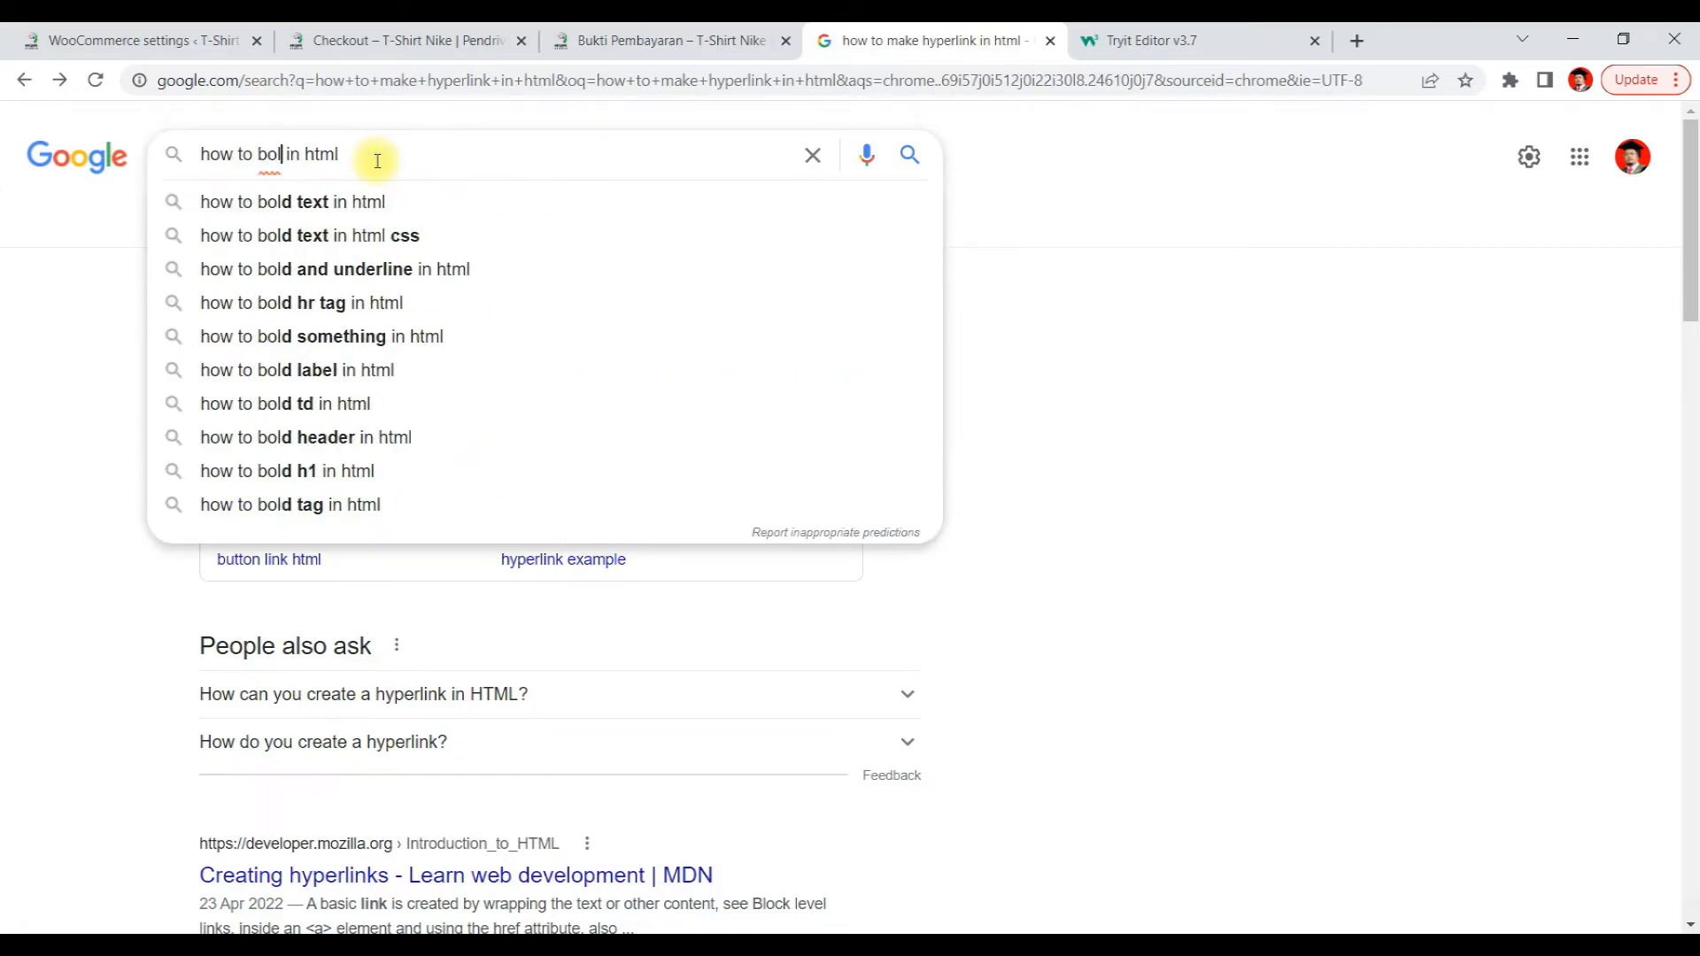
{"action": "key", "text": "Return"}
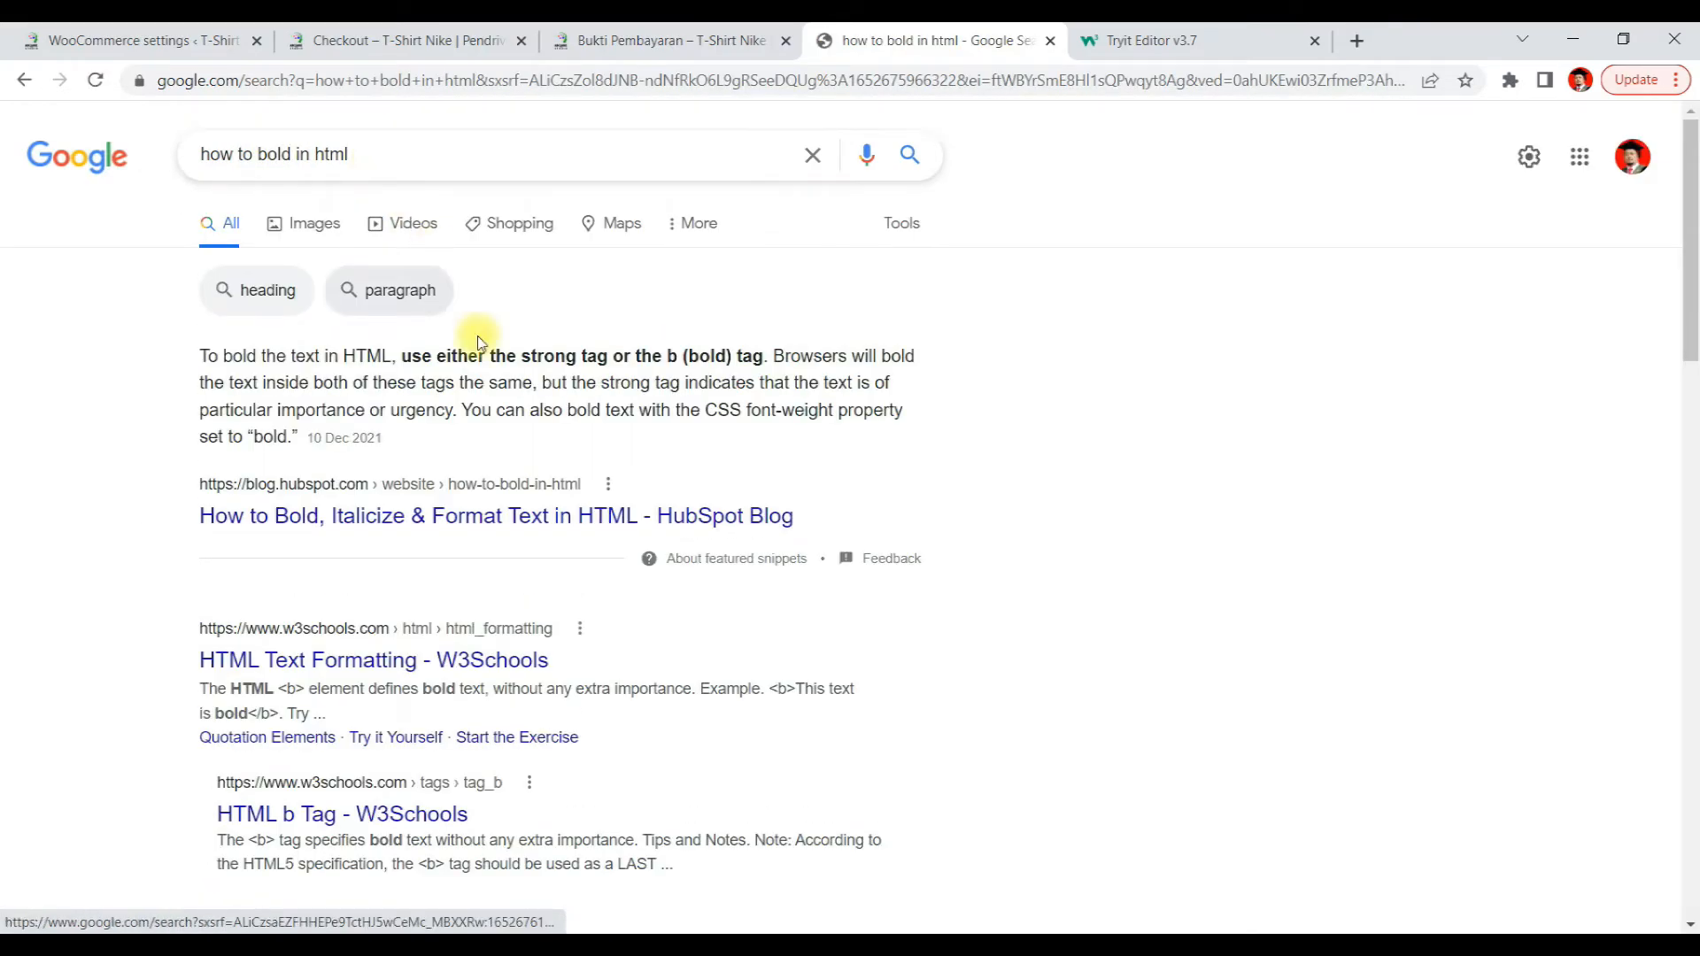
Open the HubSpot and W3Schools bold-text results in new tabs and read the HubSpot article
{"action": "right_click", "coordinate": [522, 536]}
{"action": "left_click", "coordinate": [561, 545]}
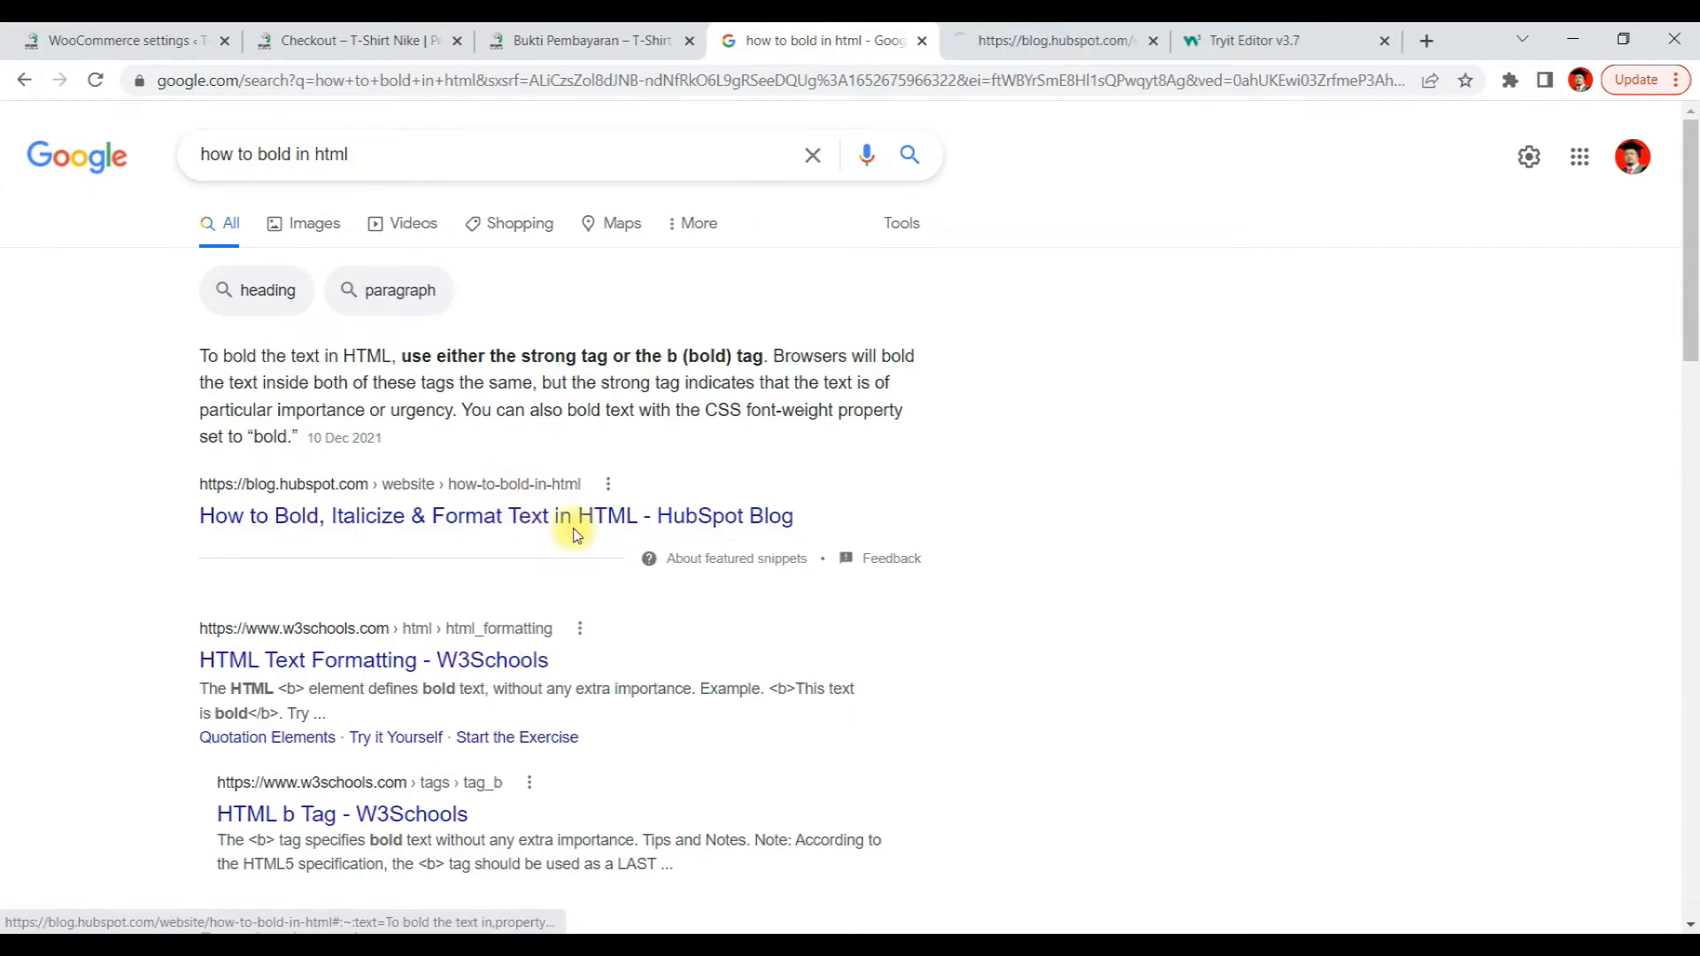
{"action": "right_click", "coordinate": [470, 639]}
{"action": "left_click", "coordinate": [532, 674]}
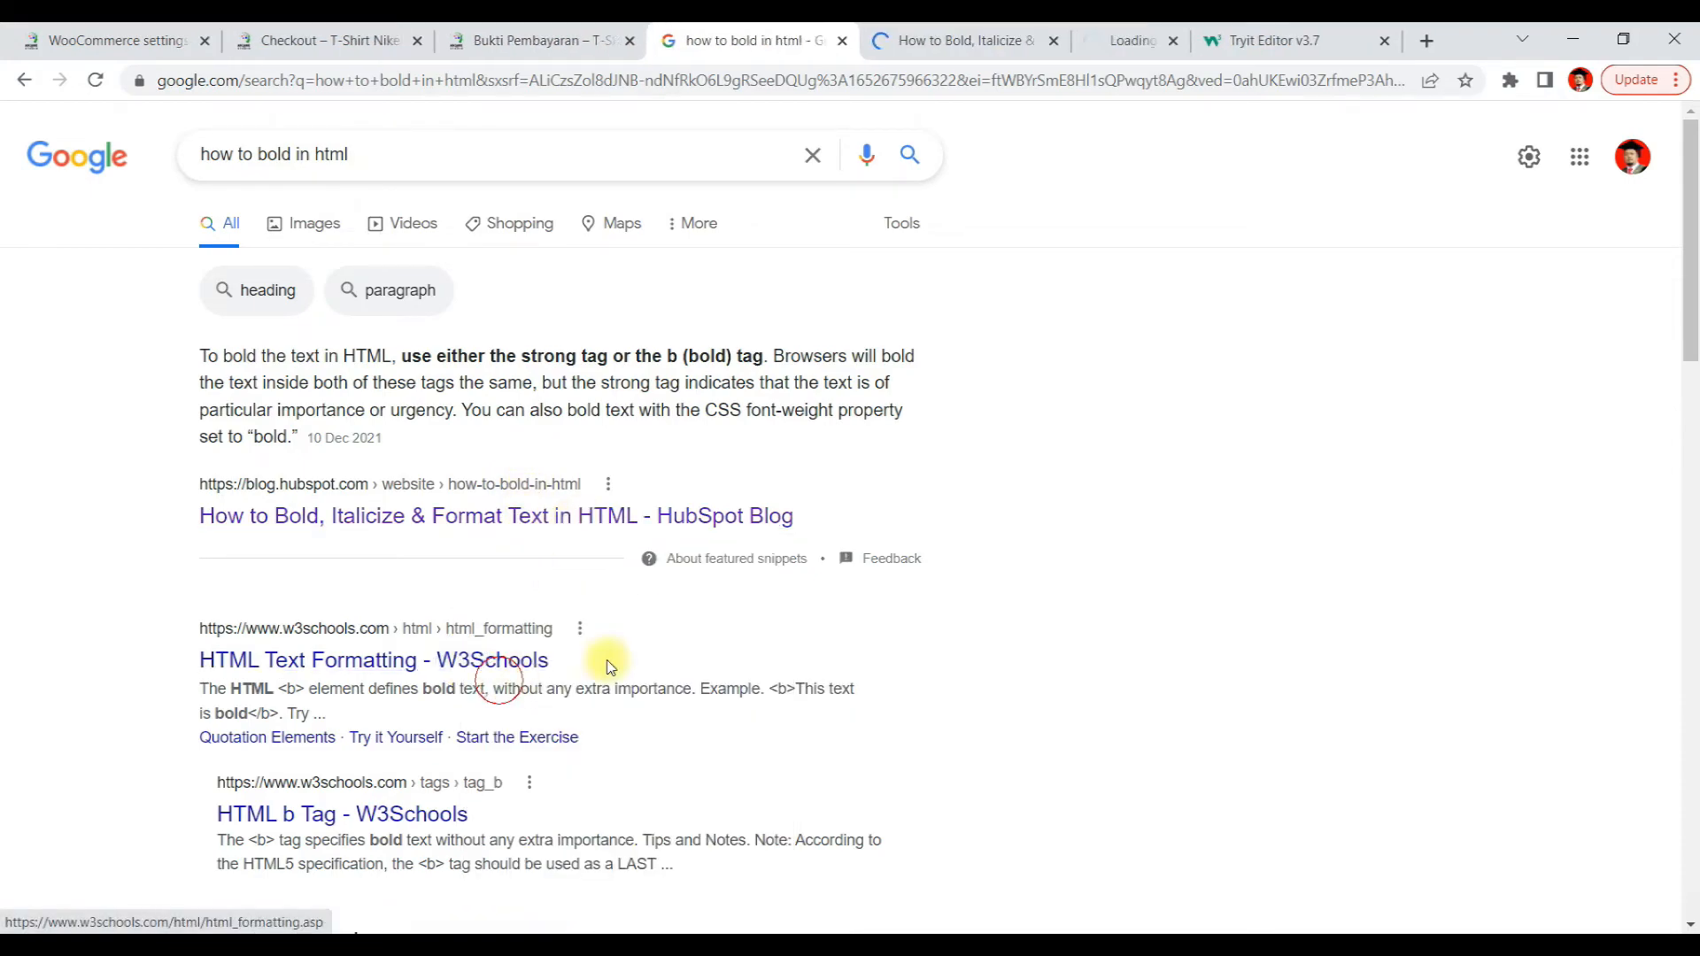
{"action": "left_click", "coordinate": [890, 35]}
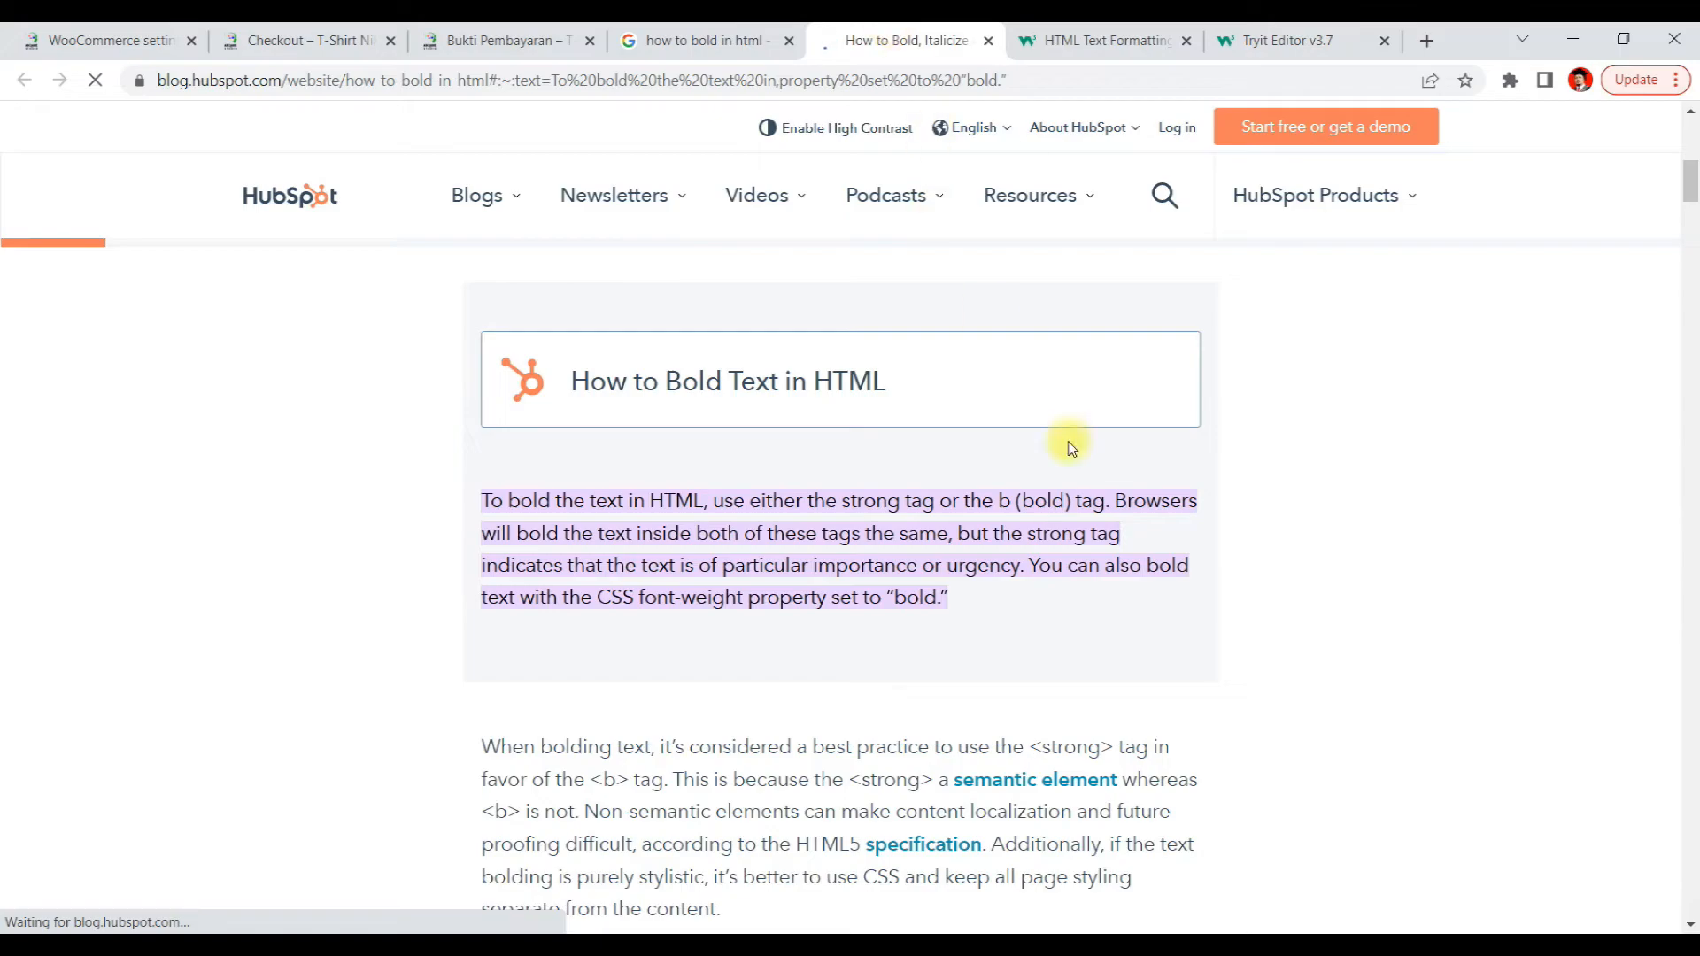
{"action": "scroll", "coordinate": [1211, 586], "scroll_direction": "down", "scroll_amount": 10}
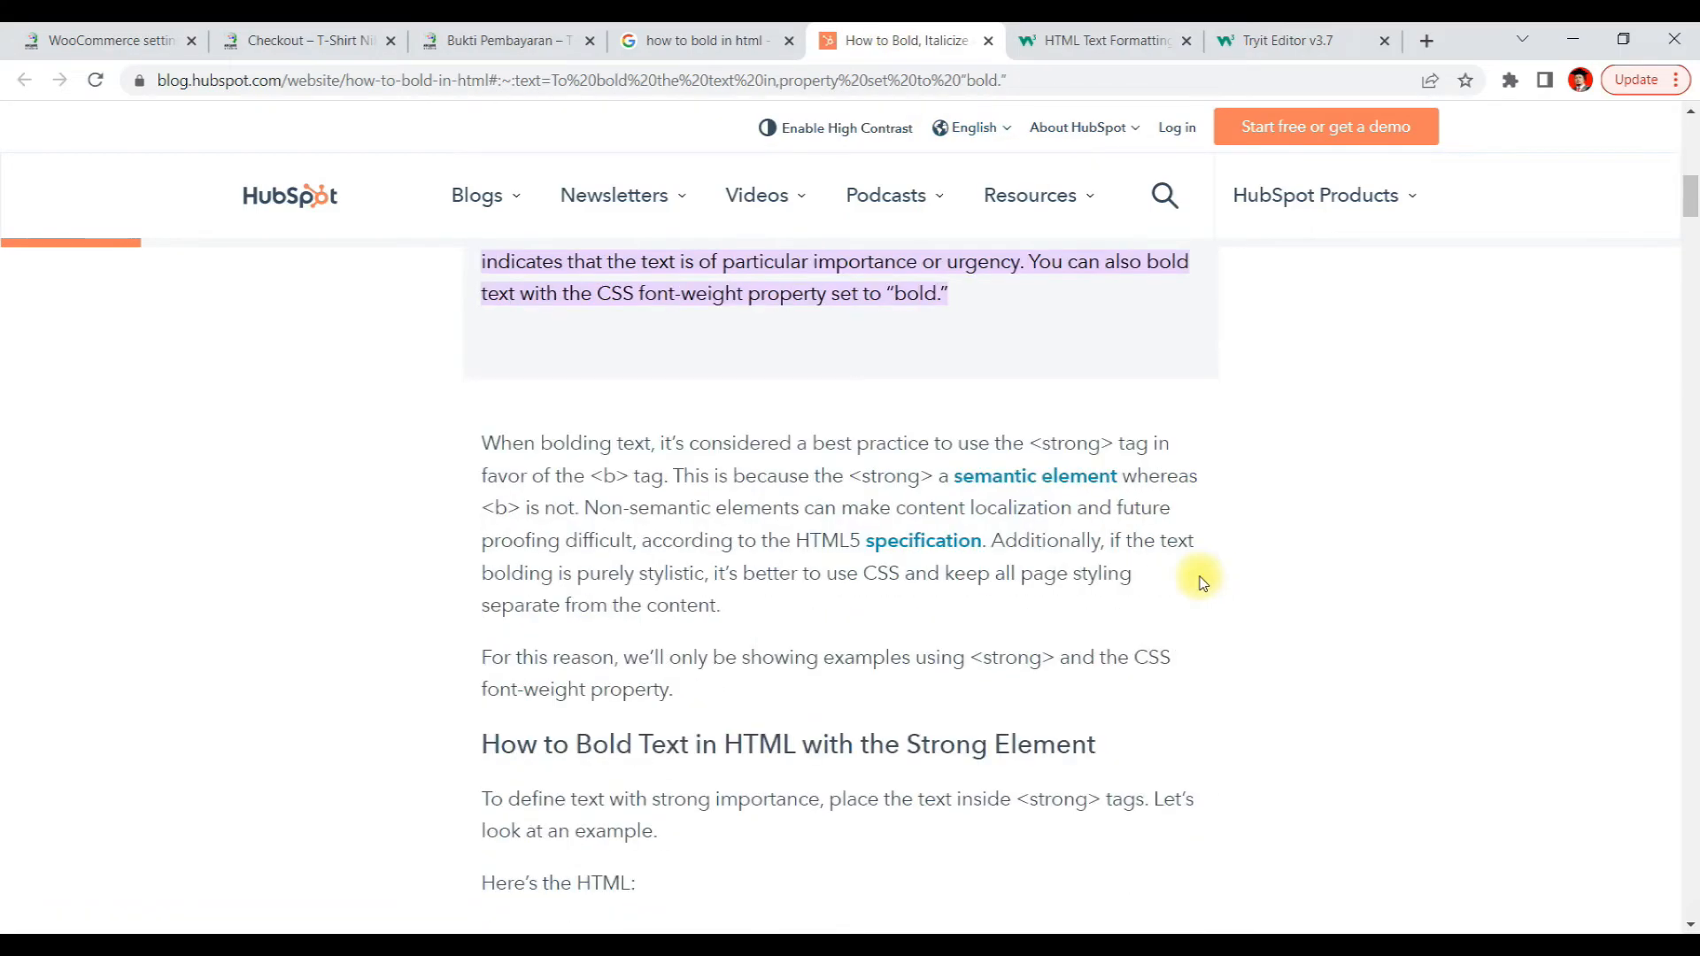
{"action": "scroll", "coordinate": [1202, 580], "scroll_direction": "up", "scroll_amount": 5}
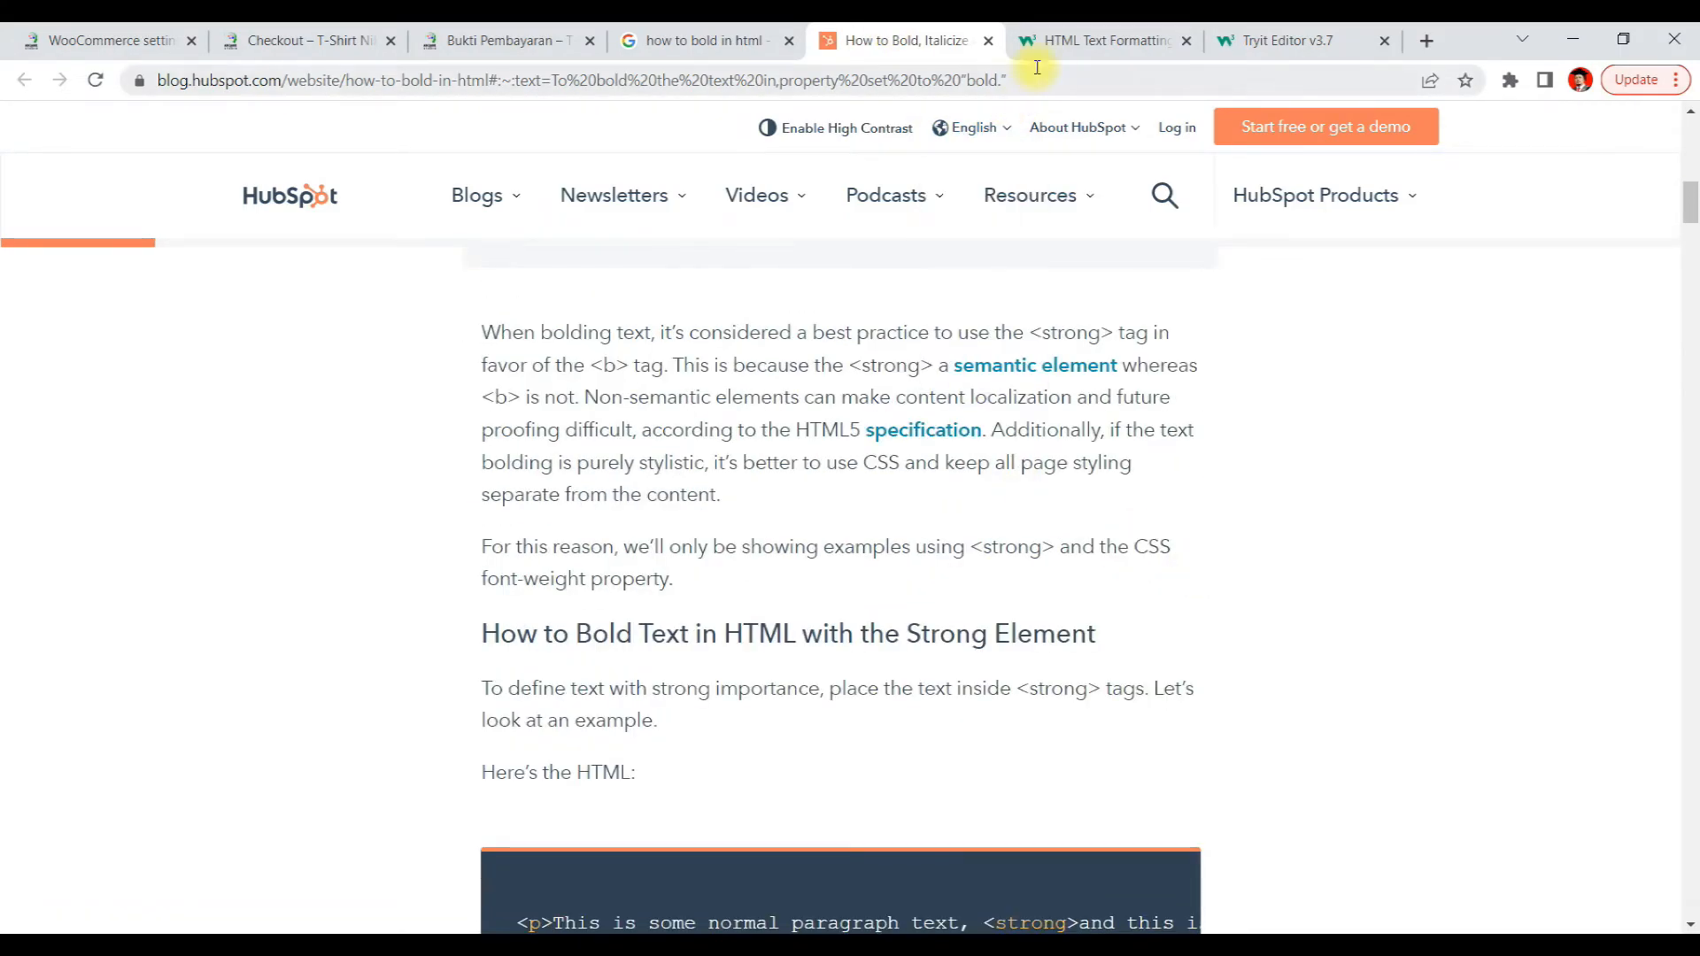
Read the W3Schools HTML Text Formatting section on the b and strong elements
{"action": "left_click", "coordinate": [1090, 39]}
{"action": "scroll", "coordinate": [642, 505], "scroll_direction": "down", "scroll_amount": 3}
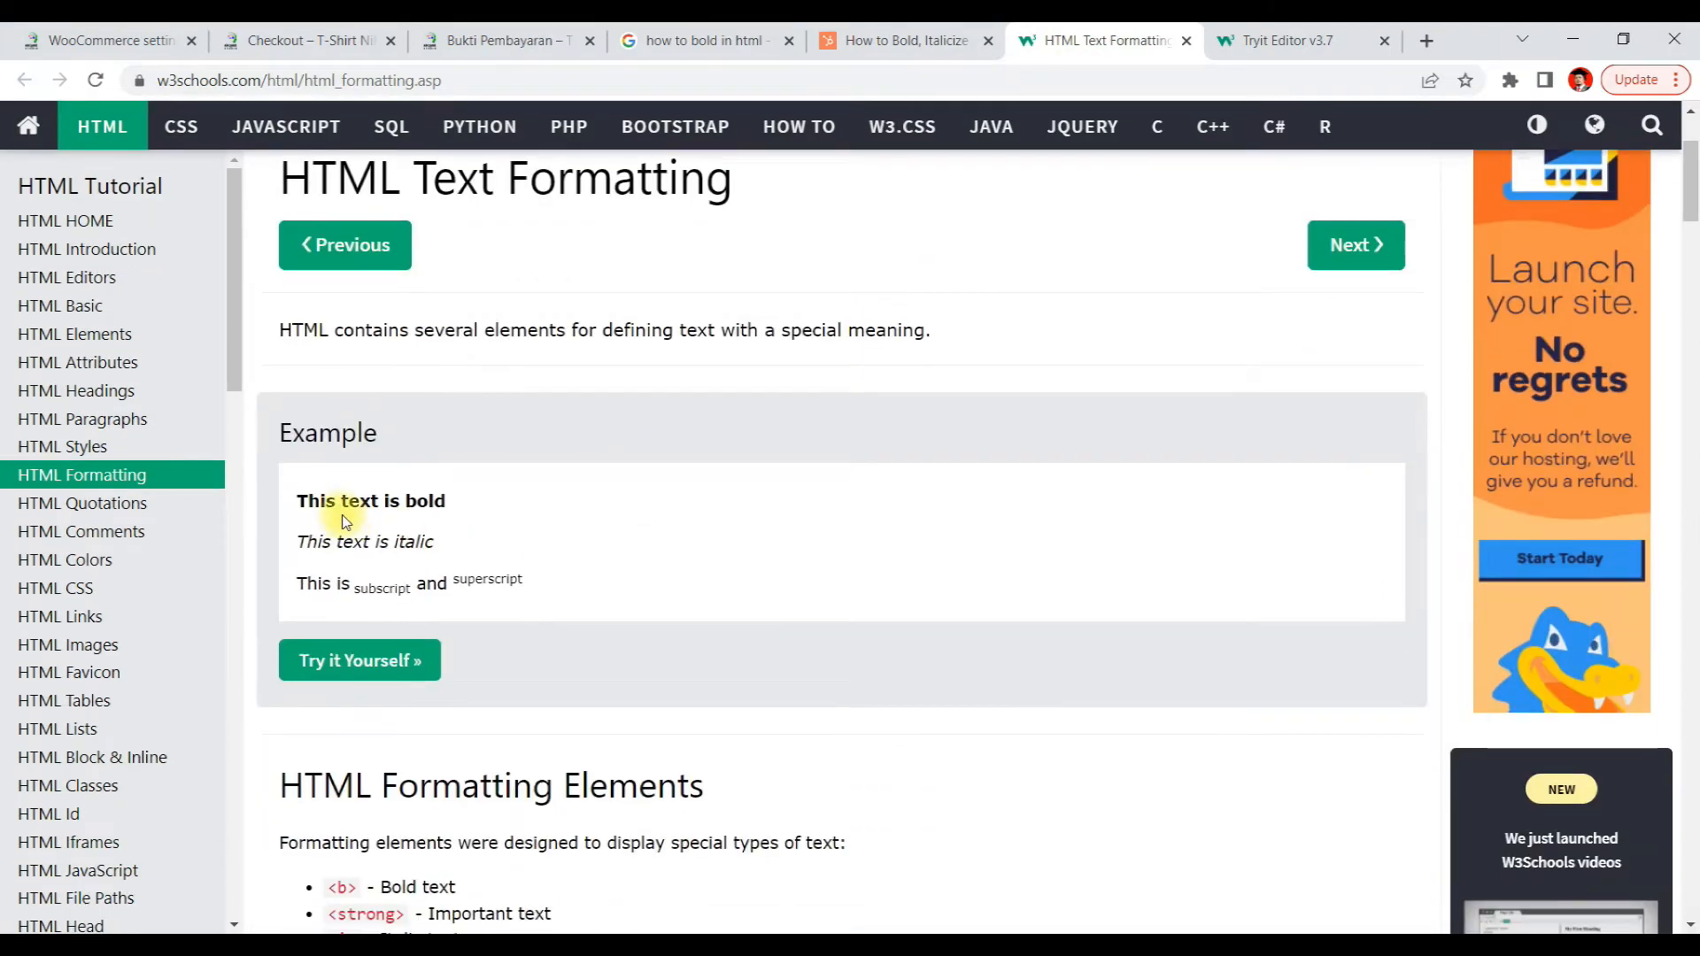
{"action": "scroll", "coordinate": [588, 596], "scroll_direction": "down", "scroll_amount": 3}
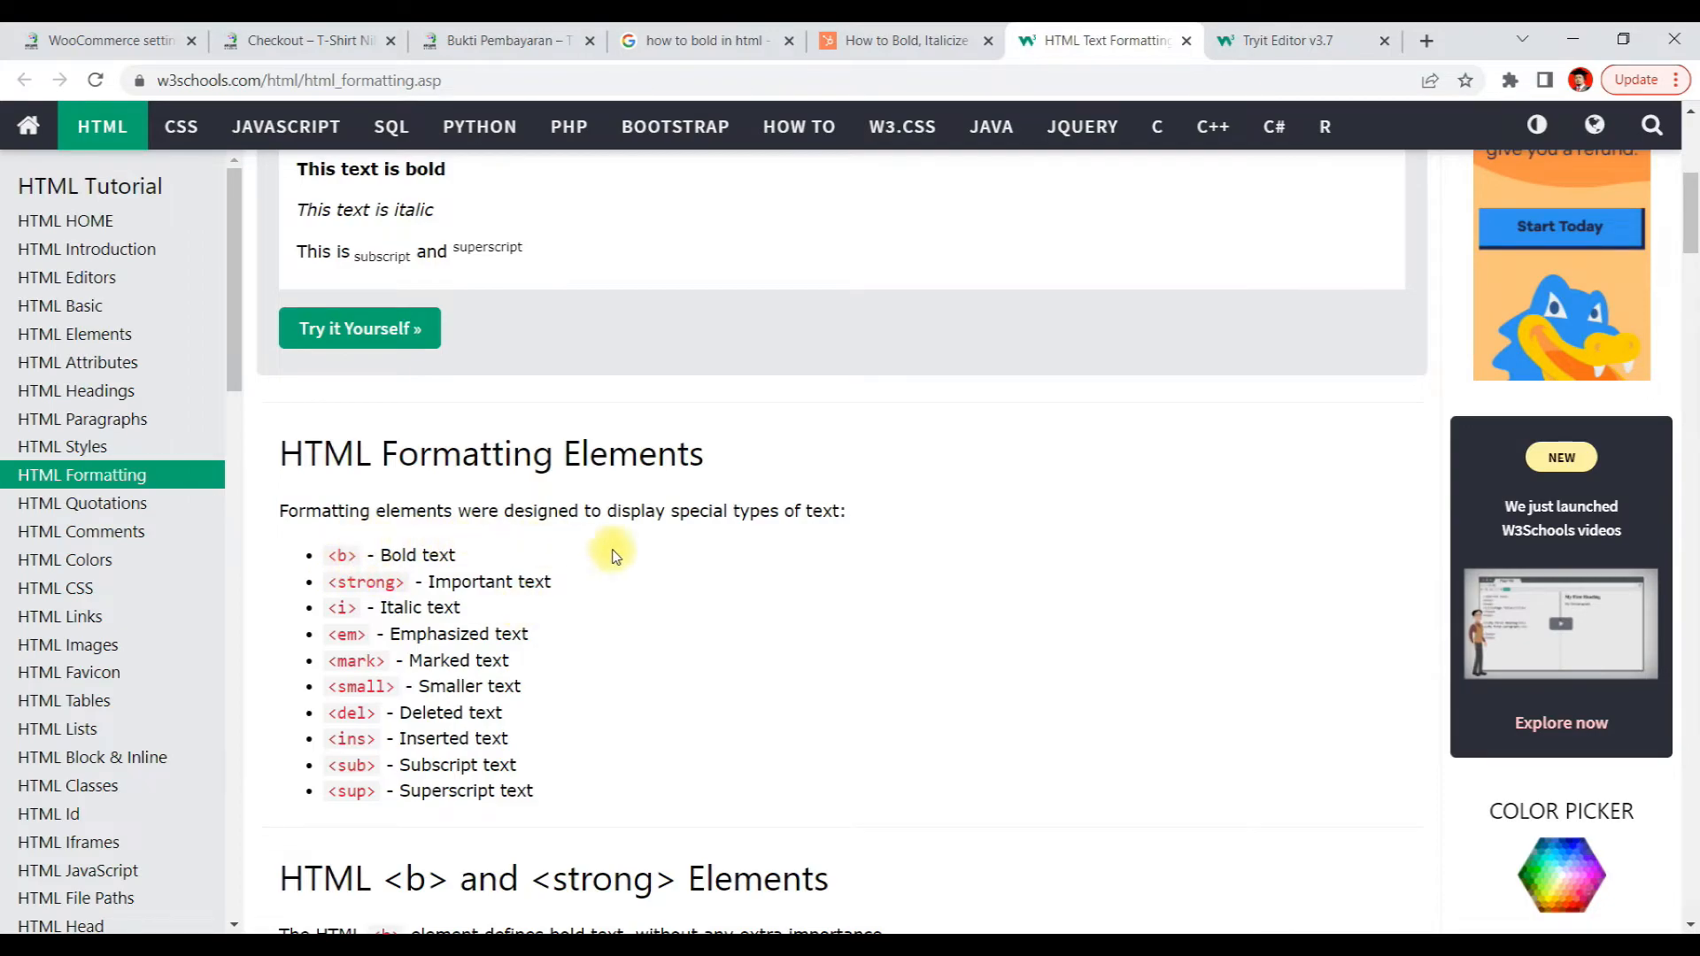
{"action": "scroll", "coordinate": [828, 538], "scroll_direction": "down", "scroll_amount": 2}
{"action": "scroll", "coordinate": [830, 541], "scroll_direction": "down", "scroll_amount": 3}
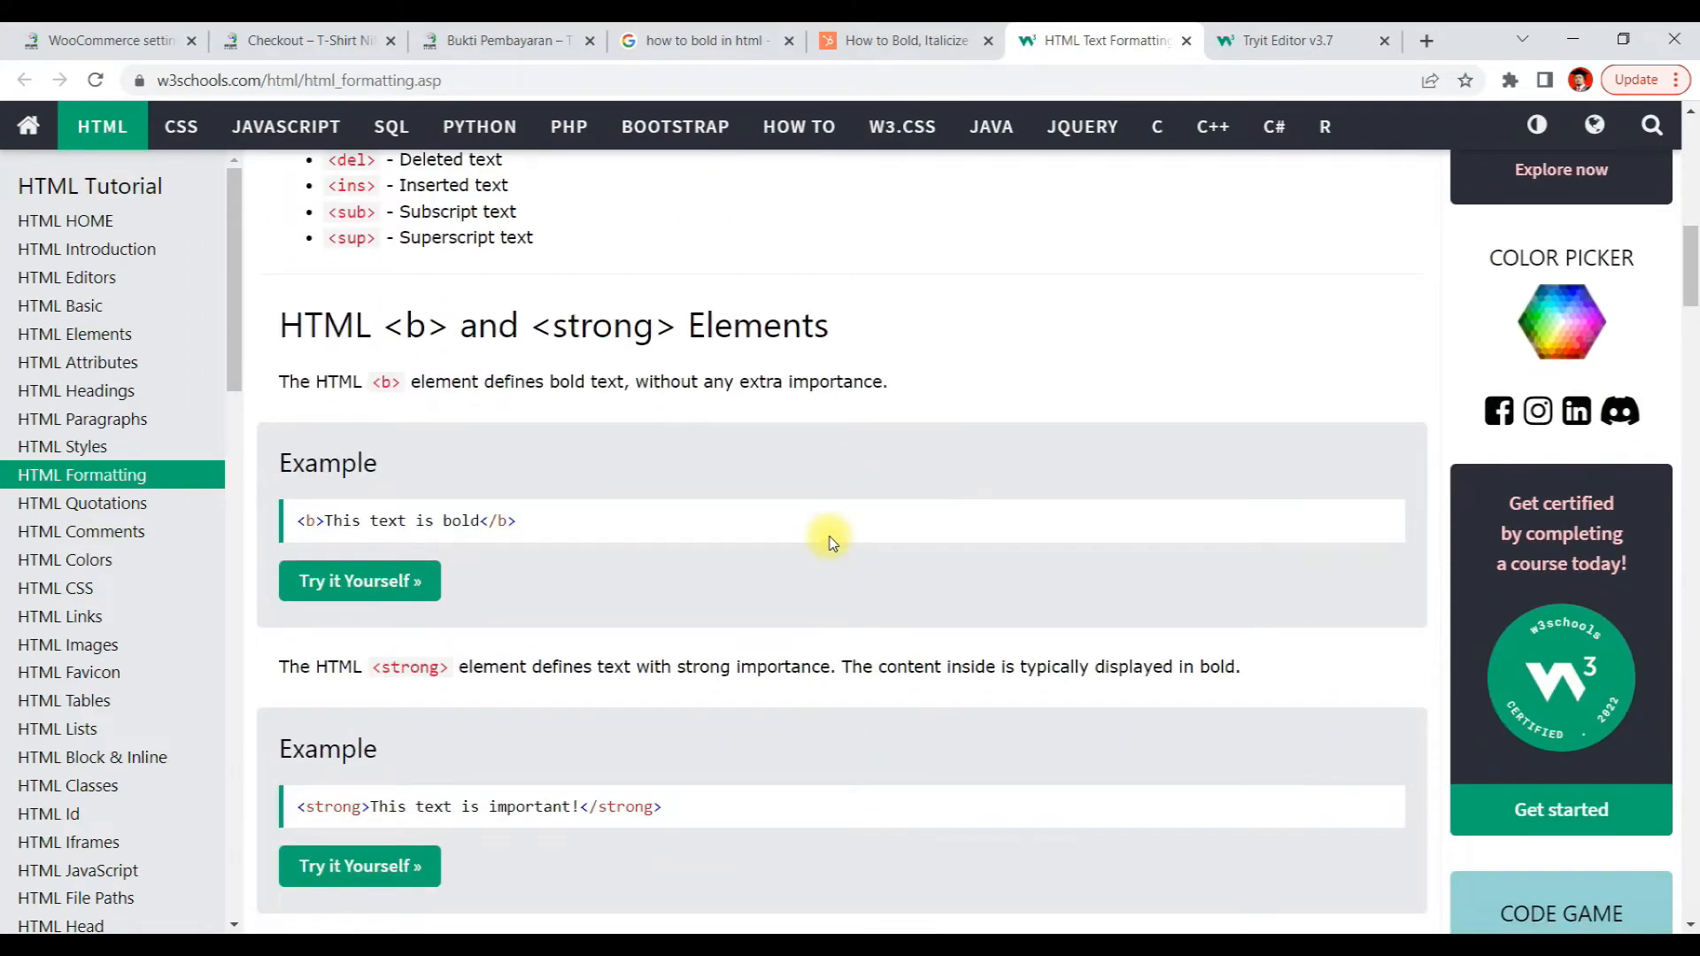
{"action": "scroll", "coordinate": [830, 541], "scroll_direction": "down", "scroll_amount": 1}
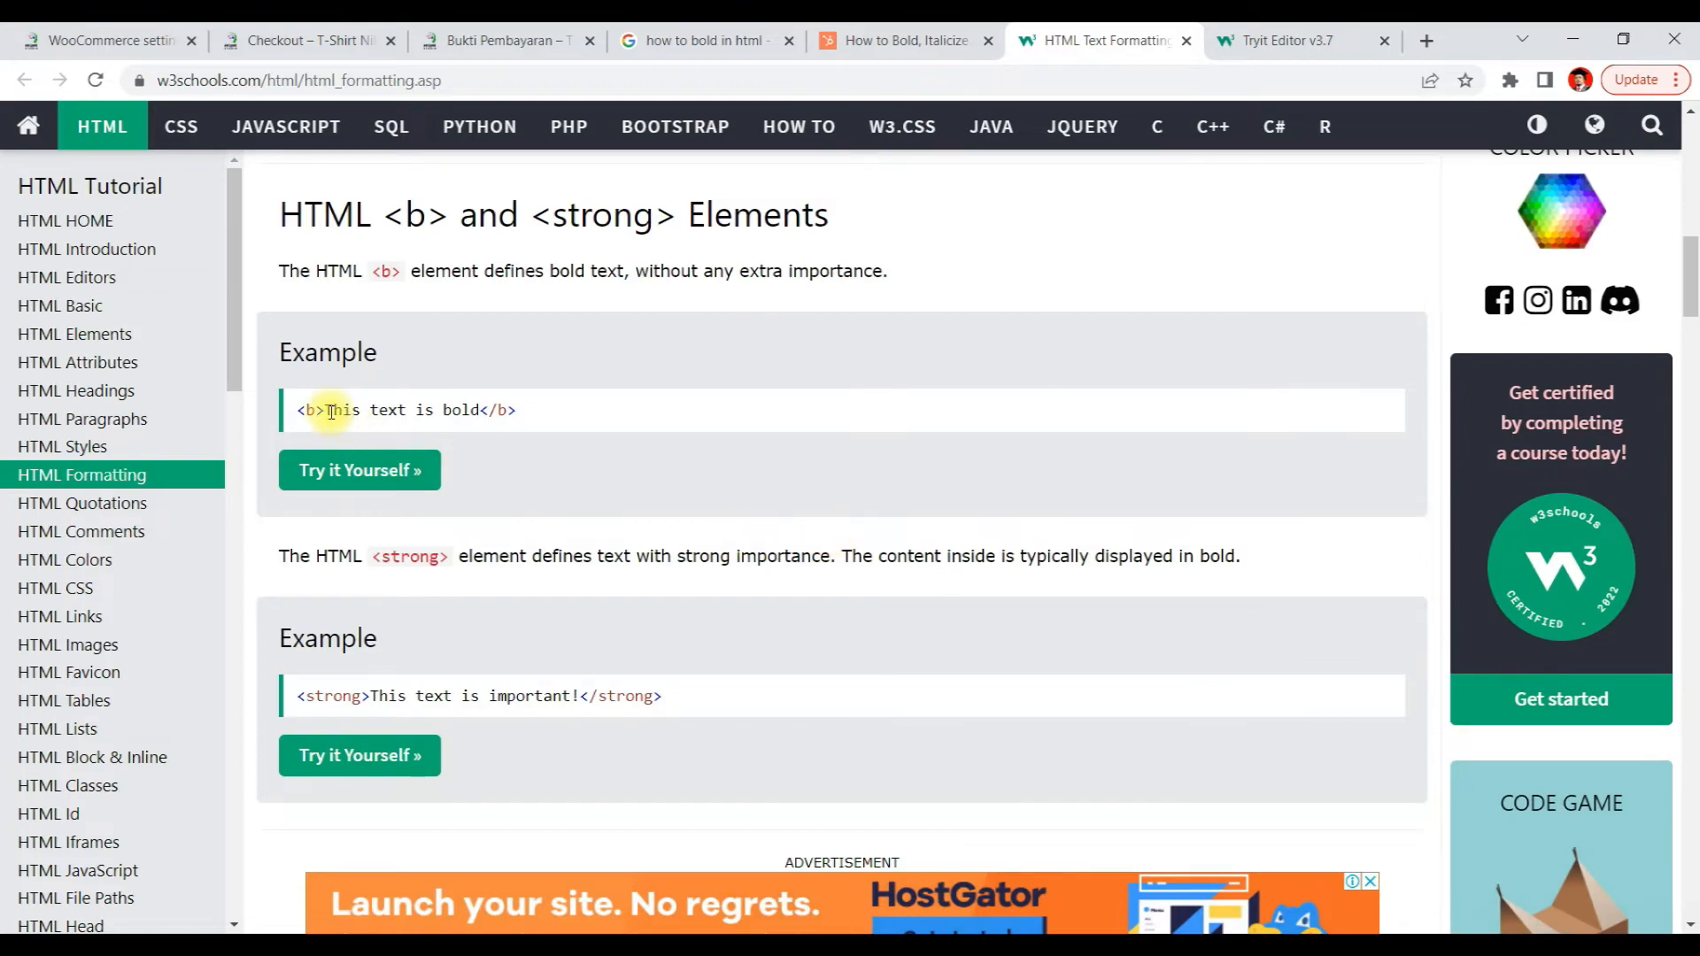
Copy the <b> tag from the example and wrap the first instruction line Sila masukkan bayaran ke akaun tertera: in bold tags
{"action": "left_click_drag", "start_coordinate": [328, 409], "coordinate": [293, 413]}
{"action": "left_click", "coordinate": [761, 484]}
{"action": "left_click_drag", "start_coordinate": [326, 410], "coordinate": [299, 417]}
{"action": "key", "text": "ctrl+c"}
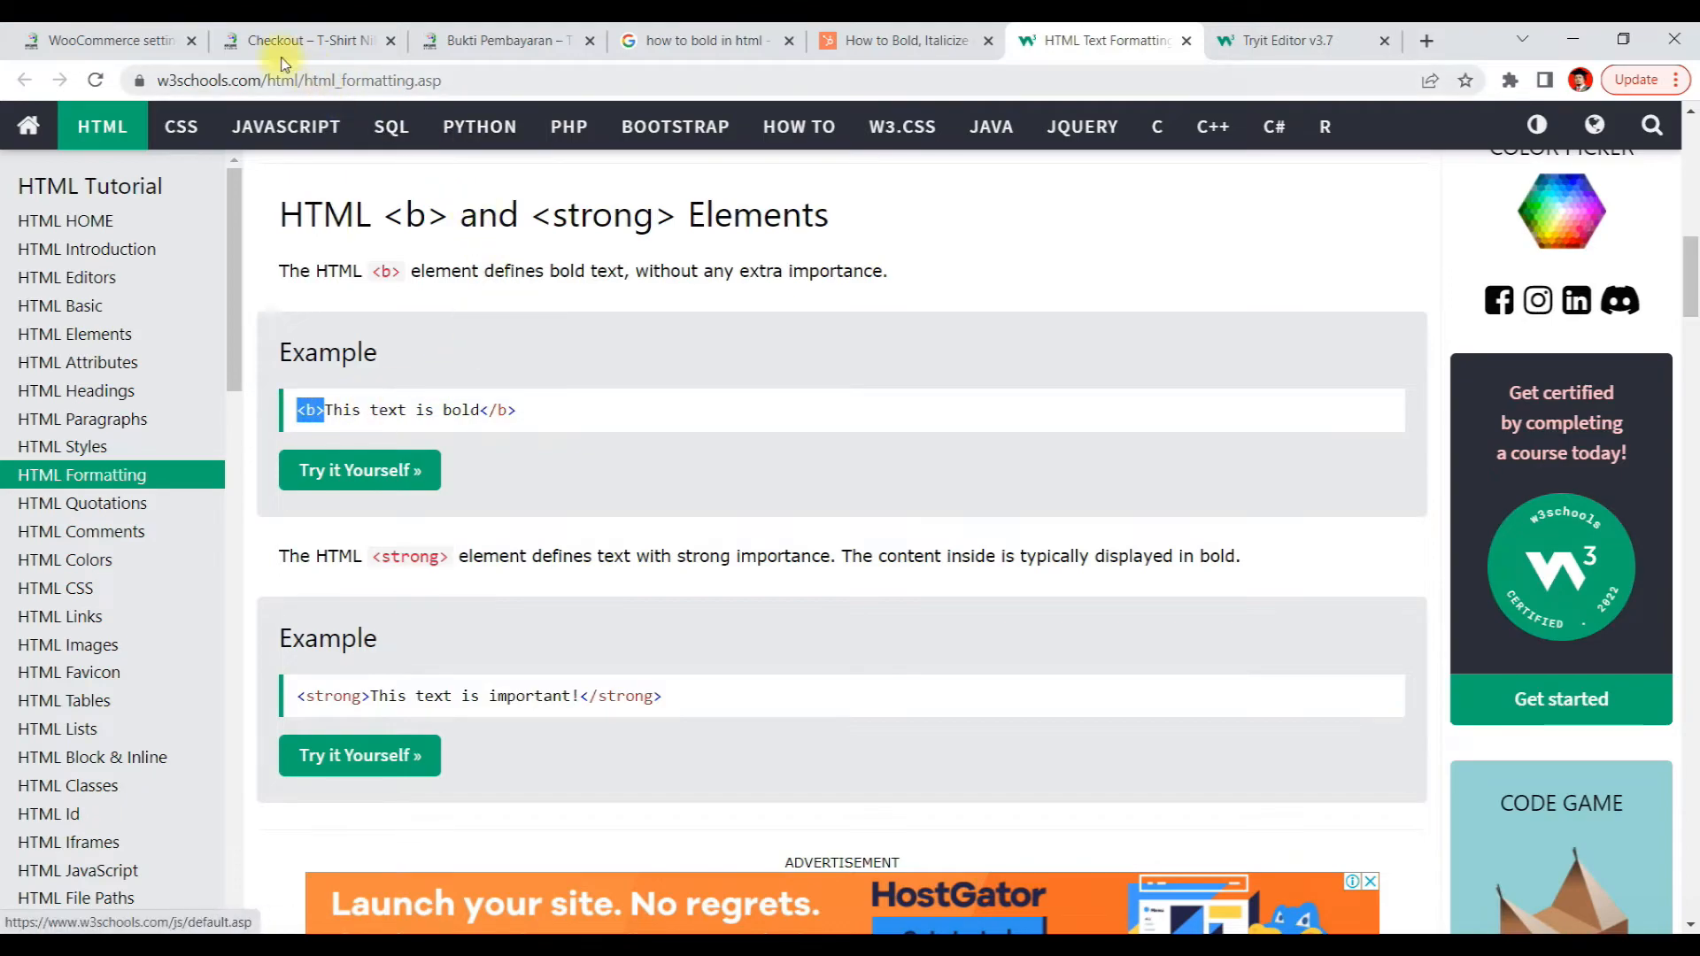
{"action": "left_click", "coordinate": [111, 37]}
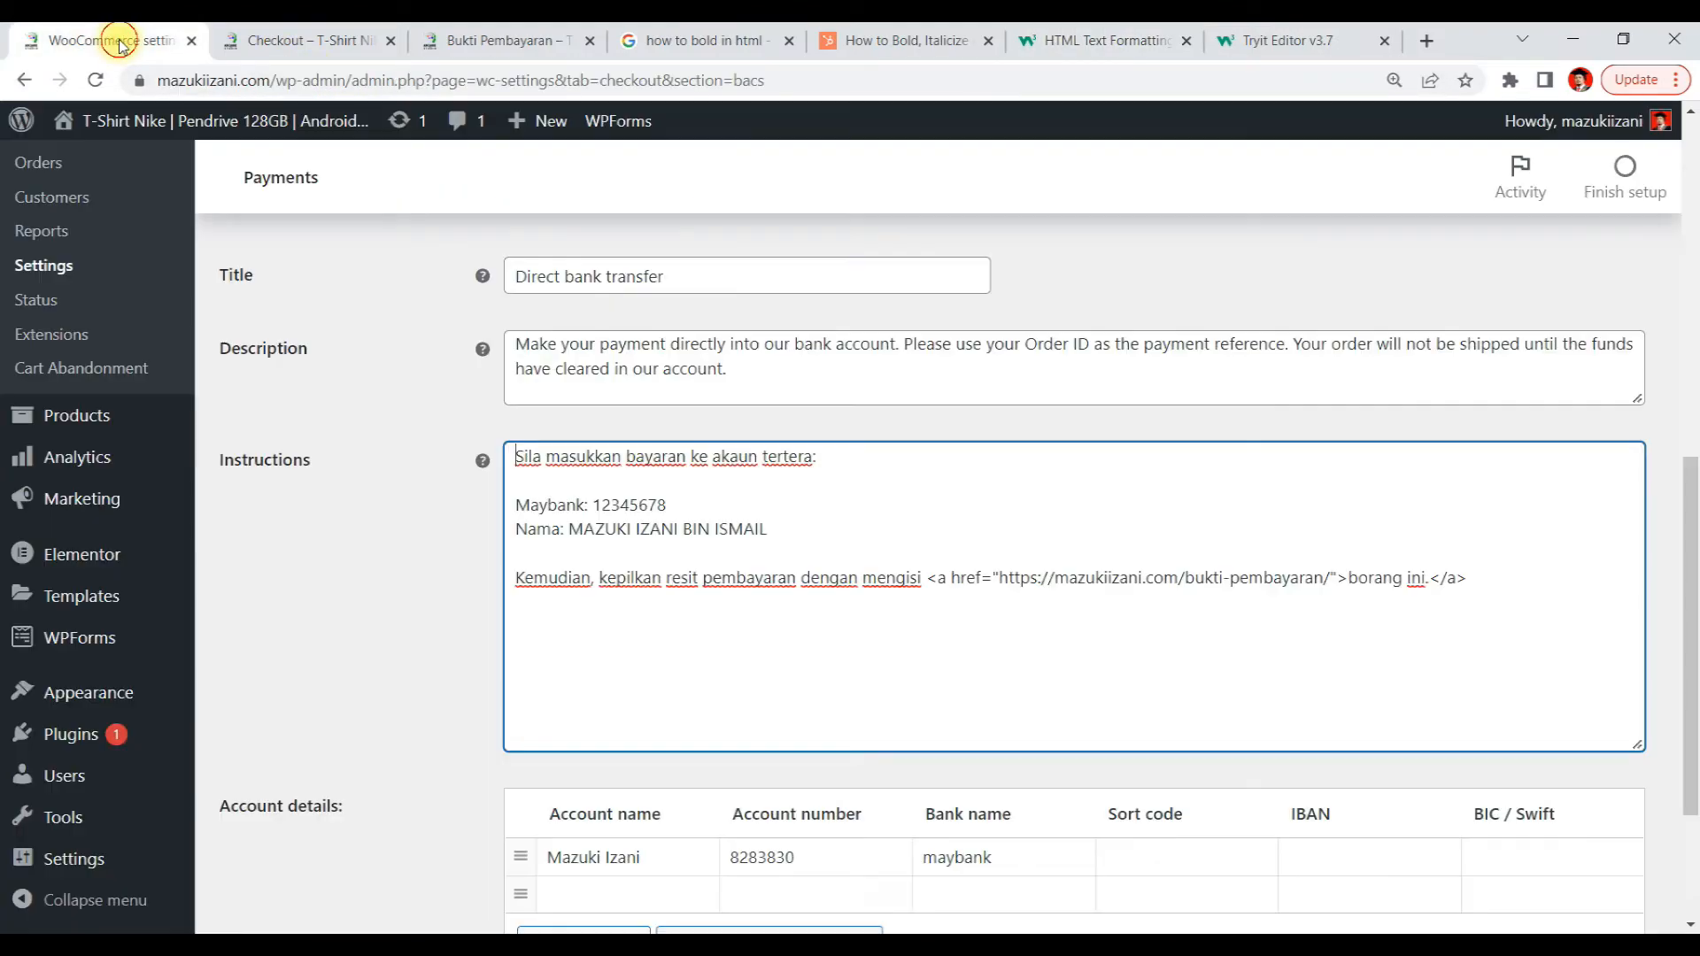
{"action": "left_click", "coordinate": [510, 455]}
{"action": "key", "text": "ctrl+v"}
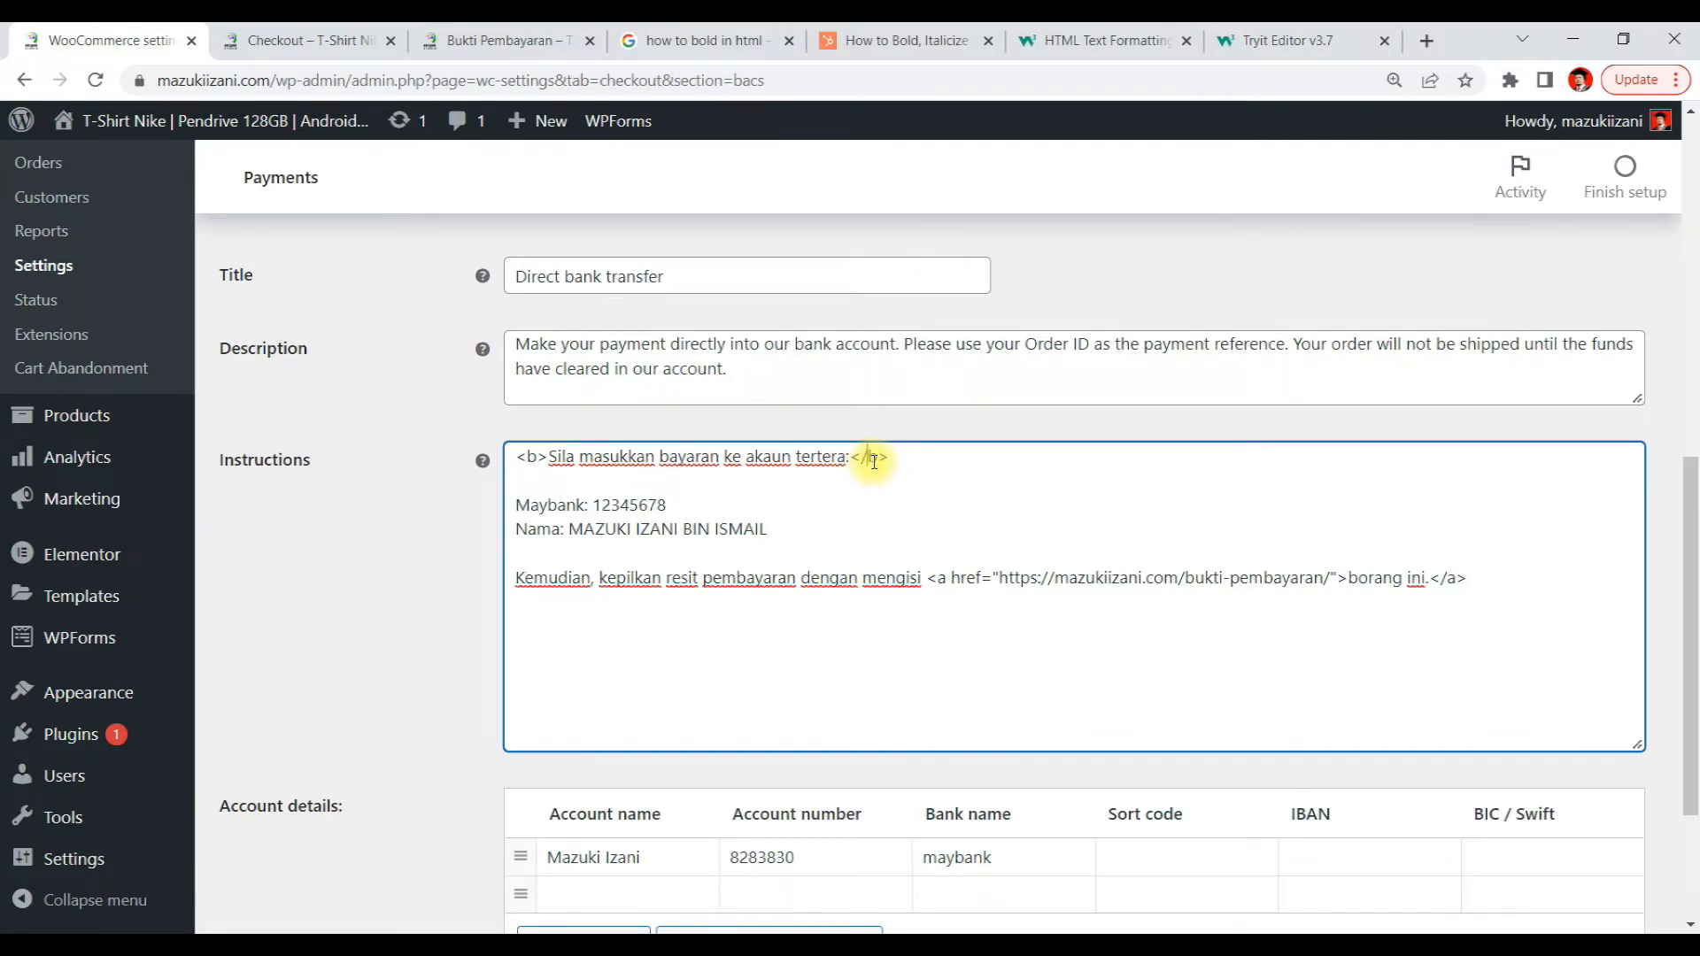
{"action": "left_click", "coordinate": [1033, 478]}
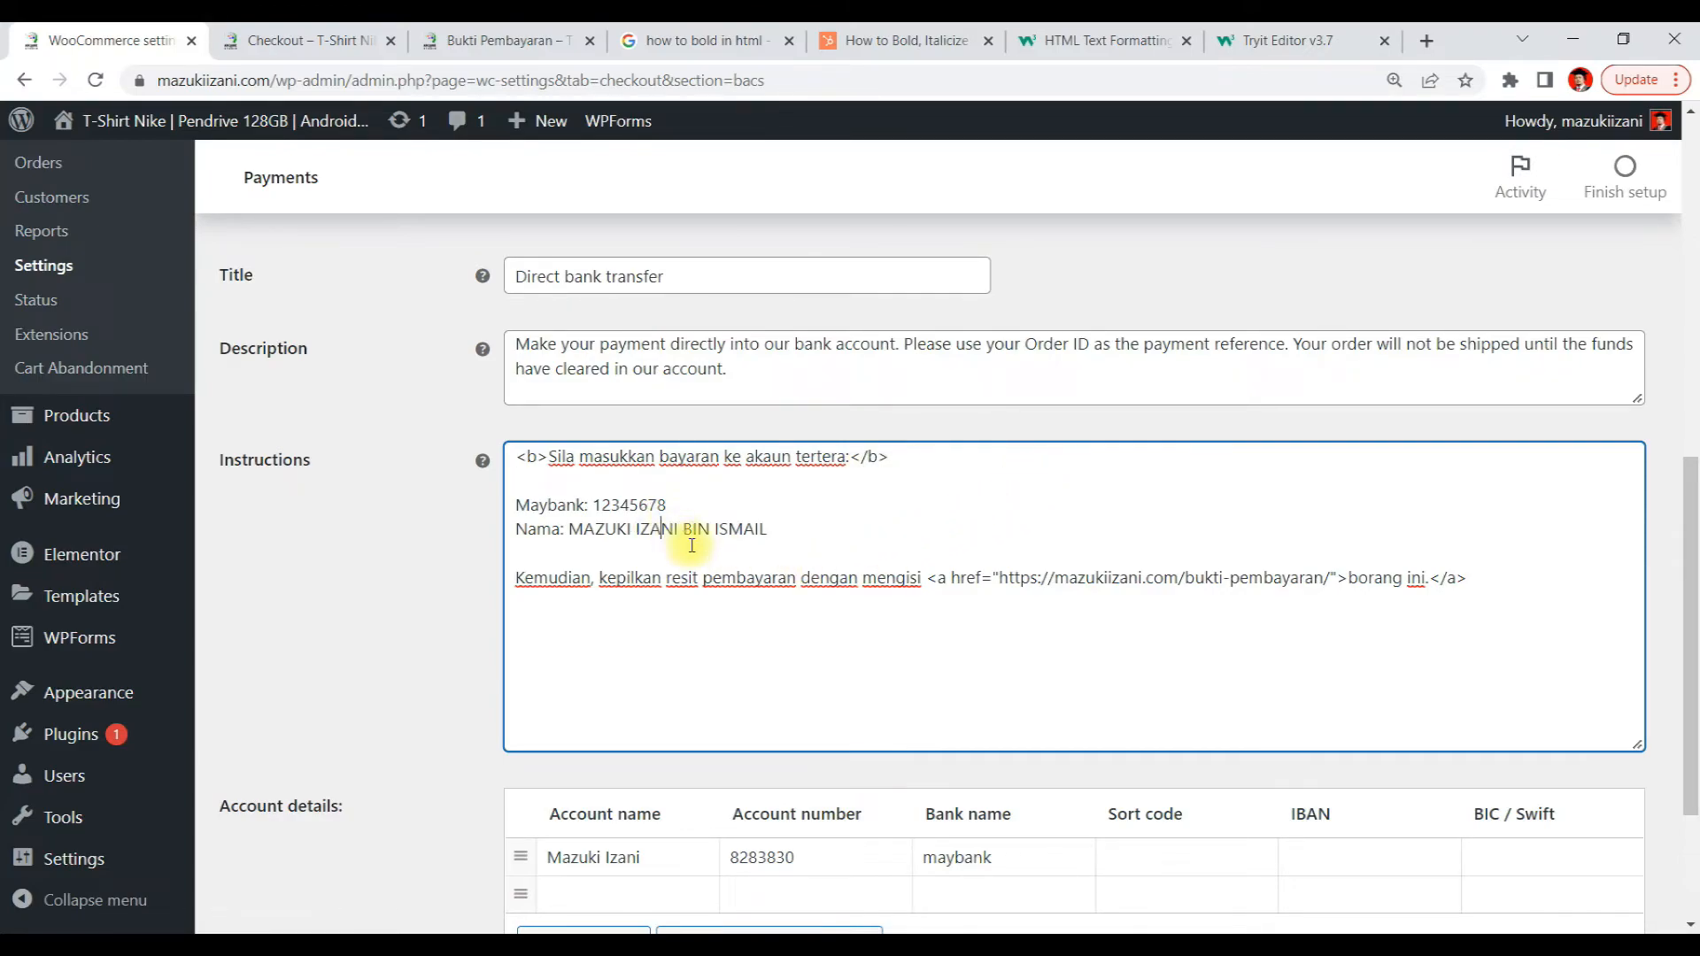
Wrap the bank account number on the Maybank line in <b> bold tags
{"action": "left_click", "coordinate": [595, 506]}
{"action": "type", "text": "<b>"}
{"action": "left_click", "coordinate": [700, 506]}
{"action": "type", "text": "<b>"}
Wrap the account holder's name on the Nama line in <b> bold tags
{"action": "left_click", "coordinate": [711, 506]}
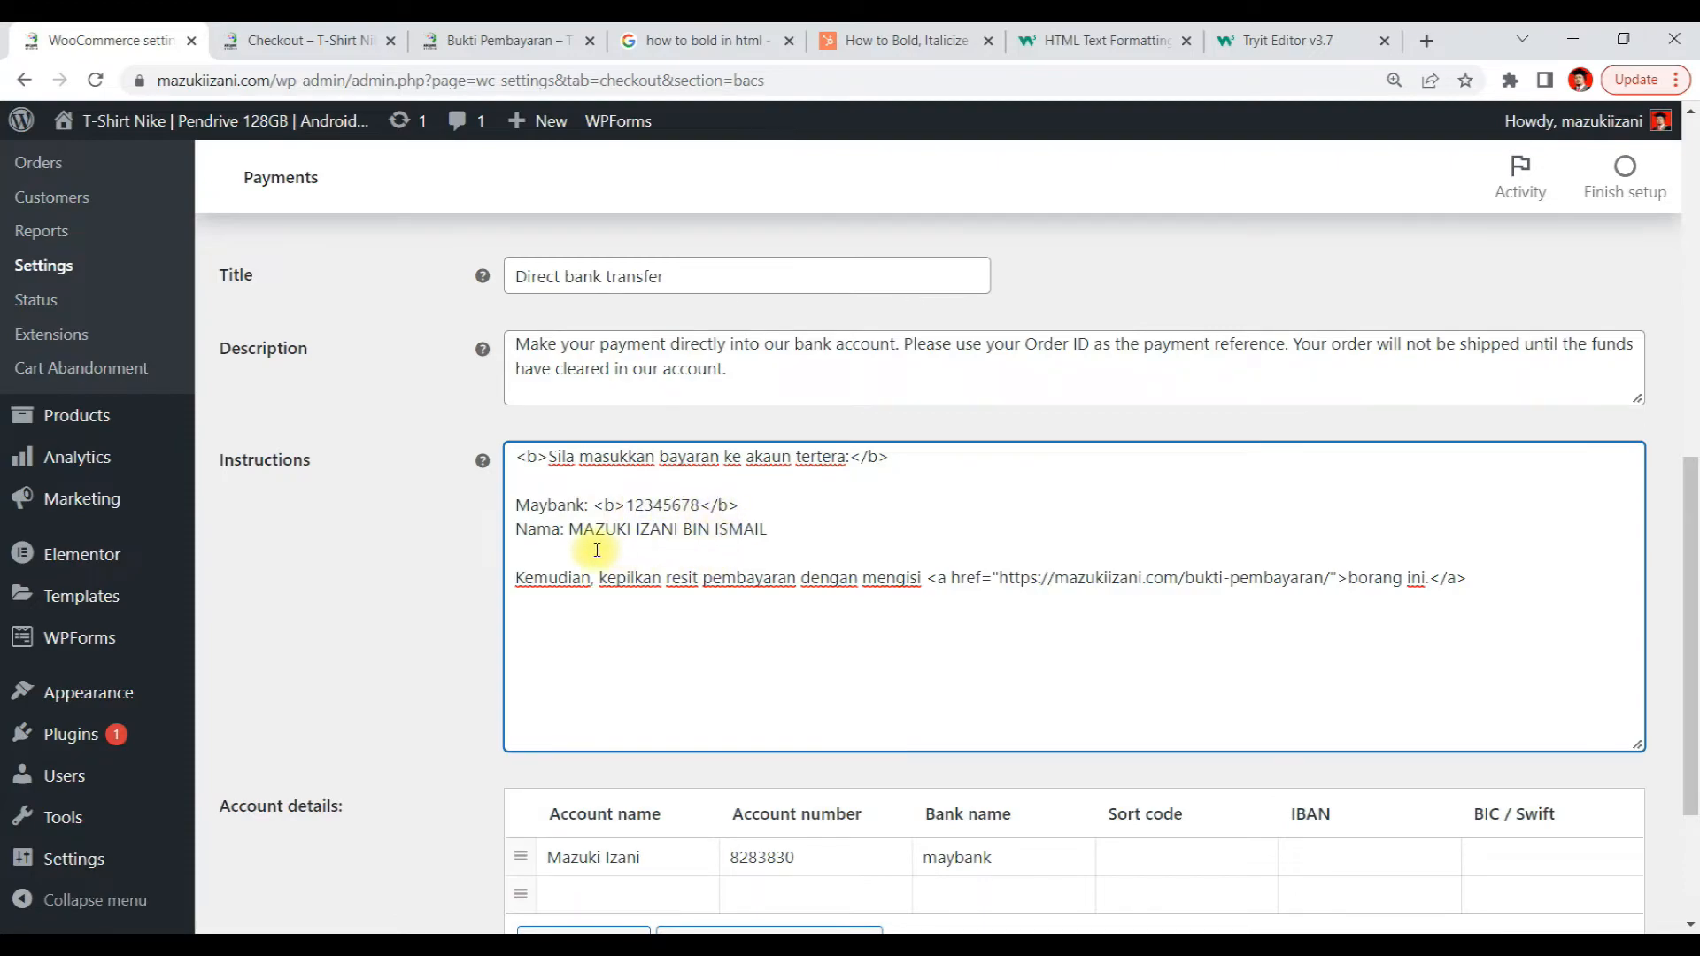
{"action": "type", "text": "<b>"}
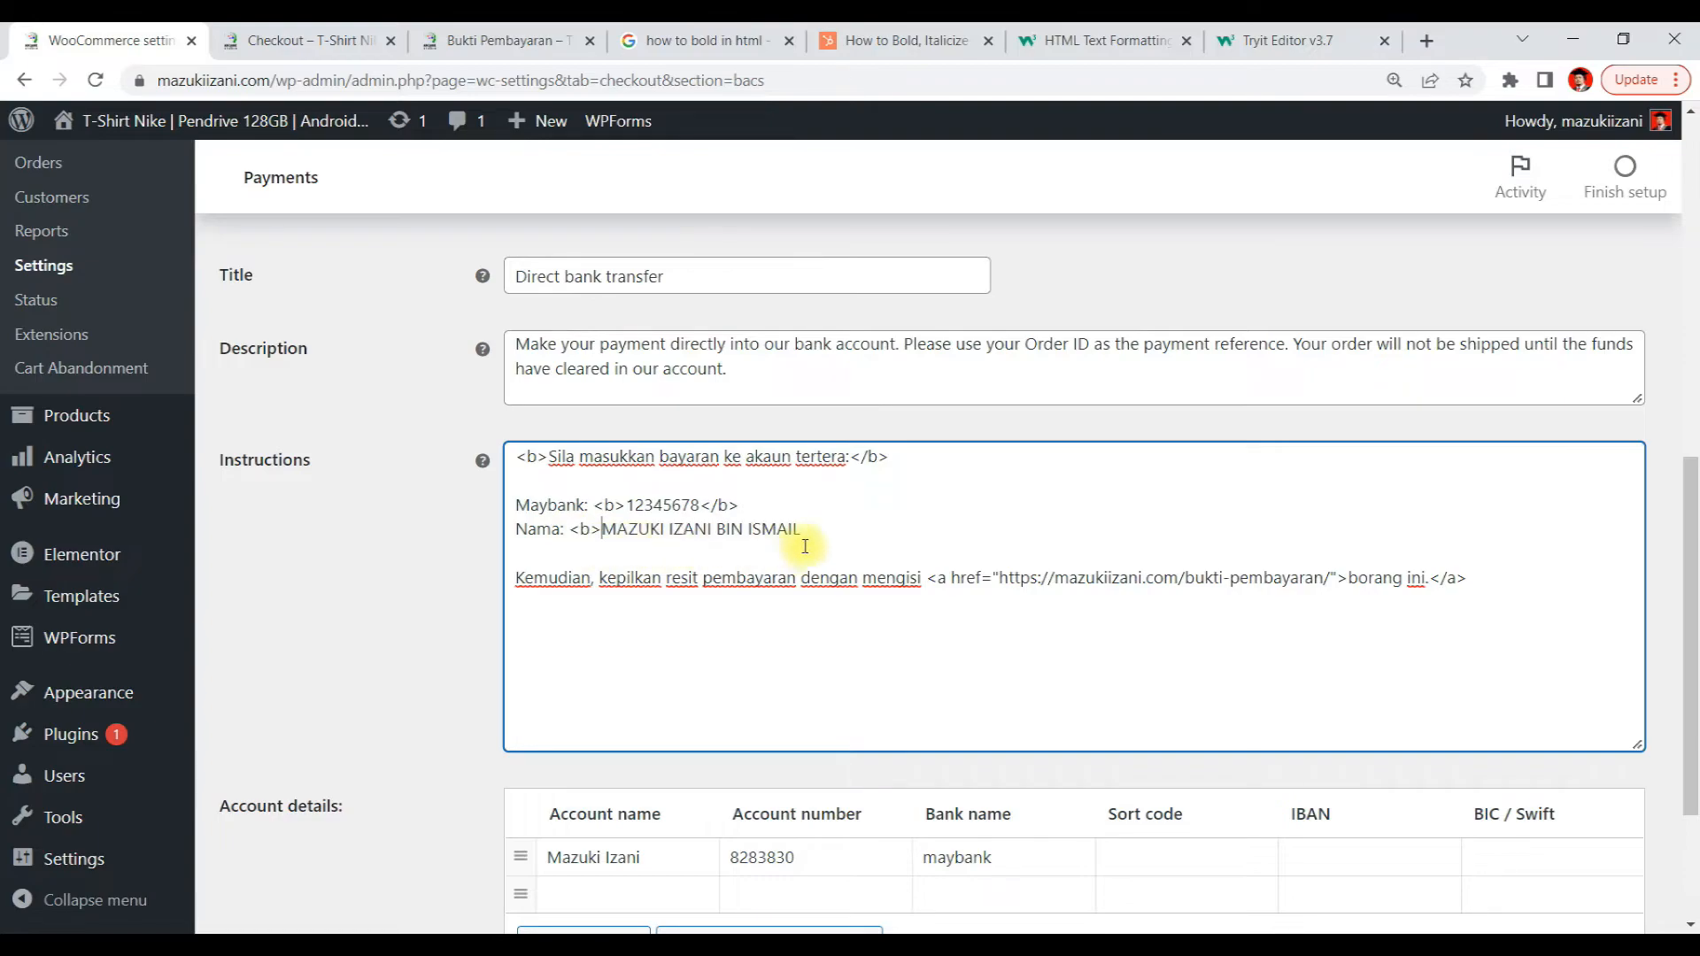
{"action": "left_click", "coordinate": [802, 531]}
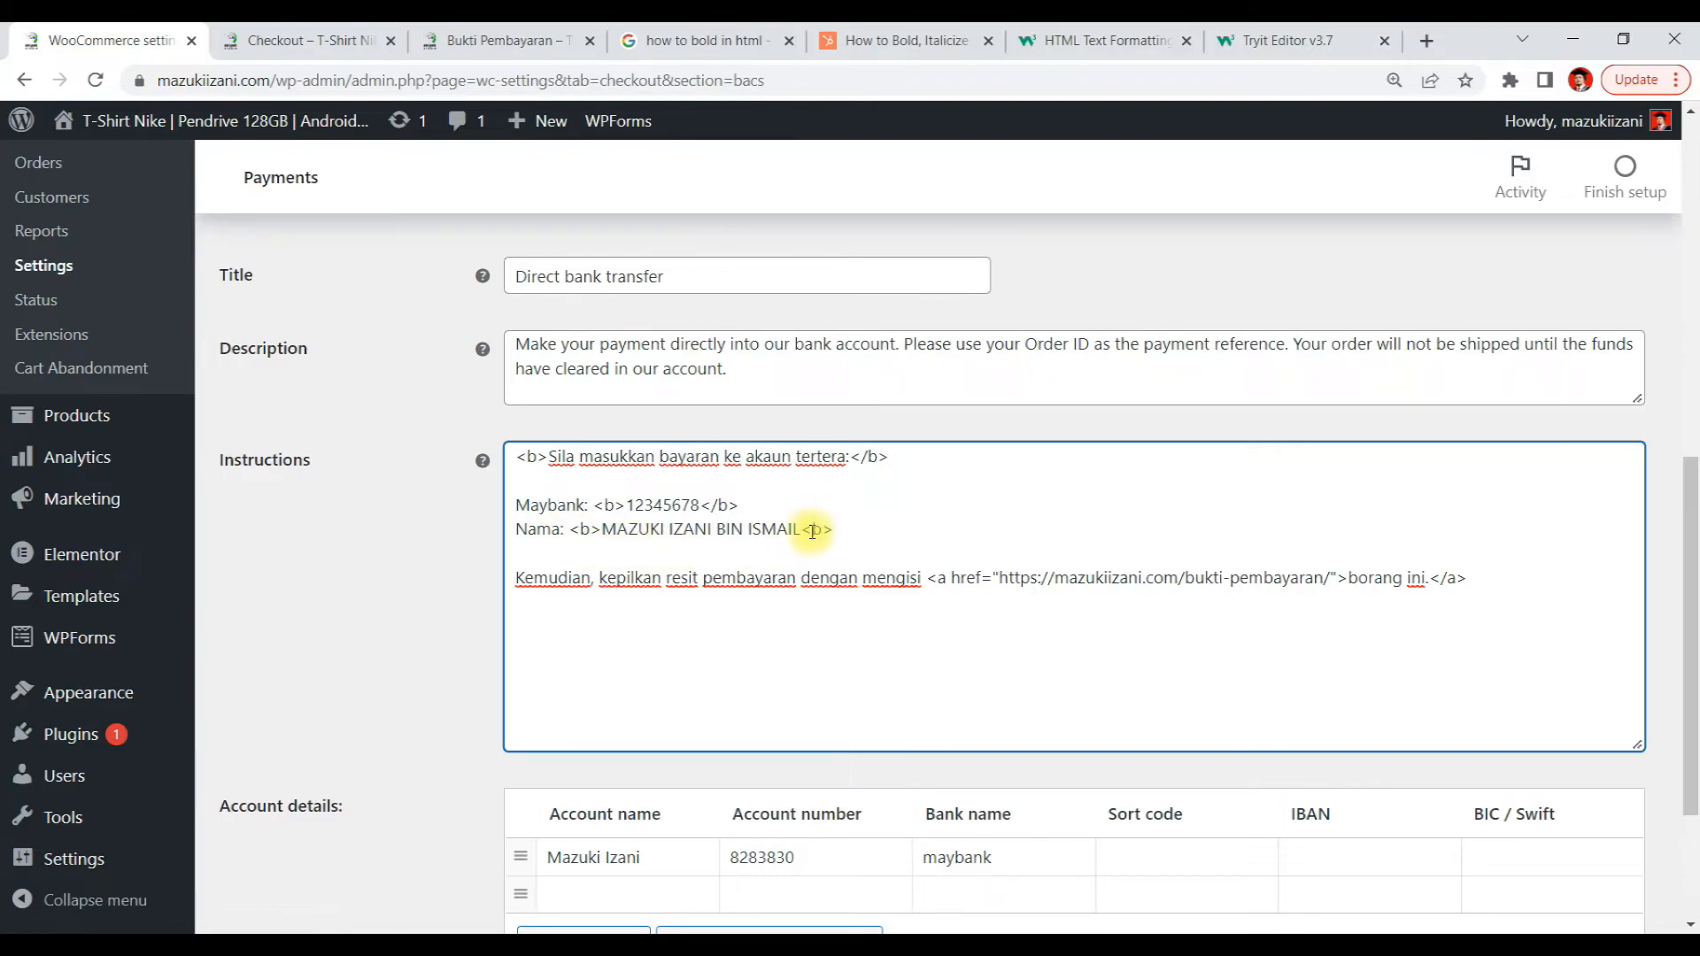
Complete the closing </b> tag after the account holder's name and save the bank transfer settings
{"action": "type", "text": "<b>"}
{"action": "left_click", "coordinate": [811, 529]}
{"action": "type", "text": "/"}
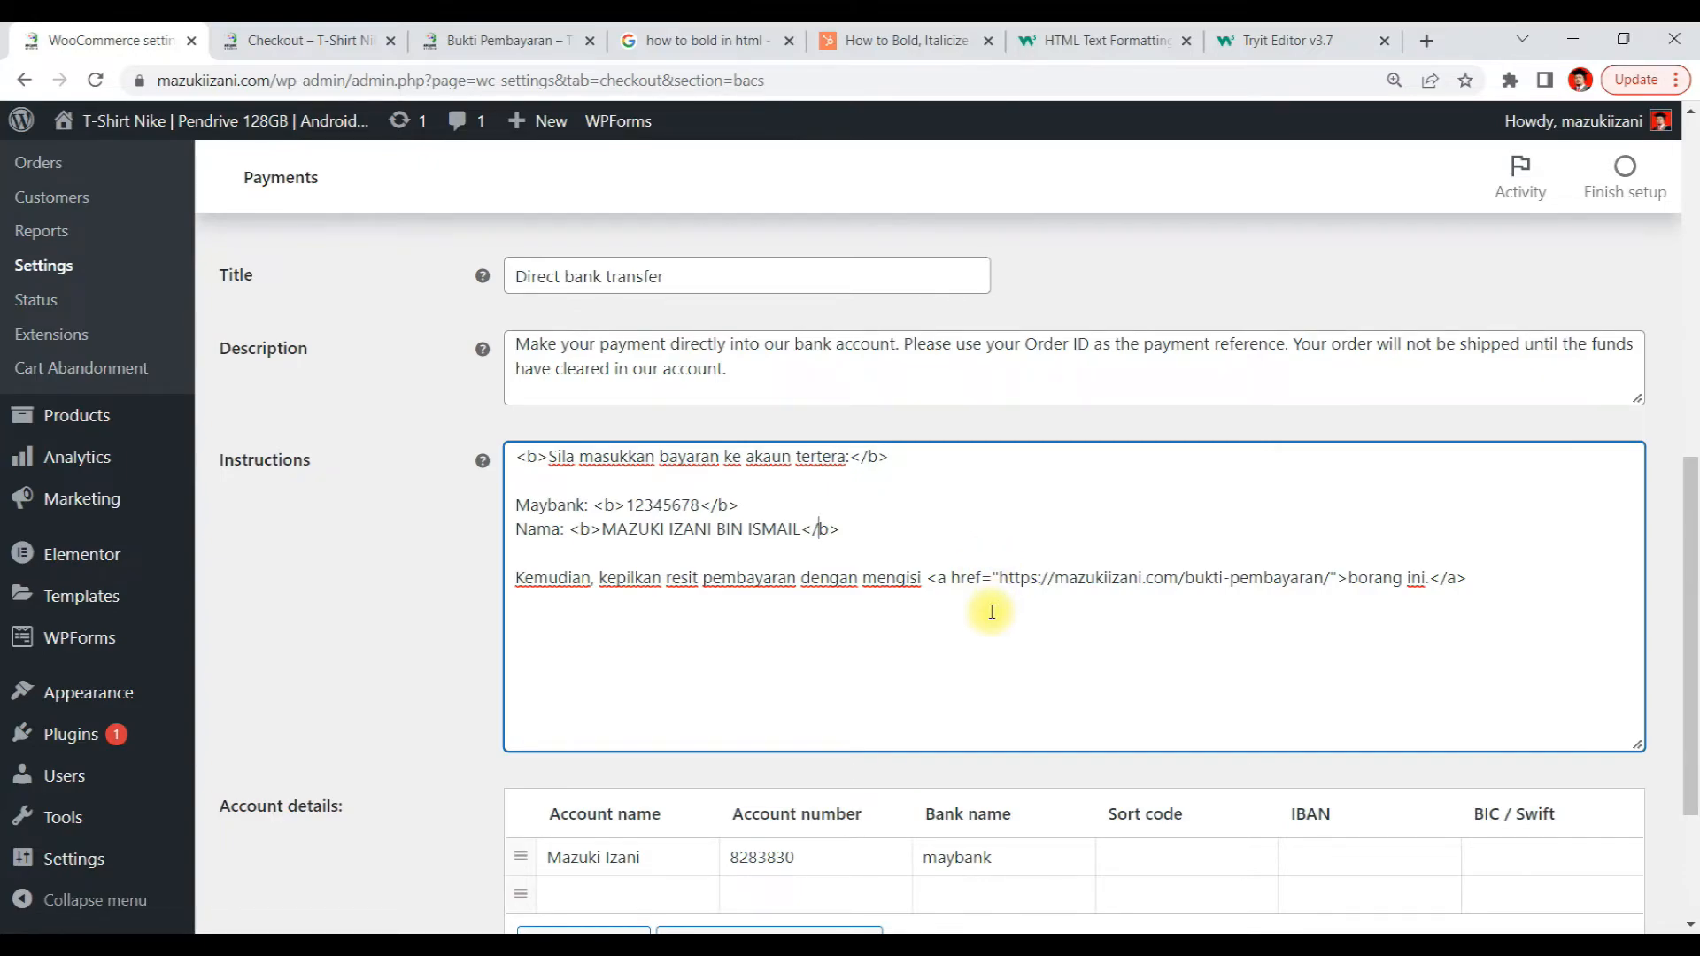
{"action": "scroll", "coordinate": [992, 611], "scroll_direction": "down", "scroll_amount": 3}
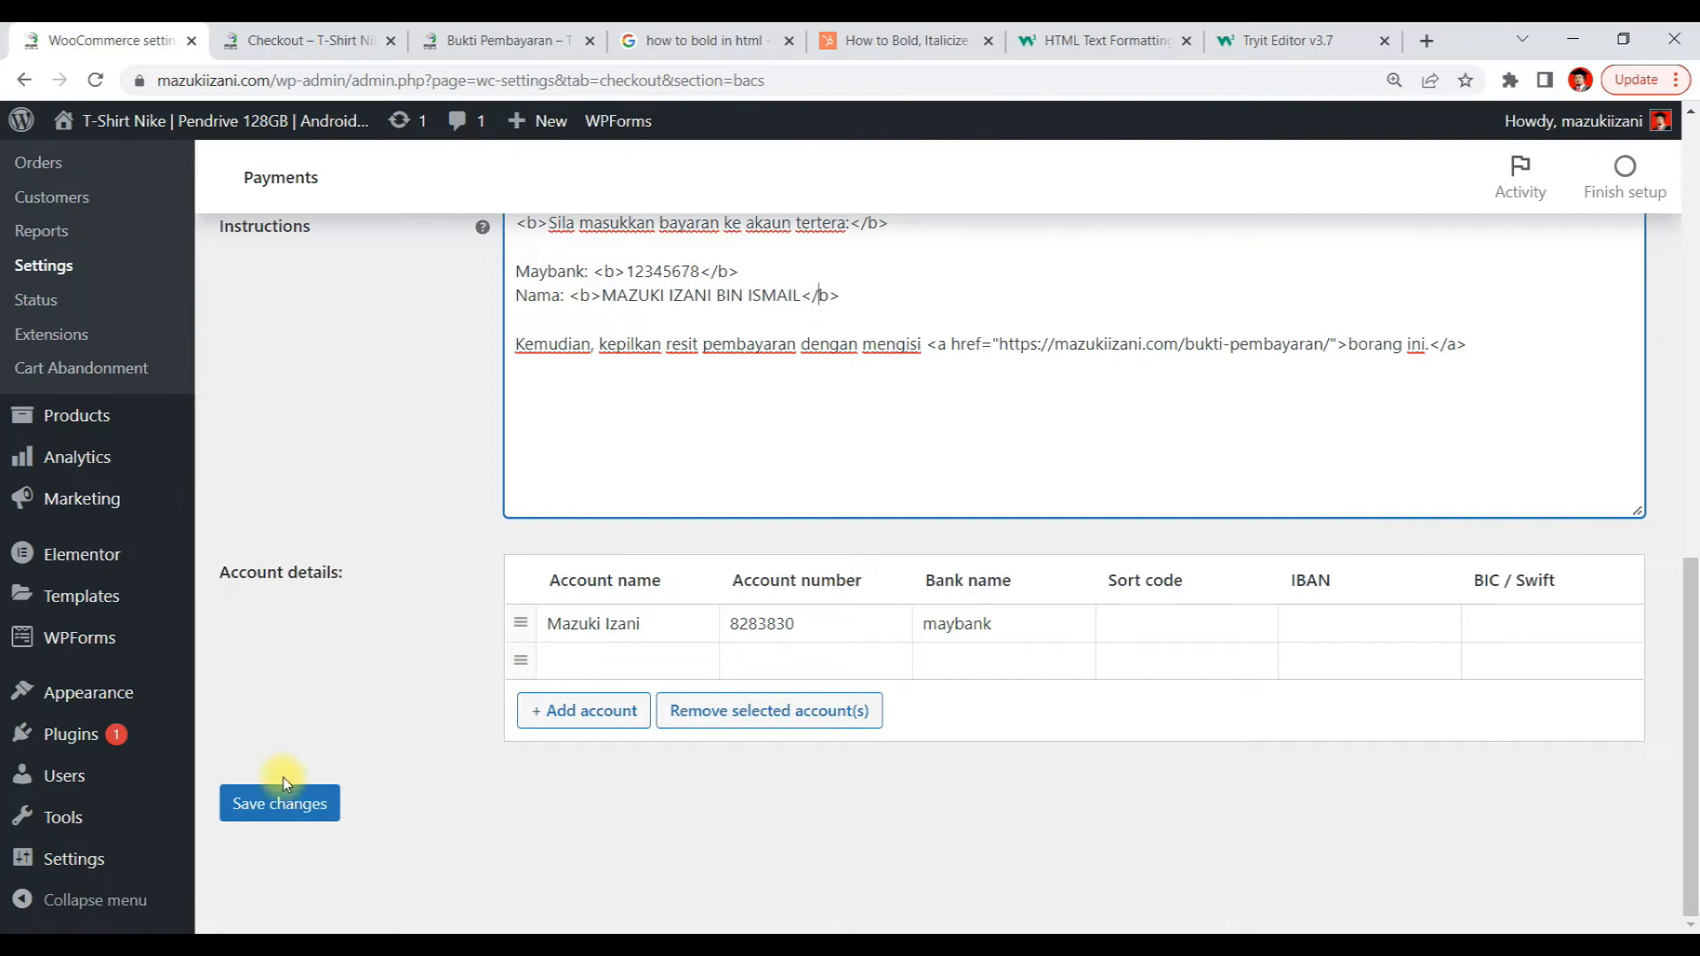
{"action": "left_click", "coordinate": [304, 821]}
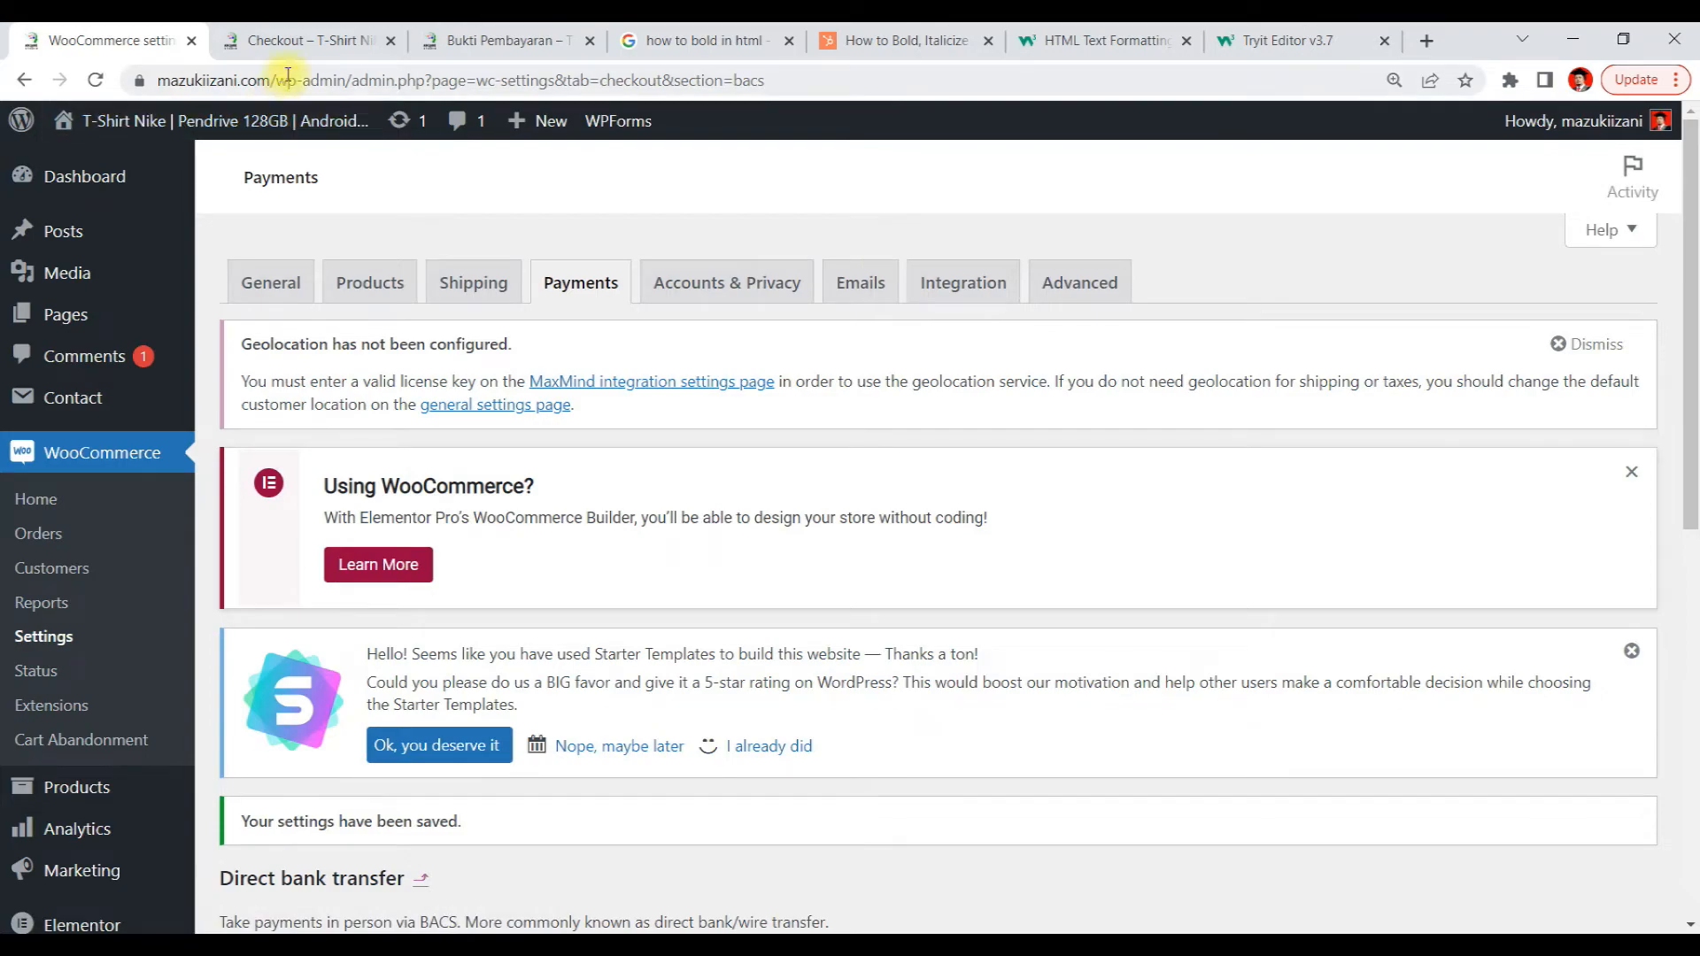
Reload the order-received checkout page to check the bold bank details and the borang ini link
{"action": "left_click", "coordinate": [301, 40]}
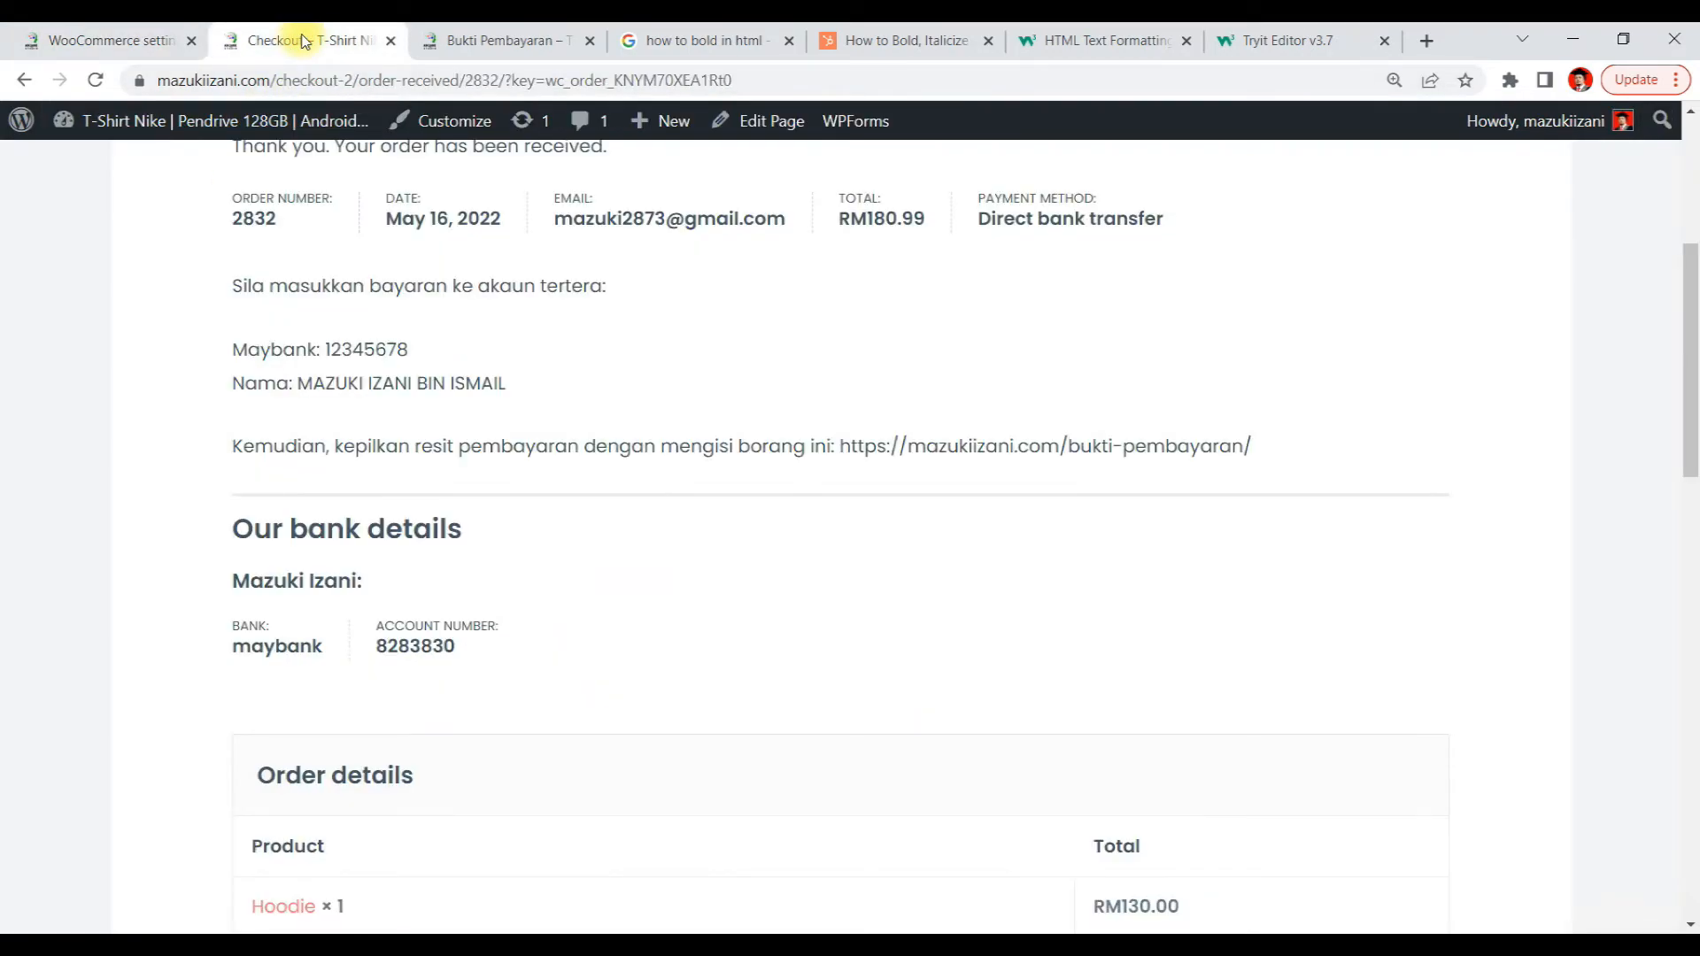
{"action": "scroll", "coordinate": [1222, 424], "scroll_direction": "down", "scroll_amount": 3}
{"action": "scroll", "coordinate": [1222, 425], "scroll_direction": "up", "scroll_amount": 2}
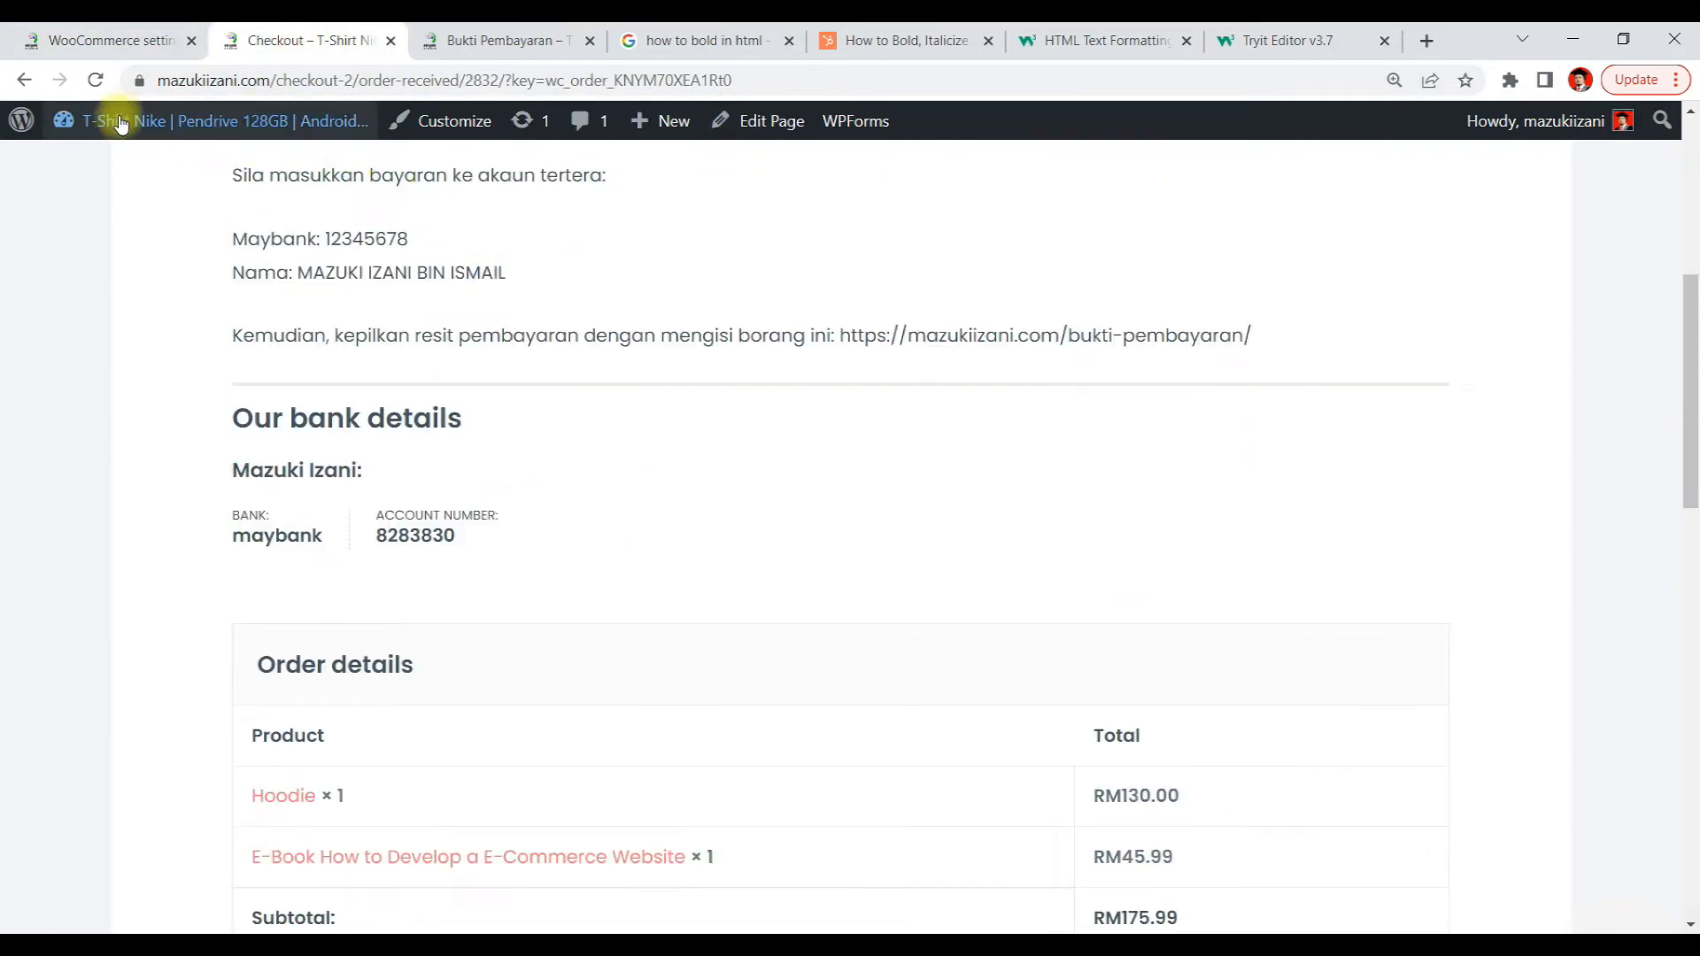
{"action": "left_click", "coordinate": [96, 80]}
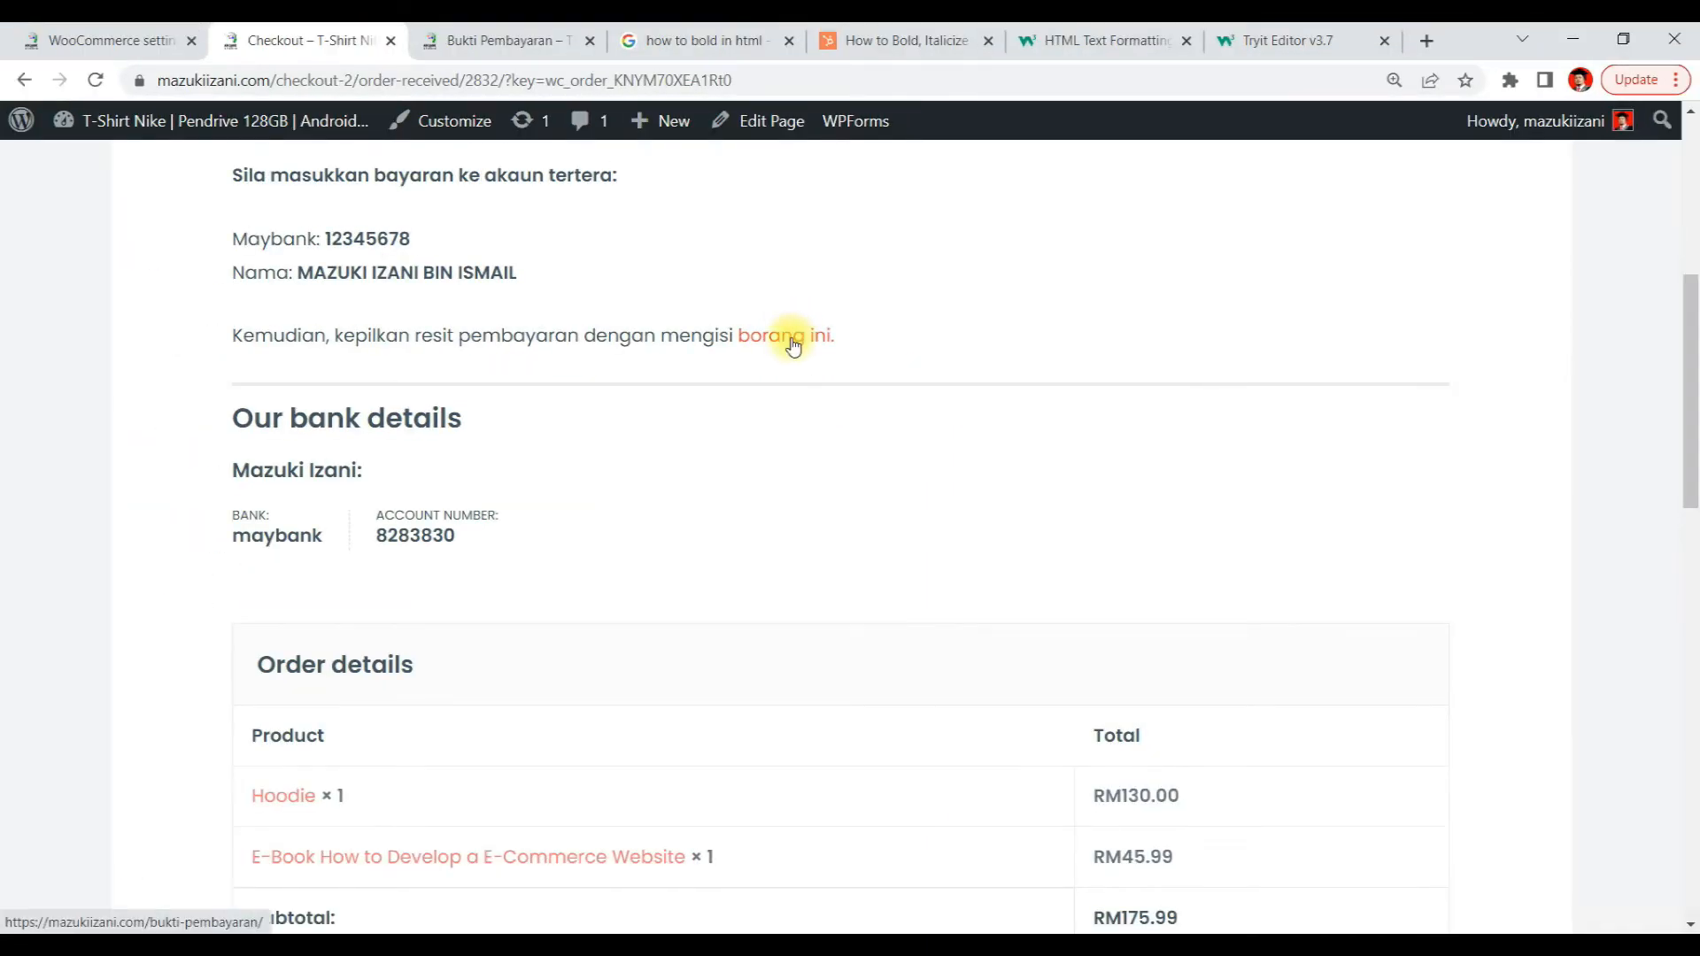
{"action": "key", "text": "F10"}
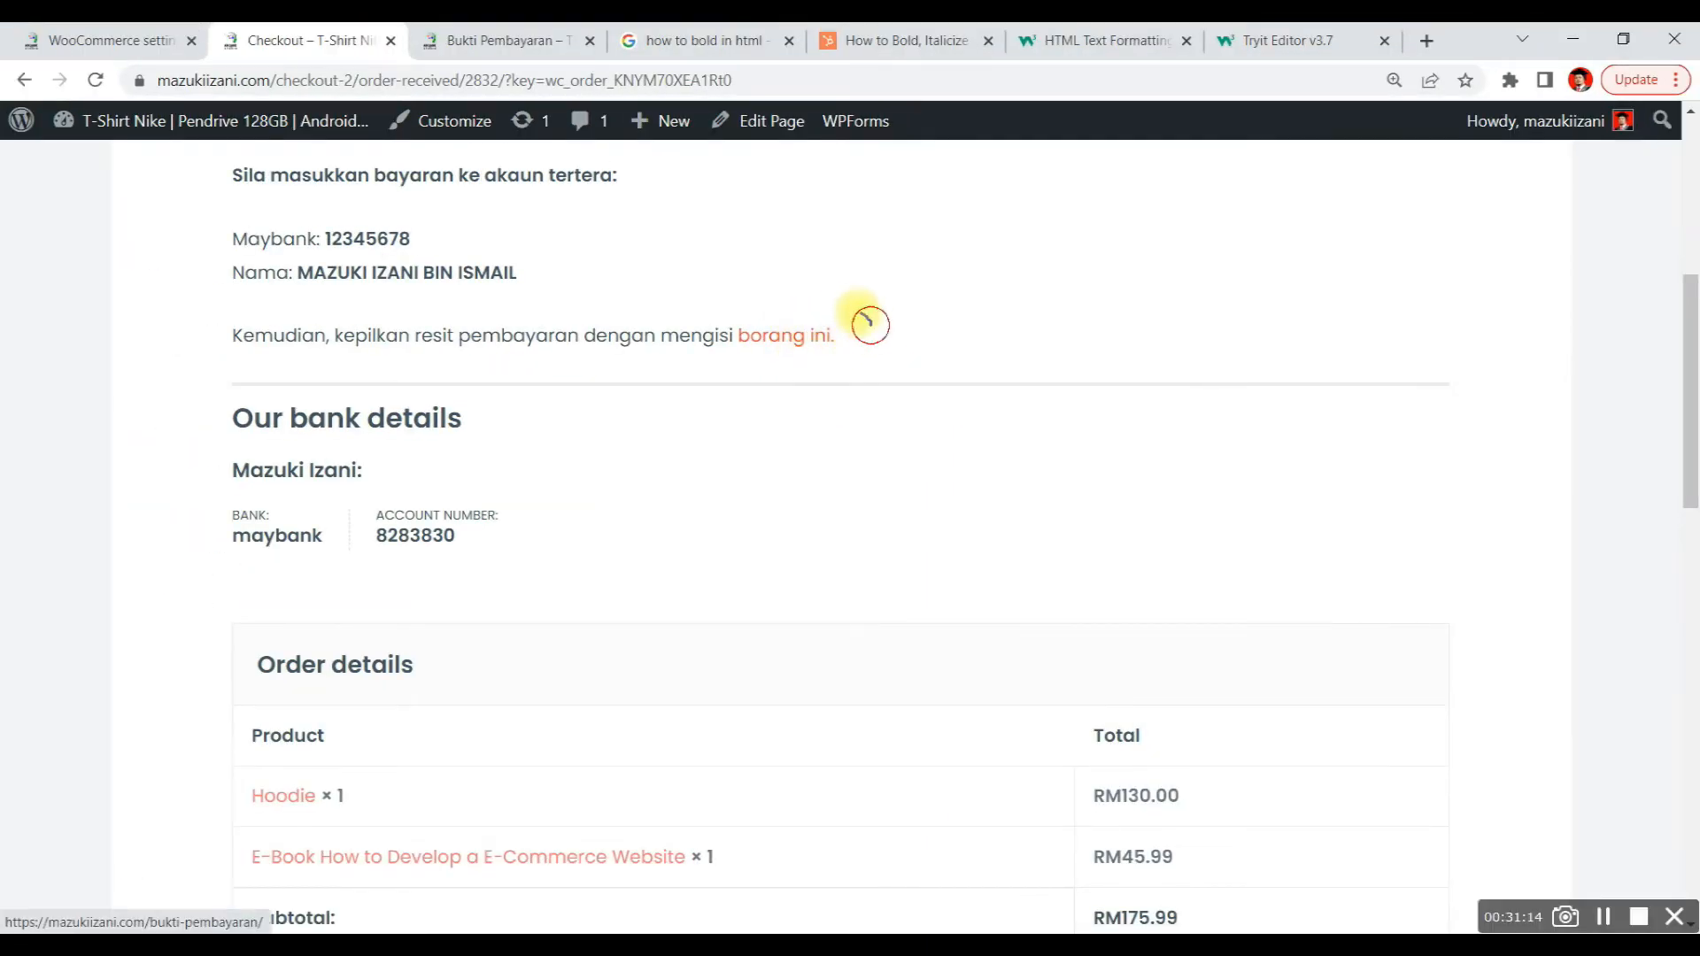
{"action": "mouse_move", "coordinate": [872, 324]}
{"action": "left_mouse_down"}
{"action": "mouse_move", "coordinate": [786, 298]}
{"action": "mouse_move", "coordinate": [728, 320]}
{"action": "mouse_move", "coordinate": [841, 359]}
{"action": "mouse_move", "coordinate": [856, 330]}
{"action": "left_mouse_up"}
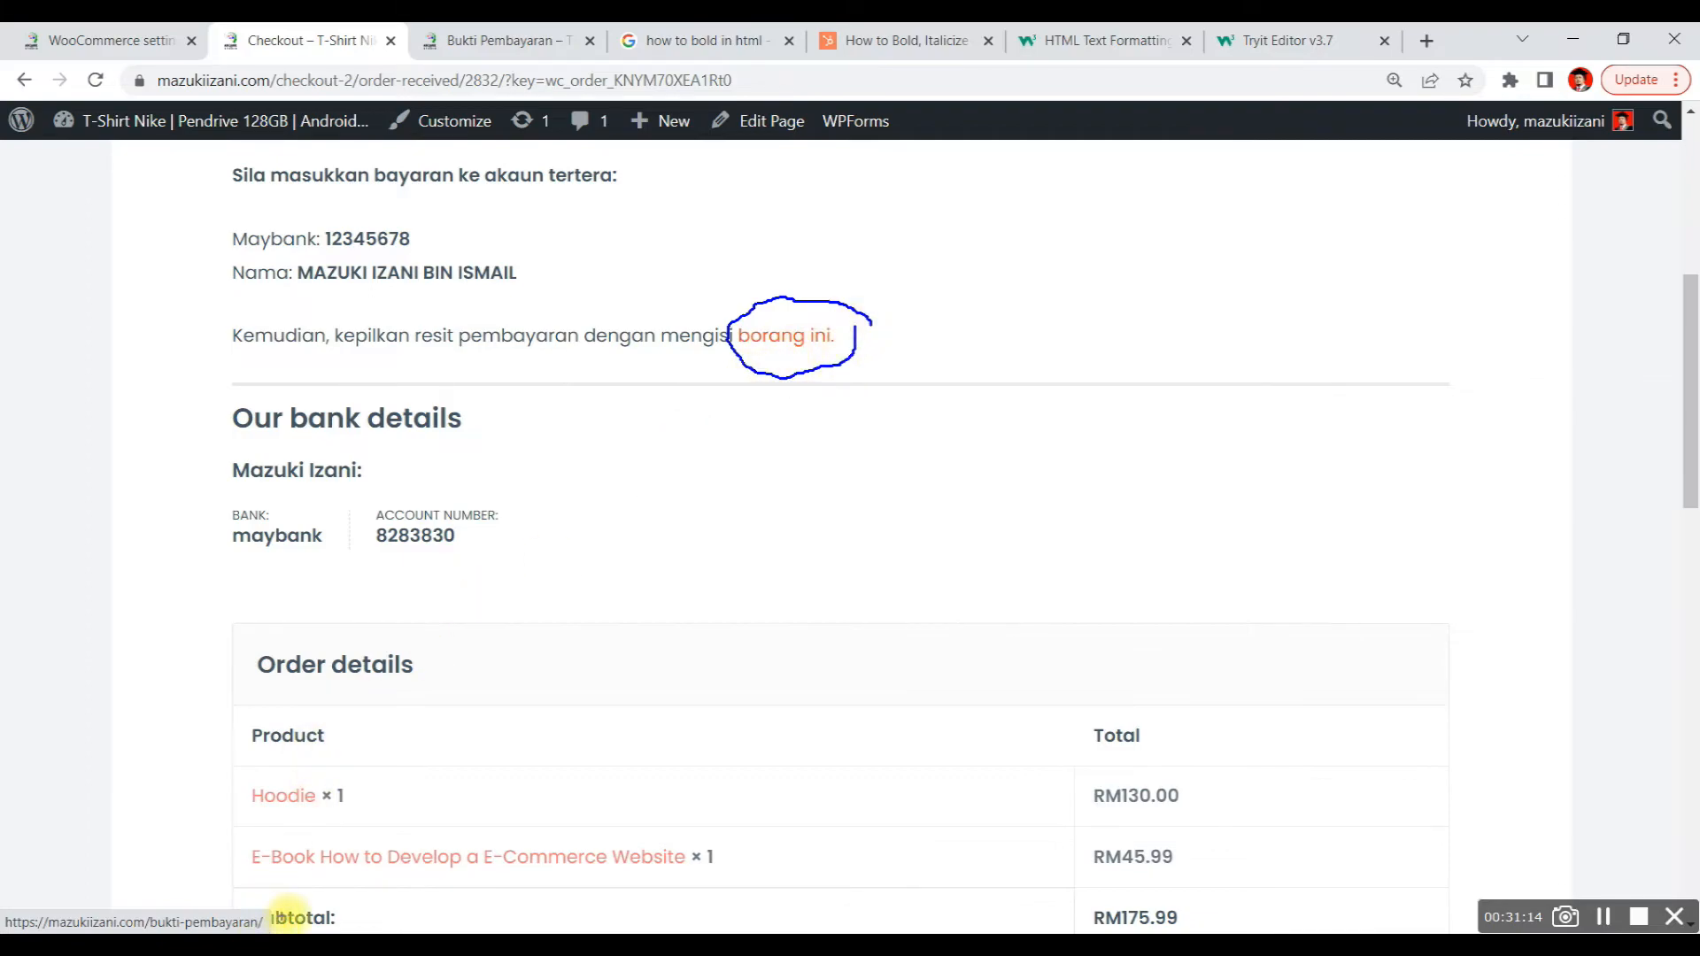
{"action": "mouse_move", "coordinate": [291, 915]}
{"action": "left_mouse_down"}
{"action": "mouse_move", "coordinate": [251, 891]}
{"action": "mouse_move", "coordinate": [80, 876]}
{"action": "mouse_move", "coordinate": [4, 903]}
{"action": "left_mouse_up"}
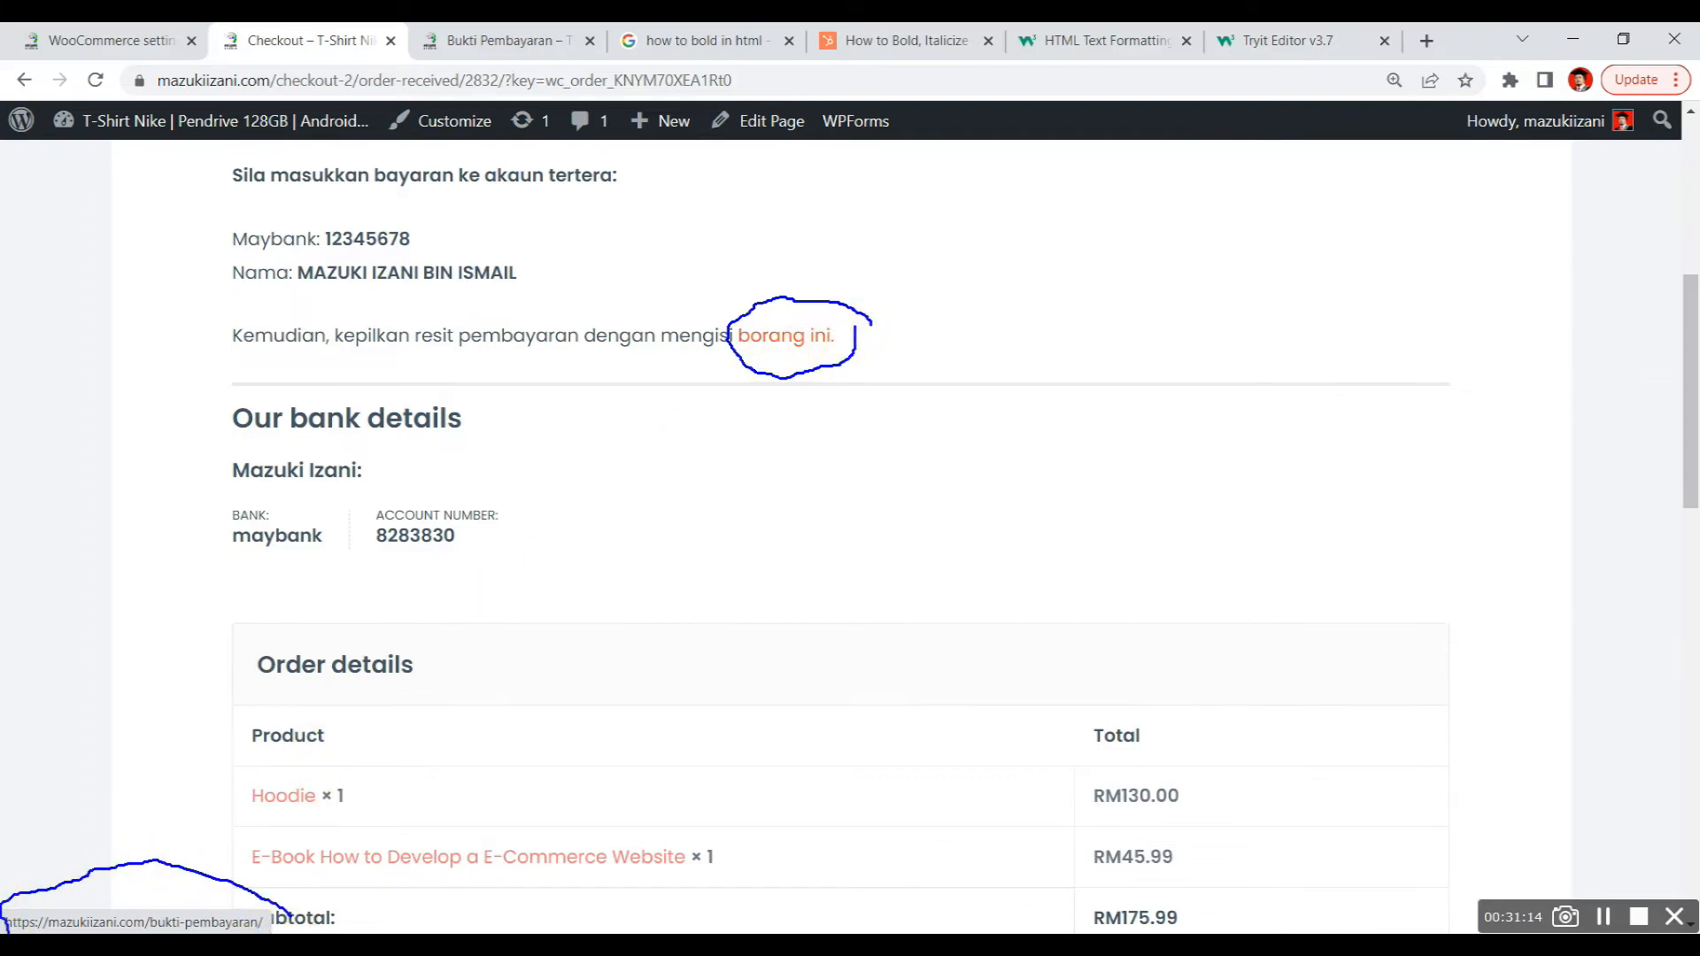
{"action": "left_click_drag", "start_coordinate": [292, 925], "coordinate": [291, 915]}
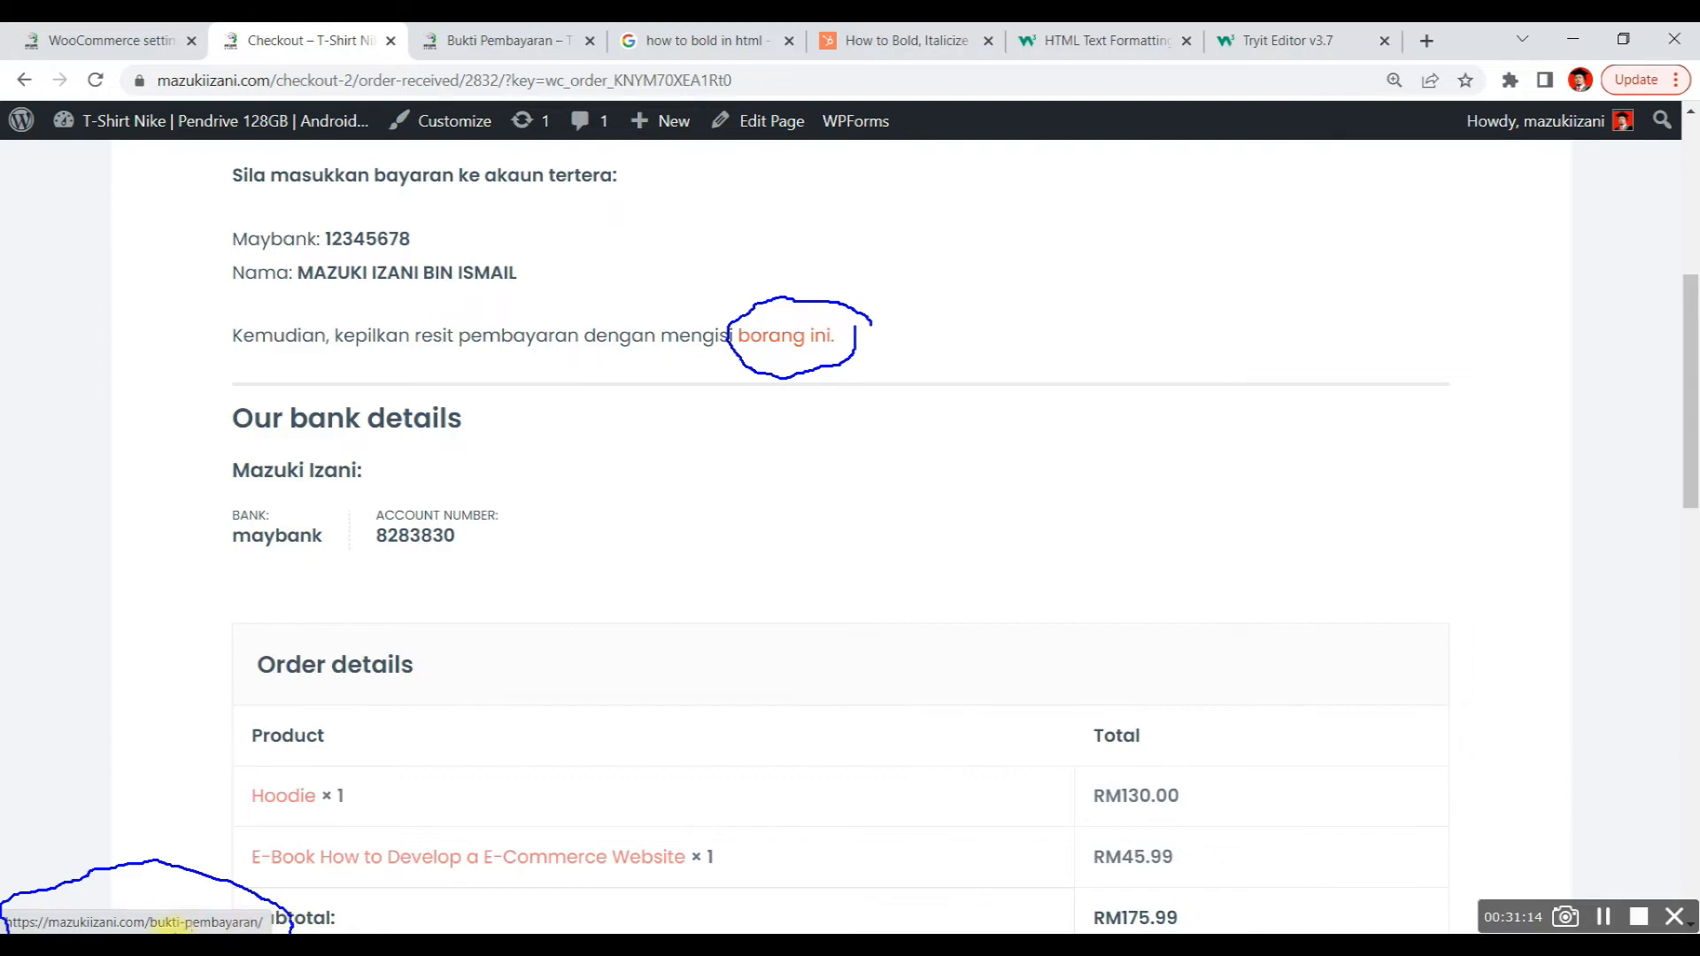
{"action": "key", "text": "Escape"}
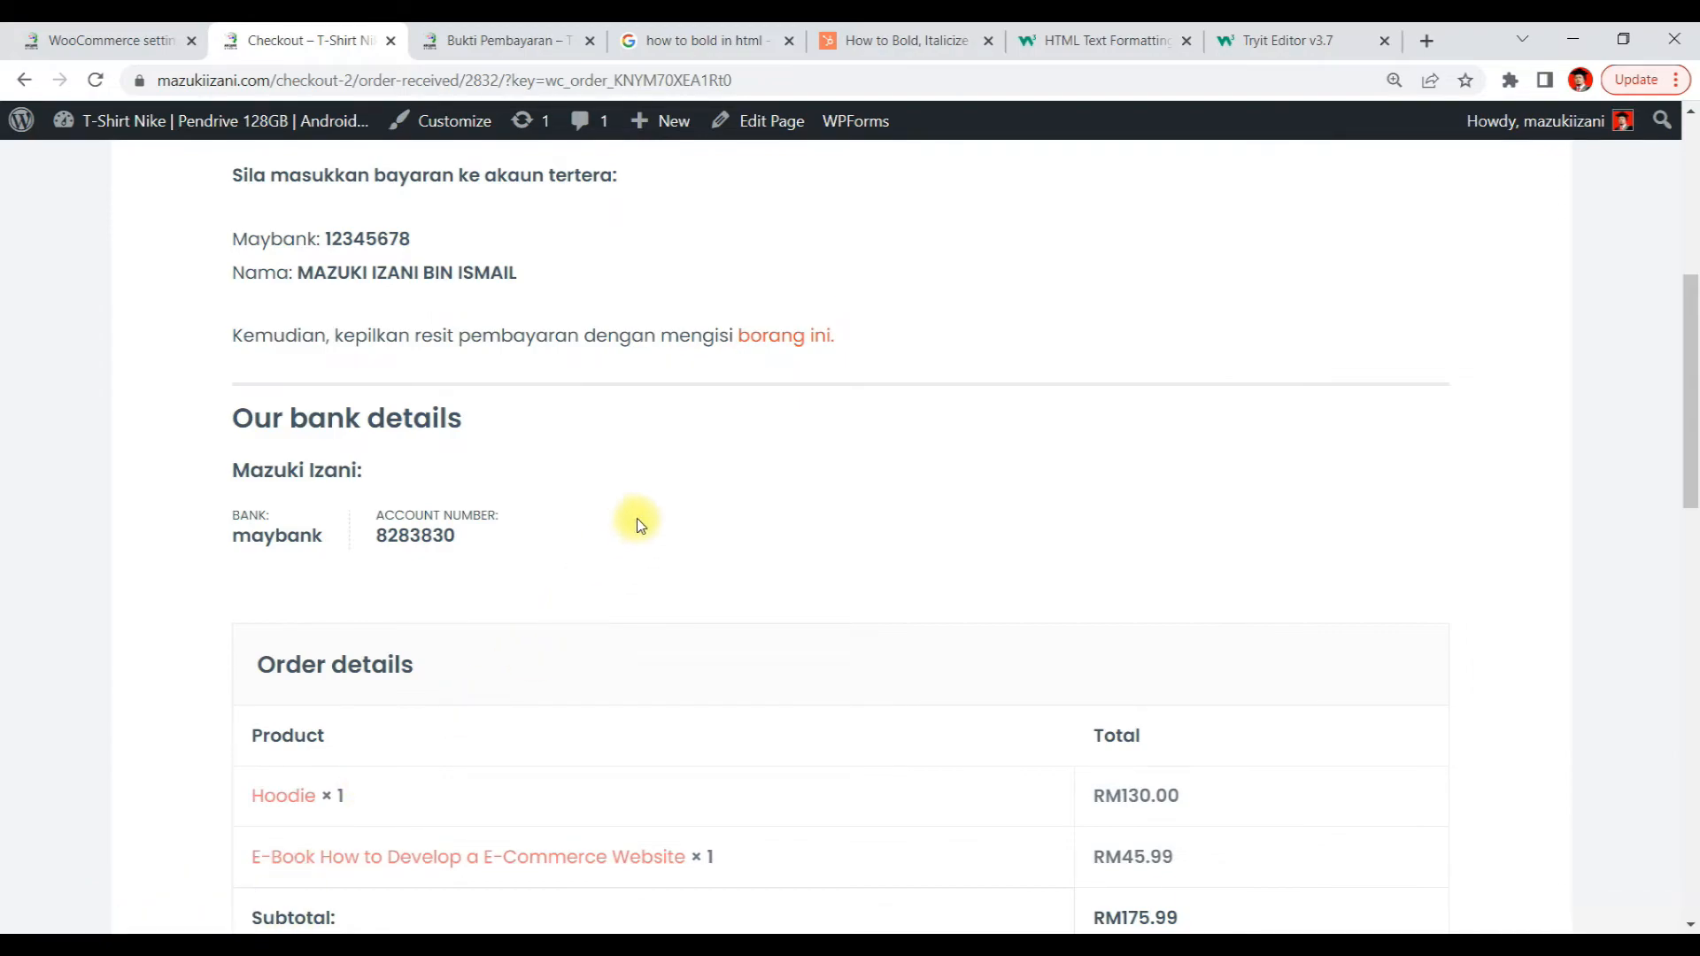
Follow the borang ini link to the Bukti Pembayaran form, then go back to the order-received page
{"action": "left_click", "coordinate": [776, 344]}
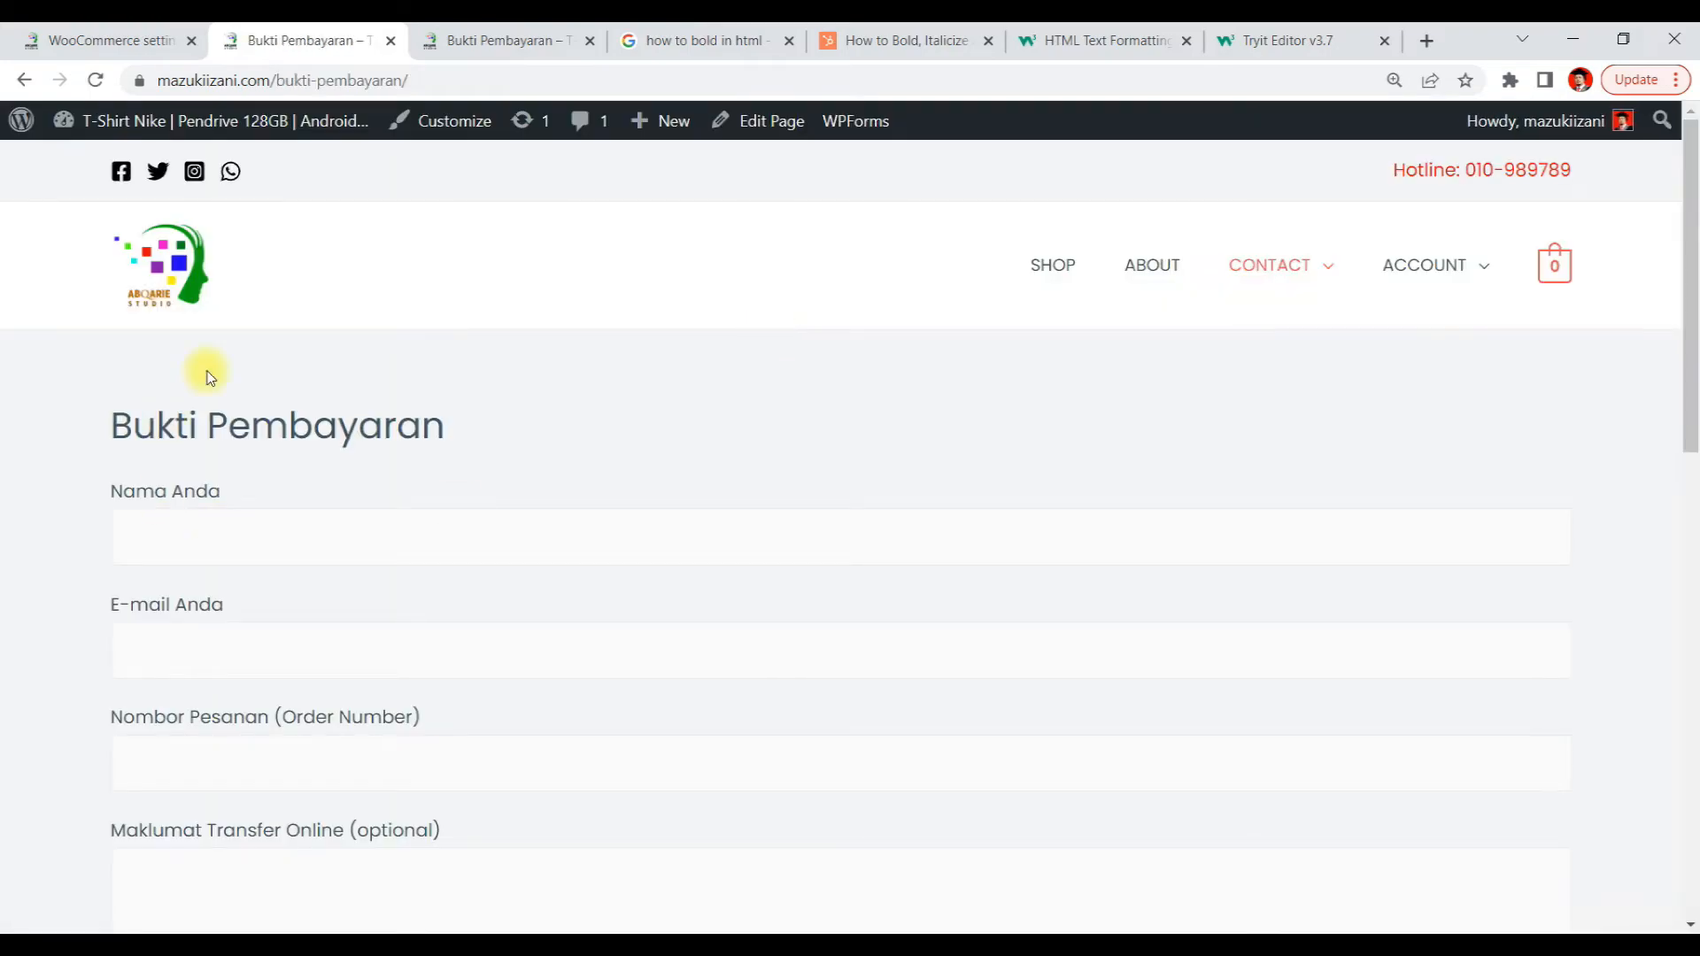
{"action": "left_click", "coordinate": [21, 85]}
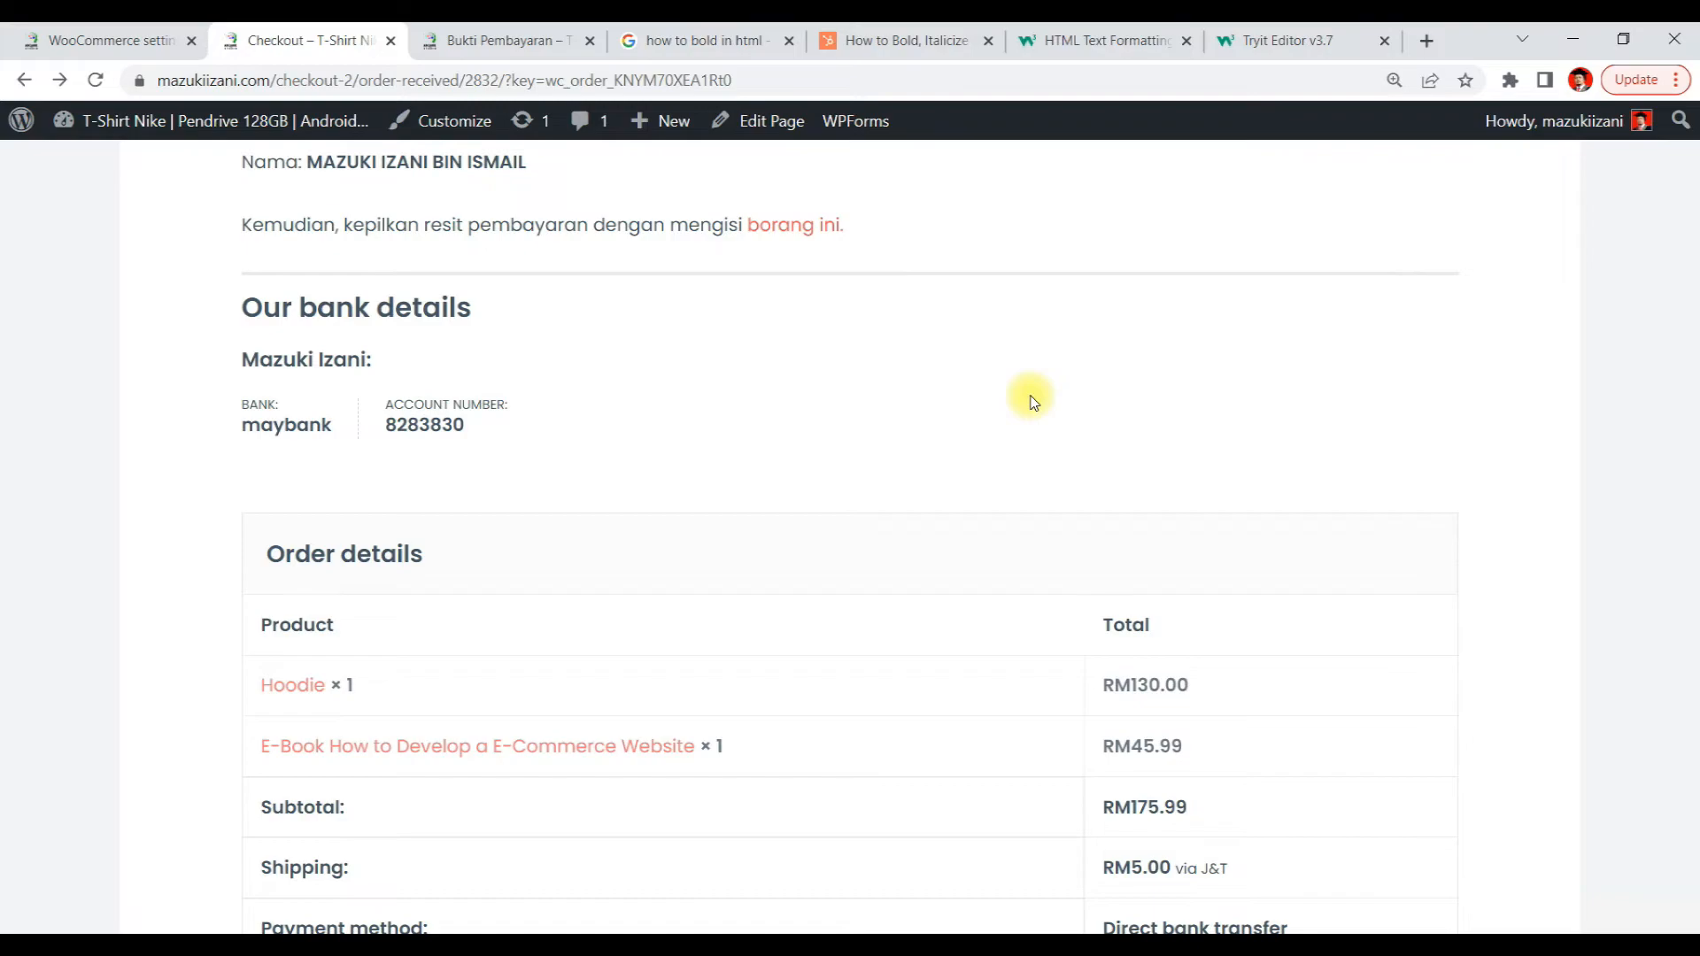
{"action": "scroll", "coordinate": [959, 389], "scroll_direction": "down", "scroll_amount": 3}
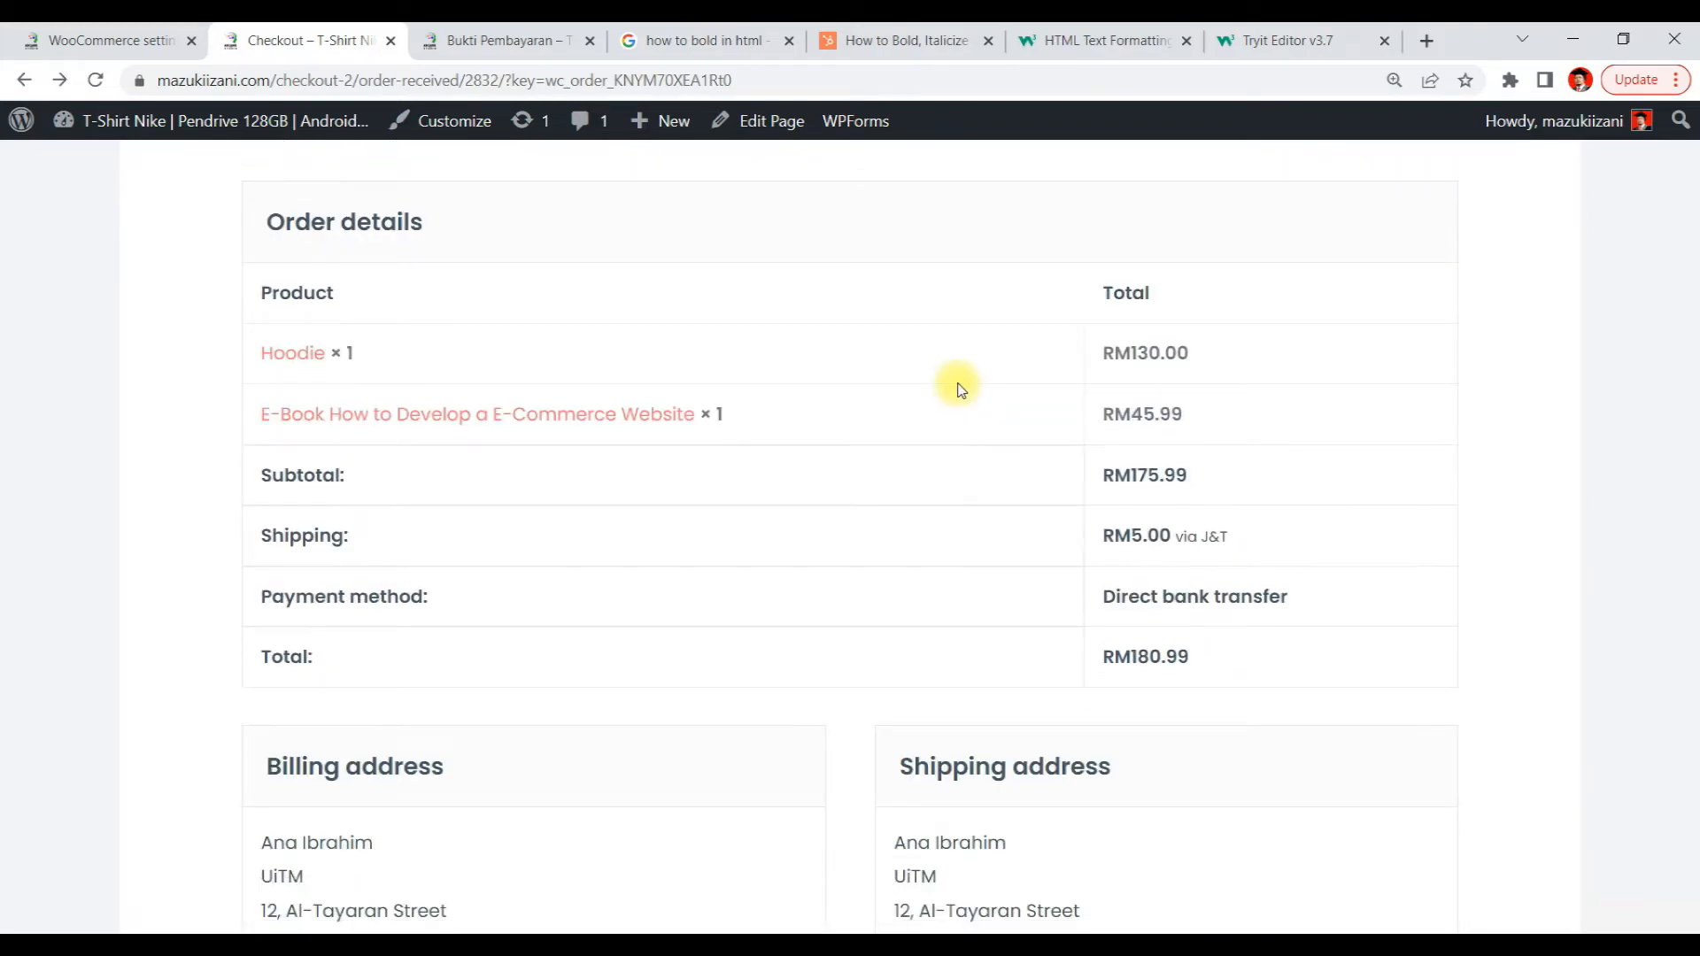
{"action": "scroll", "coordinate": [959, 390], "scroll_direction": "down", "scroll_amount": 5}
{"action": "scroll", "coordinate": [961, 390], "scroll_direction": "up", "scroll_amount": 8}
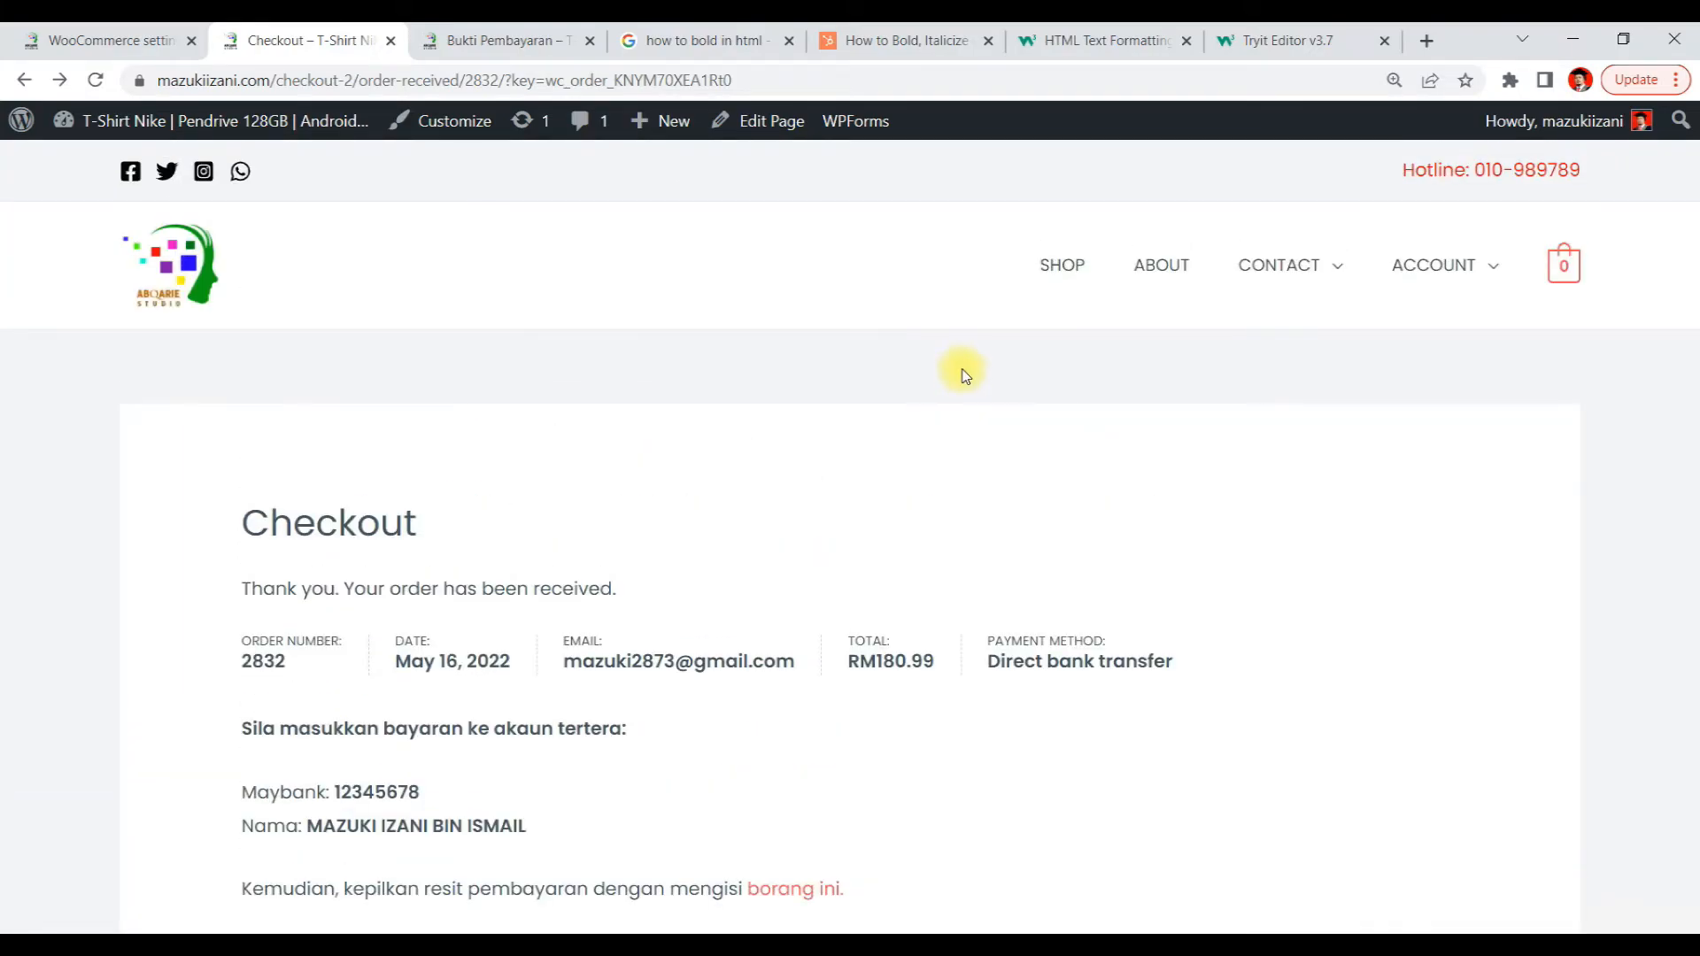
Open order #2832 from the WooCommerce Orders list in the admin
{"action": "left_click", "coordinate": [36, 42]}
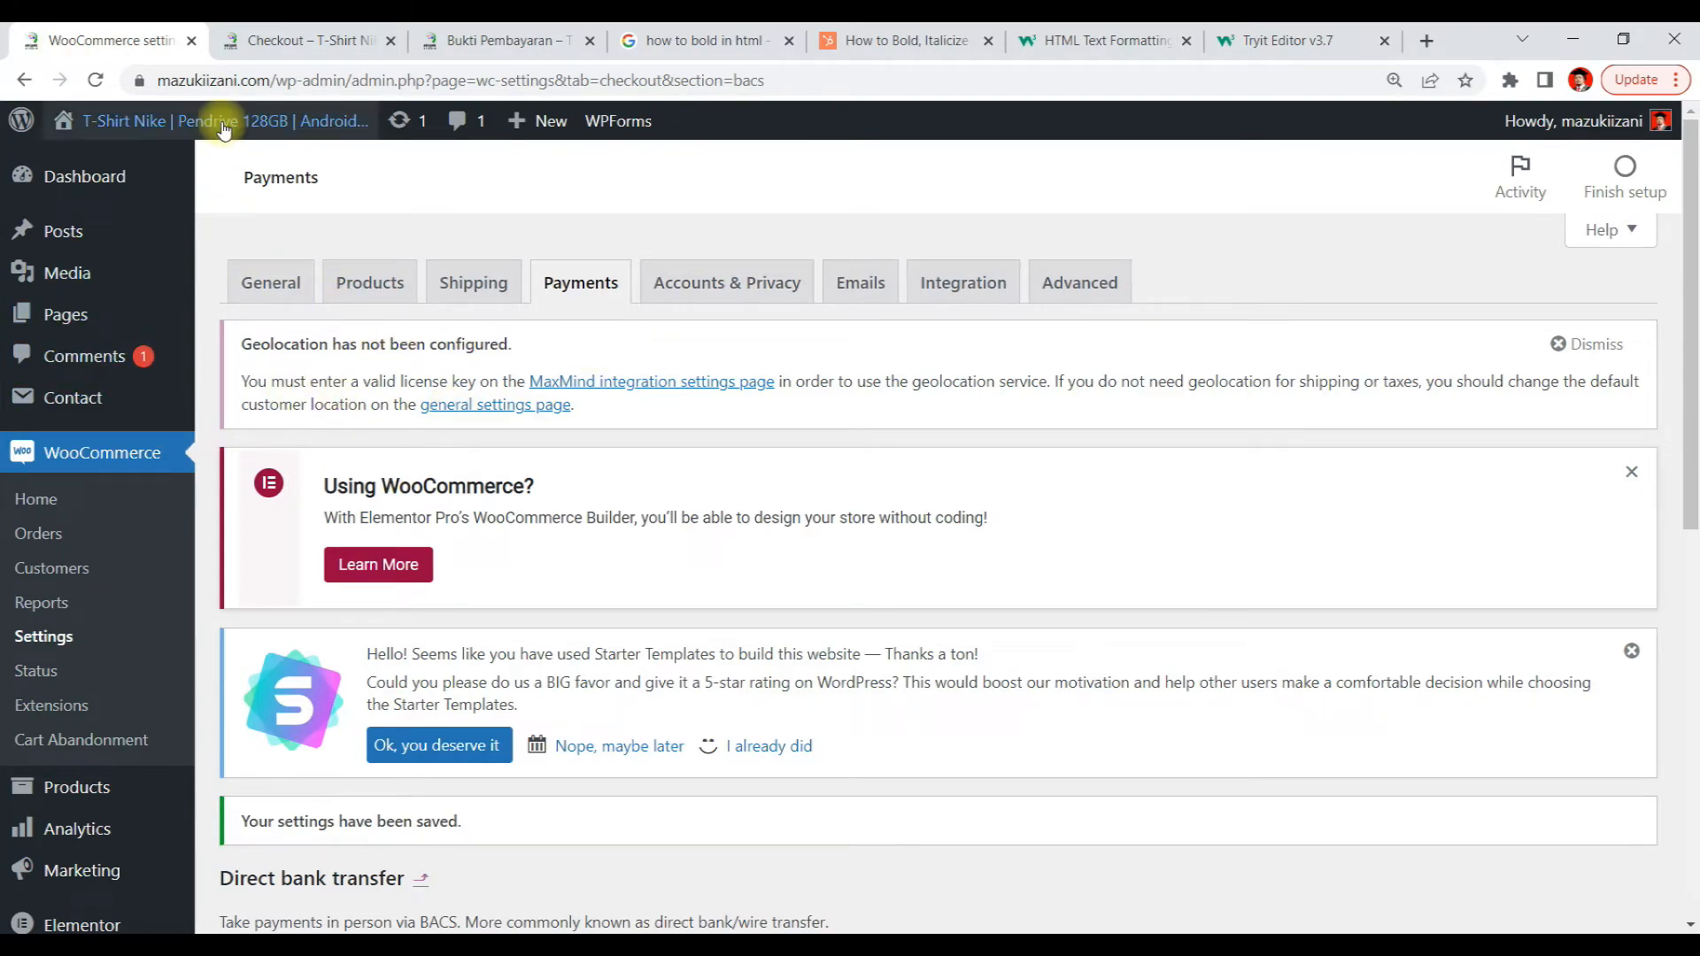
{"action": "mouse_move", "coordinate": [312, 127]}
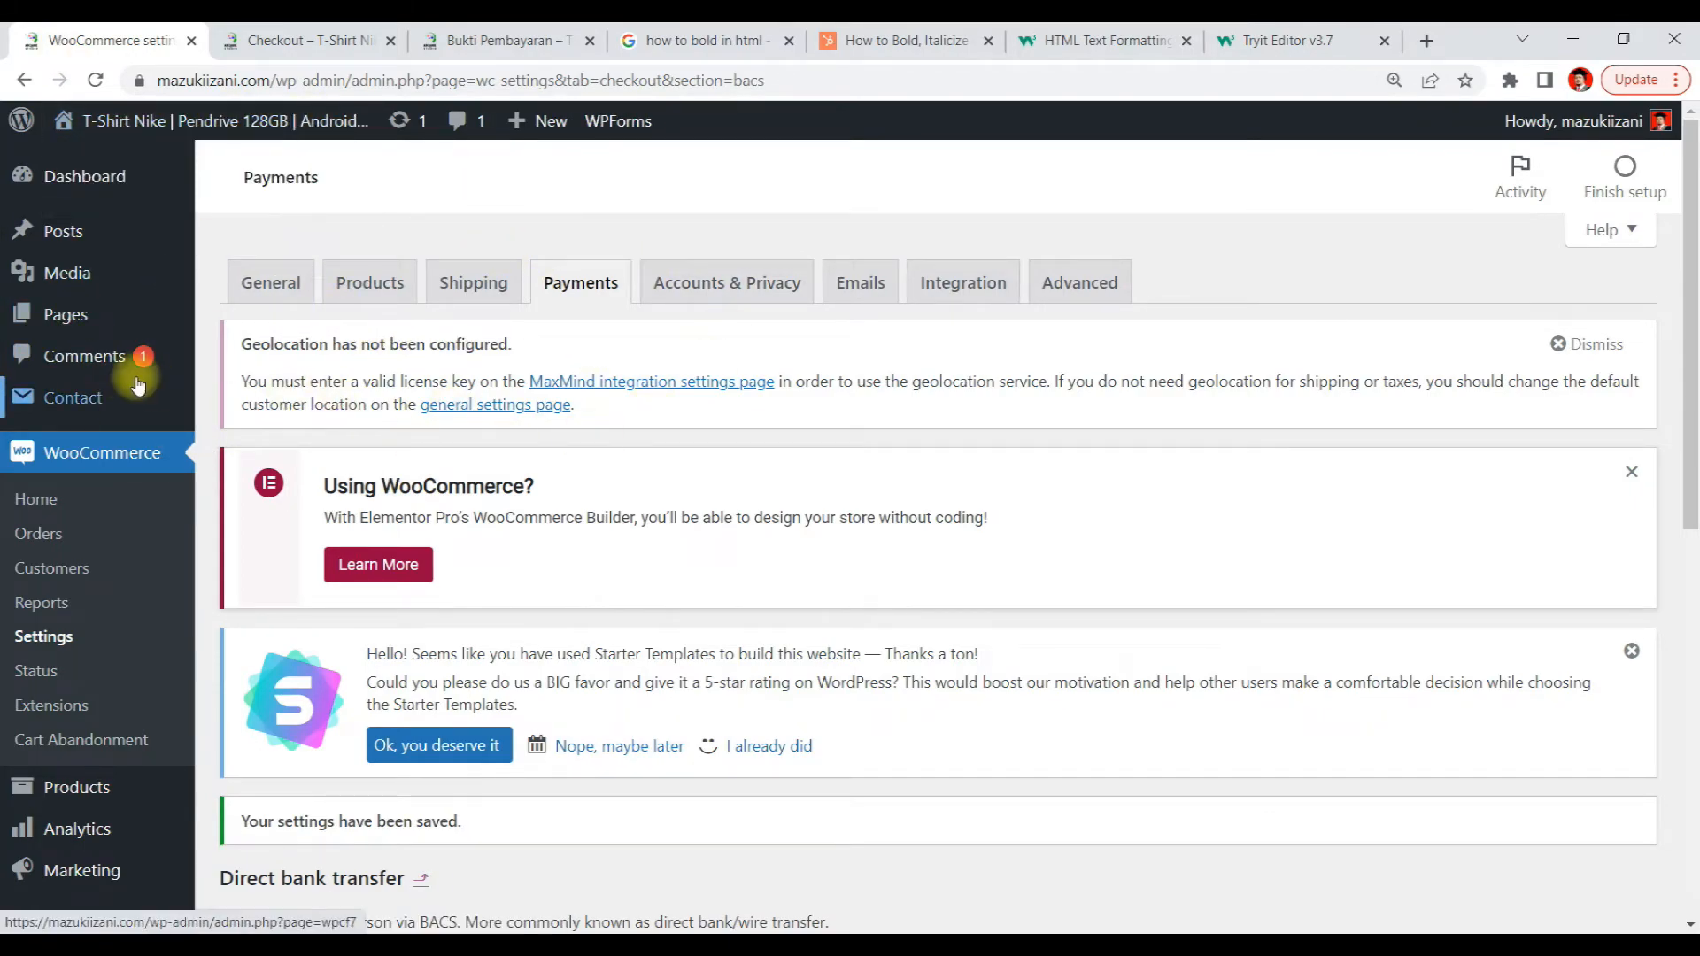
{"action": "scroll", "coordinate": [789, 471], "scroll_direction": "down", "scroll_amount": 3}
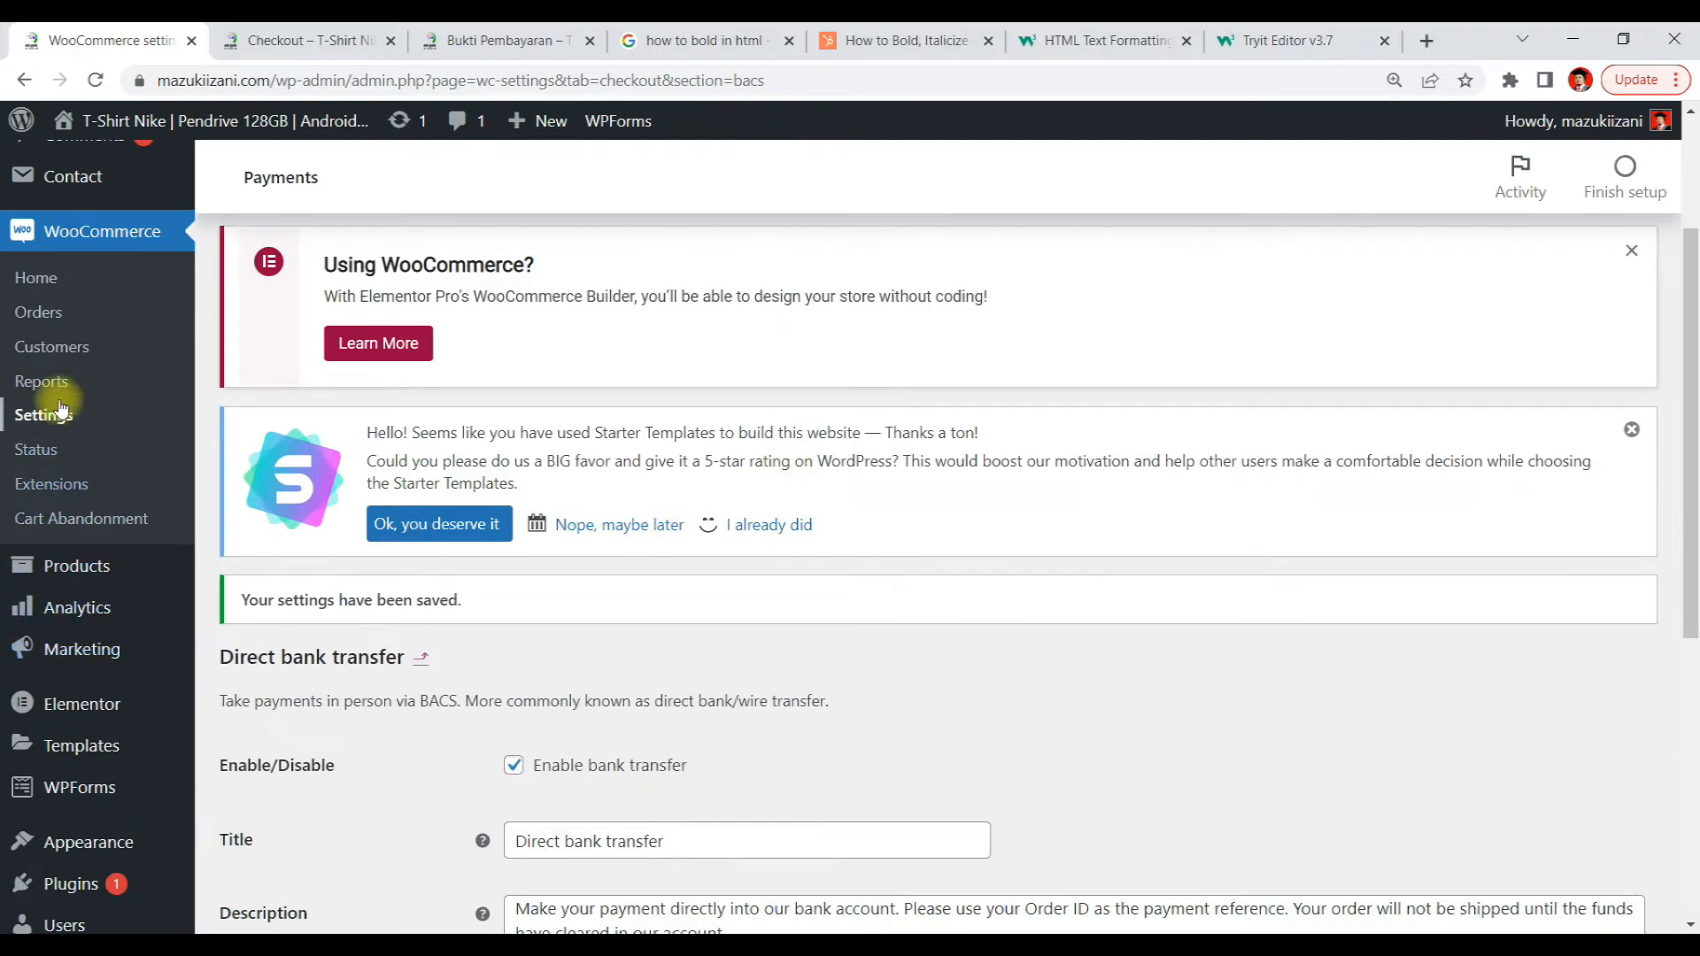
{"action": "scroll", "coordinate": [70, 398], "scroll_direction": "down", "scroll_amount": 1}
{"action": "mouse_move", "coordinate": [123, 678]}
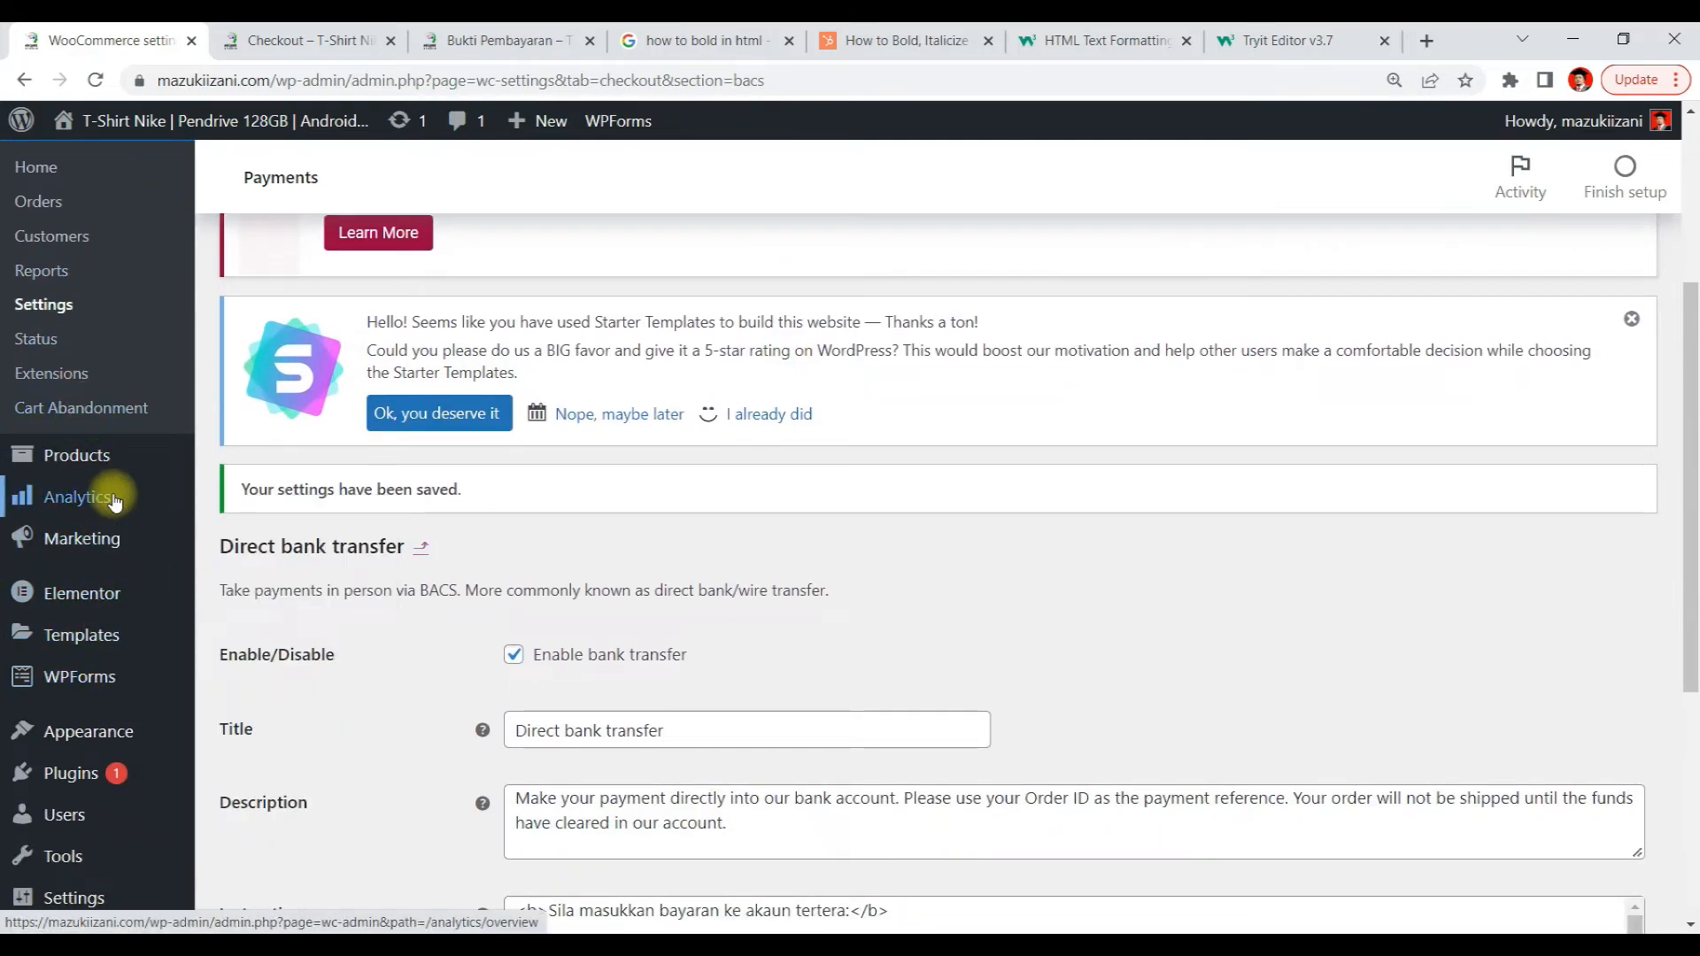
{"action": "scroll", "coordinate": [115, 485], "scroll_direction": "up", "scroll_amount": 2}
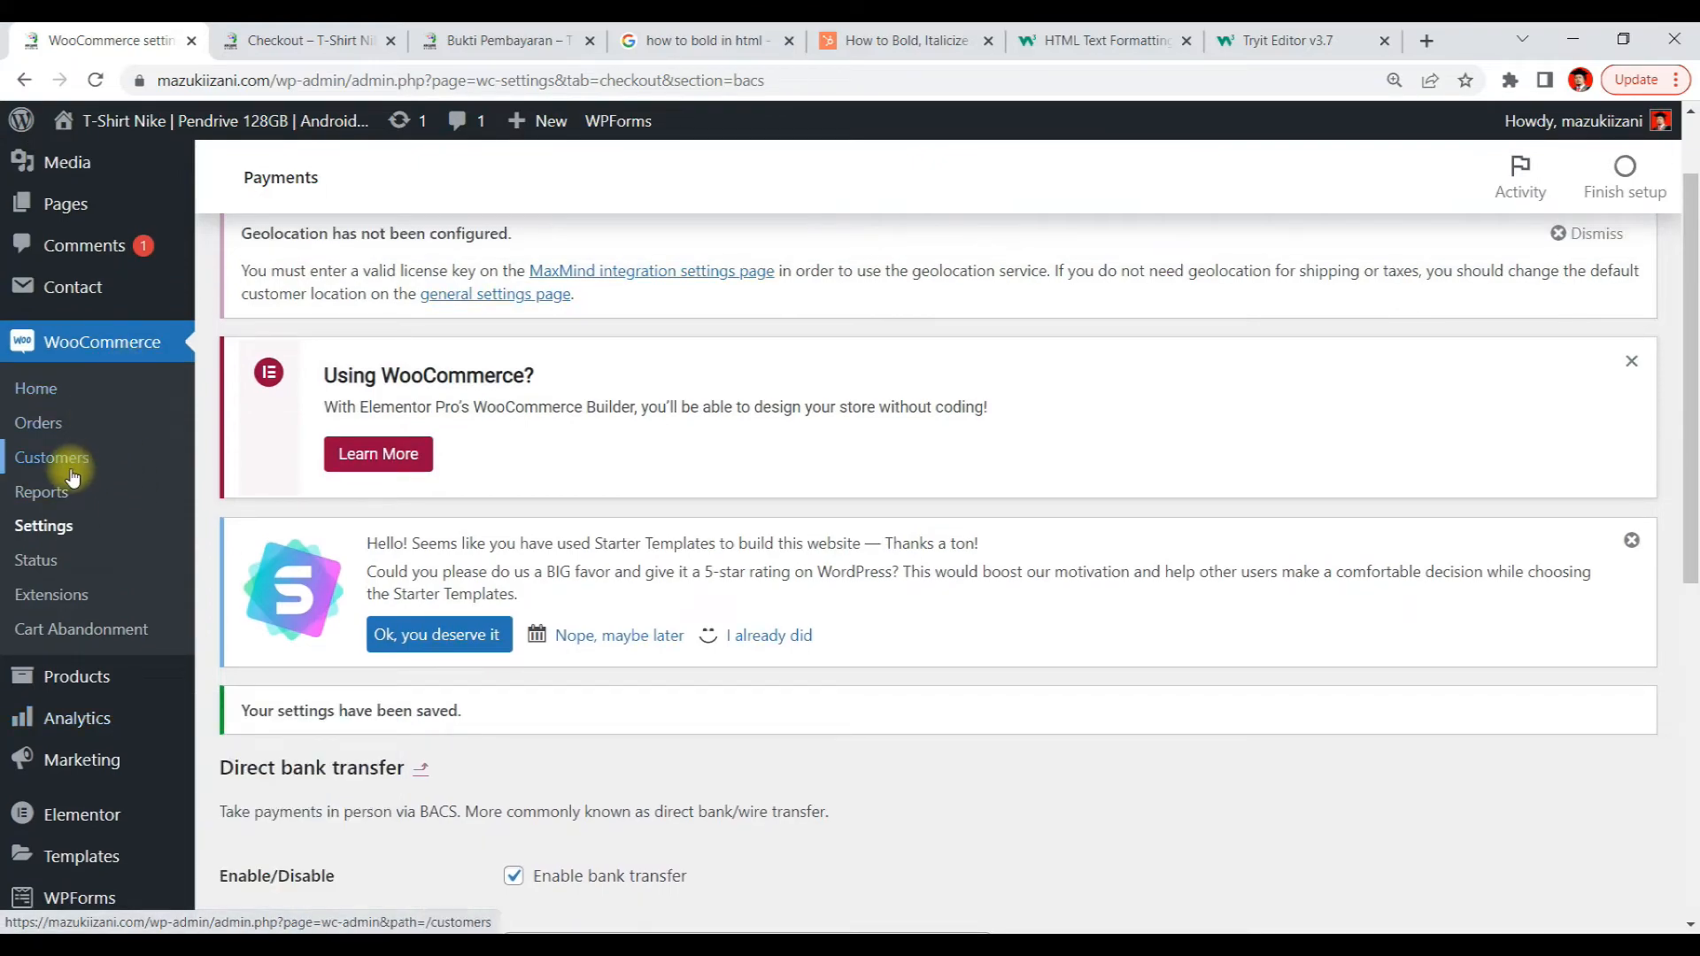
{"action": "left_click", "coordinate": [46, 429]}
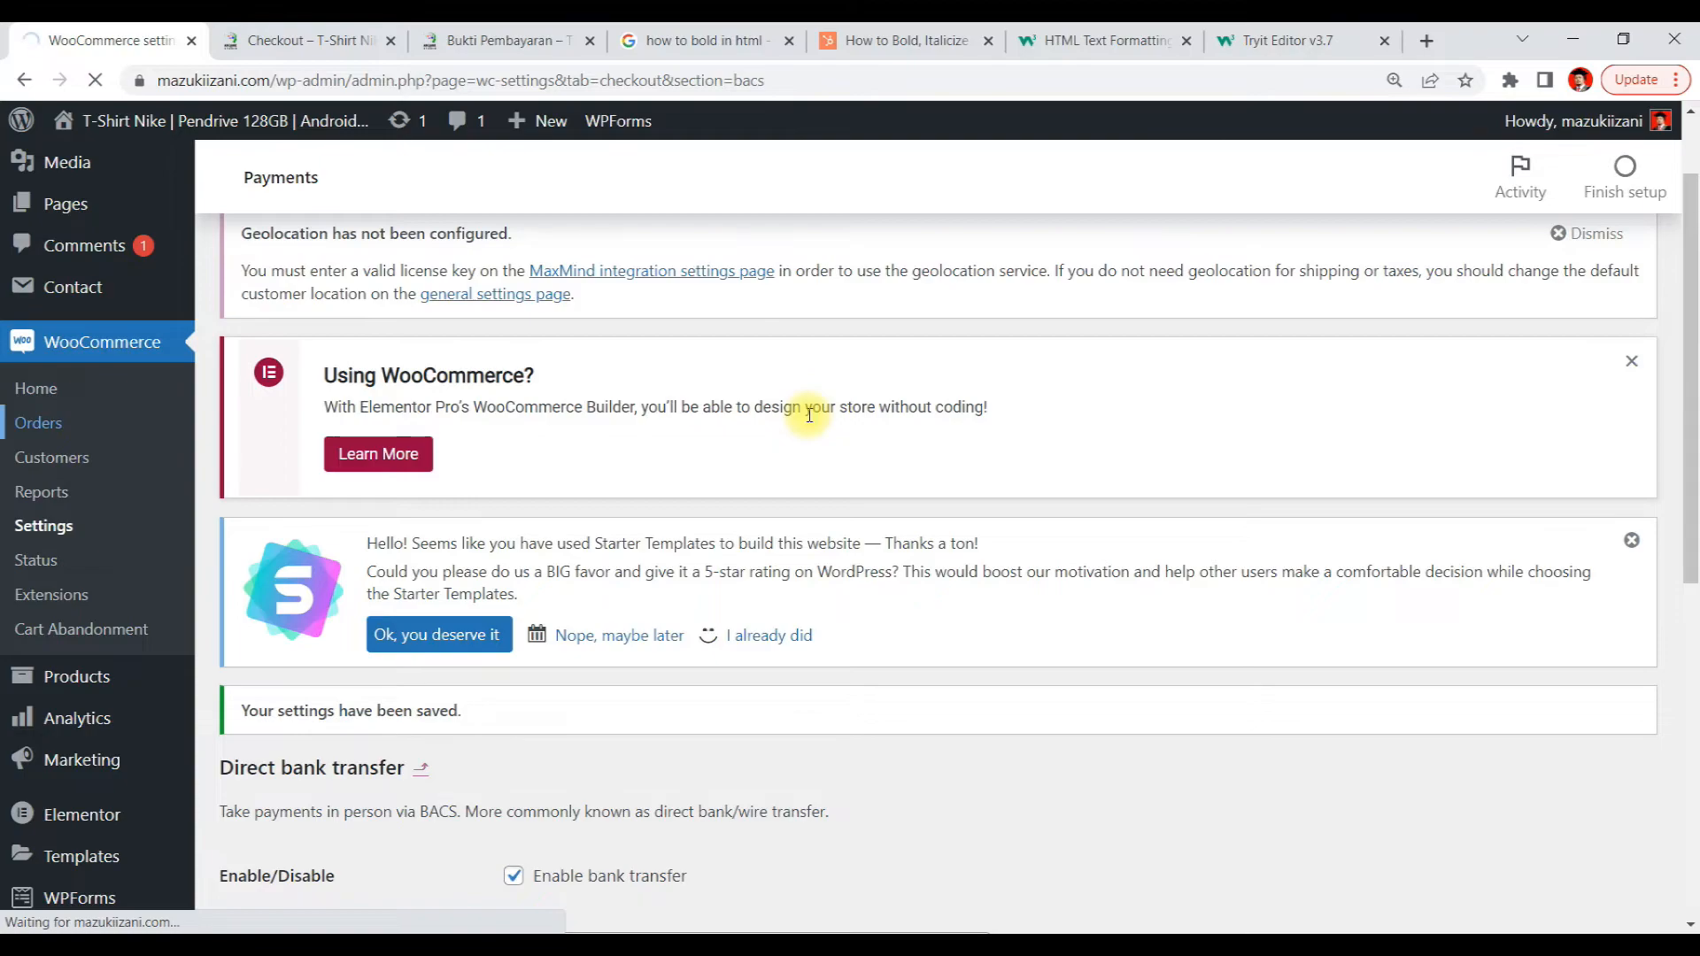
{"action": "scroll", "coordinate": [808, 416], "scroll_direction": "down", "scroll_amount": 3}
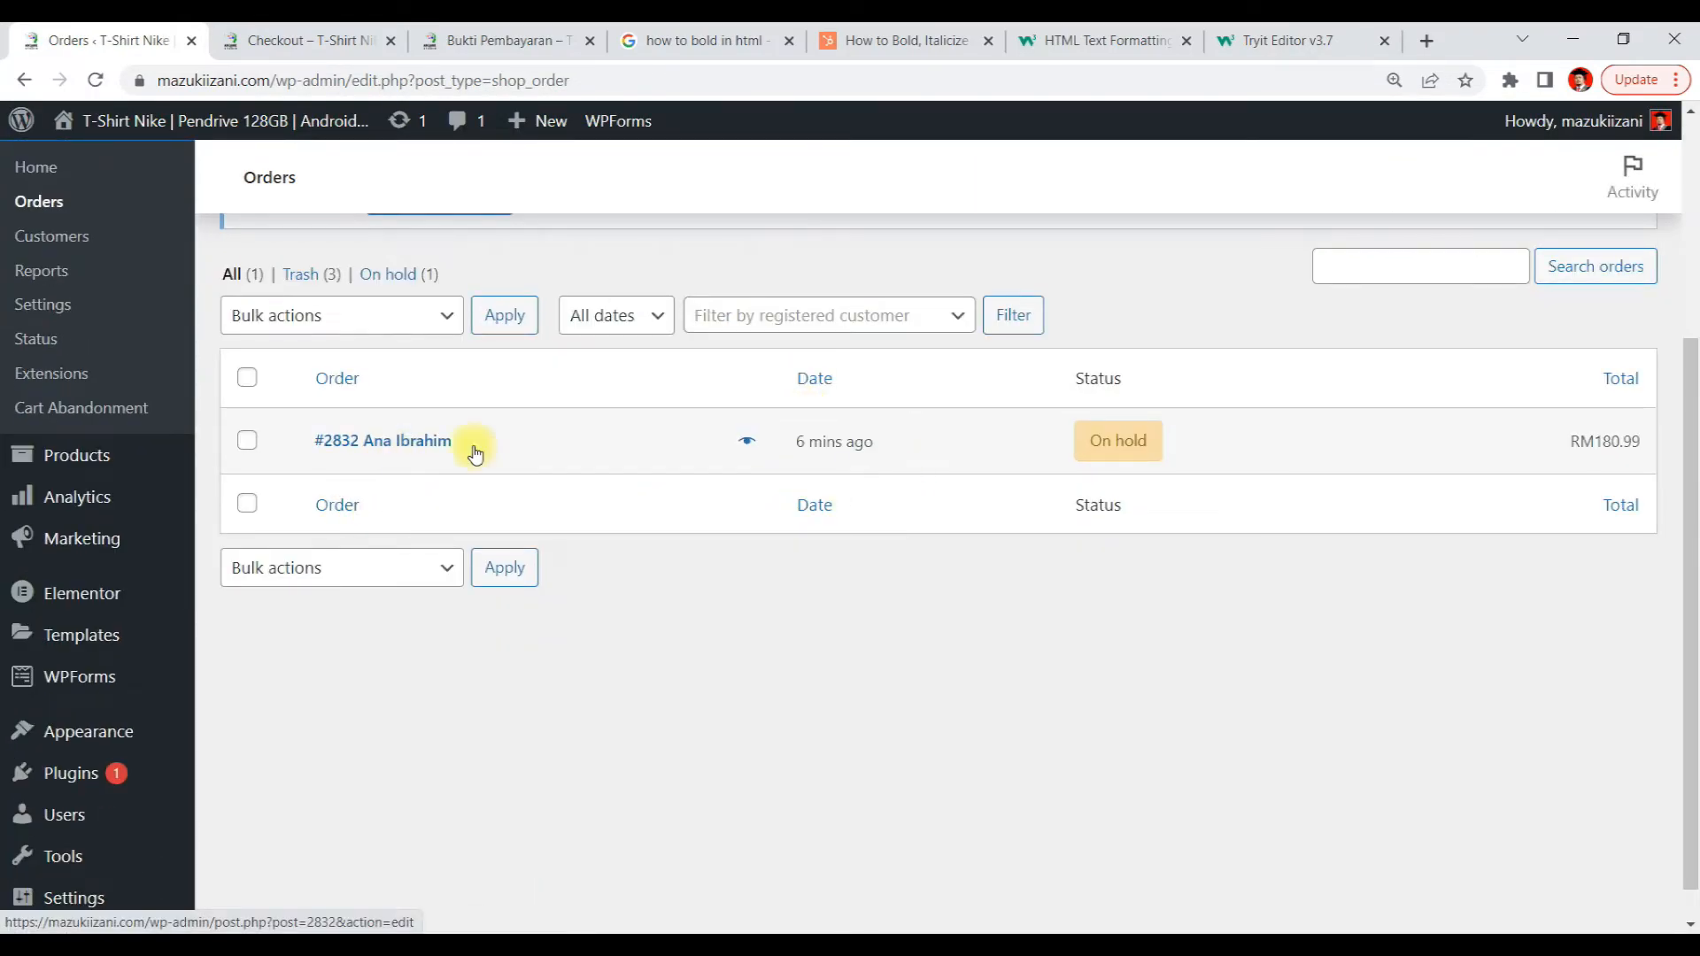
{"action": "mouse_move", "coordinate": [1114, 460]}
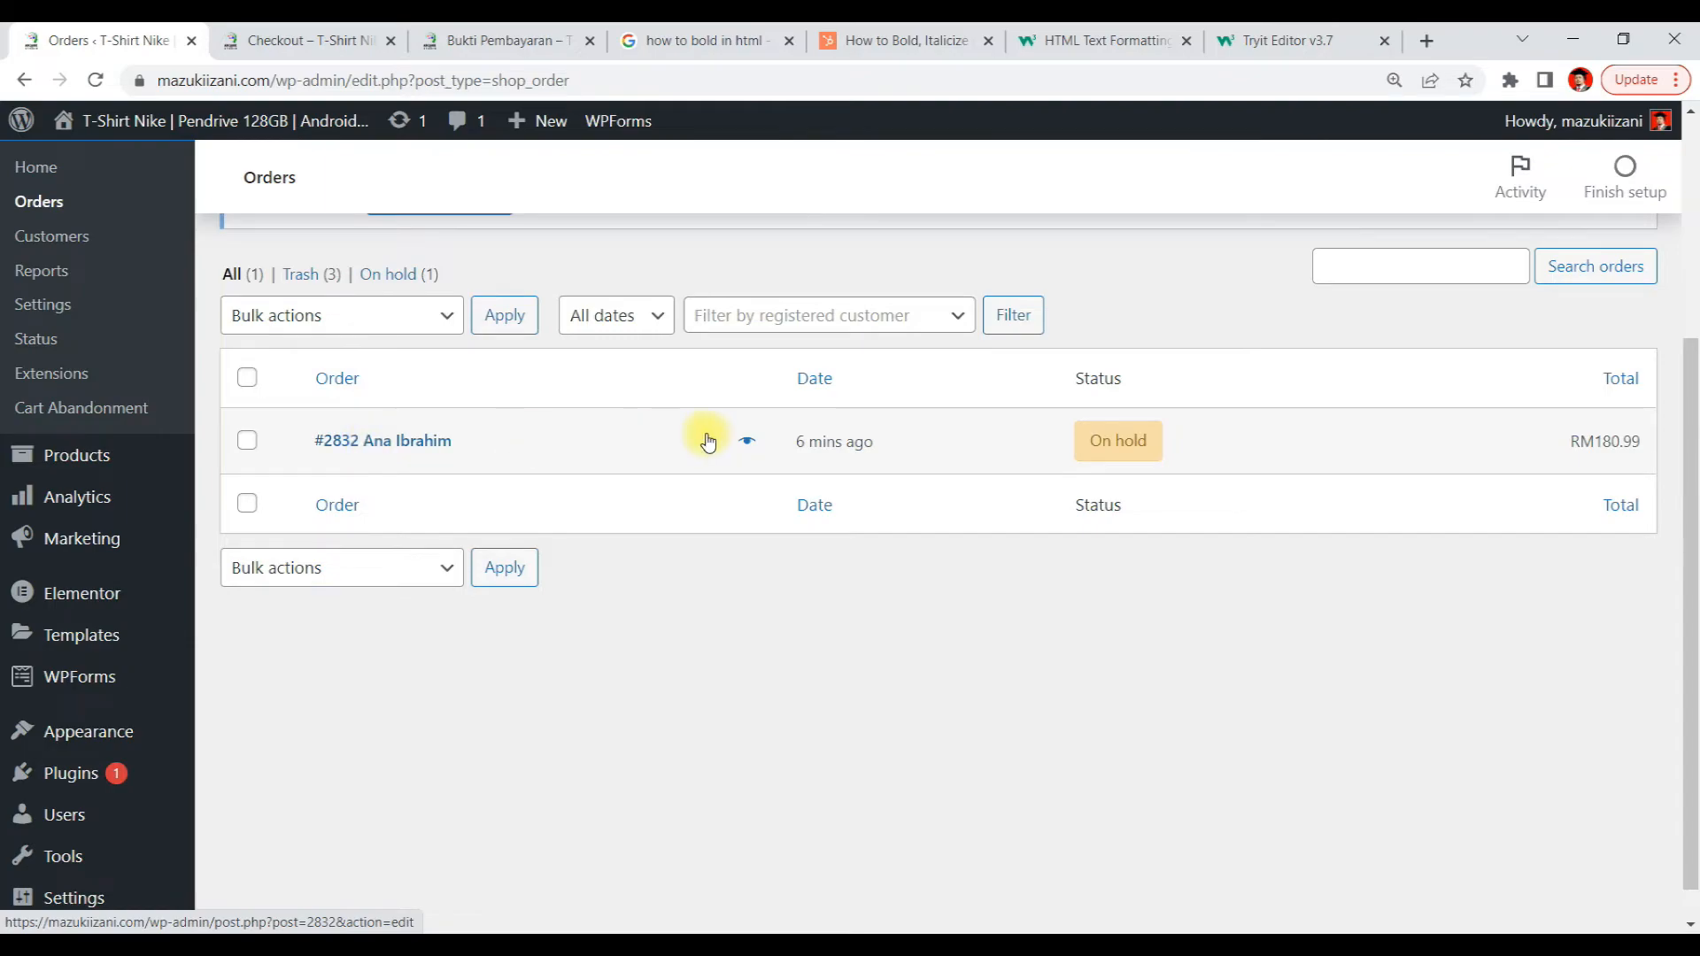
{"action": "left_click", "coordinate": [1114, 442]}
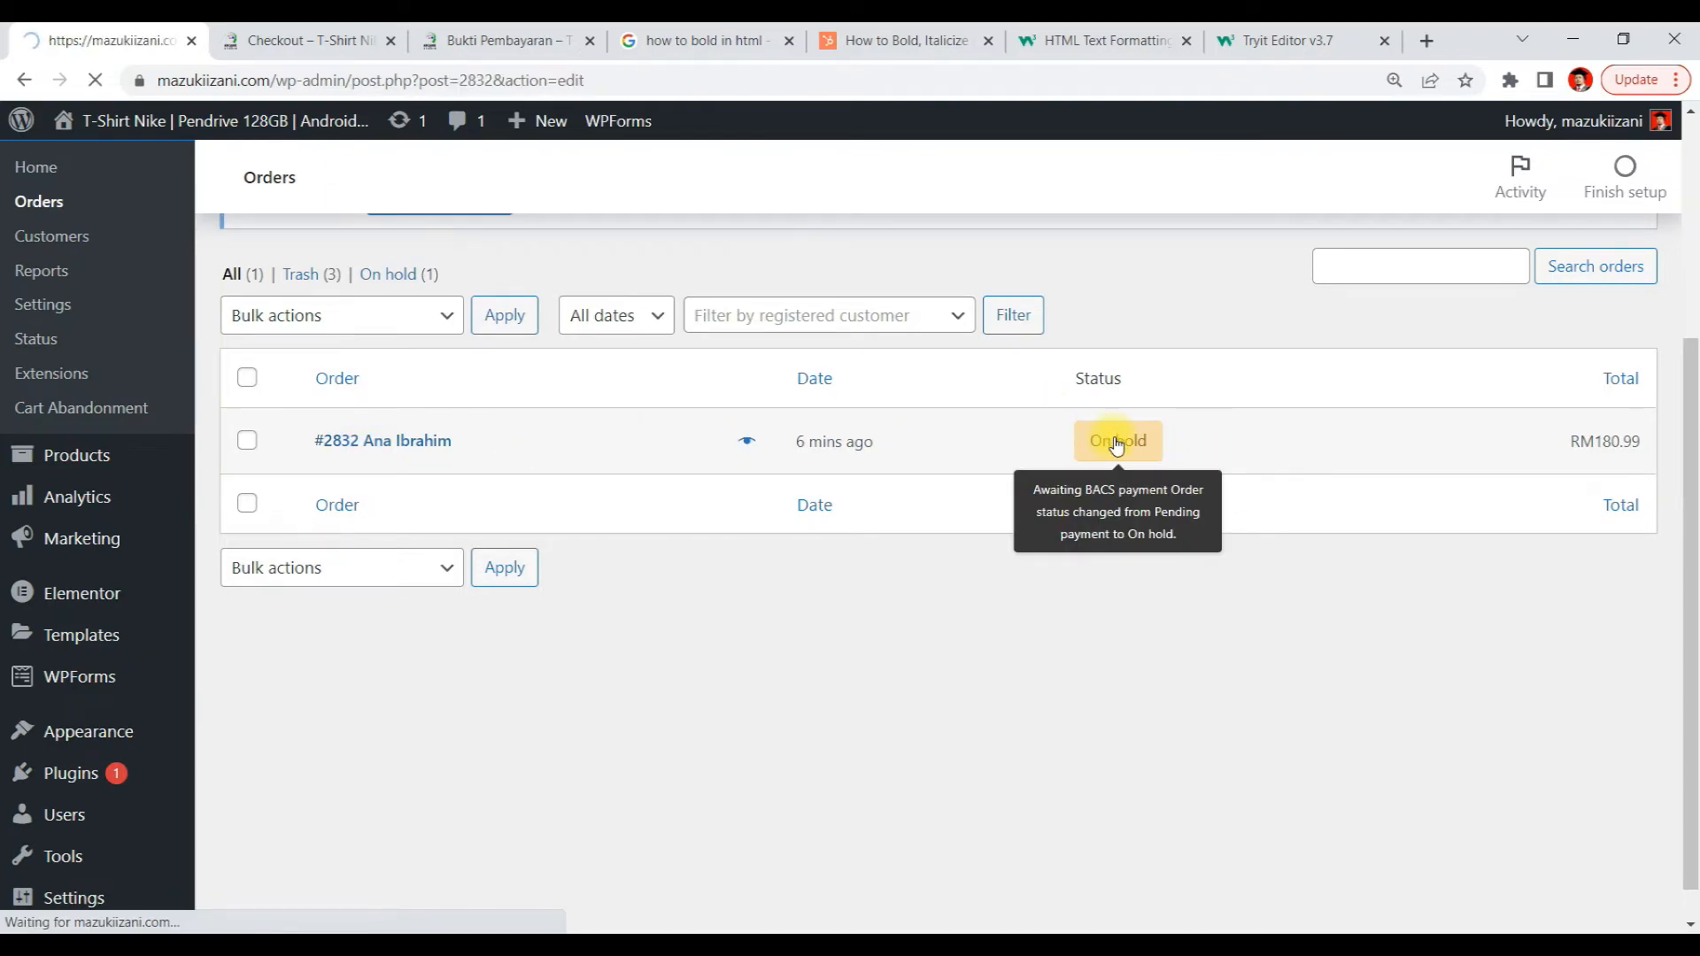
{"action": "scroll", "coordinate": [1337, 447], "scroll_direction": "down", "scroll_amount": 7}
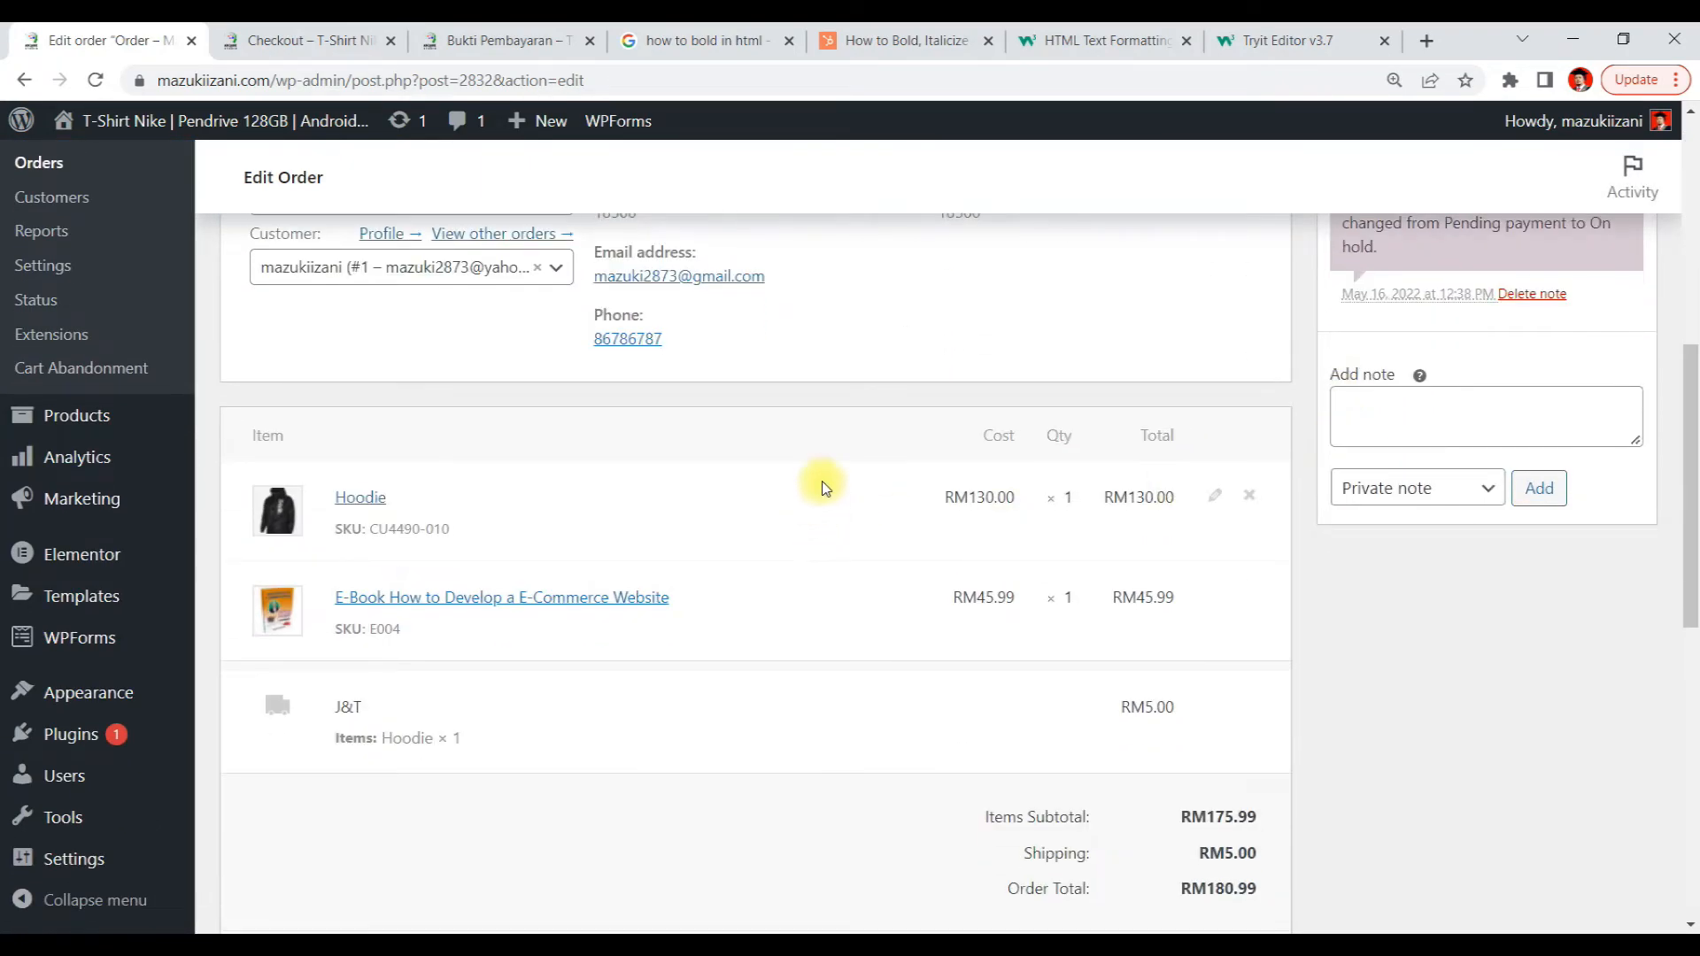
{"action": "scroll", "coordinate": [1652, 629], "scroll_direction": "up", "scroll_amount": 2}
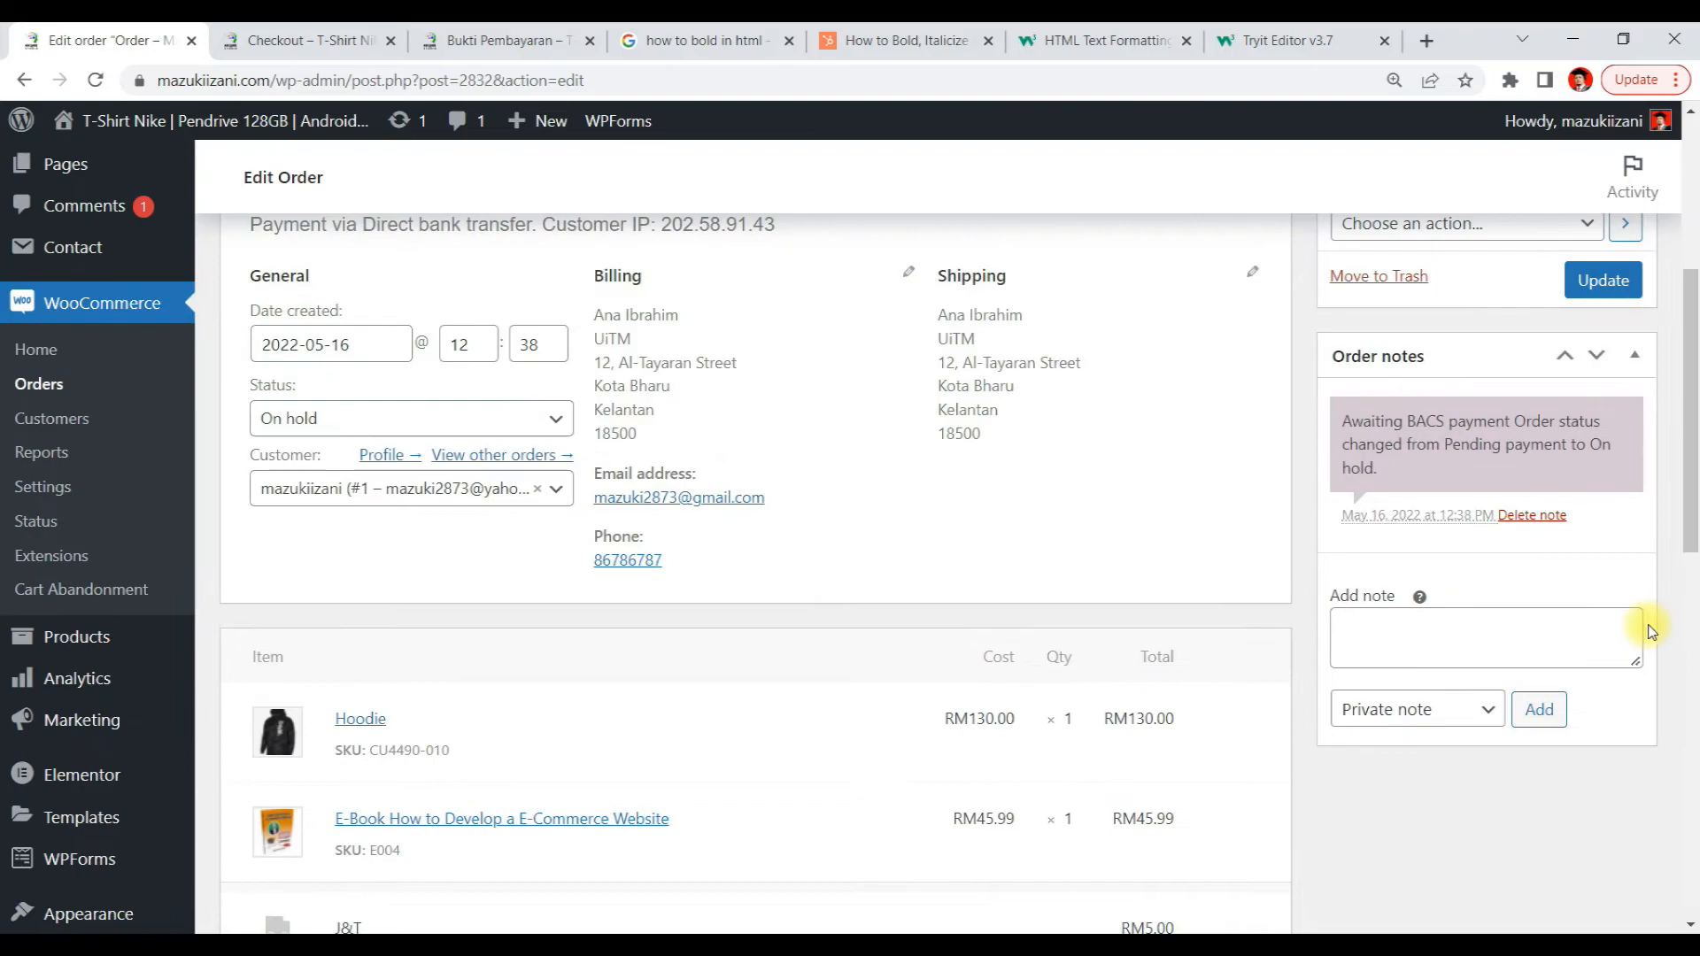
{"action": "scroll", "coordinate": [1652, 629], "scroll_direction": "up", "scroll_amount": 1}
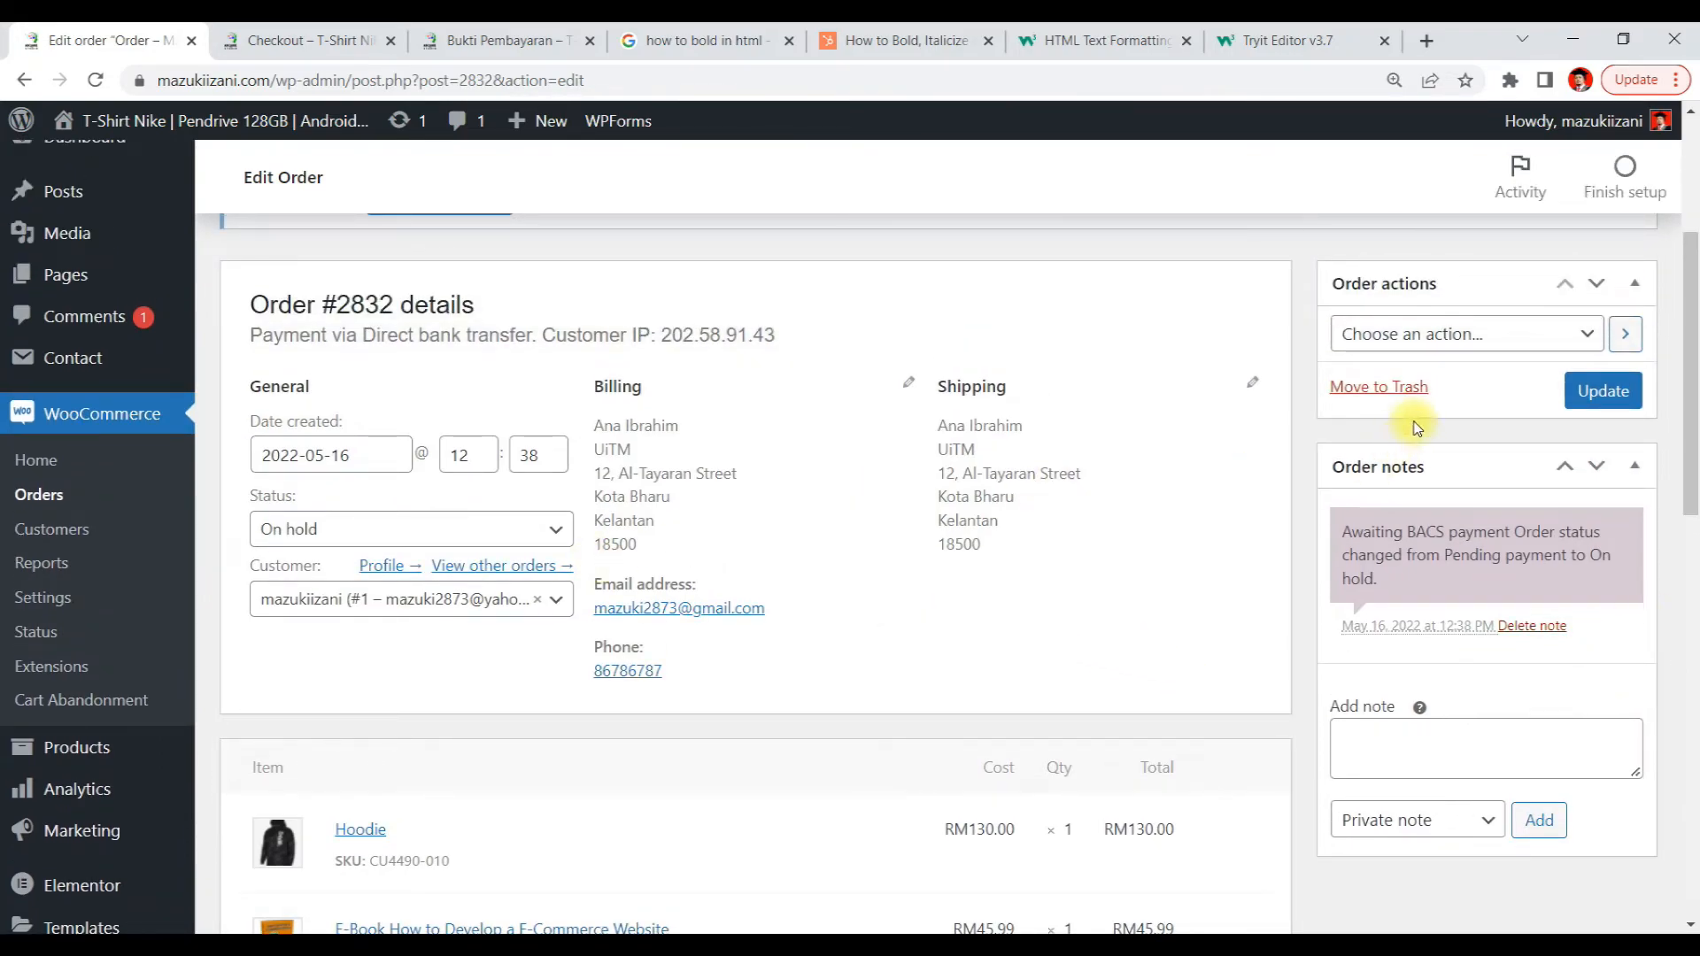
Review the Order actions and Status choices available for order #2832
{"action": "left_click", "coordinate": [1485, 344]}
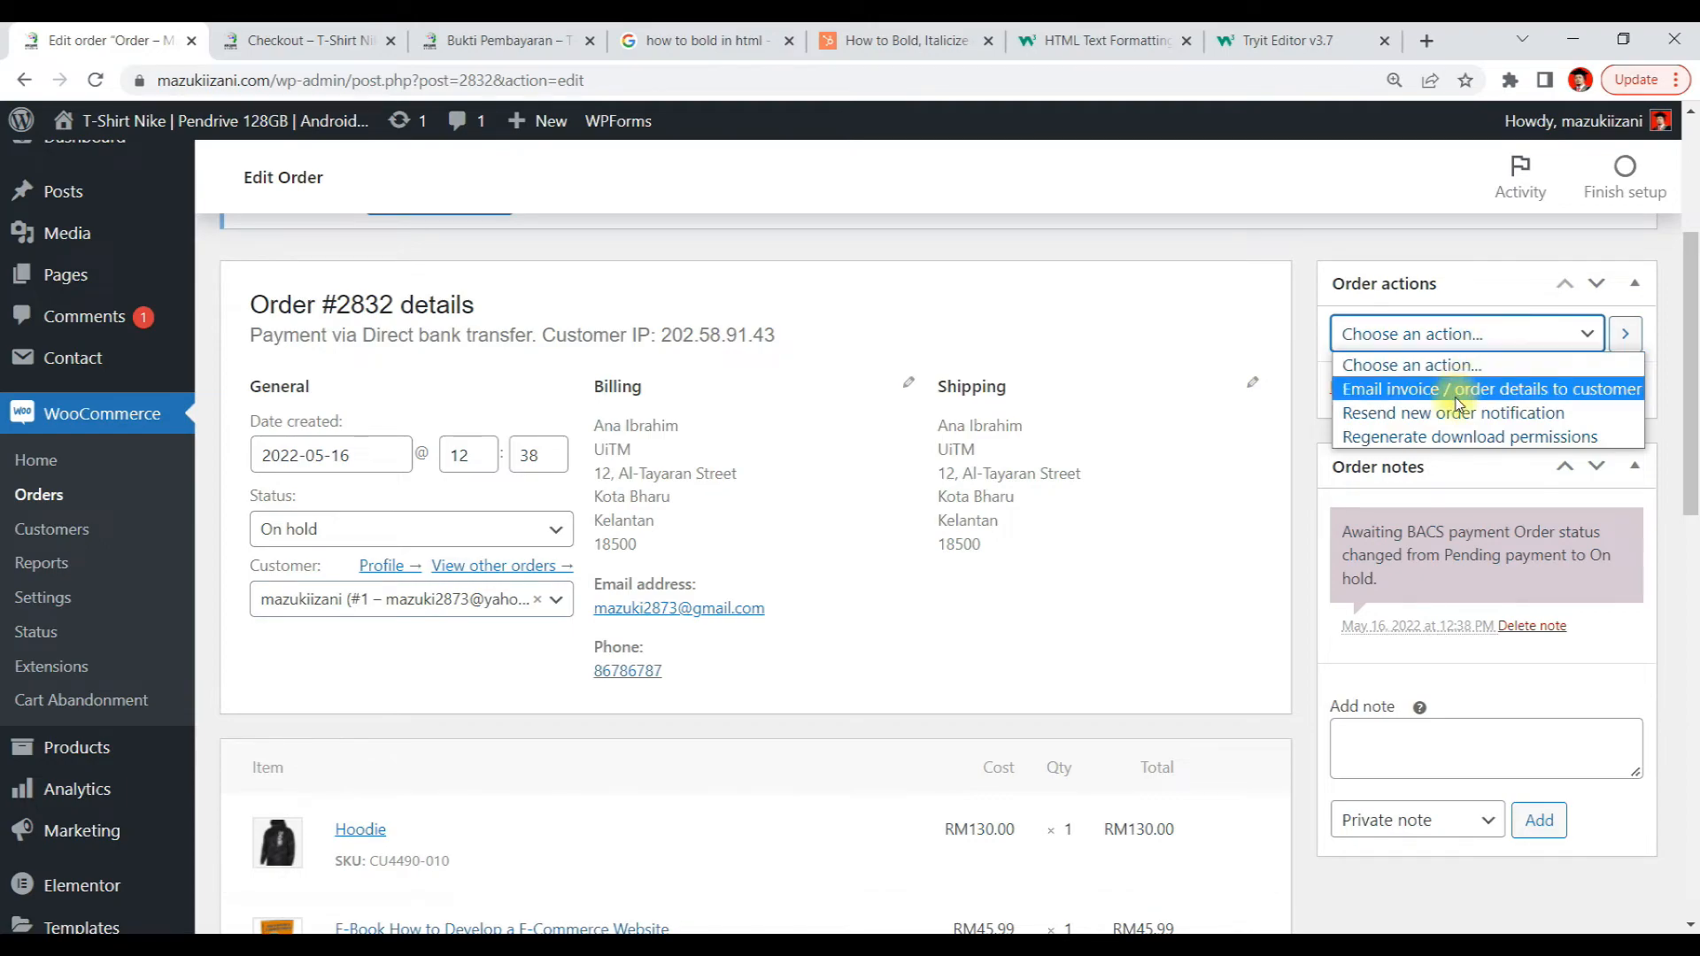
{"action": "left_click", "coordinate": [1148, 384]}
{"action": "scroll", "coordinate": [1258, 505], "scroll_direction": "down", "scroll_amount": 1}
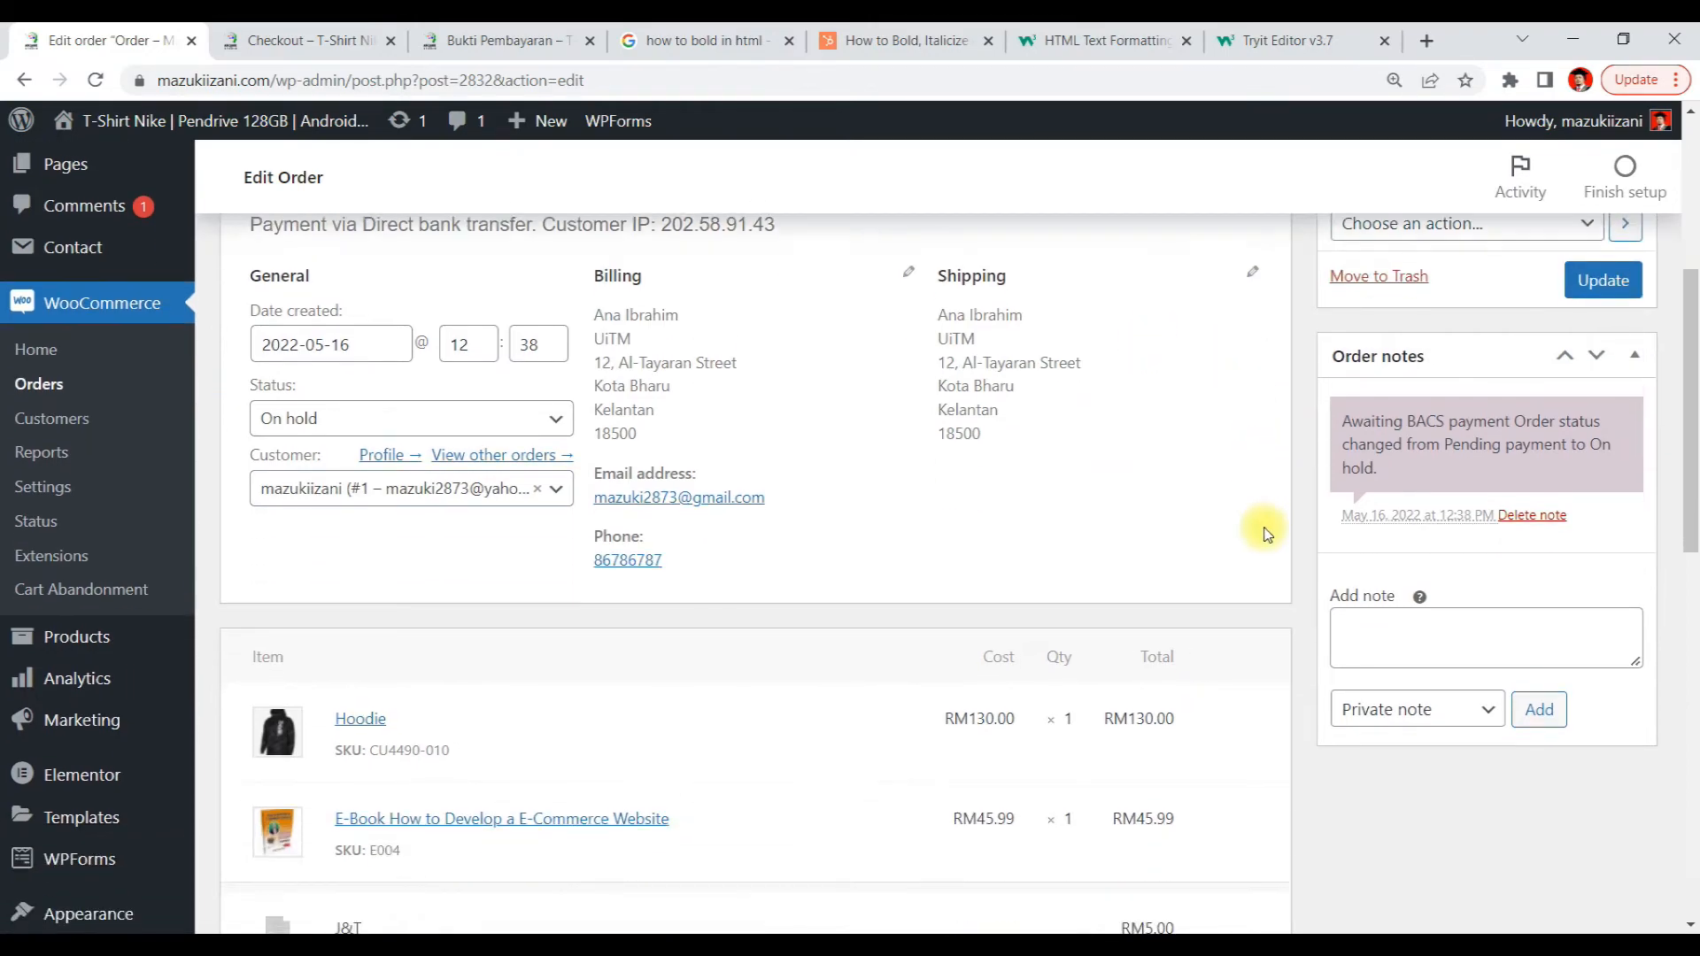
{"action": "left_click", "coordinate": [366, 420]}
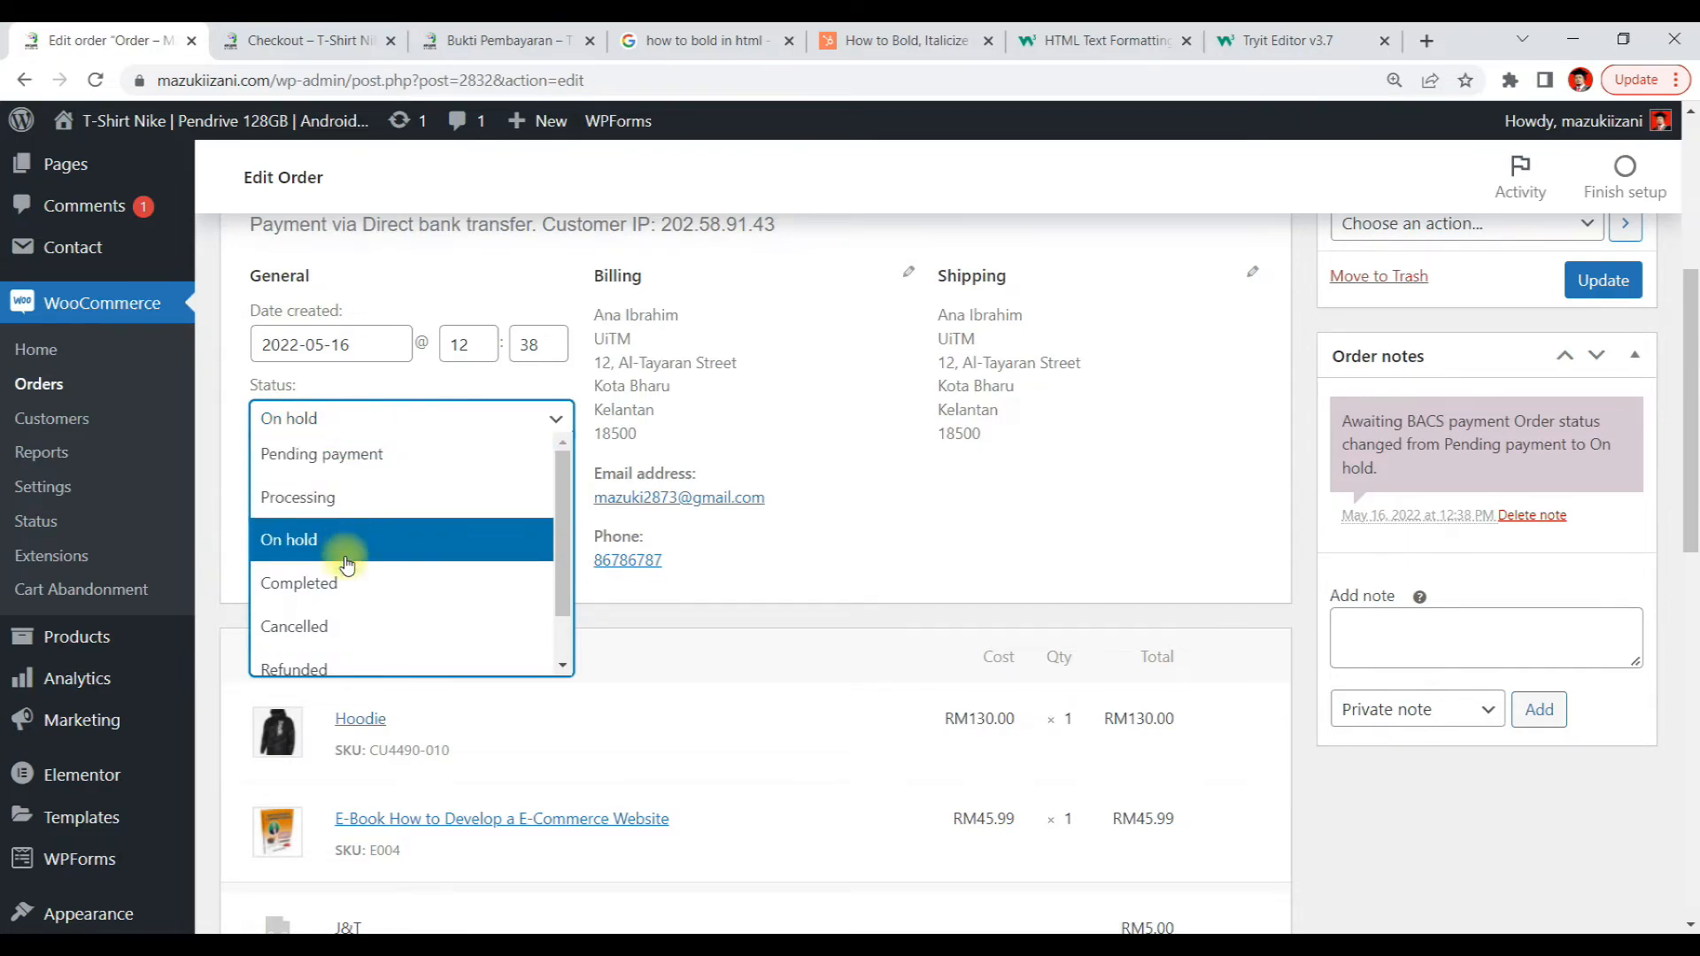
{"action": "scroll", "coordinate": [418, 589], "scroll_direction": "down", "scroll_amount": 1}
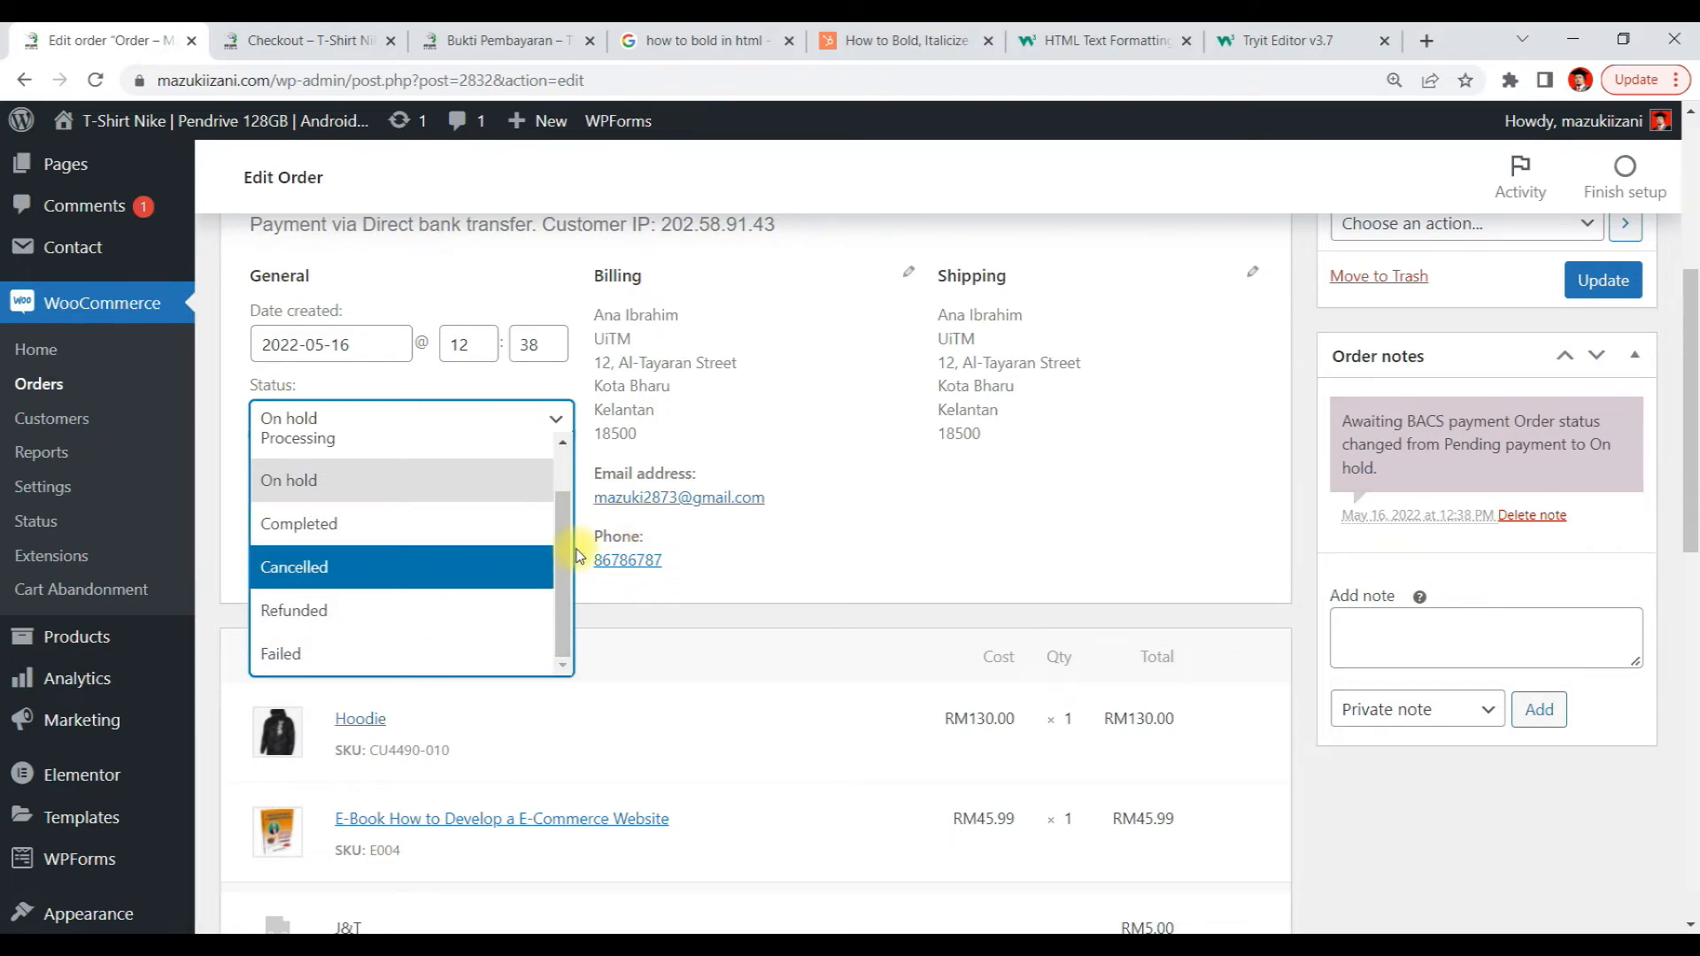
{"action": "left_click", "coordinate": [1105, 534]}
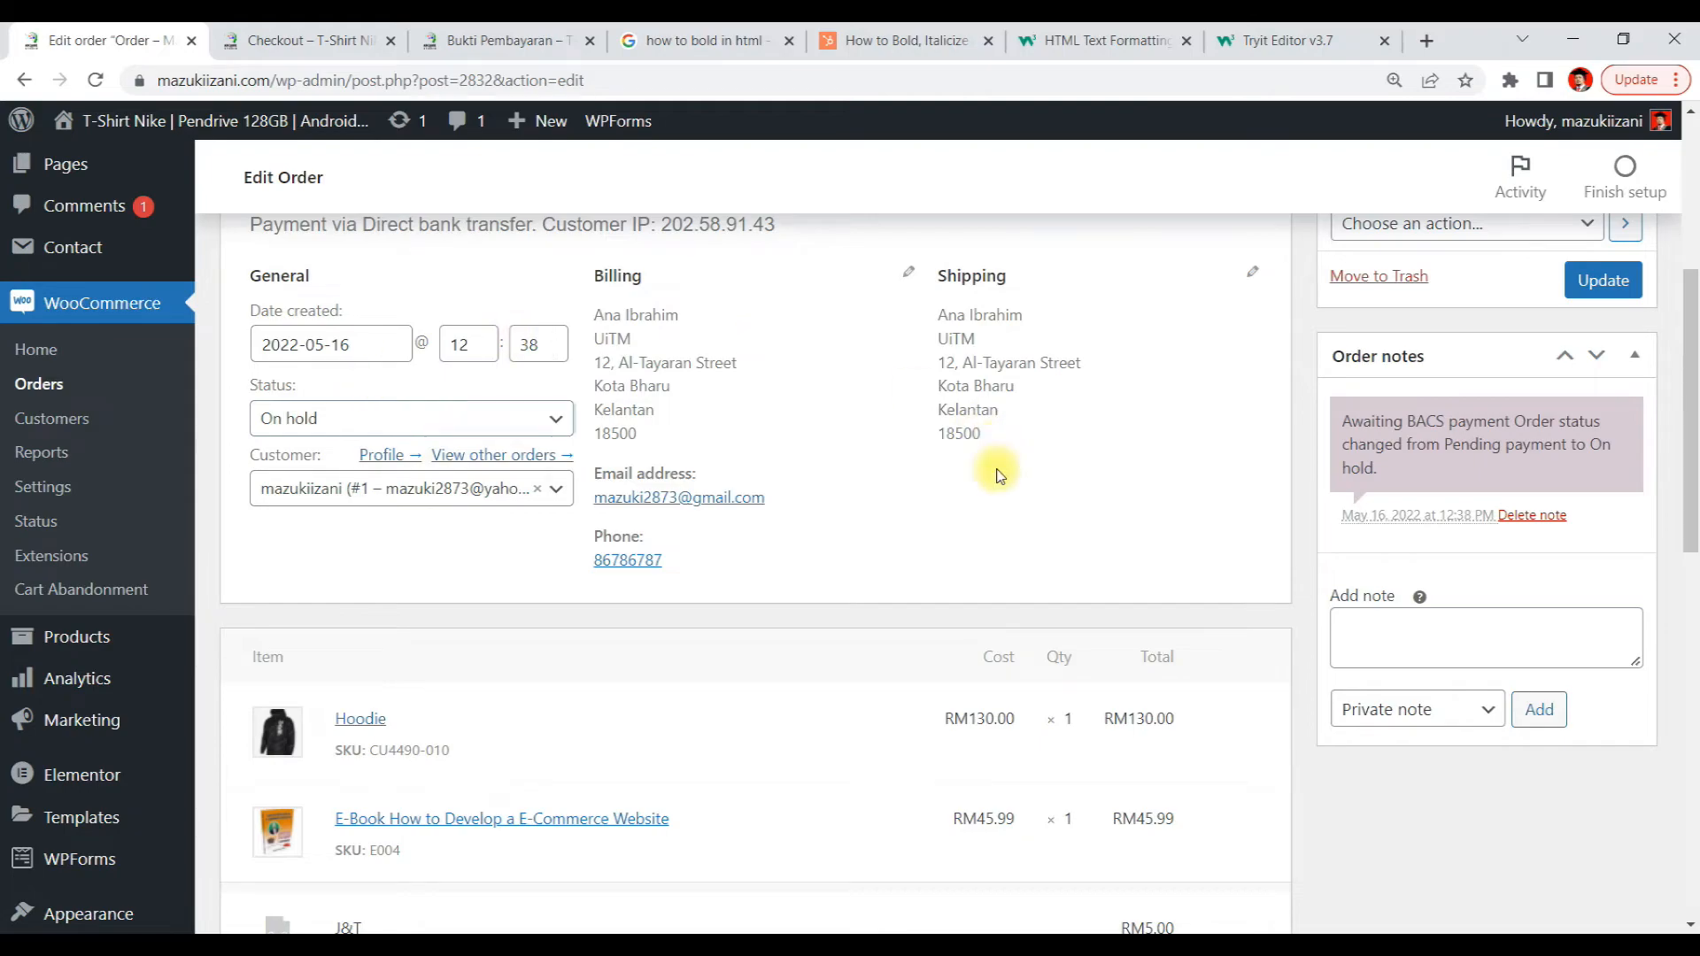
{"action": "scroll", "coordinate": [999, 478], "scroll_direction": "down", "scroll_amount": 4}
{"action": "scroll", "coordinate": [1123, 554], "scroll_direction": "down", "scroll_amount": 3}
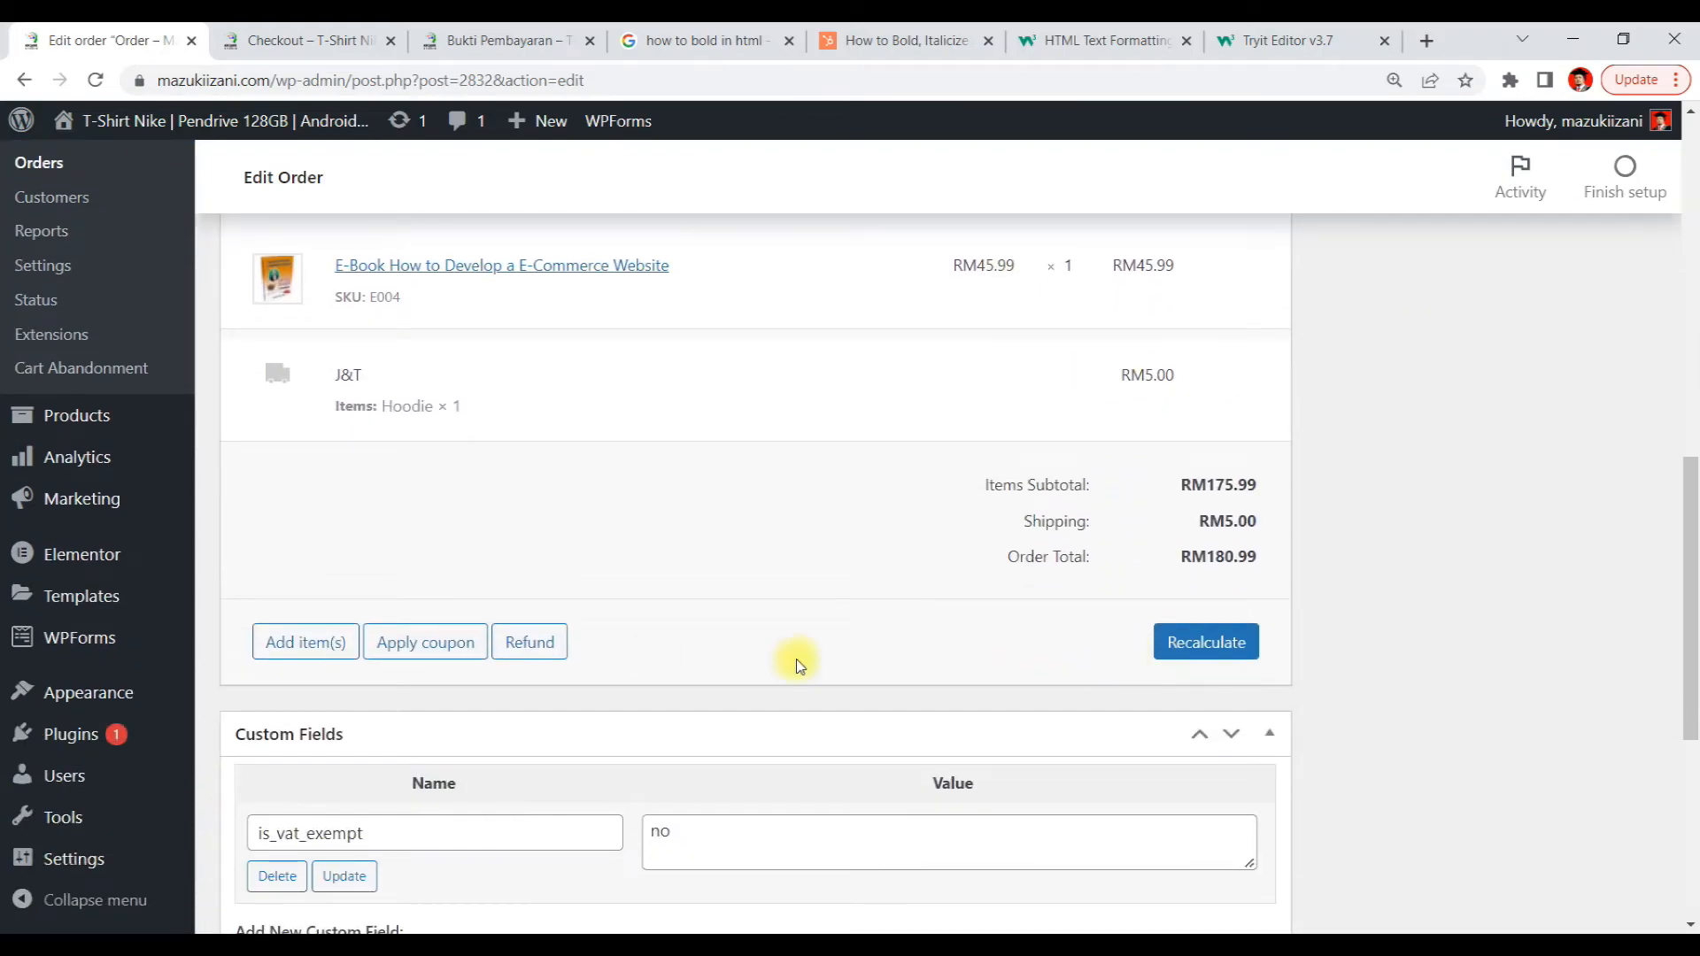
{"action": "scroll", "coordinate": [652, 653], "scroll_direction": "up", "scroll_amount": 5}
{"action": "scroll", "coordinate": [781, 587], "scroll_direction": "up", "scroll_amount": 6}
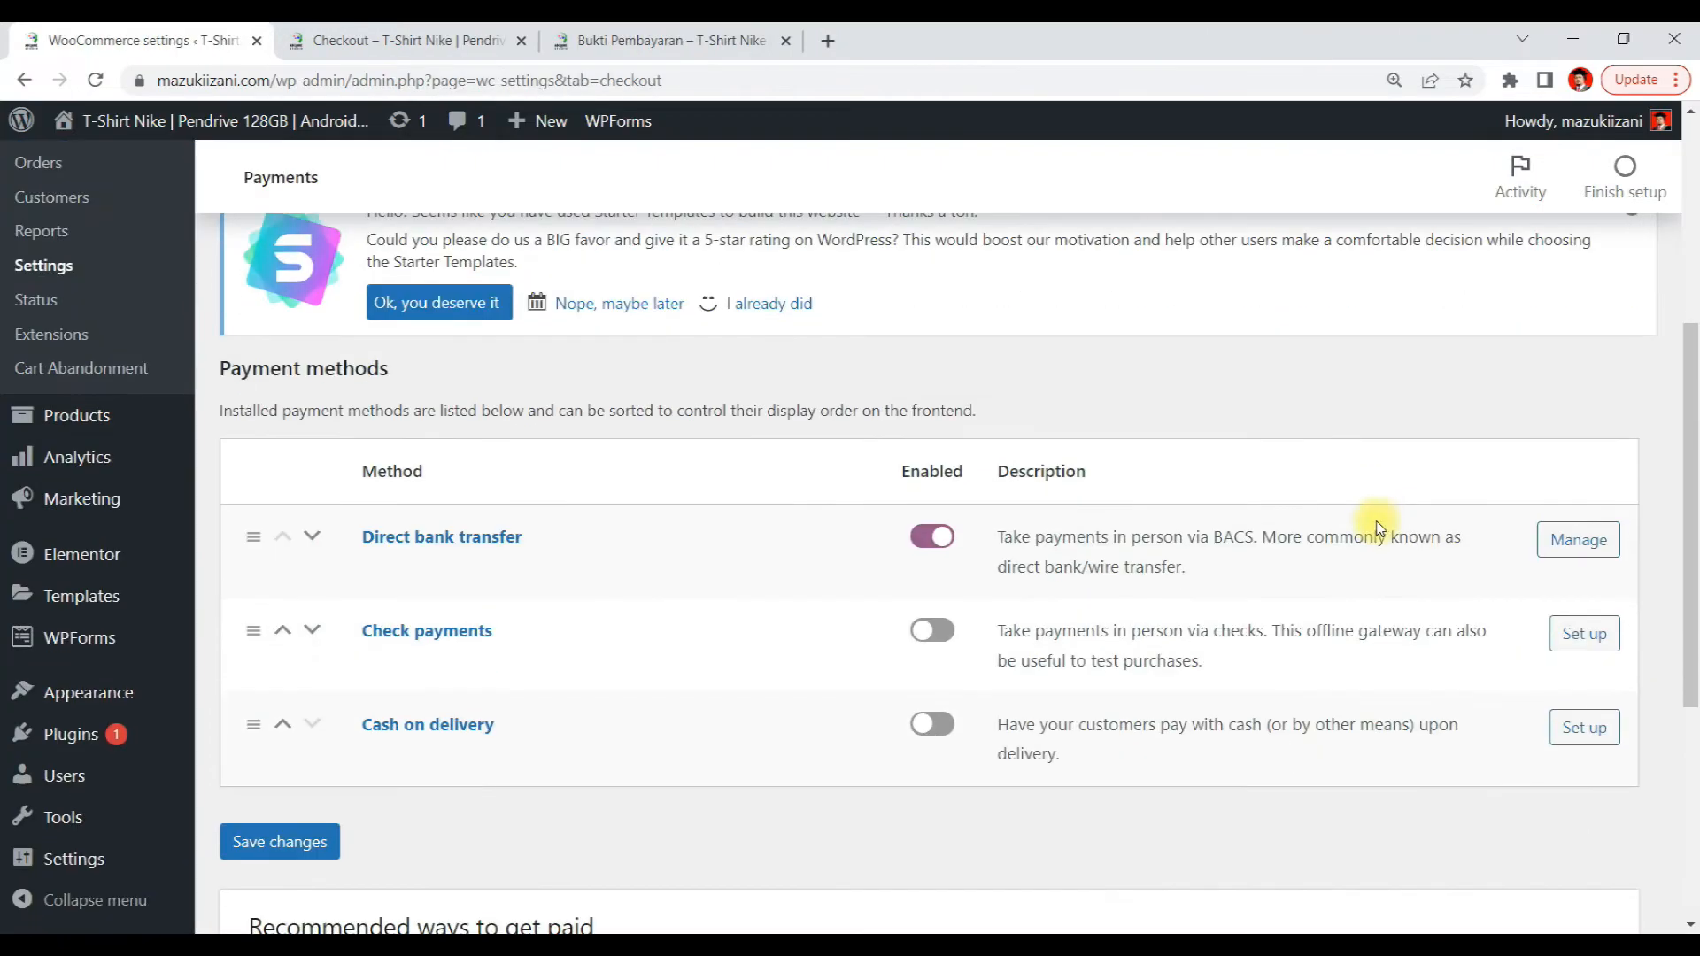
{"action": "scroll", "coordinate": [1375, 527], "scroll_direction": "down", "scroll_amount": 2}
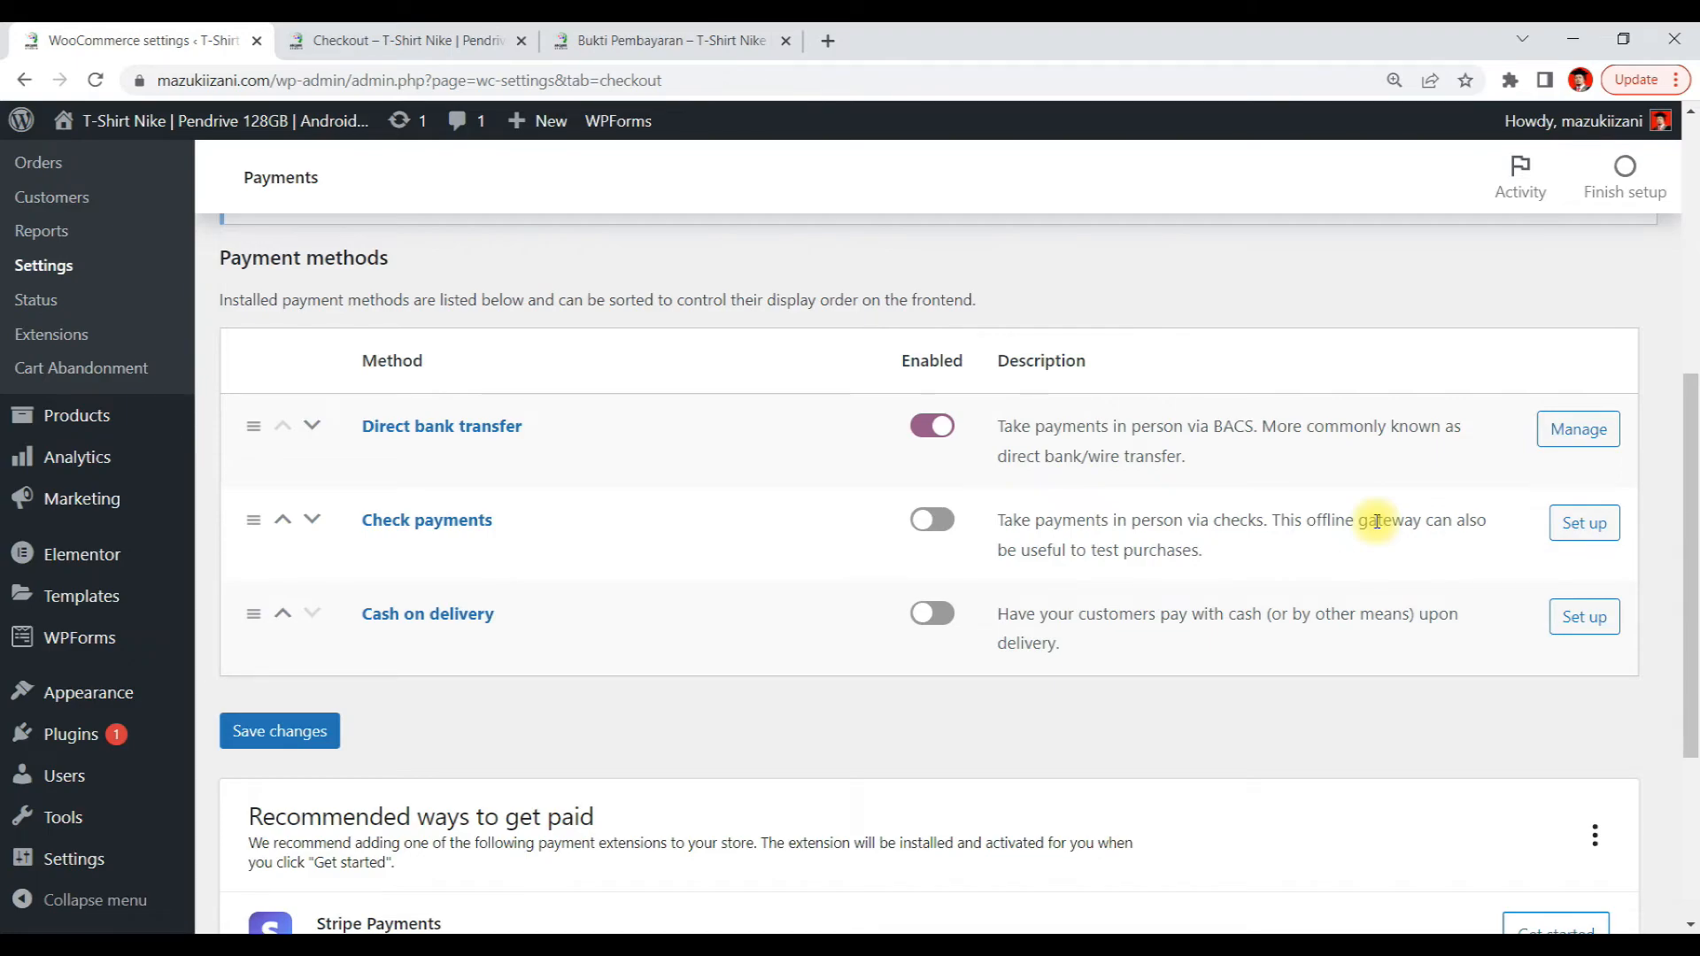
{"action": "mouse_move", "coordinate": [7, 474]}
{"action": "mouse_move", "coordinate": [866, 923]}
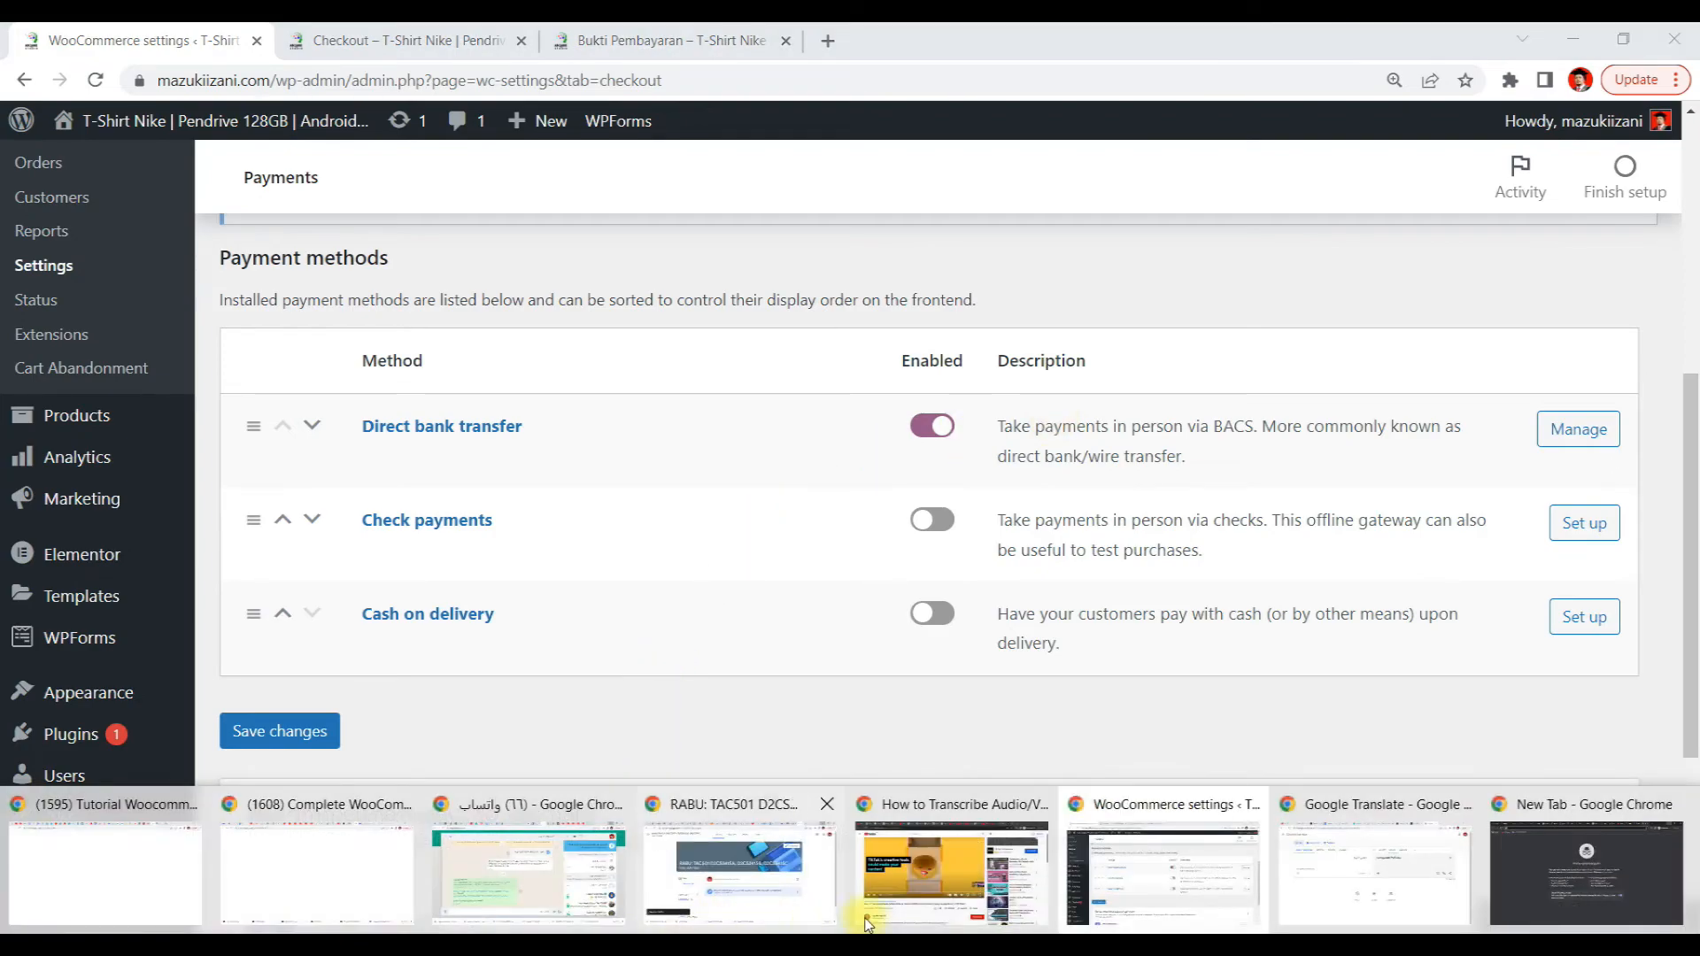
Open a new browser tab and go to ipay88.com
{"action": "left_click", "coordinate": [686, 30]}
{"action": "left_click", "coordinate": [825, 40]}
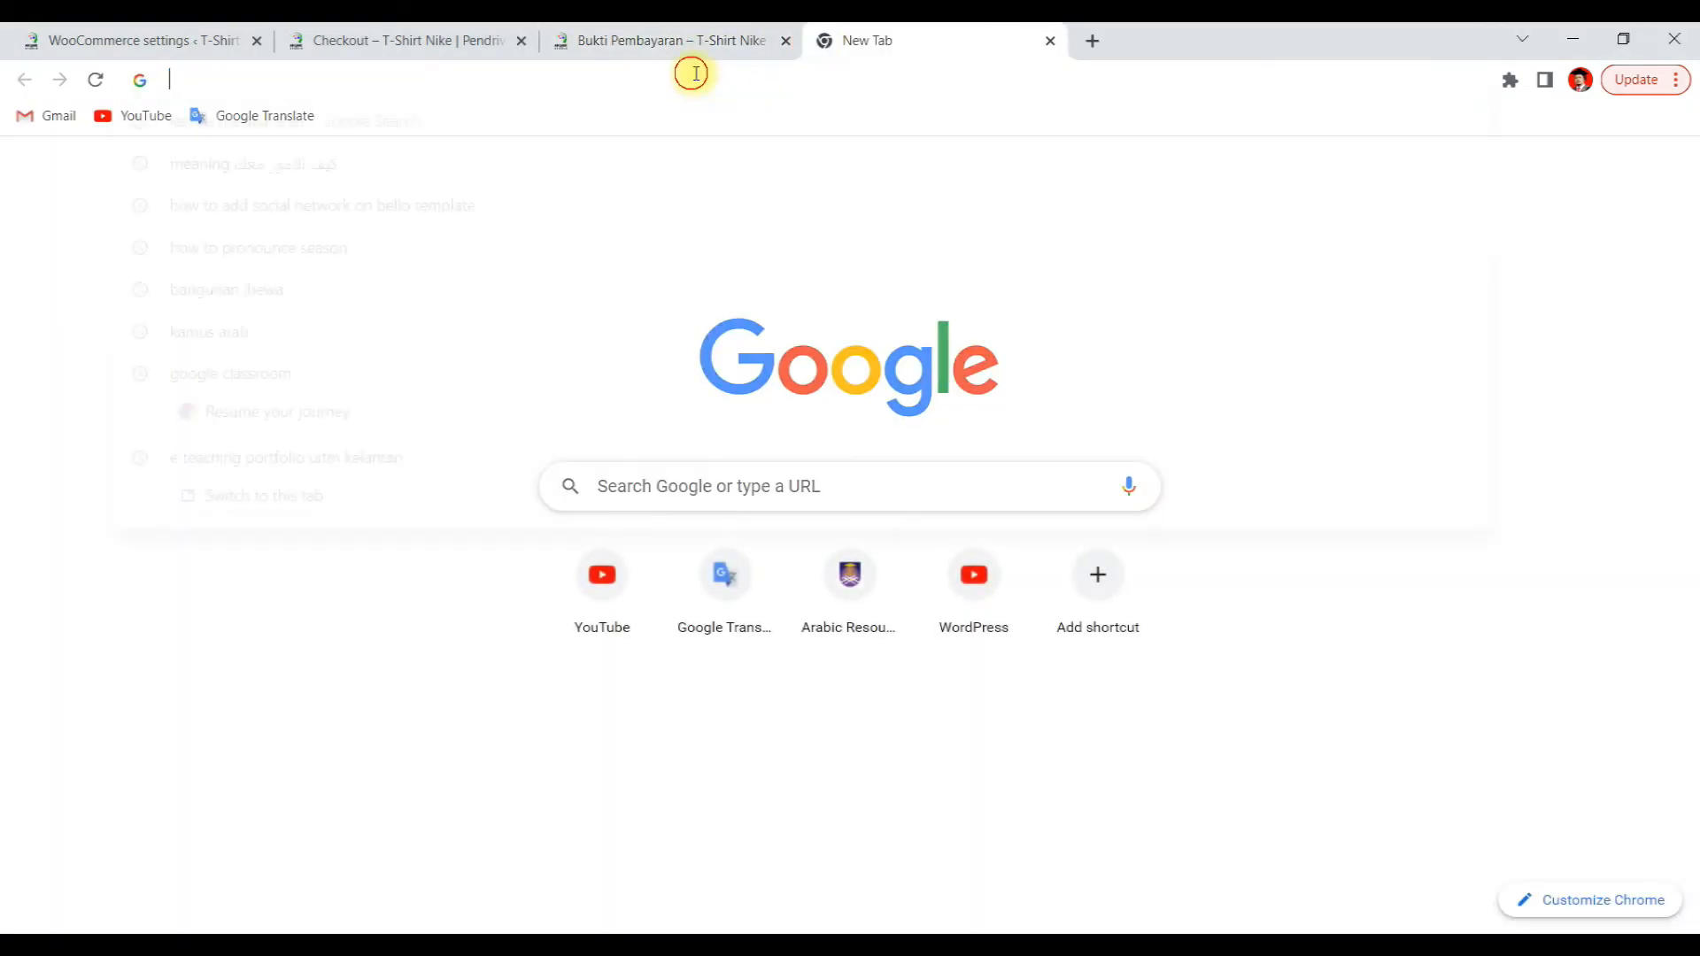
{"action": "type", "text": "ip"}
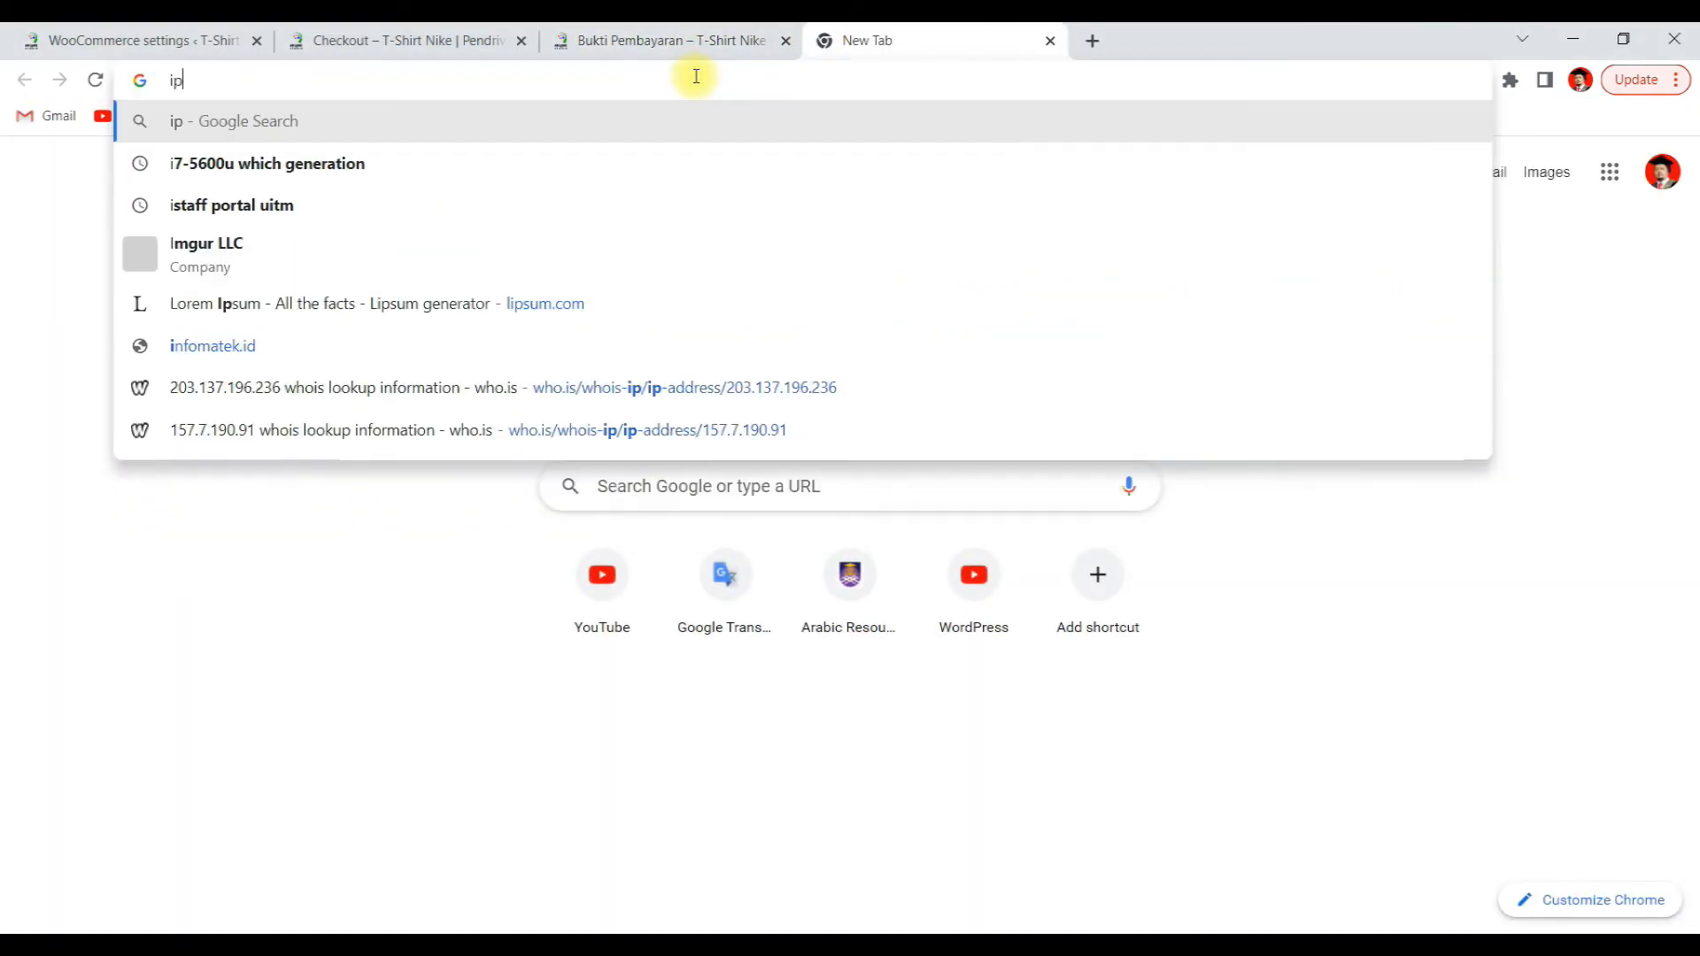
{"action": "type", "text": "ay88"}
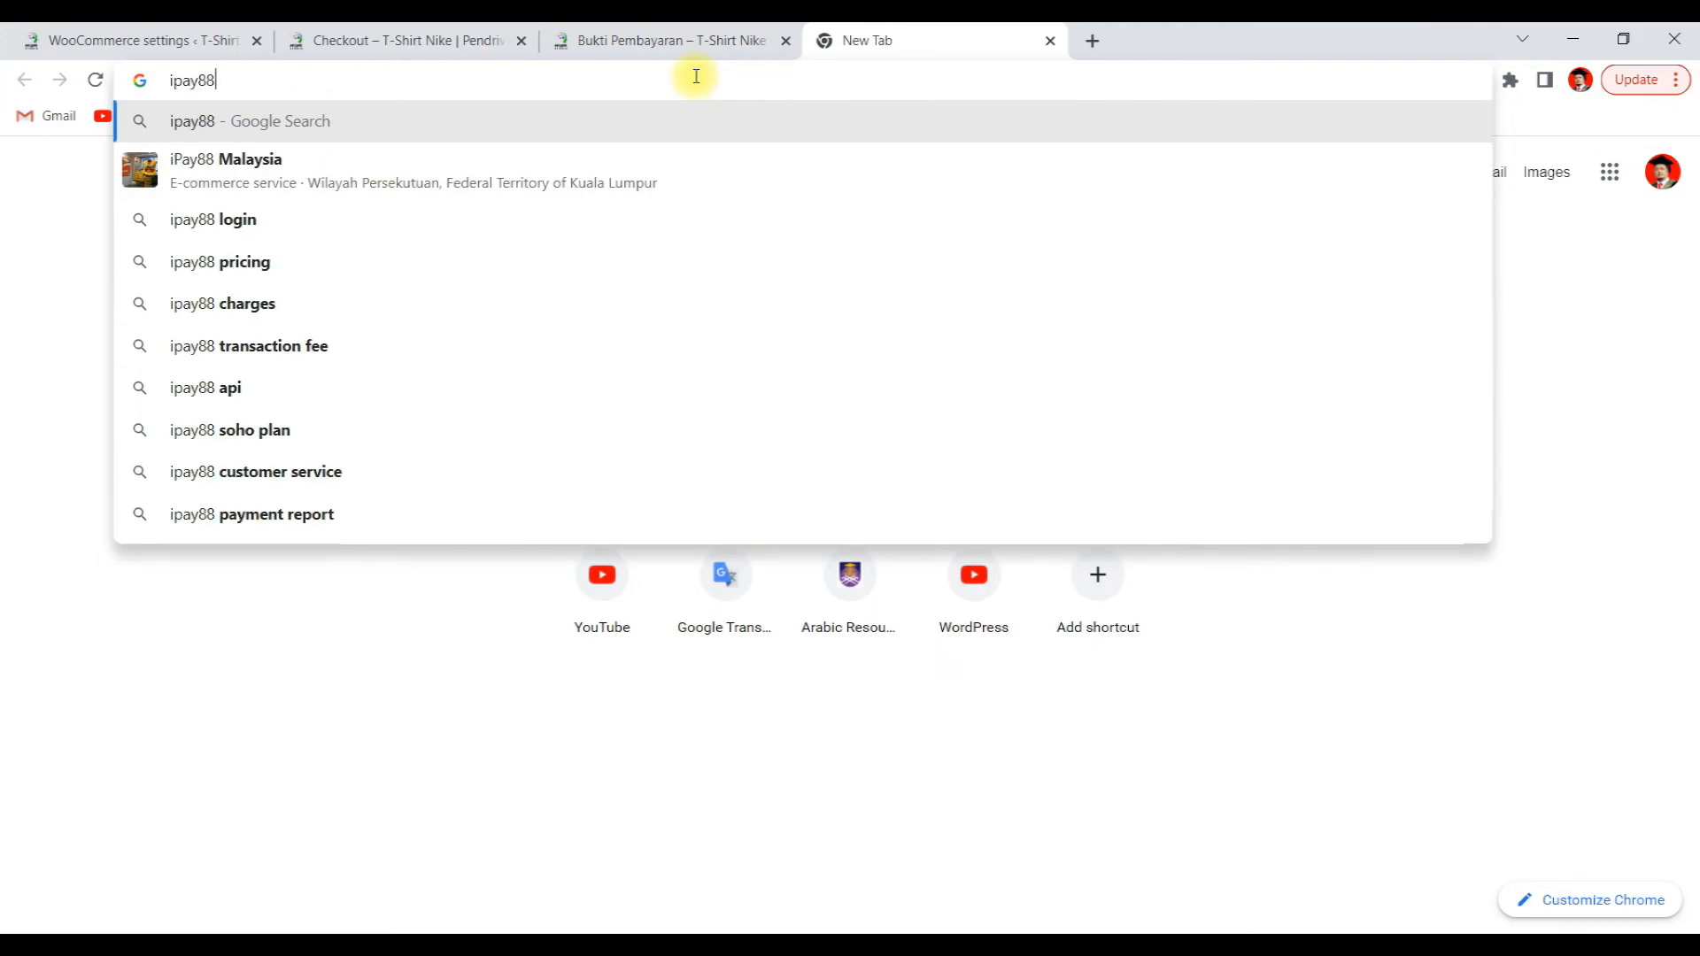
{"action": "type", "text": ".com"}
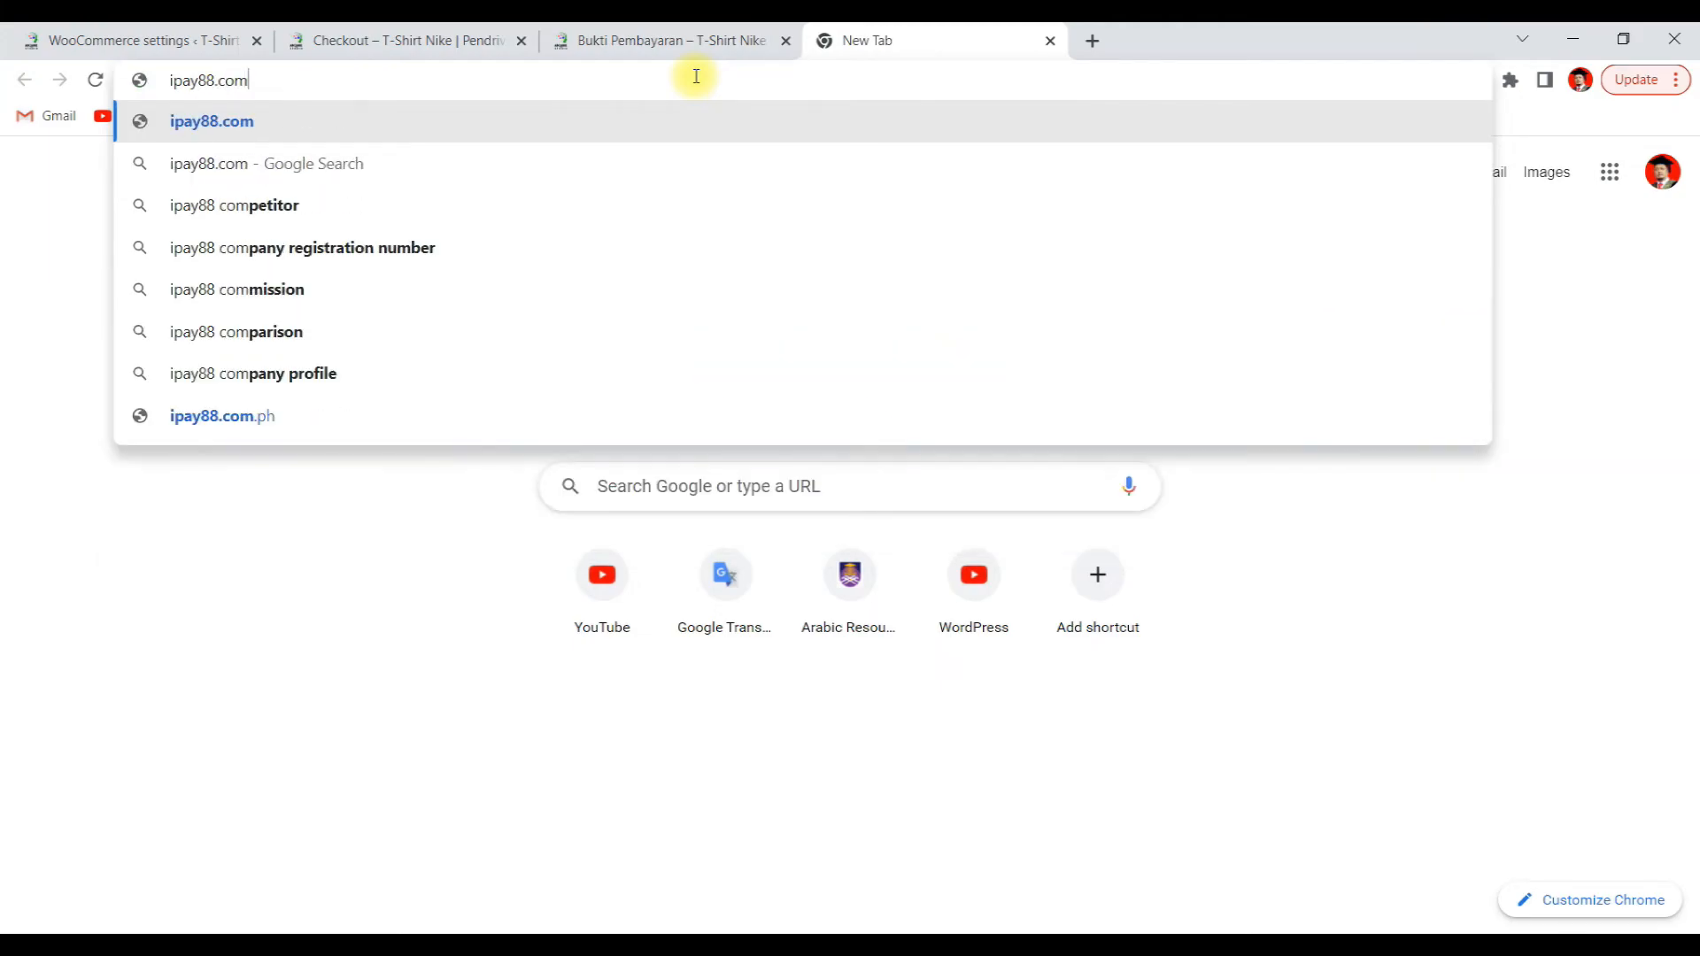
{"action": "key", "text": "Return"}
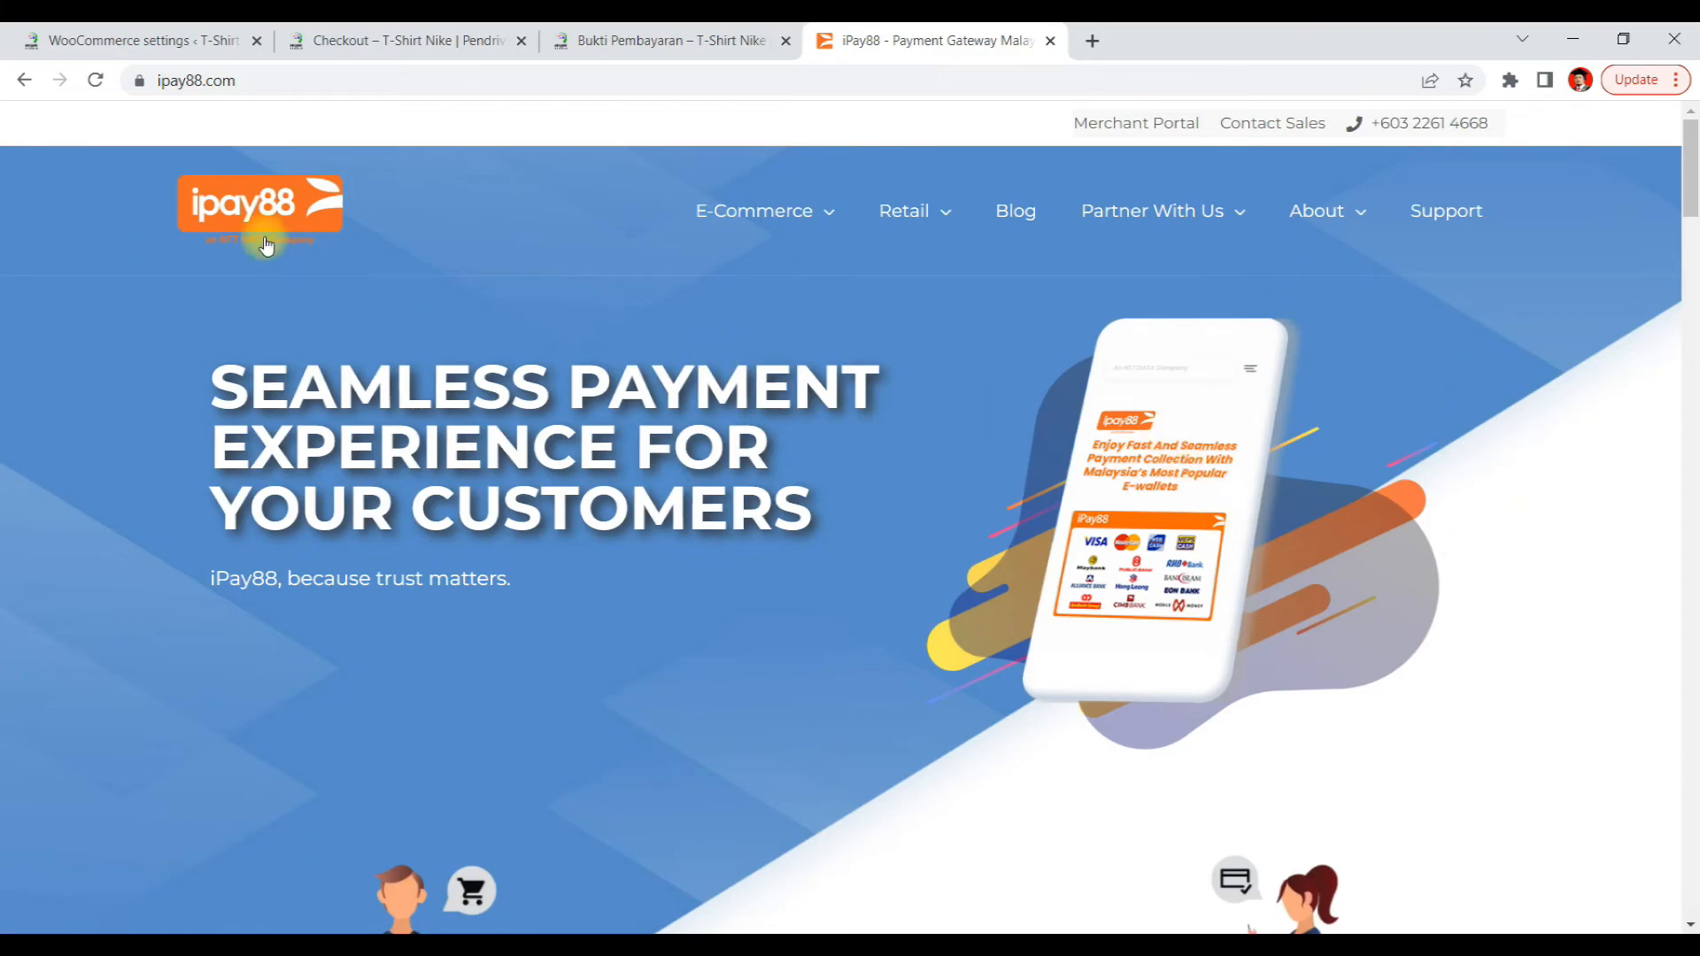
Browse the iPay88 homepage to examine its payment methods, security features and E-Commerce menu
{"action": "scroll", "coordinate": [1091, 478], "scroll_direction": "down", "scroll_amount": 5}
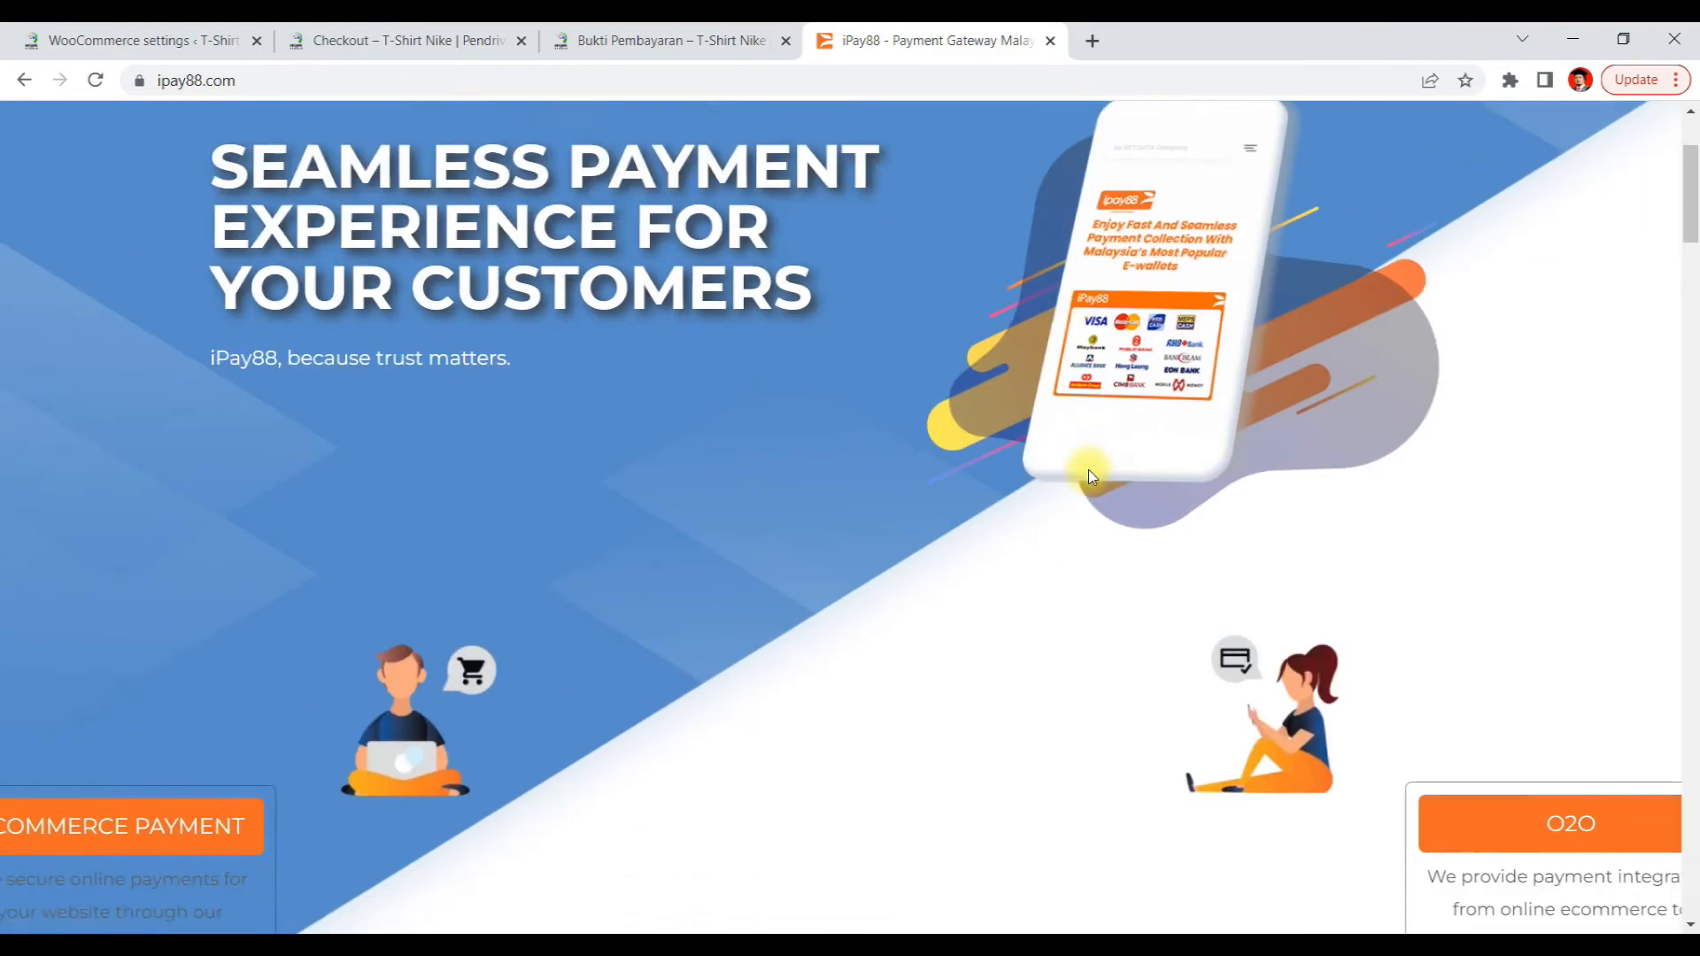
{"action": "scroll", "coordinate": [1092, 478], "scroll_direction": "down", "scroll_amount": 8}
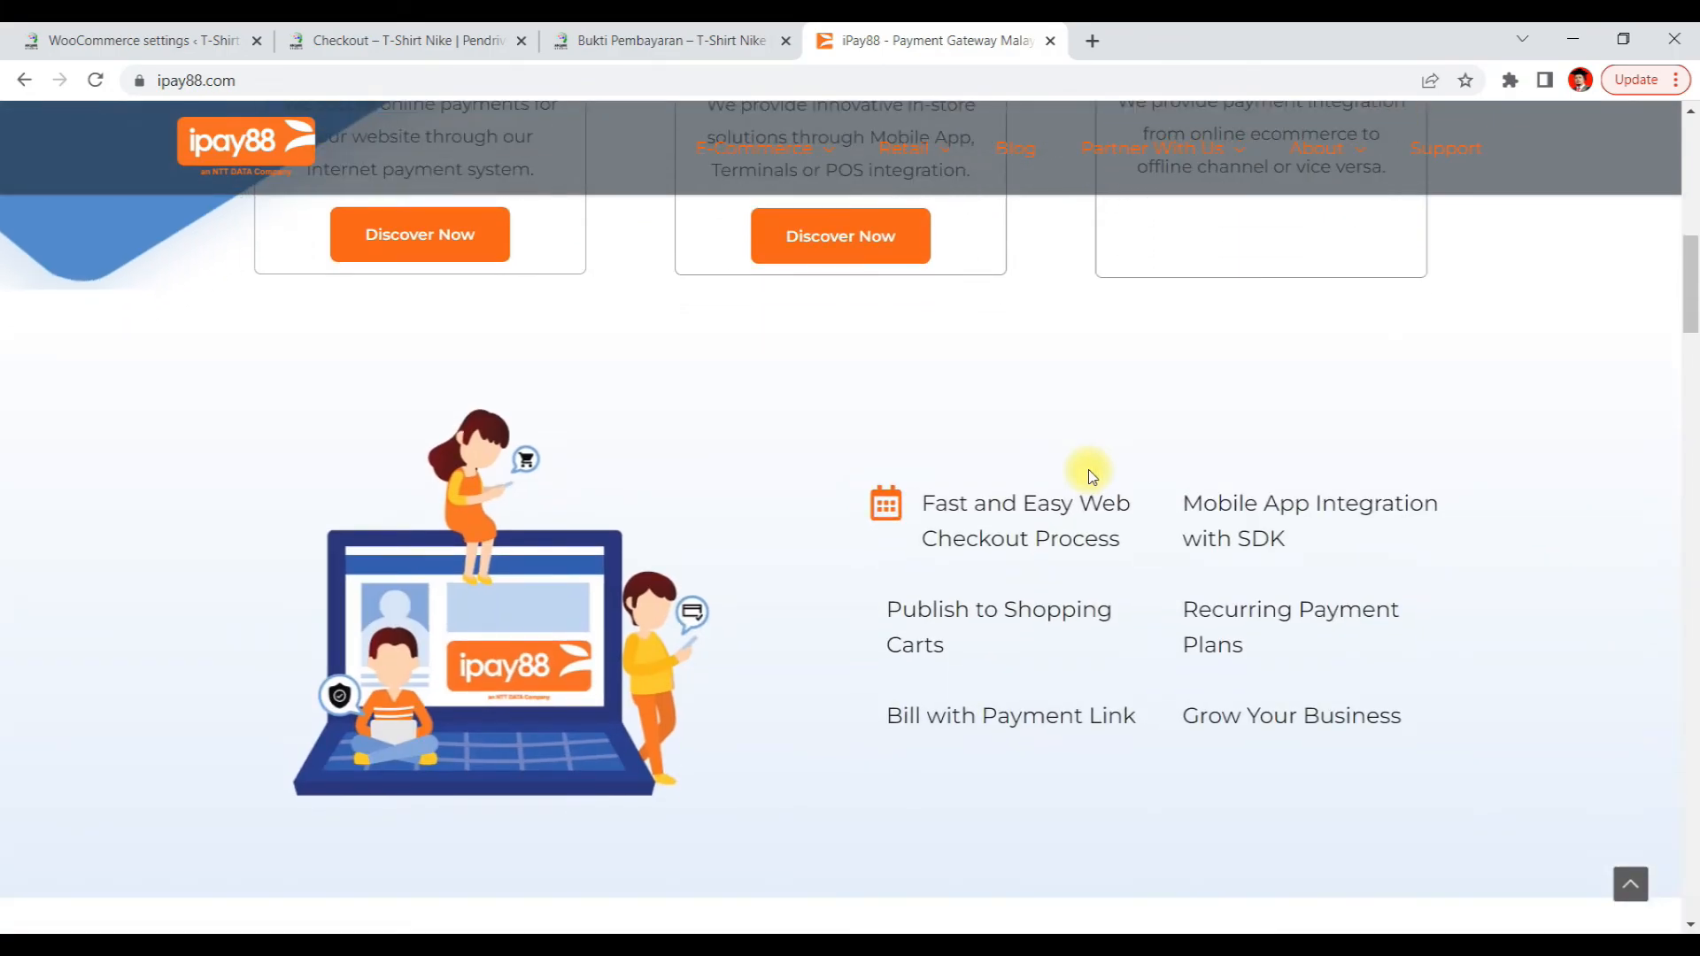
{"action": "scroll", "coordinate": [1091, 479], "scroll_direction": "down", "scroll_amount": 5}
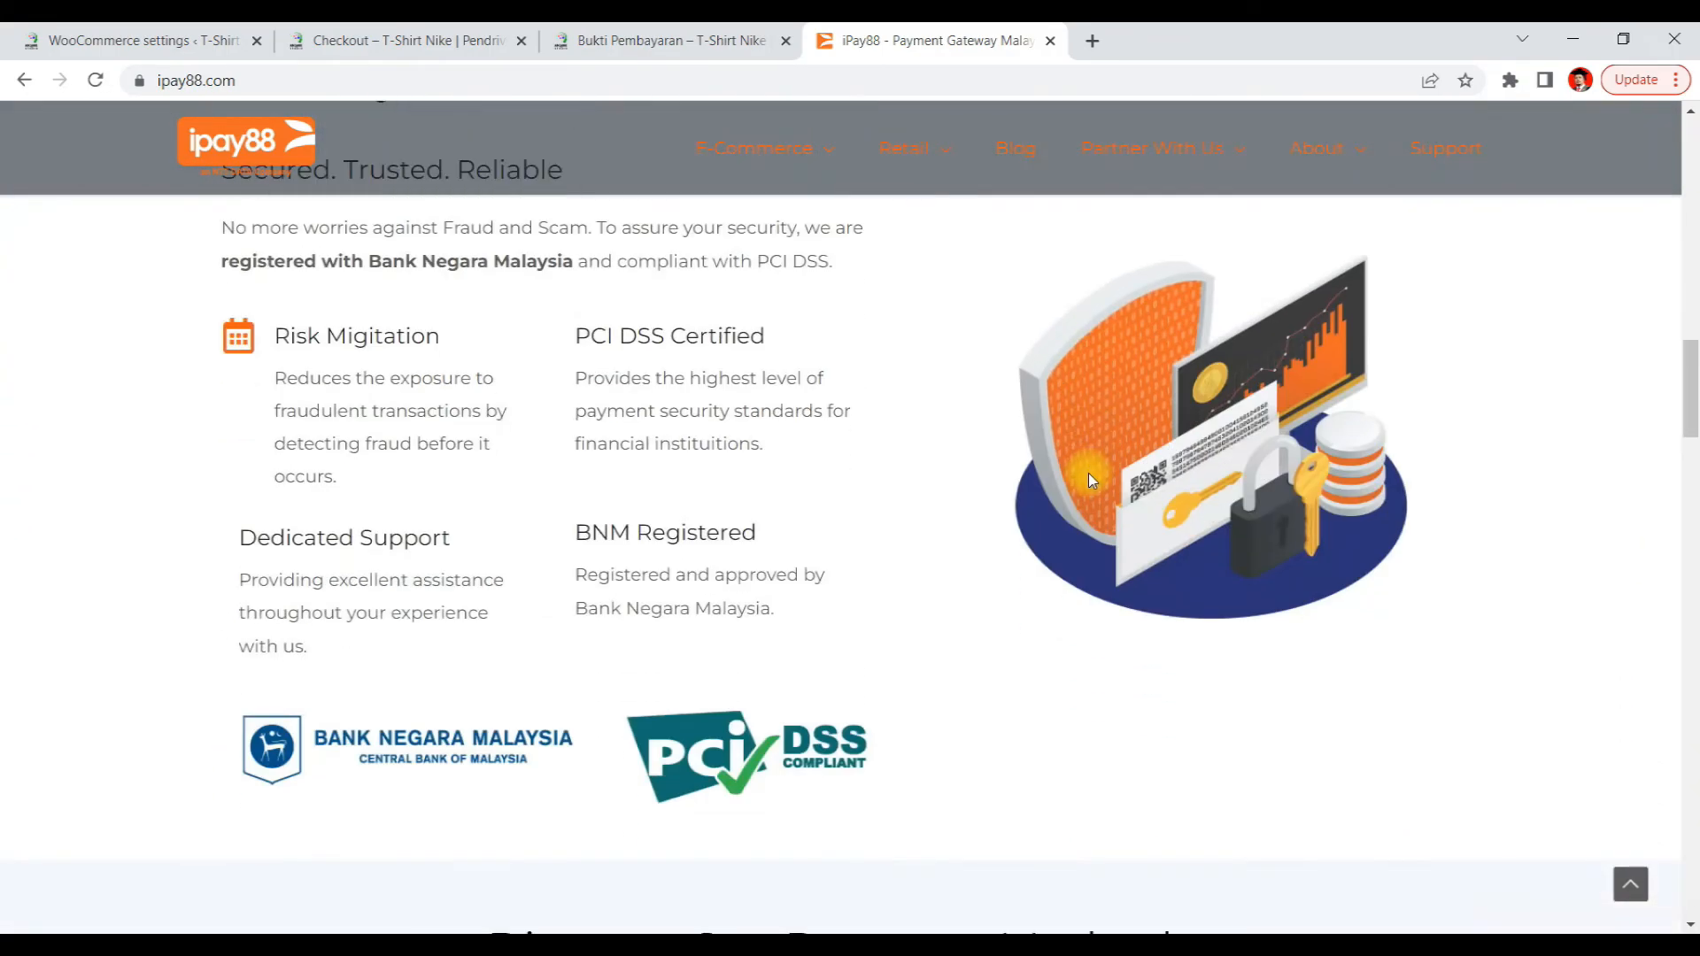
{"action": "scroll", "coordinate": [1092, 479], "scroll_direction": "down", "scroll_amount": 4}
{"action": "scroll", "coordinate": [1092, 479], "scroll_direction": "up", "scroll_amount": 3}
{"action": "scroll", "coordinate": [1092, 479], "scroll_direction": "down", "scroll_amount": 5}
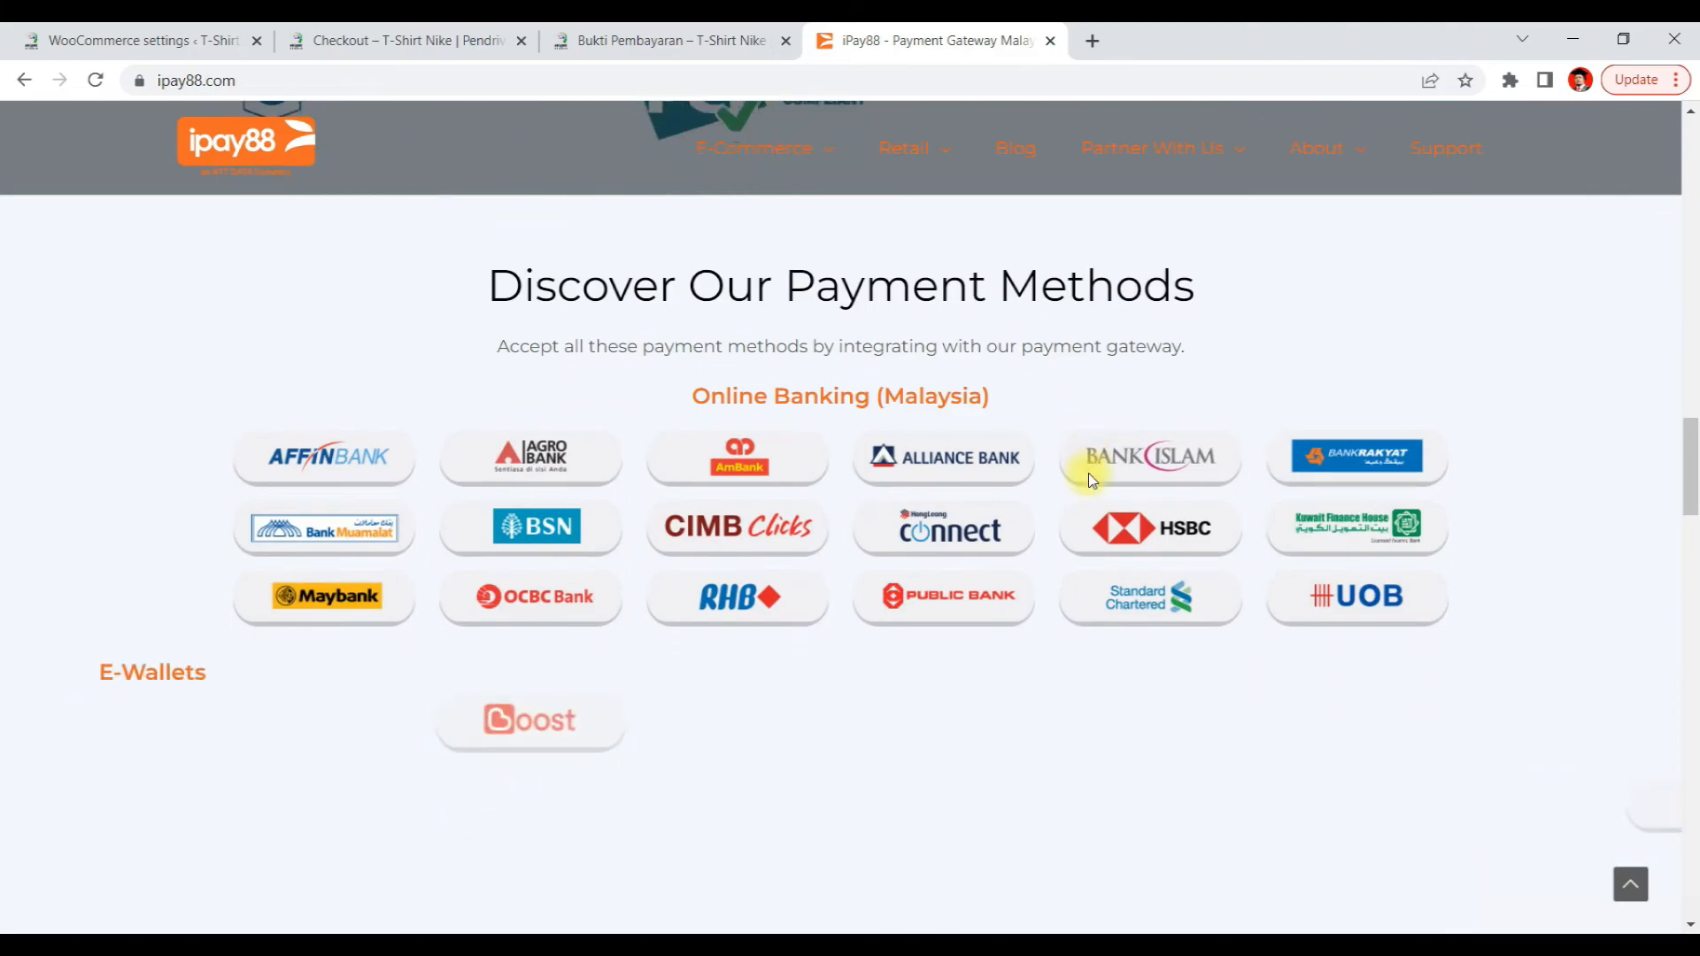
{"action": "scroll", "coordinate": [1091, 479], "scroll_direction": "down", "scroll_amount": 11}
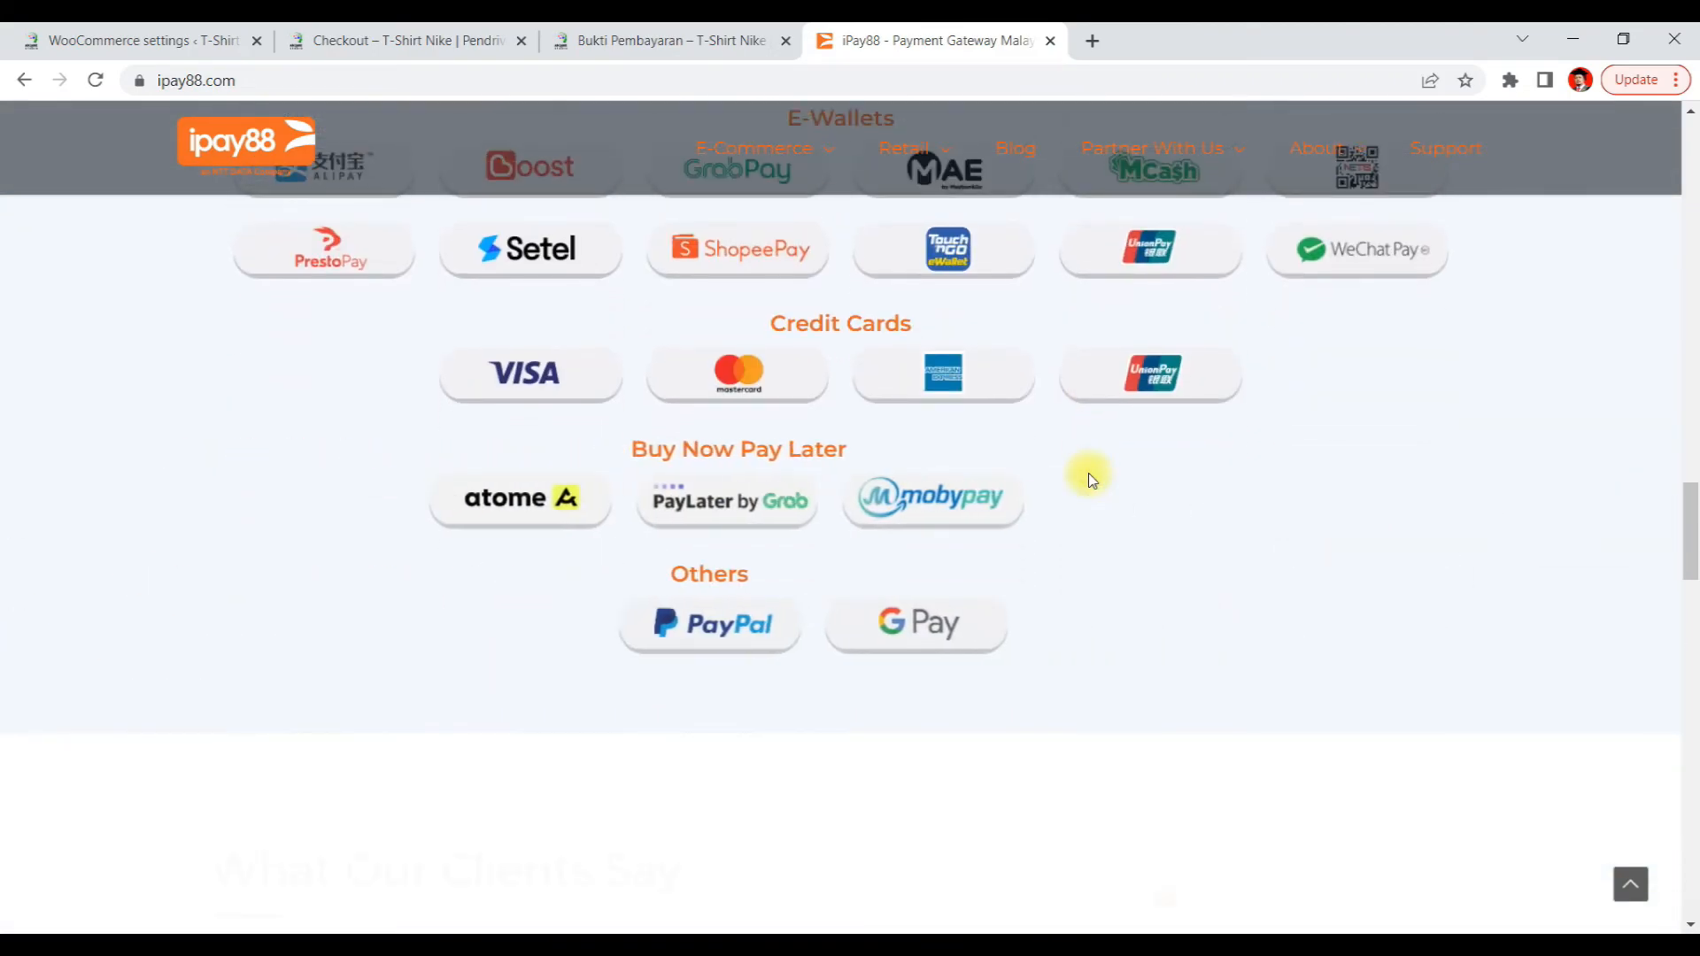
{"action": "scroll", "coordinate": [1089, 478], "scroll_direction": "up", "scroll_amount": 20}
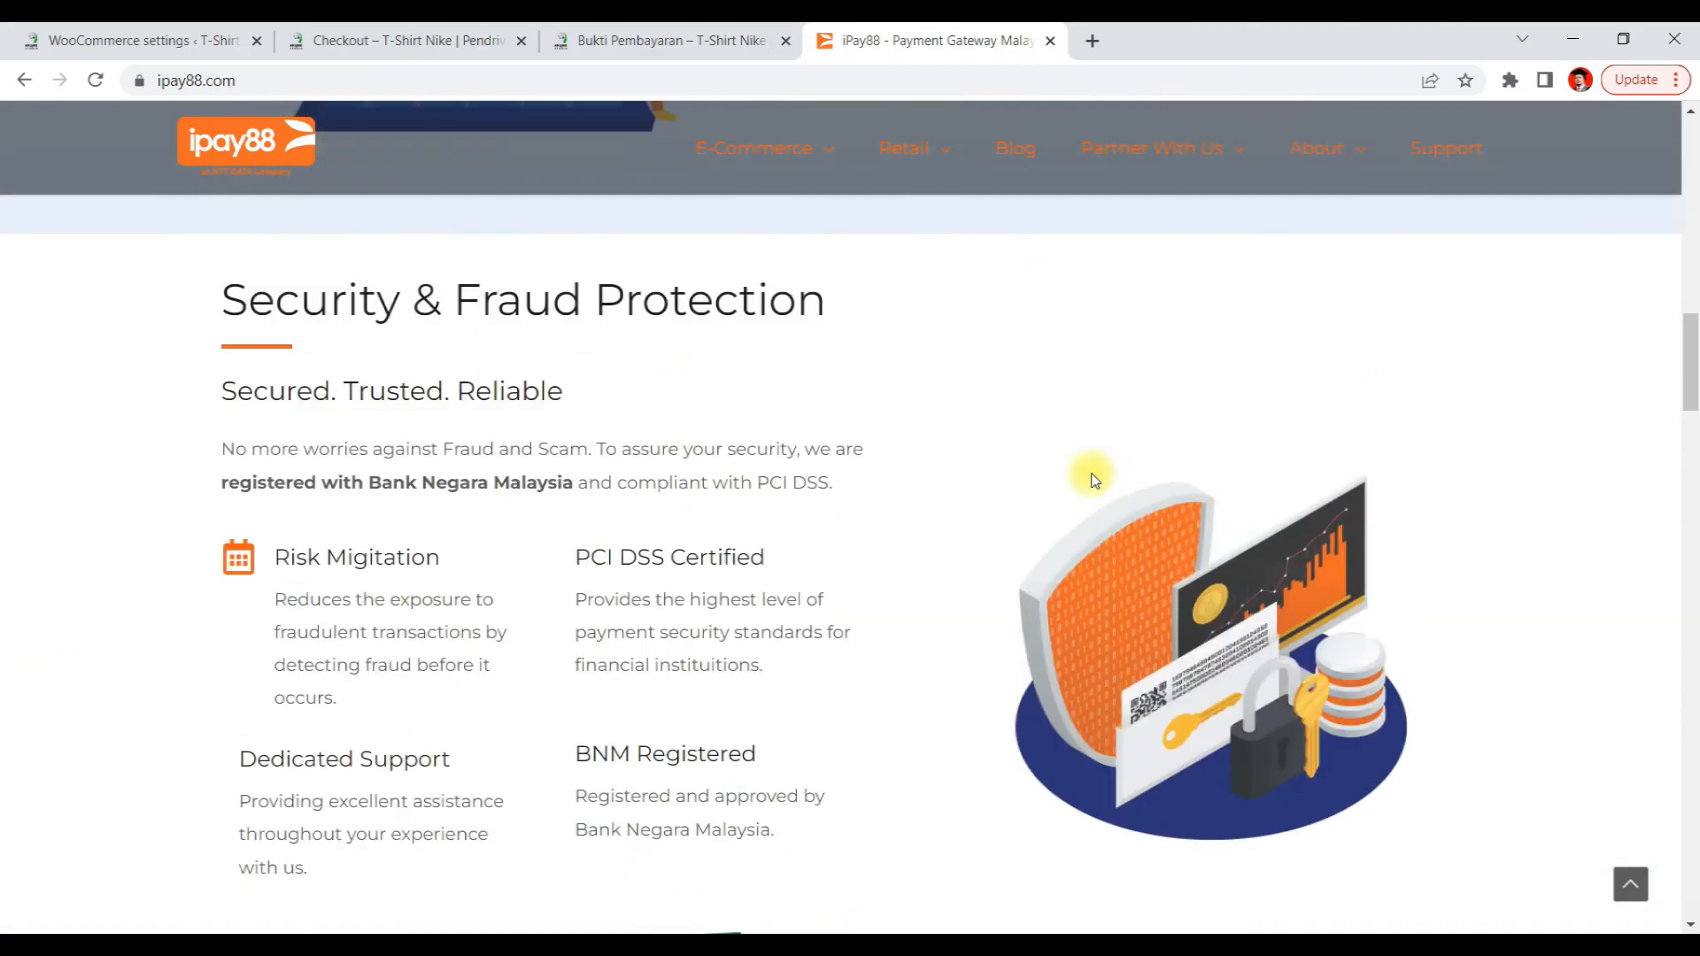
{"action": "scroll", "coordinate": [1095, 479], "scroll_direction": "up", "scroll_amount": 6}
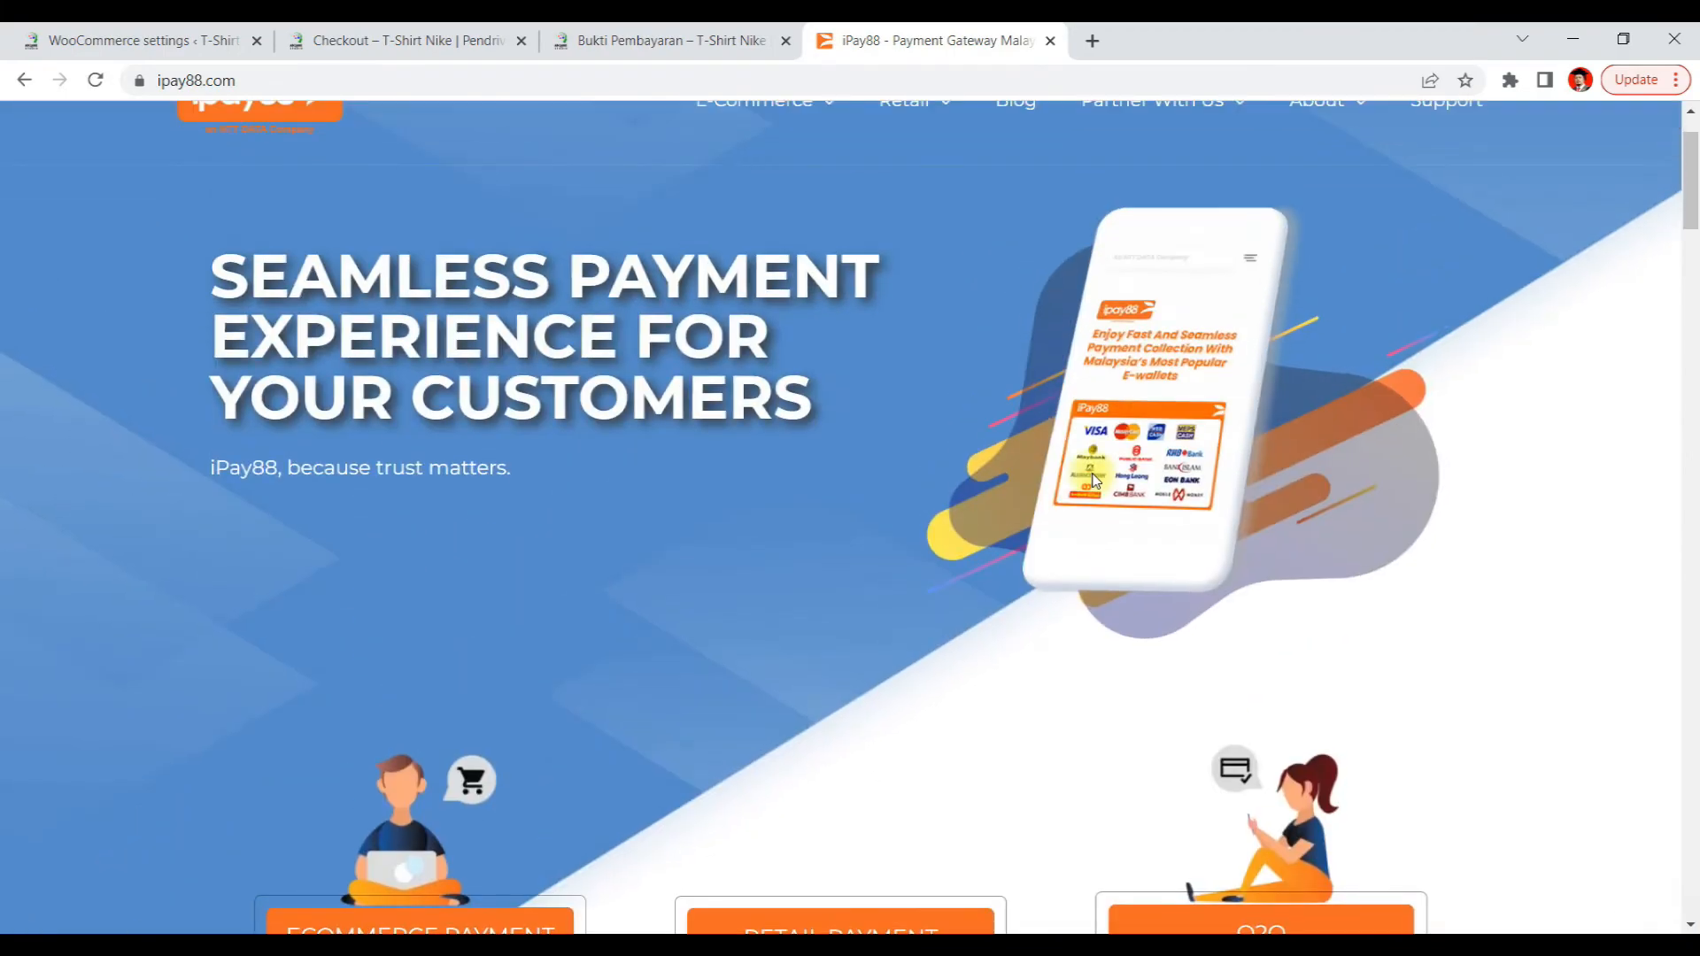
{"action": "mouse_move", "coordinate": [1207, 232]}
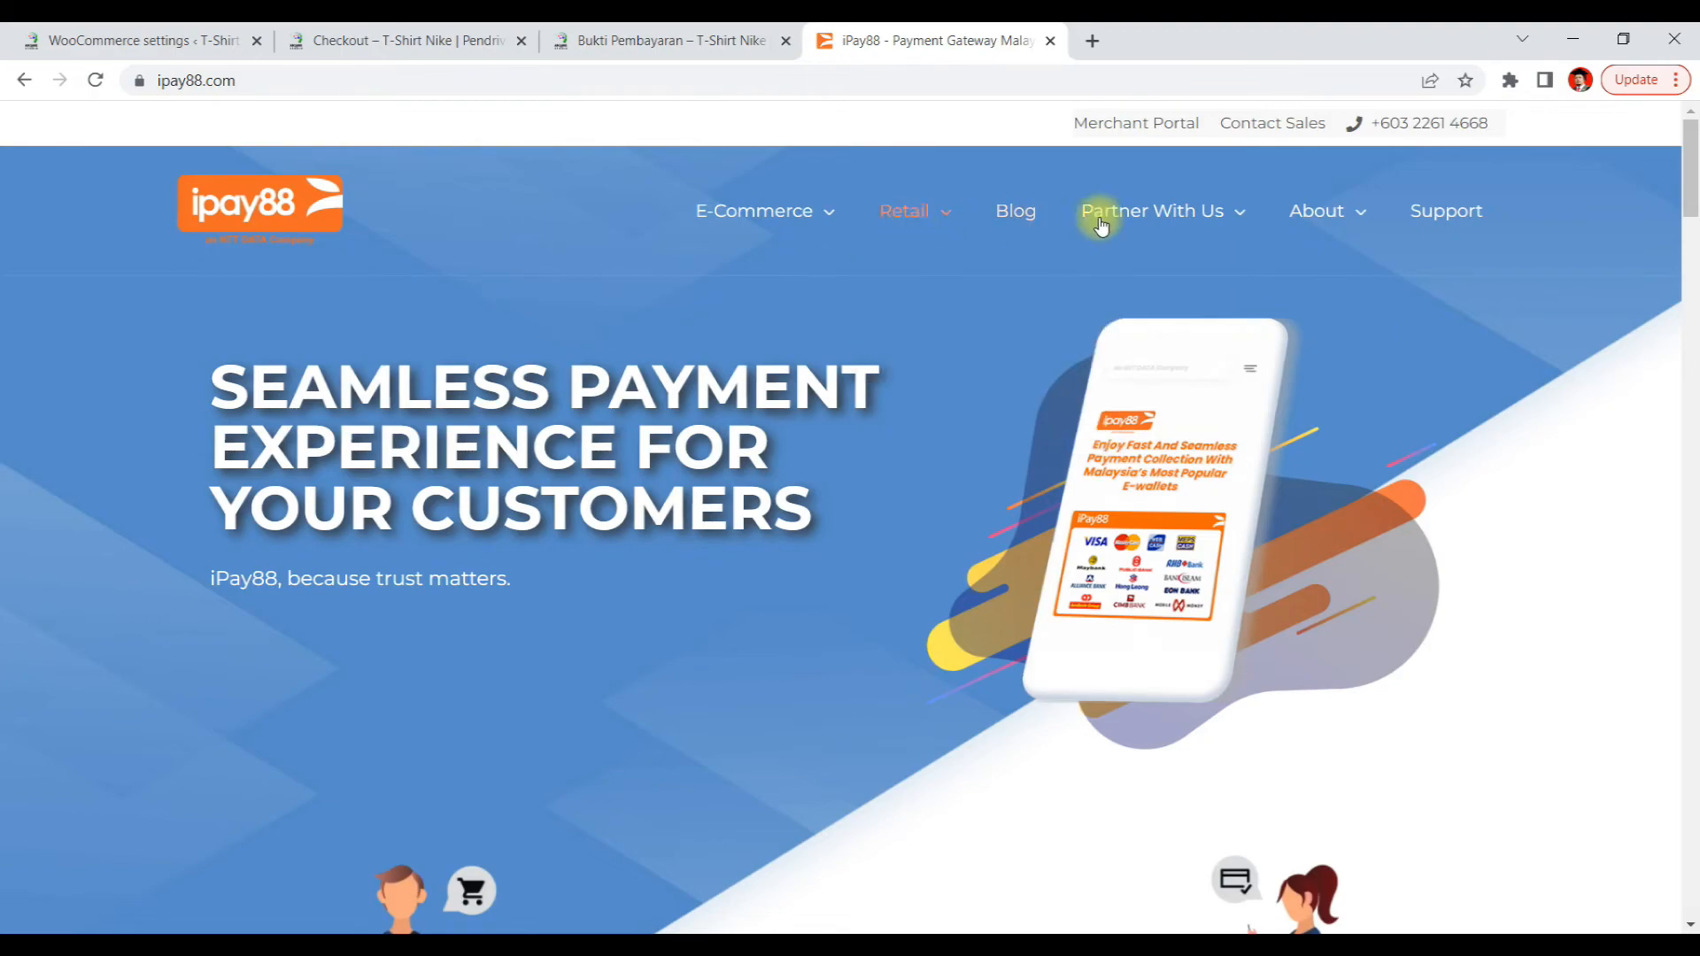
{"action": "mouse_move", "coordinate": [1198, 213]}
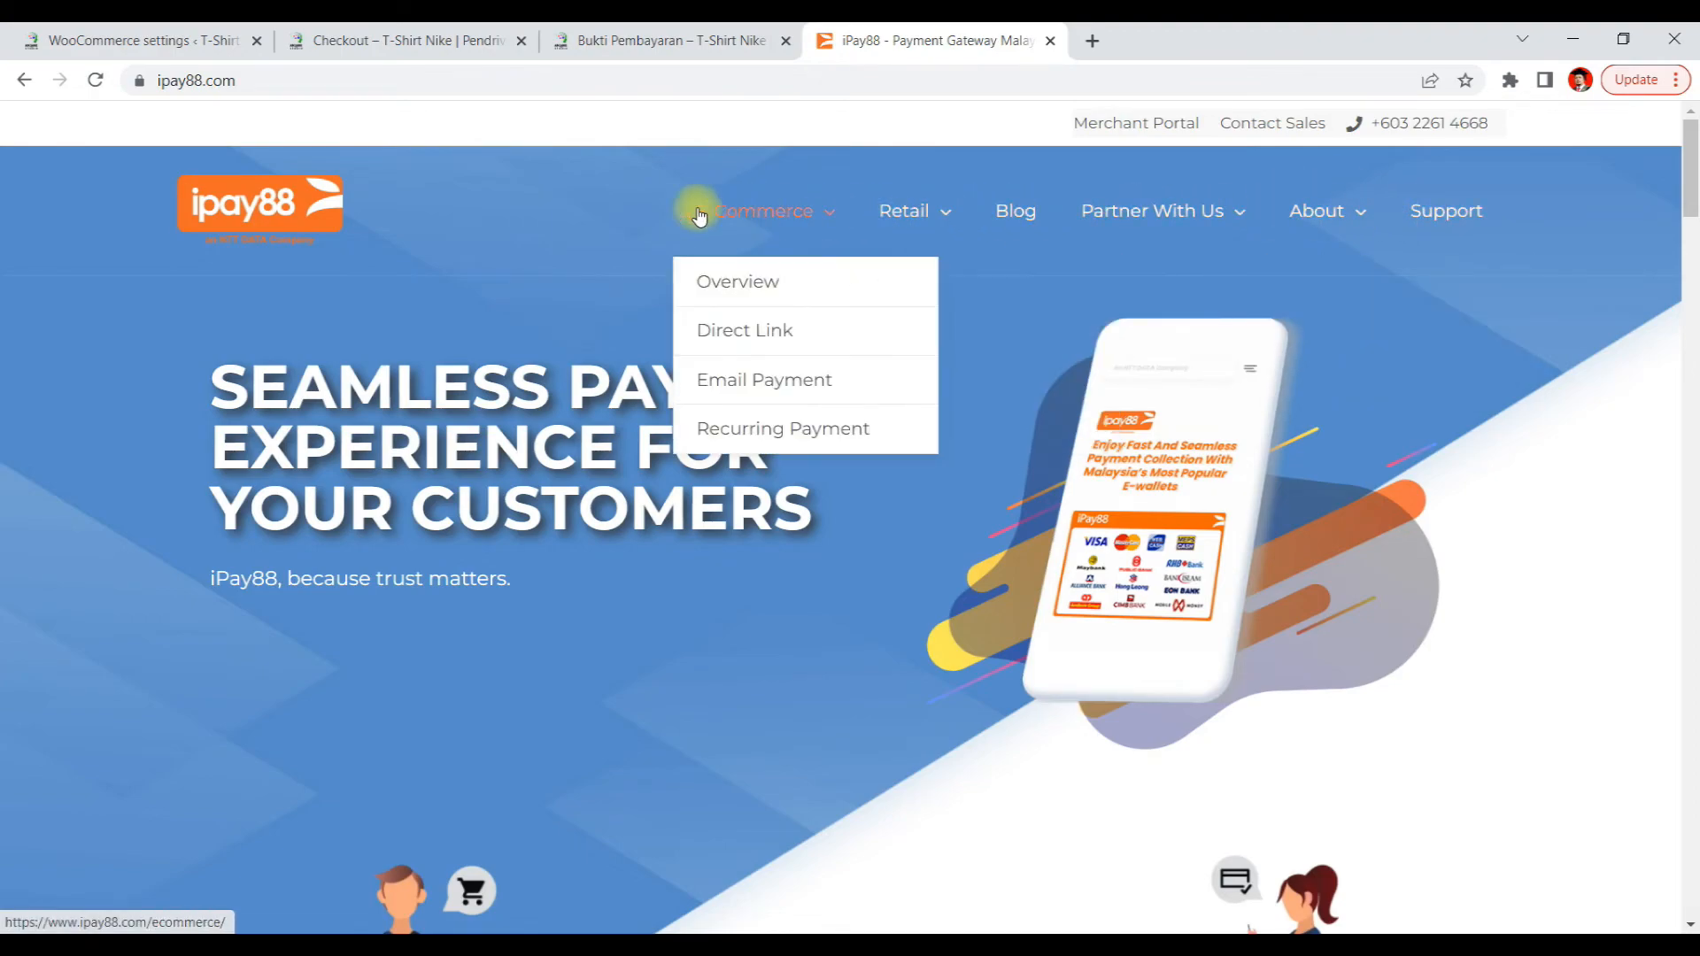
{"action": "mouse_move", "coordinate": [956, 228]}
{"action": "mouse_move", "coordinate": [757, 237]}
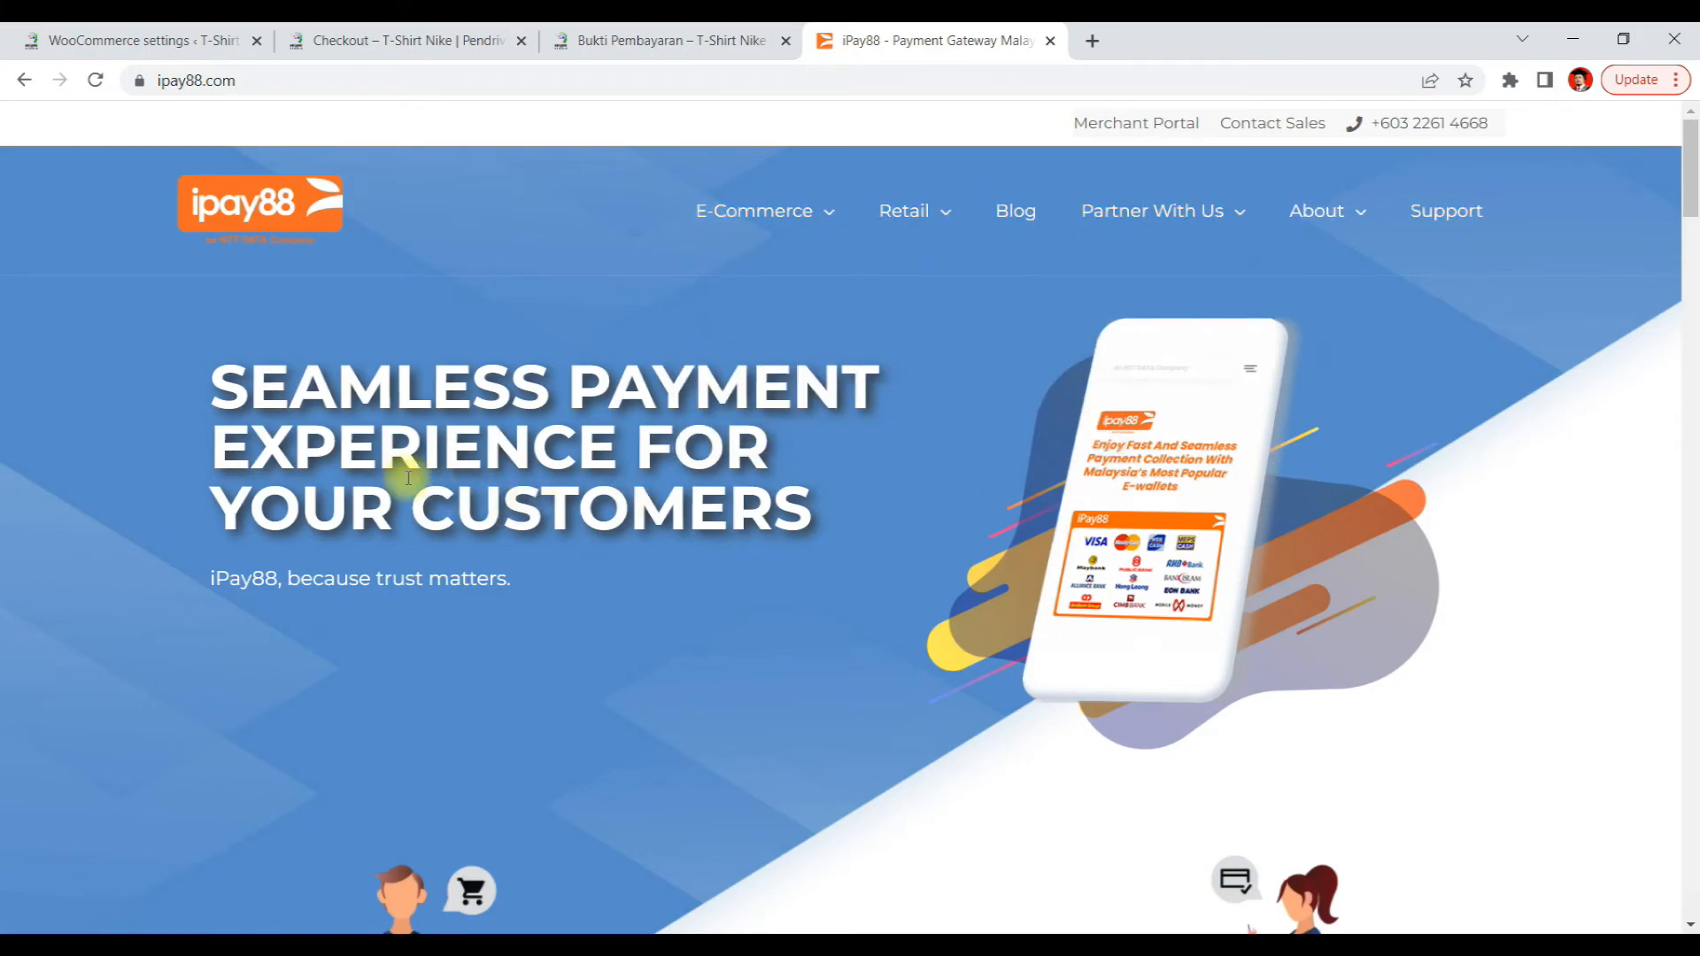
Replace the address with toyyibpay.com/main/ and load the toyyibPay site in the same tab
{"action": "left_click", "coordinate": [274, 83]}
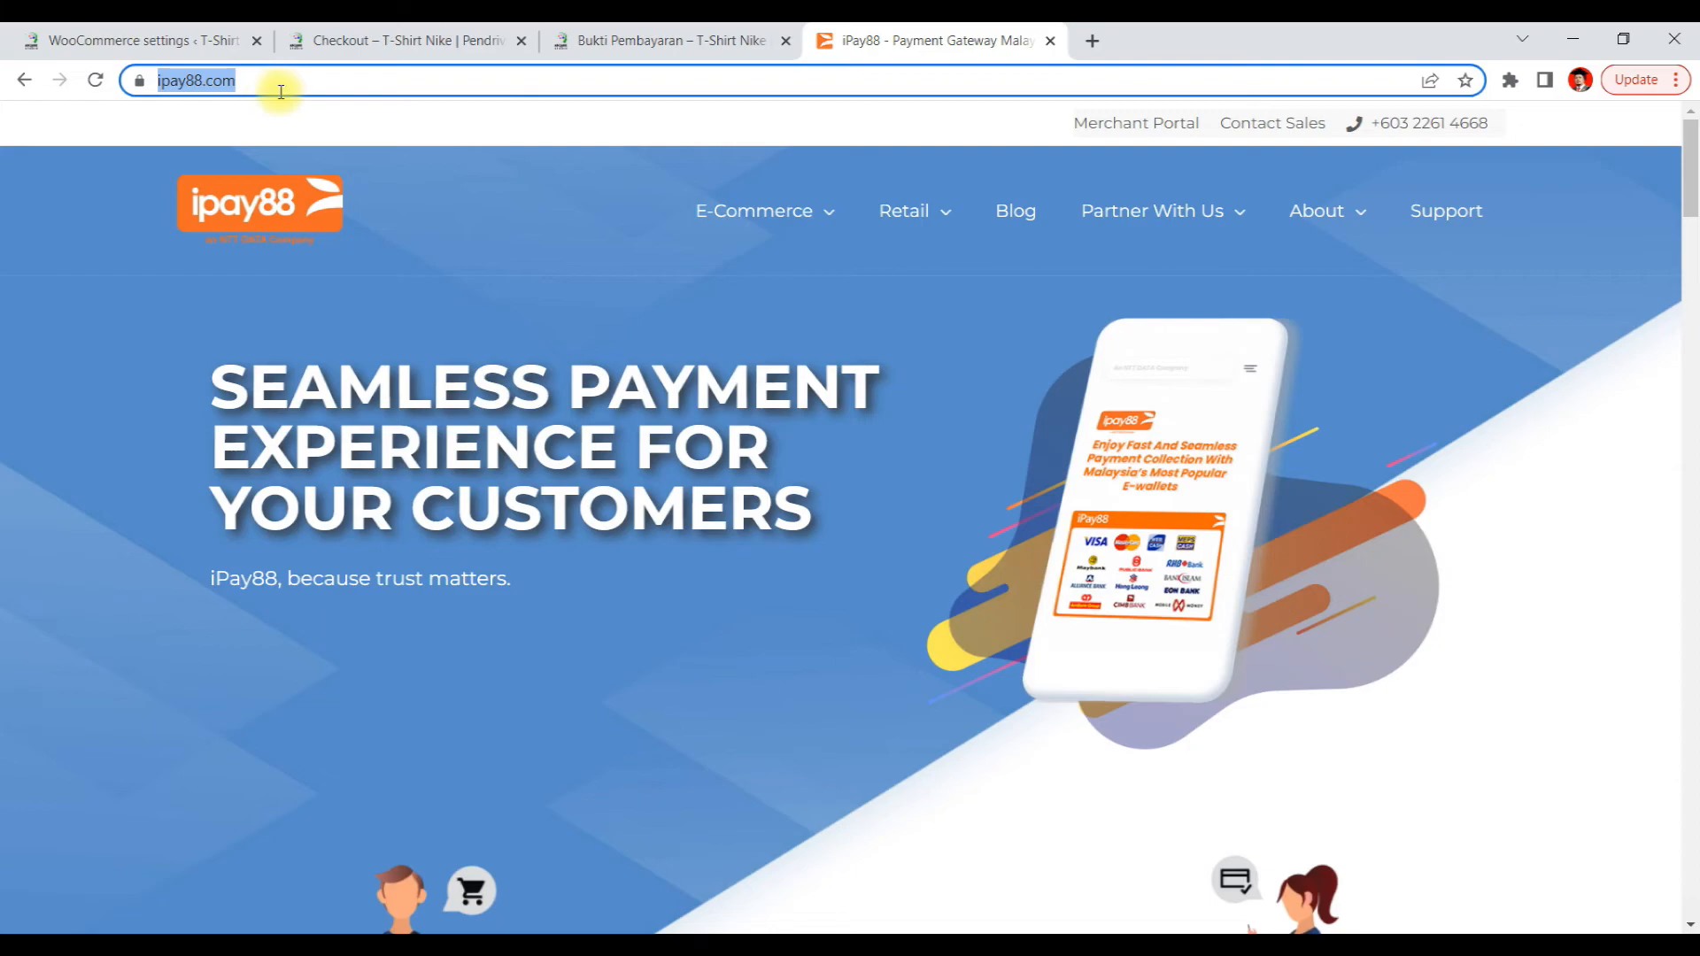
{"action": "left_click", "coordinate": [326, 83]}
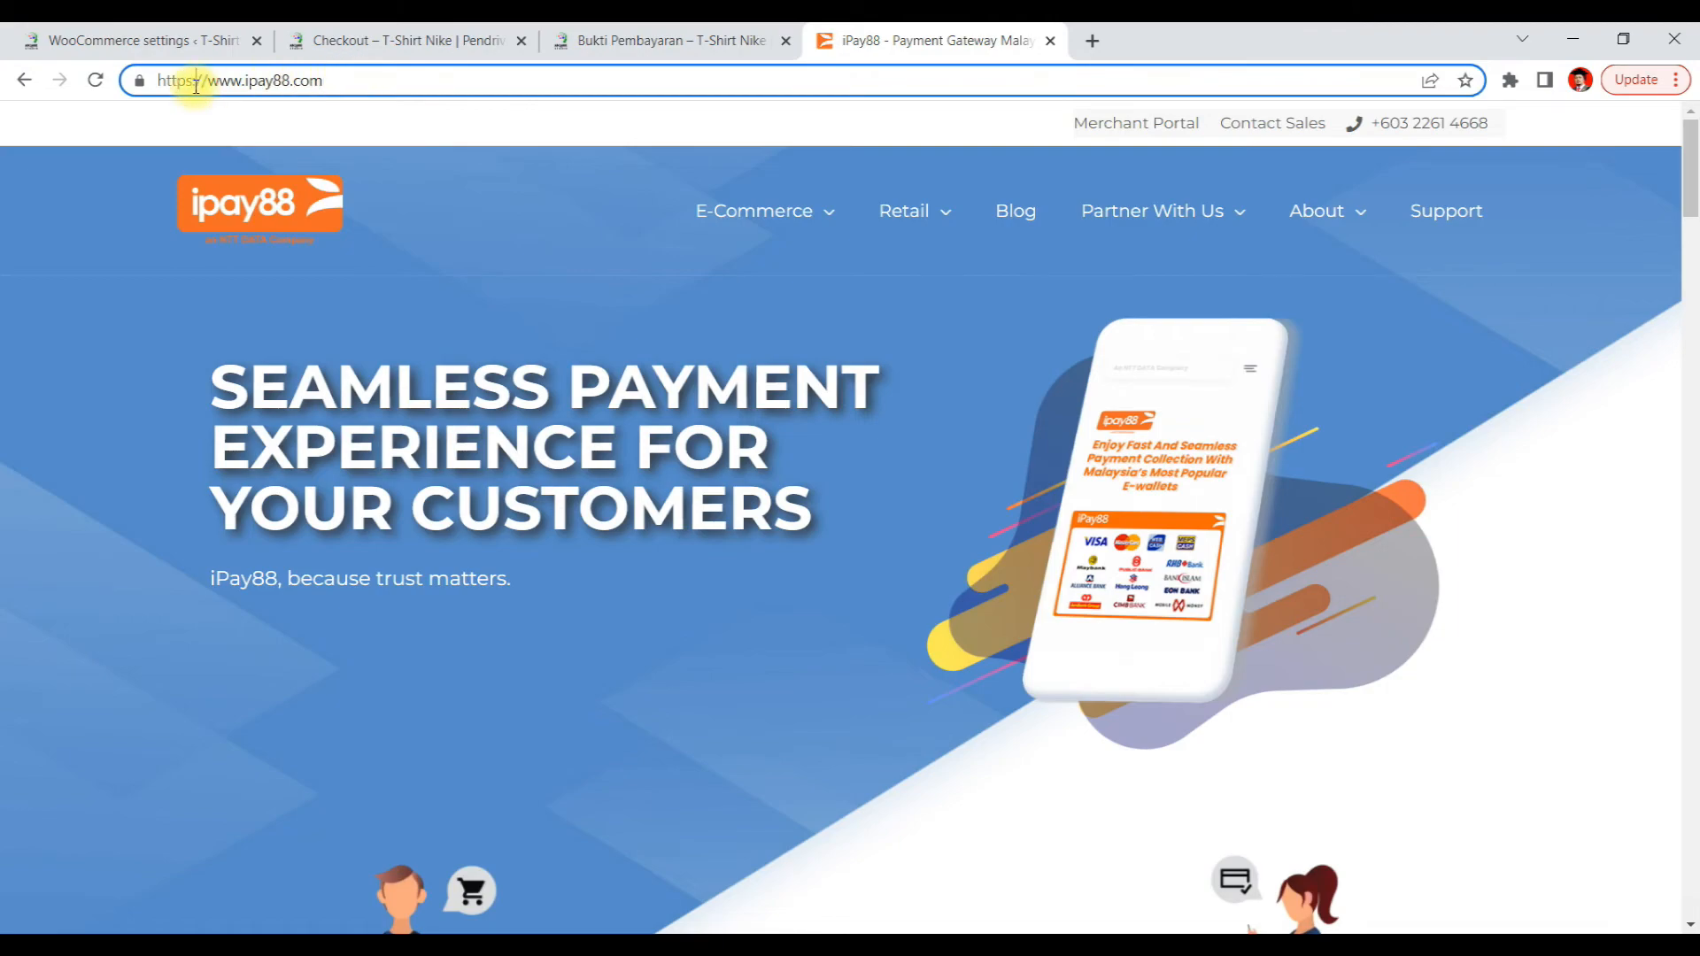
{"action": "left_click_drag", "start_coordinate": [206, 80], "coordinate": [320, 55]}
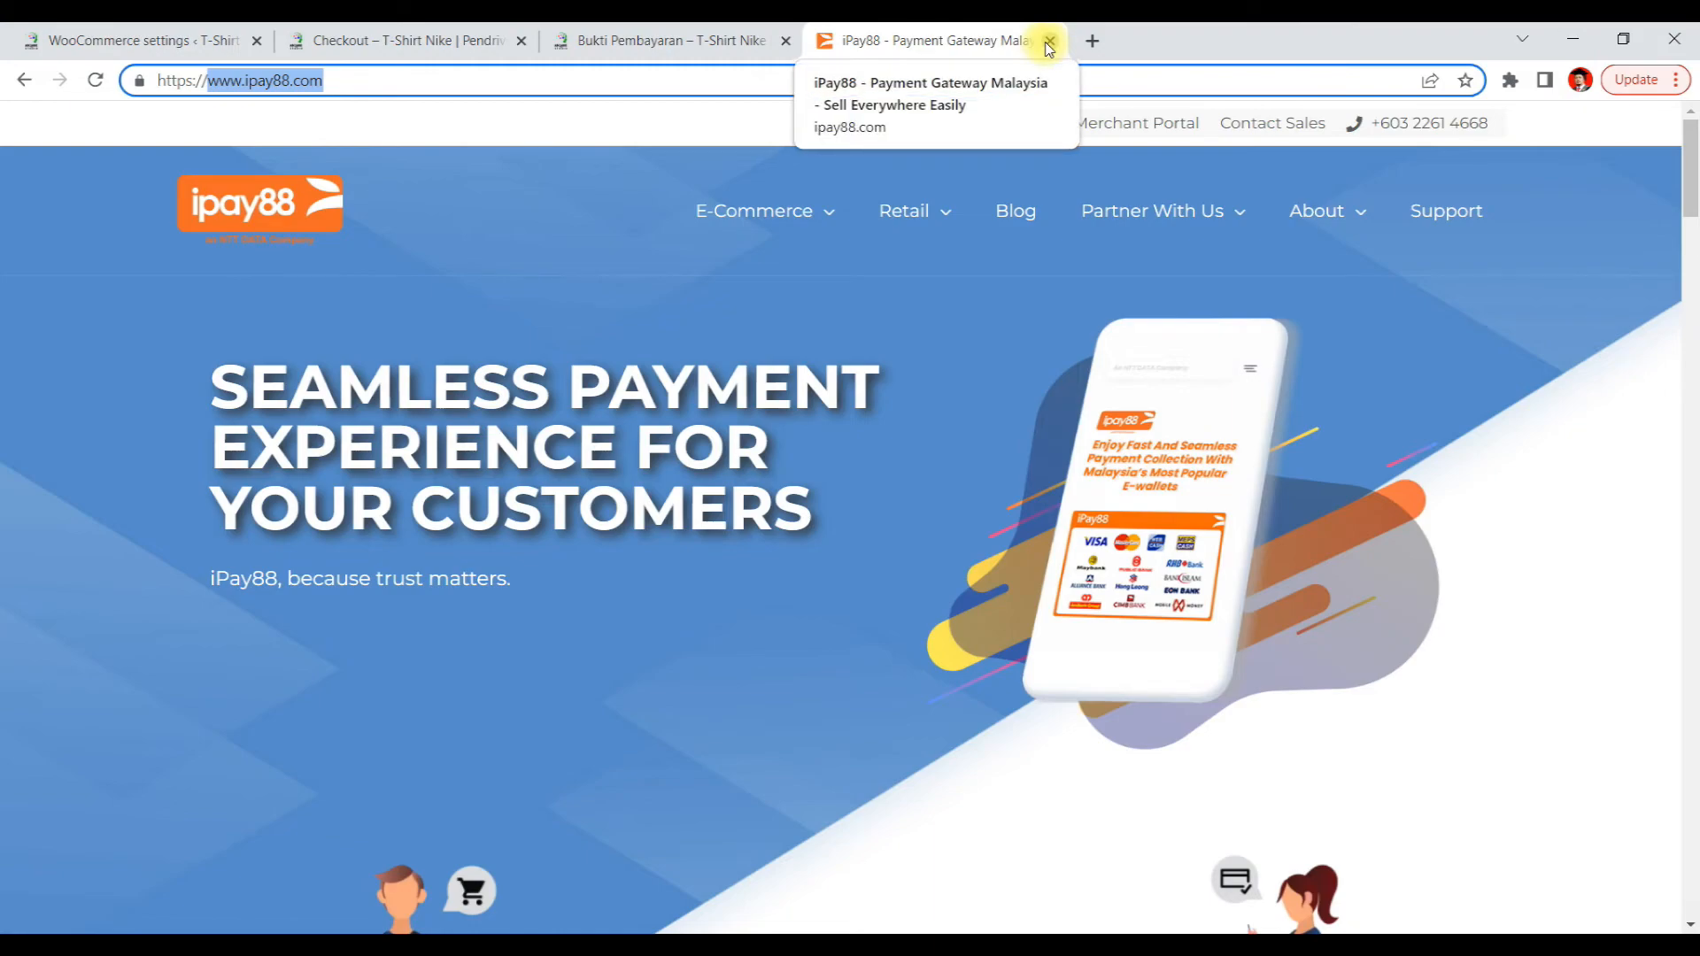
{"action": "left_click", "coordinate": [514, 81]}
{"action": "left_click_drag", "start_coordinate": [516, 81], "coordinate": [65, 81]}
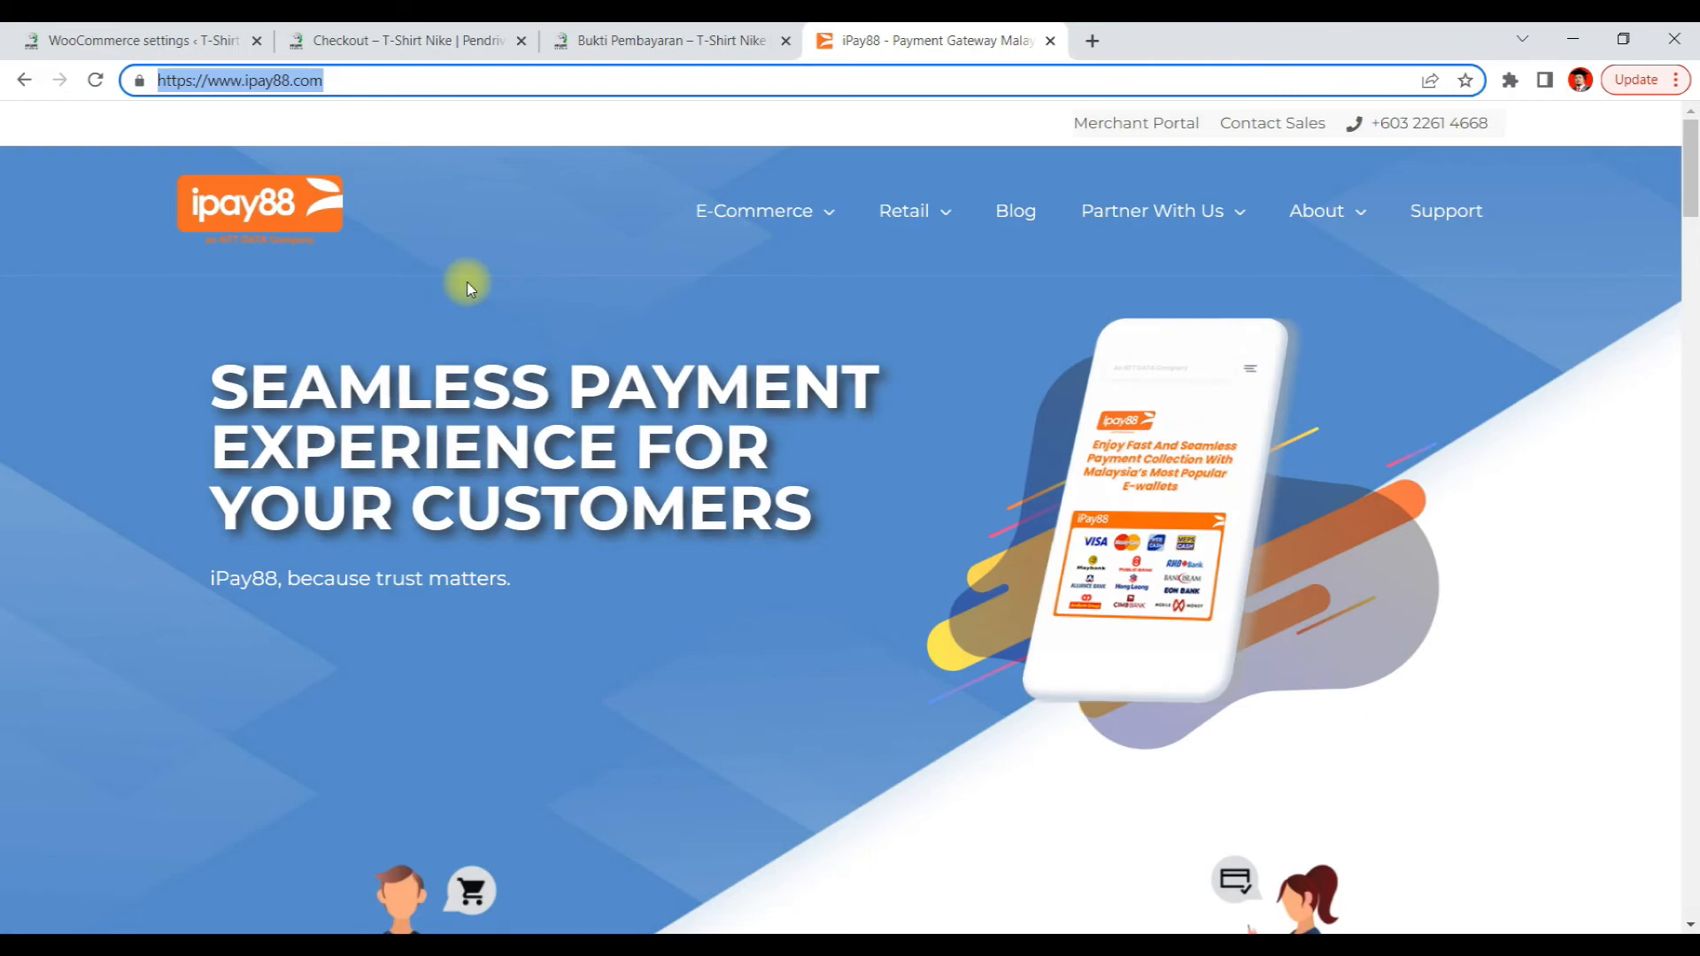
{"action": "type", "text": "to"}
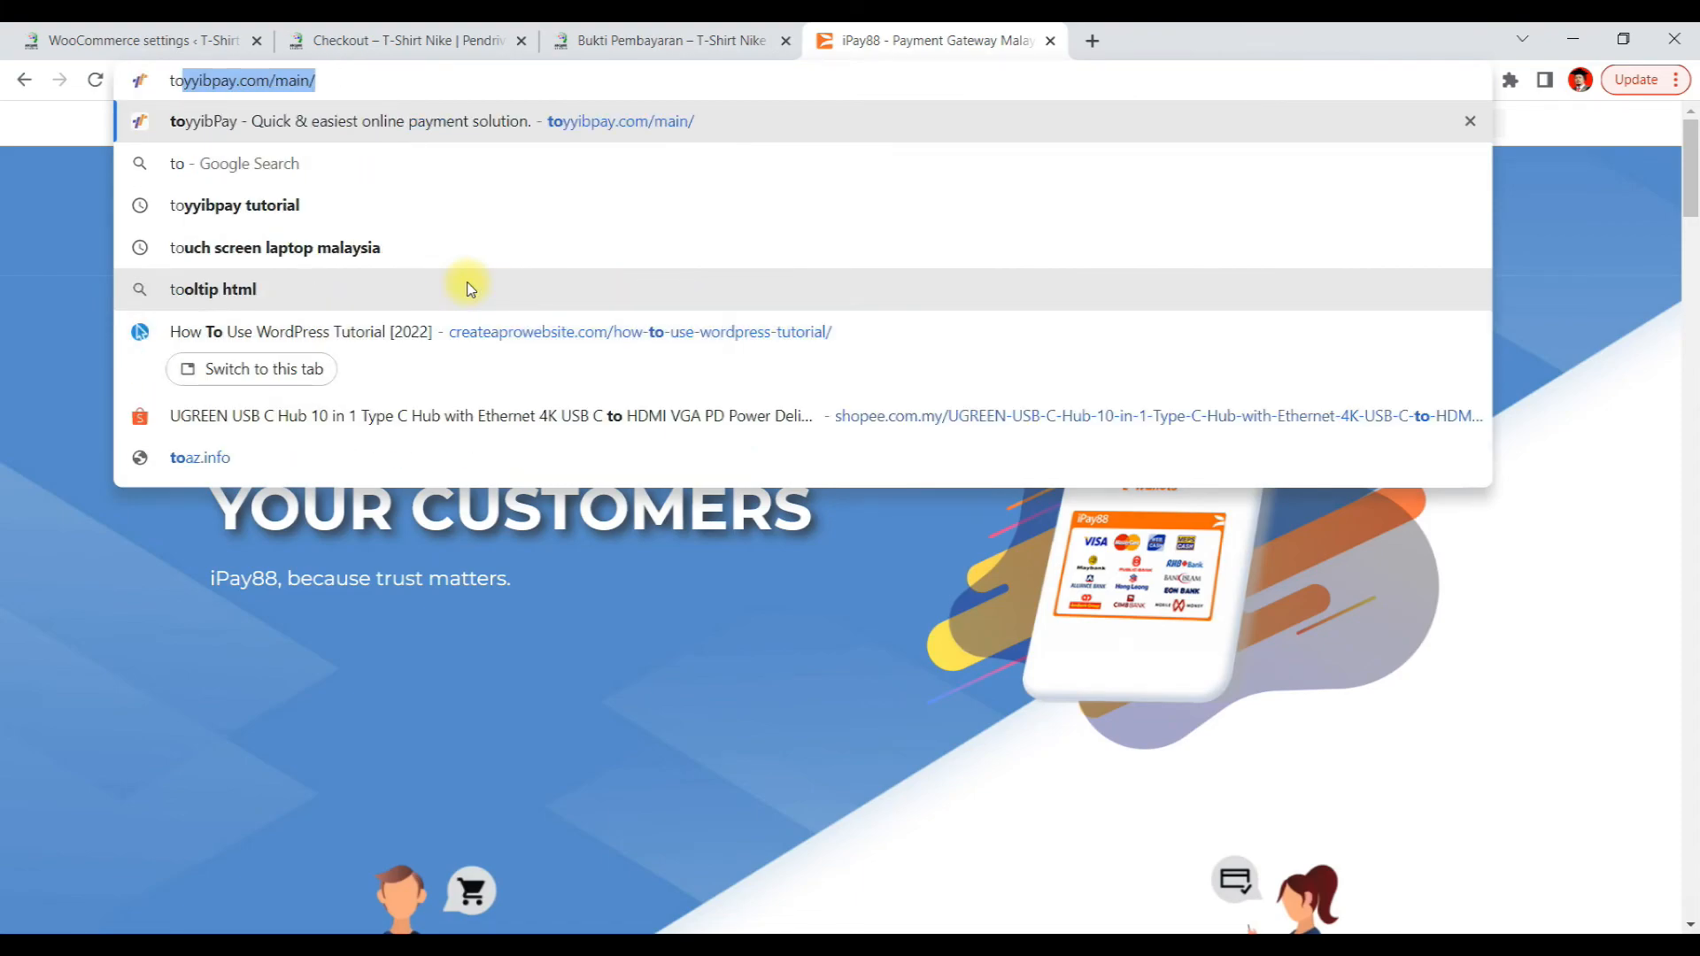
{"action": "key", "text": "Return"}
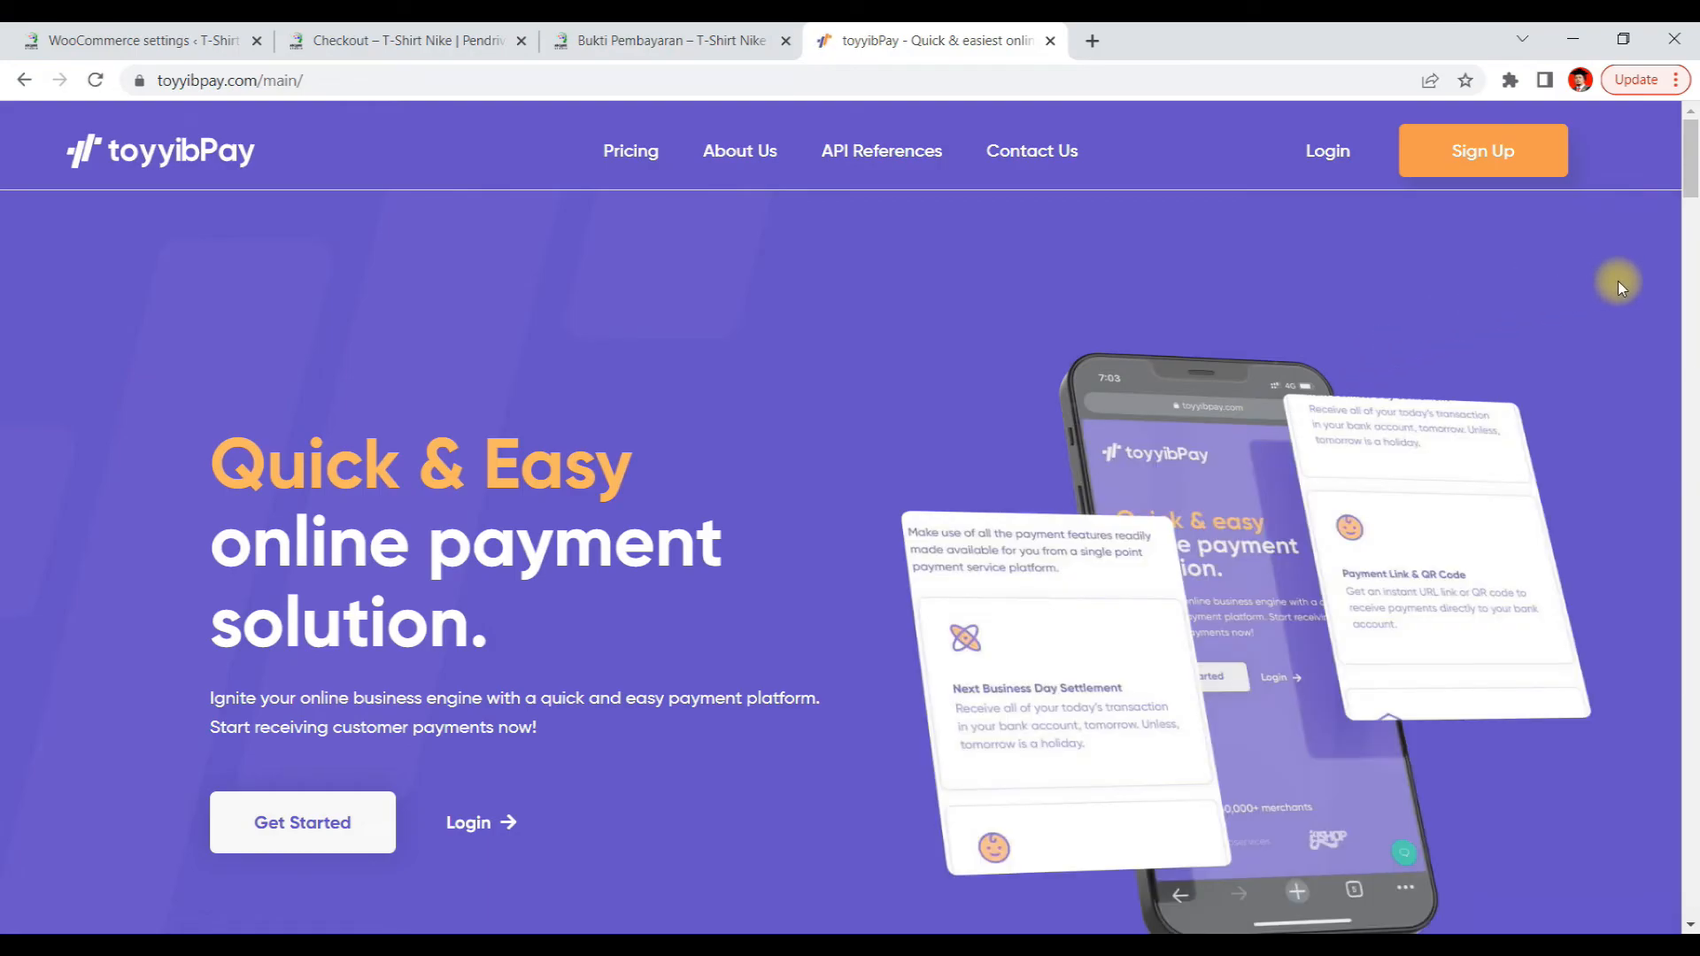
Scroll through the toyyibPay homepage to examine the Standard FPX pricing plan and its settlement terms
{"action": "scroll", "coordinate": [1620, 283], "scroll_direction": "down", "scroll_amount": 10}
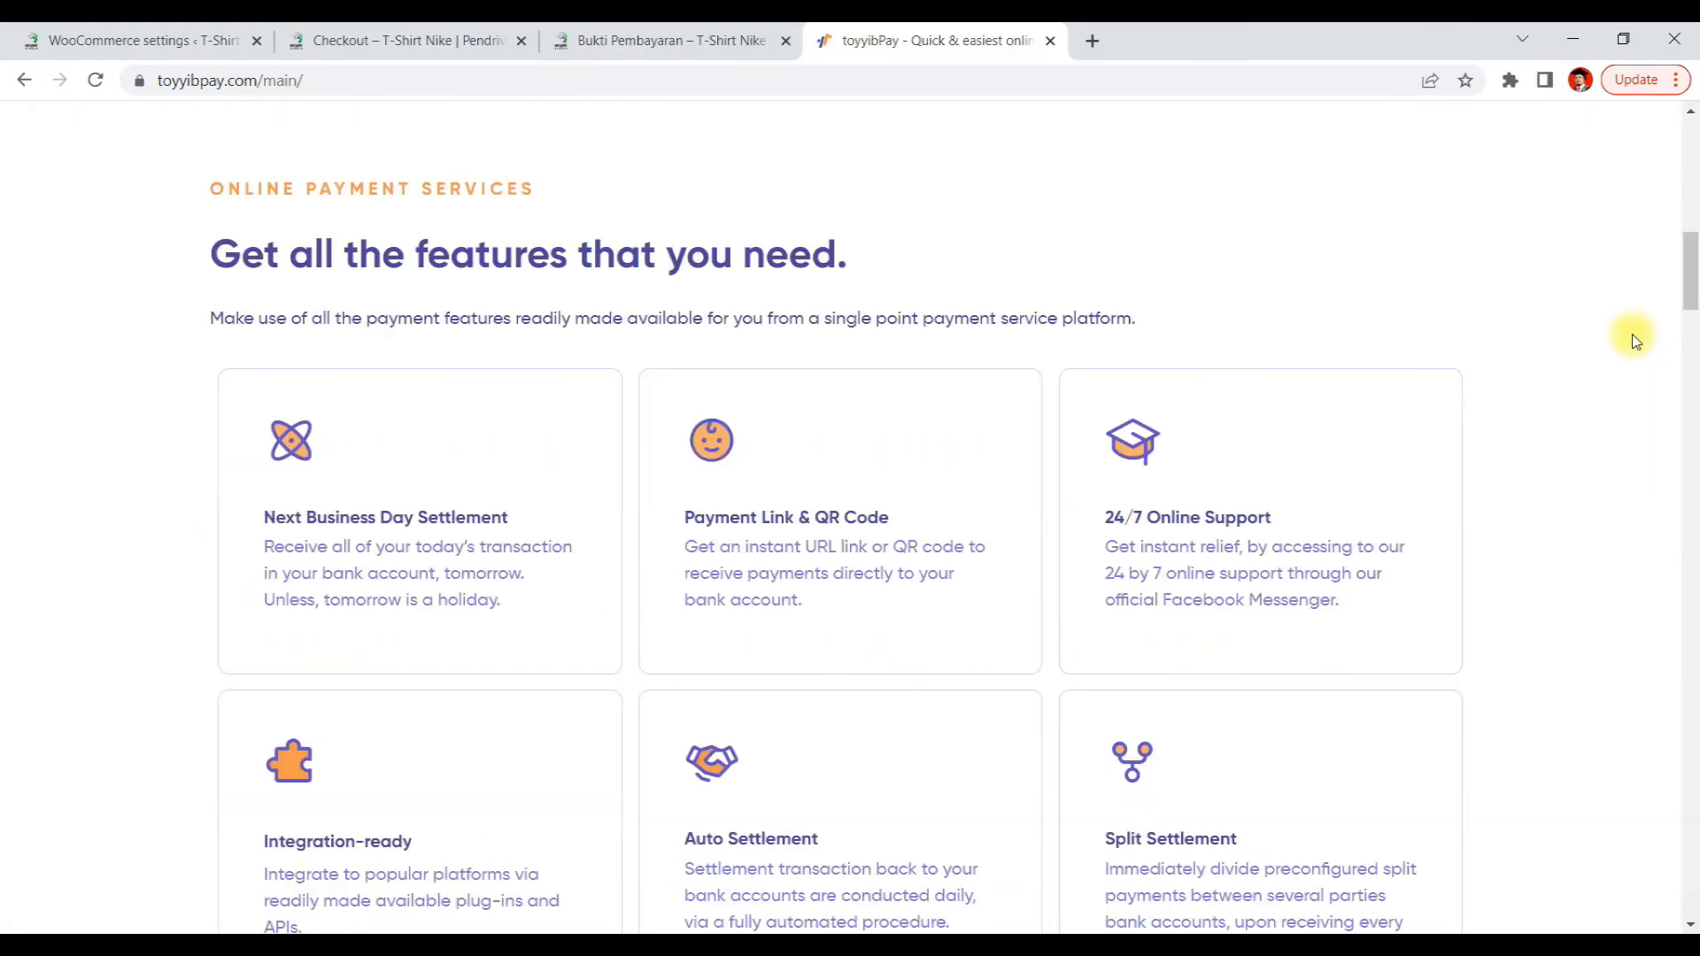
{"action": "scroll", "coordinate": [1635, 339], "scroll_direction": "down", "scroll_amount": 15}
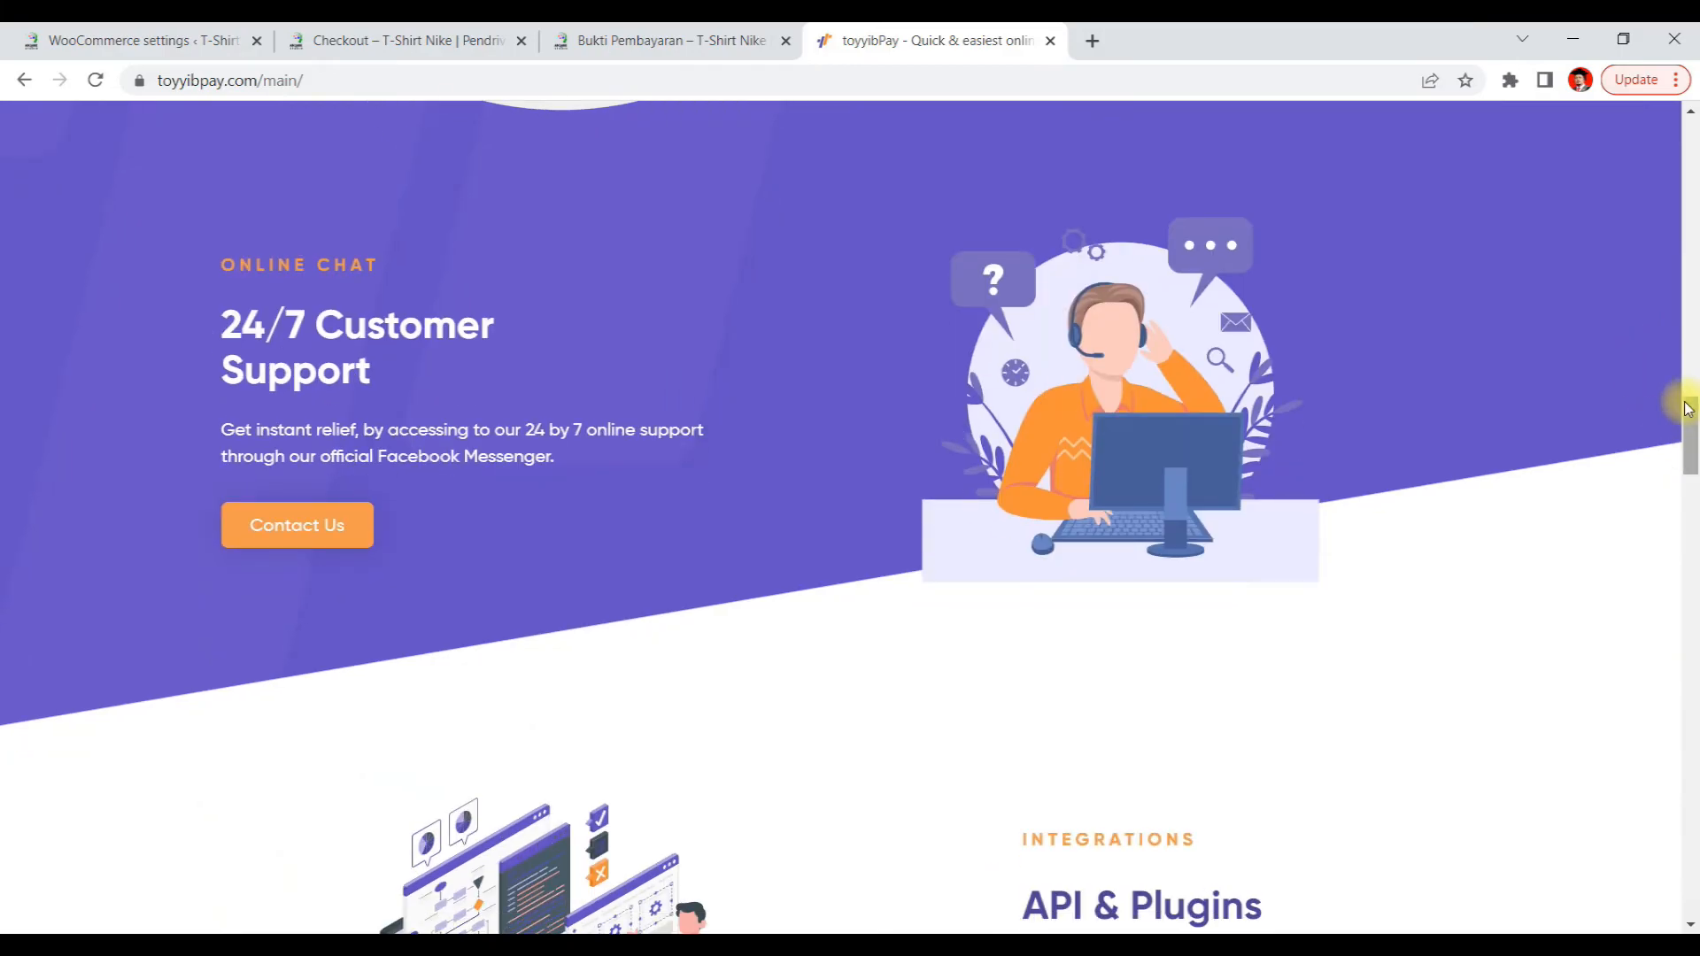
{"action": "left_click_drag", "start_coordinate": [1686, 409], "coordinate": [1679, 649]}
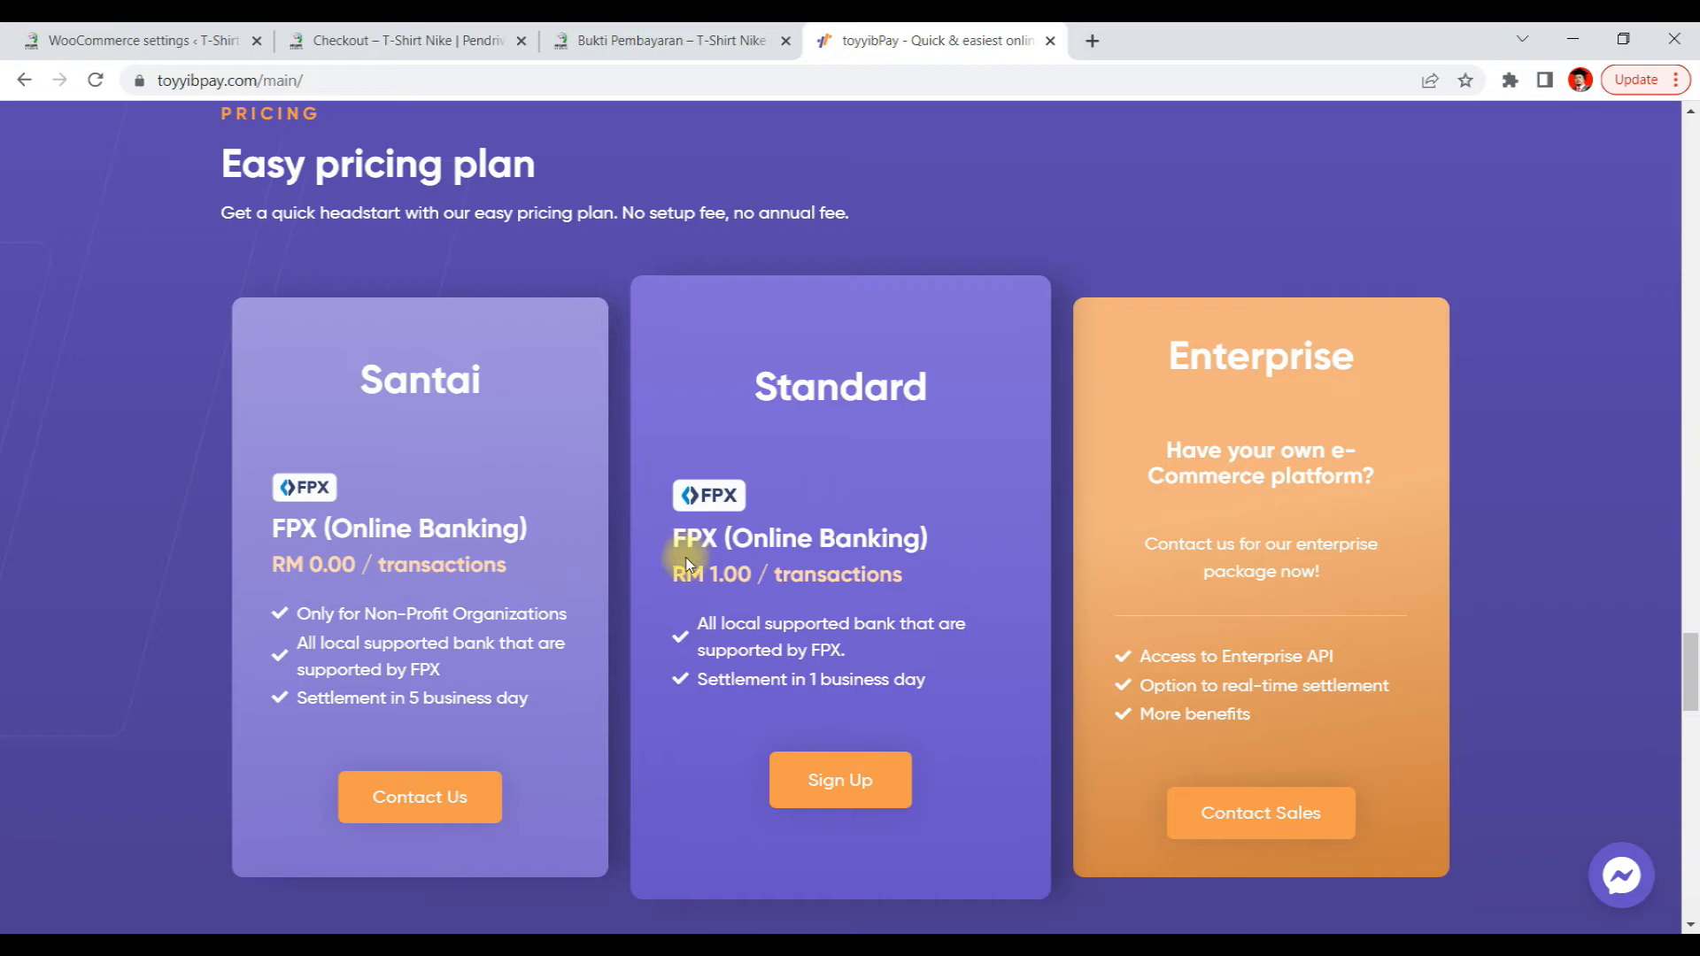
{"action": "left_click_drag", "start_coordinate": [701, 571], "coordinate": [903, 576]}
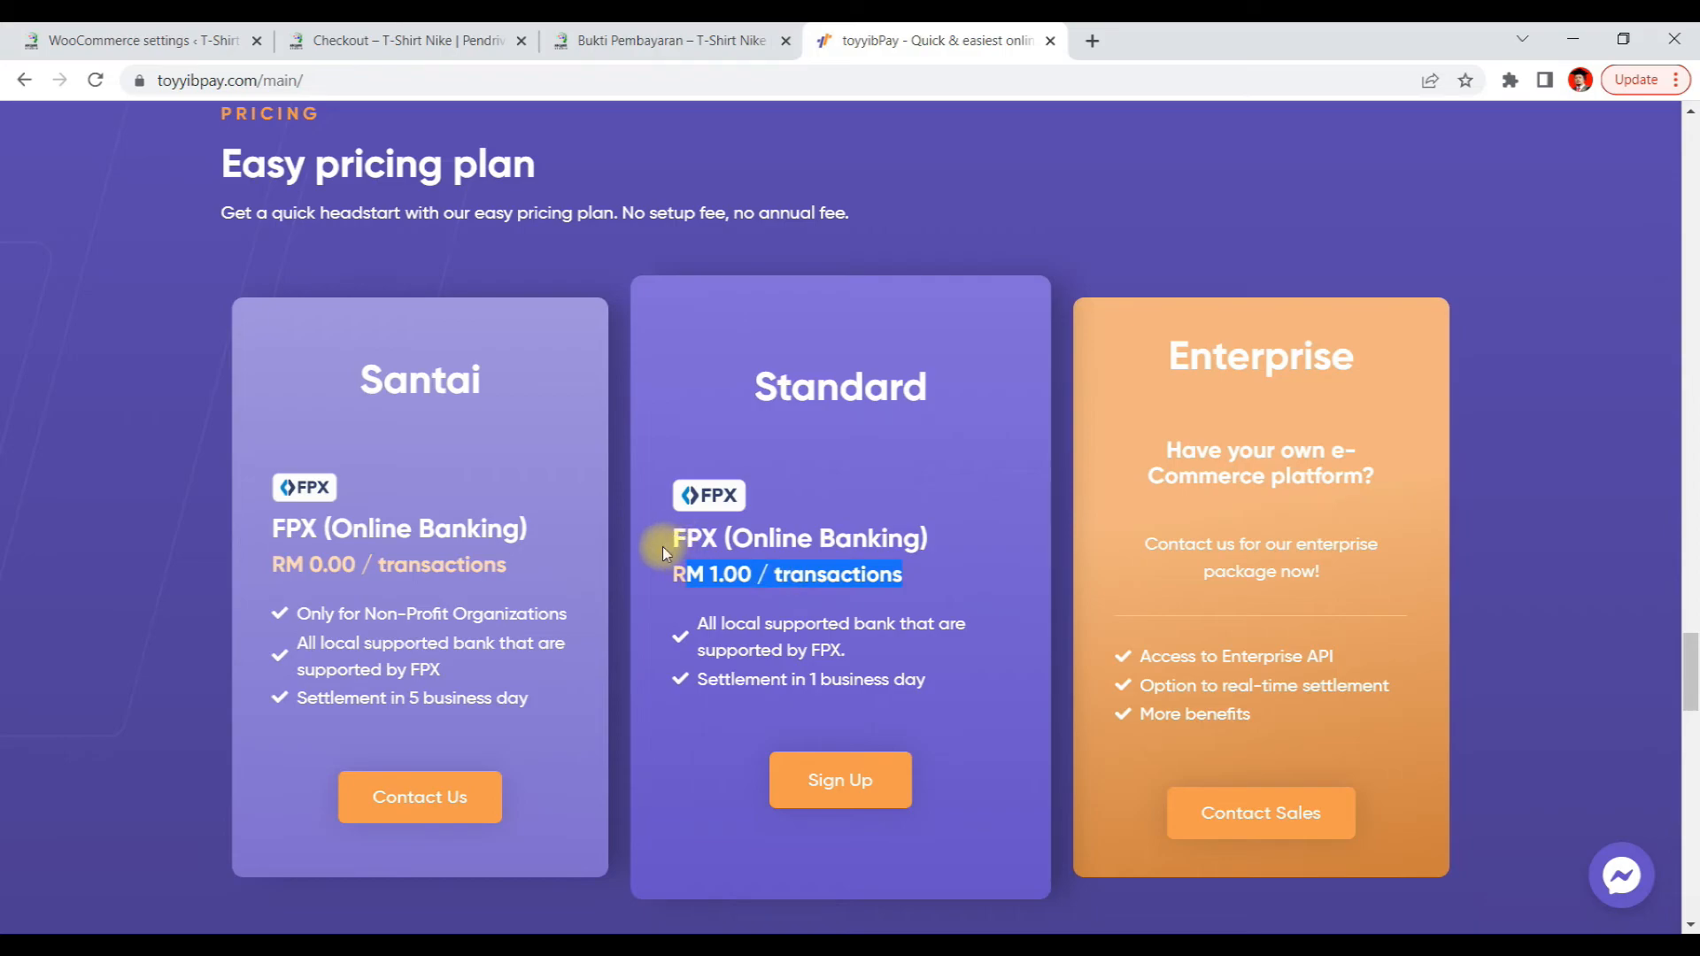
{"action": "left_click_drag", "start_coordinate": [663, 545], "coordinate": [922, 592]}
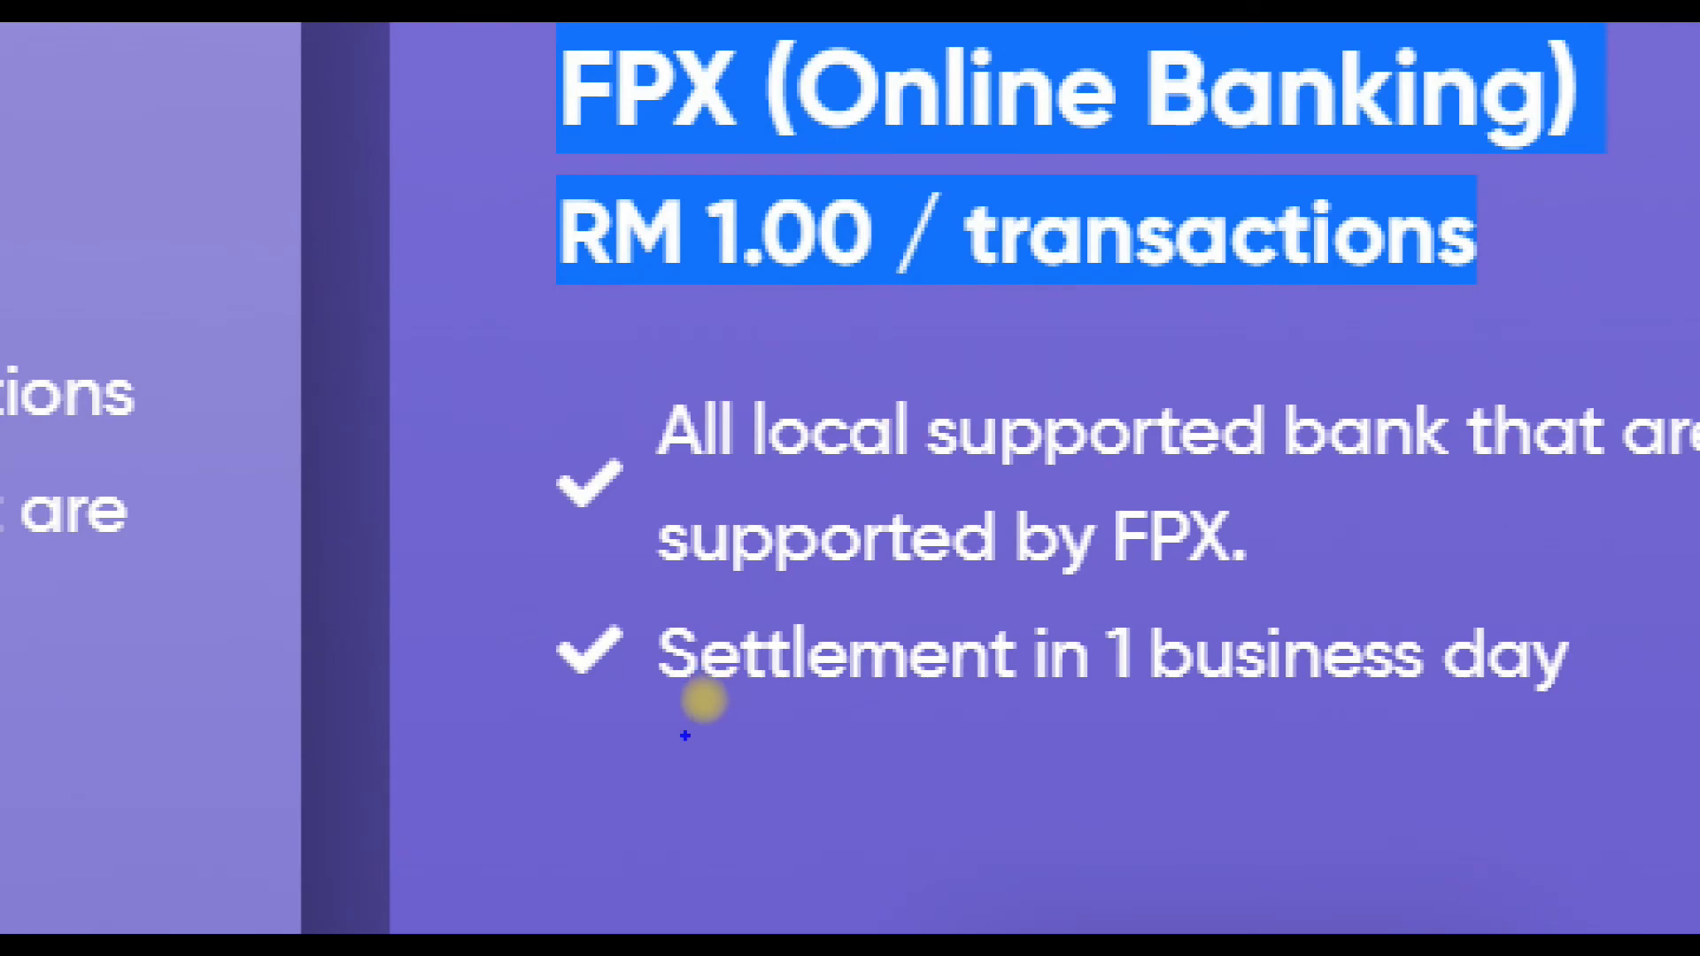
{"action": "mouse_move", "coordinate": [1341, 763]}
{"action": "left_mouse_down"}
{"action": "mouse_move", "coordinate": [802, 735]}
{"action": "mouse_move", "coordinate": [493, 575]}
{"action": "mouse_move", "coordinate": [1523, 544]}
{"action": "mouse_move", "coordinate": [1695, 667]}
{"action": "mouse_move", "coordinate": [1585, 733]}
{"action": "left_mouse_up"}
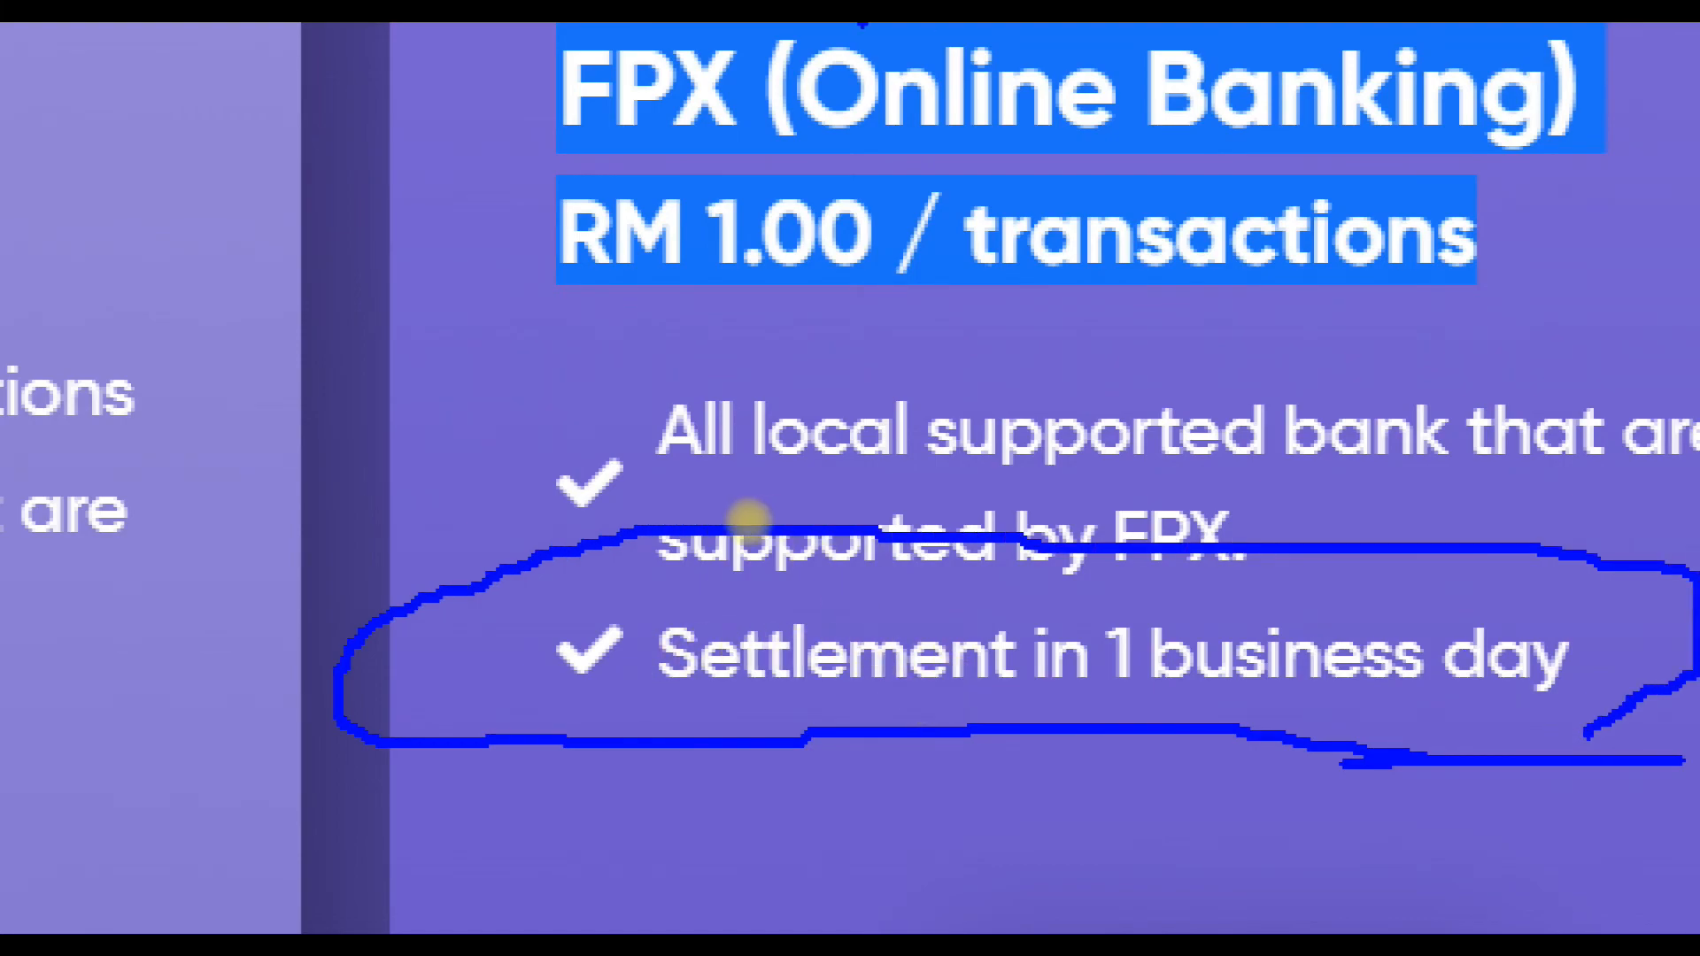
{"action": "key", "text": "Escape"}
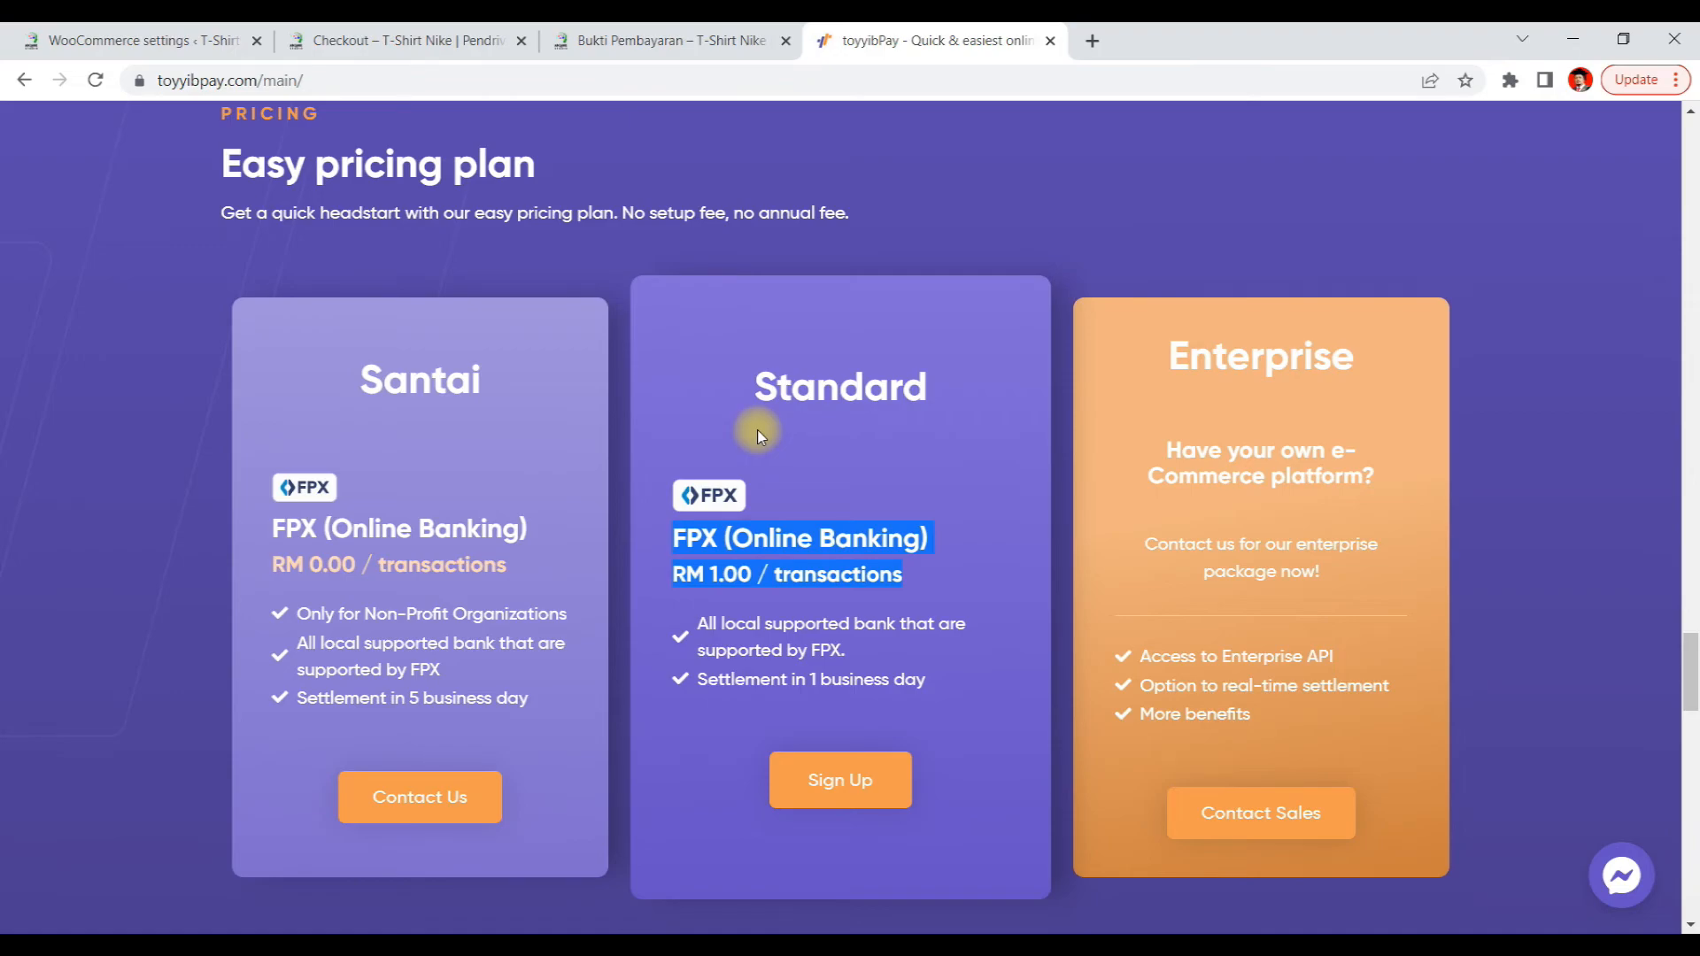
{"action": "left_click", "coordinate": [863, 678]}
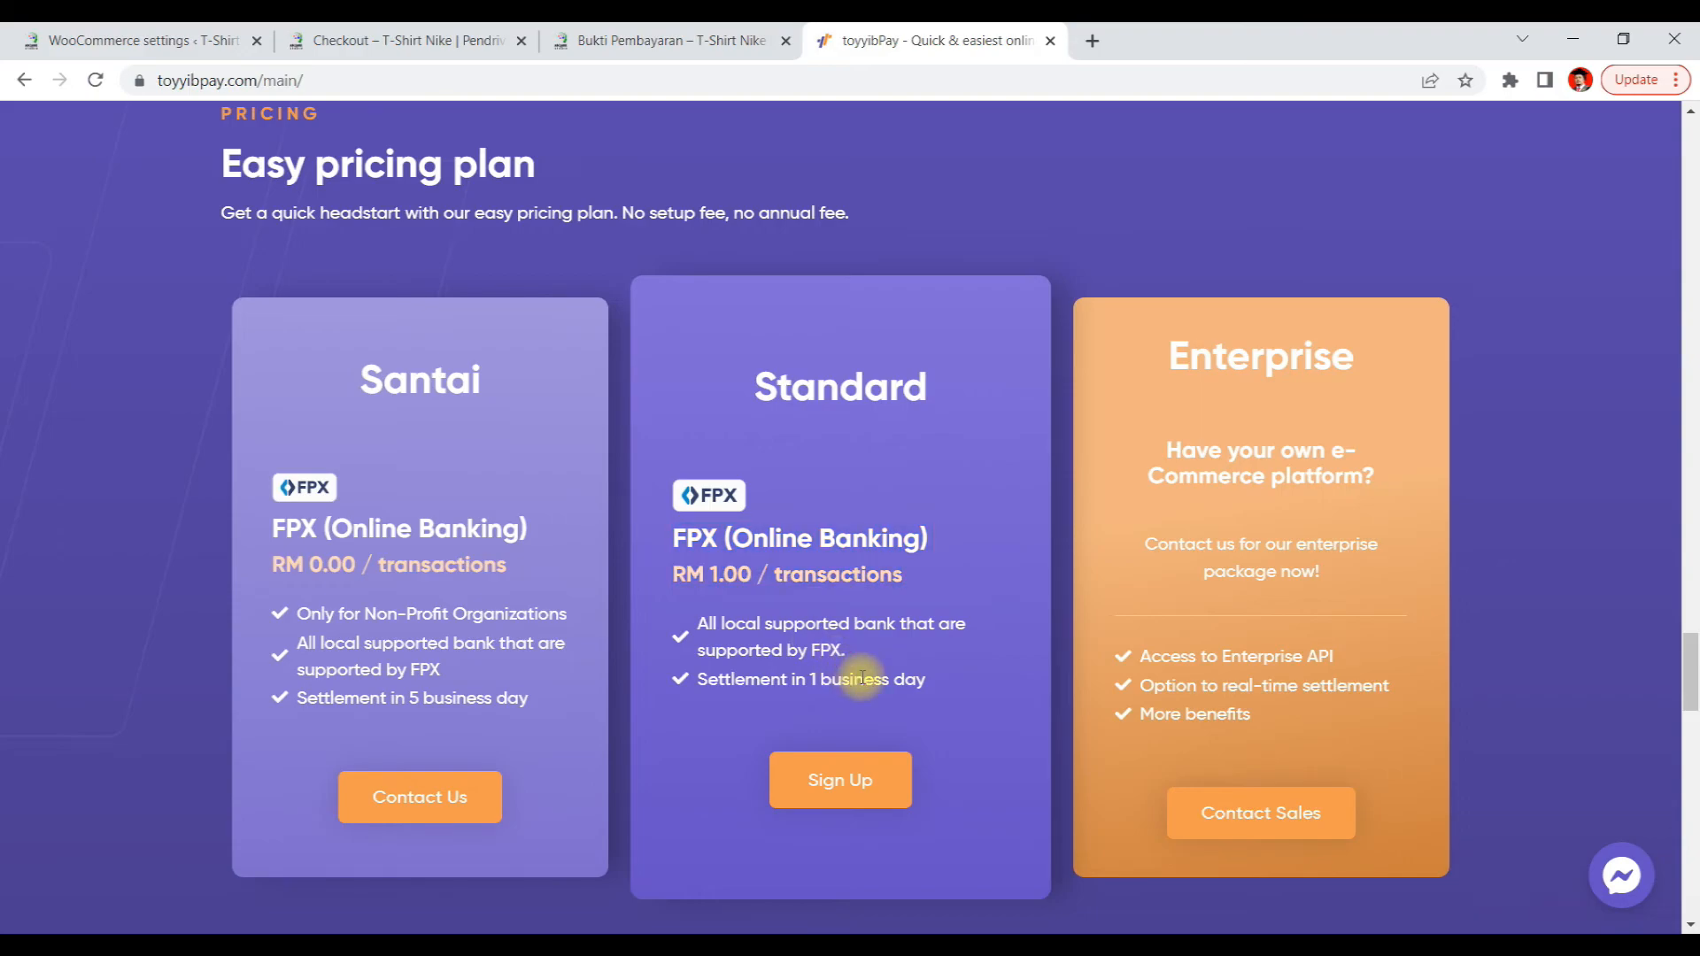
{"action": "scroll", "coordinate": [740, 455], "scroll_direction": "up", "scroll_amount": 10}
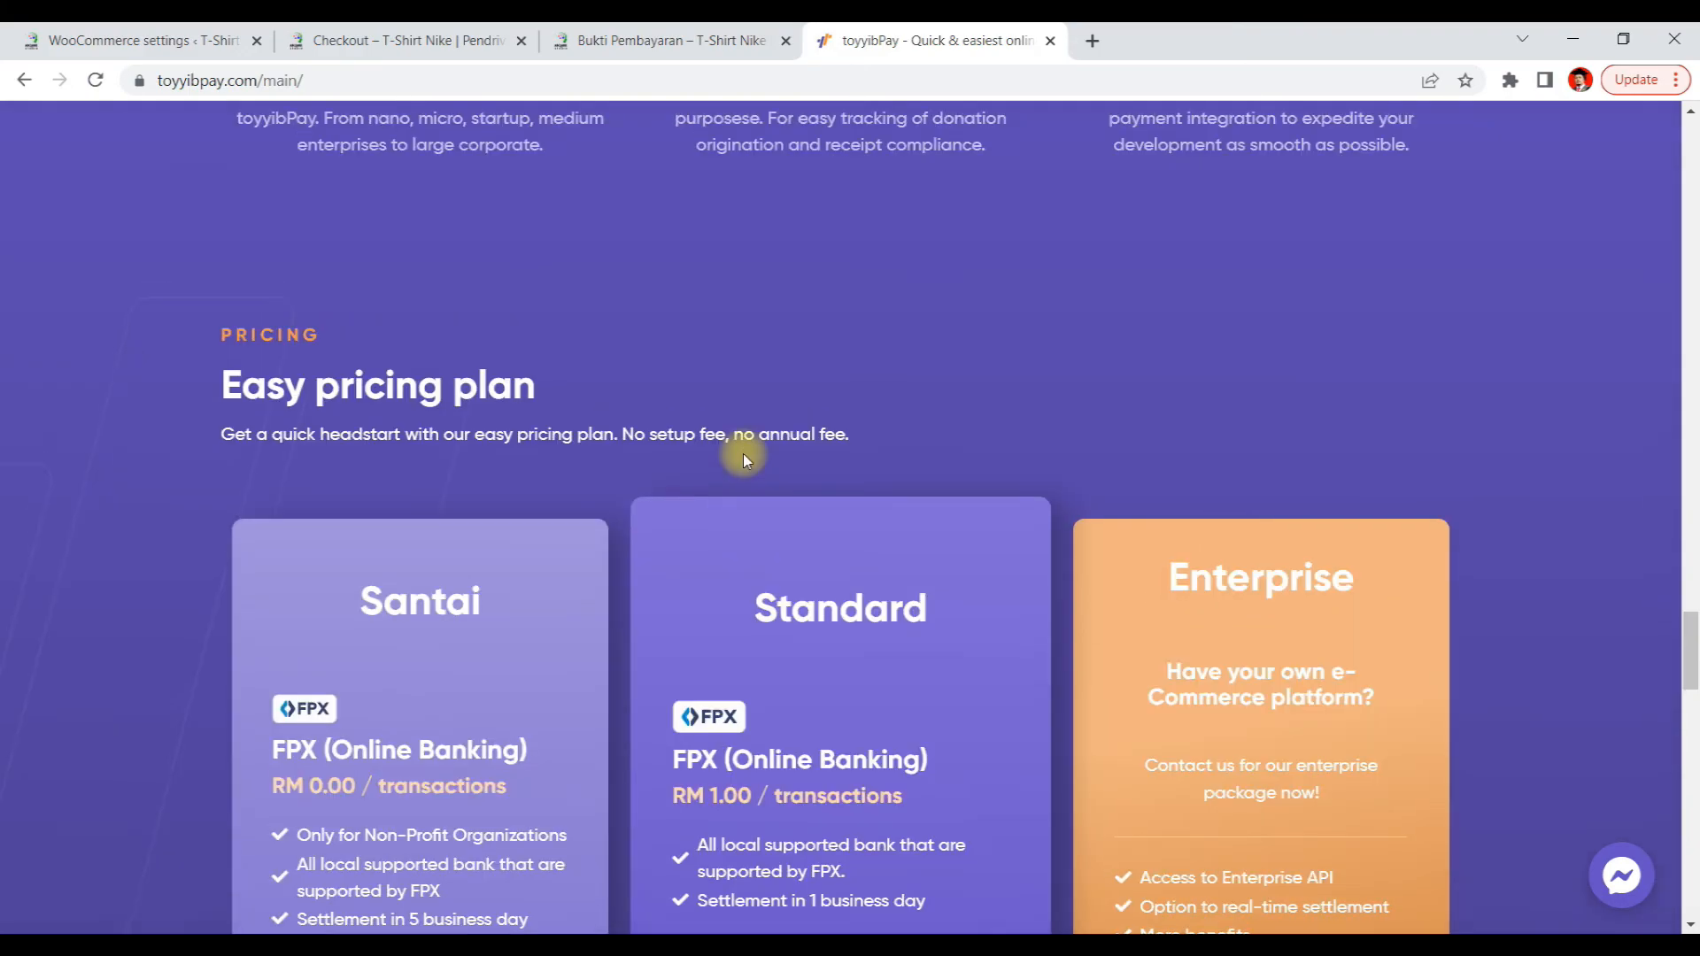
{"action": "scroll", "coordinate": [740, 448], "scroll_direction": "up", "scroll_amount": 10}
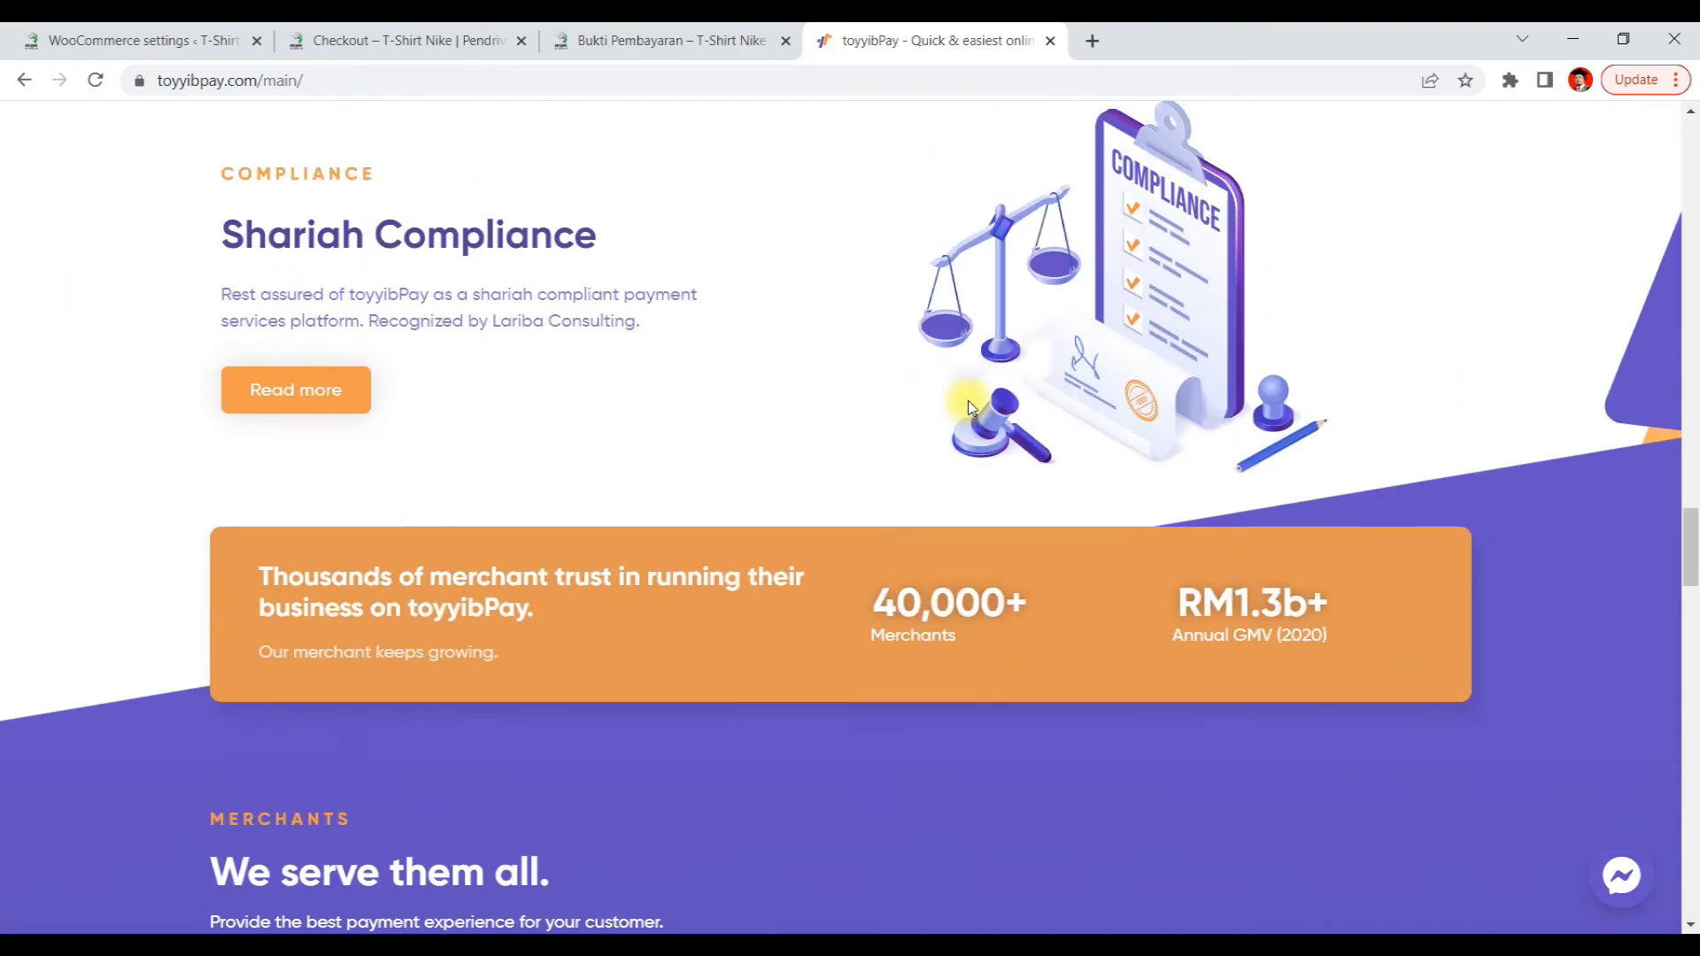
{"action": "scroll", "coordinate": [1013, 429], "scroll_direction": "up", "scroll_amount": 10}
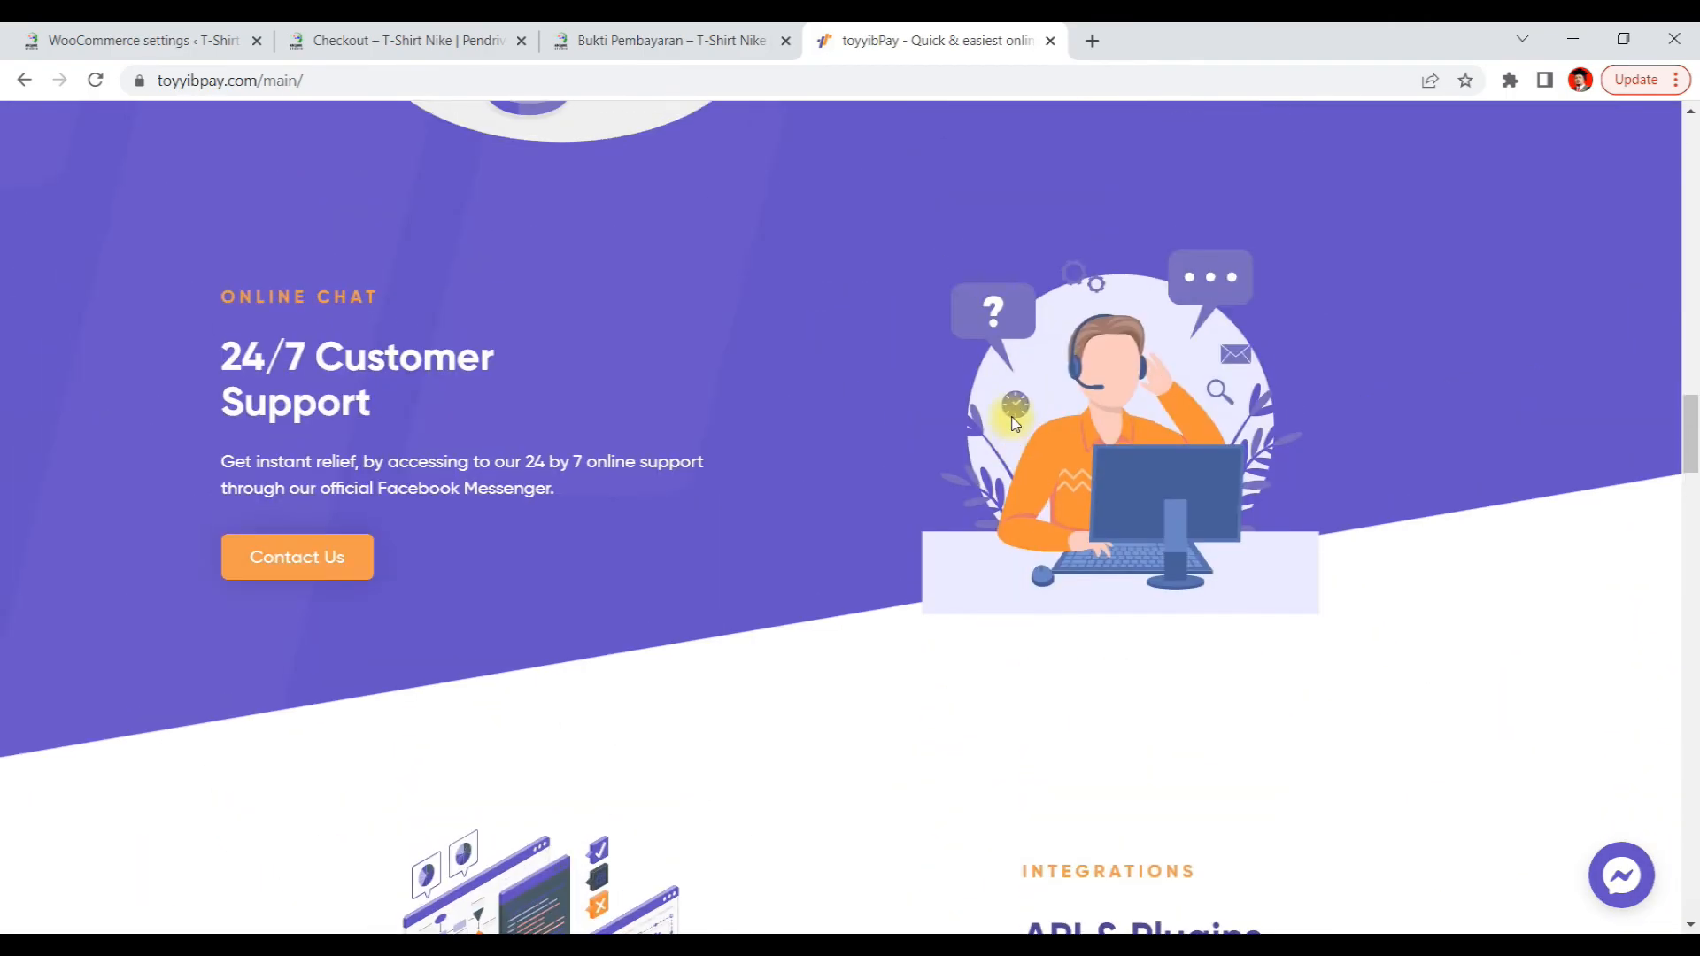
{"action": "scroll", "coordinate": [1011, 416], "scroll_direction": "up", "scroll_amount": 10}
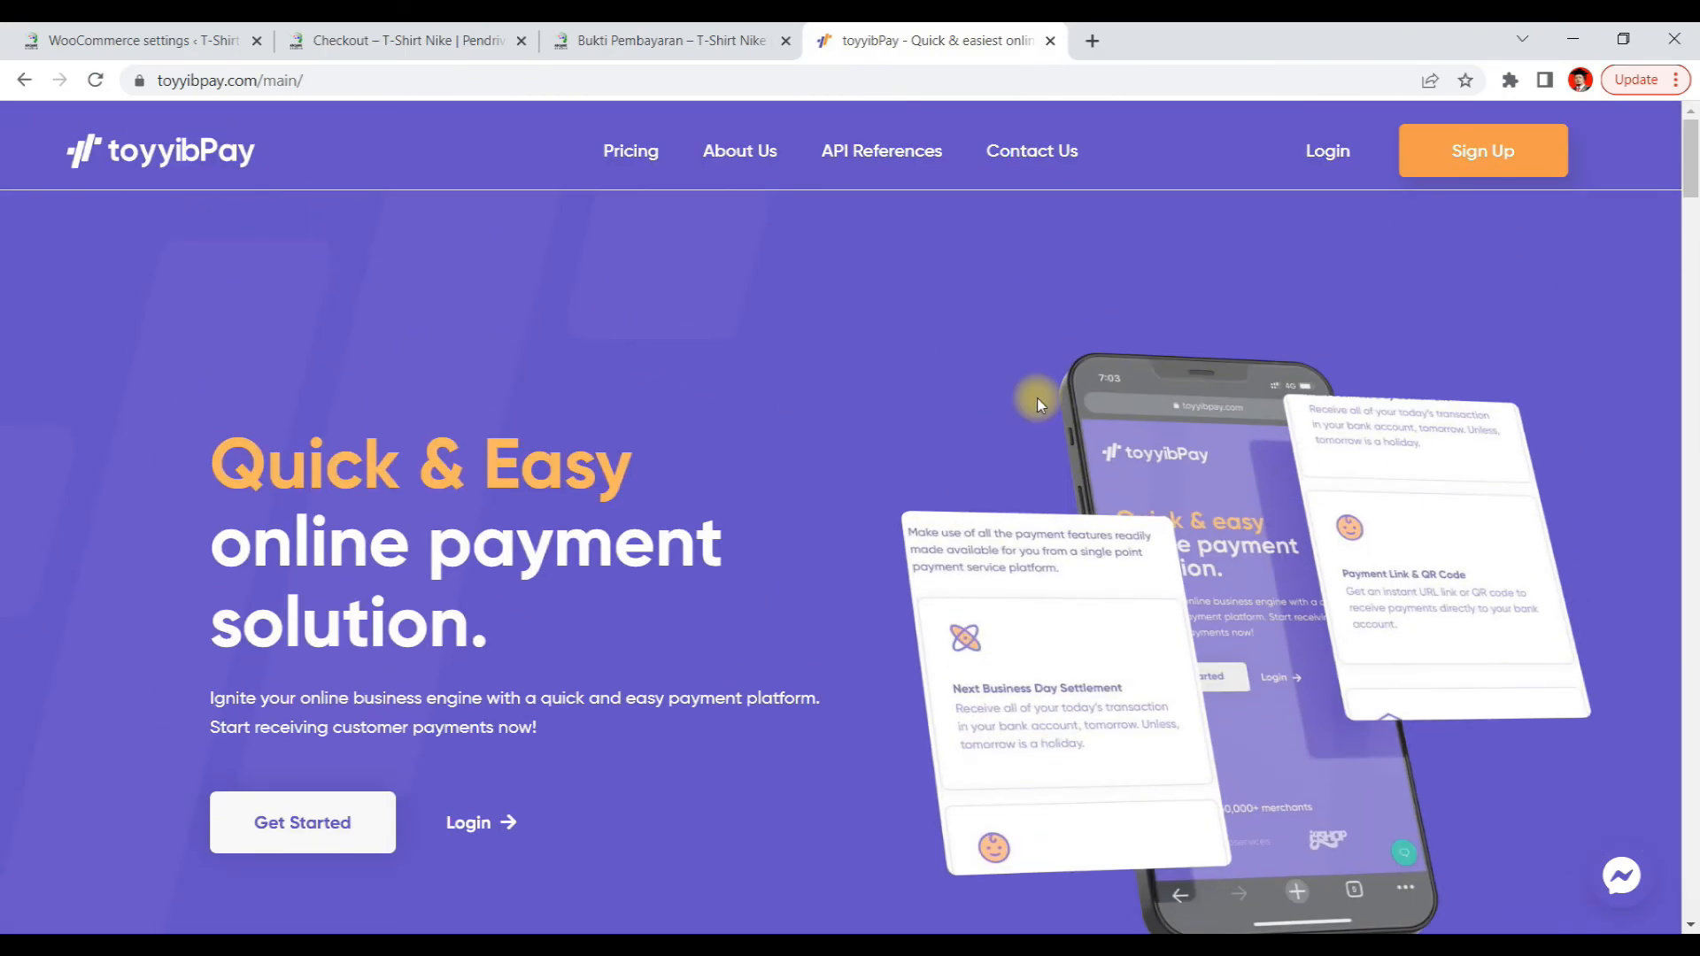
Return to the toyyibPay site tab and open its Login page
{"action": "left_click", "coordinate": [665, 43]}
{"action": "left_click", "coordinate": [848, 44]}
{"action": "left_click", "coordinate": [1319, 166]}
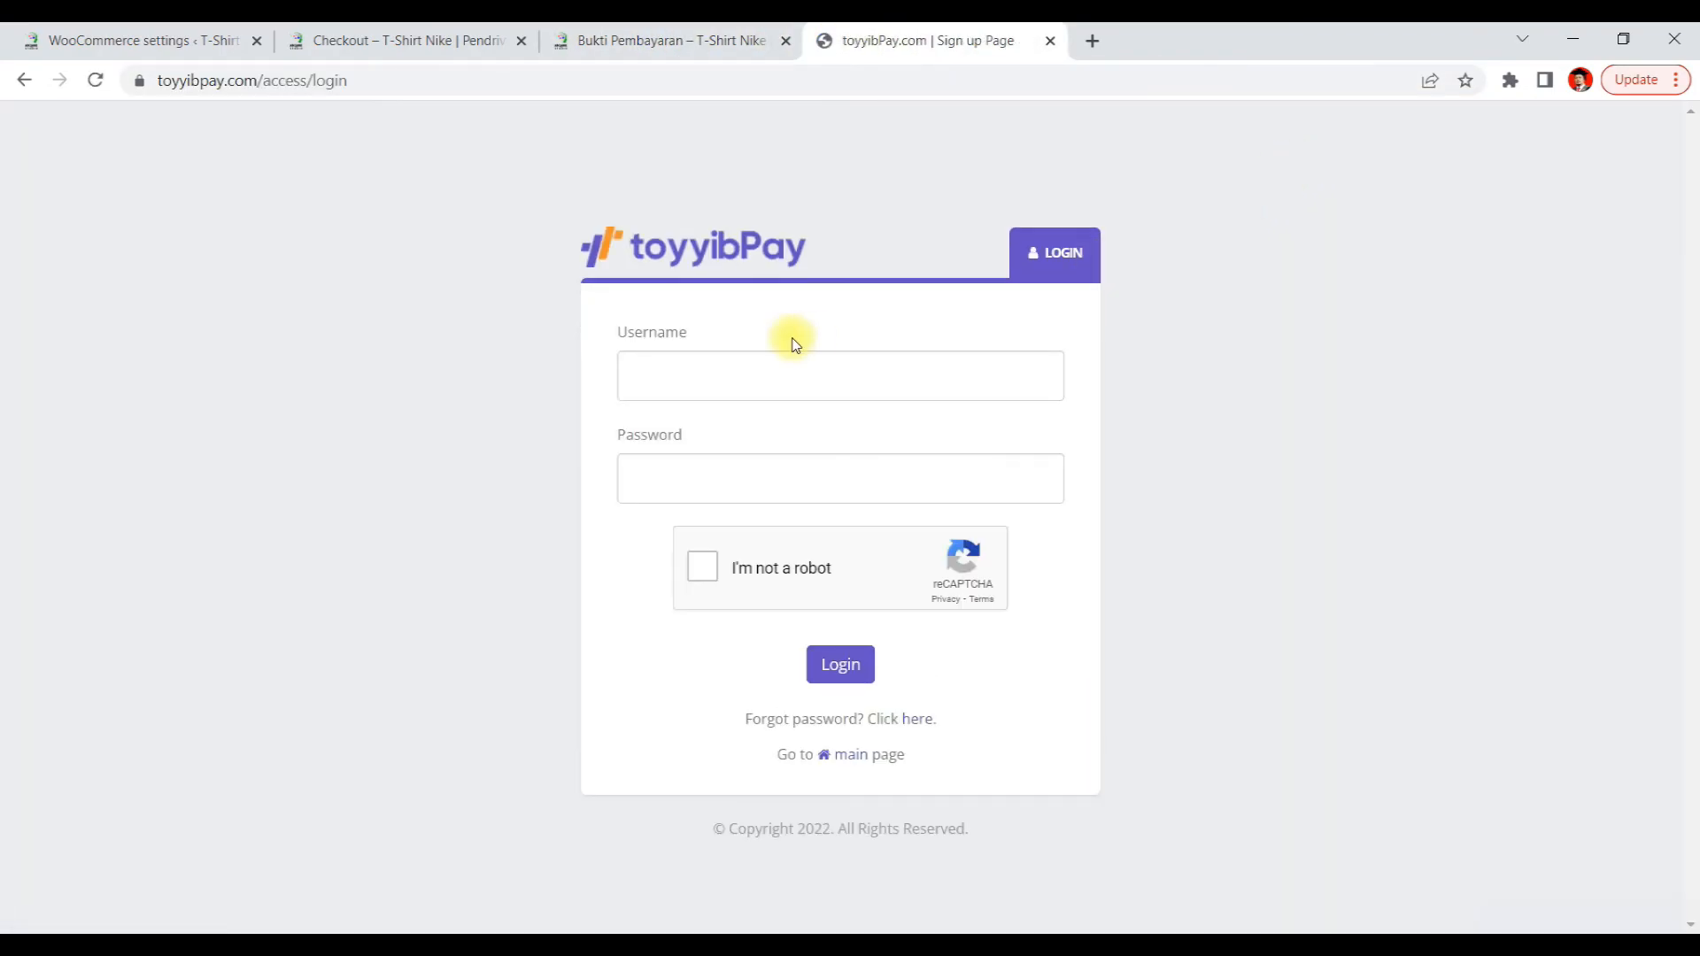
Log in to the toyyibPay account with the account username and password, ticking the reCAPTCHA, and dismiss the save-password offer
{"action": "left_click", "coordinate": [800, 390]}
{"action": "type", "text": "maz"}
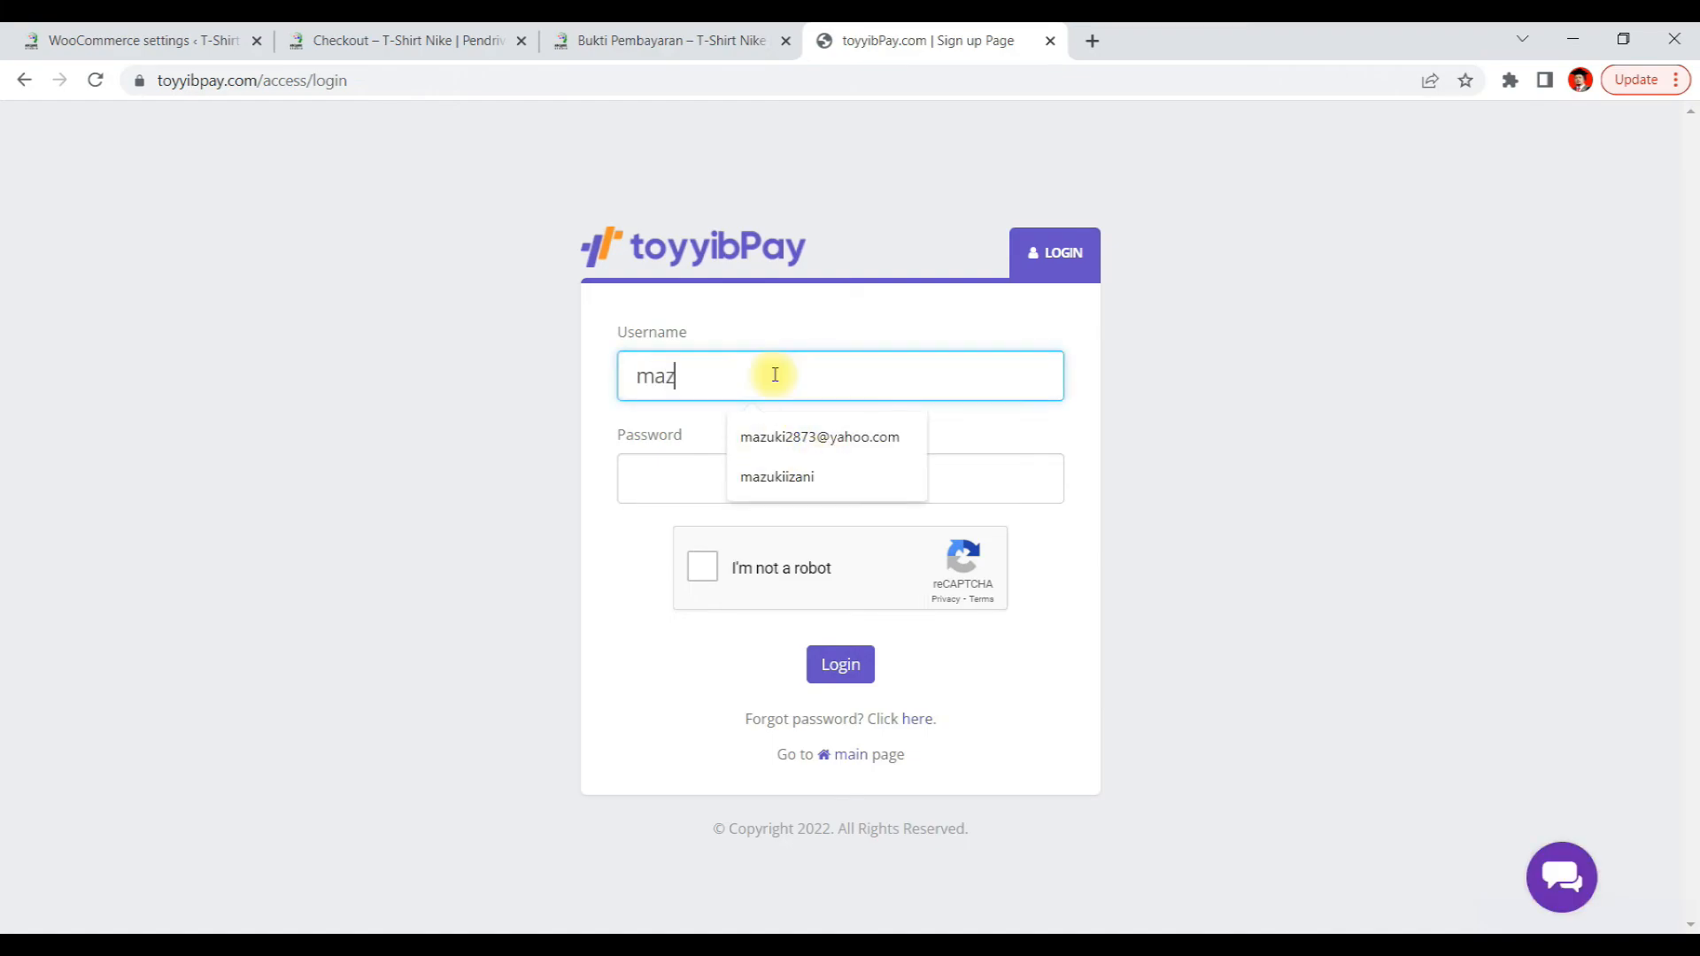
{"action": "type", "text": "ukiizani"}
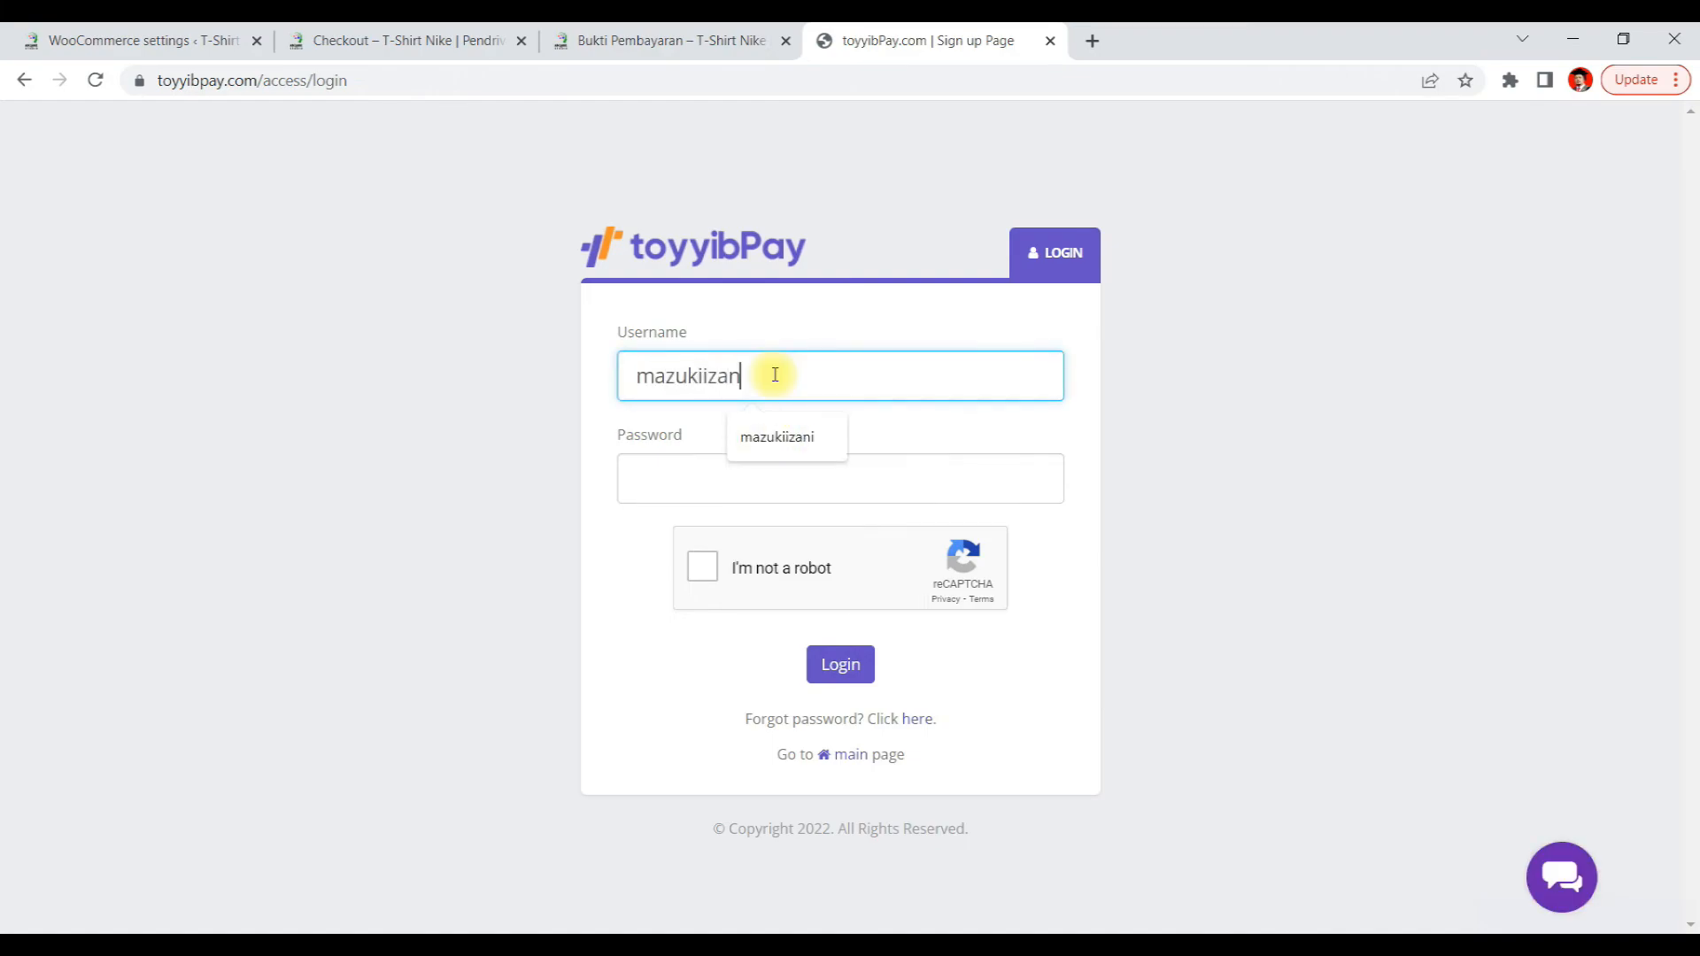
{"action": "key", "text": "Tab"}
{"action": "type", "text": "********"}
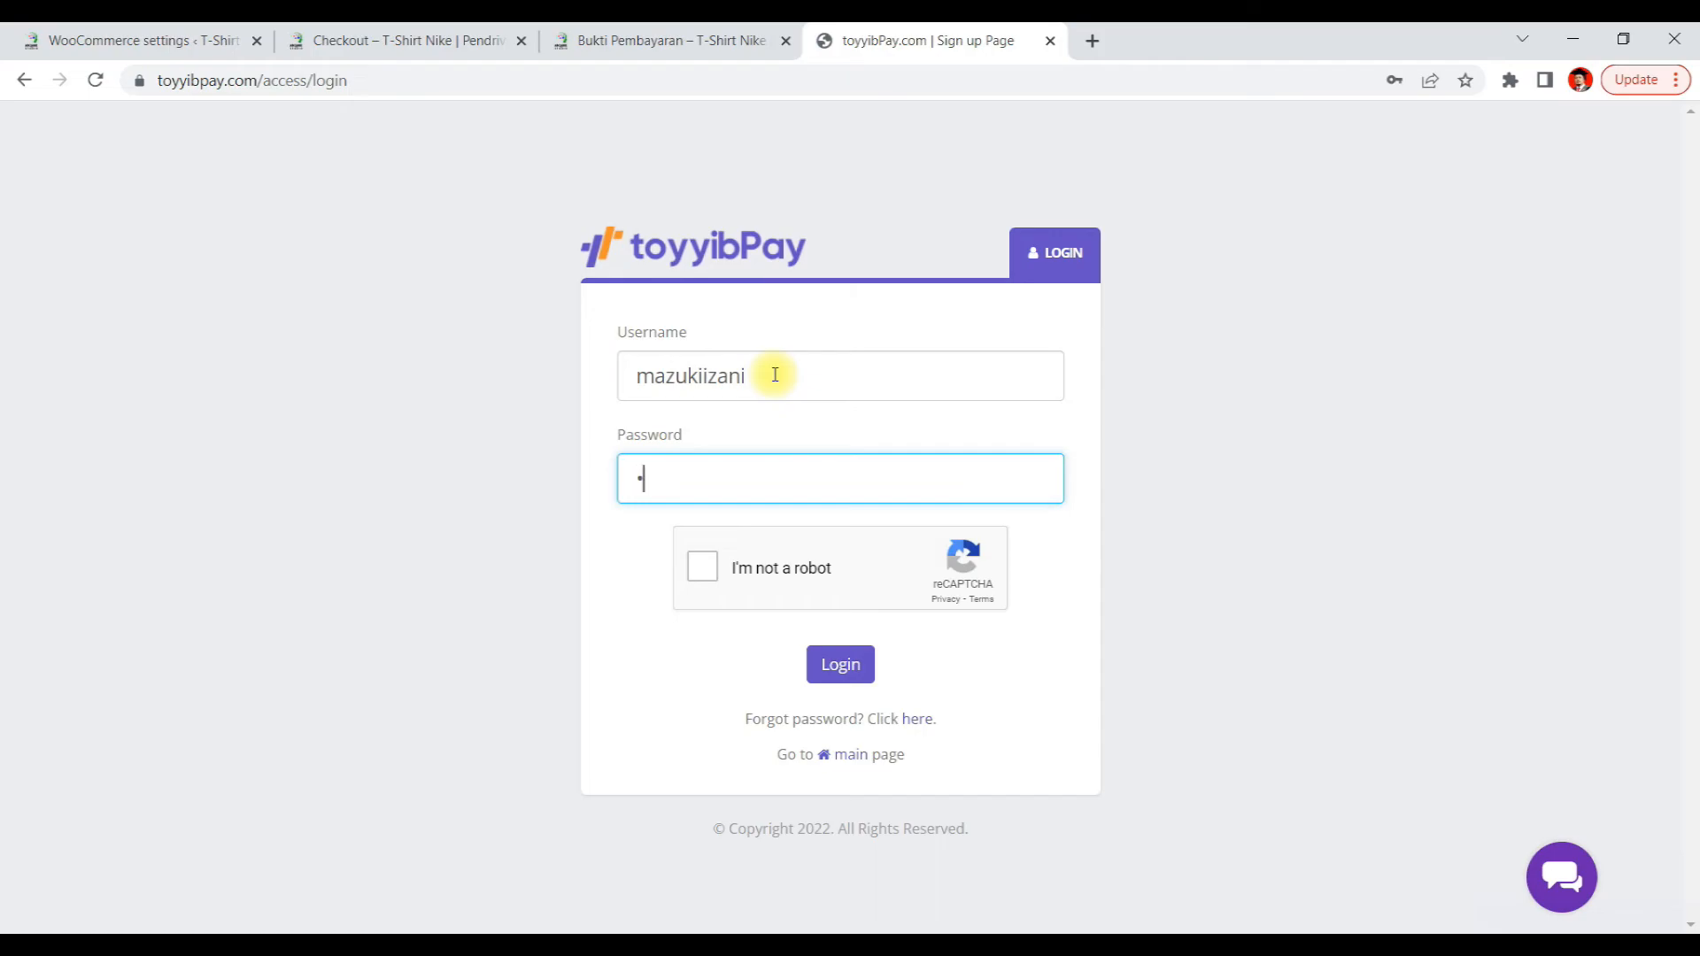
{"action": "type", "text": "***"}
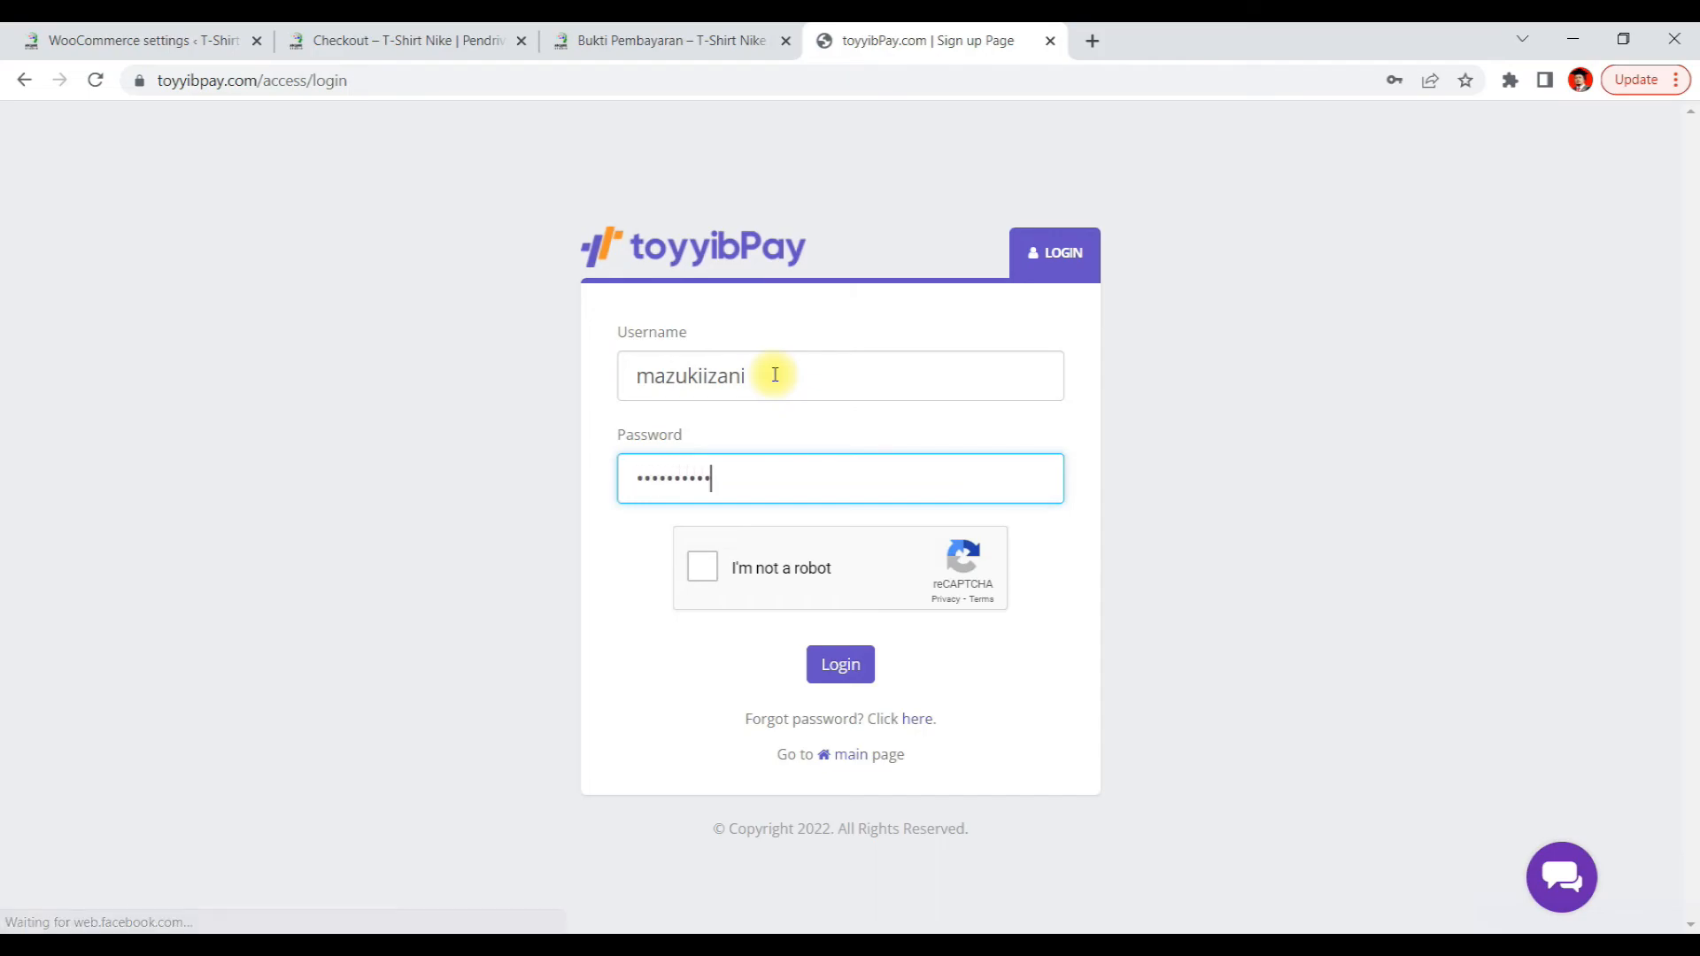
{"action": "left_click", "coordinate": [704, 568]}
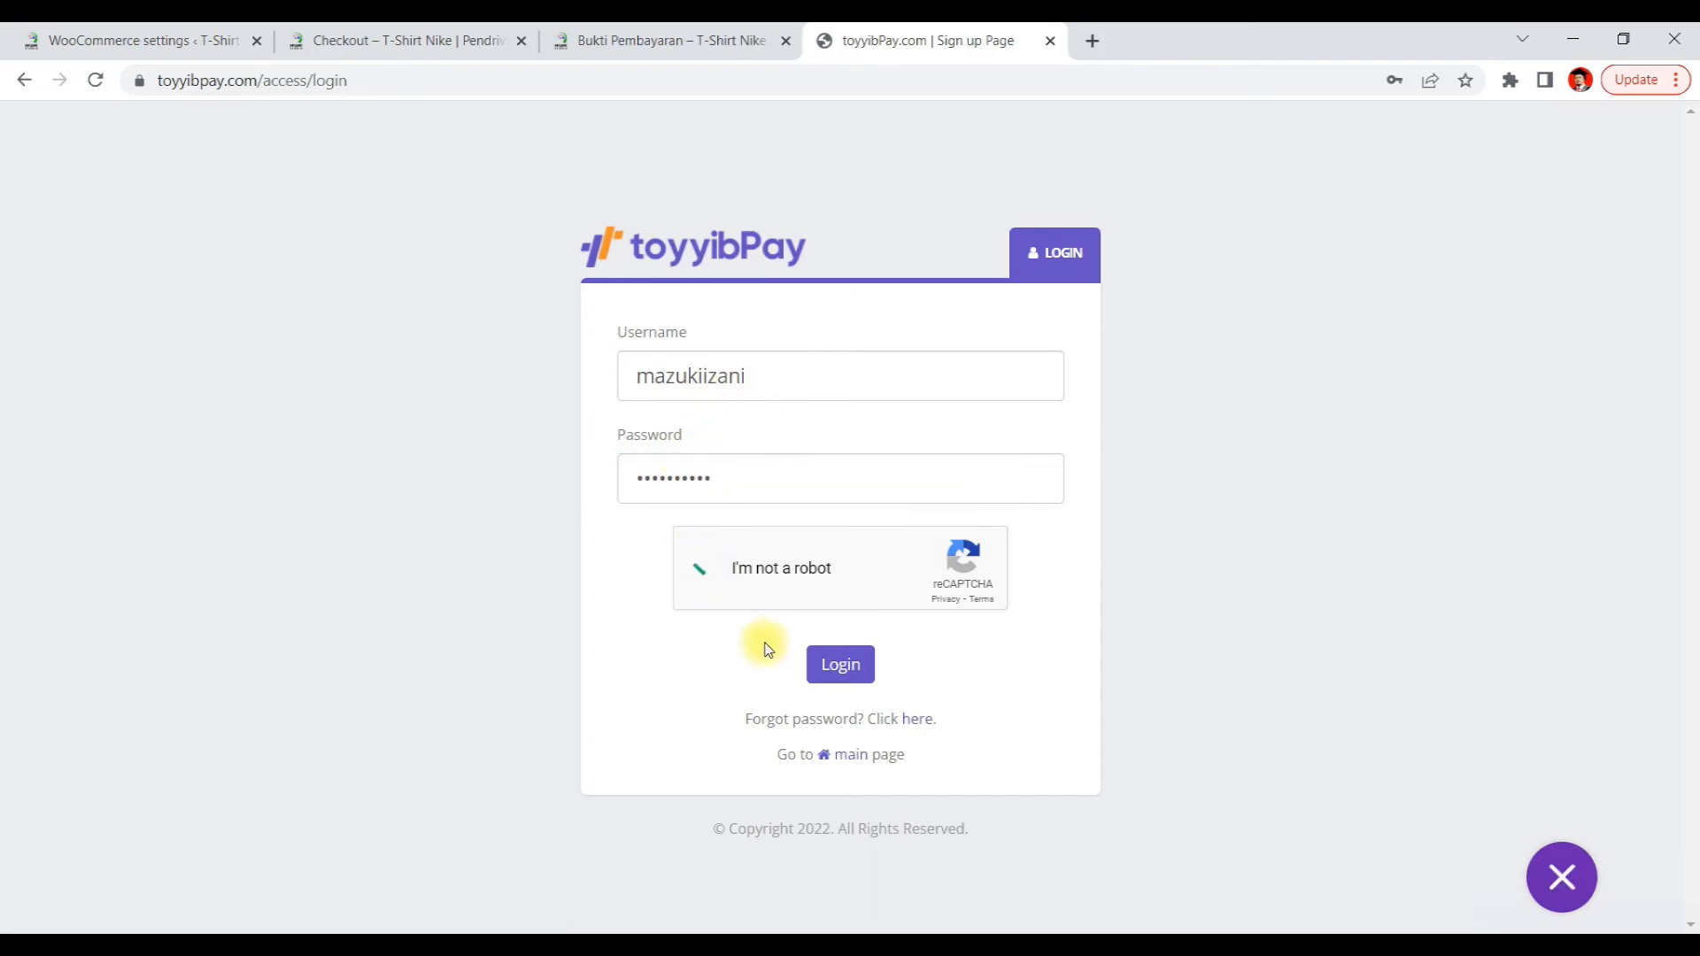
{"action": "left_click", "coordinate": [841, 664]}
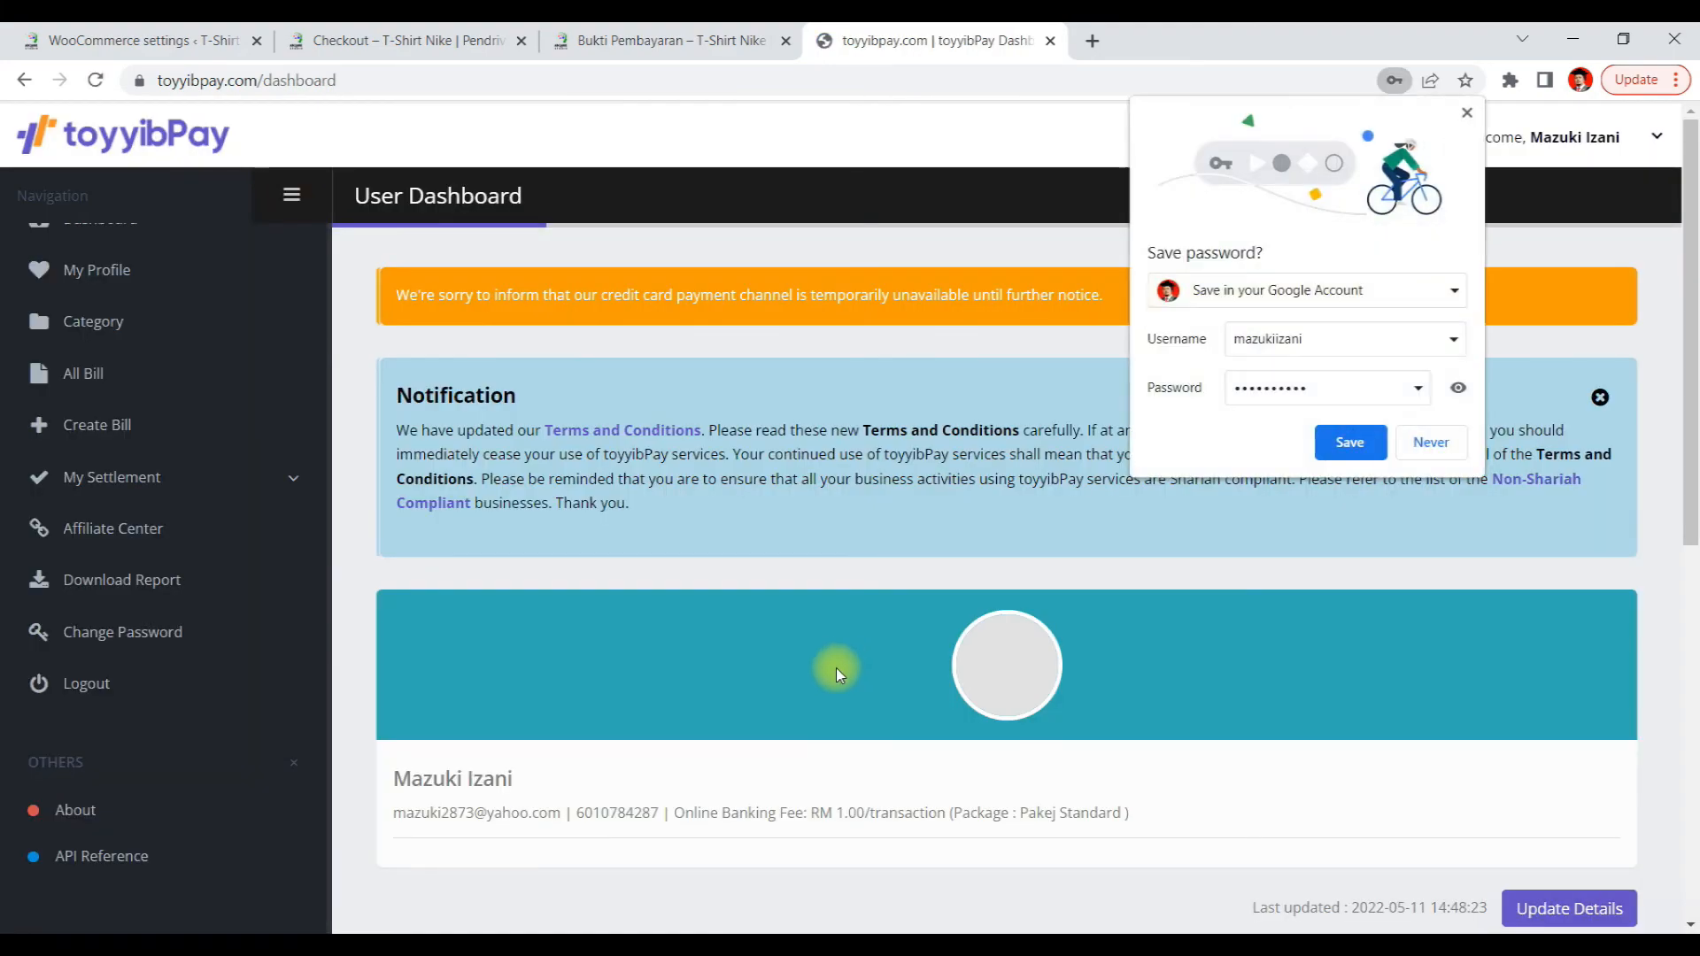
{"action": "left_click", "coordinate": [1466, 112]}
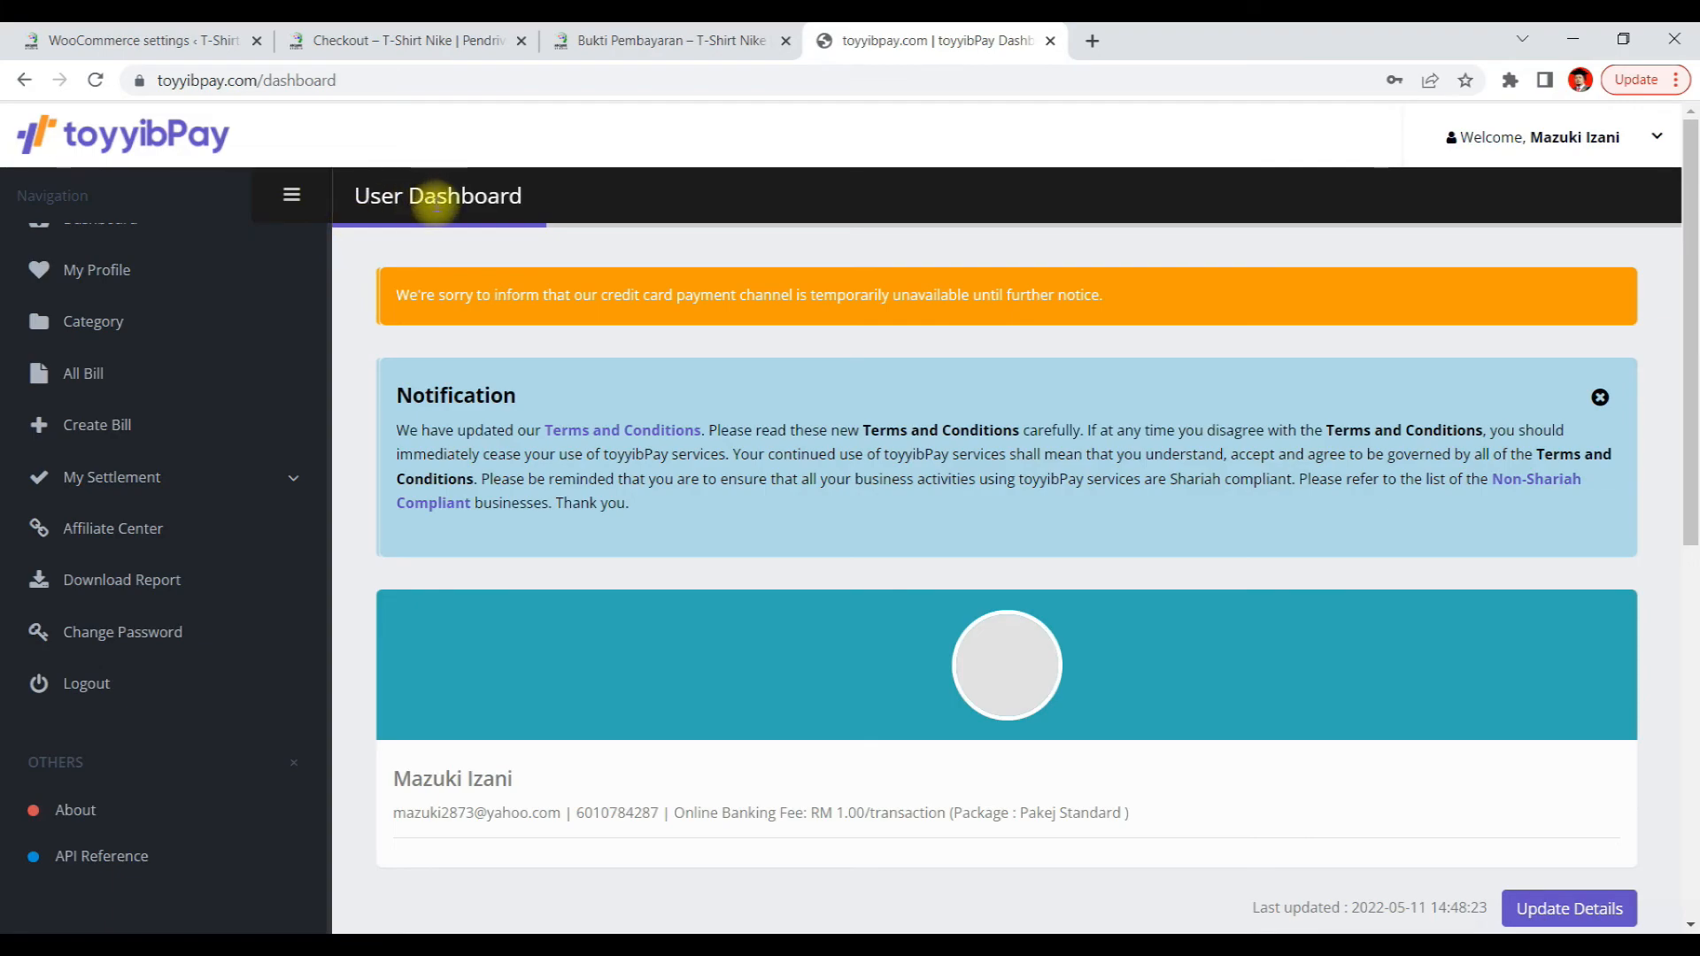
Scroll through the toyyibPay user dashboard to examine the settlement totals and the settings section
{"action": "scroll", "coordinate": [819, 478], "scroll_direction": "down", "scroll_amount": 3}
{"action": "scroll", "coordinate": [822, 479], "scroll_direction": "down", "scroll_amount": 2}
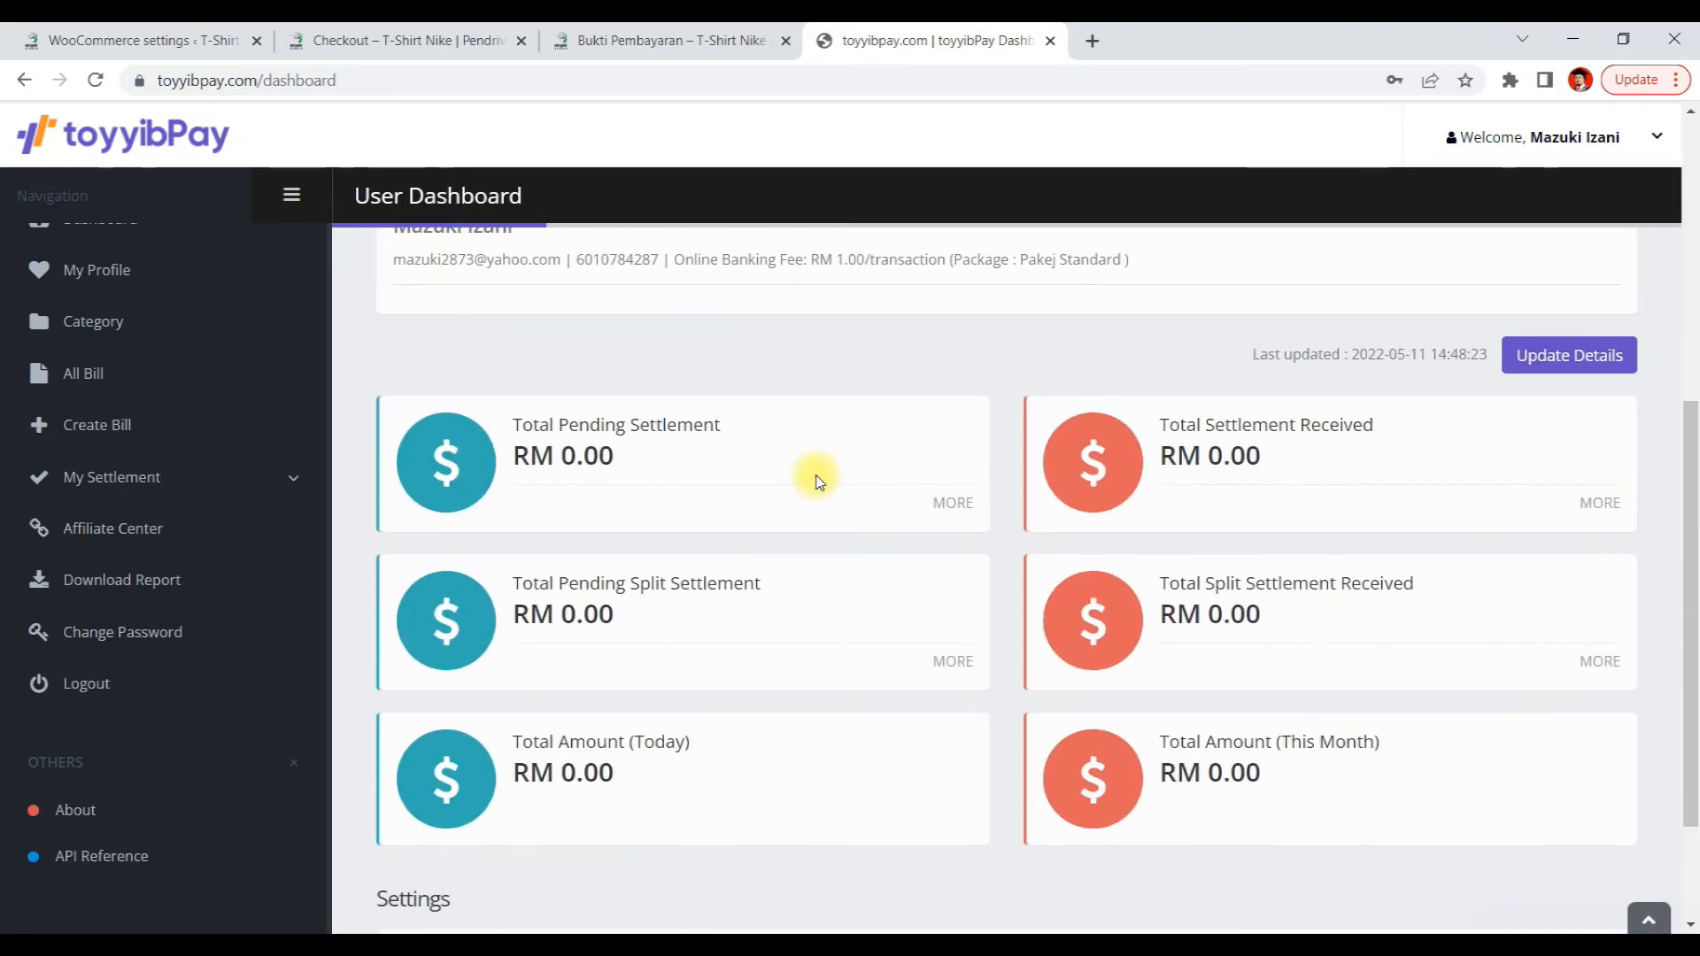
{"action": "scroll", "coordinate": [813, 493], "scroll_direction": "down", "scroll_amount": 2}
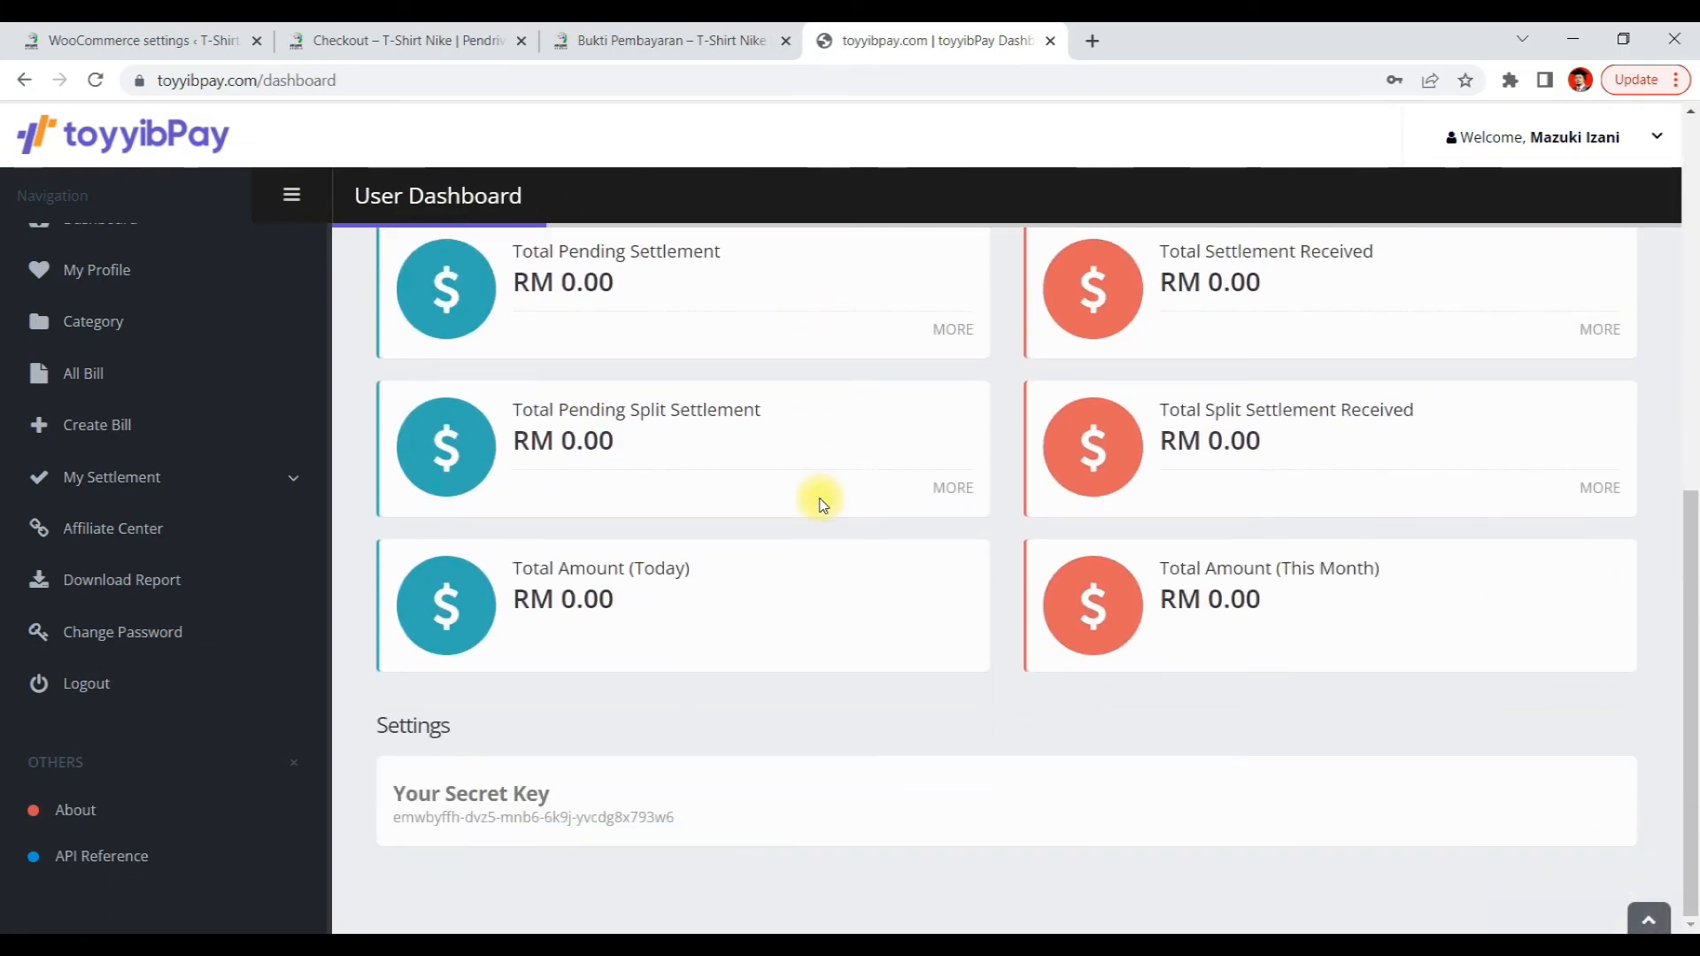
{"action": "scroll", "coordinate": [797, 493], "scroll_direction": "up", "scroll_amount": 4}
{"action": "scroll", "coordinate": [628, 518], "scroll_direction": "up", "scroll_amount": 3}
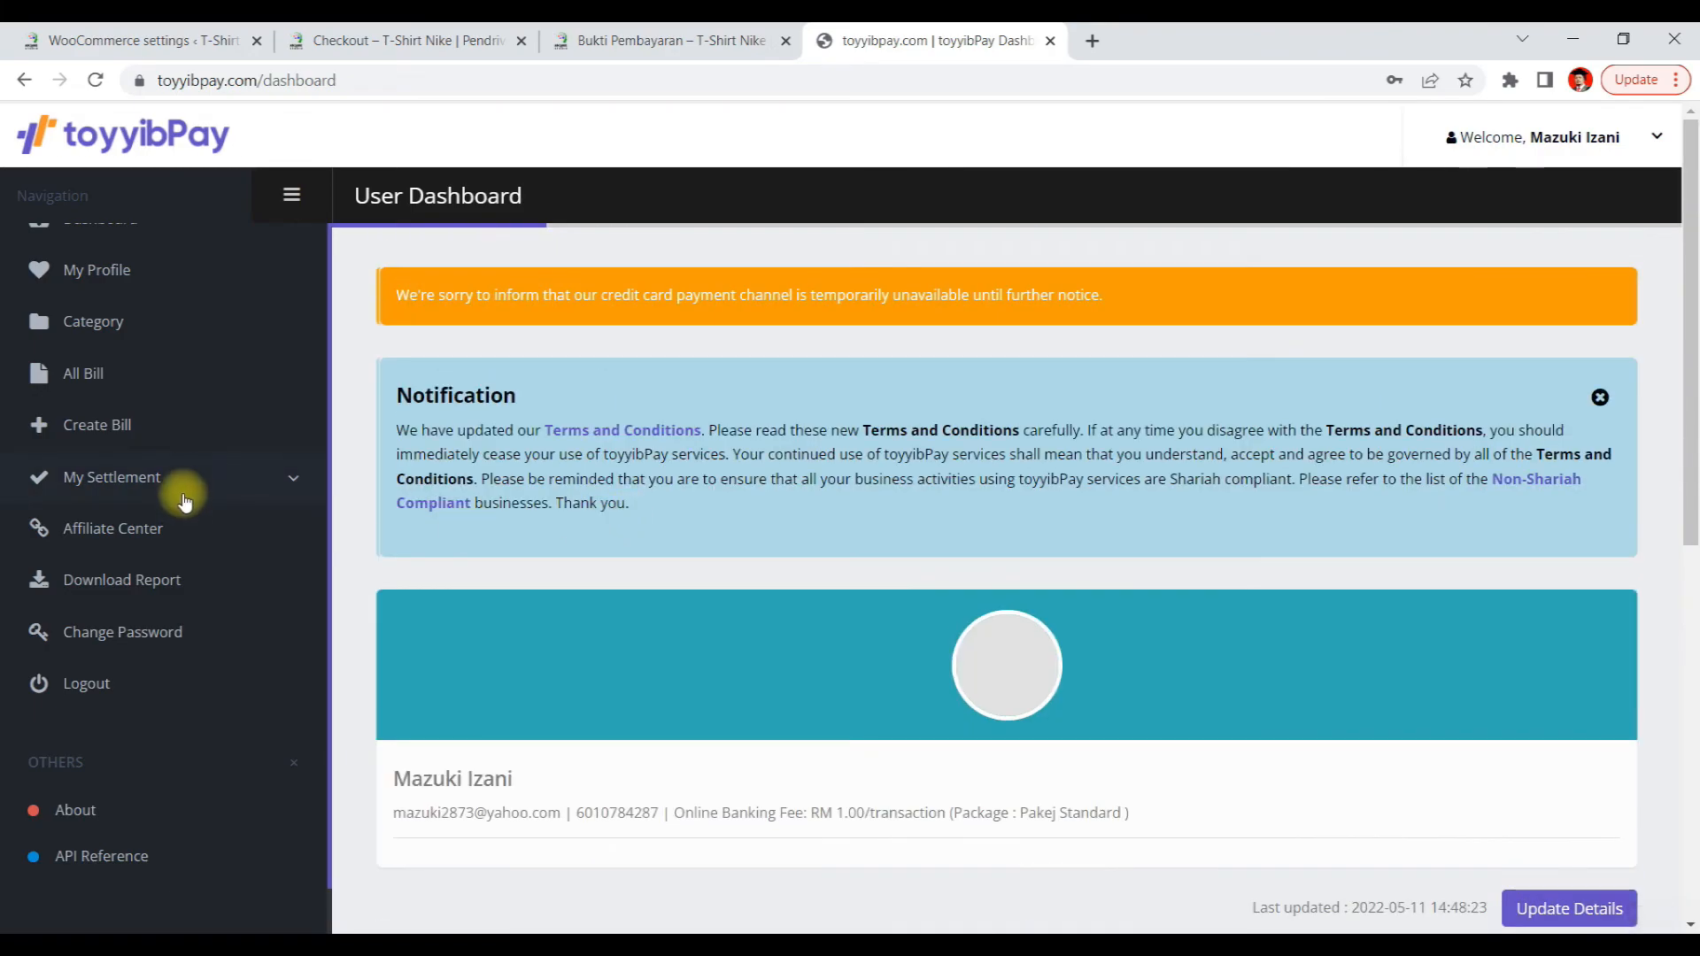
{"action": "scroll", "coordinate": [182, 483], "scroll_direction": "up", "scroll_amount": 1}
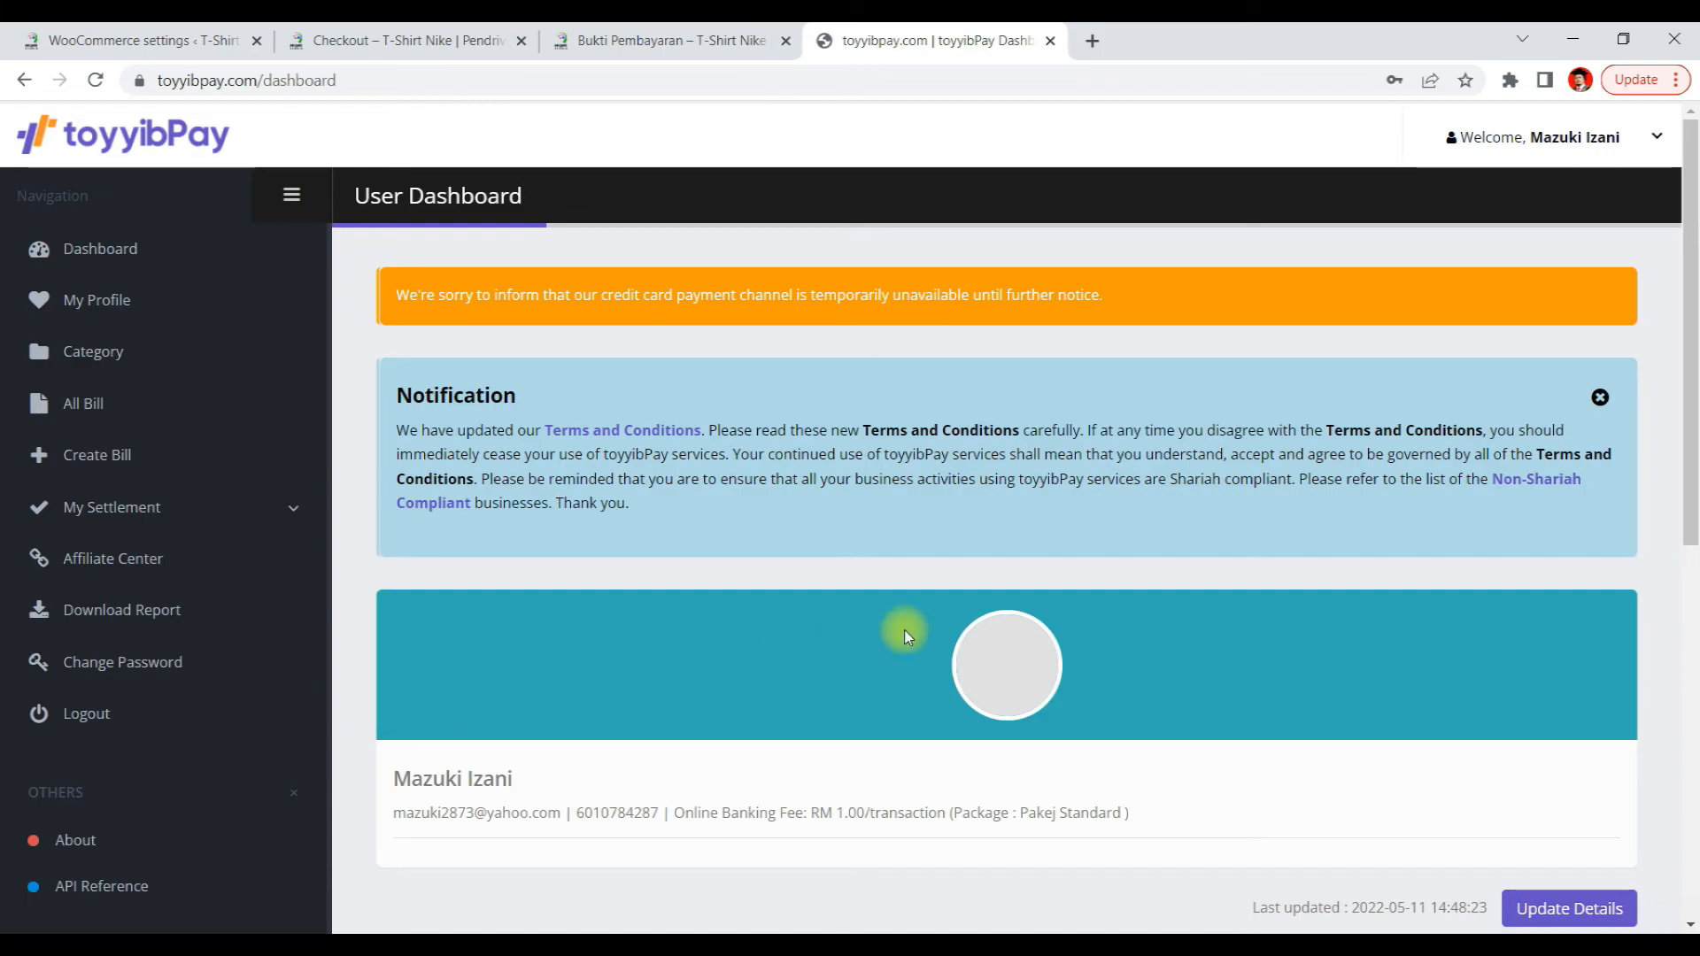
In the WordPress admin, search the plugin directory for toyyibpay, then install and activate toyyibPay for WooCommerce
{"action": "left_click", "coordinate": [106, 38]}
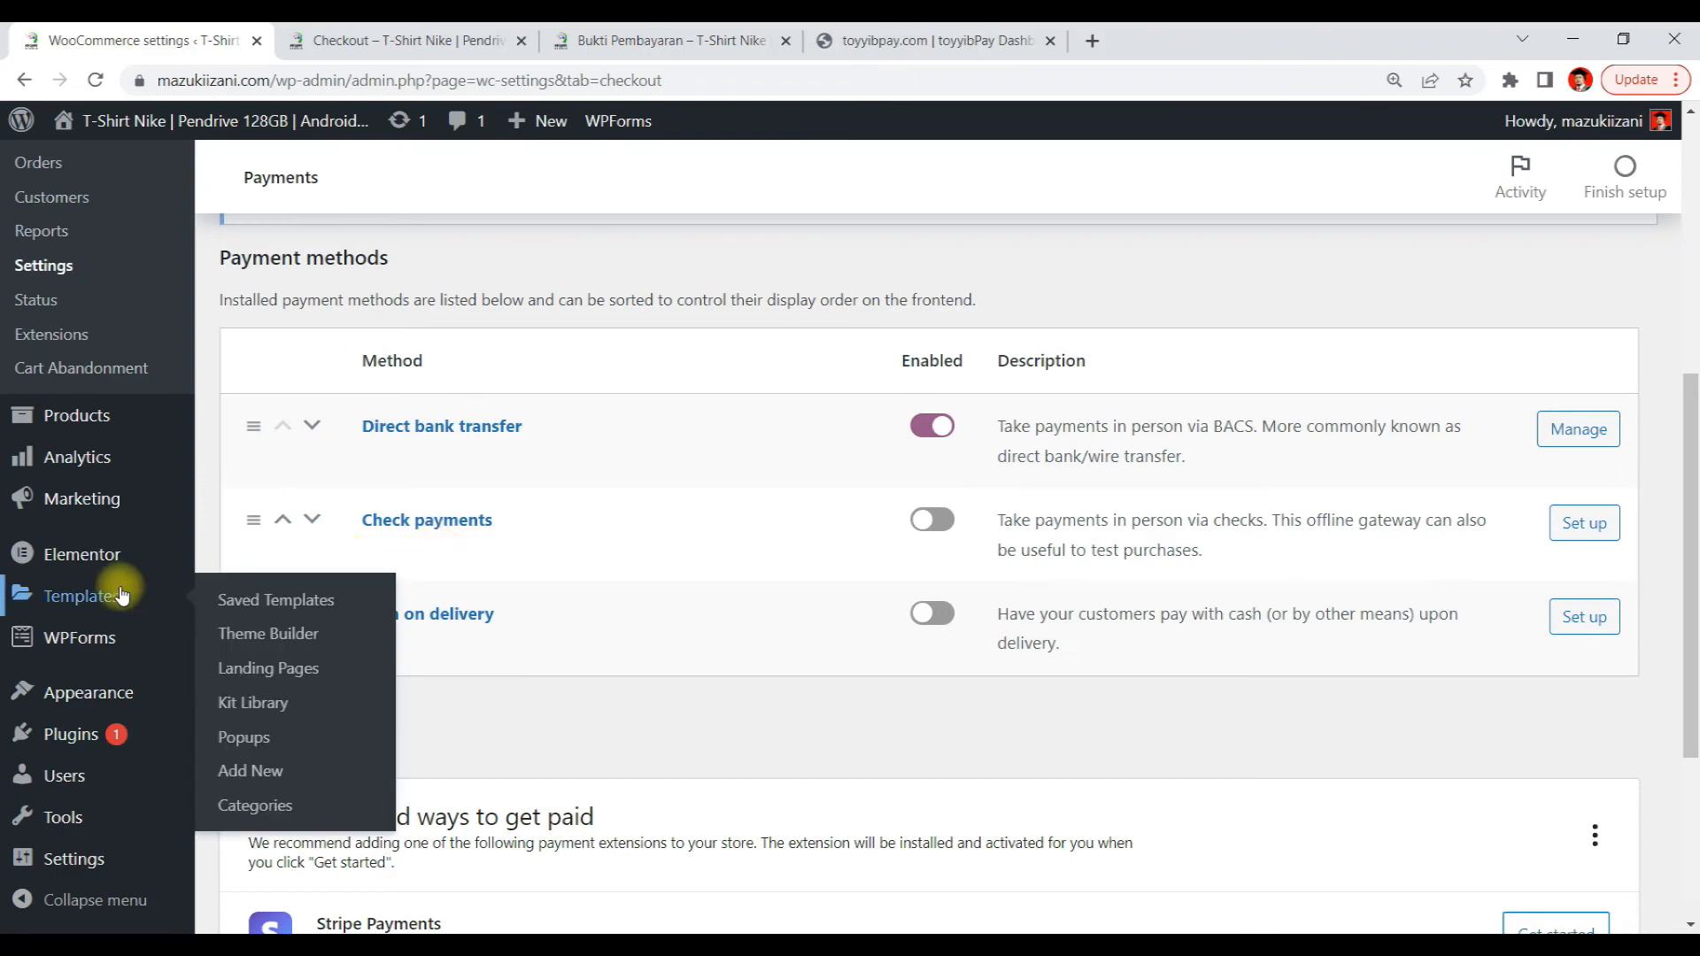
{"action": "mouse_move", "coordinate": [90, 618]}
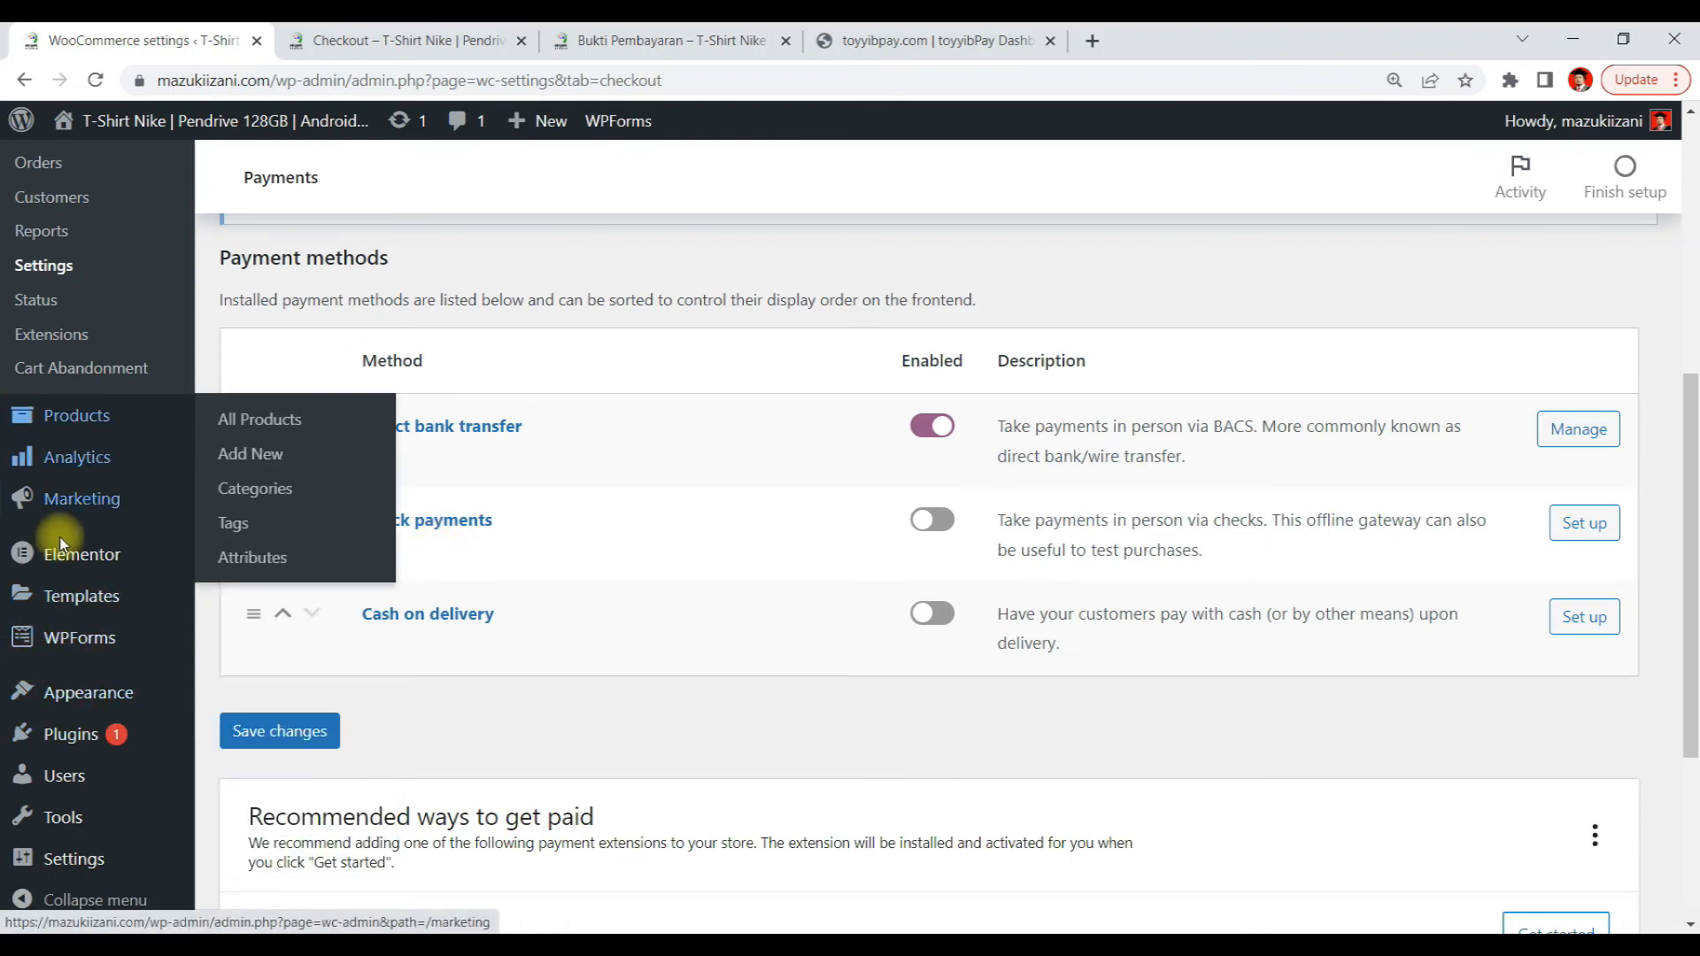
{"action": "scroll", "coordinate": [89, 611], "scroll_direction": "down", "scroll_amount": 1}
{"action": "mouse_move", "coordinate": [78, 749]}
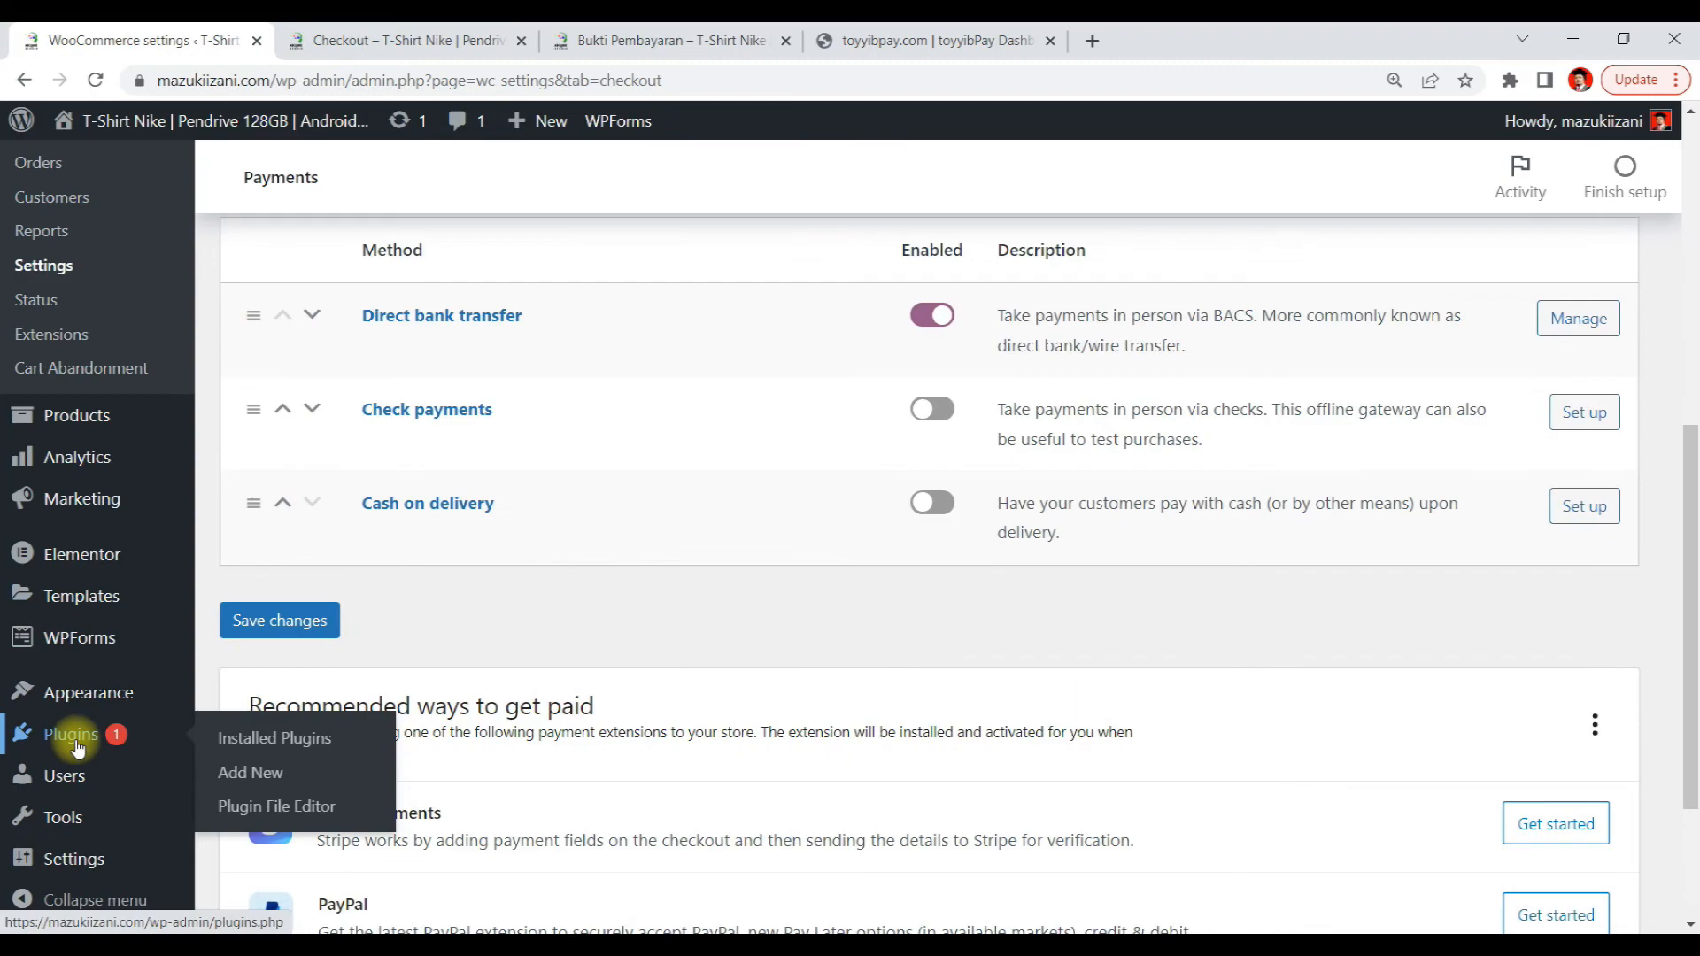
{"action": "left_click", "coordinate": [252, 771]}
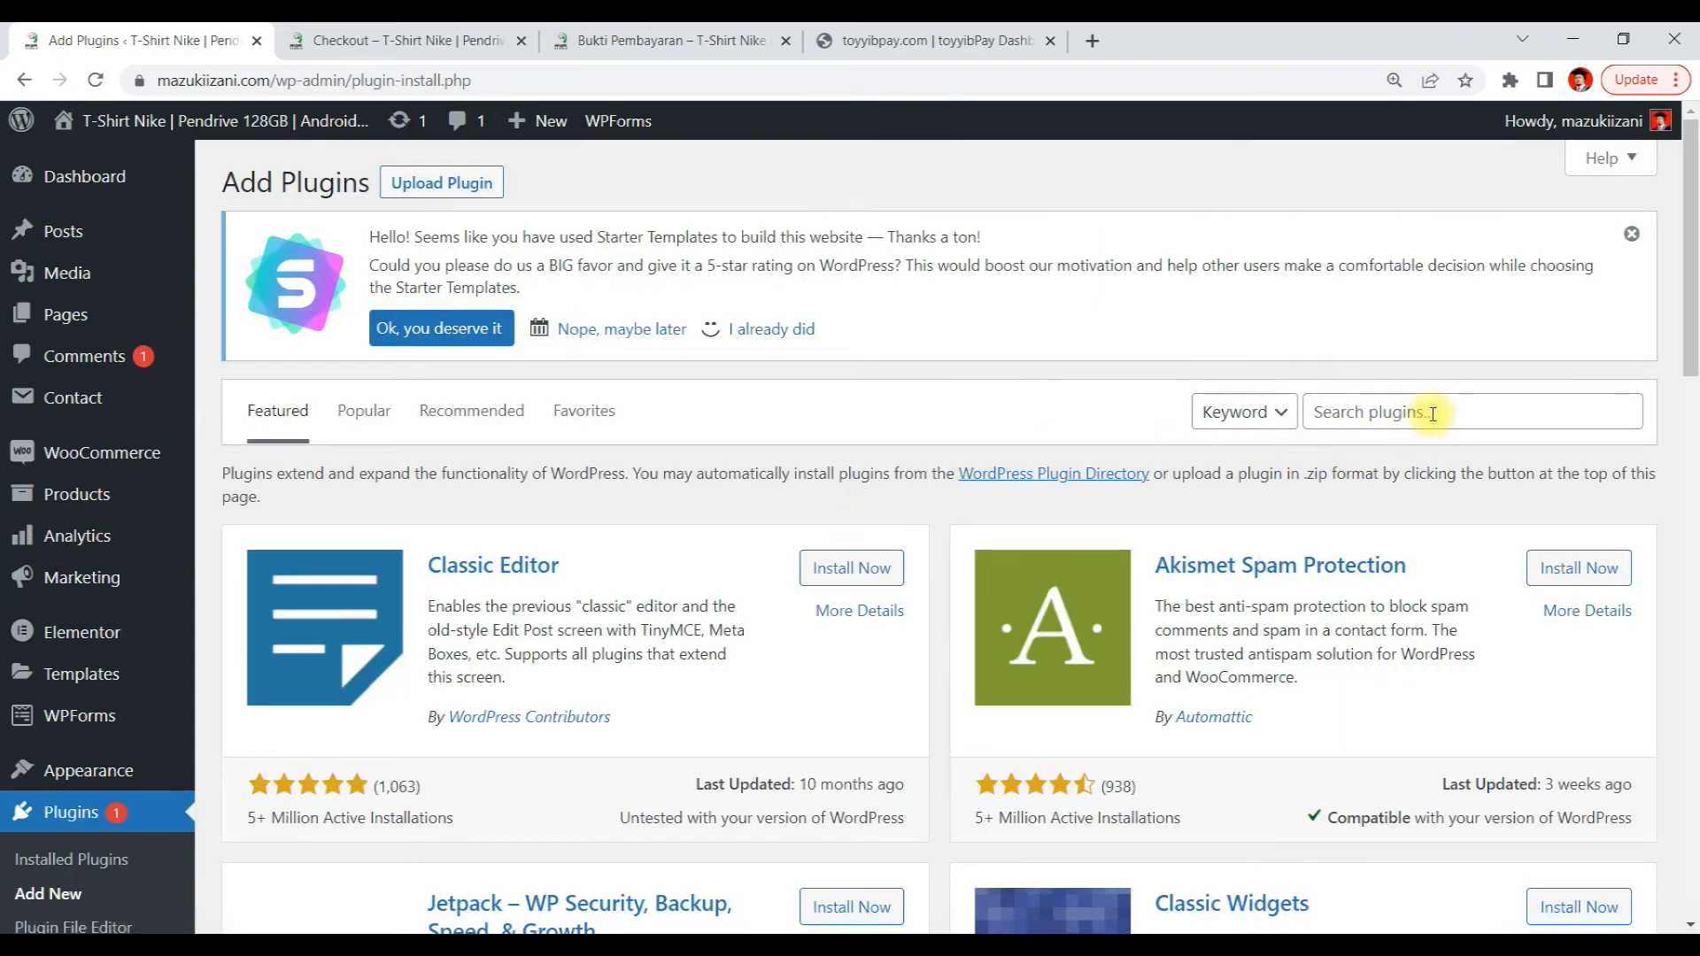
{"action": "left_click", "coordinate": [1440, 415]}
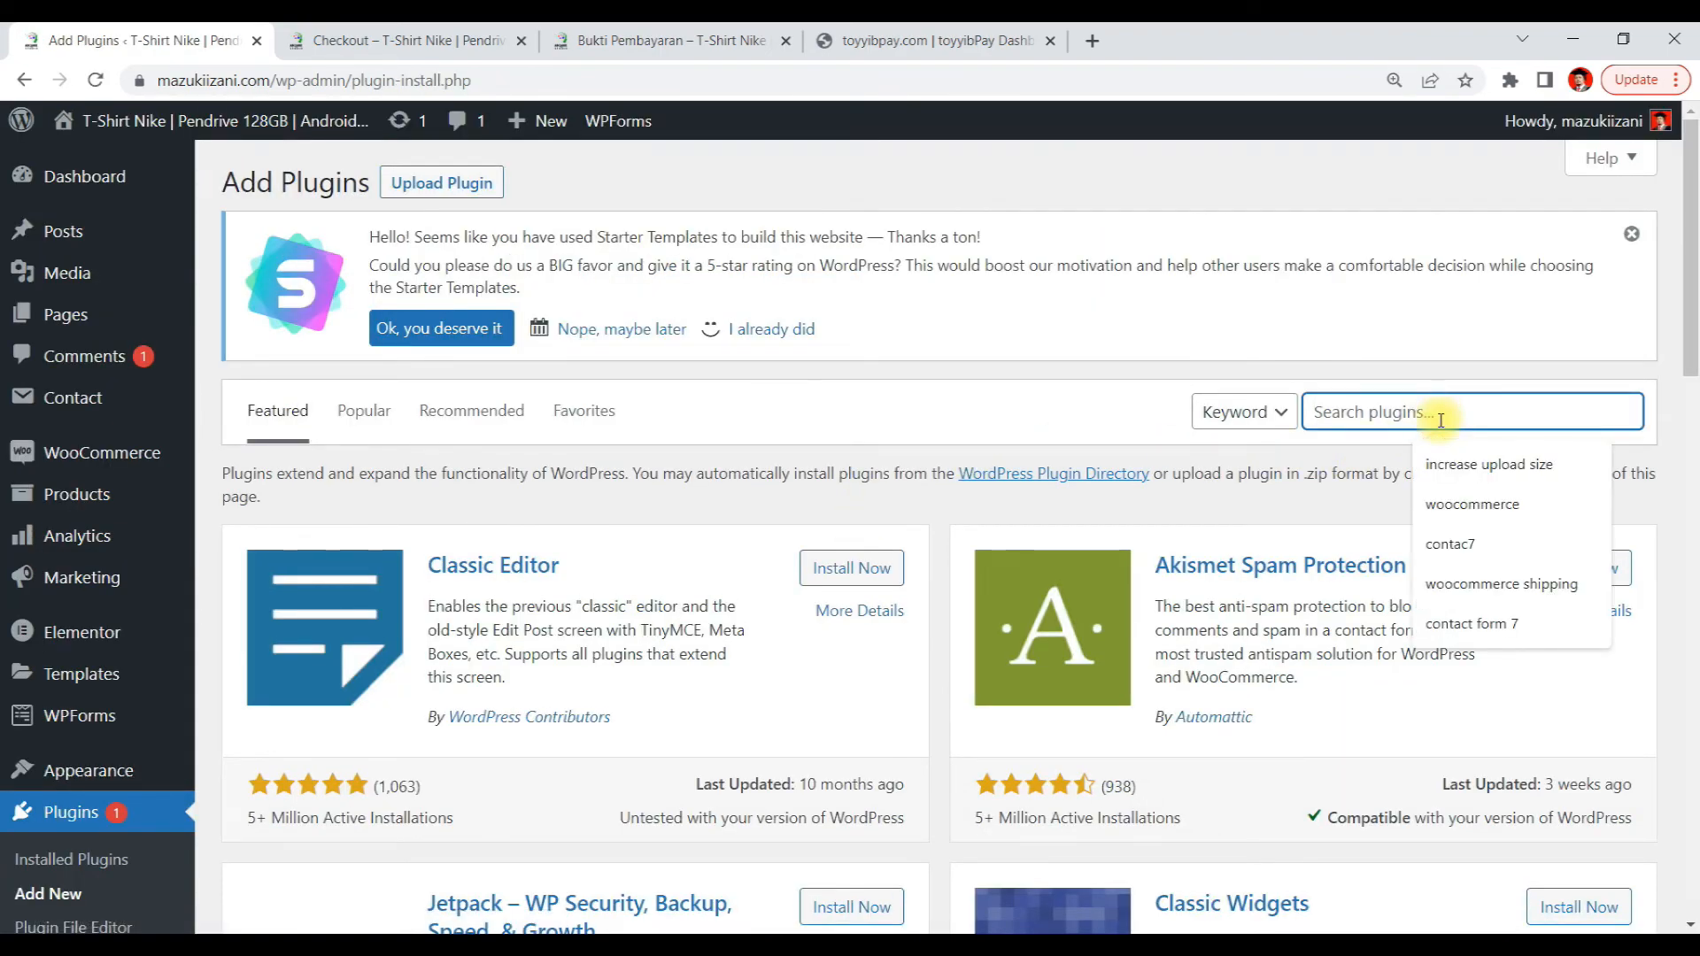
{"action": "type", "text": "toyyib"}
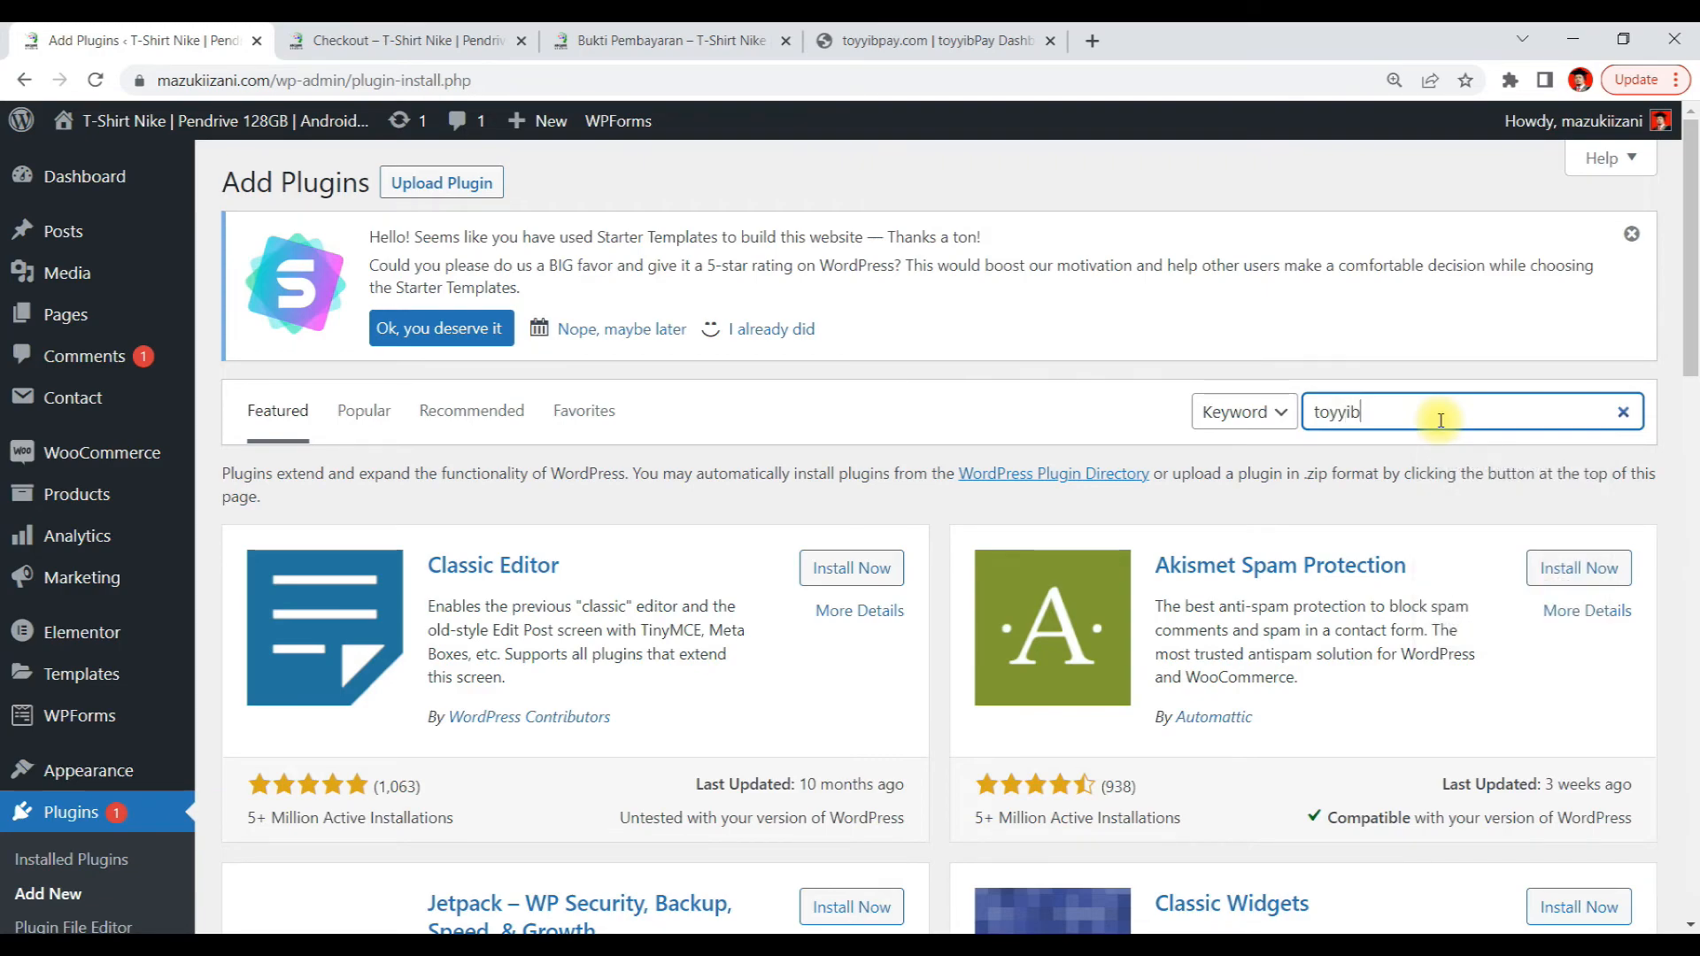
{"action": "type", "text": "pay"}
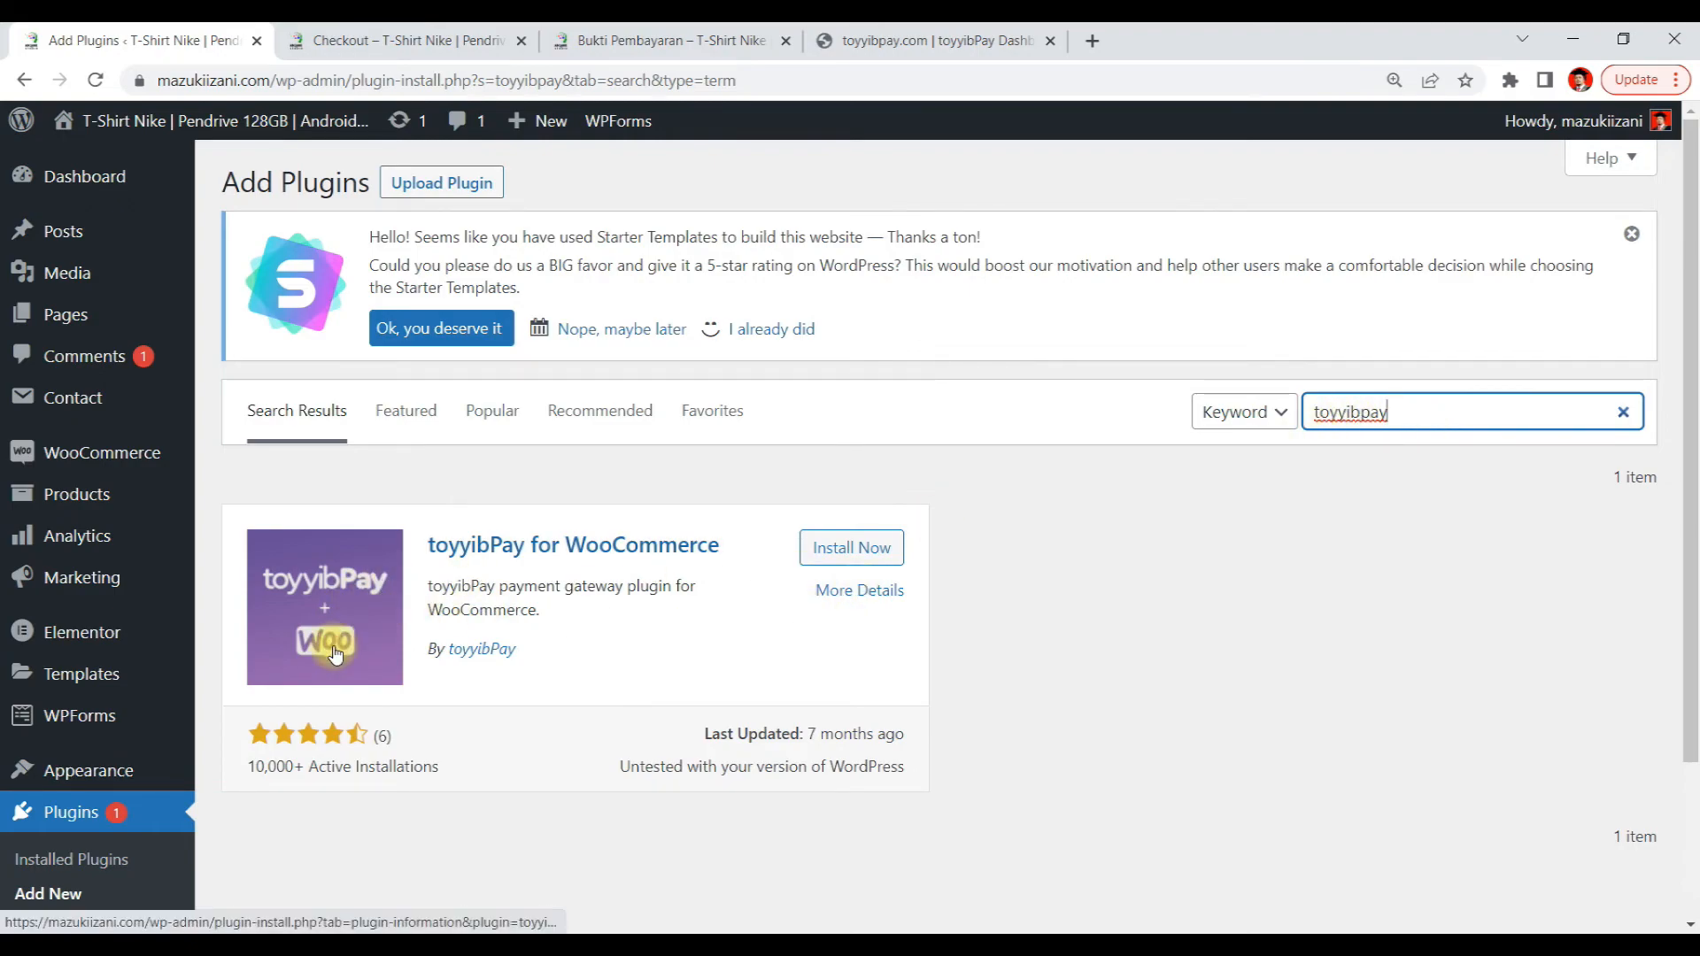
{"action": "left_click", "coordinate": [853, 554]}
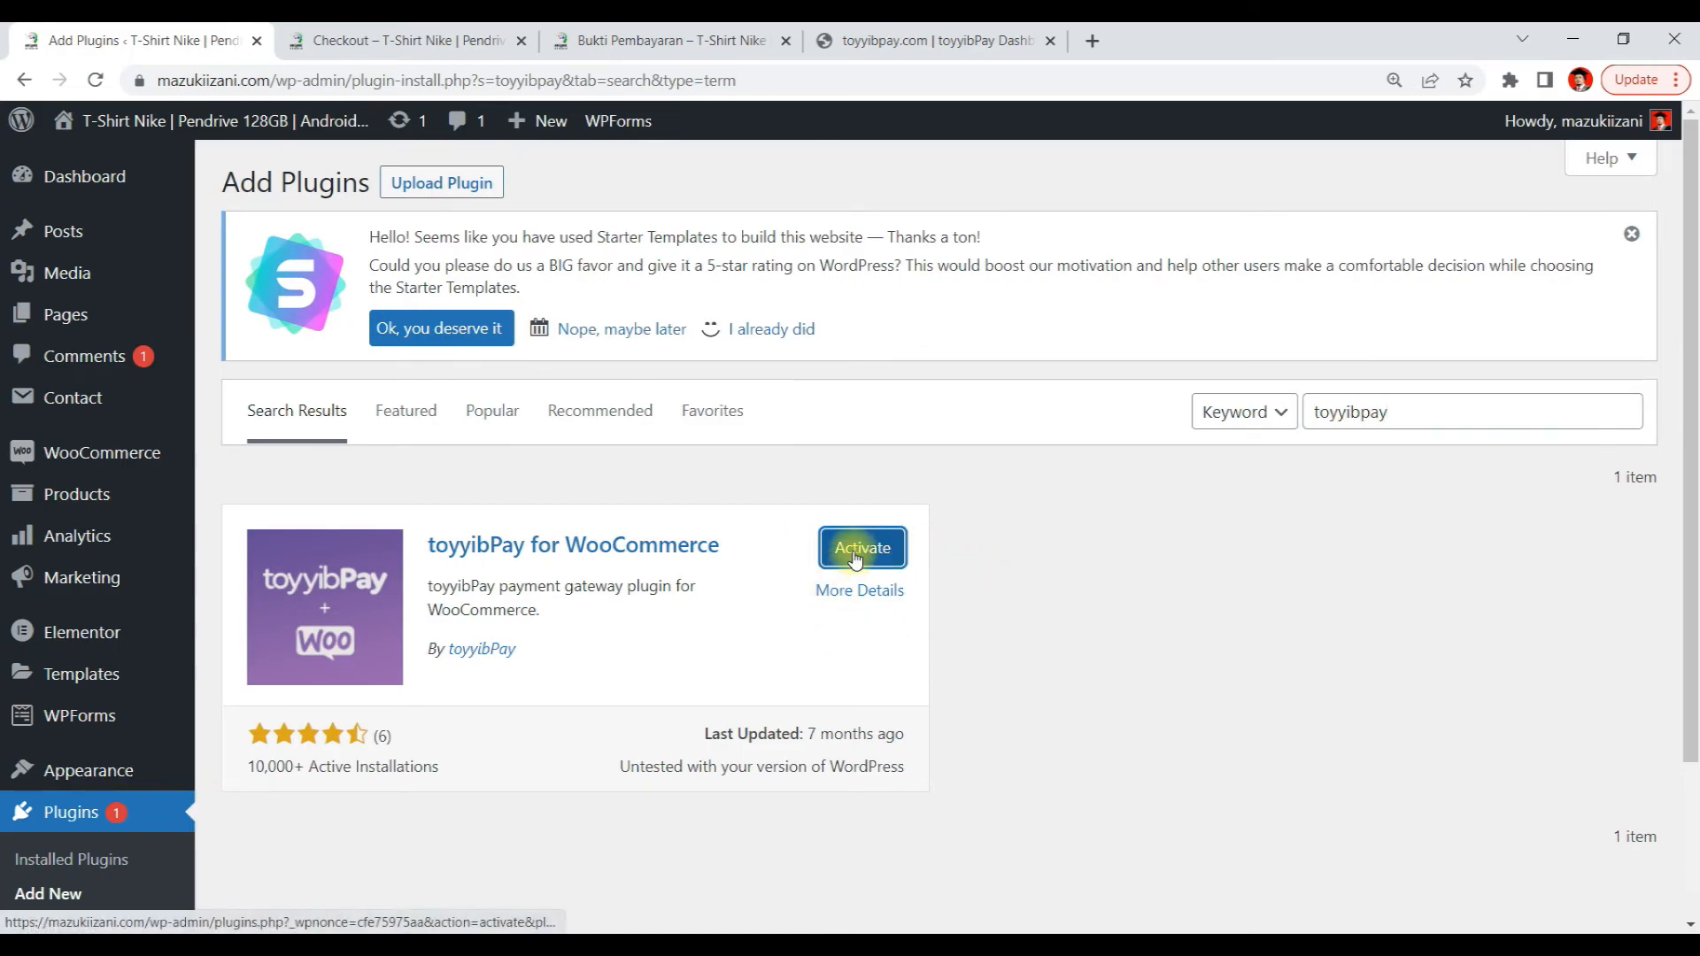
{"action": "left_click", "coordinate": [857, 553]}
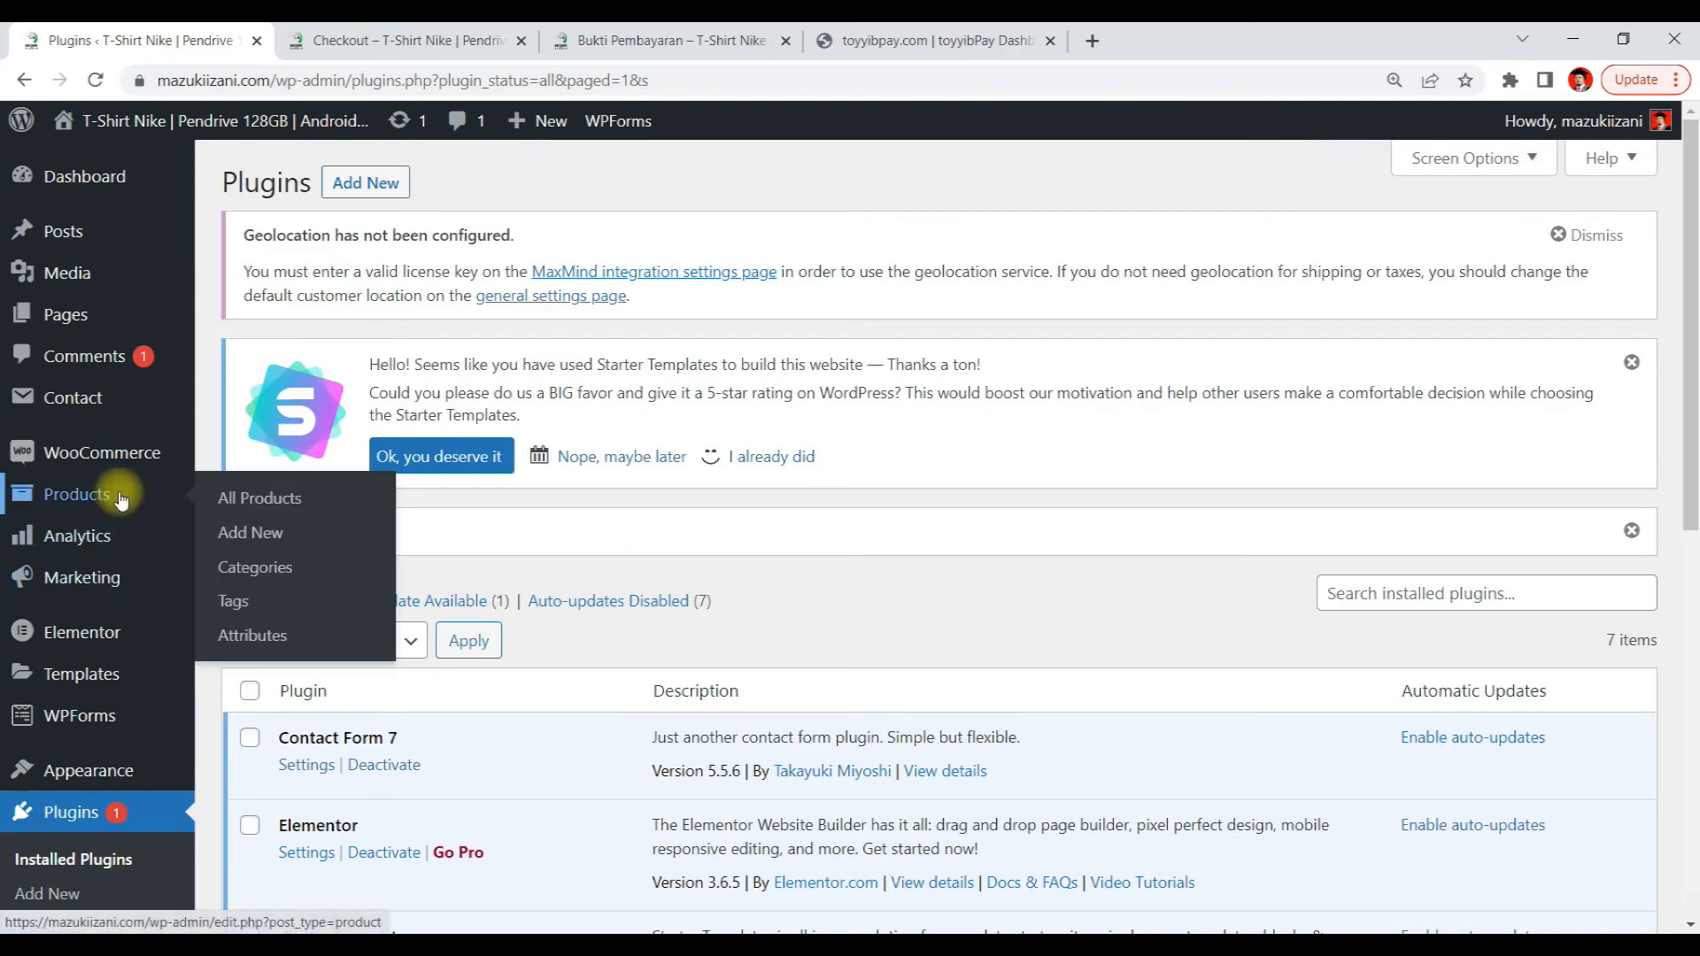
Enable the toyyibPay method in the WooCommerce Payments settings and open its setup page
{"action": "mouse_move", "coordinate": [131, 467]}
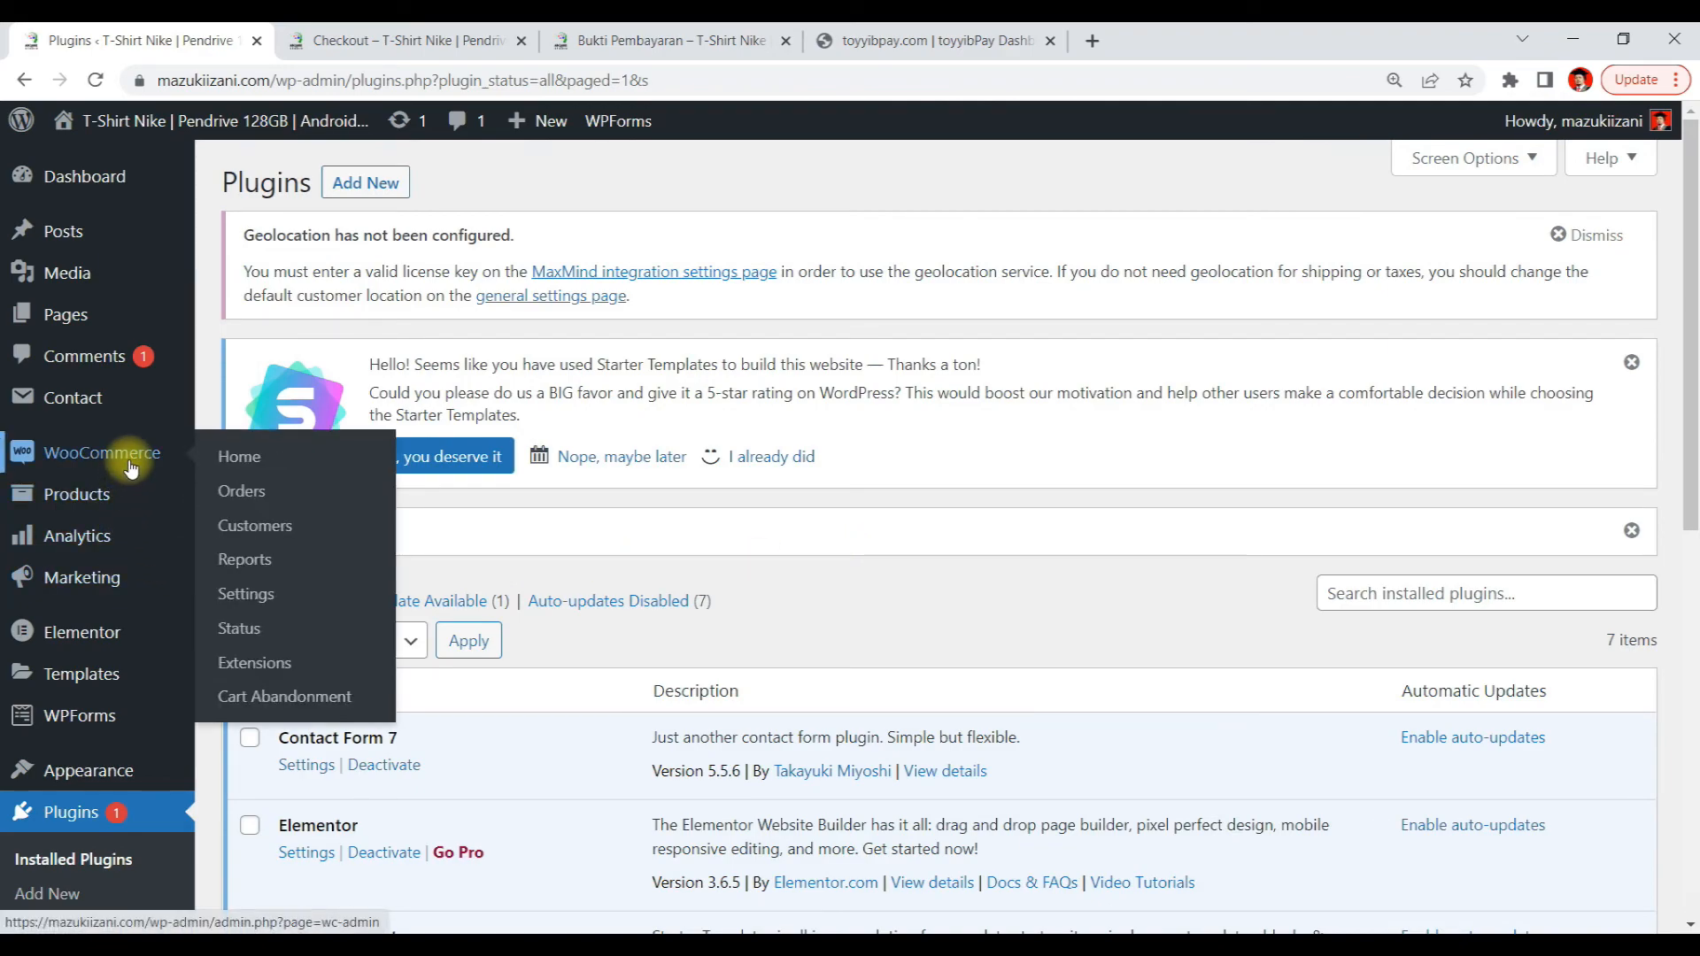
{"action": "left_click", "coordinate": [268, 606]}
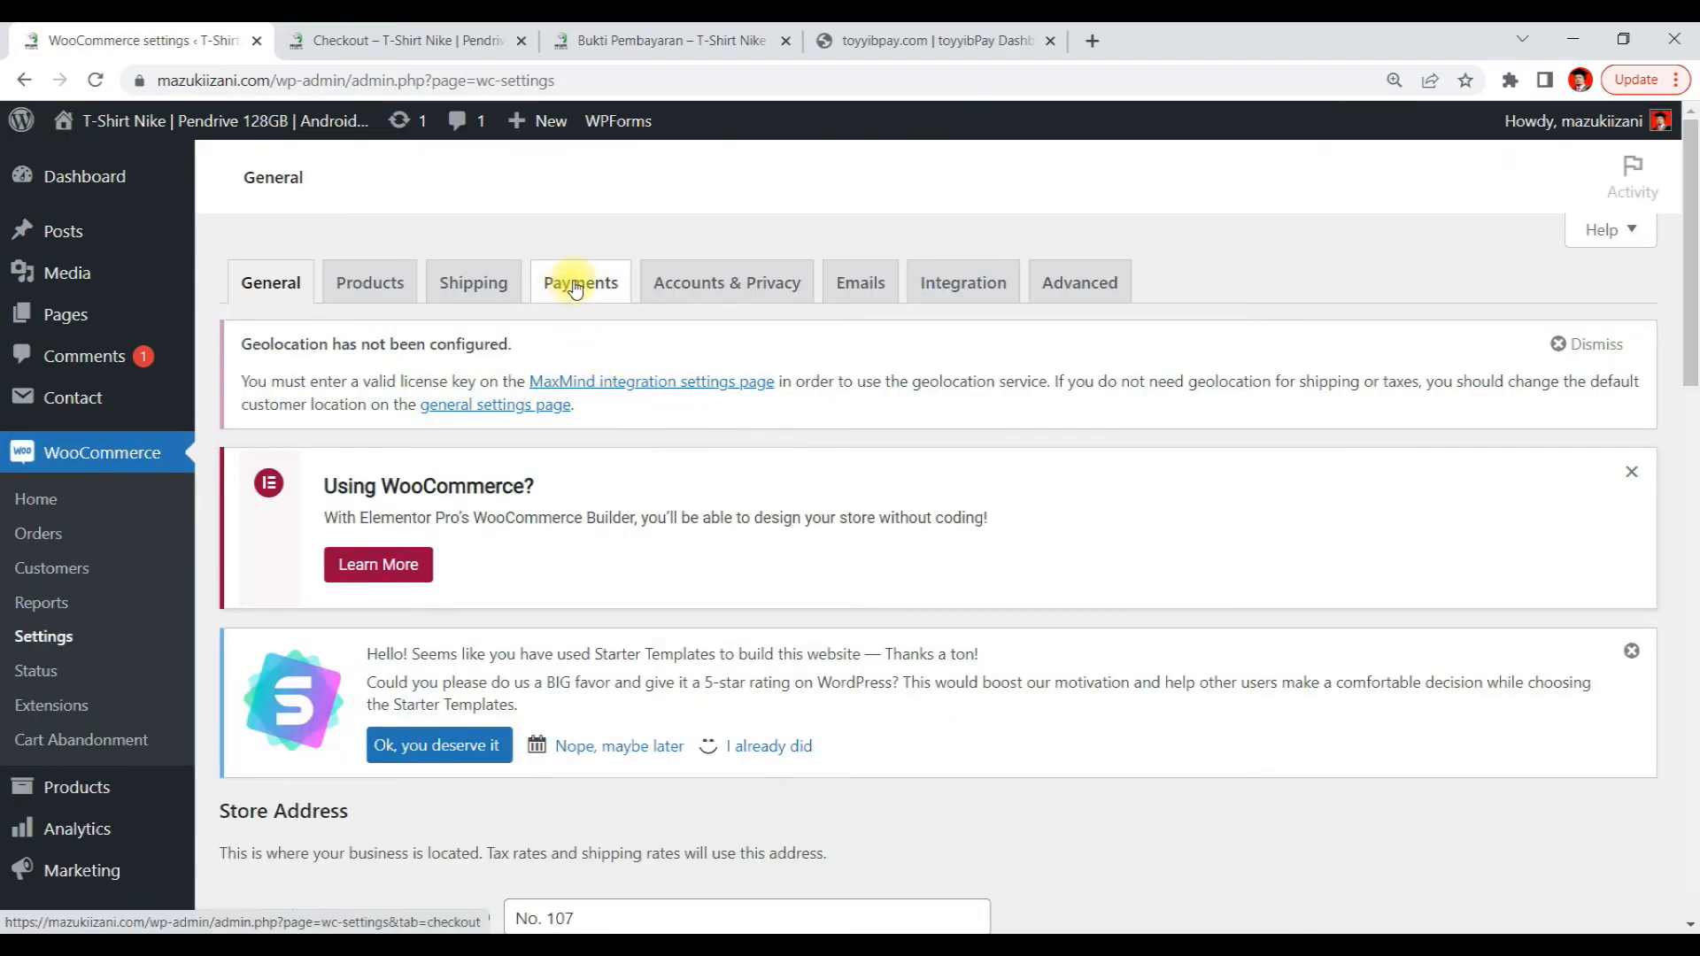
{"action": "left_click", "coordinate": [575, 282]}
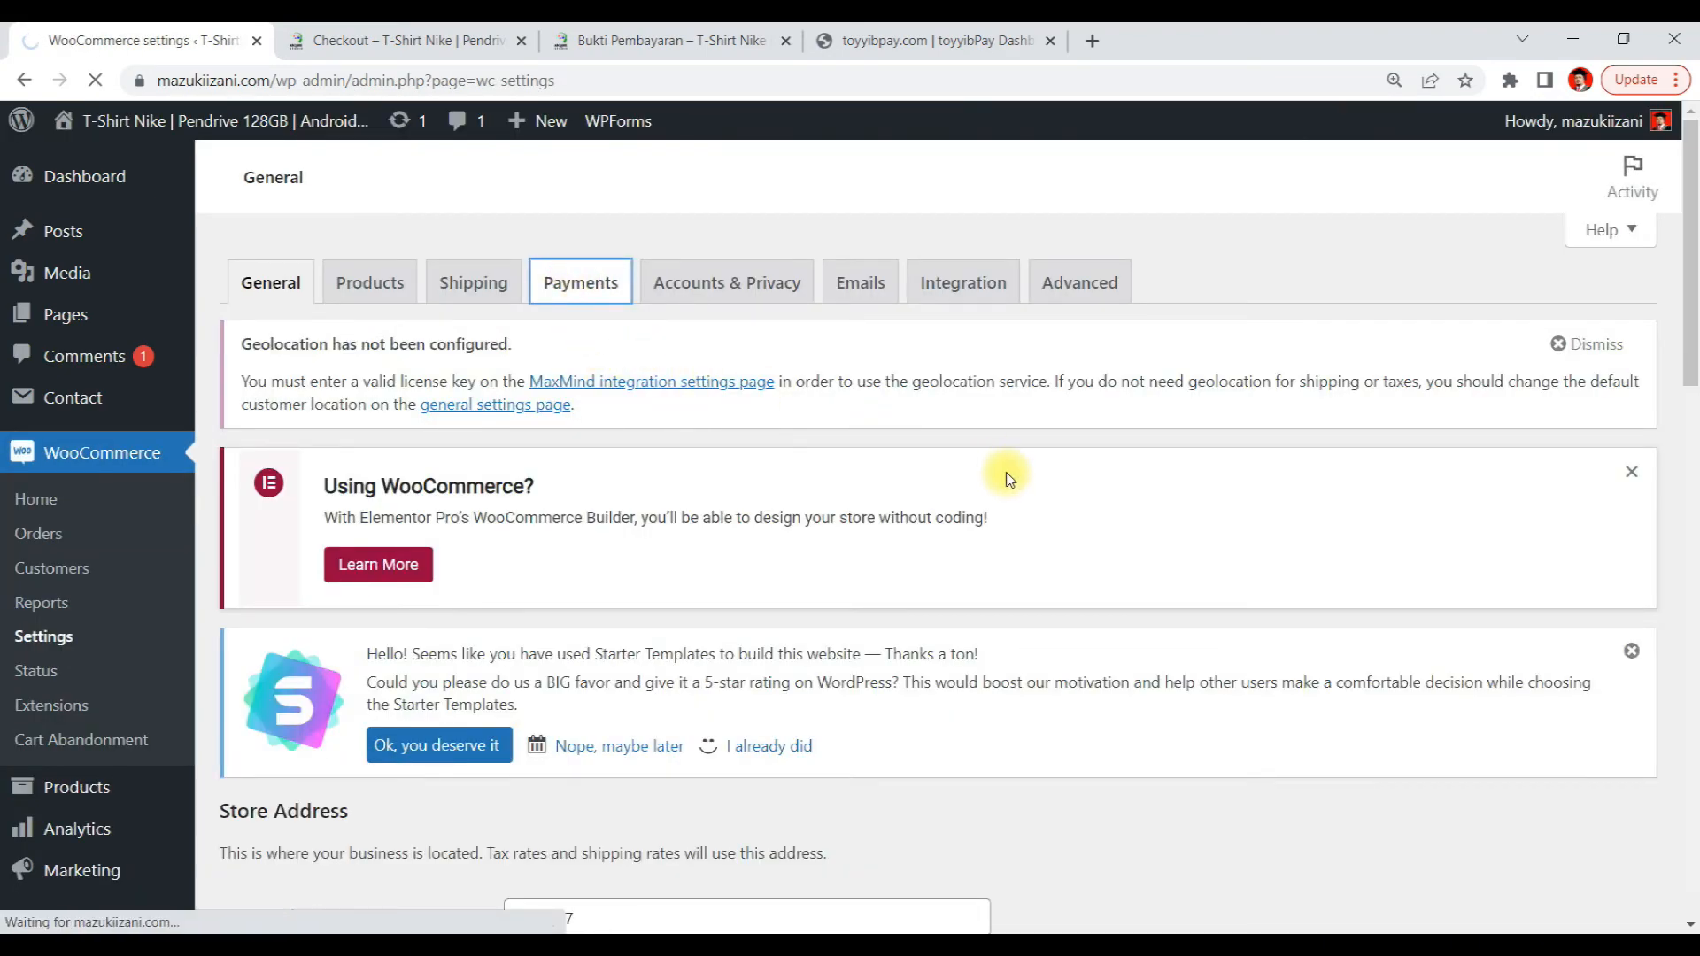
{"action": "scroll", "coordinate": [1009, 479], "scroll_direction": "down", "scroll_amount": 1}
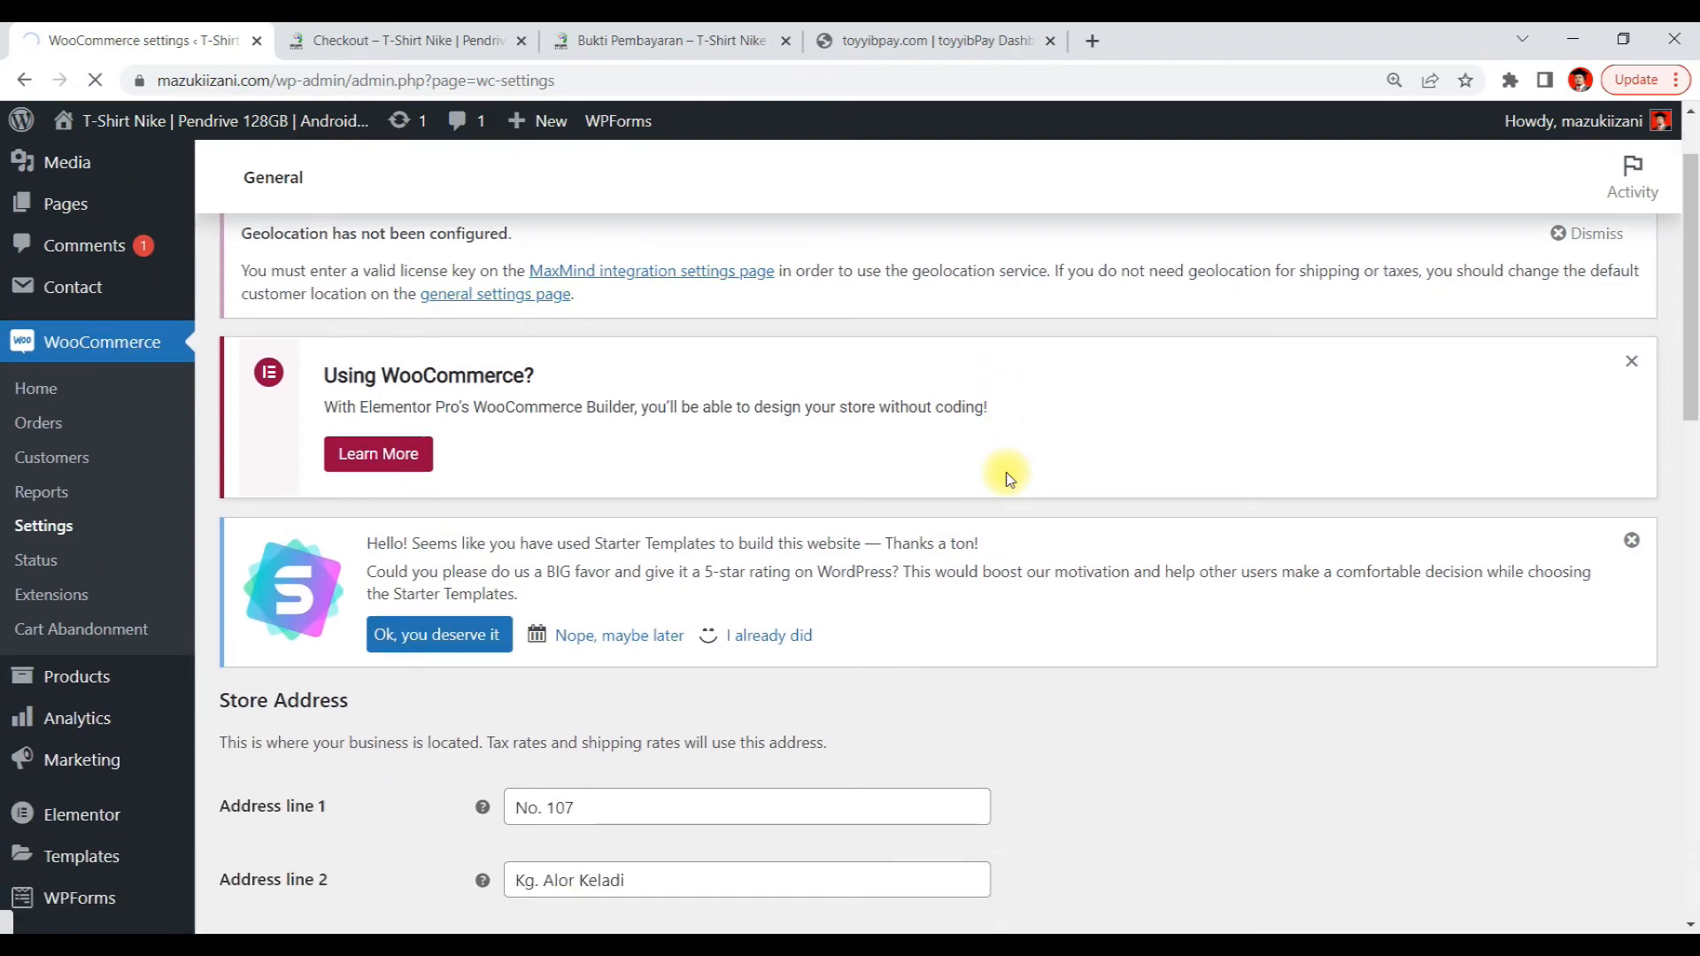
{"action": "scroll", "coordinate": [1009, 479], "scroll_direction": "up", "scroll_amount": 1}
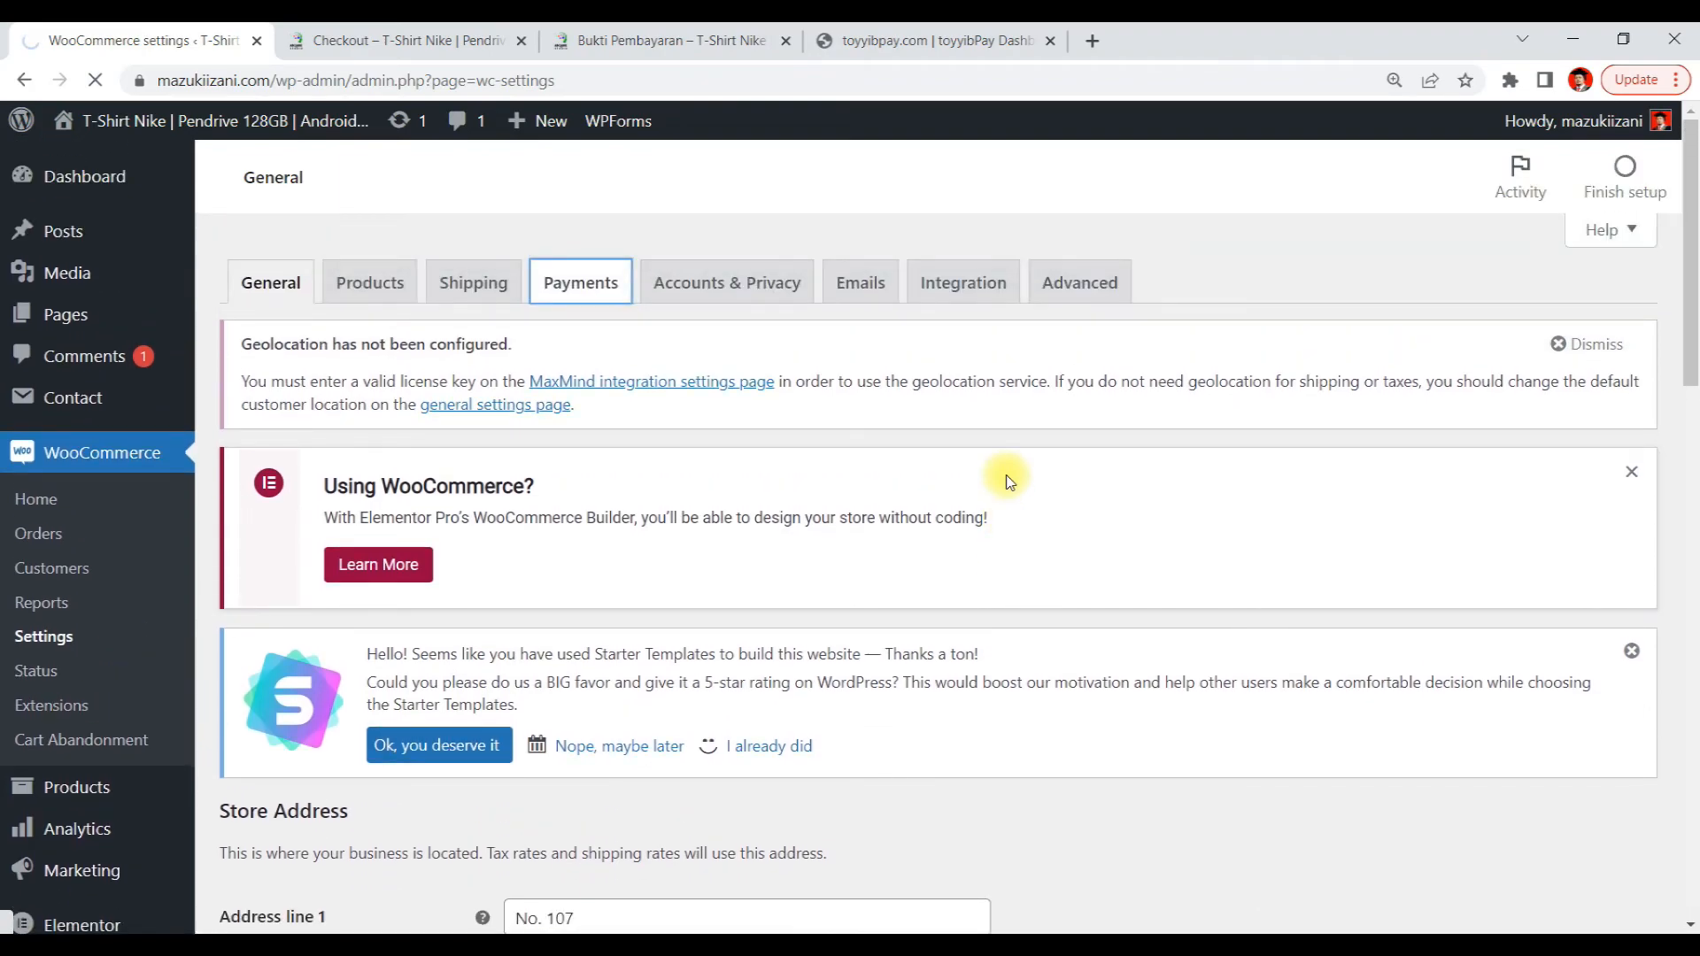
{"action": "scroll", "coordinate": [1007, 476], "scroll_direction": "down", "scroll_amount": 6}
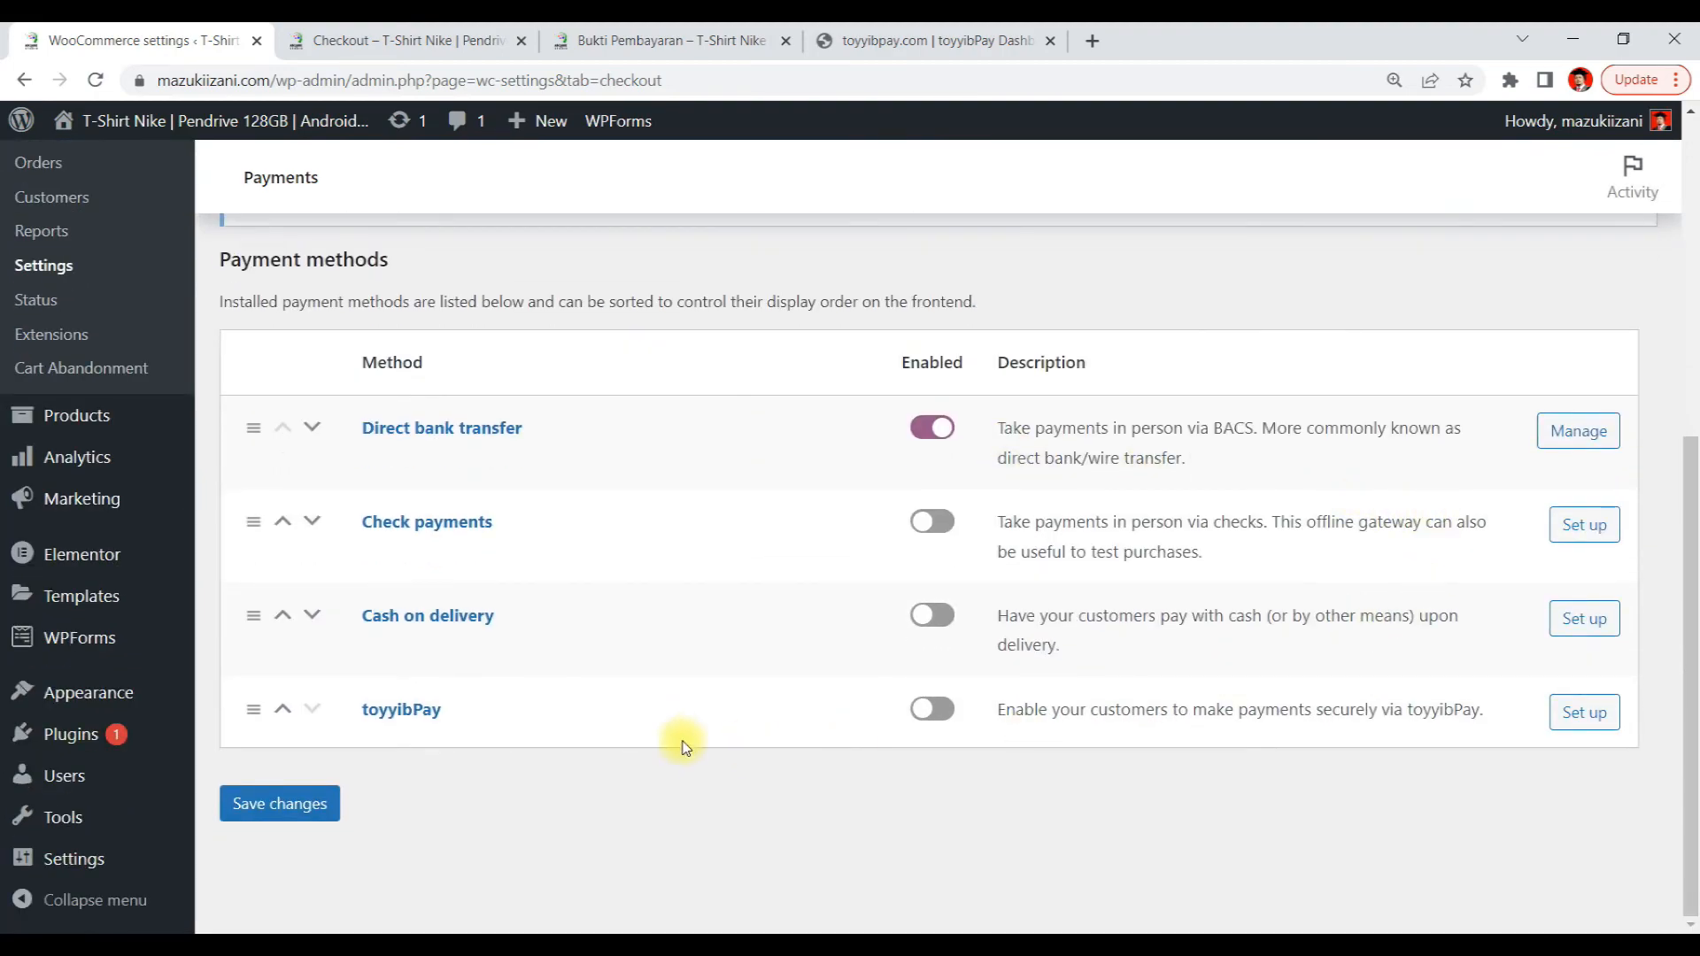
{"action": "left_click", "coordinate": [928, 725]}
{"action": "left_click", "coordinate": [1574, 719]}
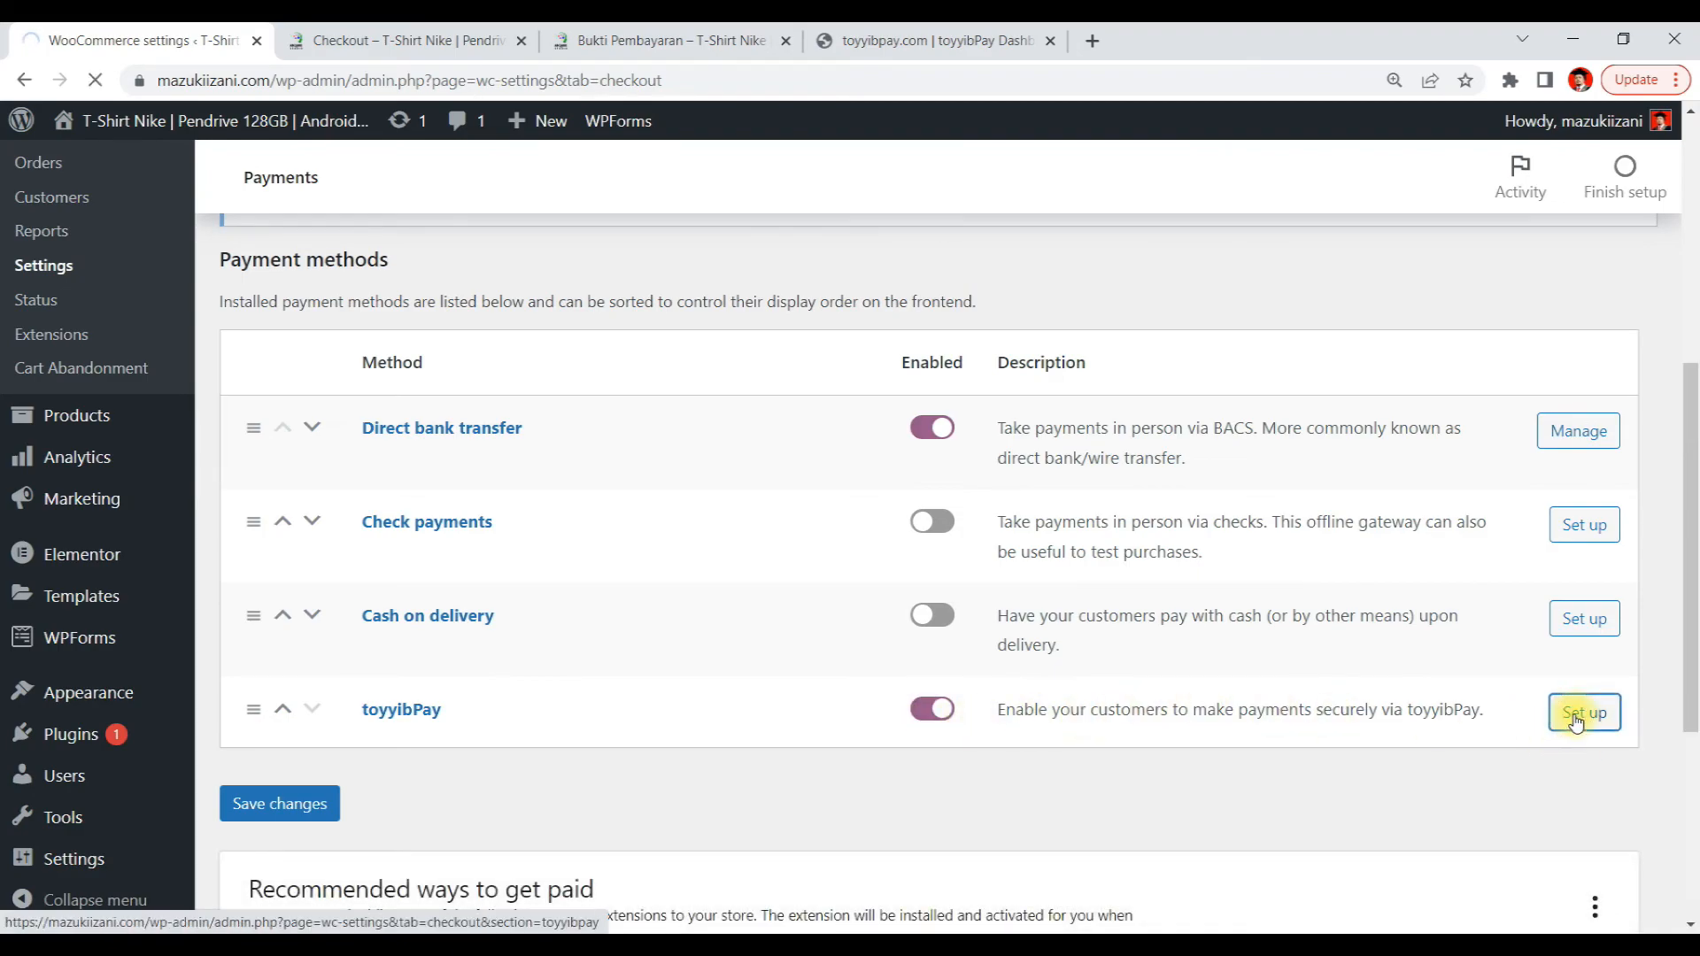
Review the toyyibPay gateway fields and locate the user secret key on the toyyibPay dashboard
{"action": "scroll", "coordinate": [1468, 714], "scroll_direction": "down", "scroll_amount": 5}
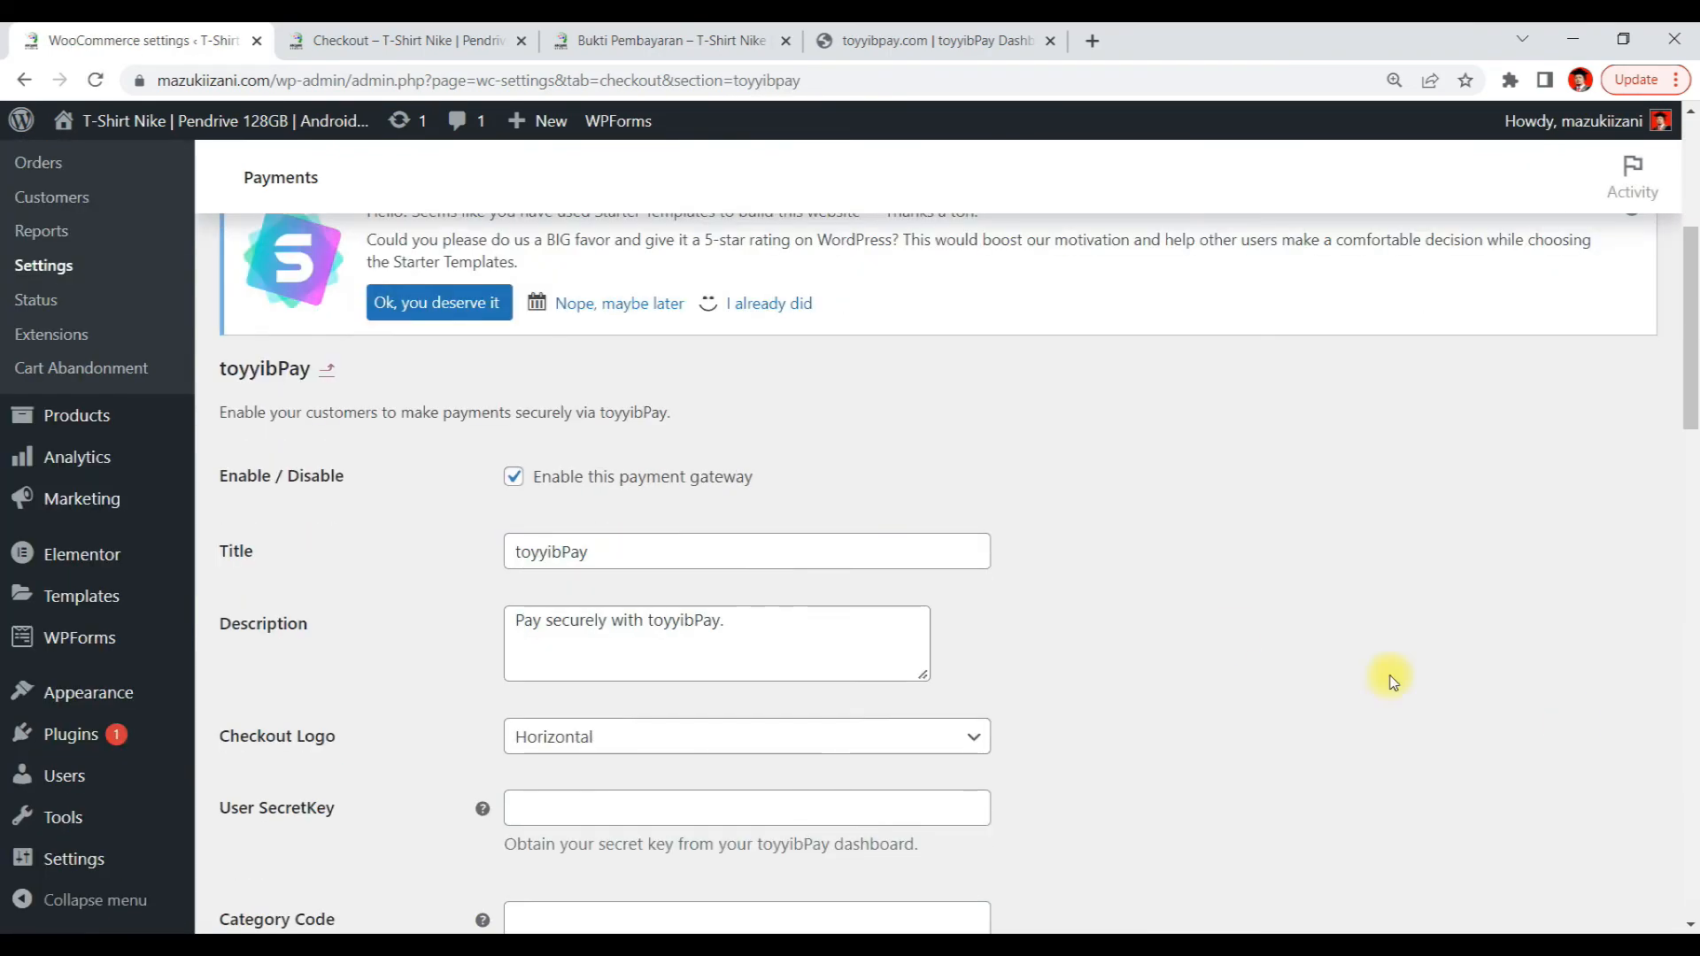
{"action": "scroll", "coordinate": [959, 554], "scroll_direction": "down", "scroll_amount": 1}
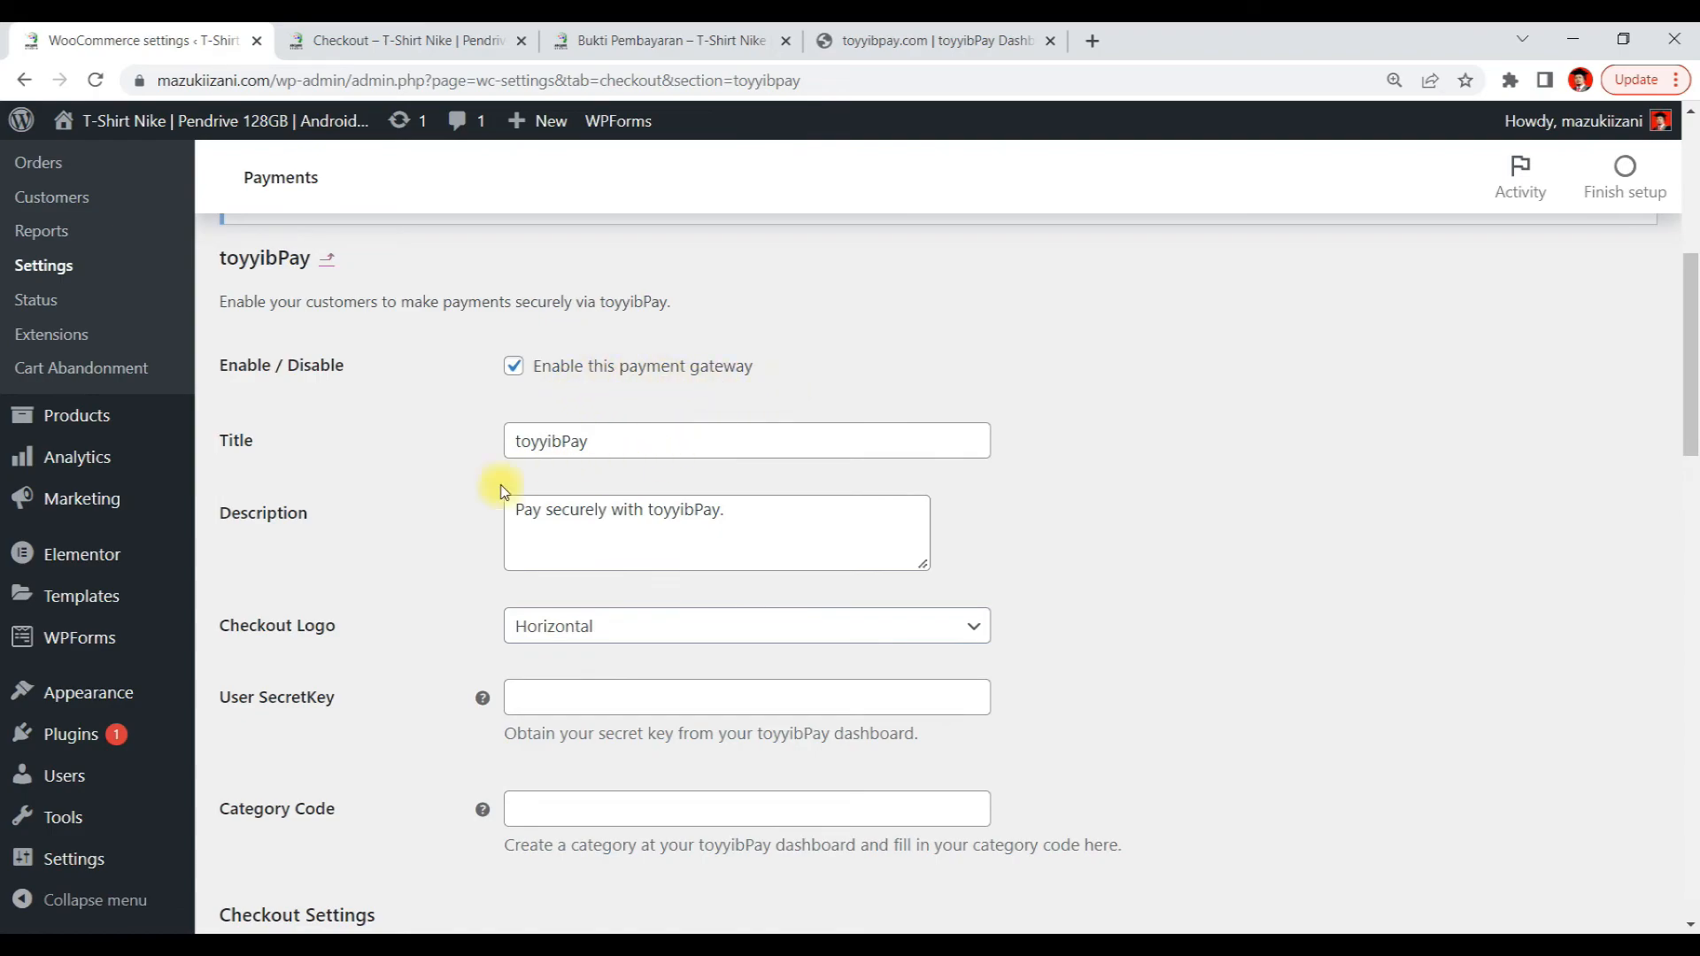
{"action": "left_click_drag", "start_coordinate": [795, 518], "coordinate": [324, 515]}
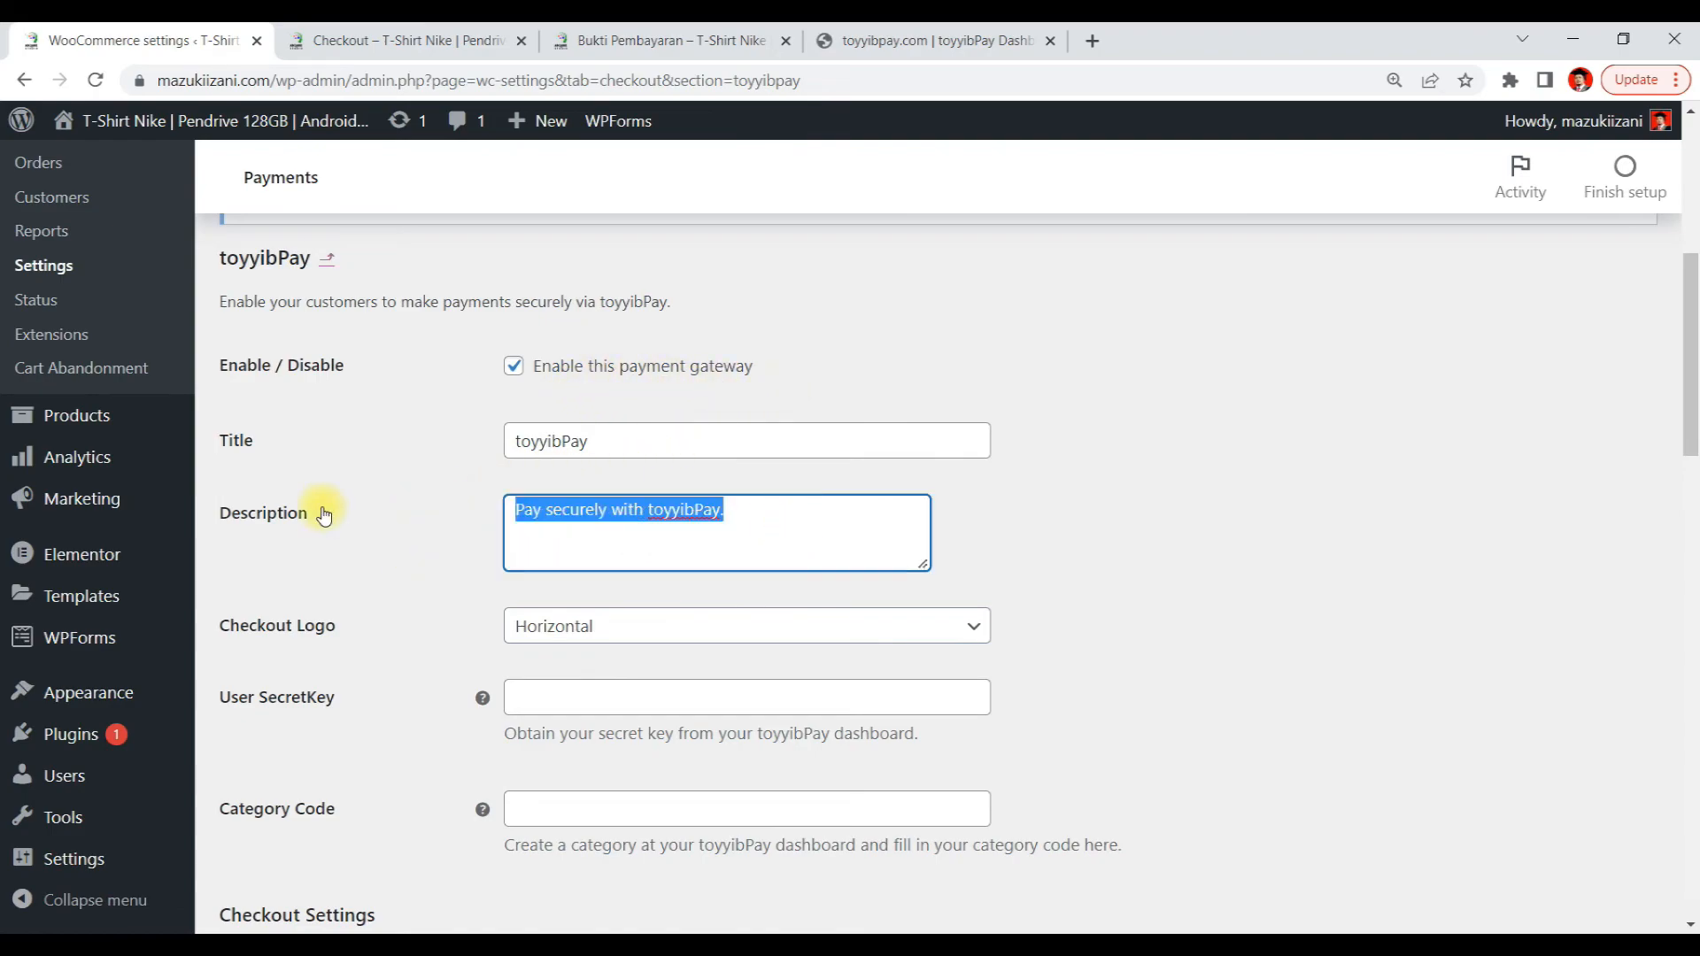
{"action": "left_click_drag", "start_coordinate": [588, 444], "coordinate": [417, 443]}
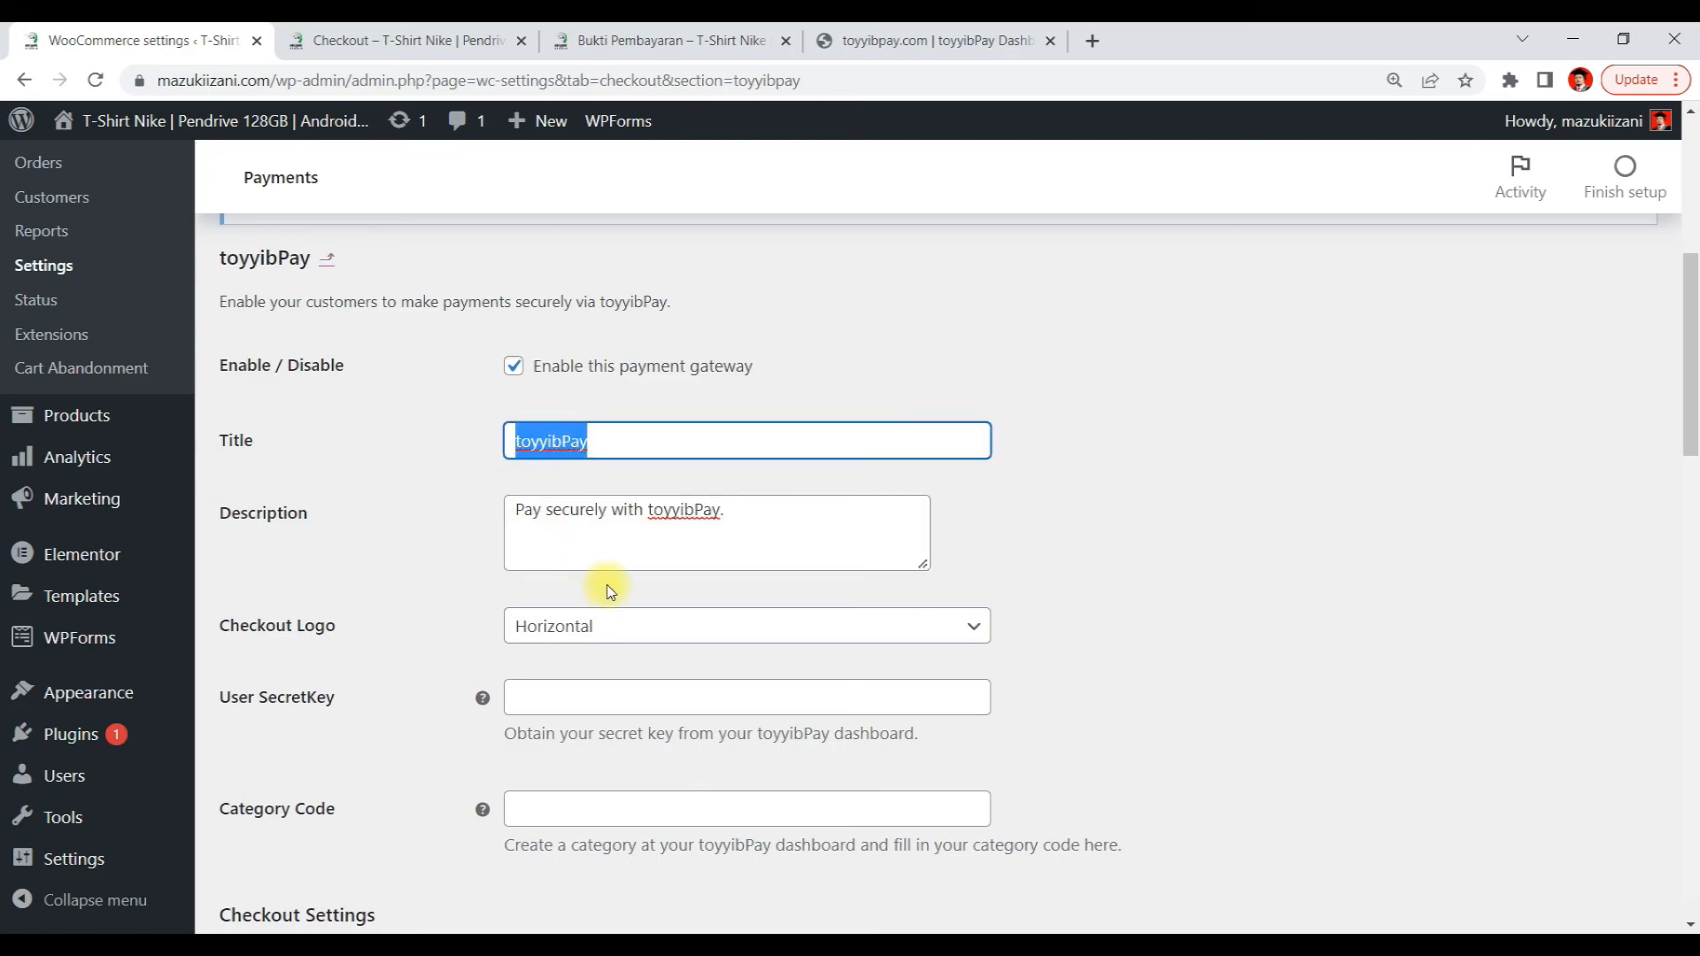
{"action": "scroll", "coordinate": [602, 531], "scroll_direction": "down", "scroll_amount": 3}
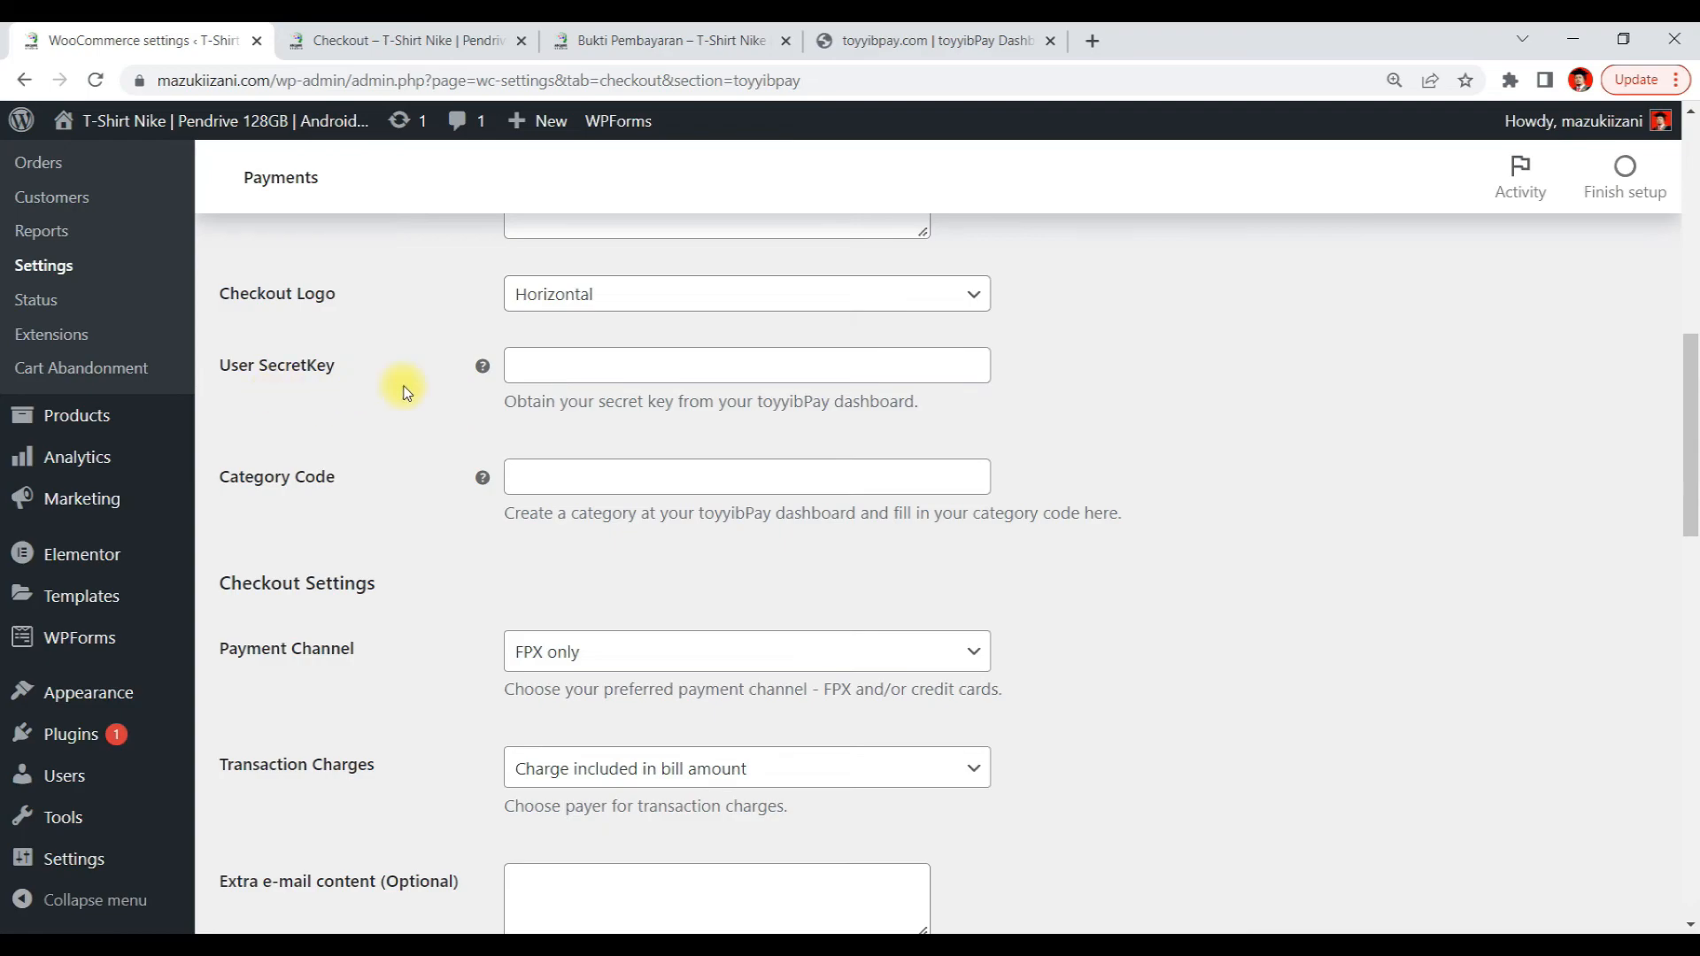
{"action": "mouse_move", "coordinate": [479, 368]}
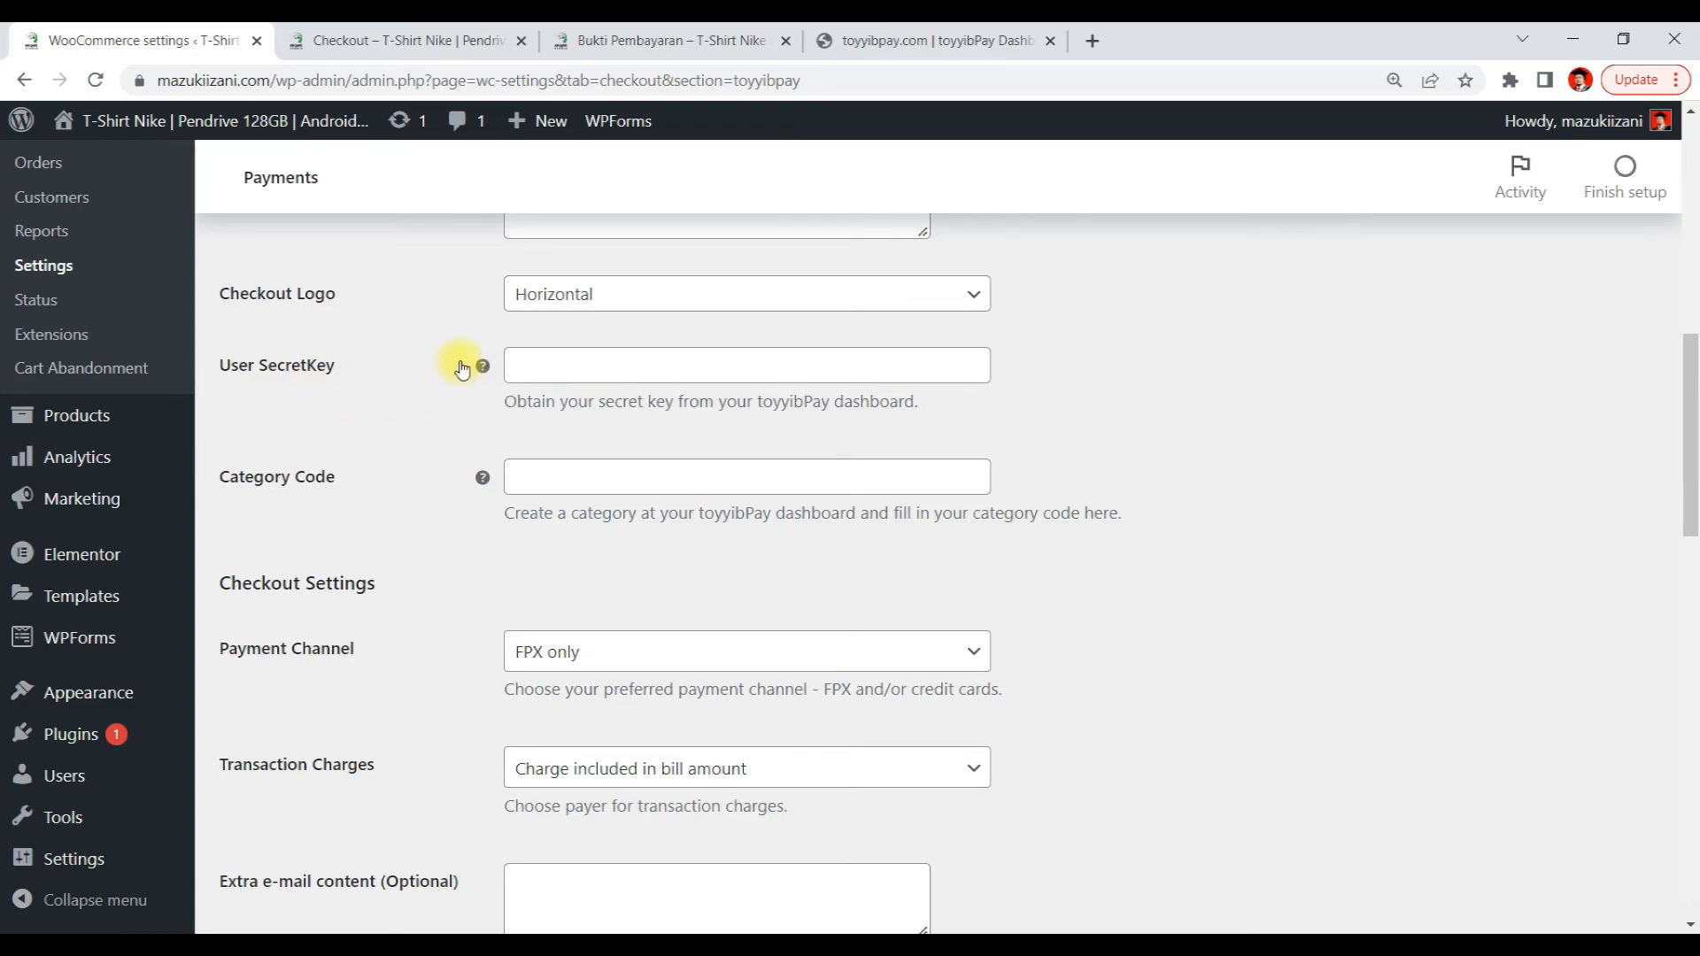
{"action": "left_click", "coordinate": [895, 36]}
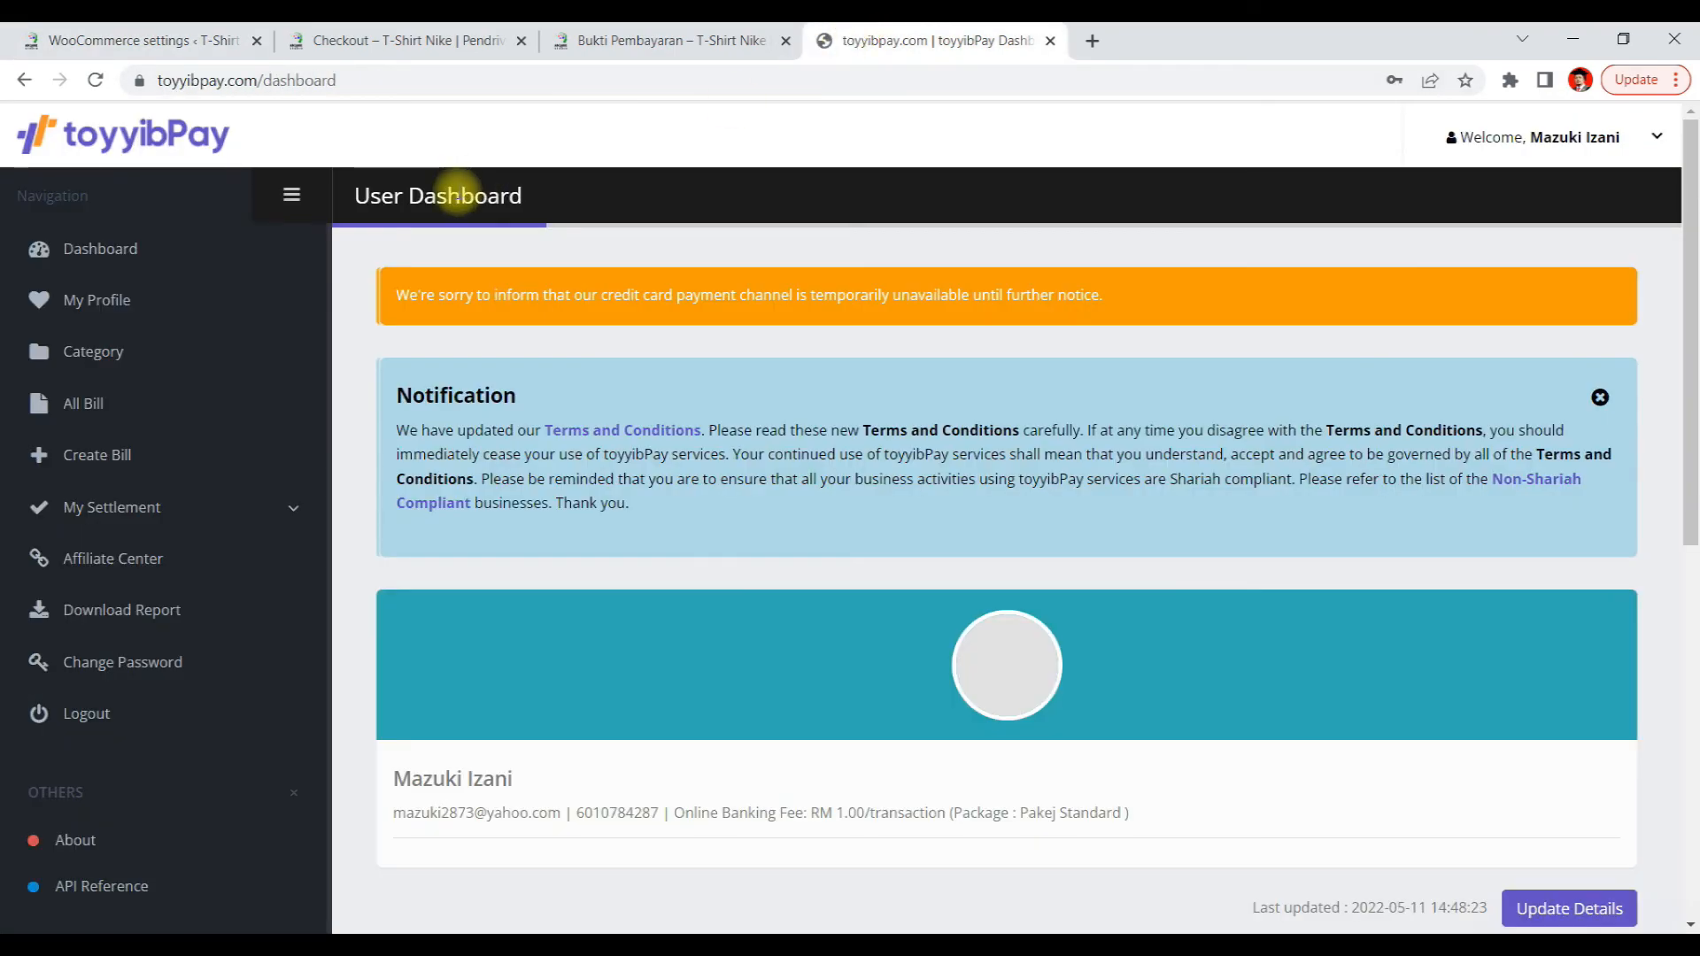
{"action": "scroll", "coordinate": [785, 324], "scroll_direction": "down", "scroll_amount": 8}
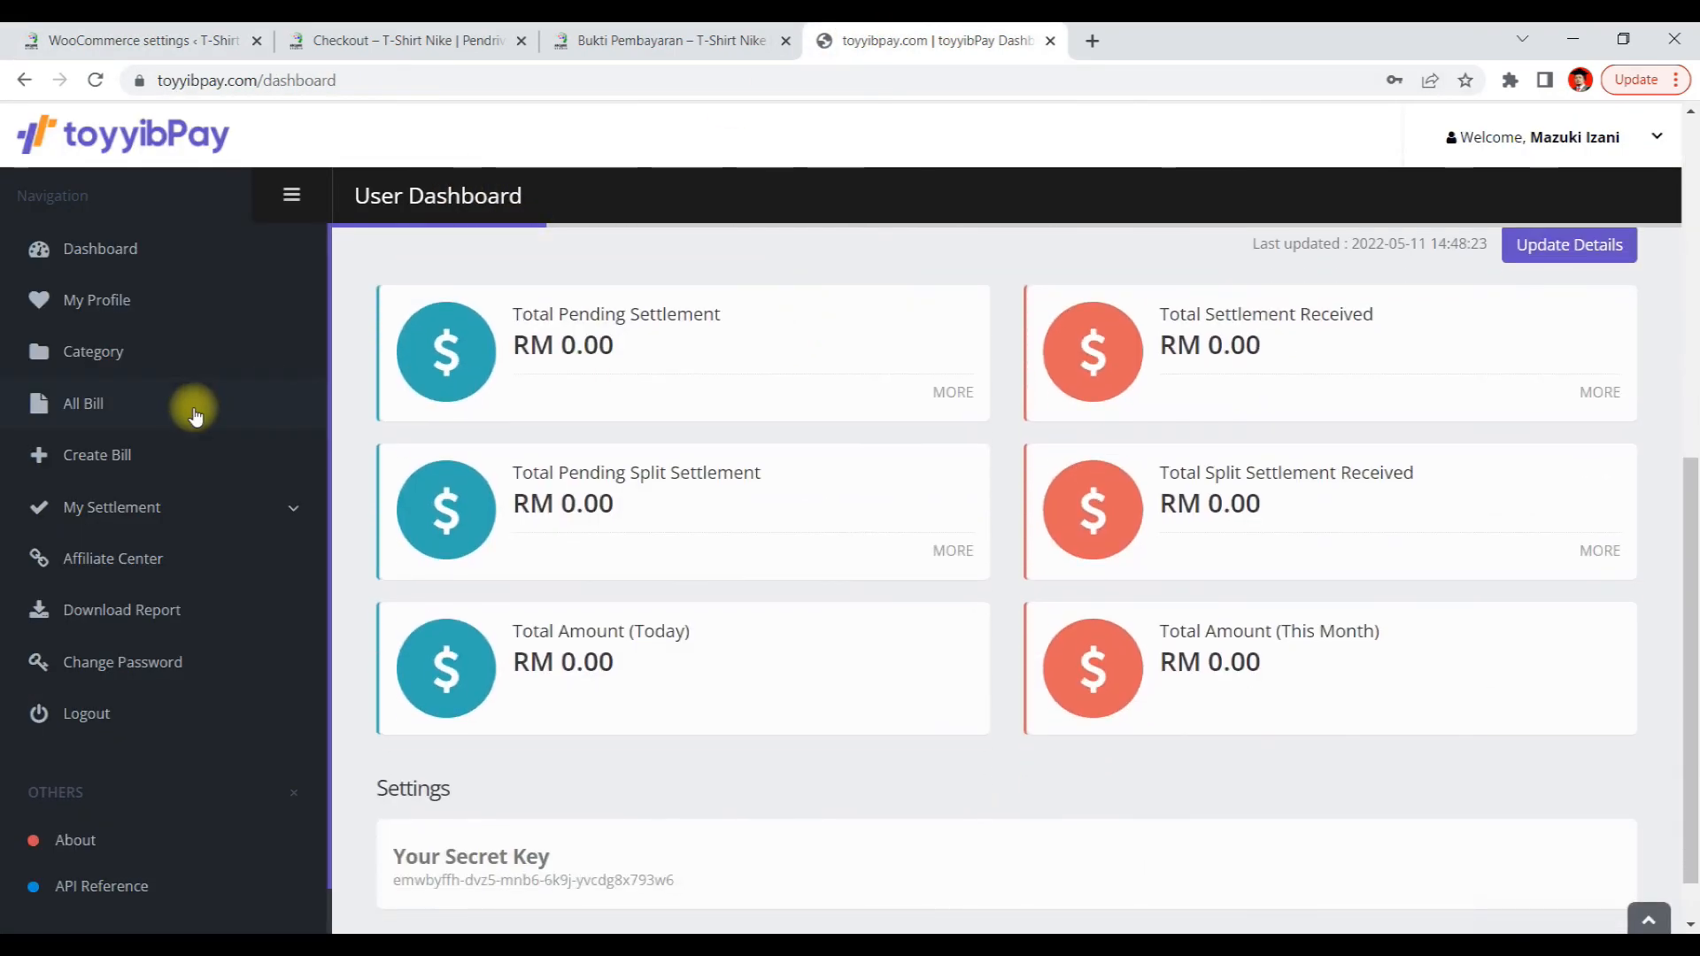
Copy the user secret key from the toyyibPay dashboard and paste it into the gateway's User SecretKey field
{"action": "scroll", "coordinate": [607, 542], "scroll_direction": "down", "scroll_amount": 1}
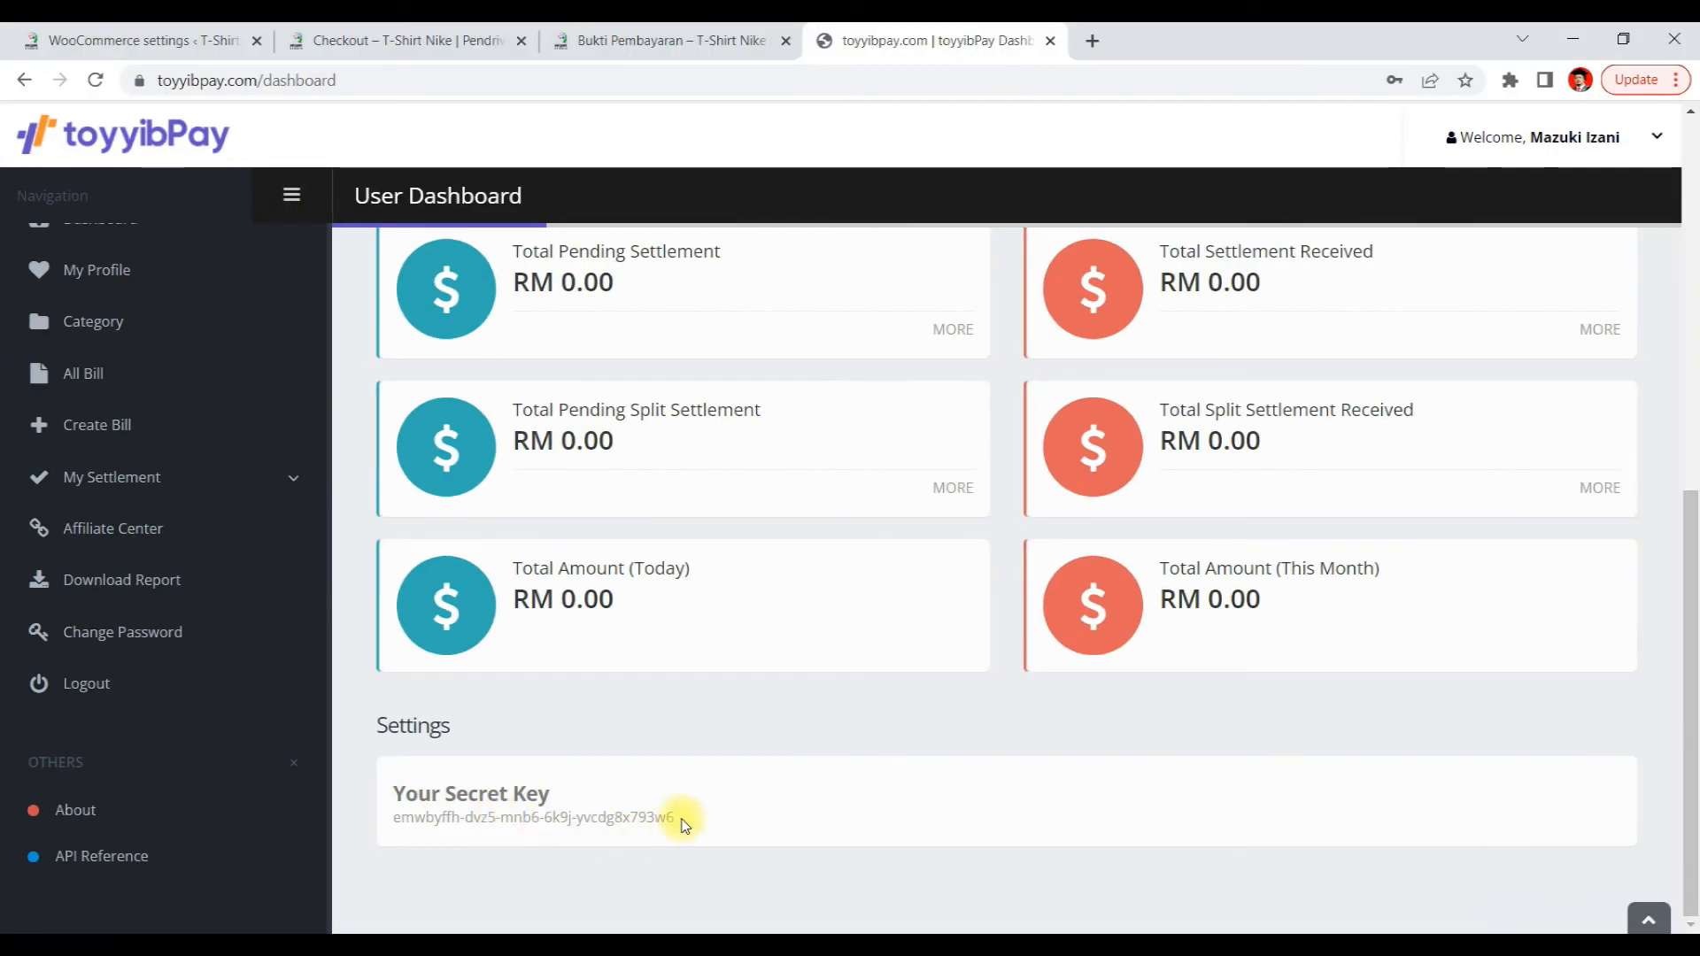
{"action": "left_click_drag", "start_coordinate": [1470, 869], "coordinate": [1028, 735]}
{"action": "key", "text": "ctrl+c"}
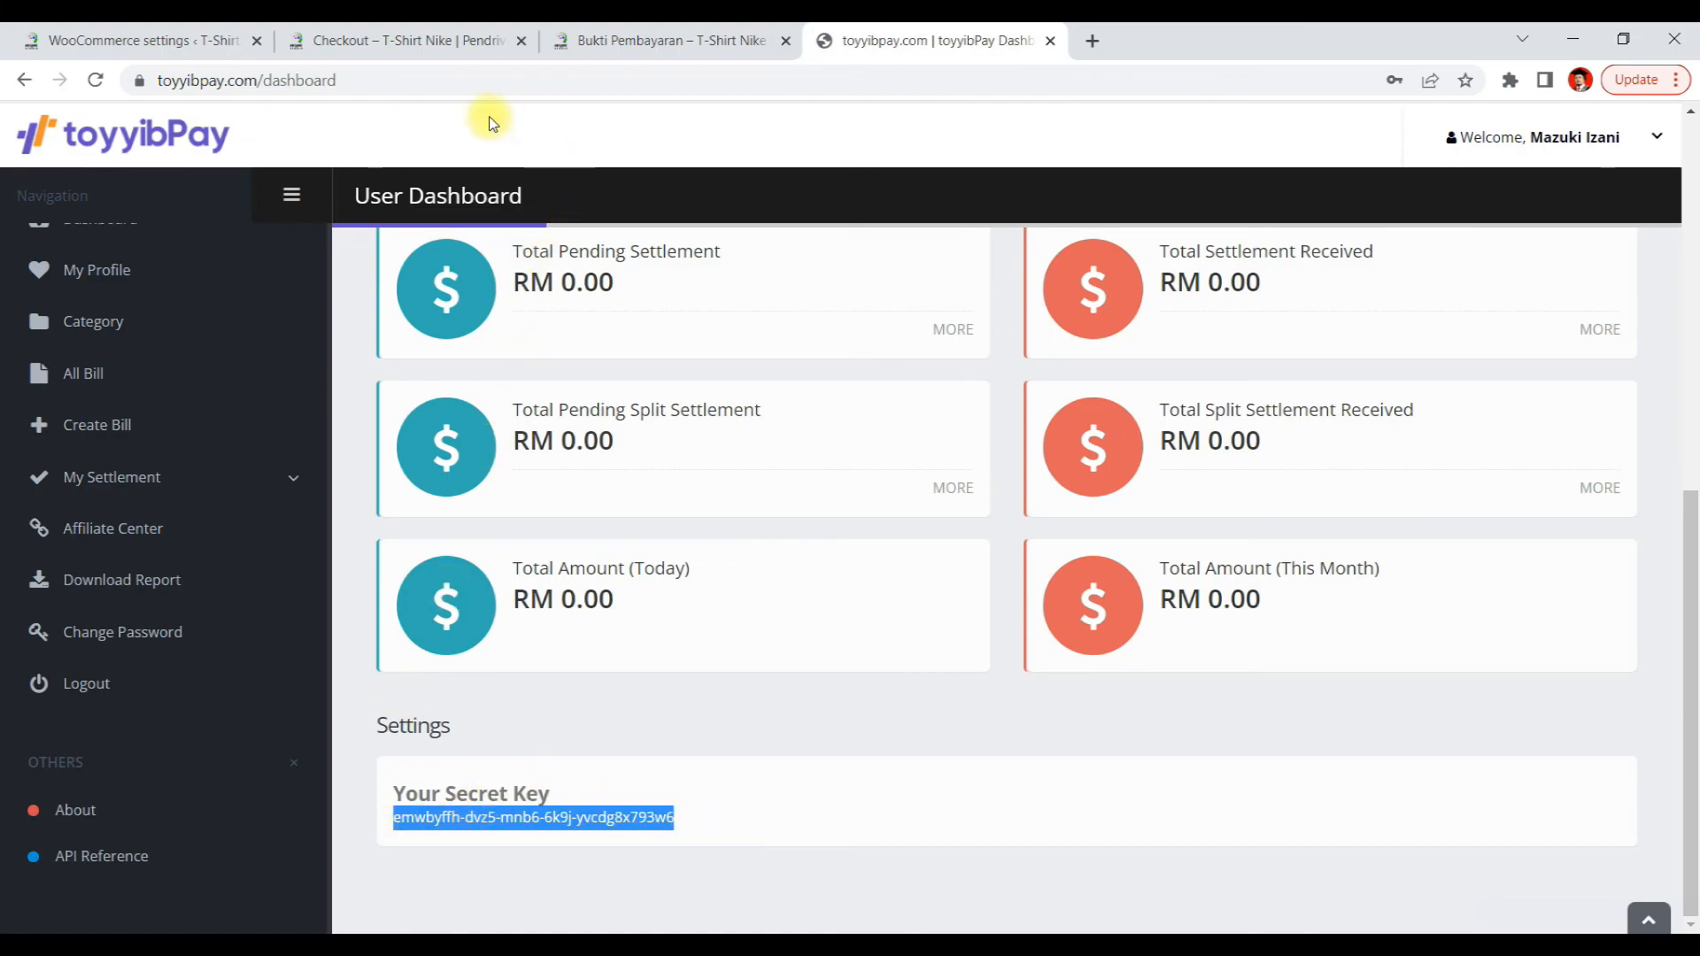
{"action": "left_click", "coordinate": [155, 40]}
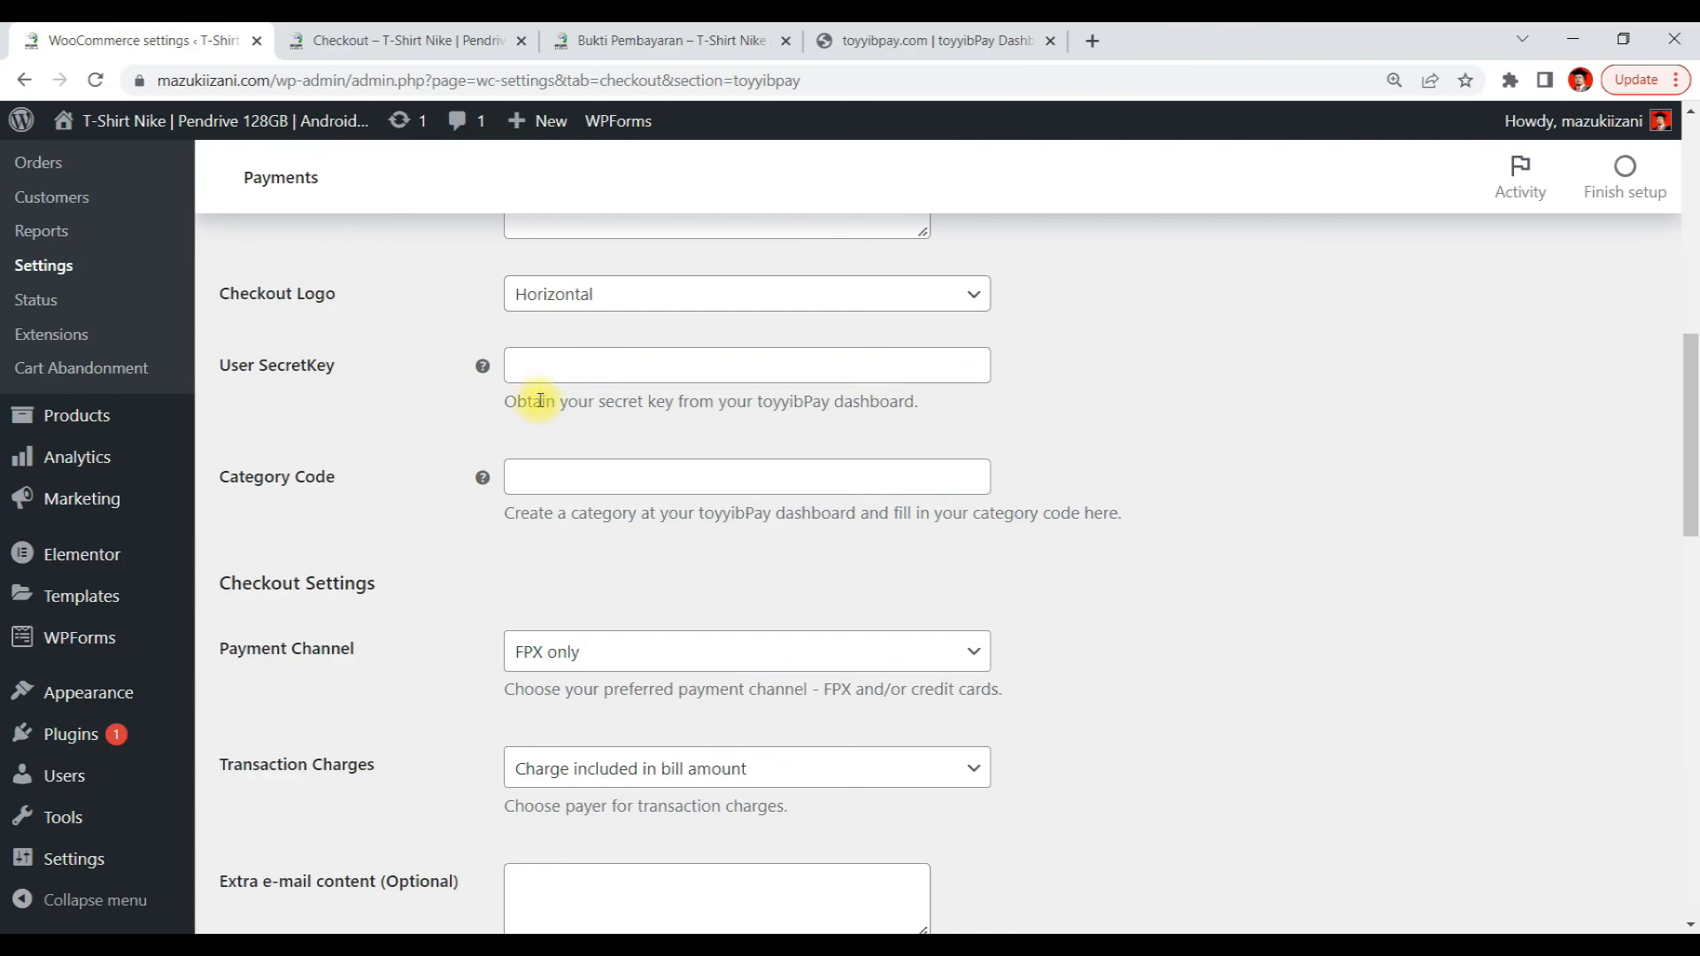
{"action": "left_click", "coordinate": [553, 365]}
{"action": "key", "text": "ctrl+v"}
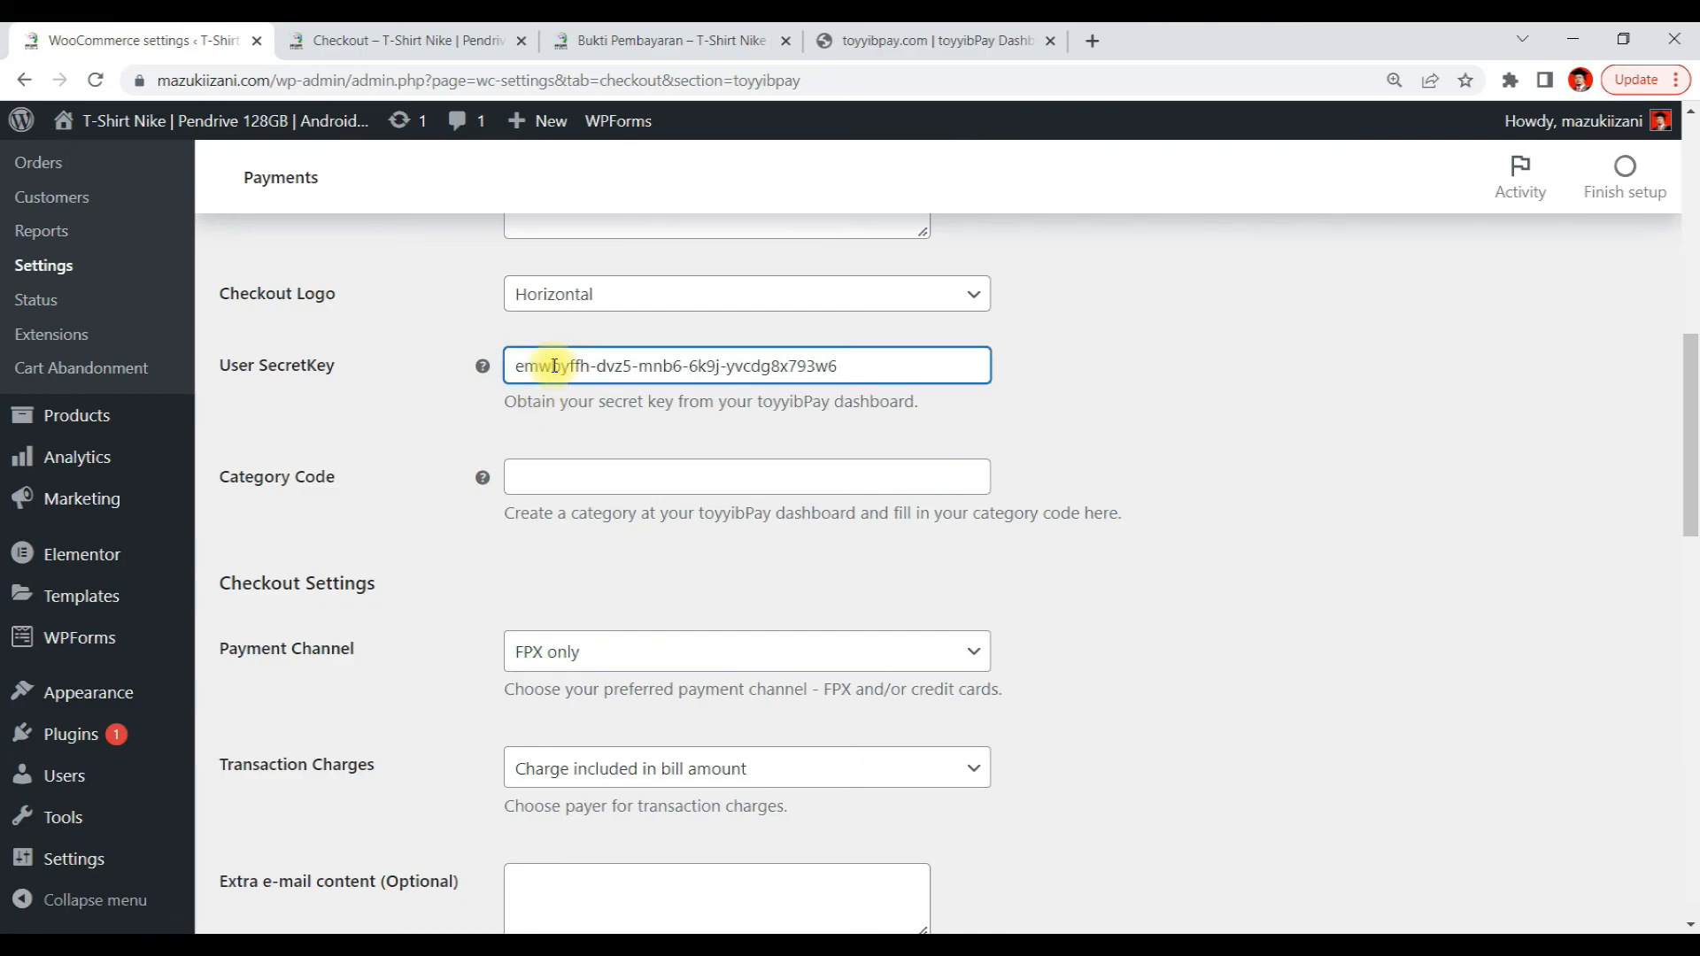
Back on the toyyibPay dashboard, start adding a new category and place the cursor in its name field
{"action": "mouse_move", "coordinate": [484, 479]}
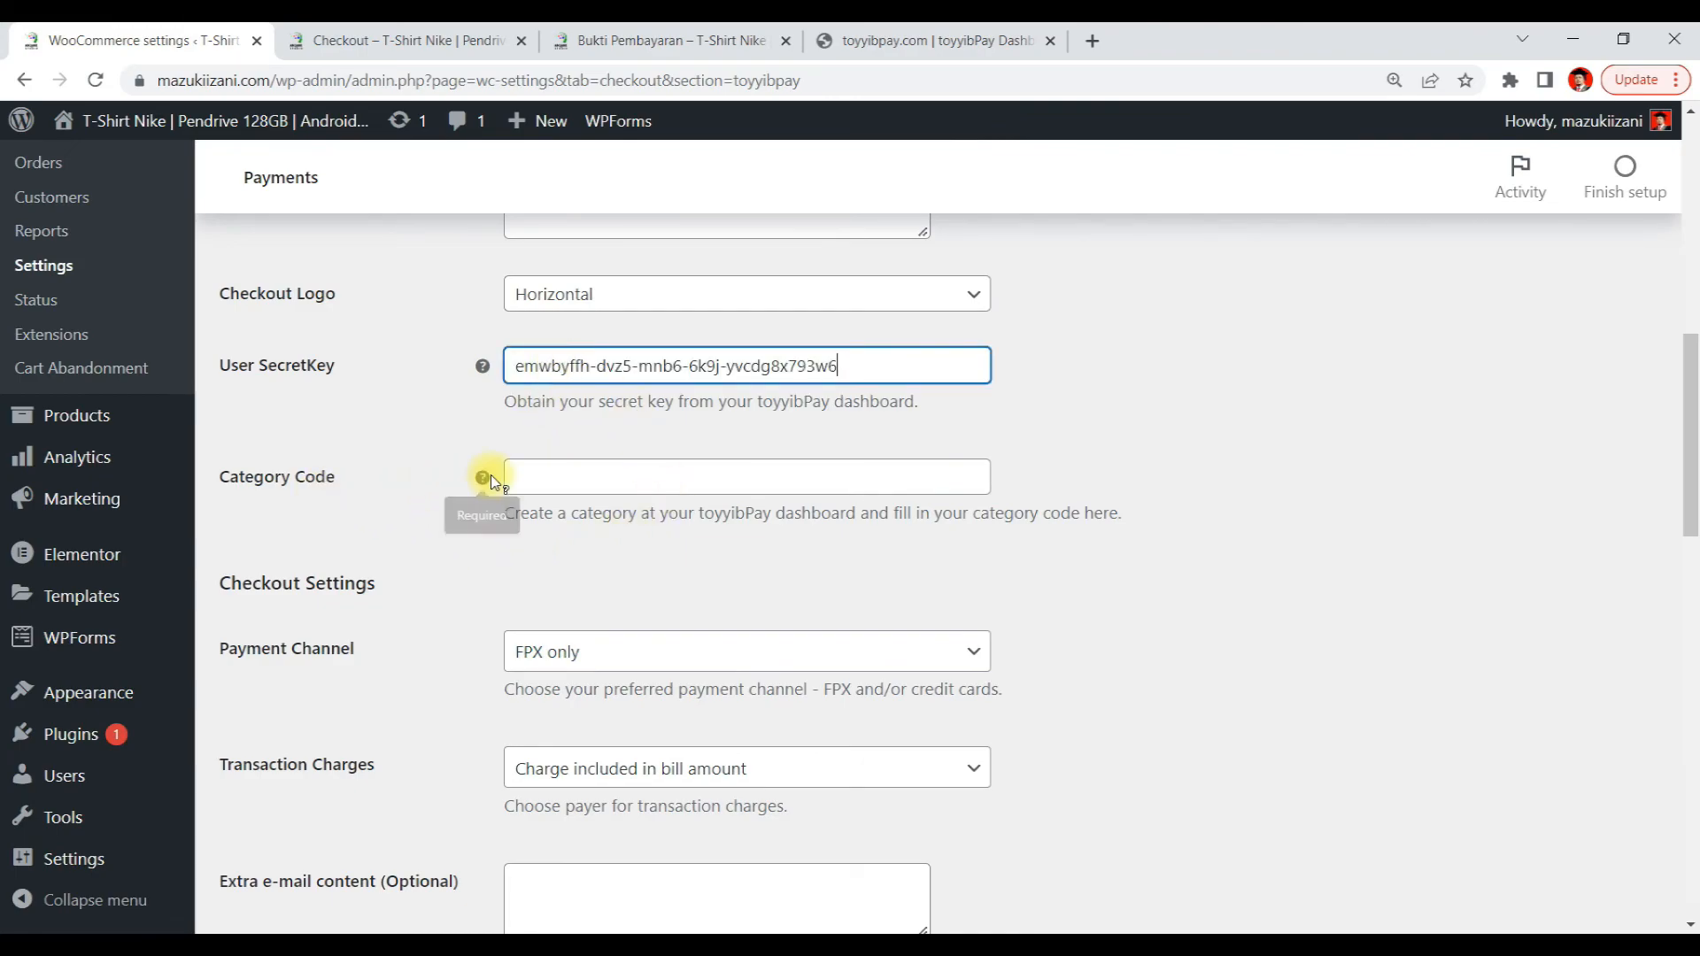
{"action": "left_click", "coordinate": [1003, 44]}
{"action": "scroll", "coordinate": [274, 436], "scroll_direction": "up", "scroll_amount": 1}
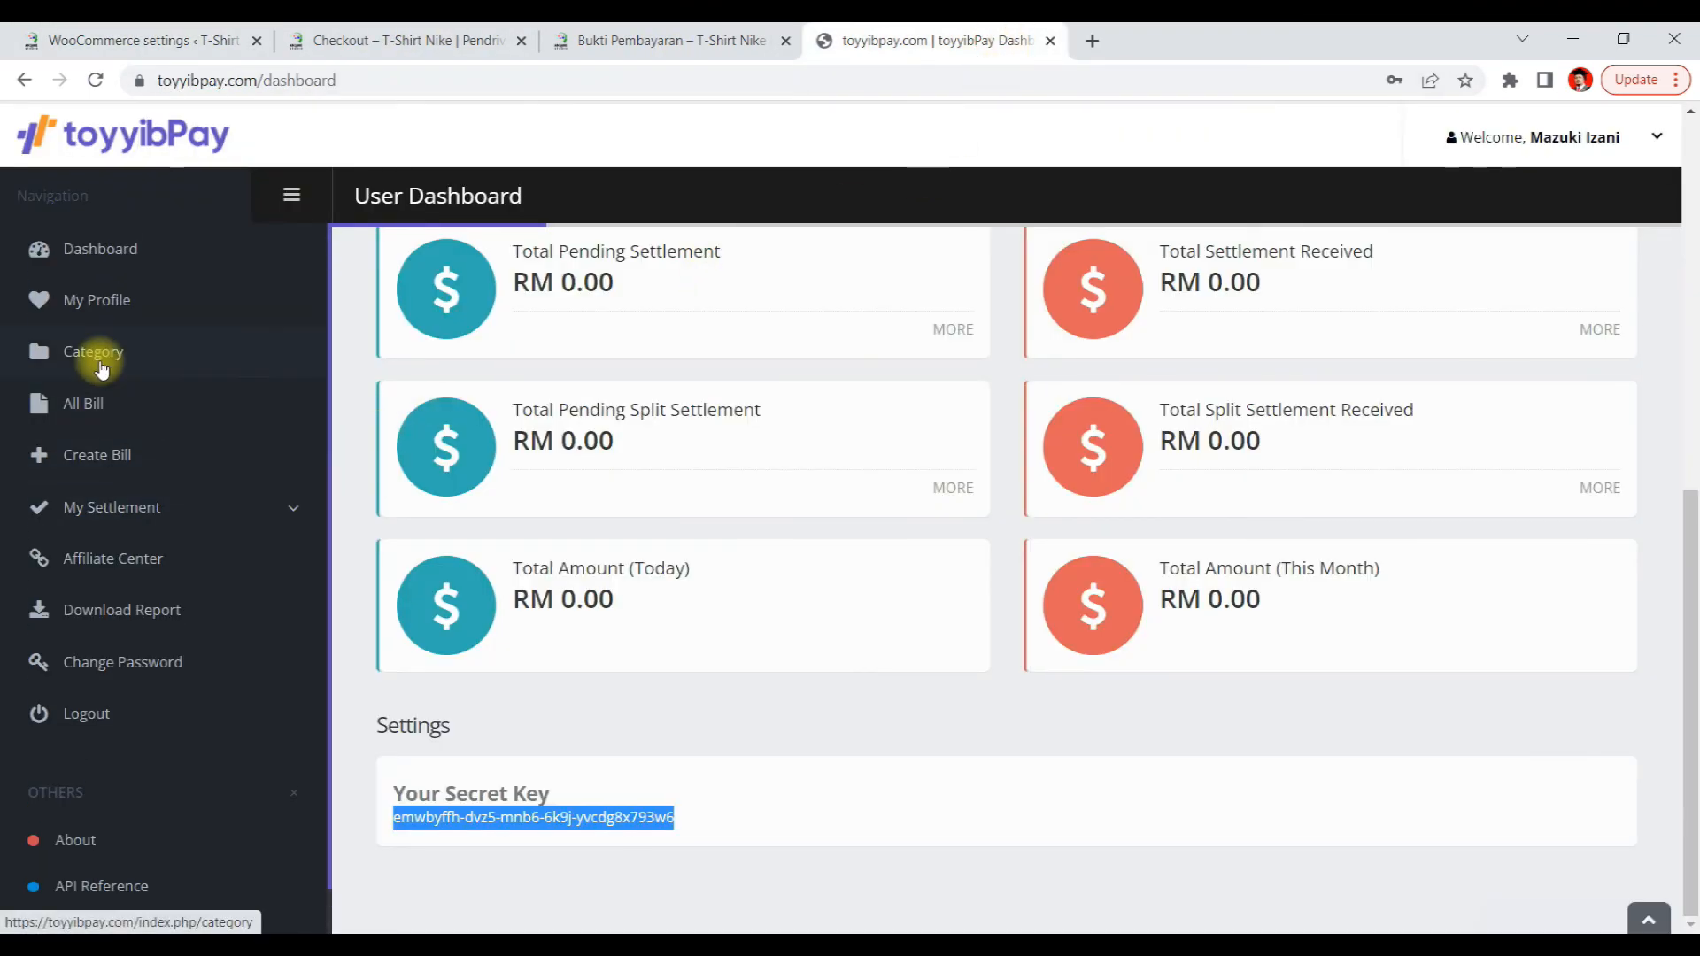
{"action": "left_click", "coordinate": [108, 367]}
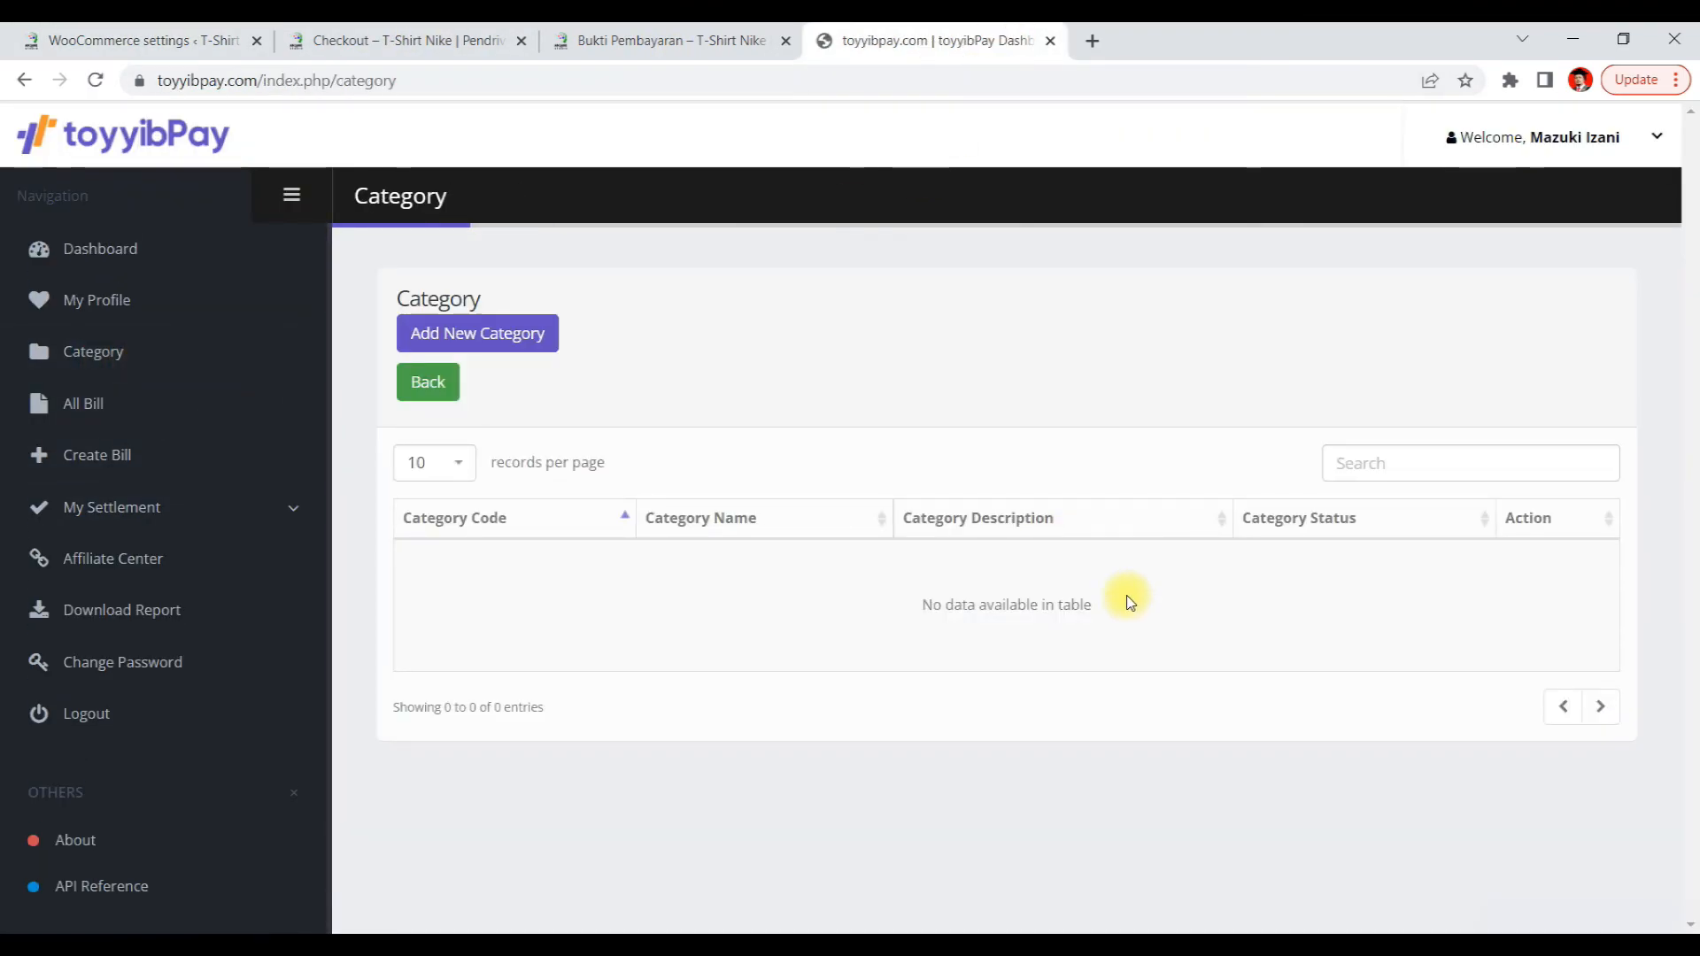
{"action": "left_click", "coordinate": [433, 340]}
{"action": "left_click", "coordinate": [806, 369]}
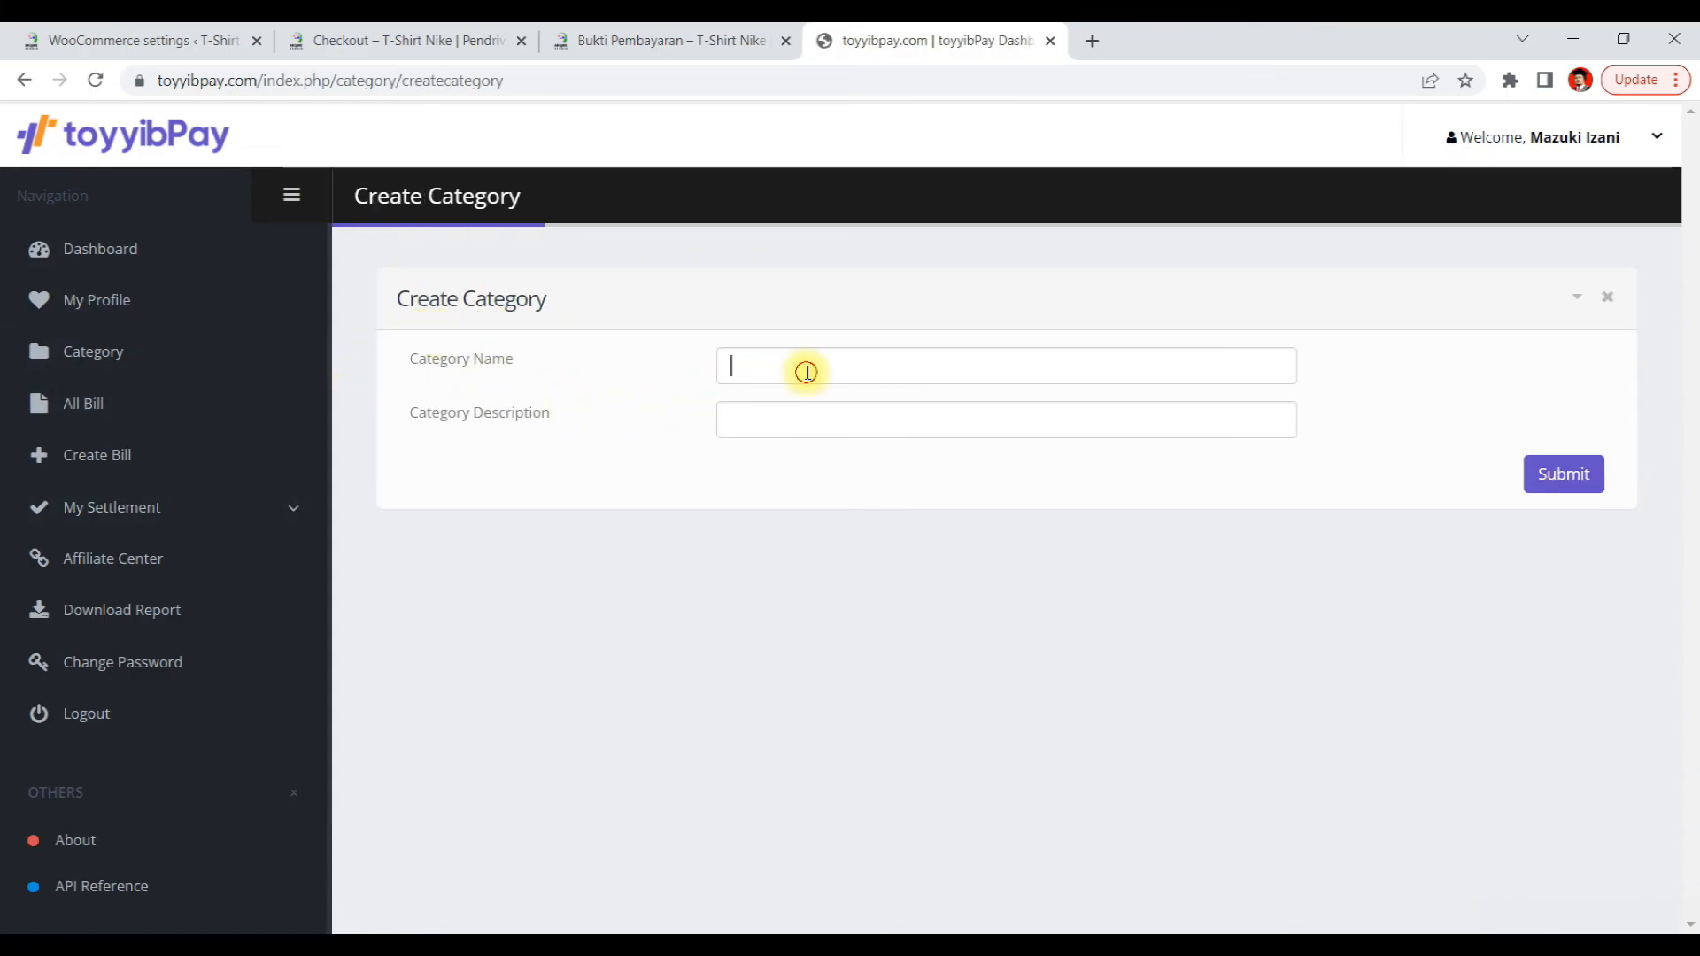
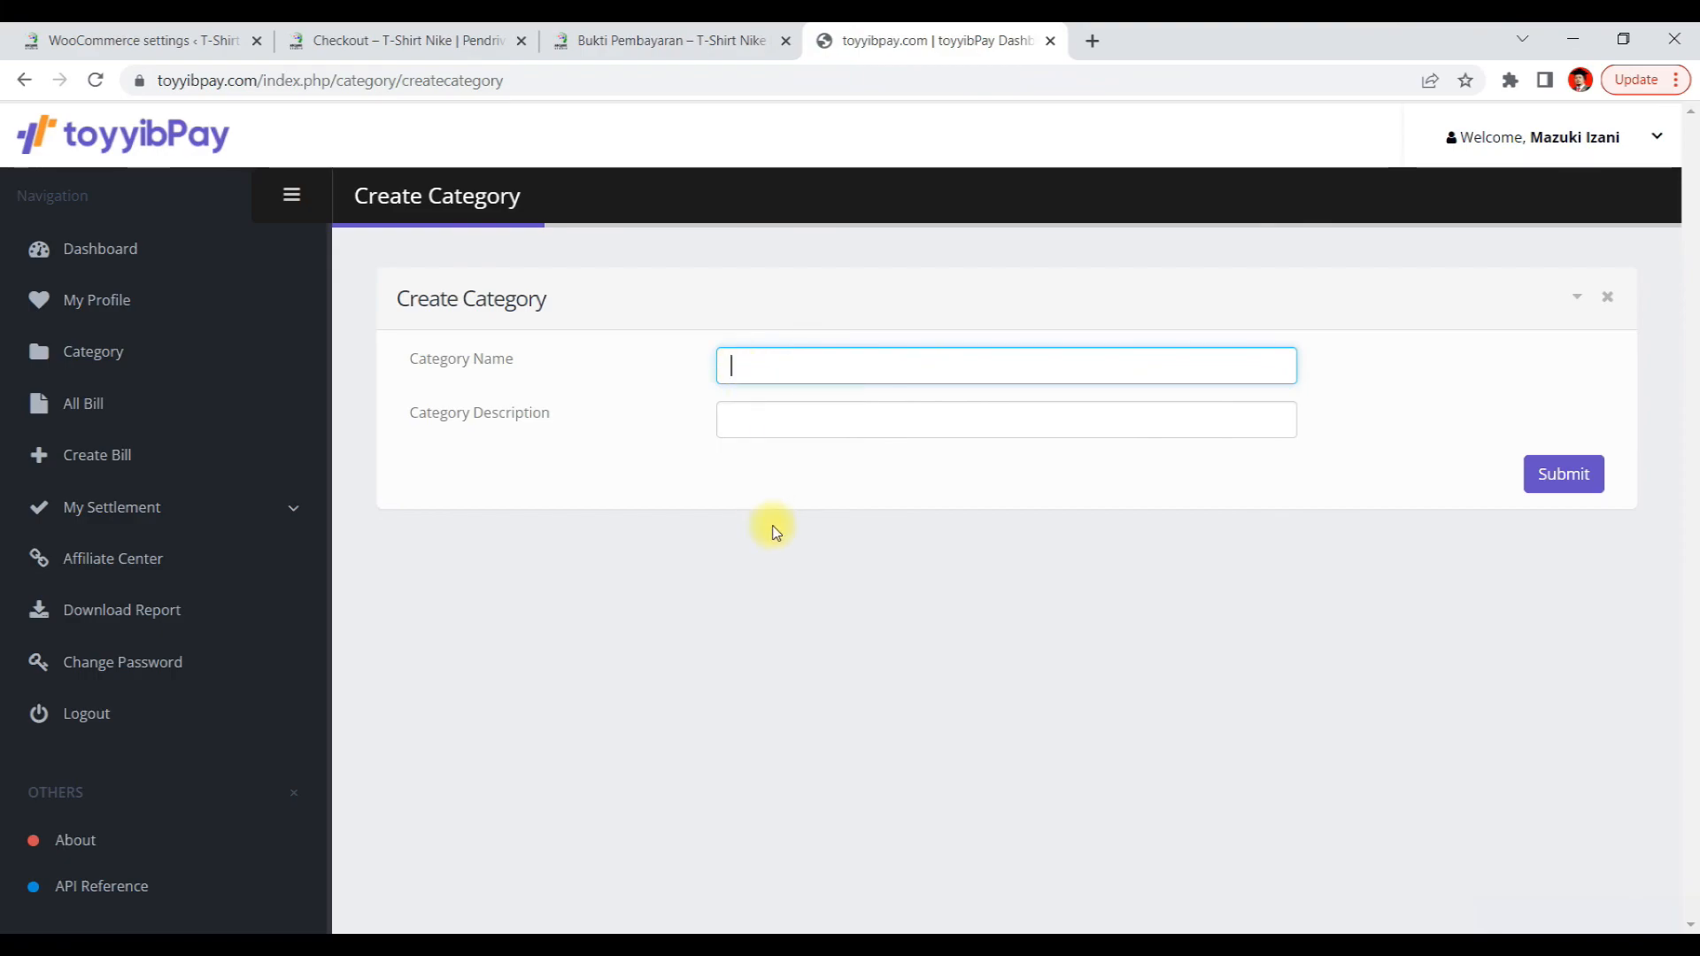
Copy the store's domain mazukiizani.com from the admin address bar and paste it as the new toyyibPay category name
{"action": "left_click", "coordinate": [133, 44]}
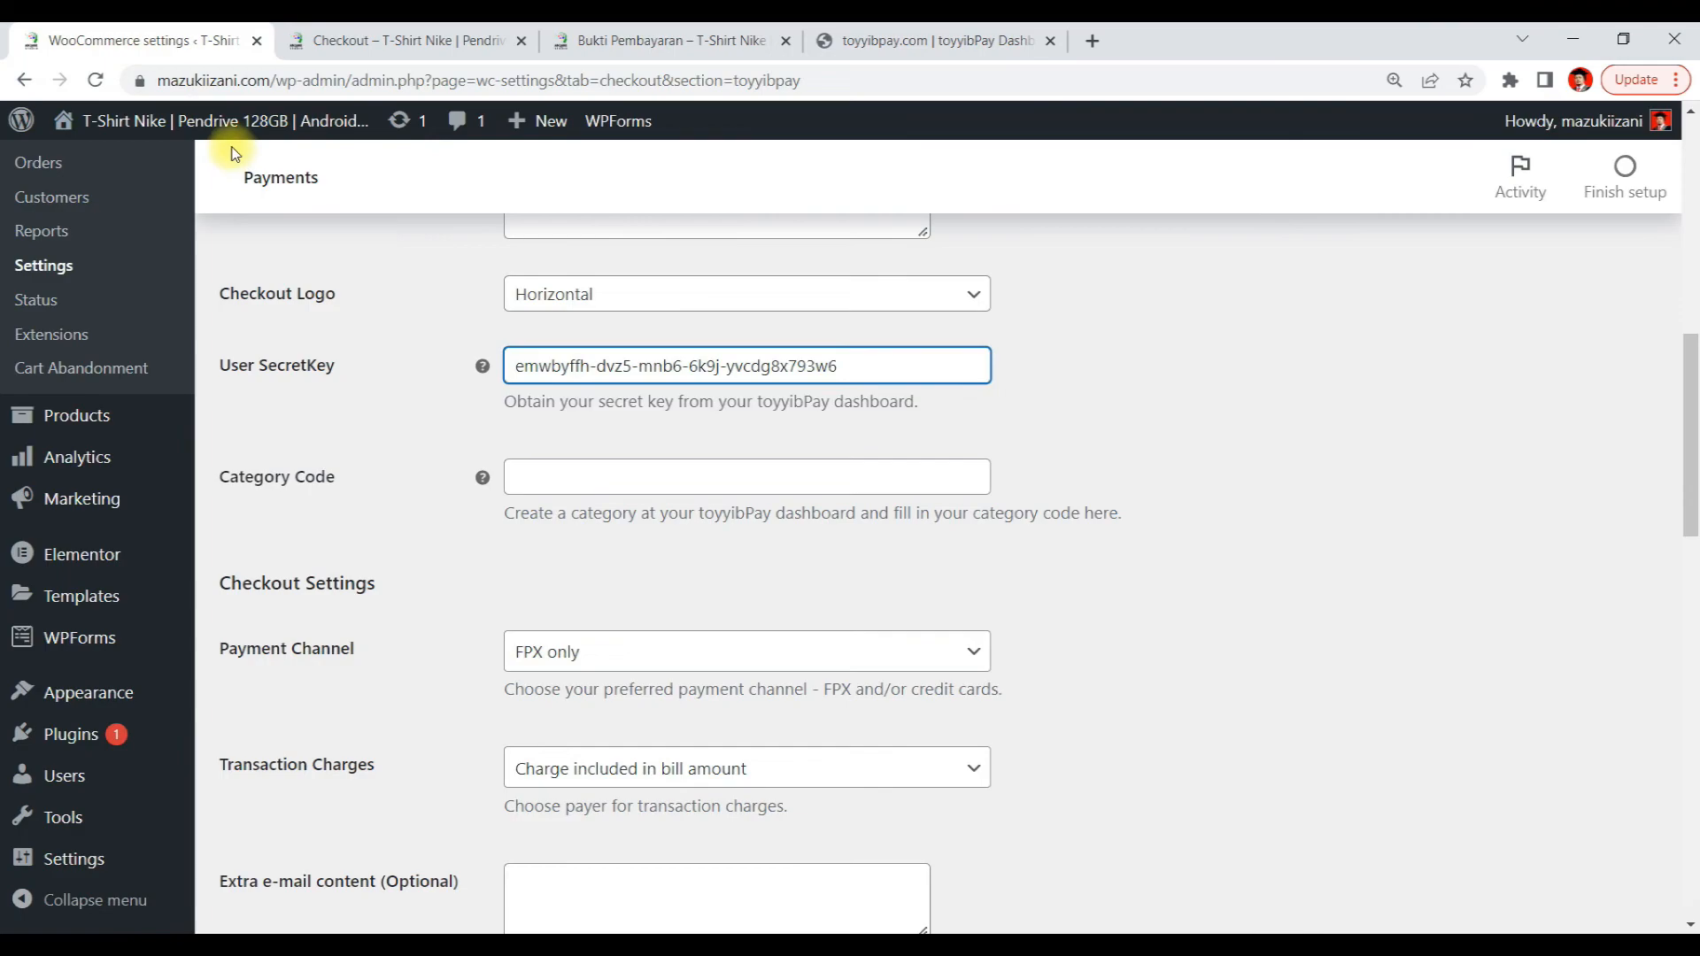
{"action": "left_click", "coordinate": [227, 80]}
{"action": "left_click", "coordinate": [284, 80]}
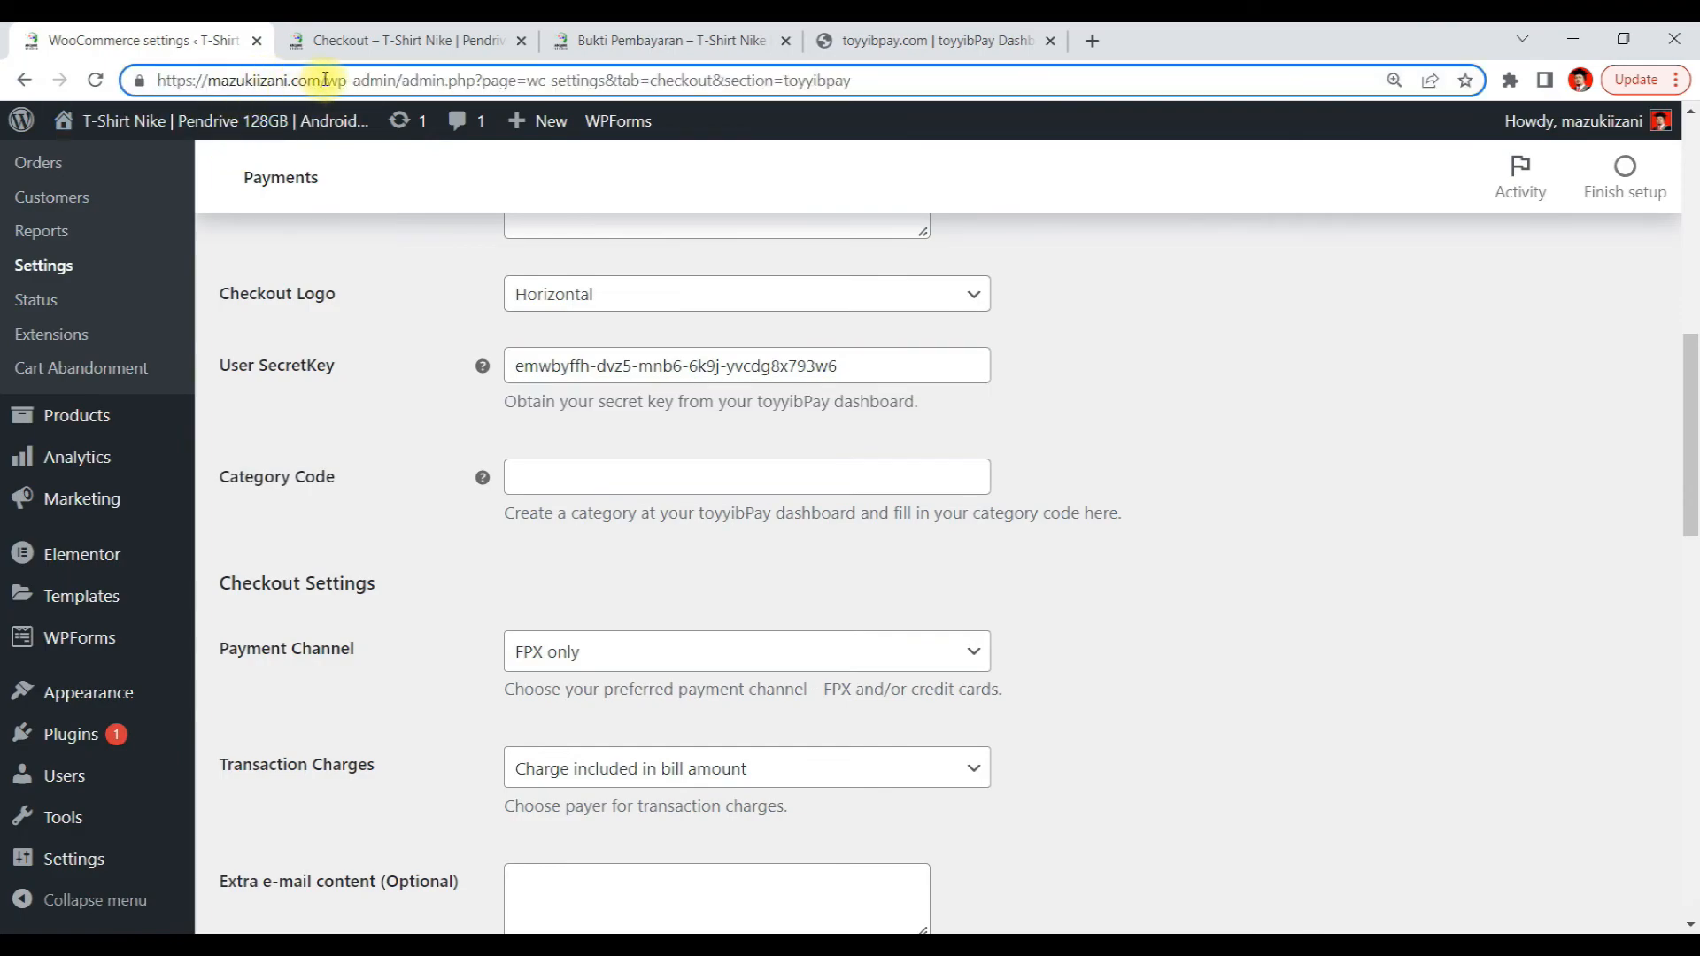
{"action": "left_click_drag", "start_coordinate": [320, 80], "coordinate": [210, 91]}
{"action": "key", "text": "ctrl+c"}
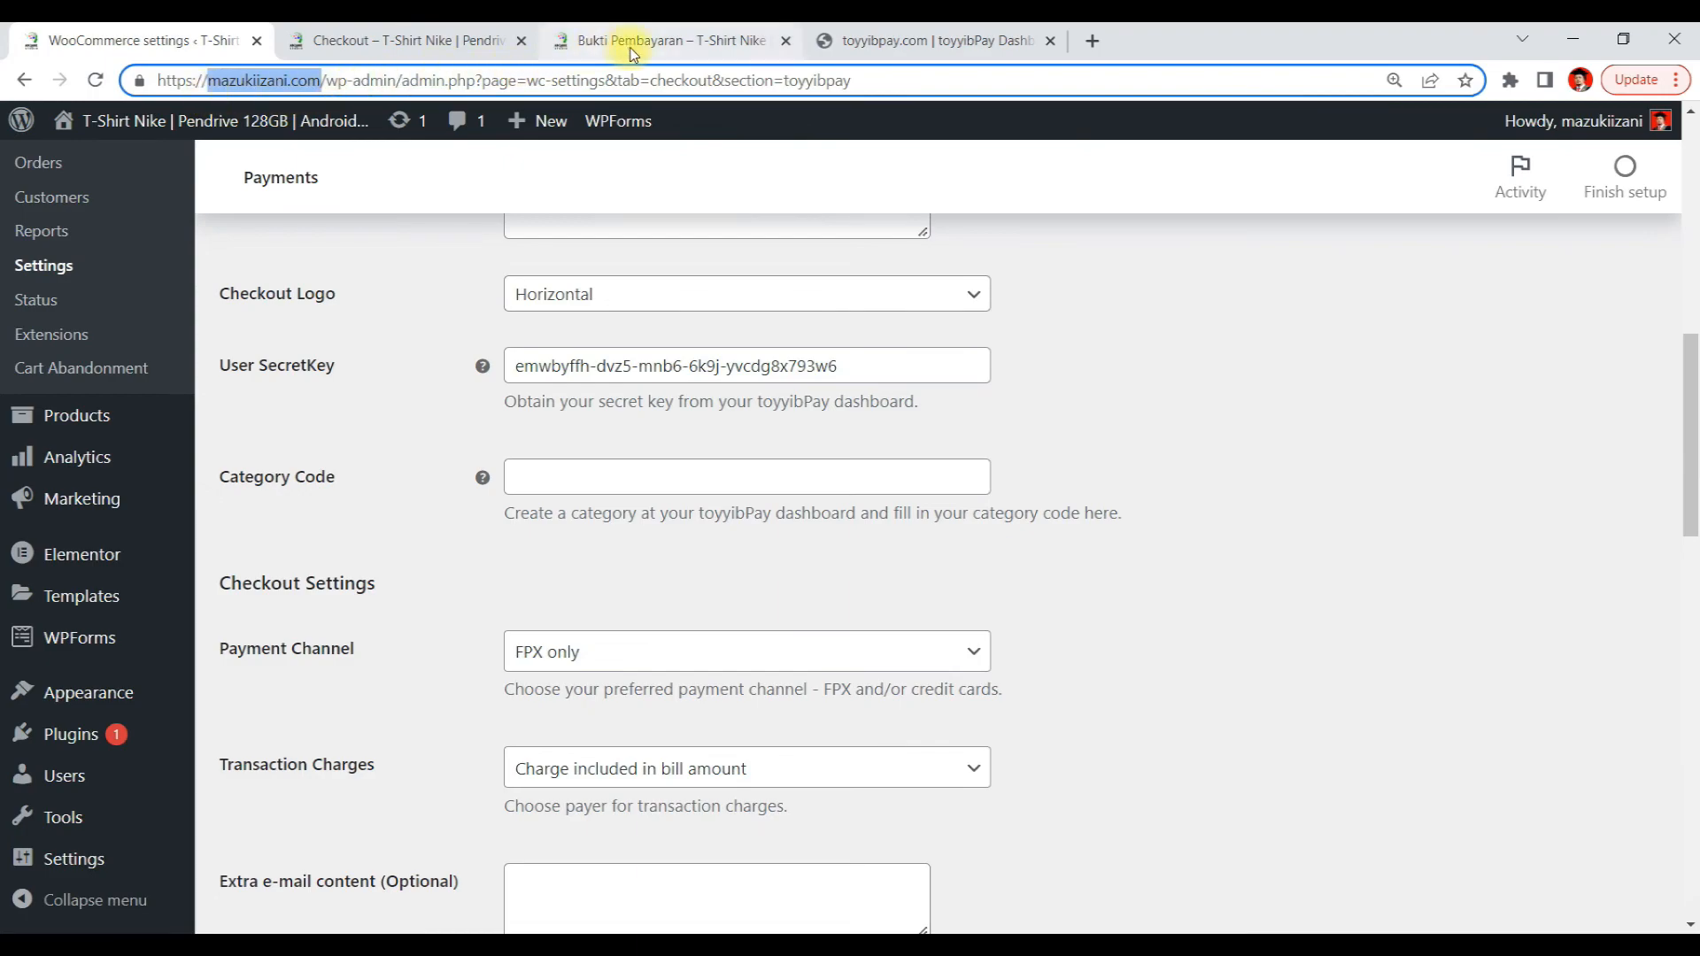
{"action": "left_click", "coordinate": [416, 40]}
{"action": "left_click", "coordinate": [595, 40]}
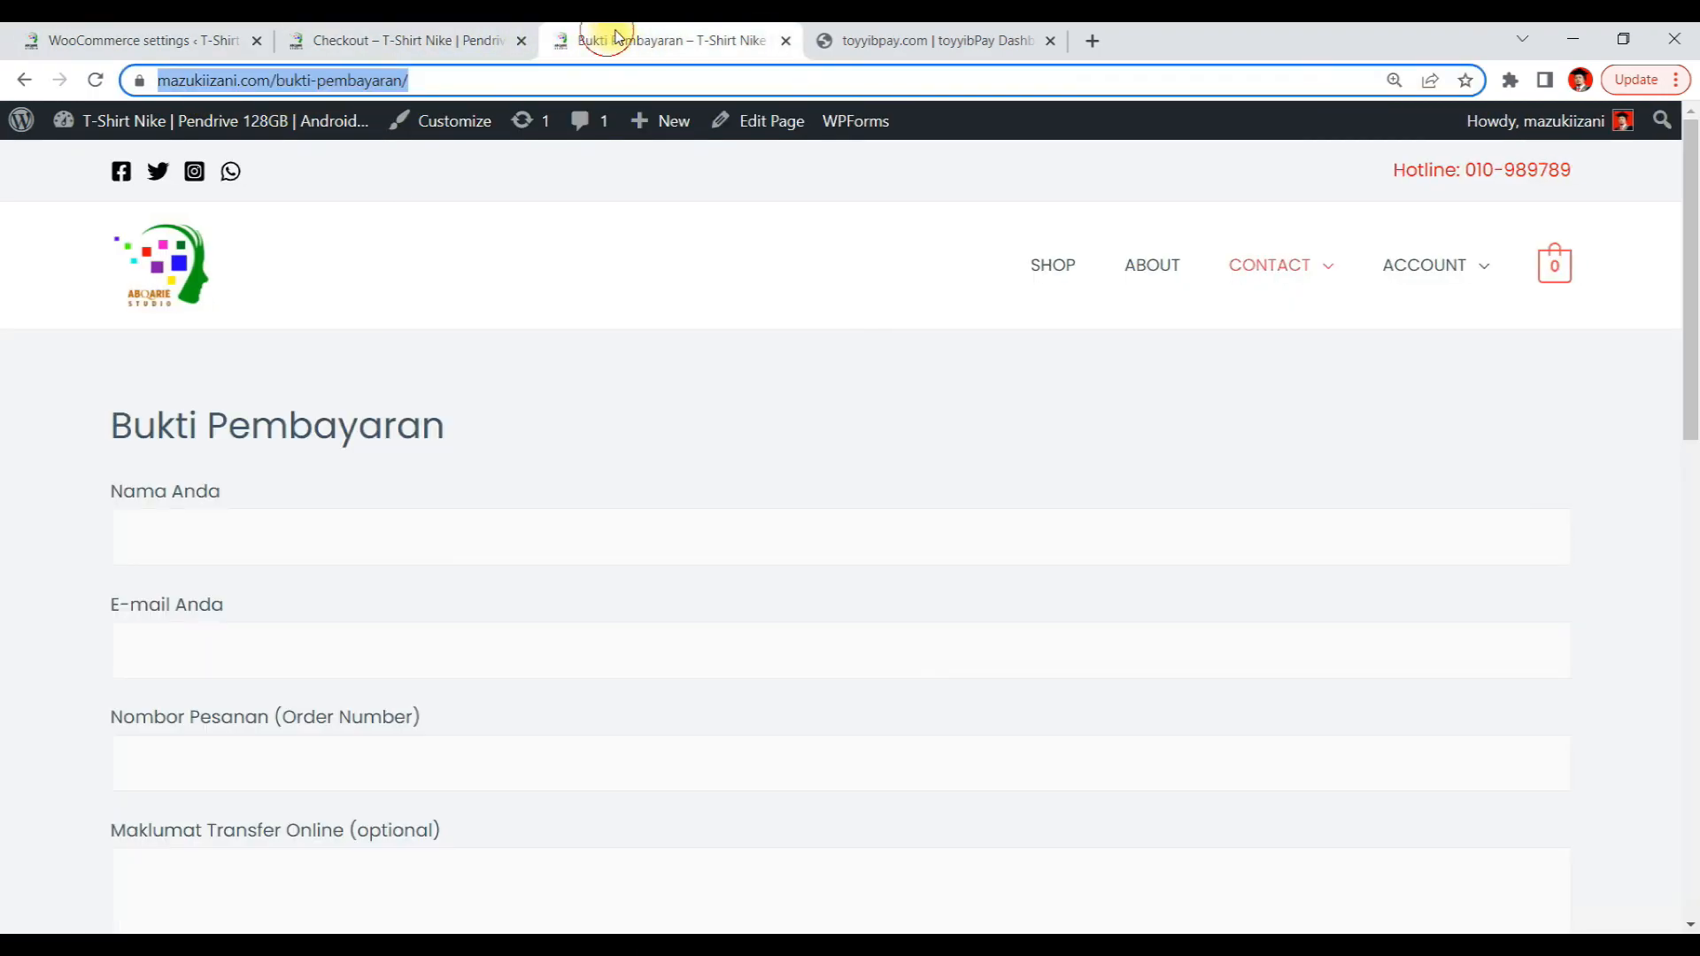
{"action": "left_click", "coordinate": [866, 40]}
{"action": "key", "text": "ctrl+v"}
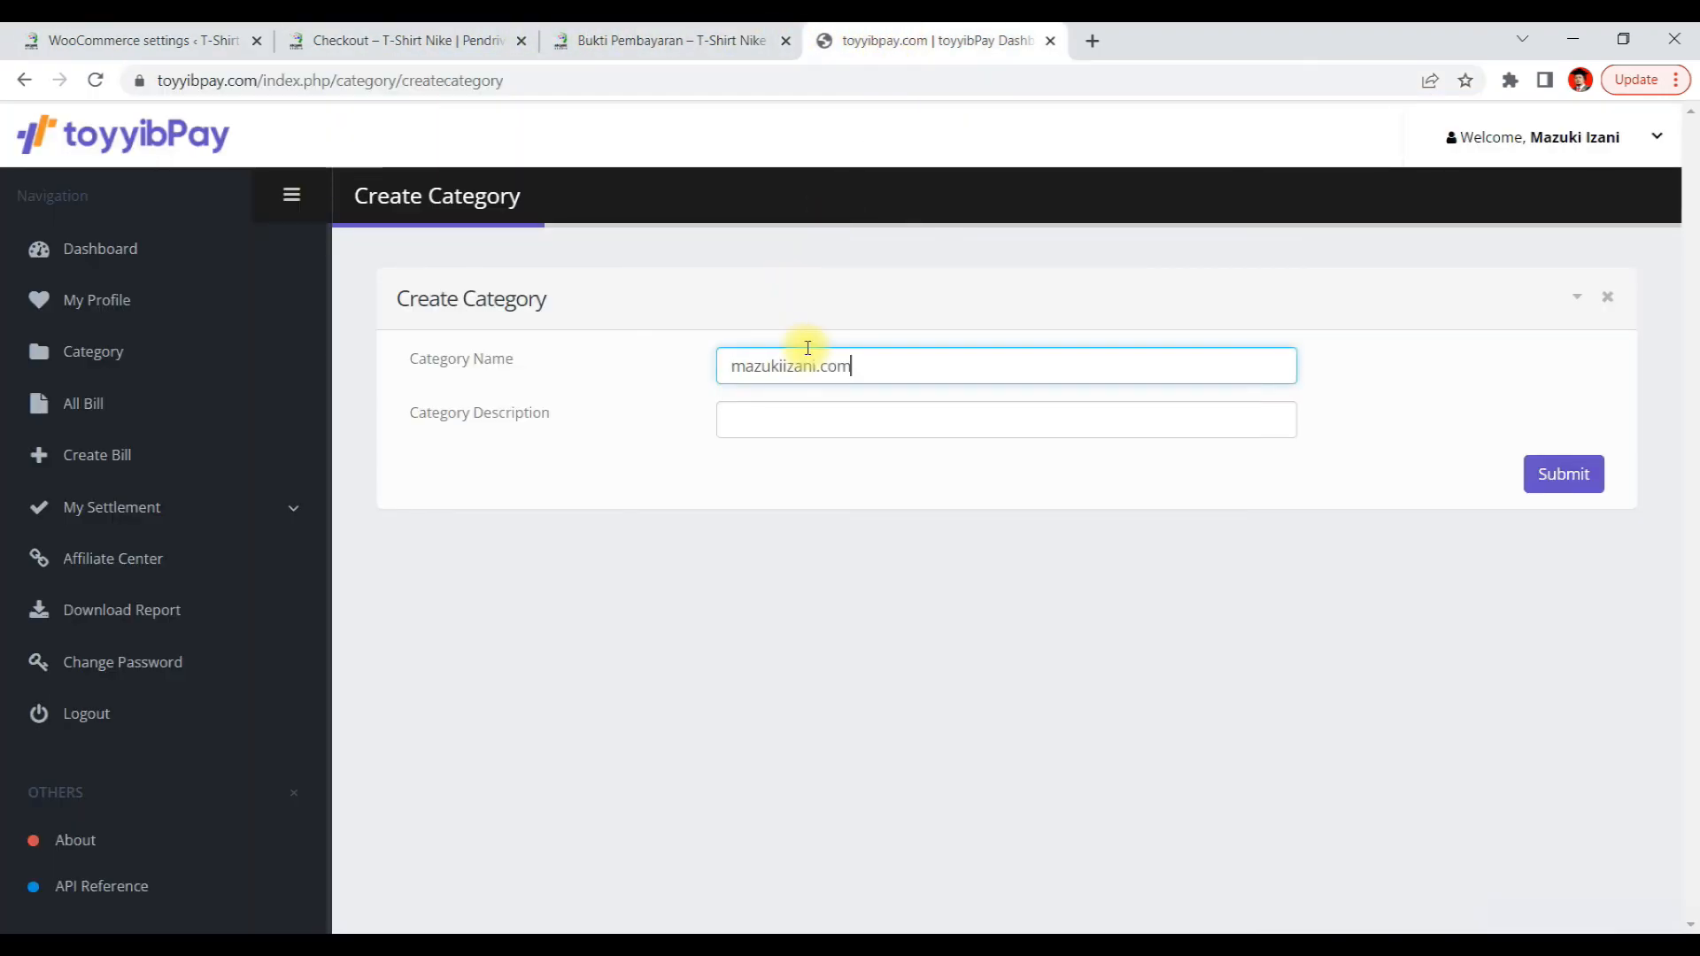
Enter mazukiizani.com as the category description and submit the new category
{"action": "left_click", "coordinate": [812, 419]}
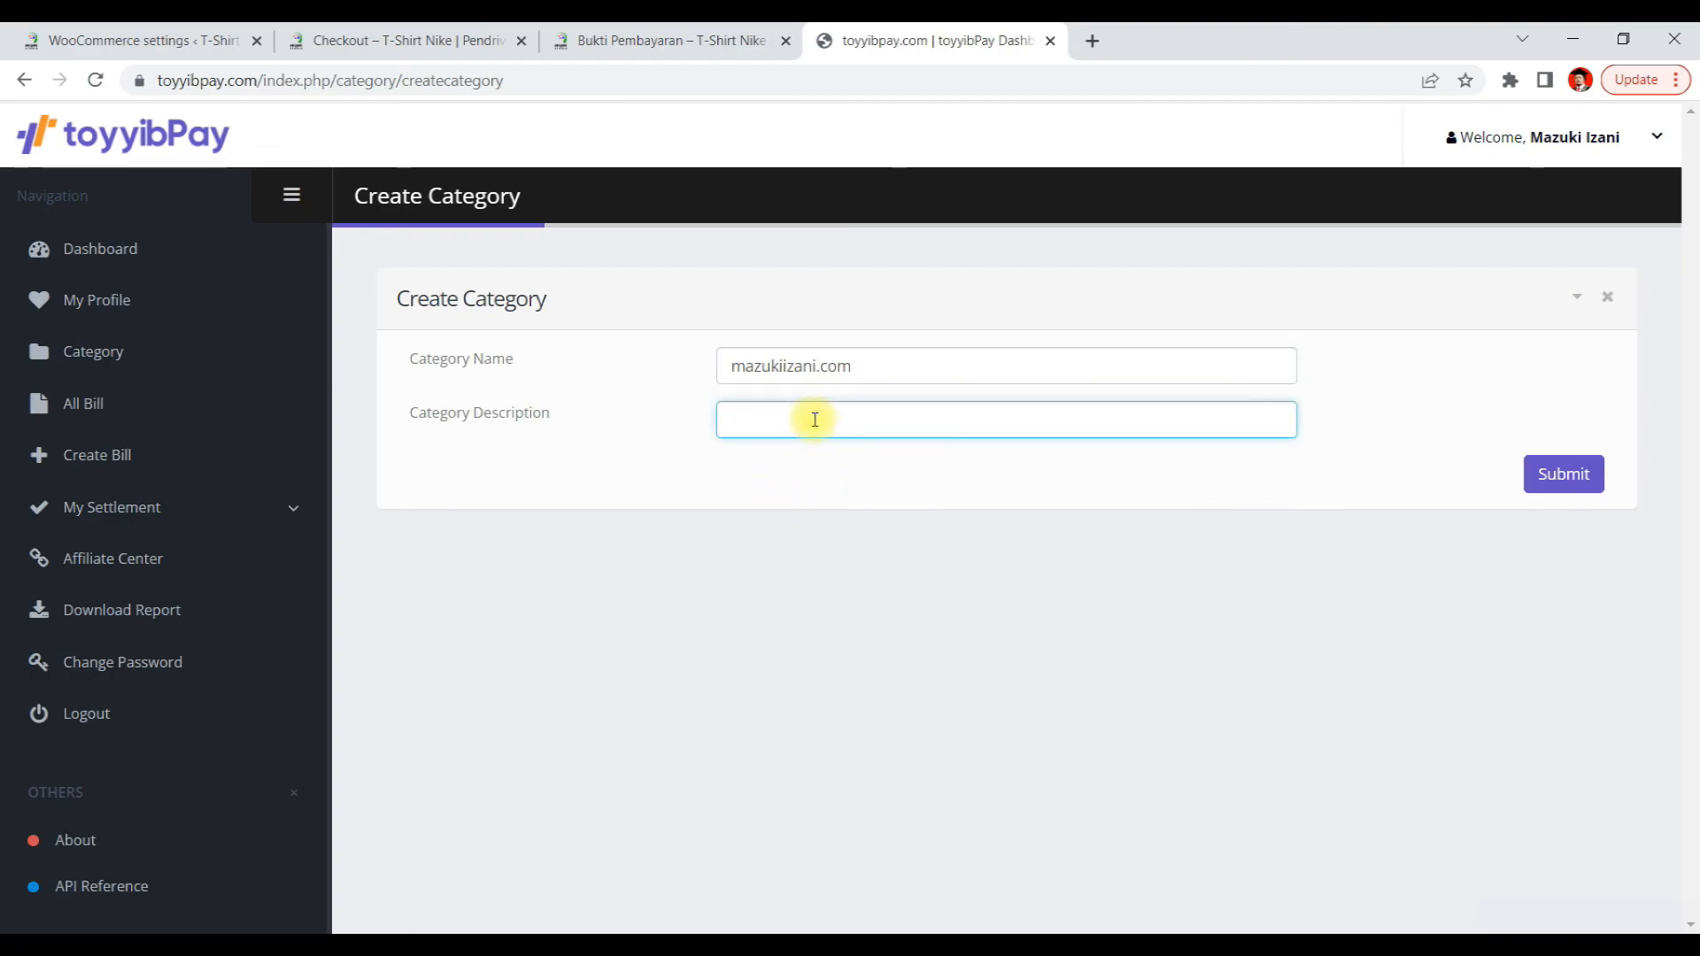
{"action": "key", "text": "ctrl+v"}
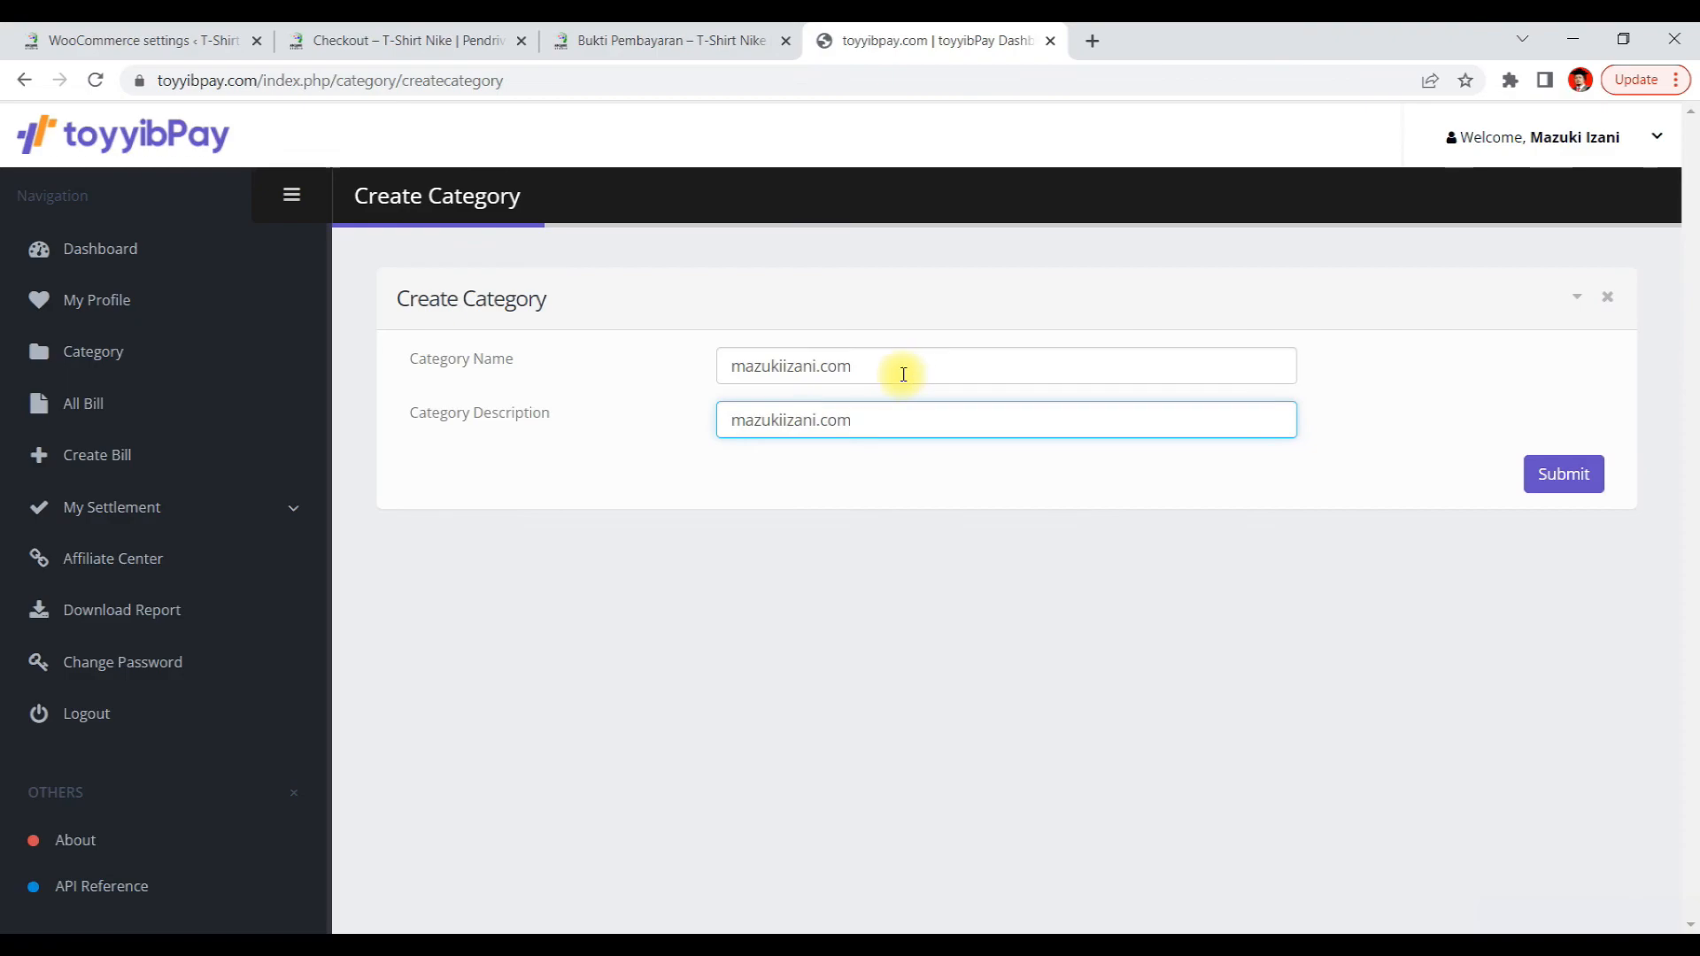
{"action": "left_click_drag", "start_coordinate": [903, 374], "coordinate": [664, 375]}
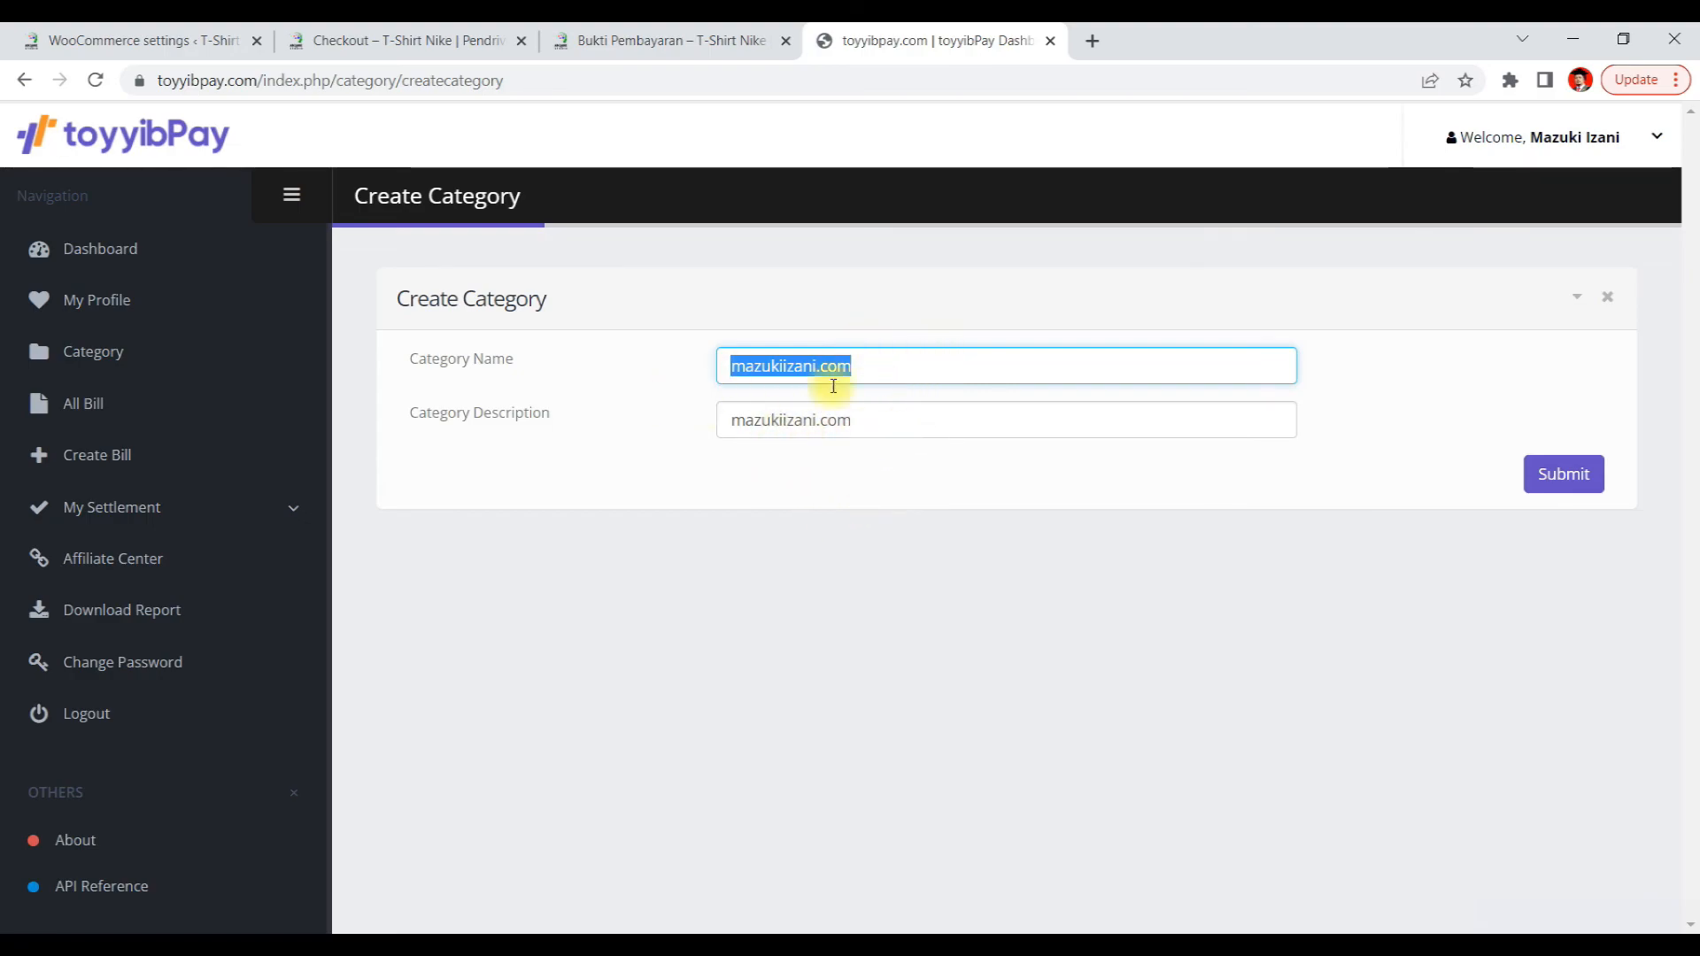
{"action": "left_click", "coordinate": [1567, 482]}
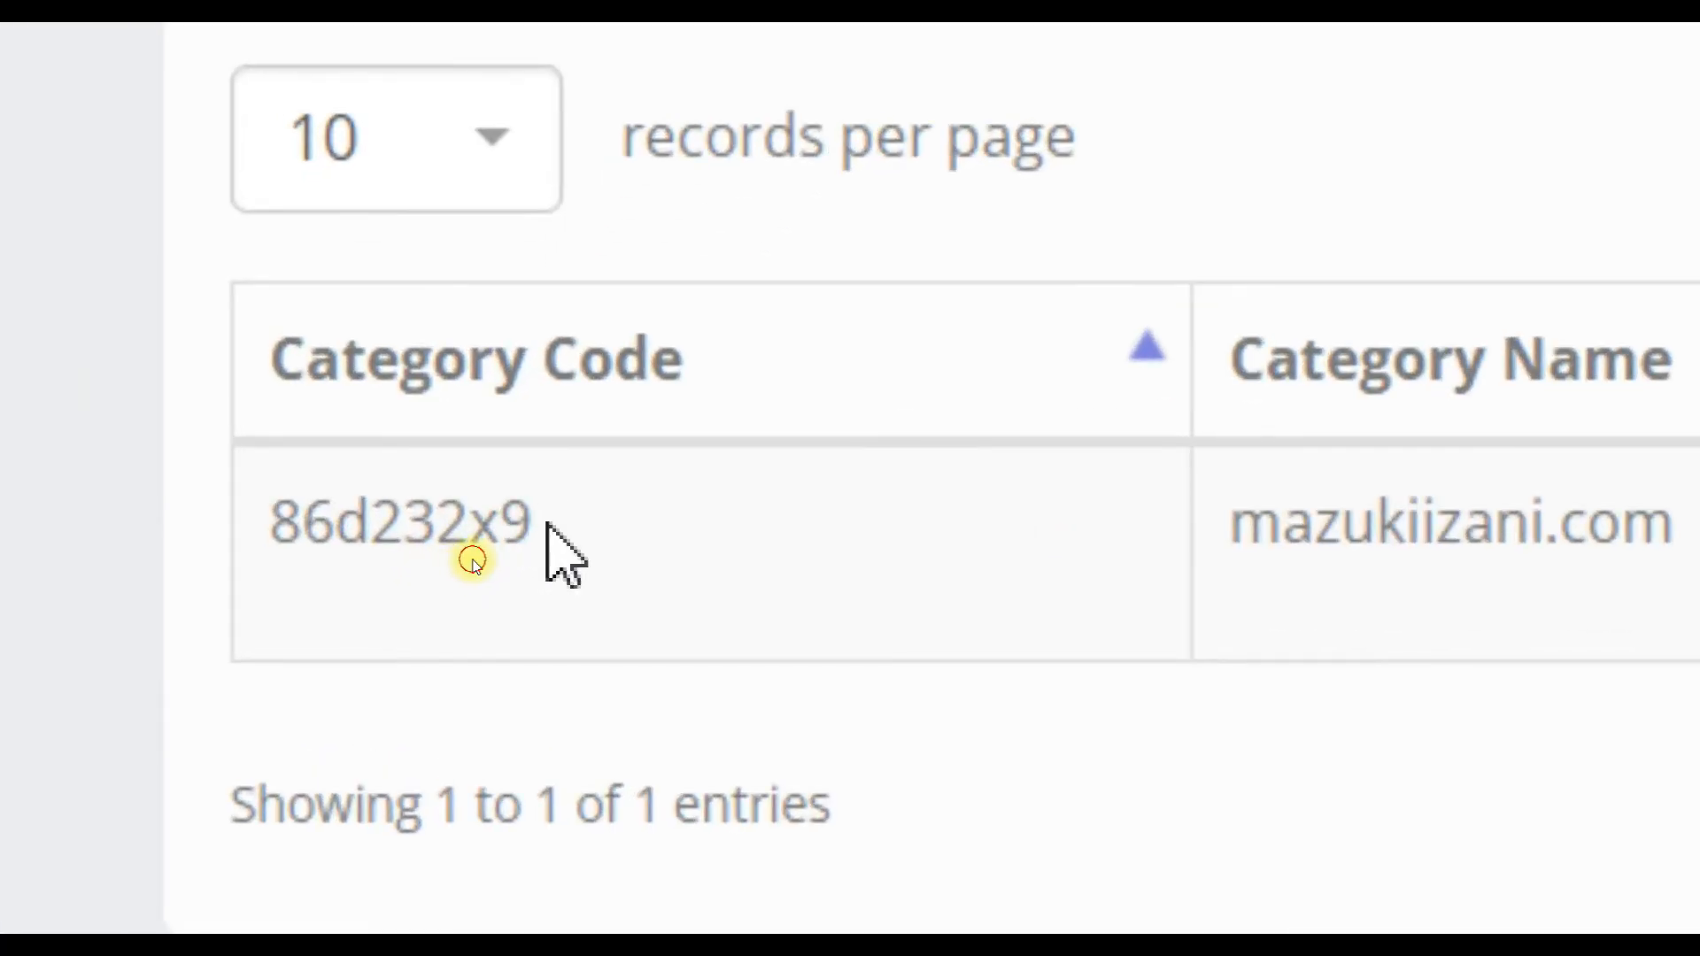
Copy the new category's code 86d232x9 and paste it into the gateway's Category Code field
{"action": "left_click_drag", "start_coordinate": [547, 524], "coordinate": [252, 524]}
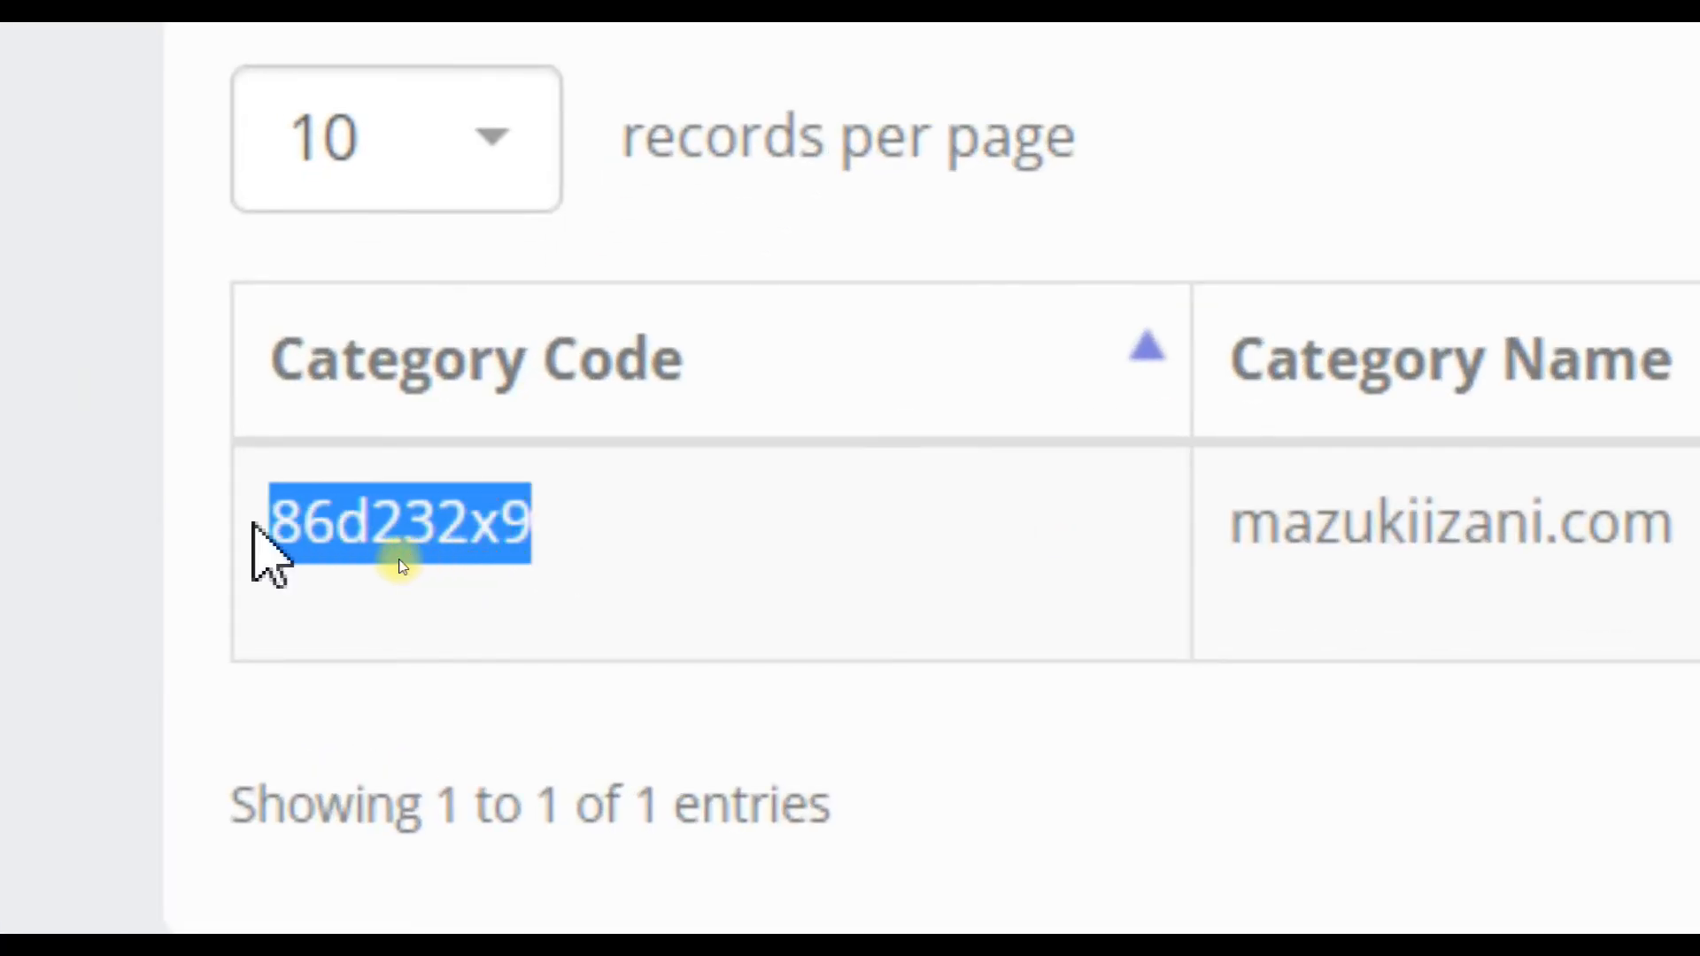
{"action": "right_click", "coordinate": [328, 536]}
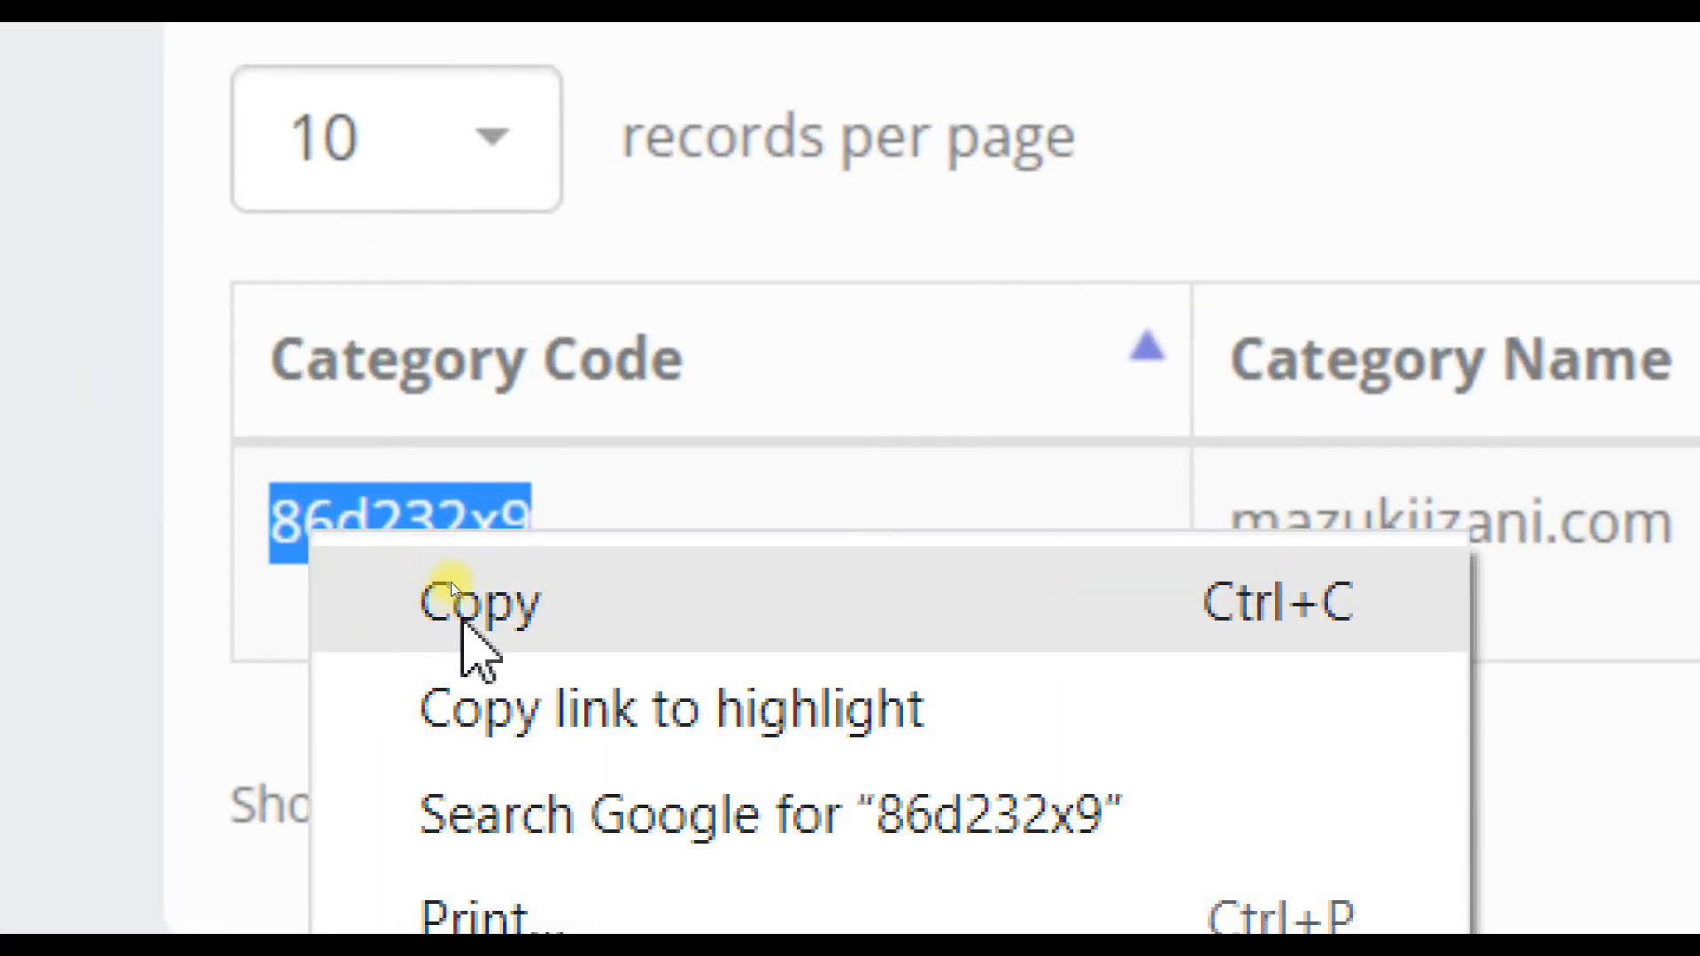
{"action": "left_click", "coordinate": [461, 611]}
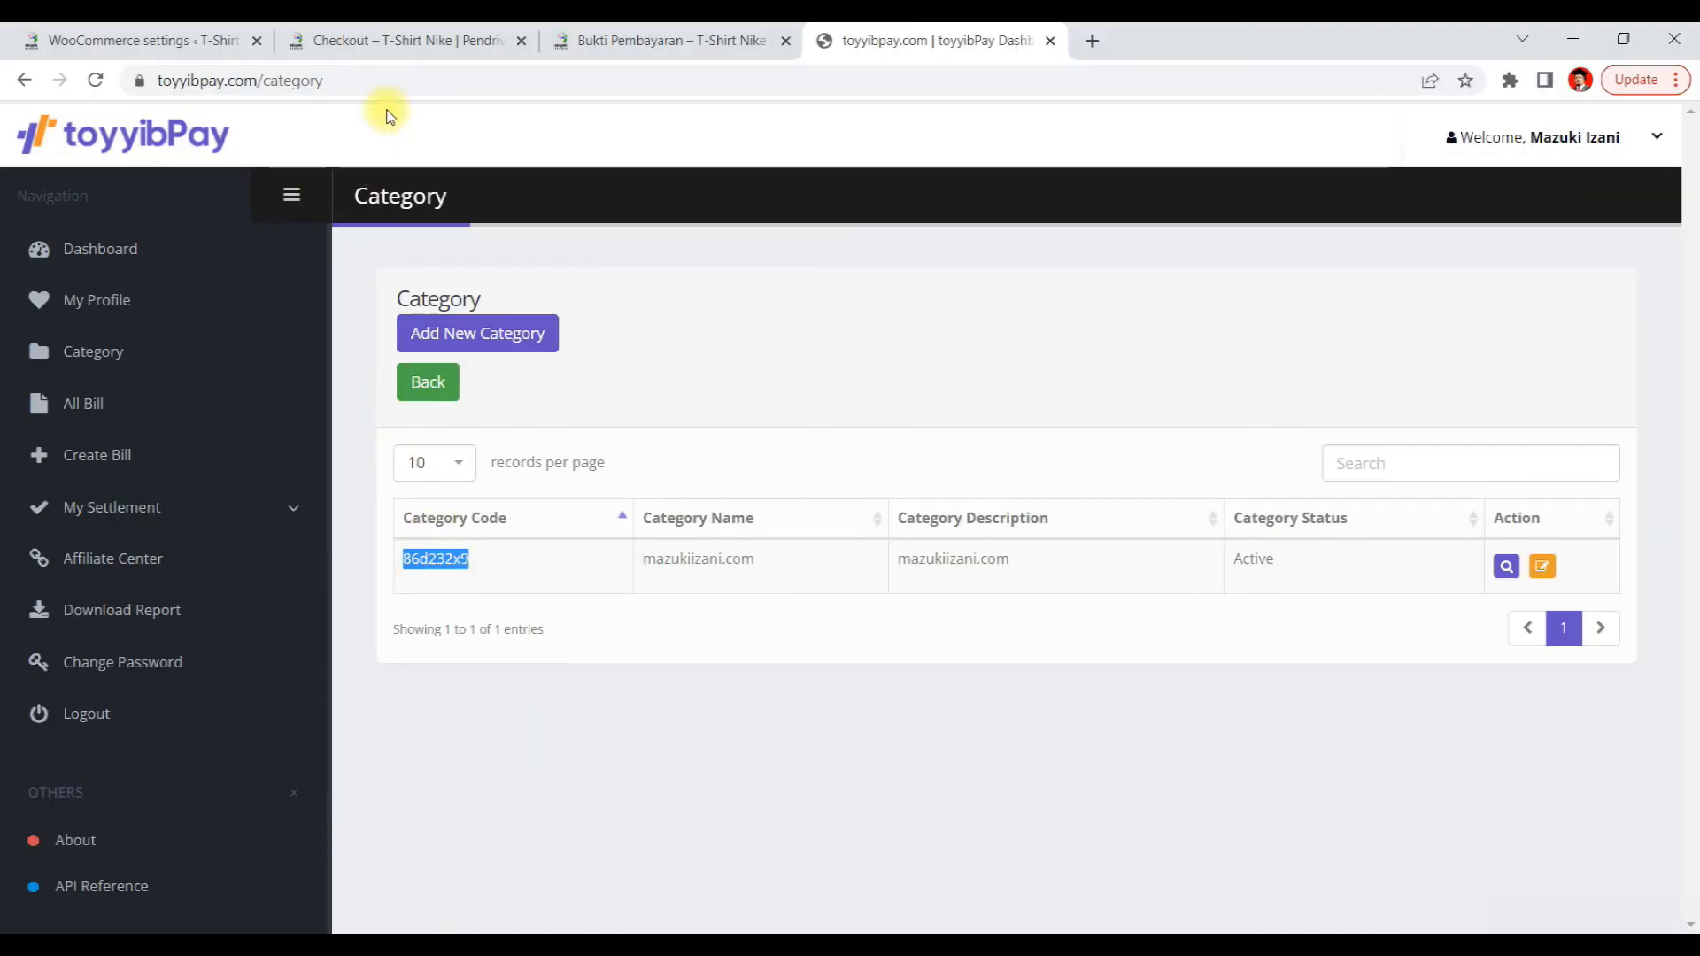
{"action": "left_click", "coordinate": [177, 40]}
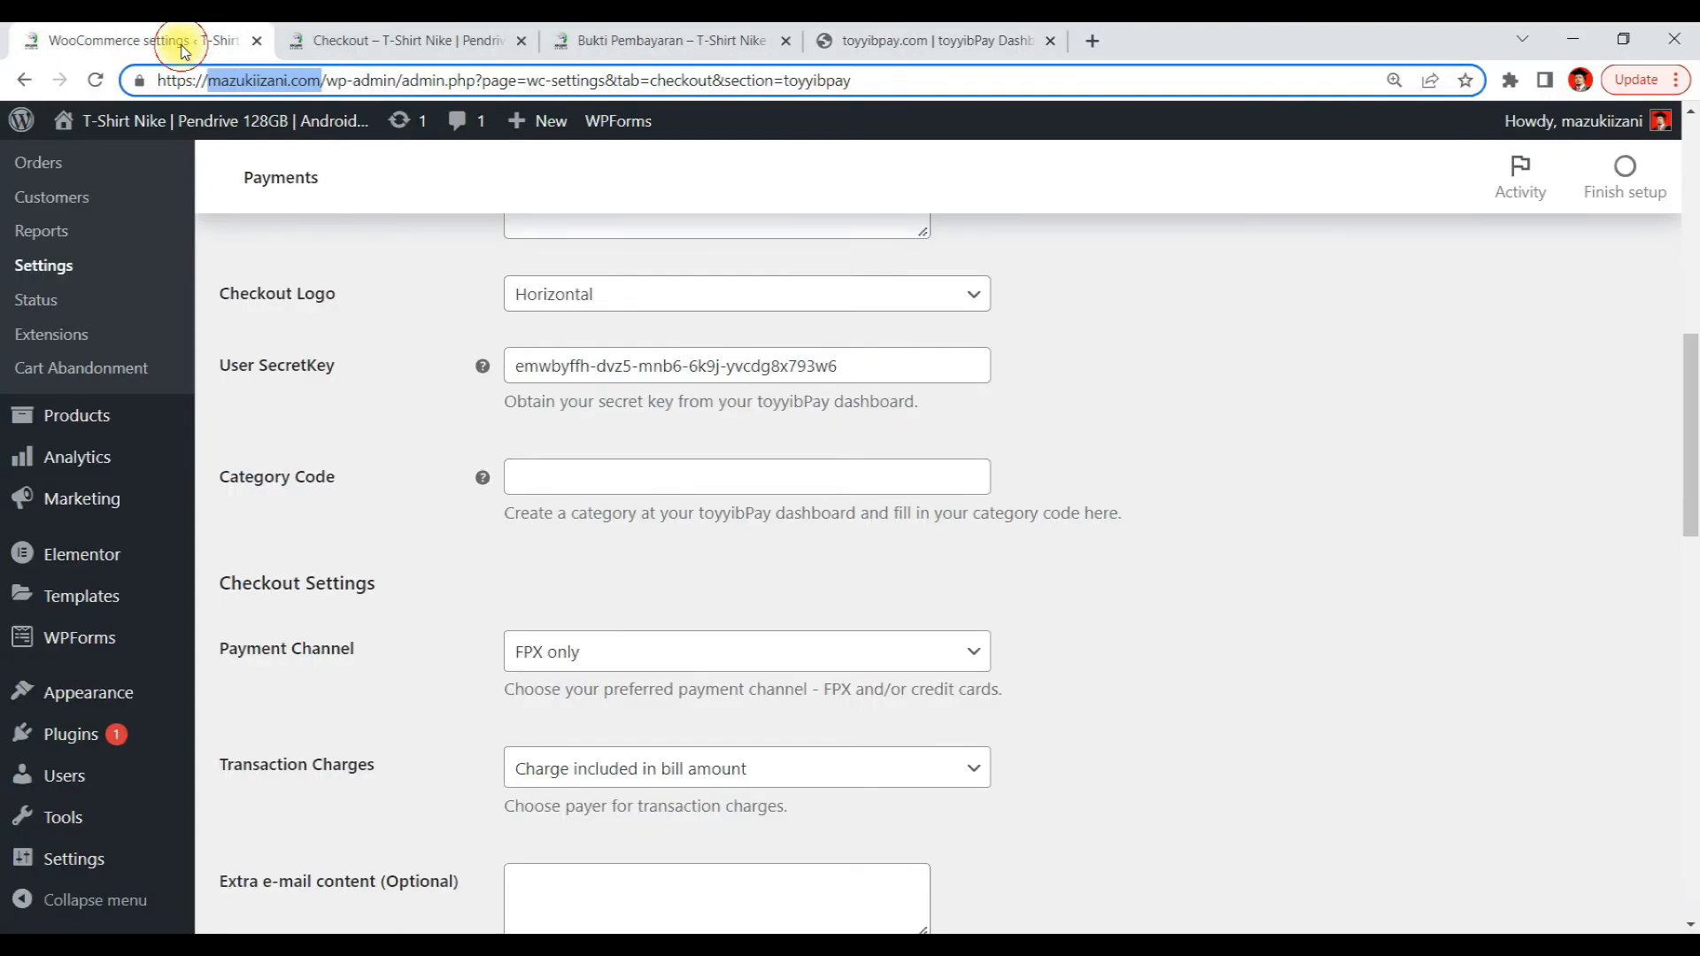
{"action": "left_click", "coordinate": [558, 478]}
{"action": "key", "text": "ctrl+v"}
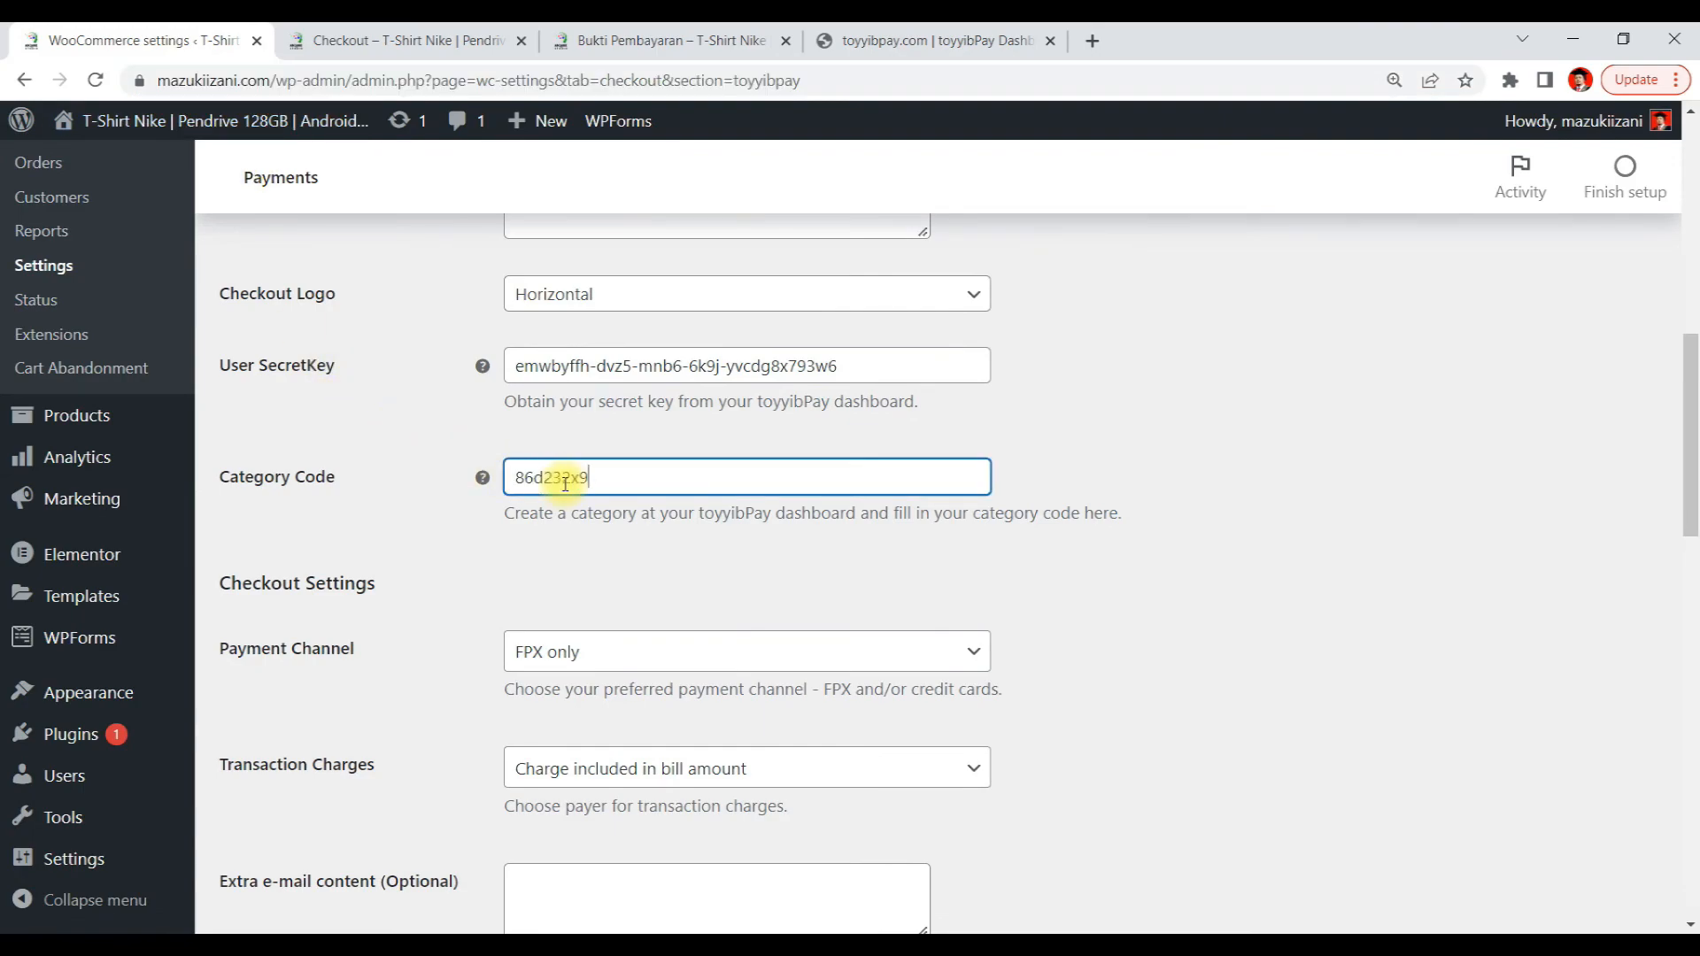
Set the Payment Channel to FPX and Credit/Debit Card
{"action": "scroll", "coordinate": [600, 518], "scroll_direction": "down", "scroll_amount": 3}
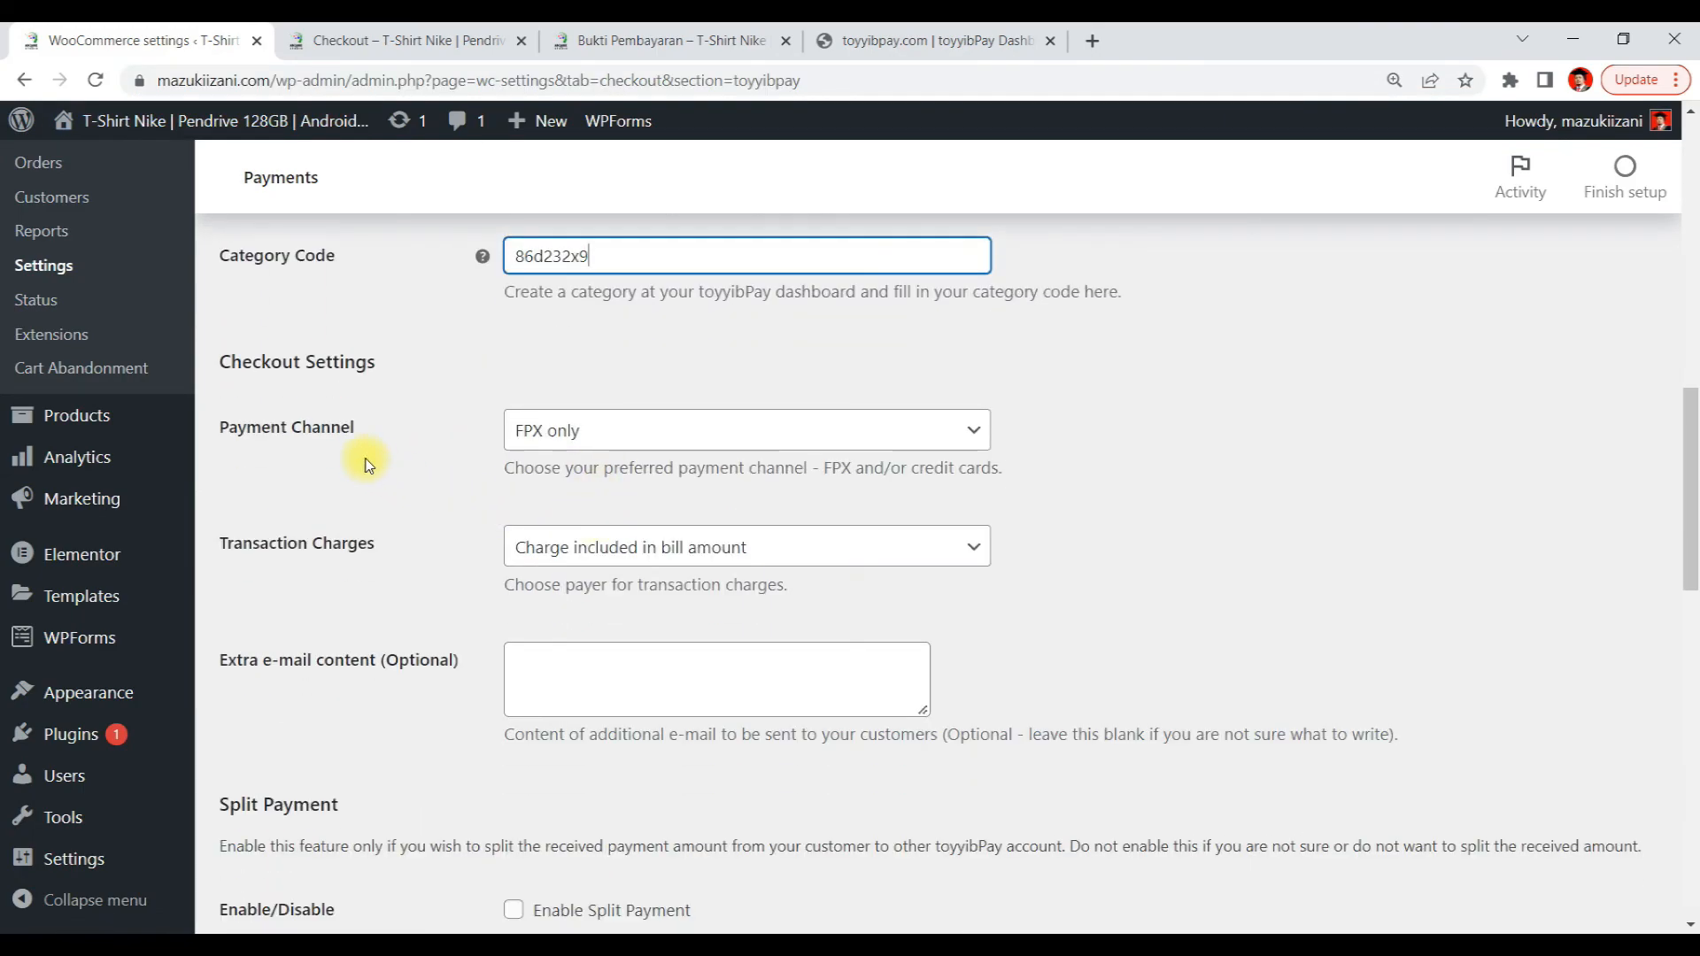
{"action": "left_click", "coordinate": [684, 439]}
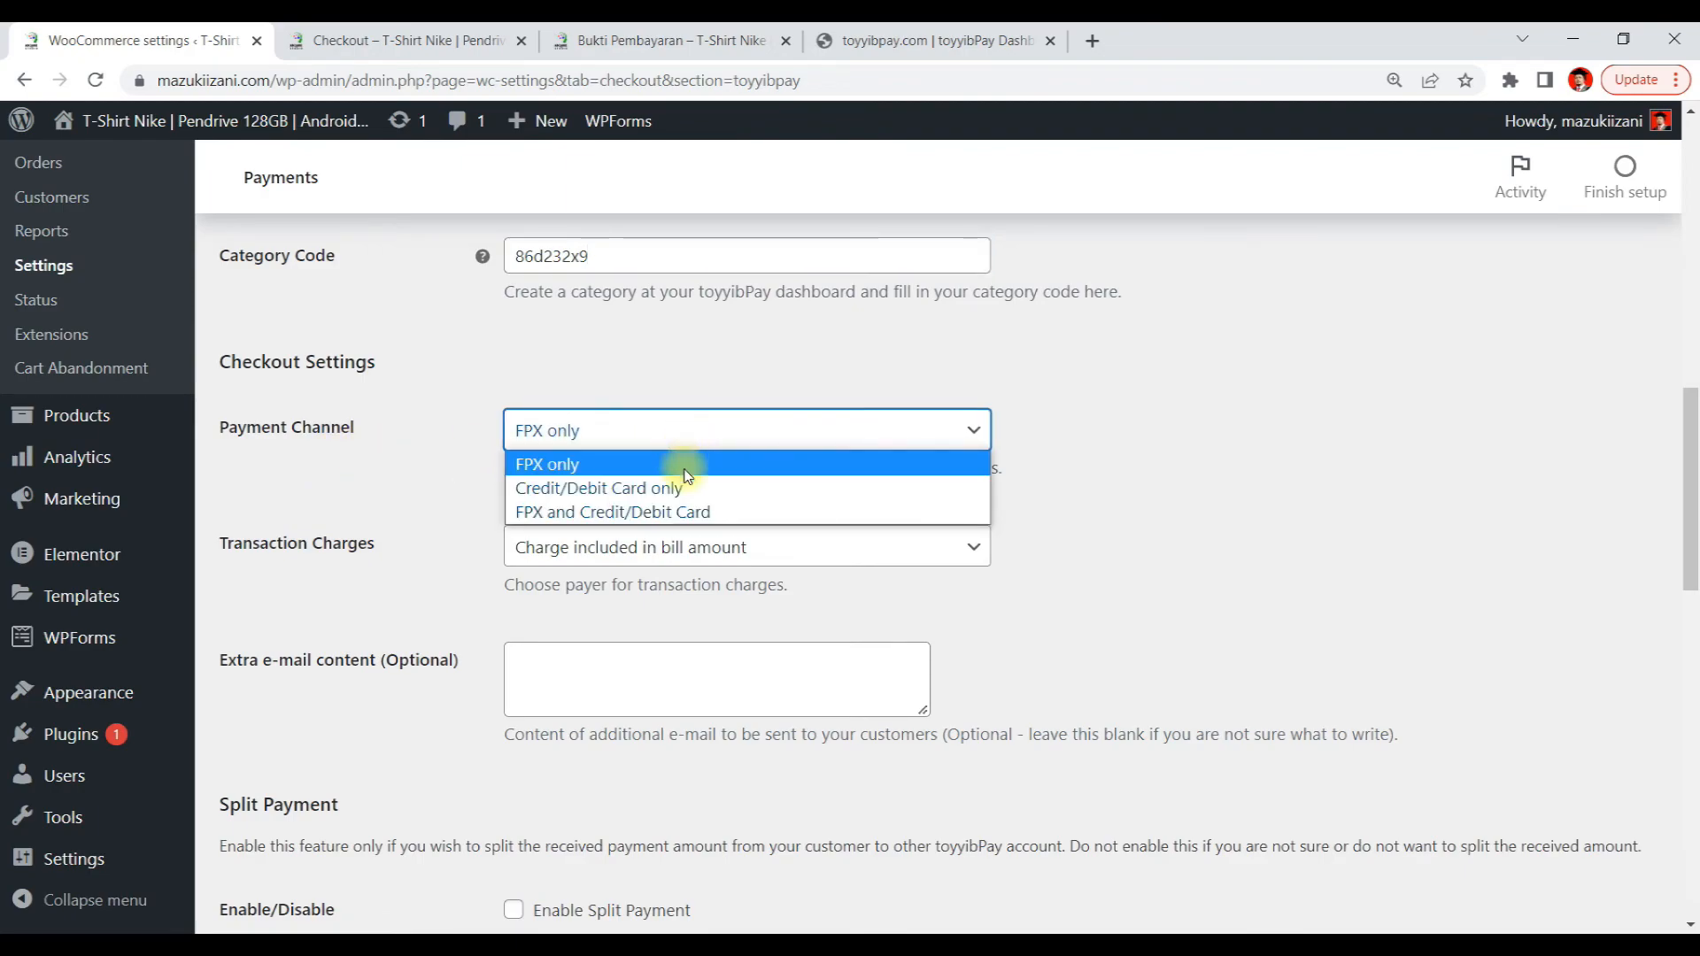
{"action": "left_click", "coordinate": [708, 513]}
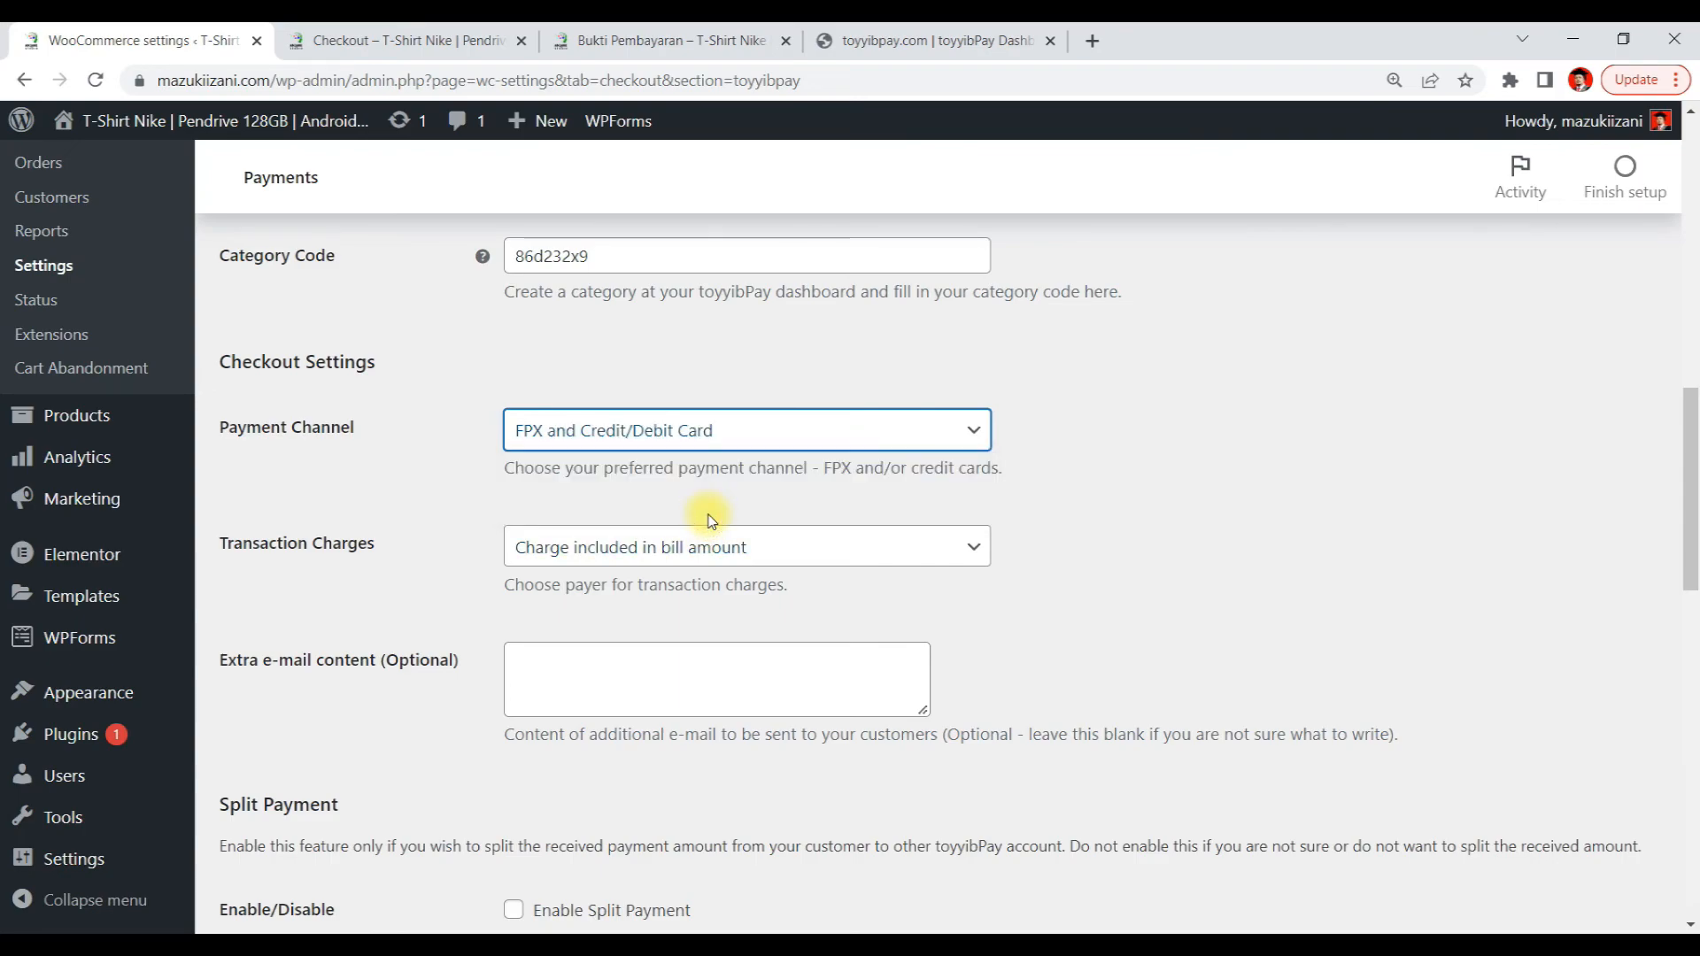
{"action": "left_click", "coordinate": [1133, 469]}
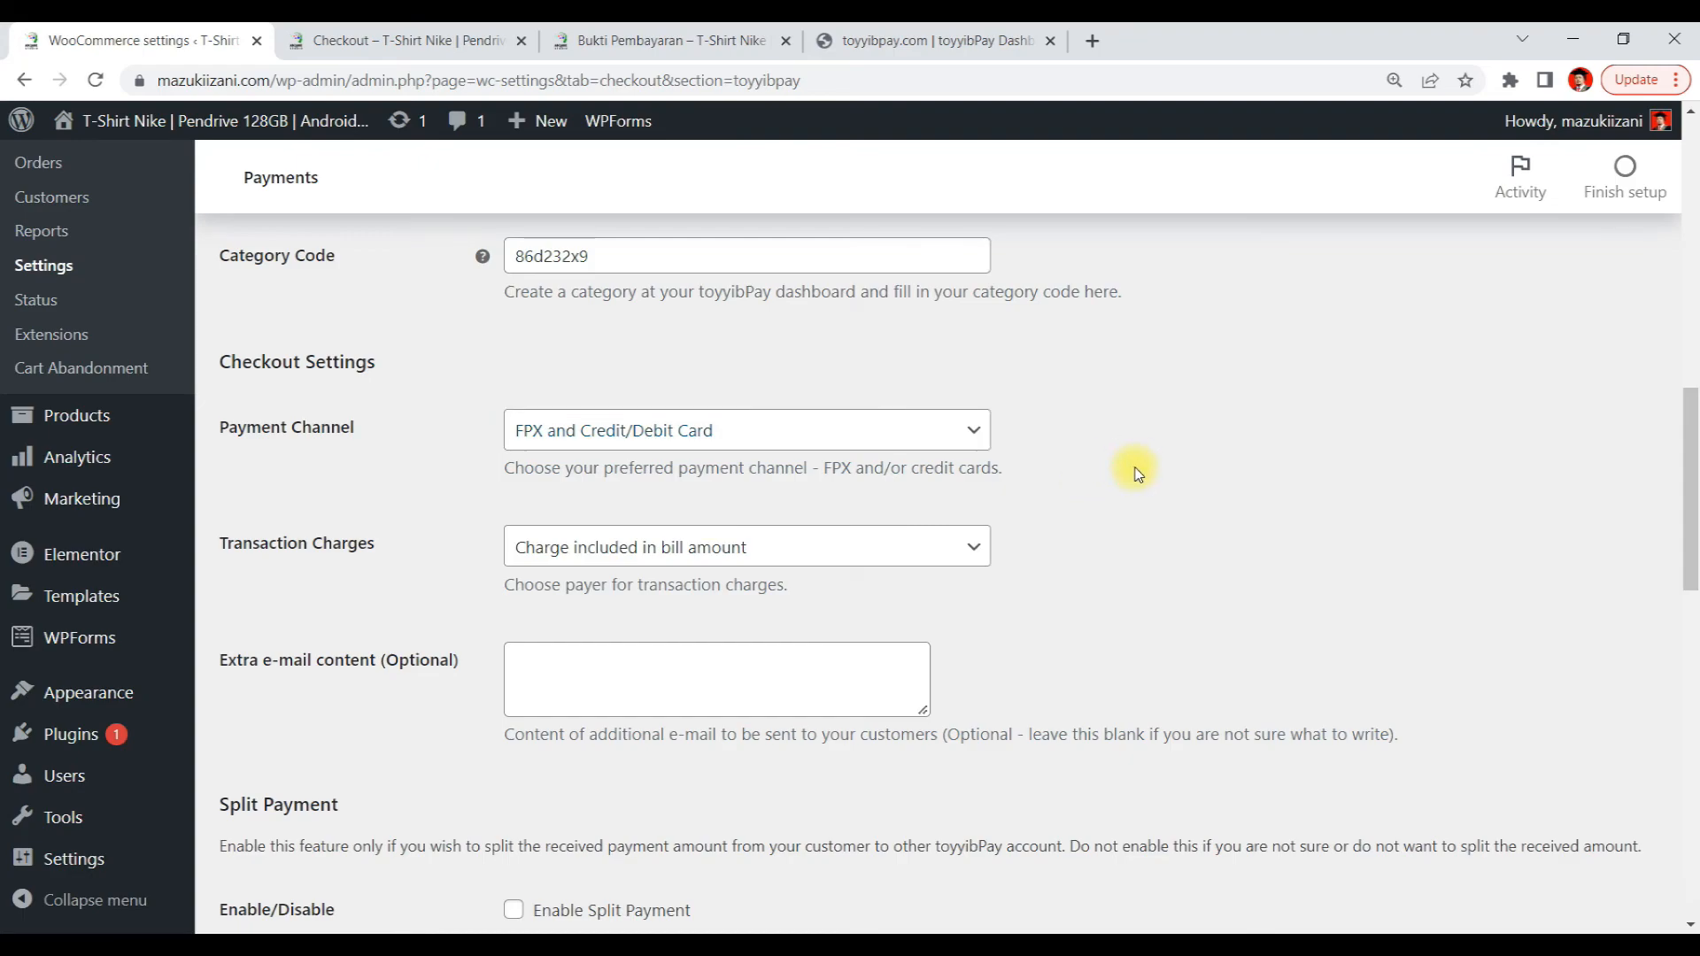
Review the Transaction Charges options and keep Charge included in bill amount
{"action": "scroll", "coordinate": [1137, 473], "scroll_direction": "down", "scroll_amount": 2}
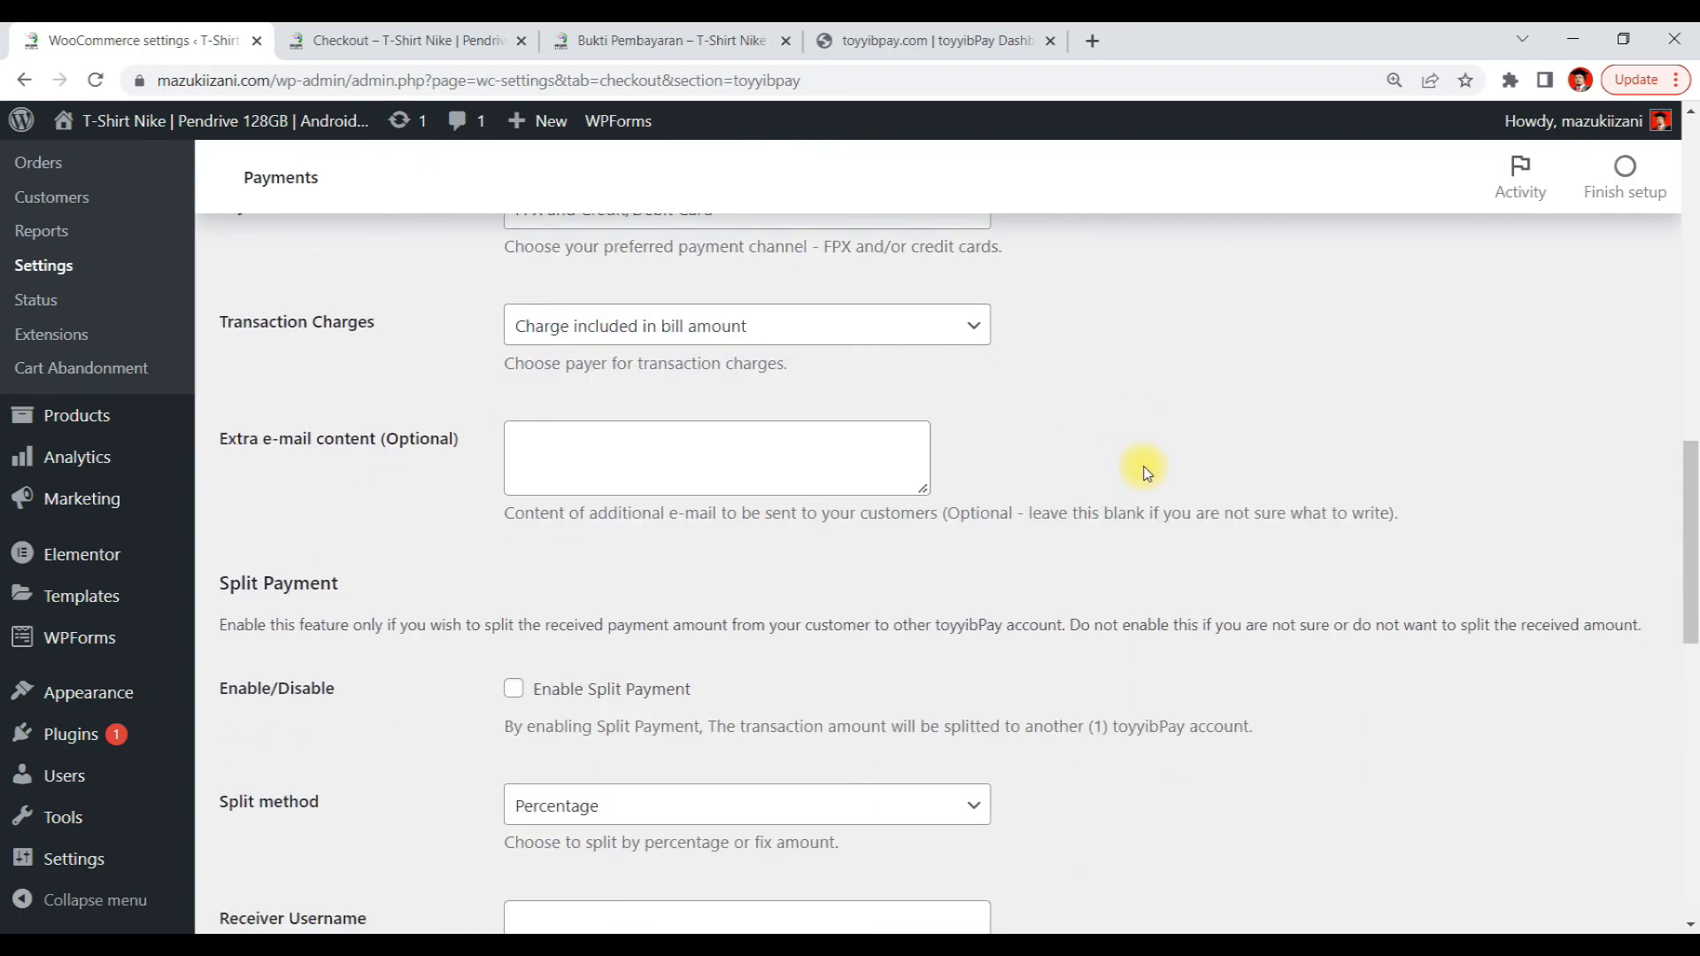
{"action": "left_click", "coordinate": [756, 349]}
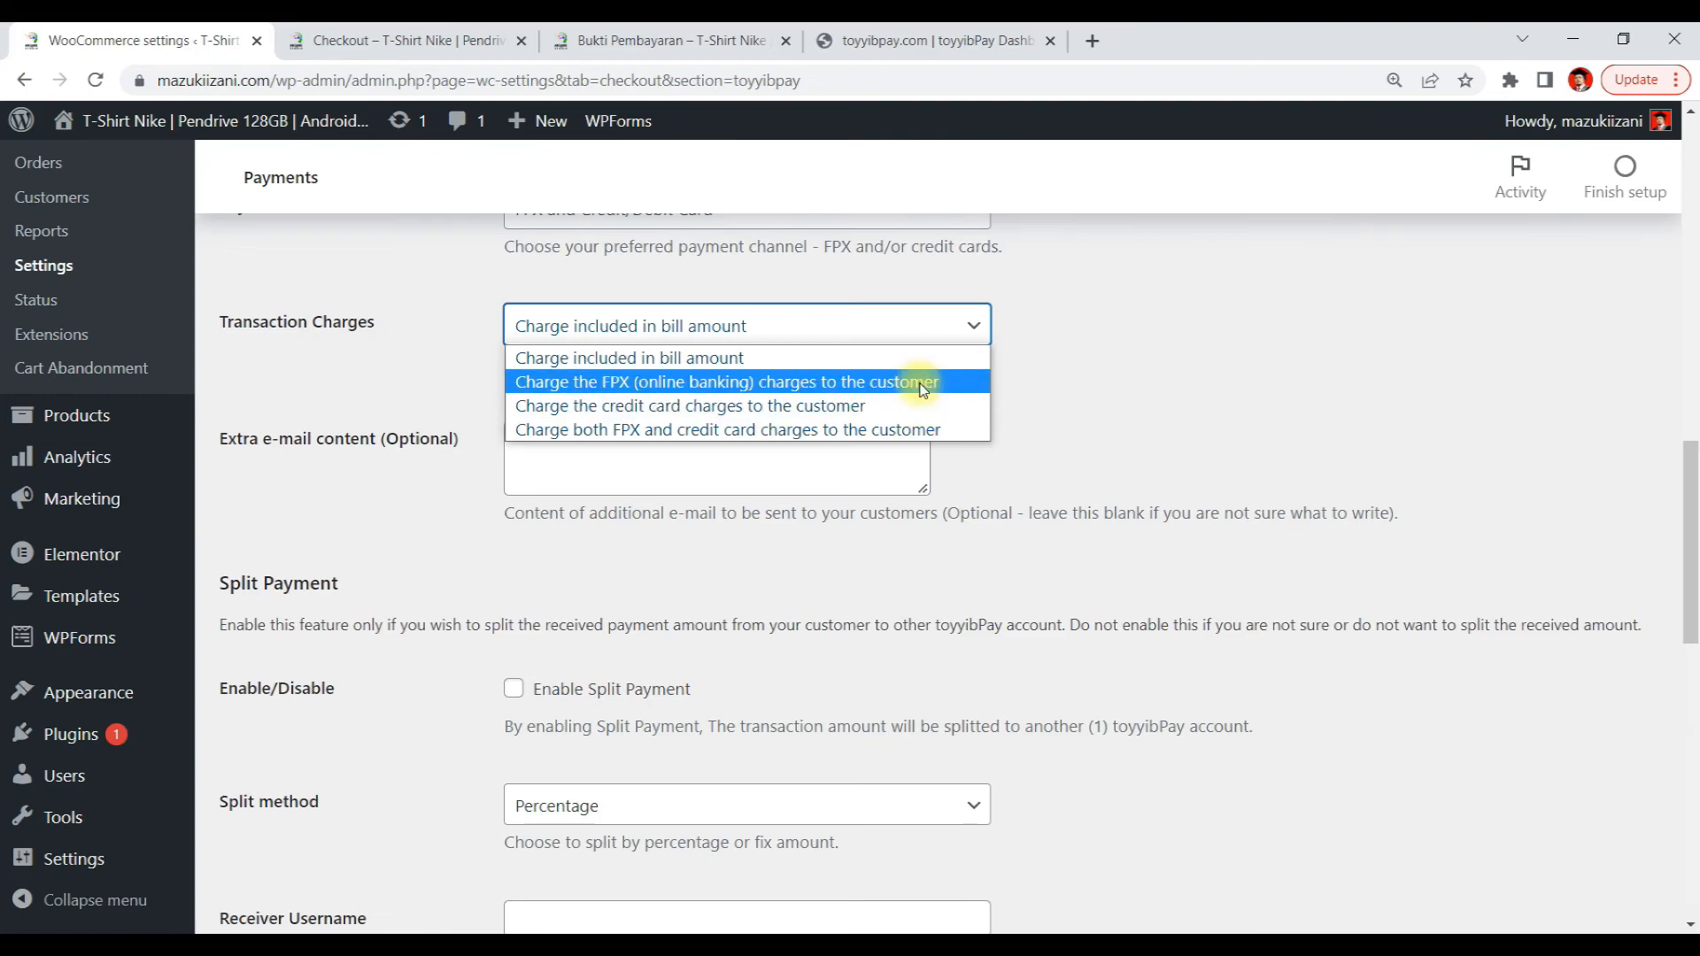
{"action": "left_click", "coordinate": [726, 367]}
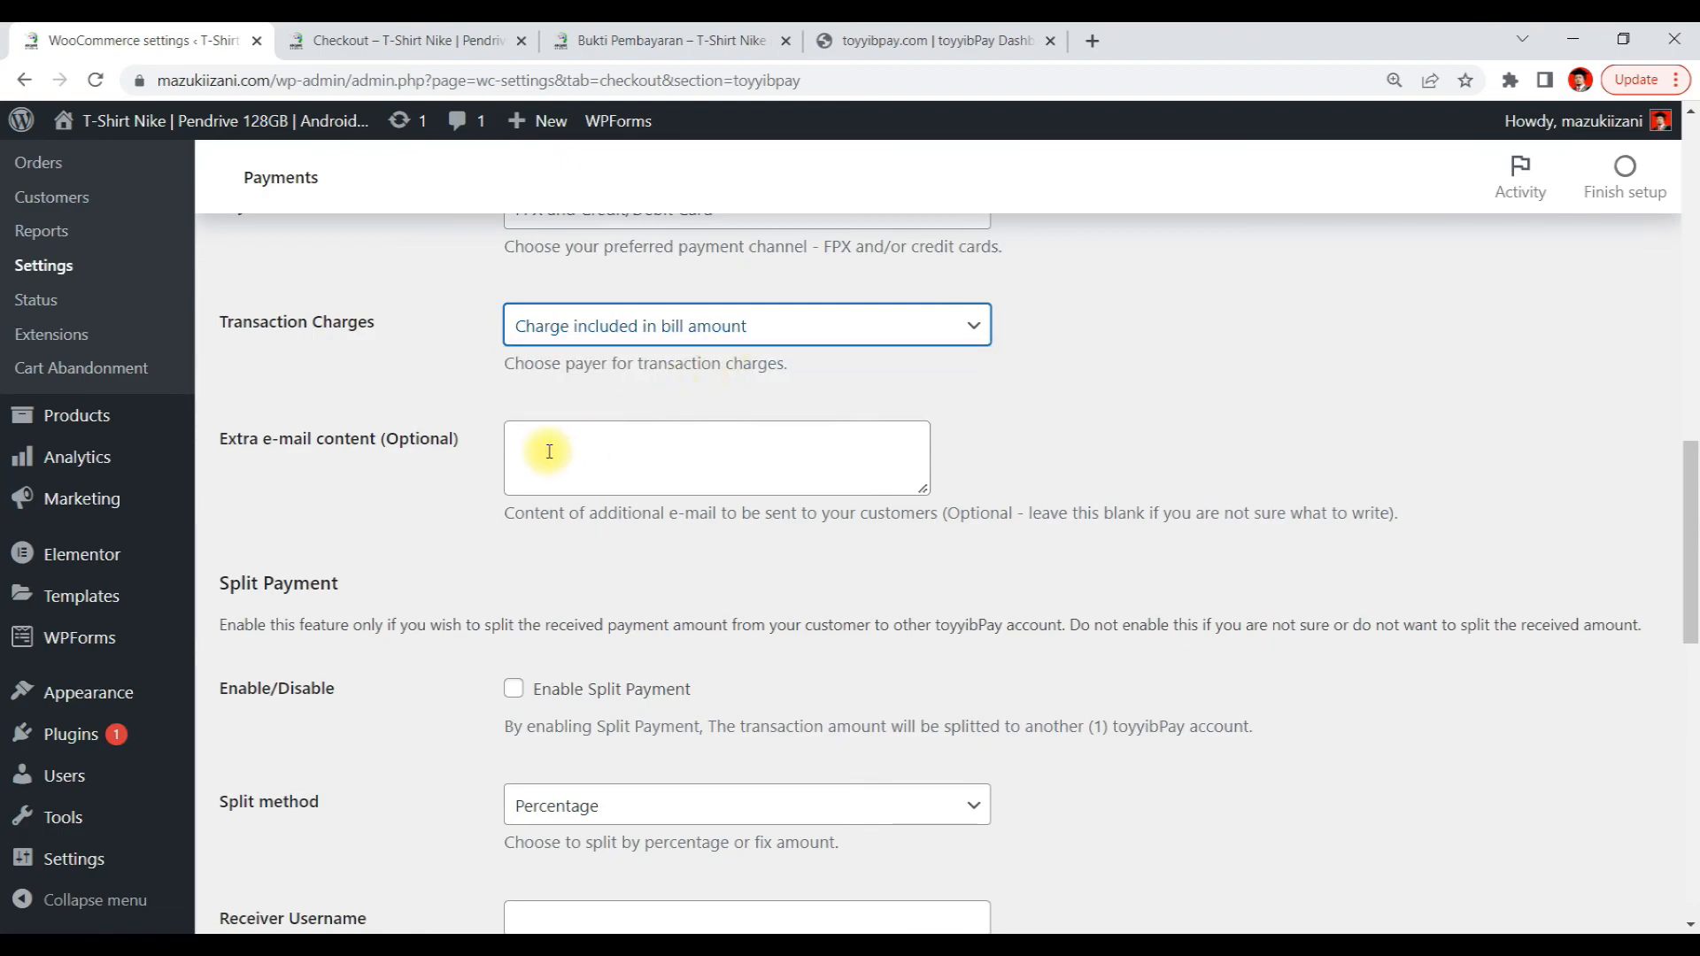
Review the Split Payment and Development Mode options, leaving both disabled
{"action": "scroll", "coordinate": [864, 456], "scroll_direction": "down", "scroll_amount": 2}
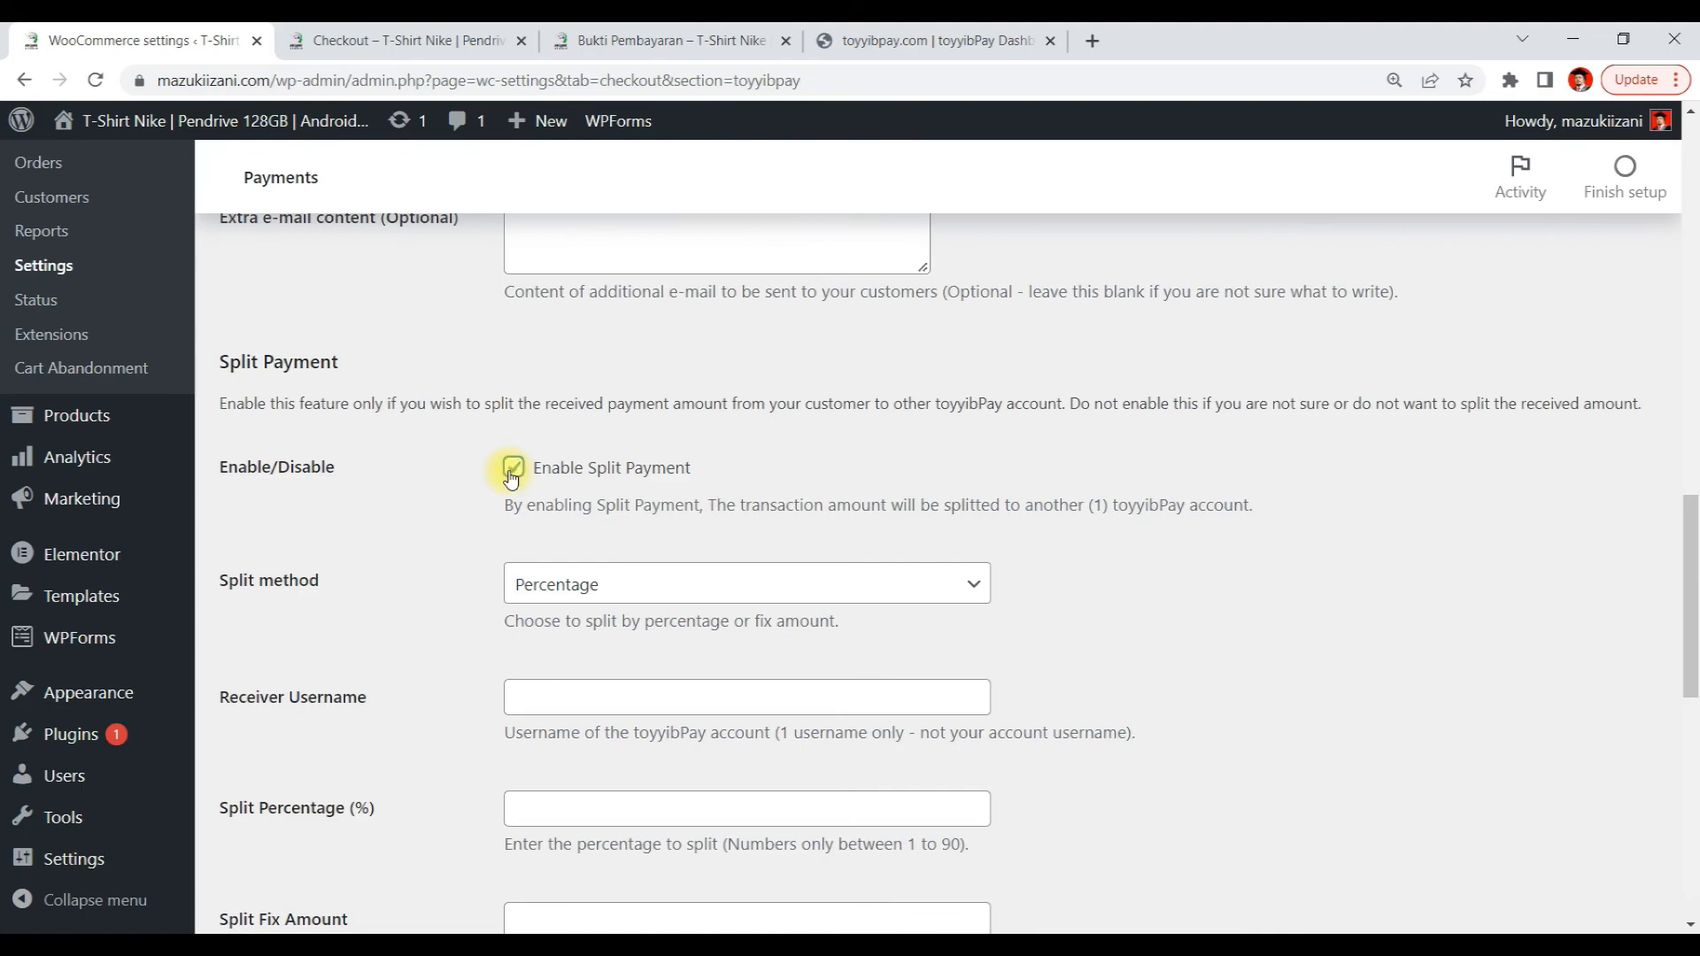
{"action": "left_click", "coordinate": [596, 580]}
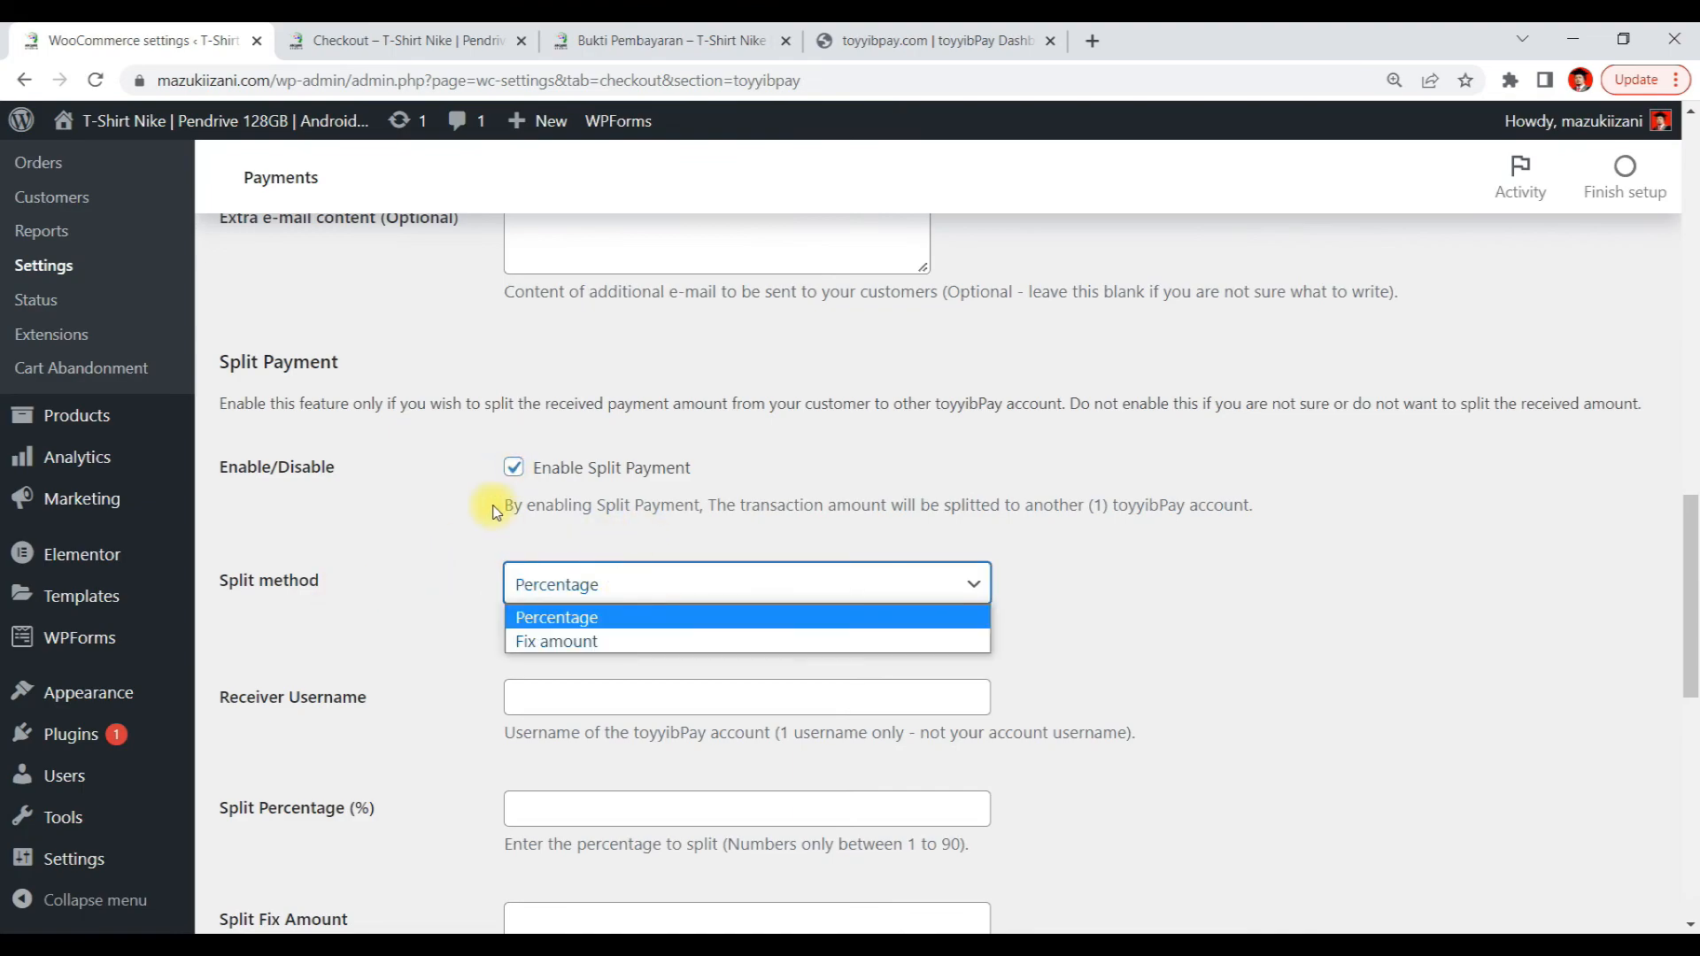
{"action": "left_click", "coordinate": [514, 468]}
{"action": "left_click", "coordinate": [514, 468]}
{"action": "scroll", "coordinate": [1027, 461], "scroll_direction": "down", "scroll_amount": 4}
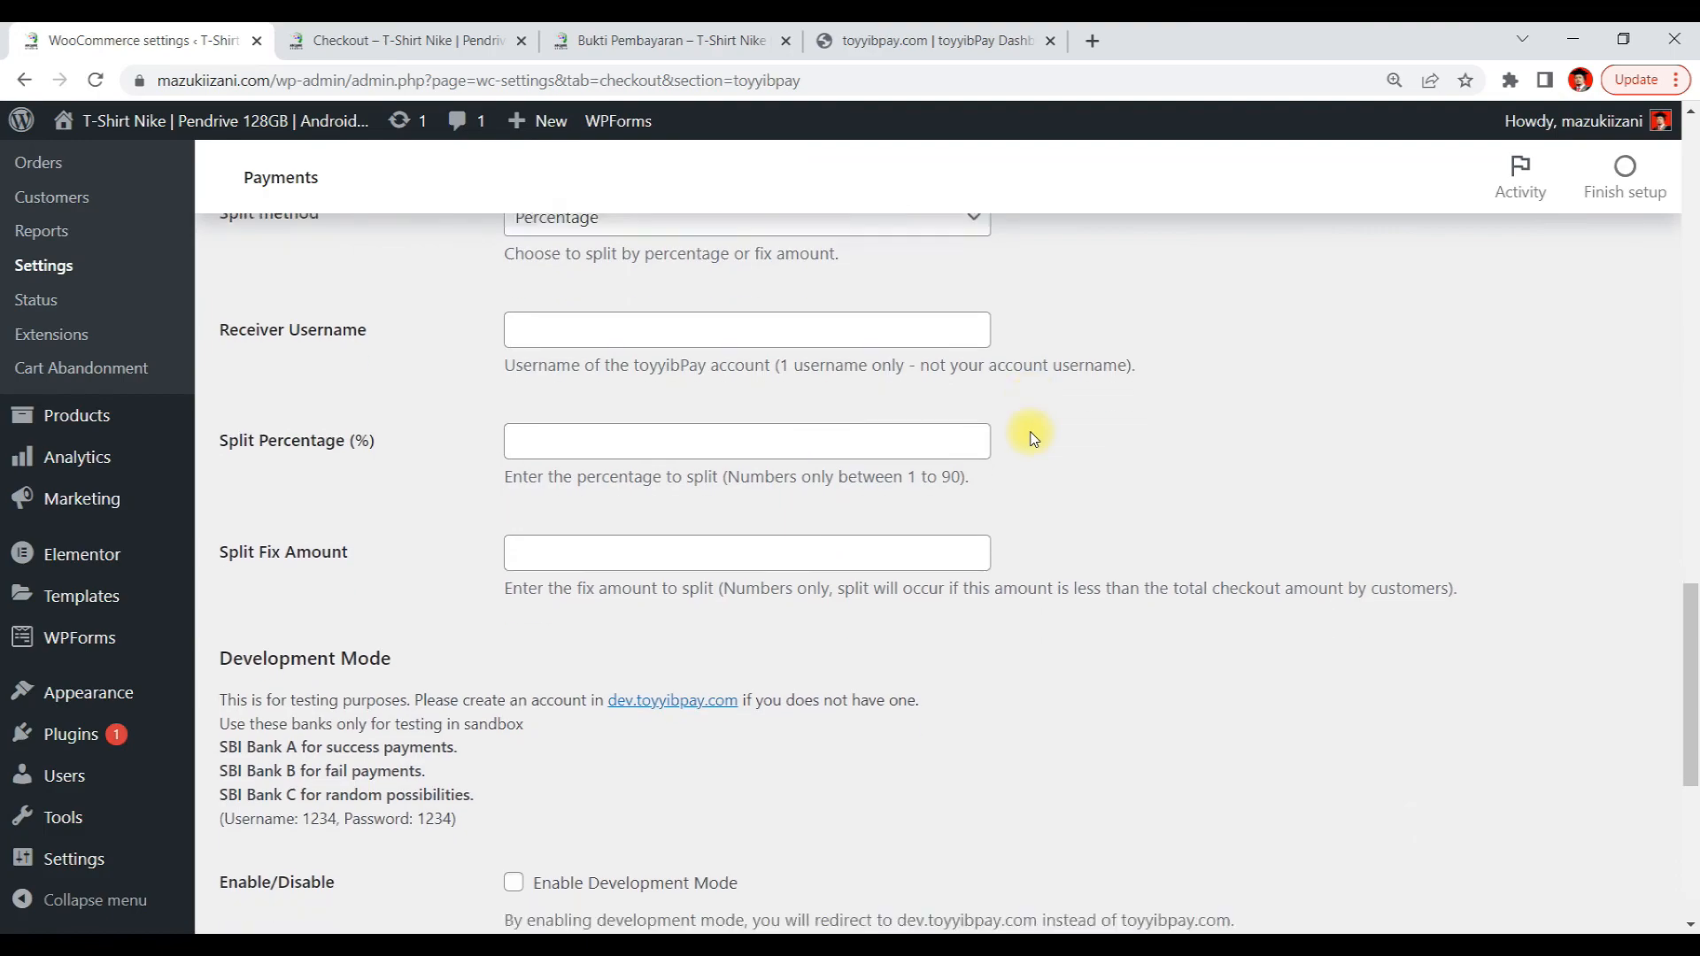
{"action": "scroll", "coordinate": [1031, 436], "scroll_direction": "down", "scroll_amount": 3}
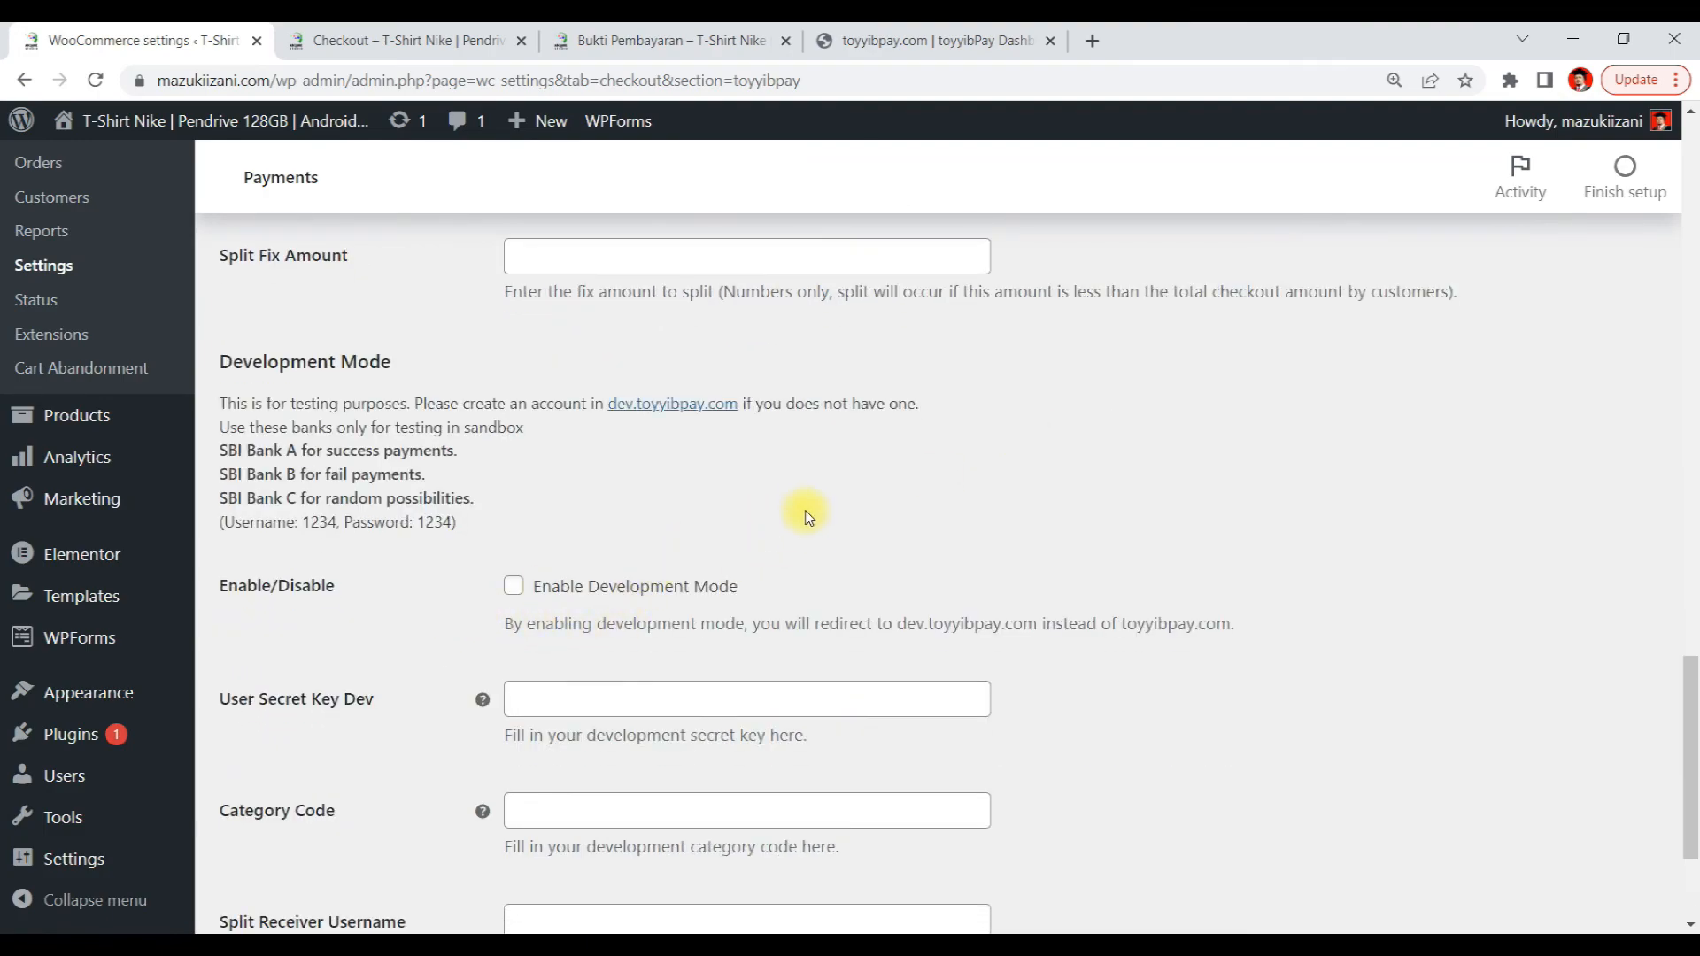
{"action": "scroll", "coordinate": [809, 518], "scroll_direction": "down", "scroll_amount": 3}
{"action": "scroll", "coordinate": [474, 450], "scroll_direction": "up", "scroll_amount": 3}
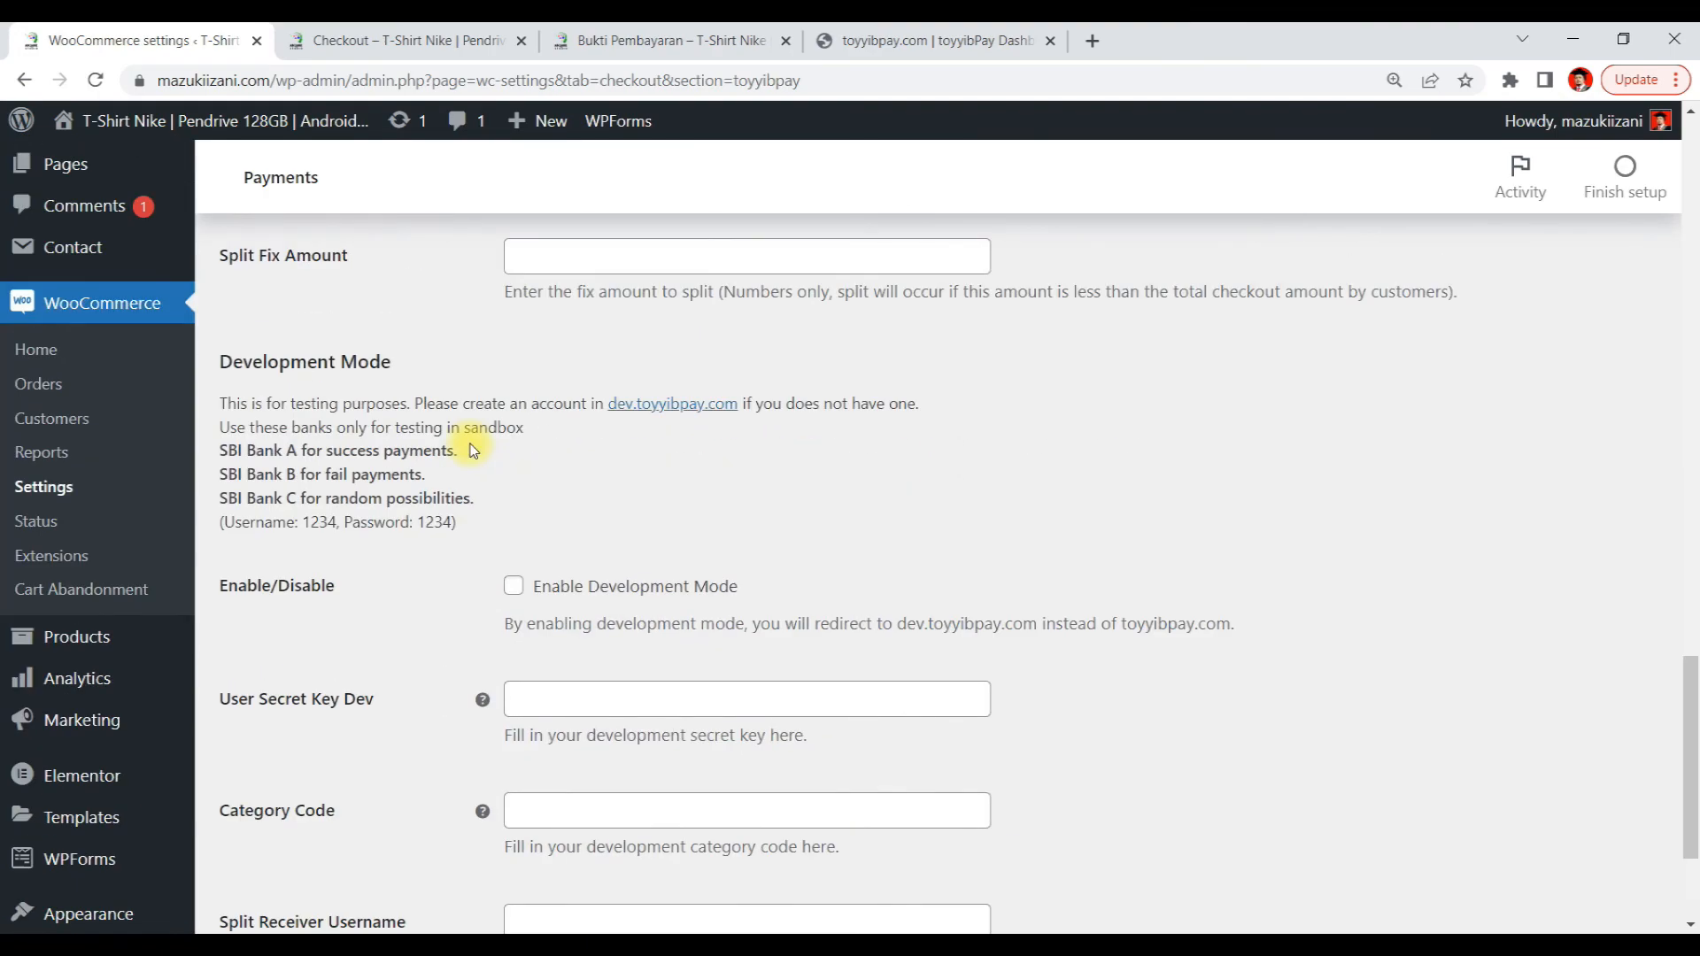
{"action": "scroll", "coordinate": [974, 537], "scroll_direction": "down", "scroll_amount": 3}
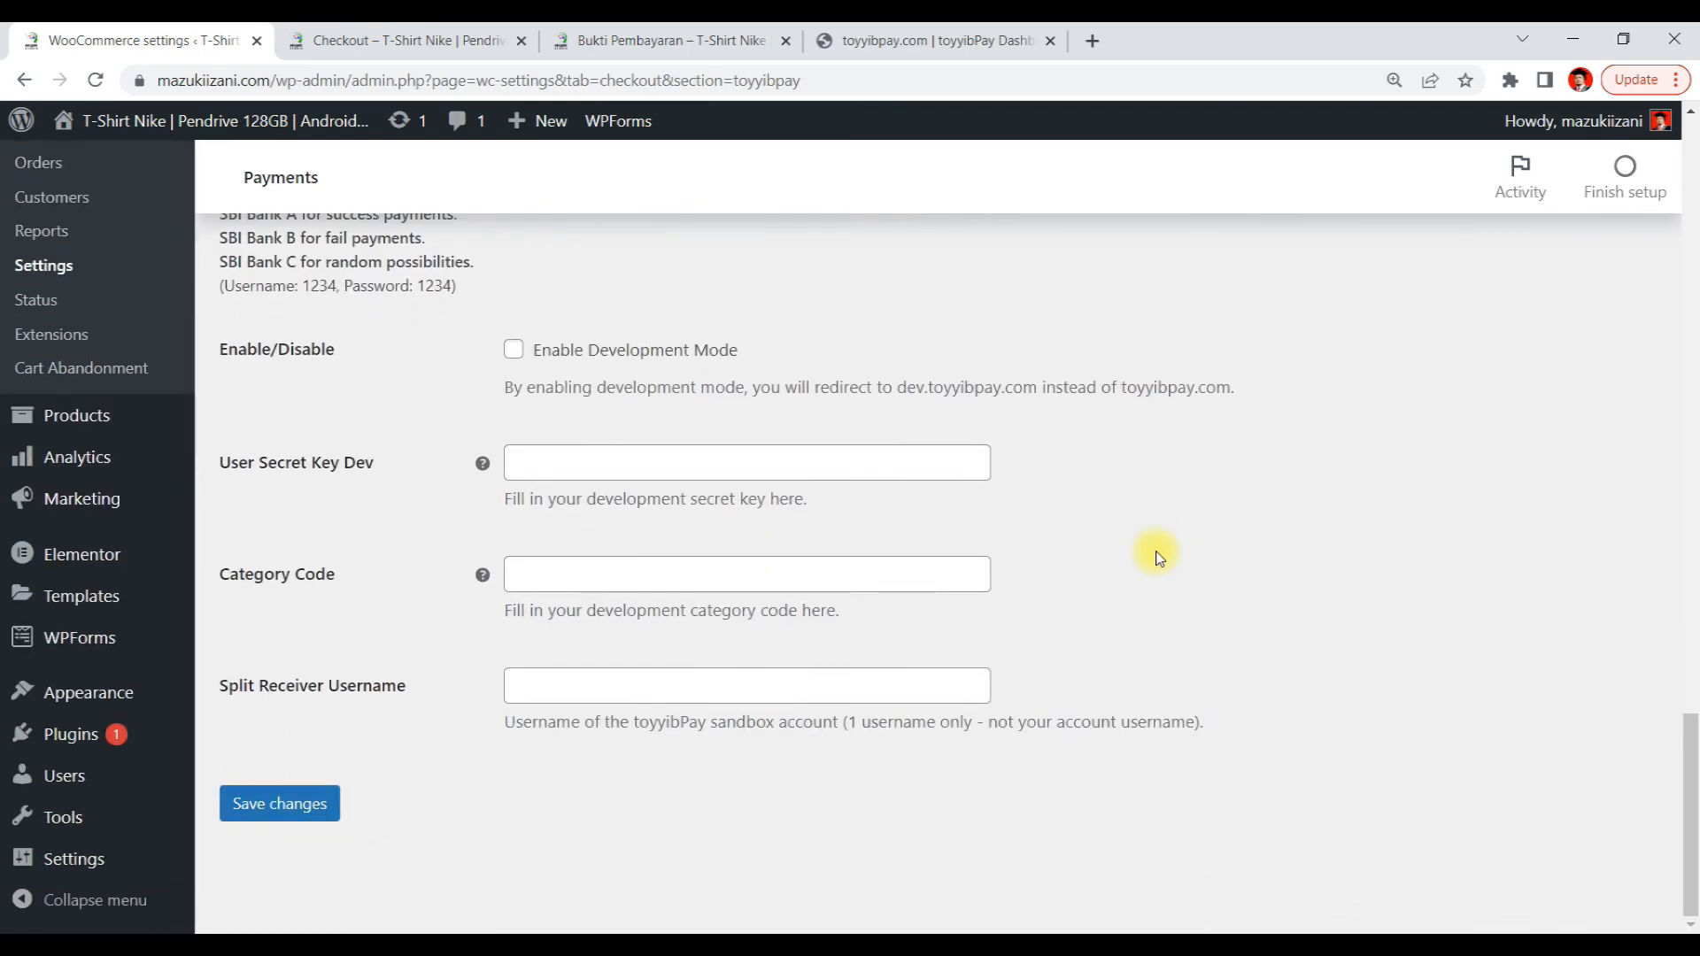
Save the toyyibPay gateway settings and check the saved values
{"action": "left_click", "coordinate": [298, 814]}
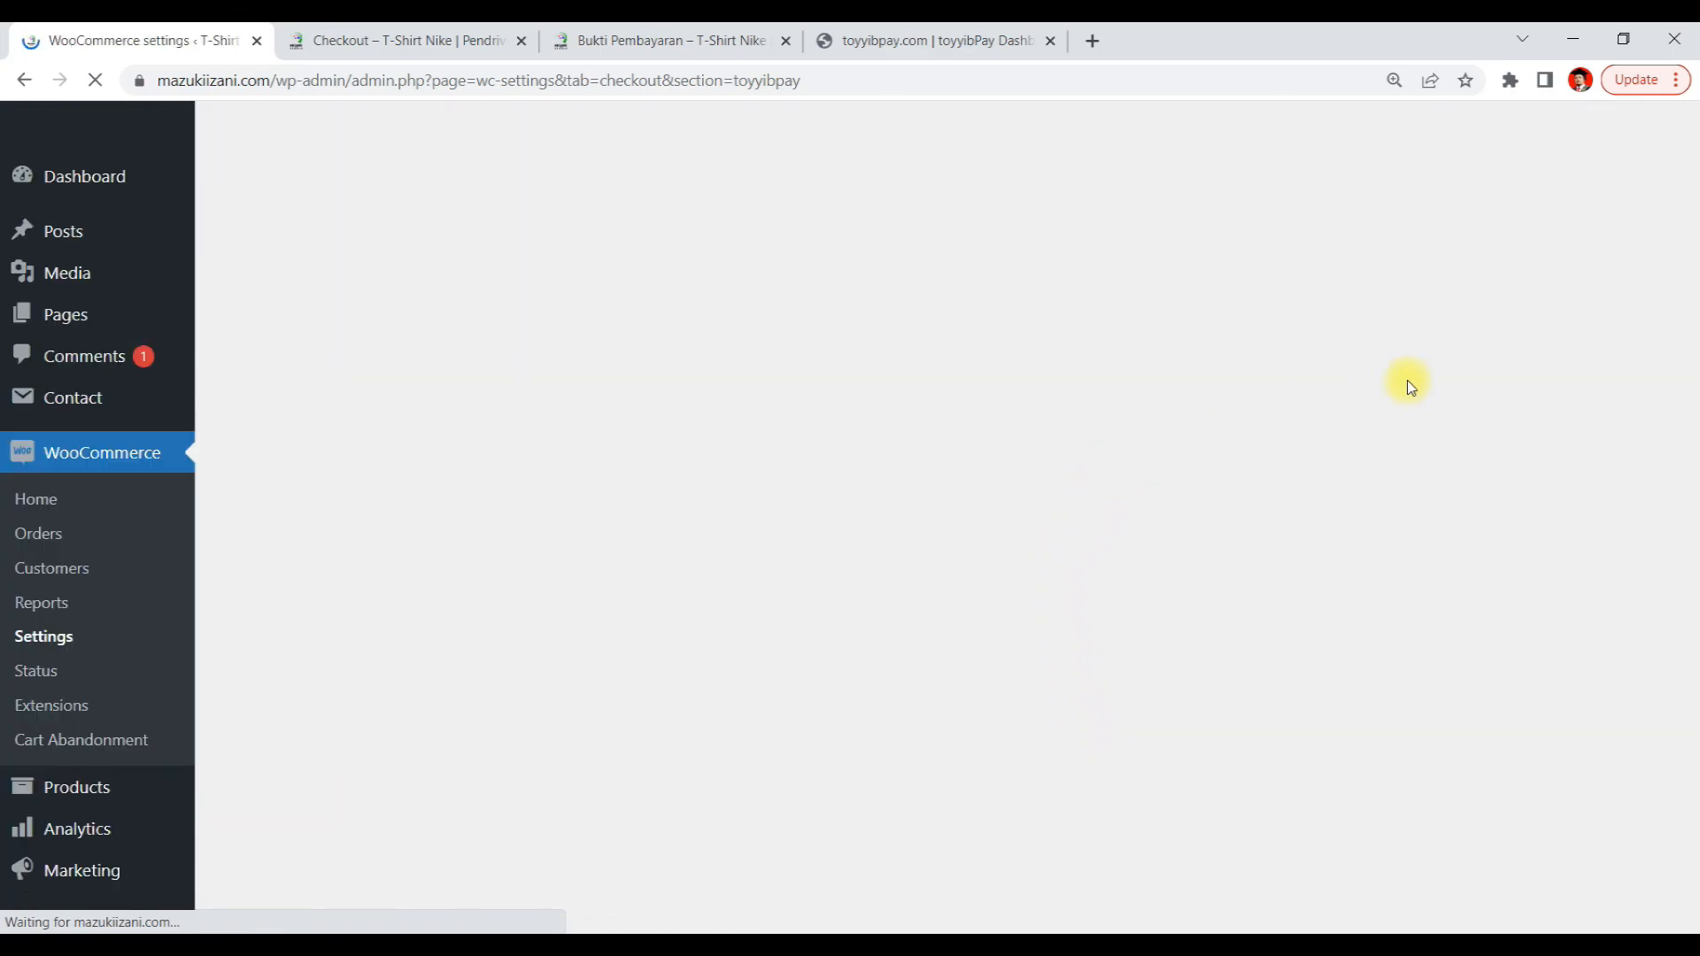
{"action": "scroll", "coordinate": [1410, 387], "scroll_direction": "down", "scroll_amount": 6}
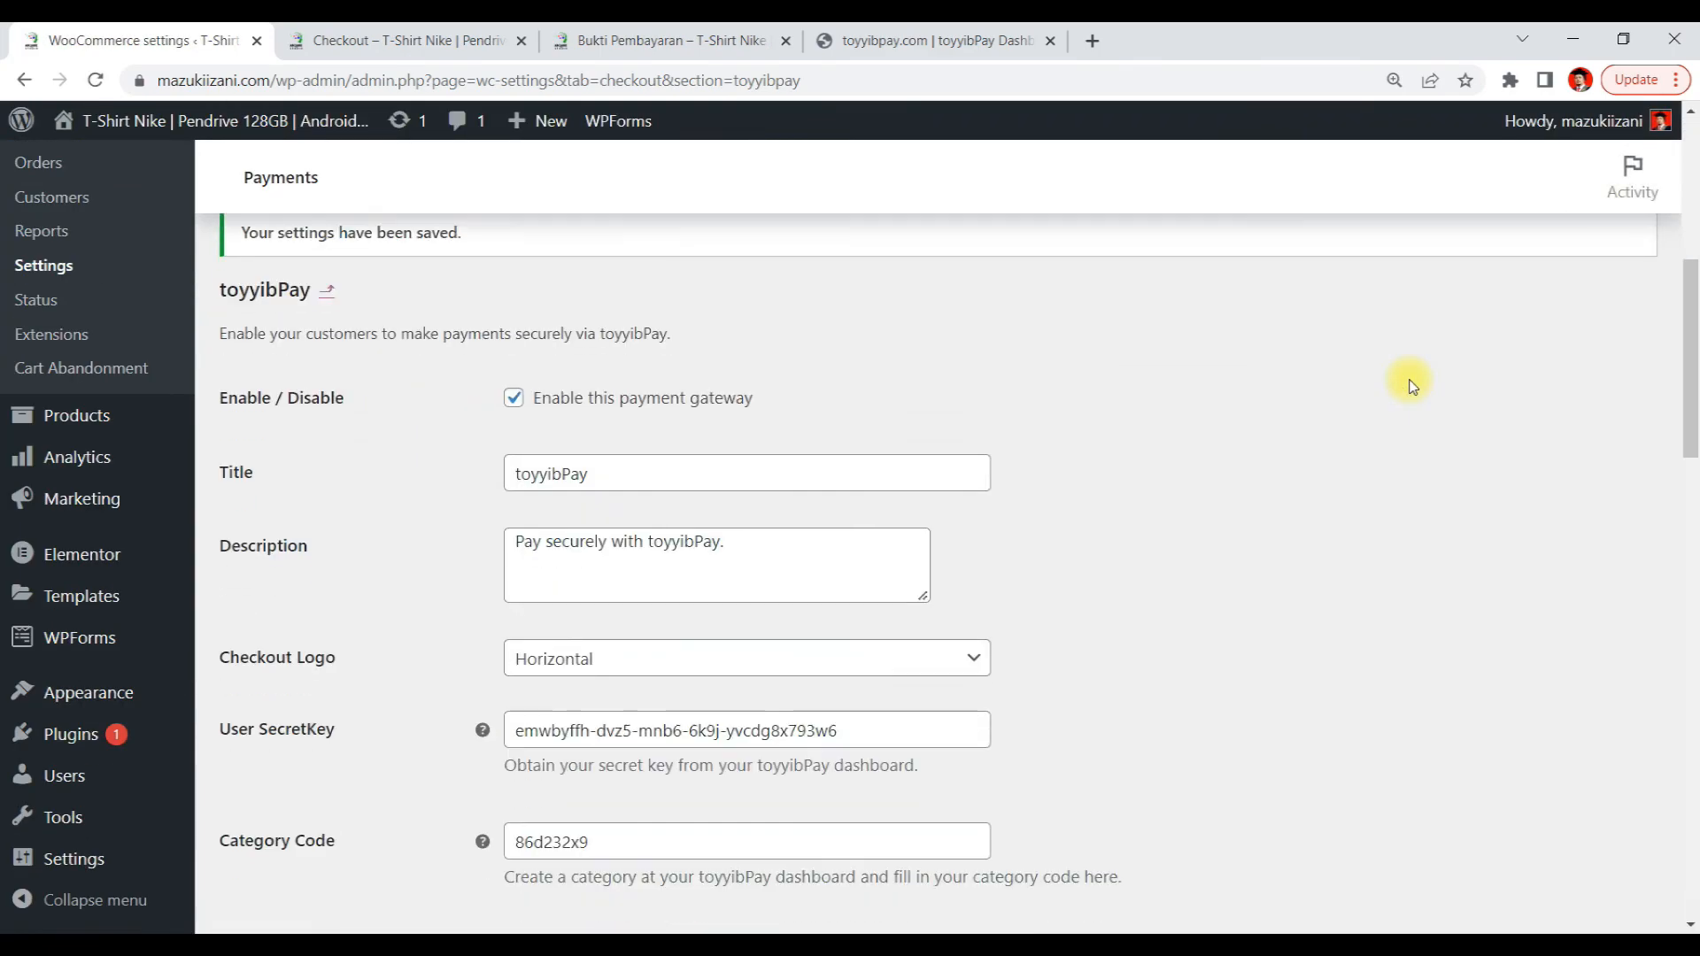
{"action": "scroll", "coordinate": [1411, 387], "scroll_direction": "down", "scroll_amount": 15}
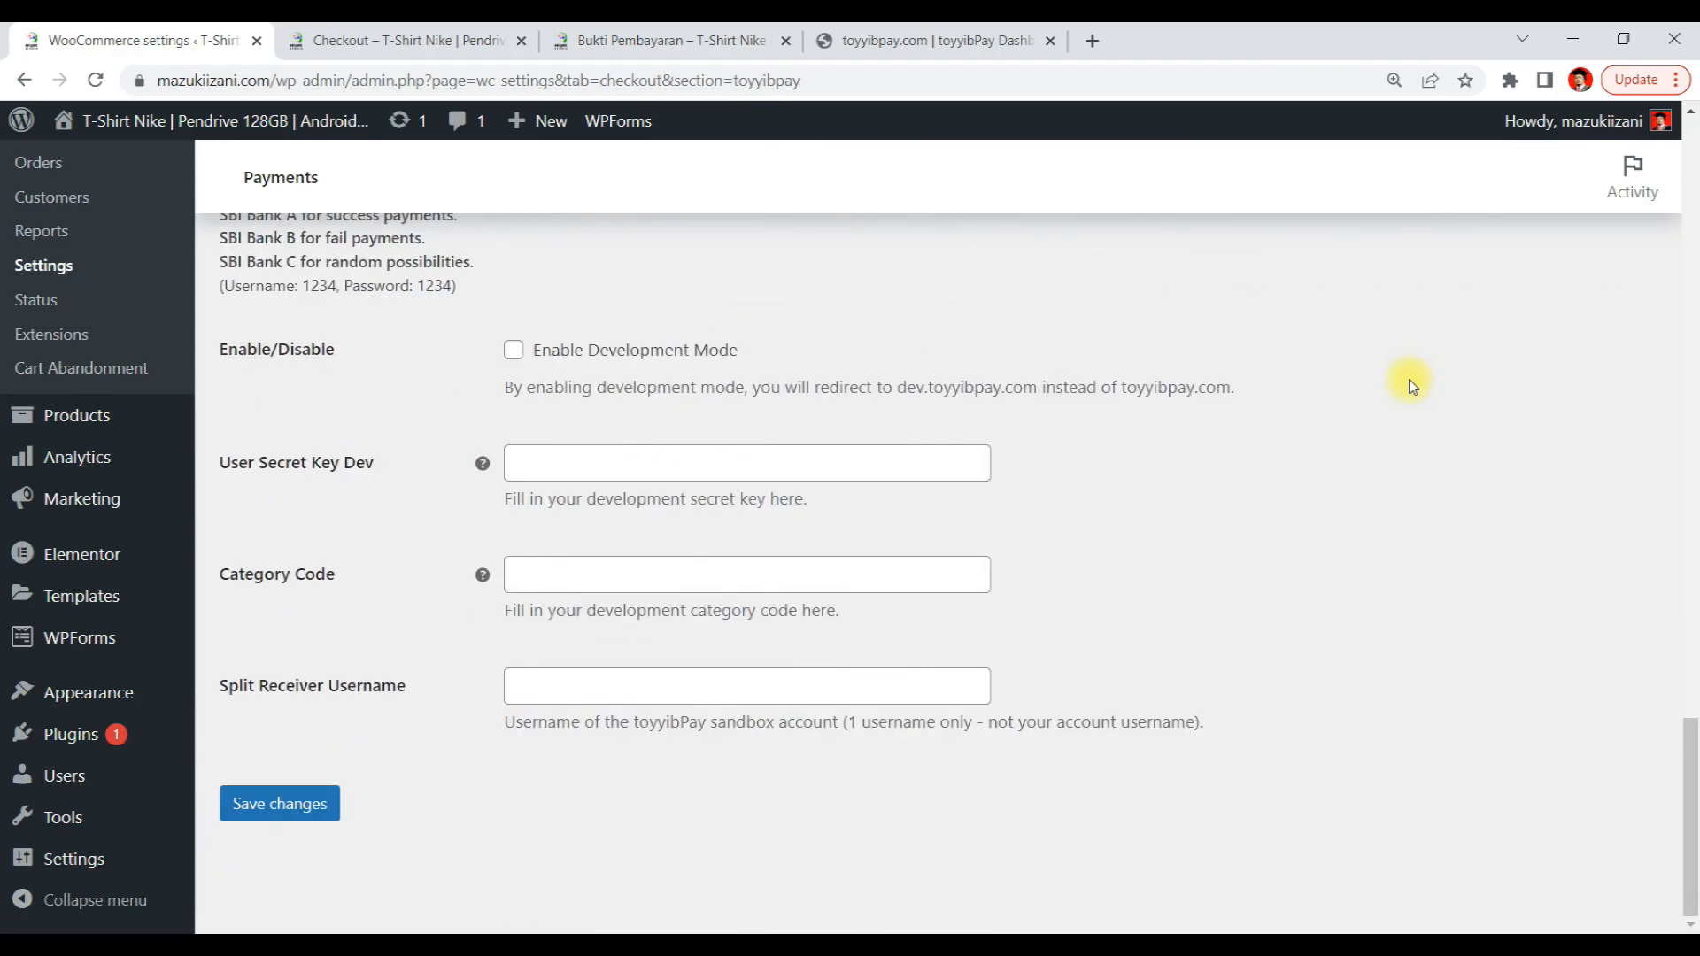
{"action": "scroll", "coordinate": [1410, 387], "scroll_direction": "up", "scroll_amount": 12}
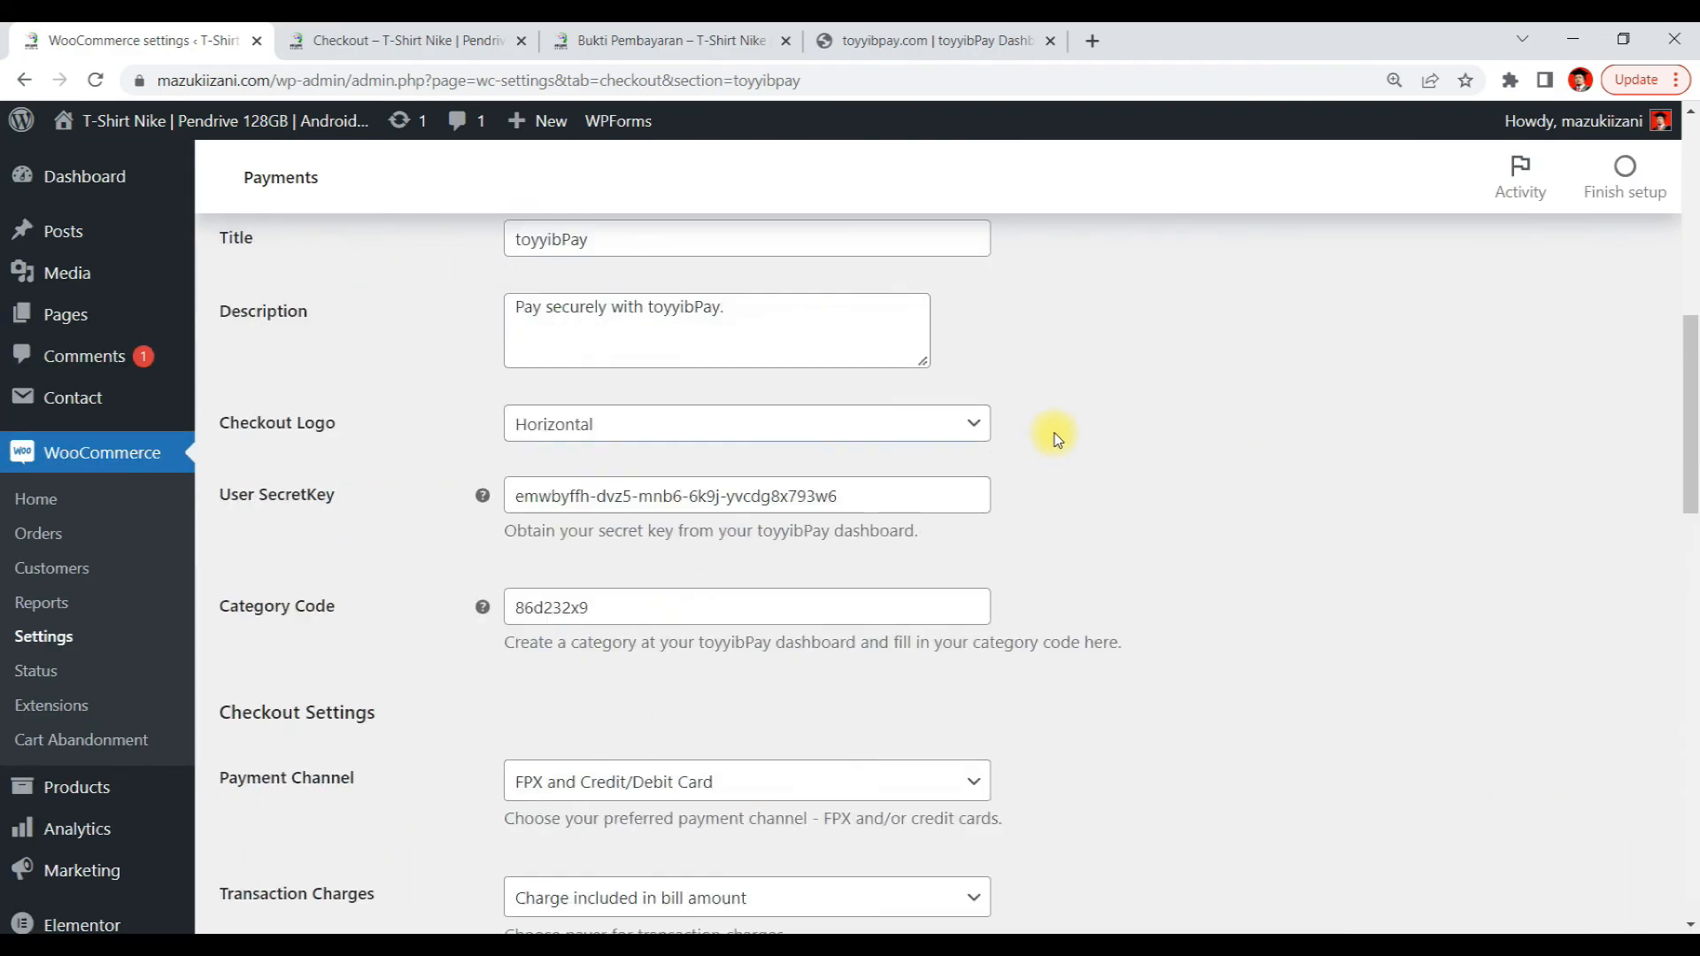
{"action": "scroll", "coordinate": [1054, 440], "scroll_direction": "up", "scroll_amount": 5}
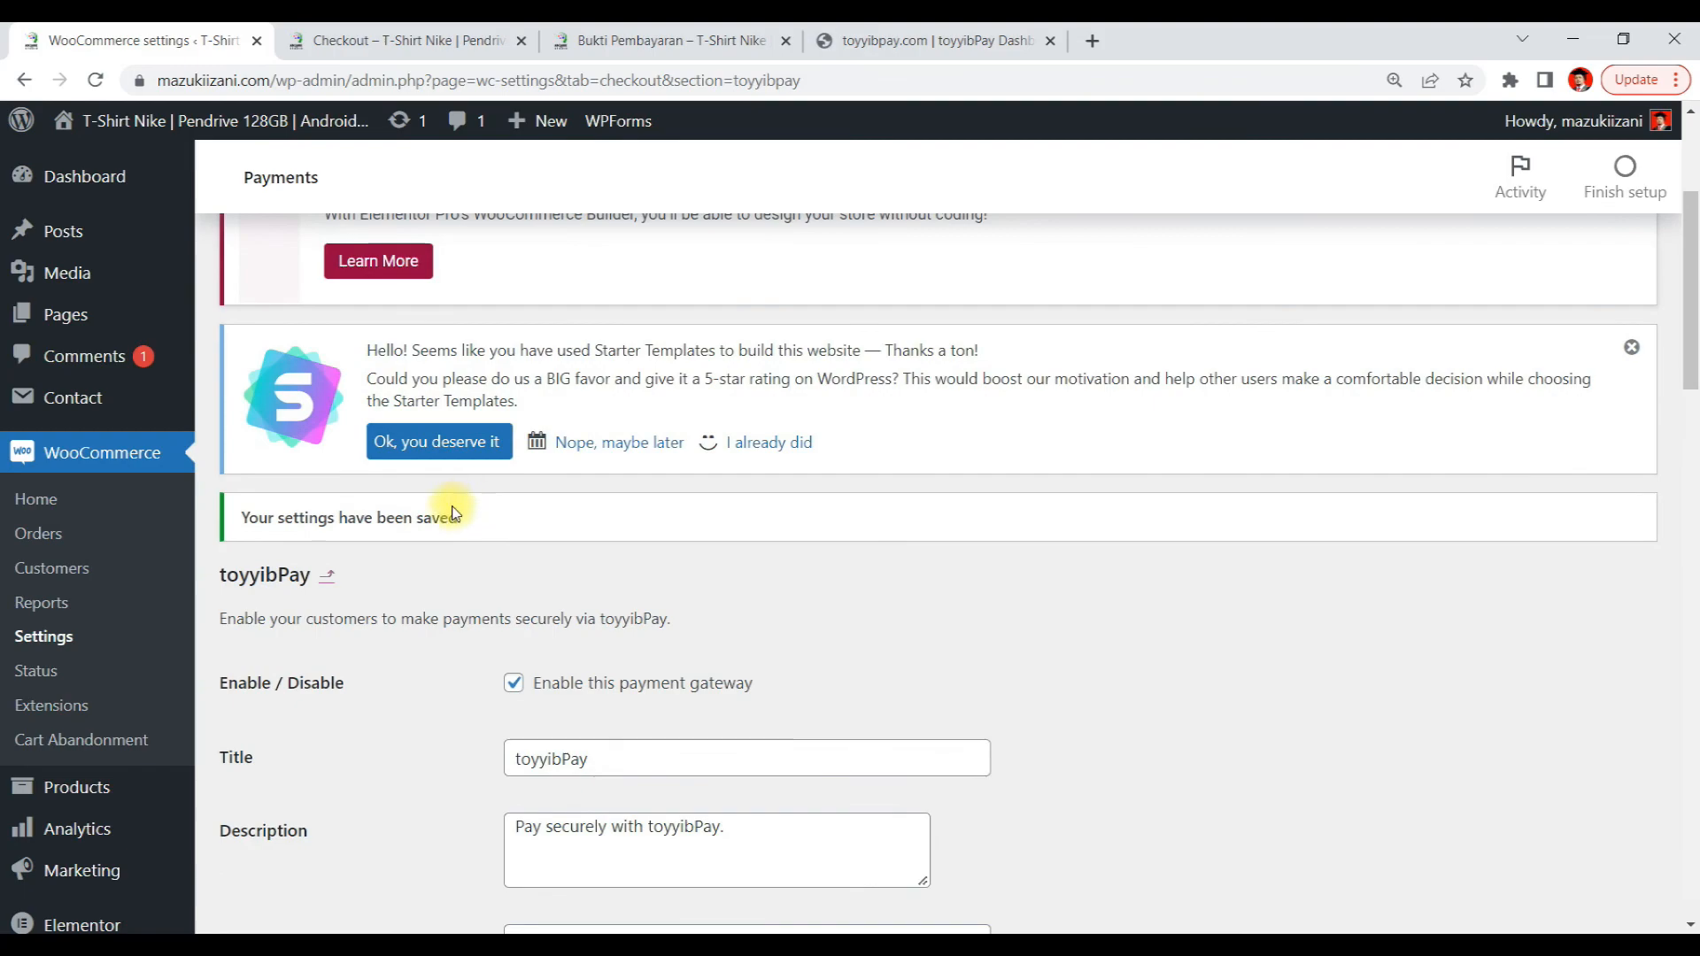
{"action": "scroll", "coordinate": [1298, 463], "scroll_direction": "down", "scroll_amount": 12}
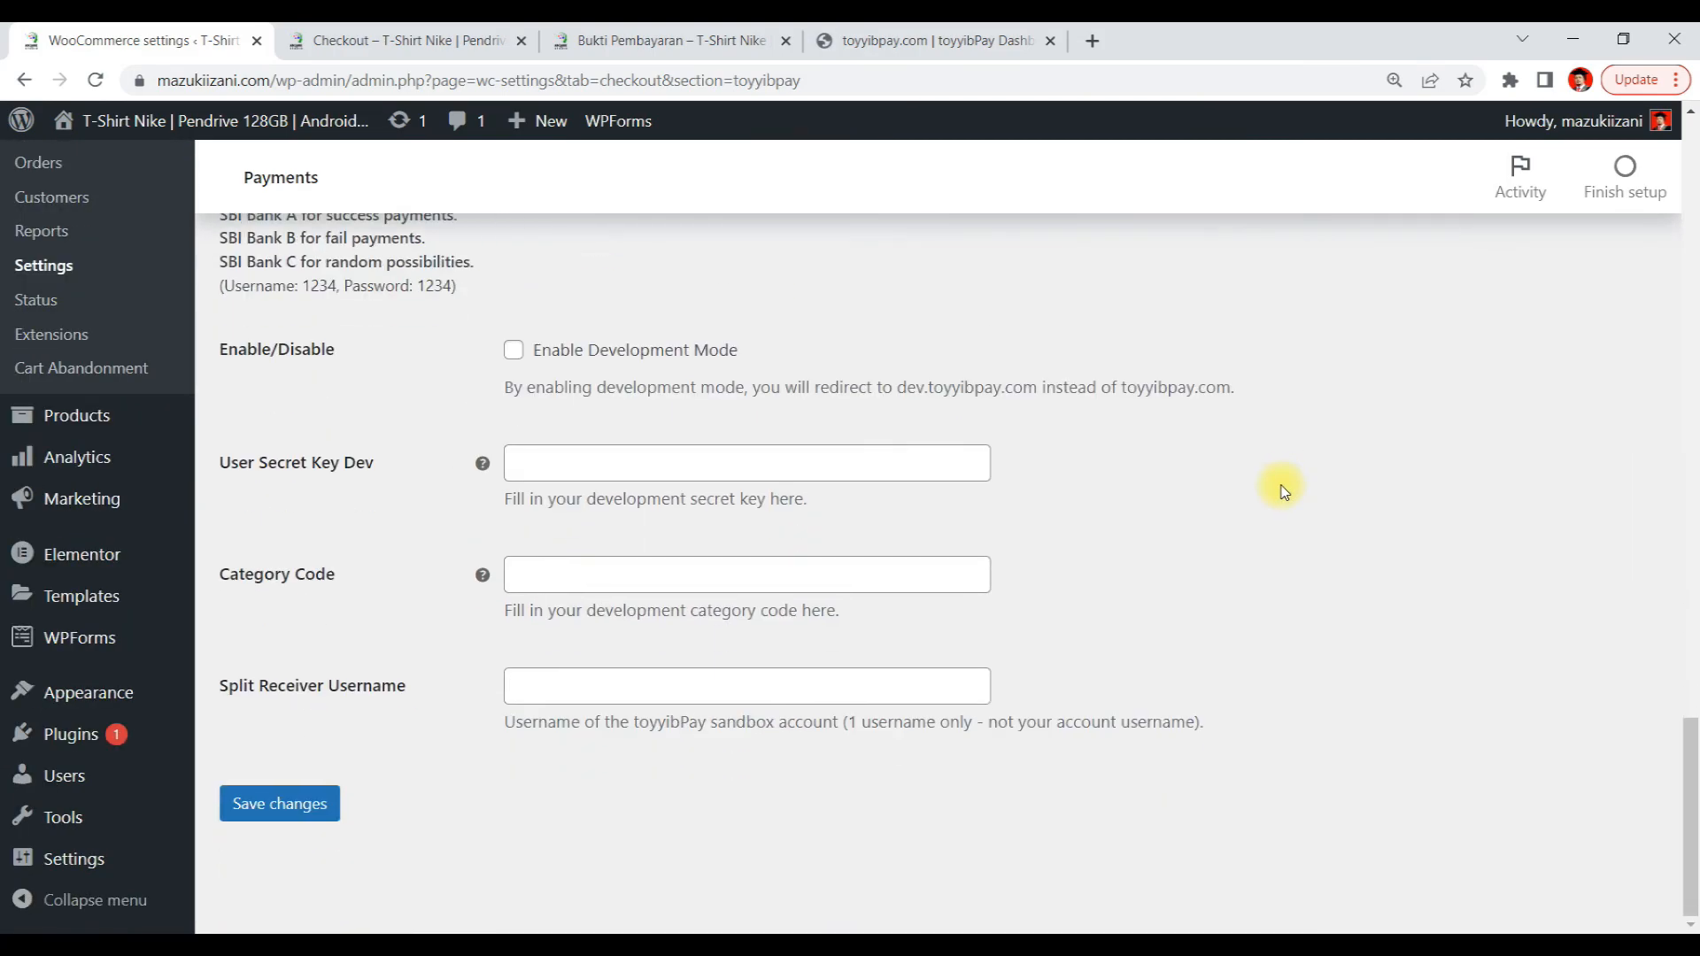
{"action": "scroll", "coordinate": [1102, 512], "scroll_direction": "up", "scroll_amount": 3}
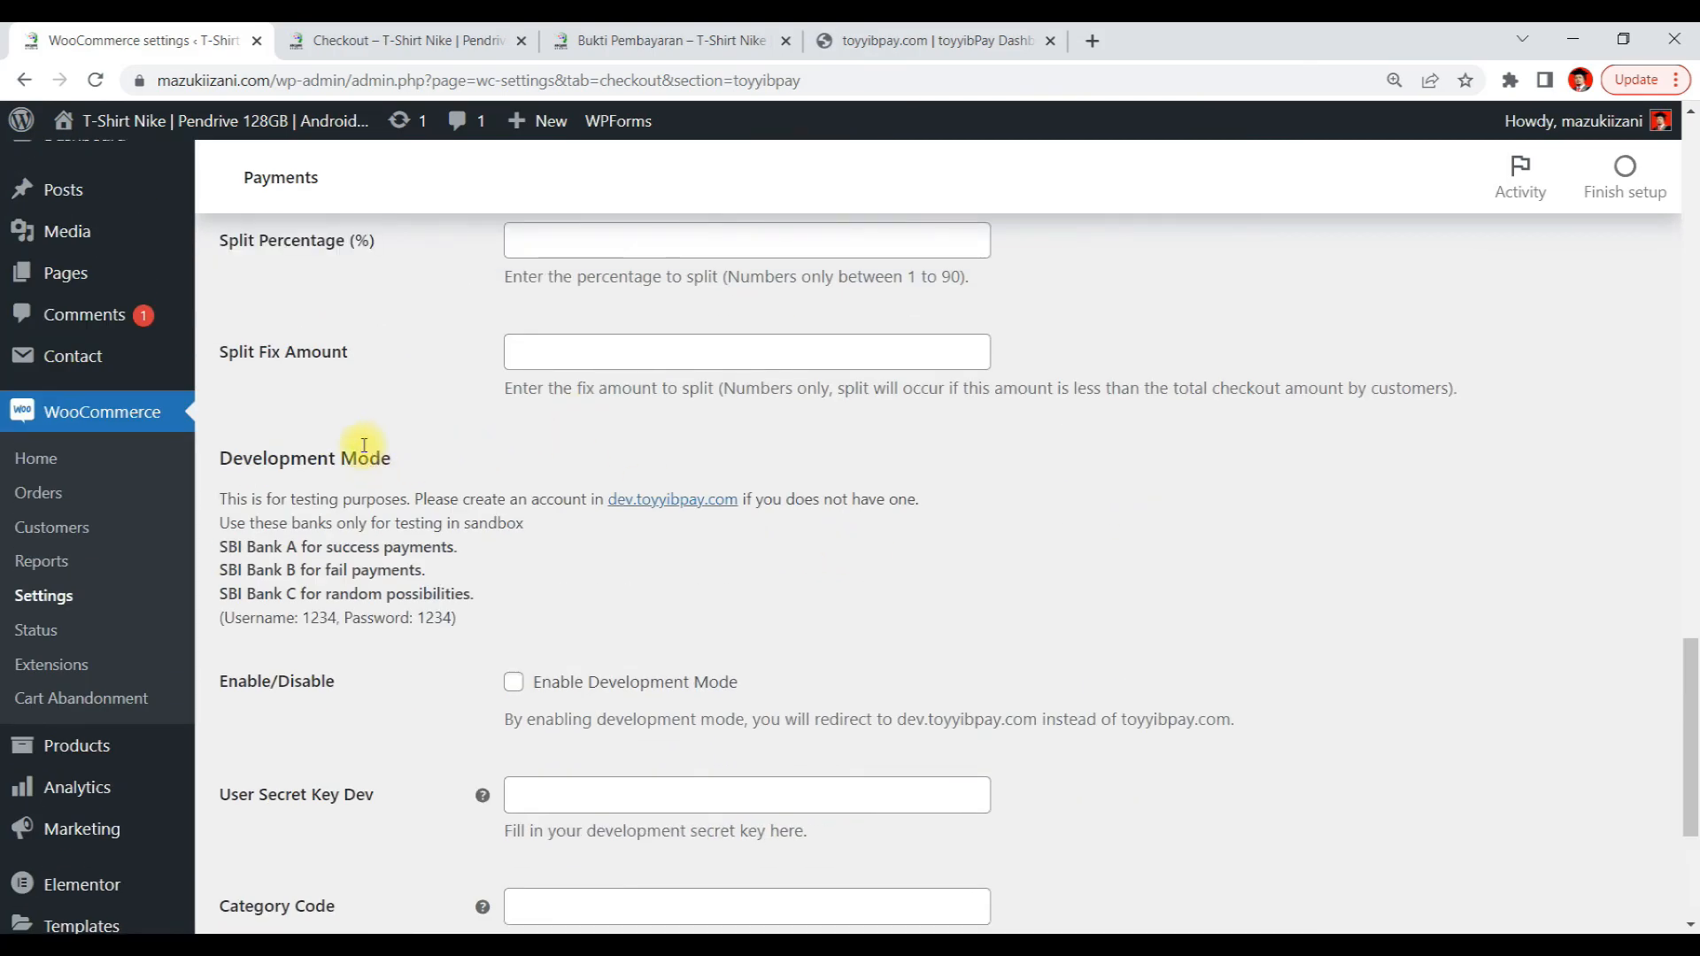
Review the payment proof form page and the earlier bank-transfer order confirmation page
{"action": "left_click", "coordinate": [606, 41]}
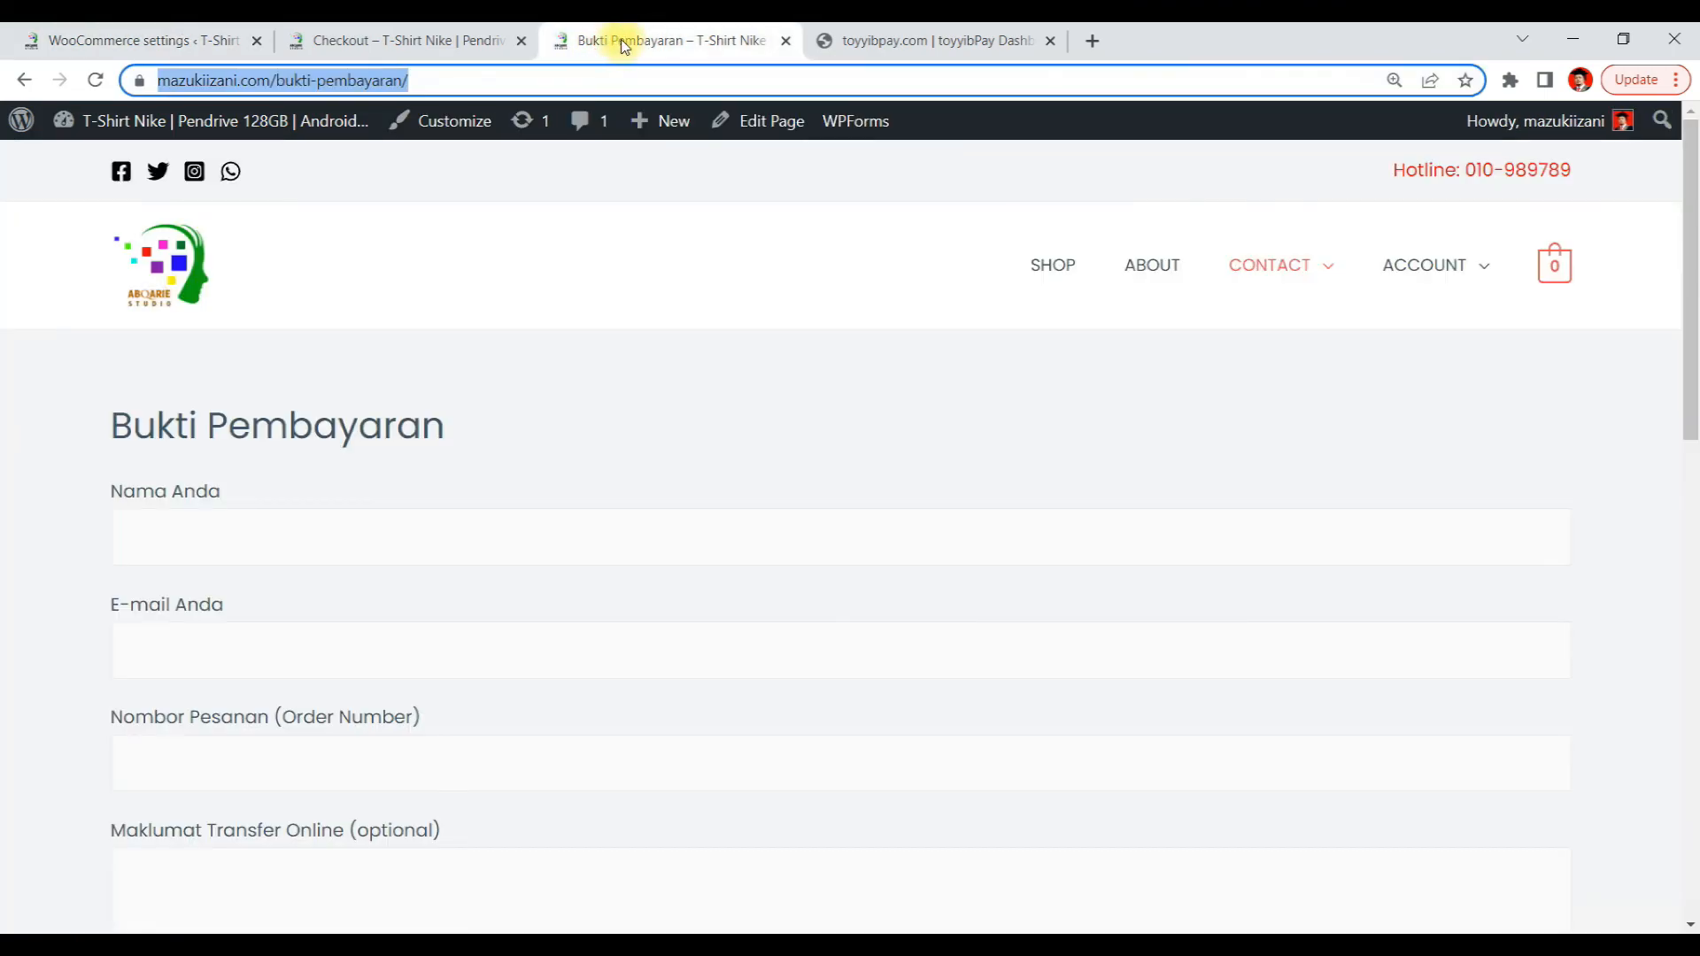
{"action": "left_click", "coordinate": [403, 43]}
{"action": "scroll", "coordinate": [1136, 580], "scroll_direction": "down", "scroll_amount": 5}
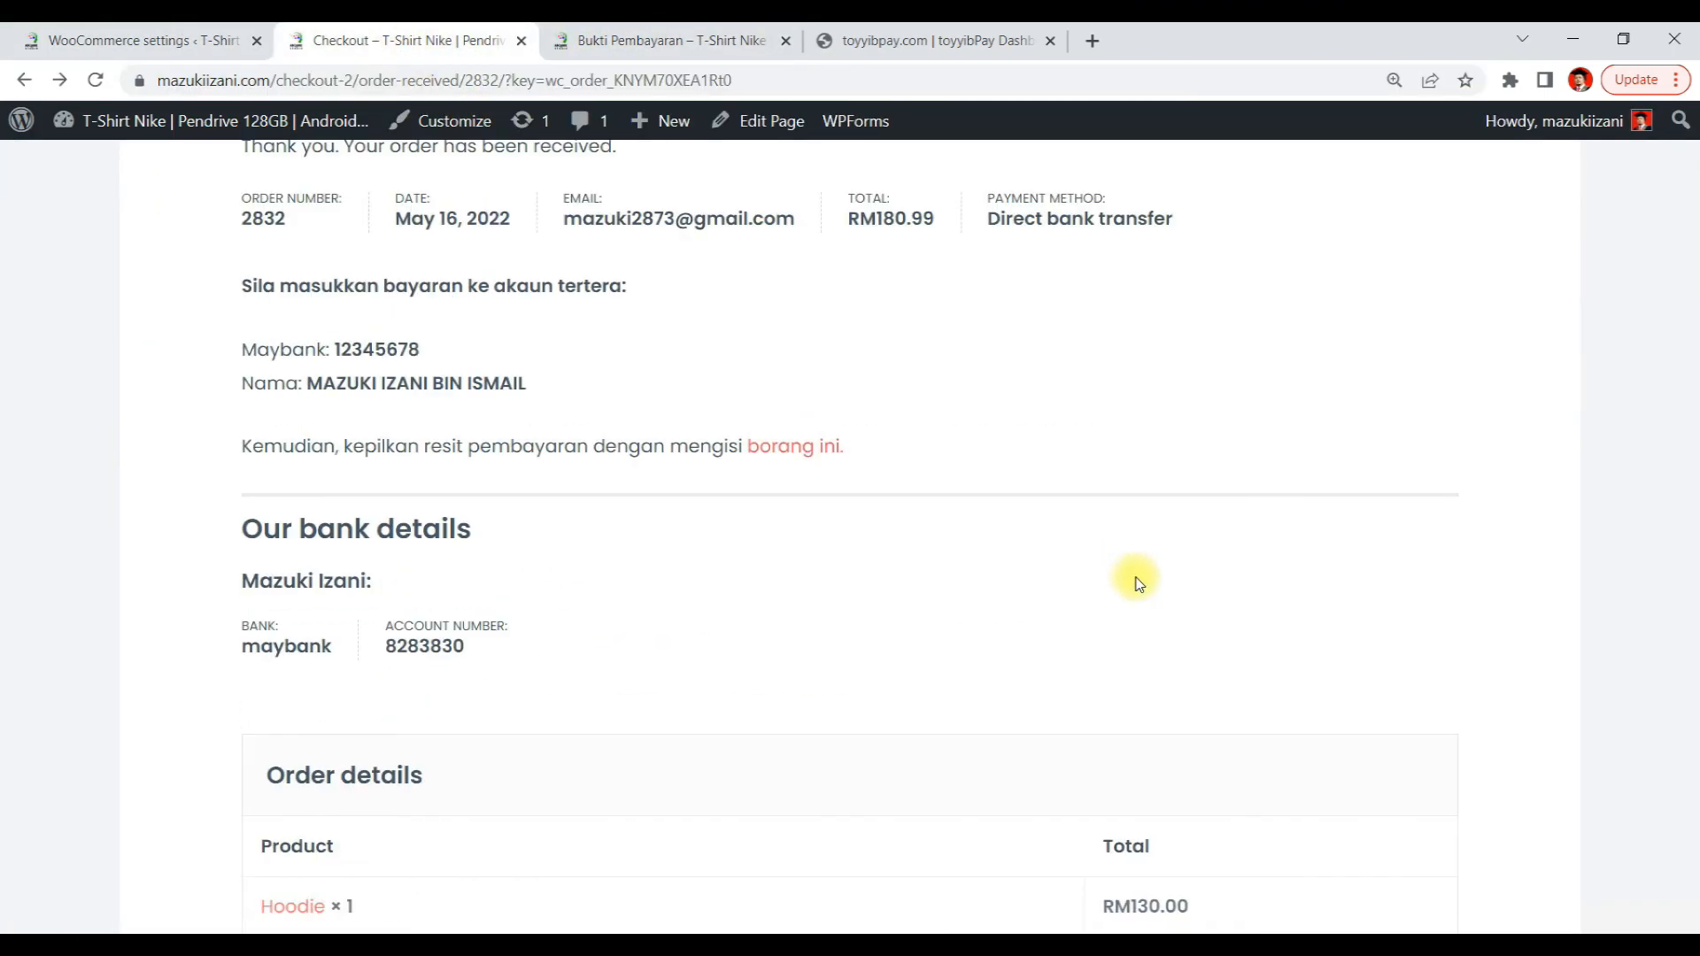
{"action": "scroll", "coordinate": [1140, 580], "scroll_direction": "down", "scroll_amount": 3}
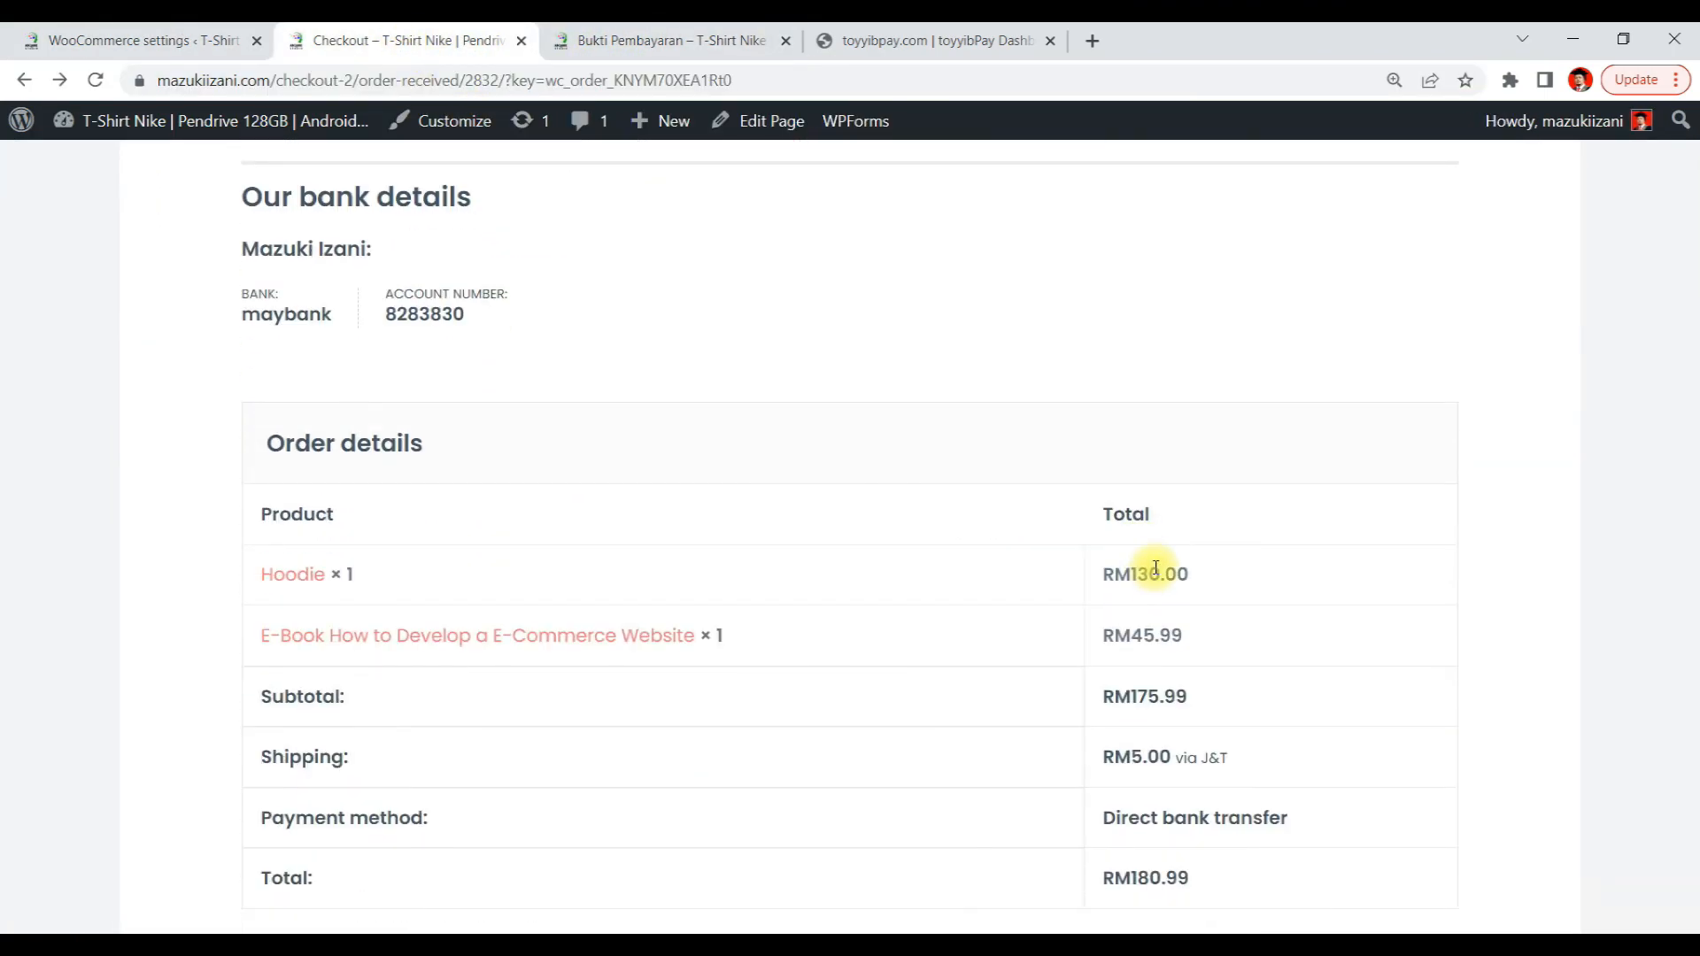
{"action": "scroll", "coordinate": [1142, 574], "scroll_direction": "down", "scroll_amount": 4}
{"action": "scroll", "coordinate": [387, 311], "scroll_direction": "up", "scroll_amount": 10}
{"action": "mouse_move", "coordinate": [37, 117]}
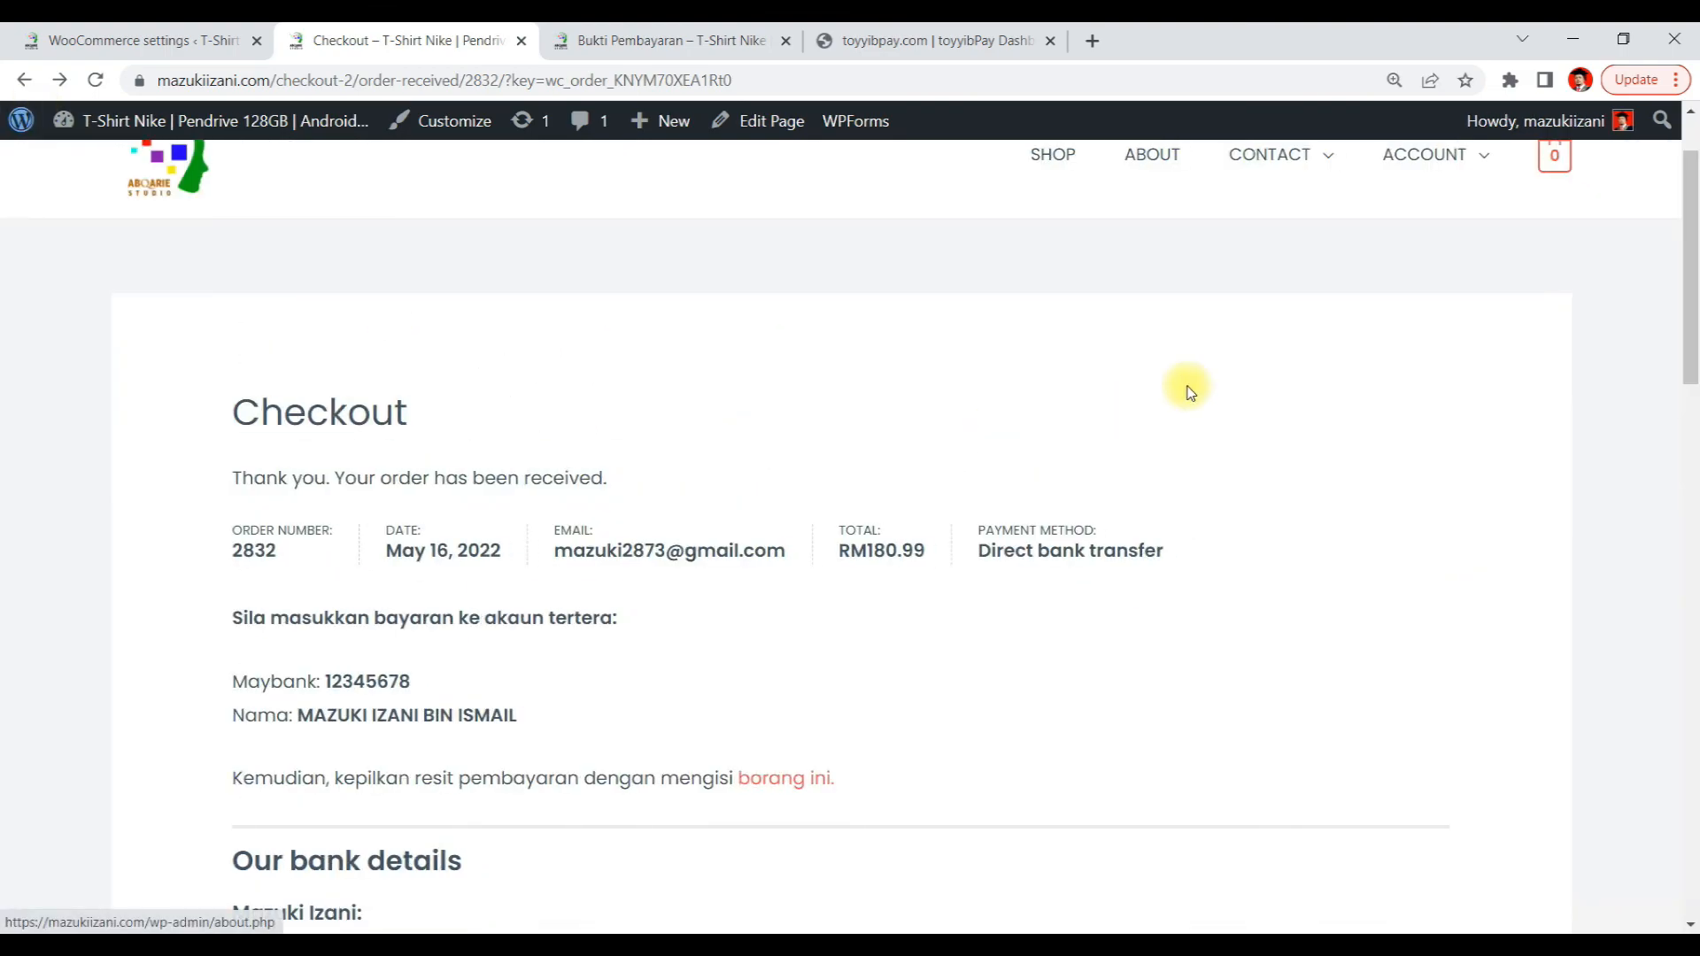
{"action": "scroll", "coordinate": [1188, 383], "scroll_direction": "up", "scroll_amount": 2}
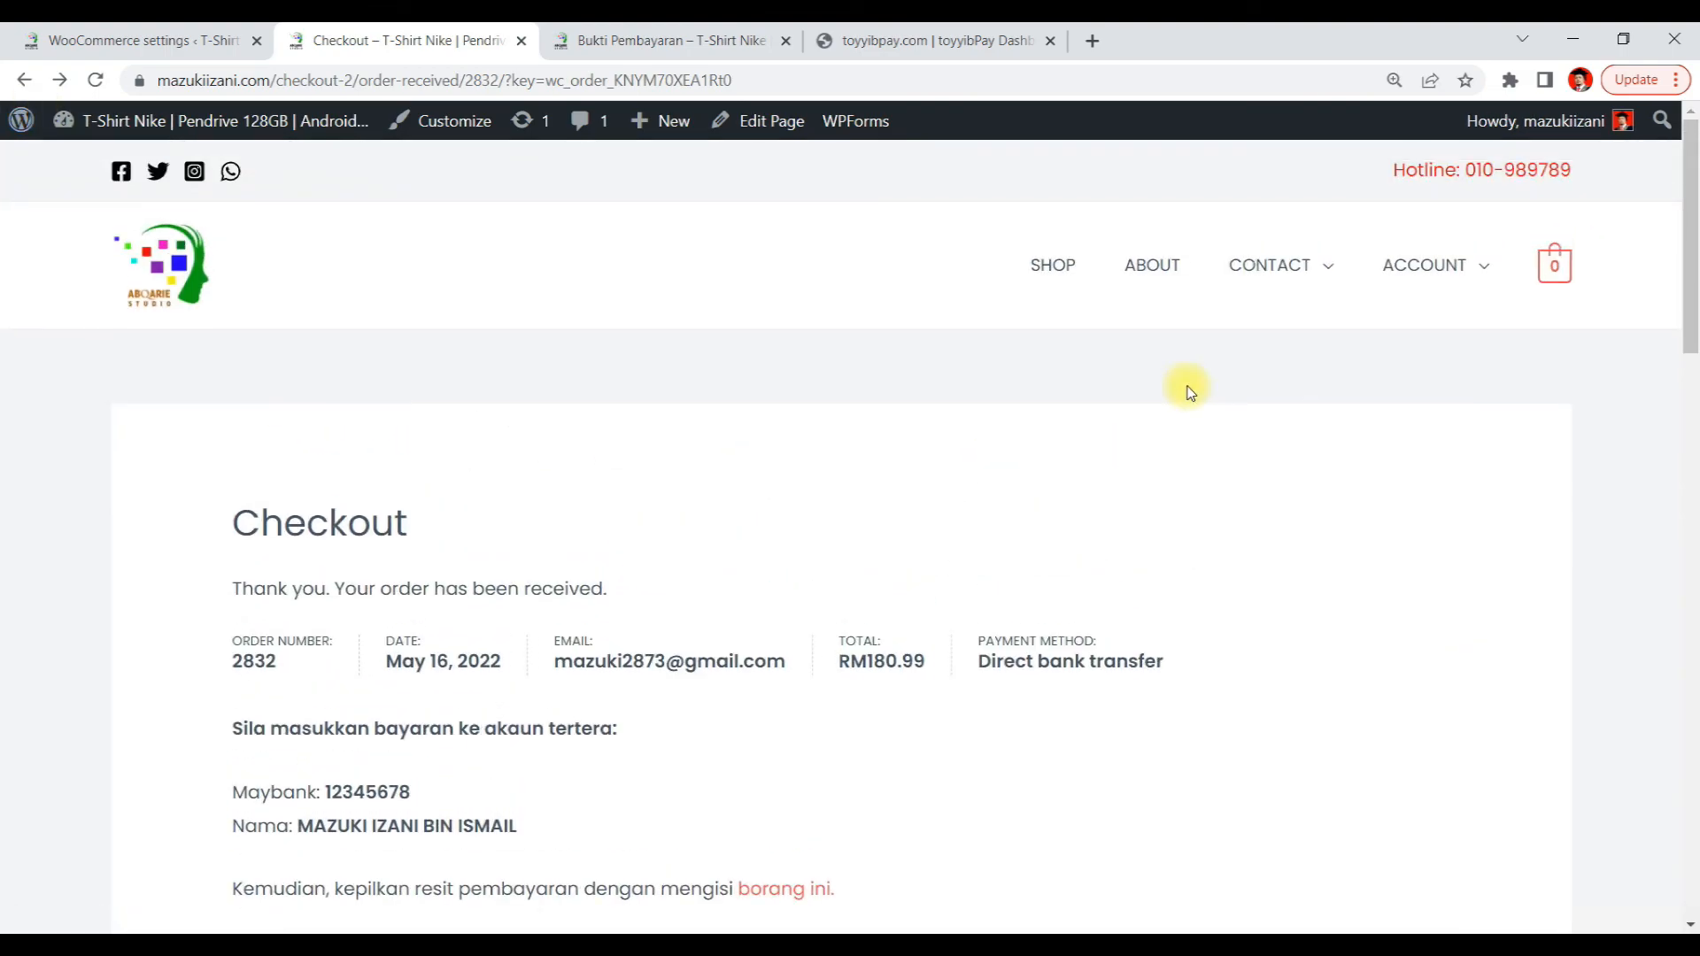
Add the Hoodie and the ASUS VivoBook Flip 14 Laptop to the cart from the shop
{"action": "left_click", "coordinate": [1053, 264]}
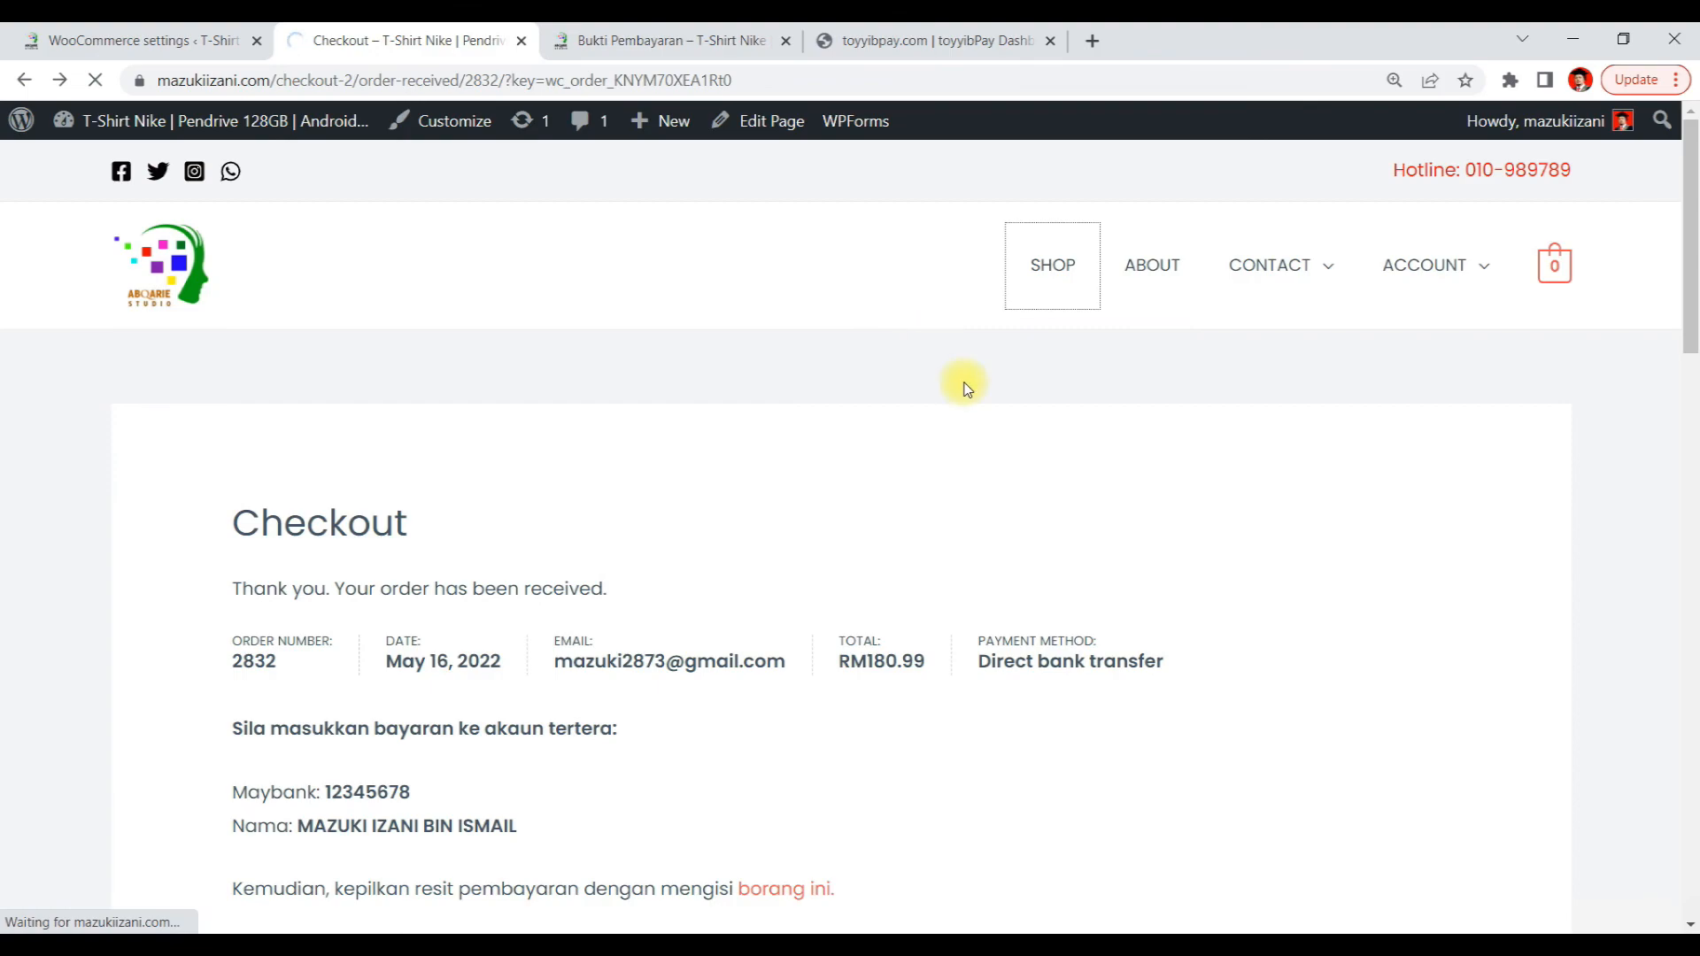
{"action": "scroll", "coordinate": [1353, 474], "scroll_direction": "down", "scroll_amount": 5}
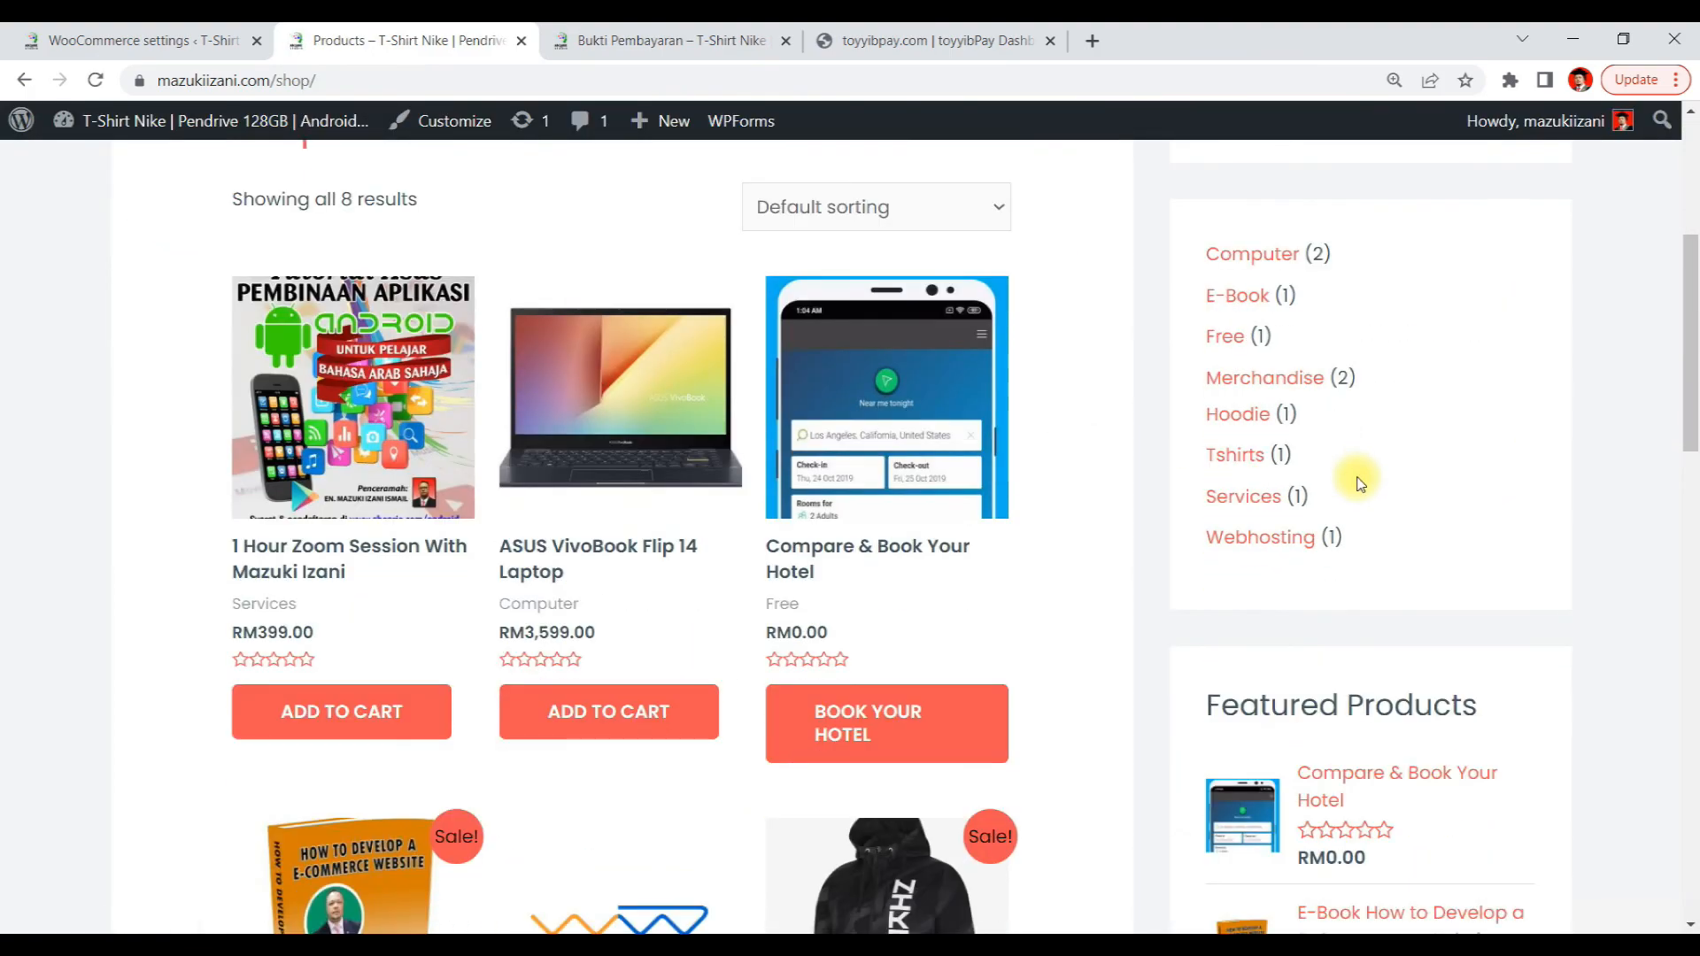
{"action": "scroll", "coordinate": [881, 502], "scroll_direction": "down", "scroll_amount": 5}
{"action": "left_click", "coordinate": [877, 785]}
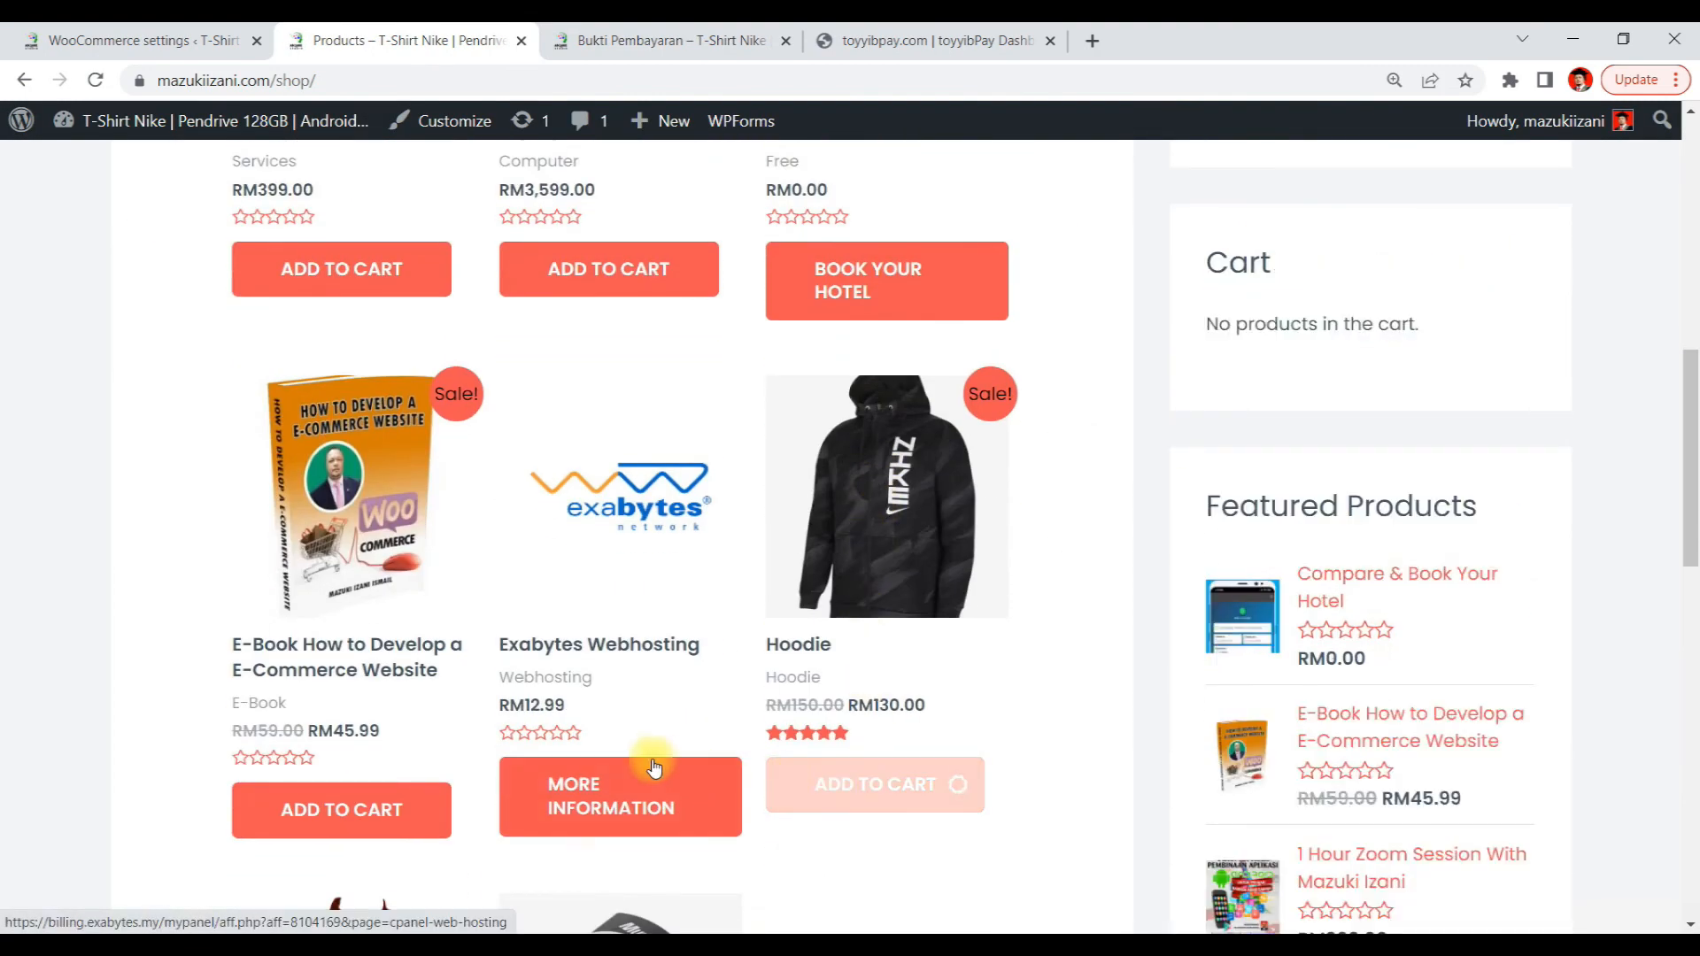
{"action": "scroll", "coordinate": [537, 416], "scroll_direction": "up", "scroll_amount": 1}
{"action": "scroll", "coordinate": [538, 418], "scroll_direction": "up", "scroll_amount": 1}
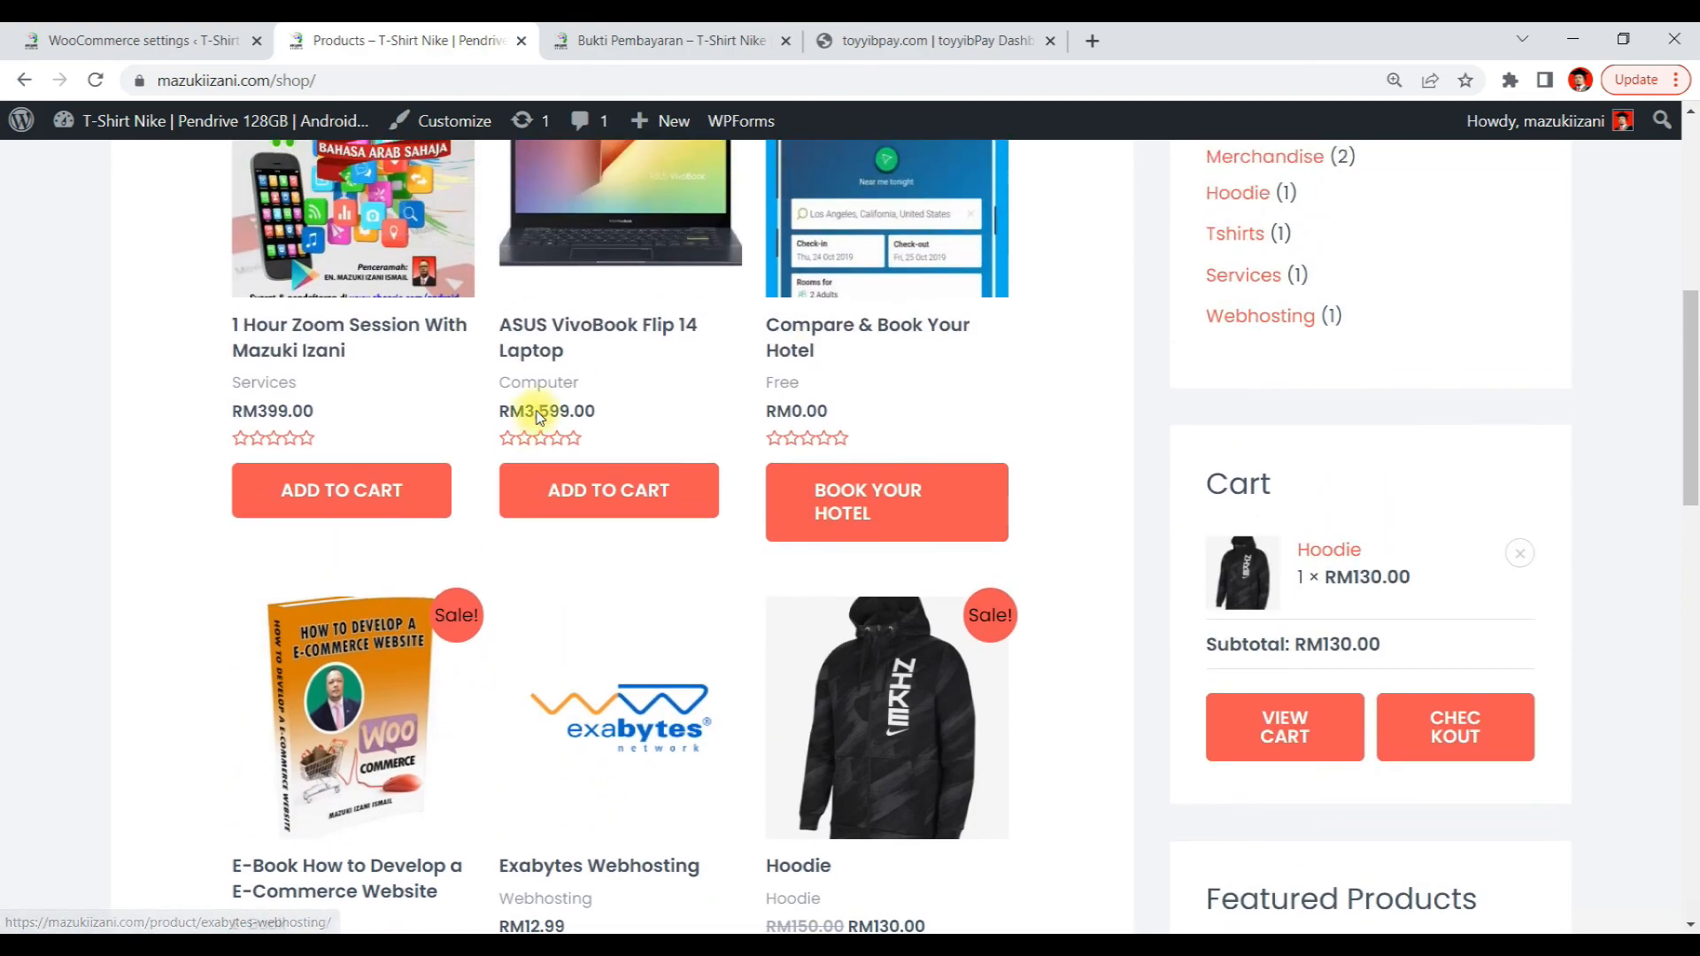
{"action": "left_click", "coordinate": [522, 492]}
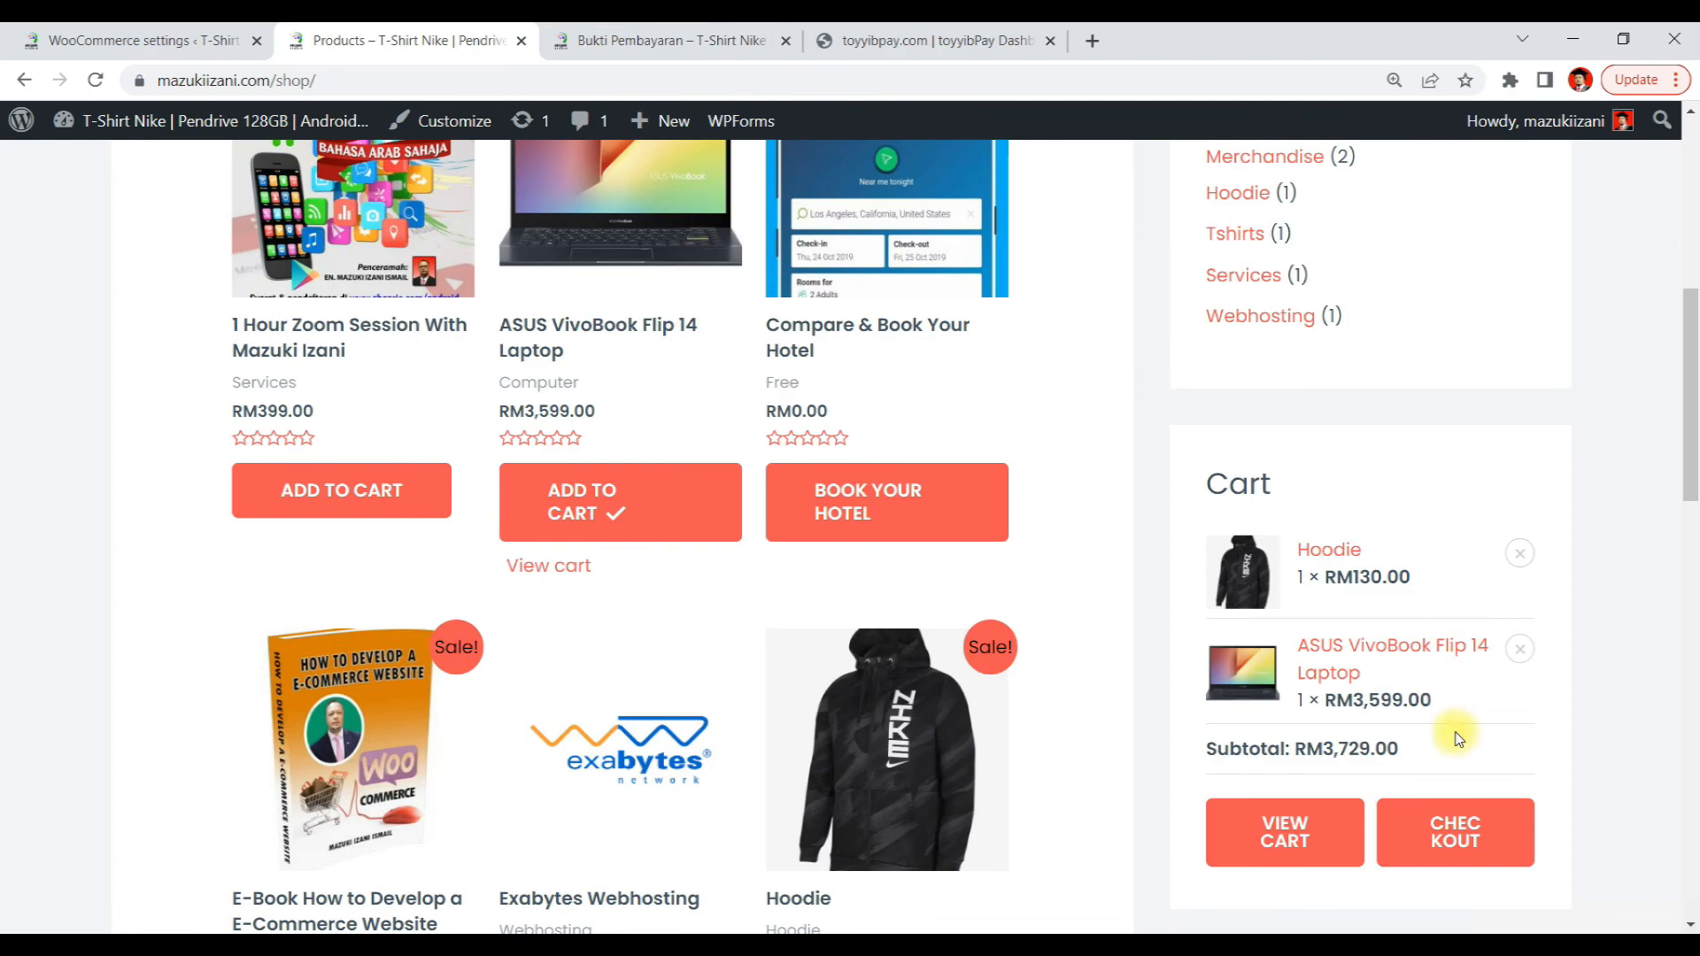
Check out, choose toyyibPay as the payment method, accept the terms and place the order
{"action": "left_click", "coordinate": [1491, 841]}
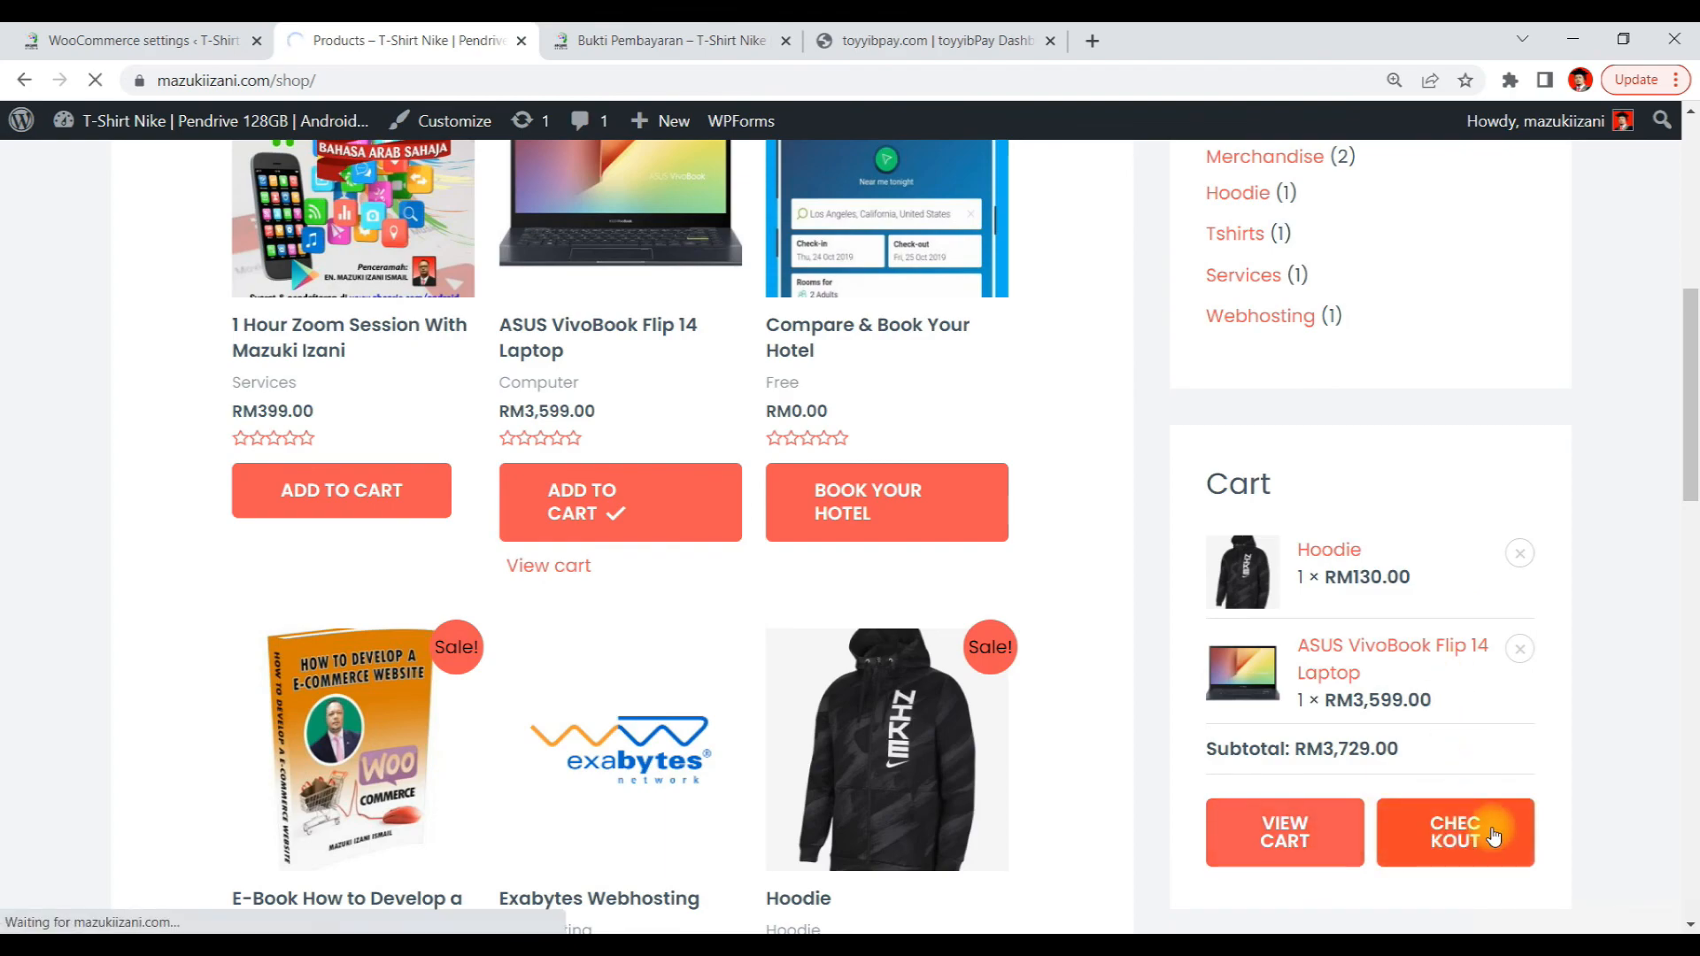
{"action": "scroll", "coordinate": [1009, 509], "scroll_direction": "down", "scroll_amount": 5}
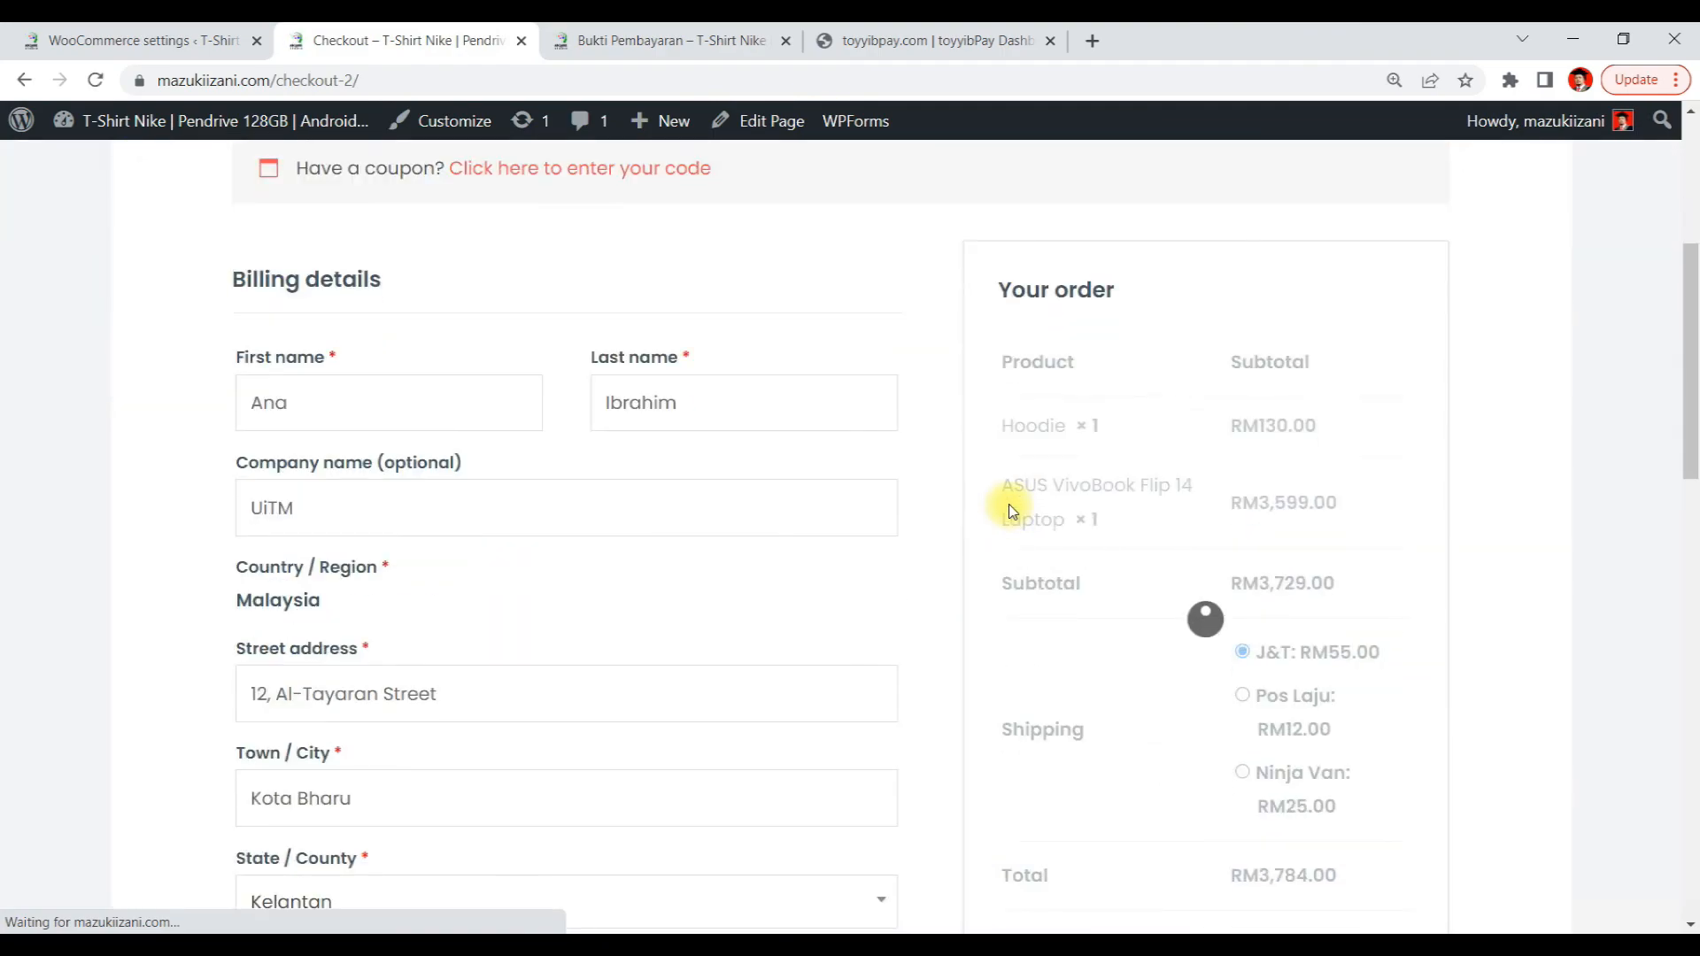
{"action": "scroll", "coordinate": [1009, 508], "scroll_direction": "down", "scroll_amount": 7}
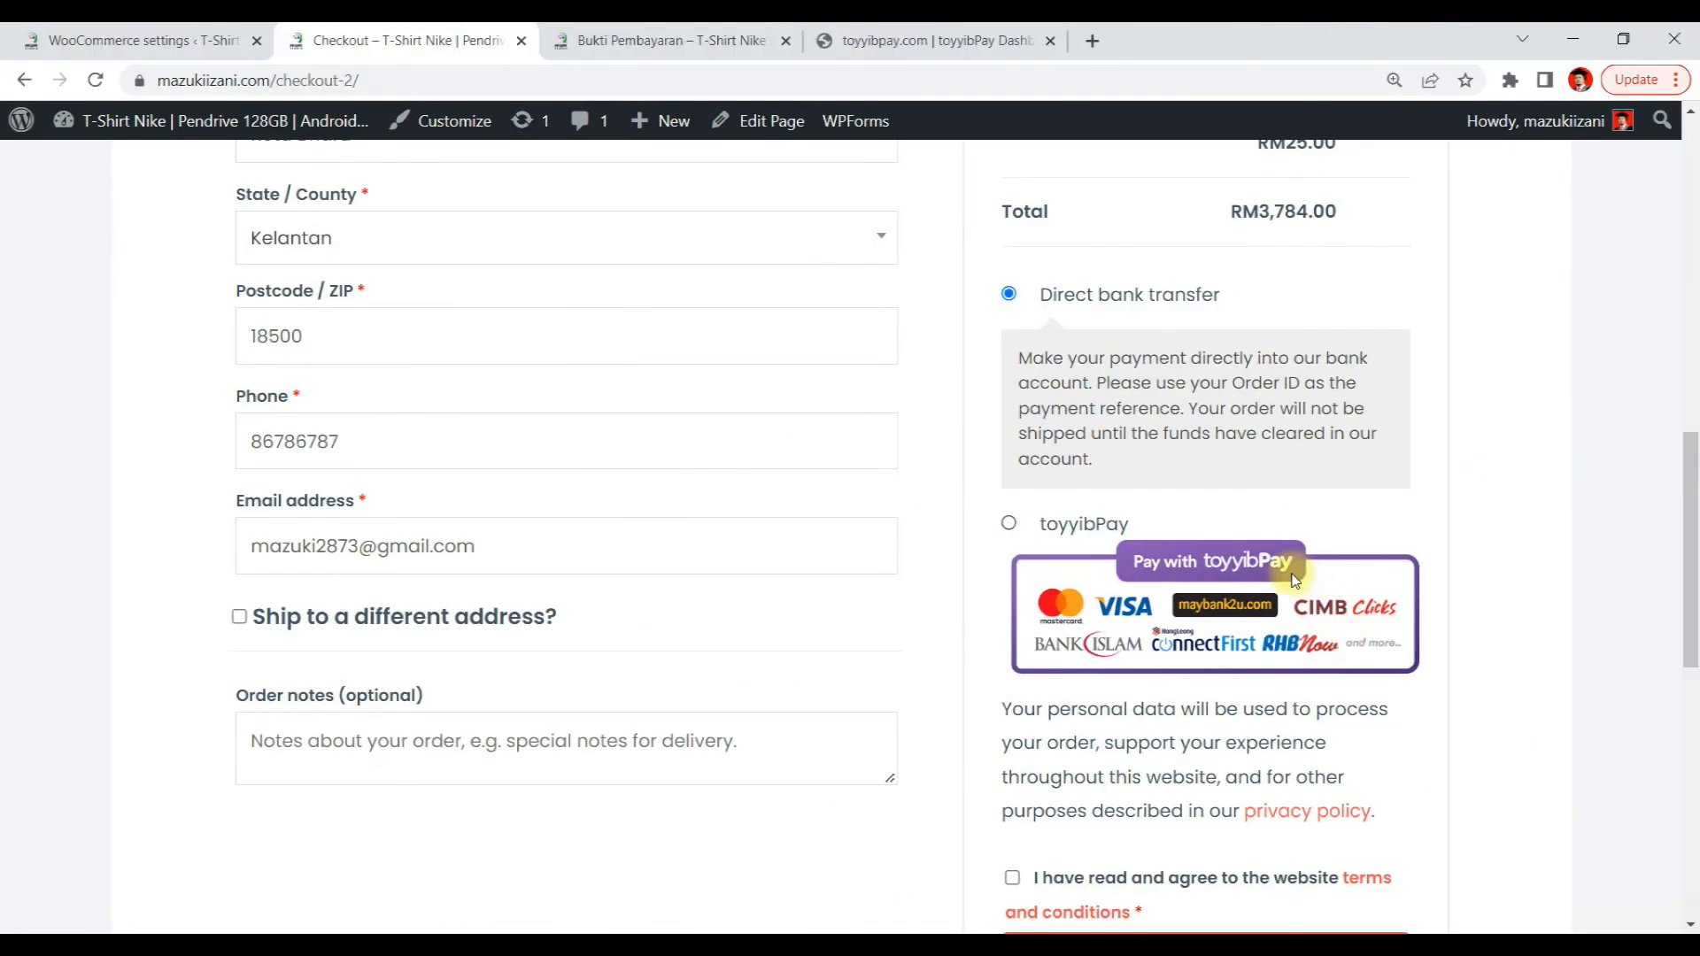
{"action": "left_click", "coordinate": [1006, 522]}
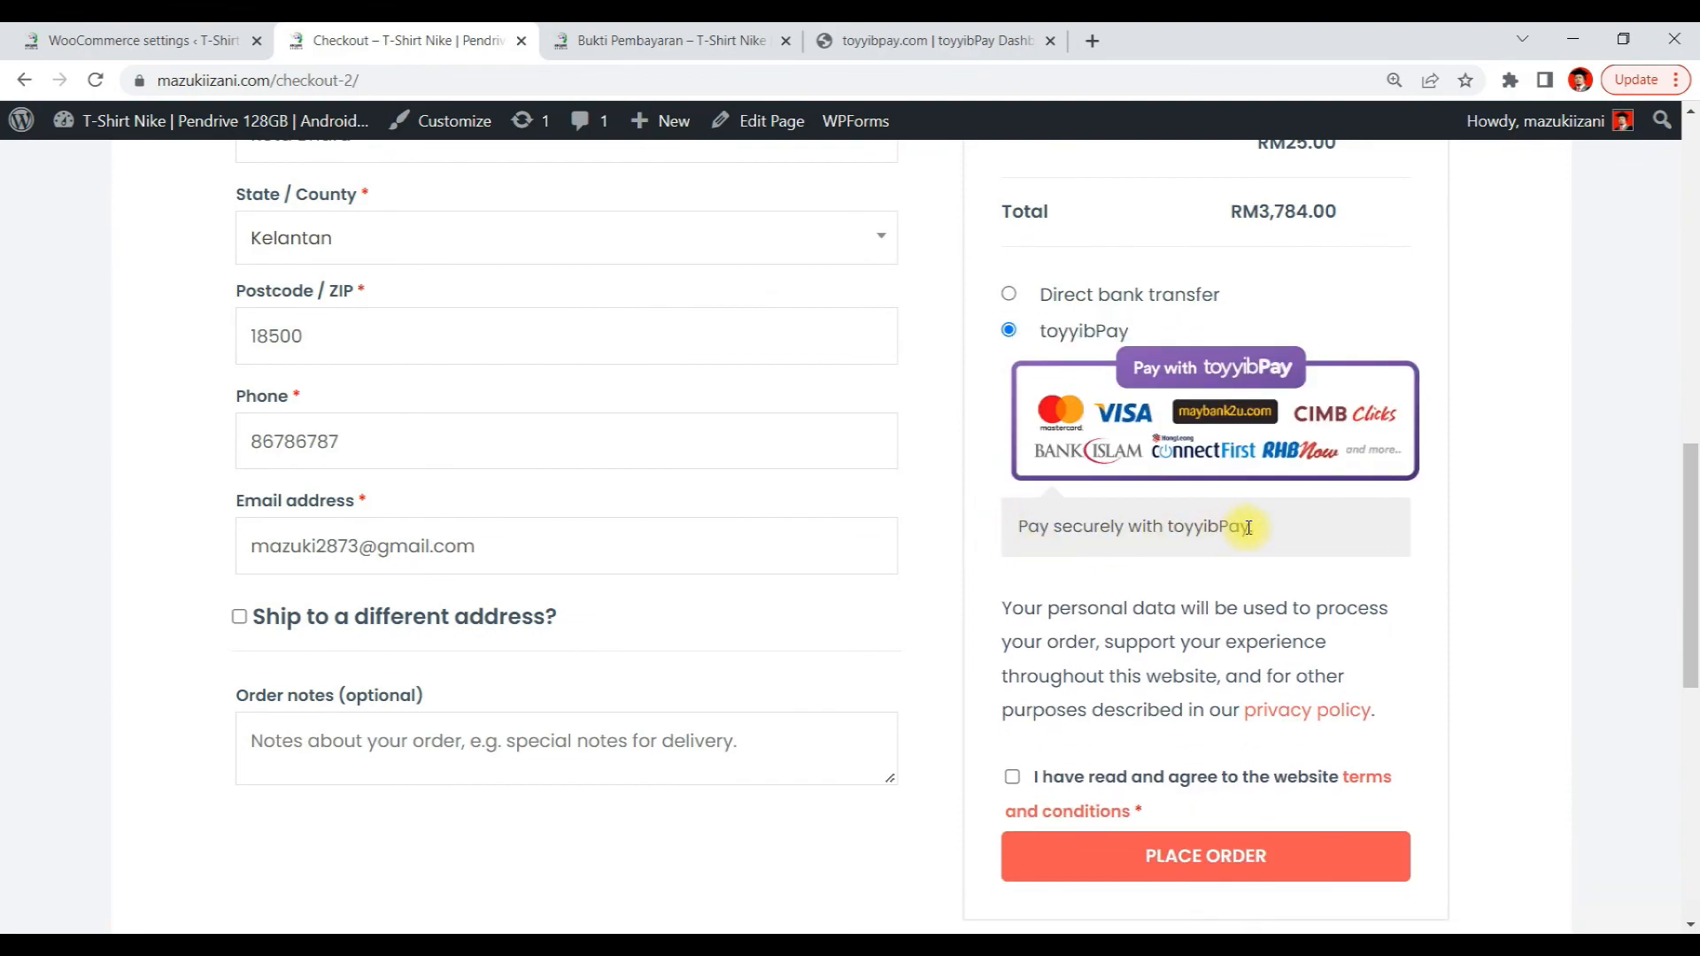
{"action": "left_click_drag", "start_coordinate": [1248, 527], "coordinate": [971, 504]}
{"action": "scroll", "coordinate": [1399, 547], "scroll_direction": "down", "scroll_amount": 5}
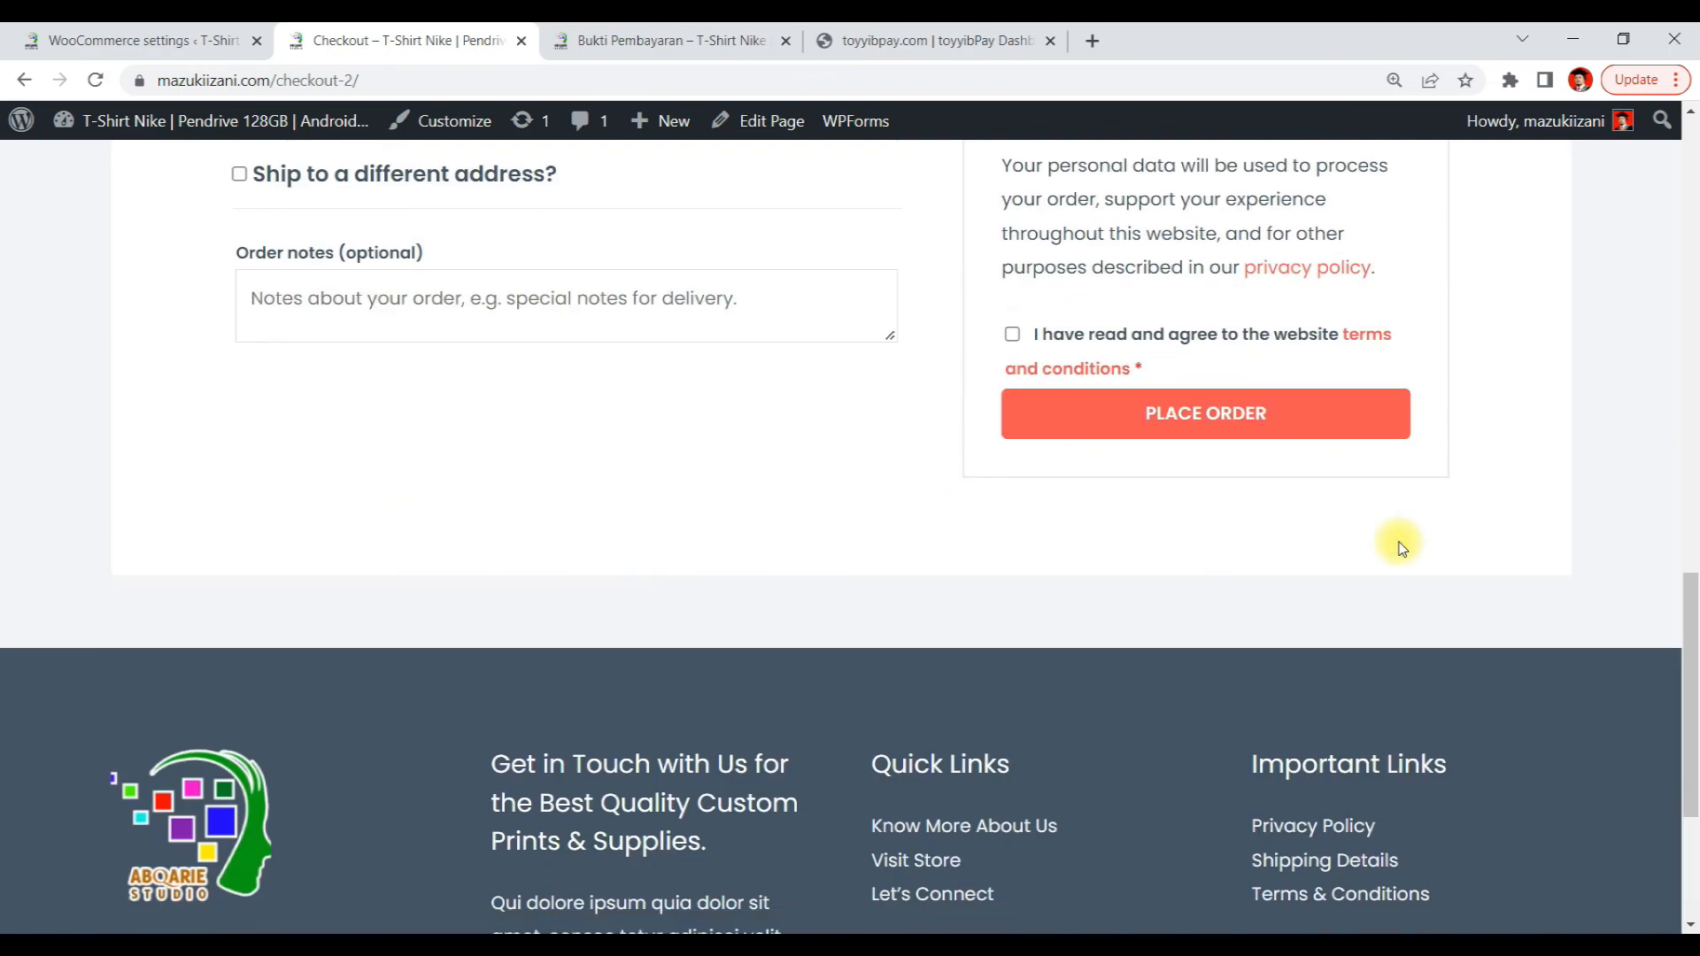
{"action": "scroll", "coordinate": [1399, 547], "scroll_direction": "up", "scroll_amount": 2}
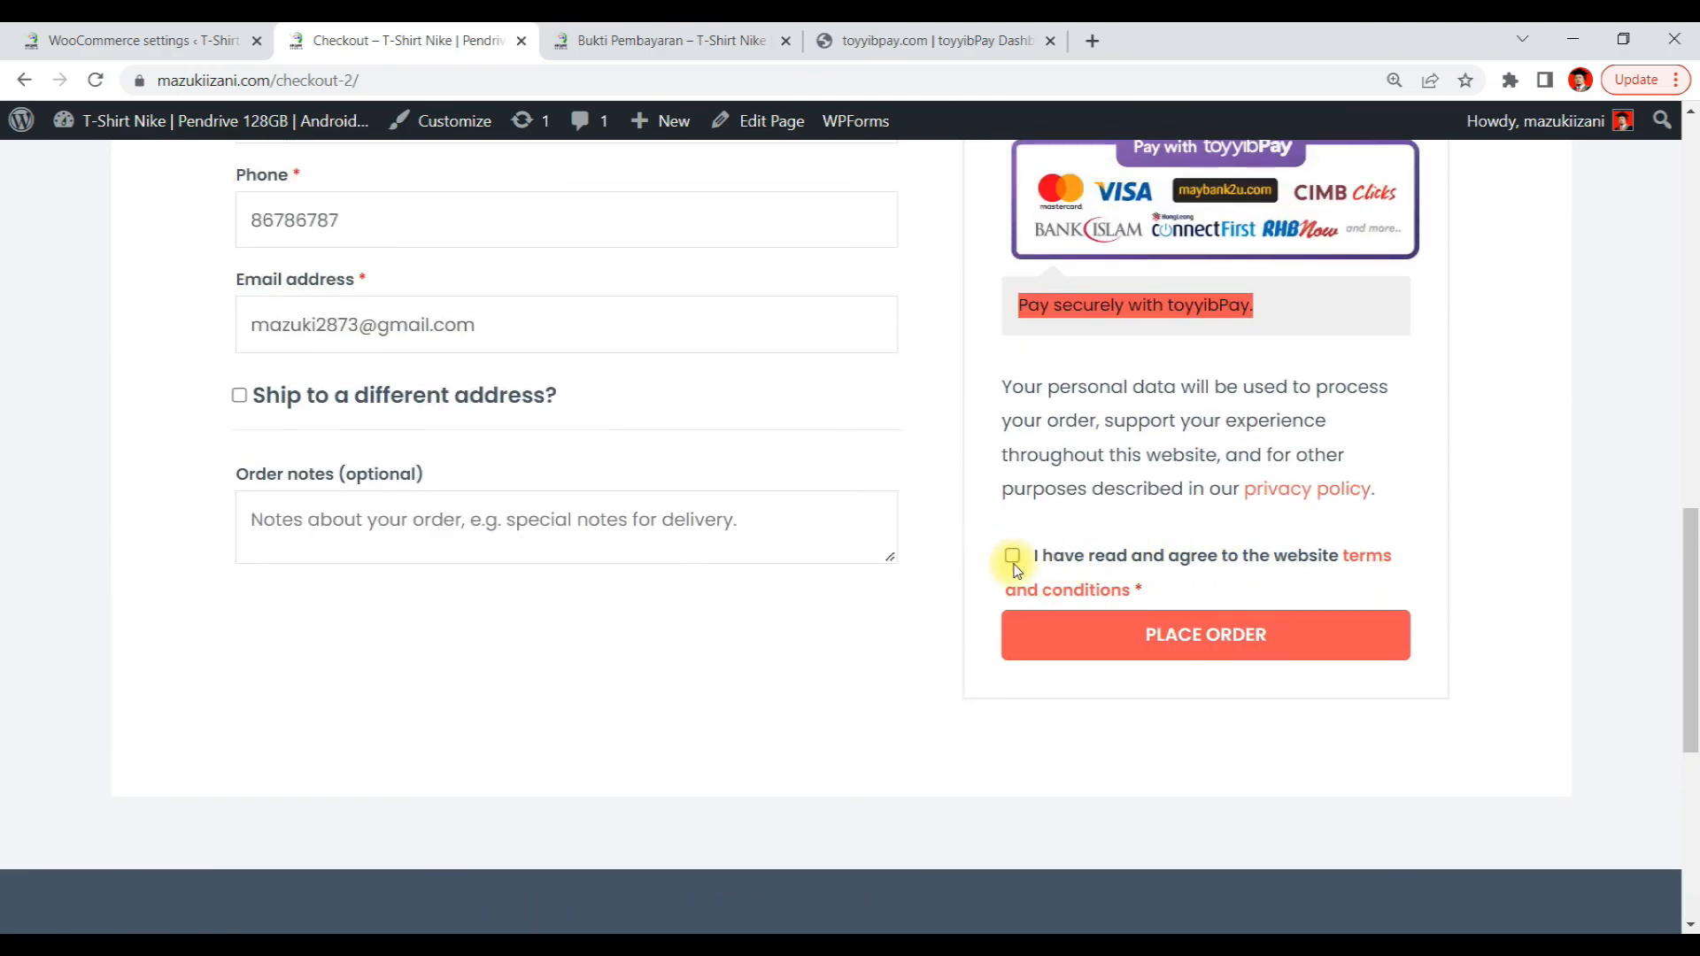
{"action": "left_click", "coordinate": [1158, 631]}
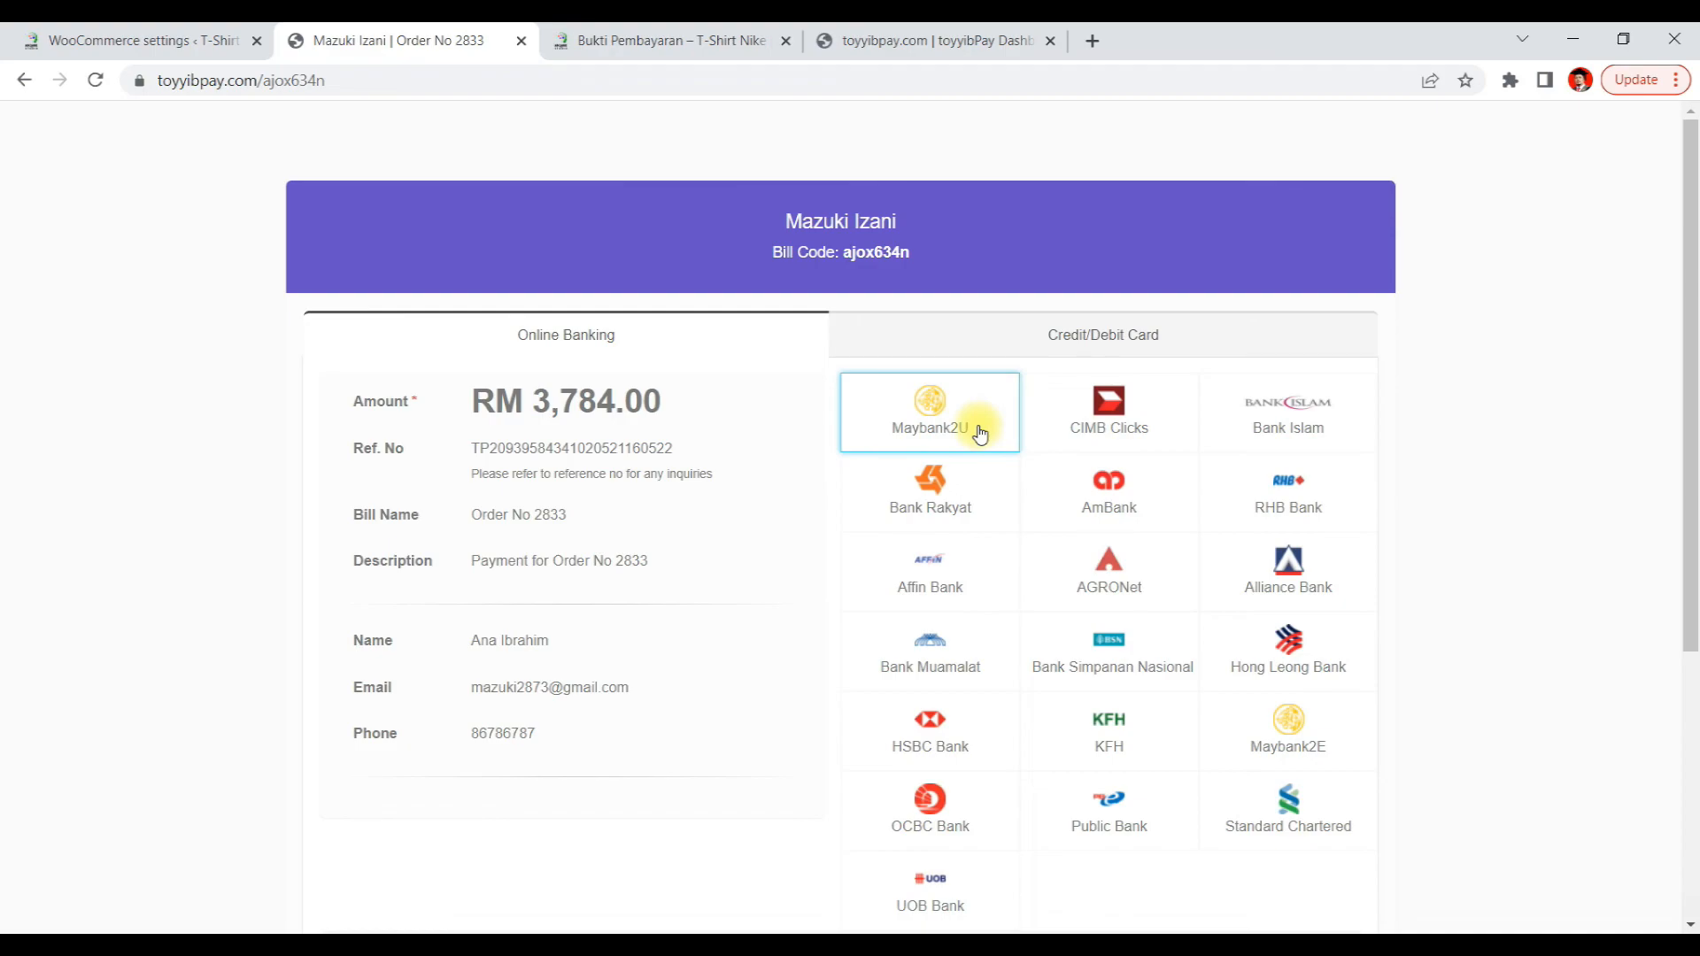
Choose Maybank2U on the toyyibPay bill page and proceed to the bank's online banking login
{"action": "left_click_drag", "start_coordinate": [691, 412], "coordinate": [455, 402]}
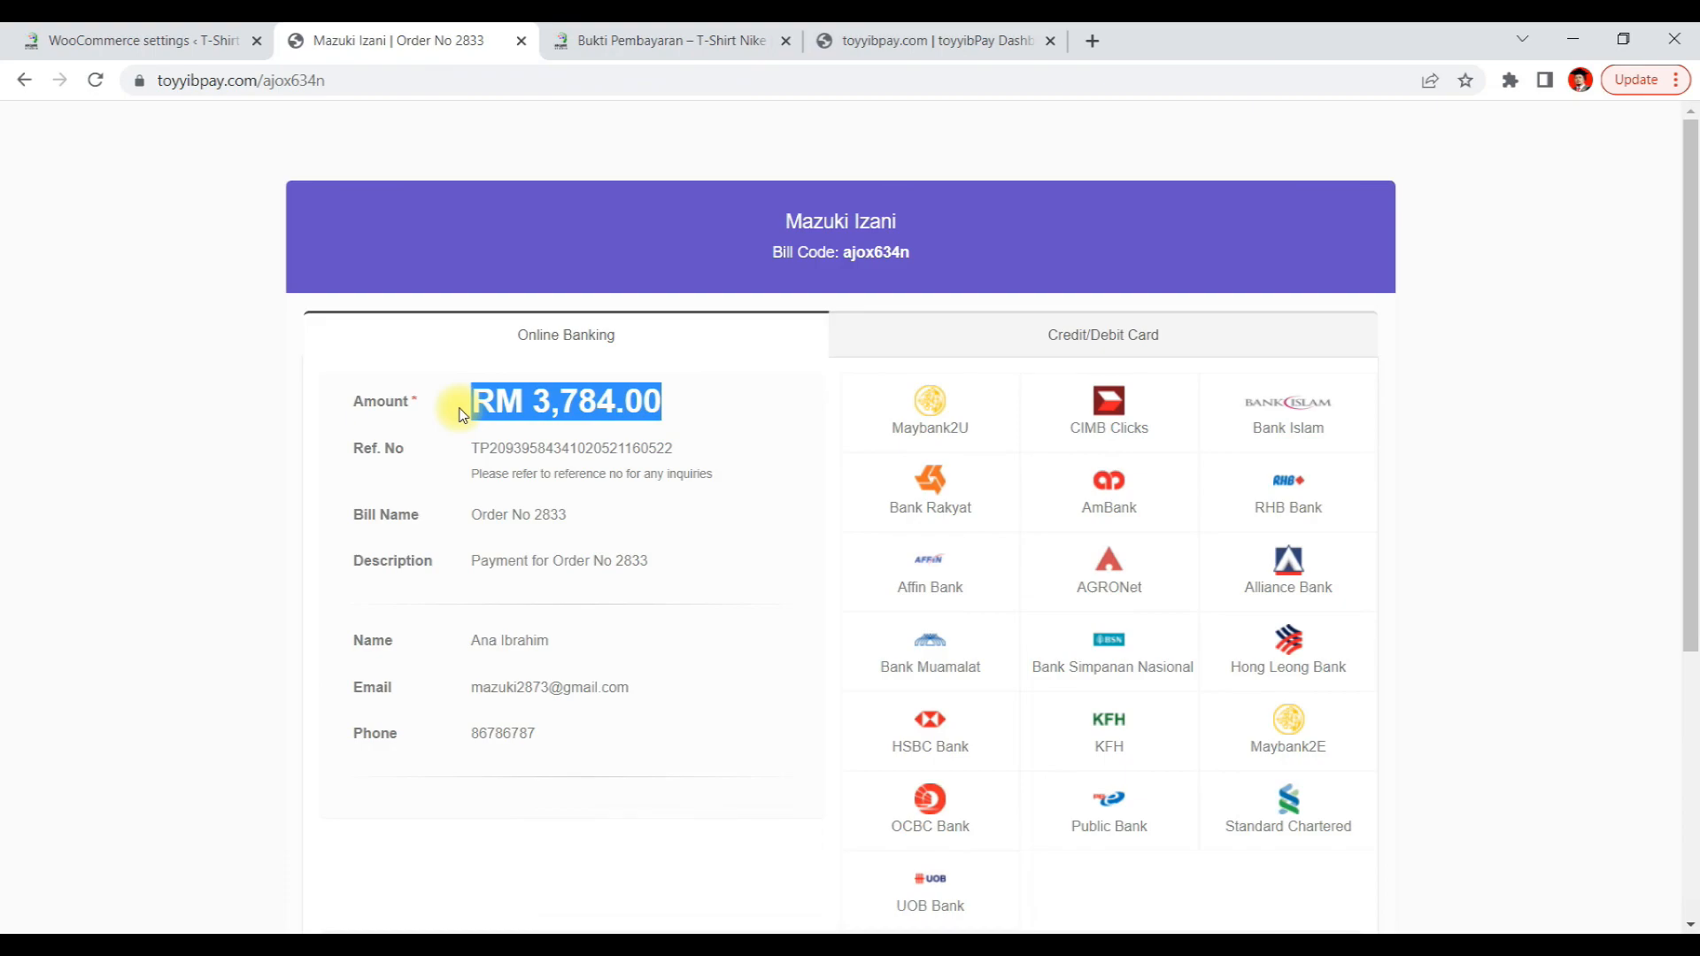
{"action": "left_click", "coordinate": [925, 409]}
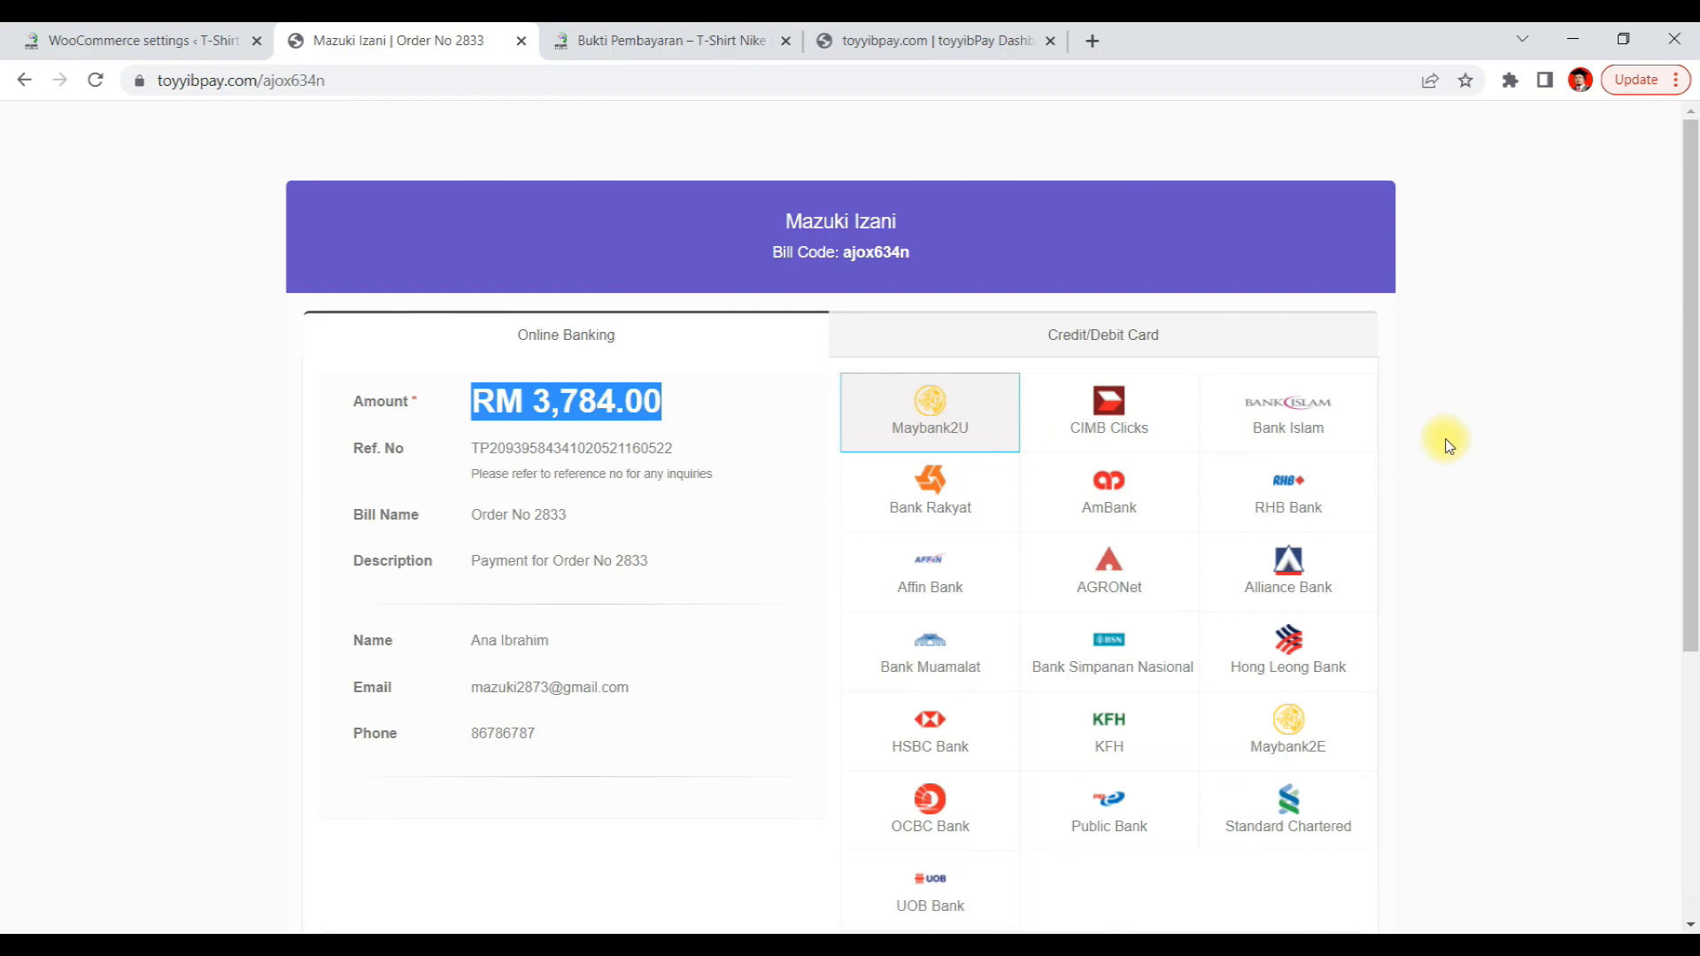
{"action": "scroll", "coordinate": [1442, 437], "scroll_direction": "down", "scroll_amount": 5}
{"action": "left_click", "coordinate": [823, 761]}
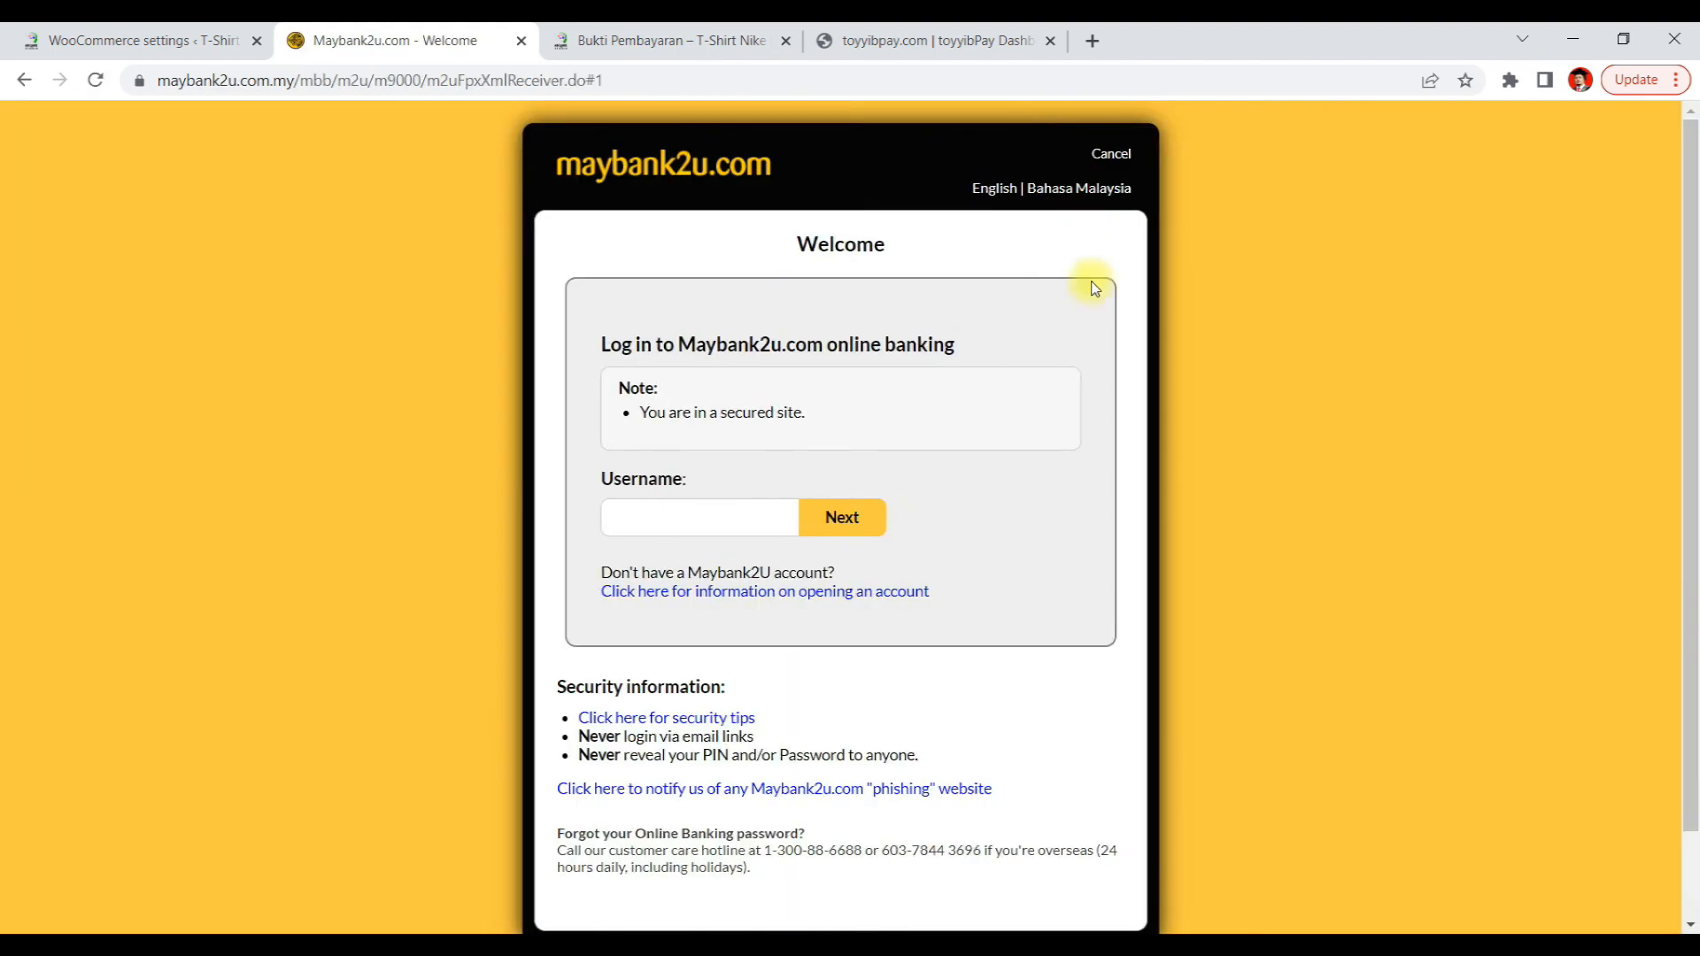
{"action": "left_click", "coordinate": [742, 513]}
{"action": "scroll", "coordinate": [1434, 611], "scroll_direction": "down", "scroll_amount": 2}
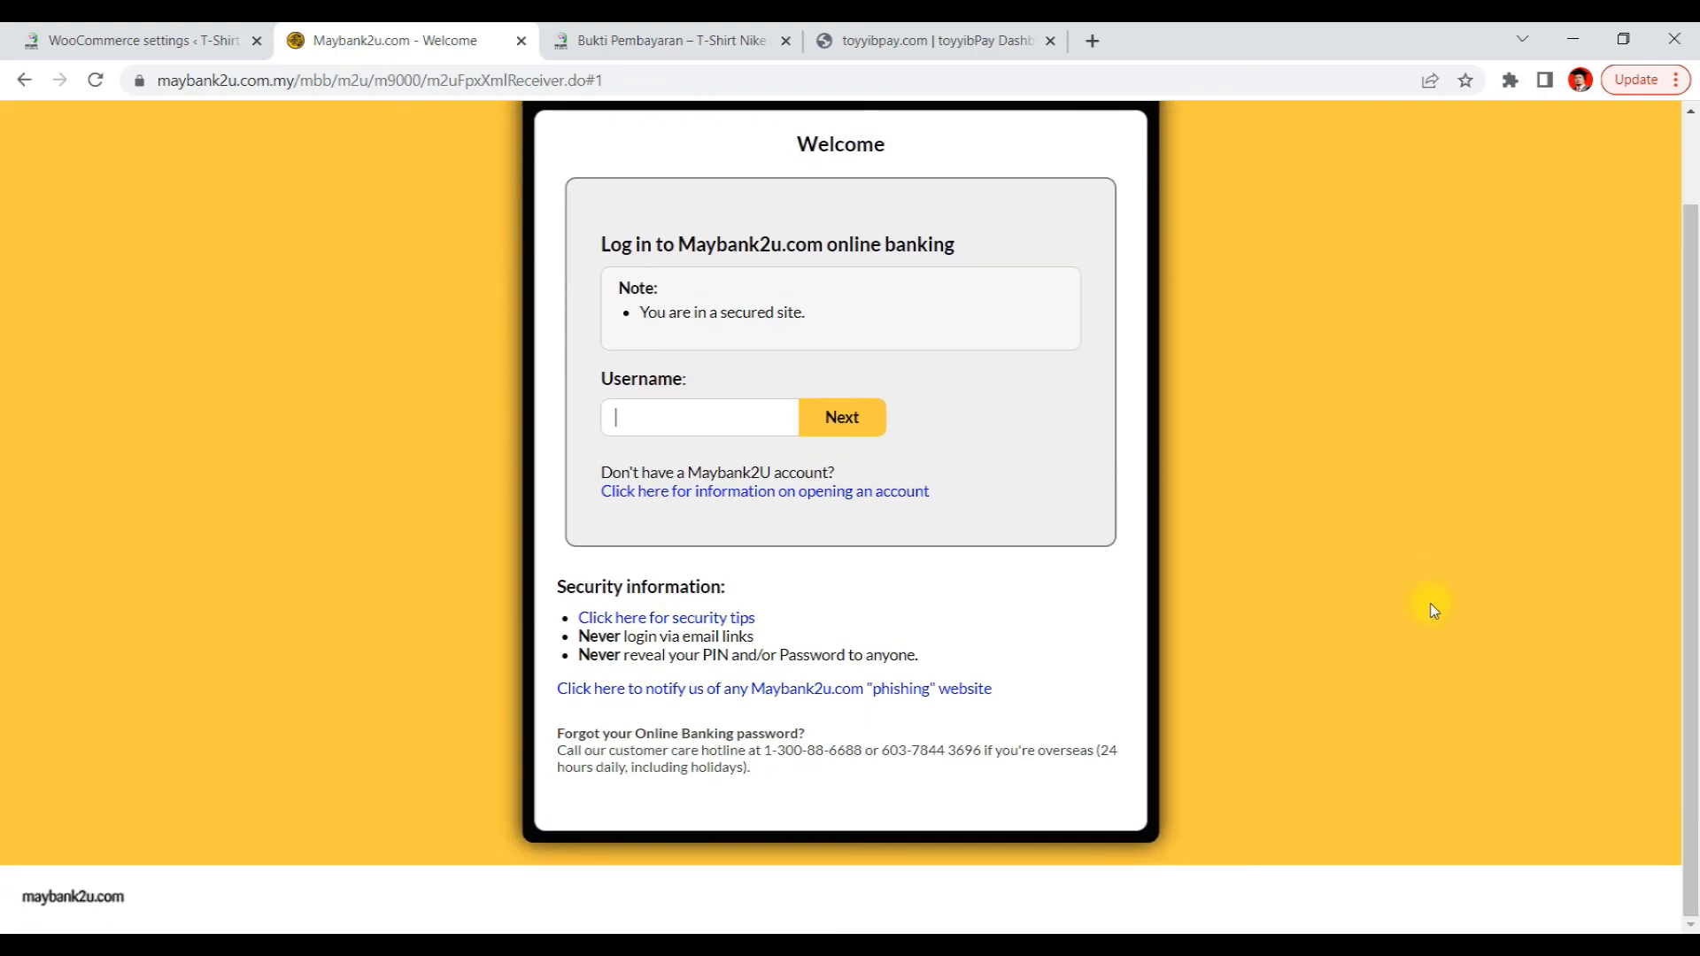
{"action": "scroll", "coordinate": [1435, 611], "scroll_direction": "up", "scroll_amount": 2}
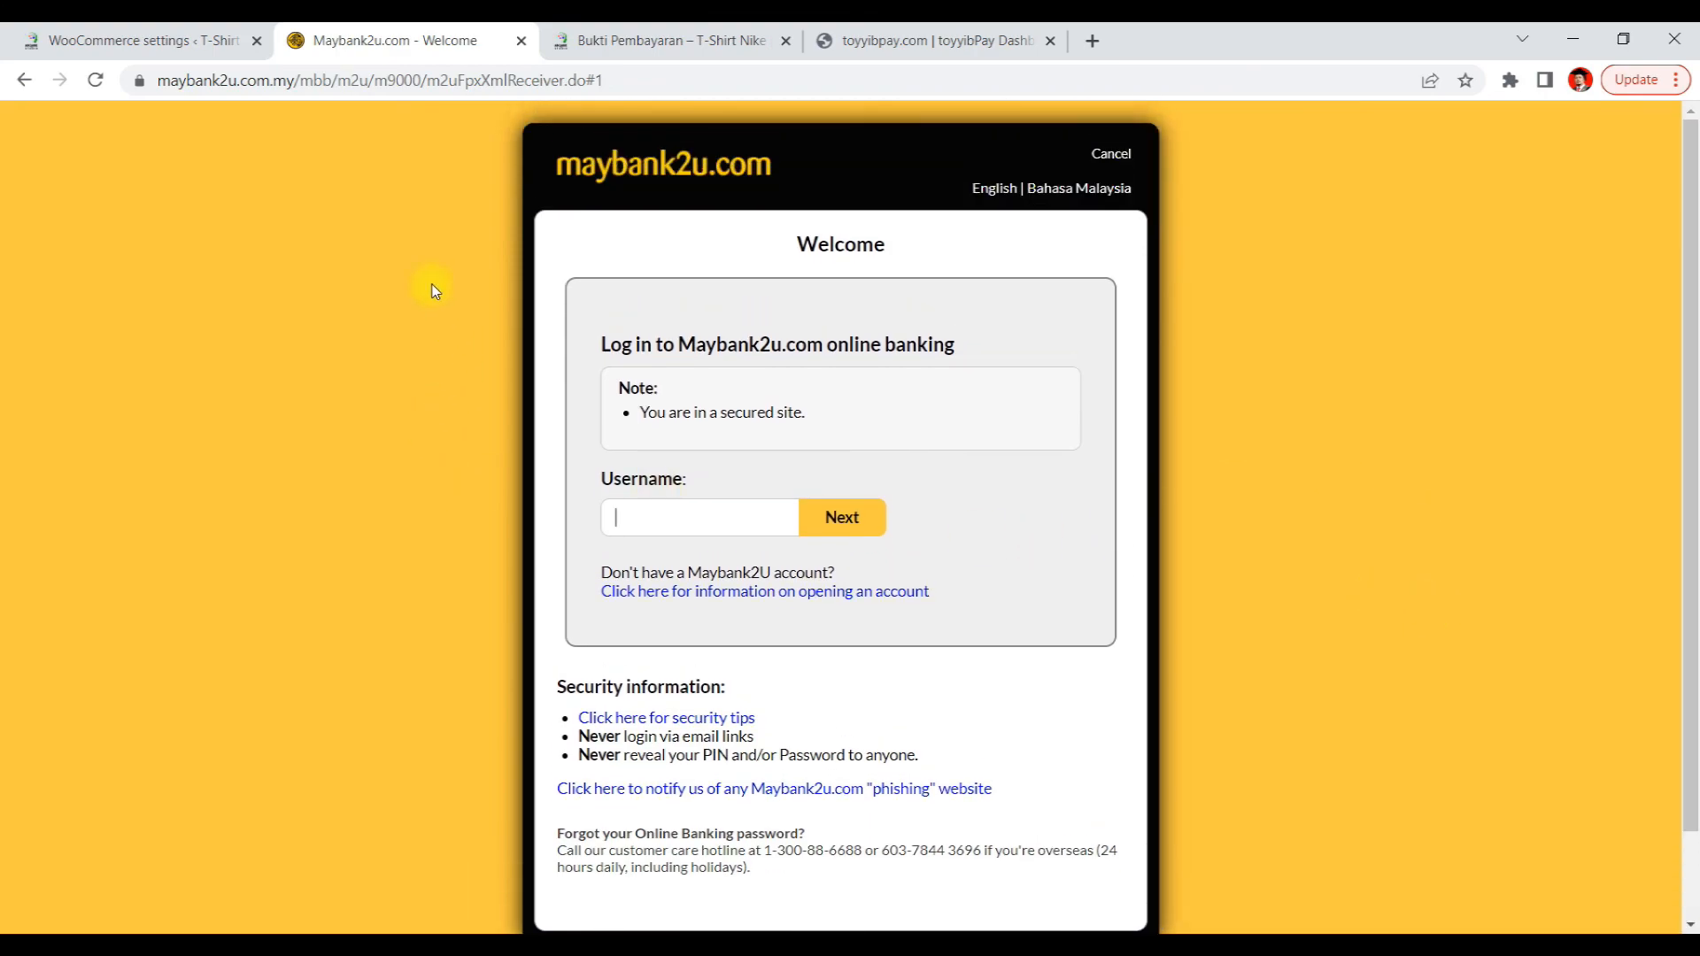
Navigate back from the bank login through the bill and checkout to the shop page
{"action": "left_click", "coordinate": [24, 80]}
{"action": "scroll", "coordinate": [708, 421], "scroll_direction": "up", "scroll_amount": 5}
{"action": "scroll", "coordinate": [708, 421], "scroll_direction": "up", "scroll_amount": 1}
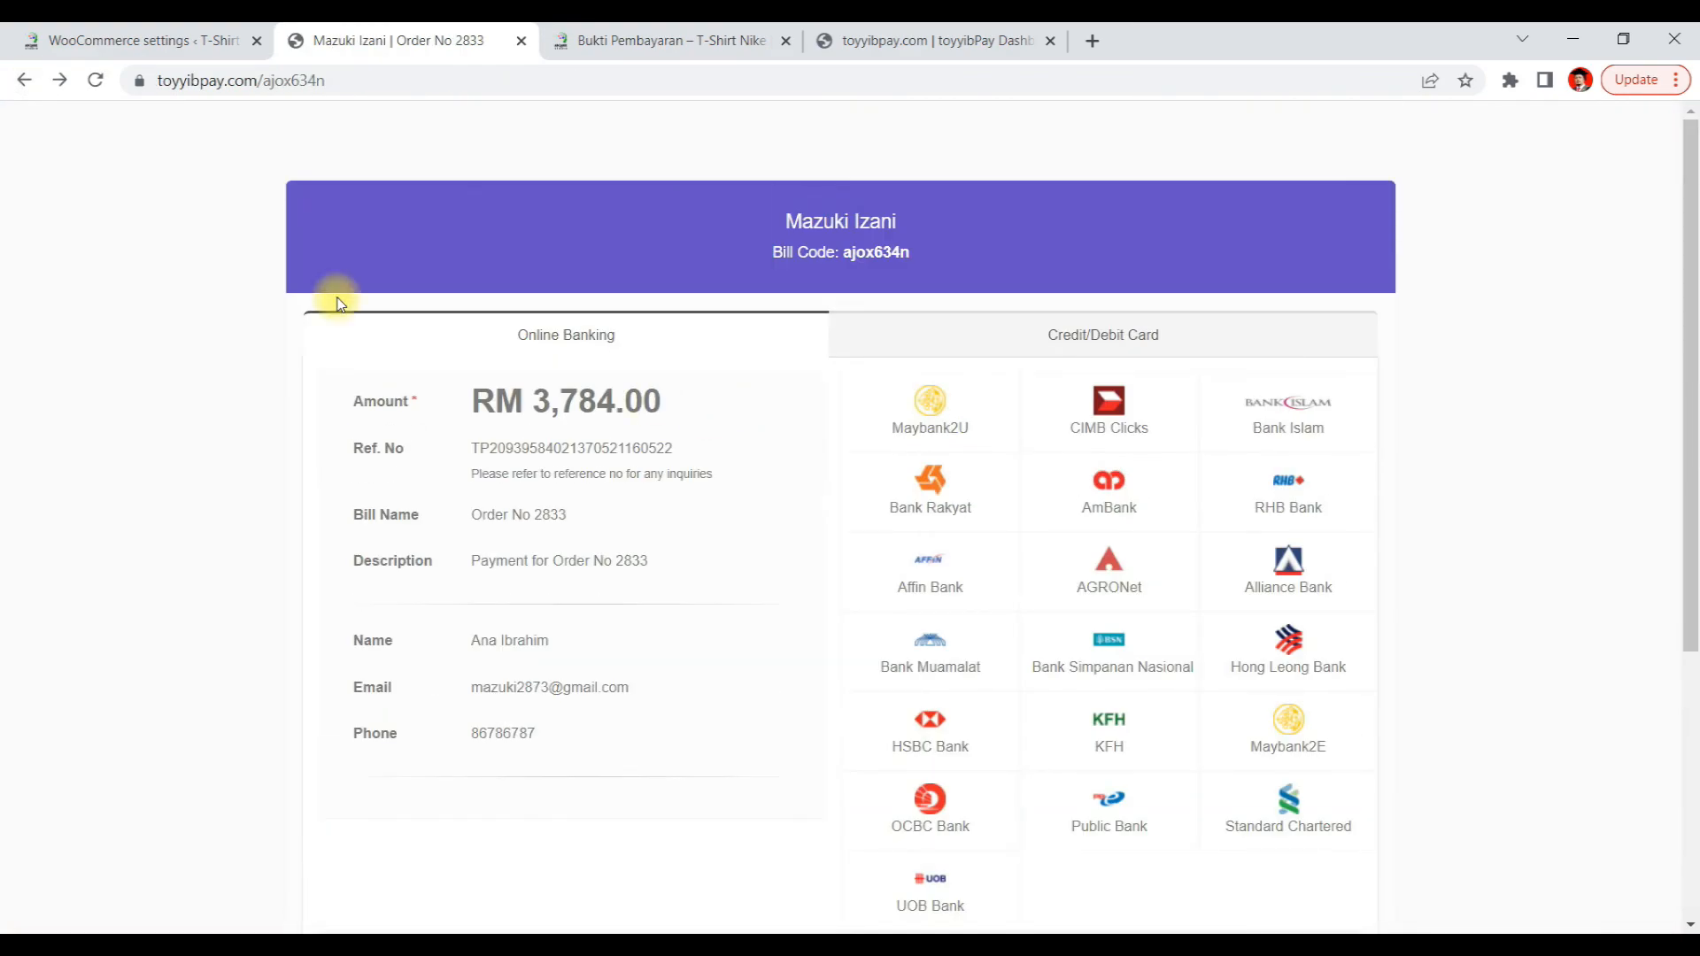
{"action": "left_click", "coordinate": [30, 86]}
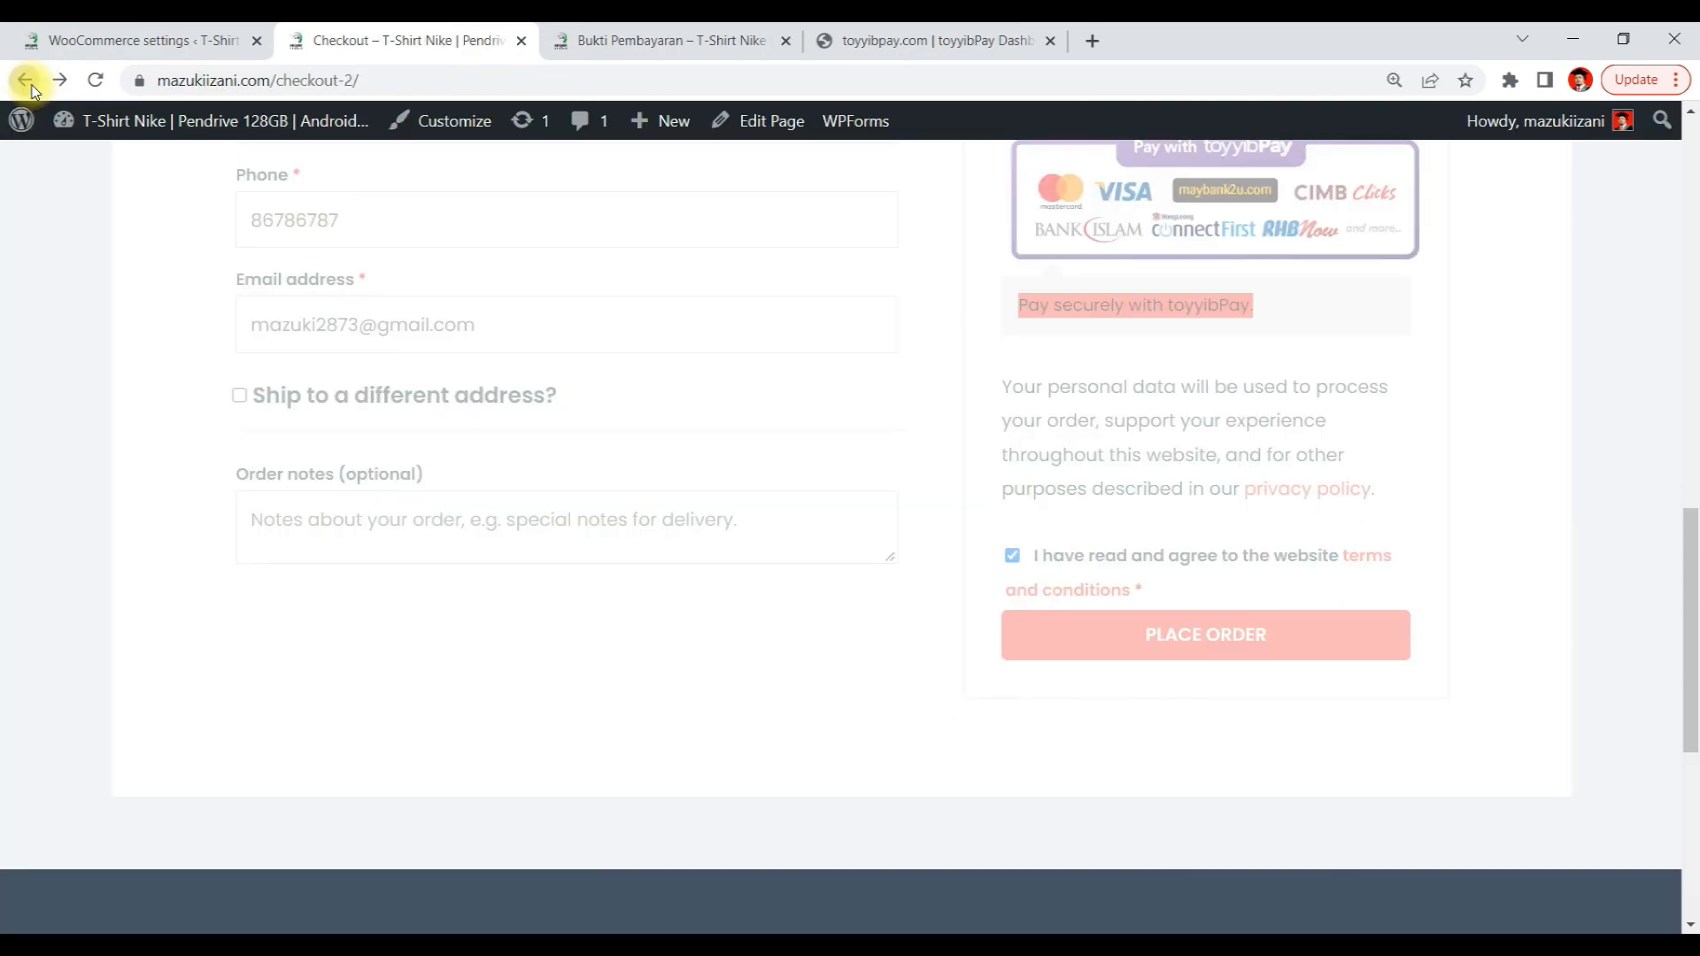
{"action": "scroll", "coordinate": [710, 270], "scroll_direction": "up", "scroll_amount": 5}
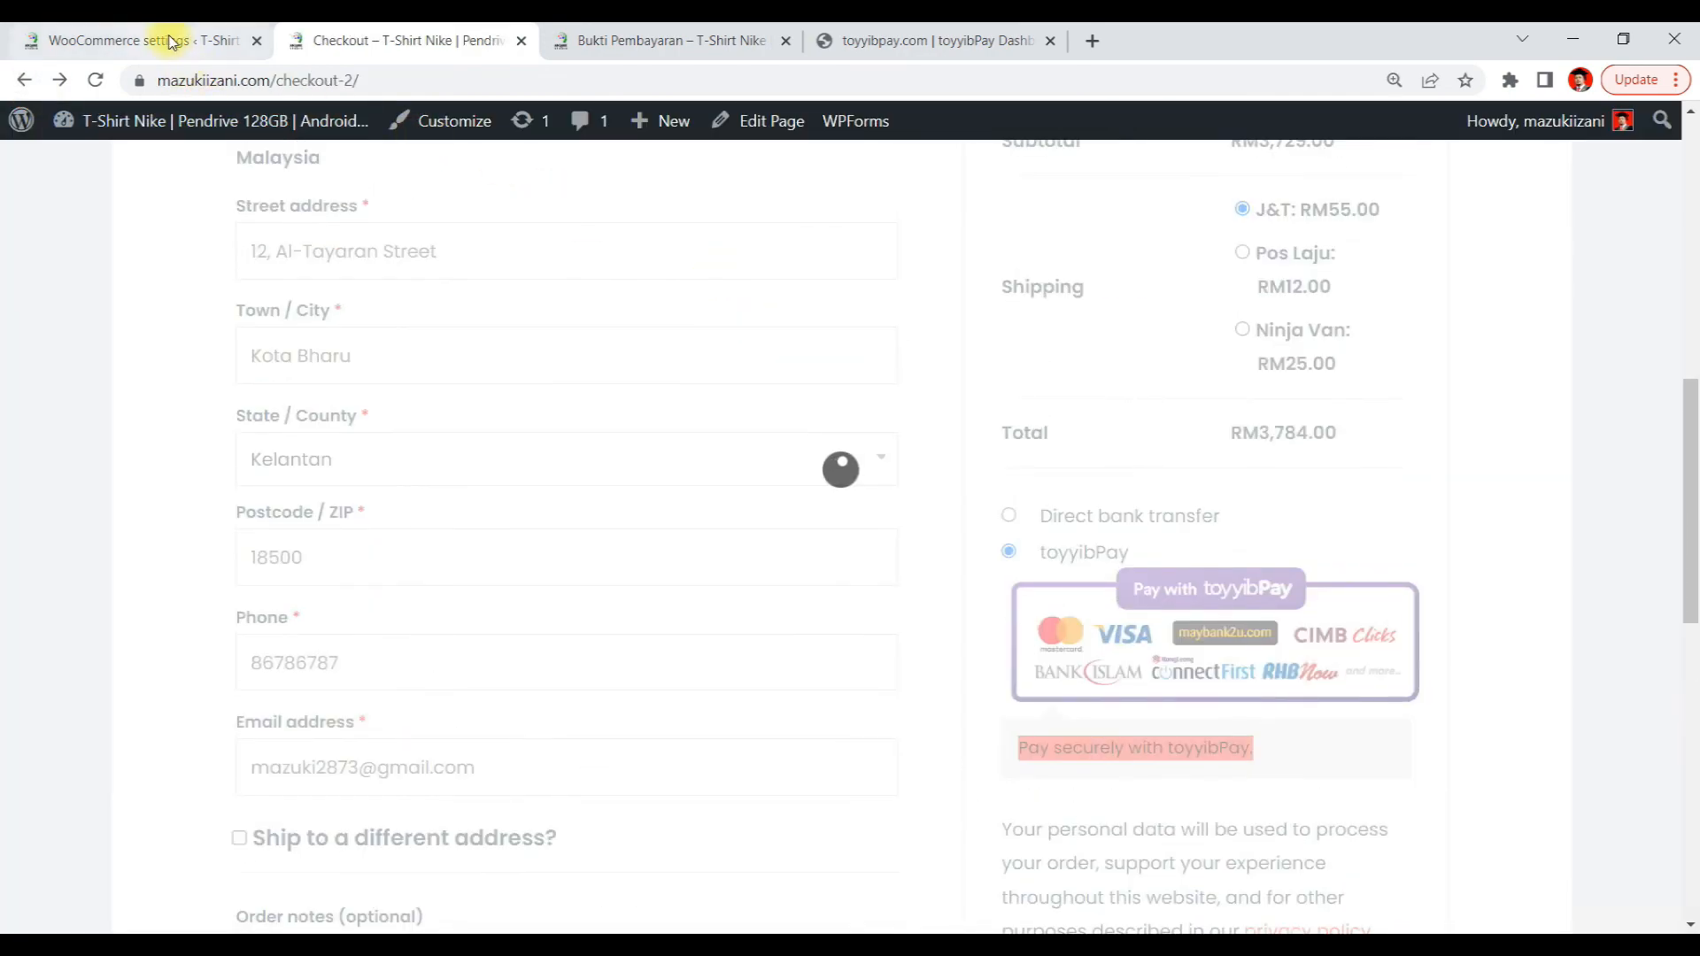
{"action": "scroll", "coordinate": [1328, 438], "scroll_direction": "up", "scroll_amount": 4}
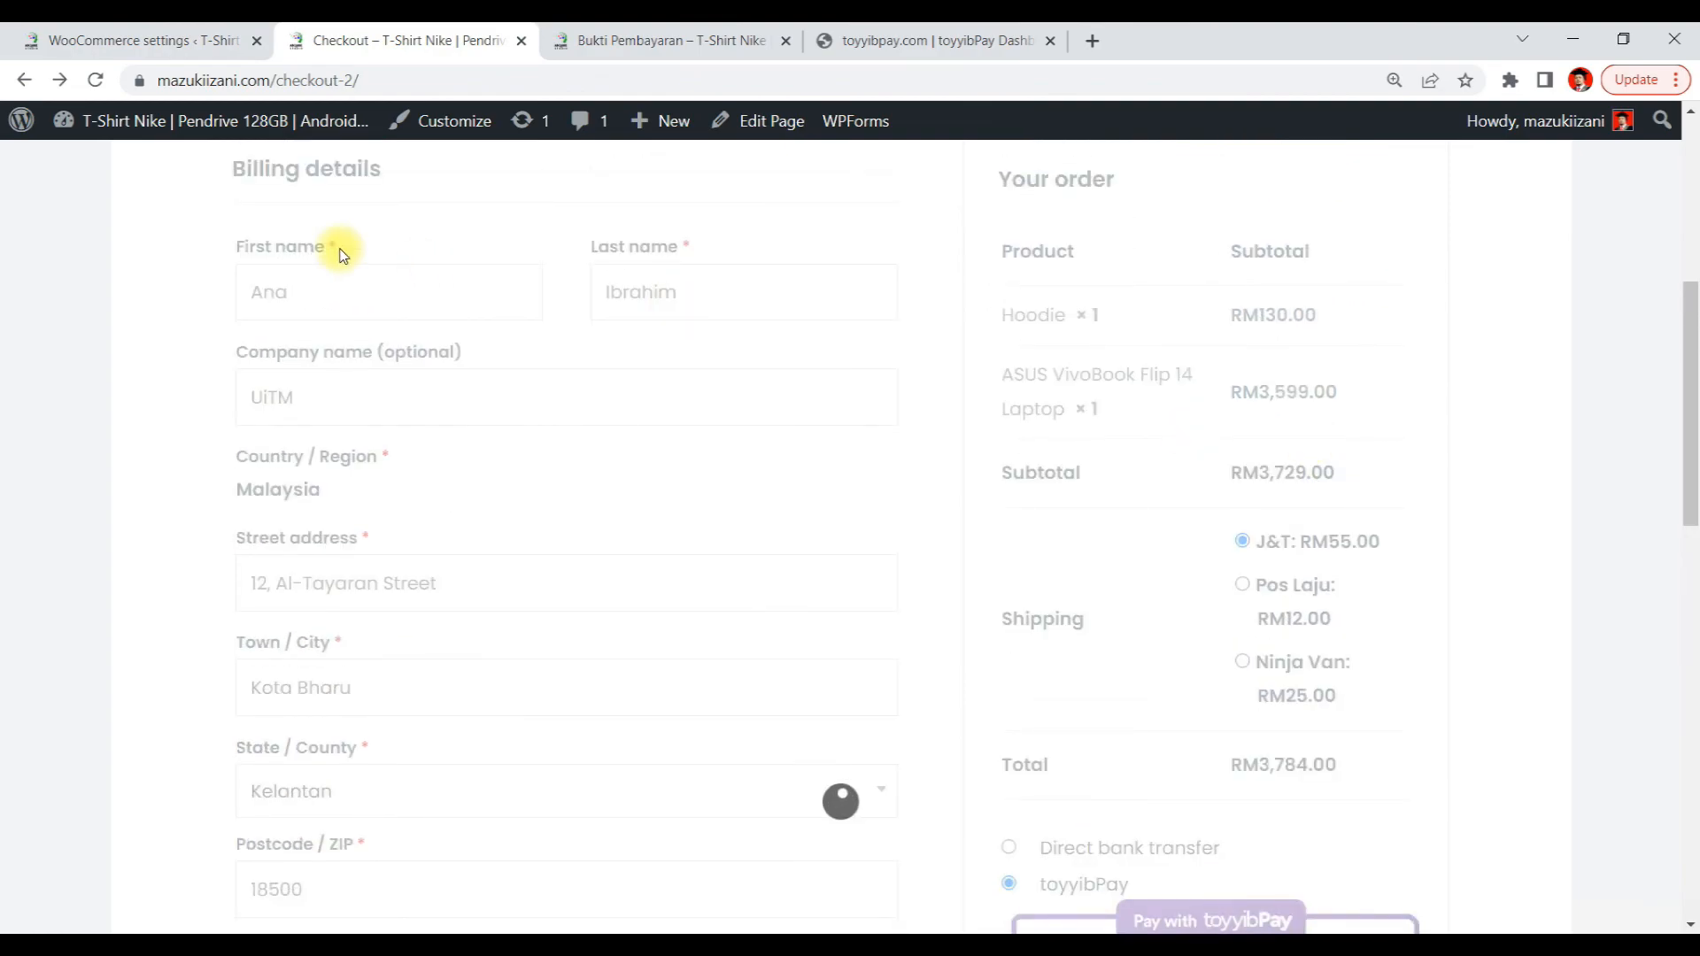
{"action": "left_click", "coordinate": [24, 79]}
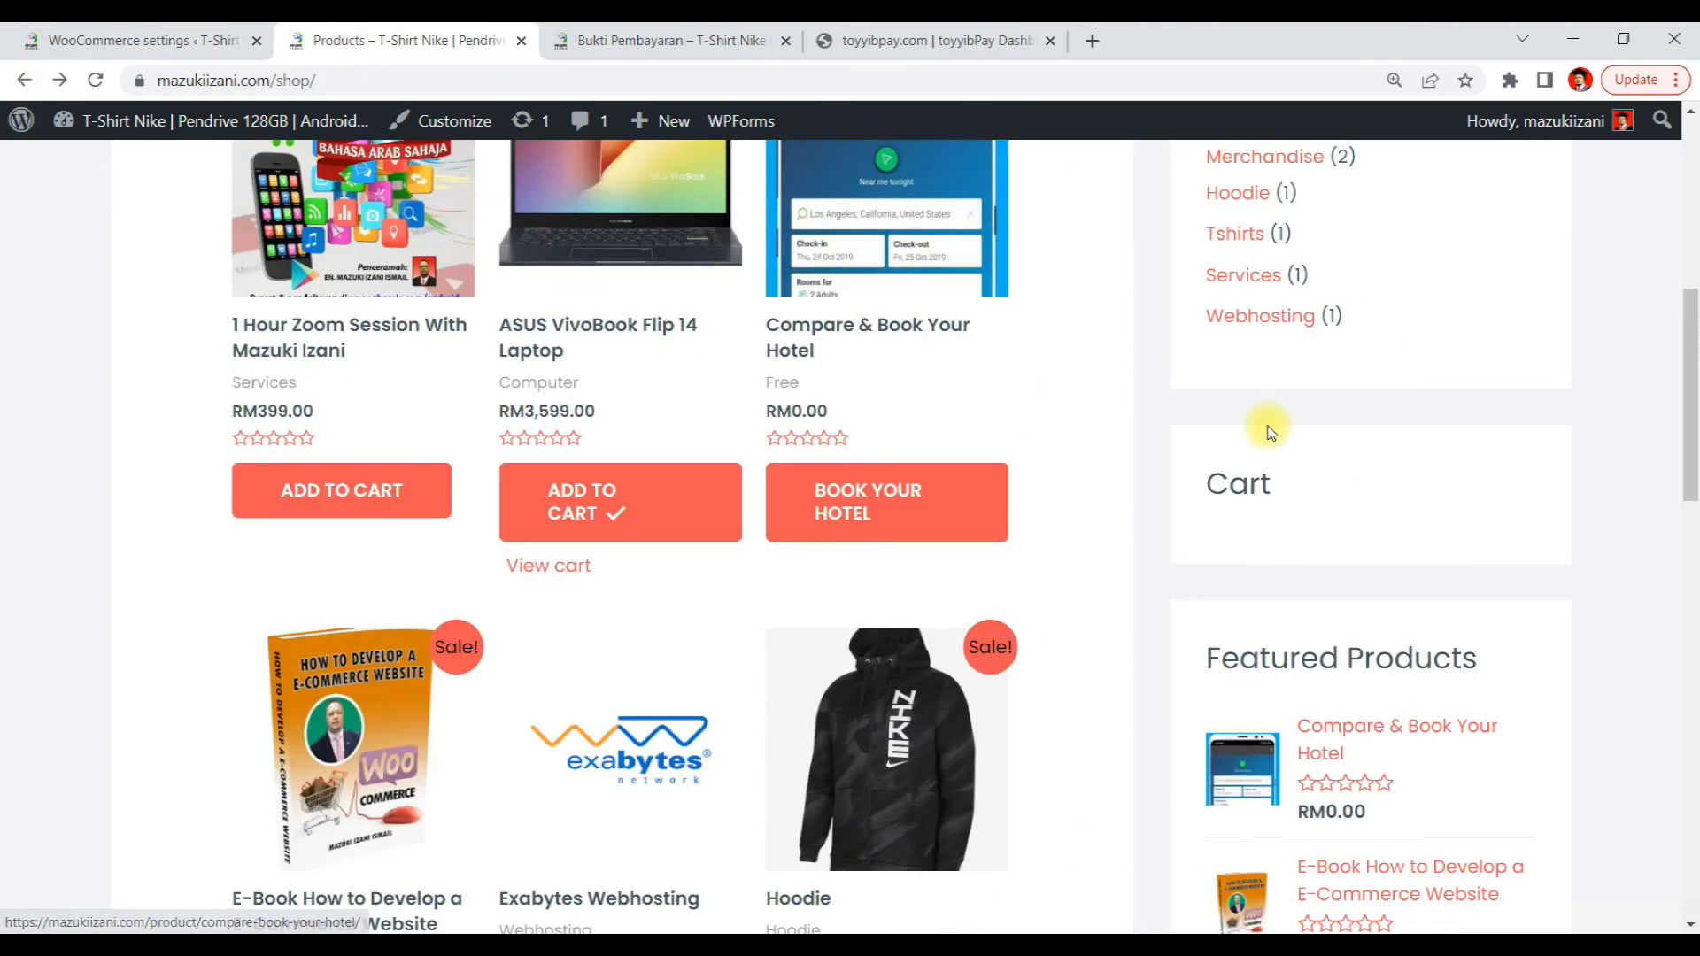
{"action": "scroll", "coordinate": [1310, 416], "scroll_direction": "up", "scroll_amount": 5}
{"action": "scroll", "coordinate": [1347, 398], "scroll_direction": "down", "scroll_amount": 11}
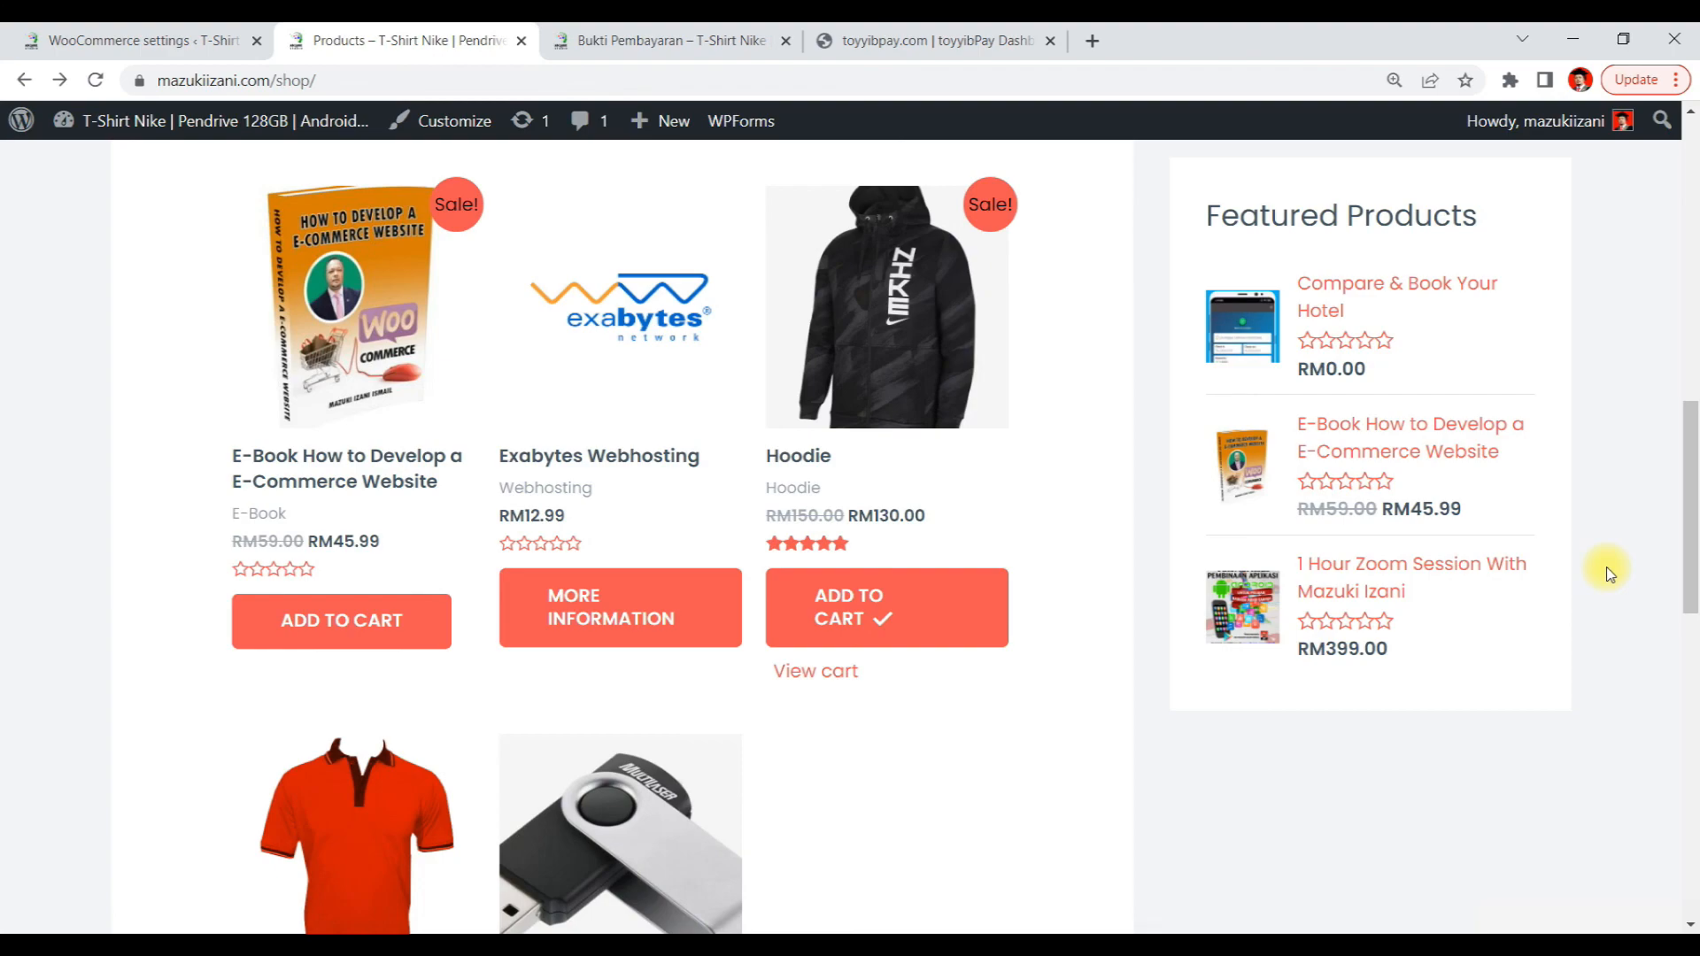
{"action": "scroll", "coordinate": [1658, 456], "scroll_direction": "down", "scroll_amount": 10}
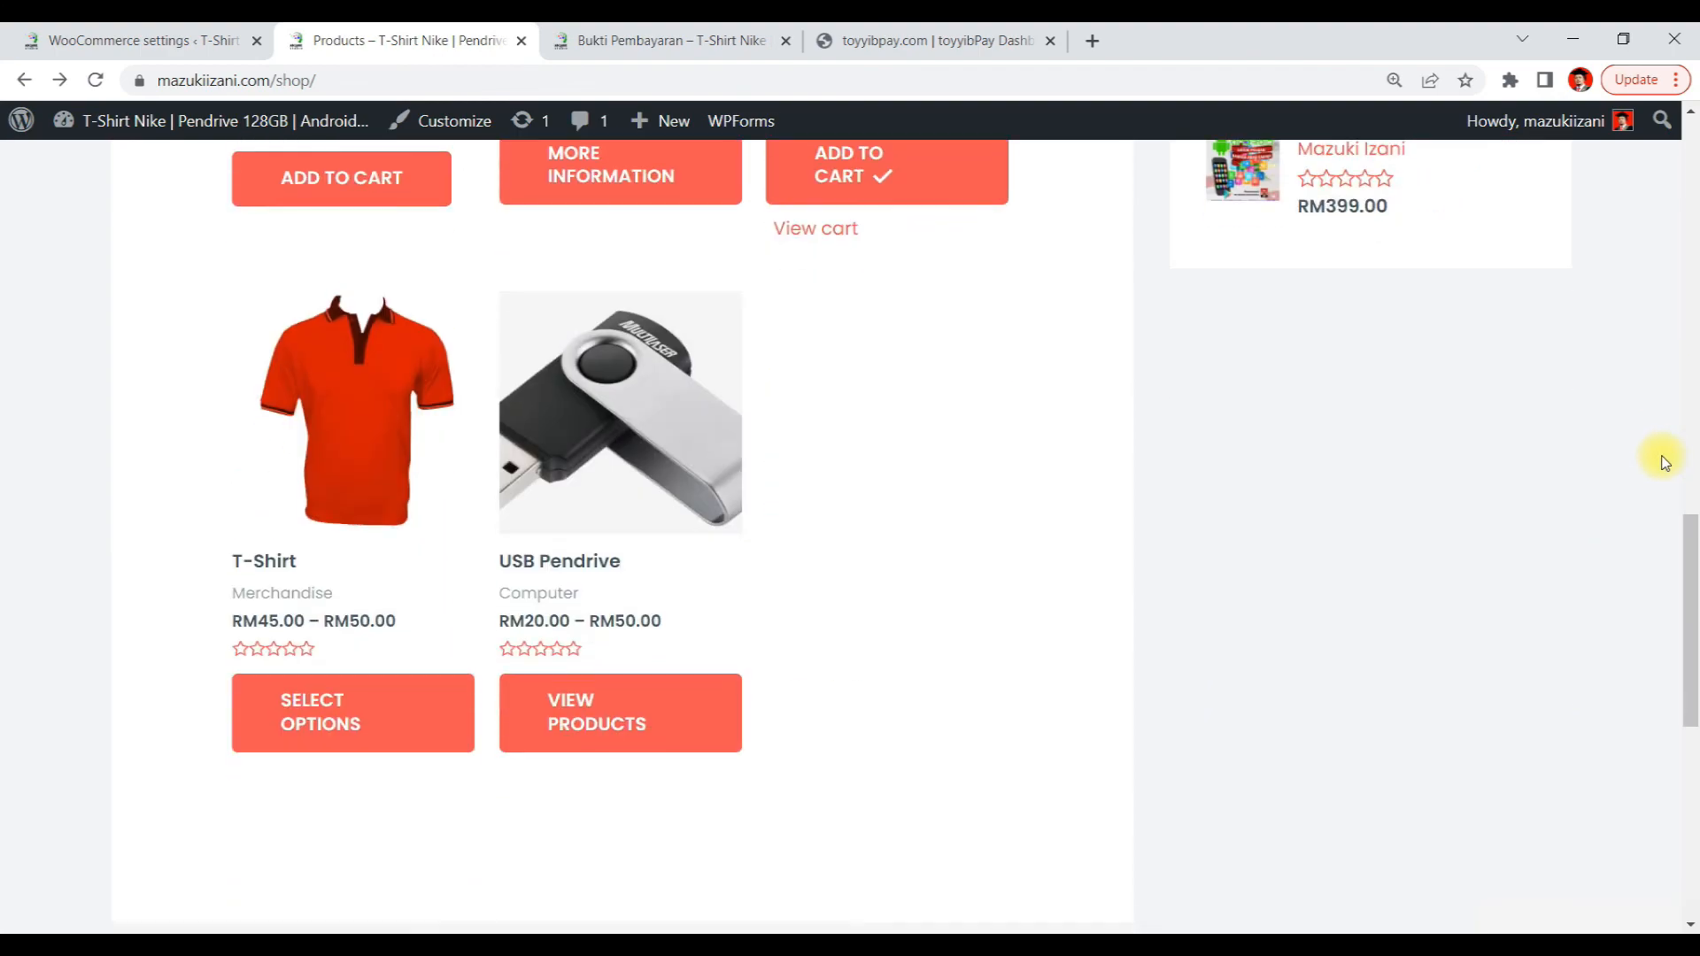
{"action": "scroll", "coordinate": [1660, 457], "scroll_direction": "up", "scroll_amount": 11}
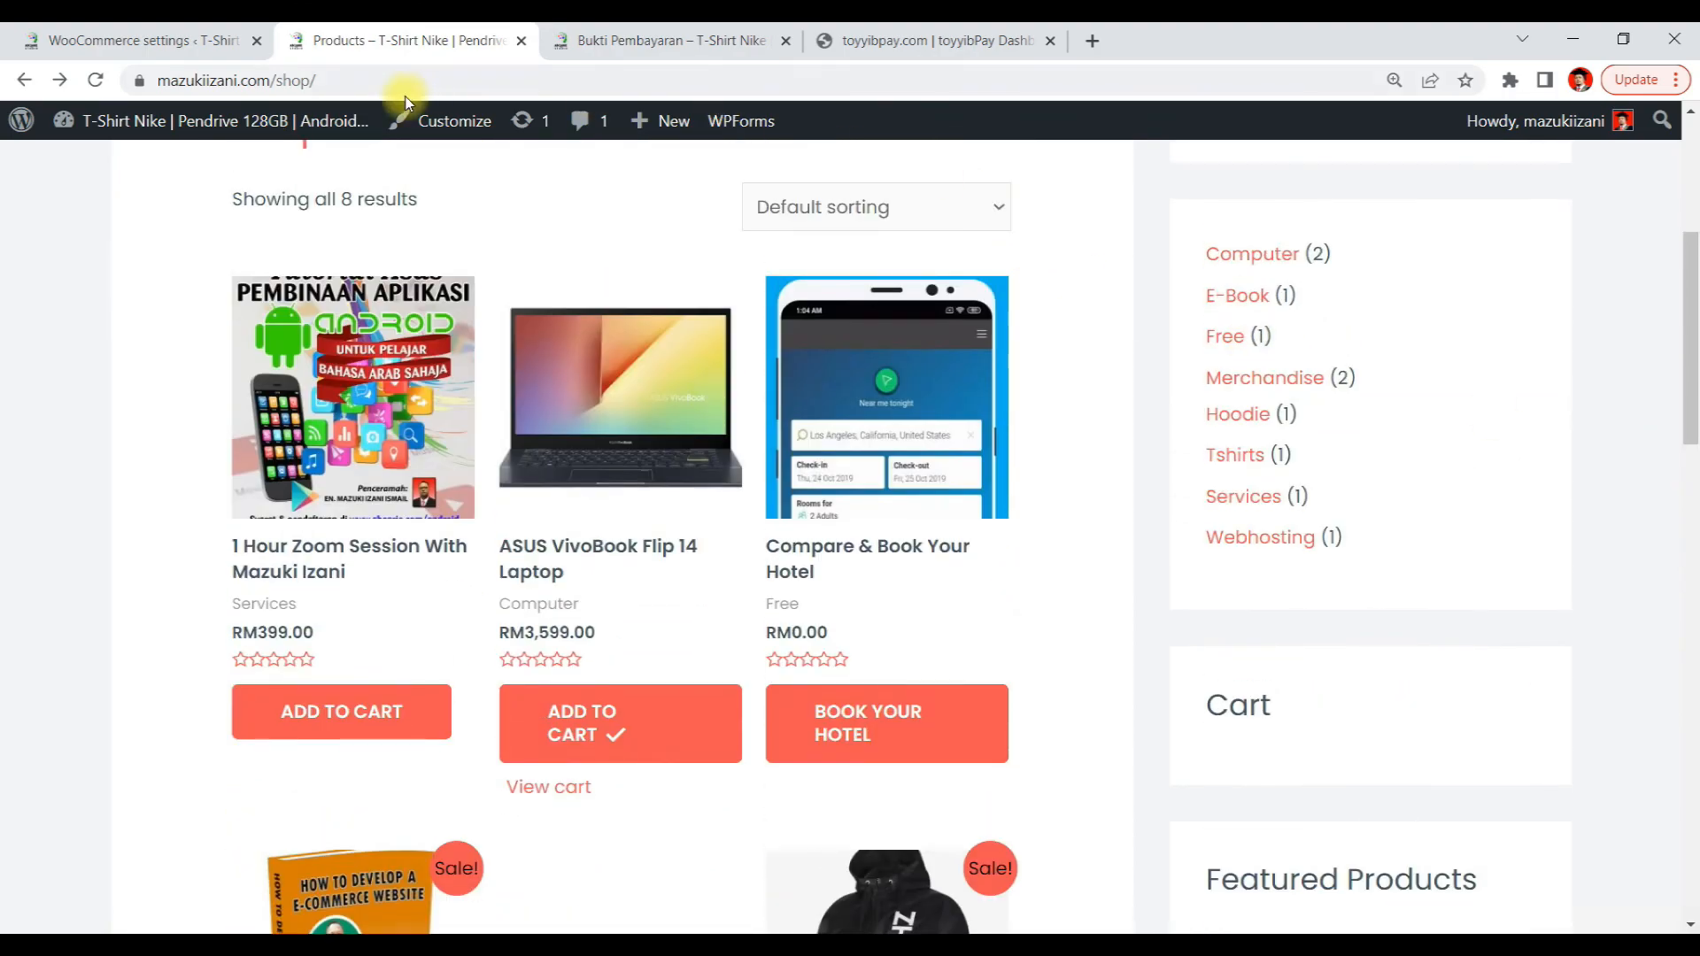
Return to the WooCommerce Payments settings and review the list of enabled payment methods
{"action": "left_click", "coordinate": [164, 39]}
{"action": "scroll", "coordinate": [562, 334], "scroll_direction": "up", "scroll_amount": 20}
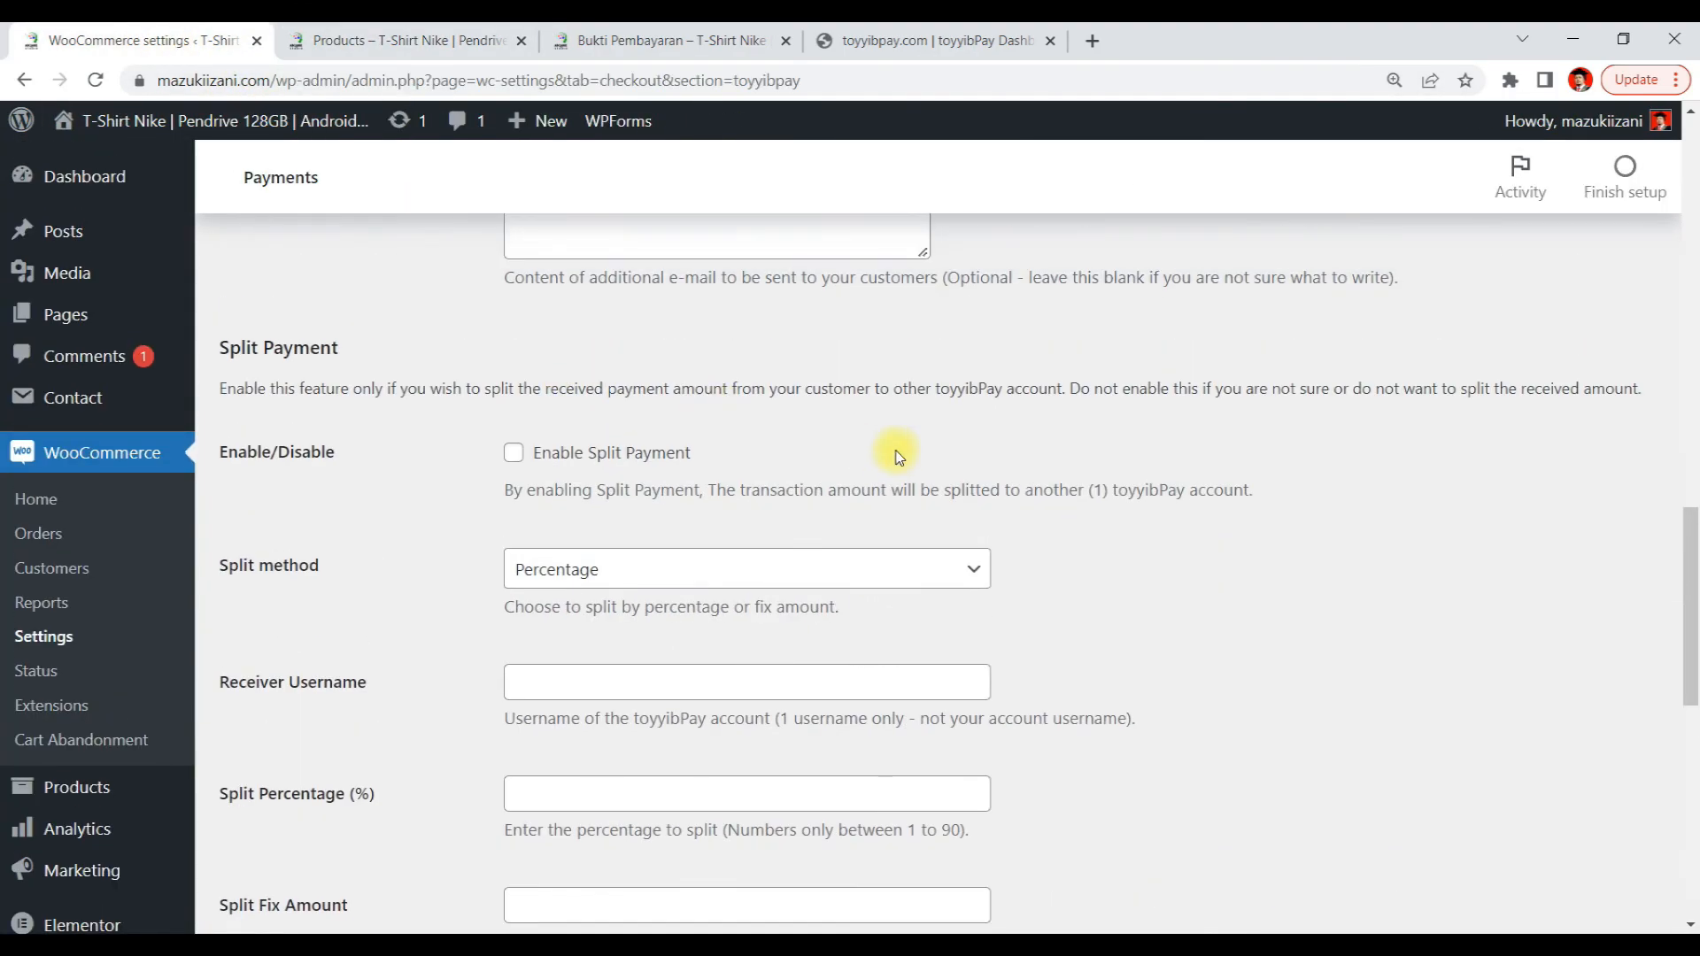
{"action": "scroll", "coordinate": [896, 456], "scroll_direction": "up", "scroll_amount": 5}
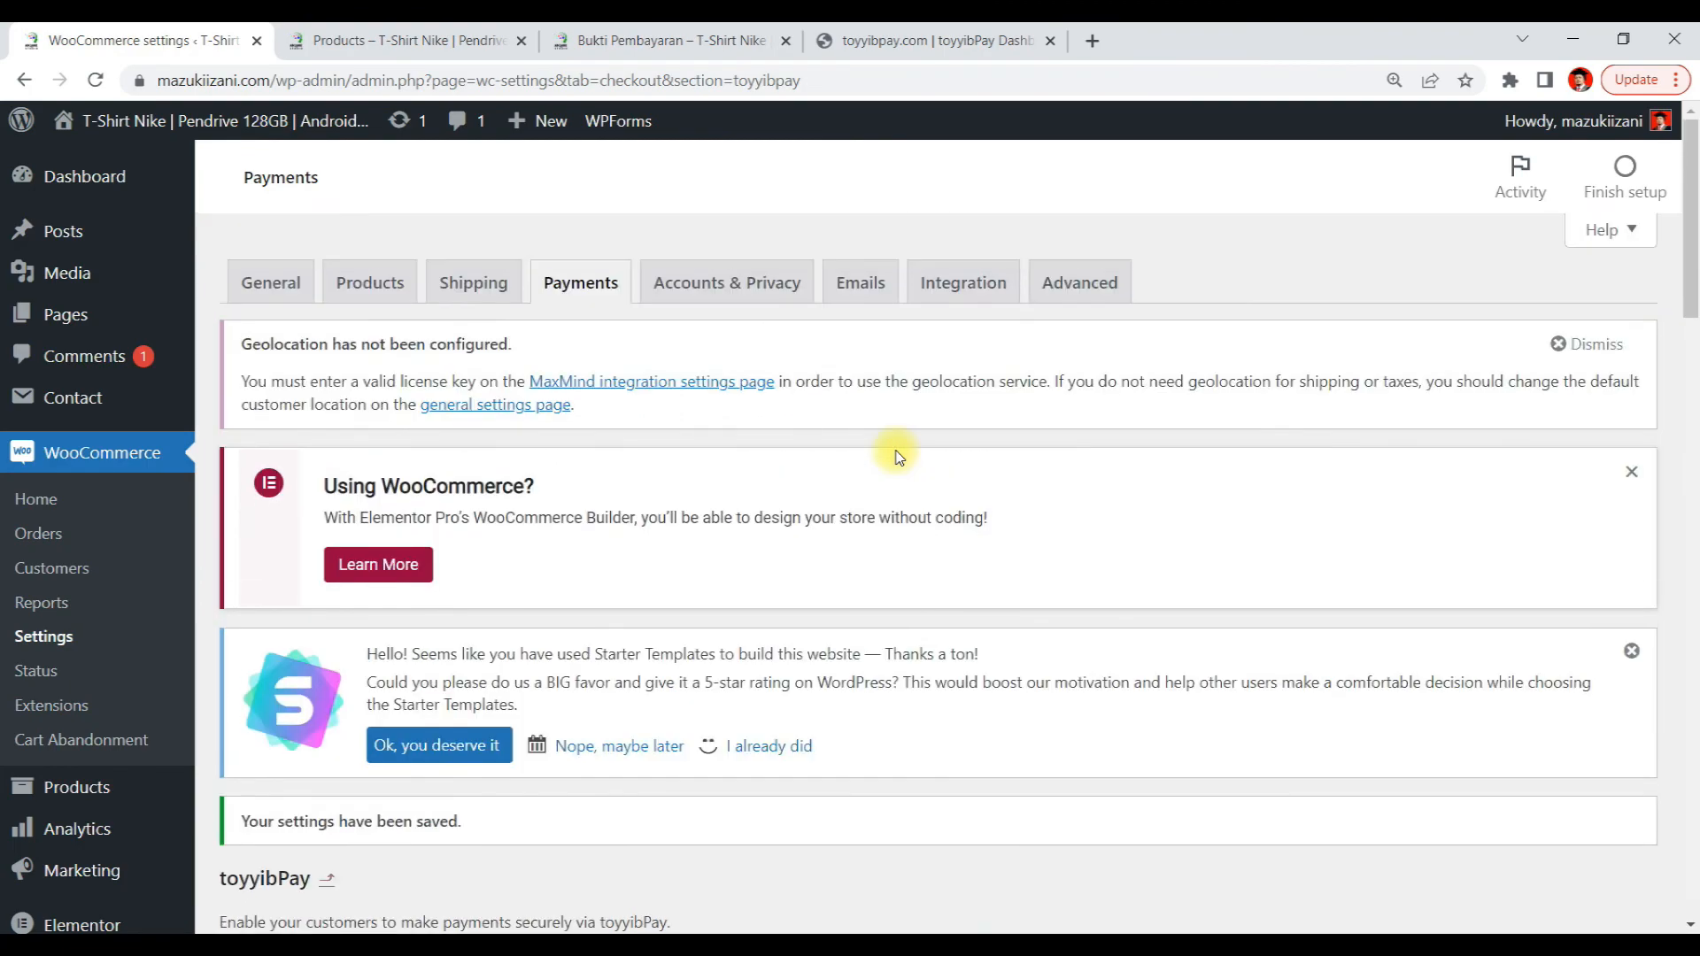
{"action": "left_click", "coordinate": [585, 283]}
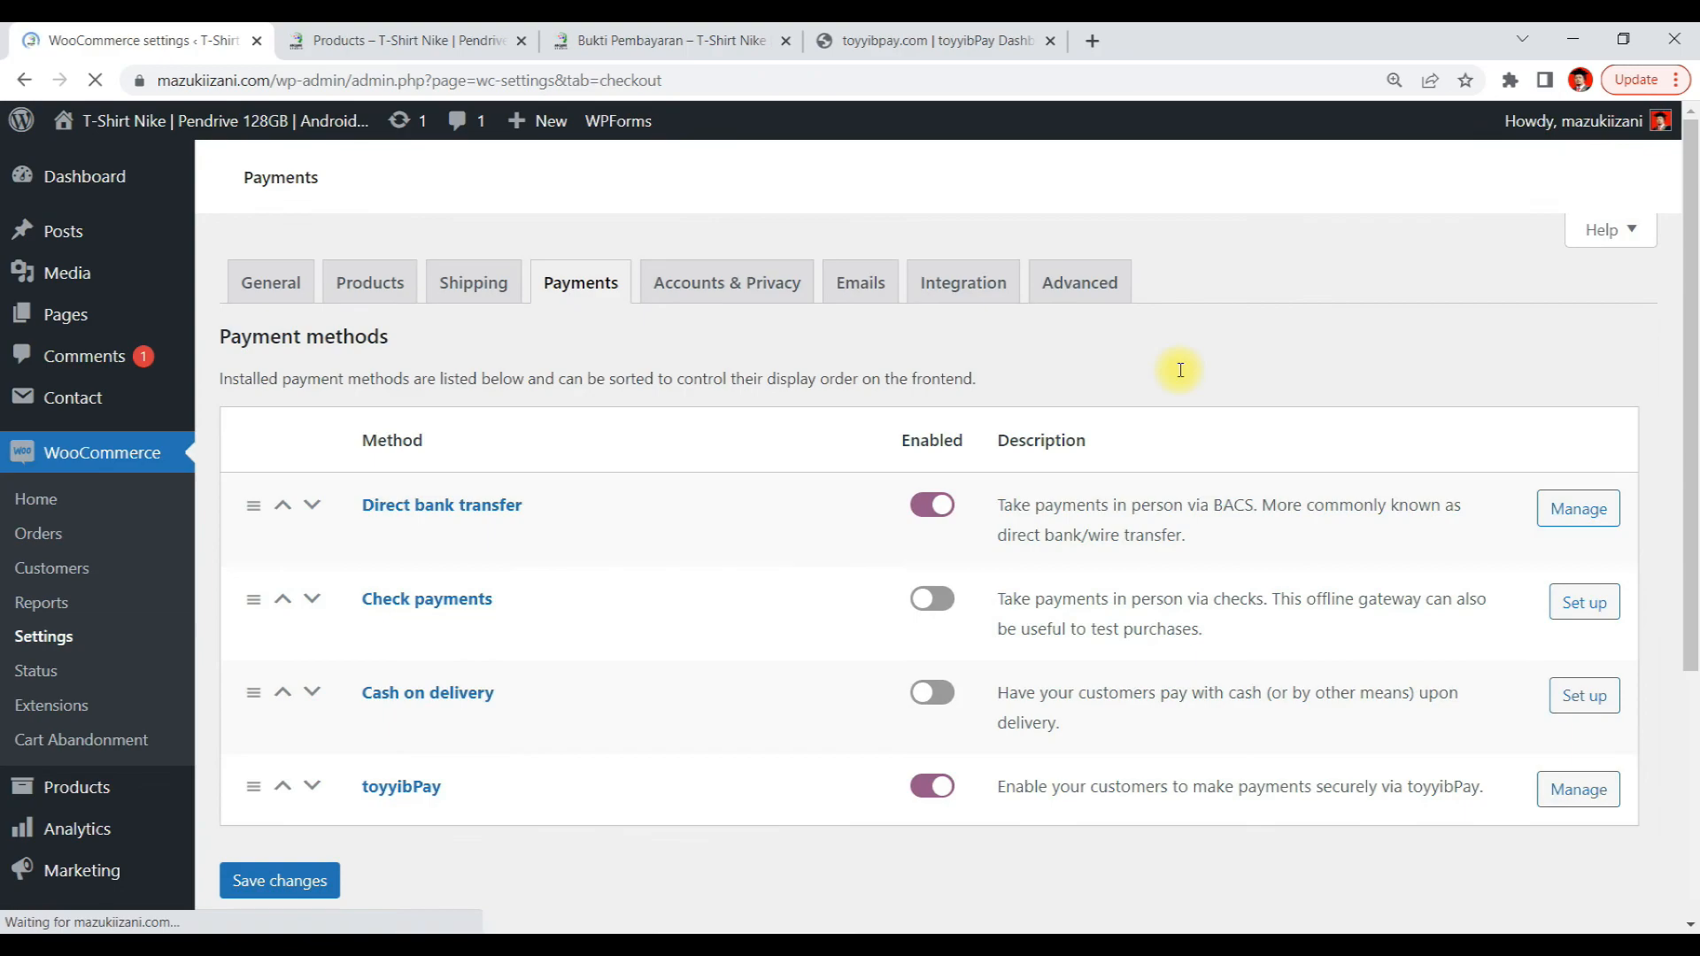
{"action": "scroll", "coordinate": [1058, 509], "scroll_direction": "down", "scroll_amount": 5}
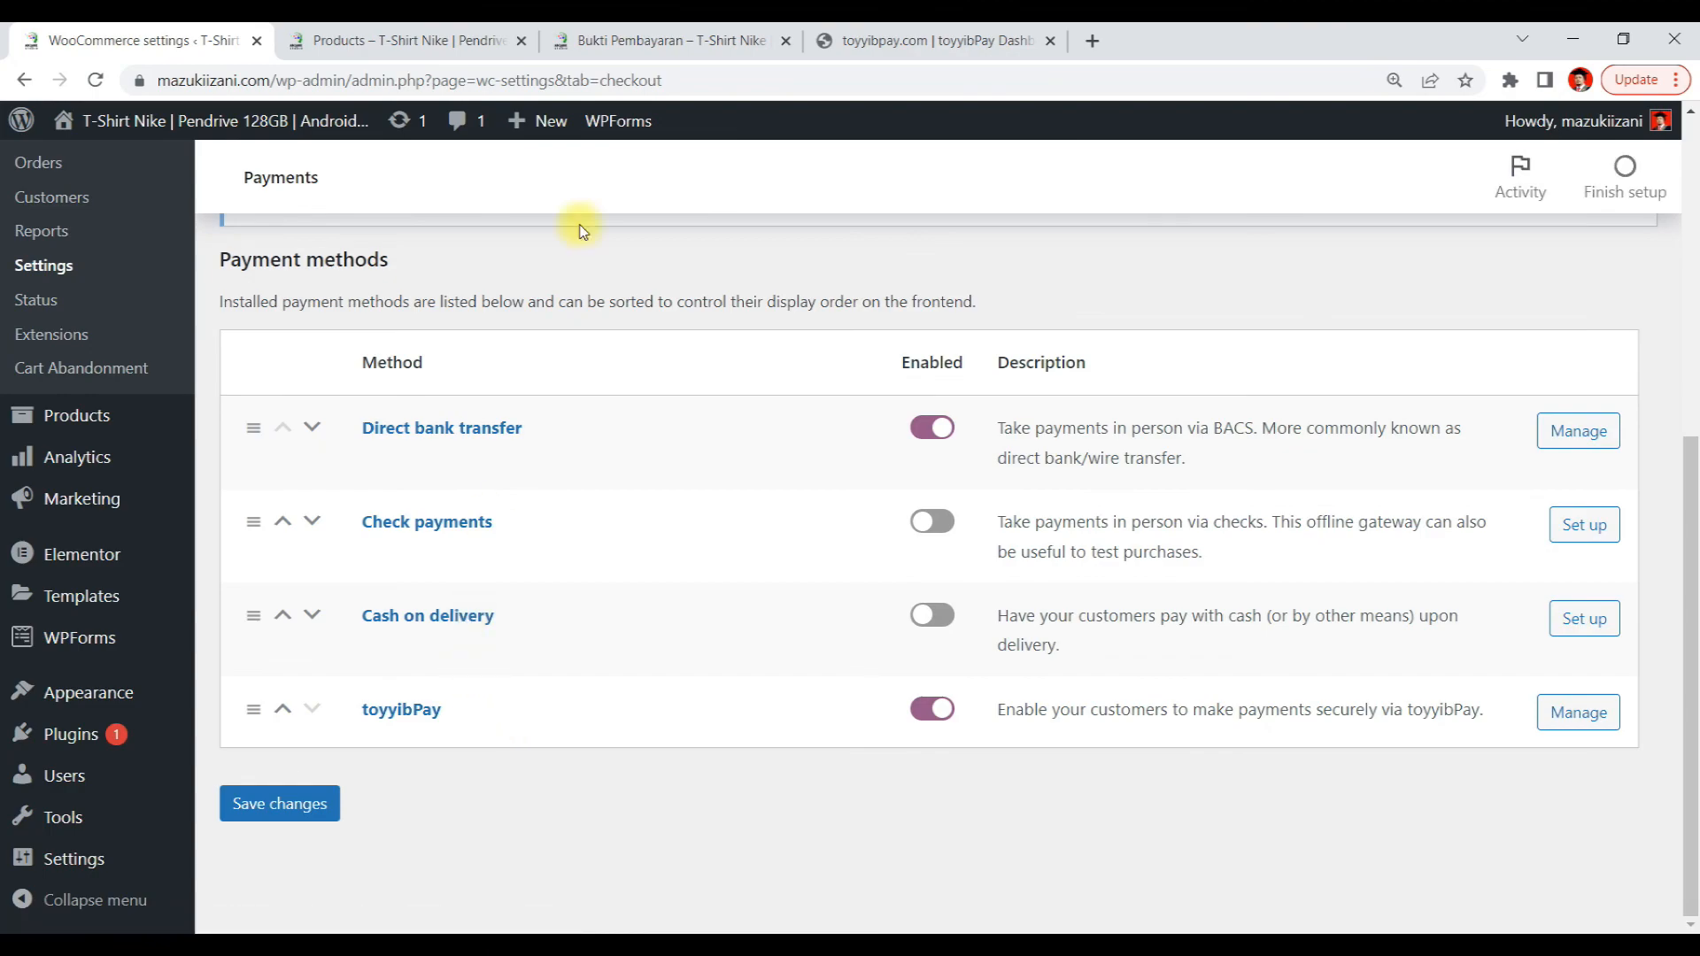
{"action": "left_click", "coordinate": [857, 35]}
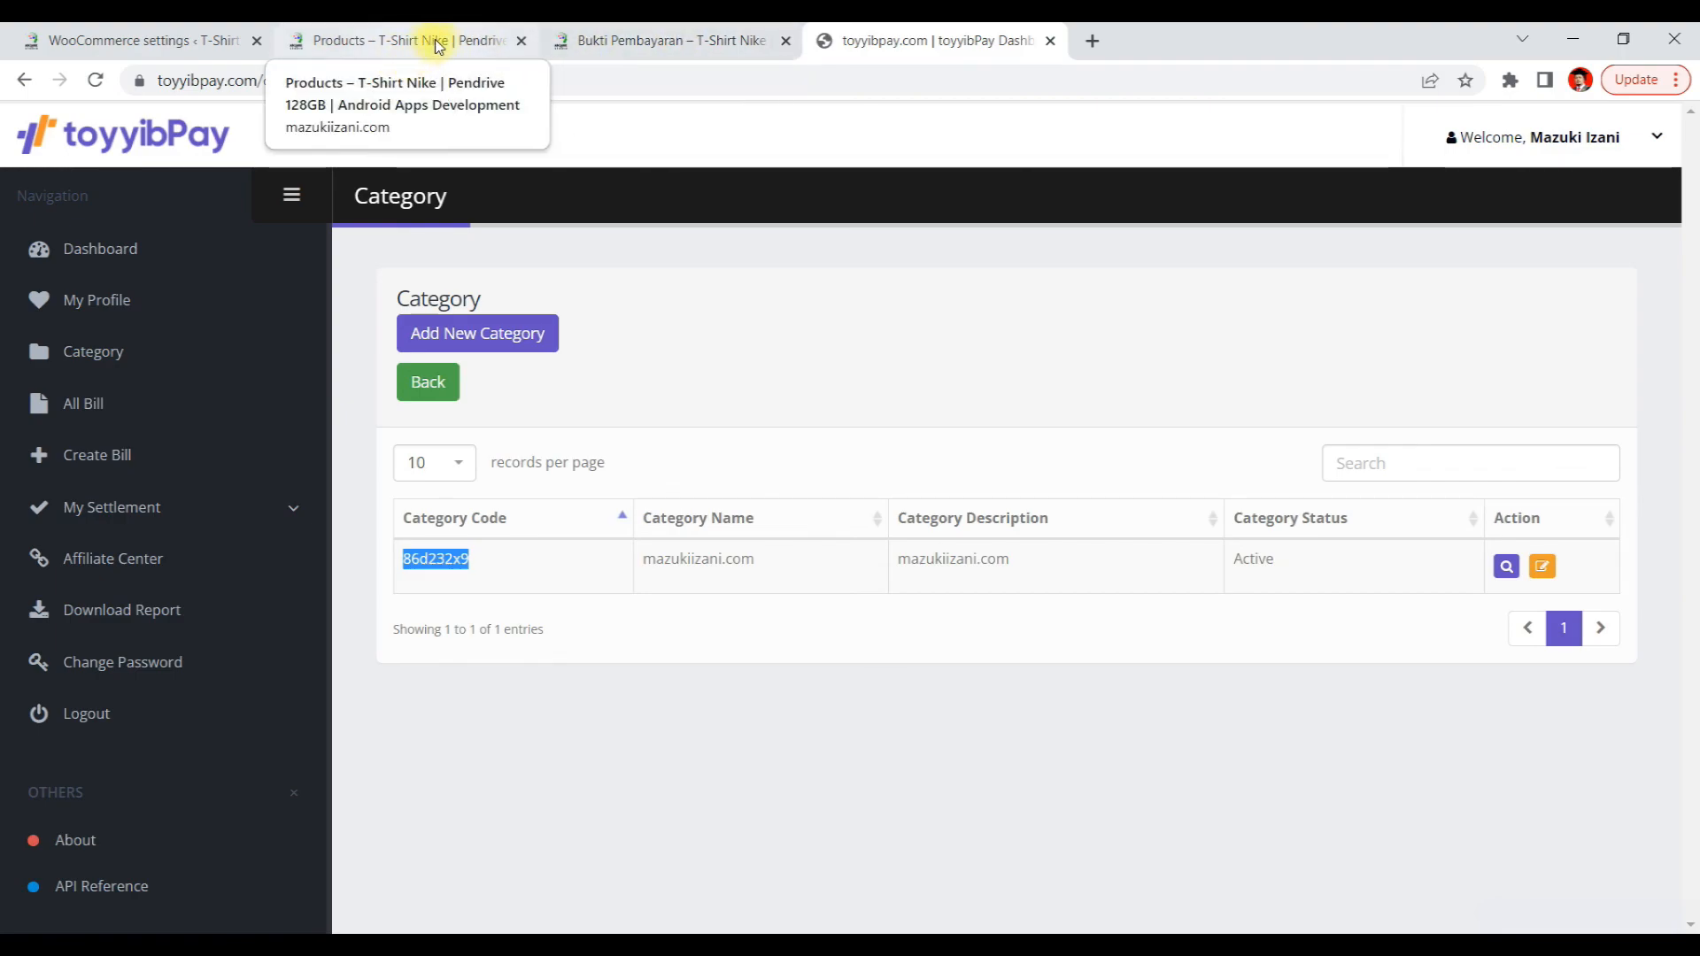
{"action": "left_click", "coordinate": [182, 40]}
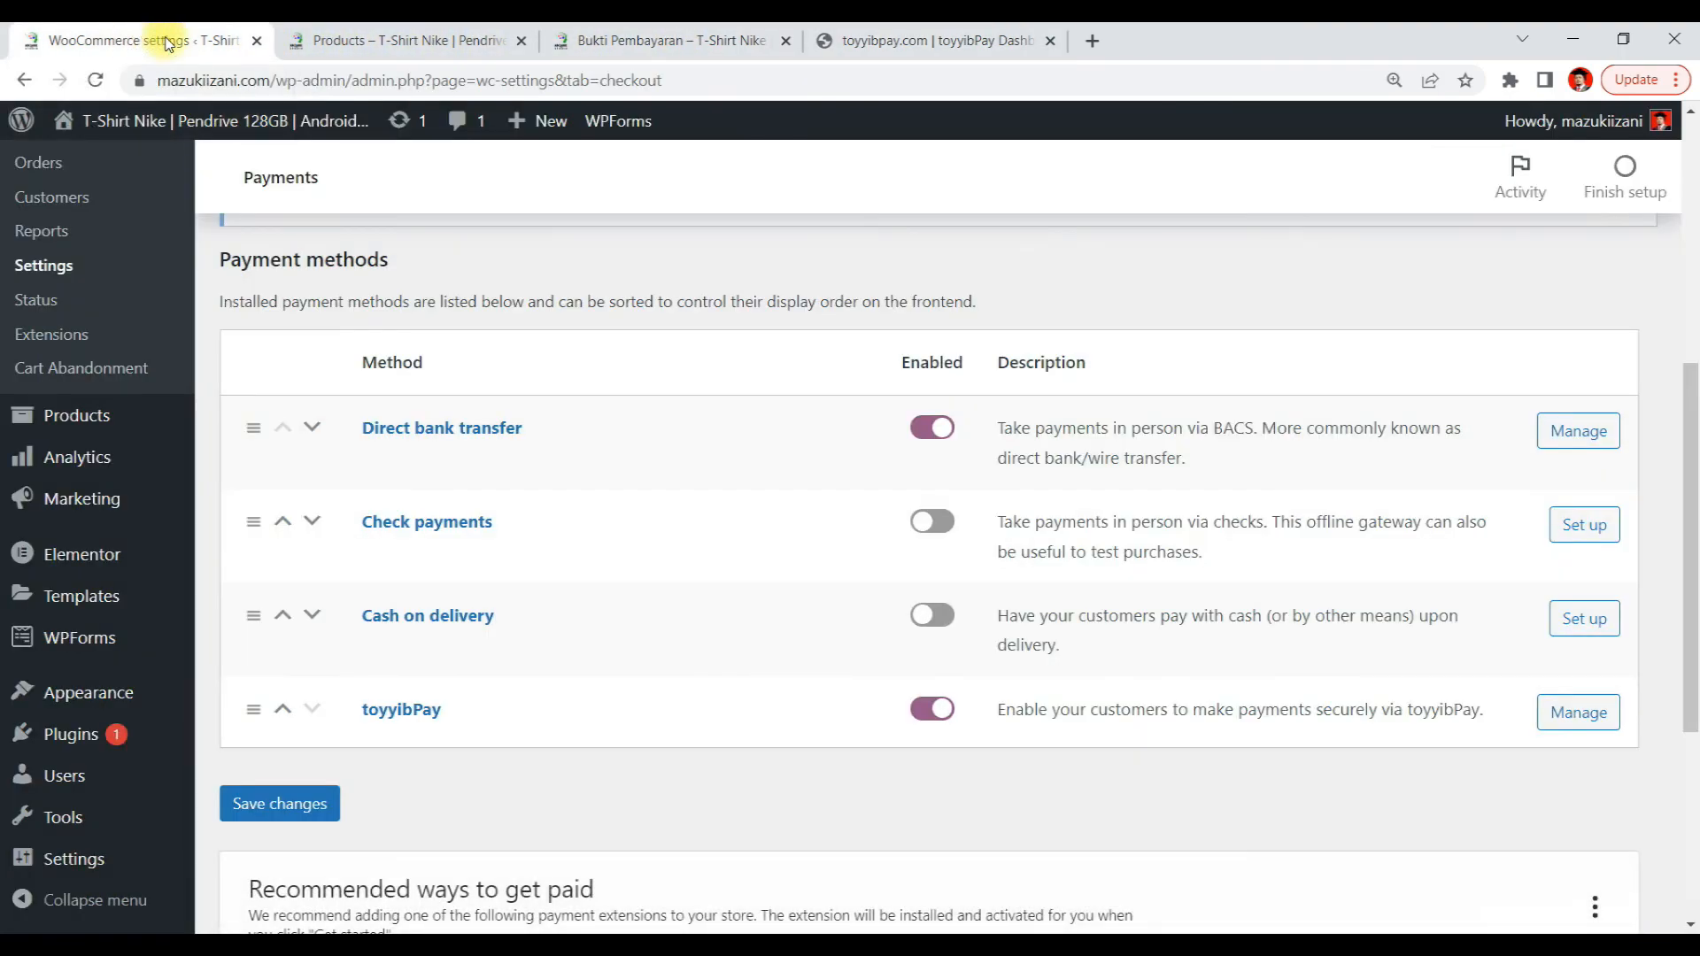